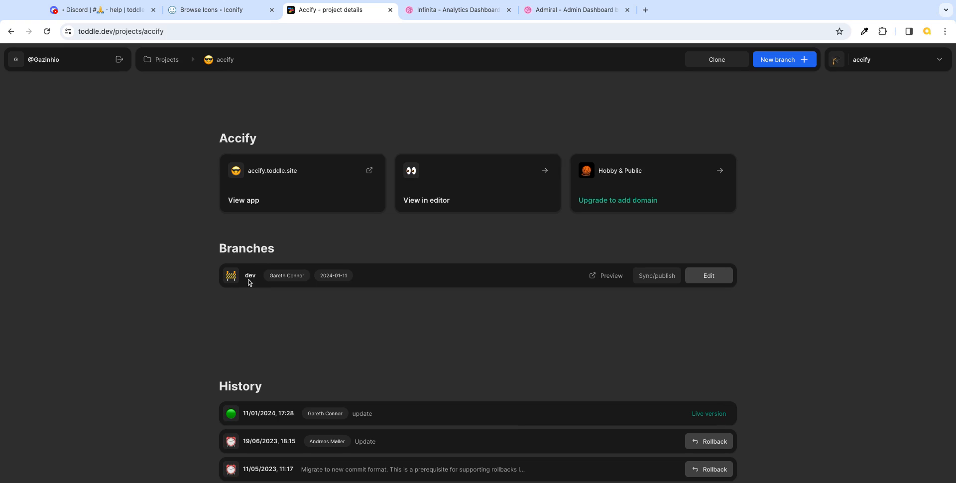
# - Open the accify project's dev branch for editing and widen the page canvas to 1116 px
pyautogui.click(709, 276)
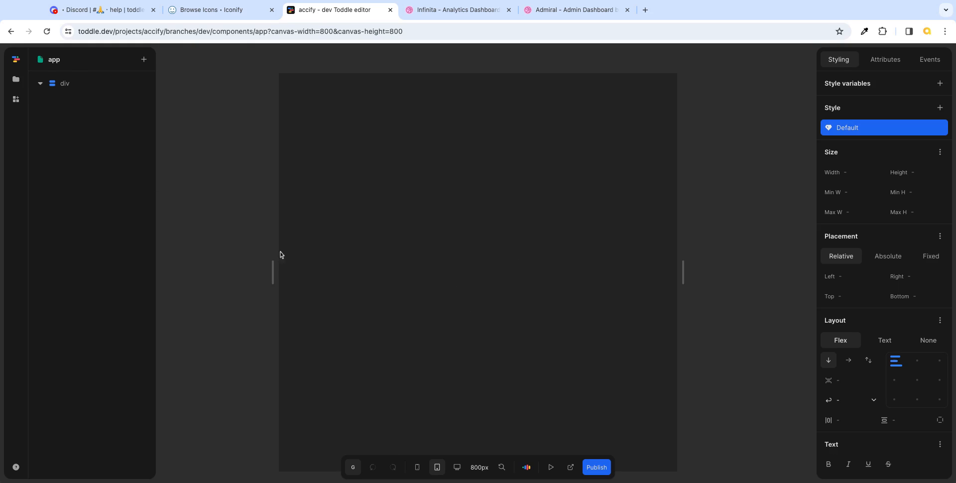
pyautogui.click(73, 88)
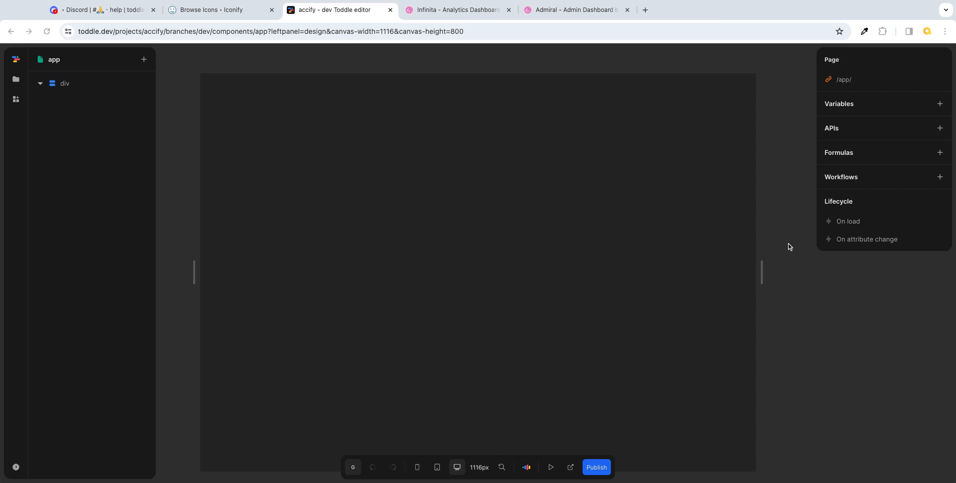
pyautogui.scroll(1, 801, 292)
pyautogui.scroll(-1, 799, 291)
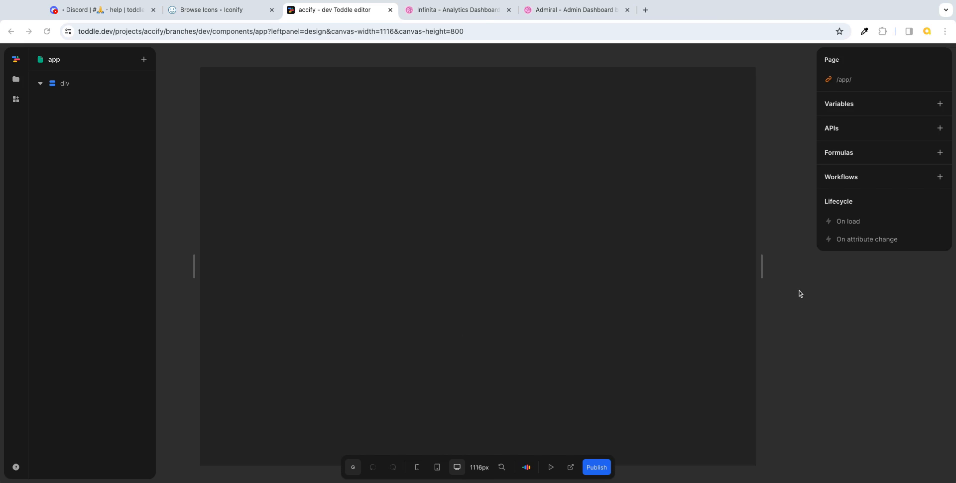
pyautogui.scroll(-1, 799, 291)
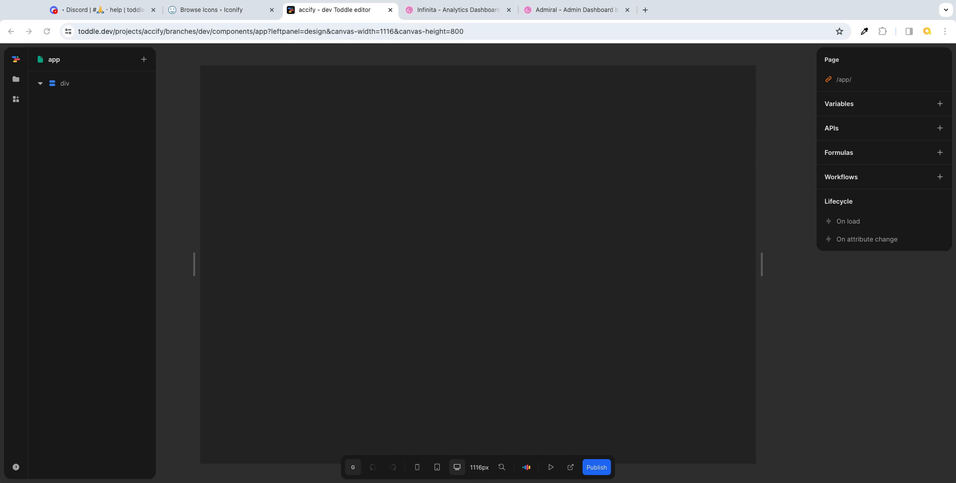
# - Search the web for "web ui app layout" in a new browser tab and open Dribbble's Web App results page
pyautogui.click(644, 10)
pyautogui.click(345, 28)
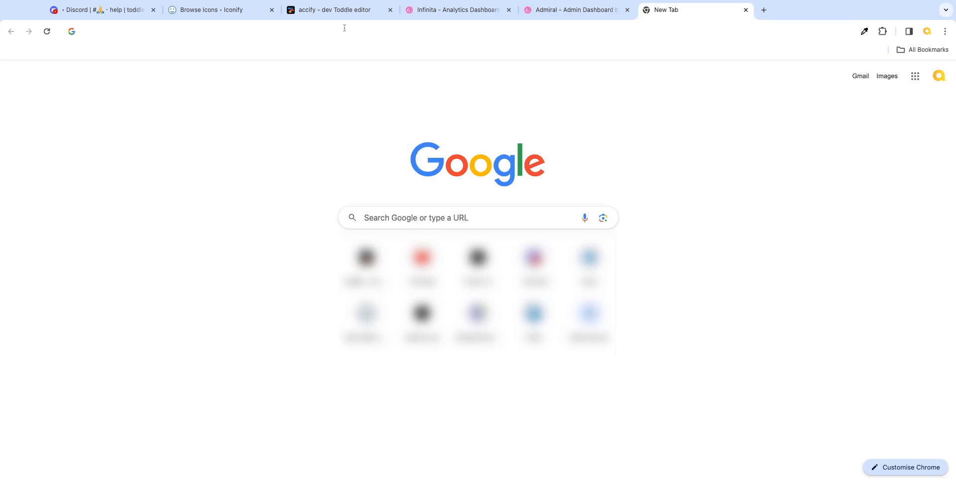
pyautogui.write('web ui')
pyautogui.press('Return')
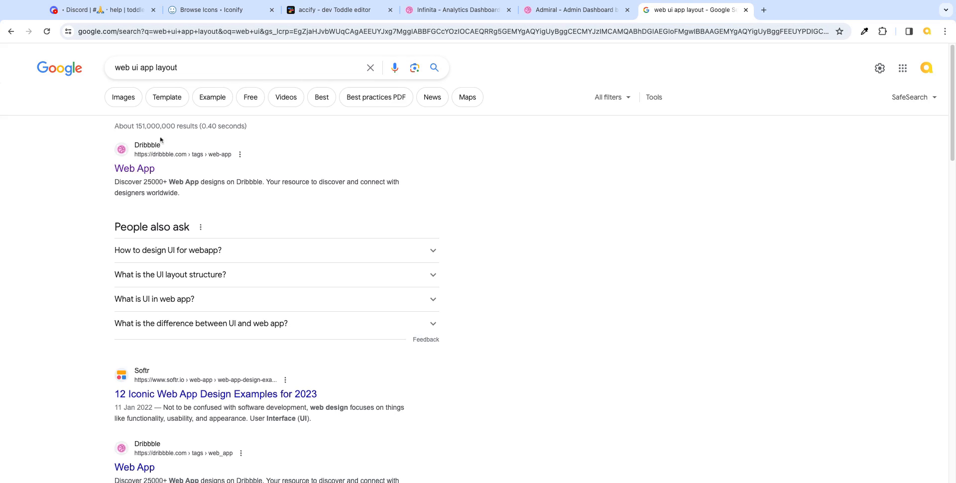
pyautogui.click(141, 171)
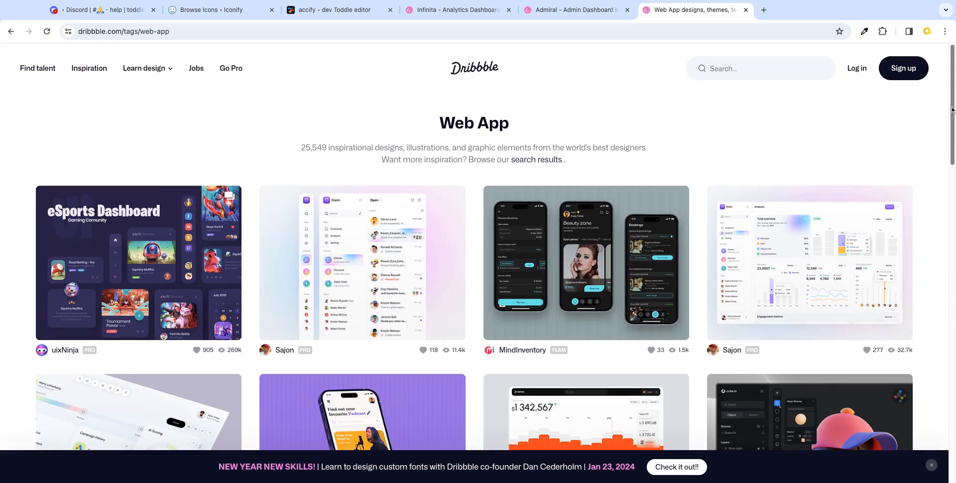
# - Browse the first Web App designs, dismiss the sign-up popup, and view the Dialin.ai Side Navigation shot before returning to the gallery
pyautogui.scroll(-1, 951, 109)
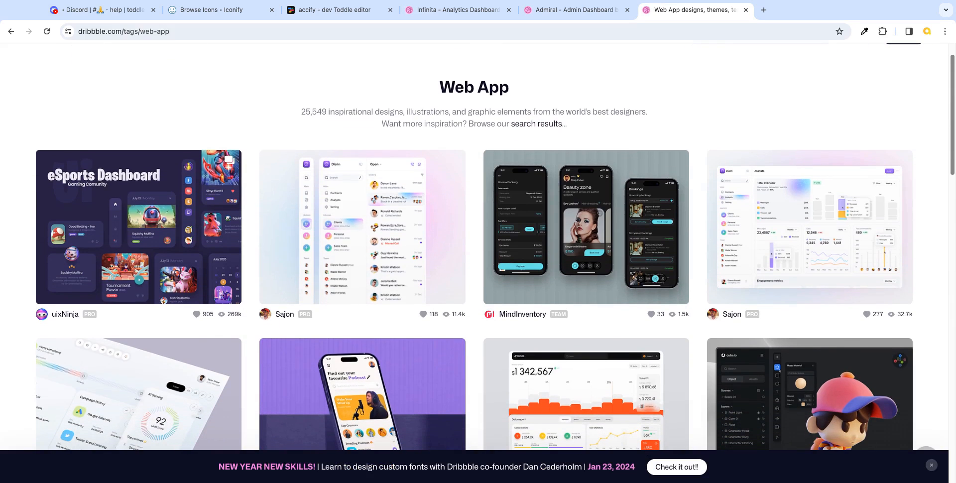
pyautogui.scroll(-1, 478, 249)
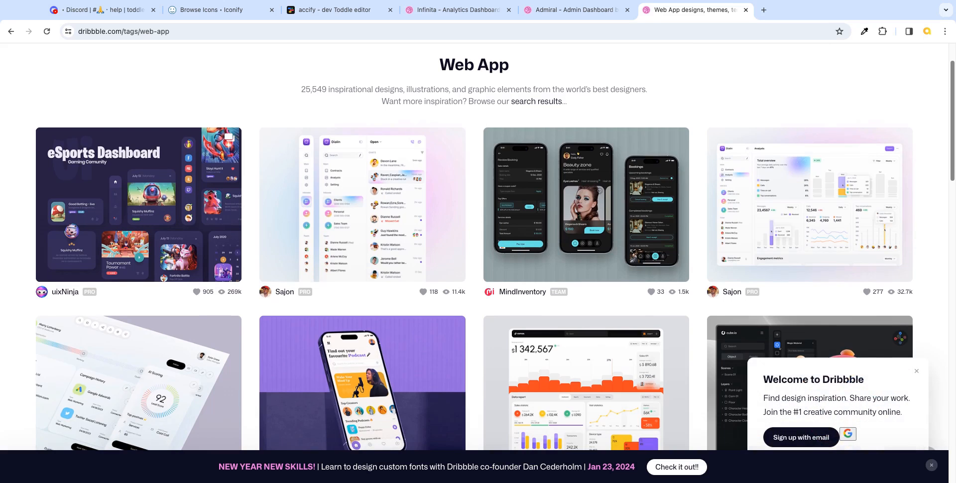
pyautogui.scroll(-2, 948, 303)
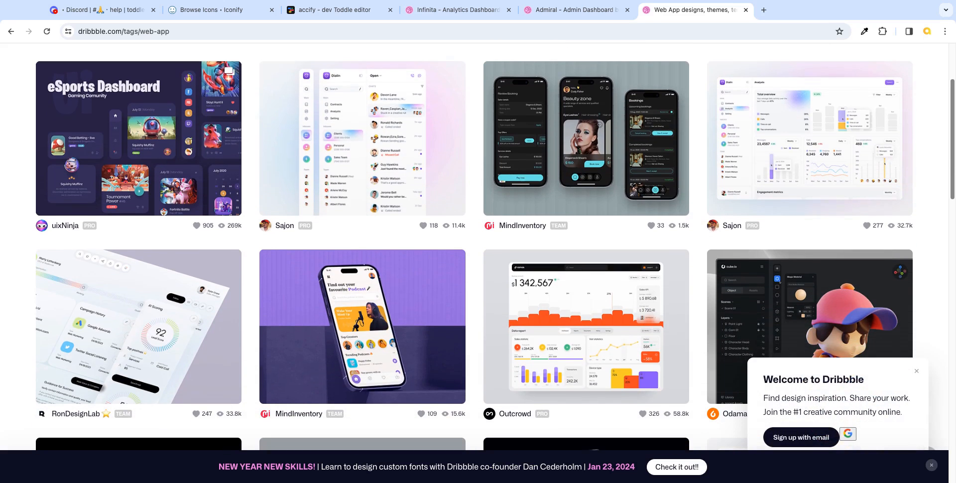
pyautogui.click(916, 372)
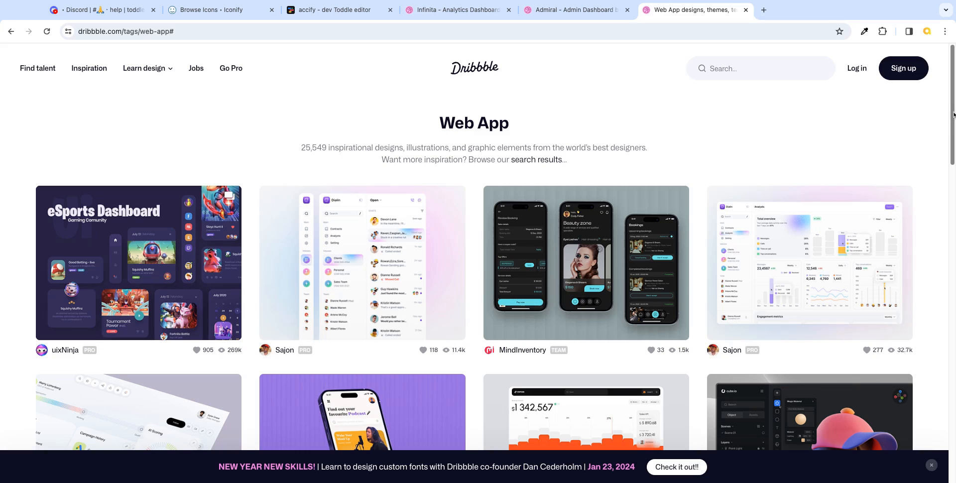
pyautogui.scroll(-5, 952, 114)
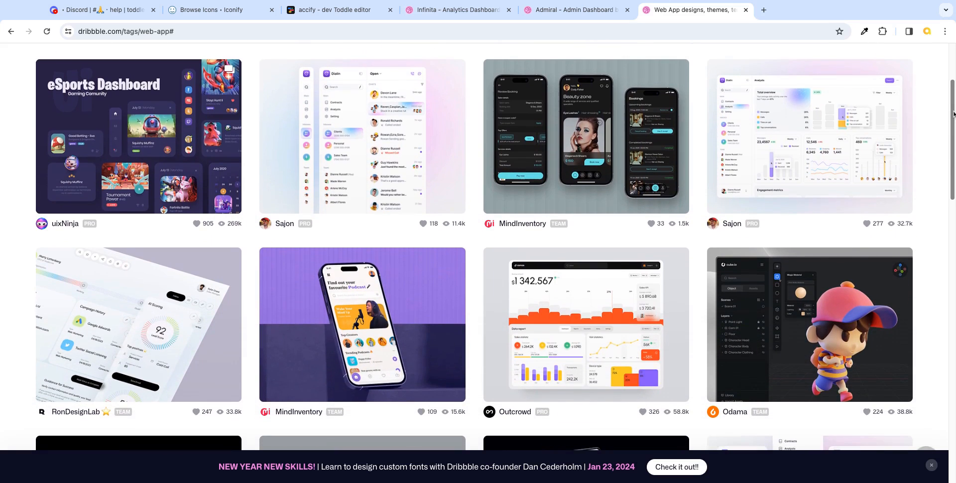
pyautogui.scroll(-3, 474, 249)
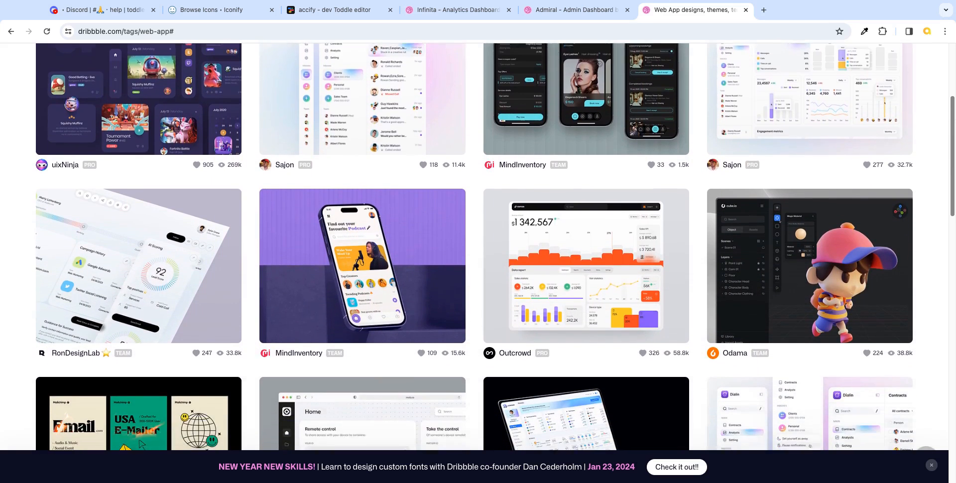
pyautogui.scroll(-3, 851, 208)
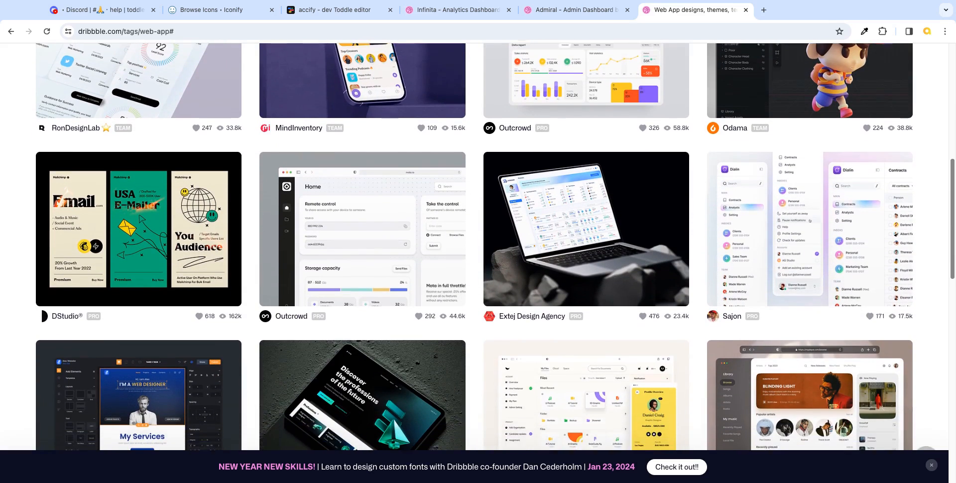
pyautogui.click(852, 208)
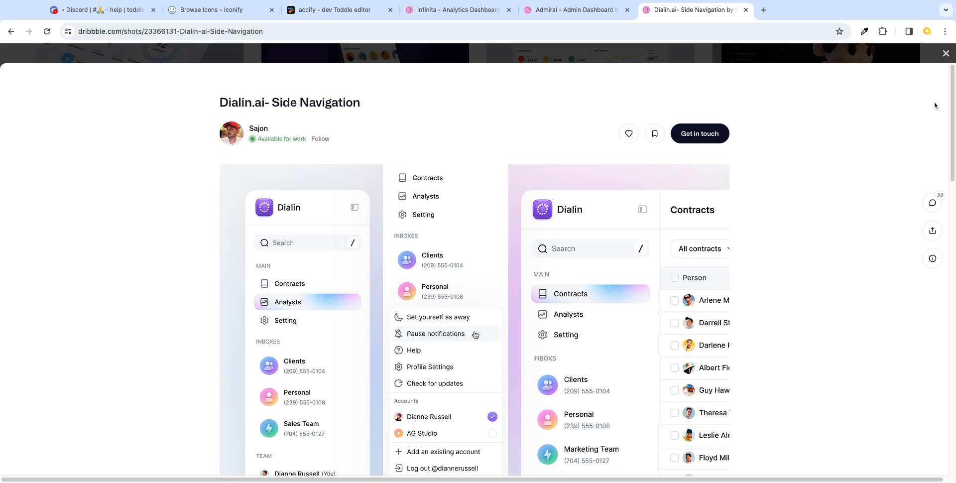
pyautogui.click(945, 54)
# - Examine the rest of the Web App gallery for dashboard and sidebar layout inspiration, then return to its beginning
pyautogui.scroll(-7, 952, 190)
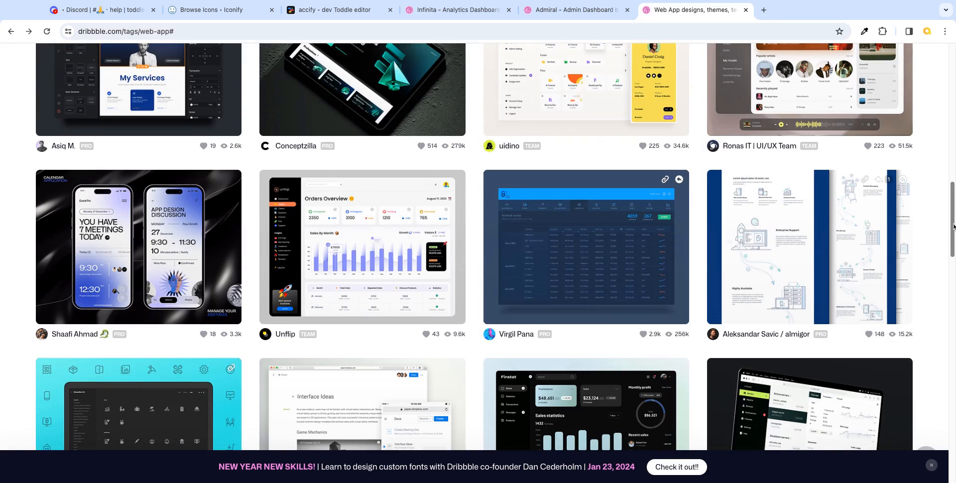
pyautogui.scroll(-6, 954, 227)
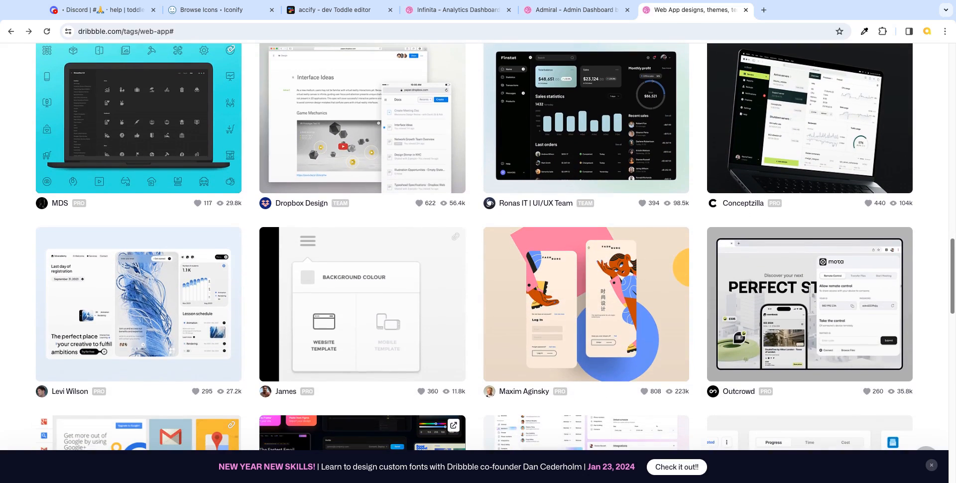
pyautogui.scroll(-6, 952, 269)
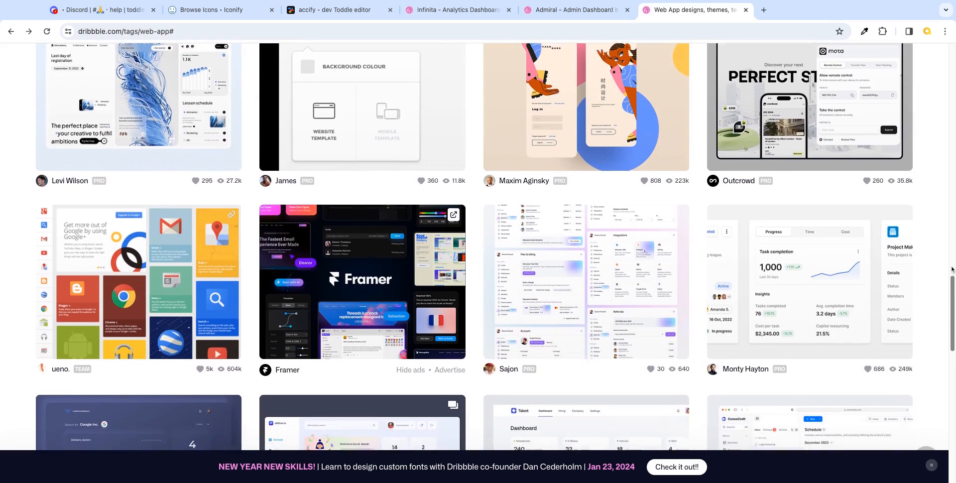
pyautogui.scroll(-5, 952, 270)
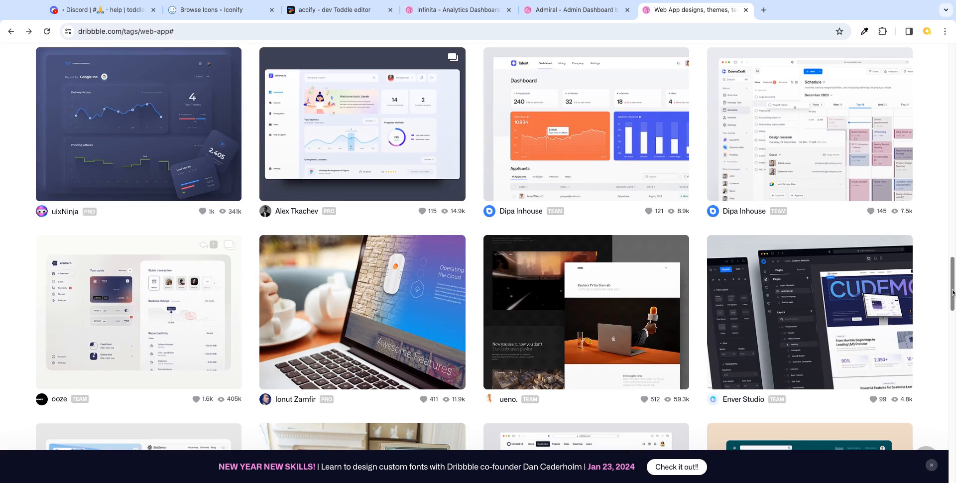
pyautogui.scroll(-5, 951, 290)
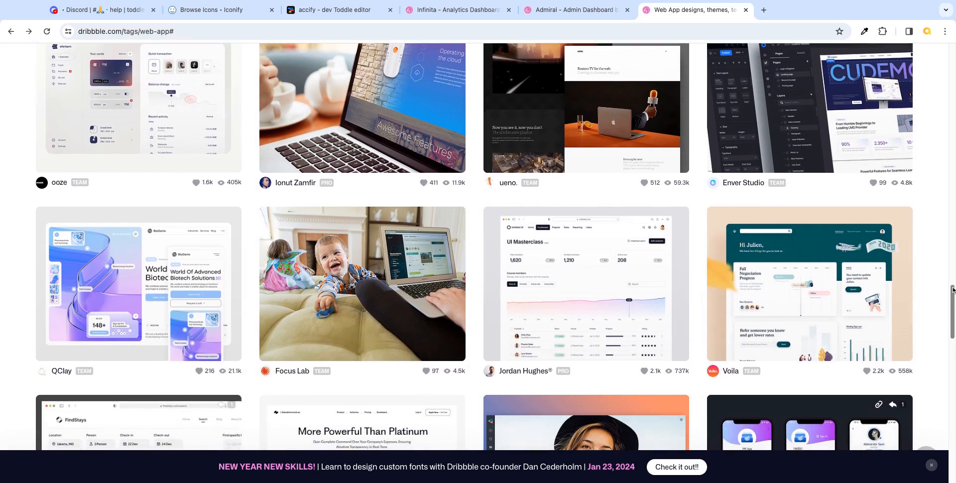
pyautogui.scroll(-4, 952, 318)
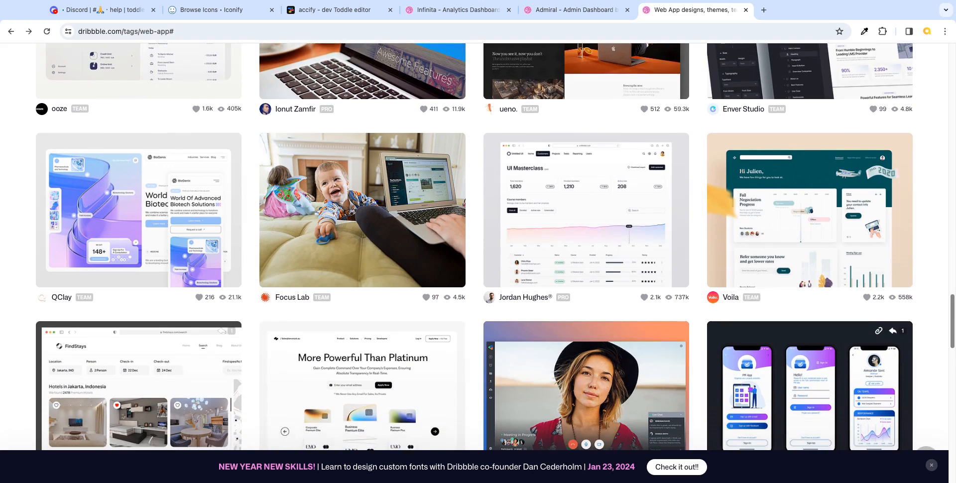
pyautogui.scroll(-2, 474, 245)
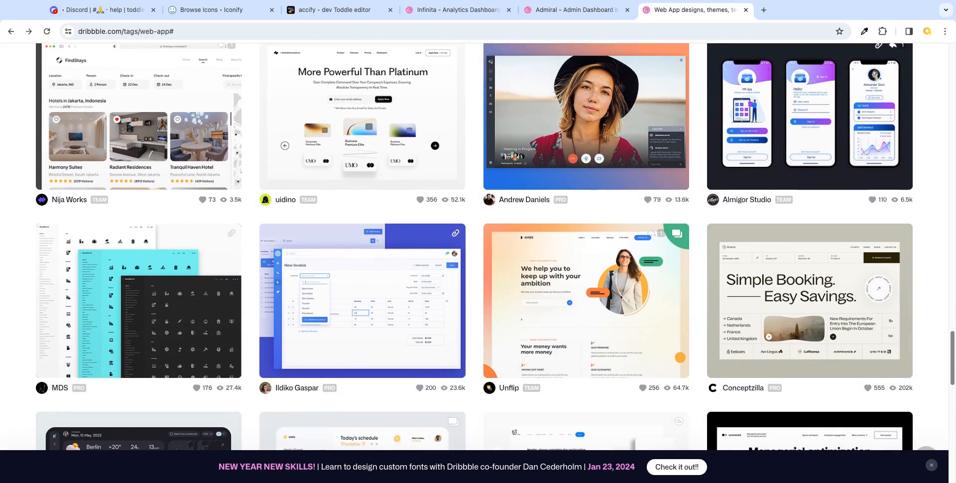
pyautogui.scroll(-3, 473, 245)
pyautogui.scroll(-1, 474, 245)
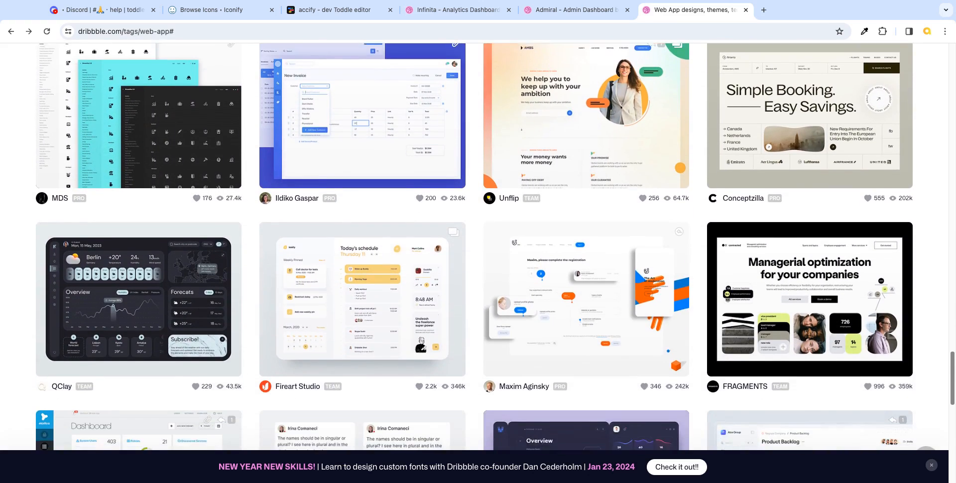
pyautogui.click(951, 360)
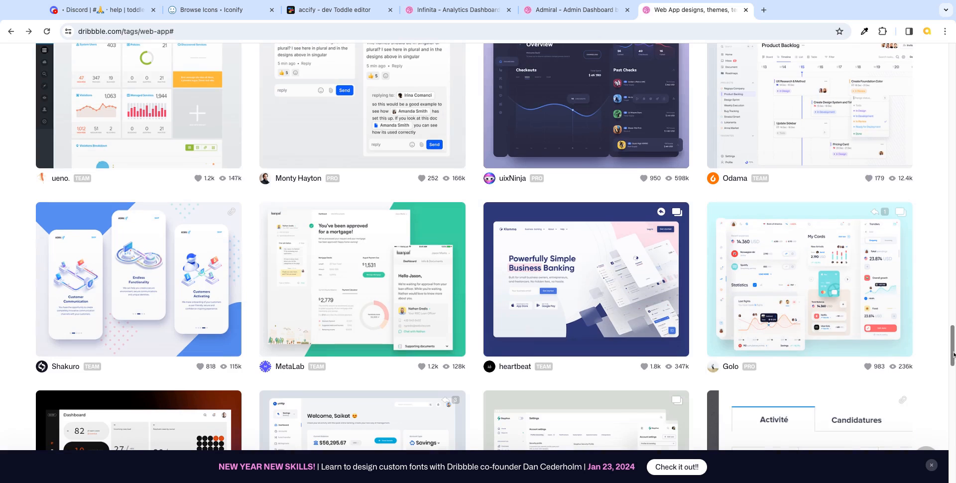
pyautogui.scroll(-6, 953, 350)
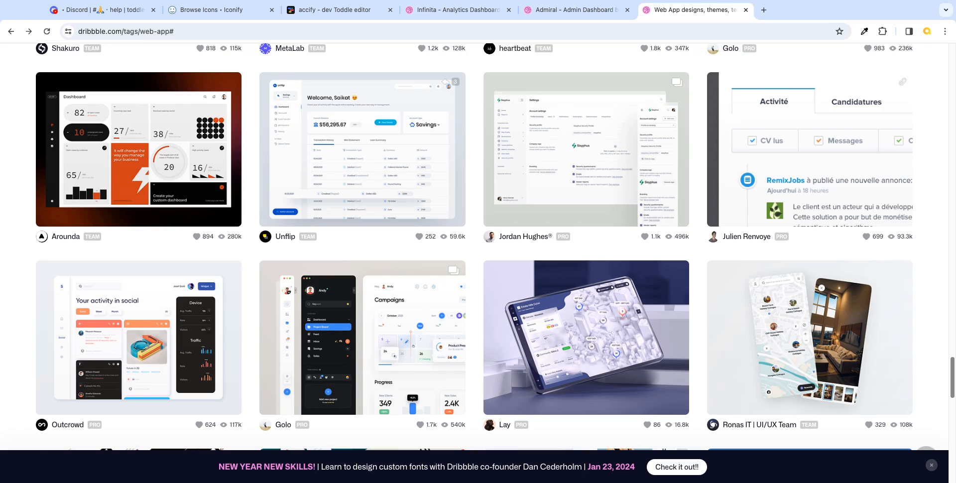
pyautogui.scroll(-1, 474, 246)
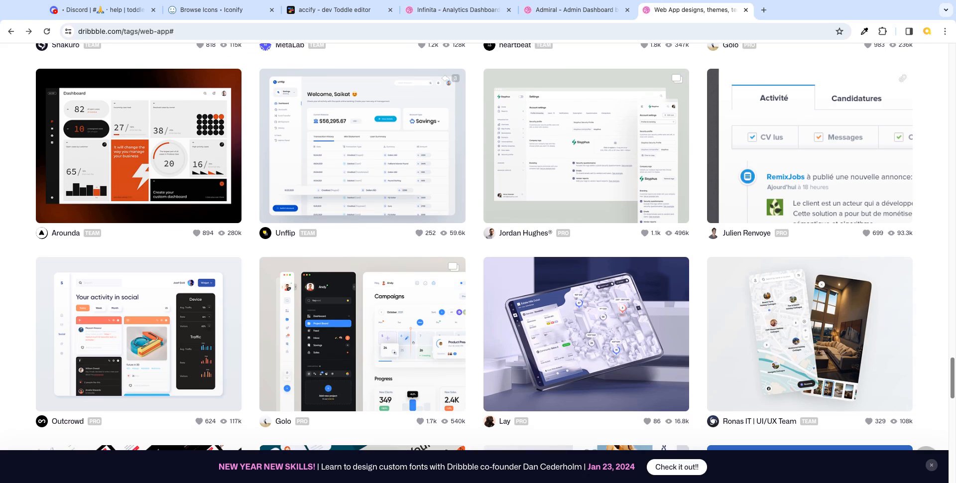
pyautogui.scroll(-10, 474, 246)
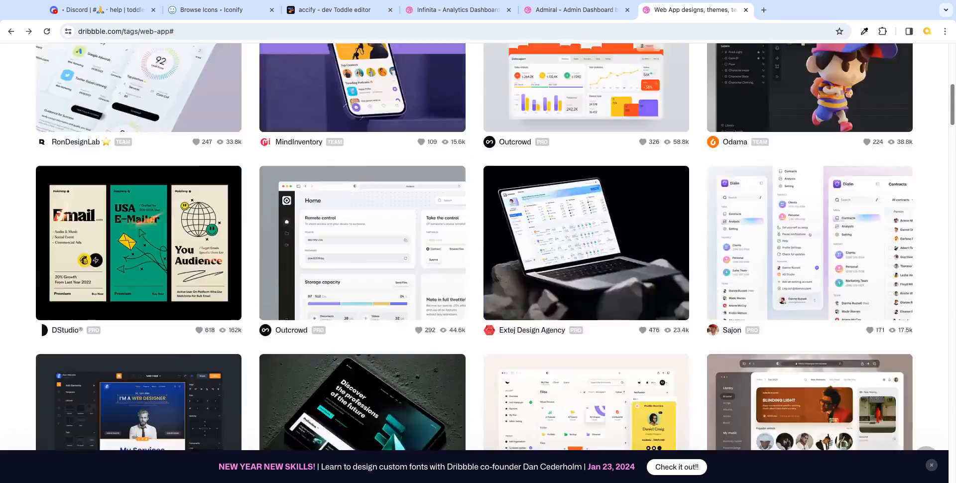
pyautogui.scroll(8, 474, 246)
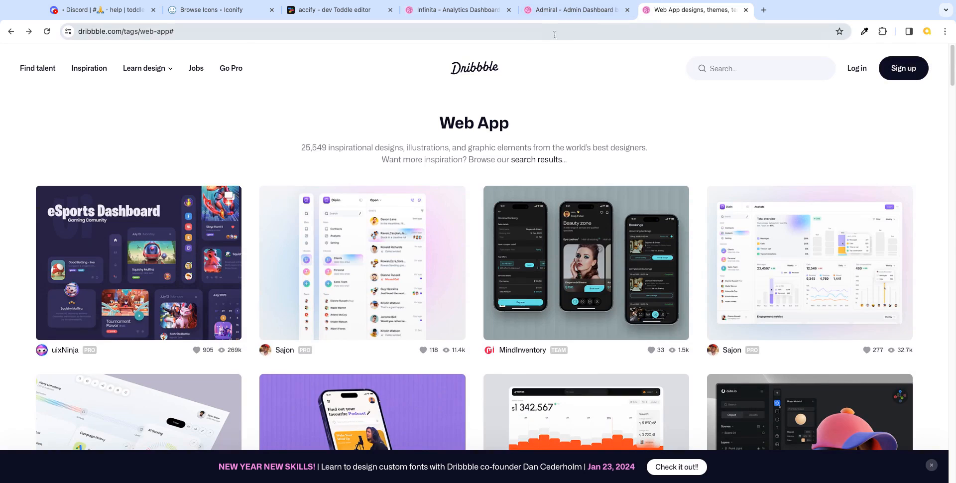
# - Compare the page layouts of the Infinita Analytics Dashboard and the Admiral Admin Dashboard as design references
pyautogui.click(474, 15)
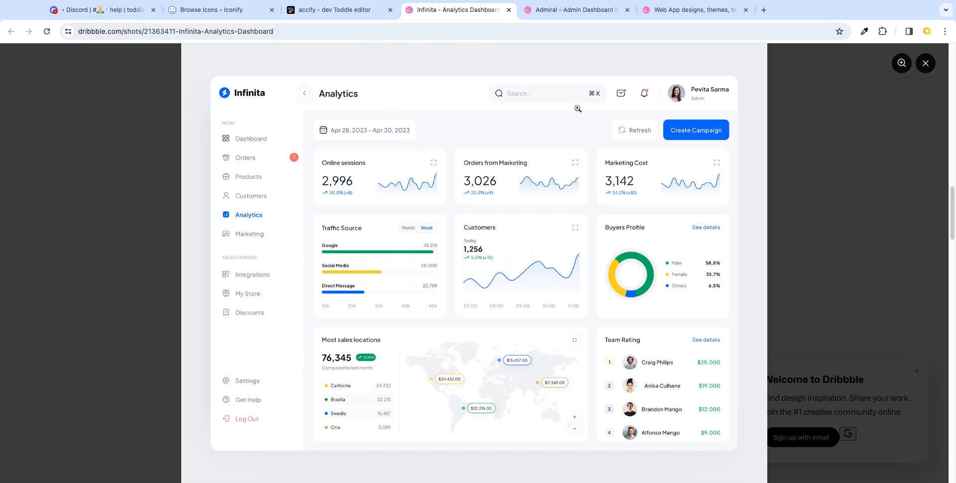
pyautogui.click(572, 16)
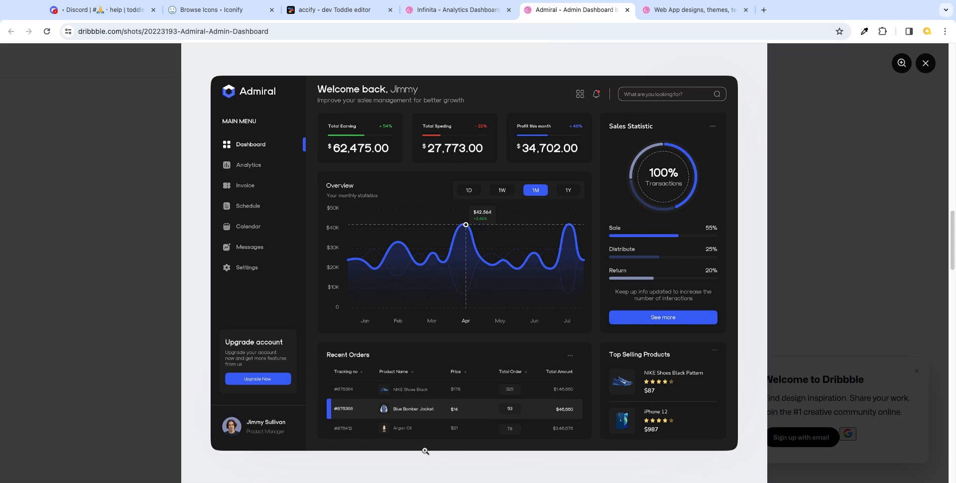
pyautogui.click(455, 14)
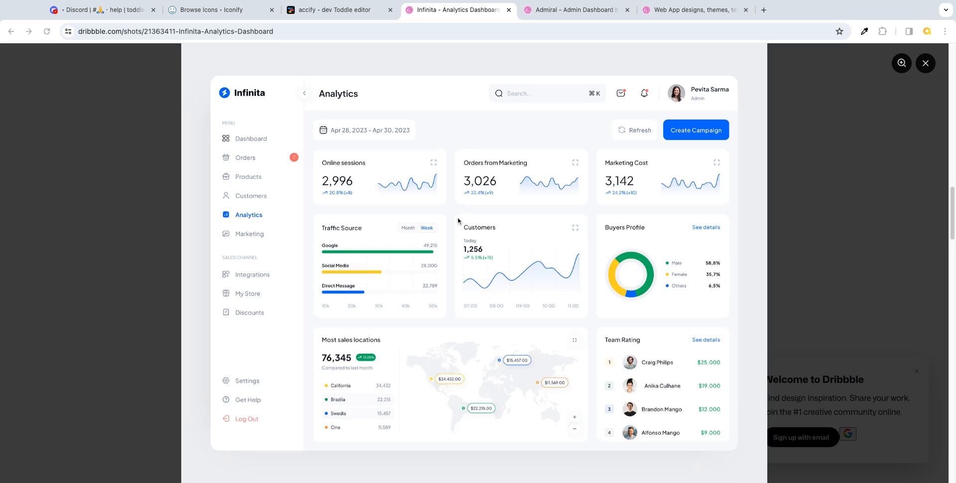
pyautogui.click(345, 11)
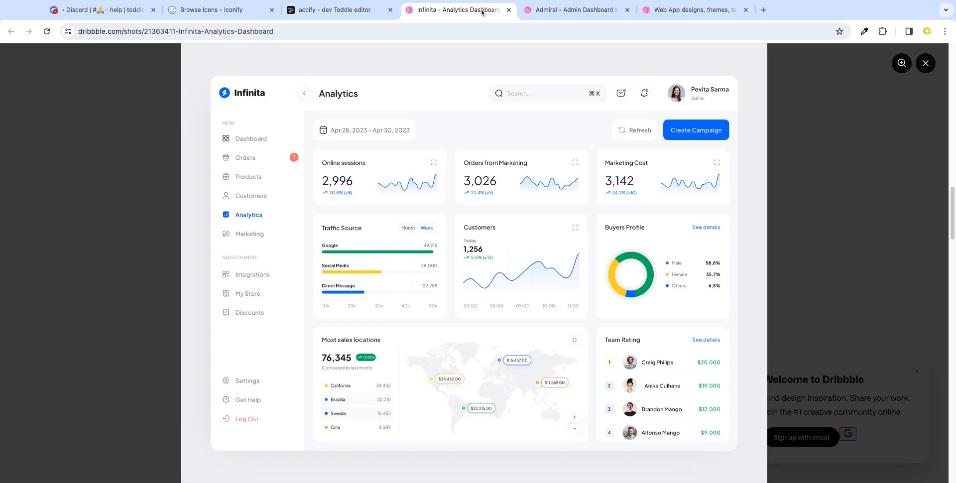
pyautogui.click(481, 11)
# - Switch back to the toddle editor and set the root div's flex layout to the horizontal row direction
pyautogui.click(341, 13)
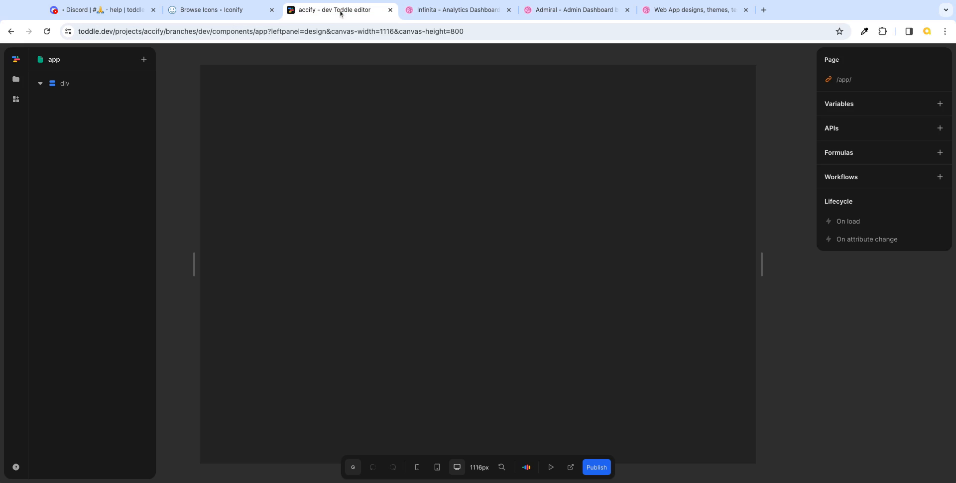
pyautogui.click(71, 88)
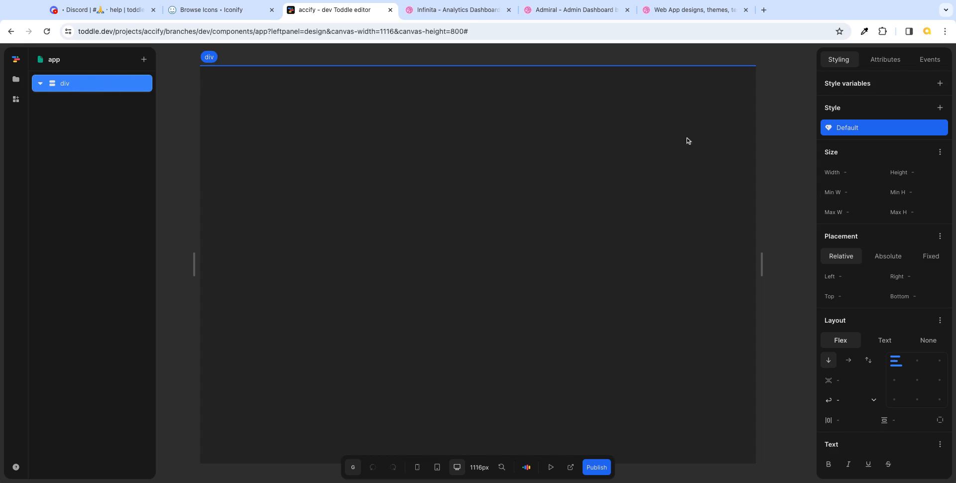
pyautogui.click(849, 360)
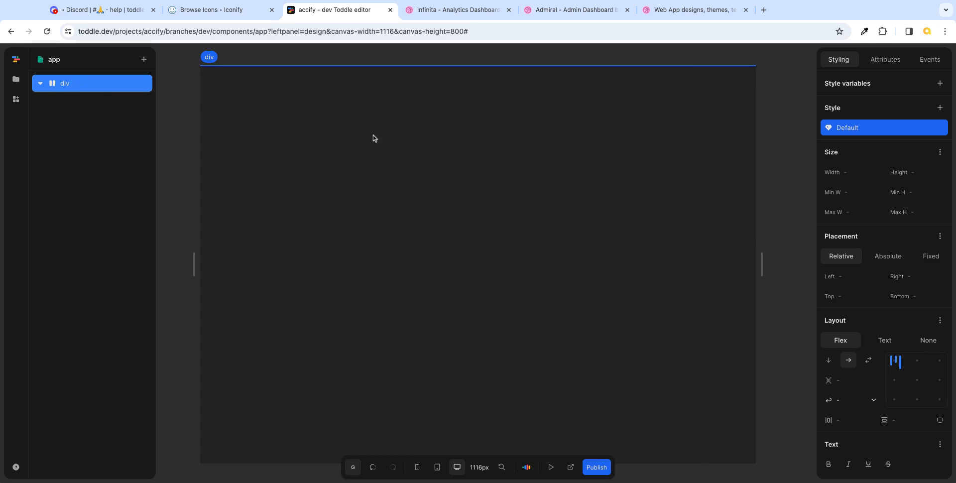
# - Set the root div's flex value to 1 in its additional size styles
pyautogui.click(940, 152)
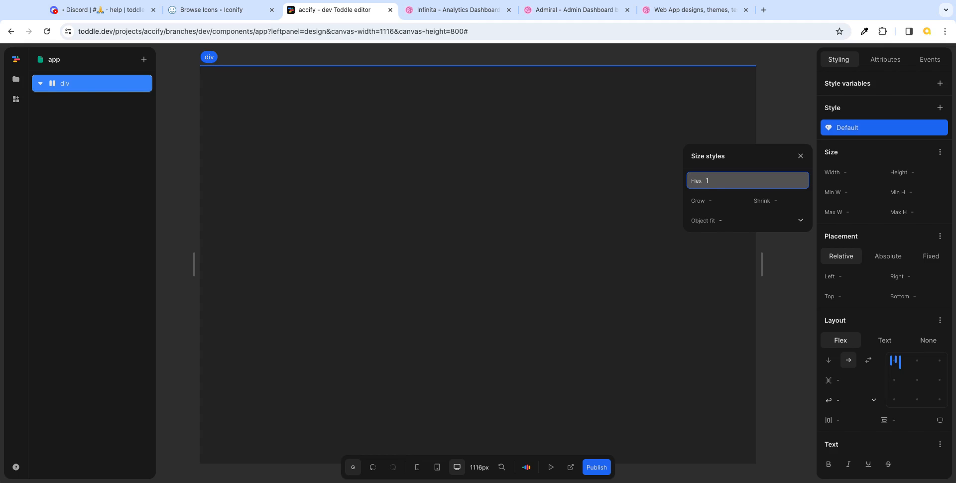
pyautogui.press('Tab')
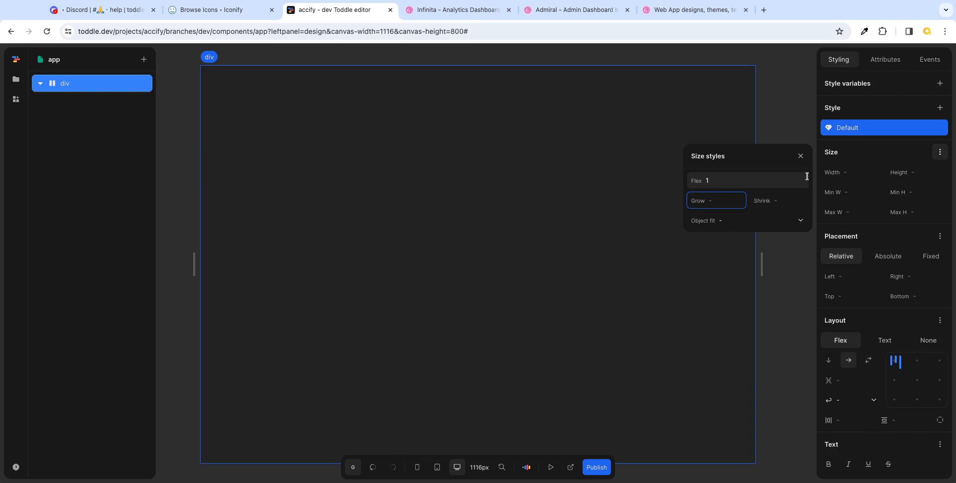
pyautogui.click(800, 156)
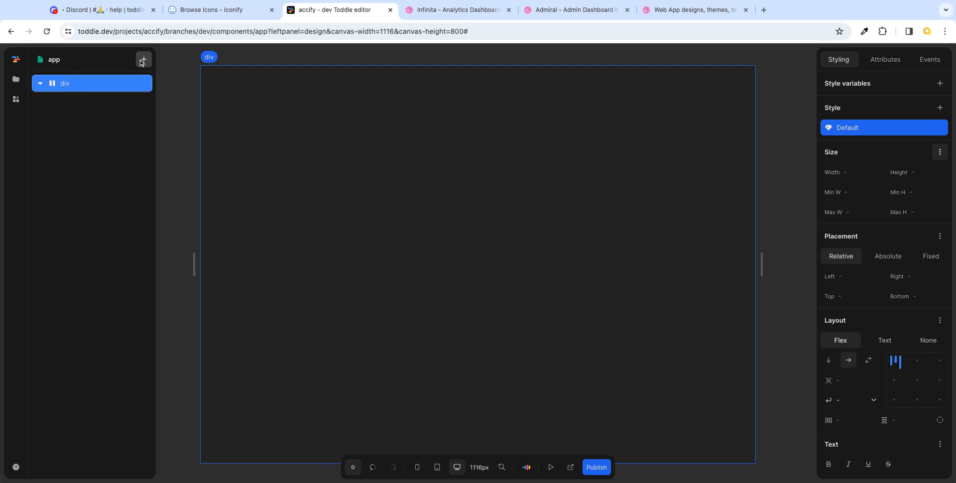
# - Add two div elements as direct children of the root div
pyautogui.press('e')
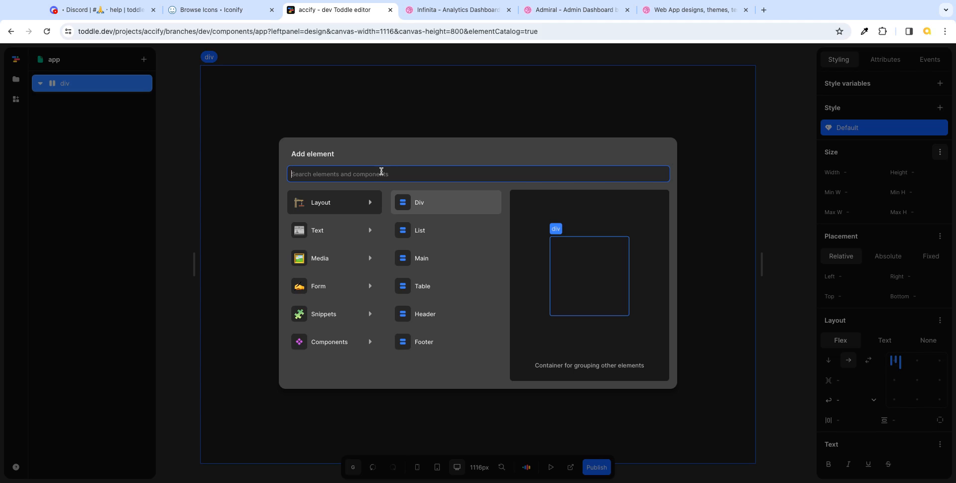
pyautogui.write('di')
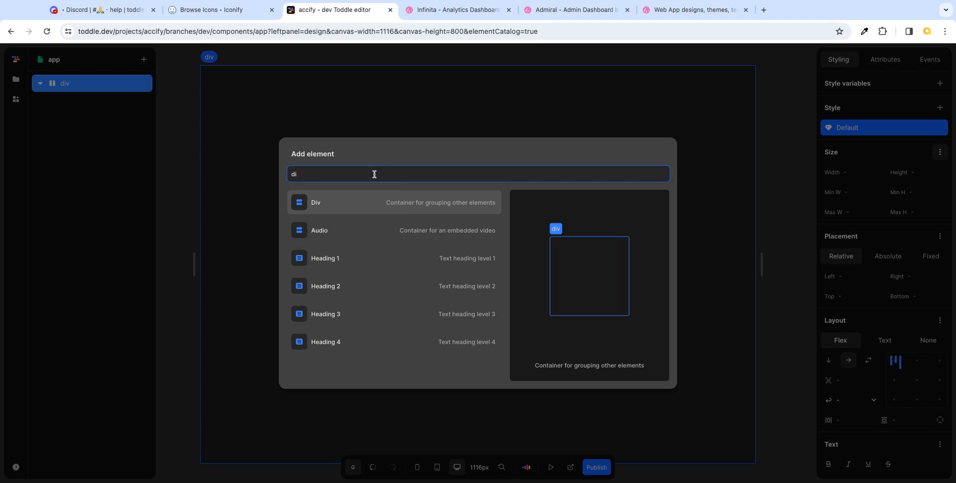
pyautogui.click(348, 201)
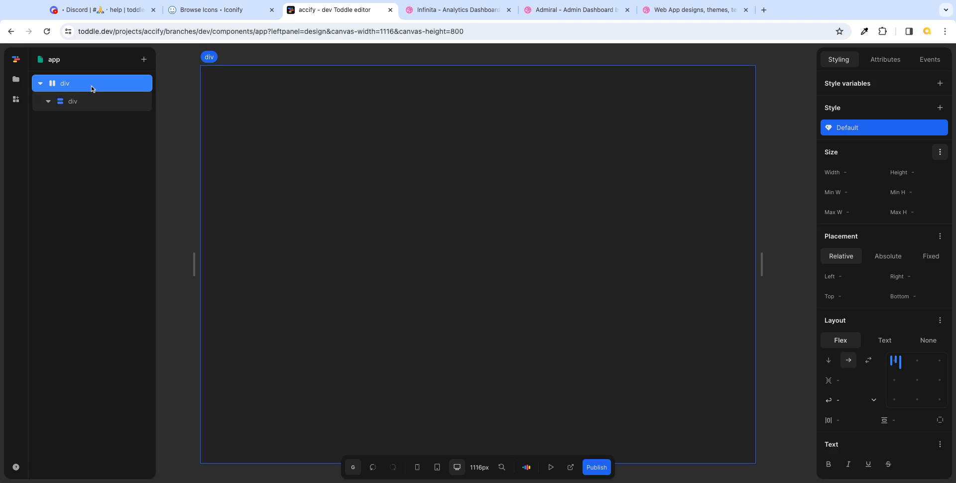
pyautogui.write('adi')
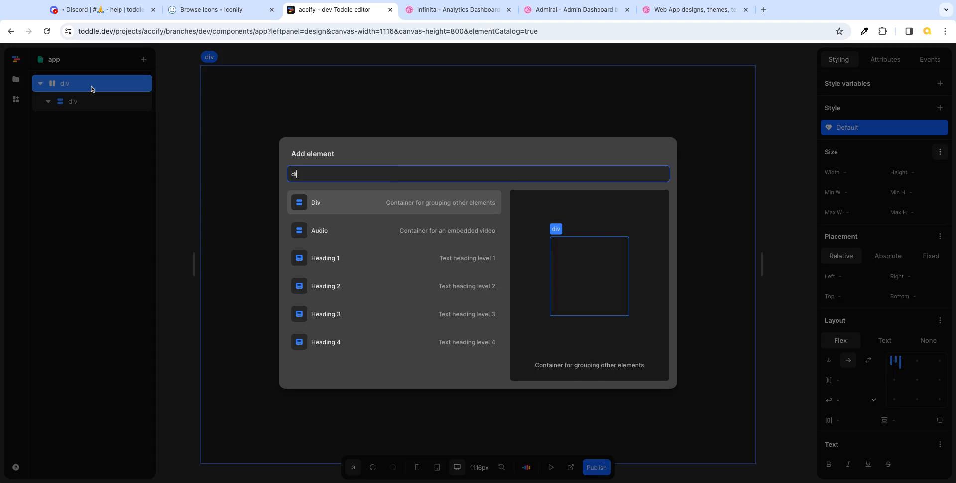
pyautogui.click(342, 207)
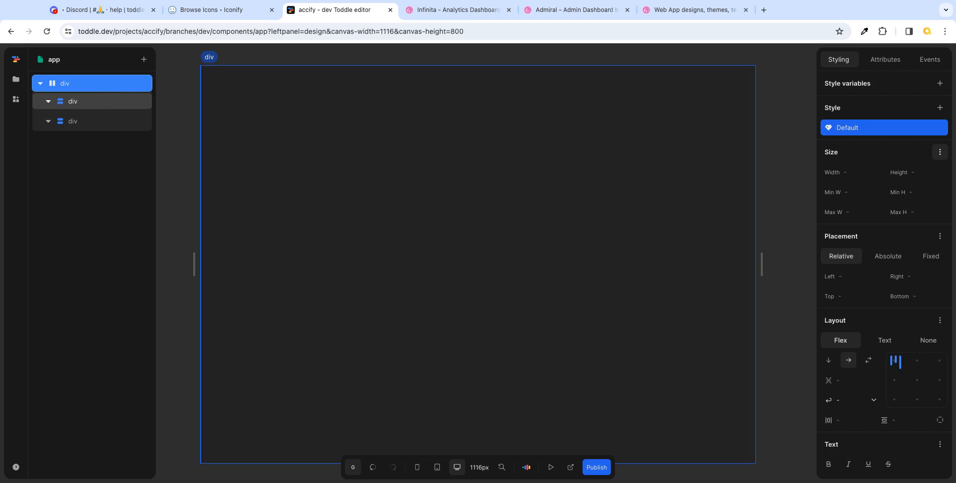
# - Check the sidebar in the Infinita Analytics Dashboard reference, and set the width of the root's first child div to 280 px
pyautogui.click(426, 11)
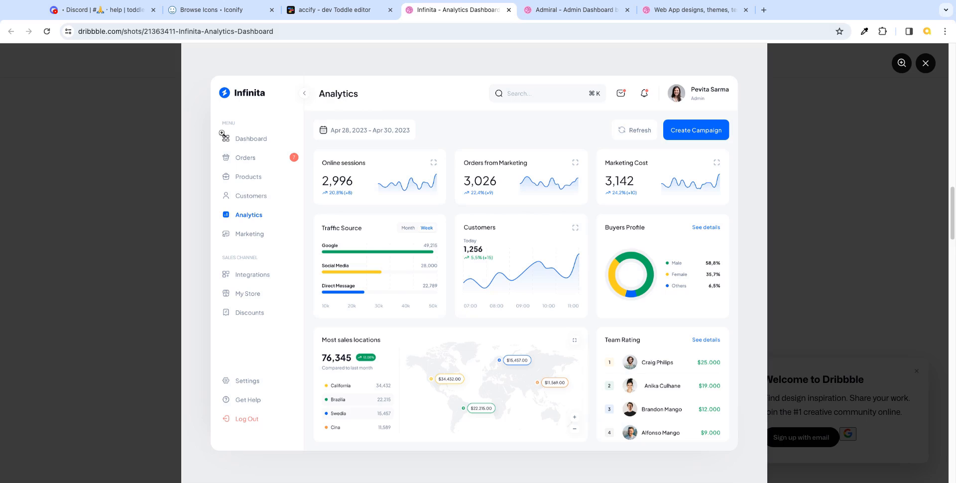
pyautogui.click(332, 11)
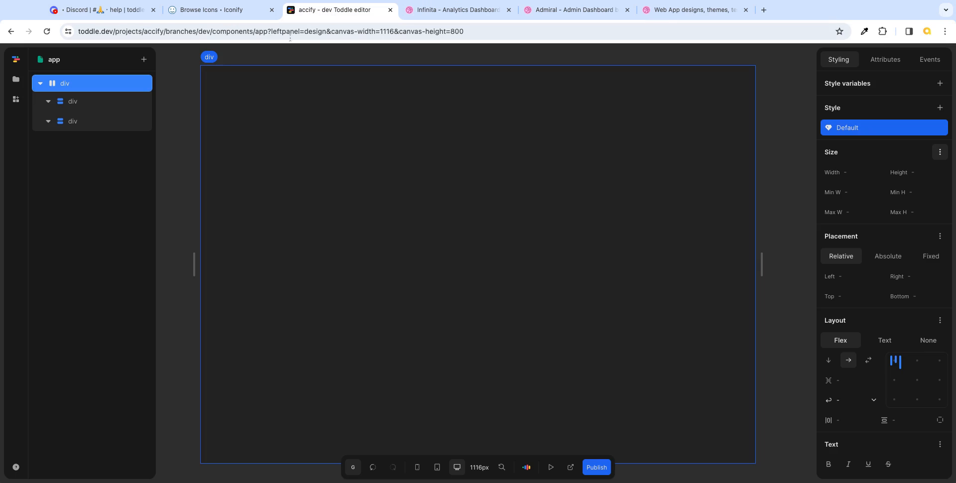
pyautogui.click(88, 105)
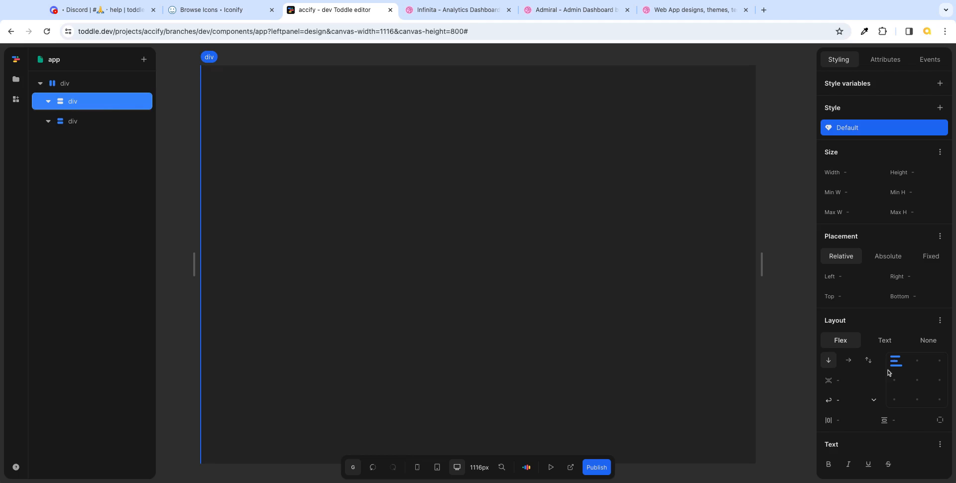
pyautogui.click(863, 173)
pyautogui.write('280')
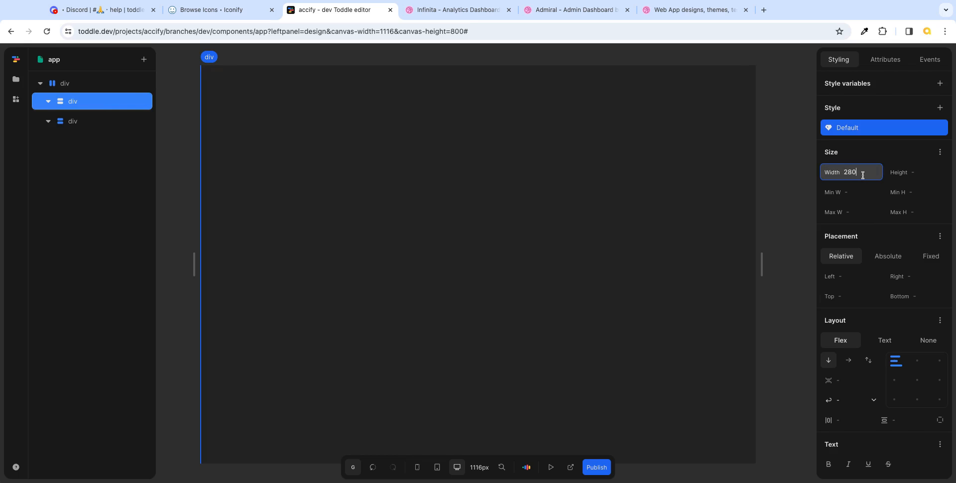
pyautogui.press('Tab')
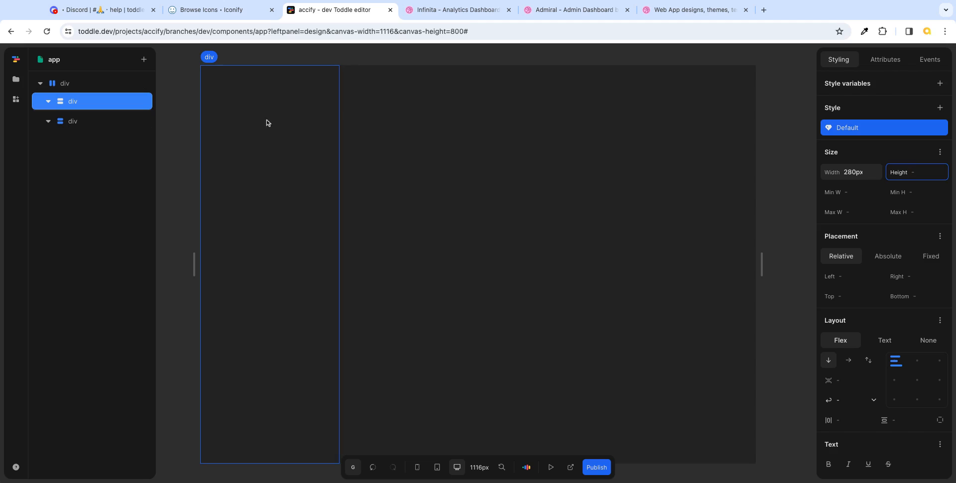
# - Set the flex value of the root's second child div to 1 so it fills the remaining width
pyautogui.click(103, 122)
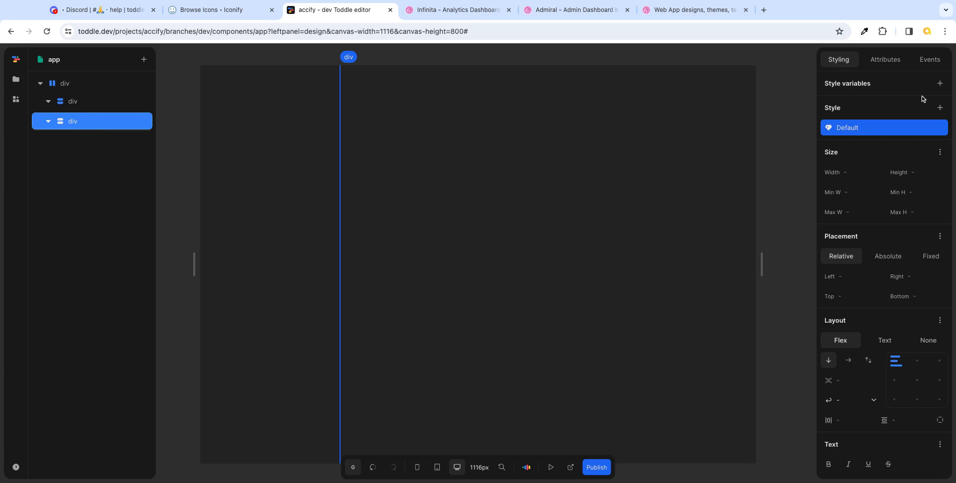
pyautogui.click(939, 154)
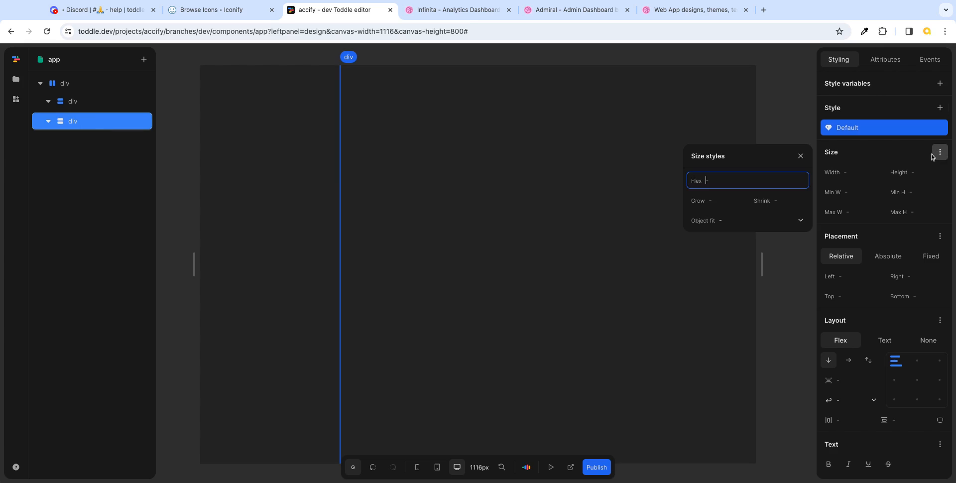
pyautogui.write('1')
pyautogui.press('Tab')
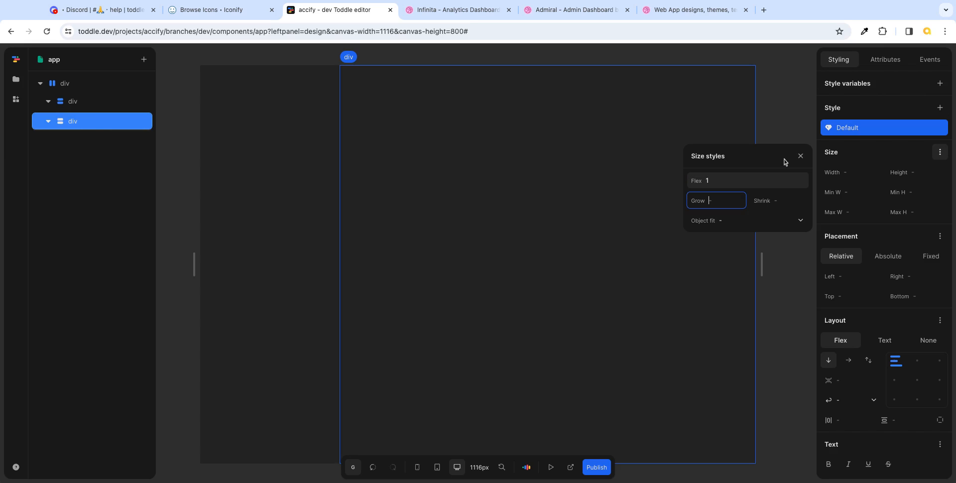
pyautogui.click(800, 156)
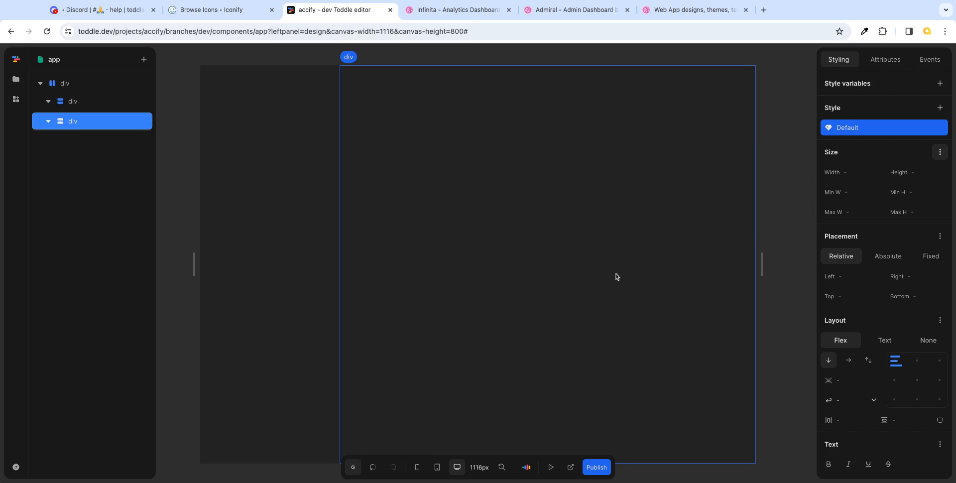
# - Widen the preview canvas to 1260 px and check the content area of the Infinita Analytics Dashboard reference
pyautogui.moveTo(762, 264); pyautogui.dragTo(804, 264)
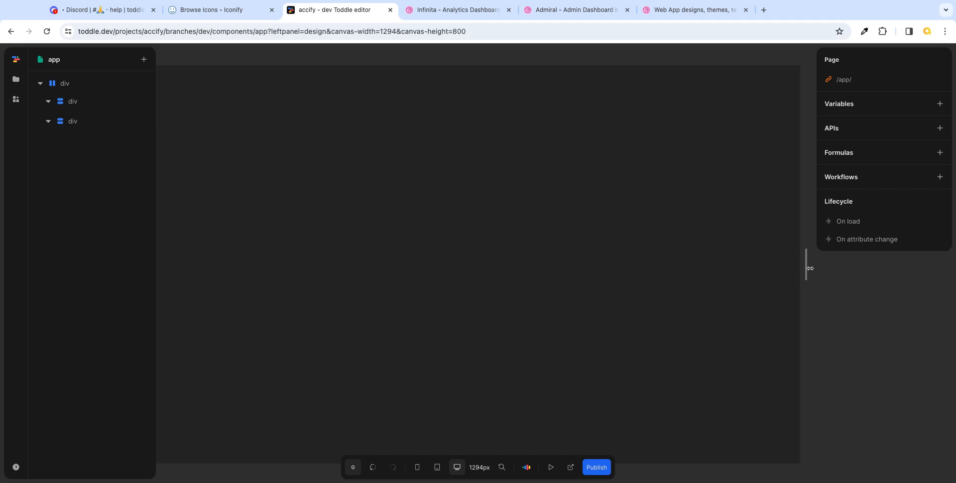
pyautogui.moveTo(810, 268); pyautogui.dragTo(801, 269)
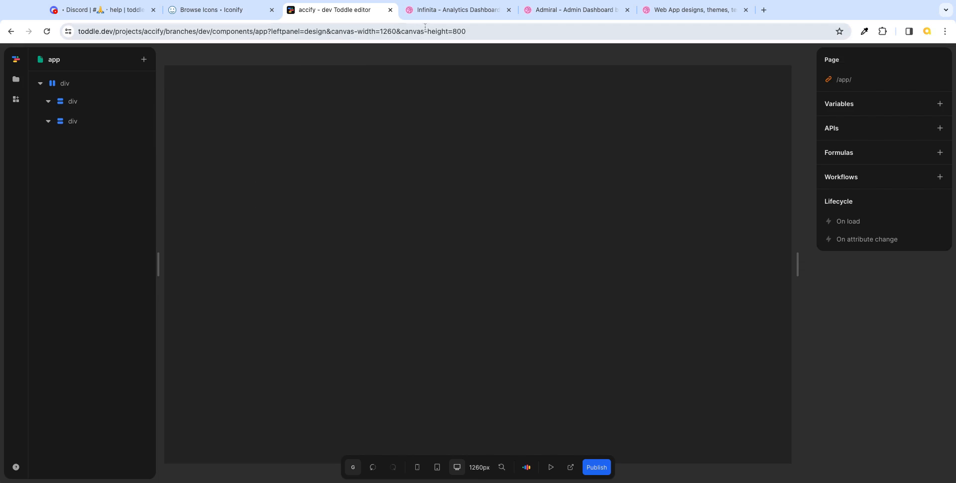
pyautogui.click(444, 13)
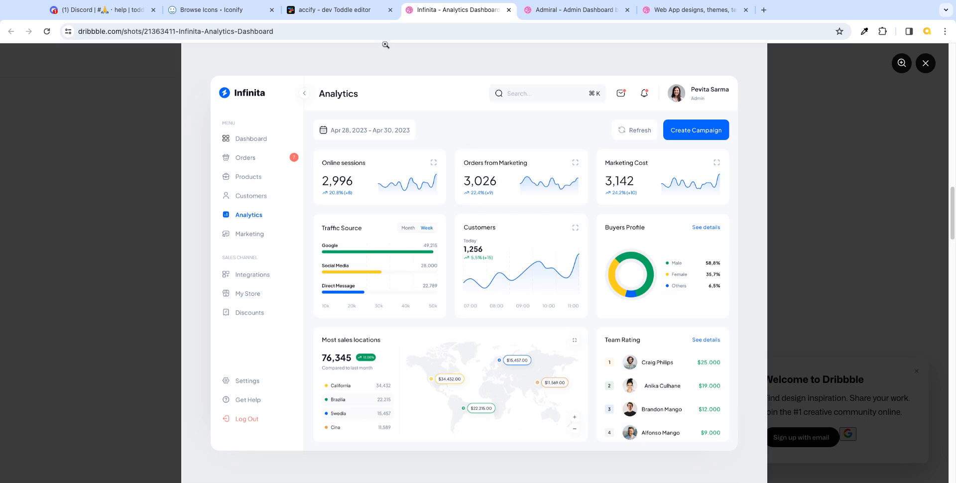
pyautogui.click(346, 15)
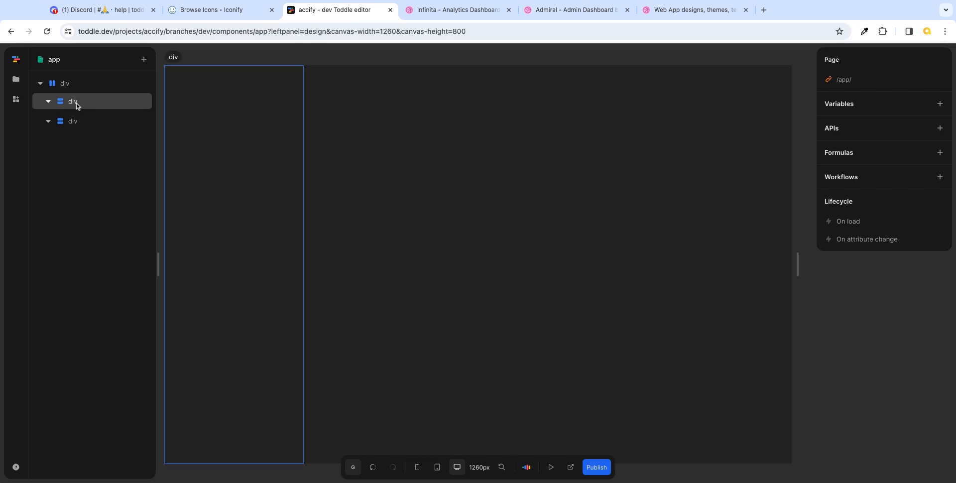
# - Add two nested divs inside the root's second child div for the top bar and the page content
pyautogui.click(76, 124)
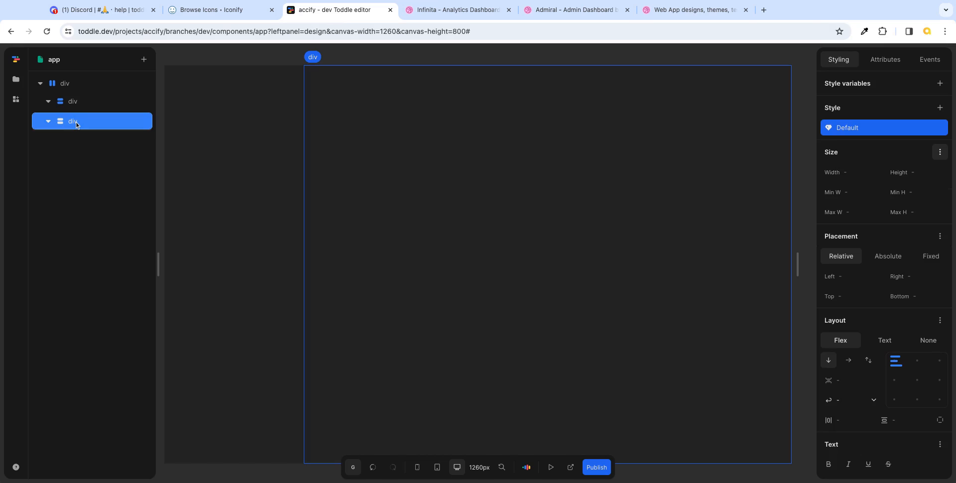
pyautogui.write('adi')
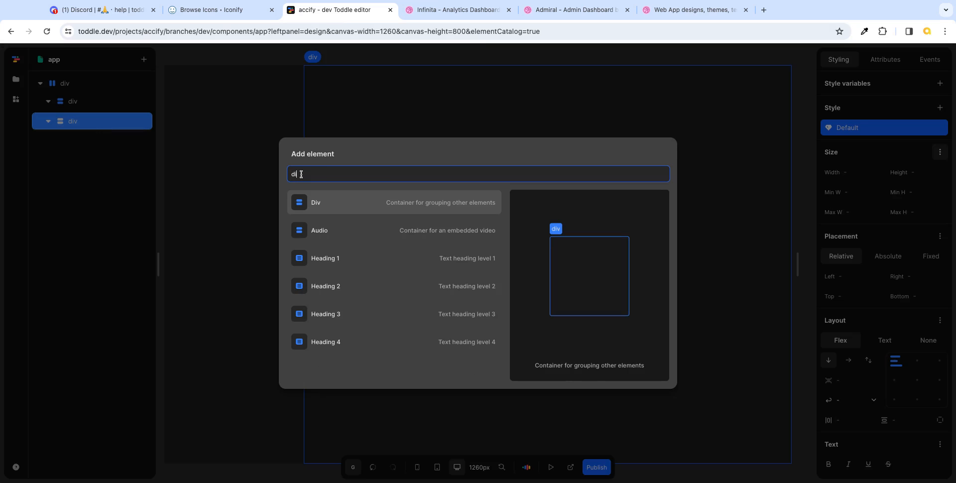
pyautogui.click(328, 204)
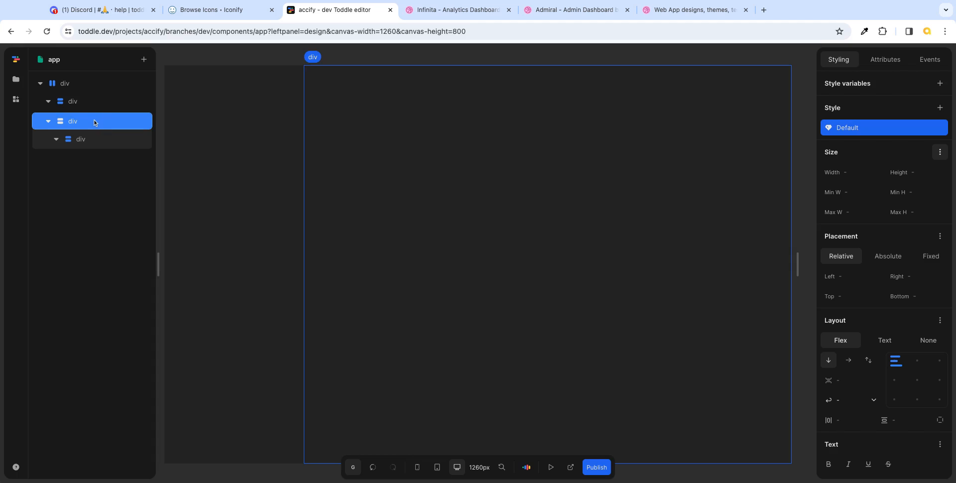
pyautogui.write('adi')
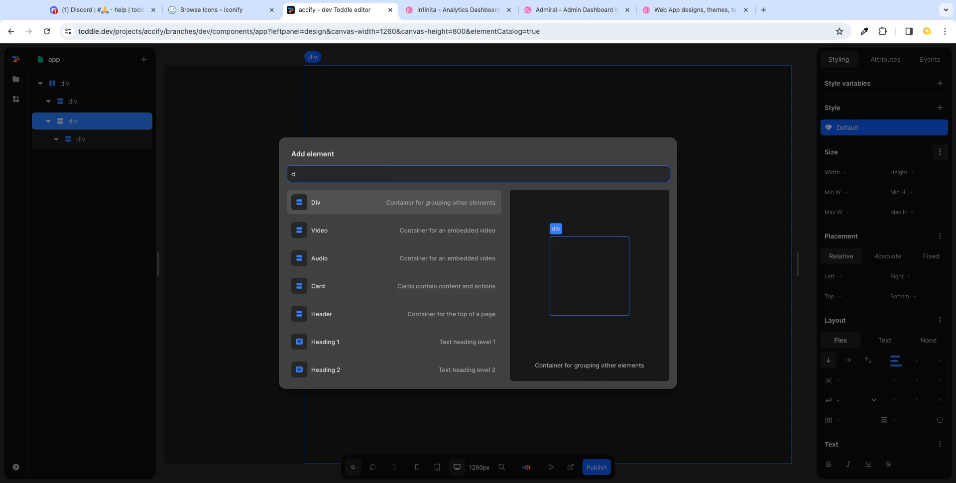
pyautogui.click(341, 207)
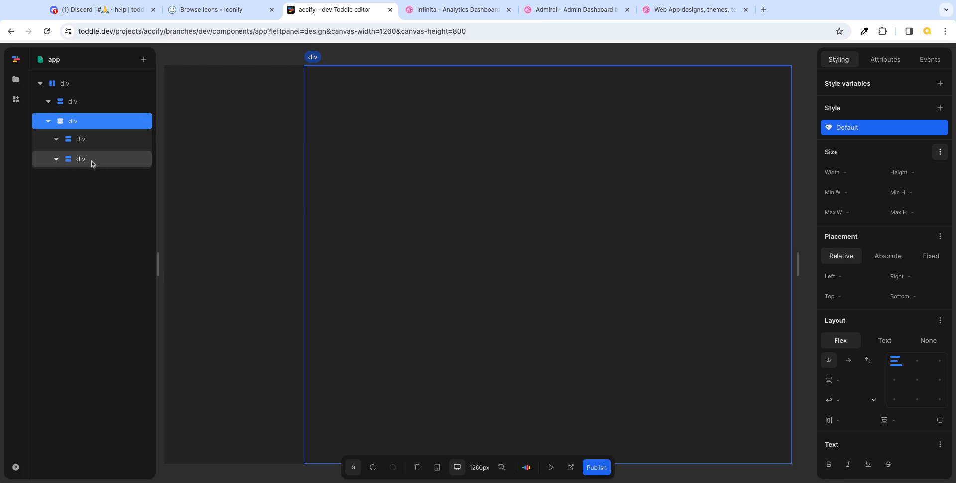
# - Set the height of the first nested div in the content column to 60 px
pyautogui.click(89, 141)
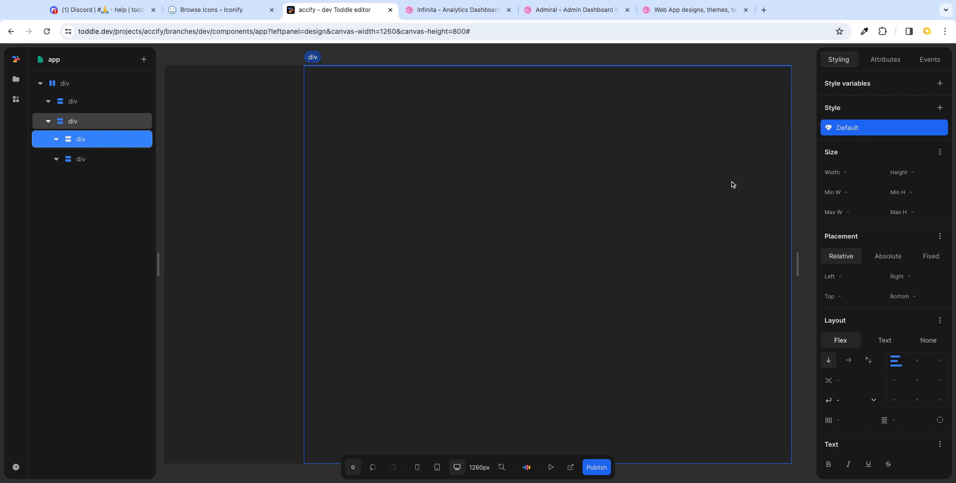
pyautogui.click(928, 172)
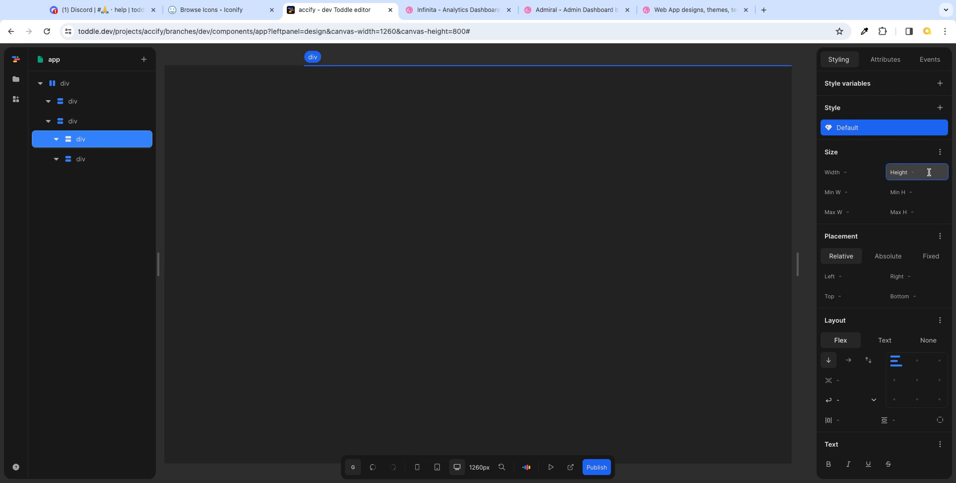
pyautogui.write('60')
pyautogui.press('Tab')
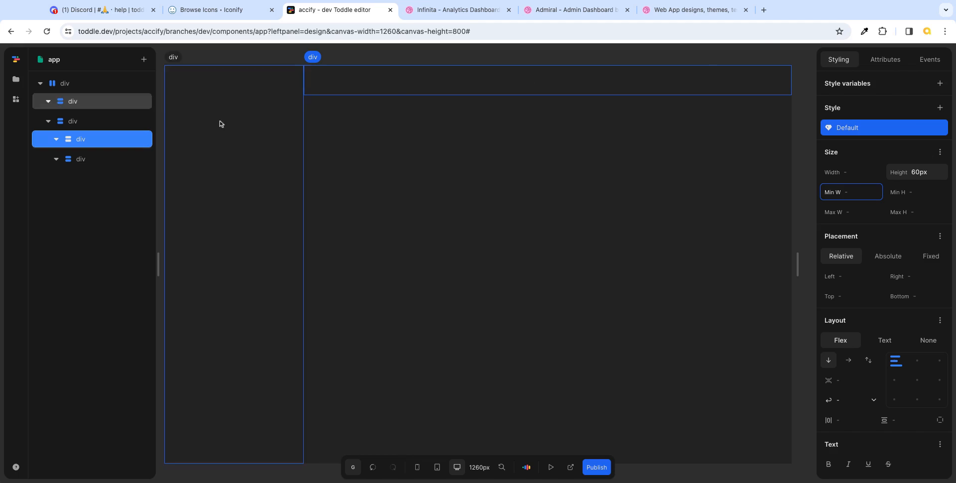
# - Compare with the Infinita Analytics Dashboard reference and set the second nested div's flex value to 1 to fill the remaining height
pyautogui.click(82, 159)
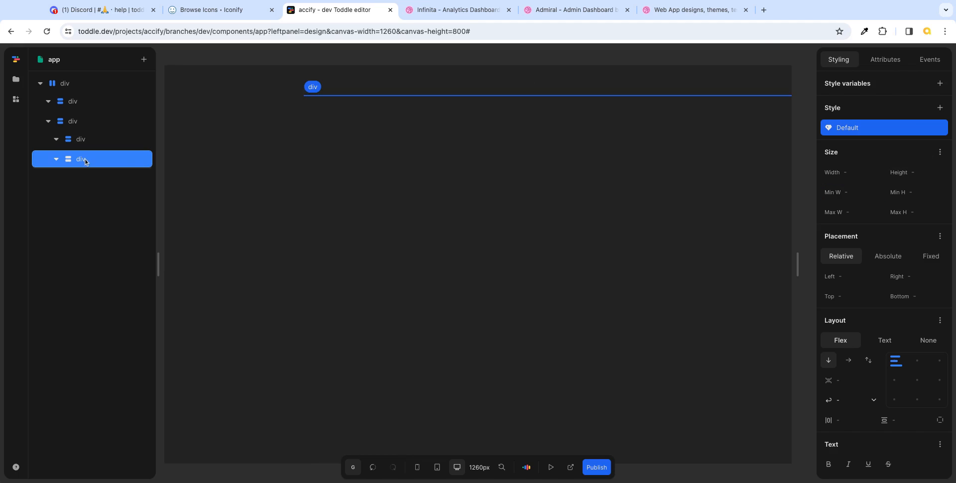
pyautogui.click(460, 12)
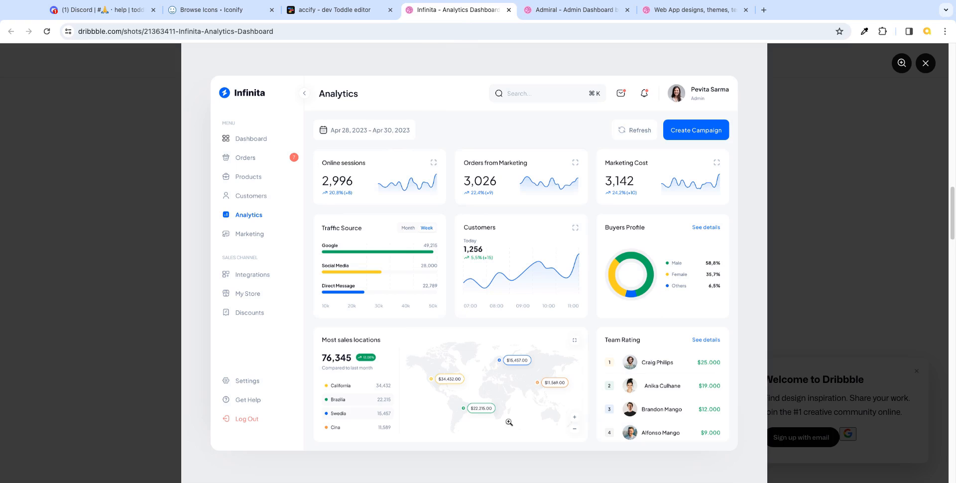
pyautogui.click(364, 11)
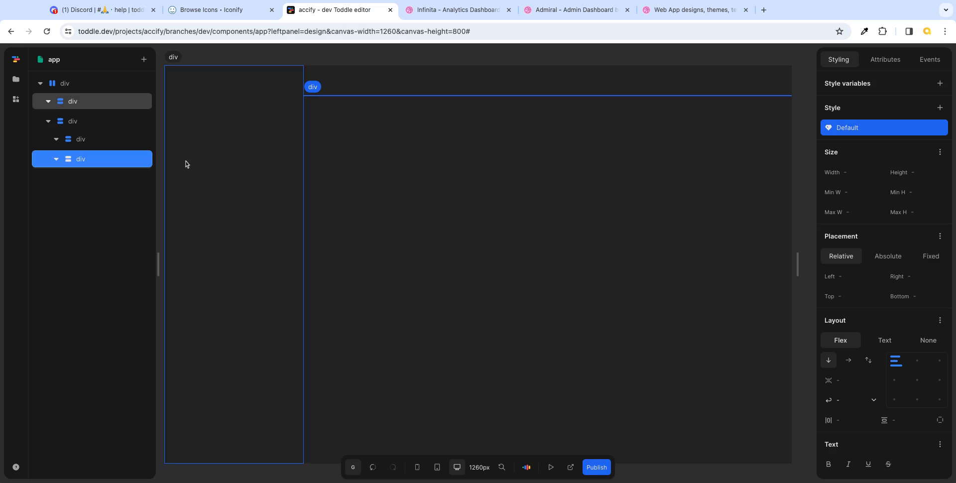
pyautogui.click(940, 153)
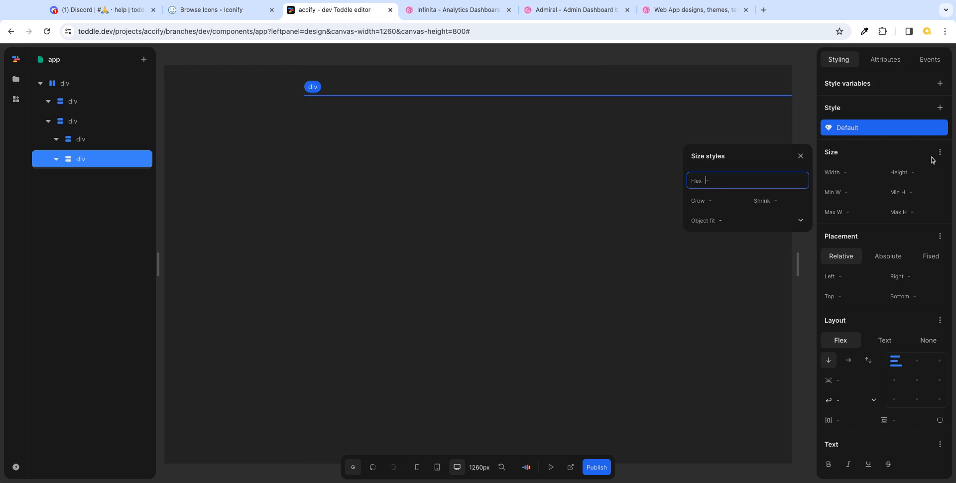
pyautogui.write('1')
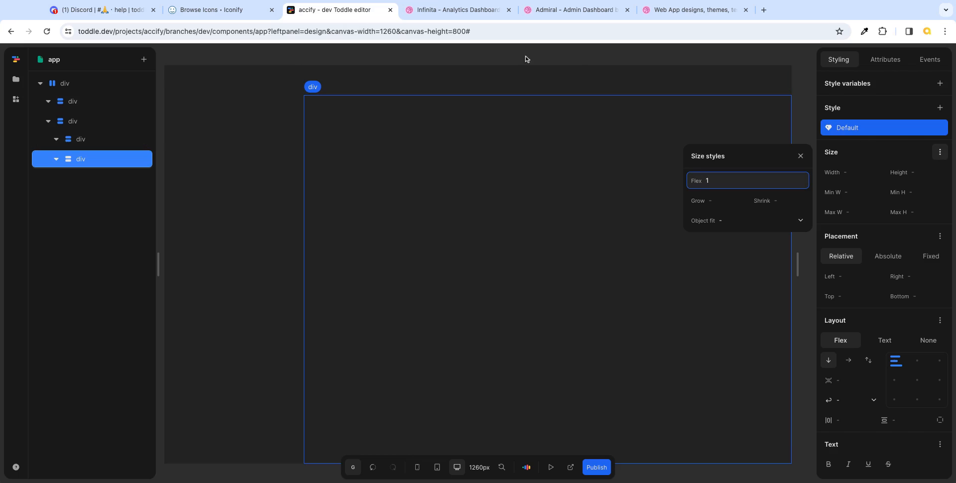
pyautogui.click(806, 121)
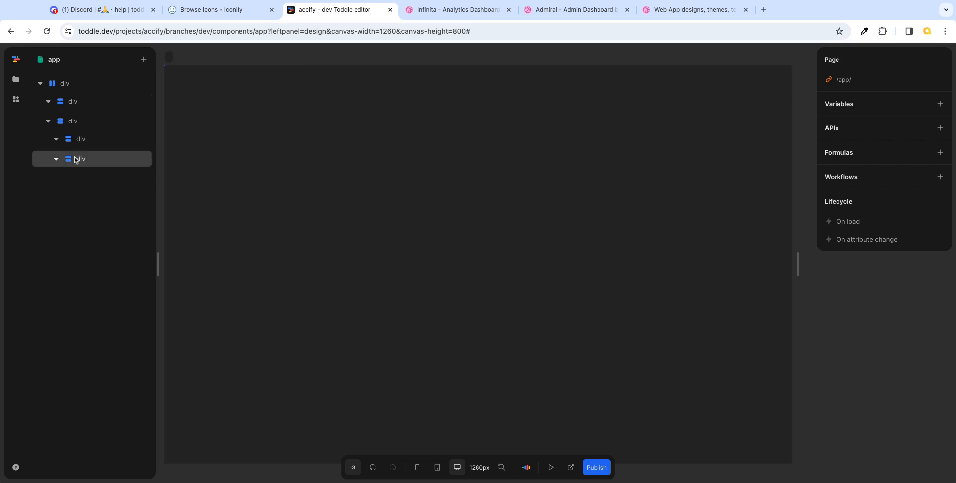
# - Change the tag of the sidebar div, the root's first child, to nav-container
pyautogui.click(82, 87)
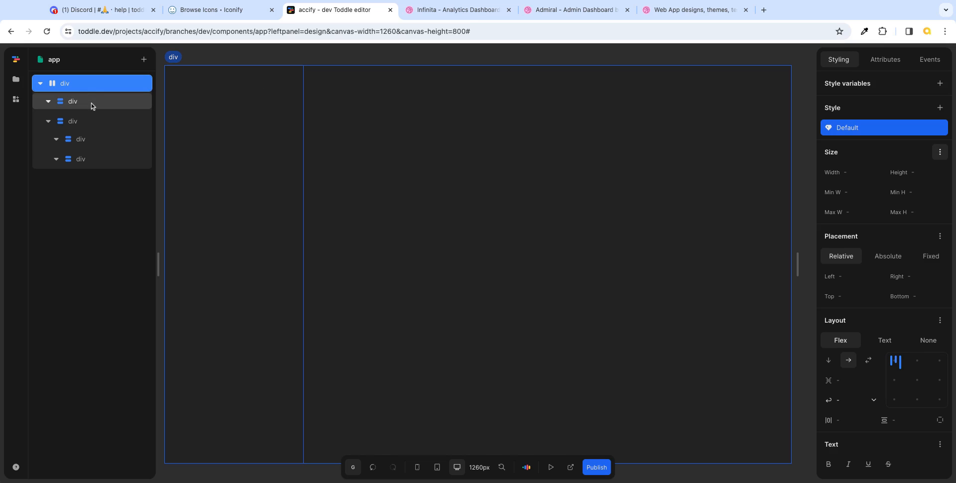
pyautogui.click(91, 102)
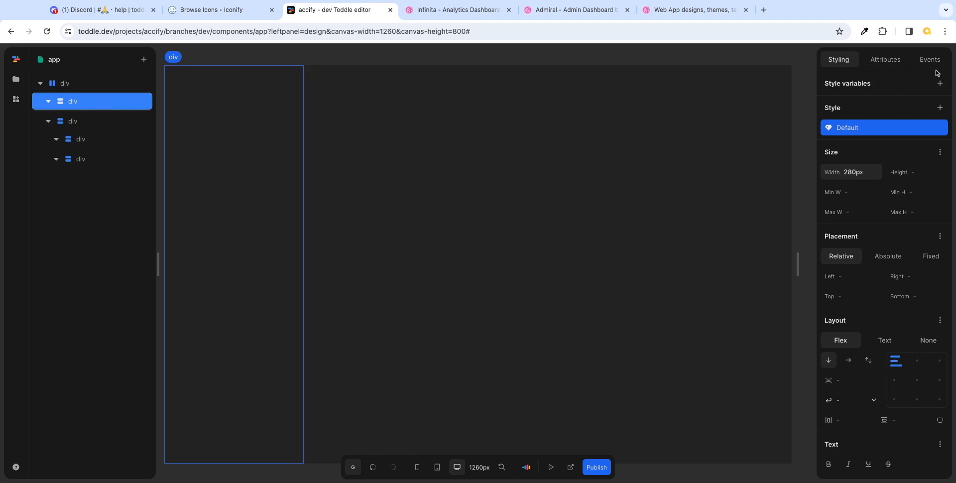
pyautogui.click(892, 64)
pyautogui.click(858, 104)
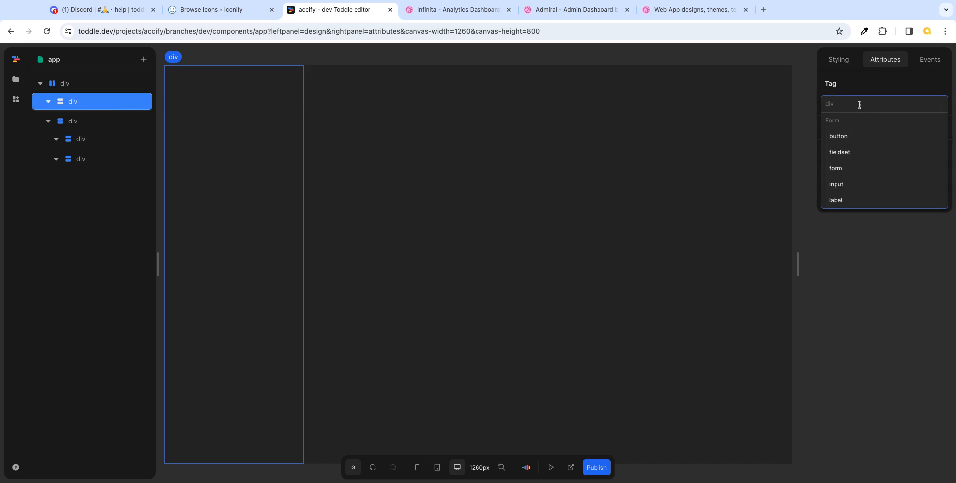
pyautogui.write('na')
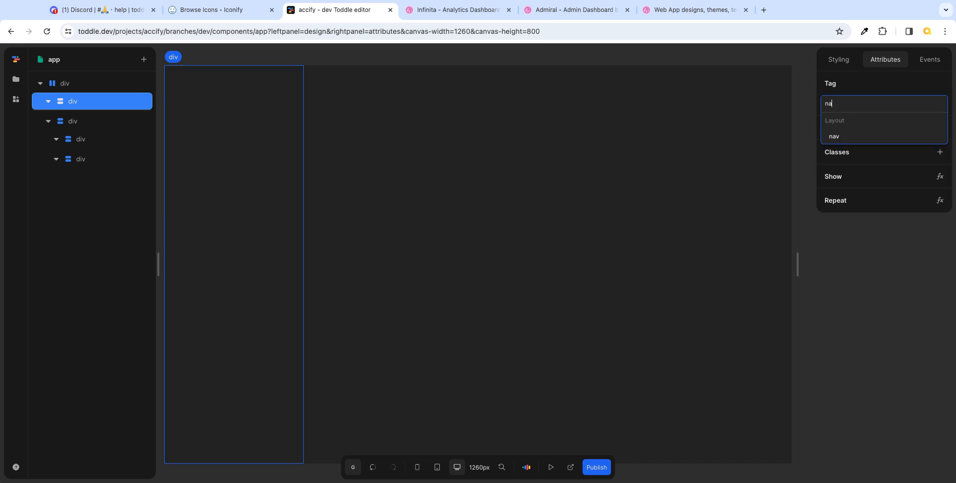
pyautogui.write('v-co')
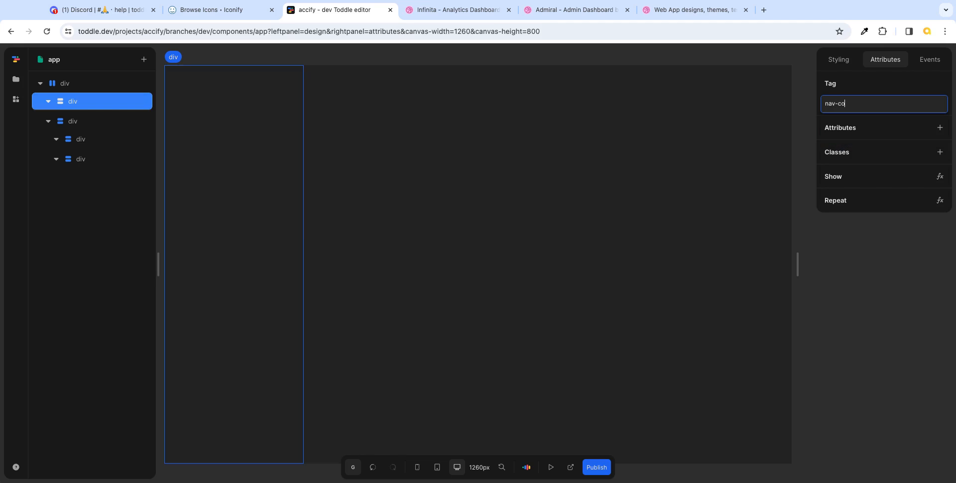
pyautogui.write('ntainer')
pyautogui.press('Return')
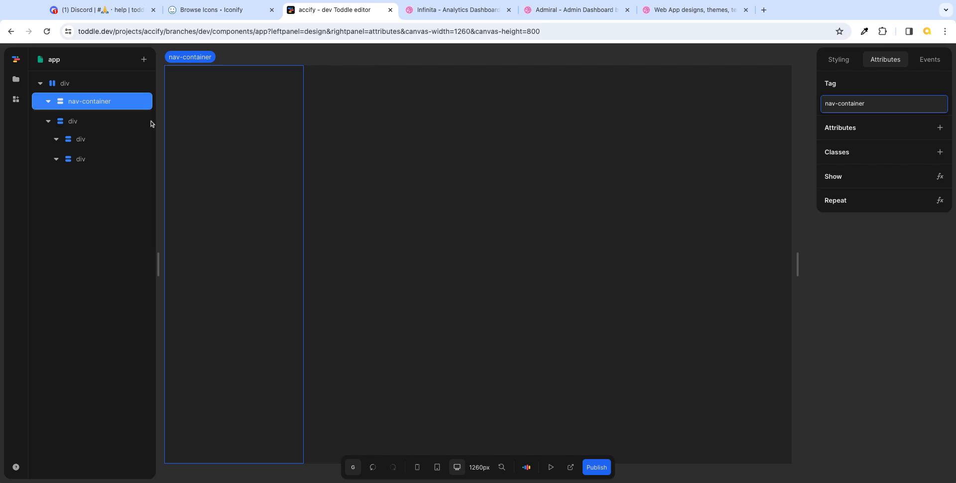
# - Change the tag of the nav-container element back to div
pyautogui.tripleClick(882, 104)
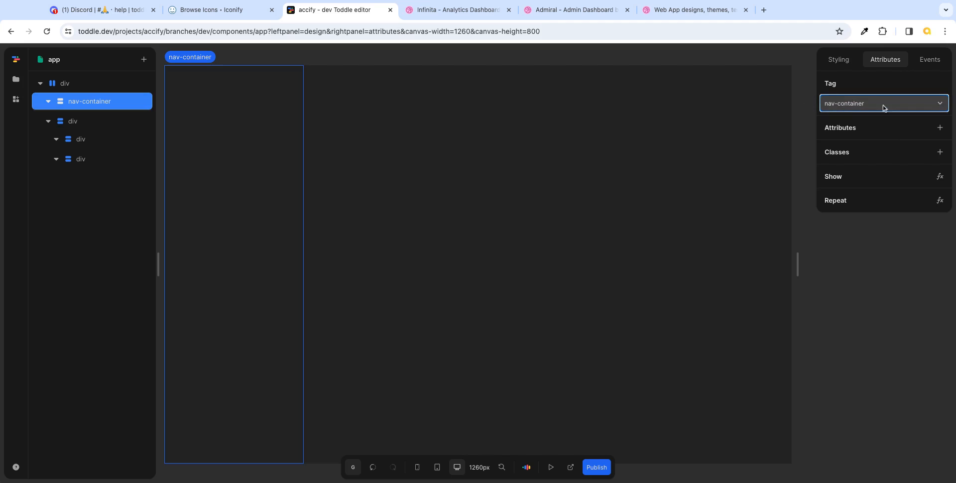
pyautogui.click(938, 103)
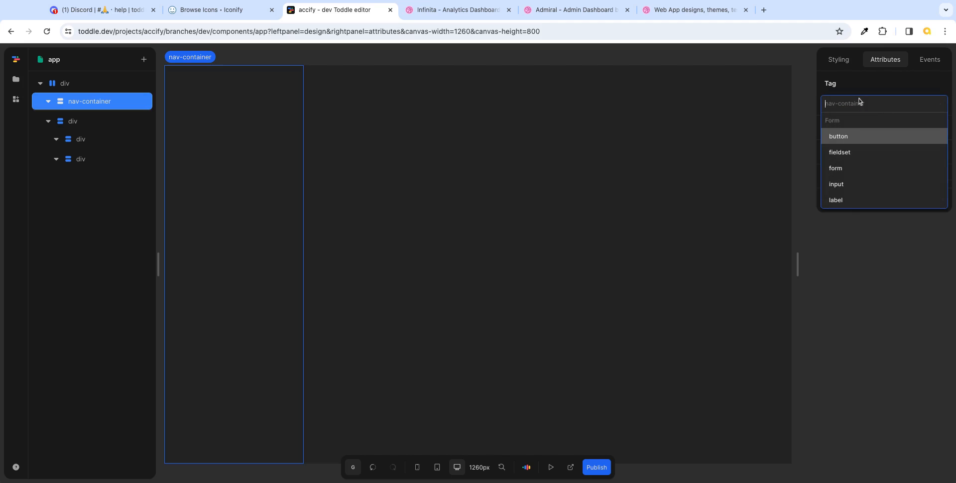
pyautogui.write('div')
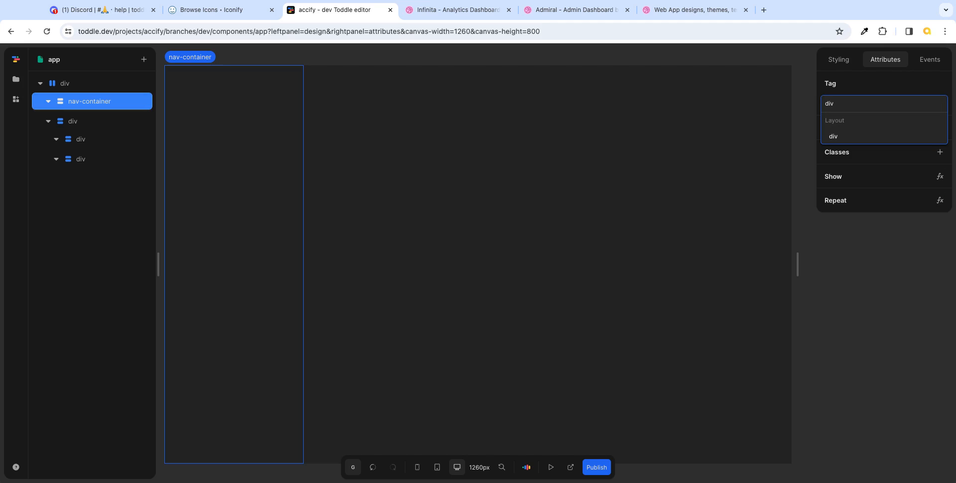
pyautogui.click(846, 137)
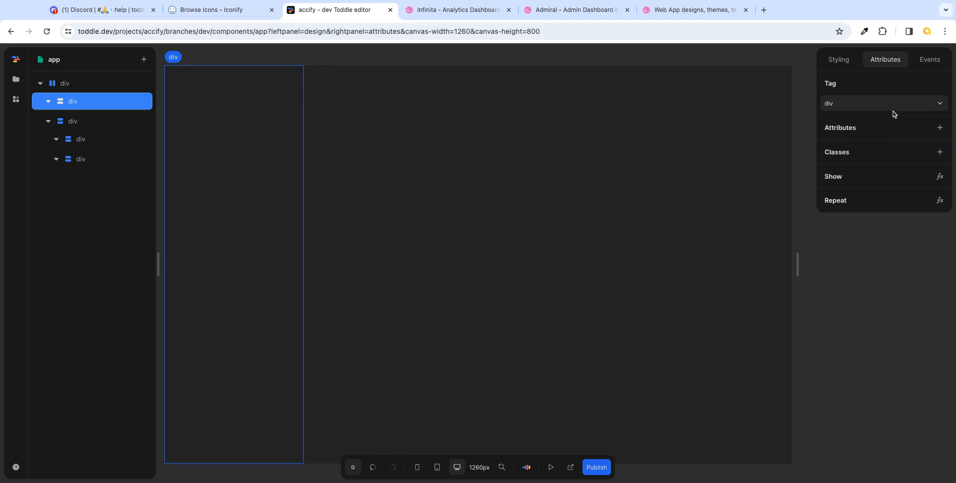
# - Remove the id attribute from the root div
pyautogui.click(90, 84)
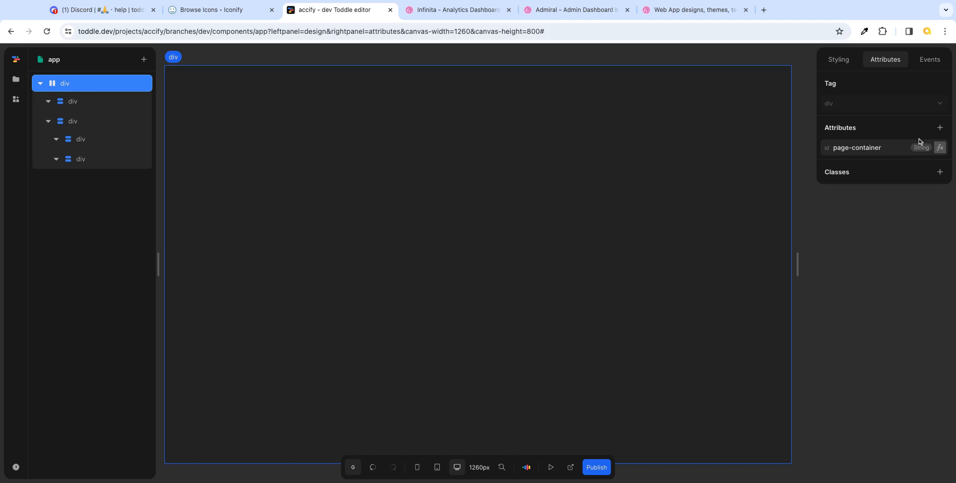
pyautogui.moveTo(833, 149)
pyautogui.mouseDown()
pyautogui.moveTo(890, 149)
pyautogui.moveTo(829, 151)
pyautogui.mouseUp()
pyautogui.click(890, 149)
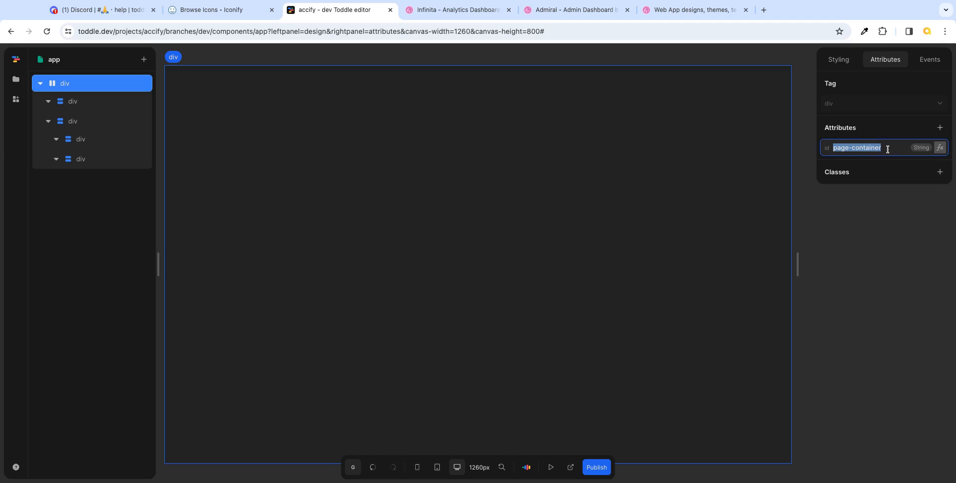
pyautogui.press('BackSpace')
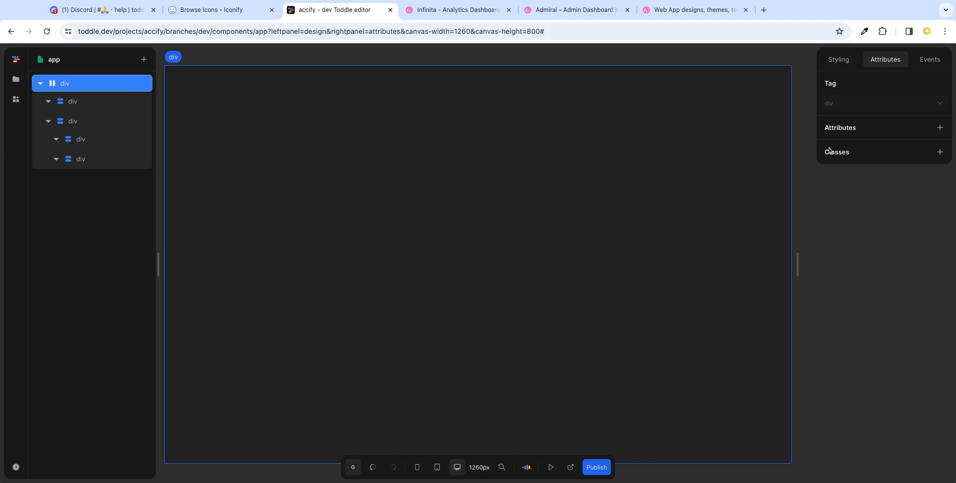
# - Add an id attribute with the value page-container to the root div
pyautogui.click(940, 128)
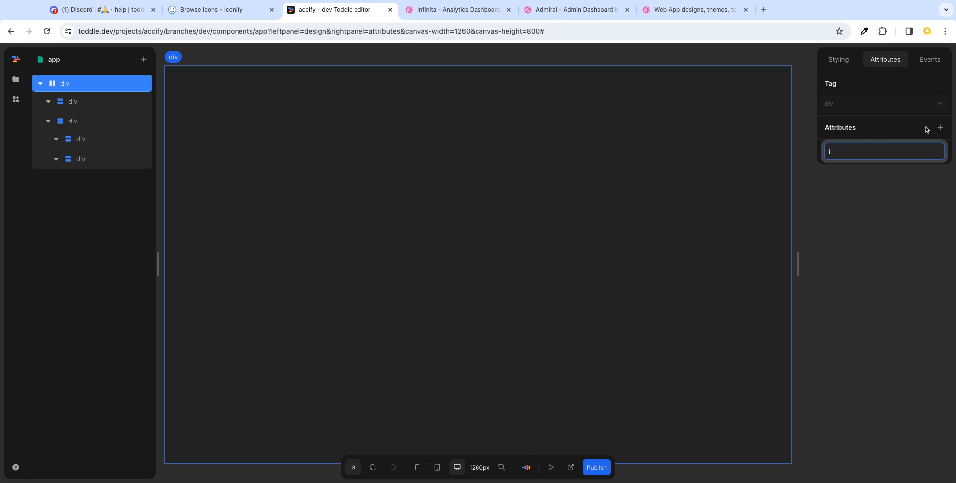
pyautogui.write('id')
pyautogui.press('Return')
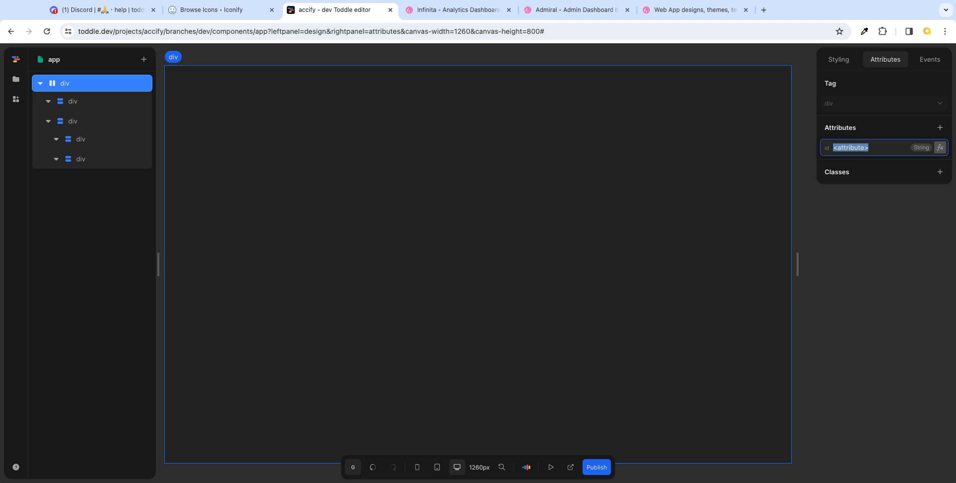
pyautogui.write('page-container')
pyautogui.press('Tab')
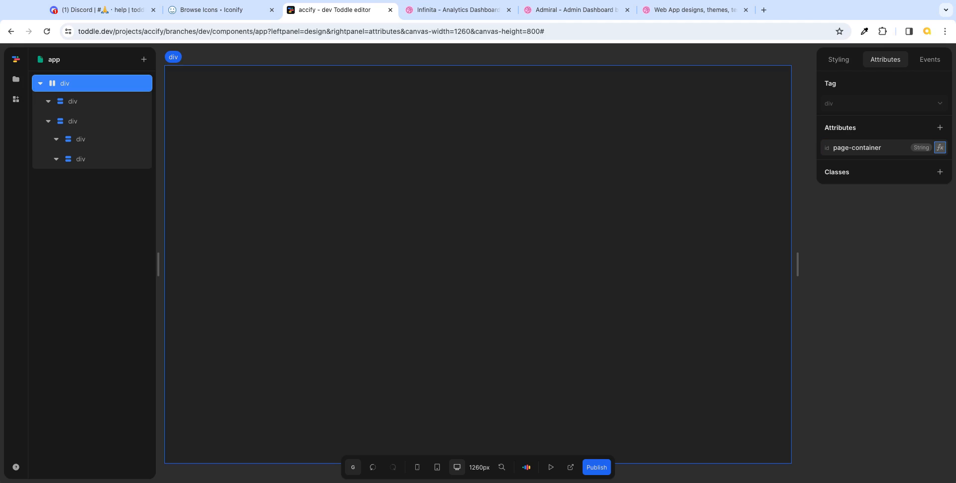
pyautogui.click(842, 160)
# - Add an id attribute with the value nav-container to the sidebar div, the root's first child
pyautogui.click(89, 106)
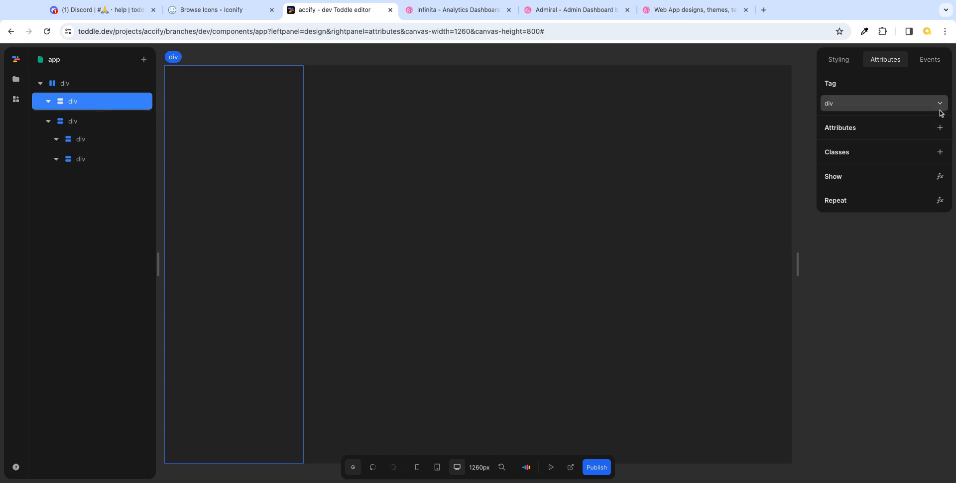
pyautogui.click(939, 128)
pyautogui.write('id')
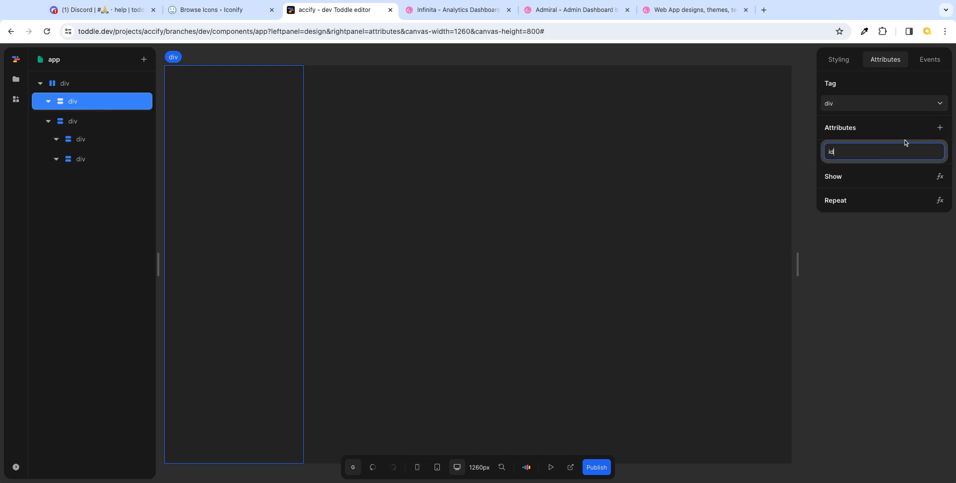
pyautogui.press('Return')
pyautogui.write('n')
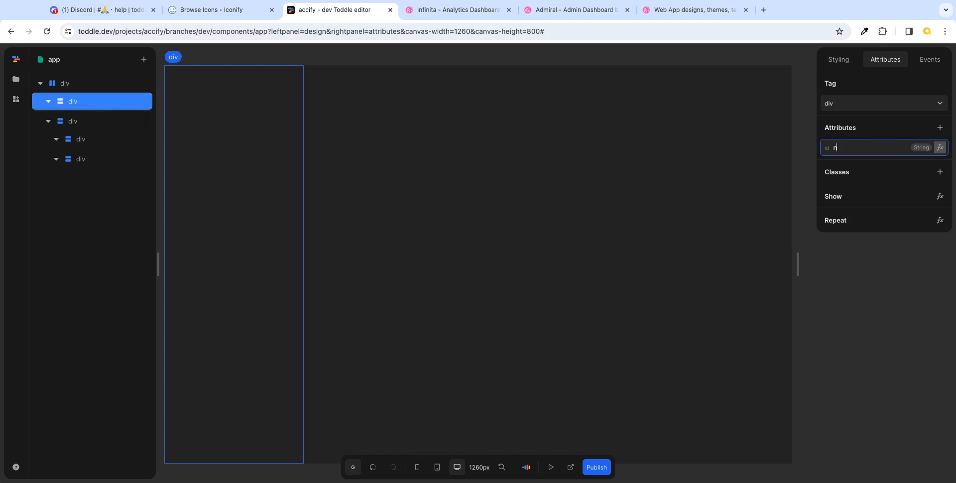
pyautogui.write('av-container')
pyautogui.press('Tab')
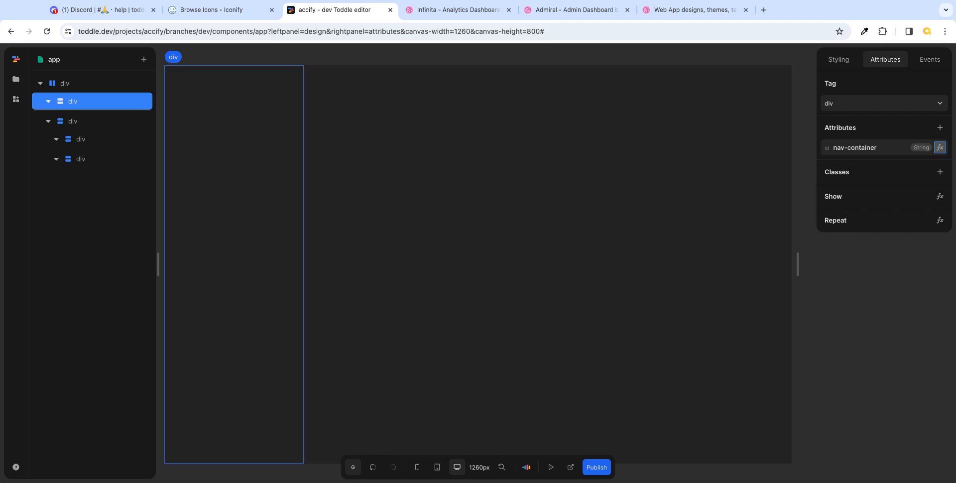
# - Add an id attribute with the value main-container to the root's second child div
pyautogui.click(90, 122)
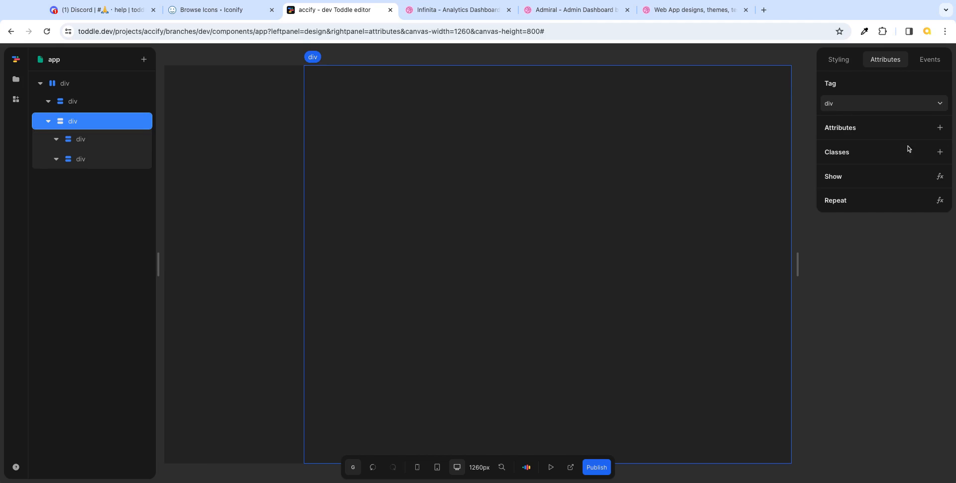
pyautogui.click(939, 127)
pyautogui.write('id')
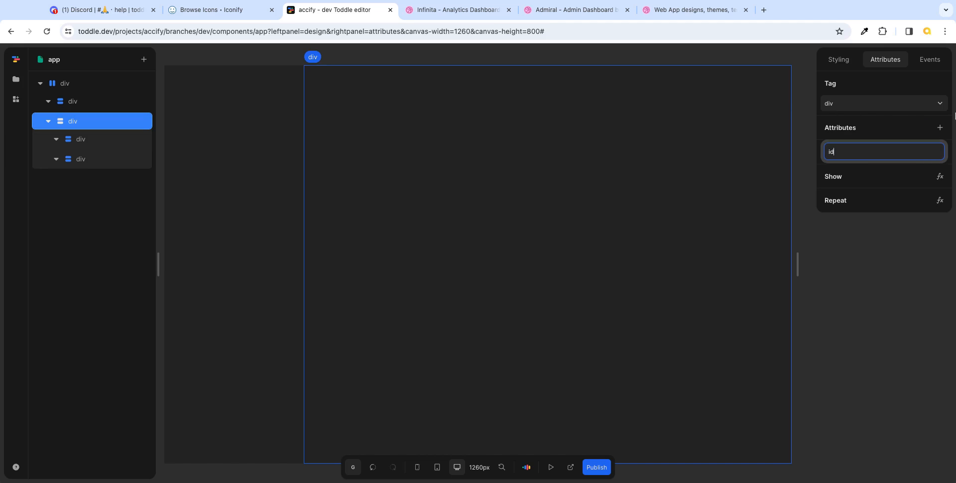
pyautogui.press('Return')
pyautogui.write('main')
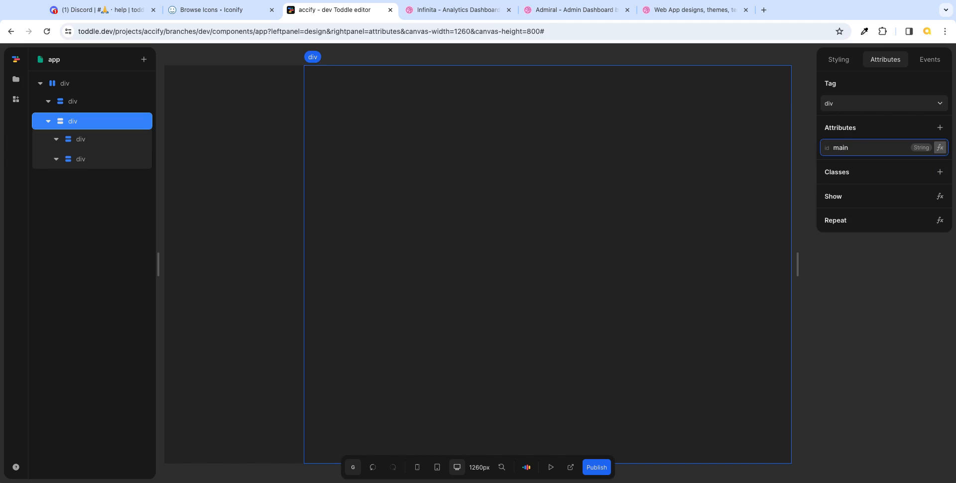
pyautogui.write('-con')
pyautogui.press('BackSpace')
pyautogui.press('BackSpace')
pyautogui.press('BackSpace')
pyautogui.press('BackSpace')
pyautogui.write('con')
pyautogui.press('BackSpace')
pyautogui.press('BackSpace')
pyautogui.write('-container')
pyautogui.press('Tab')
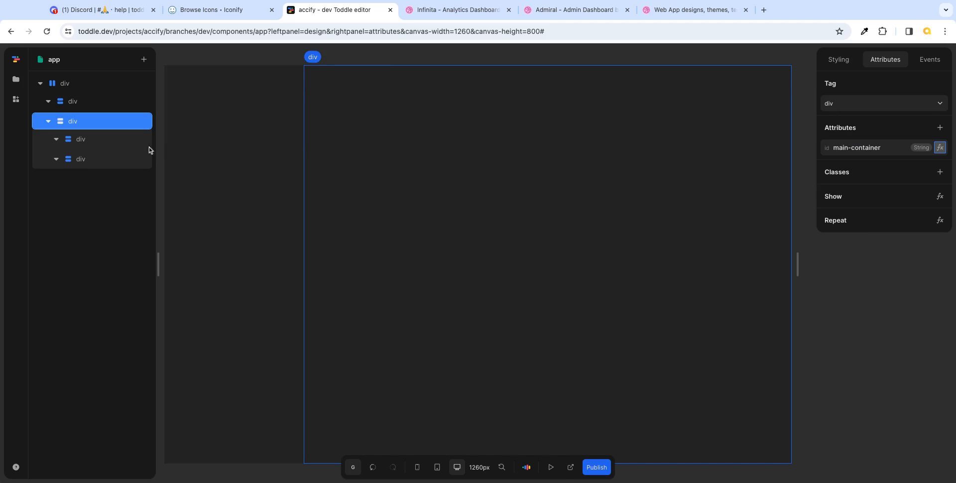
# - Add an id attribute with the value header-container to the top bar div, the first div nested in the main column
pyautogui.click(87, 140)
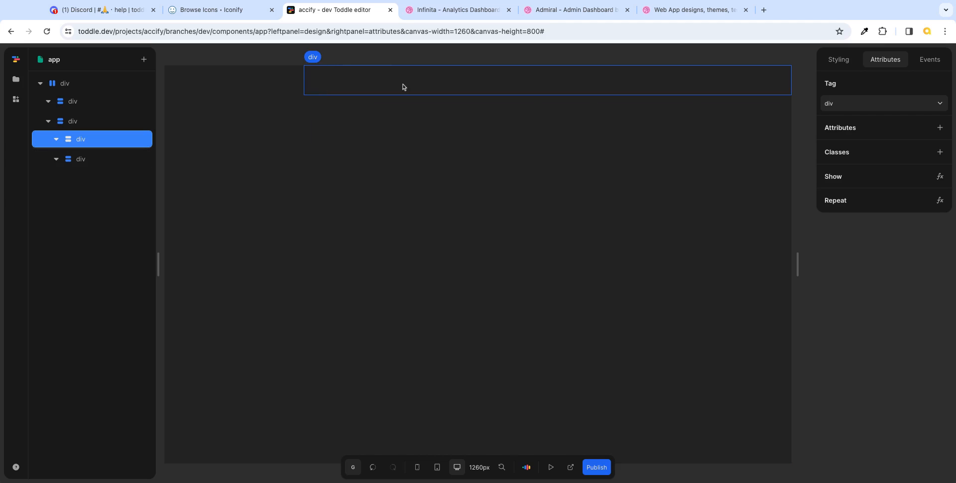
pyautogui.click(940, 128)
pyautogui.write('id')
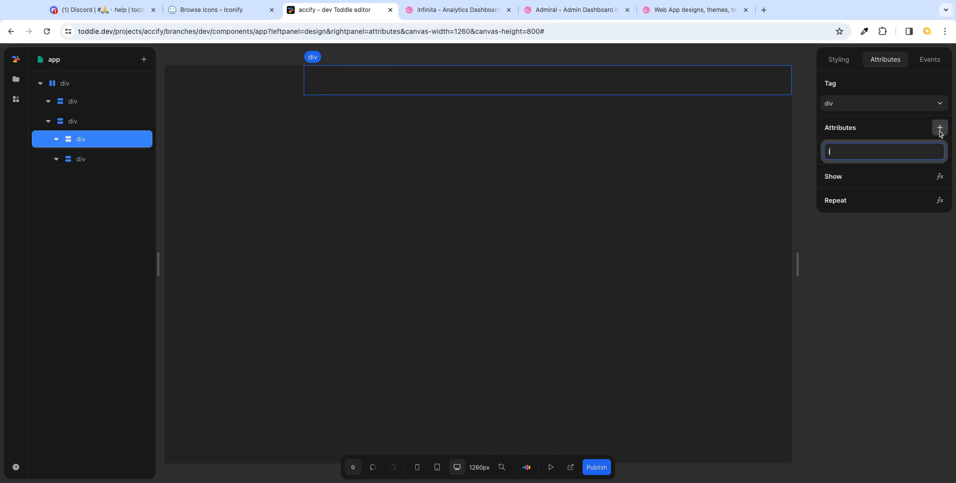
pyautogui.press('Return')
pyautogui.write('he')
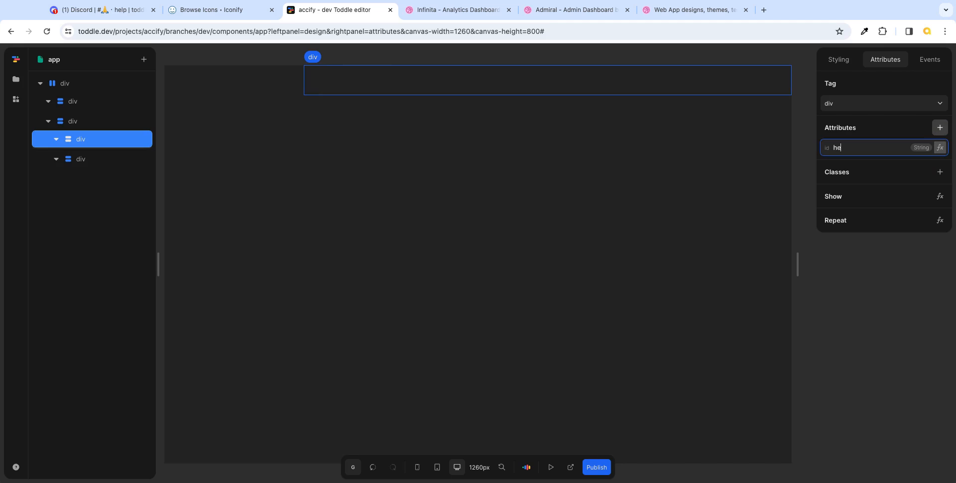
pyautogui.write('ader-container')
pyautogui.press('Tab')
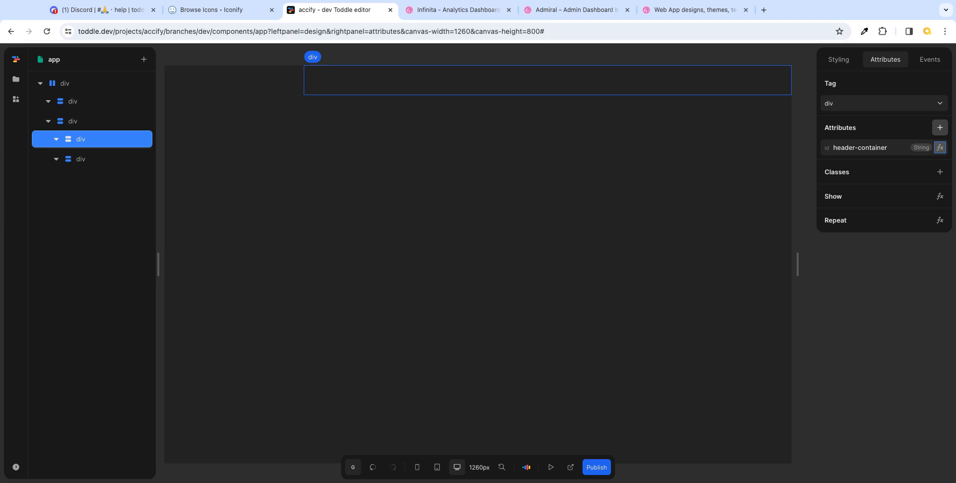
# - Add an id attribute with the value content-container to the second div nested in the main column
pyautogui.click(93, 158)
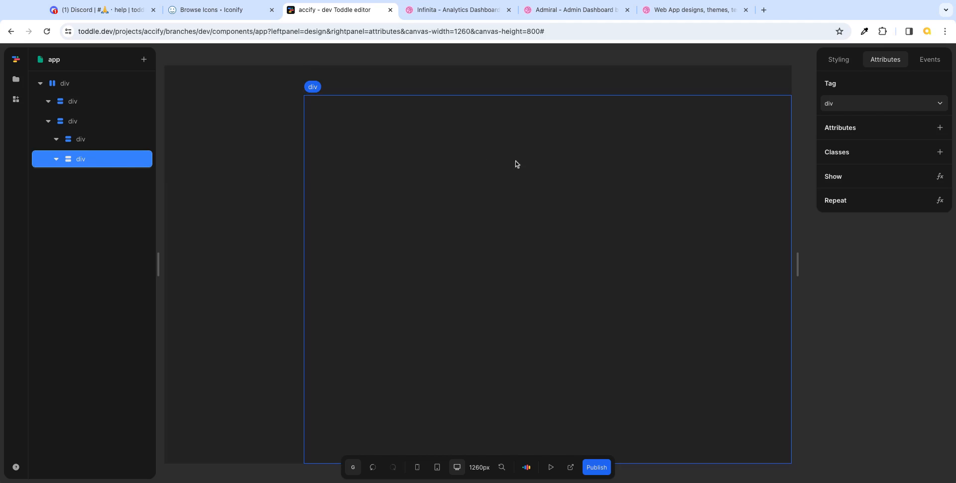
pyautogui.click(940, 128)
pyautogui.write('id')
pyautogui.press('Return')
pyautogui.write('c')
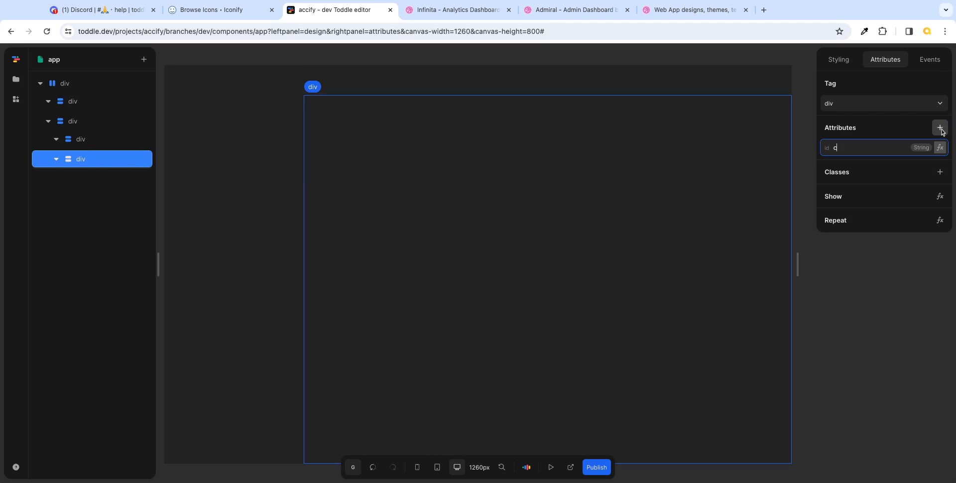
pyautogui.write('ontent-container')
pyautogui.press('Tab')
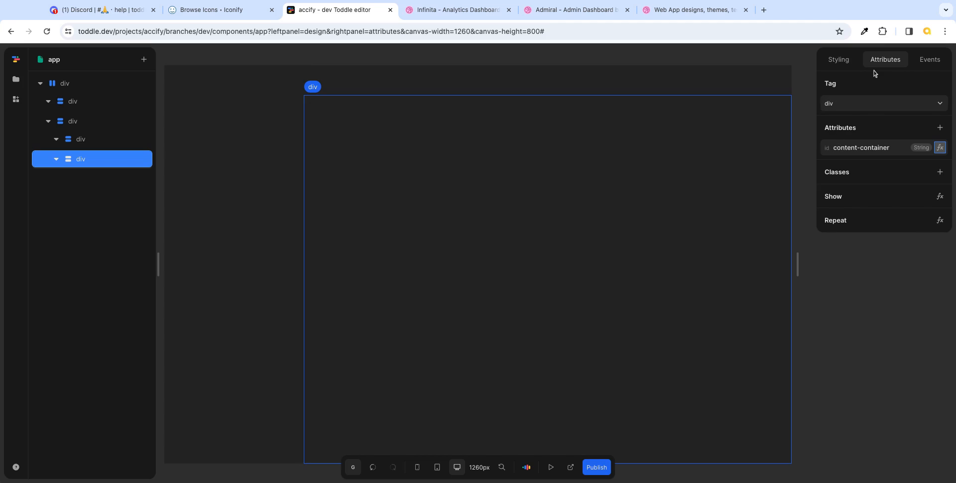
pyautogui.click(835, 62)
pyautogui.click(886, 60)
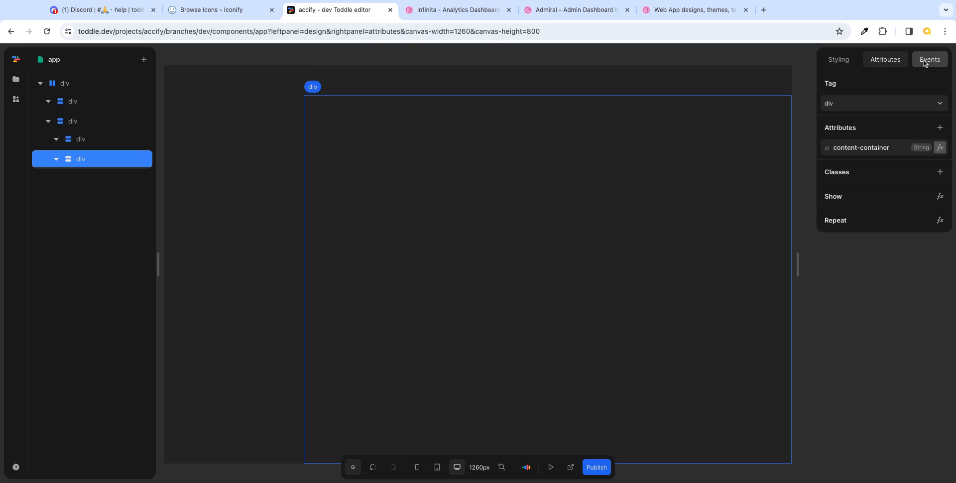
pyautogui.click(927, 61)
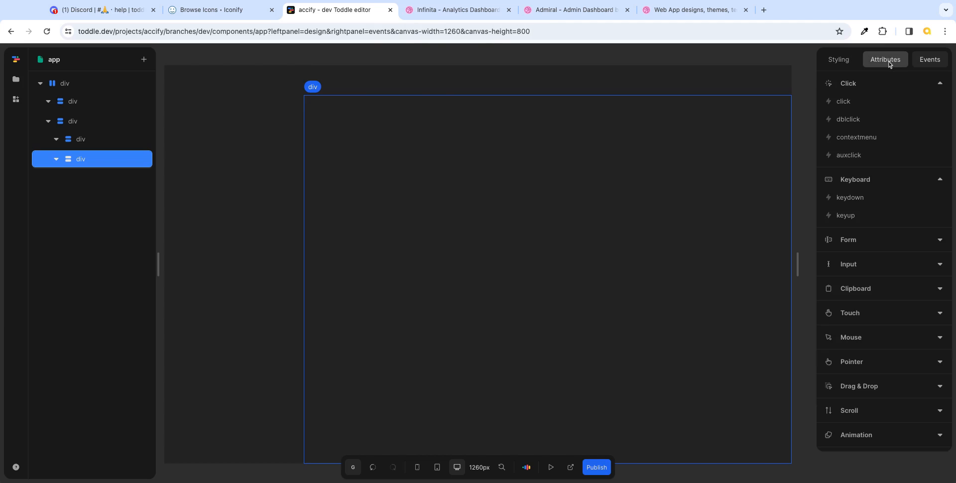
pyautogui.click(847, 62)
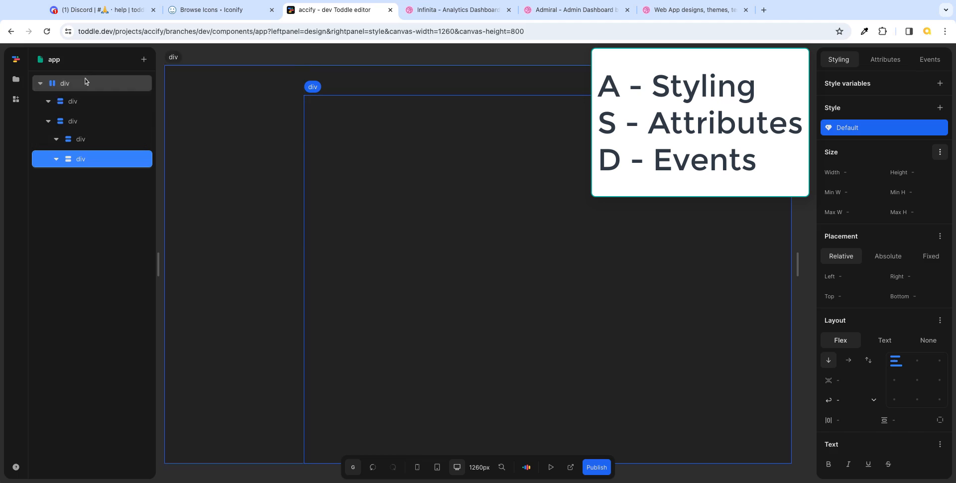
pyautogui.press('s')
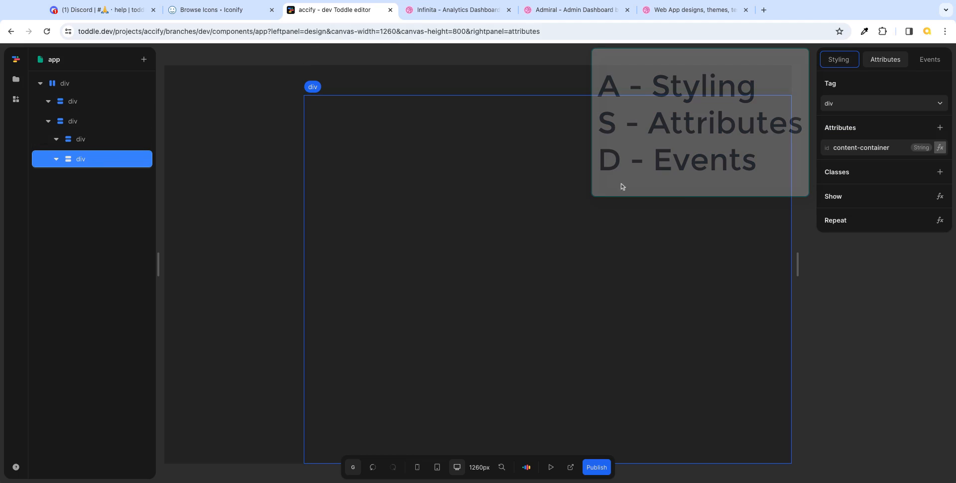
# - Review the ids on the nested containers up to the root, and examine the Infinita Analytics dashboard reference layout
pyautogui.click(99, 139)
pyautogui.click(99, 121)
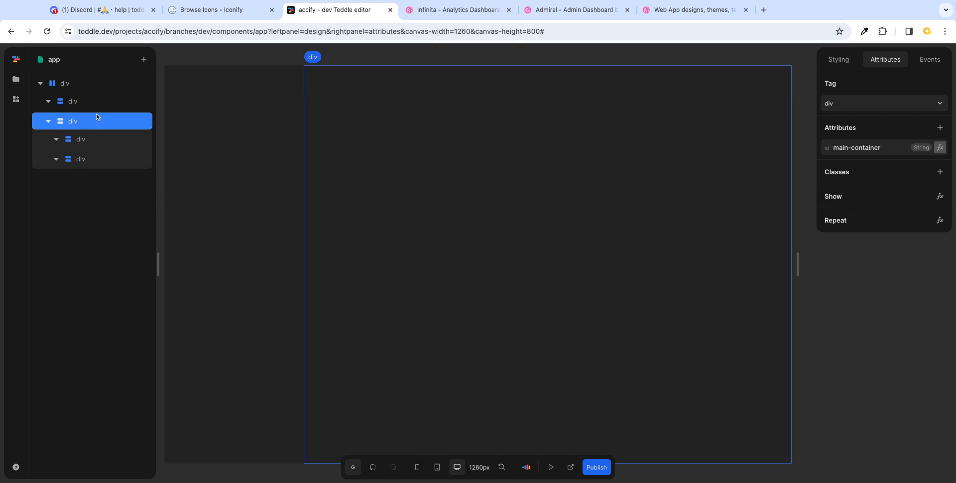
pyautogui.click(89, 105)
pyautogui.click(84, 88)
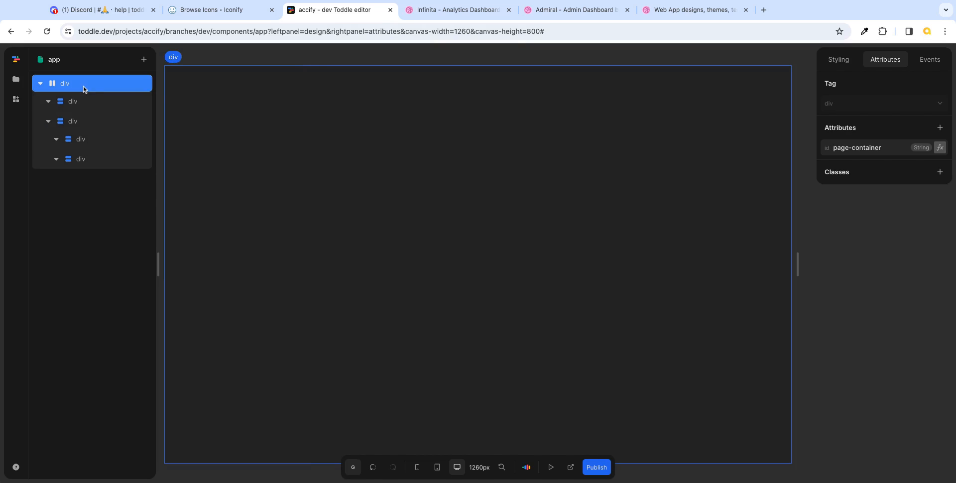
pyautogui.click(97, 106)
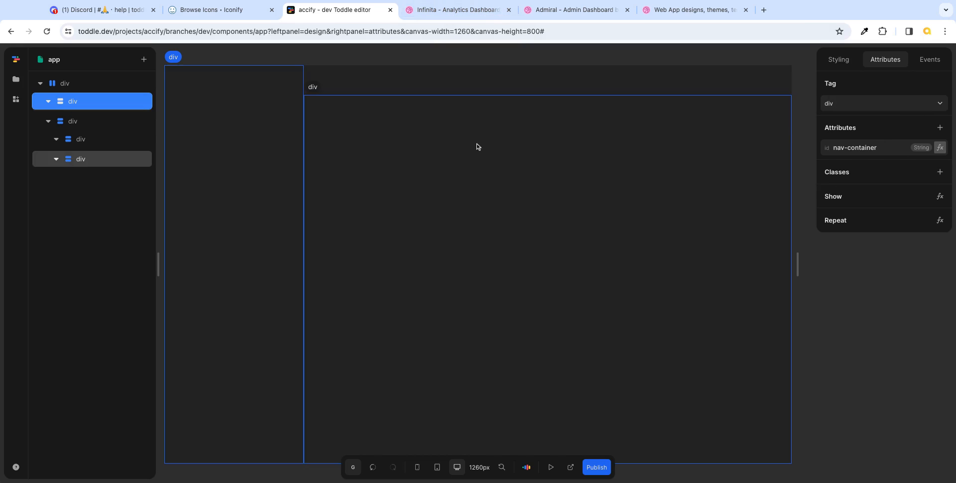
pyautogui.click(468, 10)
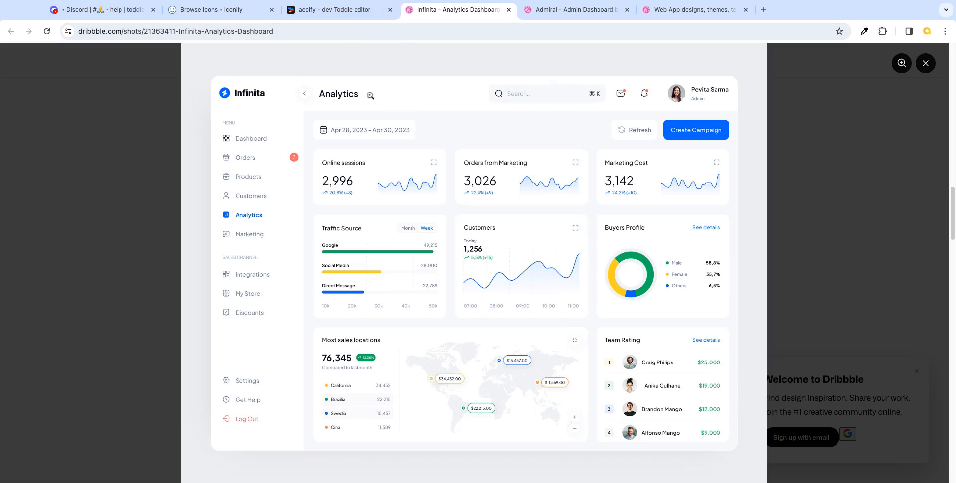
pyautogui.click(355, 15)
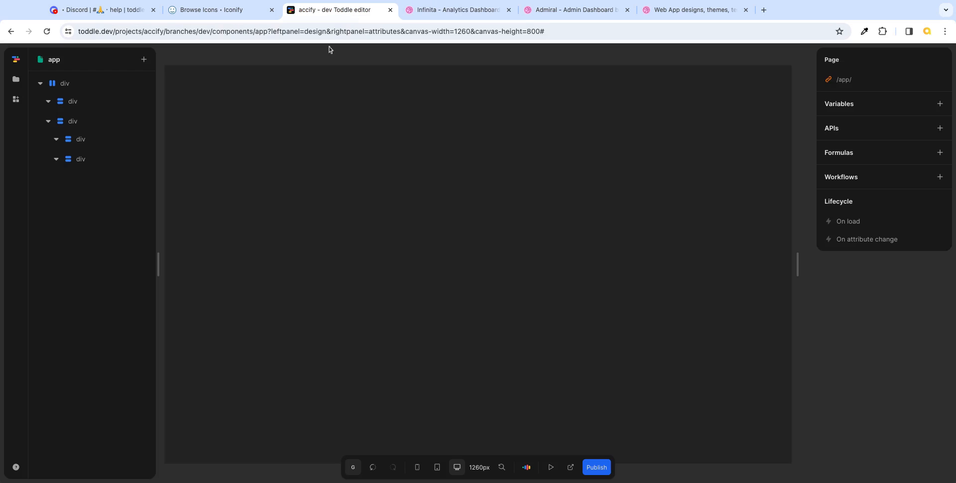
# - Set the header-container div's flex layout to the horizontal row direction
pyautogui.click(91, 141)
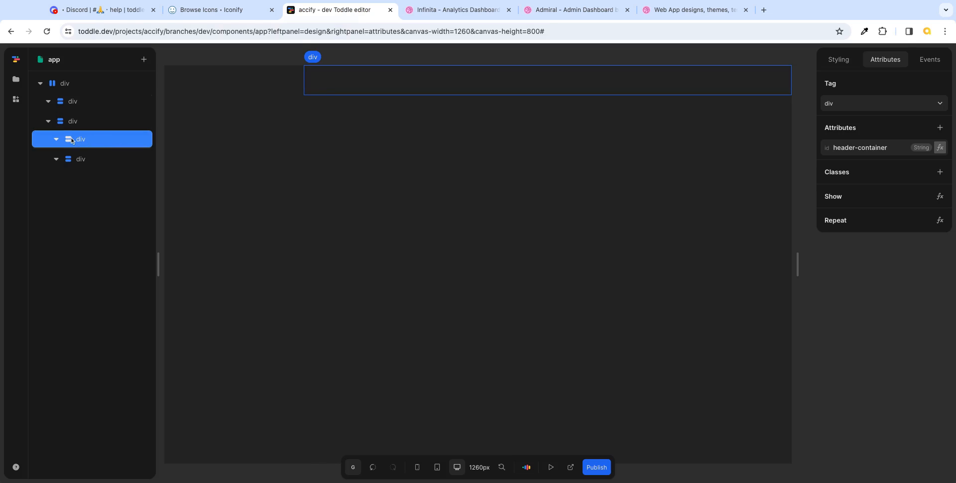
pyautogui.click(840, 61)
pyautogui.click(848, 361)
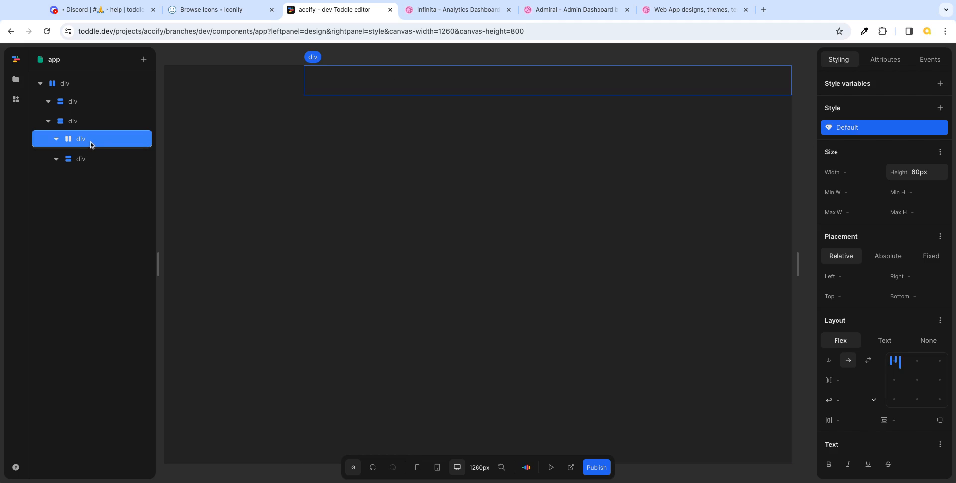
# - Add a div inside the header-container and duplicate it so the header holds two child divs
pyautogui.click(122, 141)
pyautogui.press('super+Return')
pyautogui.write('d')
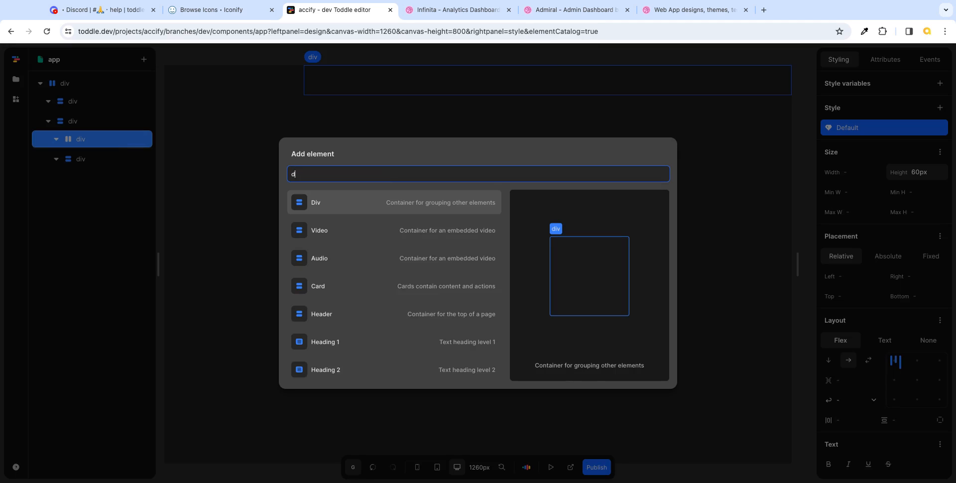
pyautogui.write('i')
pyautogui.press('Return')
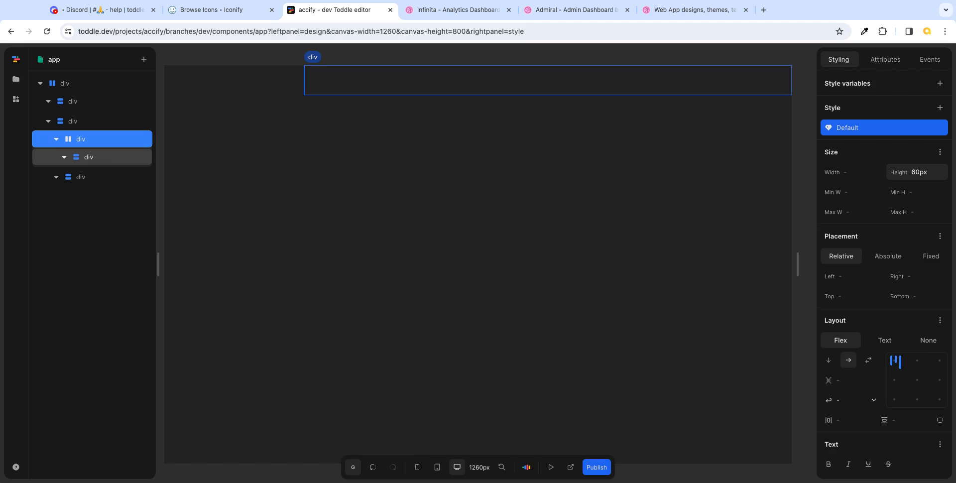
pyautogui.moveTo(90, 157)
pyautogui.mouseDown()
pyautogui.moveTo(91, 181)
pyautogui.moveTo(90, 159)
pyautogui.moveTo(91, 167)
pyautogui.mouseUp()
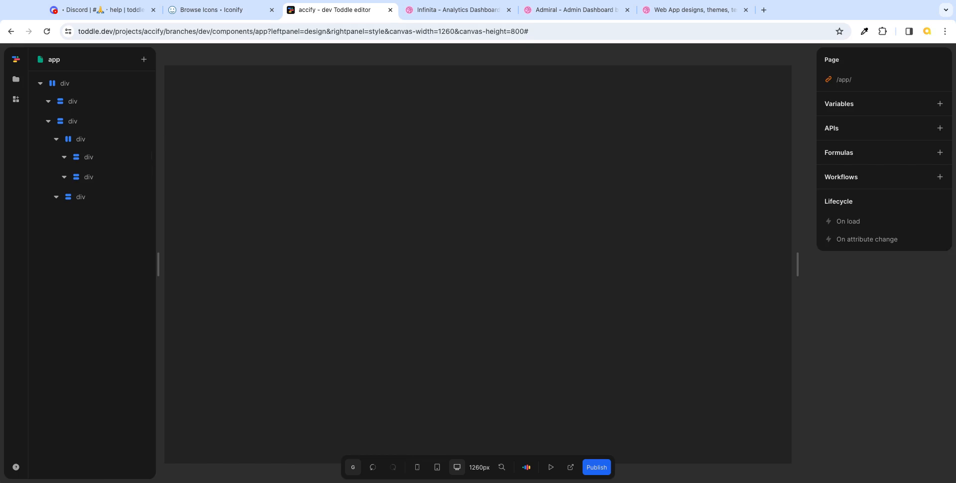
# - Add an id attribute with the value left-hdr-ctr to the first div inside the header-container
pyautogui.click(101, 159)
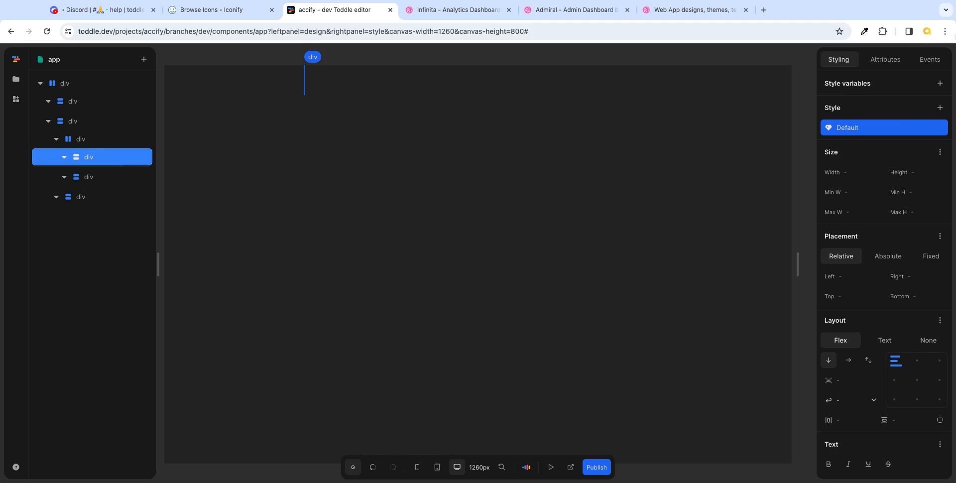
pyautogui.click(885, 60)
pyautogui.click(939, 128)
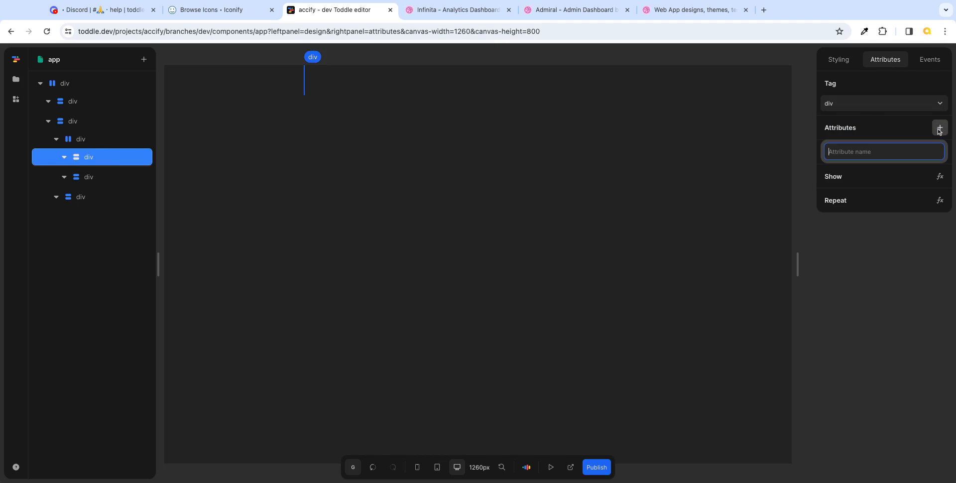
pyautogui.write('id')
pyautogui.press('Return')
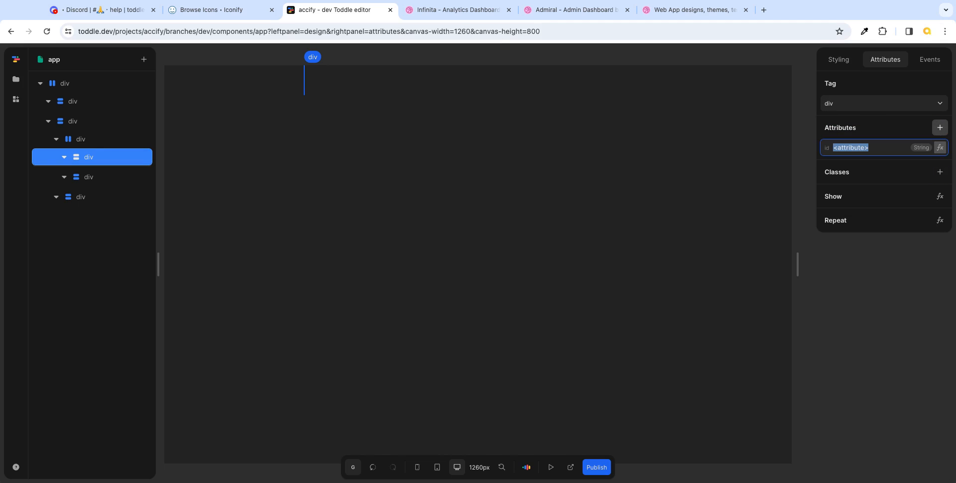
pyautogui.write('left-hdr-ctr')
# - Add an id attribute with the value right-hdr-ctr to the second div inside the header-container
pyautogui.click(124, 176)
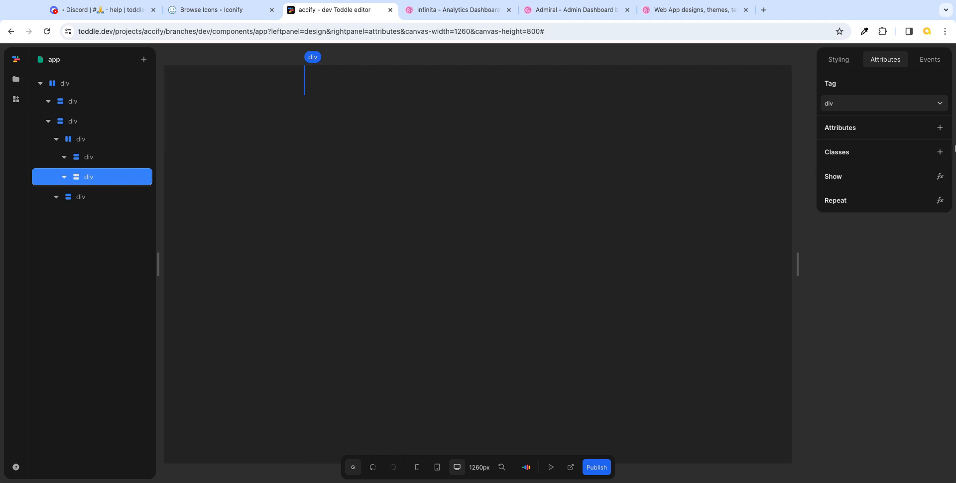
pyautogui.click(939, 128)
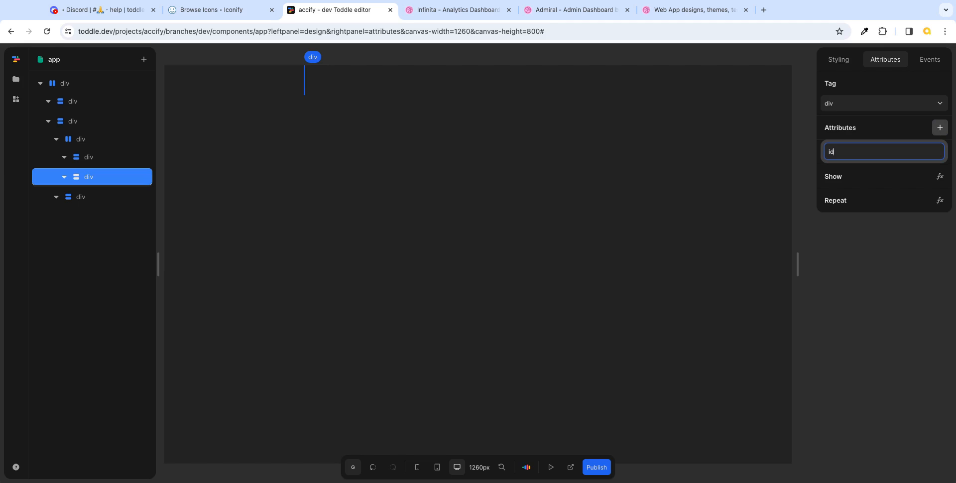
pyautogui.press('Return')
pyautogui.write('right-hd')
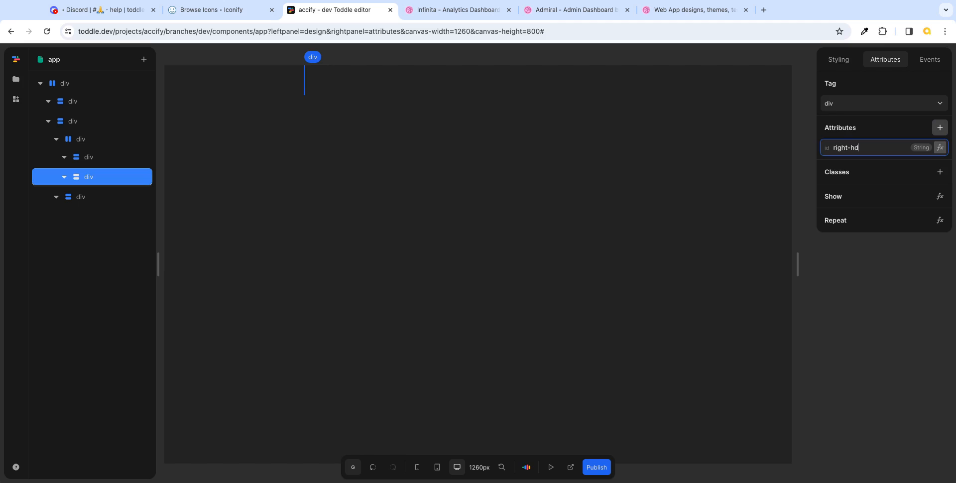
pyautogui.write('r-ctr')
pyautogui.press('Return')
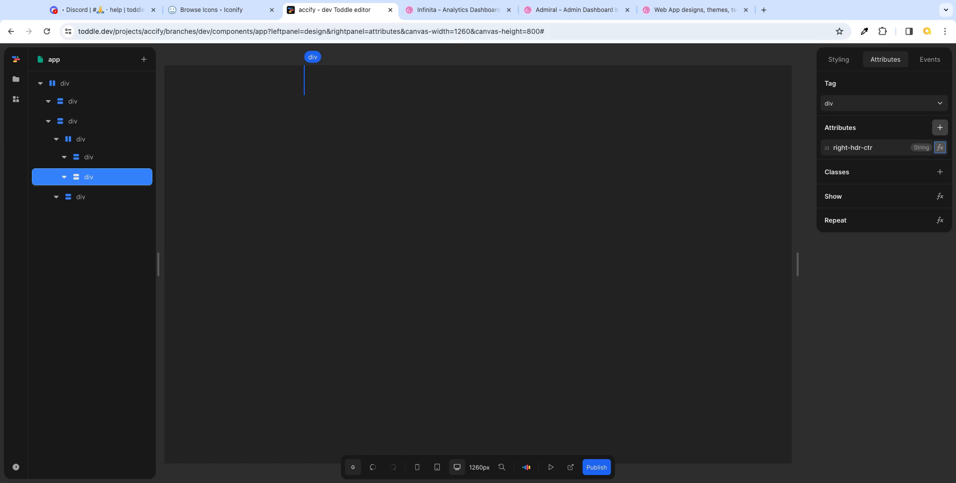
pyautogui.click(105, 158)
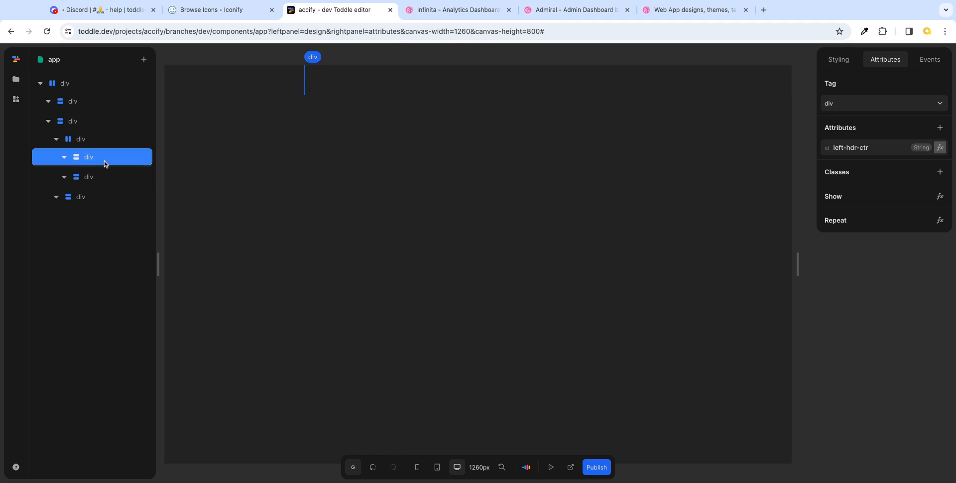
pyautogui.click(105, 174)
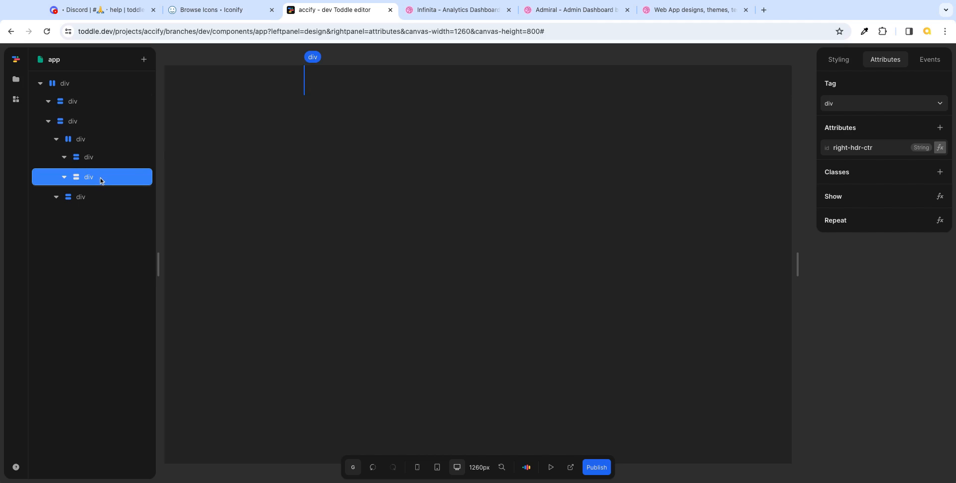
# - Check the Infinita reference header, and set the header-container's flex gap to auto so its two children spread apart
pyautogui.click(478, 9)
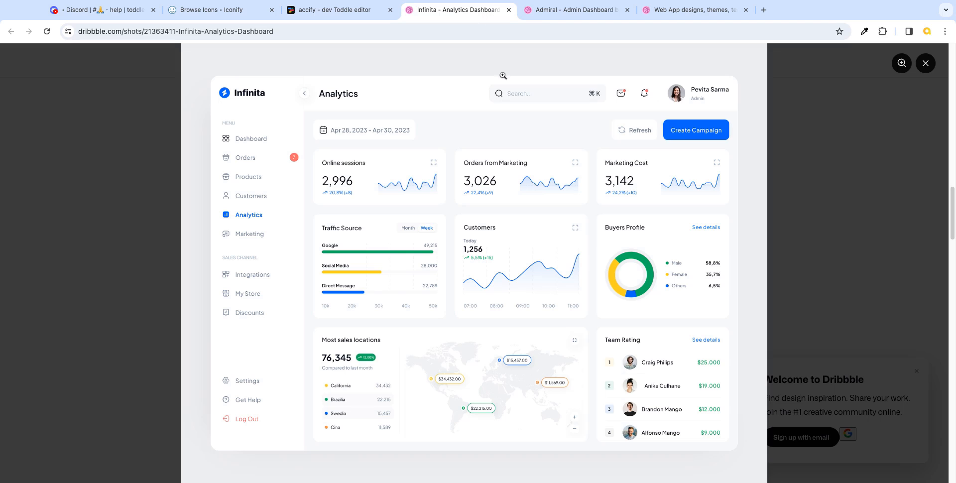
pyautogui.click(371, 12)
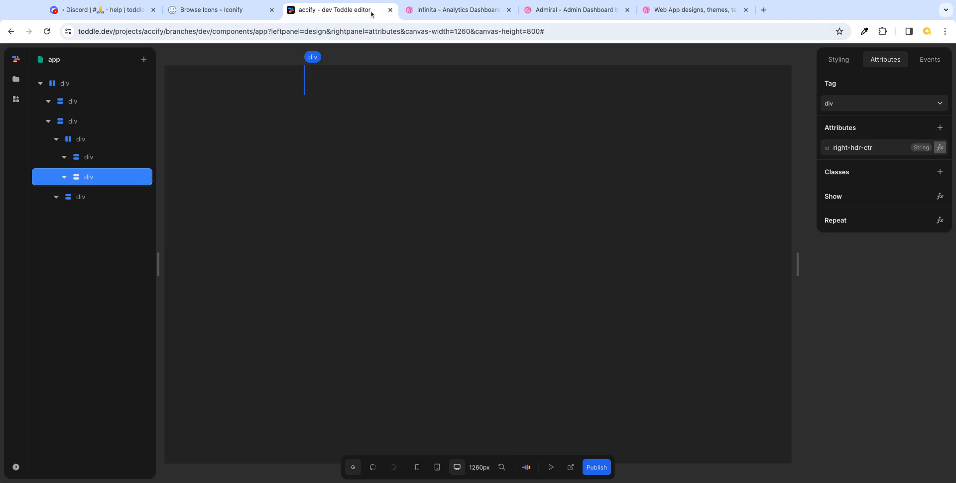
pyautogui.click(92, 143)
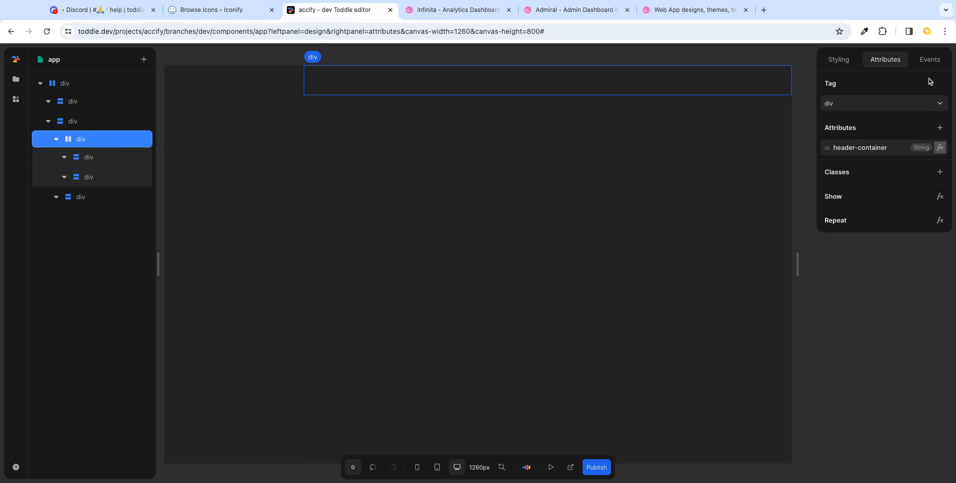
pyautogui.click(839, 60)
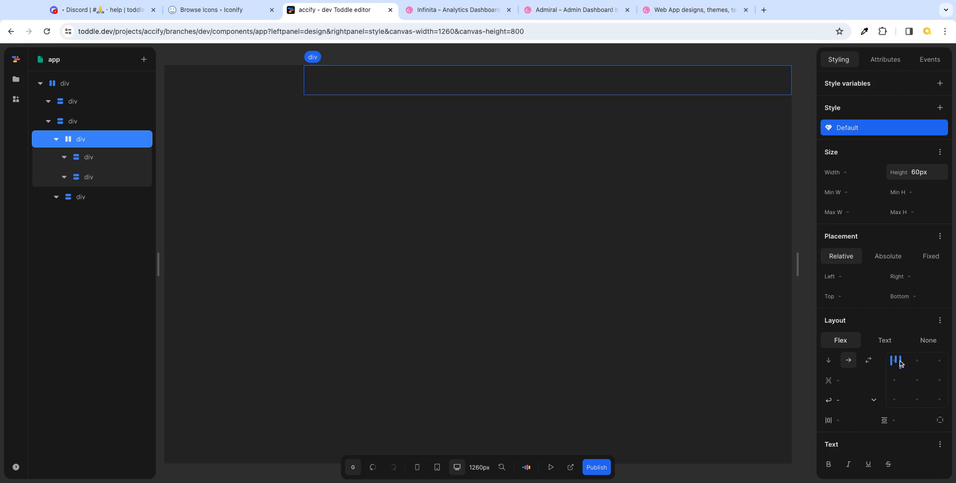
pyautogui.click(898, 363)
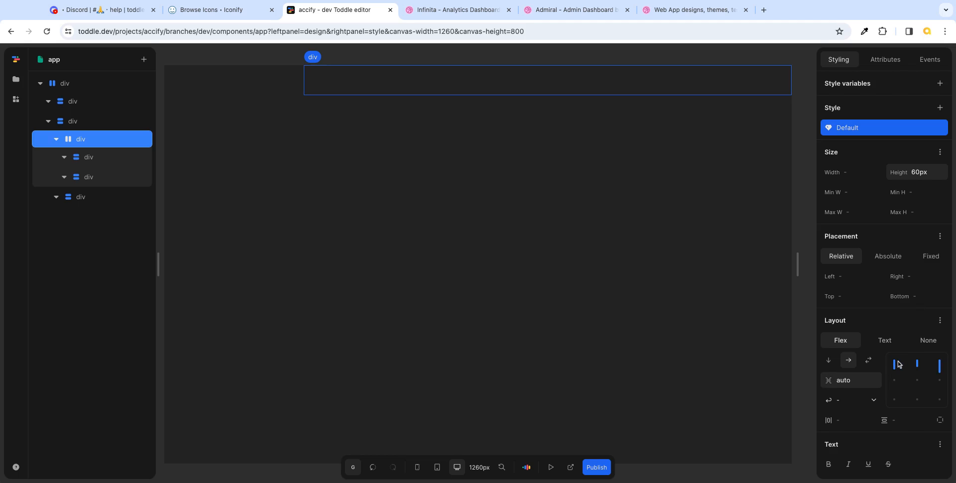
pyautogui.click(309, 73)
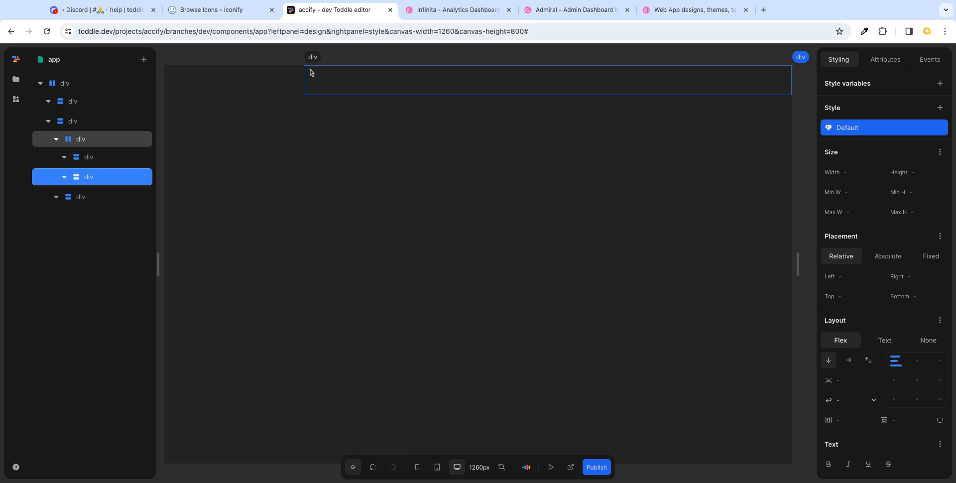
# - Set the left-hdr-ctr div's height to 100% and its width to 150px
pyautogui.click(111, 161)
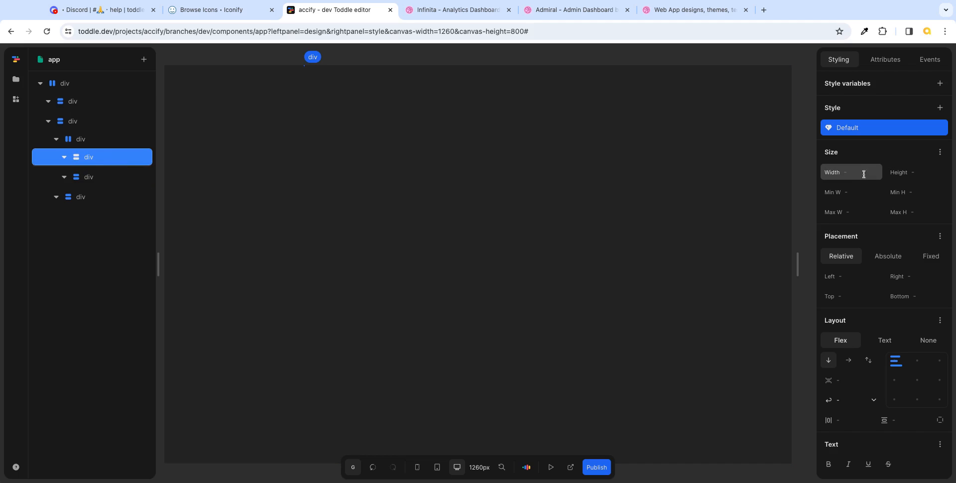
pyautogui.click(929, 174)
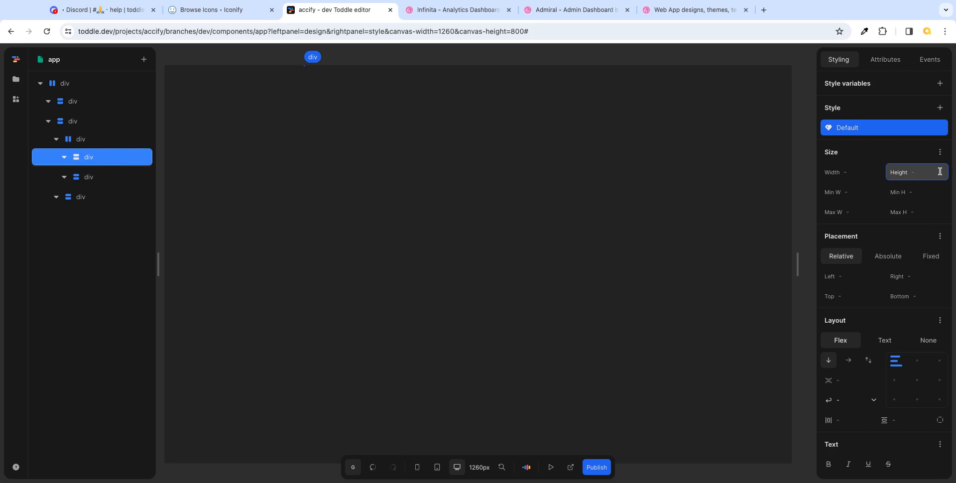
pyautogui.write('100%')
pyautogui.press('Tab')
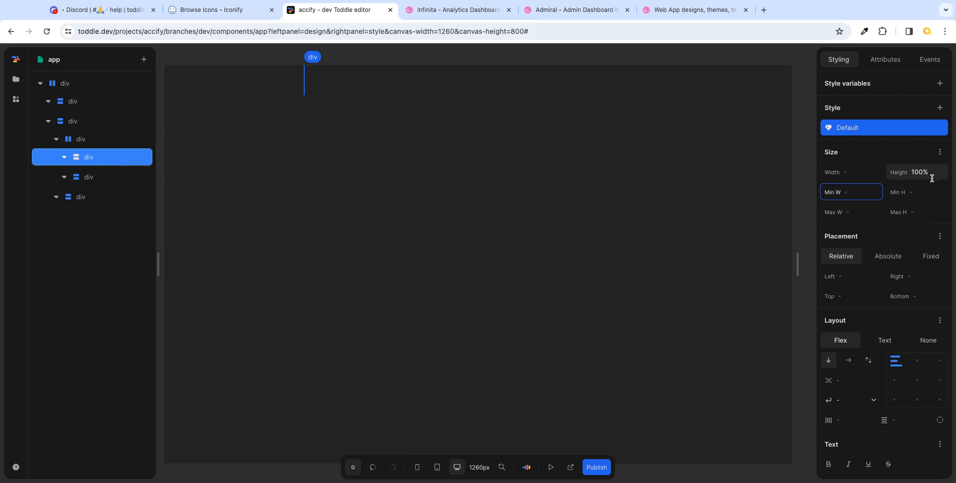
pyautogui.click(867, 173)
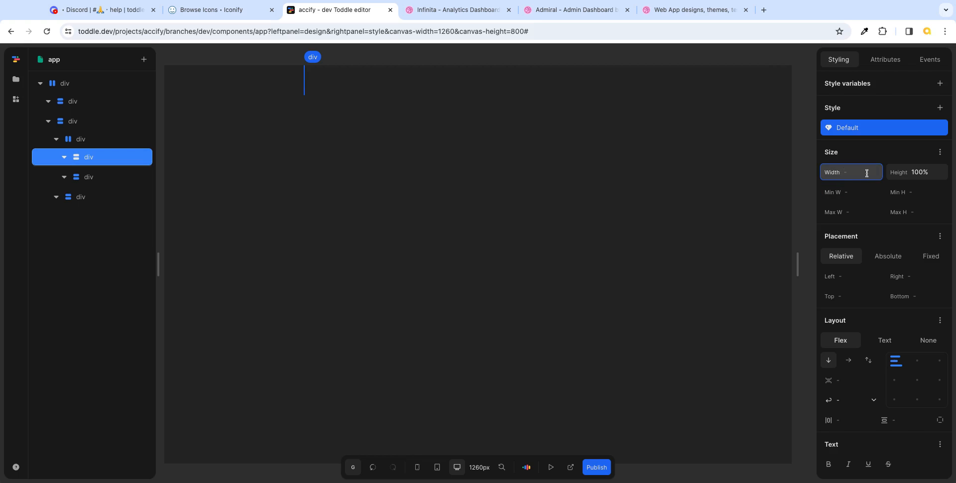
pyautogui.write('150')
pyautogui.press('Tab')
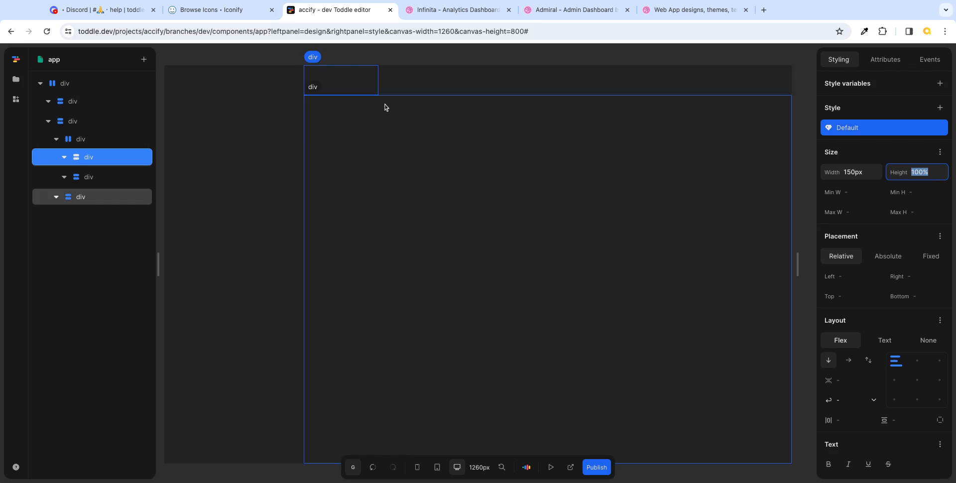
# - Give the left-hdr-ctr div a red-200 background color
pyautogui.click(368, 84)
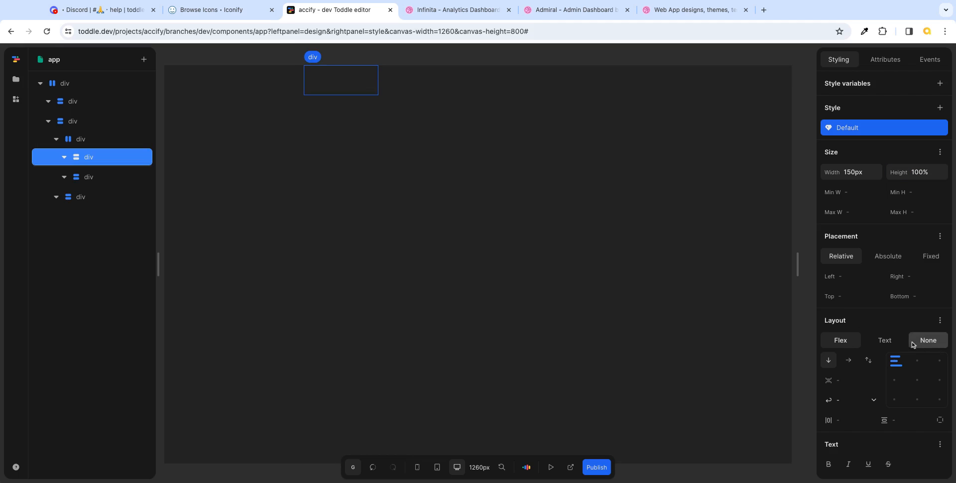
pyautogui.scroll(-5, 912, 344)
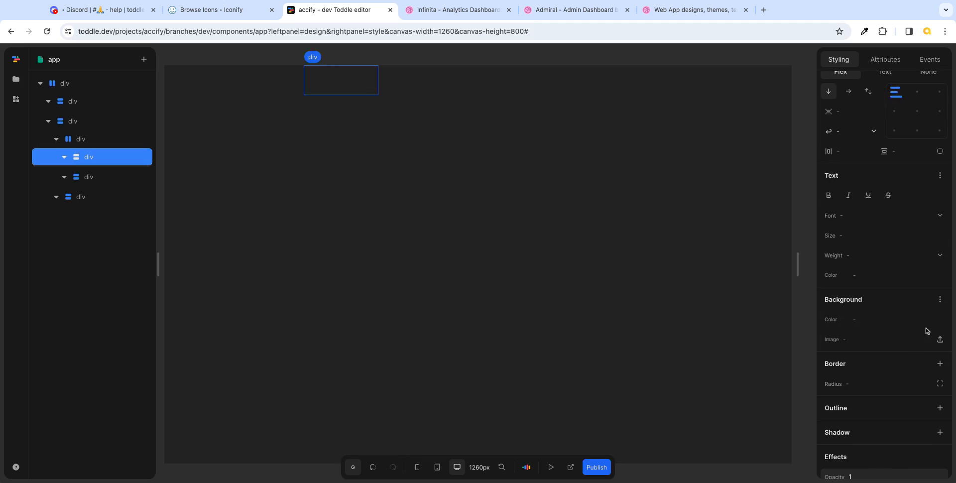
pyautogui.click(940, 319)
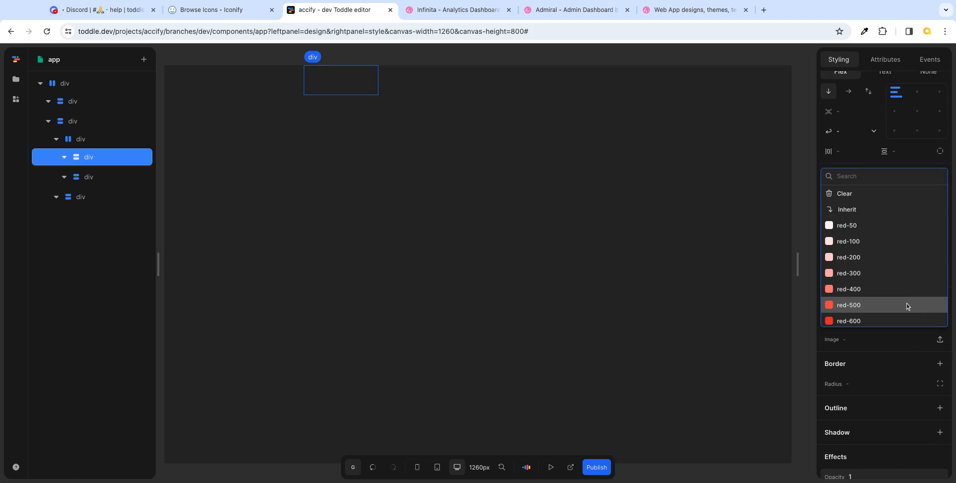
pyautogui.scroll(-1, 915, 303)
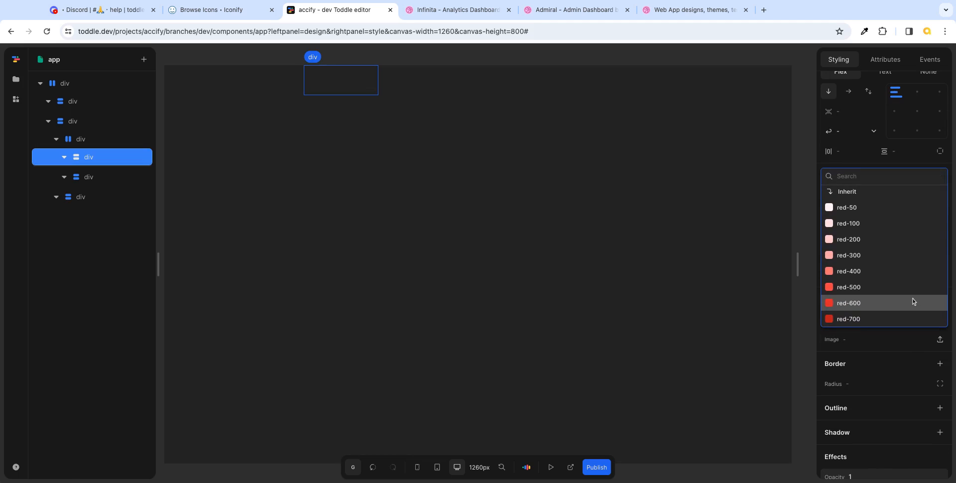
pyautogui.click(864, 241)
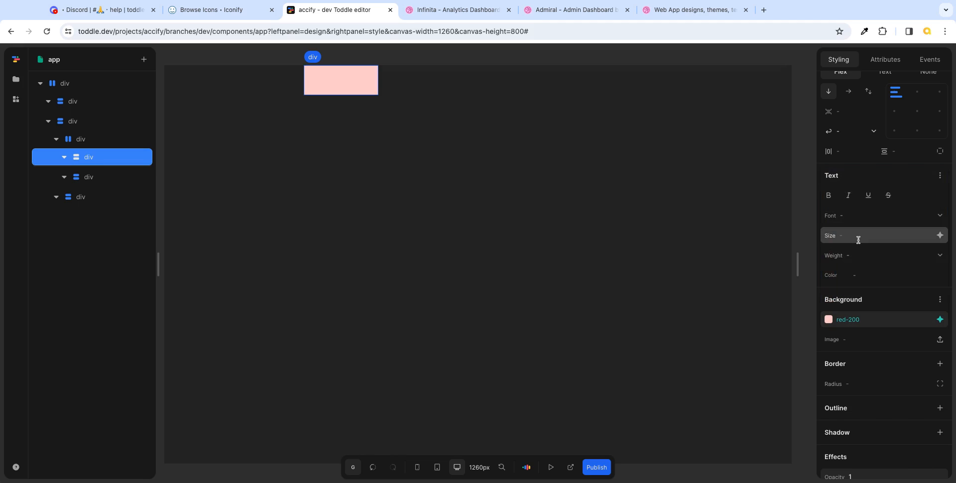
# - Set the right-hdr-ctr div's height to 100% and its width to 300px
pyautogui.click(121, 177)
pyautogui.scroll(5, 905, 199)
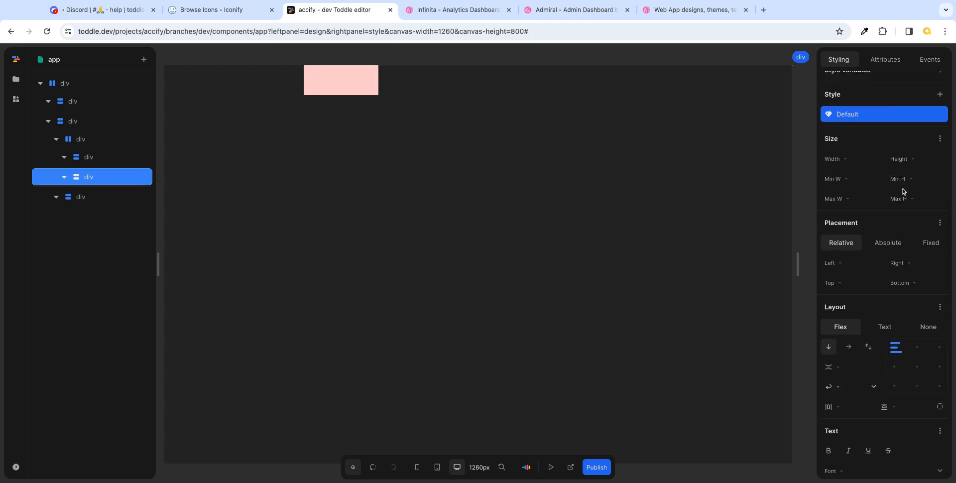
pyautogui.click(937, 170)
pyautogui.write('1')
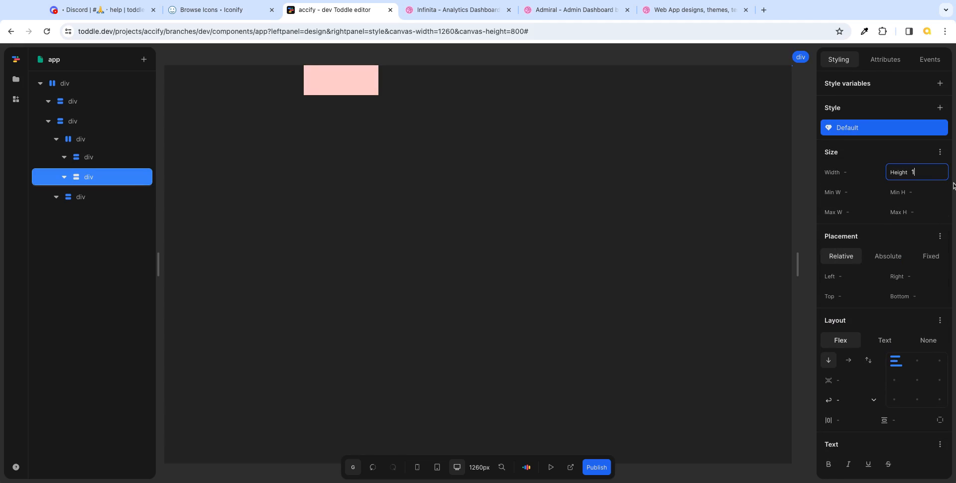
pyautogui.write('00%')
pyautogui.press('Tab')
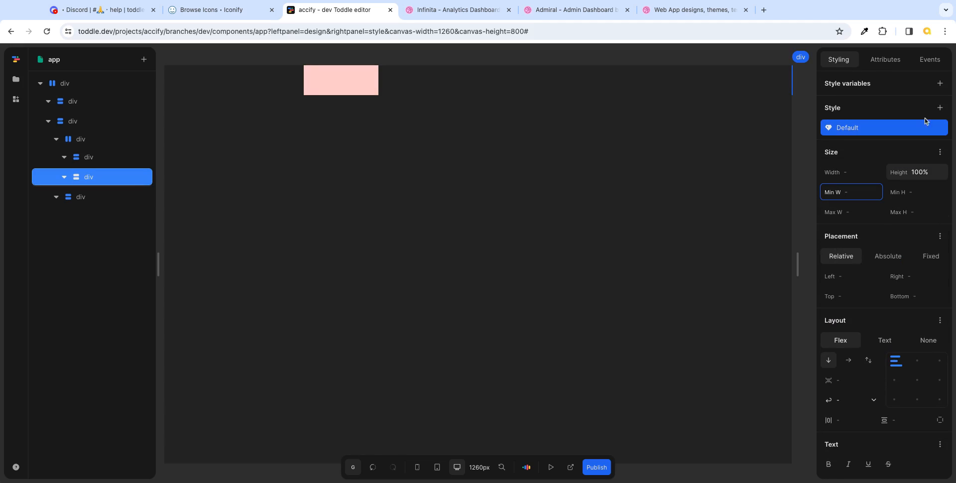
pyautogui.click(863, 170)
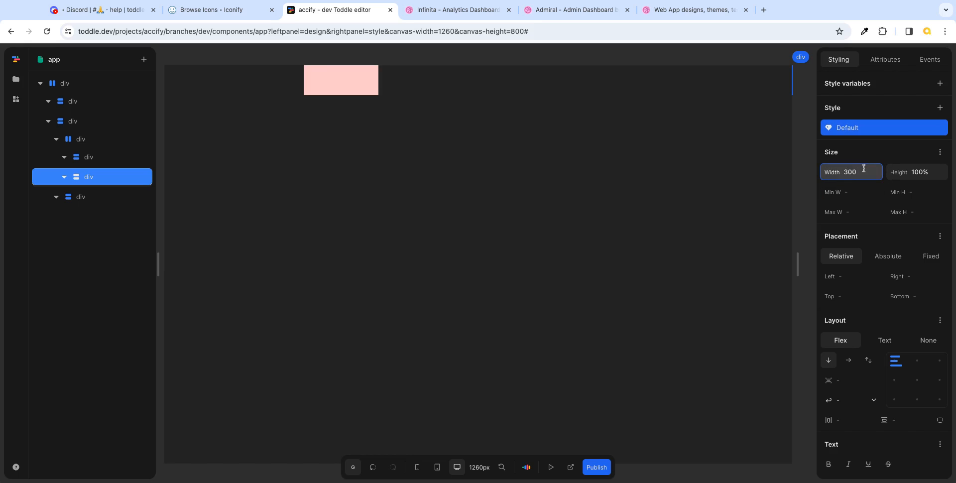
pyautogui.write('300')
pyautogui.press('Tab')
# - Give the right-hdr-ctr div a sky-200 background color
pyautogui.scroll(-3, 929, 392)
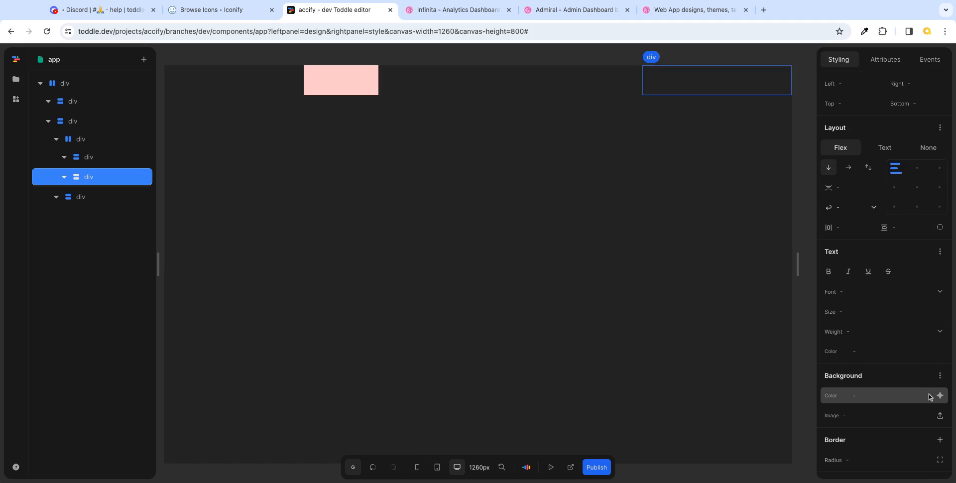
pyautogui.click(939, 398)
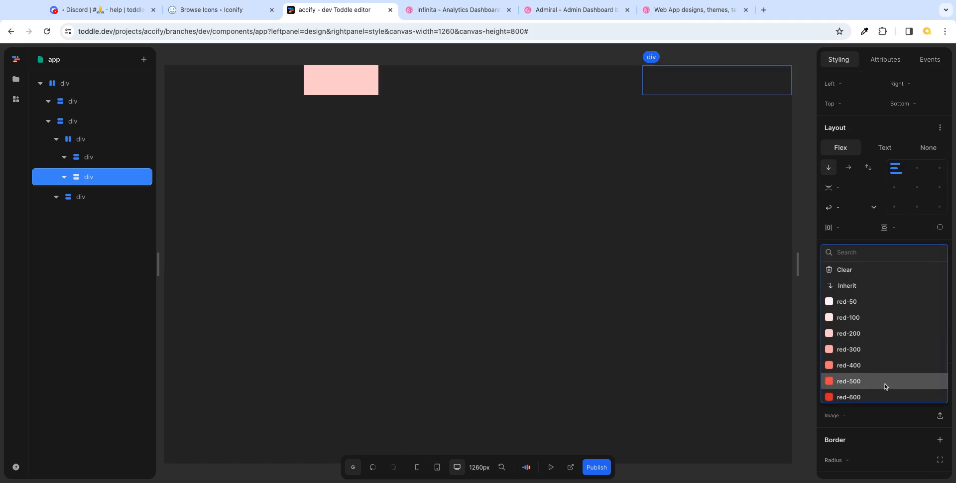
pyautogui.scroll(-20, 885, 383)
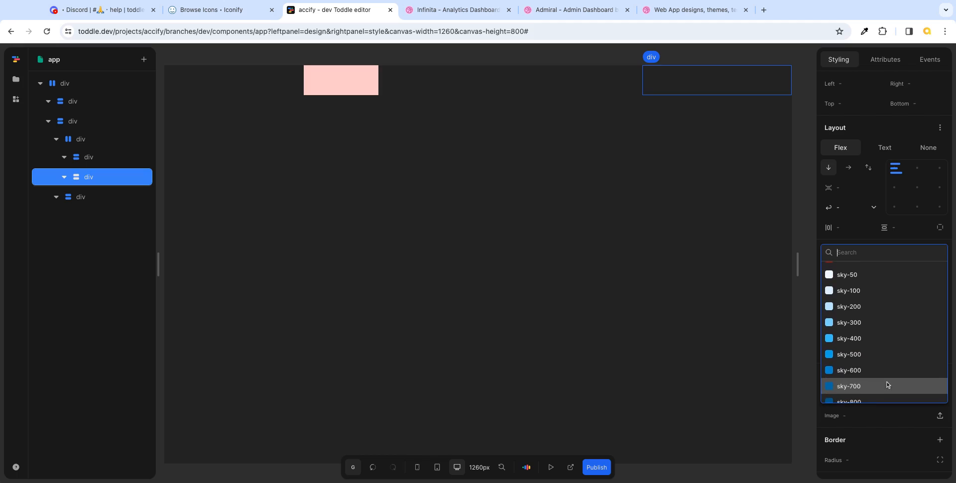
pyautogui.click(864, 306)
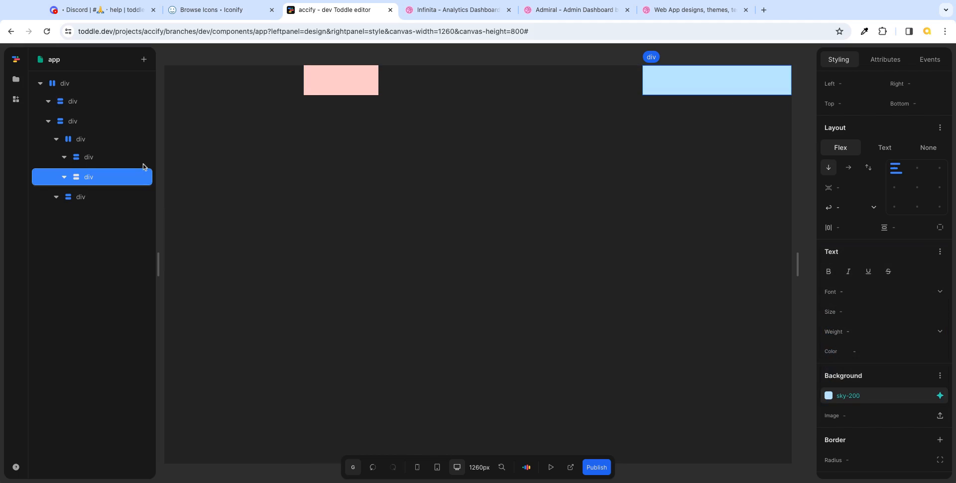
# - Try packing the header-container's two children together at the start, and restore their auto gap
pyautogui.click(116, 144)
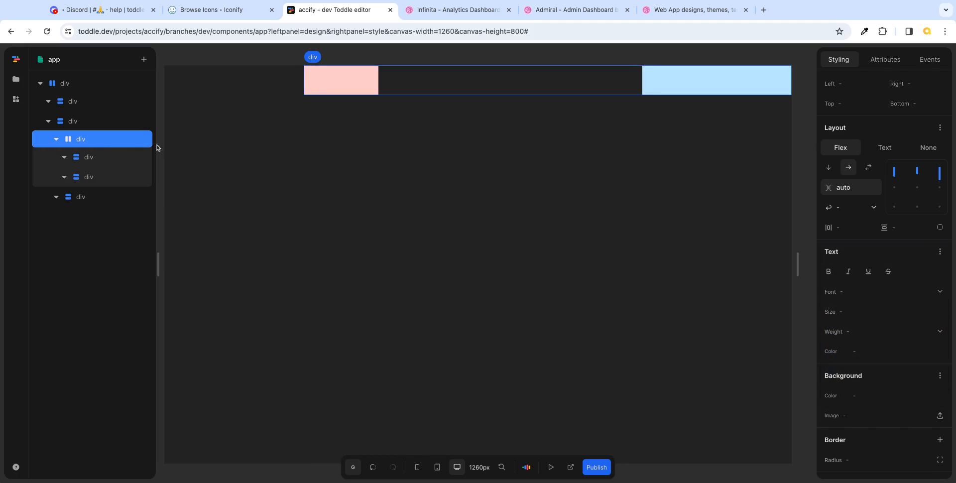
pyautogui.click(896, 174)
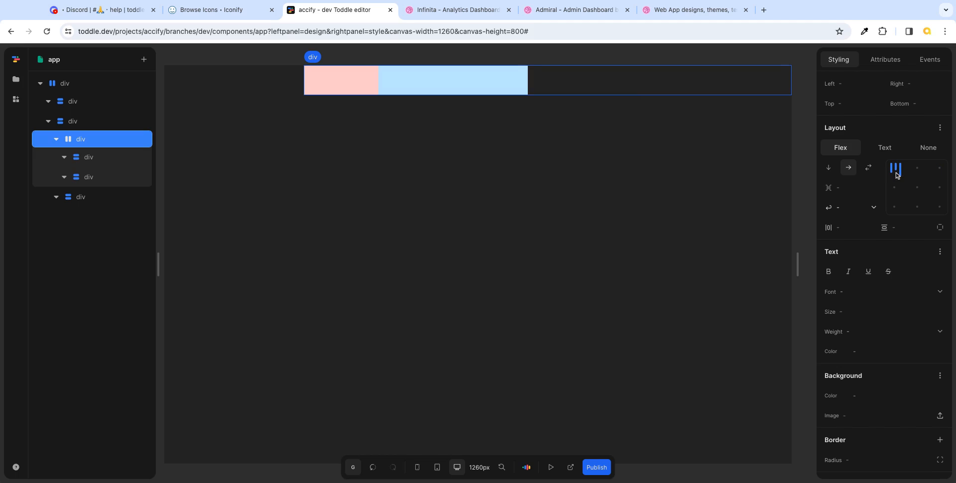
pyautogui.click(896, 174)
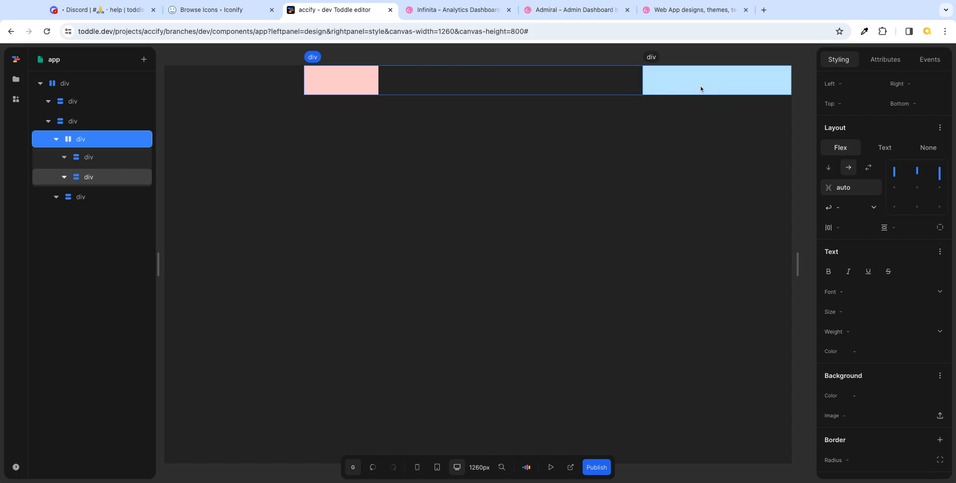
# - Check the Infinita reference header, and align the left-hdr-ctr div's content to the left and vertically centered
pyautogui.click(110, 156)
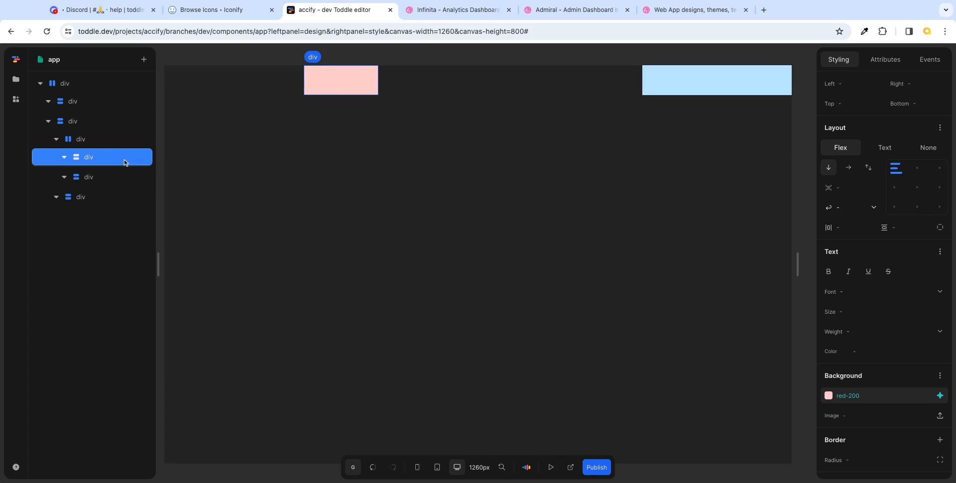
pyautogui.click(476, 10)
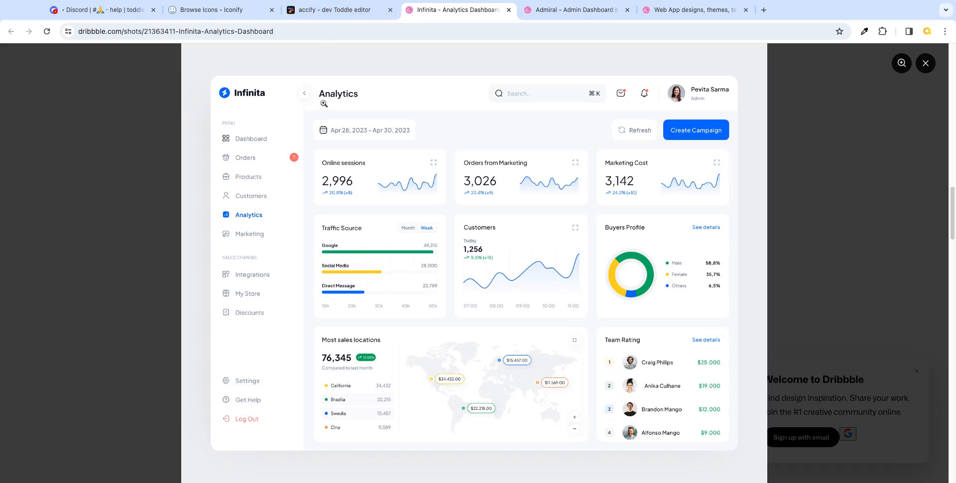
pyautogui.click(354, 15)
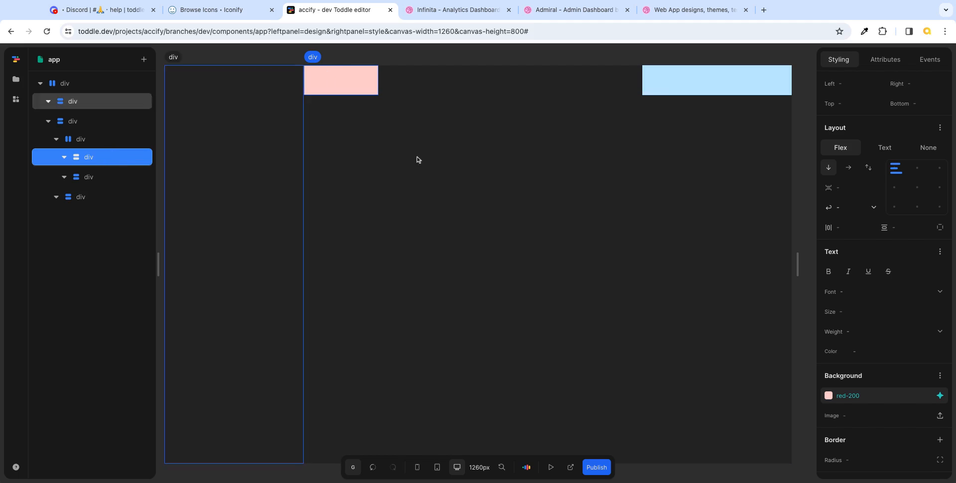
pyautogui.click(895, 192)
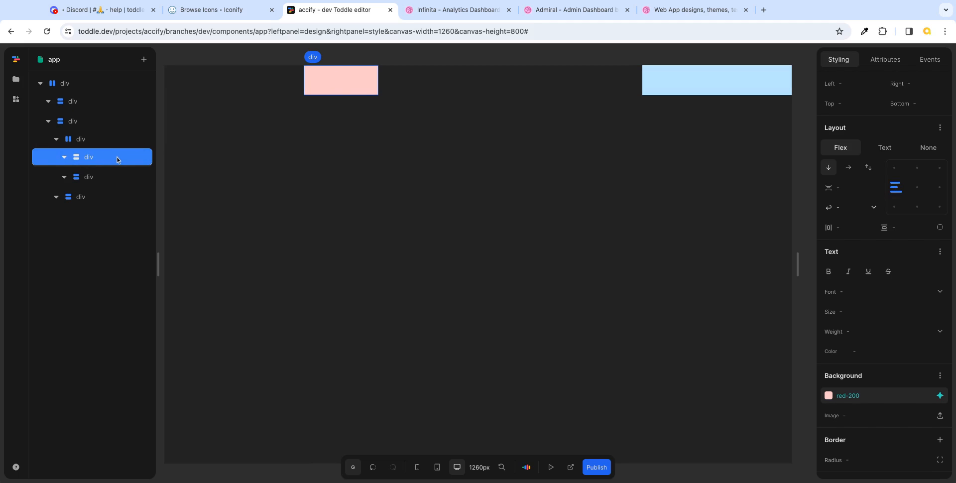
# - Add a Span element inside the left-hdr-ctr div
pyautogui.press('a')
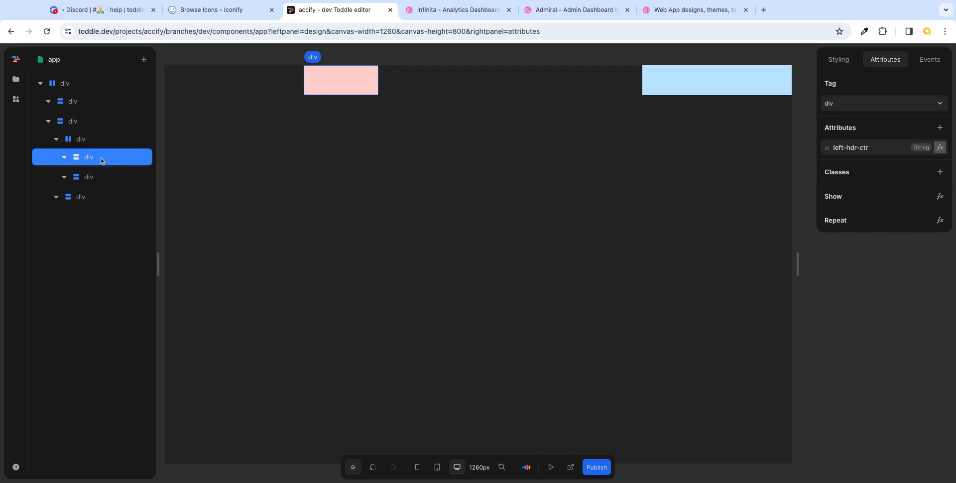
pyautogui.click(849, 63)
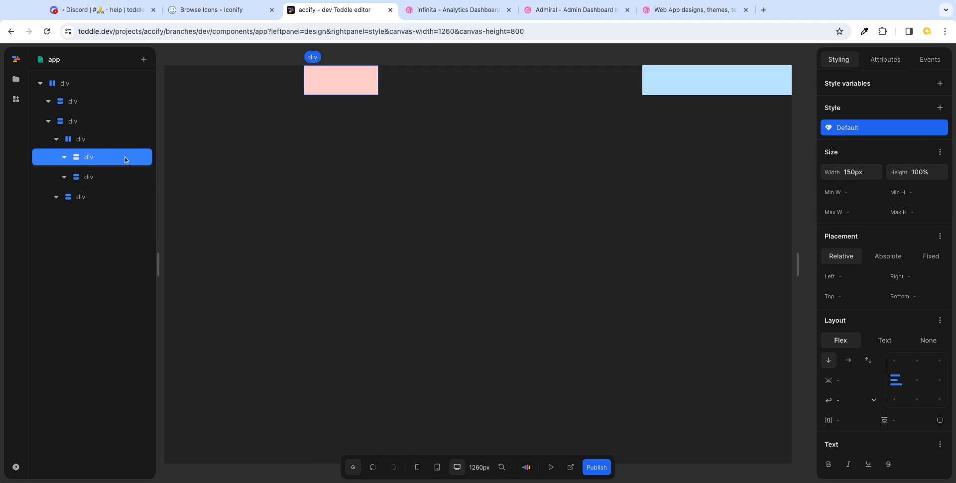
pyautogui.press('a')
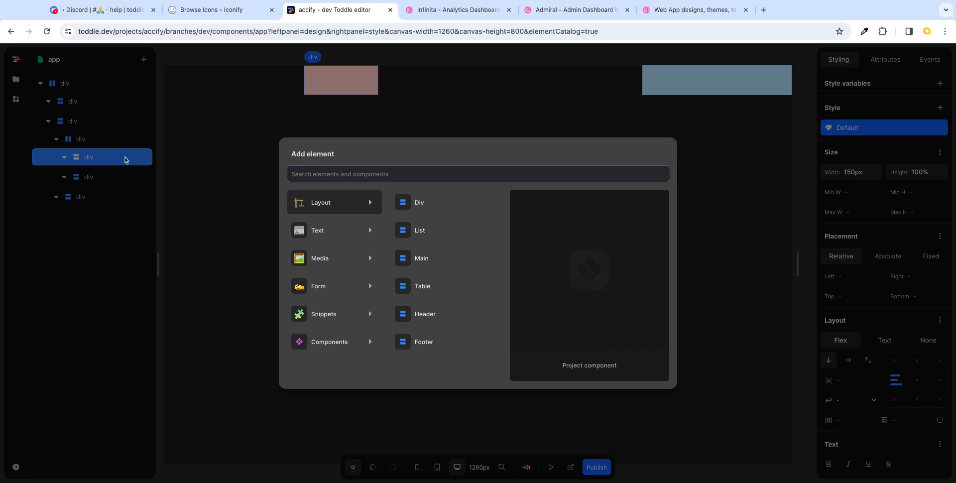
pyautogui.write('sp')
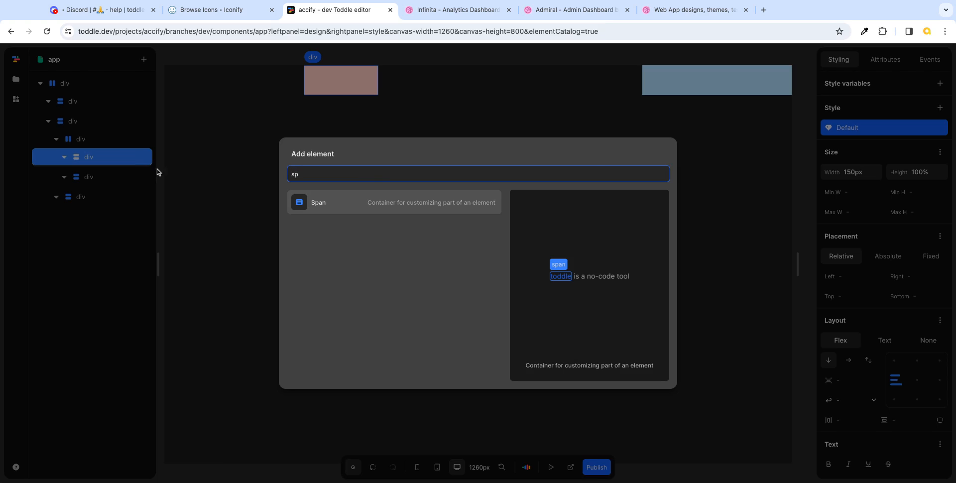
pyautogui.click(345, 205)
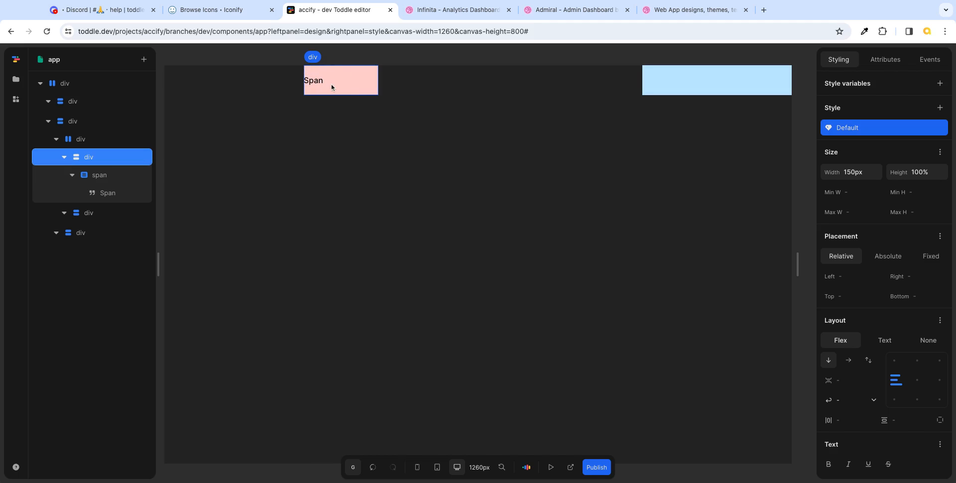
# - Set the horizontal padding of the div that wraps the header-container to 16px
pyautogui.click(88, 144)
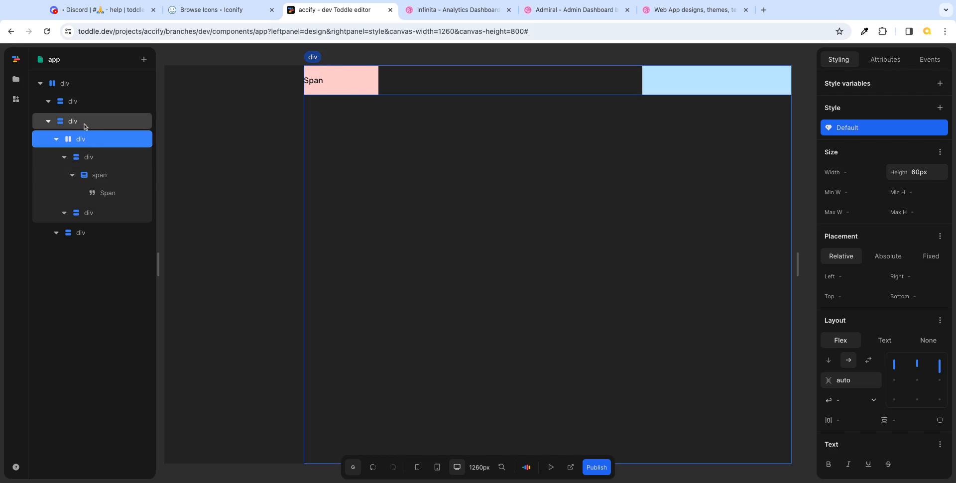
pyautogui.click(85, 125)
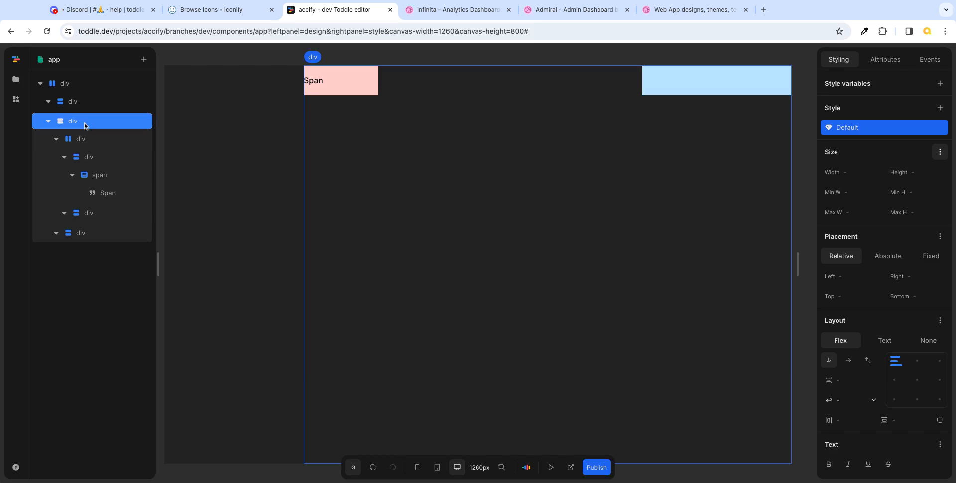
pyautogui.click(50, 123)
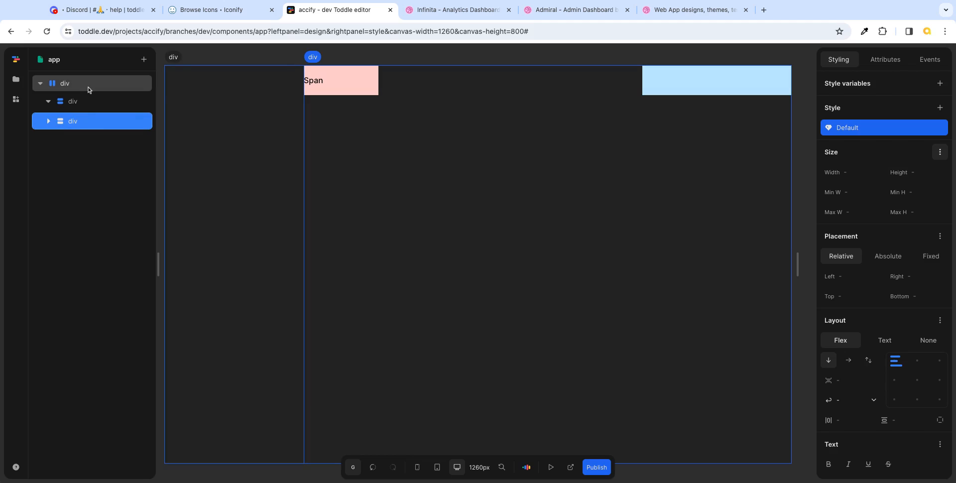
pyautogui.click(88, 103)
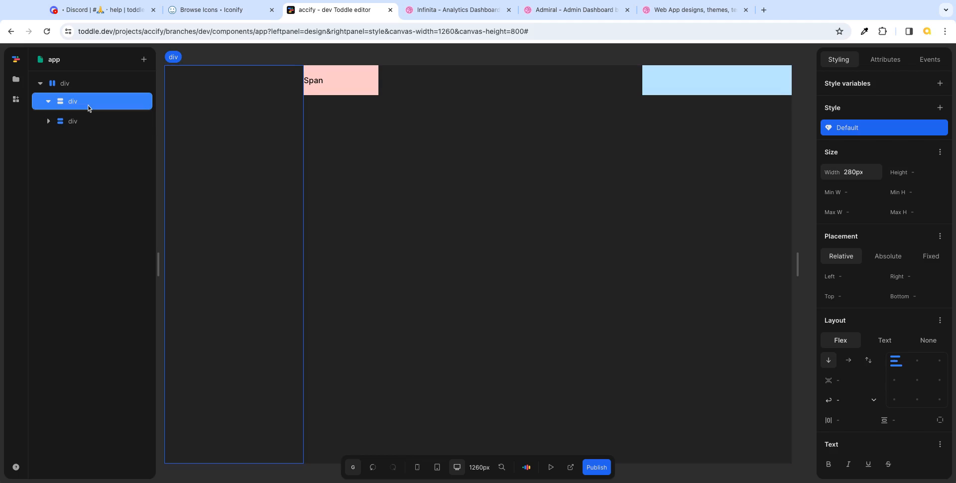
pyautogui.click(94, 124)
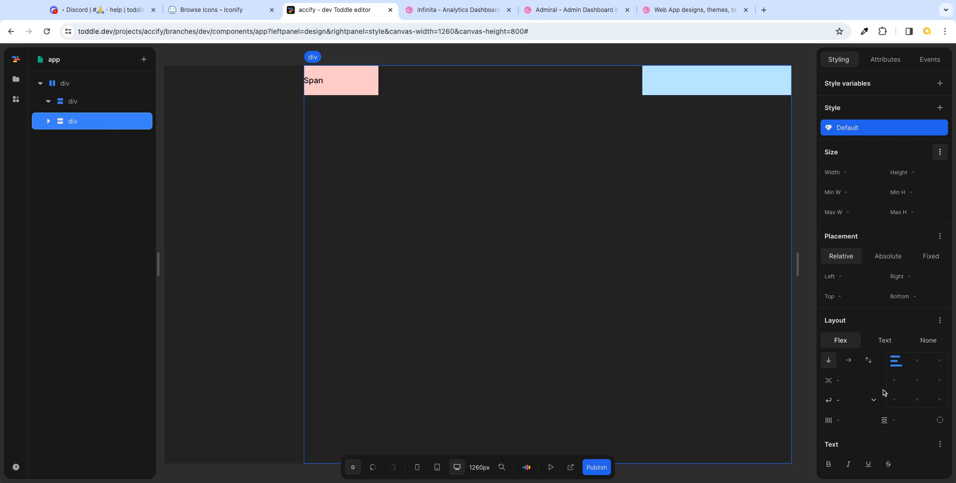
pyautogui.click(857, 416)
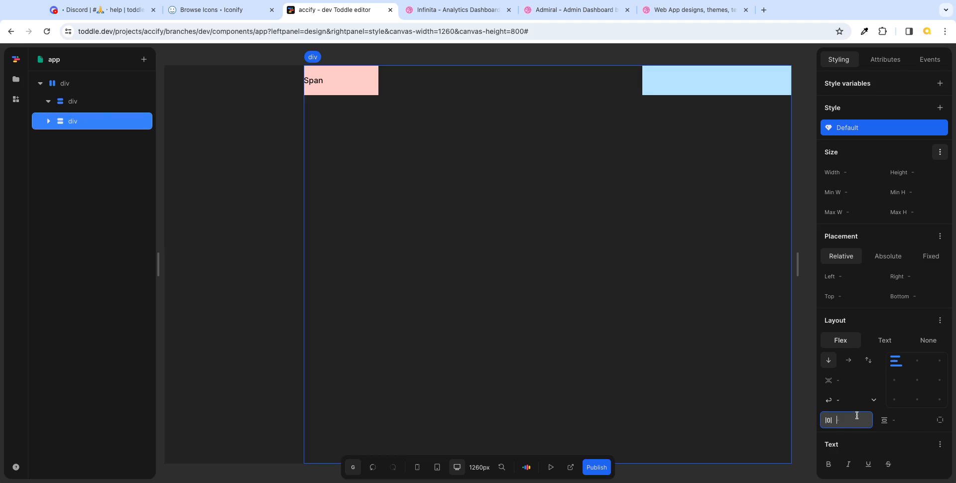
pyautogui.press('Tab')
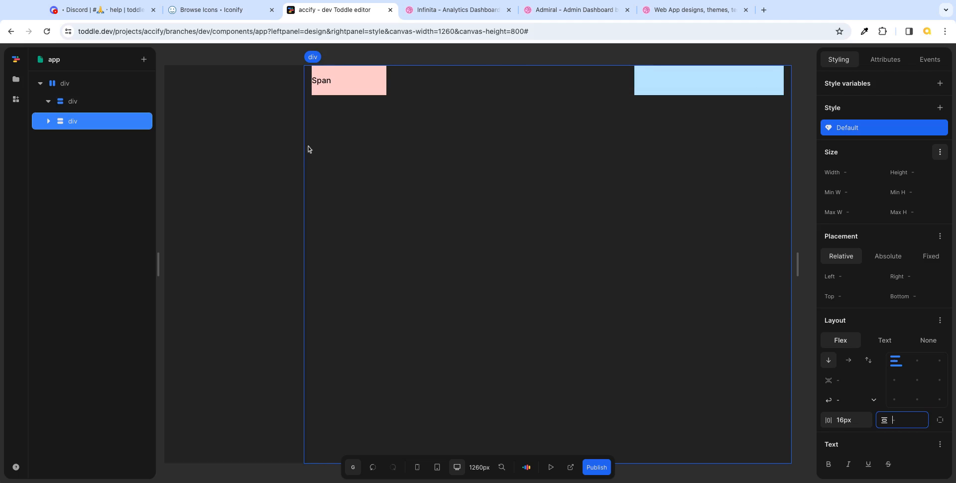
# - Split the wrapper div's padding by side, clear its right padding, and set it back to 16px
pyautogui.click(938, 421)
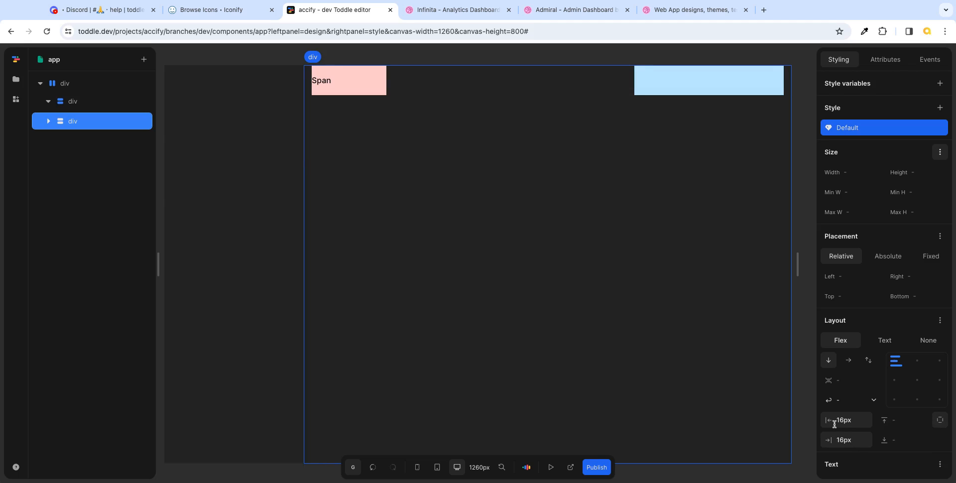
pyautogui.click(853, 441)
pyautogui.doubleClick(857, 441)
pyautogui.press('BackSpace')
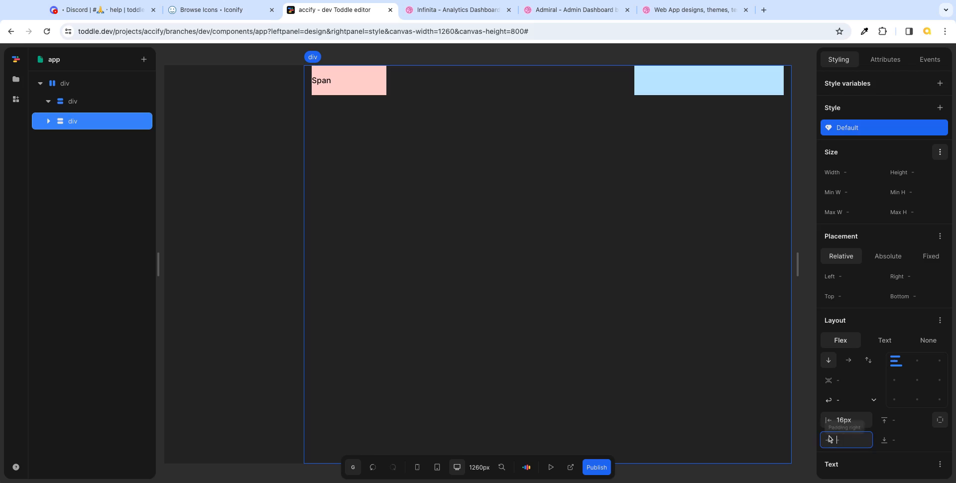
pyautogui.press('Tab')
pyautogui.click(854, 444)
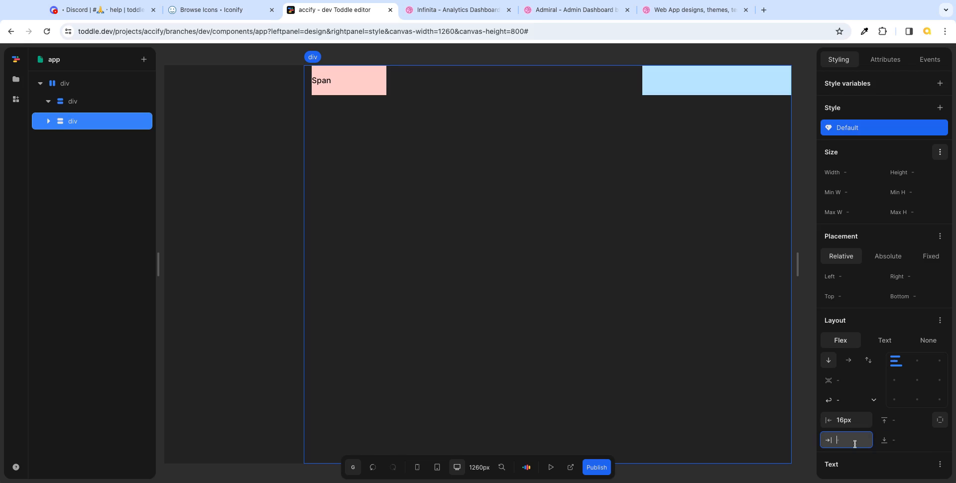
pyautogui.write('16')
pyautogui.press('Return')
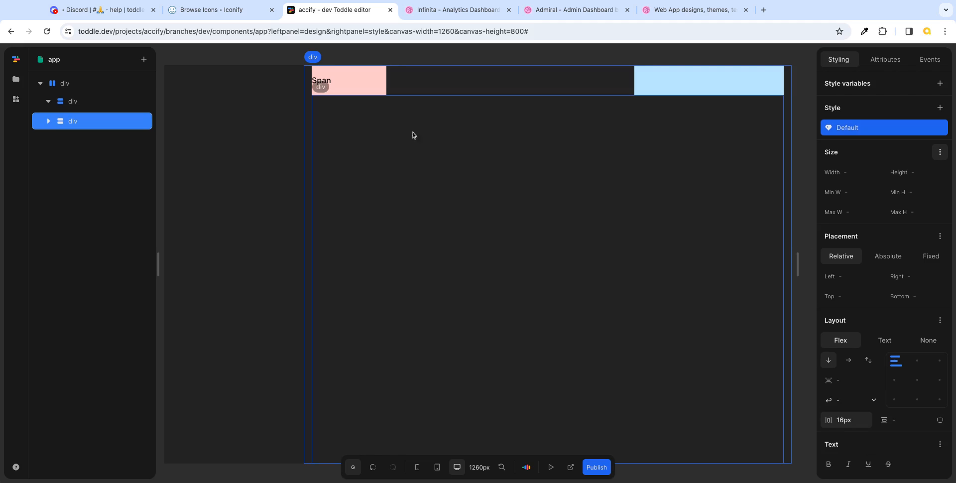
# - Compare the header span with the Infinita reference title, and set the root div's font to Inter
pyautogui.click(323, 85)
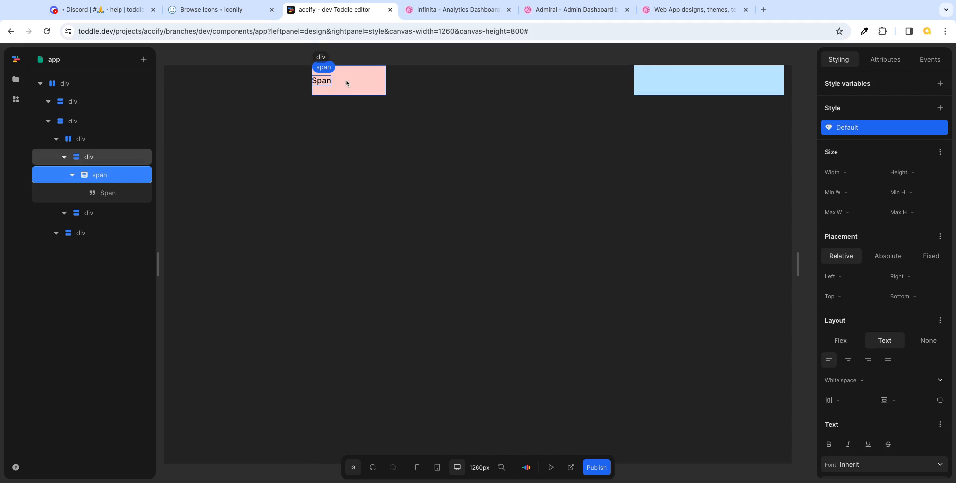
pyautogui.click(443, 10)
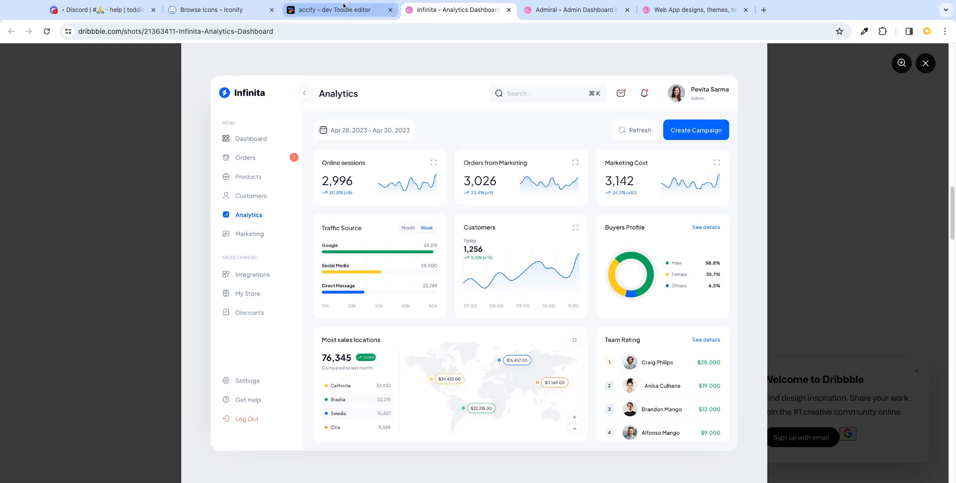
pyautogui.click(343, 10)
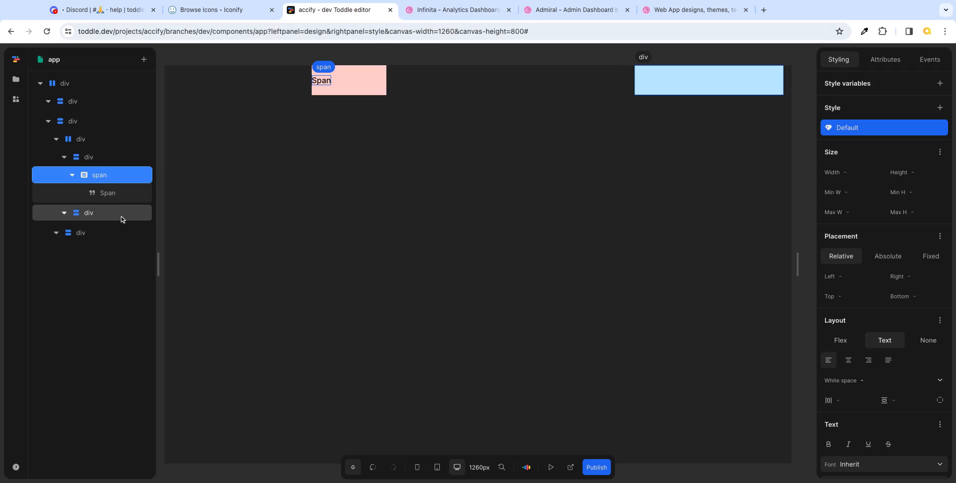
pyautogui.click(111, 194)
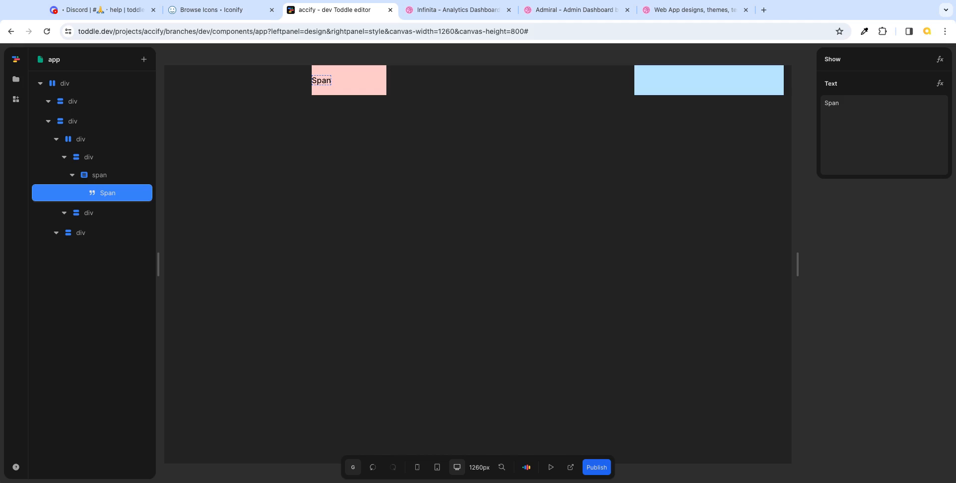
pyautogui.click(110, 175)
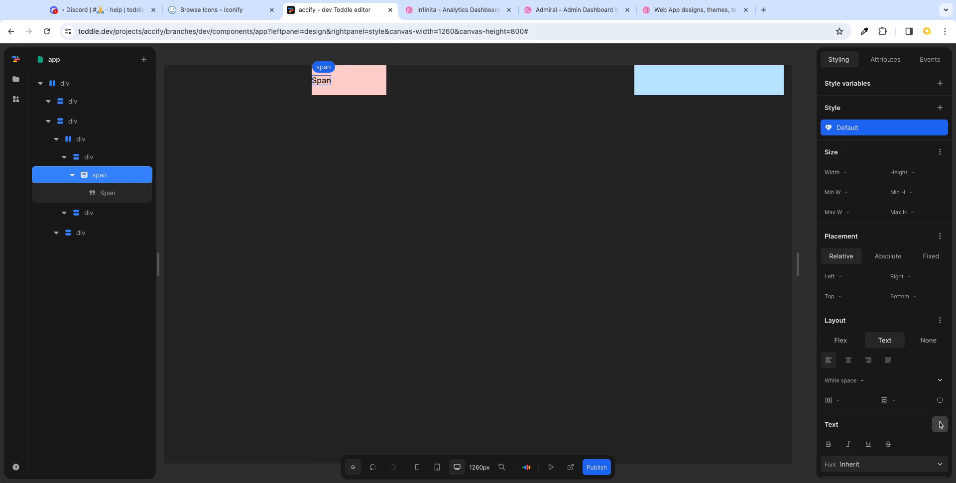
pyautogui.scroll(-3, 904, 448)
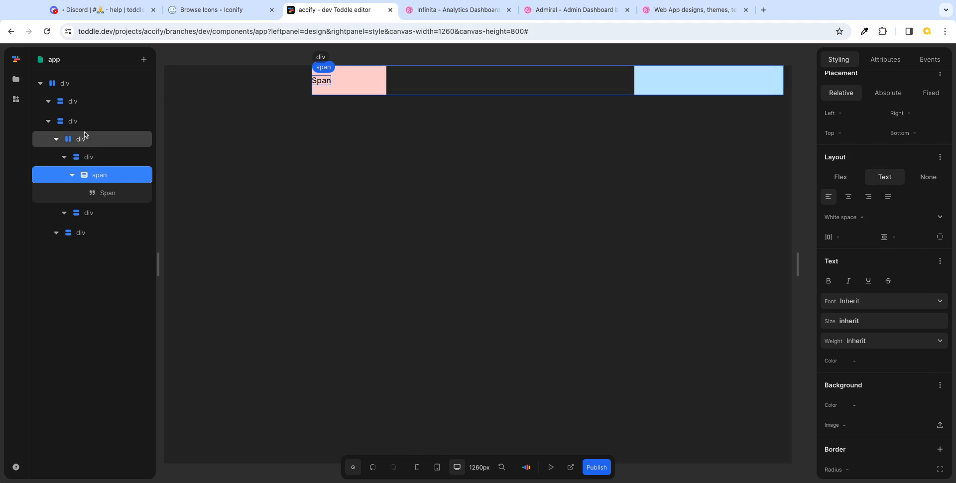
pyautogui.click(79, 88)
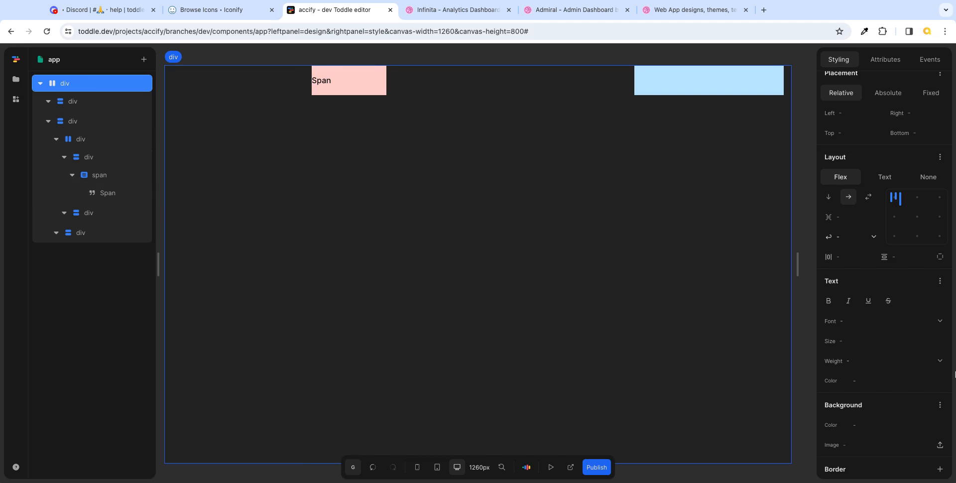
pyautogui.click(941, 322)
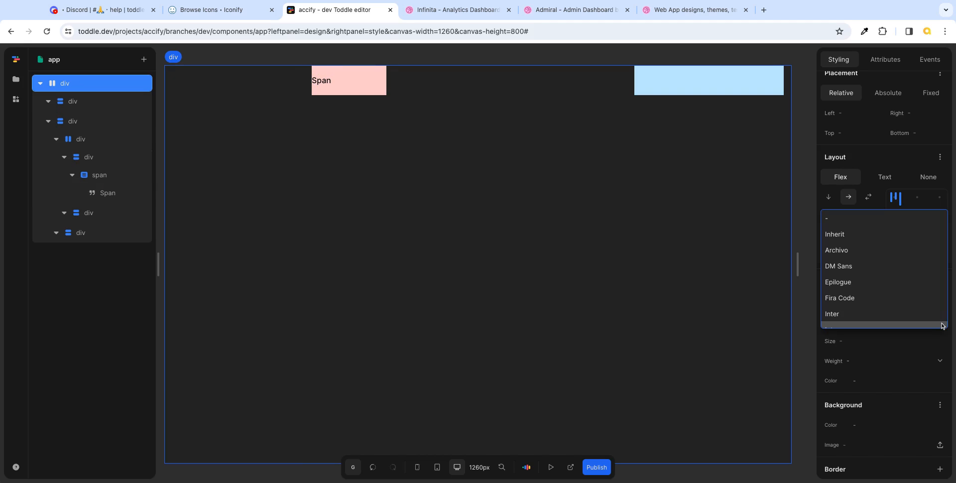
pyautogui.click(872, 316)
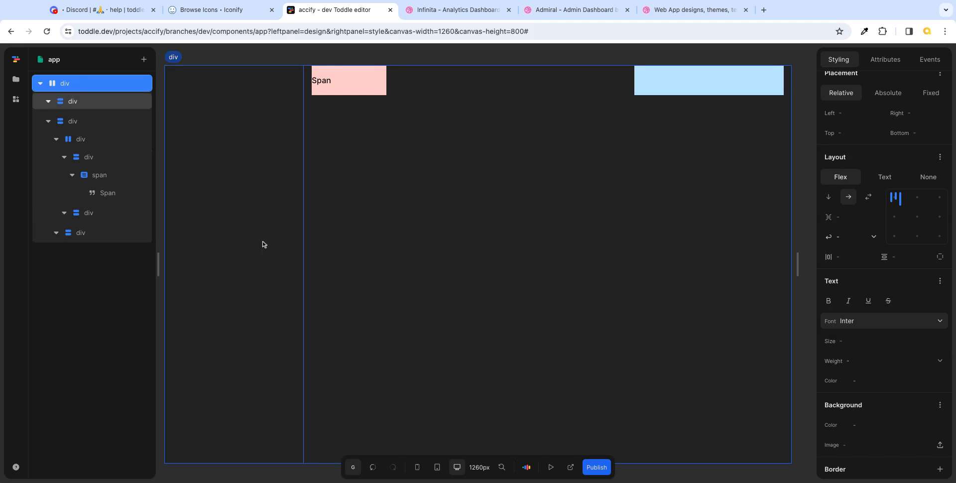
# - Try the Archivo font on the div that wraps the header-container
pyautogui.click(86, 158)
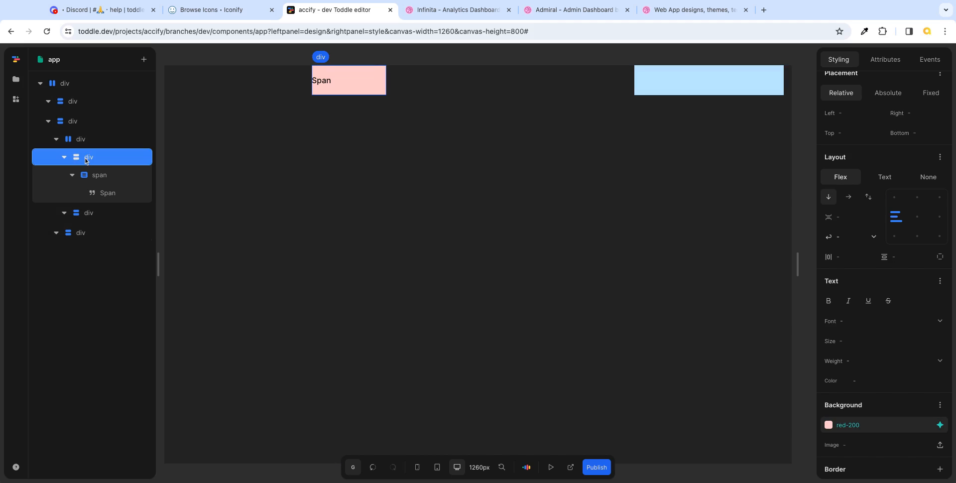
pyautogui.click(76, 122)
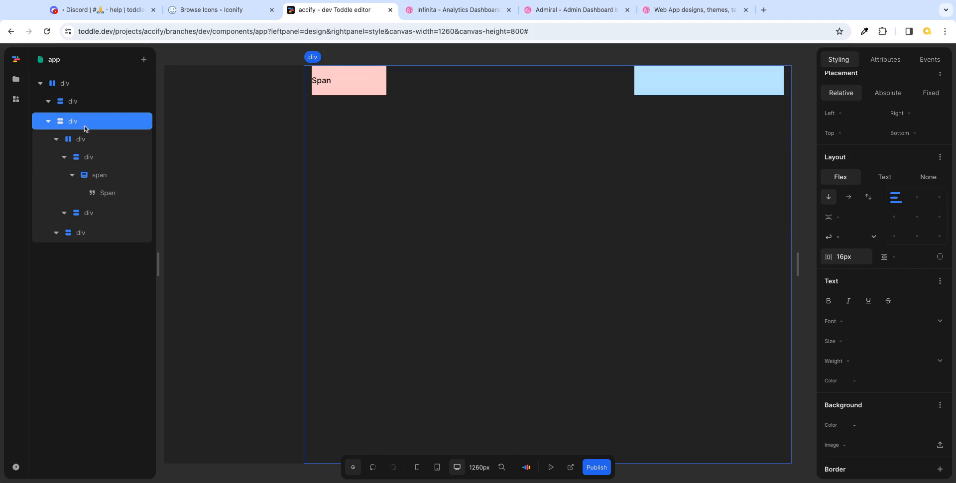
pyautogui.click(939, 321)
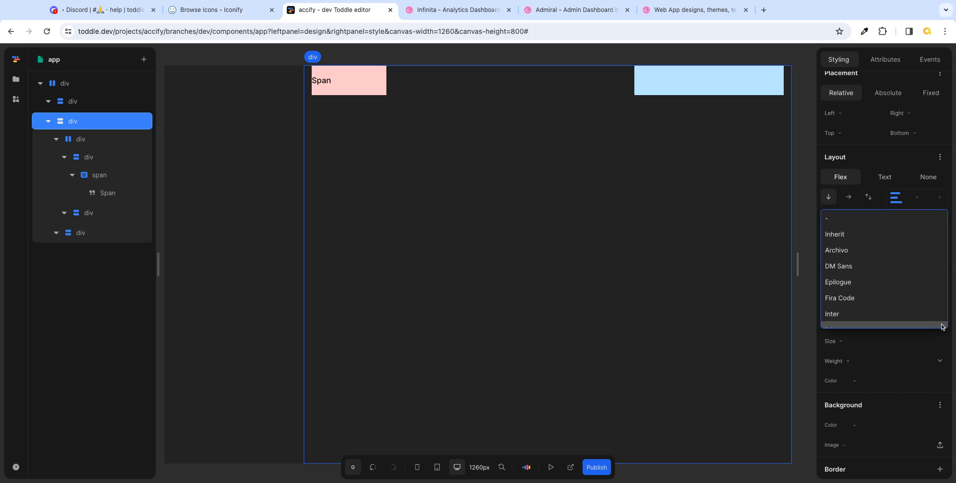
pyautogui.click(855, 250)
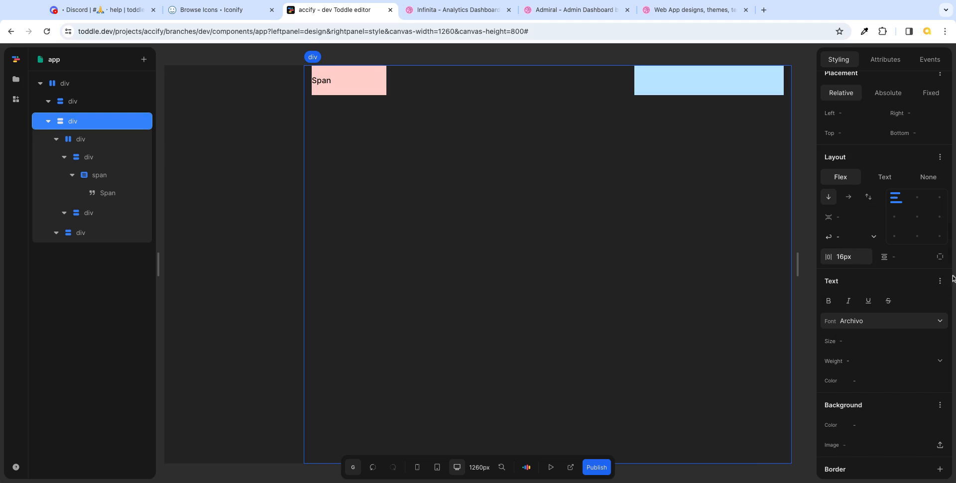
# - Change the font of the div that wraps the header-container to Poppins
pyautogui.click(84, 141)
pyautogui.click(83, 123)
pyautogui.click(938, 322)
pyautogui.scroll(3, 894, 287)
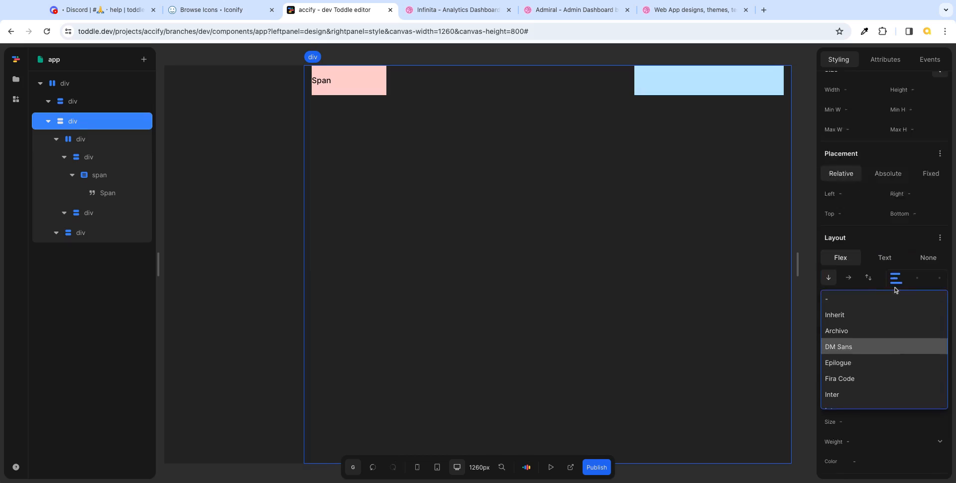
pyautogui.scroll(-2, 894, 437)
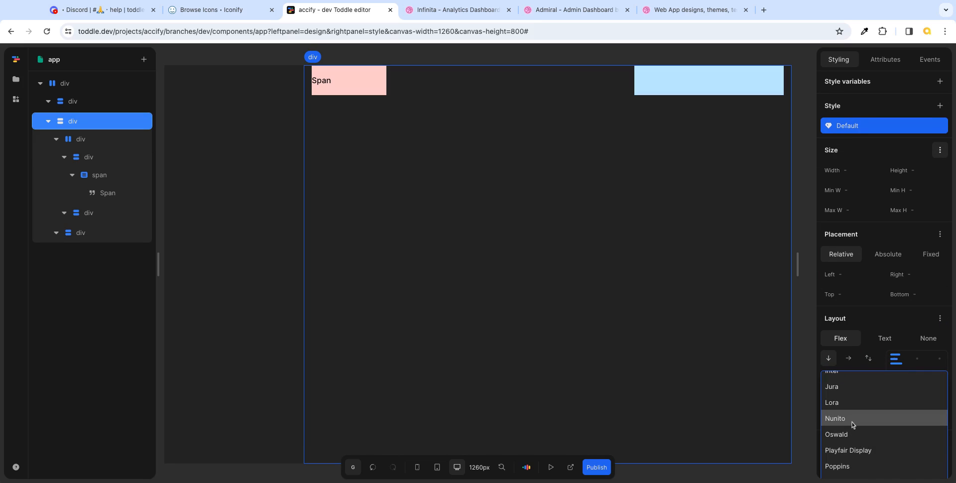
pyautogui.click(855, 466)
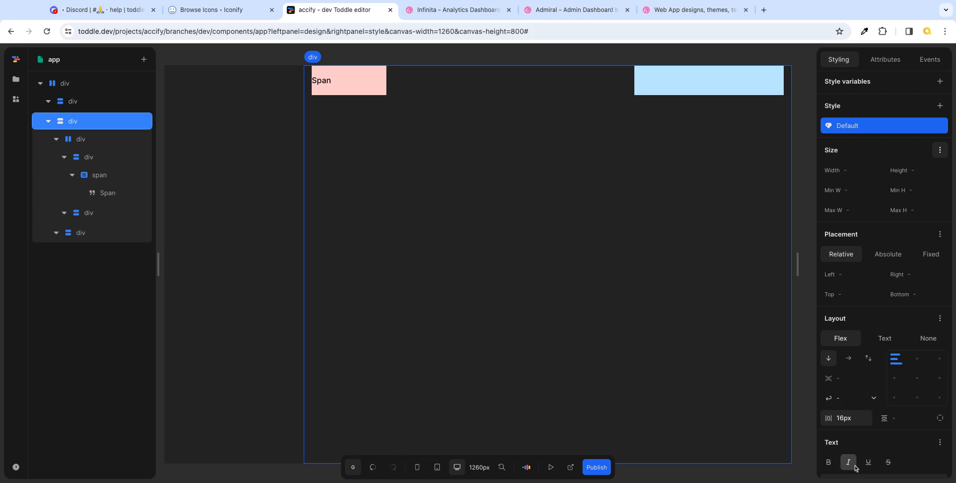
# - Set the font of both the header-container div and its left section div to Inherit
pyautogui.click(99, 141)
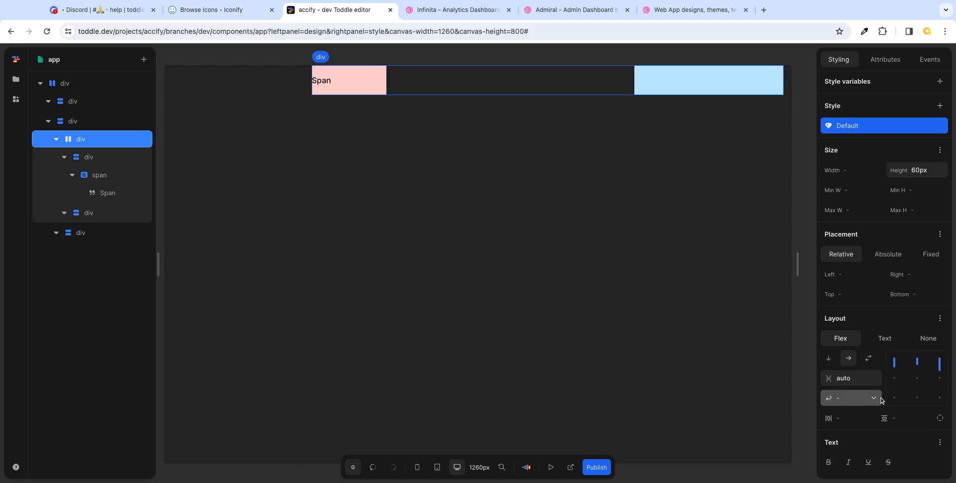
pyautogui.scroll(-3, 866, 396)
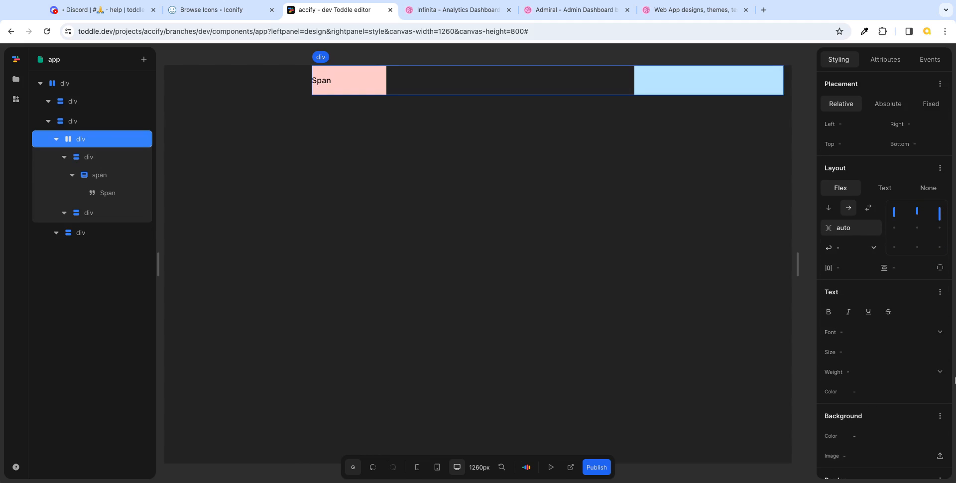
pyautogui.click(940, 332)
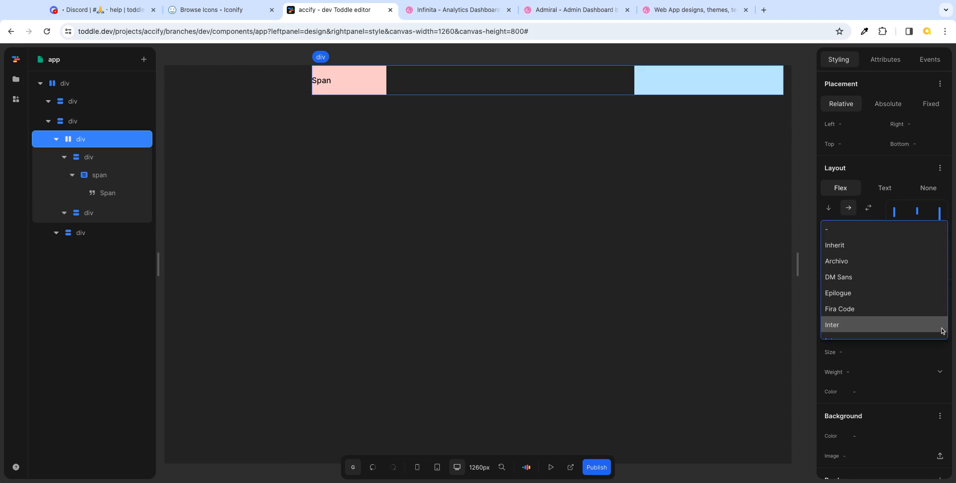
pyautogui.click(853, 246)
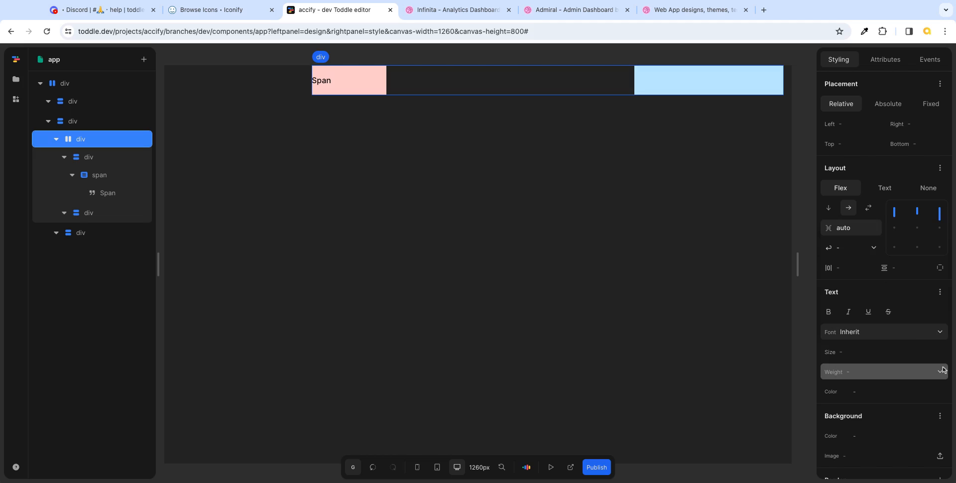
pyautogui.click(108, 158)
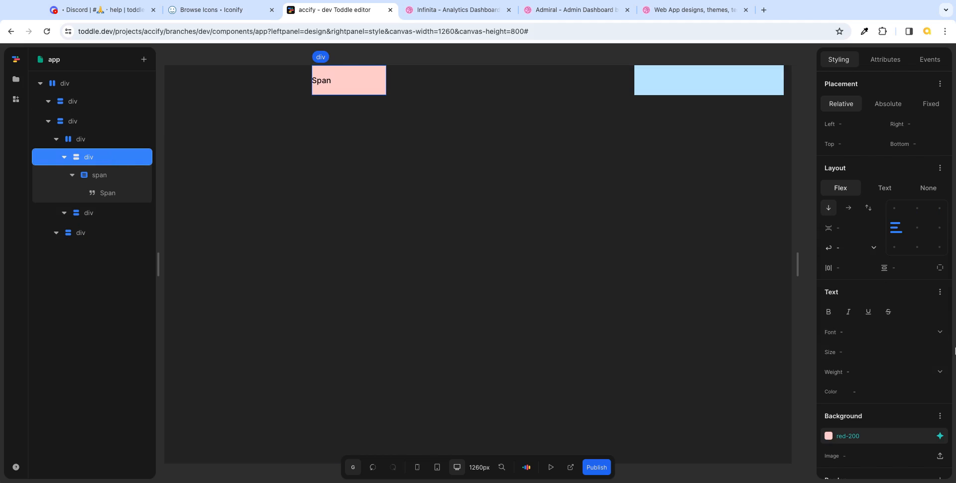
pyautogui.click(932, 331)
pyautogui.click(841, 246)
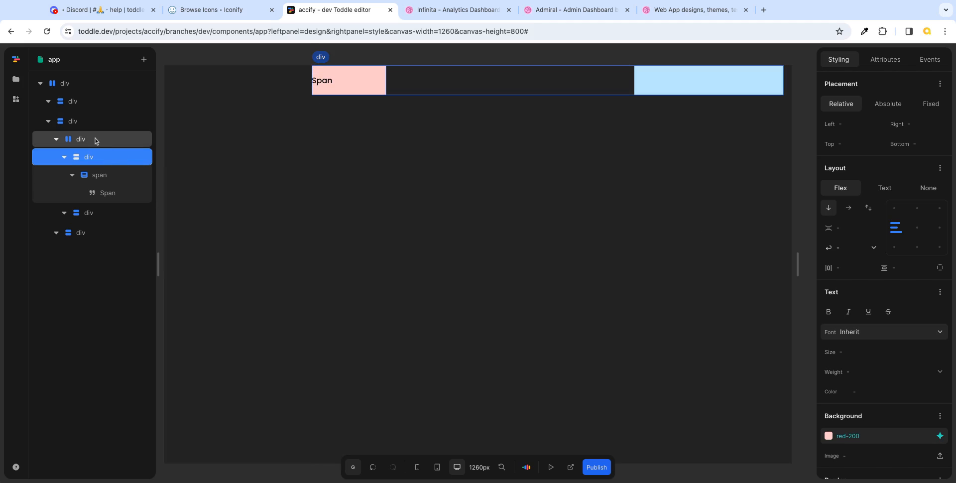
# - Set the font of the div wrapping the header-container to Inherit, and check the root div's font setting
pyautogui.click(85, 127)
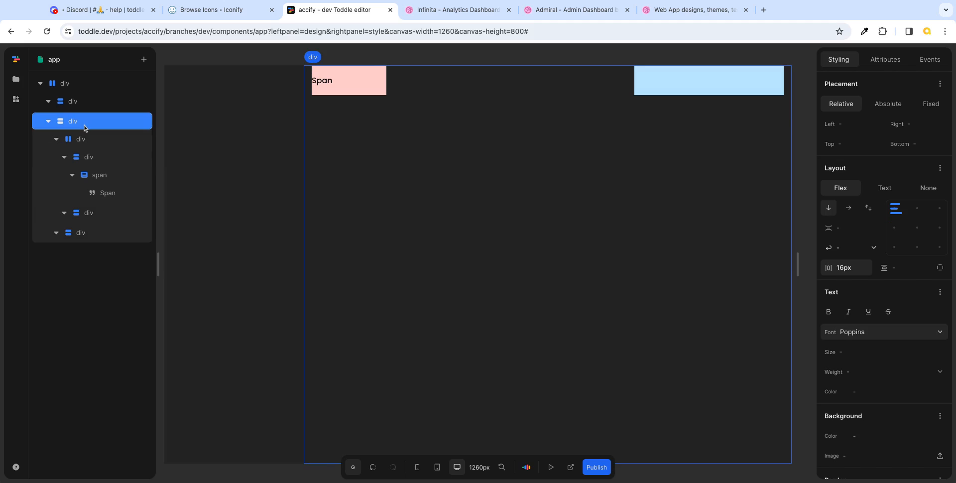
pyautogui.click(942, 336)
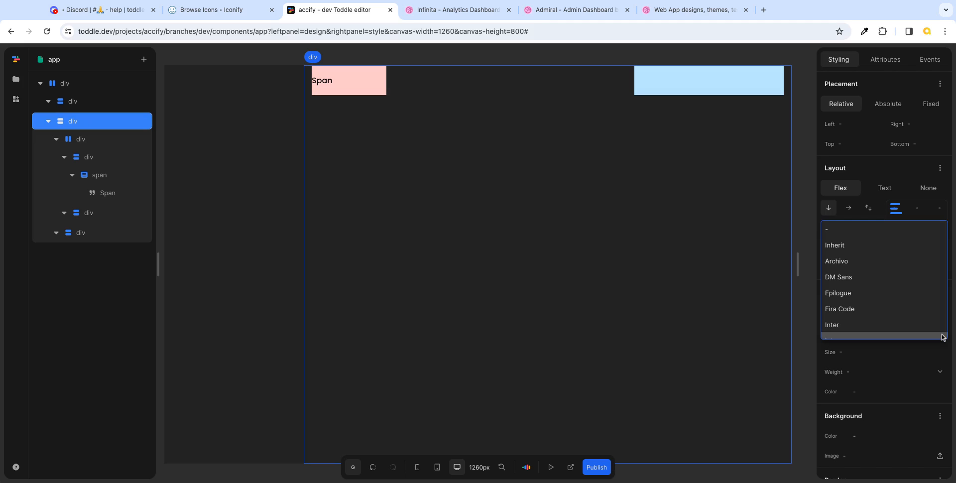
pyautogui.click(852, 246)
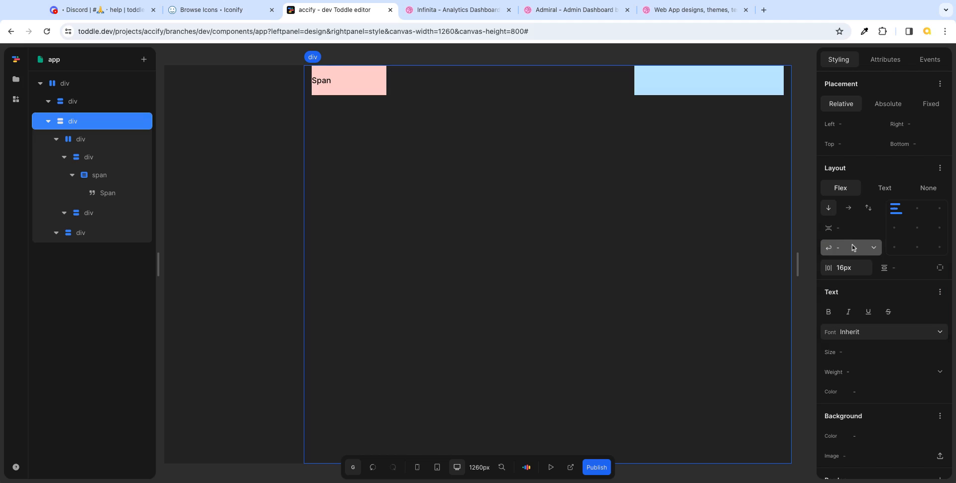
pyautogui.click(98, 82)
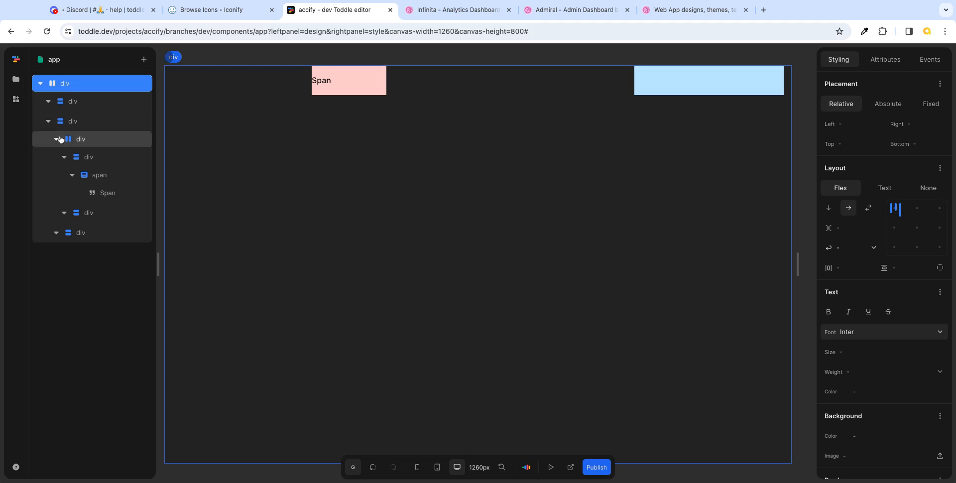
# - Try font-size-xl on the header span, settle on font-size-2xl, and compare the title with the Infinita reference
pyautogui.click(100, 175)
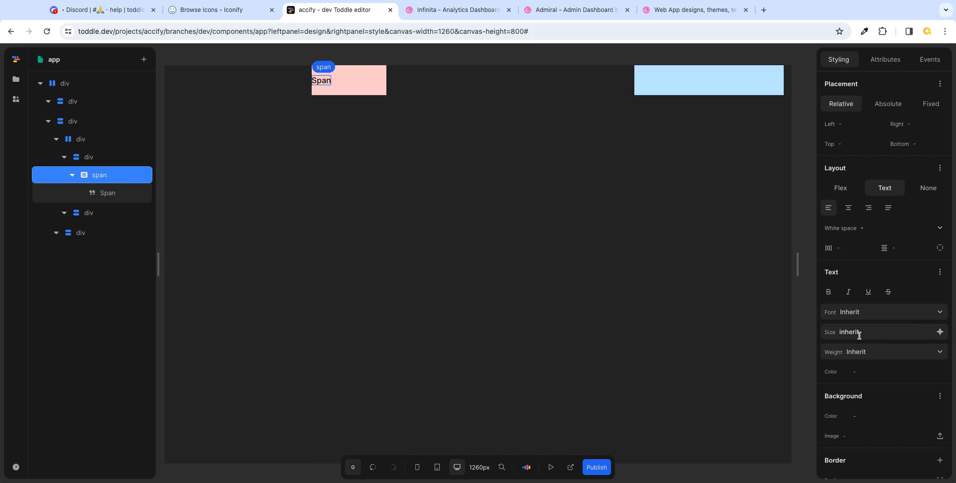
pyautogui.click(941, 332)
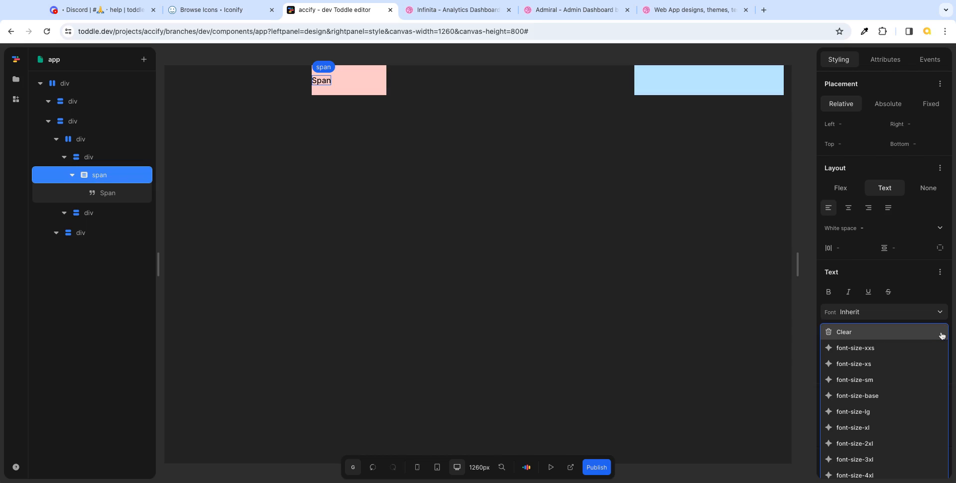
pyautogui.press('Escape')
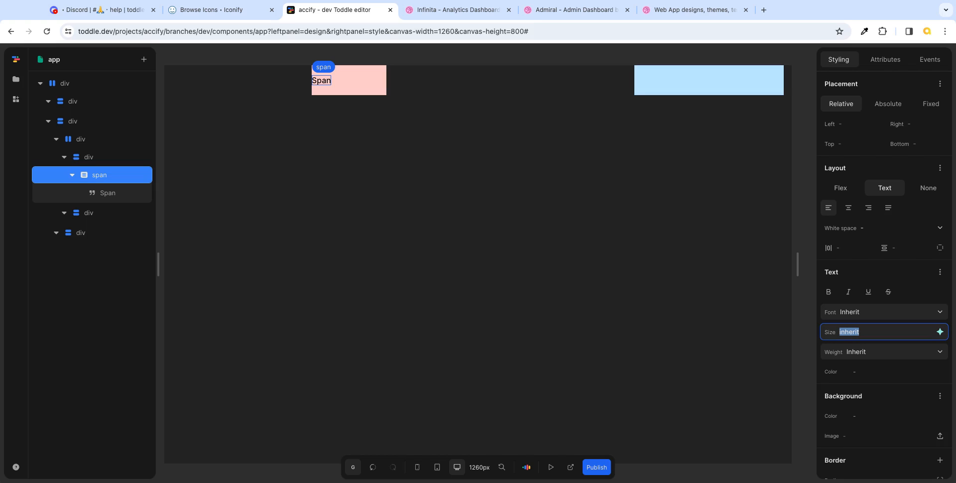
pyautogui.click(939, 332)
pyautogui.click(939, 332)
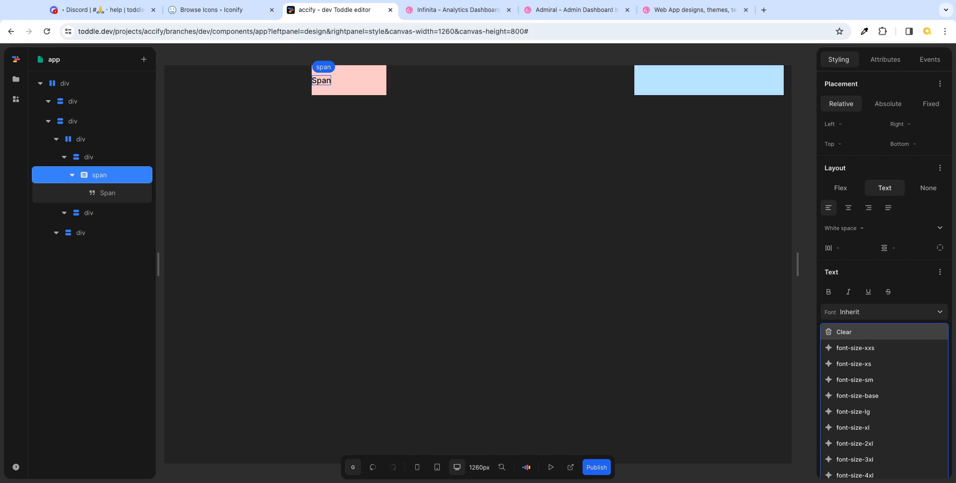
pyautogui.click(881, 428)
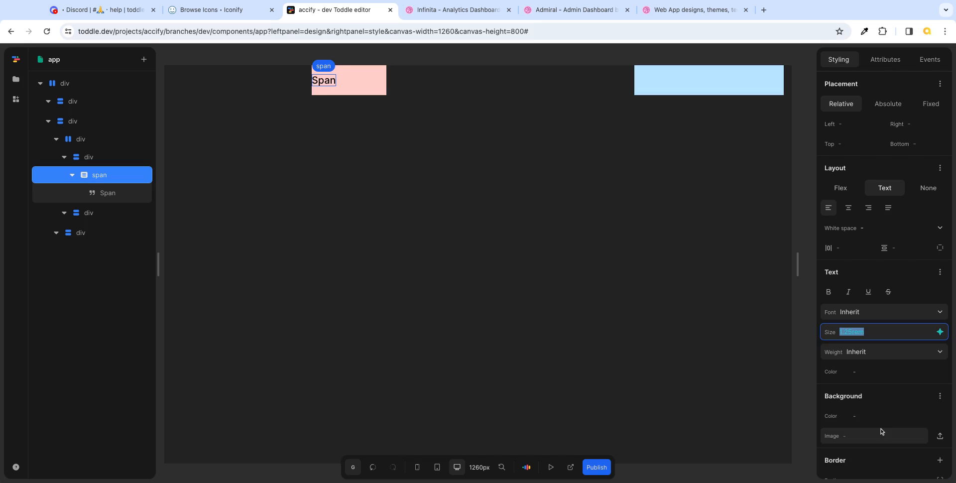
pyautogui.click(941, 333)
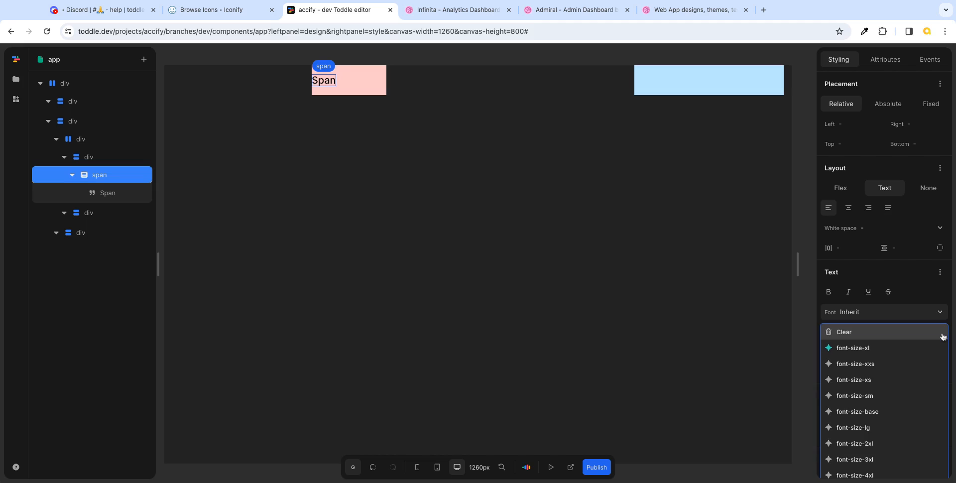
pyautogui.click(888, 444)
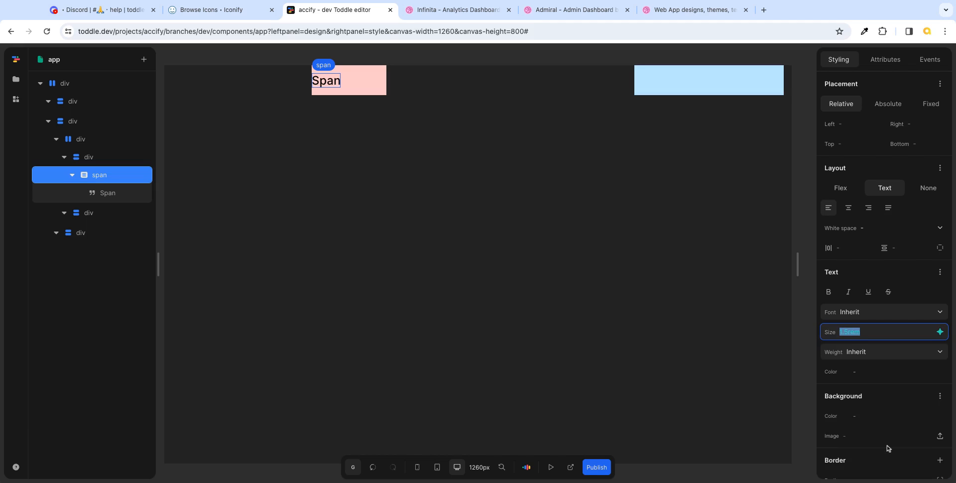
pyautogui.click(469, 11)
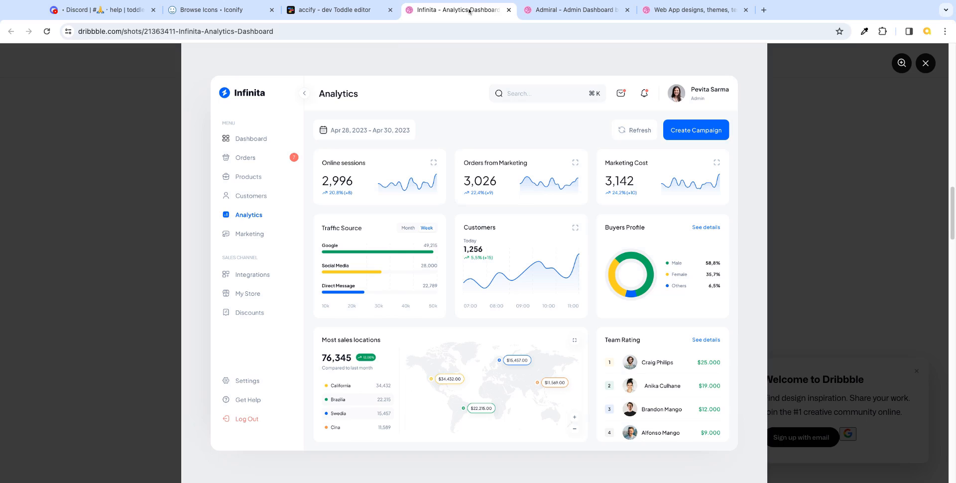
pyautogui.click(349, 10)
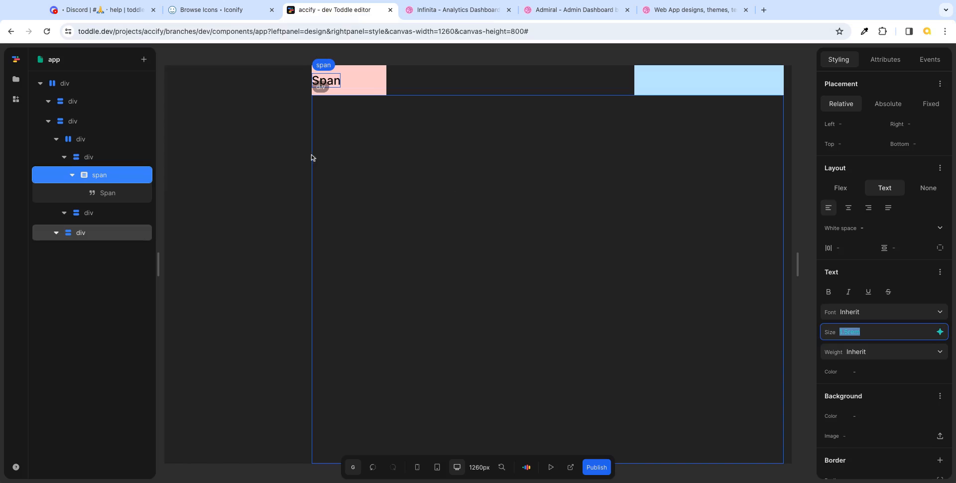
# - Change the header span's text to Analytics
pyautogui.click(126, 197)
pyautogui.click(124, 197)
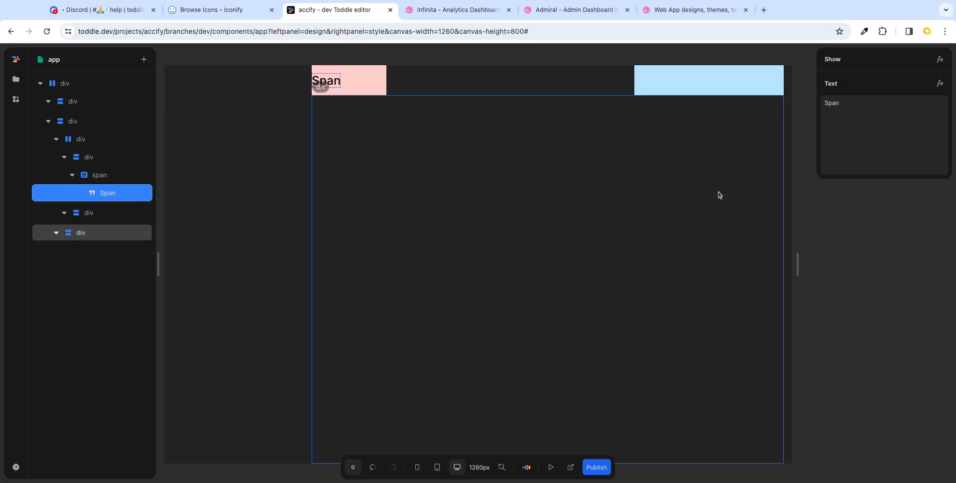
pyautogui.click(851, 106)
pyautogui.write('Analytics')
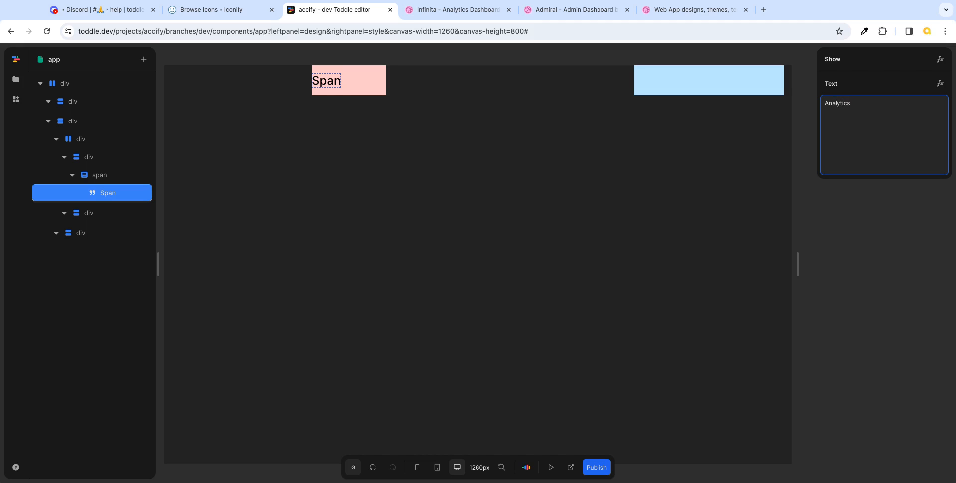
pyautogui.press('Tab')
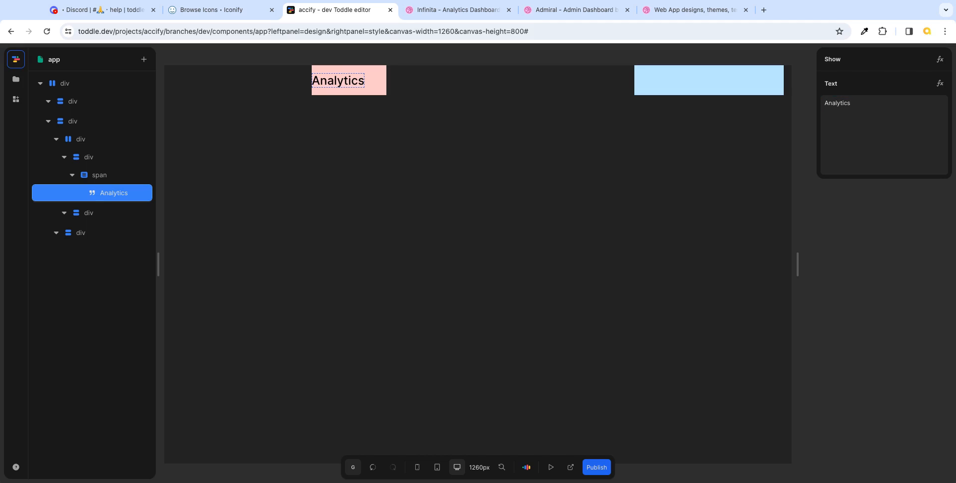
# - Clear the background color of the header section div that holds the Analytics title
pyautogui.click(380, 85)
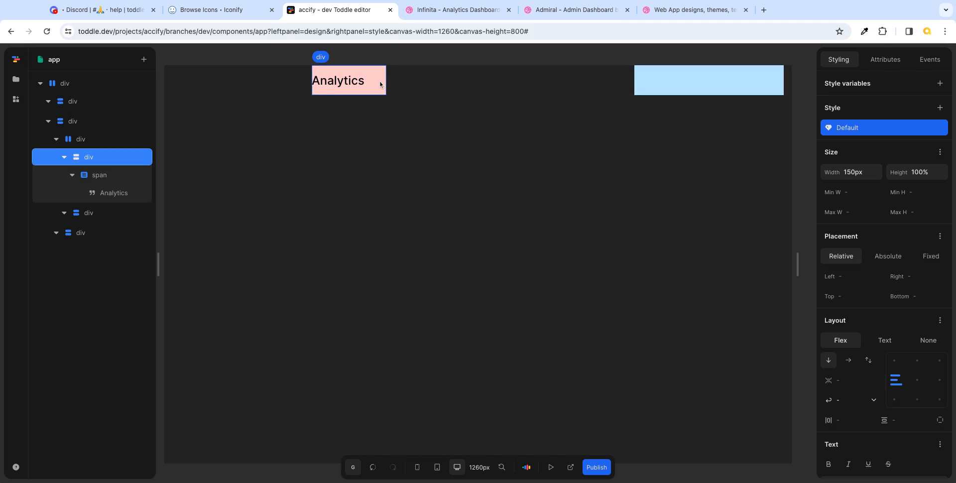
pyautogui.scroll(-3, 928, 398)
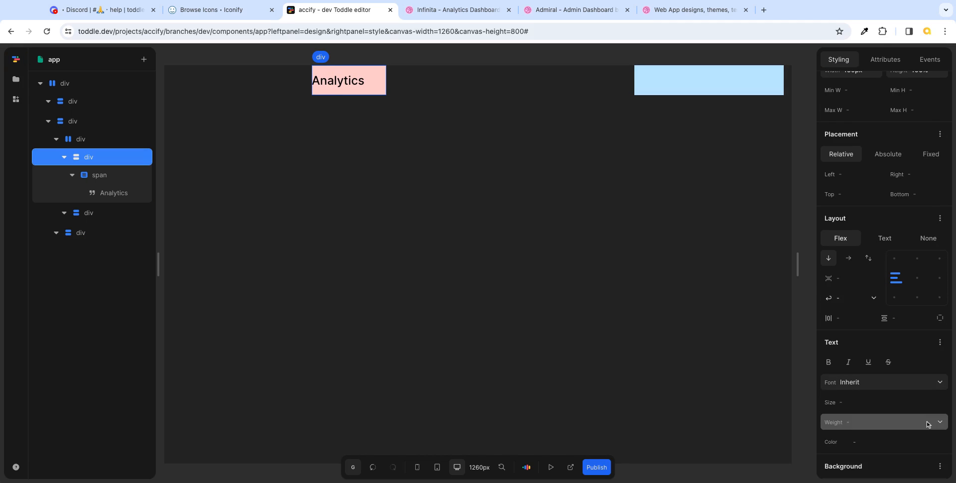
pyautogui.scroll(-2, 929, 423)
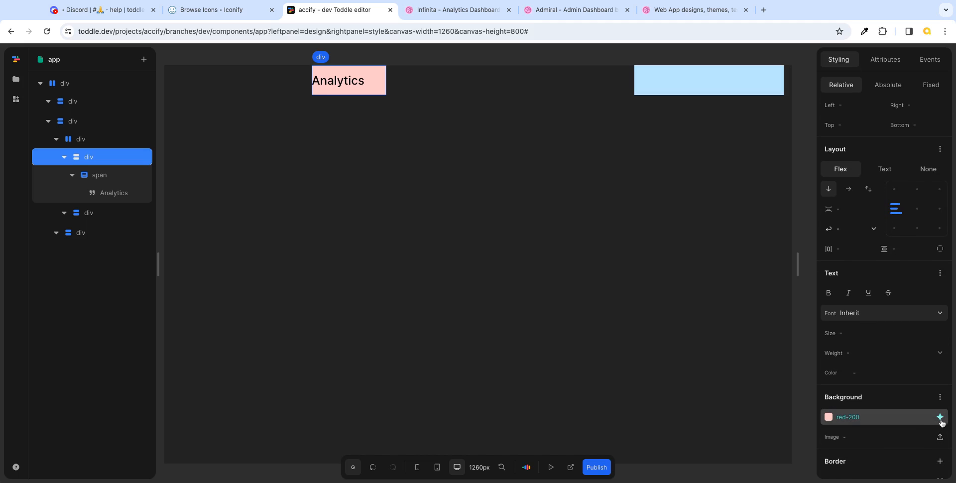
pyautogui.click(939, 418)
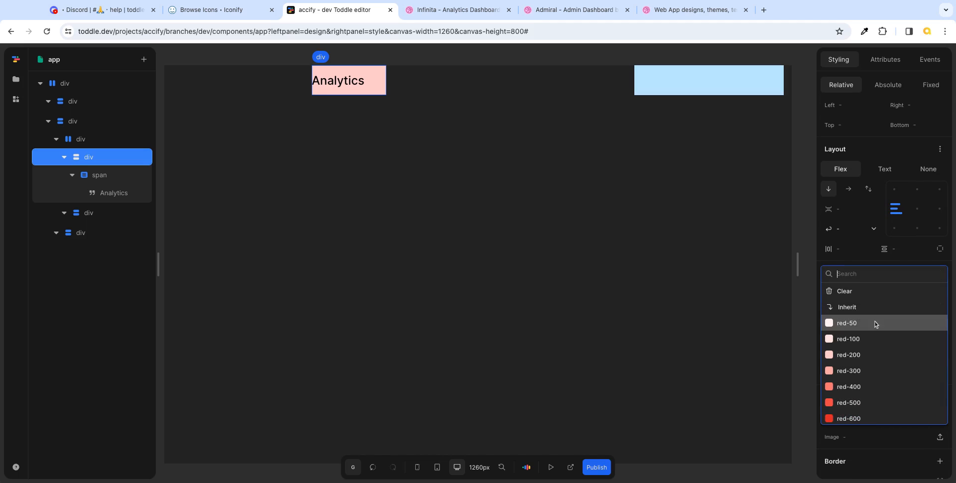
pyautogui.click(855, 294)
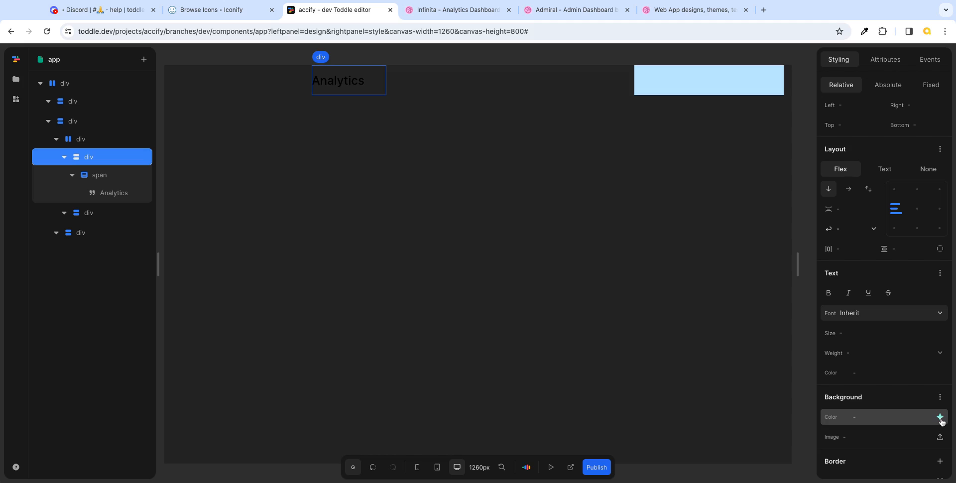
pyautogui.click(869, 420)
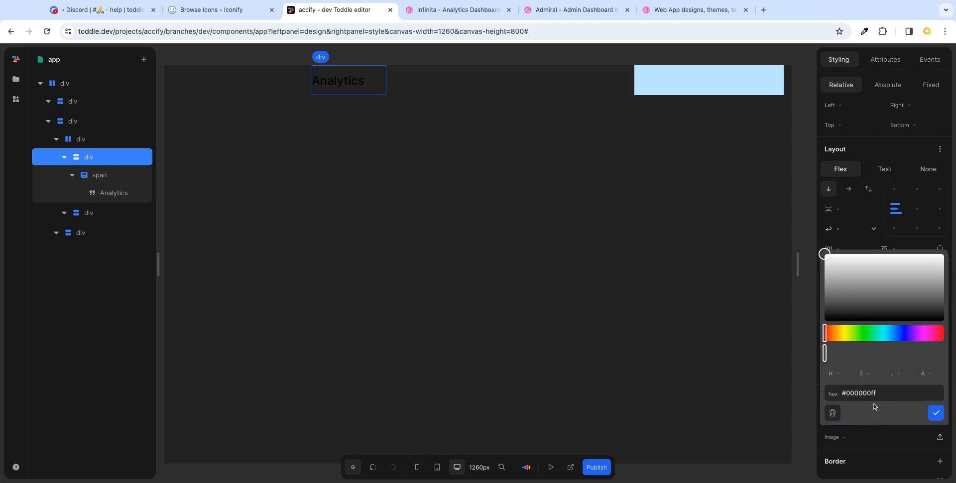
pyautogui.click(873, 438)
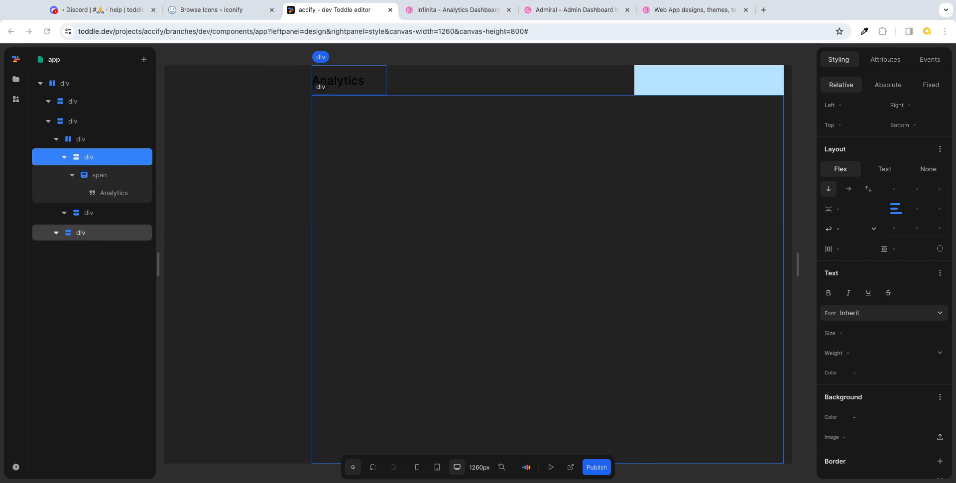
# - Preview the page in test mode and in a separate browser tab, comparing it with the editor canvas
pyautogui.click(551, 468)
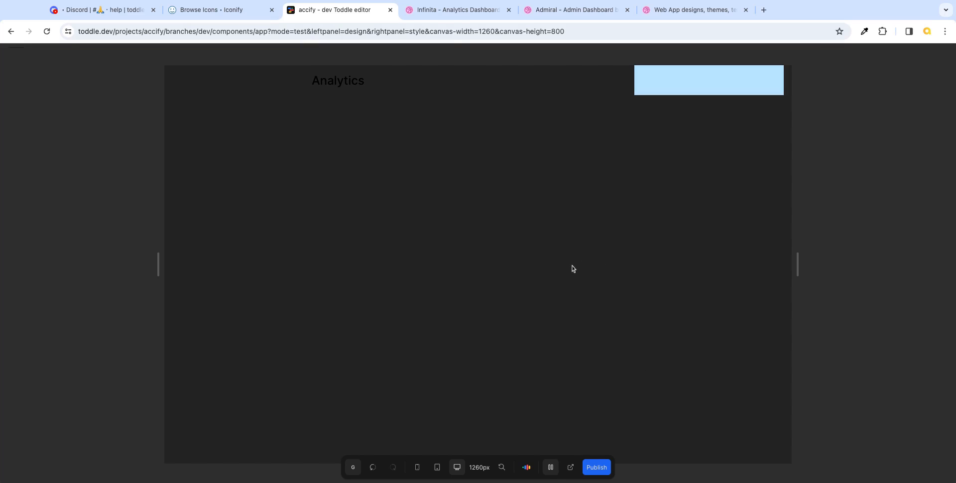
pyautogui.click(550, 467)
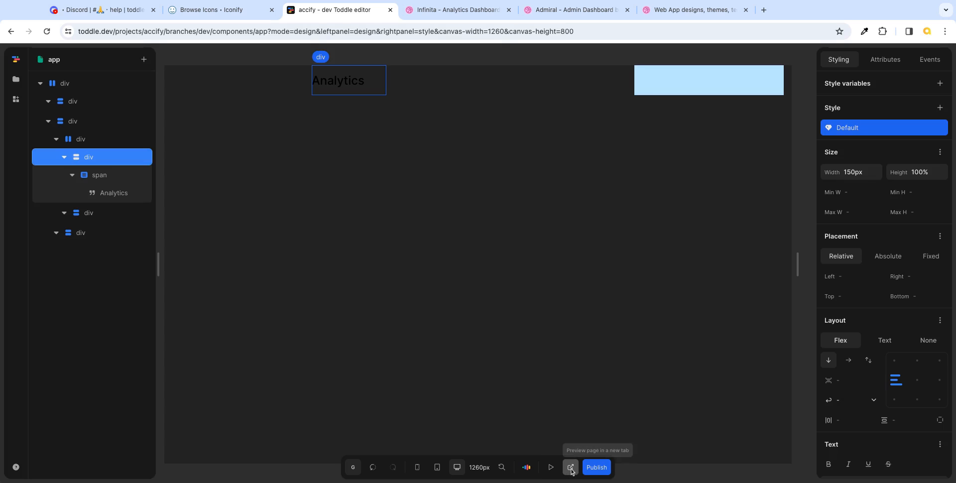
pyautogui.click(571, 468)
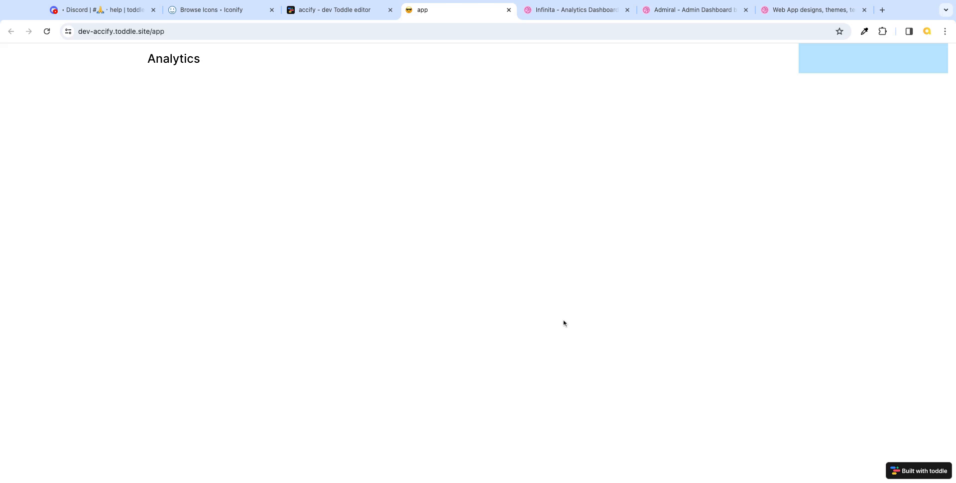
pyautogui.click(340, 10)
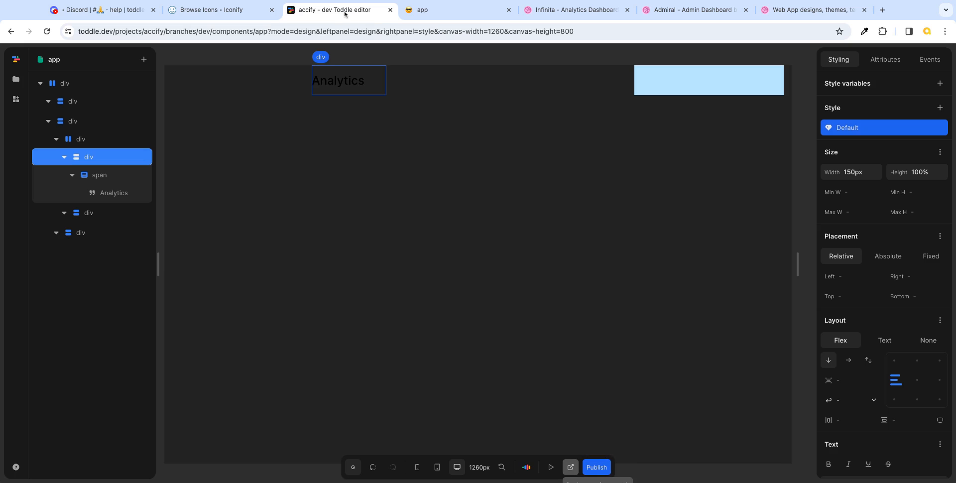
pyautogui.click(464, 11)
pyautogui.click(361, 9)
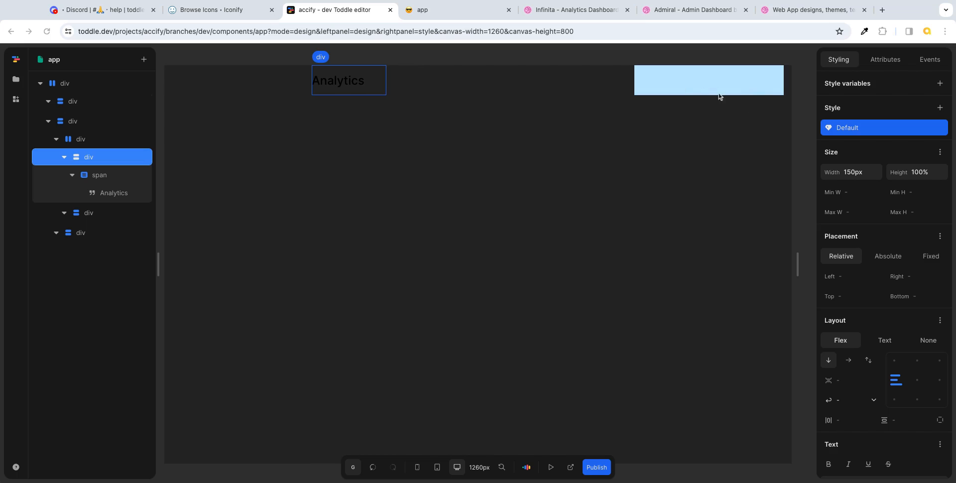
# - Check the Infinita reference's header and set the width of the light blue header section div to 500px
pyautogui.click(575, 18)
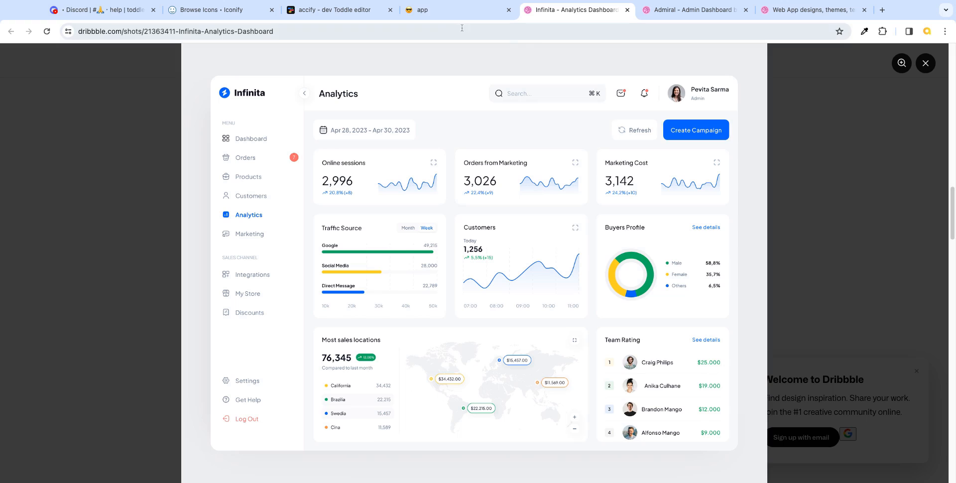
pyautogui.click(333, 10)
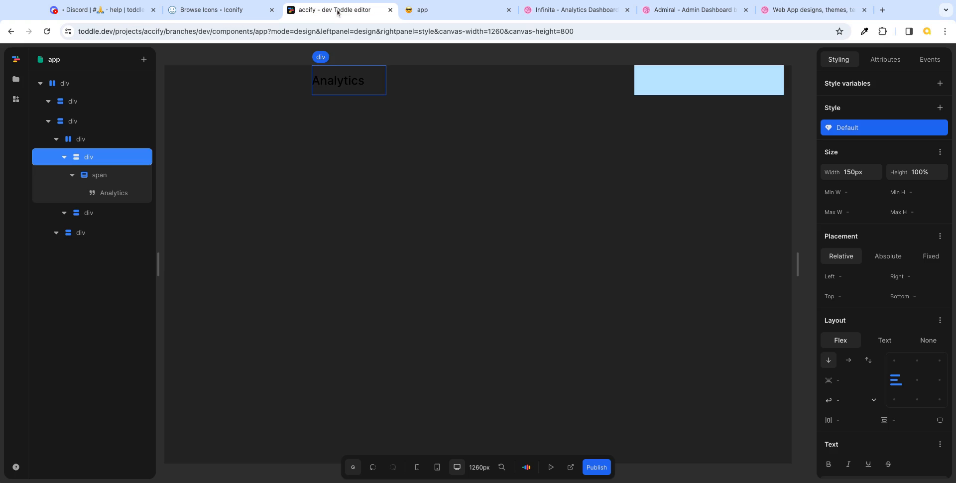
pyautogui.click(715, 85)
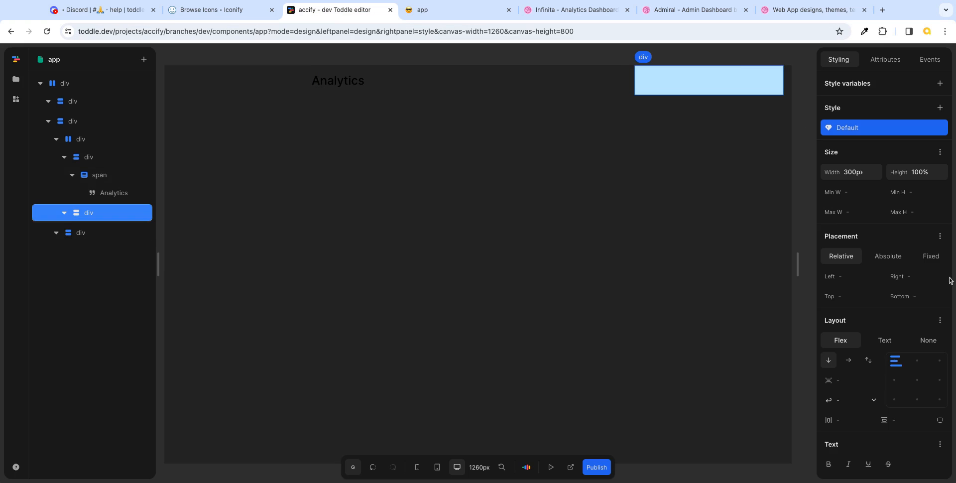
pyautogui.click(870, 174)
pyautogui.write('500px')
pyautogui.press('Tab')
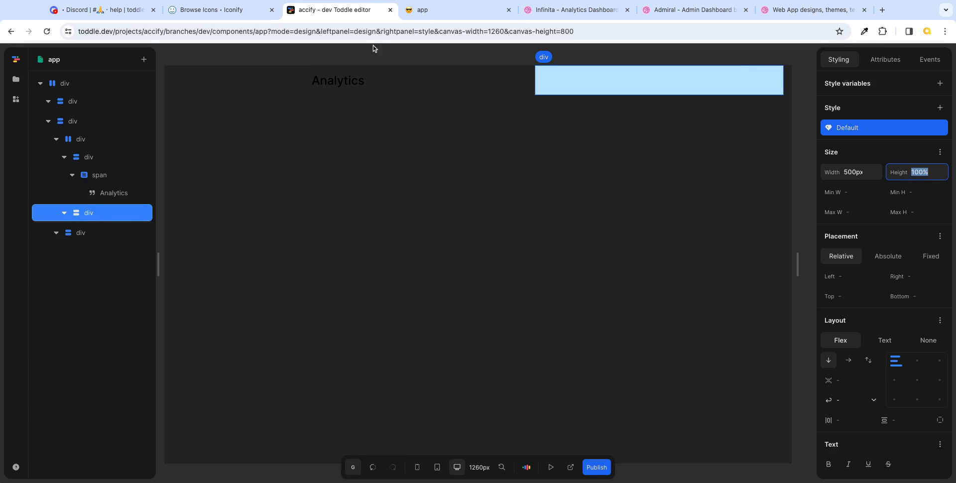
# - Recheck the Infinita header, and lay out the light blue section div as a row aligned to the right and vertically centered
pyautogui.click(573, 10)
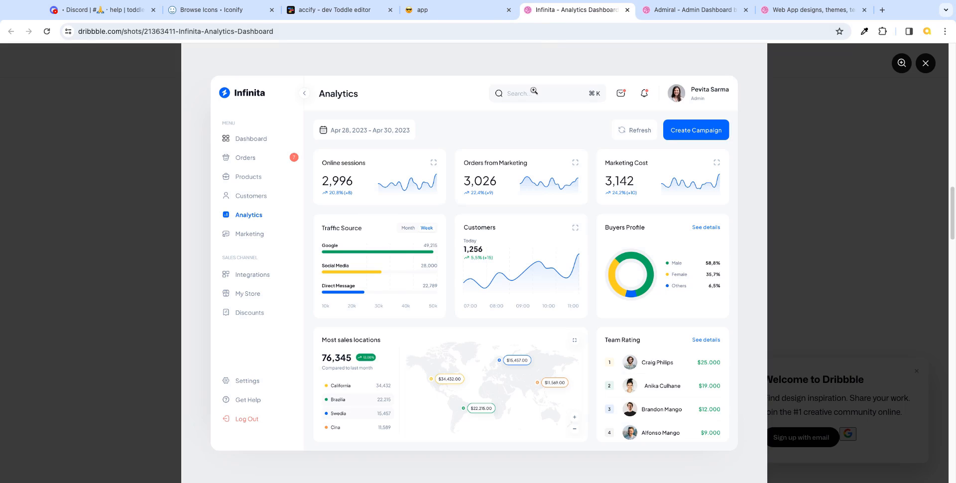
pyautogui.click(347, 11)
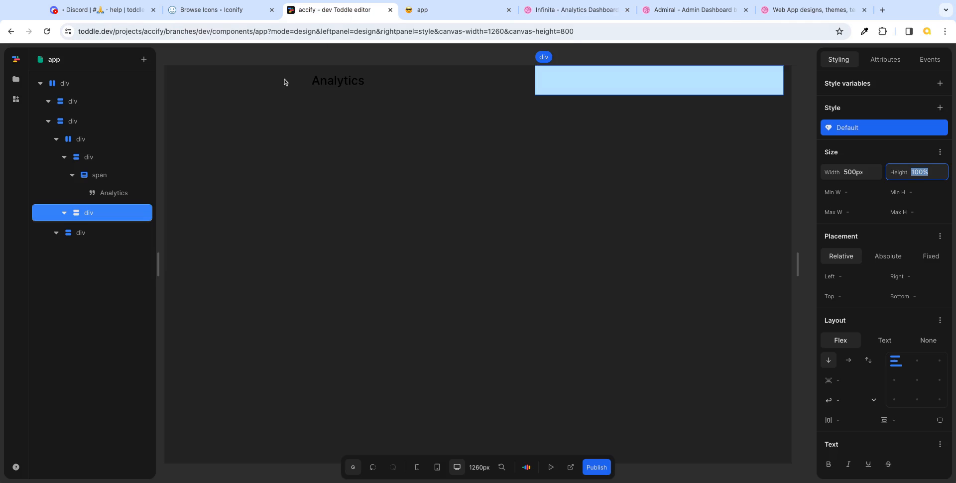
pyautogui.click(848, 360)
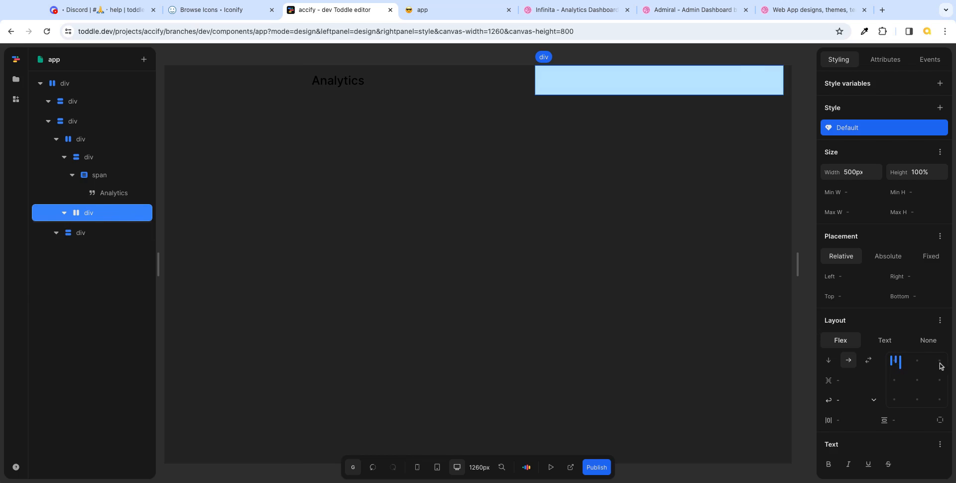
pyautogui.click(940, 381)
# - Add a div inside the light blue header section
pyautogui.press('e')
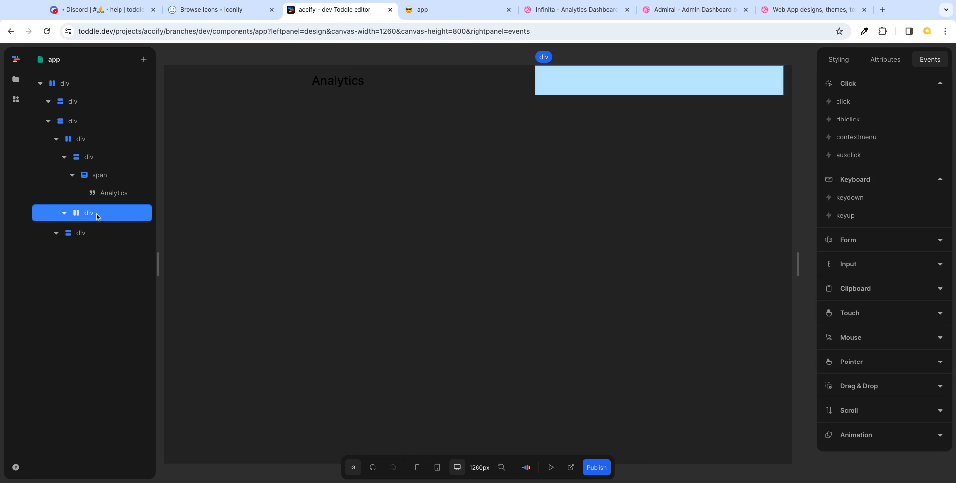
pyautogui.hotkey('shift', 'e')
pyautogui.write('div')
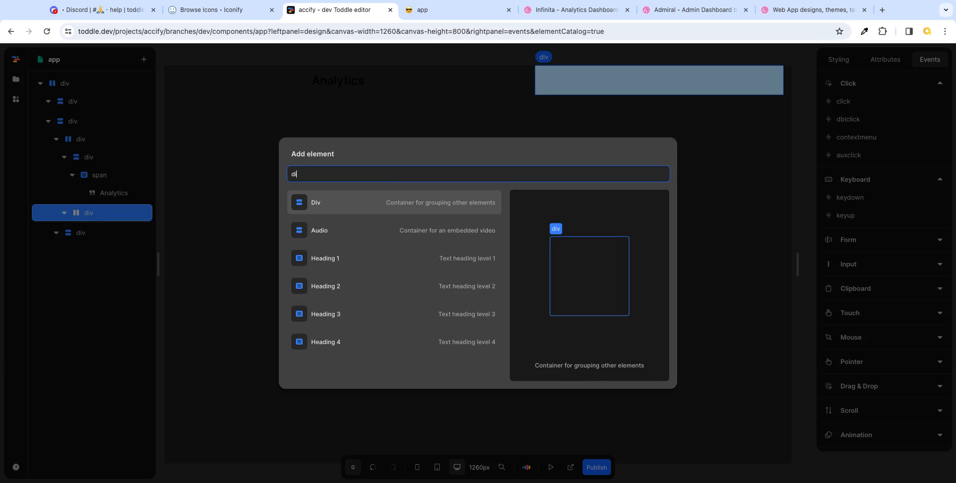
pyautogui.click(328, 212)
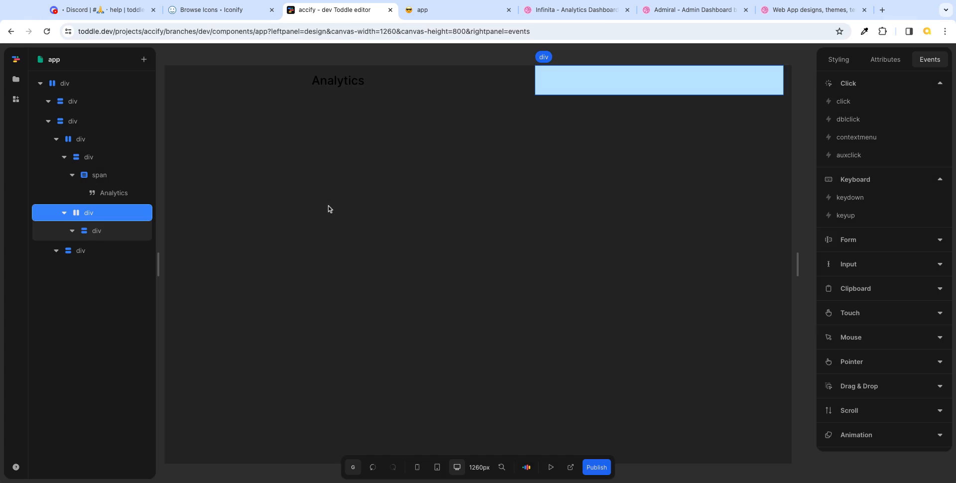
# - Compare with the Infinita header and set the flex direction of the div nested in the light blue section to row
pyautogui.click(103, 231)
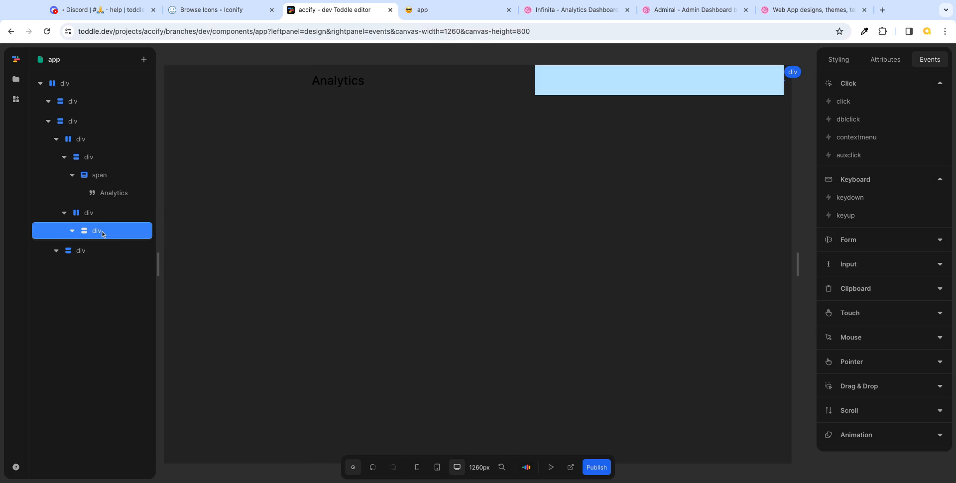
pyautogui.click(561, 15)
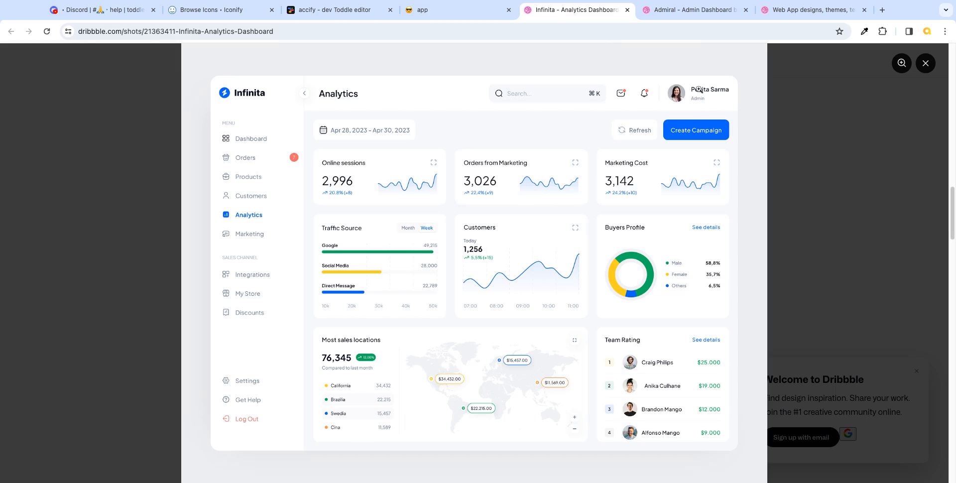
pyautogui.click(337, 14)
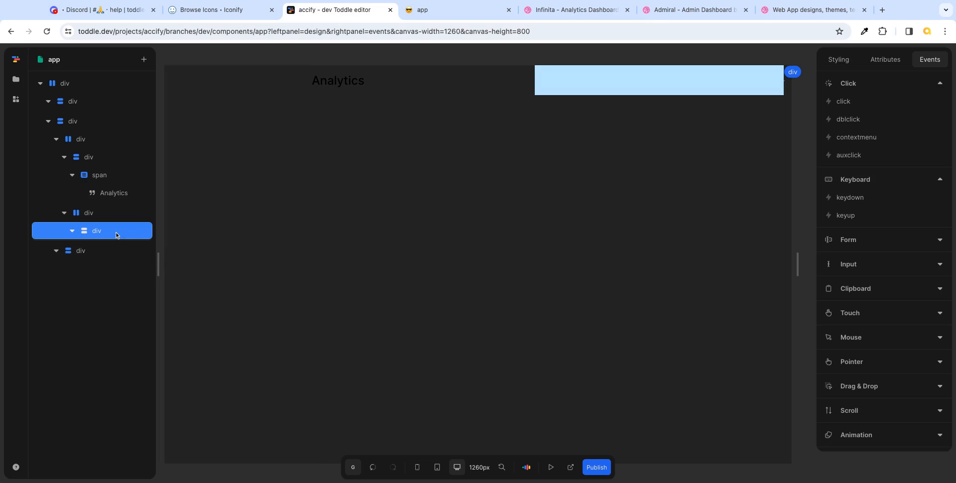
pyautogui.click(838, 60)
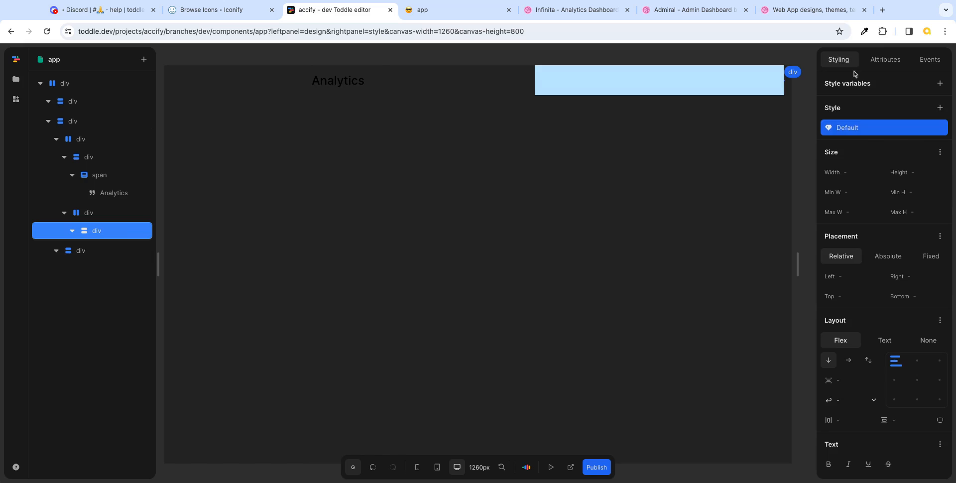
pyautogui.click(848, 360)
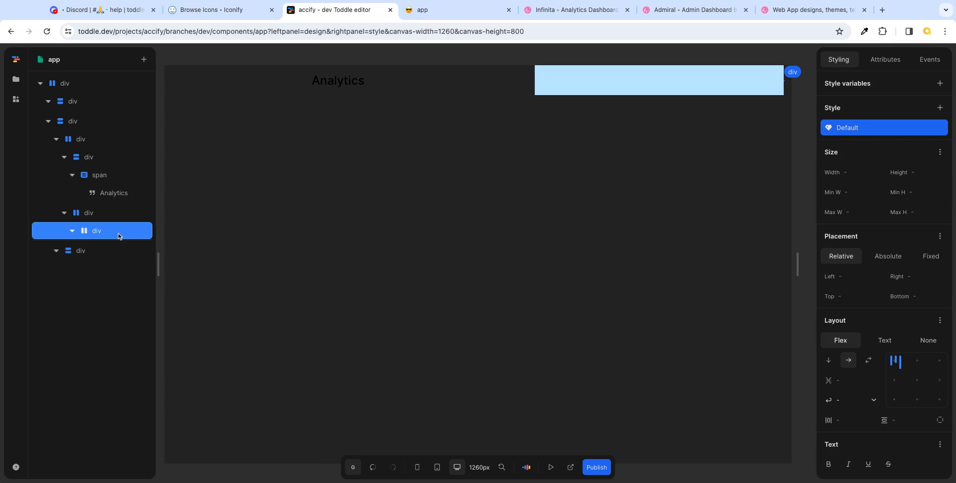
# - Add a child div inside the nested row div and duplicate it as a sibling directly below
pyautogui.press('e')
pyautogui.press('super+Return')
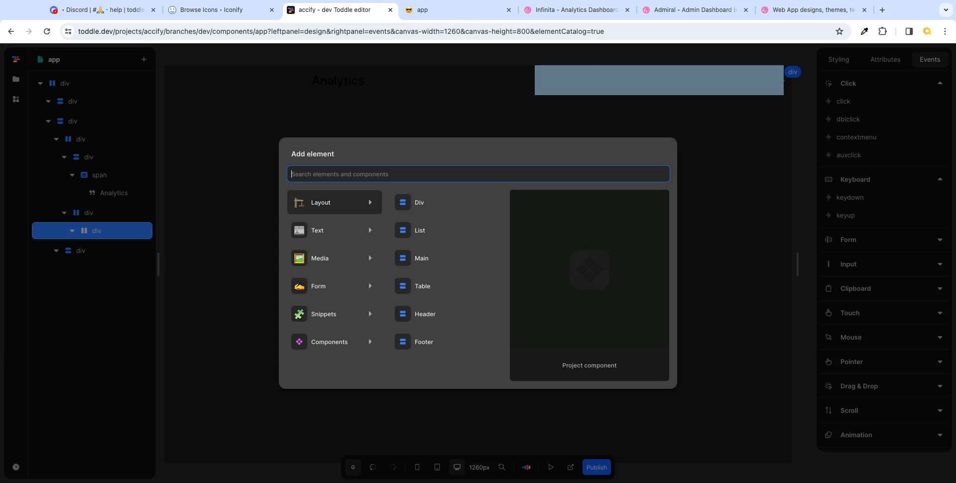
pyautogui.write('div')
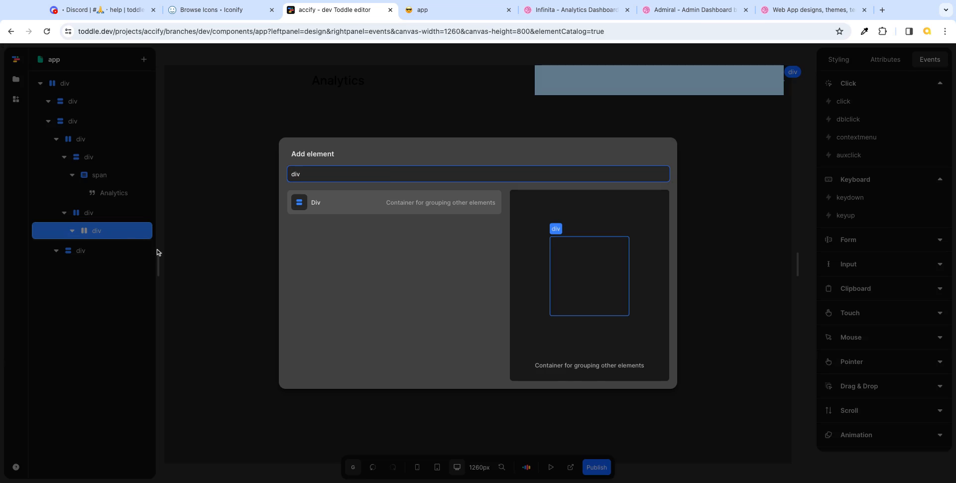
pyautogui.click(346, 202)
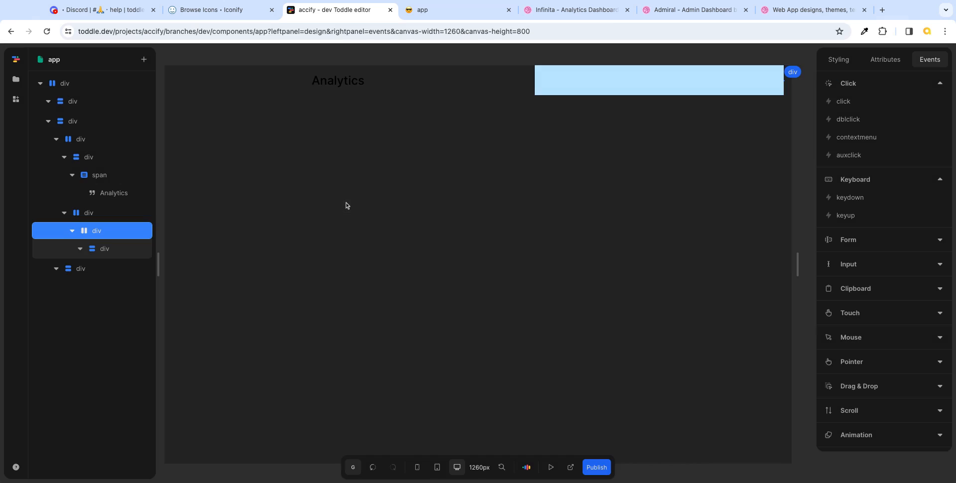
pyautogui.click(116, 252)
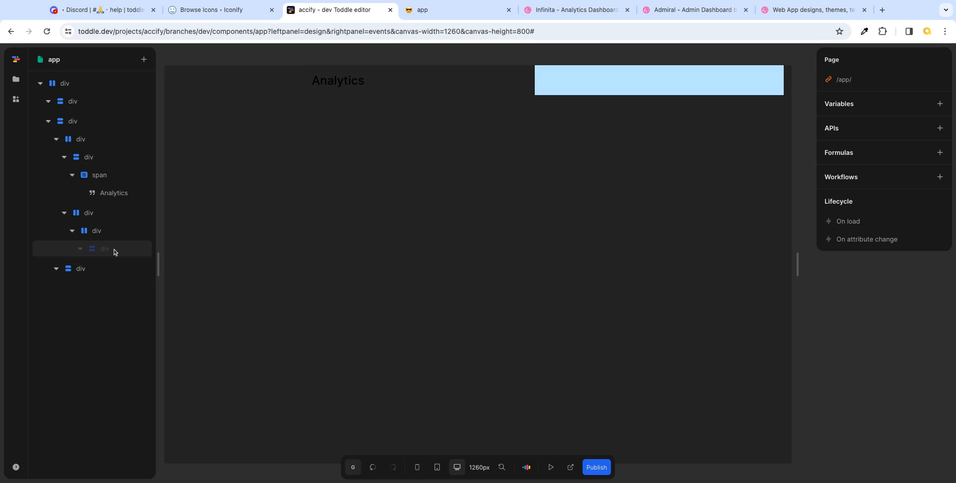
pyautogui.moveTo(114, 252); pyautogui.dragTo(112, 274)
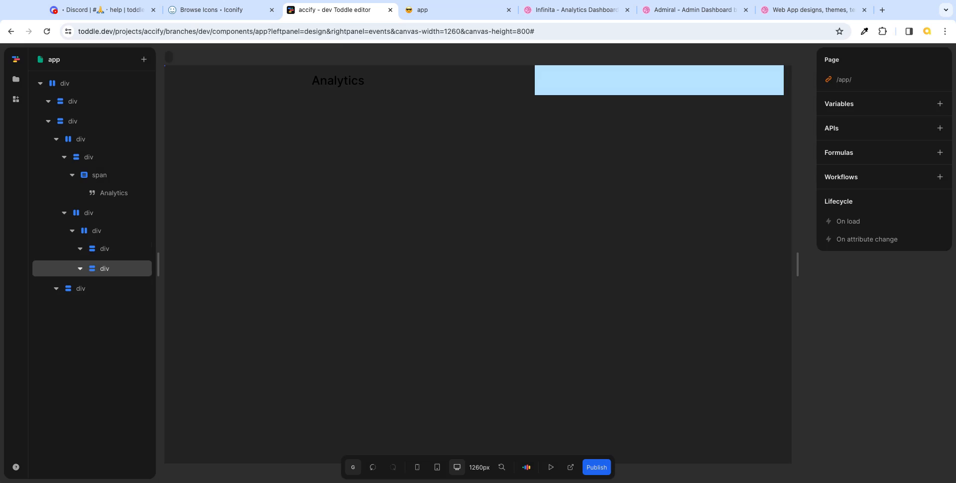
# - Recheck the Infinita header's user area and give the row div nested in the light blue section the id user-info-ctr
pyautogui.click(112, 272)
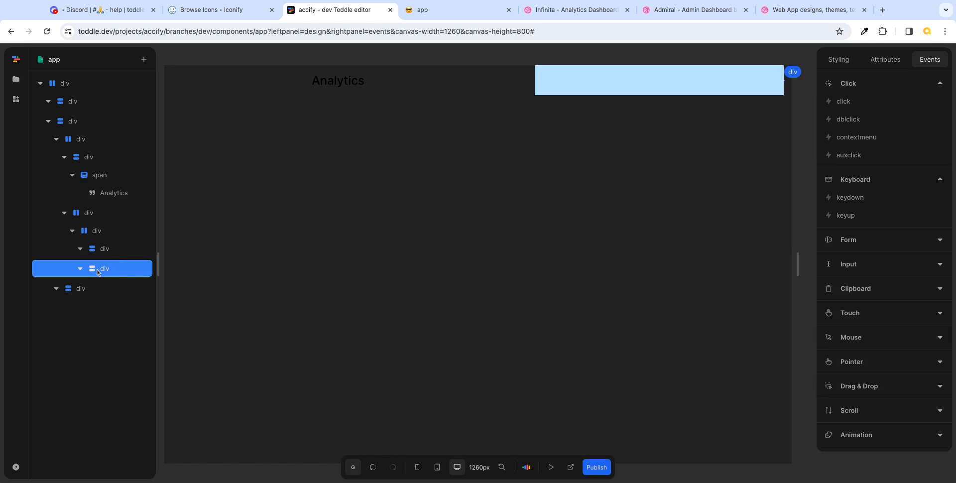
pyautogui.click(572, 9)
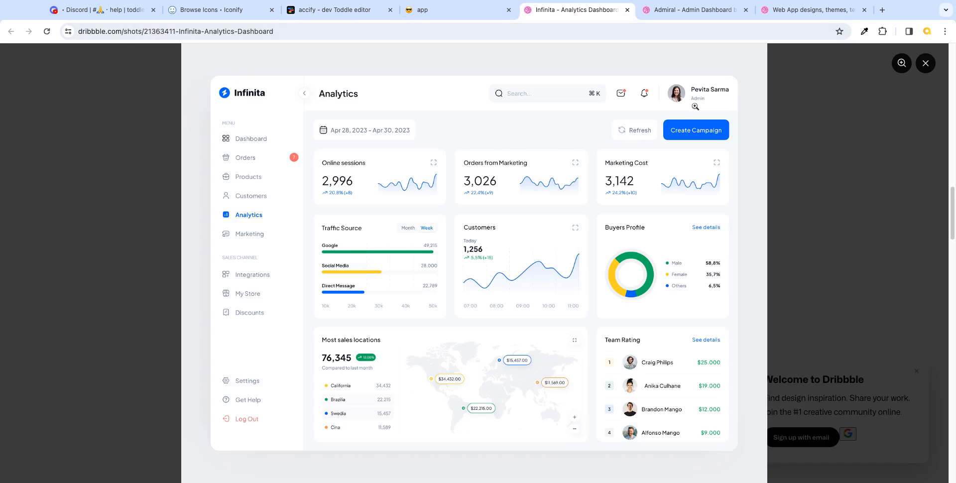
pyautogui.click(339, 9)
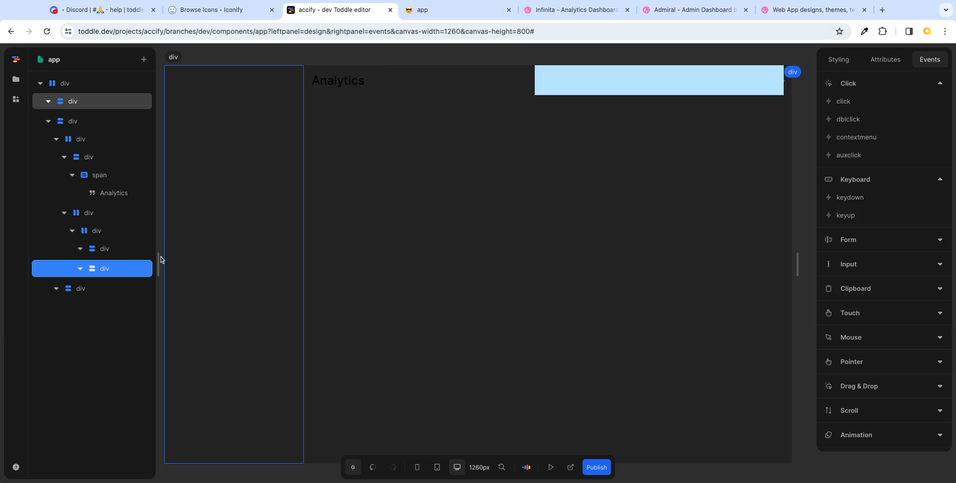
pyautogui.click(91, 214)
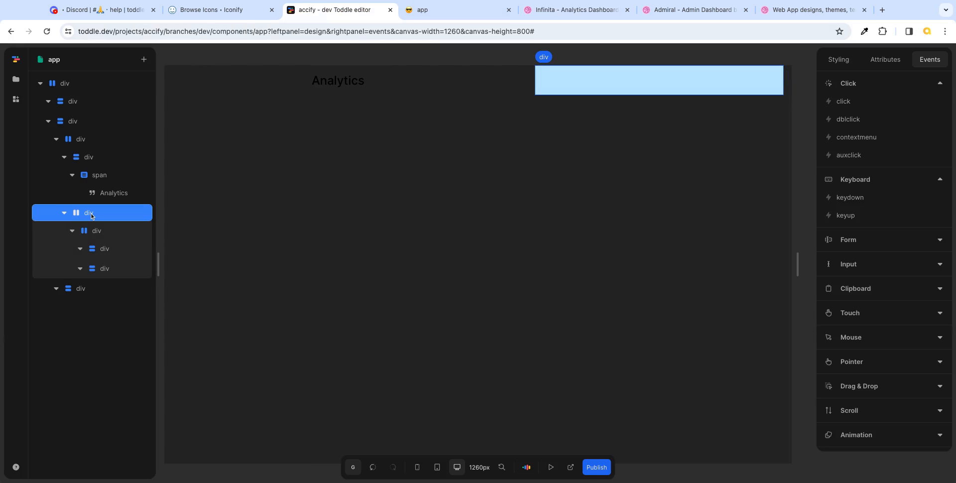
pyautogui.click(95, 230)
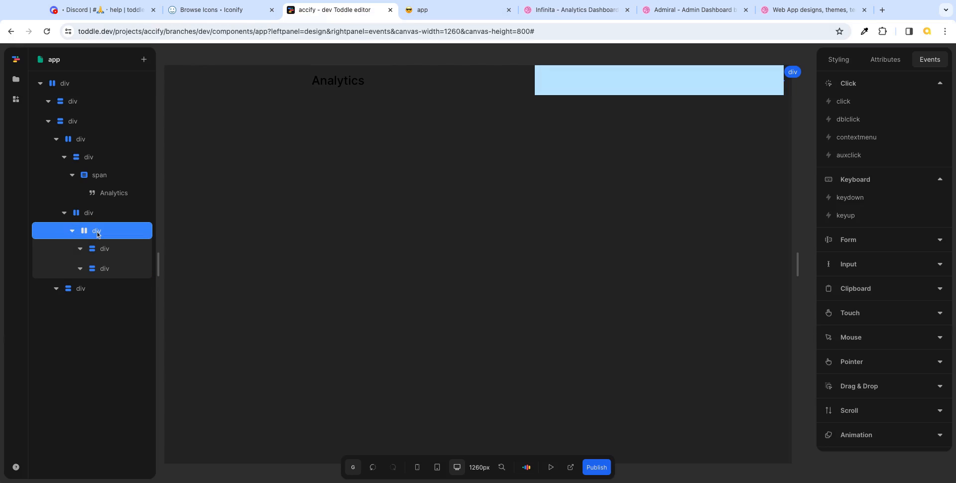
pyautogui.click(886, 60)
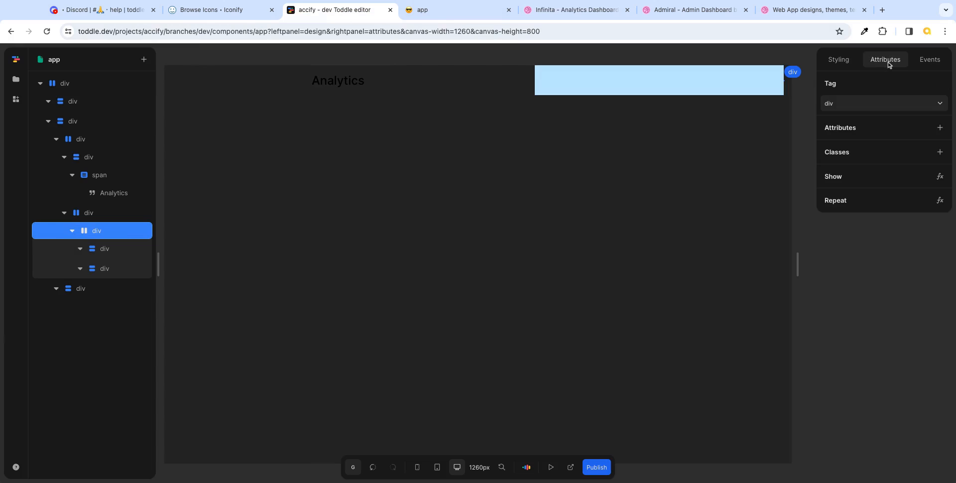
pyautogui.click(939, 128)
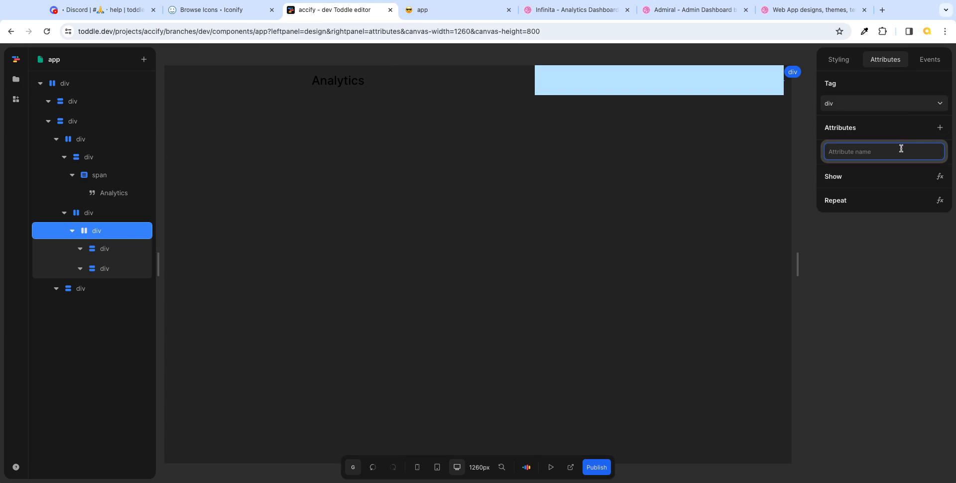
pyautogui.write('id')
pyautogui.press('Return')
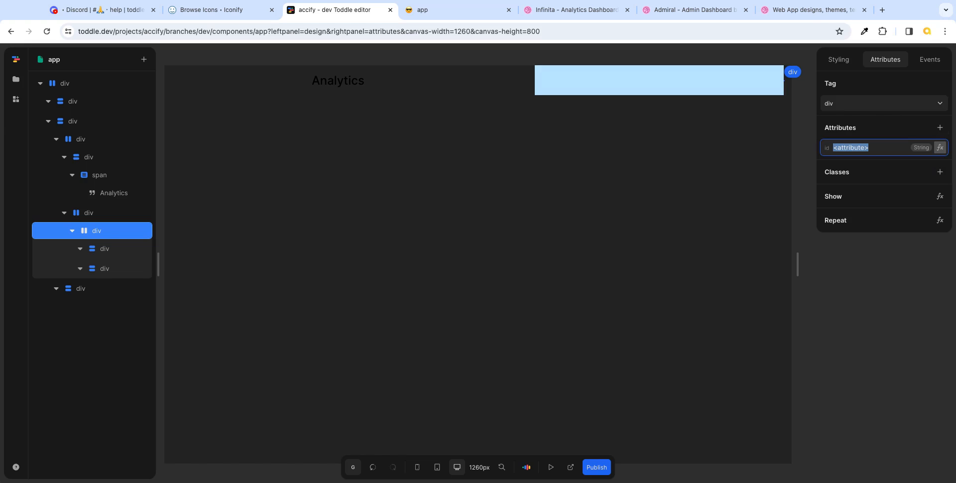
pyautogui.write('user-info-ctr')
# - Give the first child div of the nested row div the id user-avatar-ctr
pyautogui.click(108, 248)
pyautogui.click(940, 128)
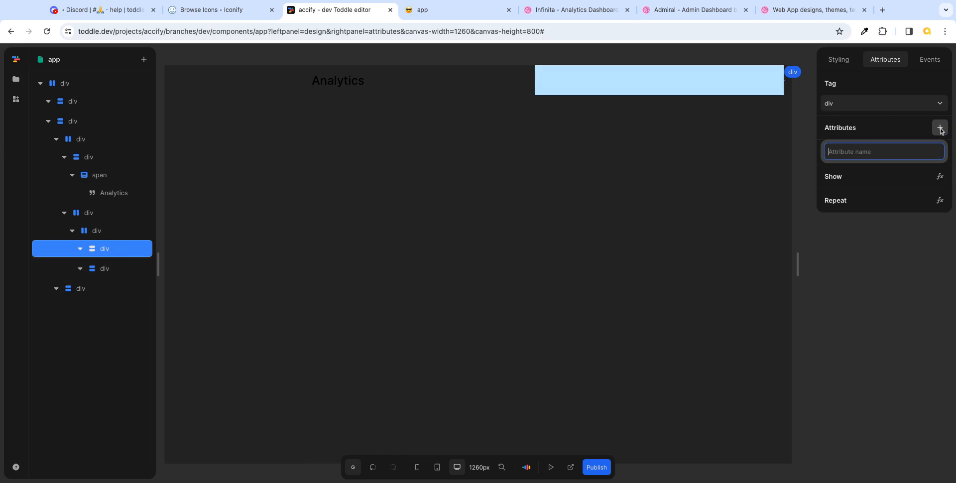
pyautogui.write('id')
pyautogui.press('Return')
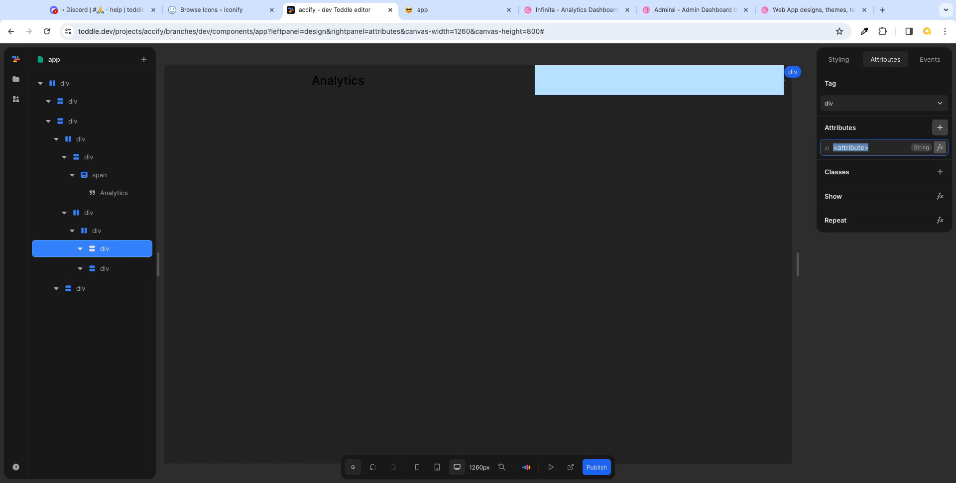
pyautogui.write('user-avatar-ctr')
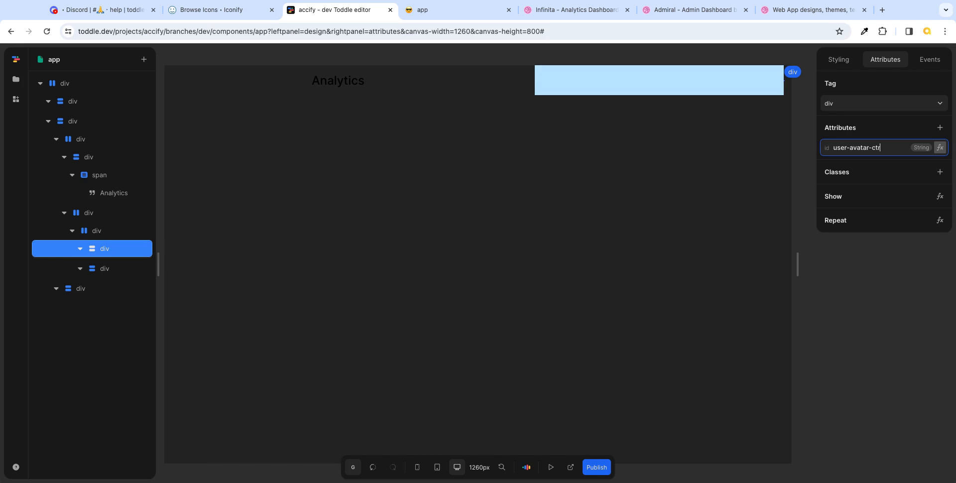
# - Give the second child div of the nested row div the id user-info-ctr
pyautogui.click(135, 268)
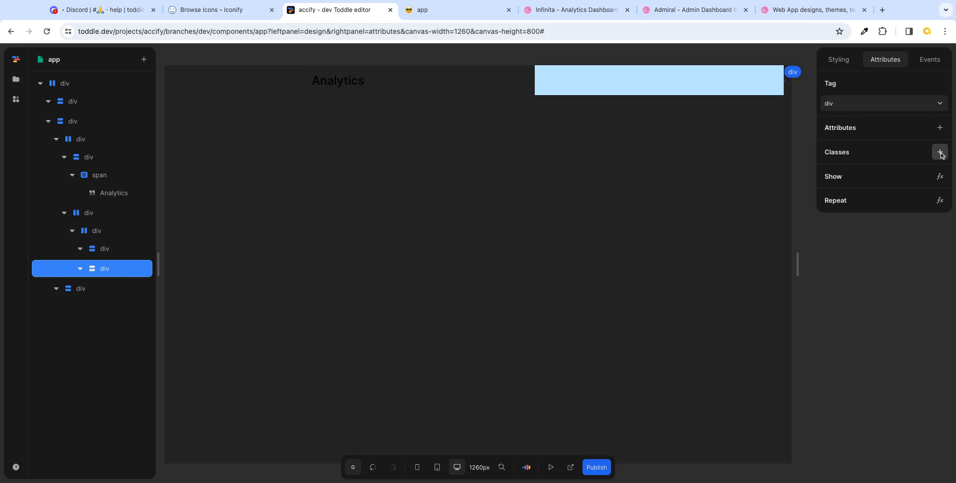
pyautogui.click(940, 127)
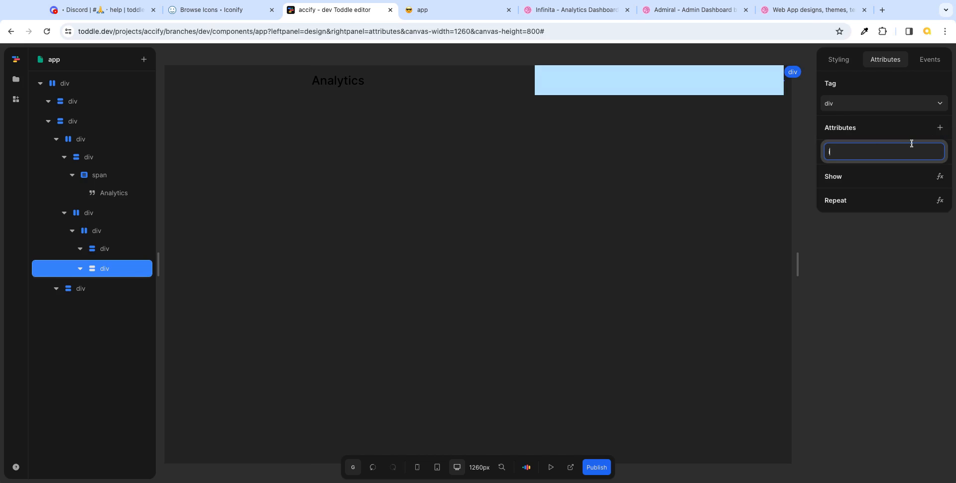
pyautogui.write('id')
pyautogui.press('Return')
pyautogui.write('user')
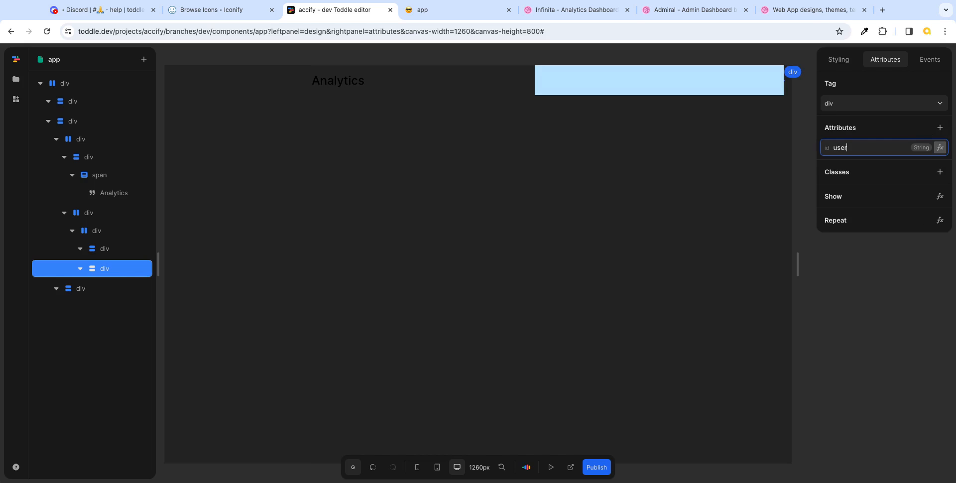
pyautogui.write('-info-ctr')
pyautogui.press('Tab')
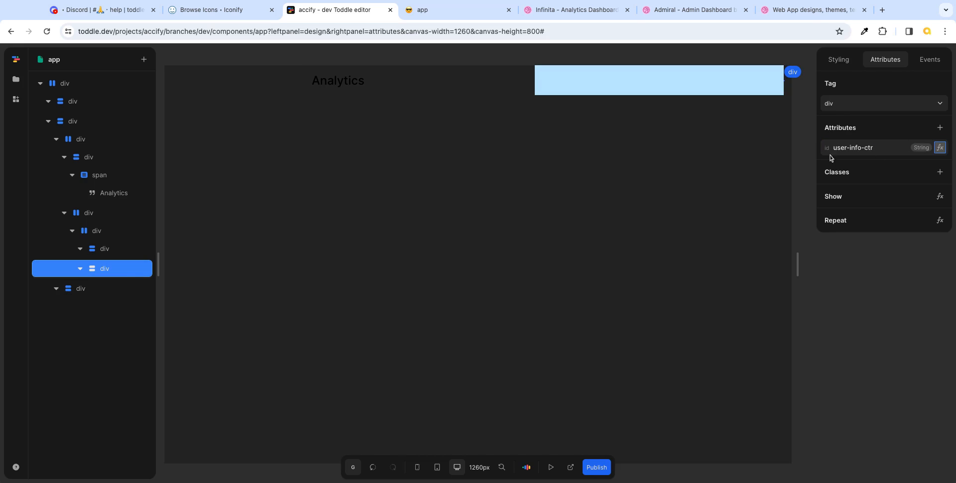
# - Compare with the avatar in the Infinita header and set the user-avatar-ctr div's width and height to 32px
pyautogui.click(111, 233)
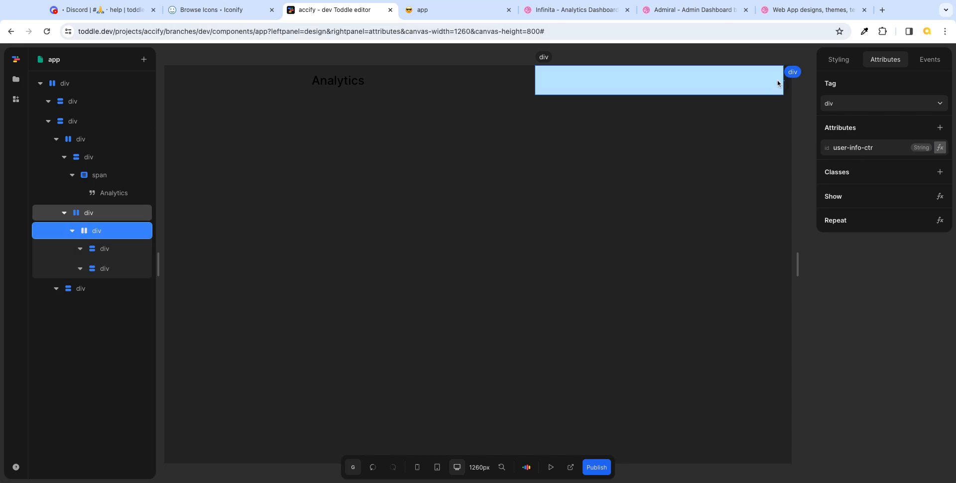
pyautogui.click(113, 252)
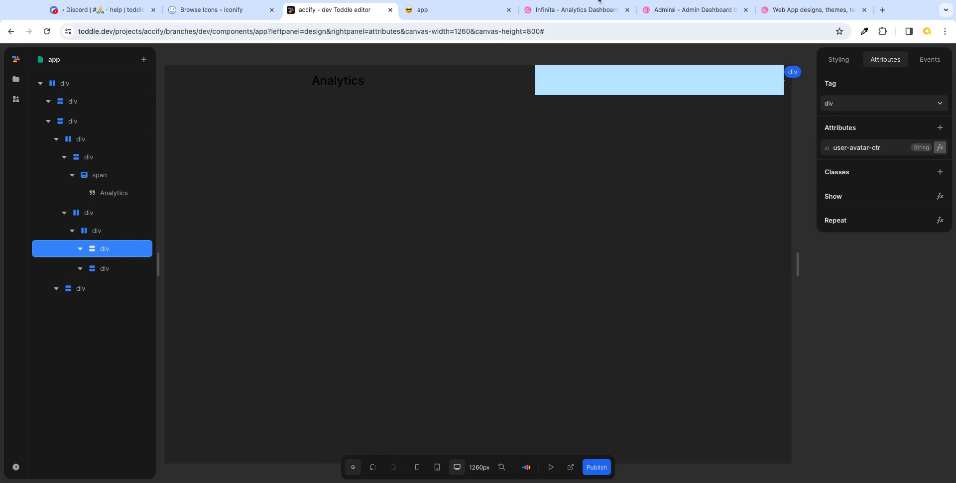
pyautogui.click(561, 14)
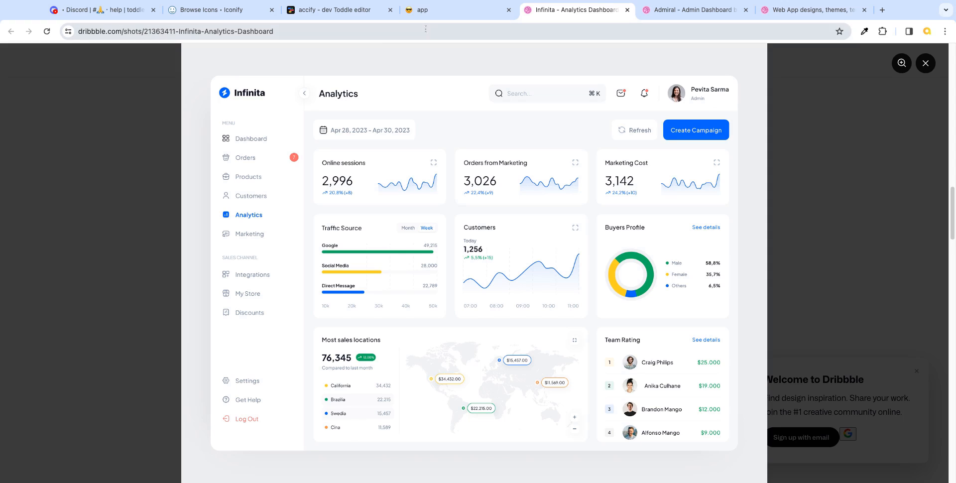
pyautogui.click(352, 9)
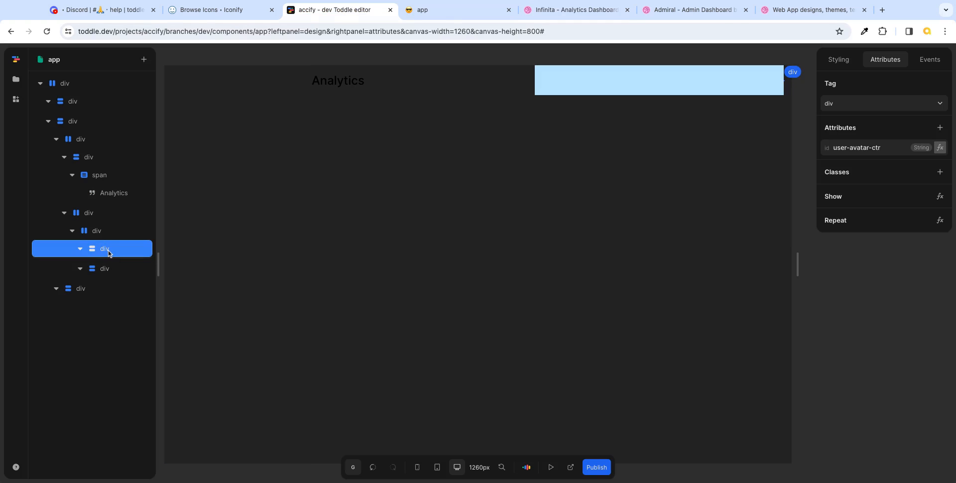
pyautogui.click(841, 61)
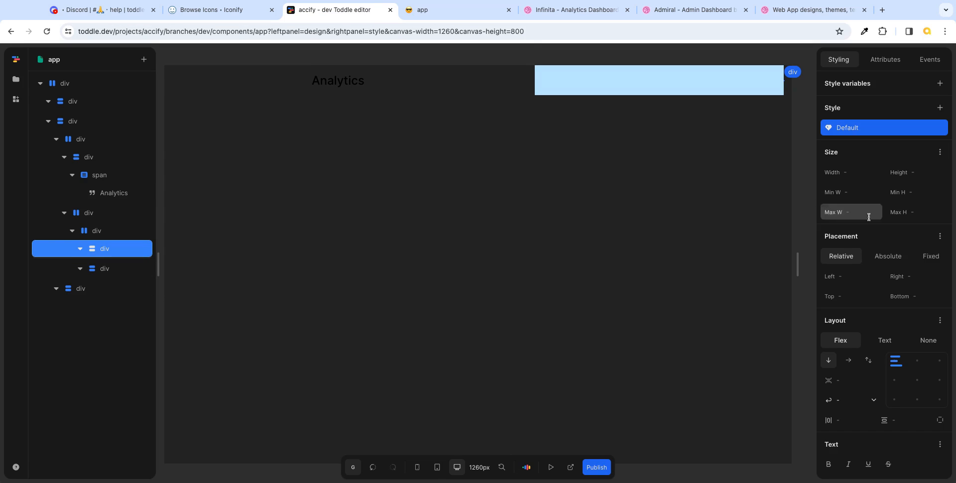
pyautogui.click(858, 174)
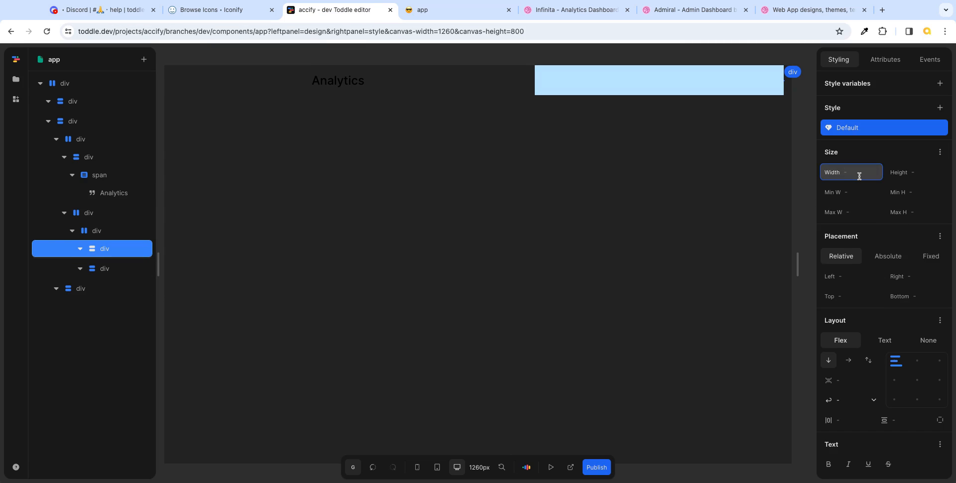
pyautogui.write('32')
pyautogui.press('Tab')
pyautogui.write('32')
pyautogui.press('Tab')
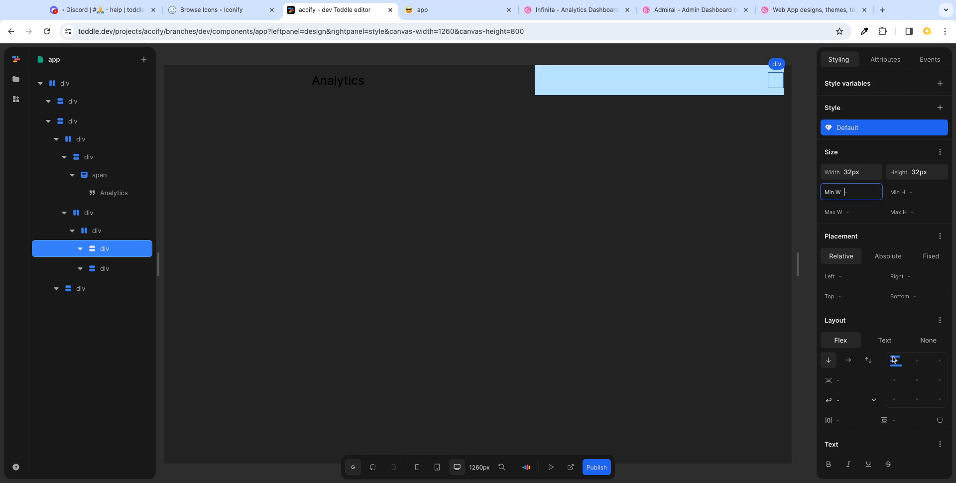
# - Give the user-avatar-ctr div a 99px border radius and add a solid white 2px outline
pyautogui.scroll(-4, 900, 402)
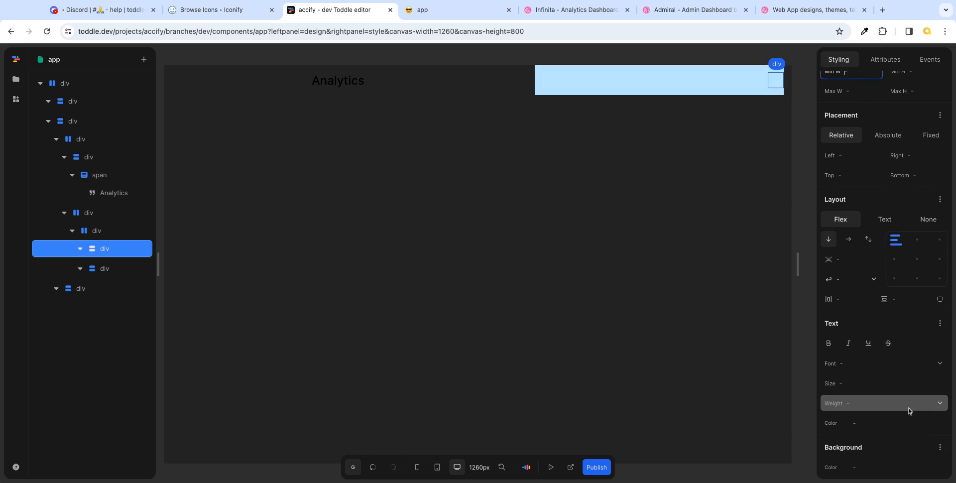
pyautogui.scroll(-1, 903, 433)
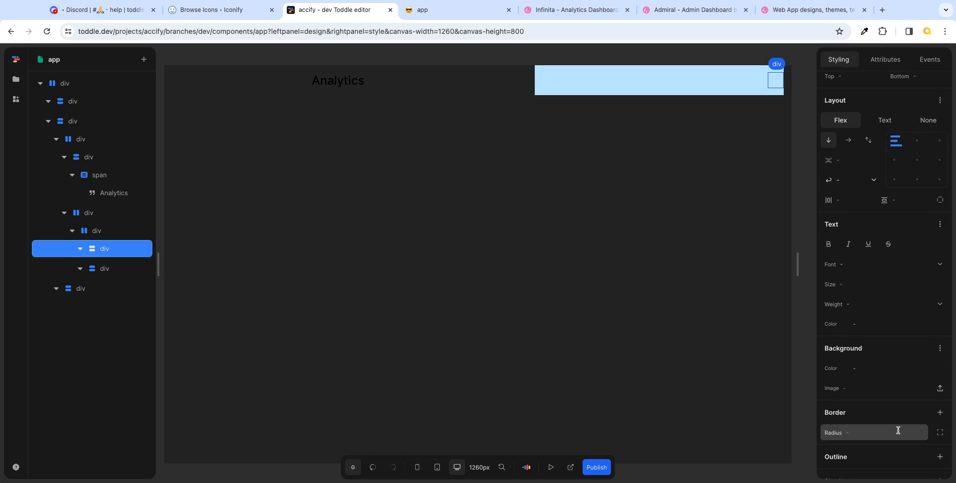
pyautogui.click(872, 435)
pyautogui.press('Tab')
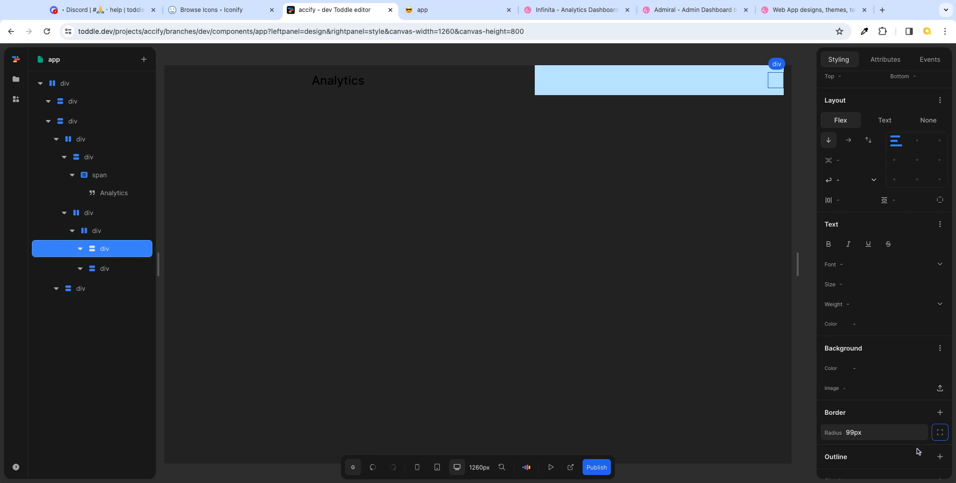
pyautogui.scroll(-1, 916, 441)
pyautogui.scroll(-1, 913, 442)
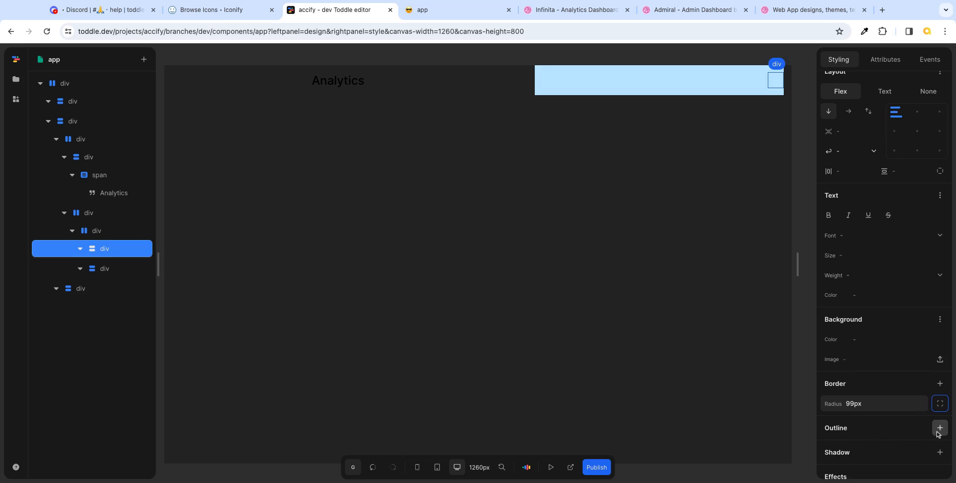
pyautogui.click(939, 428)
pyautogui.scroll(-4, 905, 436)
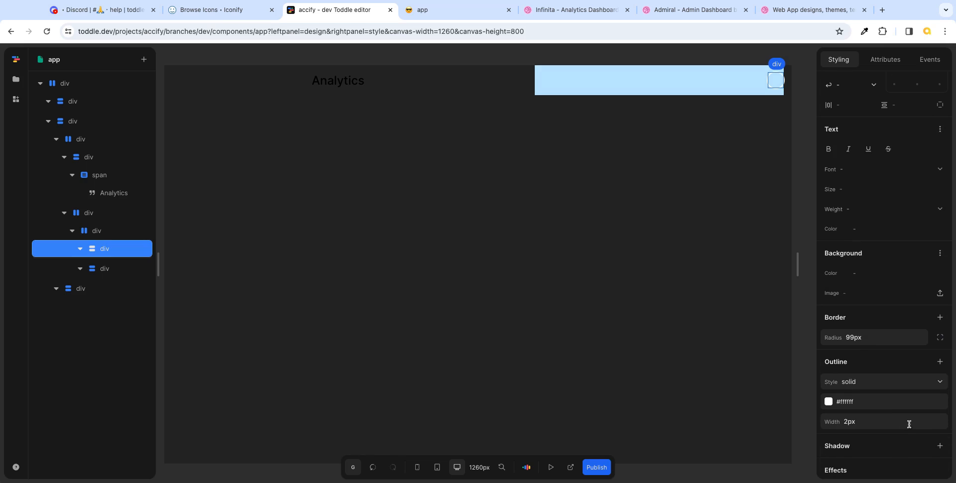
pyautogui.click(778, 88)
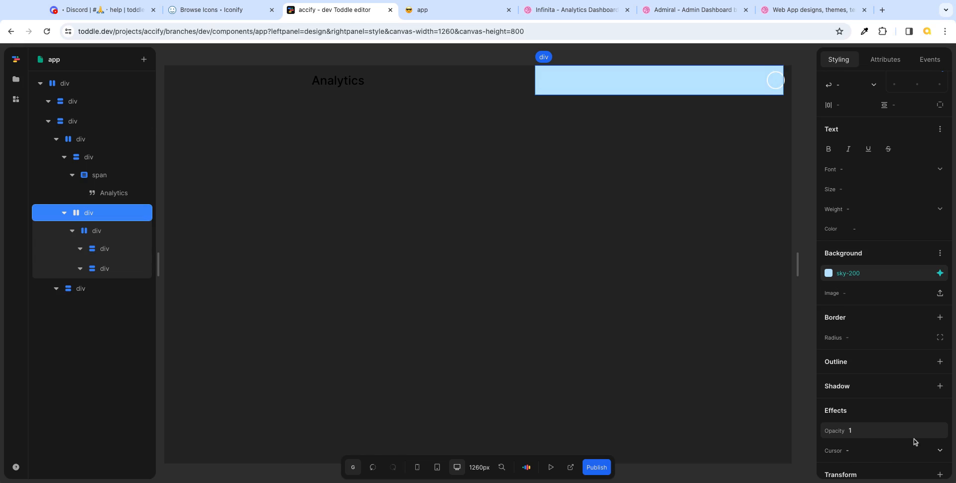
pyautogui.scroll(-1, 913, 442)
pyautogui.scroll(3, 911, 429)
pyautogui.scroll(-6, 914, 442)
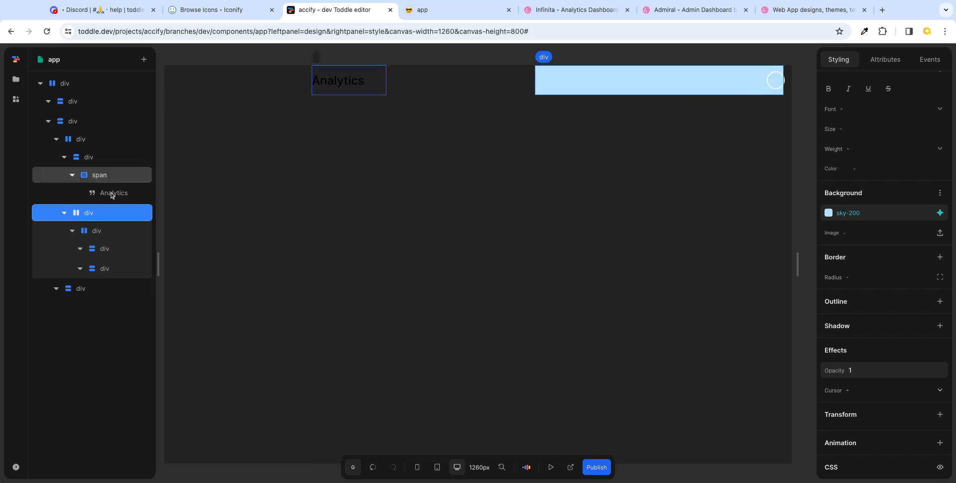
pyautogui.click(123, 273)
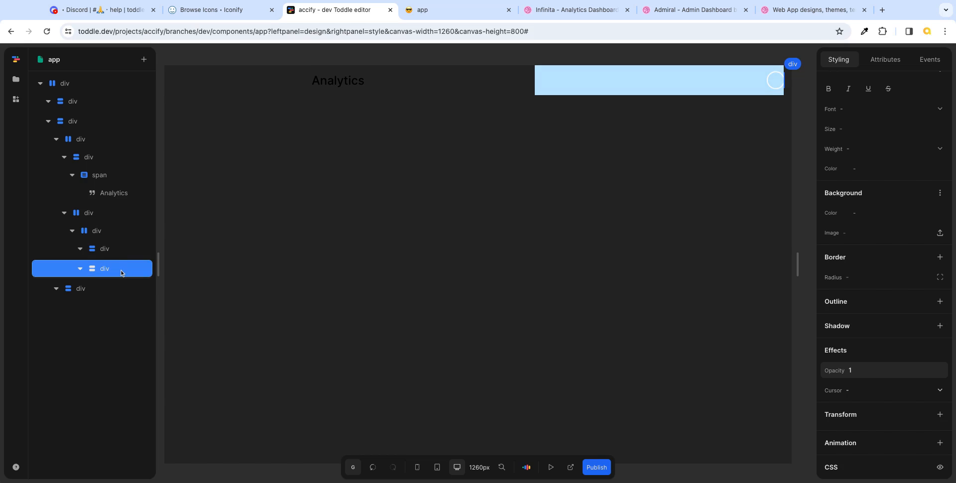
# - Add an Image element inside the user-avatar-ctr div and select the new image
pyautogui.click(112, 252)
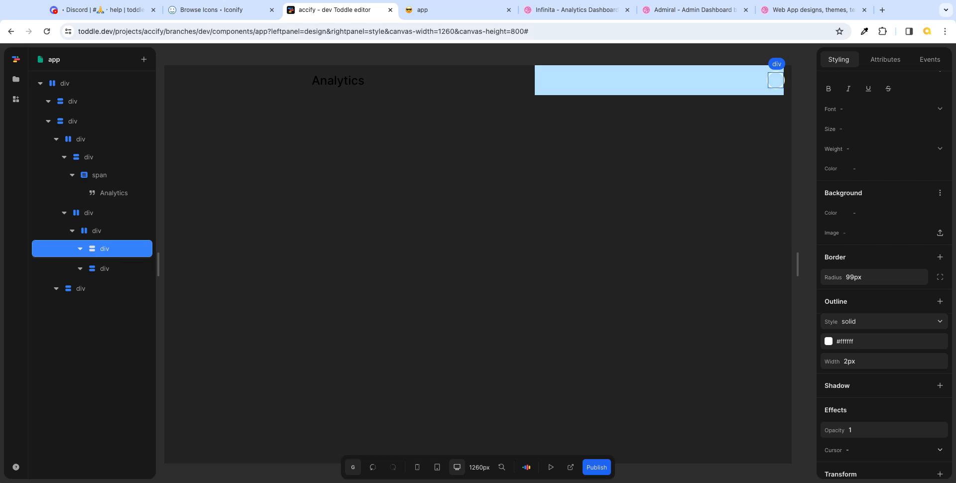
pyautogui.write('aimg')
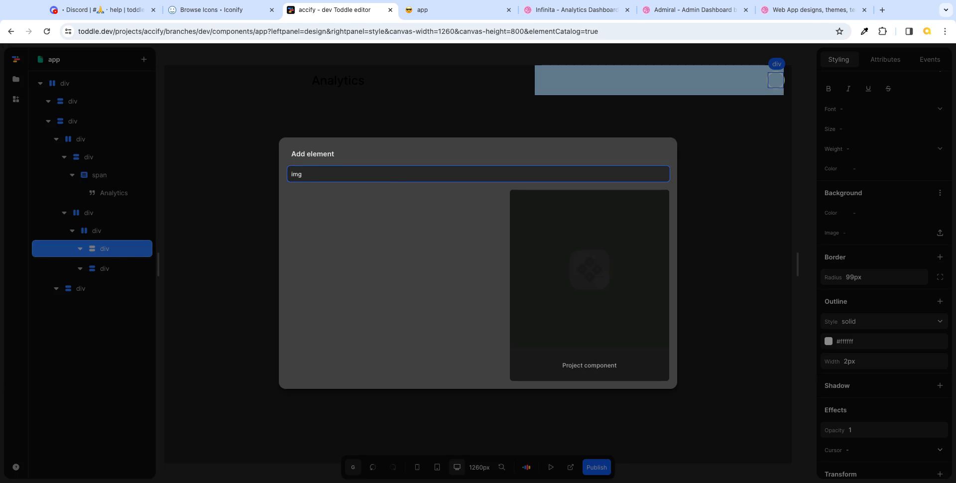
pyautogui.press('BackSpace')
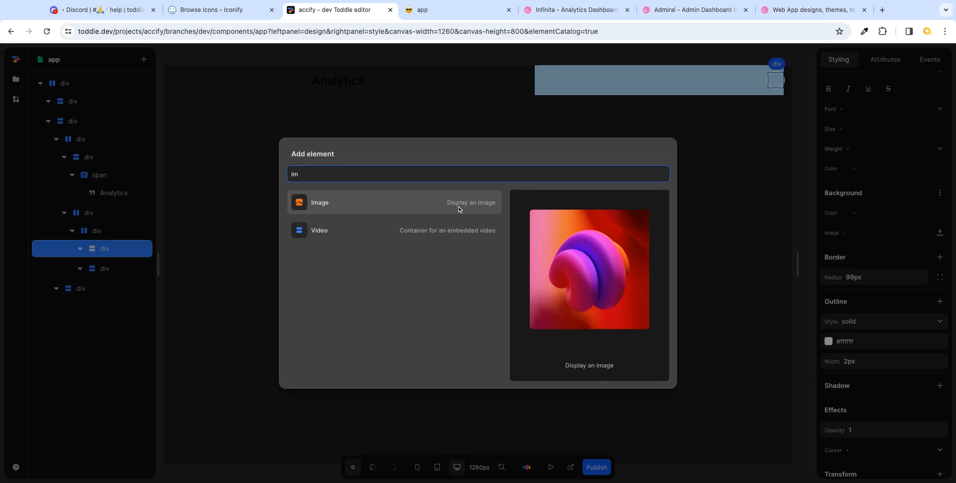
pyautogui.click(367, 206)
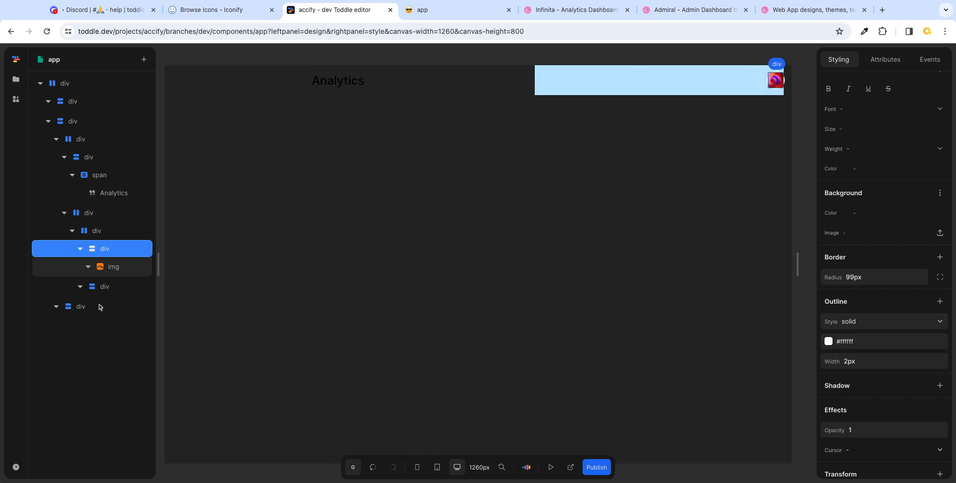
pyautogui.click(114, 268)
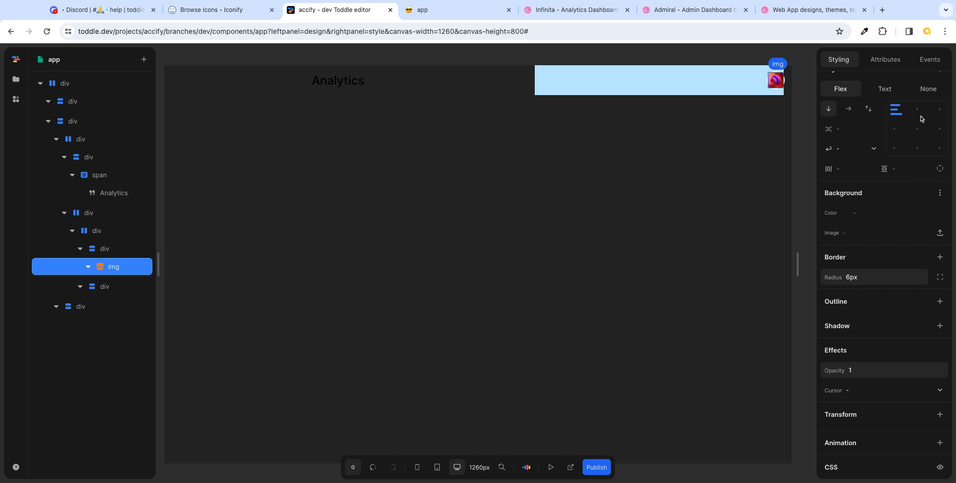
# - Set the avatar image's width and height to 32px
pyautogui.scroll(5, 899, 269)
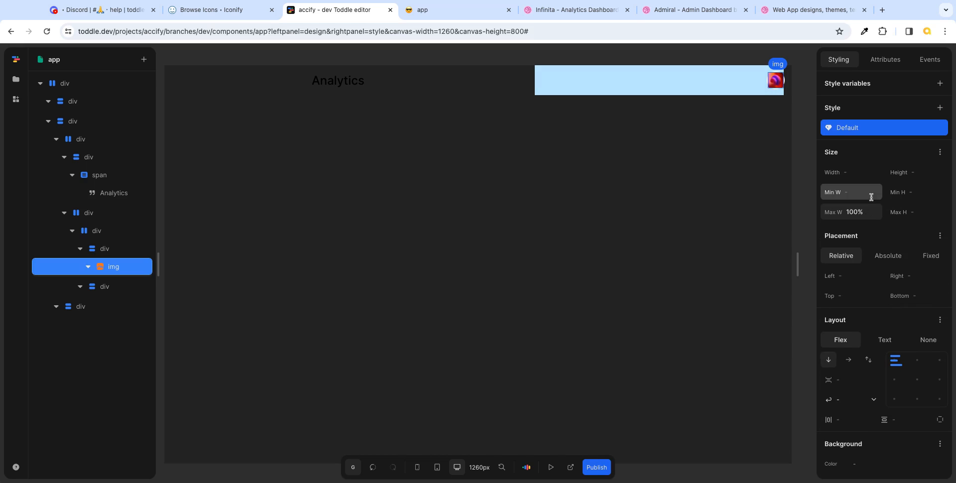
pyautogui.click(863, 172)
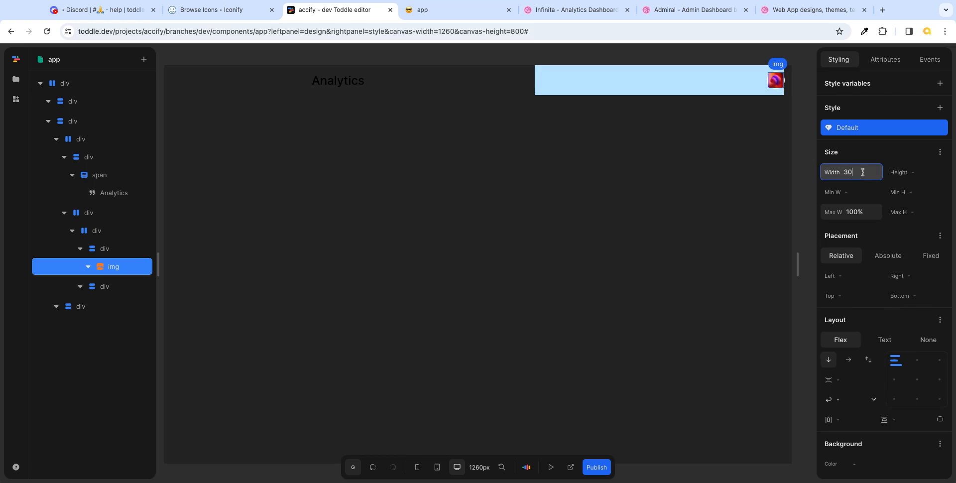
pyautogui.press('Tab')
pyautogui.hotkey('shift', 'Tab')
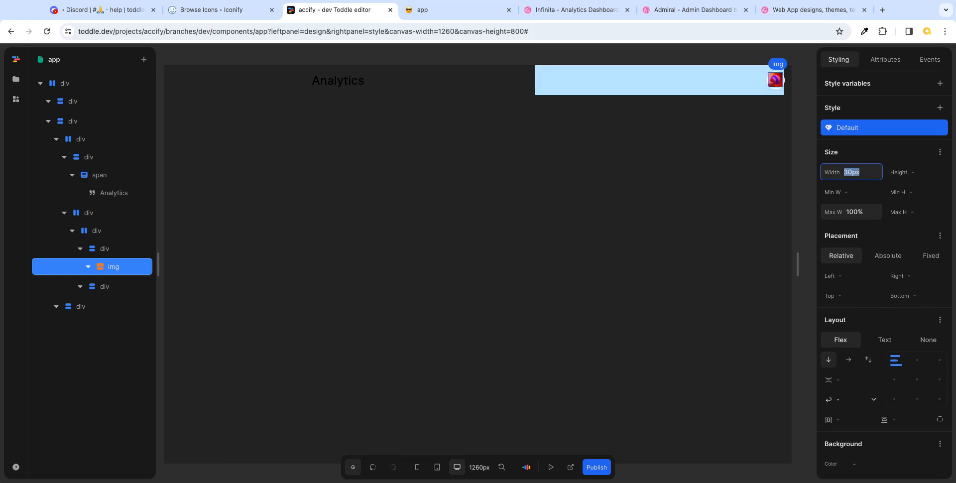
pyautogui.write('31')
pyautogui.press('Tab')
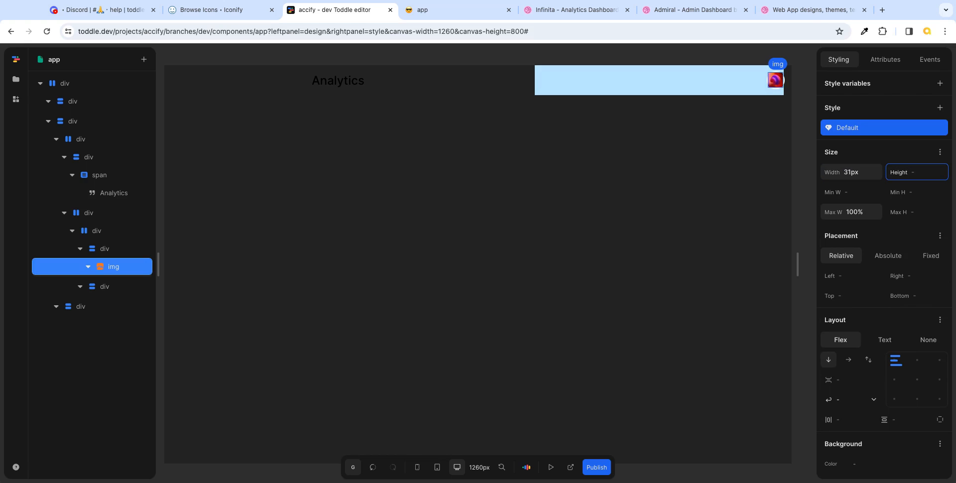
pyautogui.hotkey('shift', 'Tab')
pyautogui.write('32')
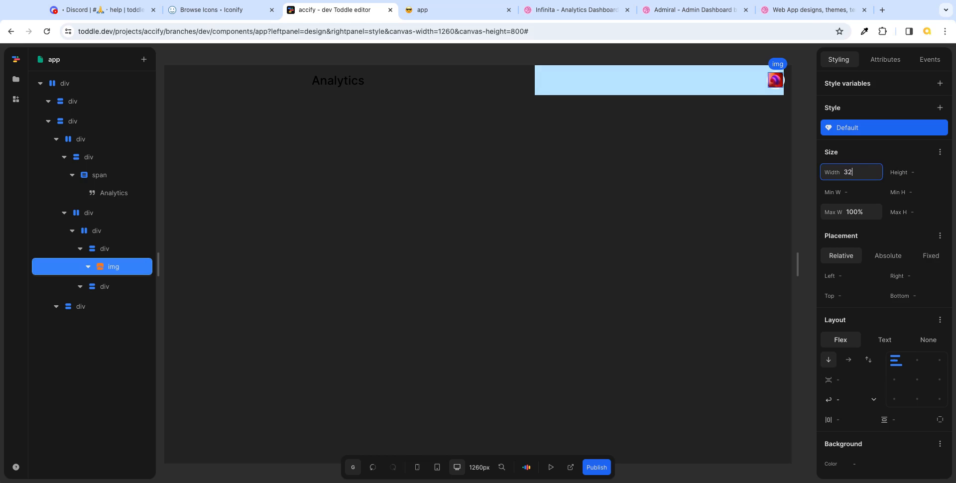
pyautogui.press('Tab')
pyautogui.write('32')
pyautogui.press('Tab')
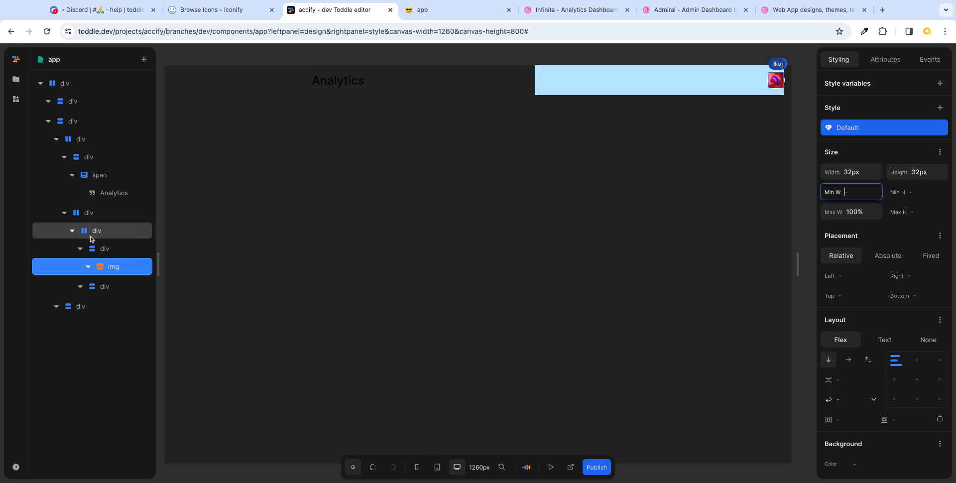
# - Set the width and height of the div containing the avatar image to 33px
pyautogui.click(104, 248)
pyautogui.click(858, 172)
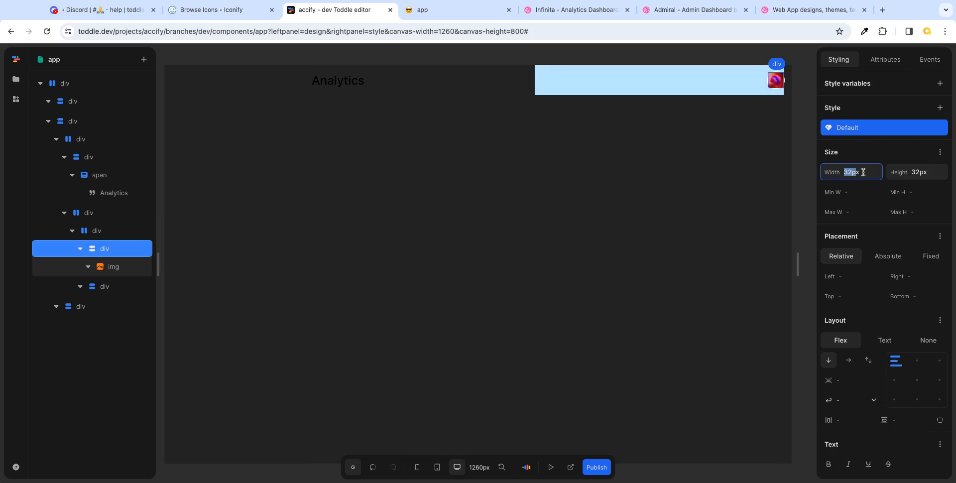
pyautogui.write('33')
pyautogui.press('Tab')
pyautogui.write('33')
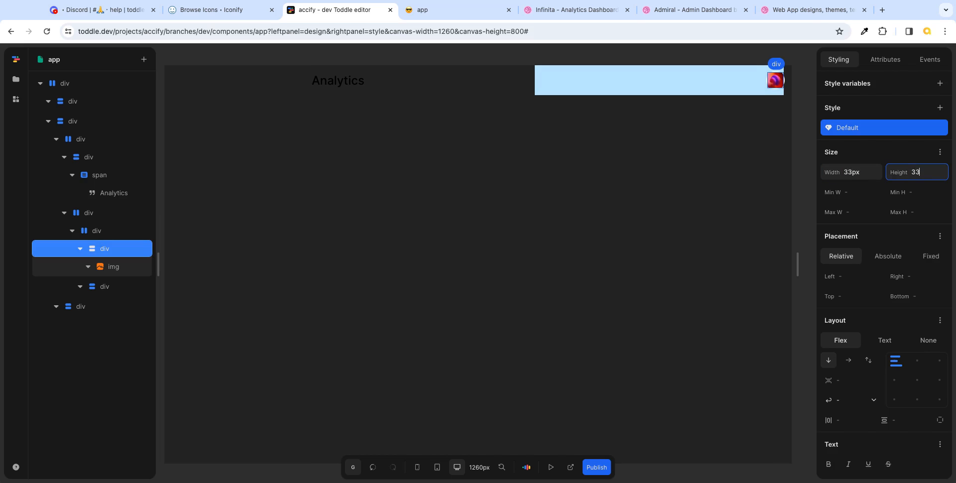
pyautogui.press('Tab')
# - Give the avatar image a 99px border radius
pyautogui.click(138, 271)
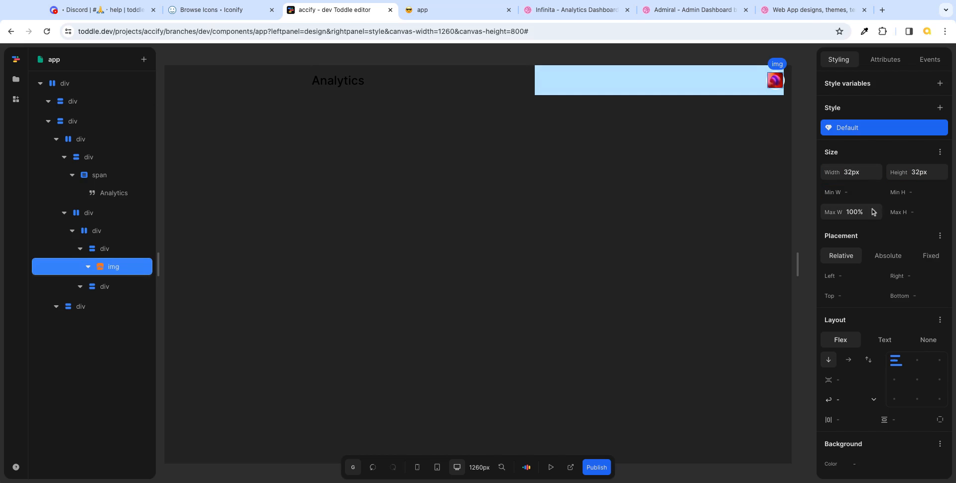
pyautogui.scroll(-2, 900, 410)
pyautogui.scroll(-3, 900, 409)
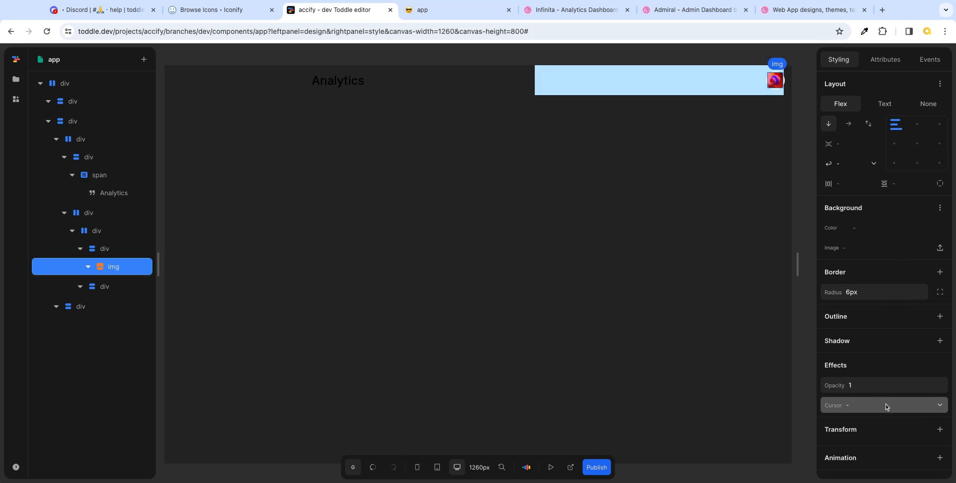
pyautogui.click(876, 292)
pyautogui.write('99')
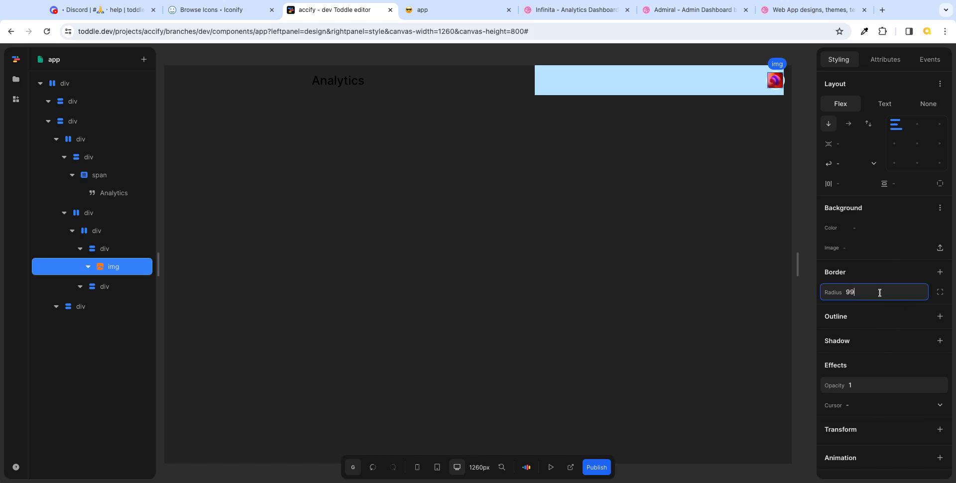
pyautogui.press('Tab')
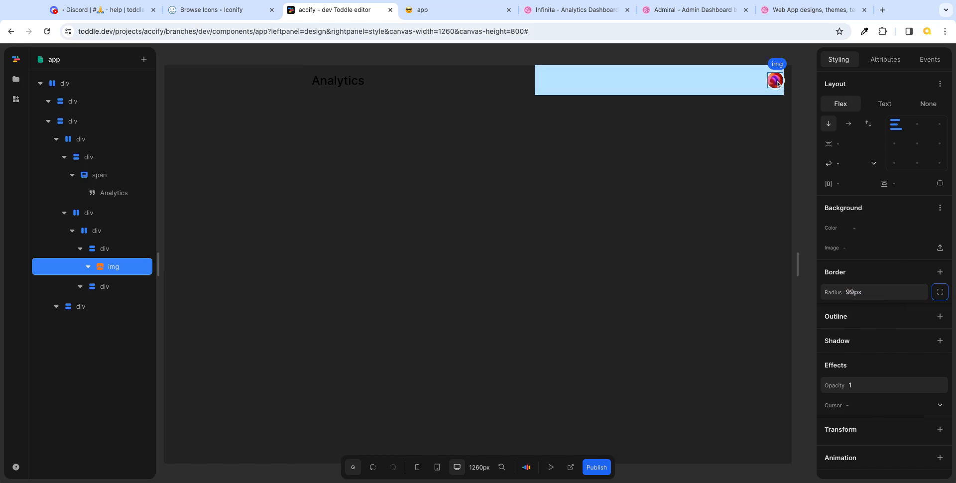
# - Examine the avatar image's src attribute
pyautogui.click(775, 80)
pyautogui.click(877, 64)
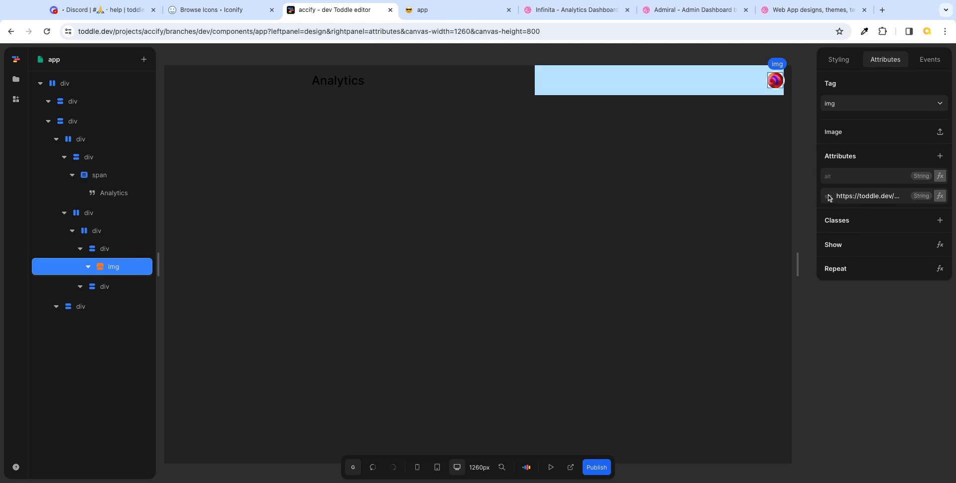
pyautogui.click(881, 195)
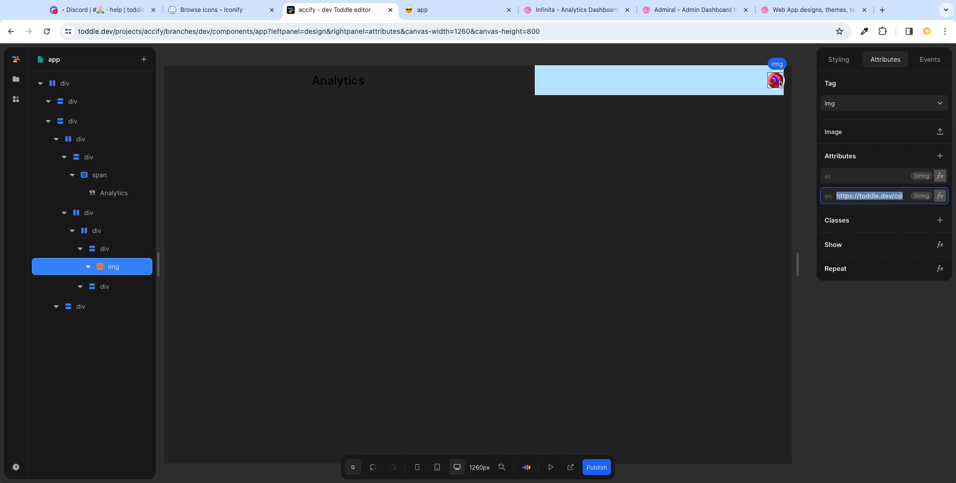
# - Add a Span element inside the user-info-ctr div beside the avatar
pyautogui.click(119, 289)
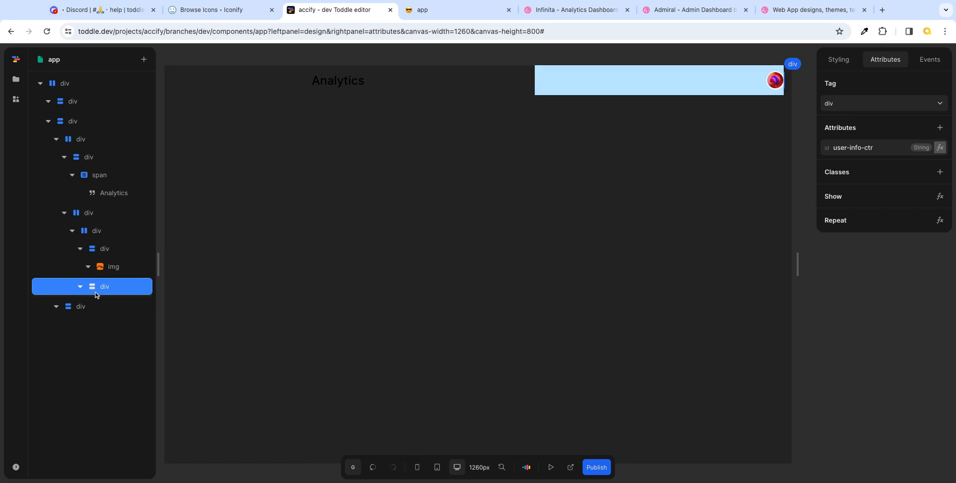
pyautogui.click(846, 65)
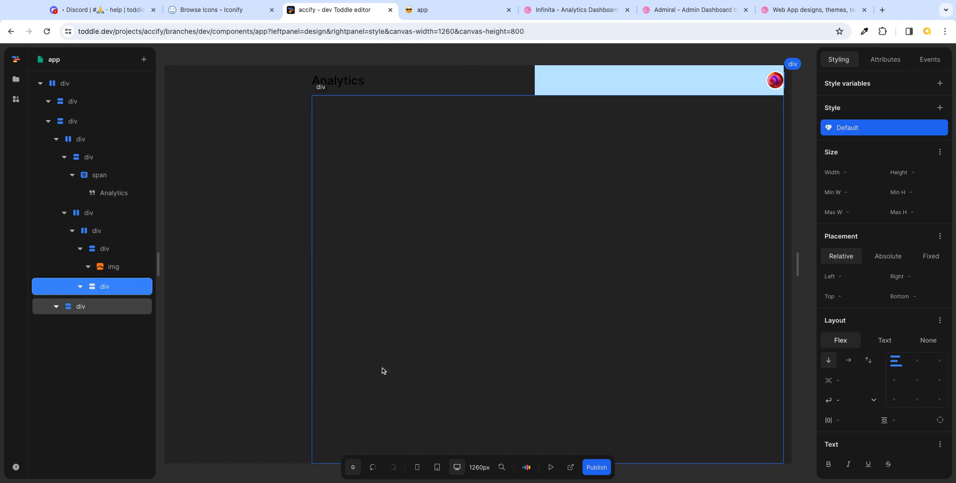
pyautogui.click(132, 286)
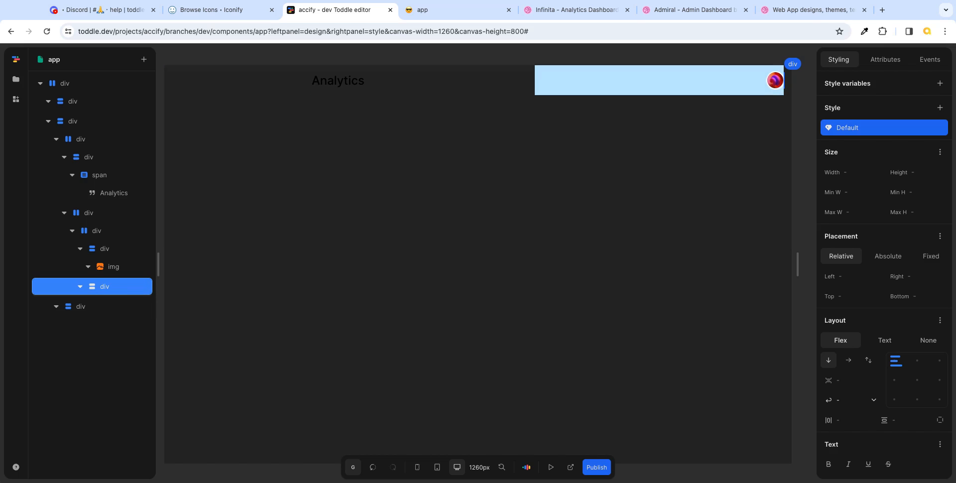
pyautogui.press('Return')
pyautogui.write('sp')
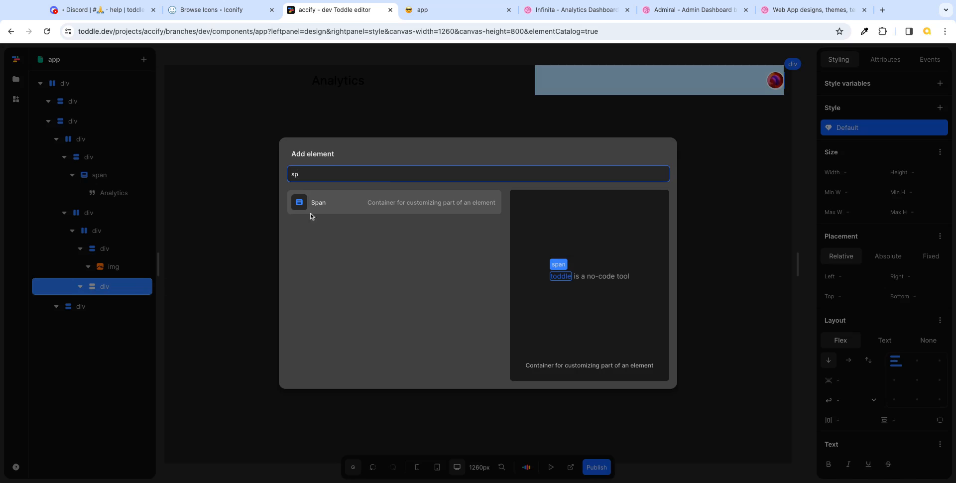
pyautogui.click(340, 207)
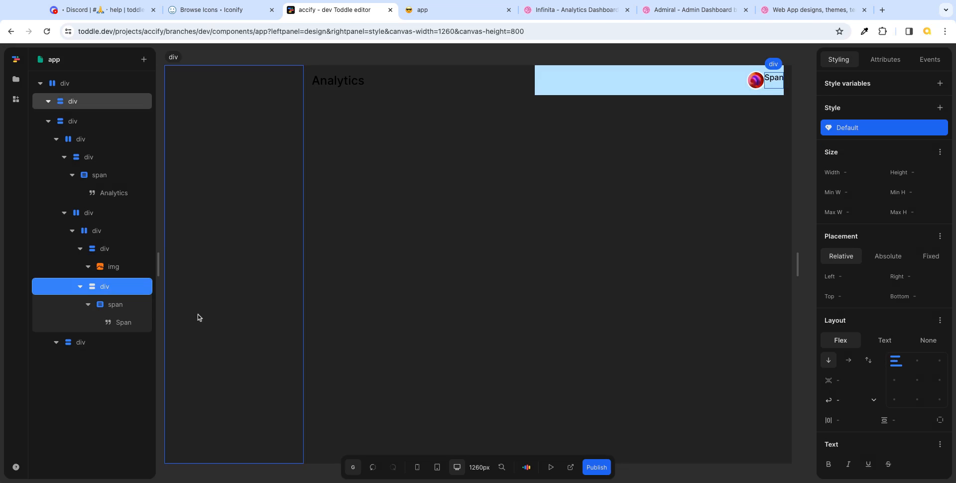
# - Duplicate the span inside the div beside the avatar and align that div's content to the middle-left
pyautogui.click(114, 308)
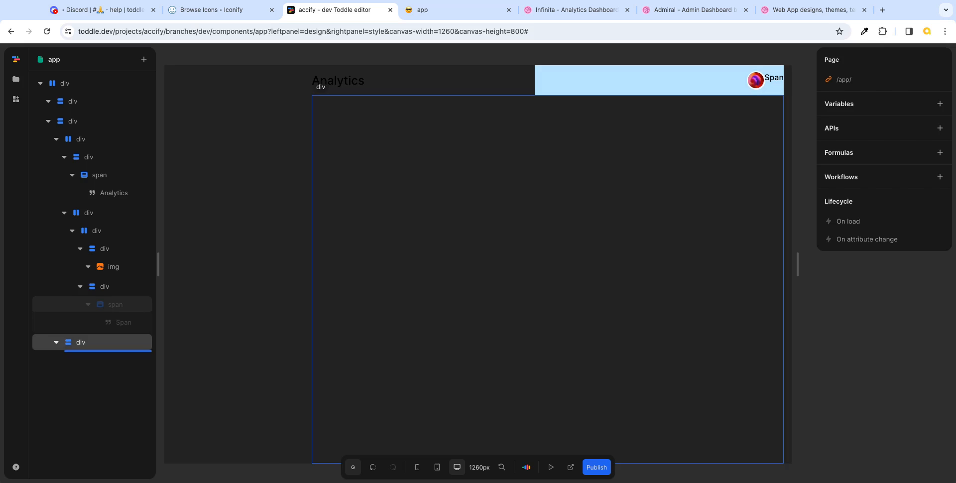
pyautogui.moveTo(114, 308)
pyautogui.mouseDown()
pyautogui.moveTo(110, 289)
pyautogui.moveTo(124, 305)
pyautogui.mouseUp()
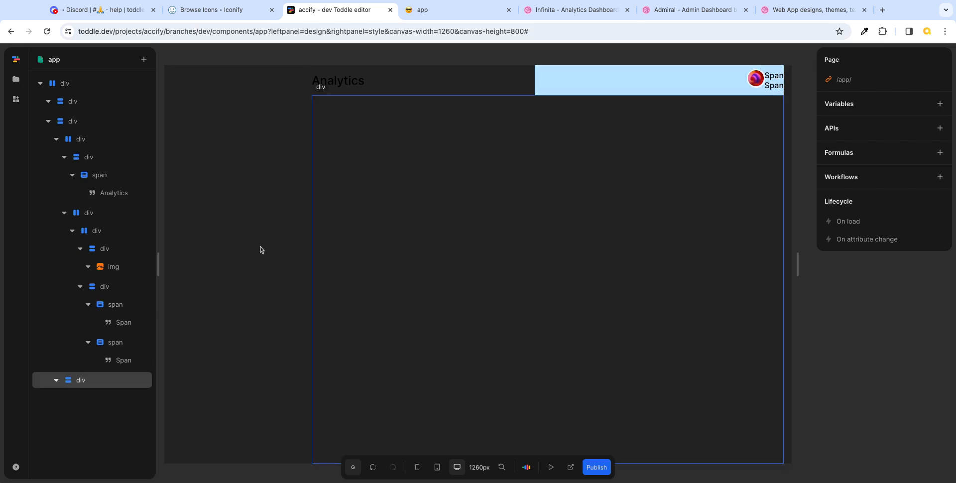
pyautogui.click(115, 290)
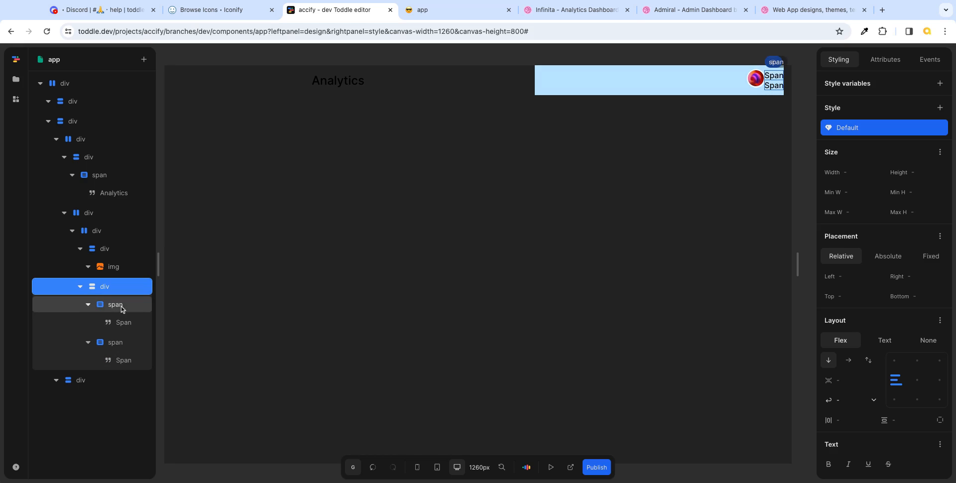
# - Compare with the name and role text in the Infinita header and set the first span's font size to font-size-sm
pyautogui.click(575, 10)
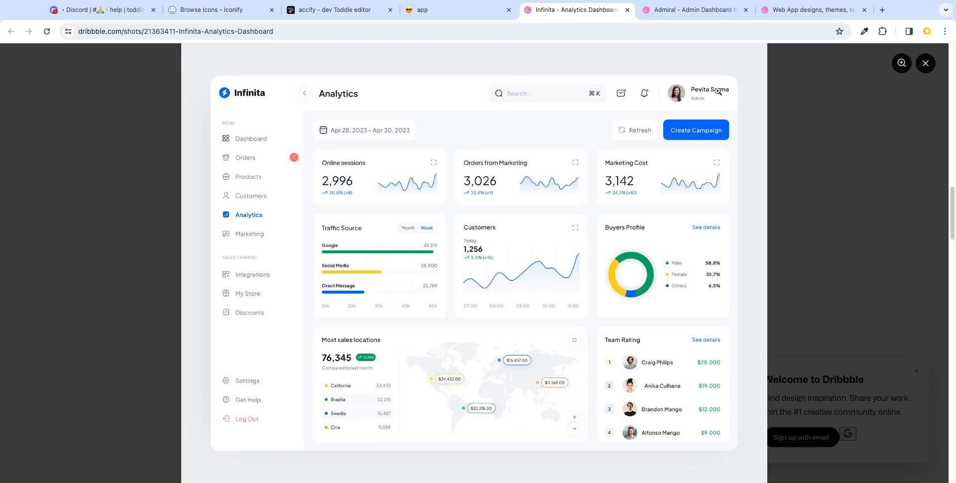
pyautogui.click(361, 14)
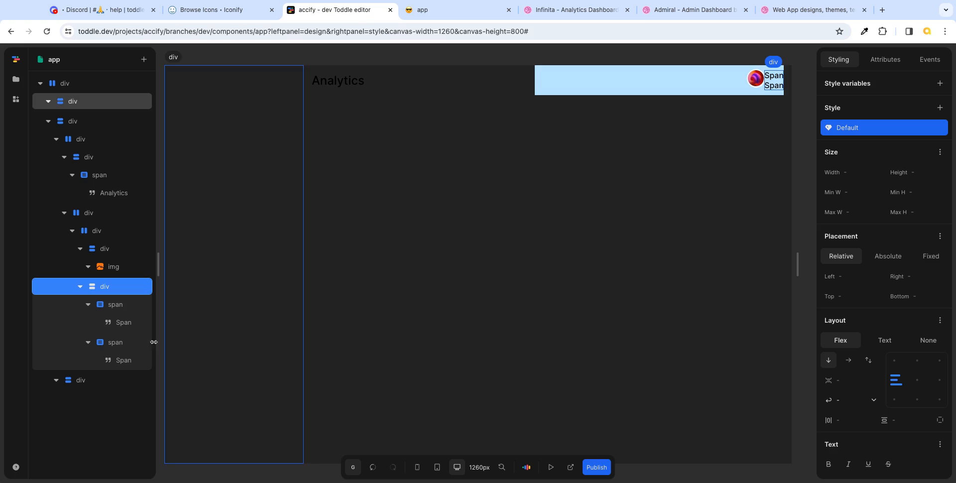
pyautogui.click(125, 308)
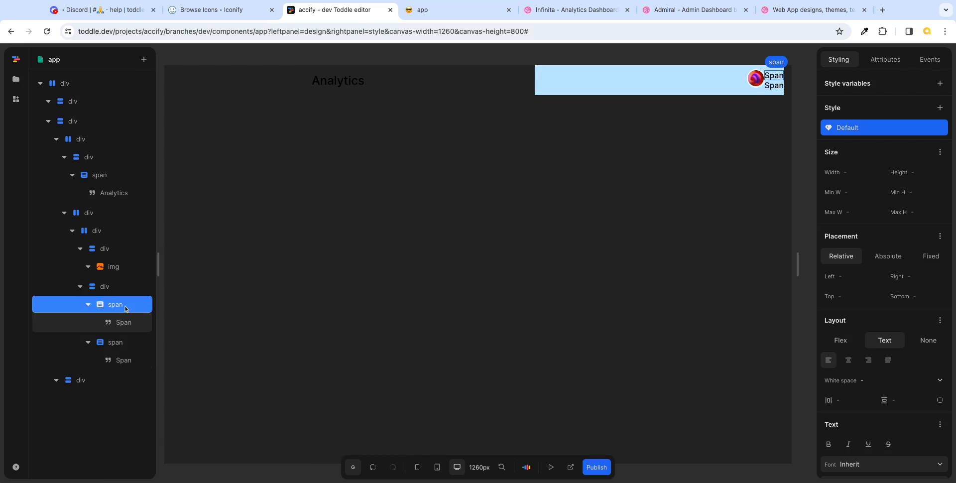
pyautogui.scroll(-3, 922, 398)
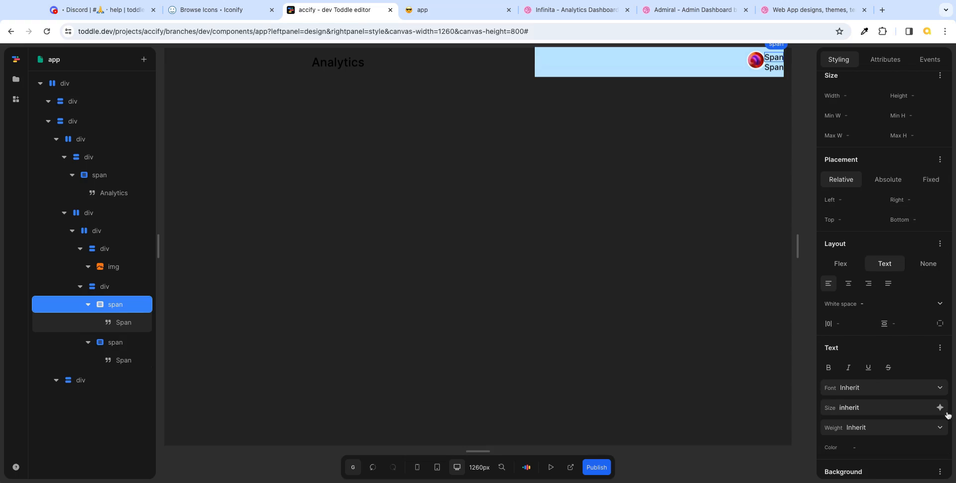
pyautogui.click(940, 409)
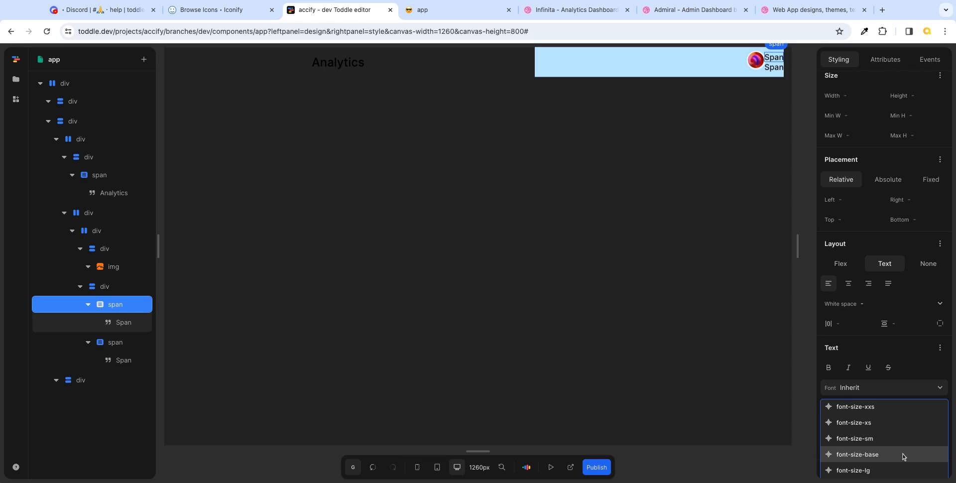
pyautogui.click(901, 455)
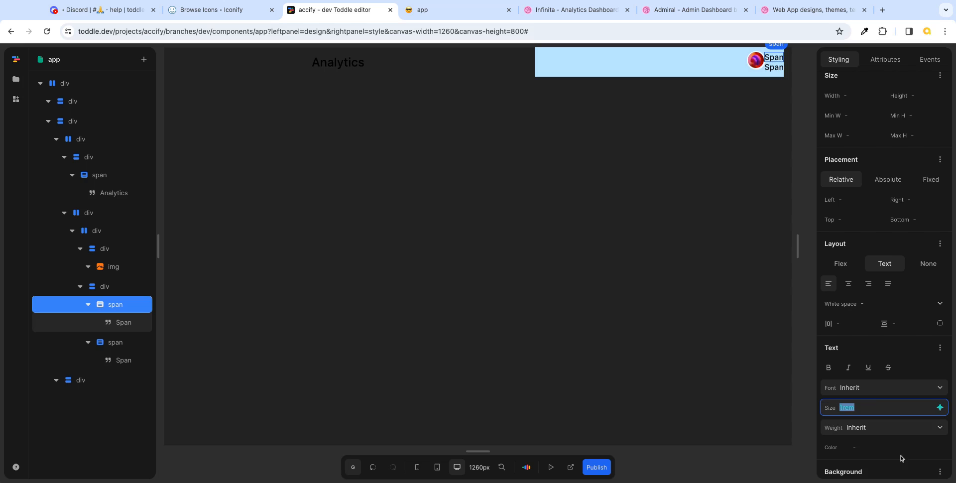
pyautogui.click(940, 408)
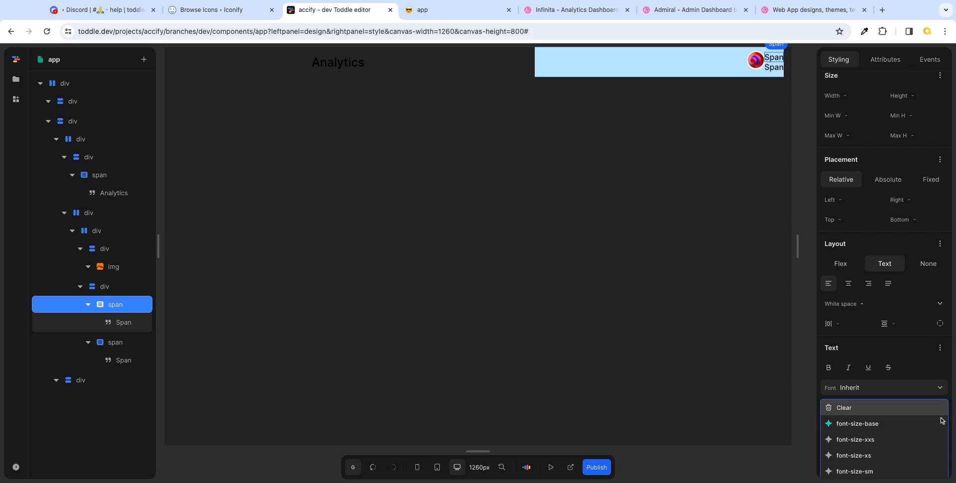
pyautogui.click(902, 471)
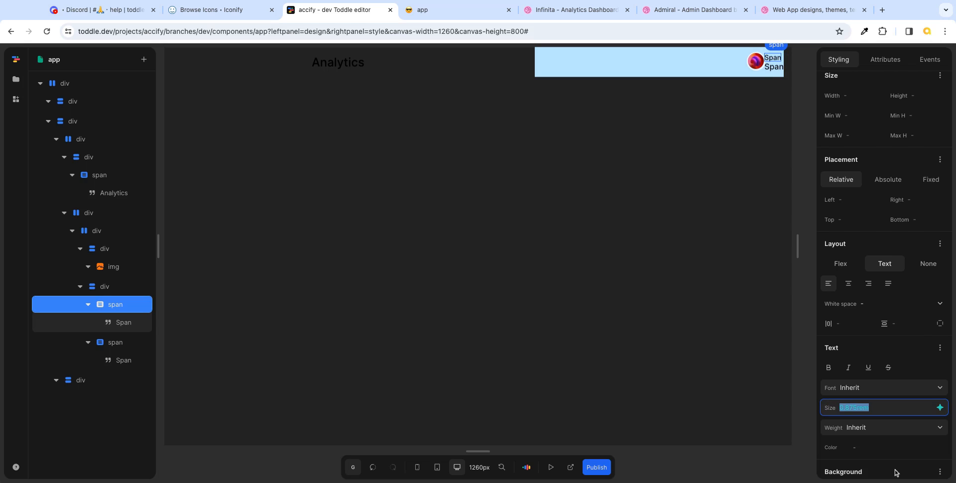
# - Set the second span's font size to font-size-xs
pyautogui.click(125, 342)
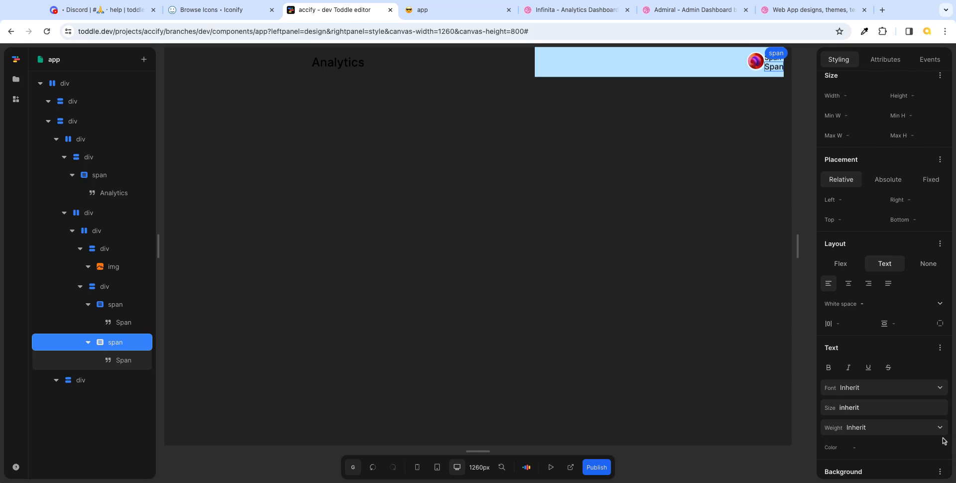
pyautogui.click(941, 409)
pyautogui.scroll(-1, 926, 448)
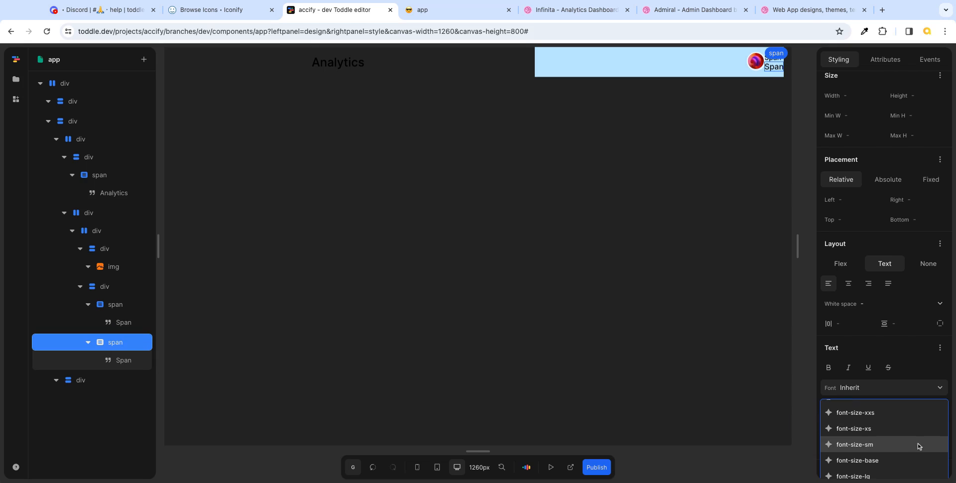
pyautogui.scroll(-1, 930, 454)
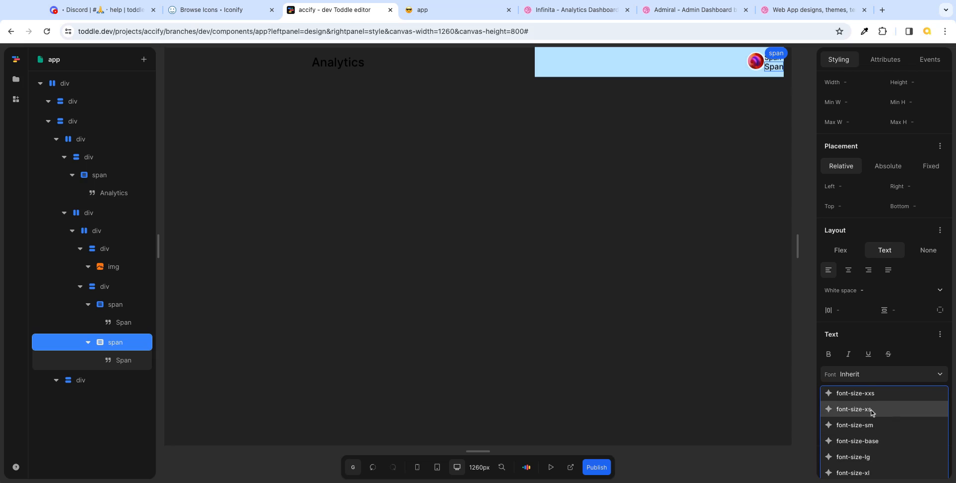
pyautogui.click(869, 409)
pyautogui.click(799, 148)
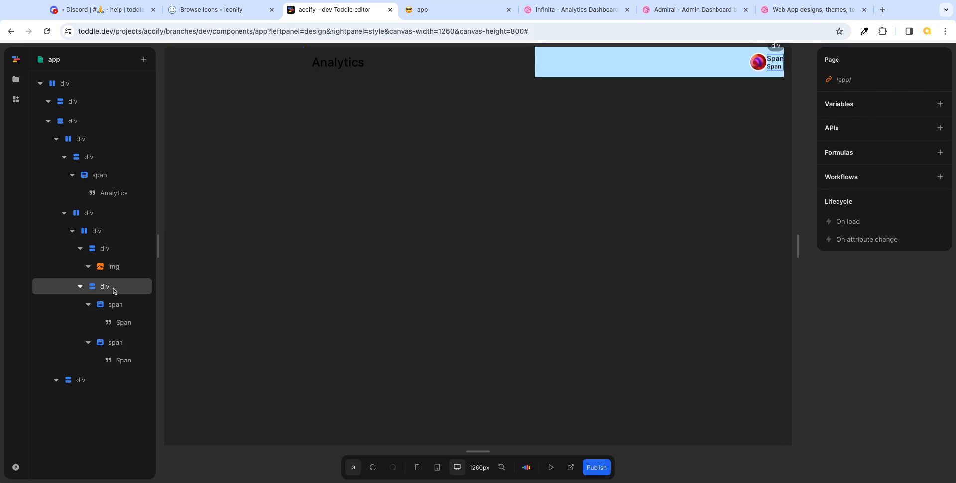
# - Examine the id attributes of the nested divs in the header's user area
pyautogui.click(96, 232)
pyautogui.click(885, 59)
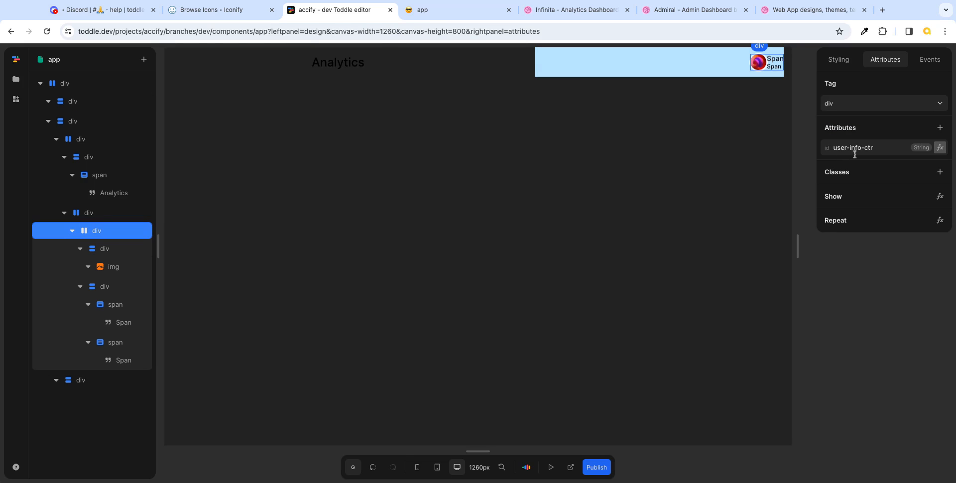
pyautogui.click(103, 213)
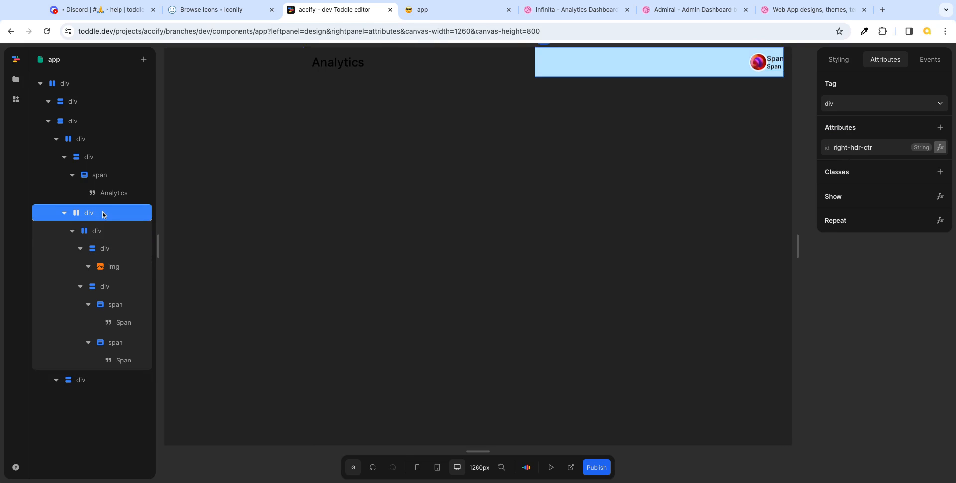
pyautogui.click(105, 233)
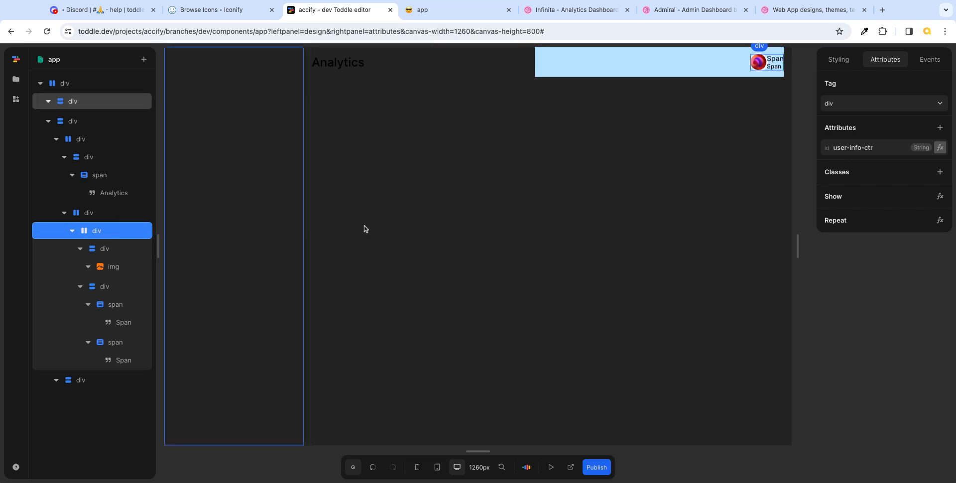
pyautogui.click(118, 289)
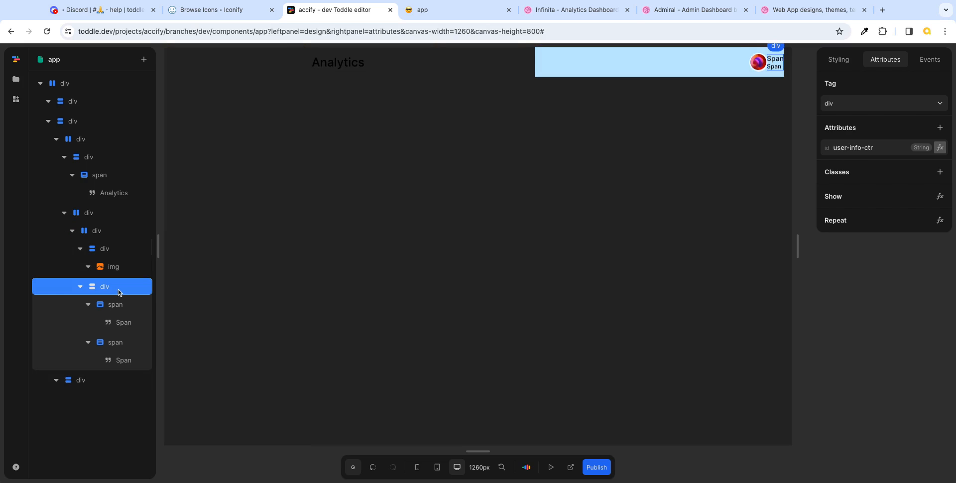
pyautogui.click(110, 248)
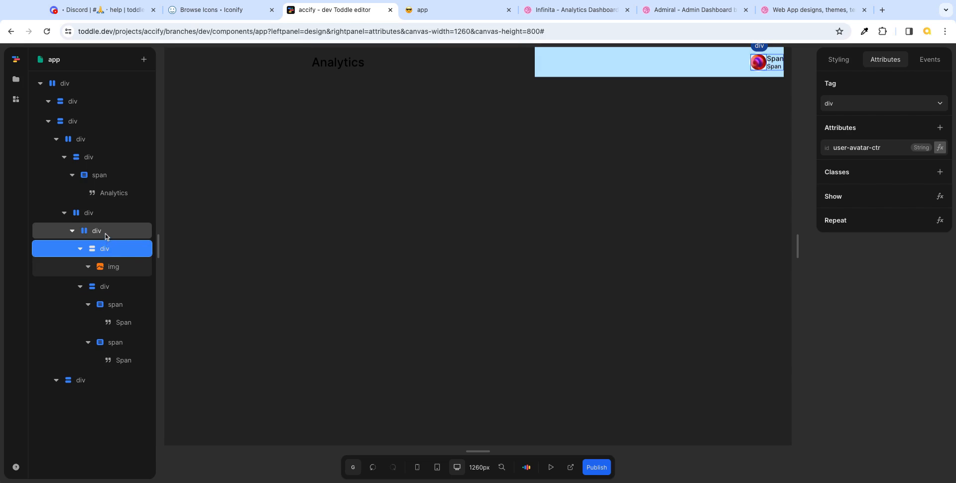
pyautogui.click(105, 233)
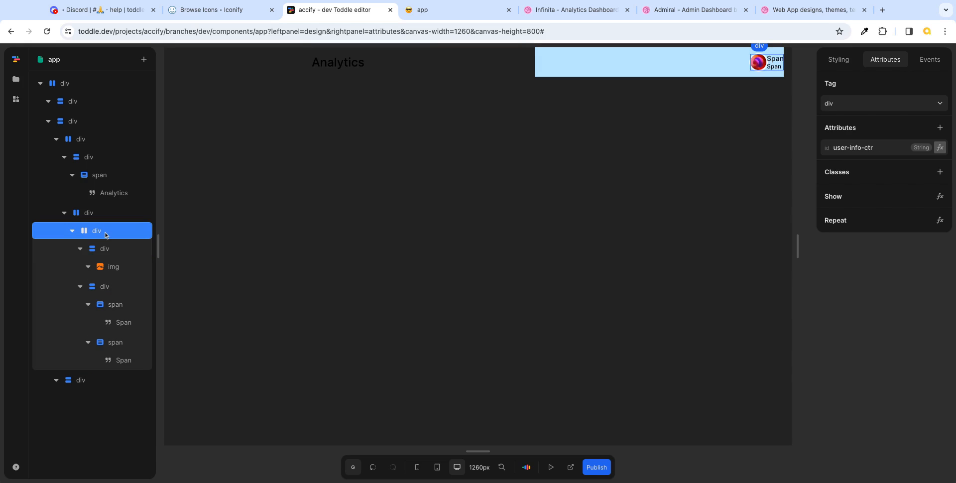
pyautogui.click(858, 150)
pyautogui.doubleClick(857, 150)
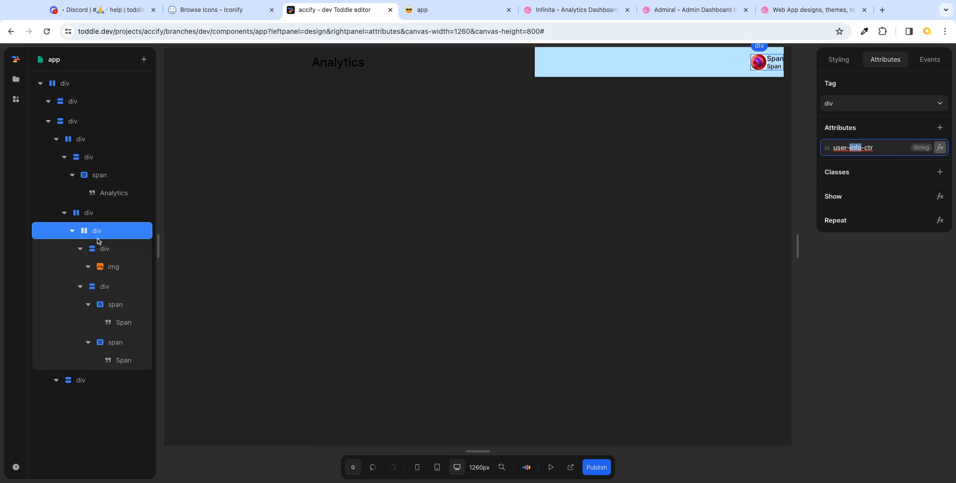
# - Set the gap between the avatar and the text in the user-info-ctr div to 6px
pyautogui.click(838, 60)
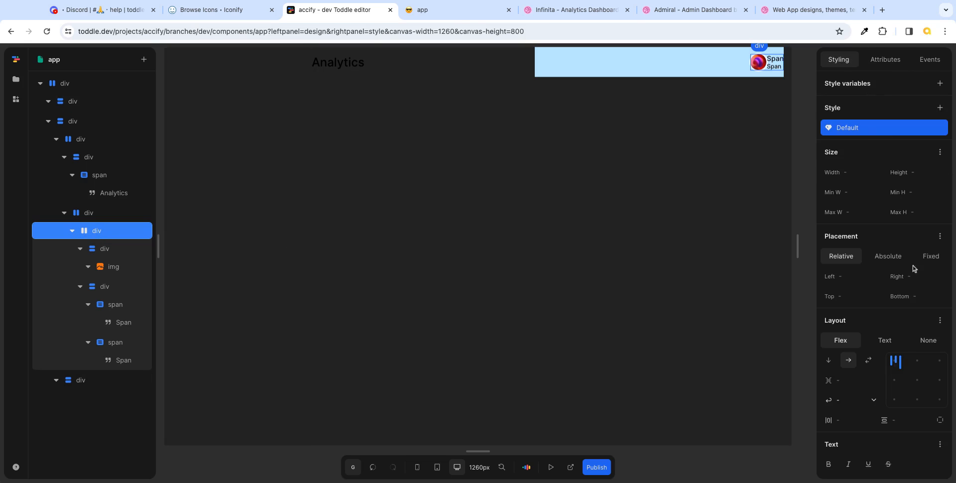
pyautogui.click(846, 381)
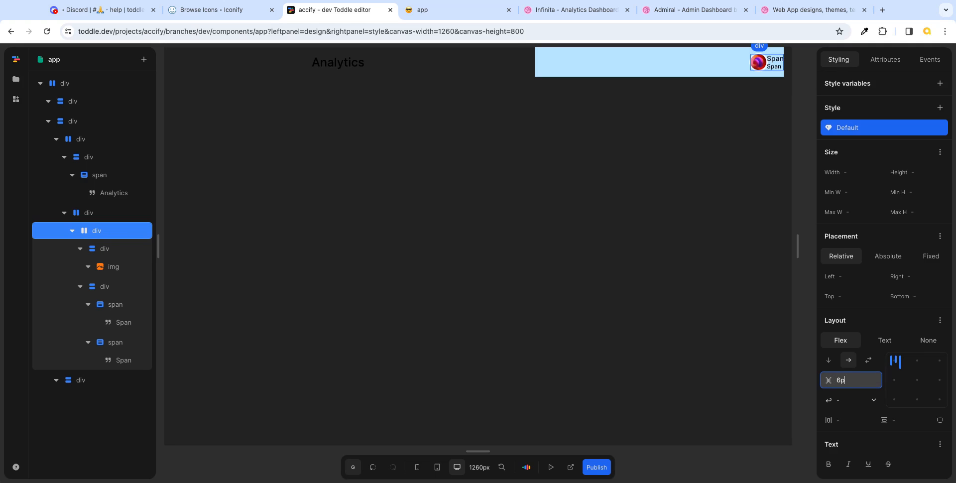
pyautogui.press('Tab')
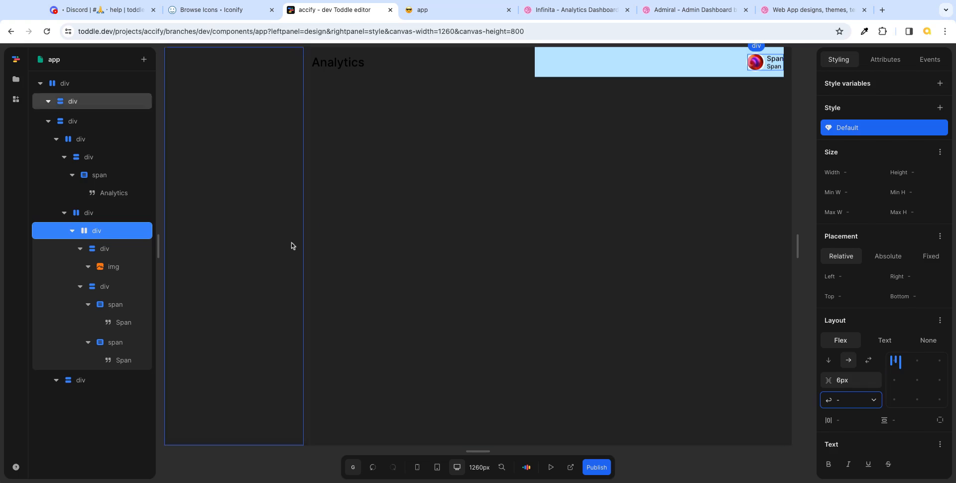
# - Change the text of the first span beside the avatar to "User Name"
pyautogui.click(127, 325)
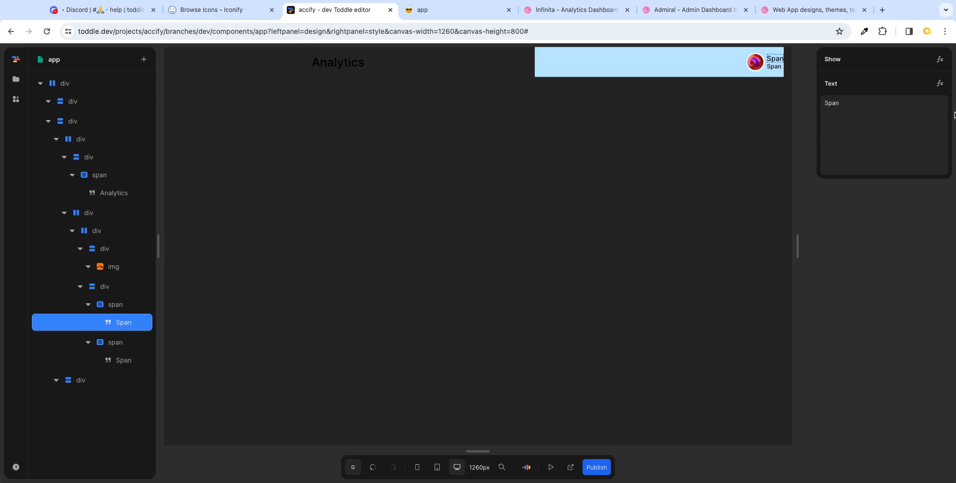
pyautogui.doubleClick(839, 103)
pyautogui.write('Use')
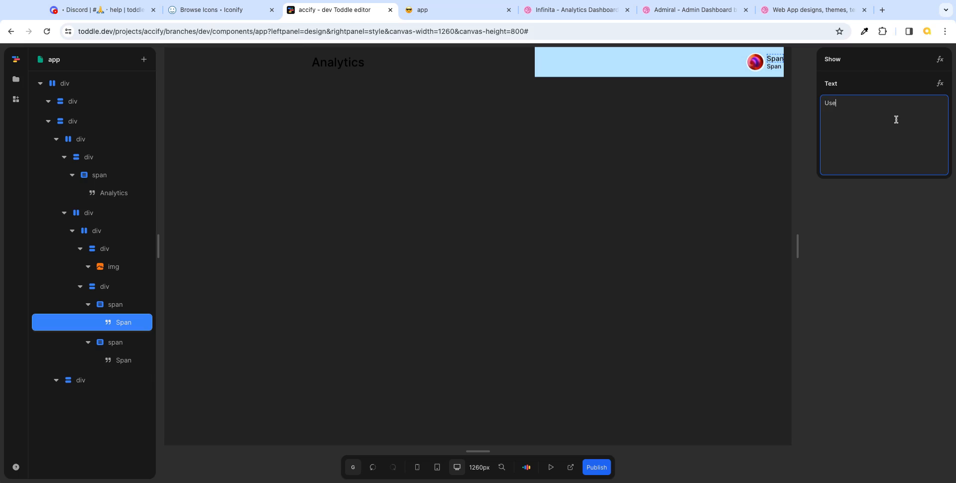
pyautogui.write('r Name')
pyautogui.press('Return')
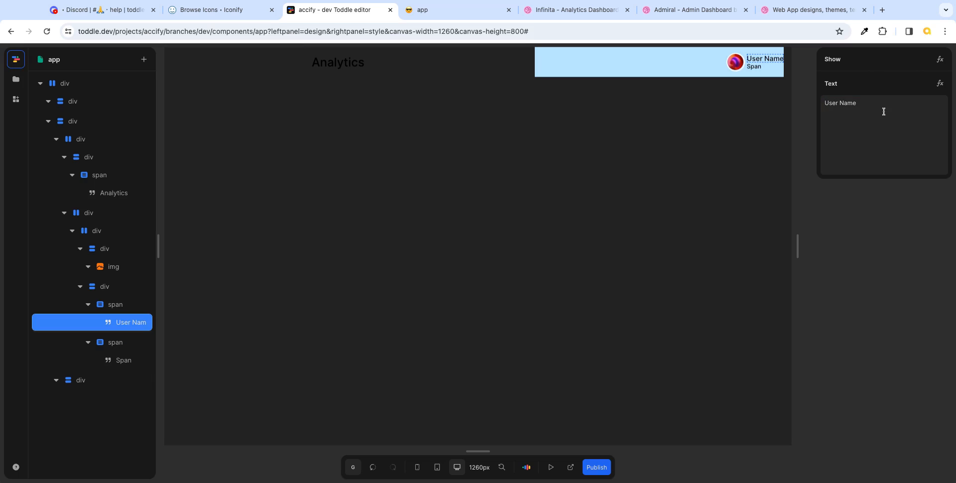
# - Change the text of the second span beside the avatar to "Admin"
pyautogui.click(126, 360)
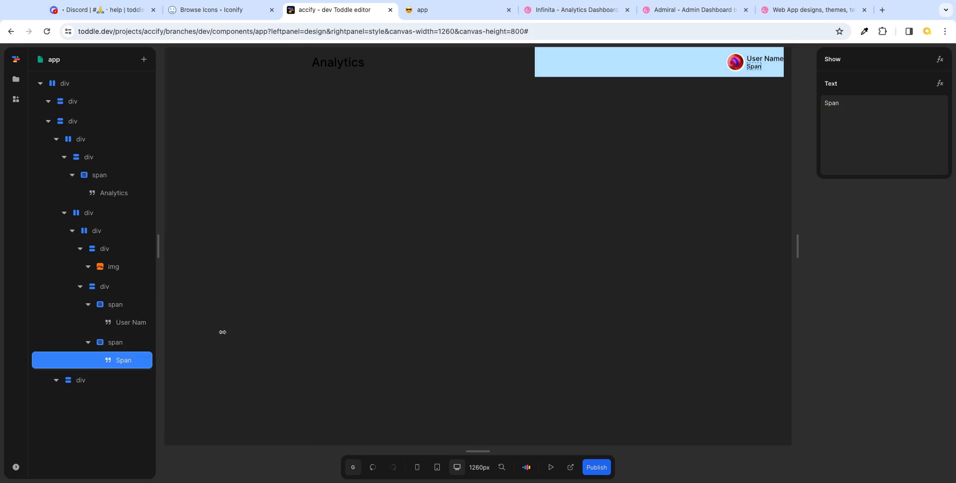
pyautogui.doubleClick(844, 102)
pyautogui.write('Admin')
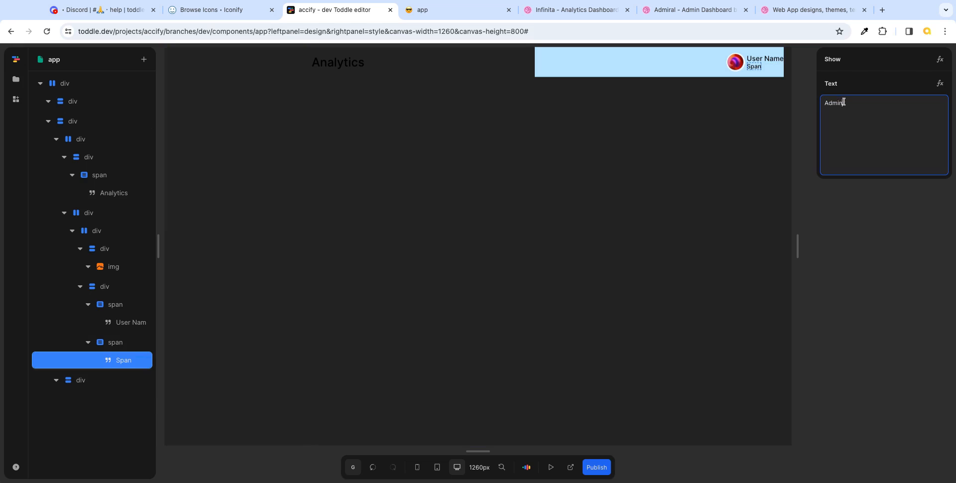
pyautogui.press('Tab')
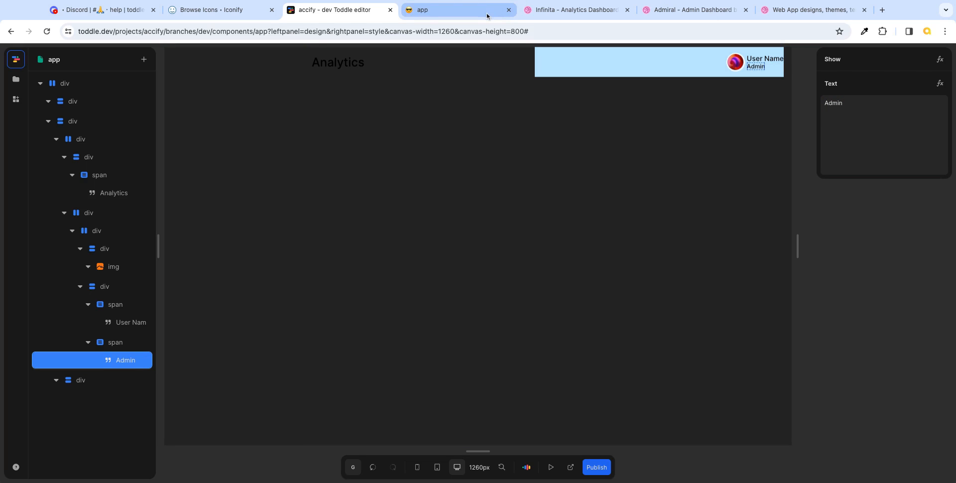
# - Compare the live app page with the Infinita header and clear the background color of the right-hdr-ctr div
pyautogui.click(571, 14)
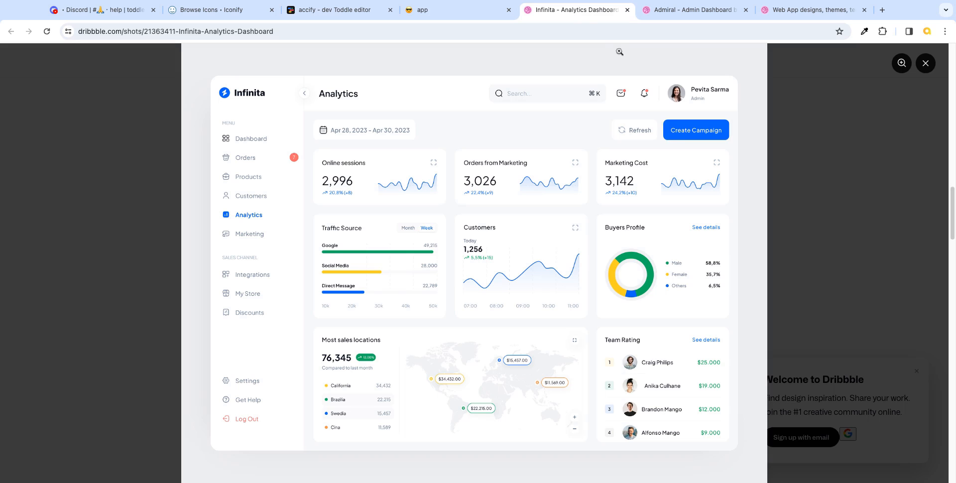
pyautogui.click(450, 13)
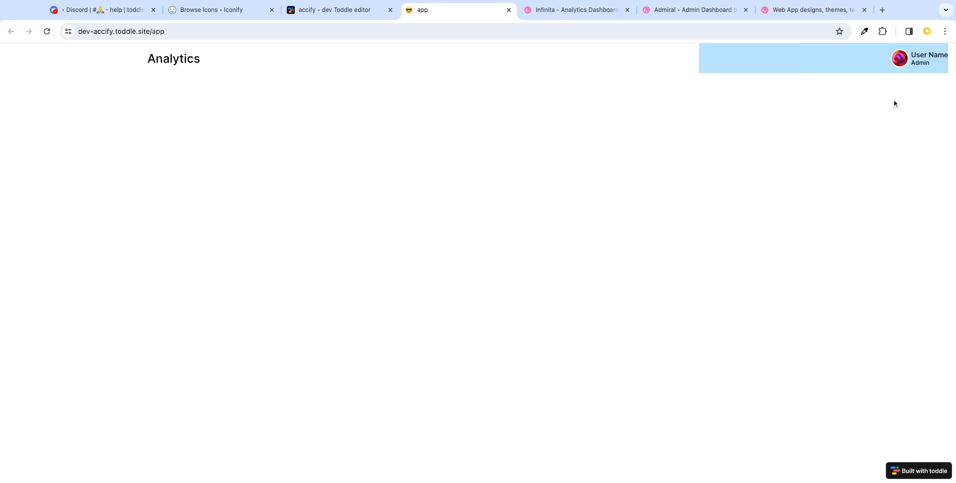
pyautogui.click(371, 12)
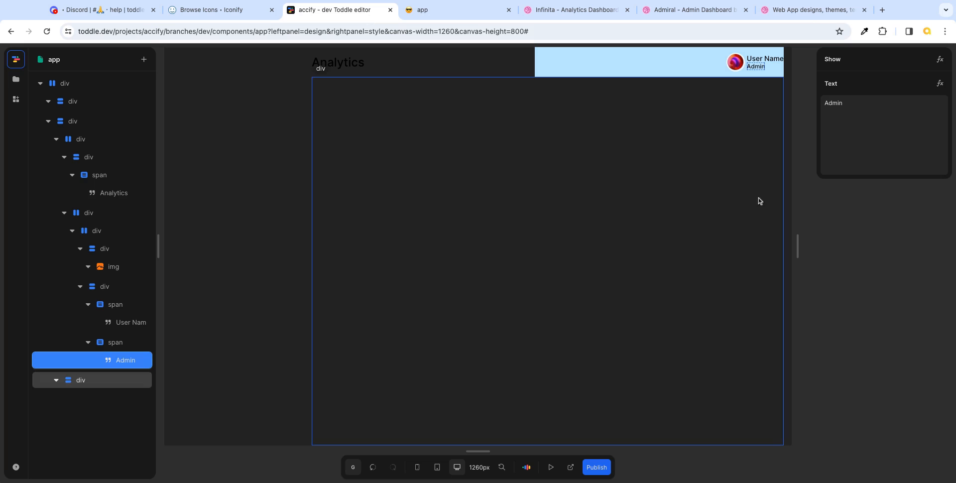
pyautogui.click(683, 66)
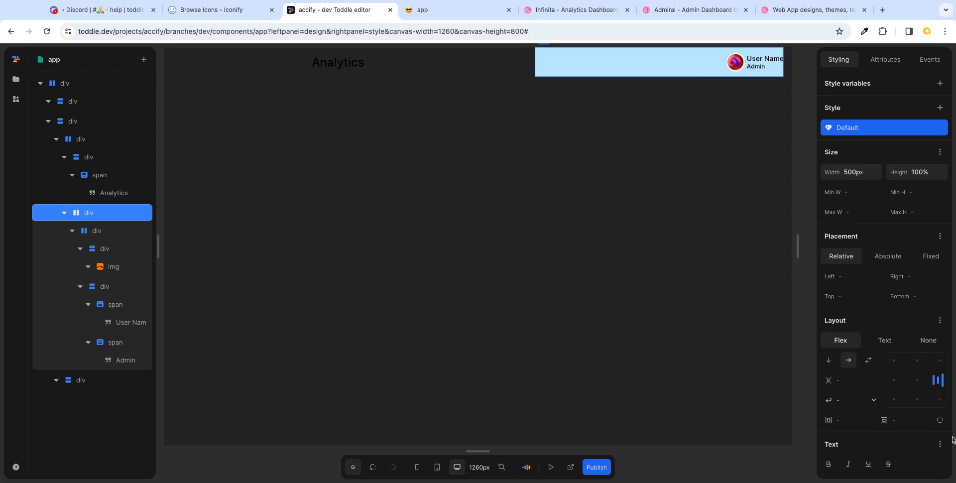
pyautogui.scroll(-1, 931, 398)
pyautogui.scroll(-5, 932, 398)
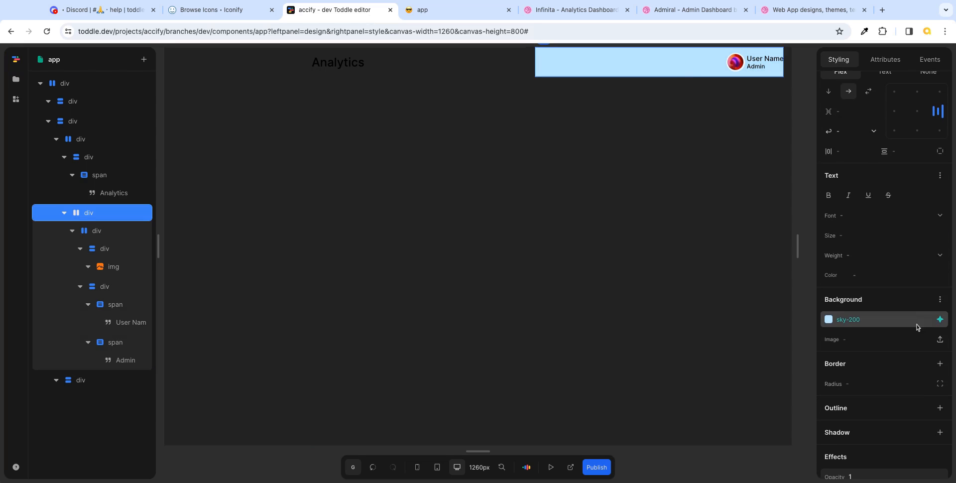
pyautogui.click(941, 321)
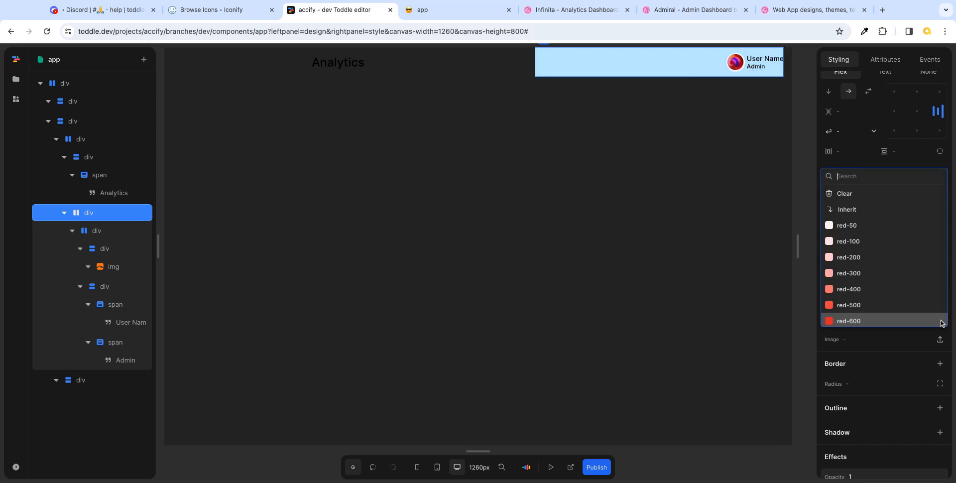
pyautogui.click(853, 195)
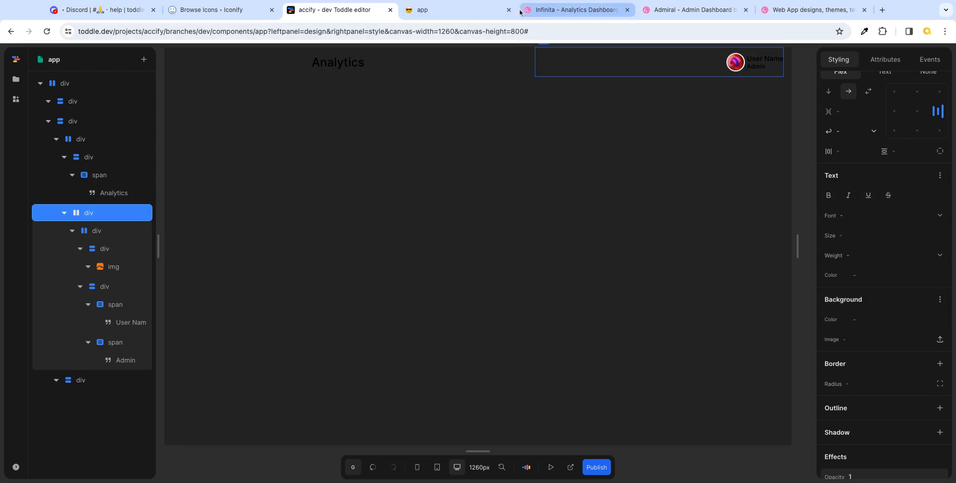
pyautogui.click(463, 10)
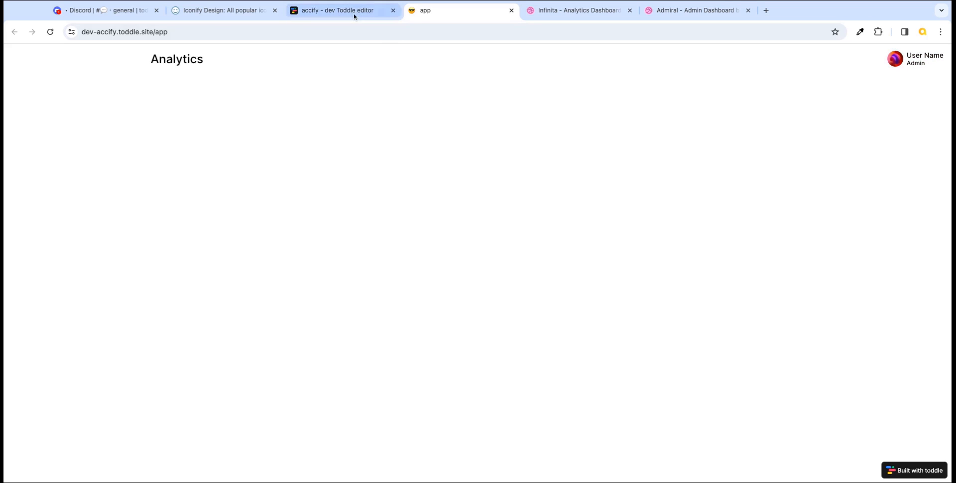
pyautogui.click(354, 17)
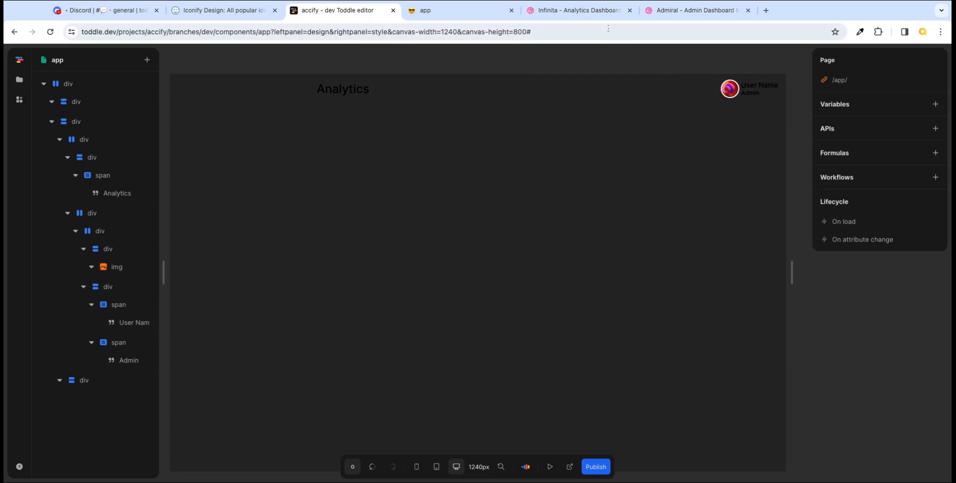
# - Check the user area in the Infinita header and add a left border to the div wrapping the avatar and user name
pyautogui.click(586, 12)
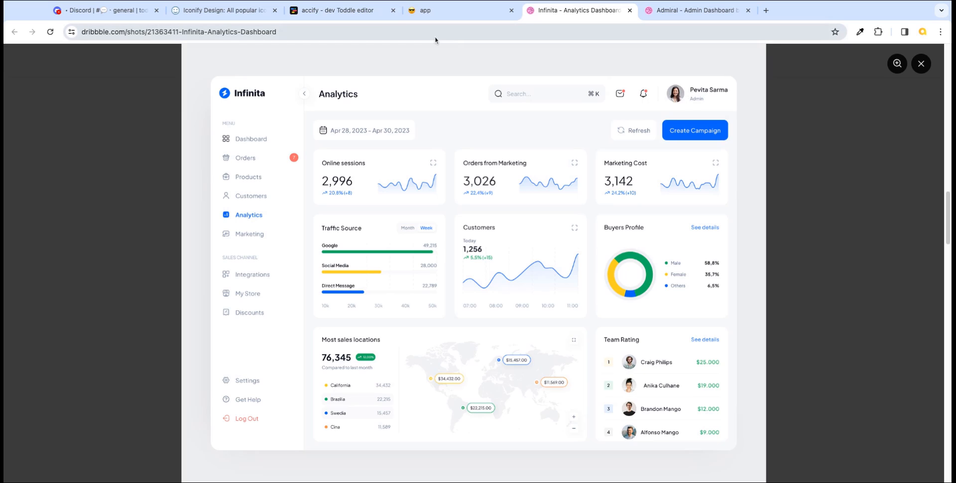
pyautogui.click(362, 14)
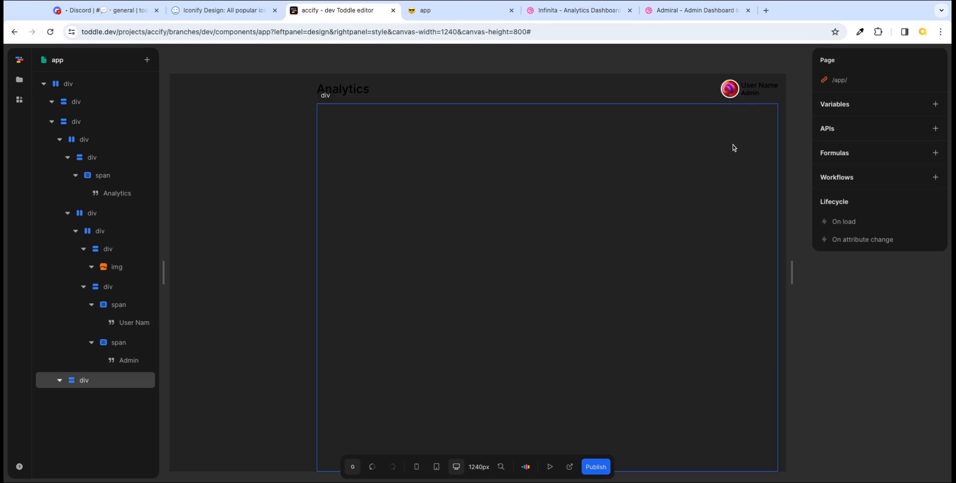
pyautogui.click(105, 221)
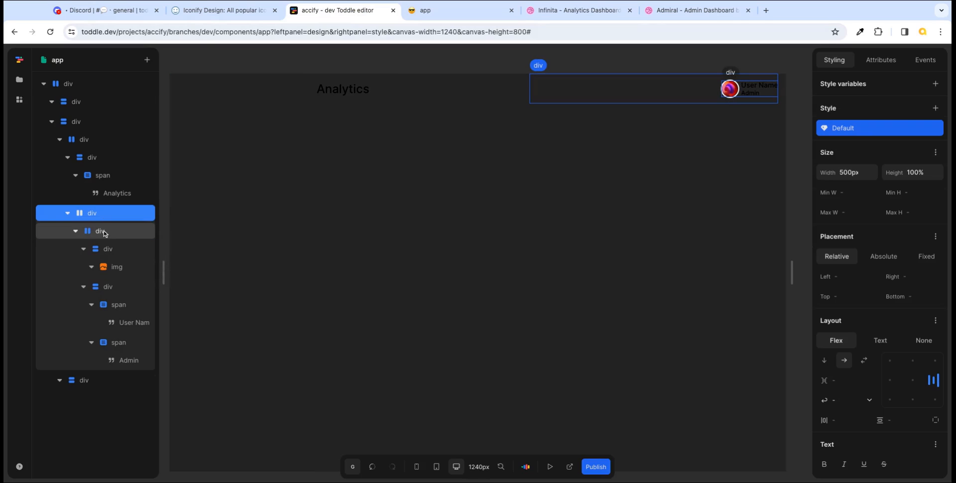
pyautogui.click(105, 233)
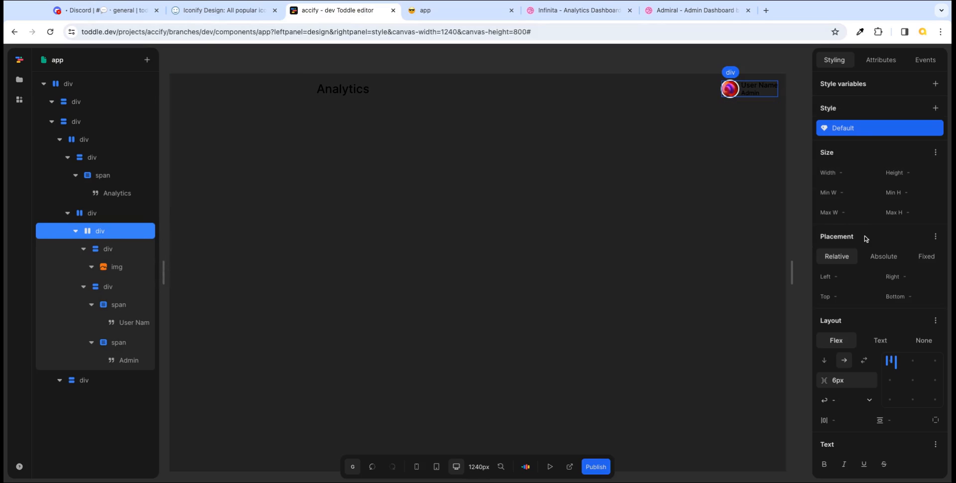
pyautogui.scroll(-7, 884, 338)
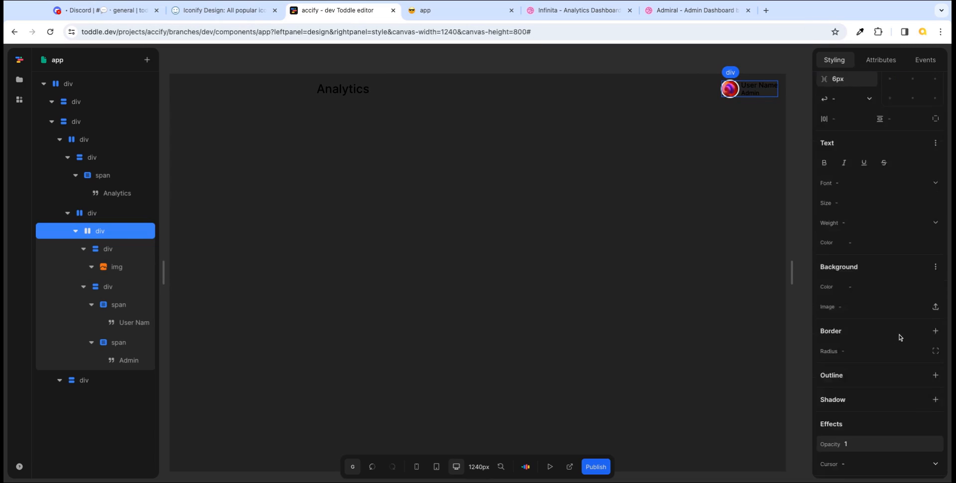
pyautogui.scroll(-1, 899, 335)
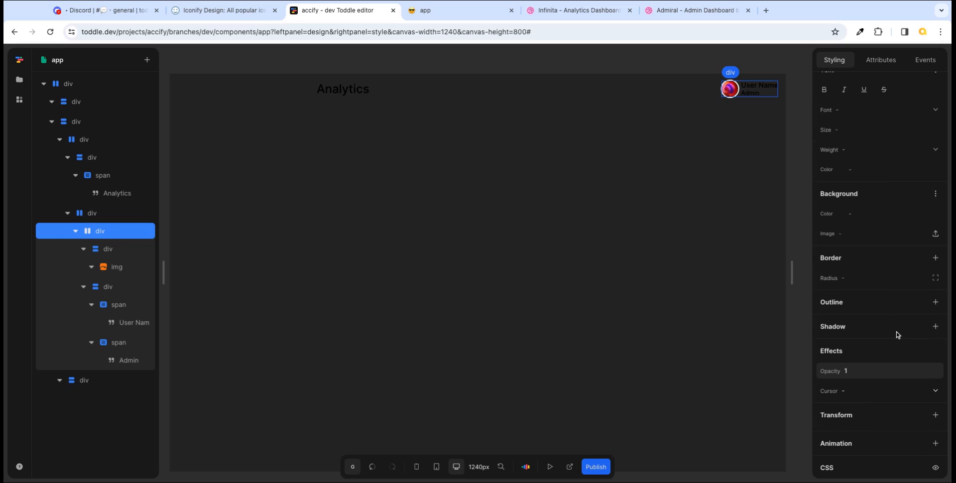
pyautogui.scroll(-1, 896, 412)
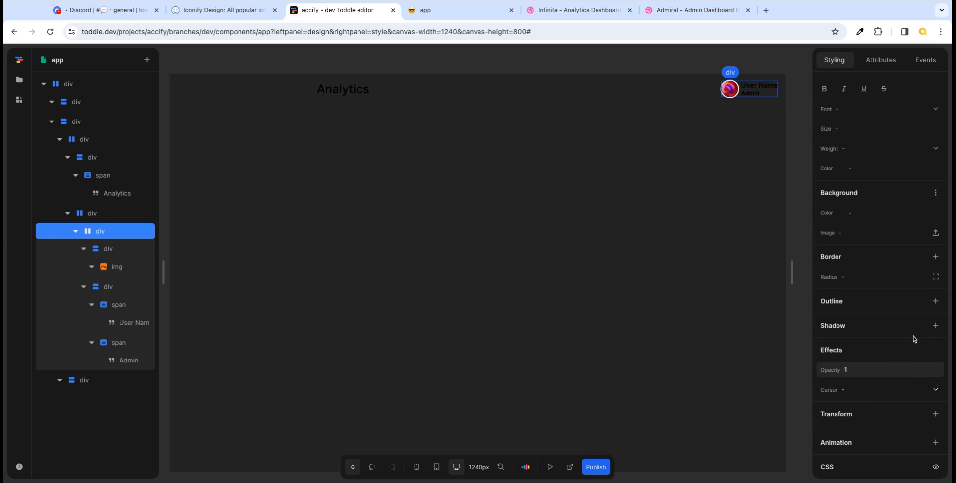
pyautogui.click(935, 257)
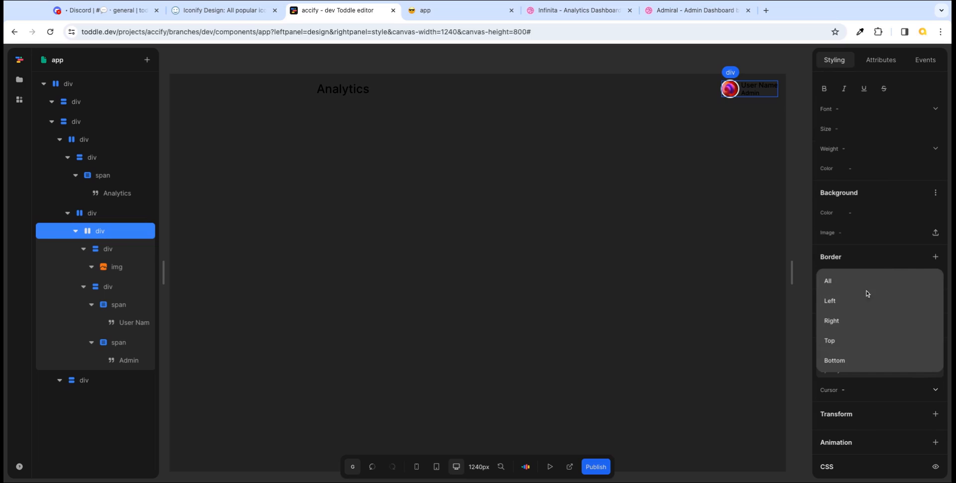
pyautogui.click(852, 302)
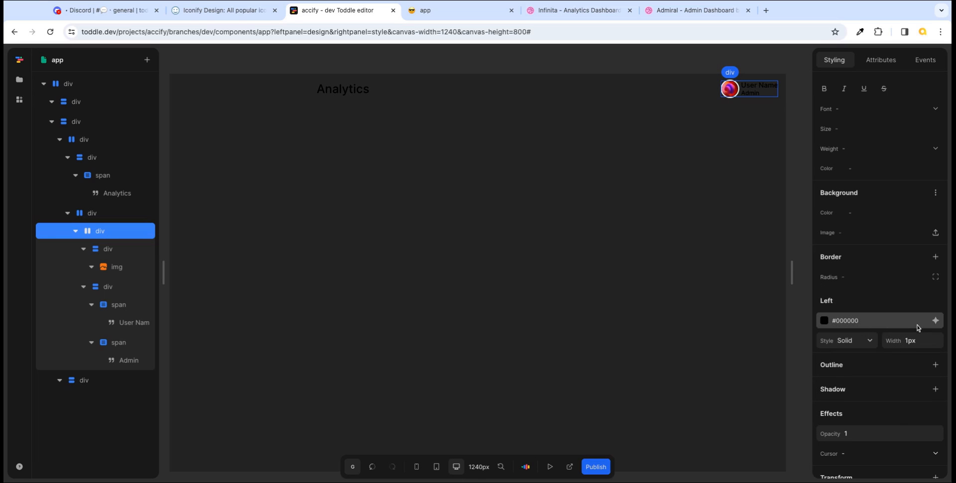
# - Set the color of the left border on the user info div to grey-500
pyautogui.click(936, 322)
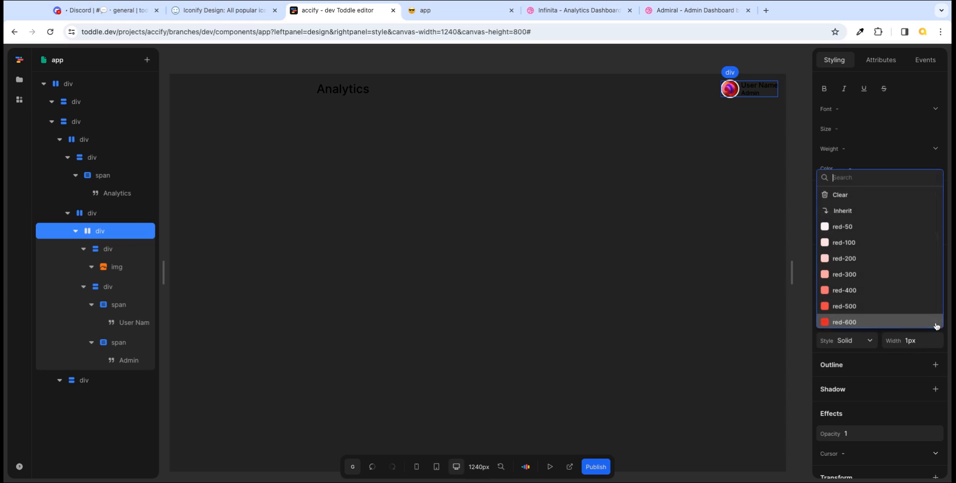
pyautogui.scroll(-3, 898, 301)
pyautogui.scroll(-5, 898, 301)
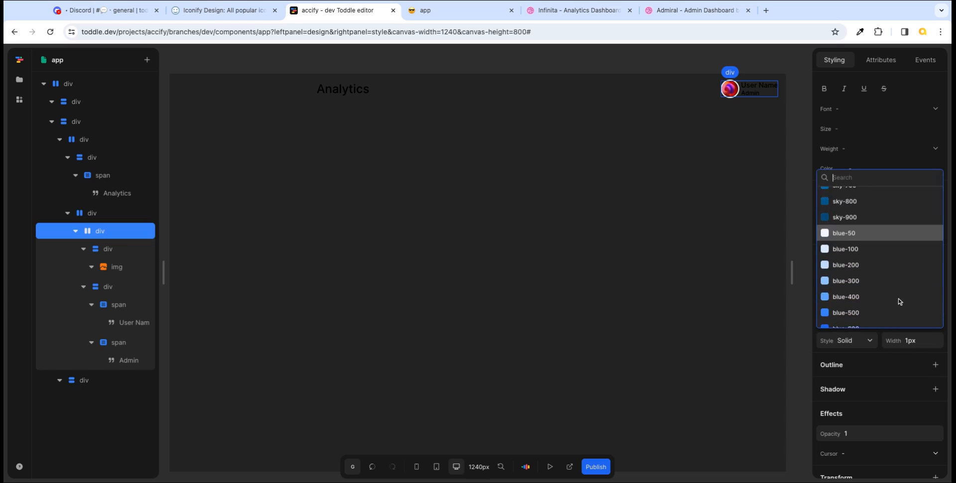
pyautogui.write('gr')
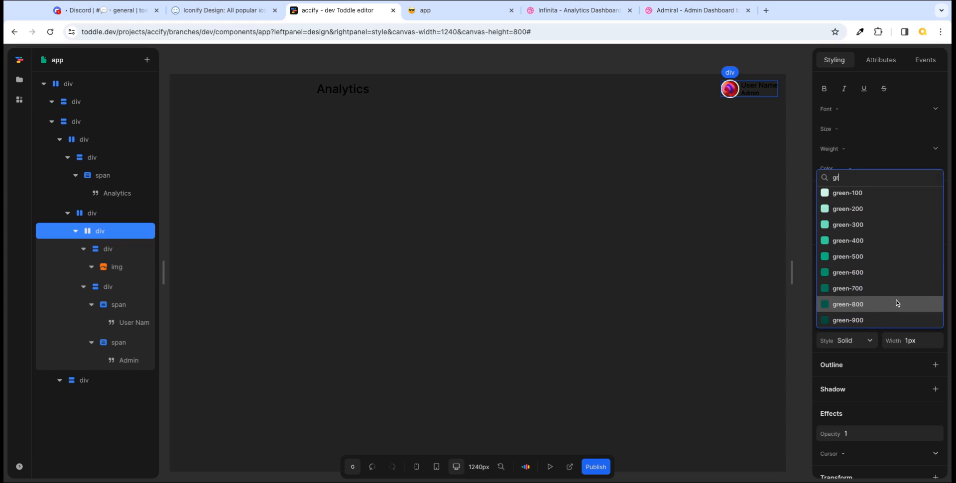
pyautogui.write('ey')
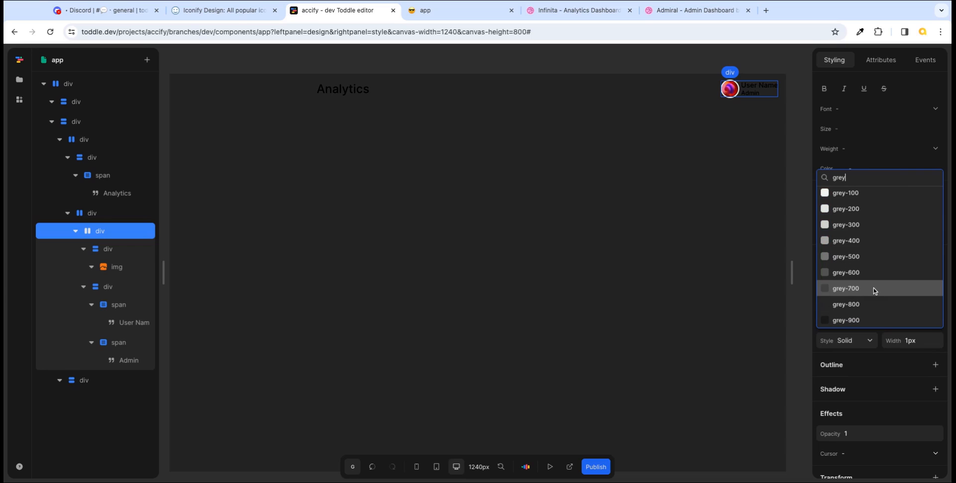
pyautogui.click(870, 257)
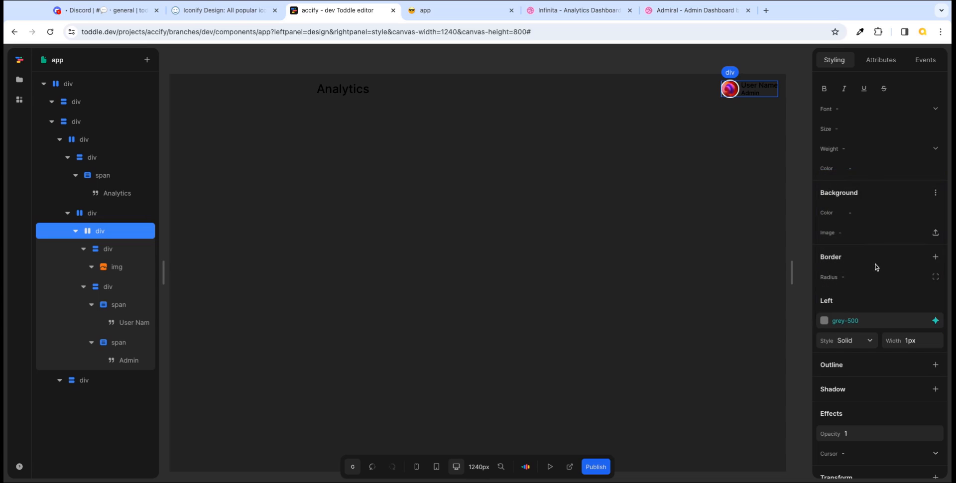
# - Set the left margin of the div containing the avatar image to 6px
pyautogui.click(120, 250)
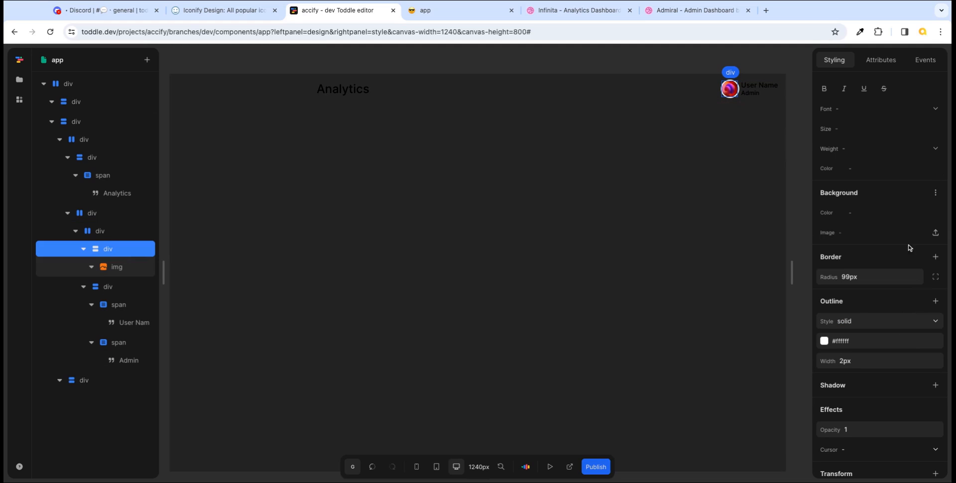
pyautogui.scroll(5, 912, 243)
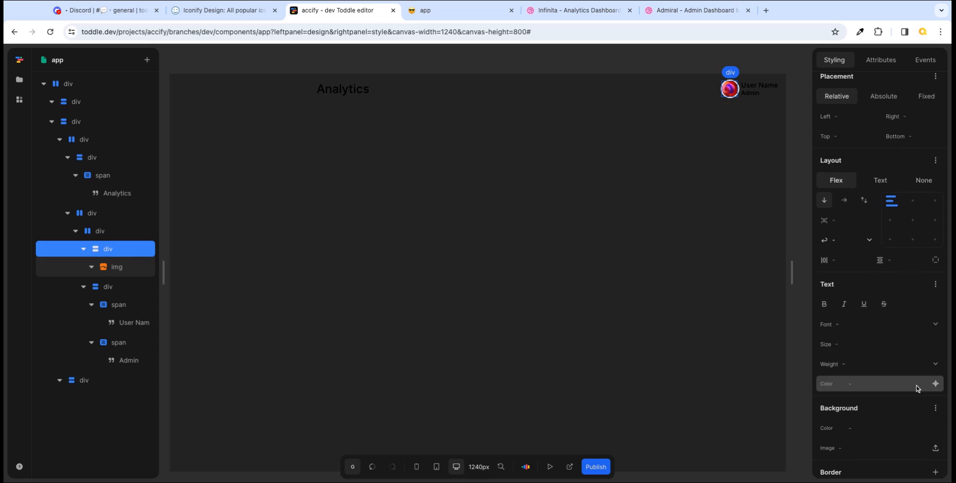
pyautogui.scroll(-3, 925, 410)
pyautogui.scroll(8, 920, 339)
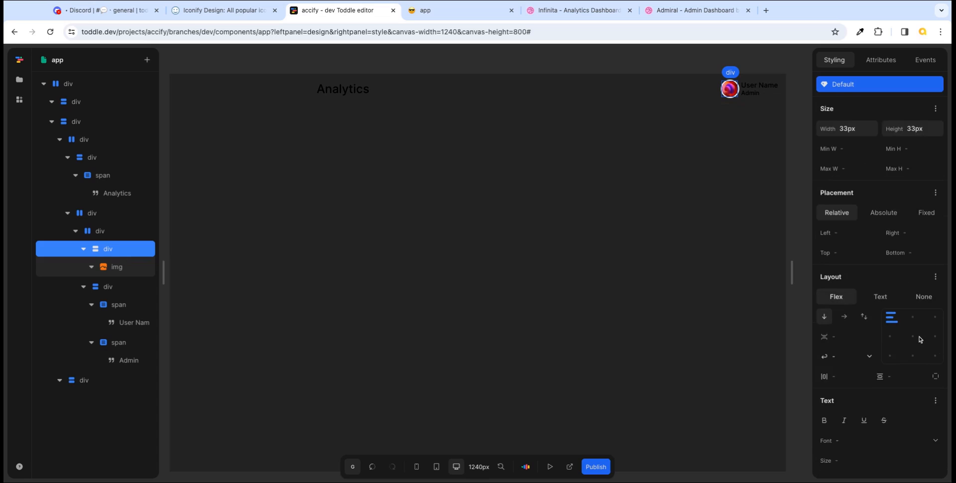
pyautogui.click(935, 277)
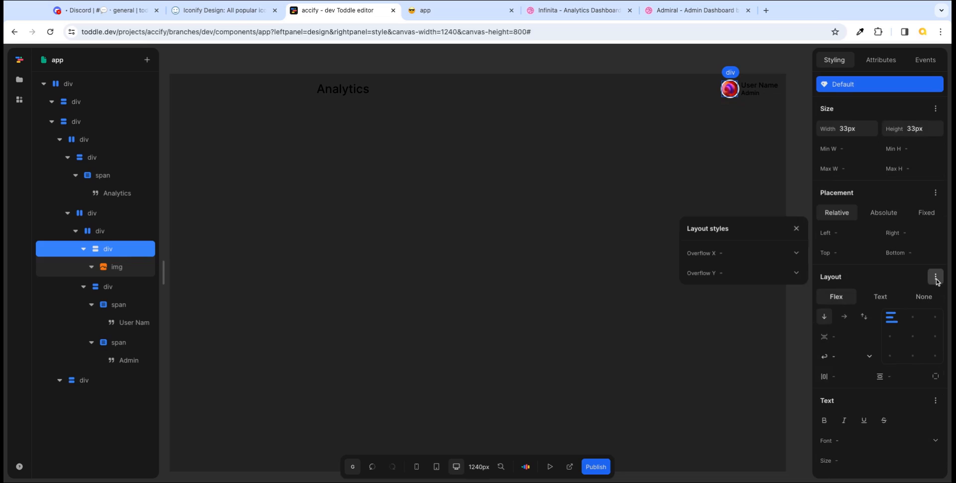
pyautogui.click(799, 231)
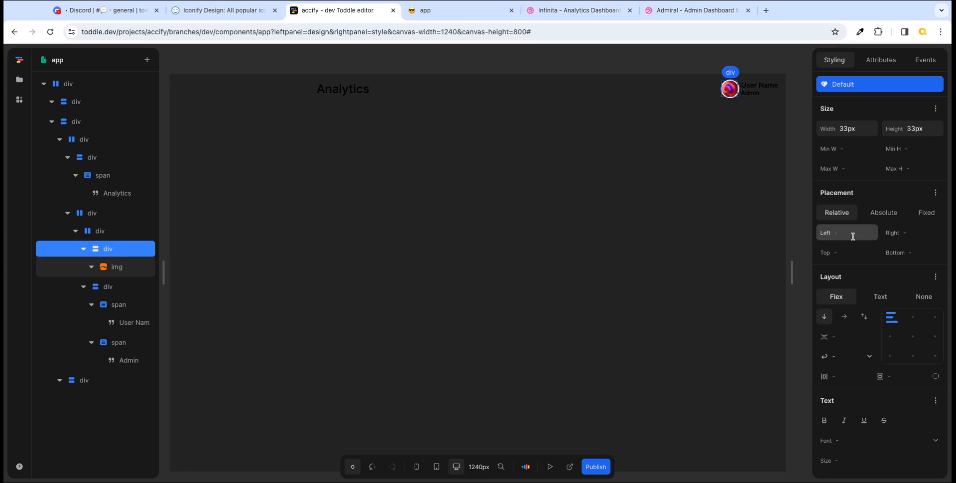
pyautogui.click(935, 192)
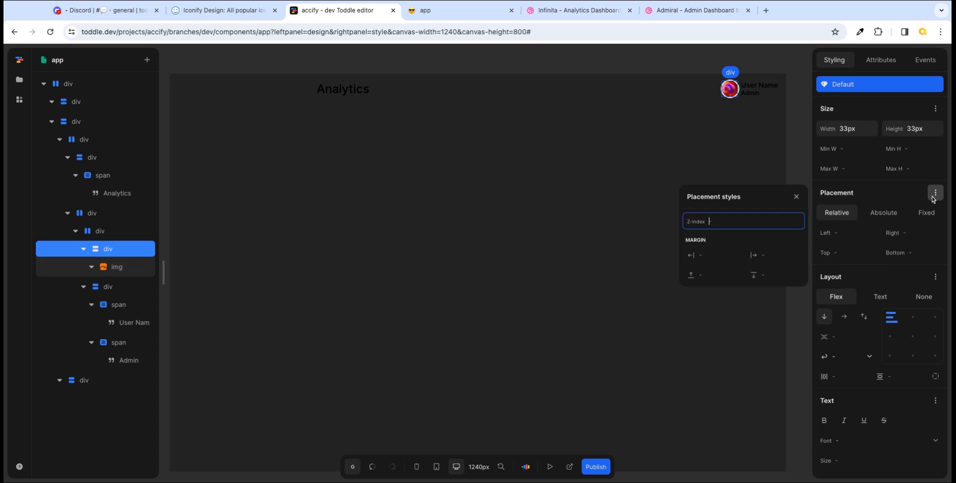
pyautogui.click(723, 257)
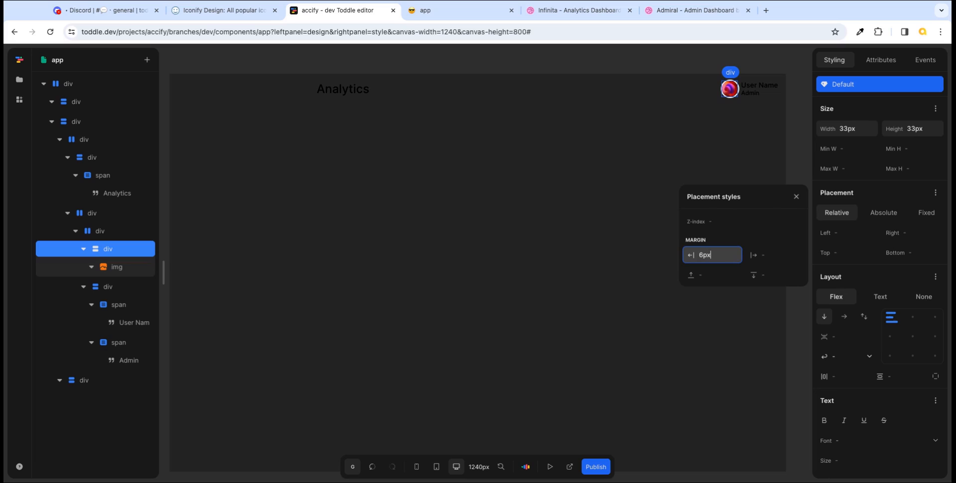
pyautogui.click(779, 252)
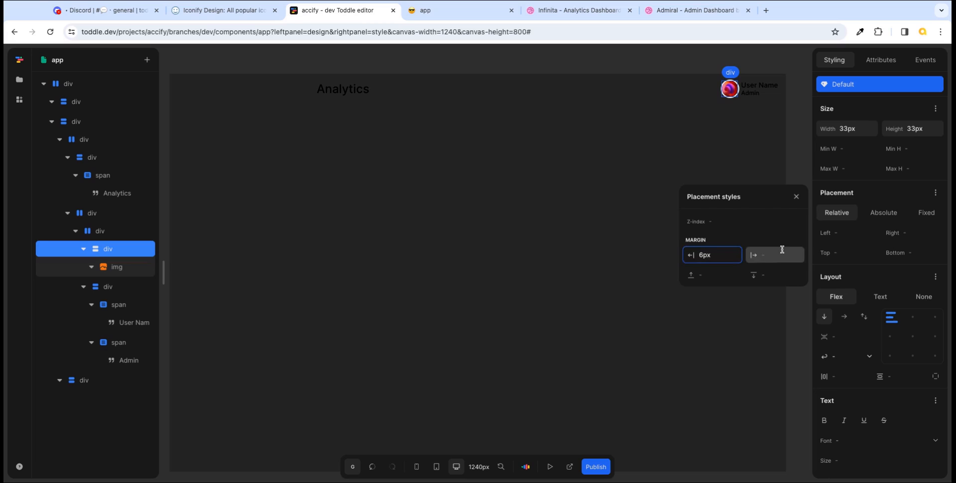
pyautogui.click(796, 197)
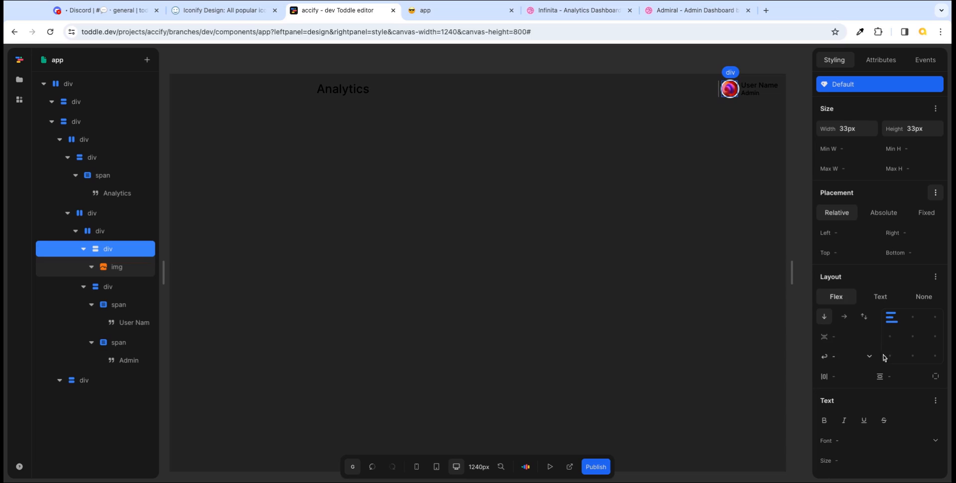
# - Increase the left margin of the avatar image's div to 10px
pyautogui.click(935, 276)
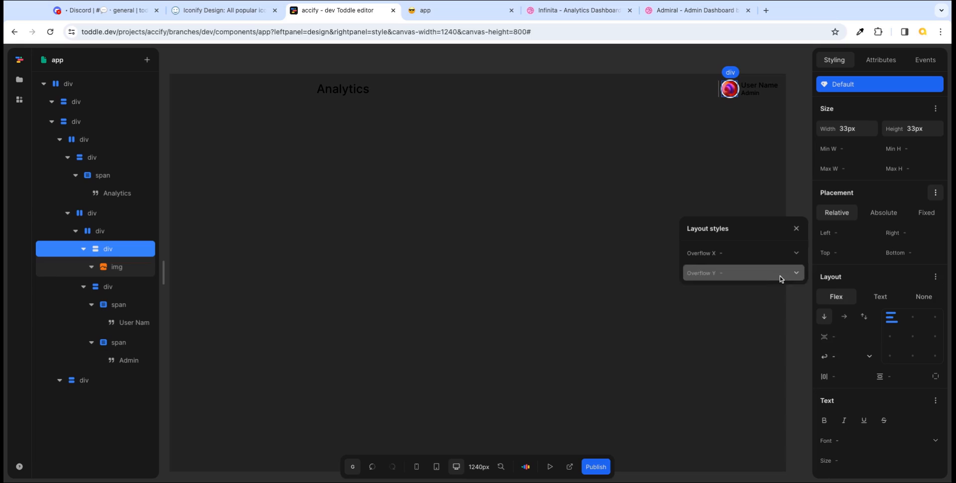
pyautogui.click(796, 228)
pyautogui.click(935, 193)
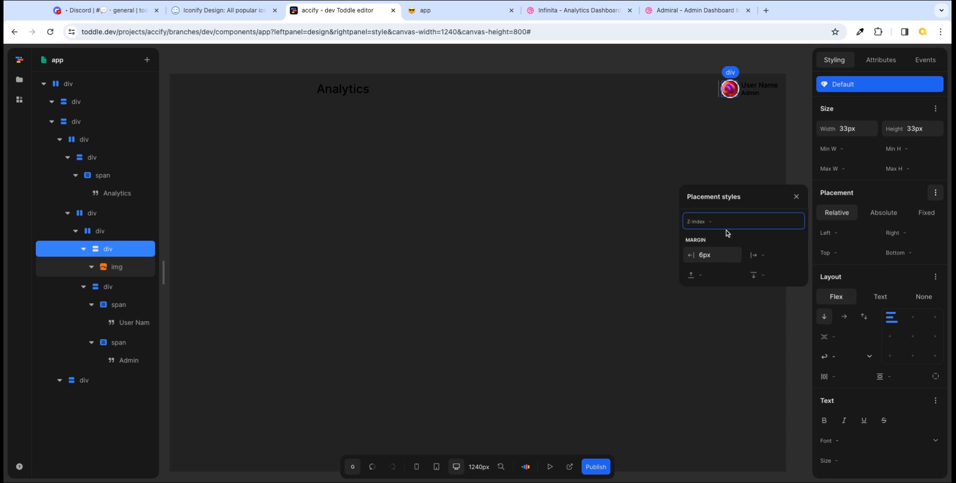
pyautogui.click(723, 255)
pyautogui.moveTo(721, 255); pyautogui.dragTo(695, 258)
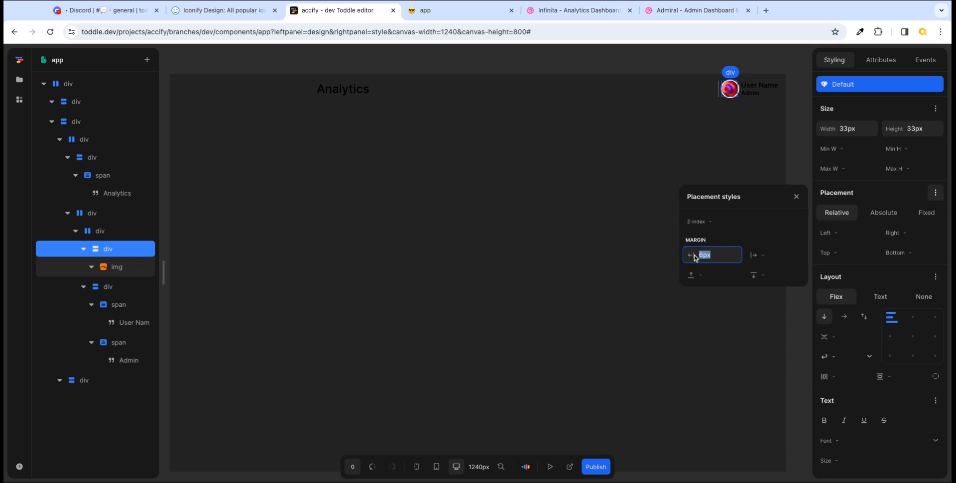
pyautogui.write('10px')
pyautogui.press('Tab')
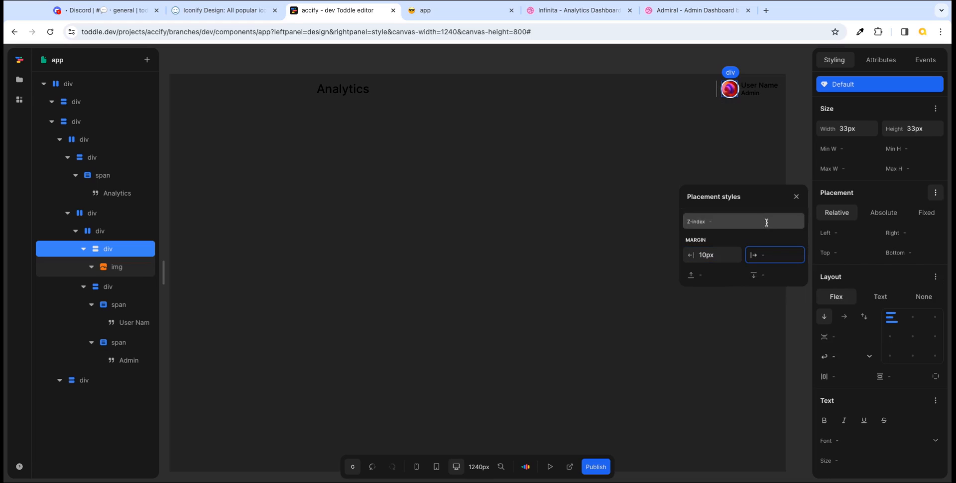
pyautogui.click(796, 197)
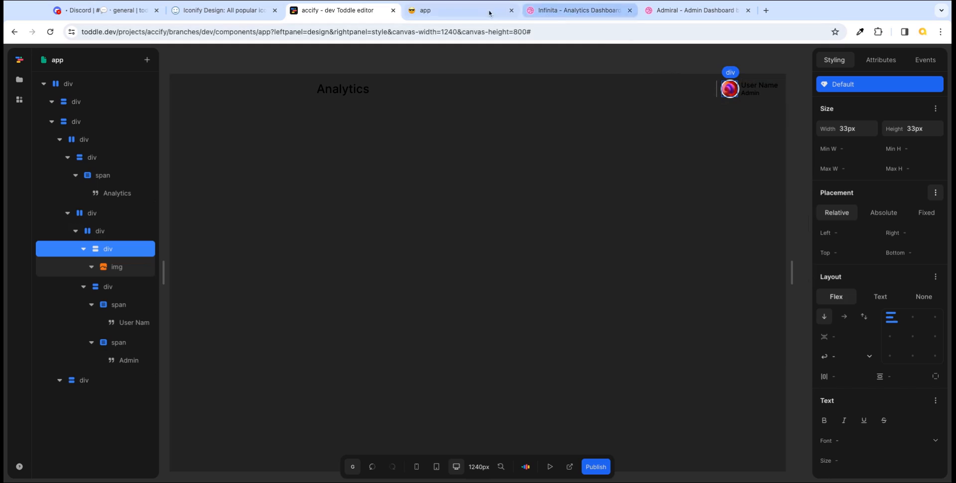
# - Check the notification icon in the Infinita header design and search the Iconify icon sets for "alert"
pyautogui.click(548, 12)
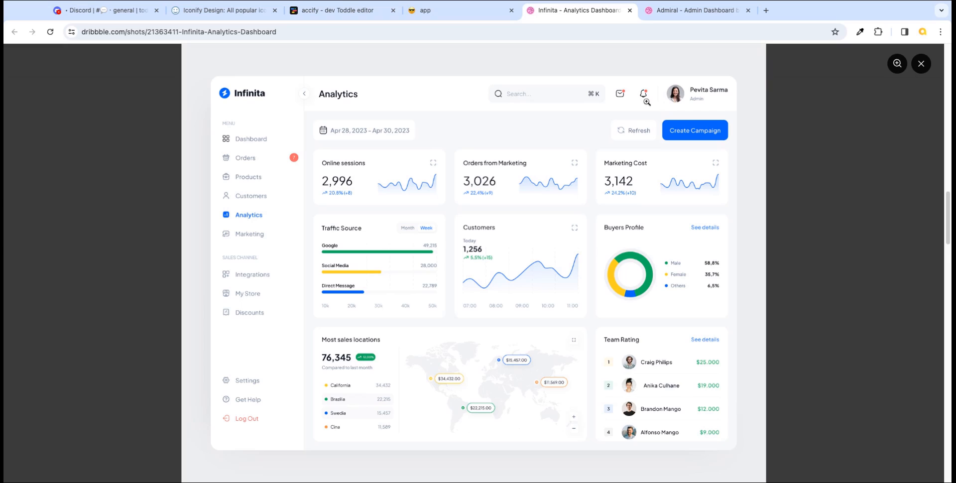
pyautogui.click(223, 12)
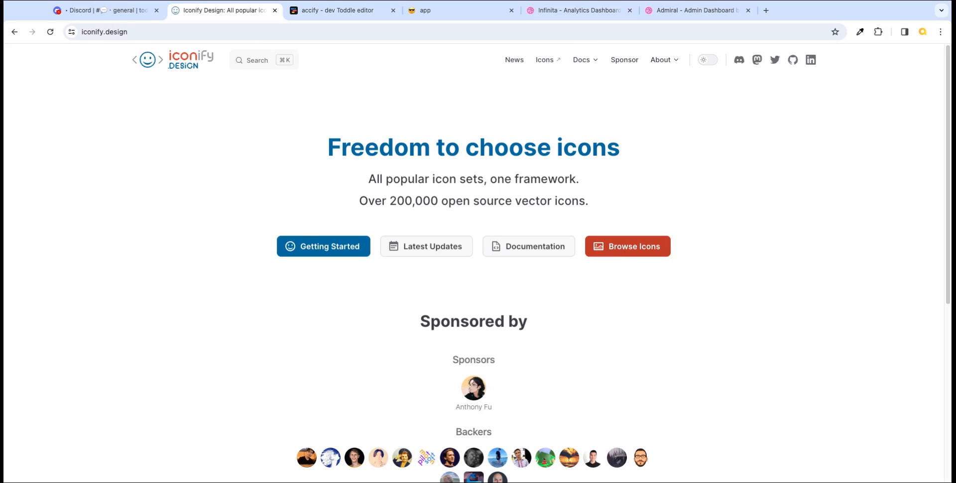
pyautogui.click(627, 246)
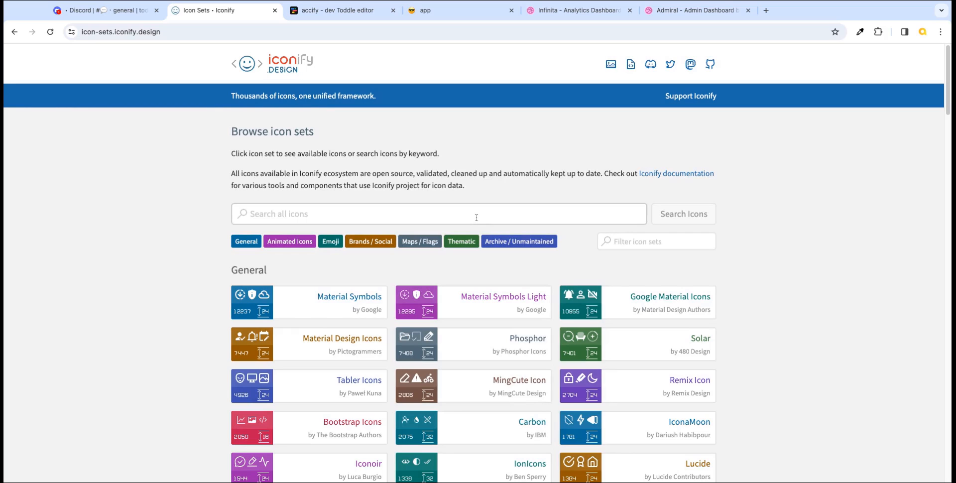
pyautogui.write('alert')
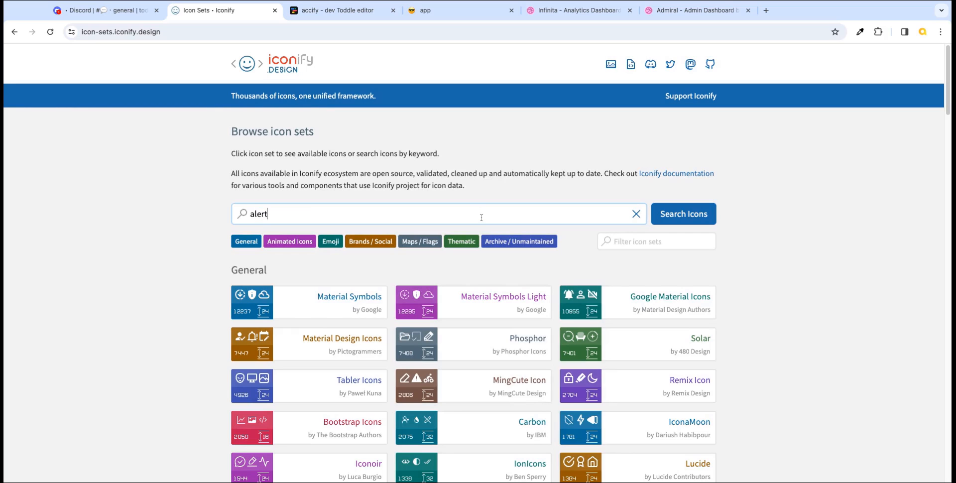
pyautogui.click(694, 209)
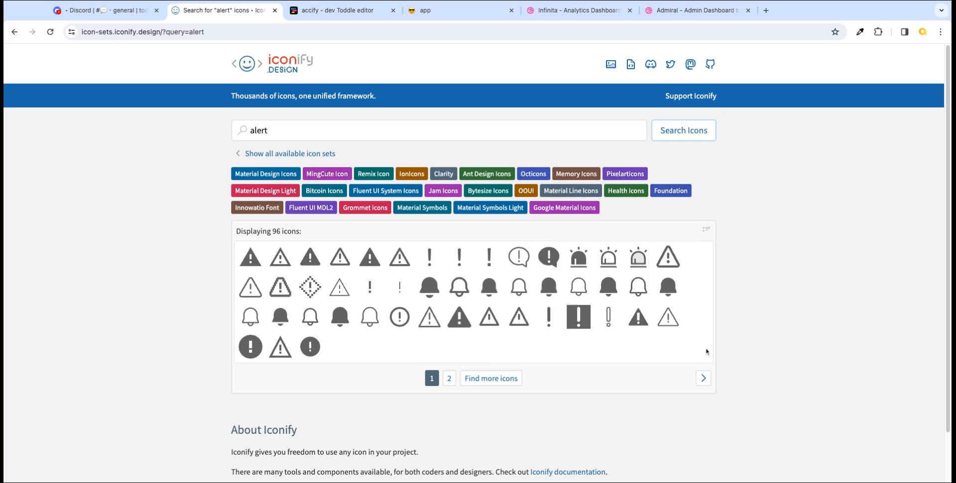
# - Choose the fluent:alert-20-regular bell icon in the search results and copy its SVG code
pyautogui.click(578, 290)
pyautogui.scroll(-3, 767, 368)
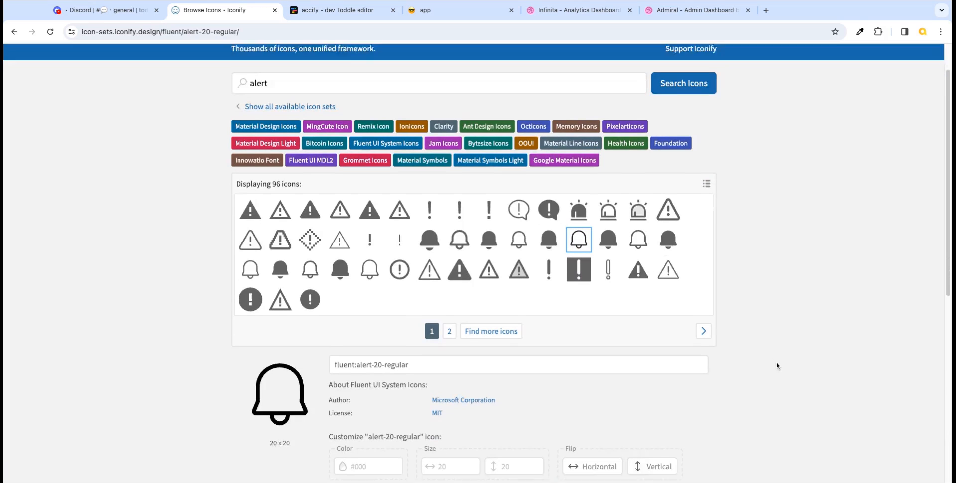
pyautogui.scroll(-4, 807, 380)
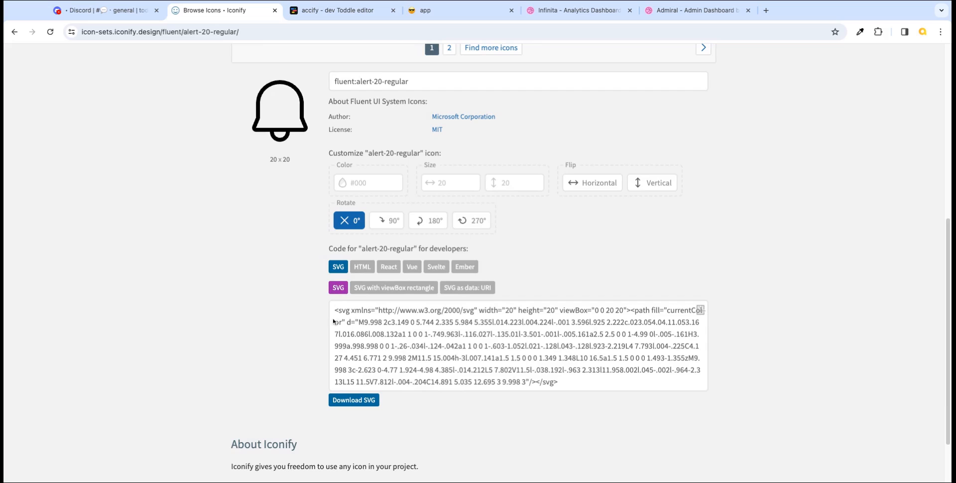
pyautogui.click(700, 311)
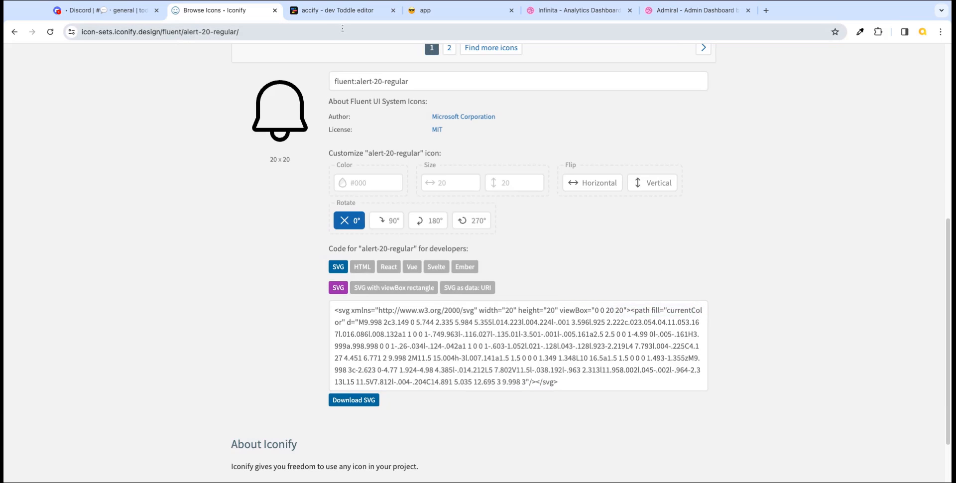
# - In the toddle editor, paste the bell SVG into the 500px-wide header div and place it before the user info div
pyautogui.click(342, 11)
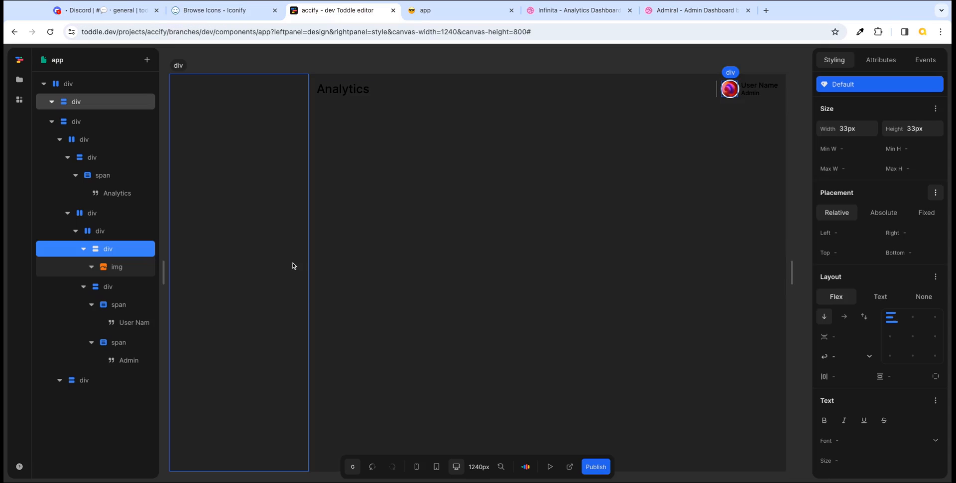
pyautogui.click(109, 232)
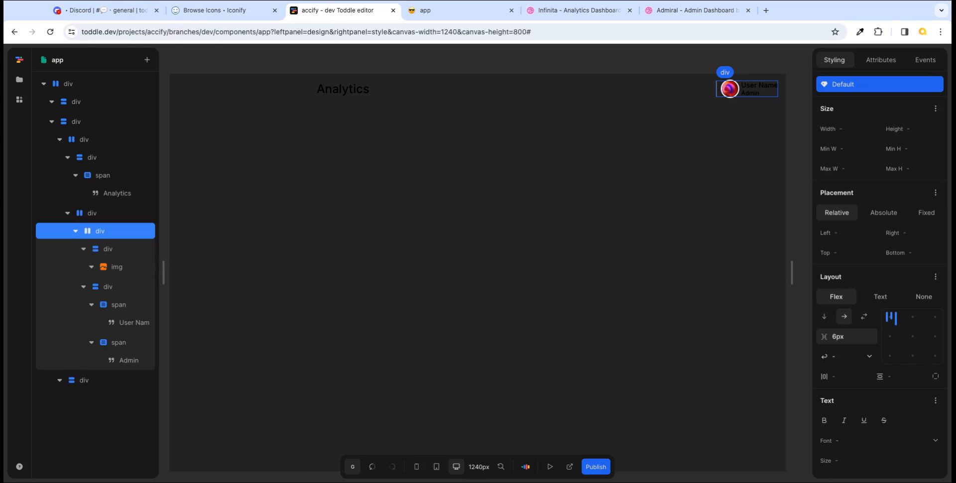
pyautogui.click(100, 219)
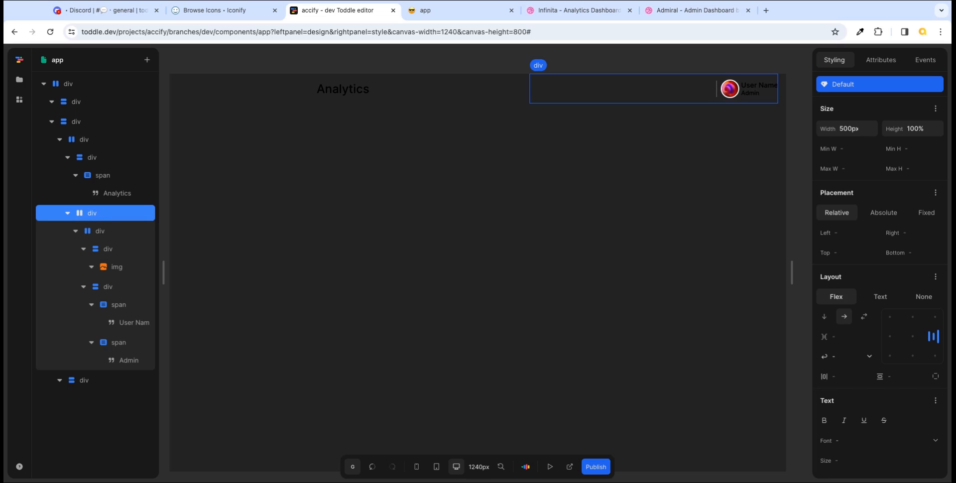
pyautogui.hotkey('ctrl', 'v')
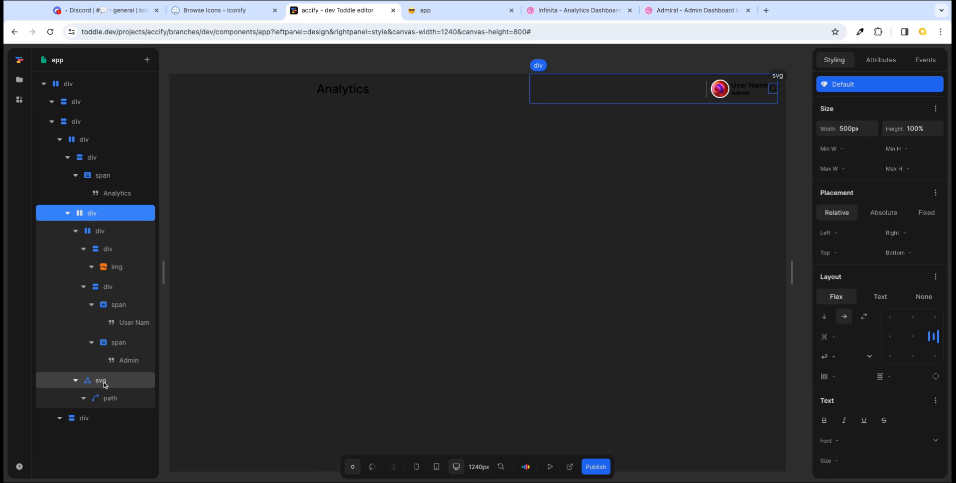
pyautogui.moveTo(104, 384); pyautogui.dragTo(105, 385)
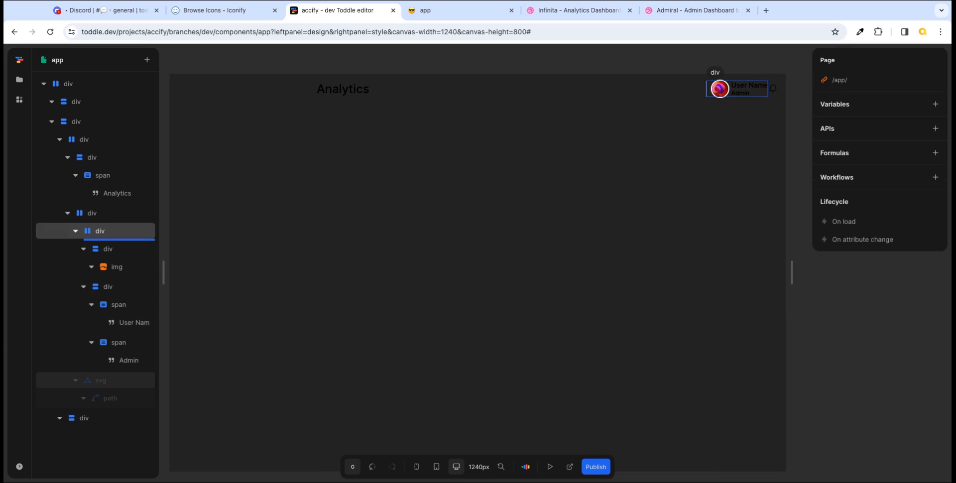
pyautogui.moveTo(103, 236); pyautogui.dragTo(102, 217)
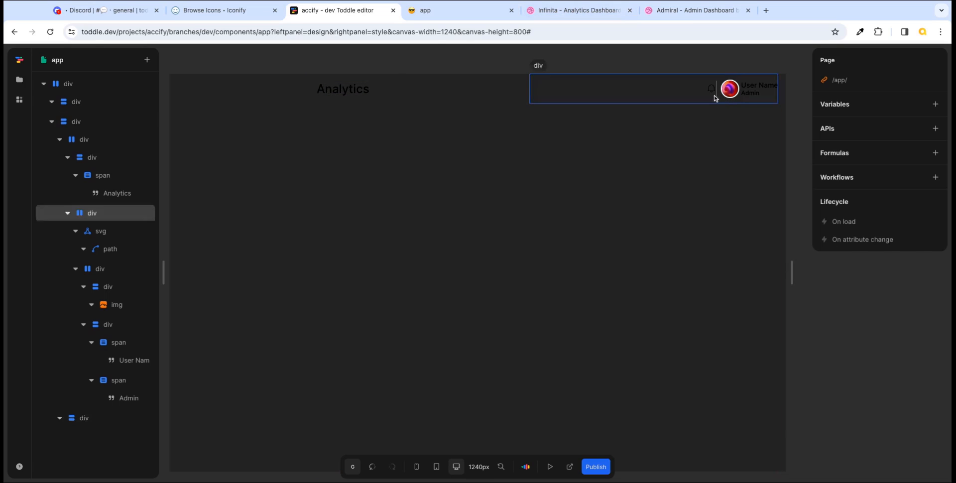
# - Reload the live app page to check the header with the added bell icon, and return to the toddle editor
pyautogui.click(469, 13)
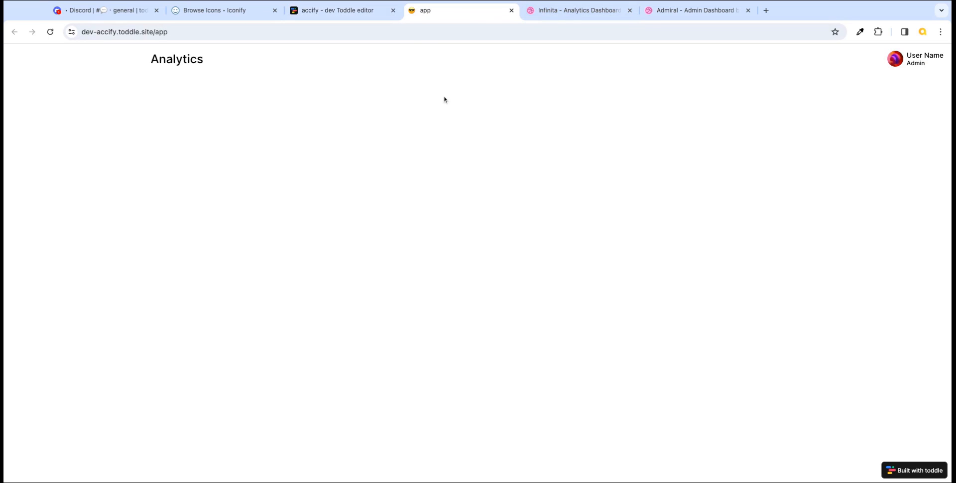
pyautogui.hotkey('ctrl', 'r')
pyautogui.press('super+Tab')
pyautogui.click(338, 15)
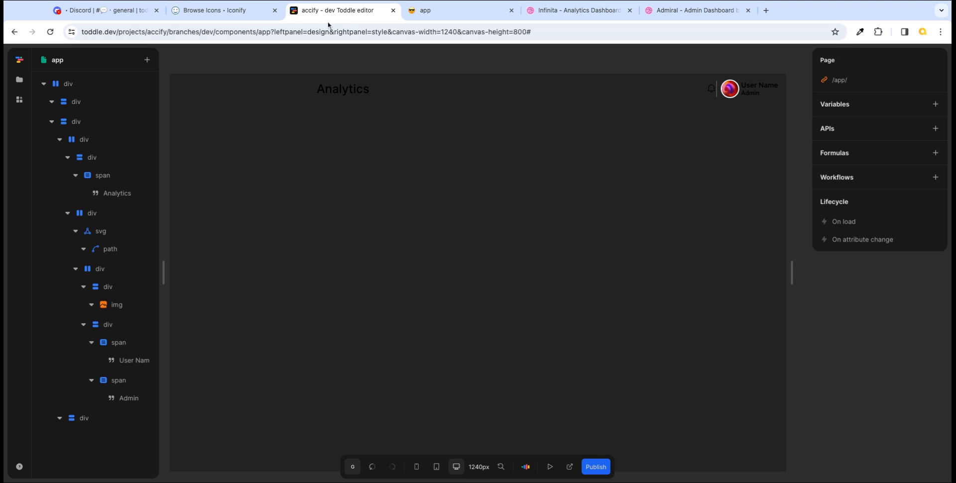
# - Set the background color of the outermost div to #ffffff
pyautogui.click(77, 88)
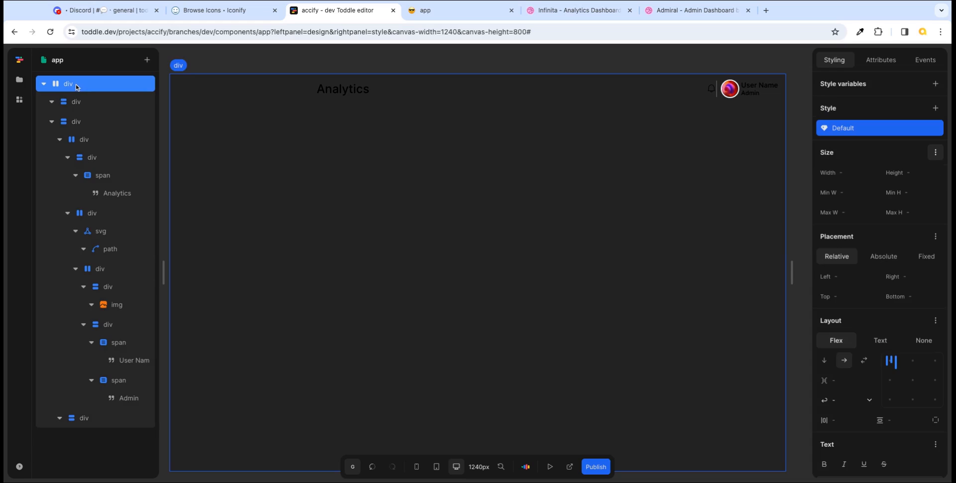
pyautogui.scroll(-5, 933, 406)
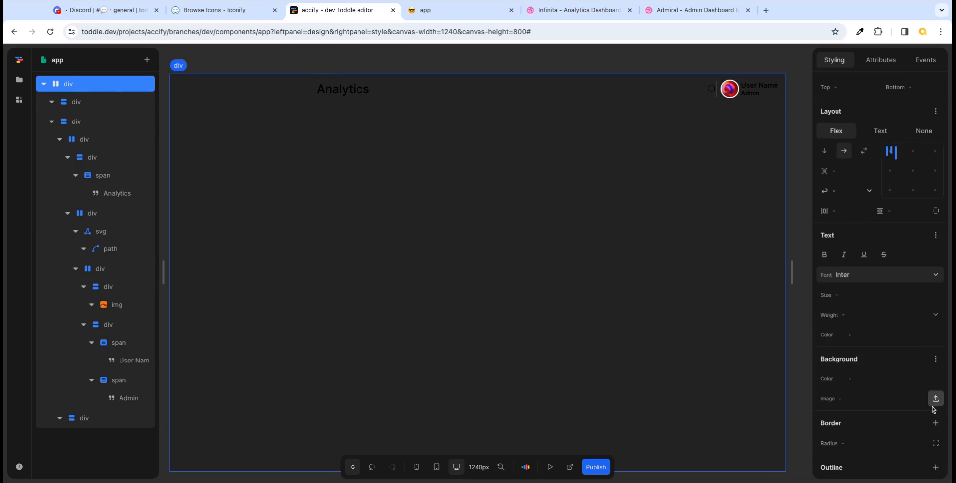
pyautogui.click(933, 331)
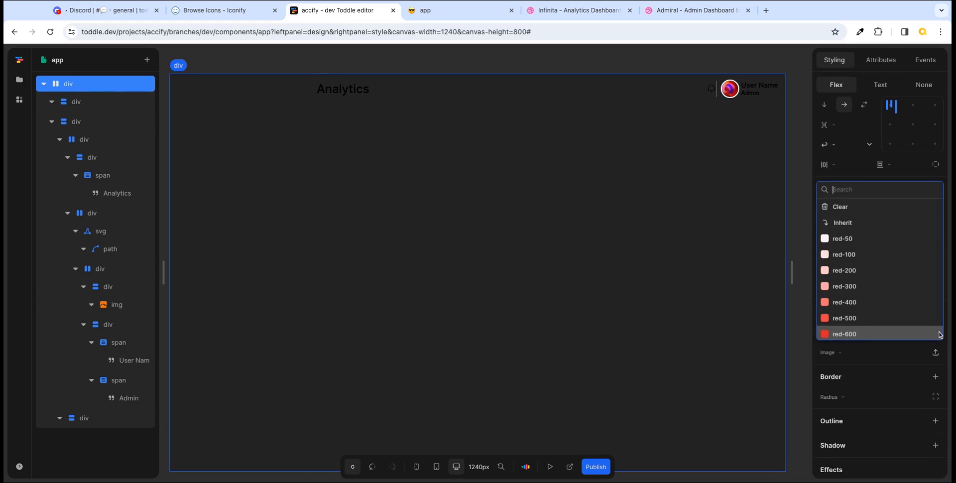
pyautogui.scroll(-3, 909, 304)
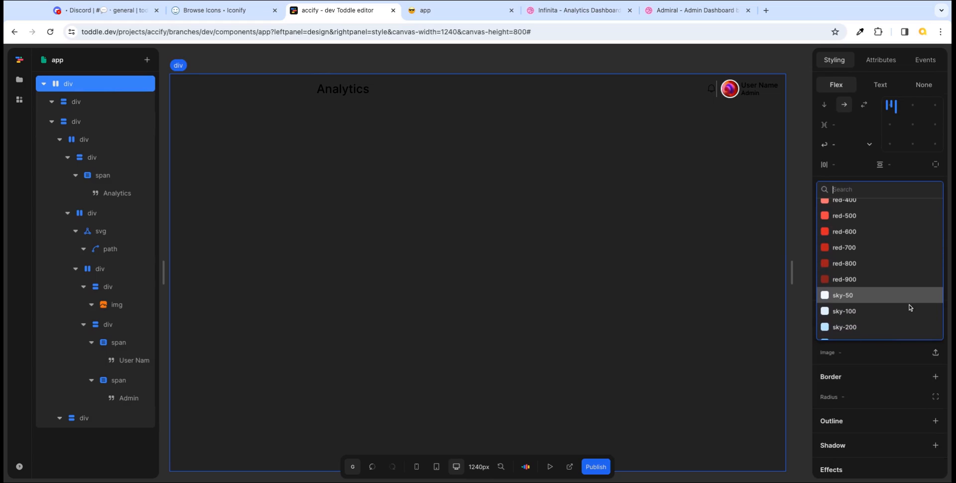
pyautogui.click(879, 369)
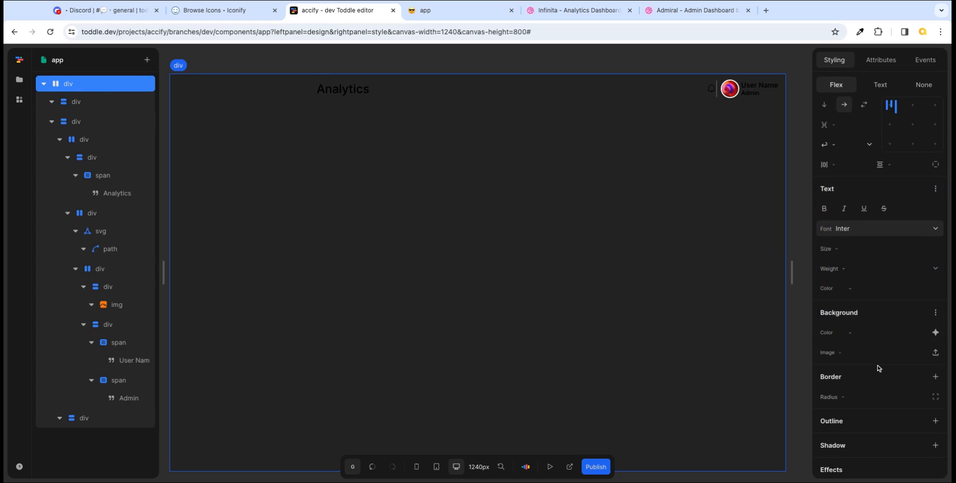
pyautogui.click(851, 333)
pyautogui.click(857, 309)
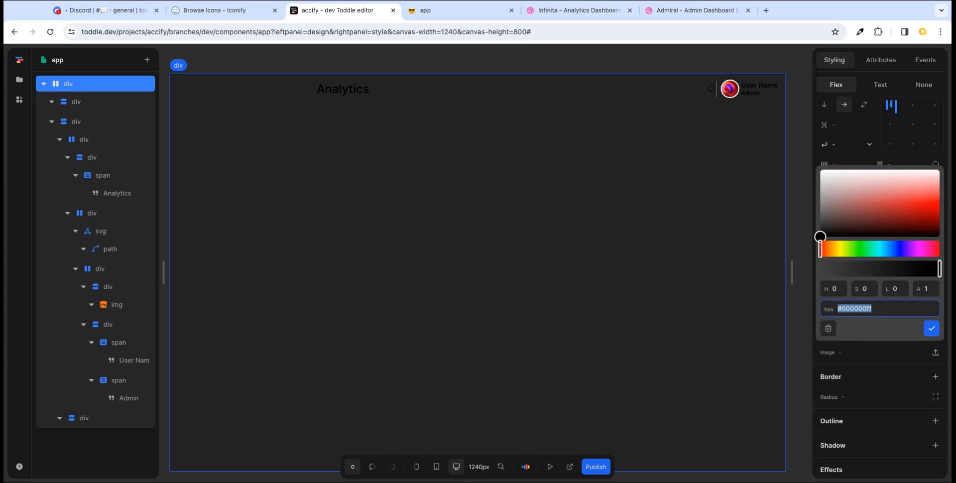
pyautogui.write('#ffffff')
pyautogui.click(931, 328)
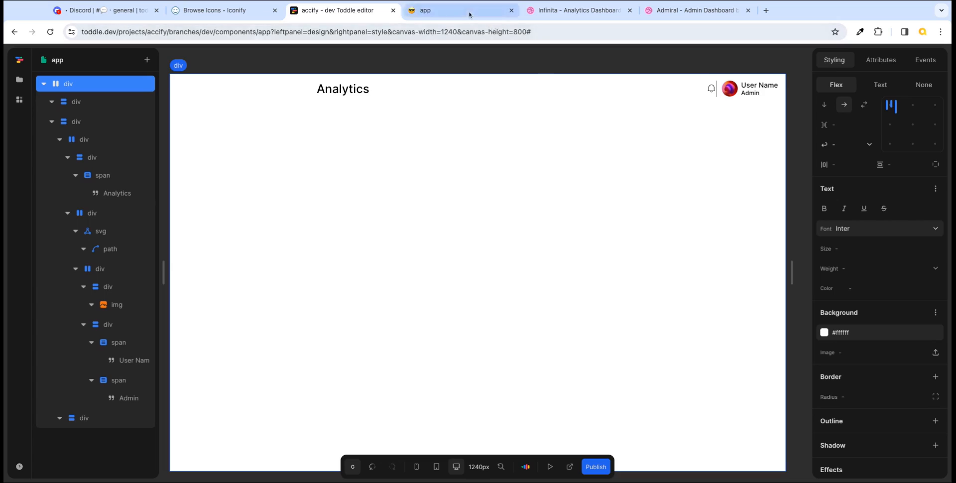
# - Refresh the live app preview to check the page after the background change, and return to the toddle editor
pyautogui.click(496, 10)
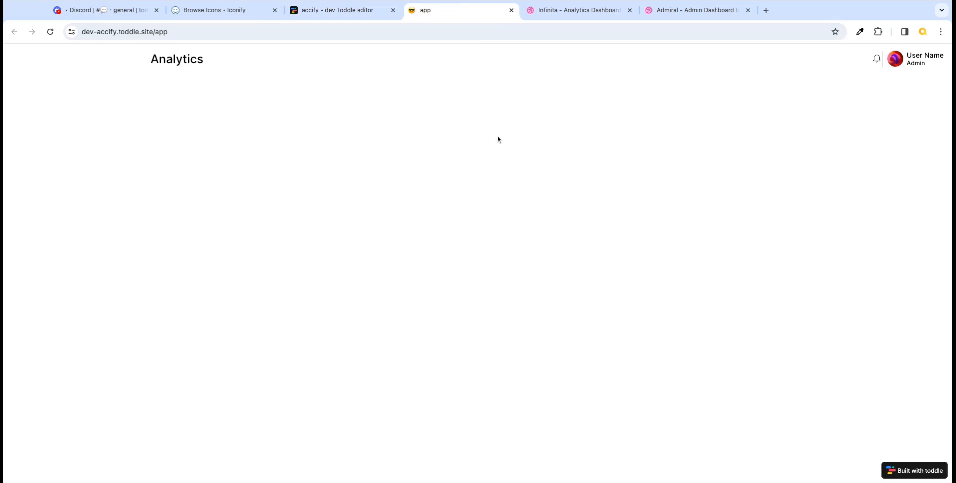
pyautogui.press('super+r')
pyautogui.click(343, 10)
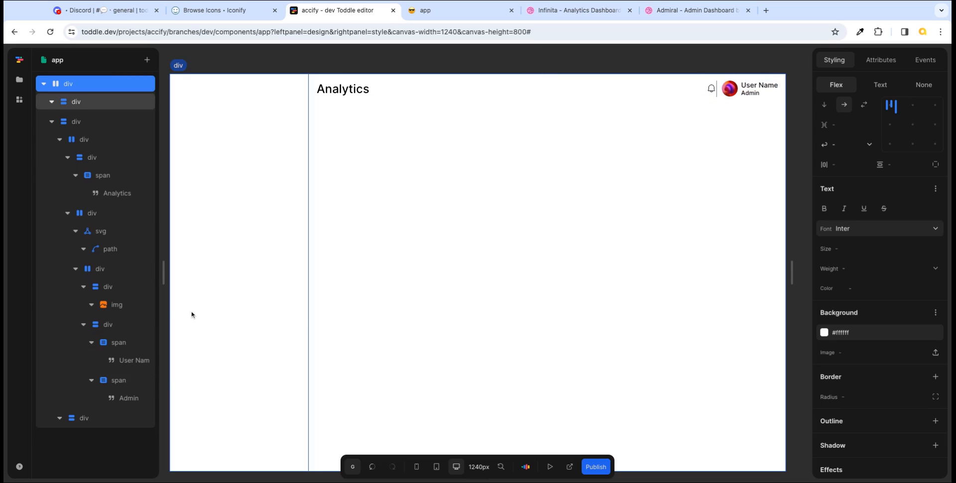
# - Collapse the bell svg and user info div in the element tree and set their parent div's gap to 20px
pyautogui.click(97, 215)
pyautogui.click(76, 269)
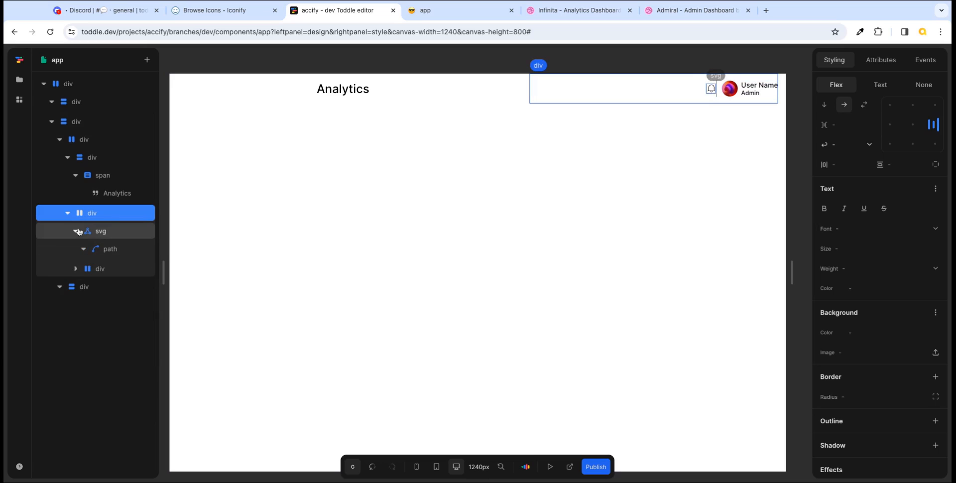
pyautogui.click(77, 231)
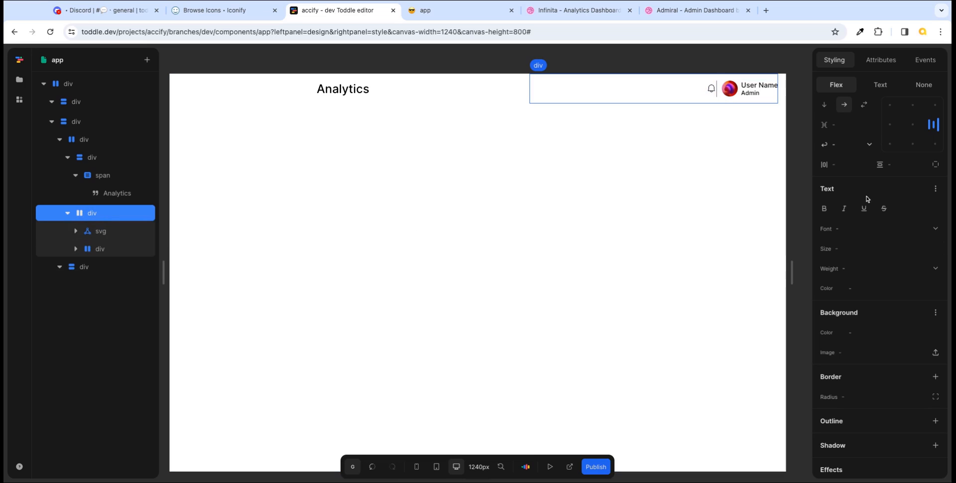
pyautogui.click(853, 128)
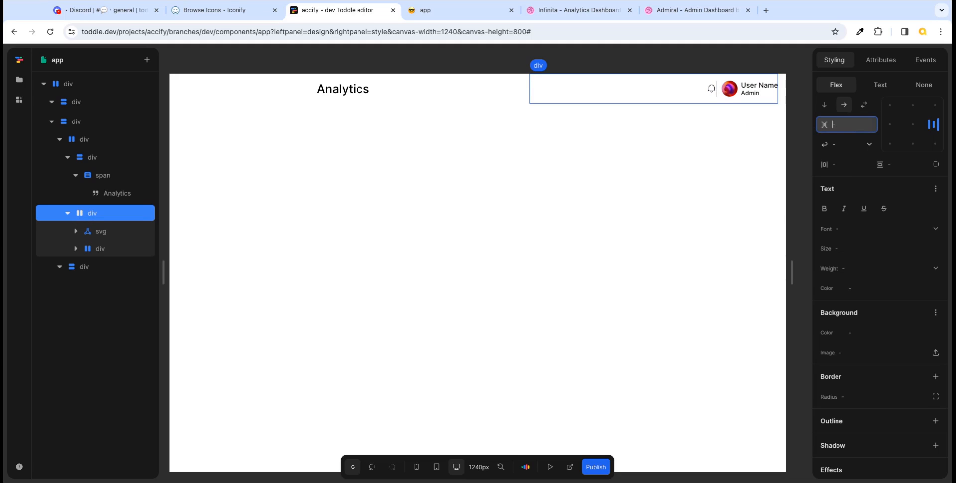
pyautogui.write('29')
pyautogui.write('px')
pyautogui.press('Tab')
# - Compare the bell icon's spacing with the Infinita header design and select the bell svg in the toddle editor
pyautogui.click(571, 5)
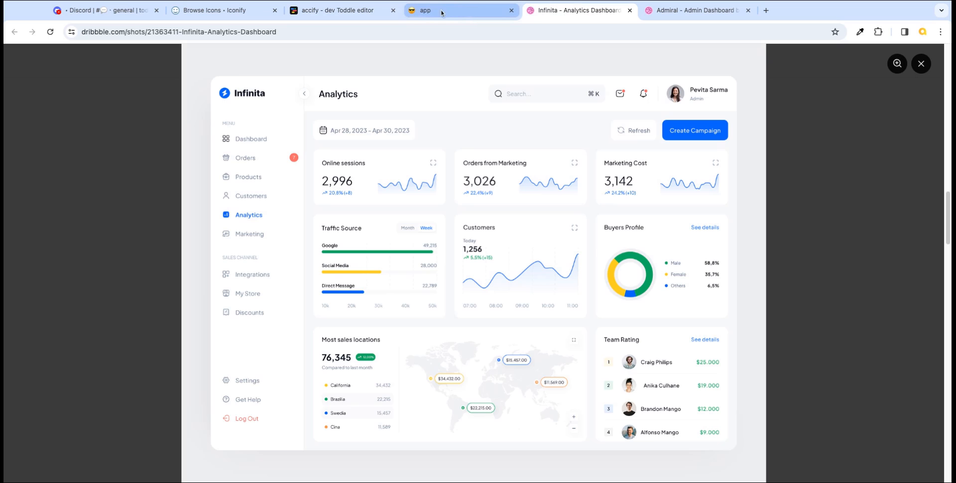
pyautogui.click(354, 11)
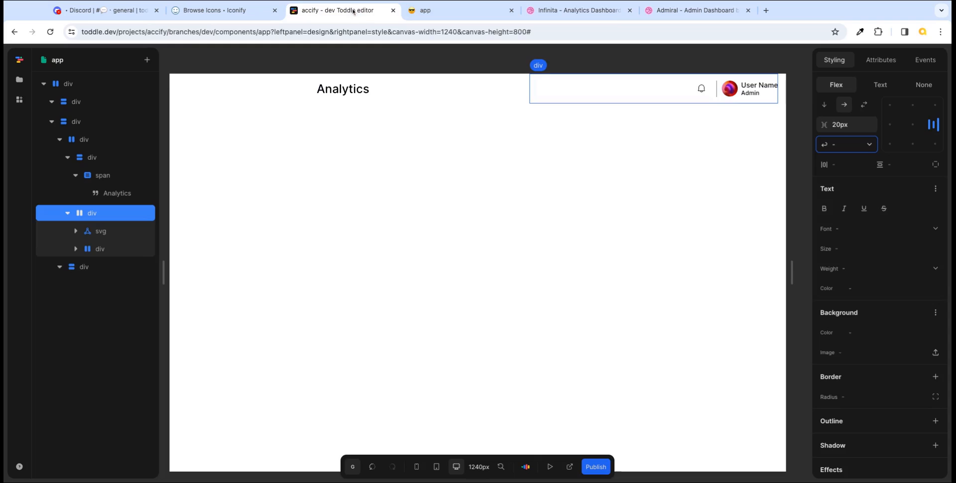
pyautogui.click(701, 89)
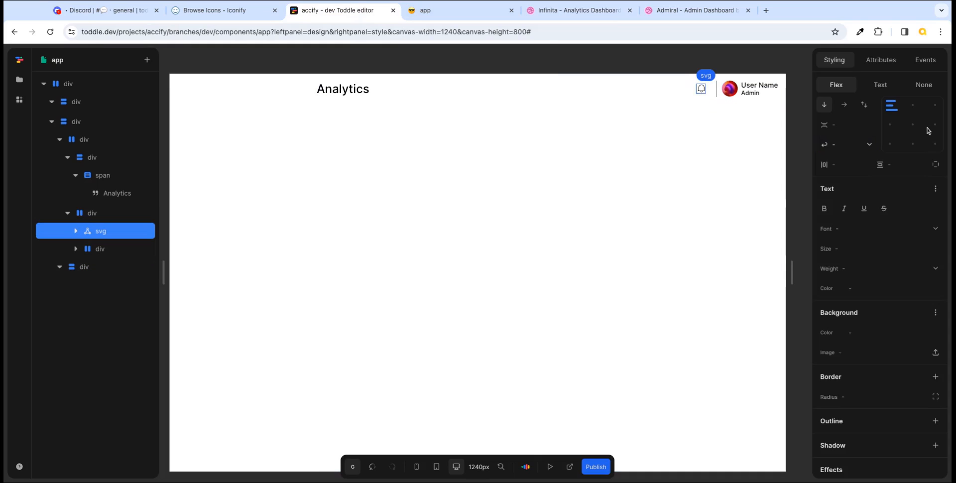
# - Check the bell svg's attributes, switch to Iconify, choose the fluent:alert-24-regular icon and copy its SVG code
pyautogui.click(881, 62)
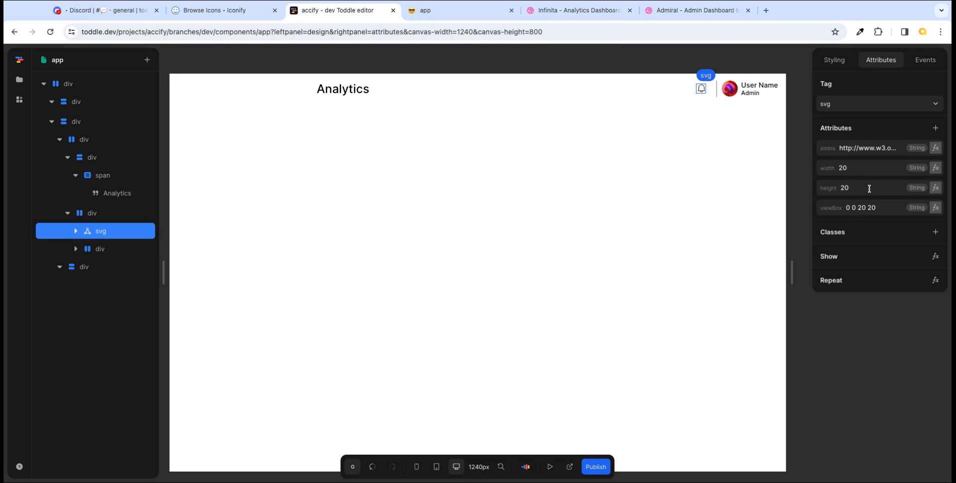
pyautogui.click(217, 15)
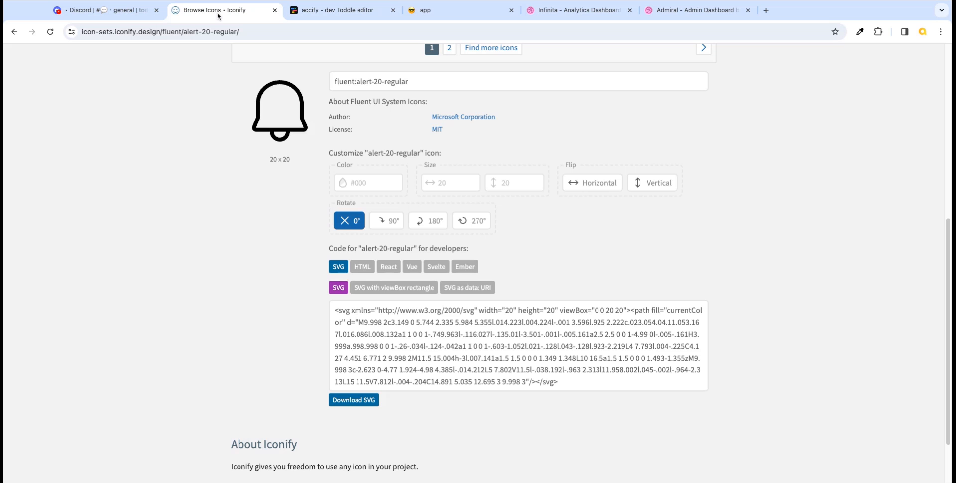
pyautogui.scroll(1, 806, 187)
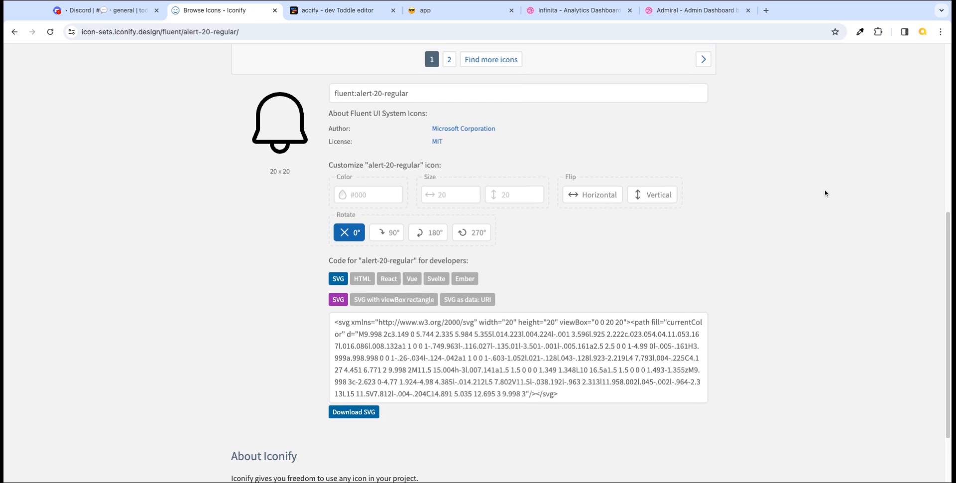
pyautogui.scroll(2, 825, 193)
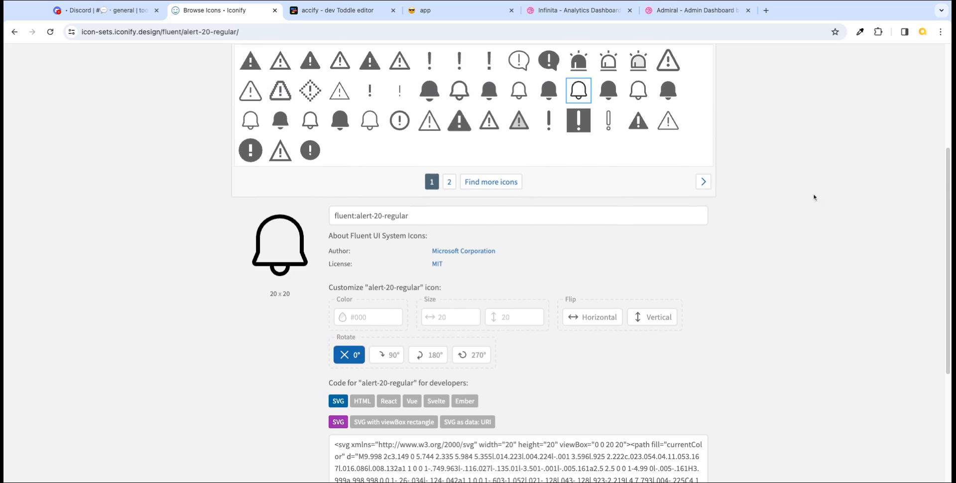
pyautogui.scroll(2, 821, 199)
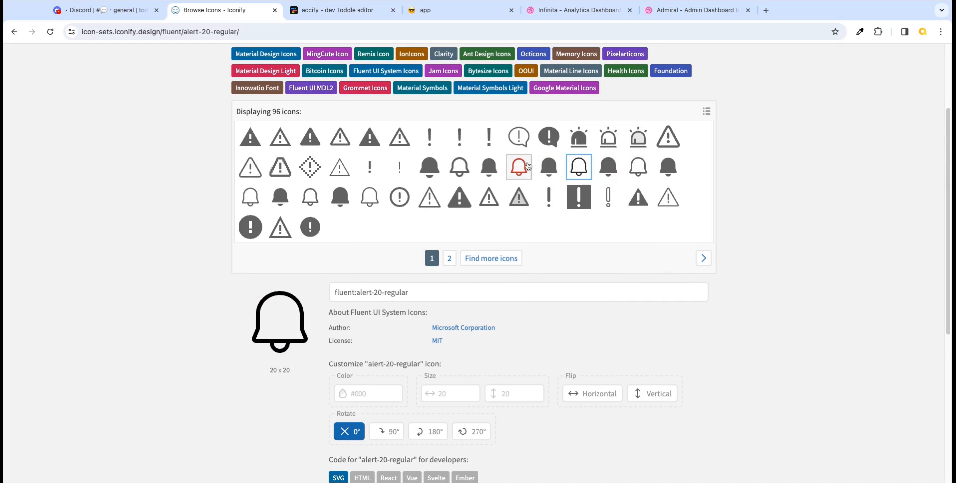
pyautogui.click(639, 167)
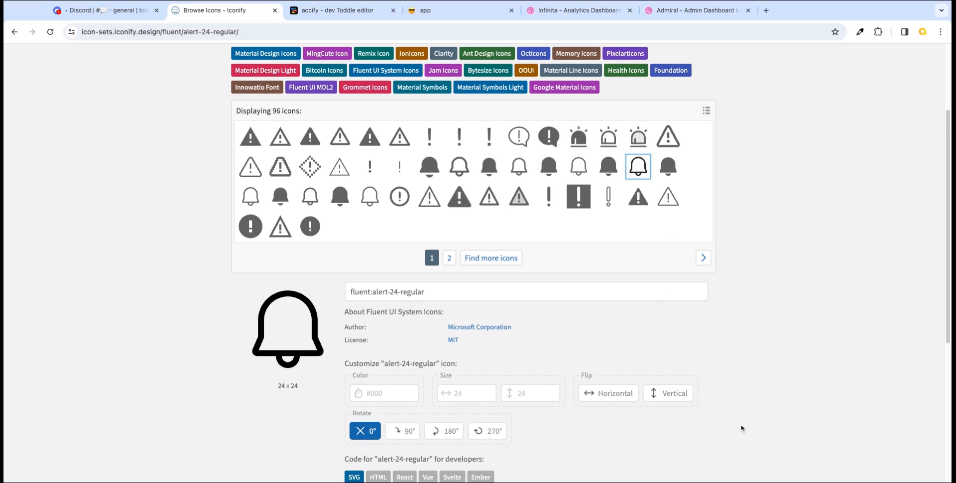
pyautogui.scroll(-4, 741, 428)
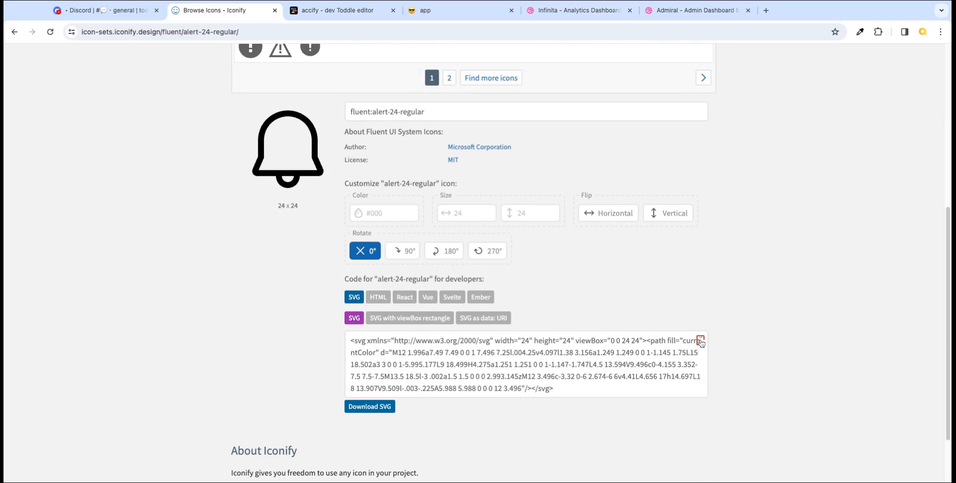
pyautogui.click(700, 341)
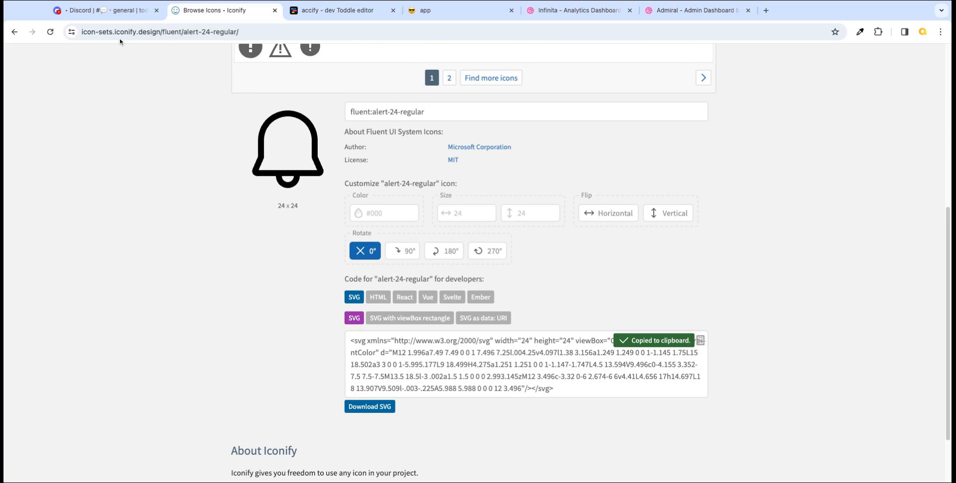
# - Back in the Toddle editor, replace the bell svg in the right-hdr-ctr div with the copied one, placed before the user profile div
pyautogui.click(308, 12)
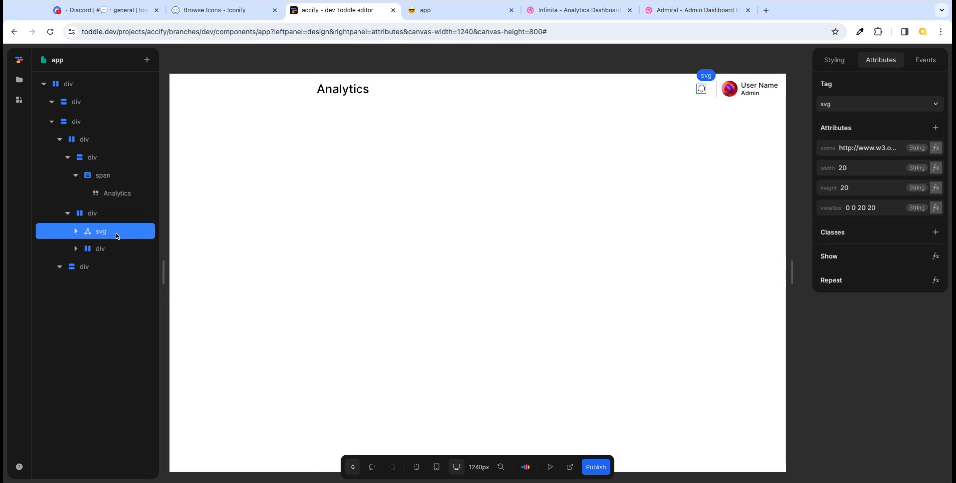
pyautogui.press('Delete')
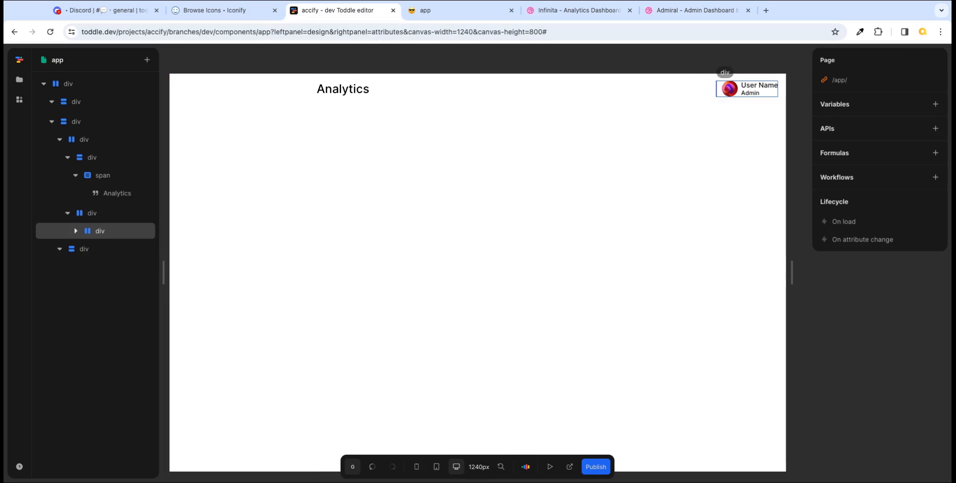
pyautogui.click(109, 216)
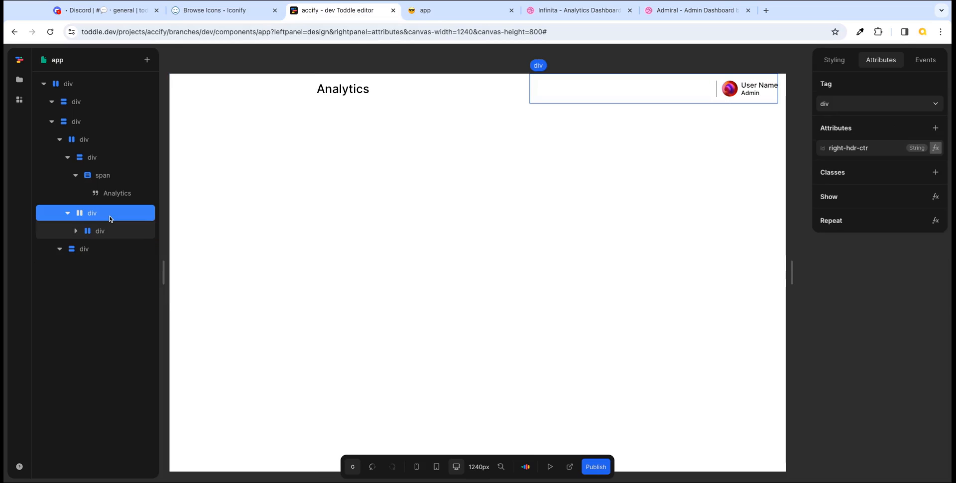
pyautogui.hotkey('ctrl', 'v')
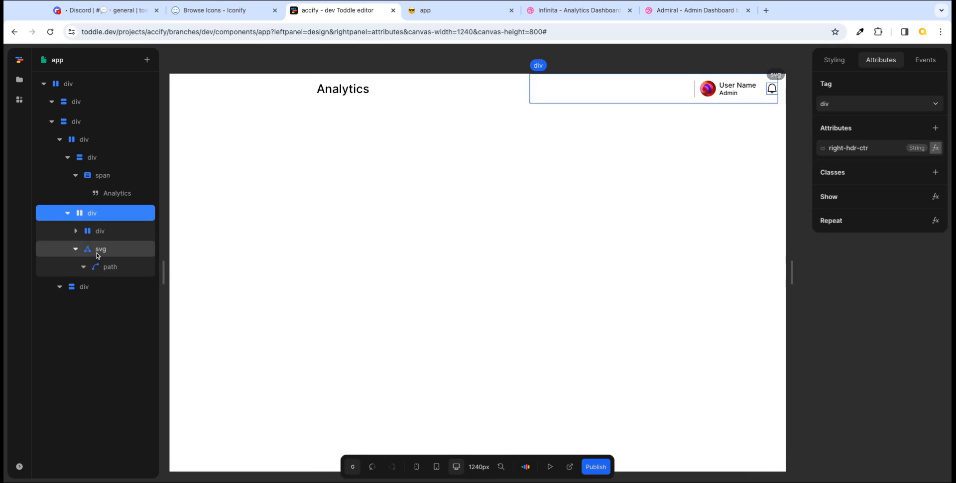
pyautogui.moveTo(97, 252); pyautogui.dragTo(97, 253)
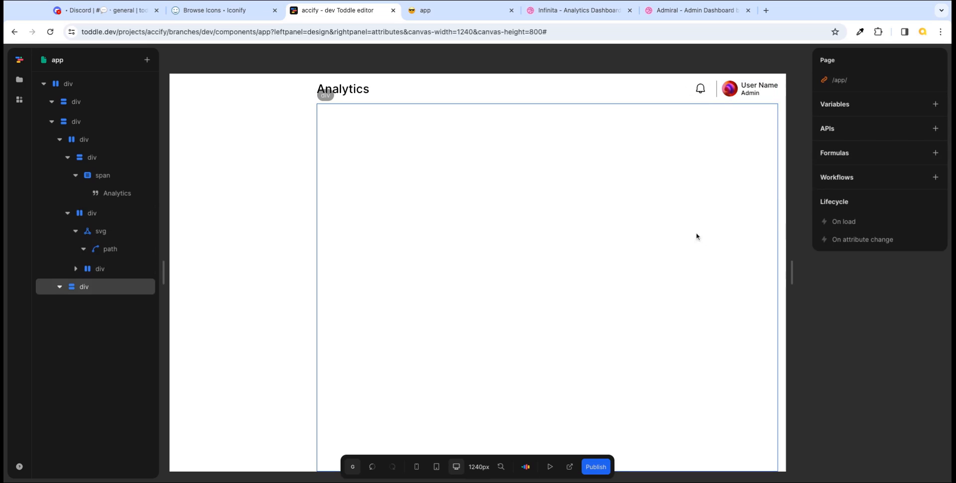
# - Check the header icons in the Infinita dashboard reference and search Iconify for "mail" icons
pyautogui.click(587, 15)
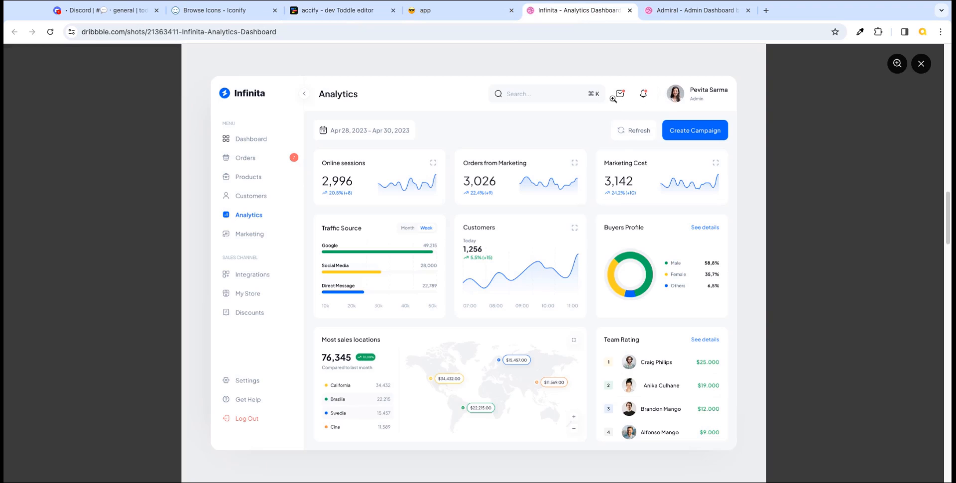
pyautogui.click(219, 10)
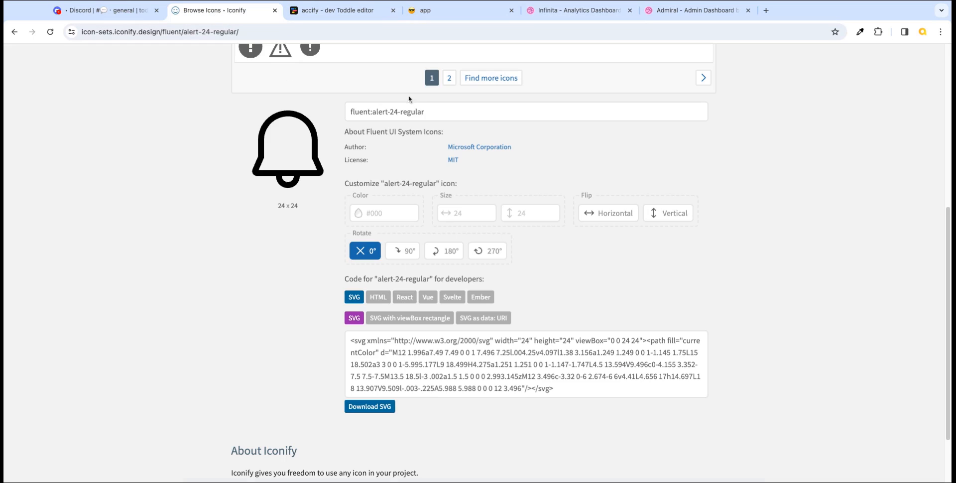
pyautogui.scroll(6, 332, 152)
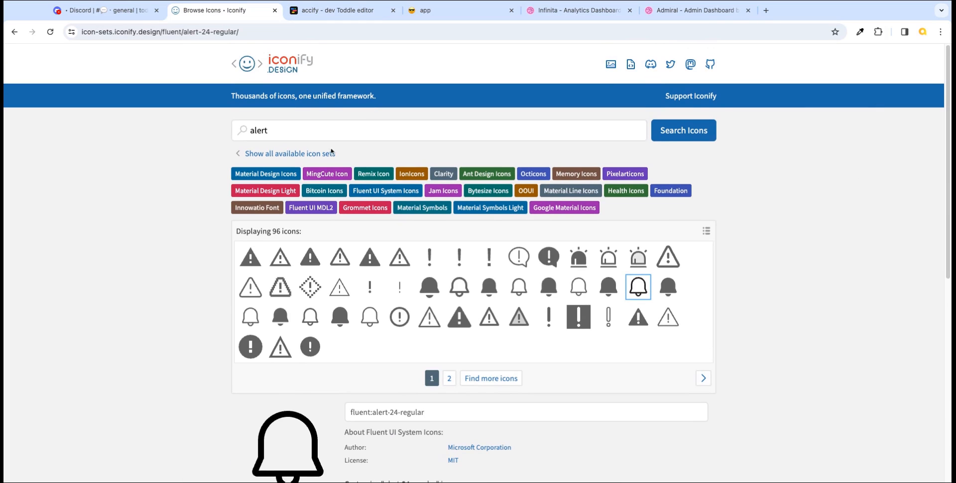
pyautogui.click(298, 130)
pyautogui.write('mail')
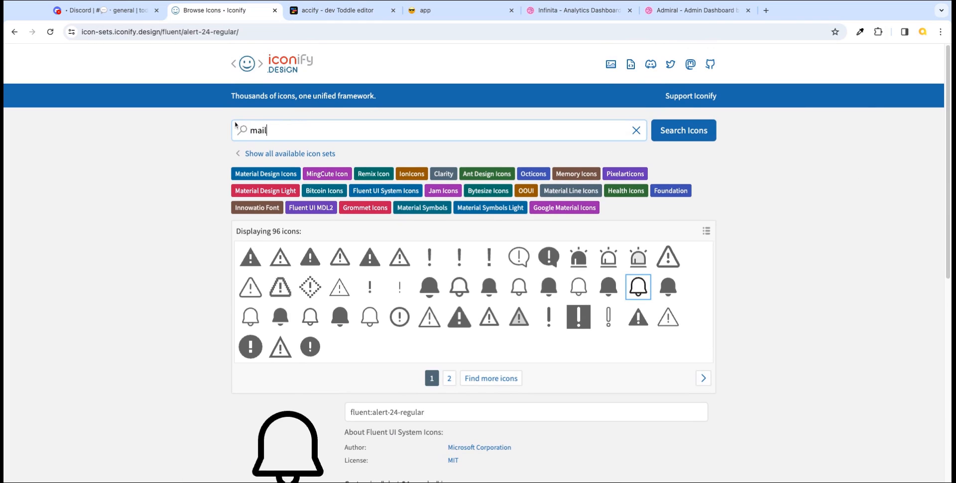
pyautogui.press('Return')
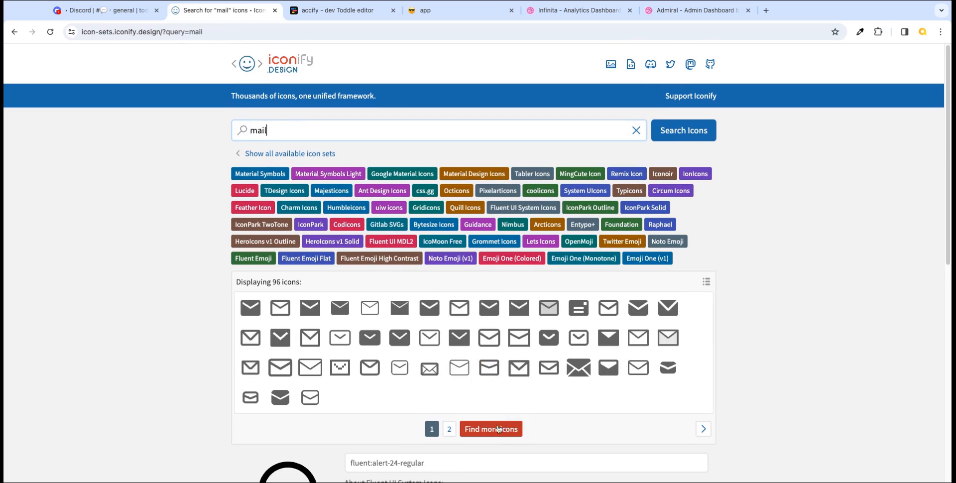
# - Compare the reference's envelope icon with the mail icons on result pages 2 to 8, returning to page 1
pyautogui.click(572, 11)
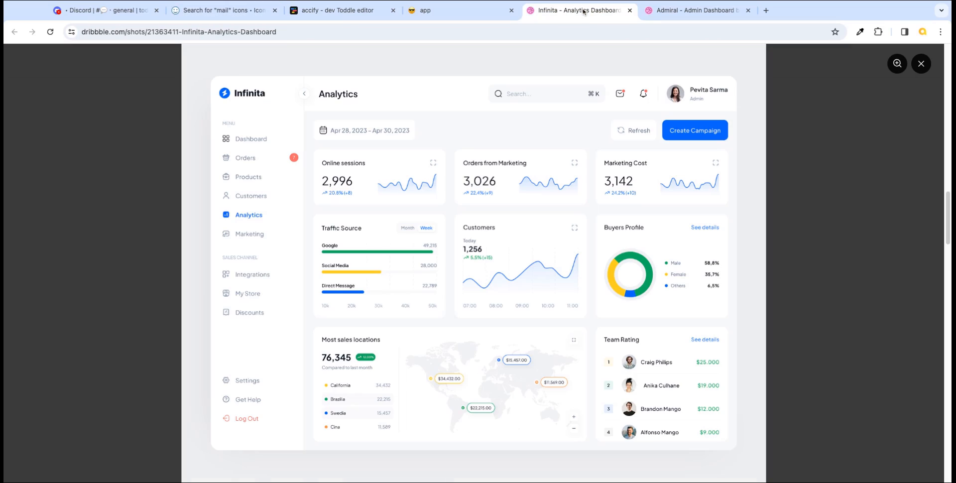
pyautogui.click(215, 15)
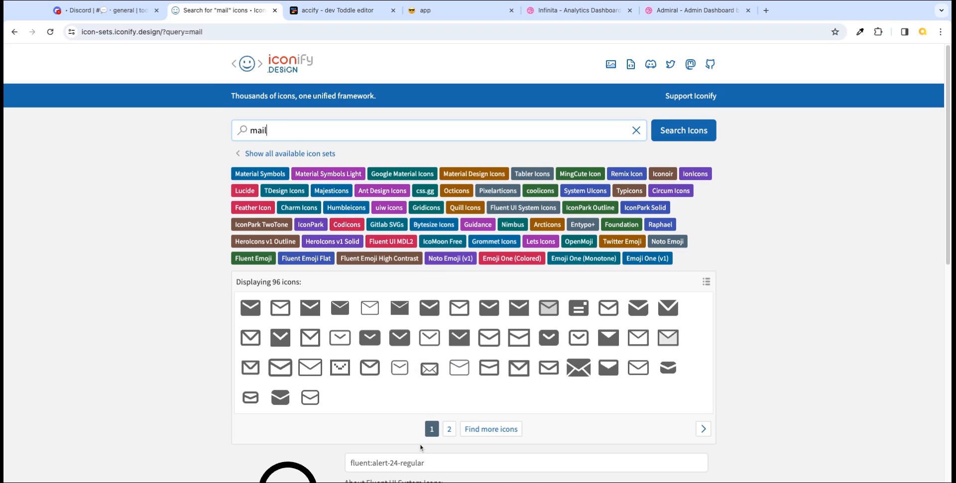
pyautogui.click(449, 428)
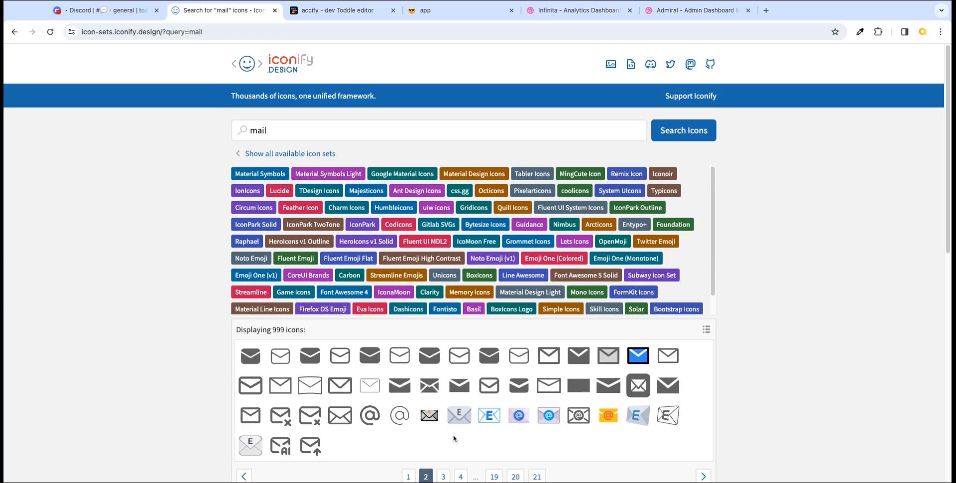
pyautogui.scroll(-2, 781, 467)
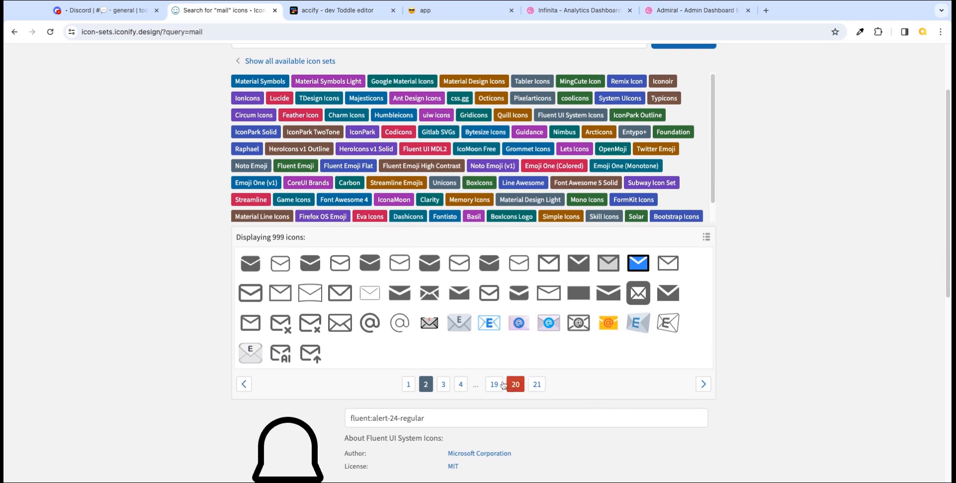
pyautogui.click(439, 385)
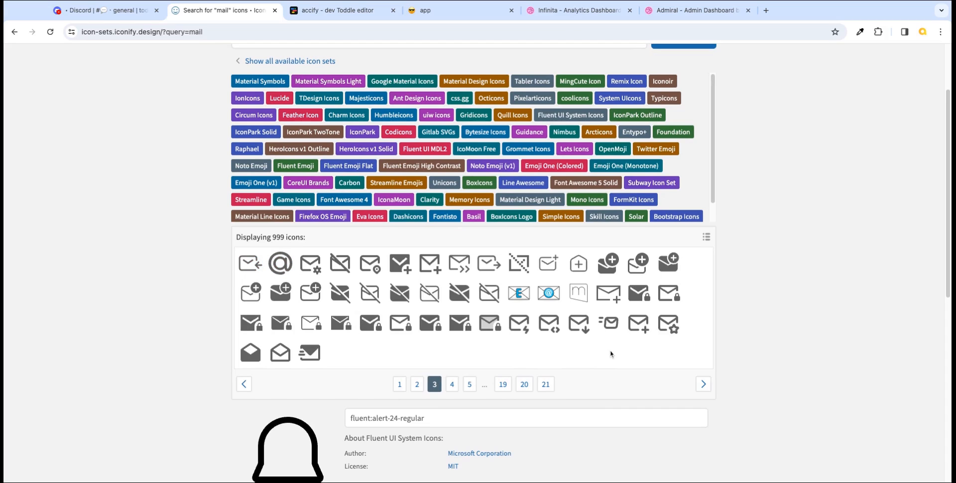
pyautogui.click(452, 385)
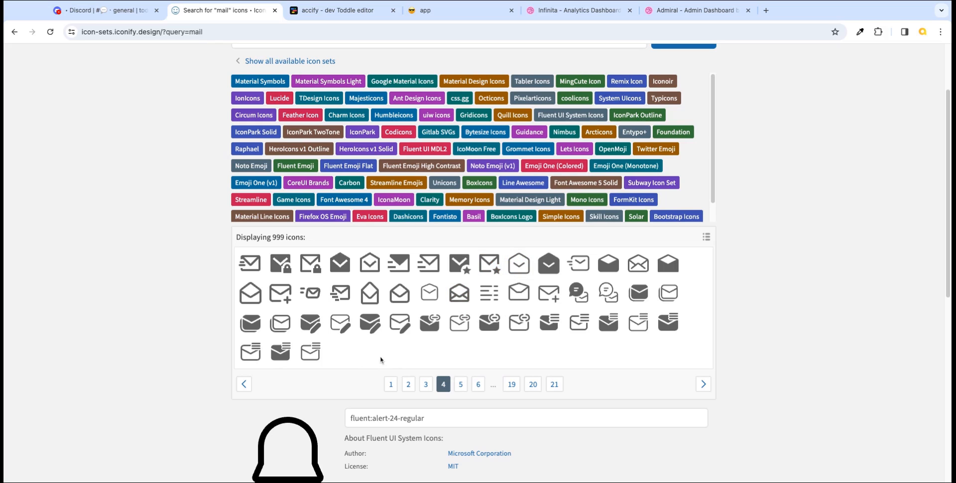
pyautogui.click(461, 385)
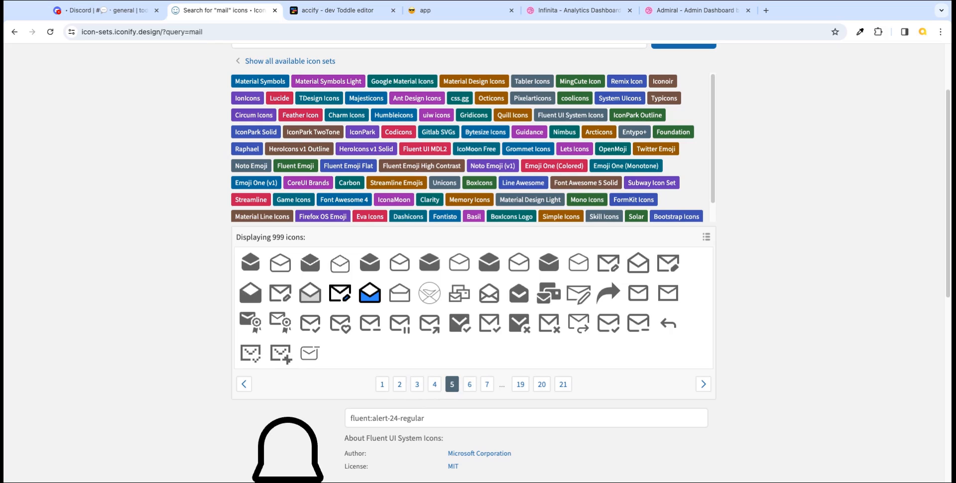
pyautogui.click(469, 384)
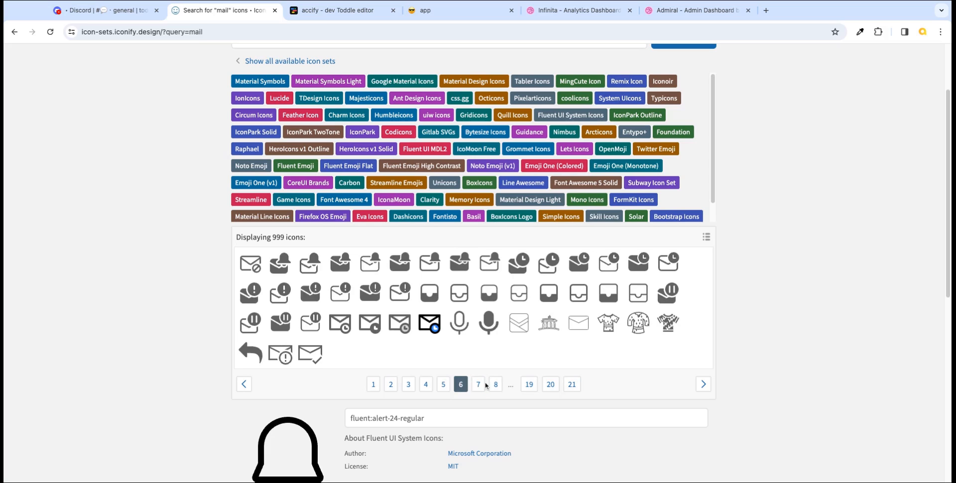
pyautogui.click(479, 385)
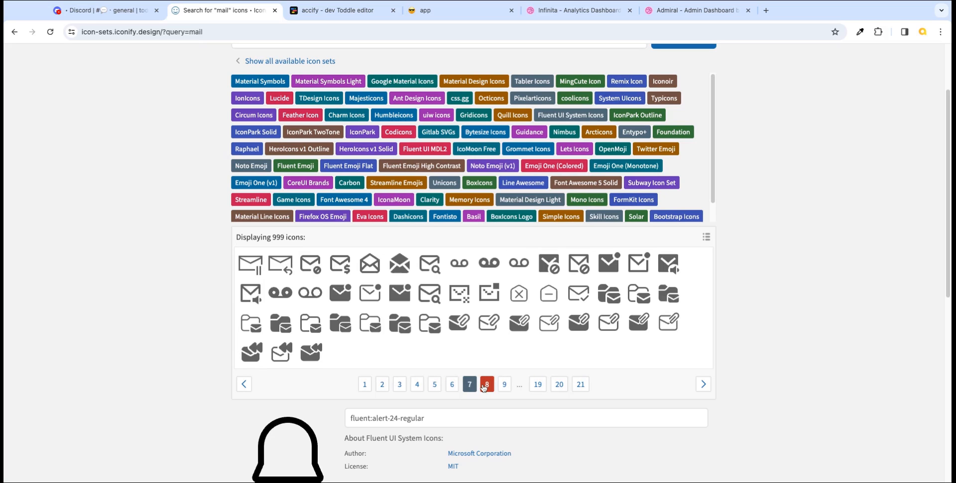
pyautogui.click(486, 384)
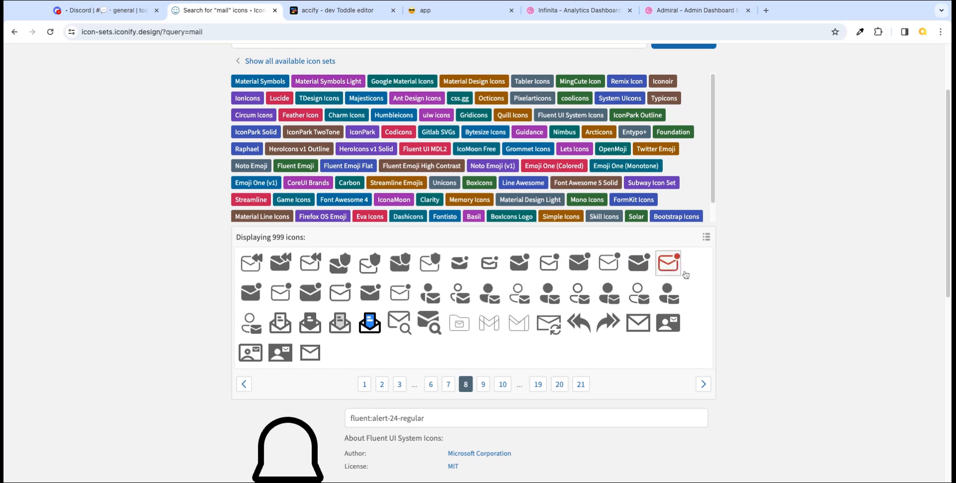
pyautogui.click(364, 384)
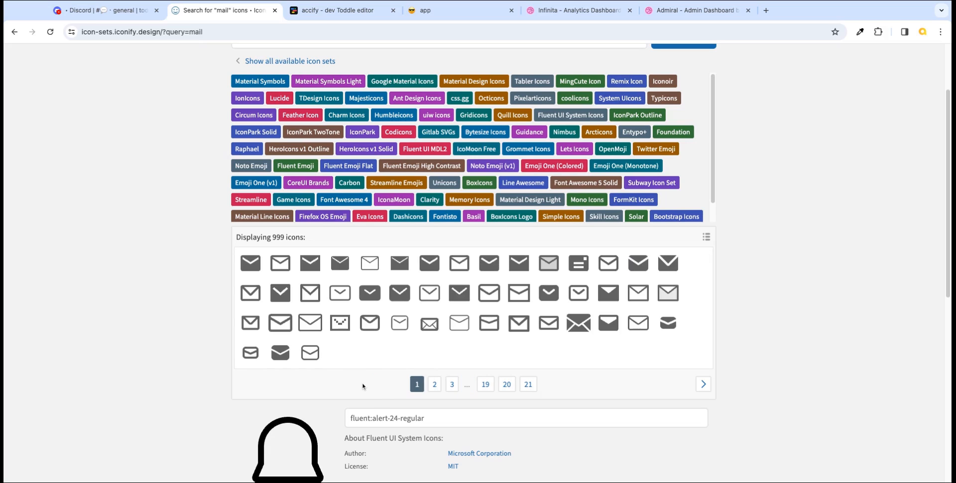
# - Open the ion:mail-outline icon and examine its preview, size and SVG code
pyautogui.click(429, 293)
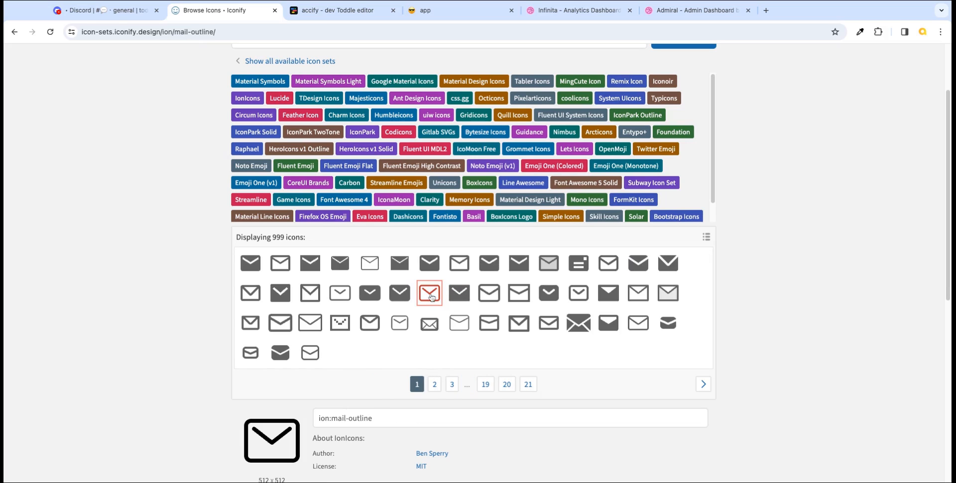
pyautogui.scroll(-5, 750, 438)
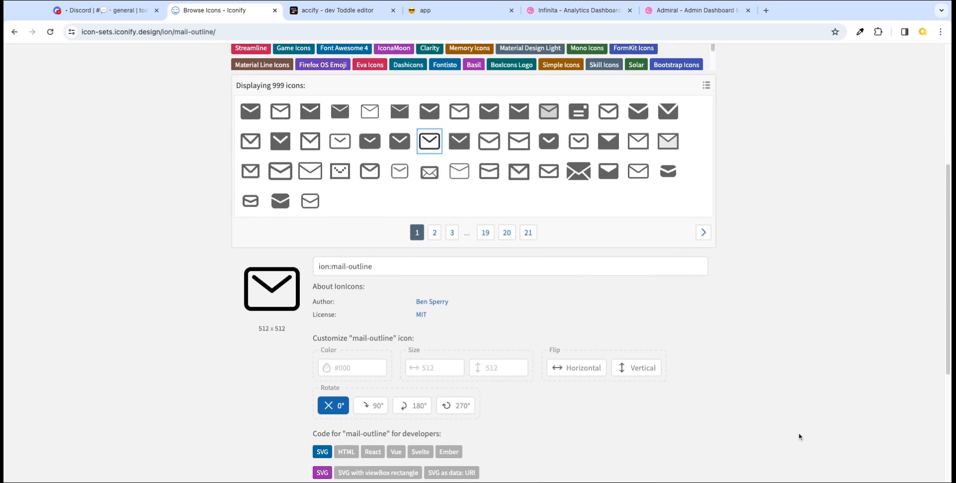
pyautogui.scroll(1, 799, 436)
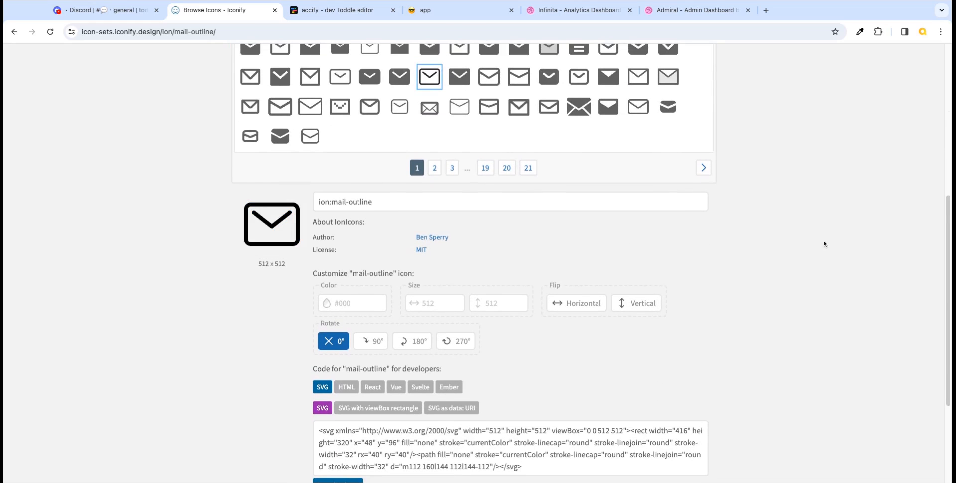
# - Open the lucide:mail icon among the Iconify results and copy its SVG code
pyautogui.scroll(3, 821, 239)
pyautogui.click(489, 198)
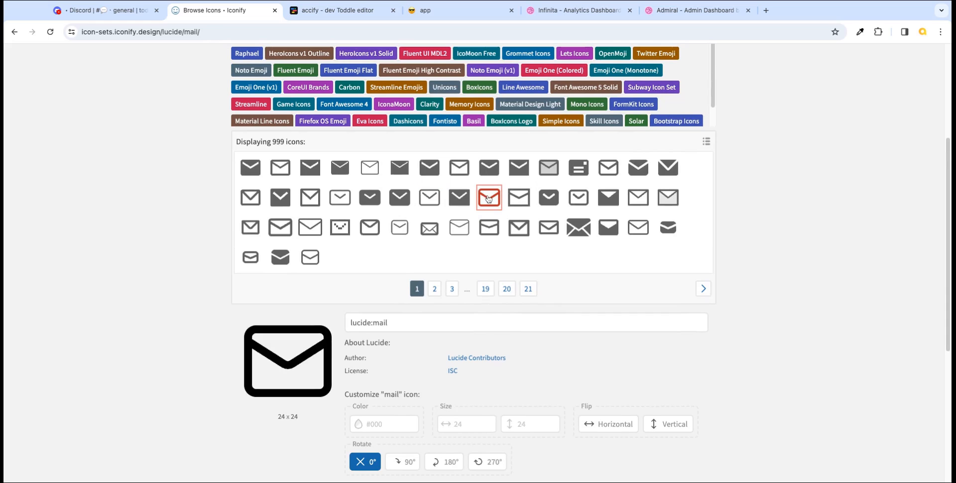
pyautogui.scroll(-3, 862, 364)
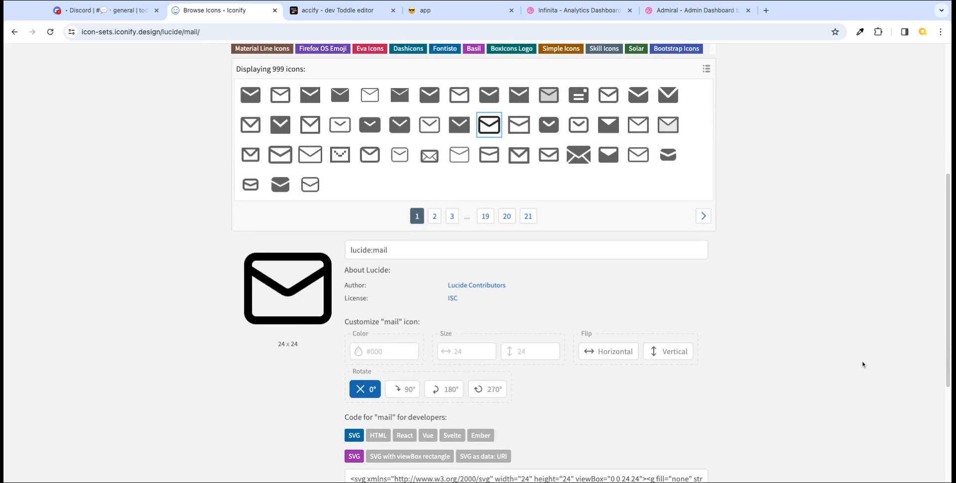
pyautogui.scroll(-1, 863, 364)
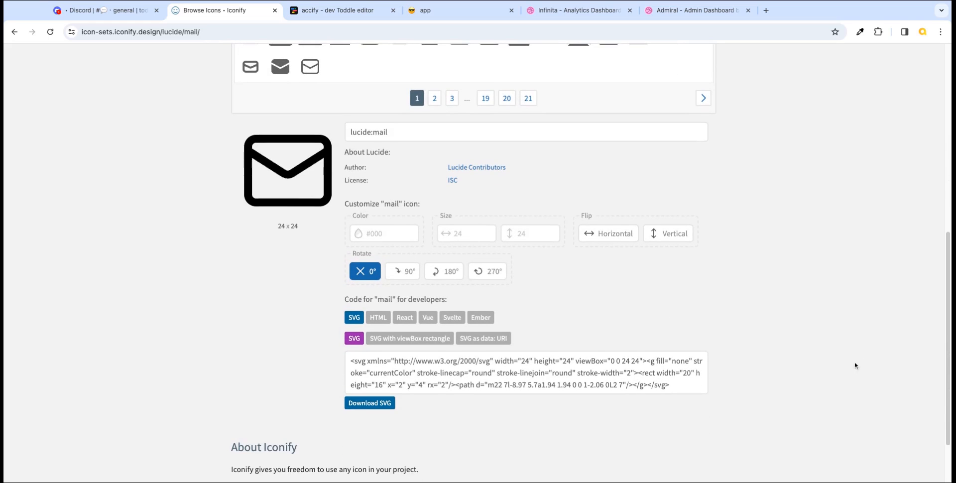
pyautogui.click(700, 362)
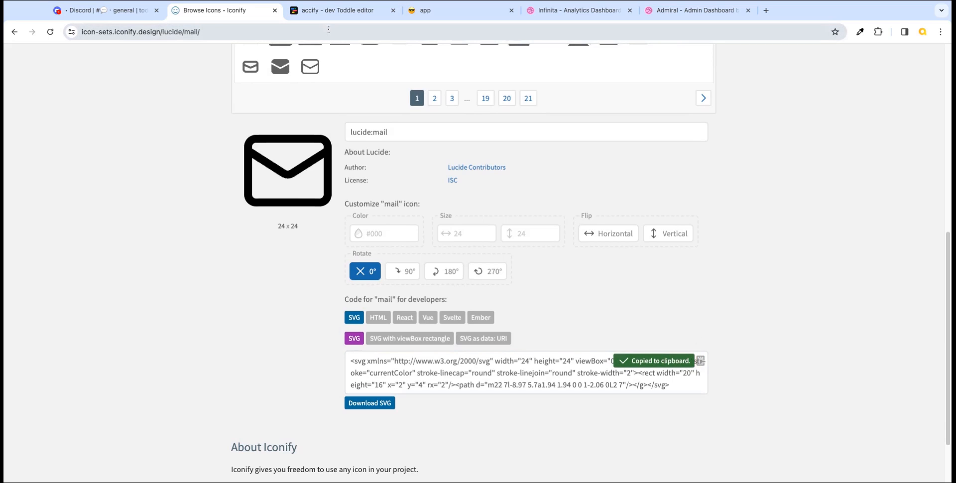
# - Back in the Toddle editor, paste the mail svg into the right-hdr-ctr div and place it before the bell svg
pyautogui.click(339, 10)
pyautogui.click(92, 213)
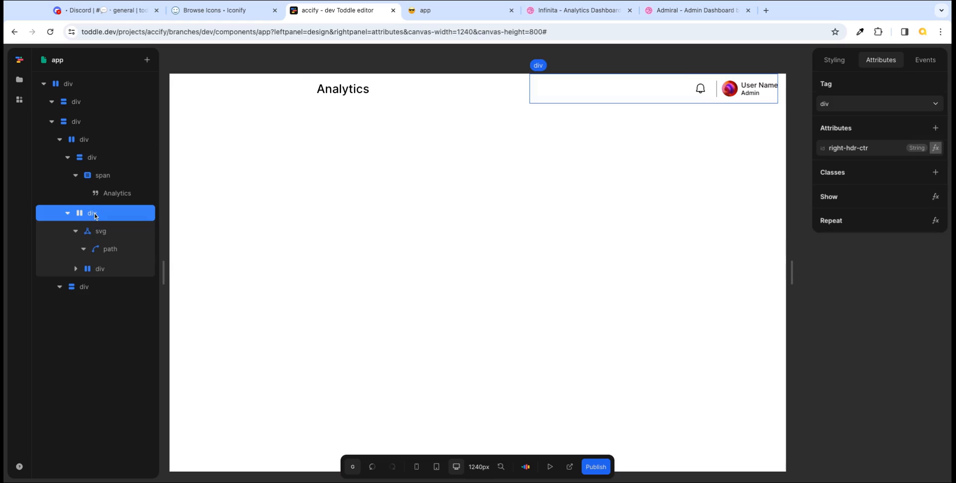
pyautogui.hotkey('ctrl', 'v')
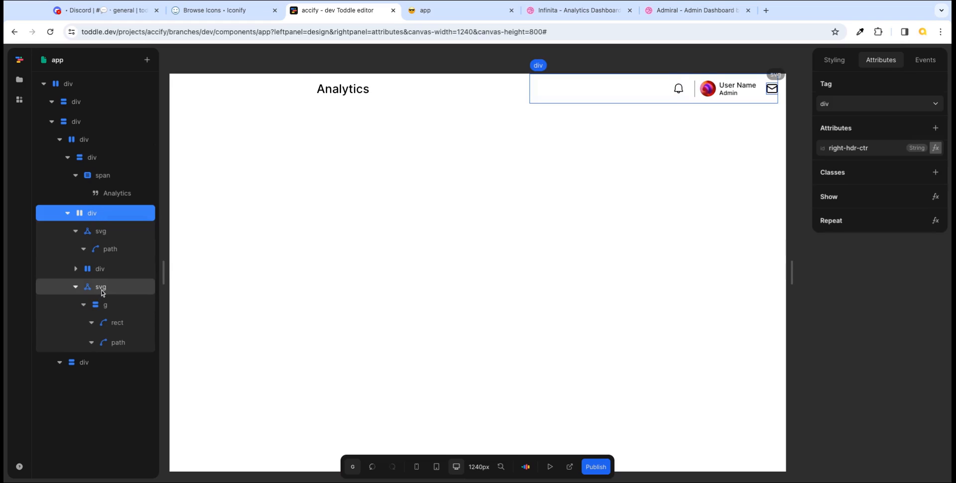
pyautogui.moveTo(101, 290); pyautogui.dragTo(101, 213)
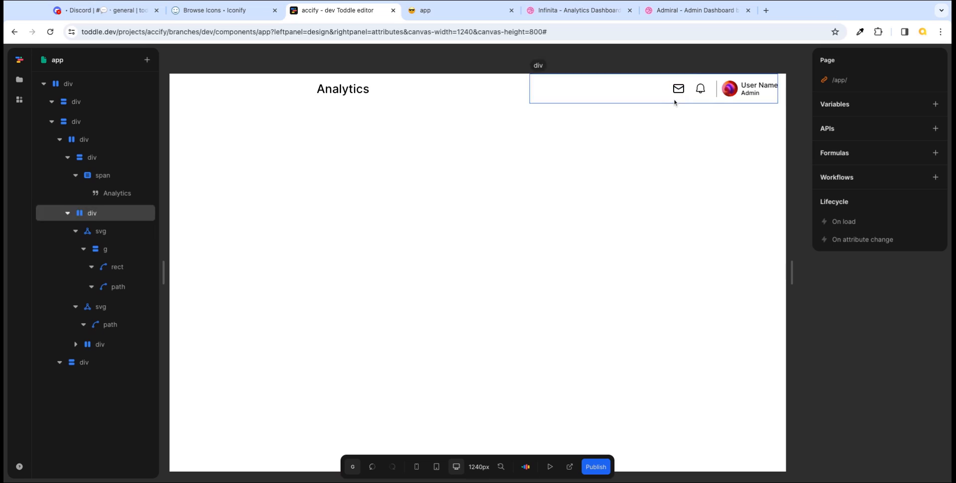
# - Compare the header with the Infinita reference, reload the live app page, and return to the Toddle editor
pyautogui.click(566, 14)
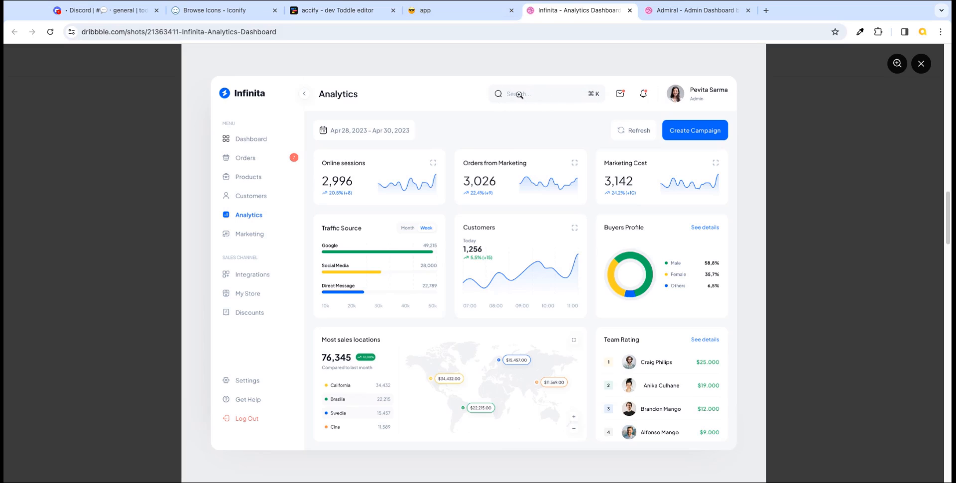
pyautogui.click(466, 15)
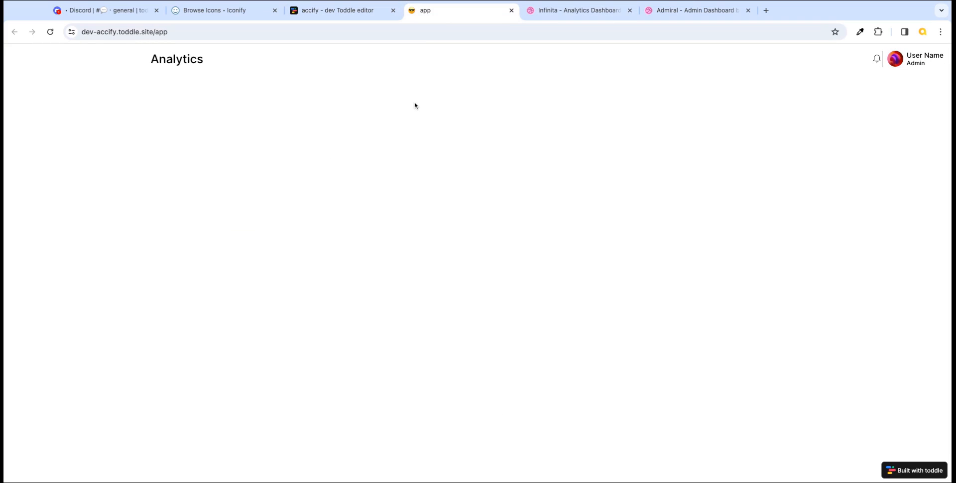
pyautogui.press('super+r')
pyautogui.click(363, 11)
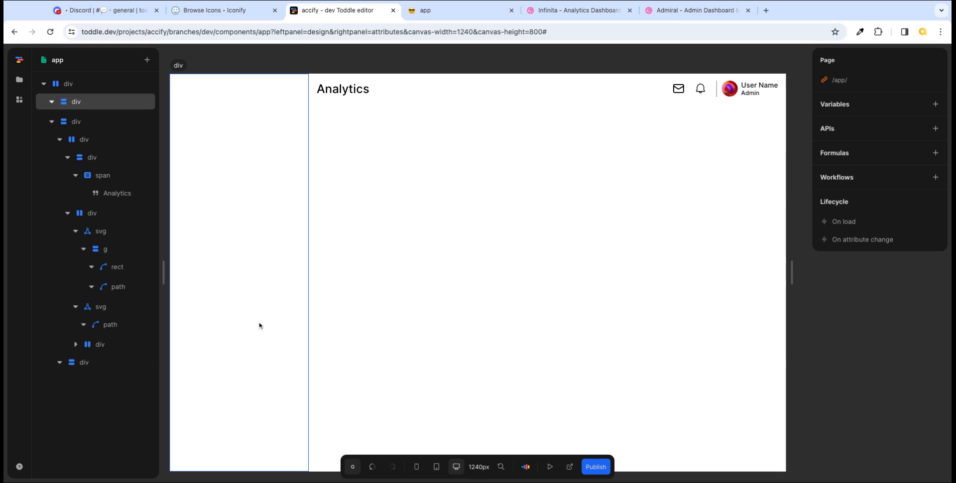
pyautogui.click(564, 15)
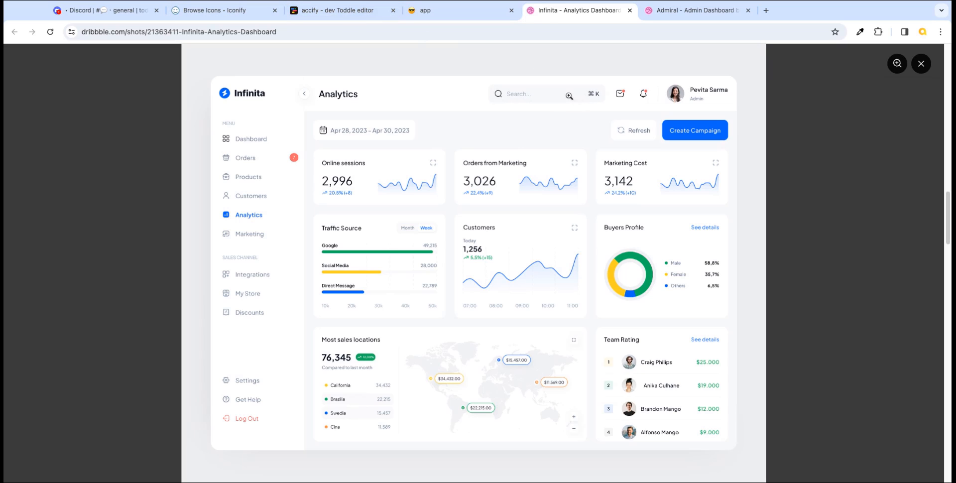
pyautogui.click(339, 11)
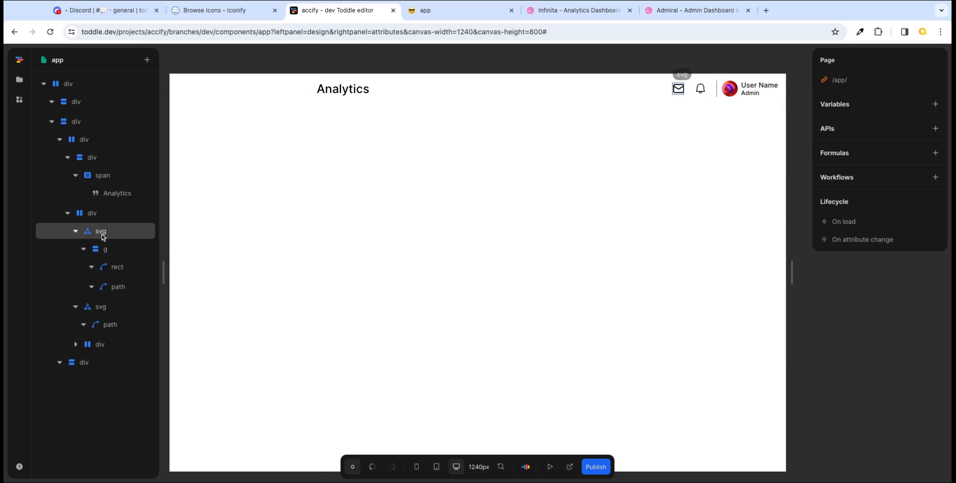
# - Collapse the mail and bell svg nodes and add a new div as the first child of the right-hdr-ctr div
pyautogui.click(75, 231)
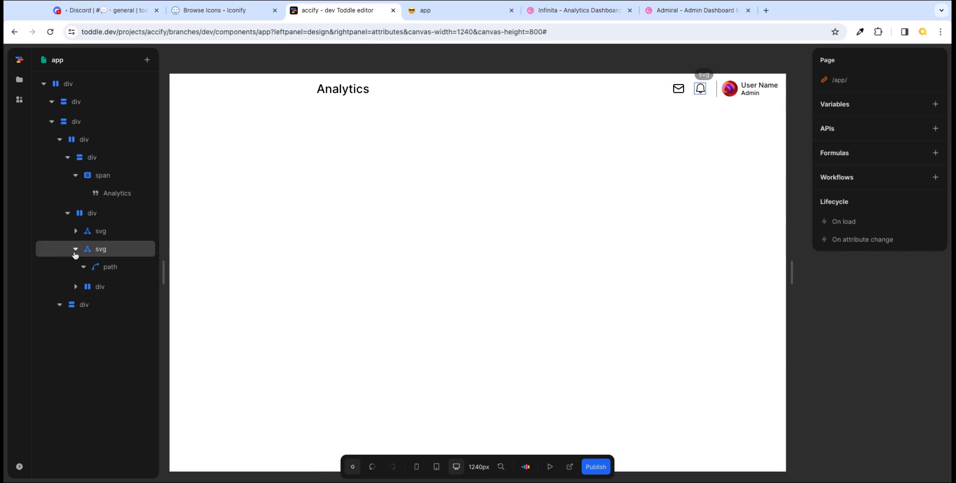
pyautogui.click(76, 250)
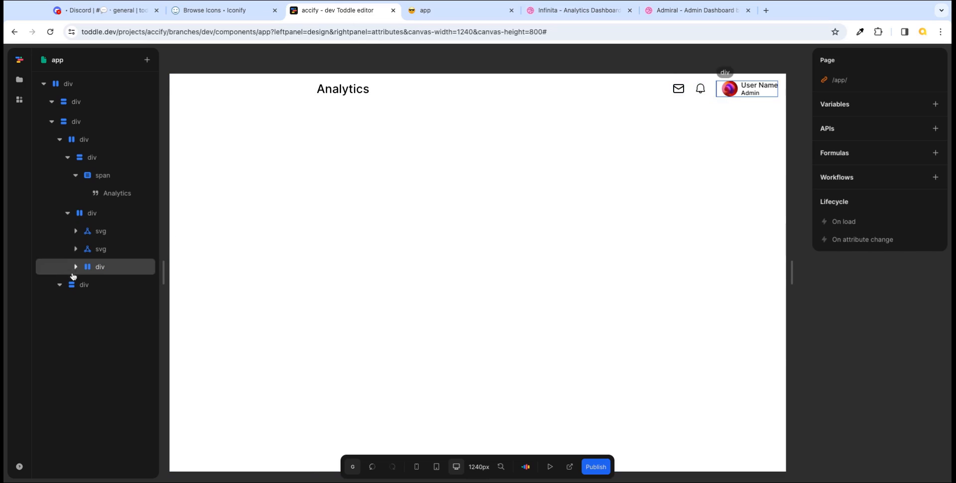
pyautogui.click(94, 213)
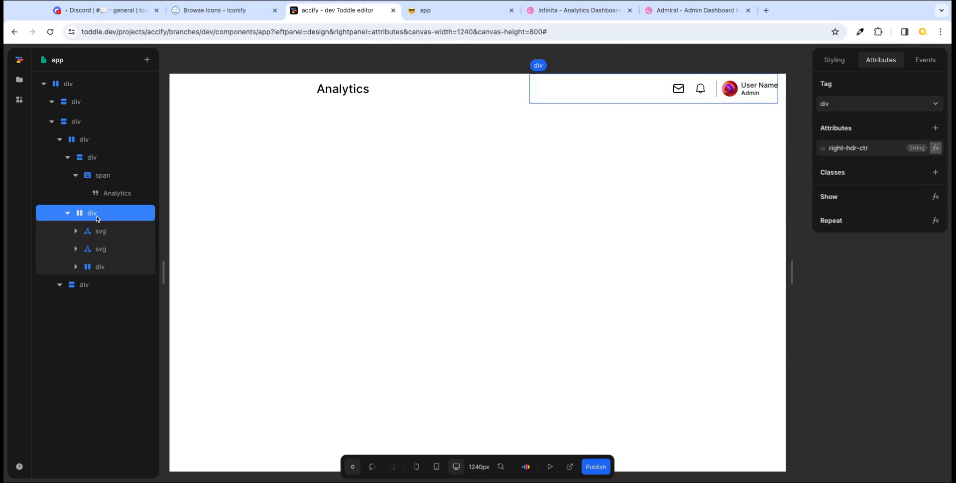
pyautogui.write('id')
pyautogui.press('Return')
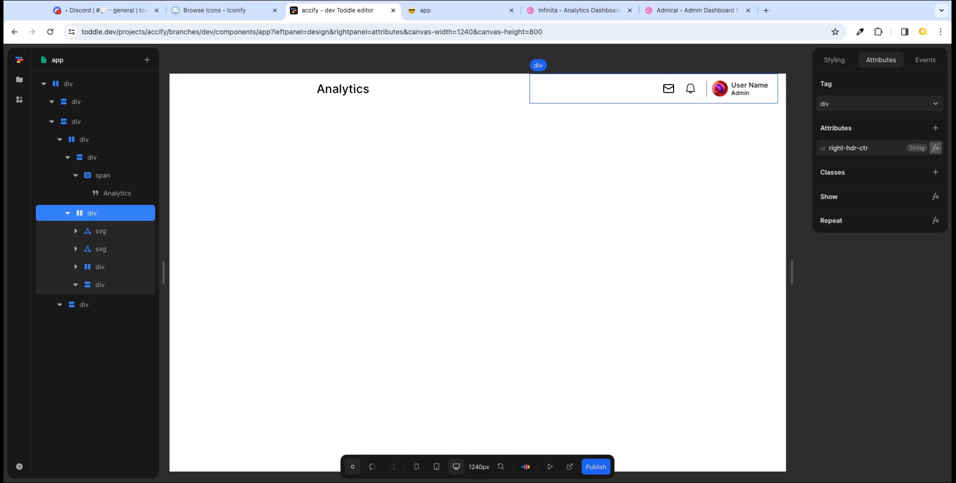
pyautogui.moveTo(98, 290); pyautogui.dragTo(103, 224)
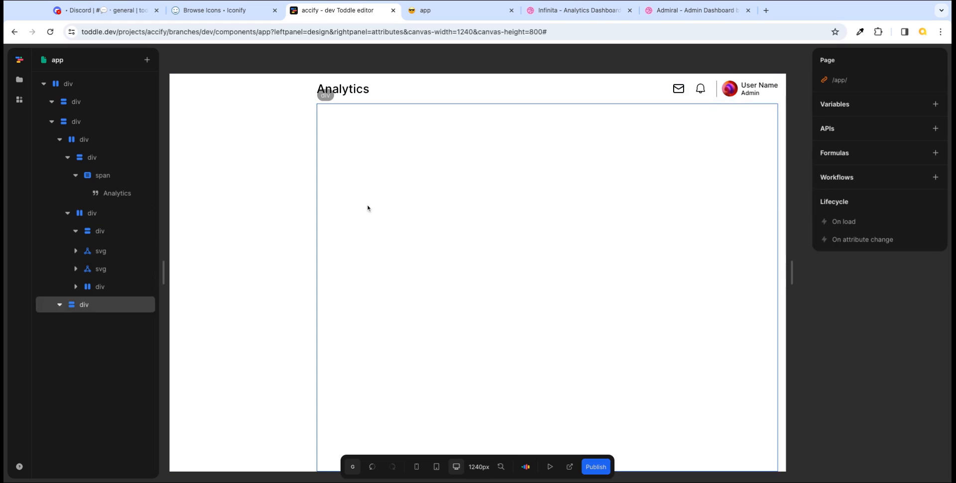
# - Size the new div before the mail svg to 100px wide and 60% high
pyautogui.click(102, 232)
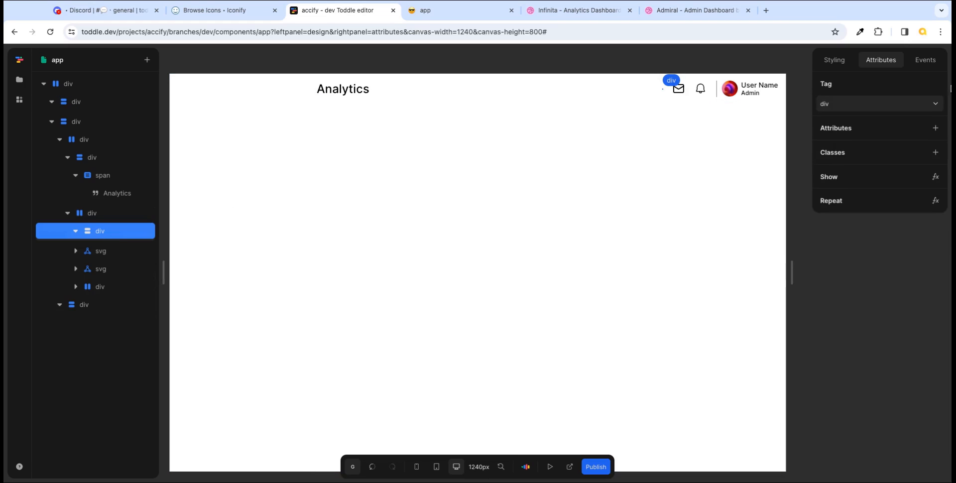
pyautogui.click(846, 62)
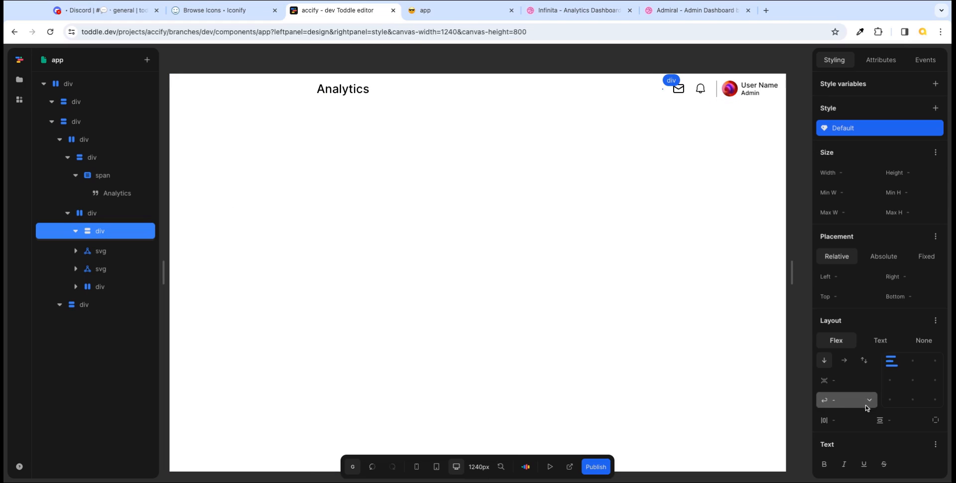
pyautogui.click(853, 171)
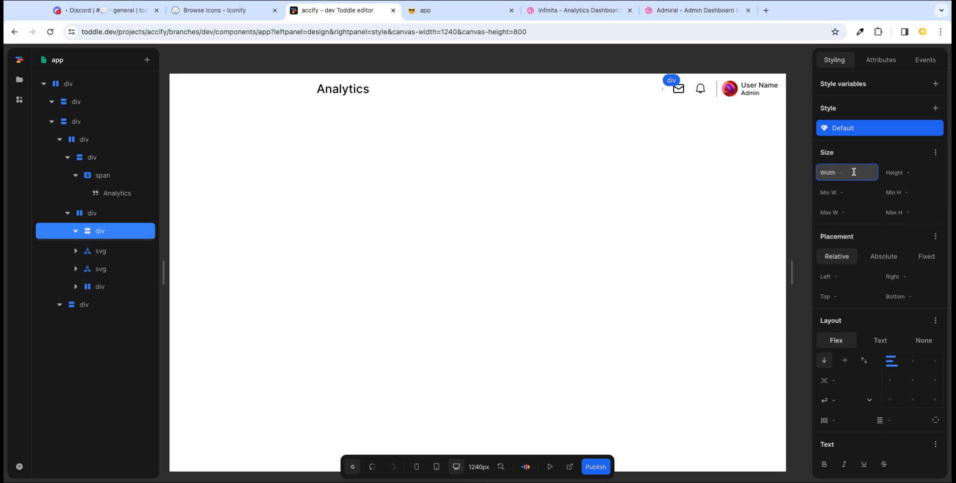
pyautogui.press('Tab')
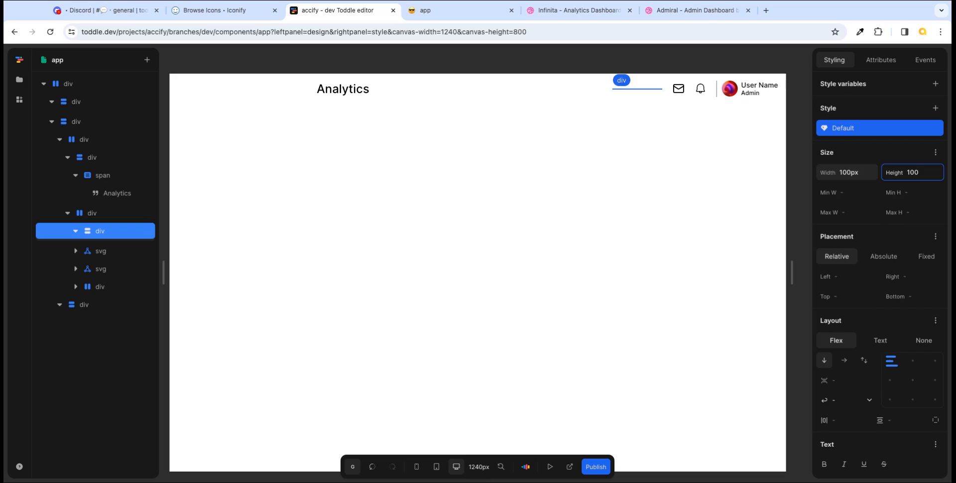
pyautogui.press('Tab')
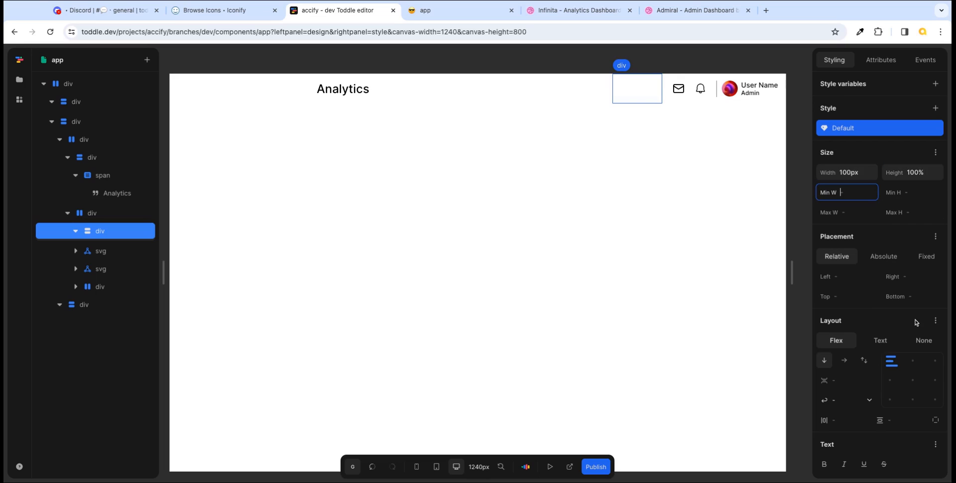
pyautogui.click(929, 172)
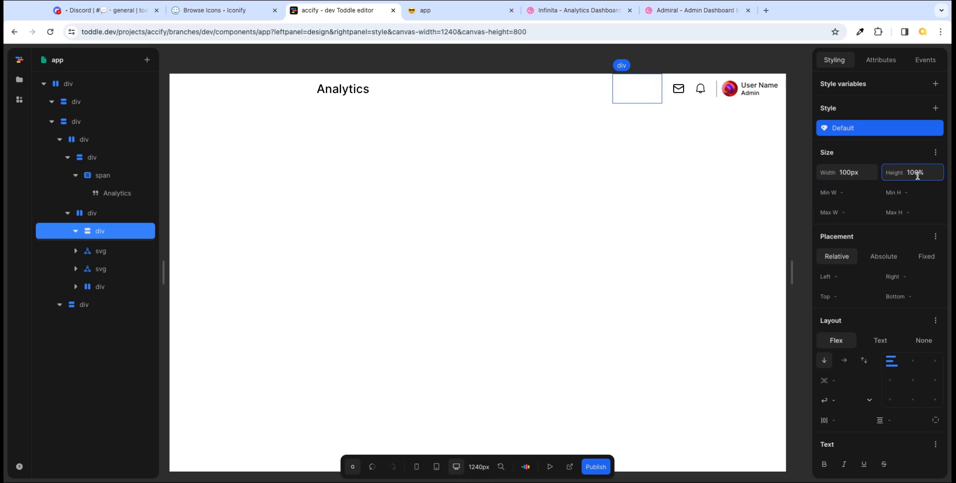
pyautogui.tripleClick(907, 173)
pyautogui.write('60%')
pyautogui.click(847, 192)
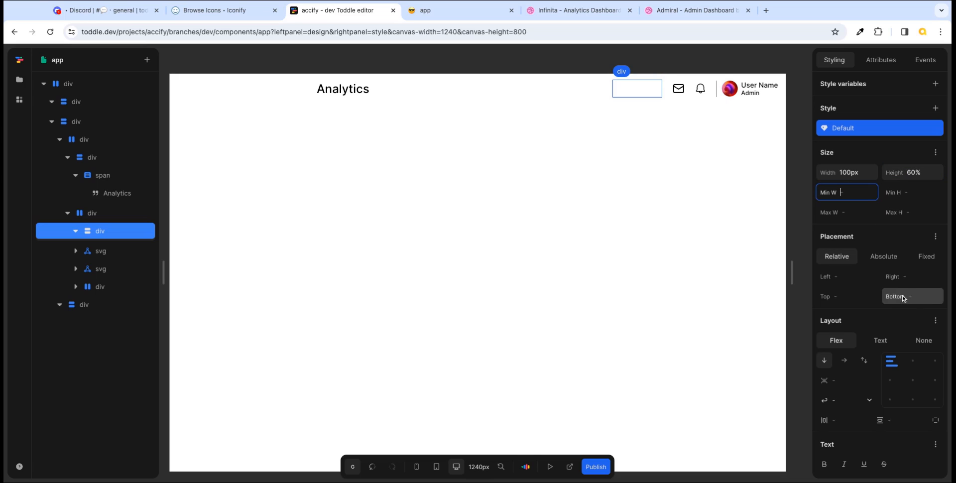
# - Widen the new header div to 200px and align its content to the left, vertically centred
pyautogui.click(868, 175)
pyautogui.doubleClick(865, 172)
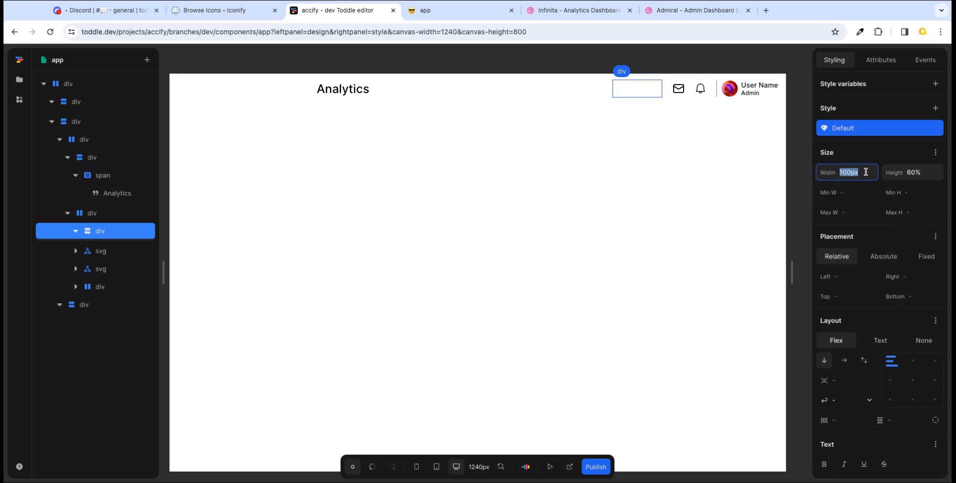
pyautogui.write('2')
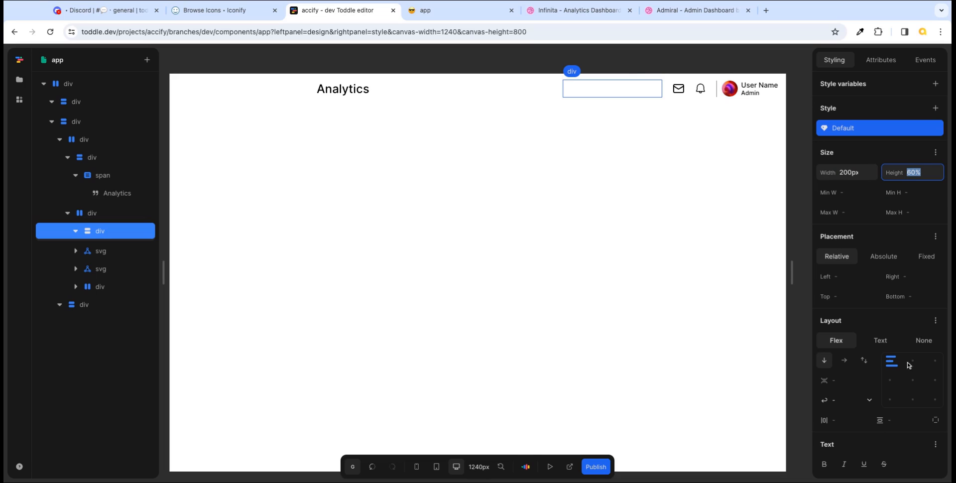
pyautogui.click(890, 383)
# - Check the search box in the Infinita reference and give the new header div a grey-400 background
pyautogui.click(545, 11)
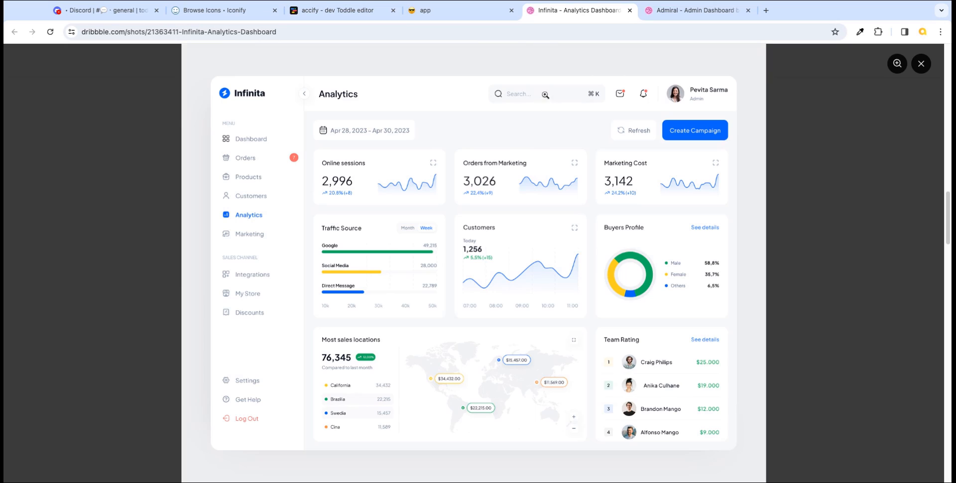
pyautogui.click(339, 10)
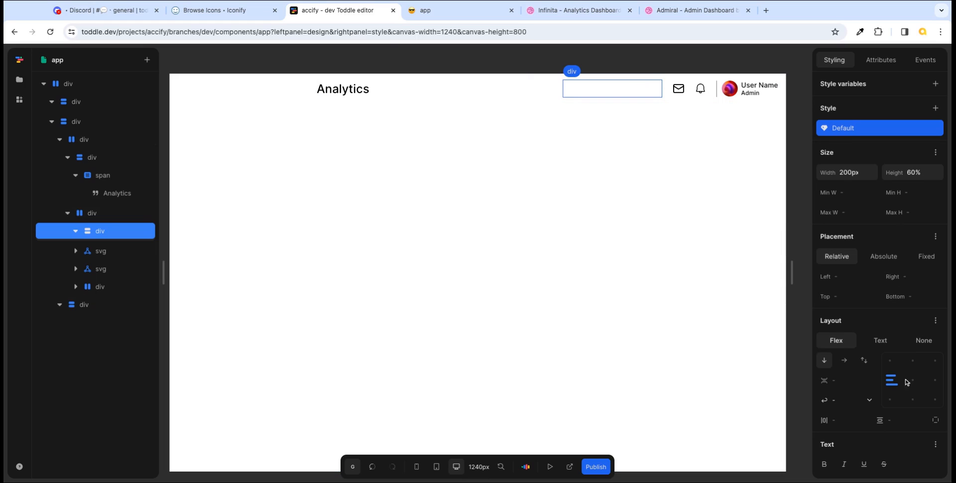
pyautogui.scroll(-2, 914, 365)
pyautogui.scroll(-5, 914, 364)
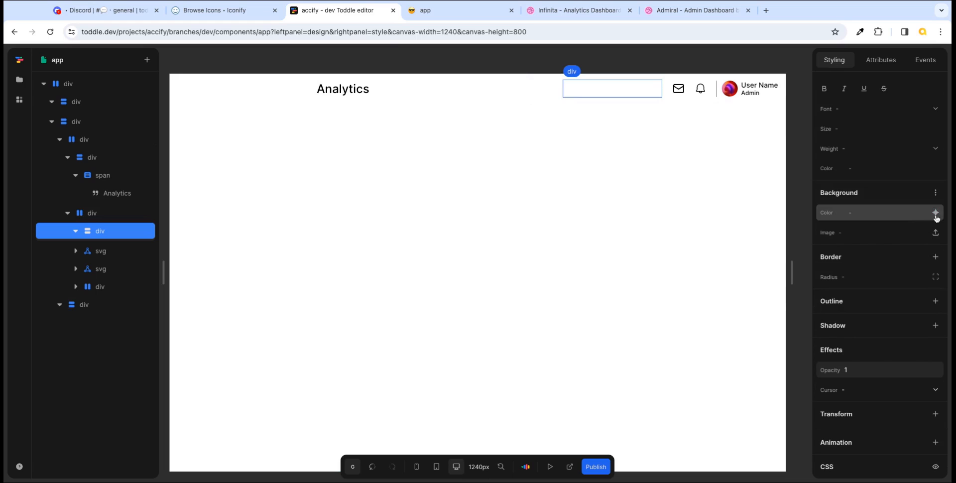
pyautogui.click(934, 214)
pyautogui.scroll(-15, 881, 307)
pyautogui.scroll(-15, 887, 312)
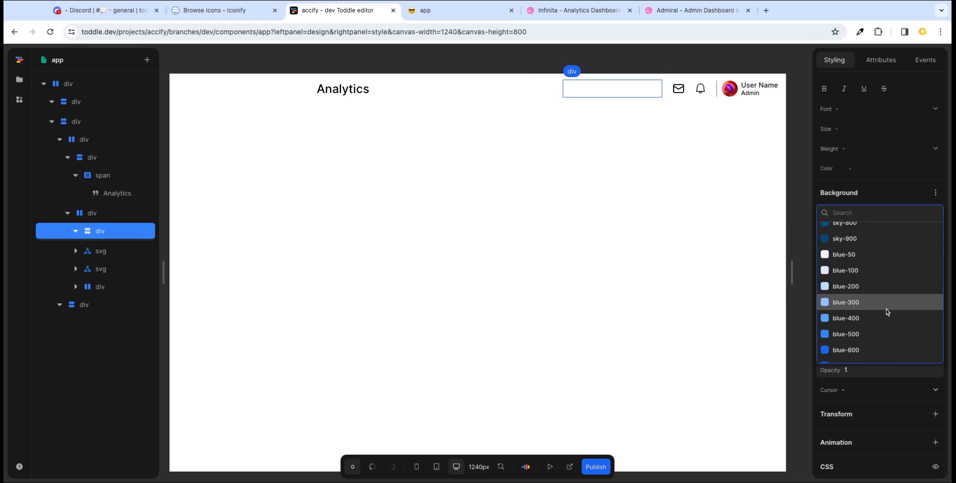
pyautogui.scroll(3, 888, 312)
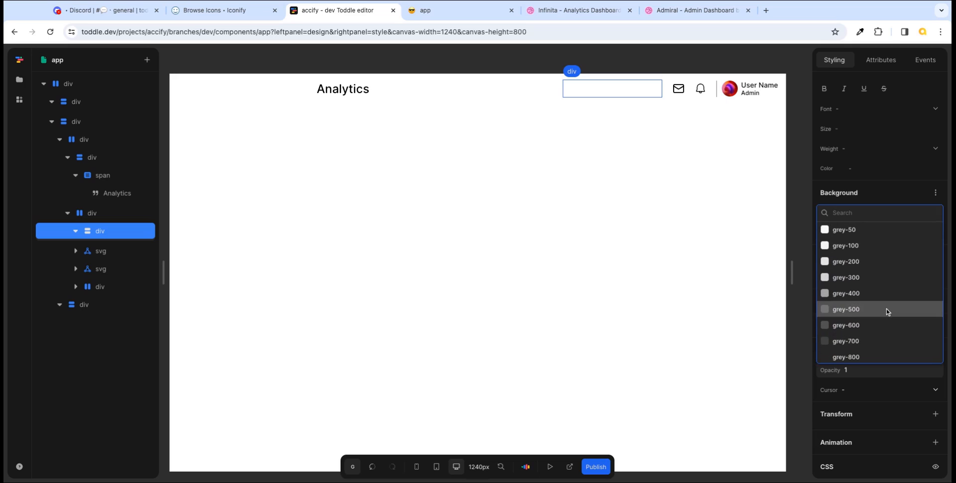
pyautogui.scroll(2, 882, 318)
pyautogui.scroll(-2, 876, 314)
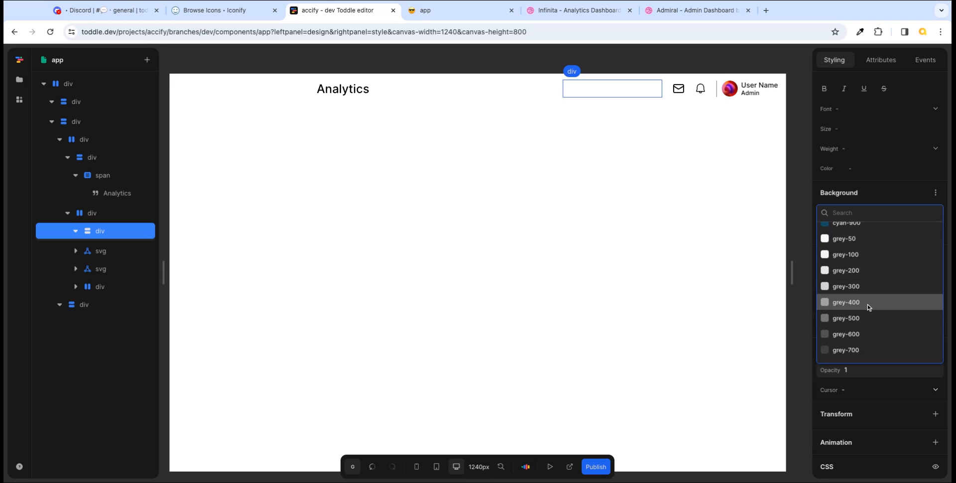
pyautogui.click(869, 307)
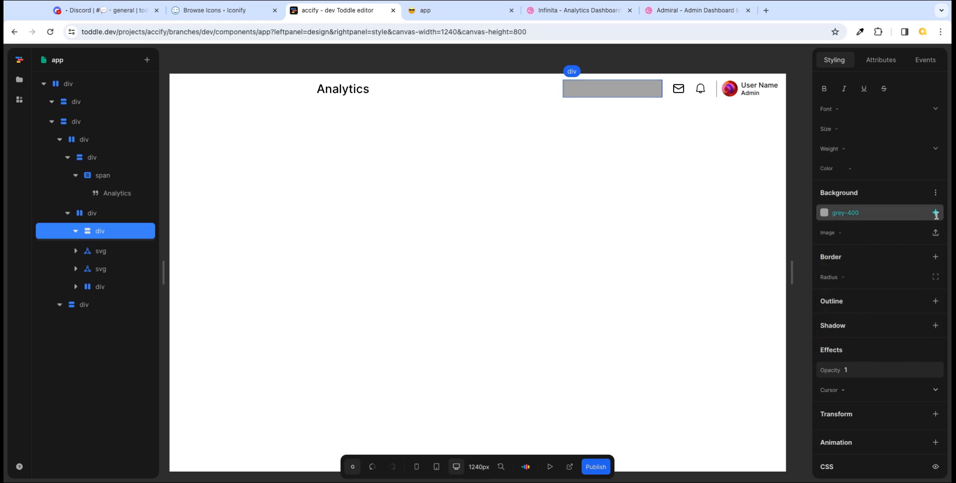
# - Change the header div's background colour to grey-200 and deselect it to view the result
pyautogui.click(935, 215)
pyautogui.write('grey')
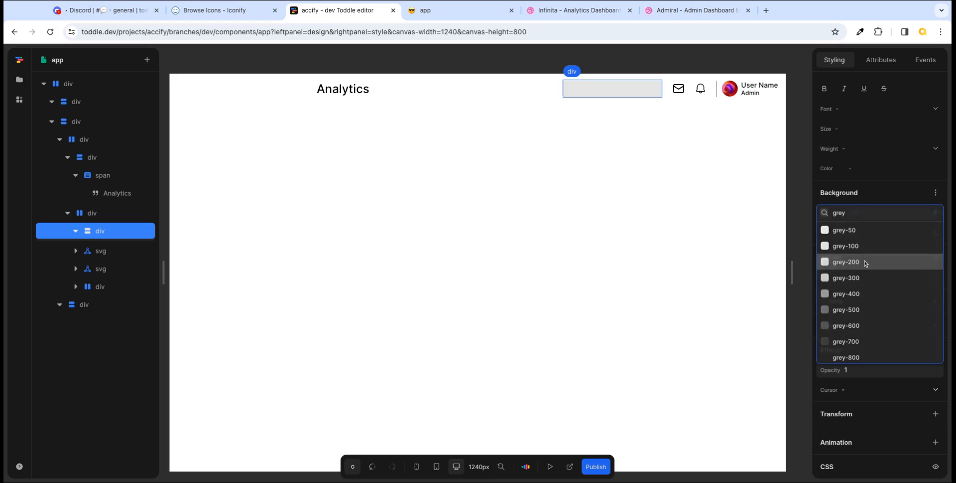
pyautogui.click(866, 258)
pyautogui.click(751, 182)
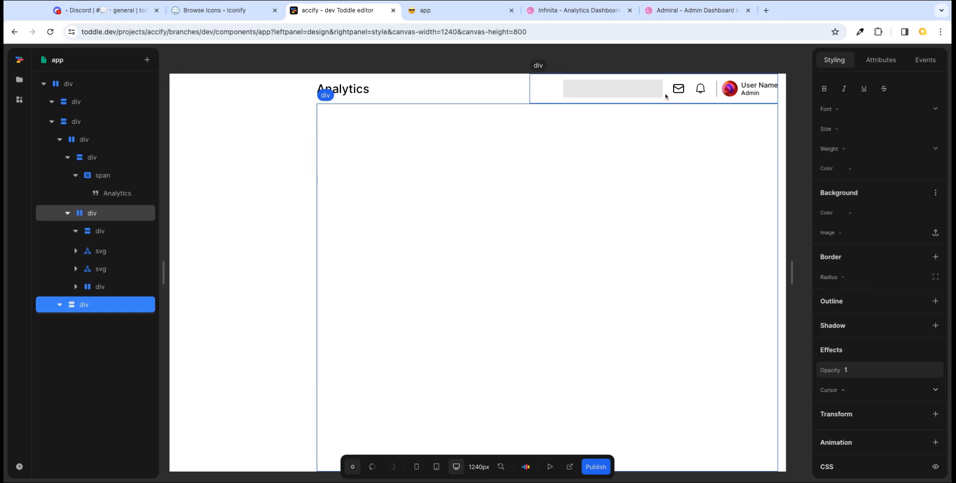
# - Check the search box in the Infinita reference and give the grey header div a 12px corner radius
pyautogui.click(650, 96)
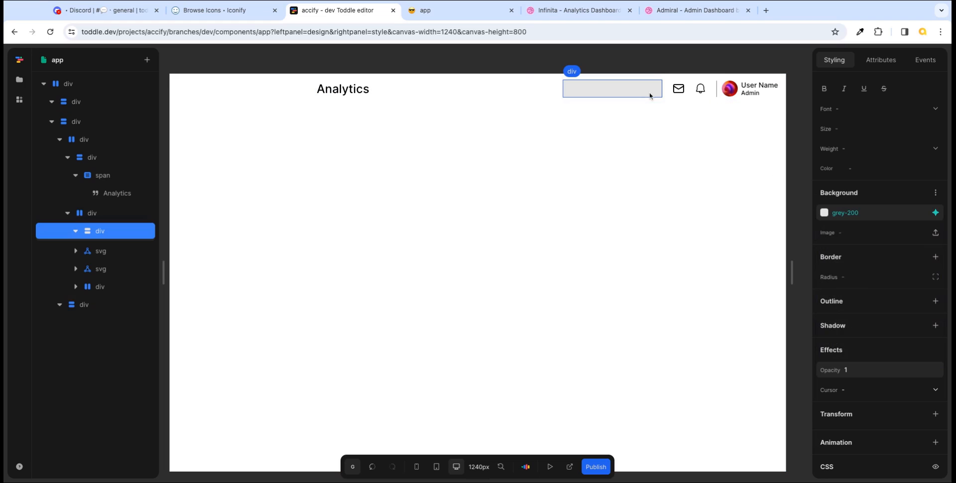
pyautogui.click(575, 10)
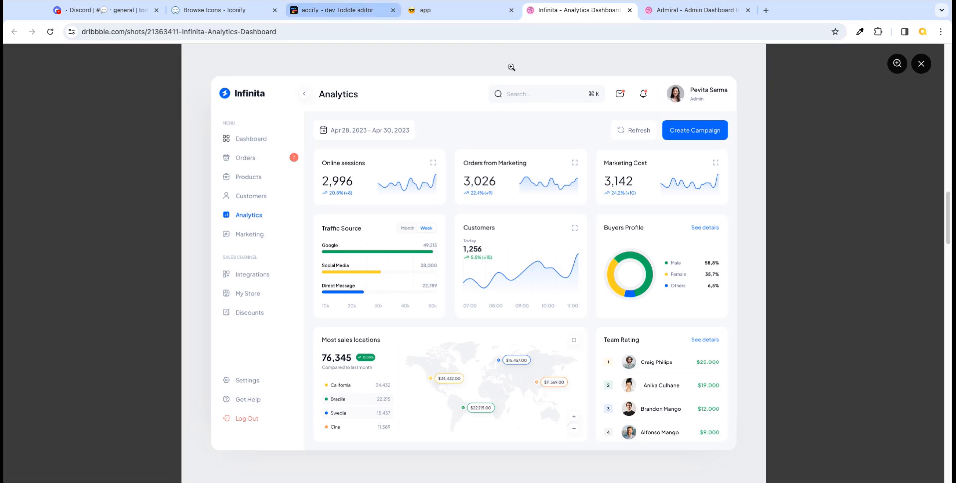
pyautogui.click(387, 16)
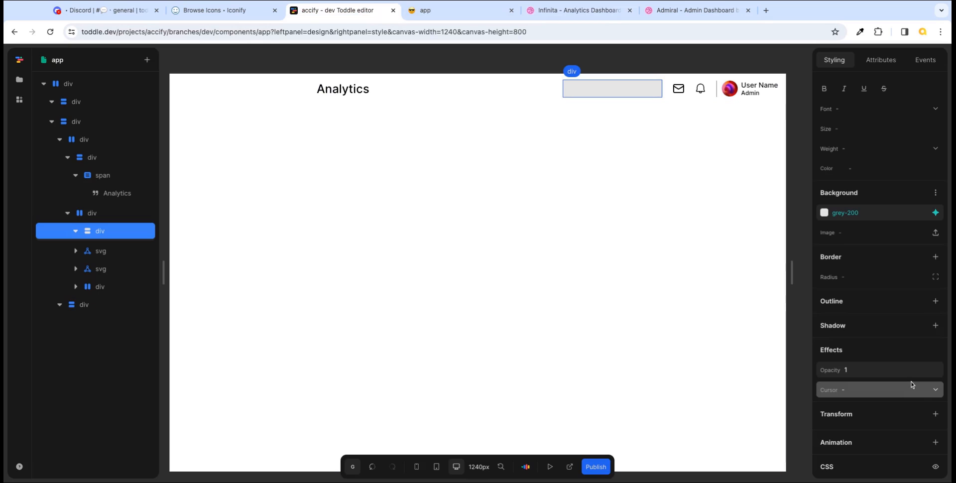
pyautogui.scroll(1, 895, 353)
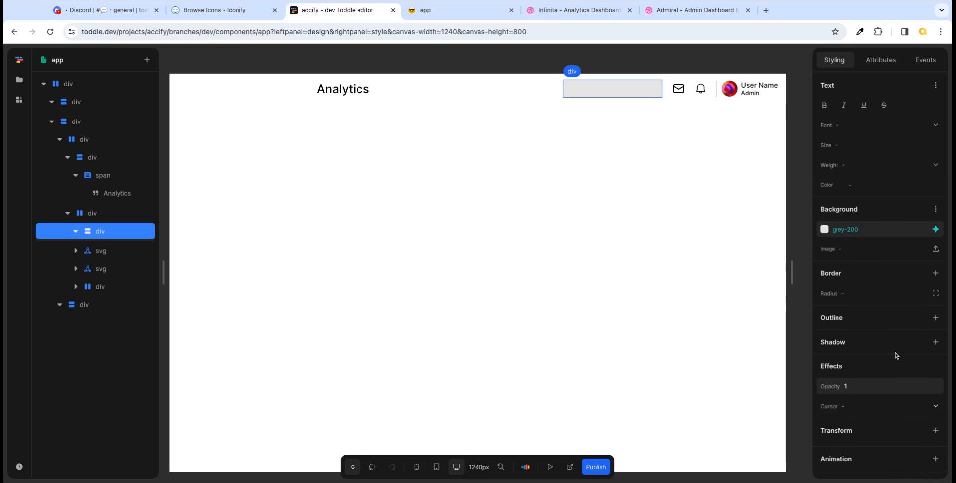
pyautogui.scroll(-1, 900, 367)
pyautogui.click(866, 279)
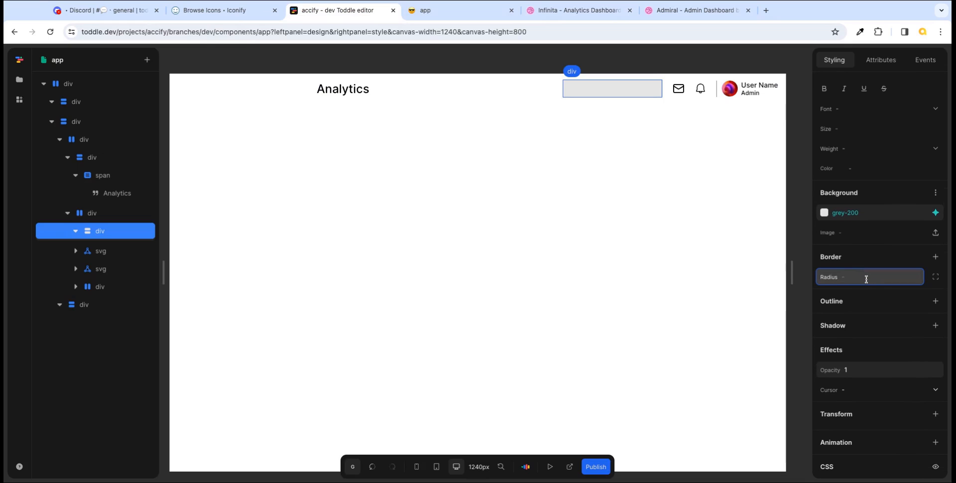
pyautogui.press('Tab')
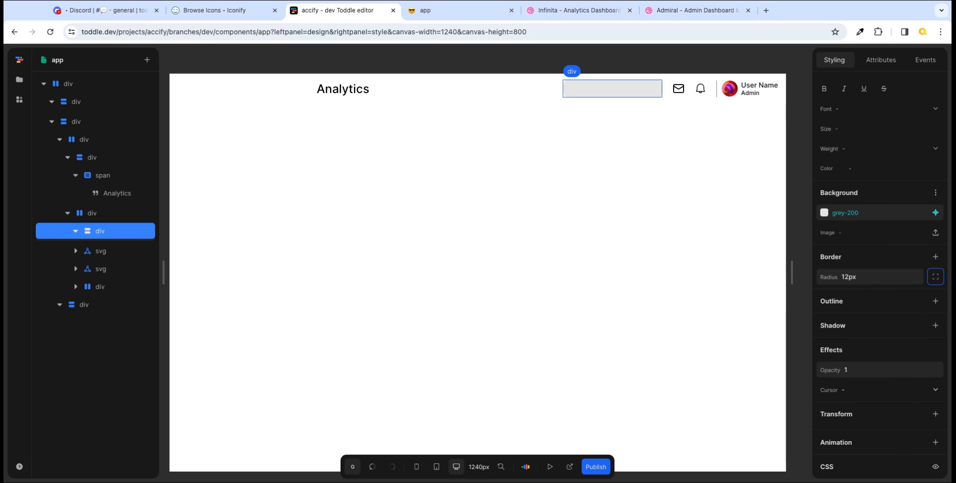
# - Set the grey header div's corner radius to 8px and deselect it to view the result
pyautogui.hotkey('shift', 'Tab')
pyautogui.moveTo(877, 283); pyautogui.dragTo(875, 280)
pyautogui.hotkey('ctrl', 'a')
pyautogui.write('8px')
pyautogui.press('Tab')
pyautogui.click(695, 199)
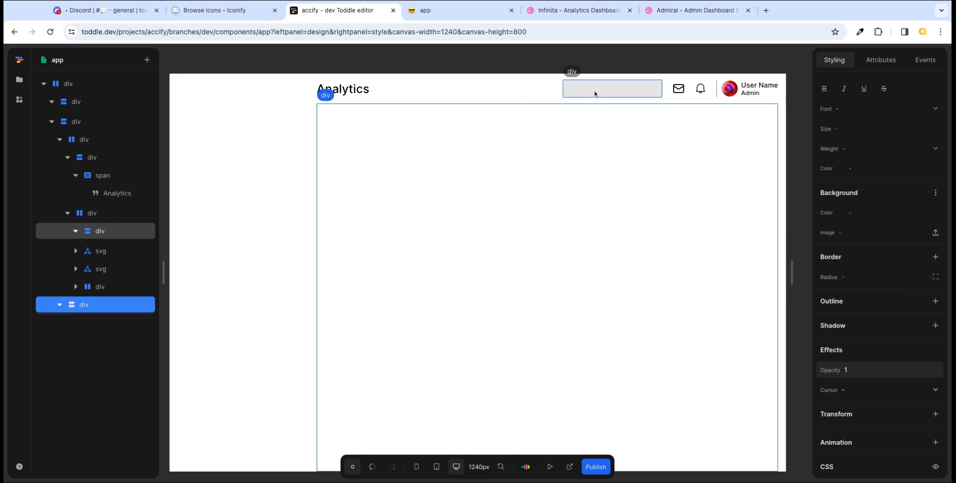
# - Compare the search box with the Infinita reference and set the grey header div's horizontal padding to 12px
pyautogui.click(577, 10)
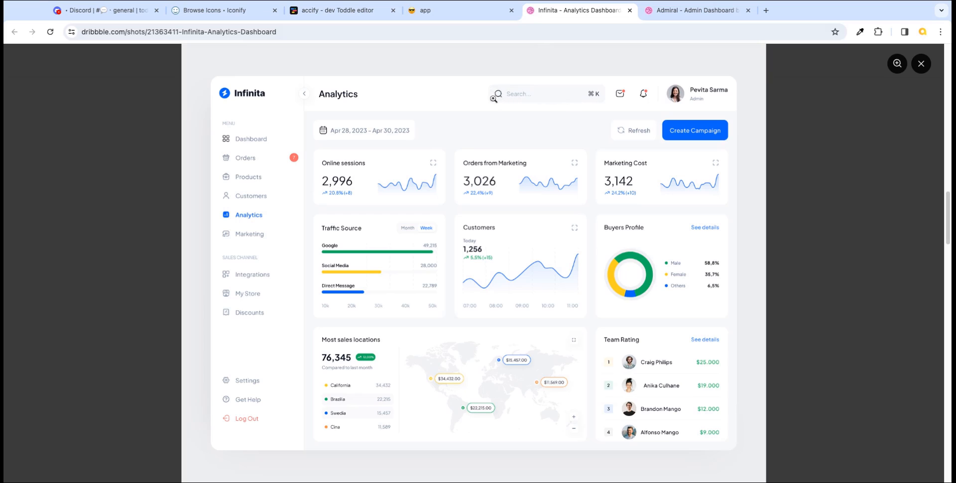
pyautogui.click(366, 11)
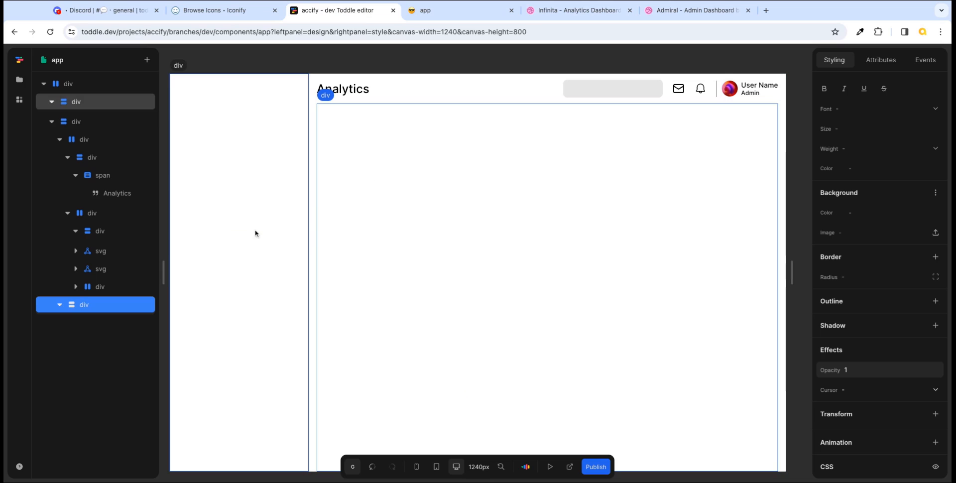
pyautogui.click(114, 288)
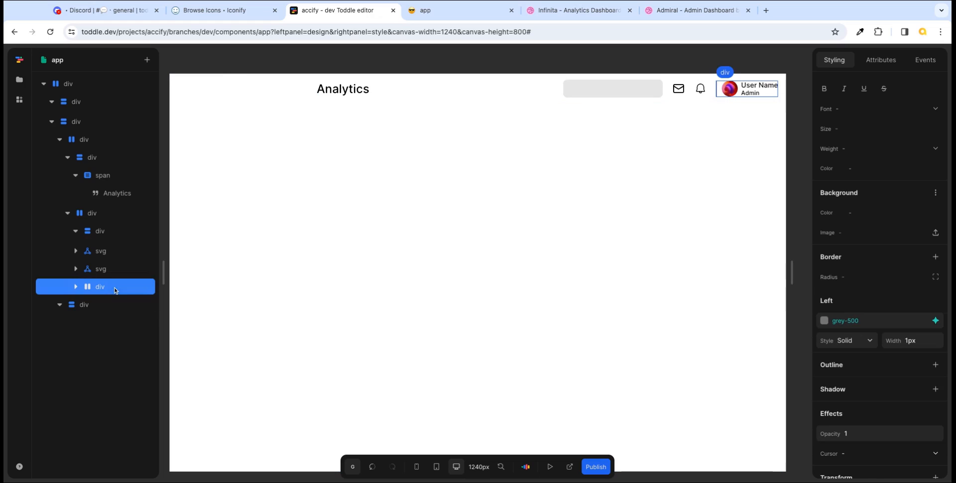
pyautogui.click(106, 235)
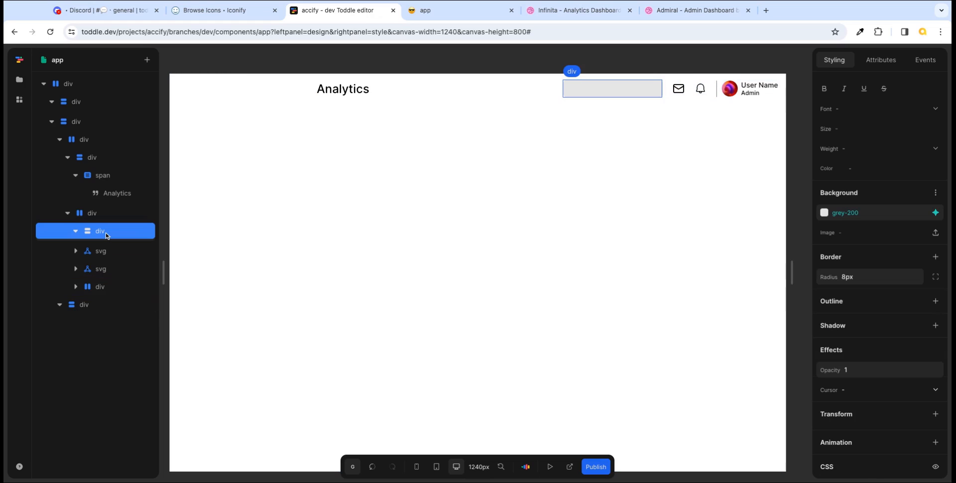
pyautogui.scroll(2, 903, 255)
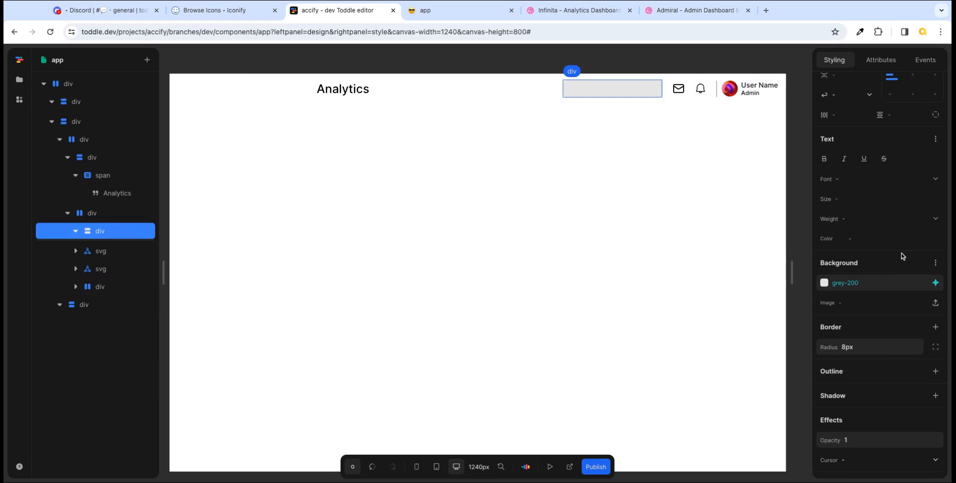
pyautogui.click(849, 115)
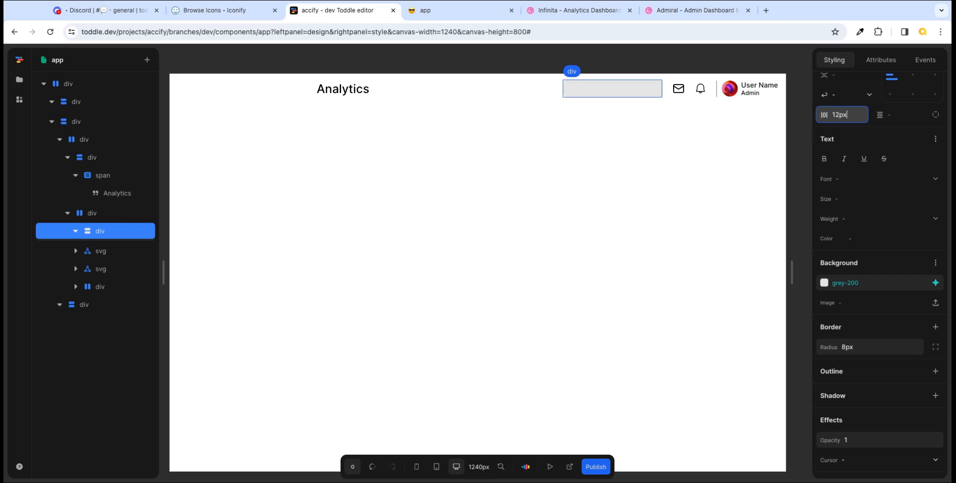
pyautogui.press('Tab')
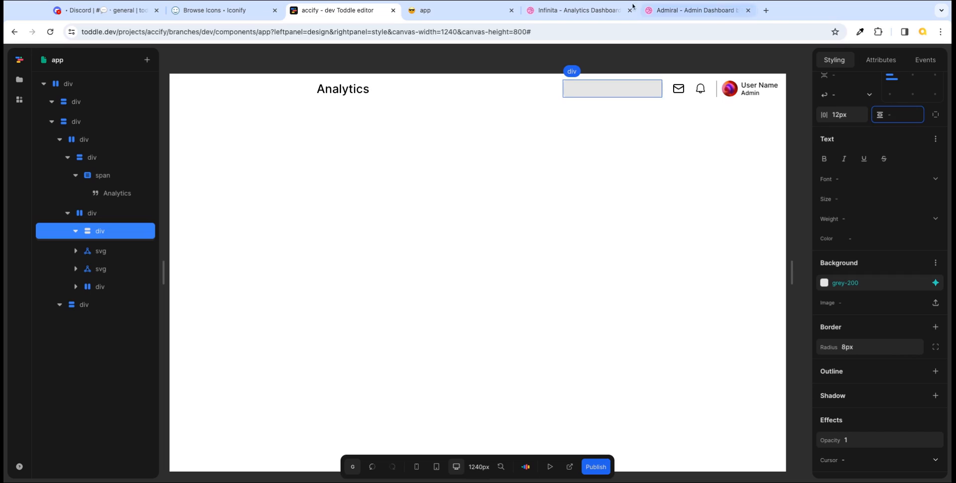
# - Switch to Iconify, search its icons for "magnify" and open the second page of results
pyautogui.click(128, 12)
pyautogui.click(210, 11)
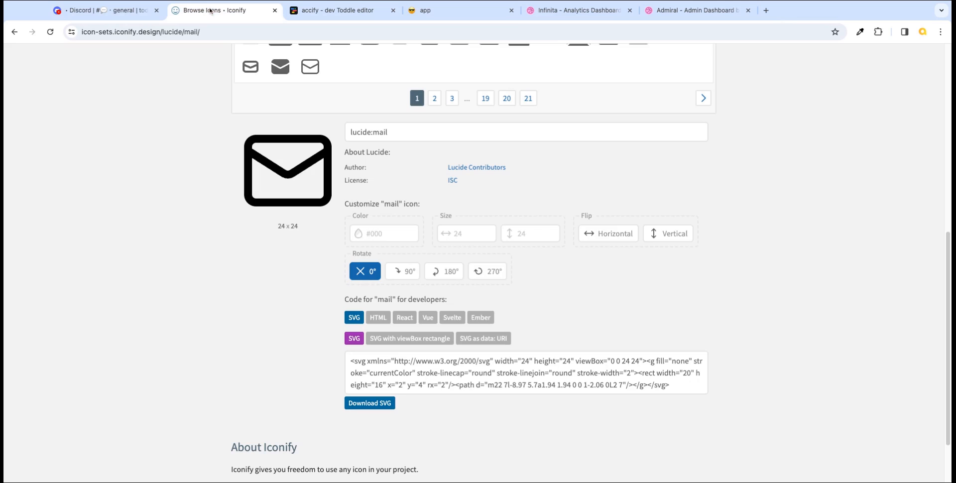
pyautogui.moveTo(948, 256); pyautogui.dragTo(948, 65)
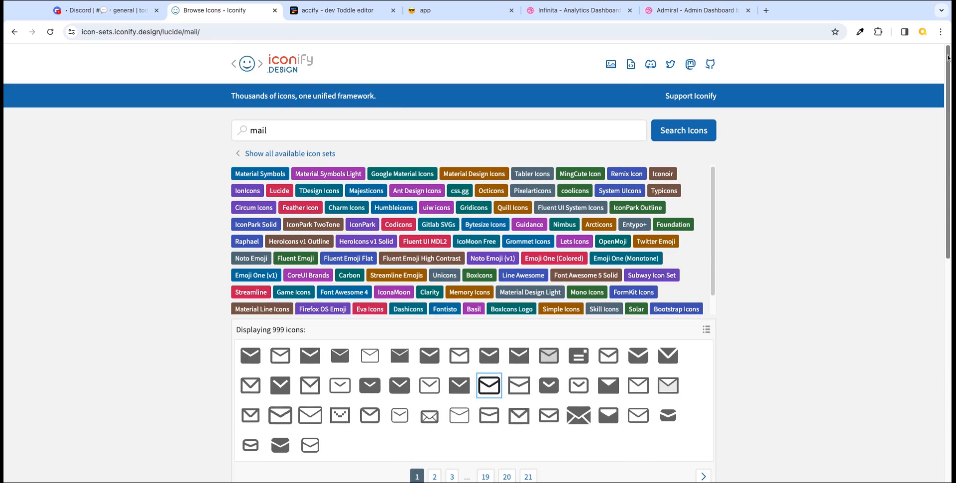
pyautogui.doubleClick(274, 135)
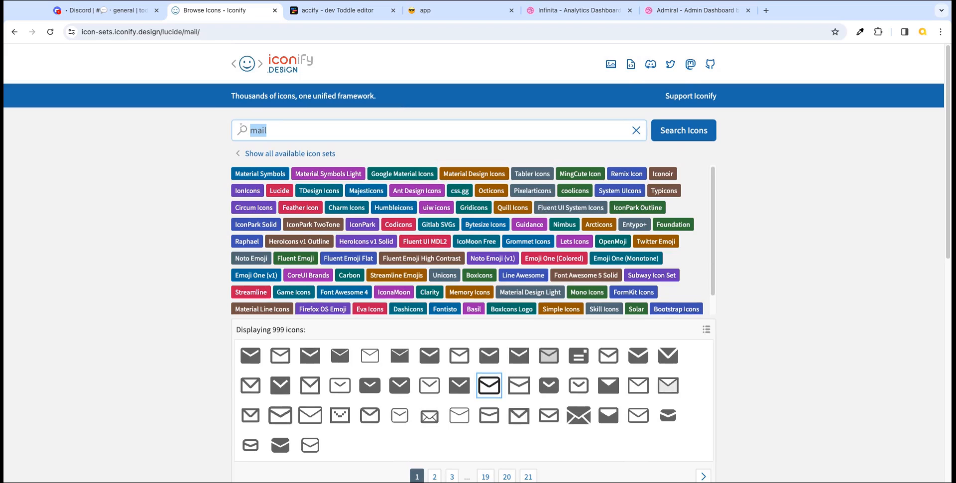
pyautogui.write('m')
pyautogui.click(658, 137)
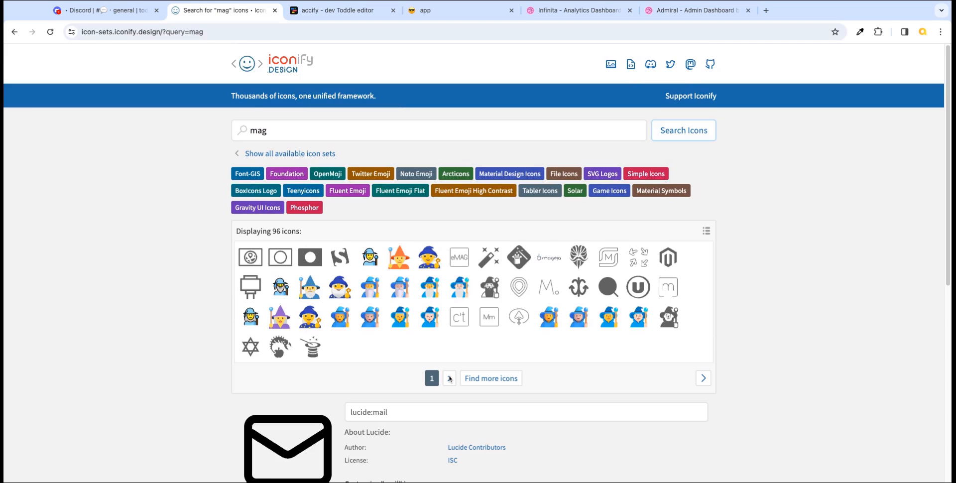
pyautogui.click(449, 377)
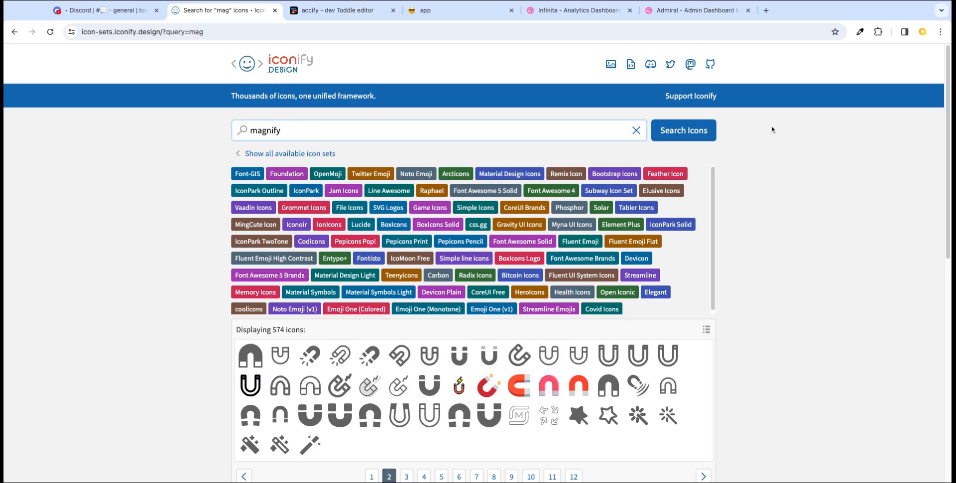
pyautogui.click(697, 131)
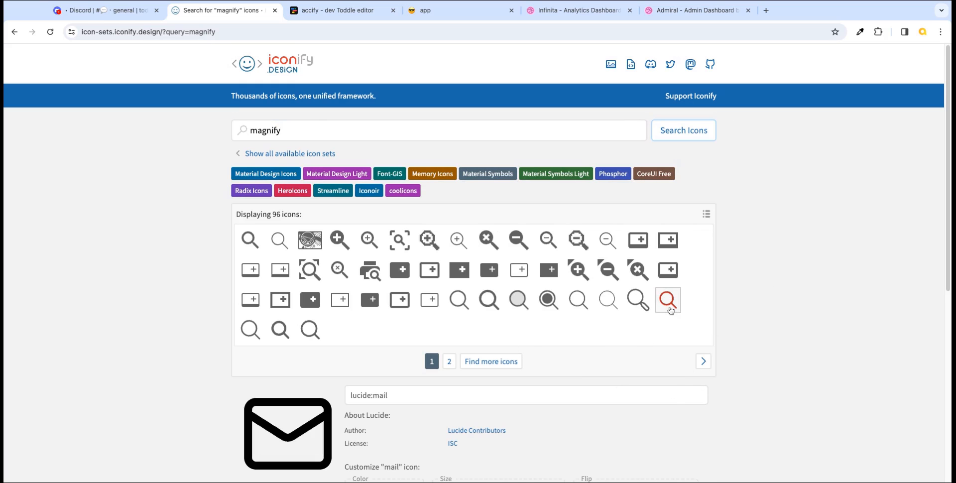
pyautogui.click(449, 362)
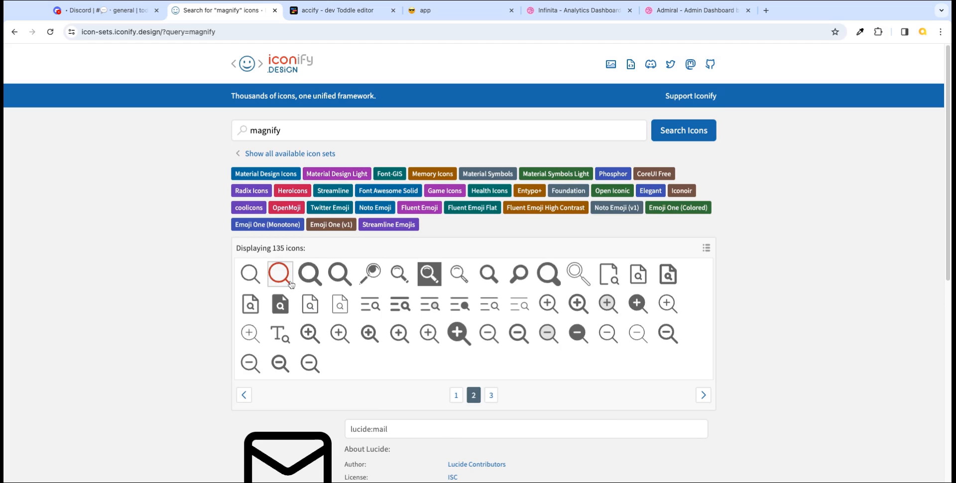
# - Copy the SVG code of the heroicons:magnifying-glass-solid icon and paste it into the grey header div in Toddle
pyautogui.click(254, 275)
pyautogui.scroll(-4, 795, 364)
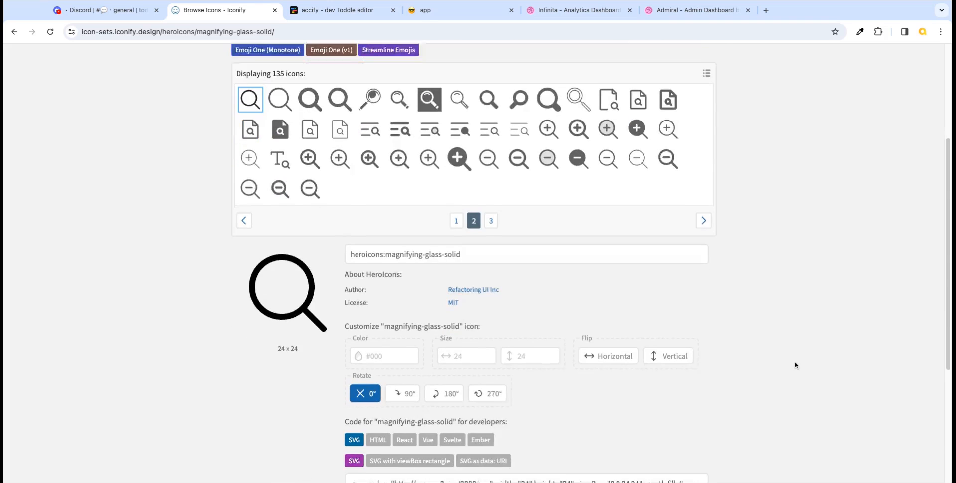
pyautogui.scroll(-4, 795, 366)
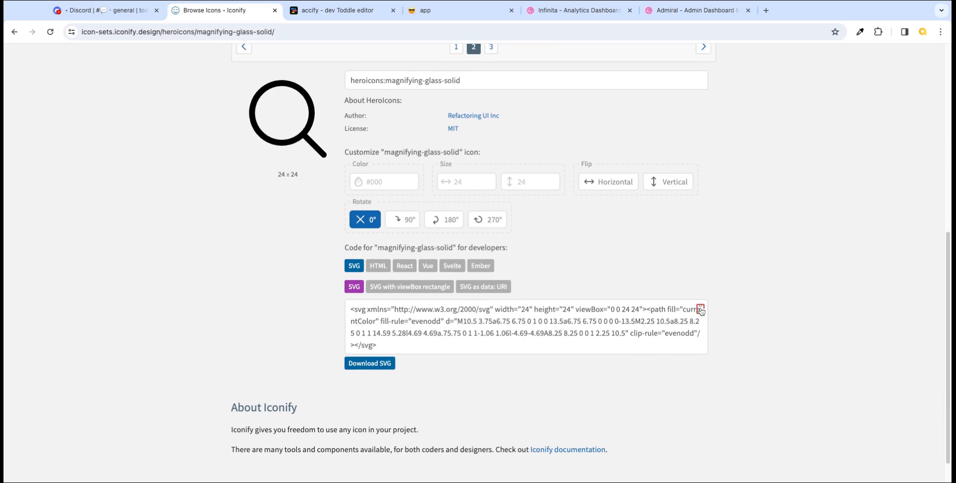
pyautogui.click(700, 309)
pyautogui.click(324, 11)
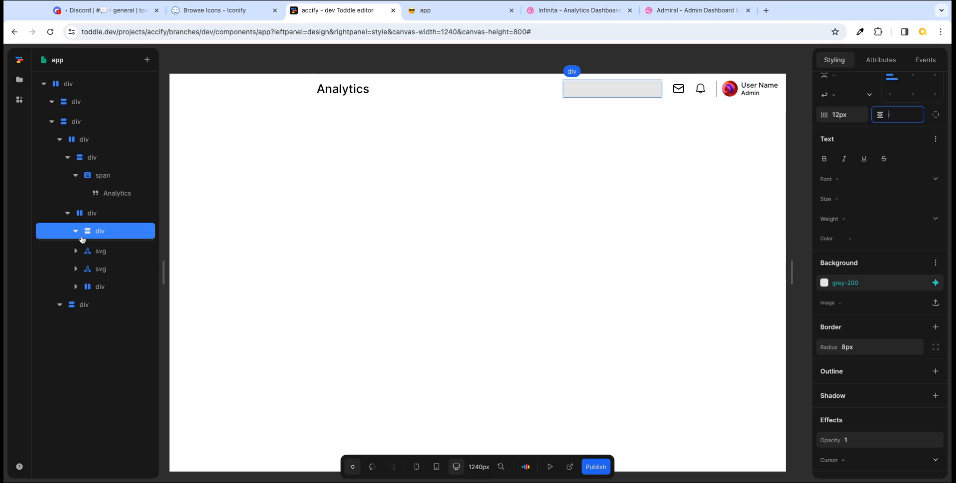
pyautogui.click(100, 232)
pyautogui.hotkey('ctrl', 'v')
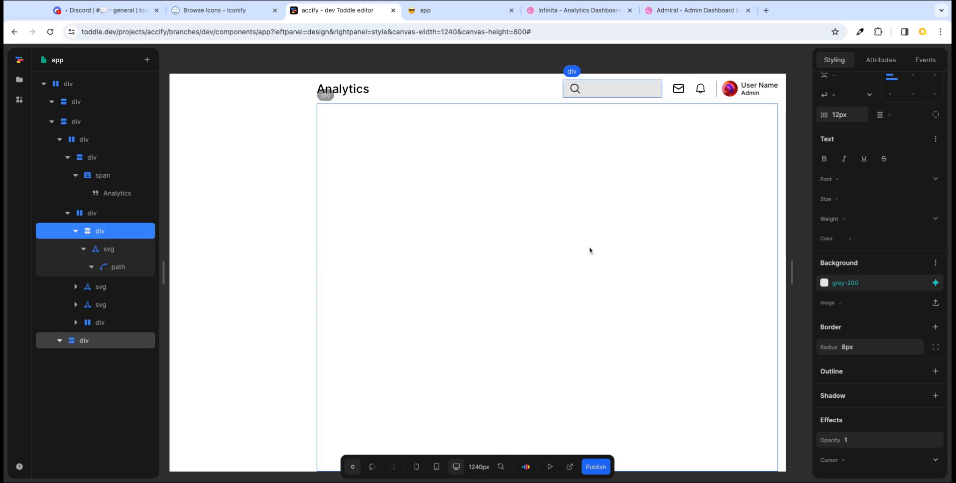
# - Check the search box contents in the Infinita reference and add a Span element inside the grey search div
pyautogui.click(596, 17)
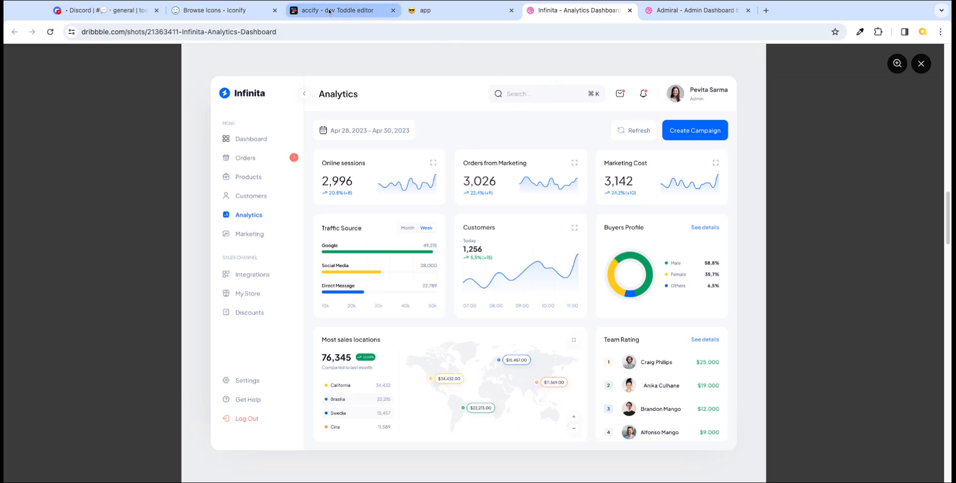
pyautogui.click(346, 12)
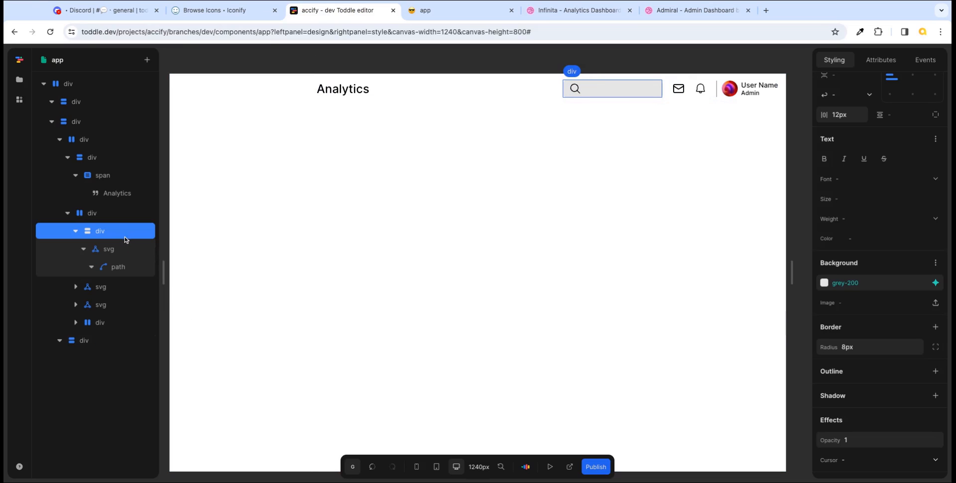
pyautogui.write('a')
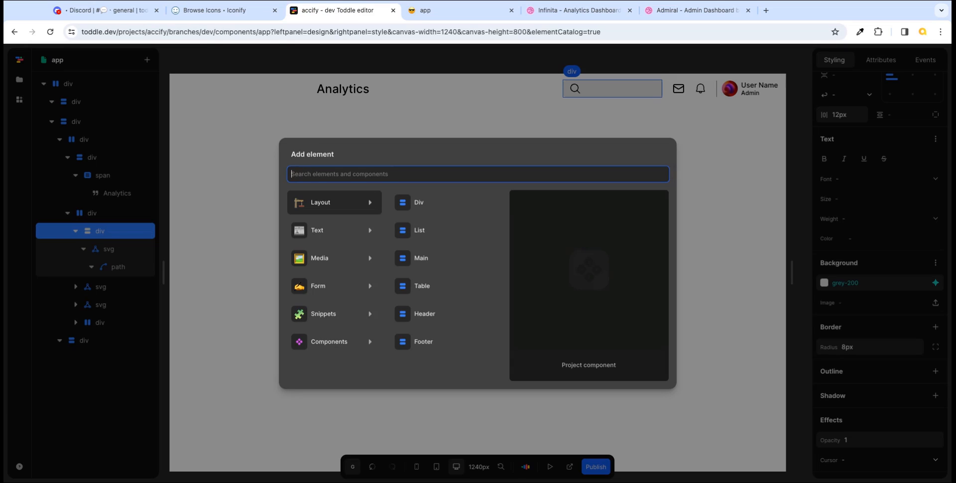
pyautogui.write('sp')
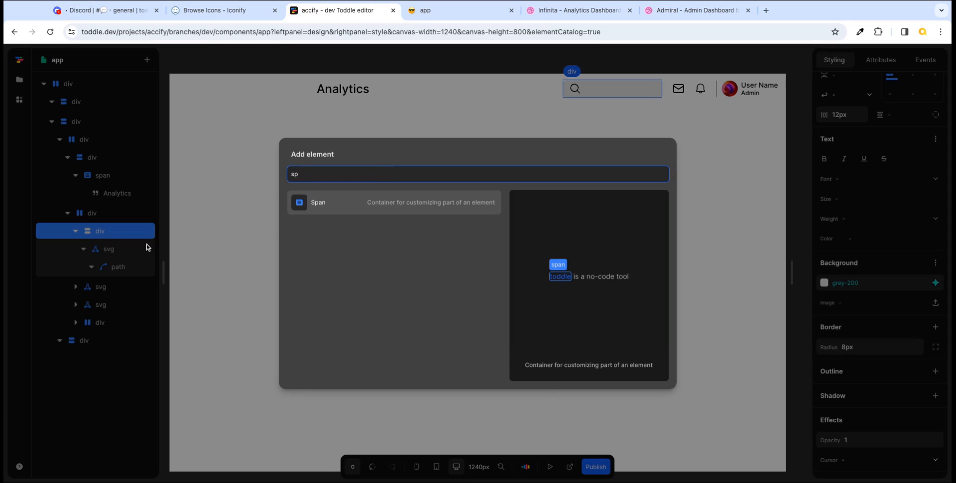
pyautogui.click(335, 203)
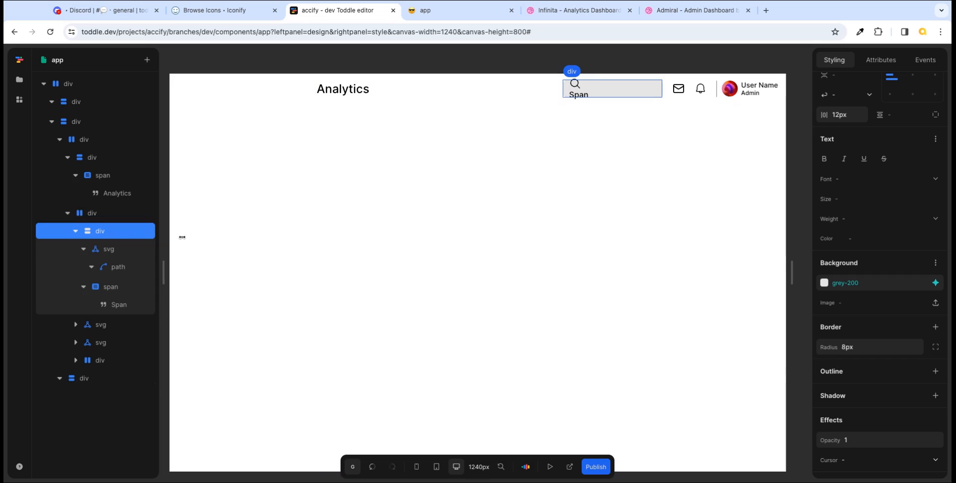
# - Arrange the grey search div's contents in a horizontal row with a 12px gap between icon and text
pyautogui.scroll(3, 881, 214)
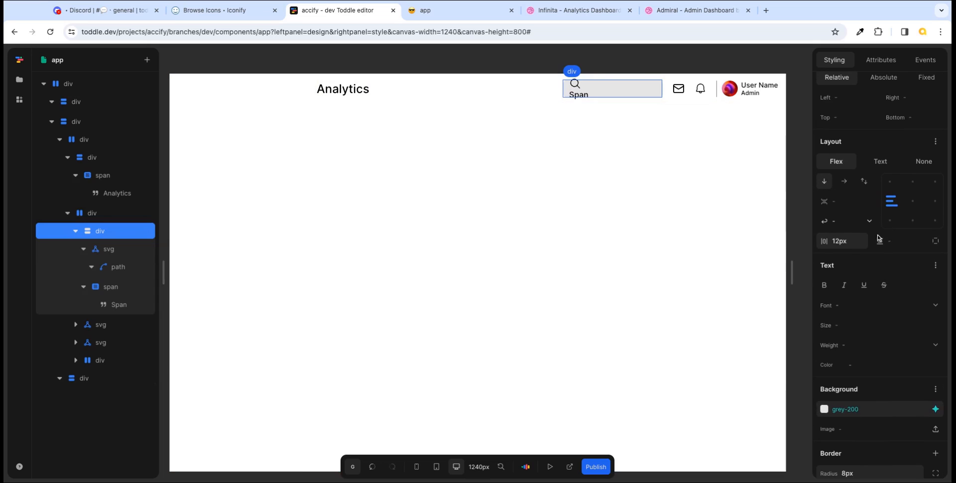
pyautogui.click(844, 183)
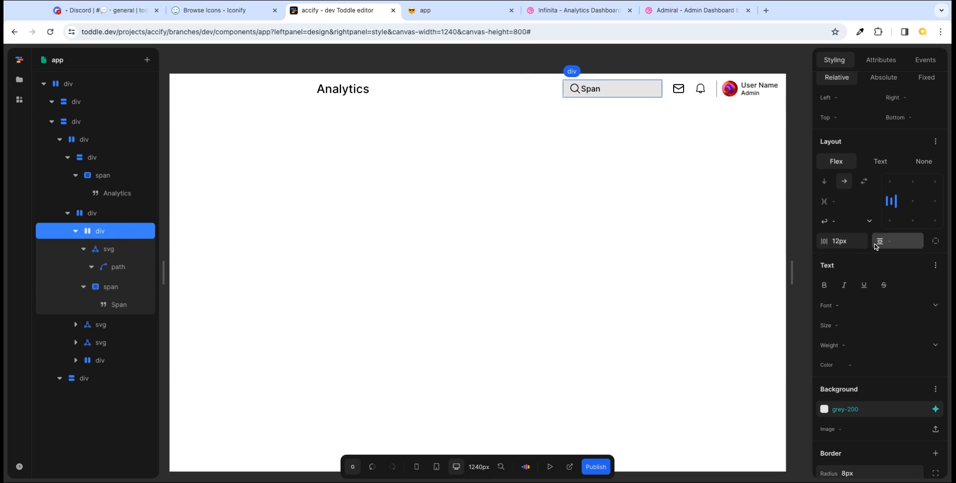
pyautogui.click(101, 215)
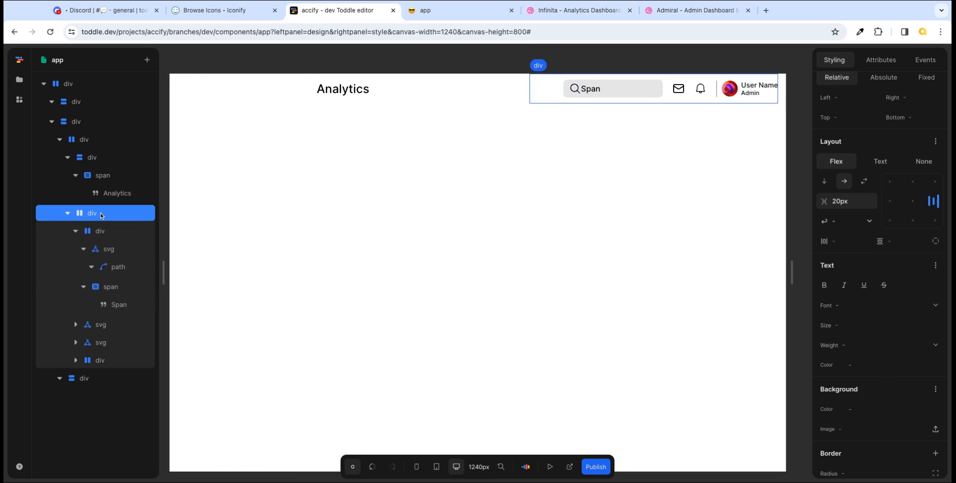
pyautogui.click(109, 232)
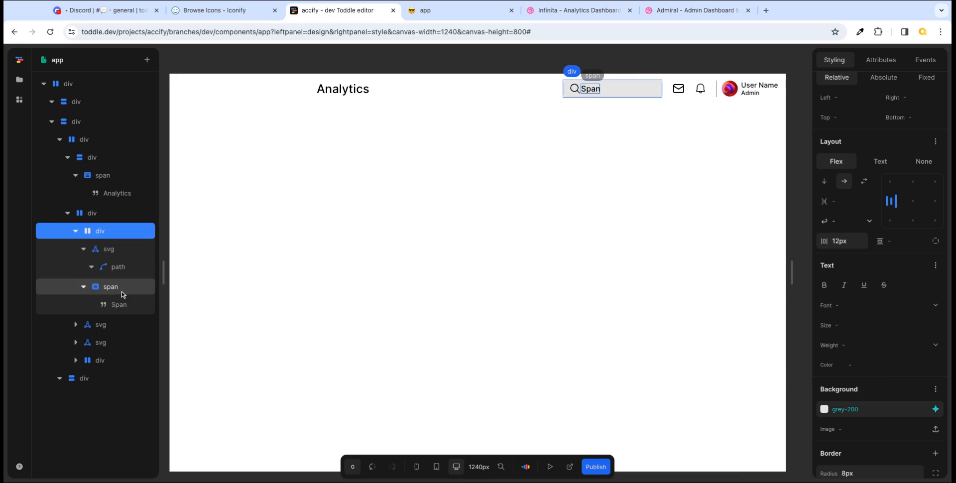
pyautogui.click(849, 201)
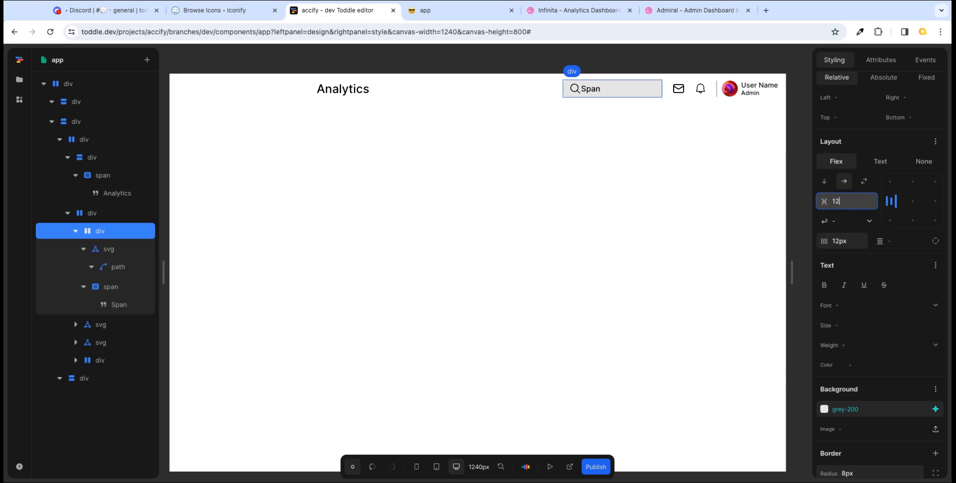
pyautogui.write('px')
pyautogui.press('Tab')
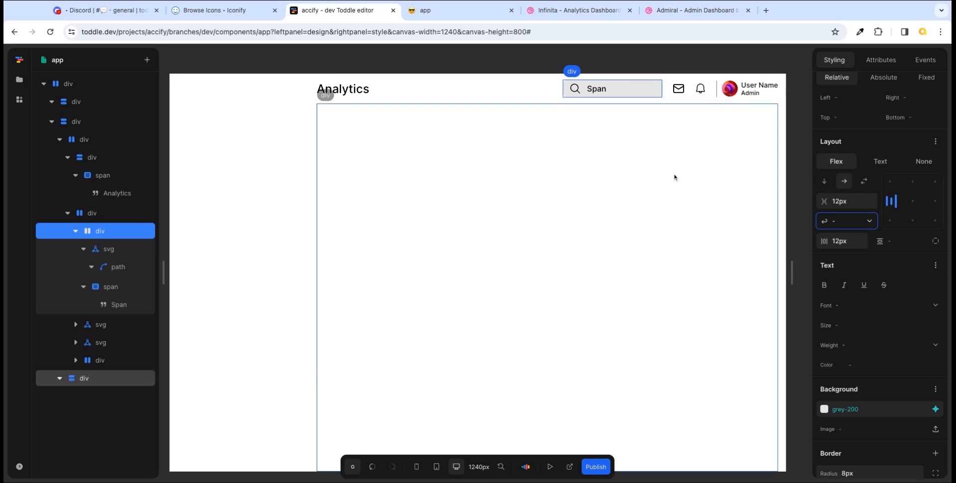
# - Set the font size of the span in the search box to the font-size-sm variable
pyautogui.click(121, 290)
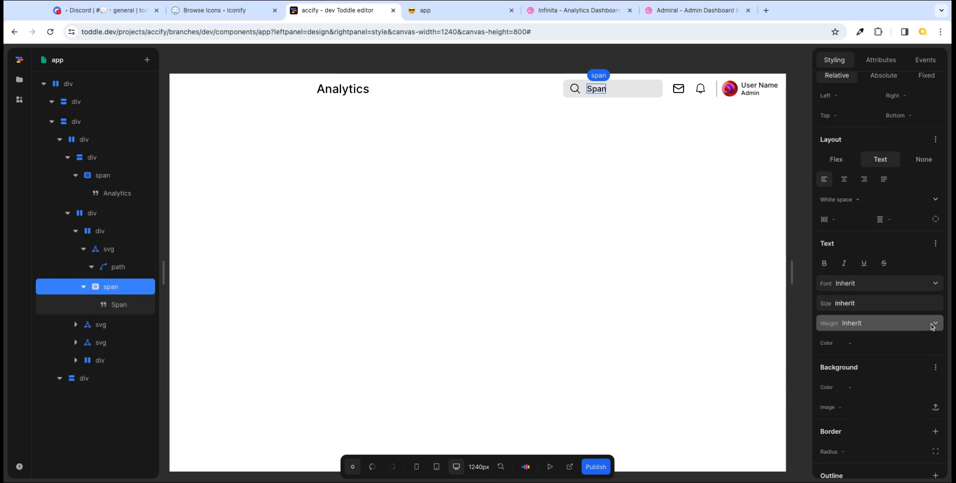
pyautogui.click(934, 303)
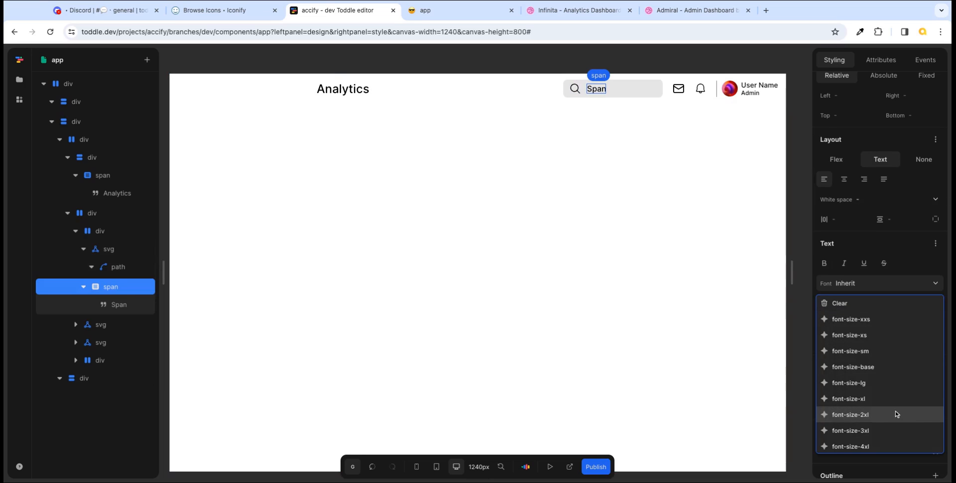
pyautogui.click(876, 356)
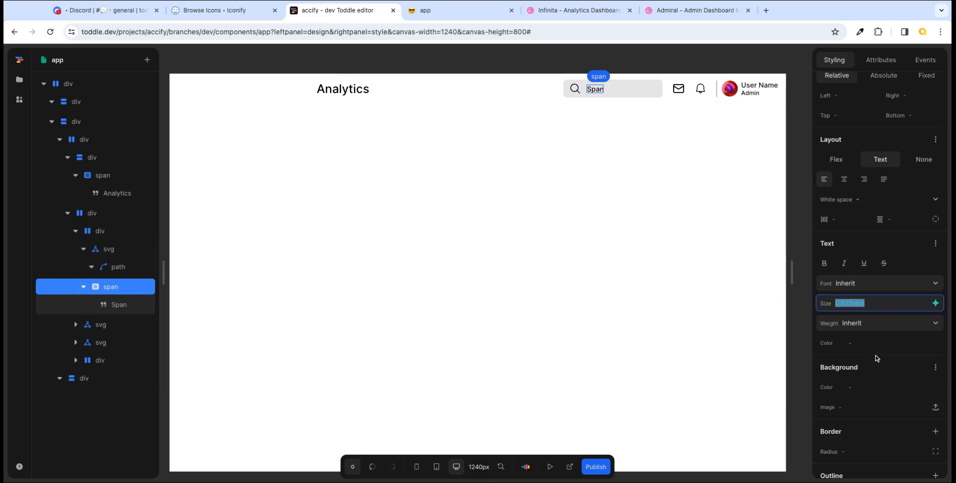
pyautogui.click(948, 280)
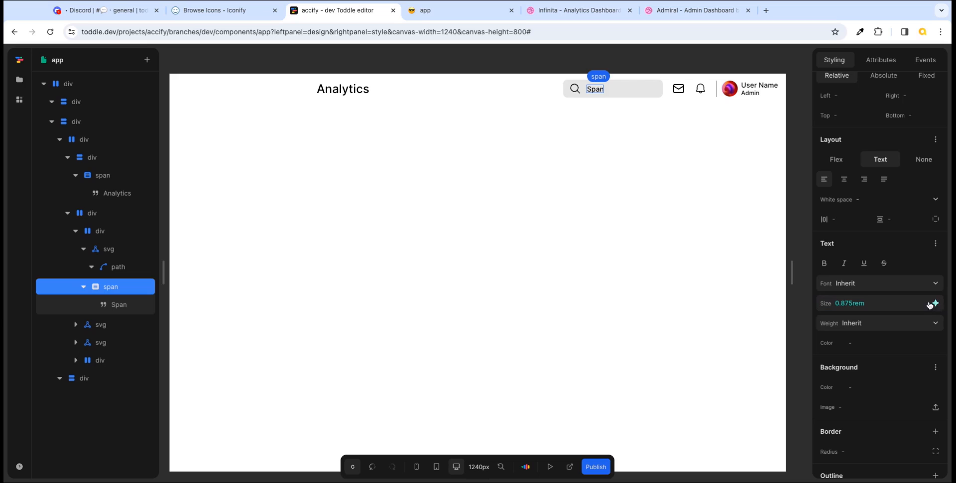
# - Try a 36px font size on the empty content div below the header and clear it again
pyautogui.click(651, 149)
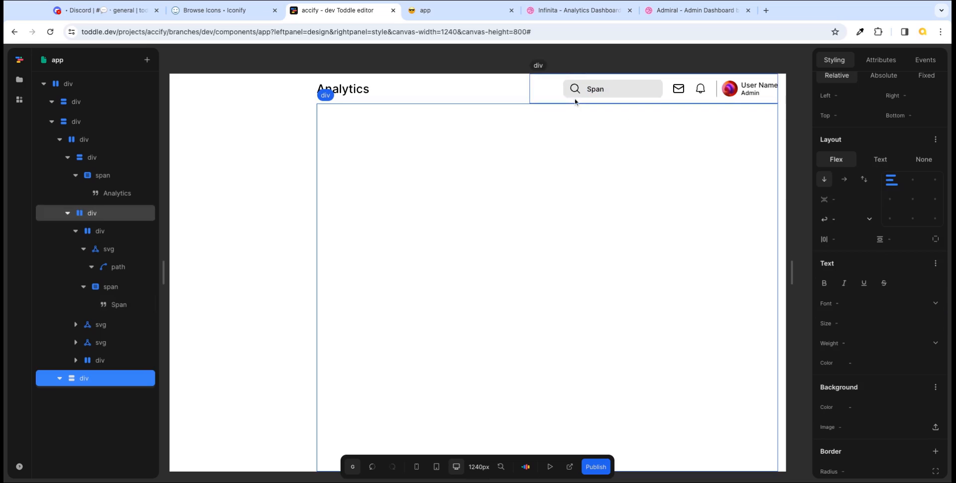
pyautogui.click(937, 324)
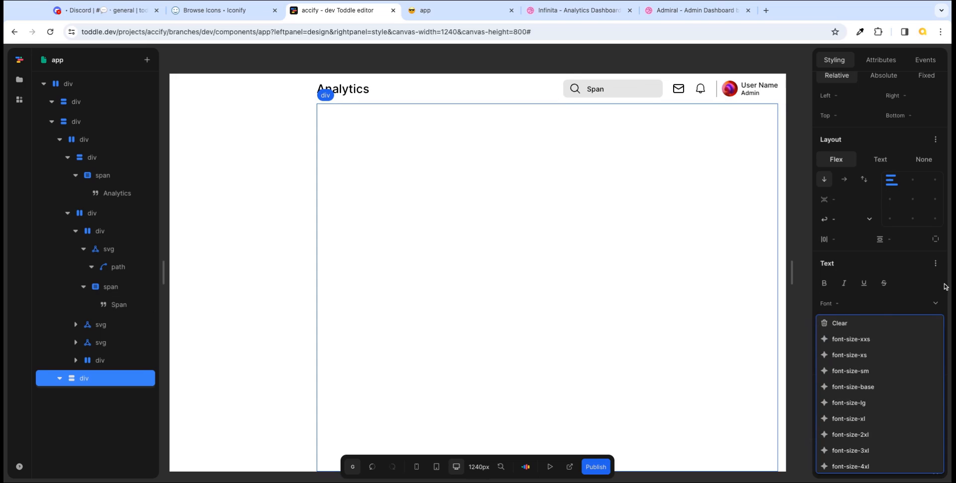
pyautogui.click(919, 325)
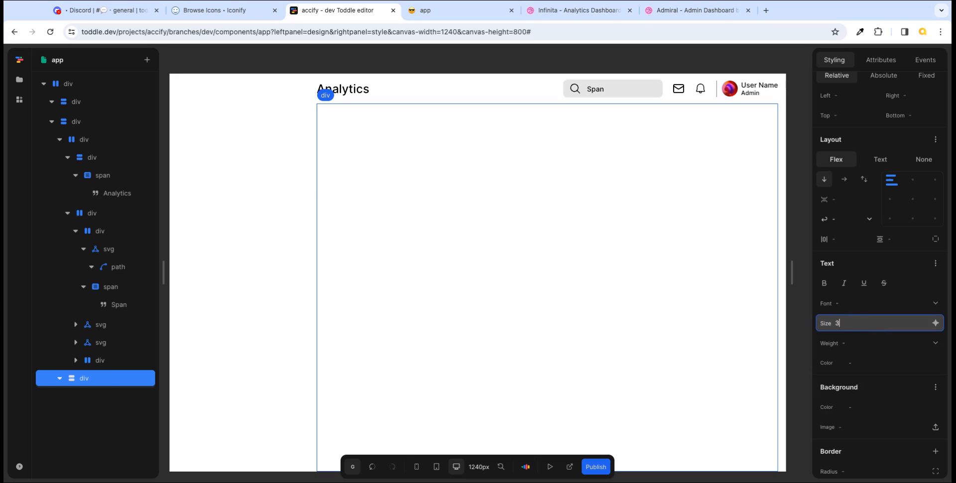
pyautogui.press('Tab')
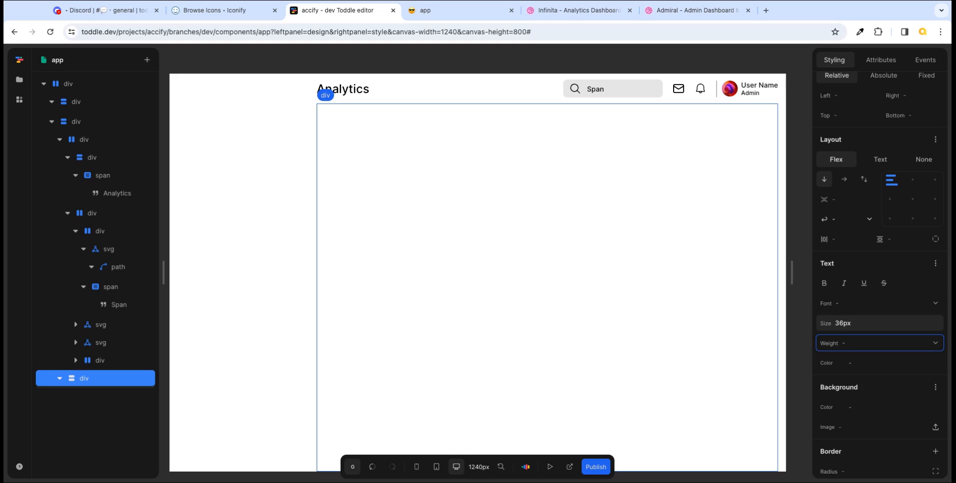
pyautogui.click(872, 327)
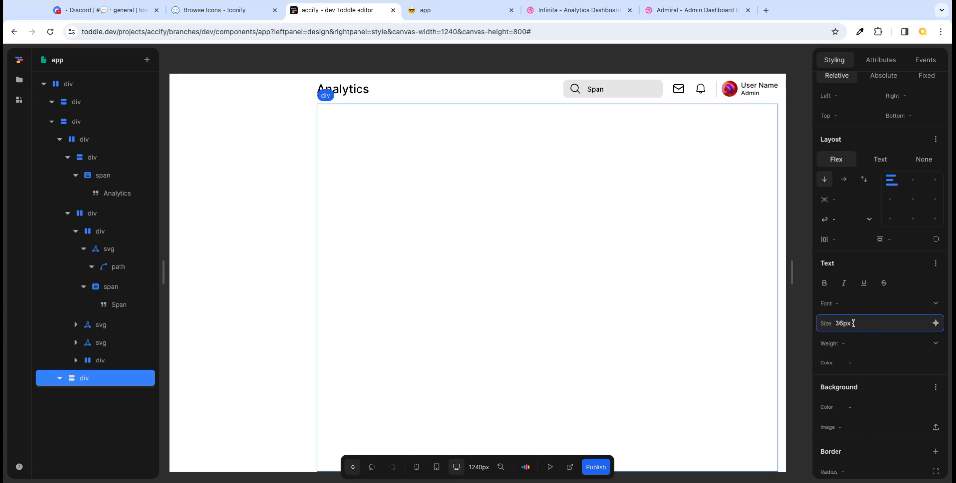
pyautogui.hotkey('ctrl', 'a')
pyautogui.press('BackSpace')
pyautogui.press('Tab')
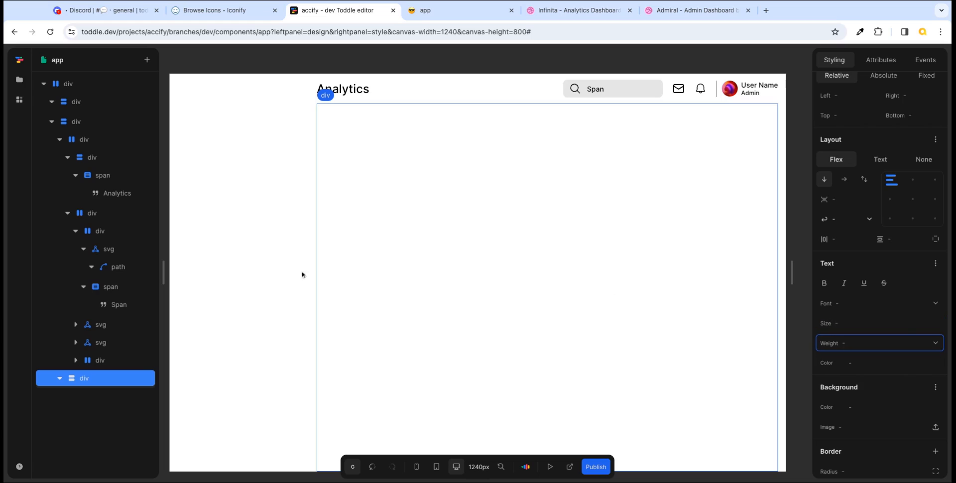
# - Try a custom 42px font size on the search box span and return it to font-size-sm
pyautogui.click(114, 286)
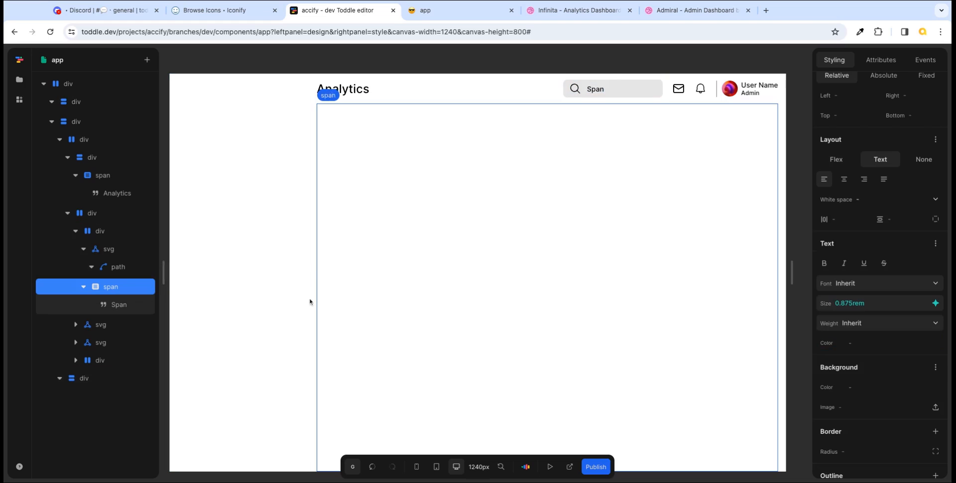
pyautogui.click(880, 305)
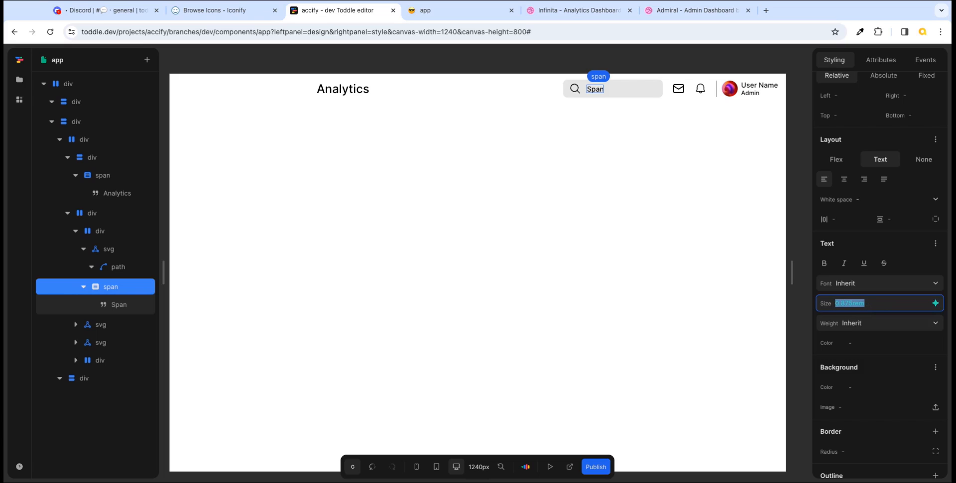
pyautogui.write('42px')
pyautogui.press('Tab')
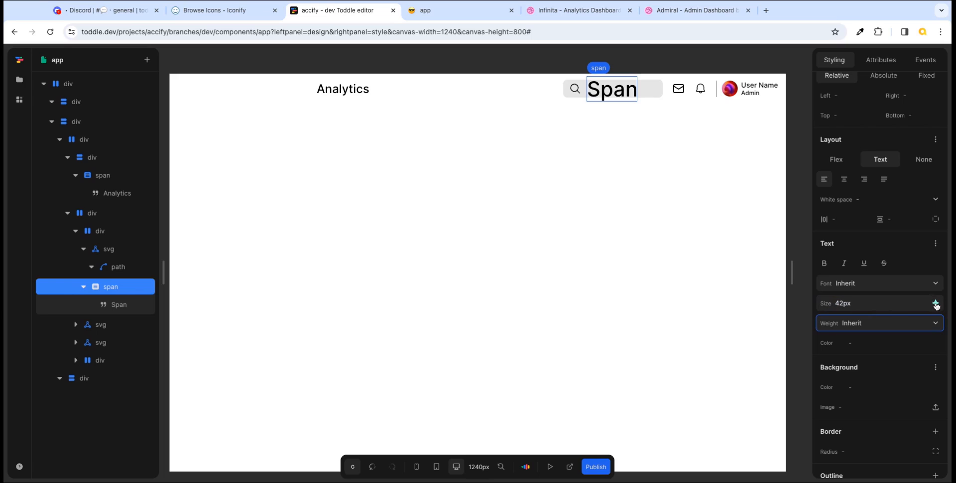
pyautogui.click(934, 303)
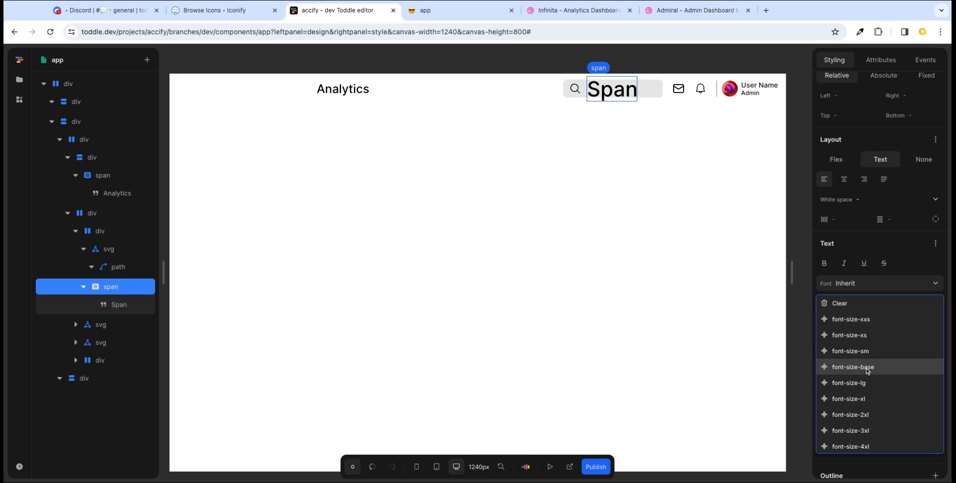
pyautogui.click(870, 336)
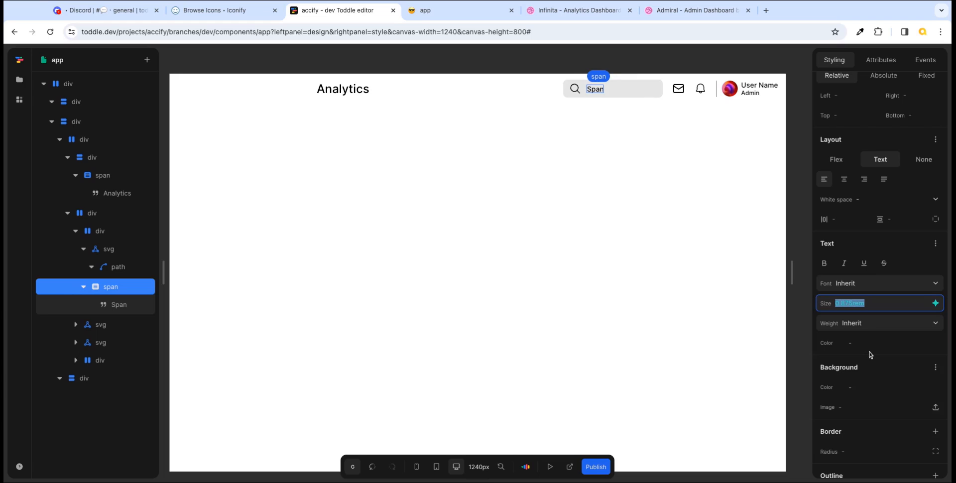
pyautogui.click(739, 207)
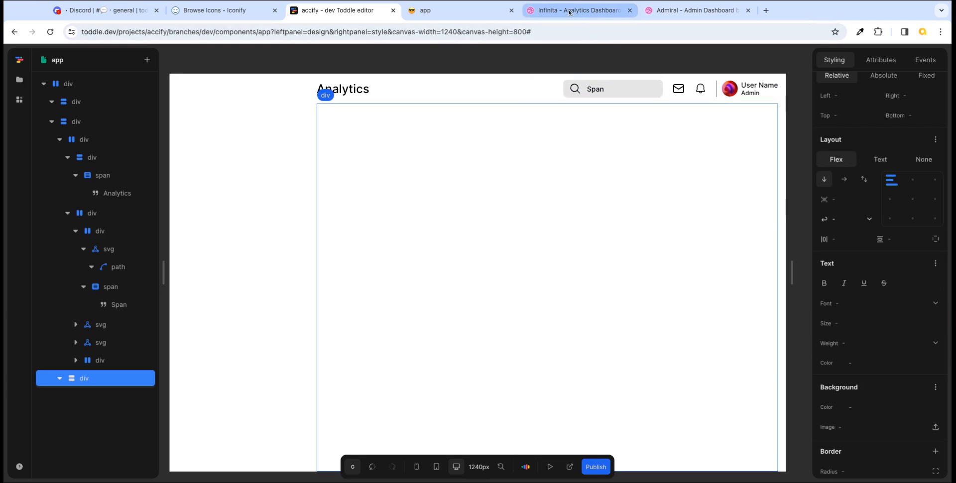
# - Compare the published app preview with the Infinita reference and change the search box text to "Search" in the Toddle editor
pyautogui.click(480, 10)
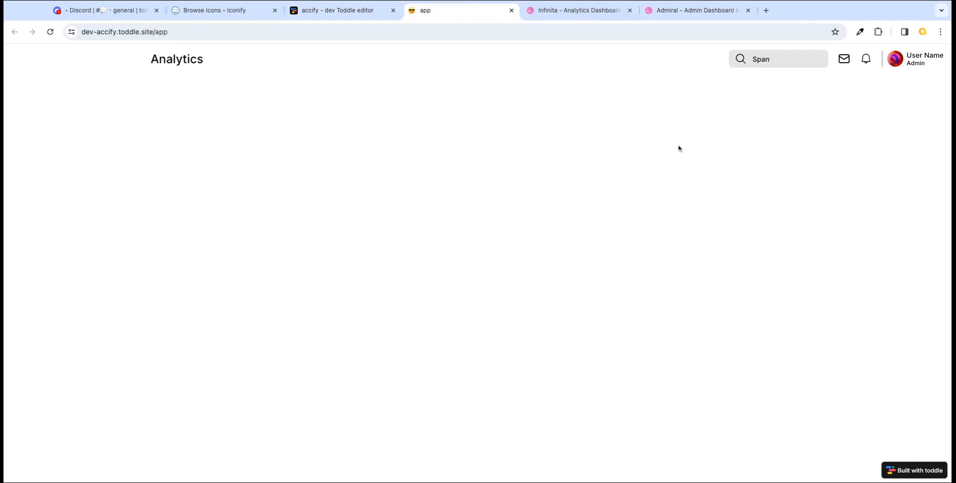
pyautogui.click(575, 10)
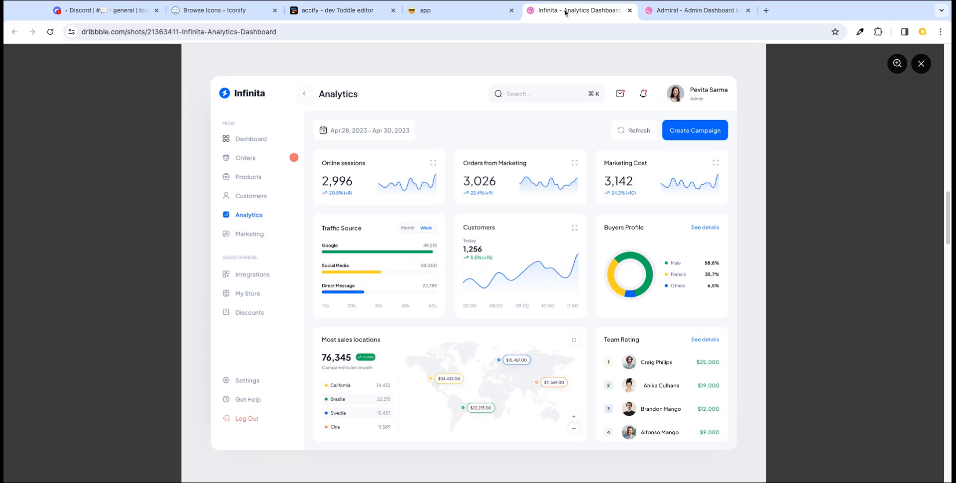
pyautogui.click(475, 10)
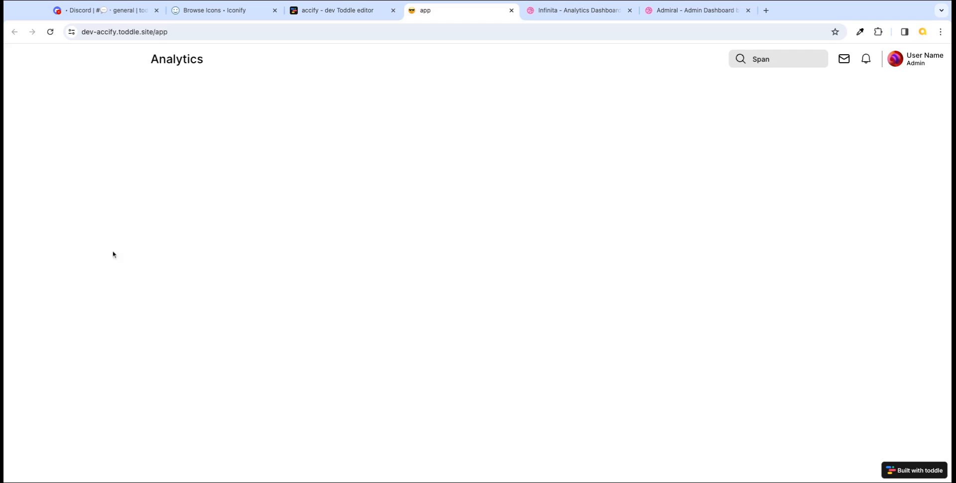
pyautogui.click(579, 11)
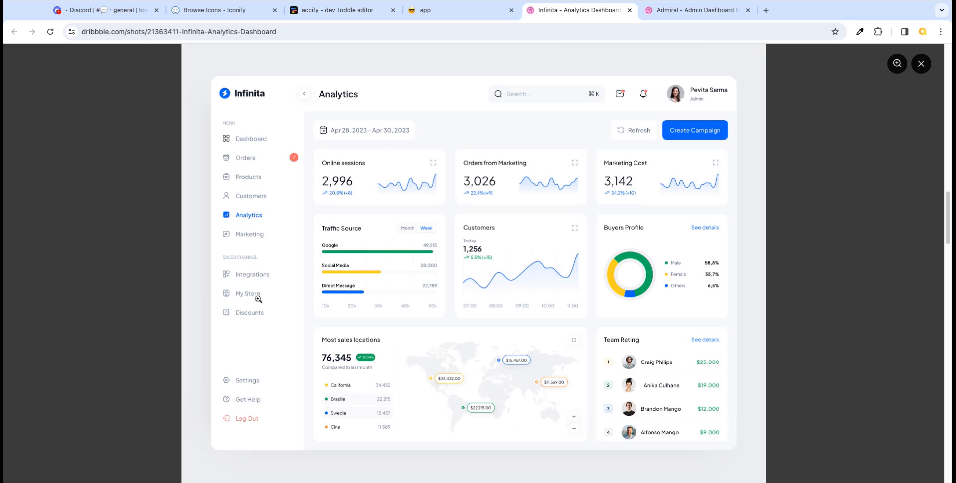
pyautogui.click(338, 19)
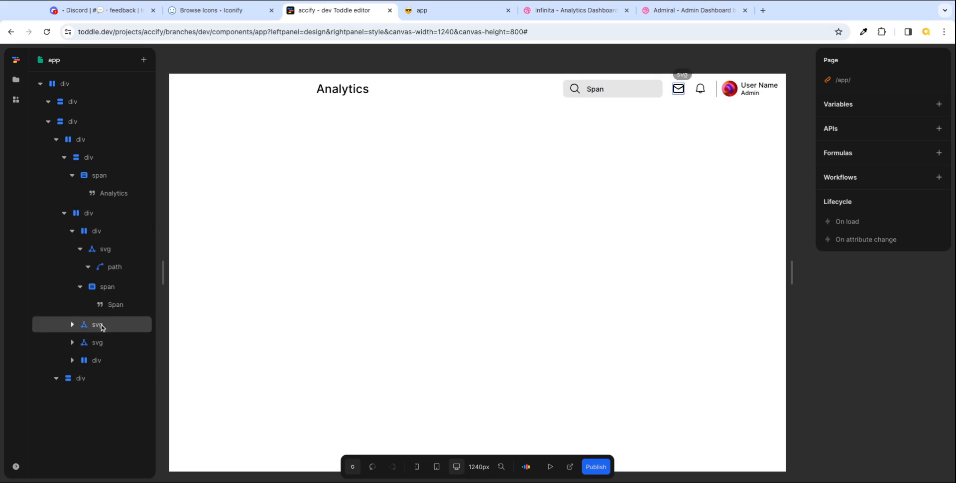
pyautogui.click(119, 305)
pyautogui.doubleClick(831, 112)
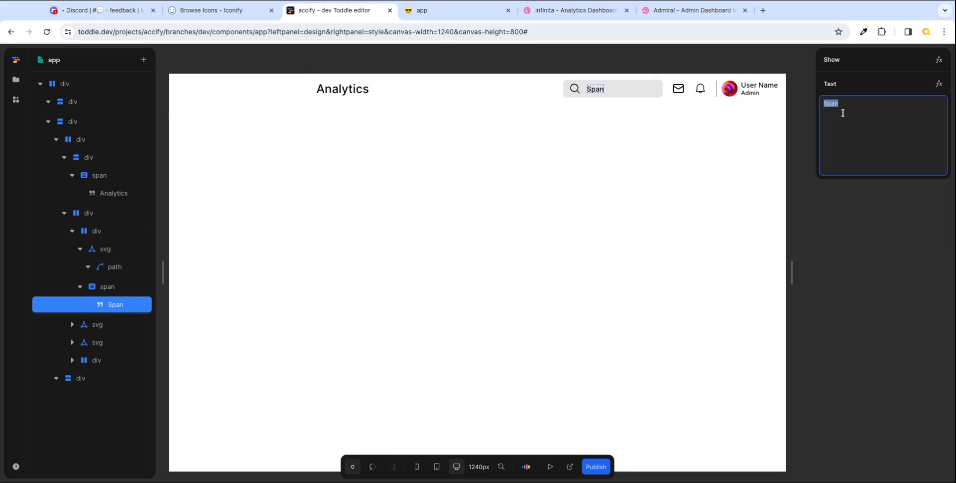
pyautogui.write('Search')
pyautogui.press('Tab')
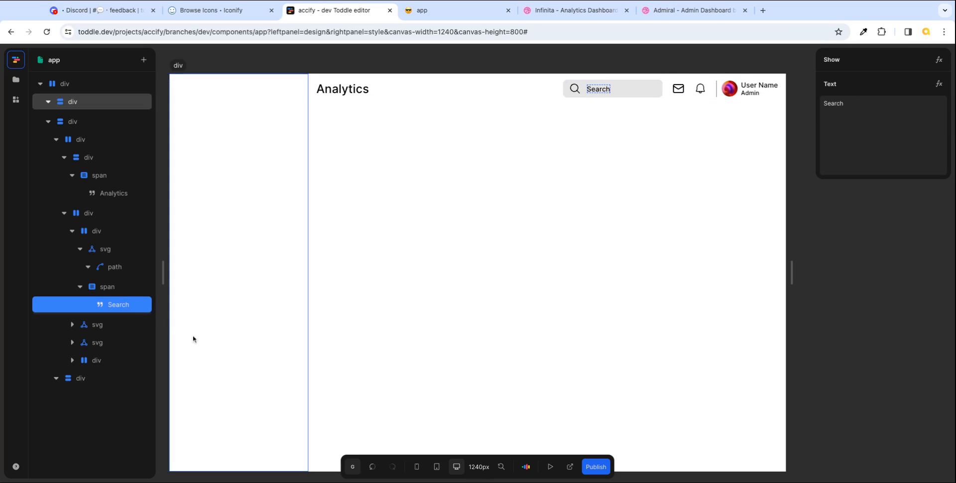
# - Check the search box in the Infinita reference and set the Search span's text color to grey-300 in the Toddle editor
pyautogui.click(578, 7)
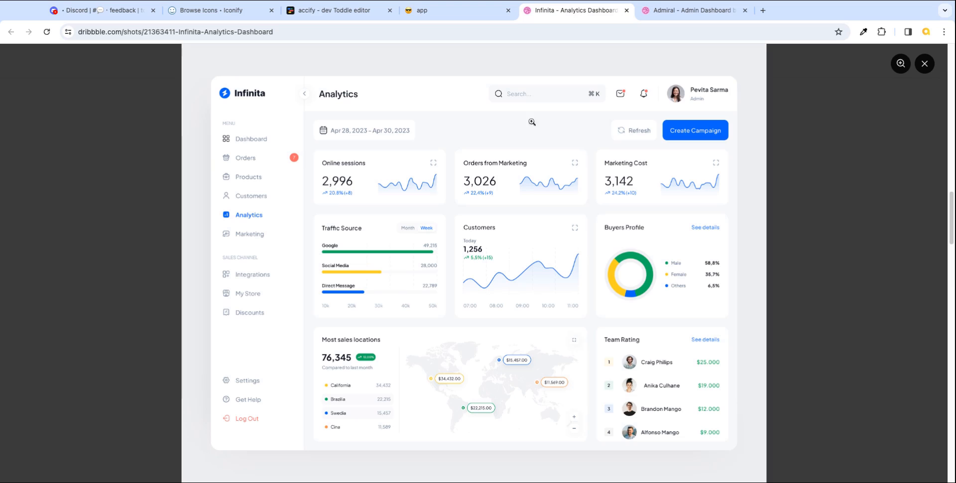
pyautogui.click(359, 11)
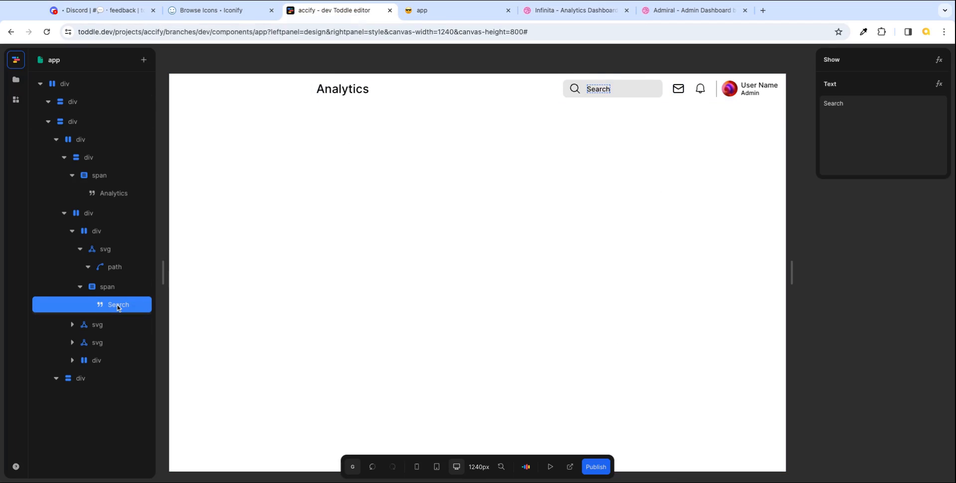
pyautogui.click(118, 288)
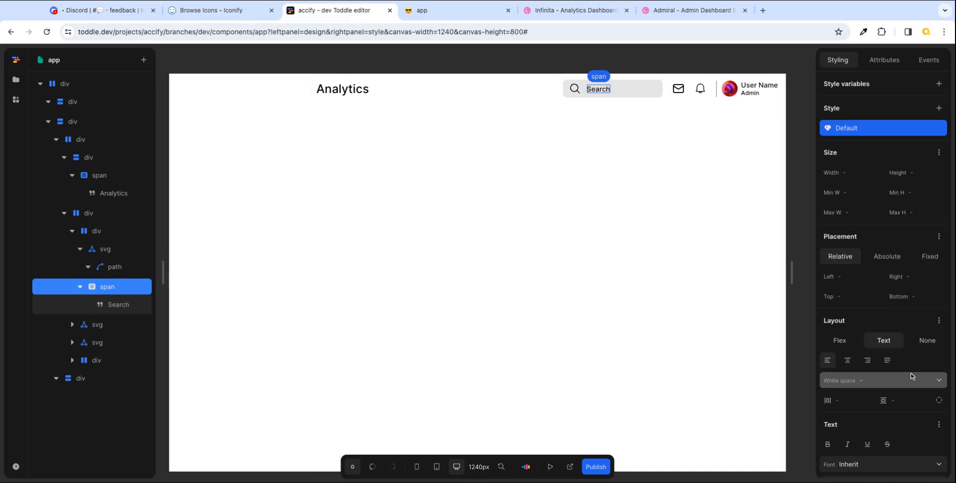
pyautogui.scroll(-2, 930, 371)
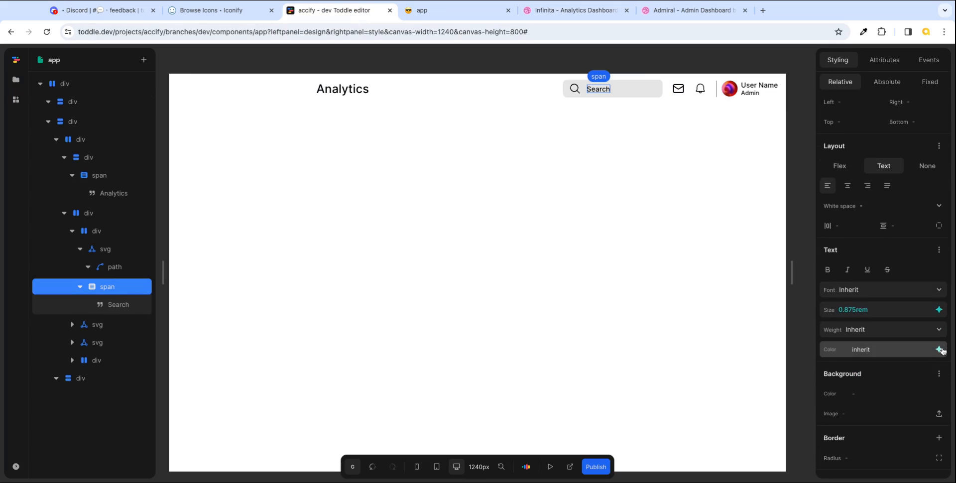
pyautogui.click(939, 352)
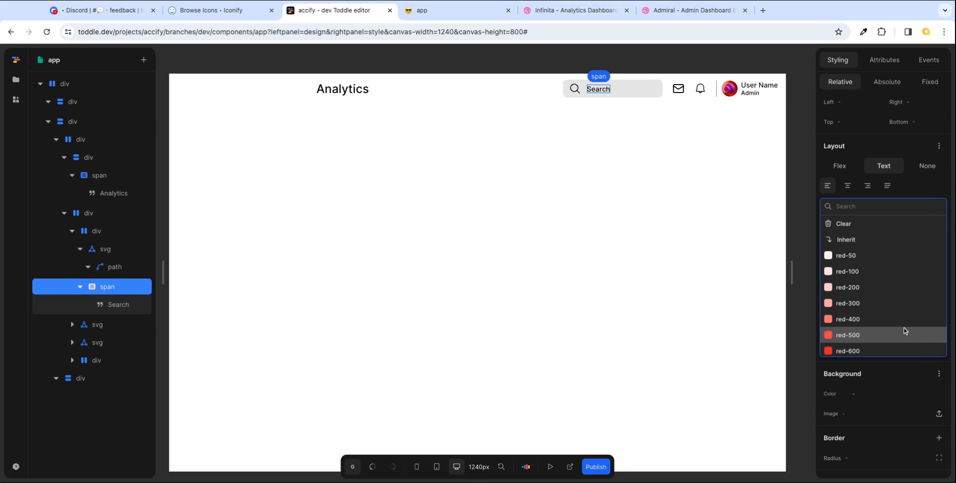
pyautogui.write('gre')
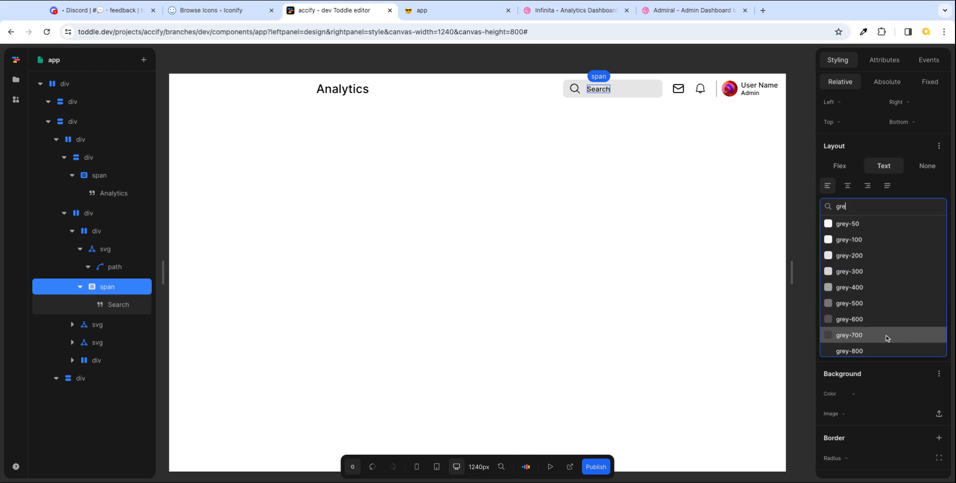
pyautogui.click(864, 274)
pyautogui.click(797, 247)
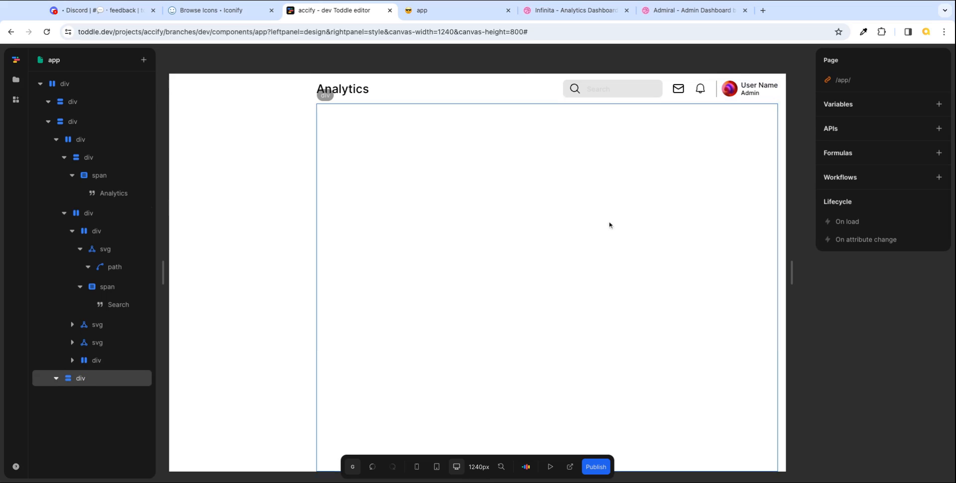
# - Clear the left margin of the div that wraps the avatar image in the user profile block
pyautogui.click(73, 361)
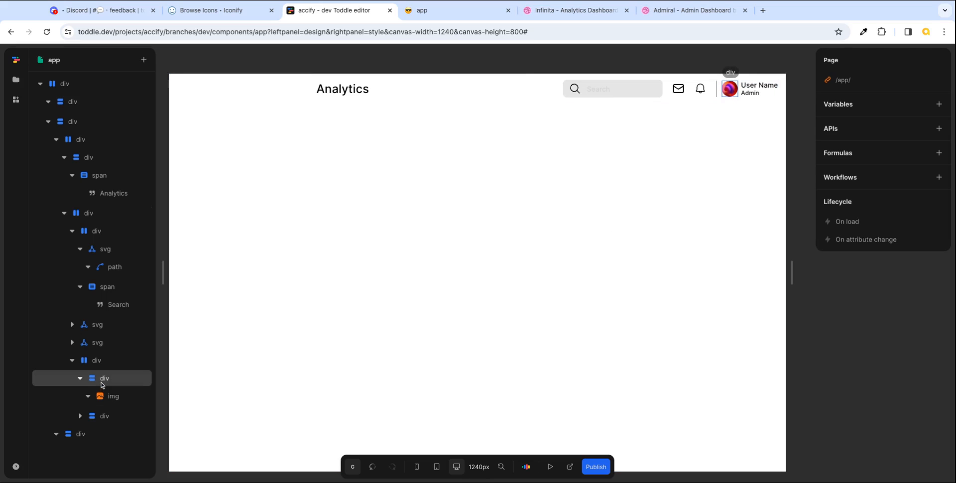
pyautogui.click(103, 379)
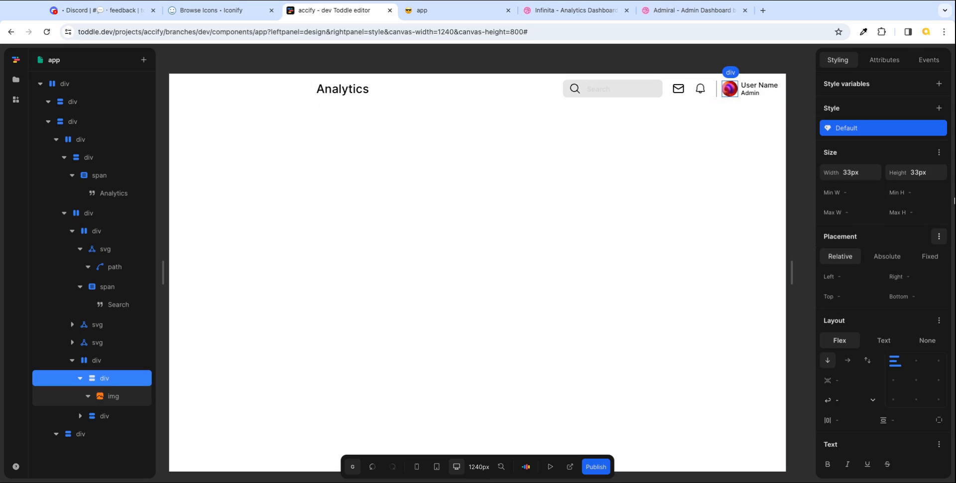
pyautogui.click(939, 237)
pyautogui.click(728, 301)
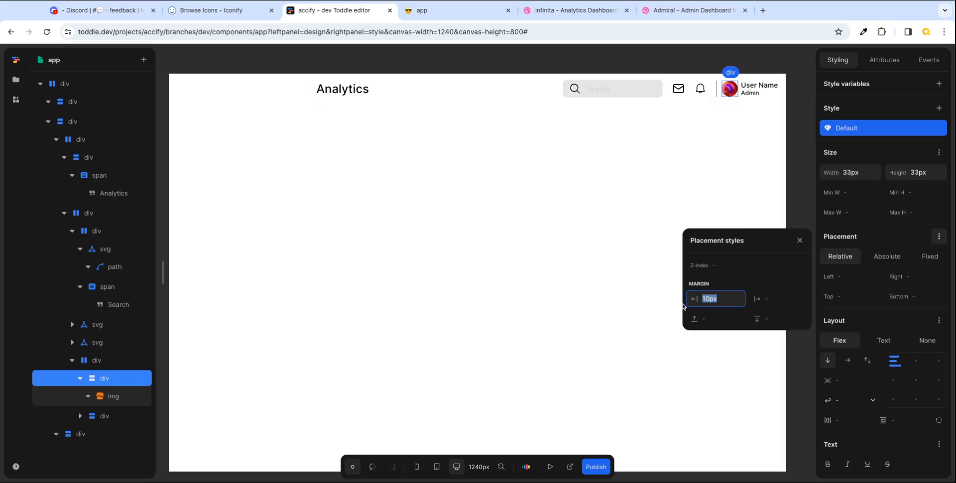
pyautogui.press('BackSpace')
pyautogui.press('Tab')
pyautogui.click(800, 240)
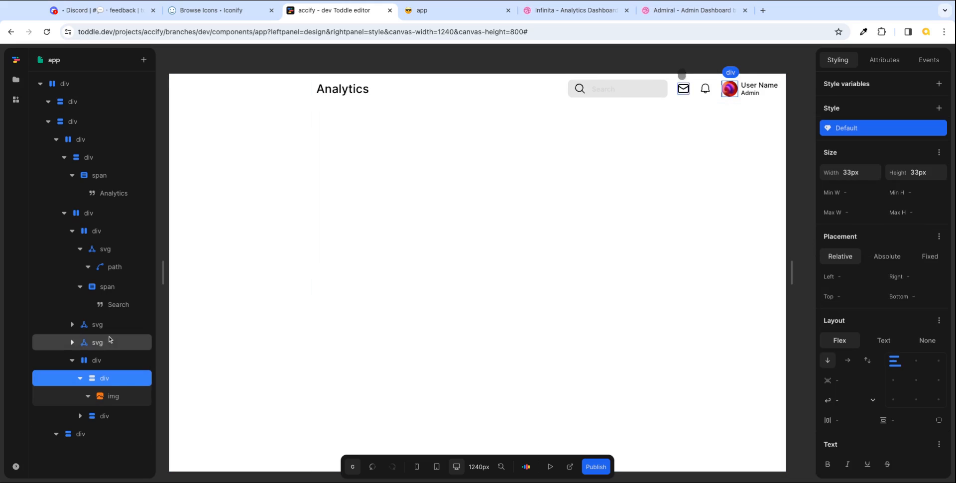
# - Give the user profile div a left padding of 10px, separate from its other sides
pyautogui.click(96, 361)
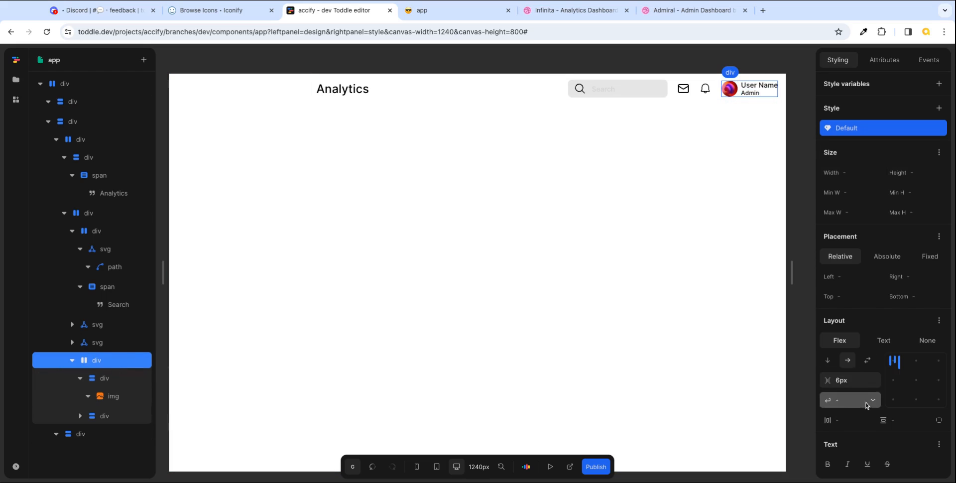
pyautogui.click(851, 421)
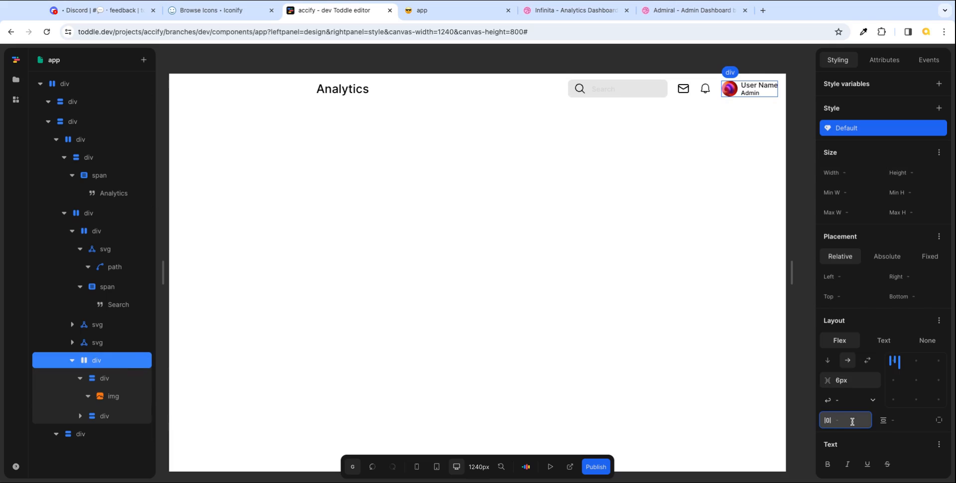
pyautogui.click(939, 420)
pyautogui.click(850, 423)
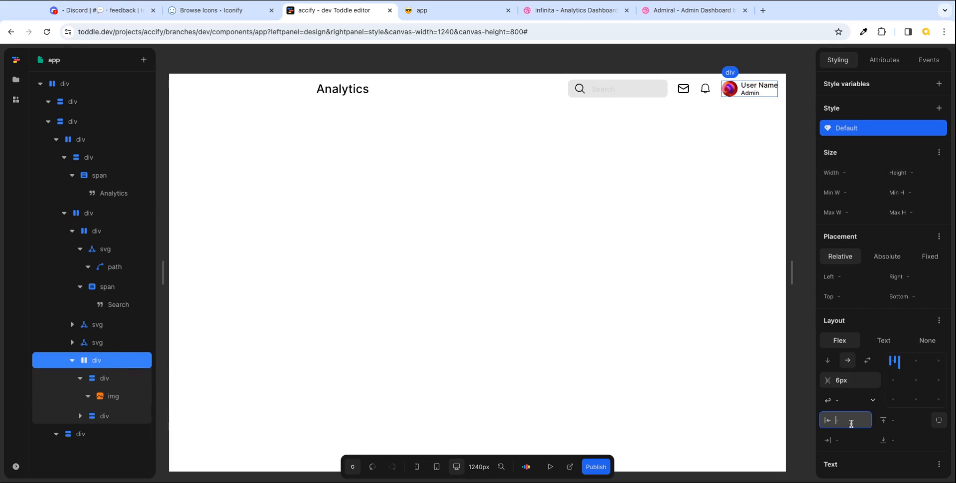
pyautogui.write('10px')
pyautogui.press('Tab')
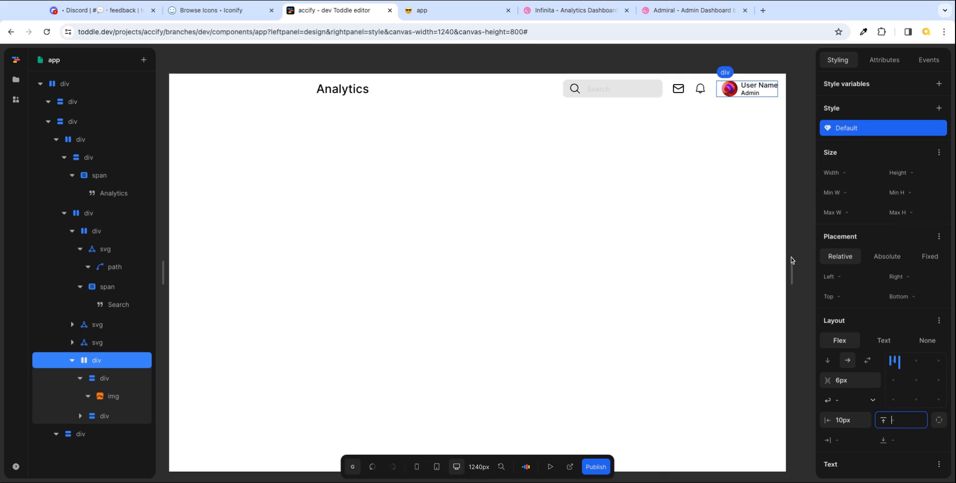
# - Reload the app preview to check the header and examine the sidebar navigation in the Infinita reference
pyautogui.click(443, 10)
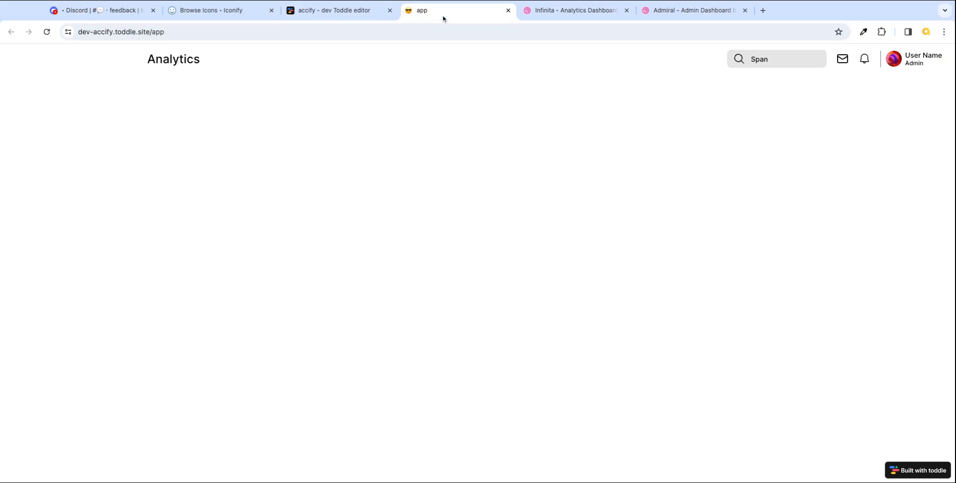
pyautogui.hotkey('ctrl', 'r')
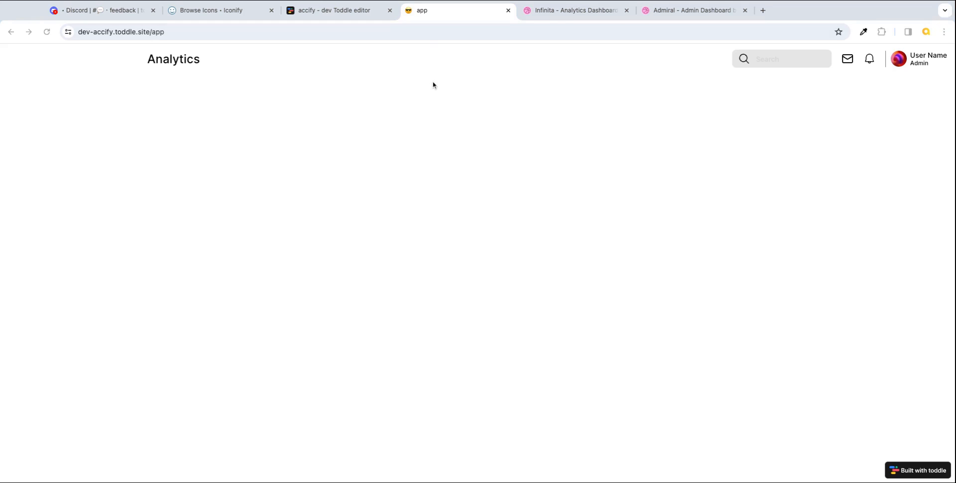
pyautogui.click(336, 12)
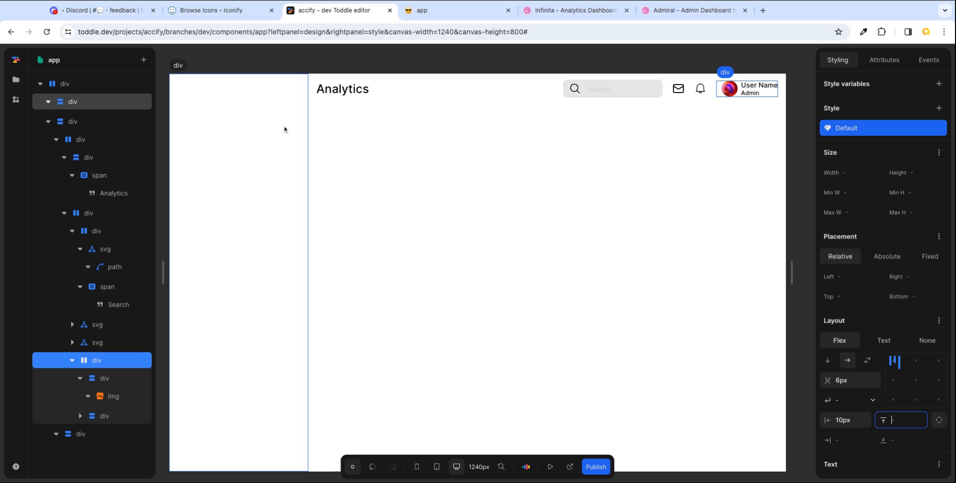
pyautogui.click(567, 16)
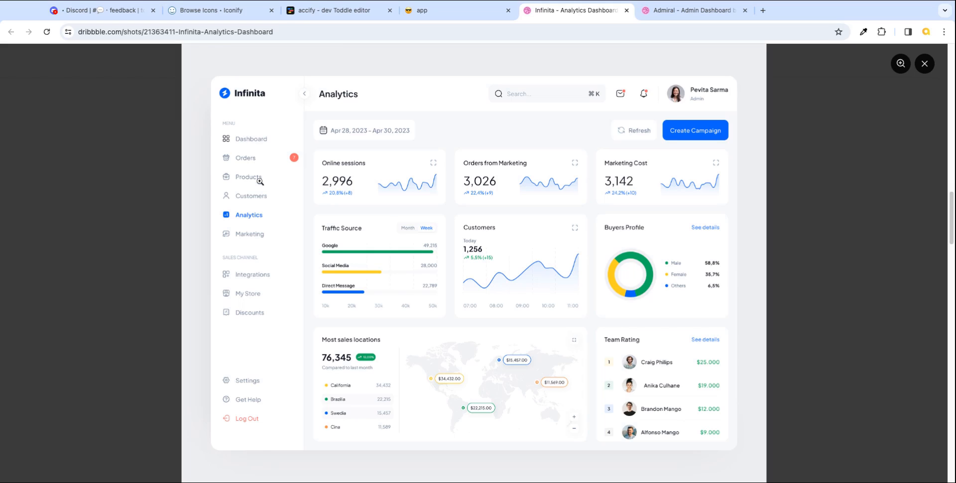
pyautogui.click(342, 12)
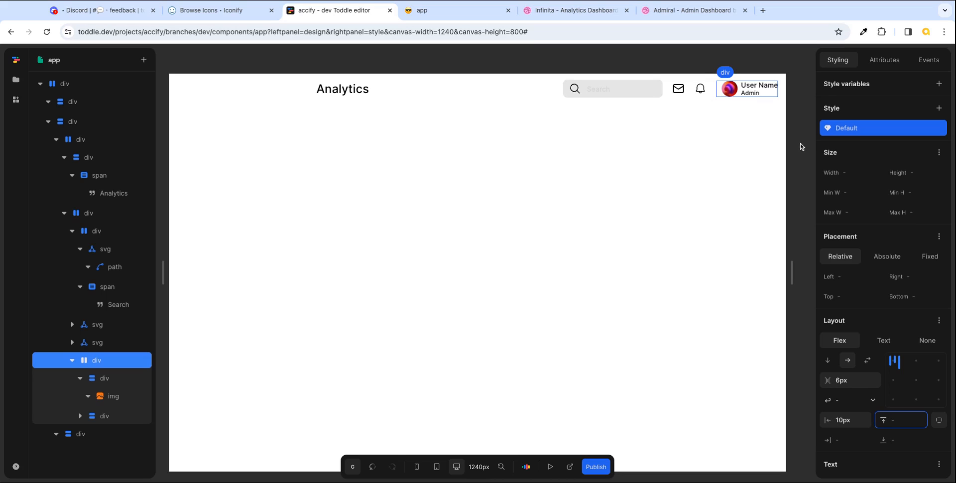
# - Add a page variable named "Nav Options" to the app page in the Toddle editor
pyautogui.click(801, 86)
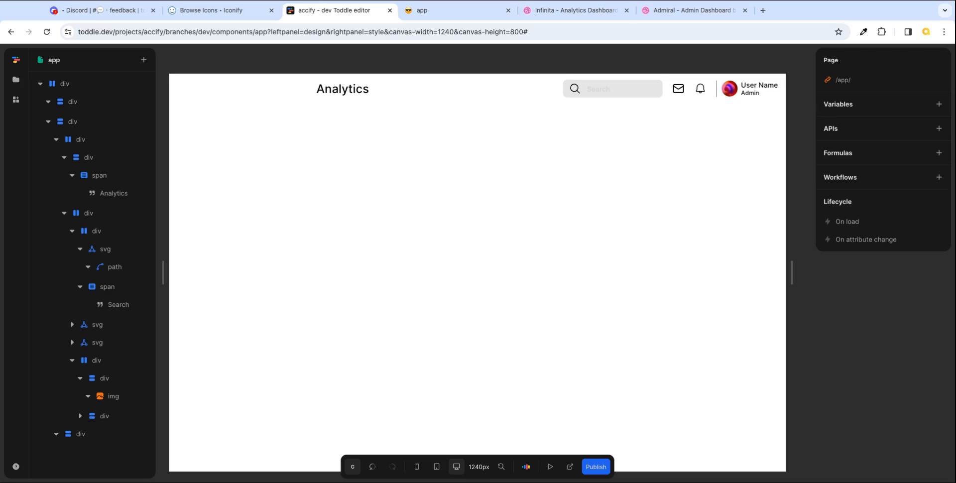
pyautogui.click(585, 15)
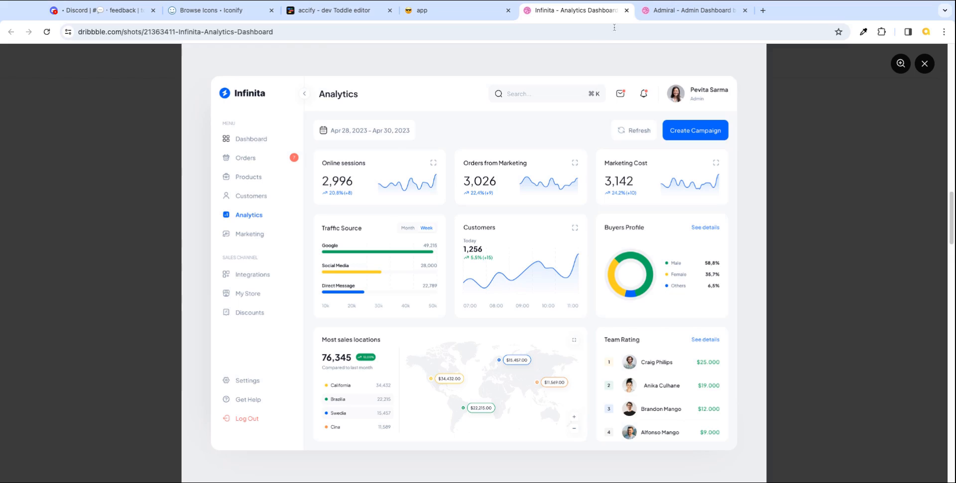
pyautogui.click(367, 12)
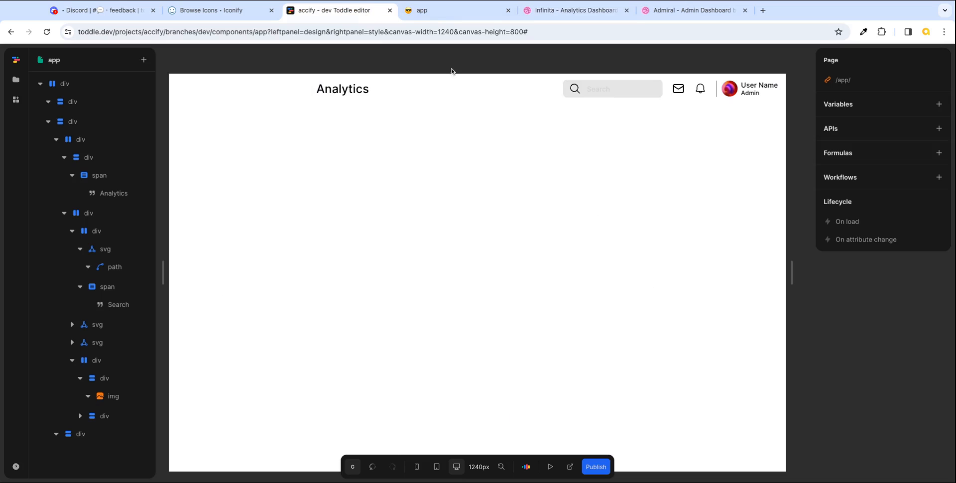
pyautogui.click(939, 105)
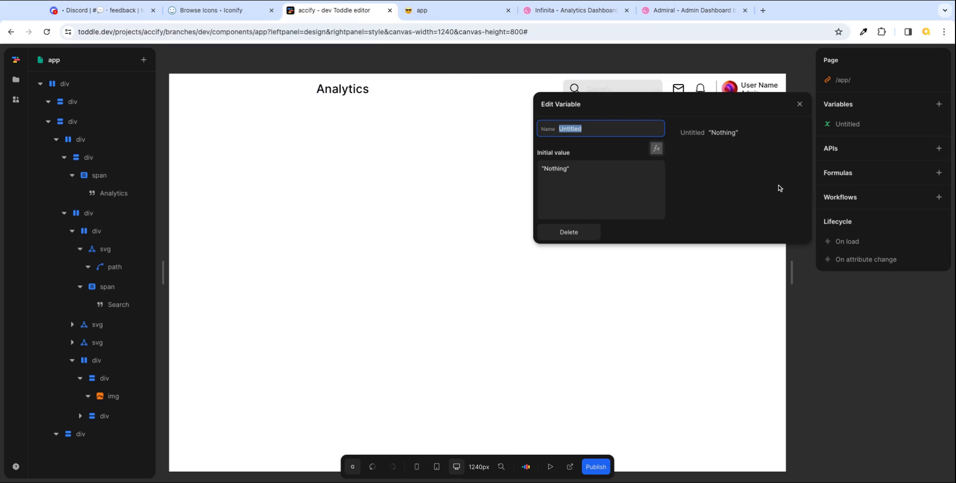
pyautogui.write('Nav Options')
pyautogui.press('Tab')
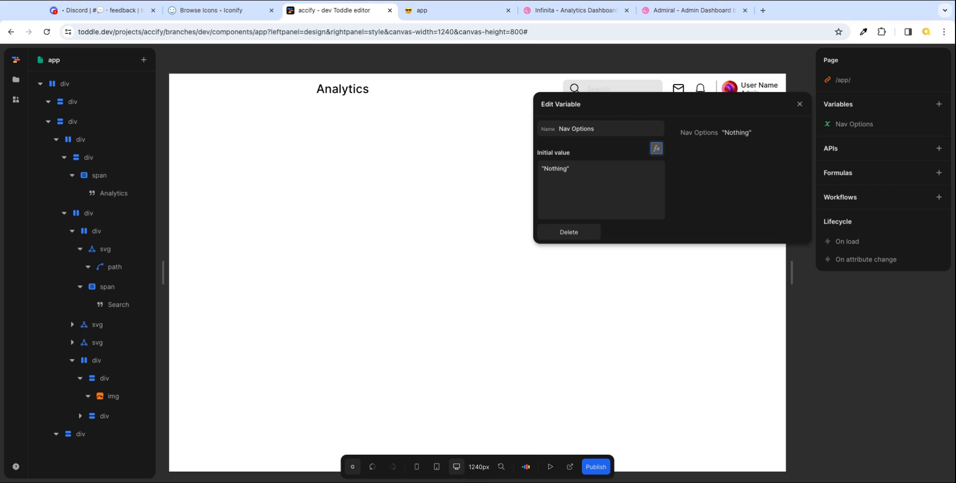
# - Open the Nav Options initial value as a full-screen formula and replace its Value node with an Array
pyautogui.click(656, 148)
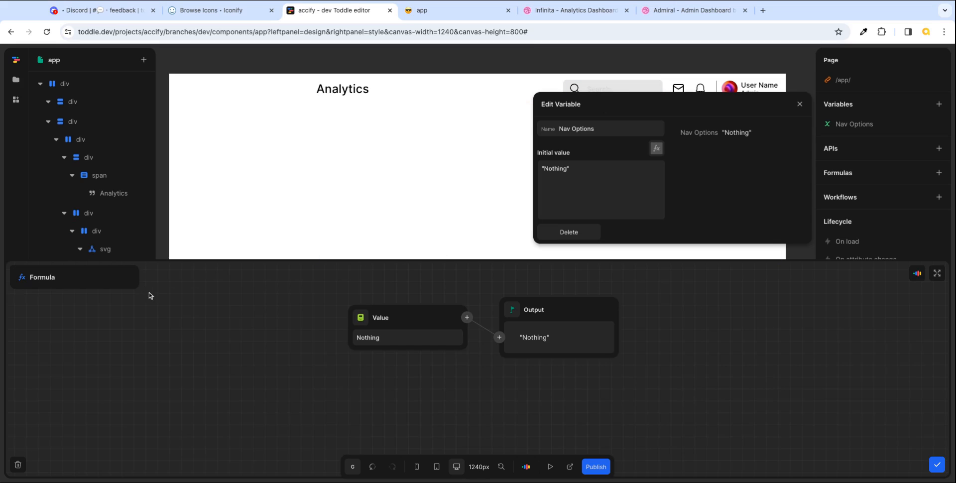
pyautogui.click(937, 274)
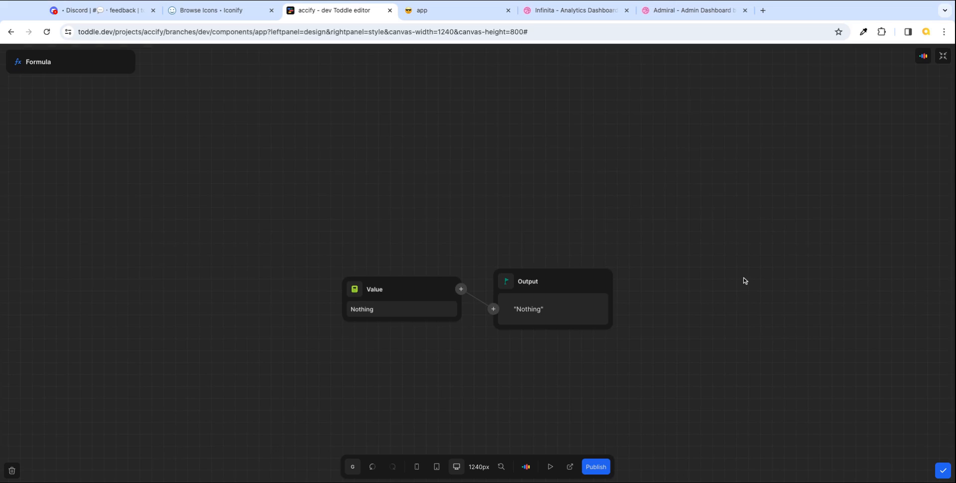
pyautogui.scroll(2, 731, 278)
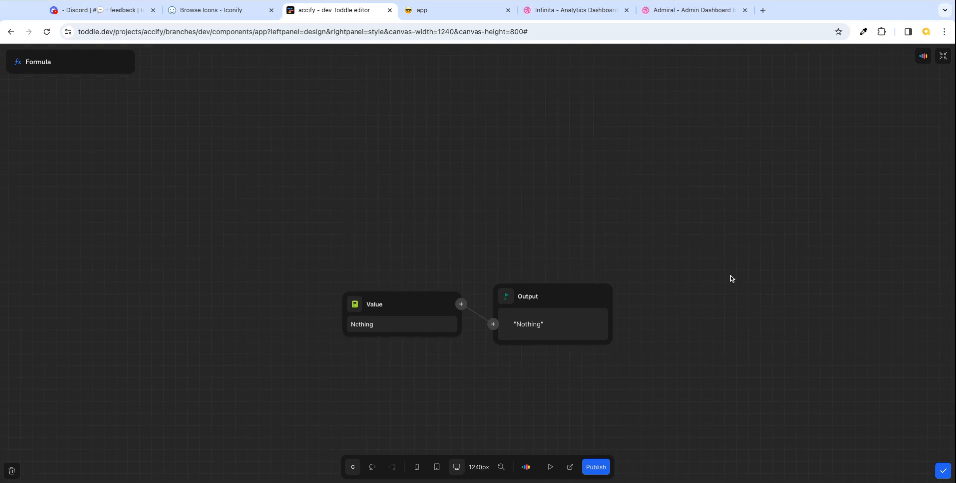
pyautogui.scroll(-3, 732, 279)
pyautogui.scroll(-7, 731, 278)
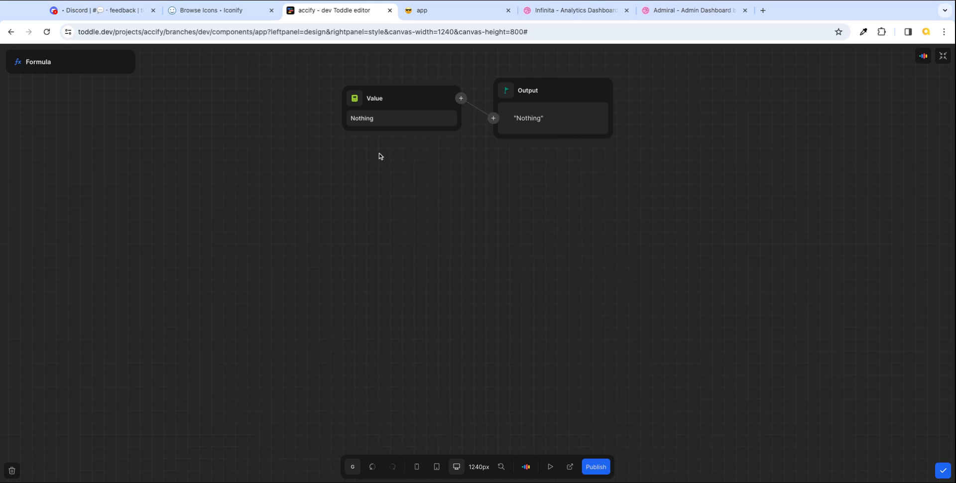
pyautogui.click(358, 103)
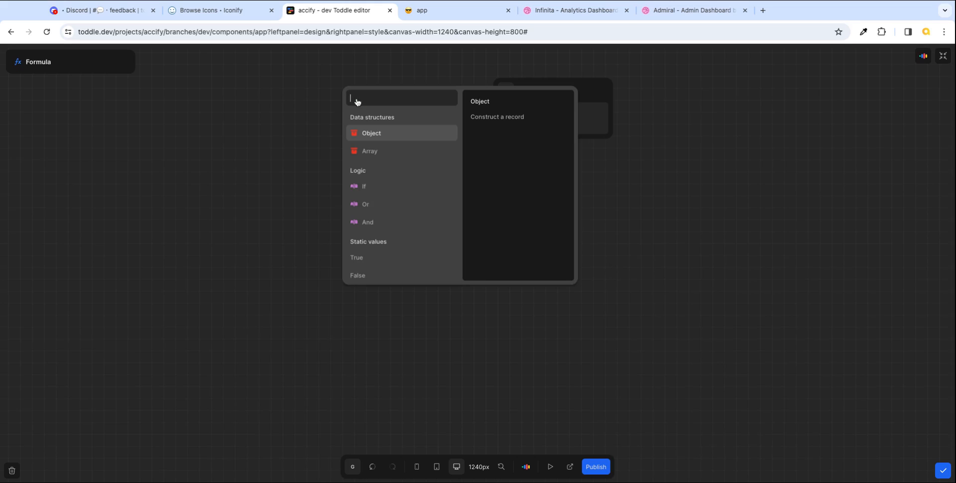
pyautogui.write('a')
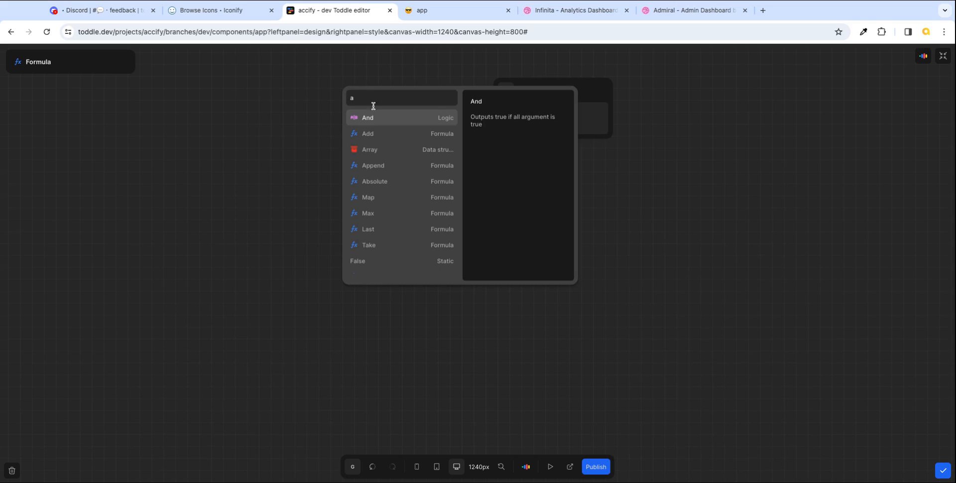
pyautogui.click(387, 151)
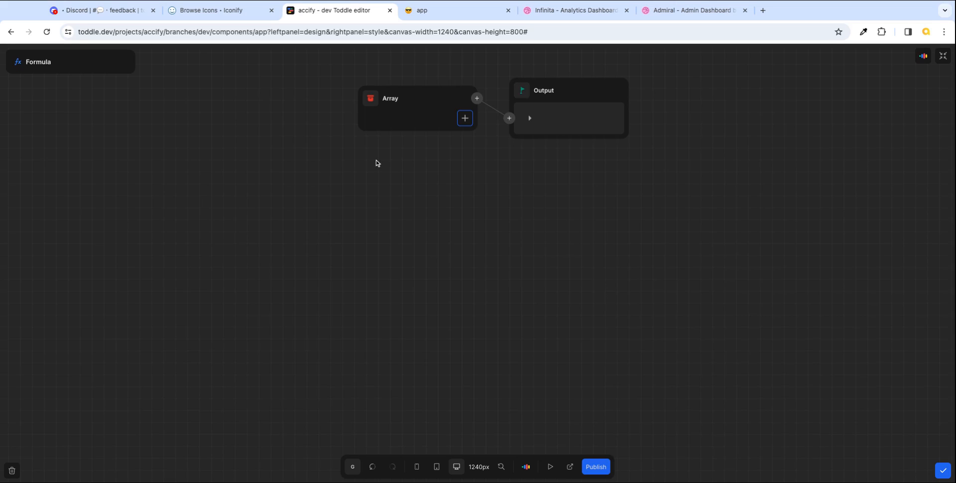
# - Add a string item "Dashboard" to the array, checking the menu labels in the Infinita reference
pyautogui.click(466, 119)
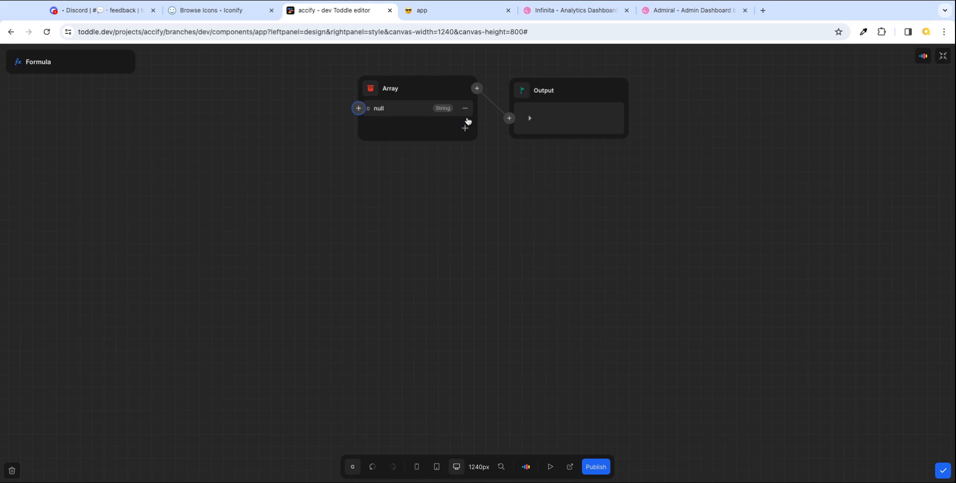
pyautogui.click(382, 109)
pyautogui.doubleClick(382, 109)
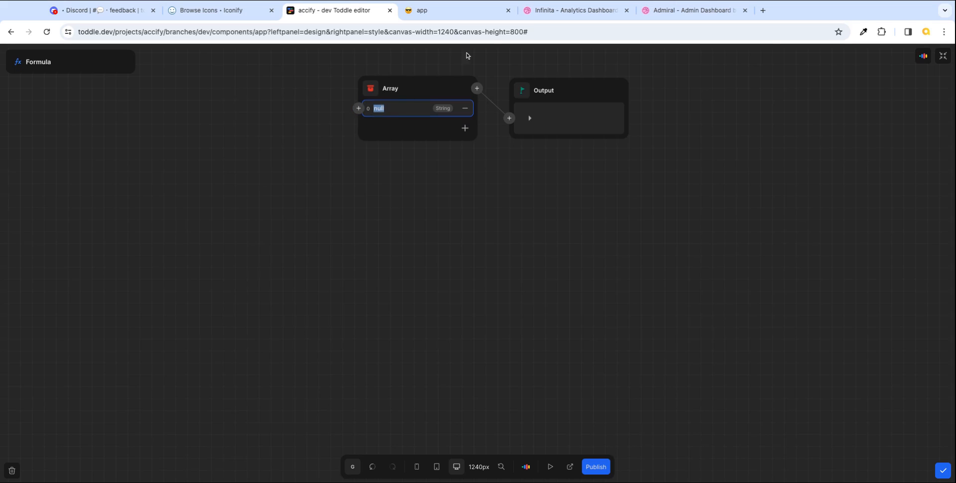
pyautogui.click(552, 14)
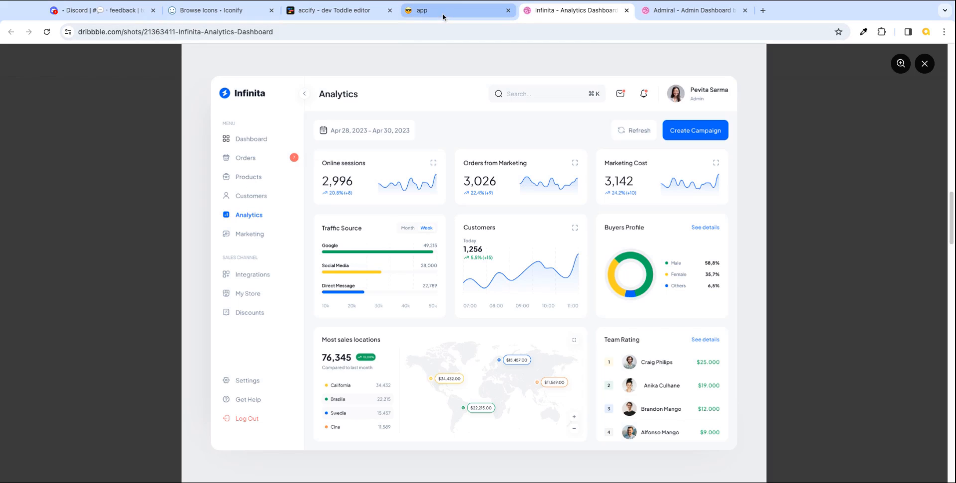
pyautogui.click(355, 12)
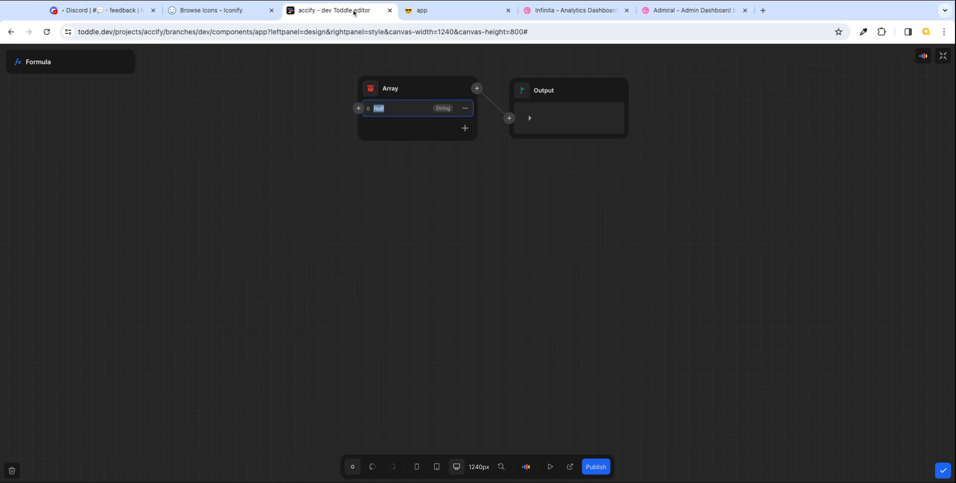
pyautogui.click(385, 109)
pyautogui.moveTo(386, 109); pyautogui.dragTo(367, 111)
pyautogui.write('Dashba')
# - Add a second string item "Orders" to the array
pyautogui.click(465, 127)
pyautogui.doubleClick(414, 118)
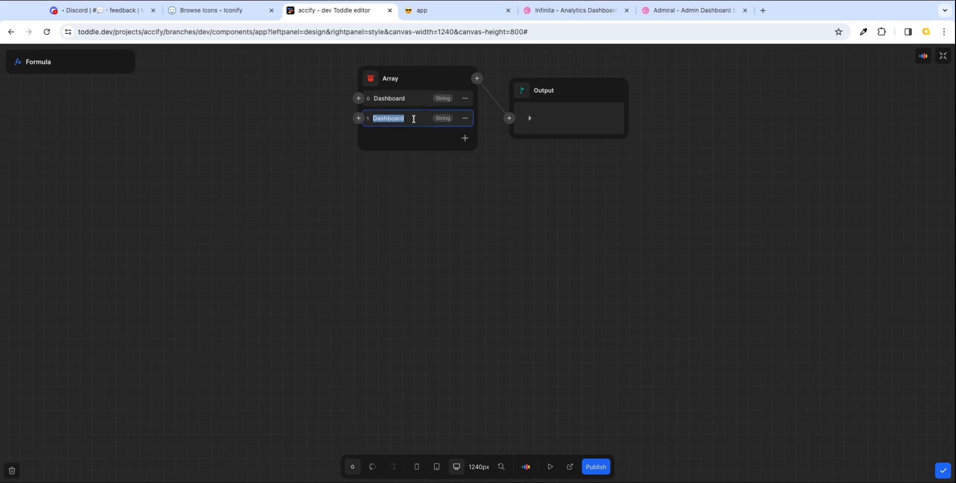
pyautogui.write('Orders')
pyautogui.click(446, 145)
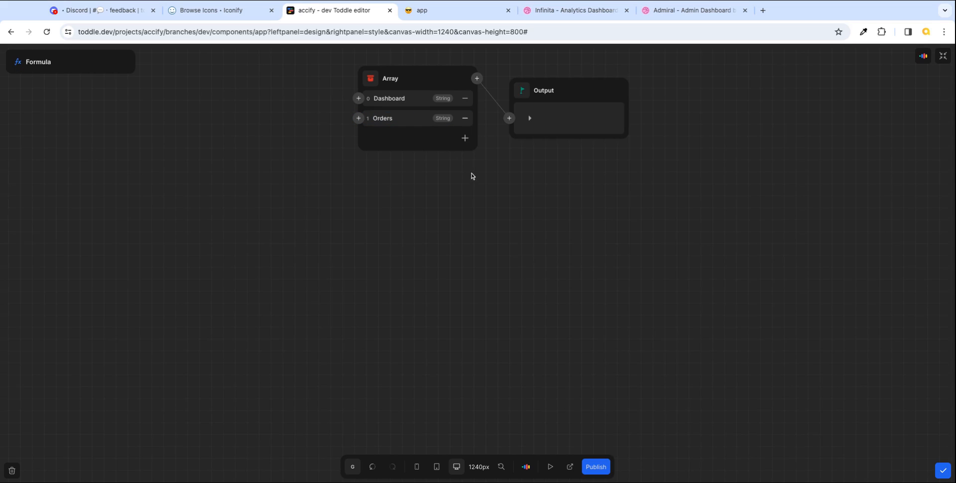
# - Remove both string items from the array and add one new item fed by an Object node
pyautogui.click(468, 102)
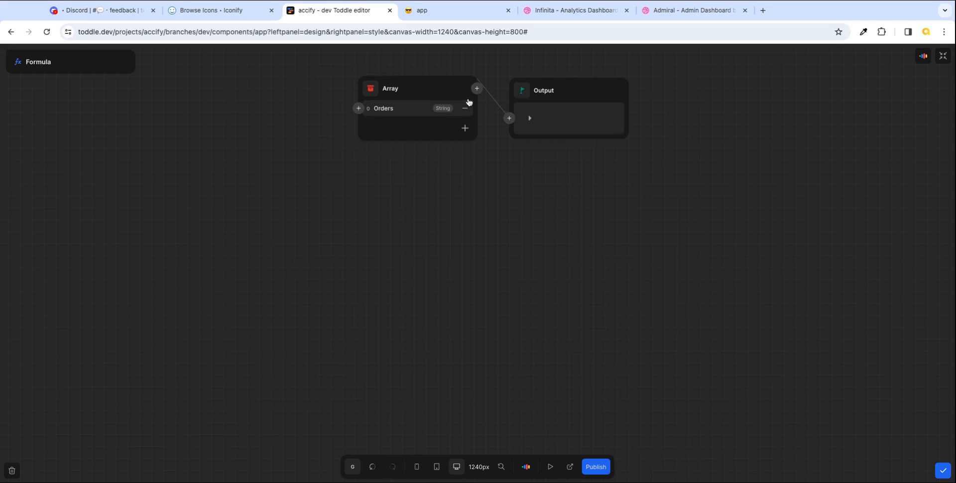
pyautogui.click(466, 111)
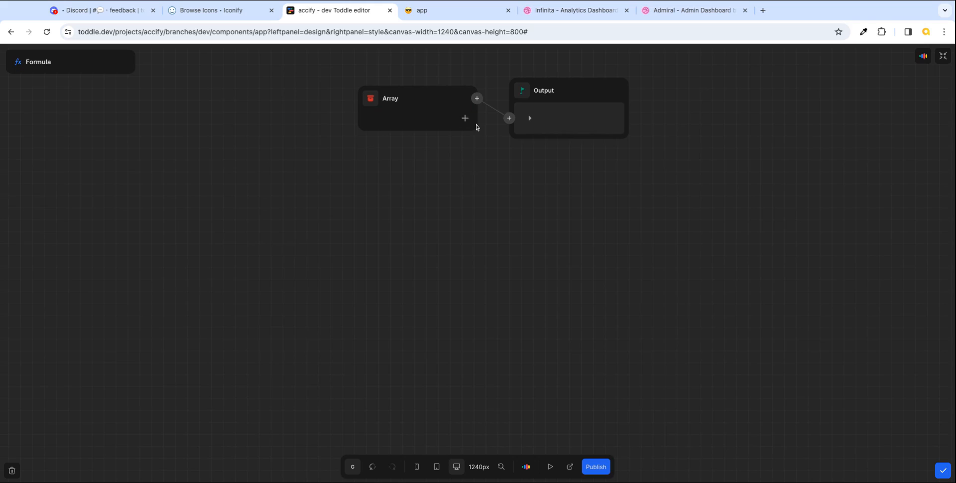
pyautogui.click(466, 119)
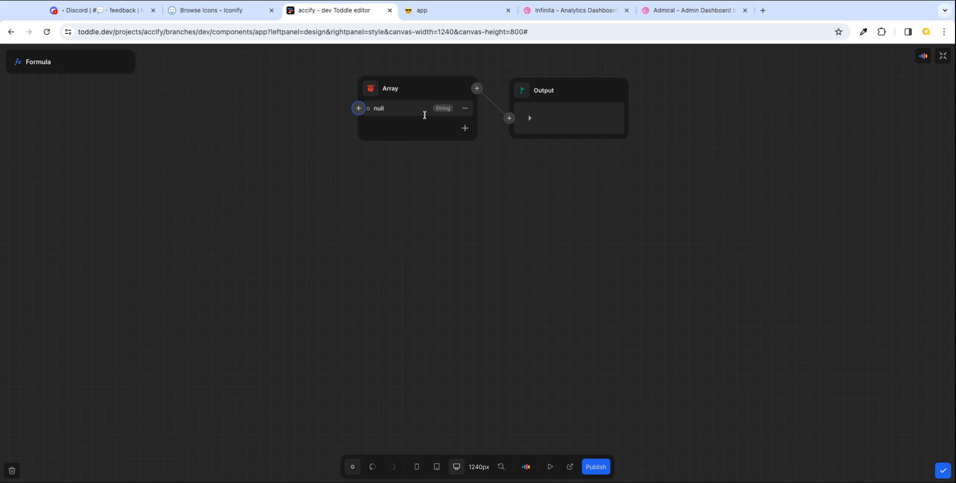
pyautogui.click(359, 108)
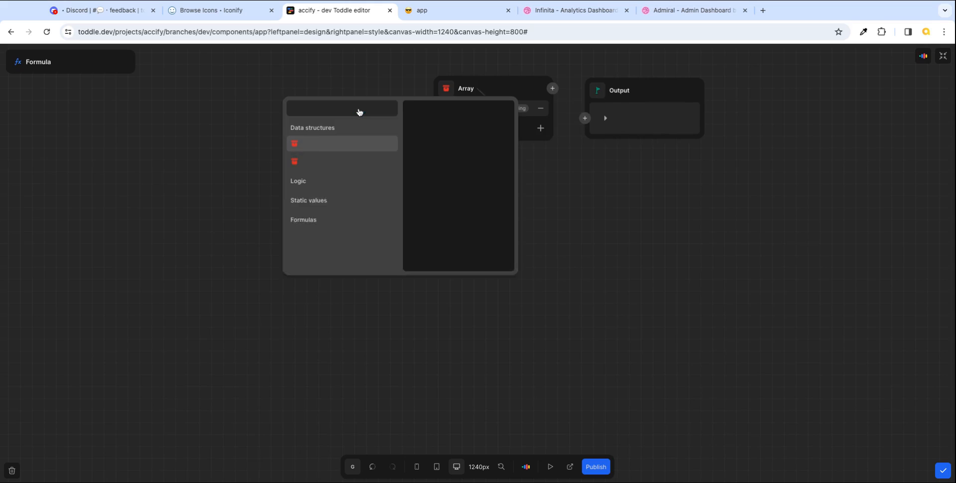
pyautogui.click(332, 144)
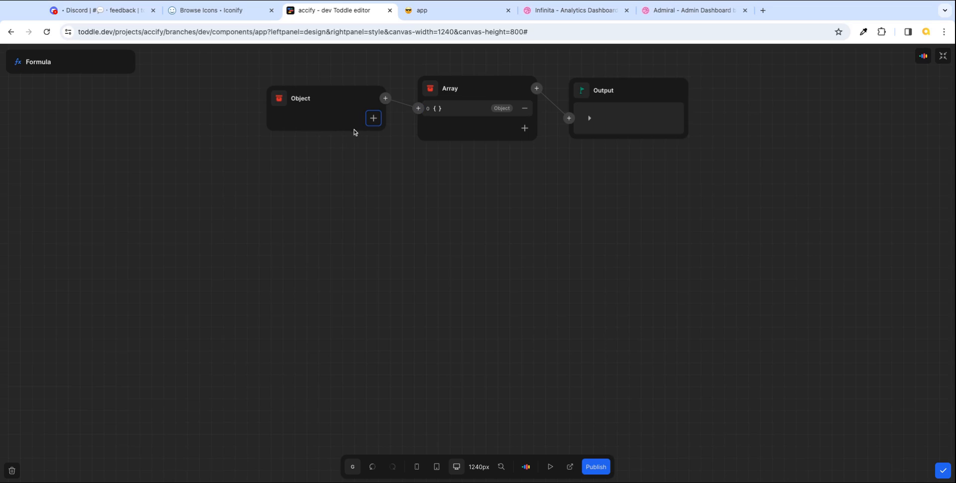
# - Add a "label" key with the value "Dashboard" to the object, following the first menu entry in the Infinita reference
pyautogui.click(566, 15)
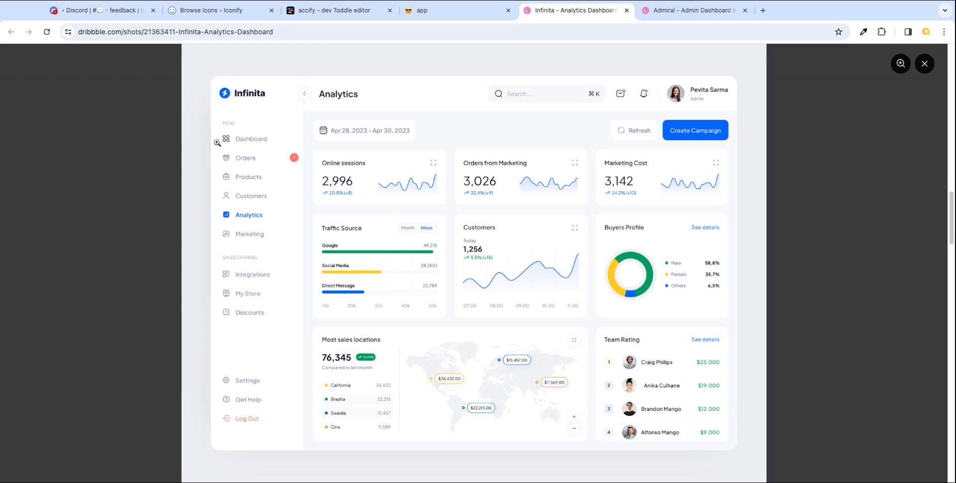
pyautogui.click(362, 19)
pyautogui.click(374, 119)
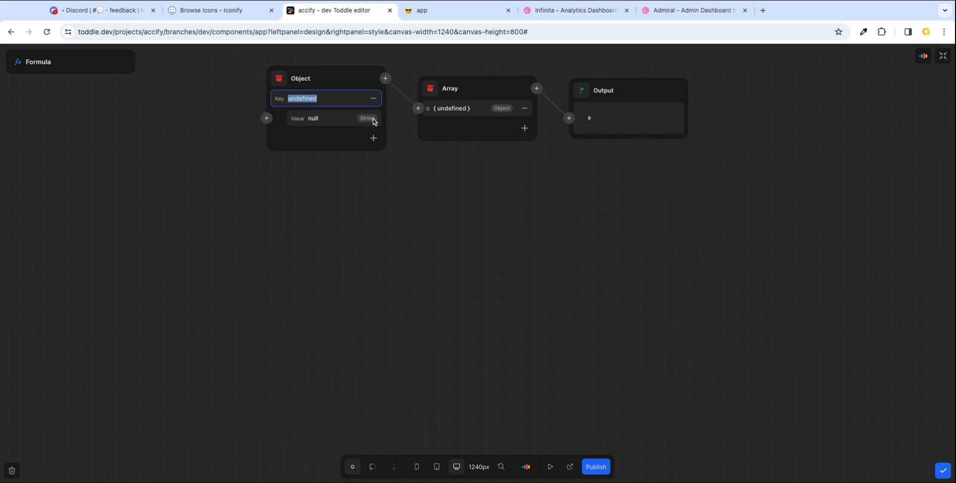
pyautogui.write('label')
pyautogui.press('Tab')
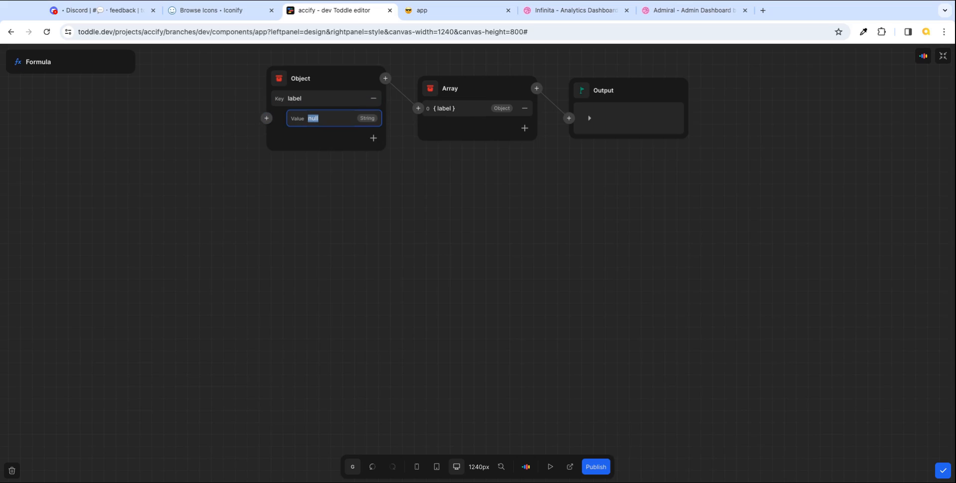
pyautogui.write('Dashboard')
# - Add an "icon" key to the Dashboard object and leave its value empty
pyautogui.click(373, 138)
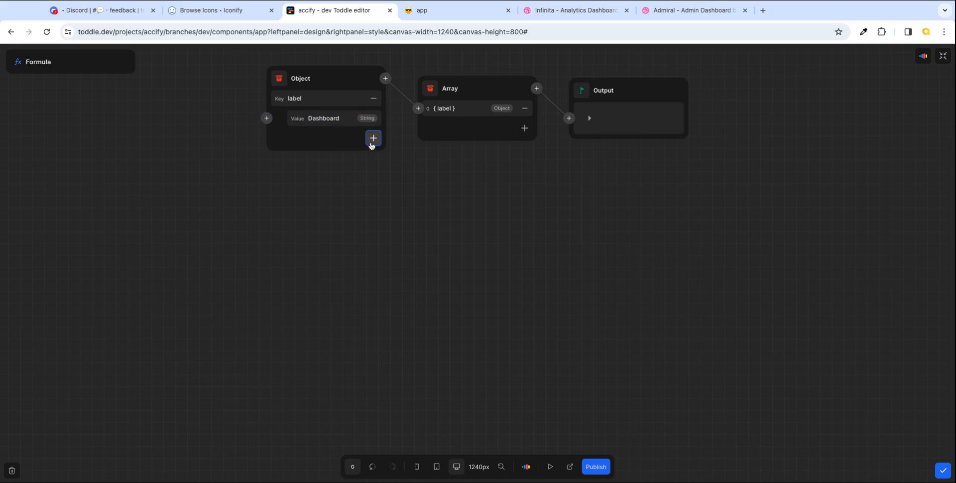
pyautogui.write('icon')
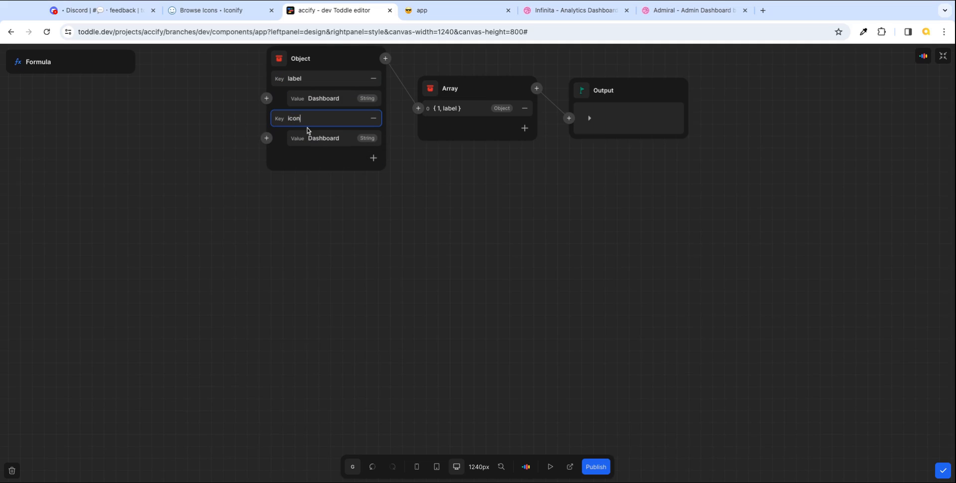
pyautogui.press('Tab')
pyautogui.press('Tab')
pyautogui.doubleClick(346, 139)
pyautogui.press('BackSpace')
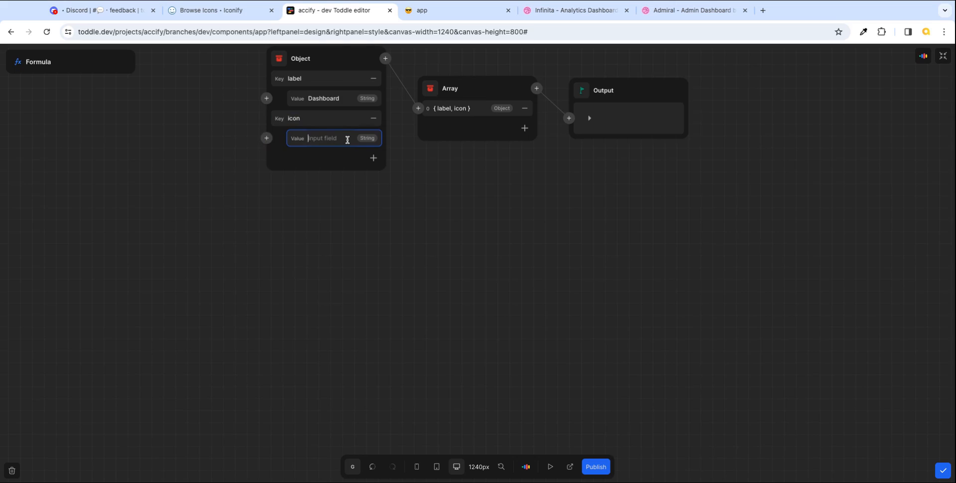
# - Add a "route" key with an empty value to the Dashboard object
pyautogui.click(373, 158)
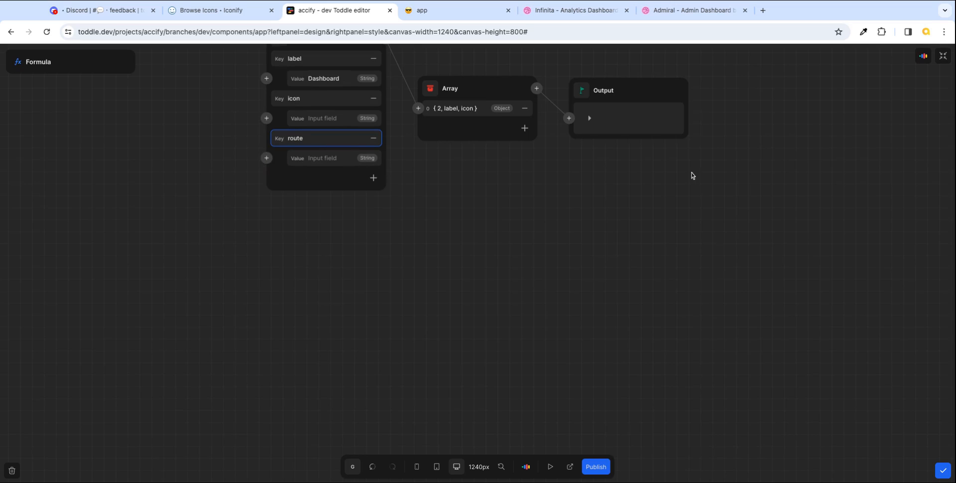
pyautogui.scroll(2, 851, 159)
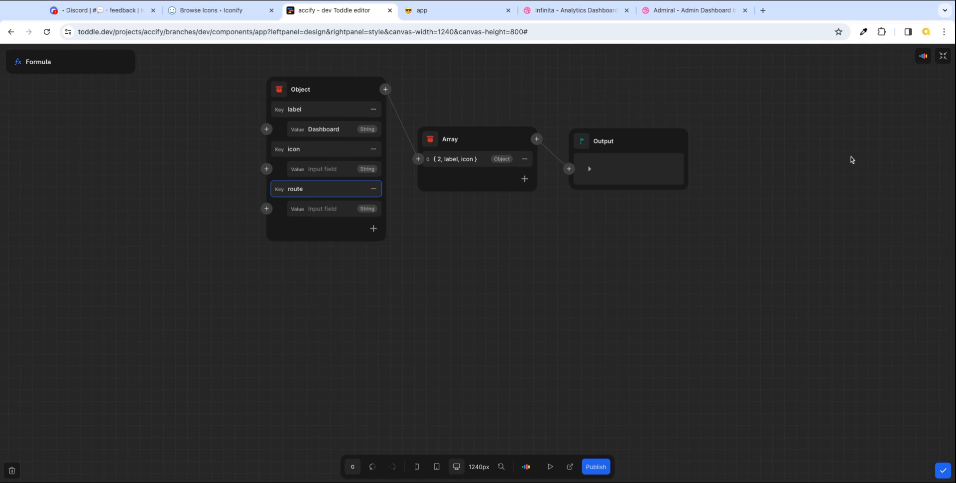
pyautogui.scroll(-1, 851, 160)
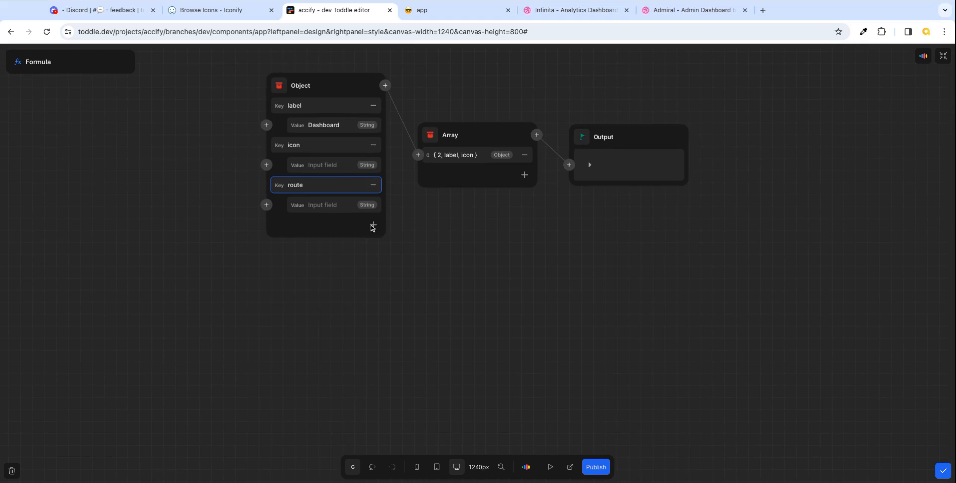
pyautogui.click(340, 211)
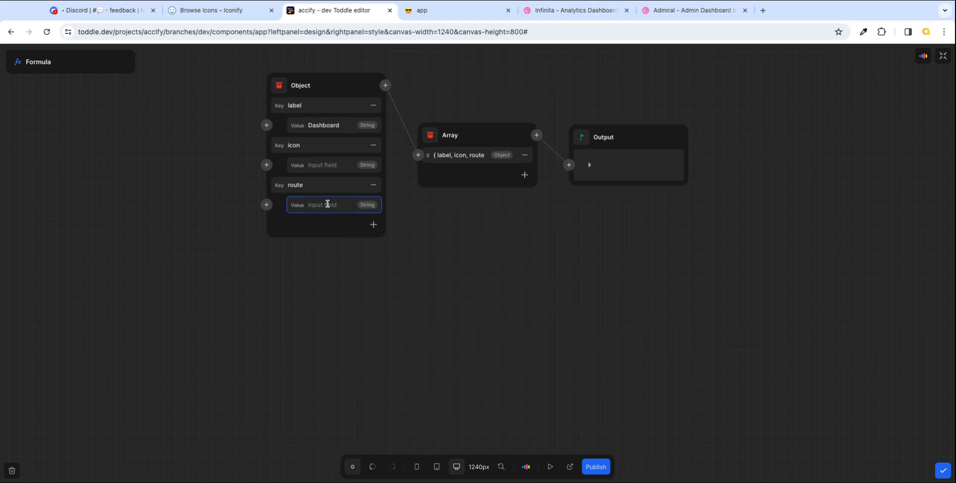
pyautogui.click(281, 218)
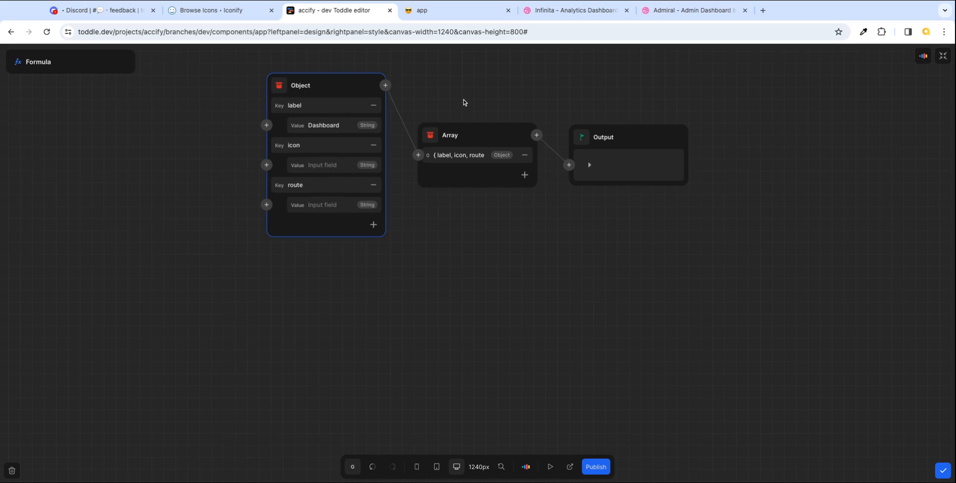
pyautogui.click(443, 221)
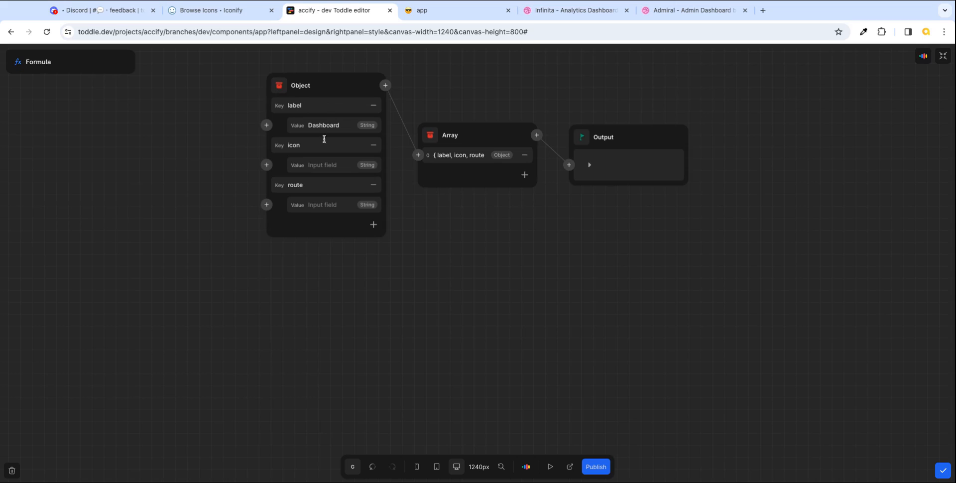
# - Add a second object item to the array and set its label value to "Orders", as in the Infinita reference
pyautogui.click(525, 174)
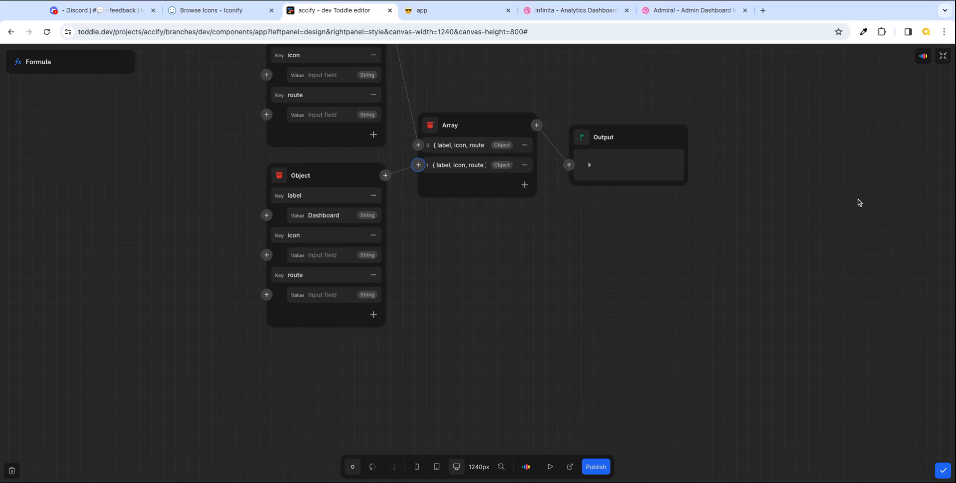
pyautogui.scroll(1, 860, 202)
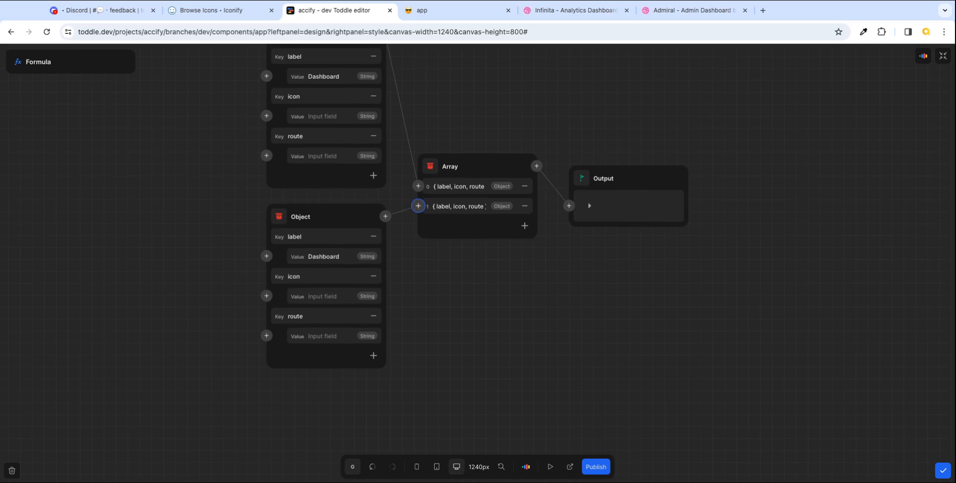
pyautogui.scroll(1, 477, 214)
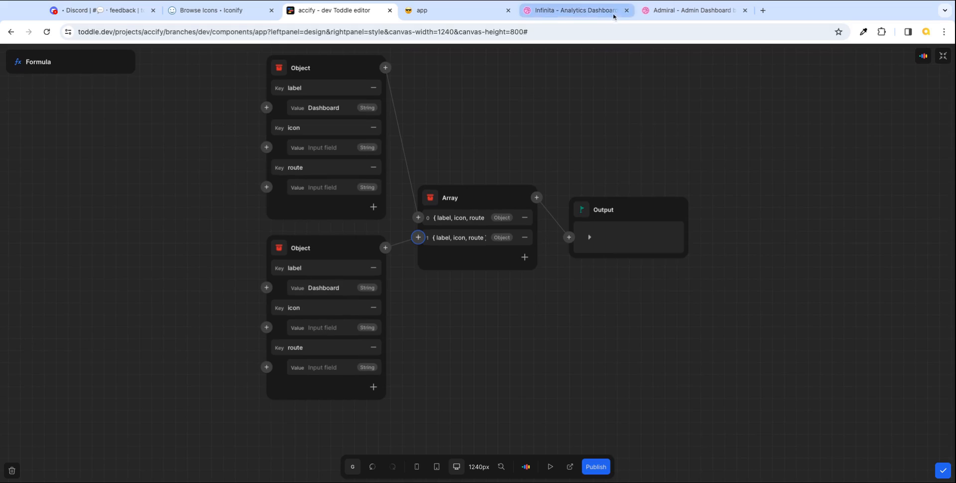
pyautogui.click(557, 12)
pyautogui.click(335, 12)
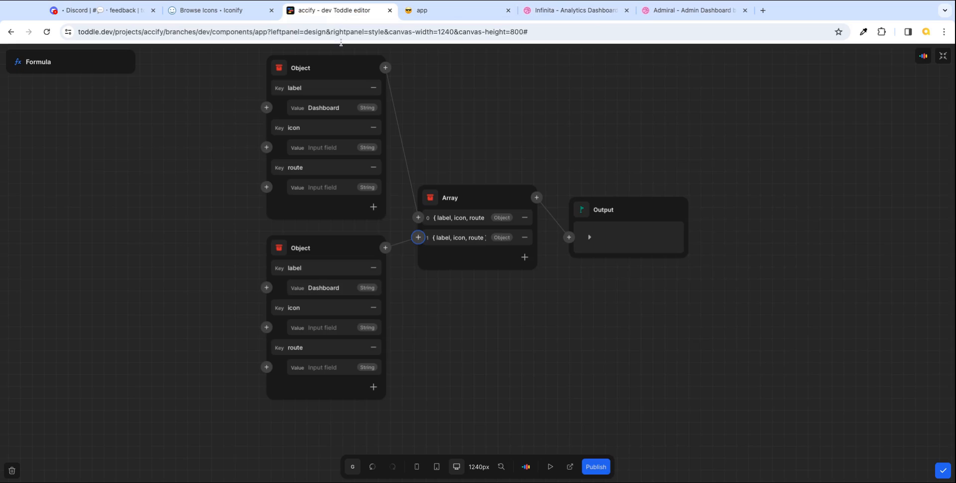
pyautogui.doubleClick(323, 287)
pyautogui.write('Or')
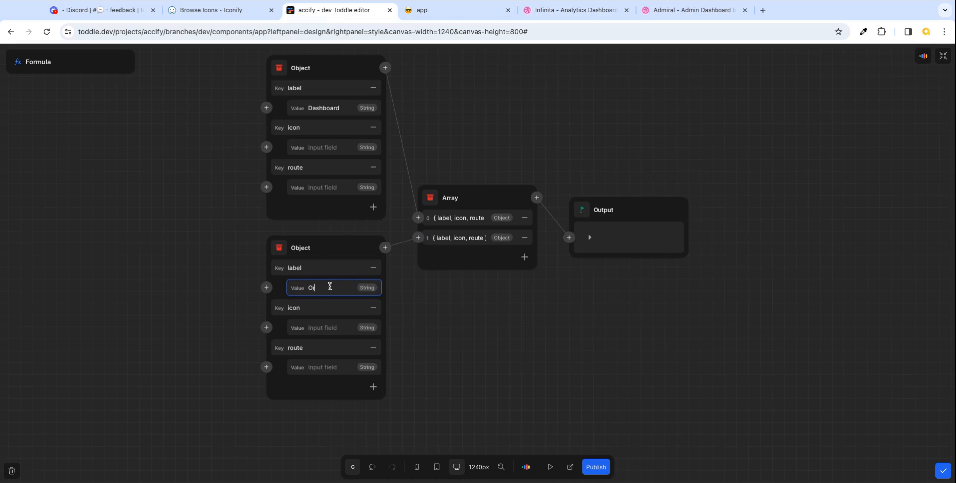
pyautogui.write('ders')
pyautogui.press('Tab')
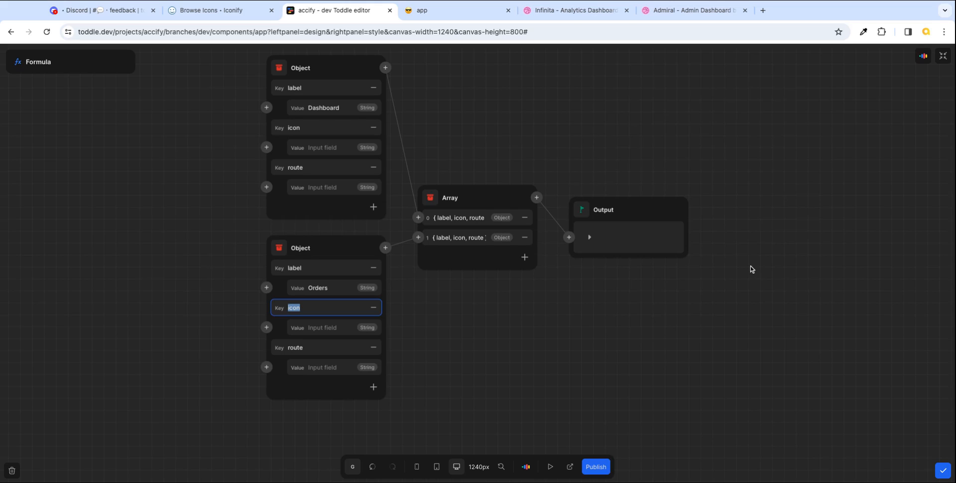
pyautogui.scroll(-3, 752, 269)
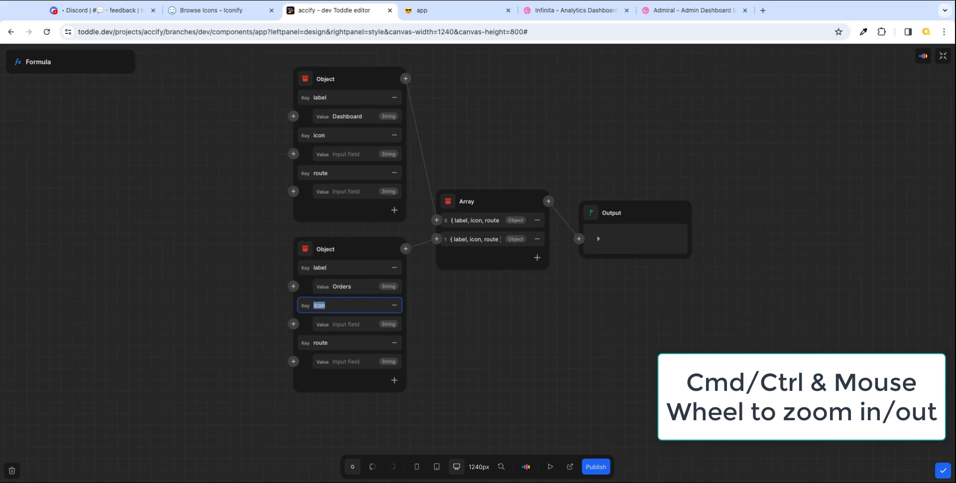
pyautogui.scroll(-1, 751, 269)
pyautogui.scroll(5, 752, 269)
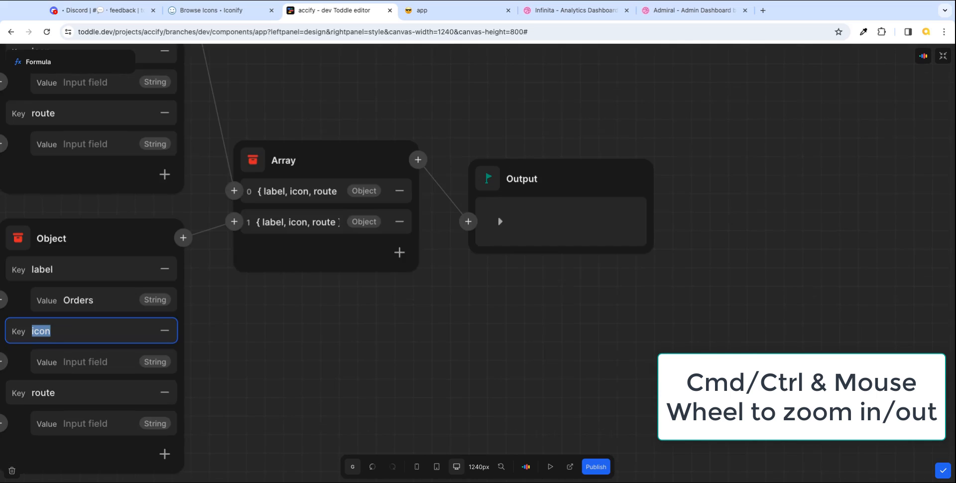
pyautogui.scroll(-5, 752, 269)
pyautogui.scroll(-1, 752, 266)
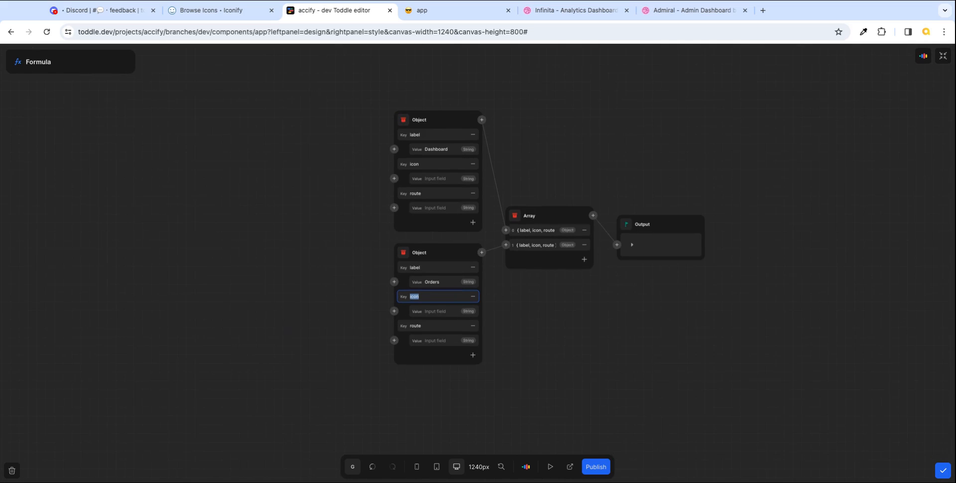
pyautogui.scroll(-1, 752, 269)
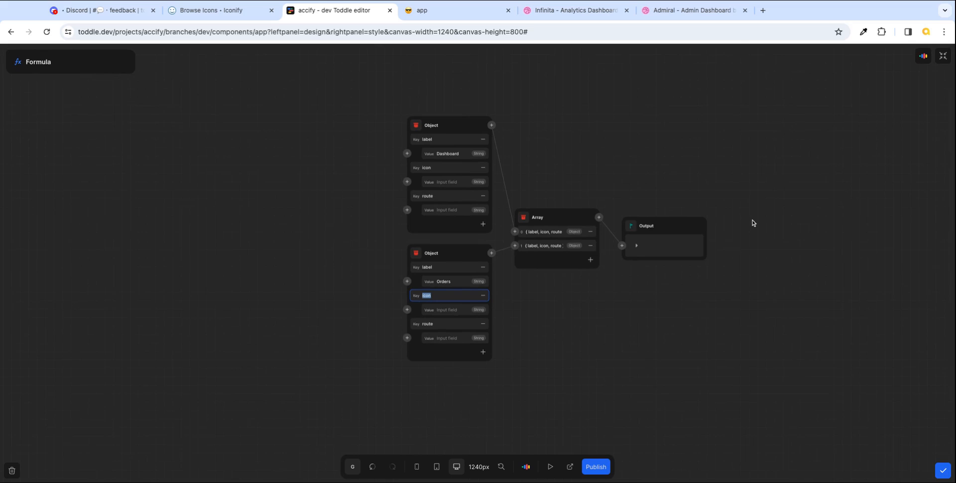
# - Clear the "icon" key name in the Orders object
pyautogui.press('BackSpace')
pyautogui.press('Return')
pyautogui.hscroll(9, 758, 223)
pyautogui.scroll(-2, 759, 224)
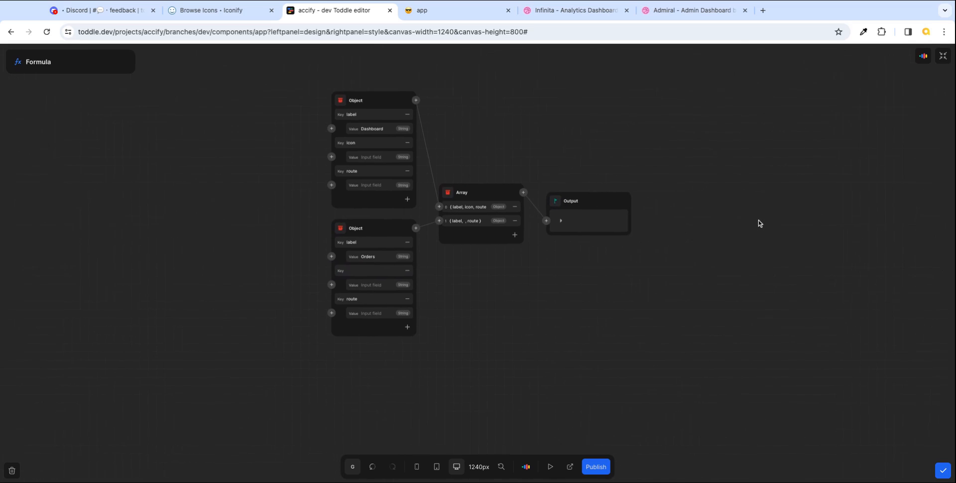
pyautogui.hscroll(-7, 478, 224)
pyautogui.scroll(1, 478, 224)
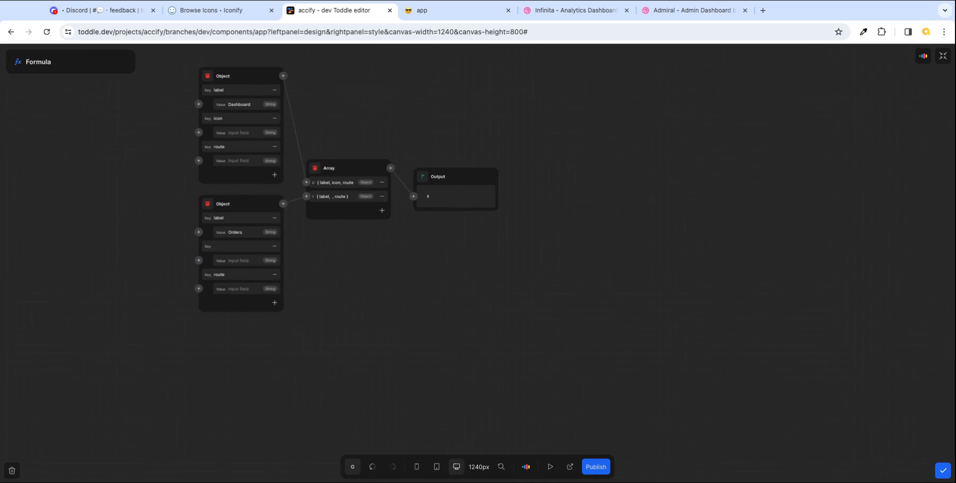
# - Expand the formula output and inspect the key-value pairs of the Dashboard and Orders objects
pyautogui.scroll(-1, 478, 224)
pyautogui.hscroll(1, 478, 224)
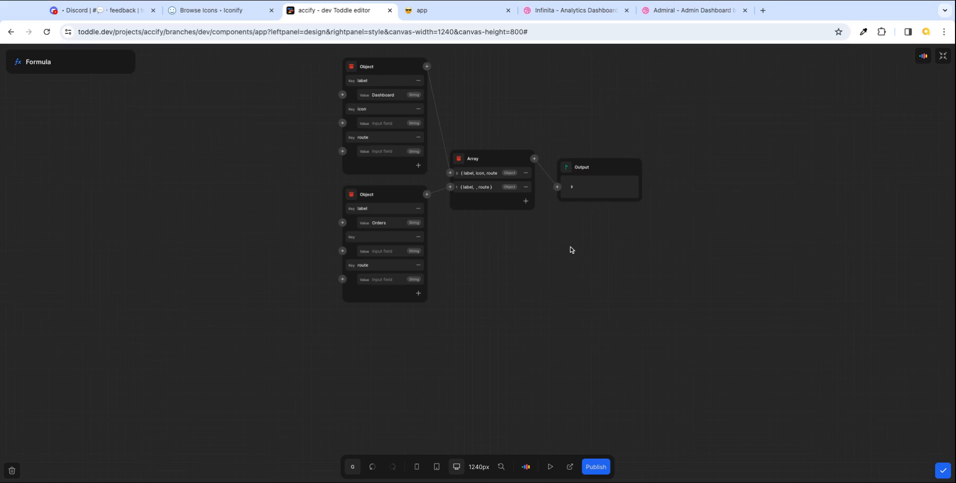
pyautogui.click(572, 188)
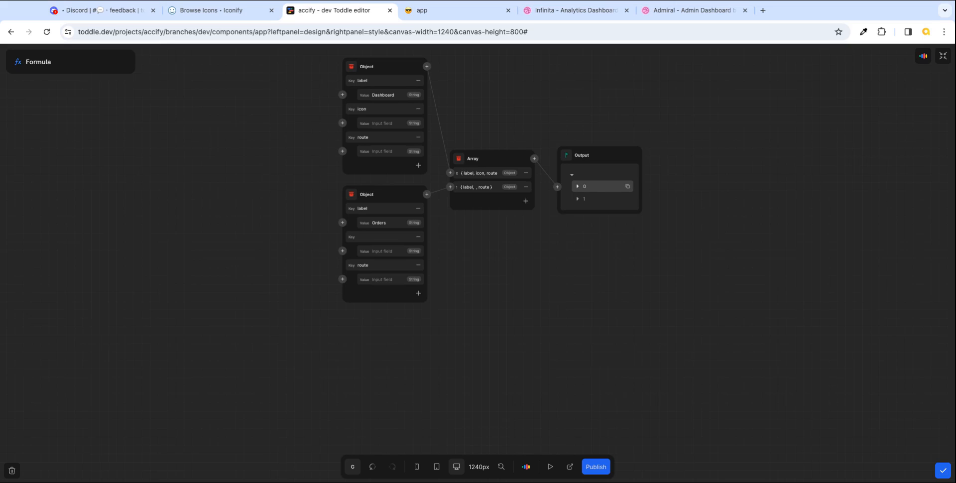
pyautogui.click(580, 186)
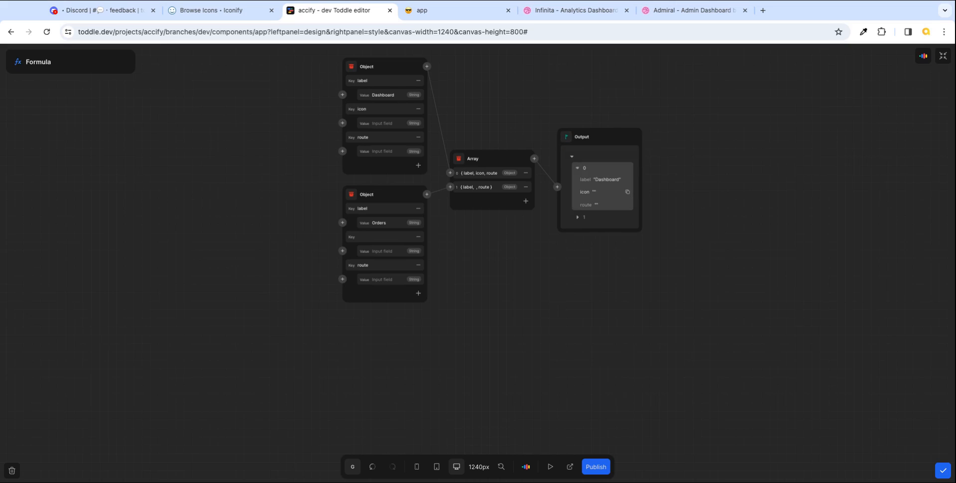
pyautogui.click(578, 221)
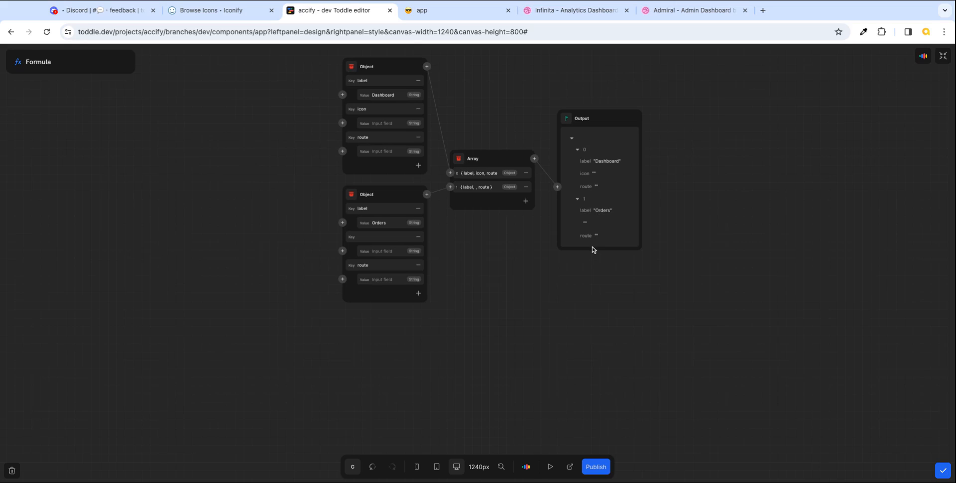
# - Add a third object item to the array and set its label value to "Products", checking the Infinita reference
pyautogui.click(526, 201)
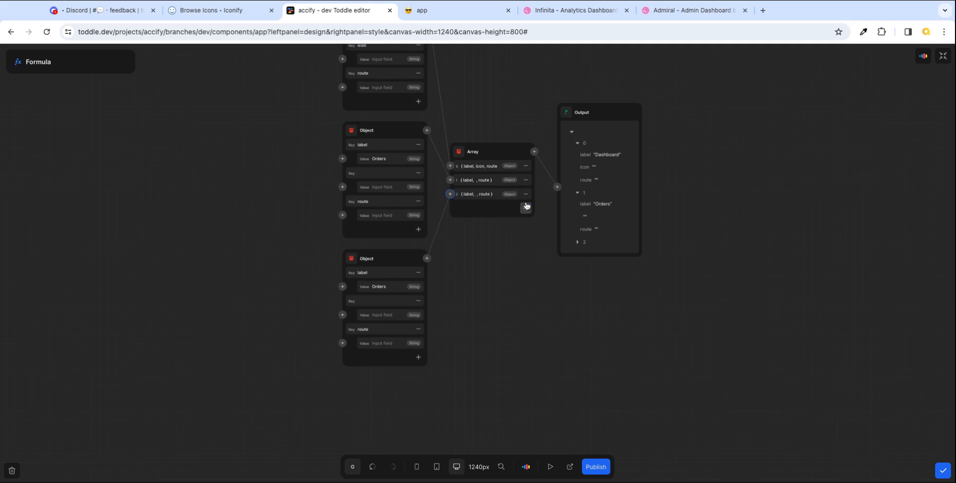
pyautogui.doubleClick(378, 287)
pyautogui.write('Product')
pyautogui.click(587, 14)
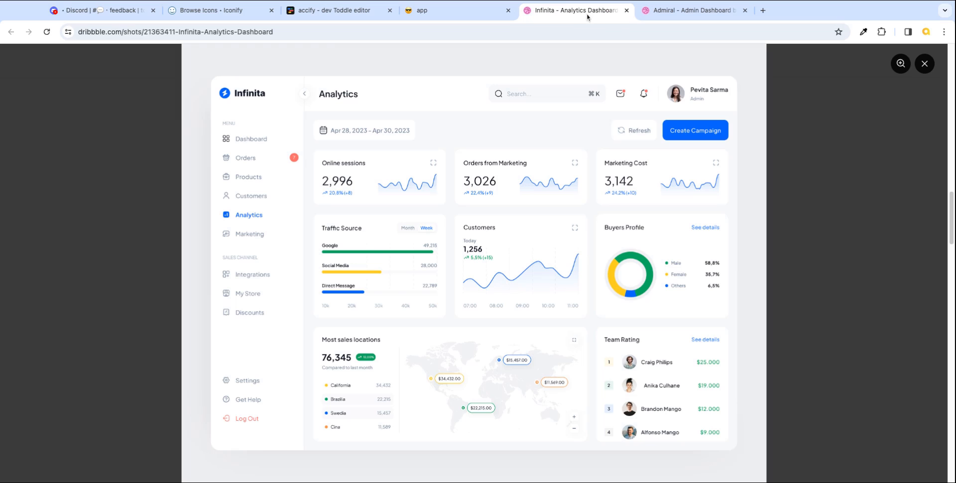
pyautogui.click(358, 12)
# - Add a fourth object item to the array and set its label value to "Customers"
pyautogui.click(525, 214)
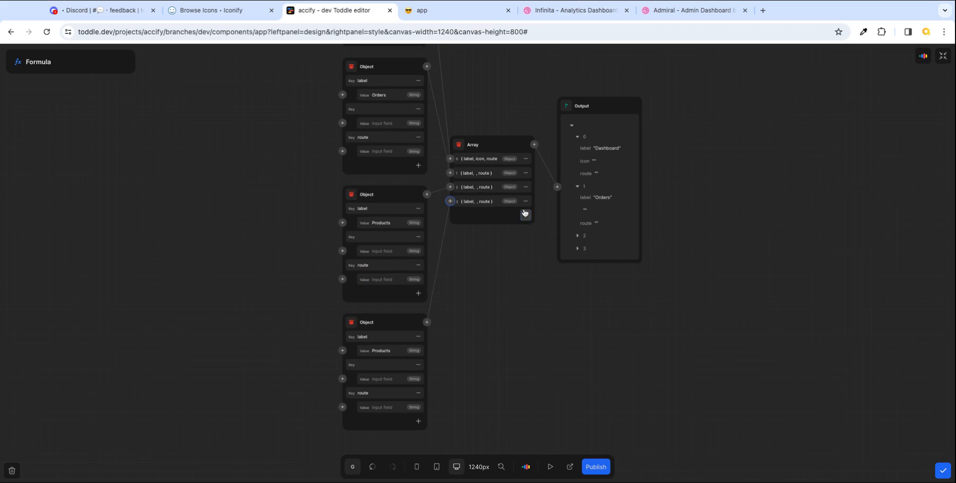
pyautogui.doubleClick(391, 351)
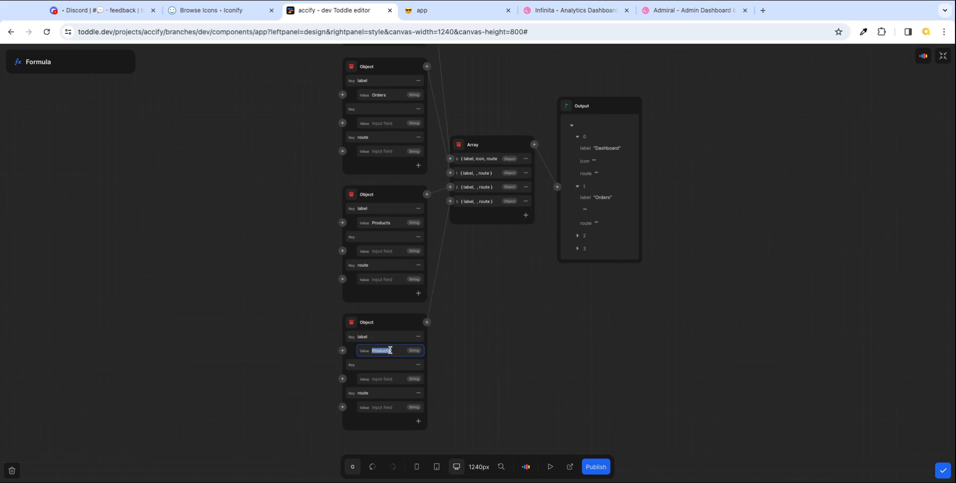
pyautogui.write('Customers')
pyautogui.press('Tab')
# - Add a fifth object item to the array and set its label value to "Analytics"
pyautogui.click(526, 219)
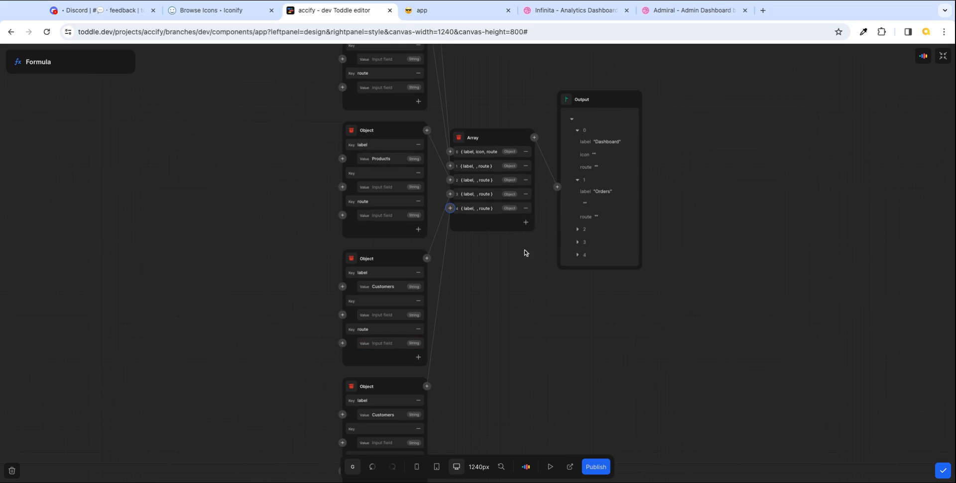
pyautogui.scroll(-2, 680, 372)
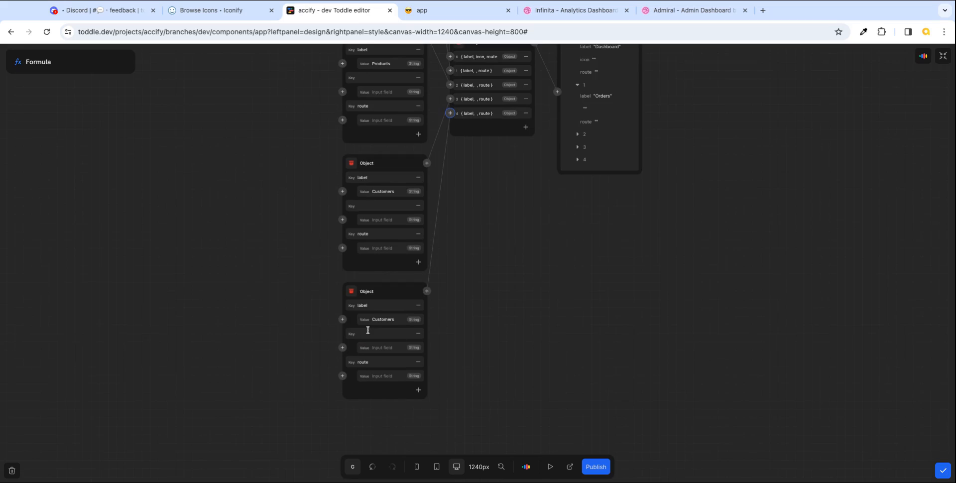
pyautogui.doubleClick(383, 320)
pyautogui.write('Analytics')
pyautogui.press('Tab')
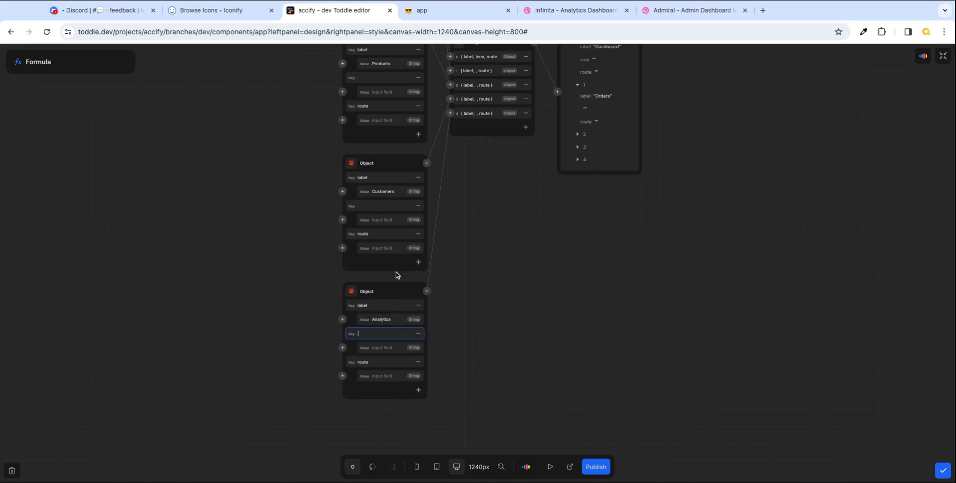
# - Add a sixth object item to the array and set its label value to "Marketing", as in the Infinita reference
pyautogui.click(525, 126)
pyautogui.click(547, 11)
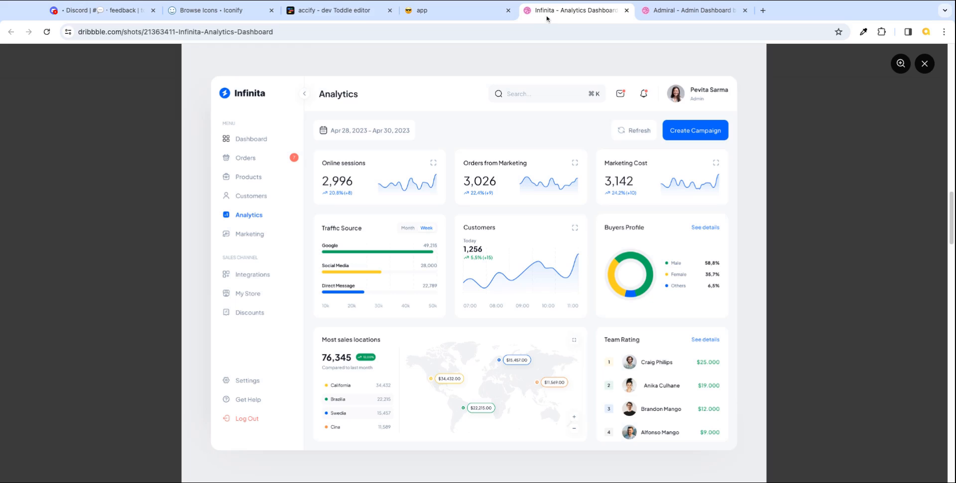
pyautogui.click(347, 16)
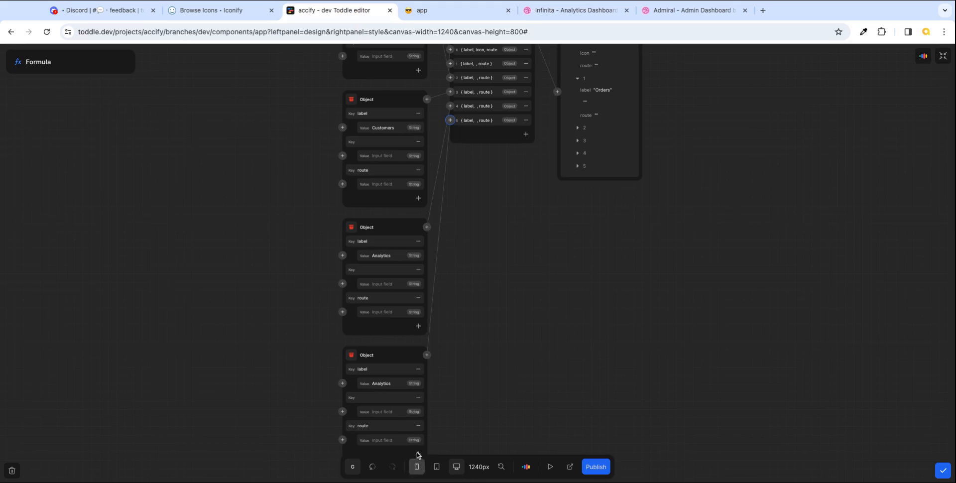
pyautogui.doubleClick(379, 383)
pyautogui.write('Ma')
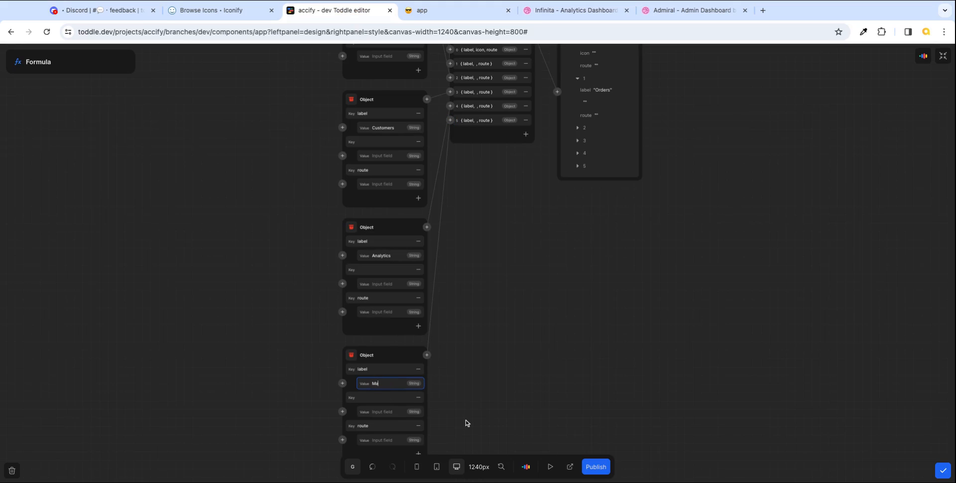
pyautogui.write('rketing')
pyautogui.press('Tab')
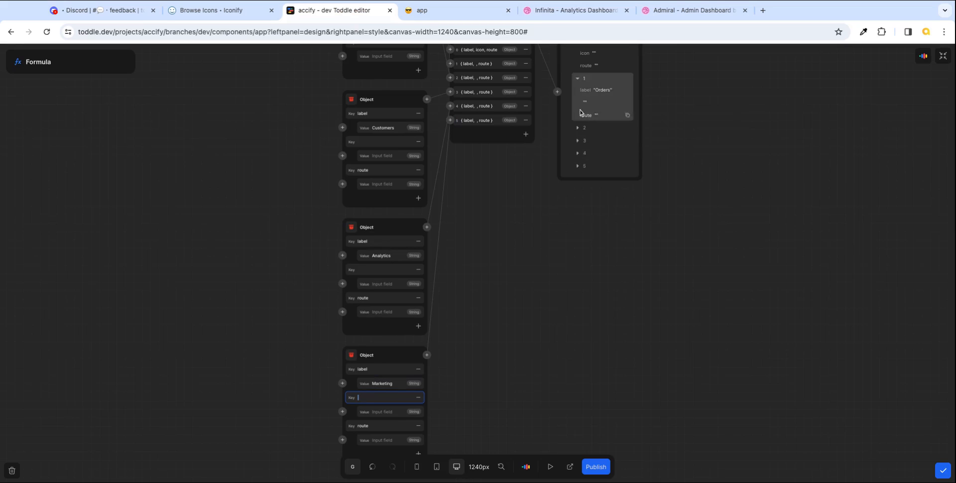
# - Check the Customers, Analytics and Marketing items in the formula output and save the Nav Options formula
pyautogui.click(578, 167)
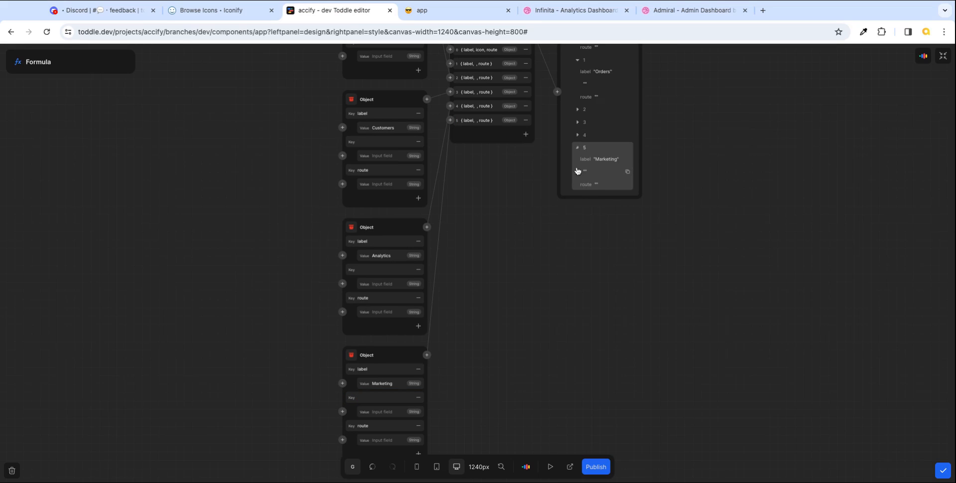
pyautogui.click(578, 135)
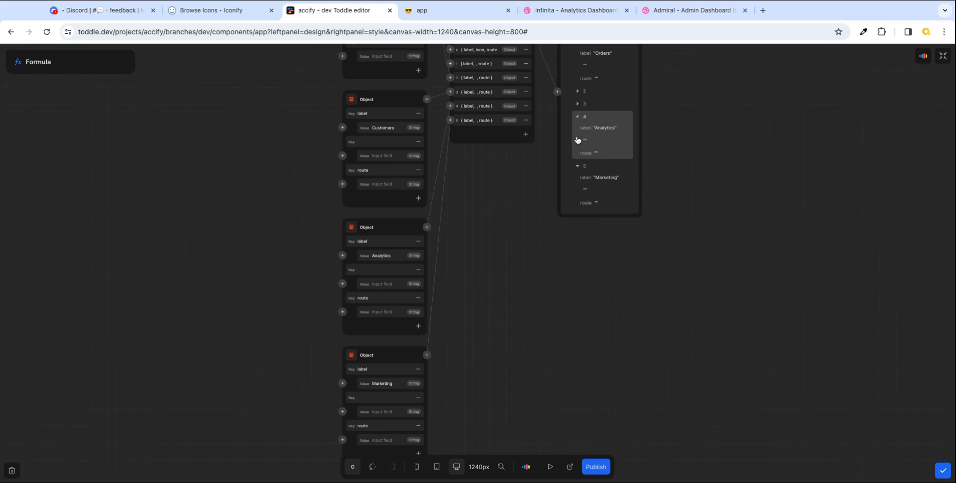
pyautogui.click(576, 105)
pyautogui.click(577, 91)
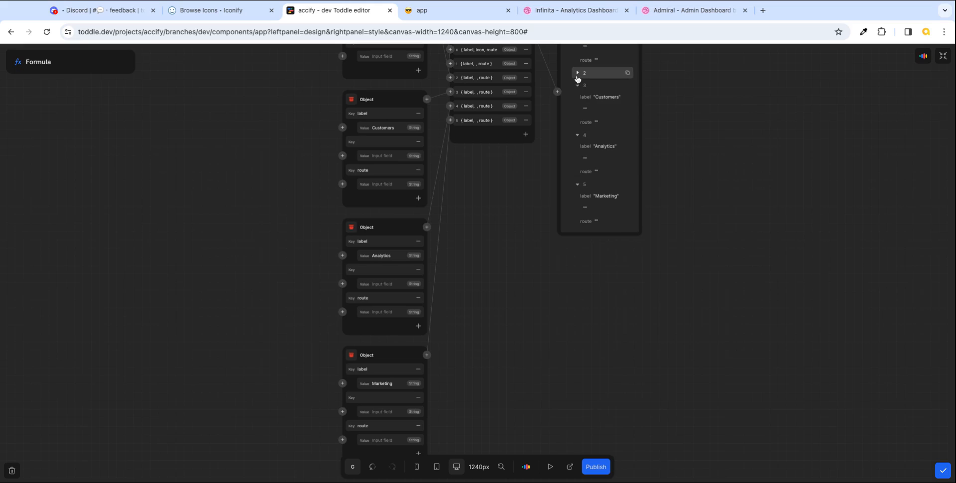
pyautogui.click(944, 470)
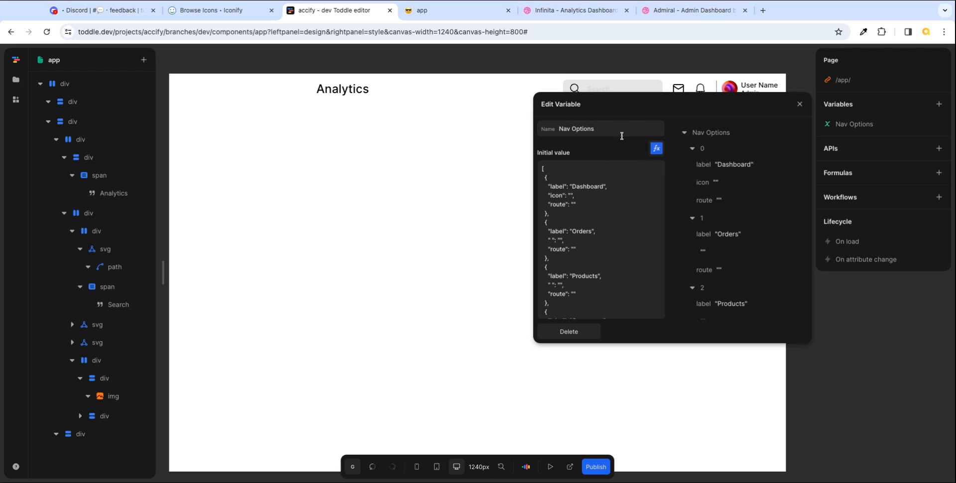
# - Review the Nav Options formula's output items and read through the whole array in the variable's initial value
pyautogui.click(656, 148)
pyautogui.scroll(-2, 825, 343)
pyautogui.scroll(-8, 825, 348)
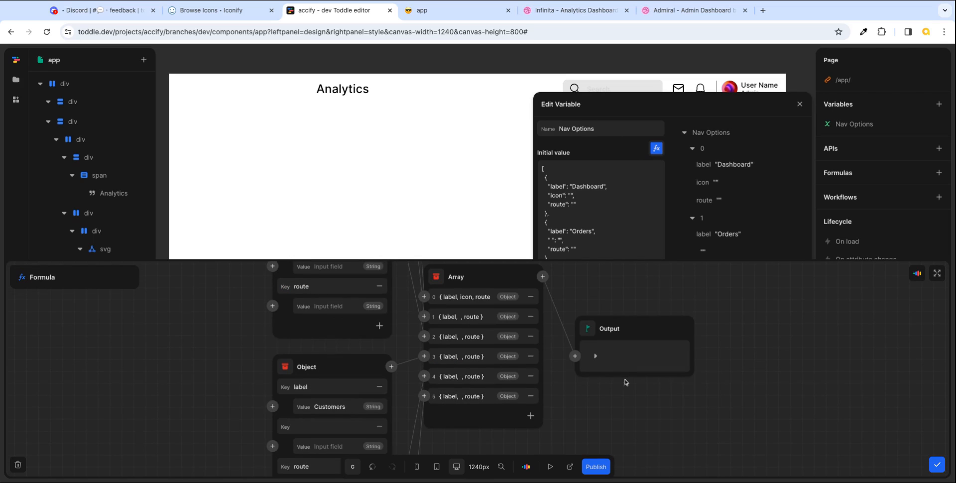
pyautogui.click(595, 355)
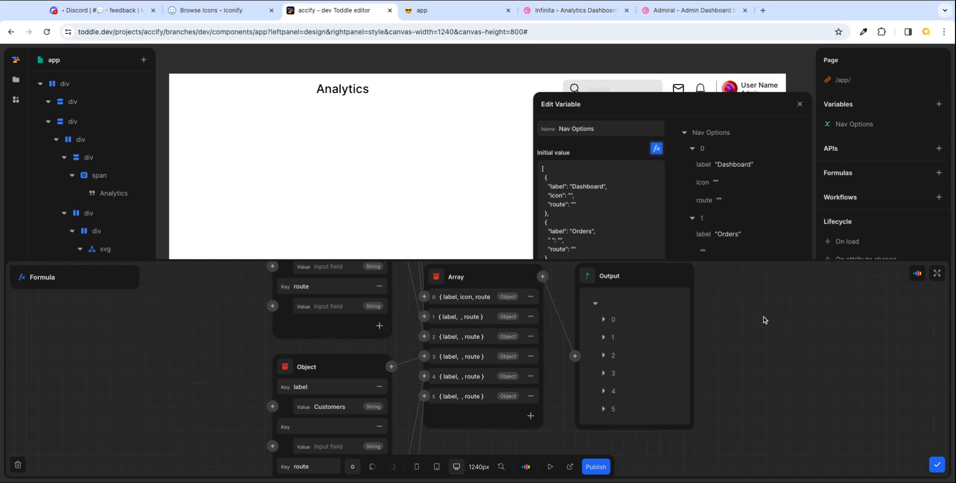
pyautogui.click(934, 469)
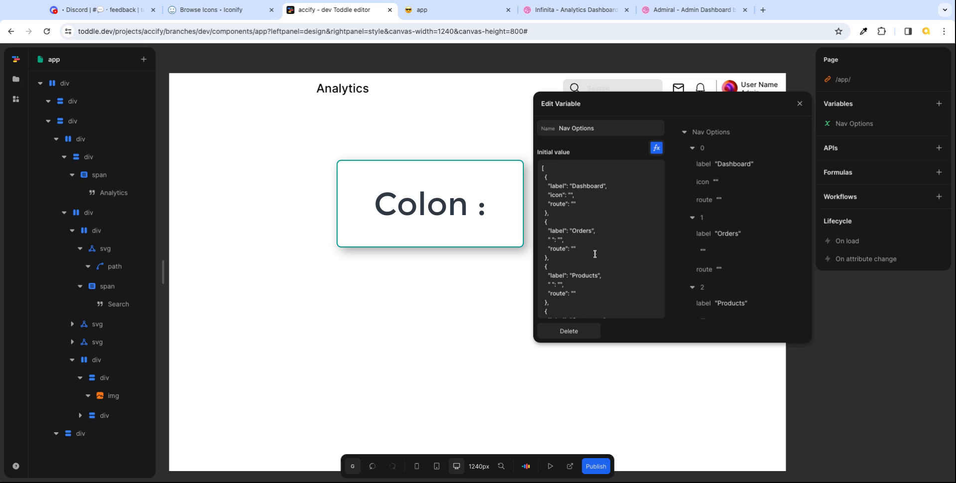
pyautogui.scroll(-5, 595, 249)
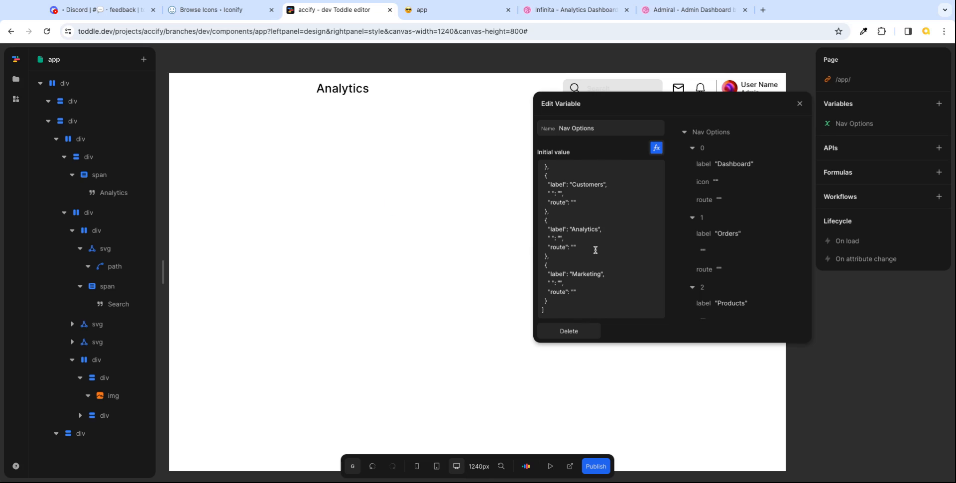
pyautogui.scroll(5, 625, 227)
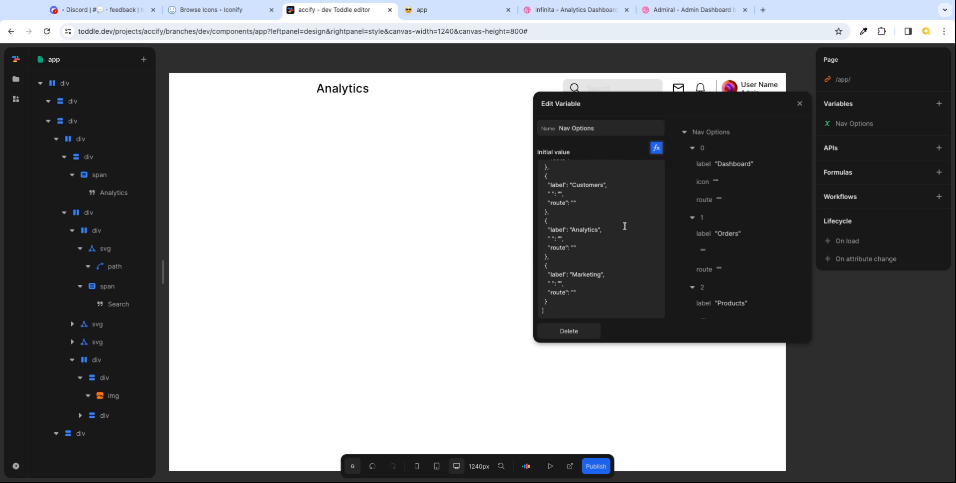
# - Look over all object nodes feeding the array in the full-screen Nav Options formula, and close the variable editor
pyautogui.click(656, 152)
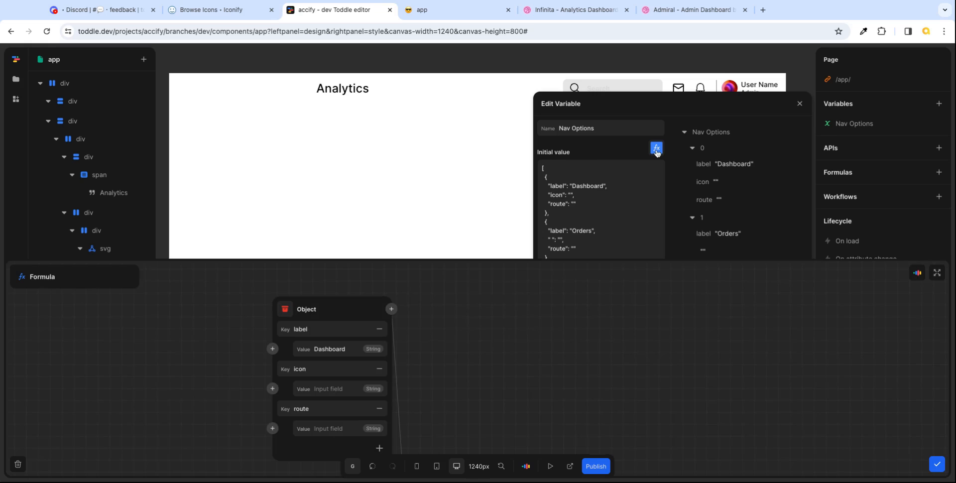
pyautogui.click(937, 273)
pyautogui.hscroll(5, 810, 298)
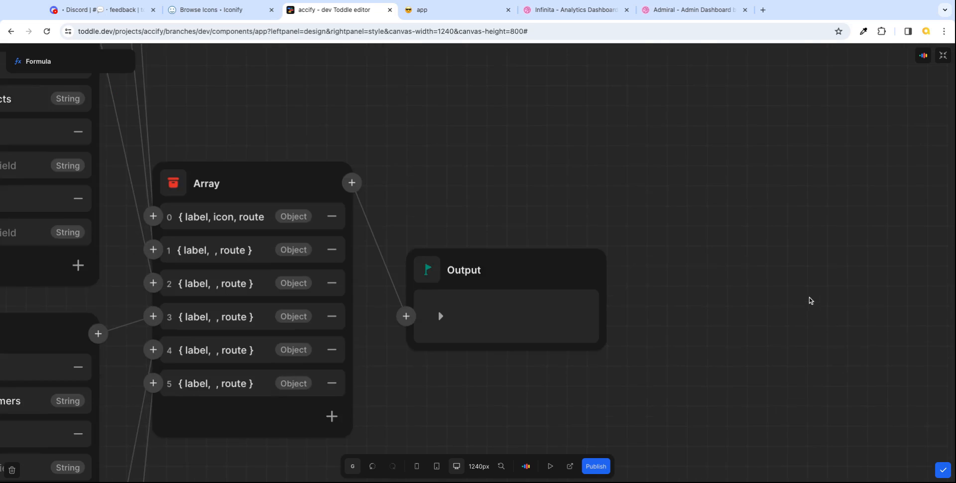
pyautogui.scroll(-10, 811, 297)
pyautogui.scroll(5, 822, 312)
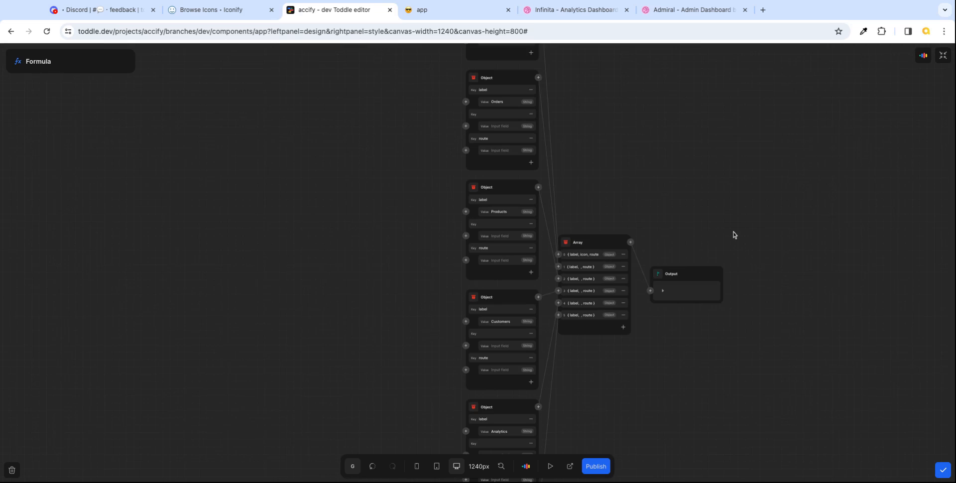
pyautogui.scroll(3, 776, 237)
pyautogui.hscroll(2, 776, 237)
pyautogui.scroll(2, 776, 237)
pyautogui.hscroll(-2, 776, 237)
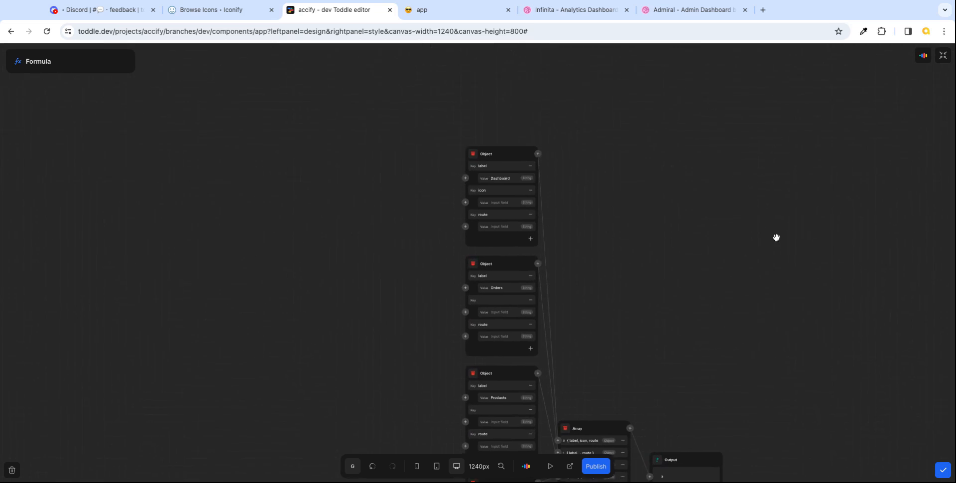
pyautogui.scroll(-3, 776, 237)
pyautogui.hscroll(4, 777, 237)
pyautogui.scroll(-3, 852, 394)
pyautogui.hscroll(-3, 851, 394)
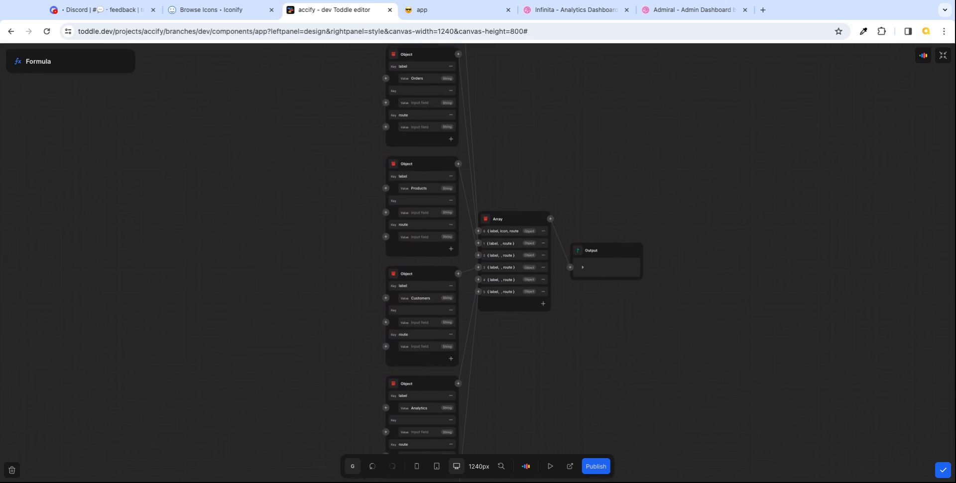
pyautogui.click(943, 471)
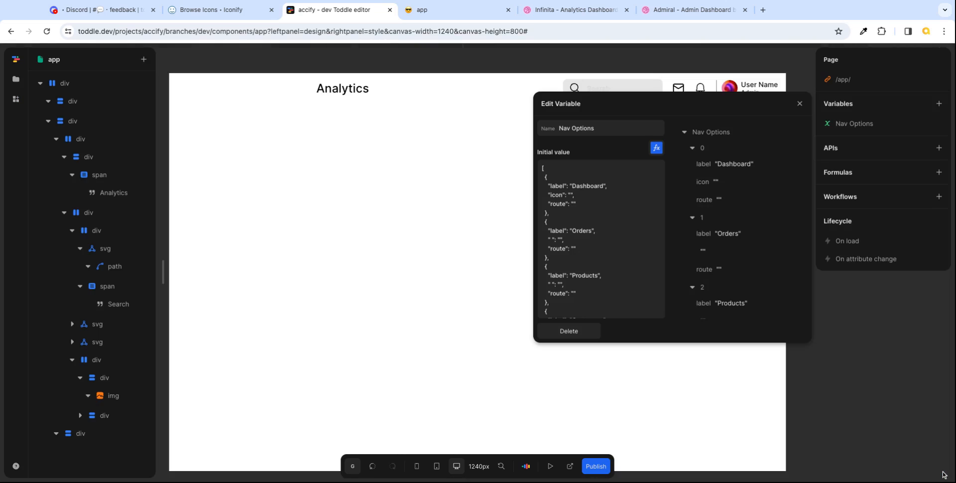
pyautogui.click(800, 105)
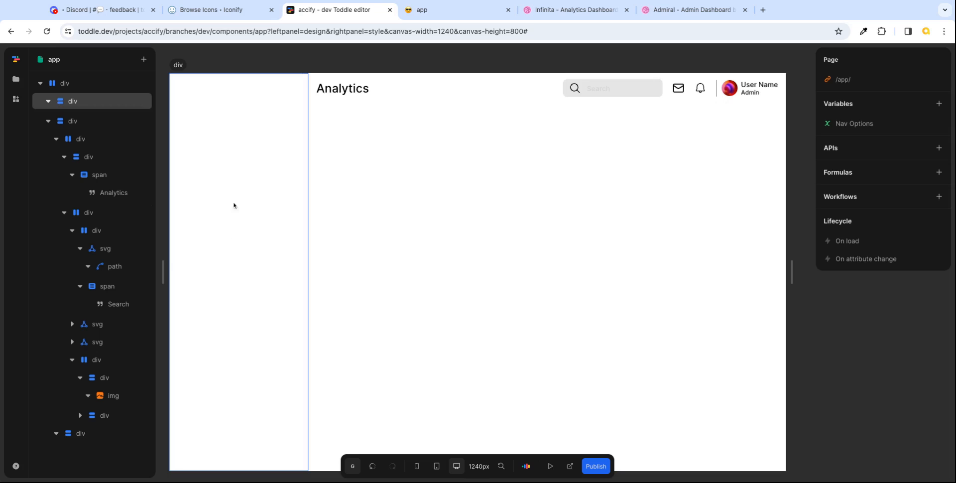
# - Collapse the main content div in the element tree and add a new div inside the 280px sidebar div
pyautogui.click(48, 122)
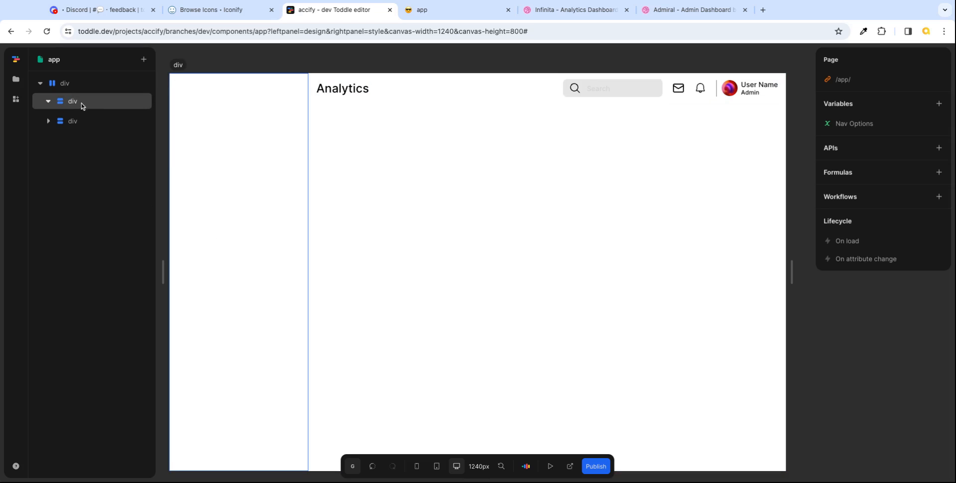
pyautogui.click(97, 108)
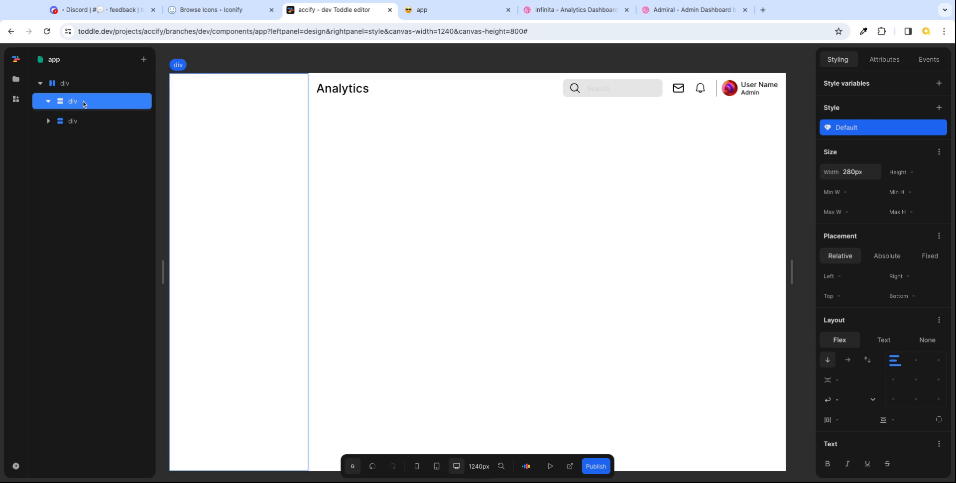
pyautogui.write('adi')
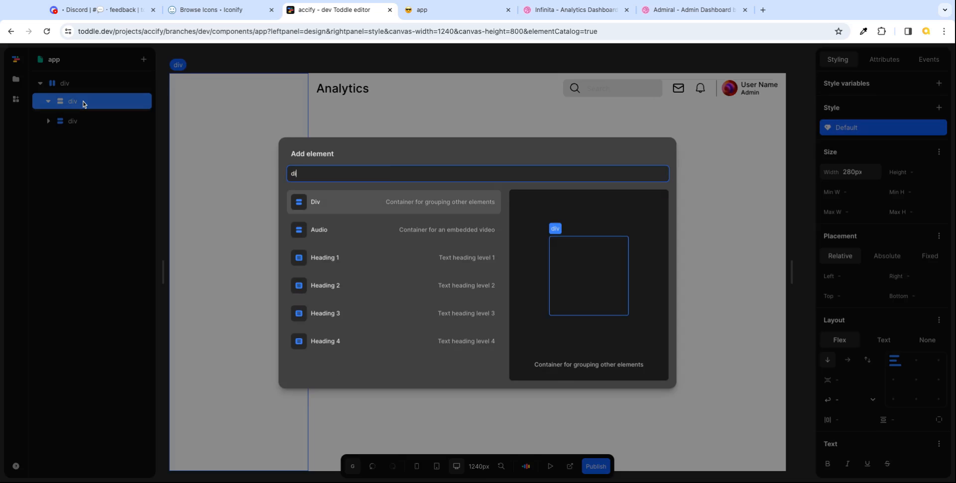
pyautogui.press('Return')
pyautogui.click(80, 121)
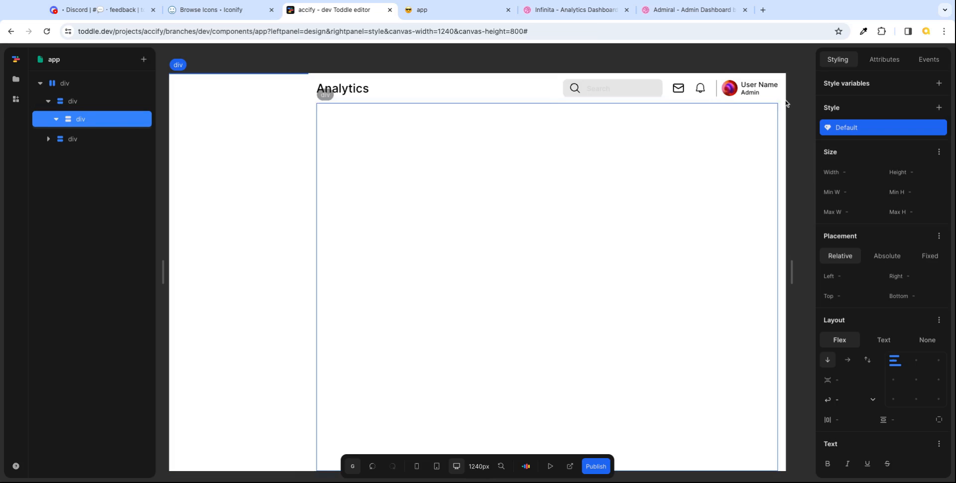
# - Add an id attribute with the value logo-ctr to the new div in the sidebar
pyautogui.click(884, 59)
pyautogui.click(939, 127)
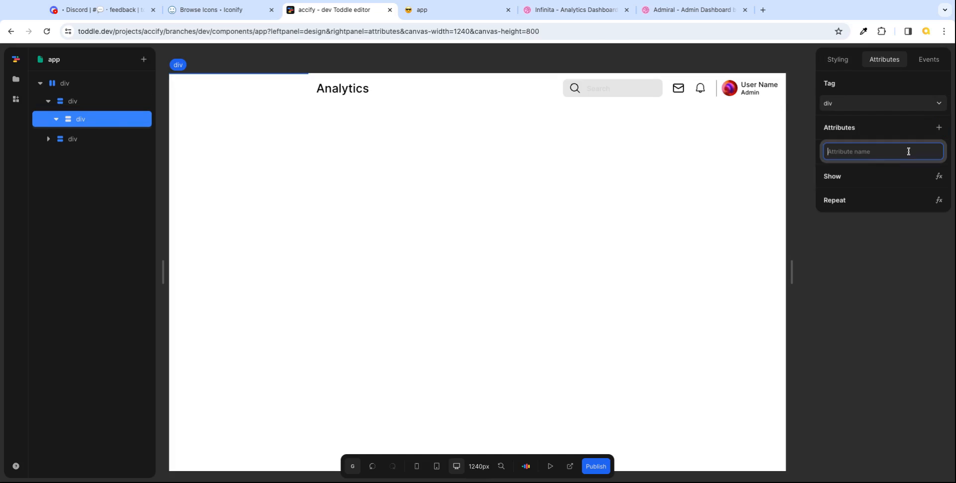
pyautogui.write('id')
pyautogui.press('Return')
pyautogui.press('BackSpace')
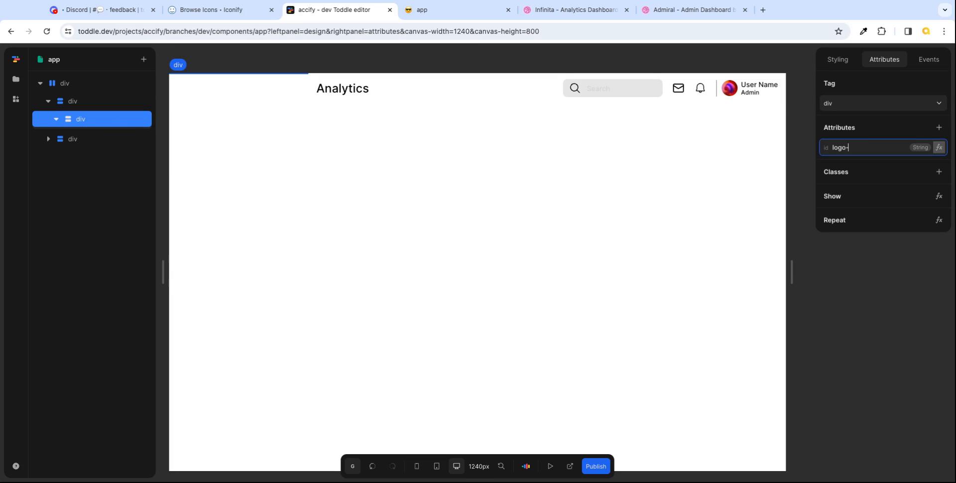
pyautogui.press('Tab')
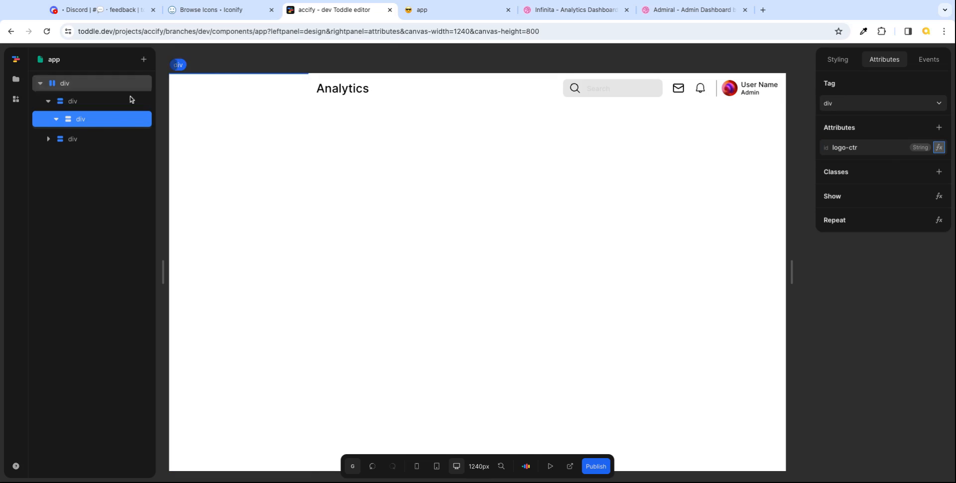
# - Set the height of the logo-ctr div to 50px
pyautogui.click(838, 59)
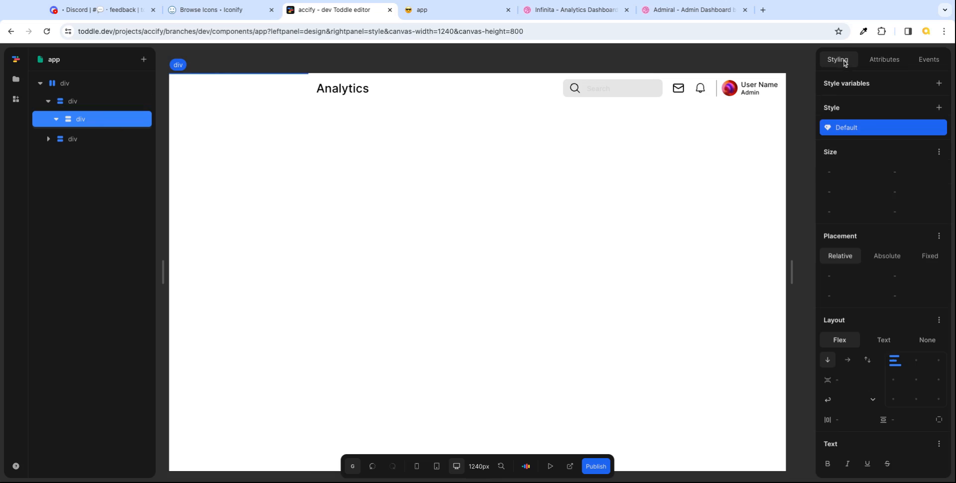
pyautogui.click(926, 174)
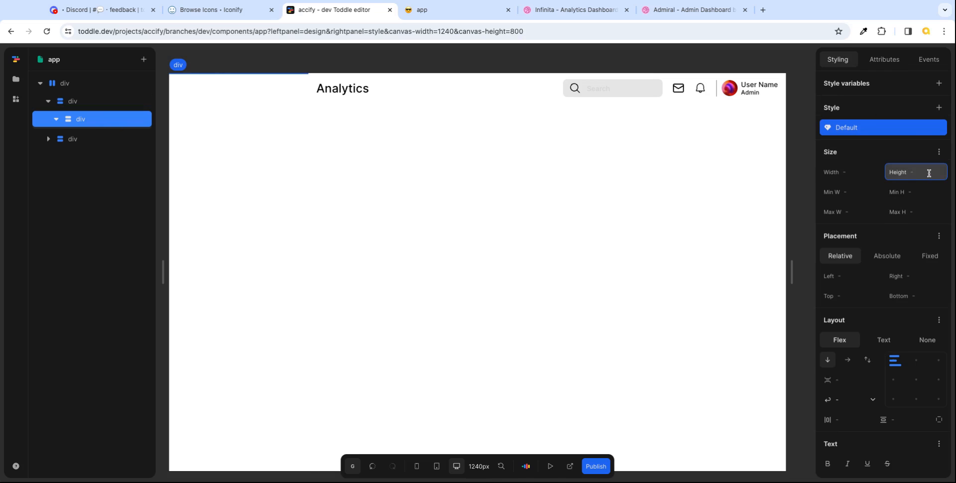
pyautogui.write('50px')
pyautogui.press('Tab')
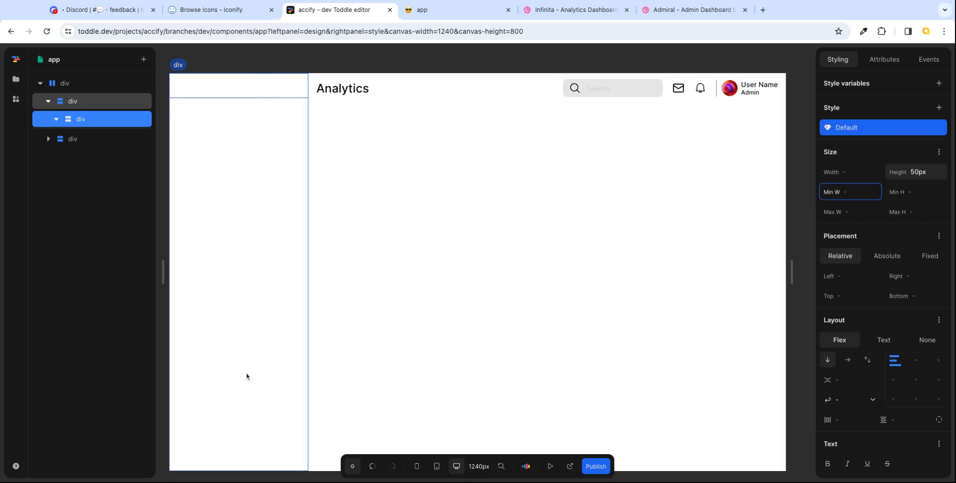
# - Check the sidebar in the Infinita reference design and set the 280px sidebar div's vertical padding to 24px
pyautogui.click(549, 13)
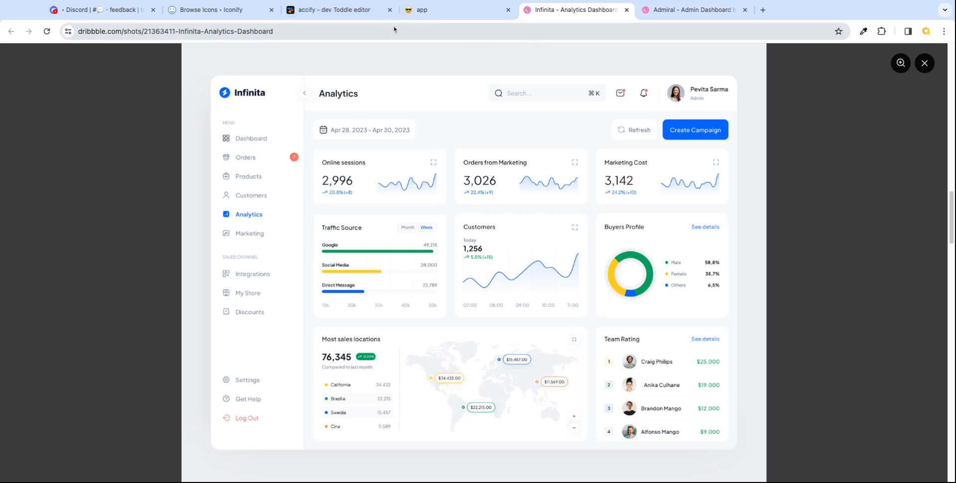
pyautogui.click(348, 10)
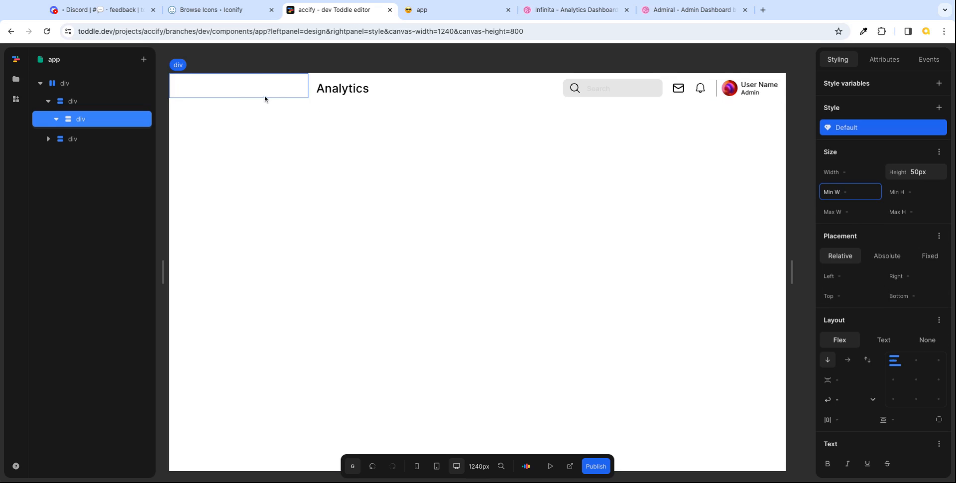
pyautogui.click(78, 103)
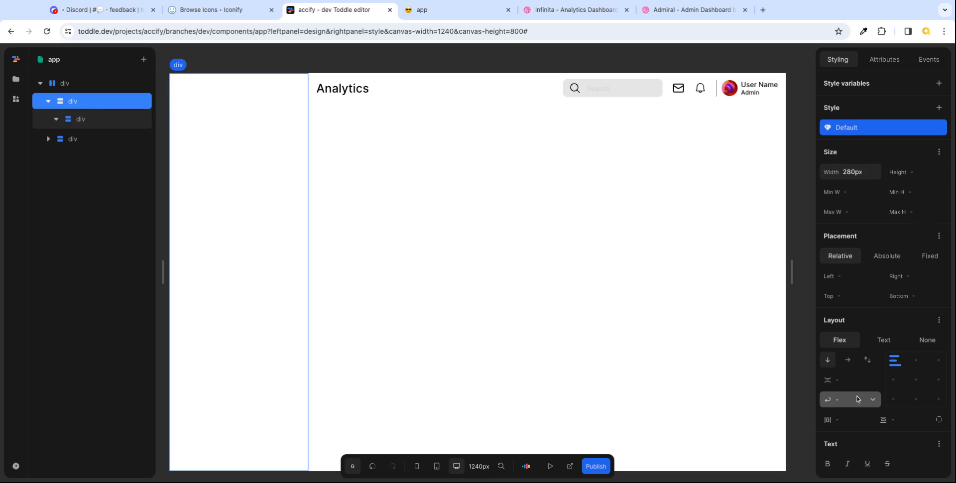
pyautogui.click(884, 420)
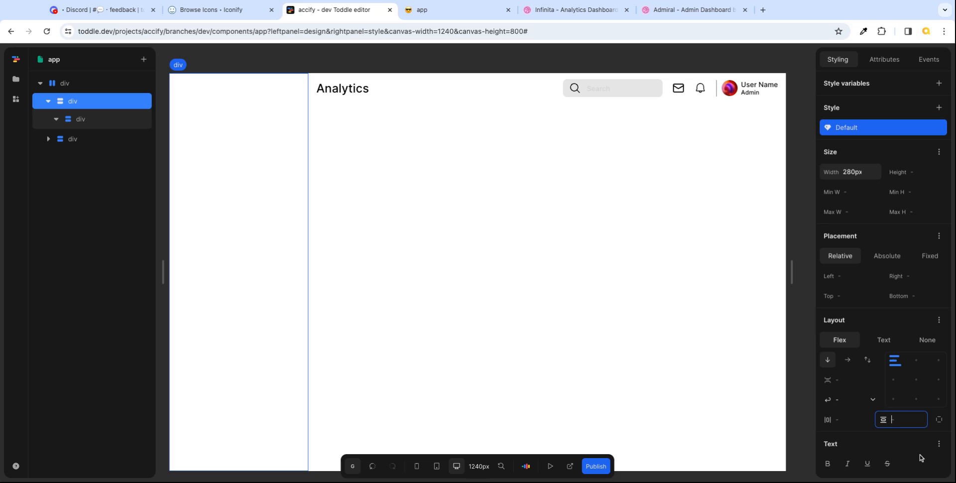
pyautogui.press('Tab')
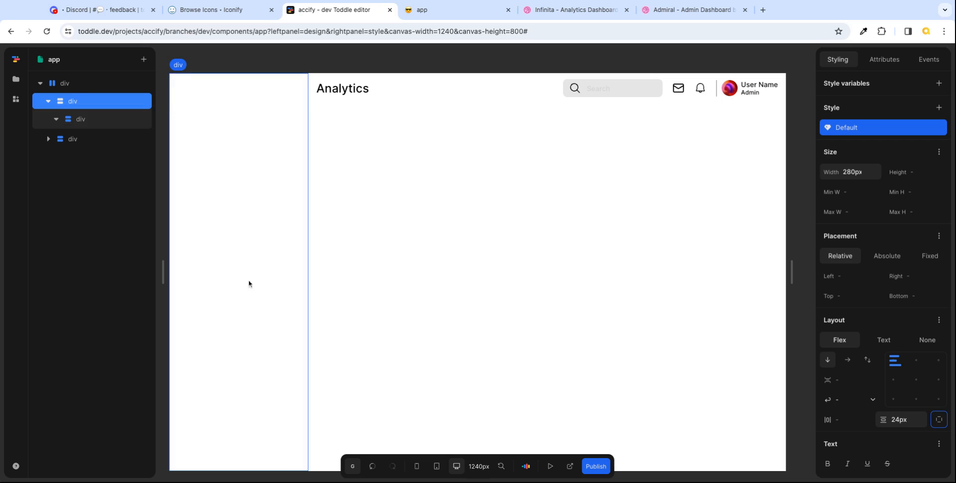
# - Compare the menu spacing in the Infinita reference and set a 30px gap between the sidebar div's children
pyautogui.click(453, 15)
pyautogui.click(573, 10)
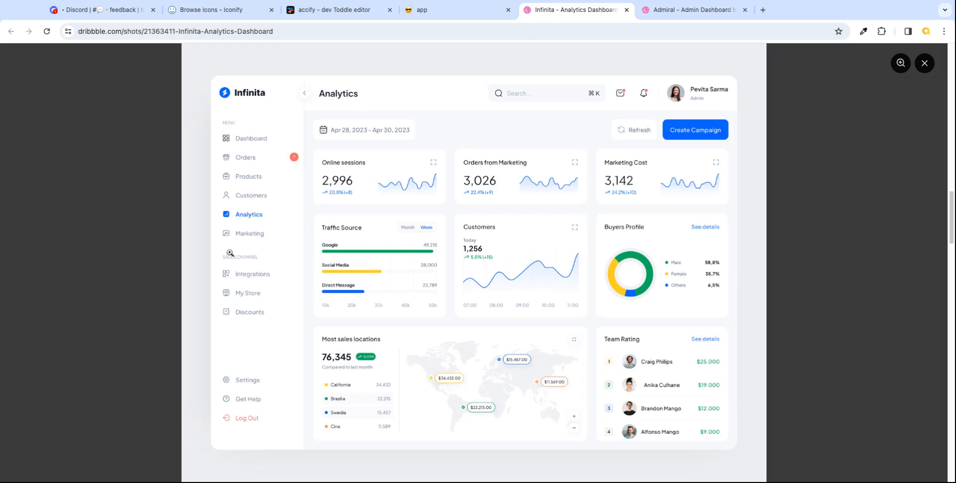
pyautogui.click(230, 294)
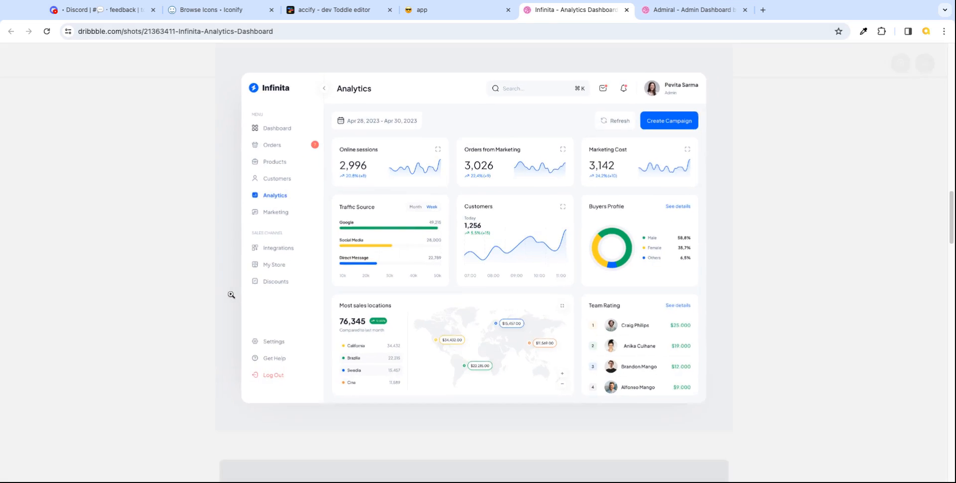
pyautogui.click(308, 178)
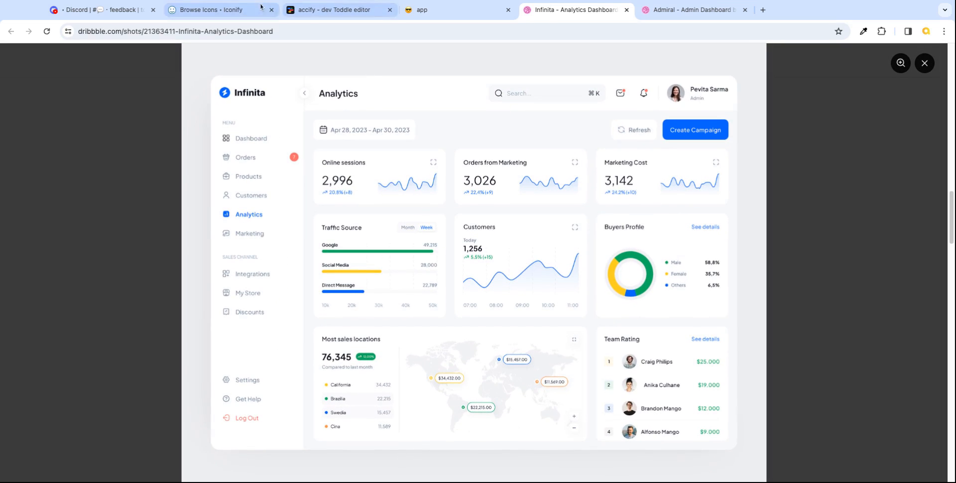
pyautogui.click(336, 10)
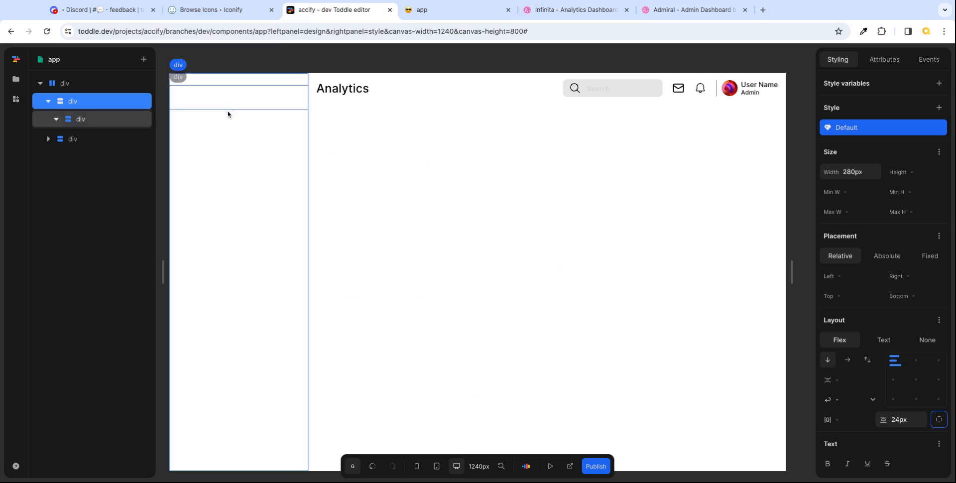
pyautogui.click(96, 121)
pyautogui.click(97, 106)
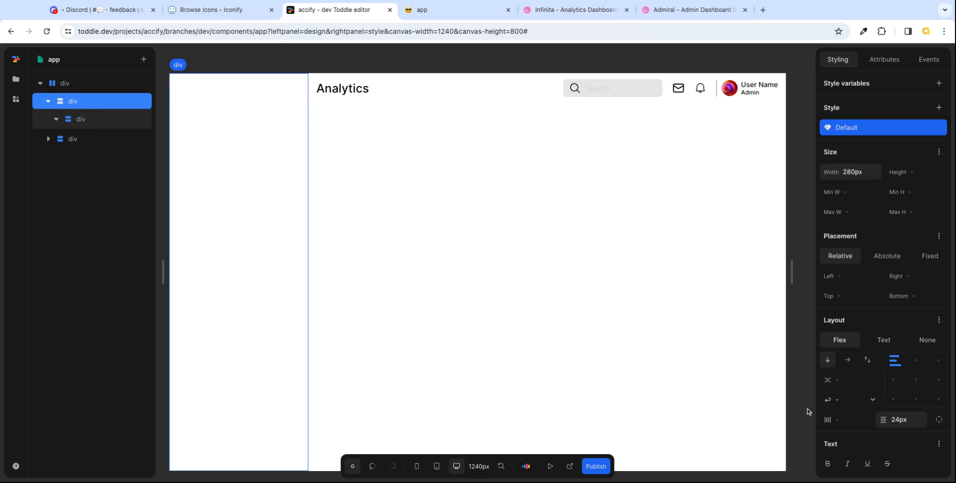
pyautogui.scroll(-1, 866, 377)
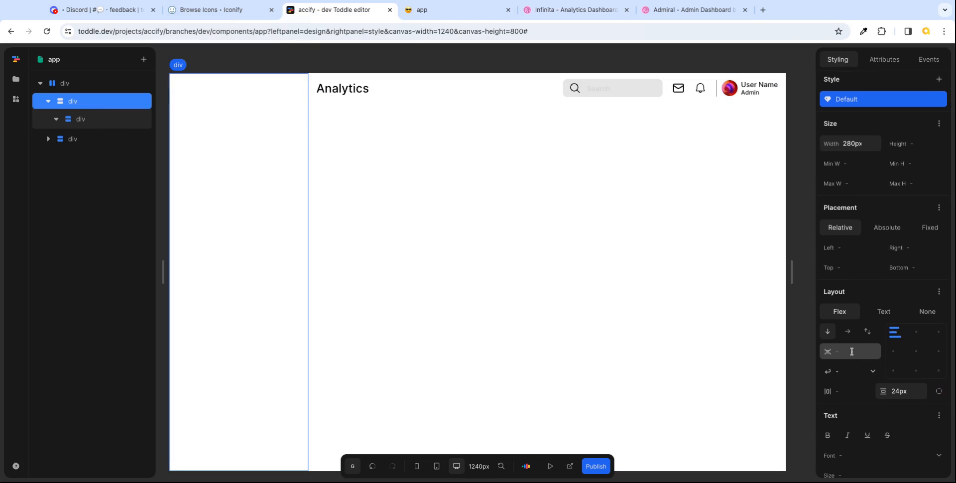
pyautogui.click(851, 352)
pyautogui.press('Tab')
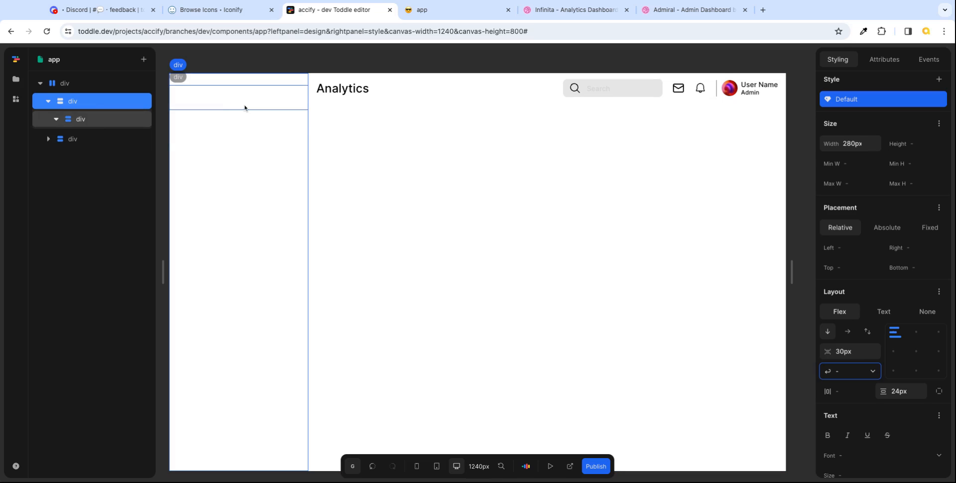
# - Add a second div inside the sidebar div below the logo container, and check the Infinita reference's menu area
pyautogui.click(101, 104)
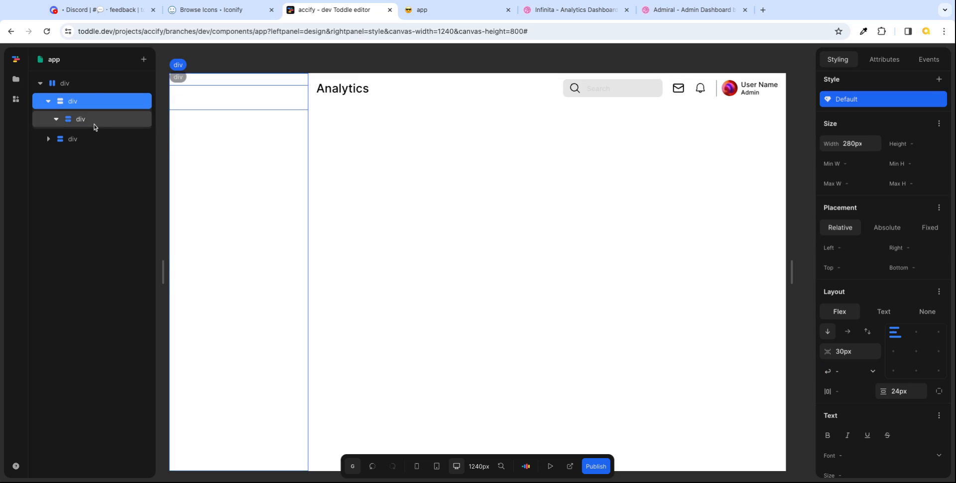
pyautogui.write('adi')
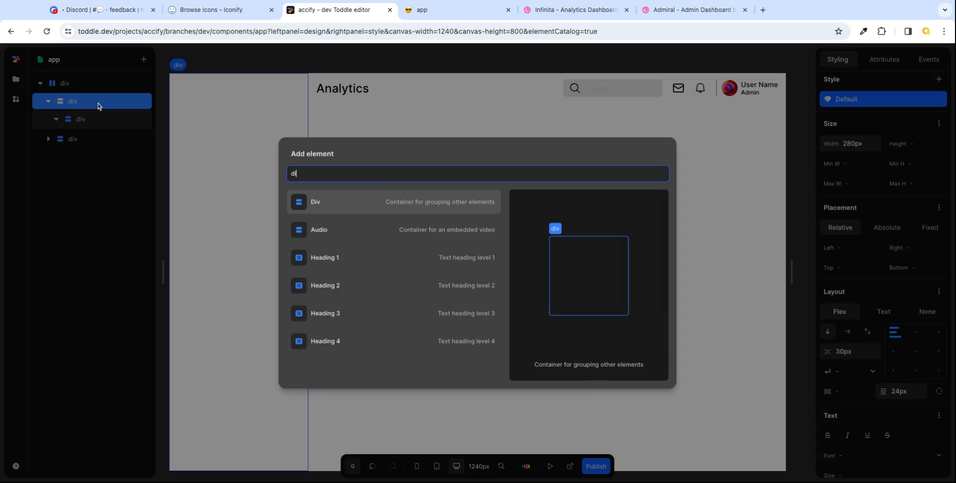
pyautogui.click(337, 205)
pyautogui.hotkey('ctrl', '5')
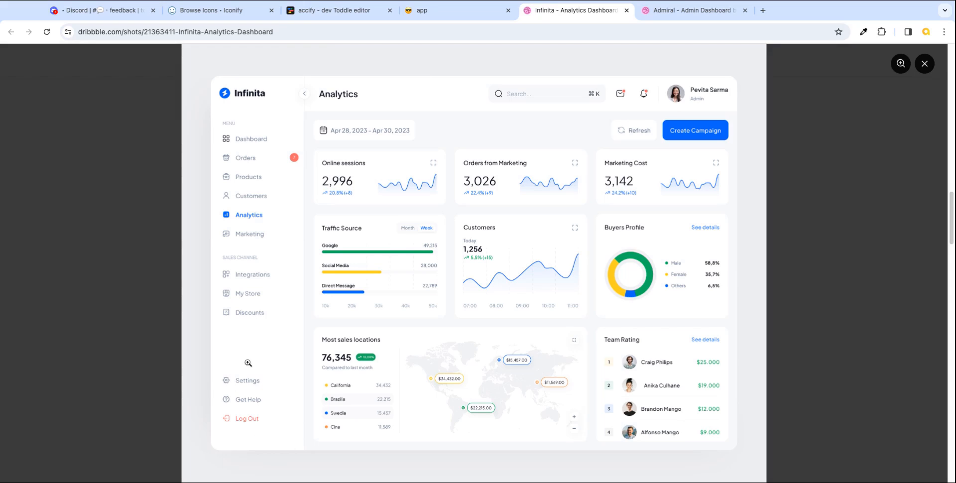
pyautogui.click(348, 13)
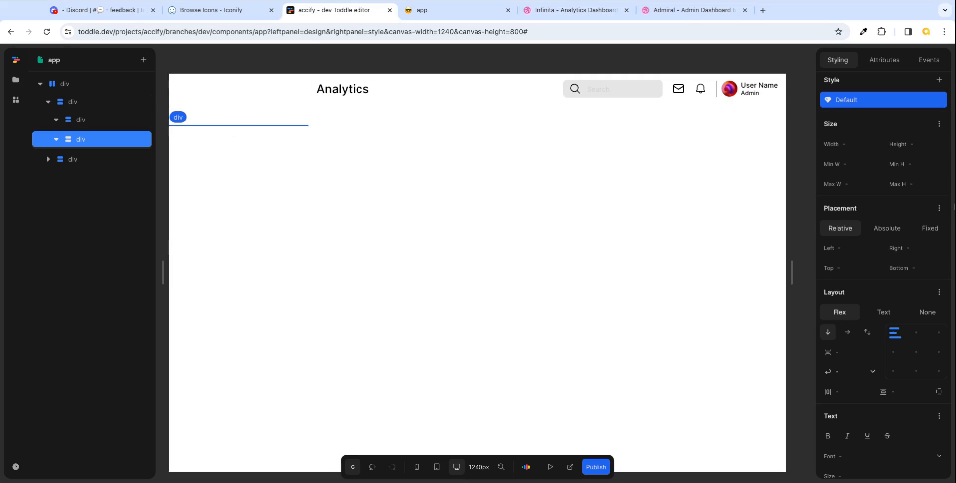
# - Set the flex value of the second sidebar div to 1 and close its extra size styles
pyautogui.click(938, 125)
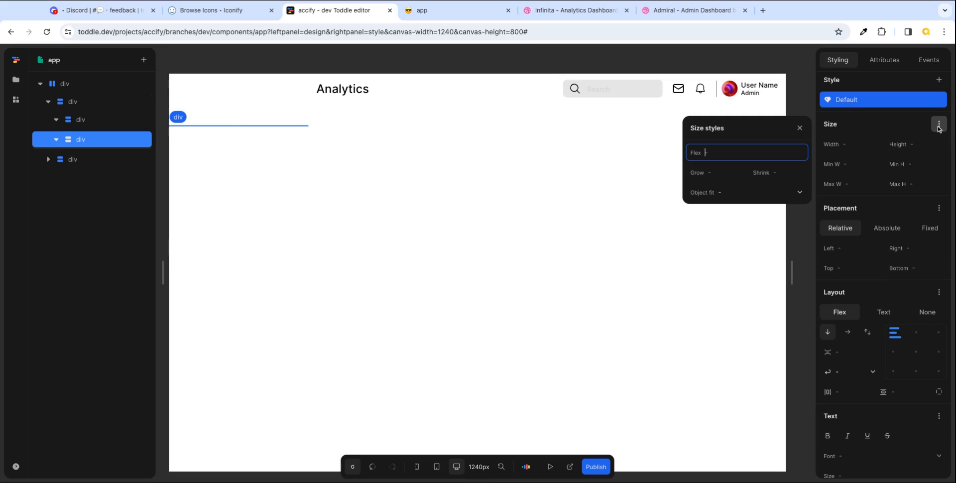
pyautogui.write('1')
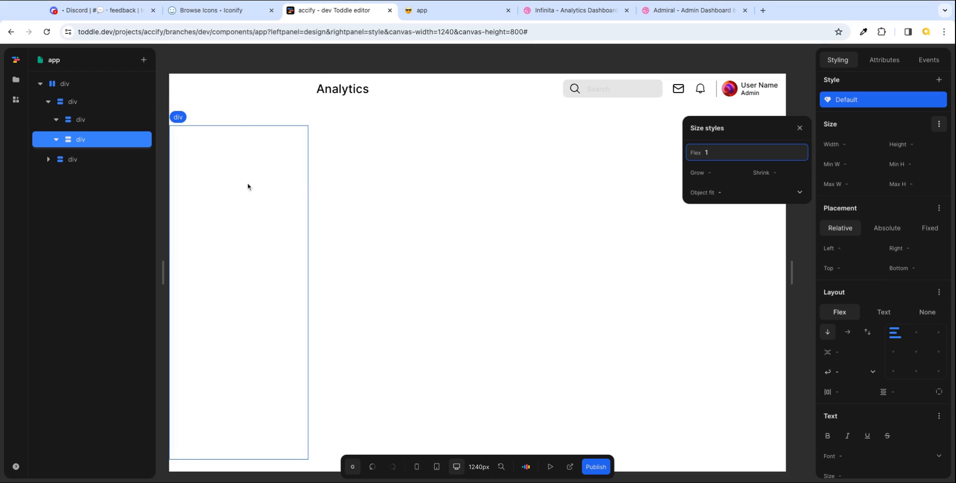
pyautogui.click(800, 128)
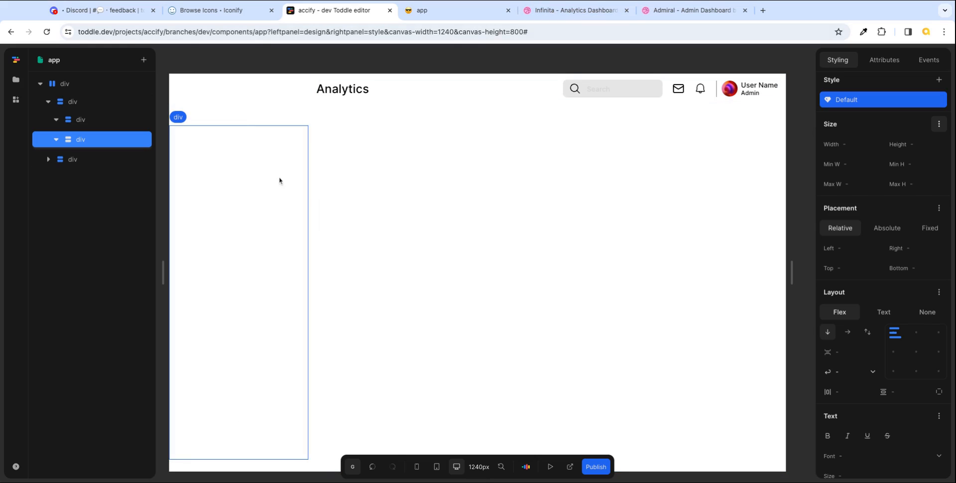
# - Review the sidebar, logo container and menu divs against the menu groups in the Infinita reference design
pyautogui.click(594, 10)
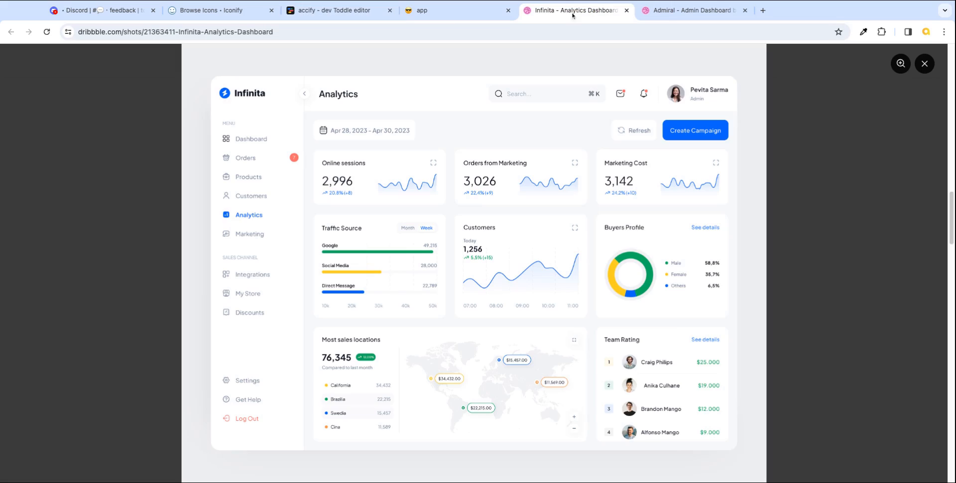
pyautogui.click(343, 10)
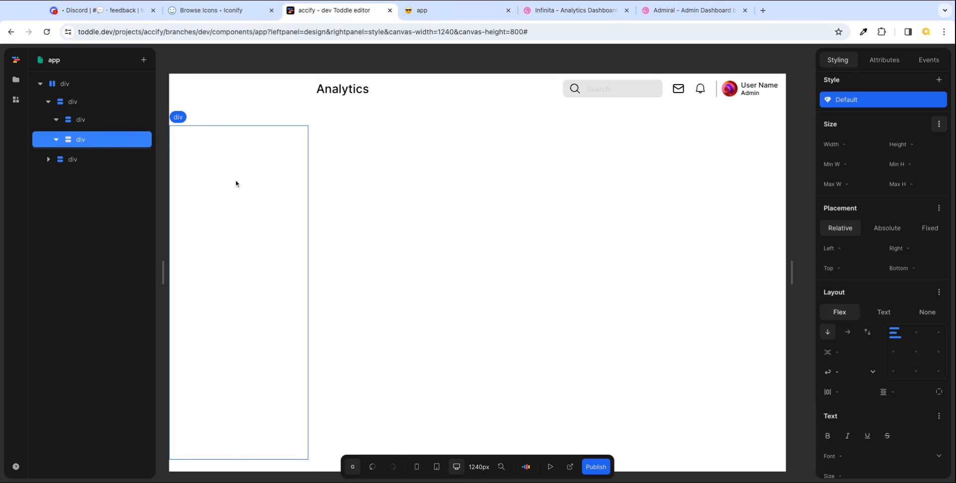
pyautogui.click(83, 108)
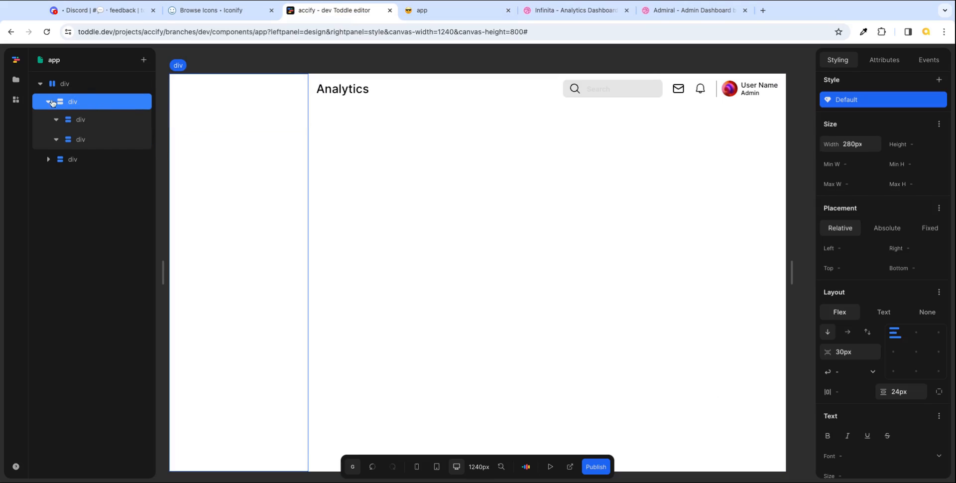
pyautogui.click(100, 121)
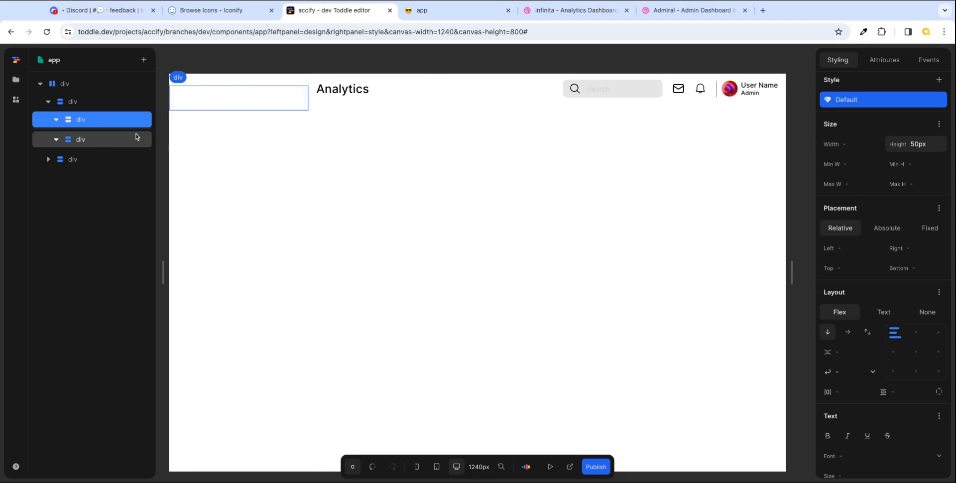
pyautogui.click(89, 146)
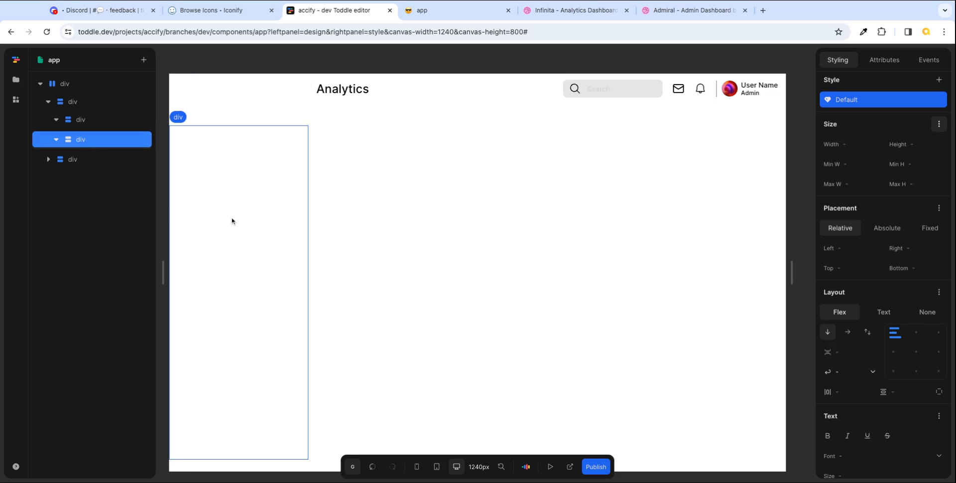
pyautogui.click(589, 11)
pyautogui.scroll(3, 240, 126)
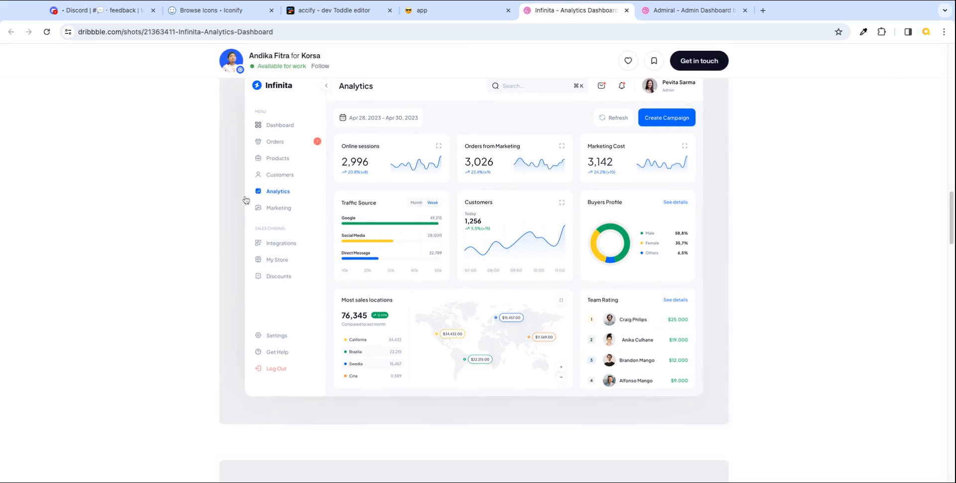
pyautogui.scroll(-3, 247, 166)
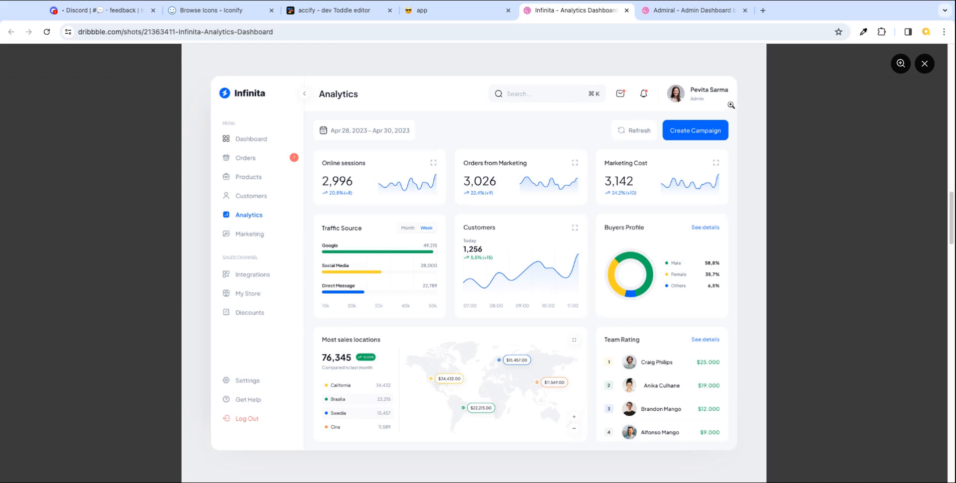
pyautogui.click(299, 11)
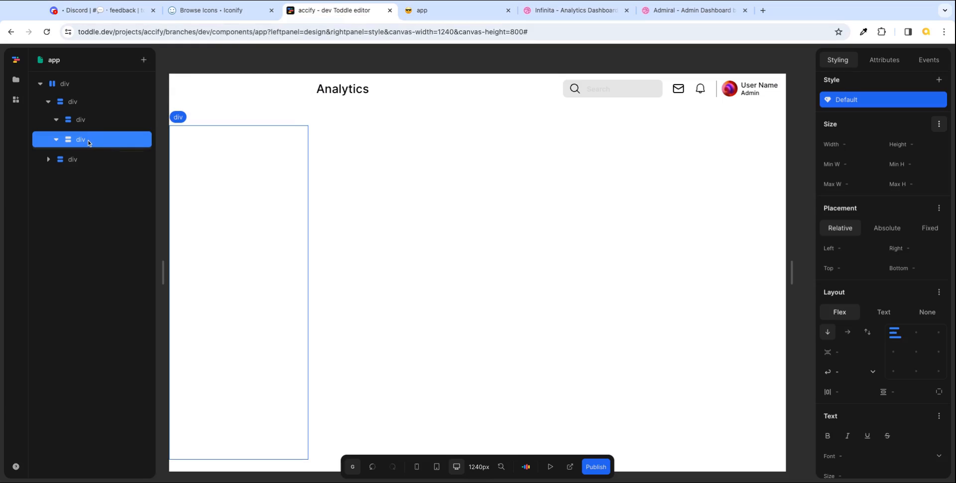
pyautogui.press('Return')
pyautogui.write('di')
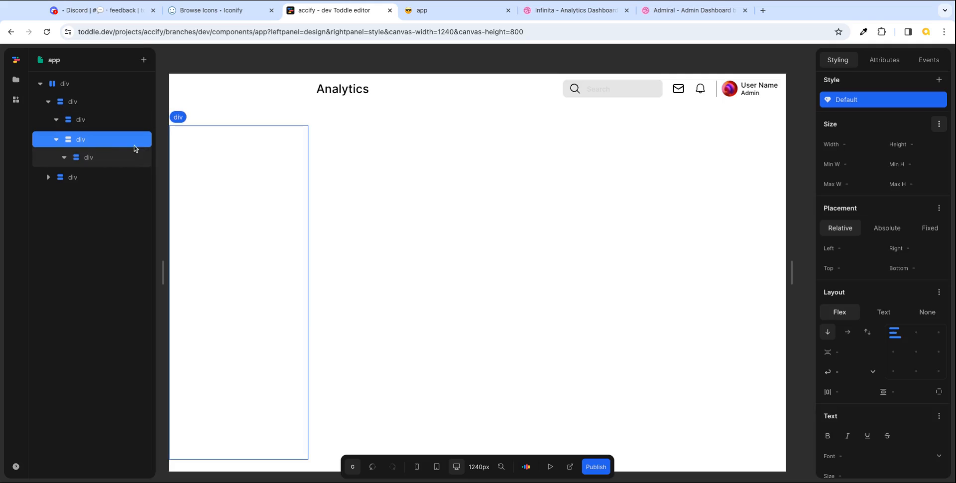
pyautogui.click(100, 158)
pyautogui.press('BackSpace')
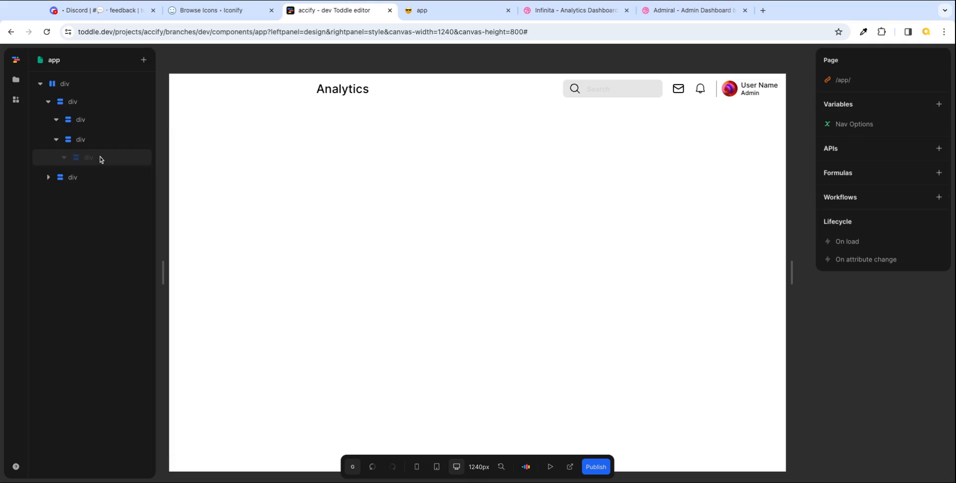
# - Put two sibling divs inside the sidebar's navigation div and check the selection of each one
pyautogui.hotkey('ctrl', 'z')
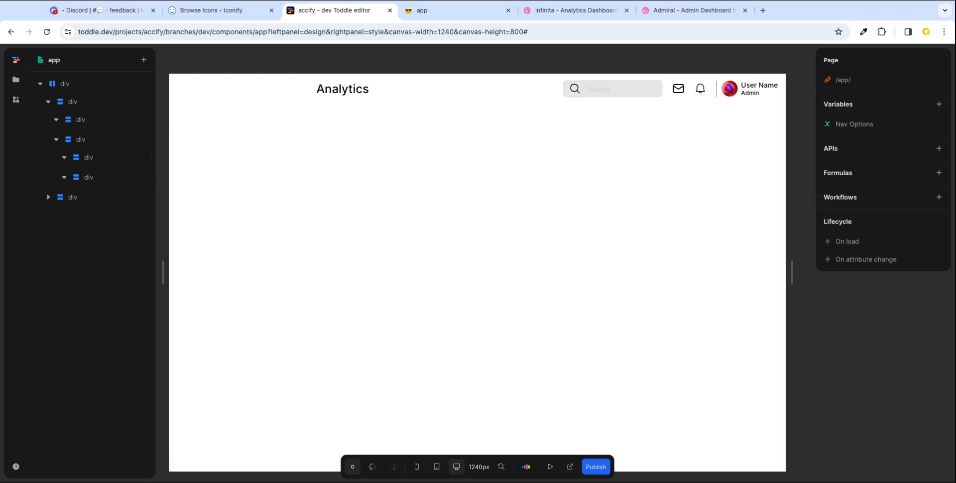
pyautogui.click(100, 158)
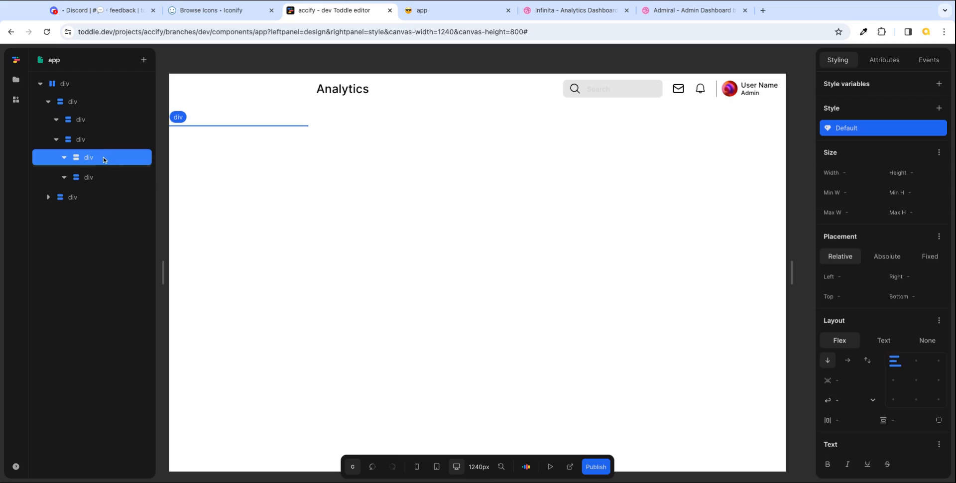
pyautogui.click(86, 176)
pyautogui.click(94, 158)
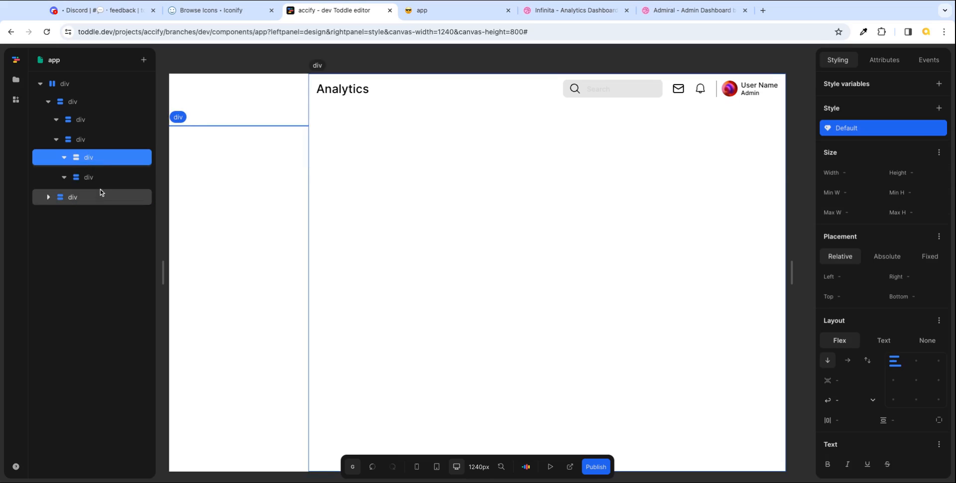
pyautogui.click(97, 178)
pyautogui.click(100, 158)
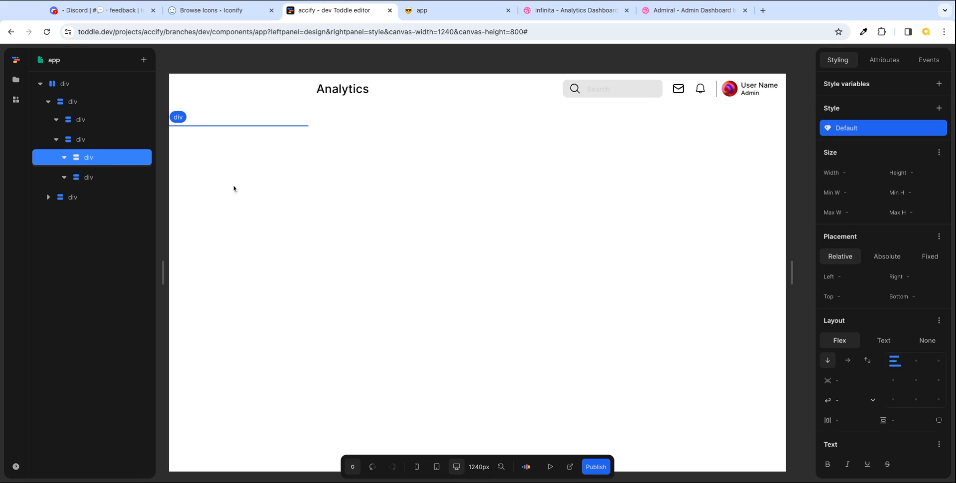
# - Set the height of the first div inside the navigation div to 300px
pyautogui.click(931, 177)
pyautogui.press('Tab')
pyautogui.click(934, 172)
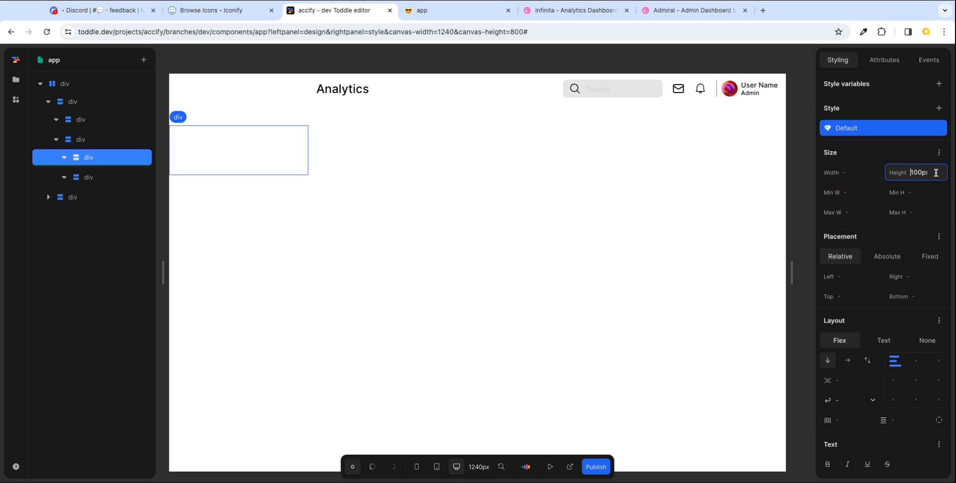
pyautogui.doubleClick(910, 173)
pyautogui.write('30')
pyautogui.press('Tab')
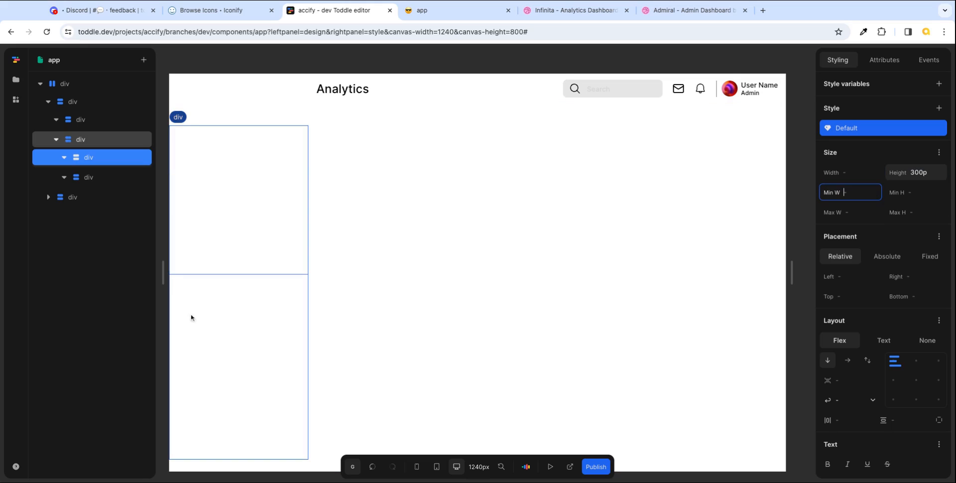
# - Set the height of the second div inside the navigation div to 150px
pyautogui.click(93, 185)
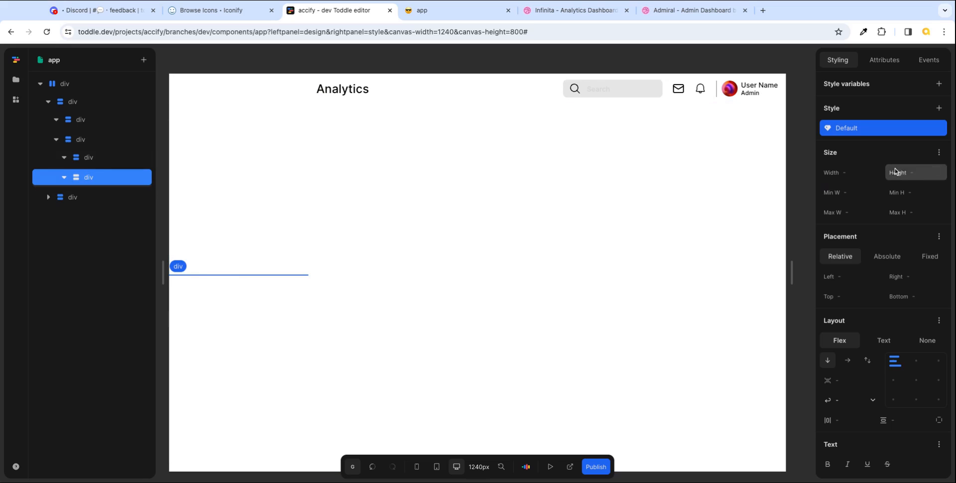
pyautogui.click(928, 178)
pyautogui.write('150px')
pyautogui.press('Tab')
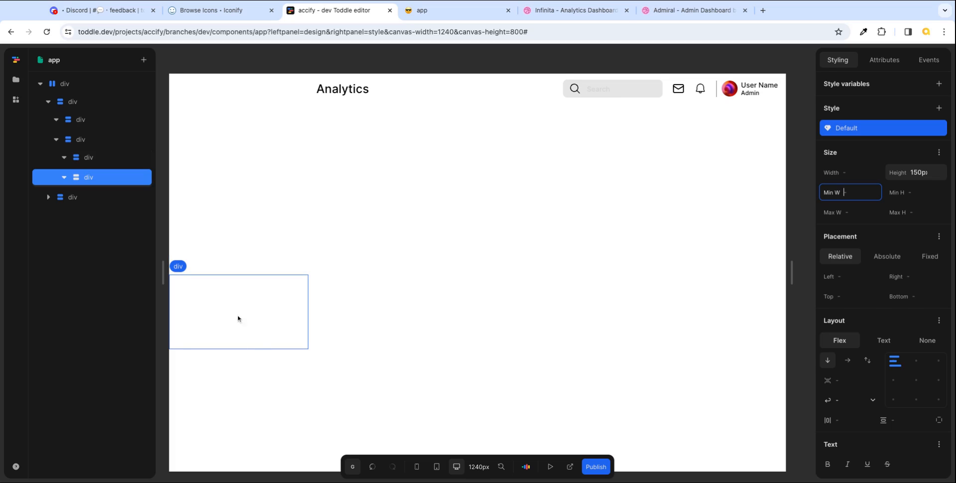
# - Check the menu groups in the Infinita reference and set the navigation div's gap to auto to push its two children apart
pyautogui.click(561, 17)
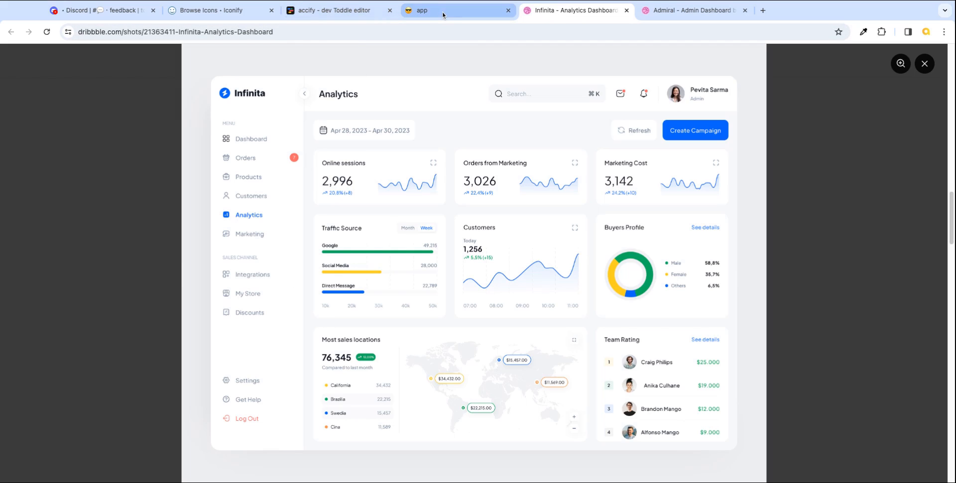
pyautogui.click(357, 10)
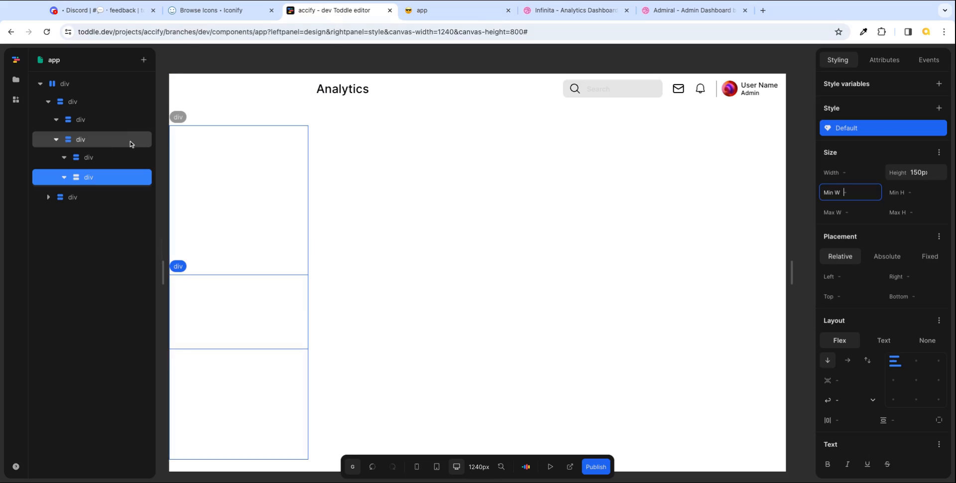
pyautogui.click(103, 140)
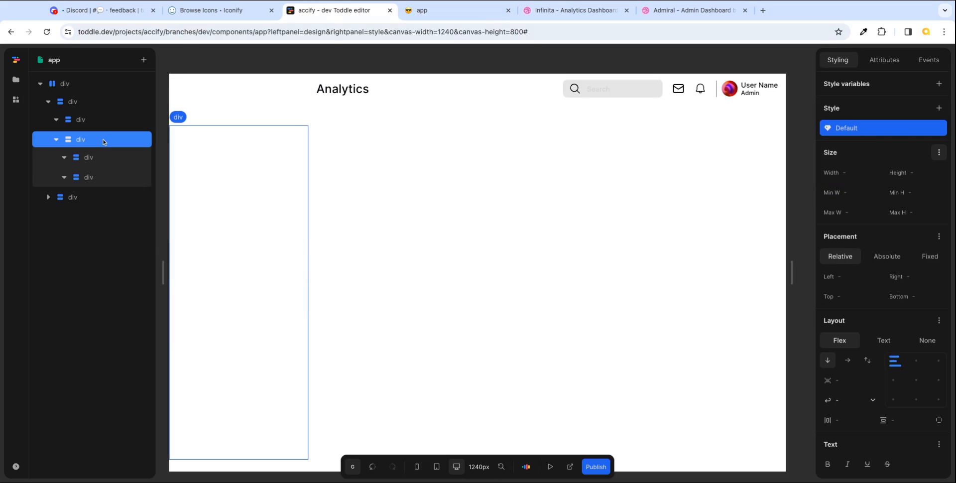
pyautogui.click(895, 368)
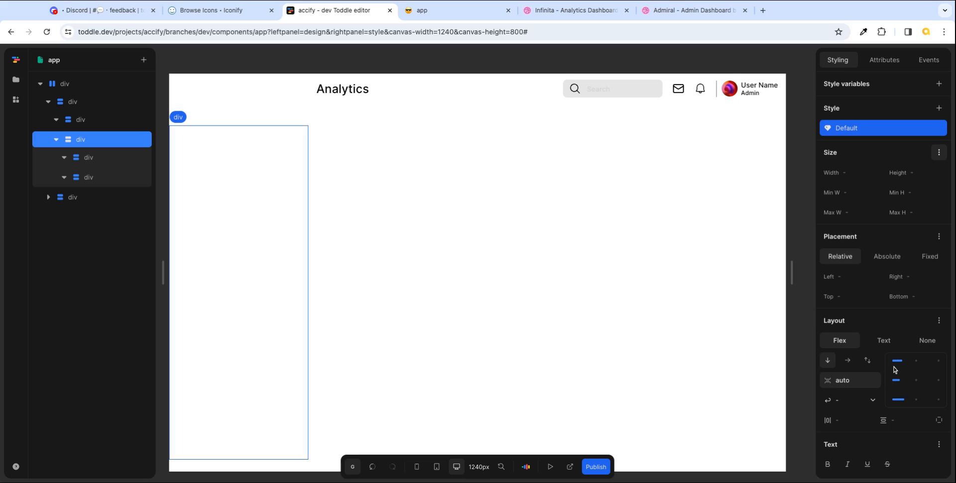
pyautogui.click(110, 184)
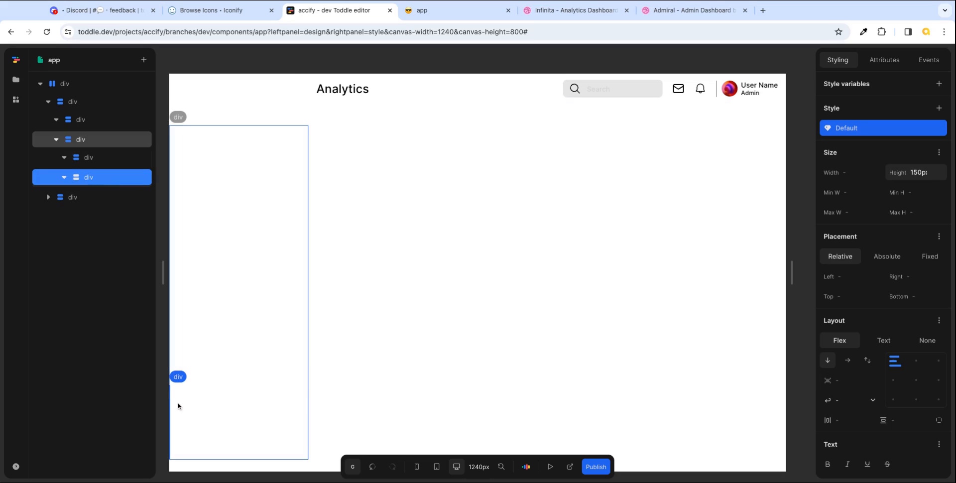
# - Set the width of both divs inside the navigation div to 100%
pyautogui.click(199, 197)
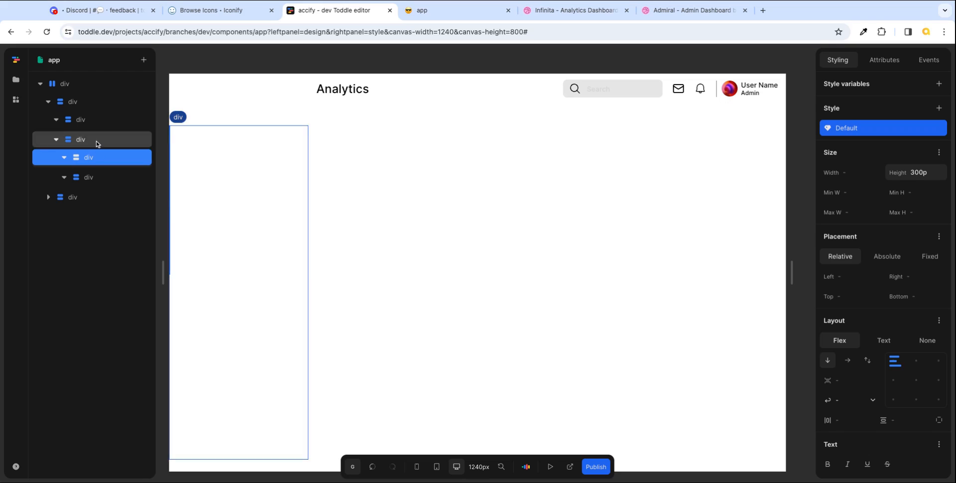
pyautogui.click(849, 172)
pyautogui.write('1')
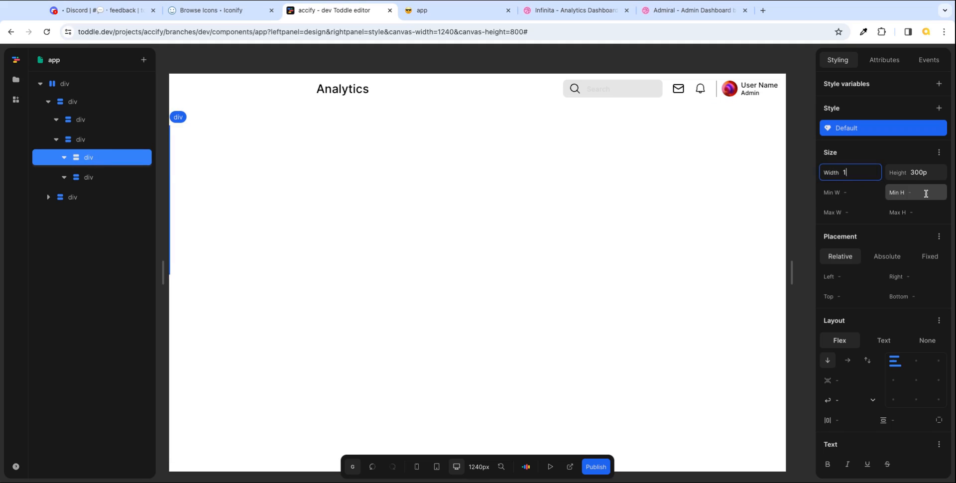
pyautogui.write('00%')
pyautogui.press('Tab')
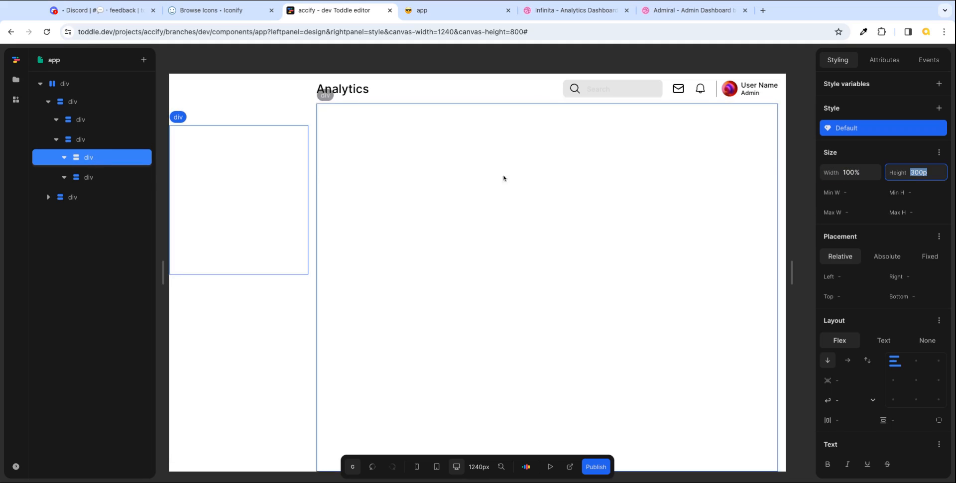
pyautogui.click(102, 177)
pyautogui.click(862, 172)
pyautogui.write('1')
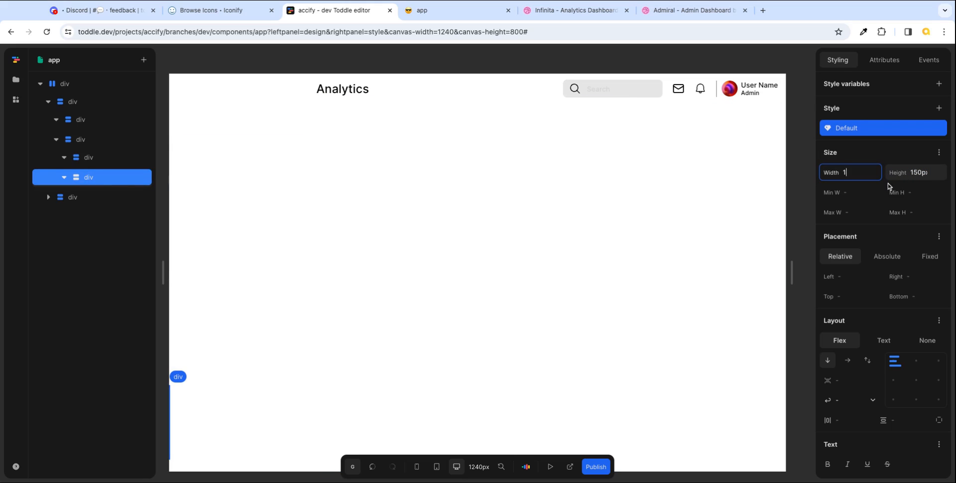
pyautogui.write('00%')
pyautogui.press('Tab')
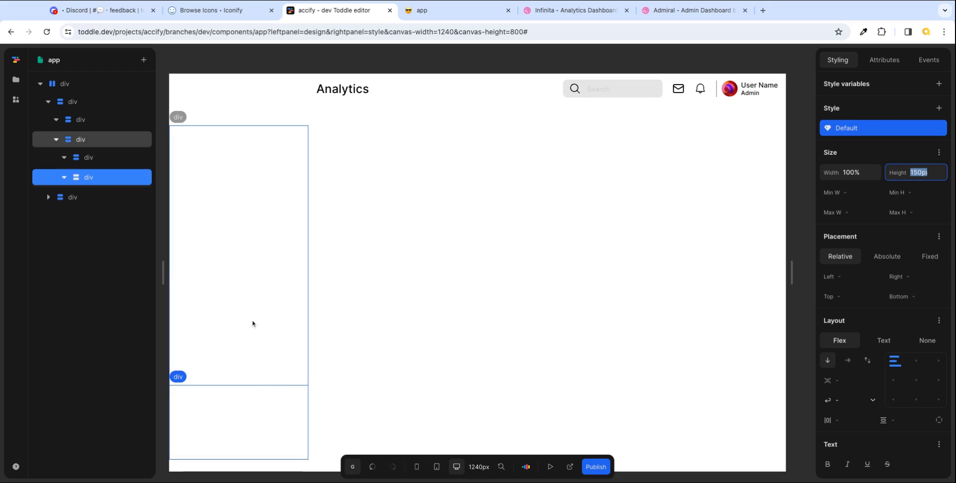
# - Give the upper div in the navigation area a cyan-200 background
pyautogui.click(250, 214)
pyautogui.scroll(-6, 929, 377)
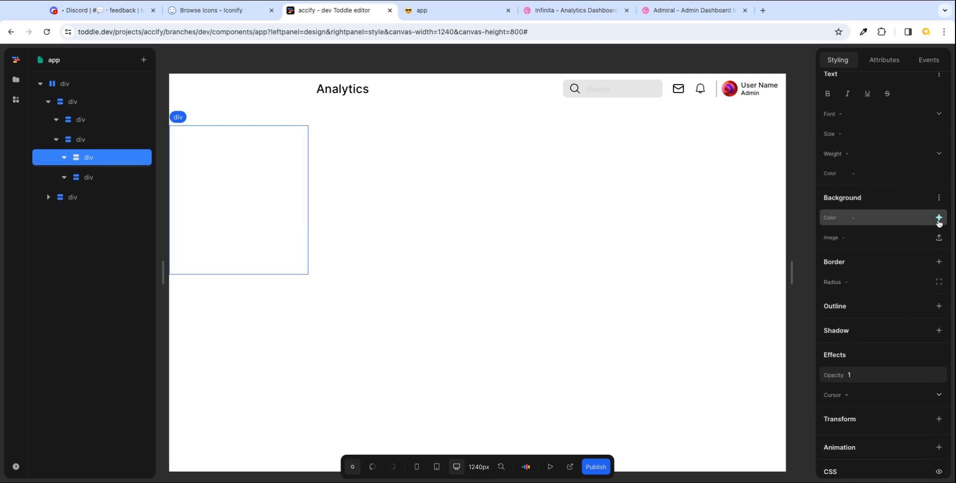
pyautogui.click(939, 220)
pyautogui.scroll(-20, 872, 306)
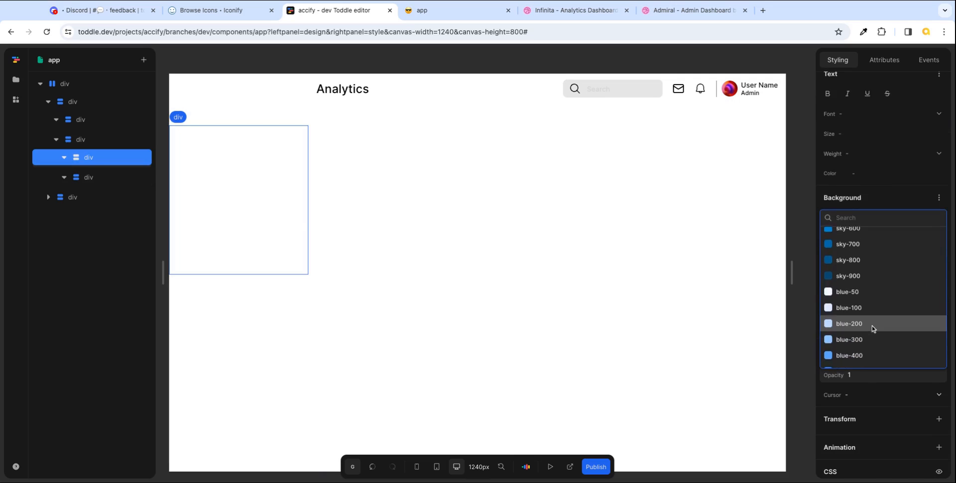
pyautogui.scroll(-4, 872, 329)
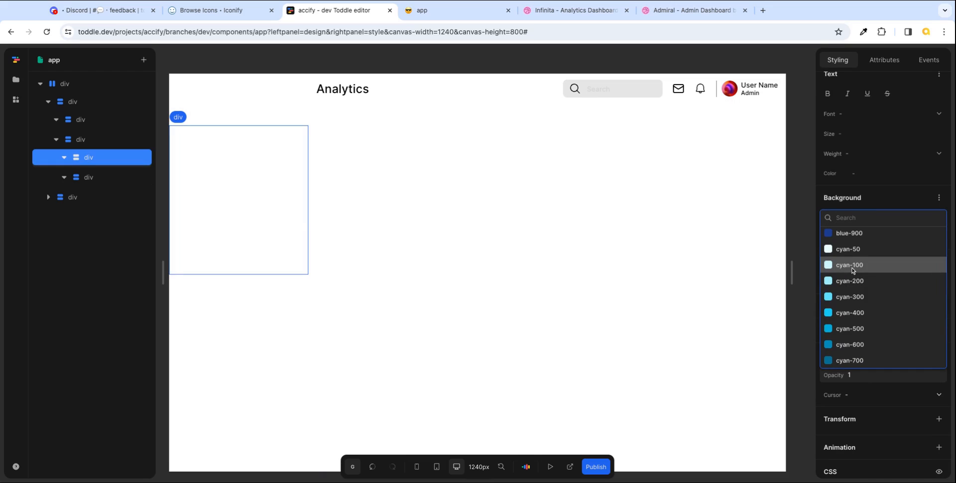
pyautogui.click(851, 281)
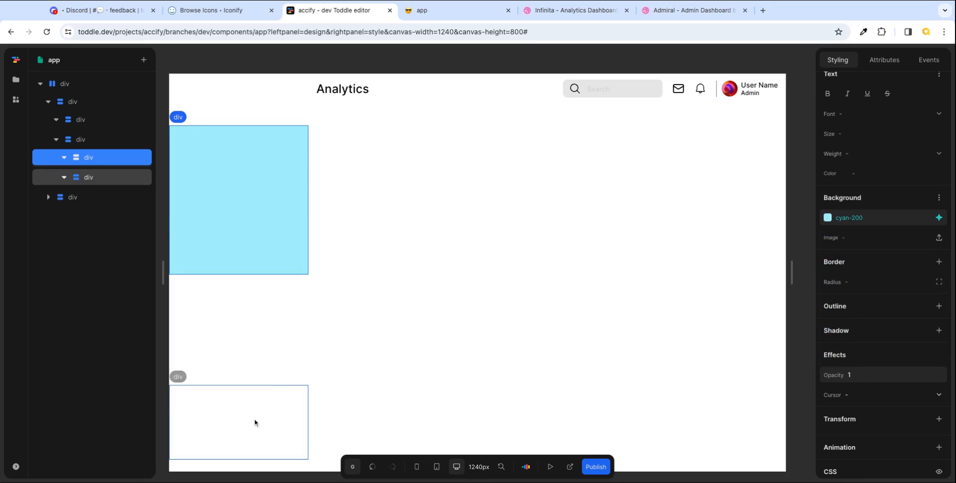
# - Give the lower div in the navigation area a pink-300 background
pyautogui.click(255, 423)
pyautogui.click(938, 217)
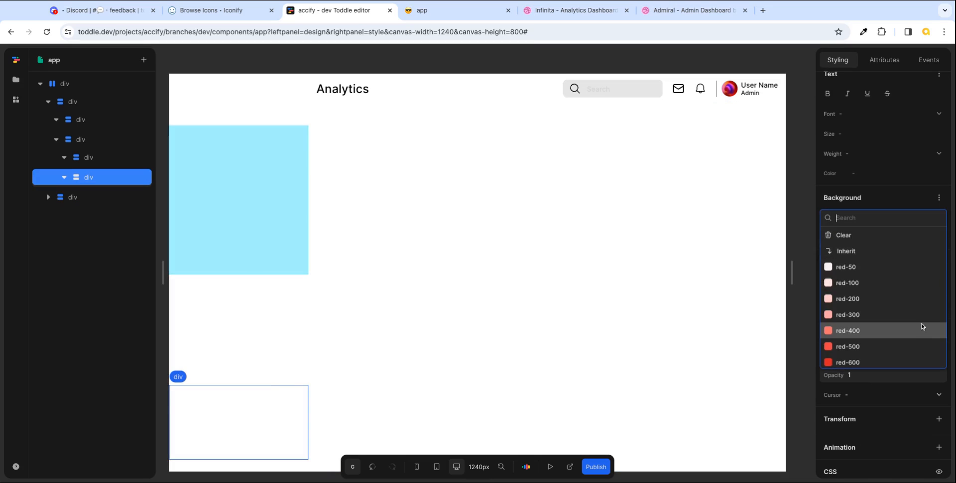
pyautogui.scroll(-10, 921, 326)
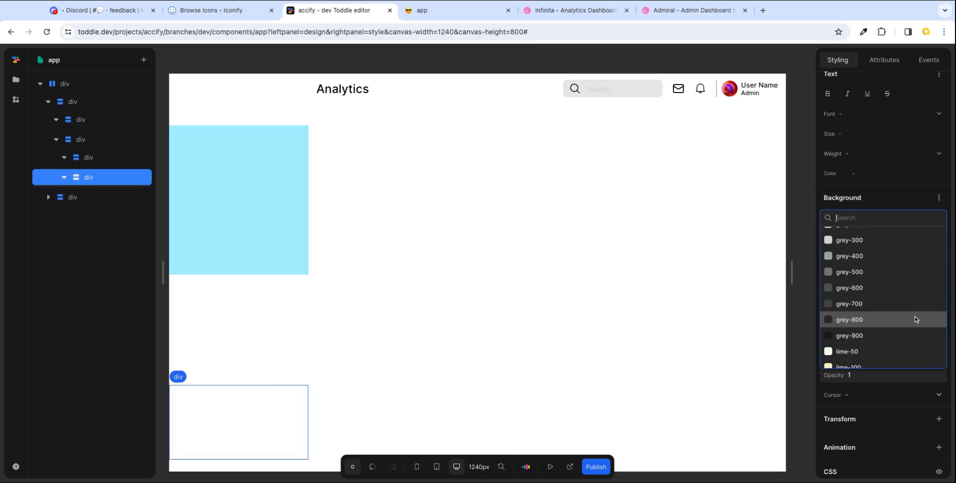
pyautogui.scroll(-10, 915, 319)
pyautogui.scroll(1, 872, 258)
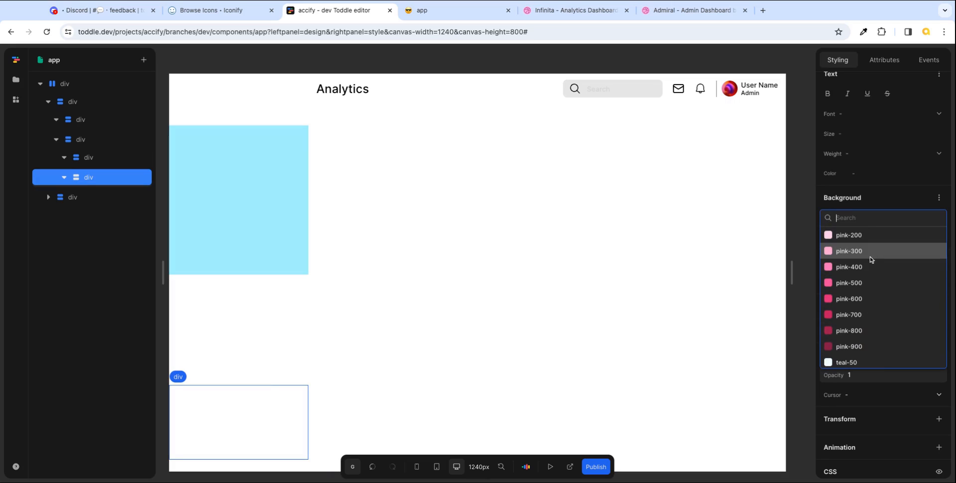
pyautogui.click(868, 257)
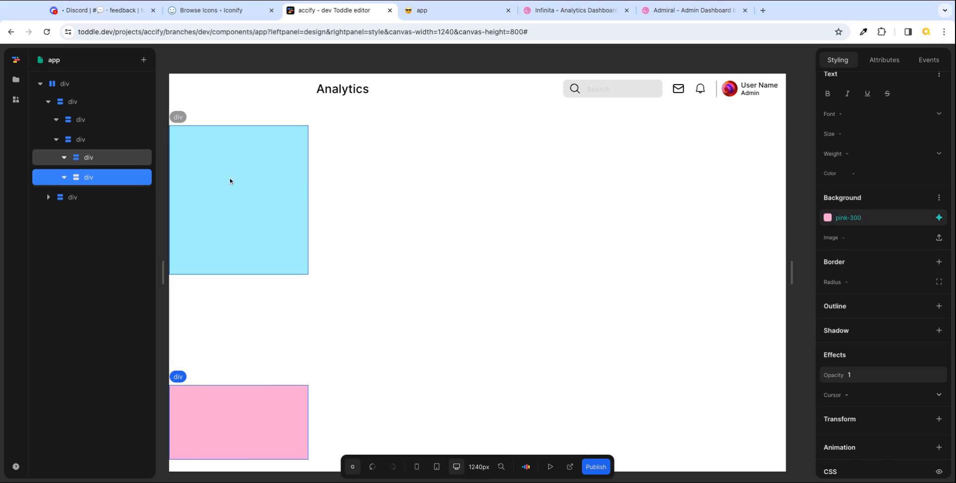
# - Toggle the navigation div's auto gap off and back on to compare how its two children are distributed
pyautogui.click(101, 141)
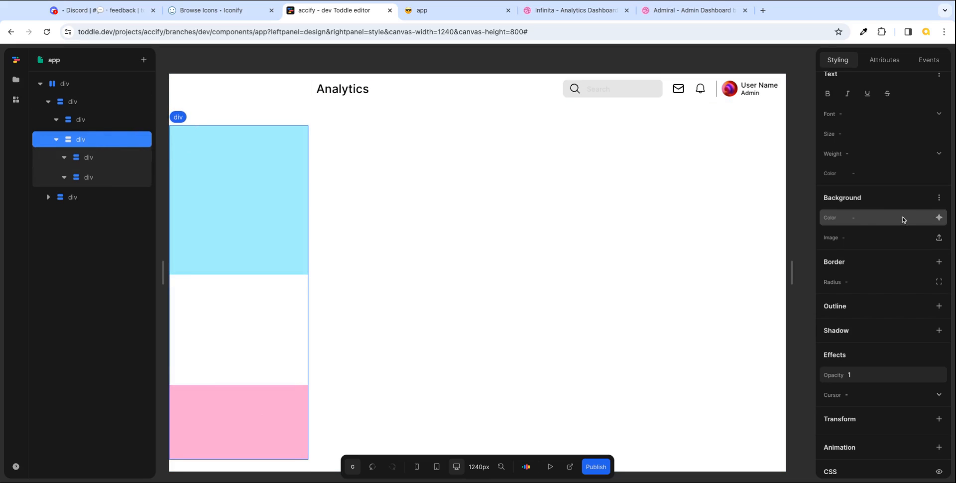
pyautogui.scroll(7, 903, 217)
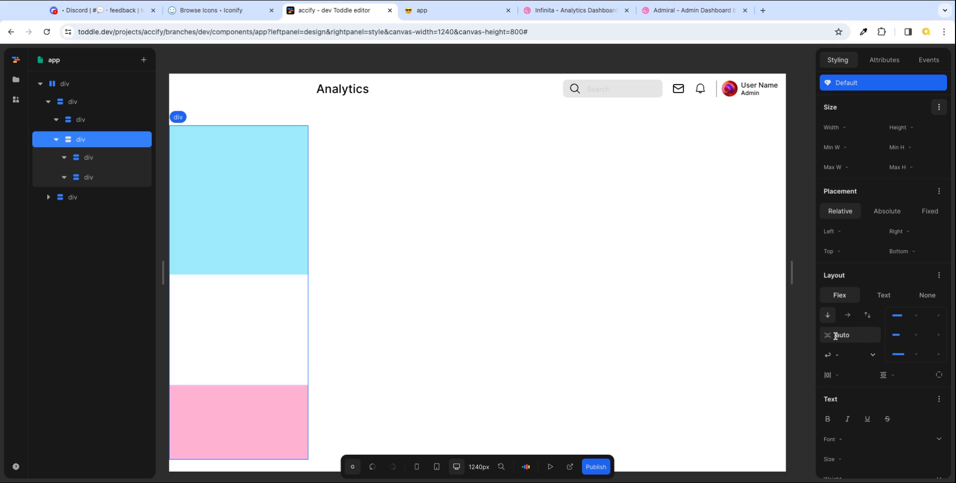
pyautogui.click(898, 319)
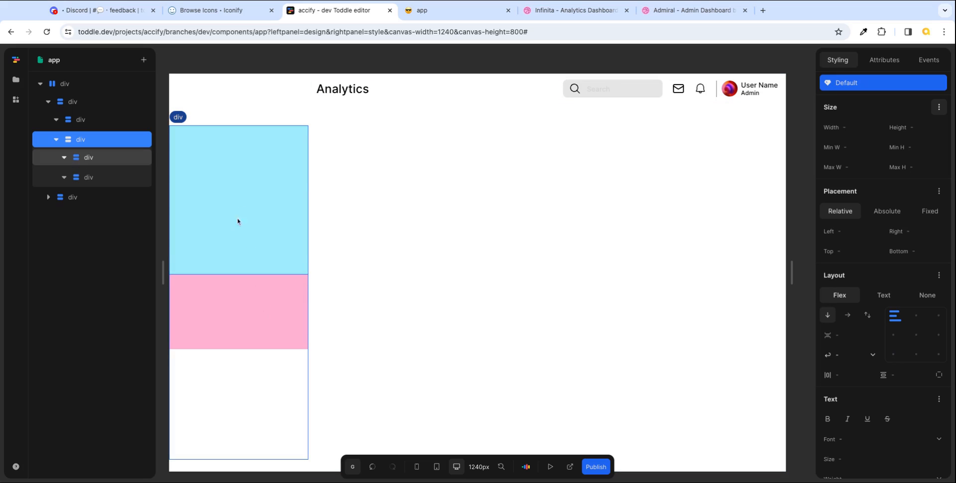
pyautogui.click(896, 321)
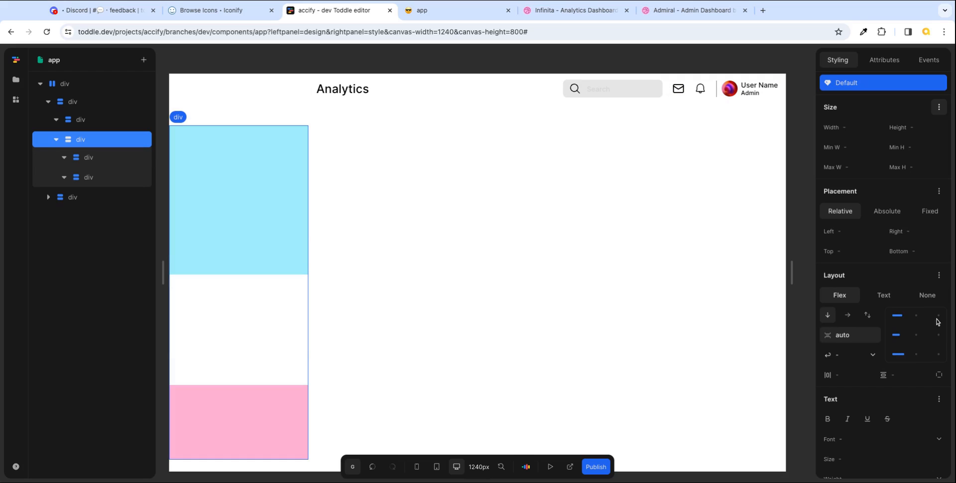
# - Compare the layout settings of the header div and its search-and-profile group with those of the navigation div
pyautogui.click(665, 89)
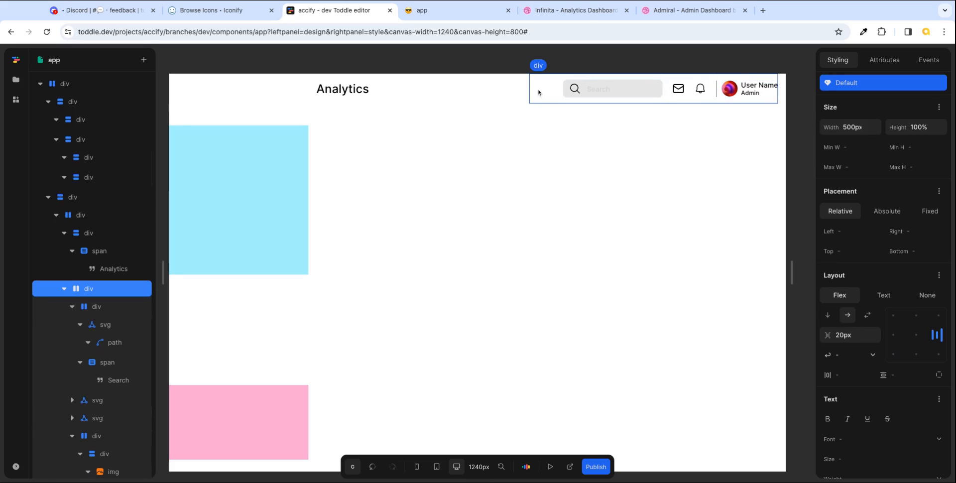
pyautogui.click(89, 214)
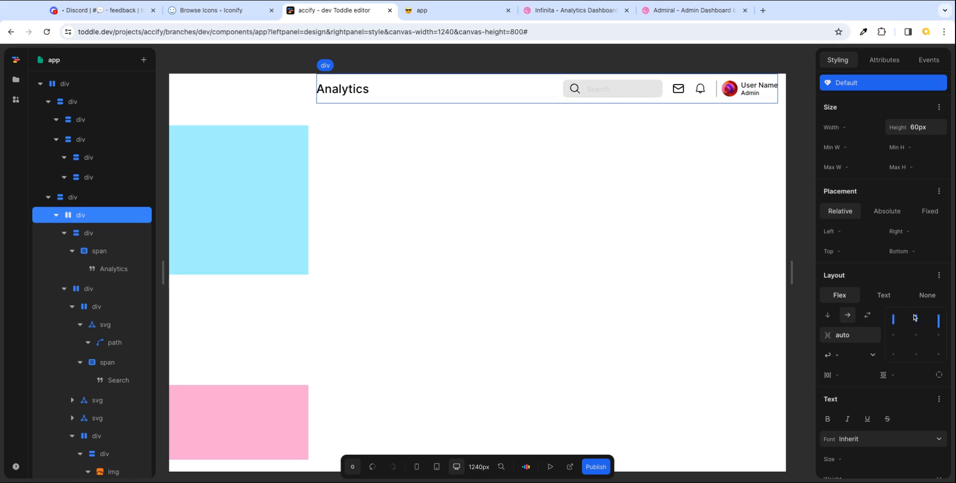
pyautogui.click(258, 321)
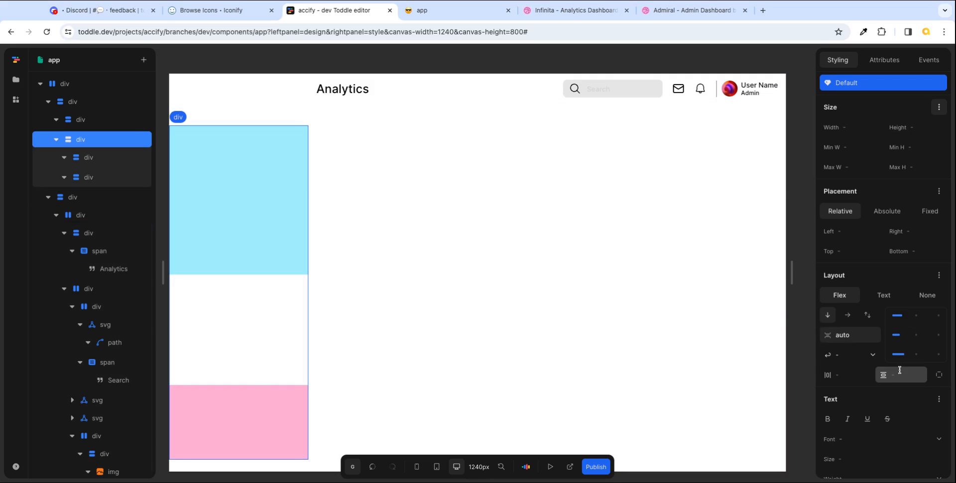
# - Clear the background colours of the upper and lower divs in the sidebar's navigation area
pyautogui.click(254, 225)
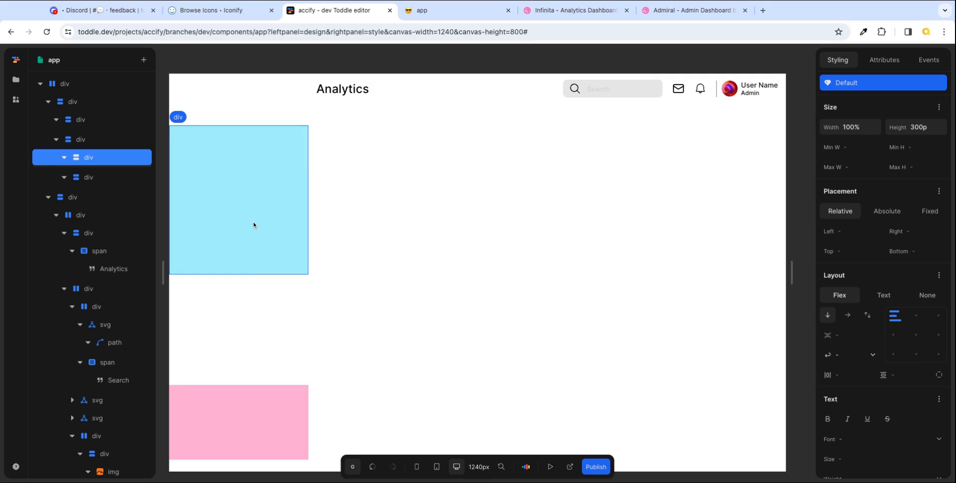
pyautogui.scroll(-6, 922, 409)
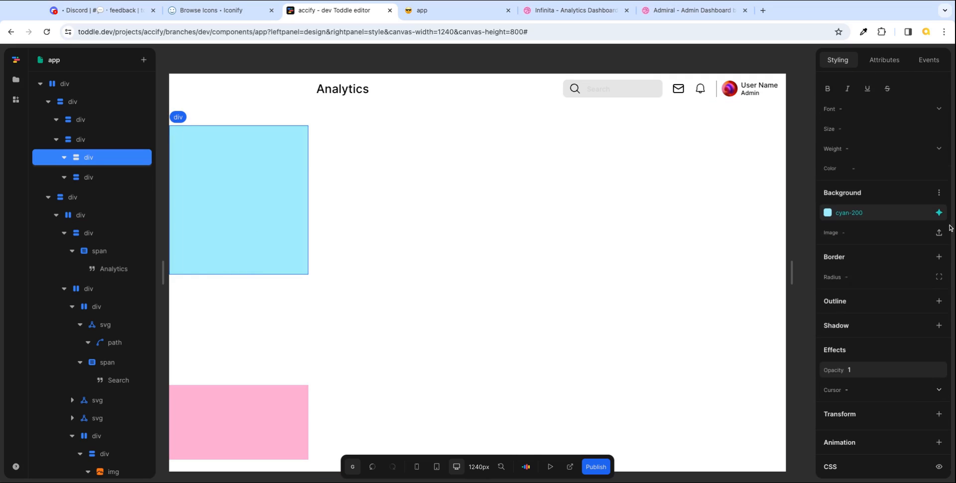
pyautogui.click(896, 211)
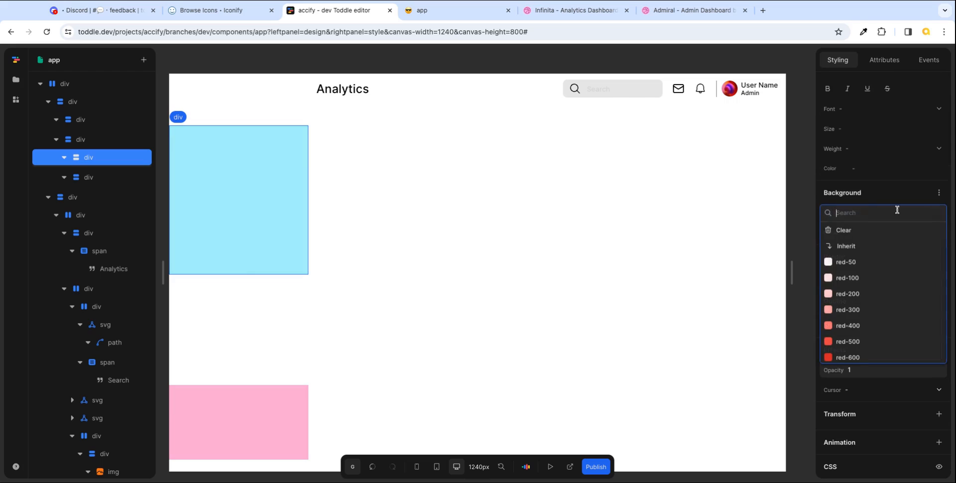
pyautogui.click(843, 239)
pyautogui.click(305, 401)
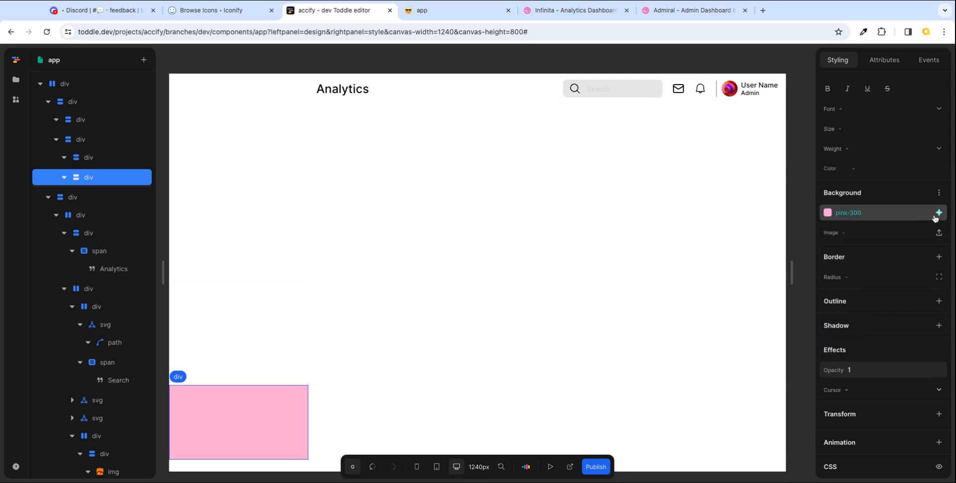
pyautogui.click(891, 212)
pyautogui.click(842, 231)
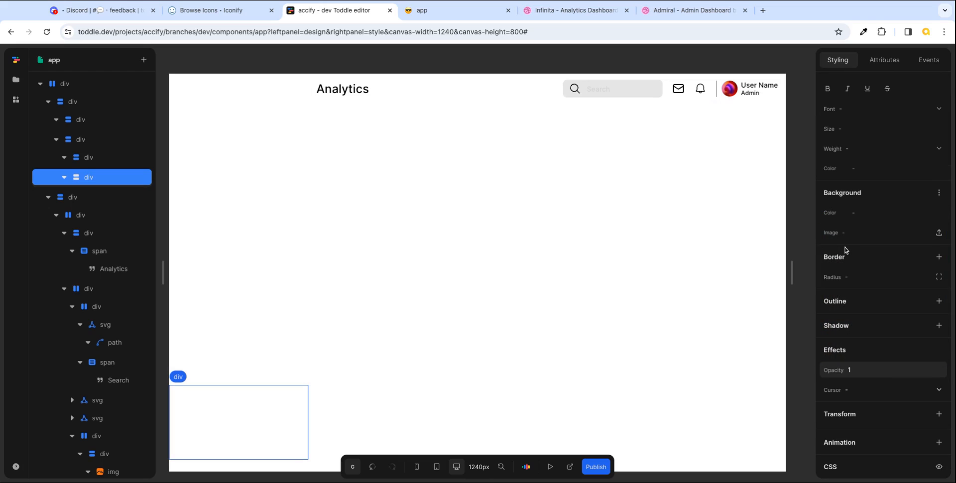
# - Review the sidebar's menu groups in the Infinita reference design on Dribbble and return to the Toddle editor
pyautogui.click(247, 216)
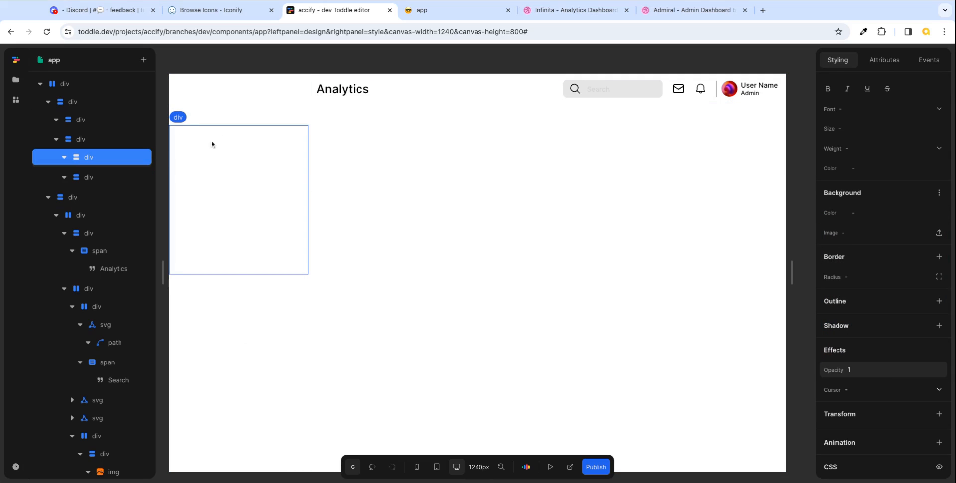
pyautogui.click(542, 15)
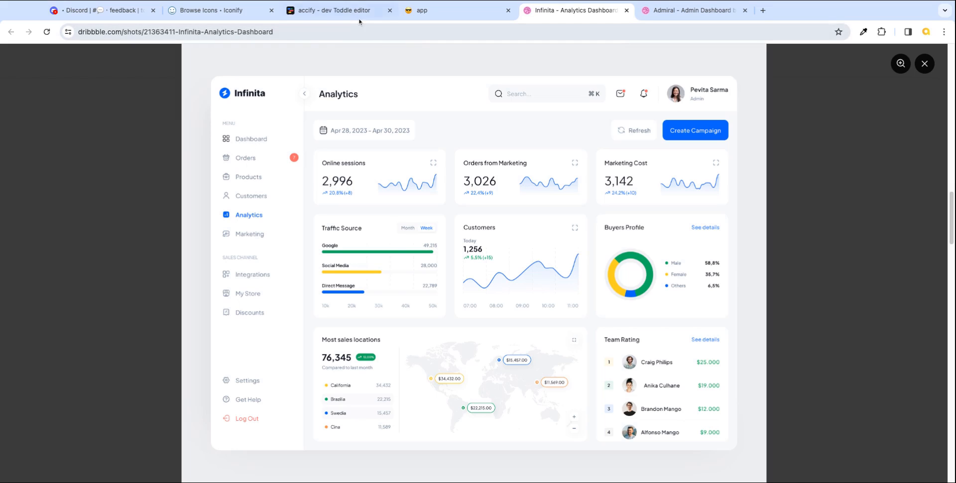
pyautogui.click(340, 11)
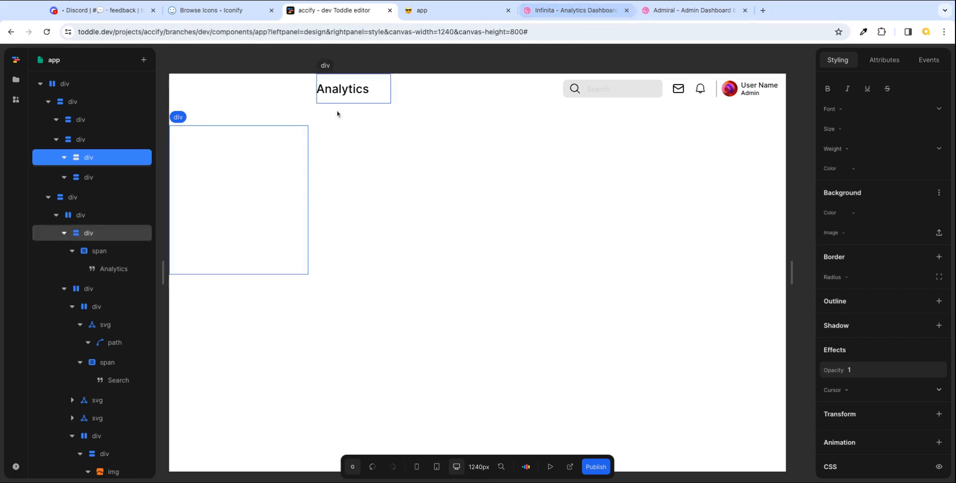
# - Collapse the main content branch of the element tree and give the sidebar's navigation div the id attribute menu-ctr
pyautogui.click(48, 101)
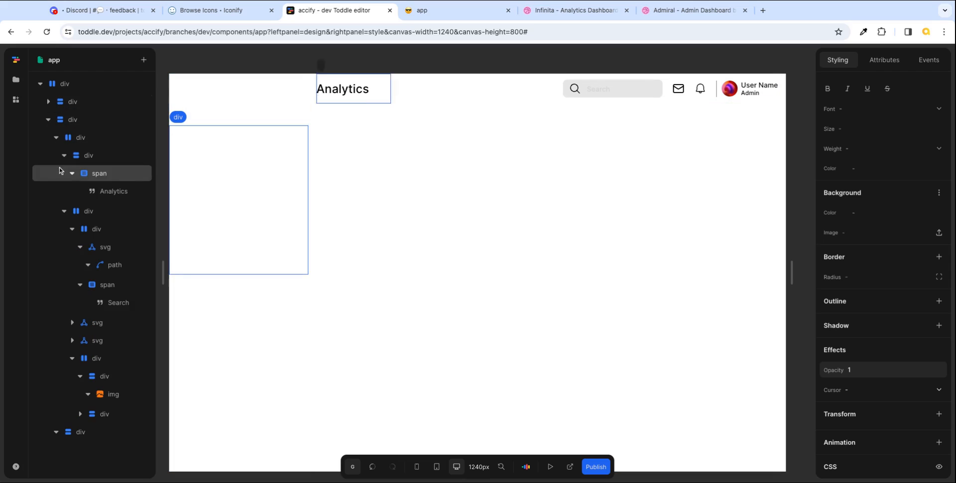
pyautogui.click(49, 119)
pyautogui.click(66, 103)
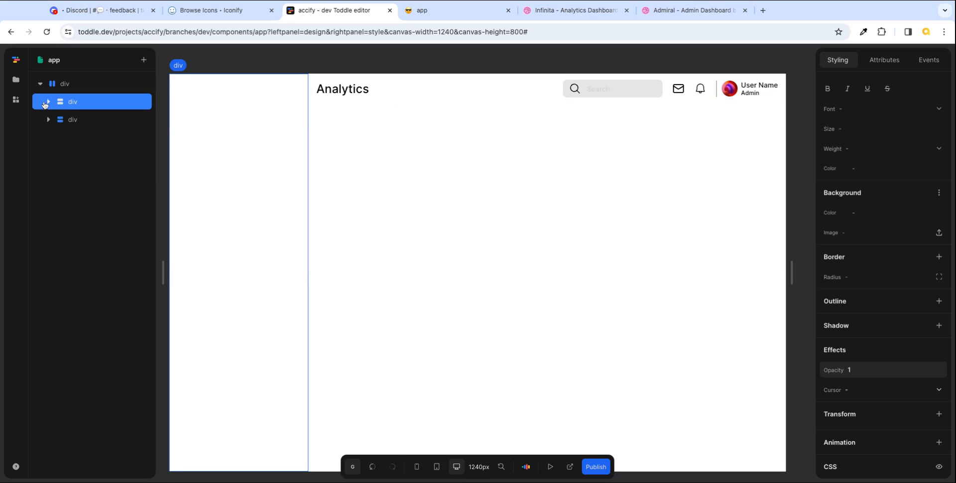
pyautogui.click(48, 102)
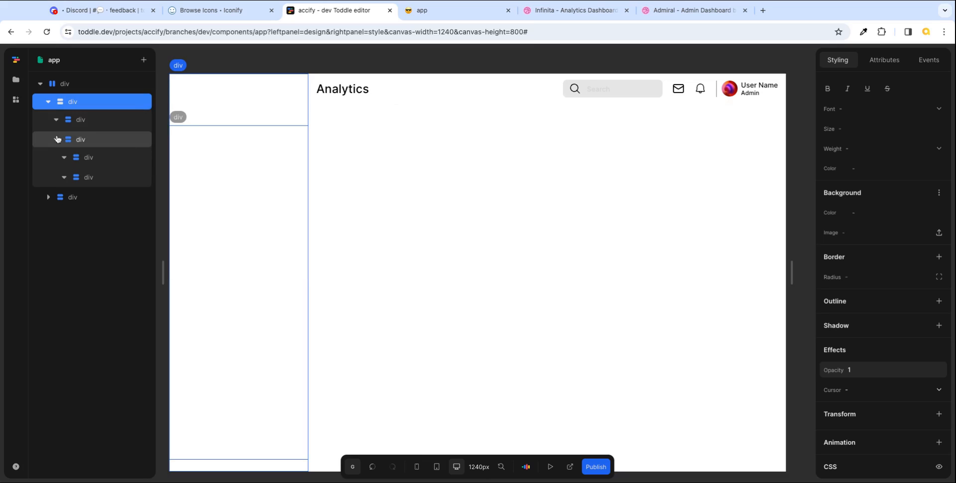
pyautogui.click(91, 143)
pyautogui.click(892, 63)
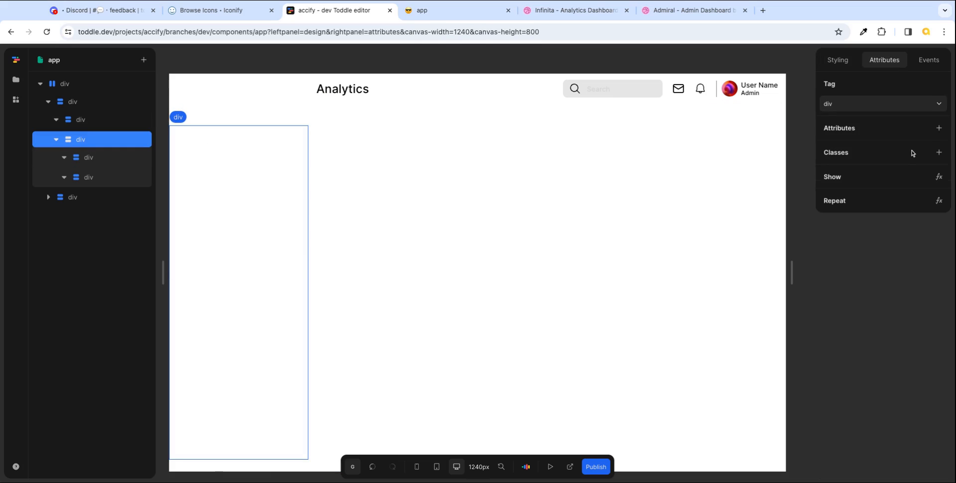
pyautogui.click(940, 129)
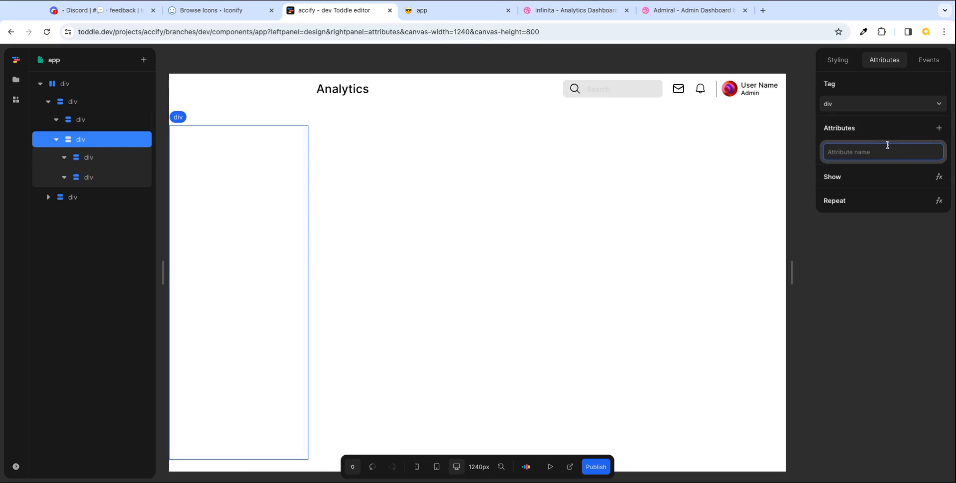
pyautogui.write('id')
pyautogui.press('Return')
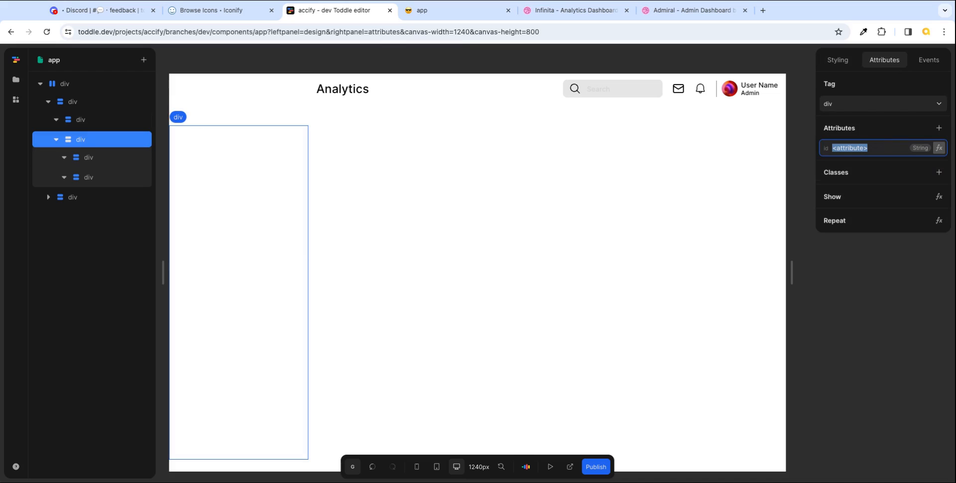
pyautogui.write('menu-ctr')
# - Give the upper div inside the navigation area the id attribute main-menu-ctr
pyautogui.click(84, 158)
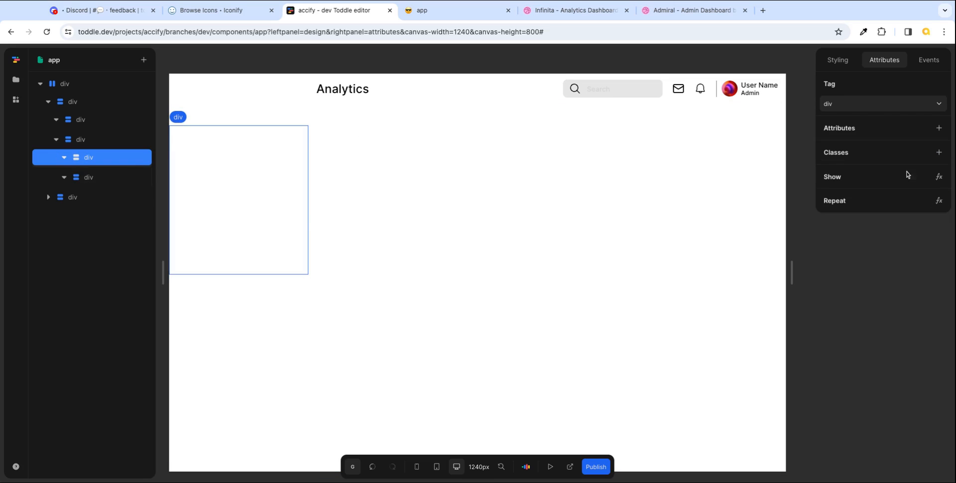
pyautogui.click(939, 132)
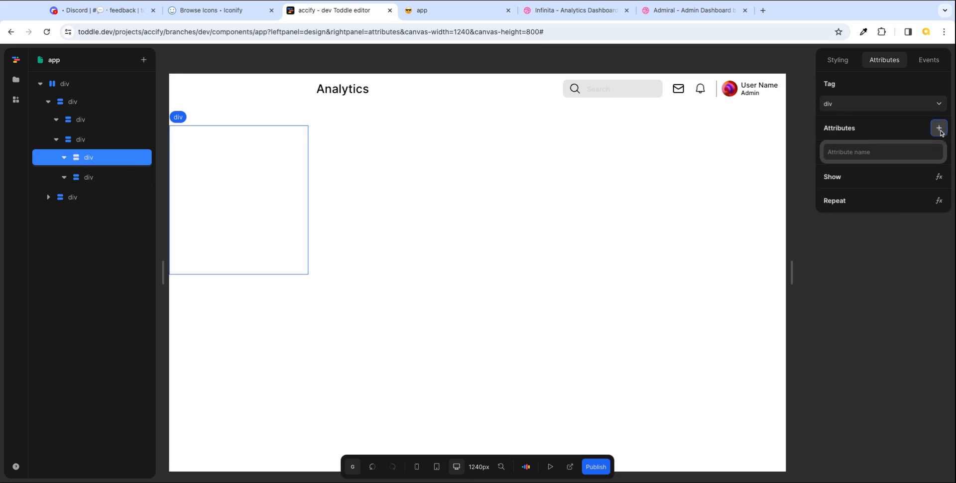
pyautogui.write('id')
pyautogui.press('Return')
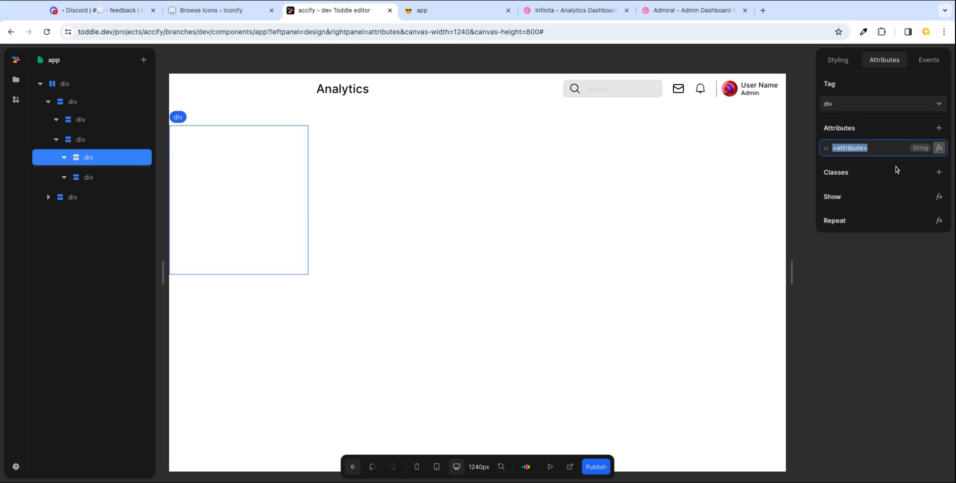
pyautogui.write('main0-')
pyautogui.write('enu-ctr')
# - Give the lower div inside the navigation area the id attribute settings-menu-ctr
pyautogui.click(83, 177)
pyautogui.click(938, 128)
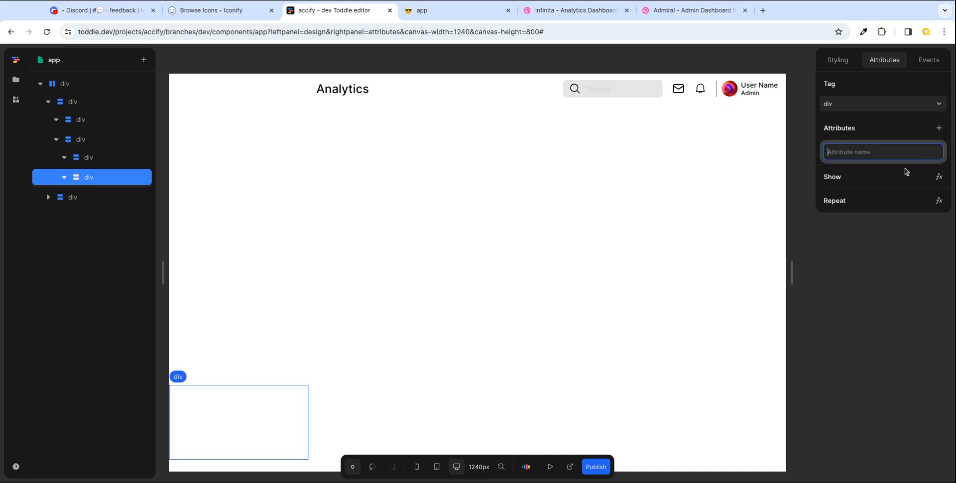
pyautogui.write('id')
pyautogui.press('Return')
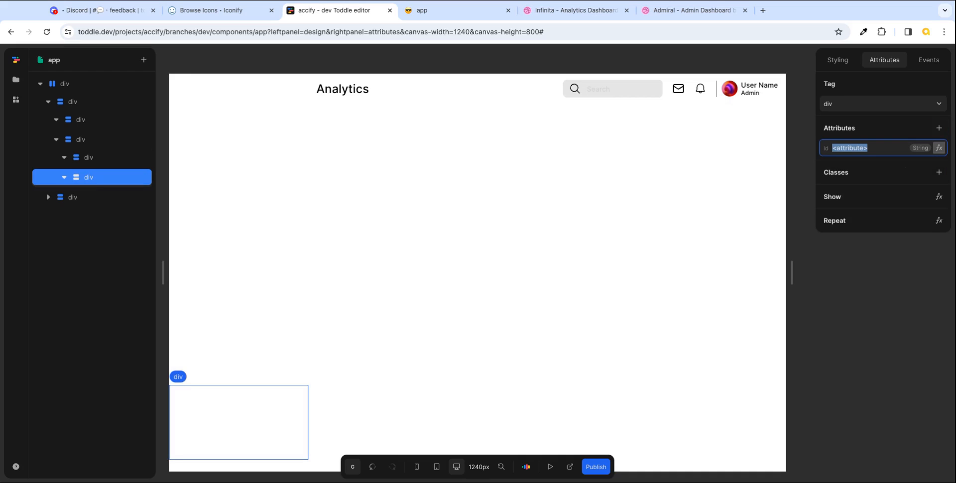
pyautogui.write('settings-menu-ctr')
pyautogui.press('Return')
# - Check the ids of the main content, upper menu and navigation divs, and compare the sidebar with the Infinita reference
pyautogui.click(63, 201)
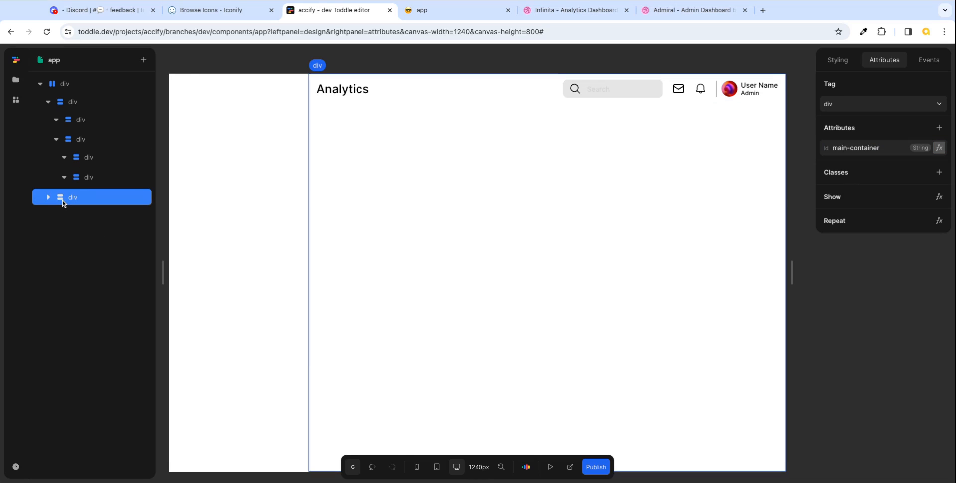
pyautogui.click(89, 159)
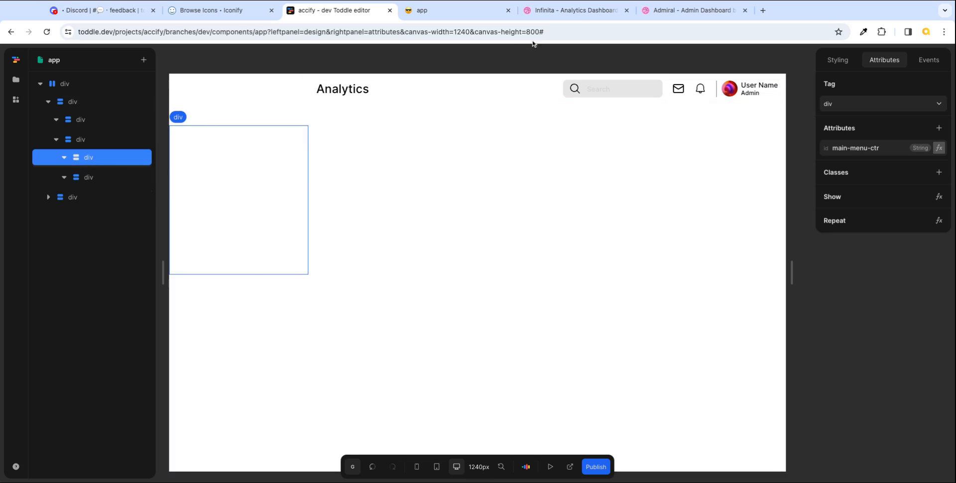
pyautogui.click(575, 11)
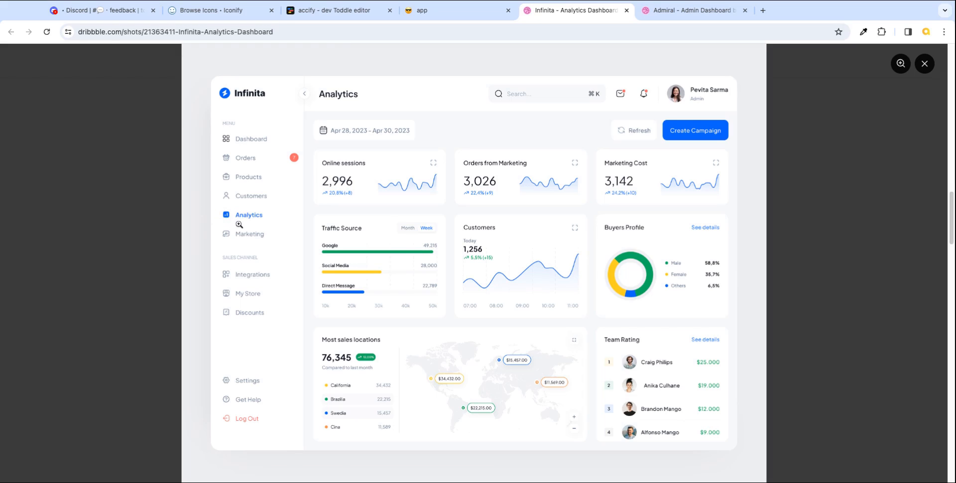
pyautogui.click(344, 15)
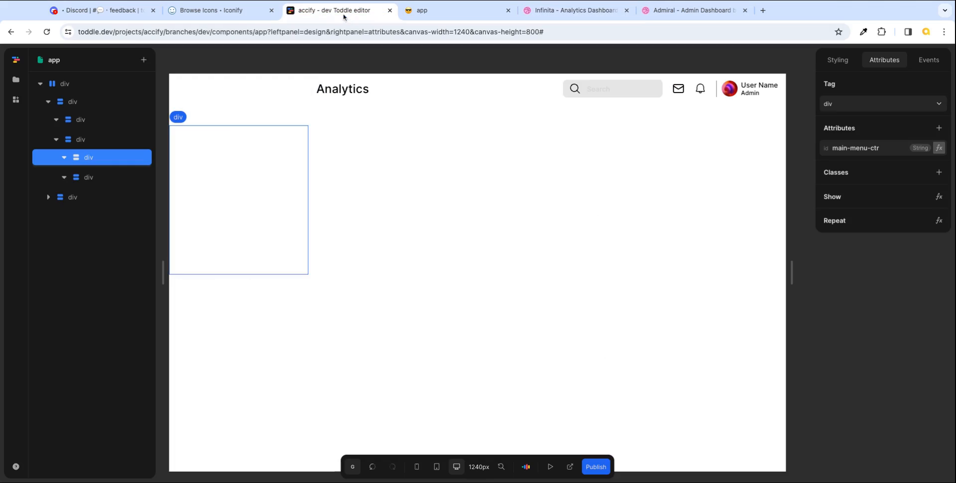
pyautogui.click(93, 144)
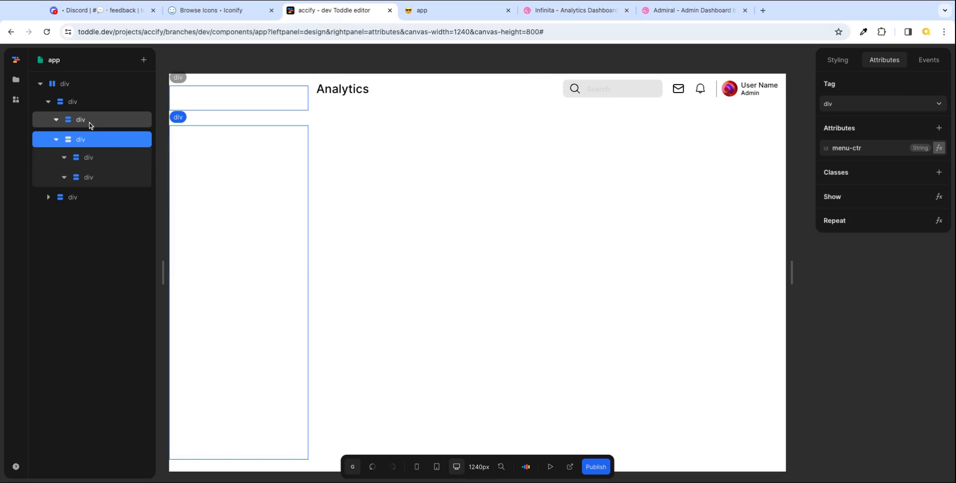
# - Try 18px as the horizontal padding of the outer sidebar div, and settle on 24px
pyautogui.click(85, 104)
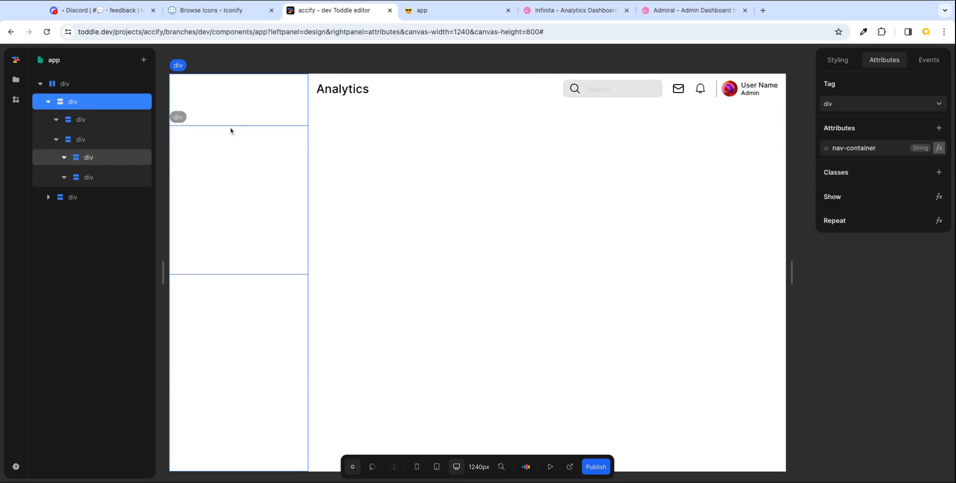
pyautogui.click(841, 60)
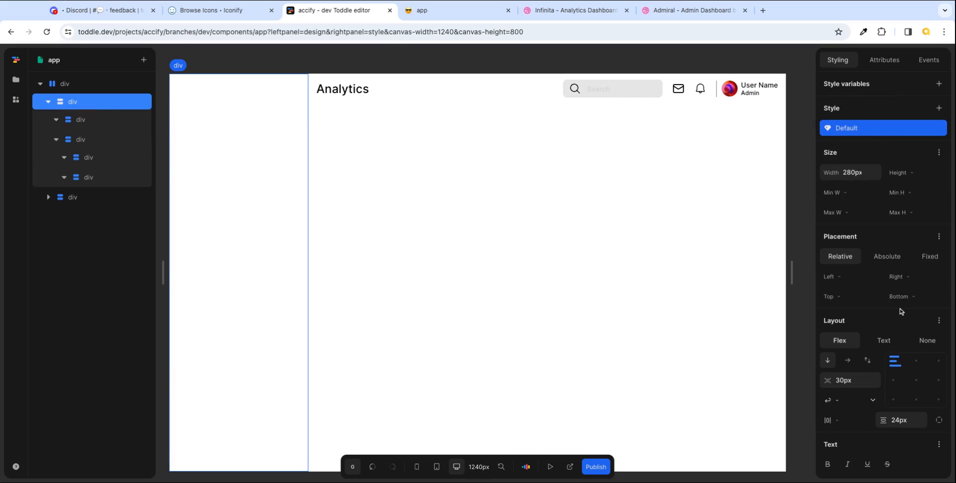
pyautogui.scroll(-3, 897, 306)
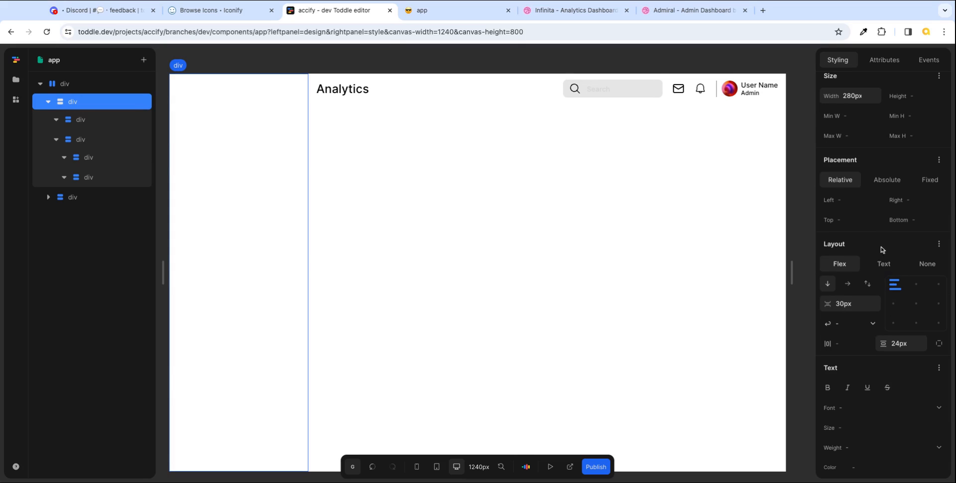
pyautogui.click(855, 344)
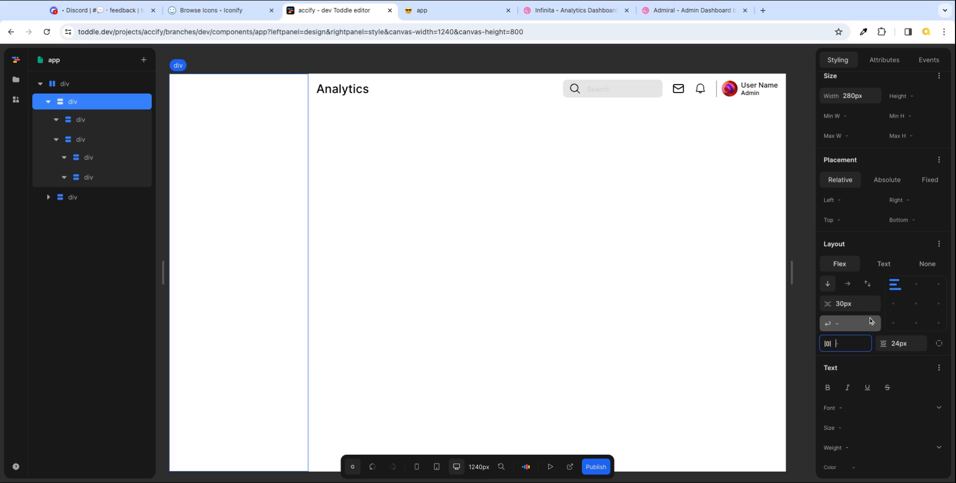
pyautogui.write('18px')
pyautogui.press('Tab')
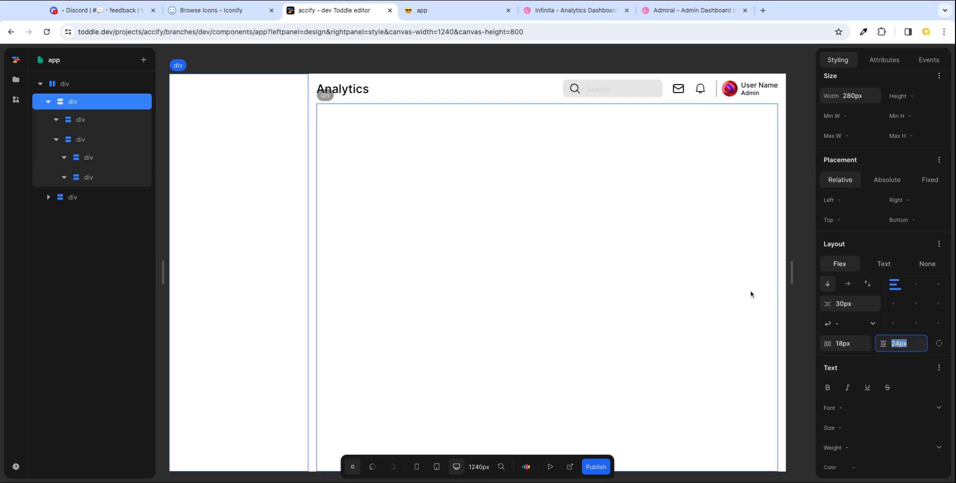
pyautogui.click(835, 345)
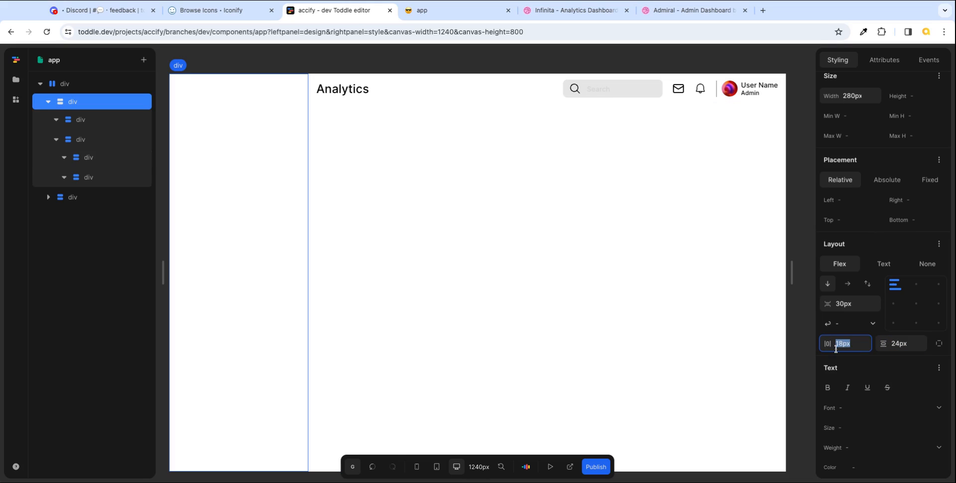
pyautogui.write('24px')
pyautogui.press('Tab')
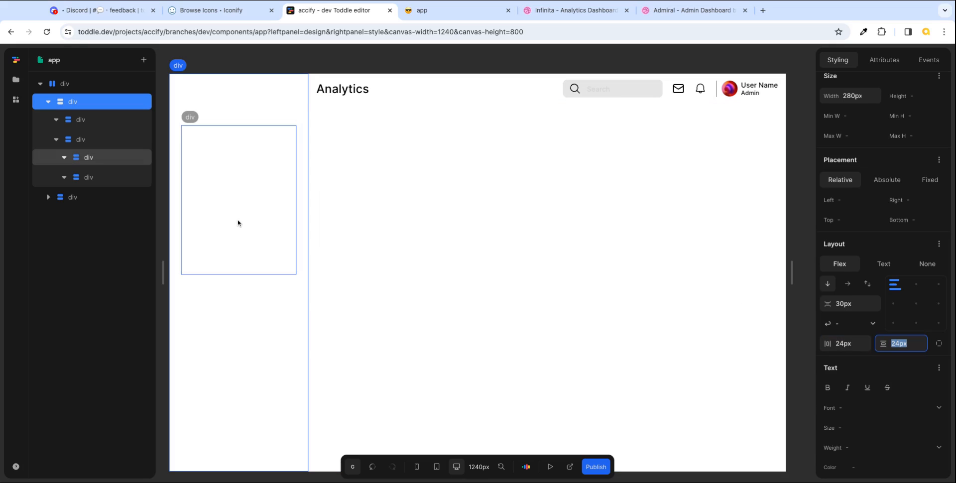
# - Add a new div inside the upper menu div and select it
pyautogui.click(90, 158)
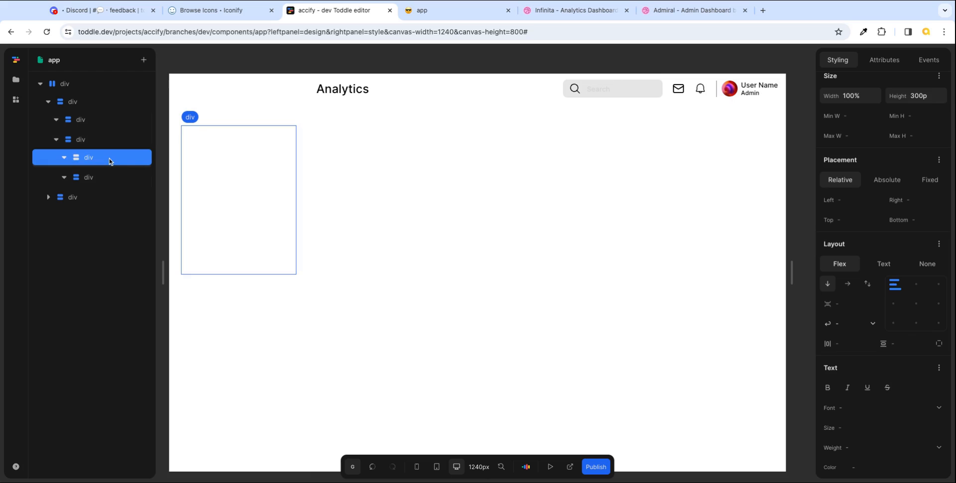
pyautogui.hotkey('shift', 'a')
pyautogui.write('do')
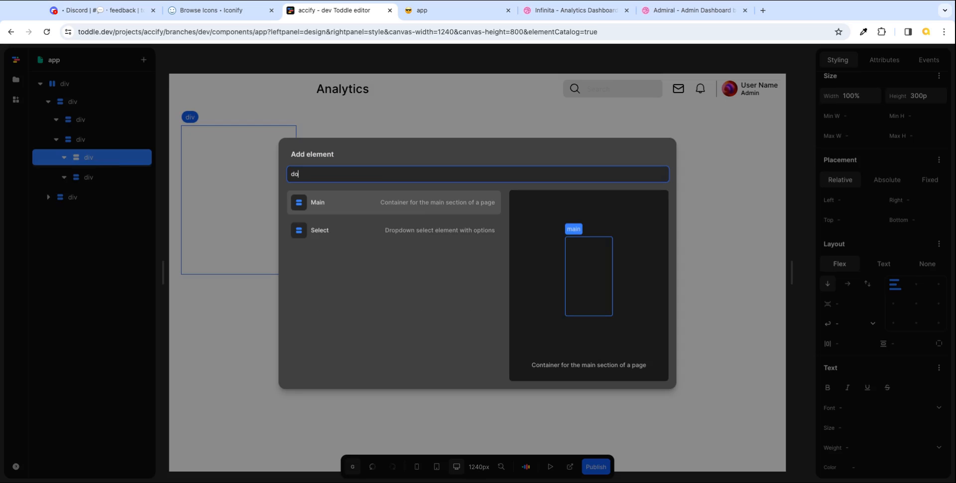
pyautogui.press('BackSpace')
pyautogui.write('i')
pyautogui.press('Return')
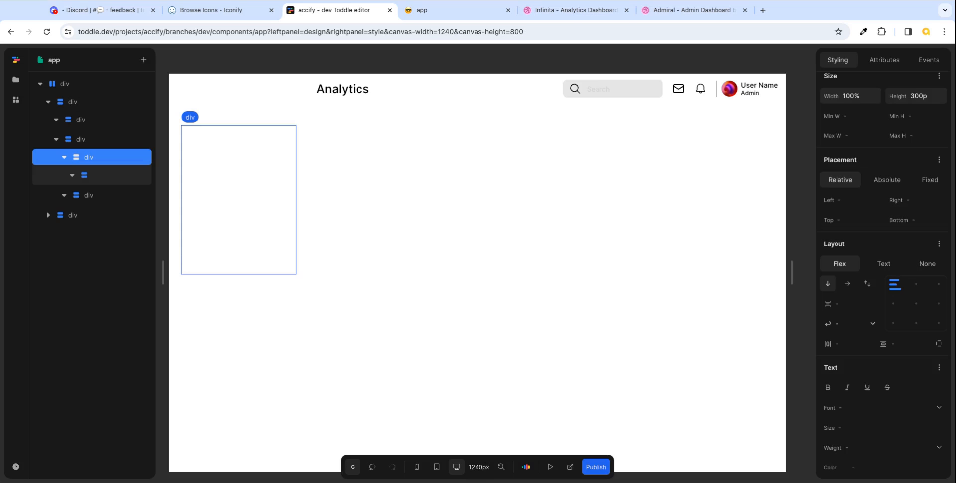
pyautogui.click(105, 179)
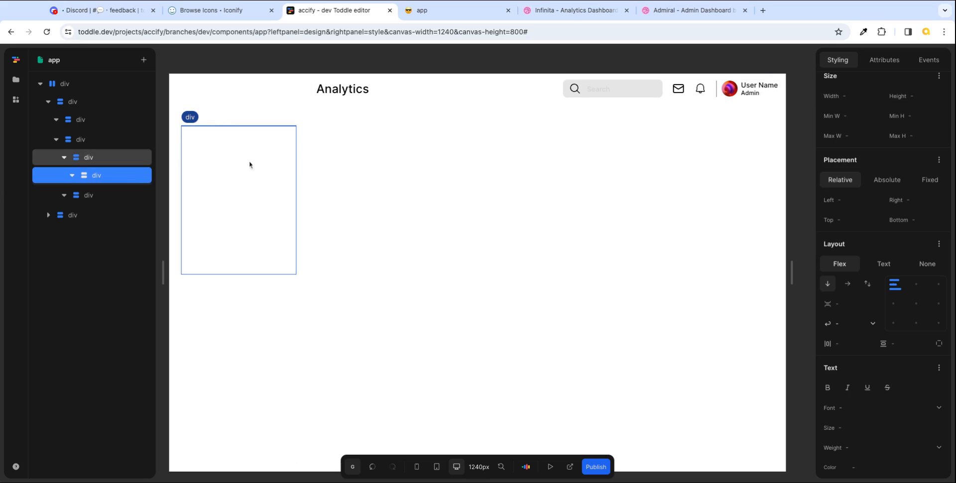
# - Try 40px as the height of the new div inside the upper menu div, compare with the Infinita reference, and settle on 36px
pyautogui.click(930, 97)
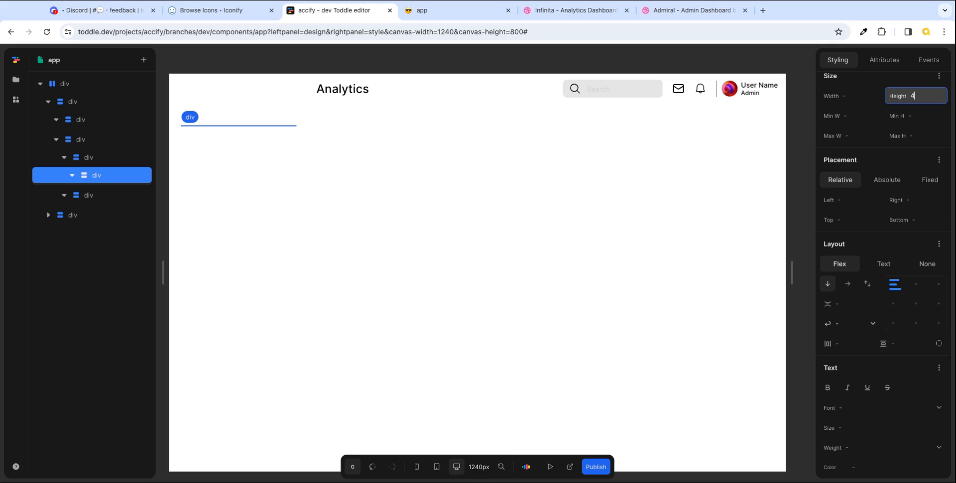
pyautogui.press('Tab')
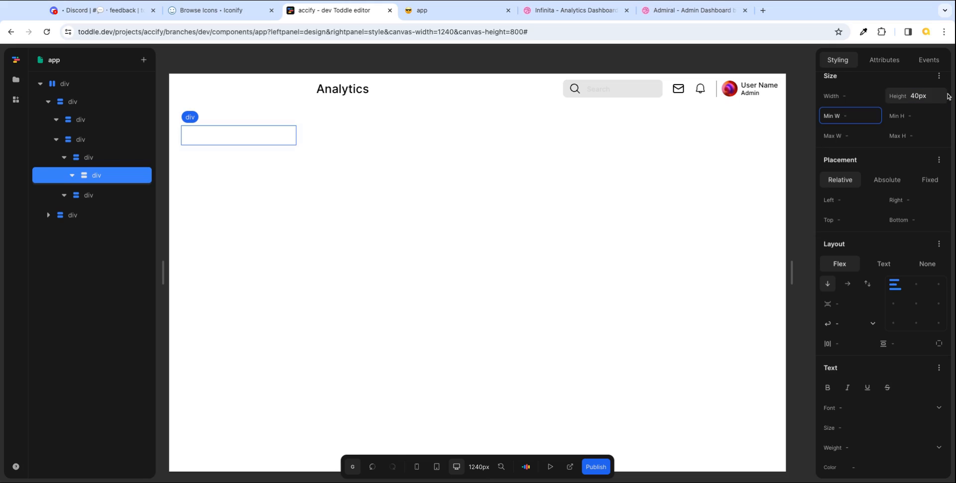
pyautogui.click(554, 16)
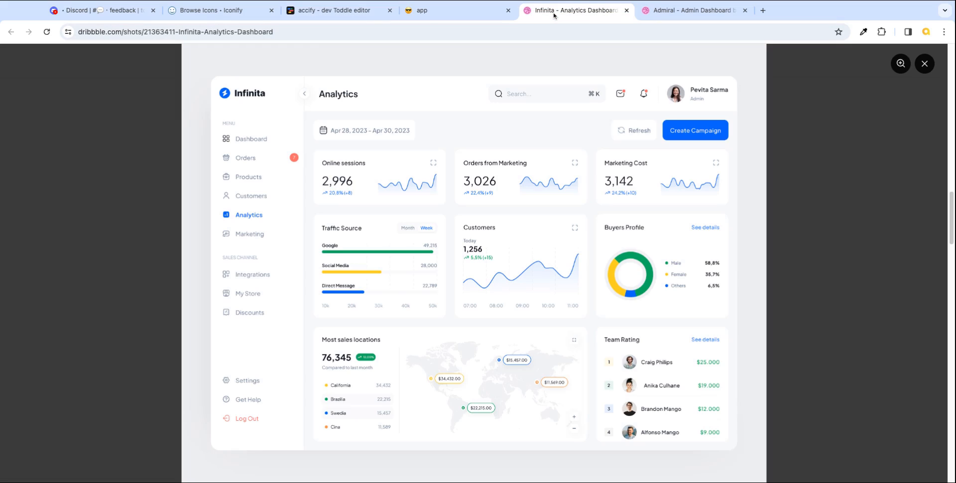
pyautogui.click(368, 13)
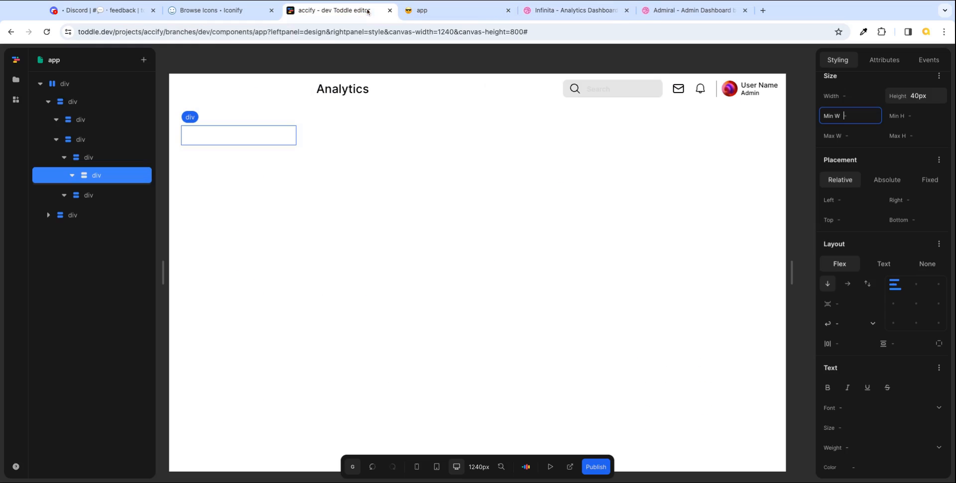
pyautogui.click(105, 163)
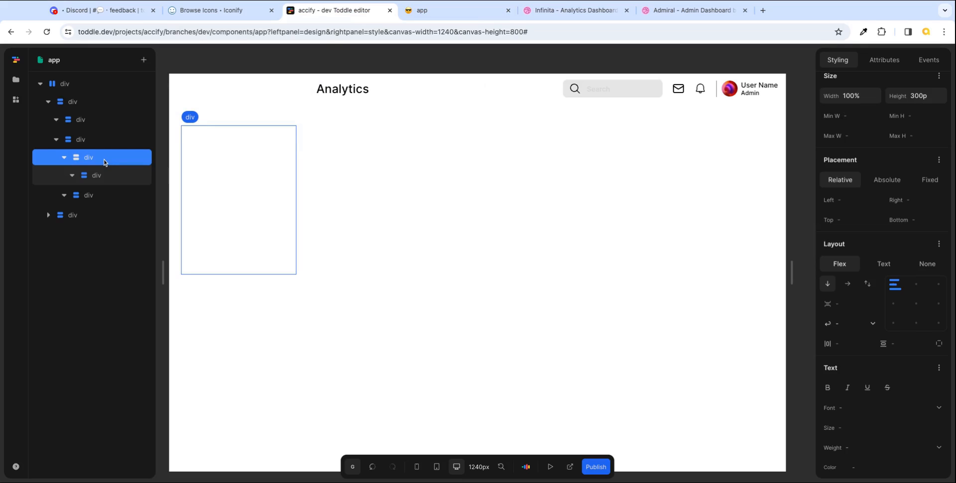
pyautogui.click(105, 174)
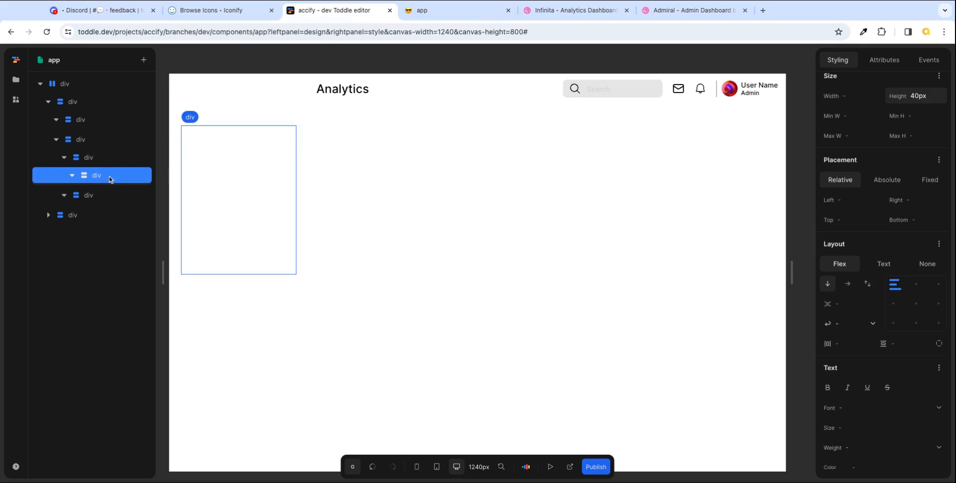
pyautogui.click(928, 97)
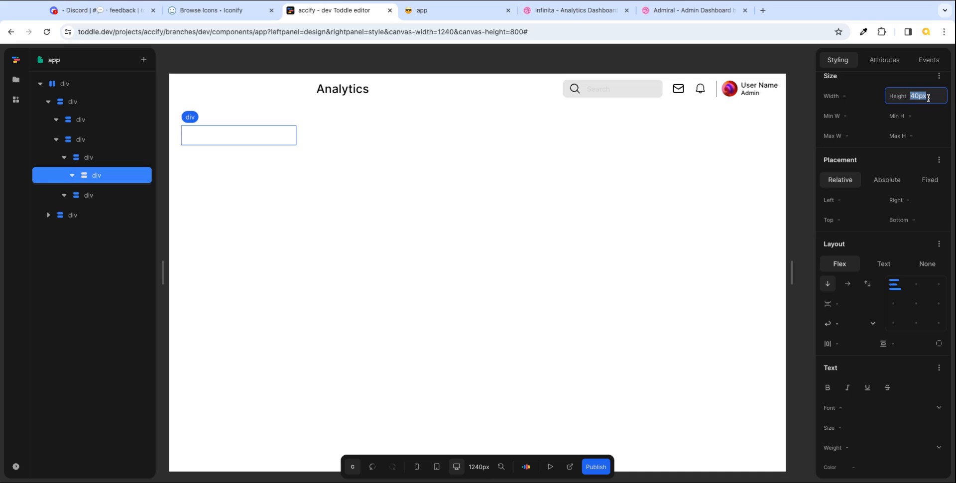
pyautogui.write('36px')
pyautogui.press('Tab')
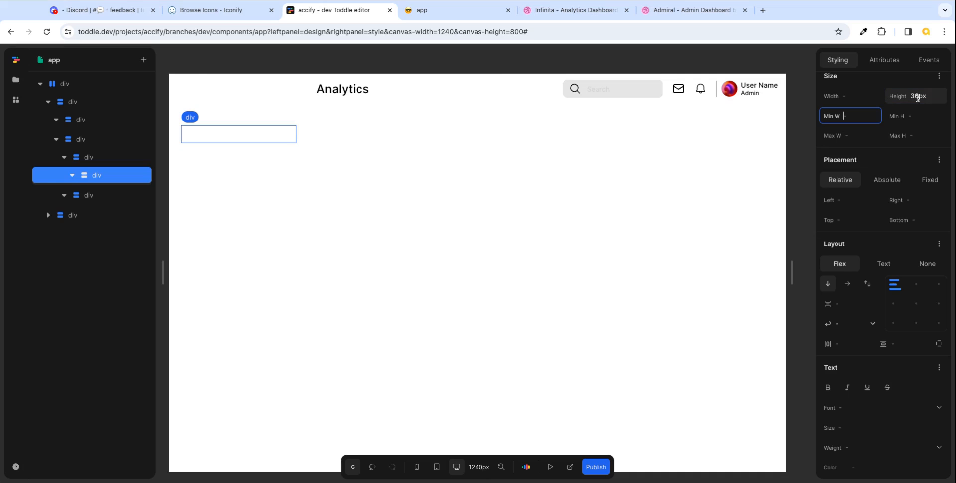
# - Set the gap between the items of the upper menu div to 12px
pyautogui.click(114, 163)
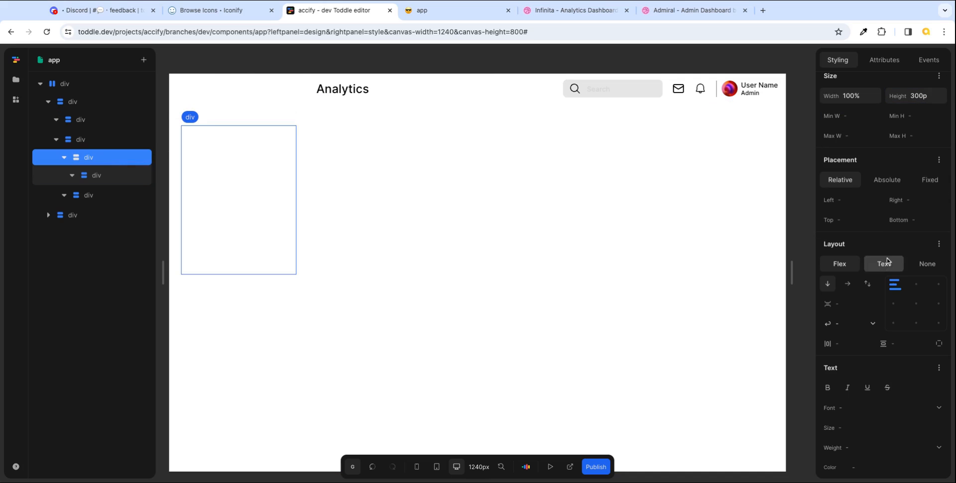
pyautogui.click(850, 305)
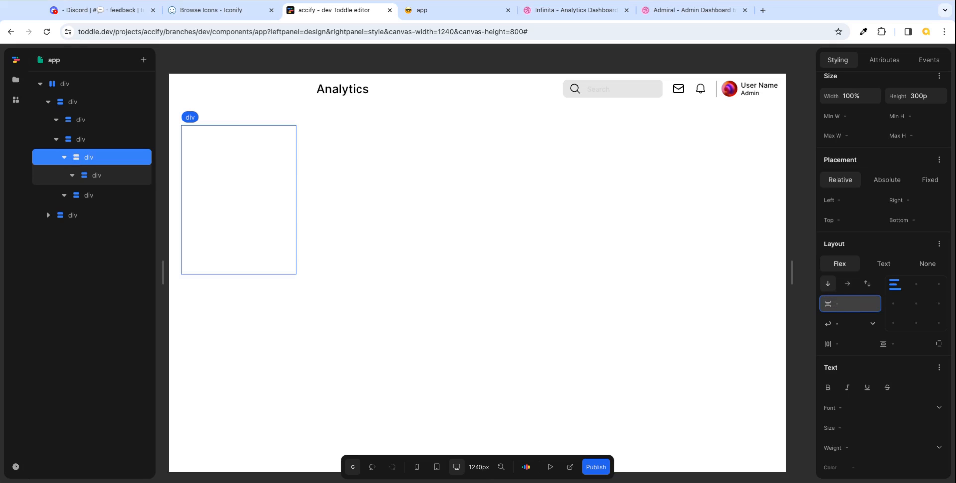
pyautogui.press('Tab')
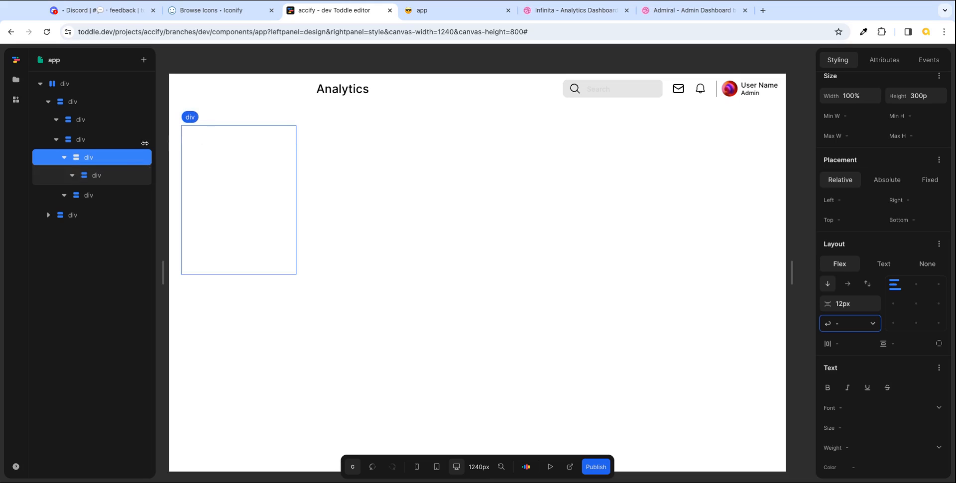
# - Add a Span element inside the 36px-high menu item div
pyautogui.click(112, 178)
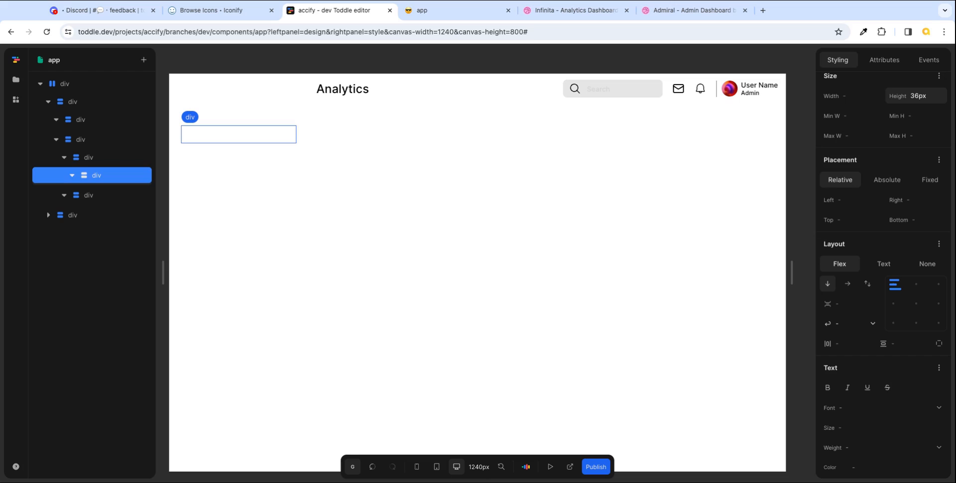
pyautogui.write('a')
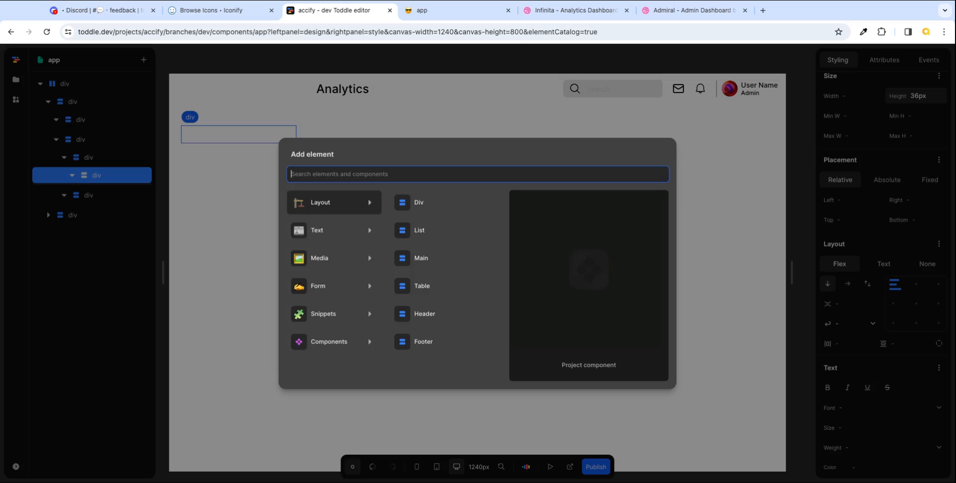
pyautogui.write('sp')
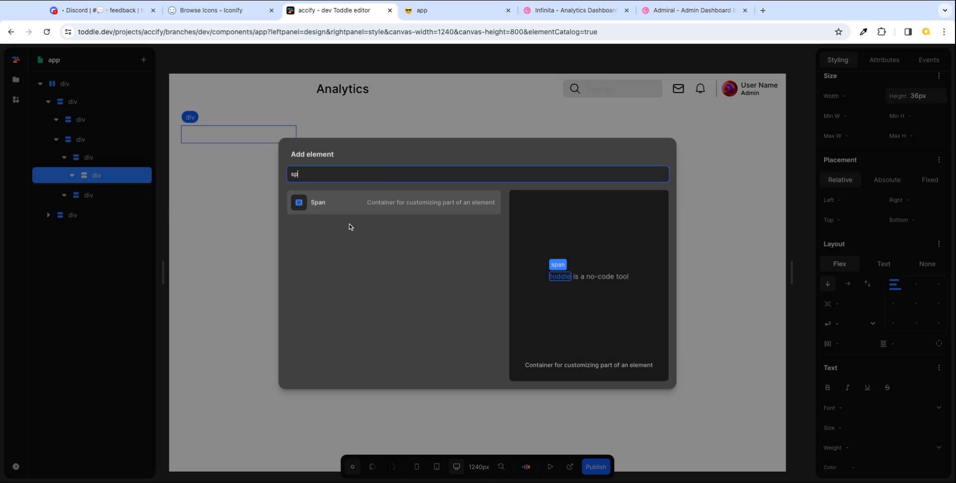
pyautogui.click(347, 203)
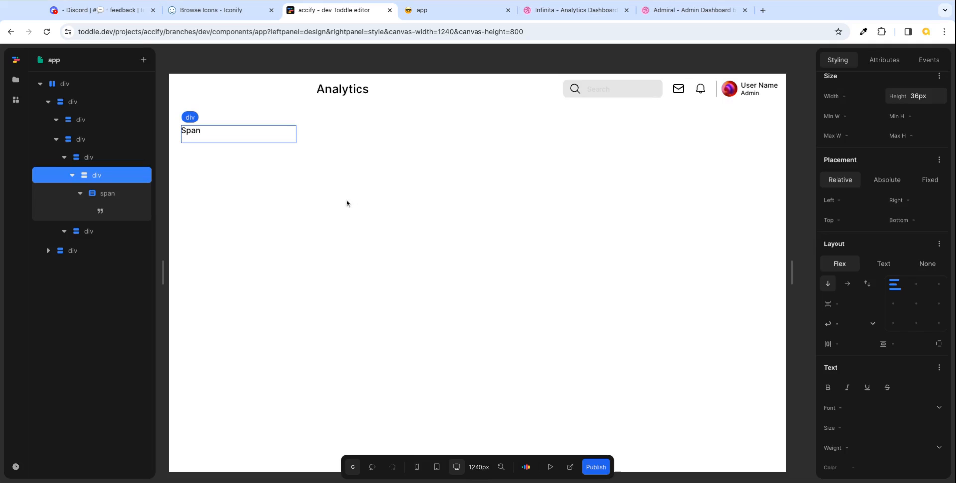
# - Set the span's font size to 0.875rem and its text color to inherit, checking the text against the Infinita reference
pyautogui.click(115, 196)
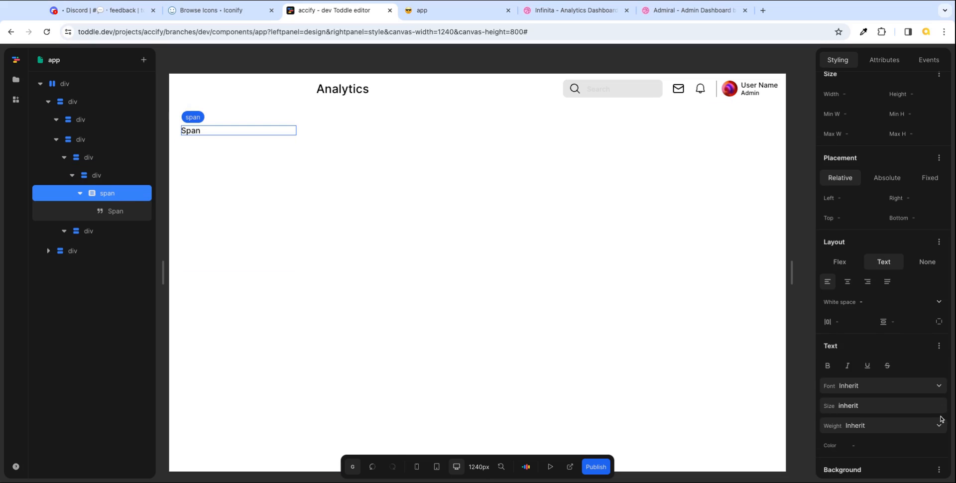
pyautogui.scroll(-2, 941, 419)
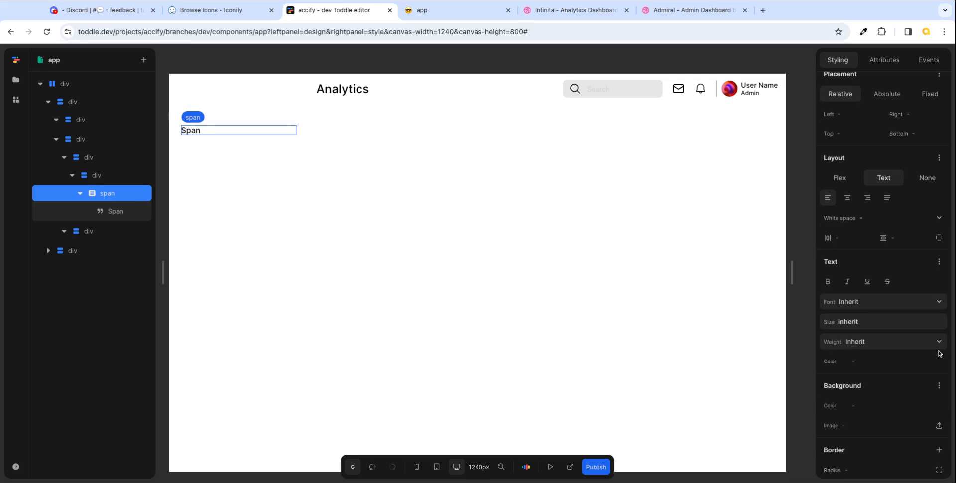
pyautogui.click(931, 321)
pyautogui.click(883, 372)
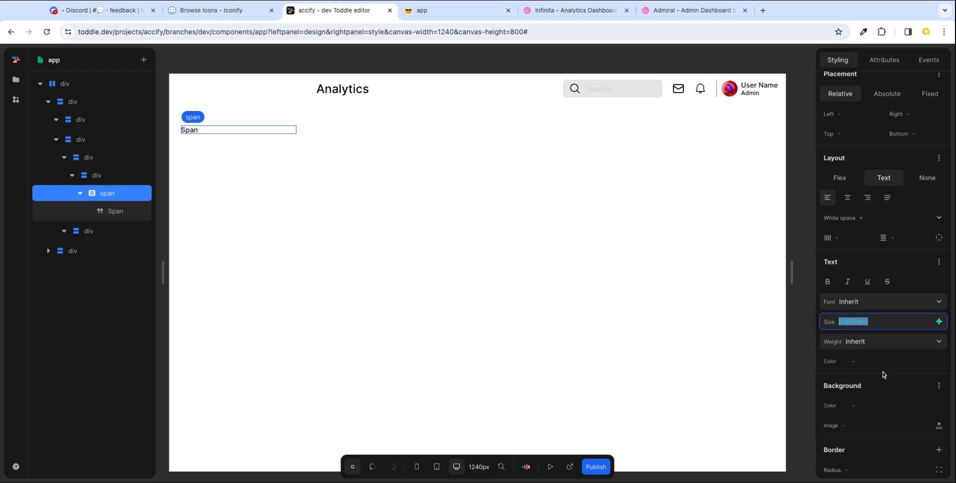
pyautogui.click(558, 15)
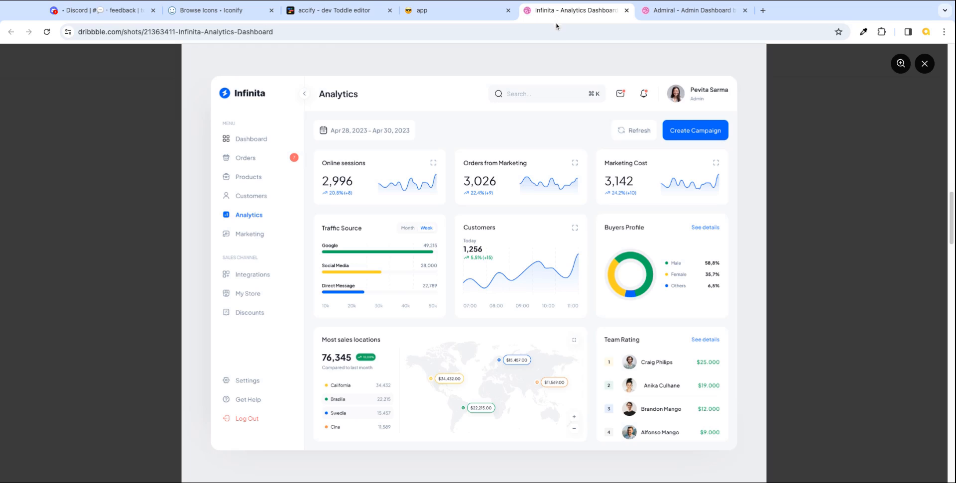
pyautogui.click(369, 12)
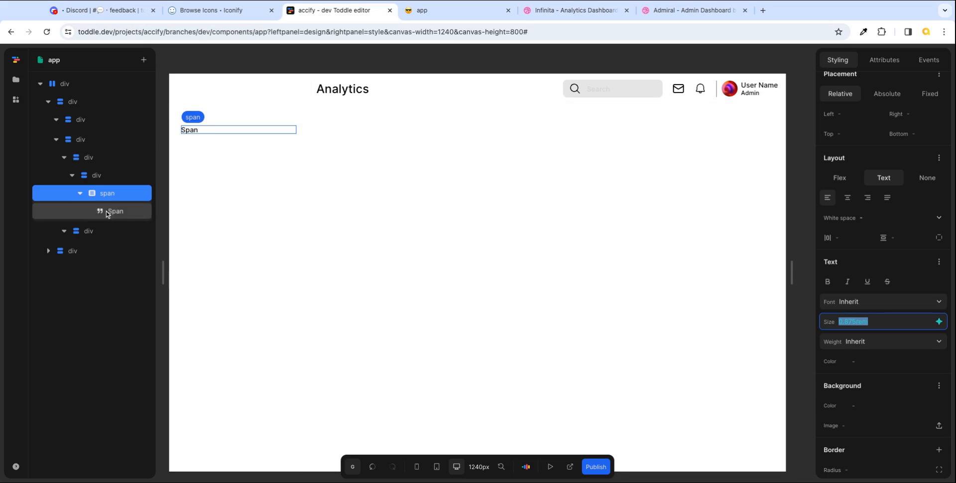
pyautogui.click(938, 361)
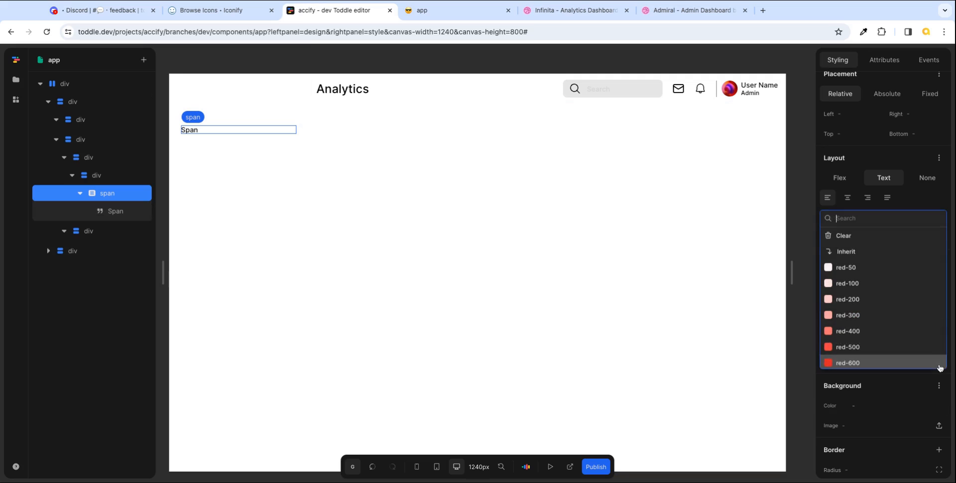
pyautogui.click(853, 252)
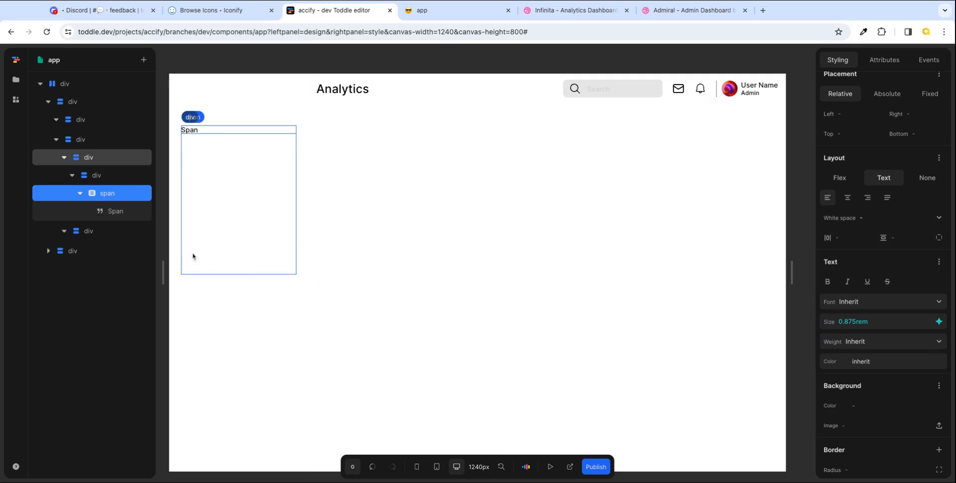
# - Compare the span and its parent div with the Infinita menu items, and review the Nav Options variable and its formula
pyautogui.click(98, 177)
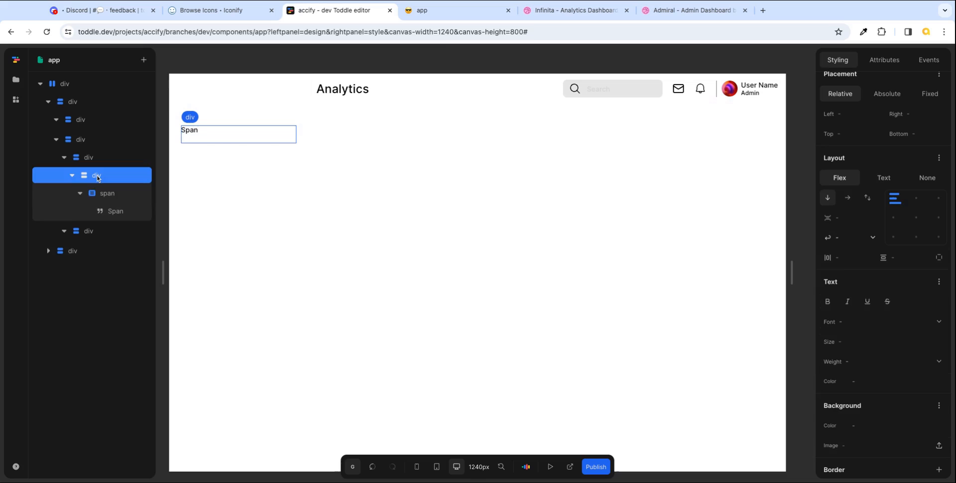
pyautogui.click(109, 198)
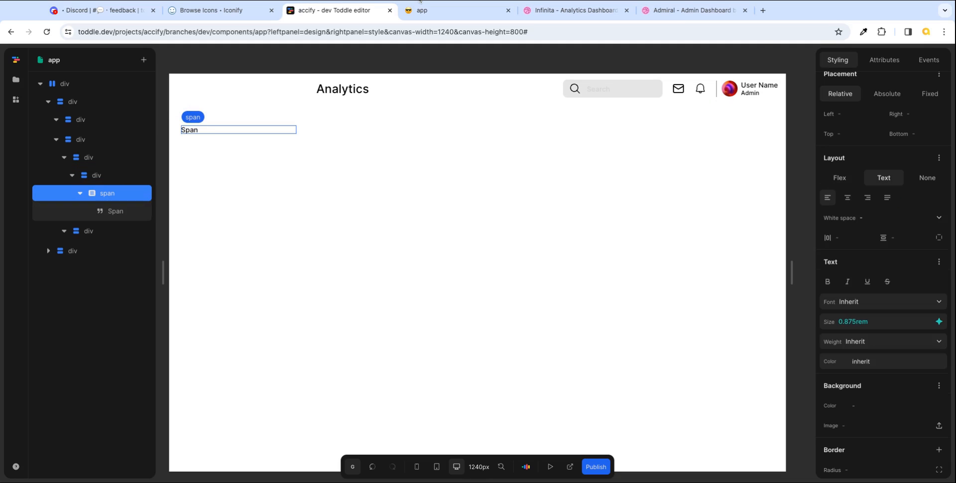
pyautogui.click(572, 10)
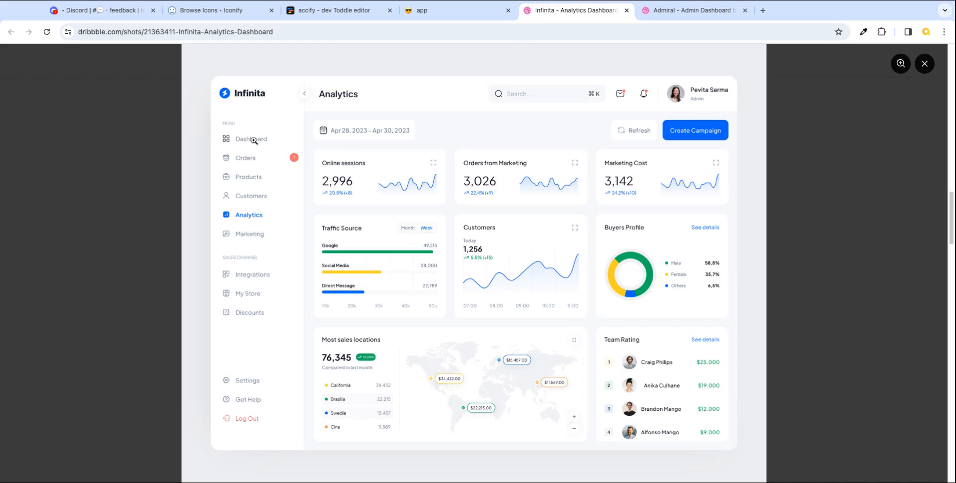
pyautogui.click(332, 12)
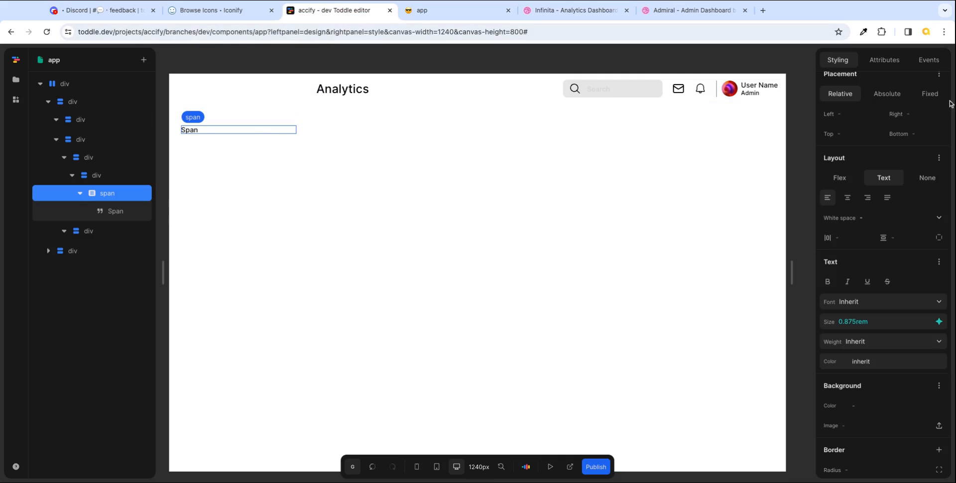
pyautogui.click(805, 91)
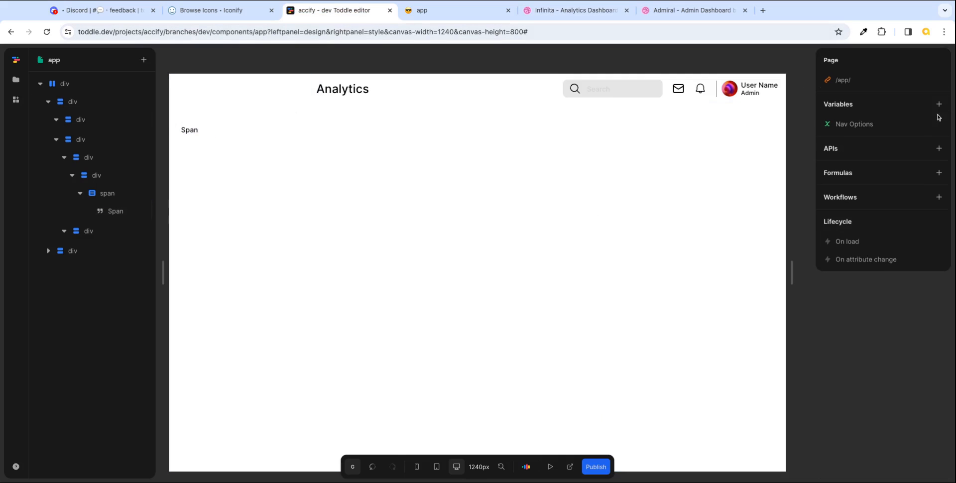
pyautogui.click(870, 128)
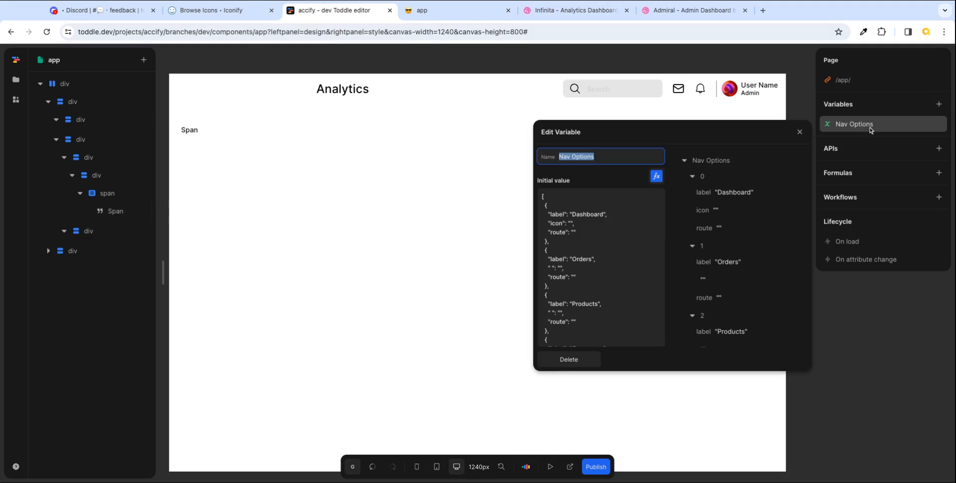
pyautogui.click(656, 176)
pyautogui.scroll(-5, 836, 356)
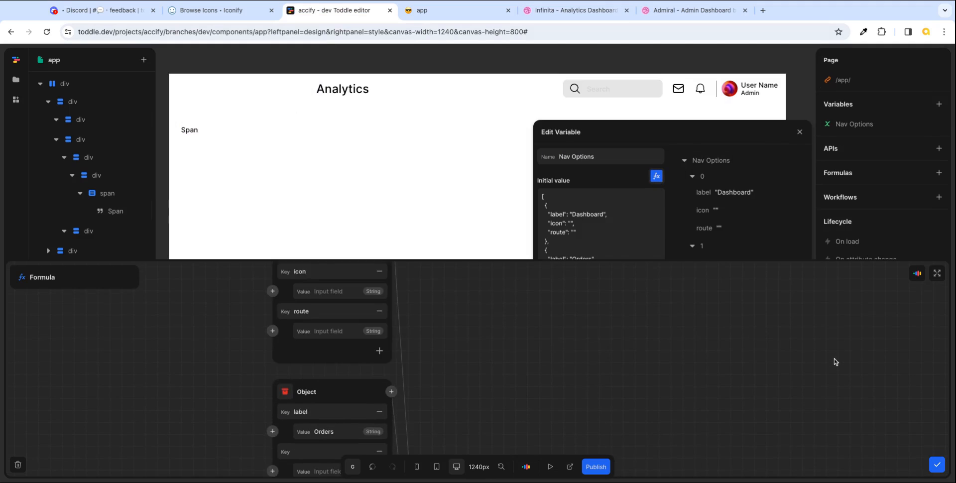
pyautogui.click(937, 465)
pyautogui.click(799, 133)
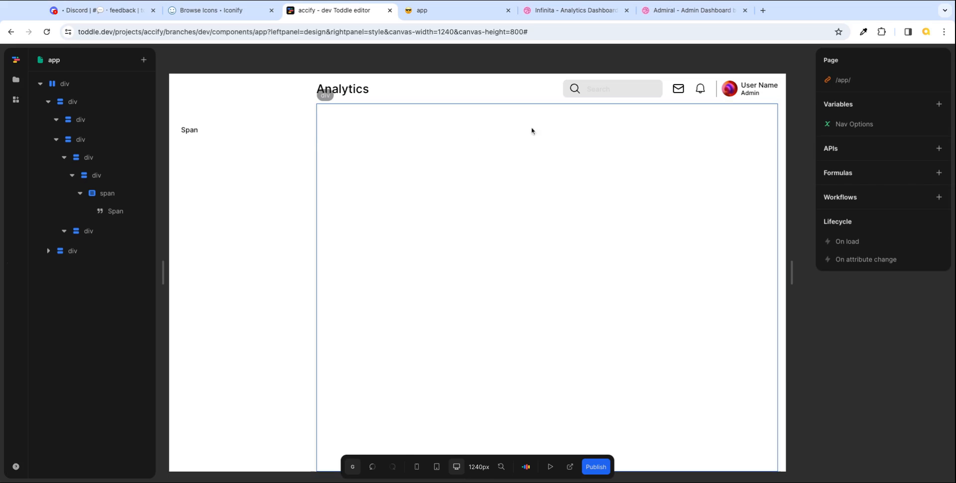
# - Repeat the 36px-high menu item div over the Nav Options variable and vertically center its content along the start edge
pyautogui.click(112, 176)
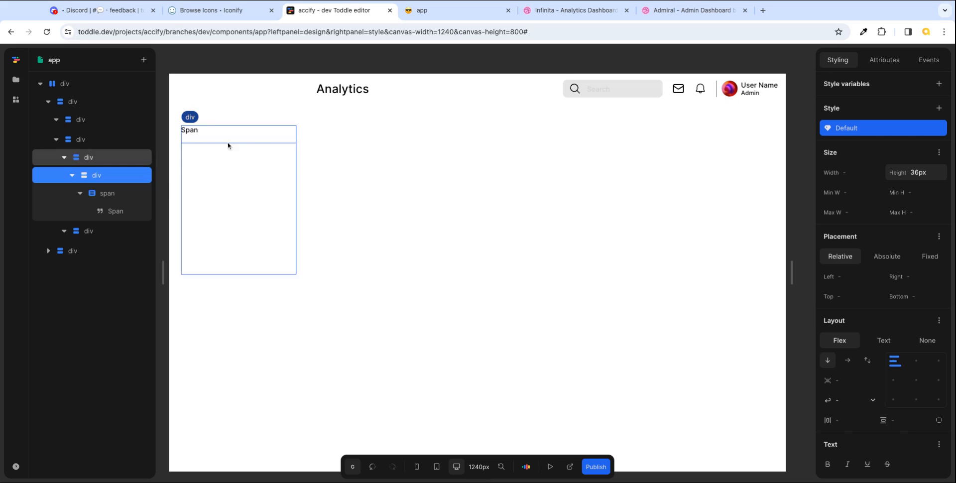
pyautogui.rightClick(125, 179)
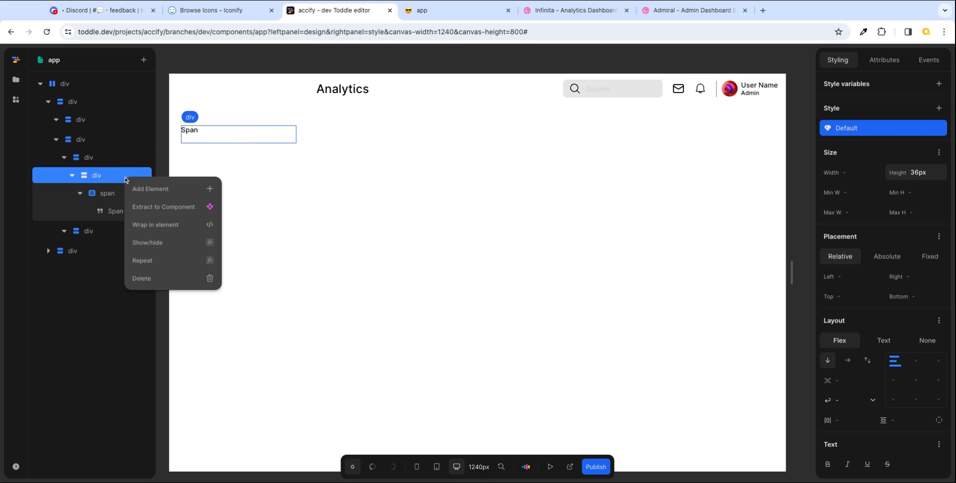
pyautogui.click(166, 263)
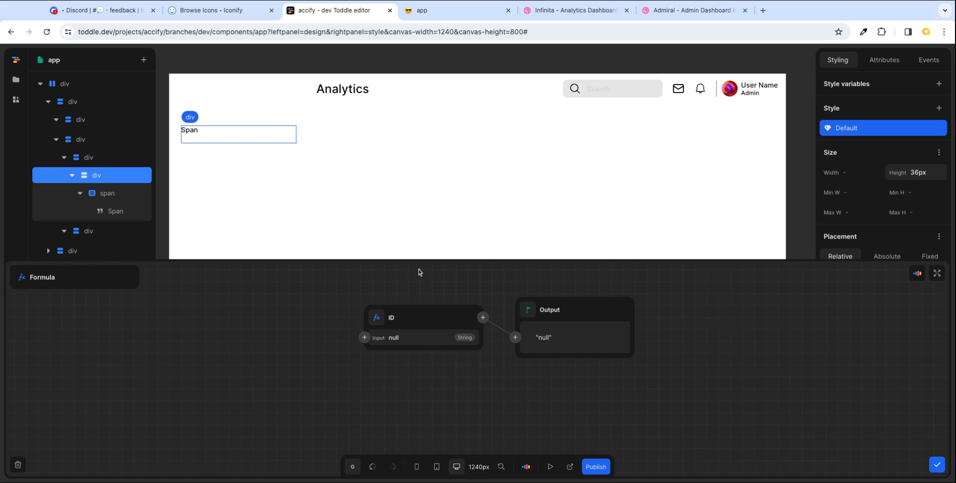
pyautogui.click(376, 322)
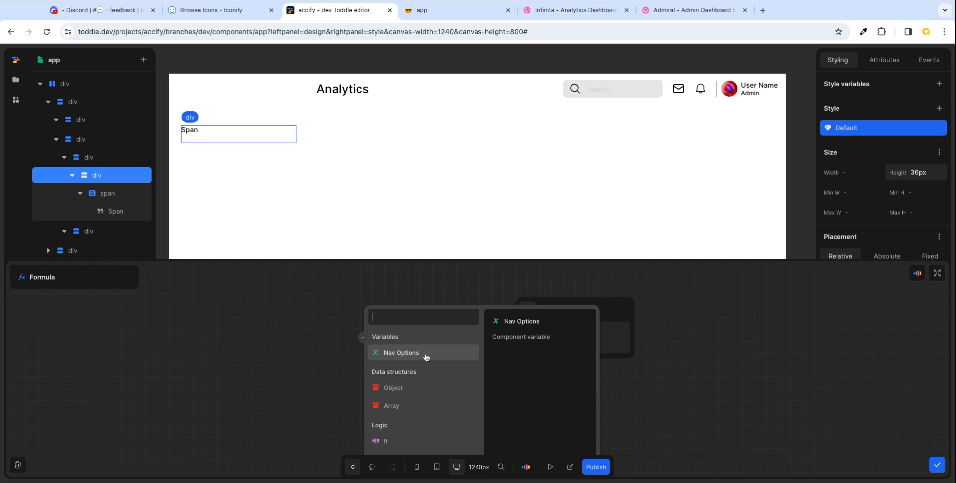
pyautogui.press('Escape')
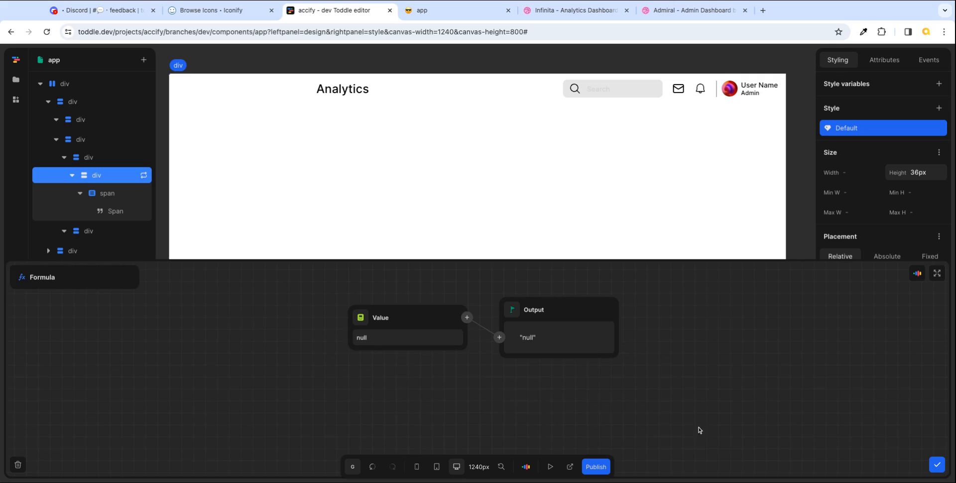
pyautogui.click(361, 317)
pyautogui.click(407, 353)
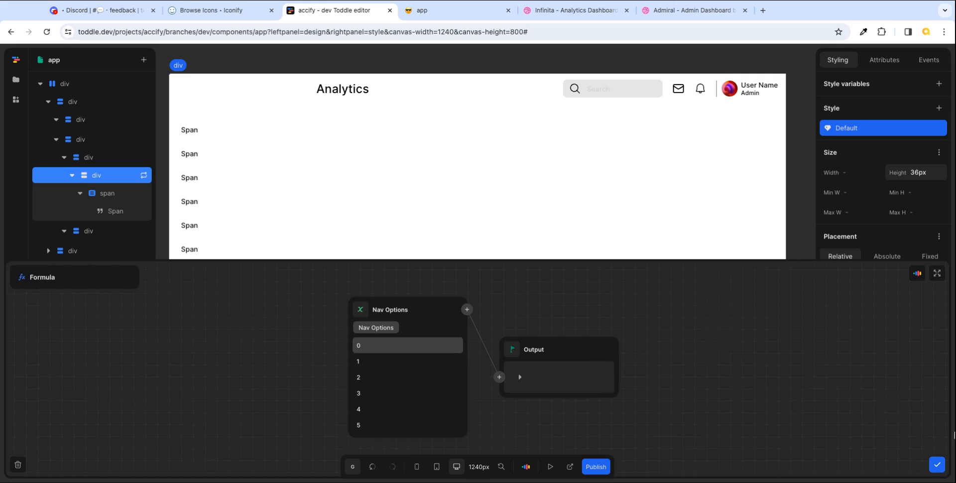
pyautogui.click(937, 464)
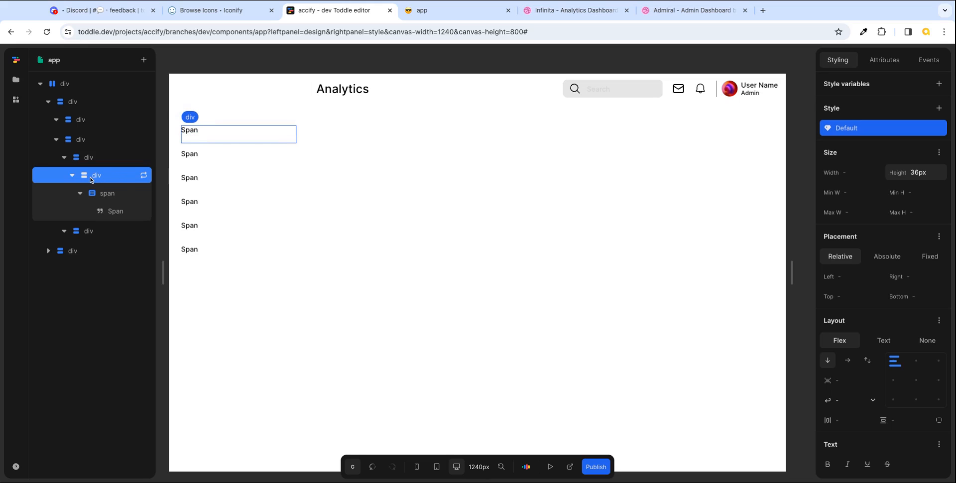
pyautogui.click(894, 381)
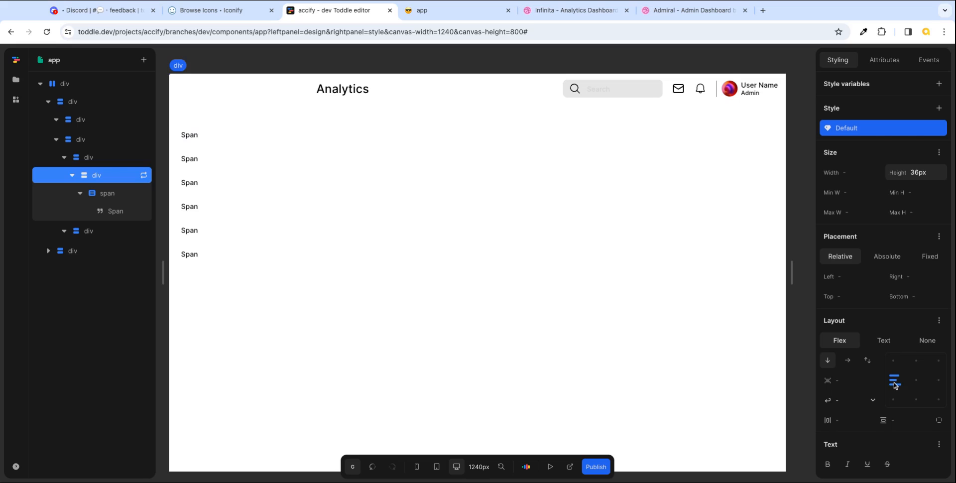
# - Bind the text inside the menu item's span to the label of the repeated Item using a formula
pyautogui.click(111, 198)
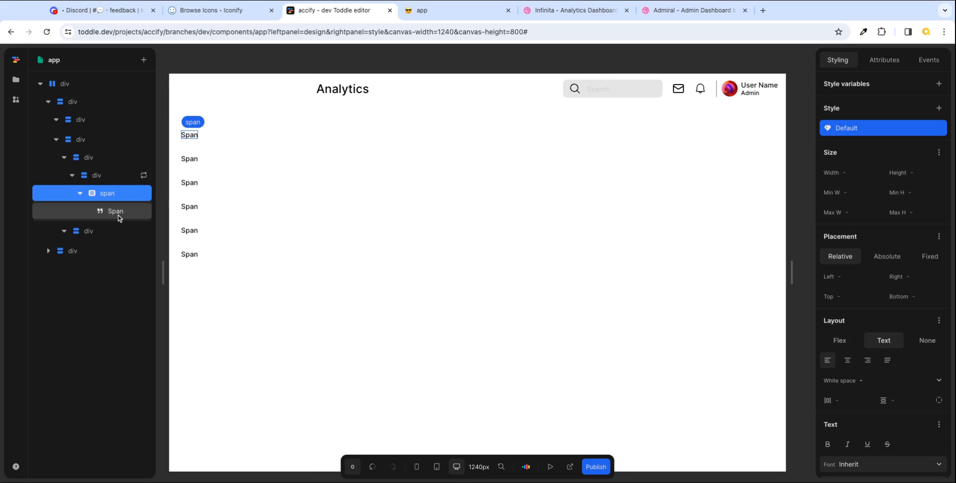
pyautogui.click(119, 215)
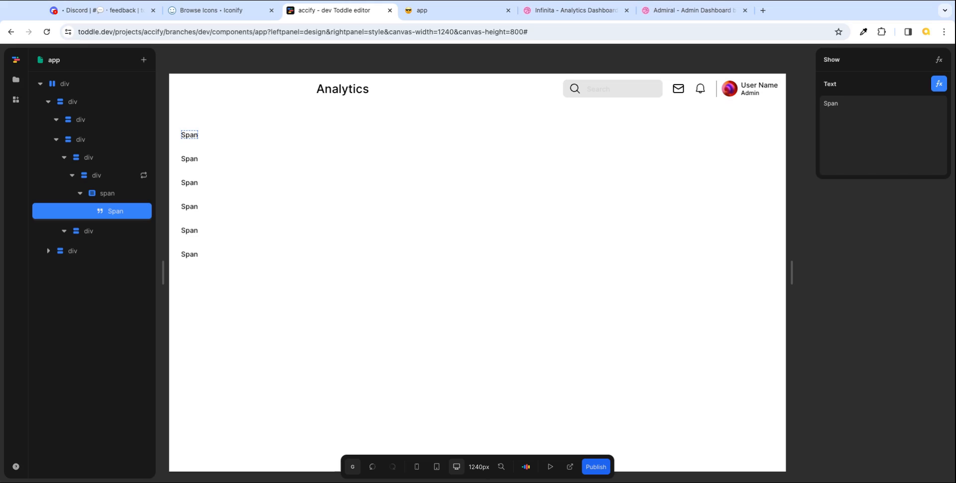
pyautogui.click(938, 83)
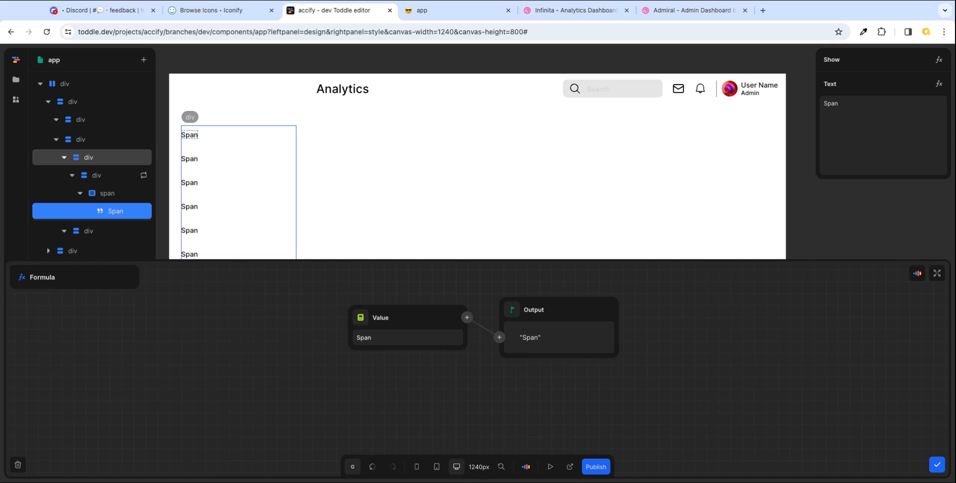
pyautogui.click(361, 319)
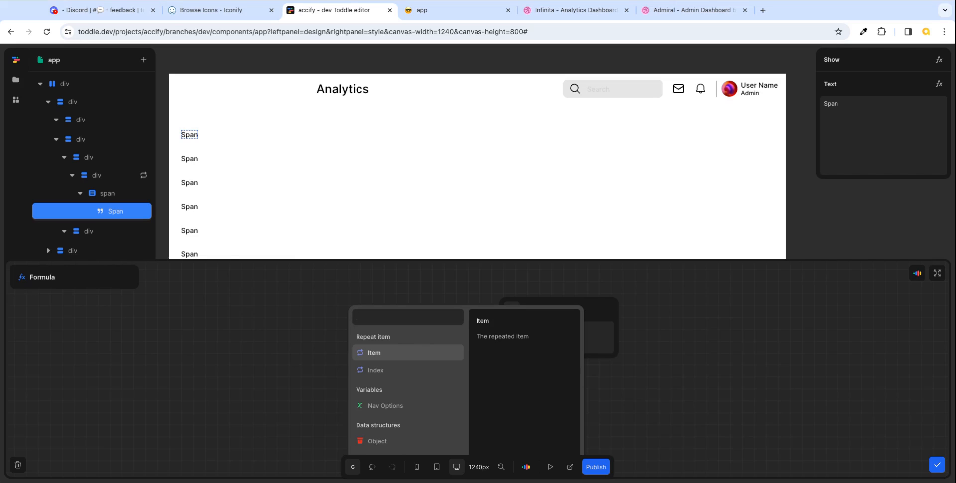
pyautogui.click(378, 351)
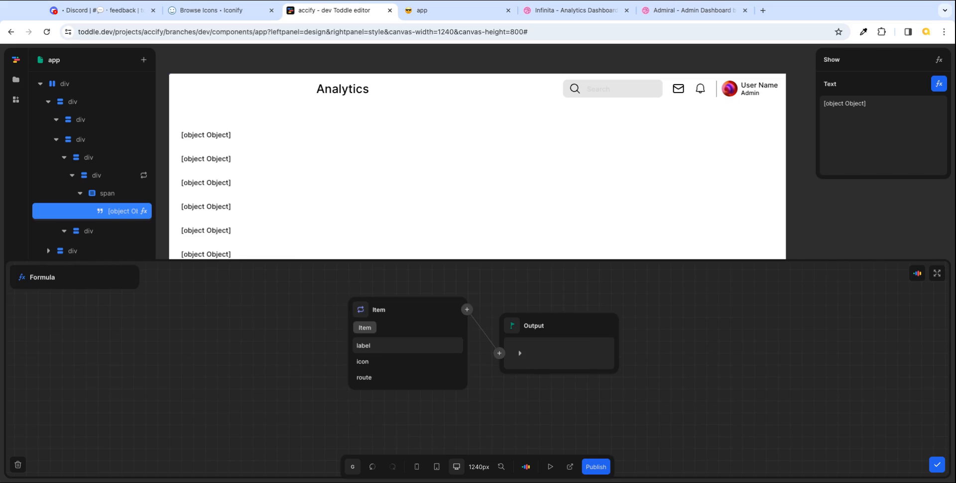
pyautogui.click(380, 350)
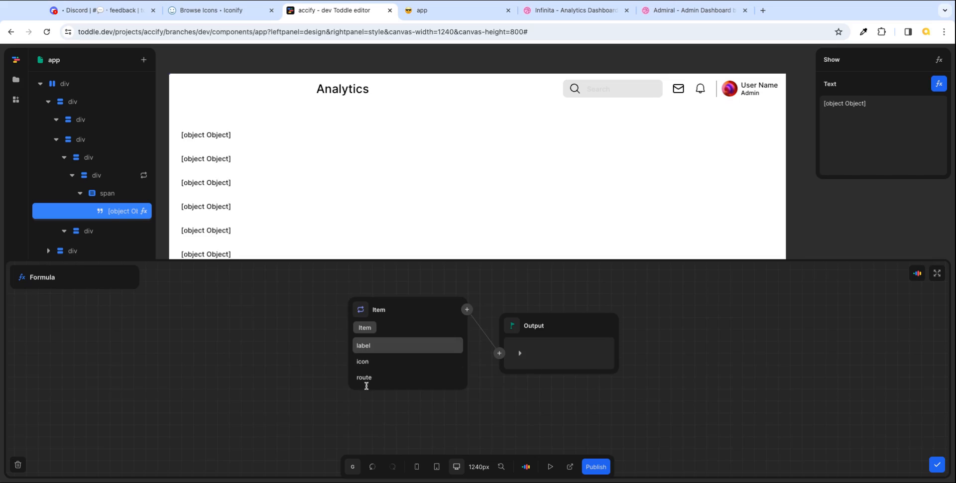
pyautogui.click(384, 350)
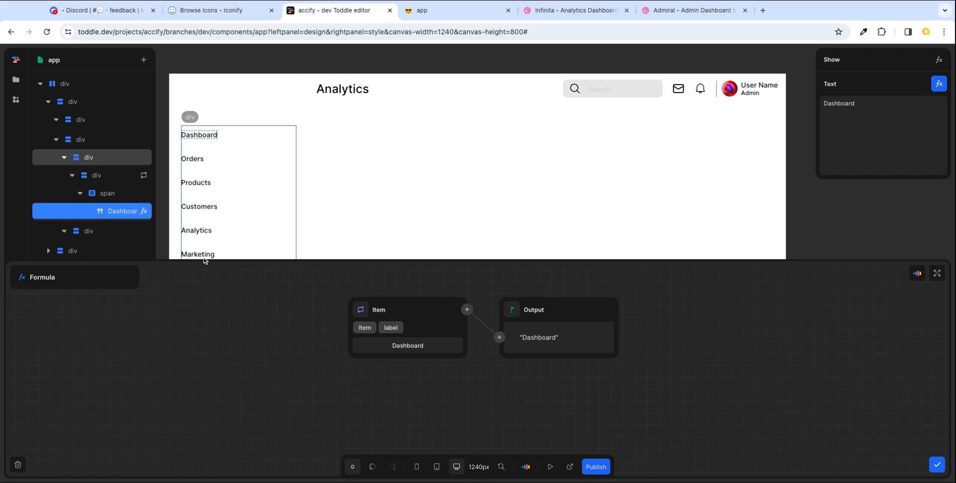
pyautogui.click(937, 465)
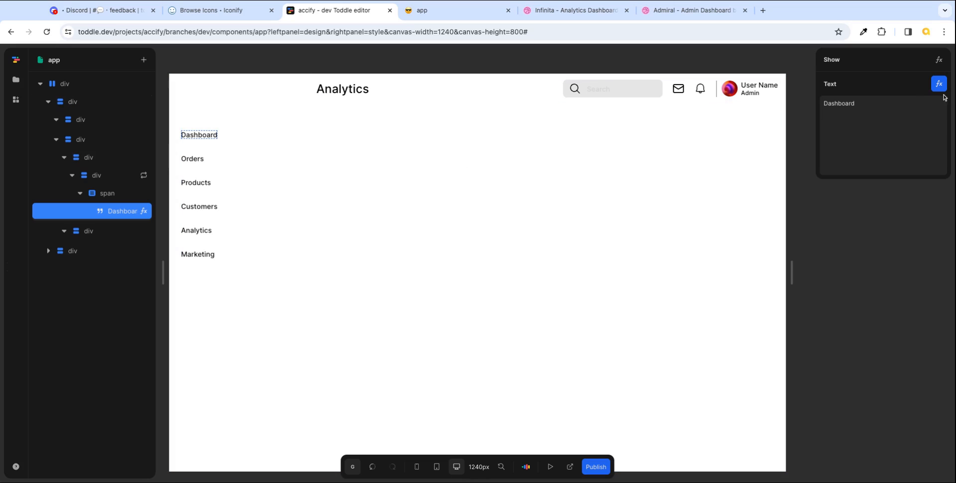
pyautogui.click(805, 94)
pyautogui.click(942, 105)
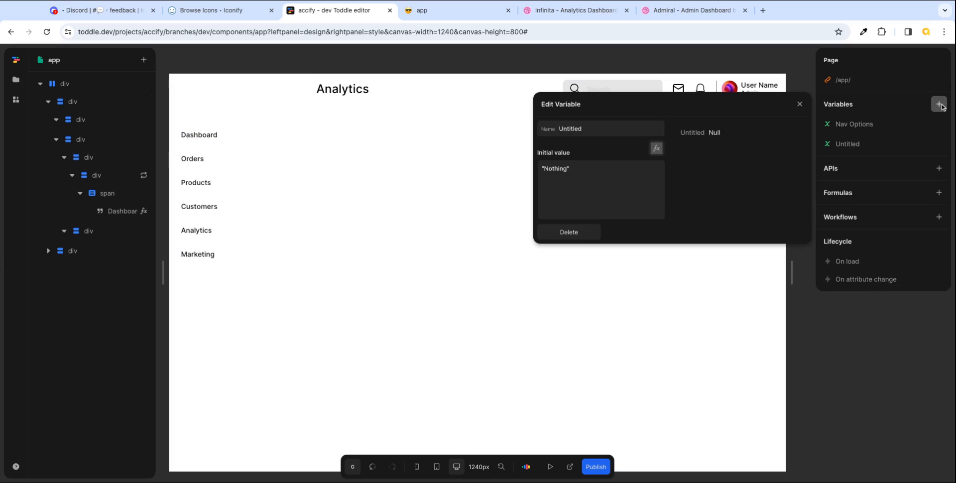
pyautogui.click(799, 104)
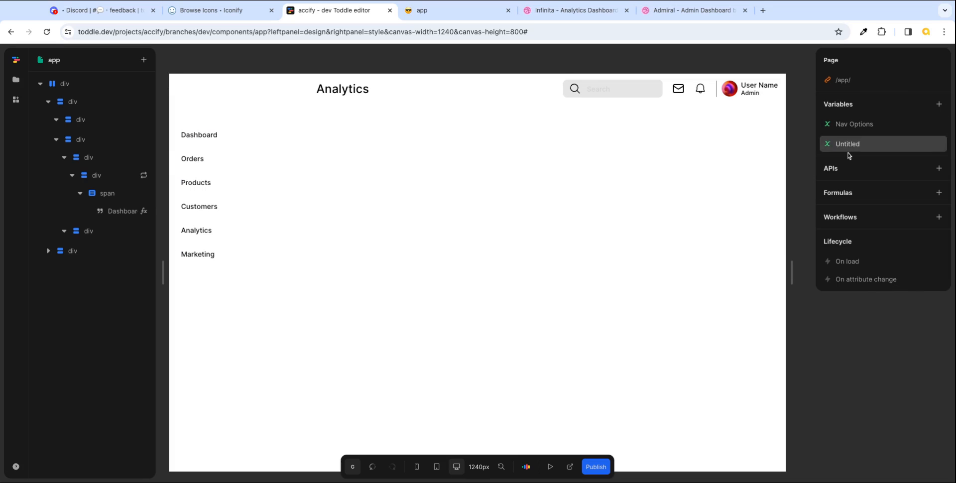
pyautogui.click(849, 149)
pyautogui.click(561, 279)
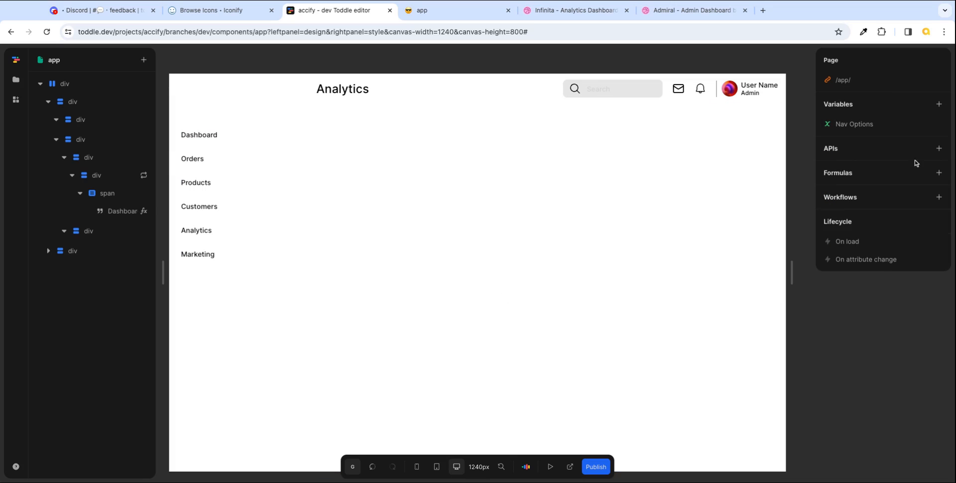
# - Review the Nav Options variable's full formula, examining its Object nodes and how they feed the Array
pyautogui.click(852, 125)
pyautogui.click(657, 176)
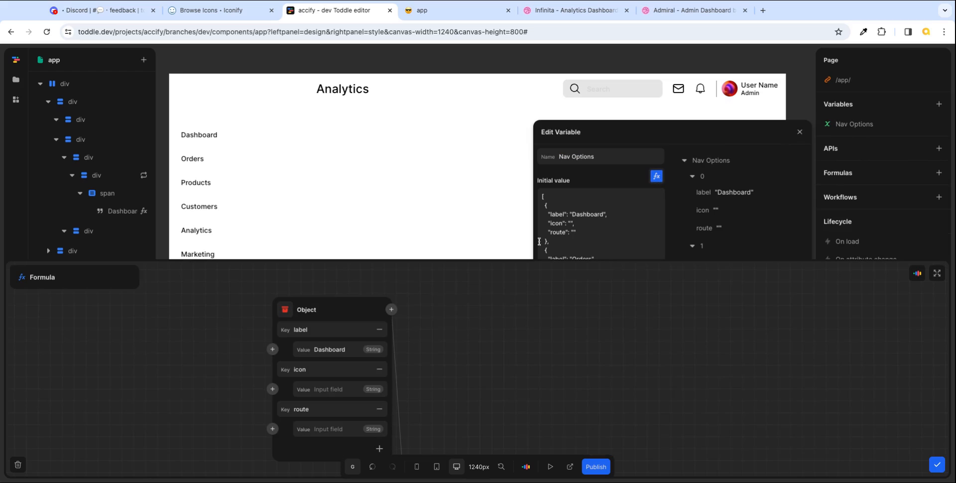
pyautogui.scroll(-2, 687, 396)
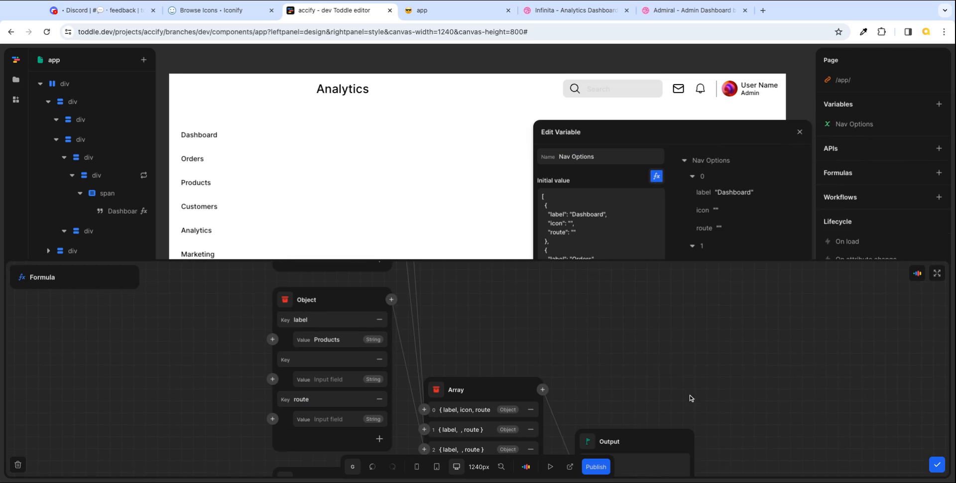
pyautogui.click(937, 277)
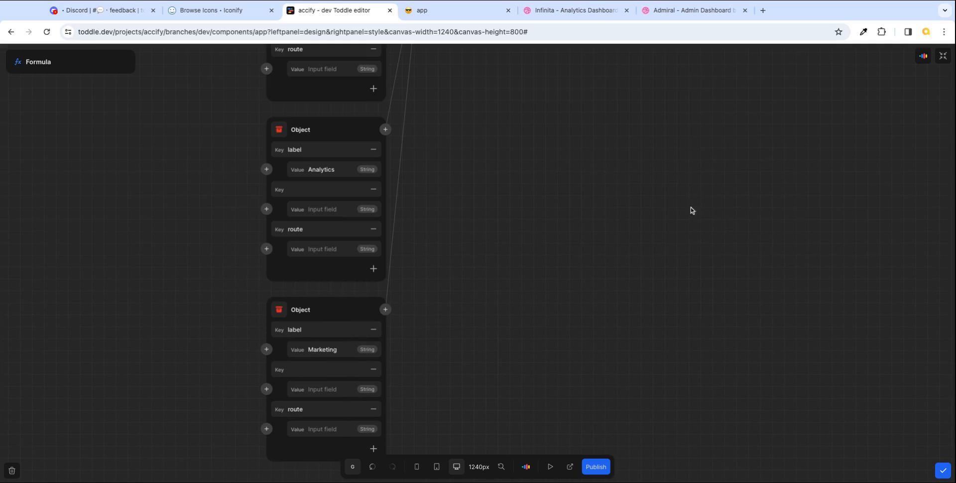
pyautogui.scroll(3, 725, 225)
pyautogui.scroll(-10, 725, 225)
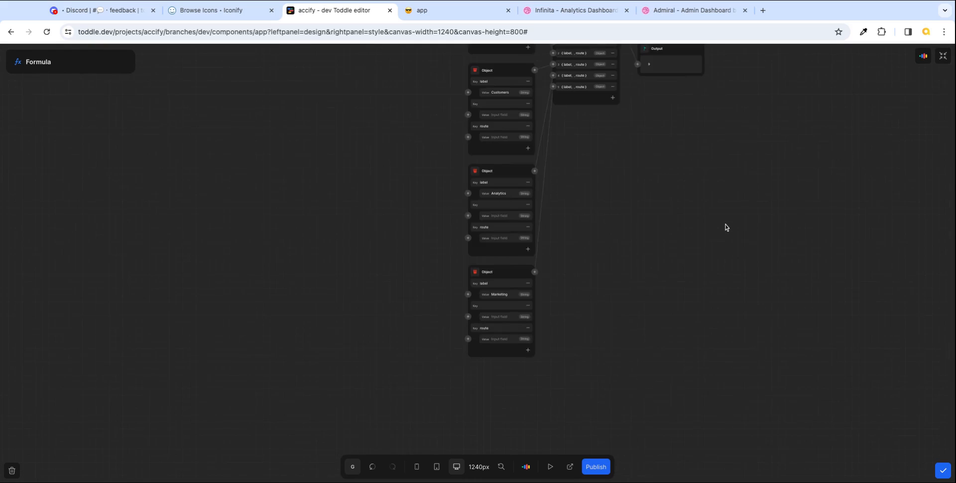
pyautogui.press('space')
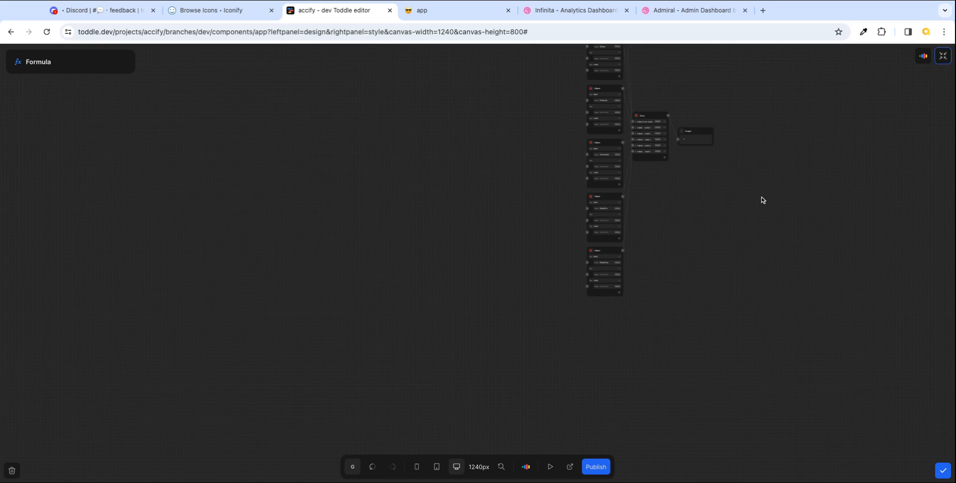
pyautogui.moveTo(762, 198); pyautogui.dragTo(695, 273)
pyautogui.moveTo(744, 217); pyautogui.dragTo(609, 315)
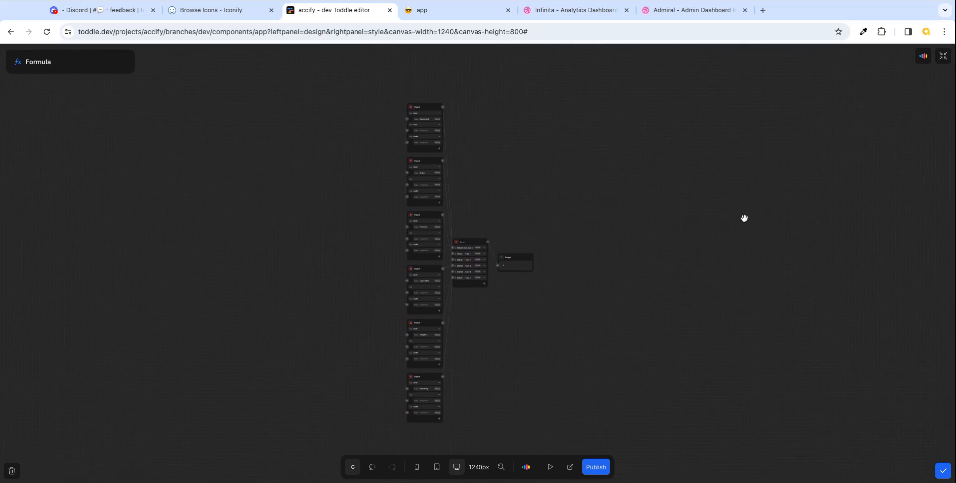
pyautogui.scroll(5, 611, 317)
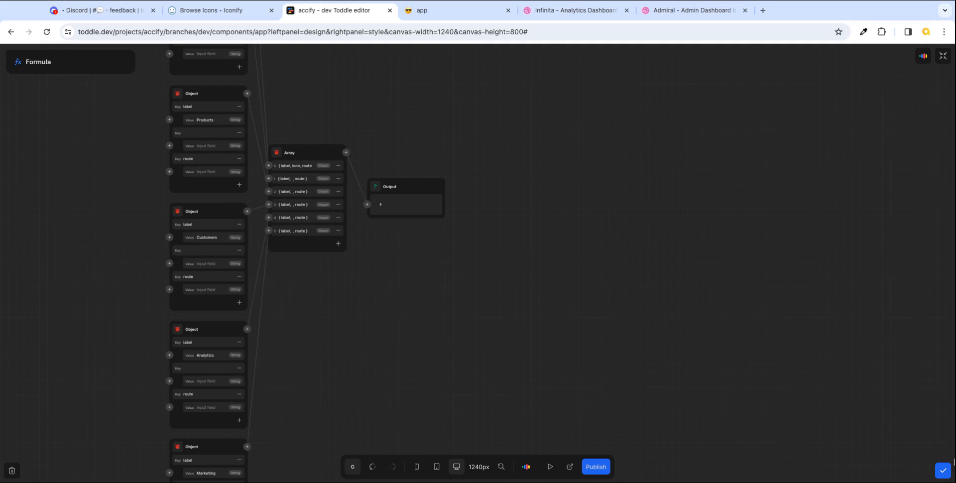
pyautogui.click(943, 471)
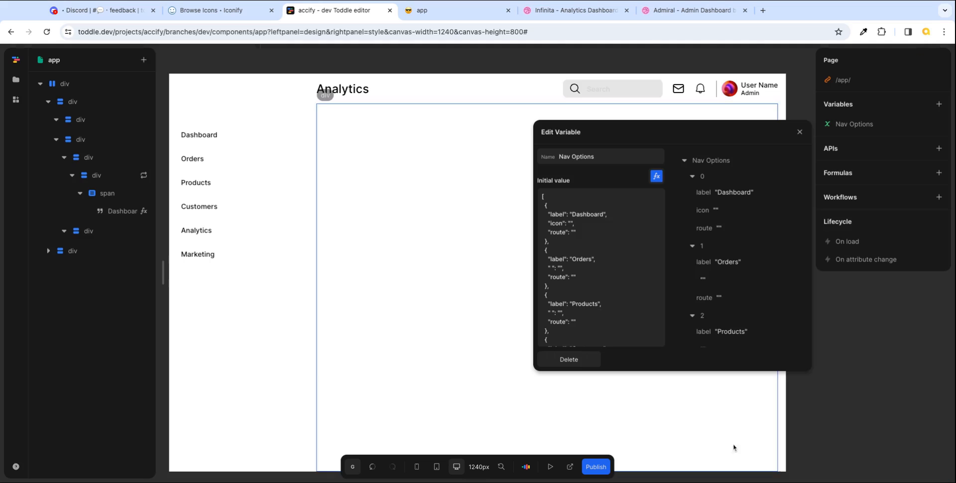
pyautogui.click(799, 131)
# - Review the menu item div's repeat formula and the formula behind the span's text
pyautogui.click(130, 177)
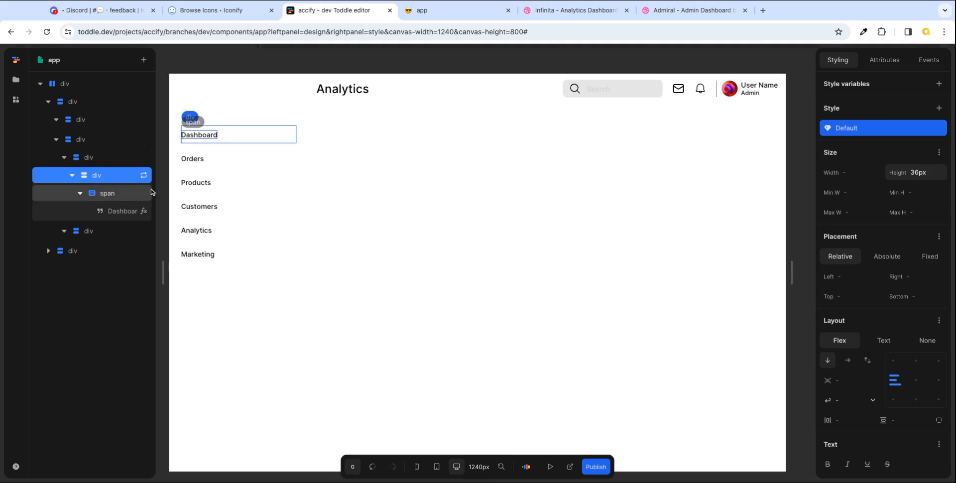
pyautogui.click(143, 175)
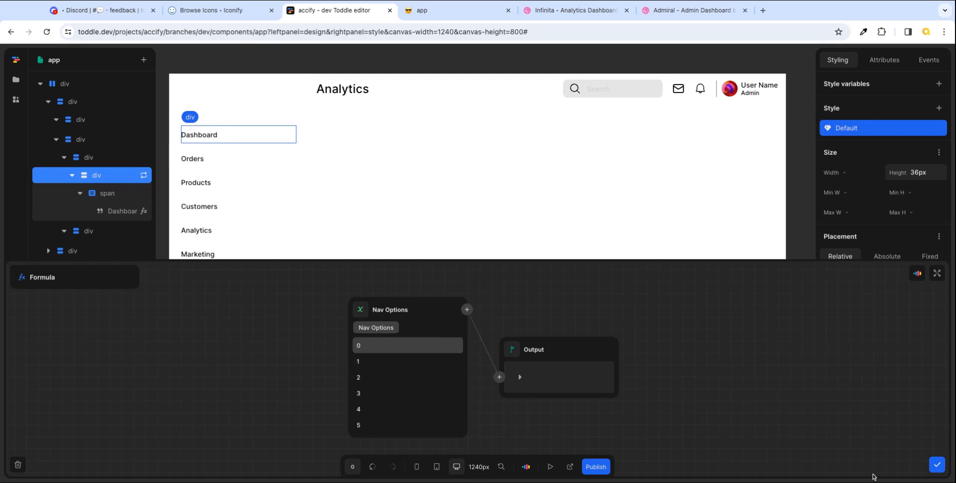
pyautogui.click(936, 464)
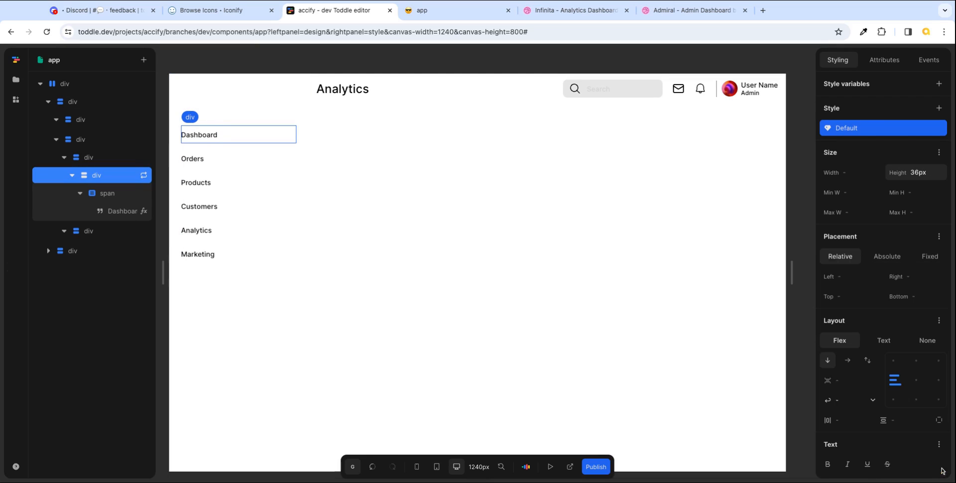
pyautogui.click(124, 212)
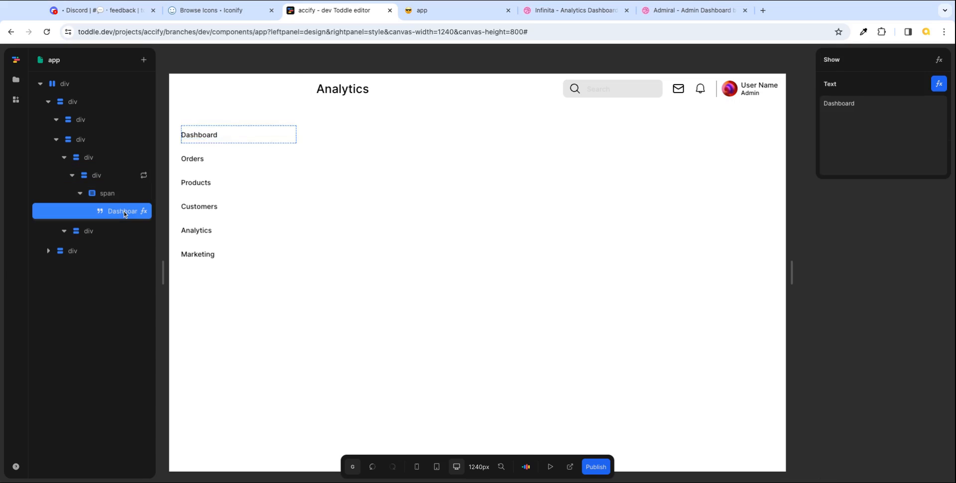
pyautogui.click(944, 89)
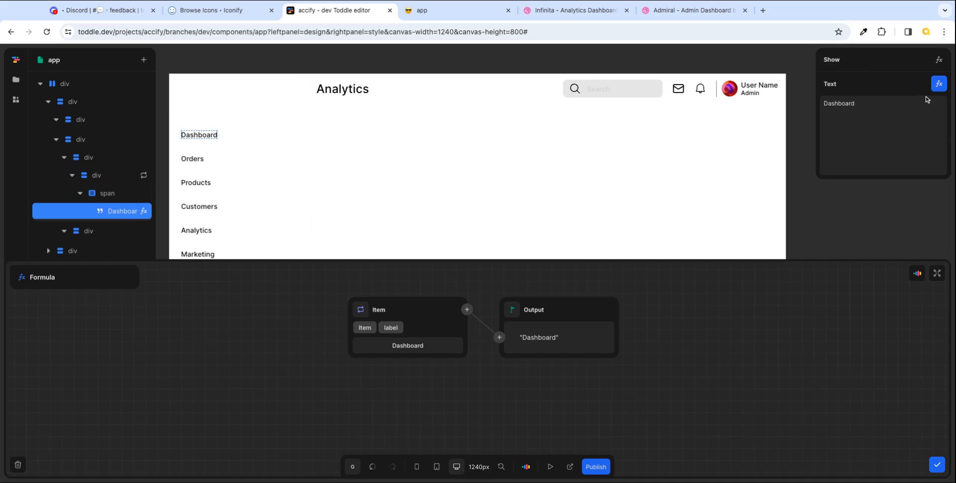
# - Choose the repeated Item as the source of the Dashboard text formula and apply it
pyautogui.click(360, 310)
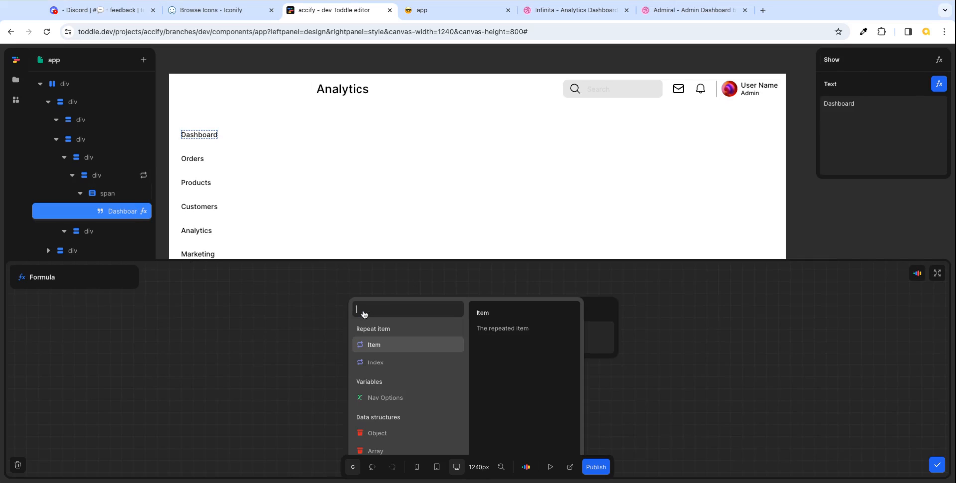
pyautogui.click(384, 346)
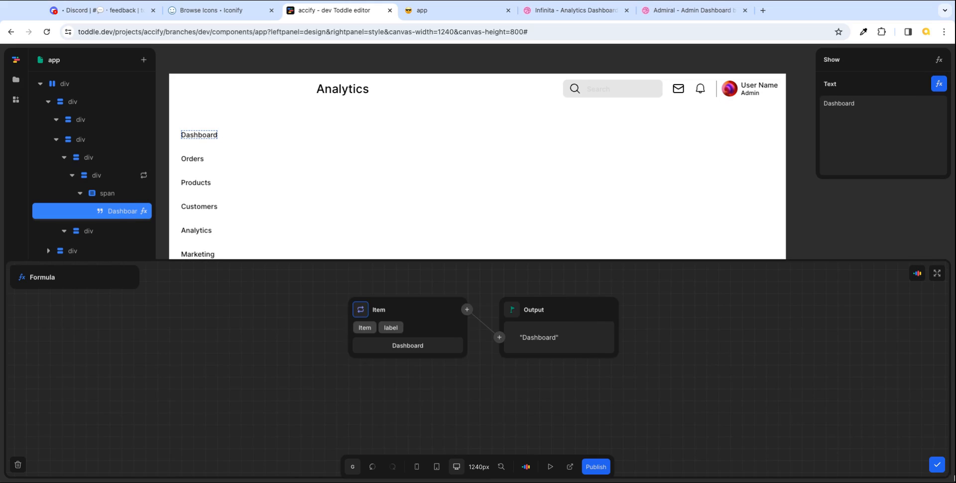
pyautogui.click(937, 464)
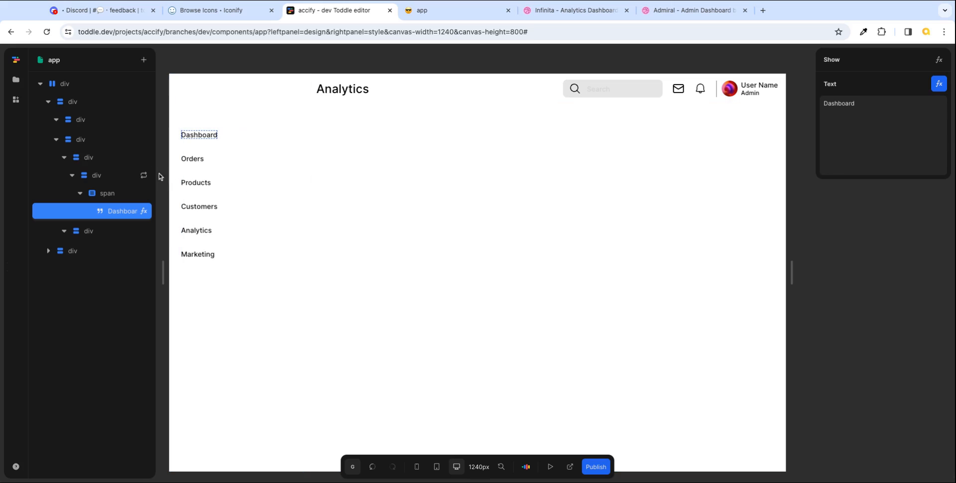
# - Check the repeated navigation options on the live app page, then return to the toddle editor
pyautogui.click(111, 177)
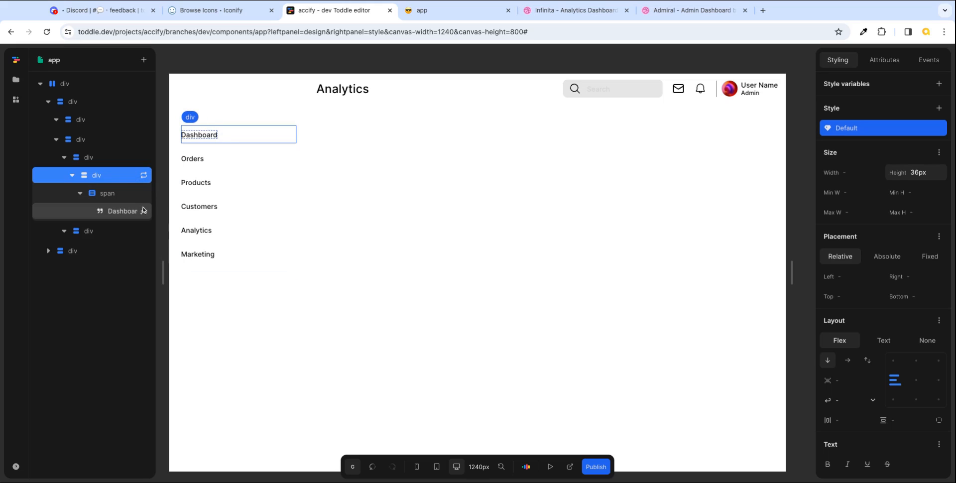
pyautogui.click(470, 13)
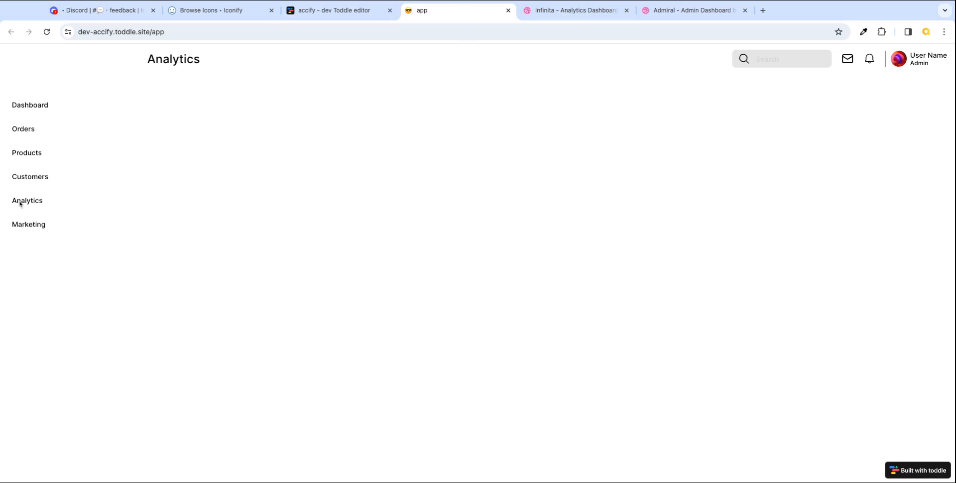
pyautogui.hotkey('ctrl', 'shift', 'Tab')
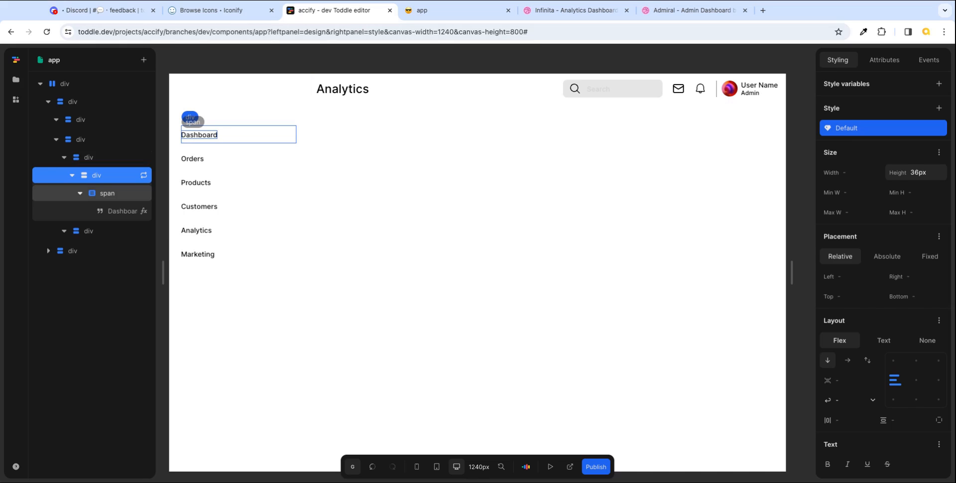
pyautogui.click(435, 58)
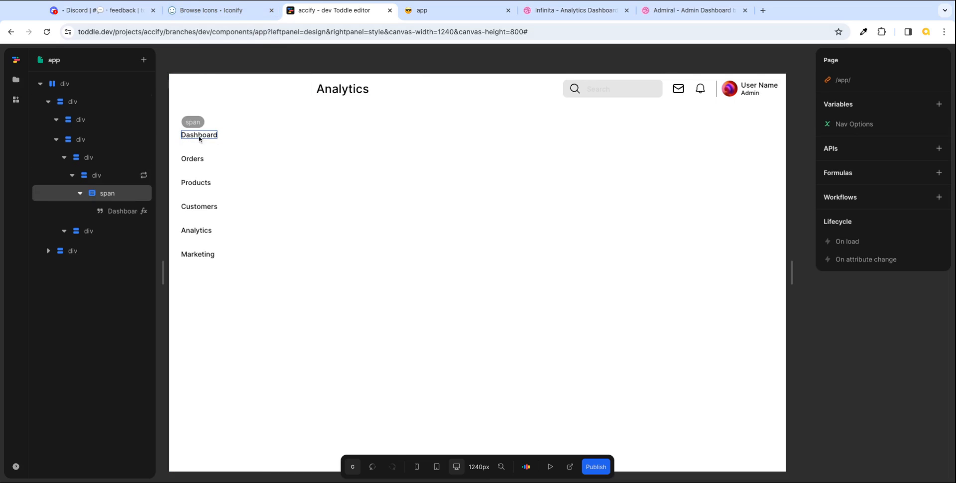
# - Switch to the Iconify site and search its icons for "chart"
pyautogui.click(222, 12)
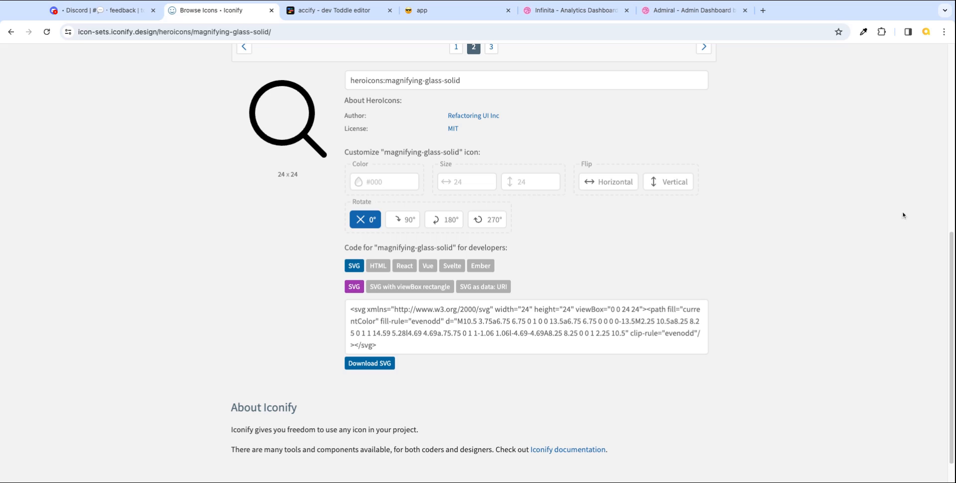
pyautogui.moveTo(952, 279); pyautogui.dragTo(953, 60)
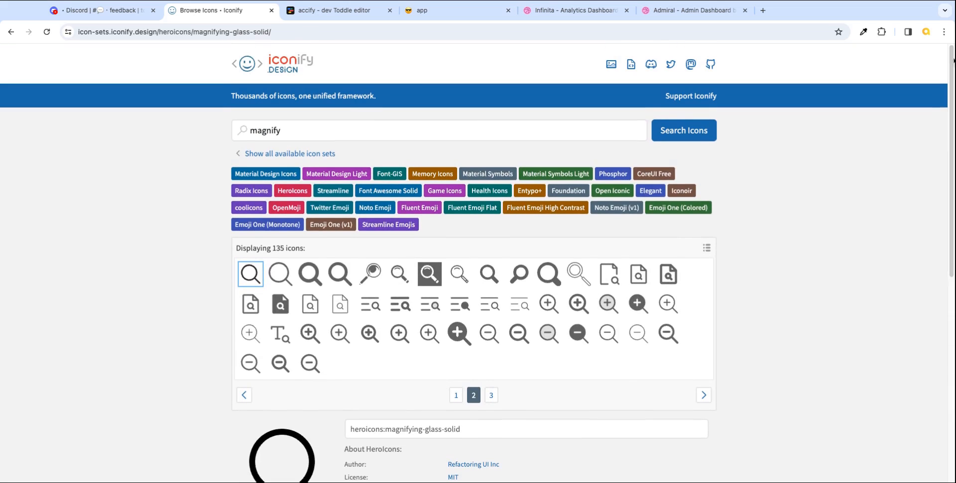
pyautogui.click(279, 130)
pyautogui.doubleClick(287, 133)
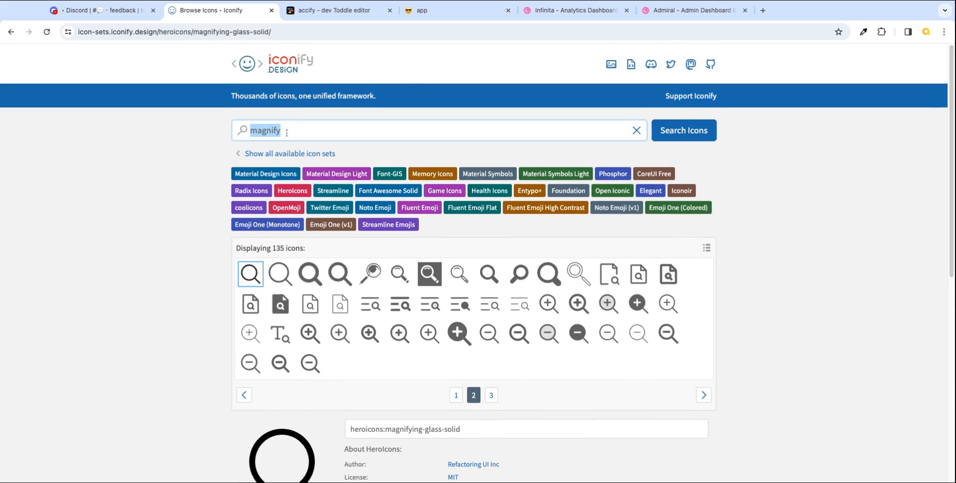
pyautogui.write('chart')
pyautogui.click(671, 138)
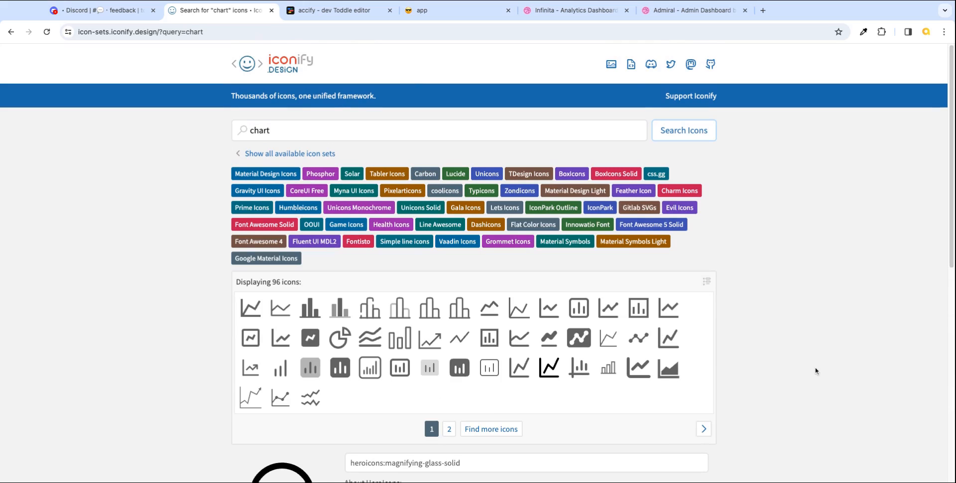
# - Open the outline-pie-chart icon from the second page of an extended chart icon search
pyautogui.scroll(-2, 815, 371)
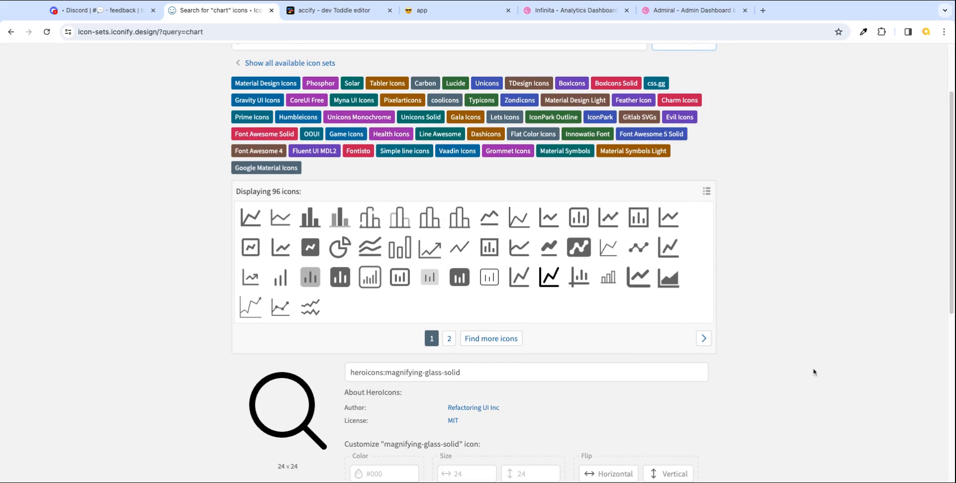
pyautogui.click(449, 339)
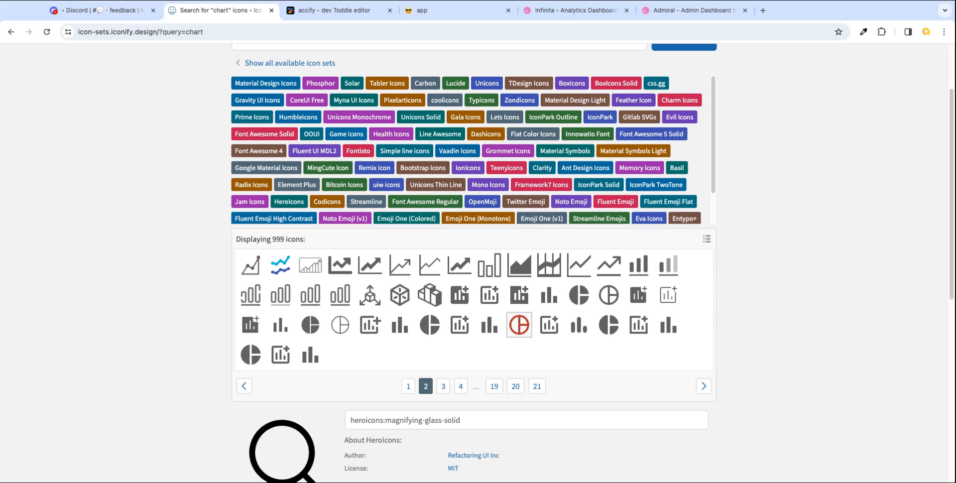
pyautogui.click(519, 324)
pyautogui.scroll(-7, 835, 434)
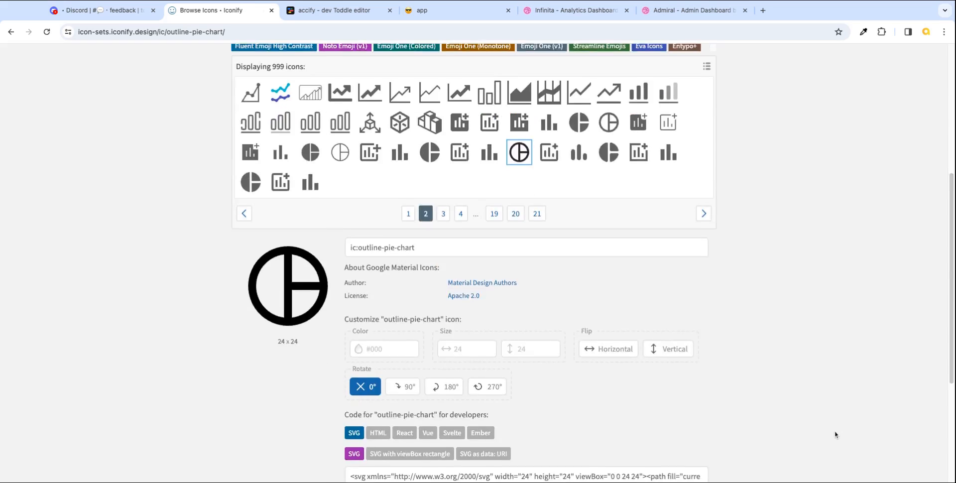
pyautogui.scroll(2, 820, 273)
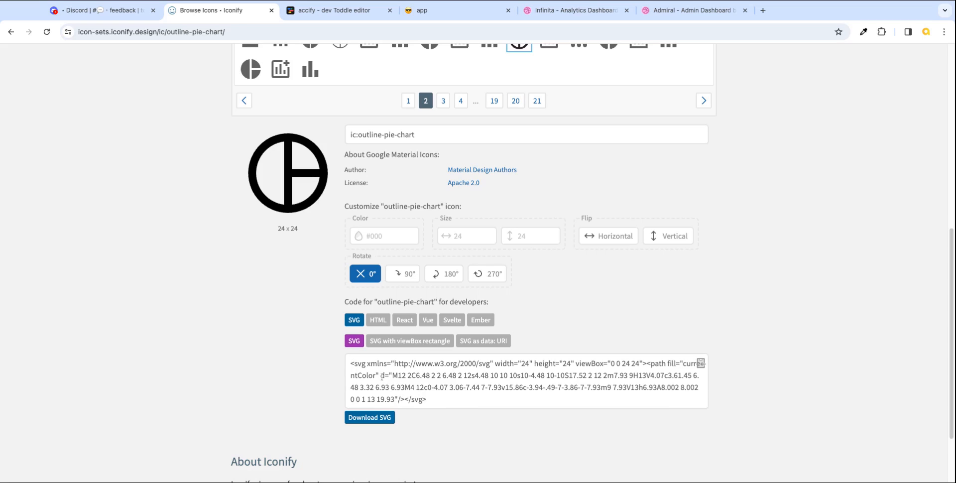
# - Copy the path data inside the d attribute of the outline-pie-chart SVG code
pyautogui.moveTo(380, 376); pyautogui.dragTo(388, 377)
pyautogui.click(755, 384)
pyautogui.moveTo(393, 376); pyautogui.dragTo(394, 399)
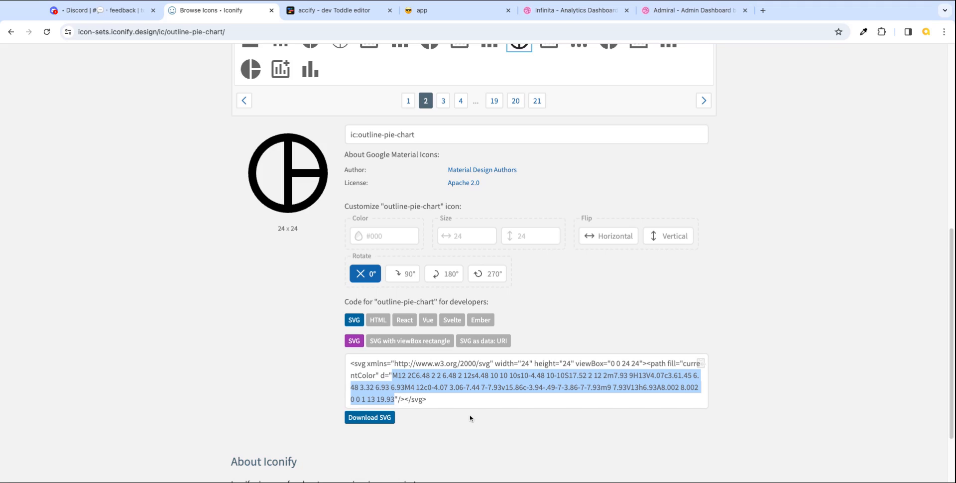
# - Return to the toddle editor and open the Nav Options variable's initial value formula in full view at the Dashboard object
pyautogui.click(325, 14)
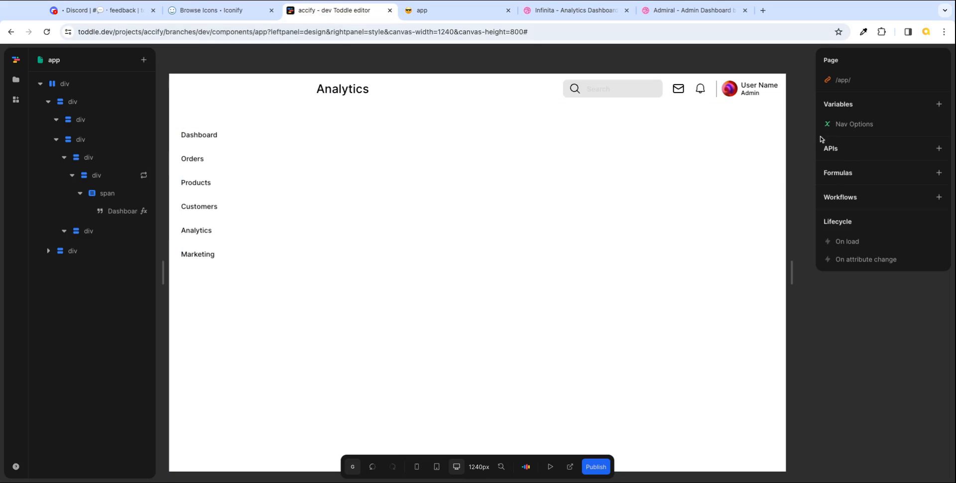
pyautogui.click(845, 125)
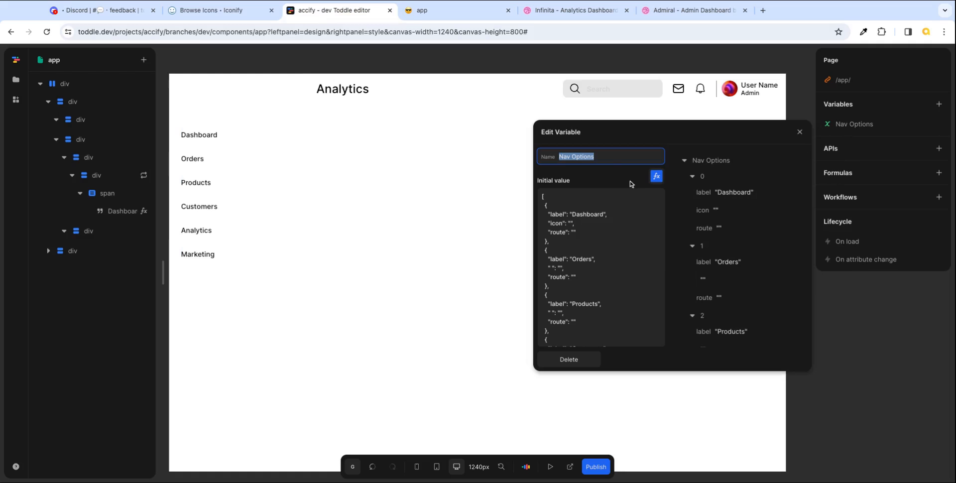
pyautogui.click(657, 177)
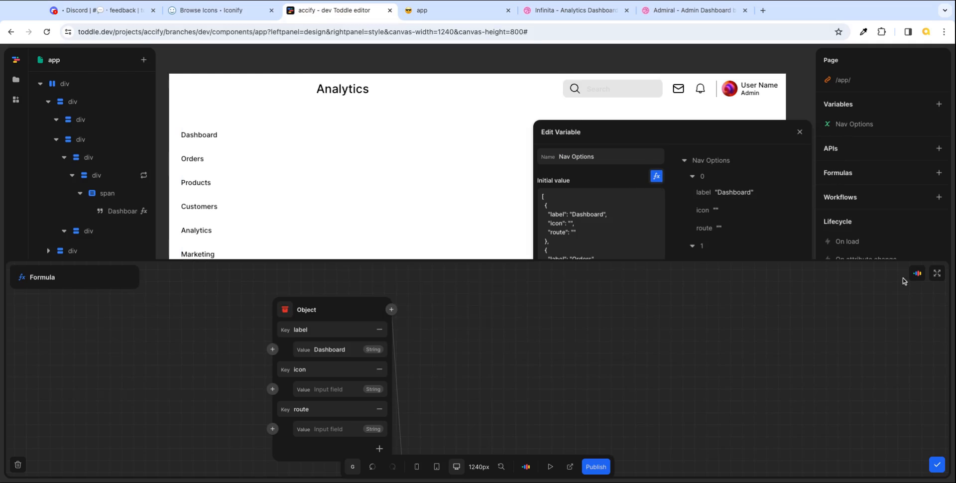
pyautogui.click(937, 273)
pyautogui.scroll(5, 538, 160)
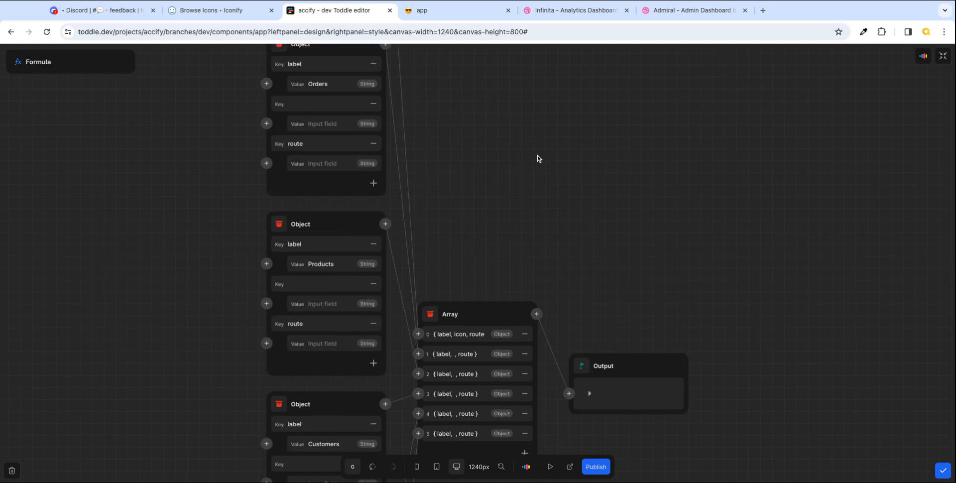
pyautogui.scroll(2, 537, 164)
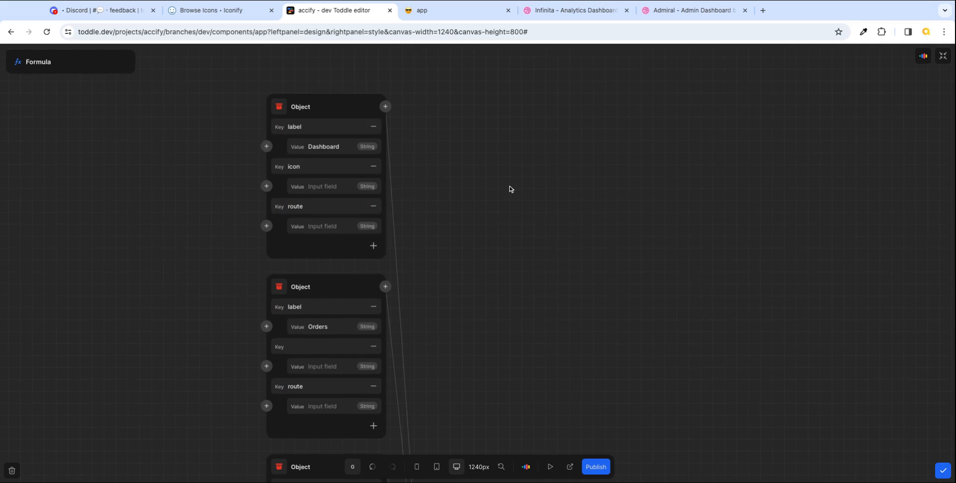
# - Set the Dashboard object's icon value to the copied pie chart path data, apply the formula and close the variable
pyautogui.click(316, 188)
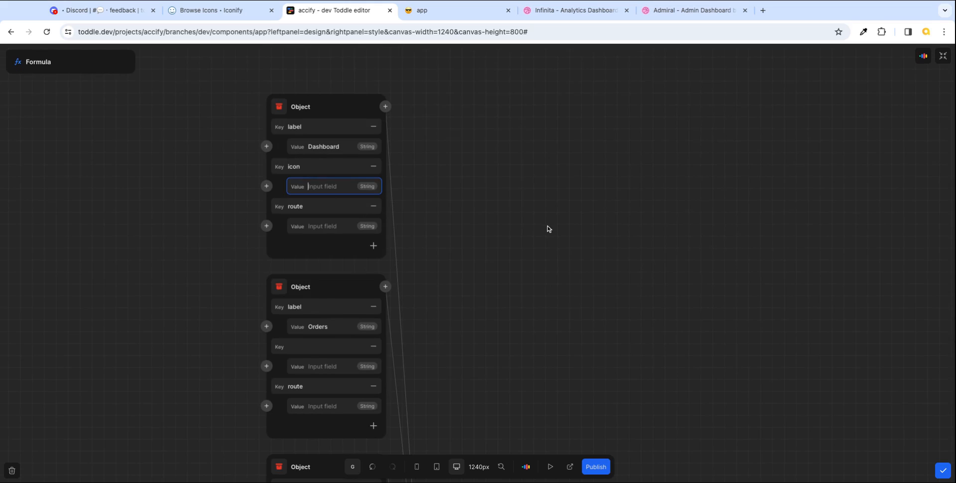
pyautogui.hotkey('ctrl', 'v')
pyautogui.press('Tab')
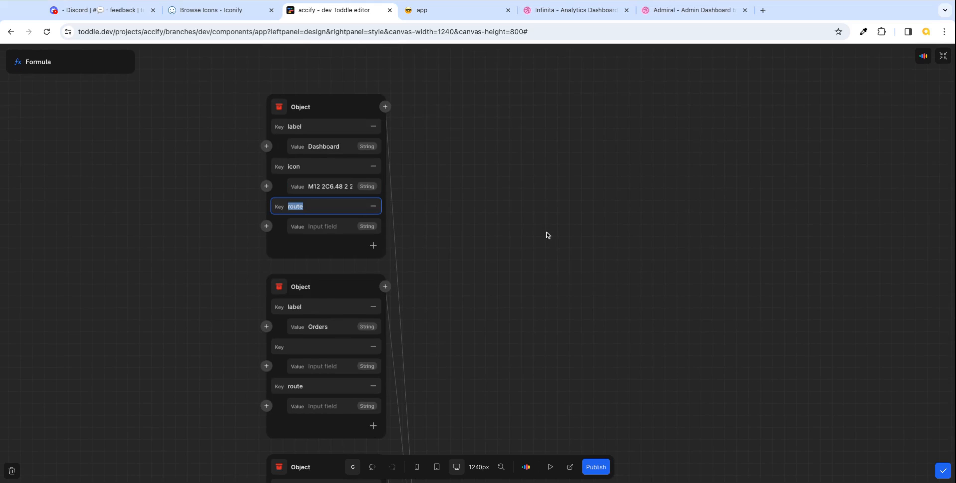
pyautogui.click(942, 471)
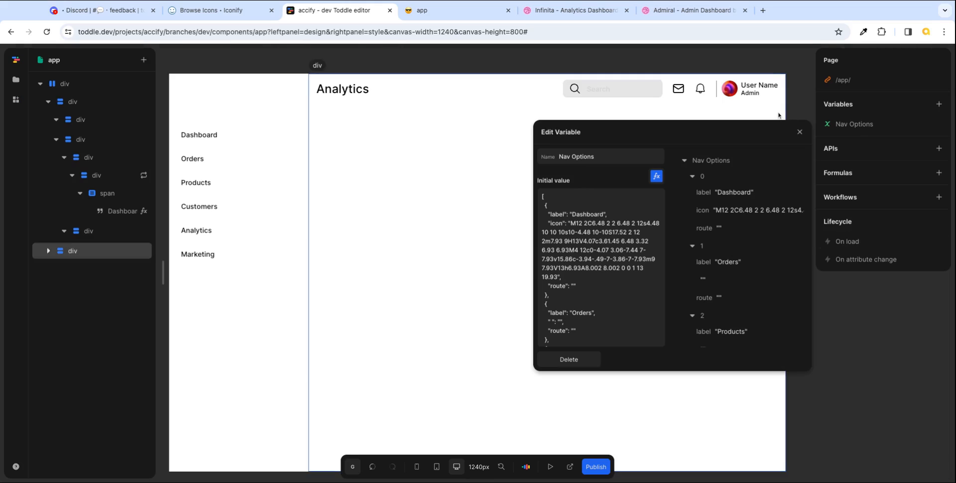
pyautogui.click(799, 132)
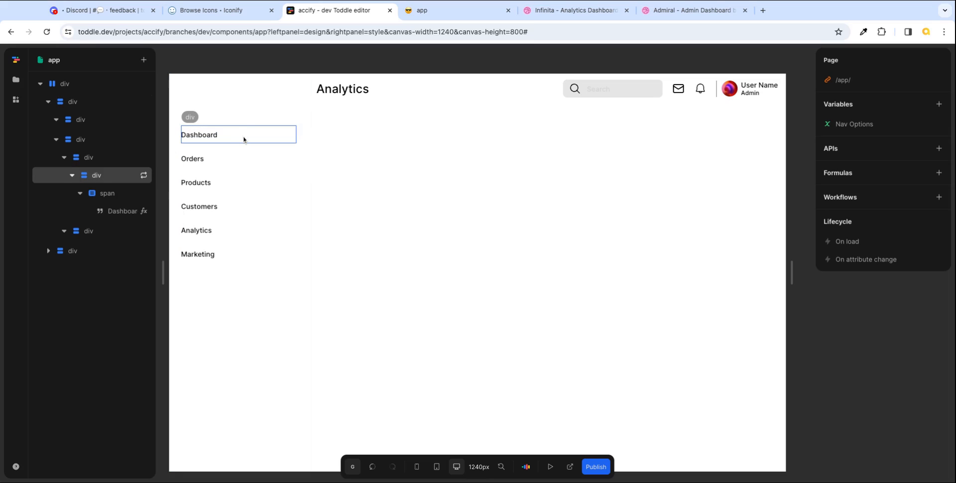
# - Set the flex direction of the repeated navigation div to a horizontal row
pyautogui.click(103, 178)
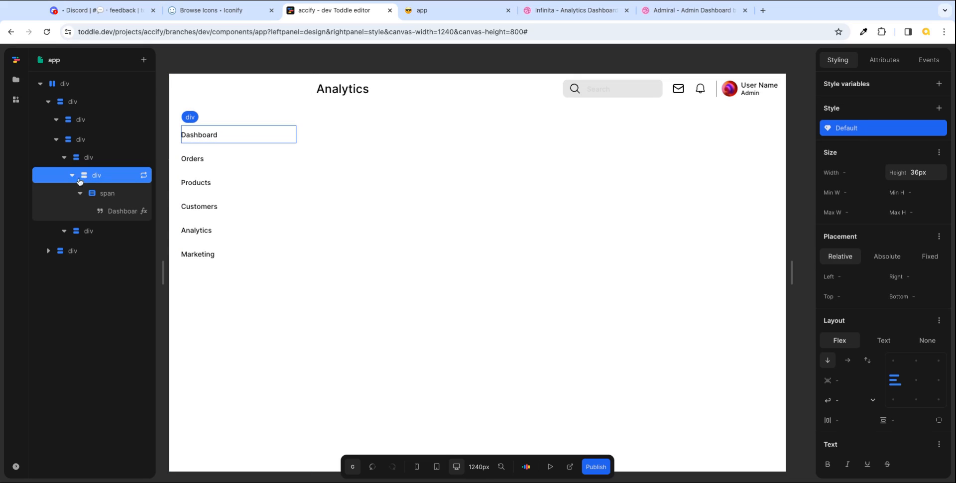
pyautogui.click(849, 363)
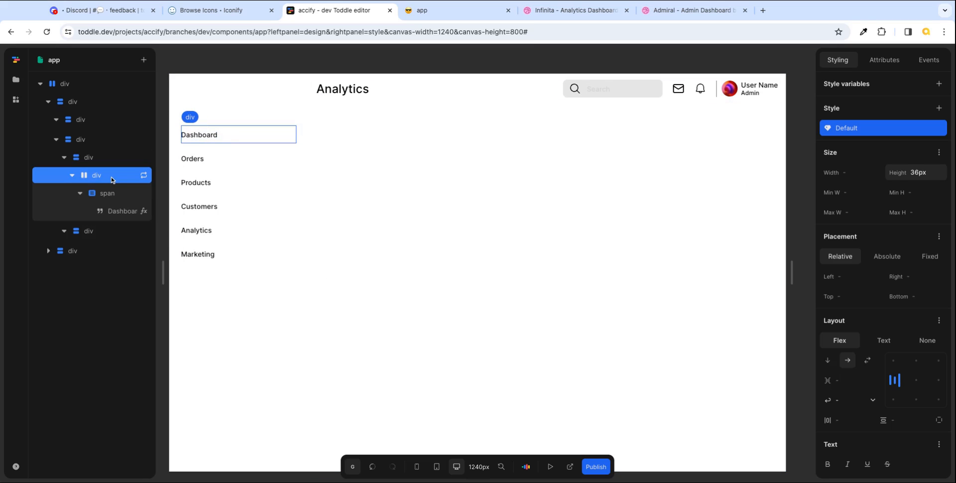
# - Copy the search box's magnifying glass svg into the repeated navigation div and place it before the label span
pyautogui.click(64, 234)
pyautogui.click(64, 233)
pyautogui.click(49, 251)
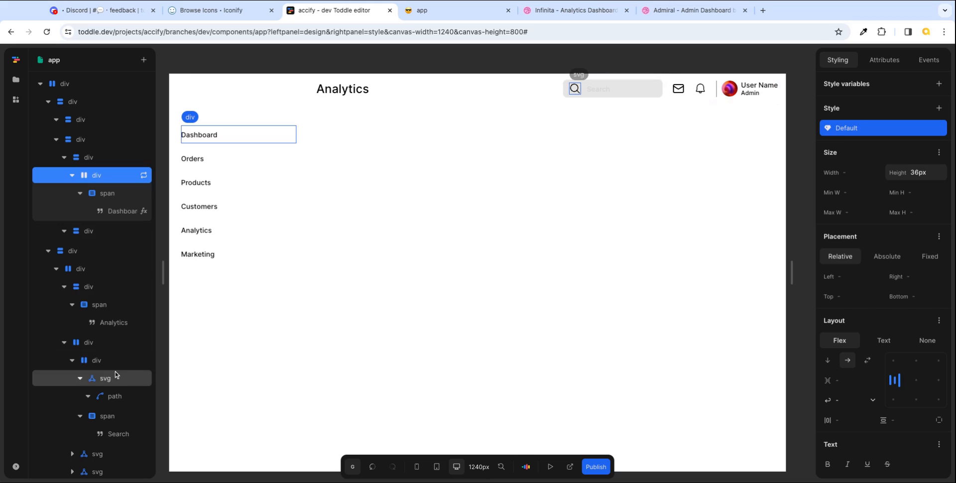
pyautogui.click(98, 379)
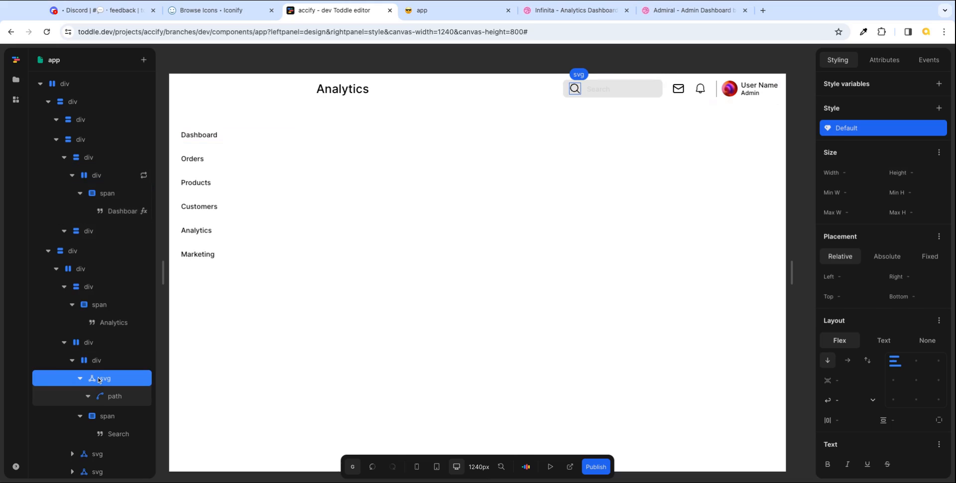
pyautogui.click(106, 179)
pyautogui.press('super+v')
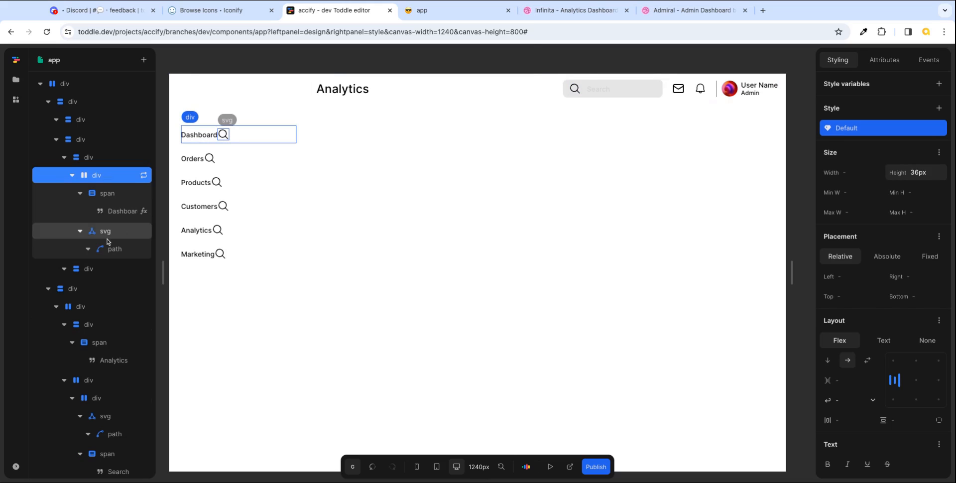
pyautogui.moveTo(108, 234); pyautogui.dragTo(108, 180)
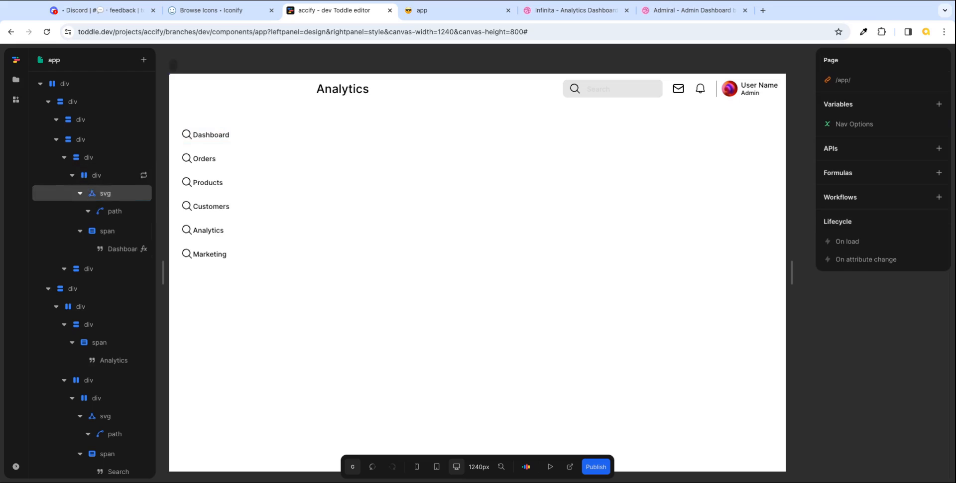
pyautogui.click(186, 272)
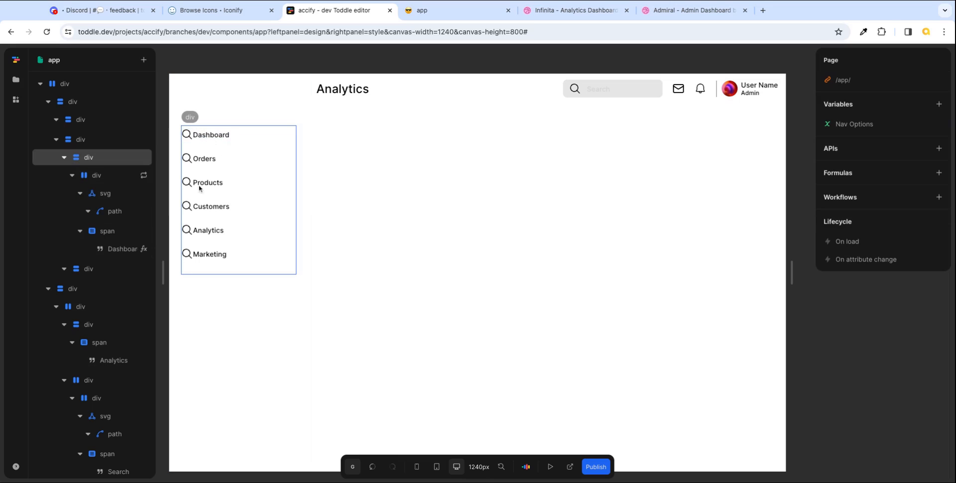
# - Remove the d attribute from the path inside the repeated navigation div's svg by clearing its value
pyautogui.click(117, 210)
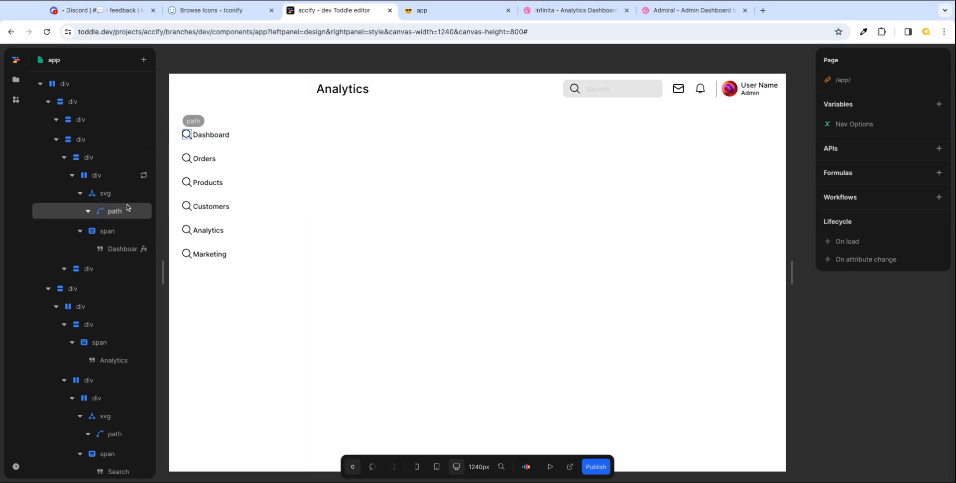
pyautogui.click(117, 198)
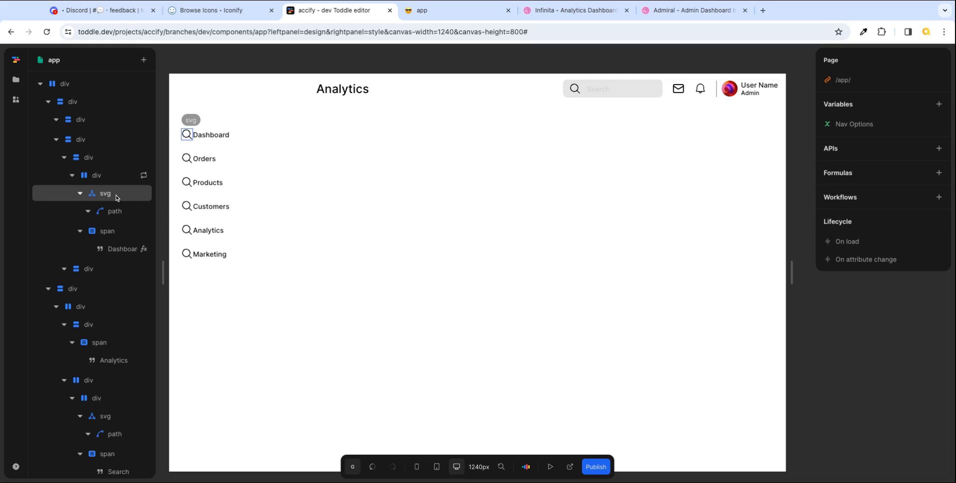
pyautogui.click(116, 197)
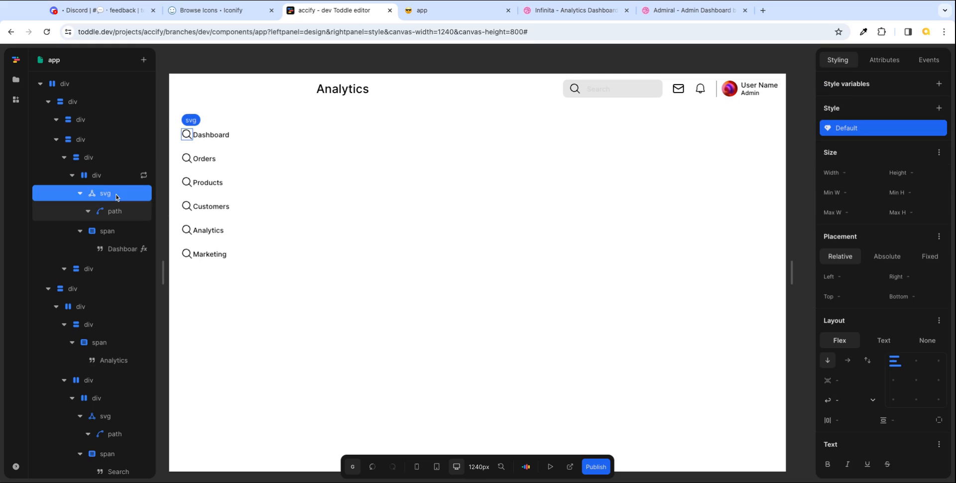
pyautogui.click(884, 62)
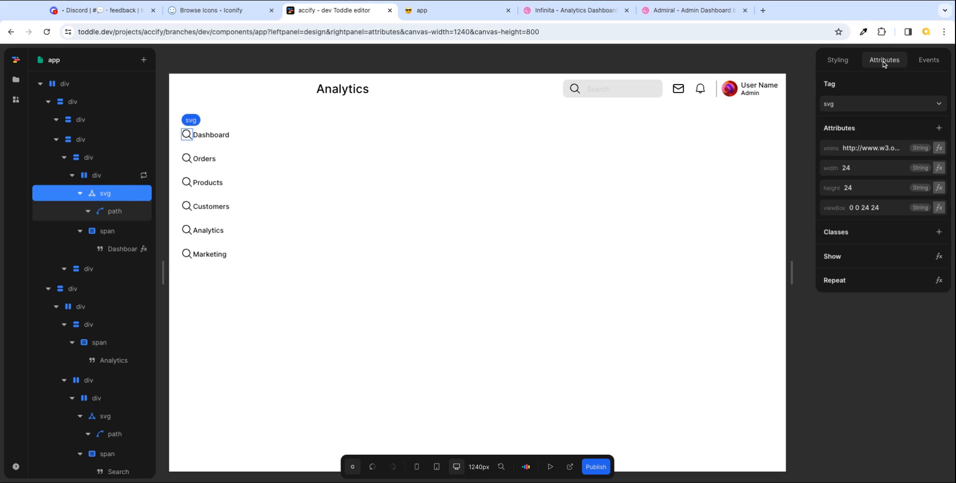
pyautogui.click(127, 217)
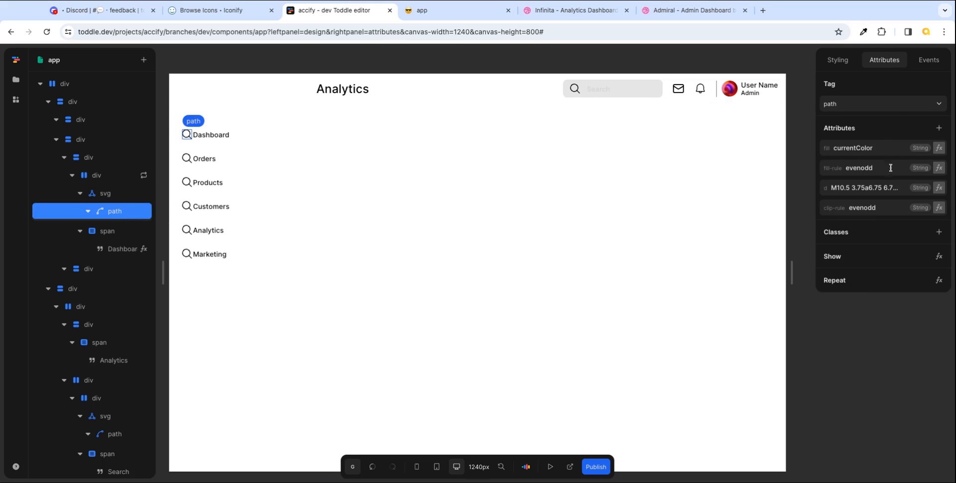
pyautogui.click(831, 189)
pyautogui.hotkey('shift', 'Right')
pyautogui.hotkey('shift', 'Right')
pyautogui.hotkey('shift', 'Right')
pyautogui.hotkey('shift', 'Right')
pyautogui.hotkey('shift', 'Right')
pyautogui.hotkey('shift', 'Right')
pyautogui.hotkey('shift', 'Right')
pyautogui.hotkey('shift', 'Right')
pyautogui.hotkey('shift', 'Right')
pyautogui.hotkey('shift', 'Right')
pyautogui.hotkey('shift', 'Right')
pyautogui.hotkey('shift', 'Right')
pyautogui.hotkey('shift', 'Right')
pyautogui.hotkey('shift', 'Right')
pyautogui.hotkey('shift', 'Right')
pyautogui.hotkey('shift', 'Right')
pyautogui.hotkey('shift', 'Right')
pyautogui.hotkey('shift', 'Right')
pyautogui.hotkey('shift', 'Right')
pyautogui.hotkey('shift', 'Right')
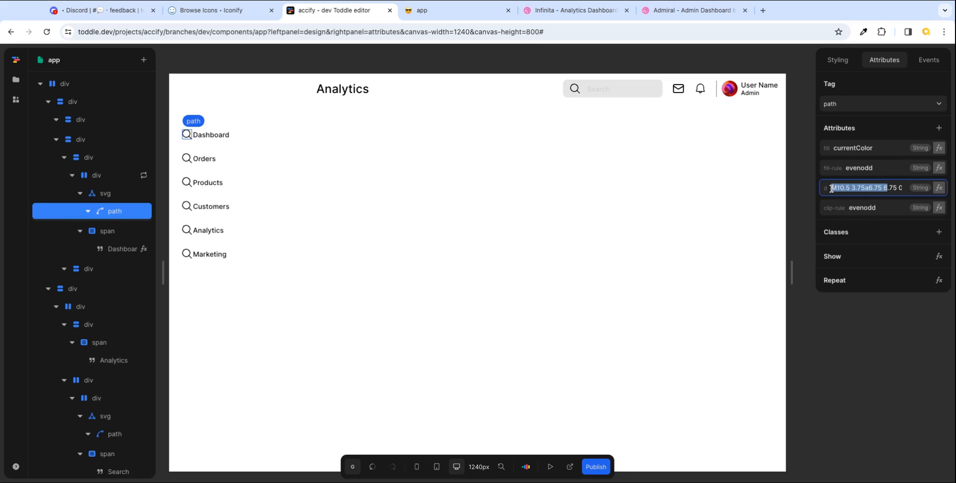
pyautogui.press('super+Right')
pyautogui.press('super+a')
pyautogui.press('Right')
pyautogui.press('super+a')
pyautogui.press('BackSpace')
pyautogui.press('Tab')
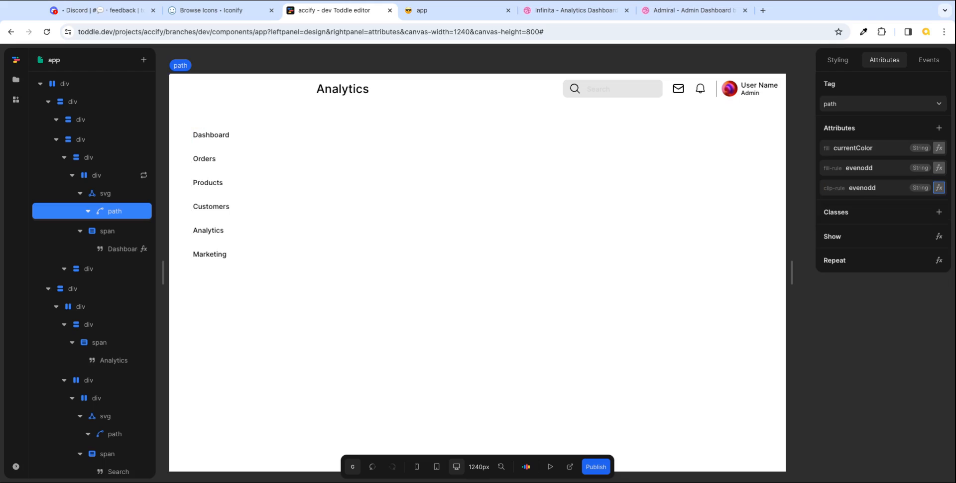
# - Add a d attribute to the navigation icon's path and bind it by formula to the repeated Item's icon
pyautogui.click(939, 129)
pyautogui.write('d')
pyautogui.press('Return')
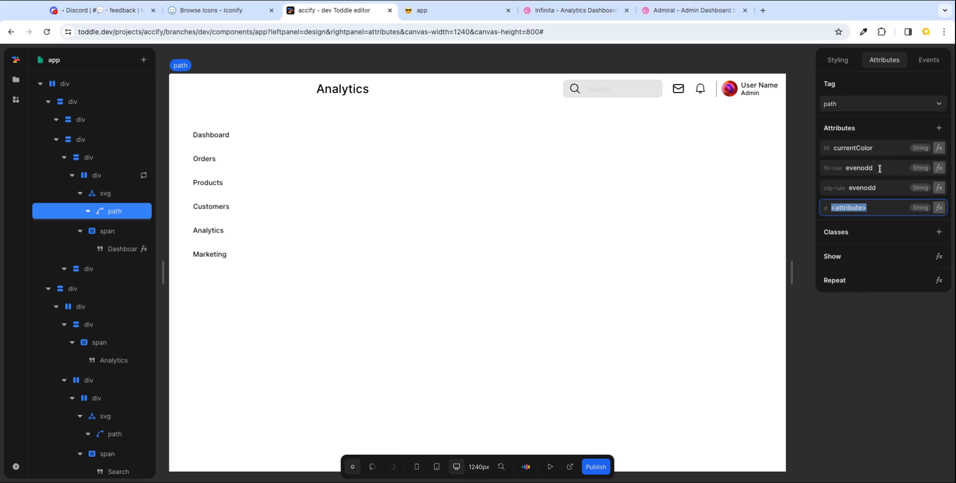
pyautogui.click(940, 209)
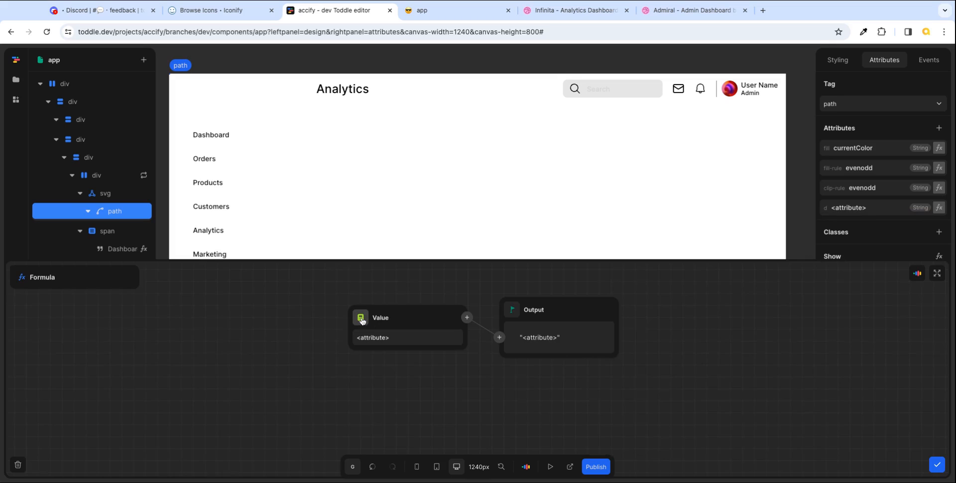
pyautogui.click(361, 319)
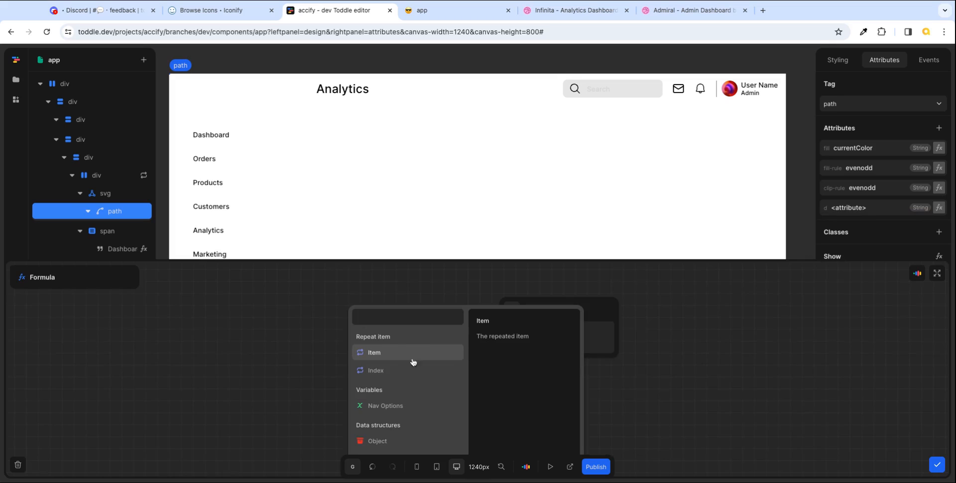
pyautogui.click(389, 355)
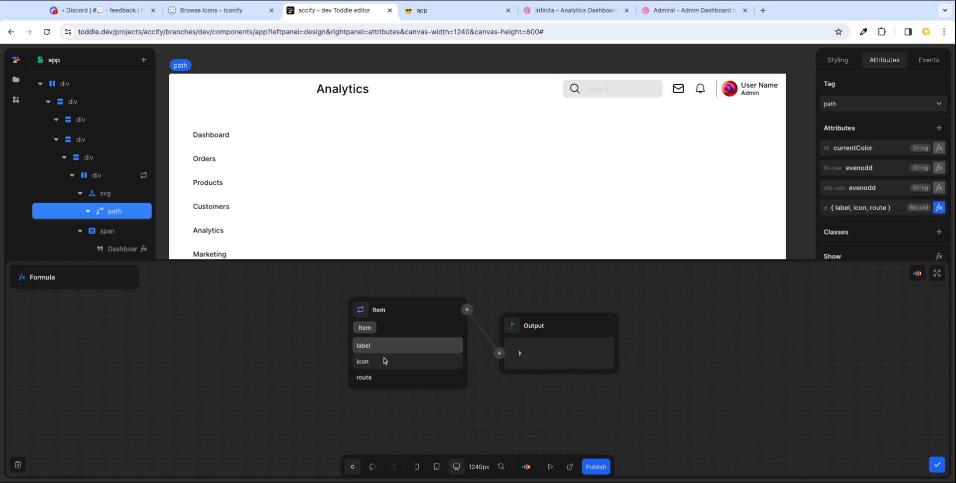
pyautogui.click(382, 360)
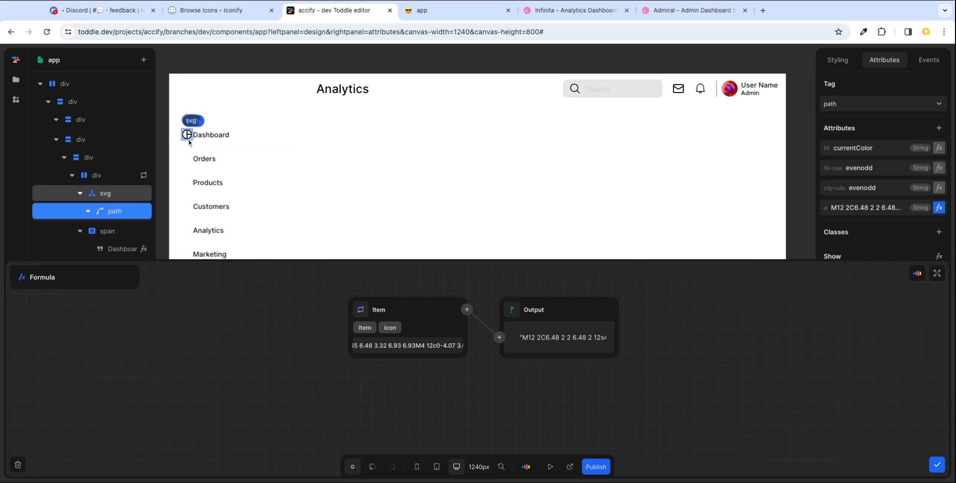
pyautogui.click(936, 465)
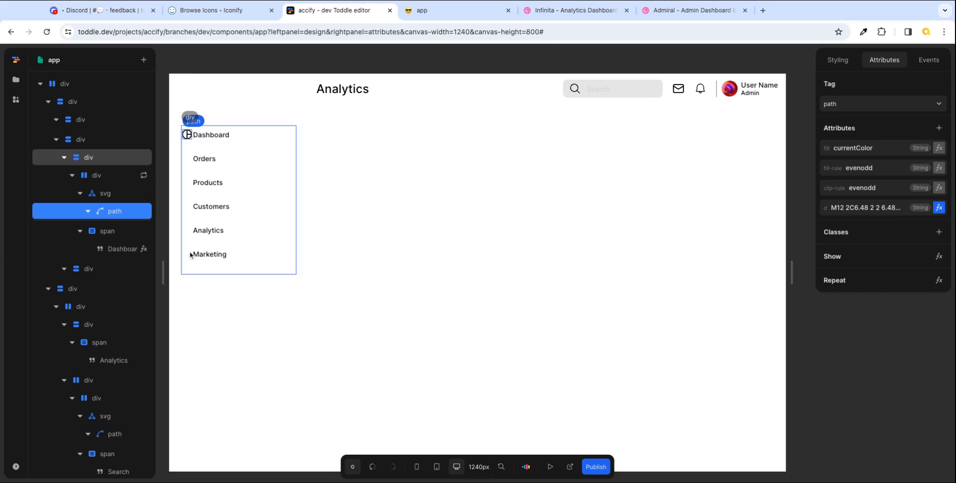
# - Set the gap of the repeated navigation div to 12px
pyautogui.click(117, 178)
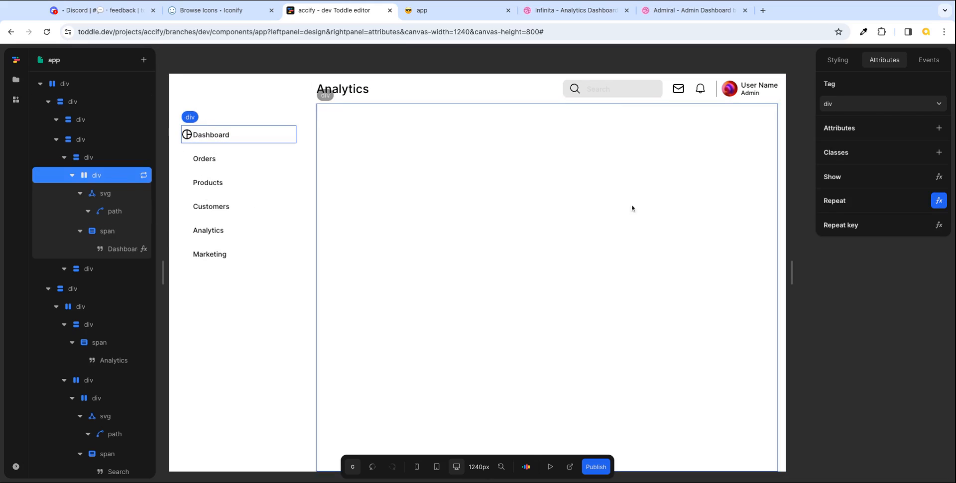
pyautogui.click(829, 70)
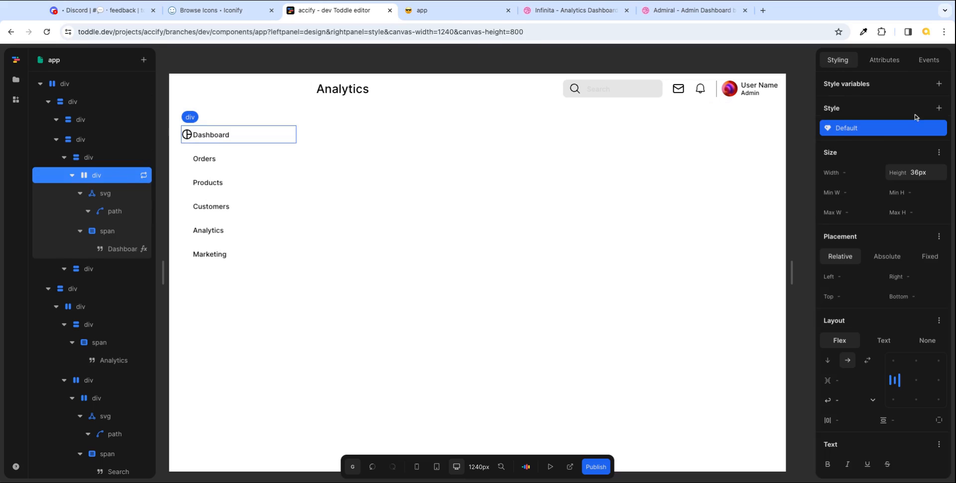
pyautogui.click(855, 379)
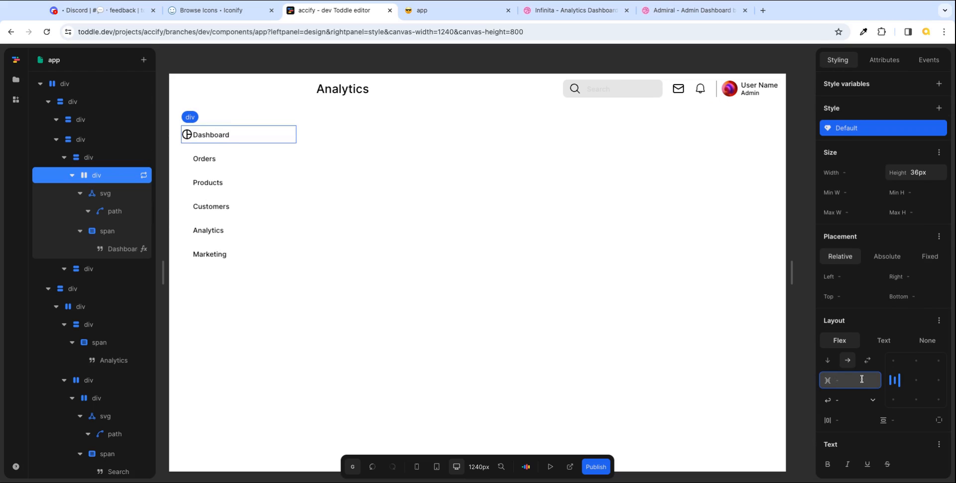
pyautogui.press('Tab')
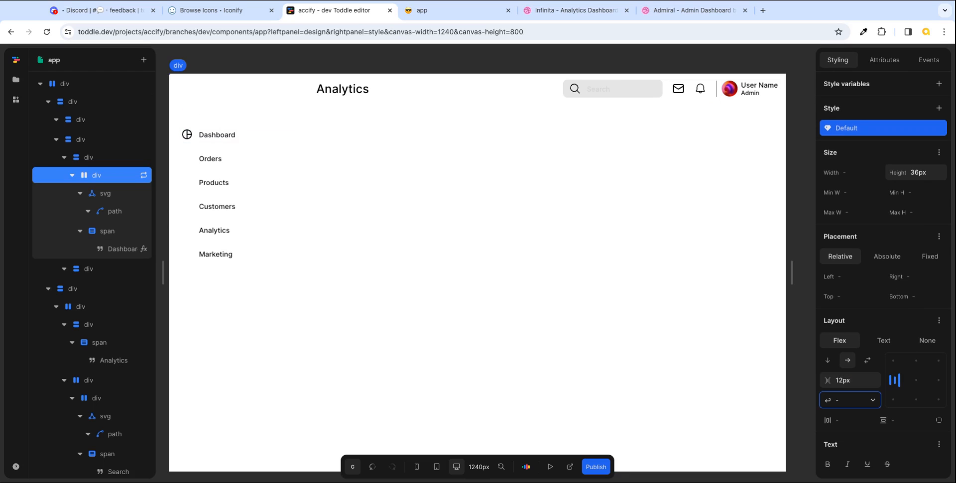
# - Compare the navigation with the sidebar icons in the Infinita reference design, and search Iconify for checkout icons
pyautogui.click(557, 11)
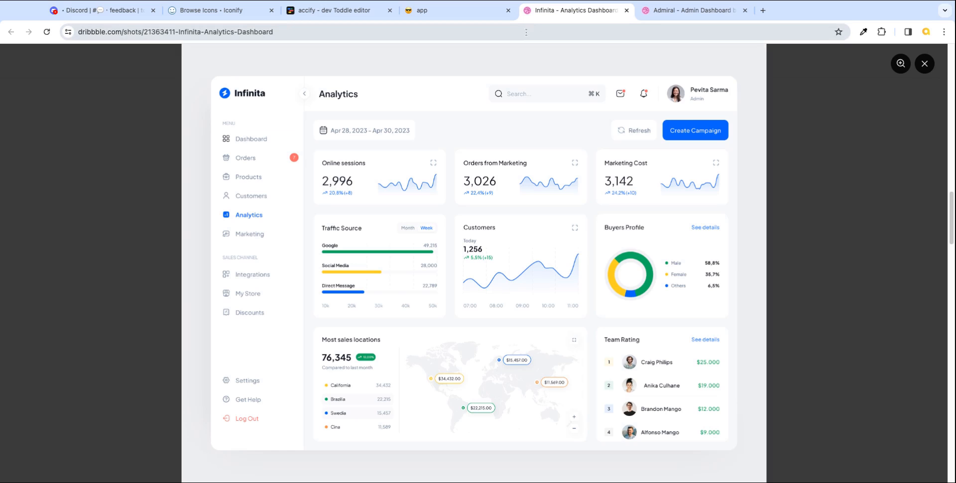
pyautogui.click(354, 9)
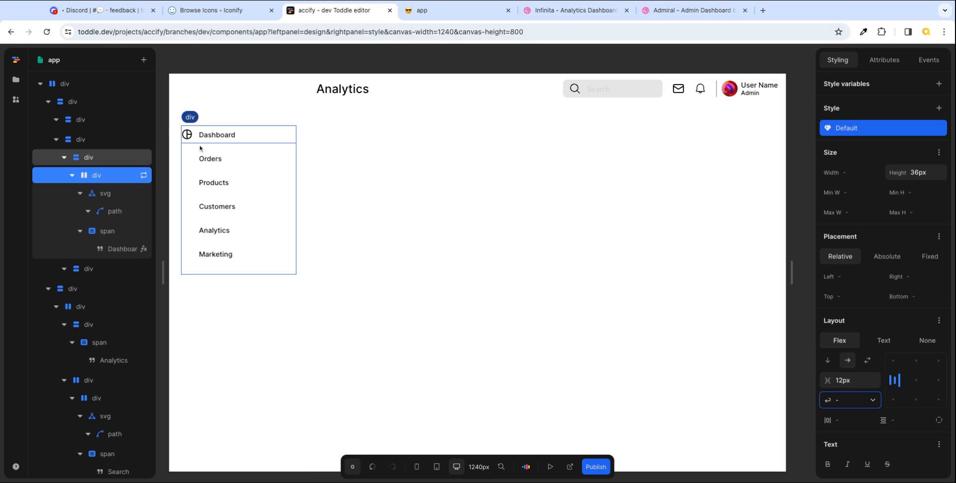
pyautogui.click(579, 10)
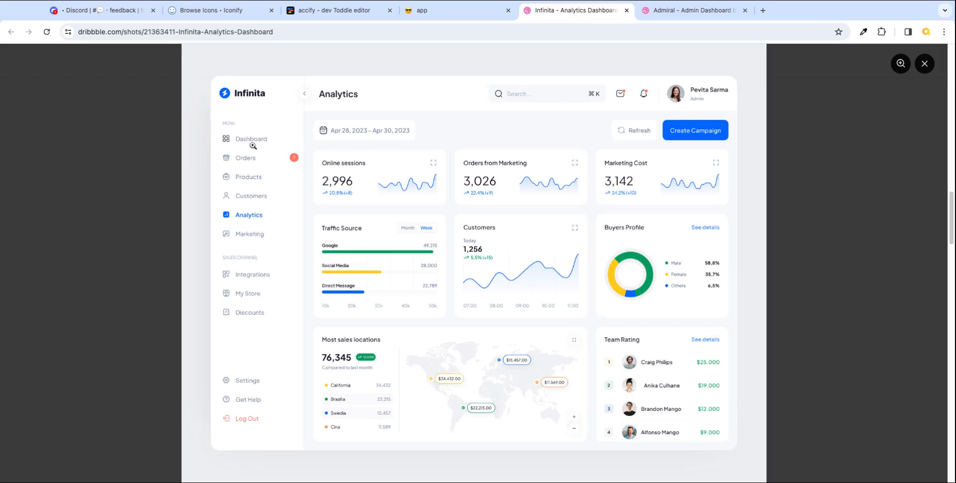
pyautogui.click(328, 10)
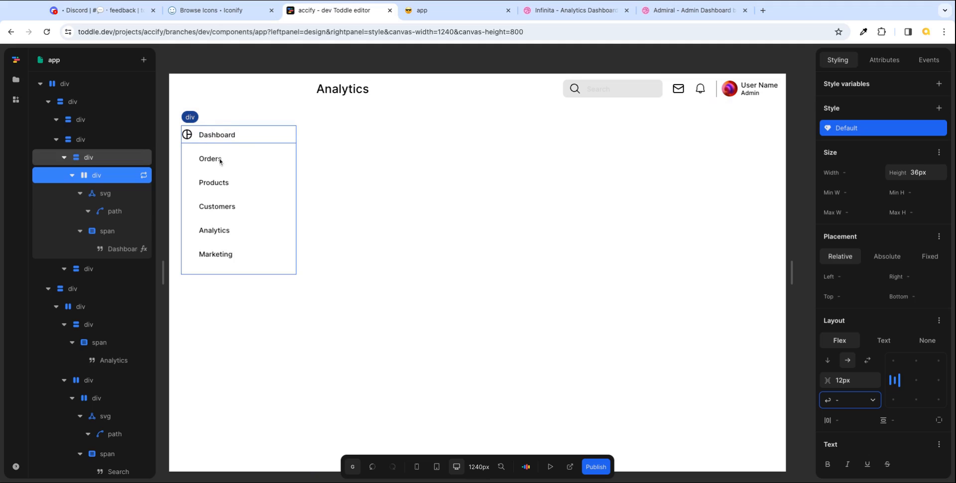
pyautogui.click(586, 10)
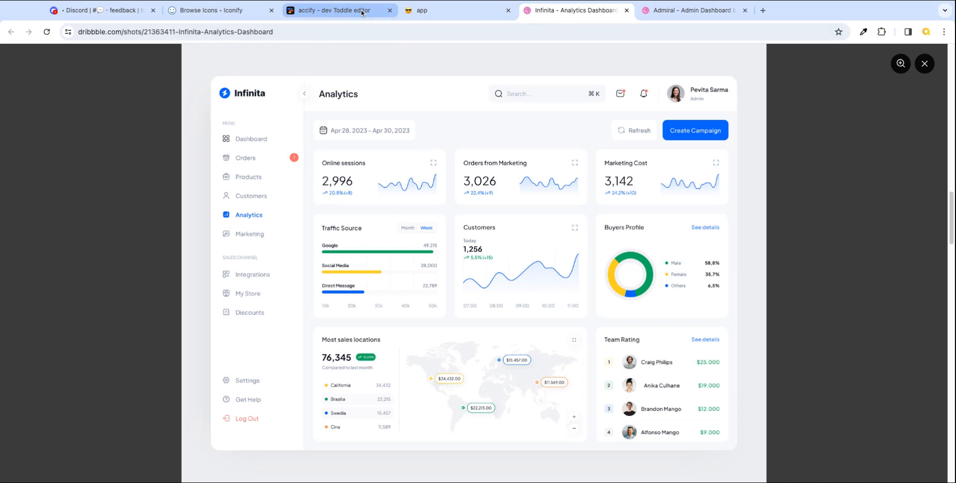
pyautogui.click(232, 11)
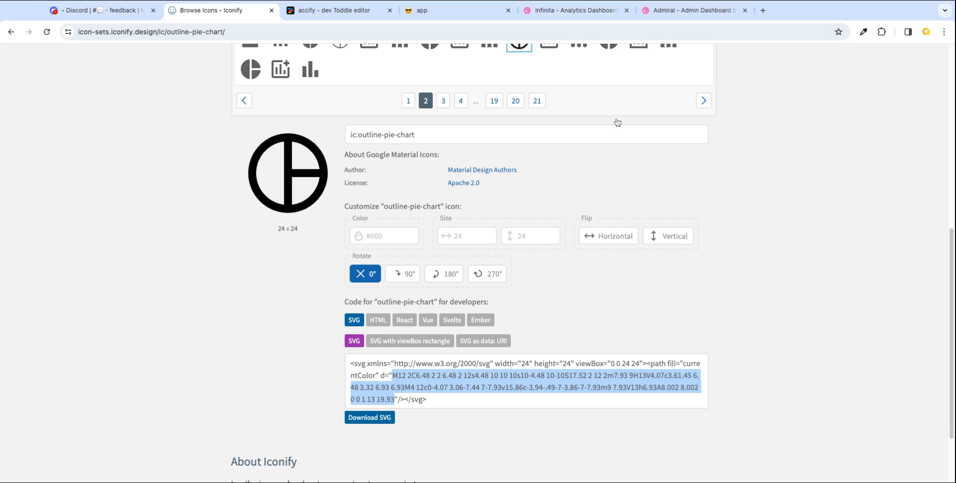
pyautogui.moveTo(952, 284); pyautogui.dragTo(951, 100)
pyautogui.click(286, 134)
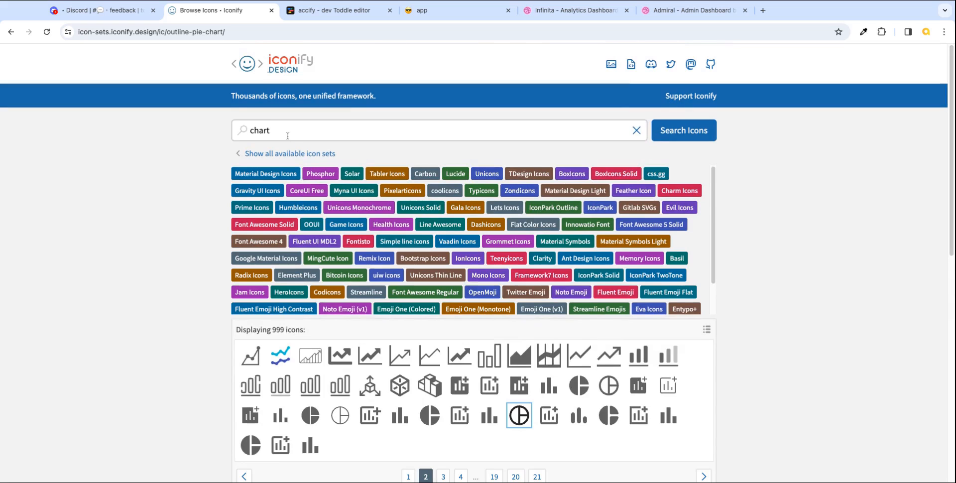
pyautogui.doubleClick(286, 135)
pyautogui.write('checkout')
pyautogui.click(685, 132)
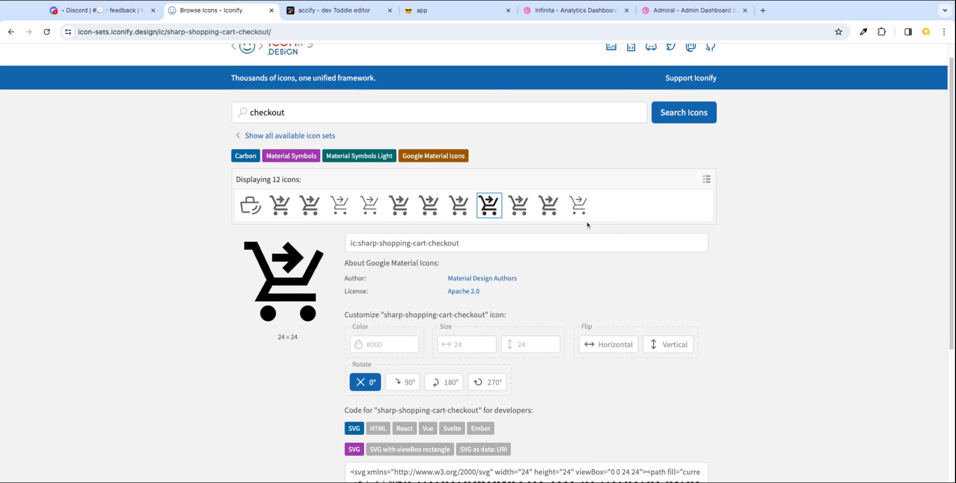
# - Search Iconify for cart icons and examine the results
pyautogui.doubleClick(278, 114)
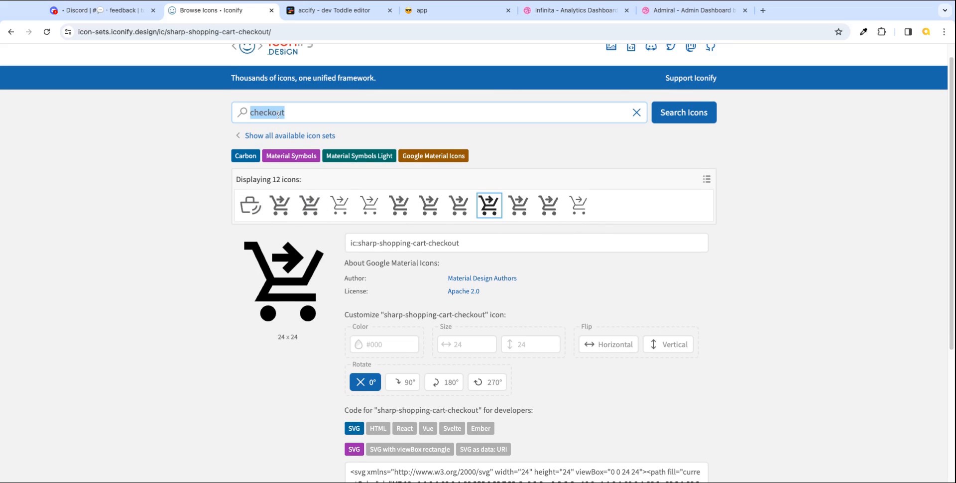
pyautogui.write('troll')
pyautogui.press('BackSpace')
pyautogui.write('cart')
pyautogui.press('Return')
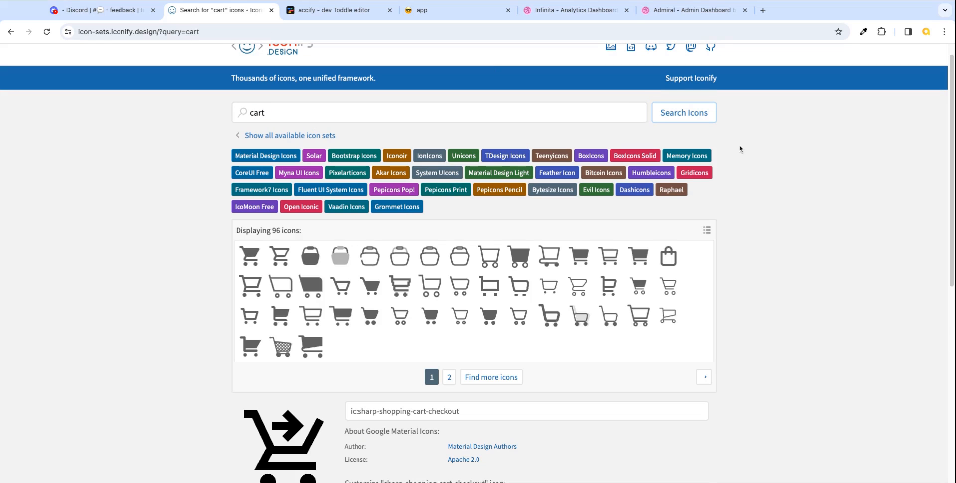
pyautogui.scroll(-1, 822, 374)
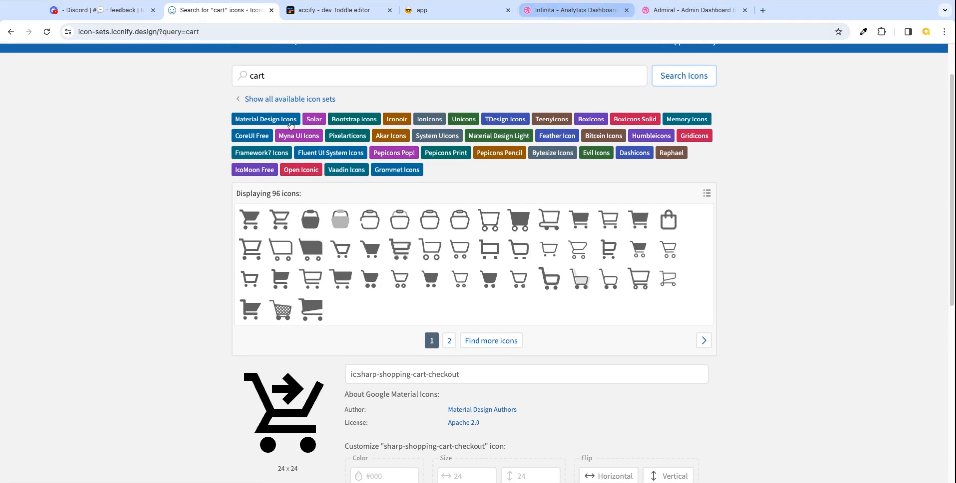
# - Search Iconify for basket icons and select the path data in the SVG code of lets-icons:basket-alt-2-light
pyautogui.click(261, 75)
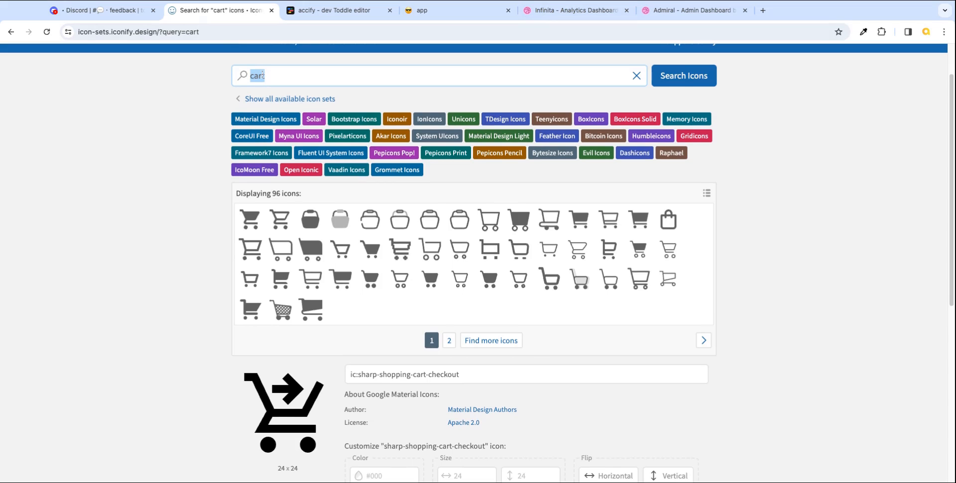
pyautogui.write('basket')
pyautogui.click(687, 75)
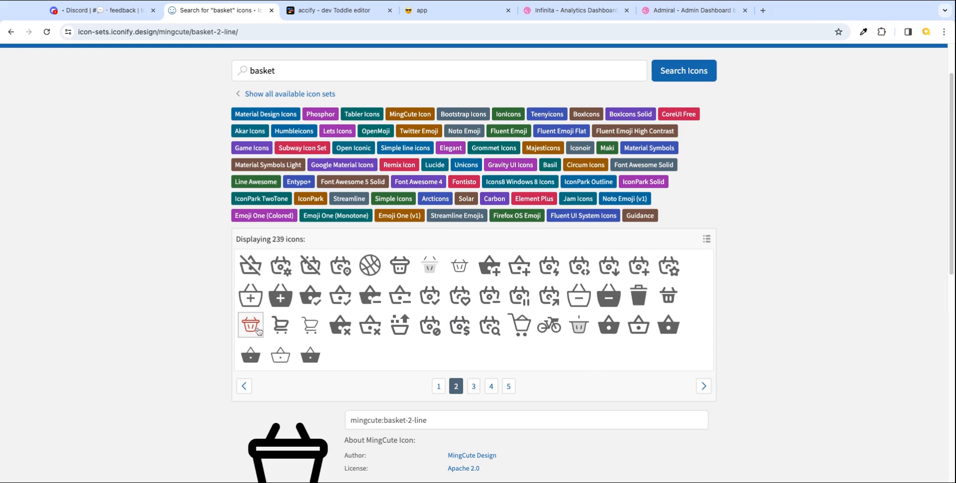
pyautogui.click(258, 331)
pyautogui.scroll(-2, 771, 356)
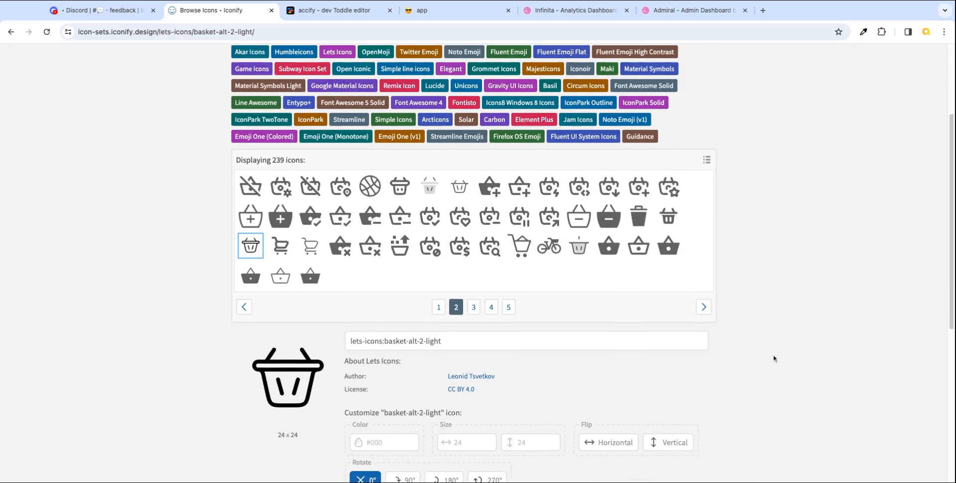
pyautogui.scroll(-6, 773, 358)
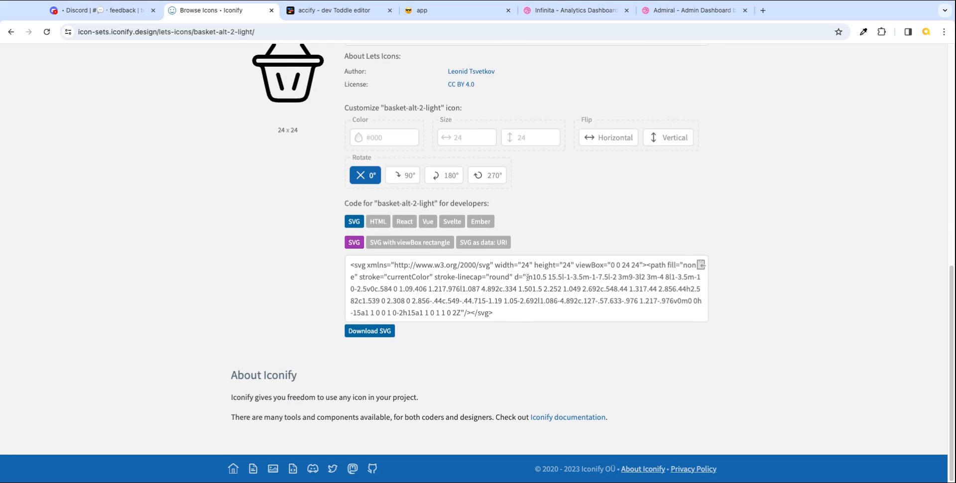
pyautogui.moveTo(528, 278); pyautogui.dragTo(461, 313)
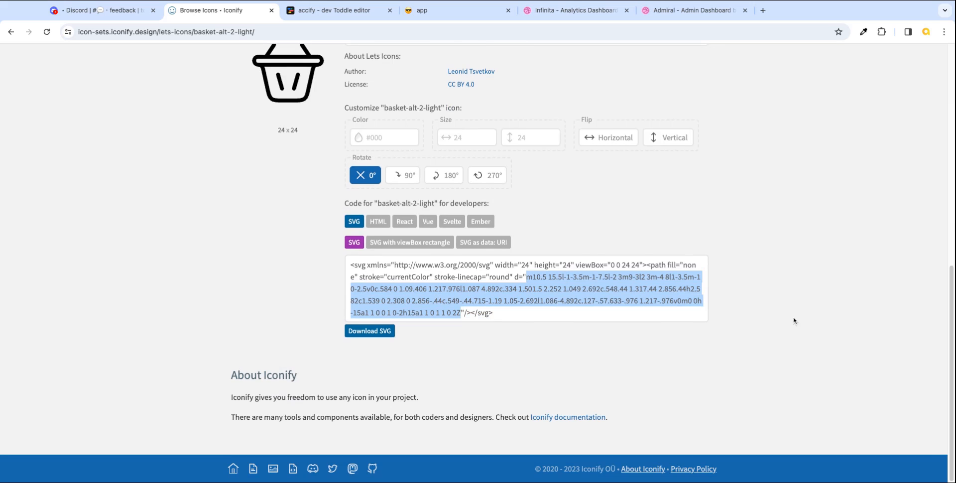
# - Return to the accify project in toddle and replace the Orders icon value in the Nav Options formula with the copied basket path
pyautogui.click(338, 10)
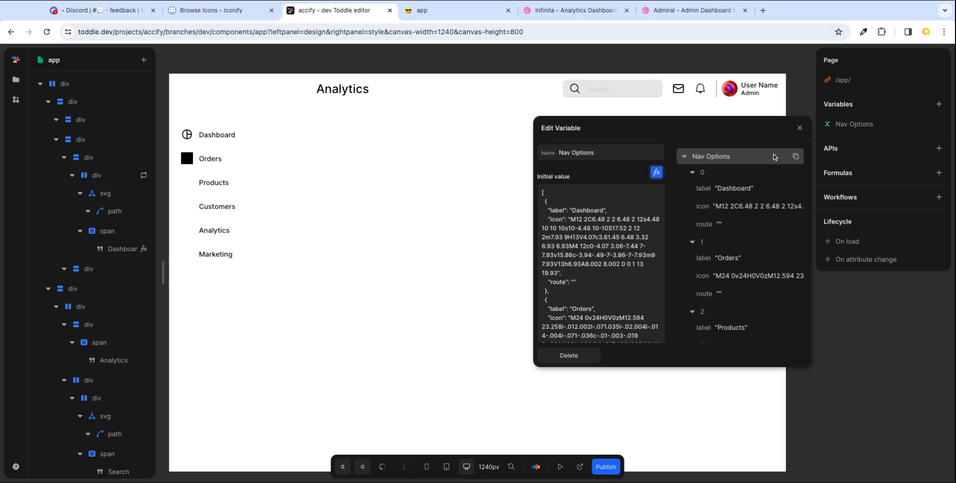
pyautogui.click(657, 172)
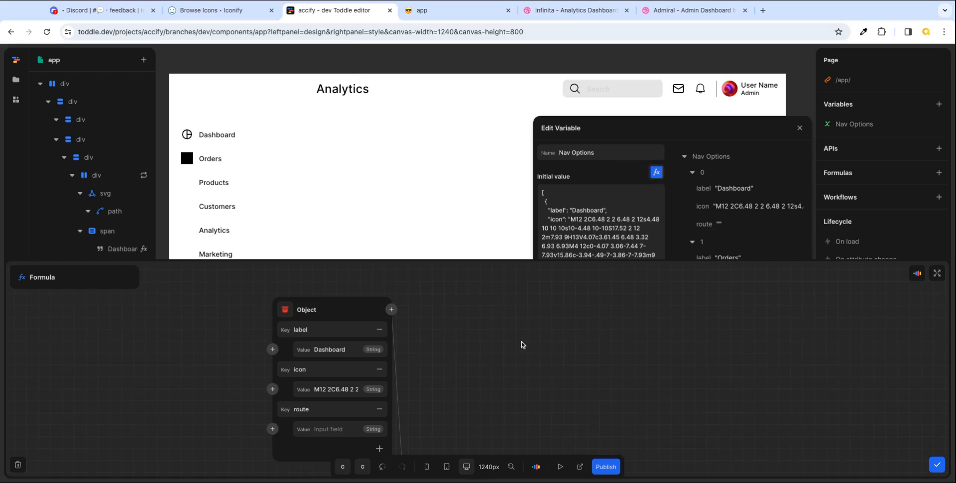
pyautogui.scroll(-2, 521, 344)
pyautogui.scroll(-3, 520, 343)
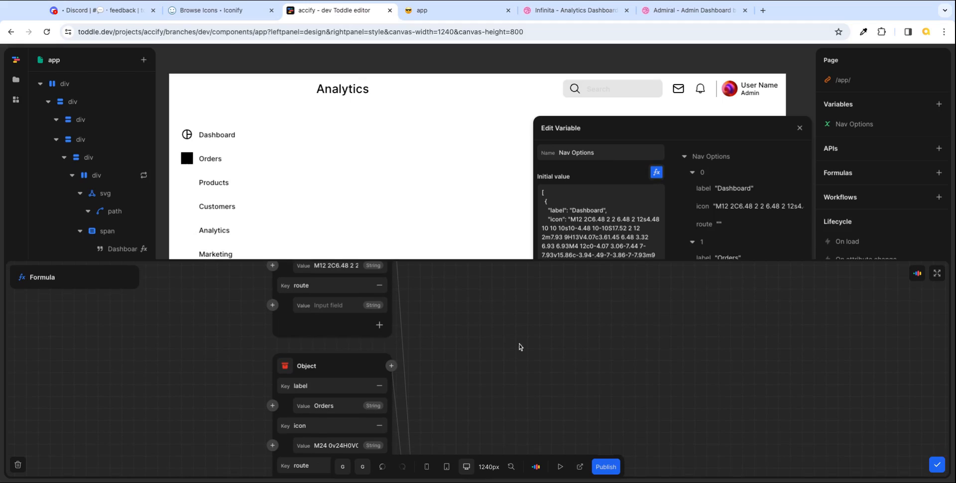
pyautogui.click(339, 441)
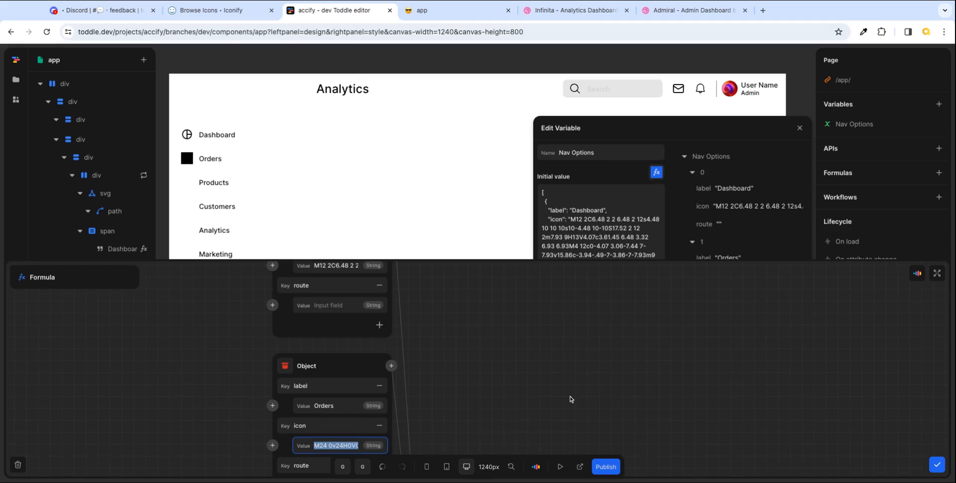
pyautogui.hotkey('ctrl', 'v')
pyautogui.press('Tab')
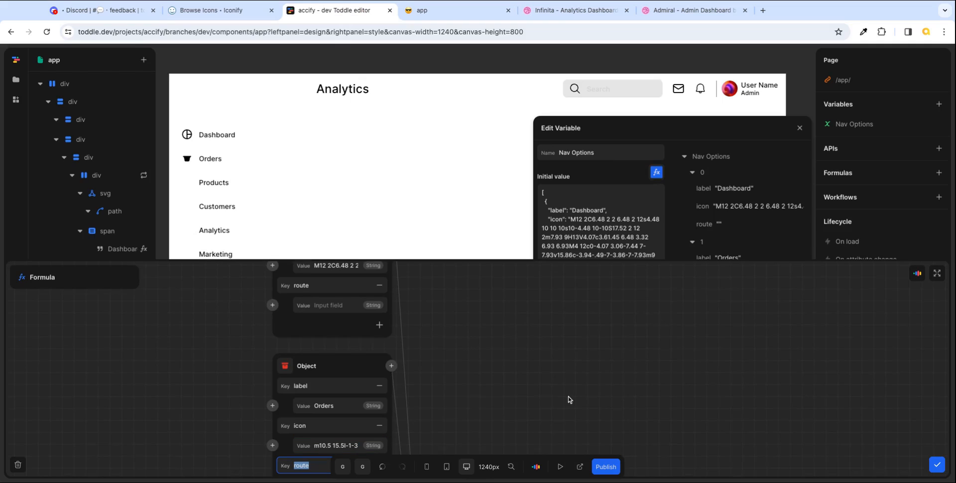
pyautogui.click(936, 466)
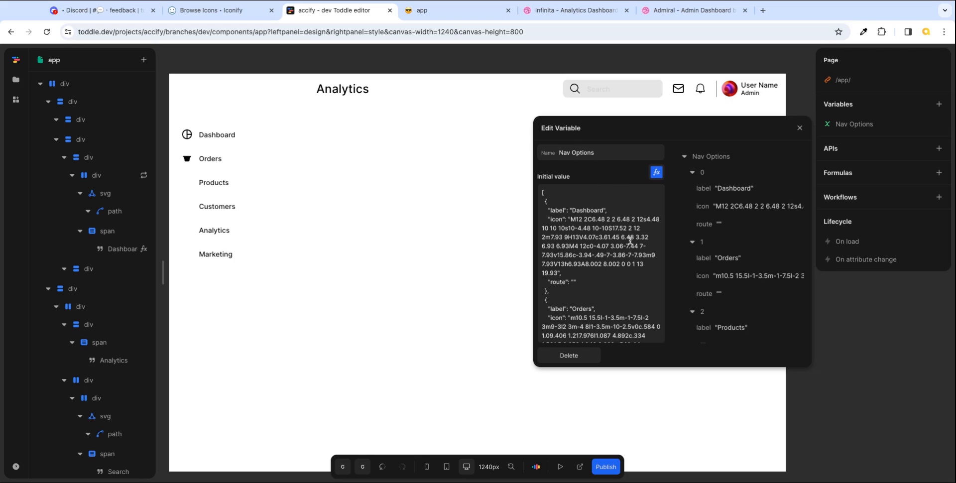
pyautogui.click(655, 175)
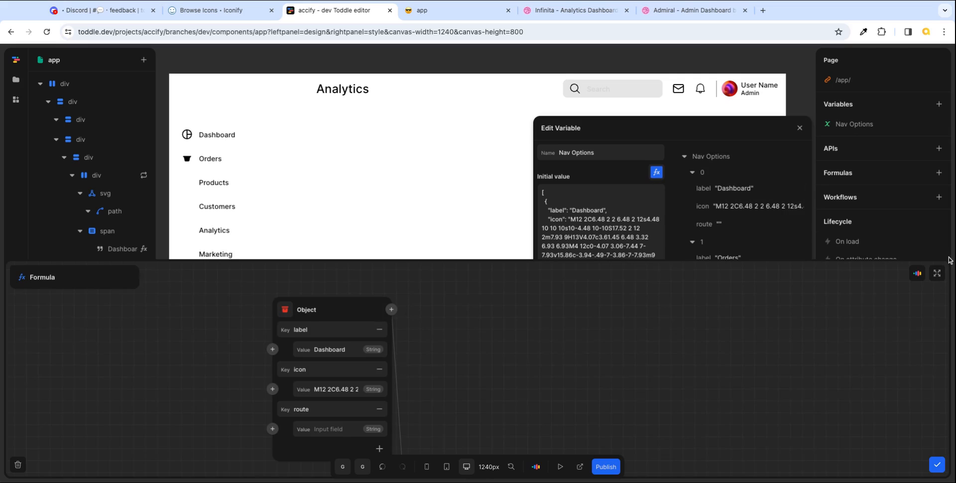
pyautogui.click(937, 465)
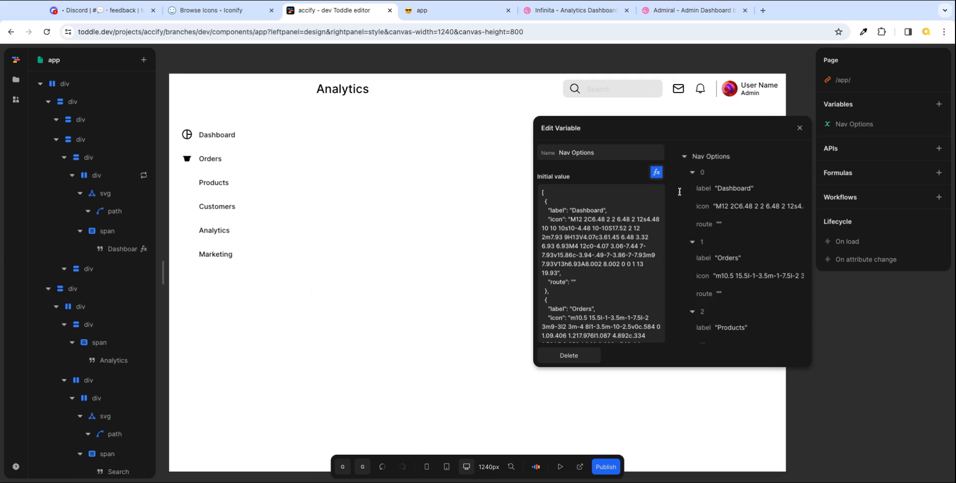
pyautogui.click(800, 129)
pyautogui.click(199, 166)
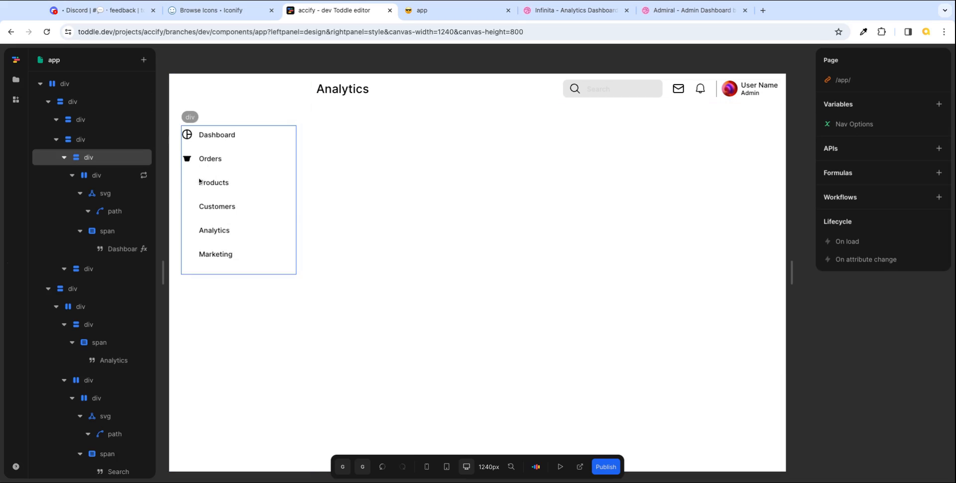
pyautogui.press('Escape')
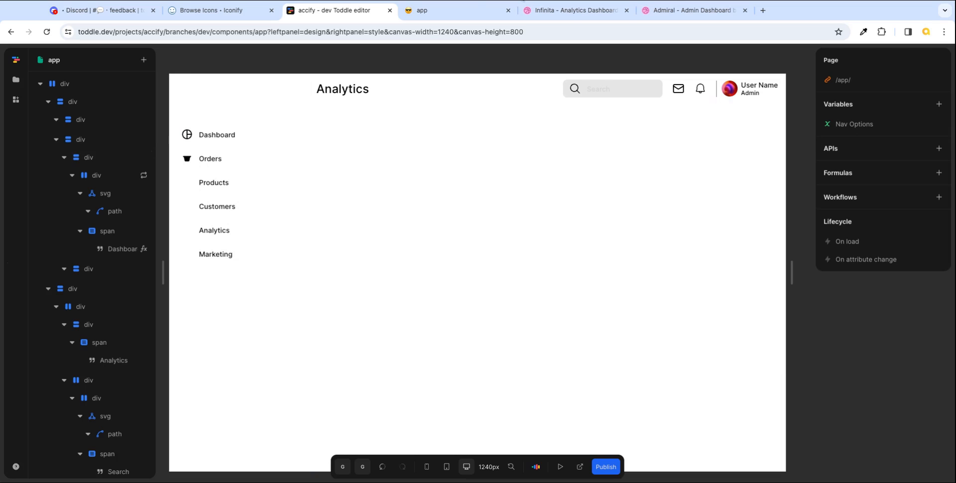
# - Check the sidebar icons in the Infinita reference design, and search Iconify for box icons
pyautogui.hotkey('ctrl', '5')
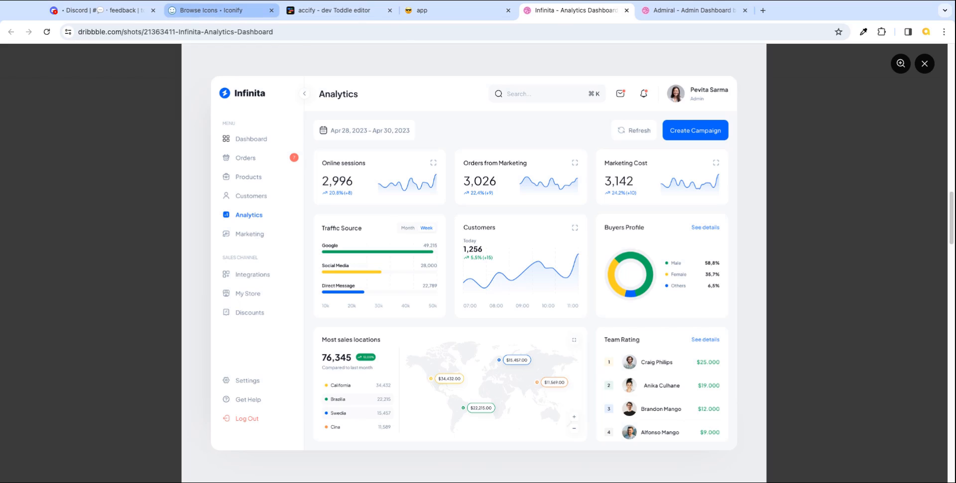
pyautogui.click(220, 11)
pyautogui.scroll(4, 953, 301)
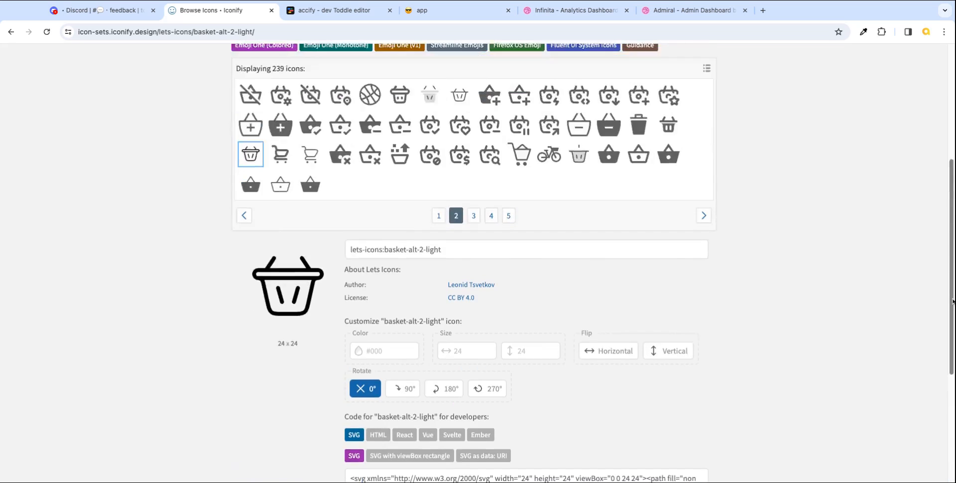
pyautogui.scroll(5, 952, 301)
pyautogui.doubleClick(259, 131)
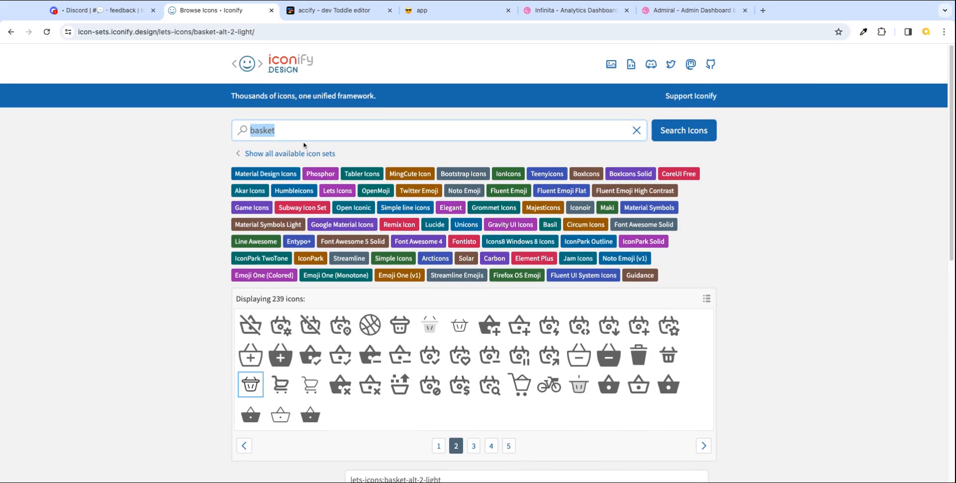
pyautogui.write('box')
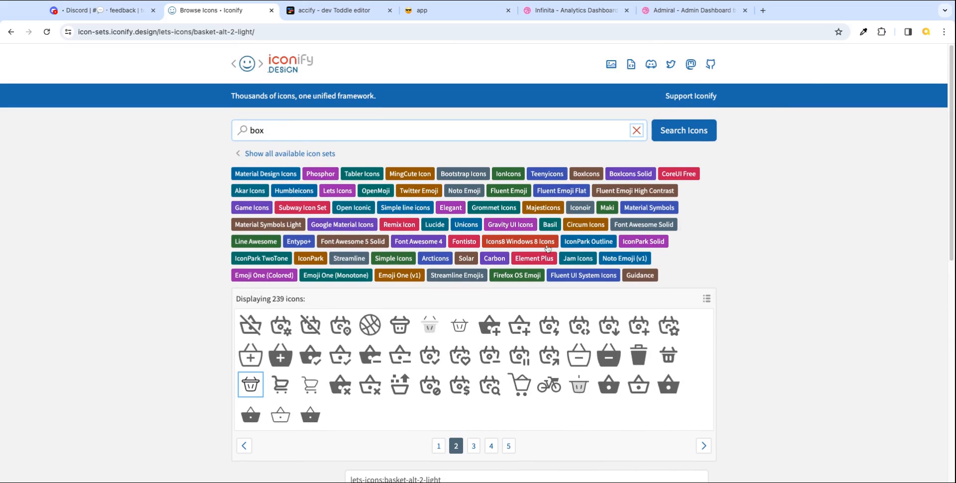
pyautogui.click(683, 132)
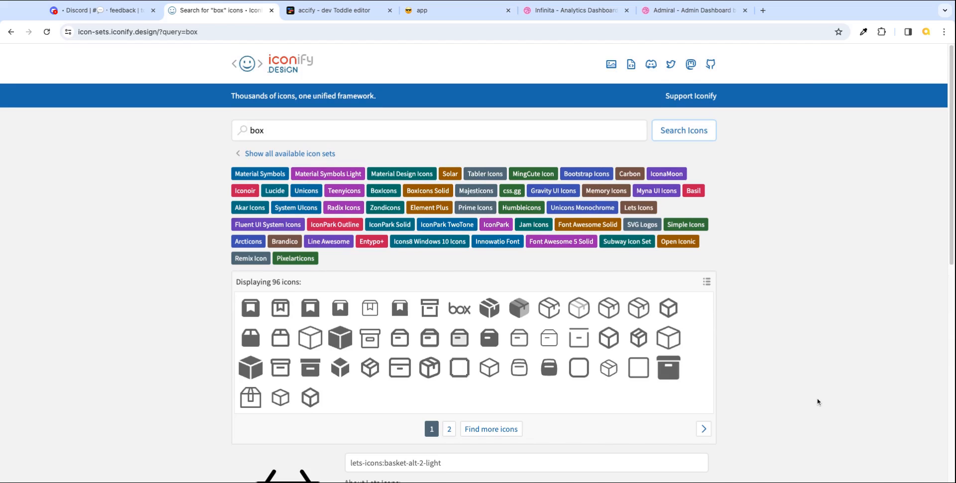
# - View the bi:box and mynaui:box icons and select the path data in the SVG code of mynaui:box
pyautogui.click(310, 343)
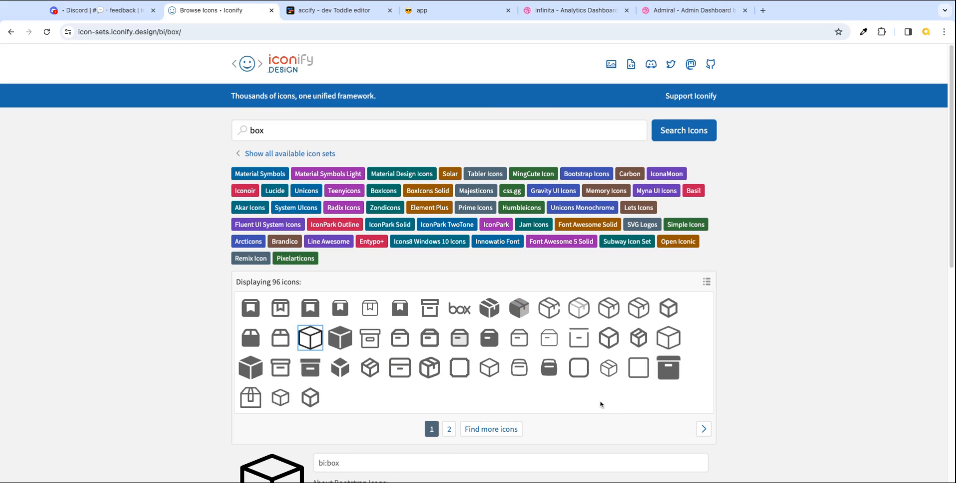
pyautogui.scroll(-1, 800, 395)
pyautogui.scroll(-1, 833, 400)
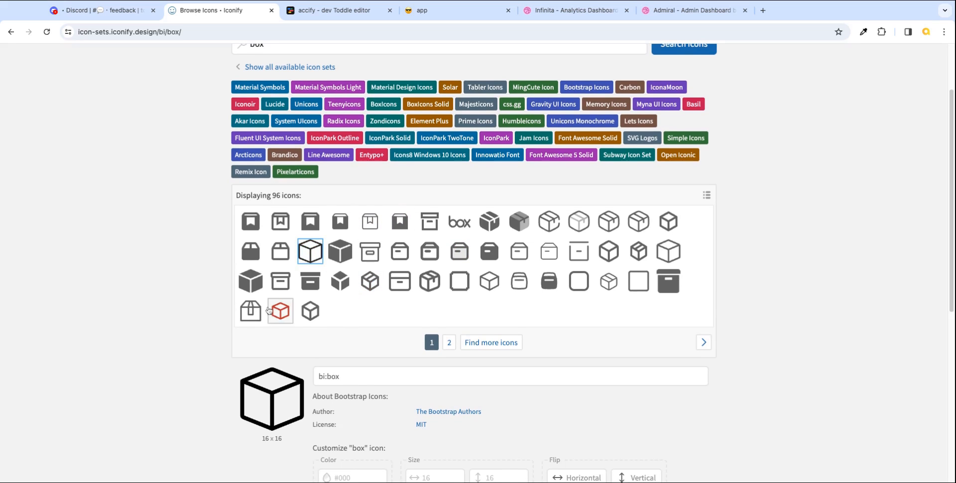
pyautogui.click(490, 288)
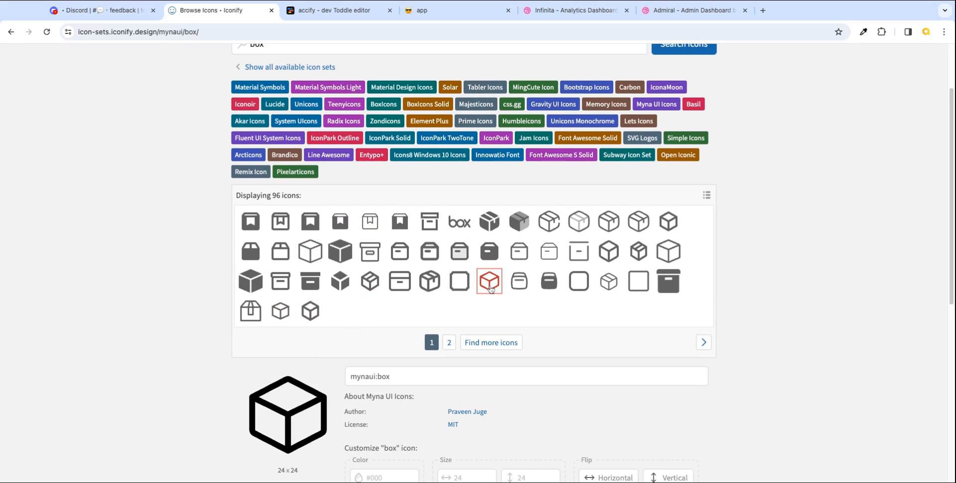
pyautogui.scroll(-5, 909, 388)
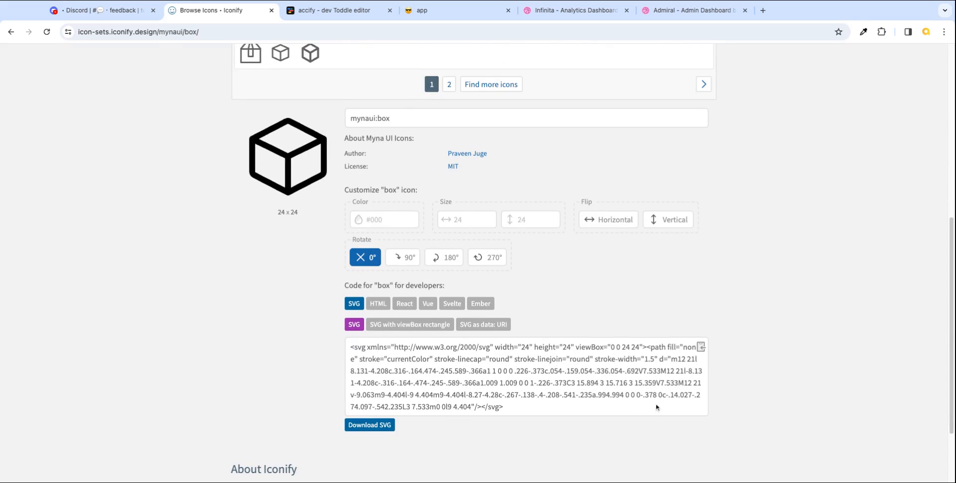
pyautogui.moveTo(671, 360); pyautogui.dragTo(473, 407)
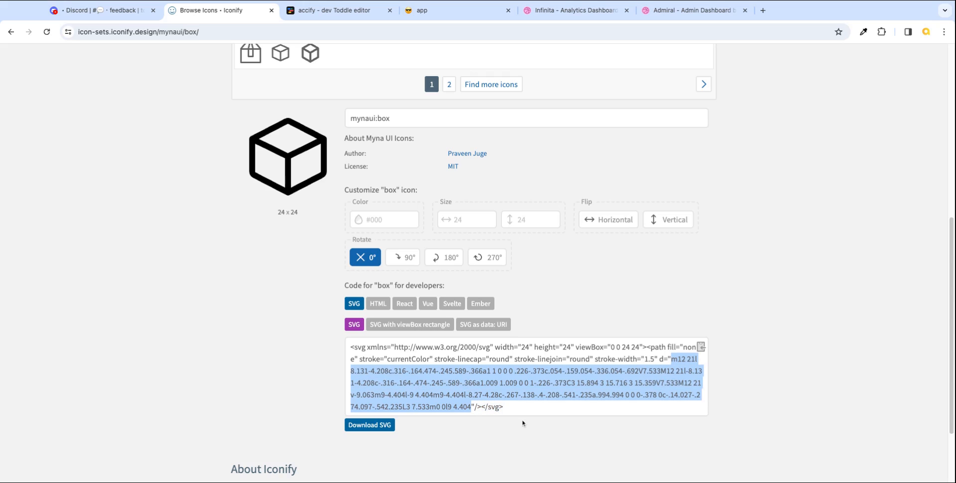
# - In the Nav Options formula in toddle, name the Products object's empty key icon and set its value to the copied mynaui:box path
pyautogui.click(371, 27)
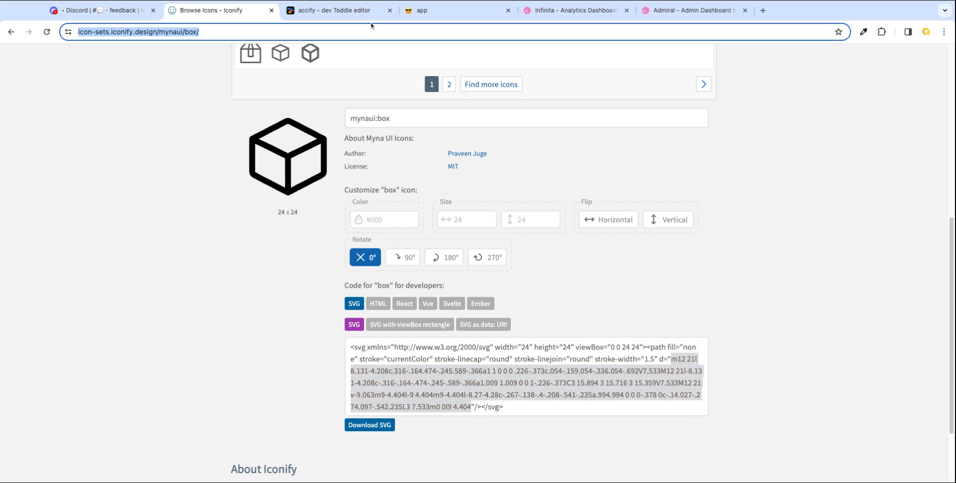
pyautogui.click(354, 17)
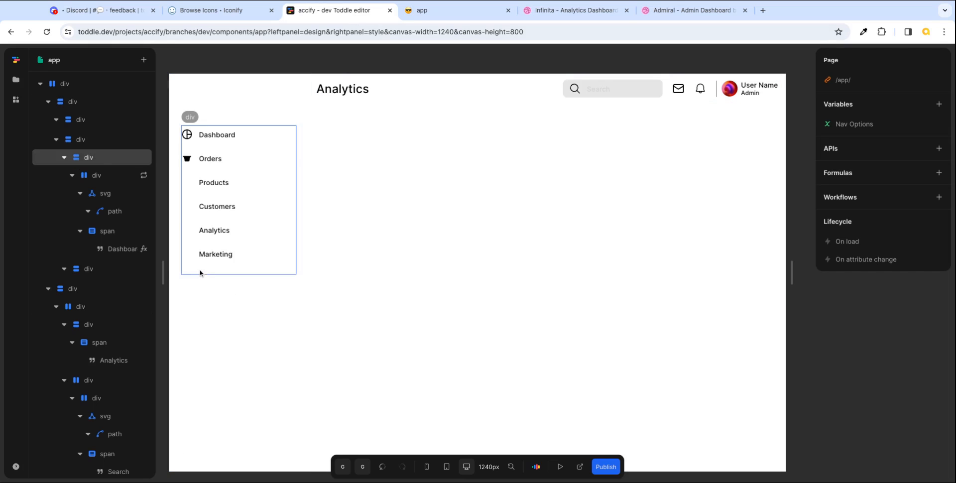
pyautogui.click(854, 124)
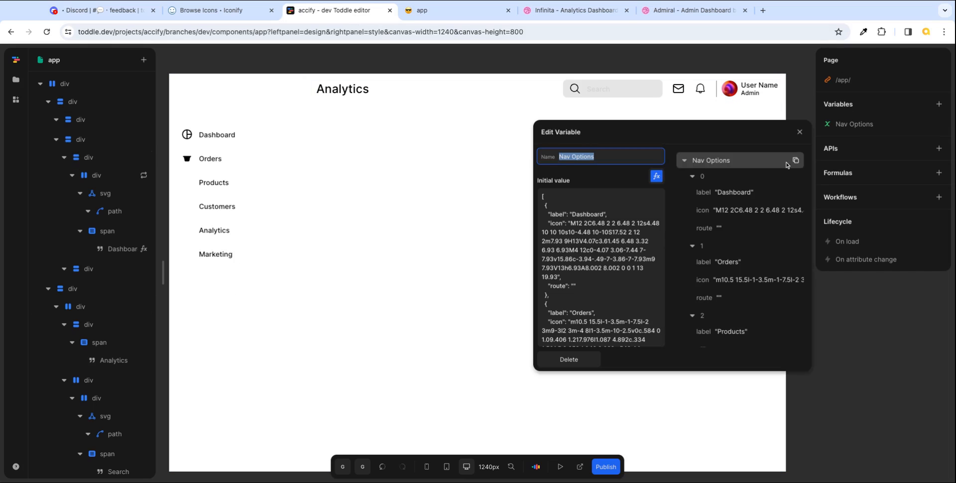
pyautogui.click(656, 176)
pyautogui.scroll(-3, 626, 350)
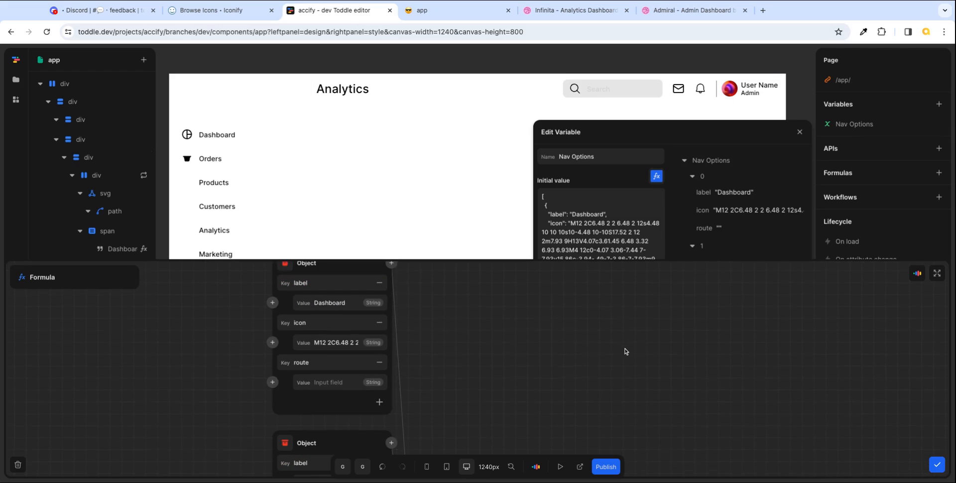
pyautogui.scroll(-10, 625, 349)
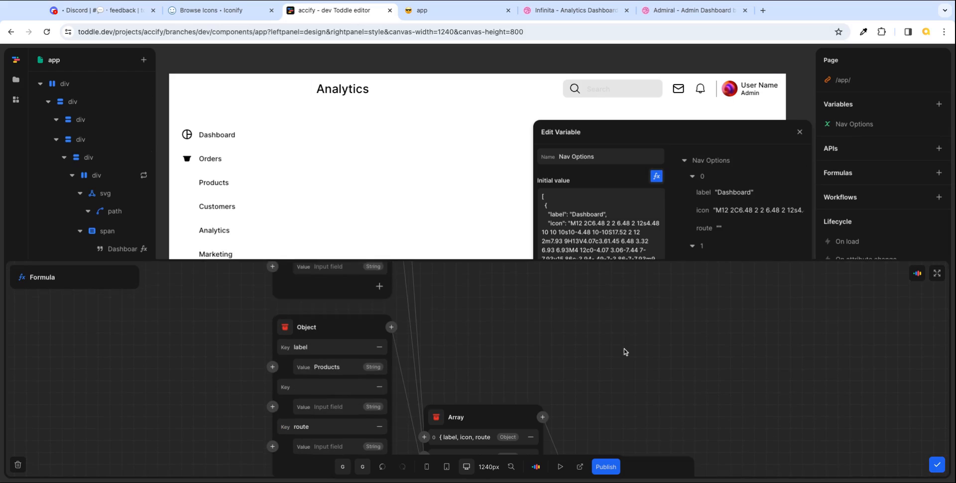
pyautogui.click(353, 371)
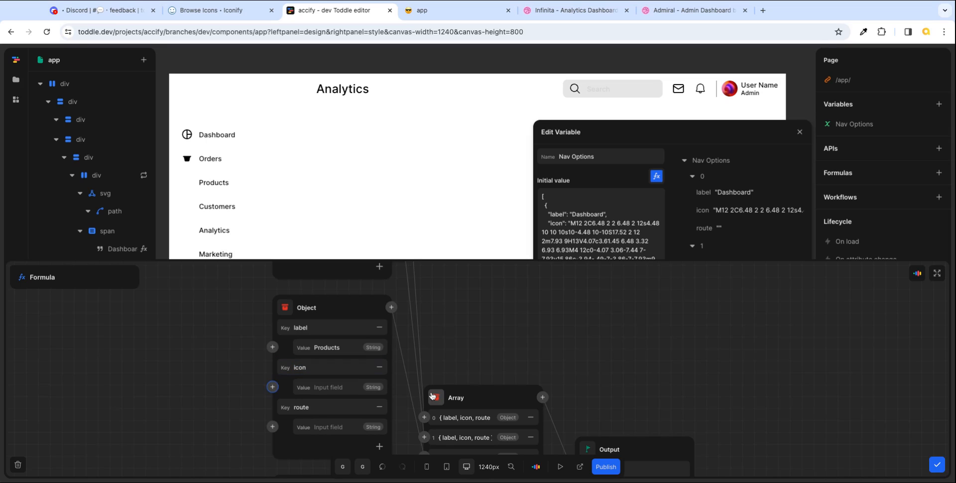
pyautogui.click(348, 388)
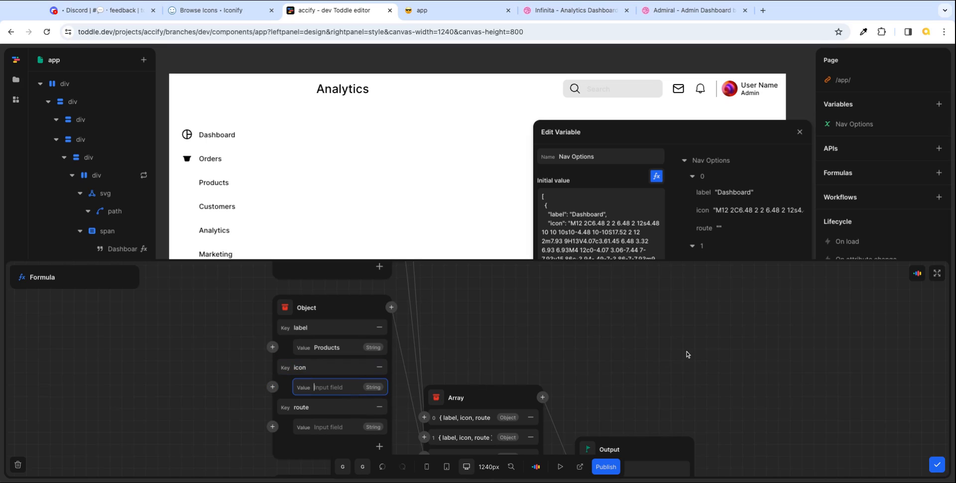
pyautogui.hotkey('ctrl', 'v')
pyautogui.press('Tab')
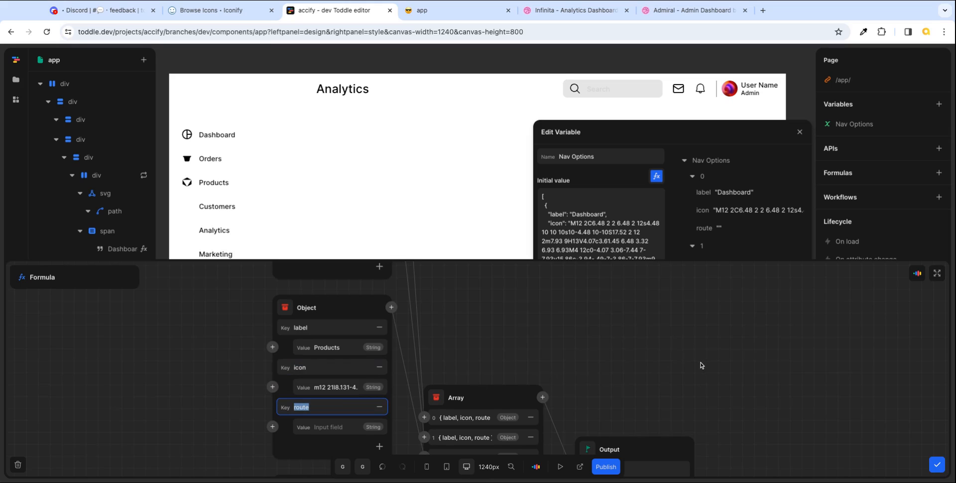
# - Return to the box results on Iconify and examine the SVG code of mingcute:box-line
pyautogui.click(236, 11)
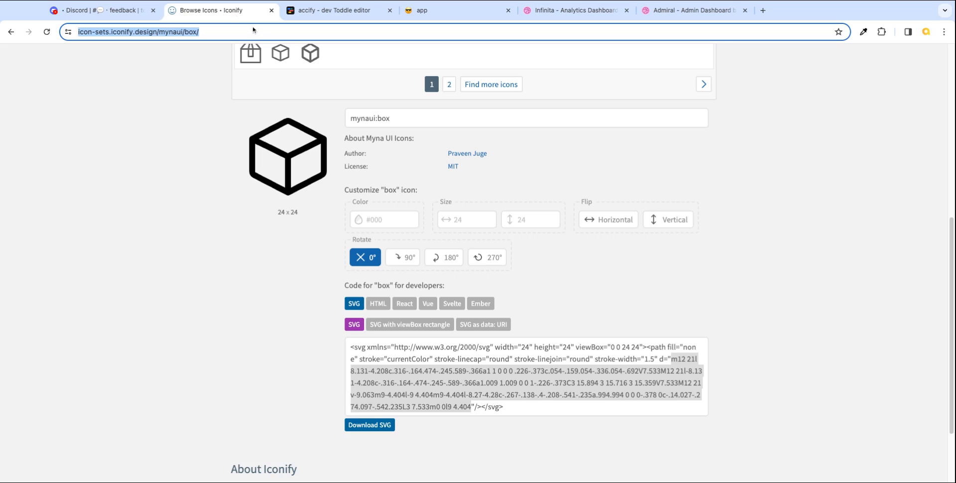
pyautogui.scroll(4, 864, 209)
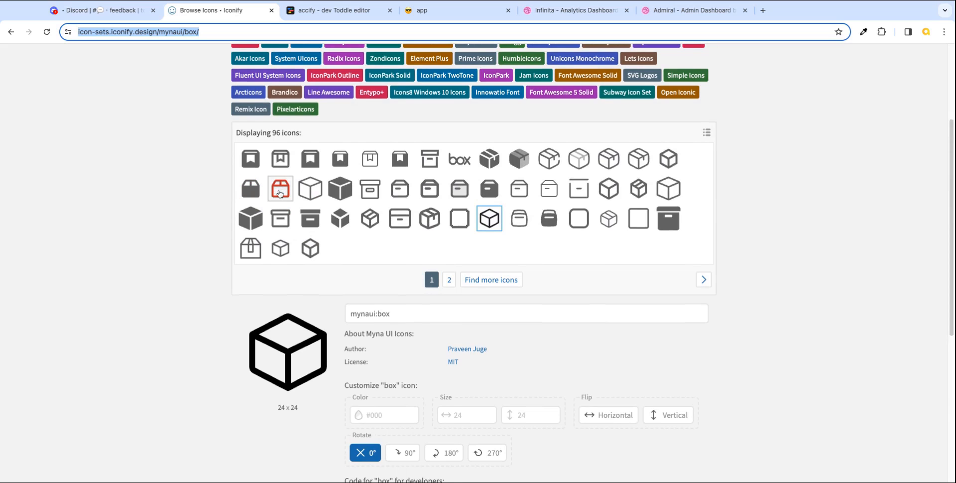
pyautogui.click(279, 193)
pyautogui.scroll(-5, 858, 386)
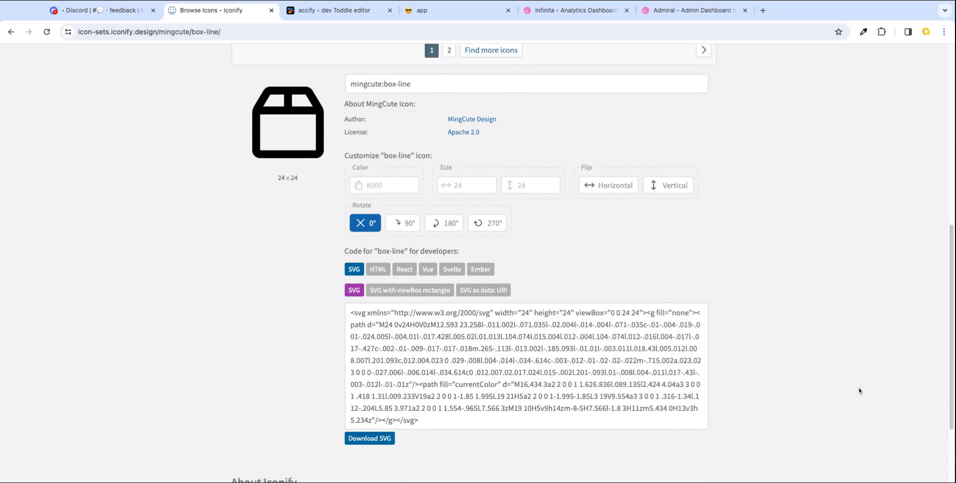
pyautogui.scroll(-2, 859, 392)
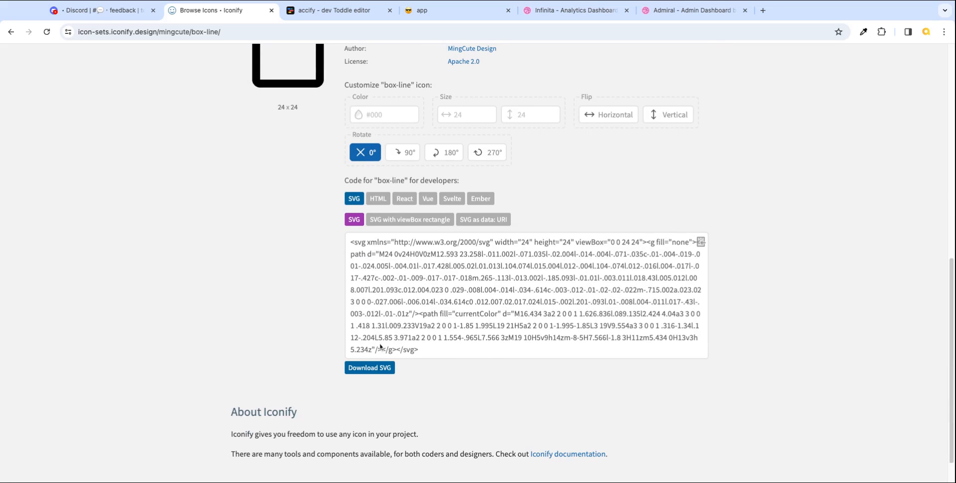
pyautogui.scroll(6, 809, 207)
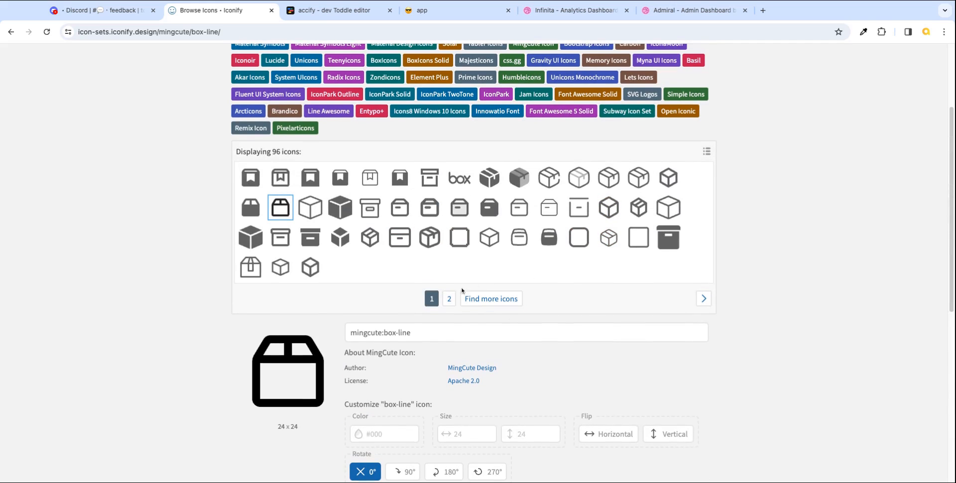
# - Open further box icon results on Iconify, view fluent:box-24-regular, and select the path data in its SVG code
pyautogui.click(449, 299)
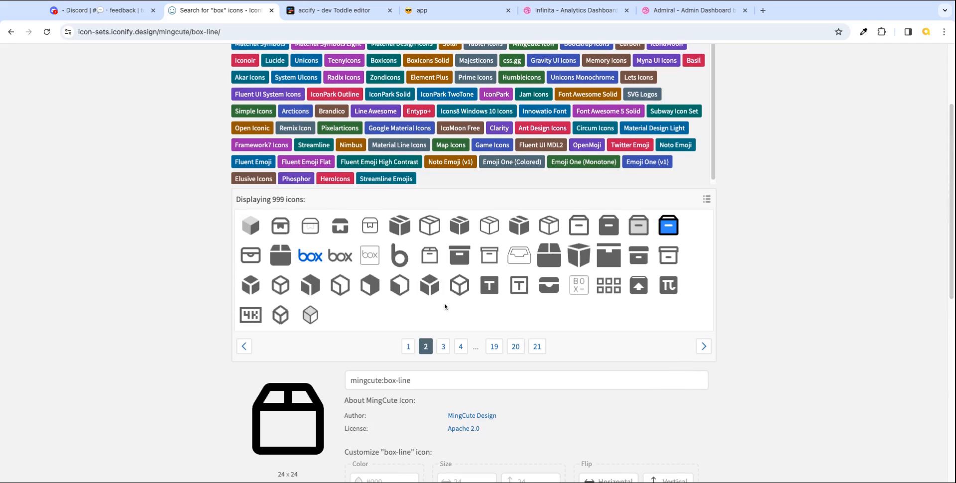
pyautogui.click(553, 227)
pyautogui.scroll(-6, 807, 372)
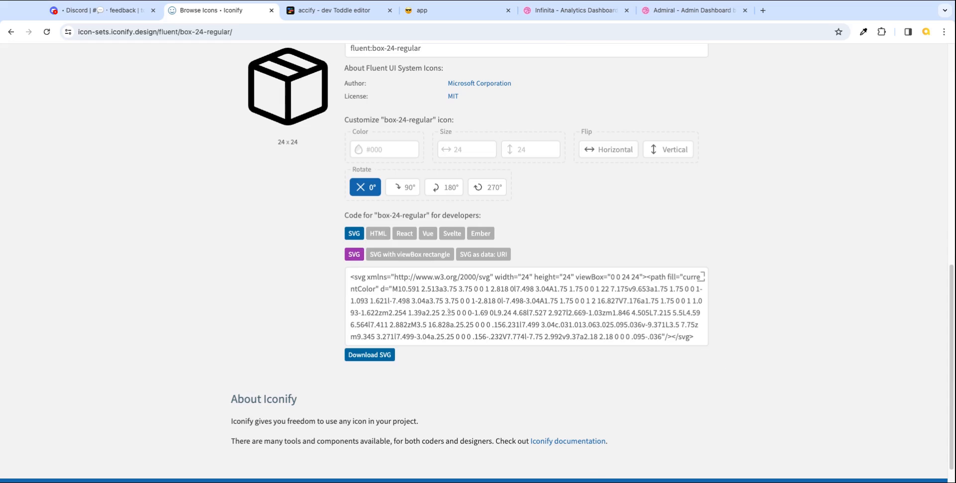
pyautogui.moveTo(394, 290)
pyautogui.mouseDown()
pyautogui.moveTo(702, 313)
pyautogui.moveTo(642, 324)
pyautogui.moveTo(658, 336)
pyautogui.mouseUp()
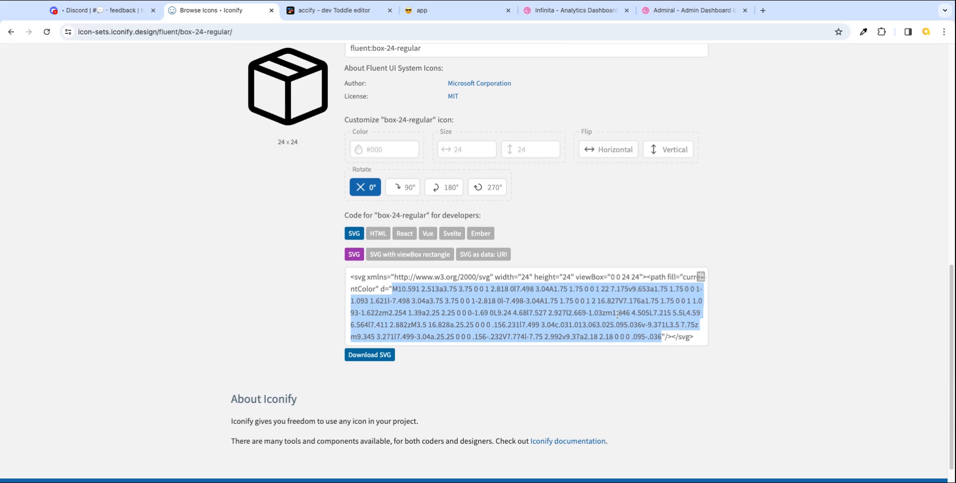
# - In toddle, replace the Products object's icon value with the copied fluent:box-24-regular path, then save the formula and close the variable
pyautogui.click(351, 15)
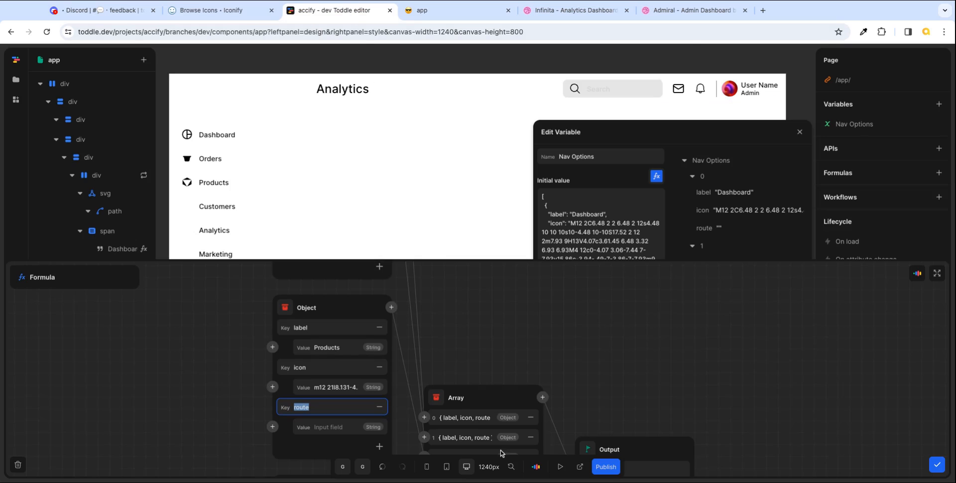
pyautogui.click(315, 389)
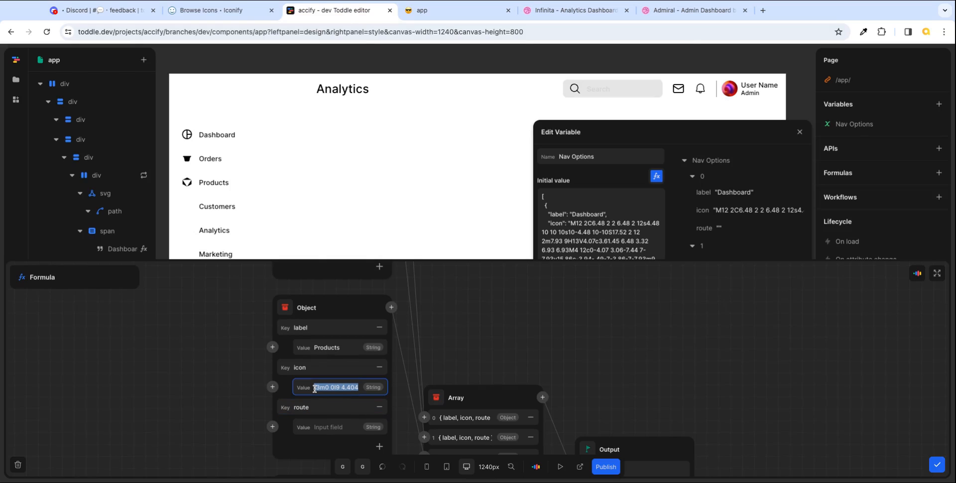
pyautogui.hotkey('ctrl', 'v')
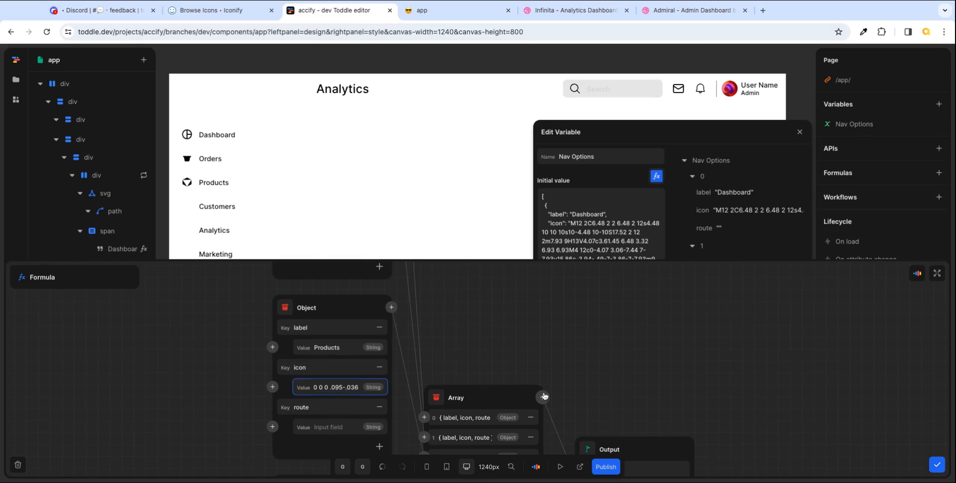
pyautogui.press('Tab')
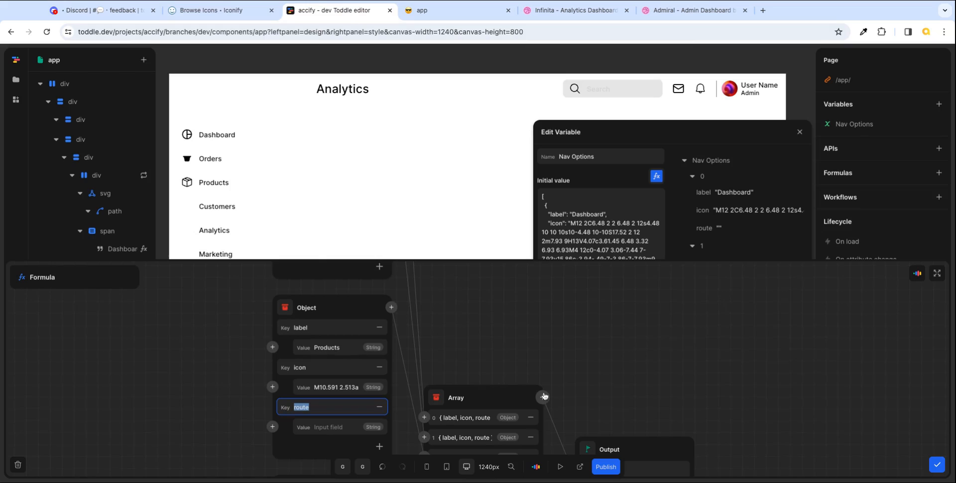
pyautogui.click(936, 465)
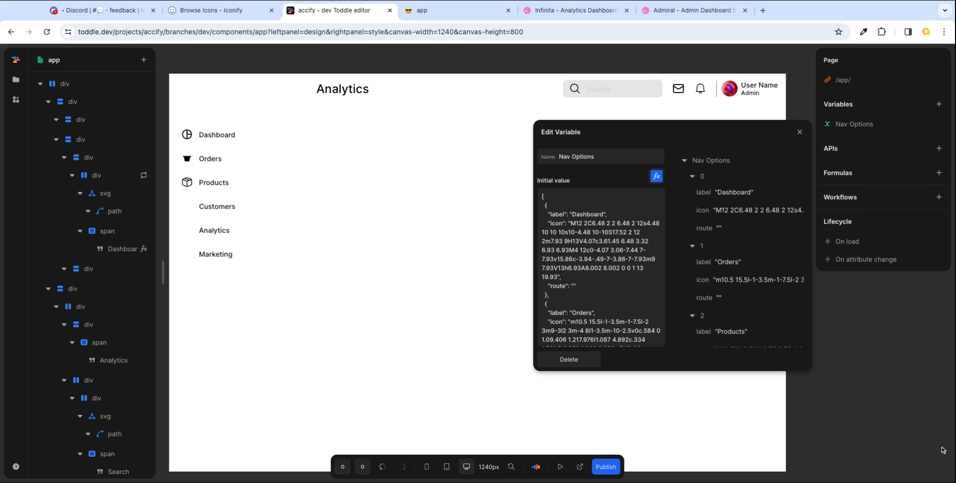
pyautogui.click(800, 132)
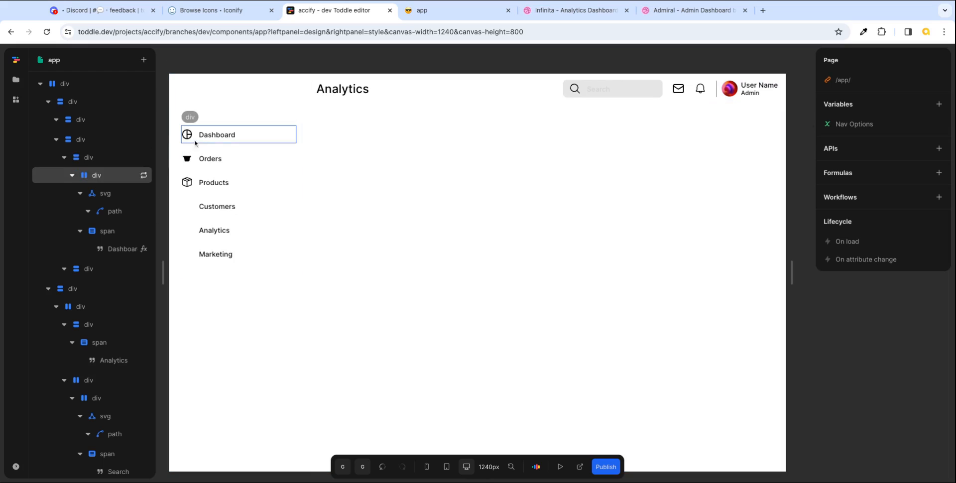
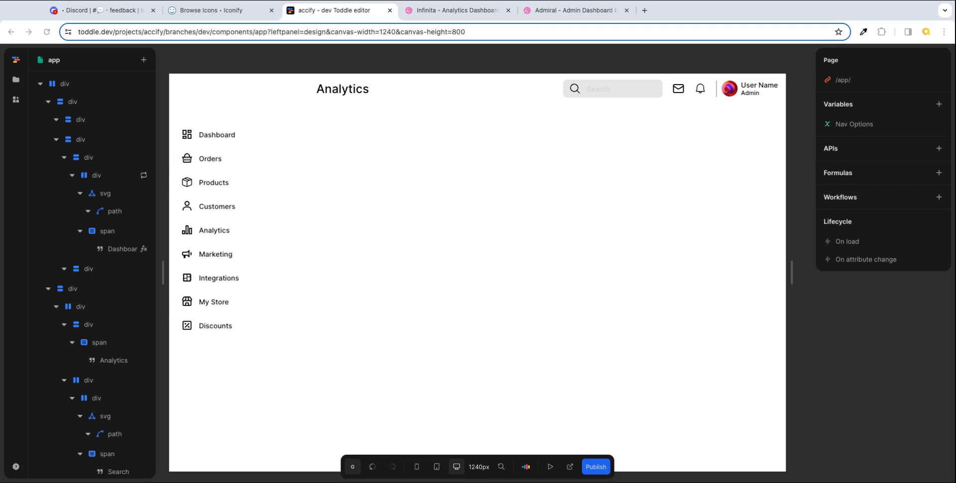
# - Compare the sidebar with the Infinita reference, and inspect the repeated navigation item's div and svg in toddle's element tree
pyautogui.click(440, 9)
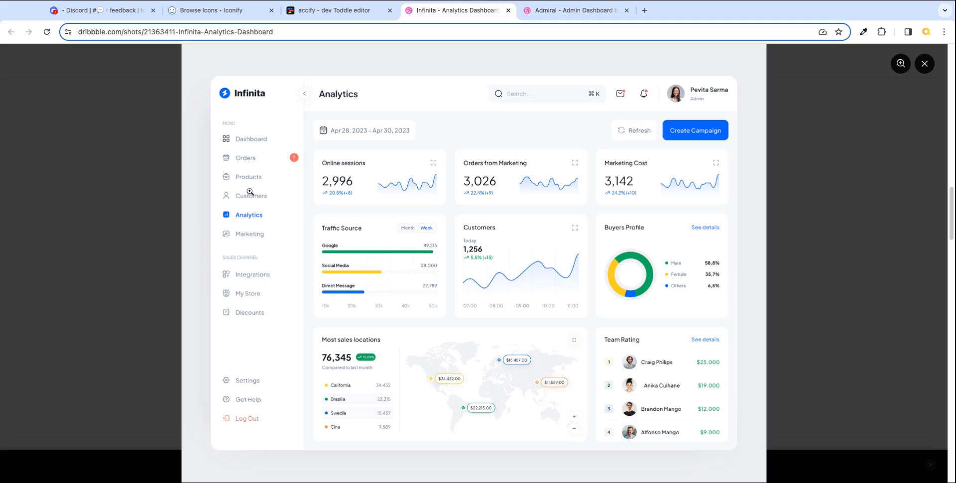
pyautogui.click(343, 16)
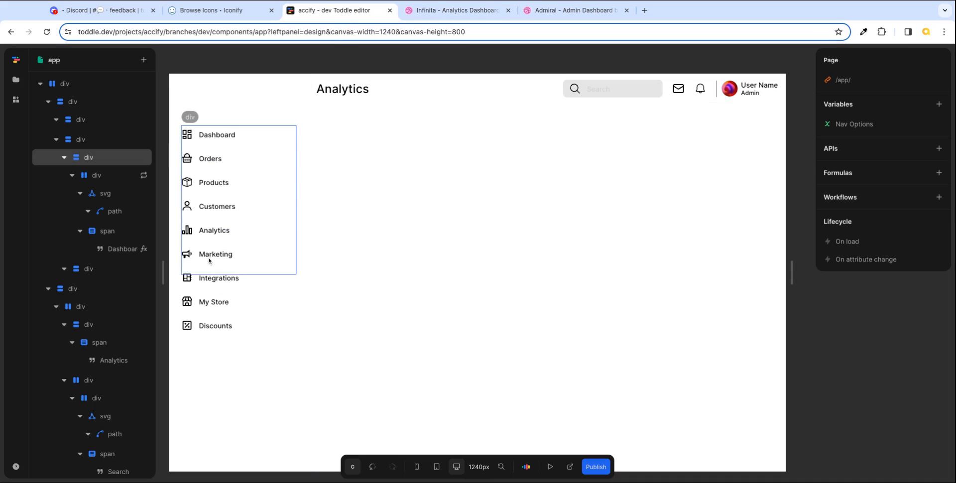
pyautogui.click(49, 288)
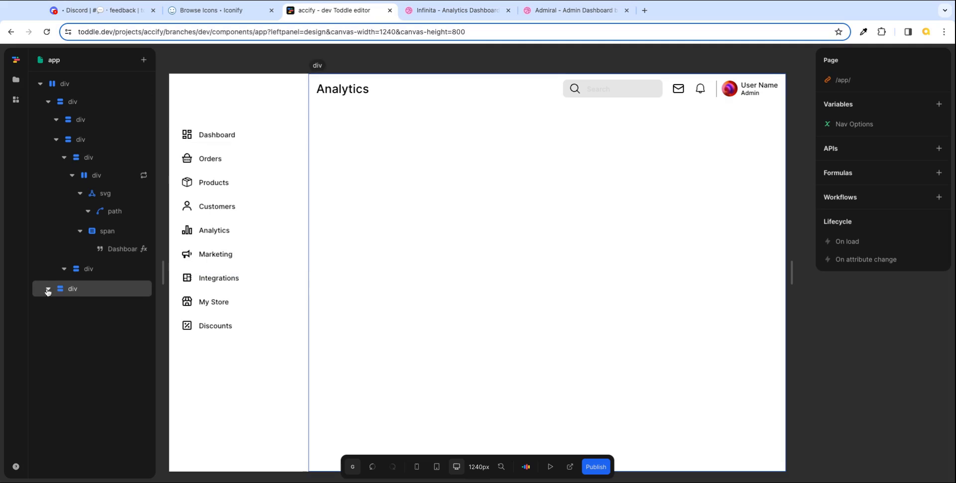
pyautogui.click(64, 269)
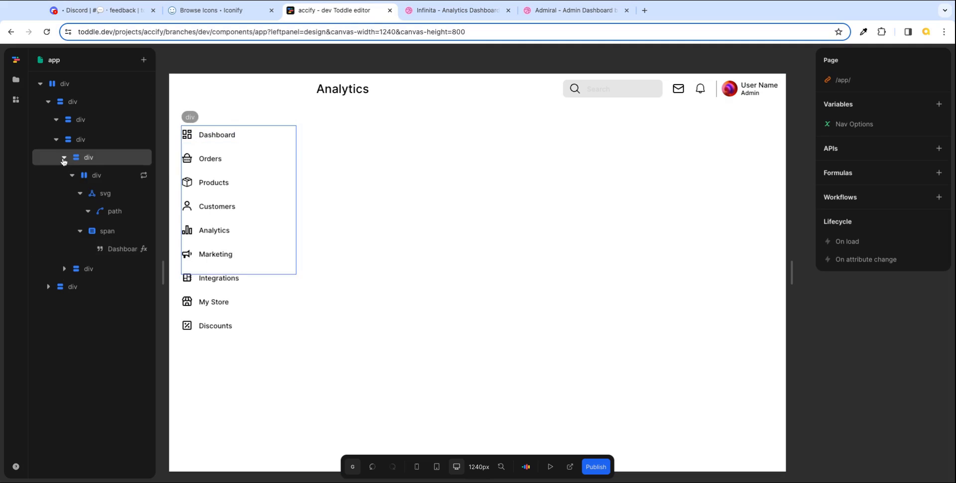
pyautogui.click(105, 177)
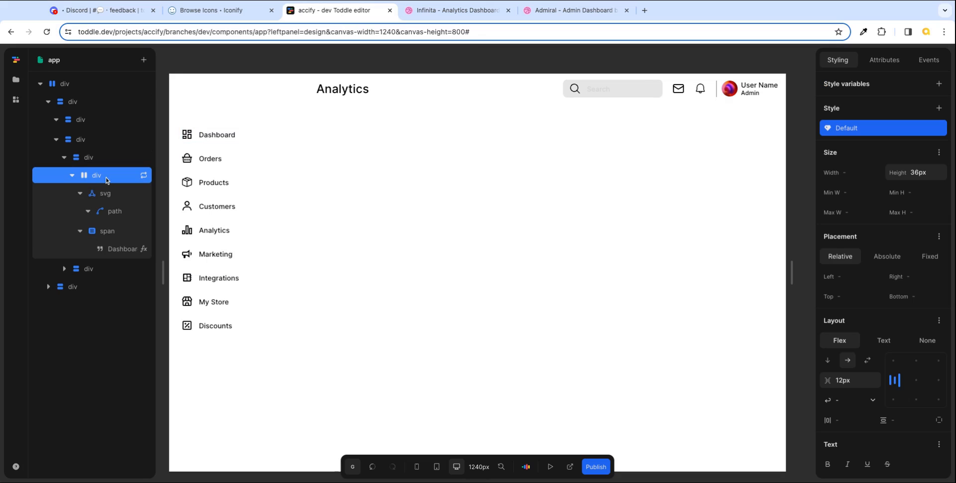
pyautogui.click(109, 196)
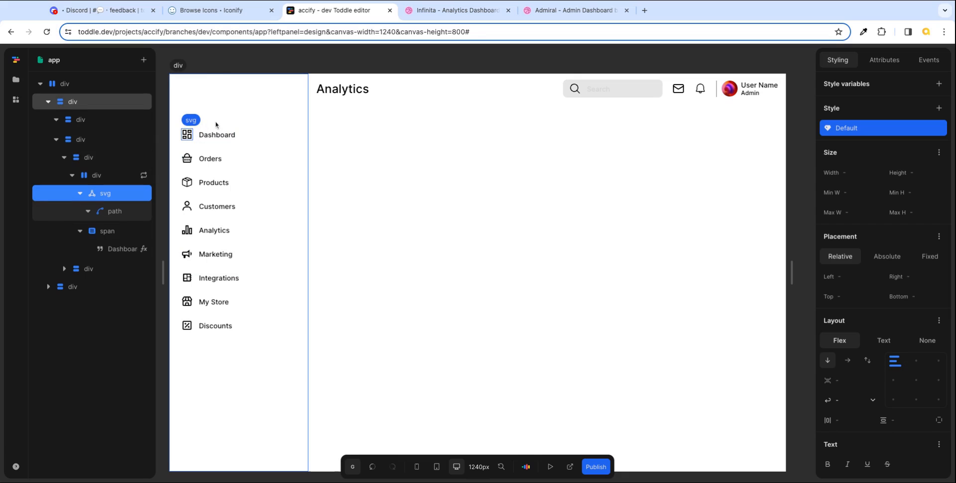
# - Examine the Infinita sidebar's sections again and inspect the empty content div below the Analytics header in toddle
pyautogui.click(449, 15)
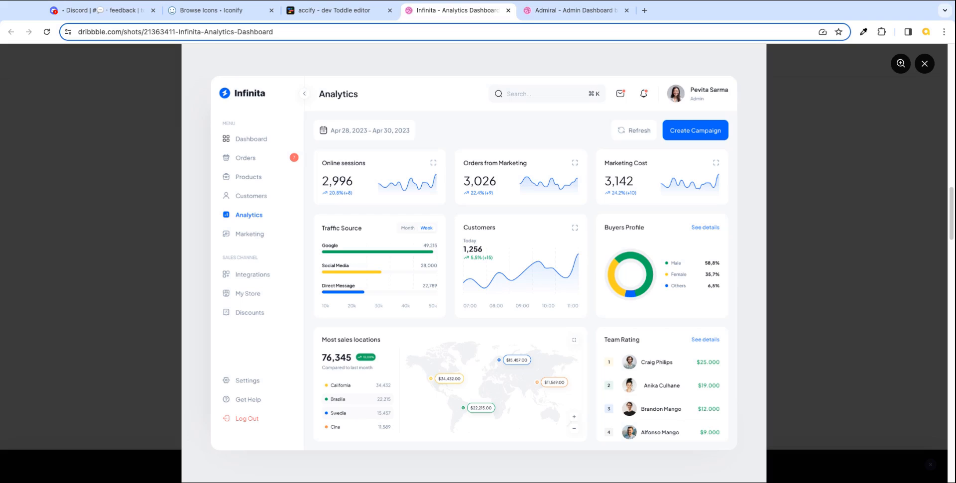
pyautogui.click(344, 11)
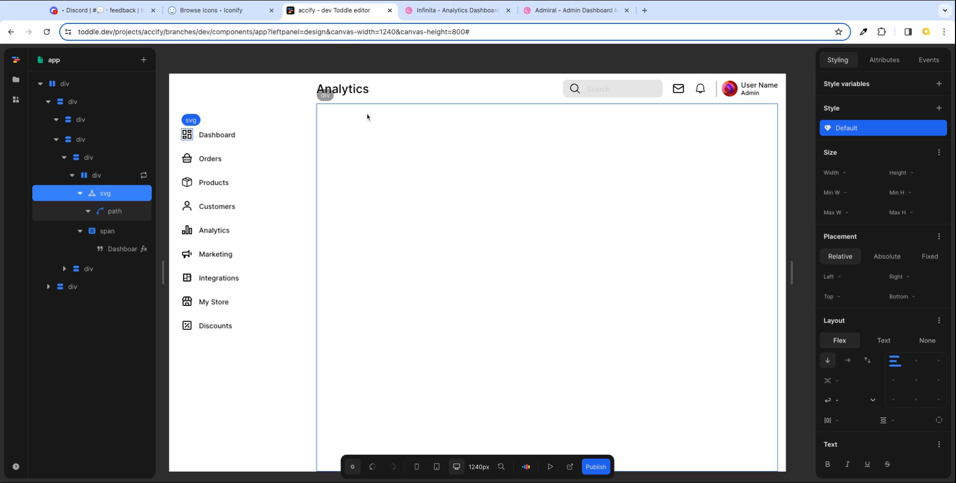
pyautogui.click(383, 159)
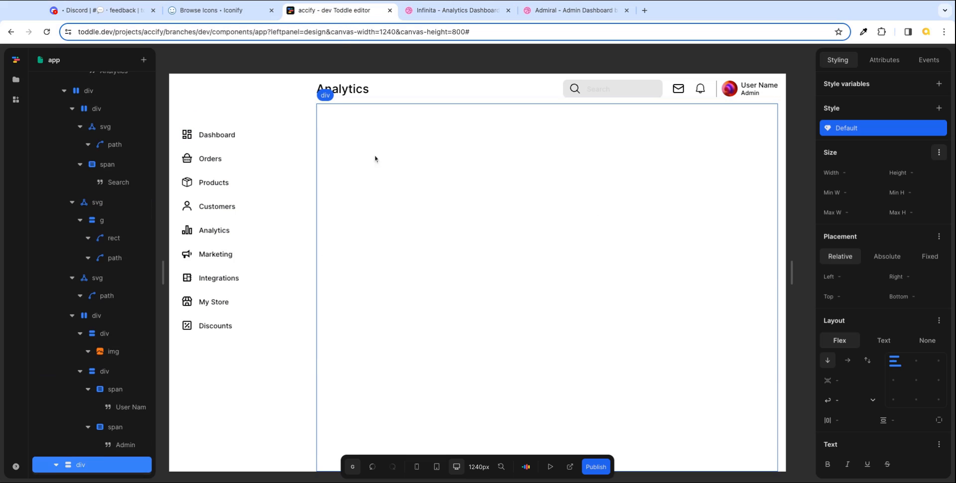
pyautogui.scroll(5, 119, 184)
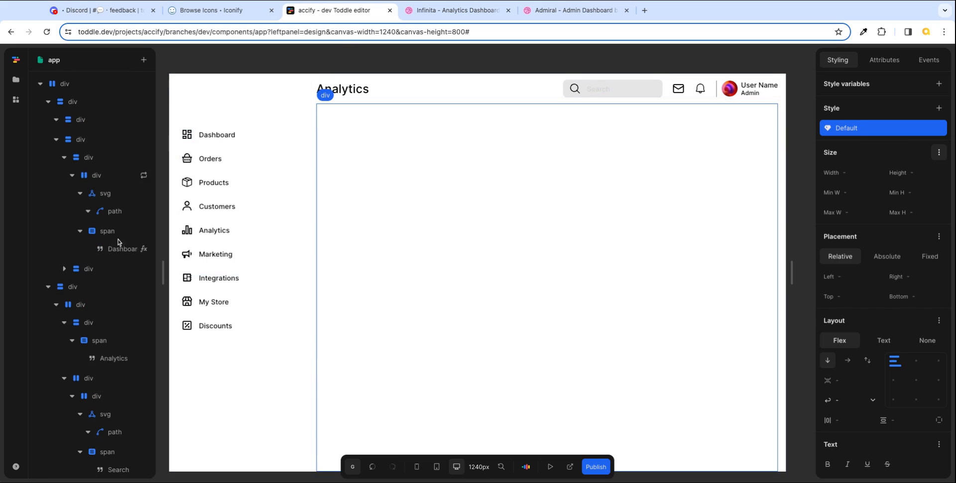
pyautogui.click(48, 286)
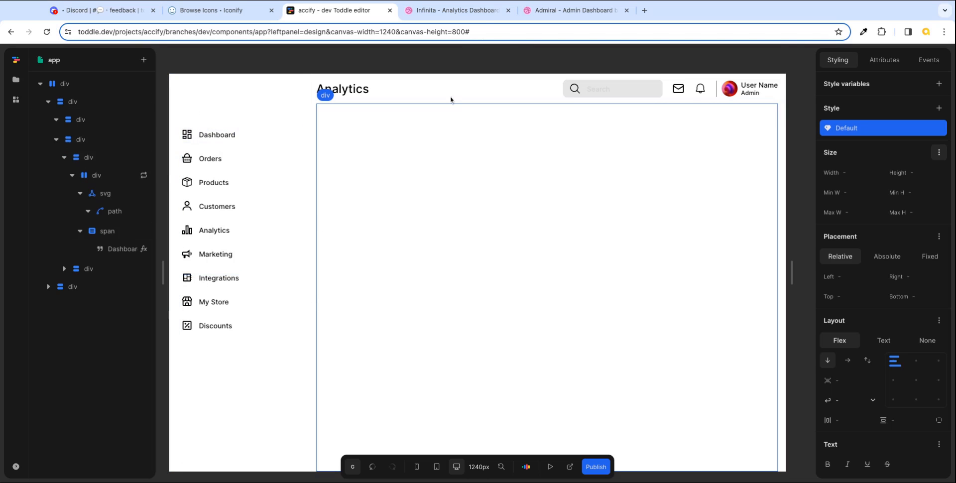
pyautogui.click(451, 10)
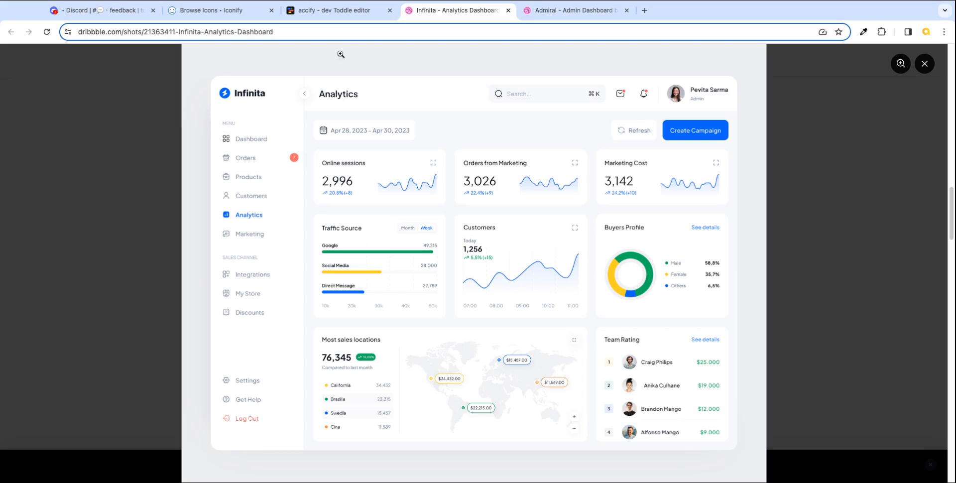
pyautogui.click(337, 14)
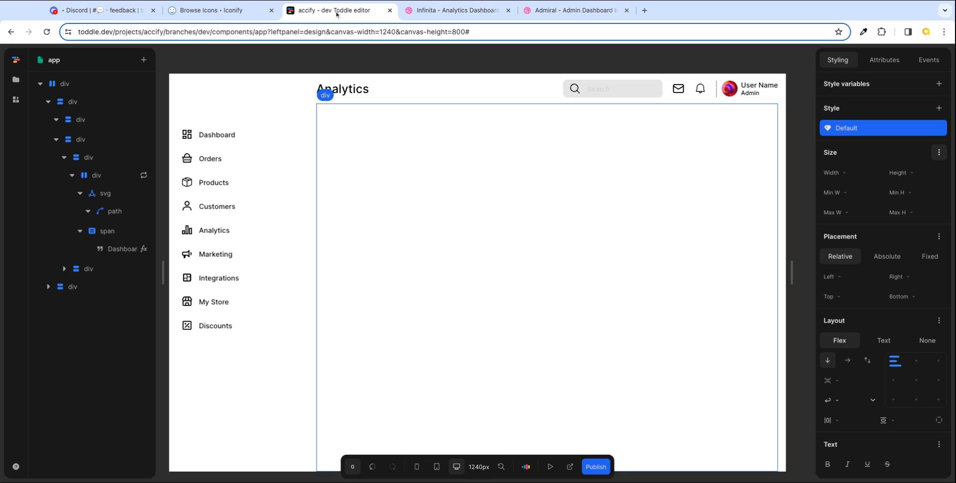
# - In the Nav Options variable's formula, add a group key with the value Menu to the Dashboard object
pyautogui.click(806, 93)
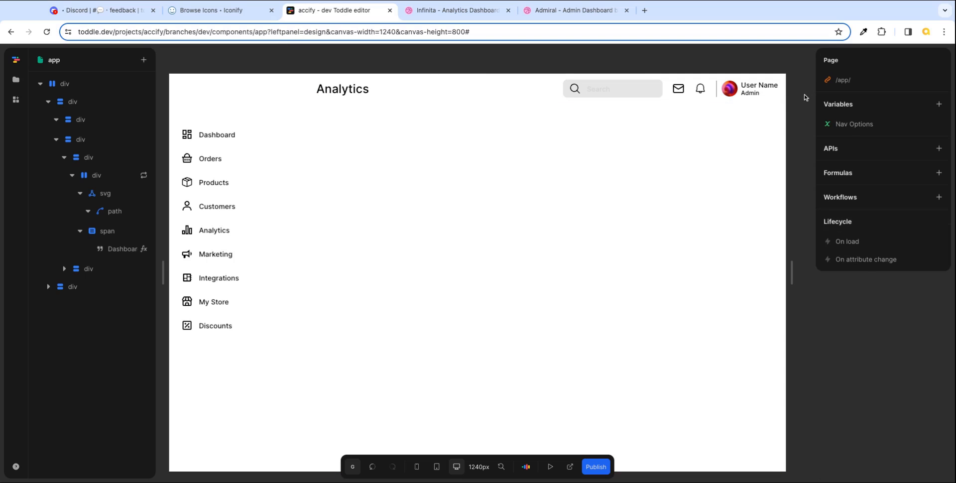
pyautogui.click(841, 127)
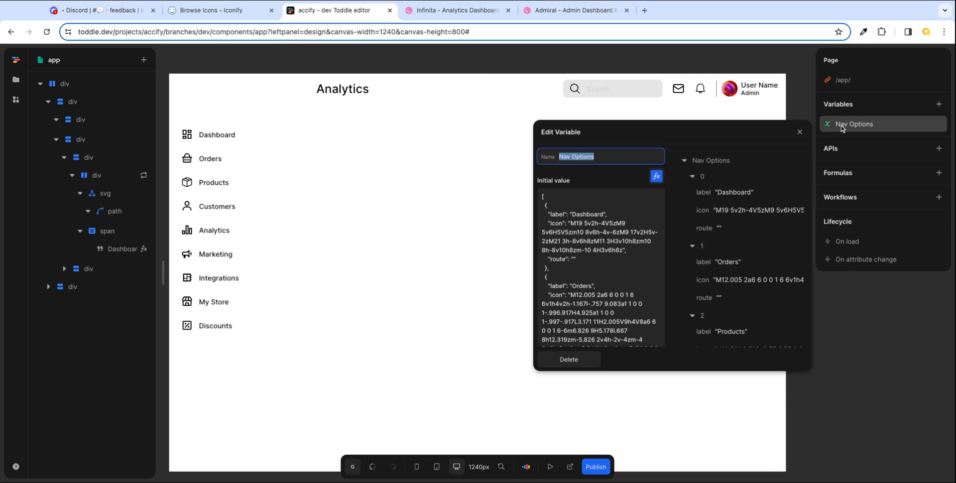
pyautogui.click(657, 176)
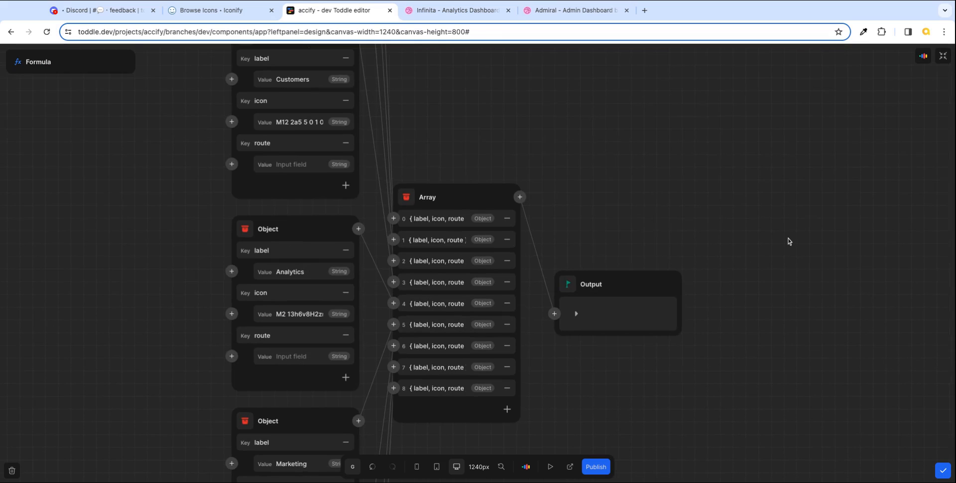
pyautogui.scroll(-3, 787, 238)
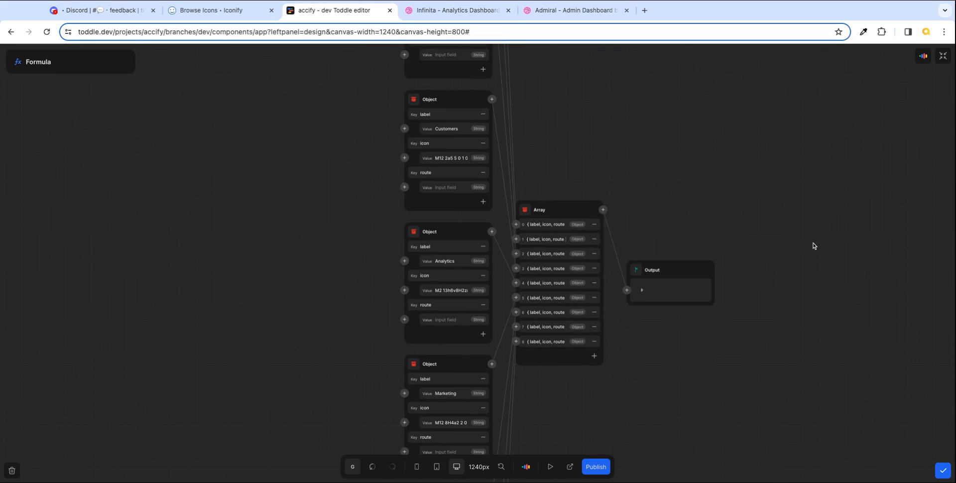
pyautogui.scroll(5, 790, 226)
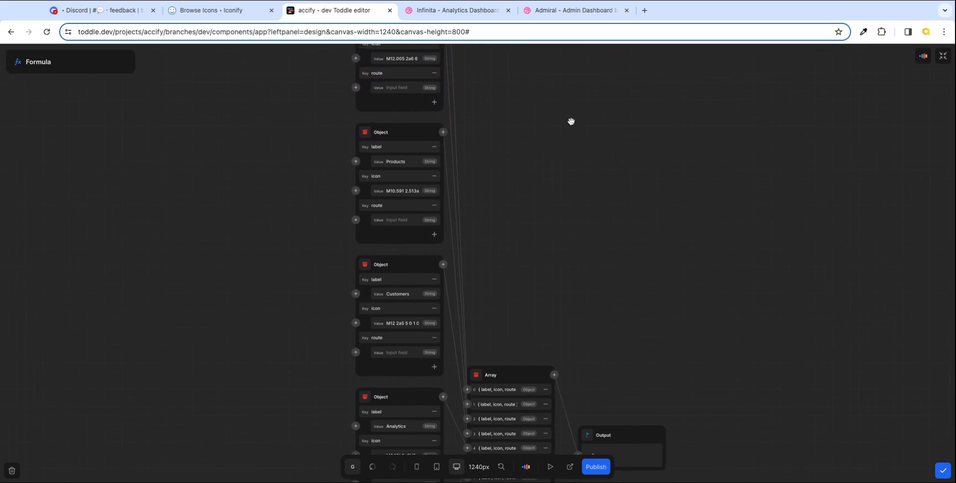
pyautogui.scroll(8, 571, 121)
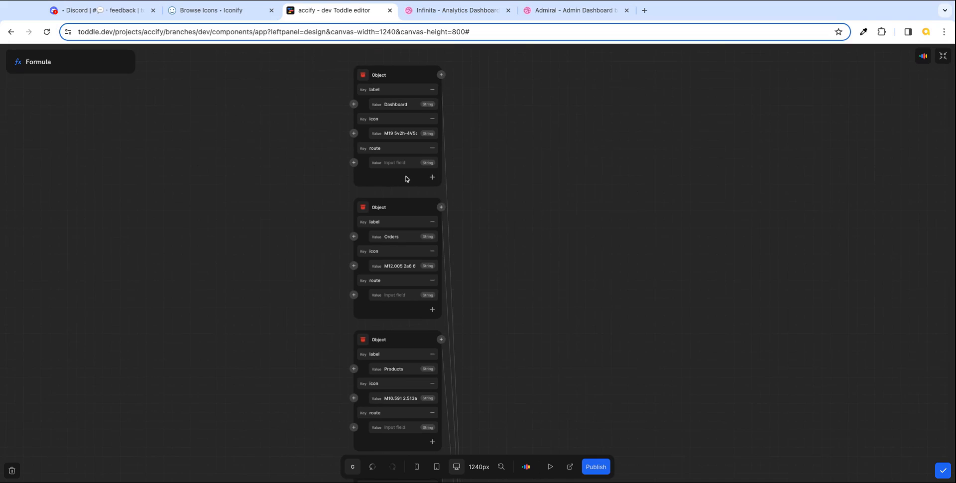
pyautogui.click(432, 177)
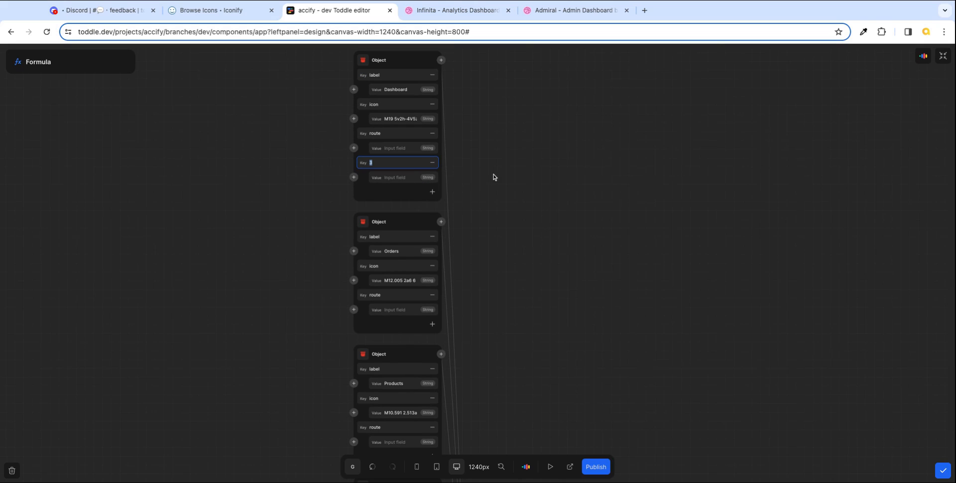
pyautogui.write('group')
pyautogui.press('Tab')
pyautogui.click(403, 180)
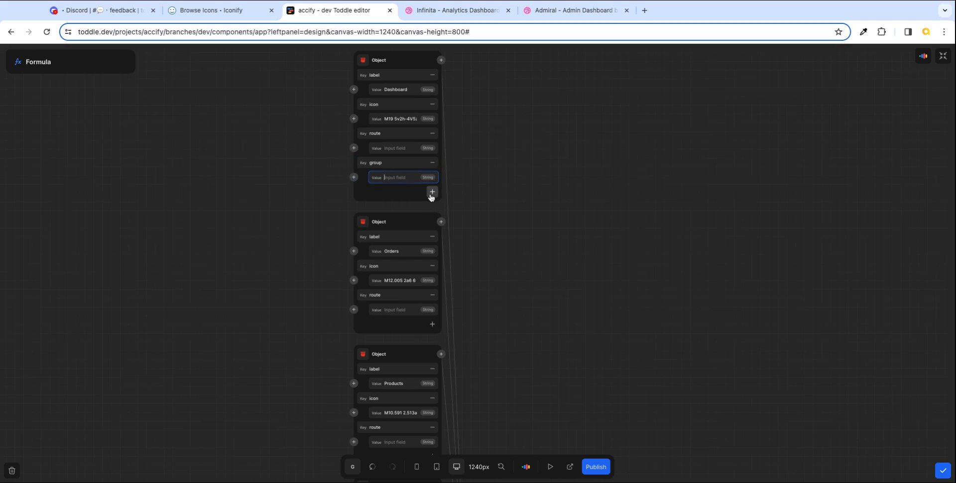
pyautogui.write('Menu')
pyautogui.press('Tab')
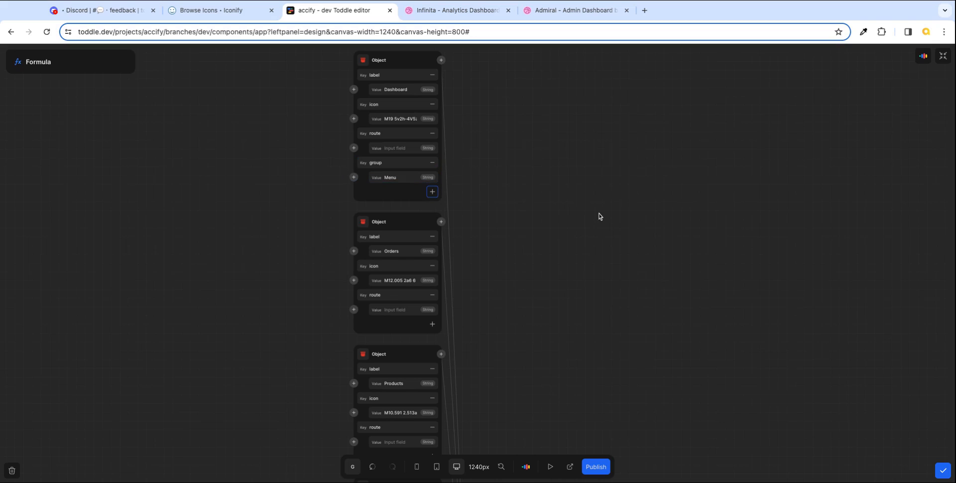
# - Check the sidebar group headings in the Infinita reference design and return to the Nav Options formula in toddle
pyautogui.click(481, 12)
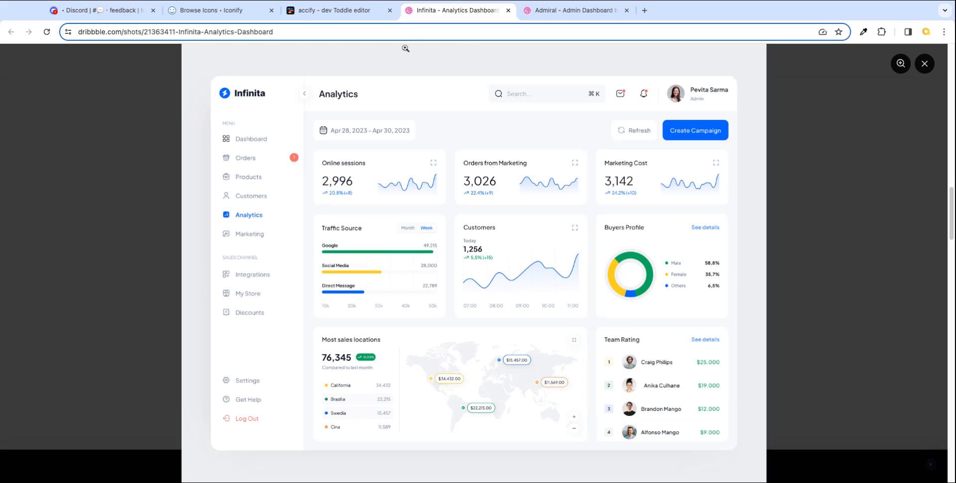
pyautogui.click(362, 14)
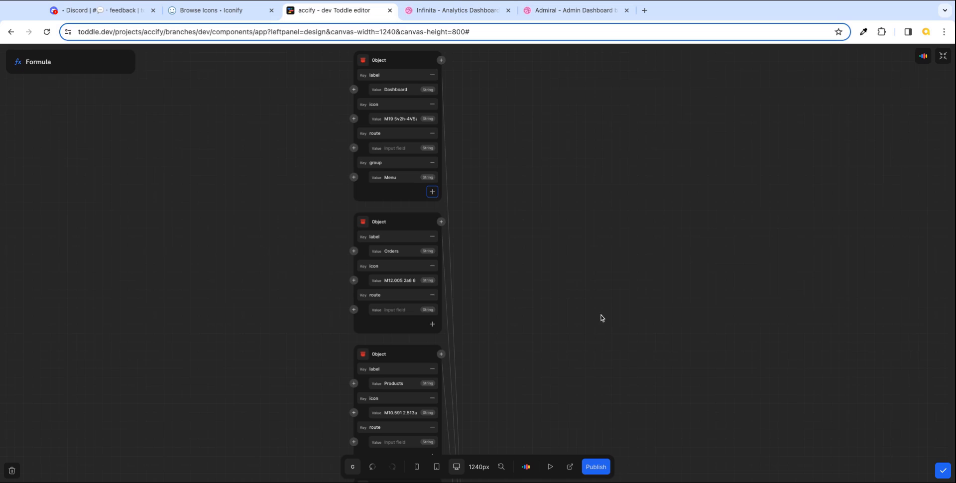
pyautogui.scroll(-1, 611, 317)
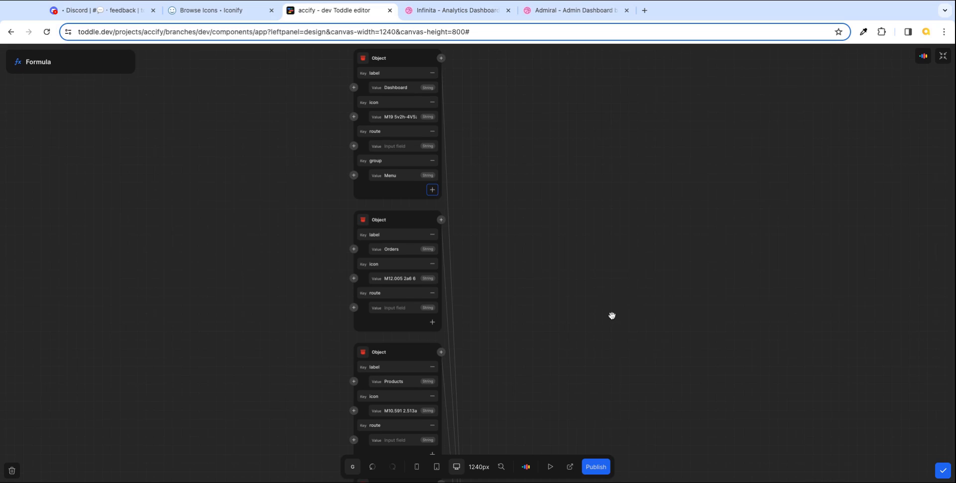
# - Add a group key with the value Sales Channel to the Integrations object in the Nav Options formula
pyautogui.scroll(-1, 612, 315)
pyautogui.scroll(-5, 605, 324)
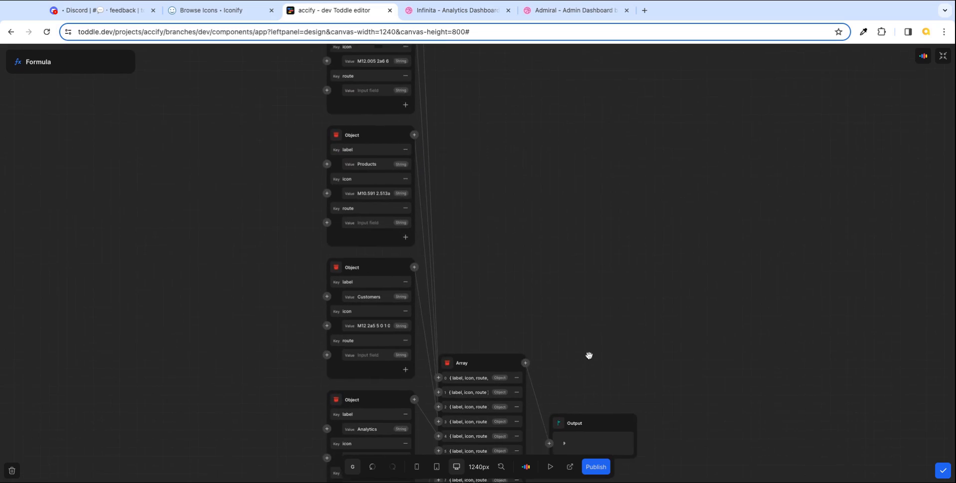
pyautogui.scroll(-10, 589, 356)
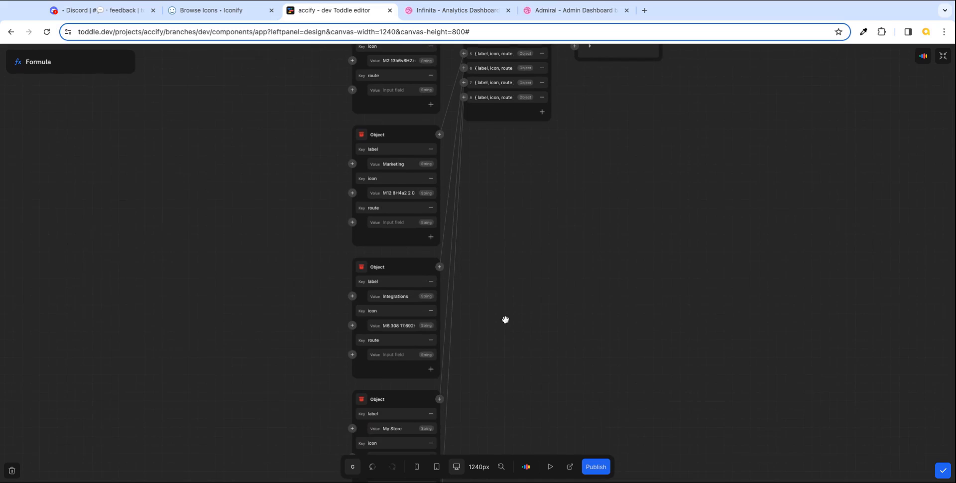
pyautogui.click(431, 370)
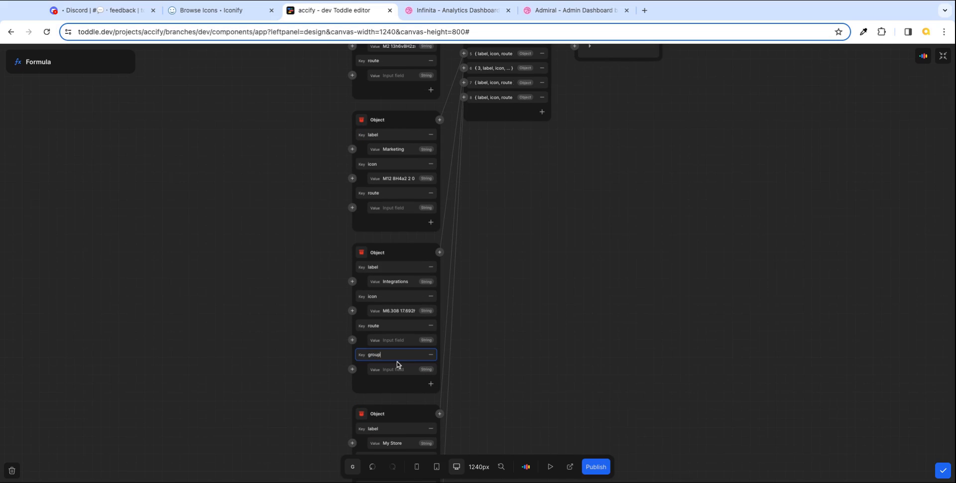
pyautogui.press('Tab')
pyautogui.press('Tab')
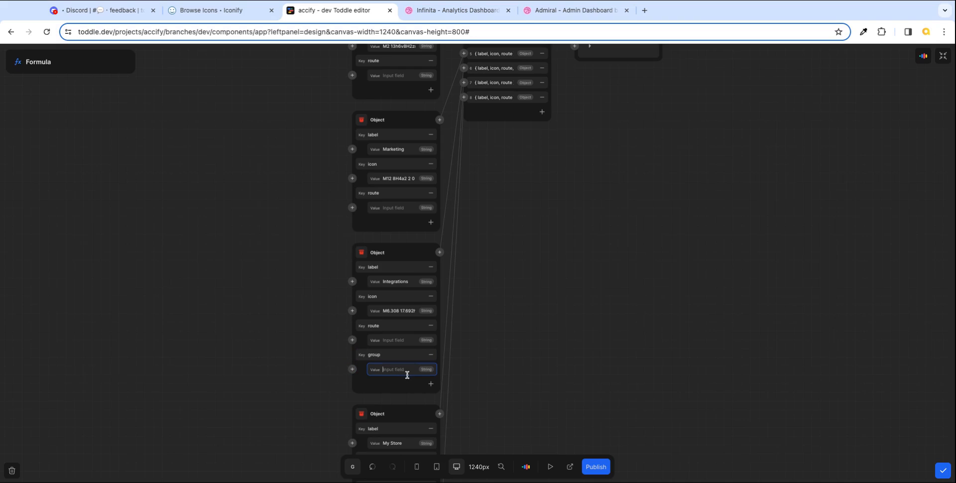
pyautogui.write('Sales Channel')
pyautogui.press('Tab')
# - Expand the formula's output array and examine the keys of items 0, 1 and 2
pyautogui.scroll(2, 623, 203)
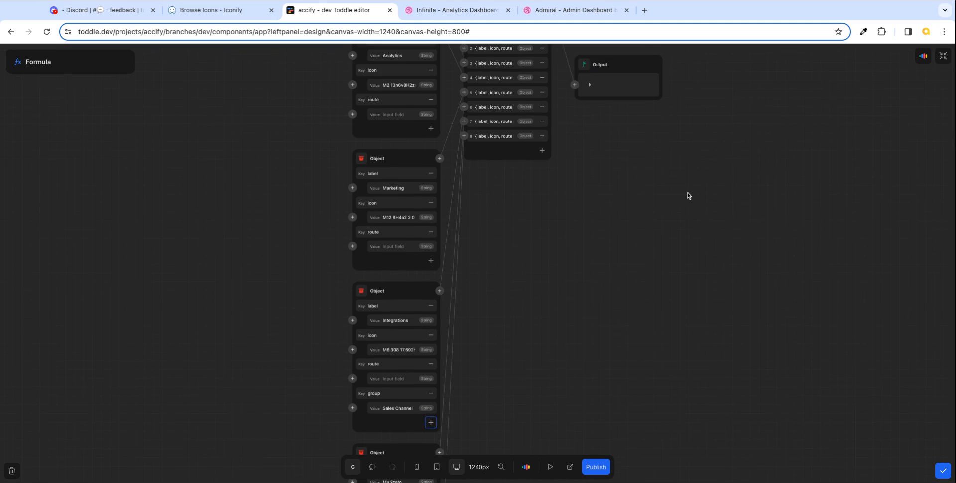
pyautogui.scroll(4, 688, 195)
pyautogui.click(587, 159)
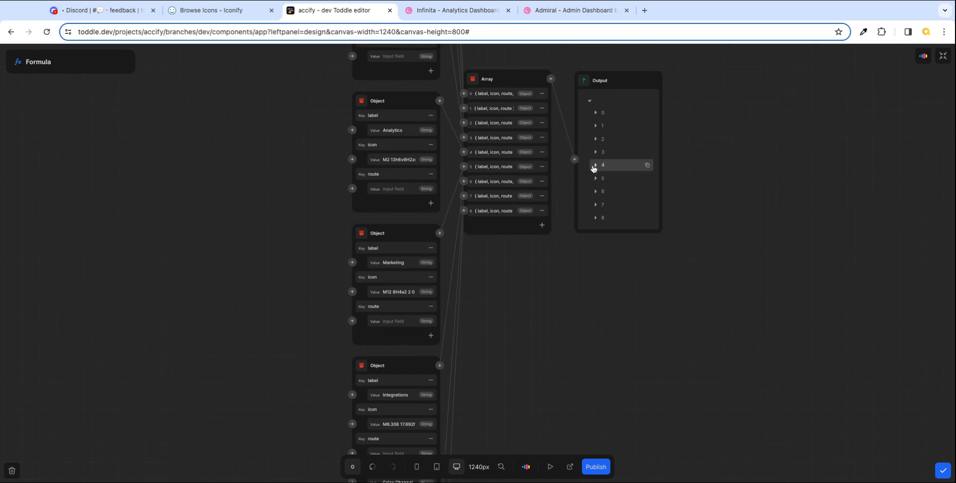
pyautogui.click(596, 112)
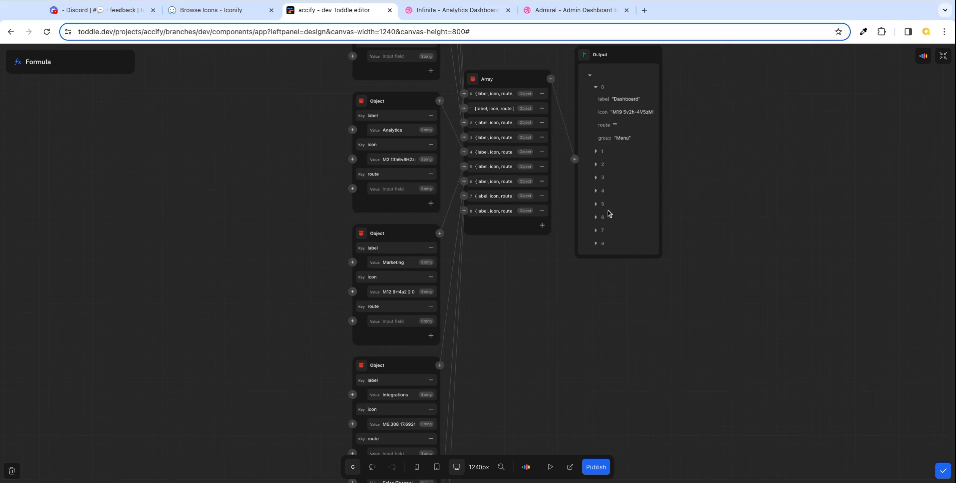
pyautogui.click(597, 152)
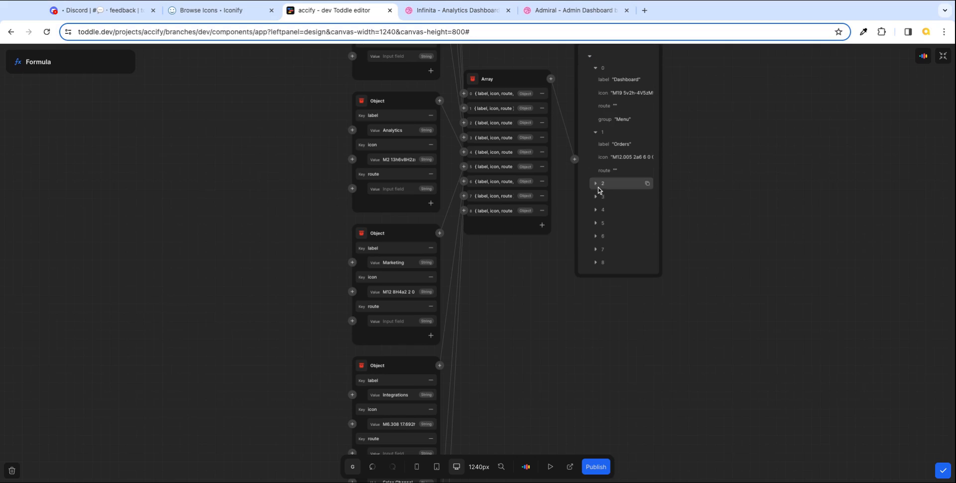
pyautogui.click(598, 187)
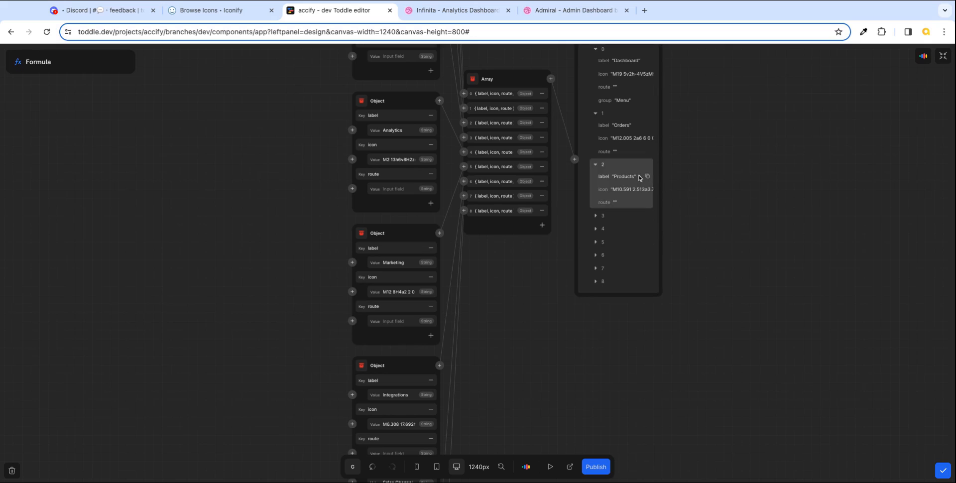
pyautogui.scroll(1, 639, 177)
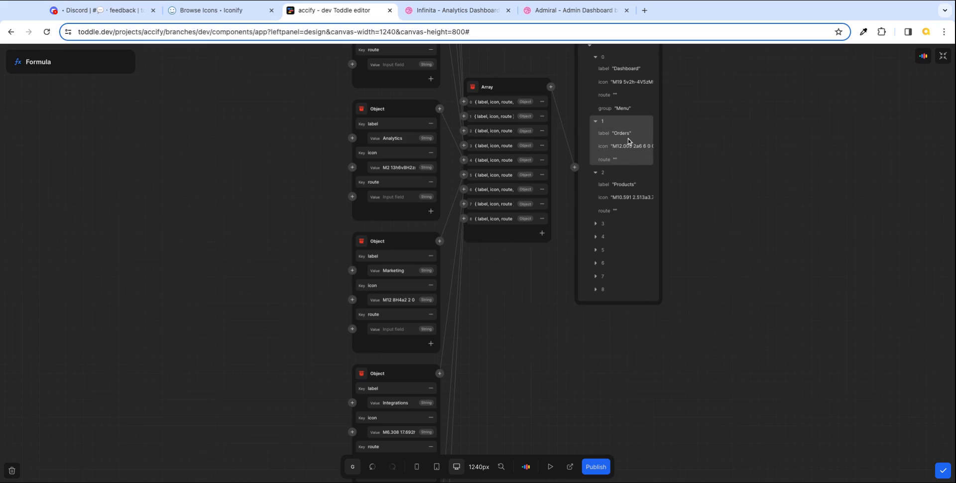
pyautogui.scroll(3, 751, 223)
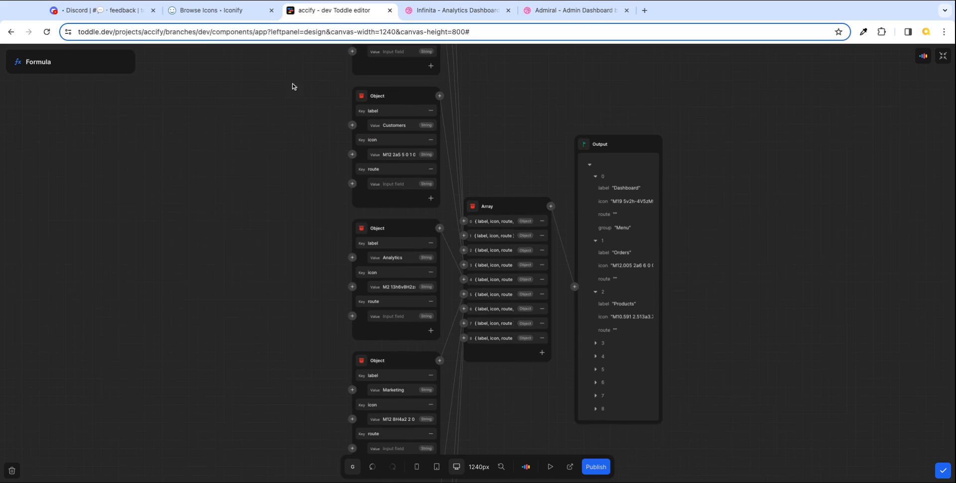
# - Save the formula, close the Nav Options variable and select the repeated navigation item div
pyautogui.click(941, 471)
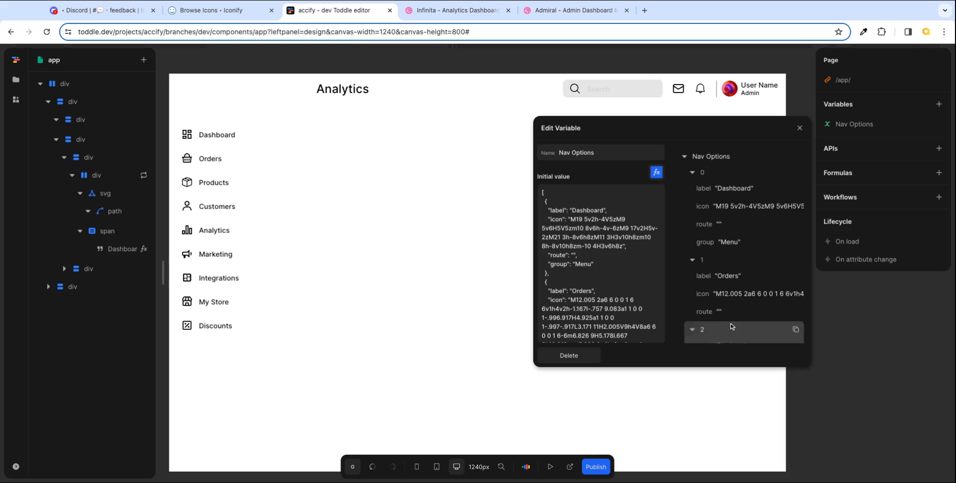
pyautogui.click(799, 129)
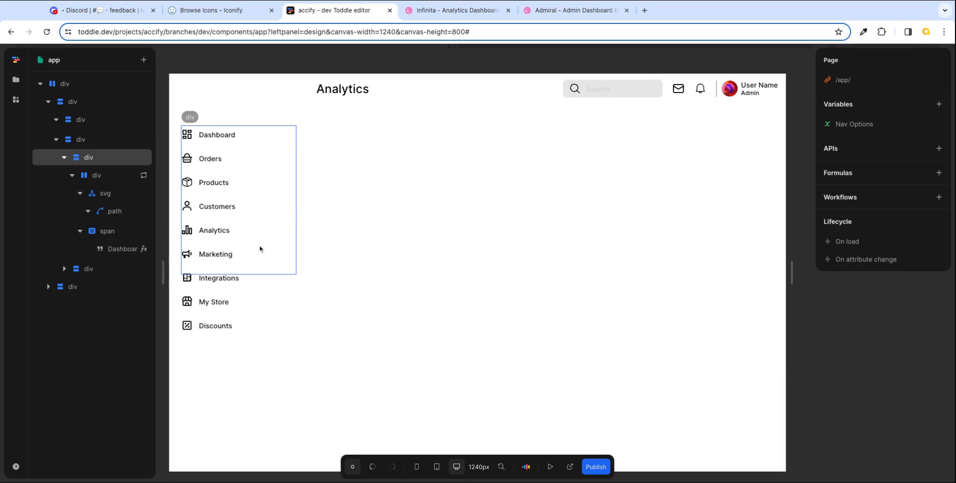
pyautogui.click(220, 328)
pyautogui.click(259, 199)
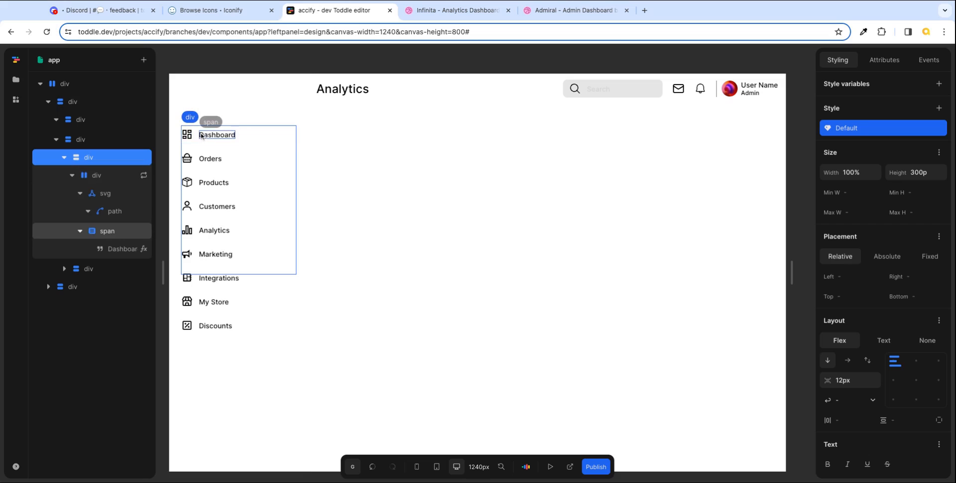
pyautogui.click(127, 180)
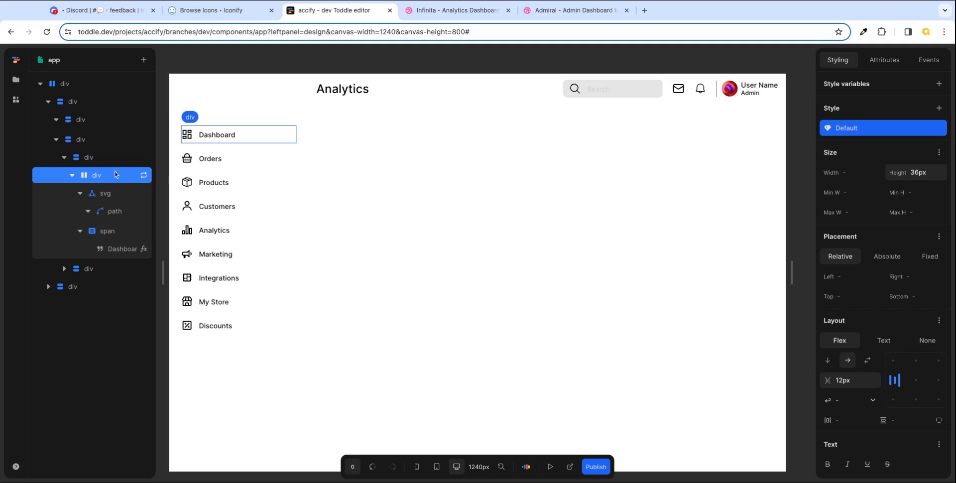
# - Check the sidebar grouping in the Infinita reference and wrap the repeated navigation item in a new Div in toddle
pyautogui.click(447, 16)
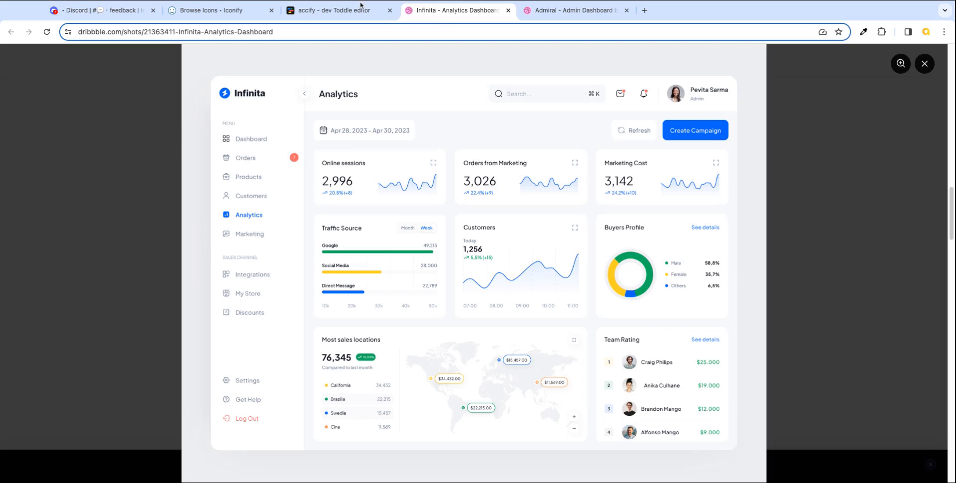
pyautogui.click(340, 10)
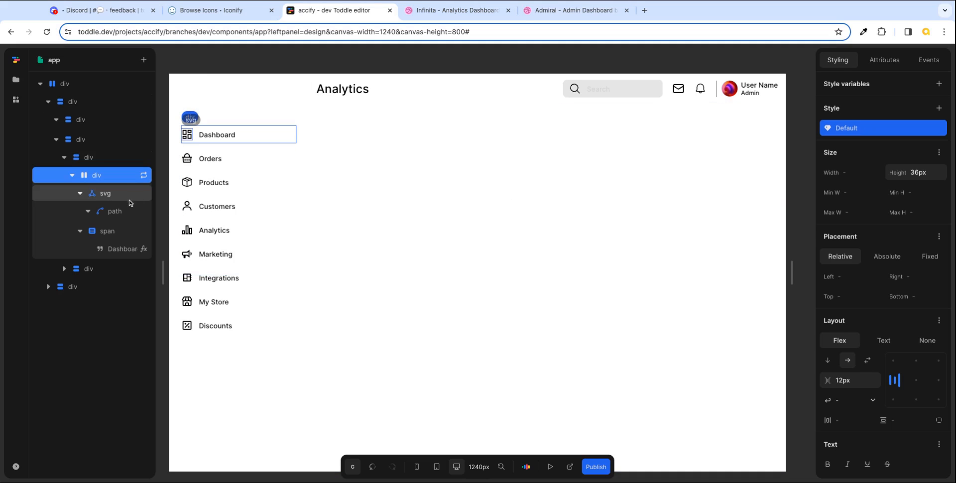
pyautogui.rightClick(119, 176)
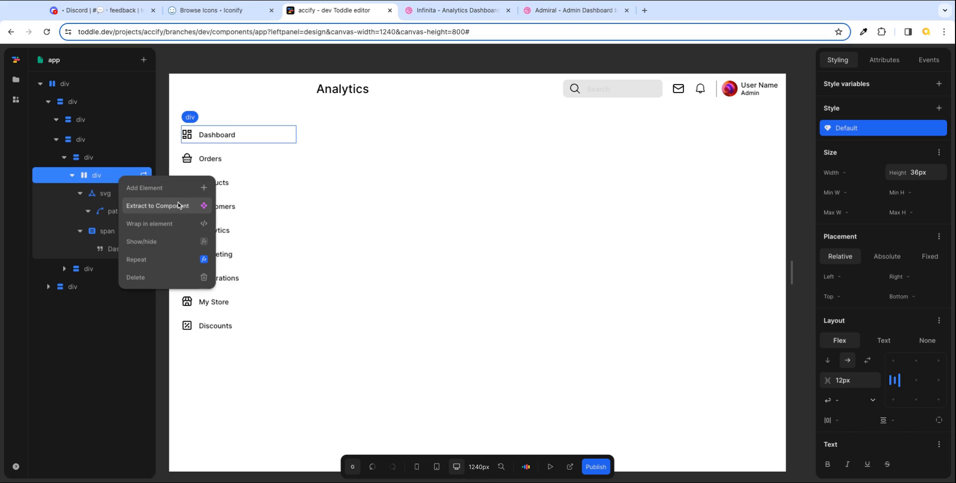
pyautogui.click(174, 224)
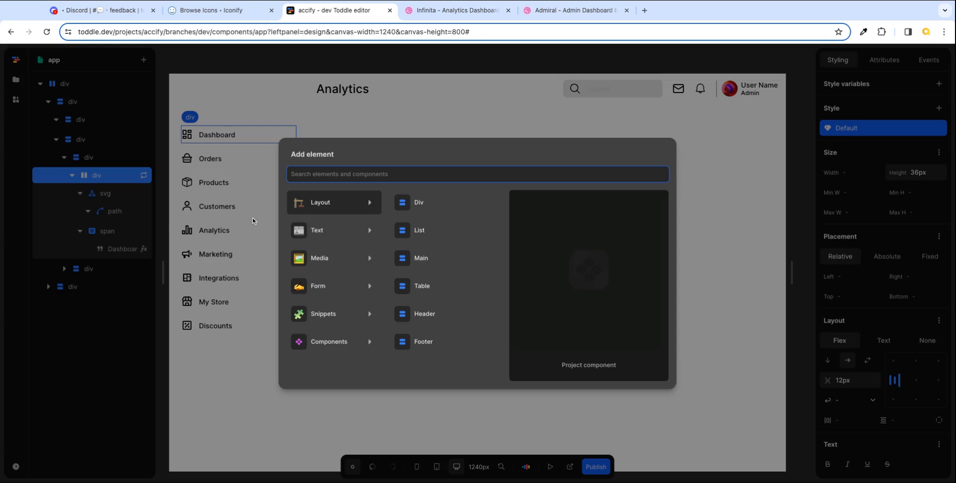
pyautogui.click(412, 203)
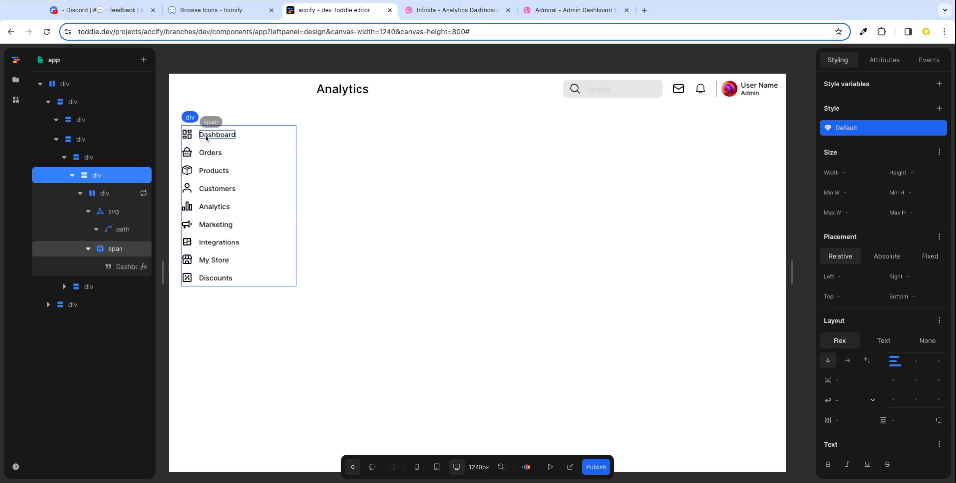
# - Set the gap of the new wrapper div around the navigation items to 12px
pyautogui.click(99, 158)
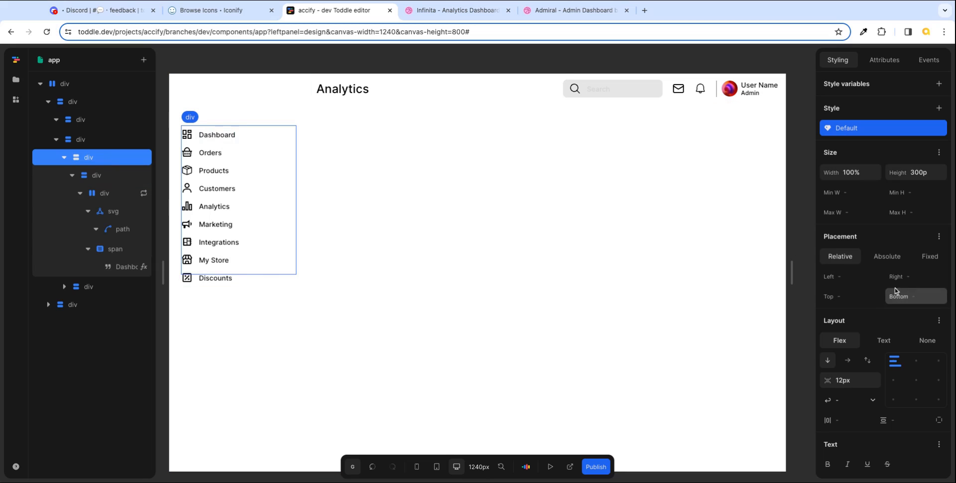
pyautogui.click(124, 178)
pyautogui.click(851, 386)
pyautogui.write('1')
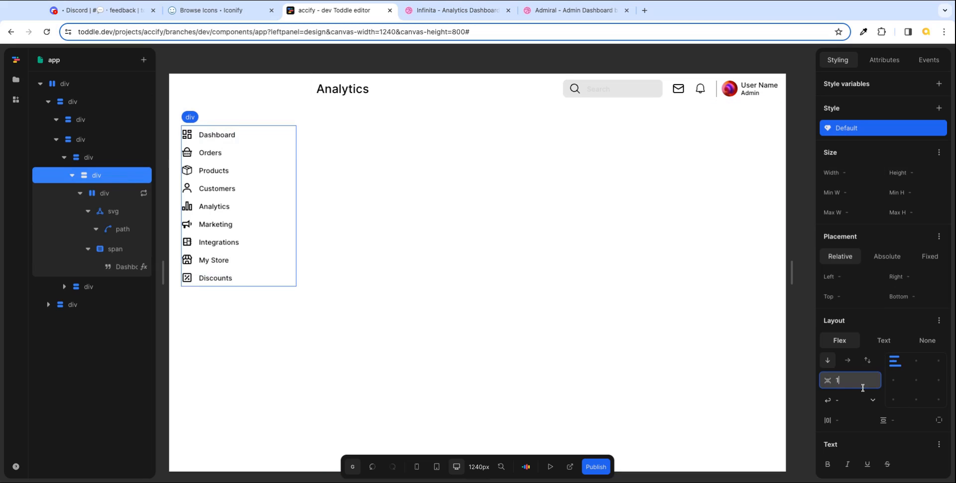
pyautogui.press('Tab')
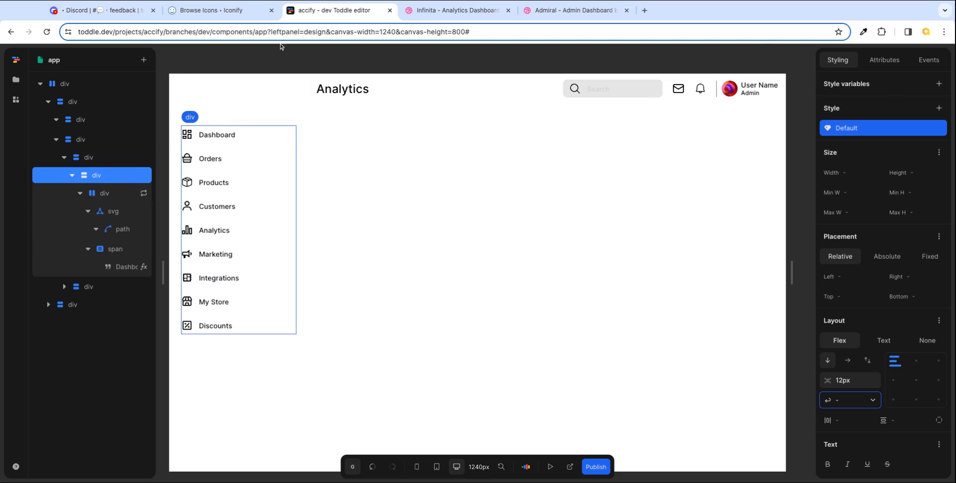
# - Recheck the section headings in the Infinita reference and remove the repeat formula from the inner navigation item div in toddle
pyautogui.click(437, 14)
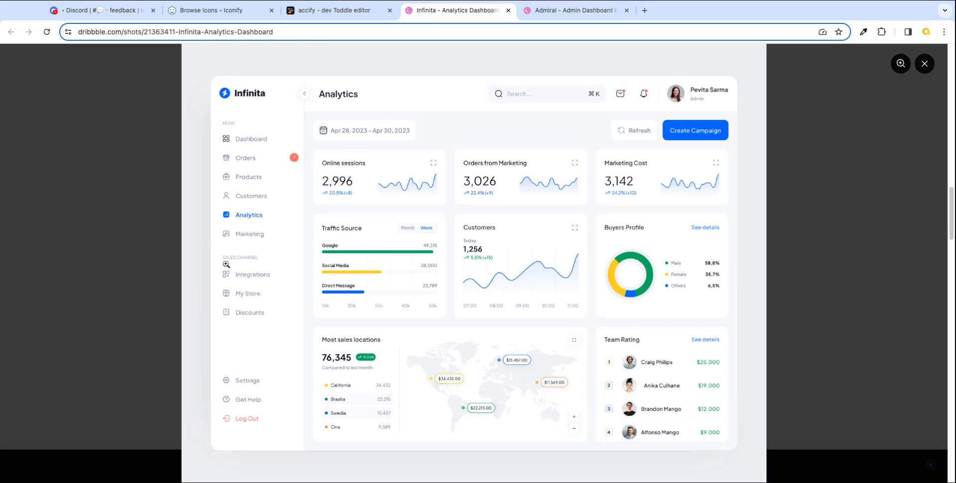
pyautogui.click(343, 12)
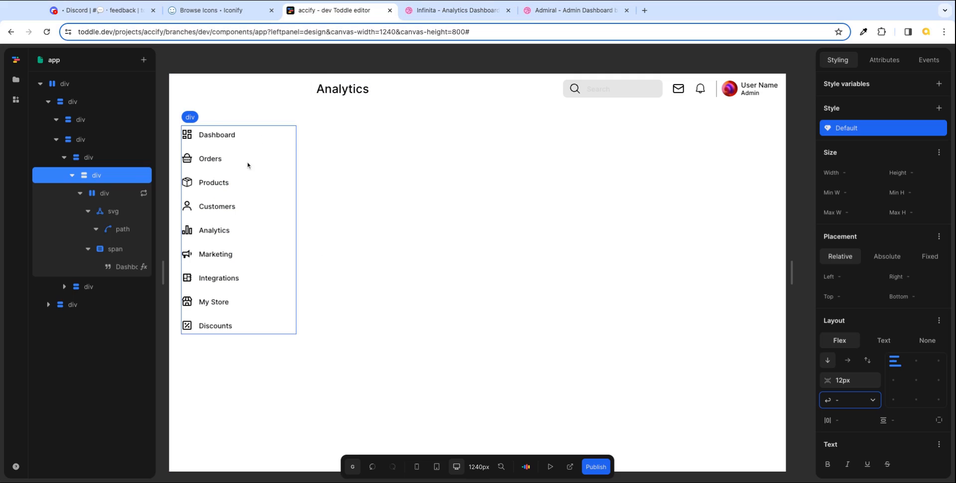
pyautogui.click(143, 194)
pyautogui.scroll(-1, 794, 397)
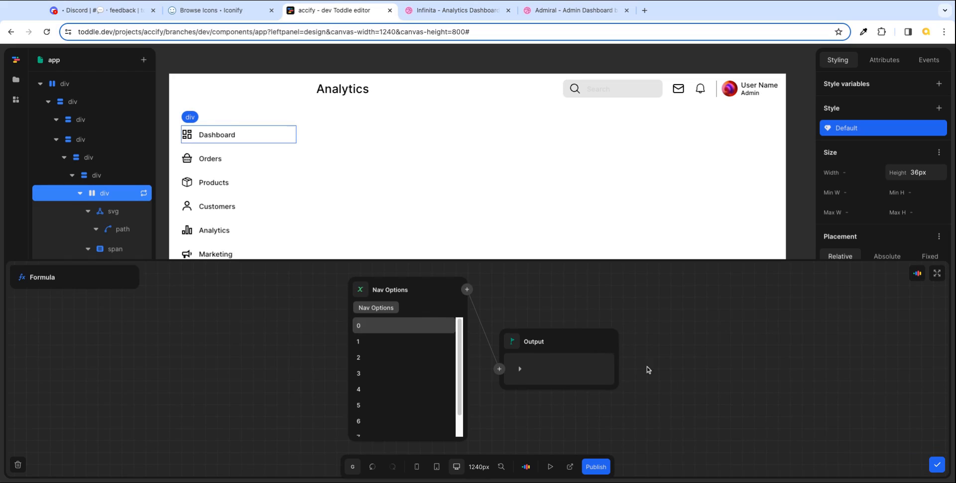
pyautogui.click(18, 465)
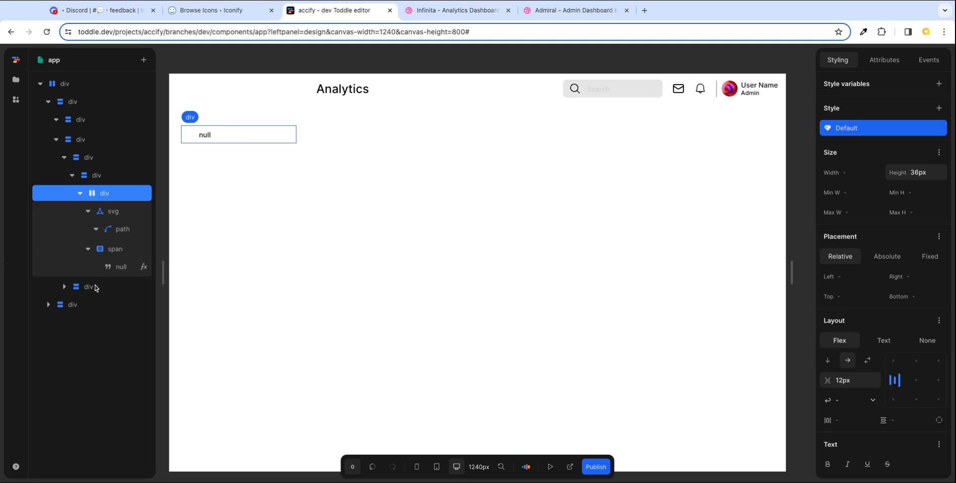
# - Repeat the wrapper div over the Nav Options variable, save the formula and select the inner navigation item div
pyautogui.click(127, 175)
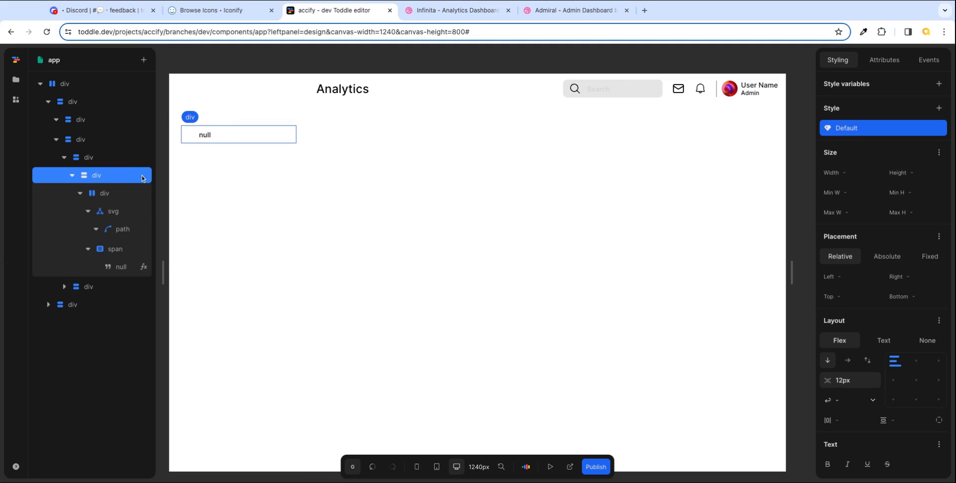
pyautogui.rightClick(143, 179)
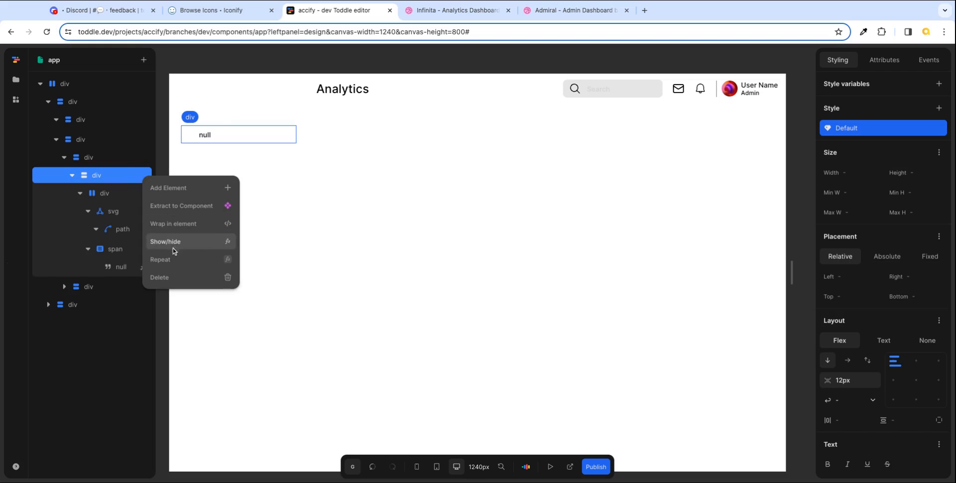
pyautogui.click(172, 264)
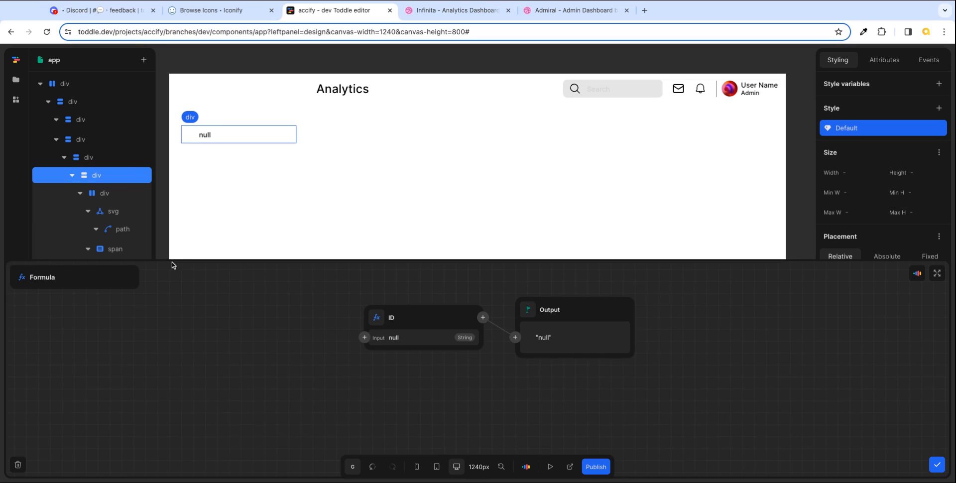
pyautogui.click(368, 337)
pyautogui.press('Escape')
pyautogui.click(381, 317)
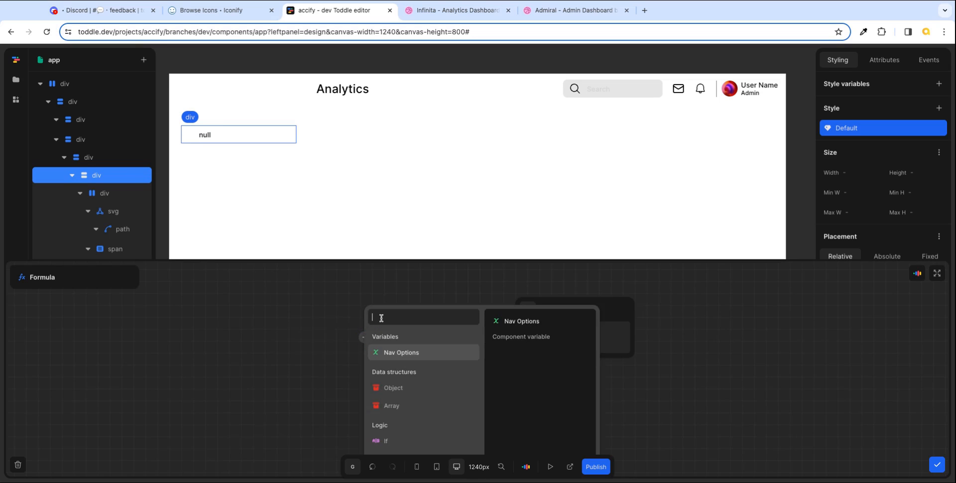
pyautogui.click(404, 354)
pyautogui.click(395, 330)
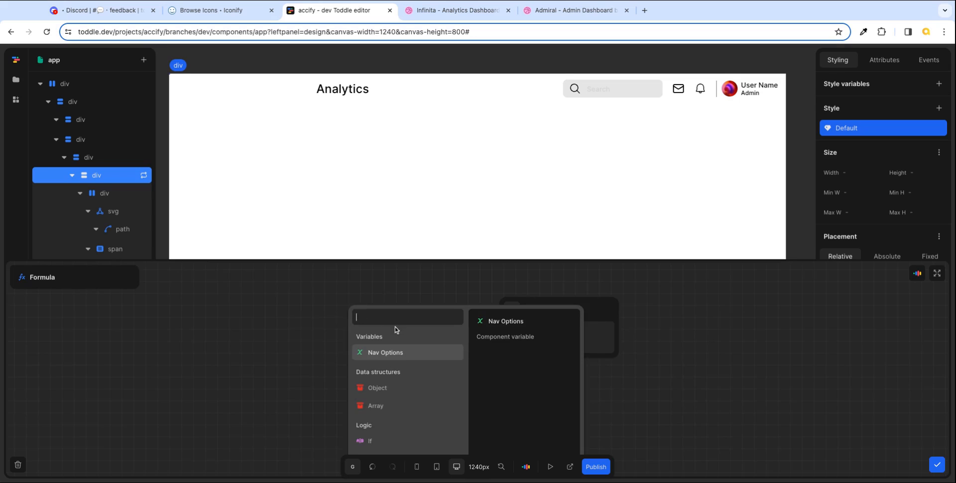
pyautogui.click(394, 353)
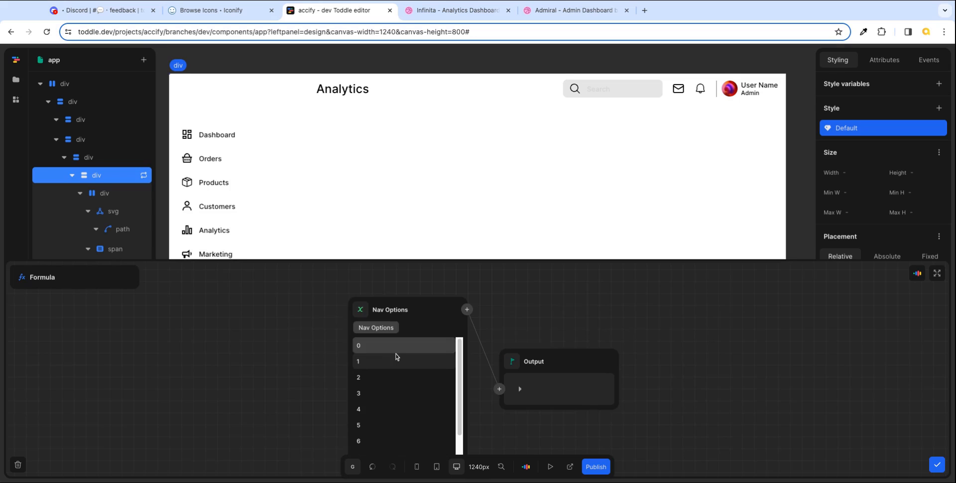
pyautogui.click(936, 464)
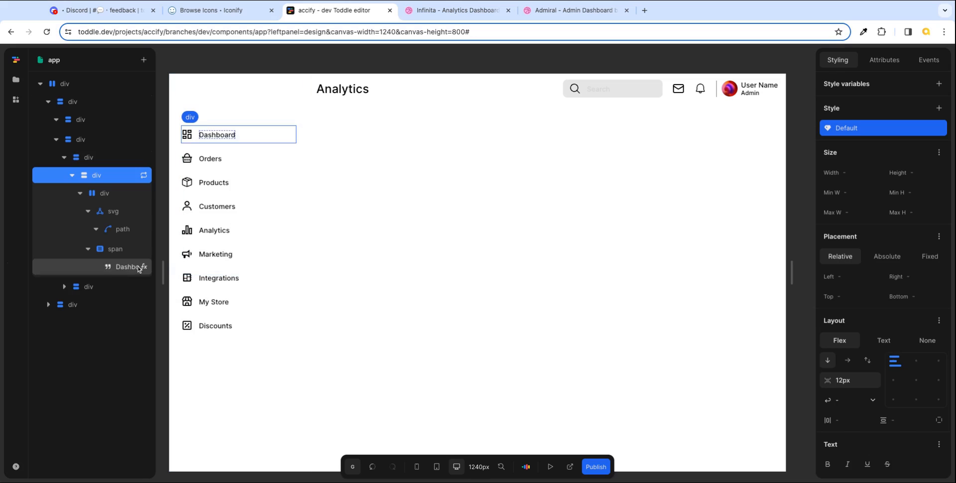
pyautogui.click(129, 197)
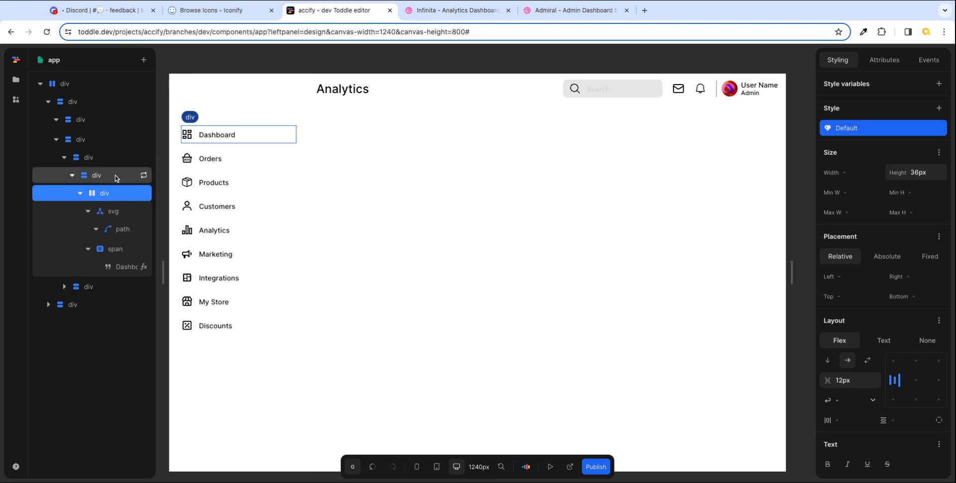
# - Add a Span to the repeated wrapper div and move it above the inner navigation item div
pyautogui.click(115, 179)
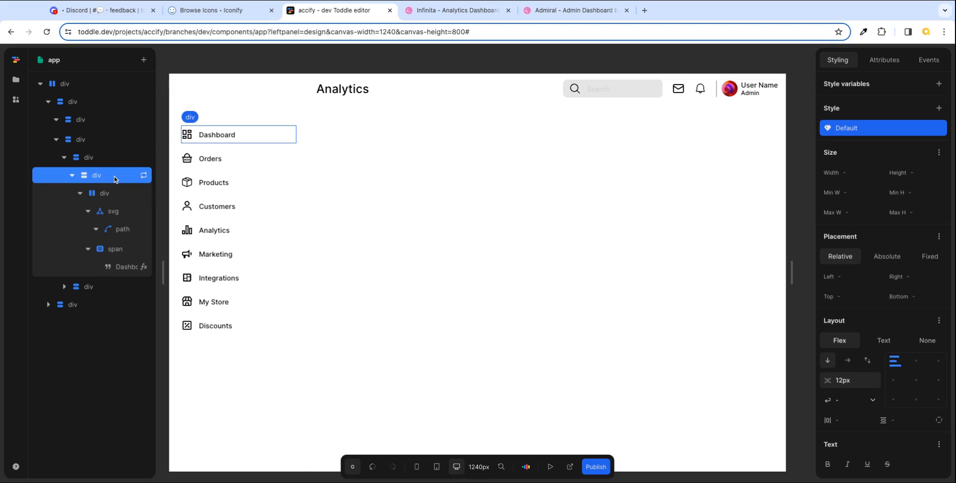
pyautogui.write('a')
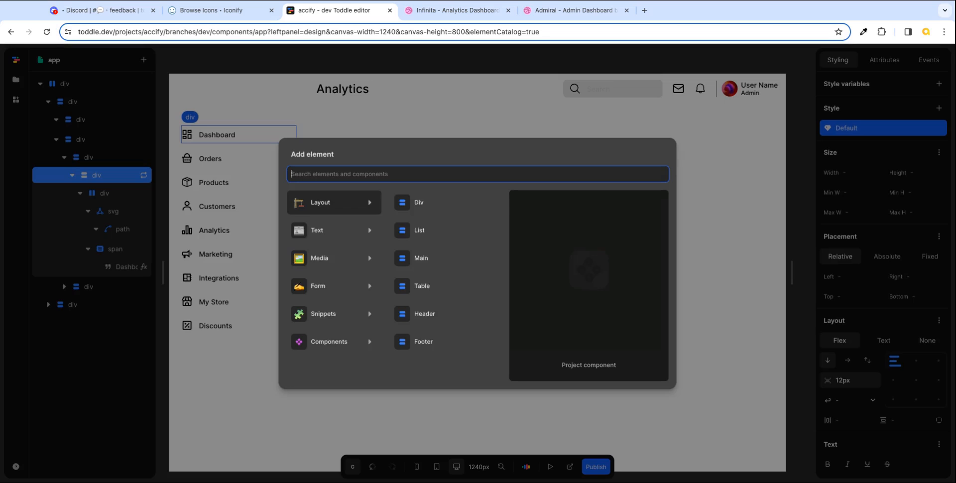
pyautogui.write('sp')
pyautogui.click(333, 208)
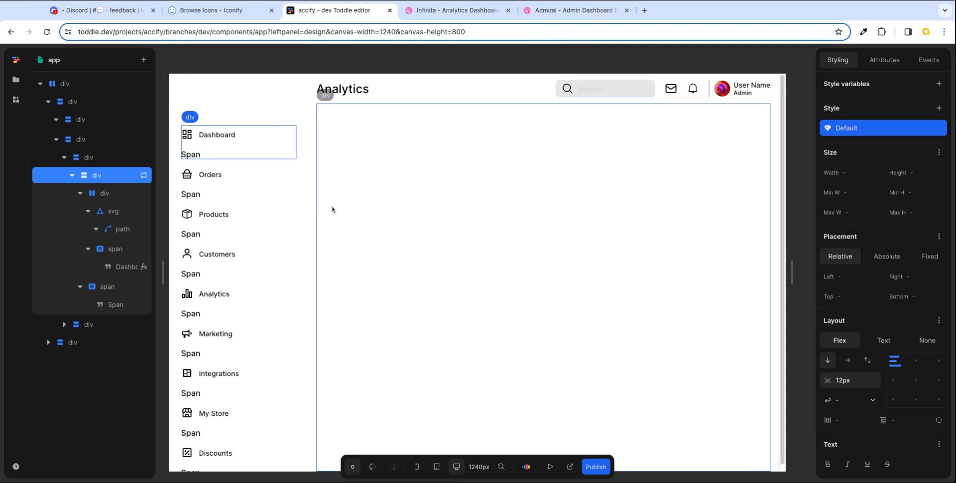
pyautogui.moveTo(111, 290); pyautogui.dragTo(110, 185)
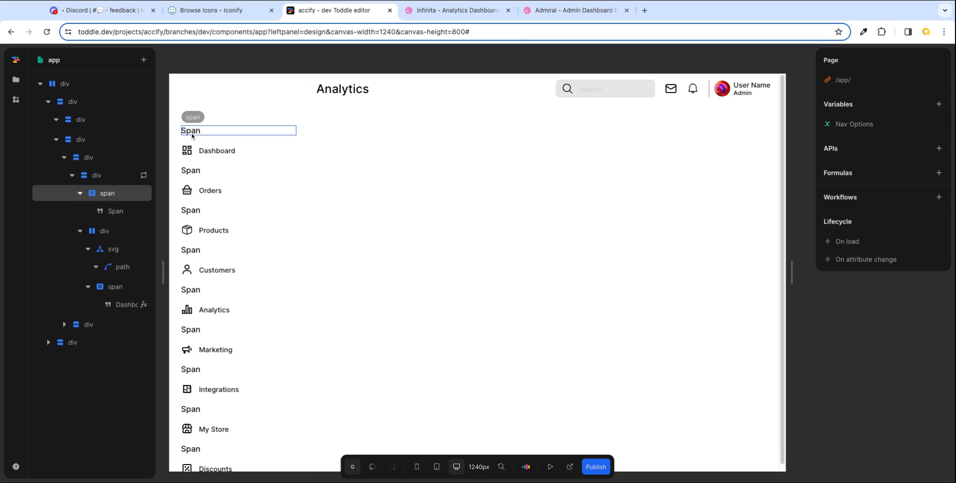
# - Bind the new span's text with a formula to the group field of the repeat Item
pyautogui.click(117, 211)
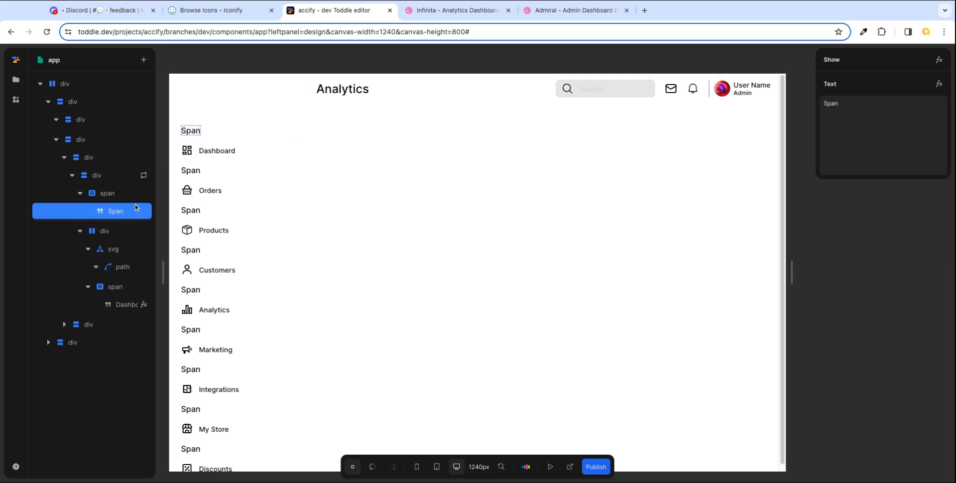
pyautogui.click(938, 84)
pyautogui.click(362, 324)
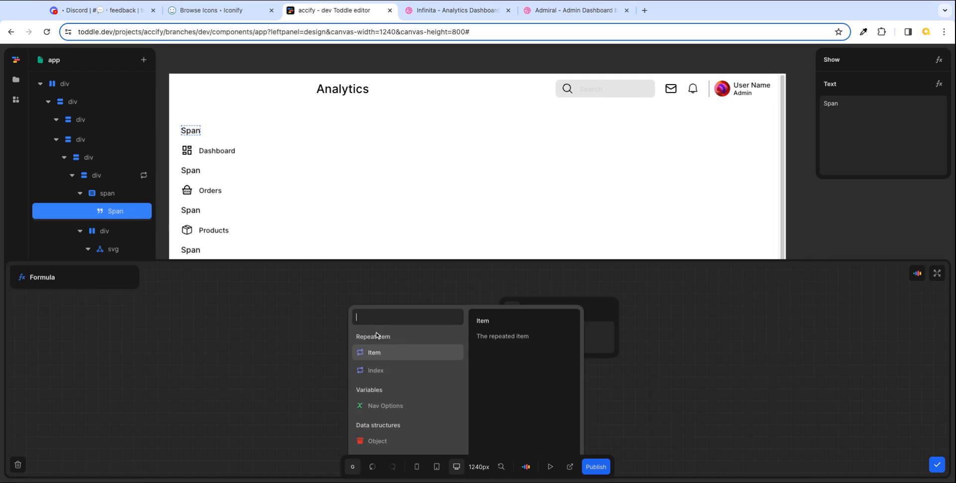
pyautogui.click(391, 356)
pyautogui.click(389, 397)
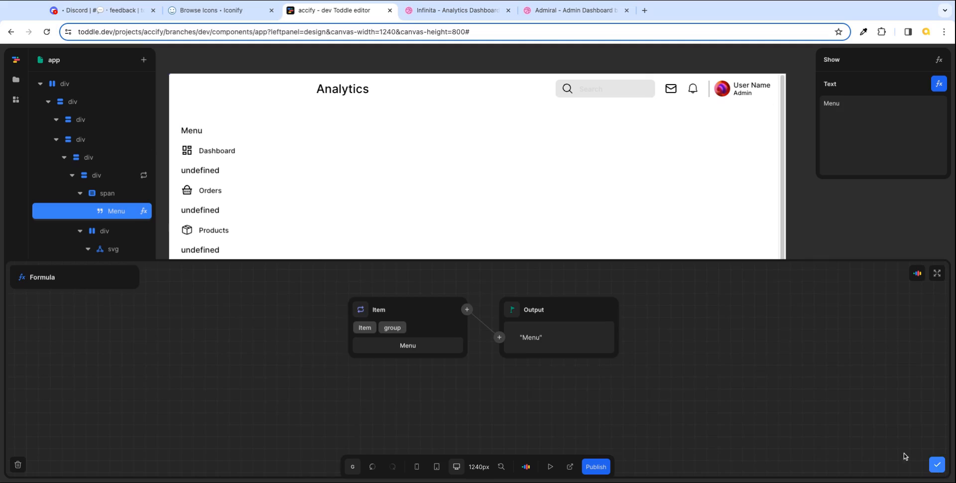
# - Check the heading style in the Infinita reference, add an Uppercase formula to the span's group text in toddle and save it
pyautogui.click(451, 10)
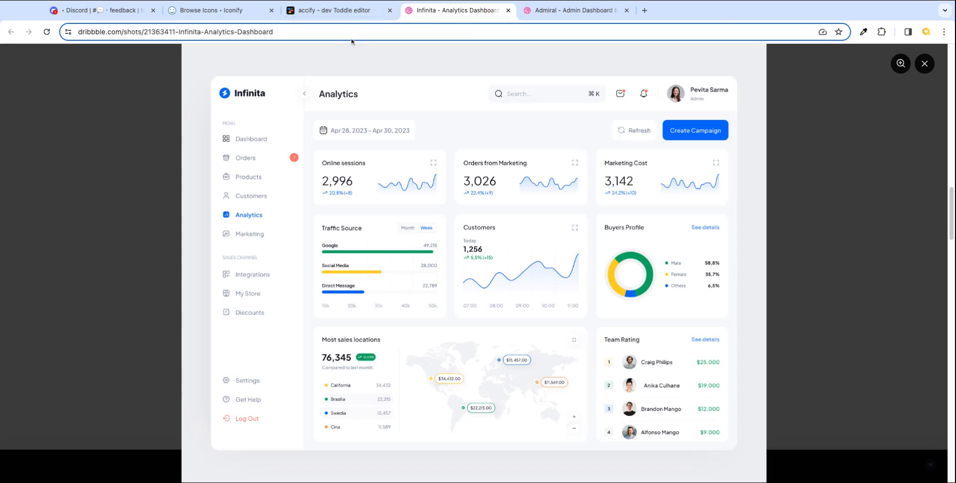
pyautogui.click(344, 10)
pyautogui.click(467, 310)
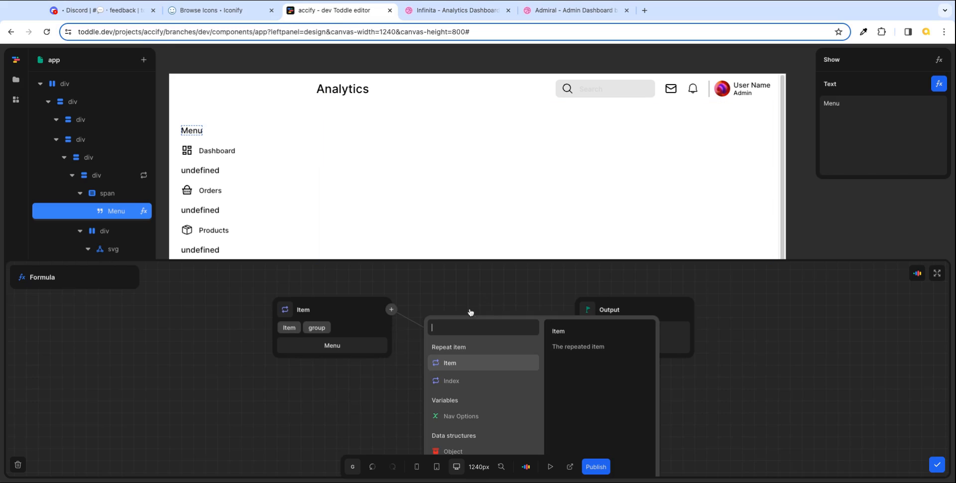
pyautogui.write('upp')
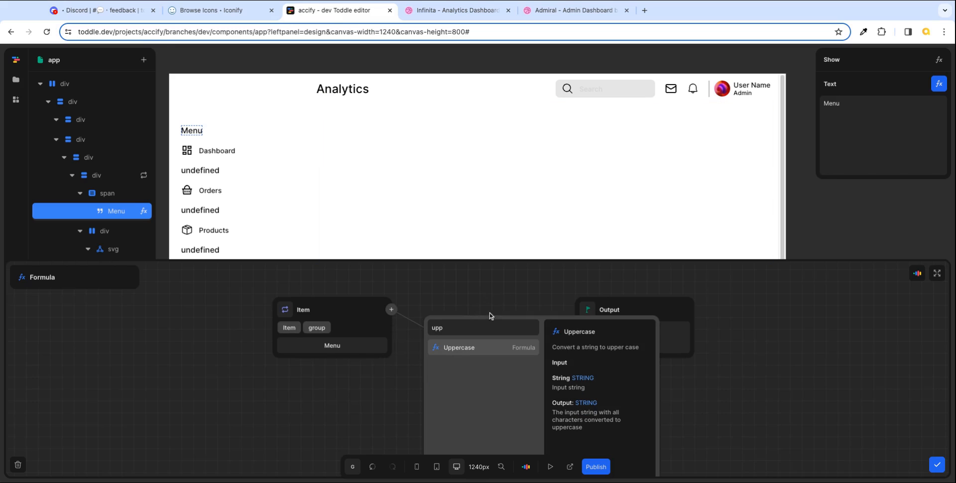
pyautogui.click(479, 350)
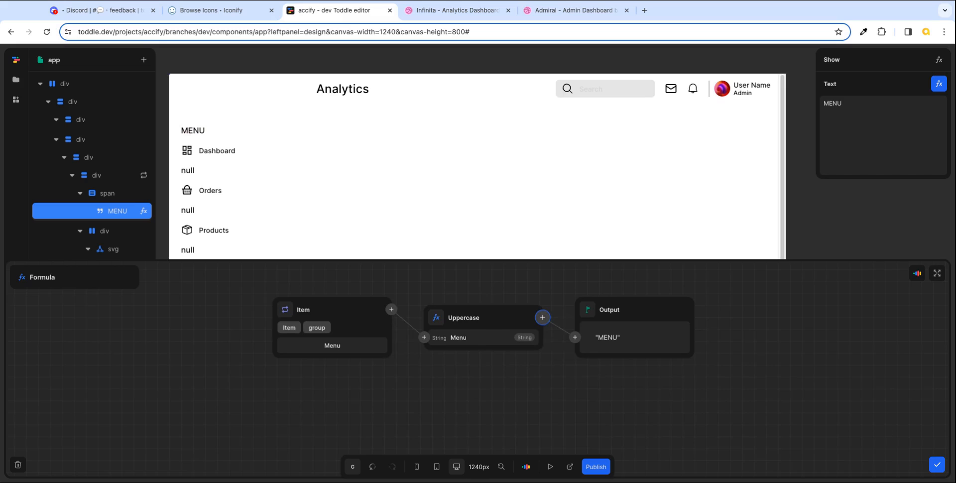
pyautogui.click(938, 464)
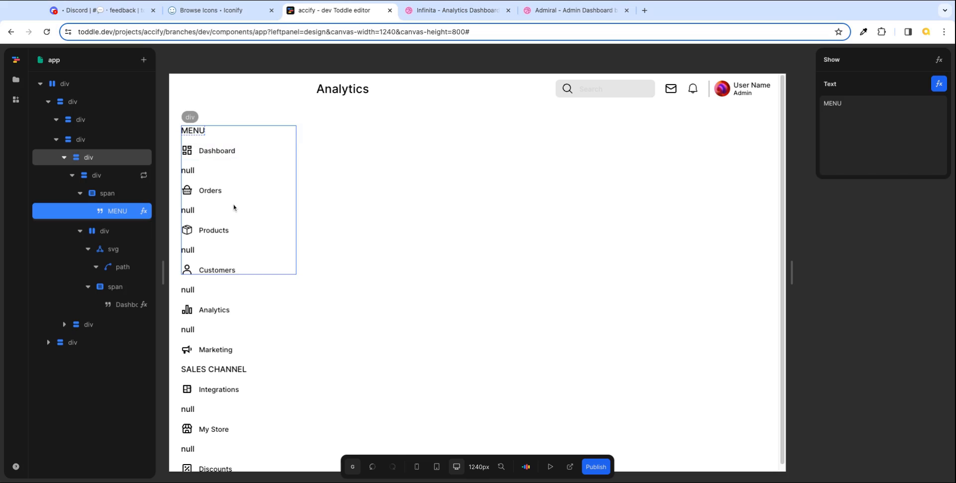
# - Give the group heading span a show/hide formula based on the repeat Item's group field
pyautogui.click(120, 197)
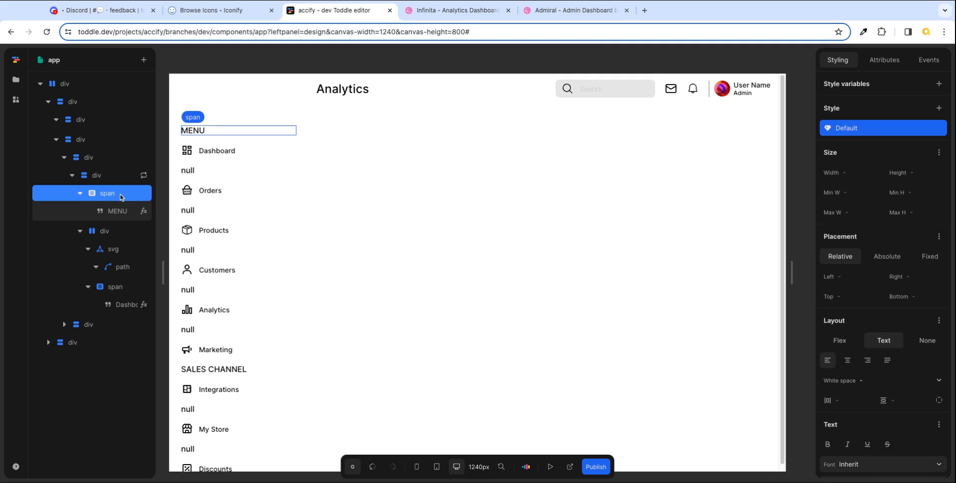
pyautogui.rightClick(131, 193)
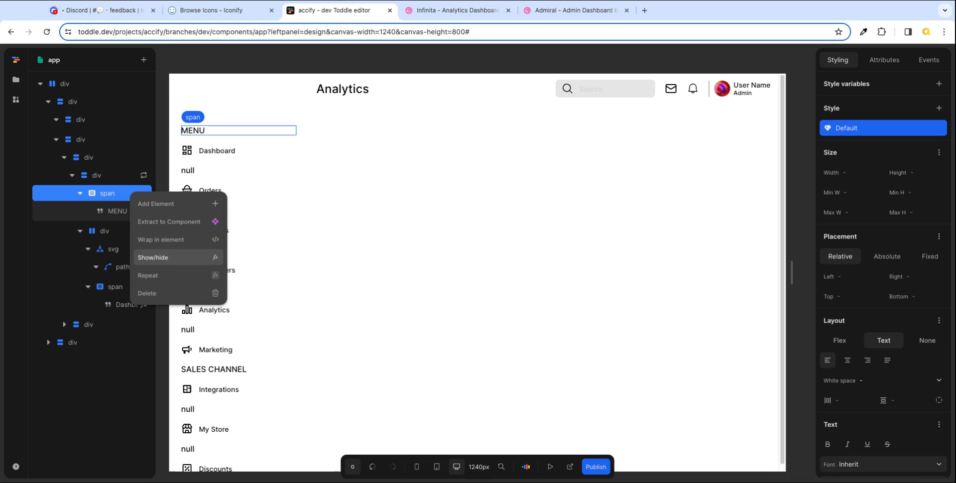
pyautogui.click(153, 258)
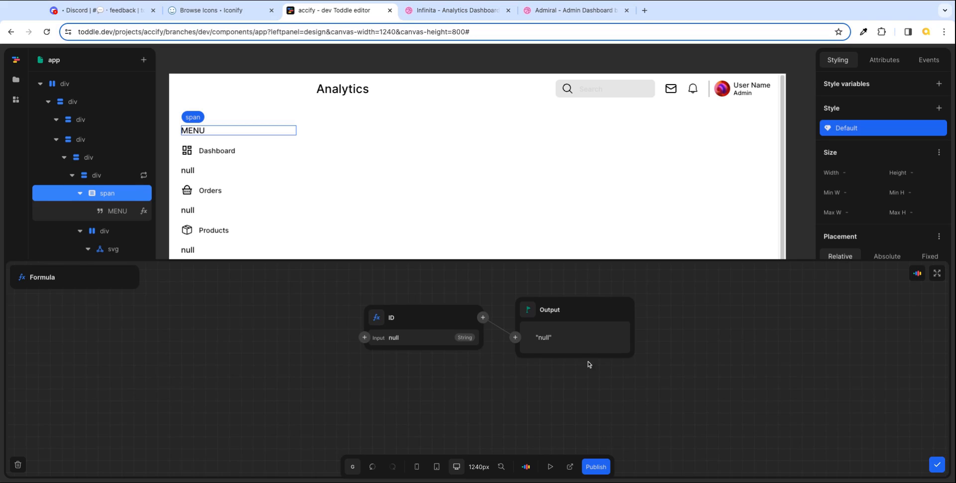
pyautogui.click(377, 321)
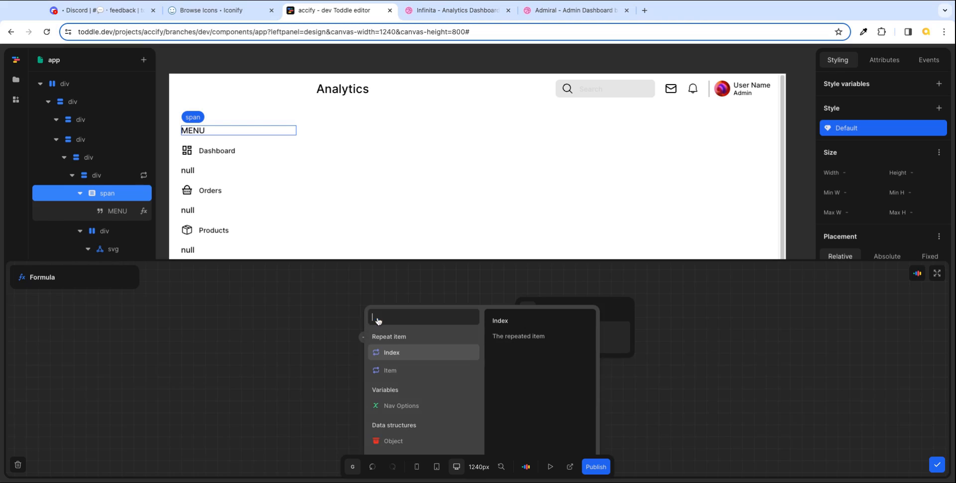
pyautogui.click(396, 372)
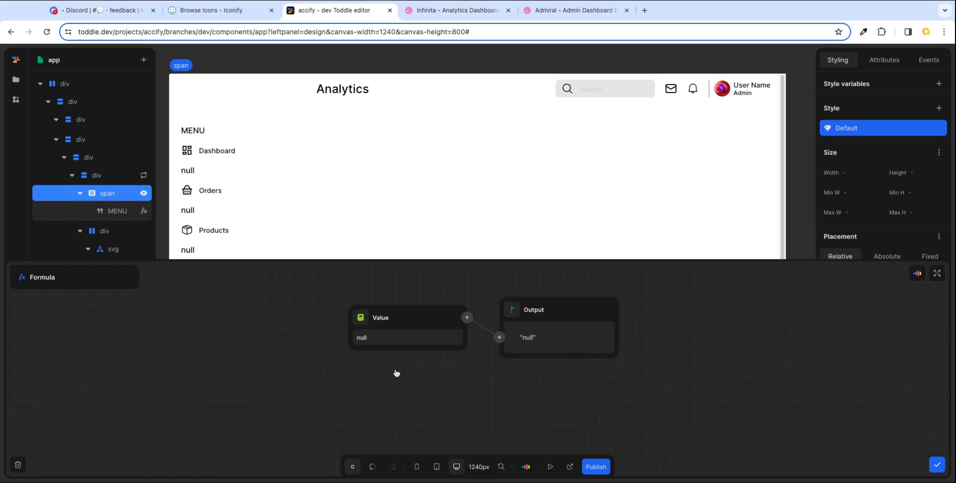
pyautogui.click(363, 328)
pyautogui.click(385, 371)
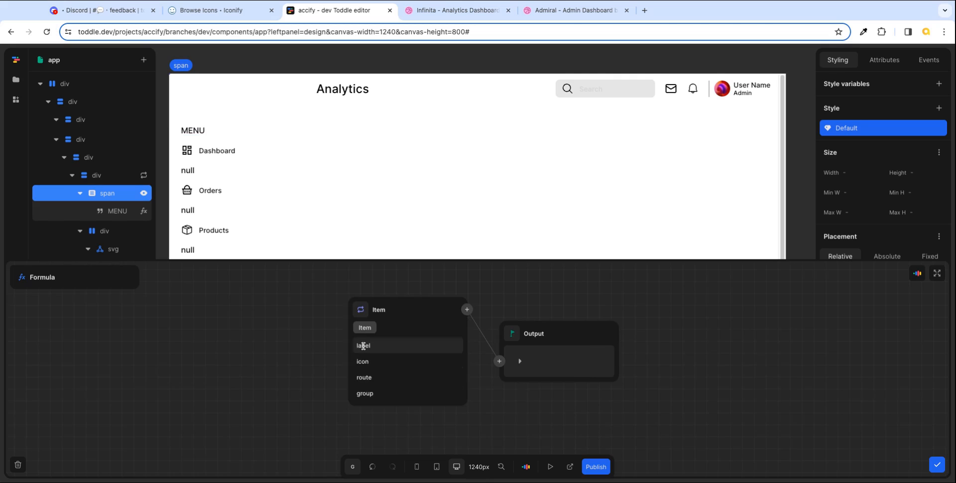
pyautogui.click(376, 396)
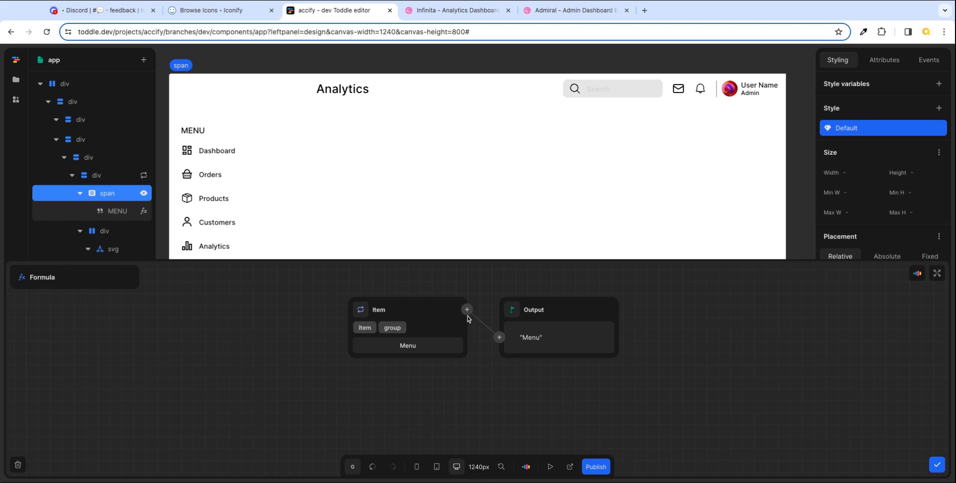
# - Convert the group value in the show/hide formula with String and recheck the Infinita reference before returning to toddle
pyautogui.click(467, 310)
pyautogui.write('string')
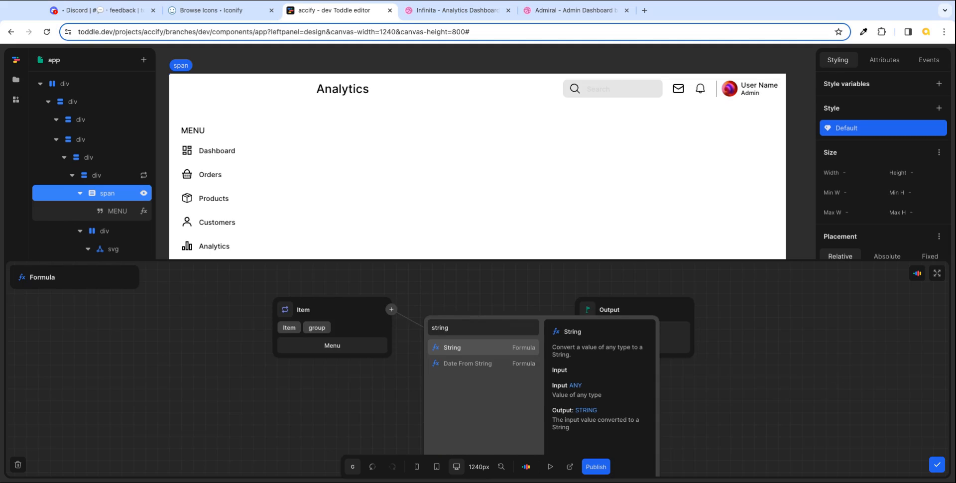
pyautogui.press('Return')
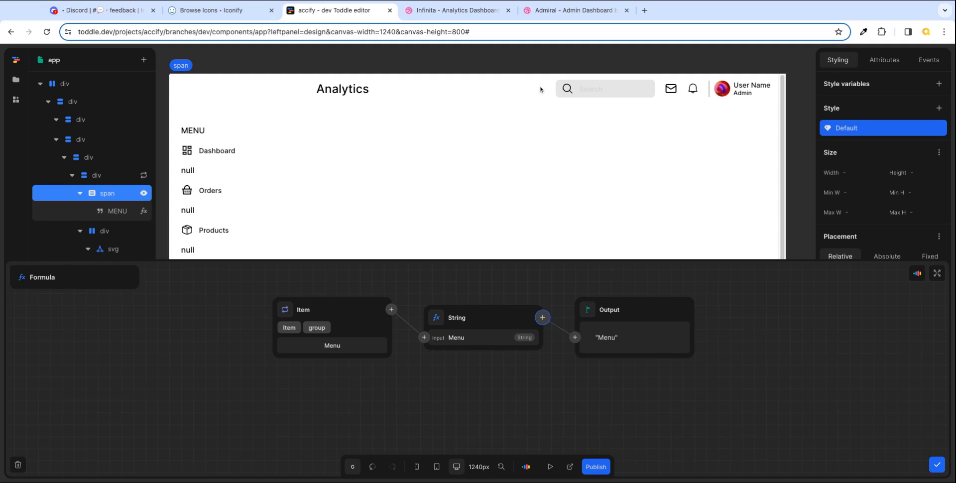
pyautogui.click(448, 10)
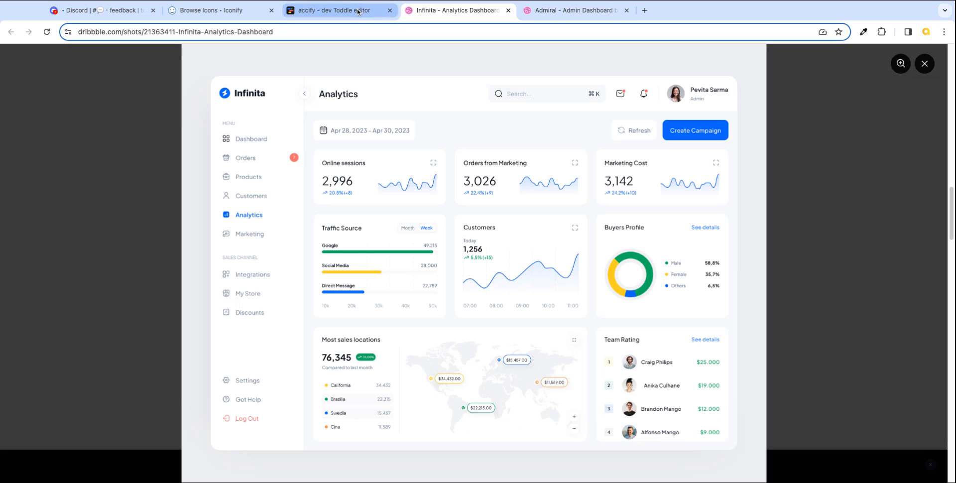
pyautogui.click(358, 13)
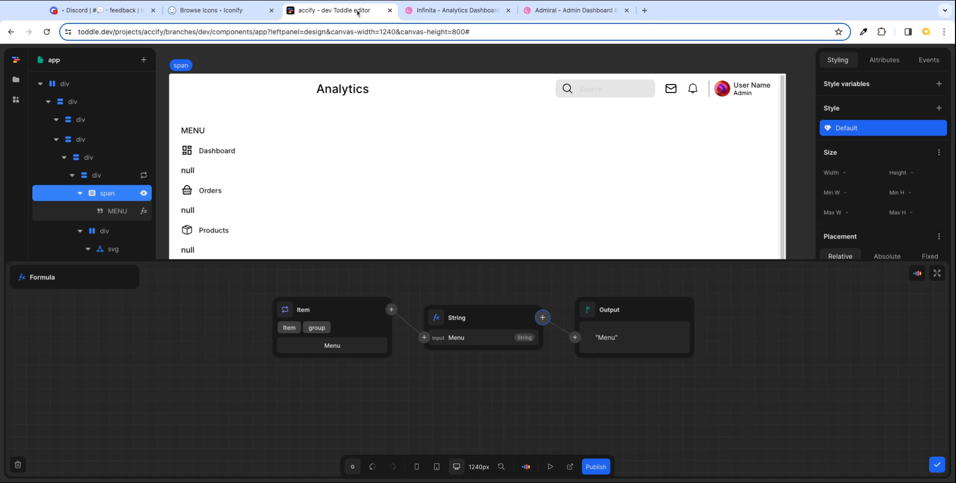
# - Add a Not equal comparison of the String result with undefined to the heading's show/hide formula, save it and review the finished formula
pyautogui.click(542, 318)
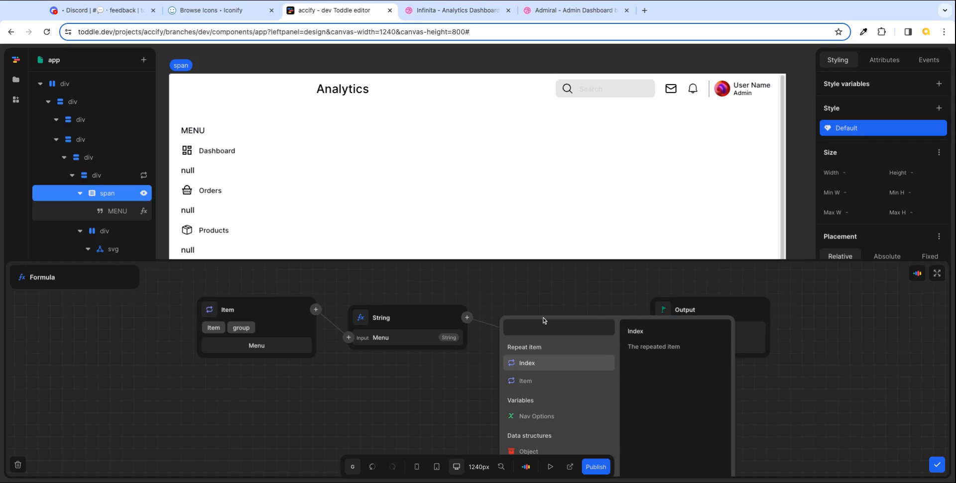
pyautogui.write('doe')
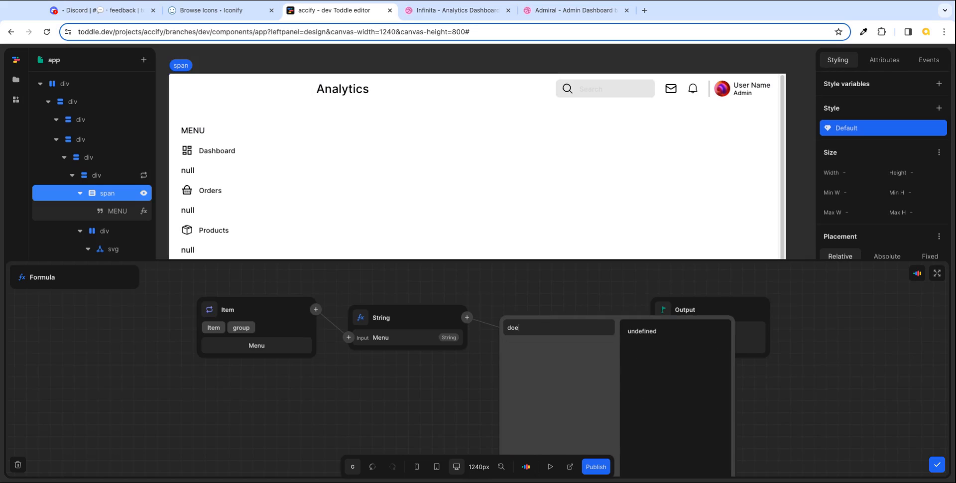
pyautogui.press('BackSpace')
pyautogui.press('BackSpace')
pyautogui.press('BackSpace')
pyautogui.write('no')
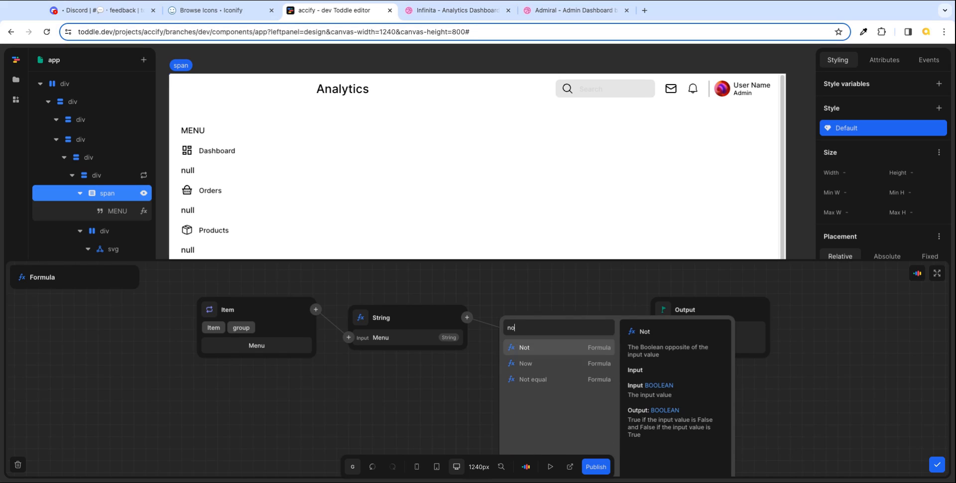
pyautogui.click(554, 382)
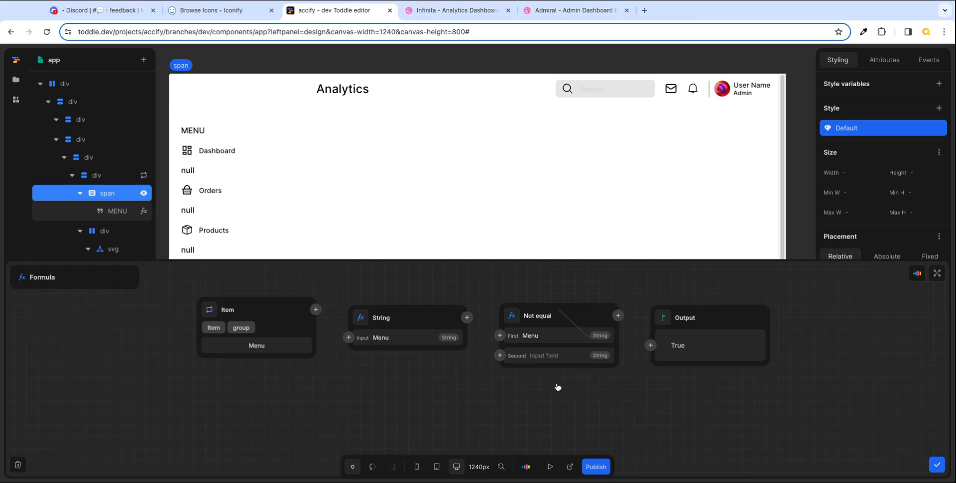
pyautogui.click(537, 355)
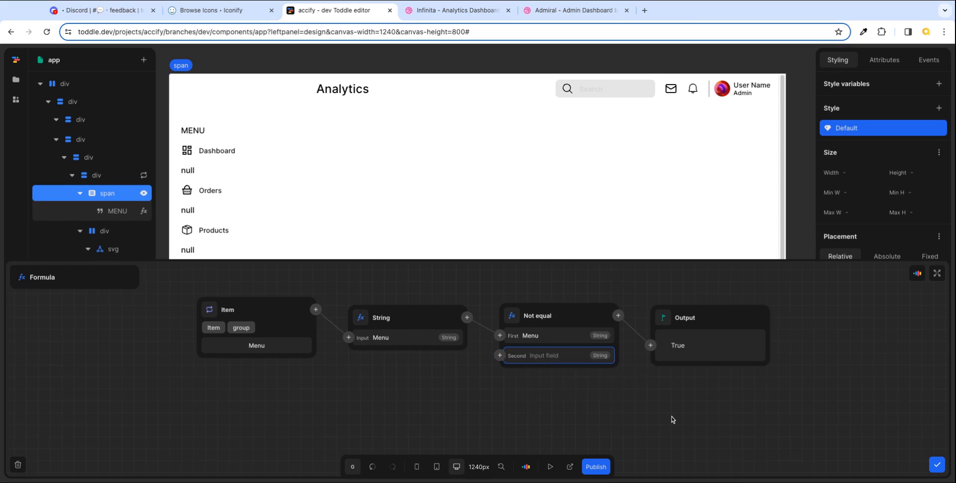
pyautogui.write('undefined')
pyautogui.press('Tab')
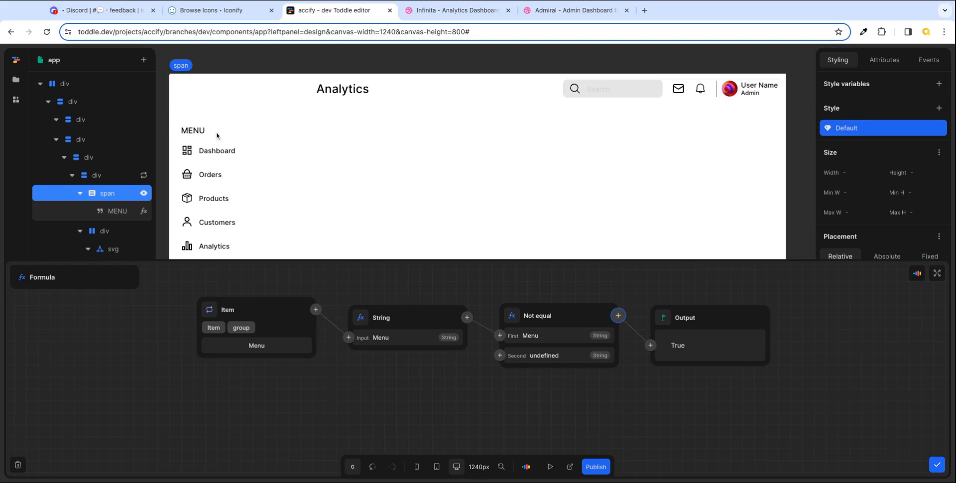
pyautogui.click(937, 463)
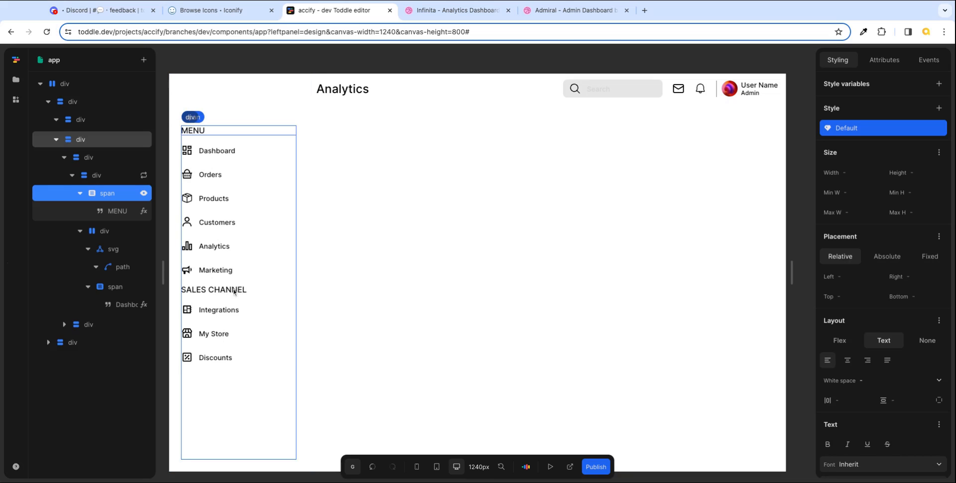
pyautogui.click(142, 211)
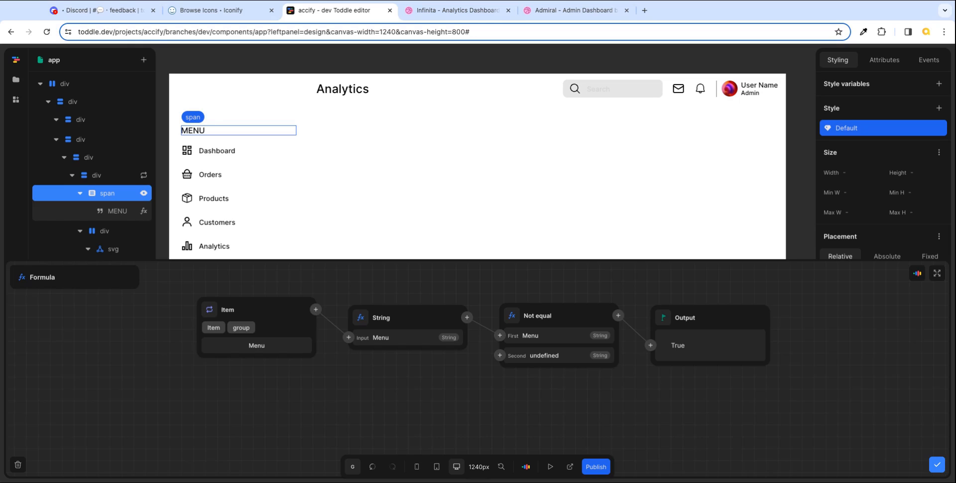
pyautogui.click(937, 464)
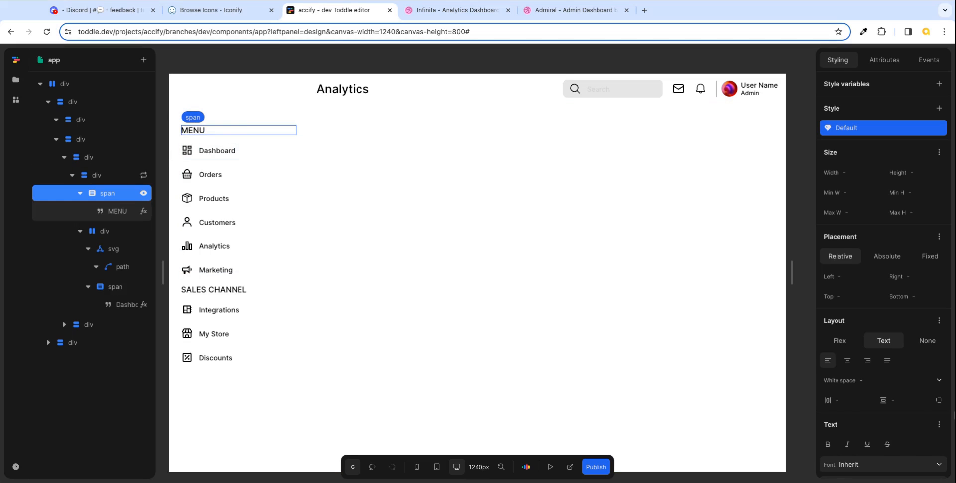
# - Set the group heading span's text size to font-size-sm
pyautogui.scroll(-3, 899, 411)
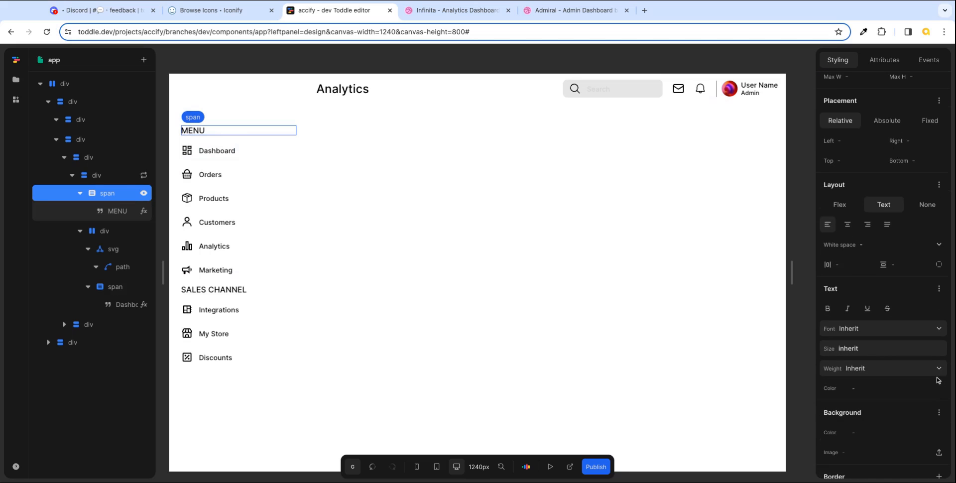
pyautogui.click(938, 352)
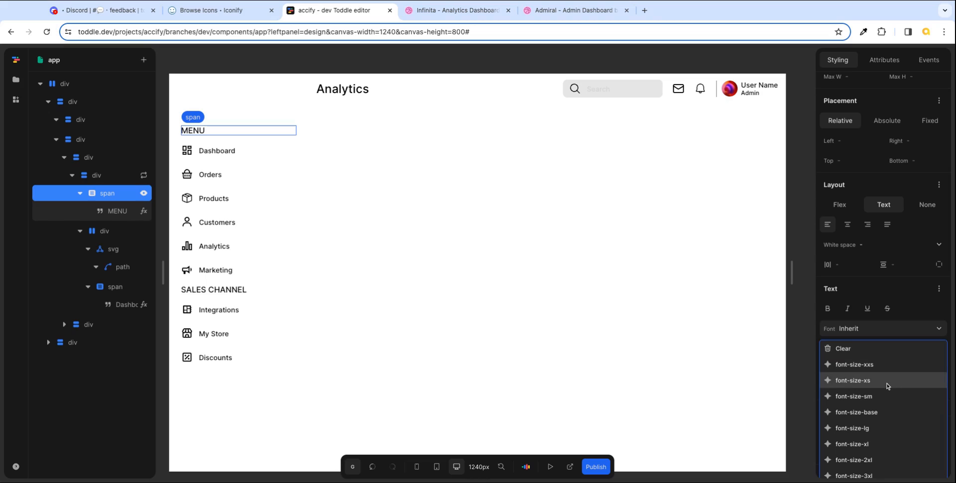
pyautogui.click(879, 397)
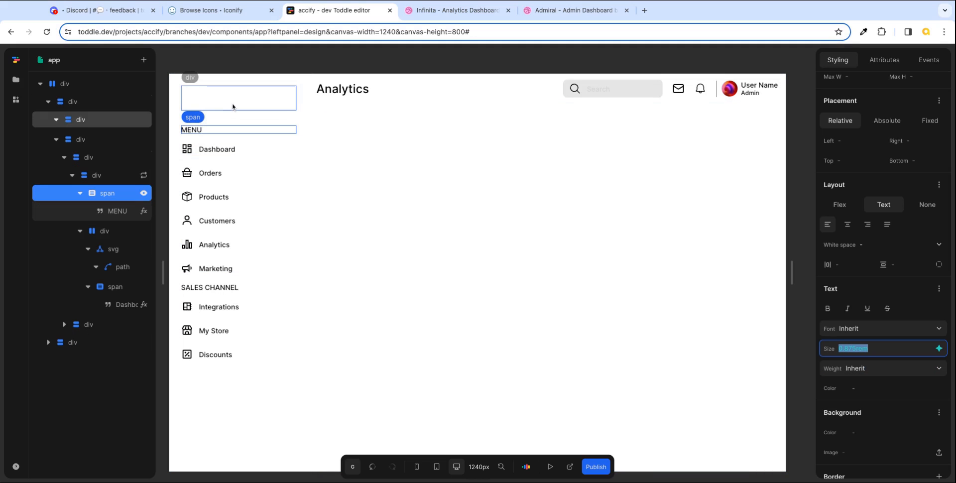
# - Set the gap between elements of the outer sidebar div to 24px
pyautogui.click(86, 158)
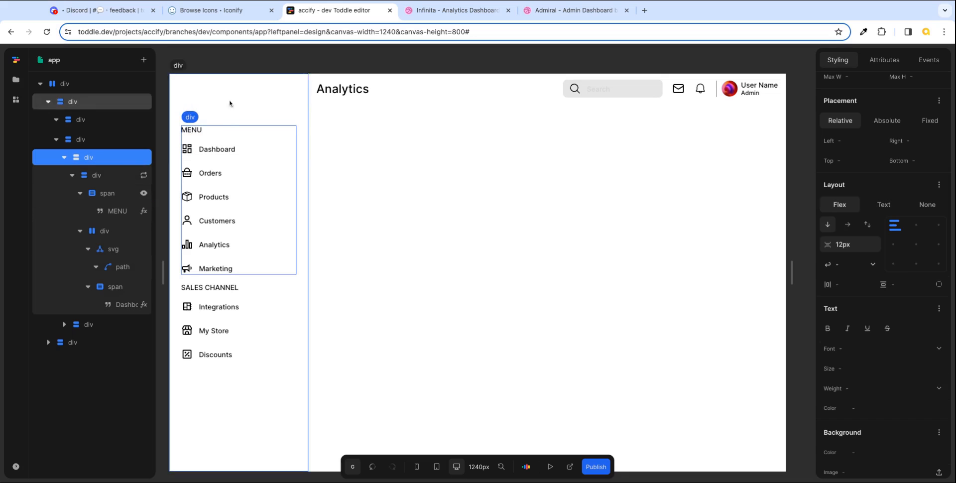
pyautogui.click(81, 145)
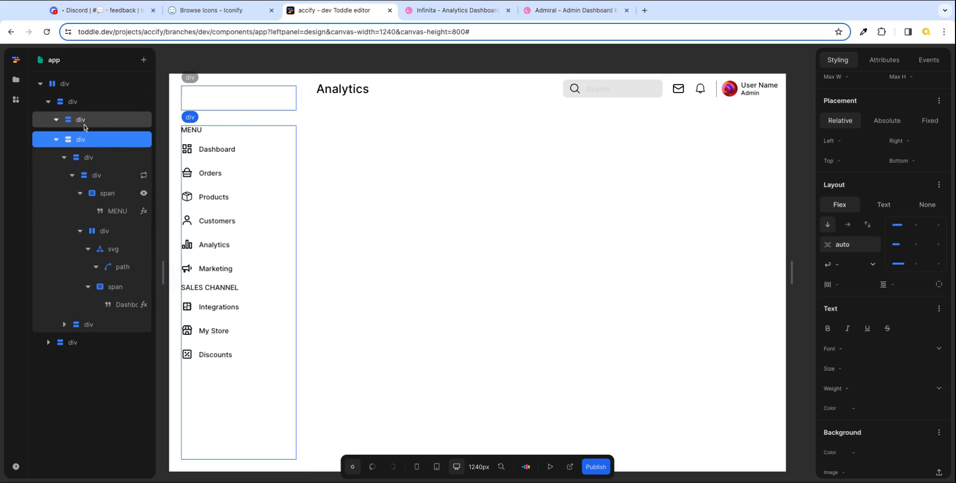
pyautogui.click(80, 108)
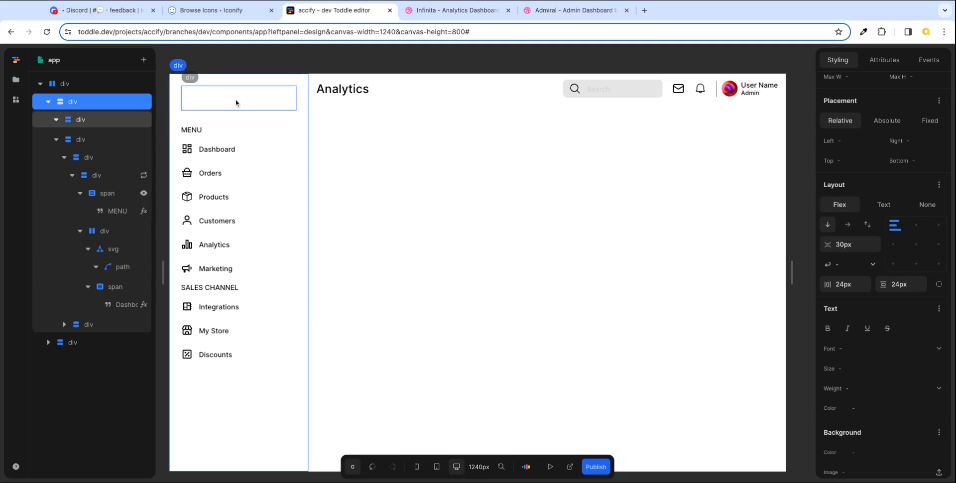
pyautogui.click(857, 245)
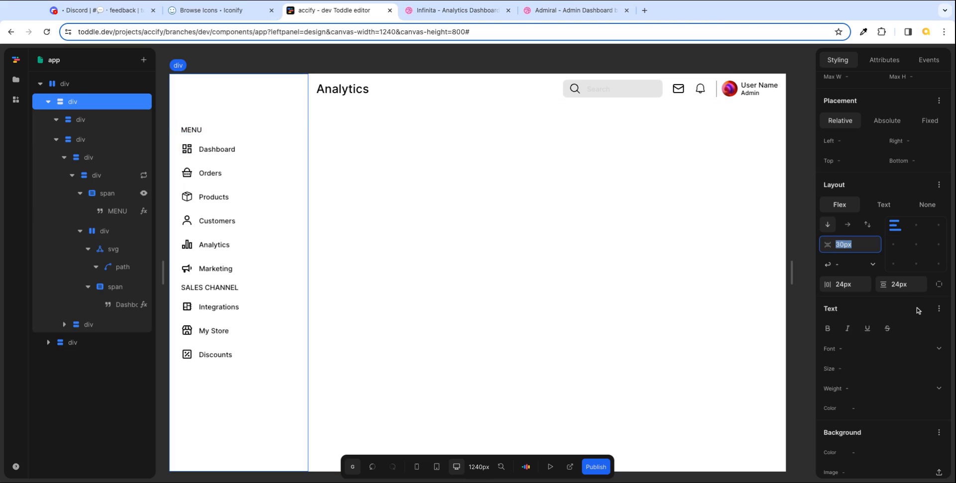
pyautogui.write('24px')
pyautogui.press('Tab')
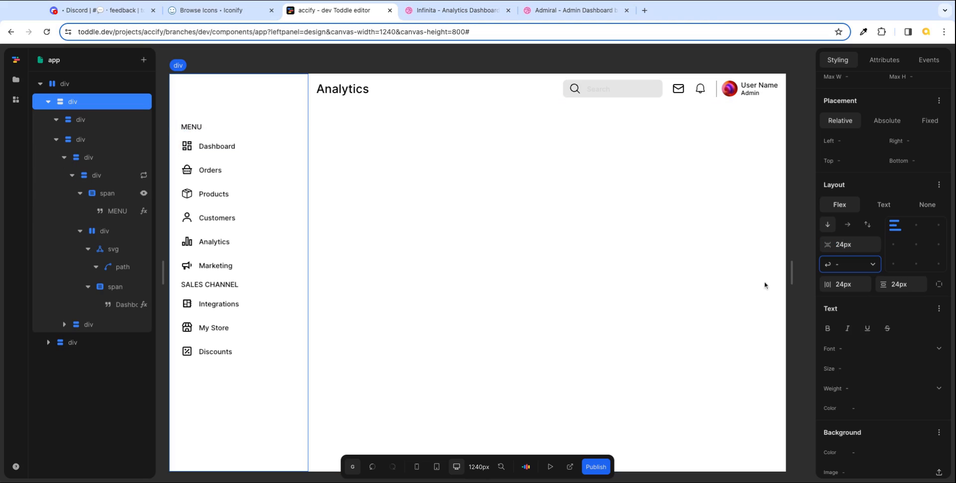
# - Reduce the outer sidebar div's gap between elements to 18px
pyautogui.click(859, 245)
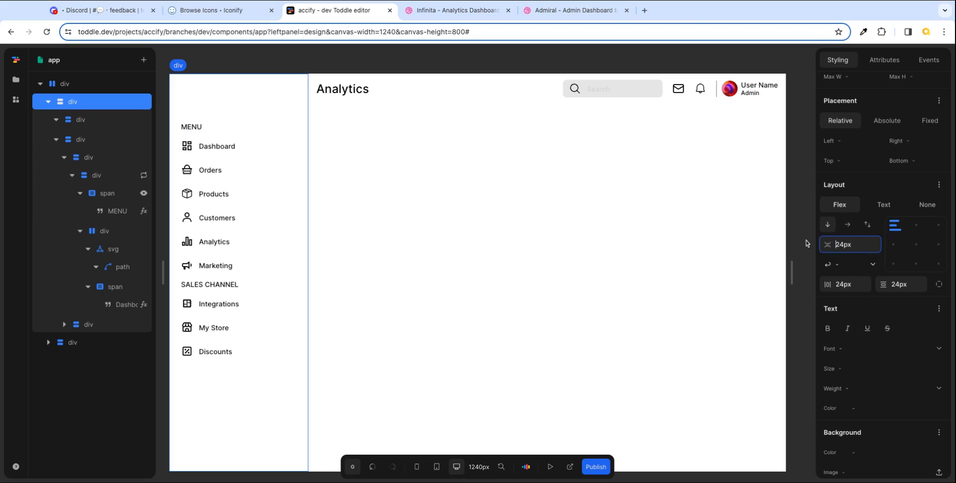
pyautogui.doubleClick(858, 245)
pyautogui.write('18px')
pyautogui.press('Tab')
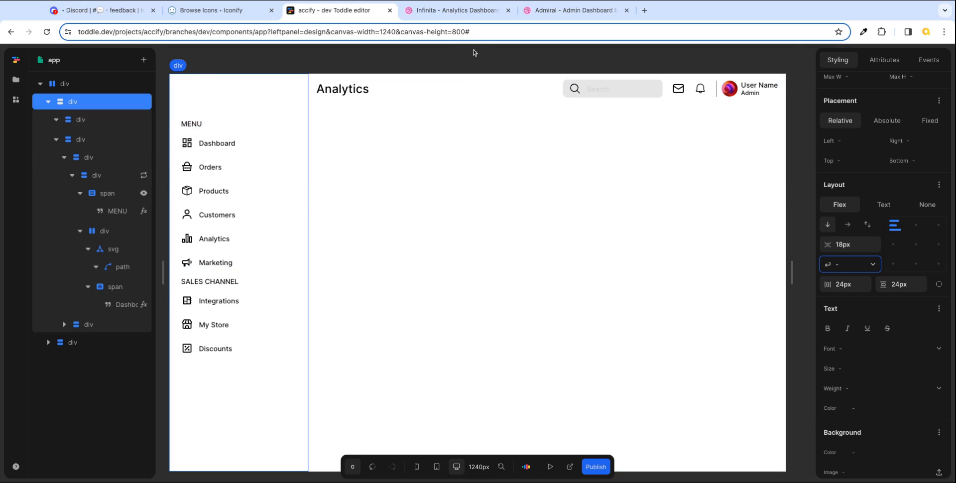
# - Check the heading size in the Infinita reference and set the group heading span's text size to font-size-xs
pyautogui.click(450, 10)
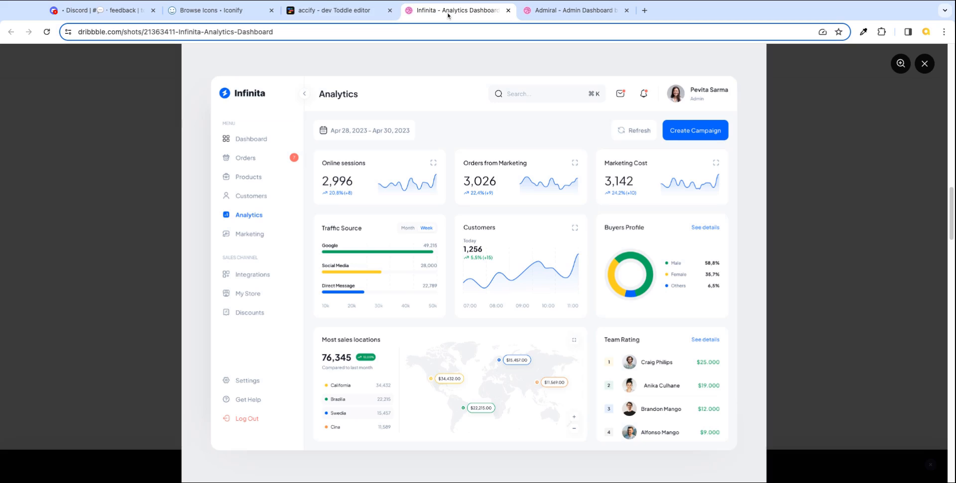
pyautogui.click(352, 11)
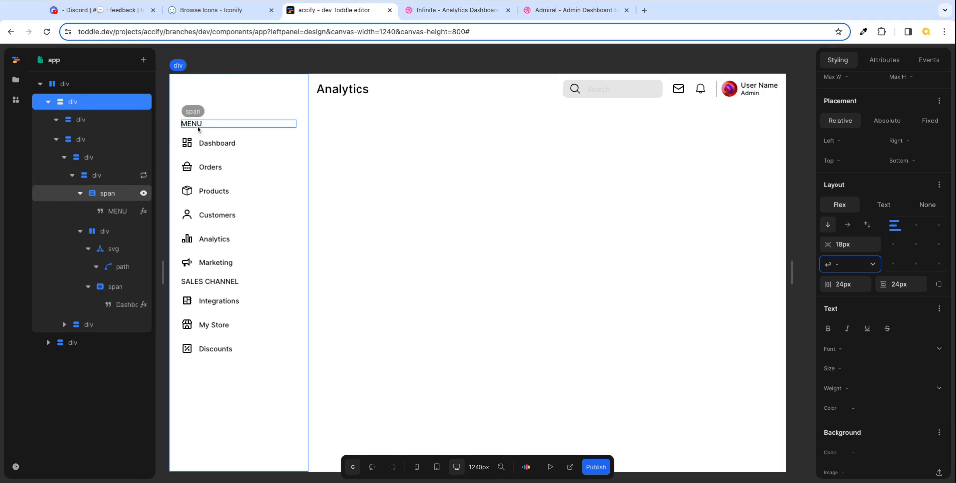
pyautogui.click(123, 198)
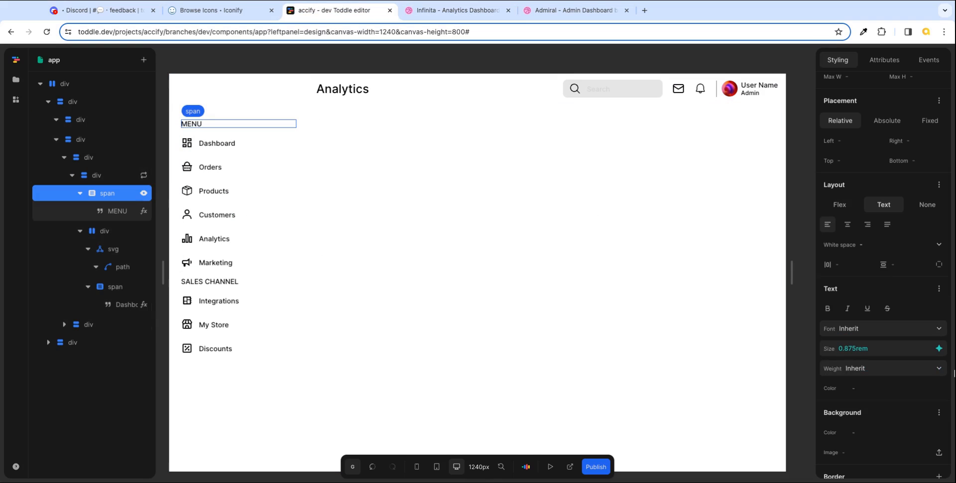
pyautogui.click(938, 348)
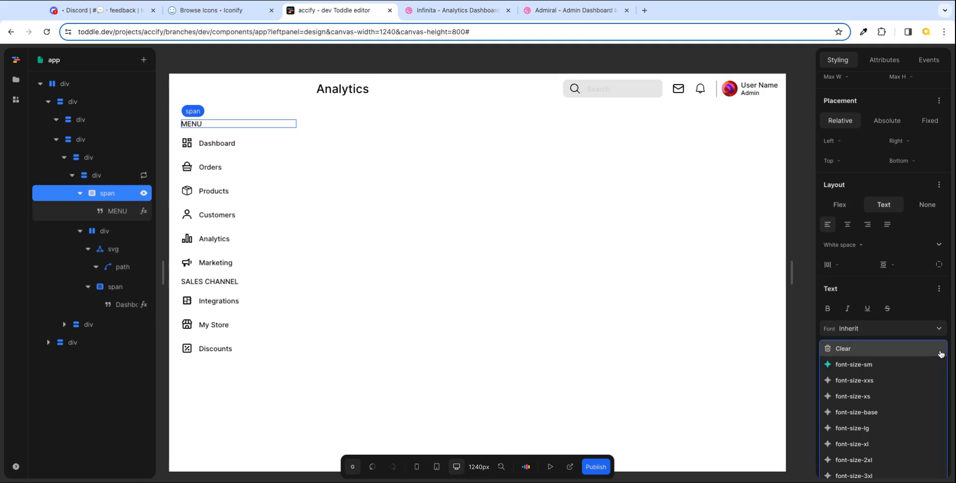
pyautogui.click(878, 400)
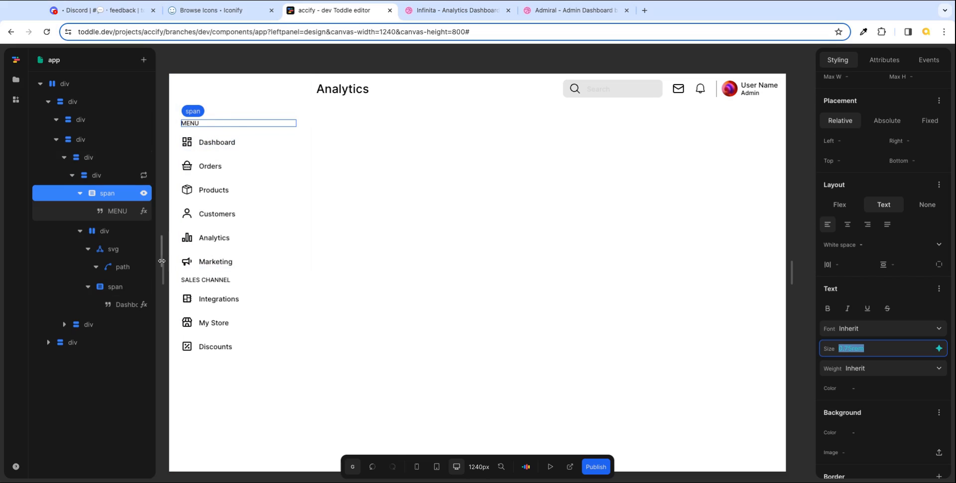
# - Switch the group heading span to Flex layout and give it 18px of top padding
pyautogui.click(120, 196)
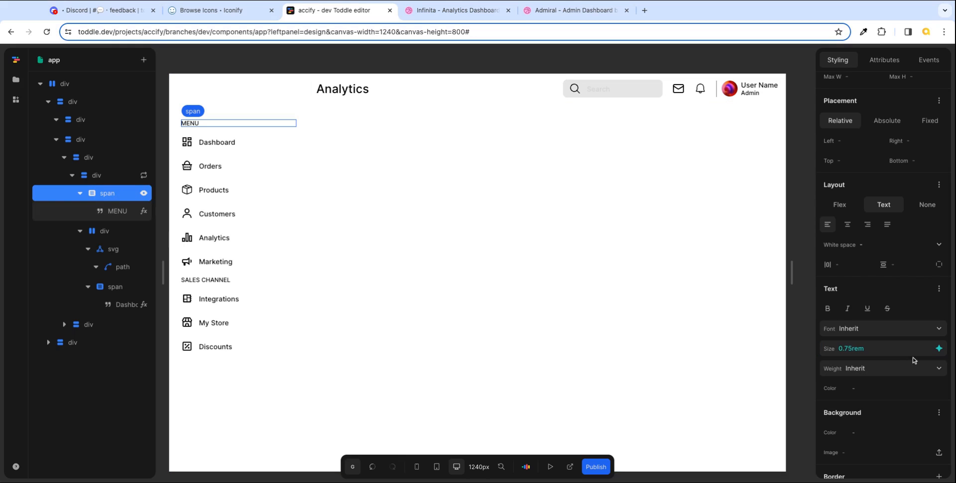
pyautogui.scroll(1, 929, 291)
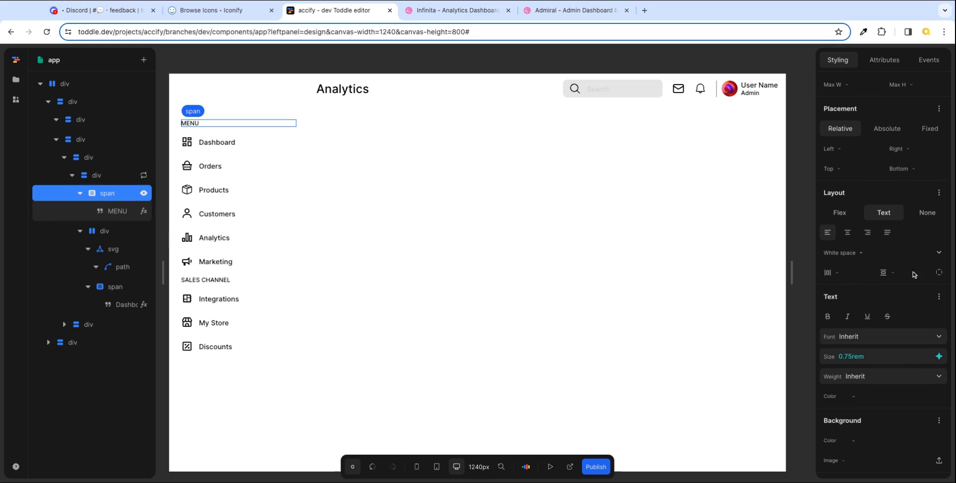
pyautogui.click(843, 215)
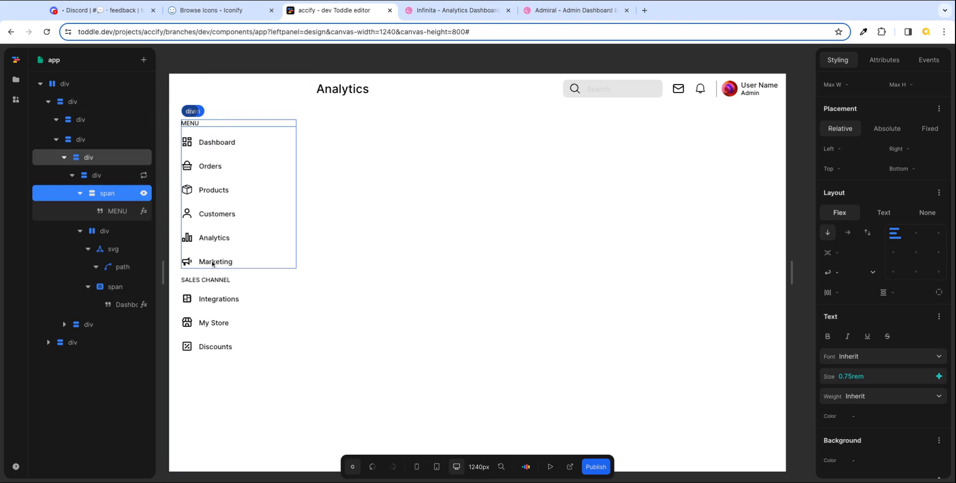
pyautogui.click(940, 293)
pyautogui.click(914, 298)
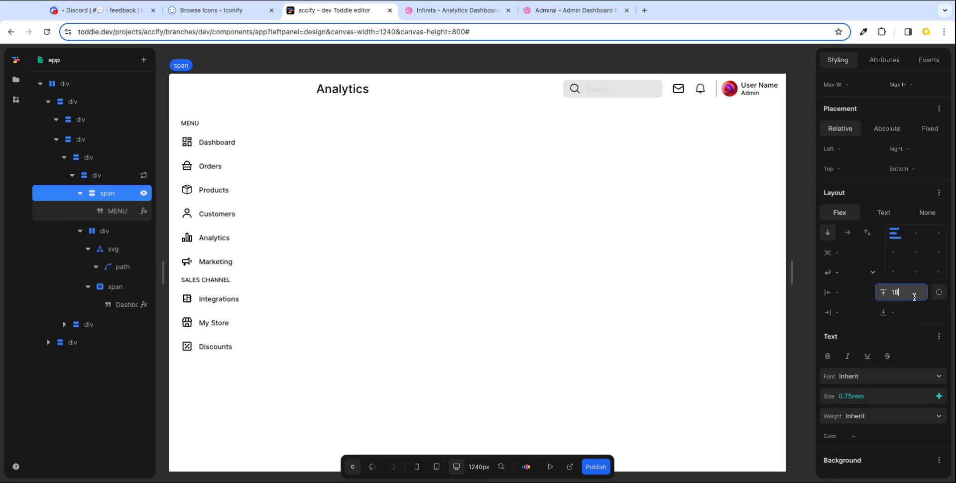
pyautogui.press('Tab')
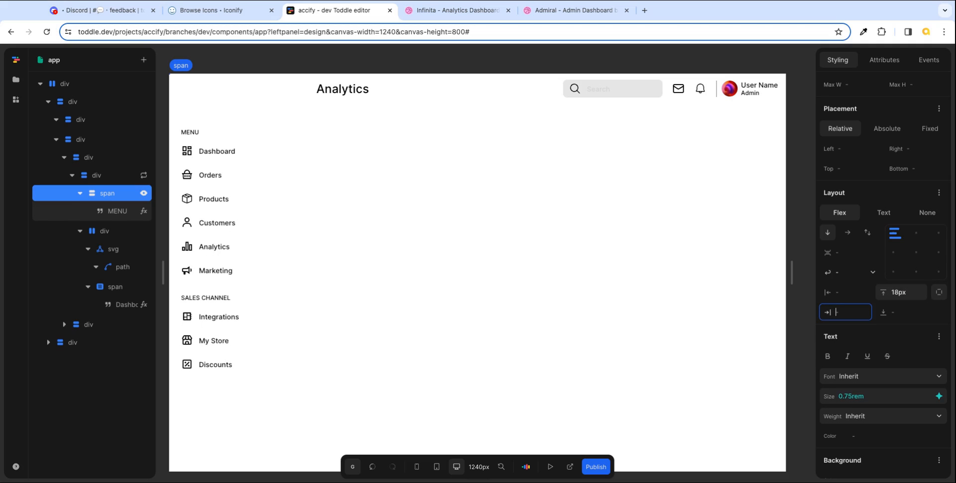
# - Recheck the Infinita reference and set the group heading span's top padding to 22px
pyautogui.click(472, 15)
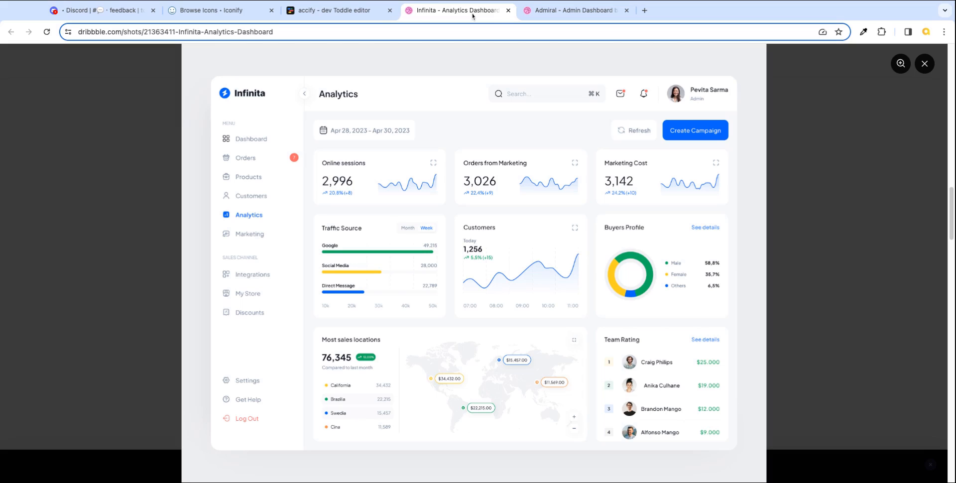
pyautogui.click(345, 12)
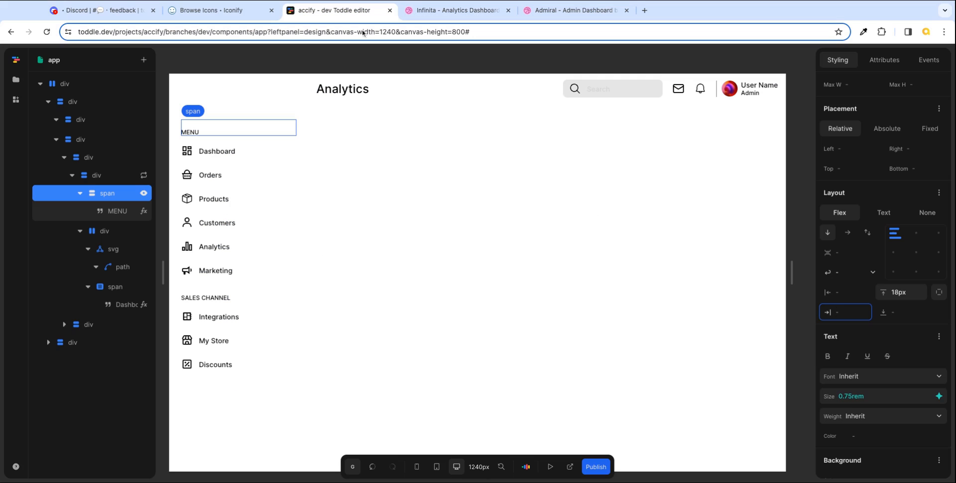
pyautogui.click(909, 295)
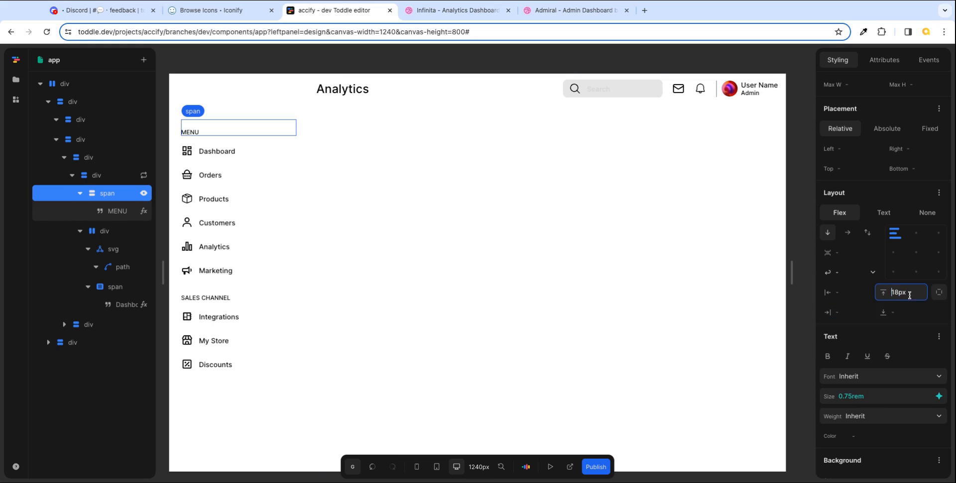
pyautogui.hotkey('ctrl', 'a')
pyautogui.write('22')
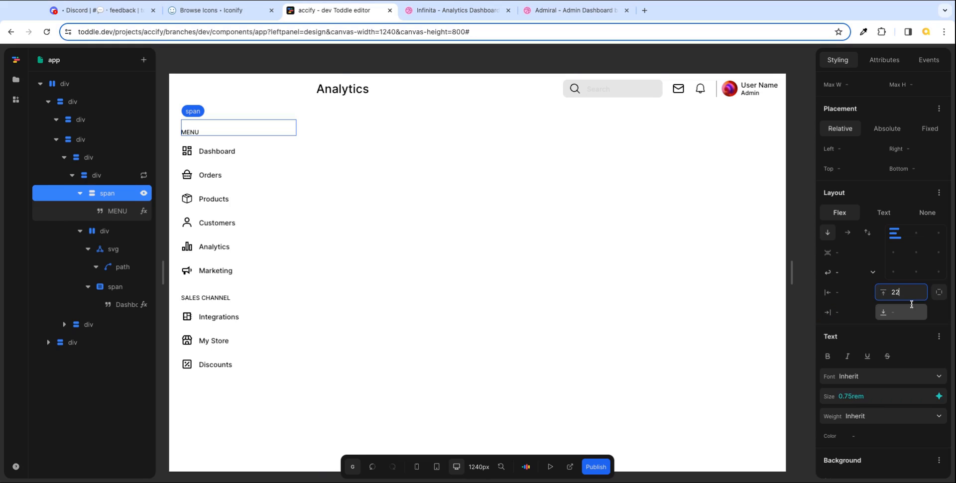
pyautogui.write('px')
pyautogui.press('Tab')
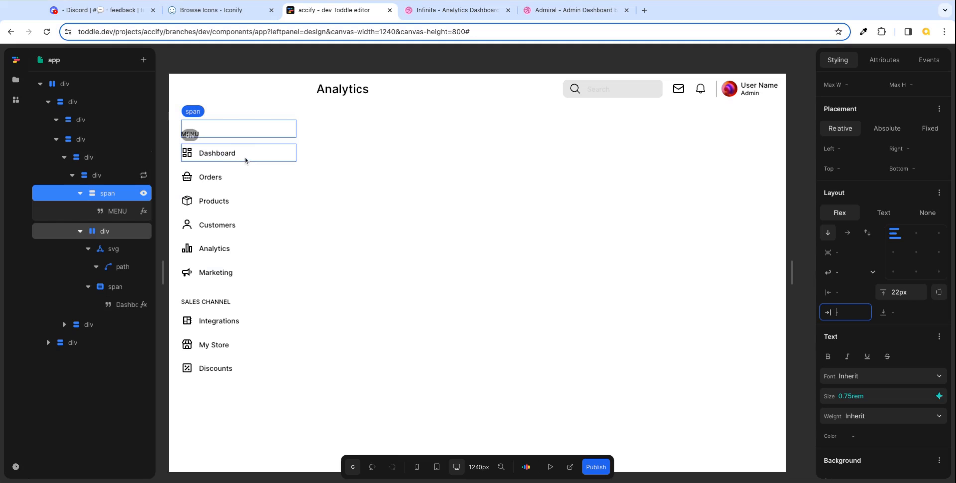
# - Set the gap between elements of the repeated nav item div to 8px
pyautogui.click(118, 178)
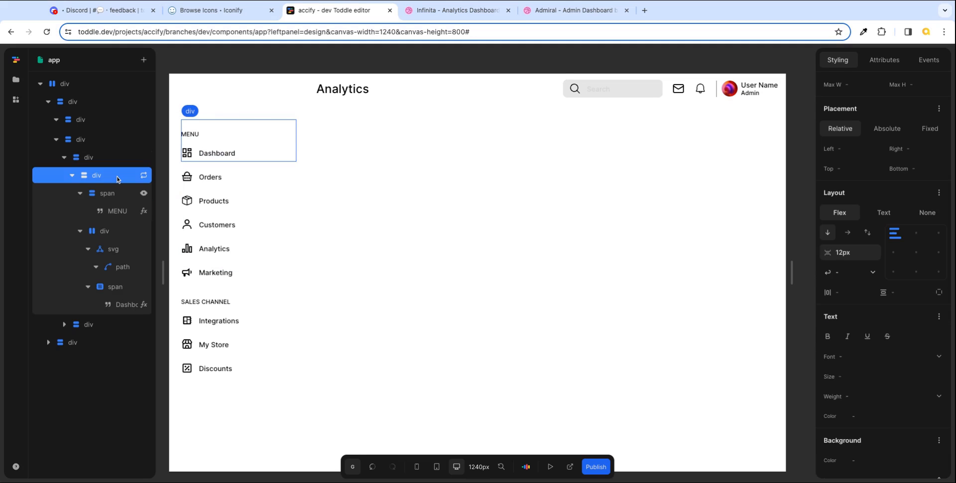
pyautogui.click(855, 252)
pyautogui.moveTo(855, 252); pyautogui.dragTo(831, 251)
pyautogui.write('8')
pyautogui.press('Tab')
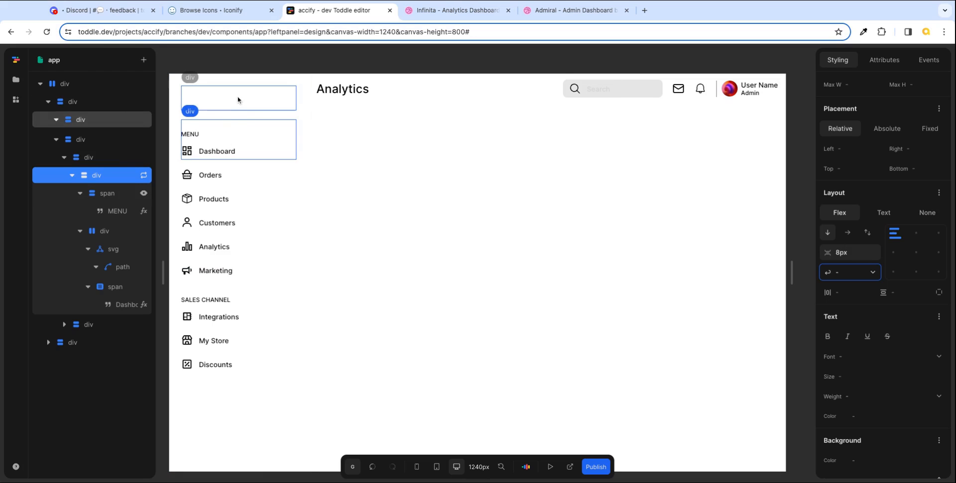
# - Set the outer sidebar div's gap to 12px and compare the spacing with the Infinita reference
pyautogui.click(81, 105)
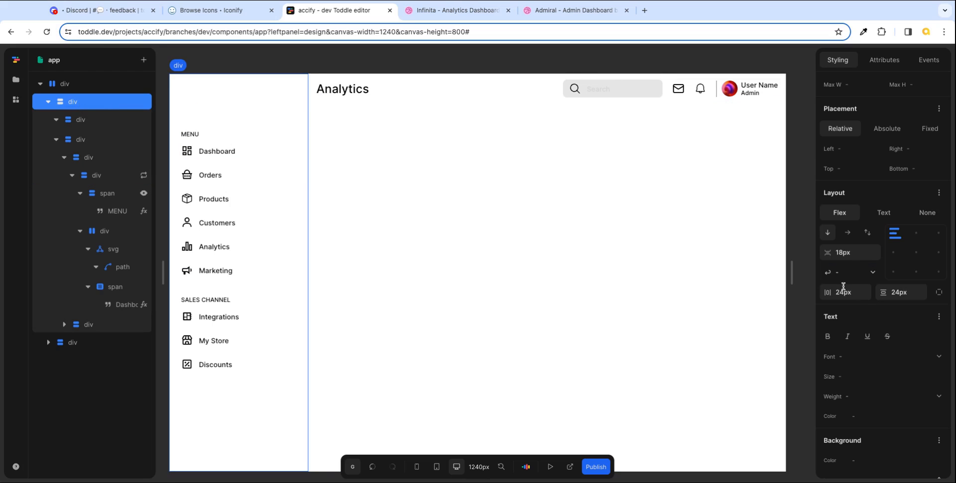
pyautogui.click(856, 255)
pyautogui.write('12')
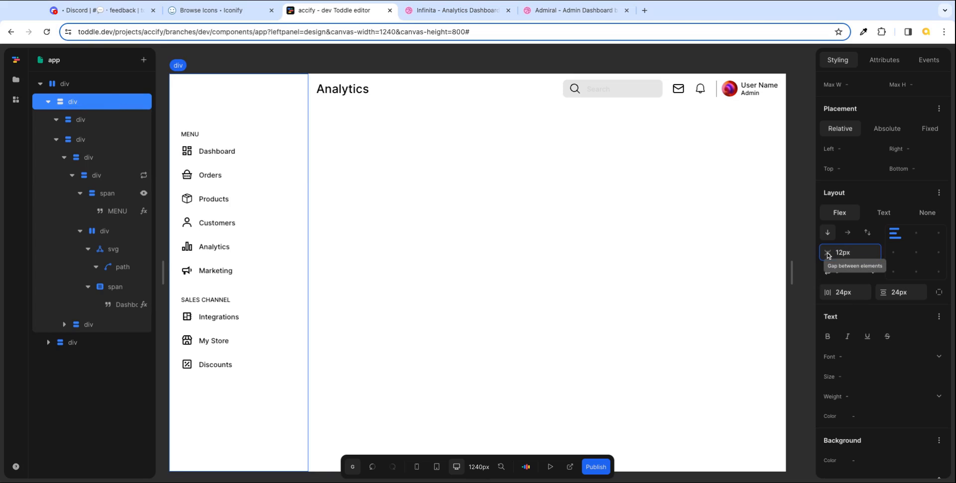
pyautogui.press('Tab')
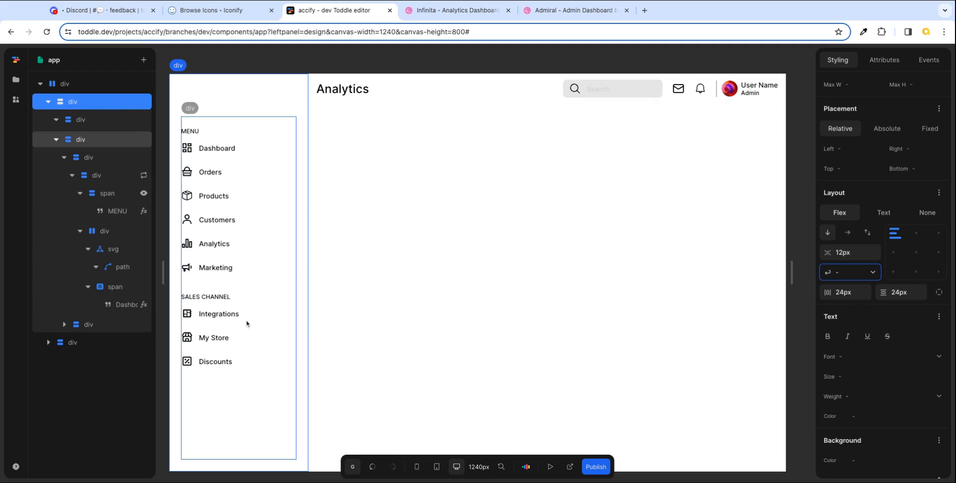
pyautogui.click(467, 15)
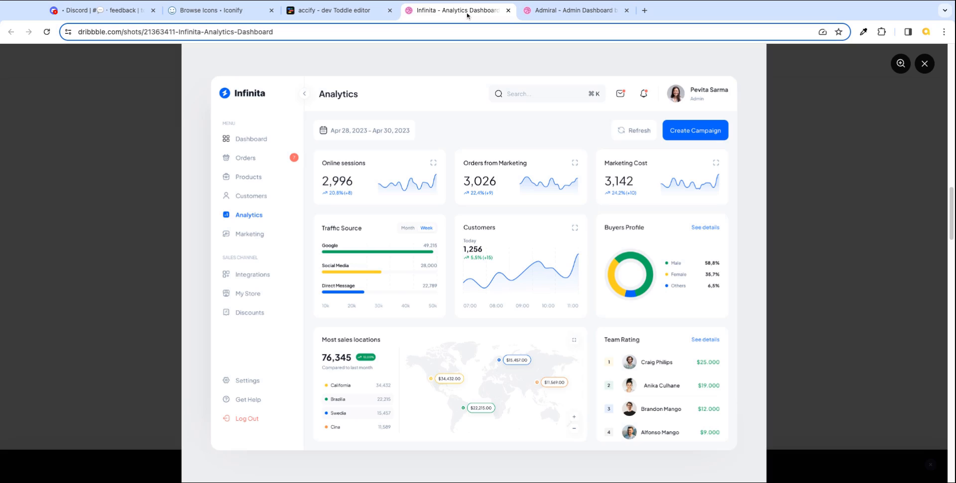
pyautogui.click(318, 14)
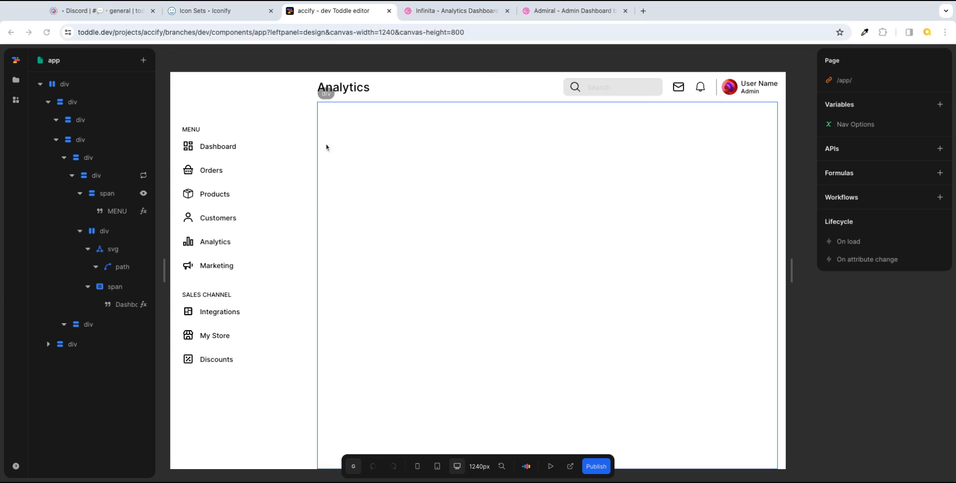
# - Check the sidebar in the Infinita reference and open the Nav Options variable's formula in full-screen view
pyautogui.click(475, 13)
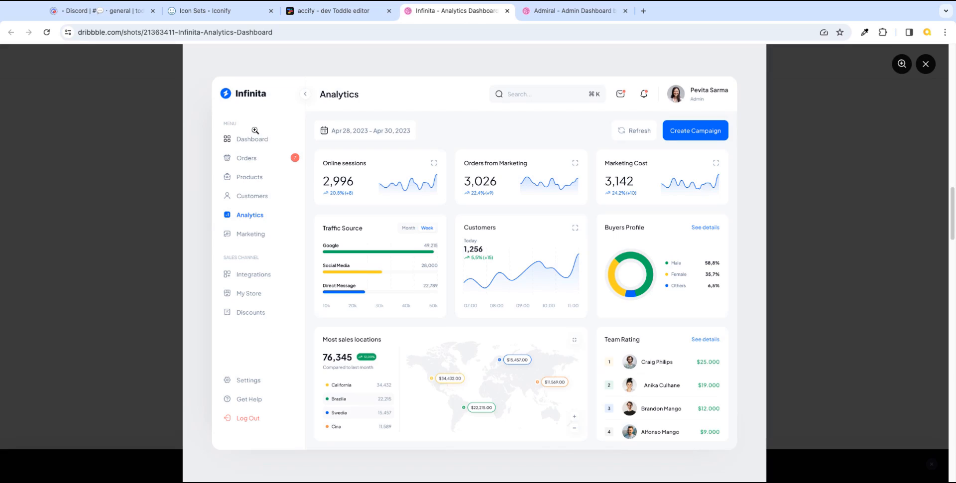
pyautogui.click(340, 17)
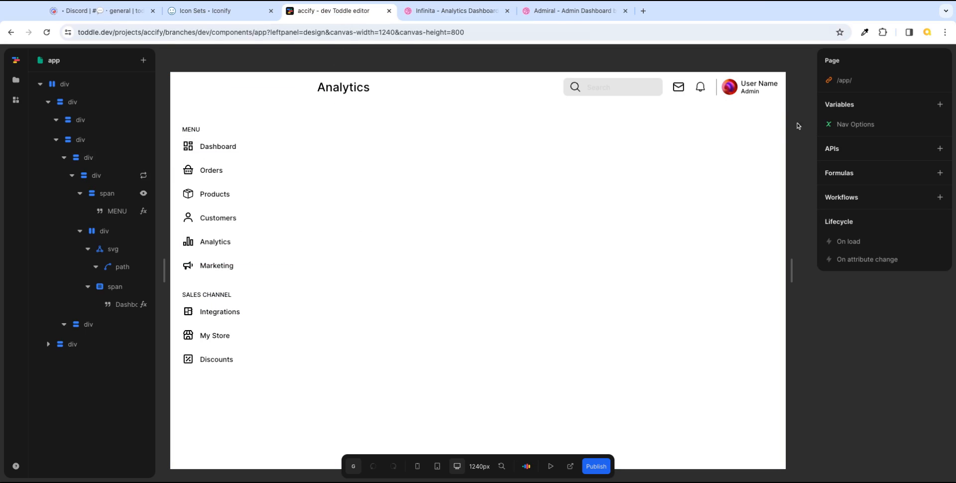
pyautogui.click(854, 126)
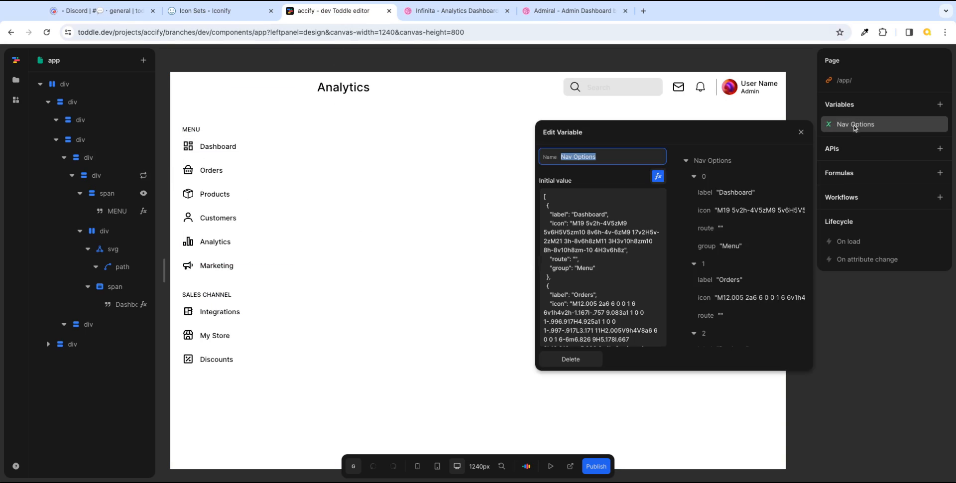
pyautogui.click(658, 176)
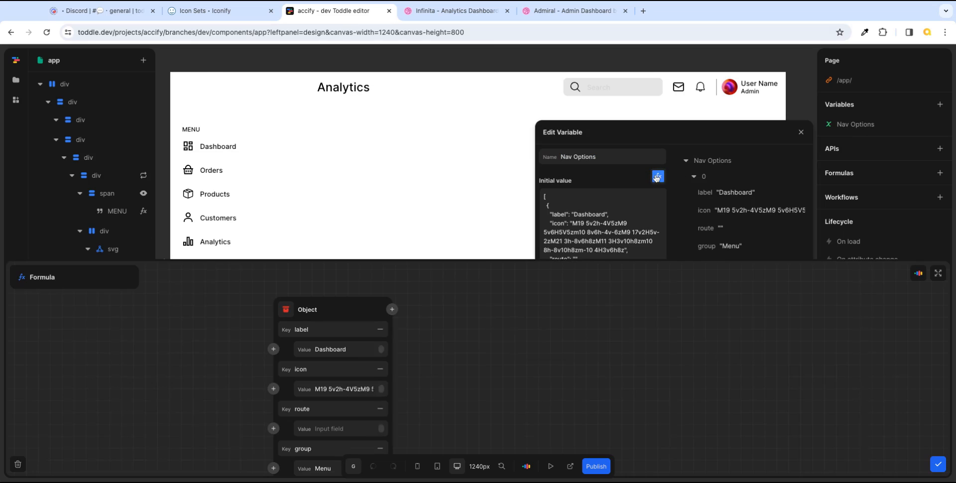
pyautogui.click(937, 274)
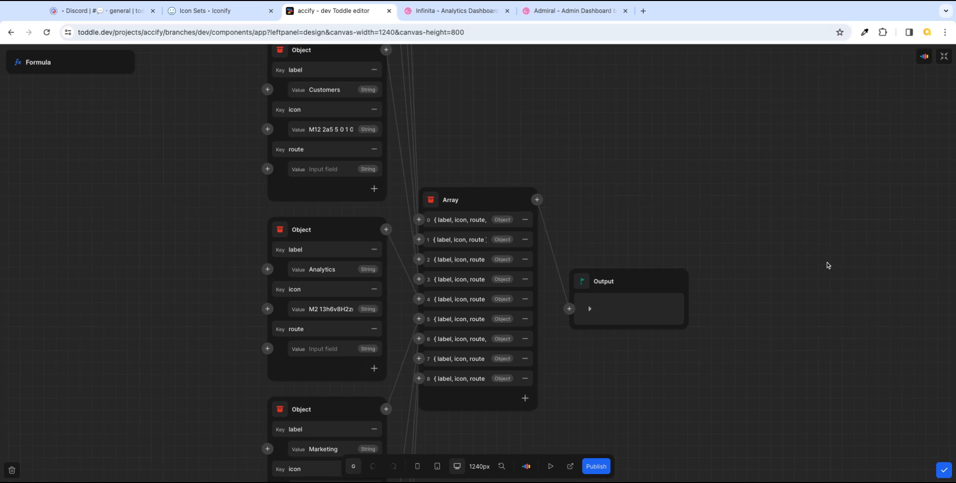
# - Append three more objects to the Array node in the Nav Options formula
pyautogui.scroll(-5, 821, 263)
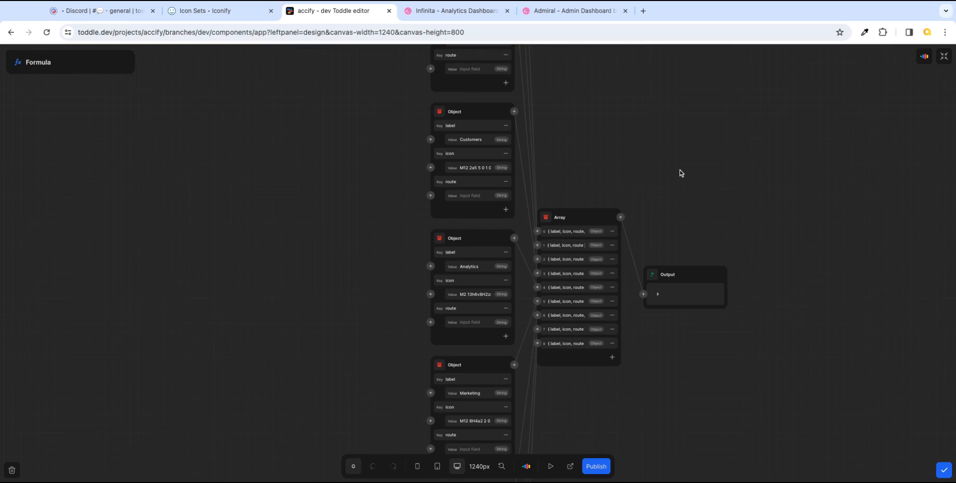
pyautogui.scroll(10, 680, 171)
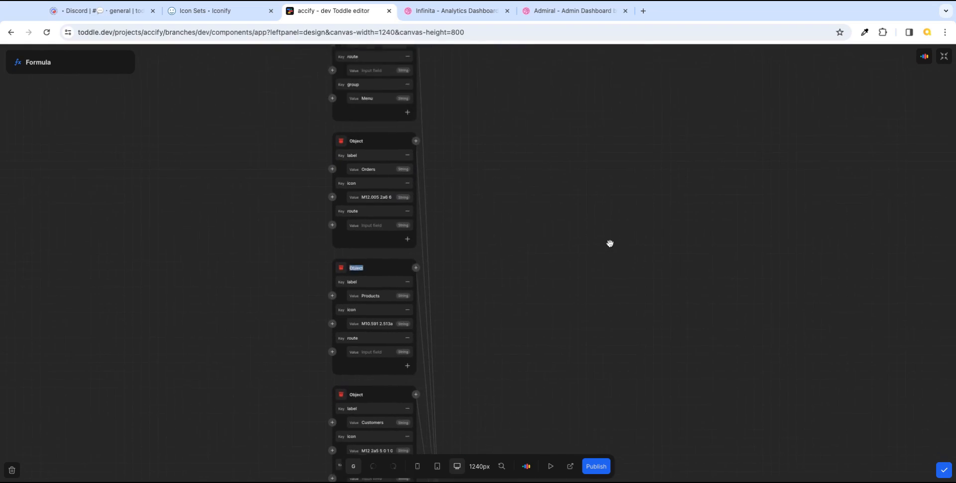
pyautogui.scroll(-10, 610, 243)
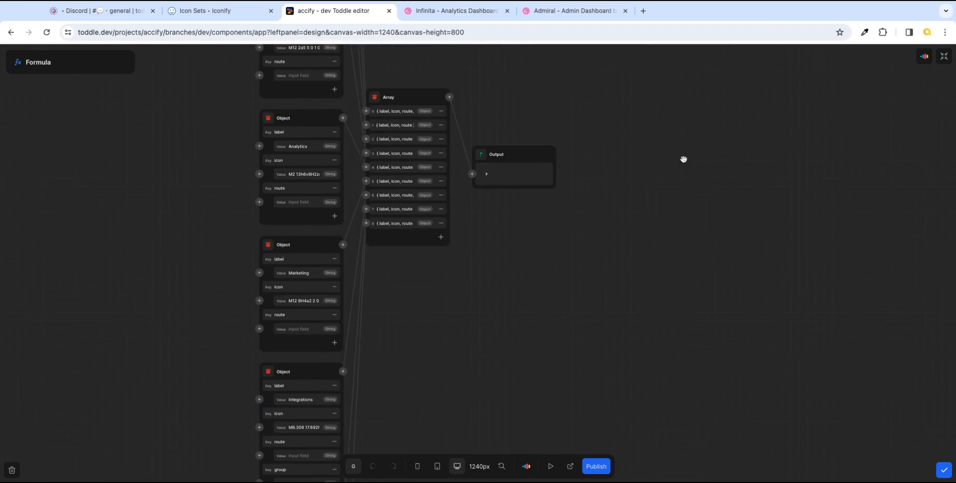
pyautogui.scroll(-10, 663, 330)
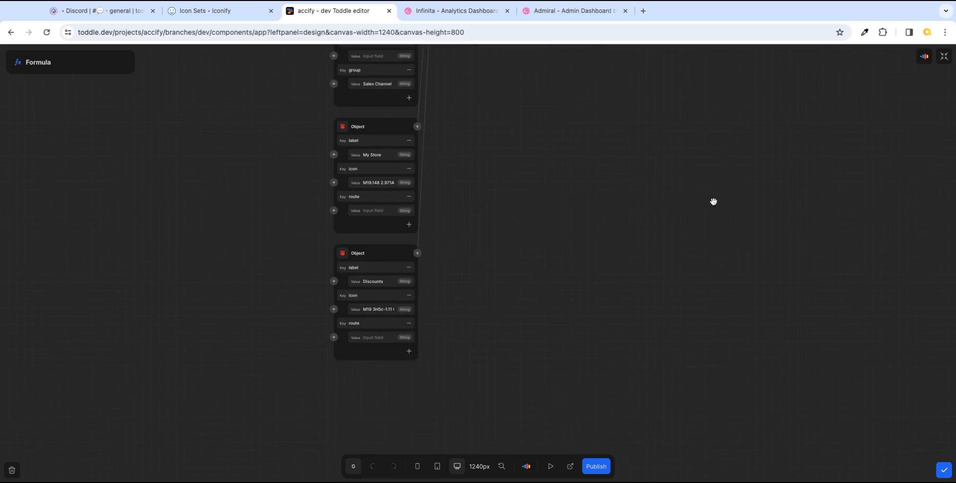
pyautogui.scroll(8, 713, 285)
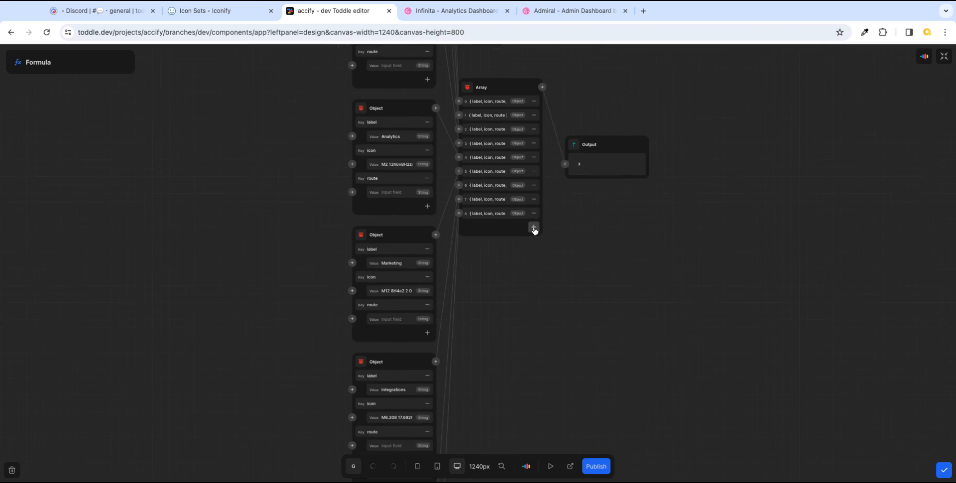
pyautogui.click(533, 228)
pyautogui.click(533, 238)
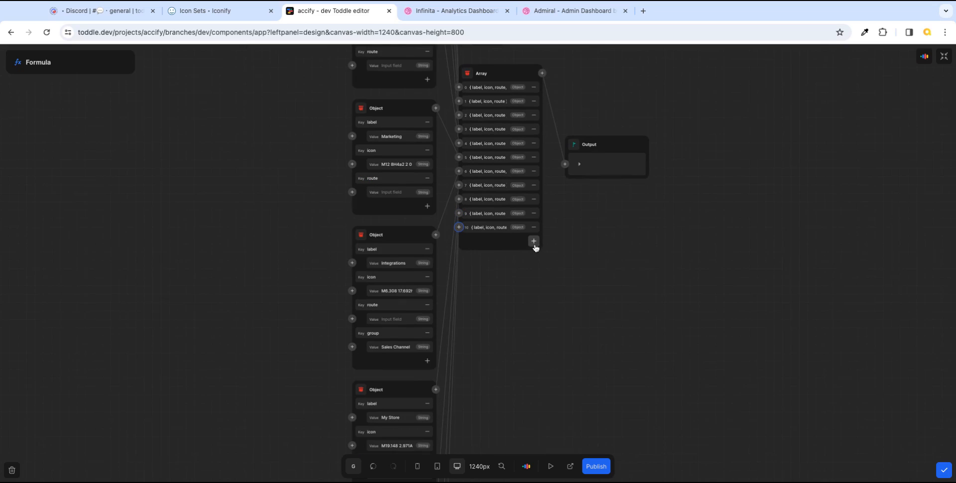
pyautogui.click(533, 248)
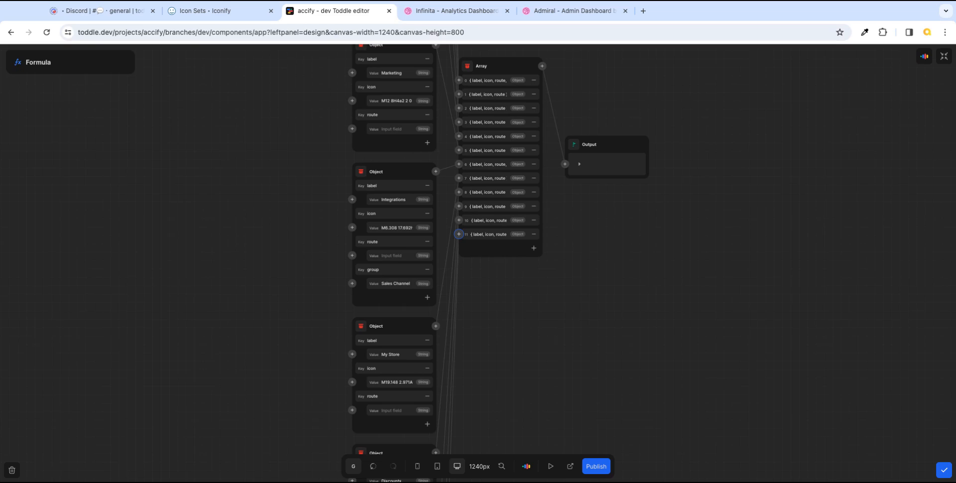
# - Consult the Infinita reference and set the label of the first newly added object to Settings
pyautogui.scroll(-7, 709, 376)
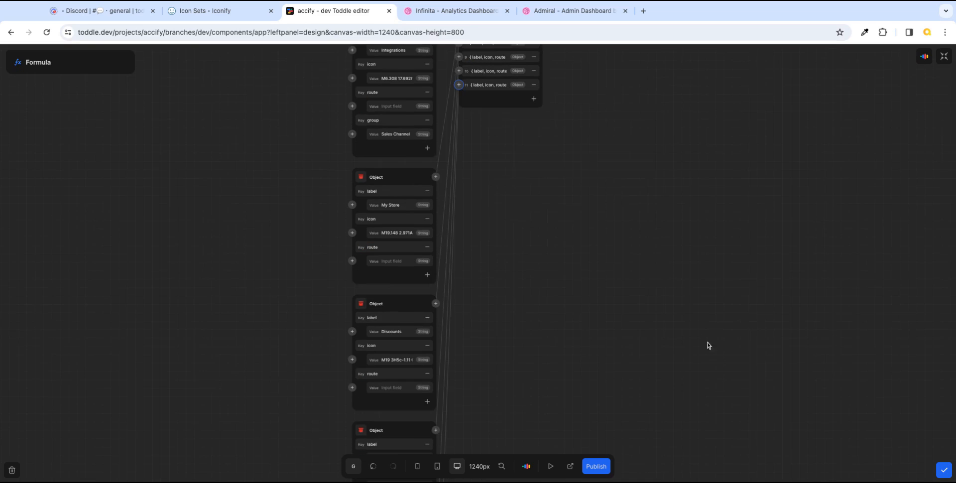
pyautogui.scroll(-2, 696, 334)
pyautogui.scroll(4, 697, 334)
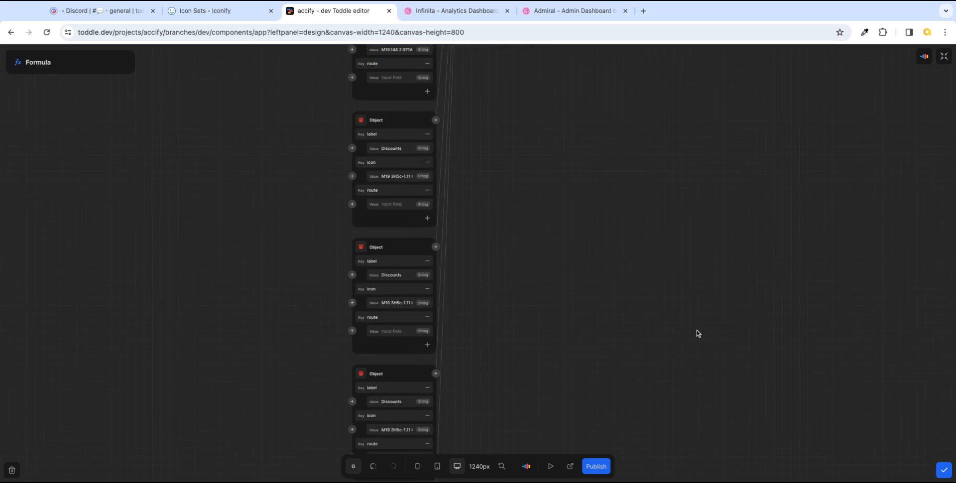
pyautogui.scroll(-2, 697, 333)
pyautogui.scroll(2, 697, 333)
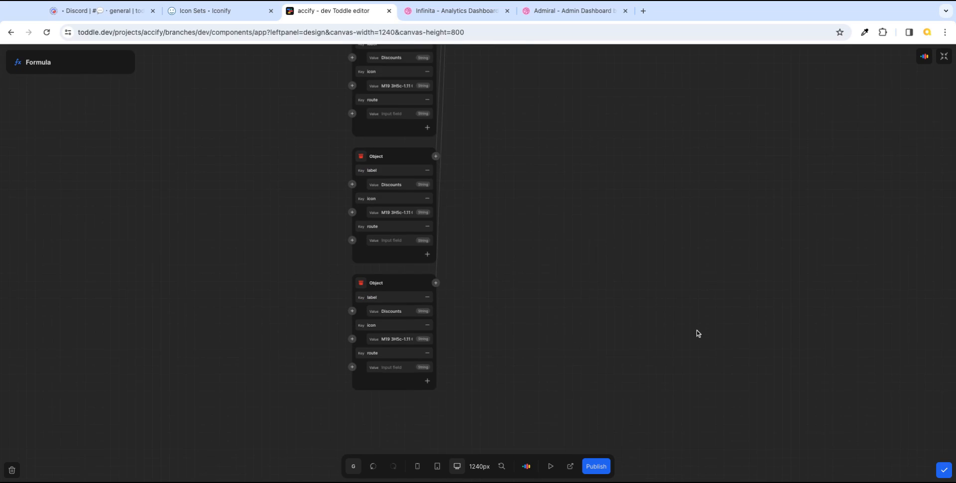
pyautogui.click(450, 11)
pyautogui.click(369, 15)
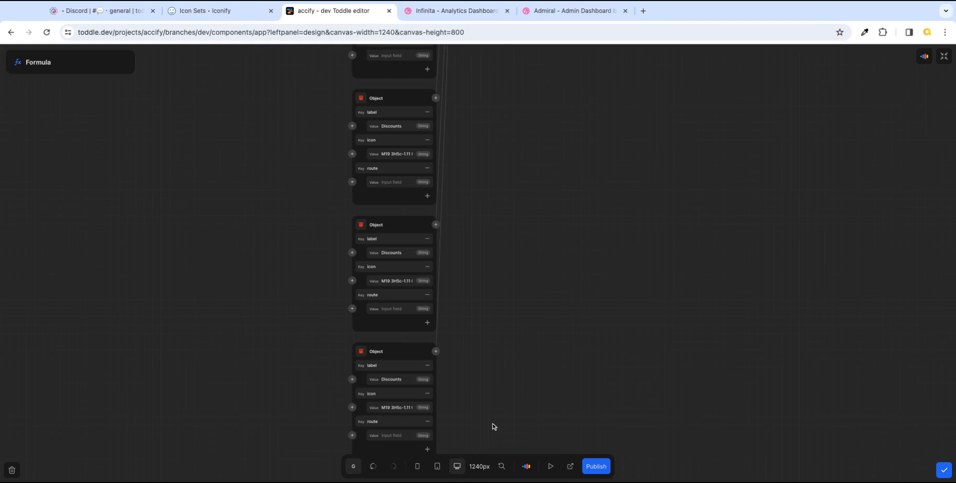
pyautogui.click(401, 127)
pyautogui.doubleClick(401, 127)
pyautogui.write('Settings')
pyautogui.click(396, 264)
# - Recheck the Infinita reference and set the label of the second newly added object to Get Help
pyautogui.click(461, 12)
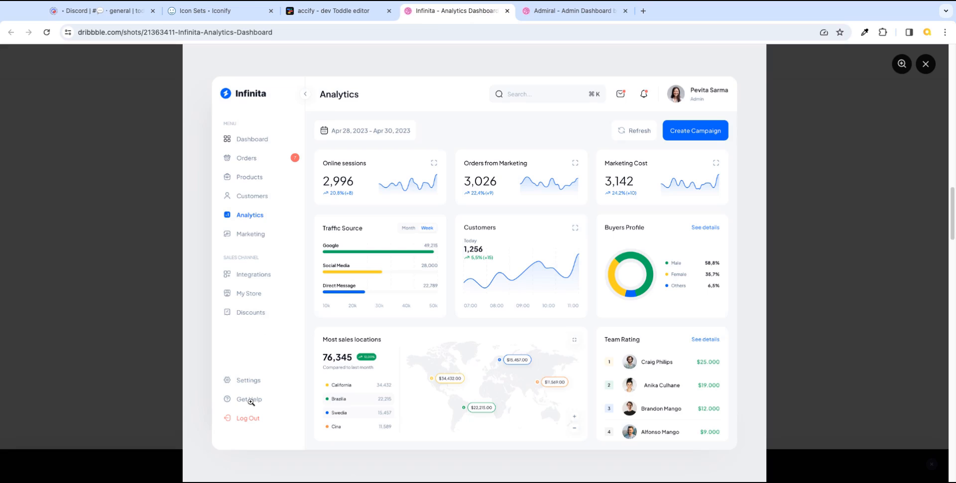
pyautogui.click(336, 11)
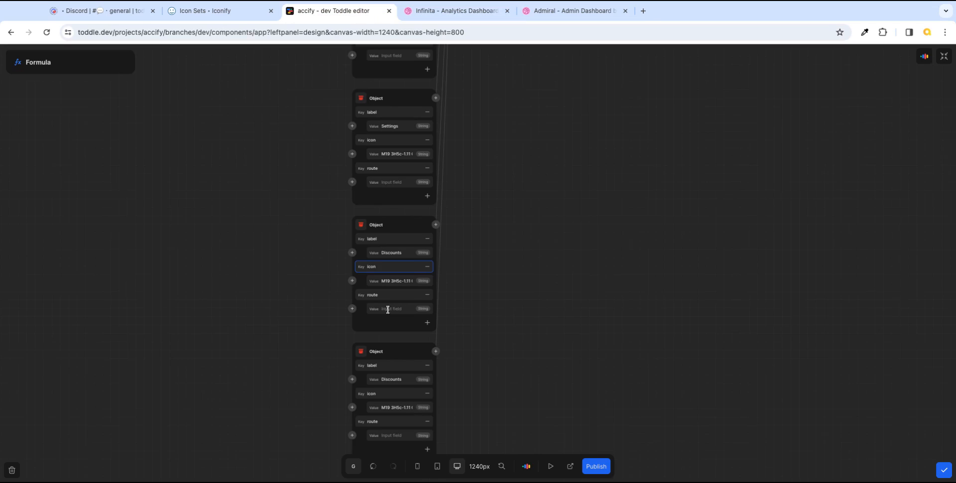
pyautogui.doubleClick(391, 378)
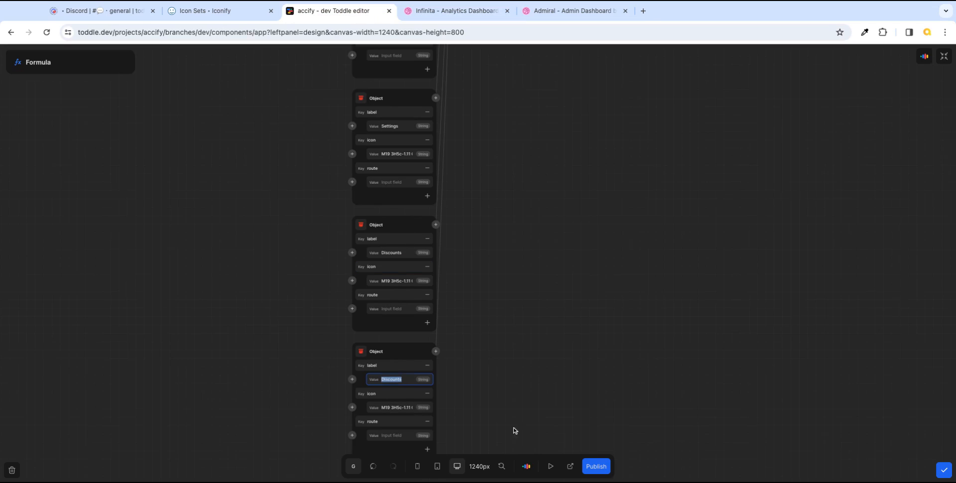
pyautogui.write('Get Help')
pyautogui.scroll(-3, 717, 430)
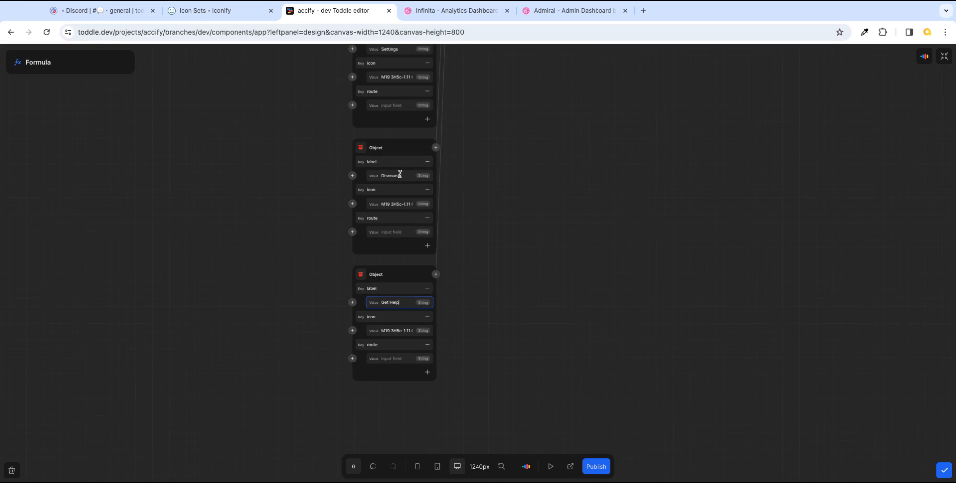
pyautogui.doubleClick(392, 175)
pyautogui.write('Get Help')
# - Set the last object's label to Log Out, save the Nav Options formula and close the variable
pyautogui.click(468, 11)
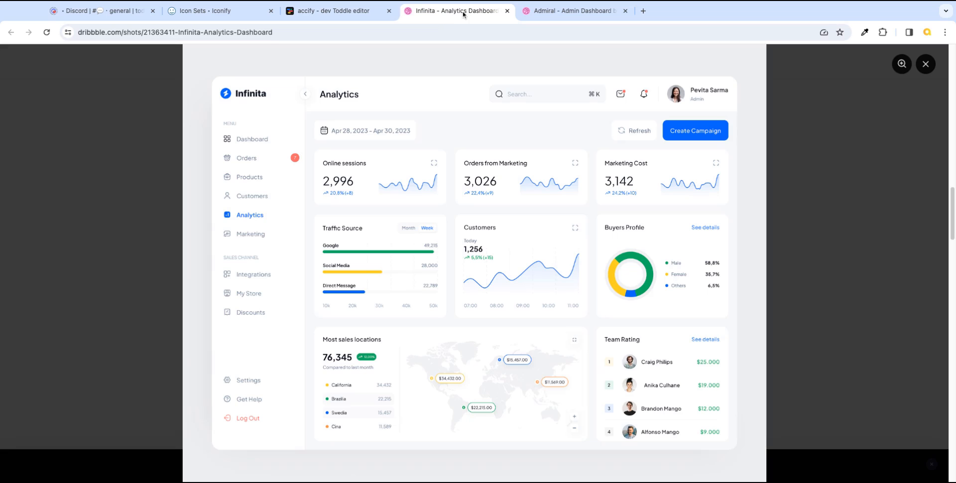
pyautogui.click(320, 10)
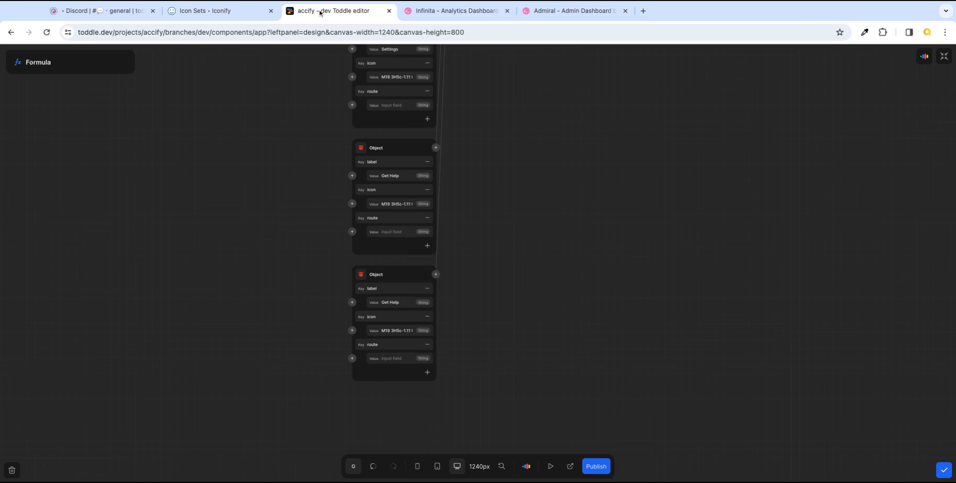
pyautogui.click(394, 305)
pyautogui.write('Log Out')
pyautogui.press('Tab')
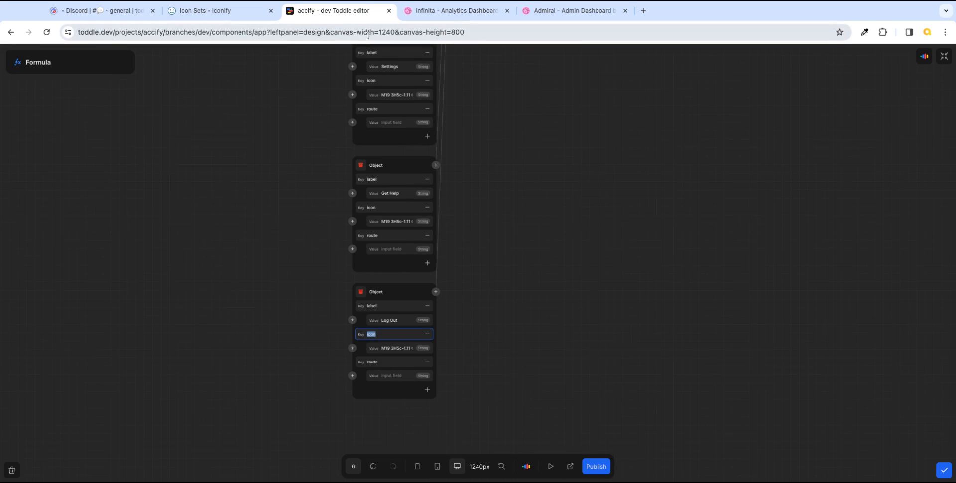
pyautogui.click(948, 468)
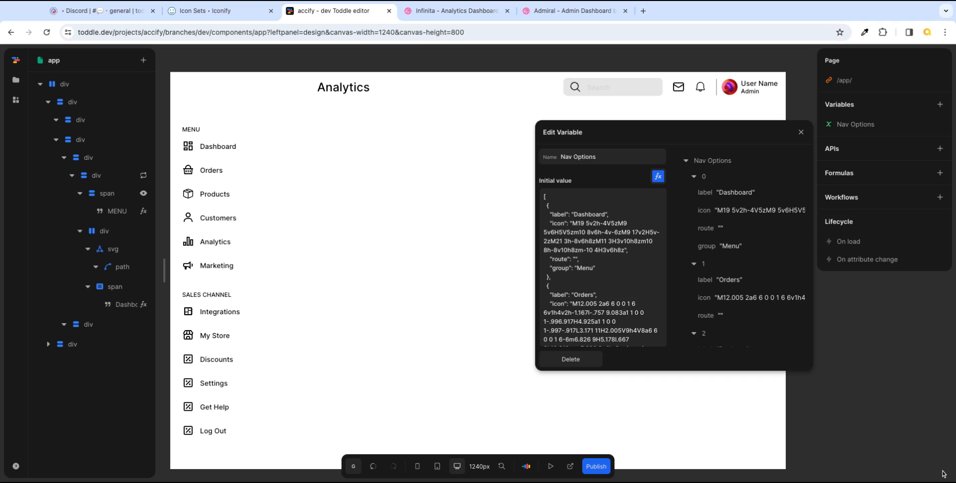
pyautogui.click(801, 134)
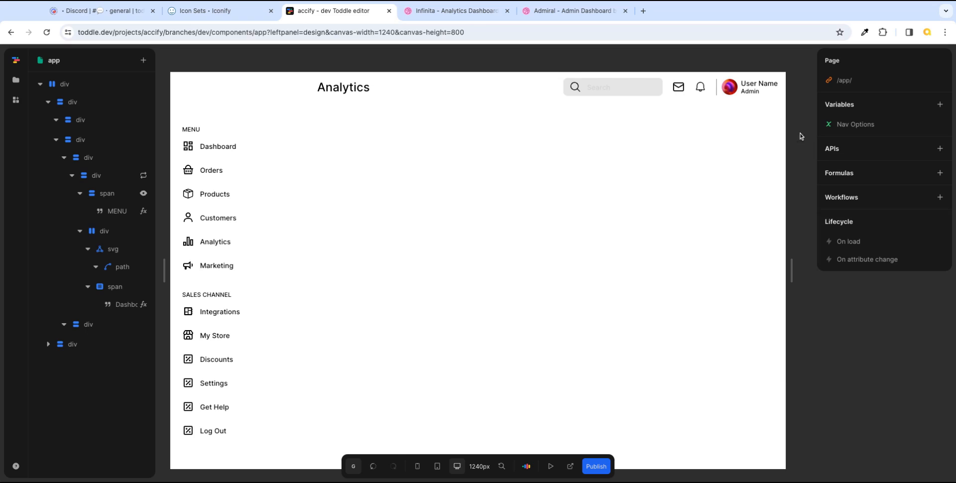
# - Preview the app page in a separate browser tab to check the extended sidebar, and return to the editor
pyautogui.click(570, 466)
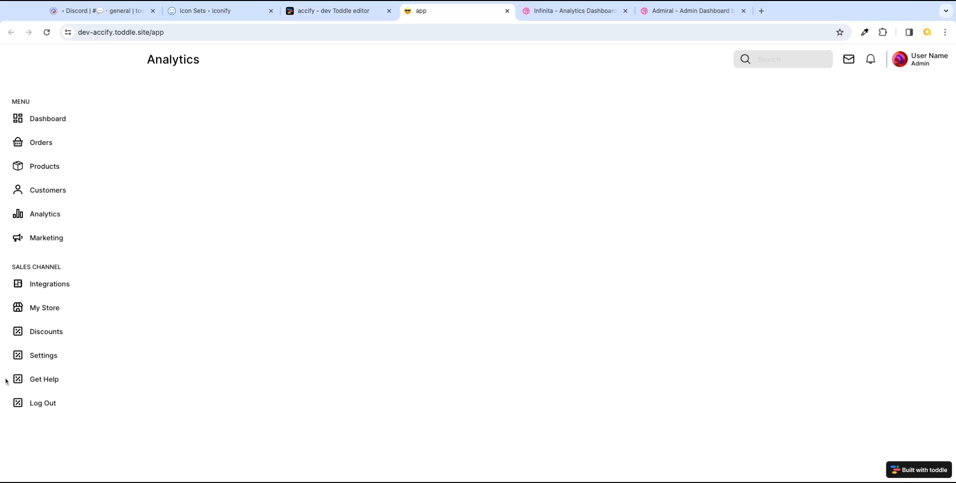
pyautogui.click(341, 14)
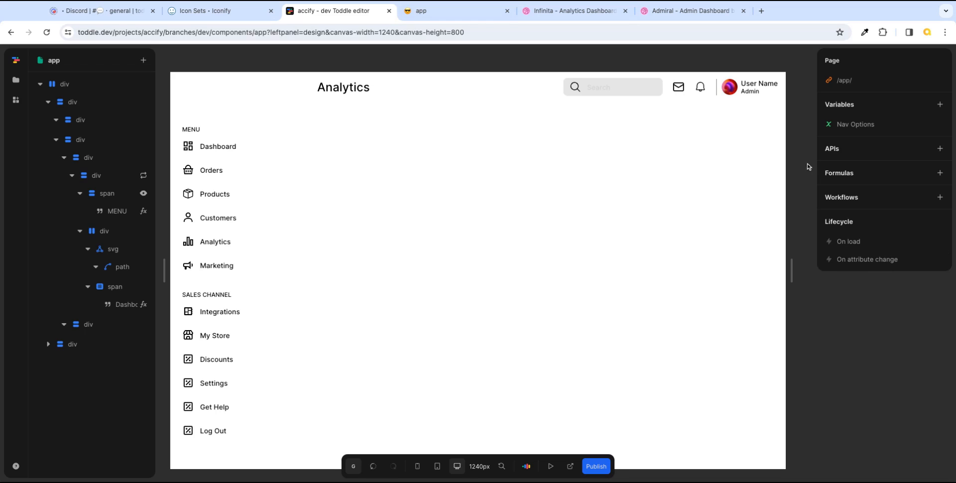
pyautogui.scroll(-1, 802, 165)
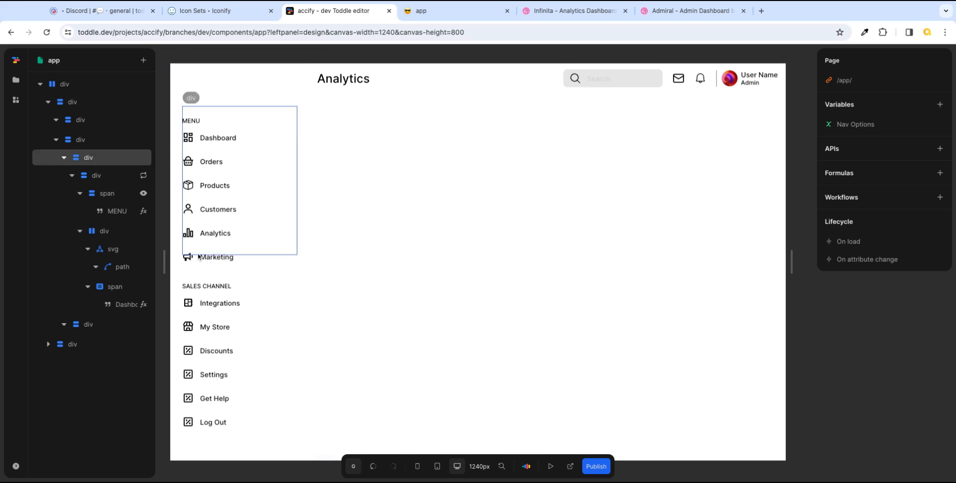
# - Open the nav item div's repeat formula in full-screen view and examine item 9 in its output
pyautogui.click(143, 175)
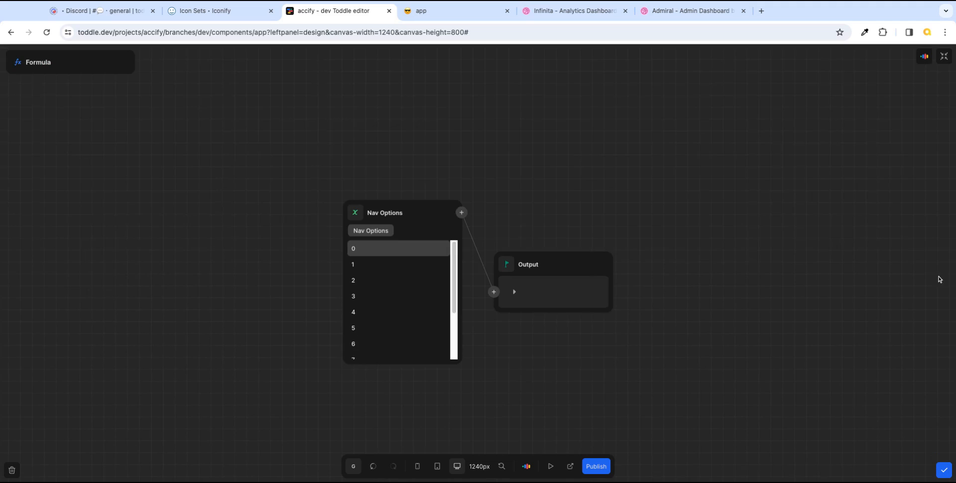
pyautogui.click(938, 273)
pyautogui.scroll(1, 775, 280)
pyautogui.scroll(-3, 749, 286)
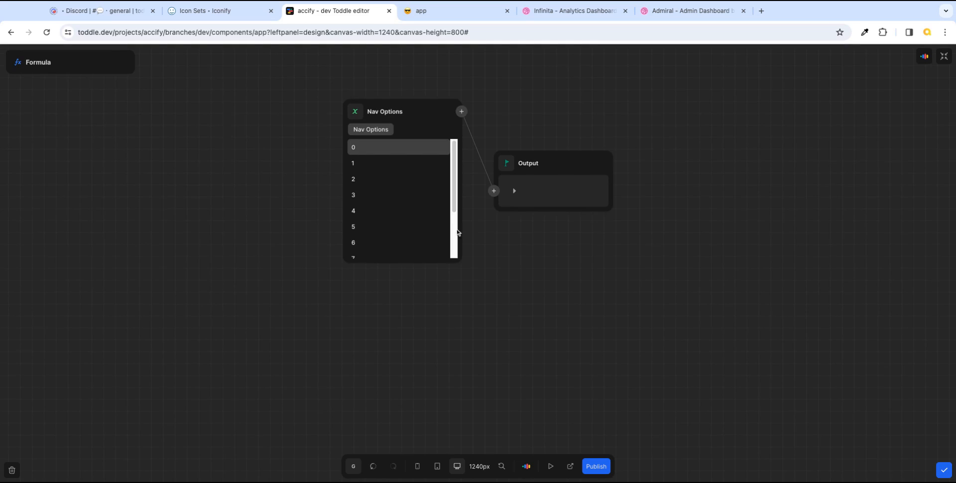
pyautogui.scroll(-3, 457, 192)
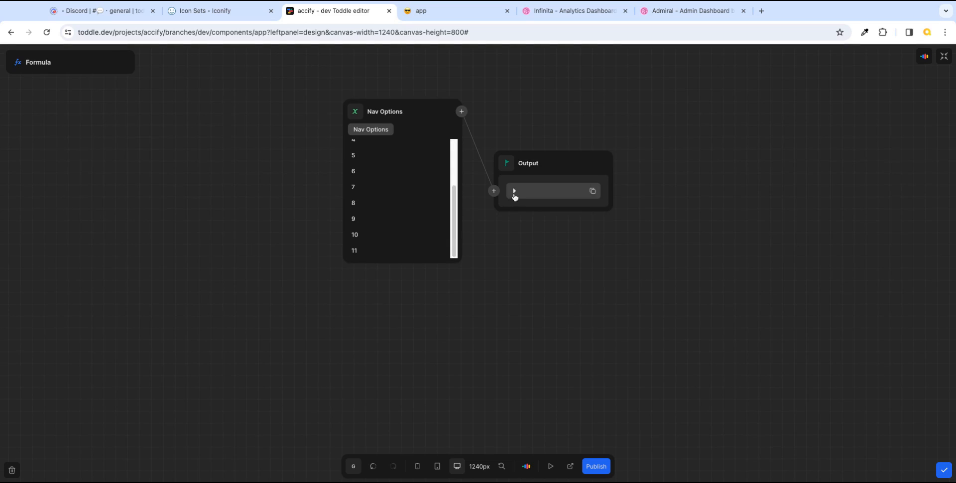
pyautogui.click(513, 193)
pyautogui.click(520, 266)
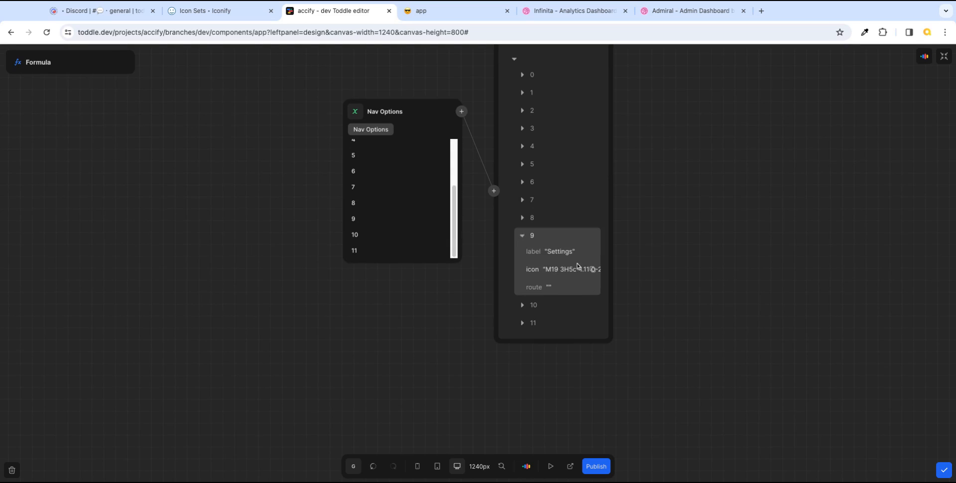
pyautogui.scroll(-1, 691, 219)
pyautogui.scroll(2, 691, 218)
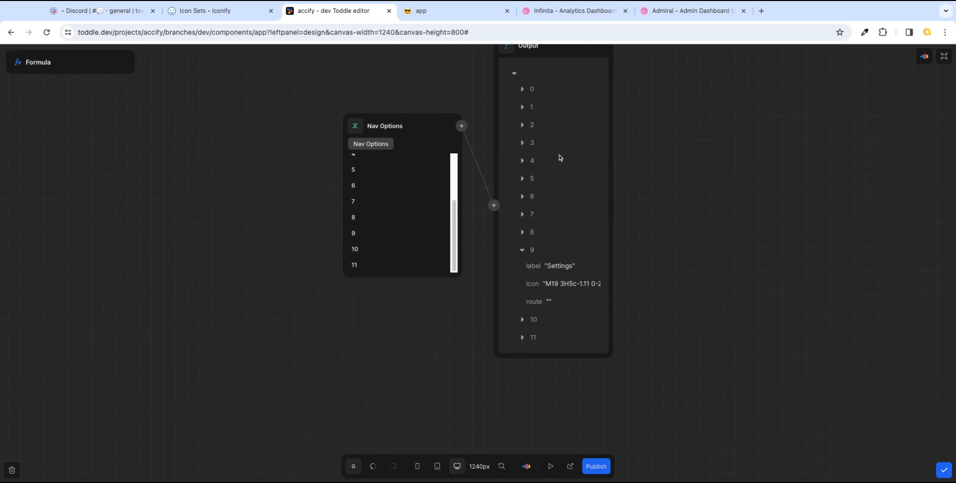
# - Insert a Filter formula between the Nav Options variable and the output, with the item argument as its formula
pyautogui.click(462, 127)
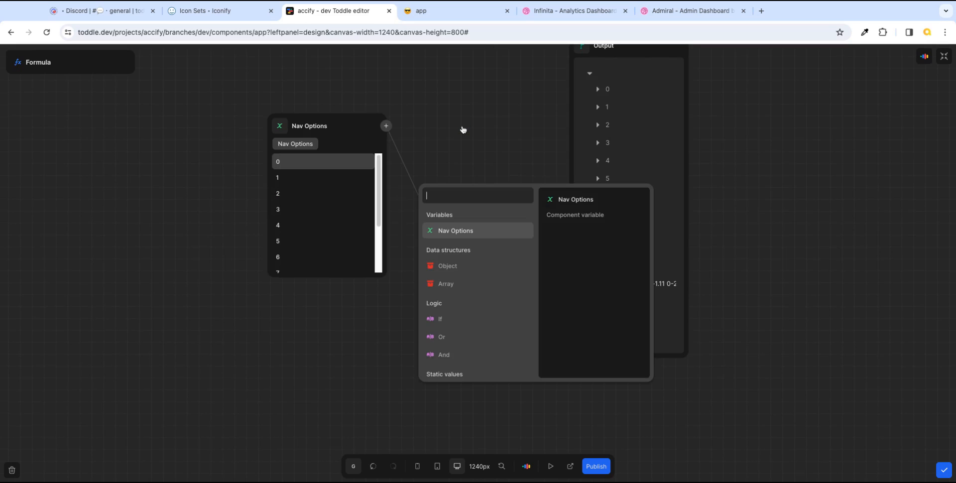
pyautogui.write('fil')
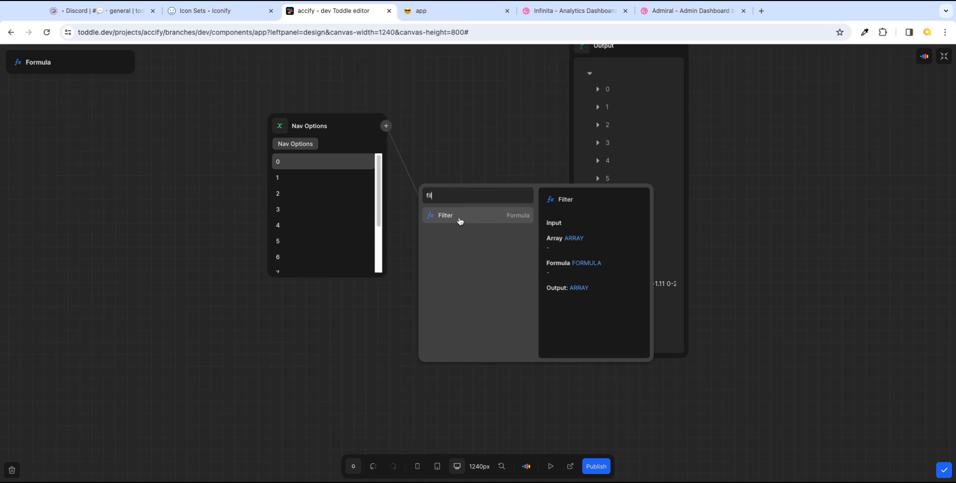
pyautogui.press('BackSpace')
pyautogui.press('BackSpace')
pyautogui.press('BackSpace')
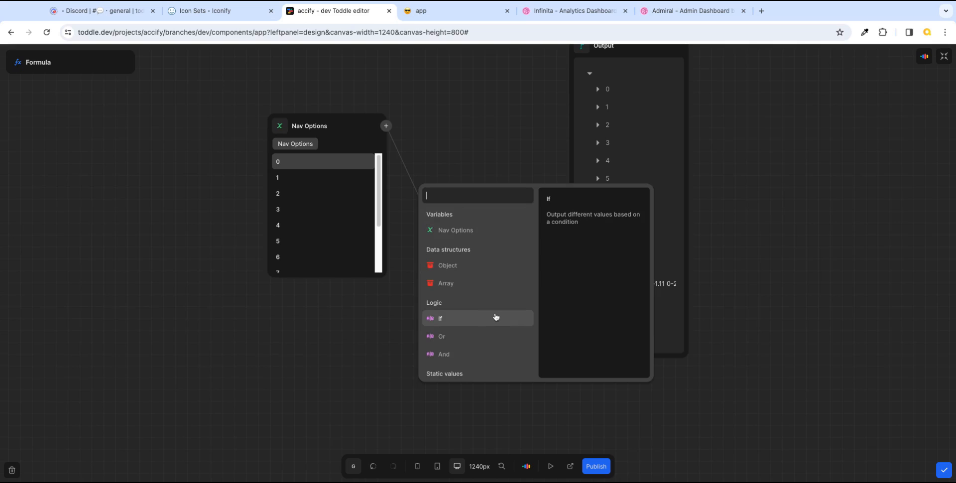
pyautogui.scroll(-1, 496, 313)
pyautogui.scroll(-15, 497, 313)
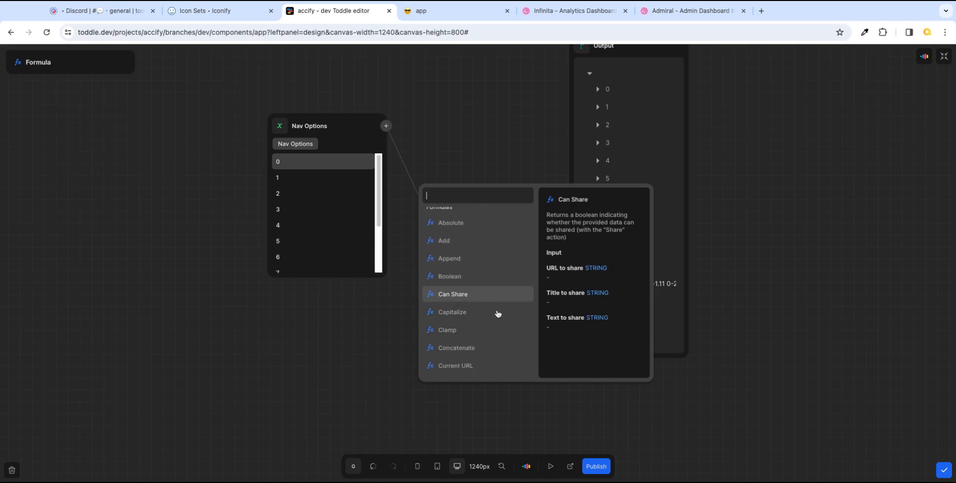
pyautogui.scroll(-10, 497, 315)
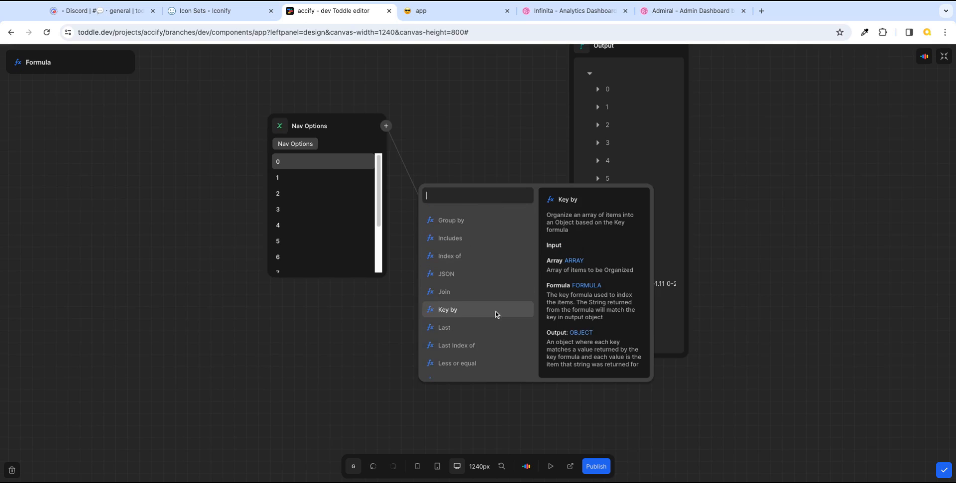
pyautogui.scroll(-3, 493, 317)
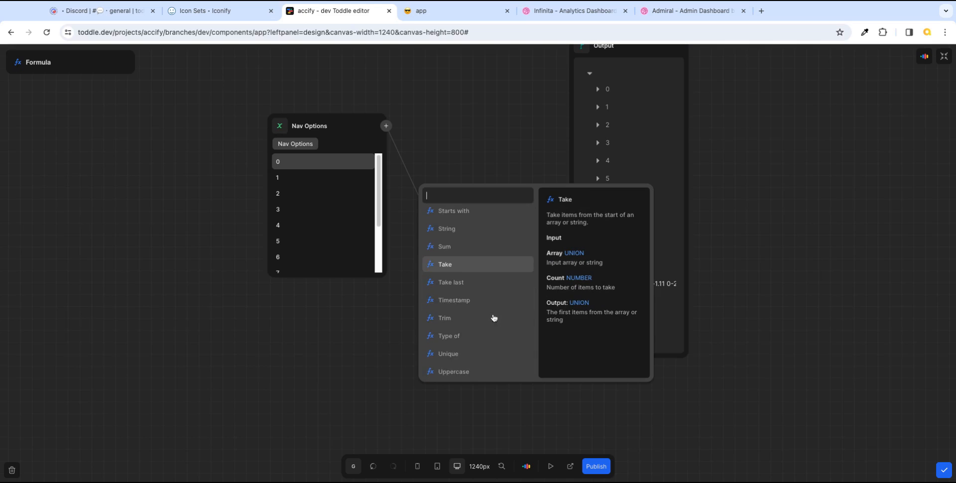
pyautogui.scroll(12, 492, 306)
pyautogui.scroll(15, 493, 300)
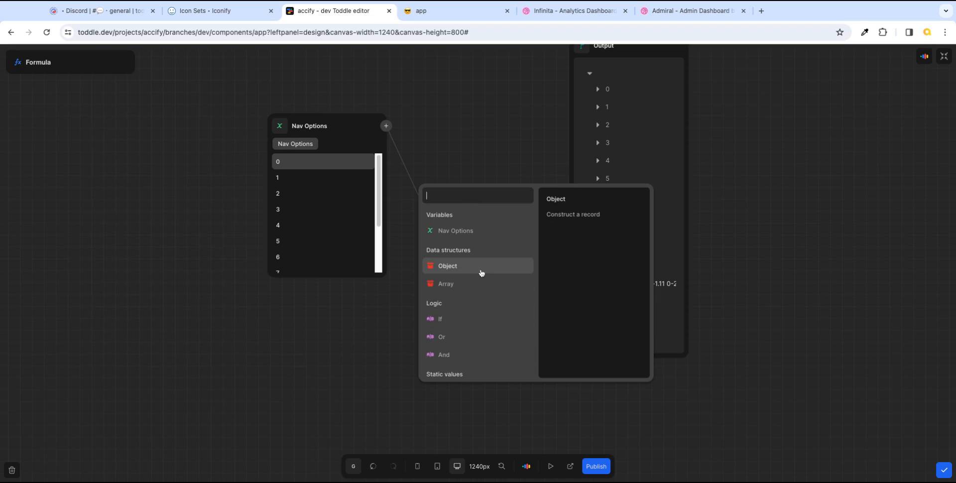
pyautogui.write('filt')
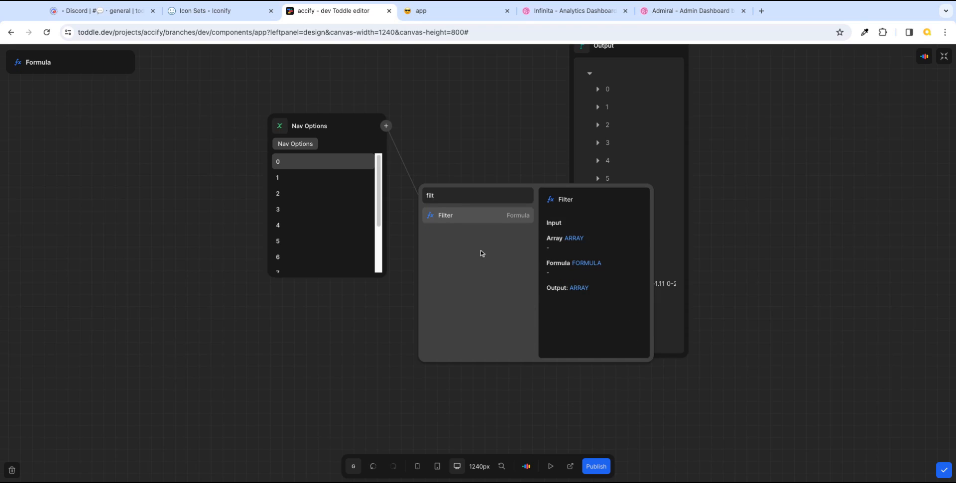
pyautogui.click(463, 216)
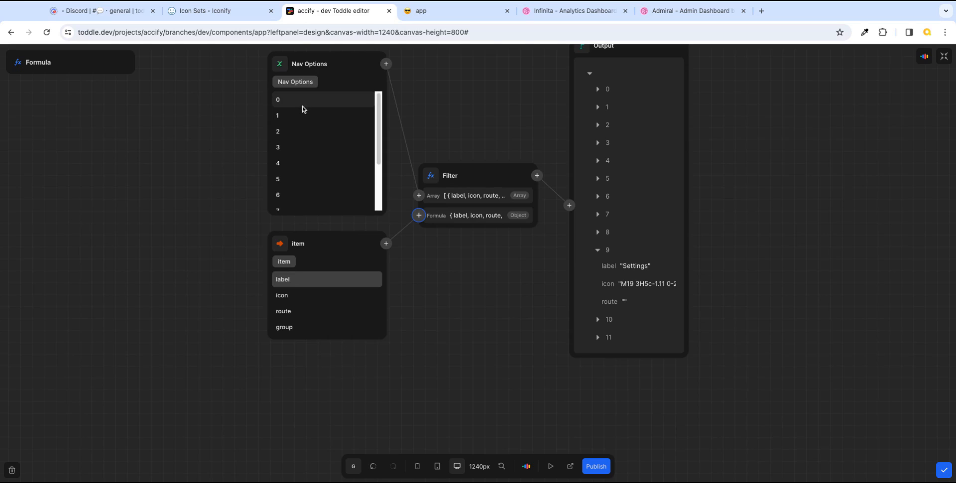
# - Replace the Filter's item argument with index and inspect the last entries in the output
pyautogui.click(302, 102)
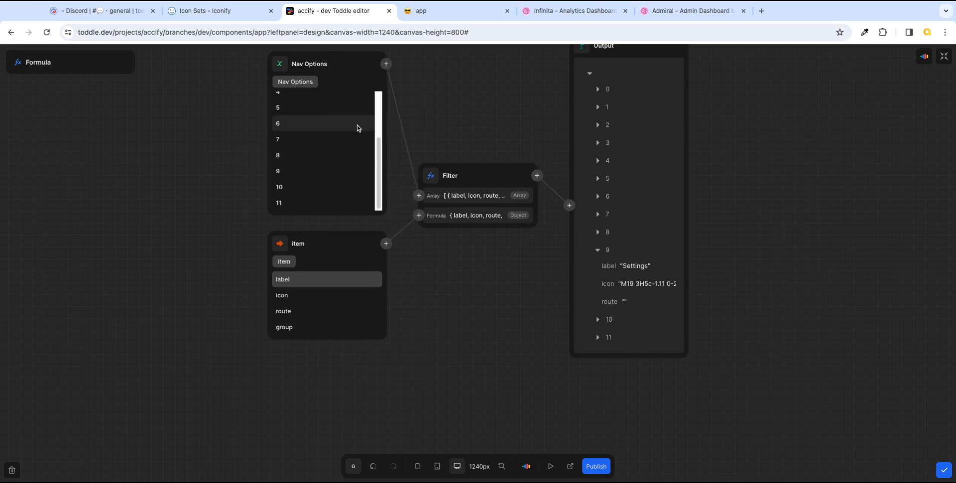
pyautogui.scroll(2, 381, 160)
pyautogui.scroll(1, 381, 160)
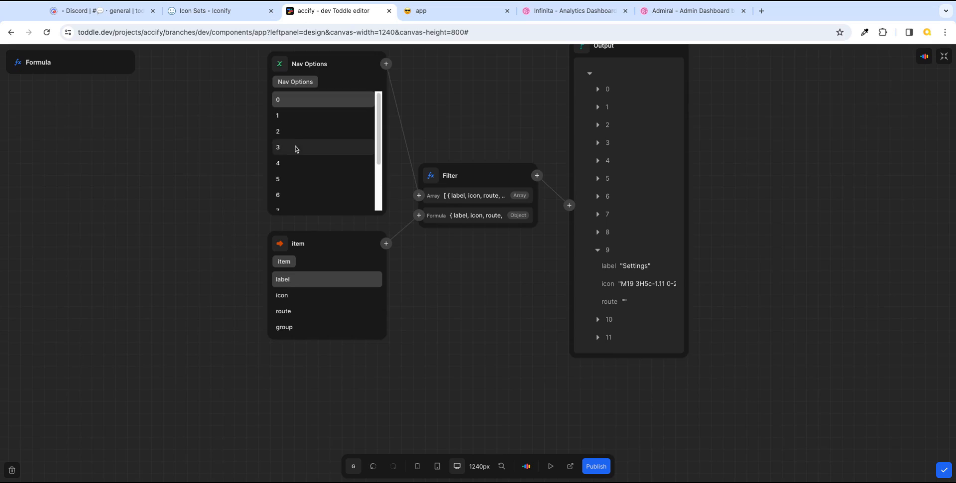
pyautogui.scroll(-3, 382, 132)
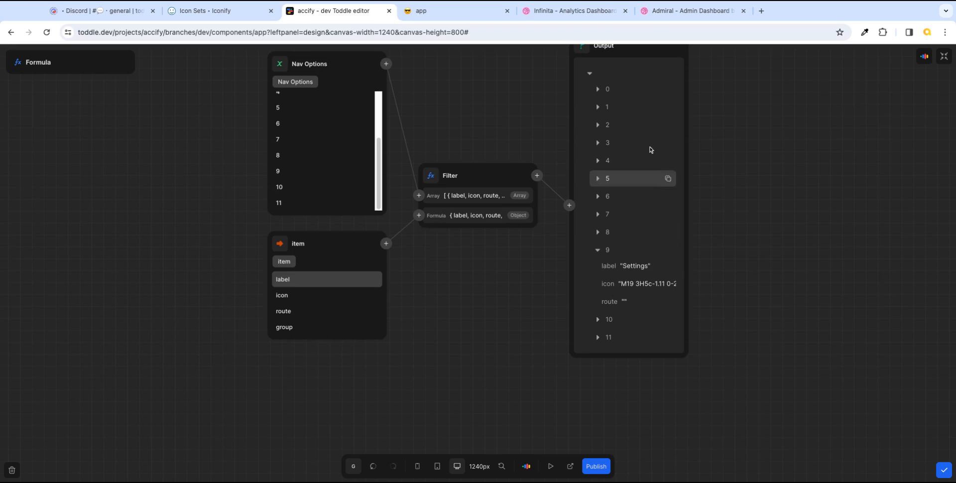
pyautogui.scroll(-1, 854, 214)
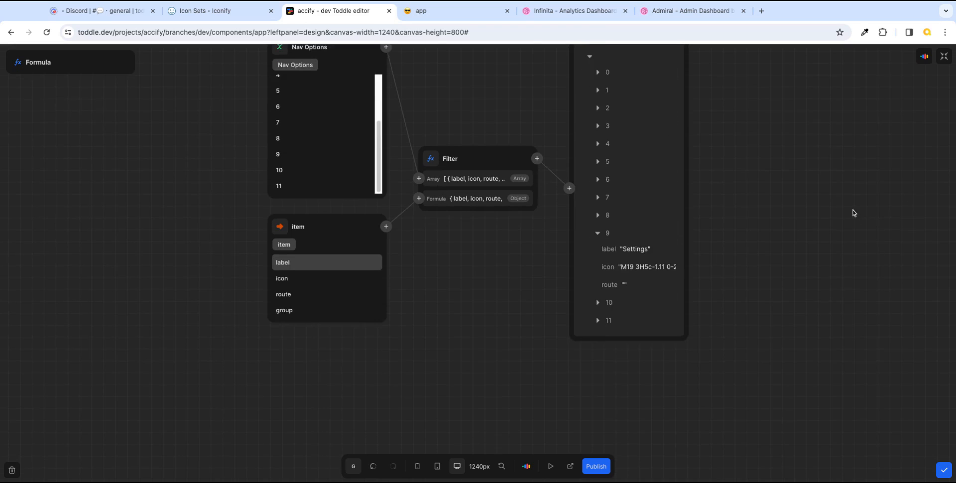
pyautogui.scroll(2, 855, 214)
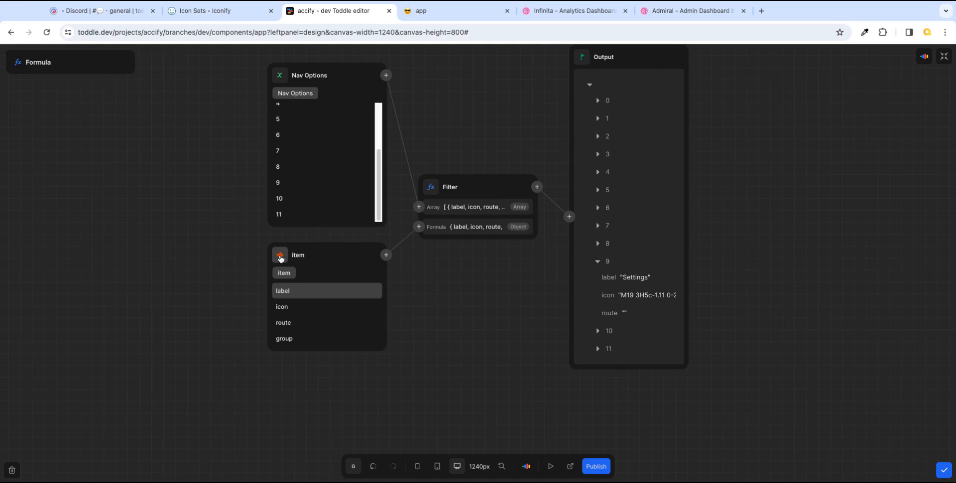
pyautogui.click(280, 256)
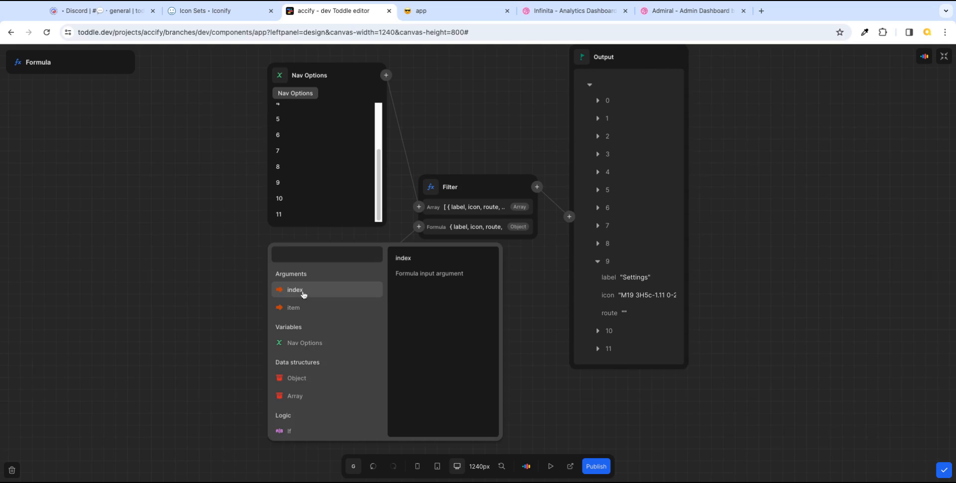
pyautogui.click(305, 290)
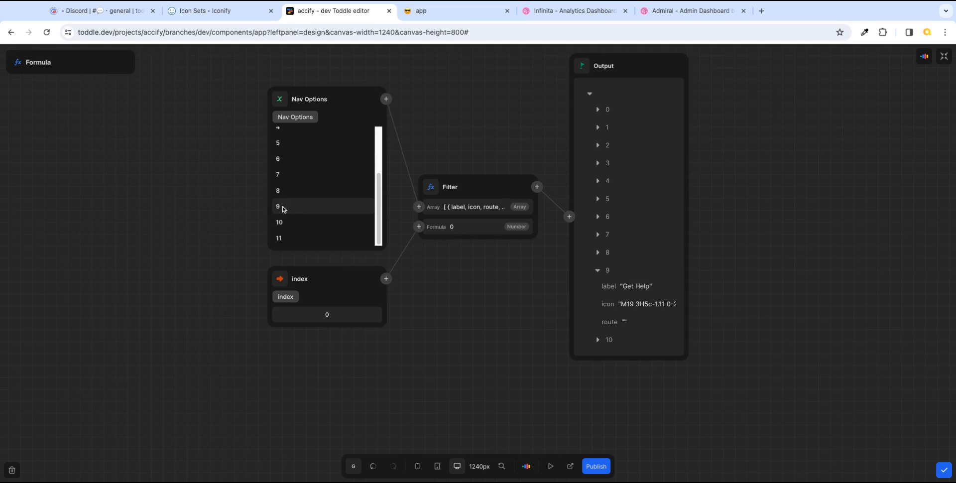
pyautogui.click(600, 253)
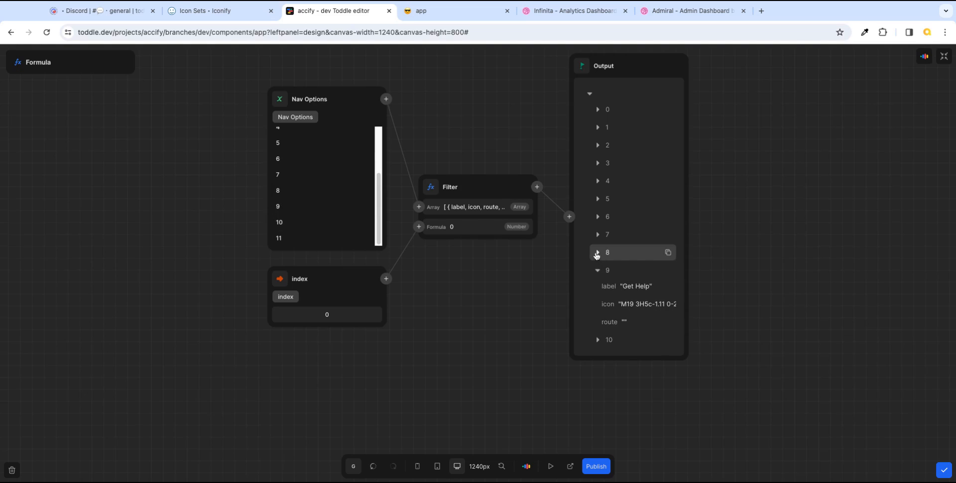
pyautogui.click(599, 365)
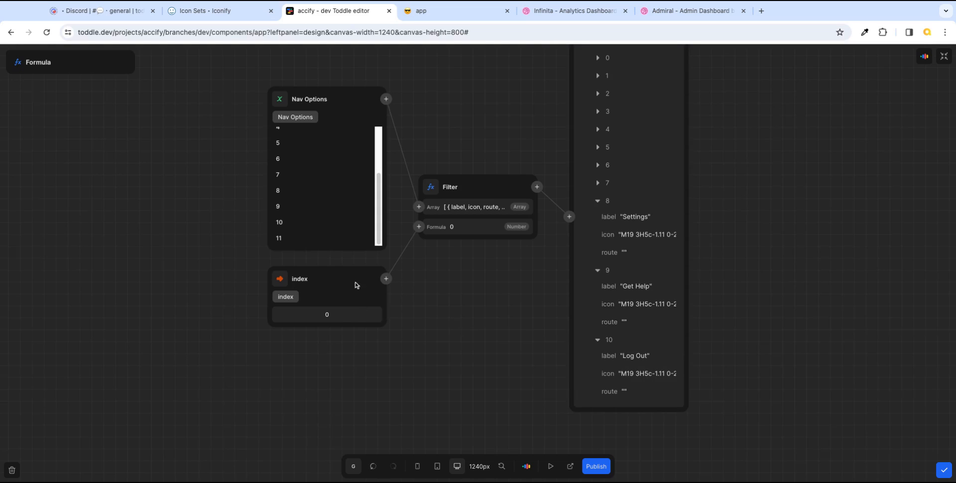
# - Insert a Less than formula between the index argument and the Filter's formula input
pyautogui.click(386, 280)
pyautogui.write('le')
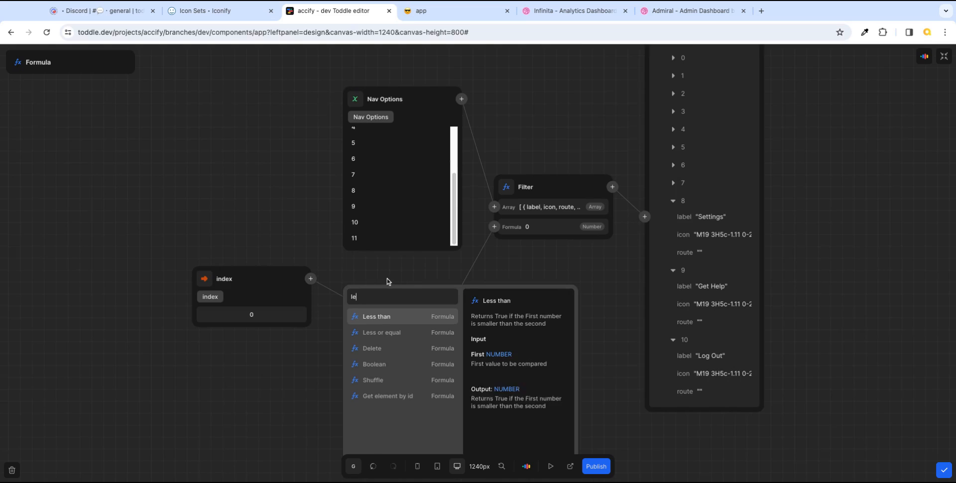
pyautogui.click(409, 316)
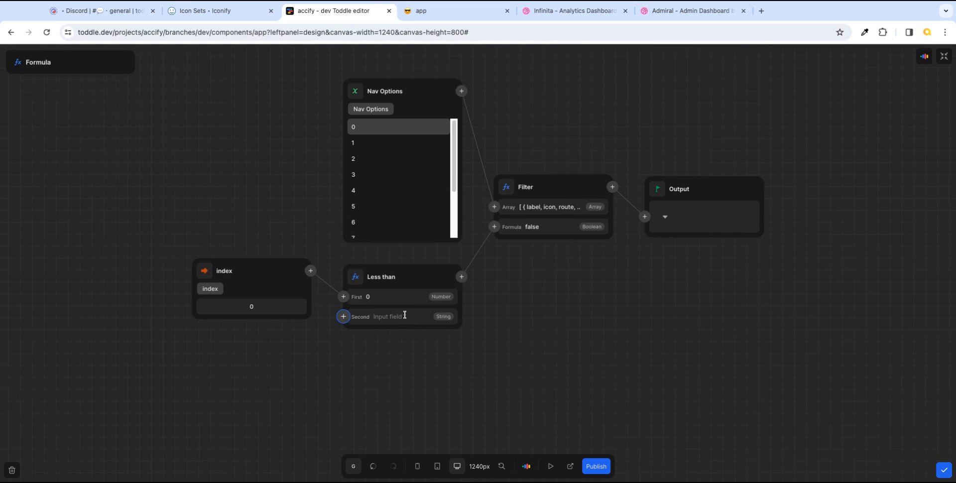
pyautogui.click(404, 315)
pyautogui.click(394, 276)
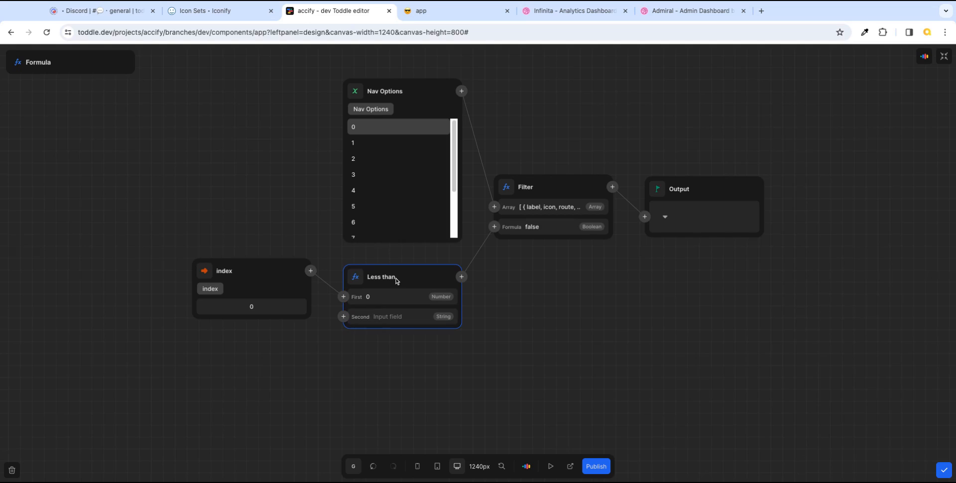
# - Change the Less than comparison to Less or equal and set its second value to 8
pyautogui.click(363, 278)
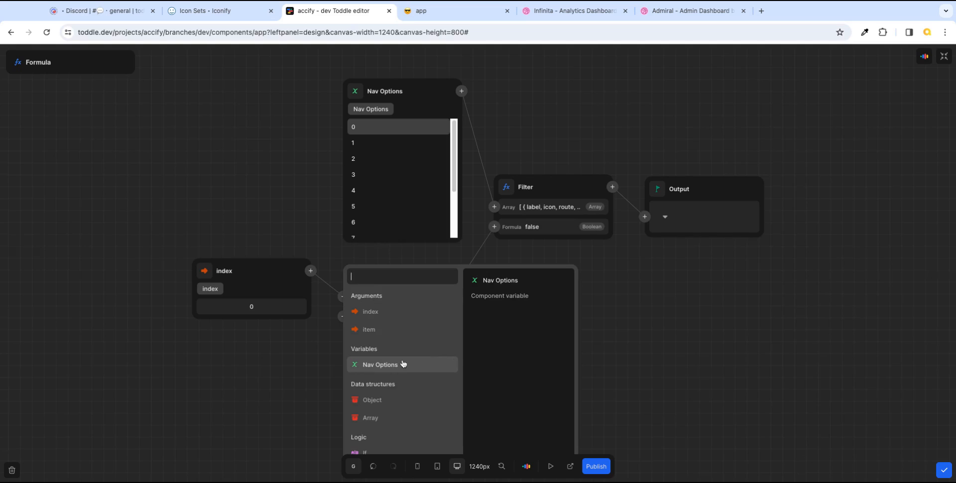
pyautogui.write('less')
pyautogui.click(390, 312)
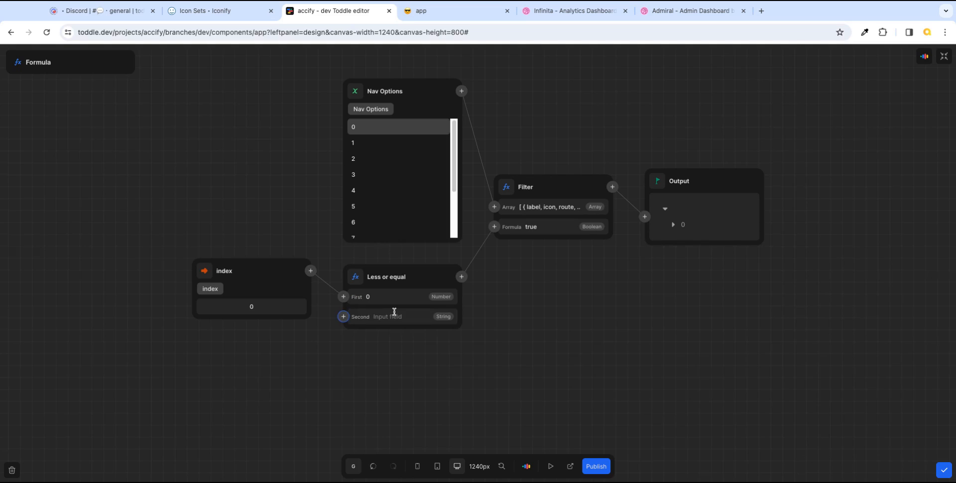
pyautogui.click(393, 315)
pyautogui.write('8')
pyautogui.press('Tab')
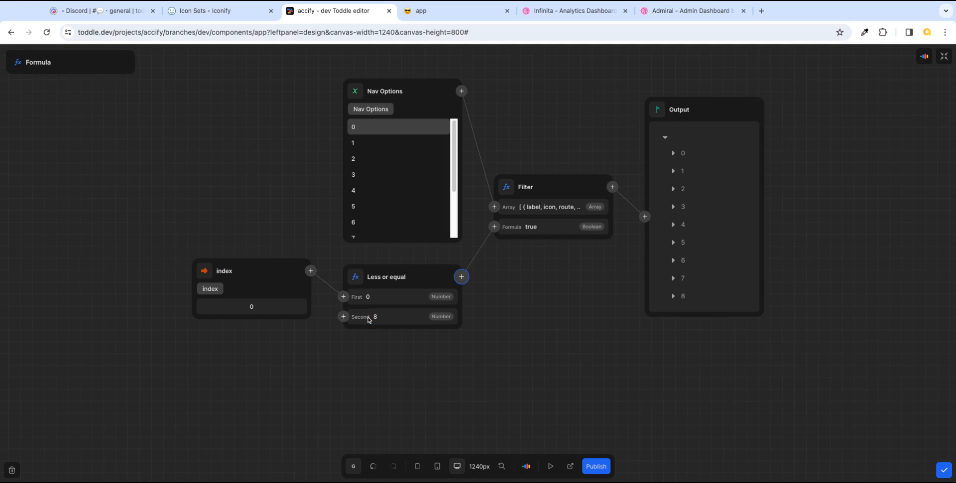
# - Check item 8 in the filtered output, save the repeat formula and preview the sidebar in the app's browser tab
pyautogui.click(672, 297)
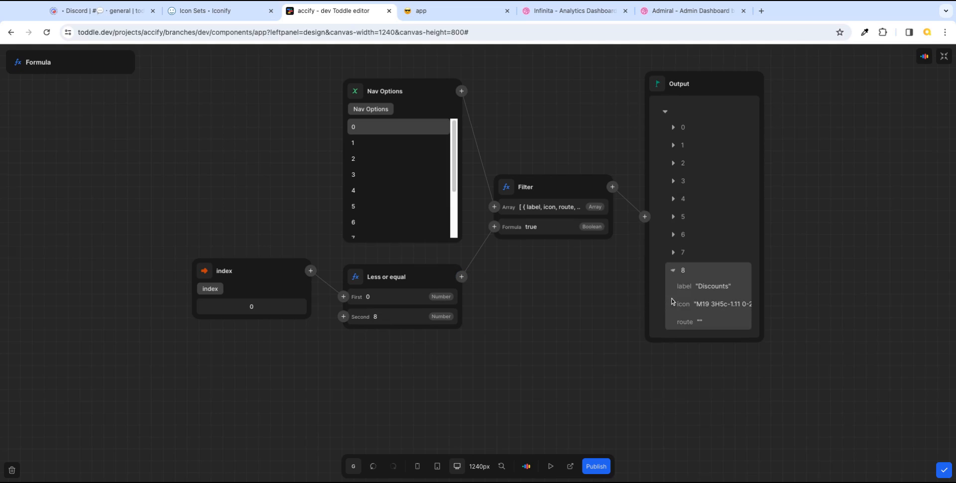
pyautogui.click(673, 270)
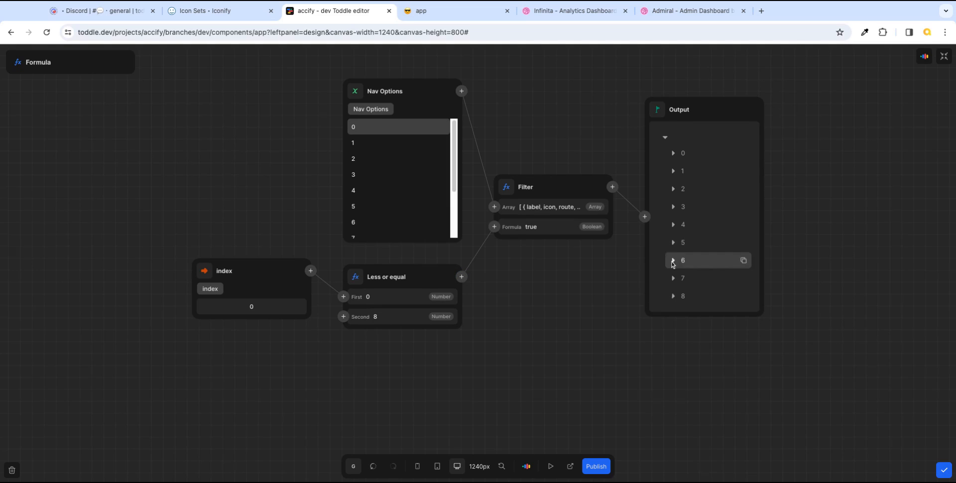
pyautogui.click(944, 473)
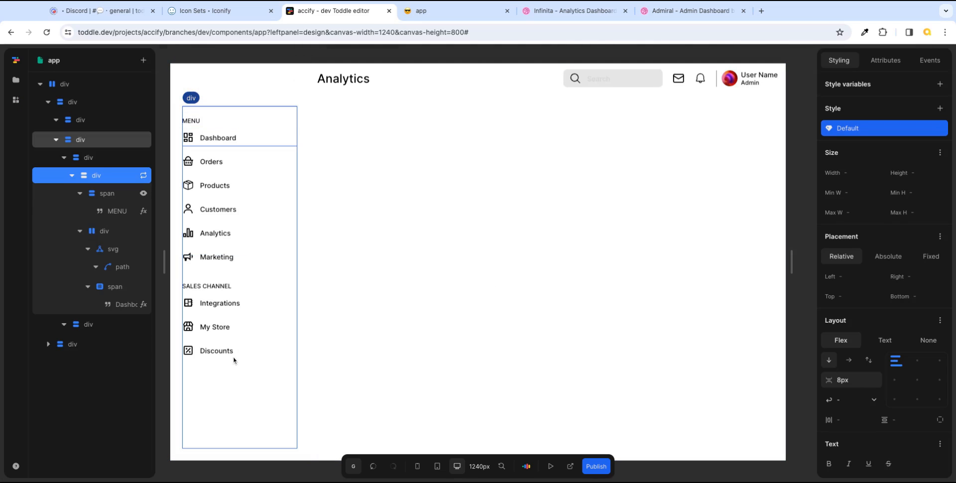
pyautogui.click(461, 14)
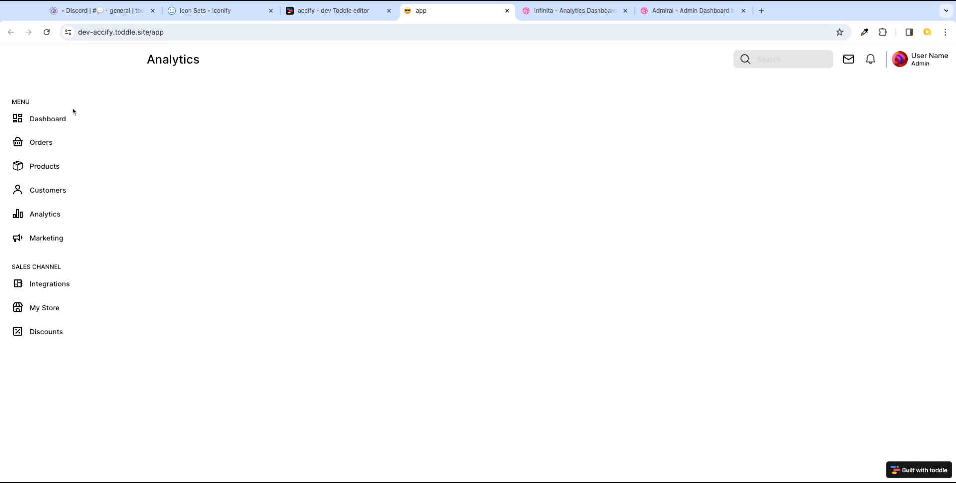
pyautogui.click(354, 17)
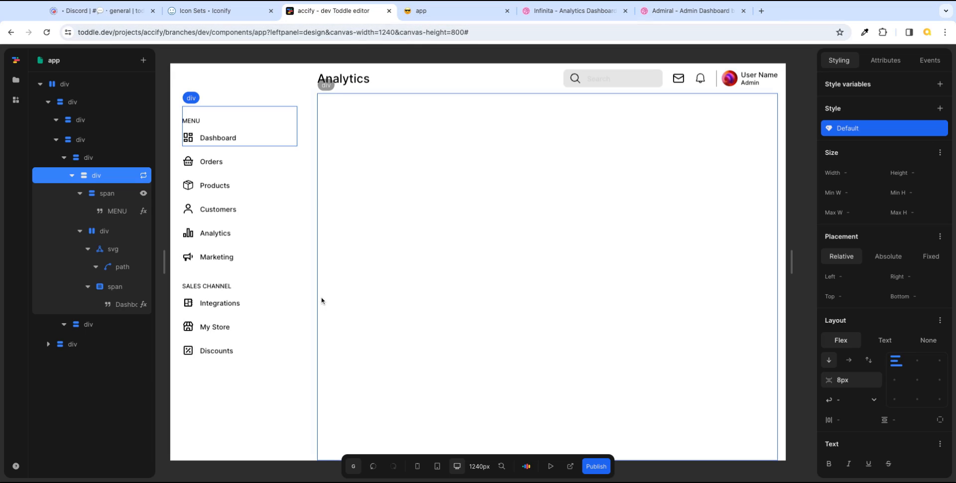
# - Copy the repeated nav item div into the empty 150 px high div at the bottom of the sidebar
pyautogui.click(227, 412)
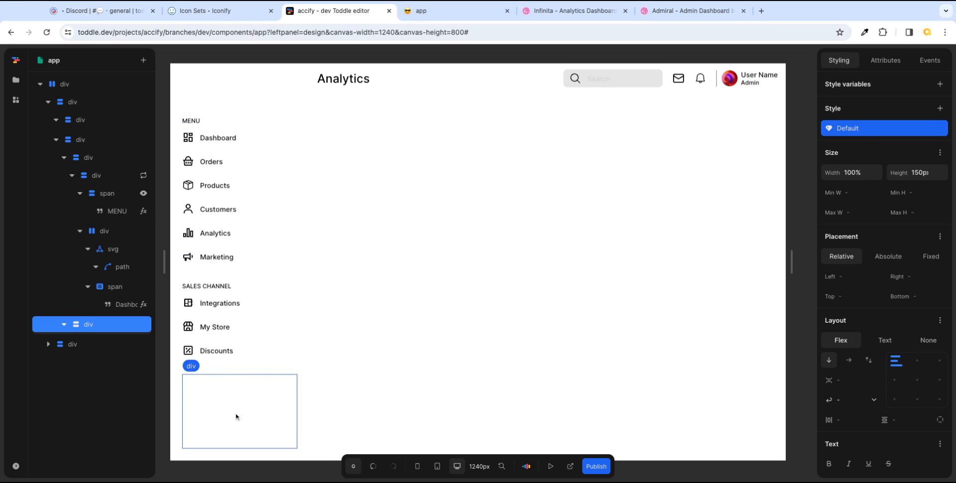
pyautogui.click(95, 160)
pyautogui.click(109, 177)
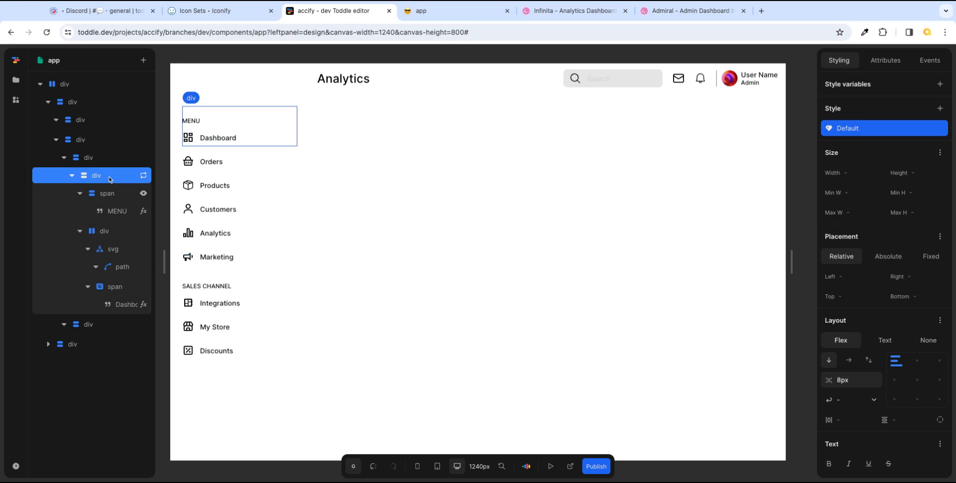
pyautogui.rightClick(111, 179)
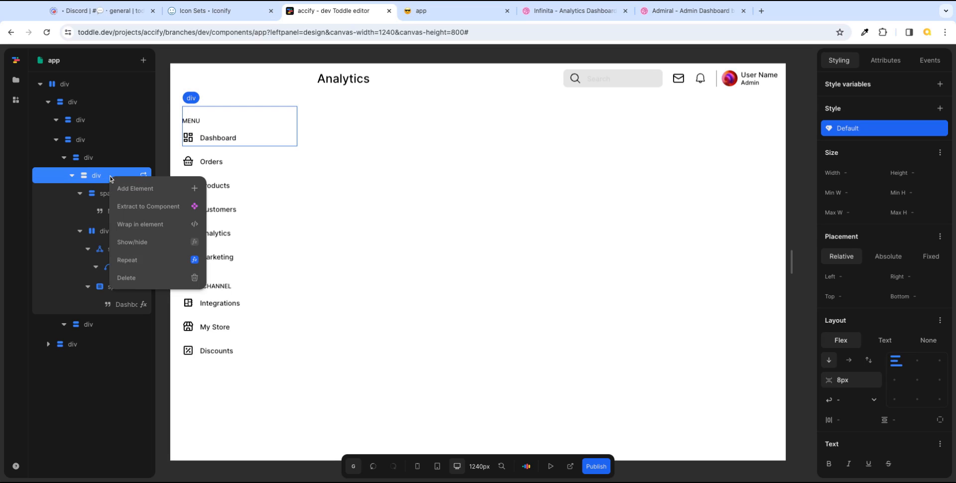
pyautogui.press('Escape')
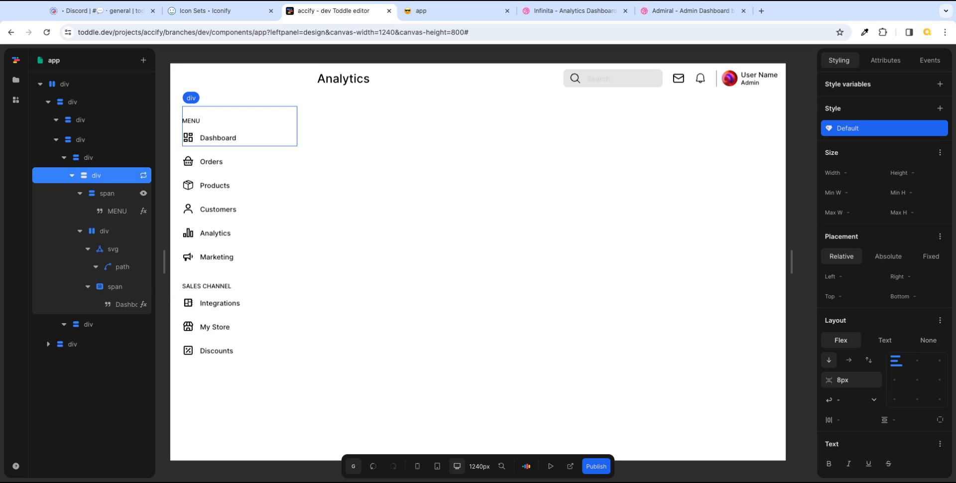
pyautogui.click(82, 322)
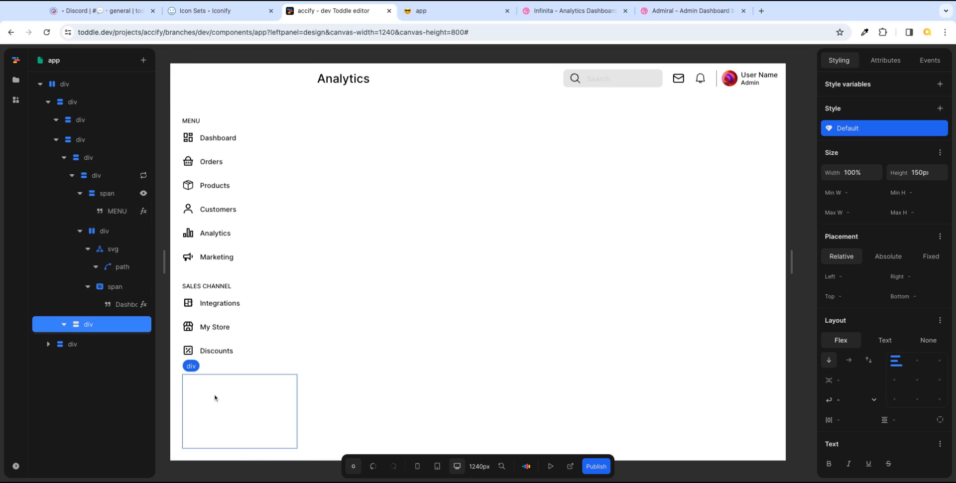
pyautogui.hotkey('ctrl', 'v')
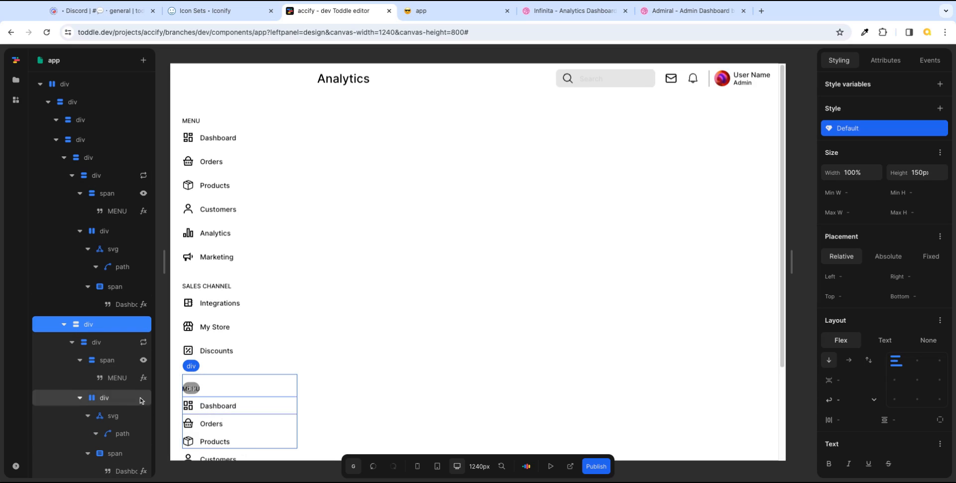
# - In the copied div's repeat formula, change the Less or equal comparison to Greater or equal and set its second value to 9
pyautogui.click(143, 342)
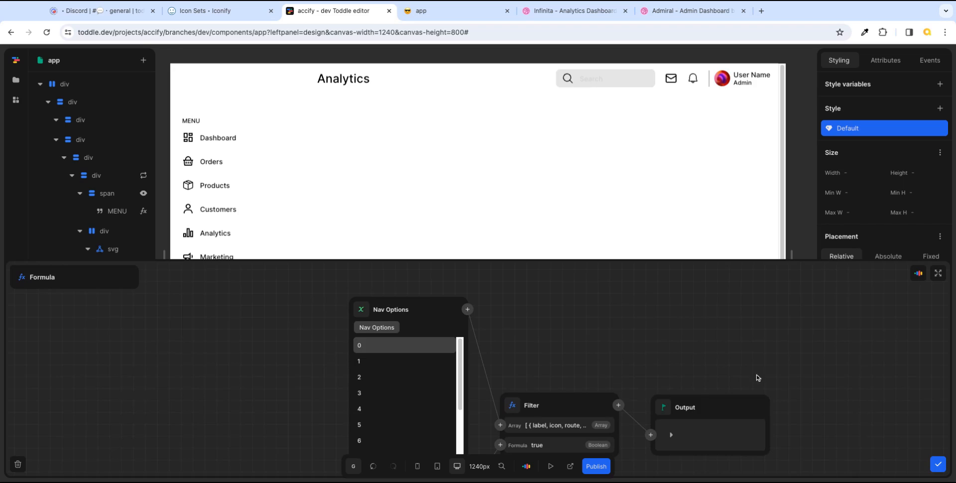
pyautogui.click(938, 273)
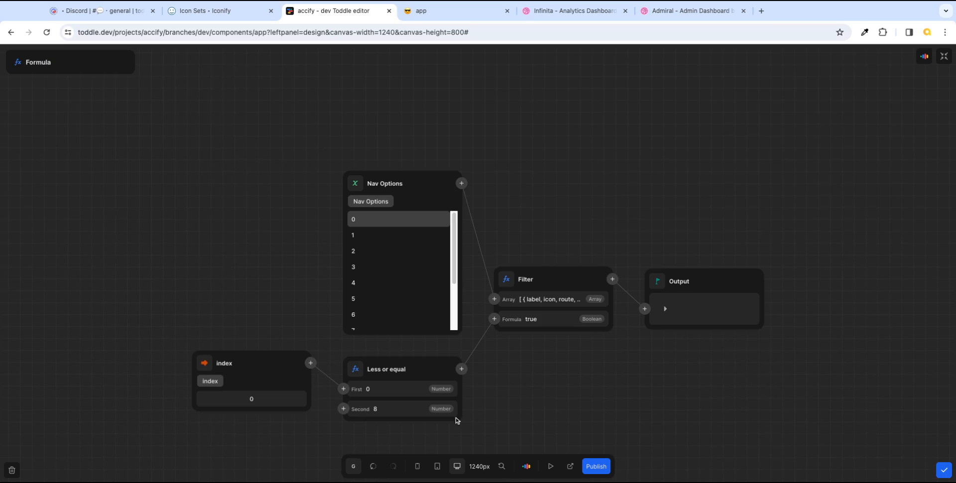
pyautogui.click(356, 371)
pyautogui.write('gre')
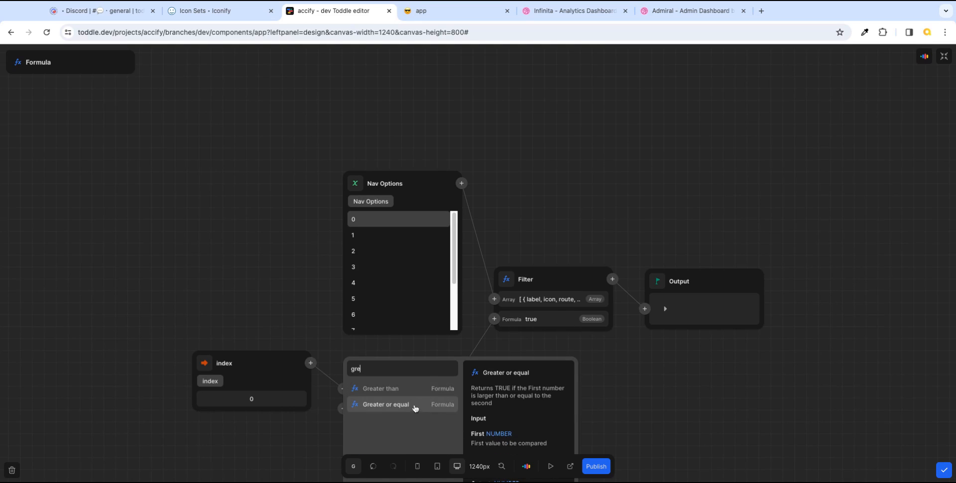
pyautogui.click(413, 405)
pyautogui.click(398, 410)
pyautogui.moveTo(398, 409); pyautogui.dragTo(365, 409)
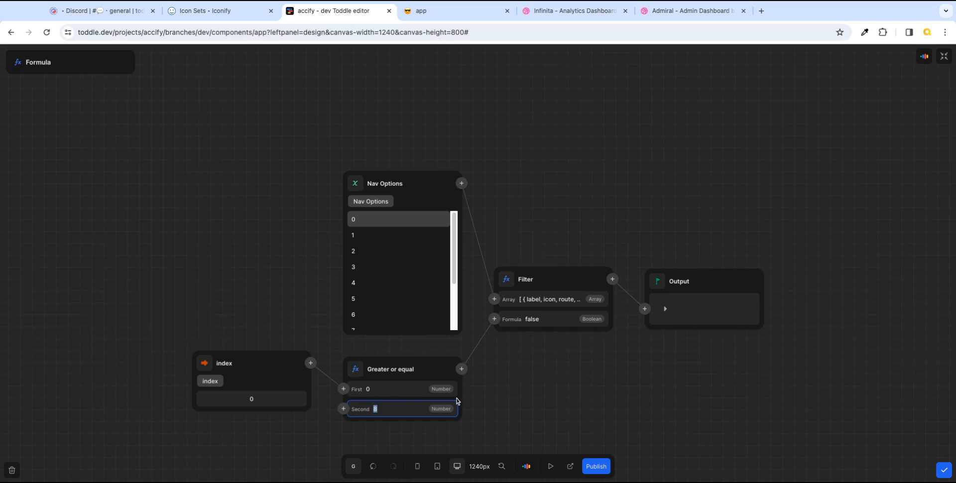
pyautogui.click(622, 398)
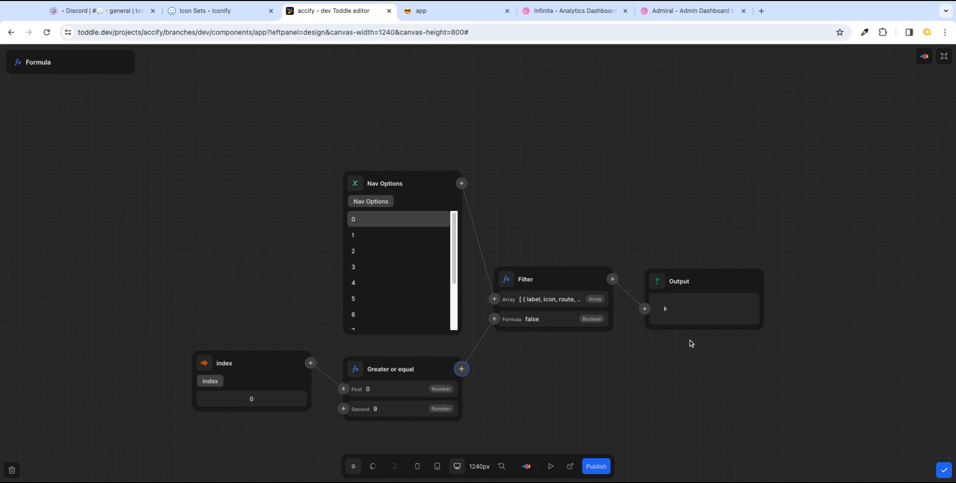
# - Check items 0, 1 and 2 in the filtered output and save the repeat formula of the copied nav item div
pyautogui.click(666, 310)
pyautogui.click(674, 298)
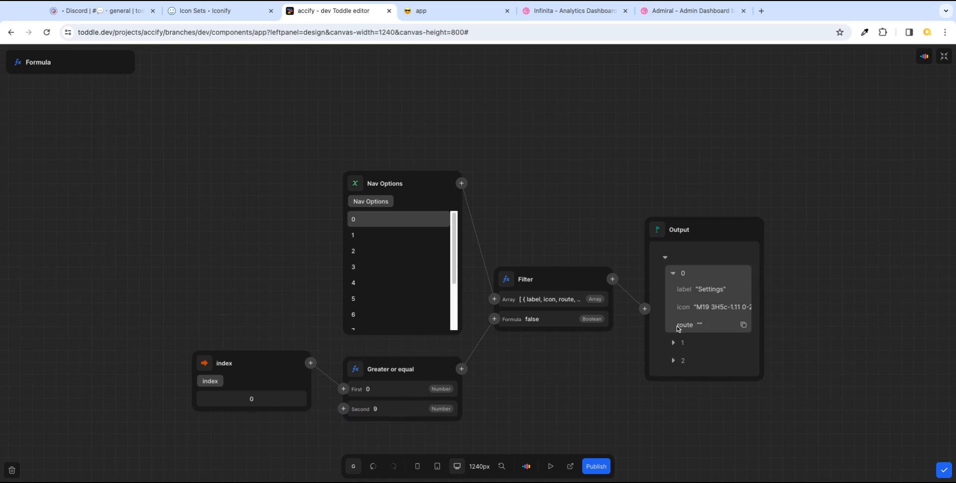
pyautogui.click(673, 343)
pyautogui.click(672, 387)
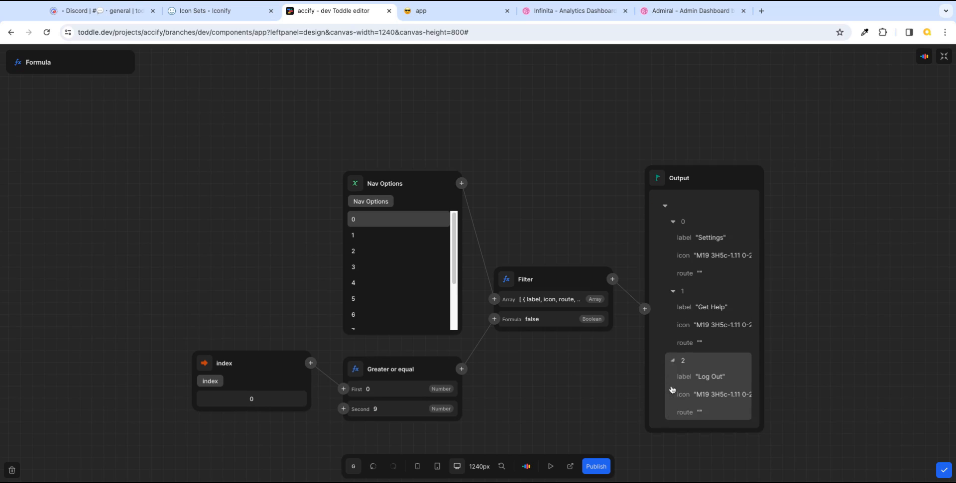
pyautogui.scroll(2, 879, 288)
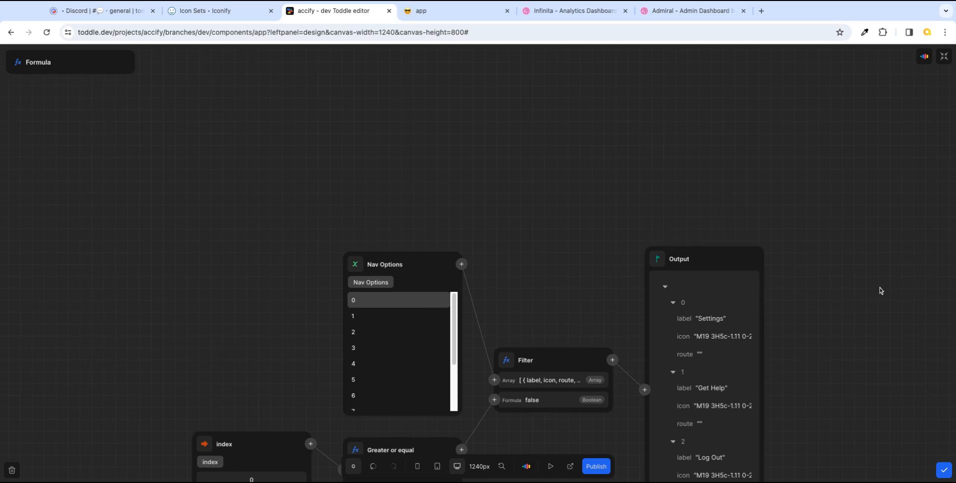
pyautogui.scroll(-5, 880, 288)
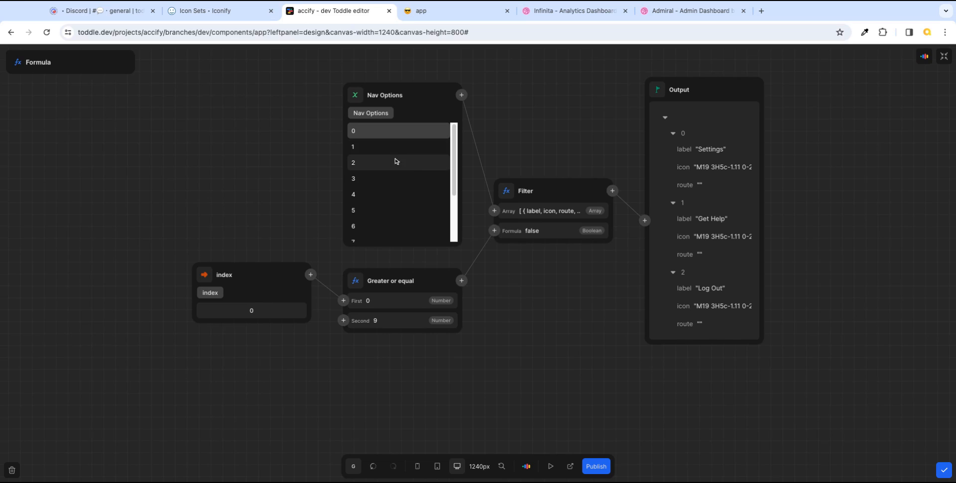
pyautogui.click(361, 137)
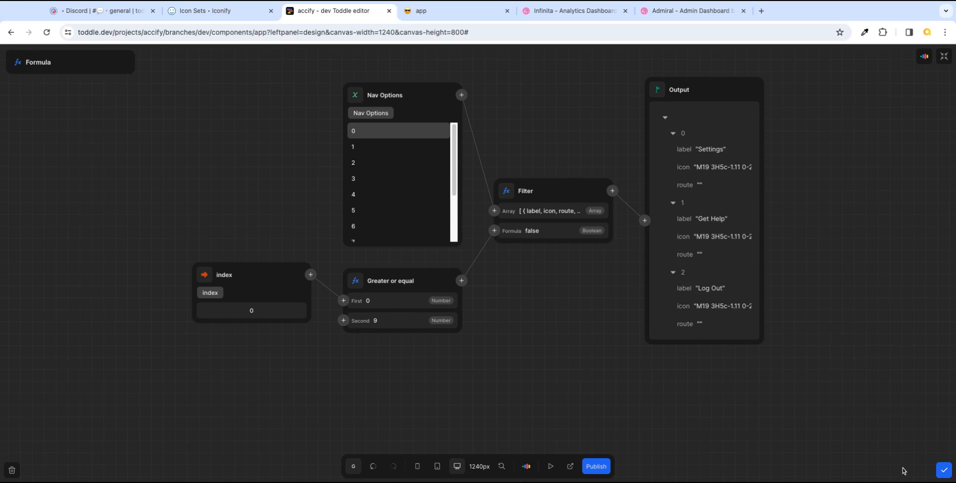
pyautogui.click(942, 471)
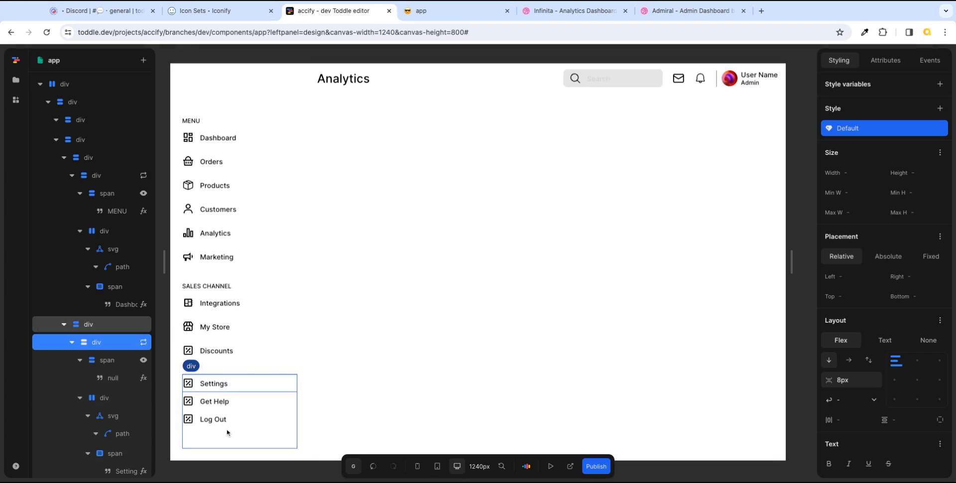
# - Remove the fixed height from the bottom sidebar div and compare the app preview with the Infinita reference
pyautogui.click(103, 326)
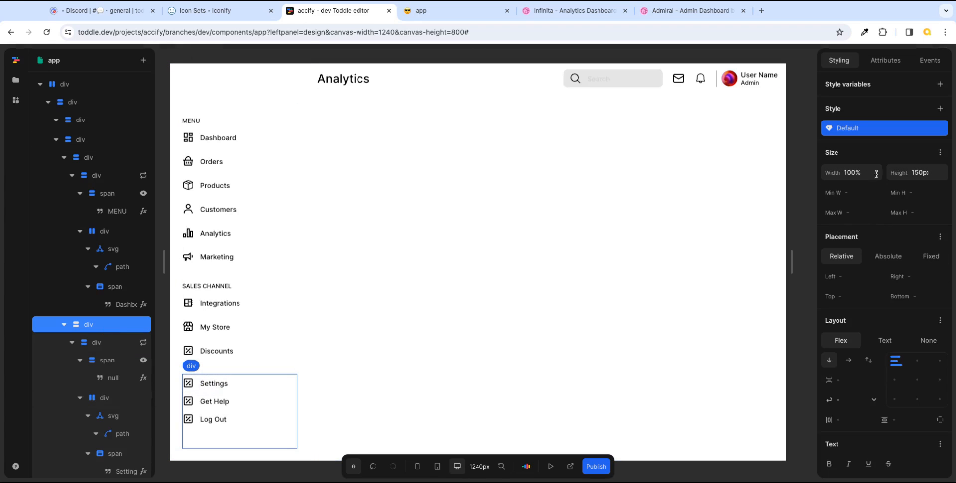
pyautogui.click(913, 173)
pyautogui.press('BackSpace')
pyautogui.press('Tab')
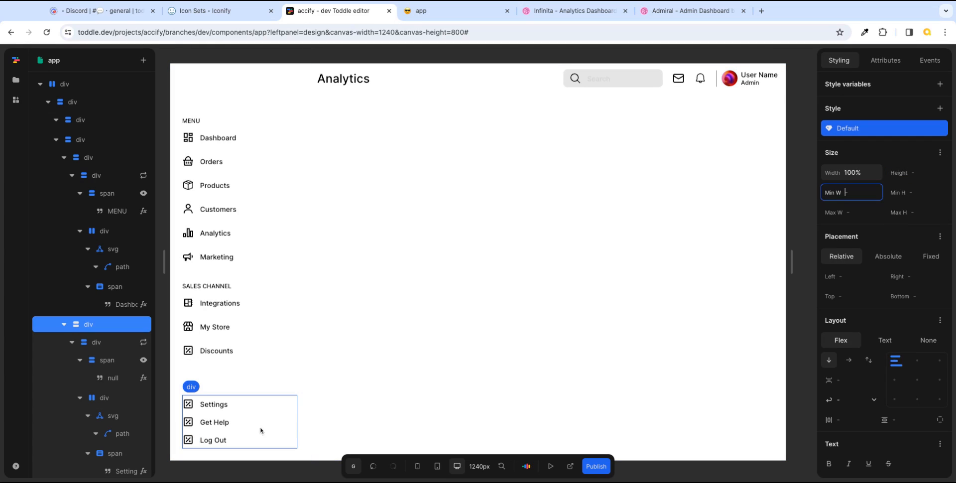
pyautogui.click(283, 435)
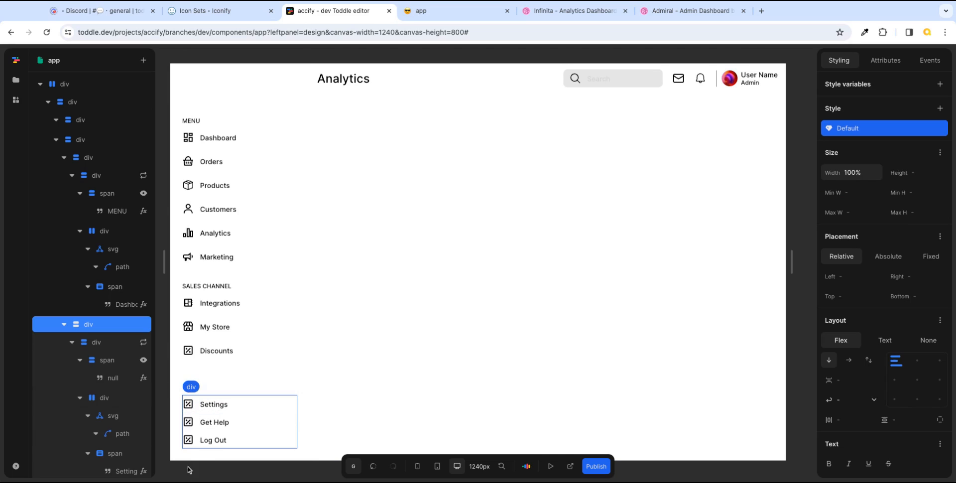
pyautogui.click(472, 13)
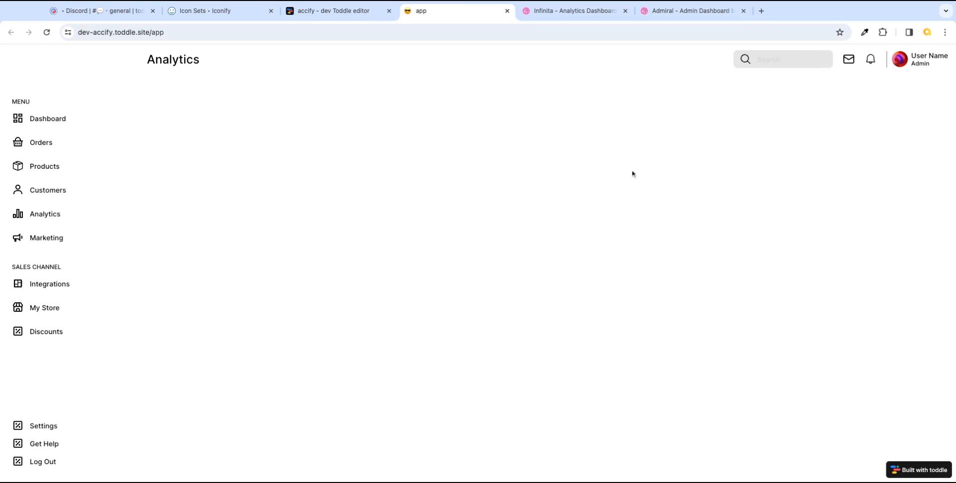
pyautogui.click(590, 11)
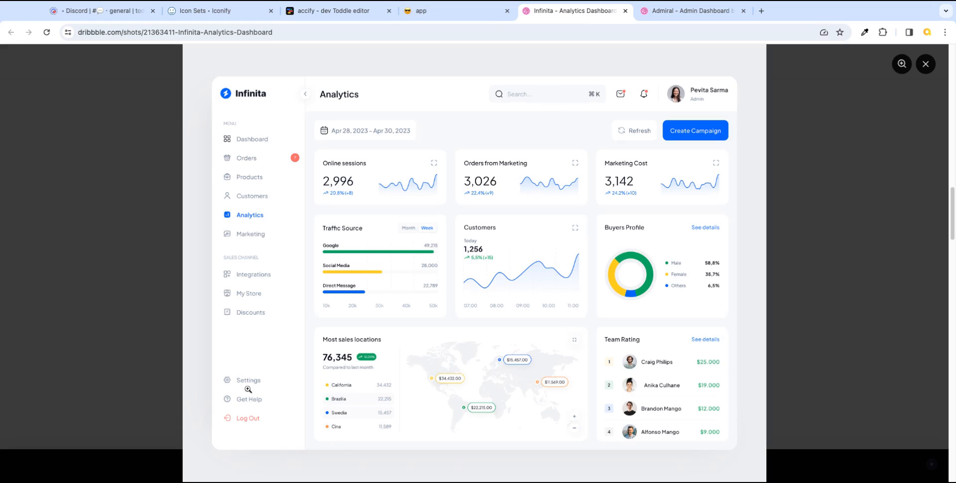
pyautogui.click(468, 14)
pyautogui.click(369, 16)
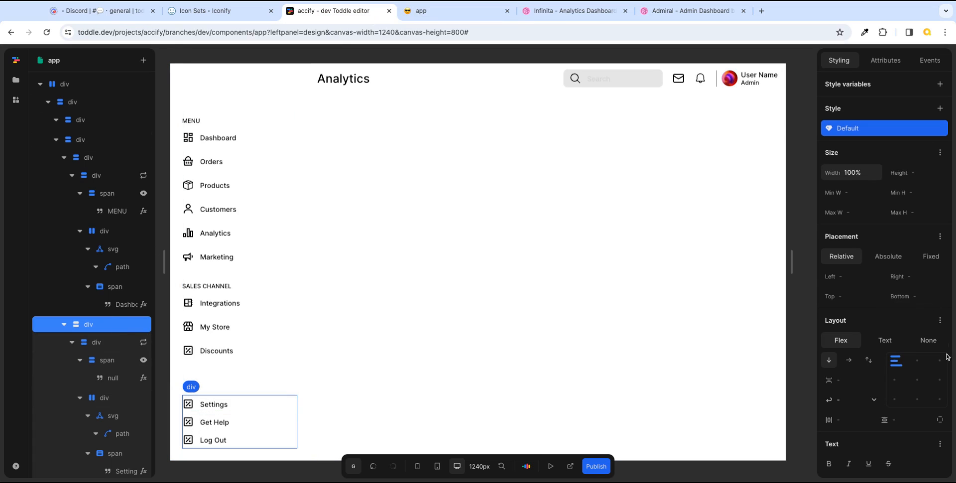
# - Give the bottom sidebar div 24px of bottom padding and compare the preview with the Infinita design again
pyautogui.scroll(-1, 930, 372)
pyautogui.click(946, 404)
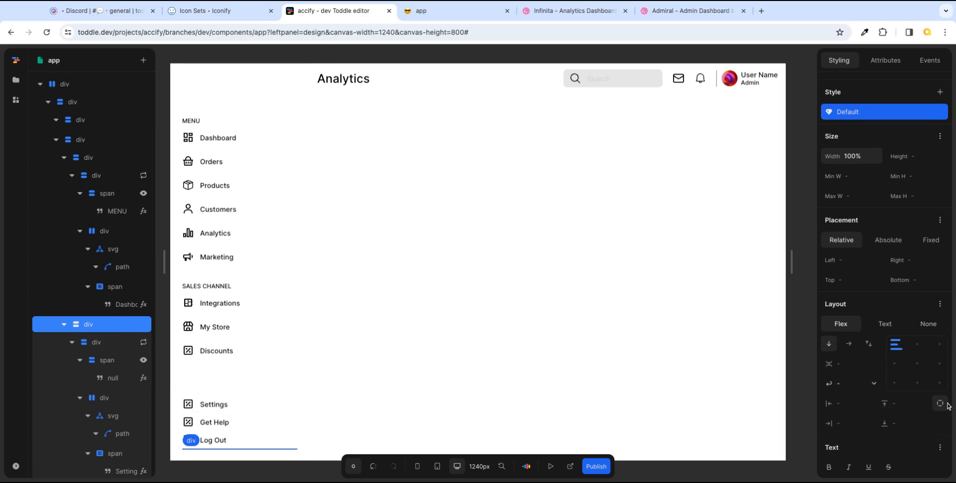
pyautogui.click(924, 425)
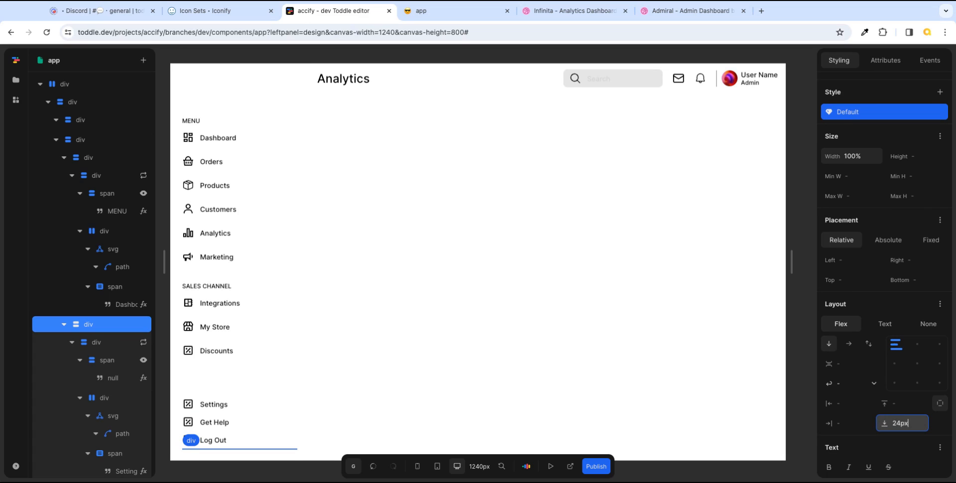
pyautogui.press('Return')
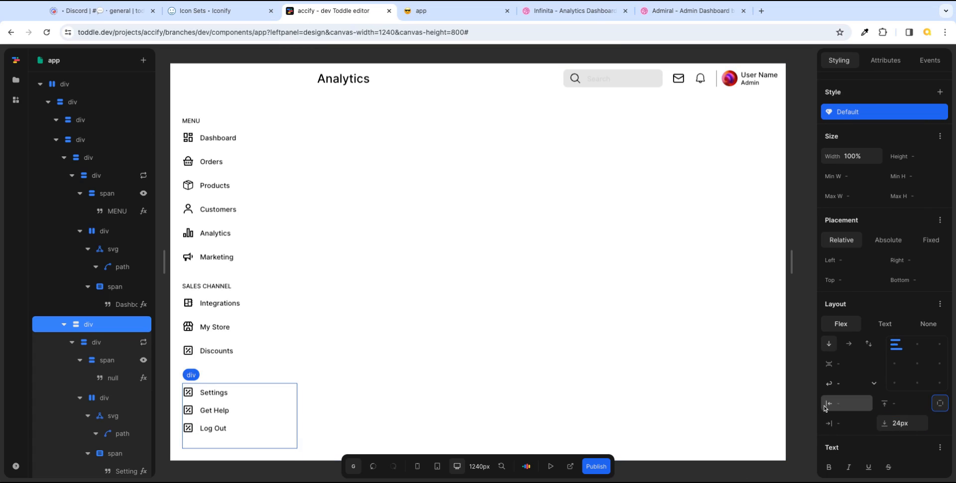
pyautogui.click(502, 11)
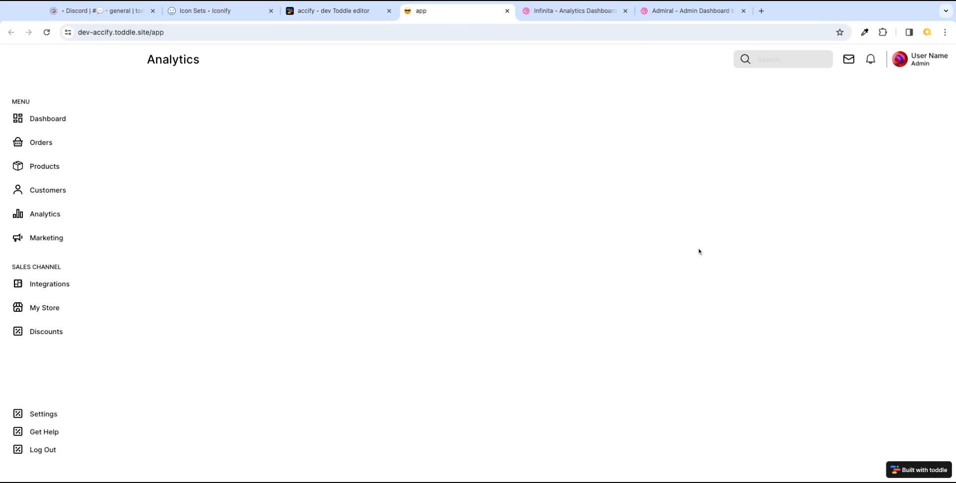
pyautogui.click(571, 13)
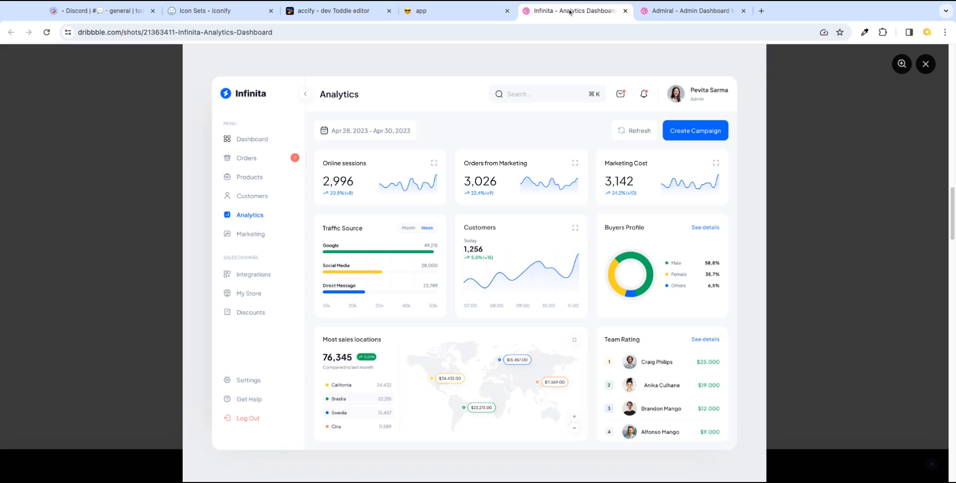
pyautogui.click(481, 15)
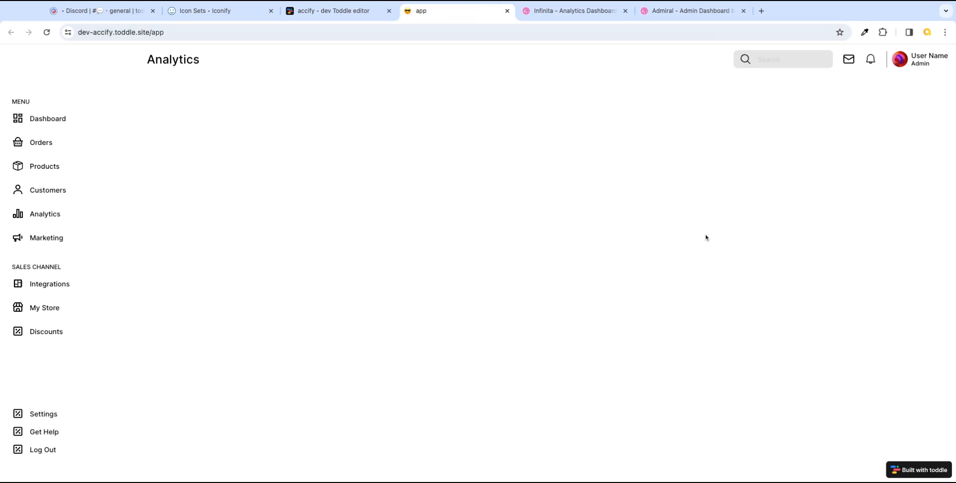
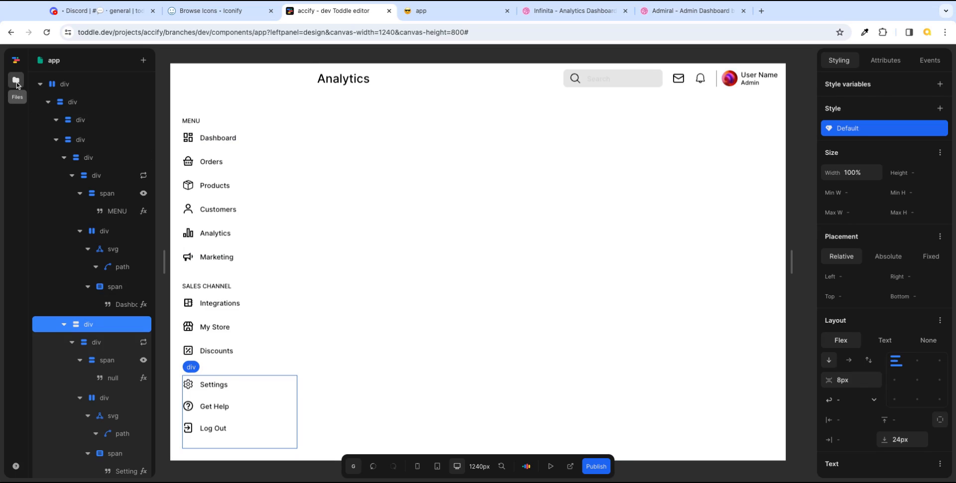
# - Open the Default theme from the project files
pyautogui.click(17, 83)
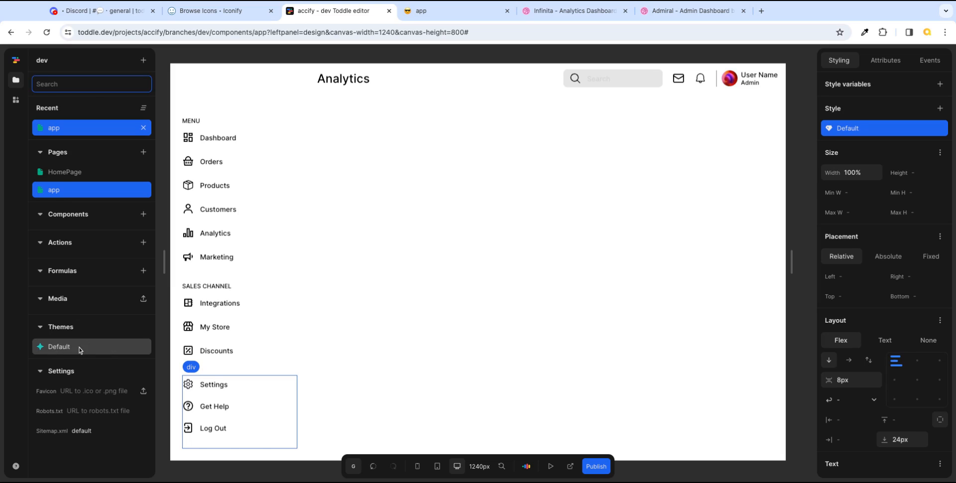
pyautogui.click(41, 348)
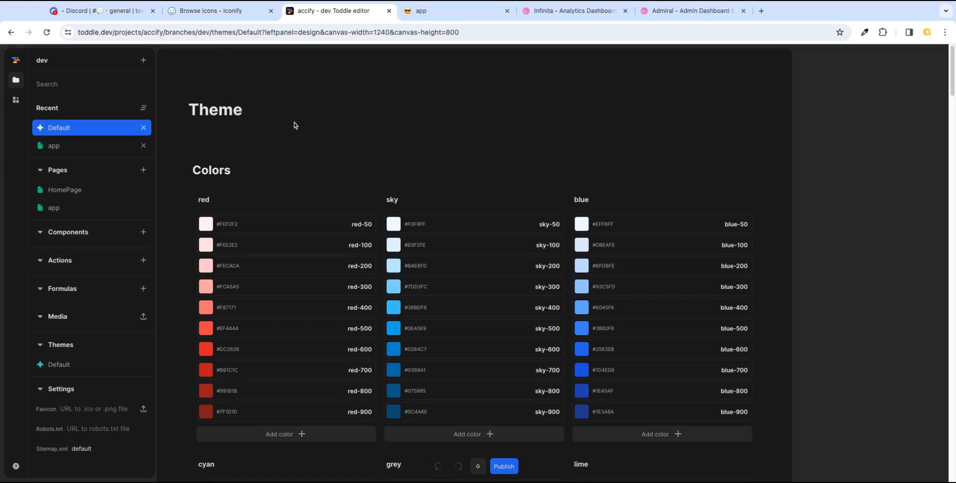
pyautogui.scroll(-3, 755, 271)
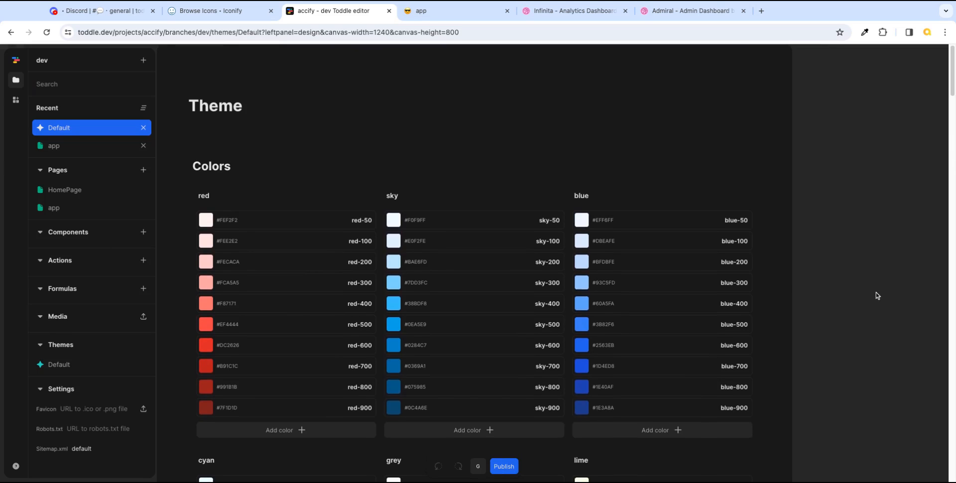
pyautogui.click(286, 80)
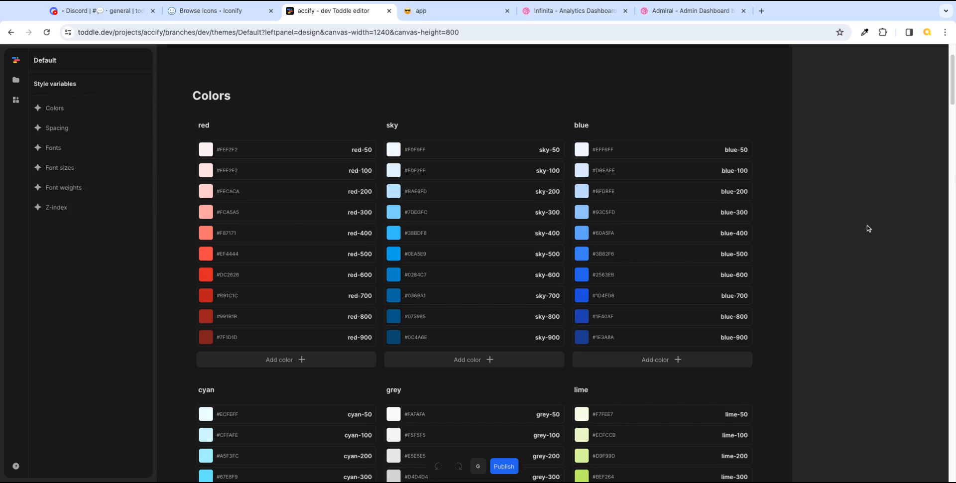
# - Examine the Default theme's color palettes, from red, sky and blue down to yellow and fuchsia
pyautogui.scroll(-1, 865, 230)
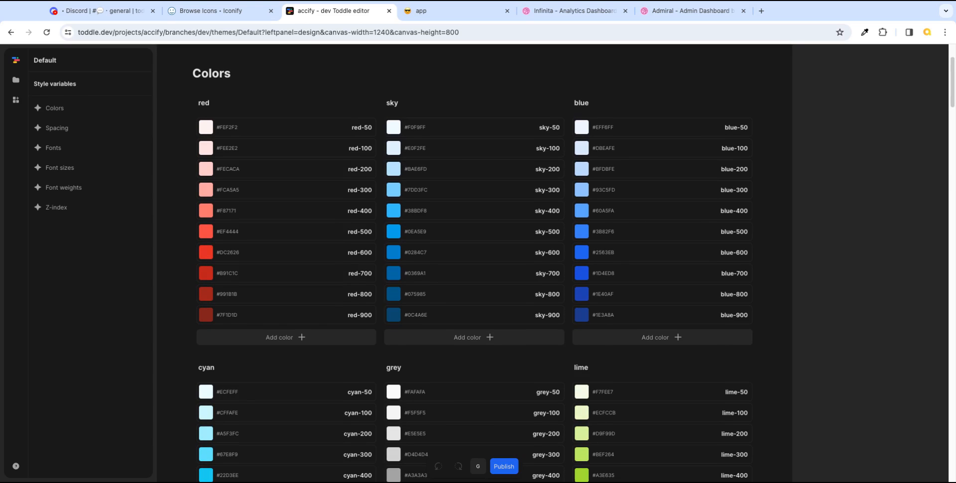
pyautogui.scroll(4, 474, 264)
pyautogui.scroll(-3, 474, 263)
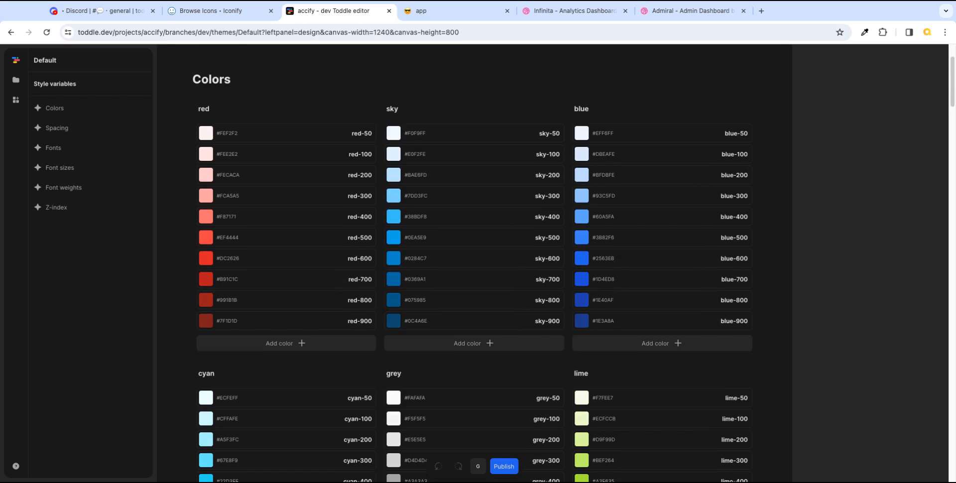
pyautogui.scroll(-7, 475, 263)
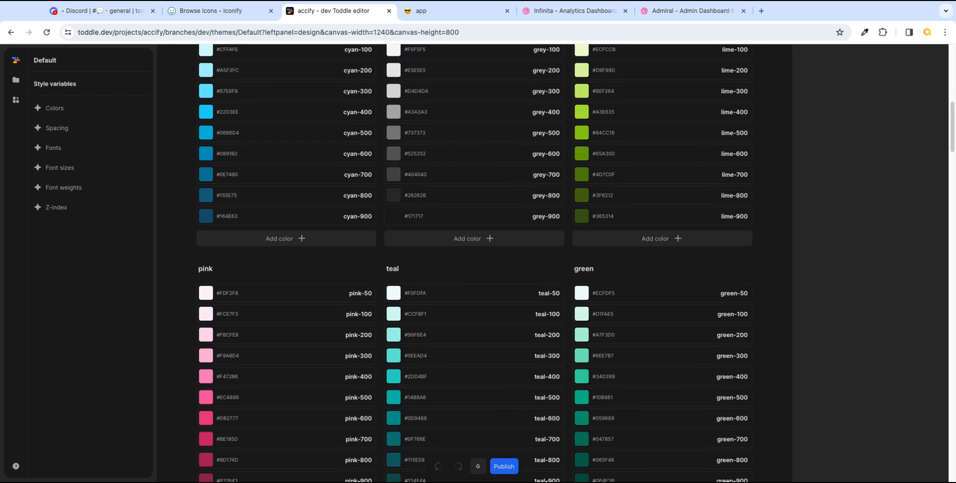
pyautogui.scroll(-5, 475, 263)
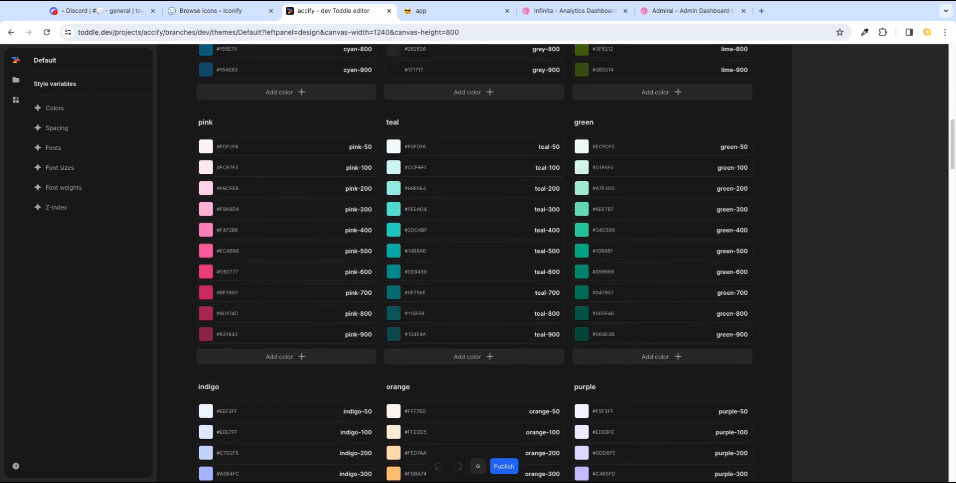
pyautogui.scroll(-5, 475, 263)
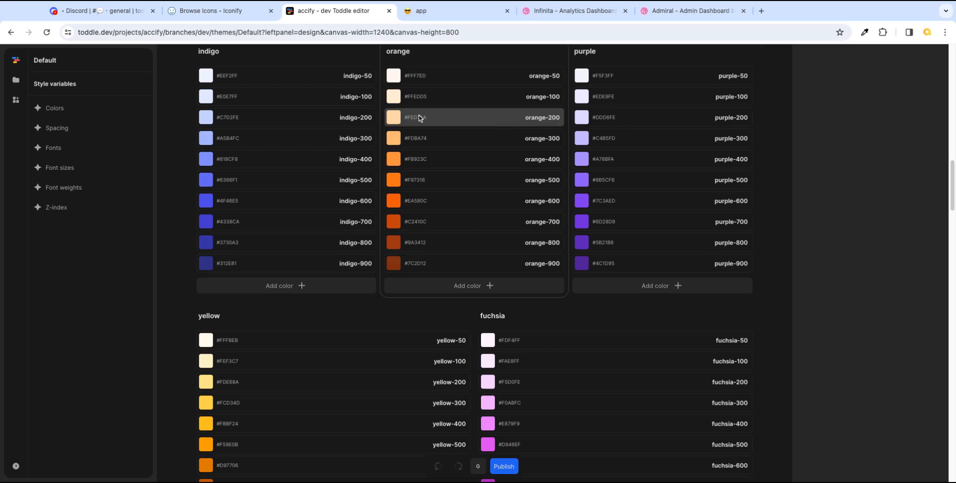
pyautogui.scroll(-1, 878, 282)
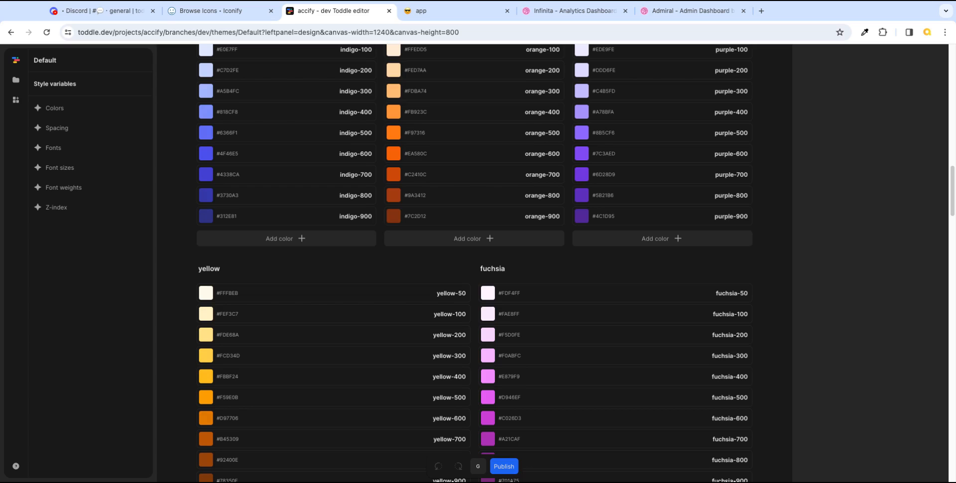
pyautogui.scroll(15, 474, 263)
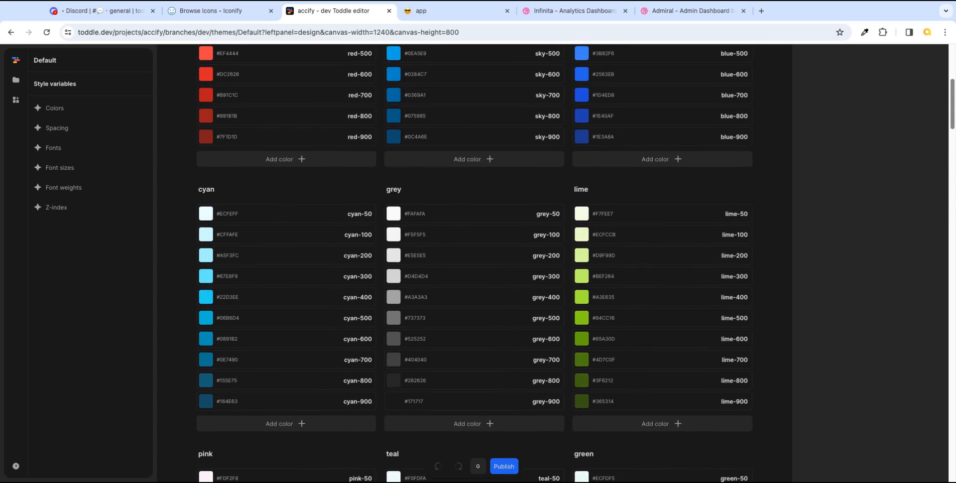
# - Compare the app preview with the Infinita design, zoom in on the reference and sample its secondary text color with the color picker
pyautogui.scroll(5, 474, 262)
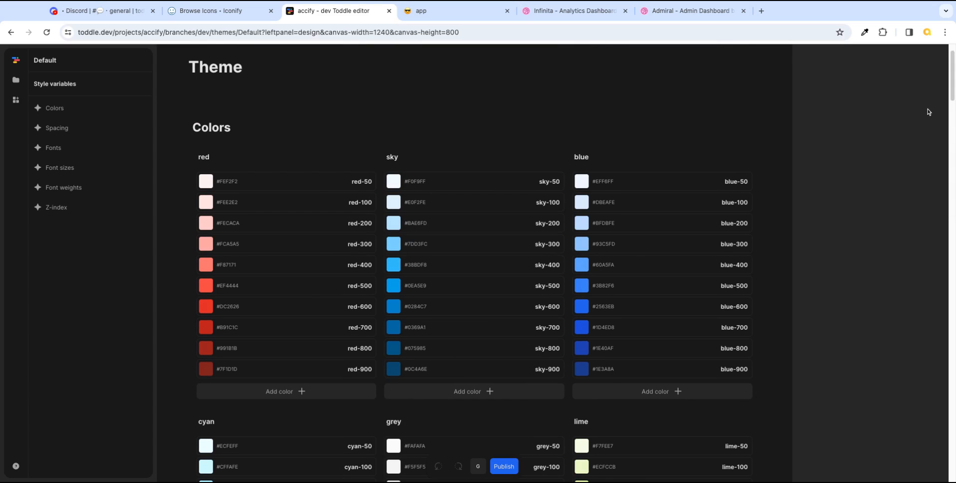
pyautogui.click(456, 16)
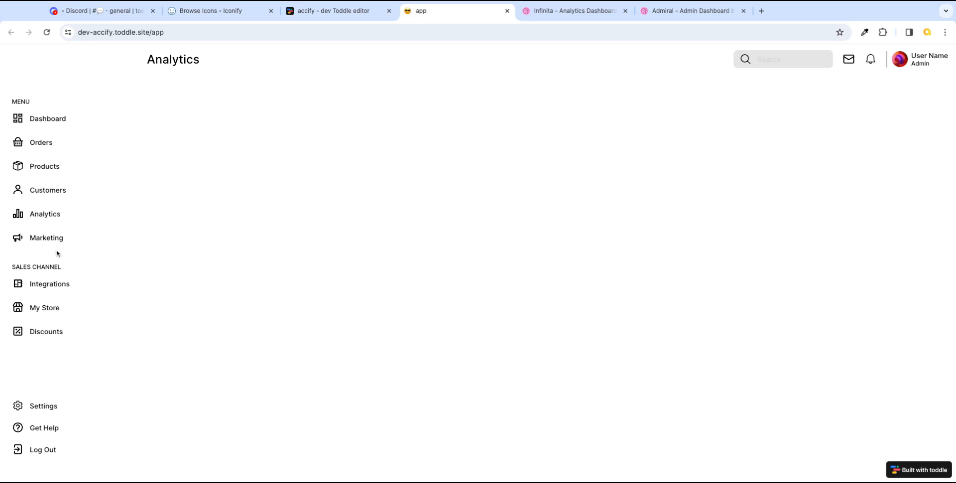
pyautogui.click(572, 12)
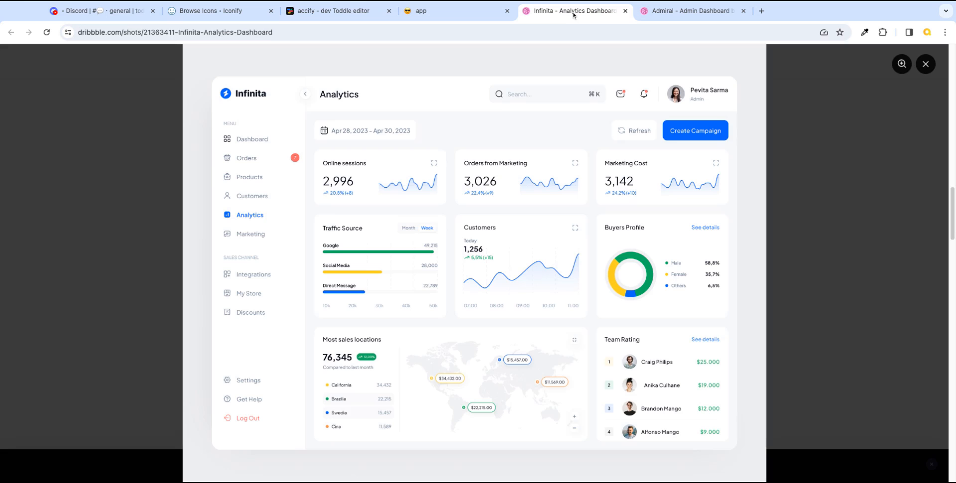
pyautogui.click(535, 152)
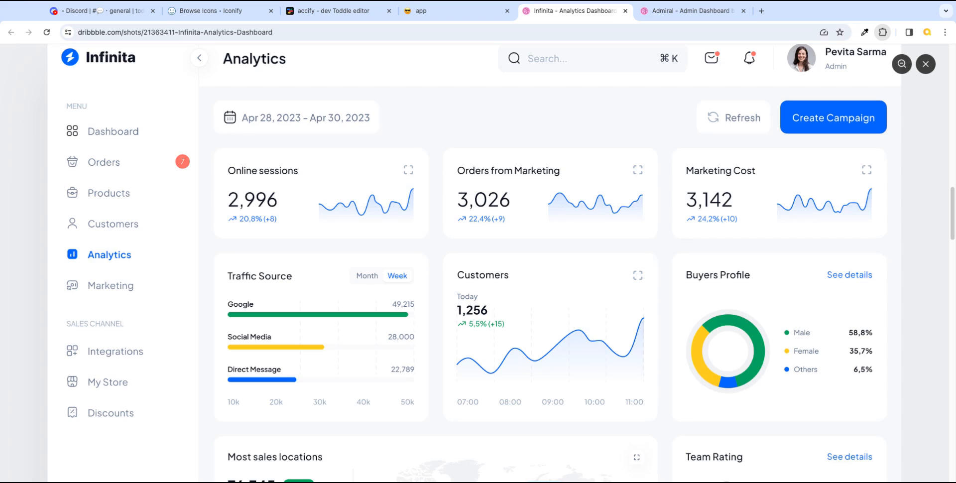
pyautogui.scroll(1, 935, 105)
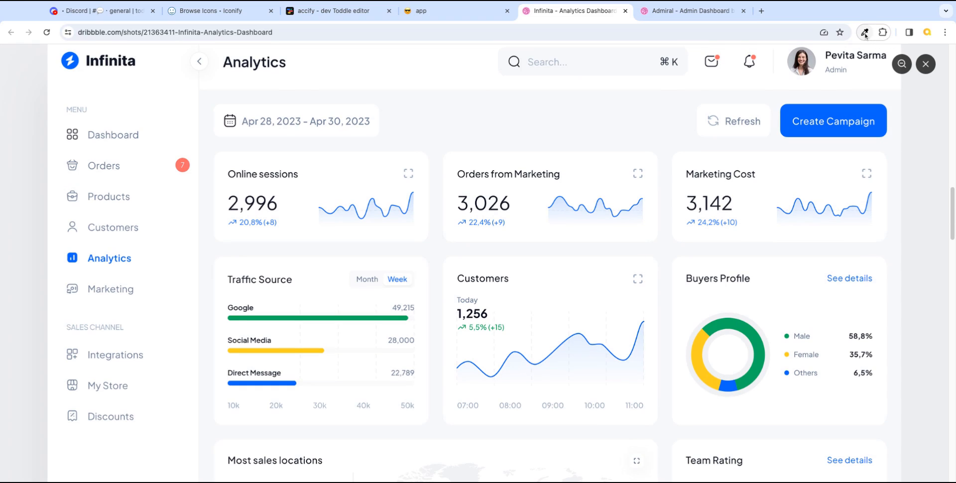
pyautogui.click(864, 34)
# - Add a new color group named app after the fuchsia group in the Default theme
pyautogui.click(352, 16)
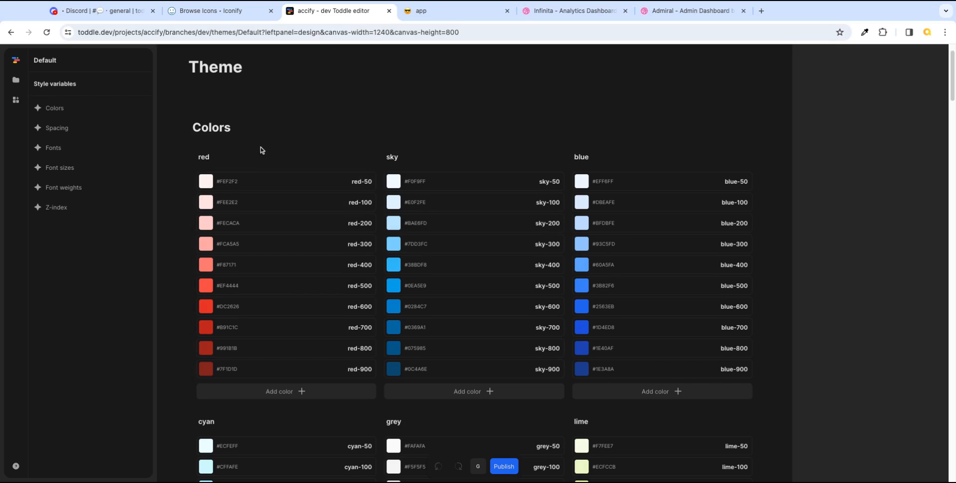
pyautogui.scroll(-14, 901, 334)
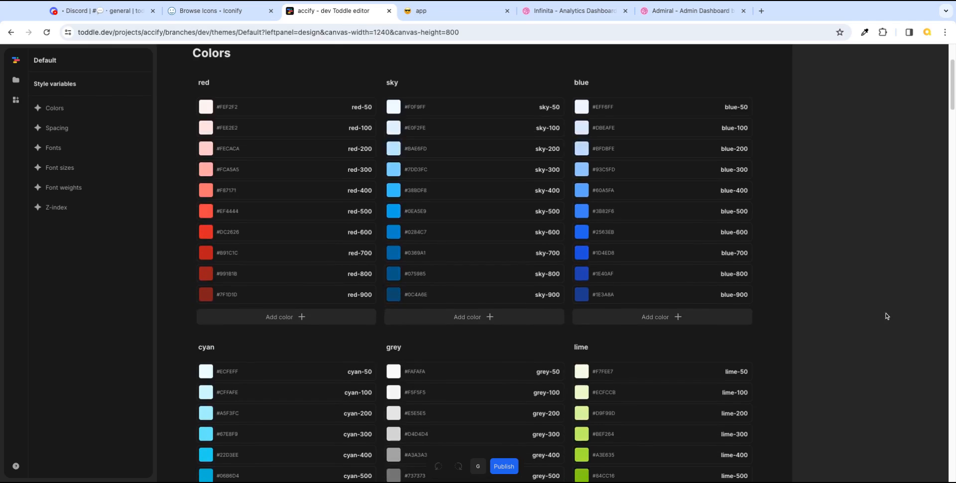
pyautogui.scroll(-7, 890, 326)
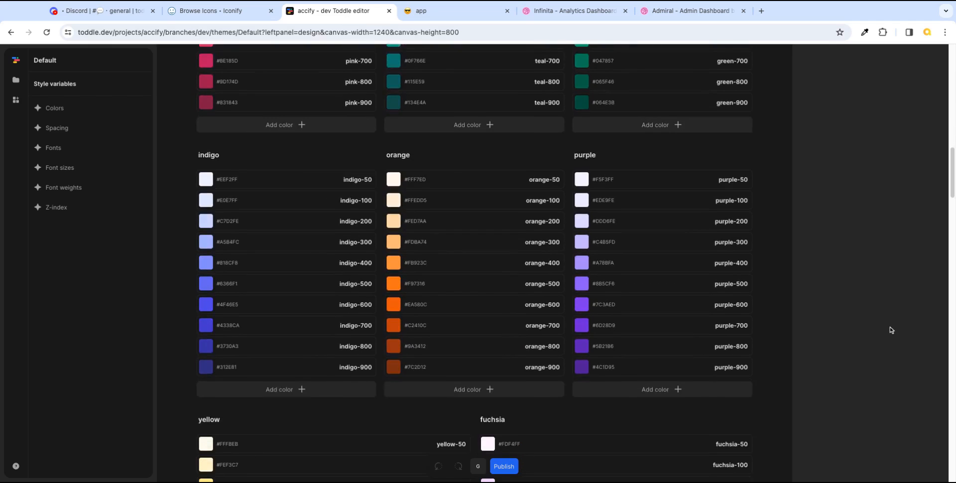
pyautogui.click(537, 388)
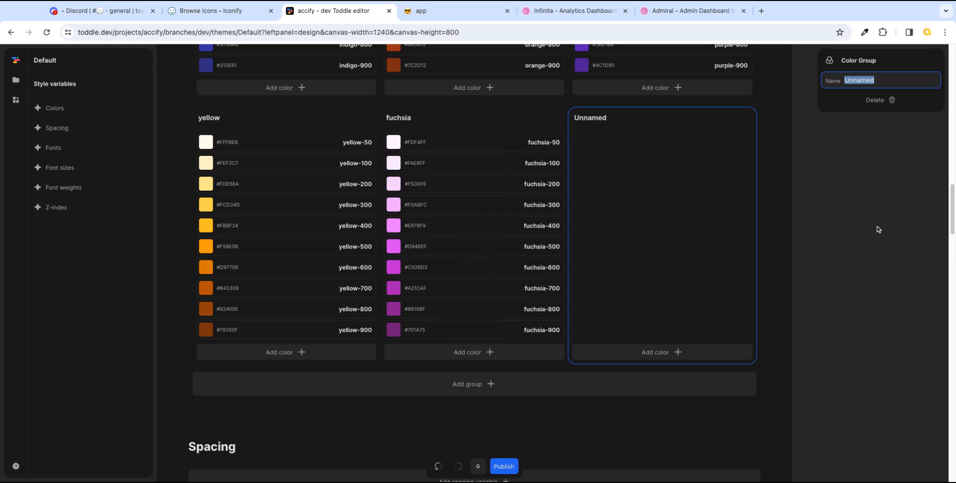
pyautogui.write('app')
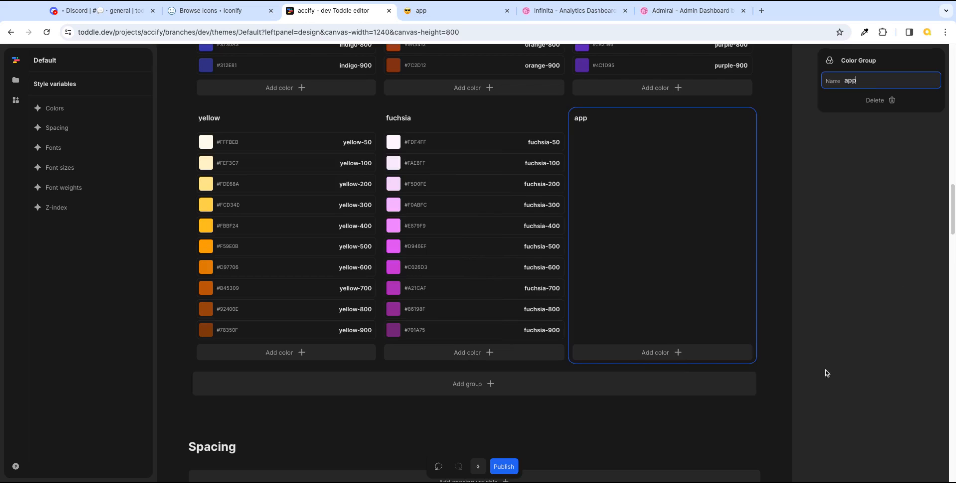
pyautogui.click(808, 354)
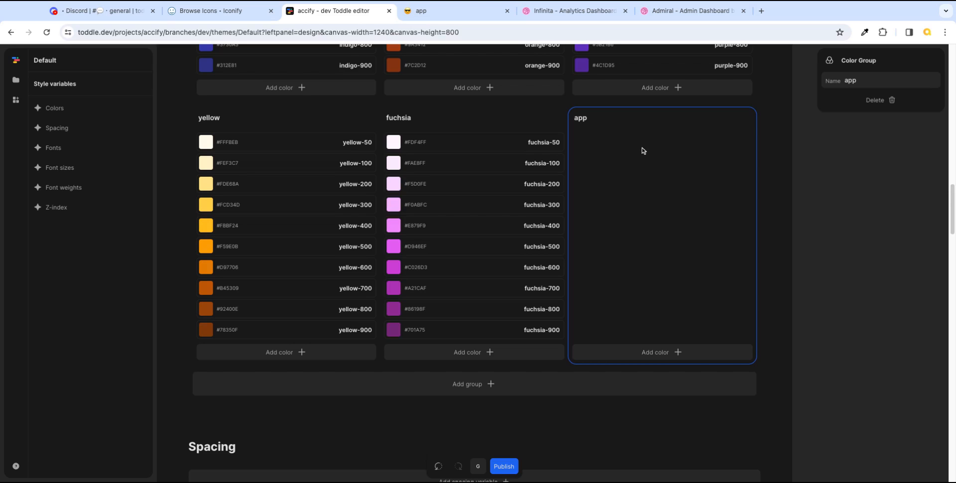
# - Move the app color group to the start of the theme colors, ahead of the red group
pyautogui.scroll(3, 642, 150)
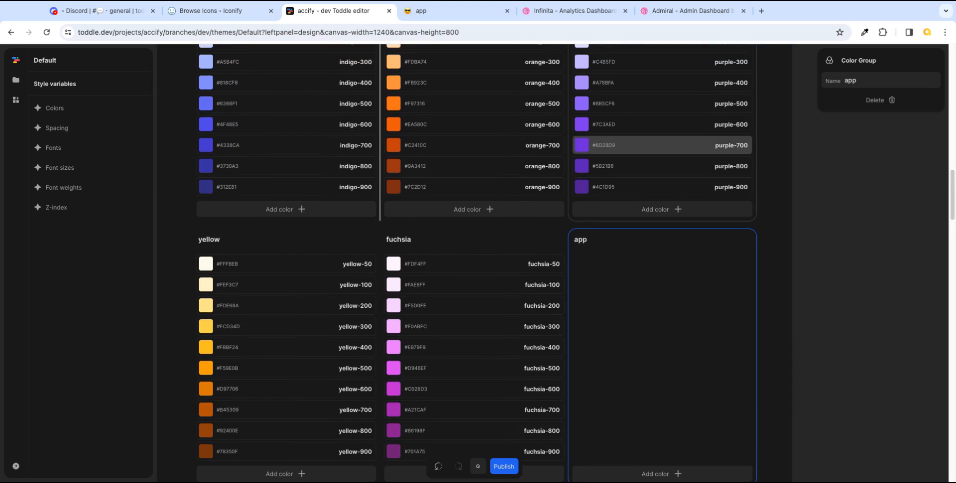
pyautogui.scroll(8, 663, 145)
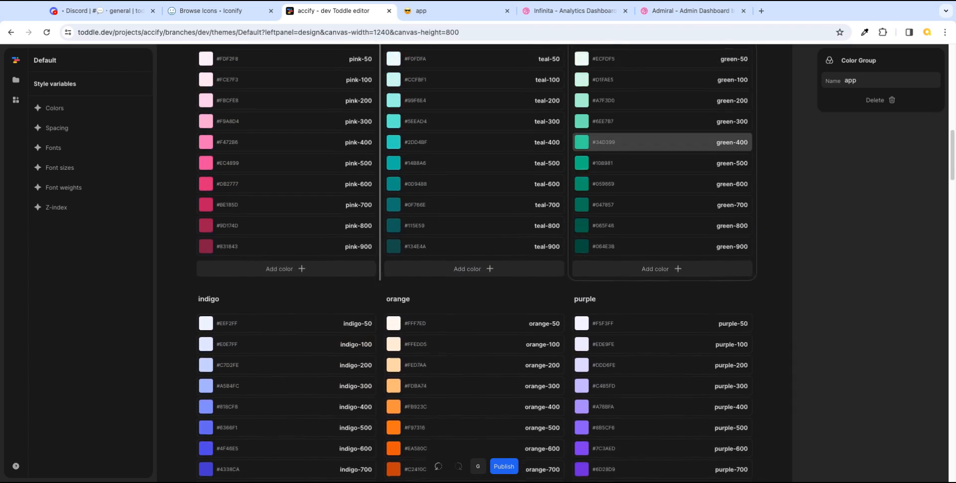
pyautogui.scroll(13, 662, 145)
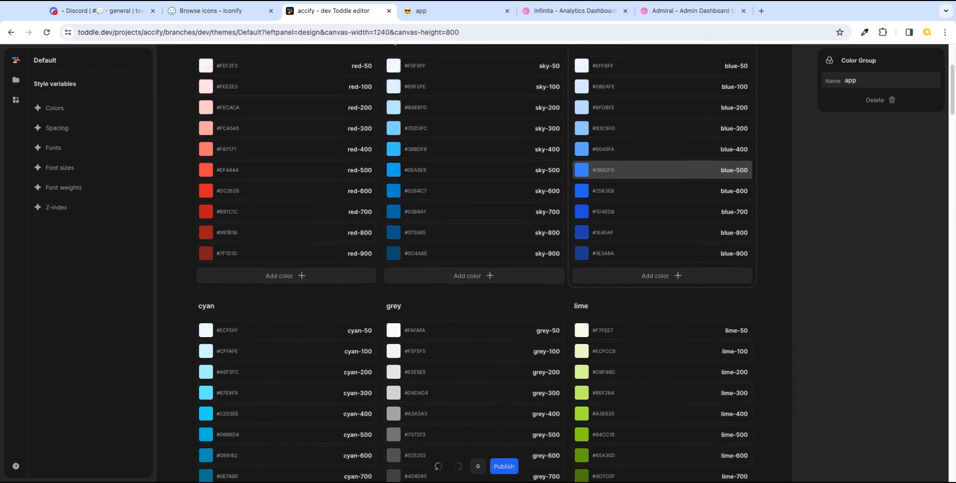
pyautogui.scroll(3, 662, 169)
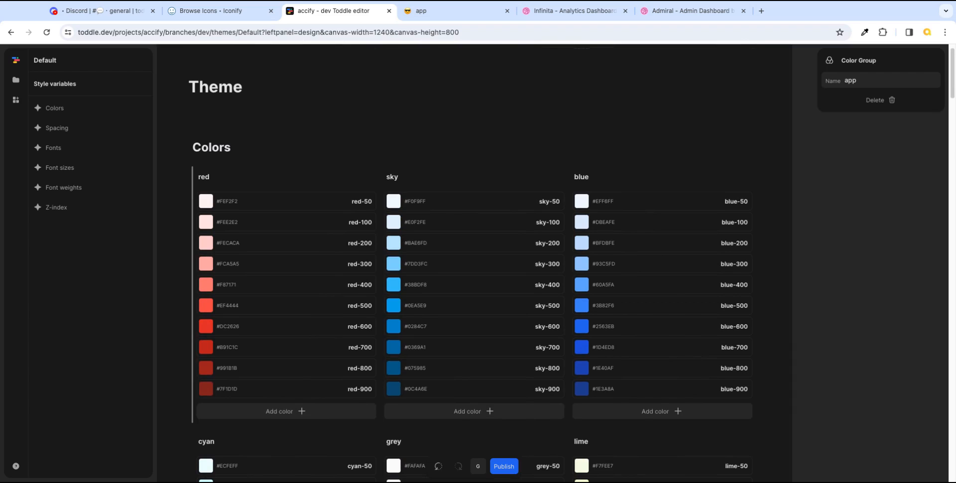
pyautogui.moveTo(264, 194); pyautogui.dragTo(269, 189)
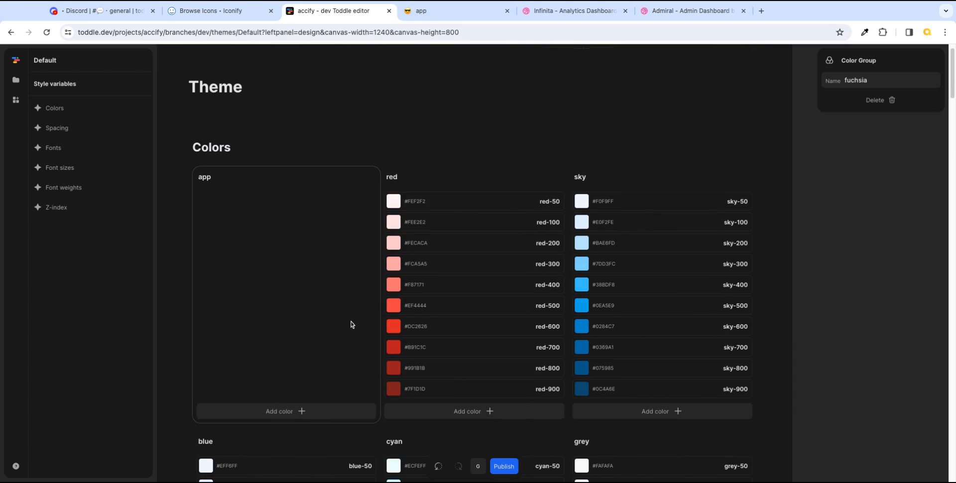
# - Add a color to the app group and name it secondary-text, checking the Infinita reference
pyautogui.click(322, 416)
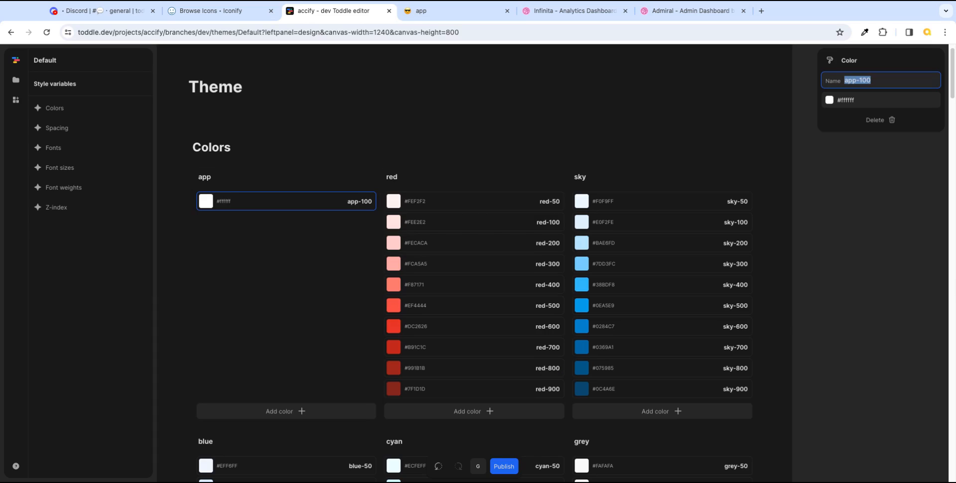
pyautogui.click(578, 11)
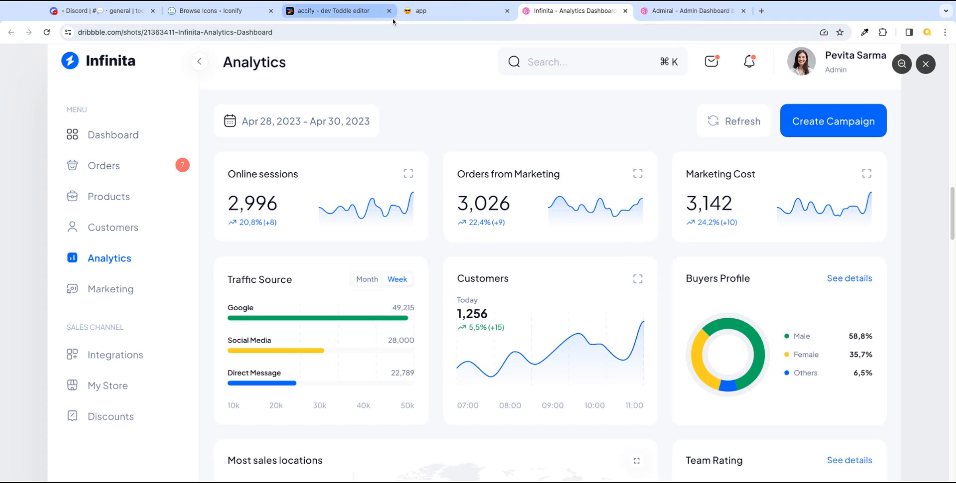
pyautogui.click(371, 15)
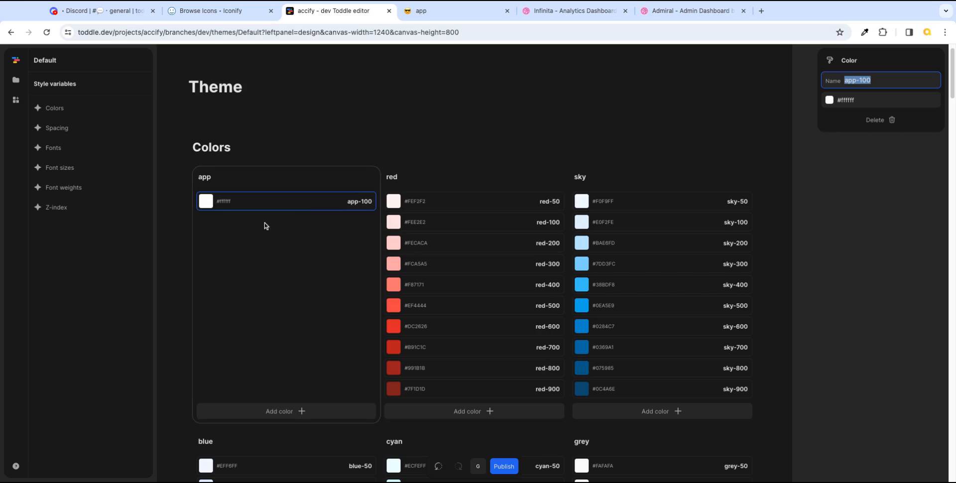
pyautogui.write('second')
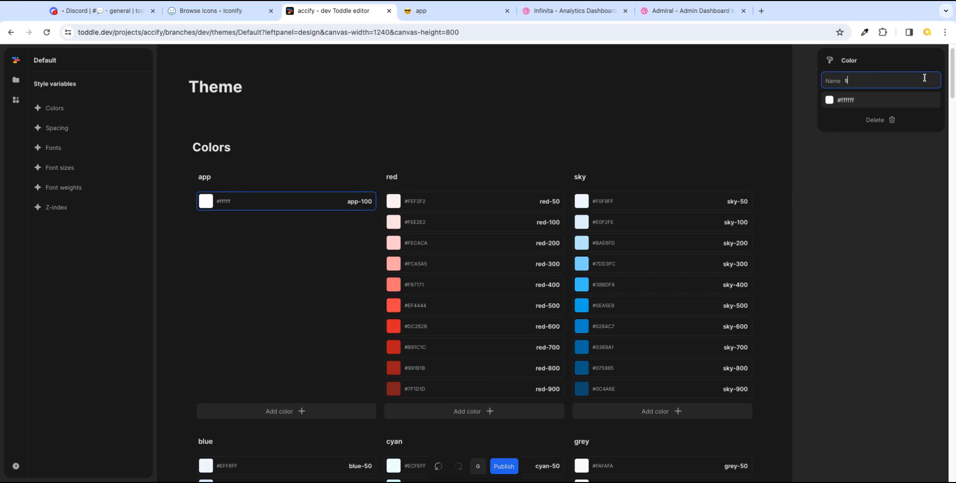
pyautogui.press('BackSpace')
pyautogui.press('BackSpace')
pyautogui.write('ndary-text')
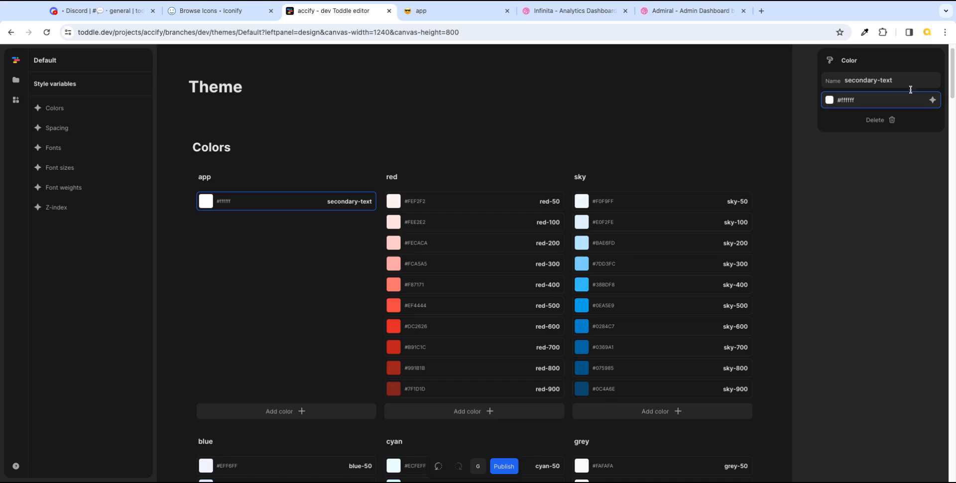
# - Set the secondary-text color's hex value to #5c6d87
pyautogui.click(864, 101)
pyautogui.click(848, 230)
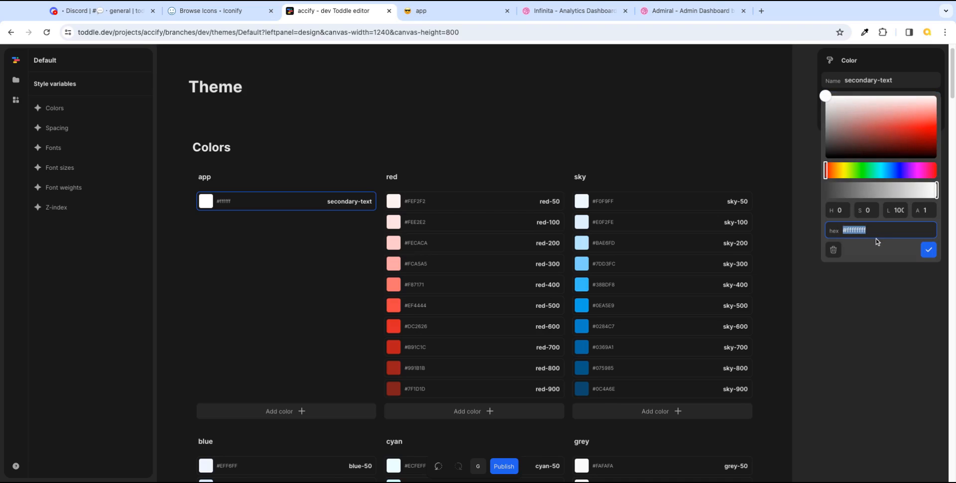
pyautogui.write('#5c6d87')
pyautogui.click(929, 250)
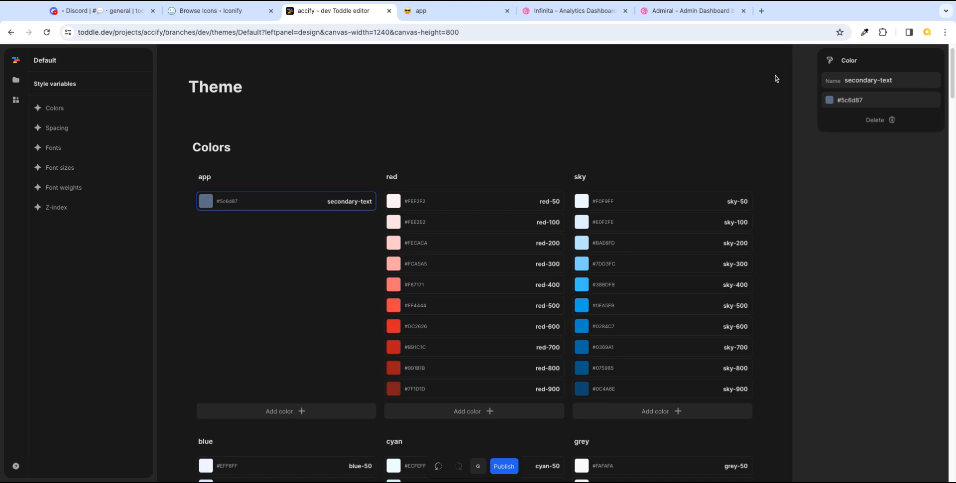
# - Sample the primary text color from the Infinita design and add a color named primary-text to the app group
pyautogui.click(572, 10)
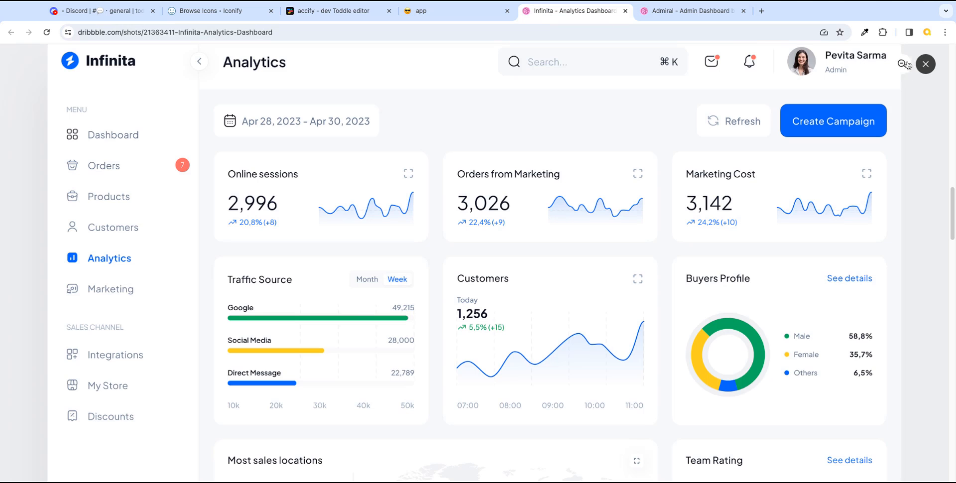
pyautogui.click(865, 33)
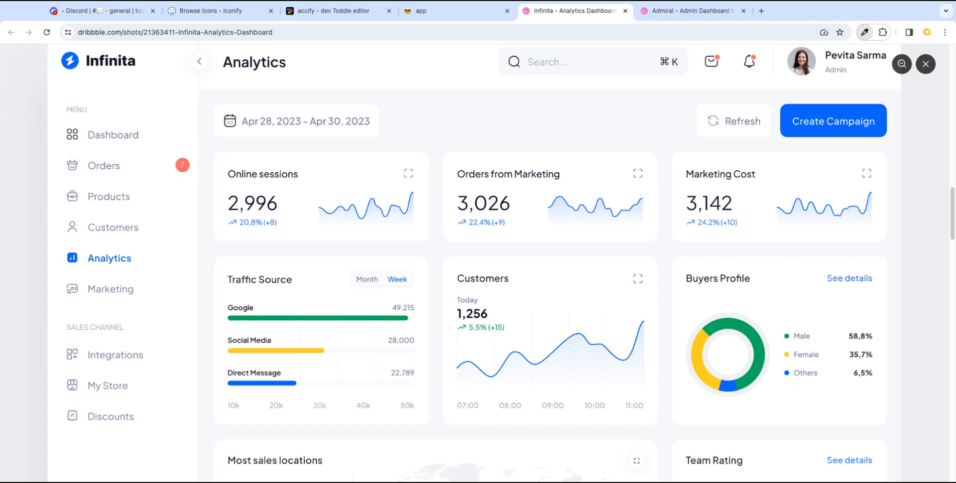
pyautogui.click(342, 12)
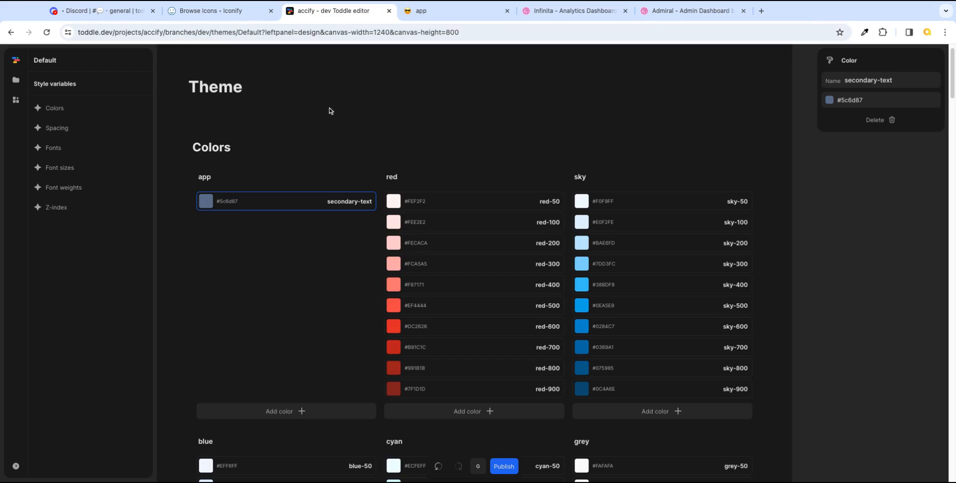
pyautogui.click(301, 411)
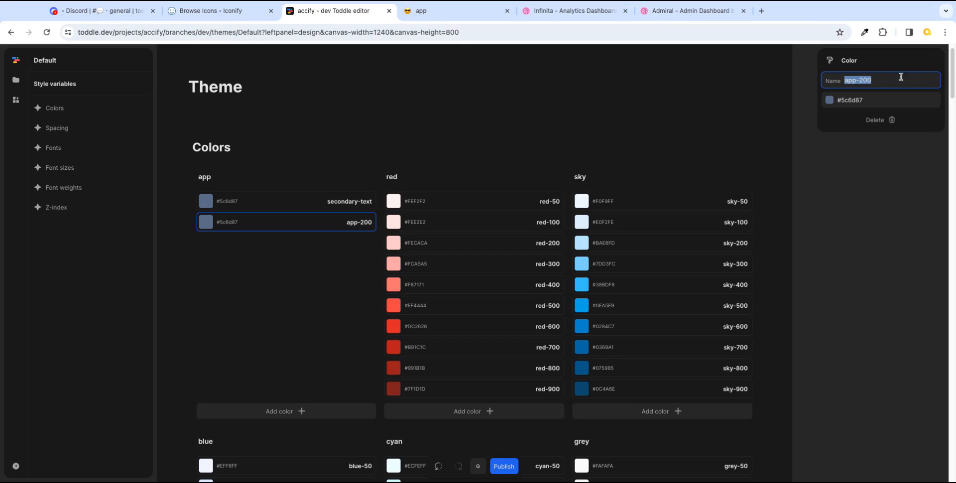
pyautogui.write('primary-text')
pyautogui.press('Return')
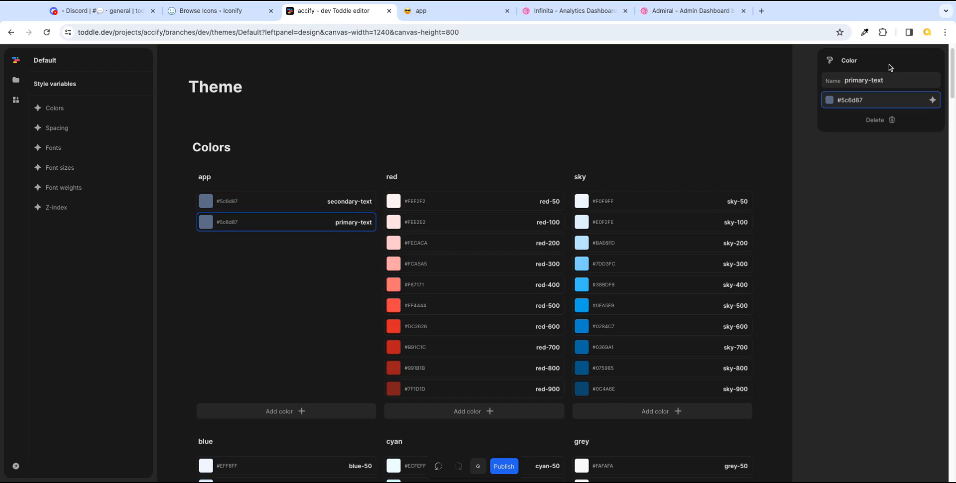
# - Set the primary-text color to #31363b and place it above secondary-text in the app group
pyautogui.click(867, 99)
pyautogui.click(861, 231)
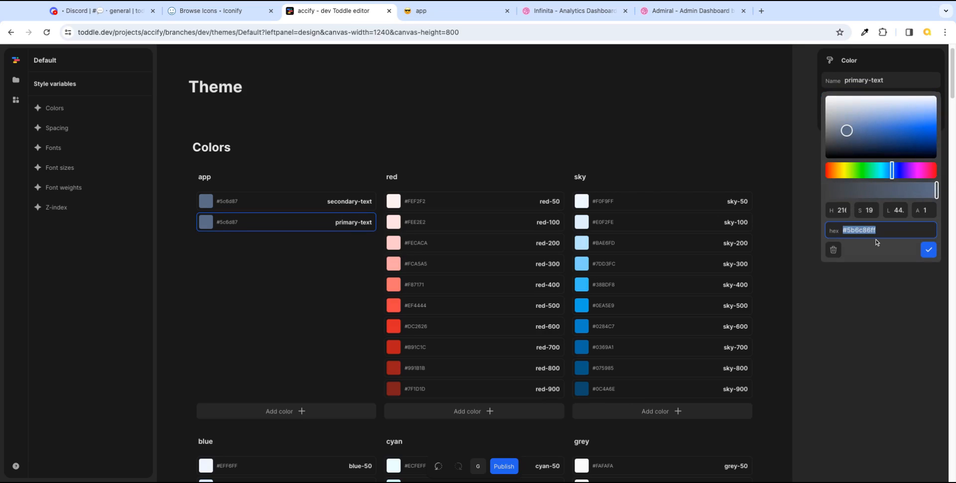
pyautogui.write('#31363b')
pyautogui.click(928, 249)
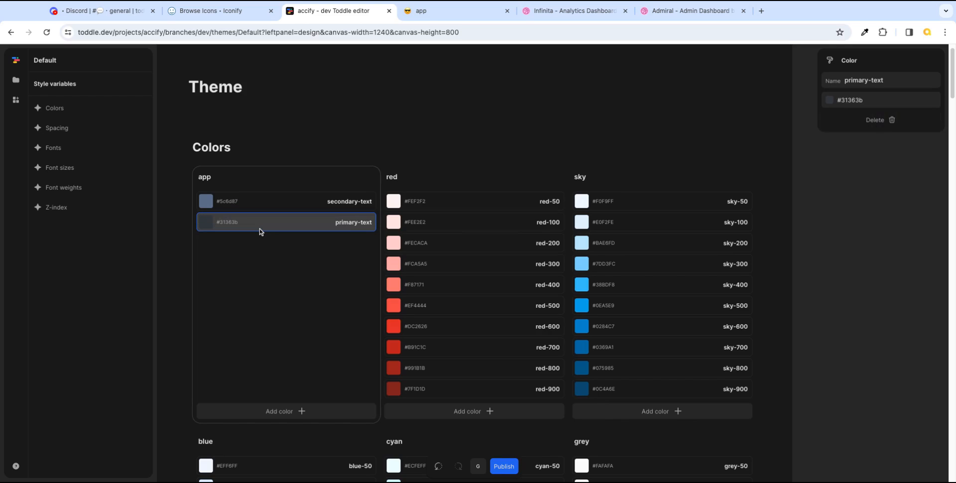
pyautogui.moveTo(260, 229); pyautogui.dragTo(260, 196)
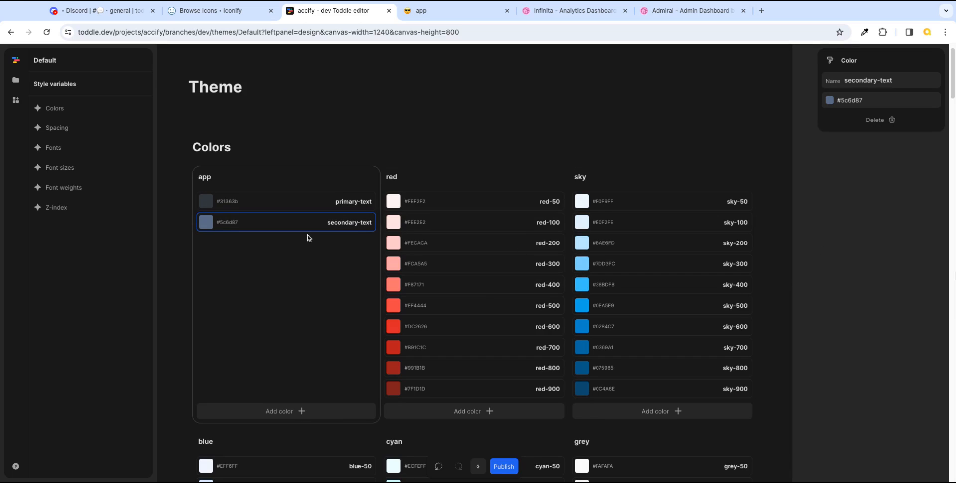
# - Open the app page from the project files and select the sidebar's nav-container div
pyautogui.click(18, 84)
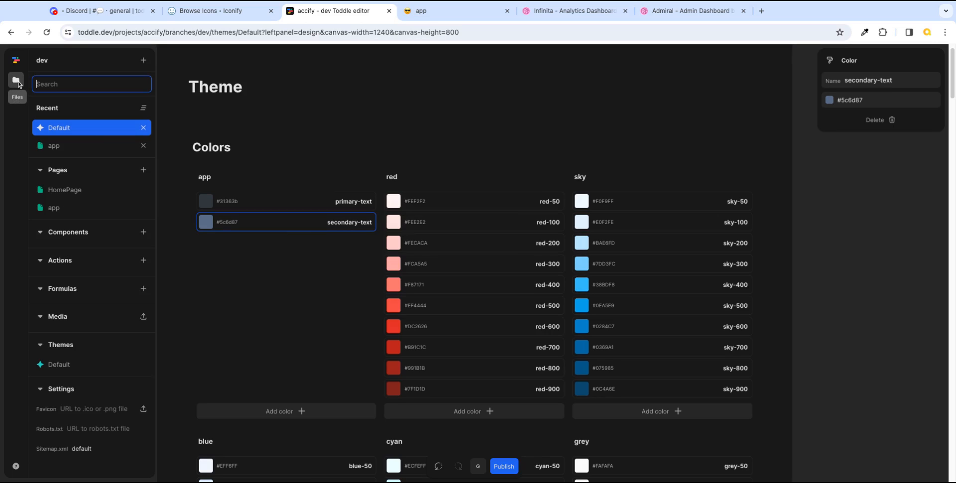
pyautogui.click(87, 151)
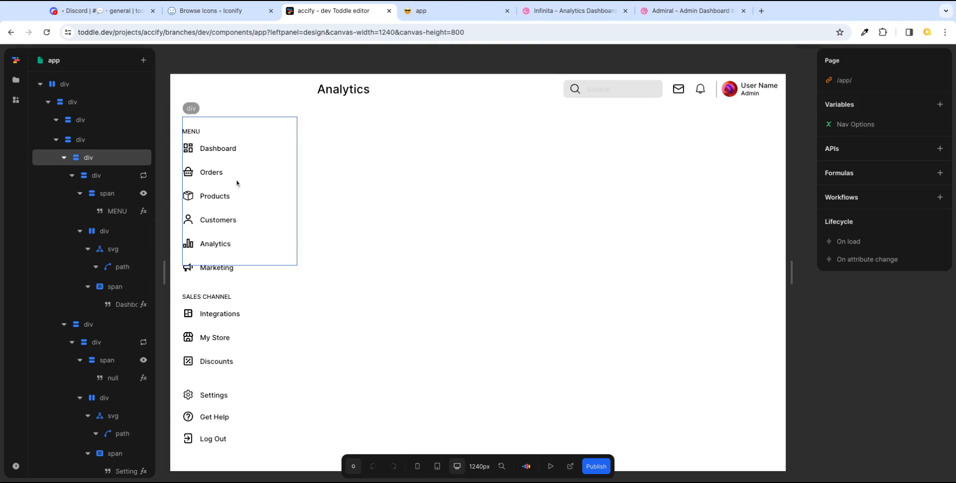
pyautogui.click(218, 150)
pyautogui.click(113, 192)
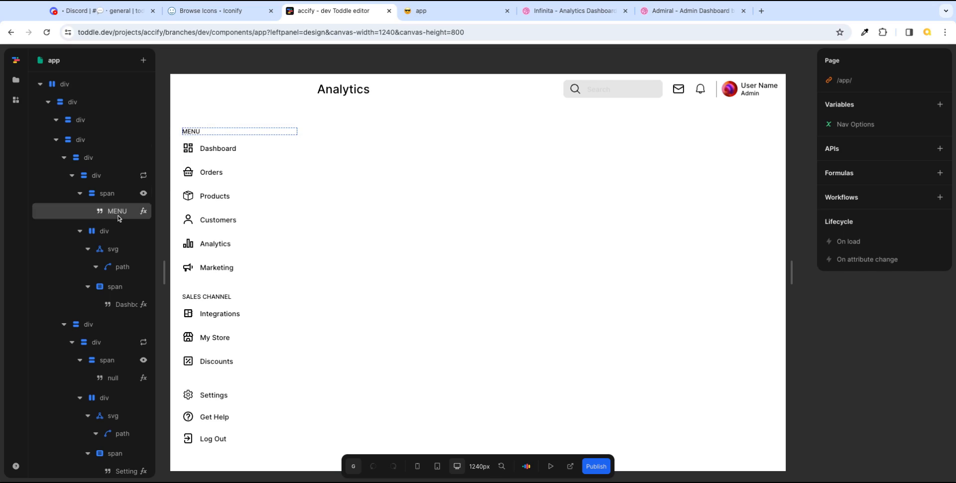
pyautogui.click(96, 144)
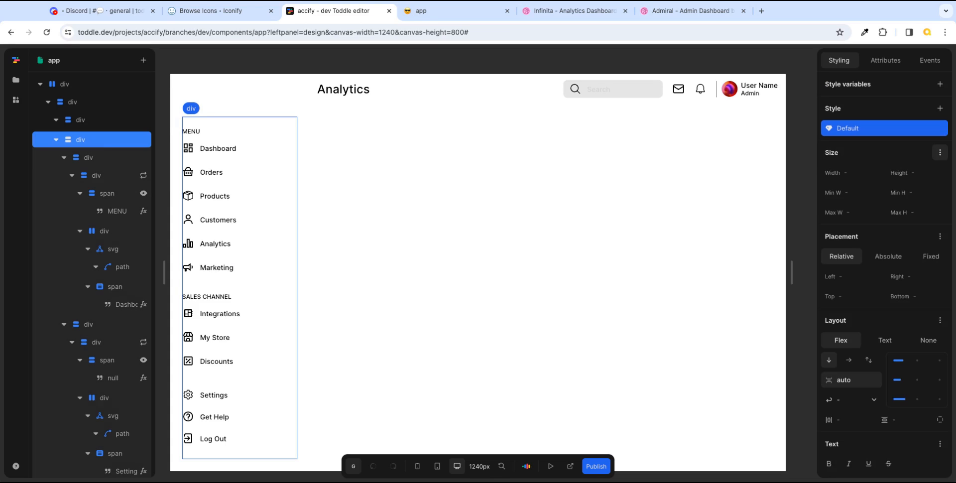
pyautogui.press('a')
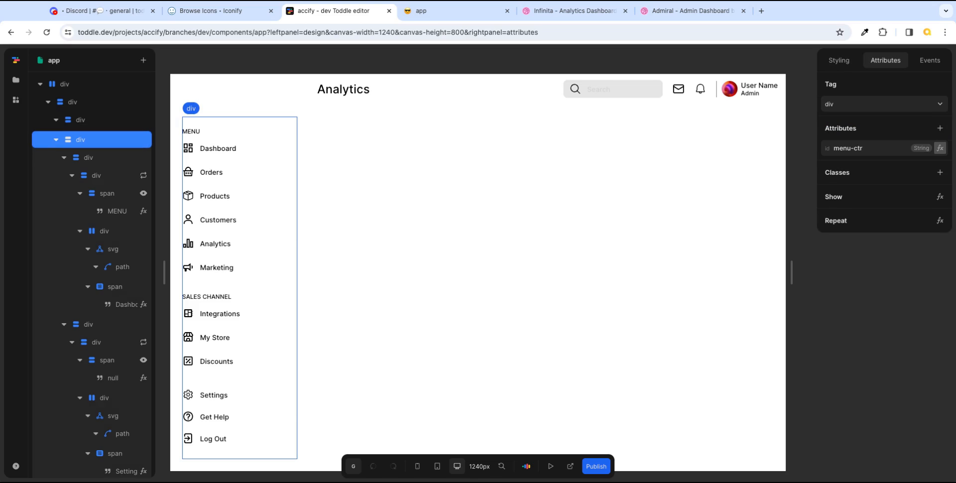
pyautogui.click(72, 102)
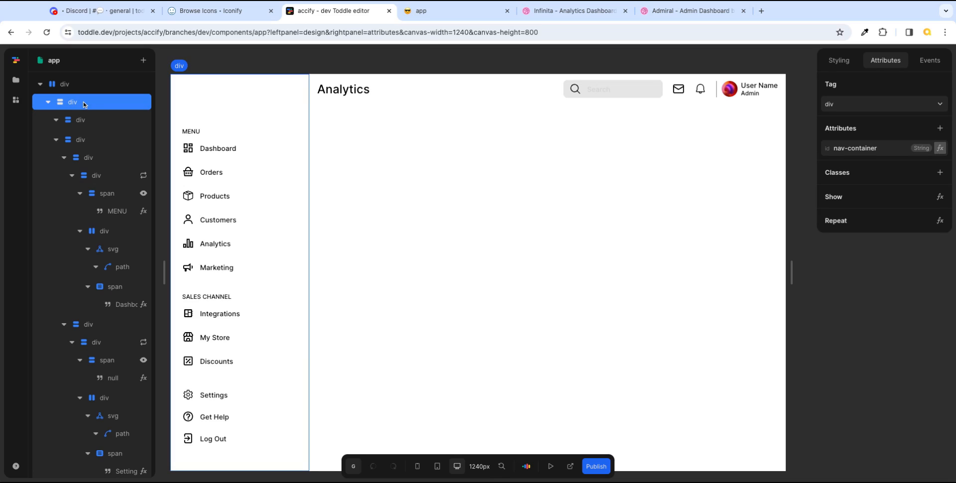
# - Set the nav-container div's text color to the secondary-text theme color
pyautogui.click(840, 62)
pyautogui.scroll(-2, 931, 391)
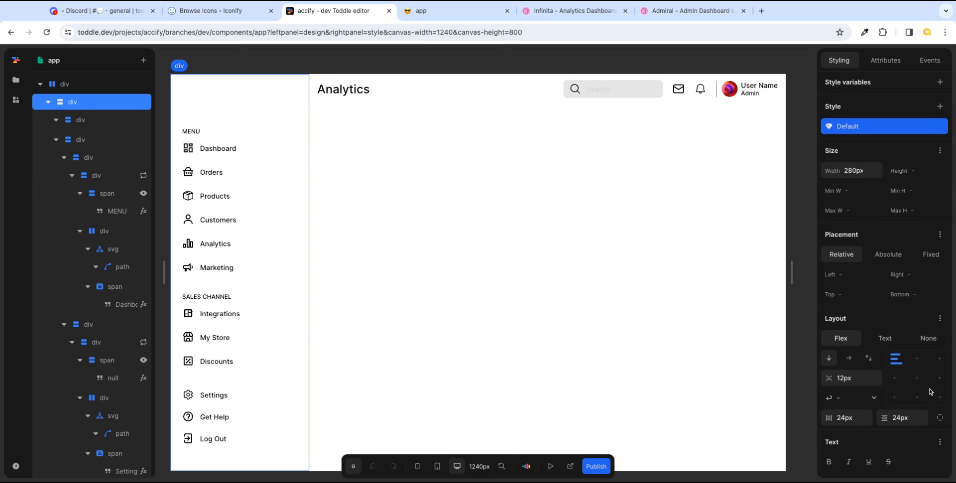
pyautogui.scroll(-5, 932, 391)
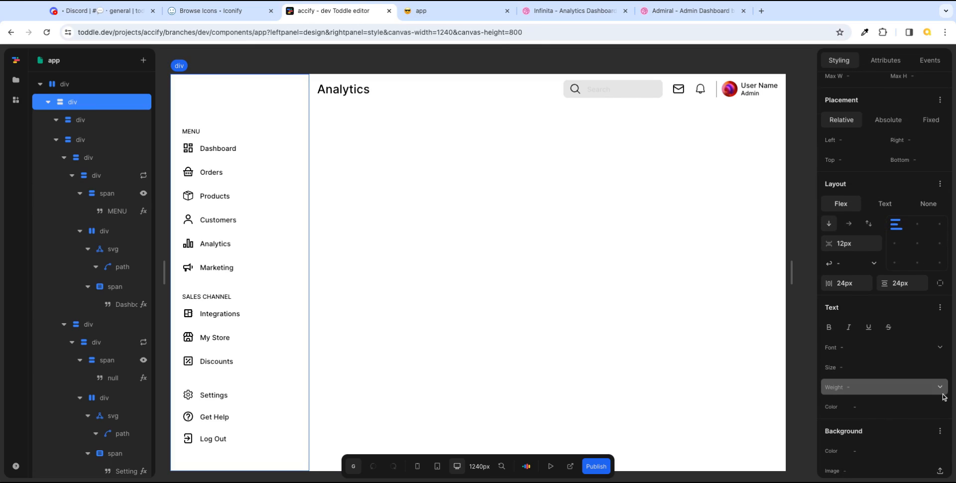
pyautogui.moveTo(940, 407)
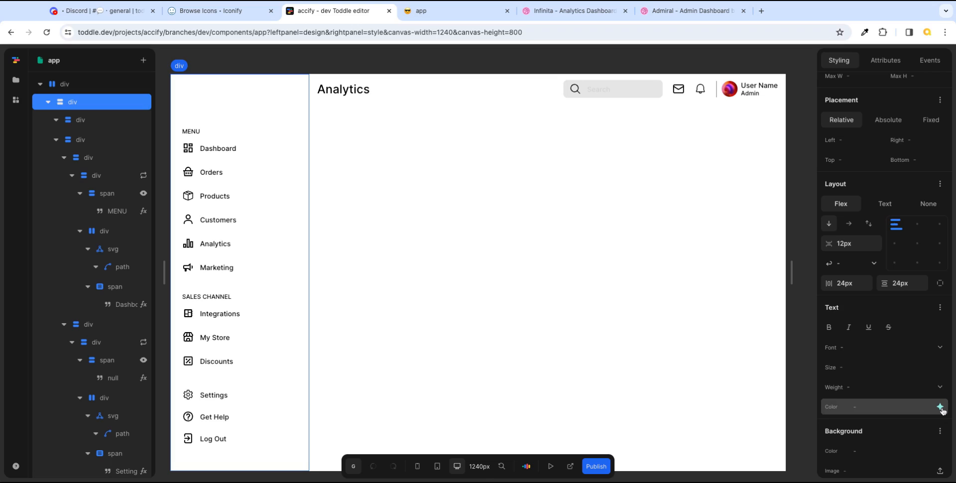
pyautogui.click(940, 407)
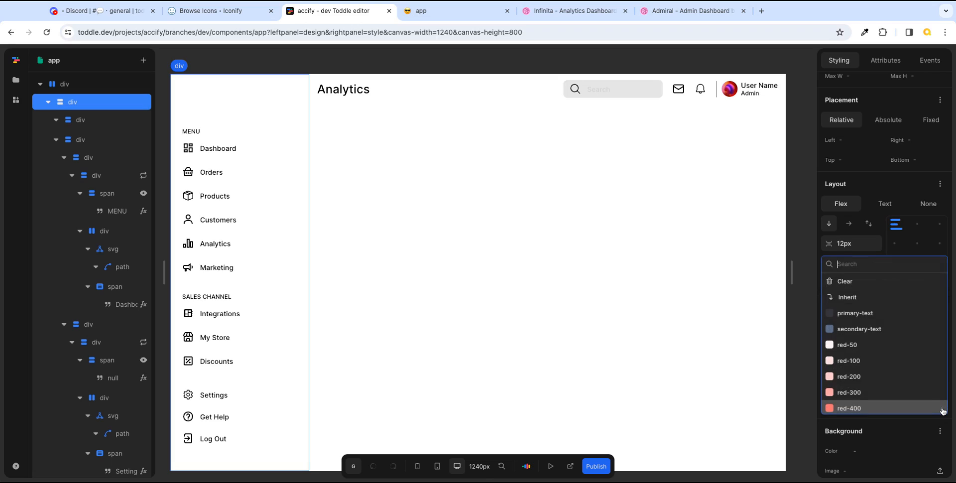
pyautogui.click(887, 334)
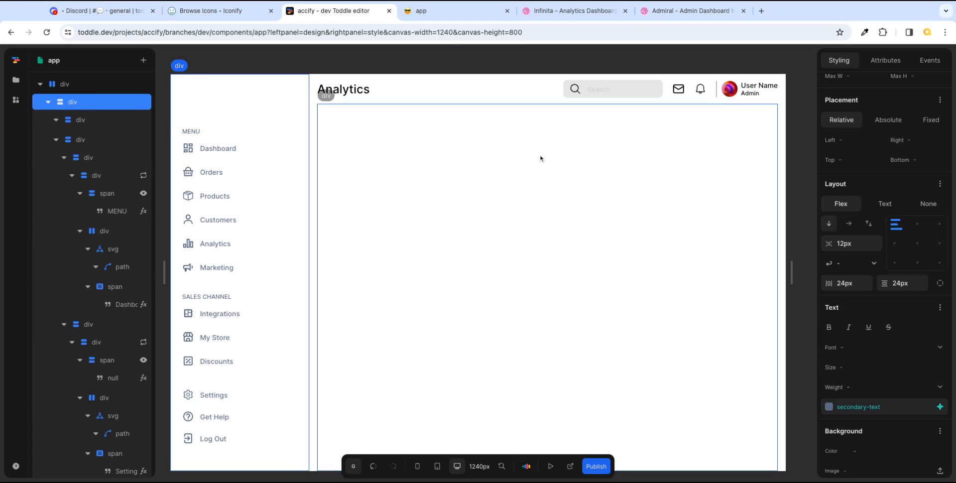
# - Check the Infinita reference and set the main content div's text color to the primary-text theme color
pyautogui.click(592, 12)
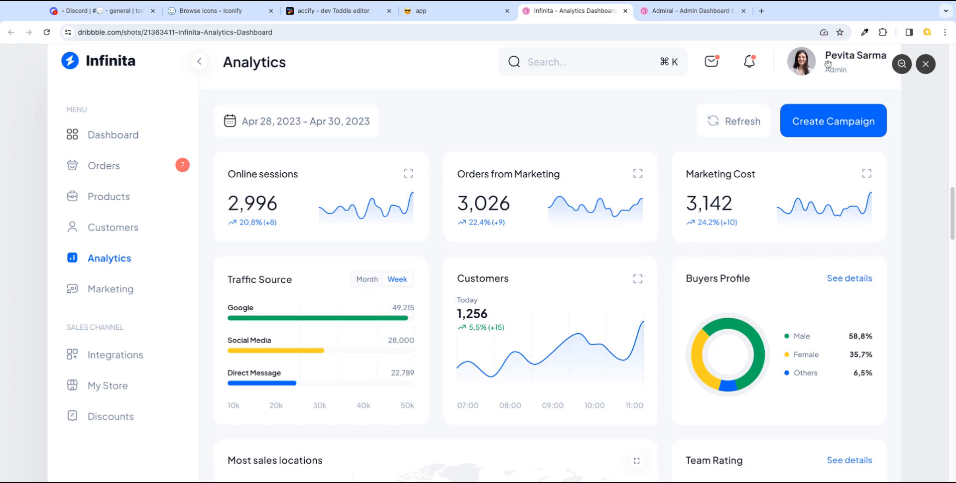
pyautogui.click(338, 12)
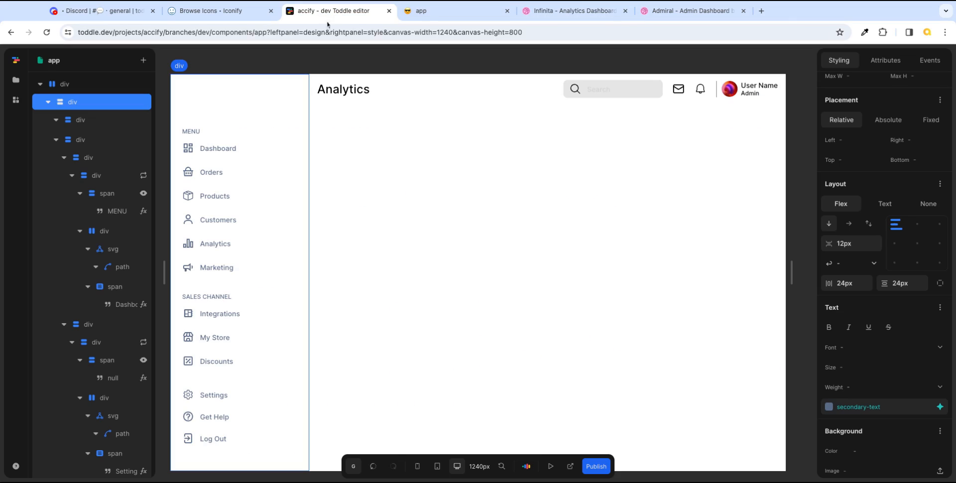
pyautogui.click(48, 103)
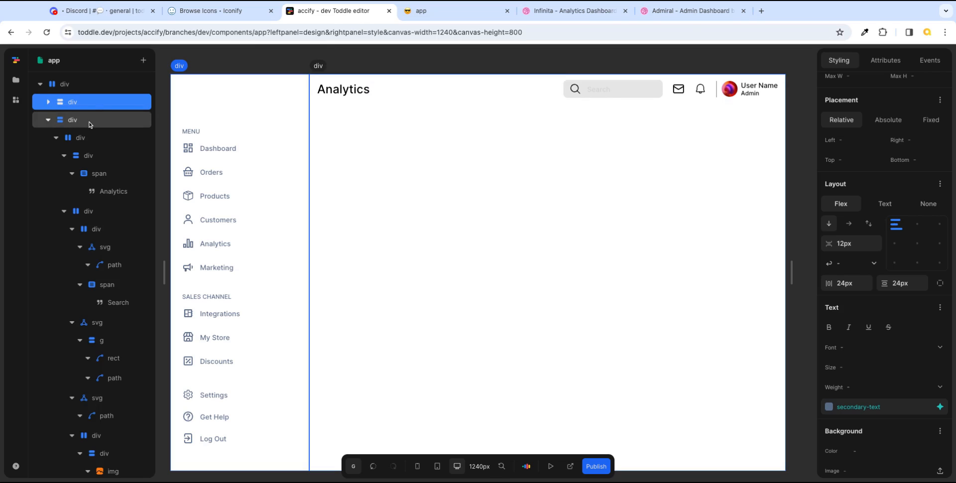
pyautogui.click(48, 103)
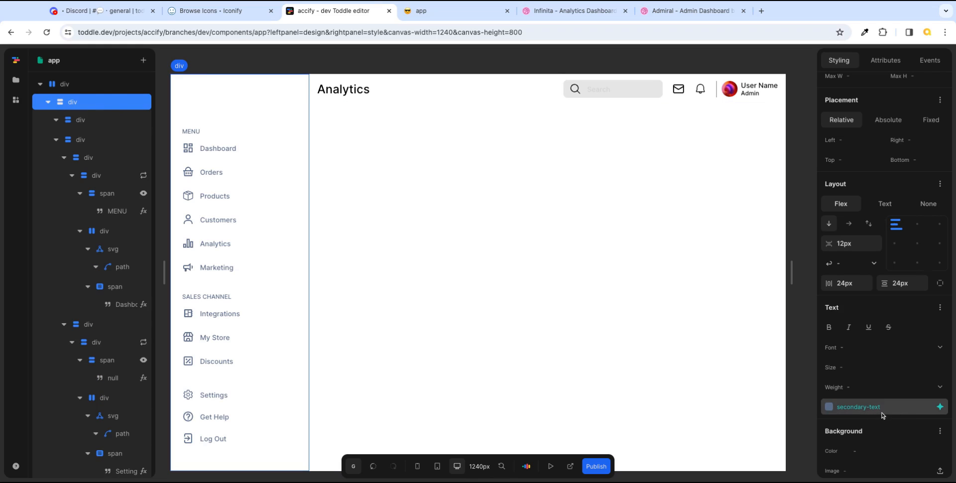
pyautogui.click(48, 102)
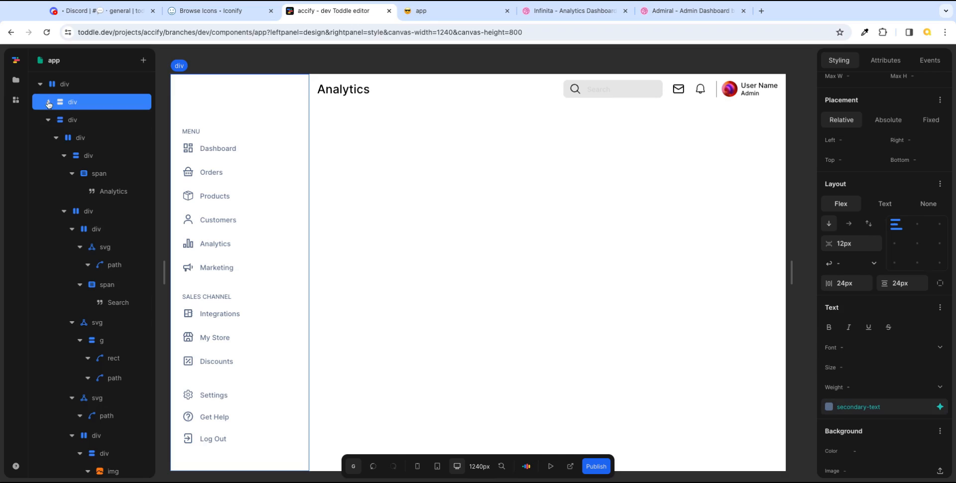
pyautogui.click(76, 121)
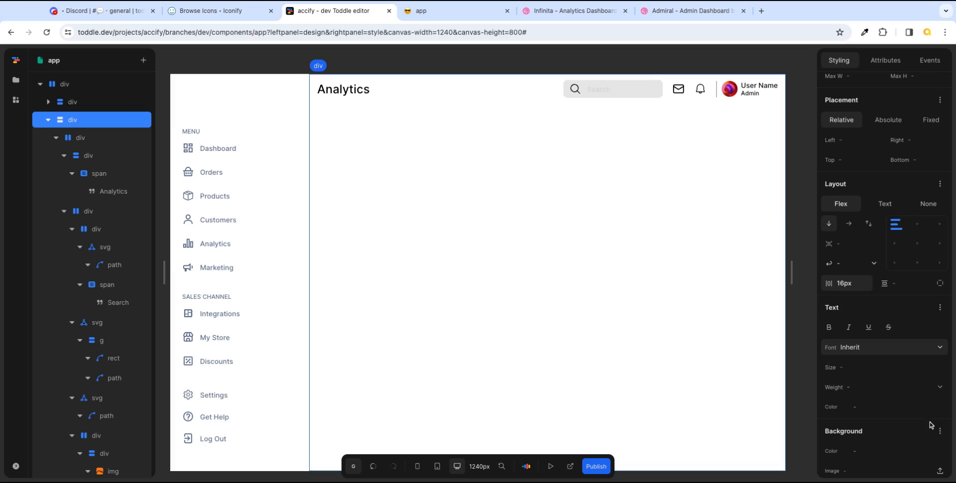
pyautogui.click(940, 407)
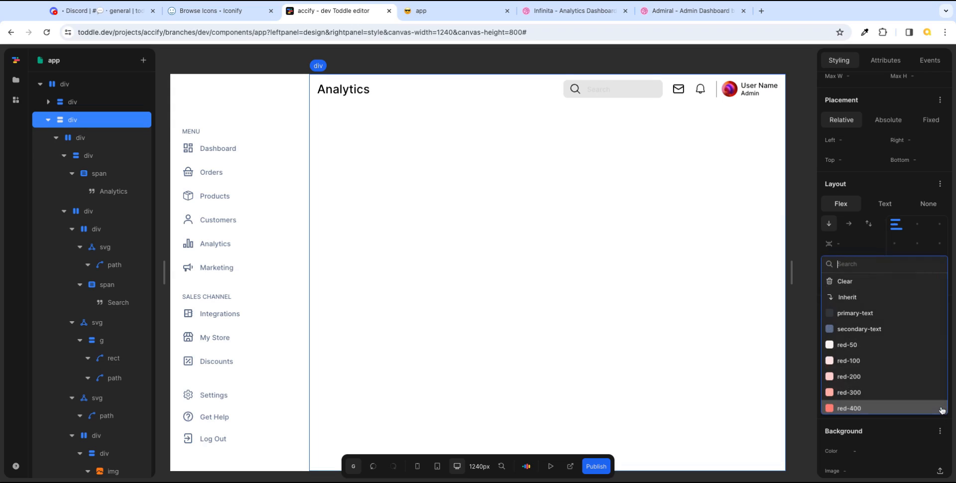
pyautogui.click(876, 315)
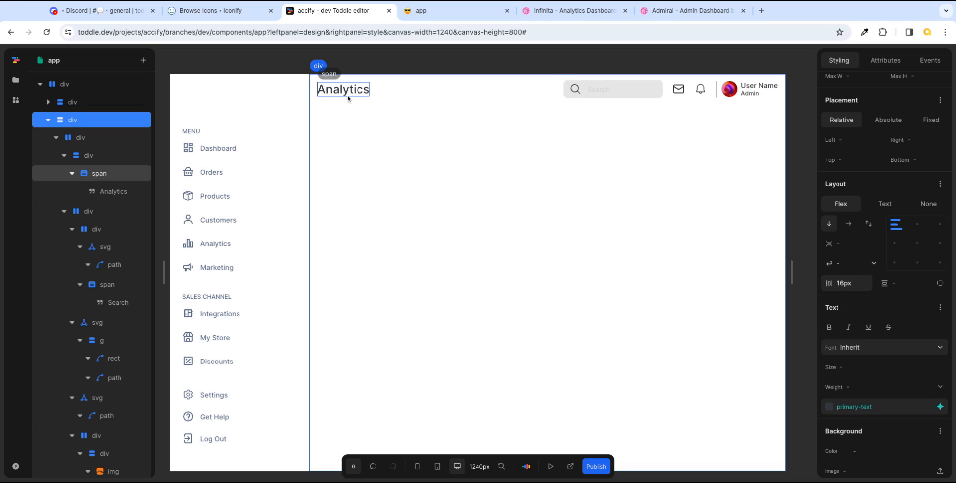
# - Inspect the nested header elements and set the header row div's text color to inherit
pyautogui.click(91, 138)
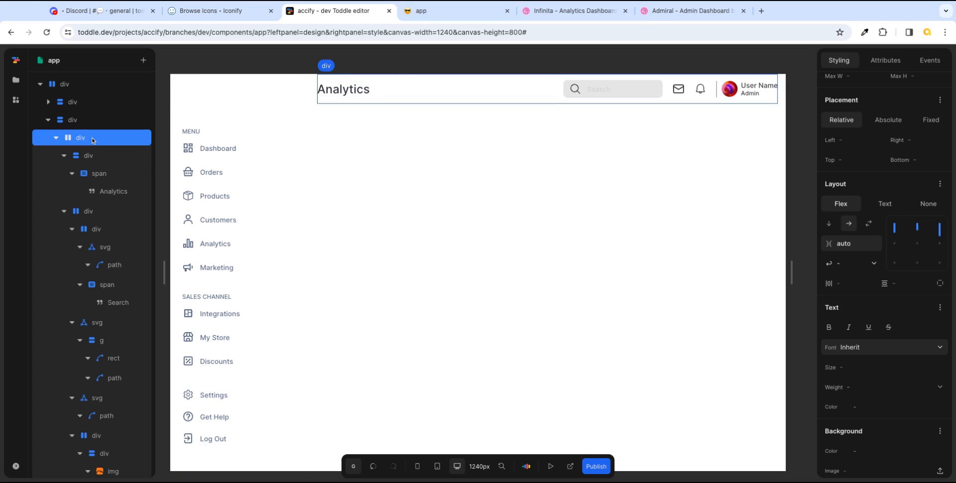
pyautogui.click(100, 157)
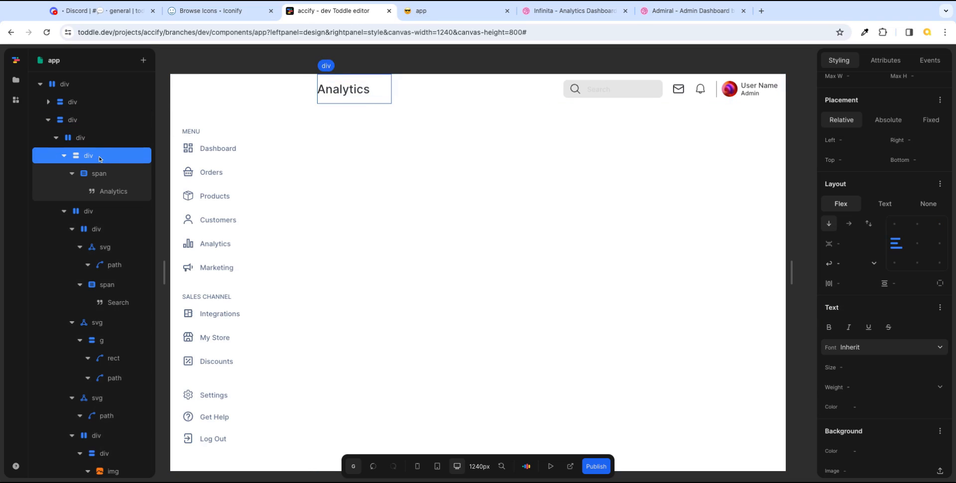
pyautogui.click(111, 175)
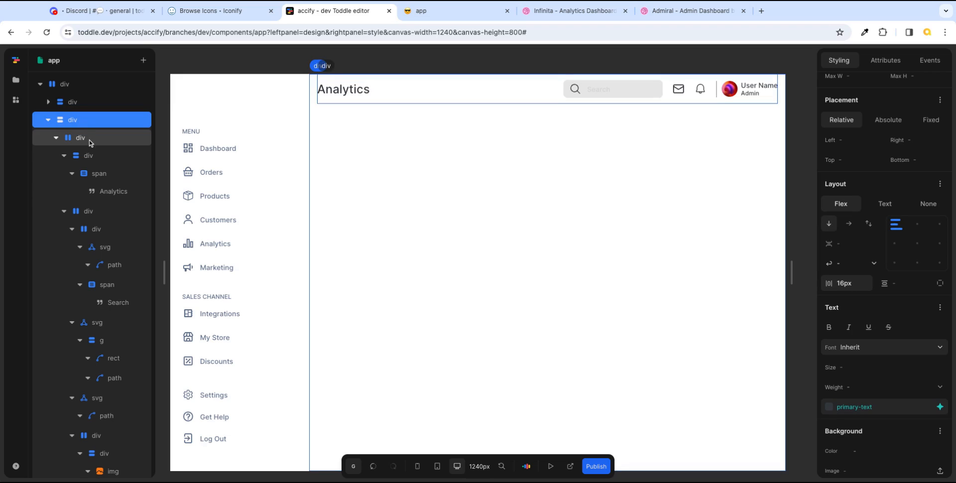
pyautogui.click(90, 142)
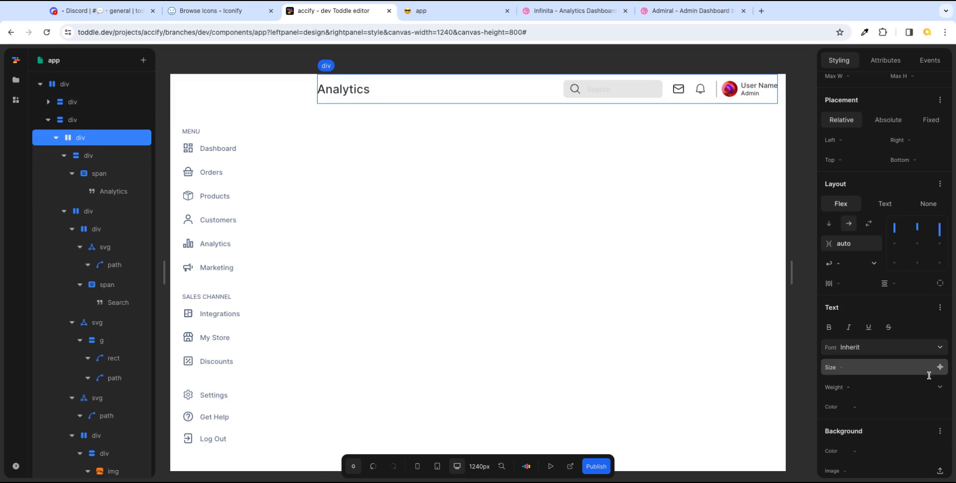
pyautogui.click(939, 407)
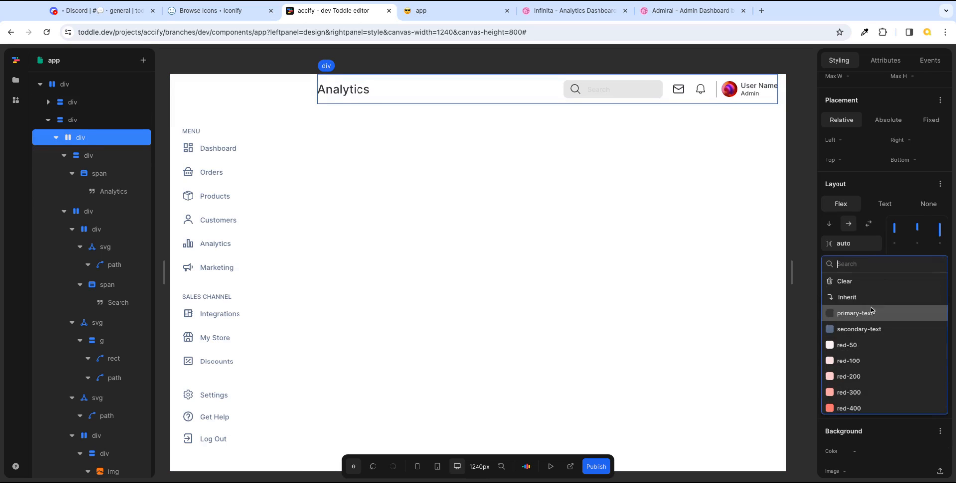
pyautogui.click(859, 298)
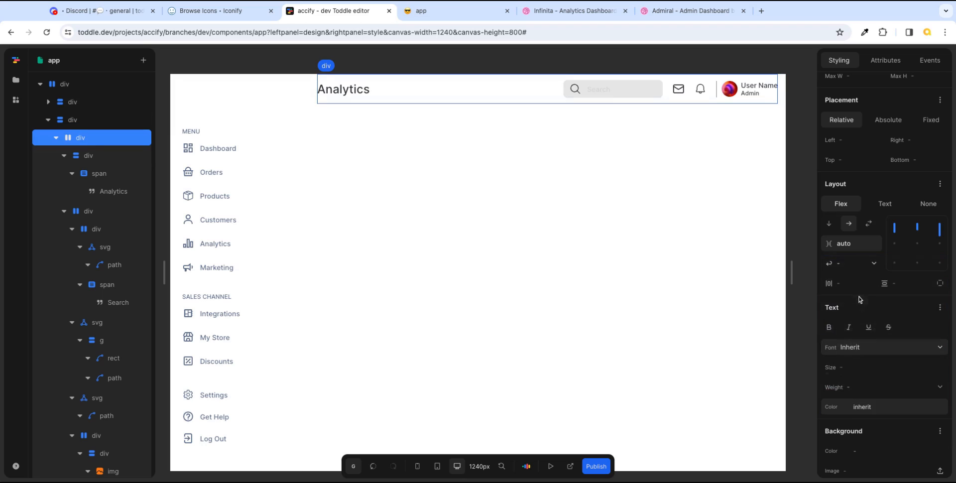
# - Set the text color of the div around the Analytics title to inherit, and select the title's span
pyautogui.click(100, 156)
pyautogui.click(939, 407)
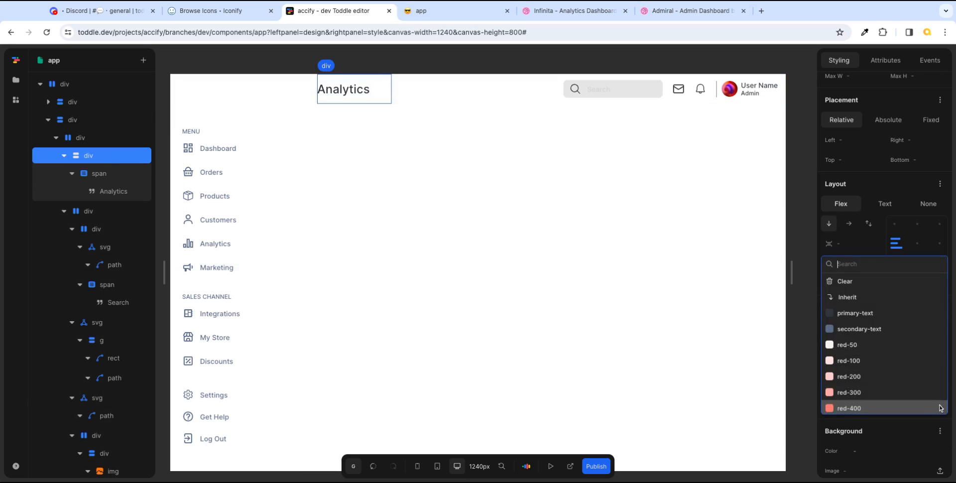
pyautogui.click(859, 298)
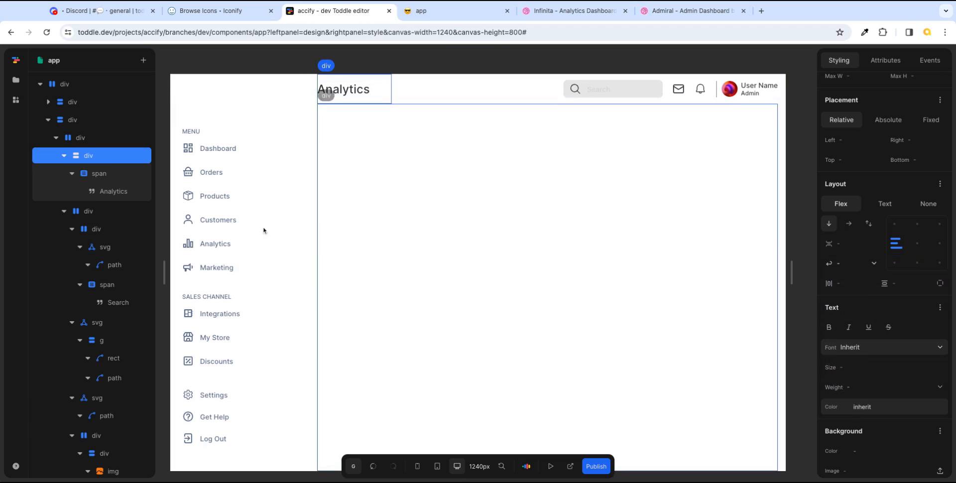
pyautogui.click(112, 174)
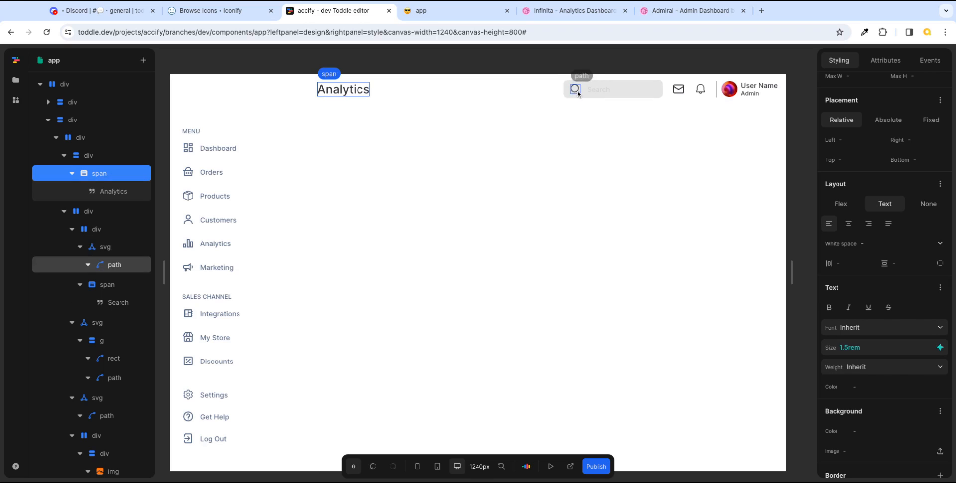
# - Set the text color of the header div holding the search box, icons and user profile to inherit
pyautogui.click(79, 123)
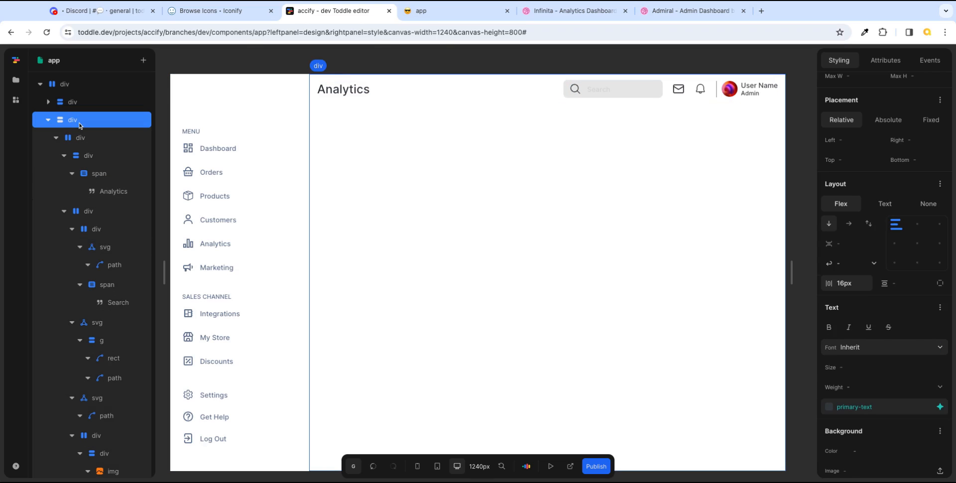
pyautogui.click(81, 138)
pyautogui.click(91, 156)
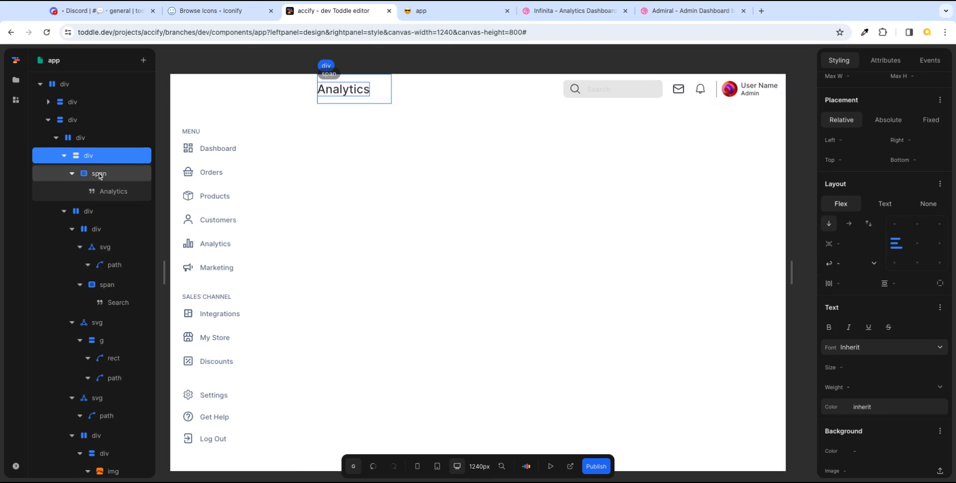
pyautogui.click(95, 214)
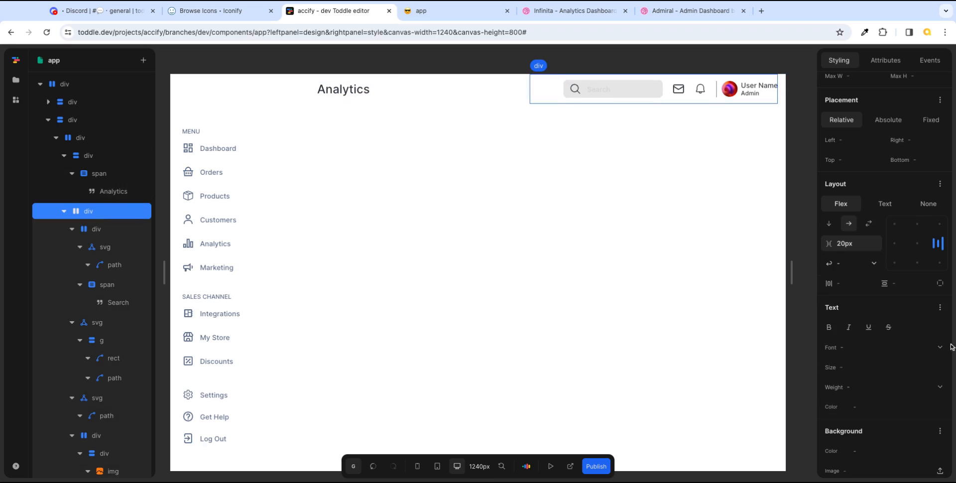
pyautogui.click(939, 407)
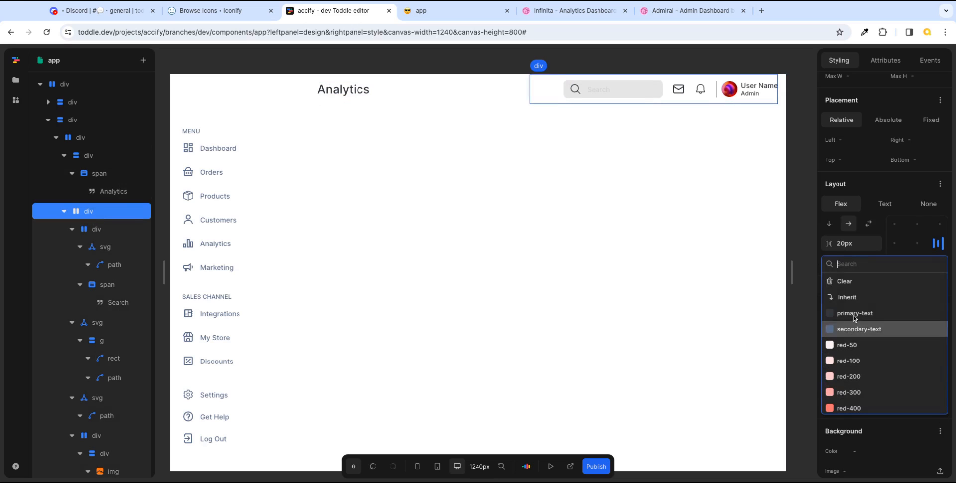
pyautogui.click(847, 298)
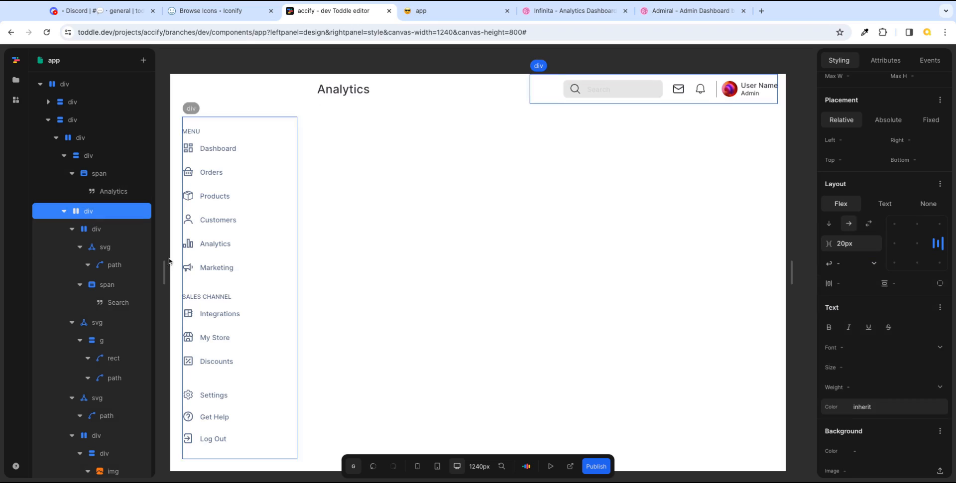
# - Set the text color of the search box div in the header to inherit
pyautogui.click(108, 231)
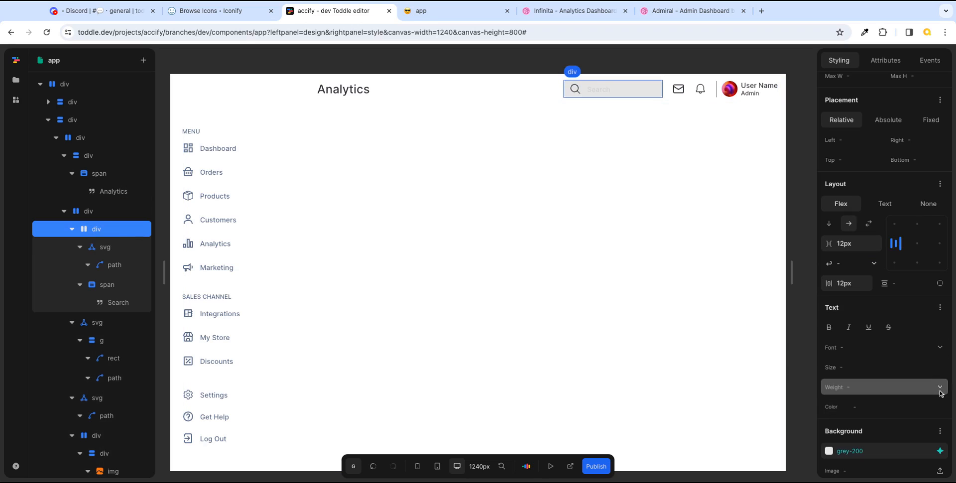
pyautogui.click(939, 406)
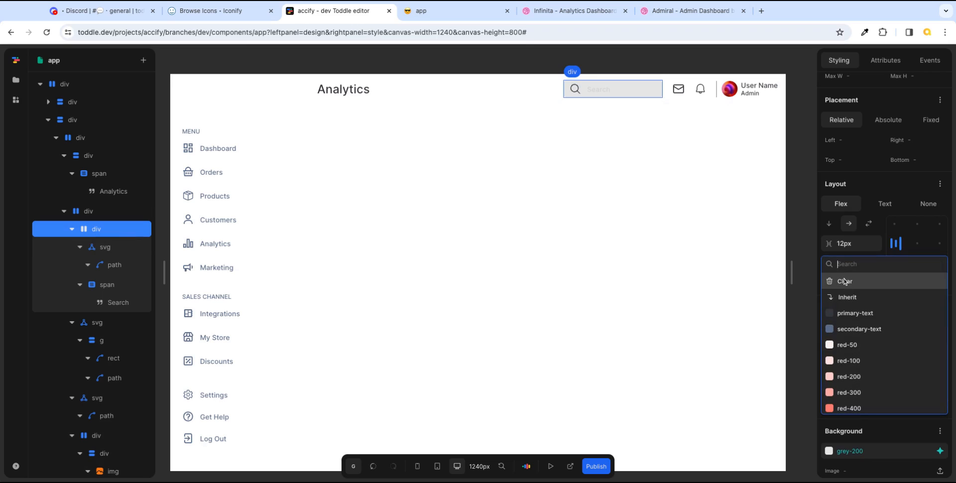
pyautogui.click(853, 304)
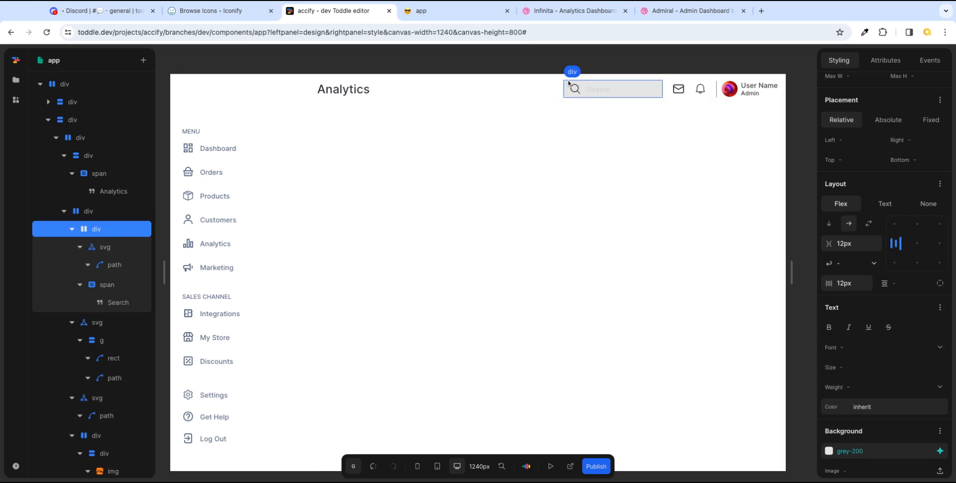
# - Set the text color of the Search placeholder span in the header to secondary-text
pyautogui.click(104, 286)
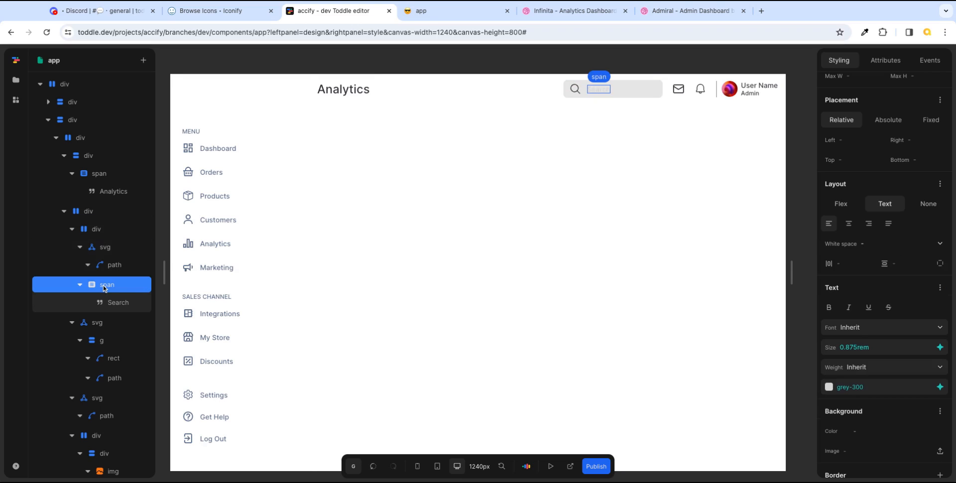
pyautogui.click(105, 250)
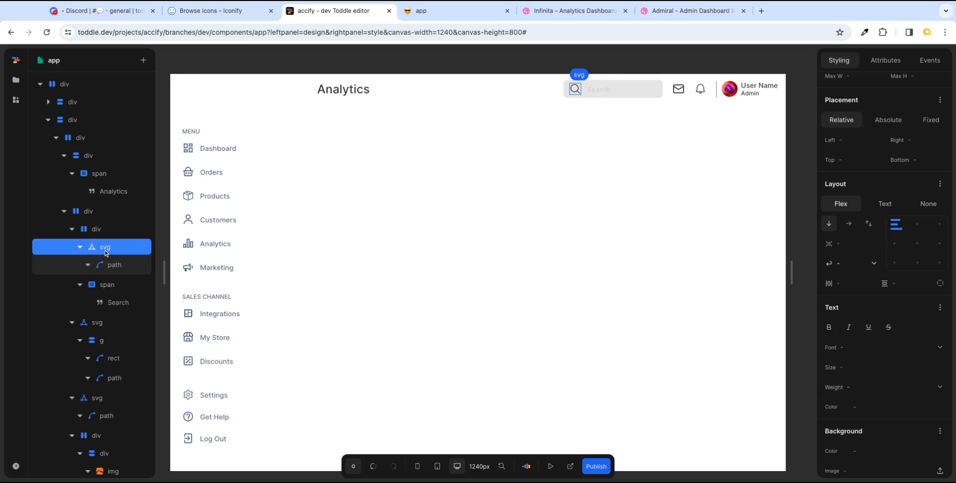
pyautogui.click(108, 288)
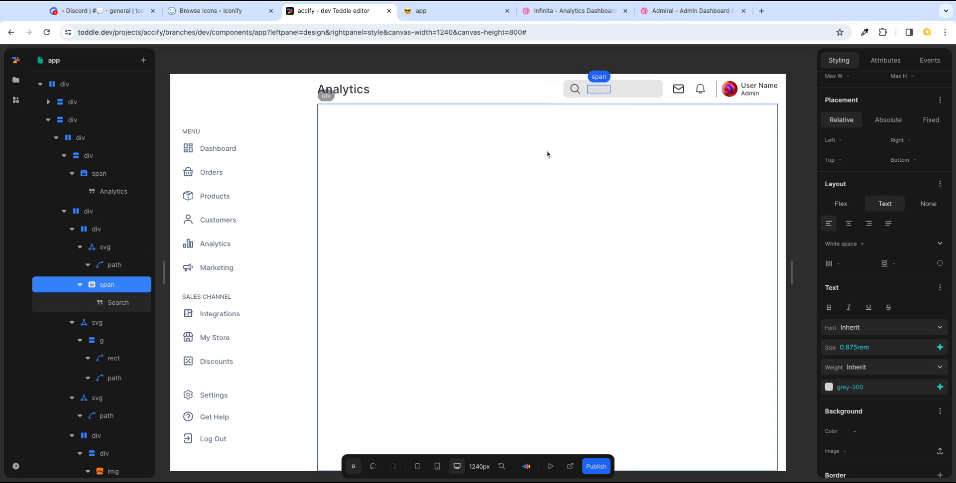
pyautogui.click(942, 392)
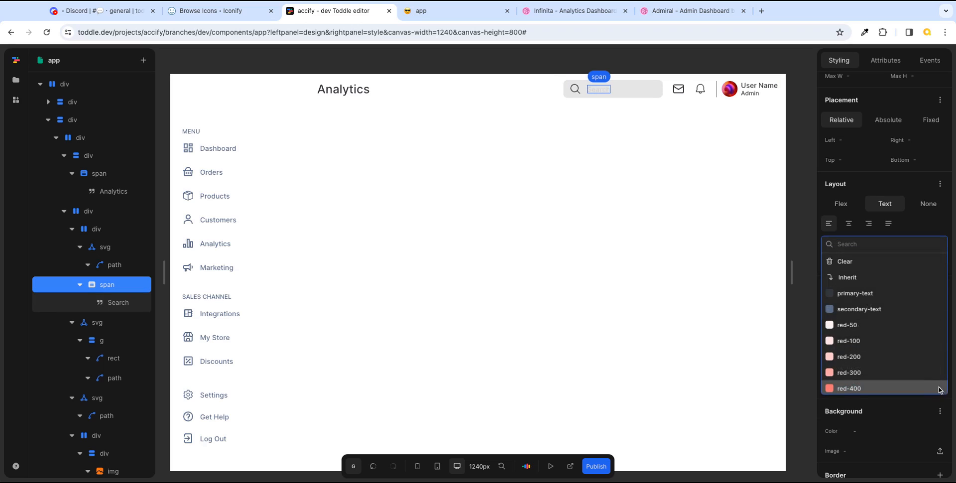
pyautogui.click(885, 309)
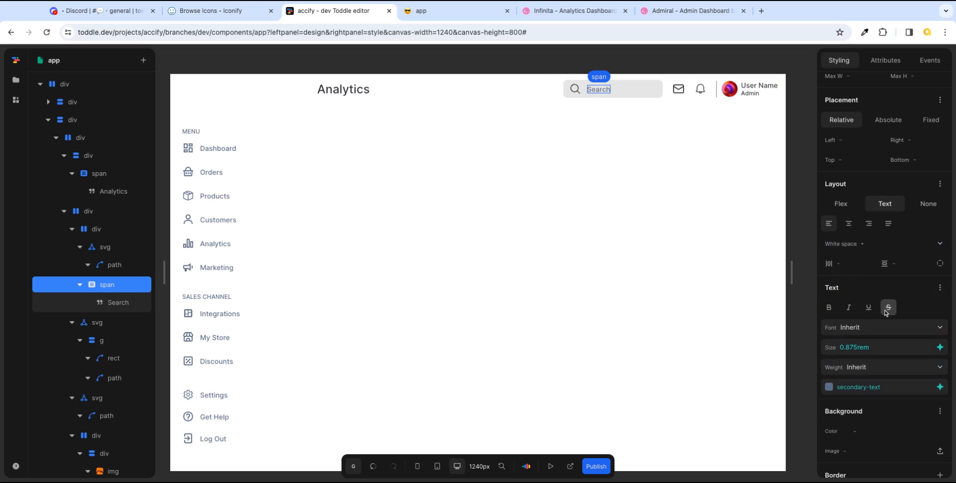
pyautogui.click(781, 243)
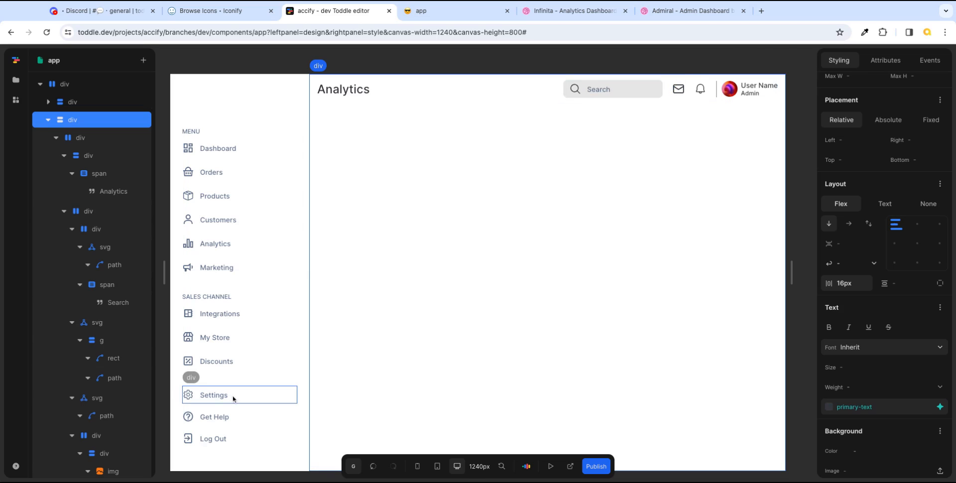
# - Set the text color of the header's mail icon svg to inherit
pyautogui.click(99, 323)
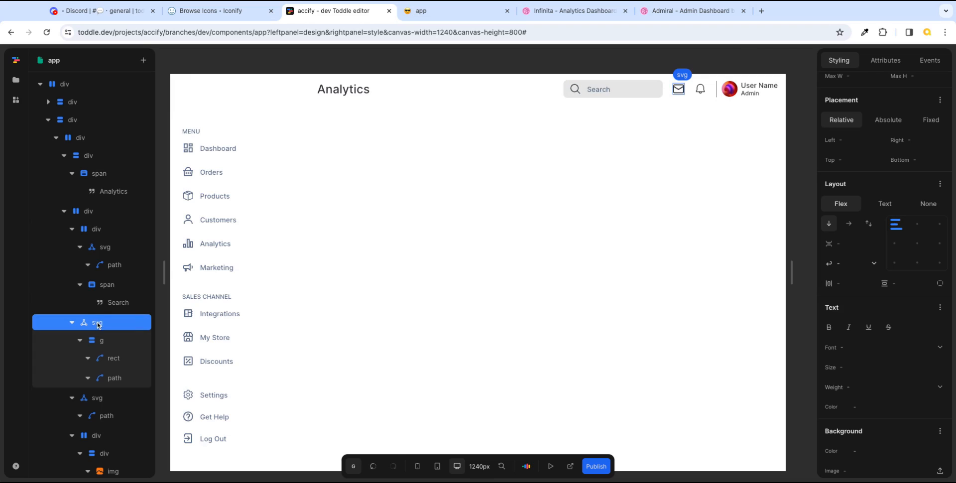
pyautogui.click(85, 213)
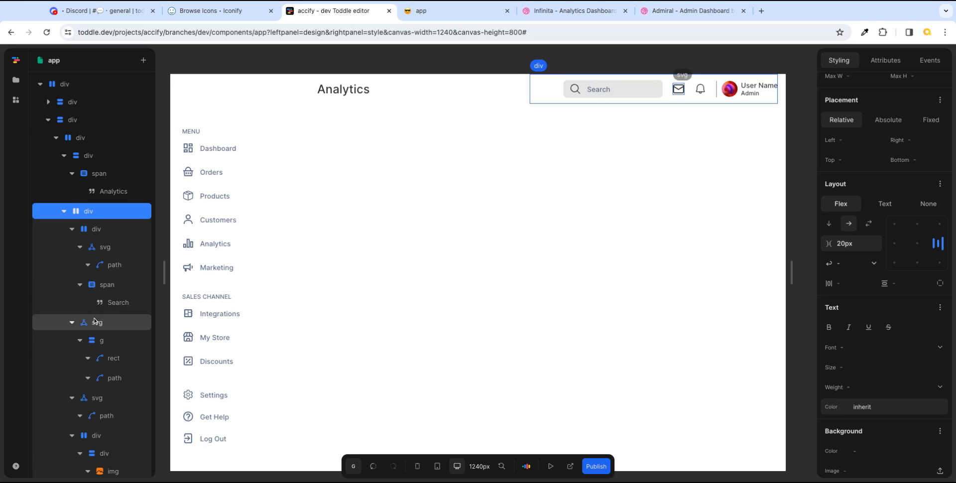
pyautogui.click(752, 230)
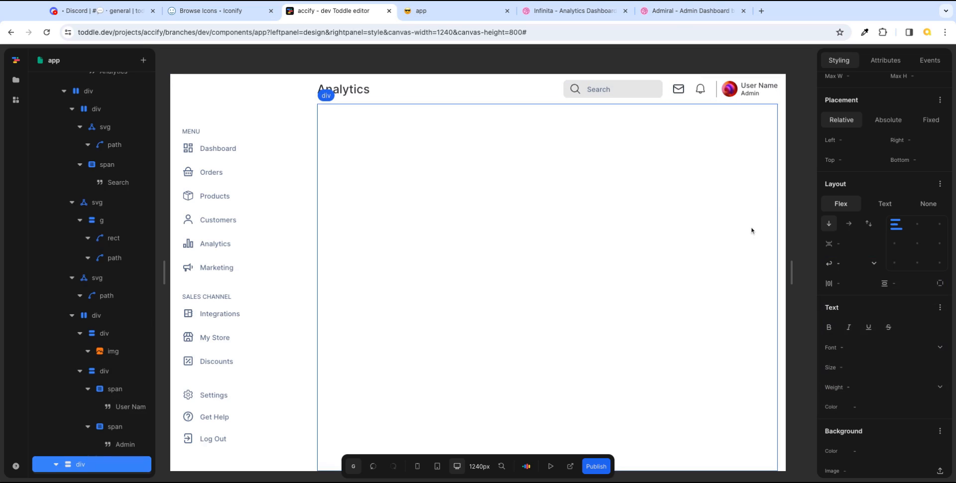
# - Examine the attributes of the mail icon's svg, g and path elements and the svg's styling to see how its color is defined
pyautogui.click(680, 93)
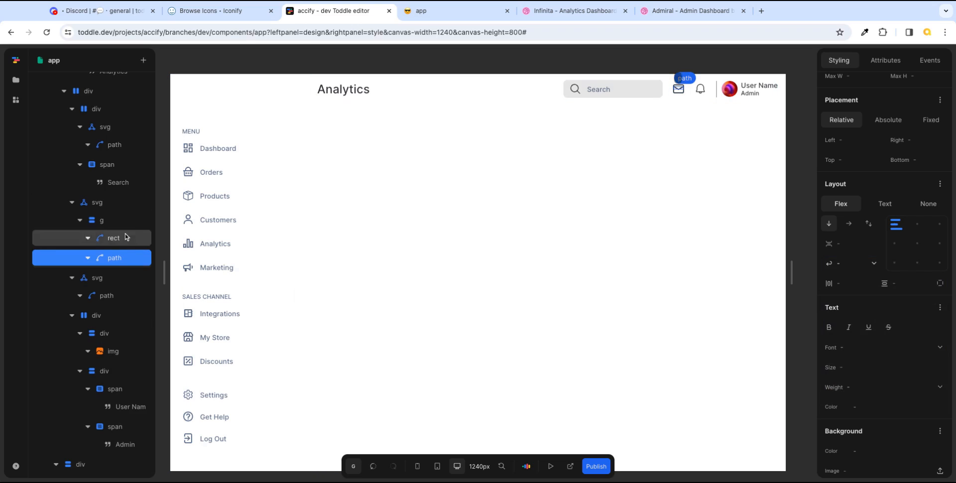
pyautogui.click(106, 205)
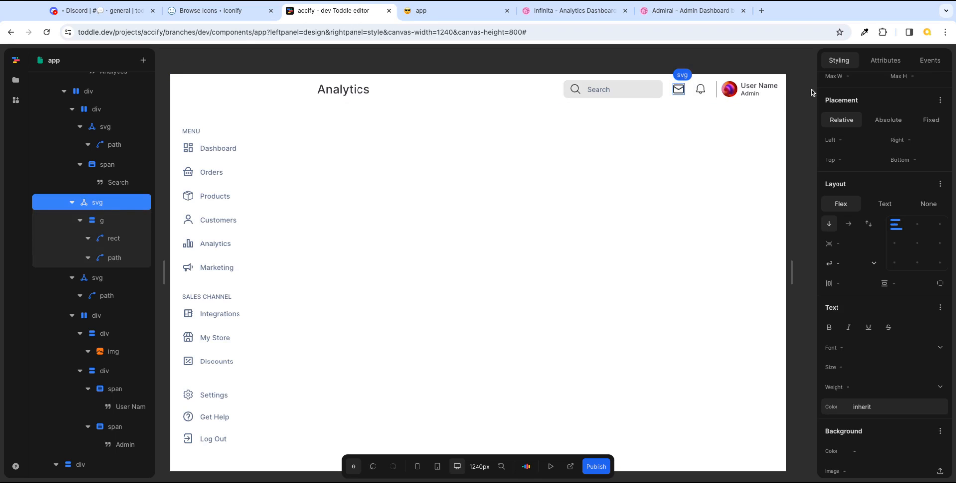
pyautogui.click(891, 66)
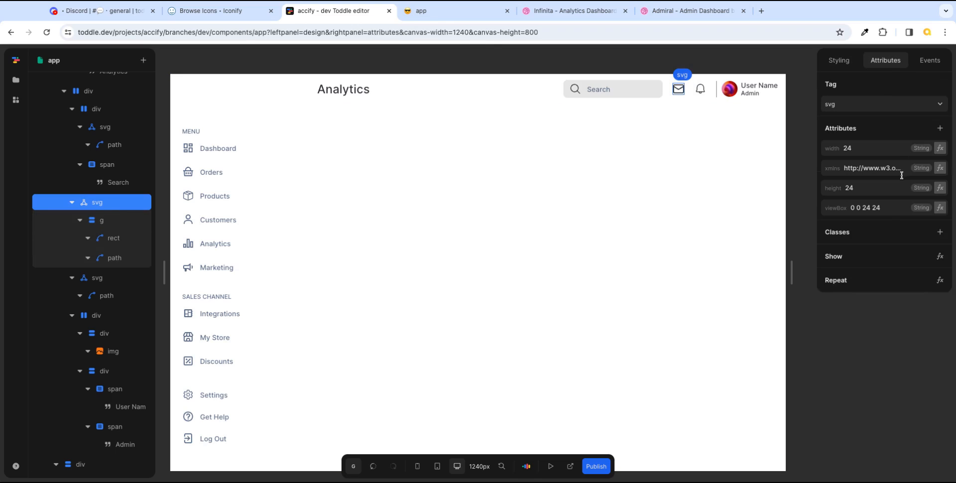
pyautogui.click(103, 222)
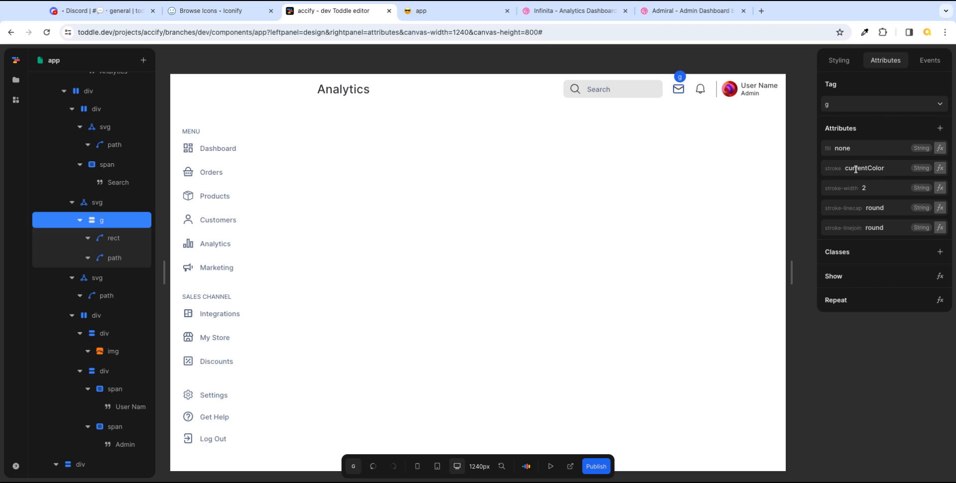
pyautogui.click(782, 152)
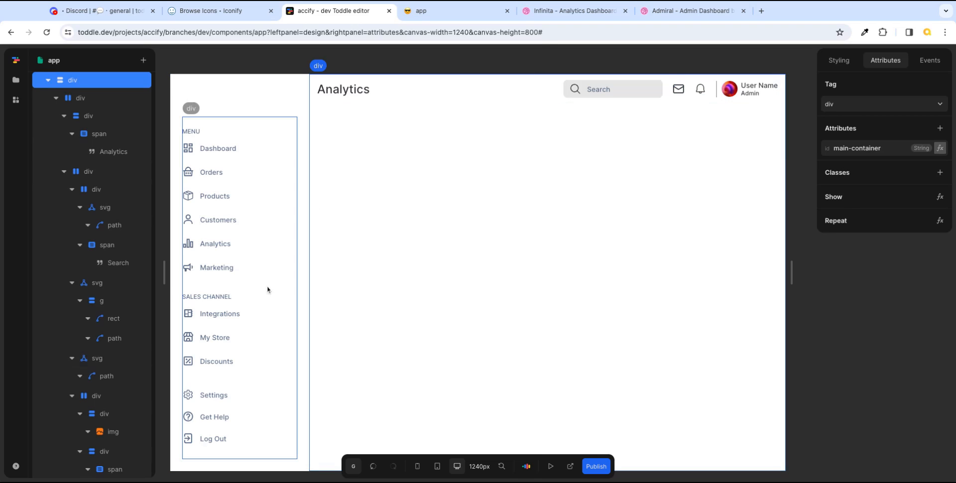
pyautogui.click(100, 290)
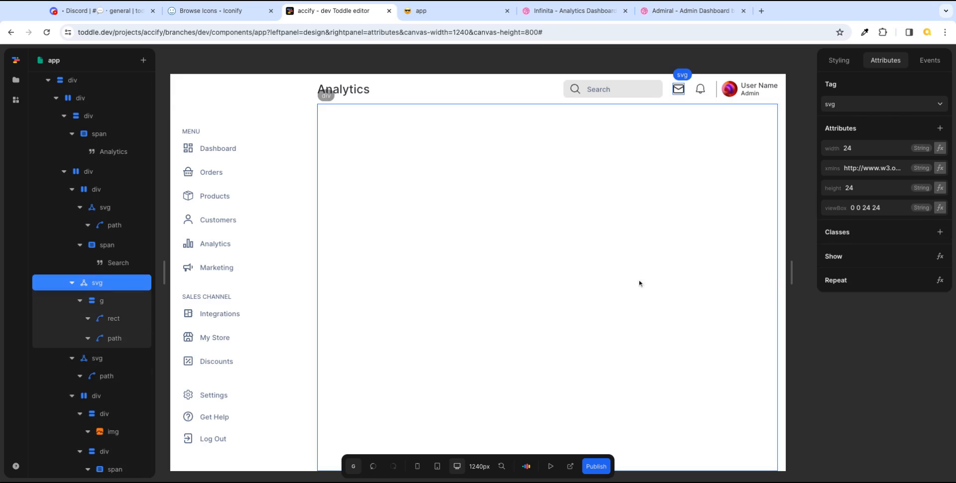
pyautogui.click(117, 339)
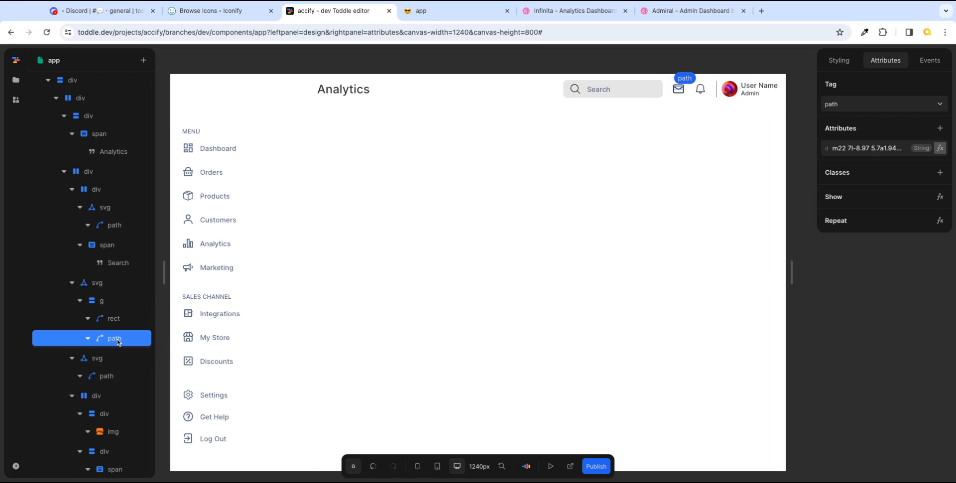
pyautogui.click(111, 300)
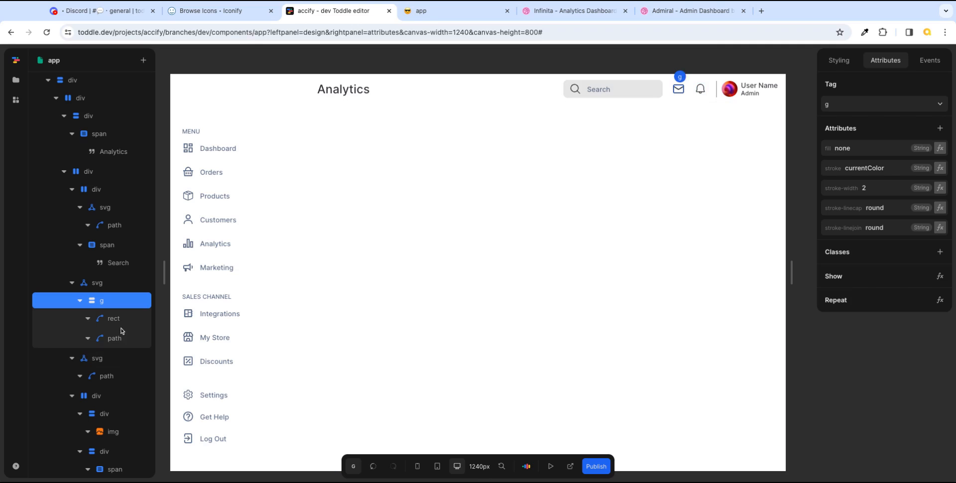
pyautogui.click(107, 287)
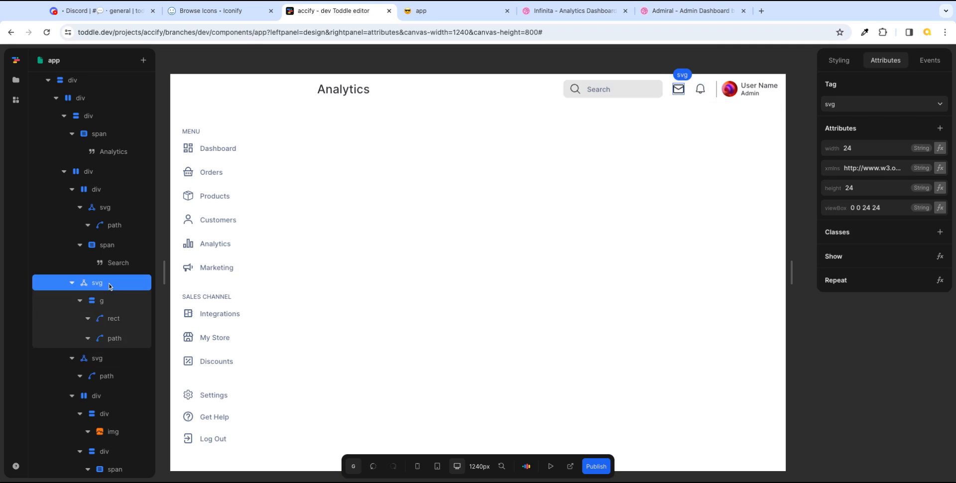
pyautogui.click(844, 62)
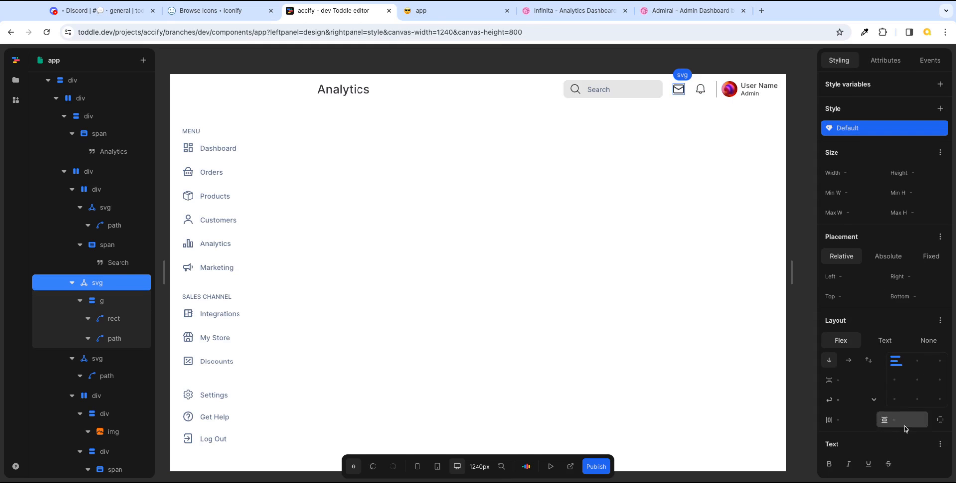
pyautogui.scroll(-3, 913, 399)
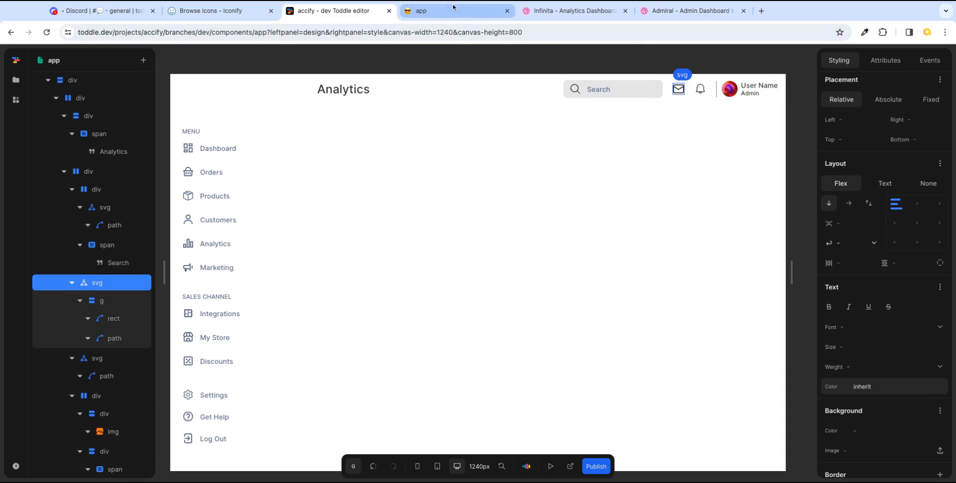
# - Check the header in the Infinita dashboard reference on Dribbble, and set the Admin label's text color to secondary-text in the Toddle editor
pyautogui.click(555, 16)
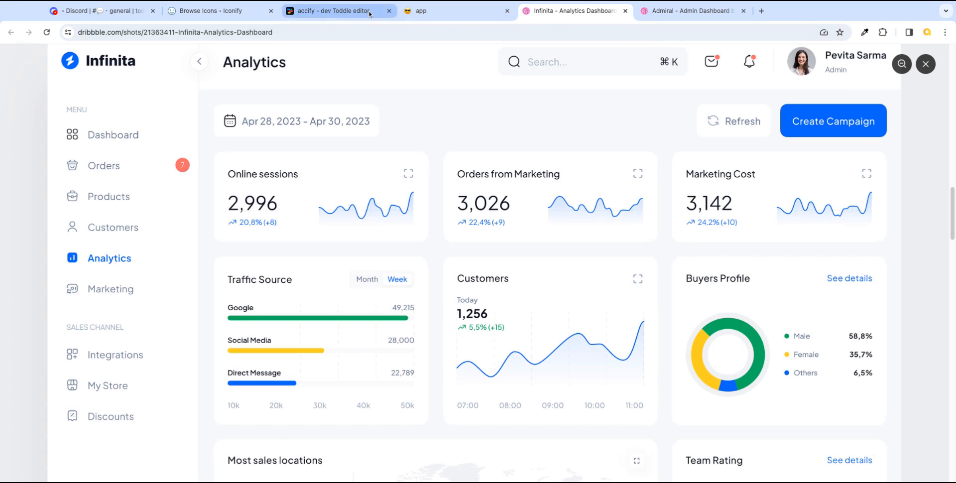
pyautogui.click(338, 11)
pyautogui.scroll(-3, 97, 378)
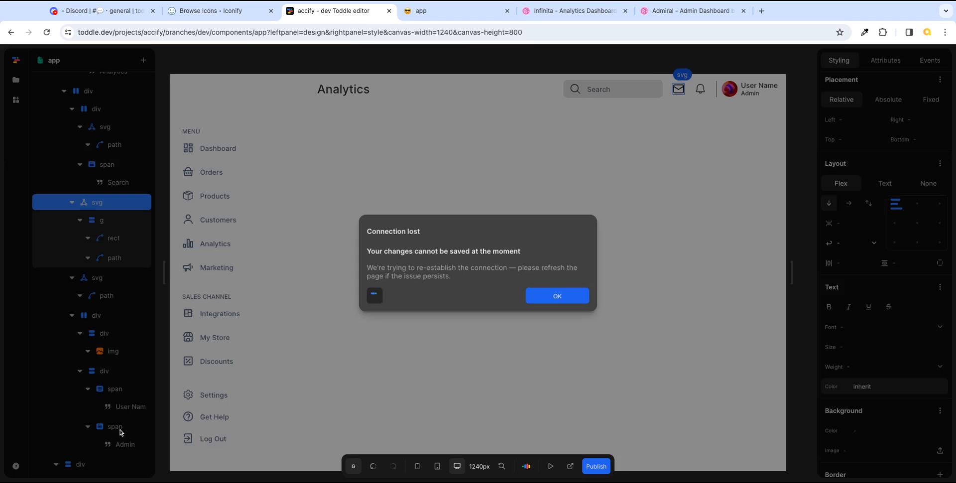
pyautogui.click(557, 296)
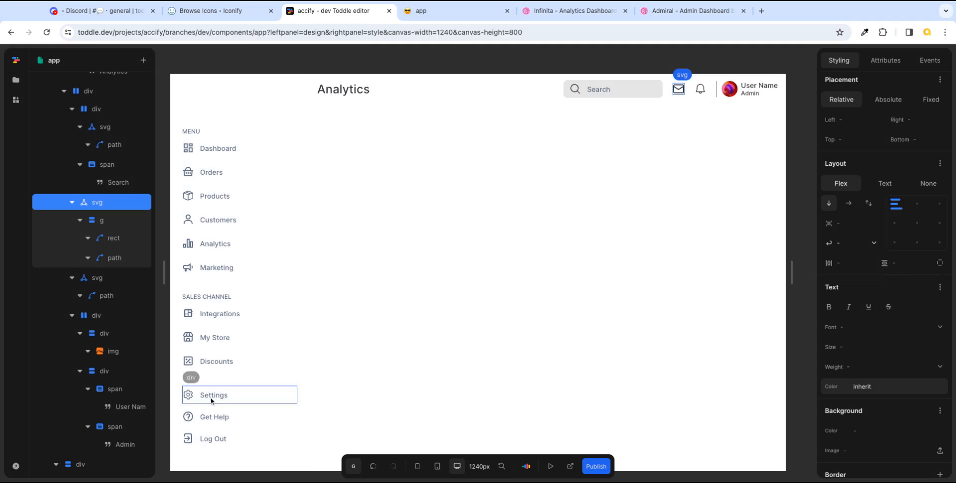
pyautogui.click(125, 431)
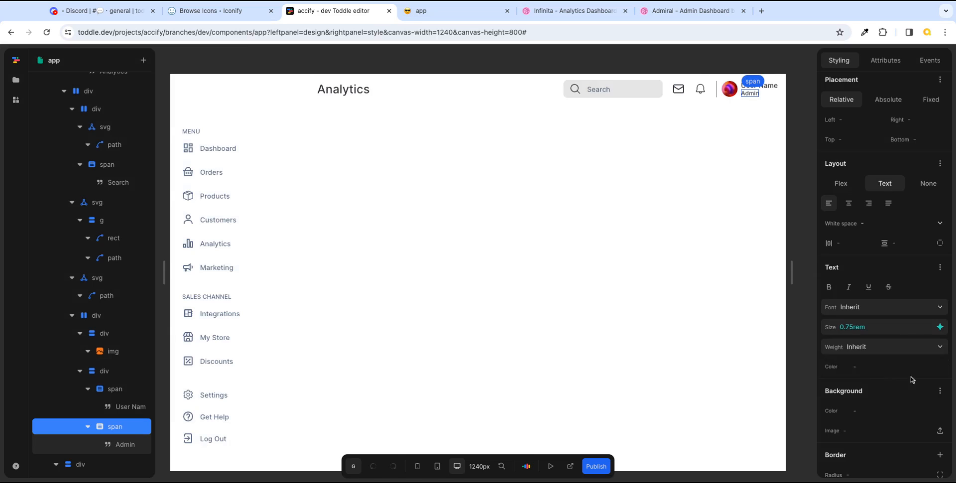
pyautogui.click(941, 368)
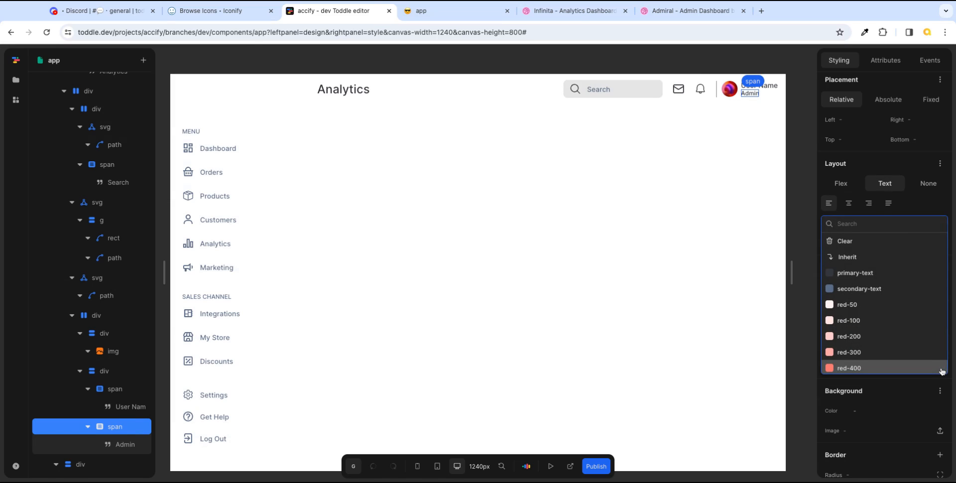
pyautogui.click(878, 288)
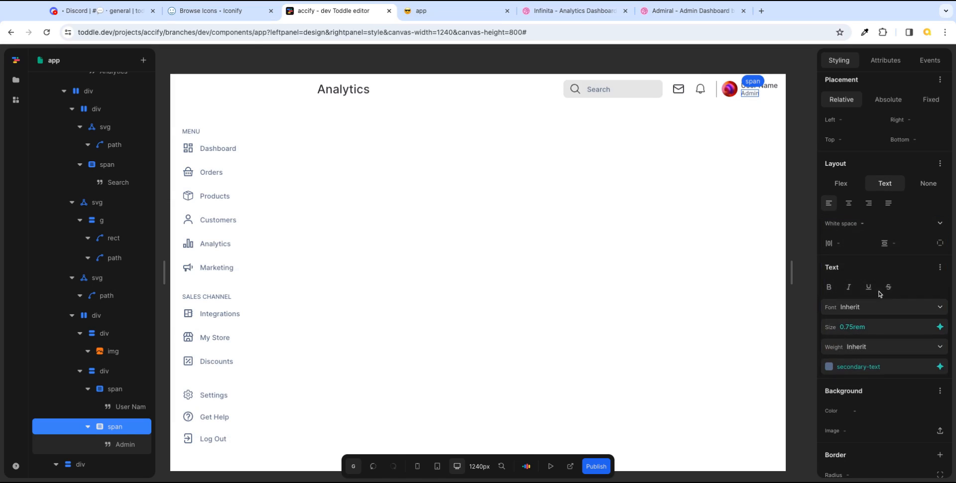
pyautogui.click(770, 293)
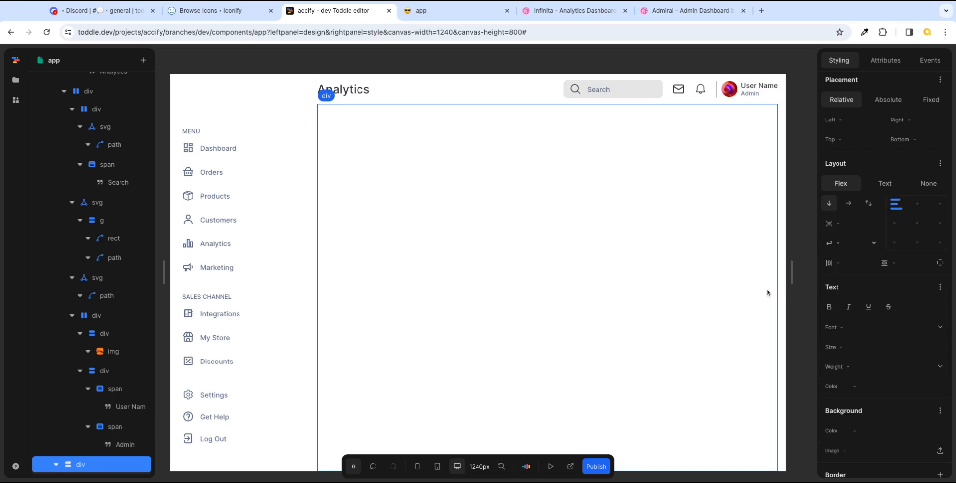
# - Sample the content area's background color from the Infinita dashboard reference on Dribbble, and return to the Toddle editor
pyautogui.click(798, 272)
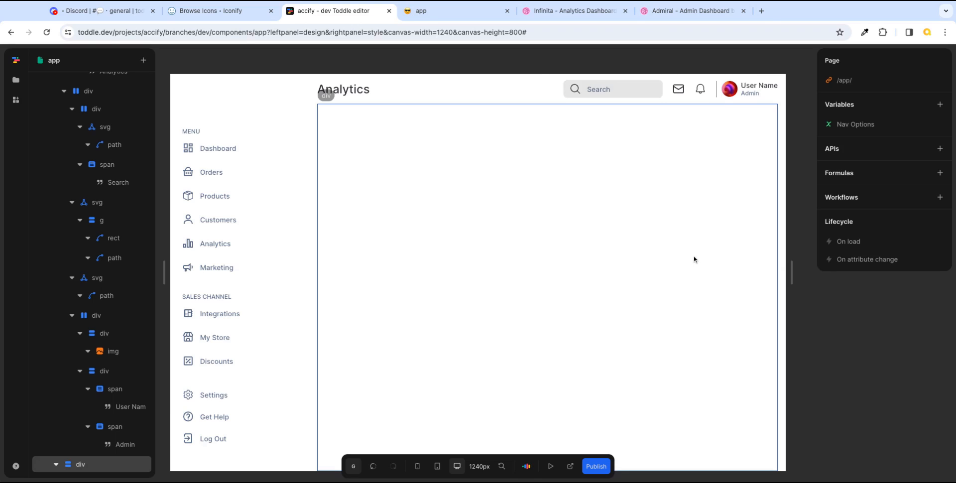
pyautogui.hotkey('ctrl', 'Tab')
pyautogui.hotkey('ctrl', 'r')
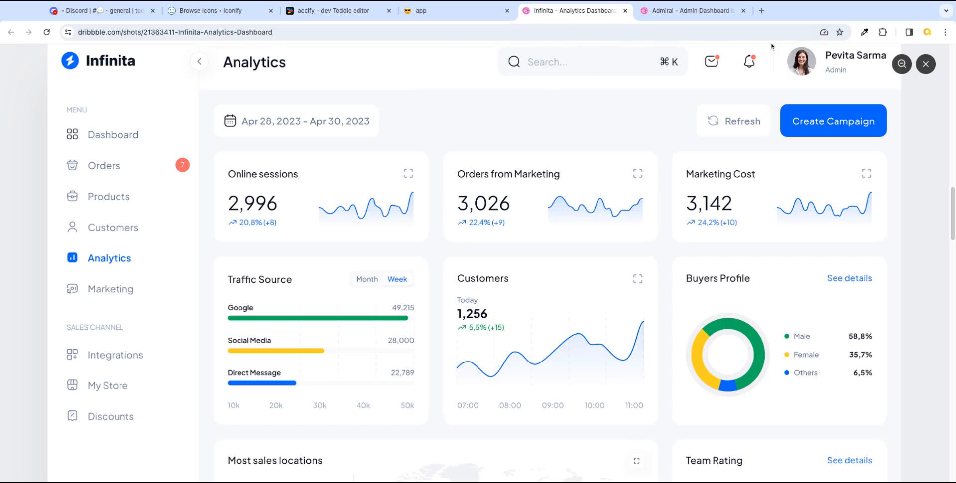
pyautogui.click(865, 36)
pyautogui.click(335, 11)
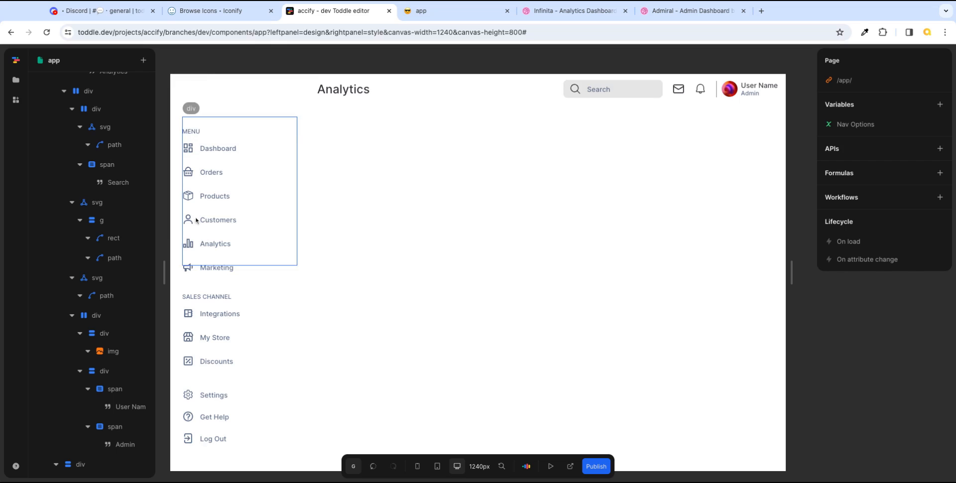
# - Add a color named content-bg-color to the app group of the Default theme
pyautogui.click(14, 86)
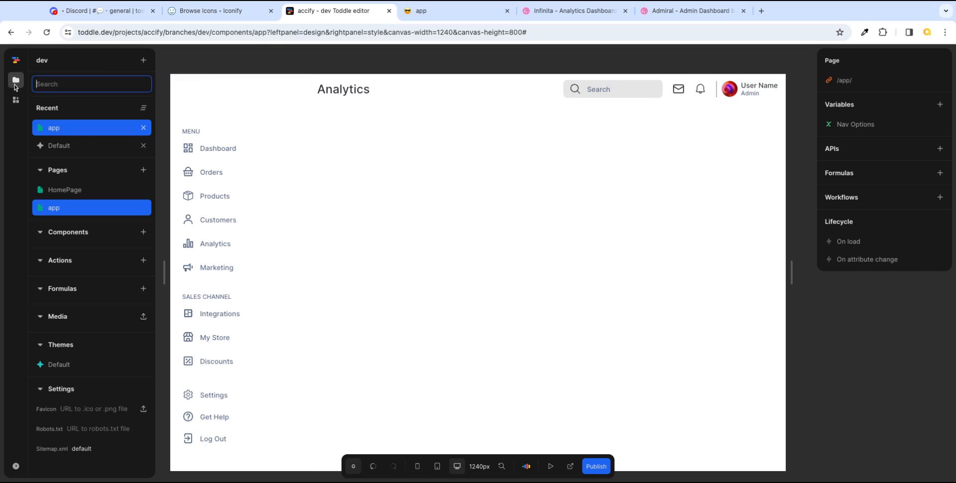
pyautogui.click(64, 364)
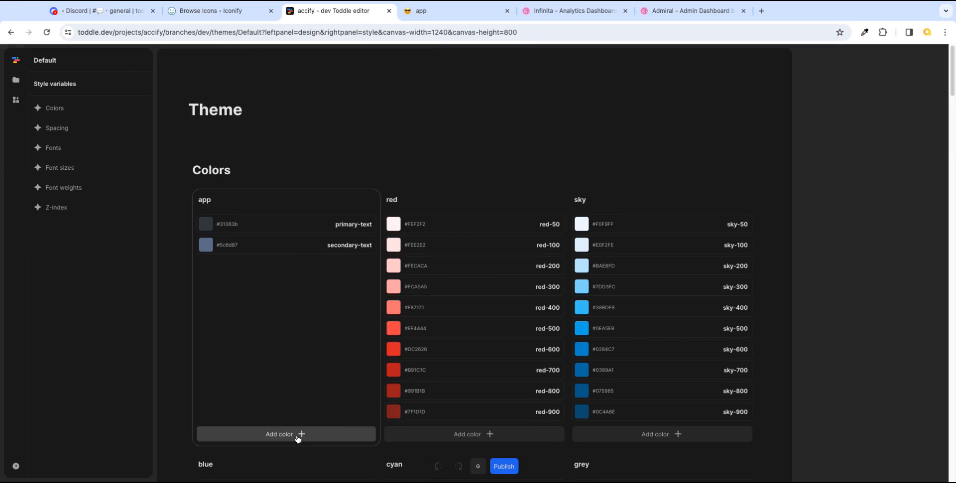
pyautogui.click(300, 434)
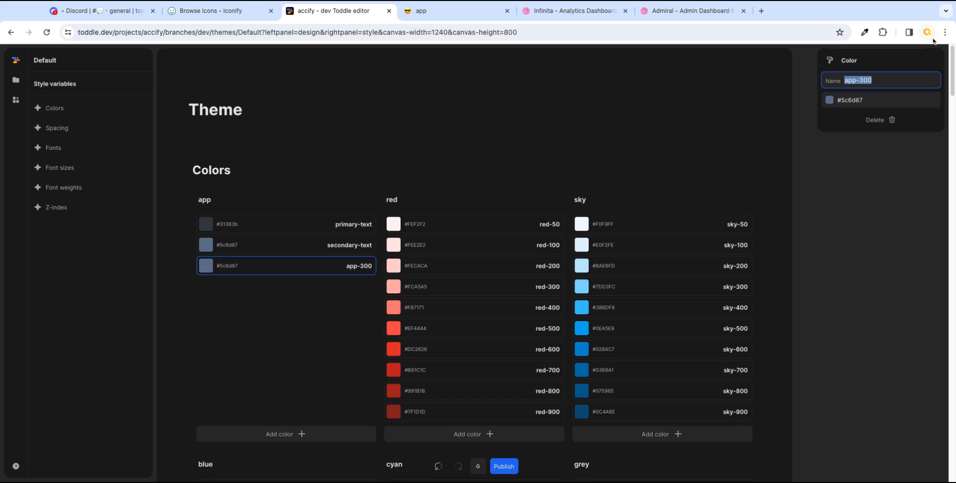
pyautogui.write('content-bg-color')
pyautogui.click(940, 90)
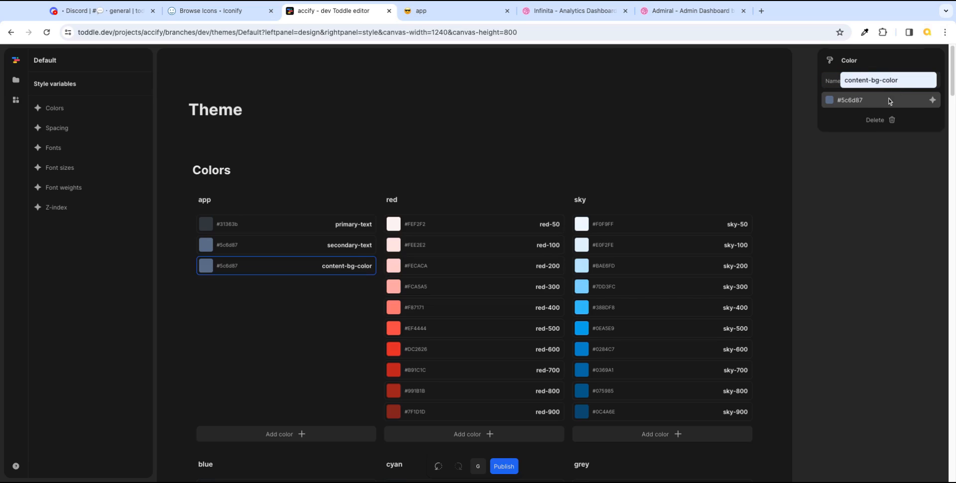
# - Set the hex value of the content-bg-color theme color to #f6f8fa
pyautogui.click(859, 103)
pyautogui.click(864, 88)
pyautogui.click(856, 101)
pyautogui.click(870, 232)
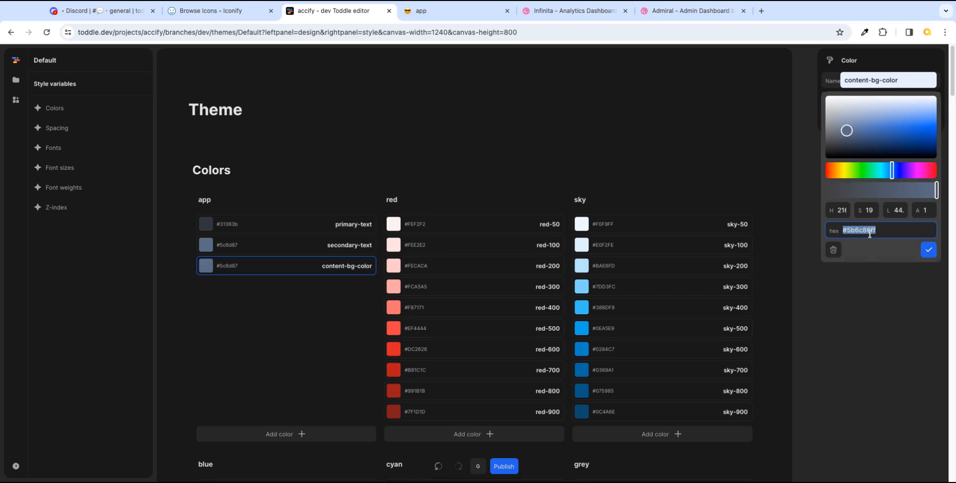
pyautogui.write('#f6f8fa')
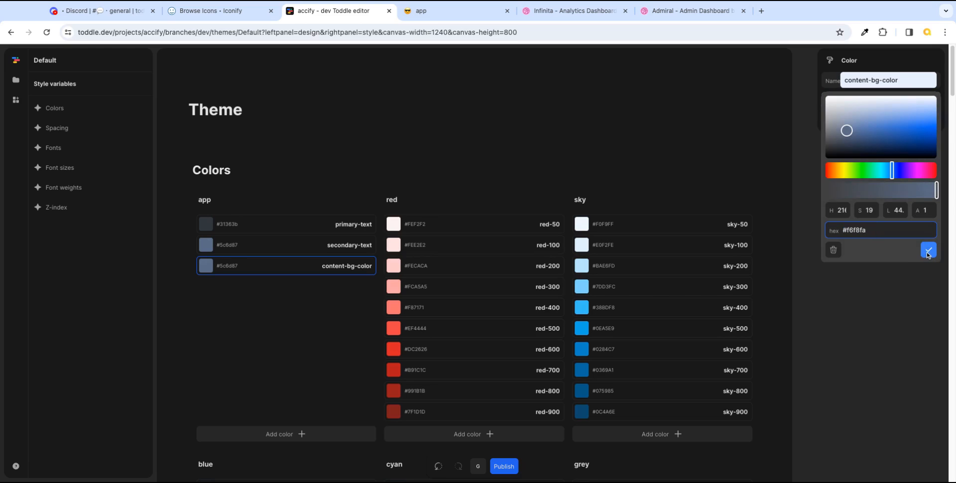
pyautogui.click(928, 250)
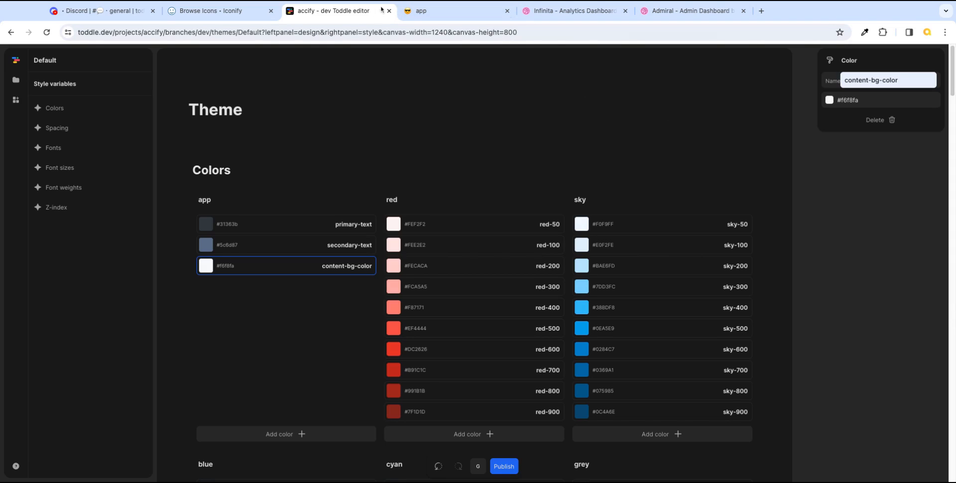
# - Return to the app page and set the background of the content div below the header to content-bg-color
pyautogui.click(16, 79)
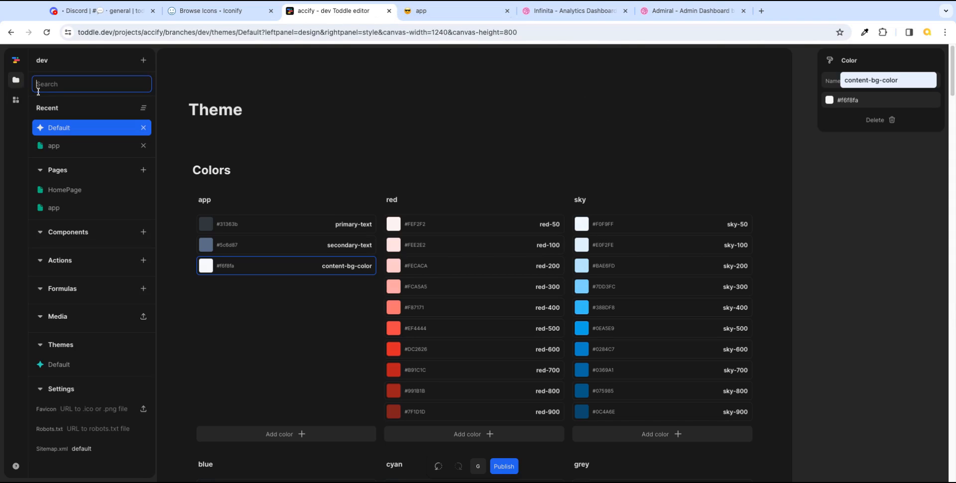
pyautogui.click(64, 149)
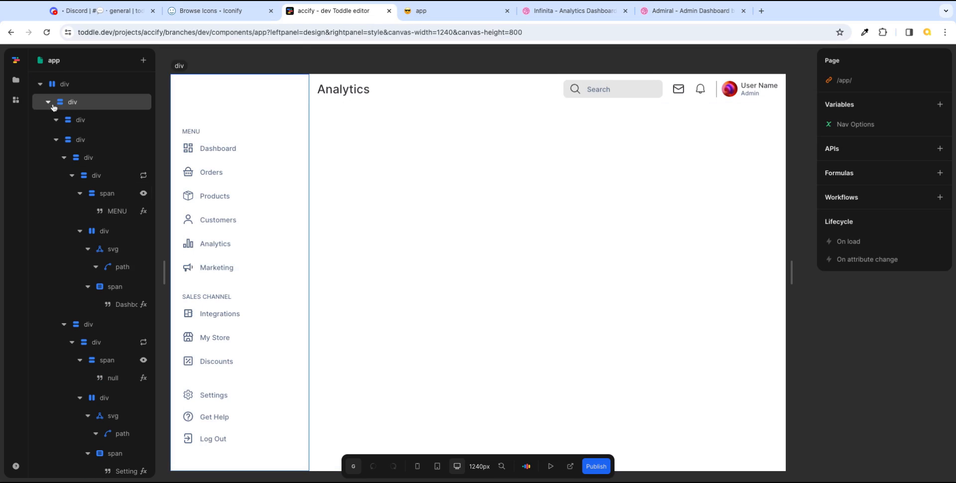
pyautogui.click(48, 102)
pyautogui.click(48, 119)
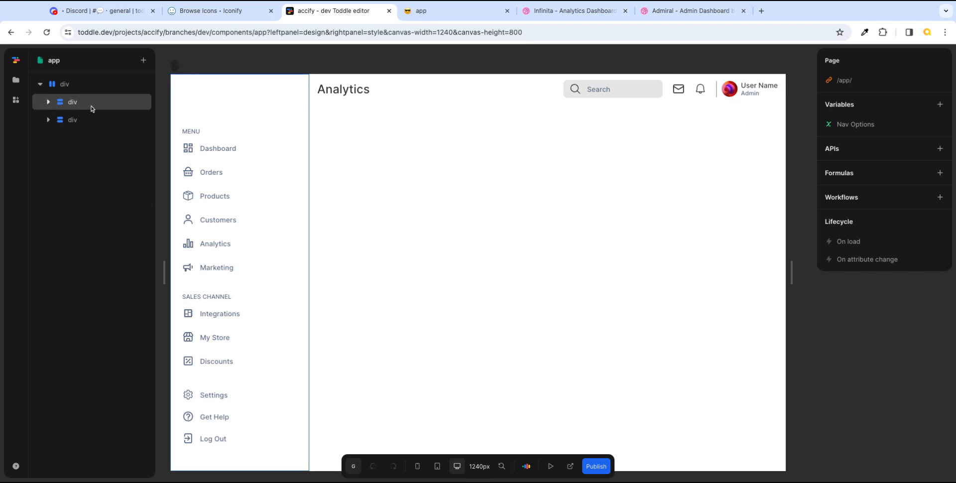
pyautogui.click(52, 125)
pyautogui.click(48, 121)
pyautogui.click(98, 140)
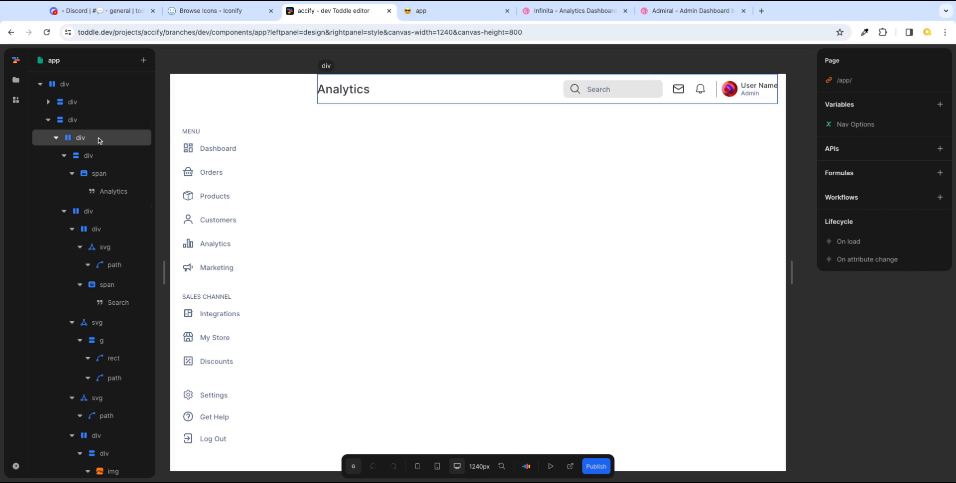
pyautogui.click(58, 141)
pyautogui.click(73, 157)
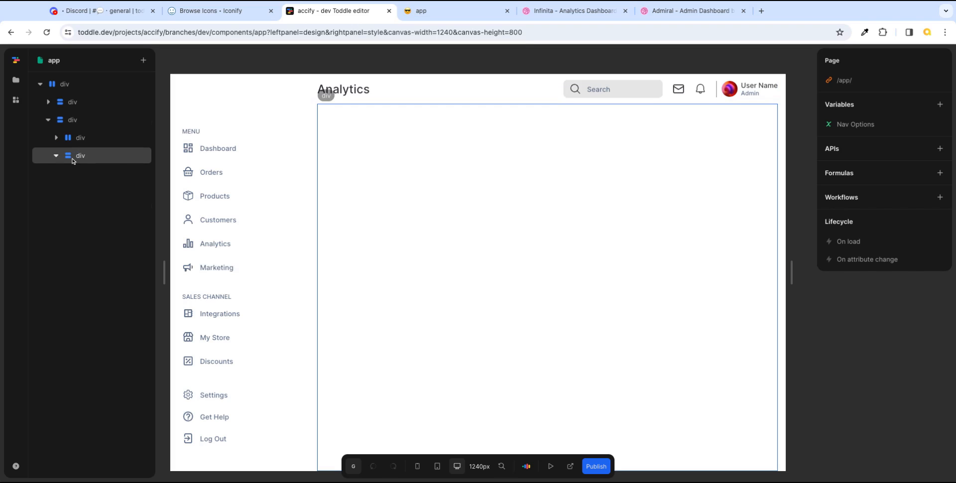
pyautogui.click(74, 159)
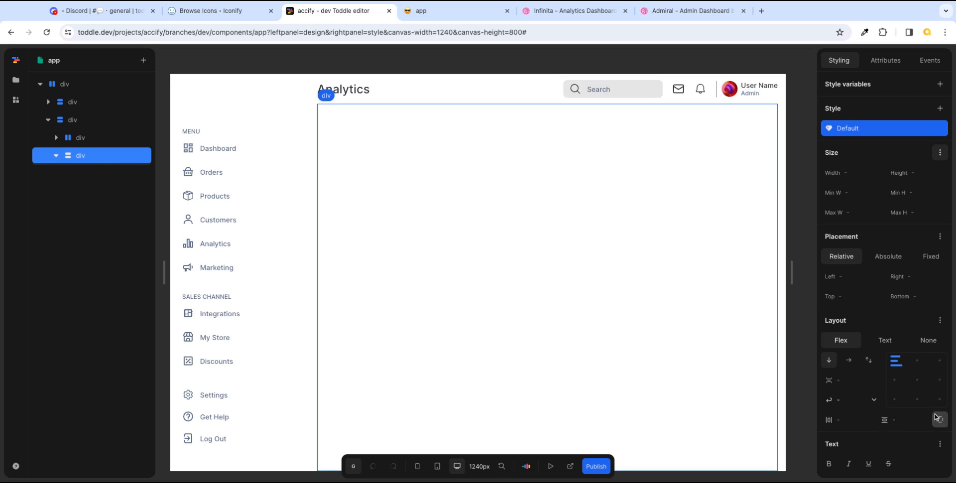
pyautogui.scroll(-3, 930, 406)
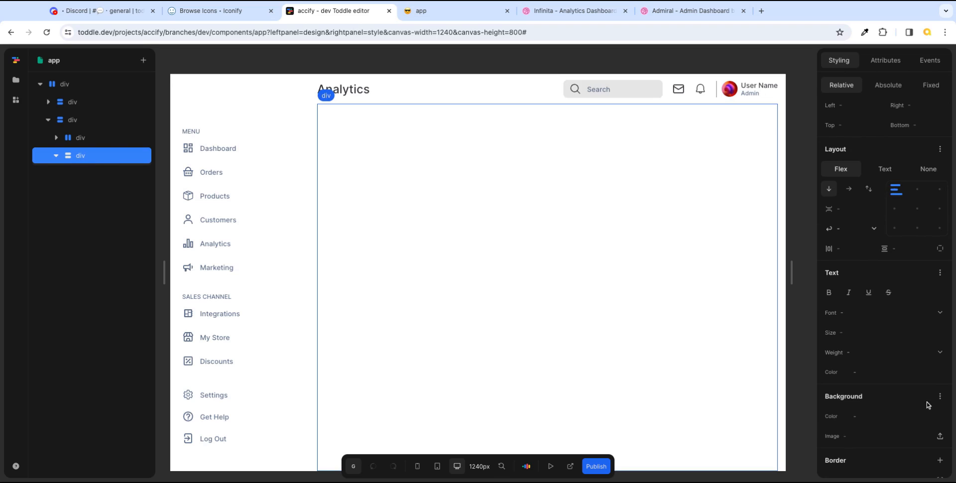
pyautogui.click(940, 416)
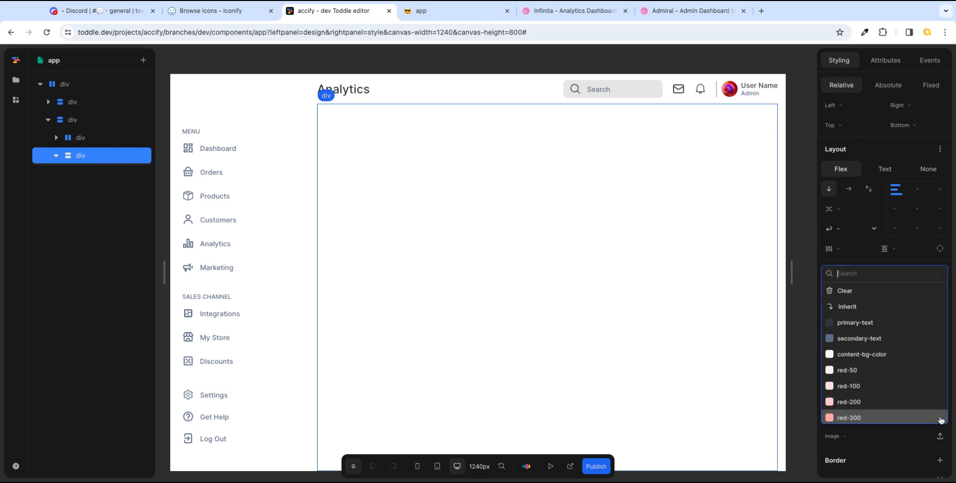
pyautogui.click(882, 356)
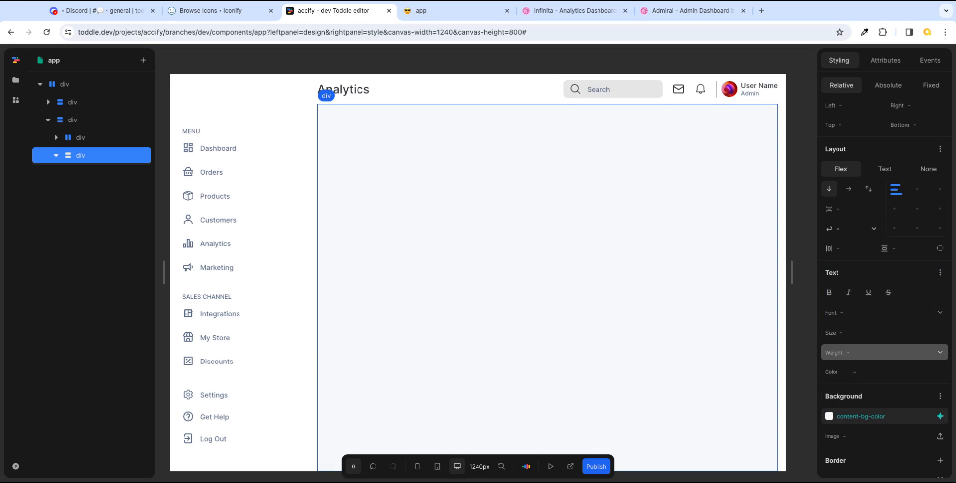
# - Set the background of the header's search box to content-bg-color
pyautogui.click(645, 96)
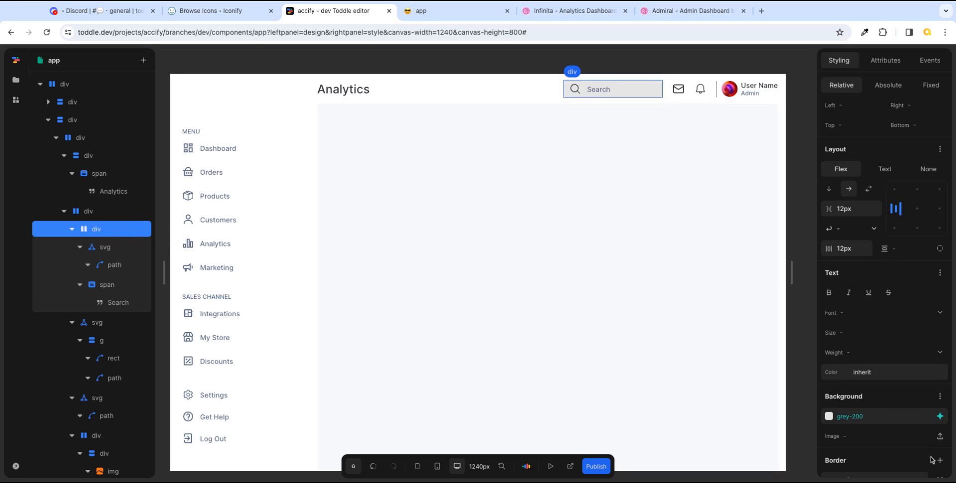
pyautogui.scroll(-1, 923, 436)
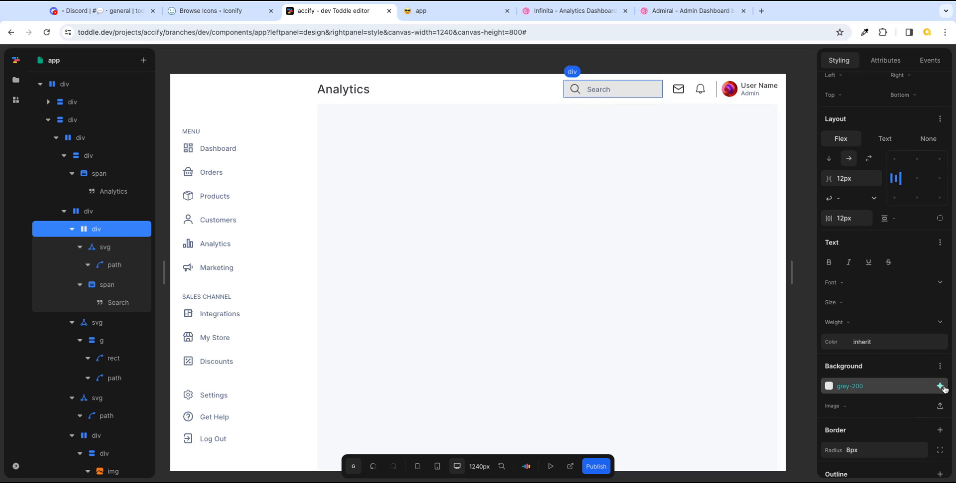
pyautogui.click(940, 386)
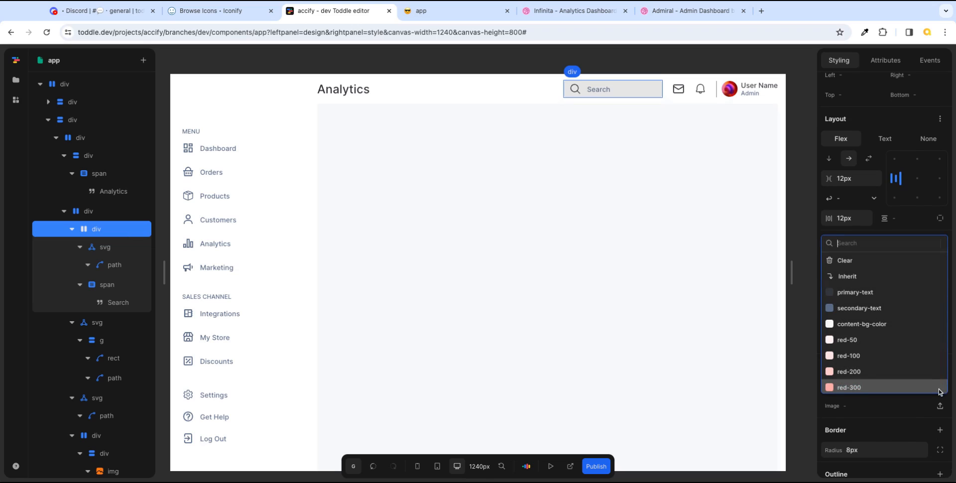
pyautogui.click(880, 326)
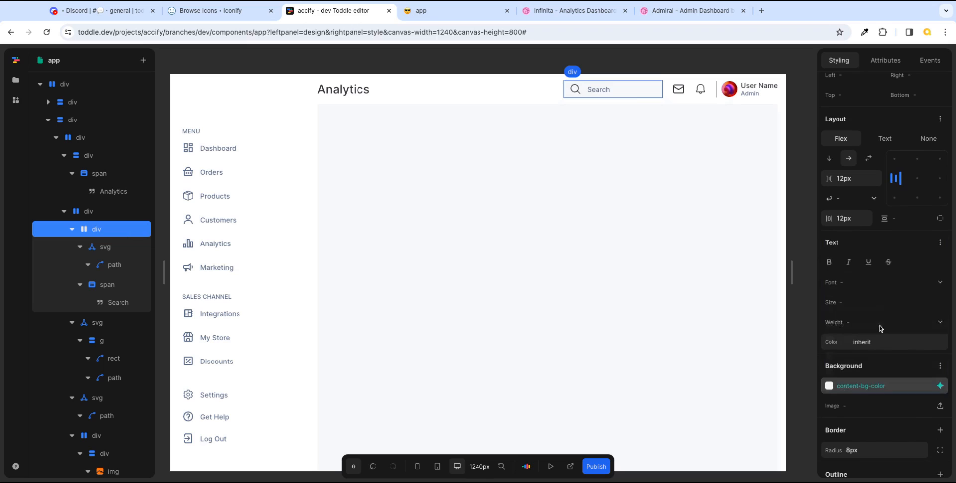
pyautogui.click(801, 302)
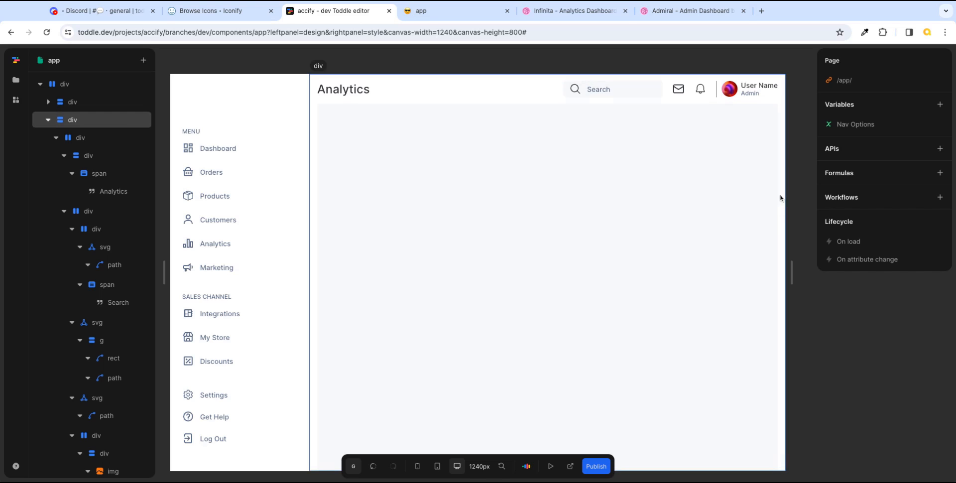
# - Check the full Infinita dashboard layout on Dribbble for how the content area meets the header and sidebar
pyautogui.click(575, 12)
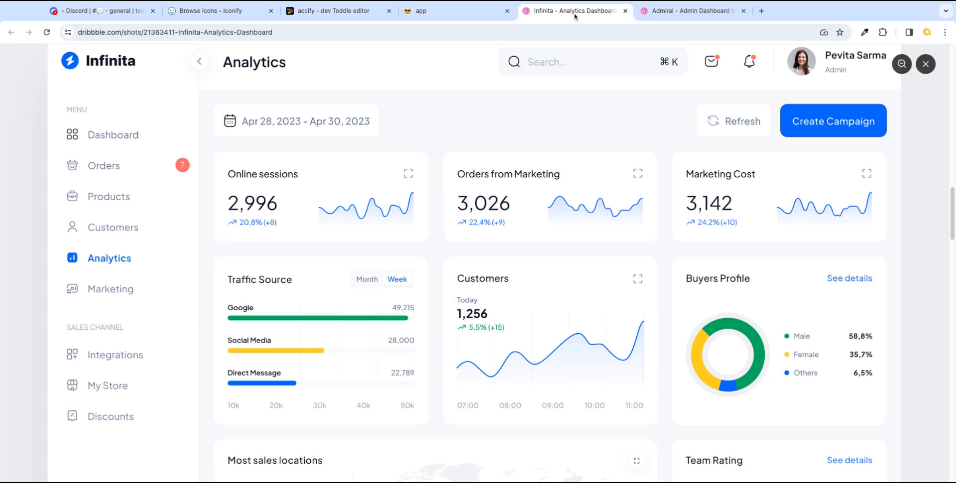
pyautogui.click(686, 206)
pyautogui.click(683, 208)
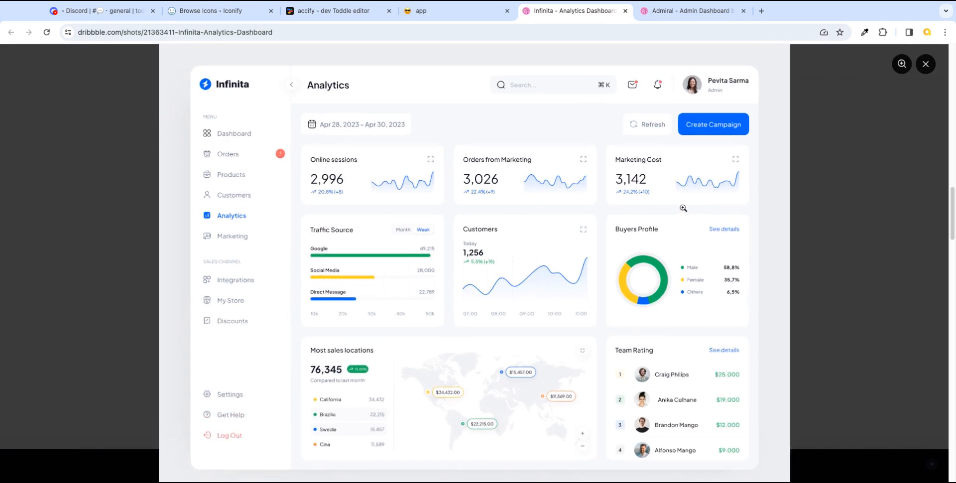
pyautogui.click(468, 12)
pyautogui.click(362, 10)
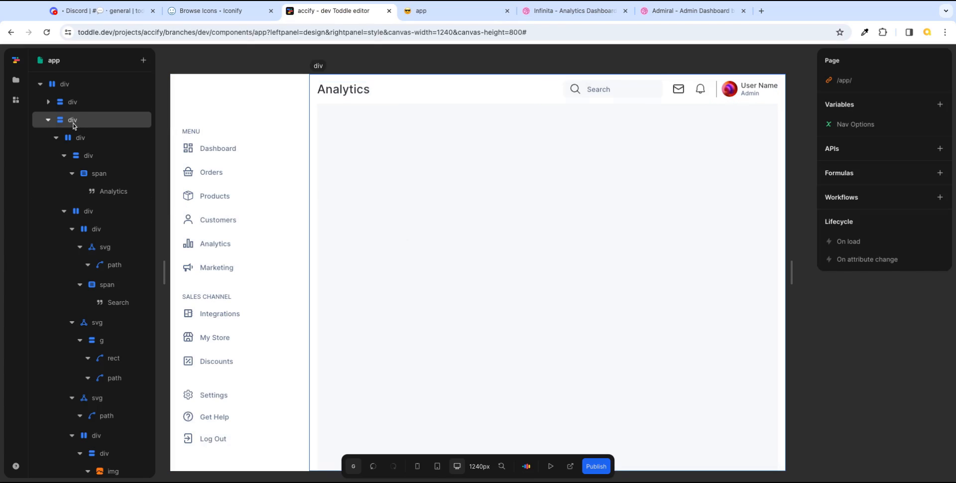
# - Remove the padding from the main container div that wraps the header and the content area
pyautogui.click(49, 120)
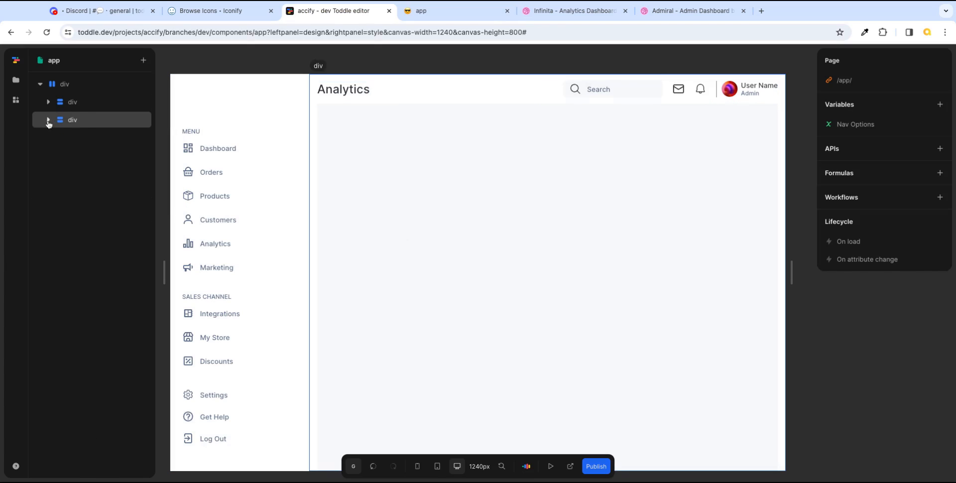
pyautogui.click(48, 121)
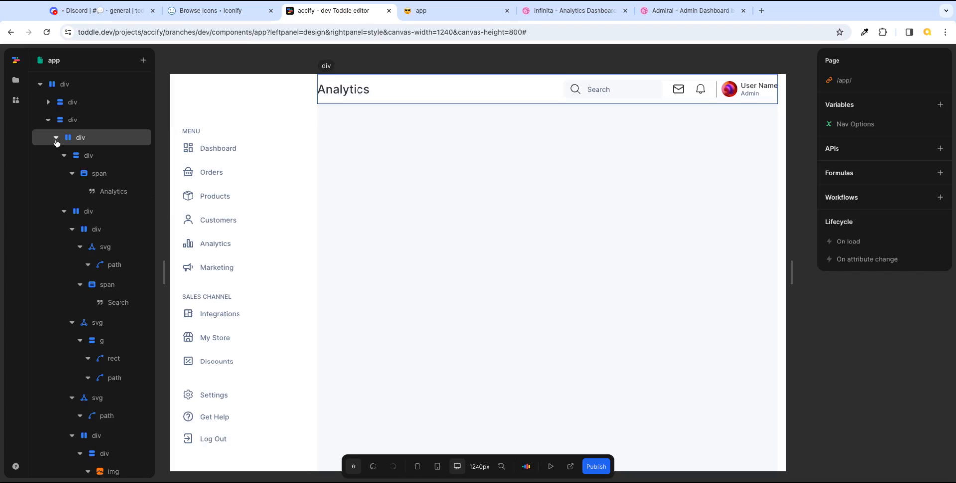
pyautogui.click(56, 141)
pyautogui.click(82, 157)
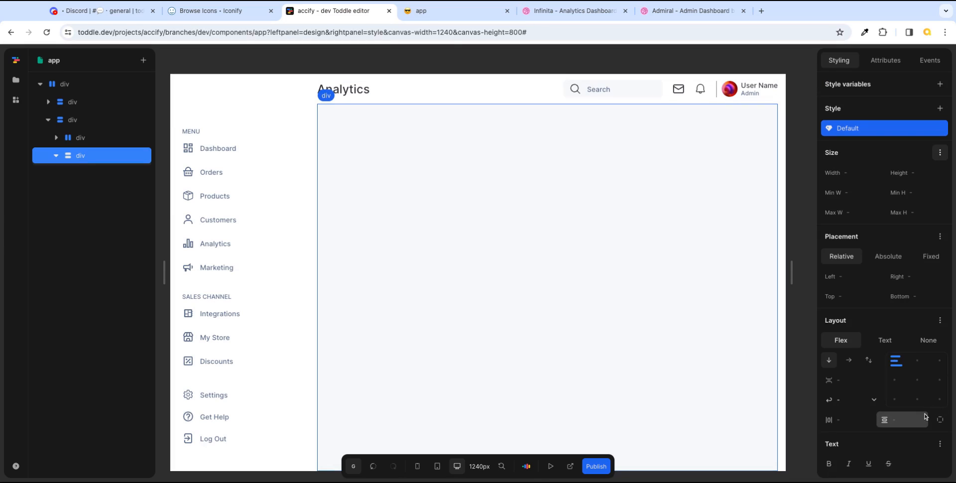
pyautogui.click(88, 123)
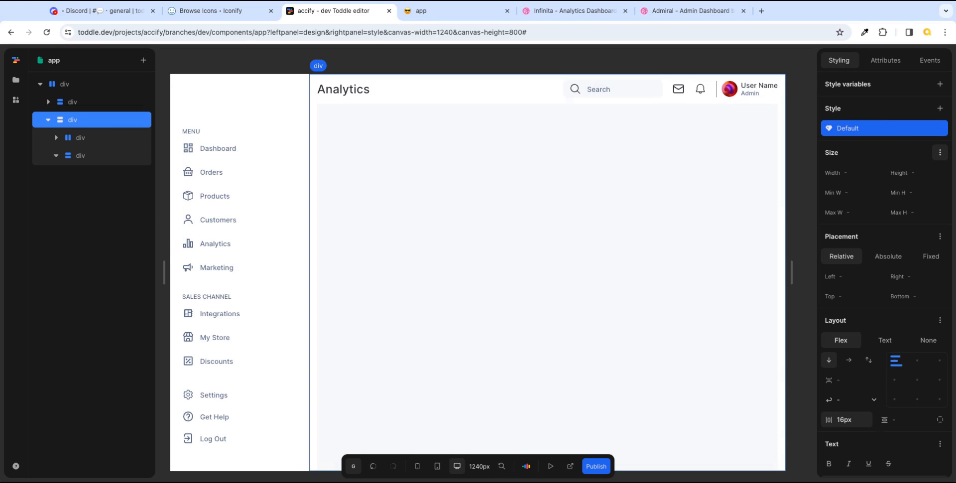
pyautogui.click(837, 421)
pyautogui.doubleClick(863, 419)
pyautogui.press('BackSpace')
pyautogui.press('Tab')
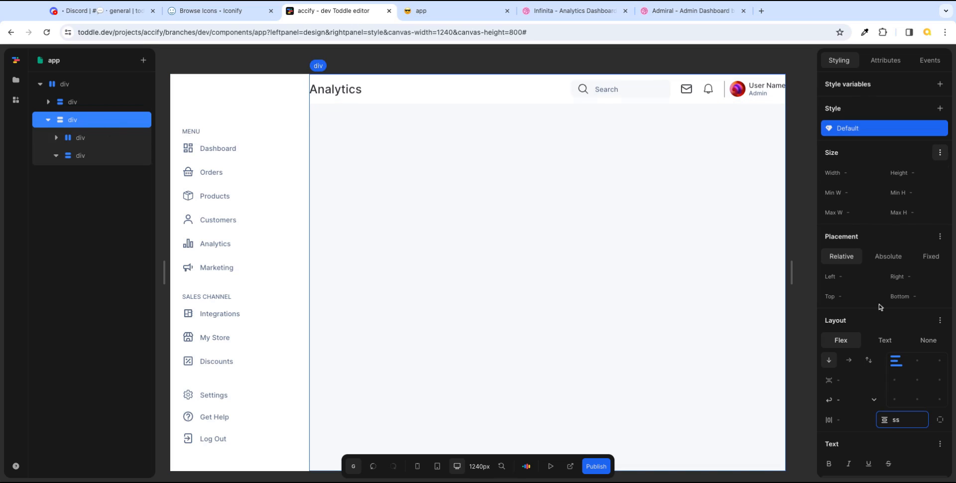
pyautogui.write('ss')
pyautogui.moveTo(904, 423); pyautogui.dragTo(866, 420)
pyautogui.press('BackSpace')
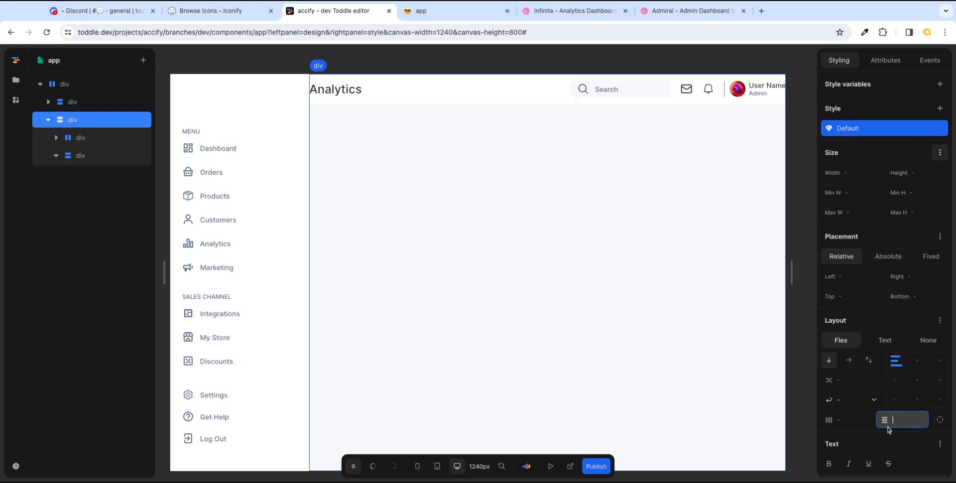
pyautogui.press('Tab')
# - Set the horizontal padding of the header-container div to 16px
pyautogui.click(797, 189)
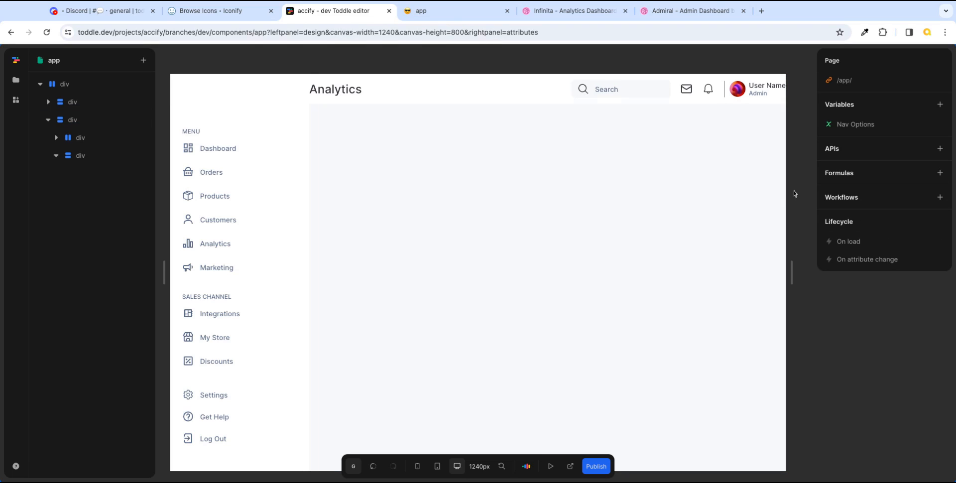
pyautogui.click(81, 121)
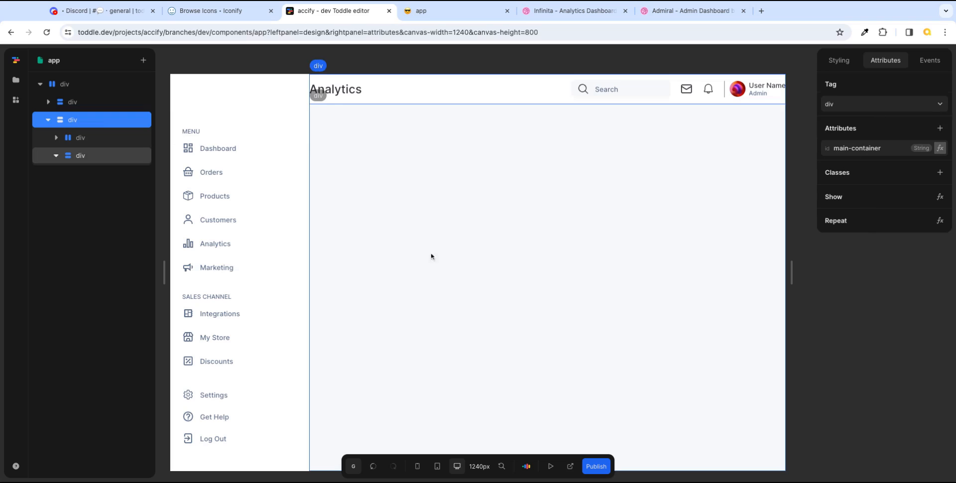
pyautogui.click(81, 142)
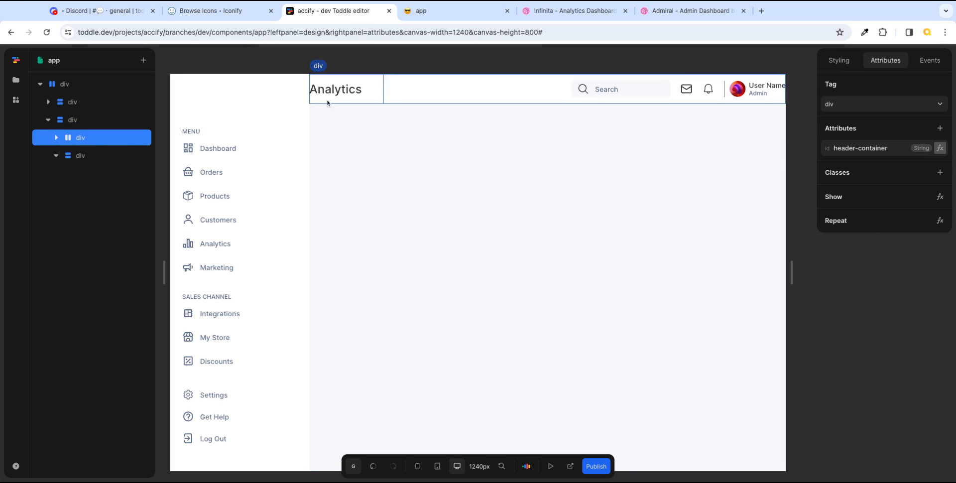
pyautogui.click(838, 61)
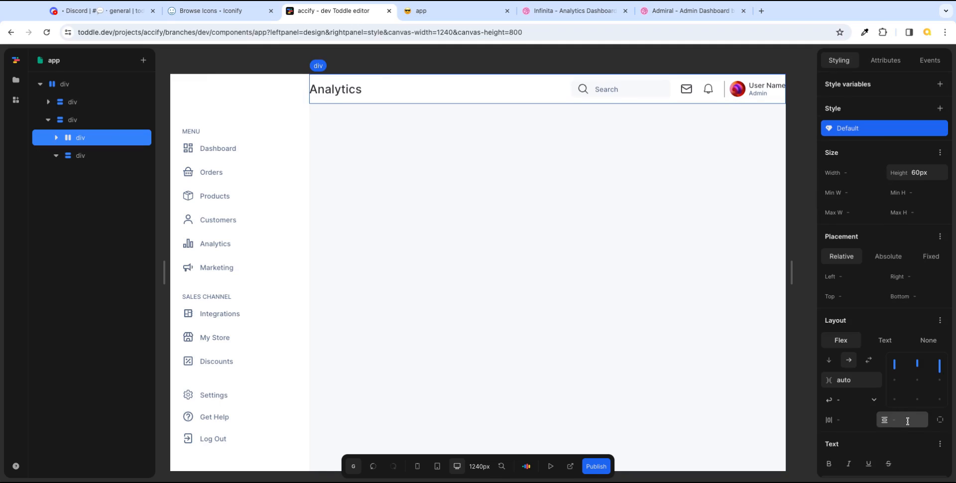
pyautogui.scroll(-1, 927, 391)
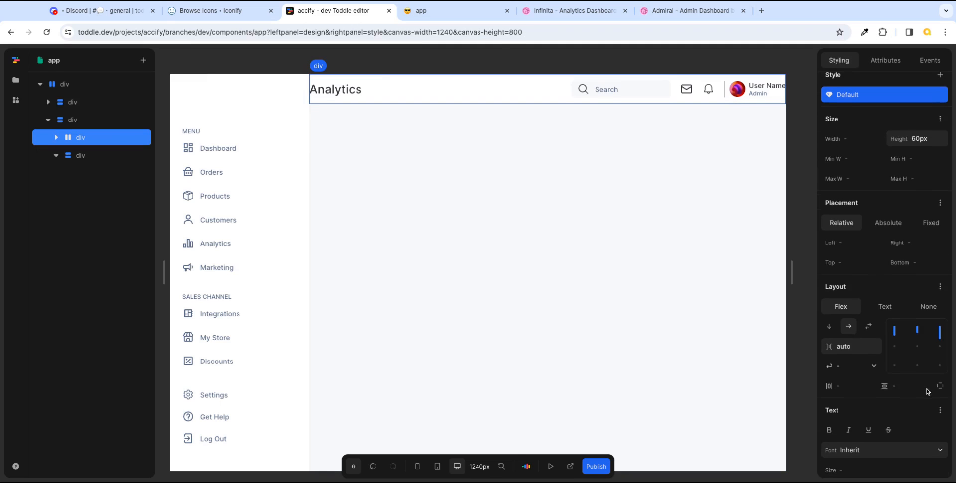
pyautogui.click(852, 385)
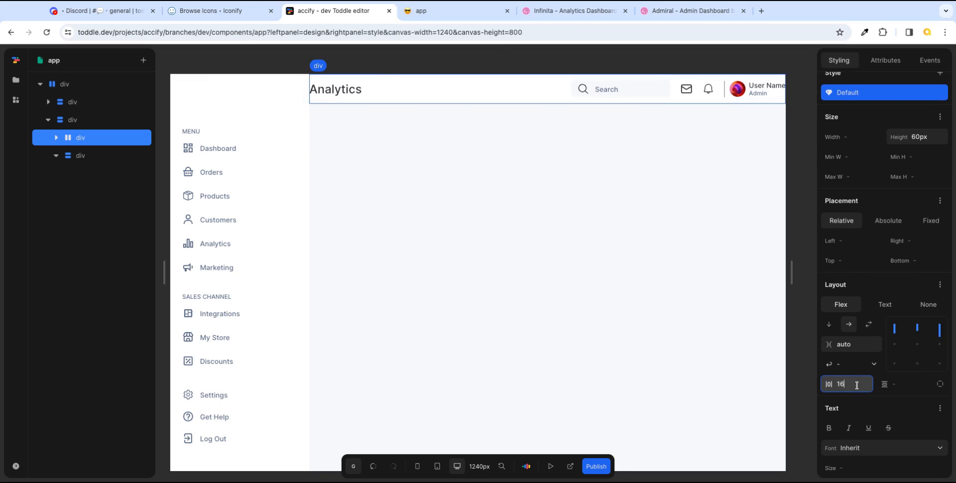
pyautogui.press('Return')
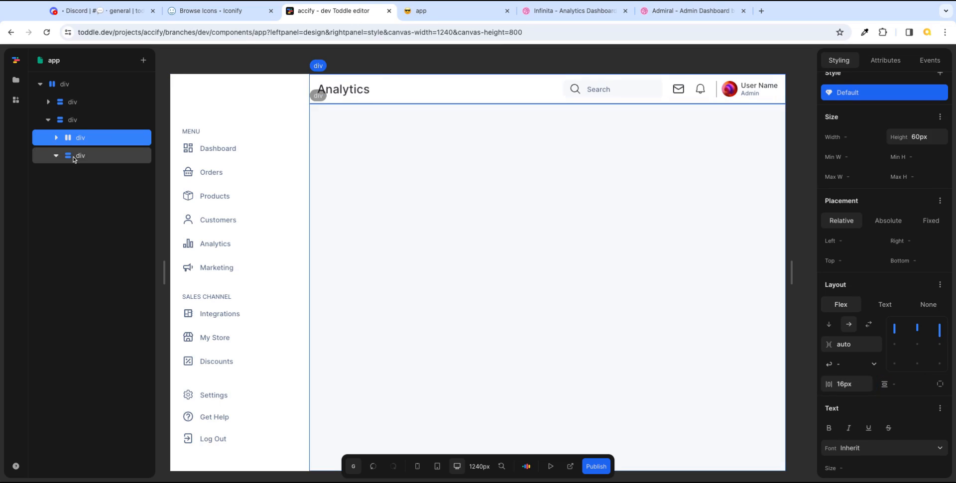
# - Set the horizontal padding of the content div below the header to 16px
pyautogui.click(73, 157)
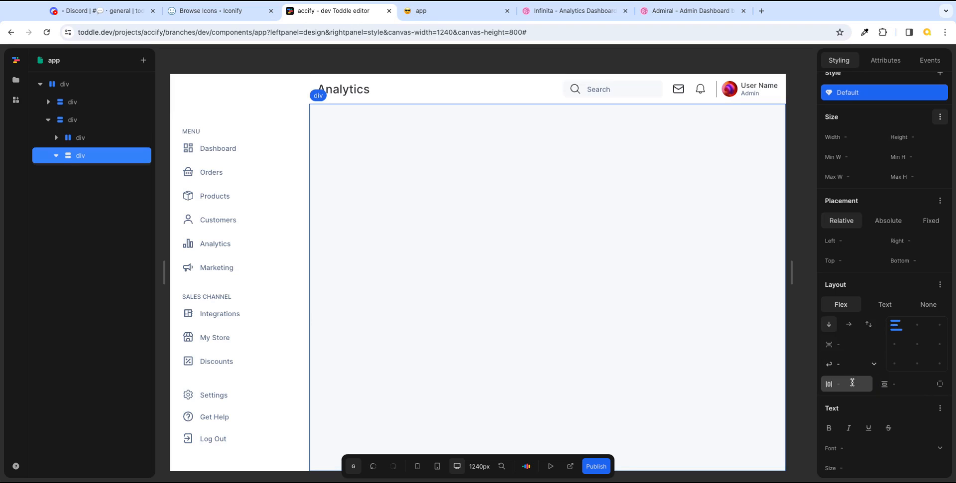
pyautogui.click(852, 382)
pyautogui.write('16')
pyautogui.press('Tab')
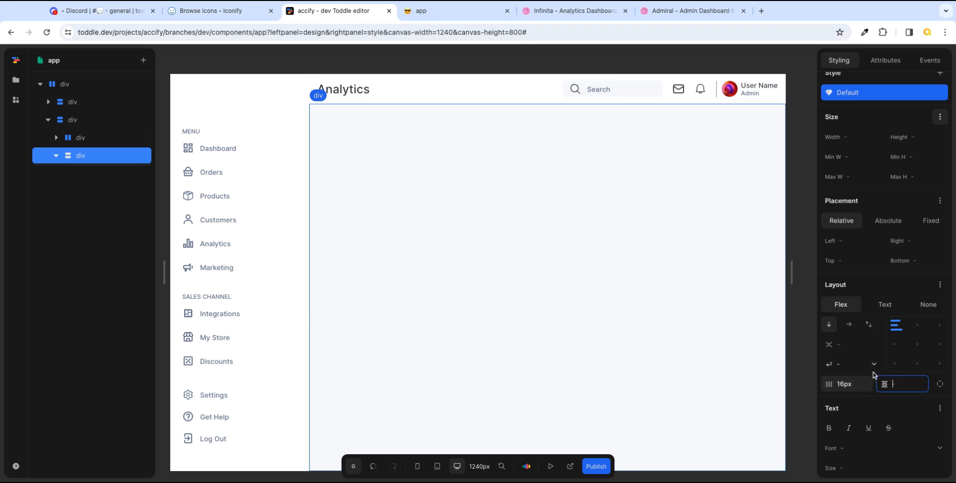
# - Compare the sidebar and header proportions in the live app preview with the Infinita design on Dribbble
pyautogui.click(456, 15)
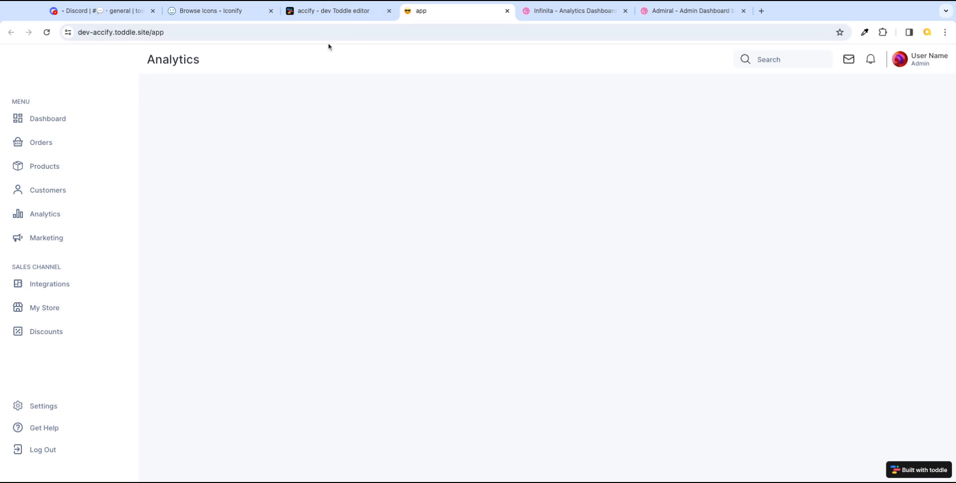
pyautogui.click(331, 14)
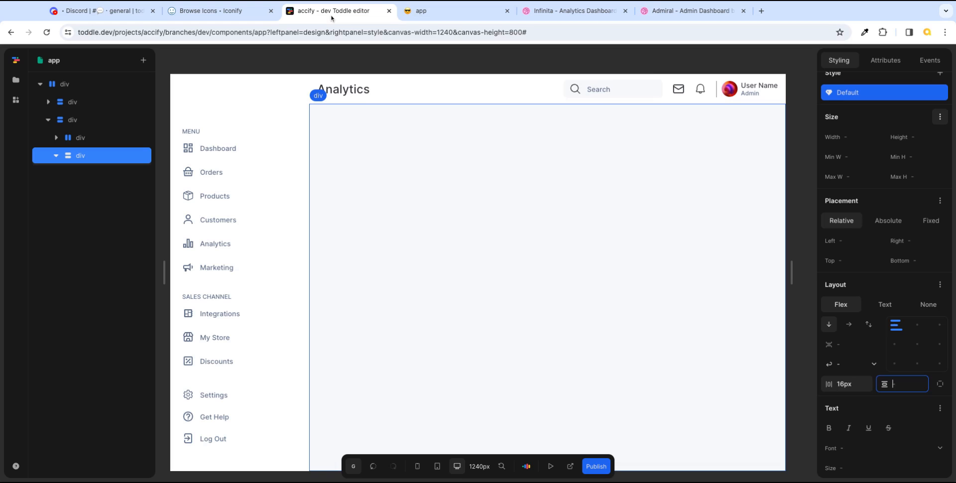
pyautogui.click(583, 12)
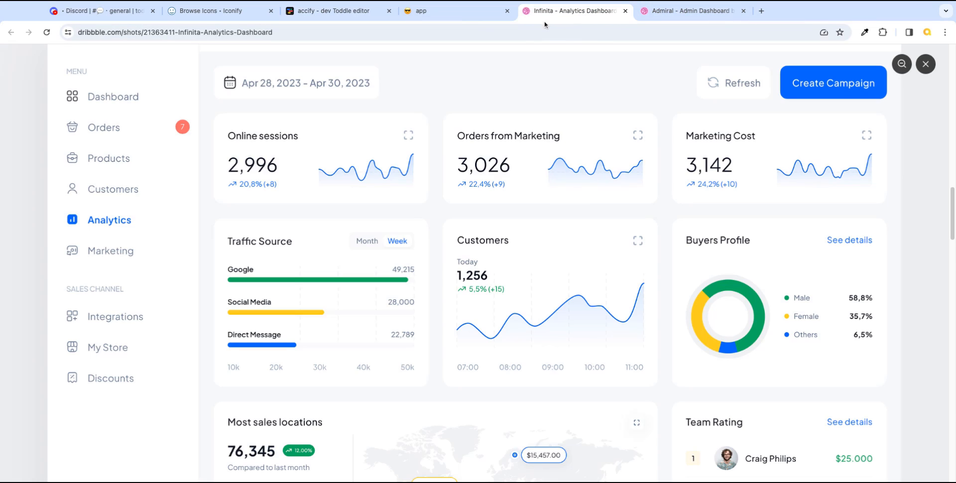
pyautogui.click(462, 15)
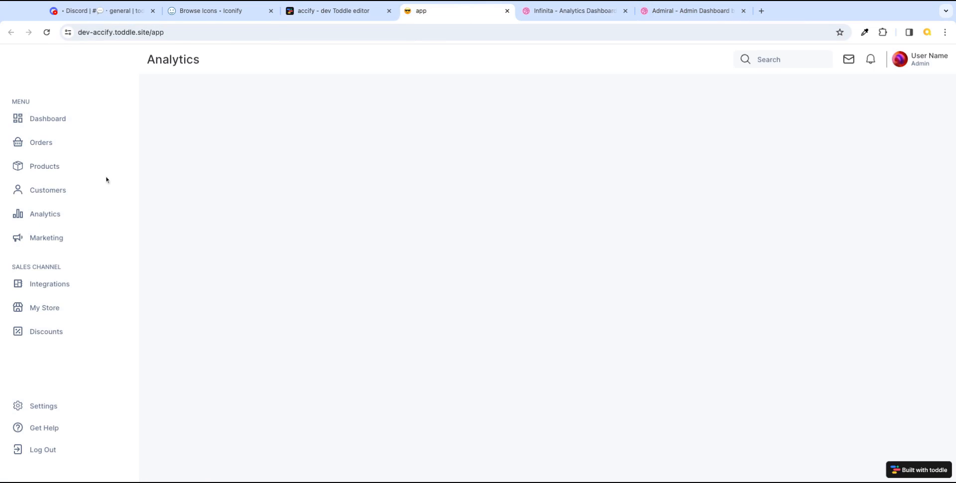
pyautogui.click(333, 11)
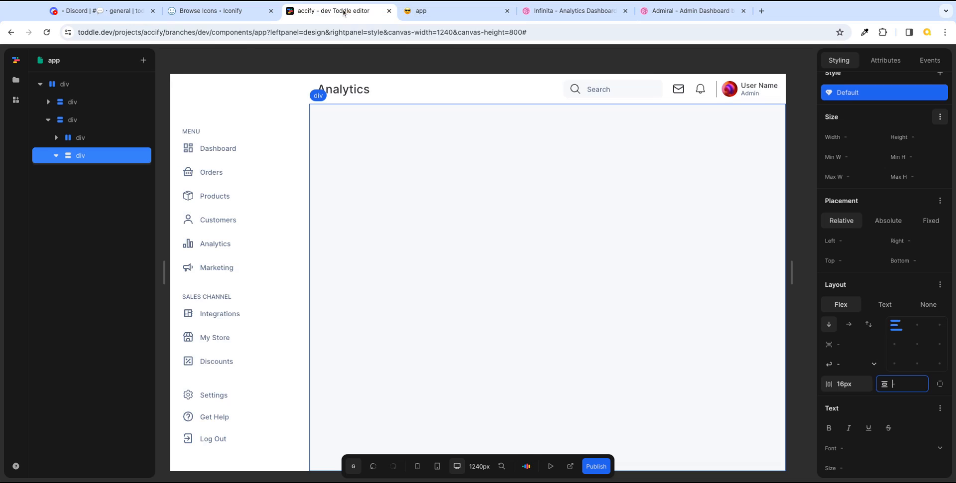
# - Set the sidebar div's width to 240px and narrow it further to 220px
pyautogui.click(301, 187)
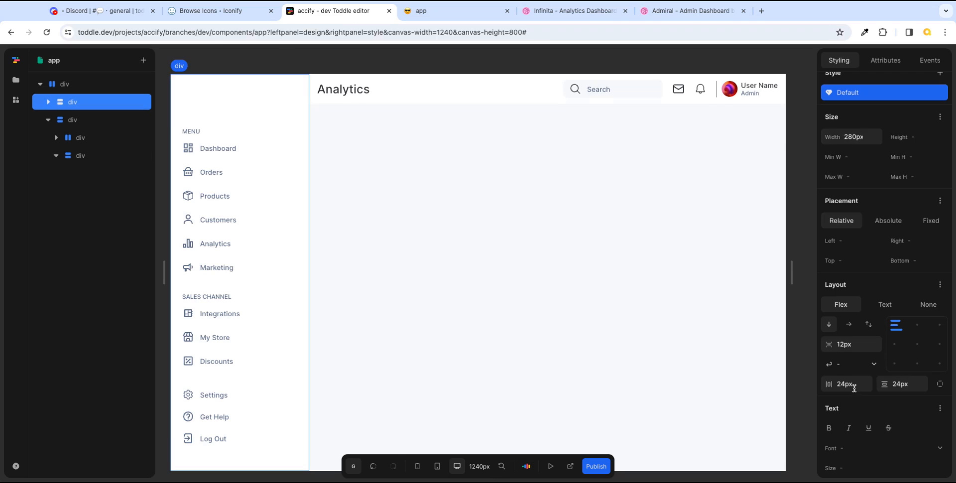
pyautogui.click(863, 139)
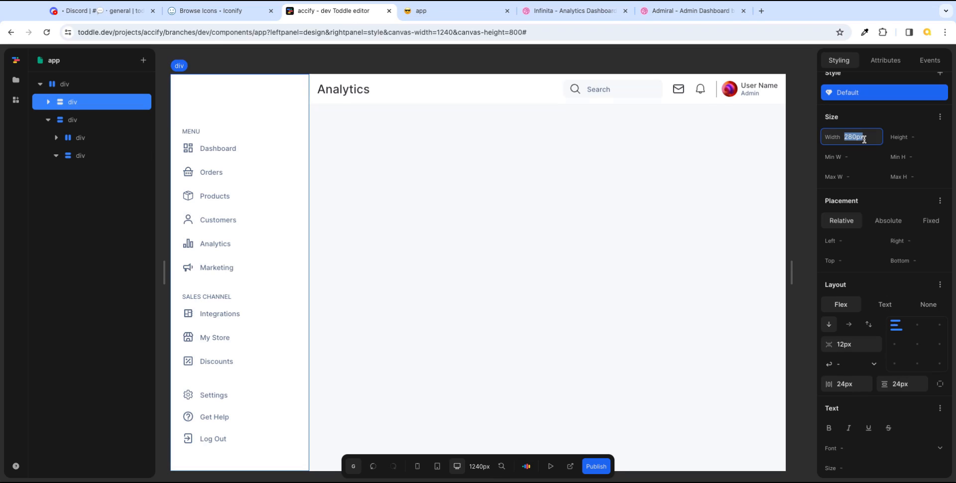
pyautogui.write('240px')
pyautogui.press('Tab')
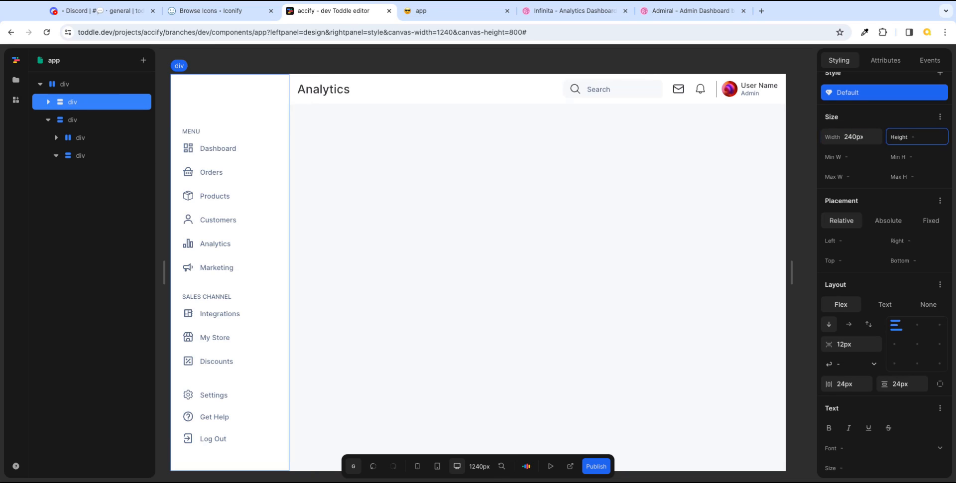
pyautogui.click(869, 137)
pyautogui.doubleClick(868, 137)
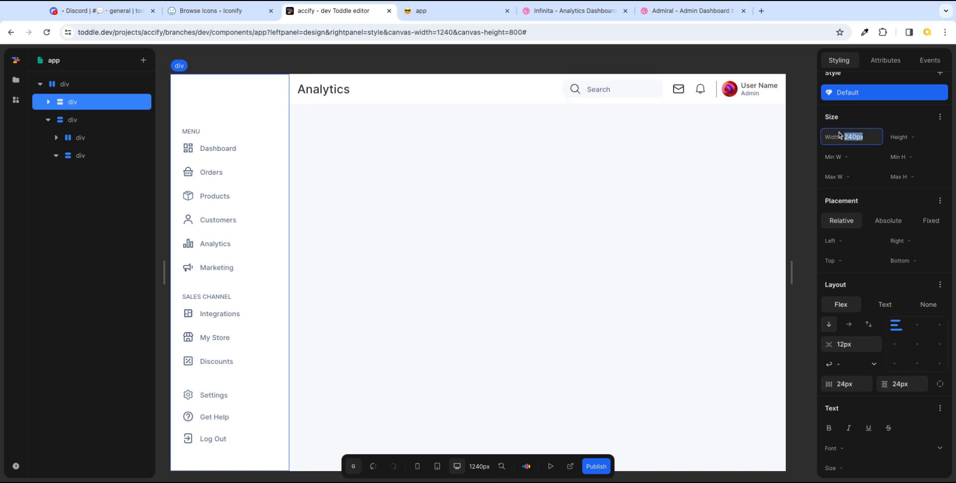
pyautogui.write('220px')
pyautogui.press('Tab')
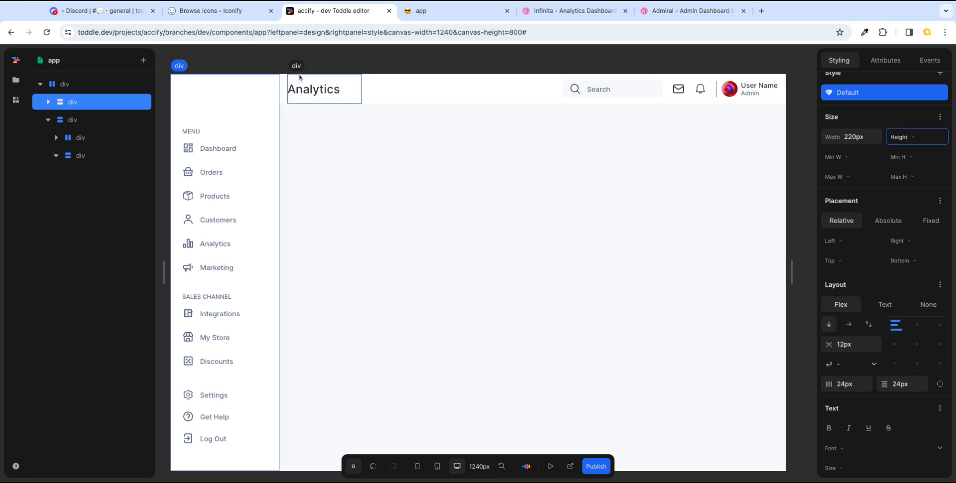
# - Check the flex setting in the additional size styles of the main container div
pyautogui.click(81, 124)
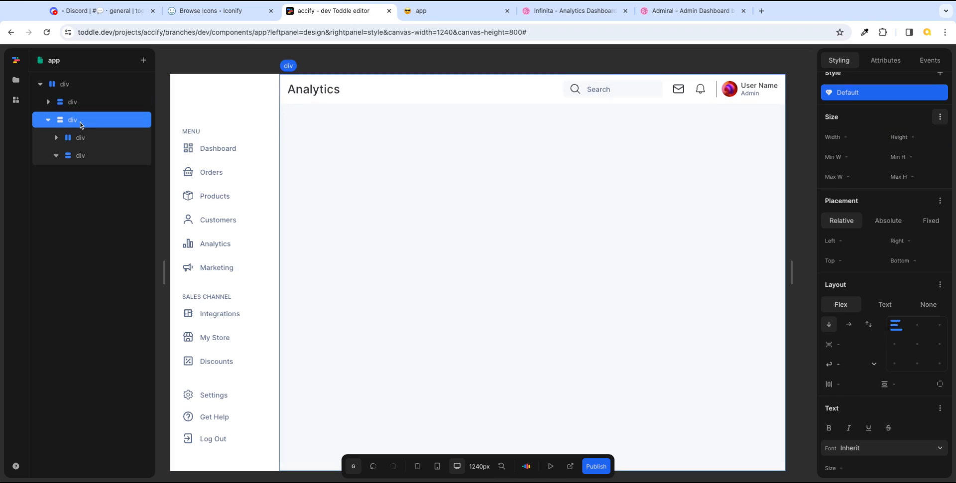
pyautogui.click(940, 116)
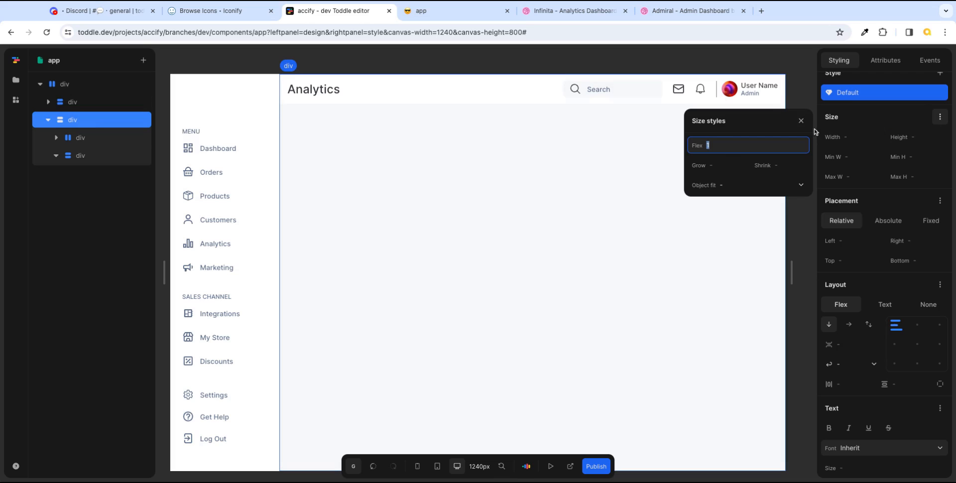
pyautogui.click(800, 120)
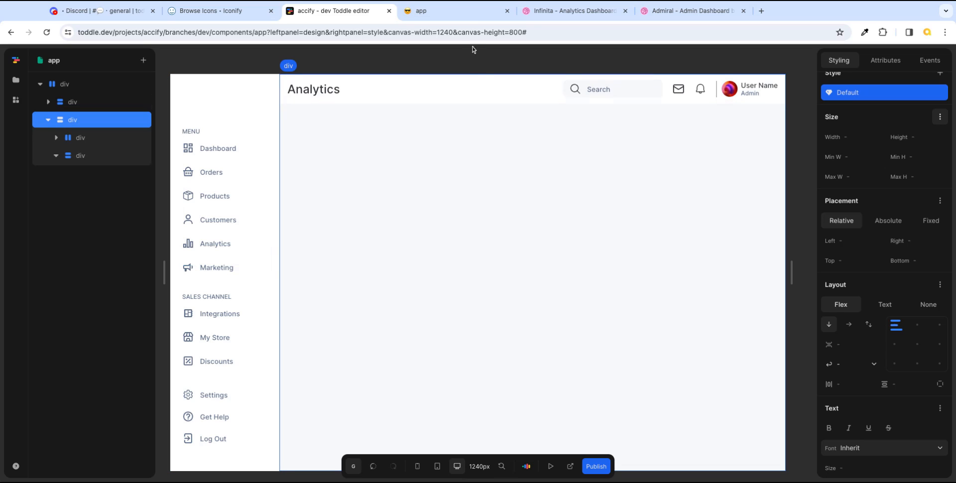
# - Reload the live app preview to check the sidebar width, and view the full Infinita layout on Dribbble for comparison
pyautogui.click(438, 11)
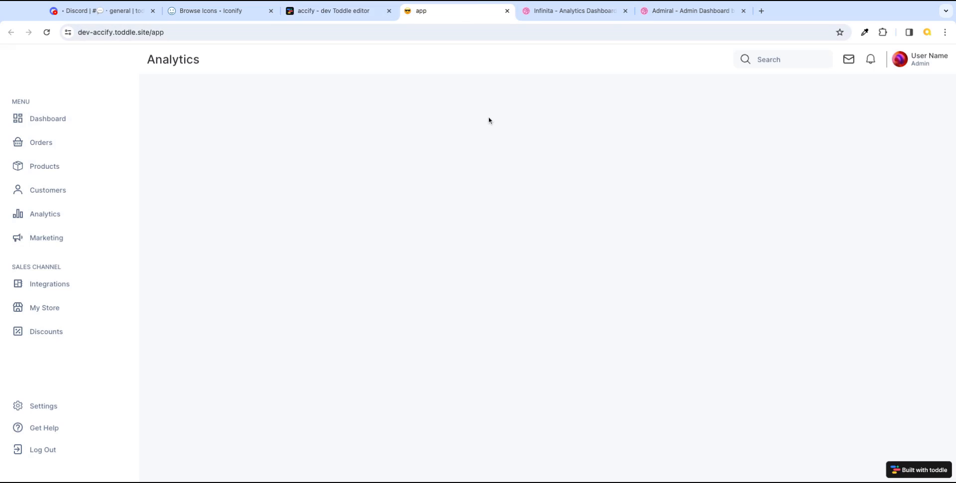
pyautogui.press('super+r')
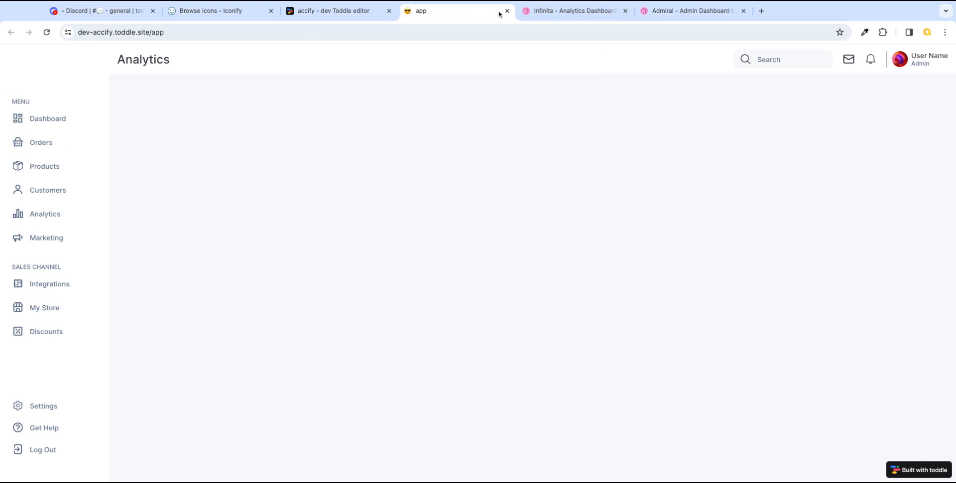
pyautogui.click(571, 14)
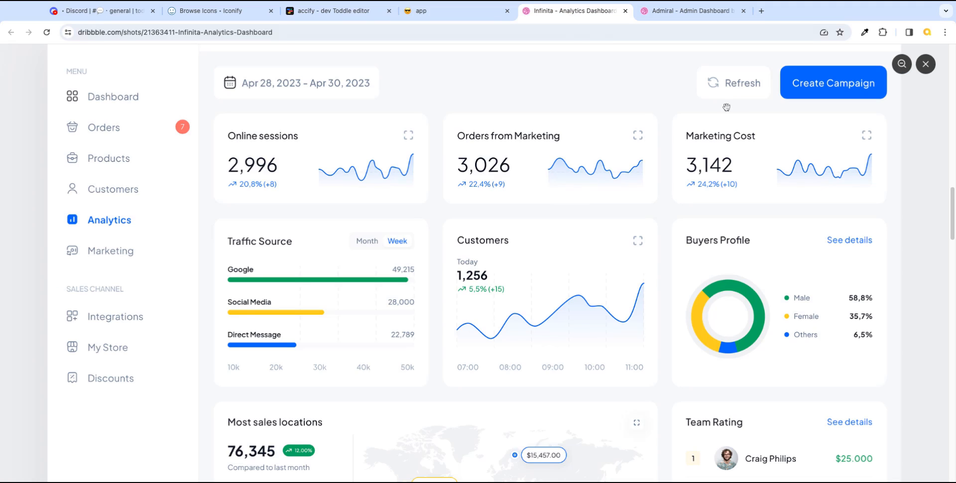
pyautogui.click(542, 193)
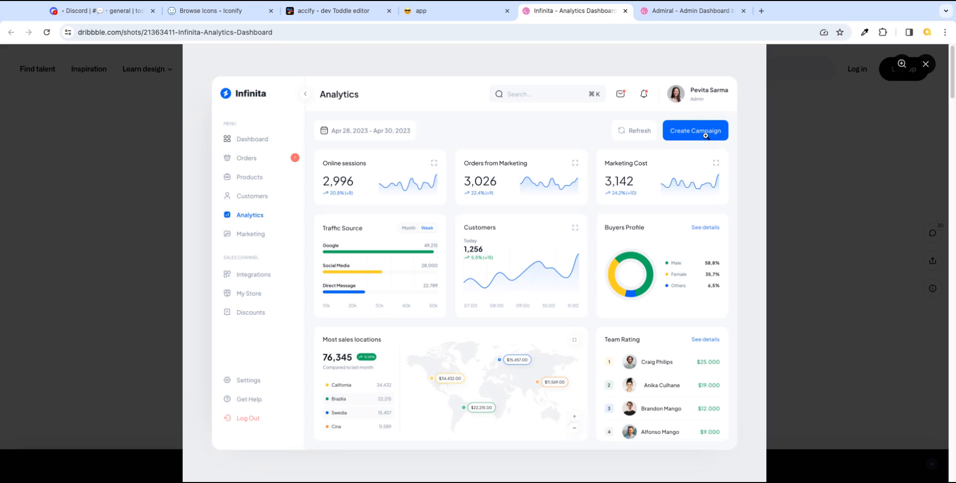
# - Sample the blue of the Create Campaign button in the Infinita design with the browser's color picker
pyautogui.click(350, 11)
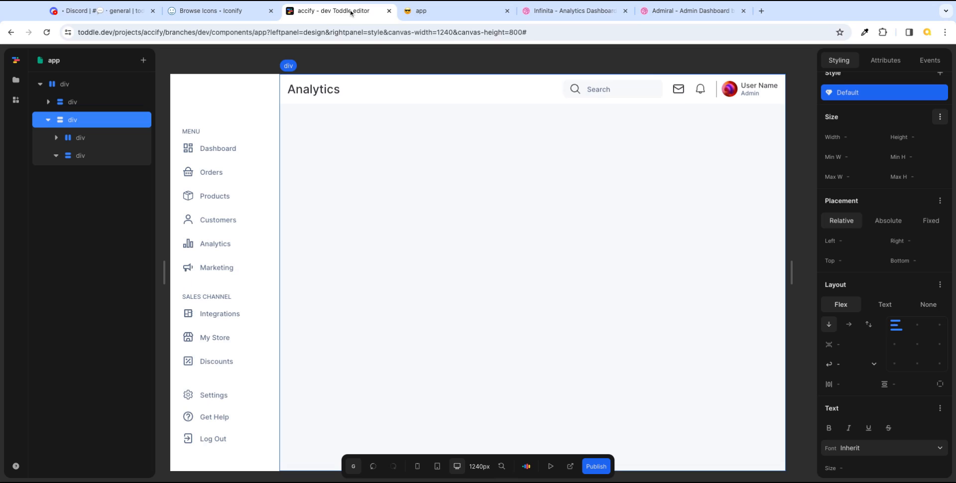
pyautogui.click(573, 11)
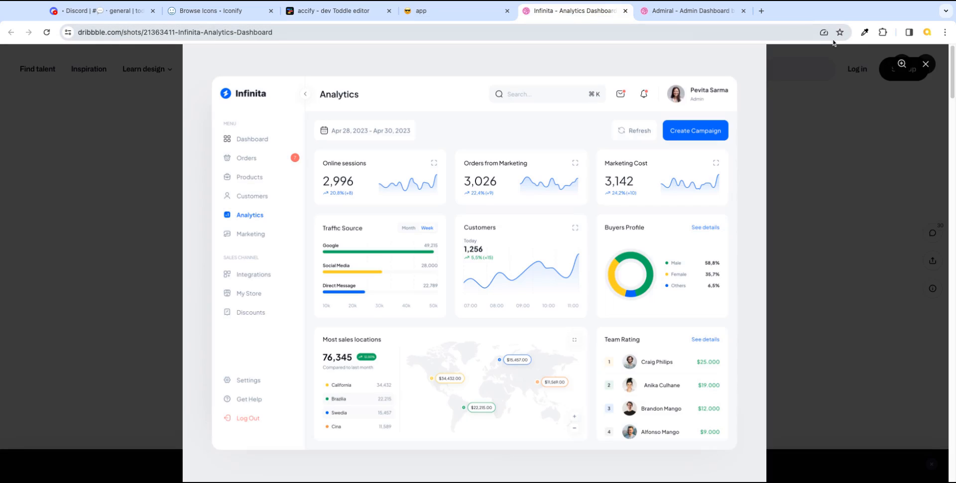
pyautogui.click(861, 36)
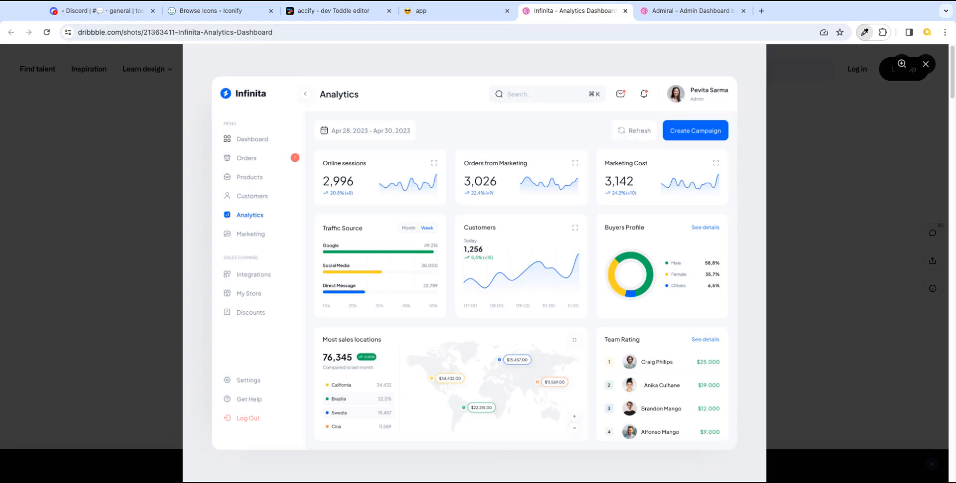
# - Return to the Toddle editor and add a color named primary-button to the app group of the Default theme
pyautogui.click(315, 14)
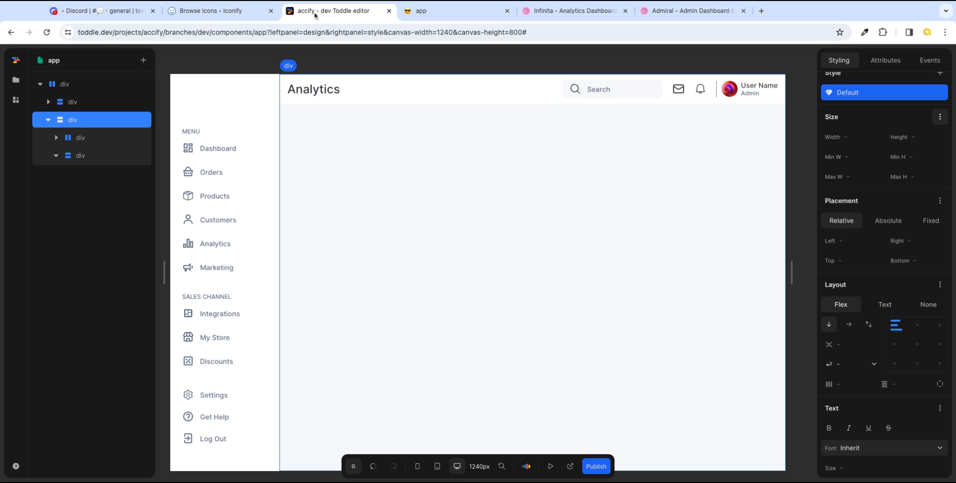
pyautogui.click(14, 81)
pyautogui.click(99, 369)
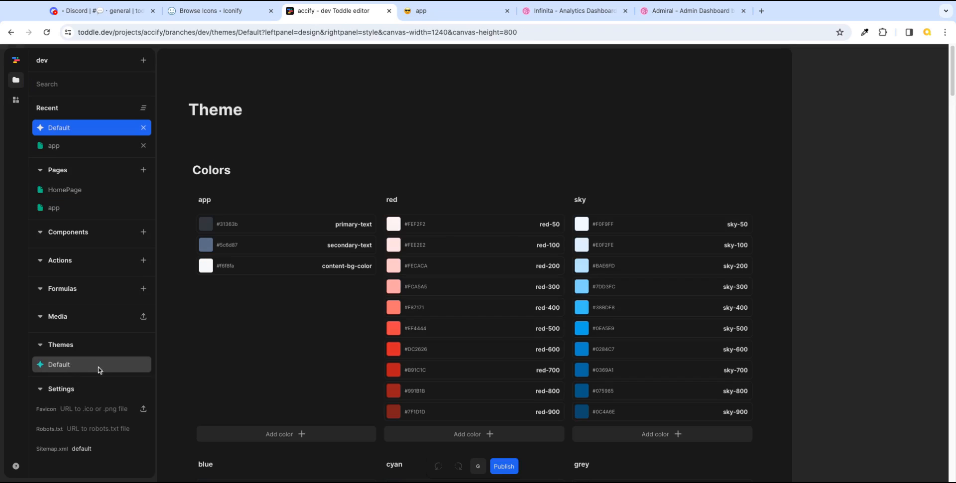
pyautogui.click(304, 436)
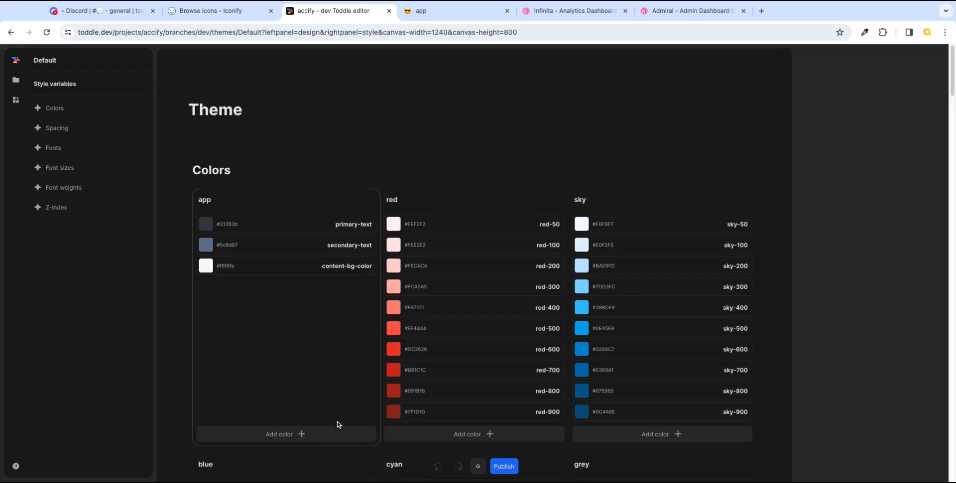
pyautogui.click(326, 438)
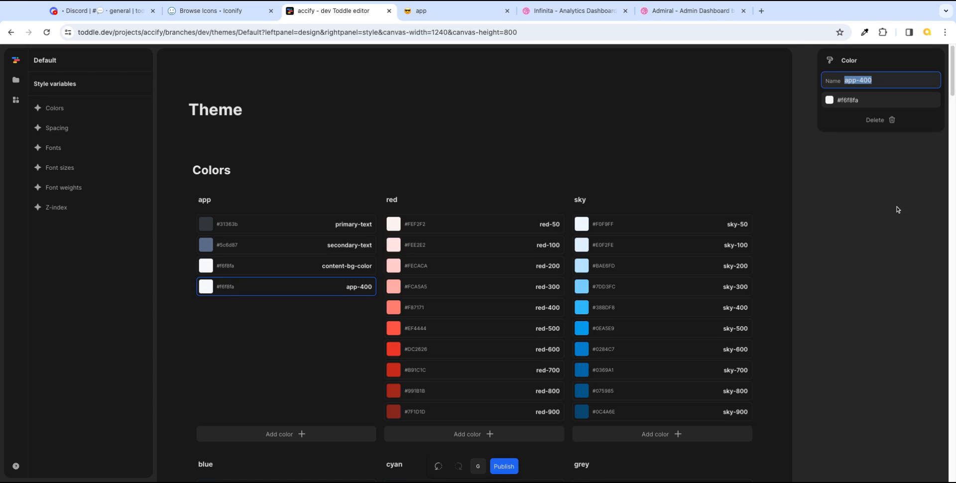
pyautogui.write('primary-button')
# - Set the primary-button color of the Default theme to #0667fc
pyautogui.click(850, 101)
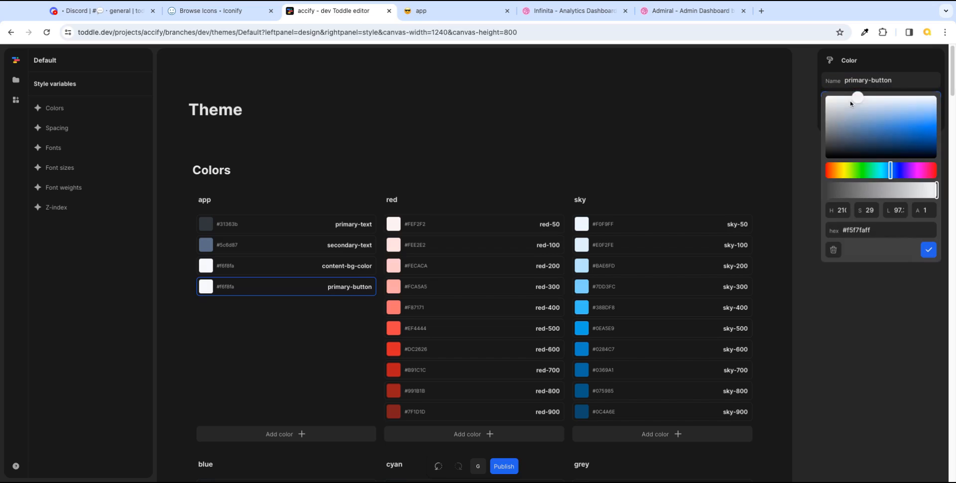
pyautogui.click(849, 101)
pyautogui.click(862, 227)
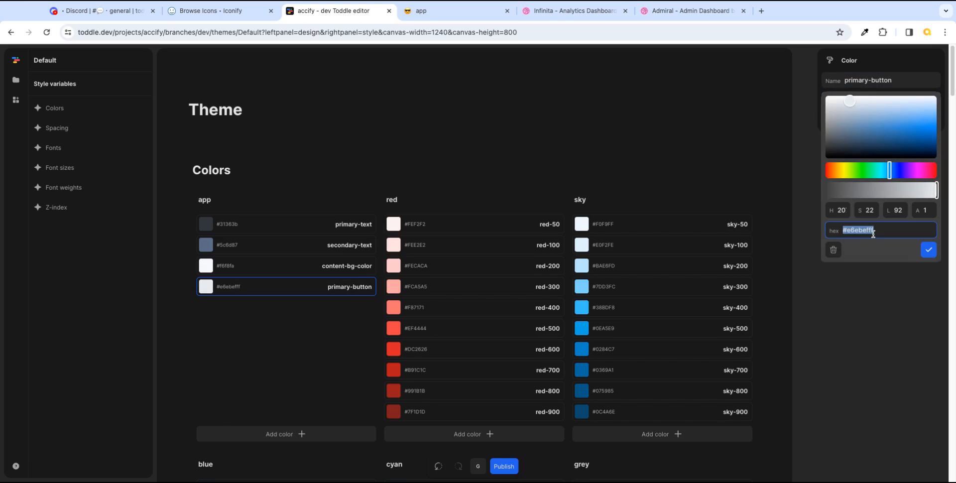
pyautogui.write('#0667fc')
pyautogui.click(928, 249)
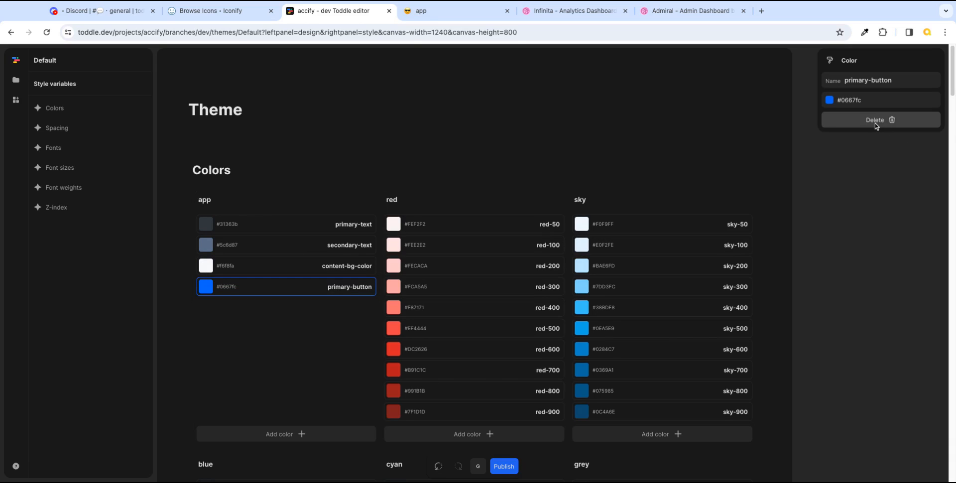
# - Add another color named card-bg to the app group, checking the Infinita design for reference
pyautogui.click(310, 434)
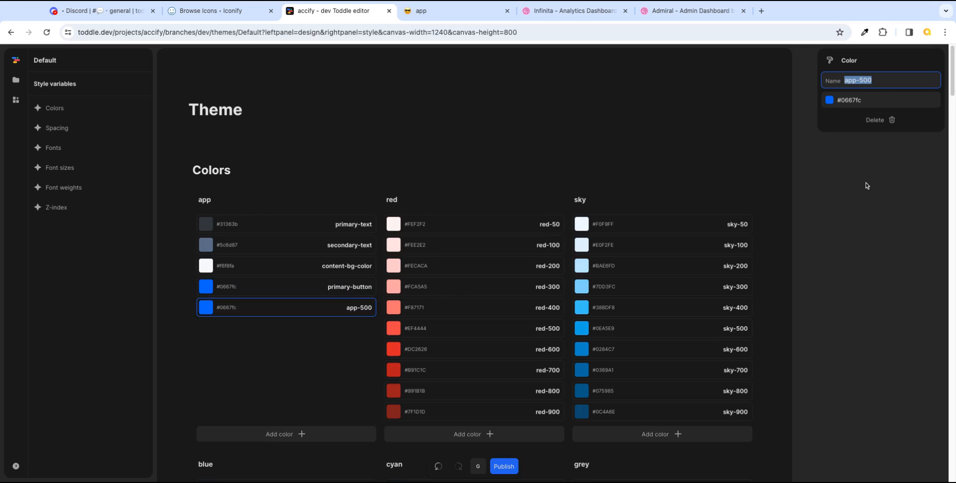
pyautogui.click(600, 14)
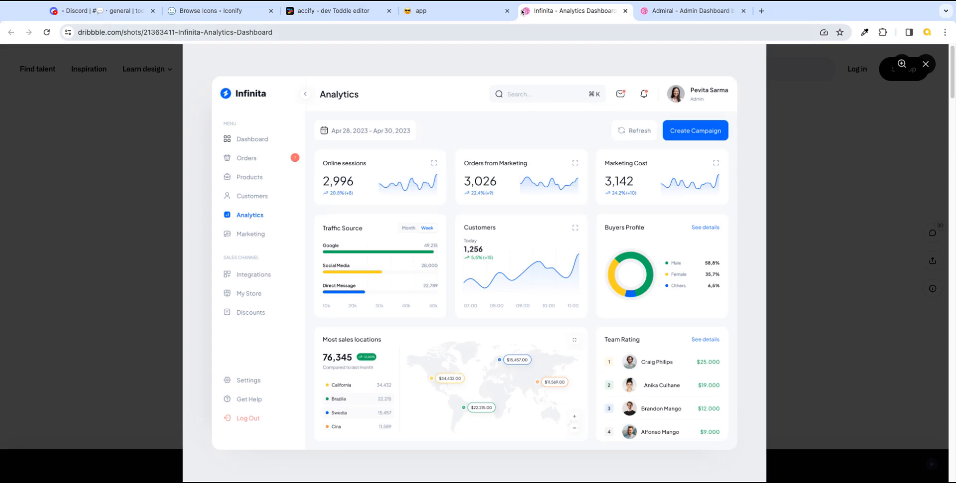
pyautogui.click(323, 12)
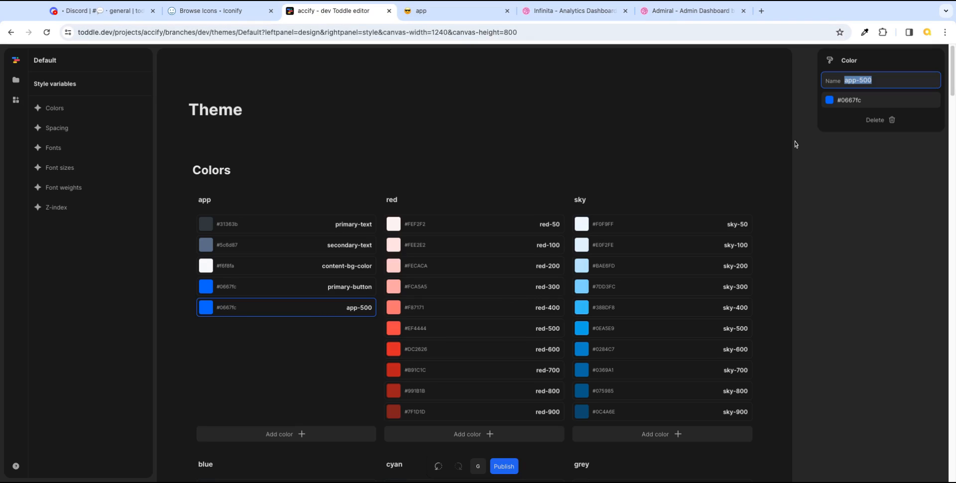
pyautogui.write('co')
pyautogui.press('BackSpace')
pyautogui.press('BackSpace')
pyautogui.press('BackSpace')
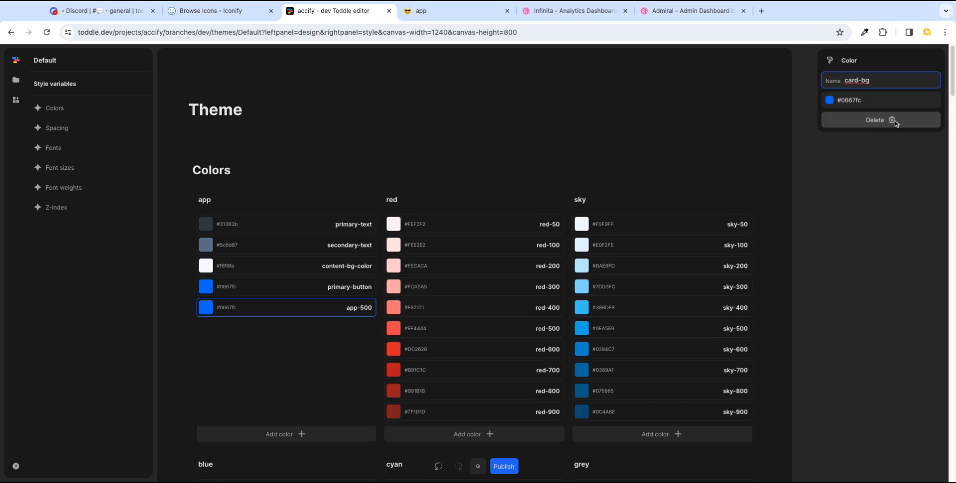
pyautogui.press('Tab')
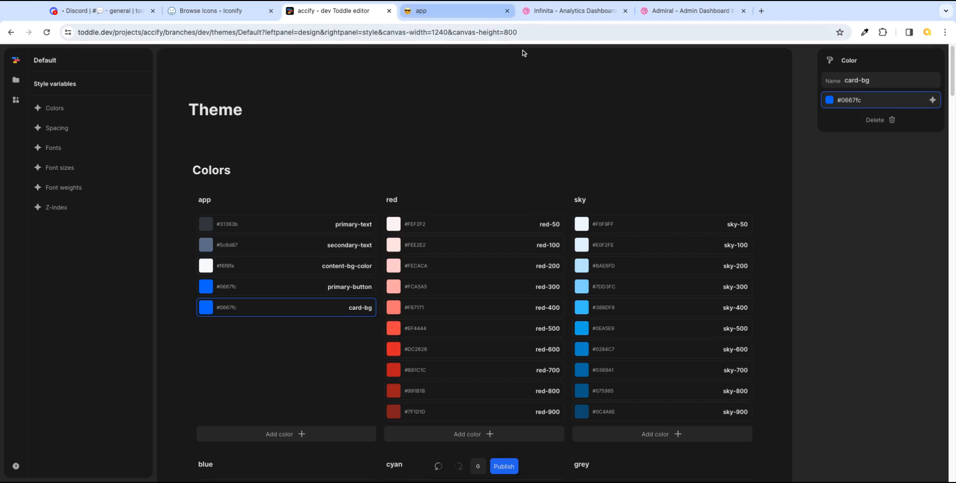
# - Set the card-bg color to #ffffff
pyautogui.click(866, 103)
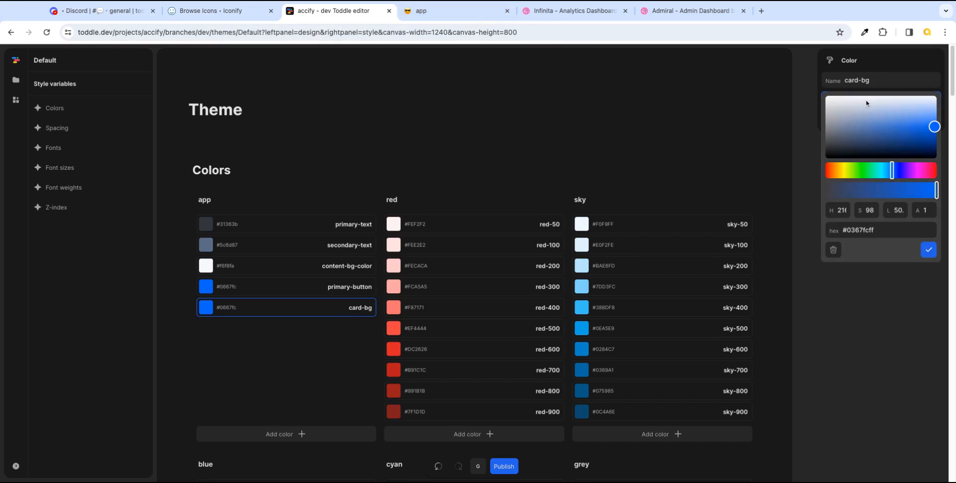
pyautogui.click(872, 230)
pyautogui.write('#ffffff')
pyautogui.click(929, 249)
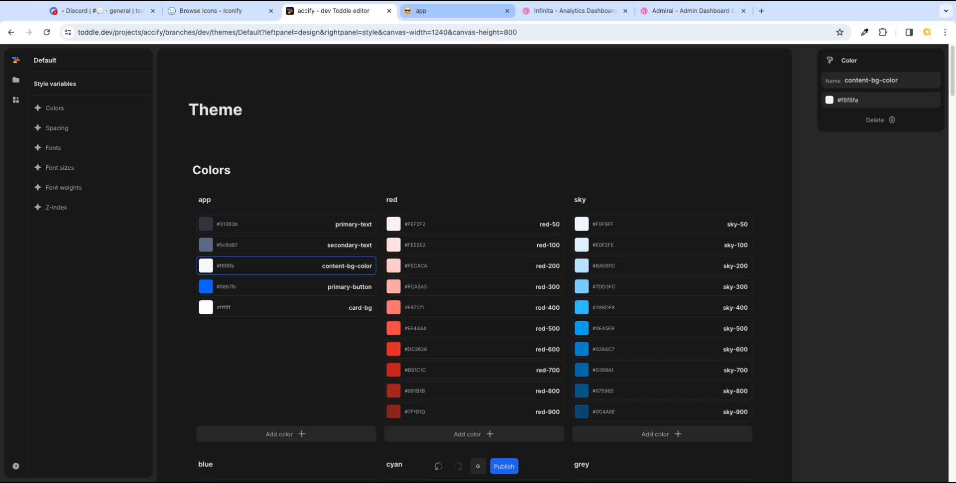
# - Compare the sidebar menu in the live app preview with the Infinita design, and return to the Toddle editor
pyautogui.click(438, 11)
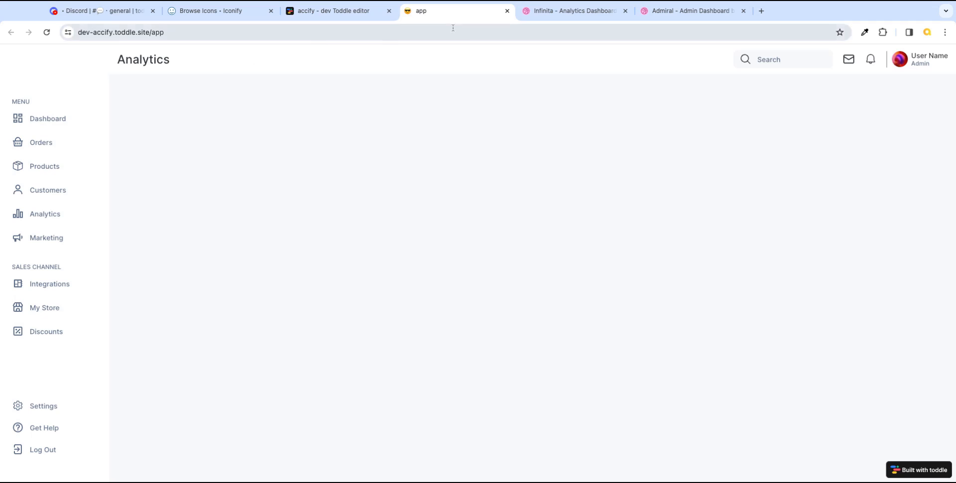
pyautogui.click(549, 15)
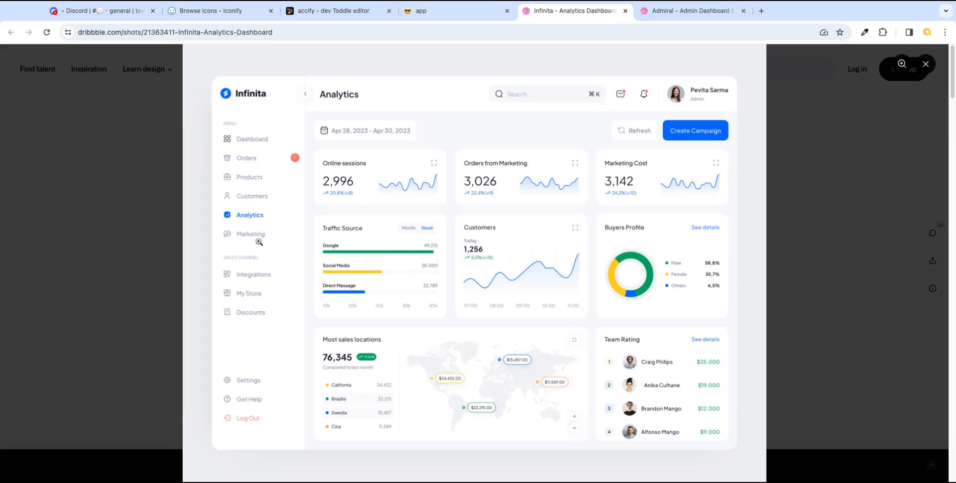
pyautogui.click(334, 10)
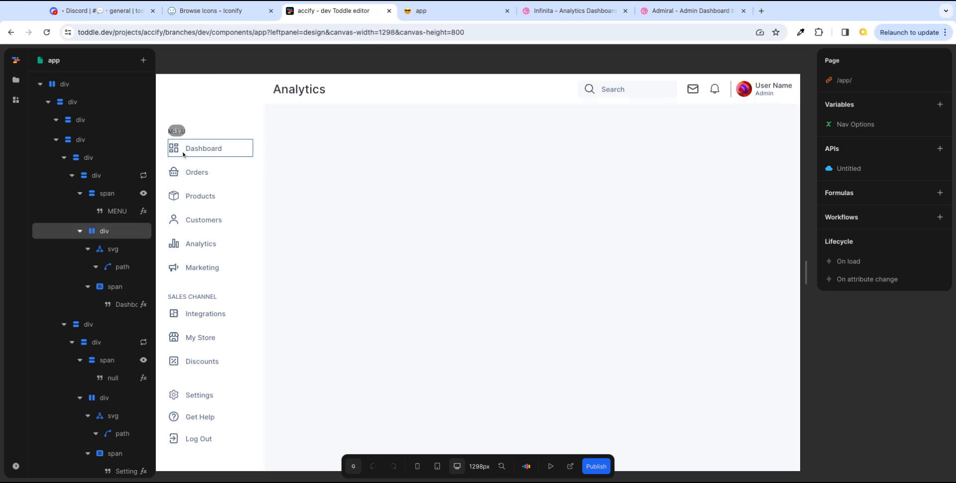
# - Add a hover style variant to the Dashboard label's span in the sidebar menu
pyautogui.click(212, 152)
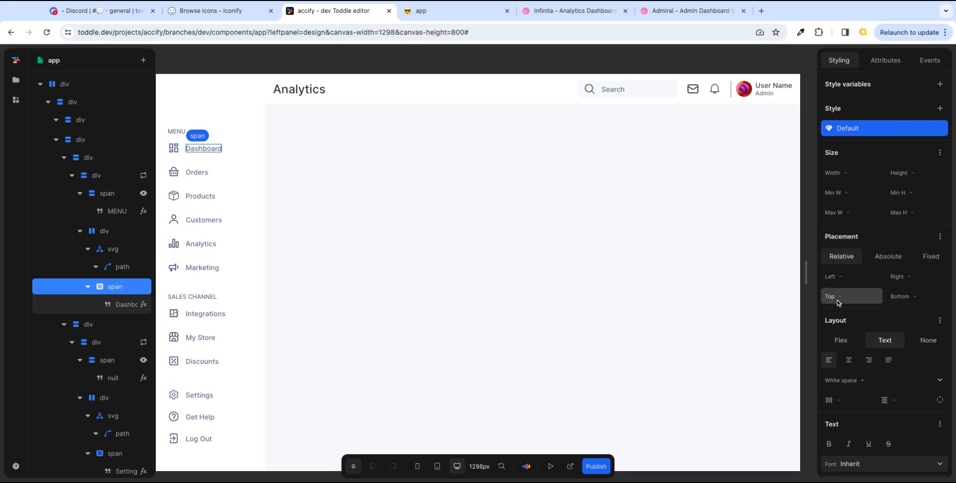
pyautogui.scroll(-3, 896, 371)
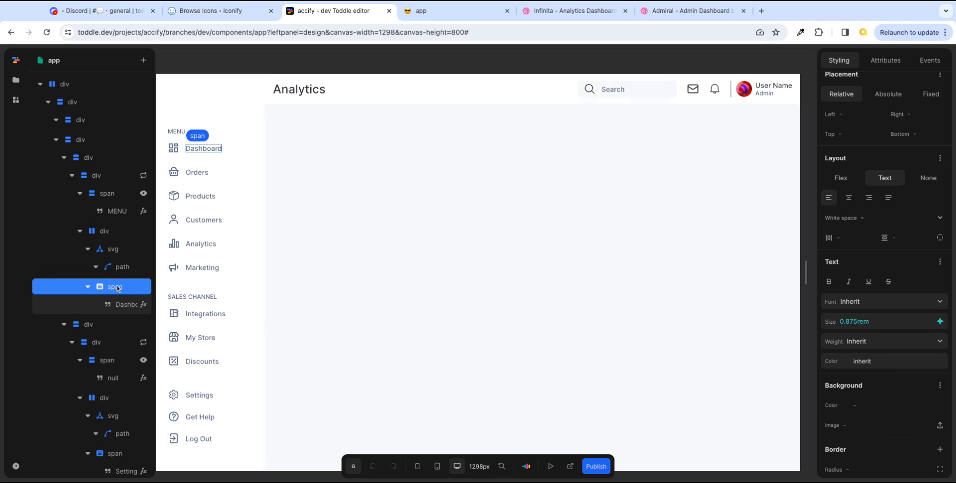
pyautogui.click(79, 105)
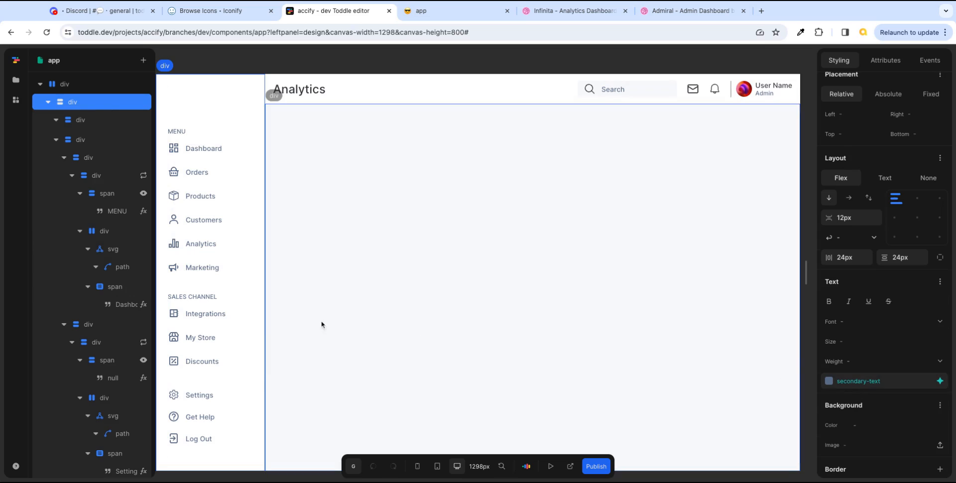
pyautogui.click(117, 286)
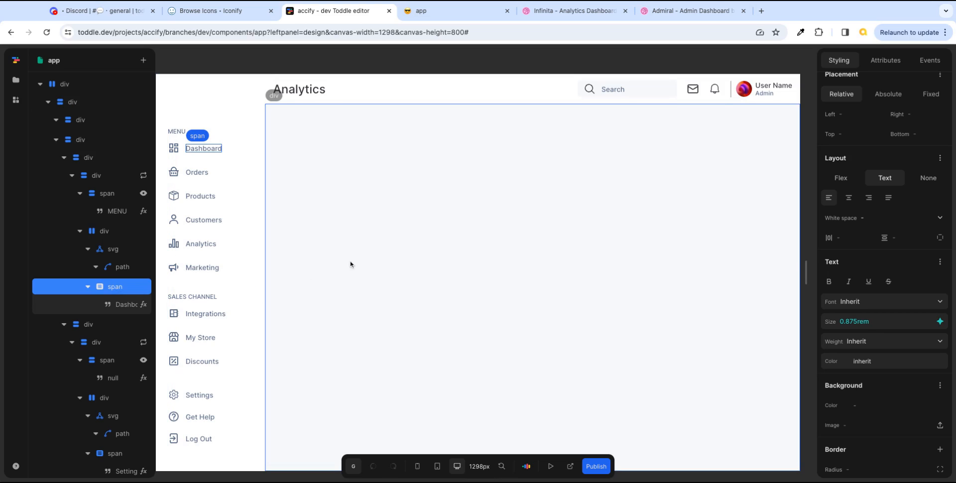
pyautogui.scroll(3, 939, 199)
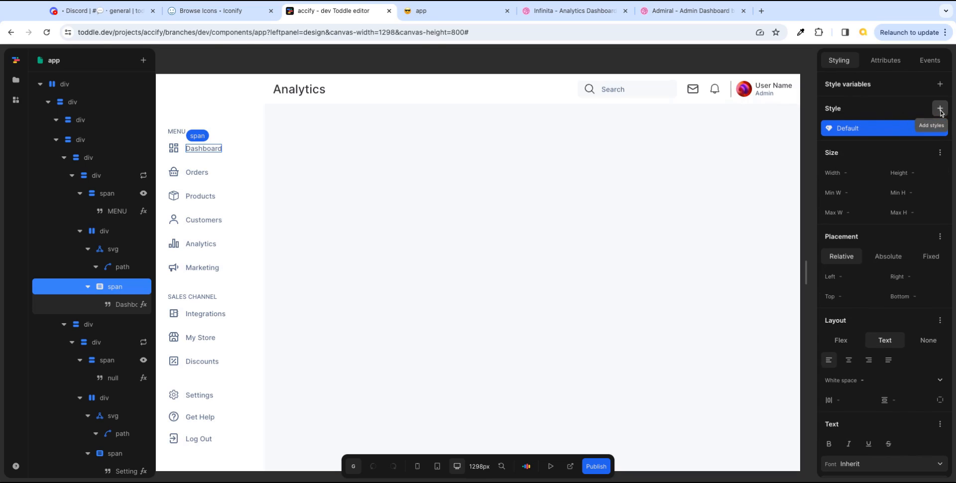
pyautogui.click(940, 110)
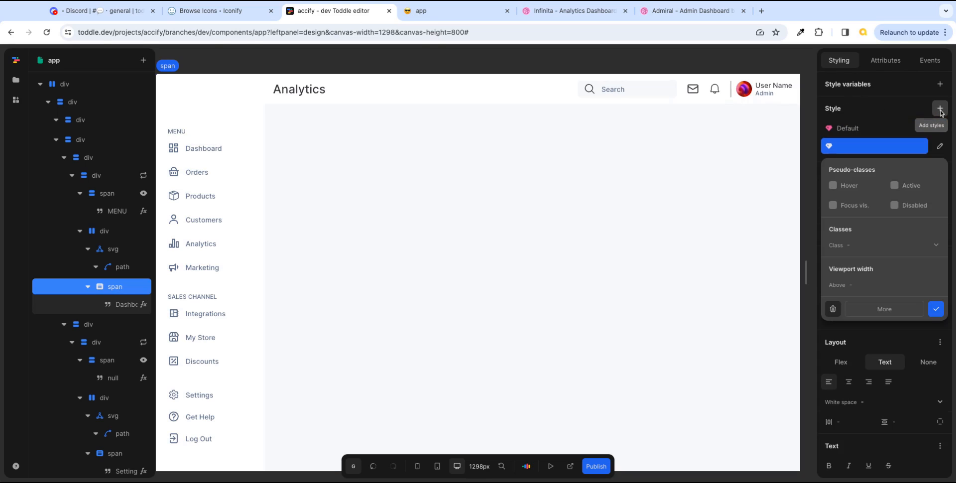
pyautogui.click(833, 186)
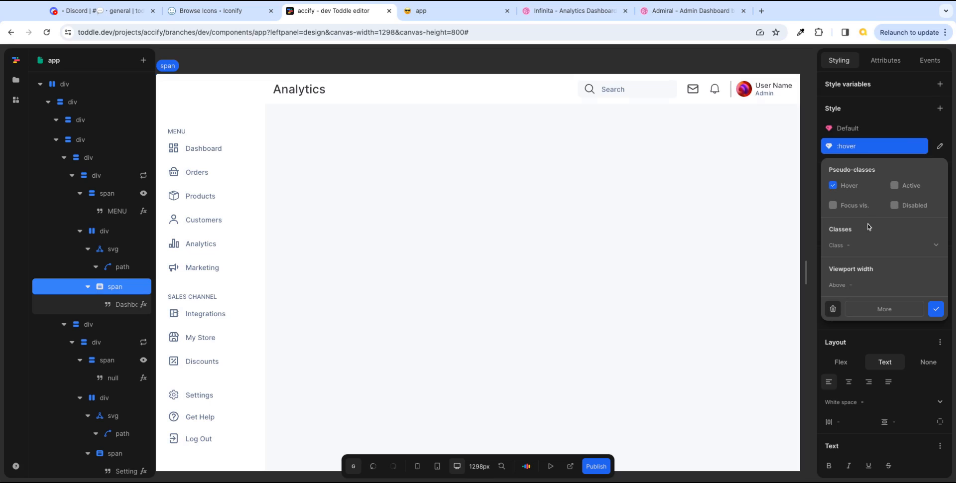
pyautogui.click(936, 310)
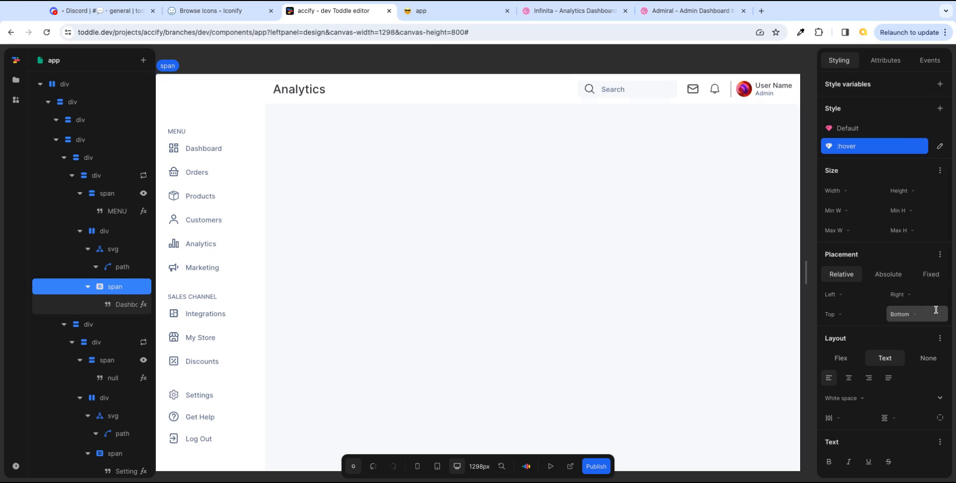
# - Set the text color of the span's hover style to the primary-button theme color
pyautogui.click(860, 148)
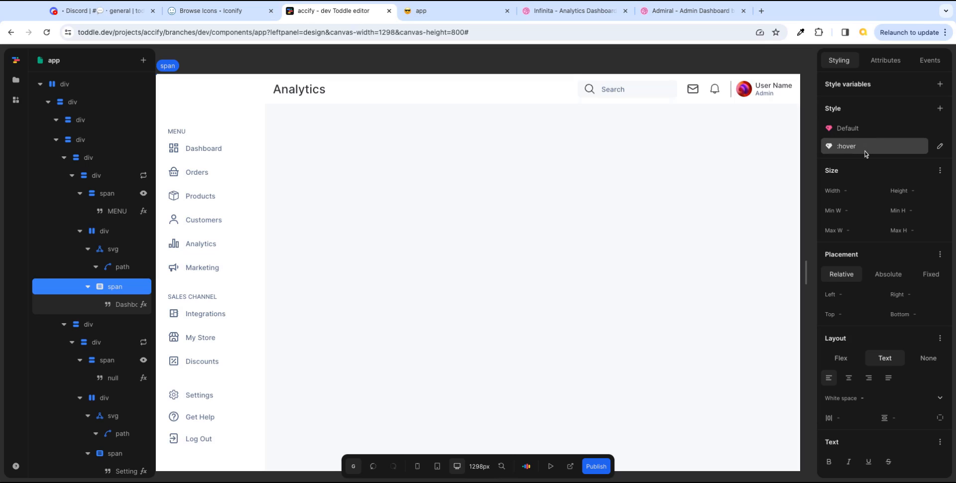
pyautogui.click(865, 151)
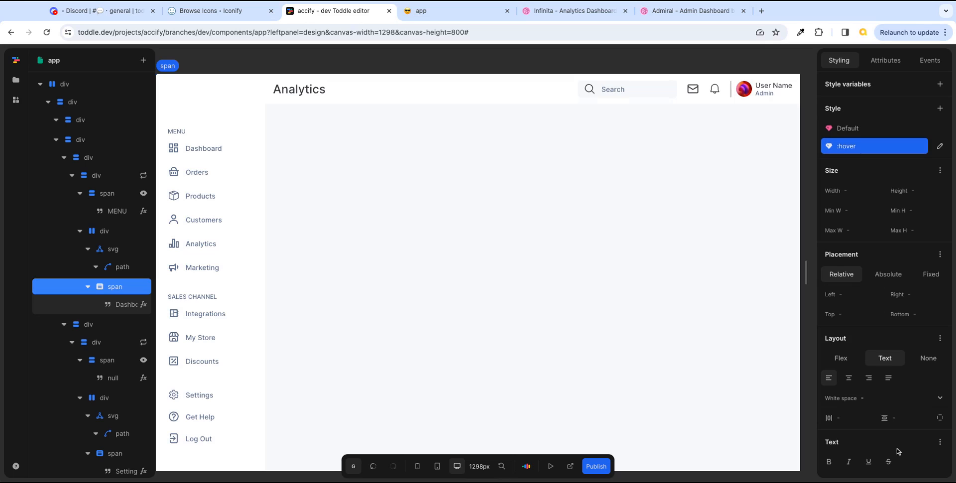
pyautogui.click(856, 130)
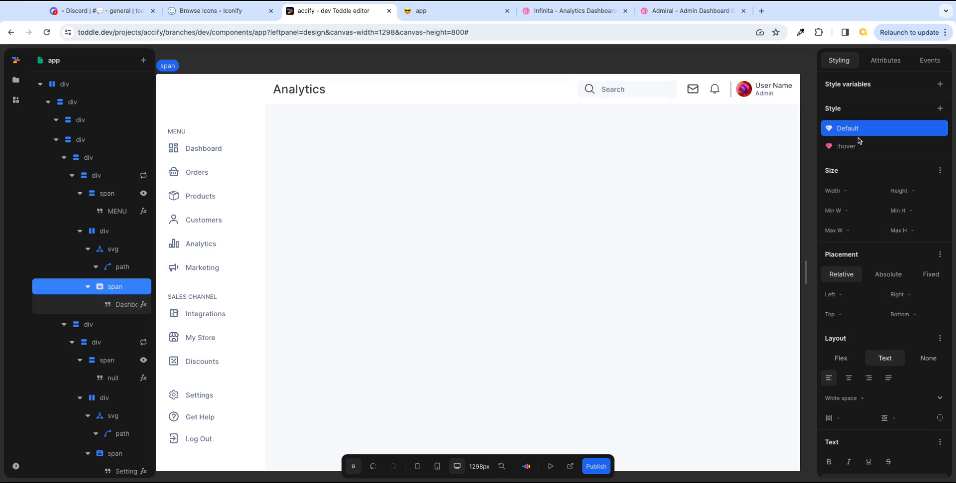
pyautogui.click(858, 146)
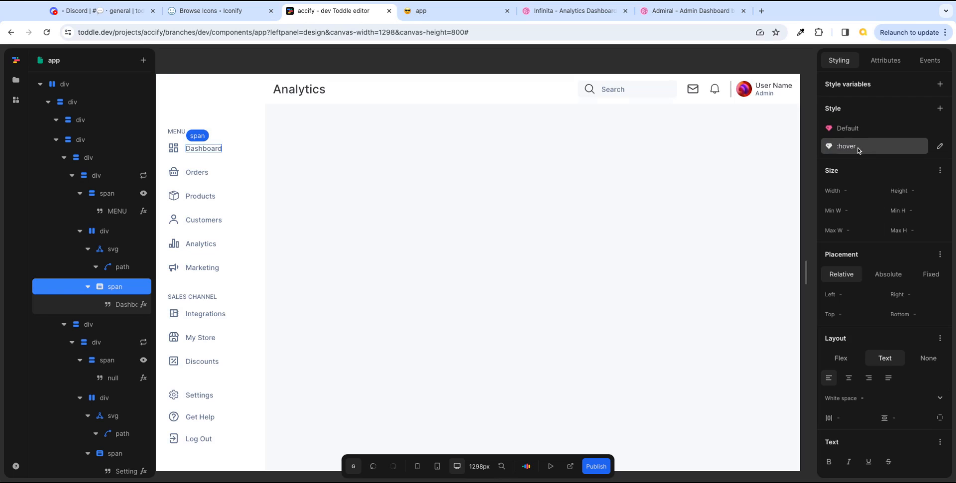
pyautogui.click(858, 148)
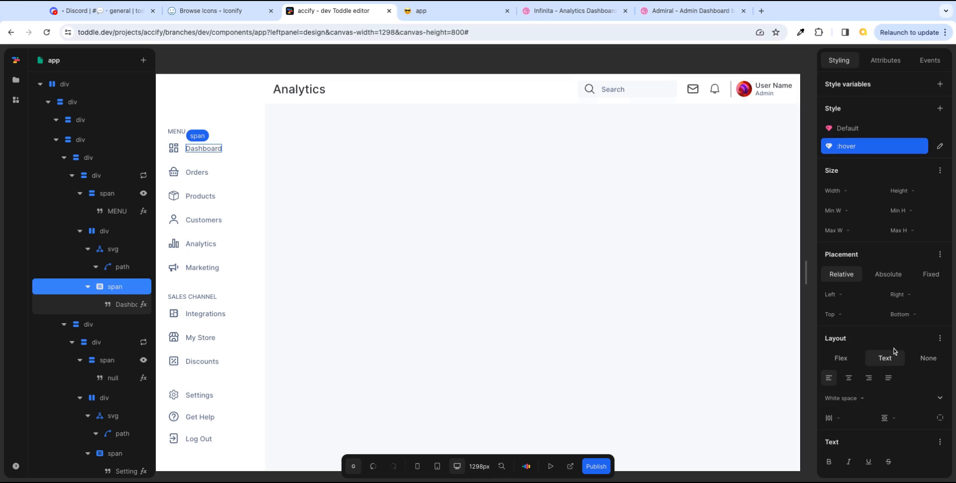
pyautogui.scroll(-4, 894, 351)
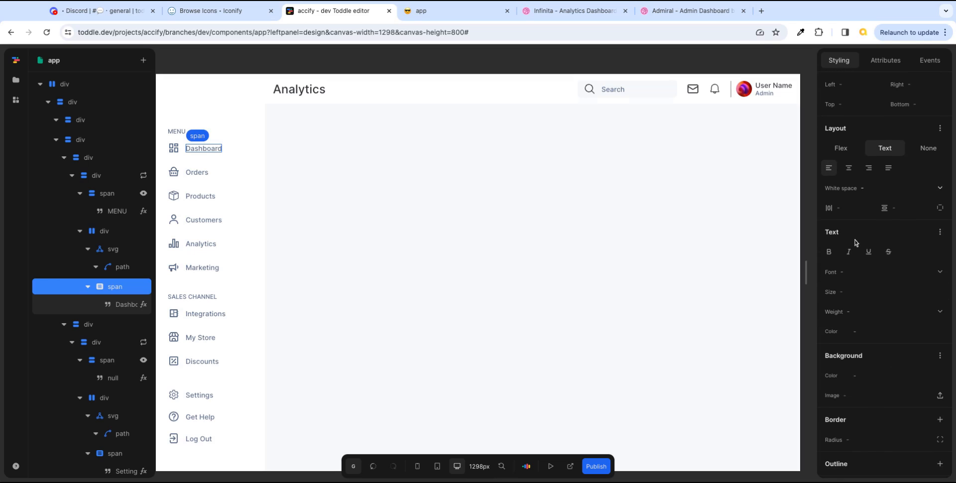
pyautogui.click(941, 334)
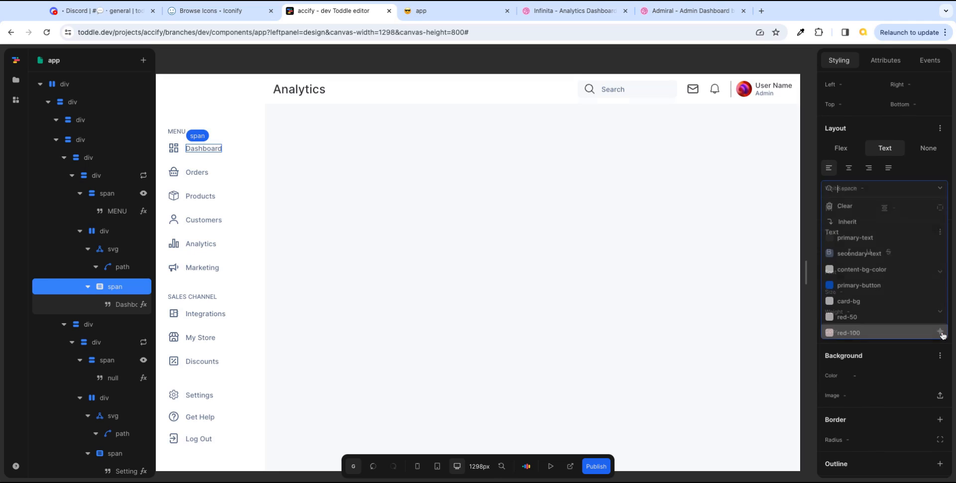
pyautogui.click(869, 290)
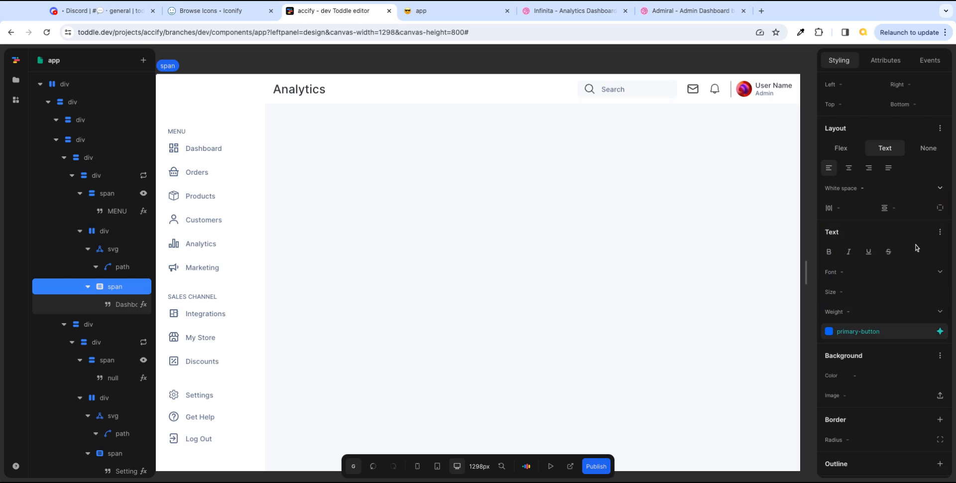
# - Check the menu label's hover color in the editor's test mode and in the reloaded live app preview
pyautogui.click(460, 13)
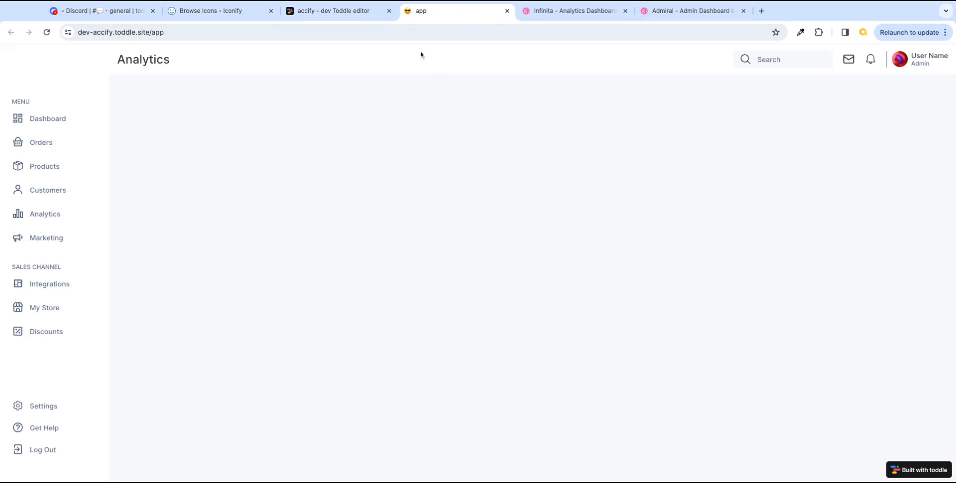
pyautogui.click(348, 11)
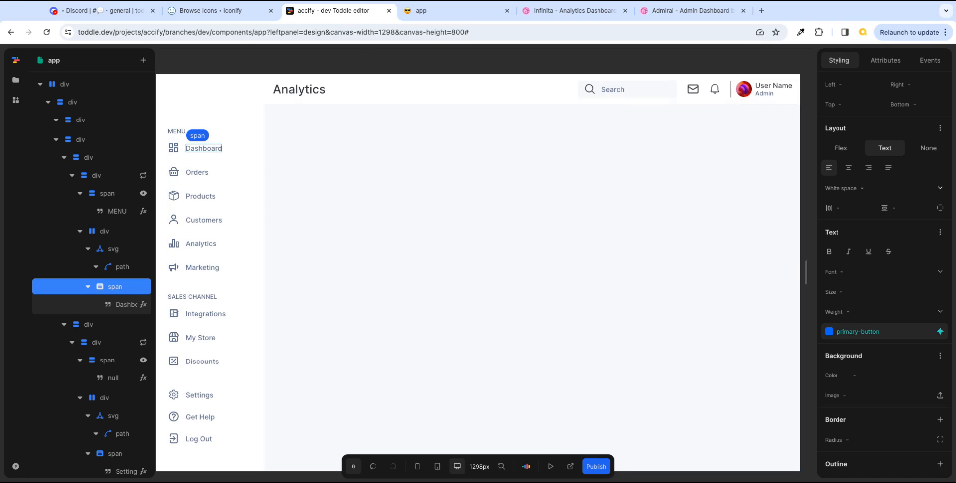
pyautogui.click(550, 466)
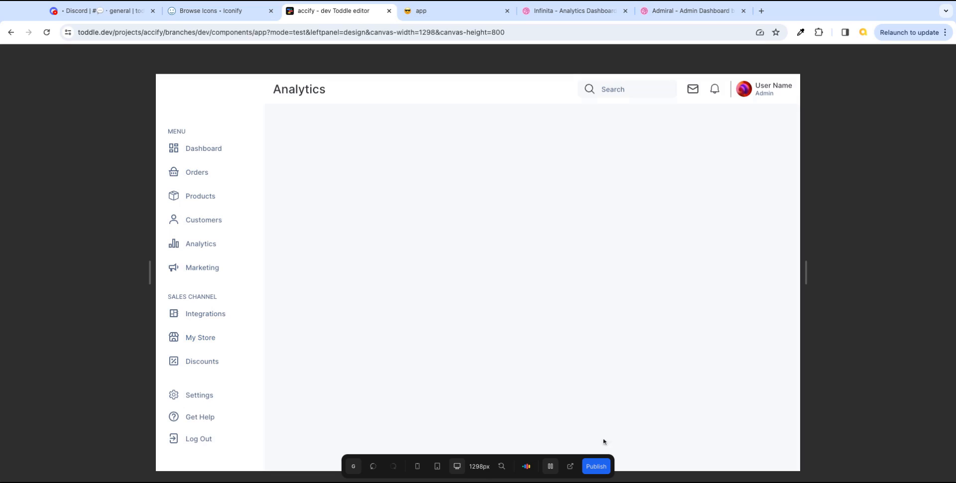
pyautogui.click(550, 466)
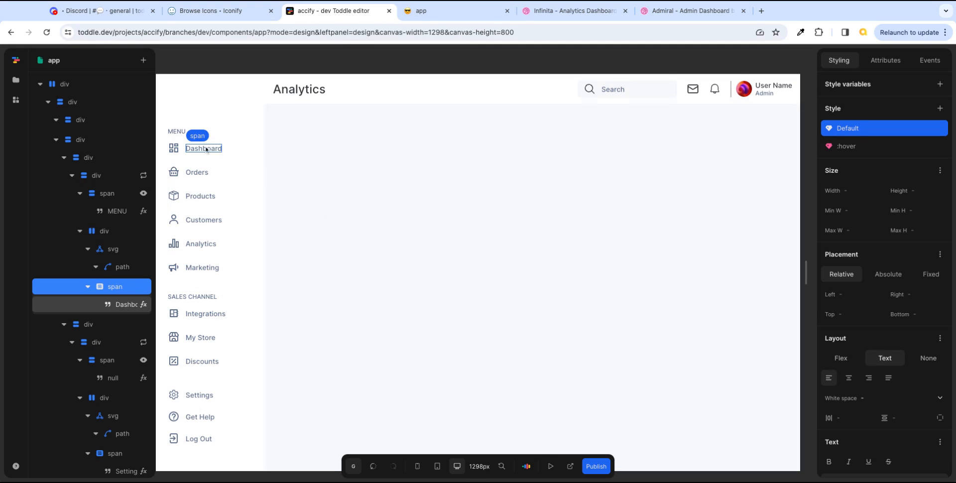
pyautogui.click(465, 11)
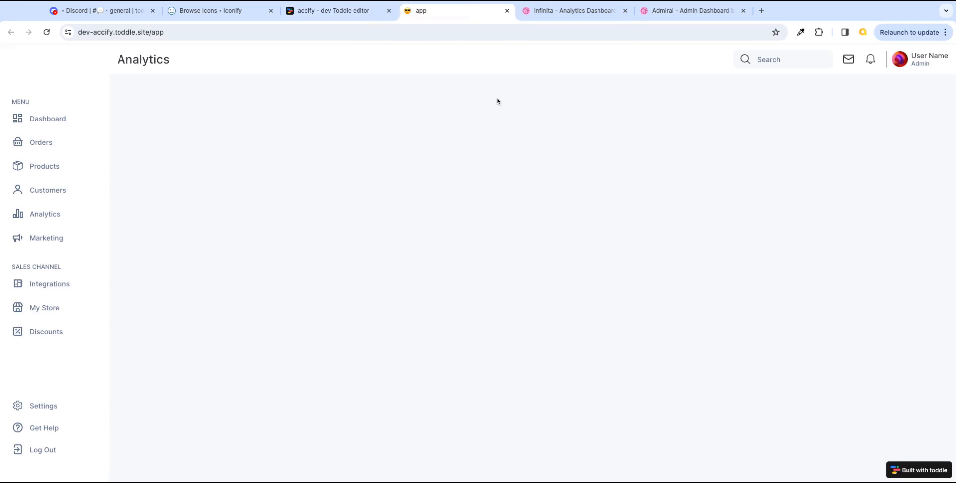
pyautogui.press('super+r')
pyautogui.click(329, 12)
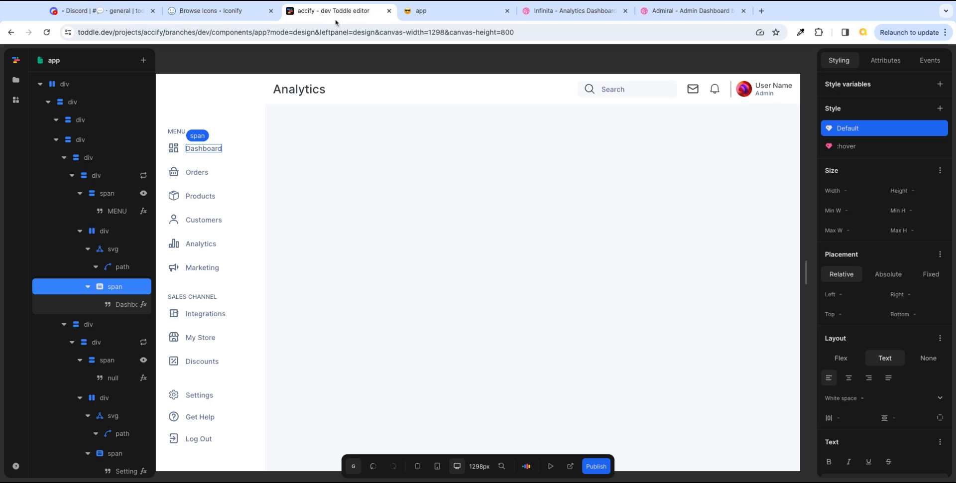
# - Set the cursor of the Dashboard label's default style to pointer and check the menu in test mode
pyautogui.click(853, 131)
pyautogui.scroll(-7, 856, 343)
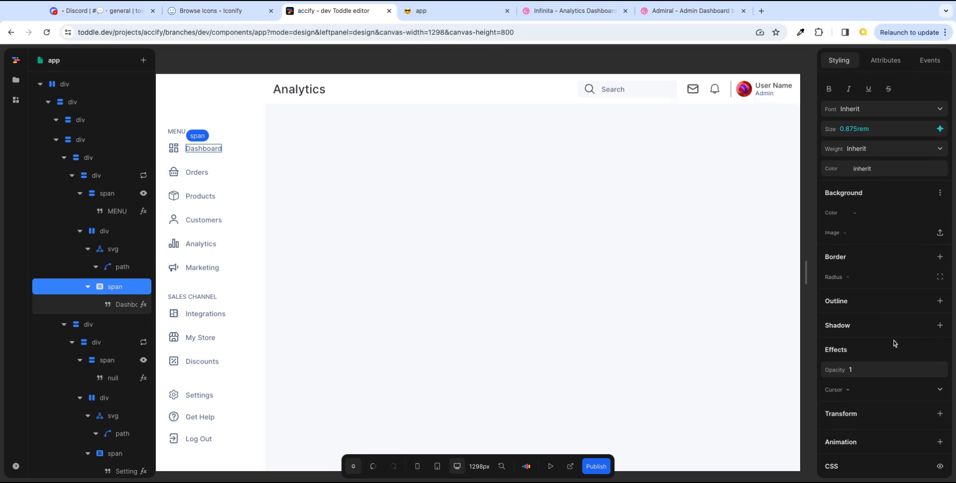
pyautogui.click(935, 397)
pyautogui.click(847, 323)
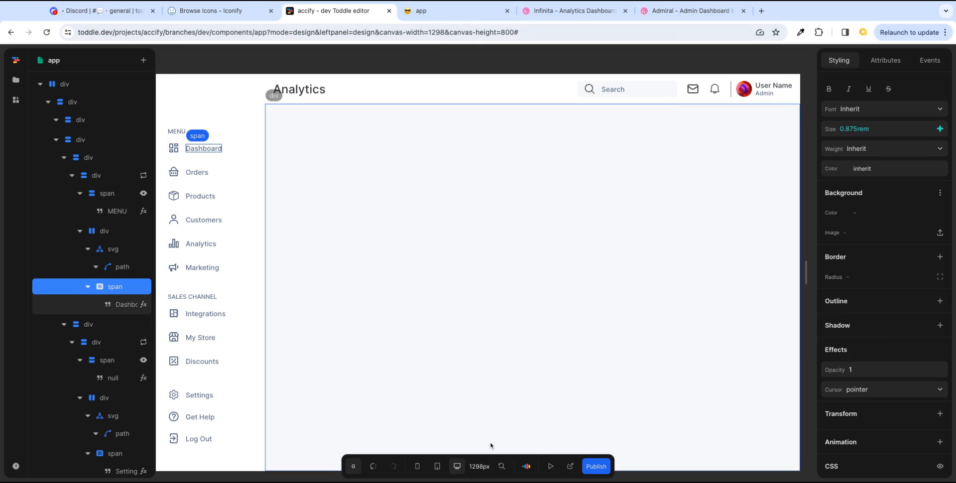
pyautogui.click(550, 466)
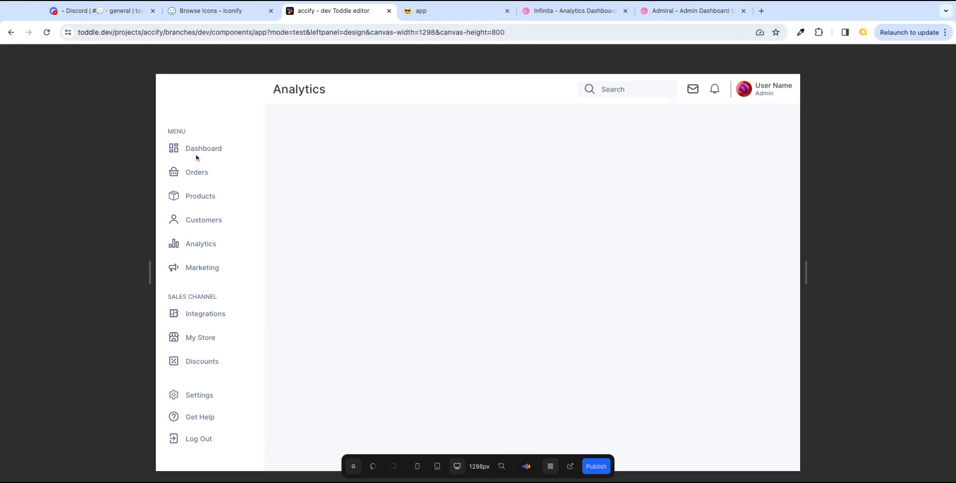
pyautogui.click(550, 466)
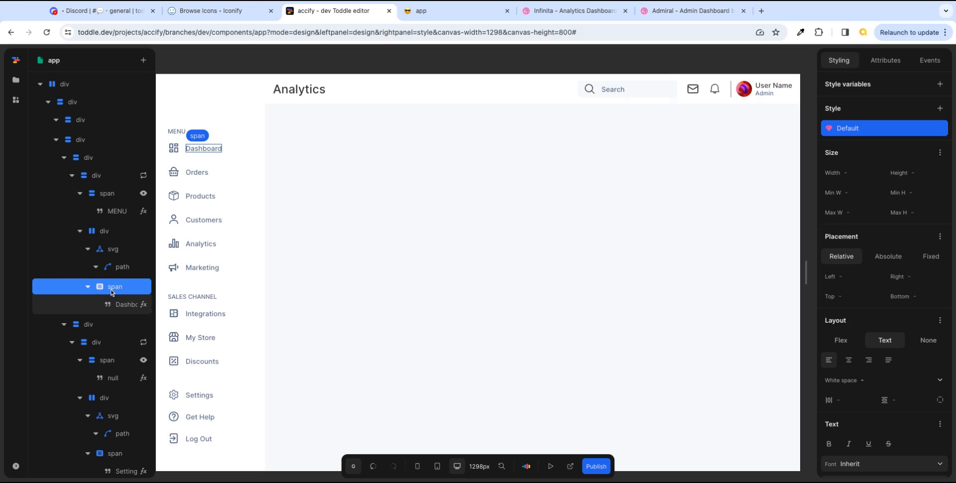
# - Delete the hover style variant from the Dashboard label's span in the sidebar menu
pyautogui.press('super+z')
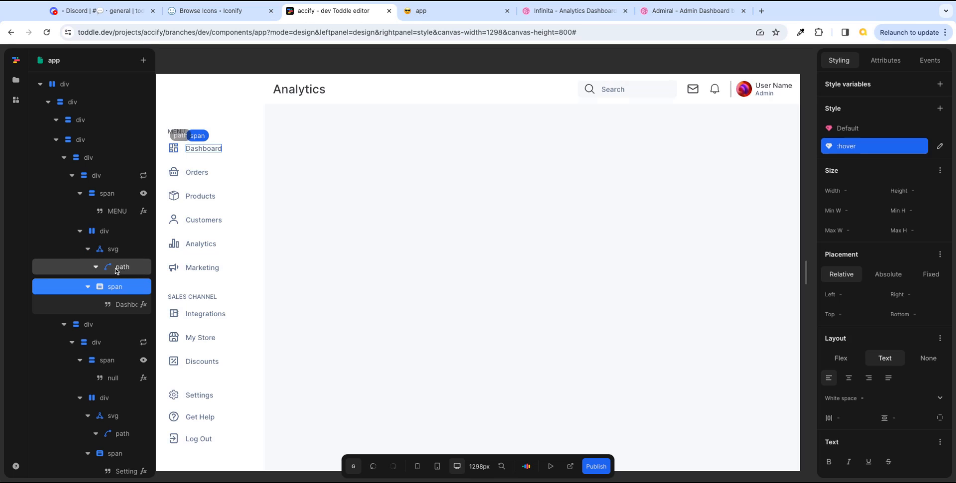
pyautogui.click(874, 64)
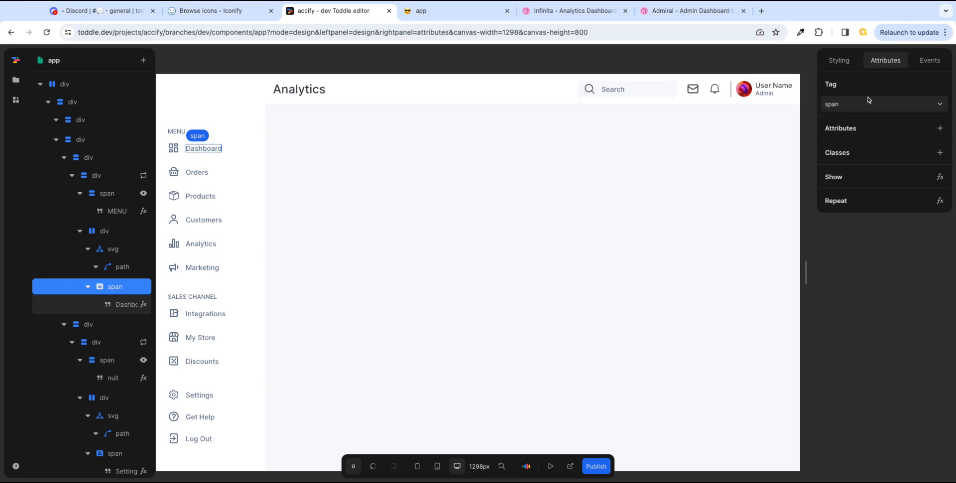
pyautogui.click(122, 268)
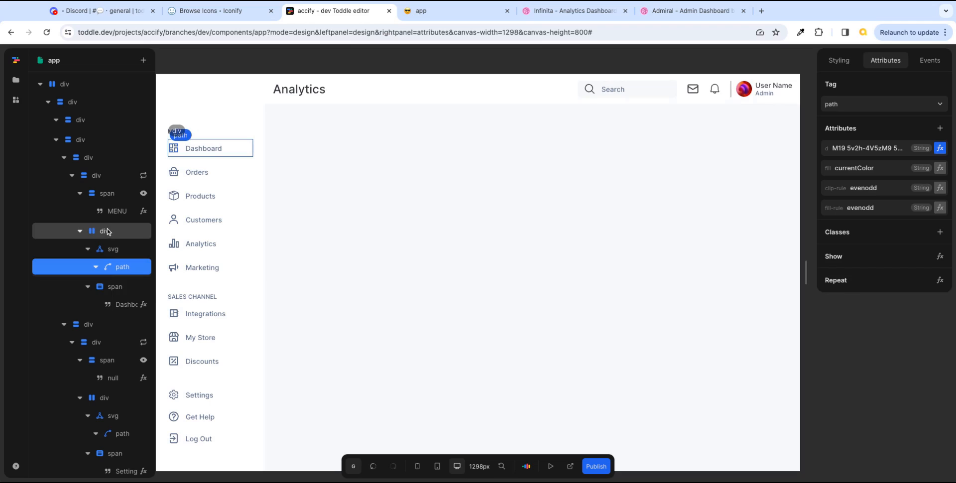
pyautogui.click(124, 289)
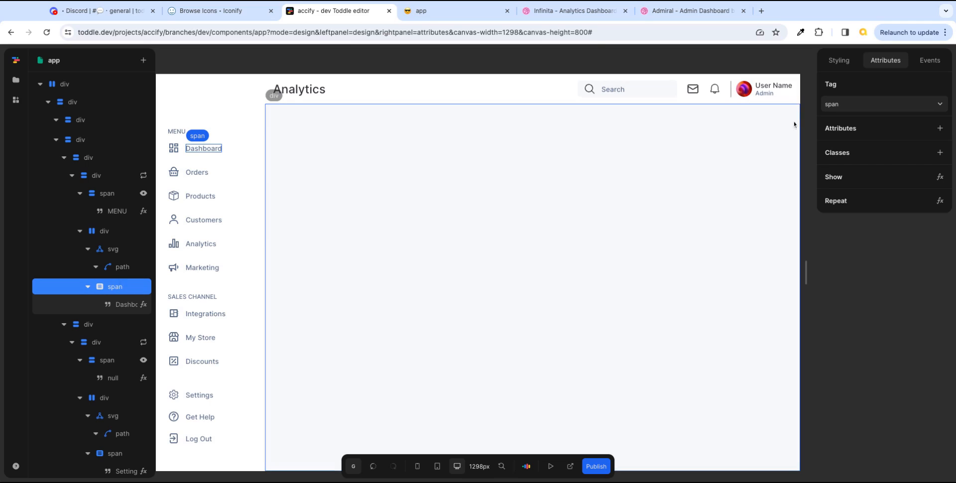
pyautogui.click(839, 60)
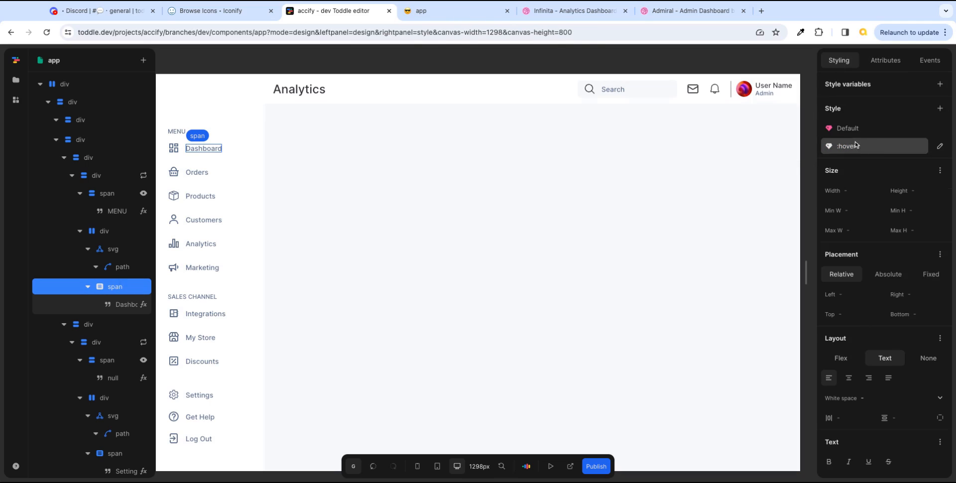
pyautogui.click(939, 147)
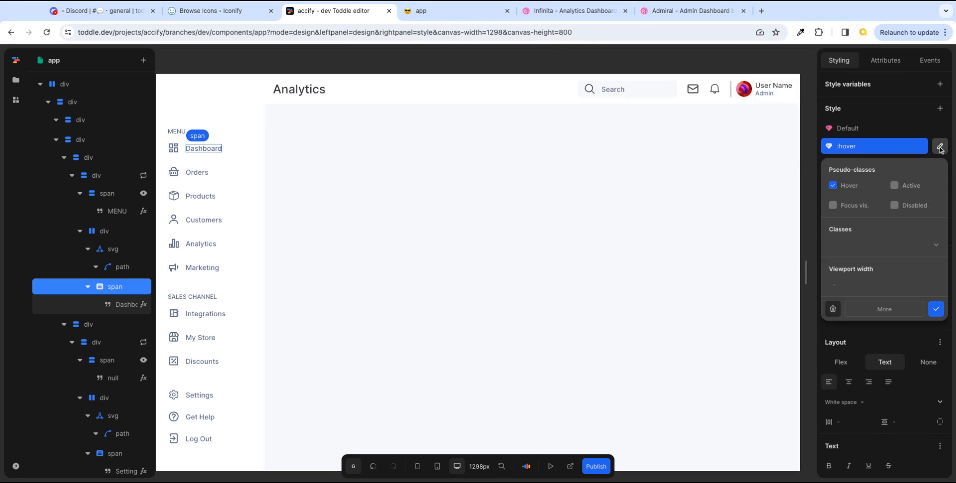
pyautogui.click(833, 309)
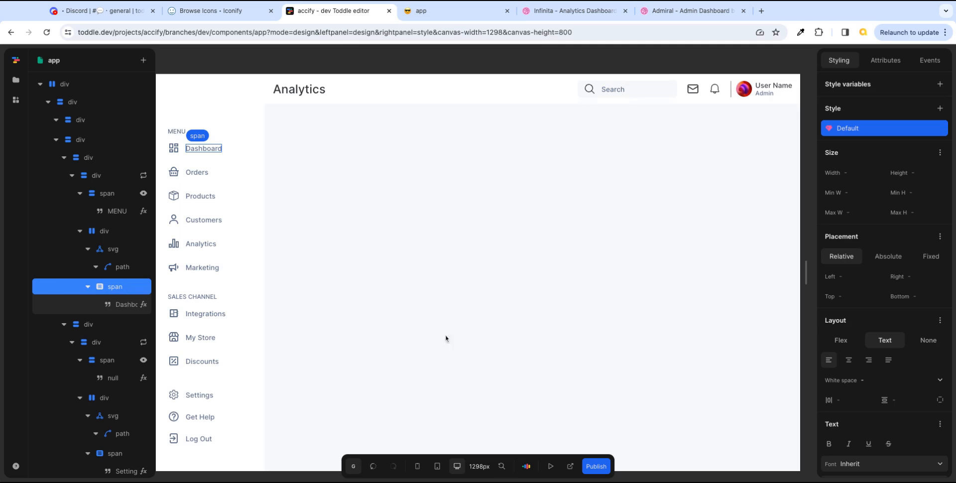
# - Add a hover style variant to the div that wraps the Dashboard menu item's icon and label
pyautogui.scroll(-4, 891, 401)
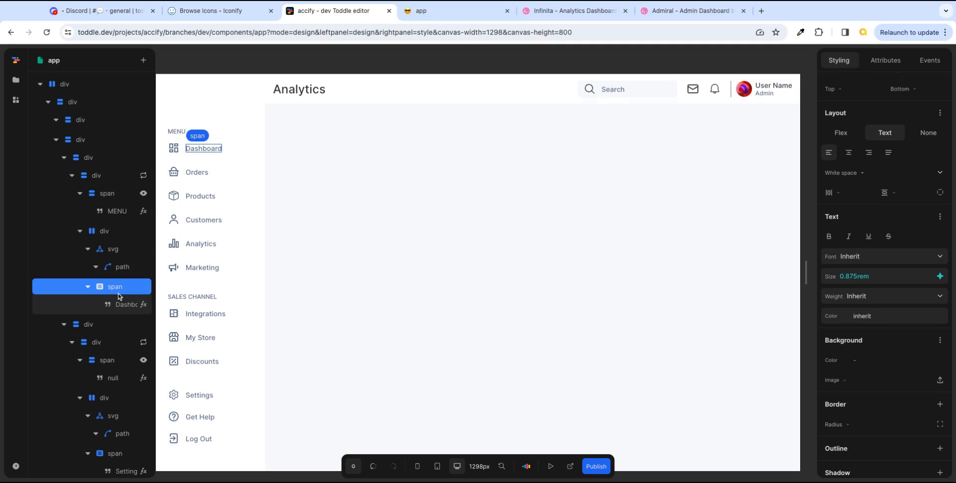
pyautogui.click(116, 232)
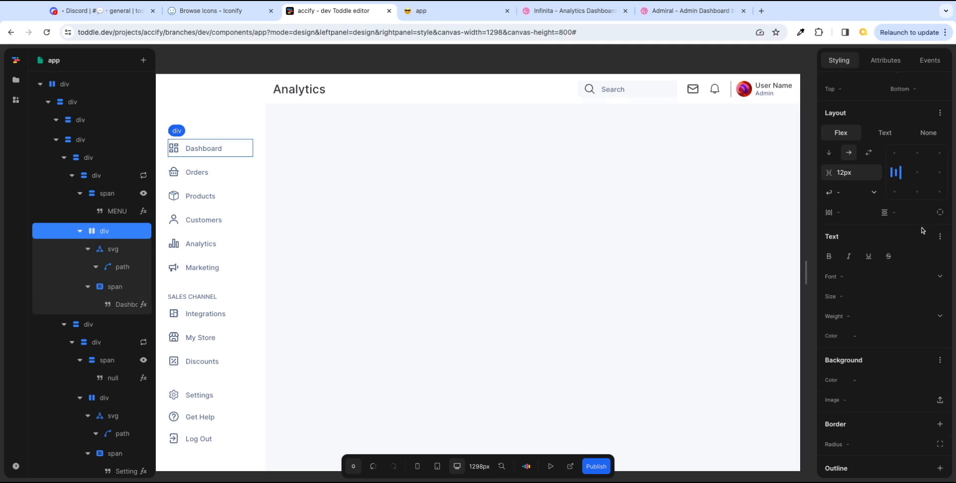
pyautogui.scroll(5, 929, 224)
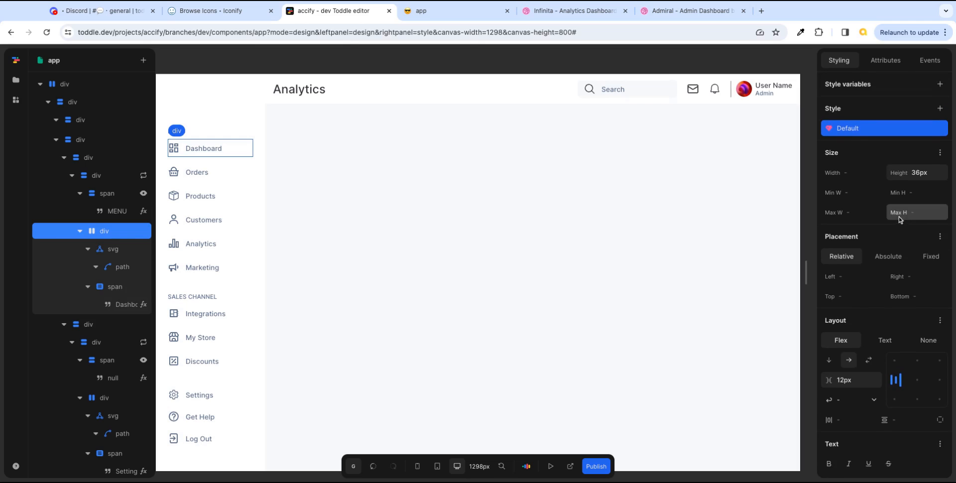
pyautogui.scroll(-3, 915, 304)
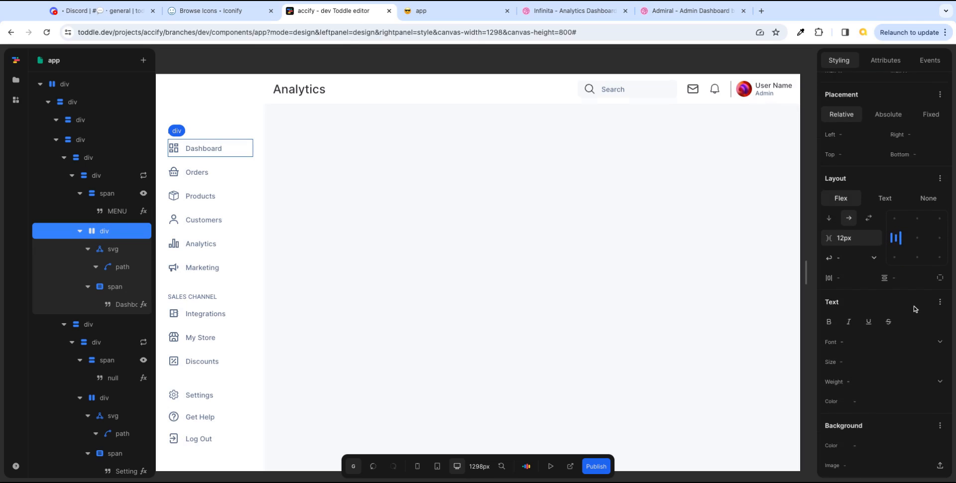
pyautogui.scroll(-1, 916, 310)
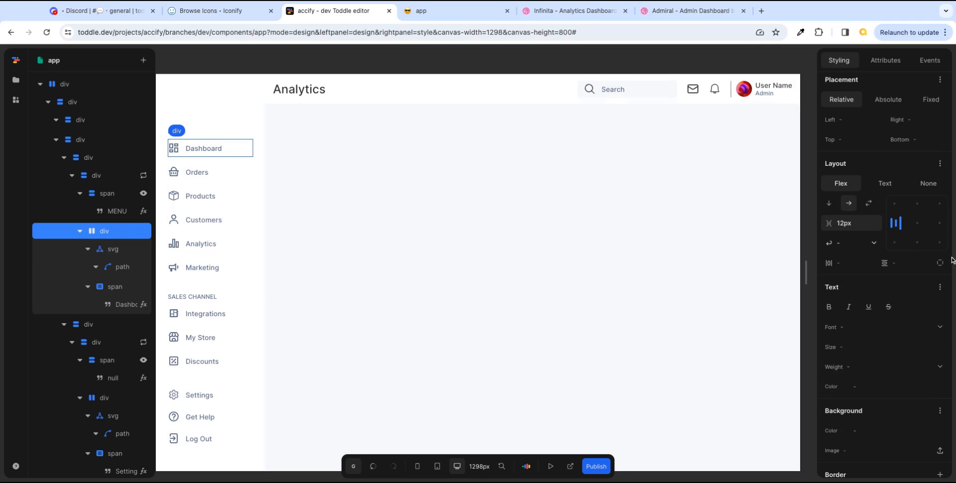
pyautogui.scroll(3, 904, 207)
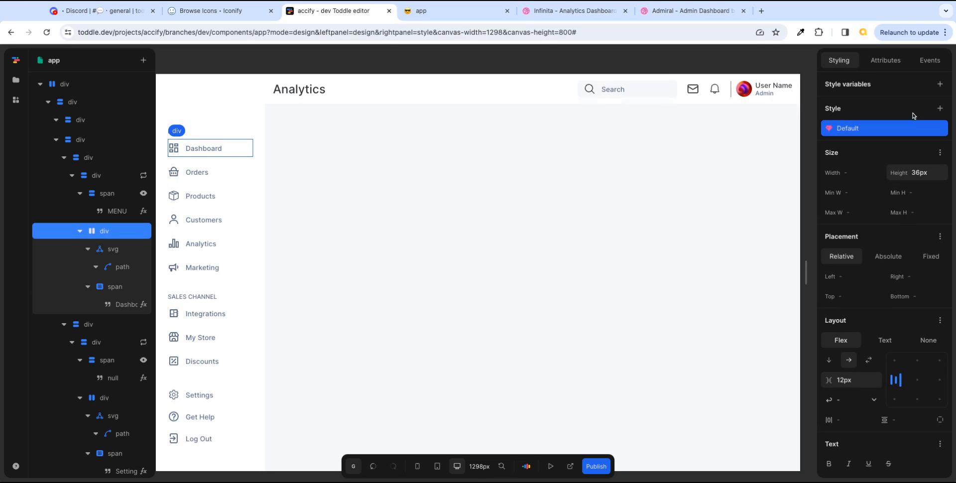
pyautogui.click(939, 108)
pyautogui.click(838, 188)
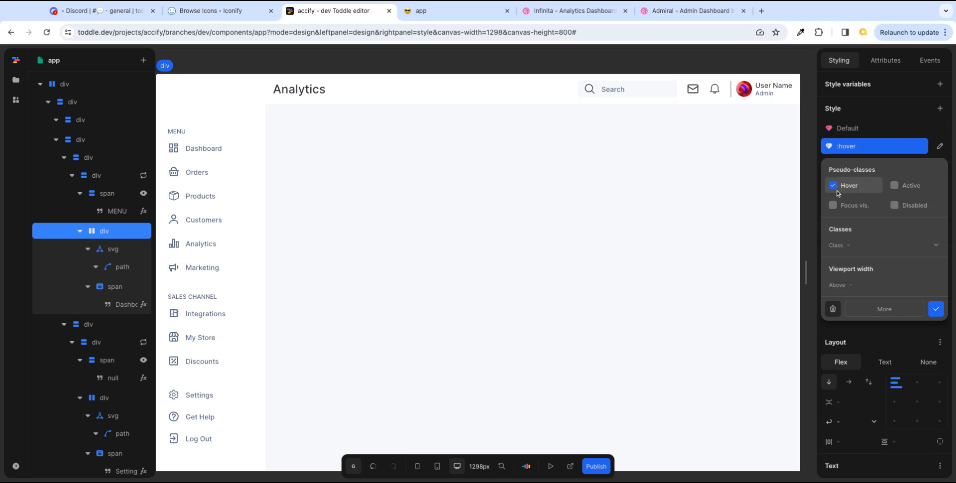
pyautogui.click(937, 314)
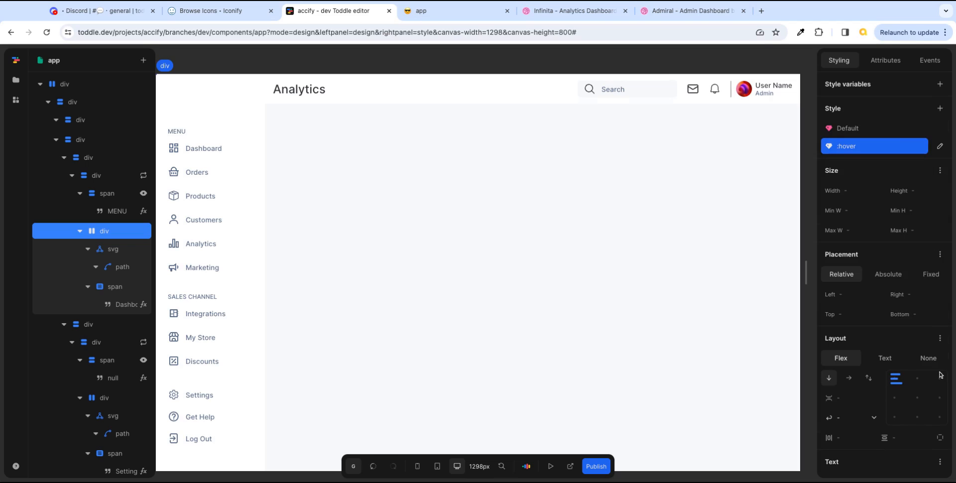
# - Set the text color of the menu item div's hover style to the primary-button theme color
pyautogui.scroll(-5, 918, 370)
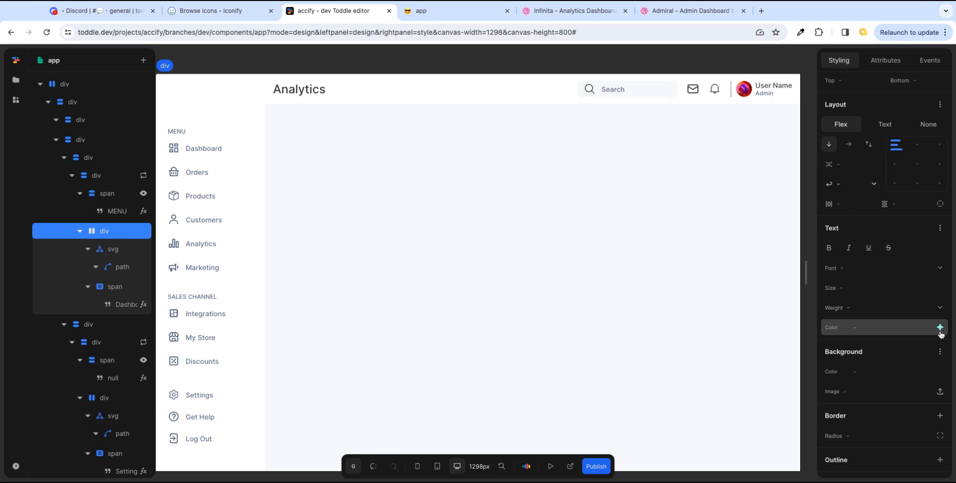
pyautogui.click(939, 327)
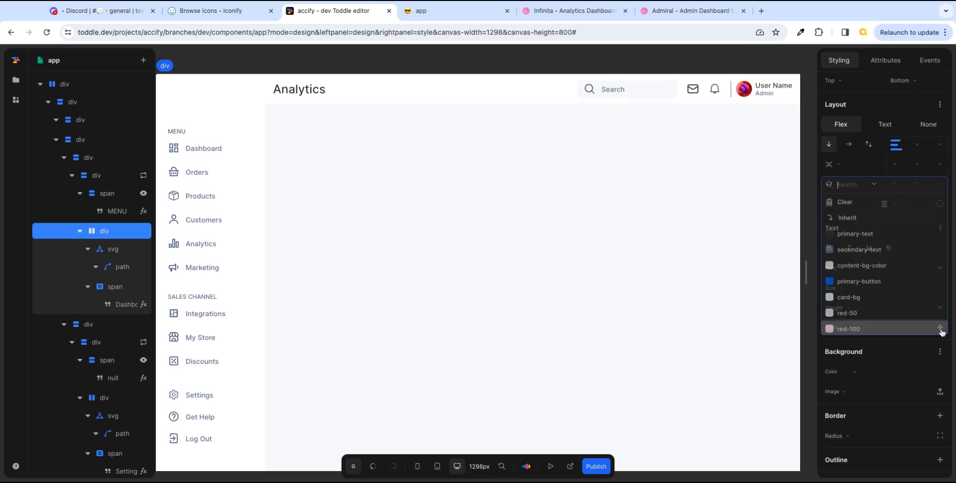
pyautogui.click(890, 282)
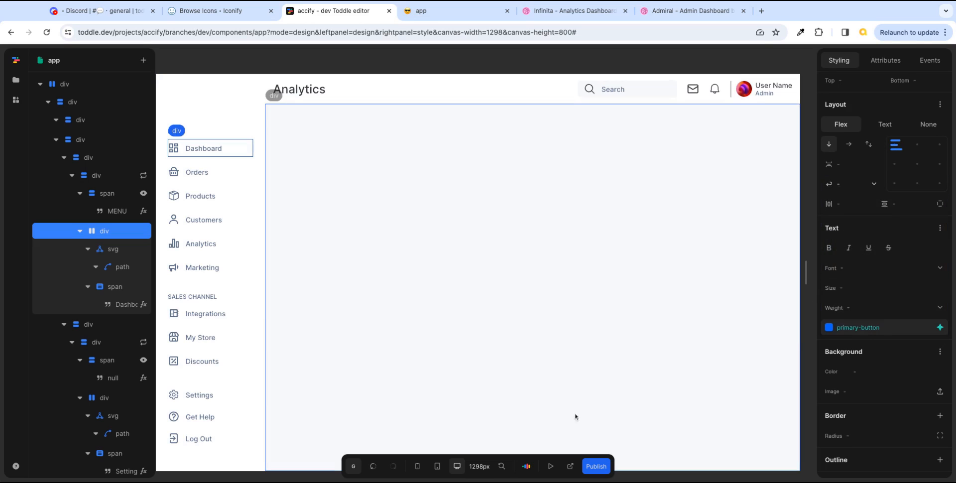
# - Check the menu item's hover color in test mode and compare it with the Infinita design and the live app preview
pyautogui.click(550, 467)
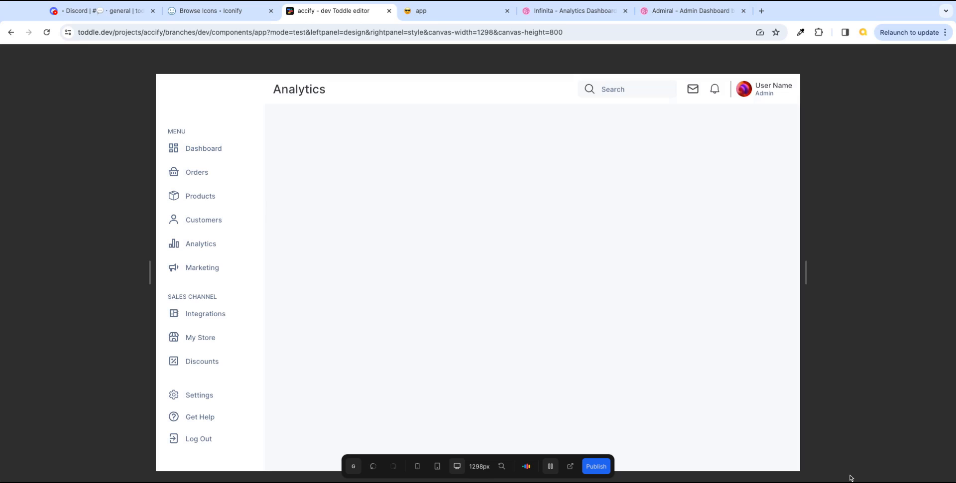
pyautogui.click(550, 466)
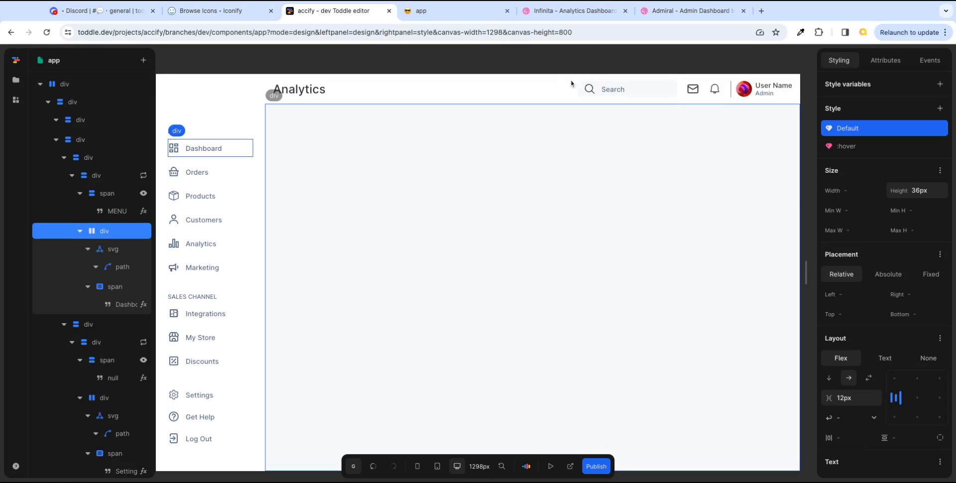
pyautogui.click(558, 13)
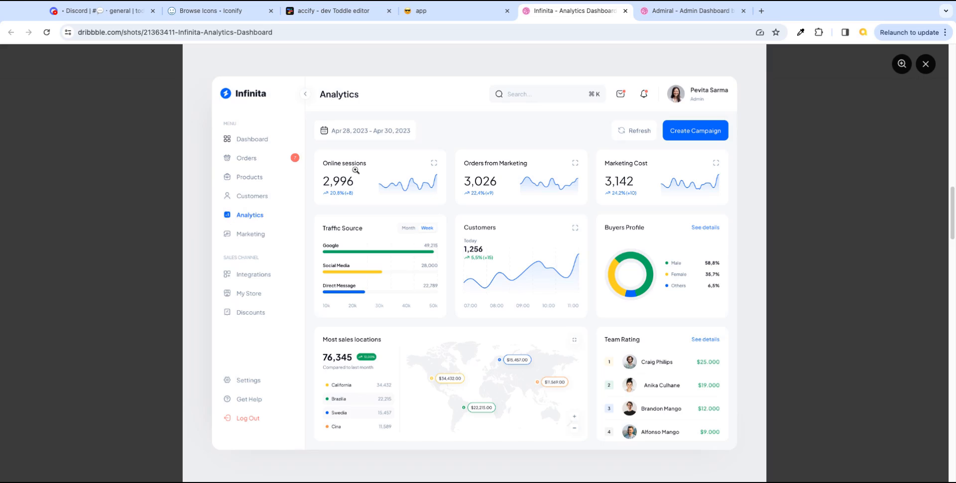
pyautogui.click(456, 18)
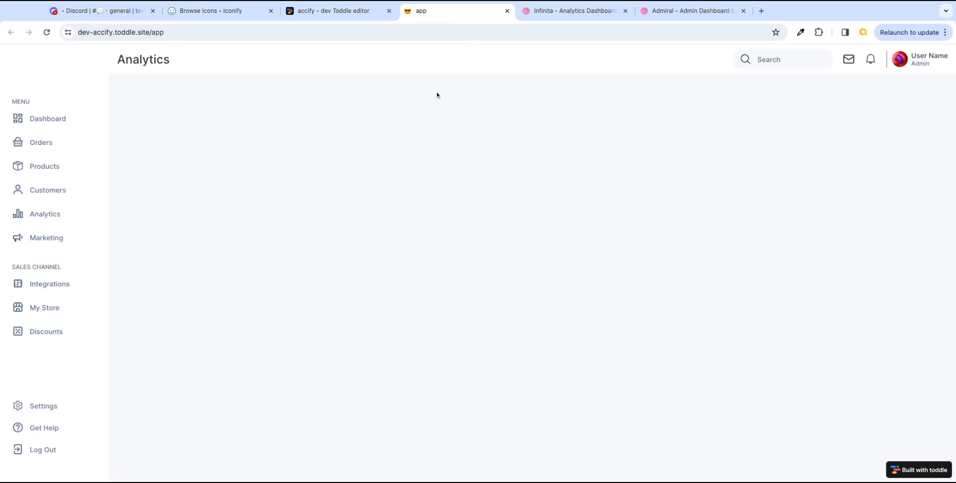
pyautogui.click(356, 14)
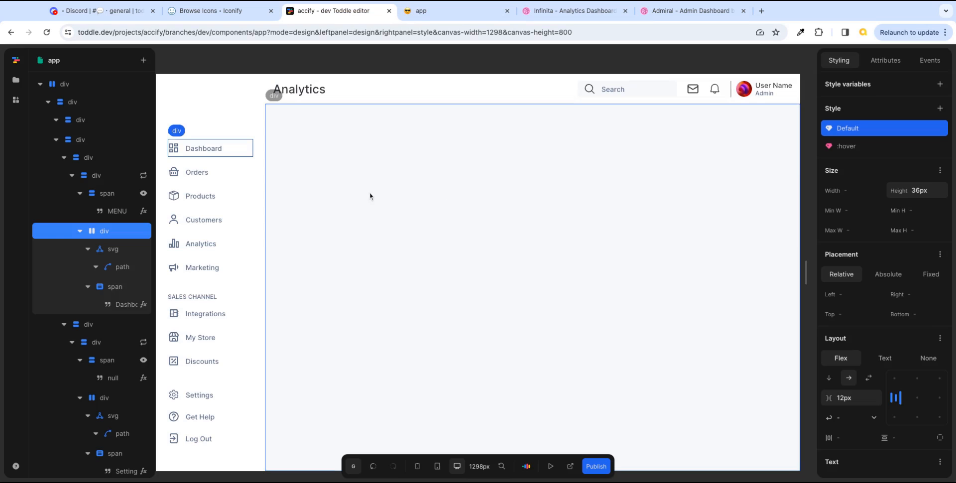
# - Change the text color of the menu item div's hover style to primary-text and check it in test mode
pyautogui.click(846, 146)
pyautogui.scroll(-2, 920, 350)
pyautogui.scroll(-2, 917, 350)
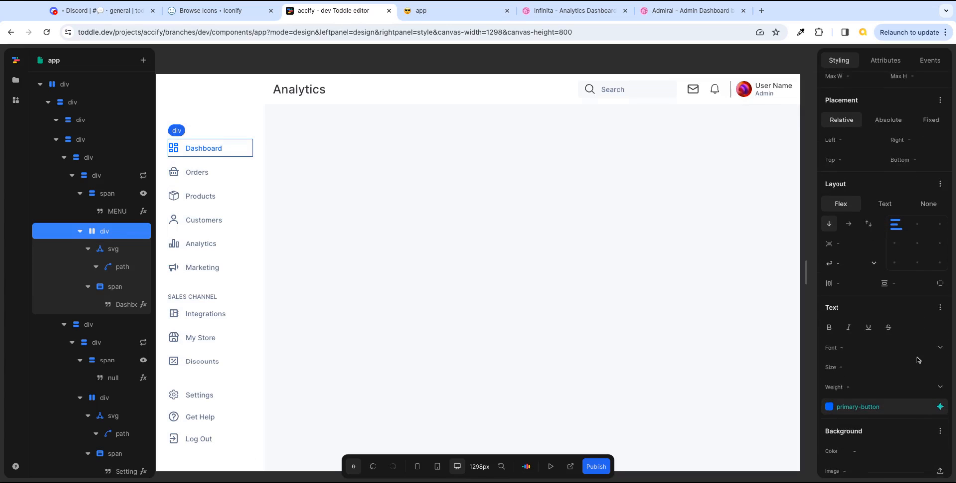
pyautogui.click(940, 391)
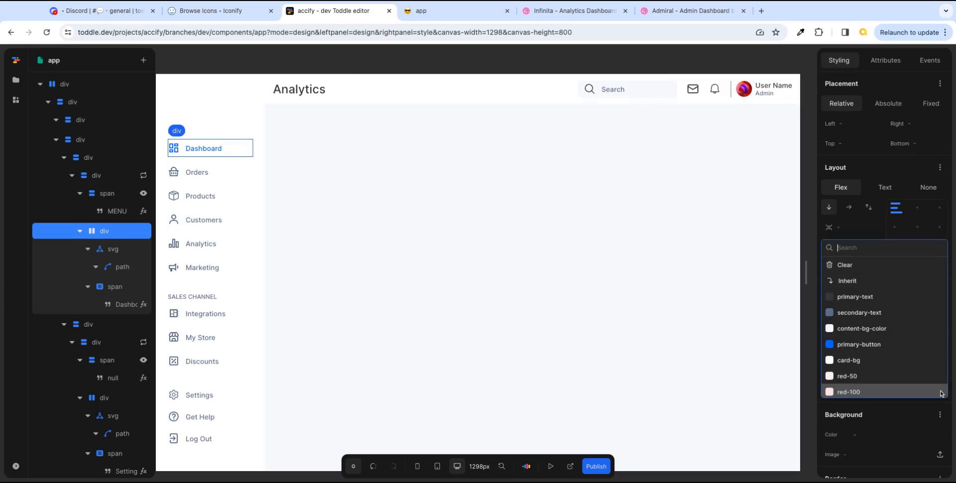
pyautogui.click(872, 298)
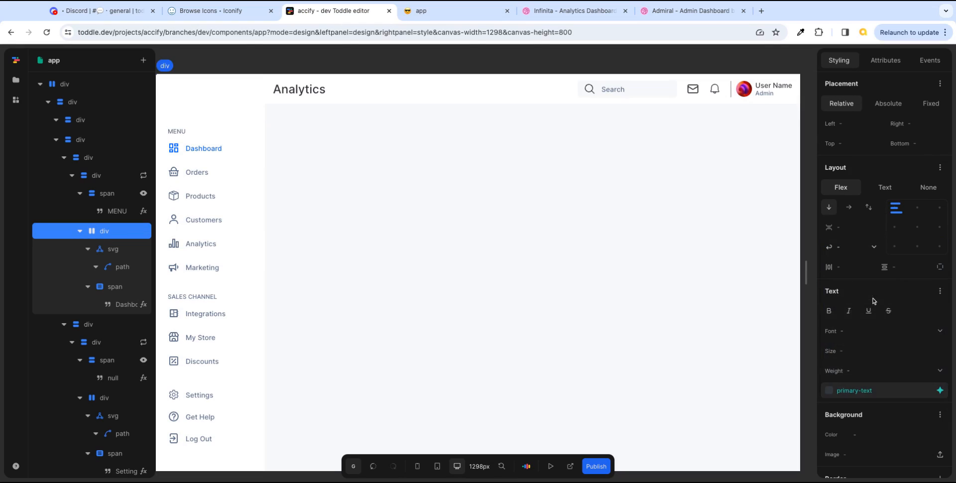
pyautogui.click(549, 470)
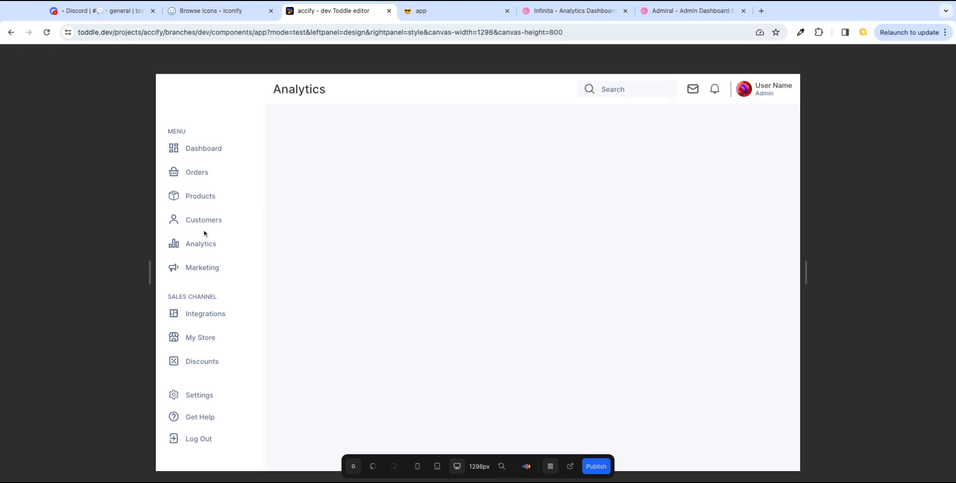
pyautogui.click(550, 466)
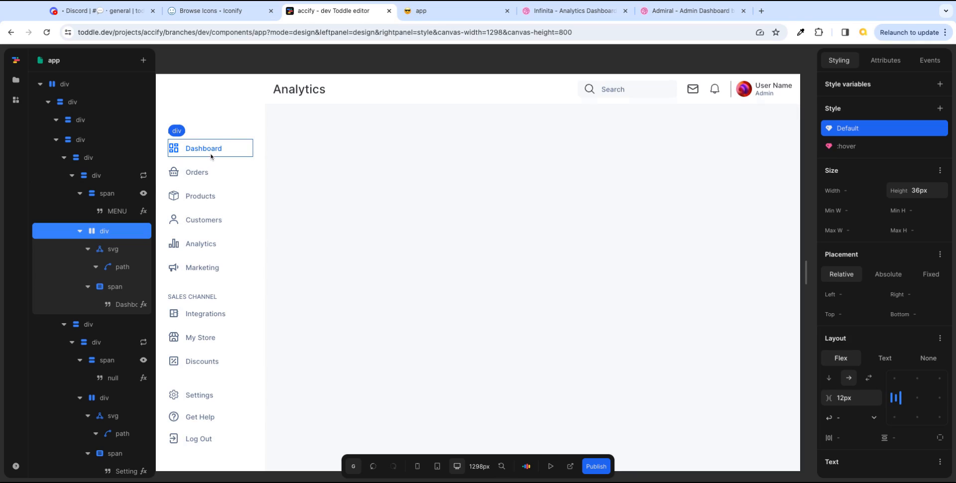
# - Add a page variable named Selected with an initial value of -1
pyautogui.click(808, 103)
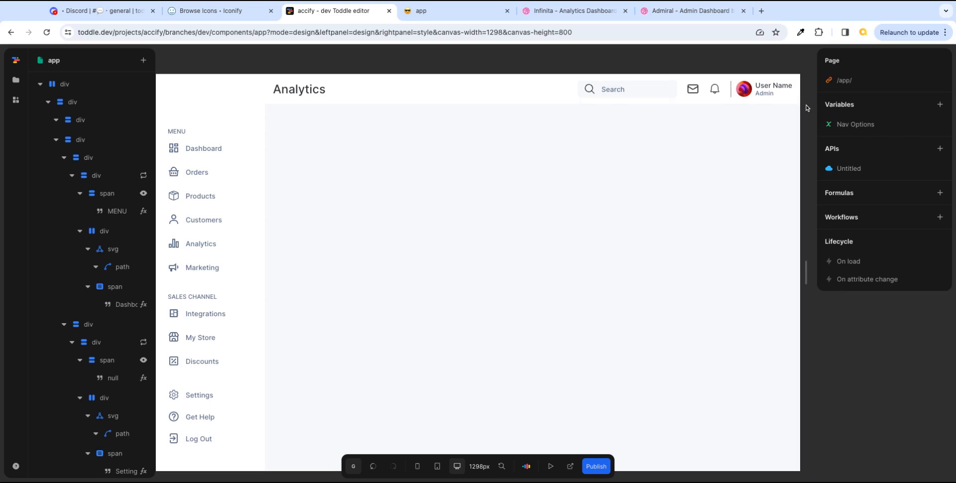
pyautogui.click(940, 106)
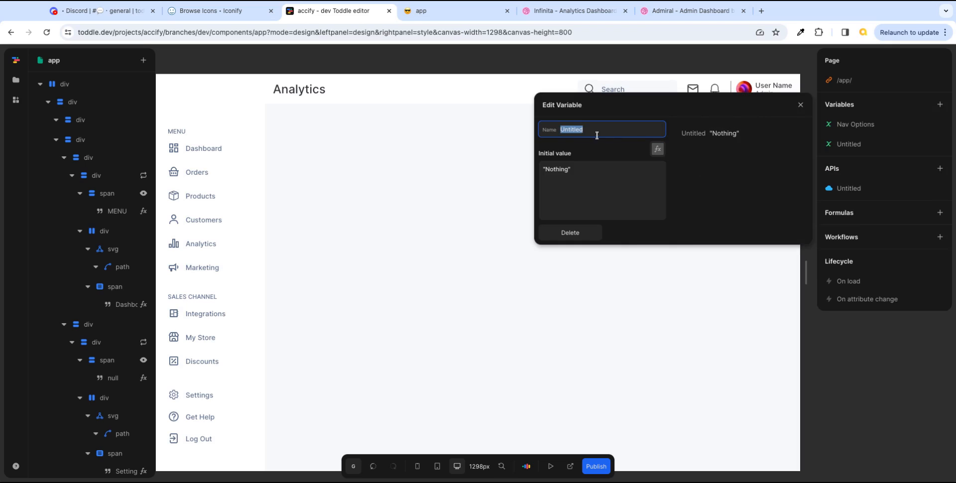
pyautogui.write('Selected')
pyautogui.click(584, 170)
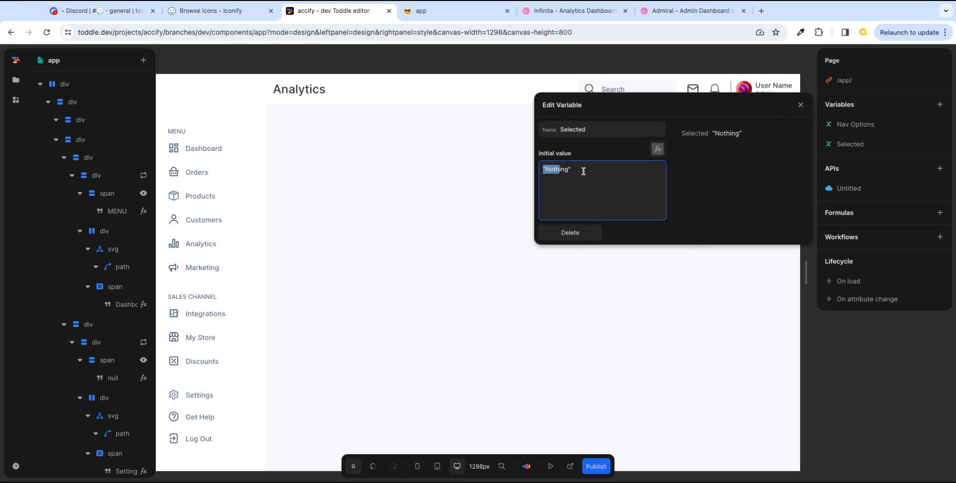
pyautogui.moveTo(583, 170); pyautogui.dragTo(529, 176)
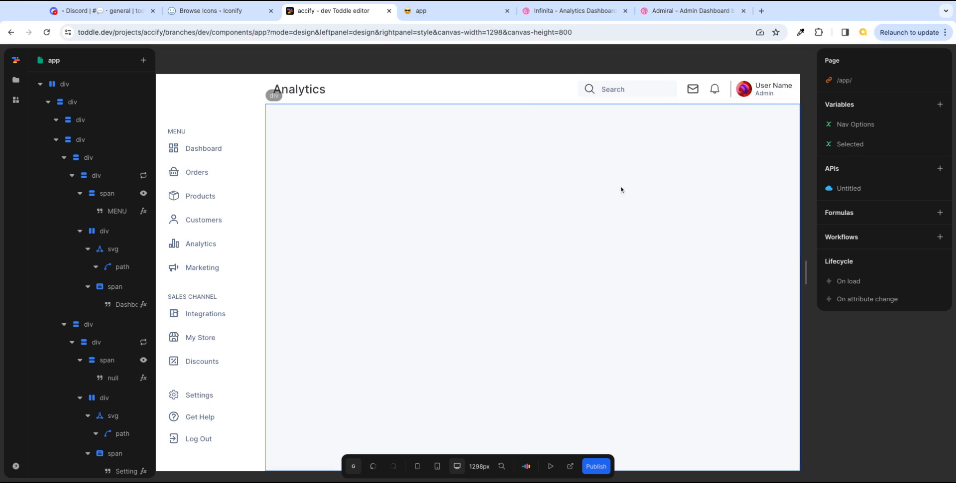
pyautogui.click(853, 145)
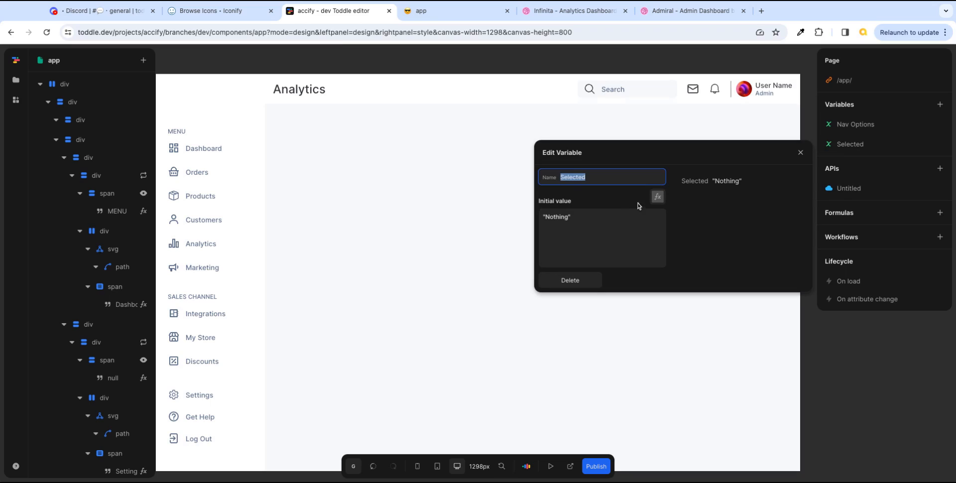
pyautogui.tripleClick(576, 218)
pyautogui.write('-1')
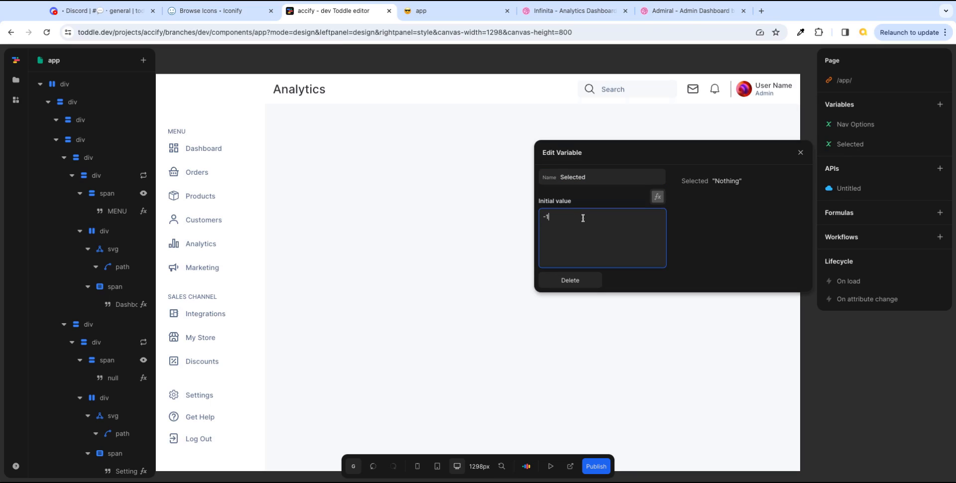
pyautogui.press('Tab')
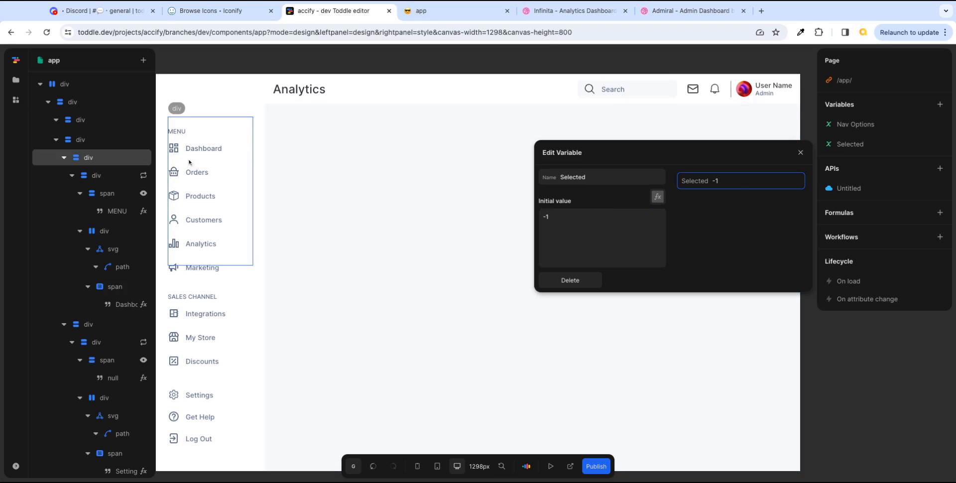
pyautogui.click(801, 155)
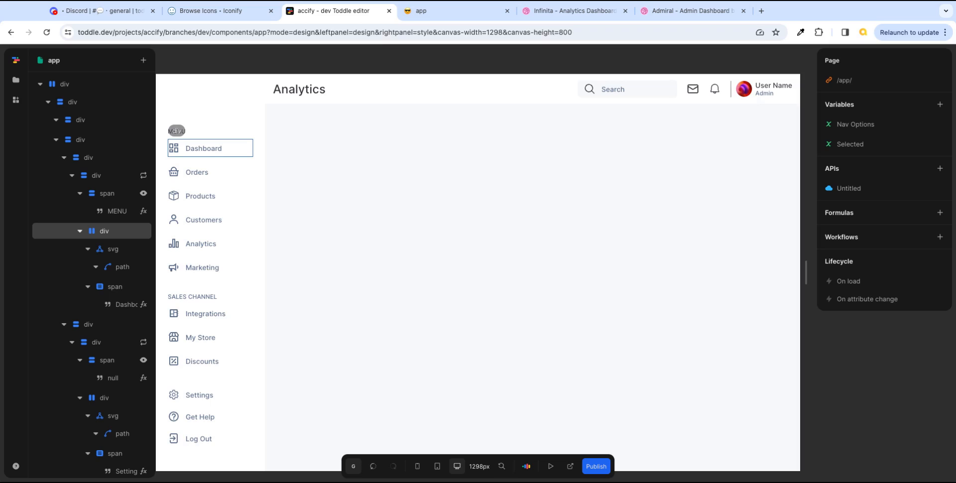
# - Add a click event to the Dashboard menu item's div that sets the Selected variable
pyautogui.click(246, 156)
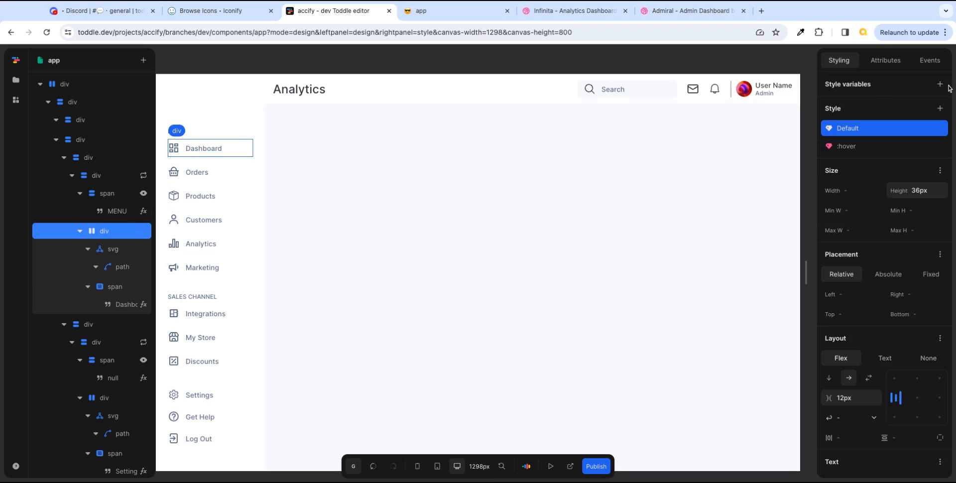
pyautogui.click(938, 67)
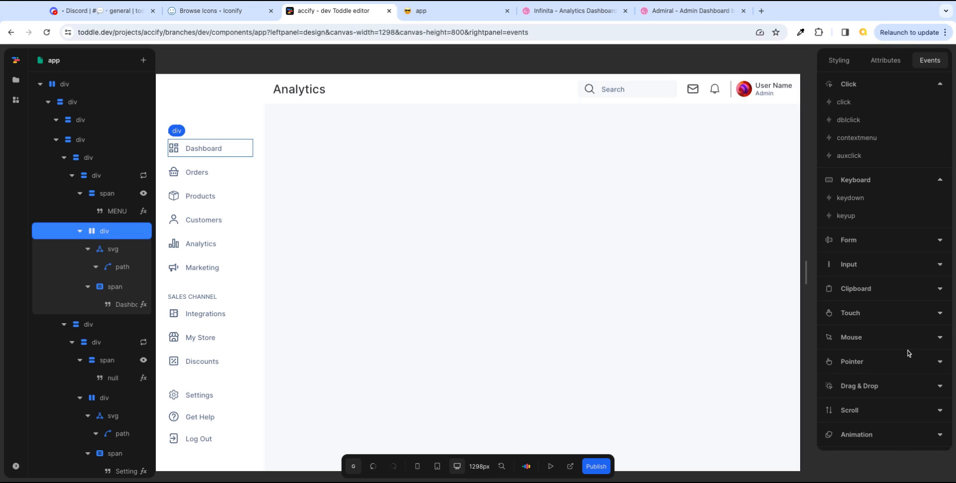
pyautogui.scroll(-1, 909, 353)
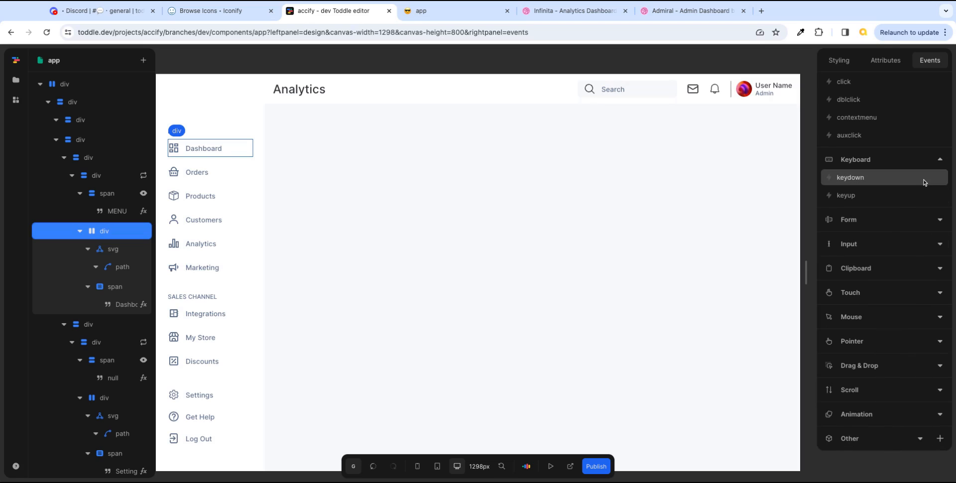
pyautogui.scroll(1, 921, 183)
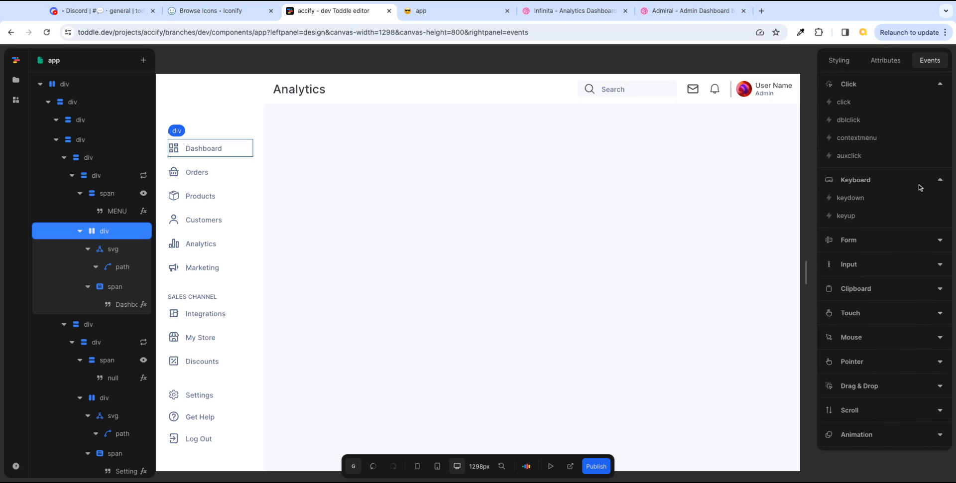
pyautogui.click(831, 105)
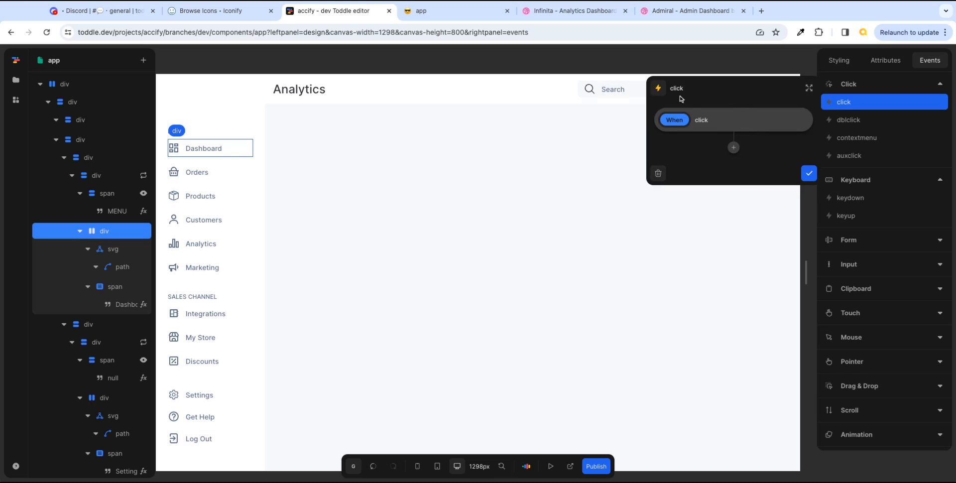
pyautogui.click(733, 148)
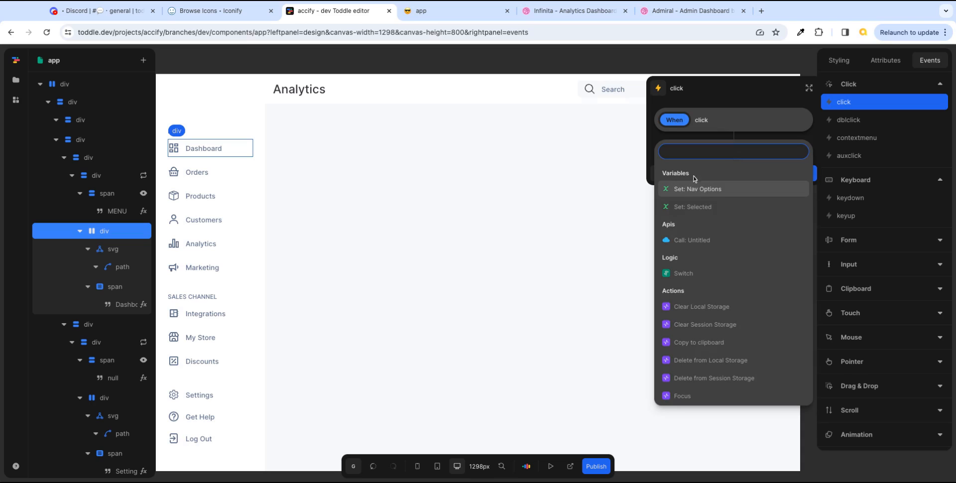
pyautogui.click(719, 207)
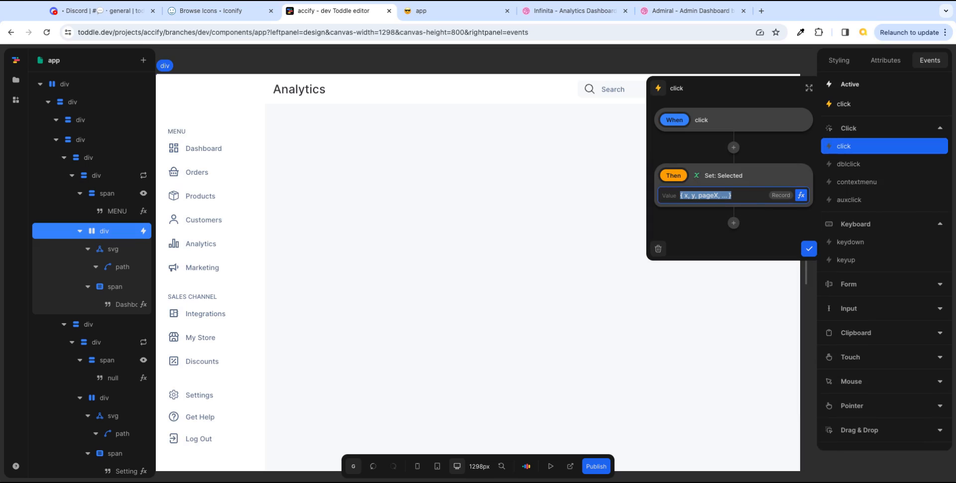
# - Use the repeat item's Index as the value that the click event assigns to Selected, and save the event
pyautogui.click(801, 196)
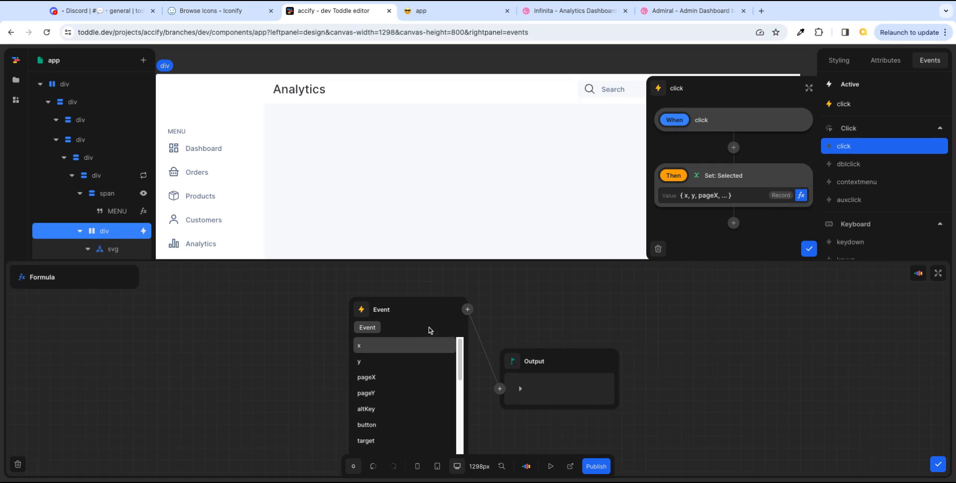
pyautogui.click(362, 309)
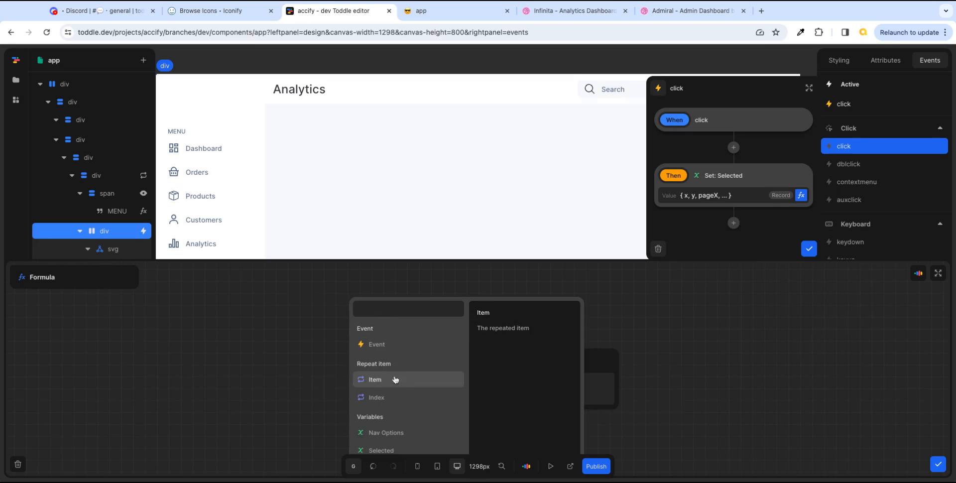
pyautogui.click(389, 402)
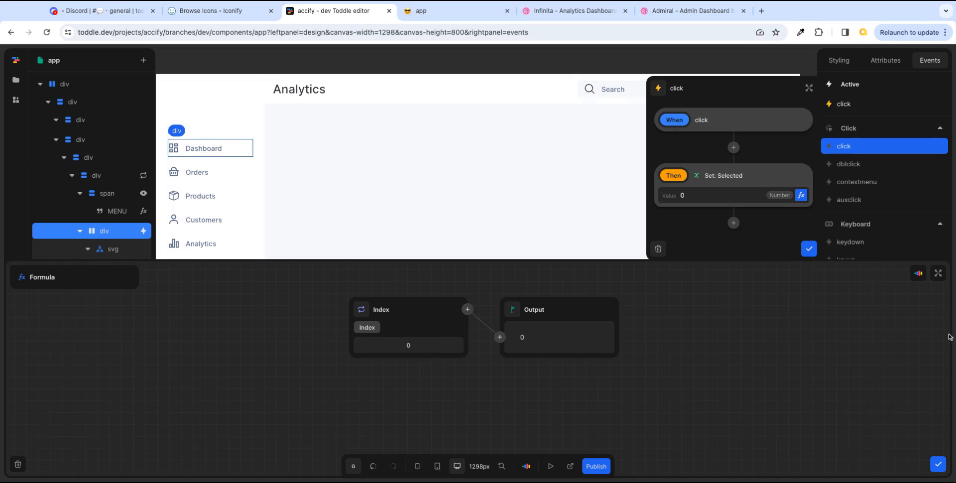
pyautogui.click(938, 464)
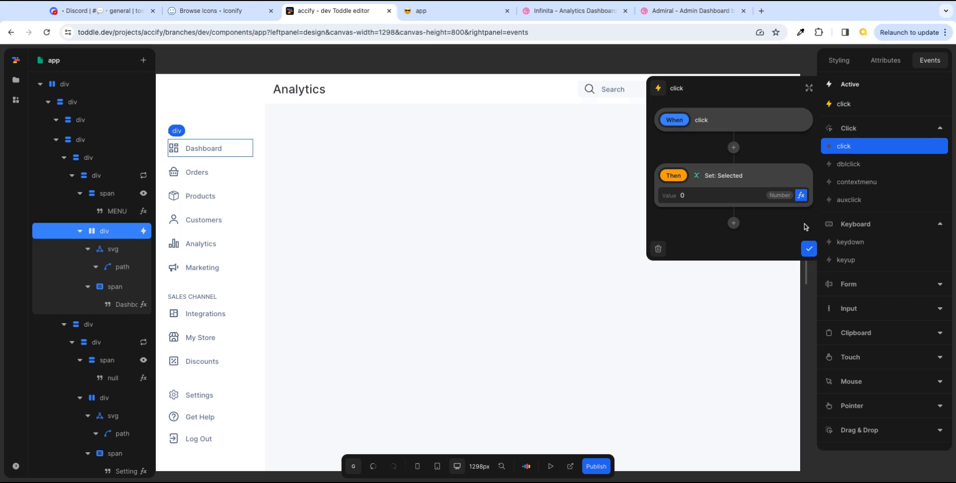
pyautogui.click(801, 195)
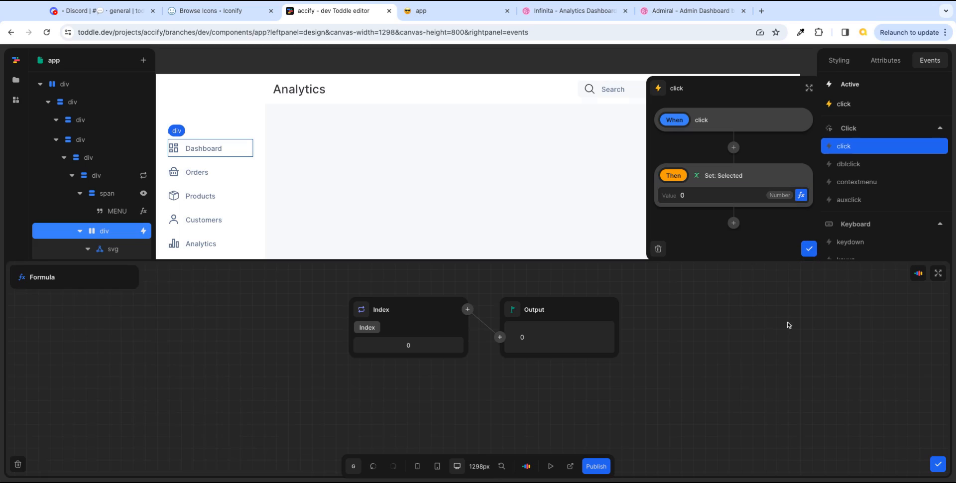
pyautogui.click(938, 464)
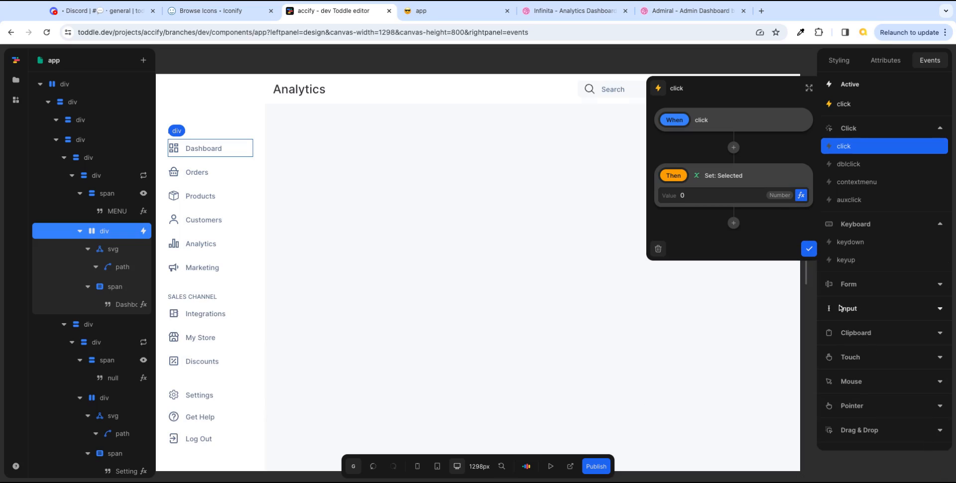
pyautogui.click(808, 250)
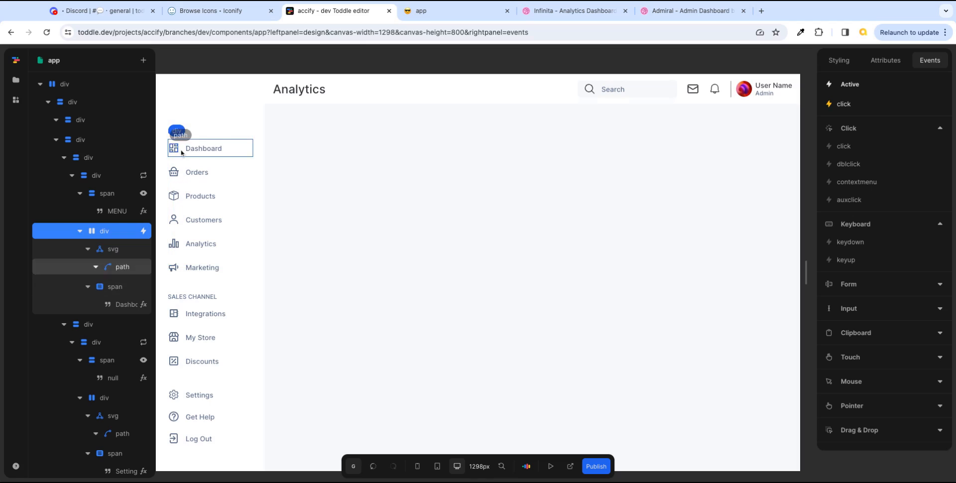
# - Check the selected menu item in the Infinita design, and add a class named is-selected to the Dashboard item's div
pyautogui.click(590, 11)
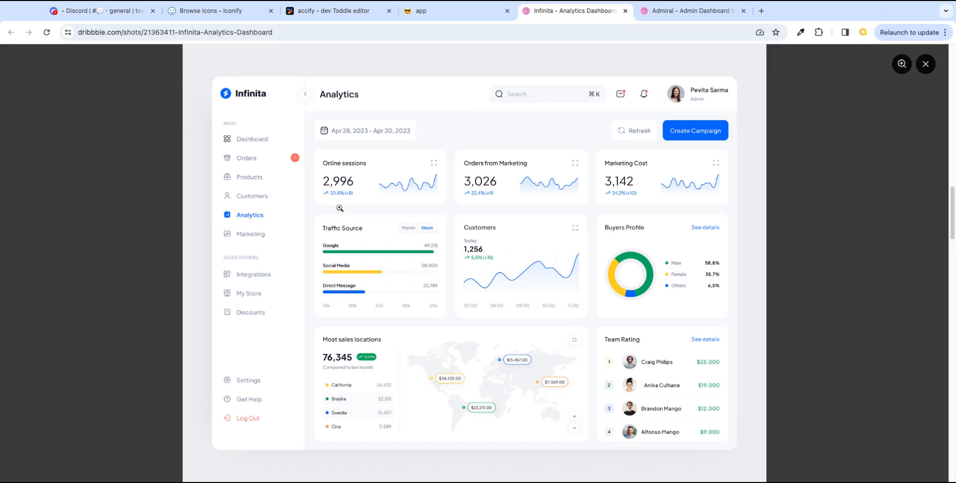
pyautogui.click(348, 17)
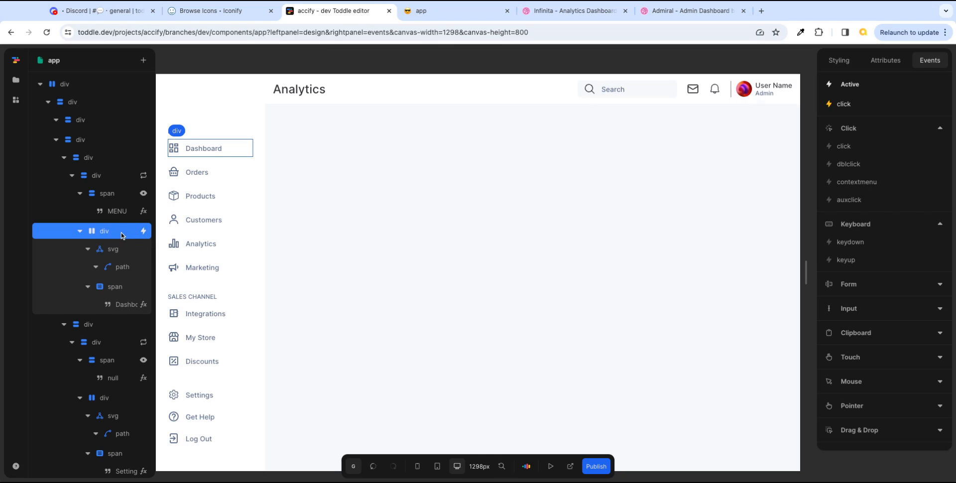
pyautogui.click(889, 61)
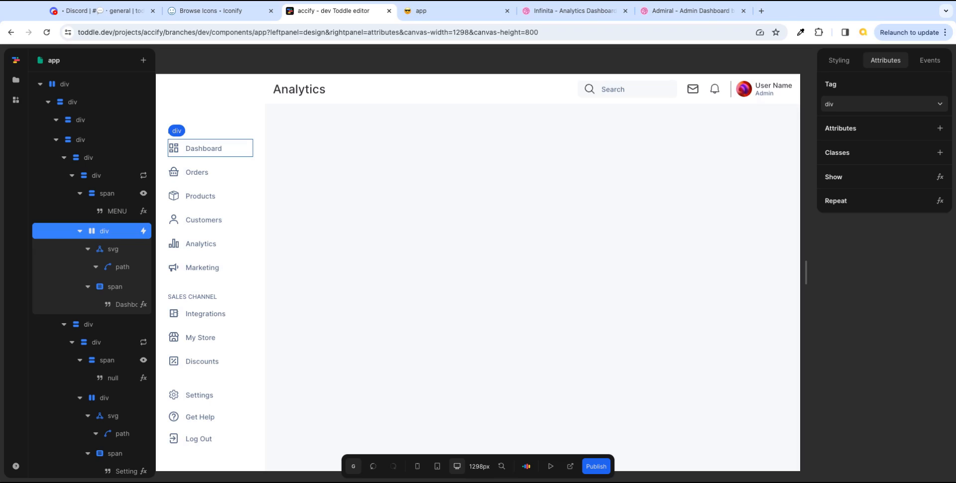
pyautogui.click(940, 153)
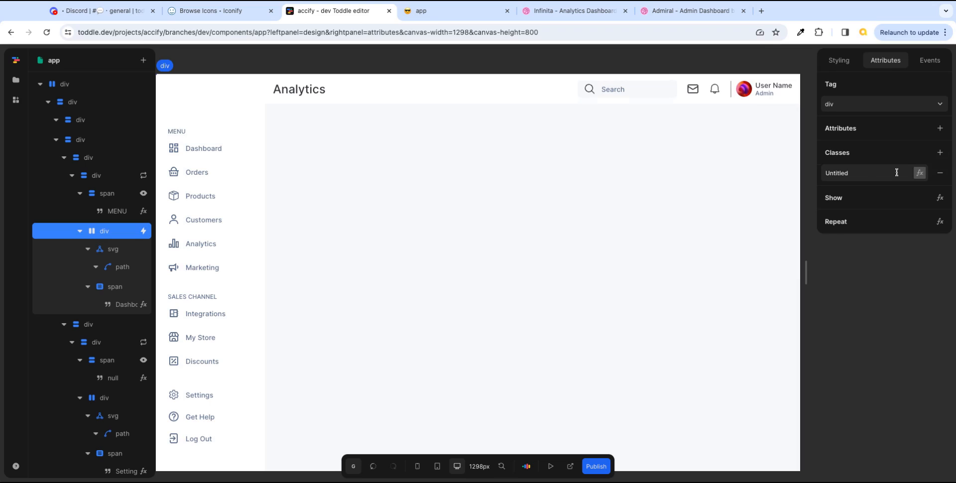
pyautogui.click(865, 174)
pyautogui.doubleClick(859, 179)
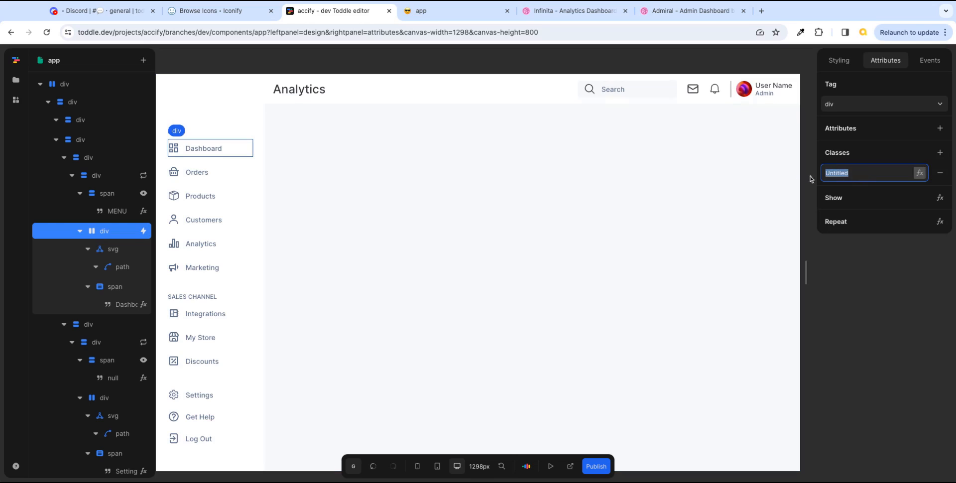
pyautogui.write('isselect')
pyautogui.write('elec')
pyautogui.write('ted')
pyautogui.press('Tab')
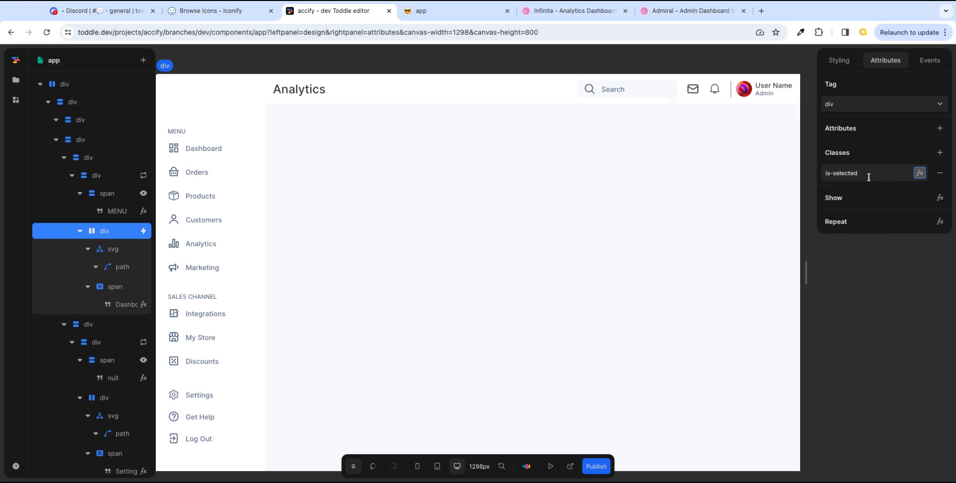
# - Give the is-selected class a formula that checks whether the Selected variable equals the repeat item's Index, and save it
pyautogui.click(920, 173)
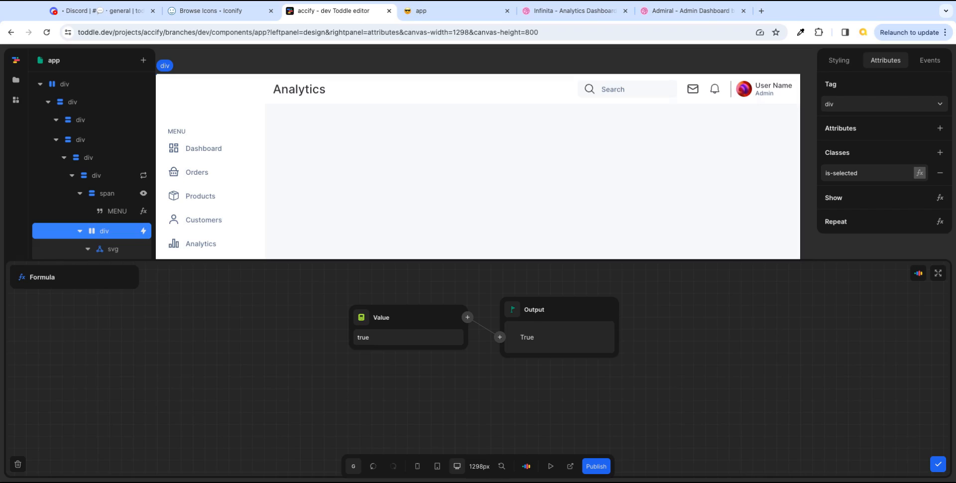
pyautogui.click(361, 318)
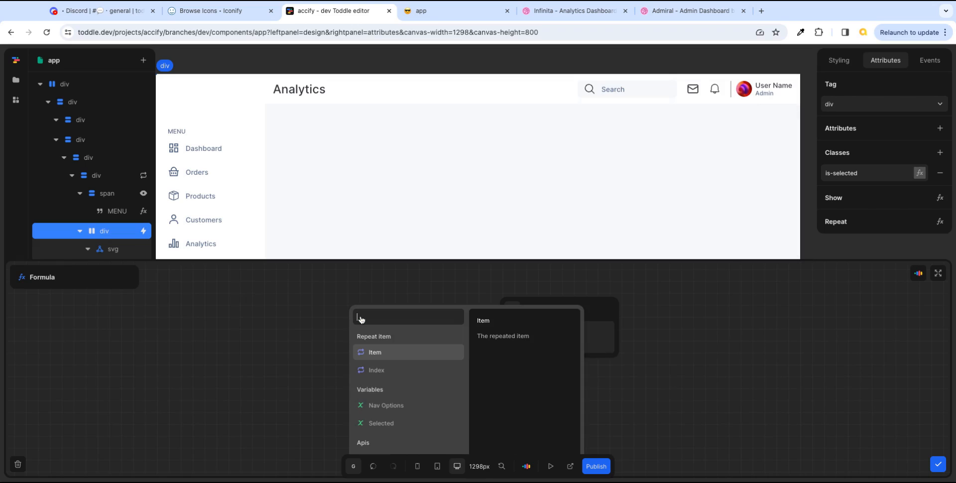
pyautogui.click(393, 424)
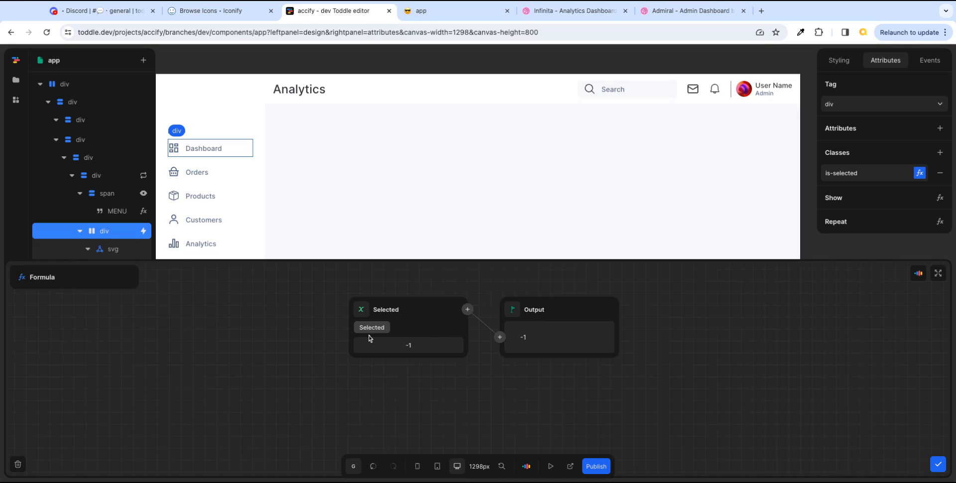
pyautogui.click(468, 310)
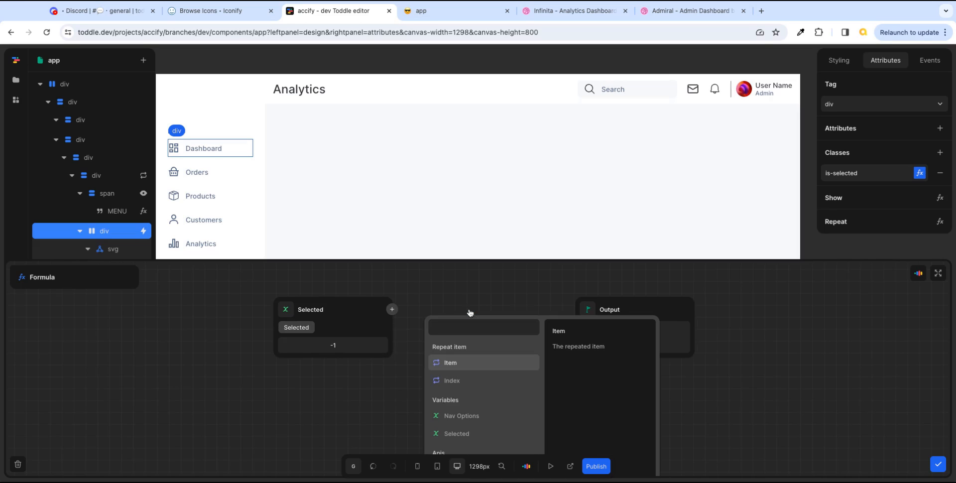
pyautogui.write('eq')
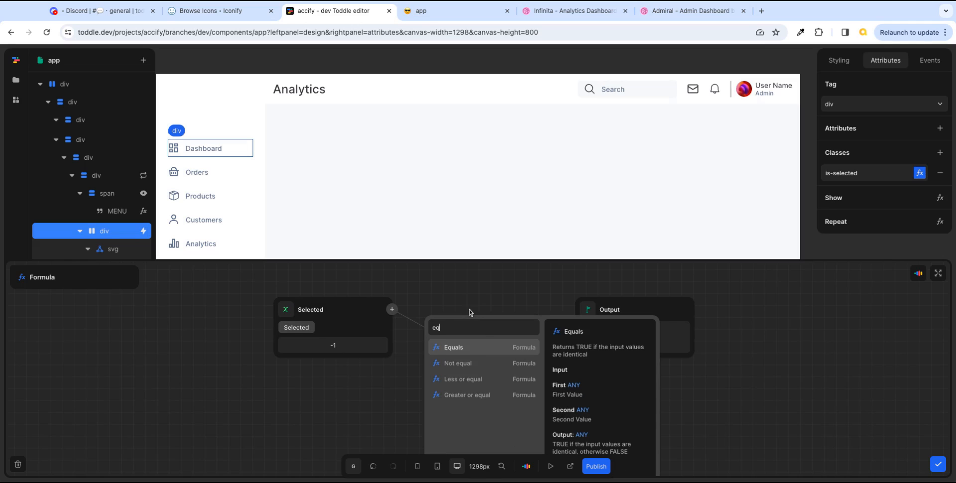
pyautogui.click(475, 351)
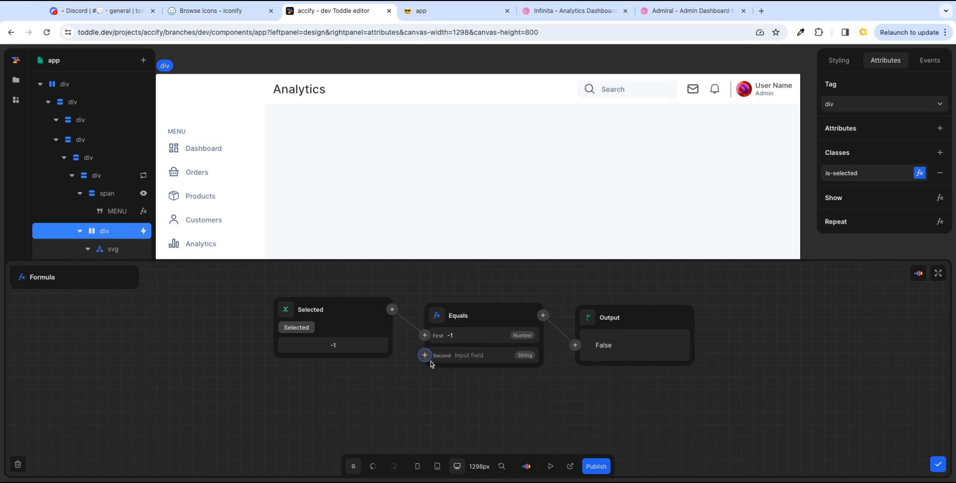
pyautogui.click(426, 362)
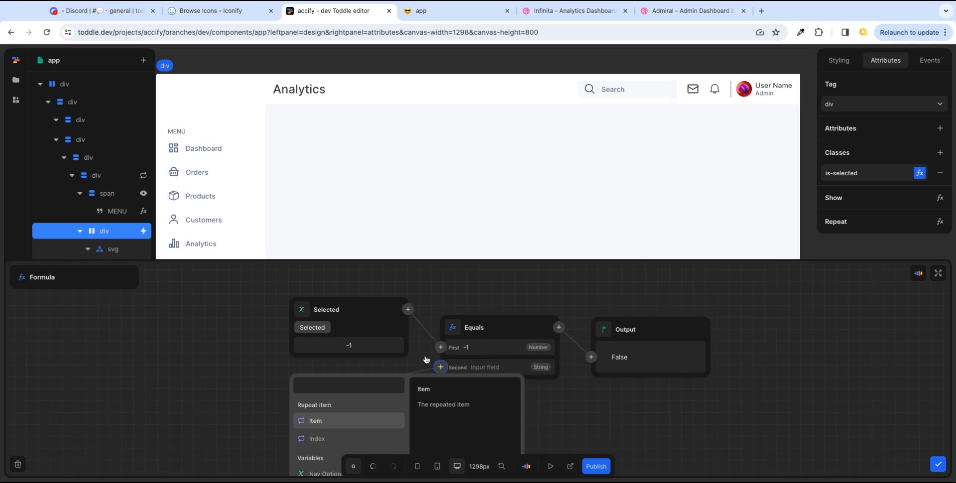
pyautogui.click(331, 440)
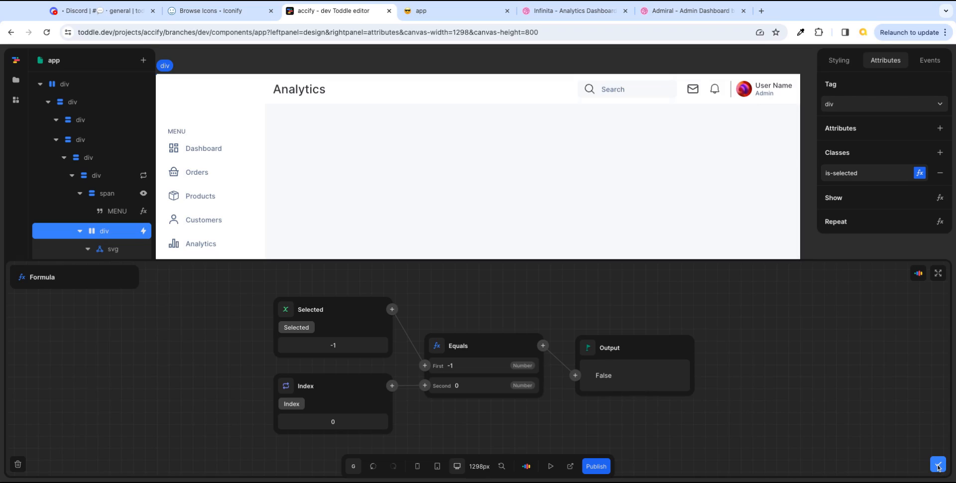
pyautogui.click(937, 465)
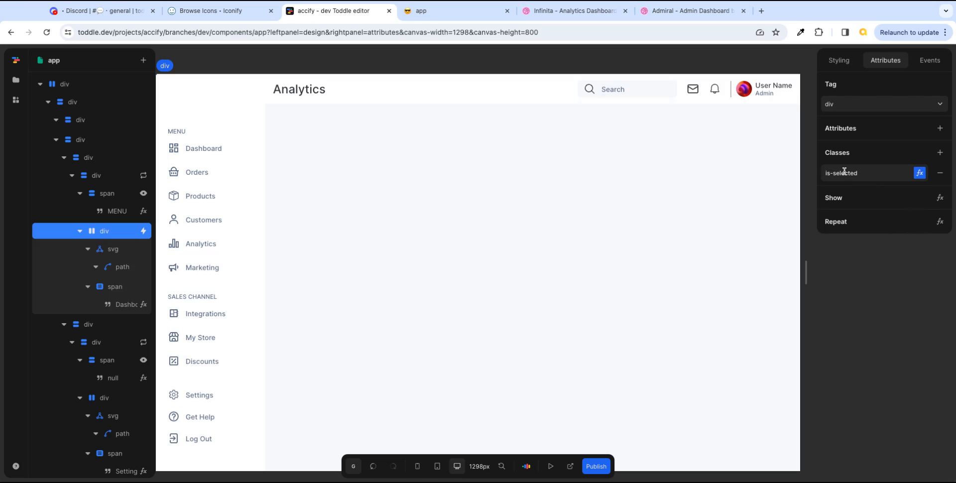
# - Add a style variant for the is-selected class to the Dashboard item's div
pyautogui.click(837, 61)
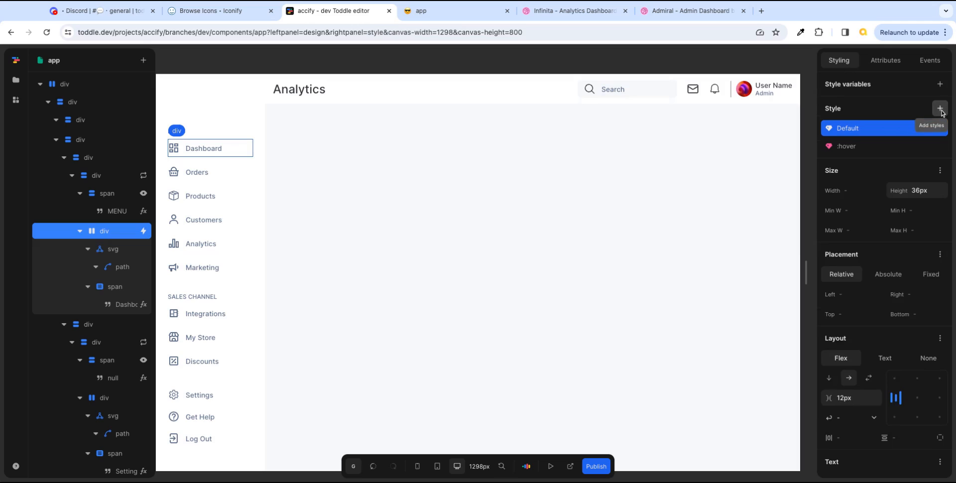
pyautogui.click(941, 109)
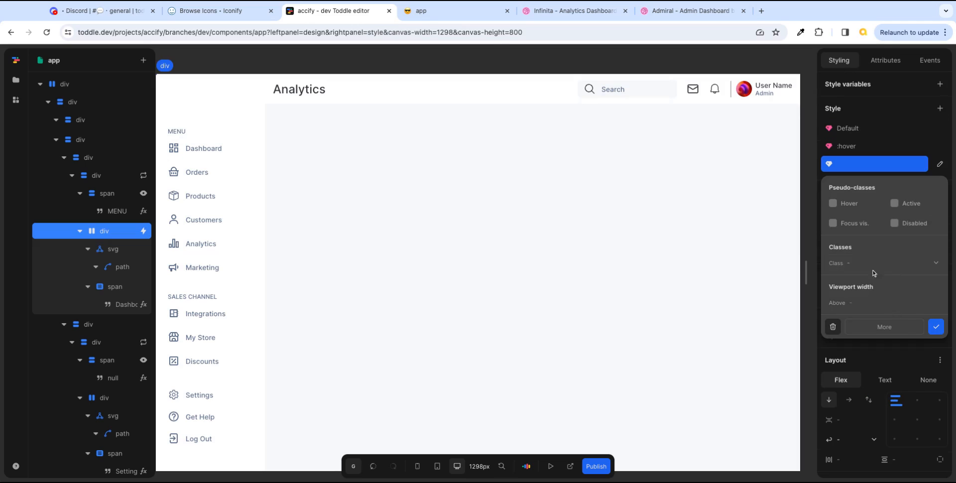
pyautogui.click(906, 266)
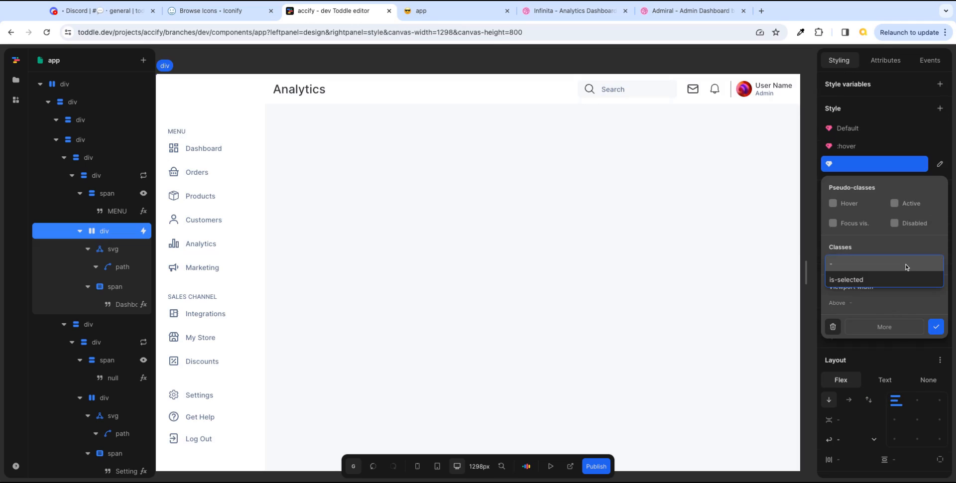
pyautogui.click(876, 280)
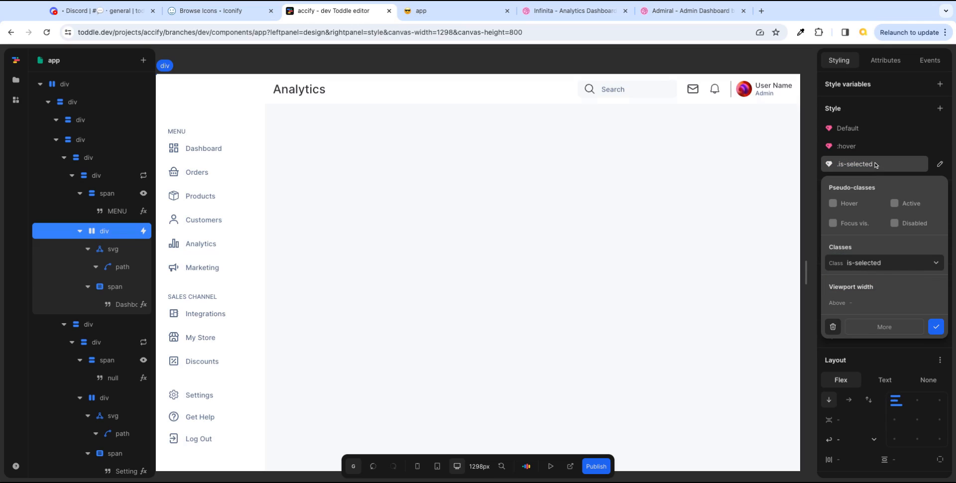
pyautogui.click(936, 326)
# - Set the text color of the .is-selected style variant to primary-button
pyautogui.click(849, 168)
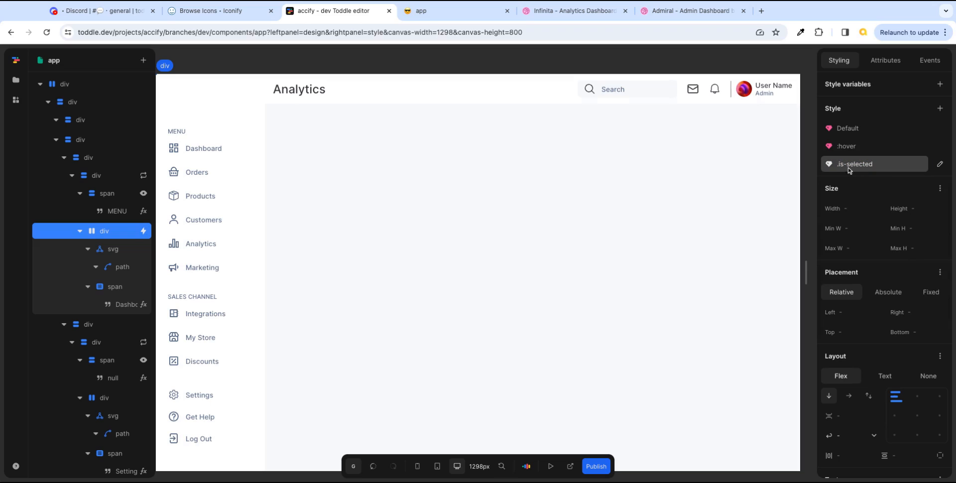
pyautogui.click(865, 168)
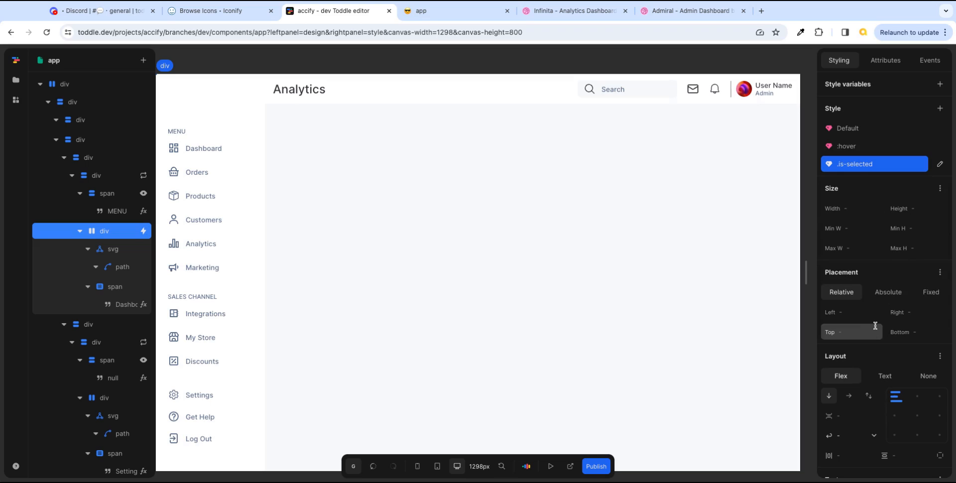
pyautogui.click(856, 150)
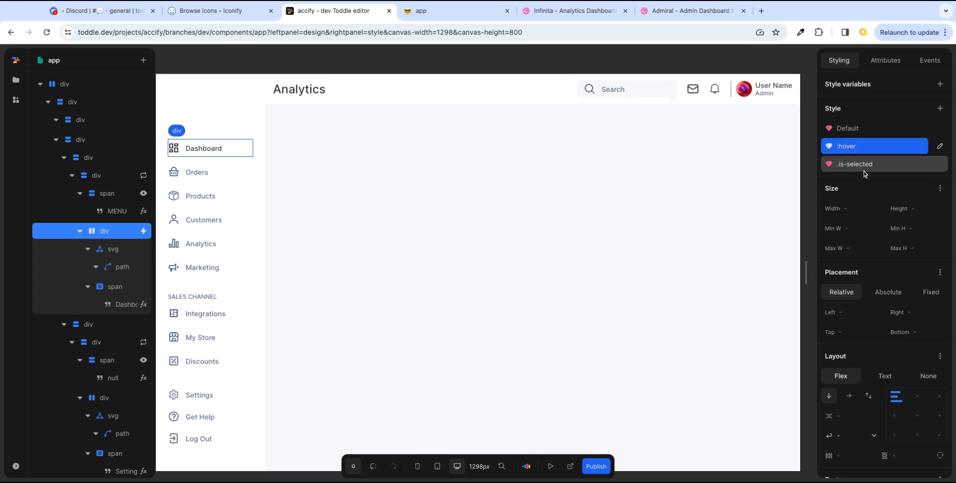
pyautogui.click(864, 166)
pyautogui.scroll(-1, 868, 332)
pyautogui.scroll(-4, 869, 332)
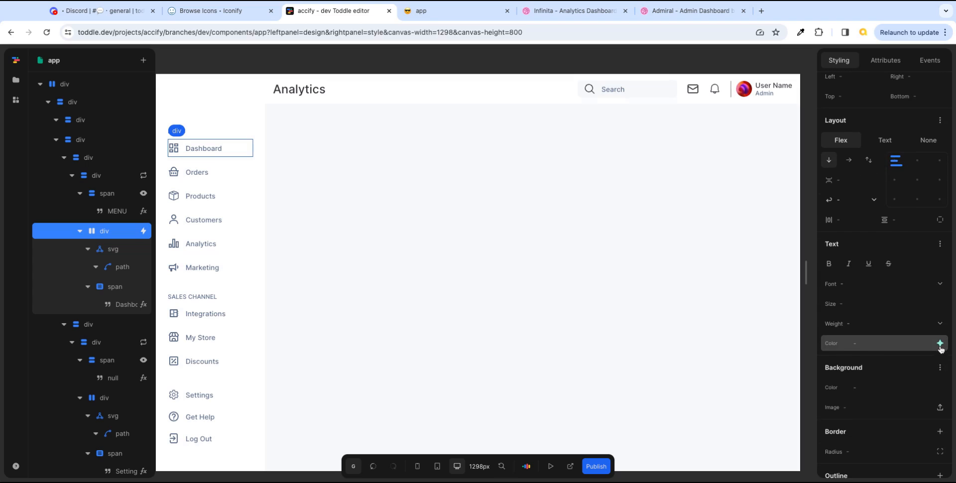
pyautogui.click(942, 344)
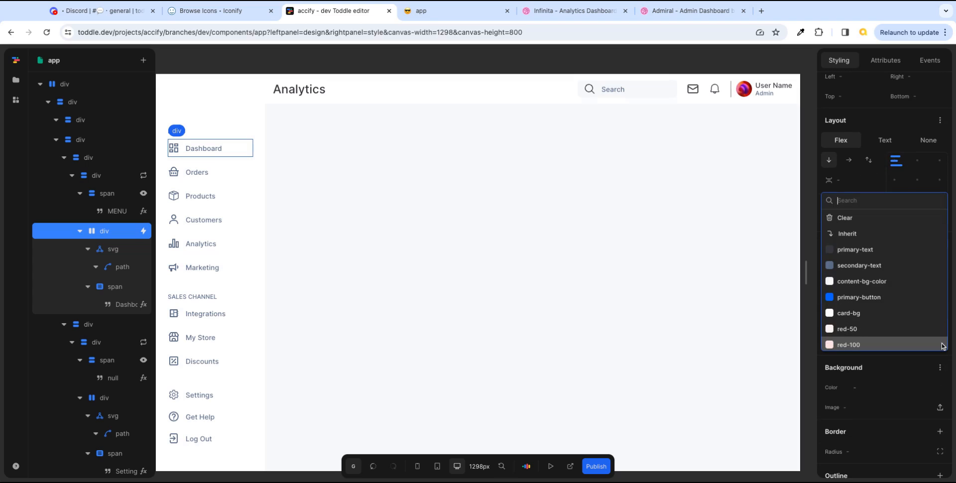
pyautogui.click(879, 298)
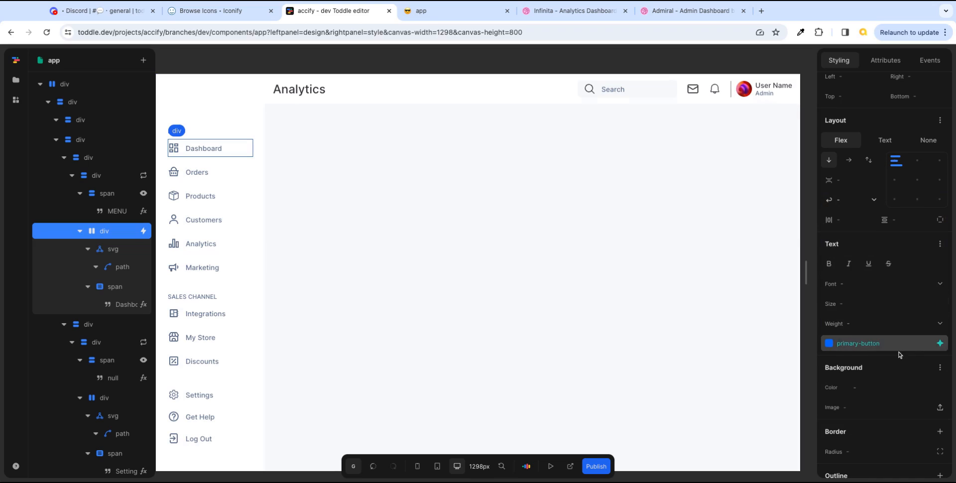
# - Preview the page and test the selected state on the Dashboard, Orders, Products, Customers and Marketing menu items
pyautogui.click(550, 466)
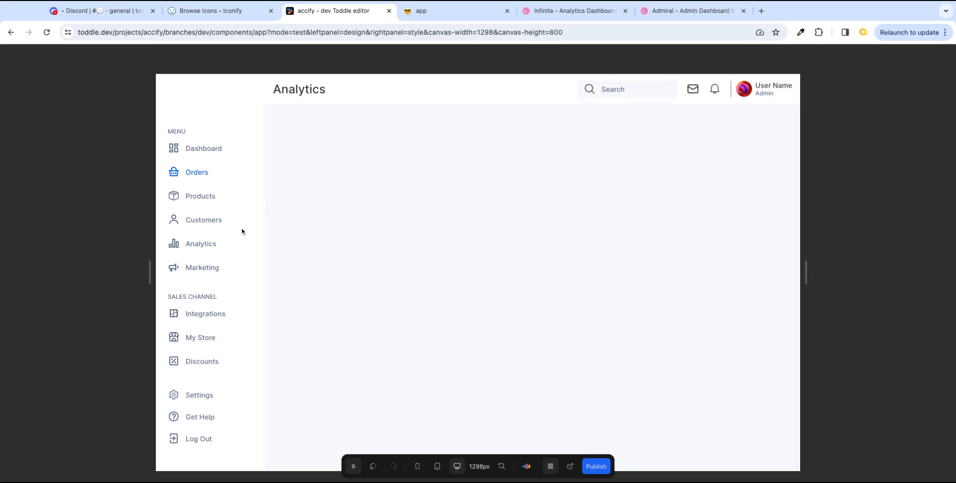
pyautogui.click(198, 176)
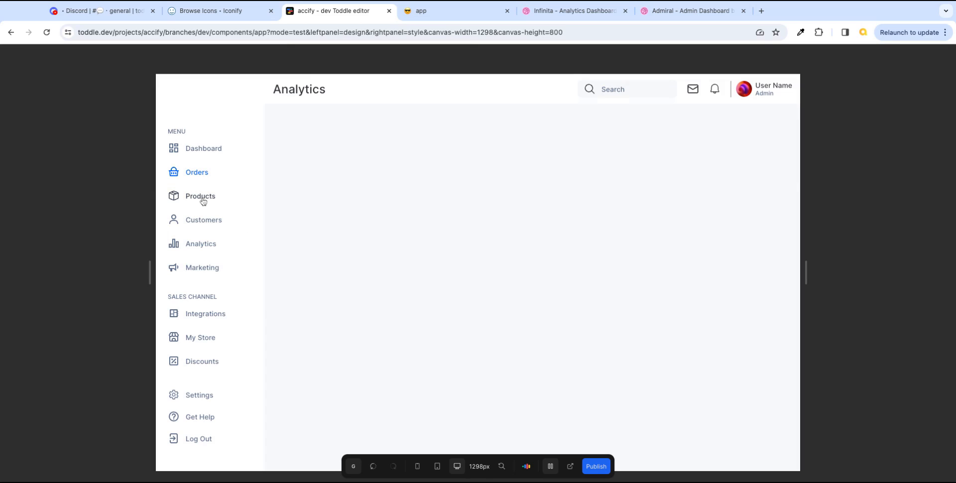
pyautogui.click(205, 227)
pyautogui.click(210, 150)
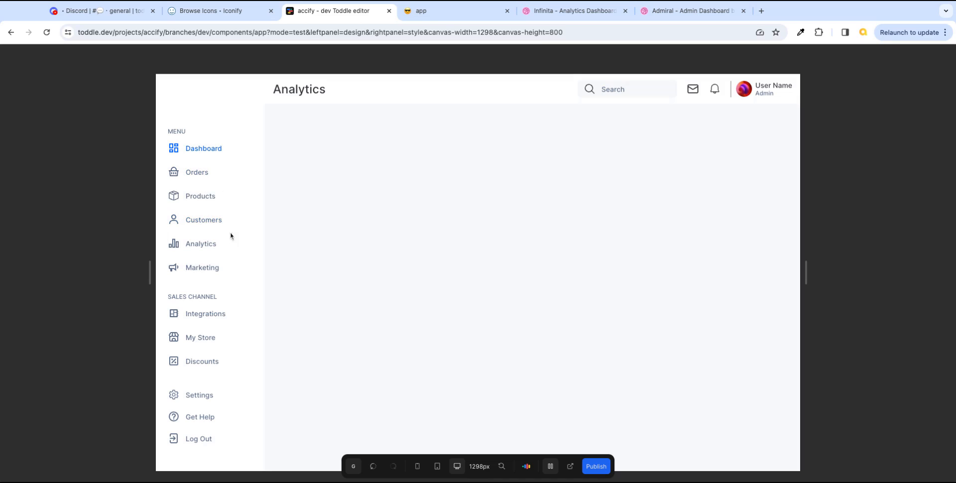
pyautogui.click(201, 175)
pyautogui.click(202, 198)
pyautogui.click(214, 222)
pyautogui.click(205, 268)
# - Check the sidebar on the published app page, compare it with the Infinita design, and return to the editor
pyautogui.hotkey('ctrl', 'Tab')
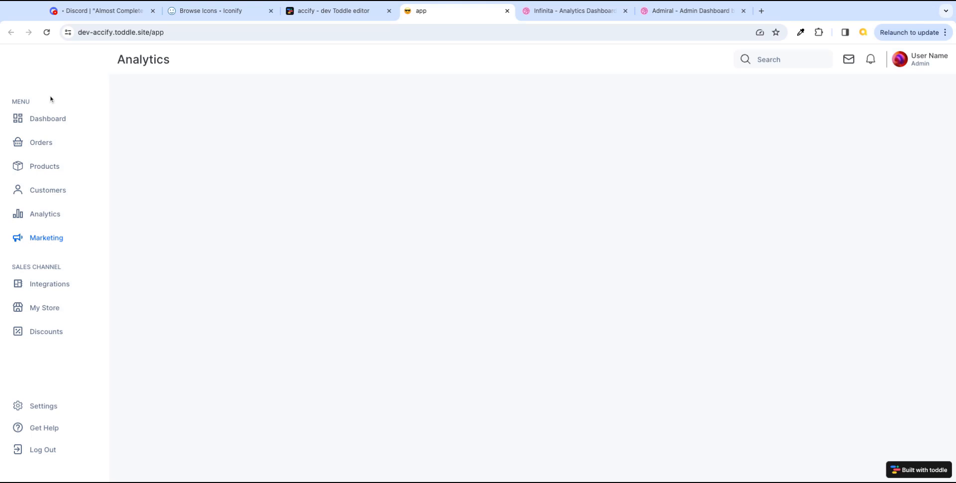
pyautogui.click(582, 11)
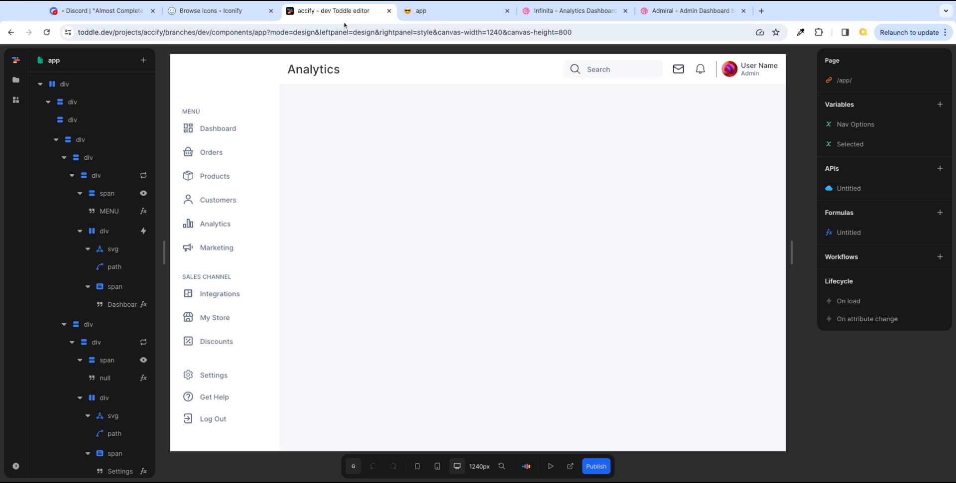
pyautogui.click(356, 11)
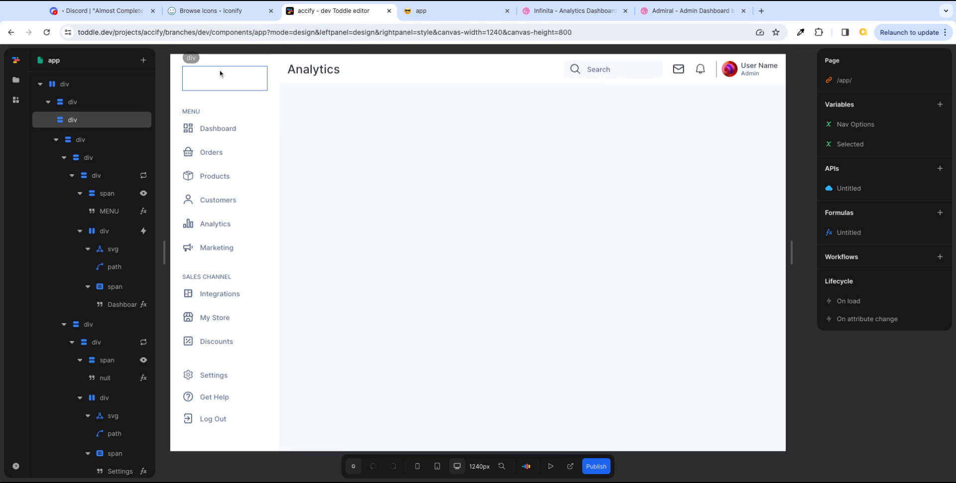
# - Add a div and a span inside the empty 50px-high div above the sidebar's MENU heading
pyautogui.click(243, 84)
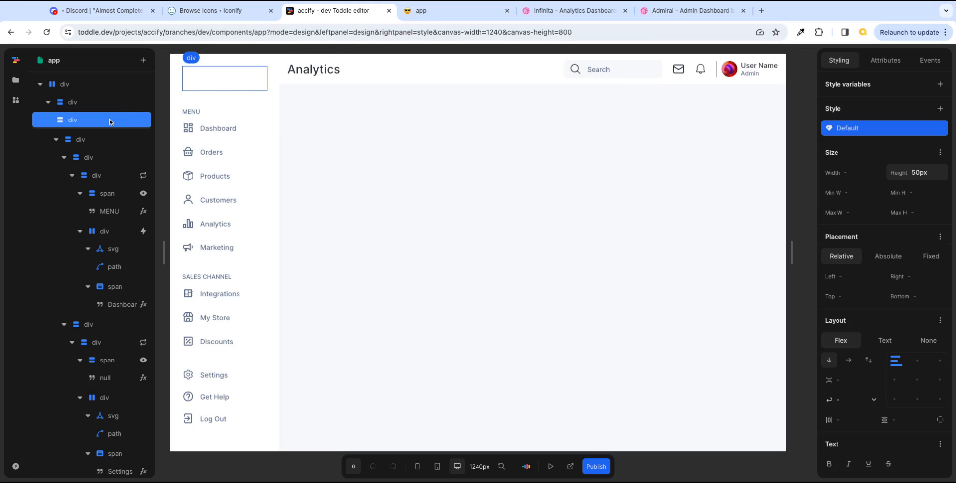
pyautogui.write('a')
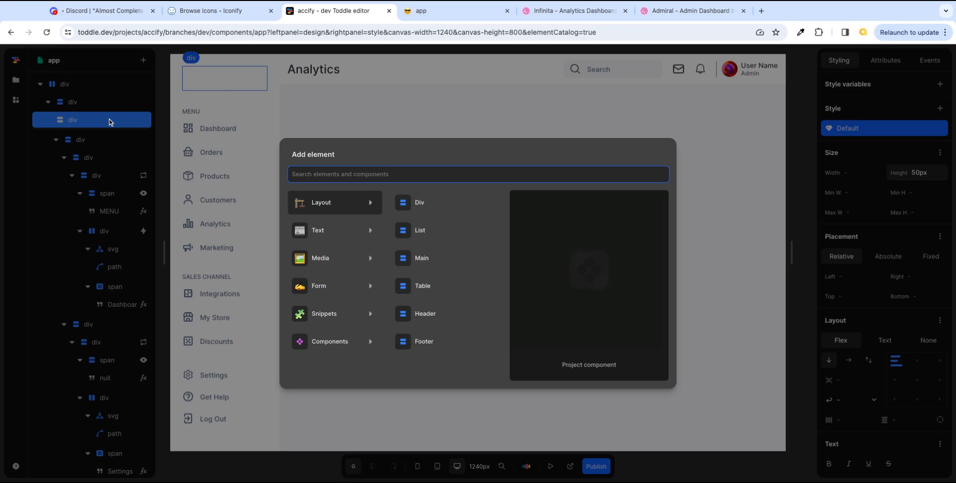
pyautogui.write('d')
pyautogui.press('BackSpace')
pyautogui.write('div')
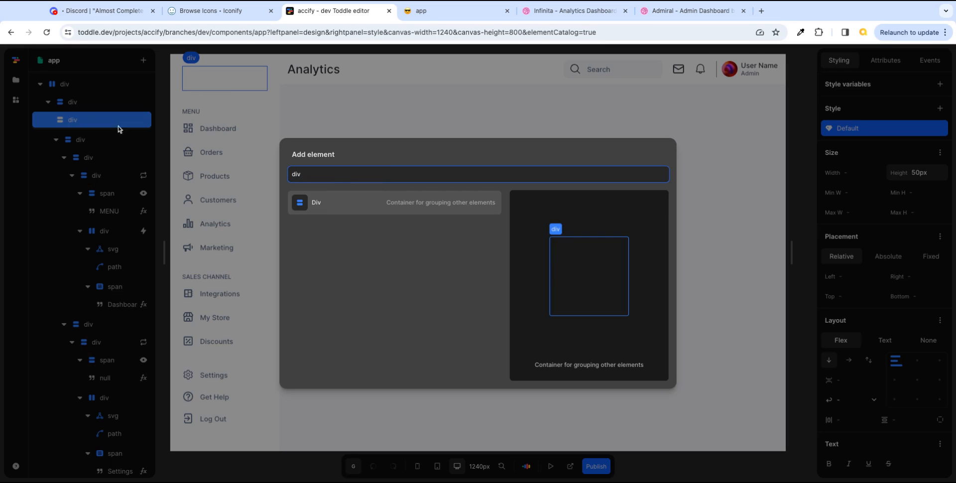
pyautogui.click(349, 207)
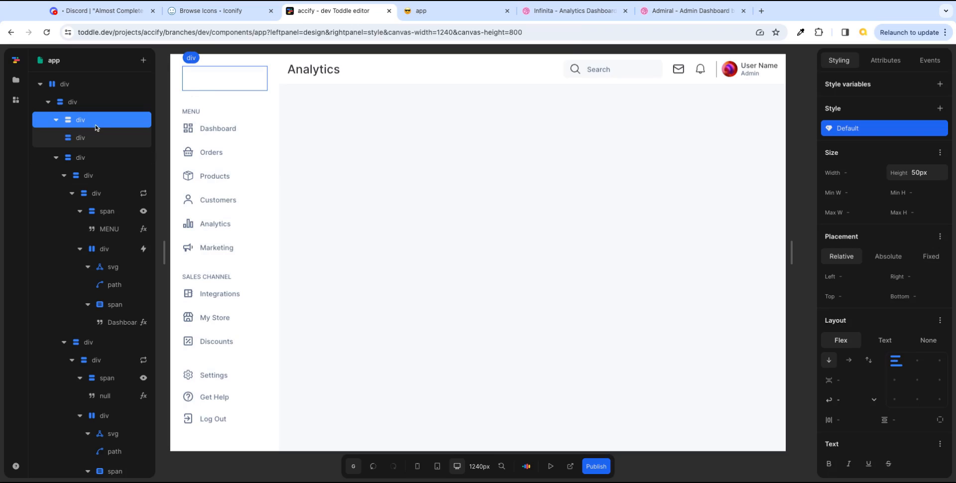
pyautogui.write('a')
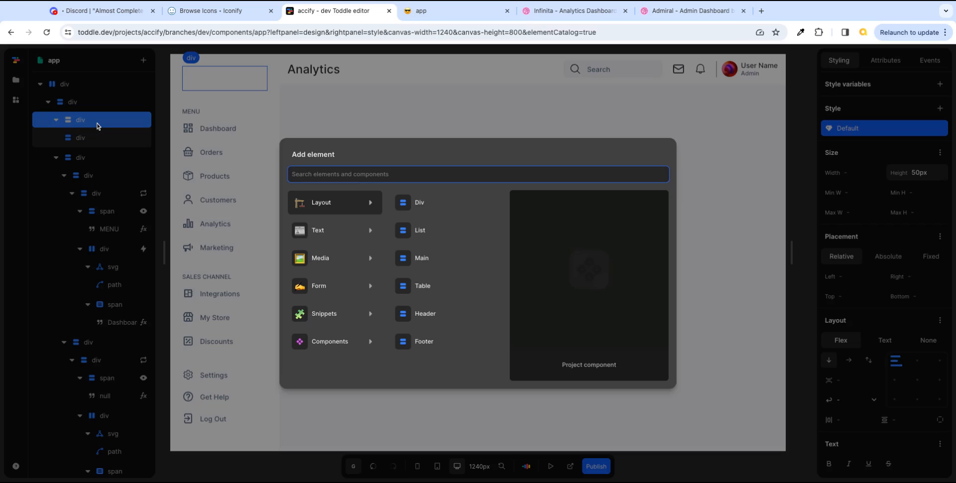
pyautogui.write('span')
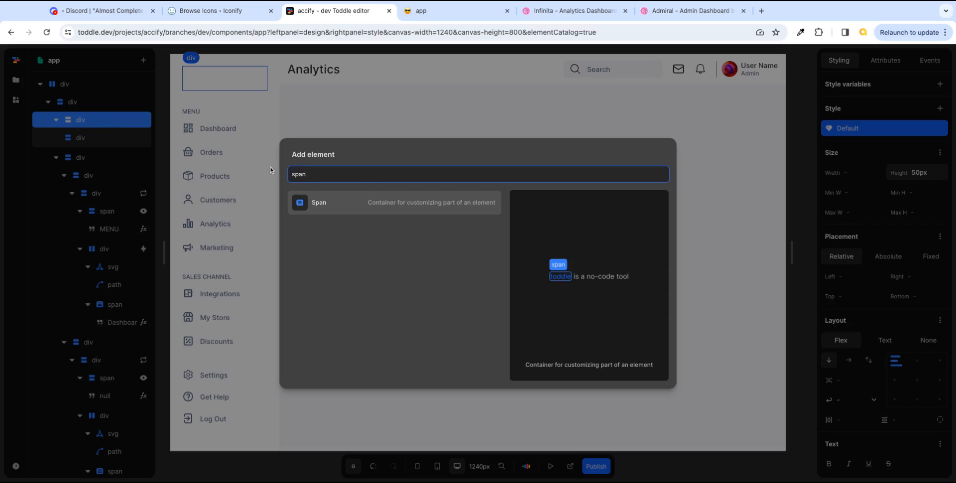
pyautogui.click(342, 204)
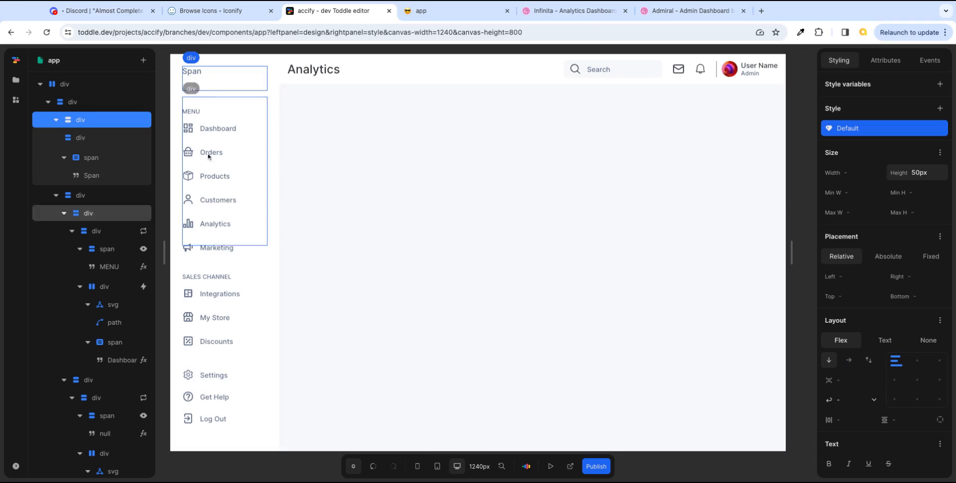
# - Set the flex direction of the div containing the new div and span to horizontal
pyautogui.click(79, 105)
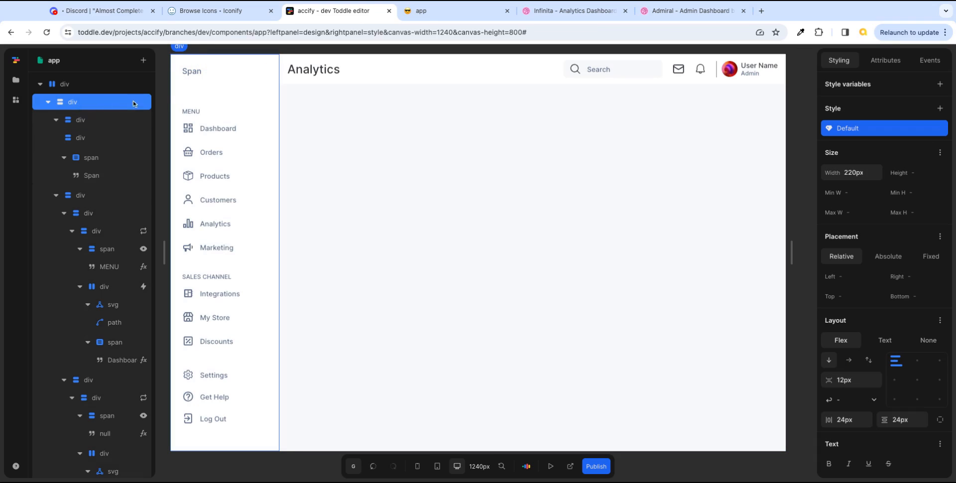
pyautogui.click(210, 78)
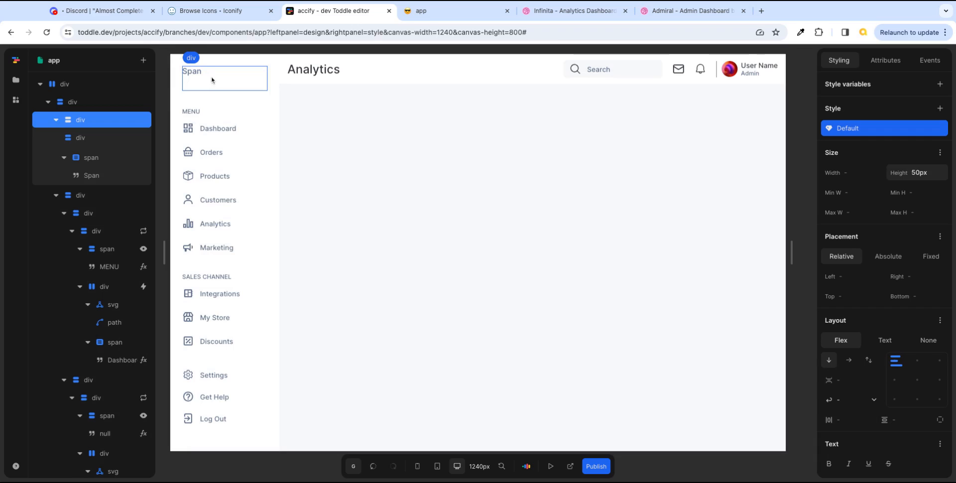
pyautogui.click(848, 361)
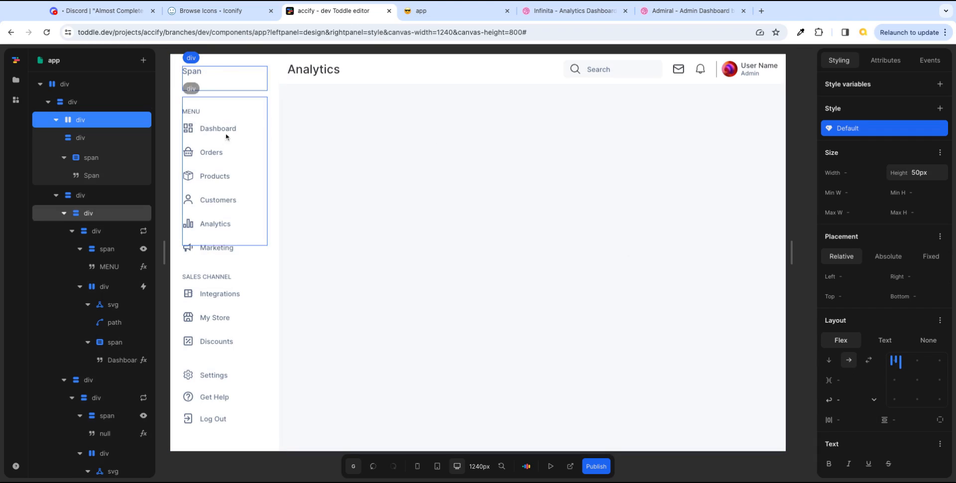
# - Vertically center the contents of the 50px-high logo row and set its span's text size to font-size-xl
pyautogui.click(895, 382)
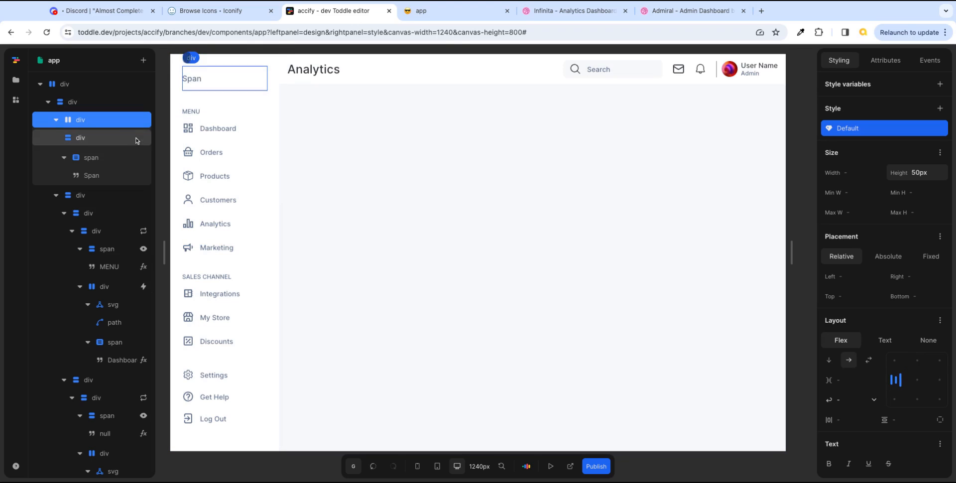
pyautogui.click(92, 158)
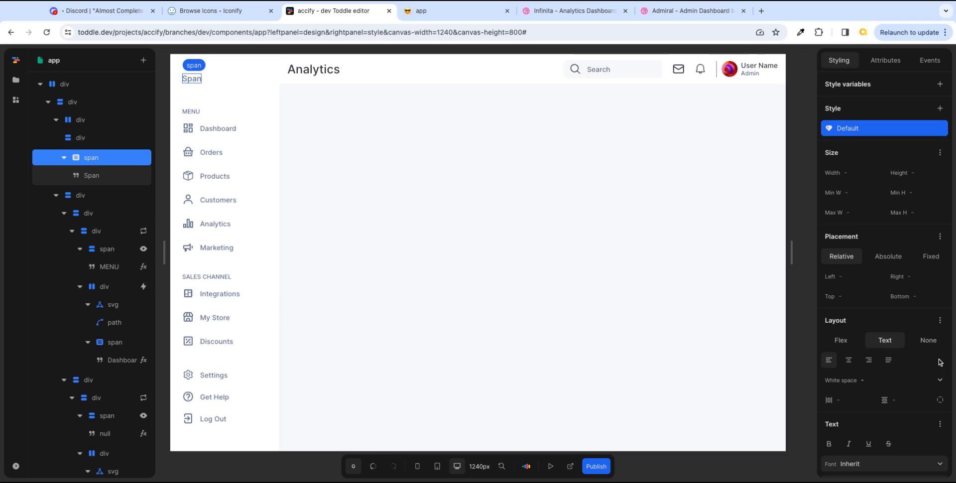
pyautogui.scroll(-4, 940, 362)
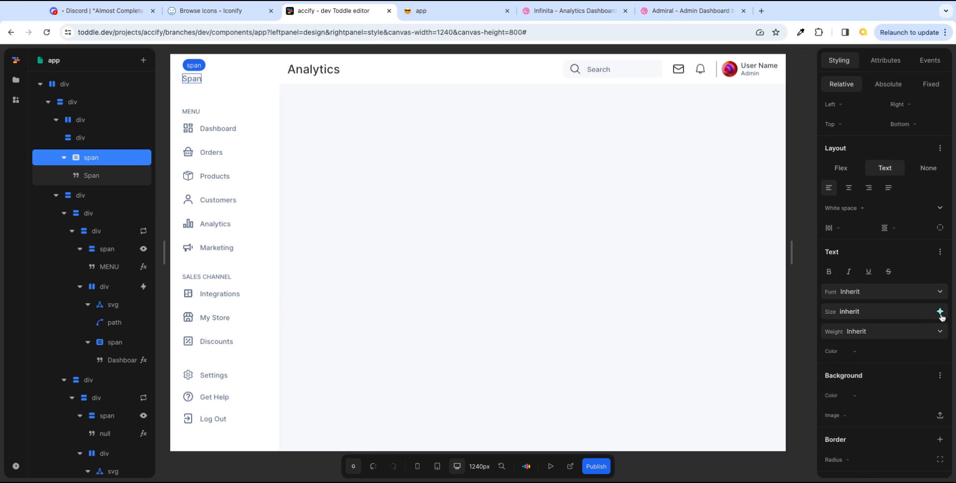
pyautogui.click(940, 312)
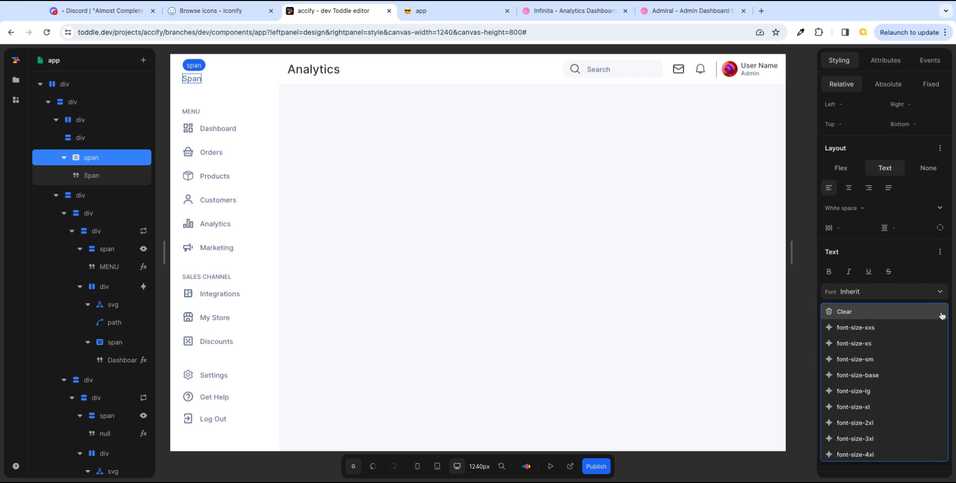
pyautogui.click(888, 410)
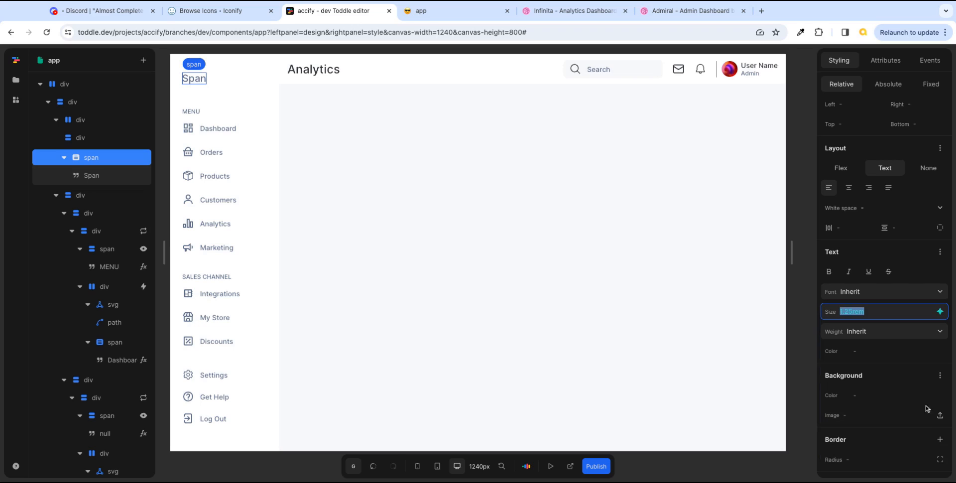
# - Set the logo span's font weight to Bold - 700 and its text color to primary-text
pyautogui.click(940, 331)
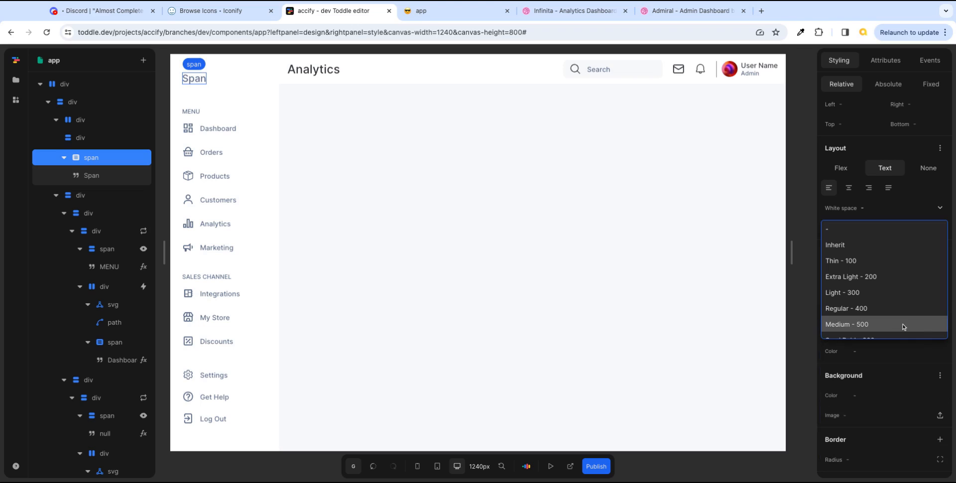
pyautogui.scroll(-2, 906, 320)
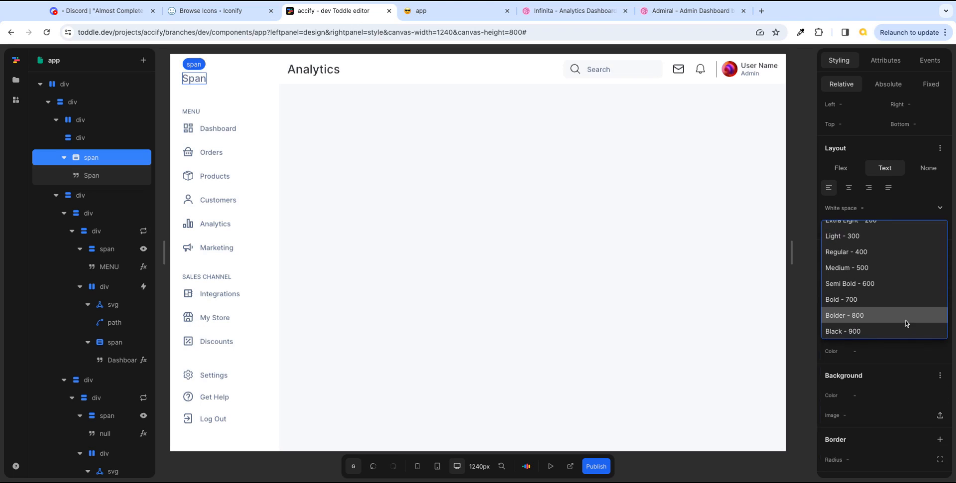
pyautogui.click(880, 300)
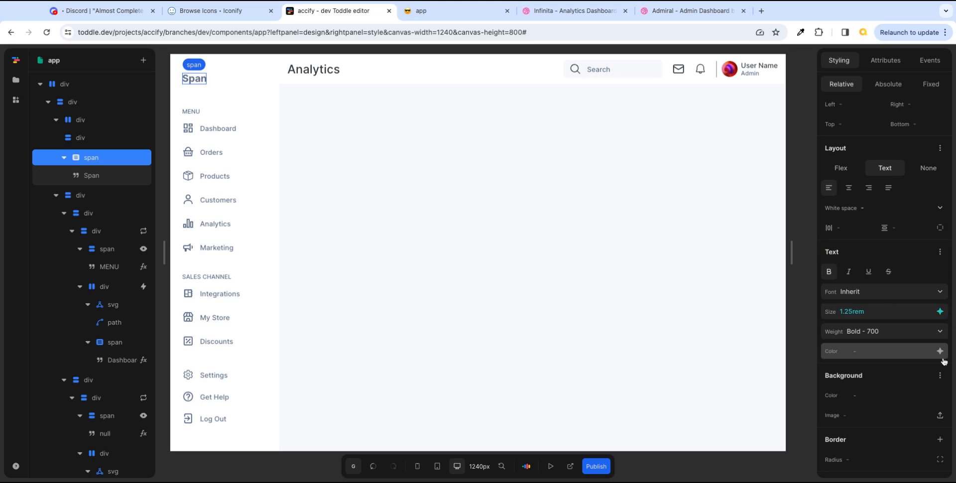
pyautogui.click(940, 353)
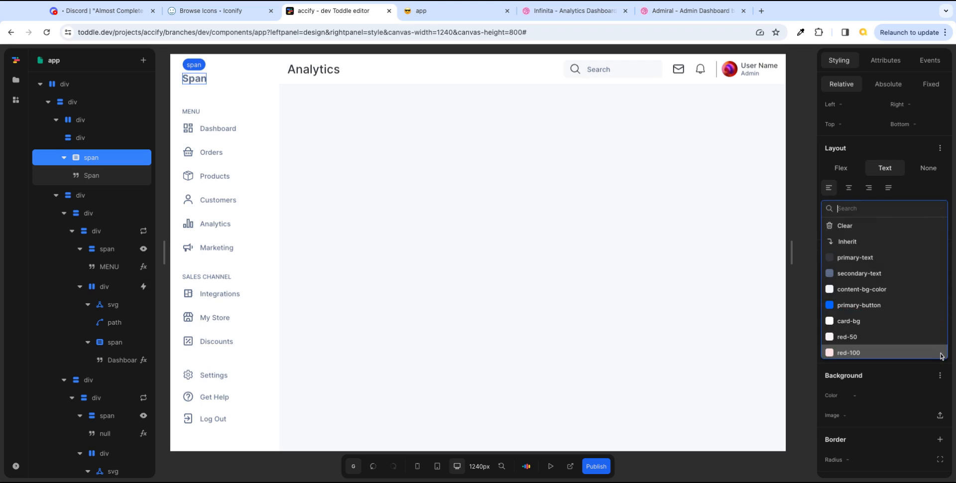
pyautogui.click(861, 262)
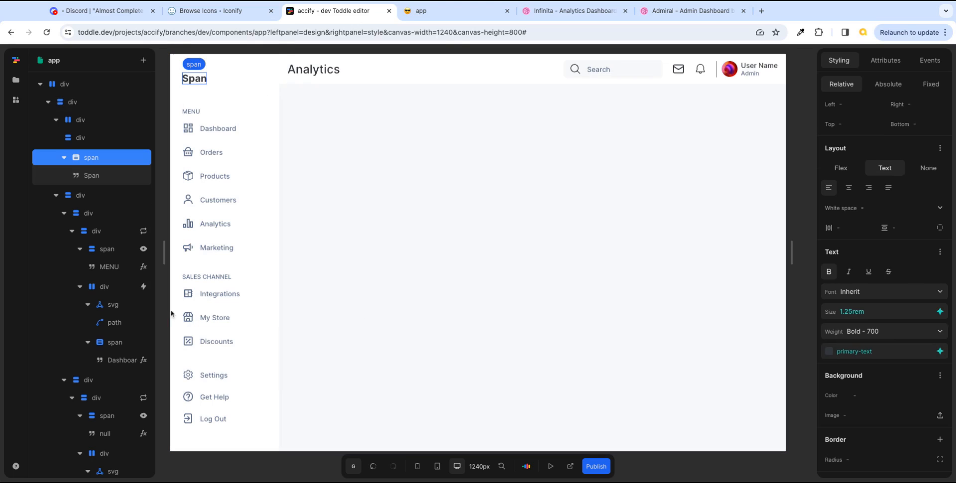
# - Change the text inside the logo span to "Infinita"
pyautogui.click(106, 178)
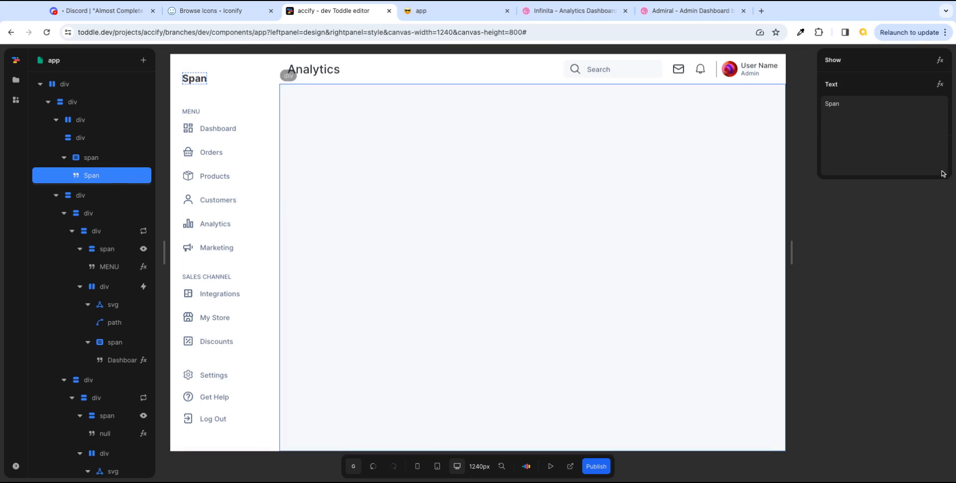
pyautogui.click(828, 110)
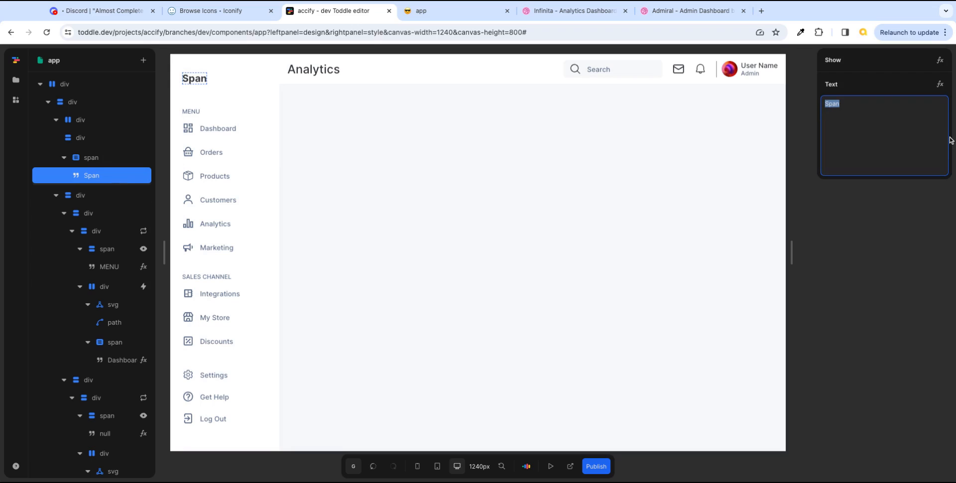
pyautogui.write('Infinita')
pyautogui.press('Escape')
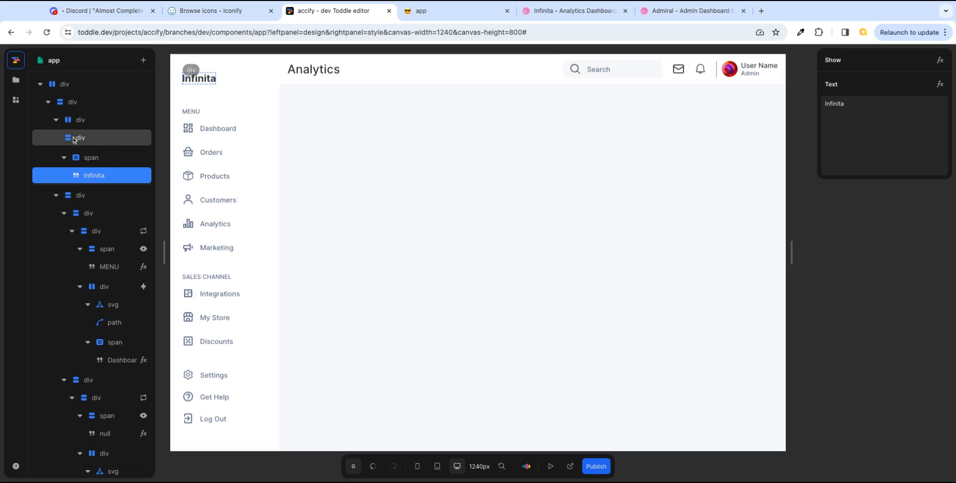
# - Set the empty div beside the Infinita text to a width and height of 32px
pyautogui.click(93, 138)
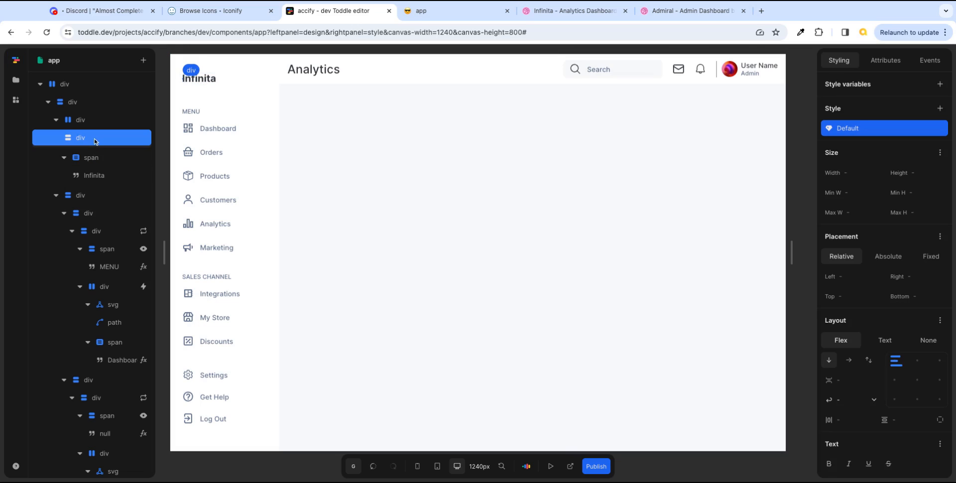
pyautogui.click(870, 173)
pyautogui.write('32')
pyautogui.press('Tab')
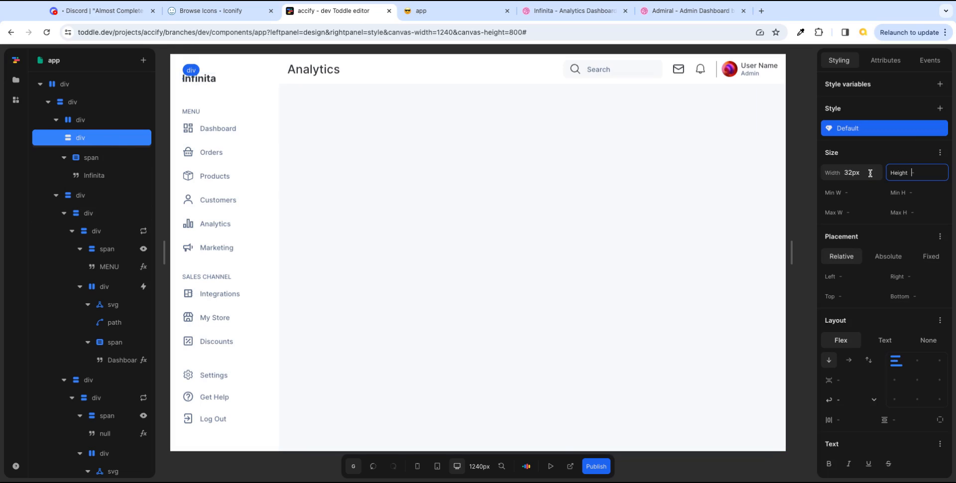
pyautogui.write('32')
pyautogui.press('Tab')
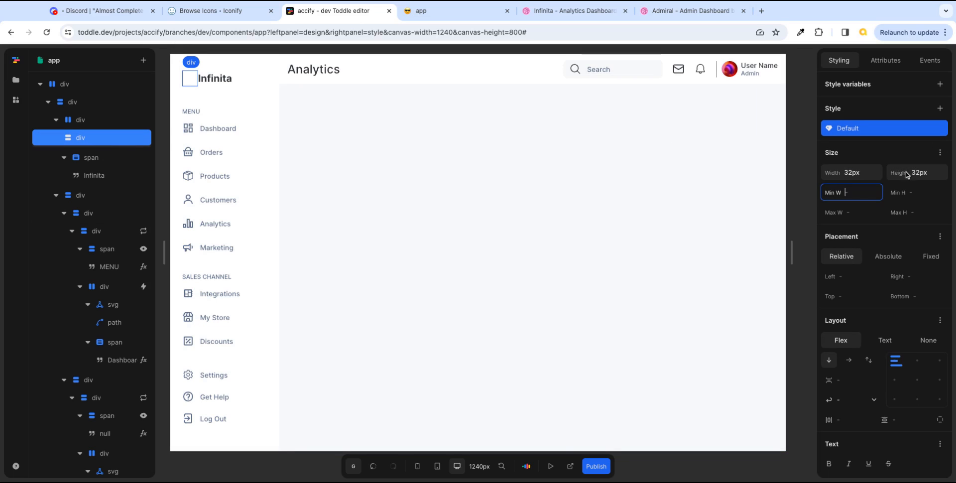
# - Check the logo spacing in the Infinita design, then set the gap of the logo row to 12px
pyautogui.click(98, 121)
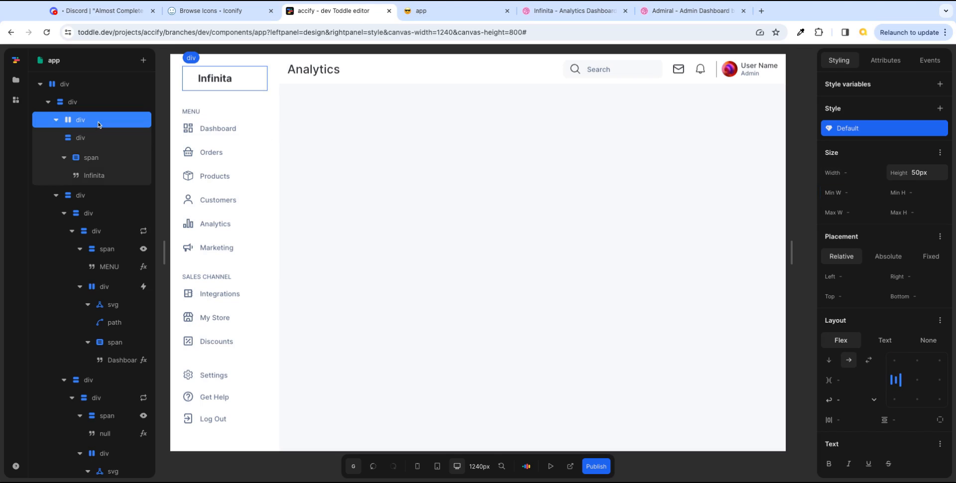
pyautogui.click(572, 10)
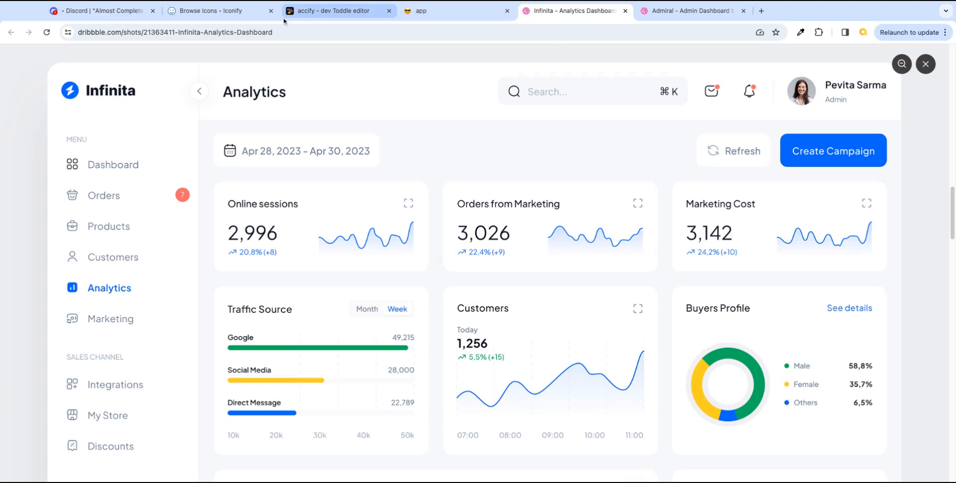
pyautogui.click(355, 15)
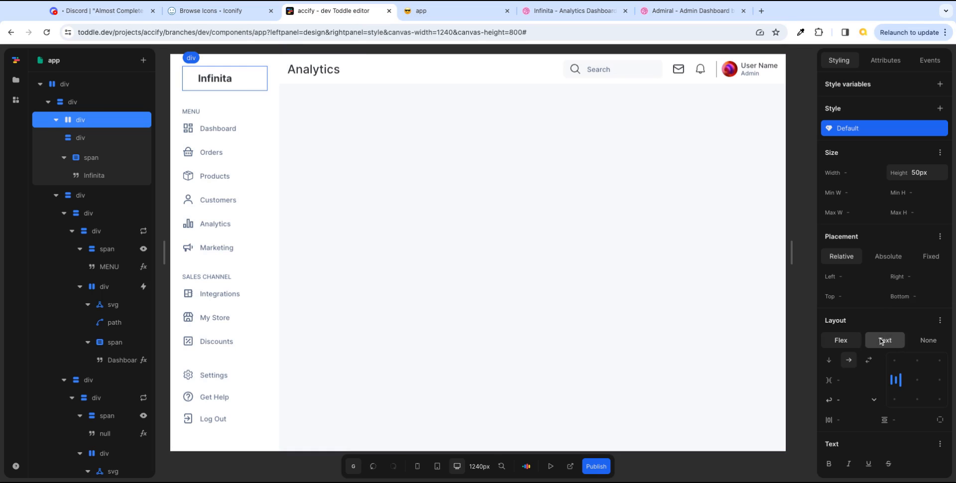
pyautogui.click(846, 381)
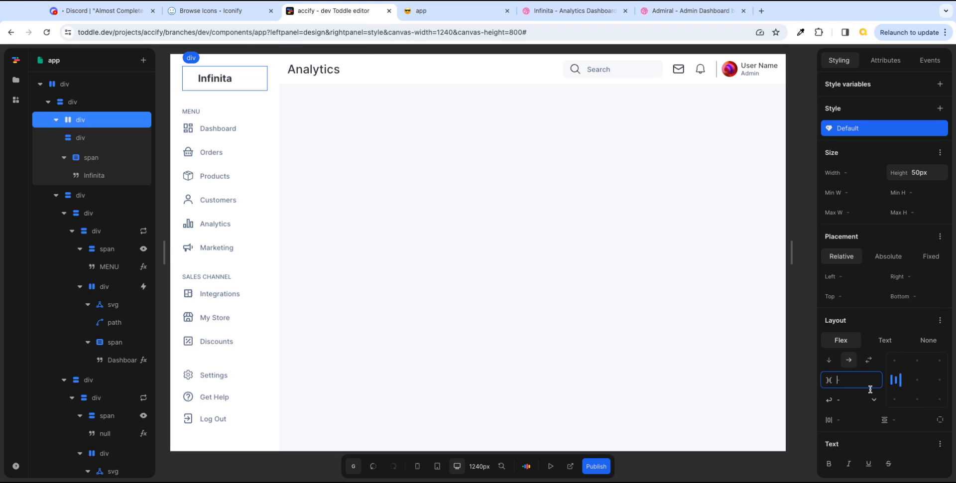
pyautogui.write('12')
pyautogui.press('Tab')
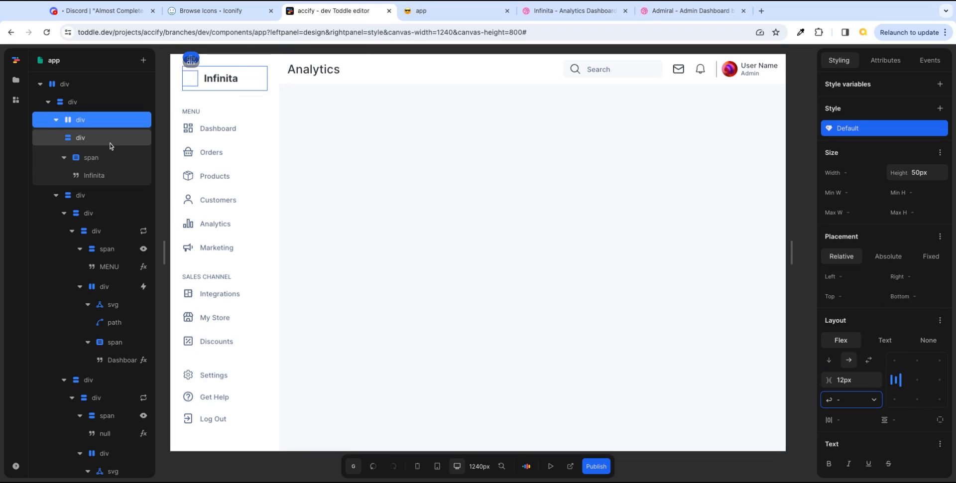
# - Set the border radius of the 32px square div in the logo row to 99px
pyautogui.click(93, 140)
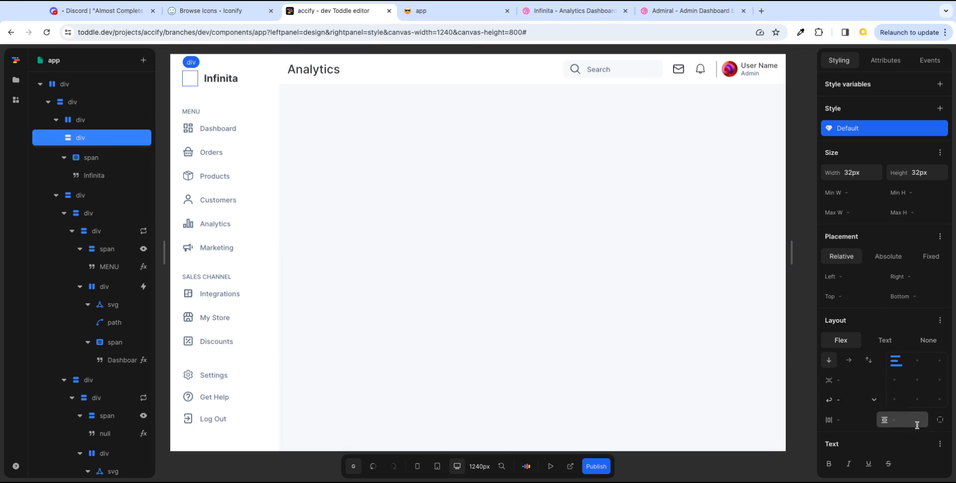
pyautogui.scroll(-6, 916, 418)
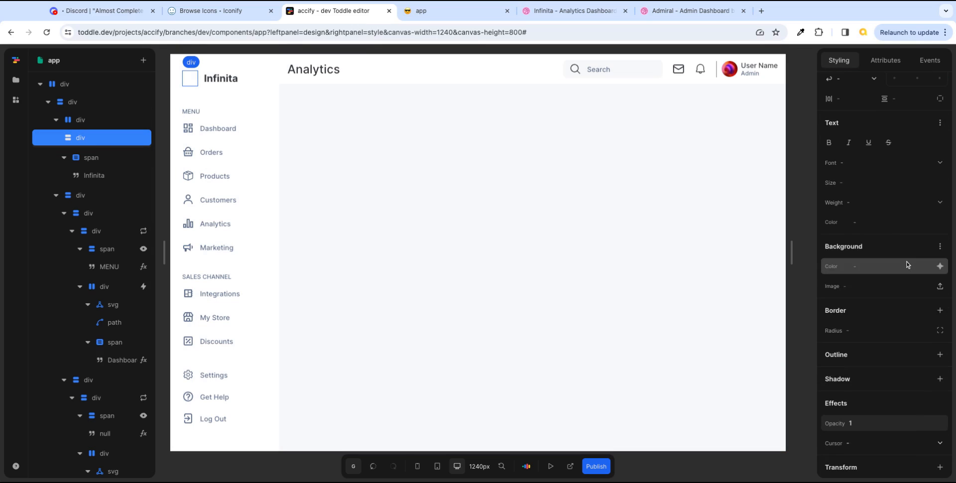
pyautogui.click(880, 336)
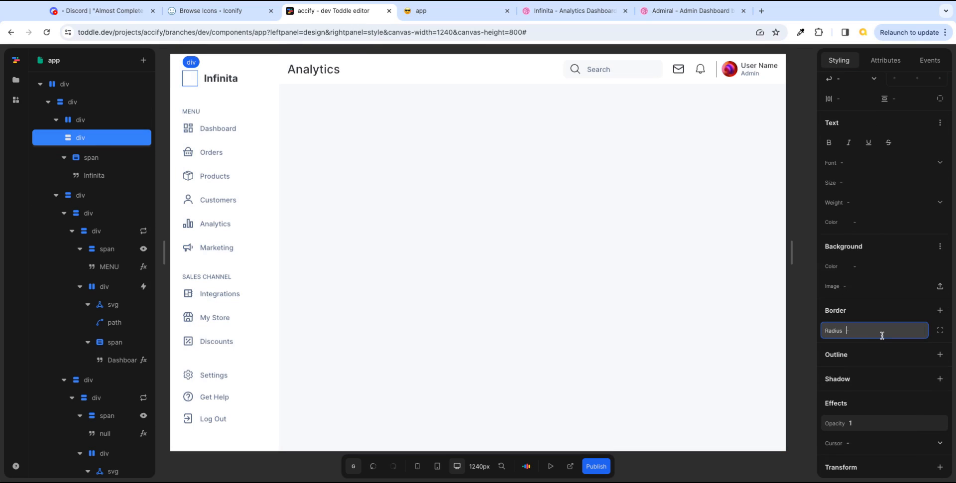
pyautogui.write('99')
pyautogui.press('Tab')
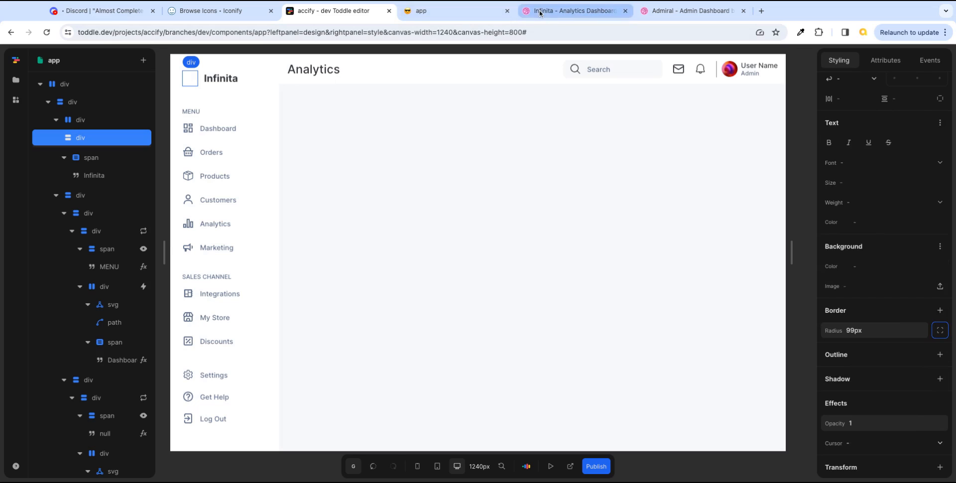
# - Compare the logo with the Infinita design and give the small logo div the primary-button background color
pyautogui.click(522, 15)
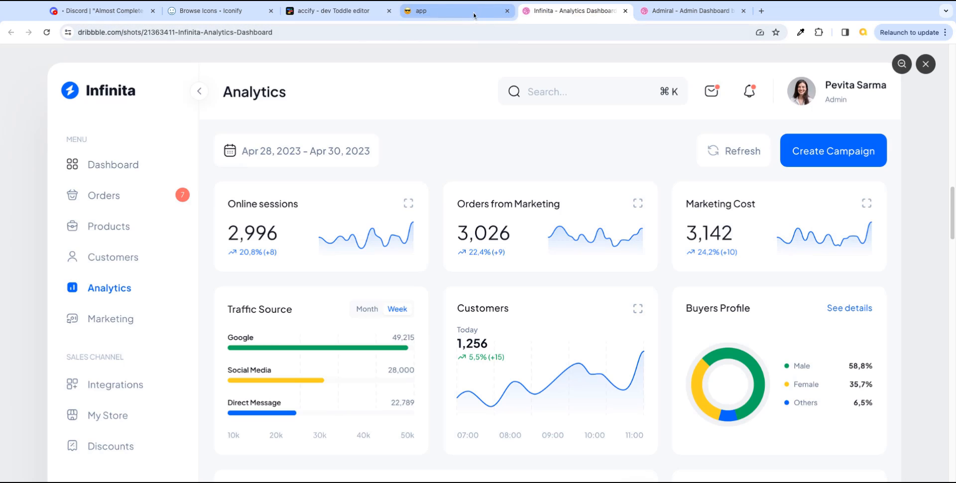
pyautogui.click(344, 12)
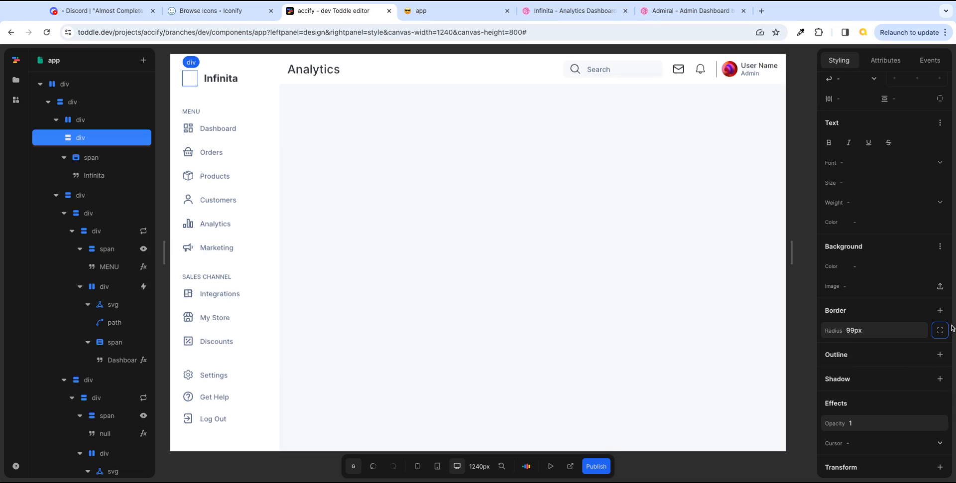
pyautogui.click(939, 267)
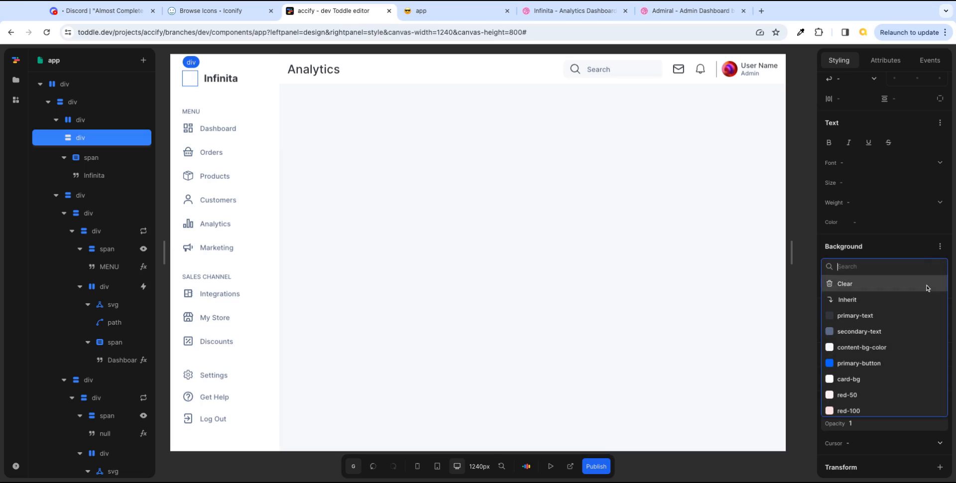
pyautogui.click(883, 364)
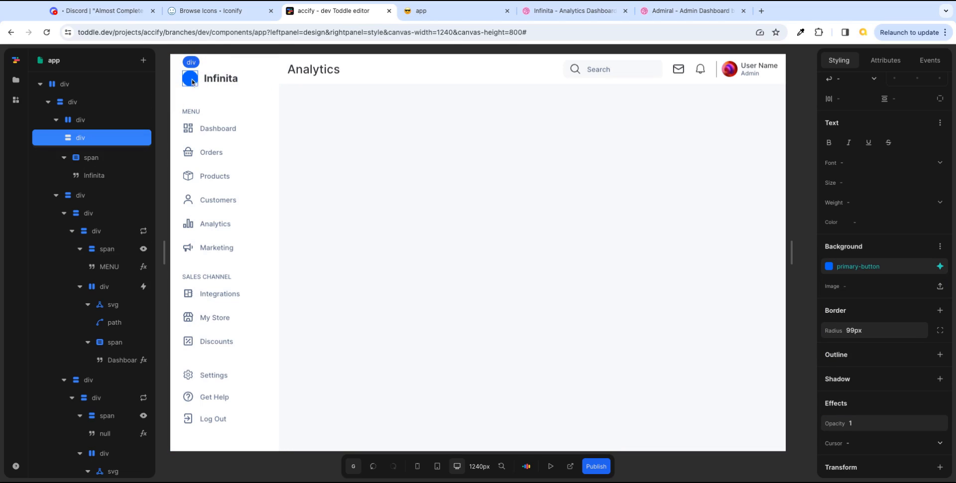
# - Check the logo in the Infinita design, then search all Iconify icon sets for "lightning"
pyautogui.click(592, 17)
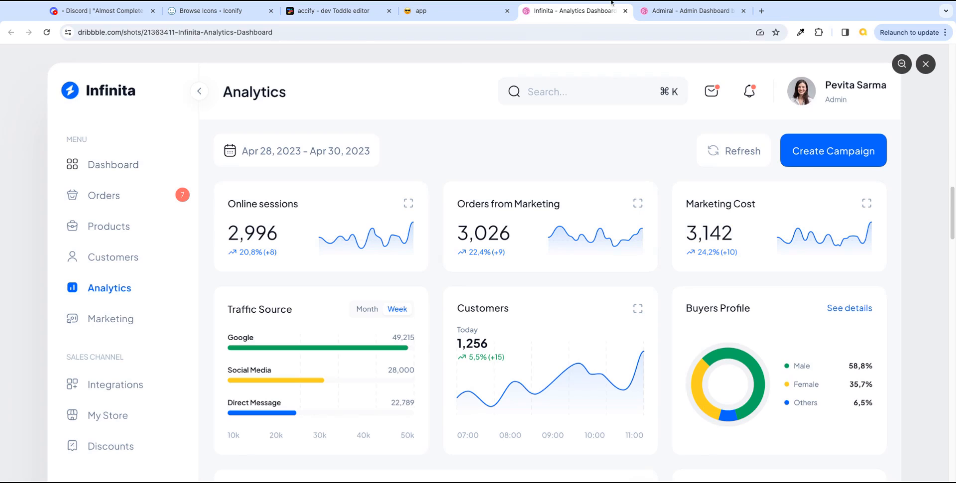
pyautogui.click(252, 15)
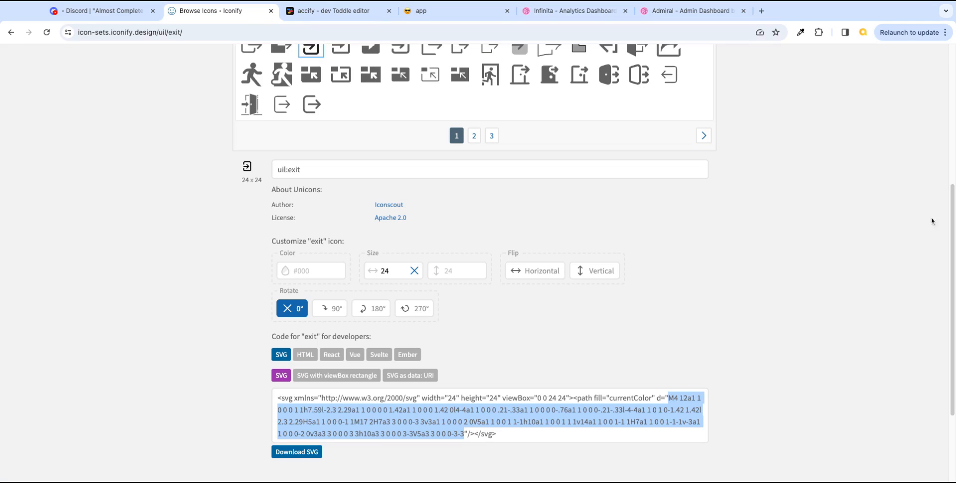
pyautogui.scroll(5, 428, 109)
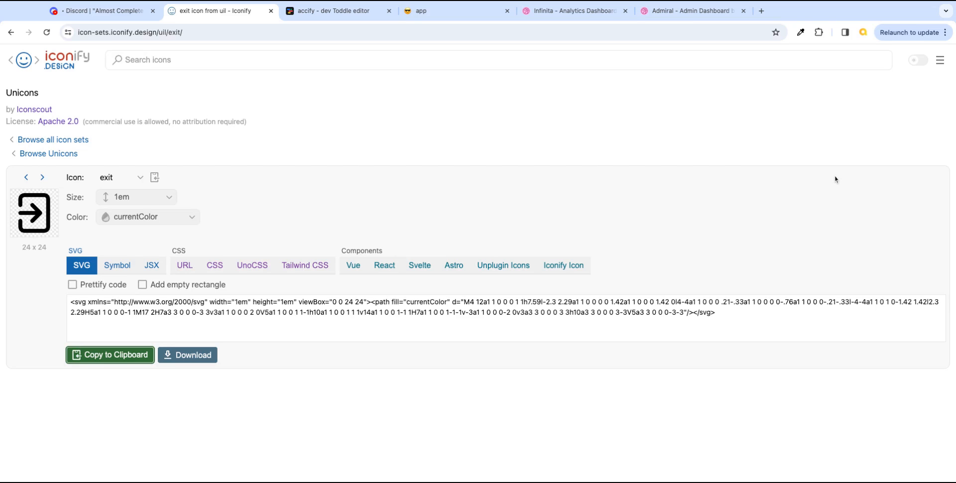
pyautogui.click(52, 141)
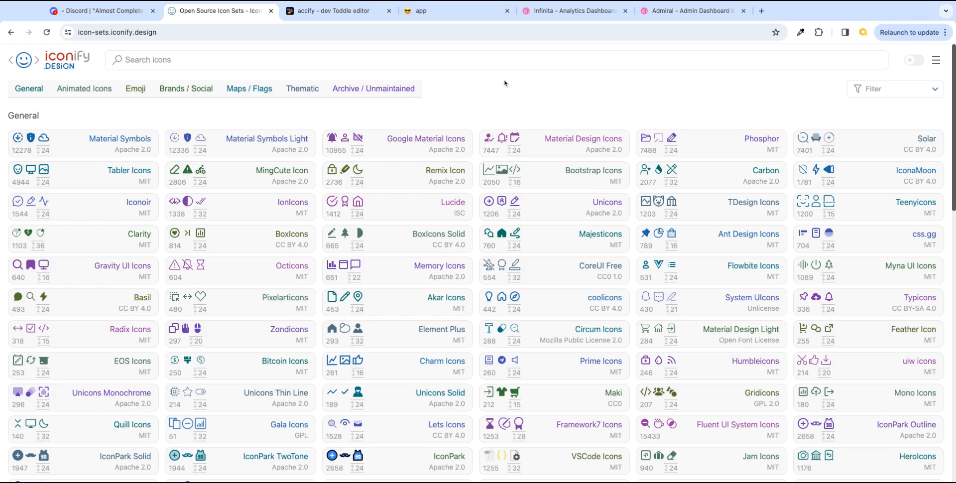
pyautogui.click(250, 60)
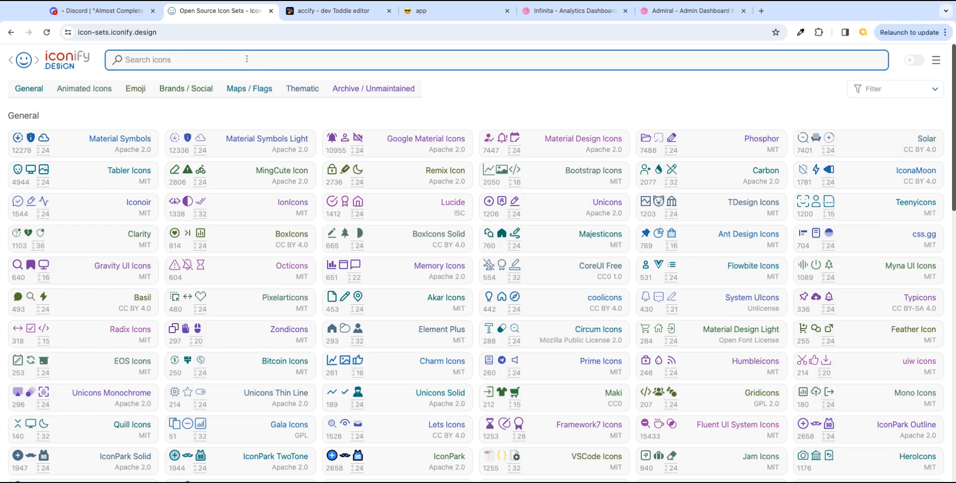
pyautogui.write('lightni')
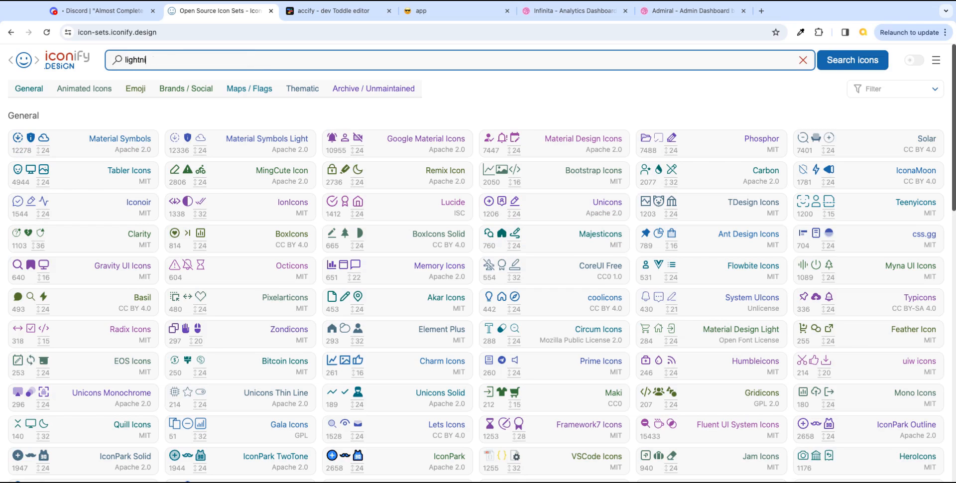
pyautogui.write('ng')
pyautogui.press('Return')
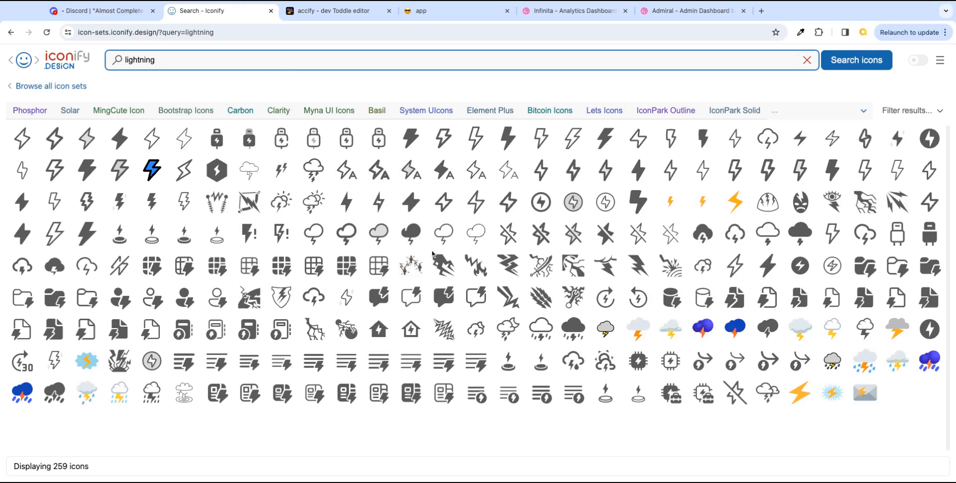
# - Preview charm:lightning-bolt, then copy the SVG code of the iconamoon:lightning-1 icon instead
pyautogui.click(509, 203)
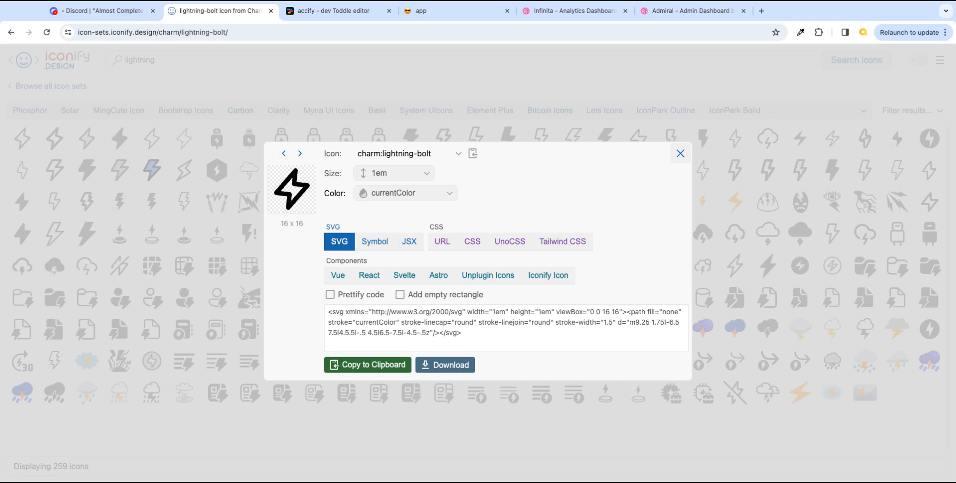
pyautogui.click(680, 154)
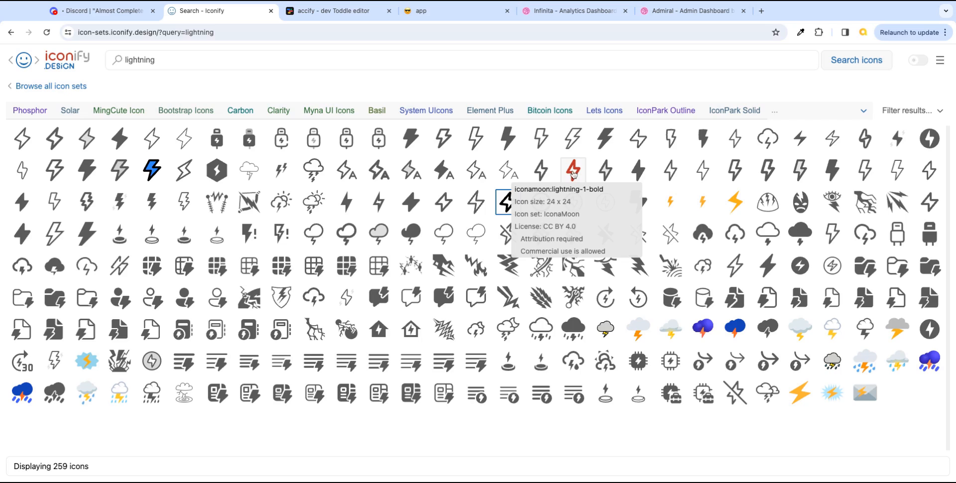
pyautogui.click(545, 173)
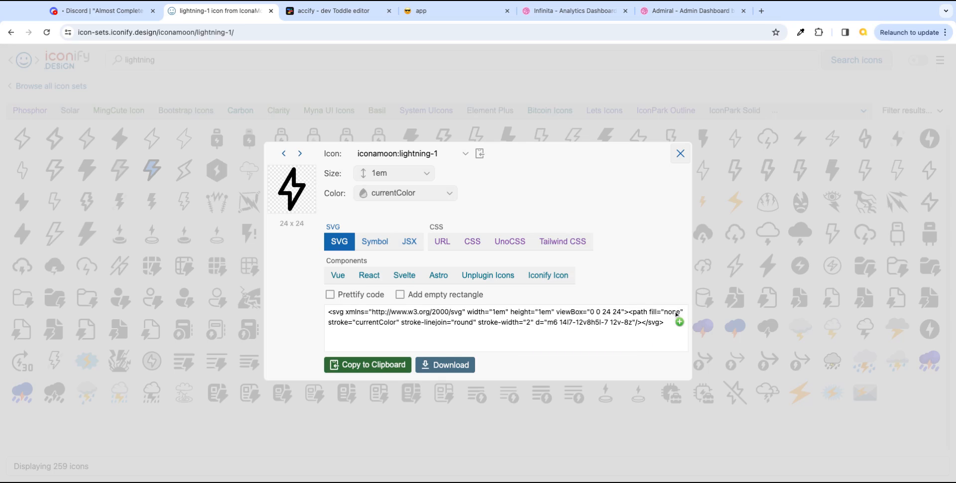
pyautogui.click(382, 367)
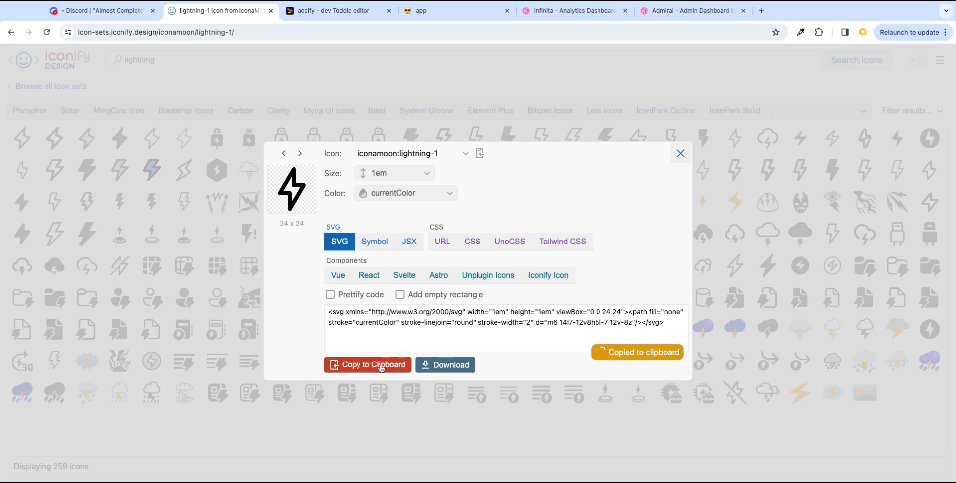
pyautogui.click(680, 155)
# - Switch to the Toddle editor and paste the copied lightning SVG inside the round blue logo div
pyautogui.click(329, 10)
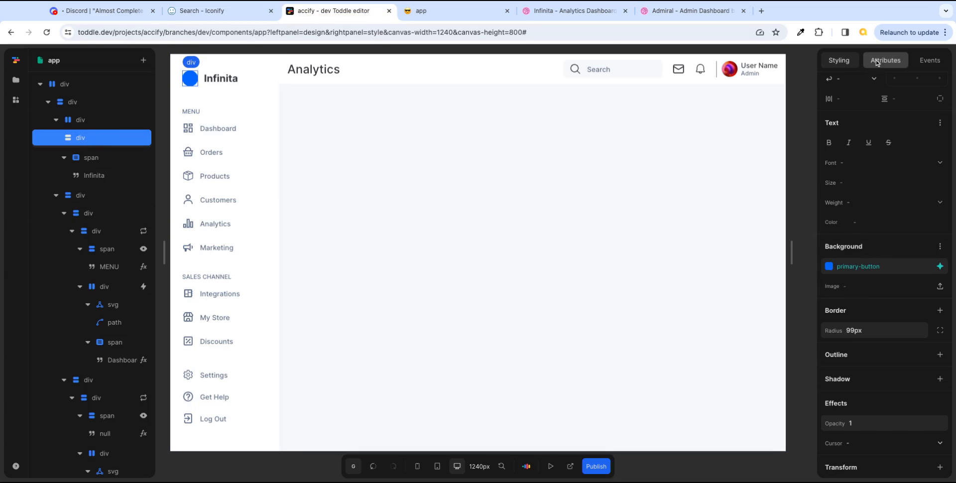
pyautogui.scroll(4, 894, 185)
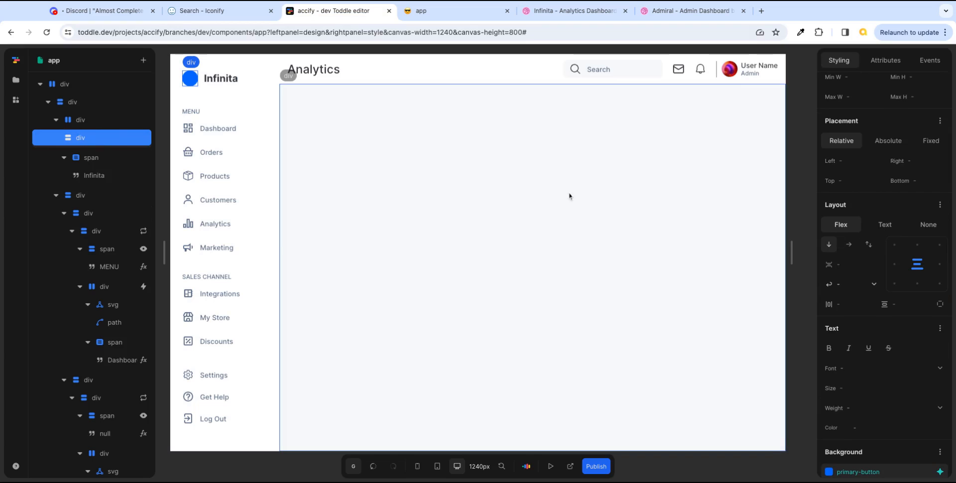
pyautogui.rightClick(93, 142)
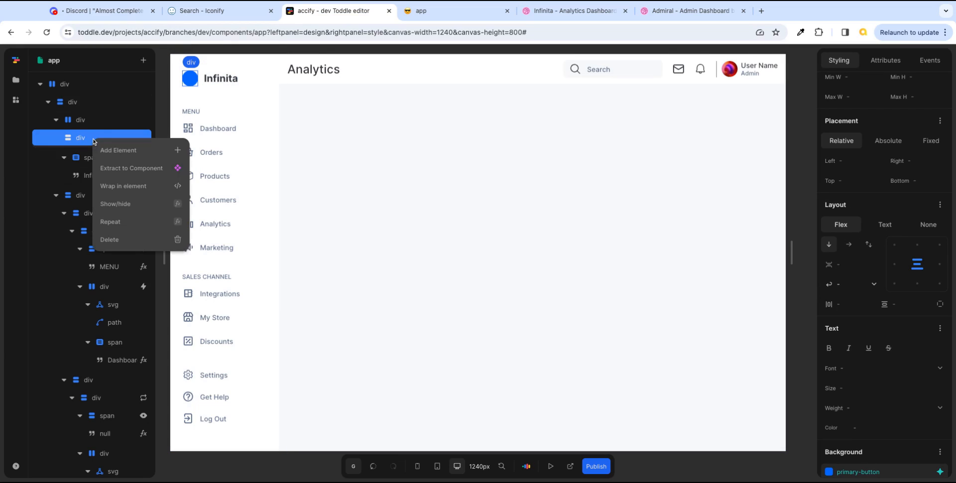
pyautogui.click(87, 141)
pyautogui.press('super+v')
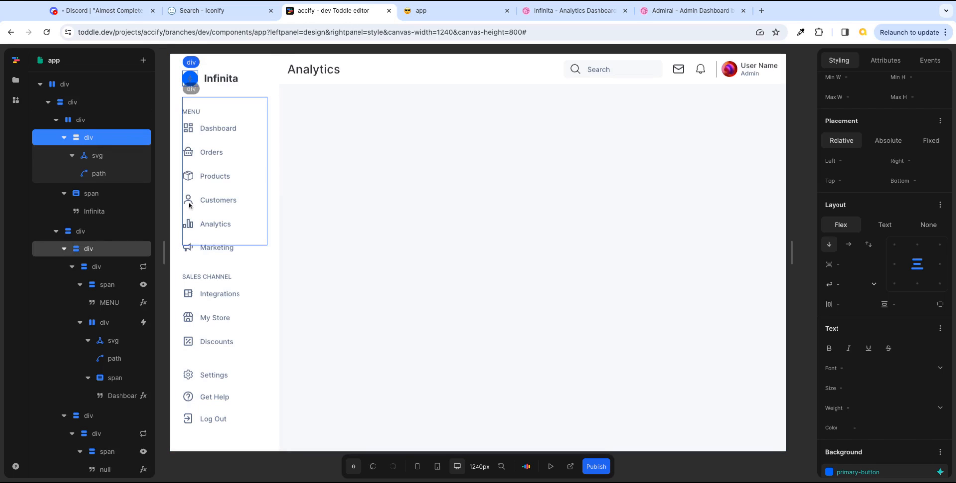
# - Inspect the pasted icon's path attributes, then set the text color of the round blue logo div to card-bg
pyautogui.click(107, 160)
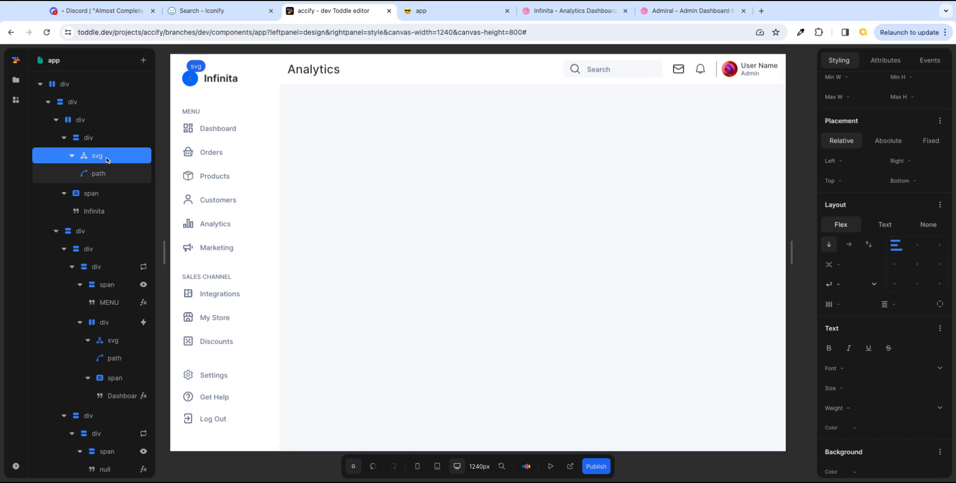
pyautogui.click(104, 142)
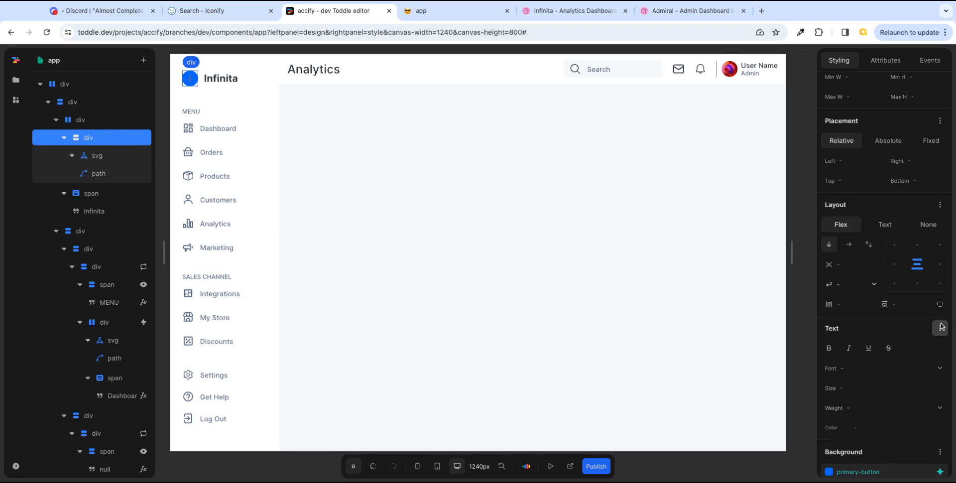
pyautogui.scroll(-1, 928, 358)
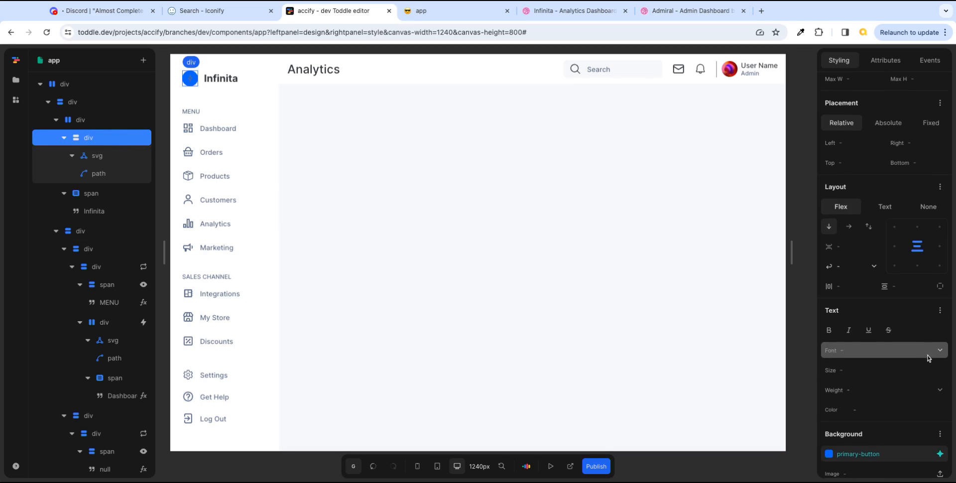
pyautogui.scroll(-5, 928, 357)
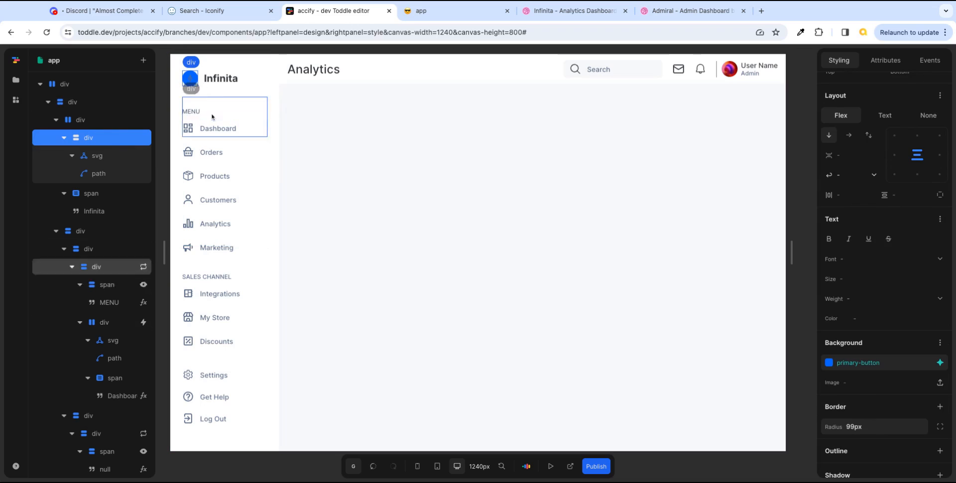
pyautogui.click(106, 176)
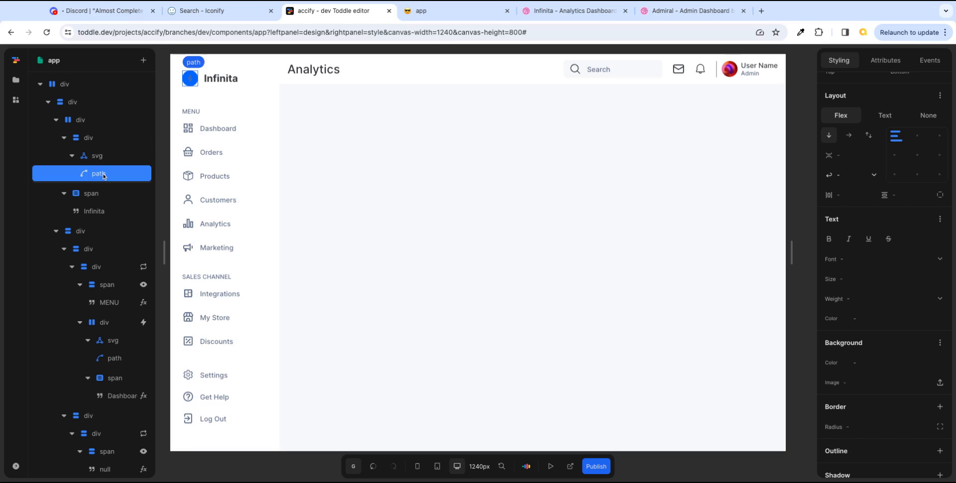
pyautogui.click(886, 60)
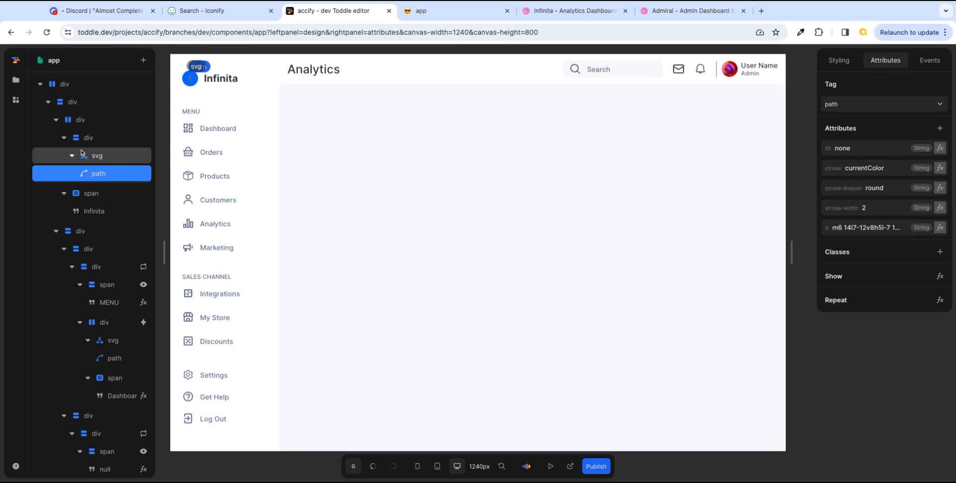
pyautogui.click(106, 139)
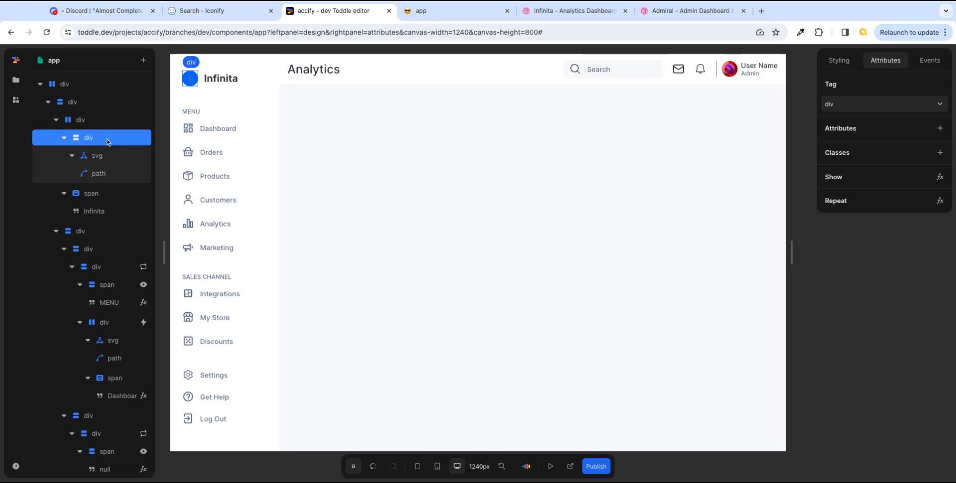
pyautogui.click(838, 61)
pyautogui.scroll(-5, 941, 328)
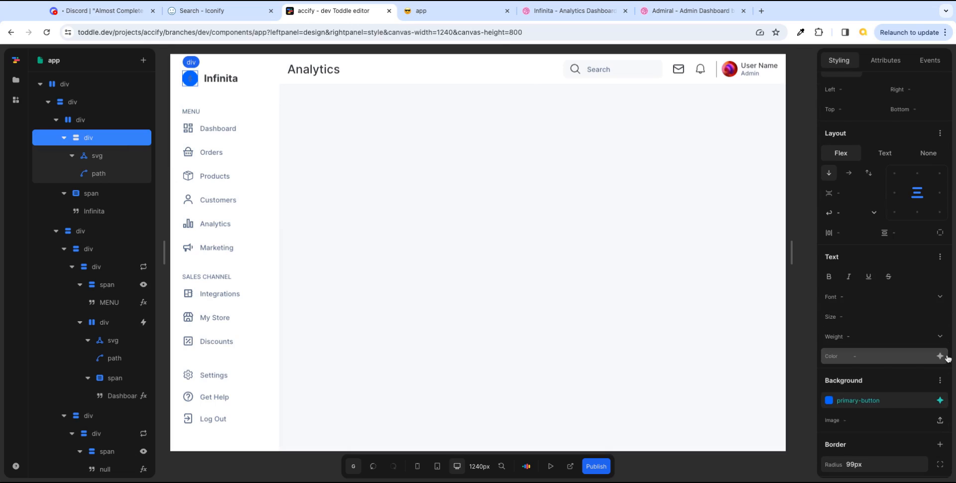
pyautogui.click(940, 356)
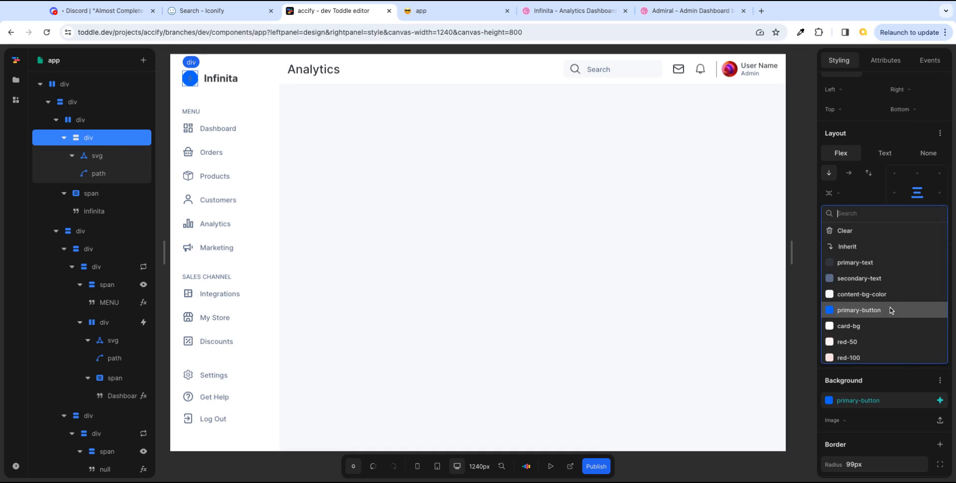
pyautogui.click(871, 328)
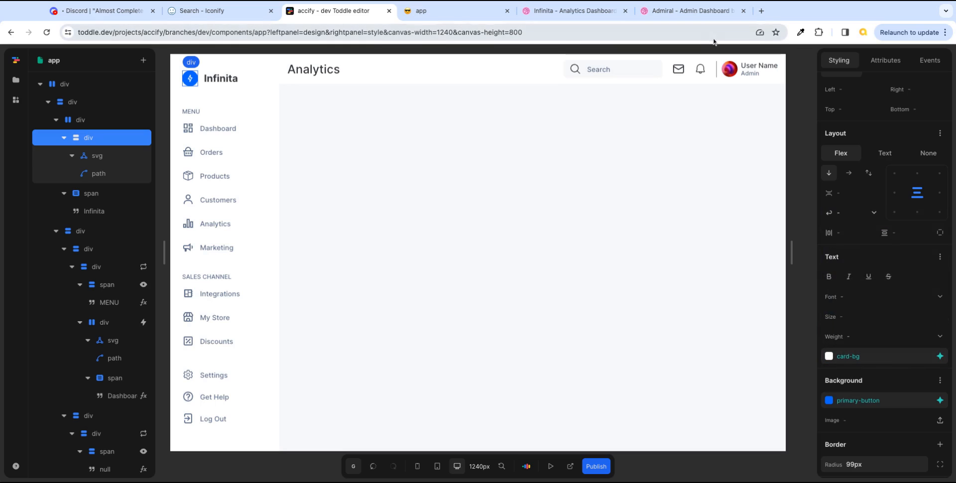
# - Compare the logo with the Infinita design, then copy the SVG code of majesticons:lightning-bolt from Iconify
pyautogui.click(566, 14)
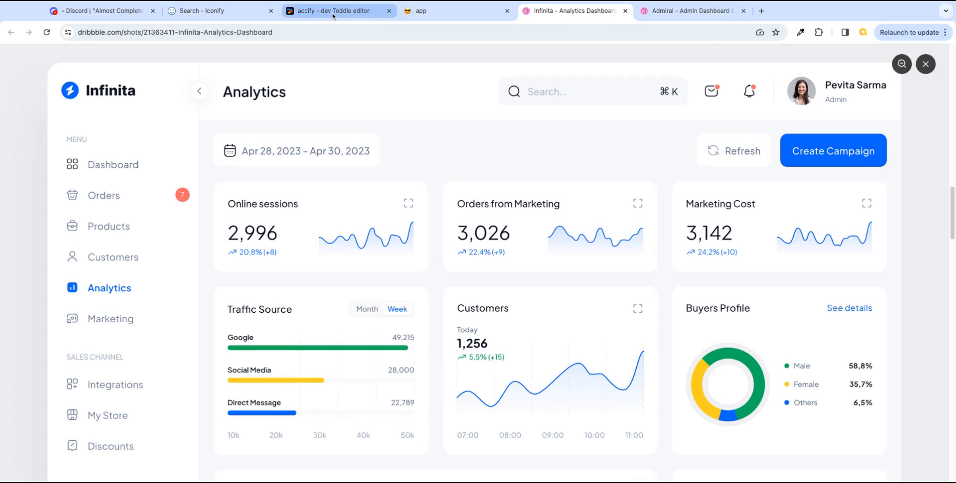
pyautogui.click(243, 15)
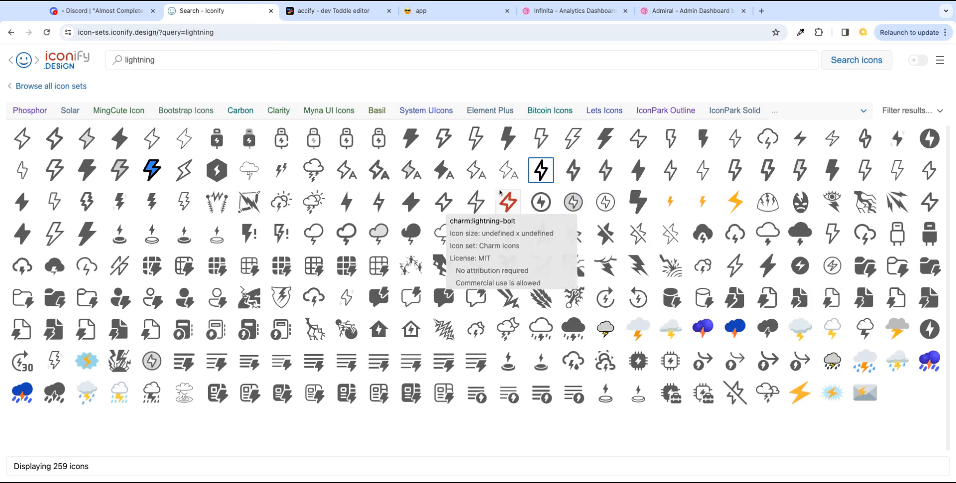
pyautogui.click(413, 204)
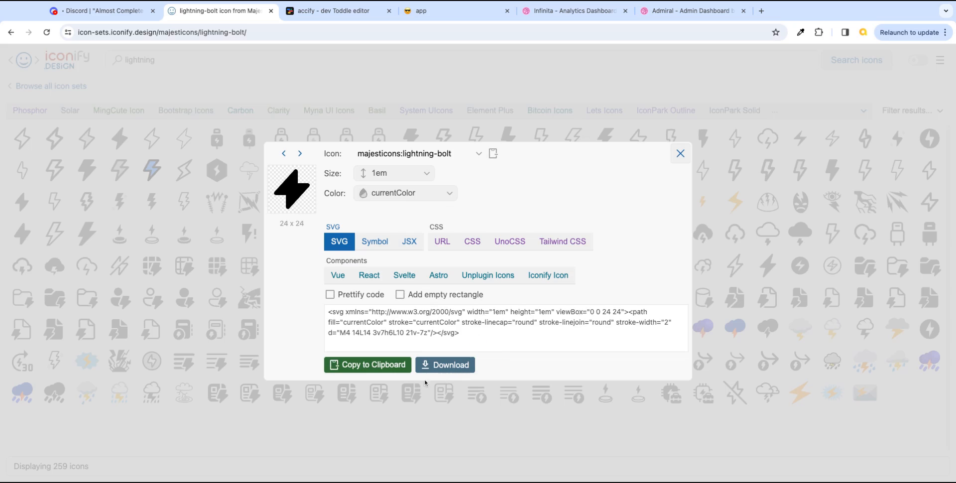
pyautogui.click(391, 370)
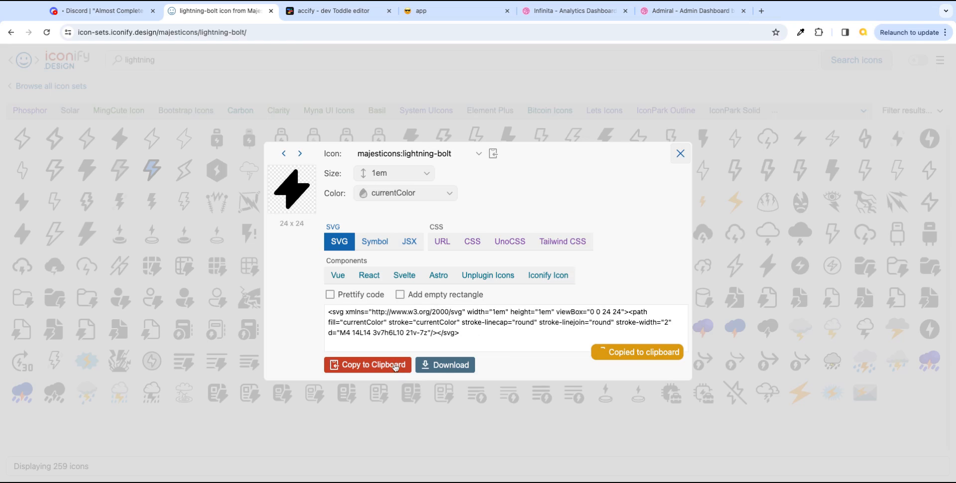
# - Replace the outlined lightning SVG in Toddle's blue logo div with the copied filled bolt and compare it with the Infinita design
pyautogui.click(339, 11)
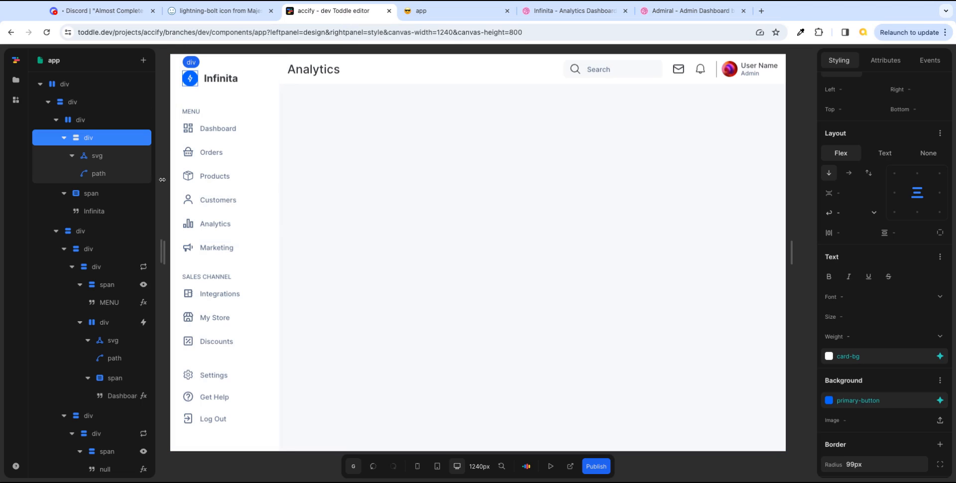
pyautogui.click(112, 159)
pyautogui.press('Delete')
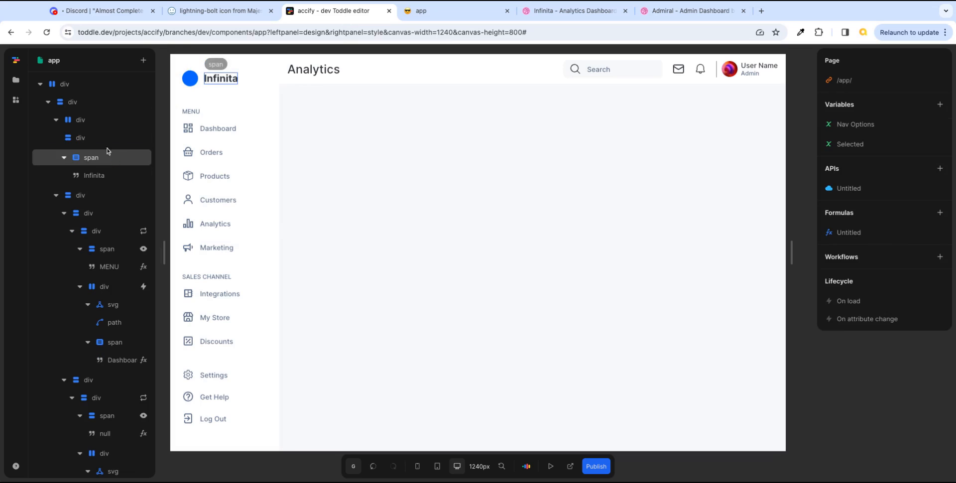
pyautogui.rightClick(96, 139)
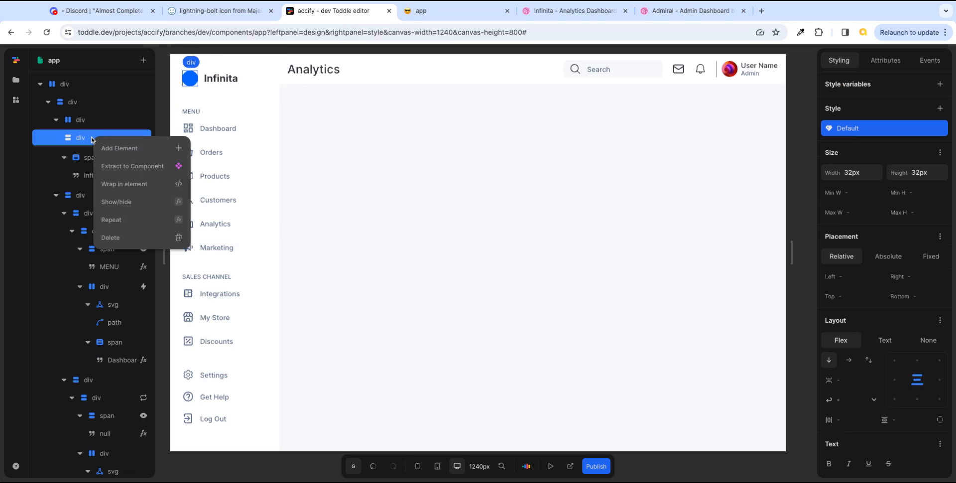
pyautogui.press('Escape')
pyautogui.hotkey('ctrl', 'z')
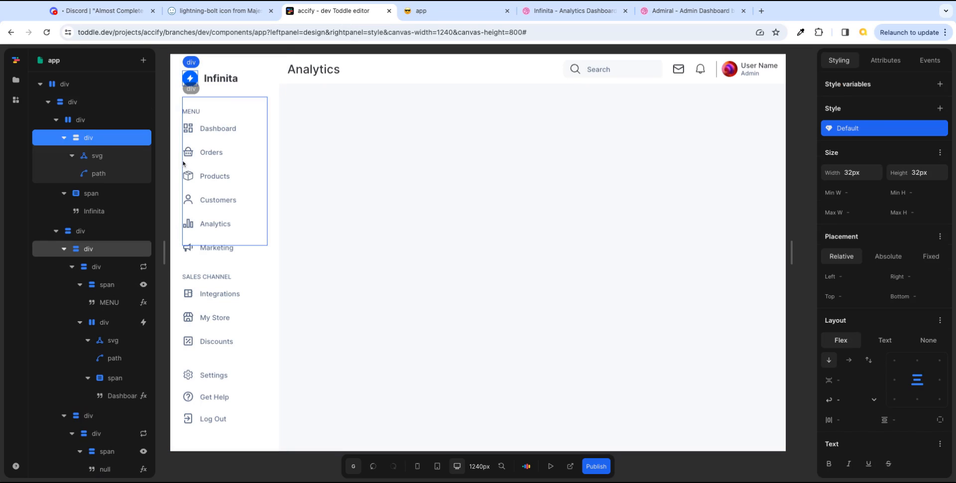
pyautogui.click(539, 12)
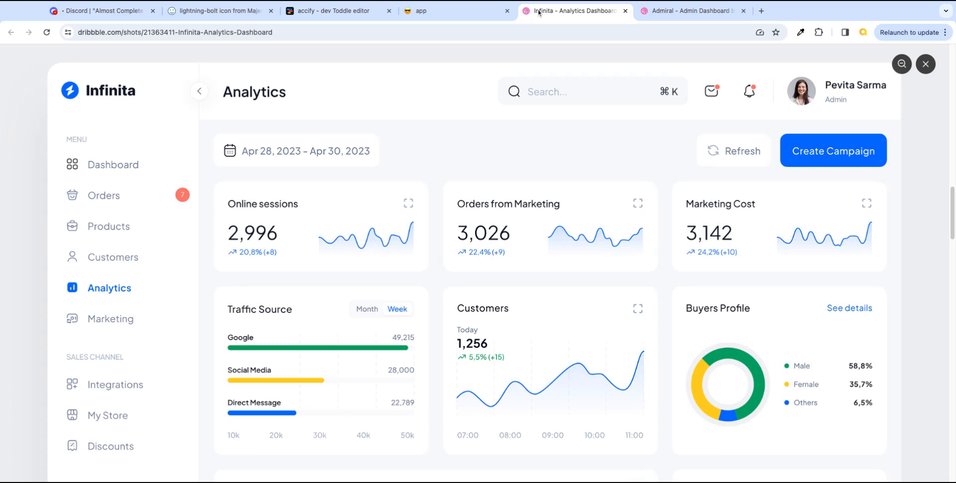
pyautogui.click(366, 14)
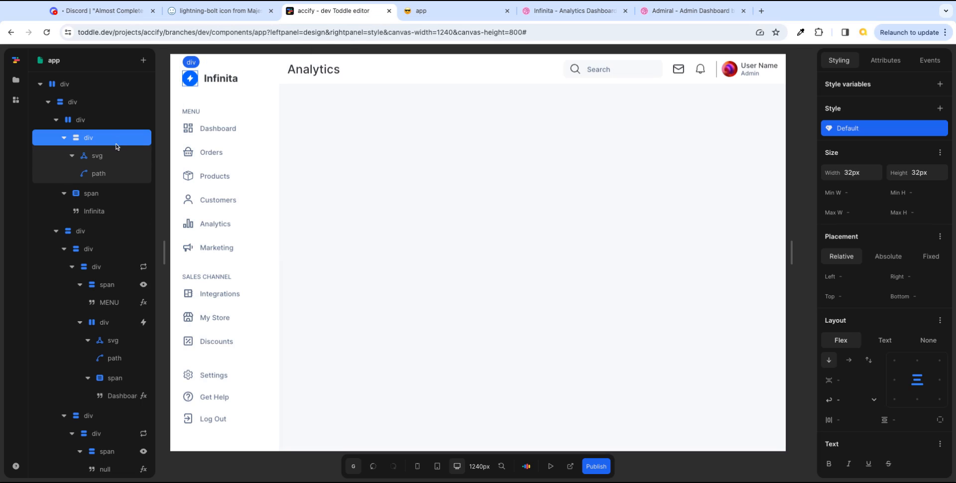
# - Set the width and height attributes of the lightning bolt svg in the logo to 24
pyautogui.click(103, 156)
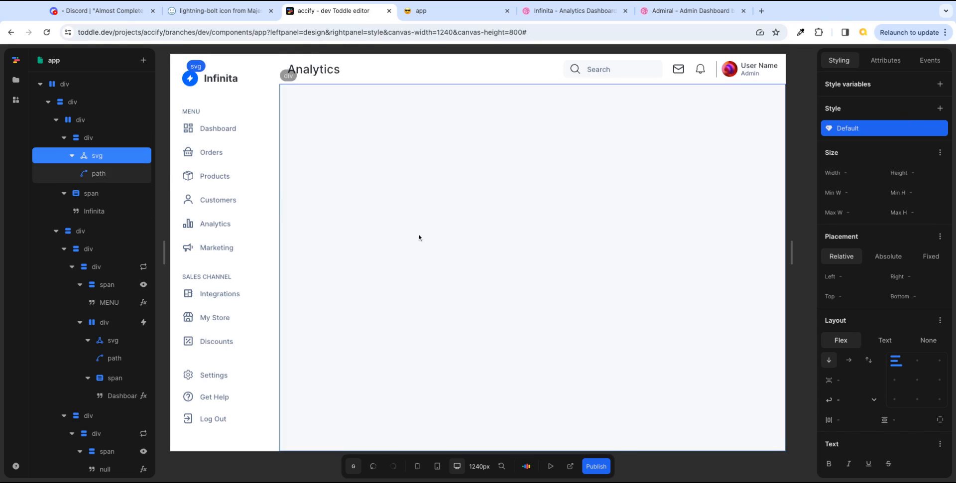
pyautogui.click(886, 61)
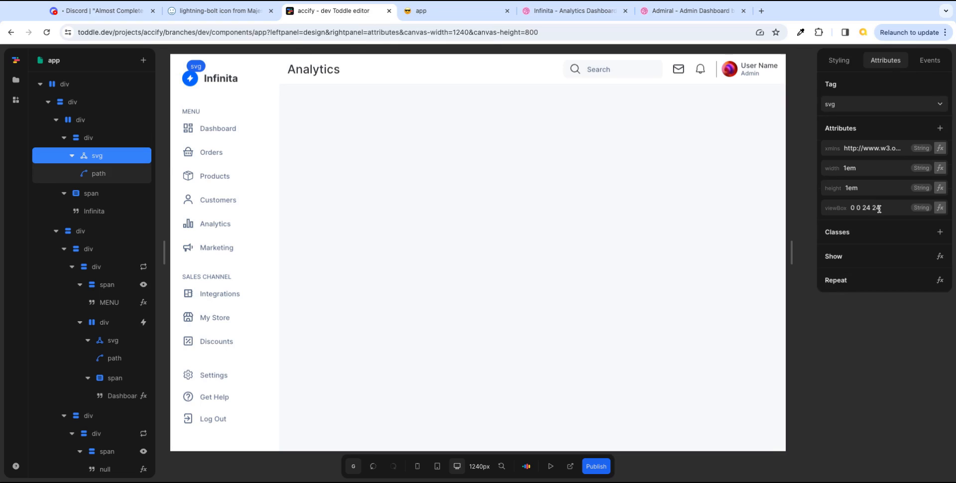
pyautogui.click(858, 168)
pyautogui.doubleClick(858, 167)
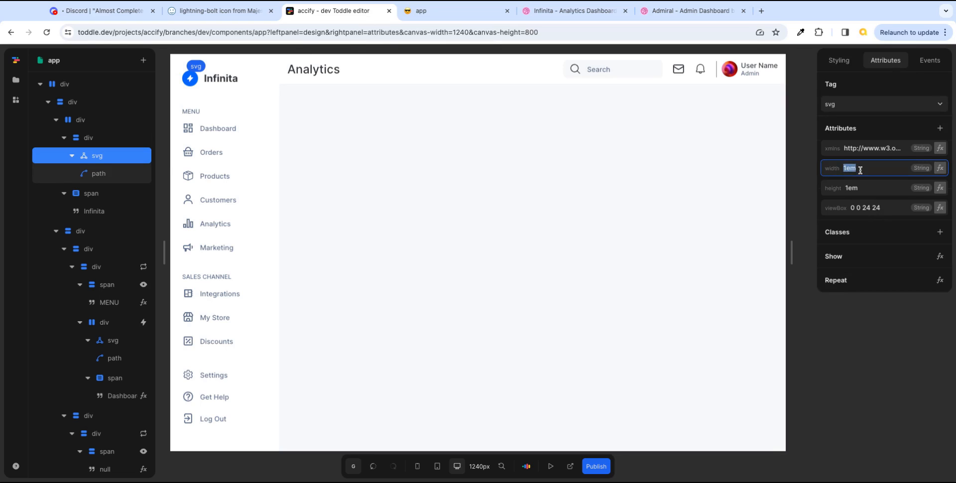
pyautogui.write('24')
pyautogui.click(865, 187)
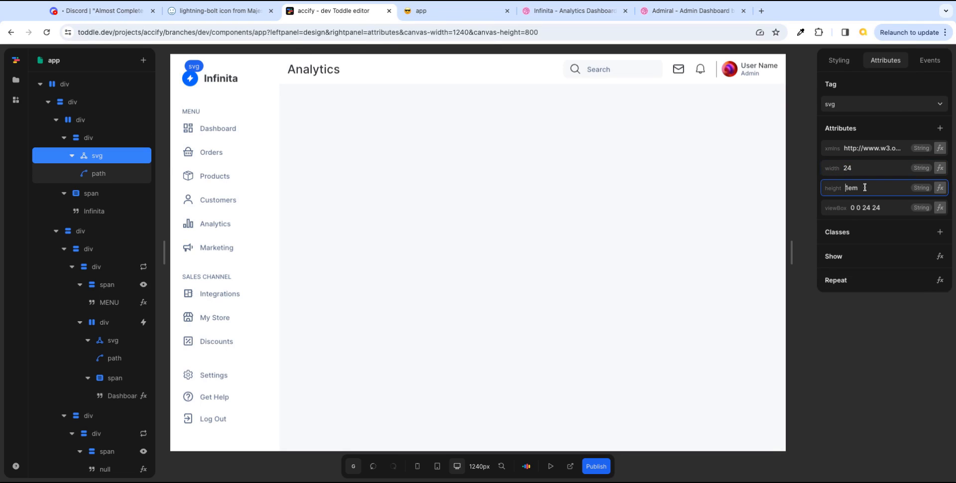
pyautogui.doubleClick(857, 187)
pyautogui.write('24')
pyautogui.press('Tab')
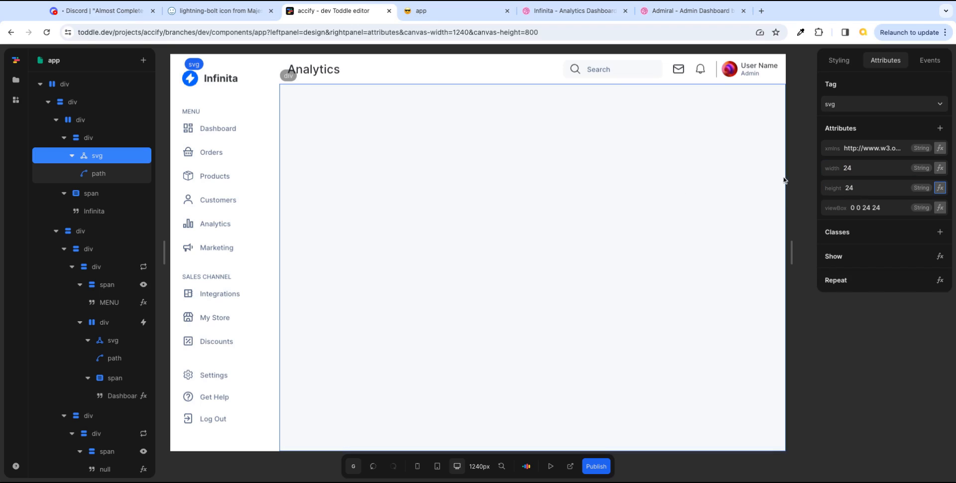
pyautogui.click(800, 170)
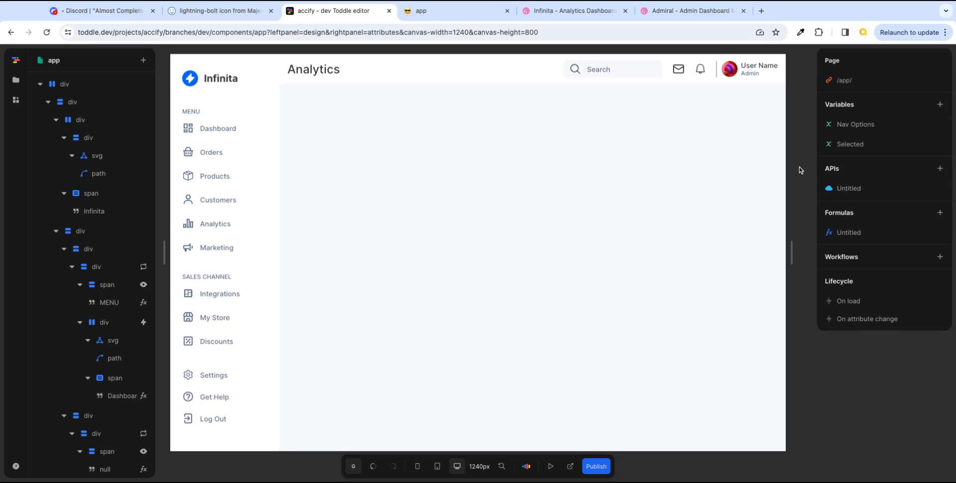
# - Set the Infinita logo text to the font-size-2xl style variable and compare it with the Infinita design on Dribbble
pyautogui.click(237, 83)
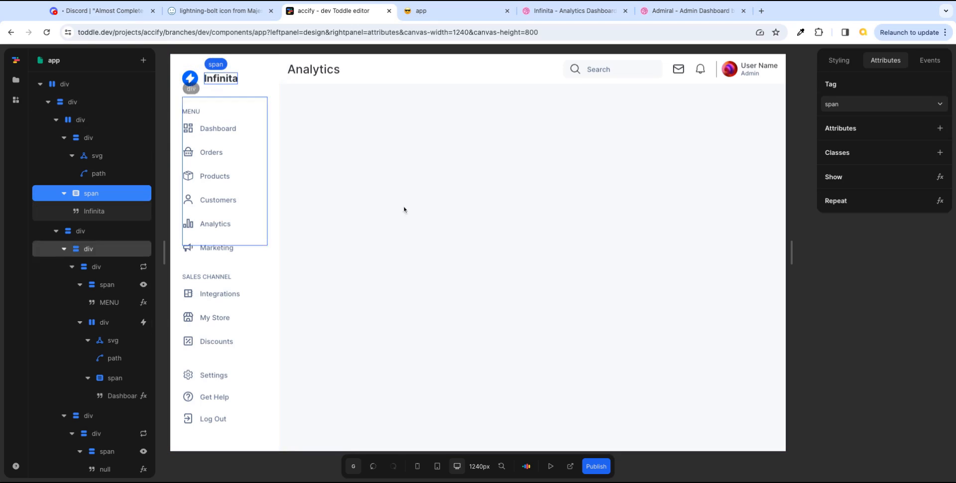
pyautogui.click(840, 62)
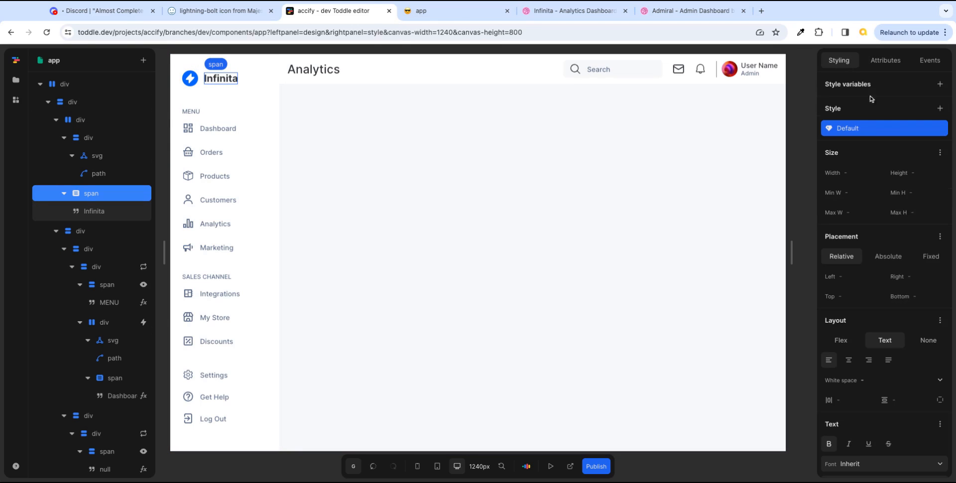
pyautogui.scroll(-6, 922, 364)
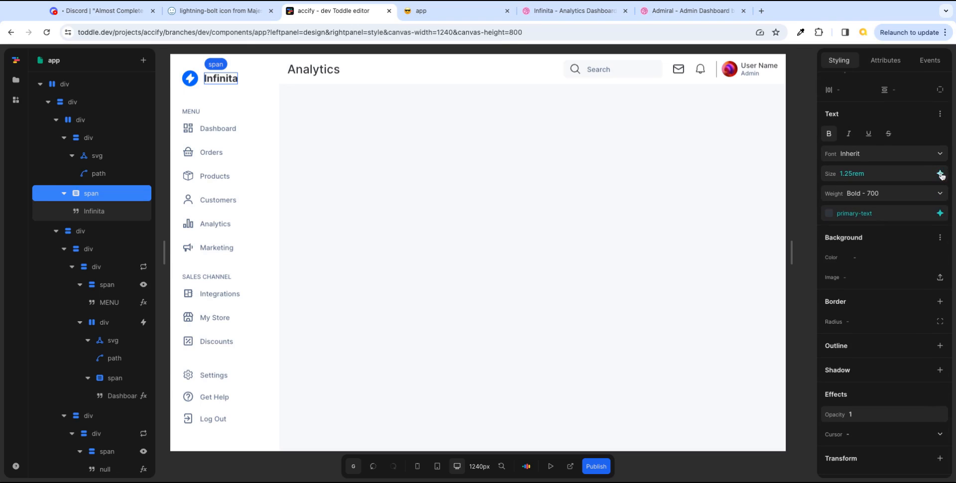
pyautogui.click(941, 173)
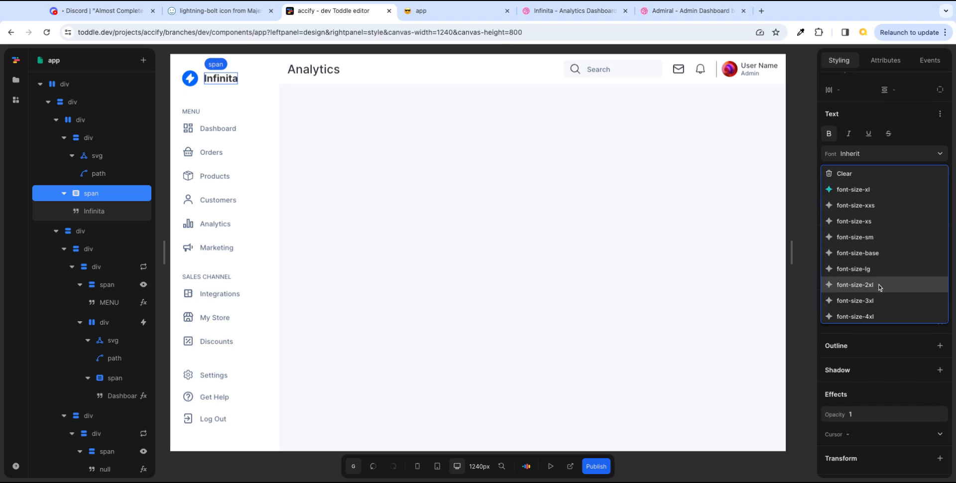
pyautogui.click(854, 284)
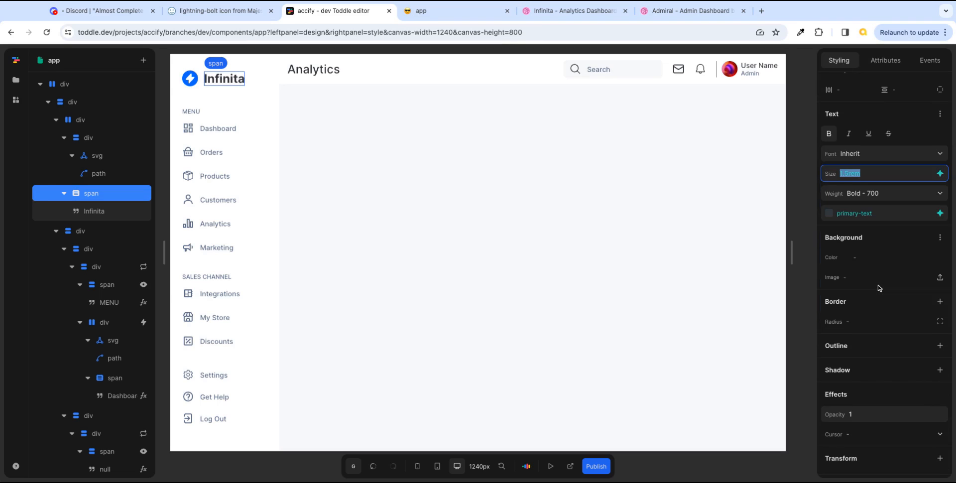
pyautogui.click(584, 14)
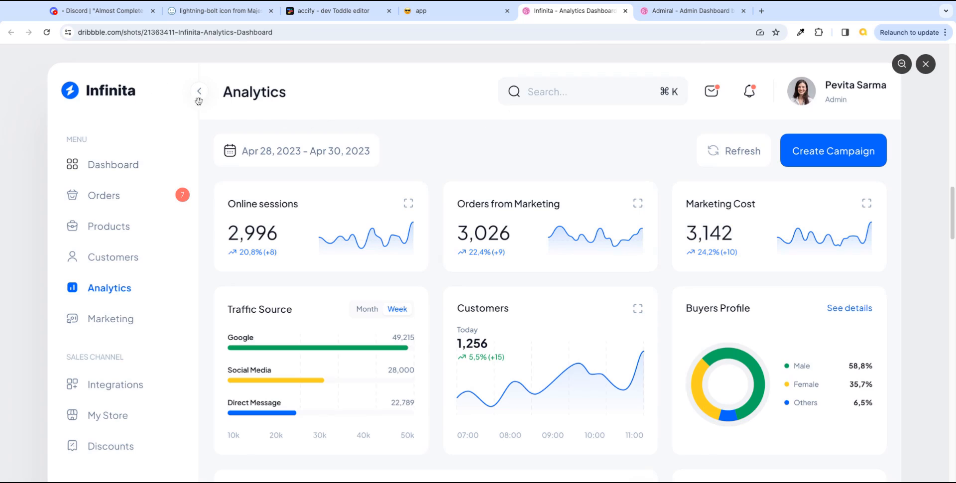
pyautogui.click(339, 10)
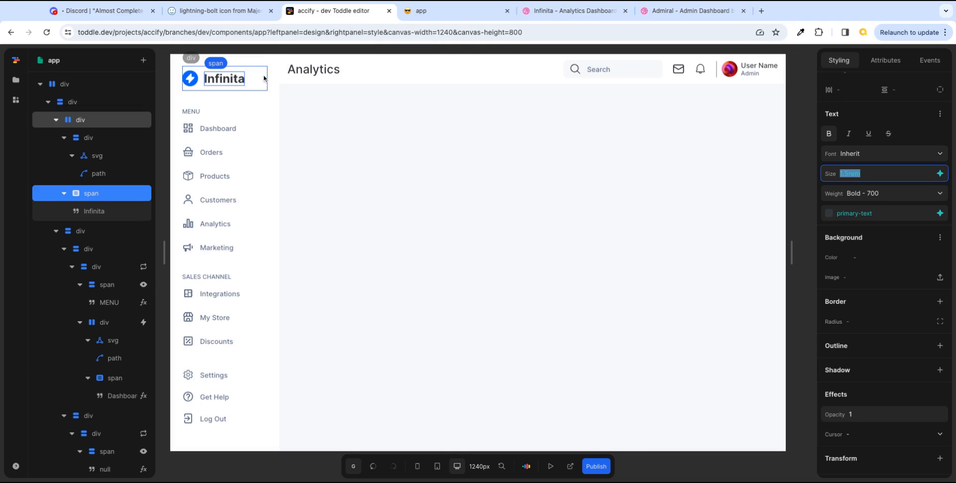
# - Try font-size-3xl on the Infinita logo text against font-size-2xl, ending on font-size-2xl
pyautogui.click(940, 176)
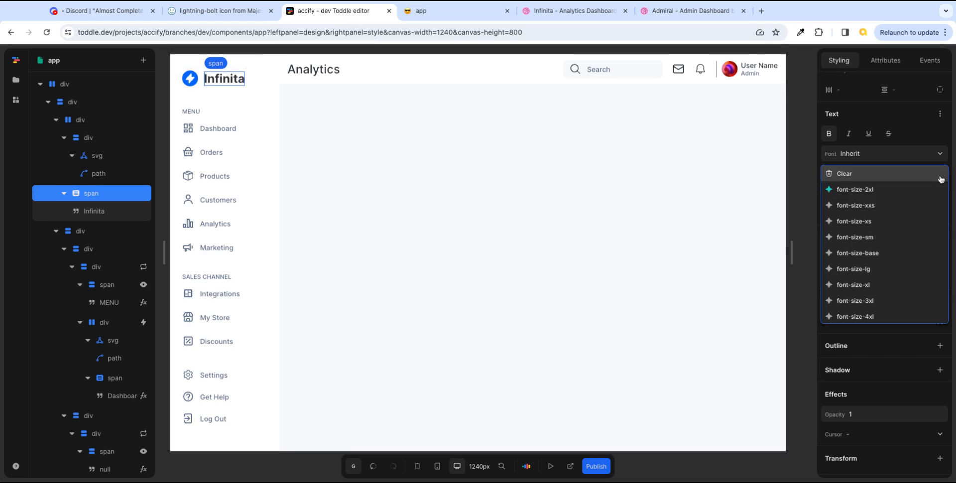
pyautogui.click(877, 300)
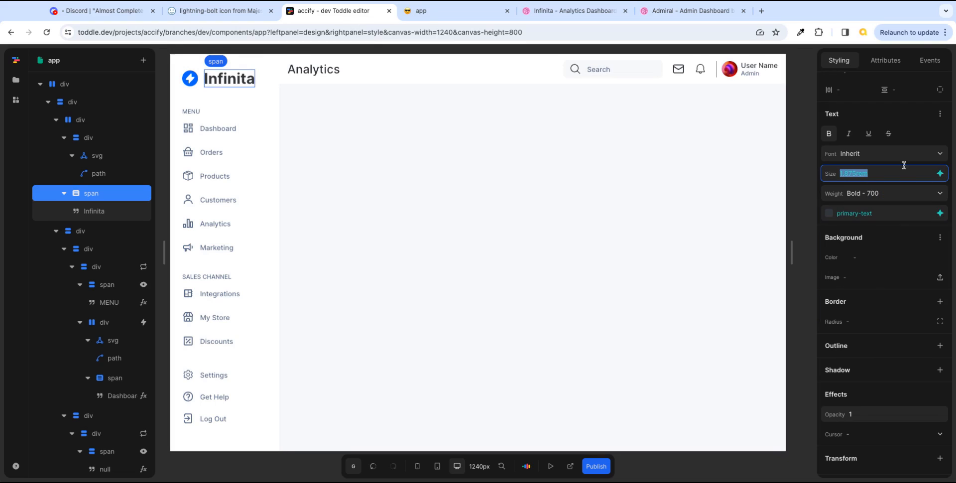
pyautogui.click(885, 170)
pyautogui.click(940, 174)
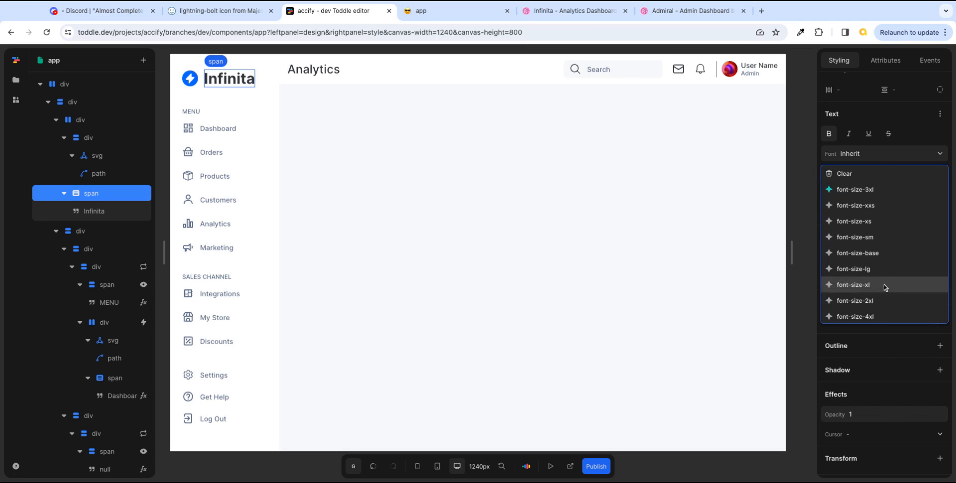
pyautogui.click(880, 301)
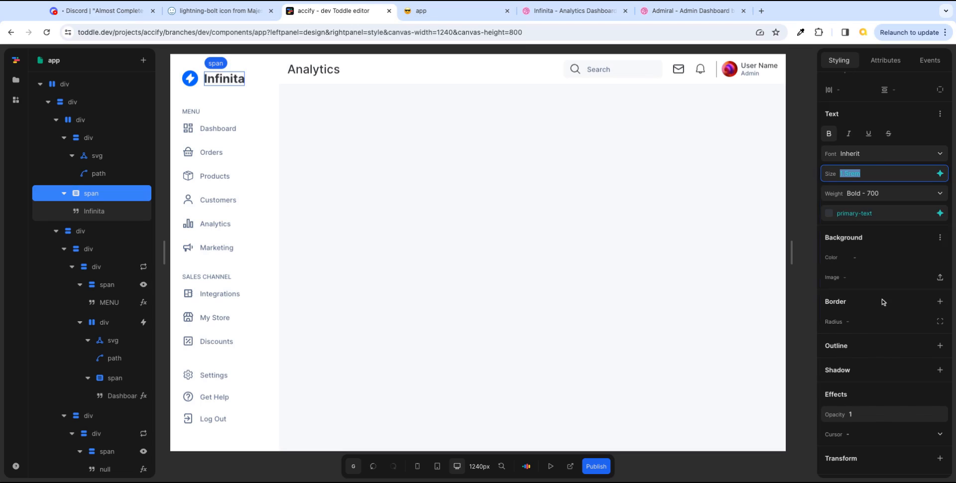
pyautogui.click(940, 174)
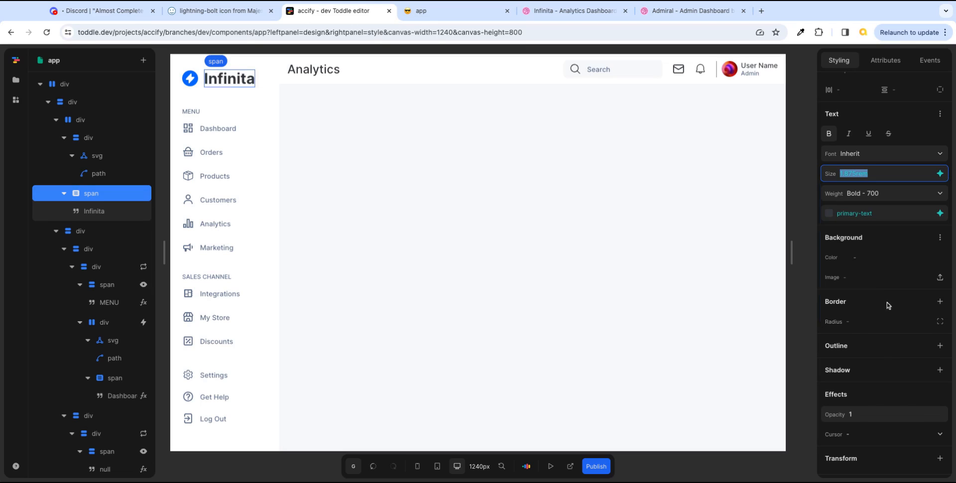
pyautogui.click(887, 301)
pyautogui.click(941, 174)
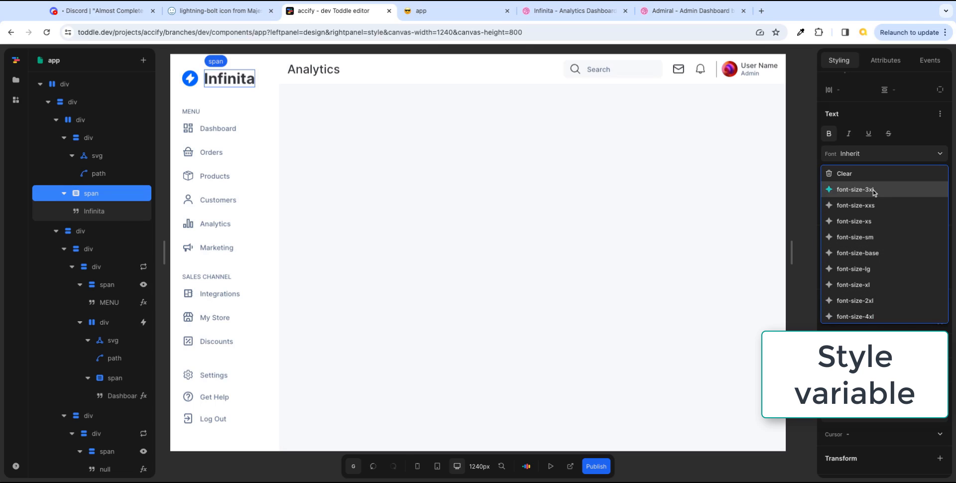
pyautogui.click(876, 300)
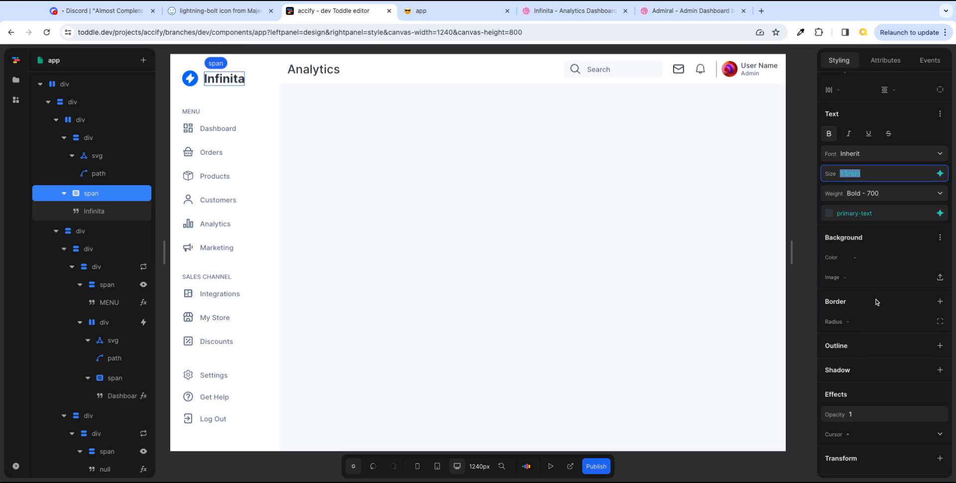
# - Examine the font size variables in the project's Default theme, then return to the app page
pyautogui.click(22, 81)
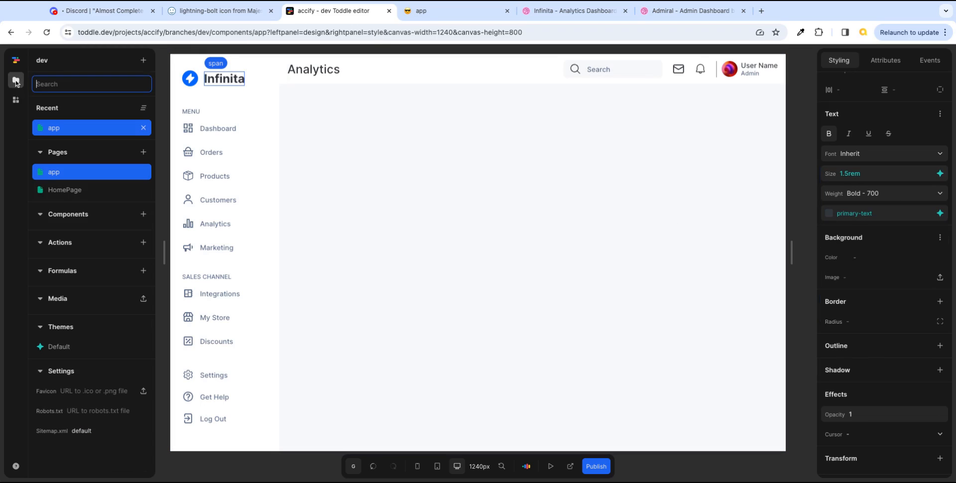
pyautogui.click(78, 349)
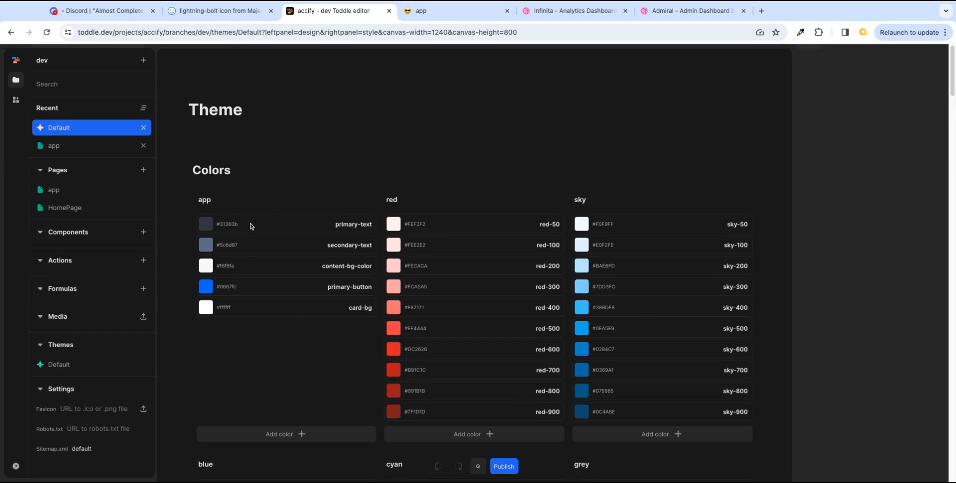
pyautogui.click(325, 133)
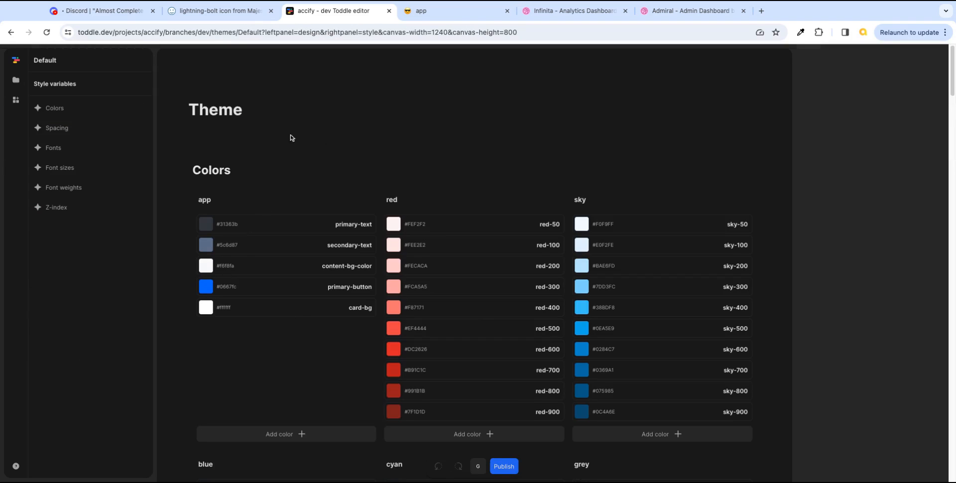
pyautogui.click(70, 167)
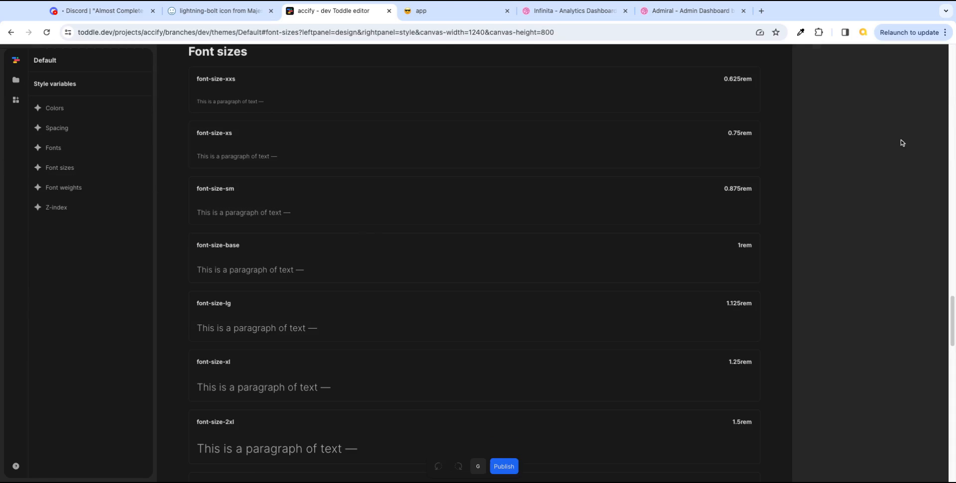
pyautogui.scroll(-3, 859, 308)
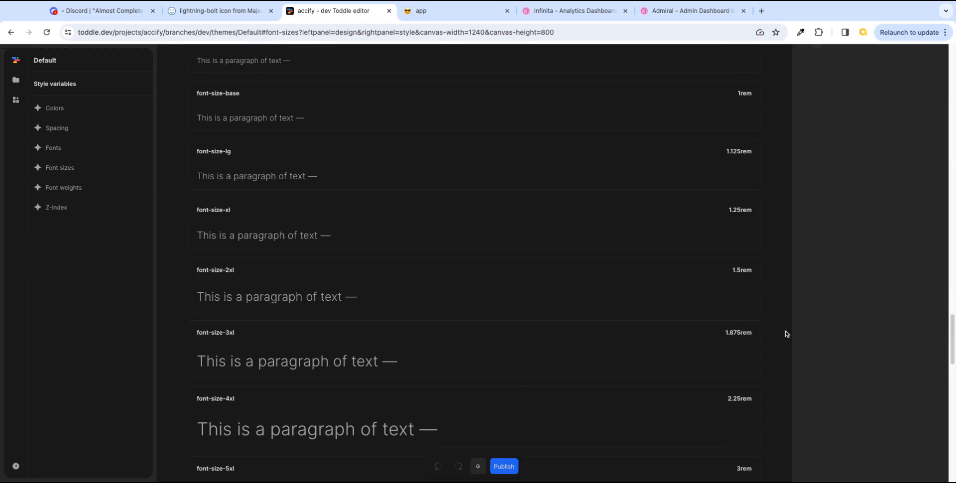
pyautogui.scroll(-8, 791, 326)
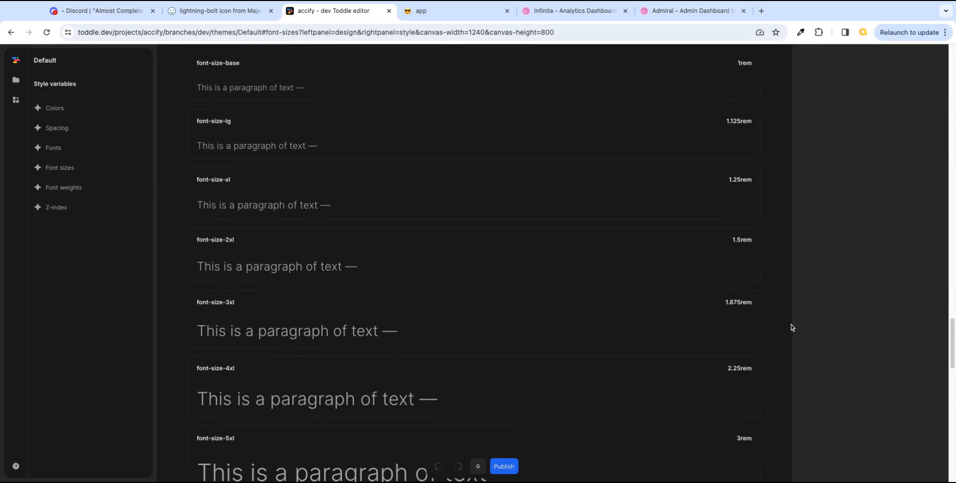
pyautogui.click(16, 80)
pyautogui.click(68, 149)
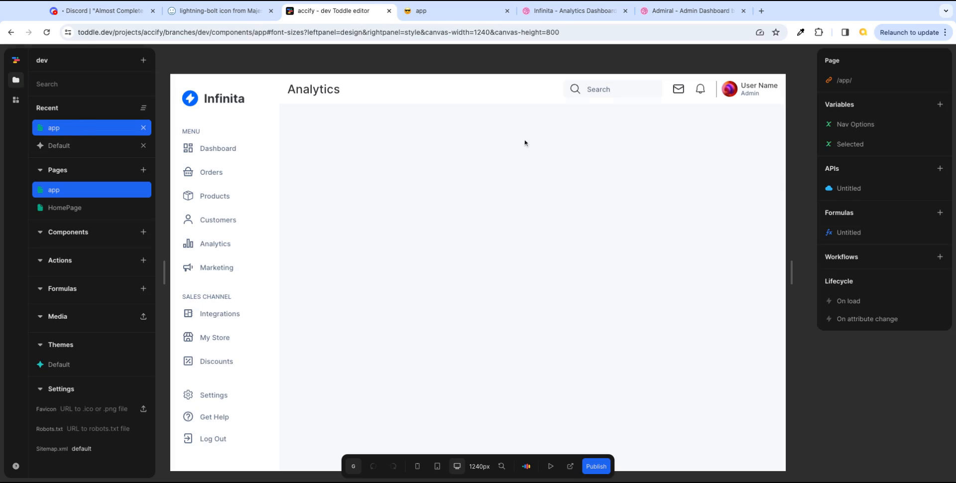
# - Set the height of the div holding the logo icon and Infinita text to 40px
pyautogui.click(251, 89)
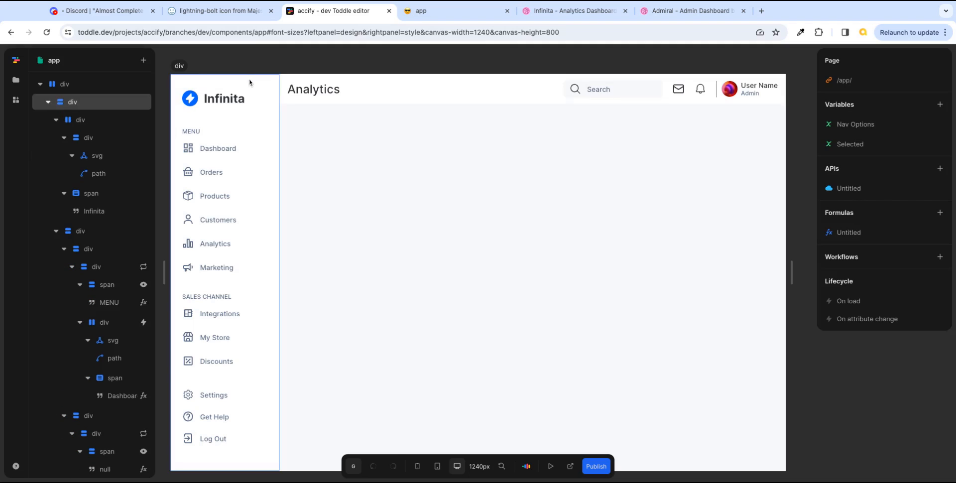
pyautogui.click(259, 97)
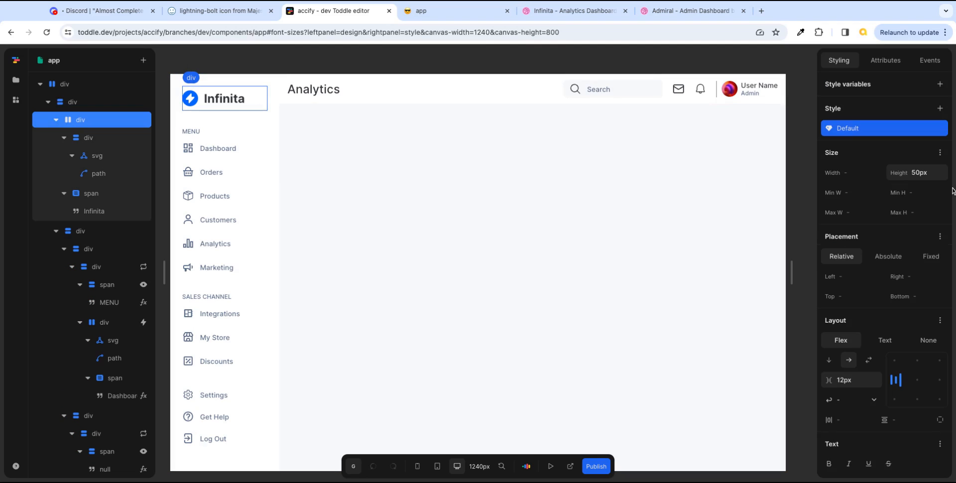
pyautogui.click(934, 174)
pyautogui.write('40px')
pyautogui.press('Tab')
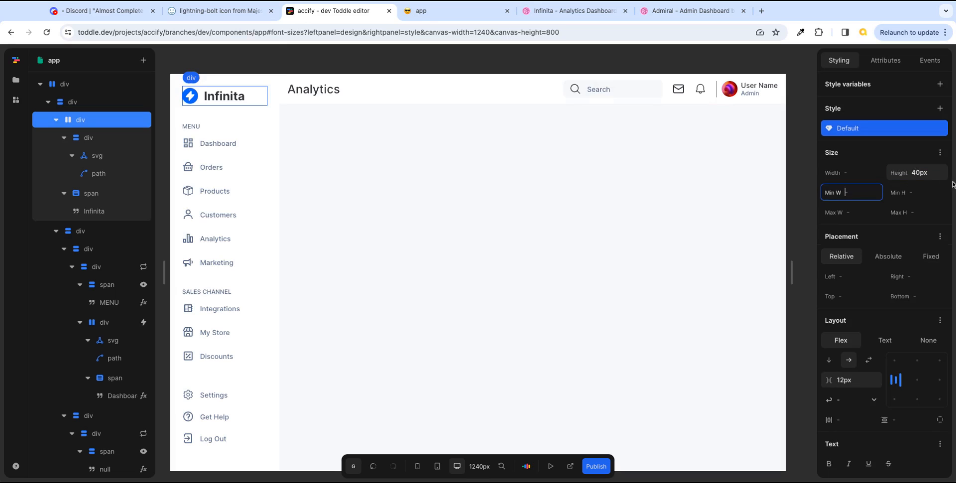
# - Set the vertical padding of the sidebar div to 16px
pyautogui.click(238, 84)
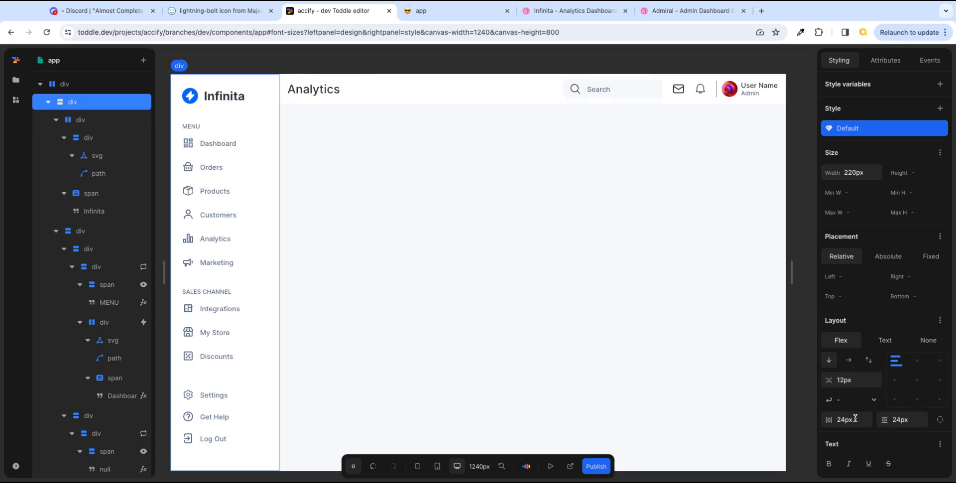
pyautogui.click(915, 421)
pyautogui.write('16')
pyautogui.press('Tab')
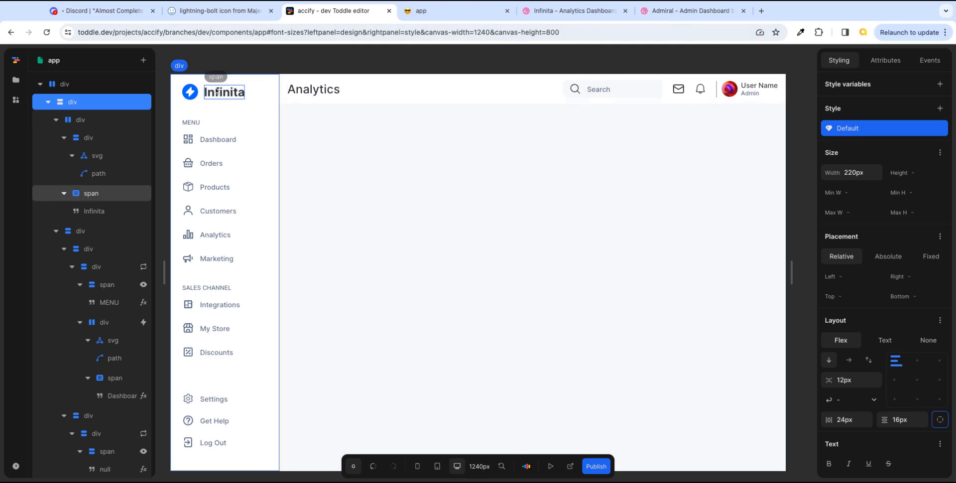
# - Check the Infinita design on Dribbble, then reload the live app page to view the updated sidebar logo
pyautogui.click(573, 15)
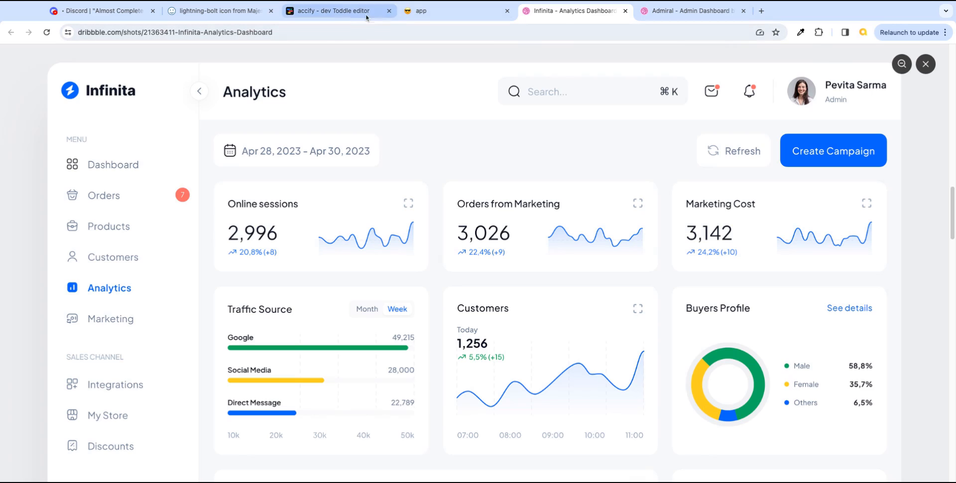
pyautogui.click(438, 11)
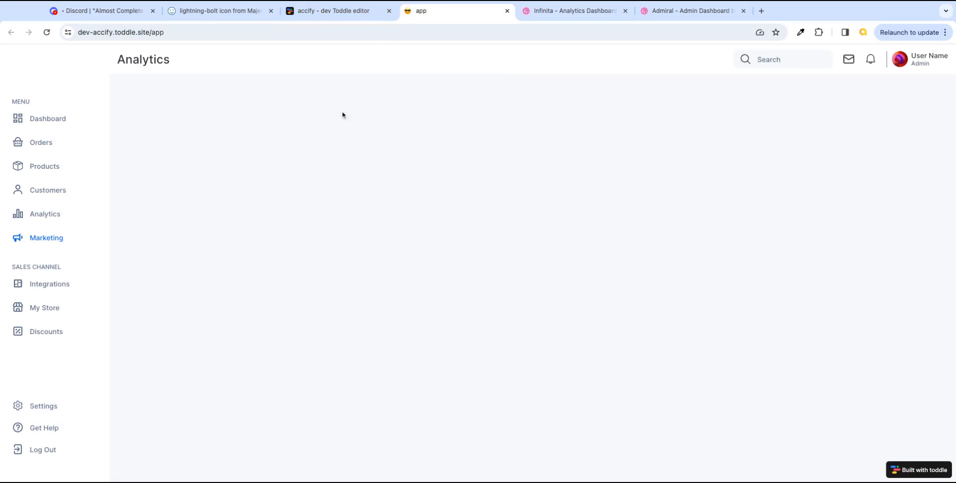
pyautogui.press('super+r')
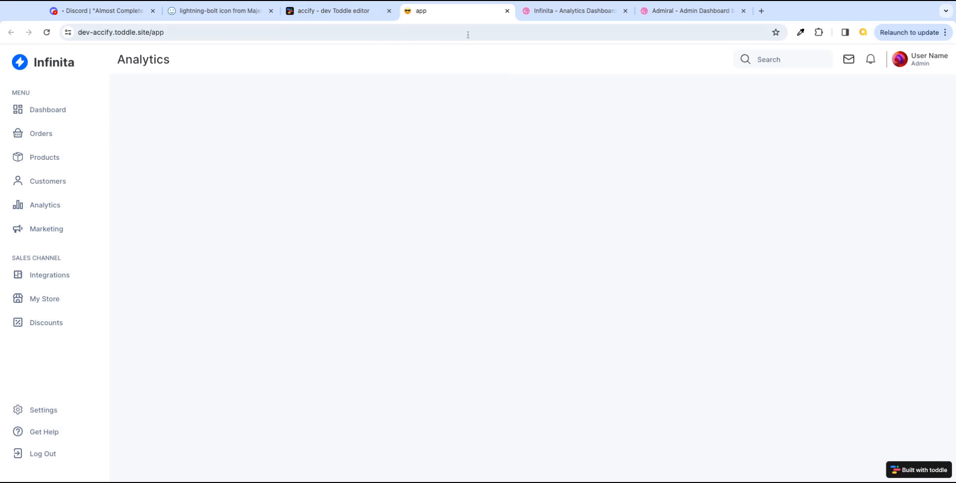
# - Compare the sidebar edge on the live app page with the Infinita design on Dribbble
pyautogui.click(561, 12)
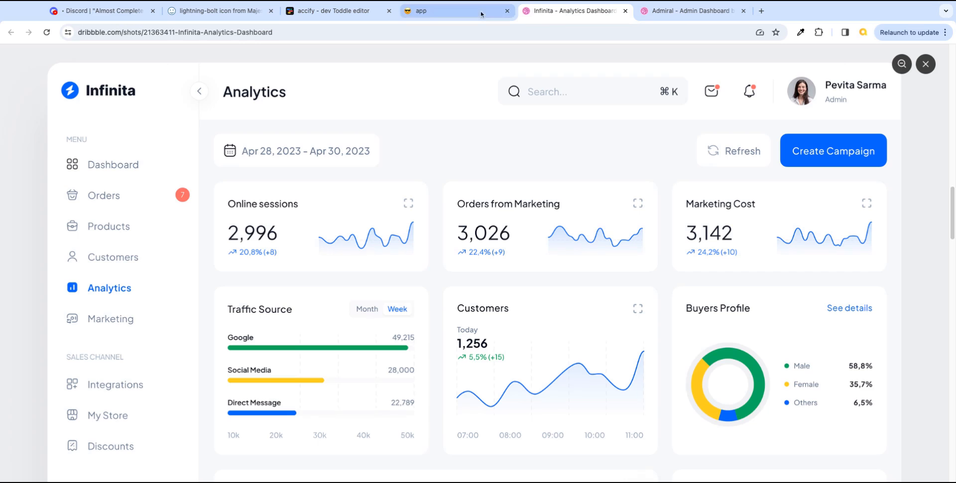
pyautogui.click(433, 14)
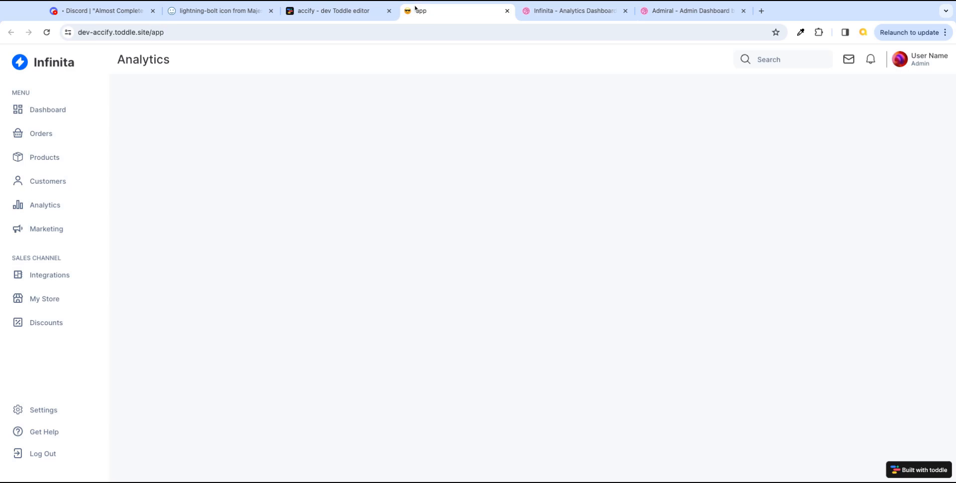
pyautogui.click(550, 16)
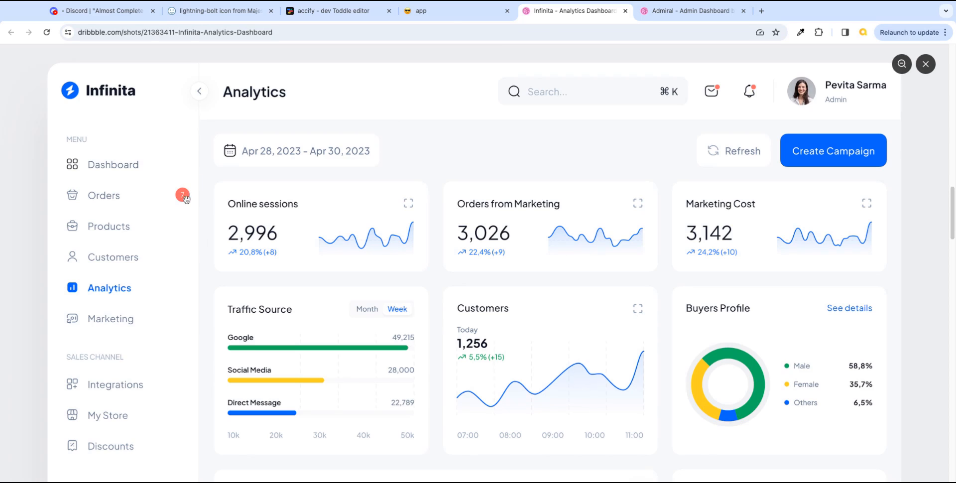
pyautogui.click(453, 18)
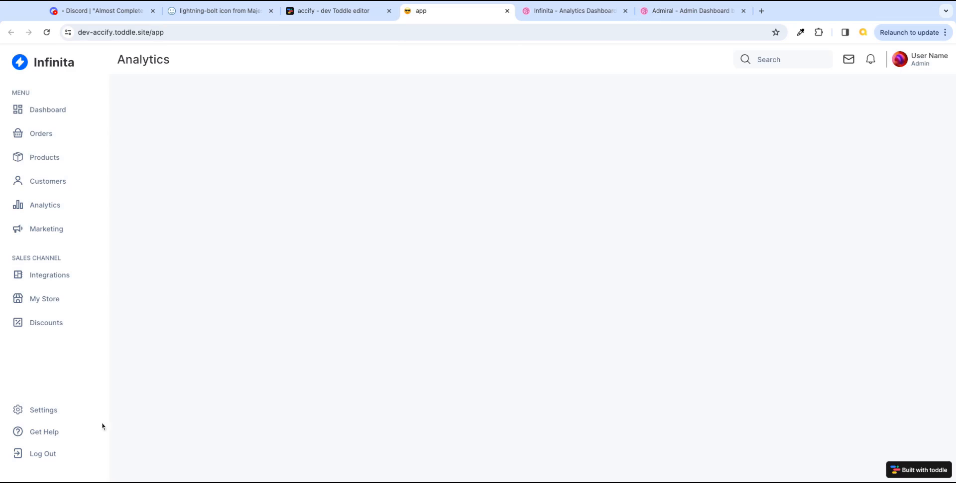
pyautogui.click(584, 14)
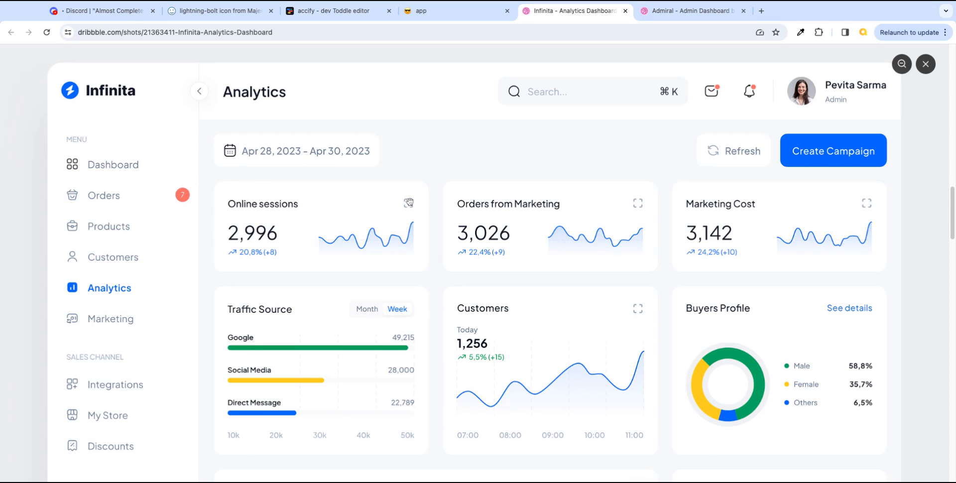
# - Sample the sidebar border color from the Infinita design and add it to the Default theme's app colors as border, #f3f4f5
pyautogui.click(801, 33)
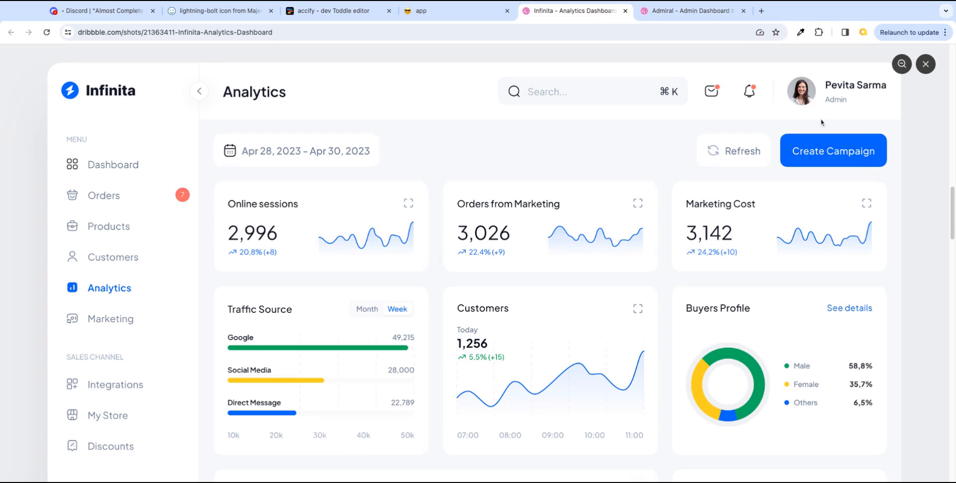
pyautogui.click(319, 13)
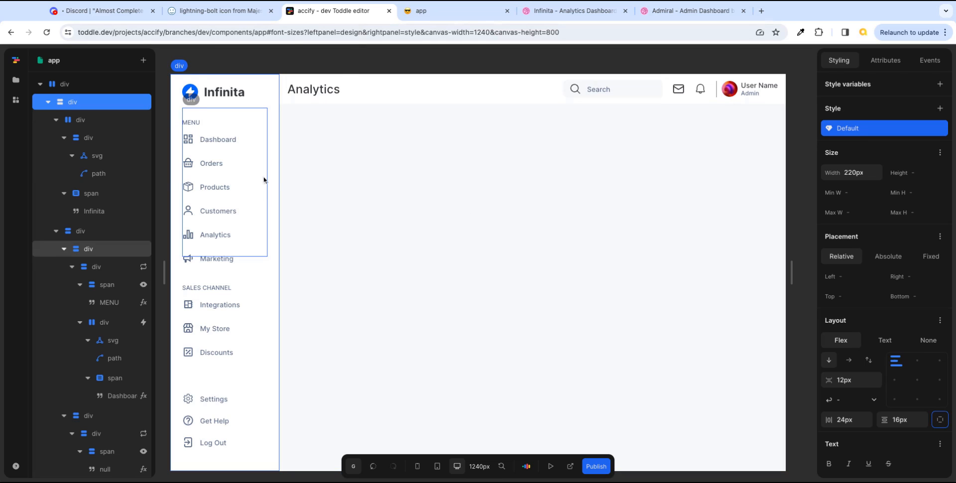
pyautogui.click(16, 80)
pyautogui.click(65, 366)
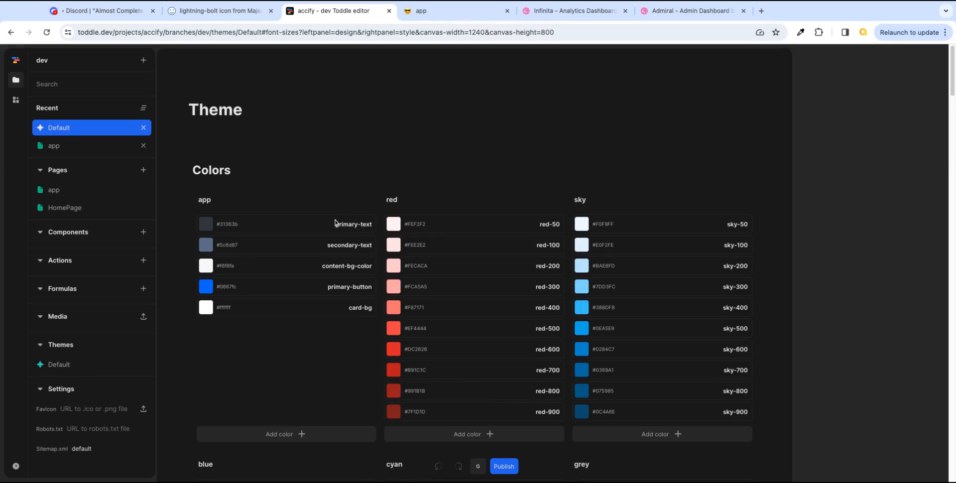
pyautogui.click(329, 436)
pyautogui.click(329, 436)
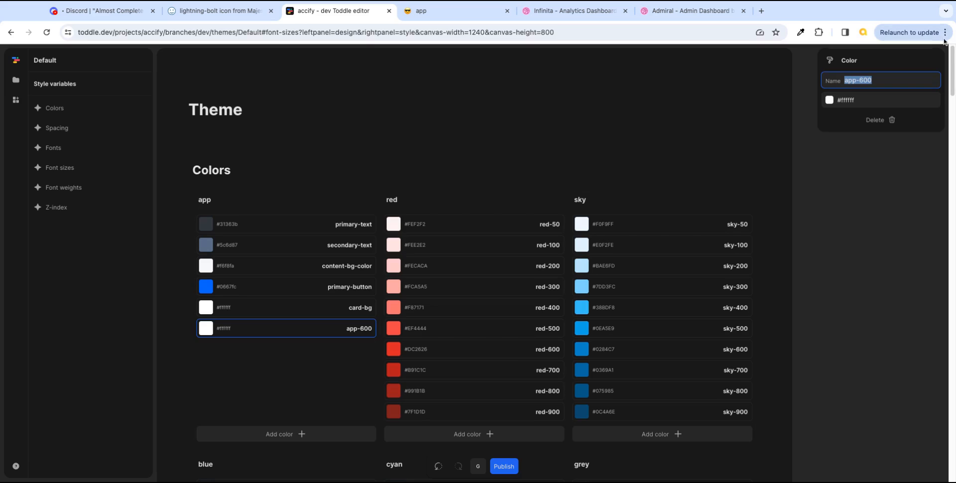
pyautogui.write('border')
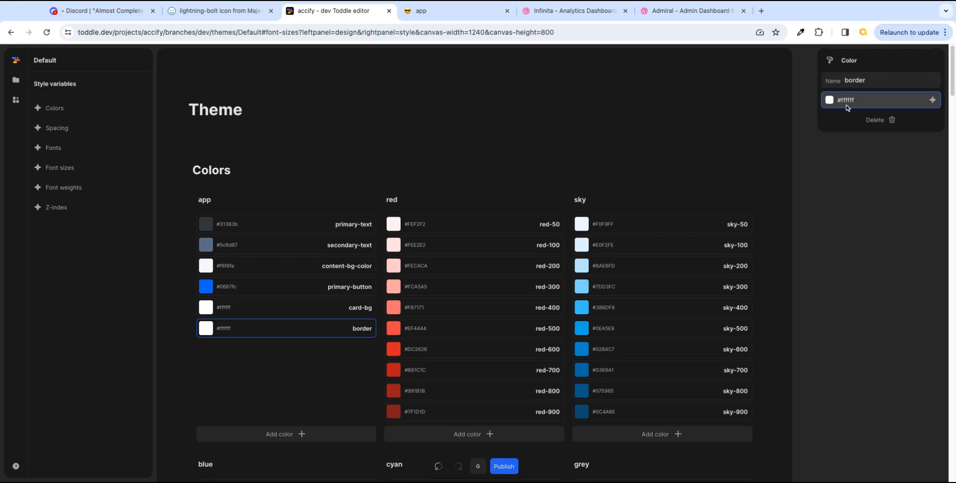
pyautogui.click(846, 102)
pyautogui.click(856, 230)
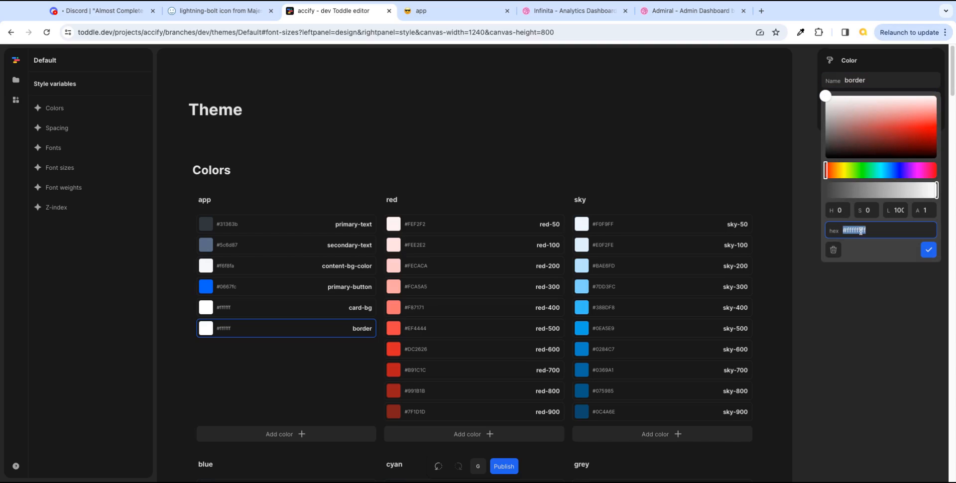
pyautogui.write('#f3f4f5')
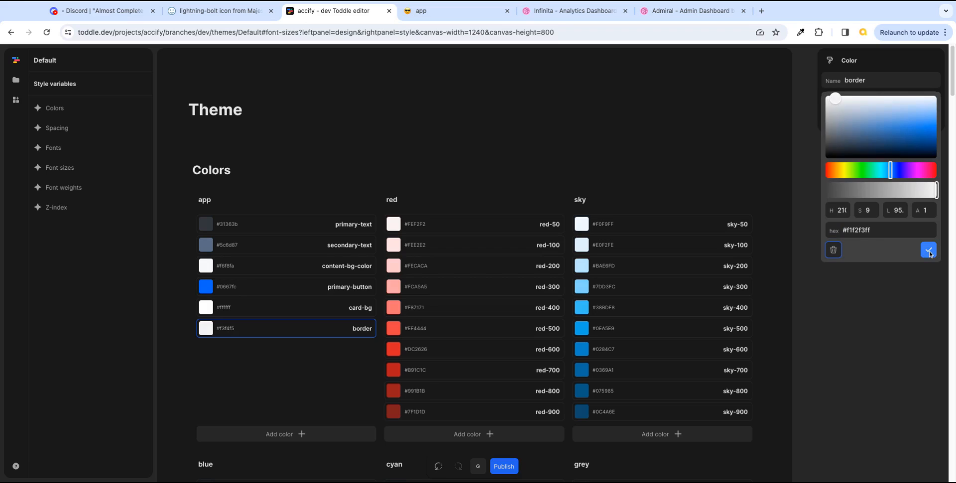
pyautogui.click(929, 251)
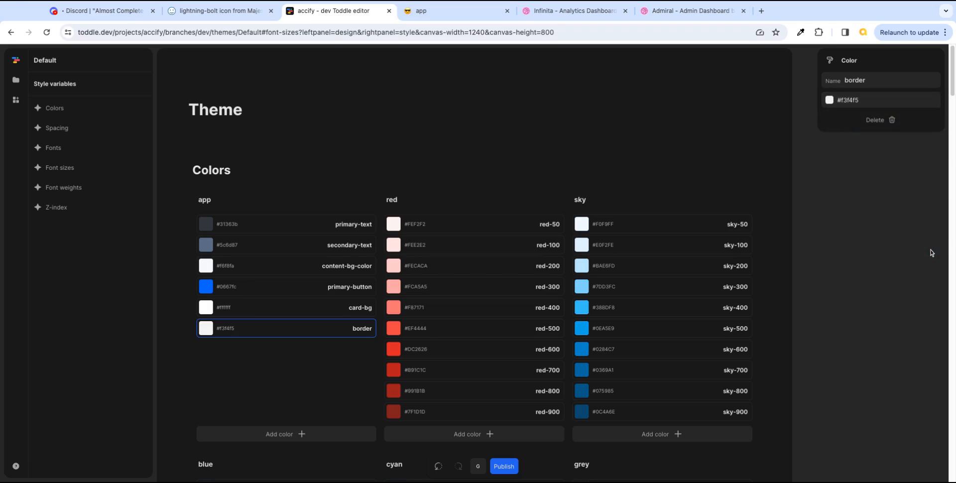
# - Return to the app page and widen the canvas to 1240px
pyautogui.click(15, 81)
pyautogui.click(64, 148)
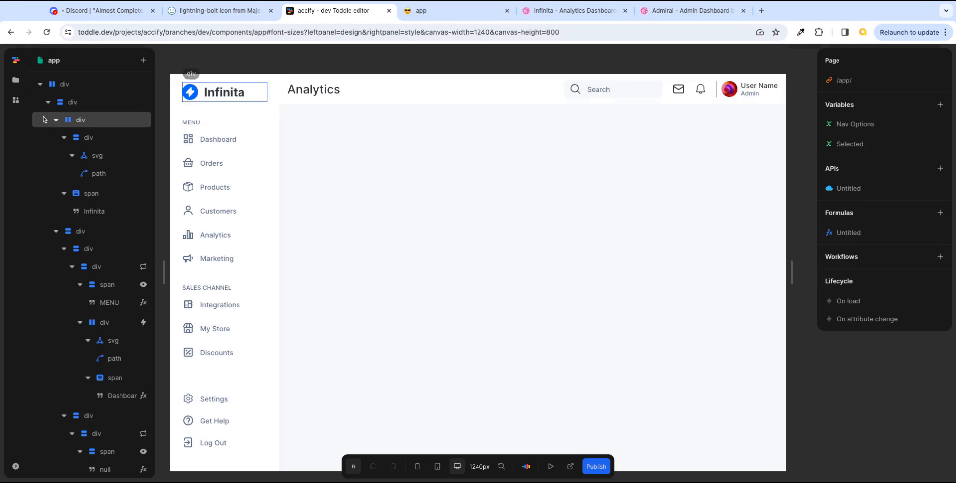
pyautogui.click(77, 104)
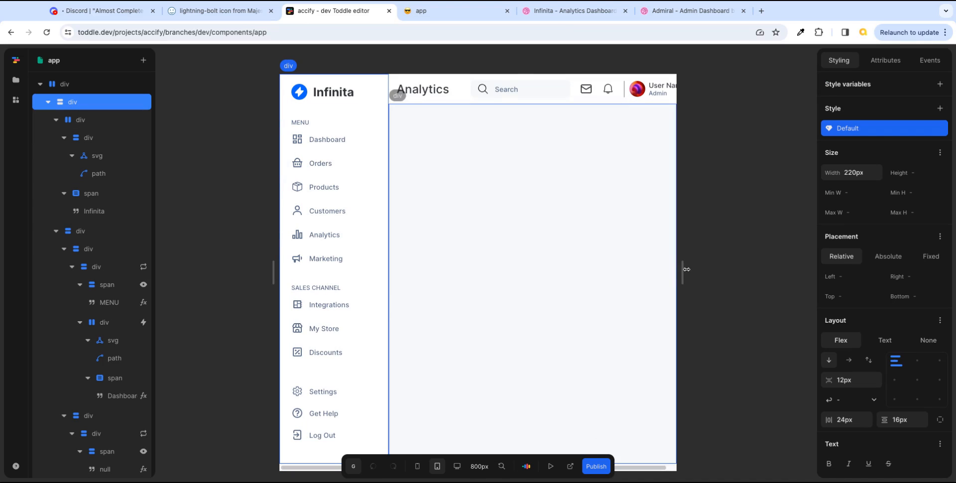
pyautogui.moveTo(685, 273); pyautogui.dragTo(791, 274)
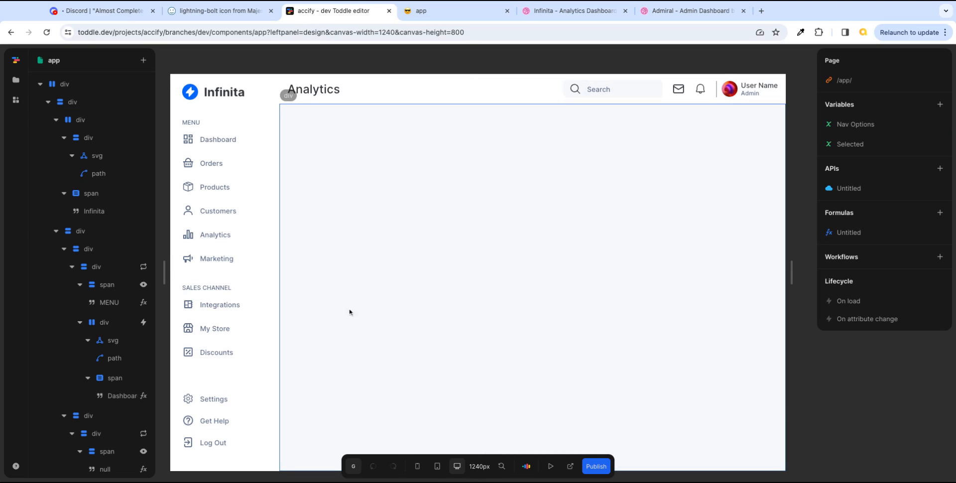
# - Add a right border to the sidebar div and assign it the border color variable from the theme
pyautogui.click(277, 100)
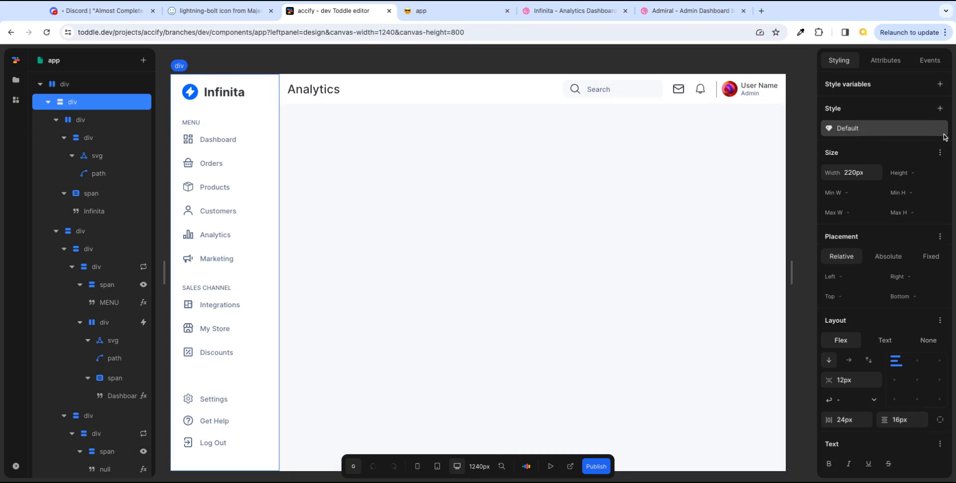
pyautogui.hotkey('alt', '2')
pyautogui.hotkey('alt', '1')
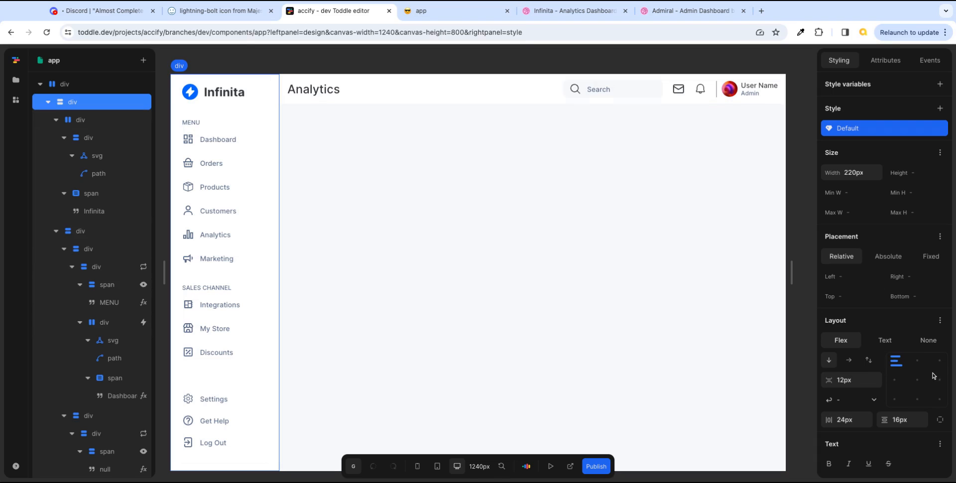
pyautogui.scroll(-3, 896, 368)
pyautogui.scroll(-3, 932, 373)
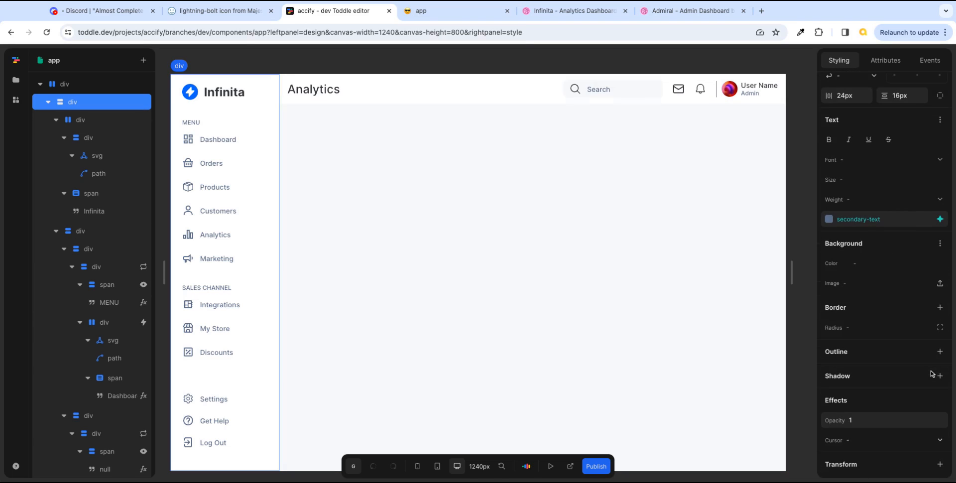
pyautogui.click(940, 307)
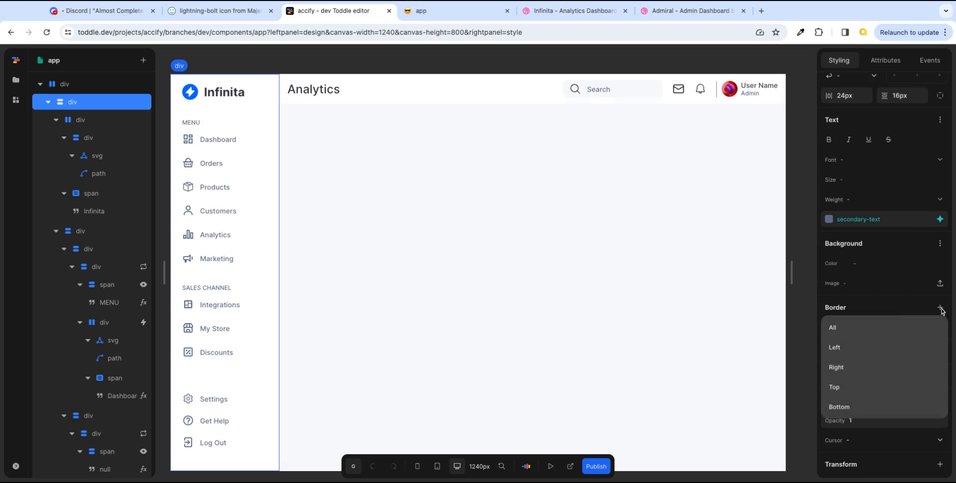
pyautogui.click(857, 368)
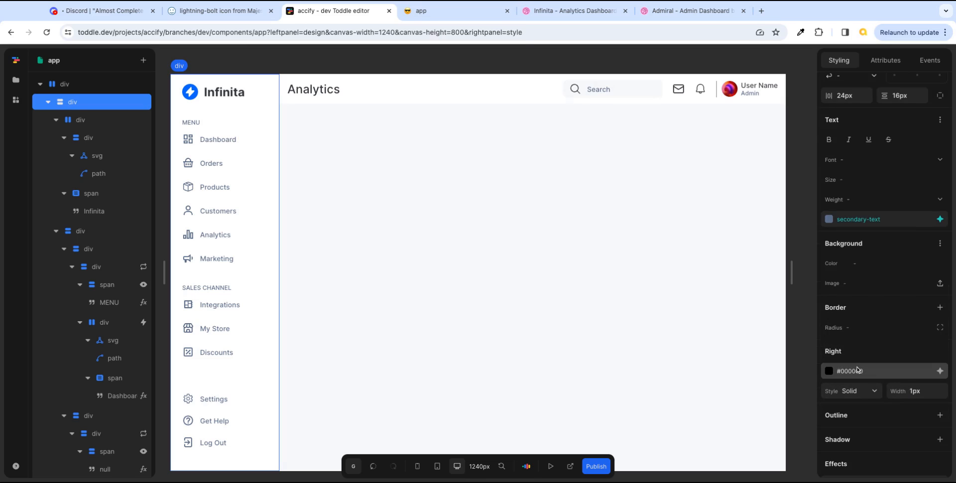
pyautogui.click(940, 371)
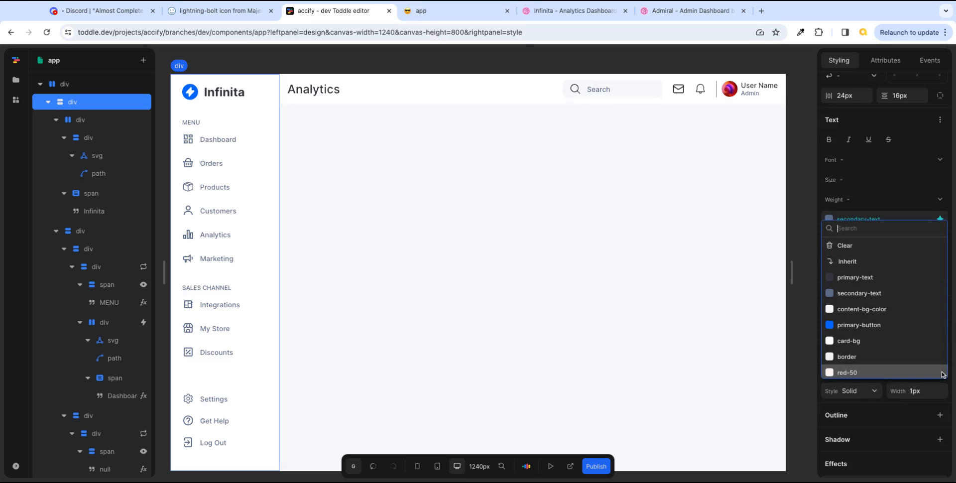
pyautogui.click(857, 358)
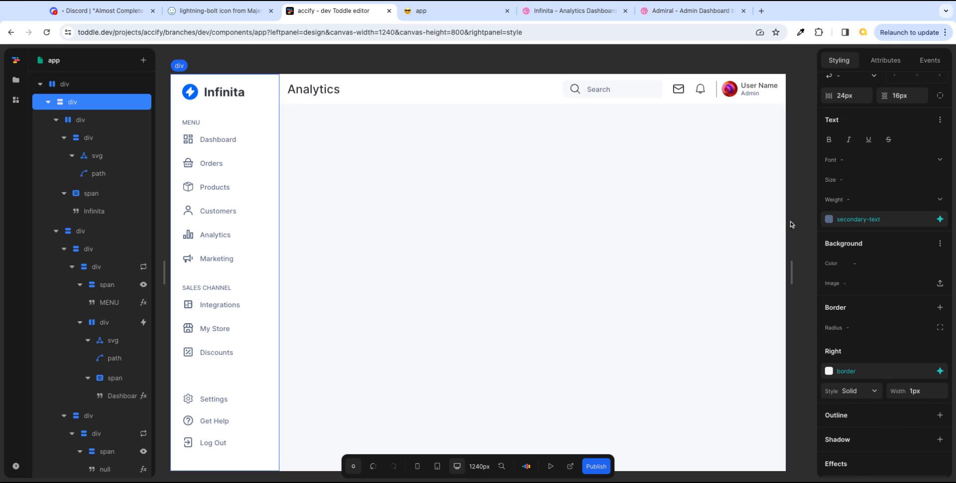
pyautogui.click(799, 207)
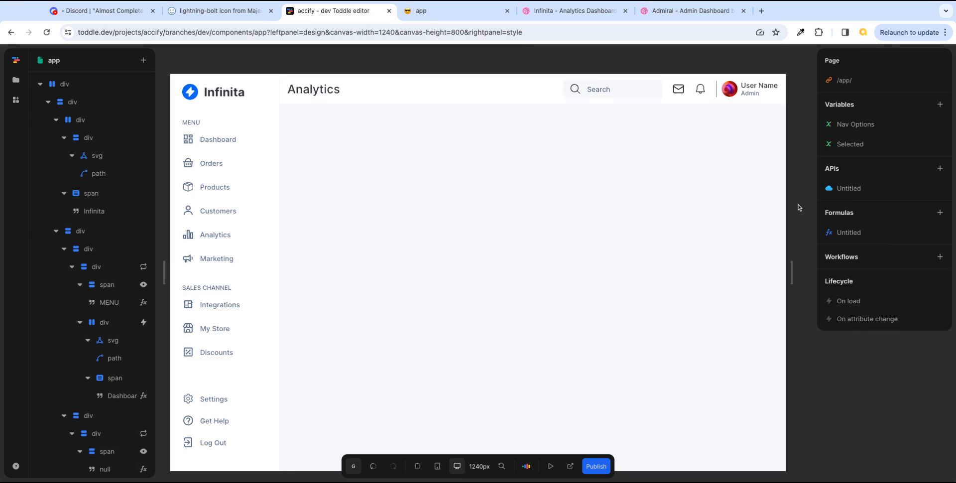
# - Check the live page against the Infinita design, then set the sidebar div's right border width to 2px
pyautogui.click(438, 11)
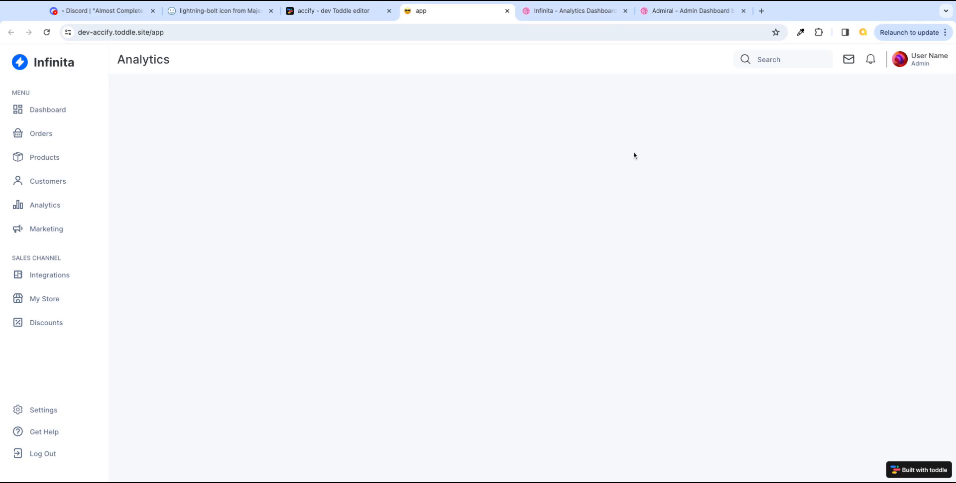
pyautogui.click(583, 15)
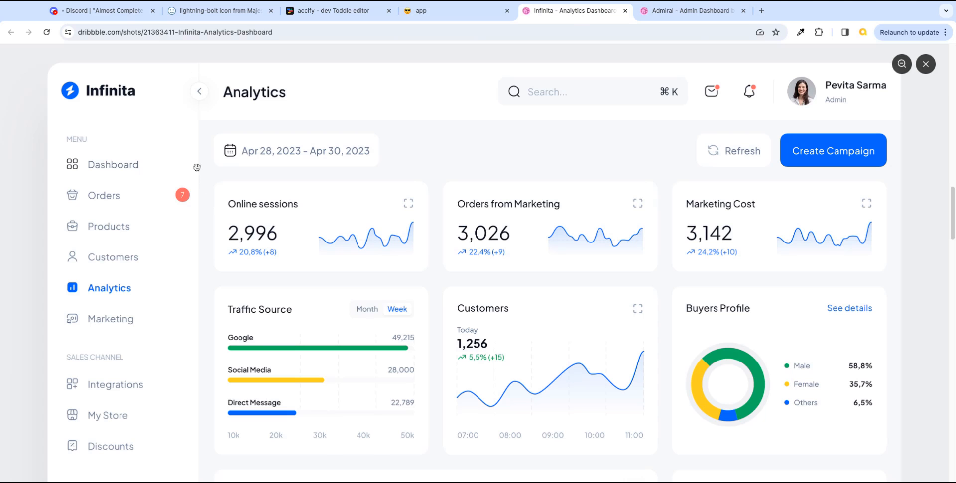
pyautogui.click(345, 11)
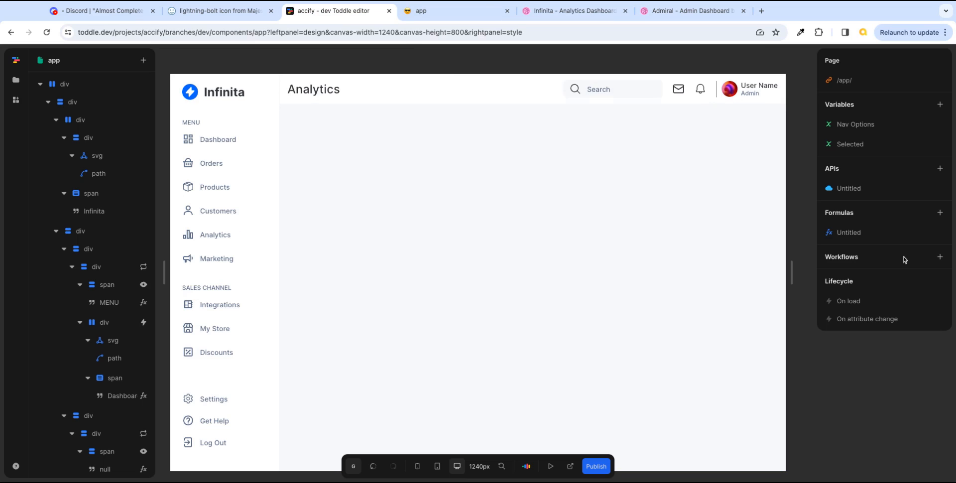
pyautogui.click(275, 144)
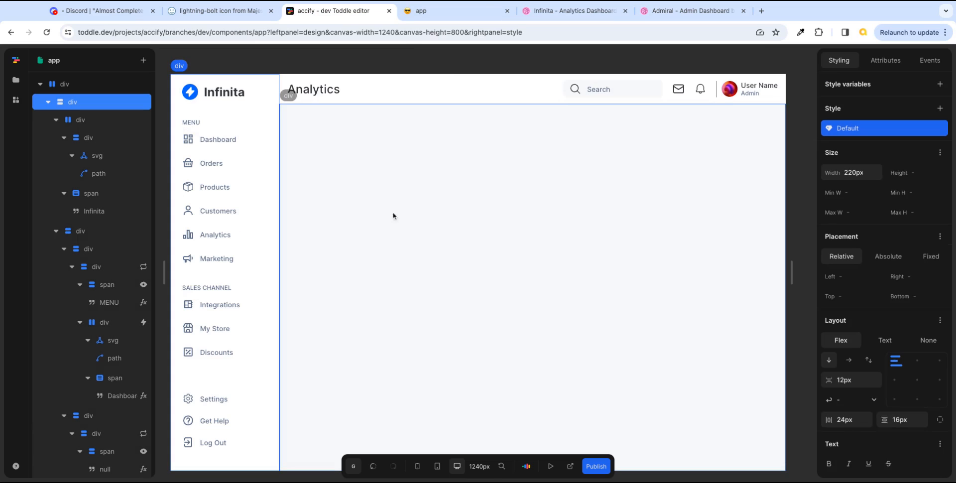
pyautogui.scroll(-5, 882, 403)
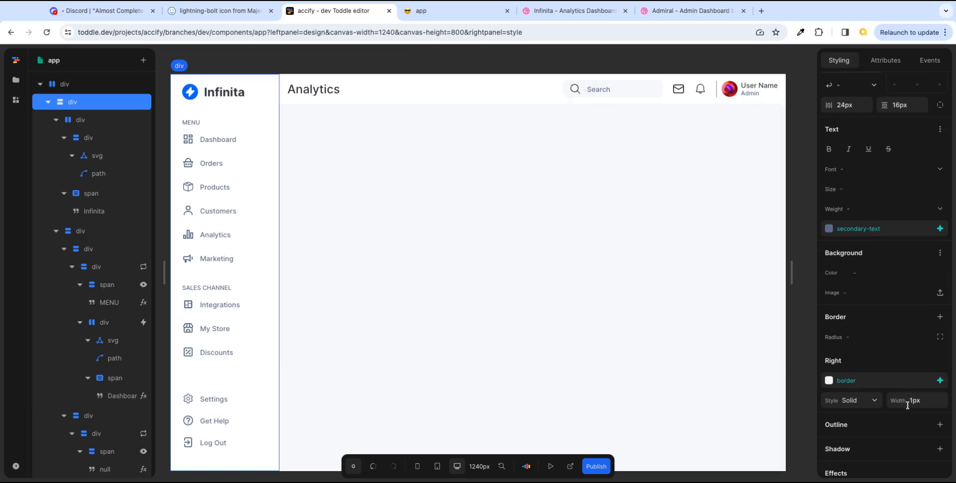
pyautogui.click(915, 402)
pyautogui.write('2')
pyautogui.press('Tab')
# - Compare the sidebar border on the live app page with the Infinita design and examine the enlarged design's sidebar
pyautogui.click(421, 11)
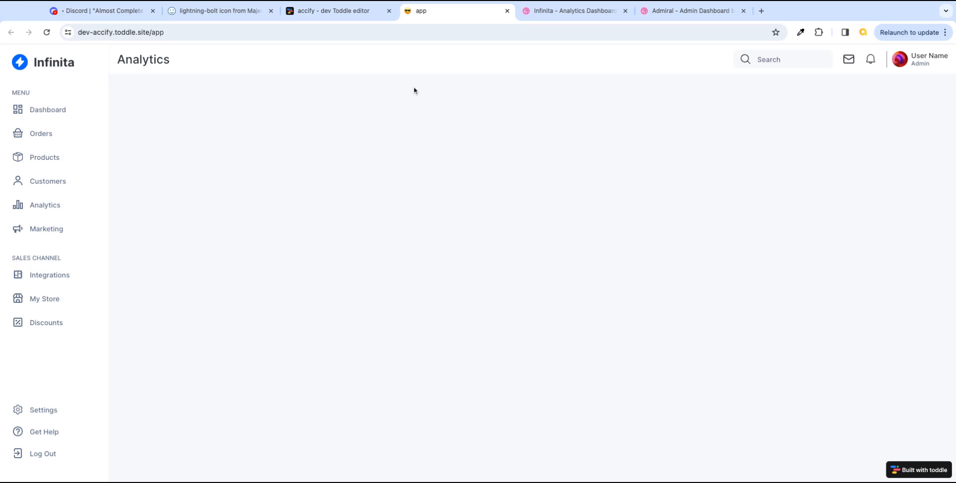
pyautogui.hotkey('ctrl', 'Tab')
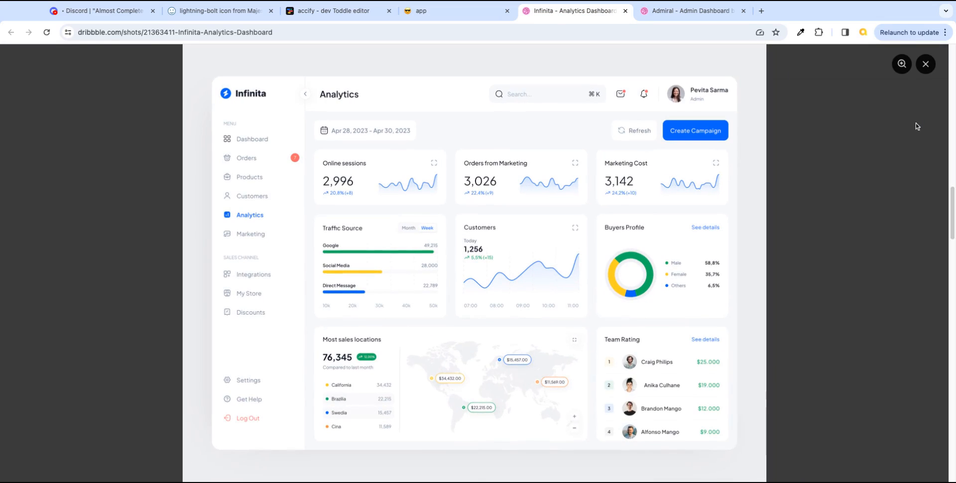
pyautogui.click(471, 15)
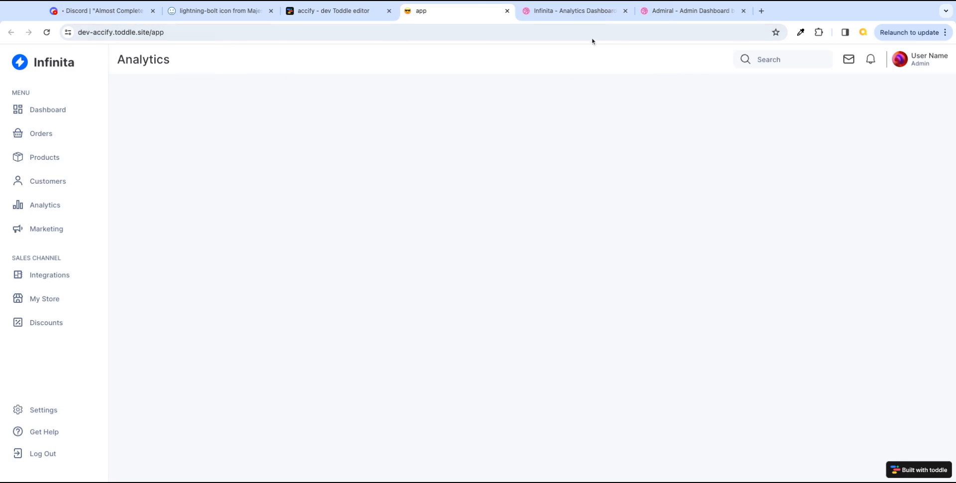
pyautogui.click(579, 15)
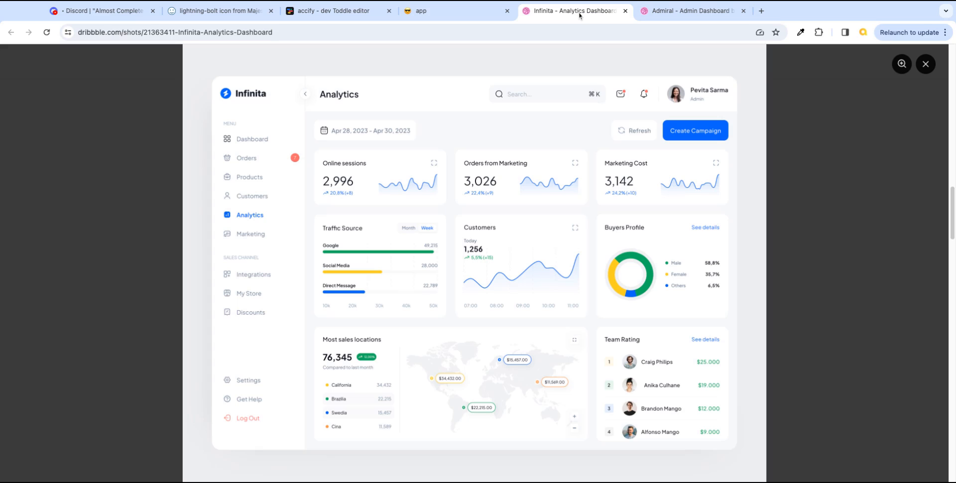
pyautogui.click(446, 113)
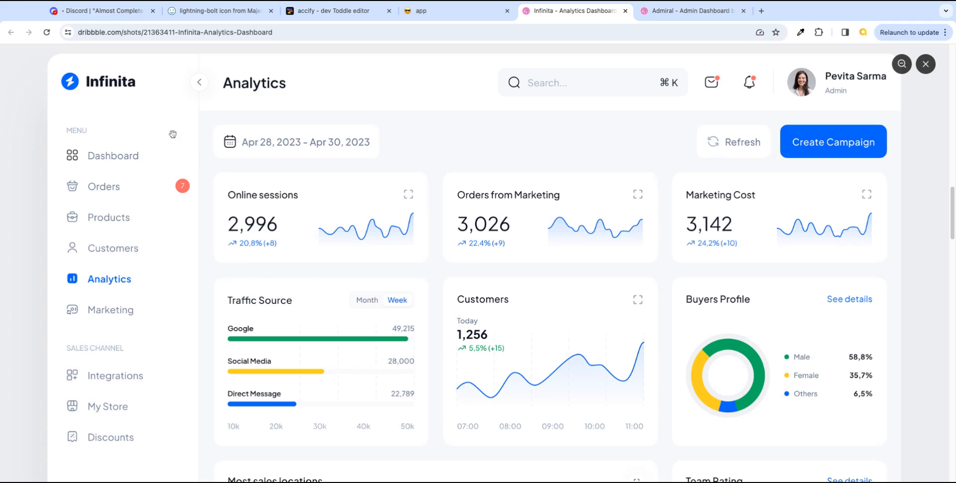
pyautogui.scroll(1, 173, 134)
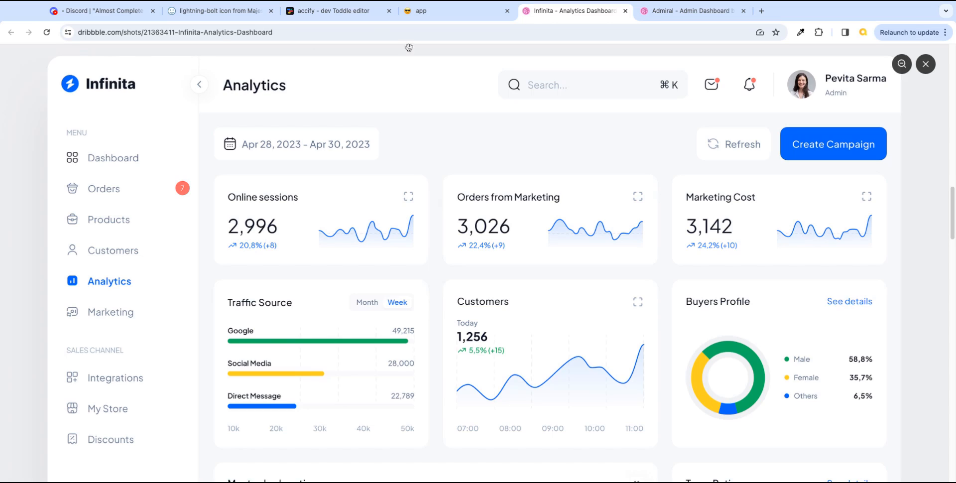
# - Switch back to the Toddle editor, collapse the sidebar and content divs, and add a new div at the root div's level
pyautogui.click(345, 12)
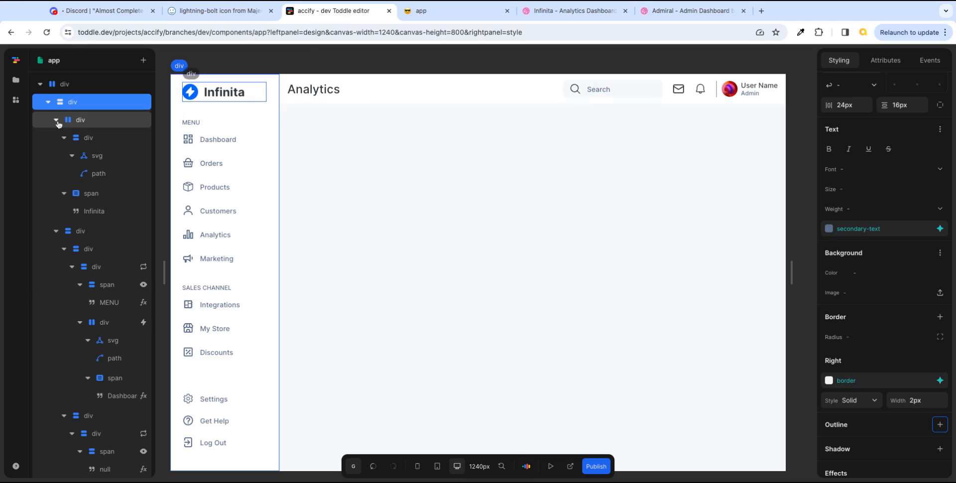
pyautogui.click(48, 102)
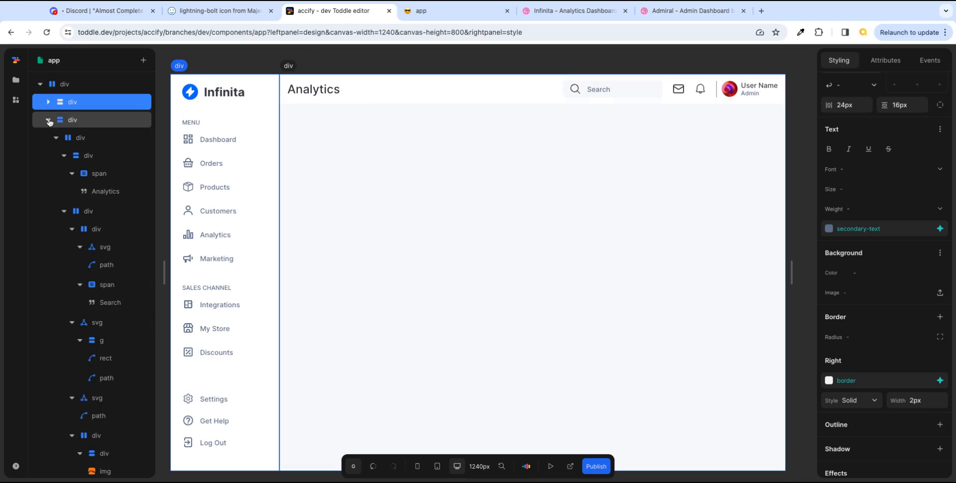
pyautogui.click(48, 120)
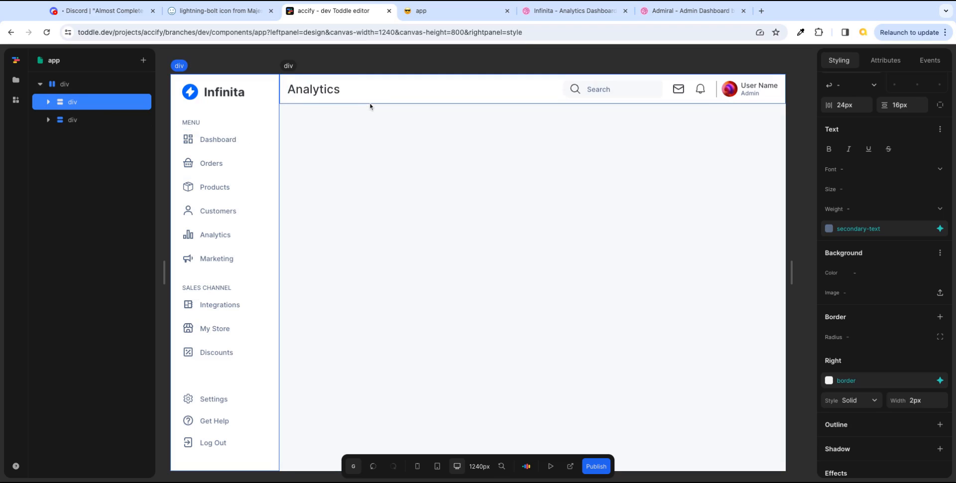
pyautogui.click(73, 84)
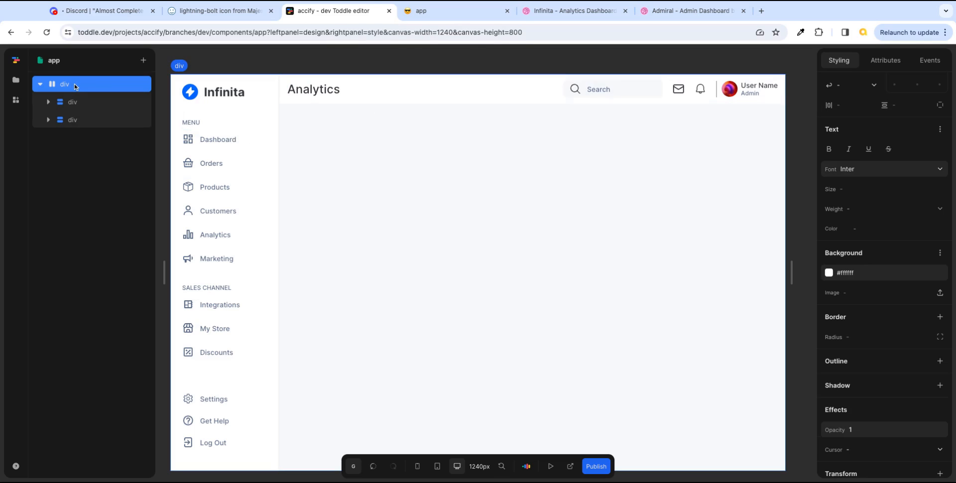
pyautogui.press('a')
pyautogui.write('div')
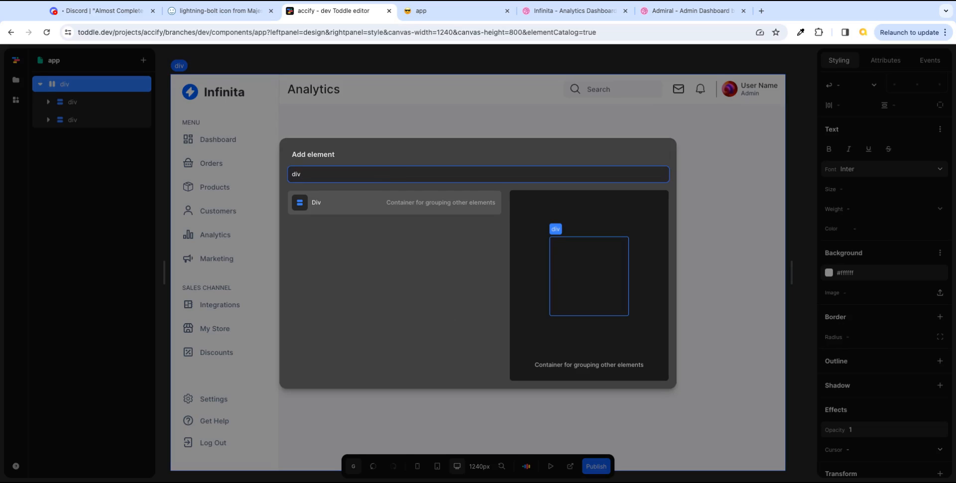
pyautogui.press('Return')
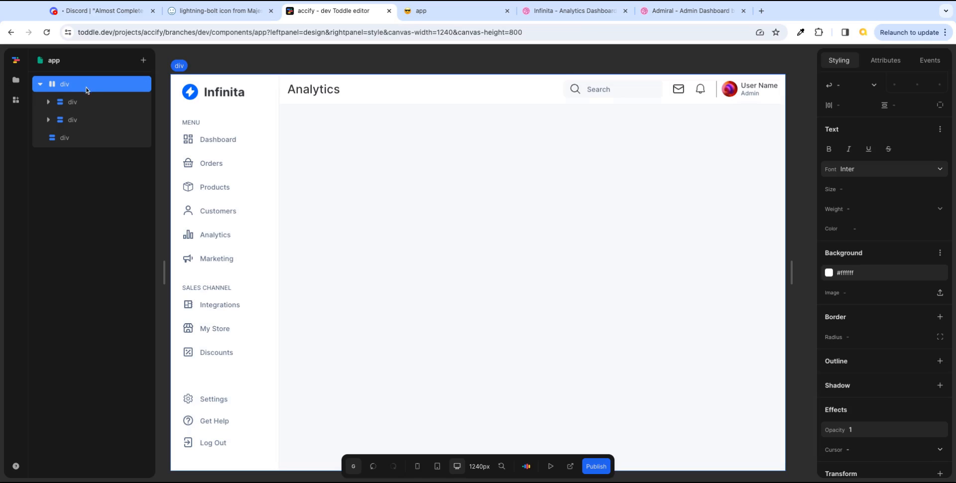
# - Give the new div absolute placement and set its width and height to 32px
pyautogui.click(65, 138)
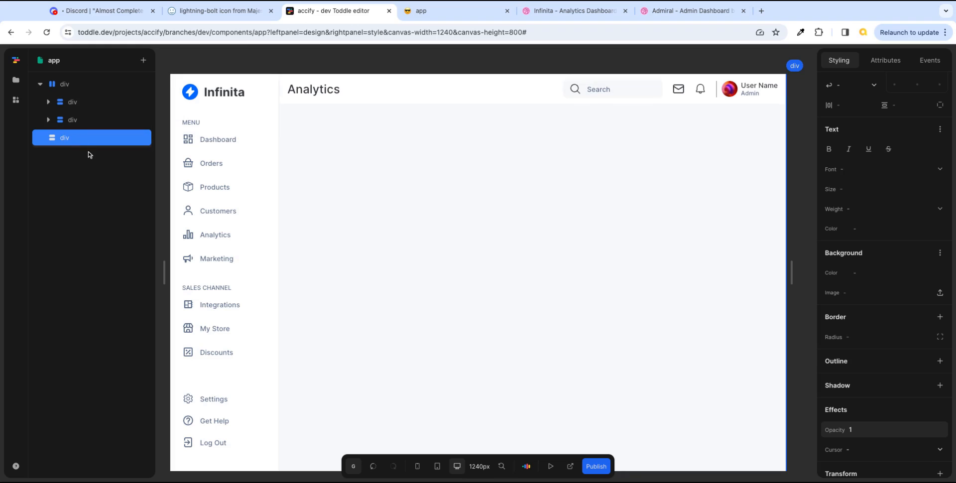
pyautogui.scroll(4, 847, 209)
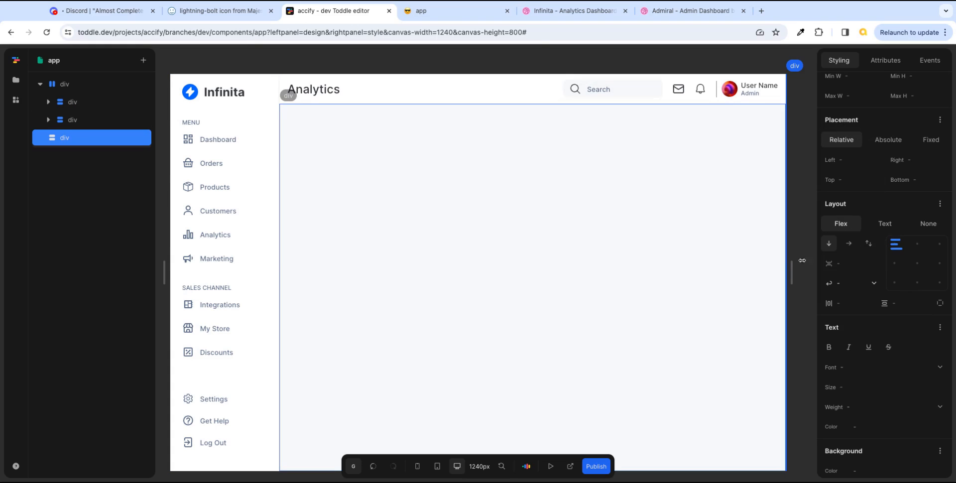
pyautogui.click(904, 139)
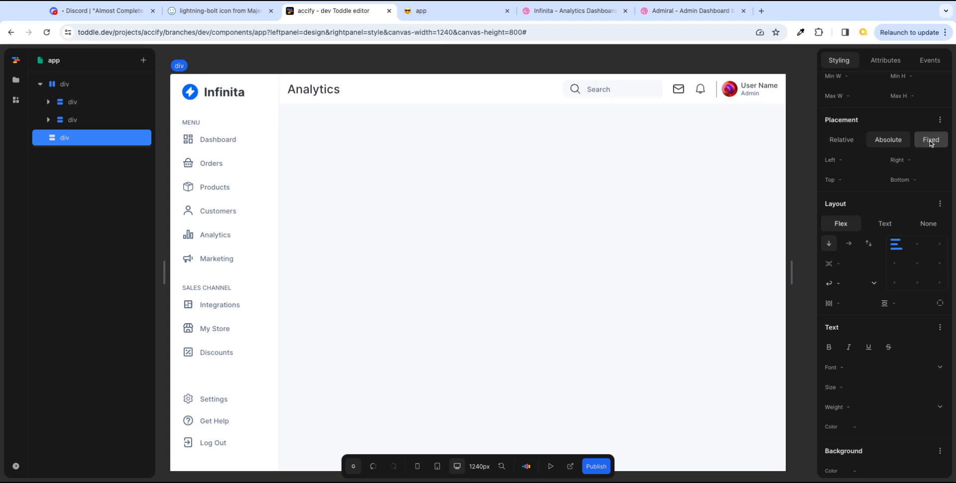
pyautogui.scroll(2, 865, 113)
pyautogui.click(867, 132)
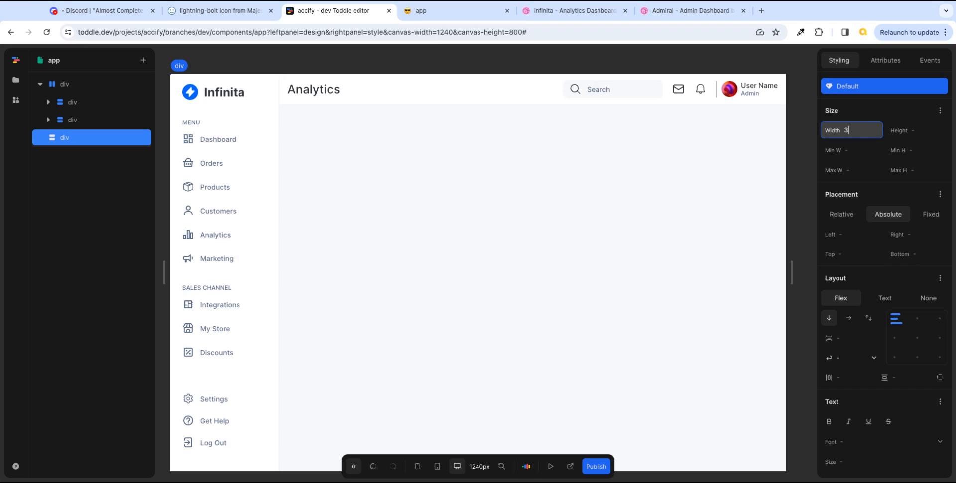
pyautogui.press('Tab')
pyautogui.write('32')
pyautogui.press('Tab')
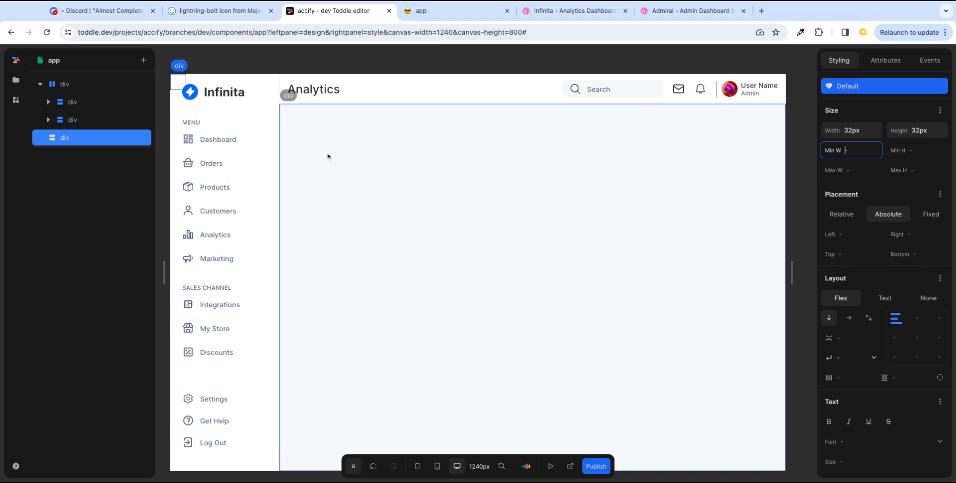
# - Set the 32px div's border radius to 99px
pyautogui.click(78, 84)
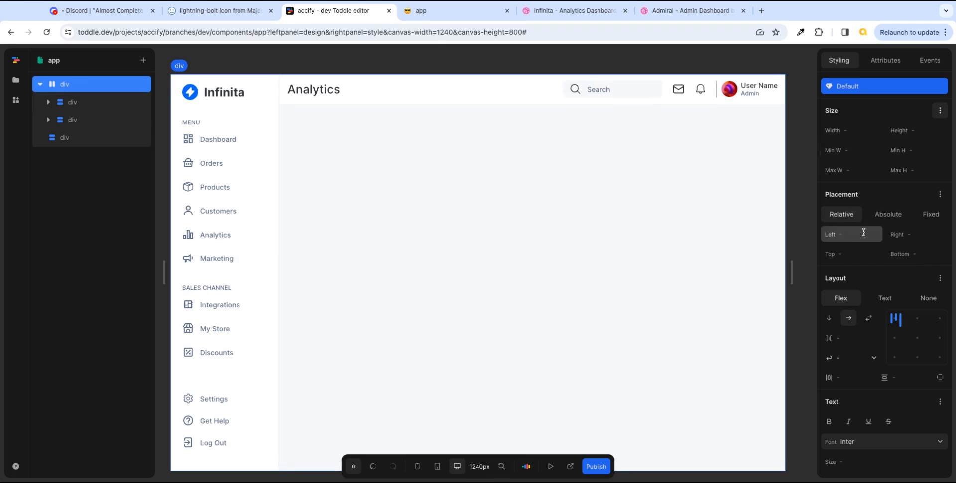
pyautogui.click(74, 138)
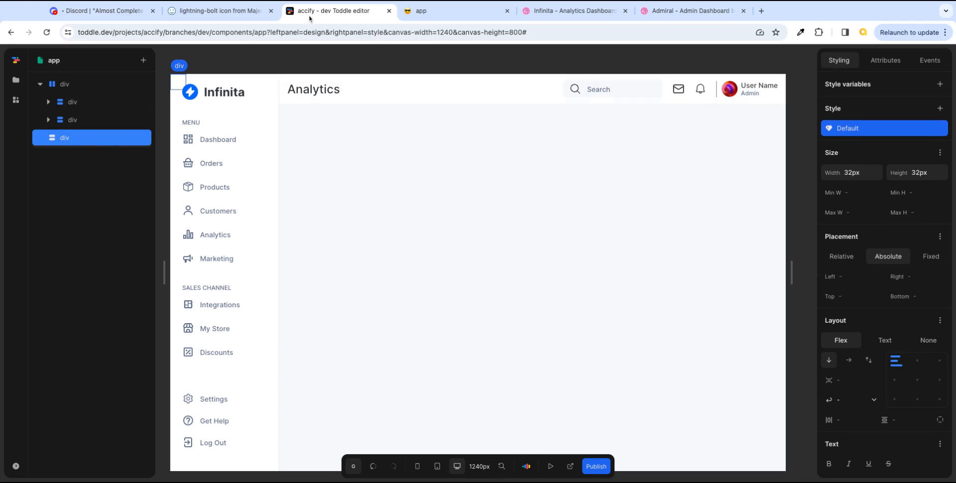
pyautogui.scroll(-2, 911, 401)
pyautogui.scroll(-6, 911, 401)
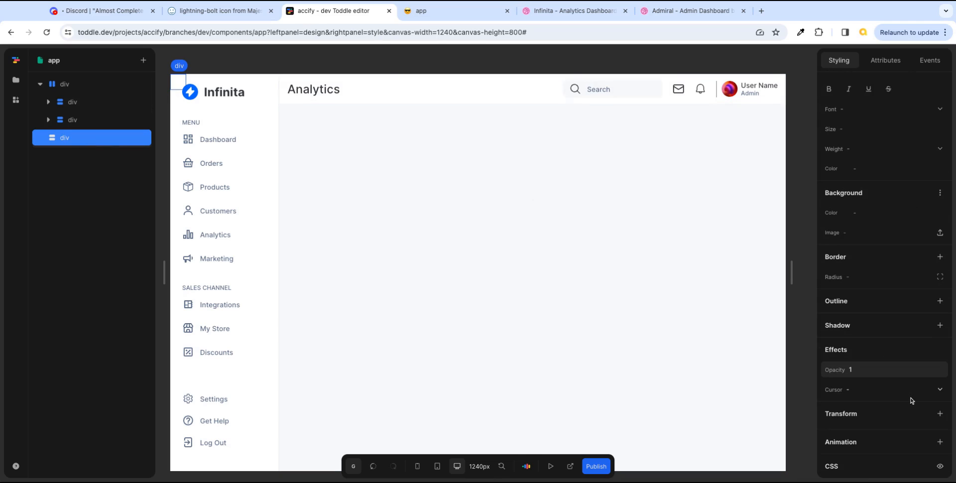
pyautogui.click(877, 283)
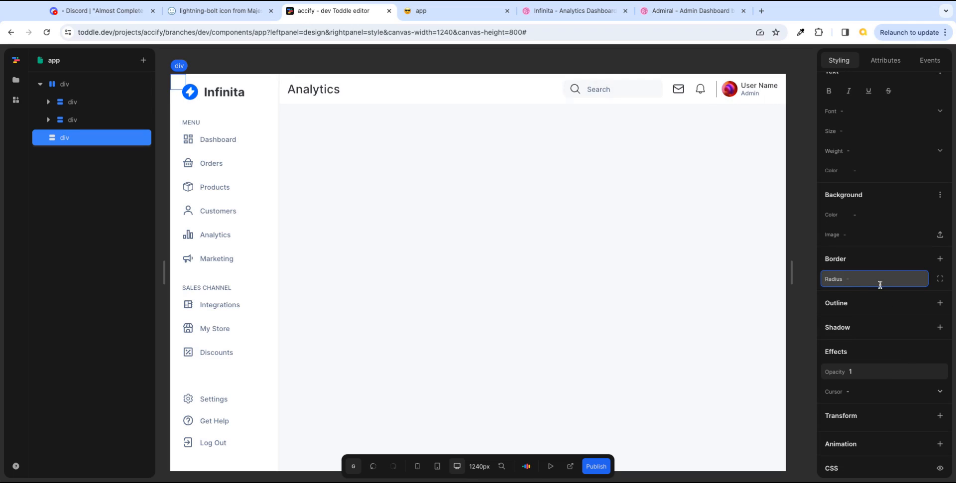
pyautogui.press('Tab')
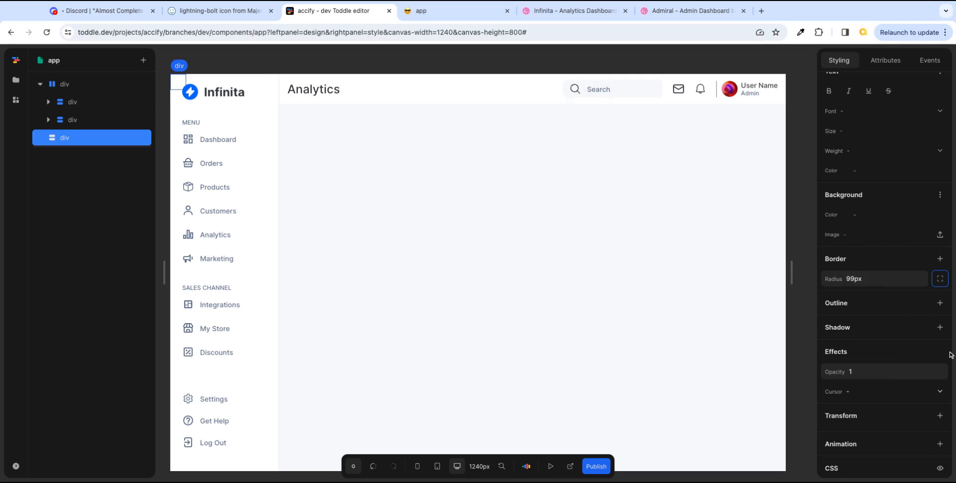
# - Add a solid 2px outline to the small round div and assign it the border color variable
pyautogui.click(939, 304)
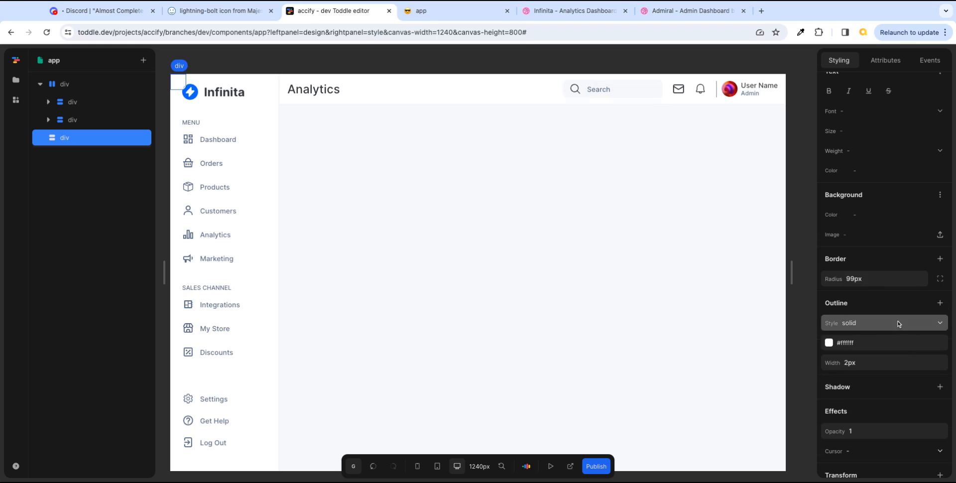
pyautogui.click(939, 343)
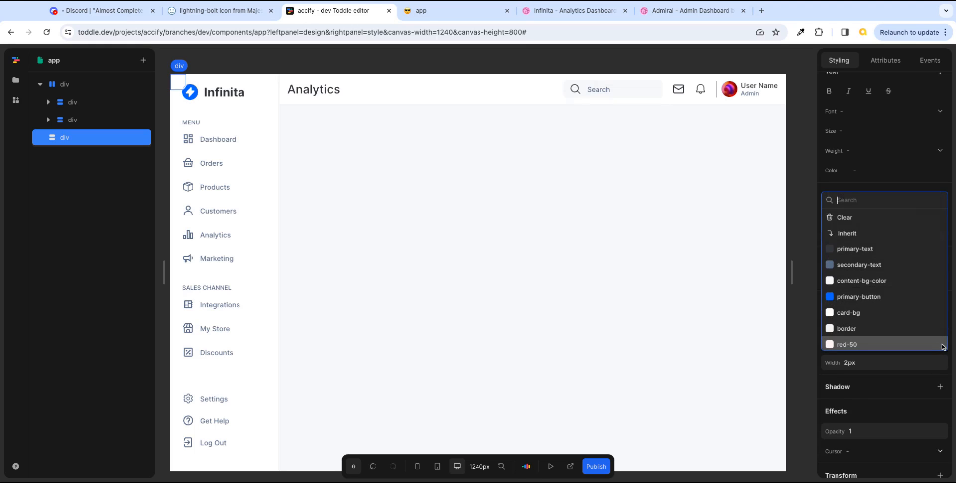
pyautogui.click(877, 328)
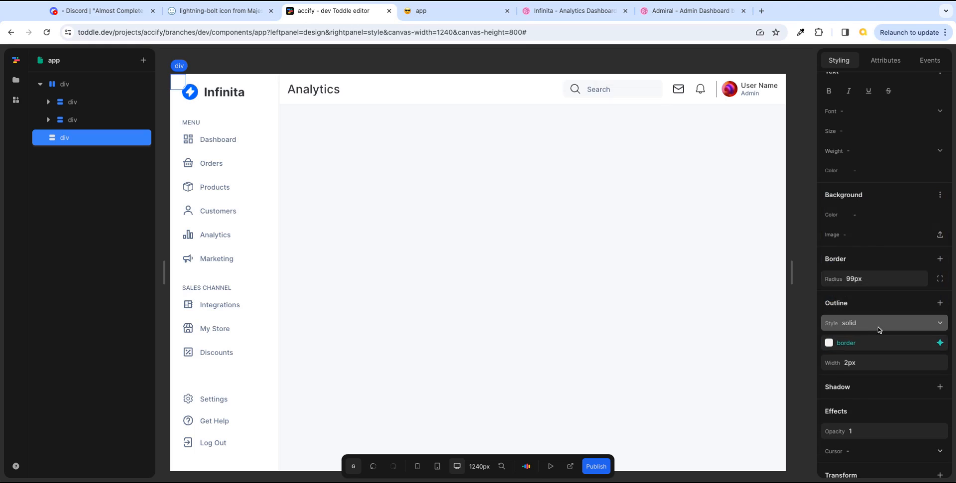
# - Check the collapse button in the Infinita design, then add a default drop shadow to the small round div in Toddle
pyautogui.click(543, 17)
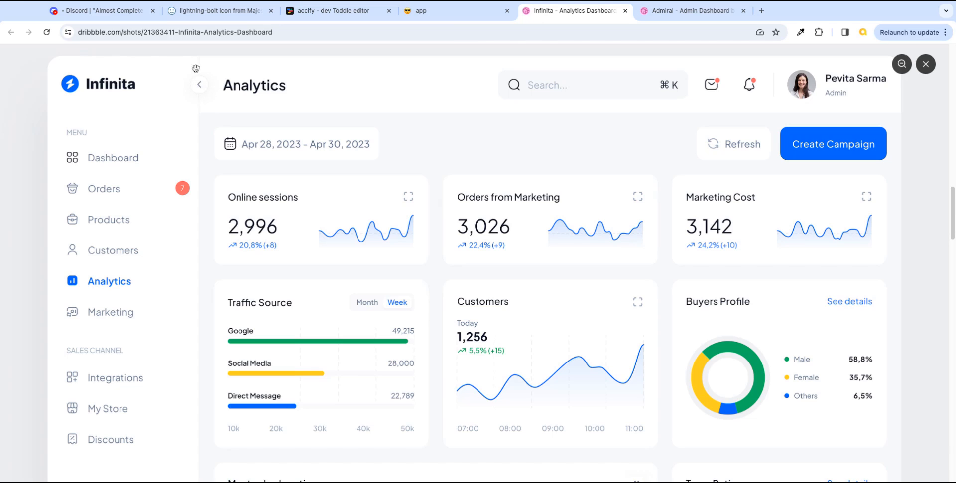
pyautogui.click(362, 14)
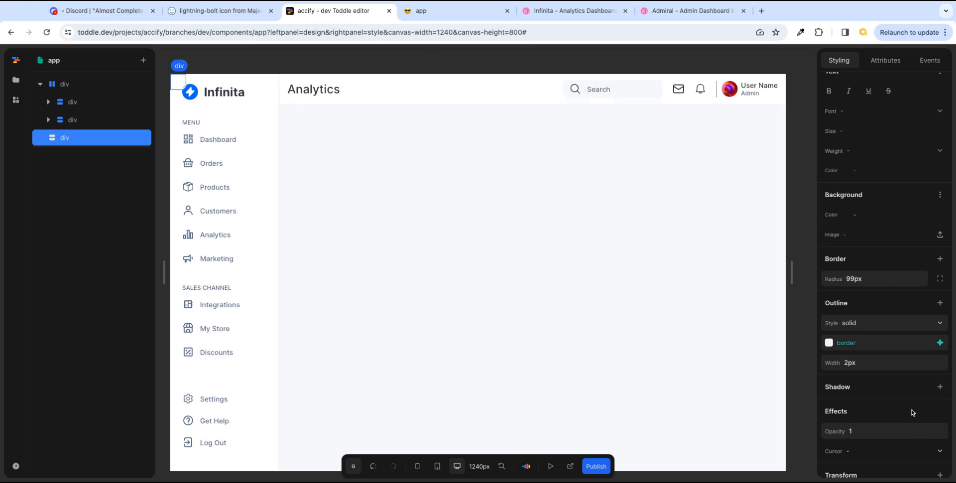
pyautogui.click(940, 387)
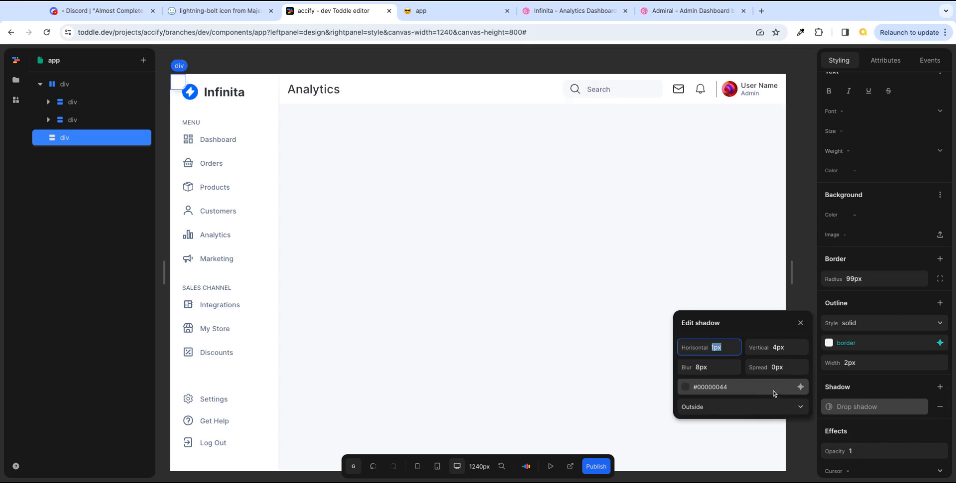
pyautogui.click(807, 325)
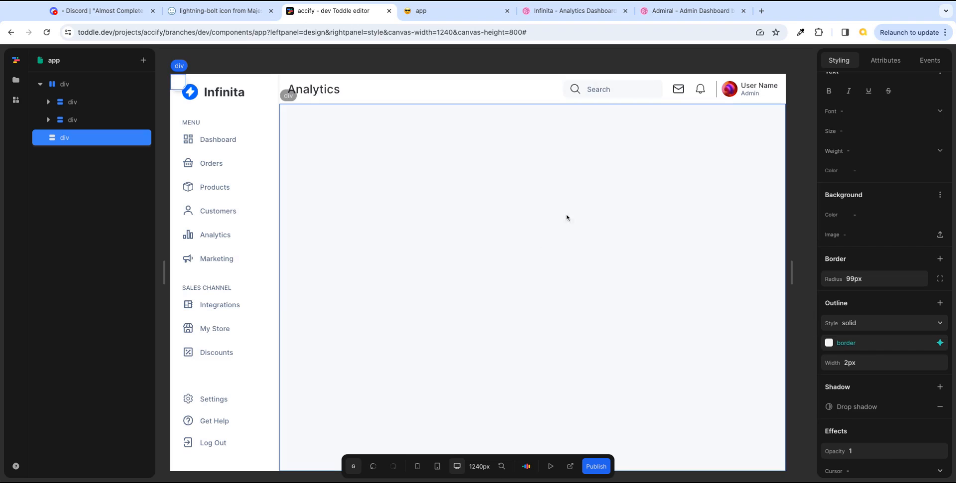
pyautogui.click(459, 167)
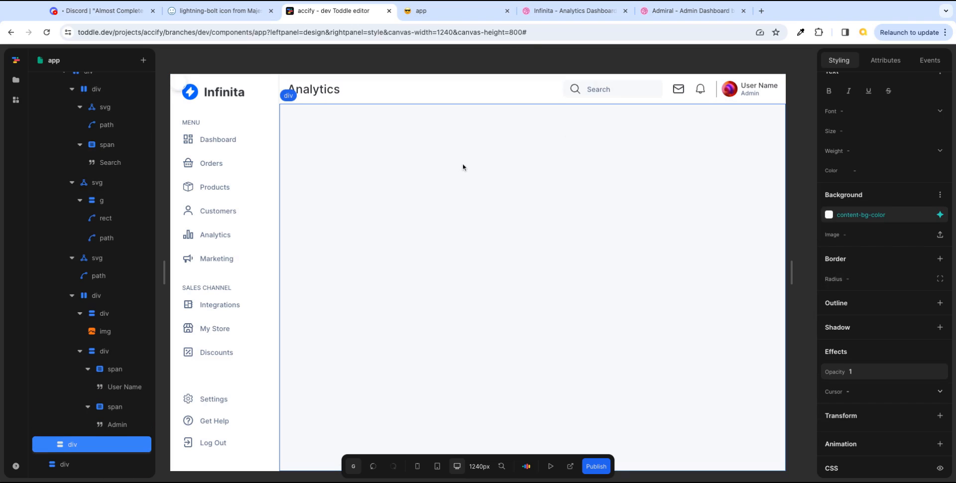
# - Set the small round div's background color to the card-bg theme variable
pyautogui.click(180, 88)
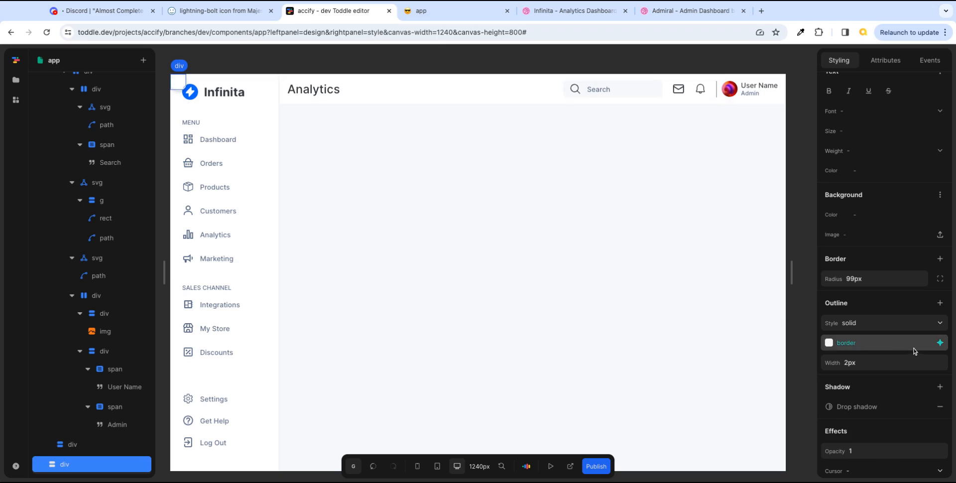
pyautogui.scroll(2, 931, 279)
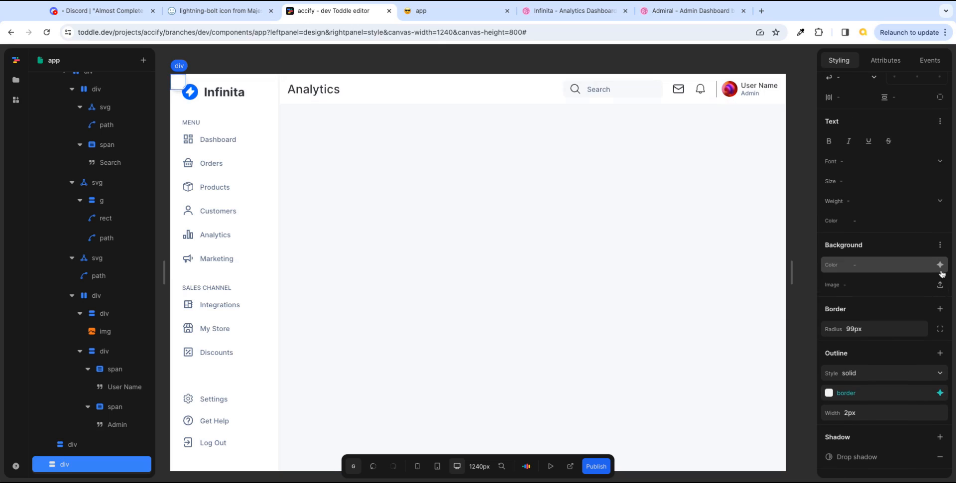
pyautogui.click(940, 265)
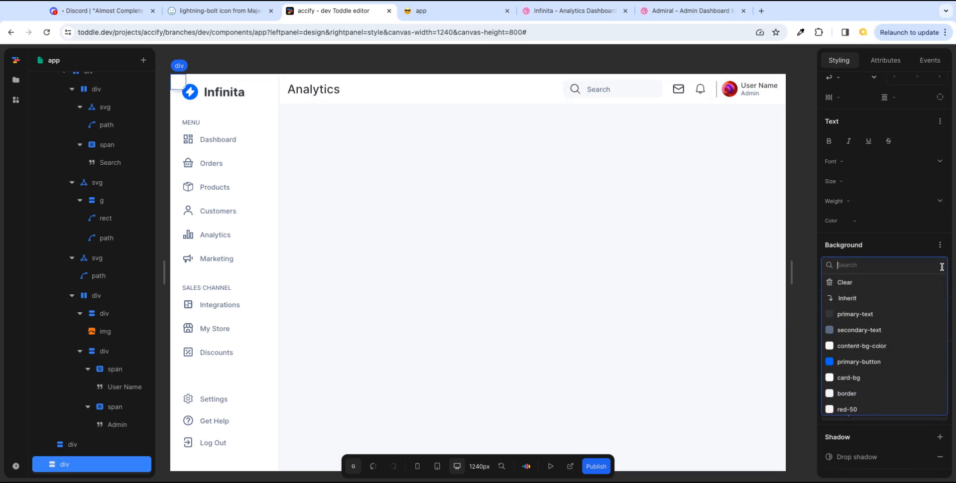
pyautogui.click(868, 380)
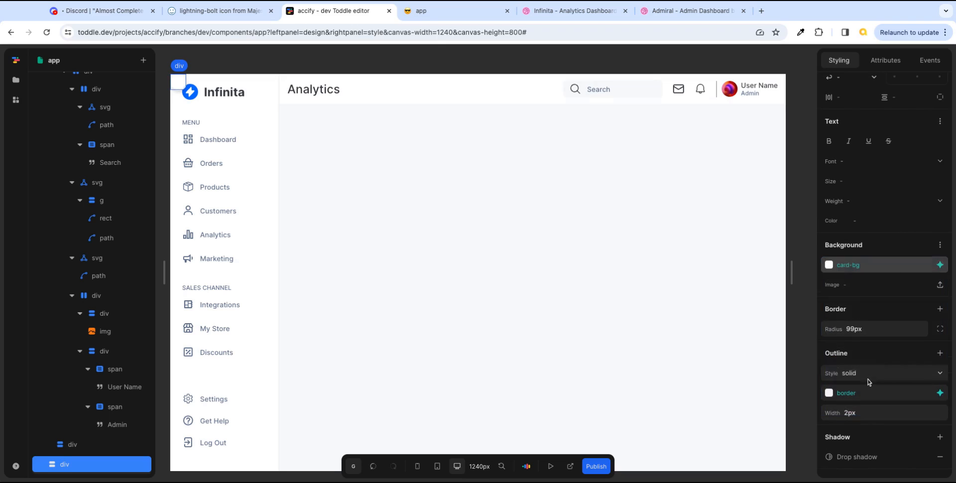
# - Inspect the drop shadow settings of the small round div over the logo
pyautogui.click(803, 152)
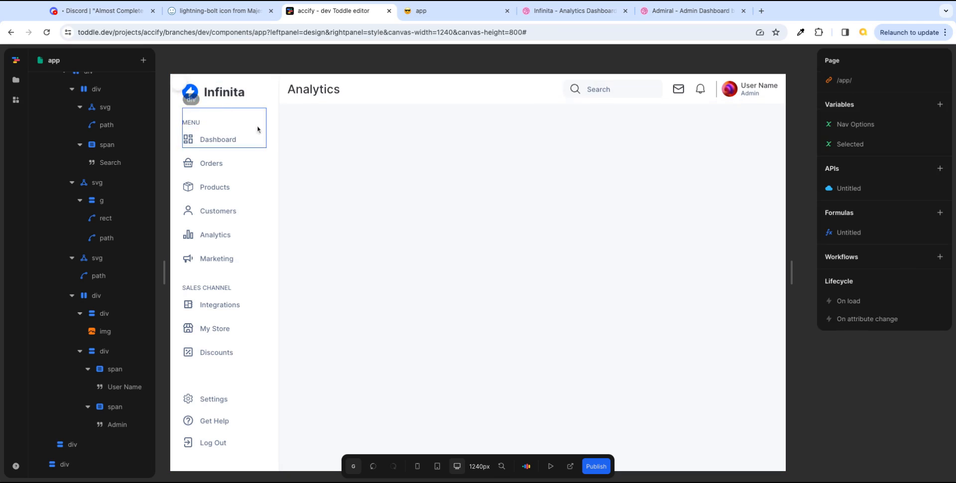
pyautogui.click(181, 91)
pyautogui.scroll(-8, 915, 316)
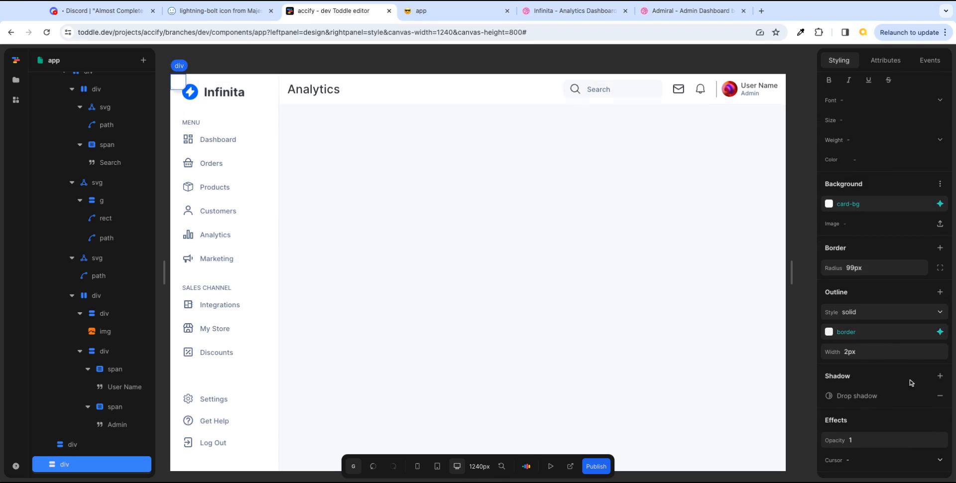
pyautogui.click(853, 401)
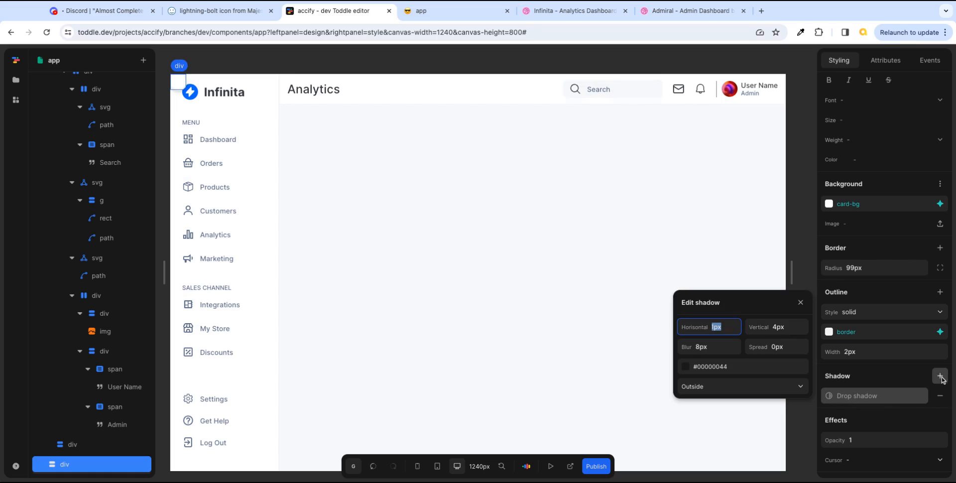
pyautogui.click(800, 302)
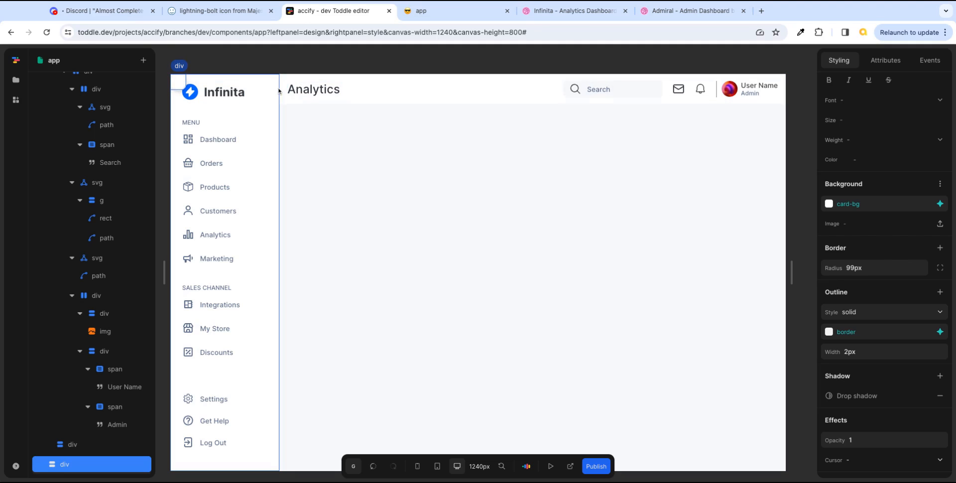
# - Check the sidebar's width, and set the round div's left offset to 204px so it straddles the sidebar's edge
pyautogui.click(271, 120)
pyautogui.scroll(5, 909, 179)
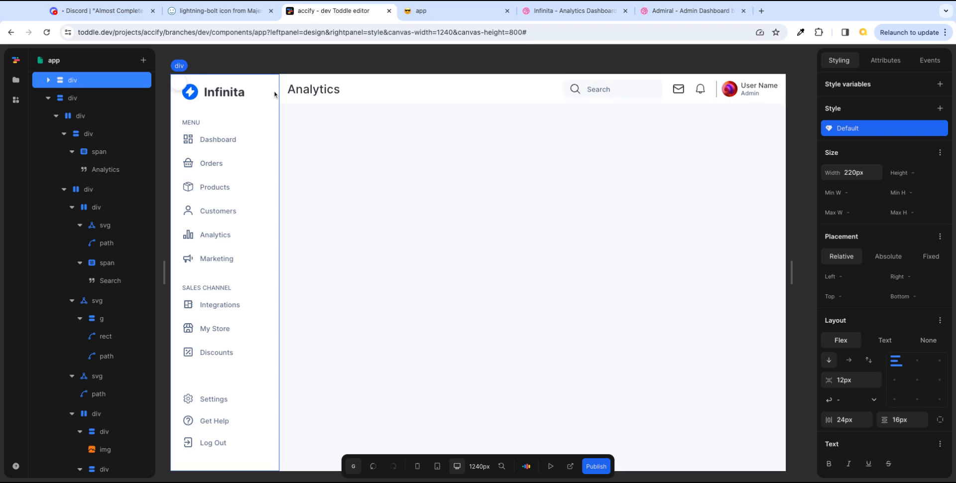
pyautogui.click(182, 87)
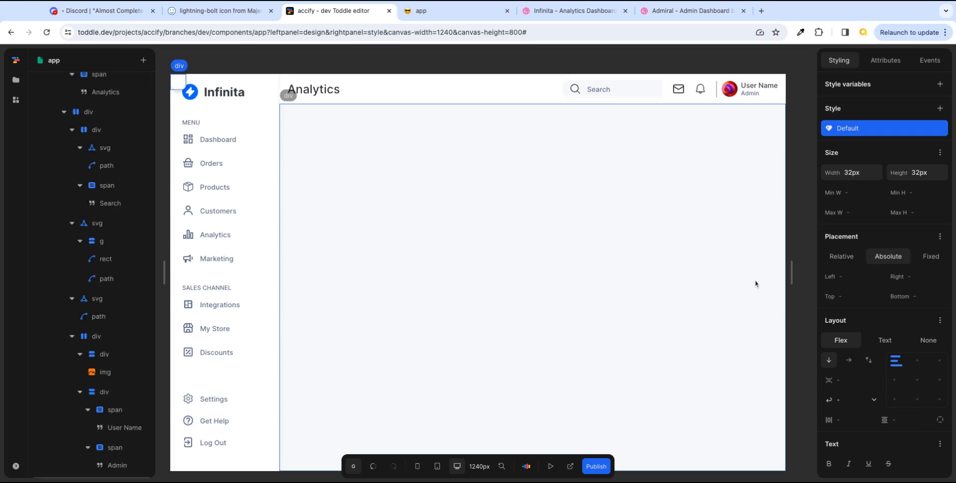
pyautogui.scroll(-5, 926, 388)
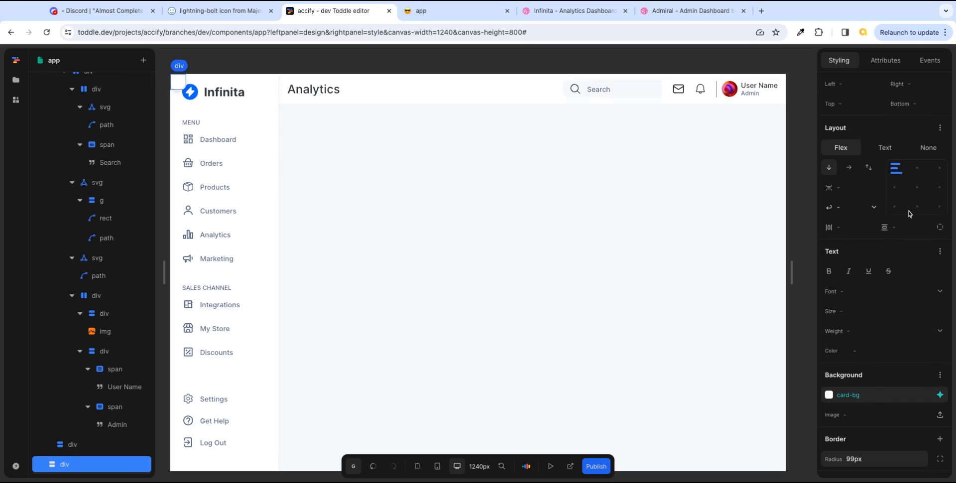
pyautogui.scroll(4, 909, 214)
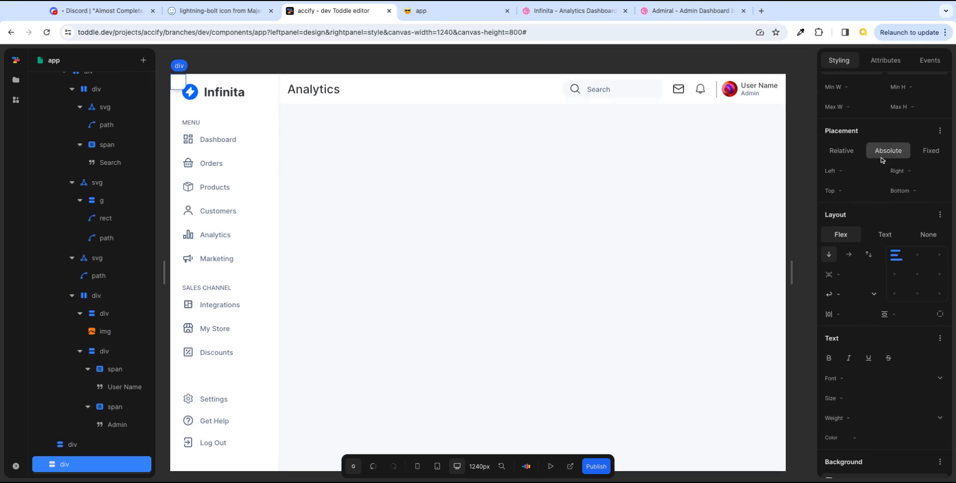
pyautogui.click(856, 172)
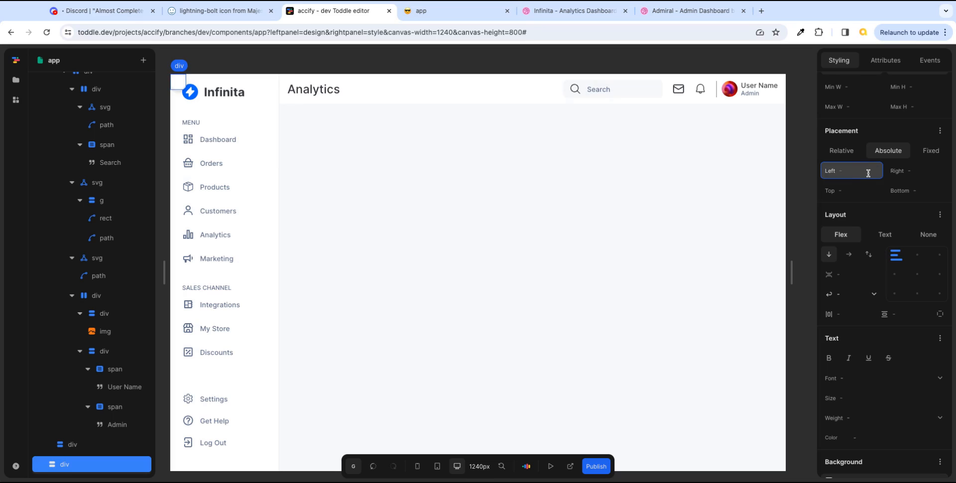
pyautogui.write('204')
pyautogui.press('Tab')
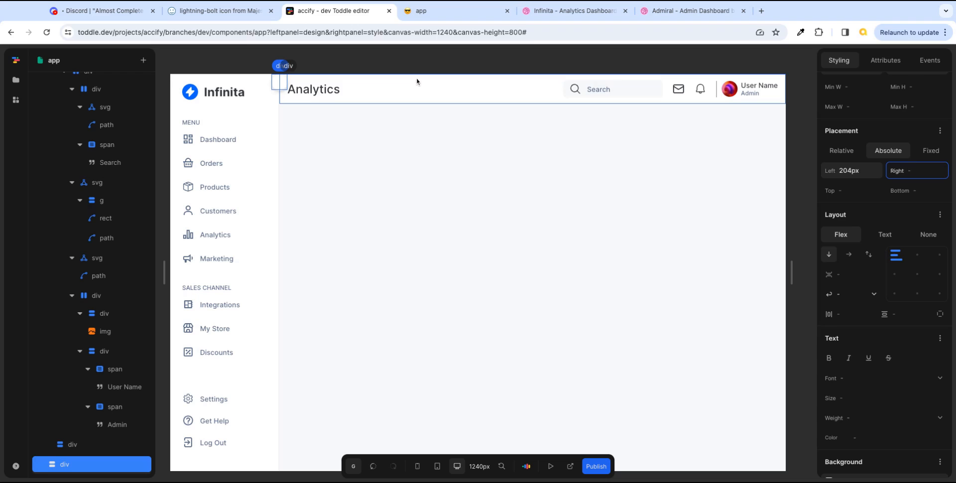
# - Check the header bar's height, and set the round div's top offset to 14px to centre it vertically in the header
pyautogui.click(492, 99)
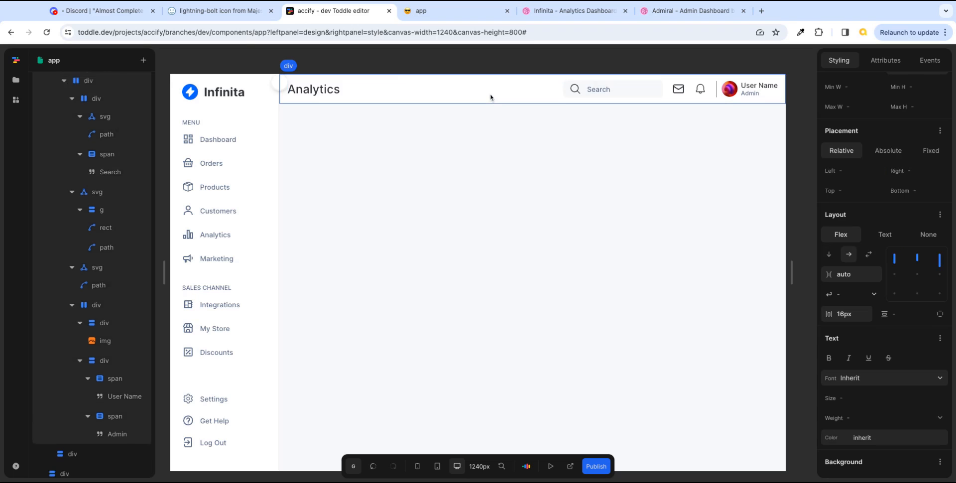
pyautogui.scroll(3, 952, 191)
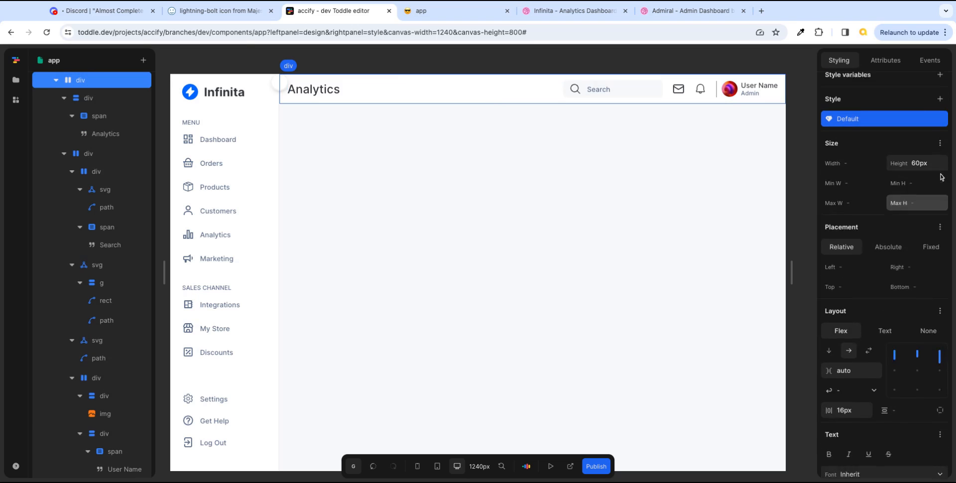
pyautogui.click(282, 88)
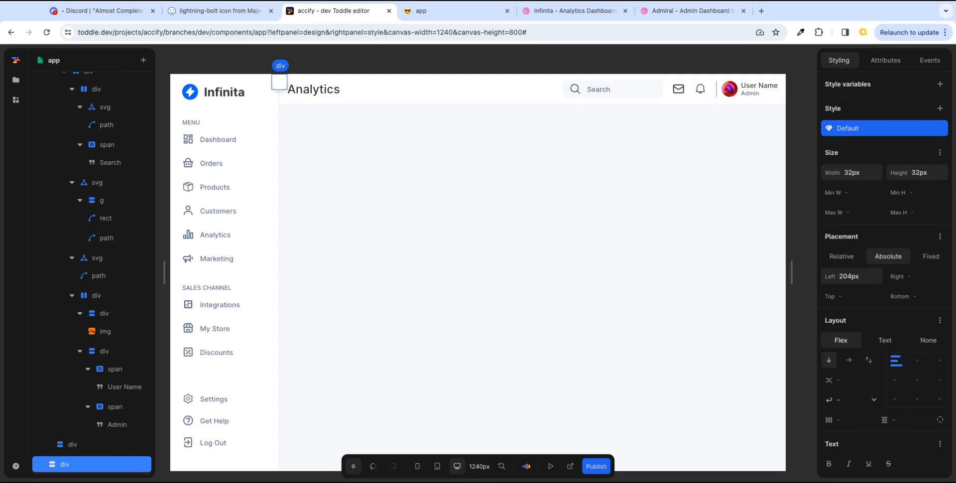
pyautogui.click(850, 296)
pyautogui.write('14')
pyautogui.press('Tab')
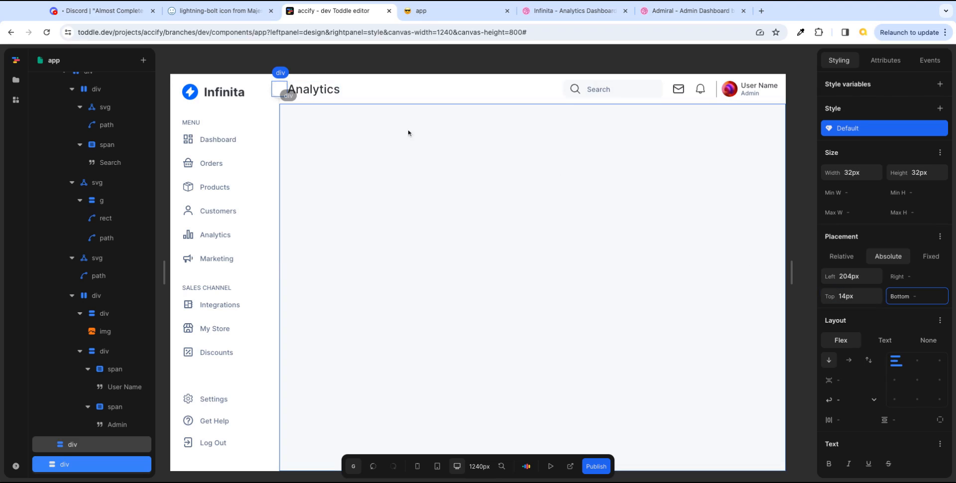
# - Set the horizontal padding of the header bar div containing the Analytics title to 24px
pyautogui.click(356, 93)
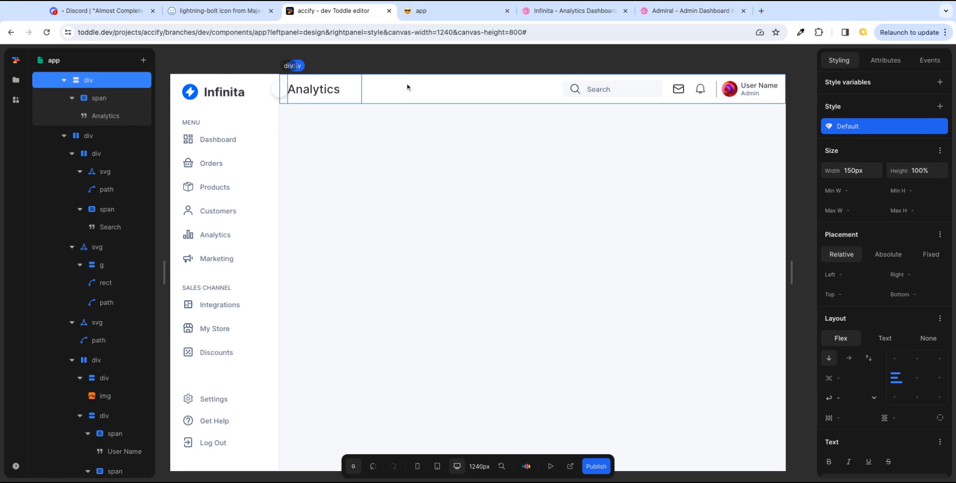
pyautogui.scroll(-1, 118, 94)
pyautogui.scroll(2, 120, 94)
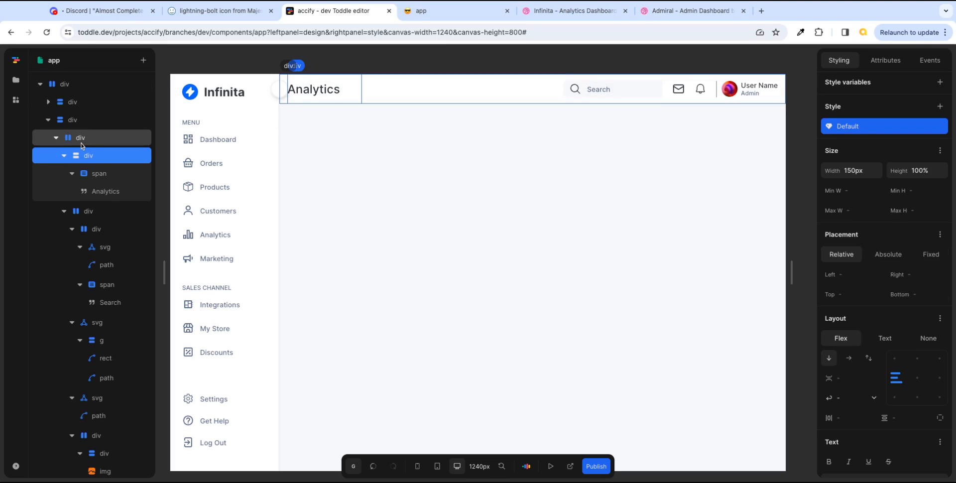
pyautogui.click(103, 140)
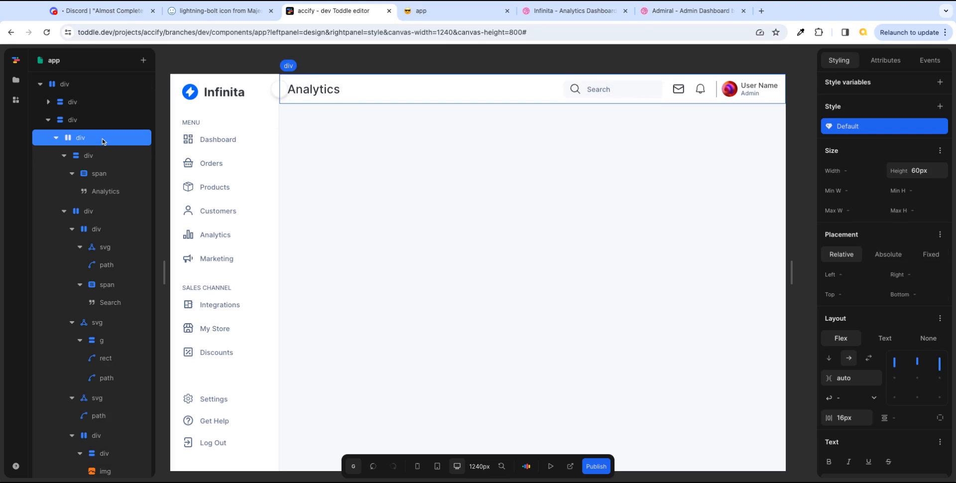
pyautogui.click(855, 419)
pyautogui.moveTo(854, 419); pyautogui.dragTo(833, 416)
pyautogui.write('24px')
pyautogui.press('Tab')
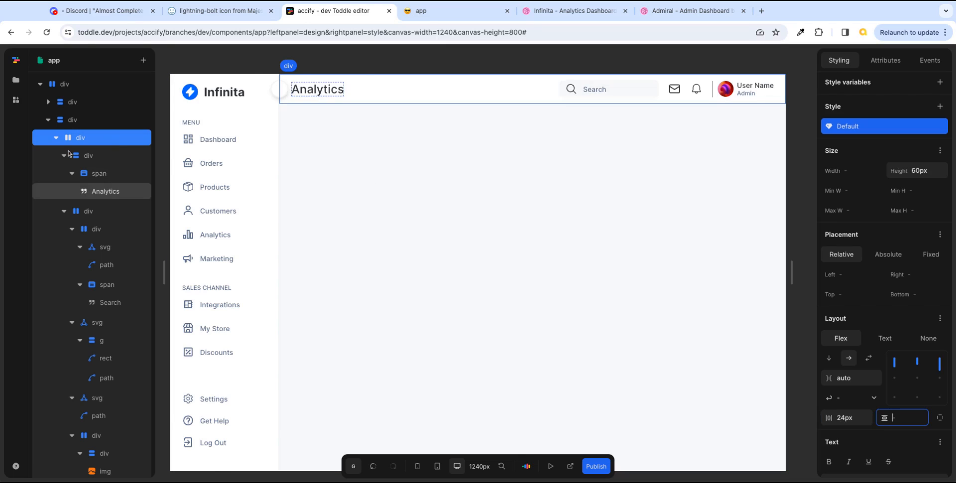
# - Collapse the header bar in the element tree and set the horizontal padding of the content div below it to 24px
pyautogui.click(56, 138)
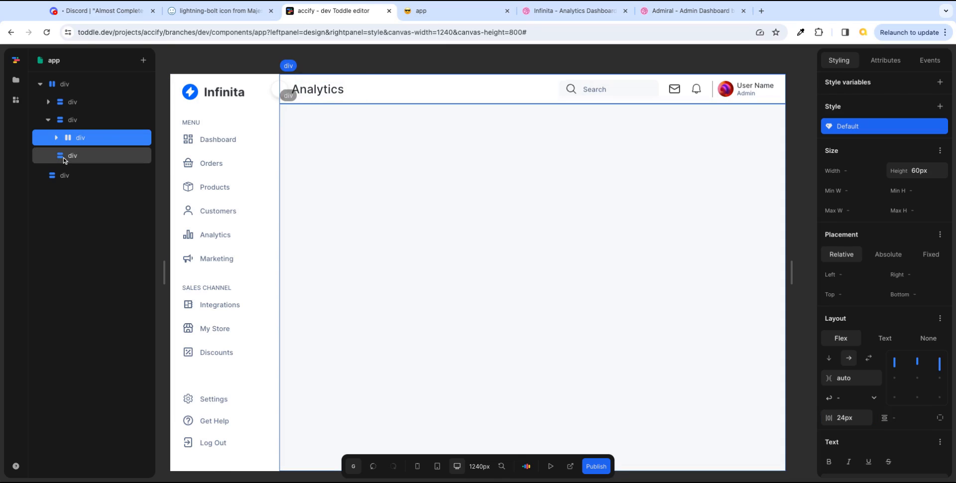
pyautogui.click(63, 157)
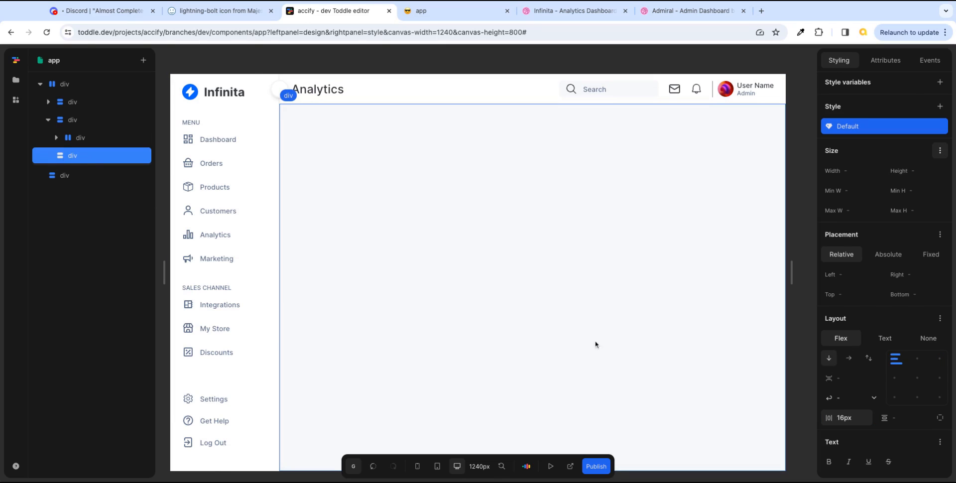
pyautogui.click(855, 417)
pyautogui.doubleClick(854, 417)
pyautogui.write('32')
pyautogui.click(893, 417)
pyautogui.click(272, 120)
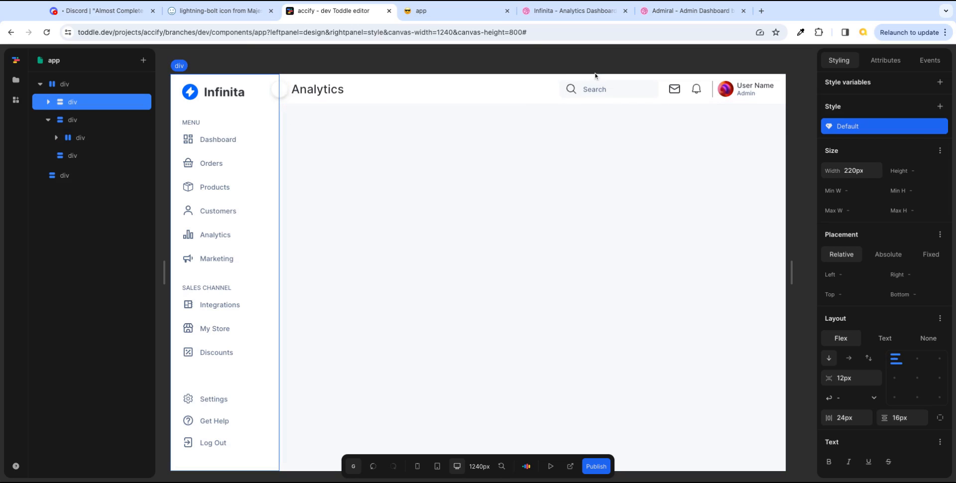
# - Reload the live preview of the app page to check the round div and header spacing, and return to the Toddle editor
pyautogui.click(432, 11)
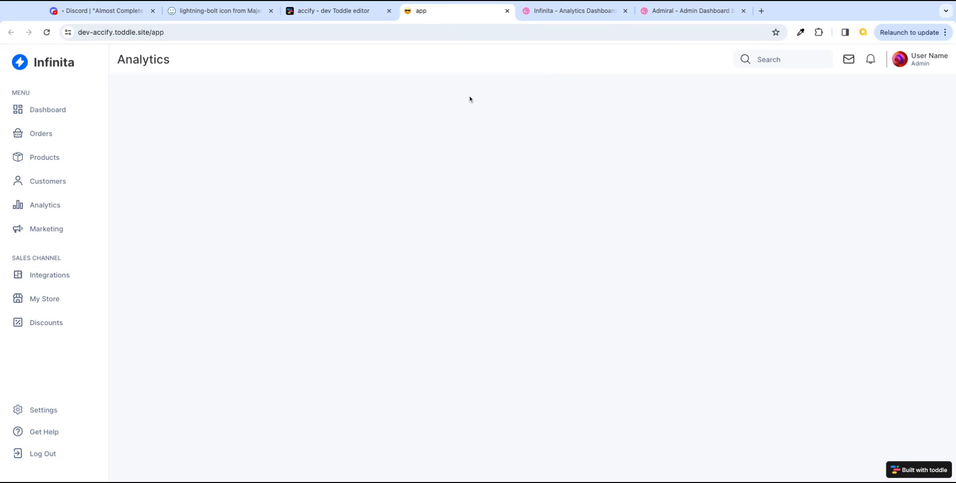
pyautogui.press('super+r')
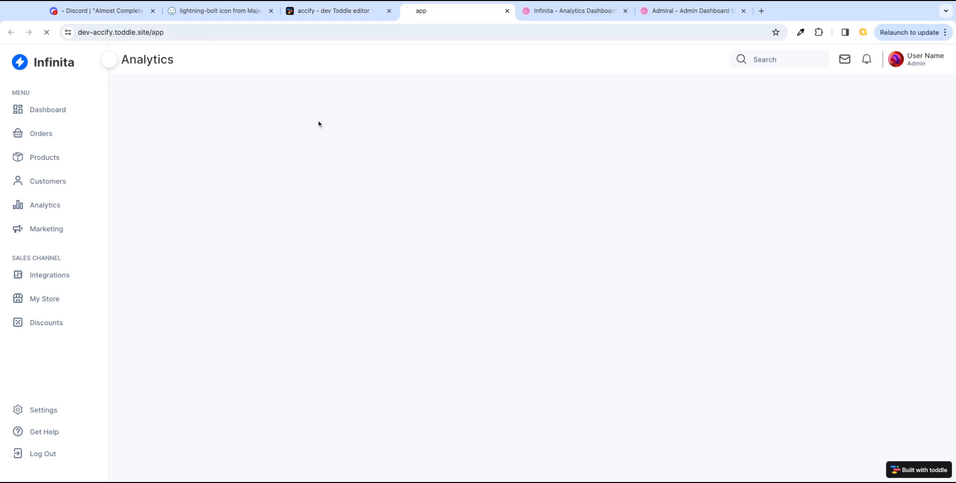
pyautogui.click(352, 15)
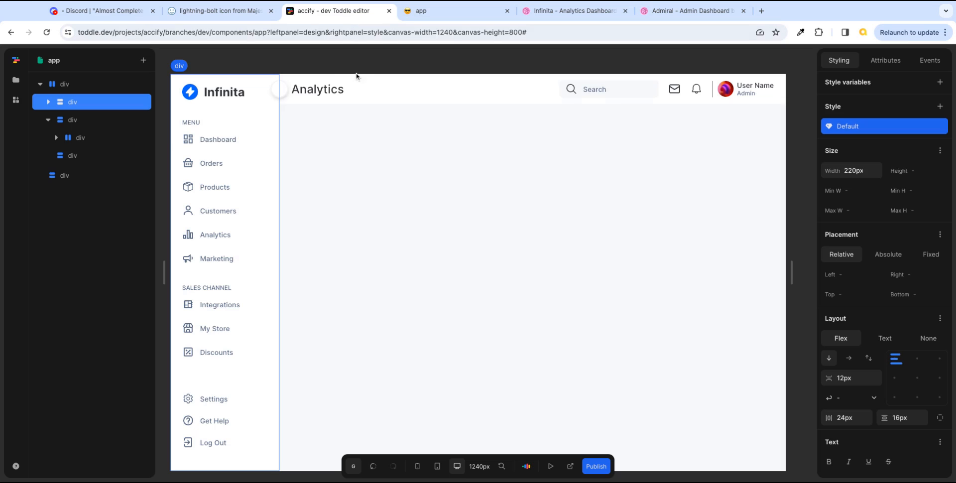
# - Try 30px horizontal padding on the header bar div, and settle on 36px
pyautogui.click(359, 102)
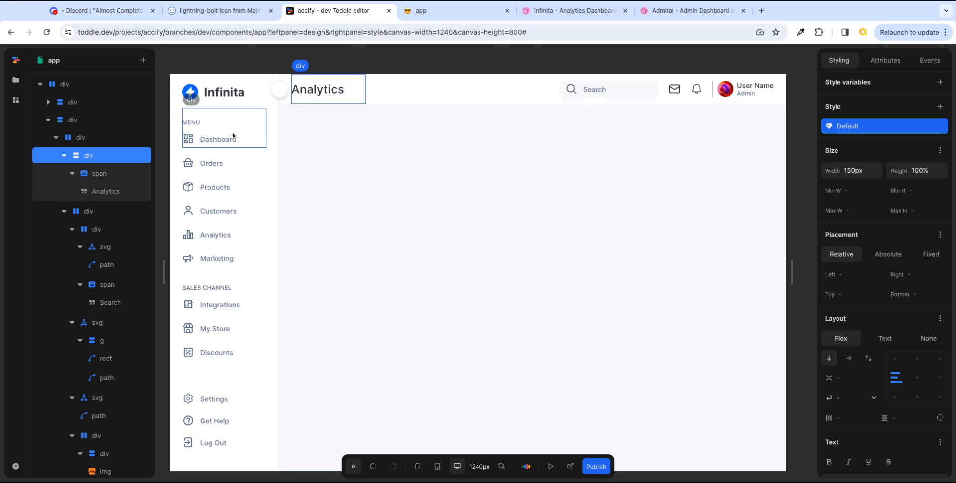
pyautogui.click(121, 144)
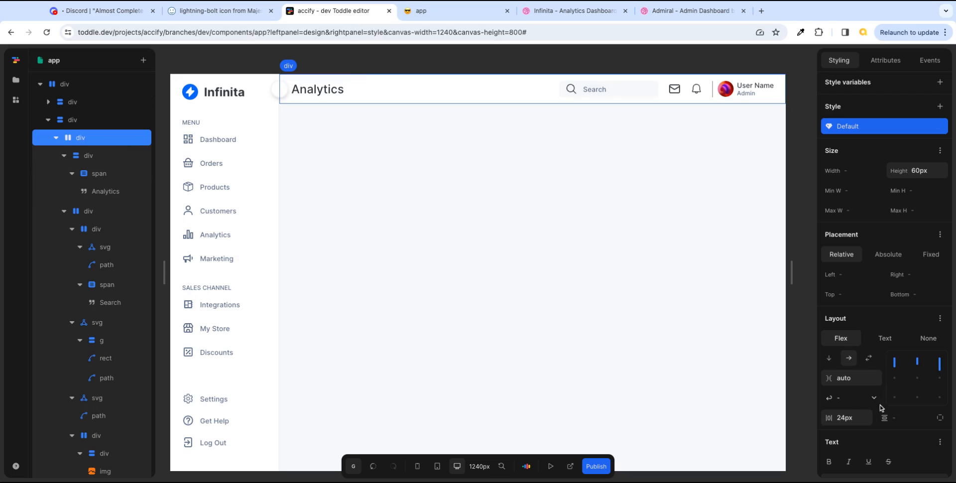
pyautogui.click(831, 417)
pyautogui.doubleClick(832, 418)
pyautogui.write('30')
pyautogui.press('Tab')
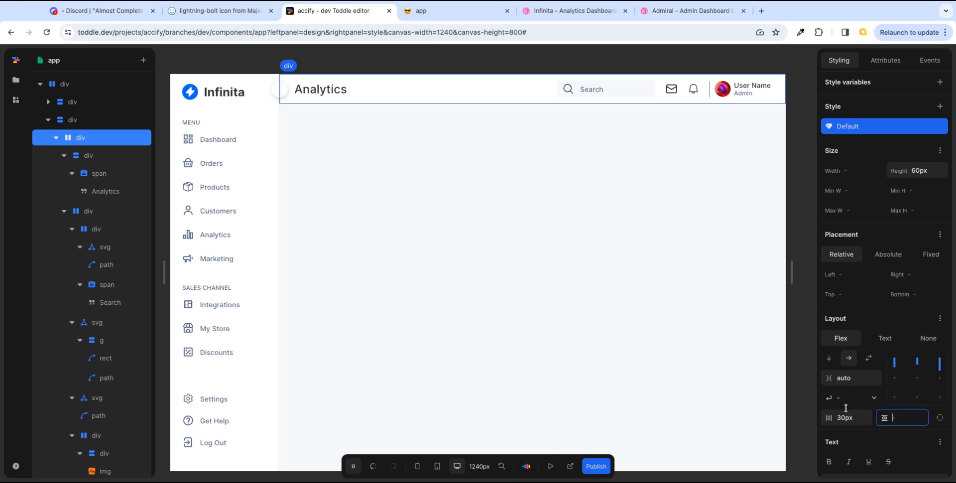
pyautogui.doubleClick(856, 420)
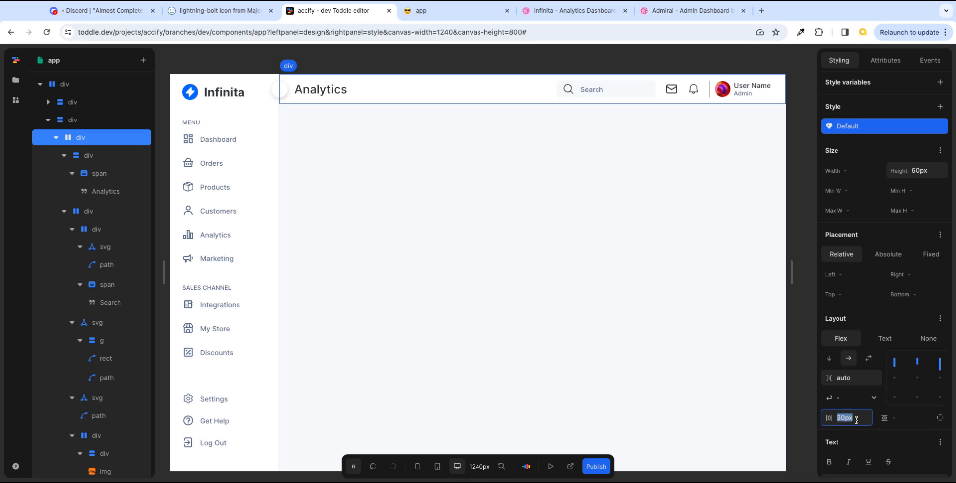
pyautogui.write('36')
pyautogui.press('Return')
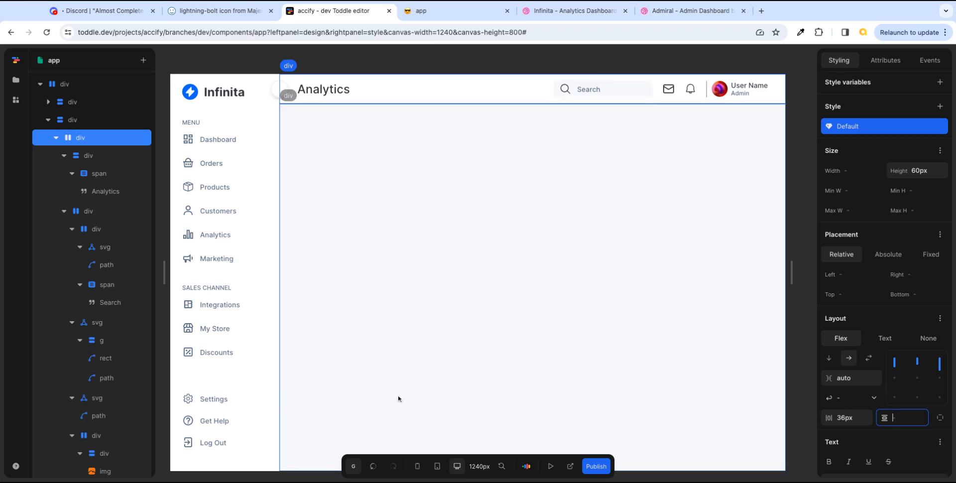
# - Try to change the horizontal padding of the content div below the header bar
pyautogui.click(55, 141)
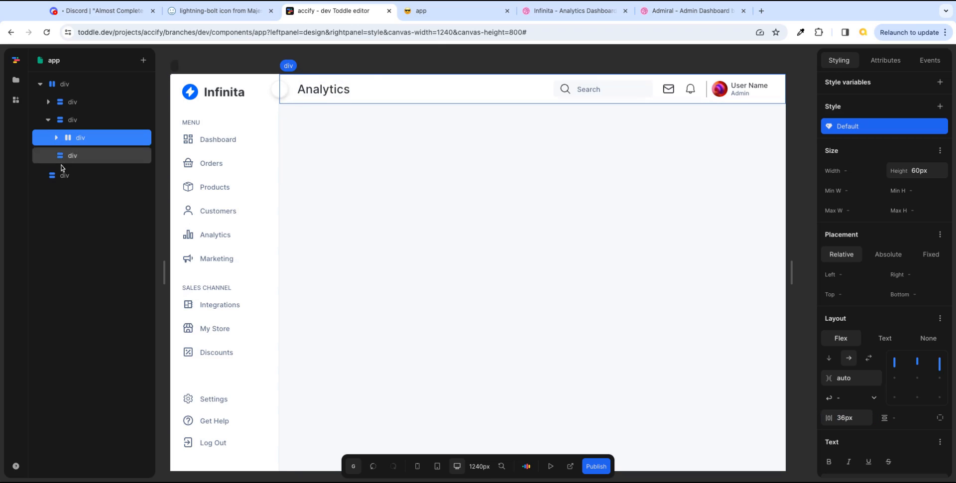
pyautogui.click(73, 157)
pyautogui.click(863, 422)
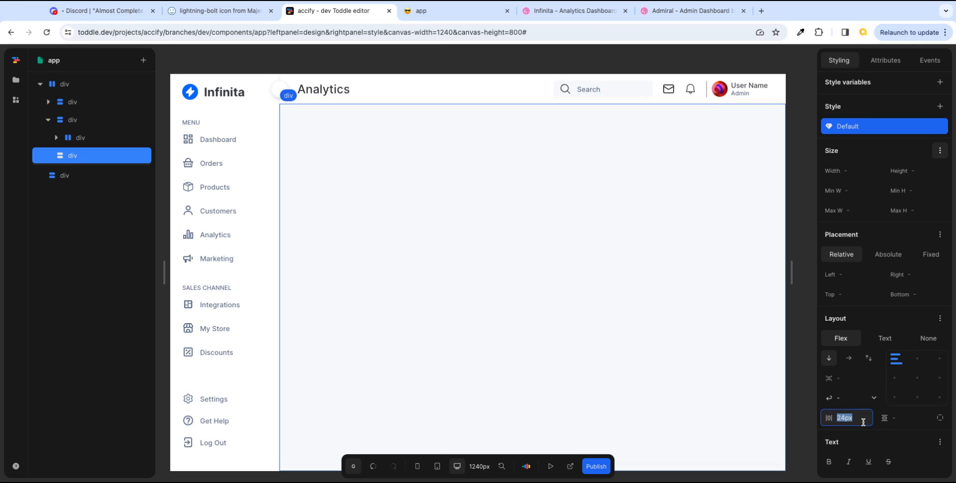
pyautogui.write('3')
pyautogui.press('Tab')
pyautogui.click(738, 203)
# - Compare the live preview with the Infinita Analytics Dashboard design on Dribbble, and return to the Toddle editor
pyautogui.click(442, 19)
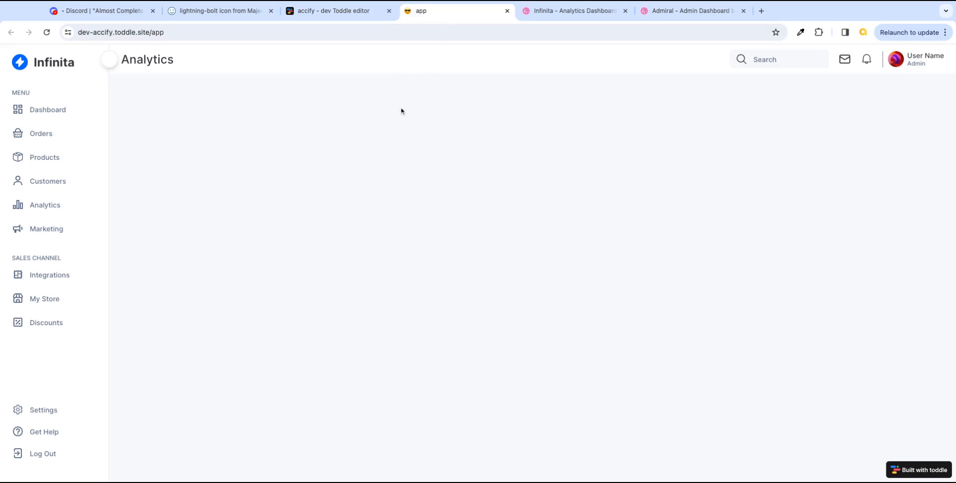
pyautogui.click(574, 15)
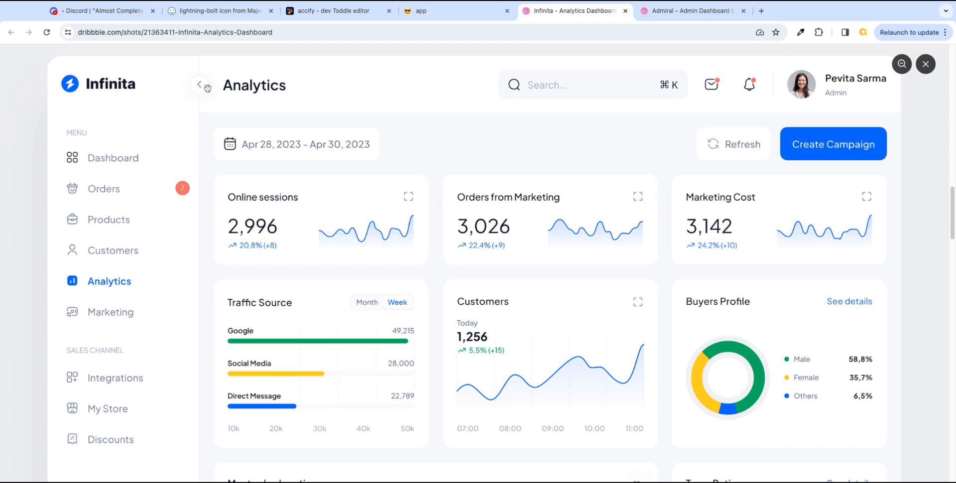
pyautogui.click(432, 11)
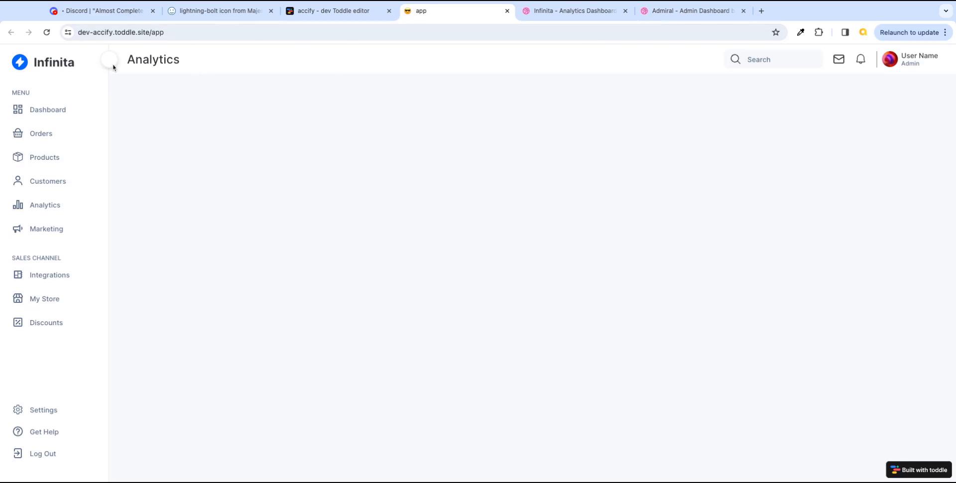
pyautogui.click(357, 14)
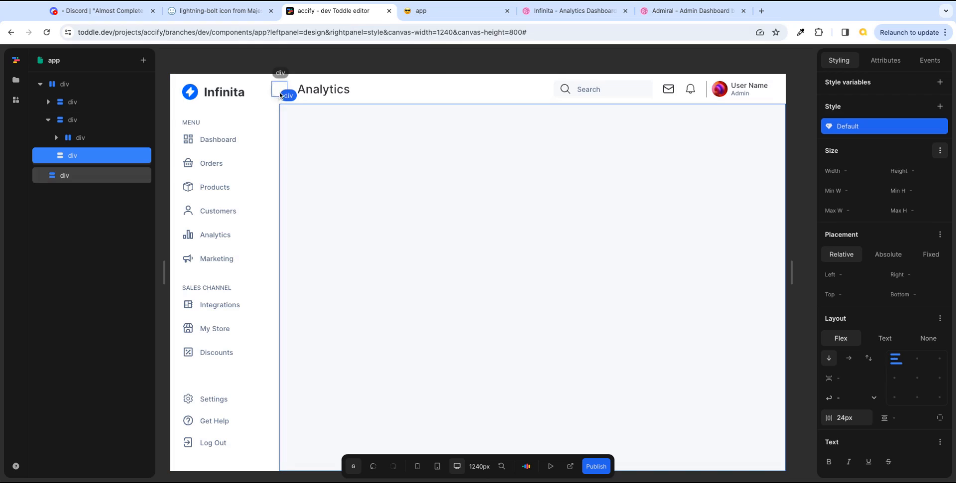
# - Set the round sidebar toggle div's width and height to 26px
pyautogui.click(281, 95)
pyautogui.click(868, 172)
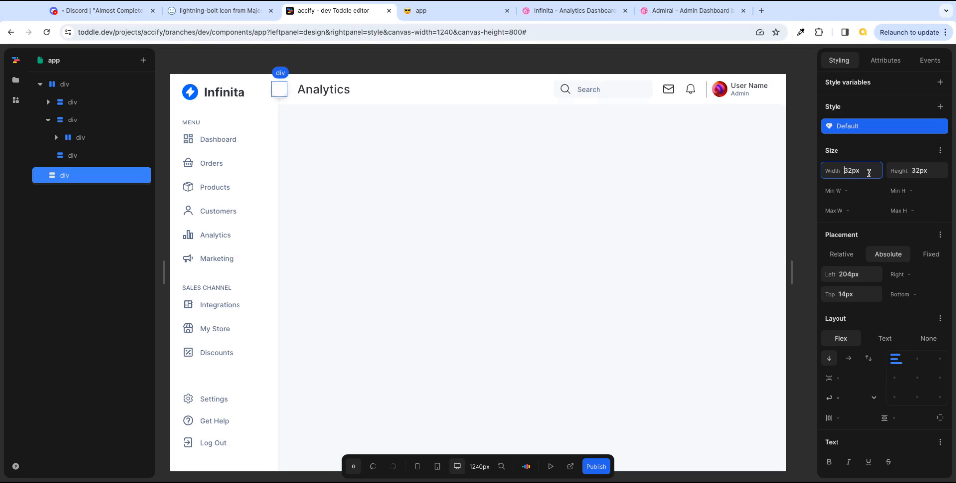
pyautogui.doubleClick(869, 173)
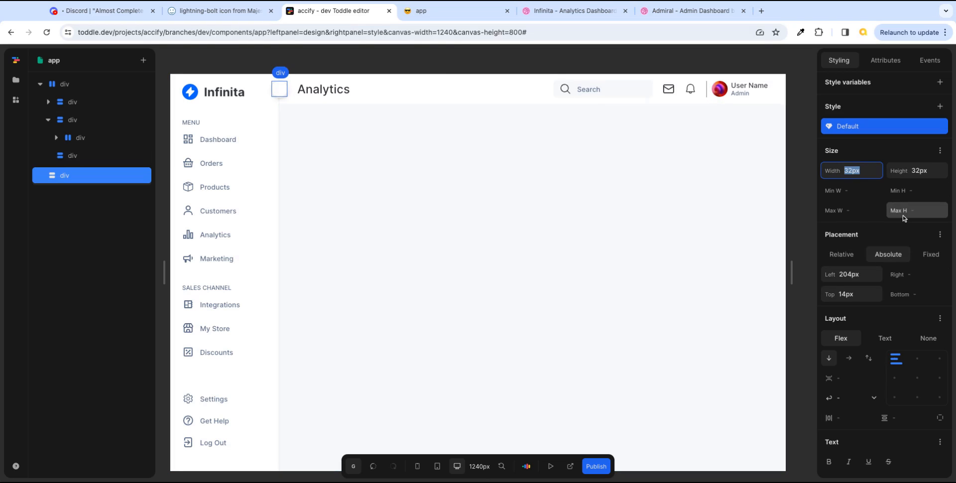
pyautogui.write('26')
pyautogui.press('Tab')
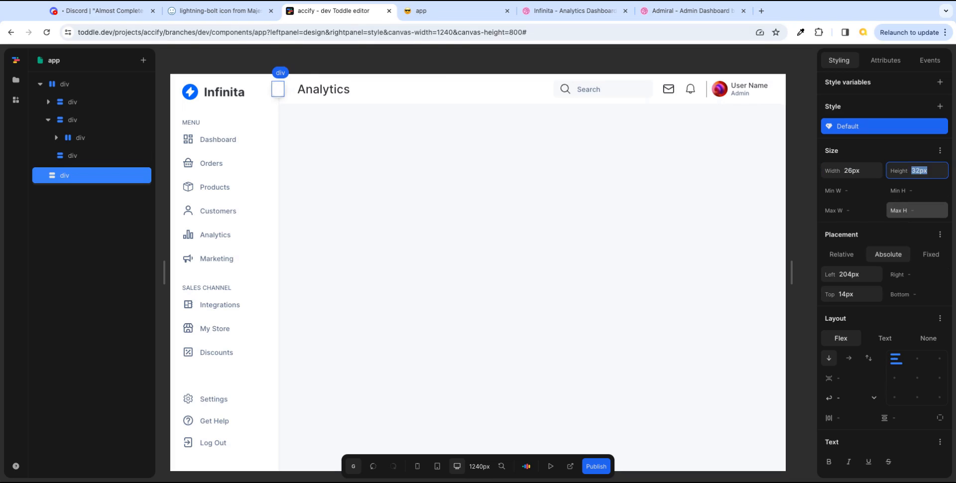
pyautogui.write('26')
pyautogui.press('Tab')
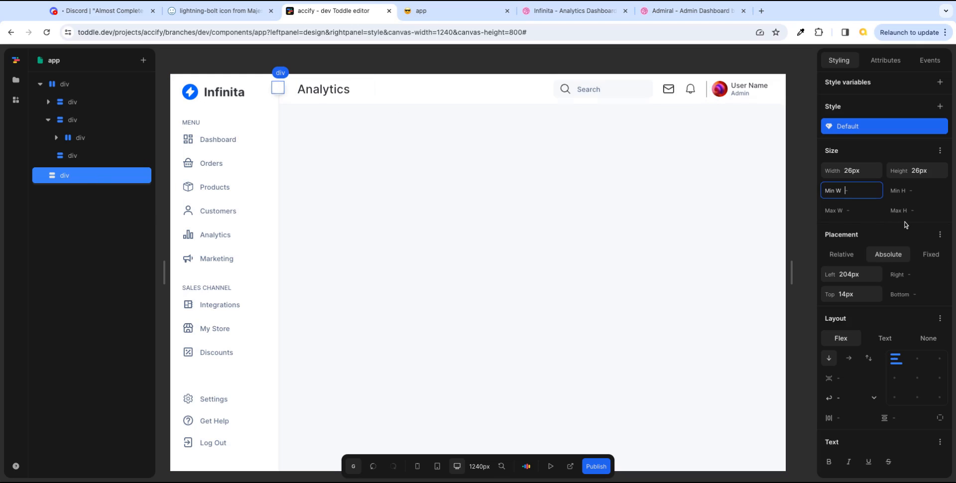
# - Position the round toggle div with a left offset of 209px and a top offset of 19px
pyautogui.scroll(-1, 891, 273)
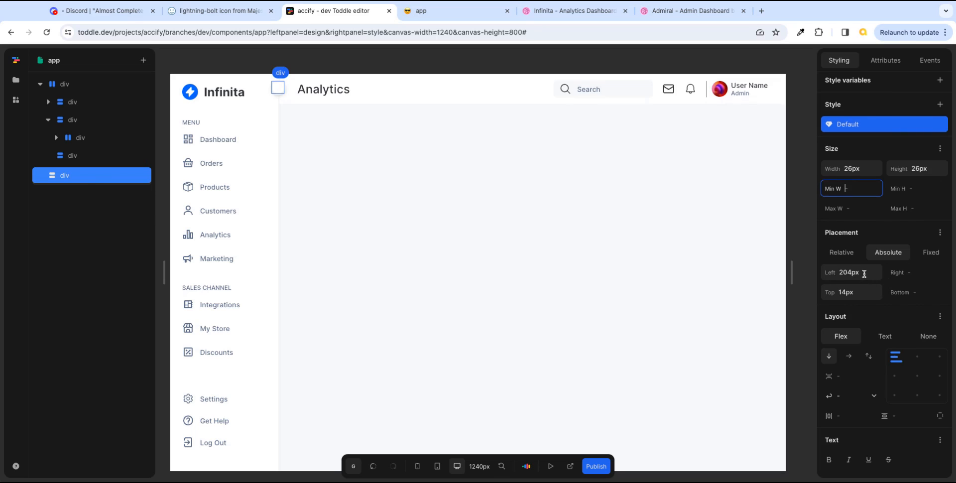
pyautogui.click(864, 274)
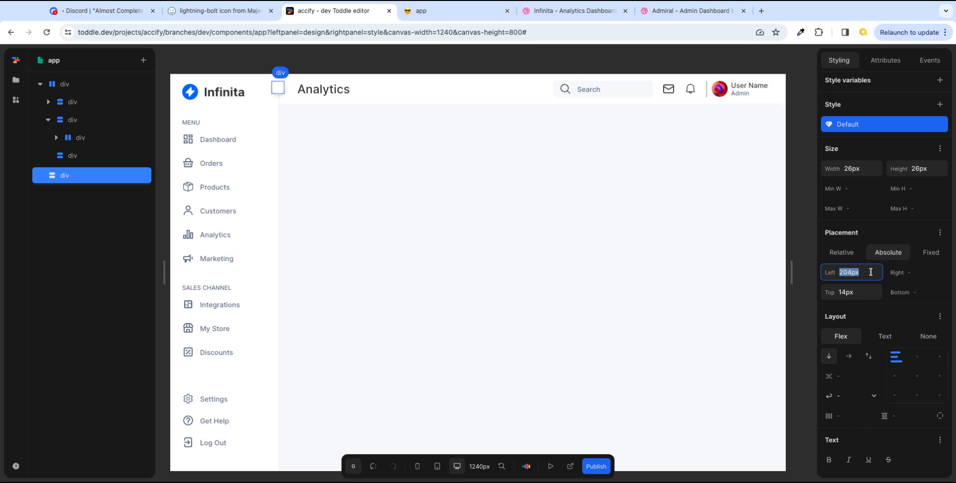
pyautogui.write('209')
pyautogui.press('Tab')
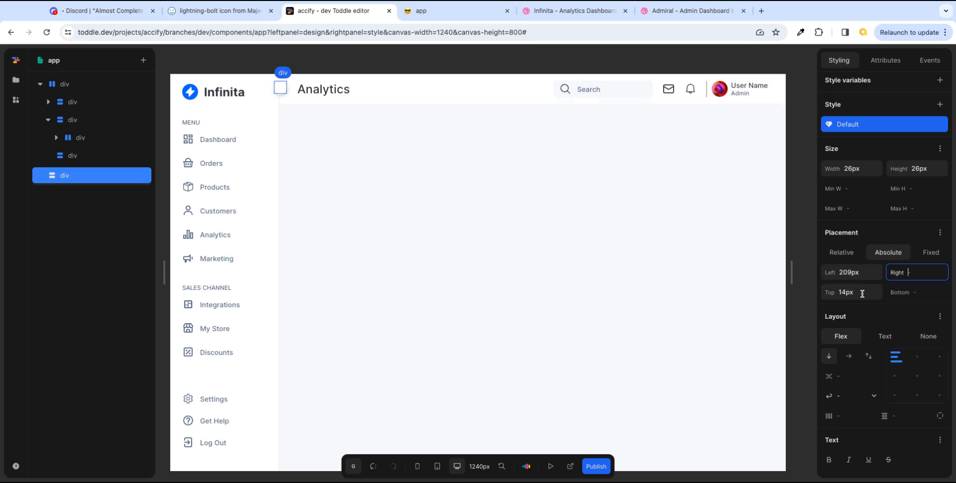
pyautogui.press('Tab')
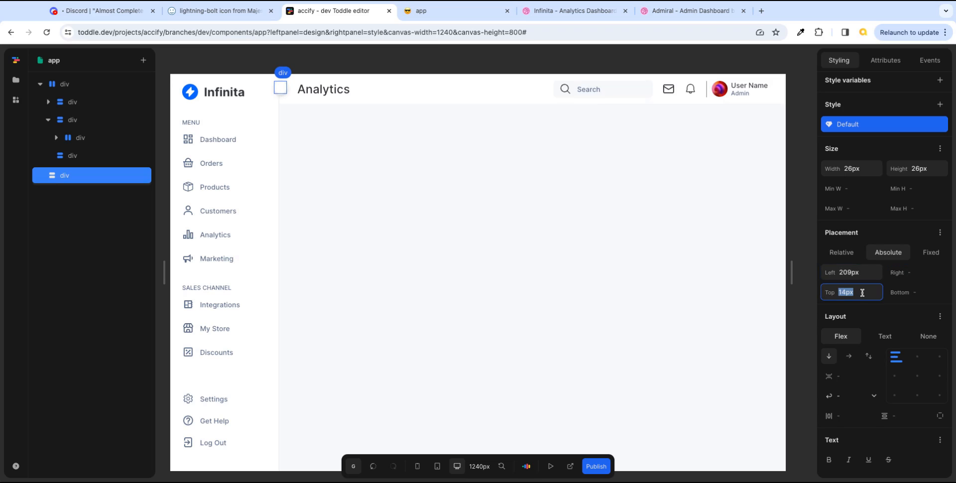
pyautogui.write('19')
pyautogui.press('Tab')
pyautogui.click(571, 254)
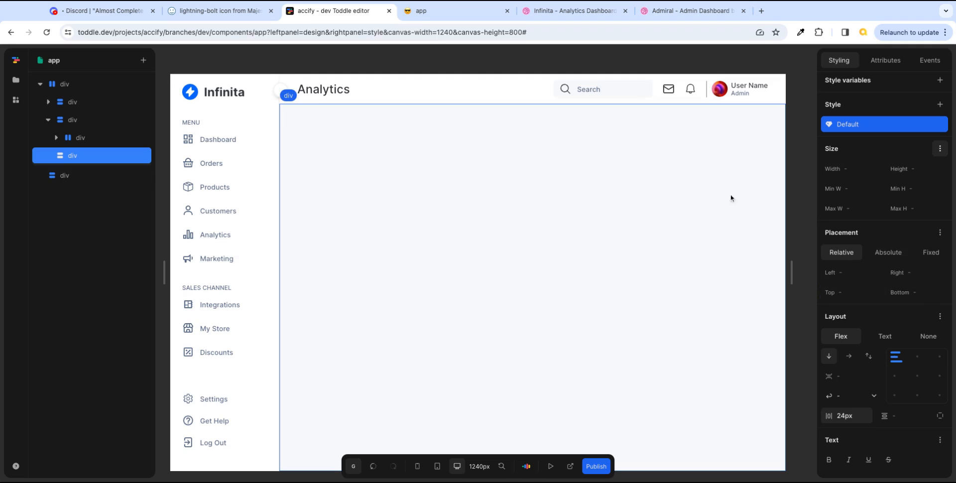
pyautogui.click(654, 69)
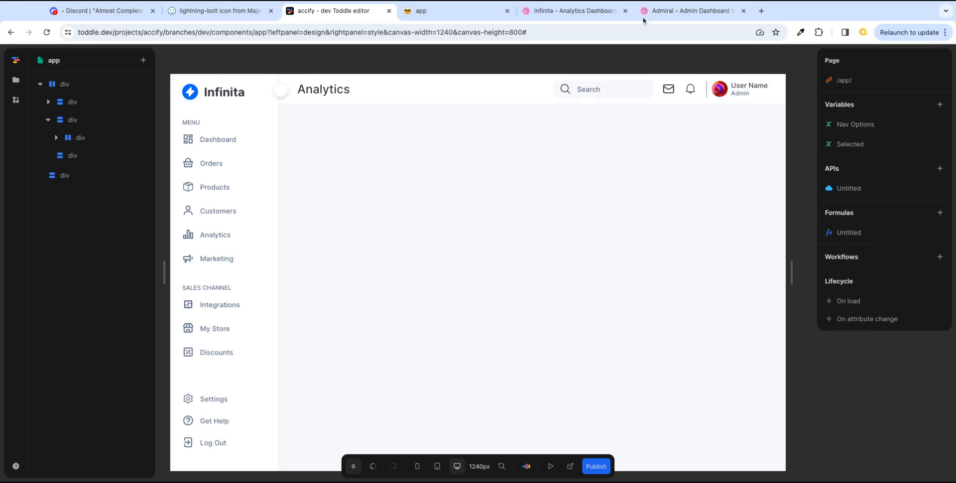
# - Check the toggle in the live preview, and set its left offset to 207px in the Toddle editor
pyautogui.click(463, 10)
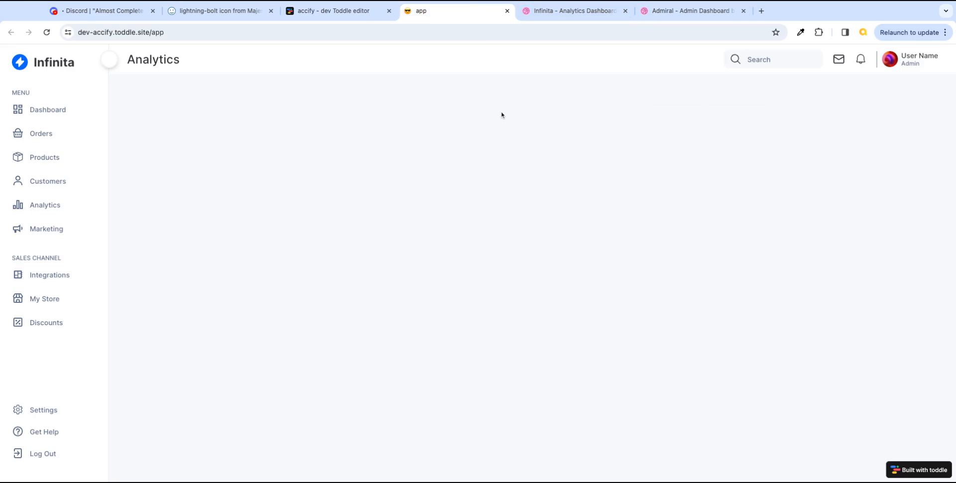
pyautogui.click(335, 12)
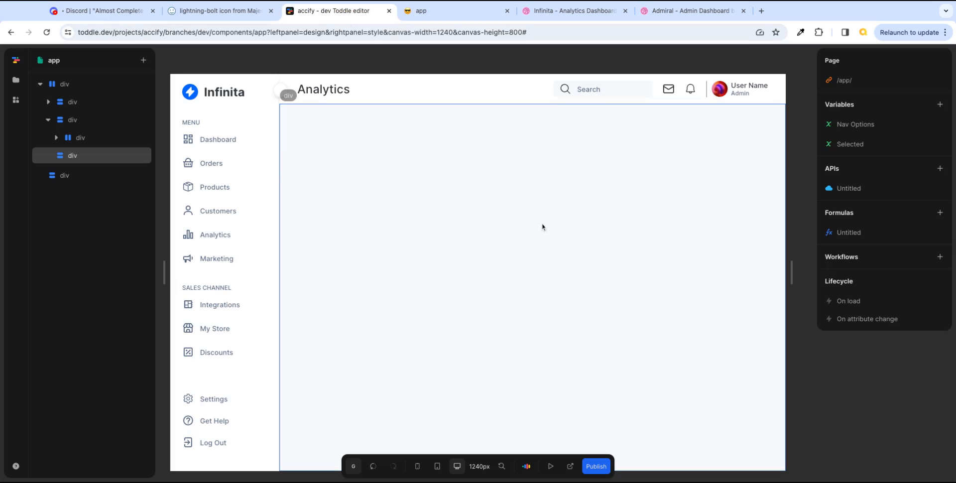
pyautogui.click(82, 177)
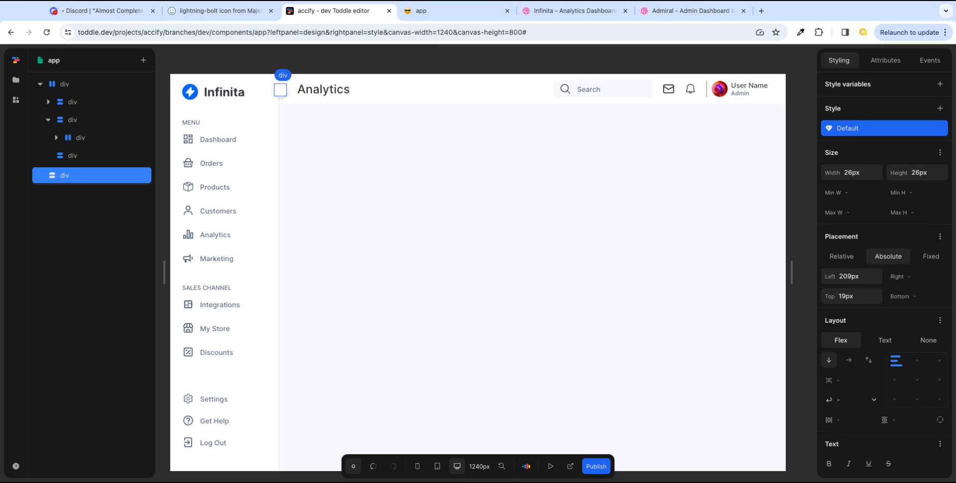
pyautogui.click(852, 278)
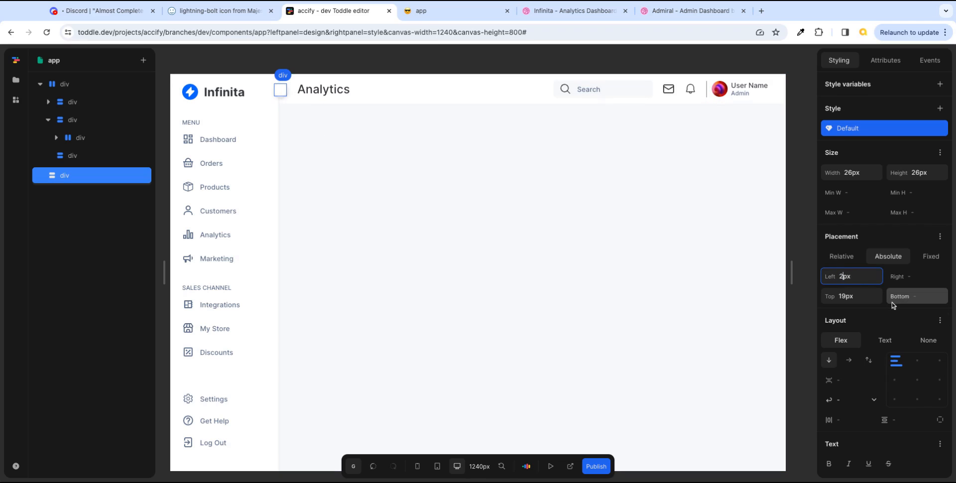
pyautogui.write('207')
pyautogui.press('Tab')
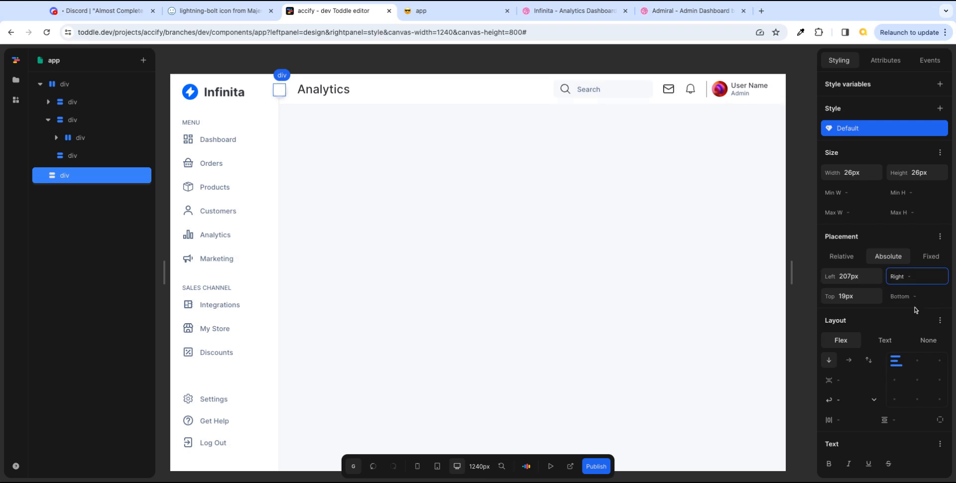
# - Reload the live preview to check the toggle's position on the sidebar edge, and return to the Toddle editor
pyautogui.click(457, 12)
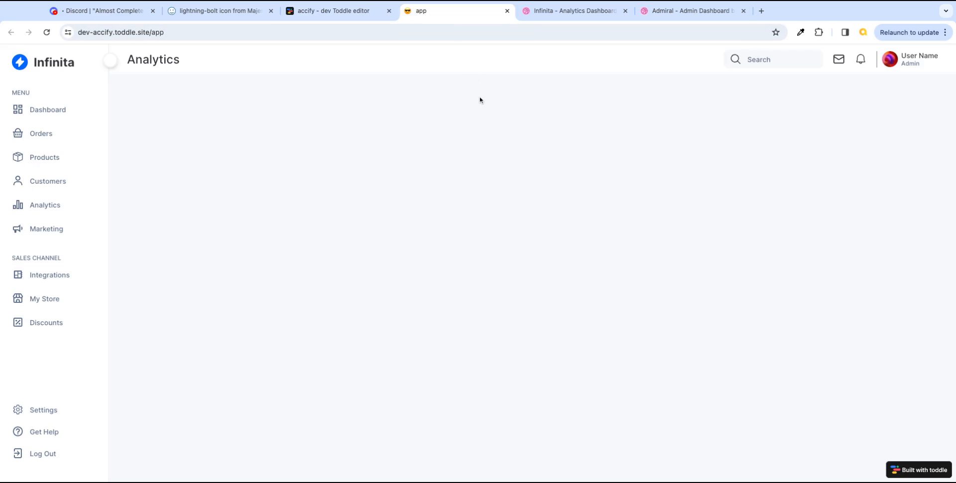
pyautogui.press('super+r')
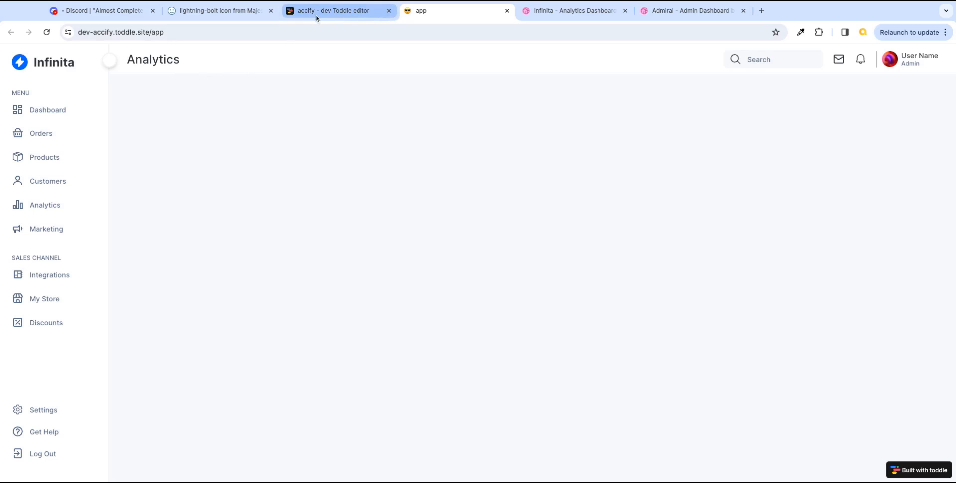
pyautogui.click(365, 15)
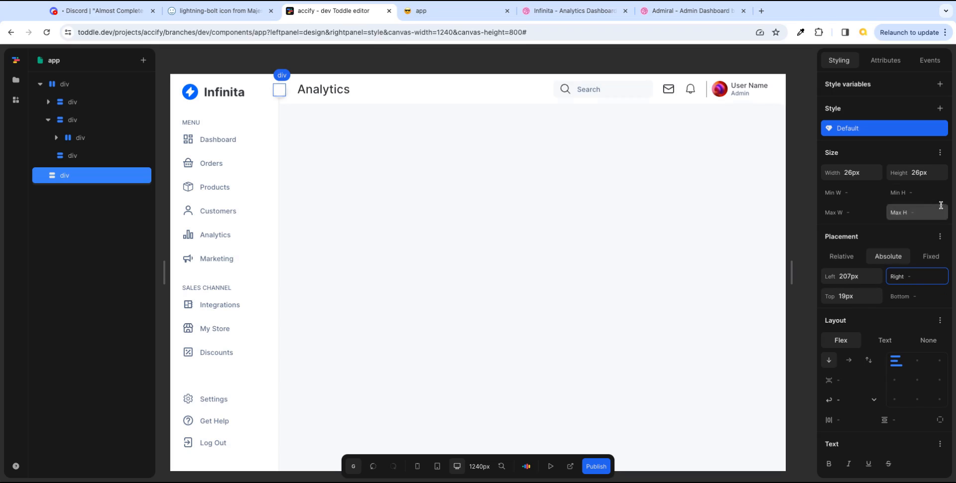
# - Set the round toggle div's z-index to 2 in its placement styles
pyautogui.click(938, 270)
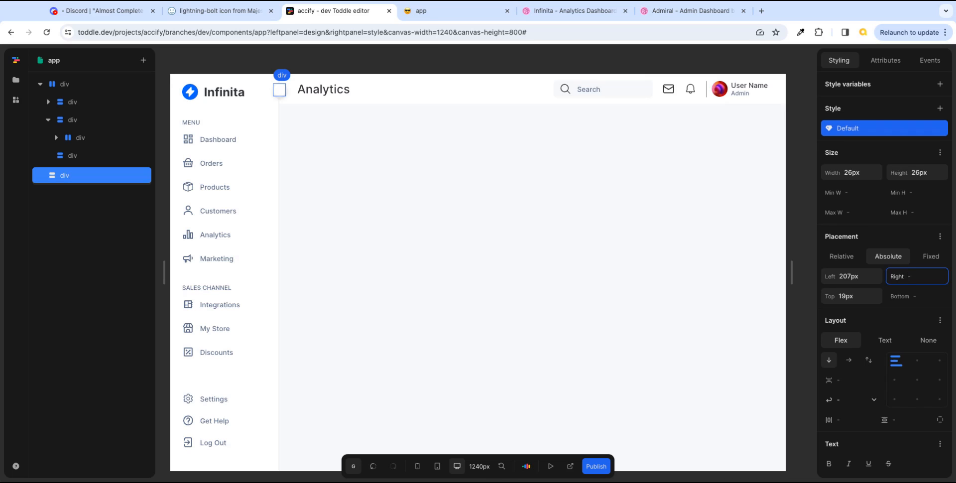
pyautogui.scroll(-3, 926, 150)
pyautogui.click(940, 93)
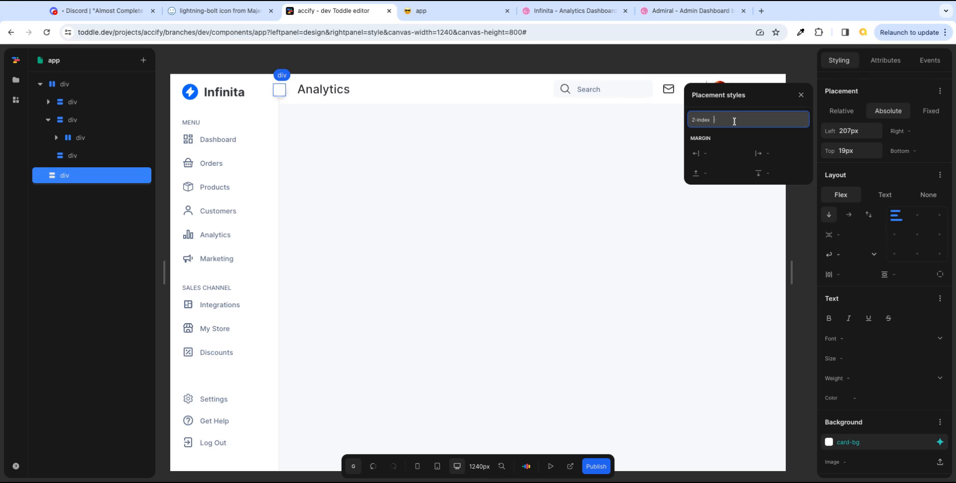
pyautogui.write('2px')
pyautogui.press('Tab')
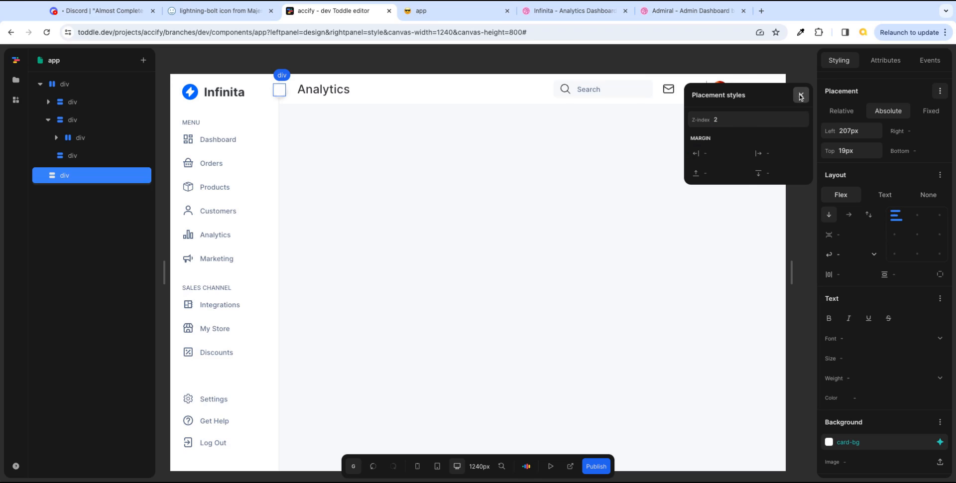
pyautogui.click(801, 95)
pyautogui.click(680, 196)
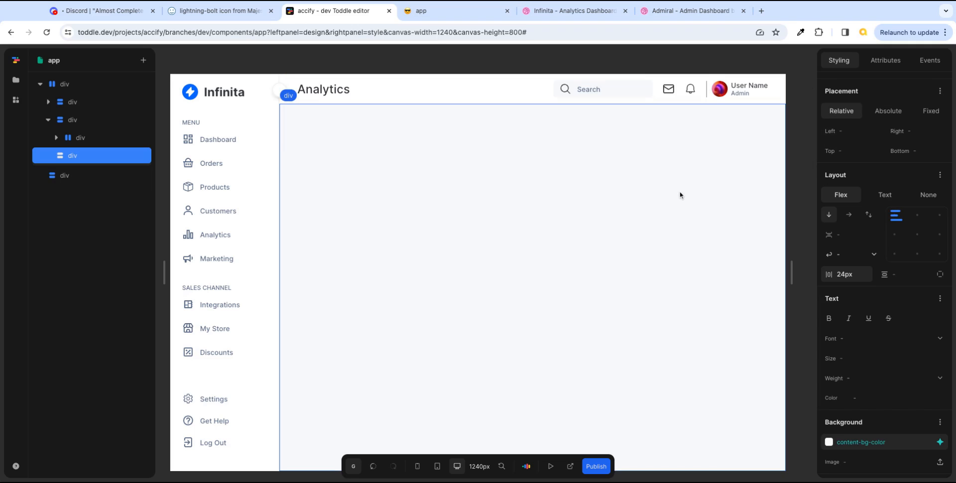
pyautogui.click(794, 187)
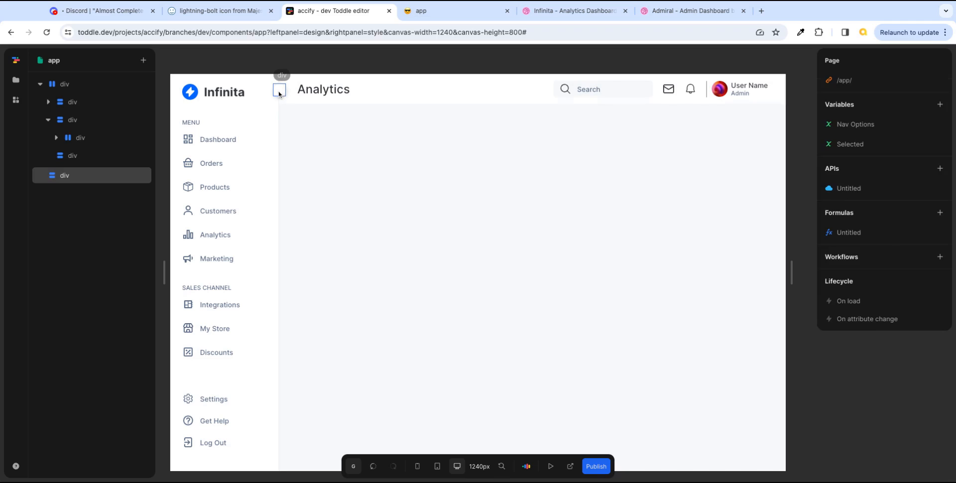
# - Switch to Iconify, close the lightning-bolt icon details and search the icon sets for "chevron"
pyautogui.click(220, 18)
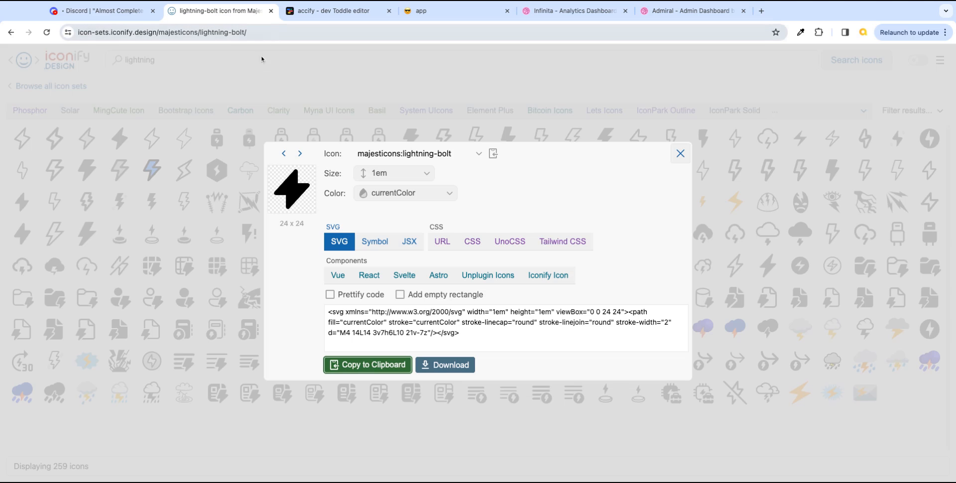
pyautogui.click(681, 153)
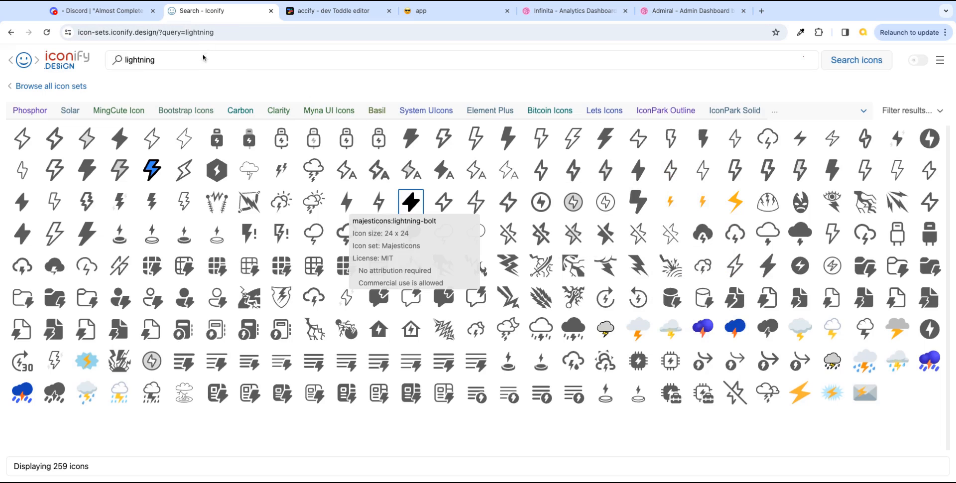
pyautogui.doubleClick(139, 60)
pyautogui.write('che')
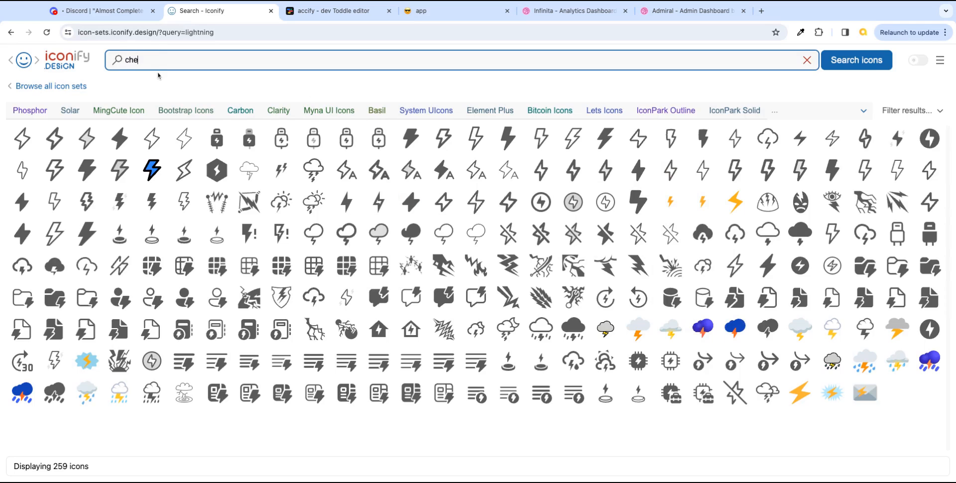
pyautogui.write('vron')
pyautogui.press('Return')
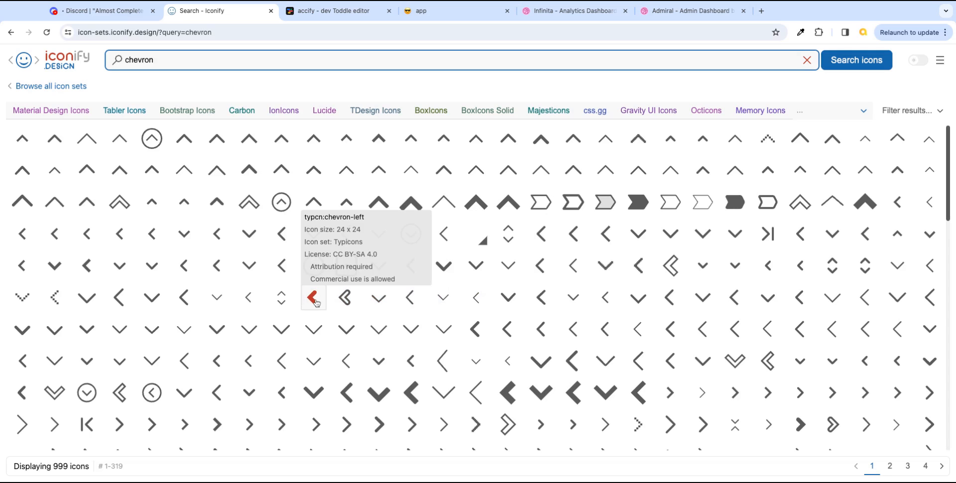
# - Copy the SVG code of the system-uicons:chevron-left icon and close its details
pyautogui.click(249, 298)
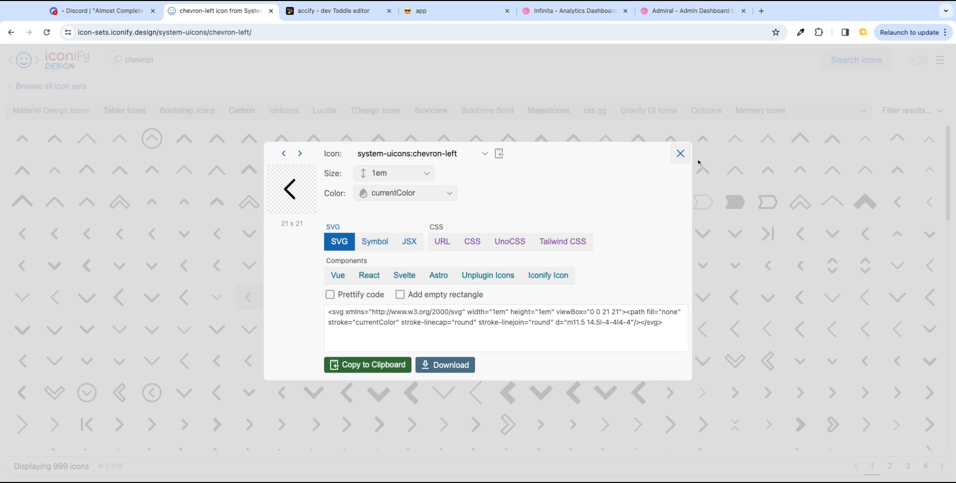
pyautogui.click(369, 364)
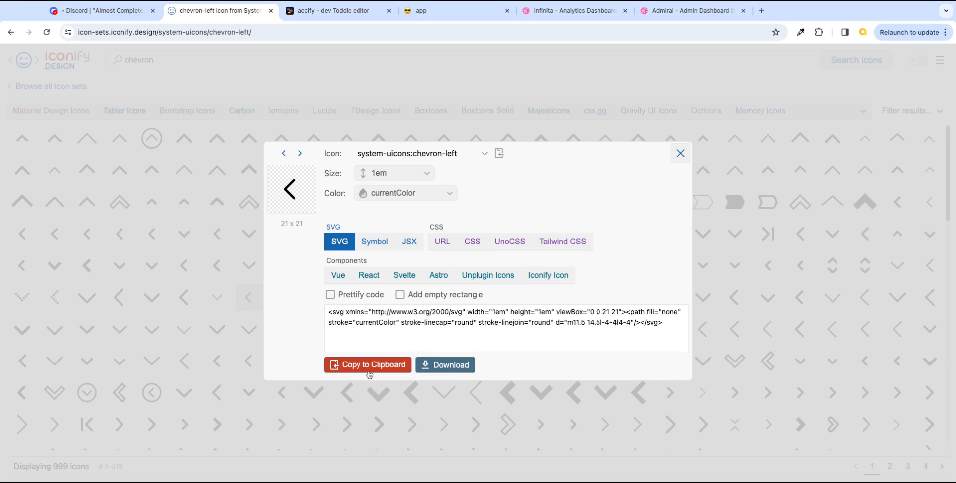
pyautogui.click(681, 154)
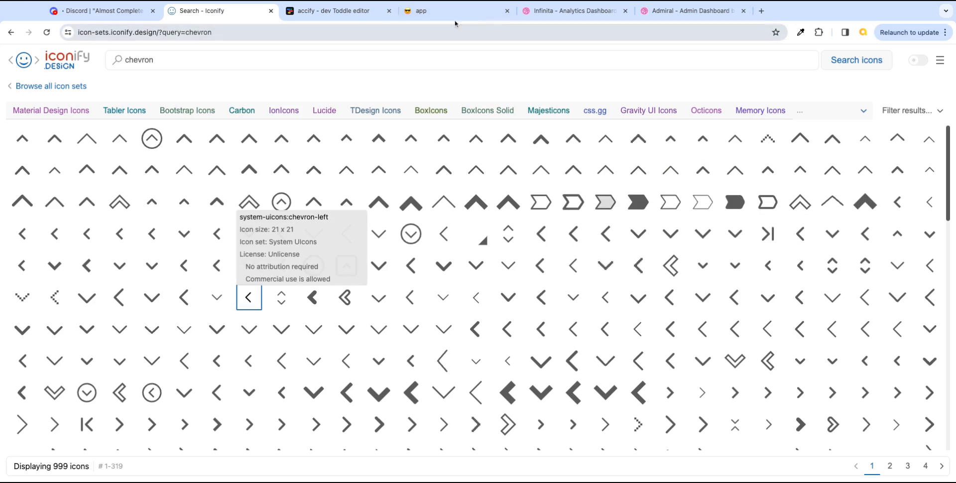
# - Return to the Toddle editor, paste the chevron SVG into the round toggle div and center it both ways
pyautogui.click(350, 11)
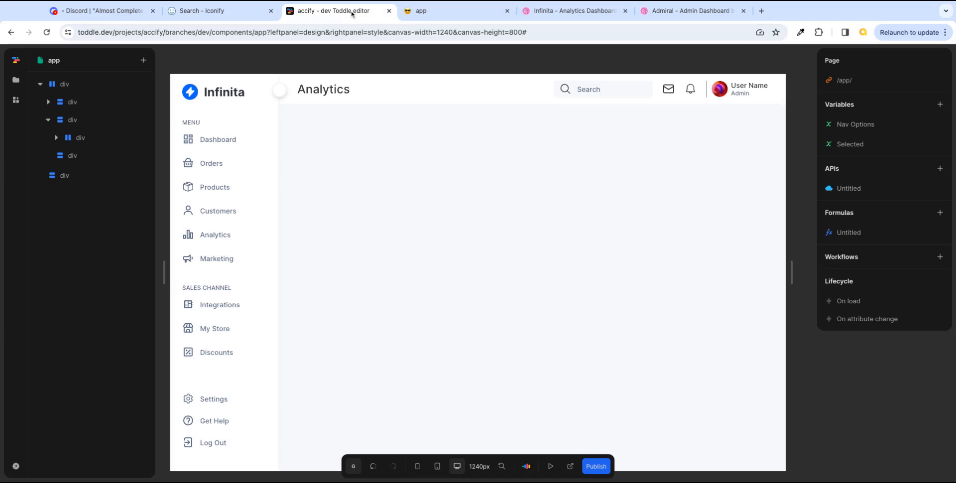
pyautogui.click(73, 177)
pyautogui.click(48, 120)
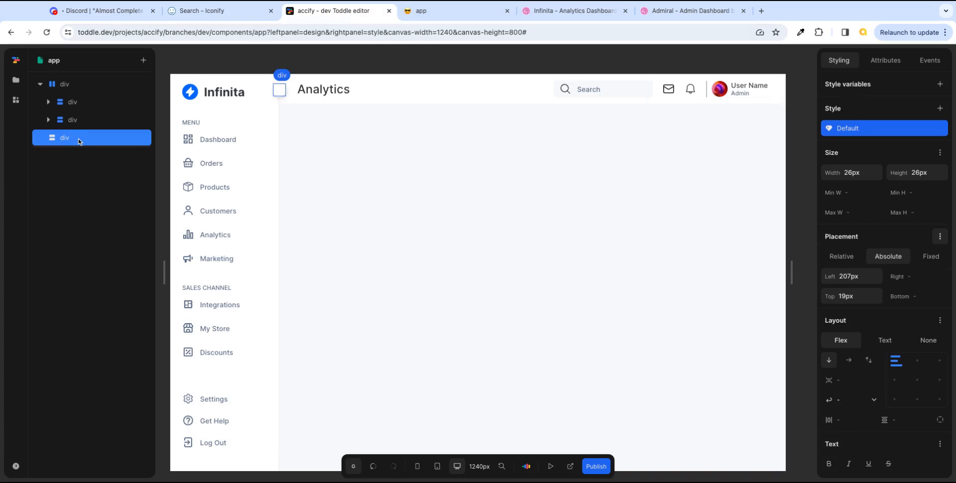
pyautogui.hotkey('ctrl', 'v')
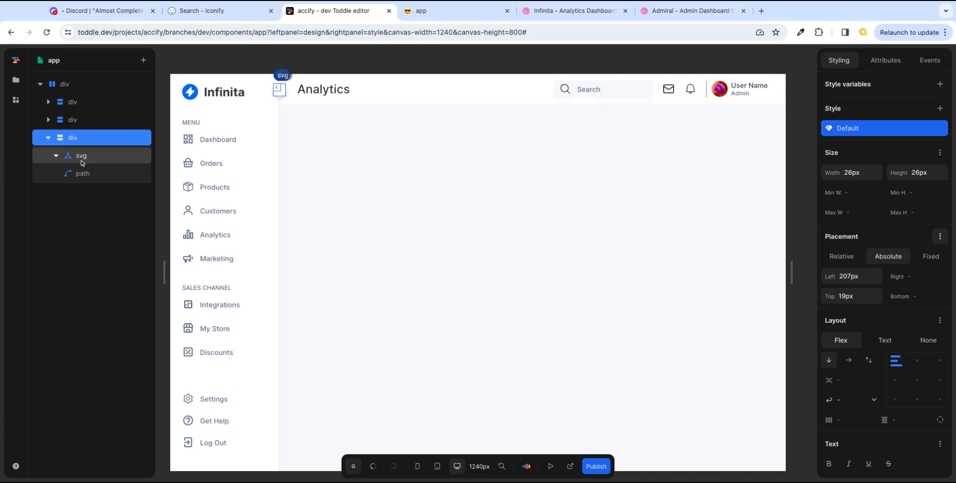
pyautogui.click(917, 383)
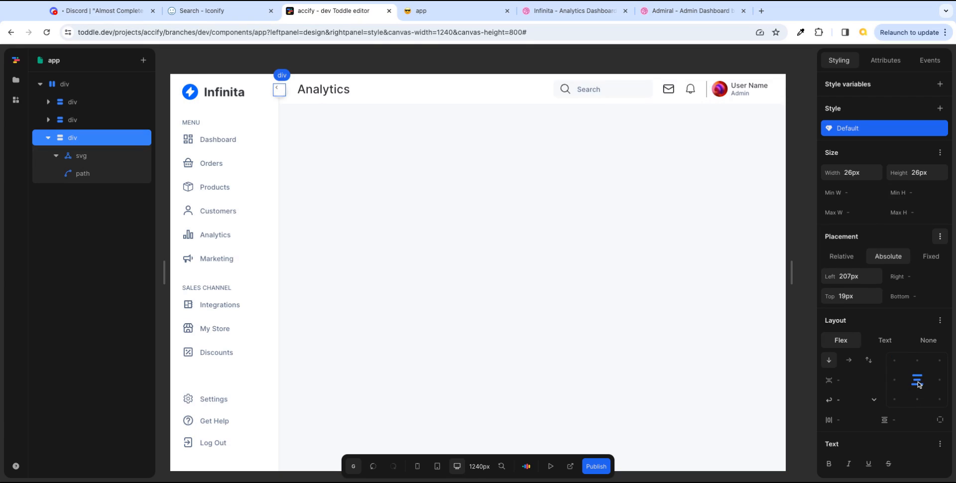
pyautogui.click(103, 156)
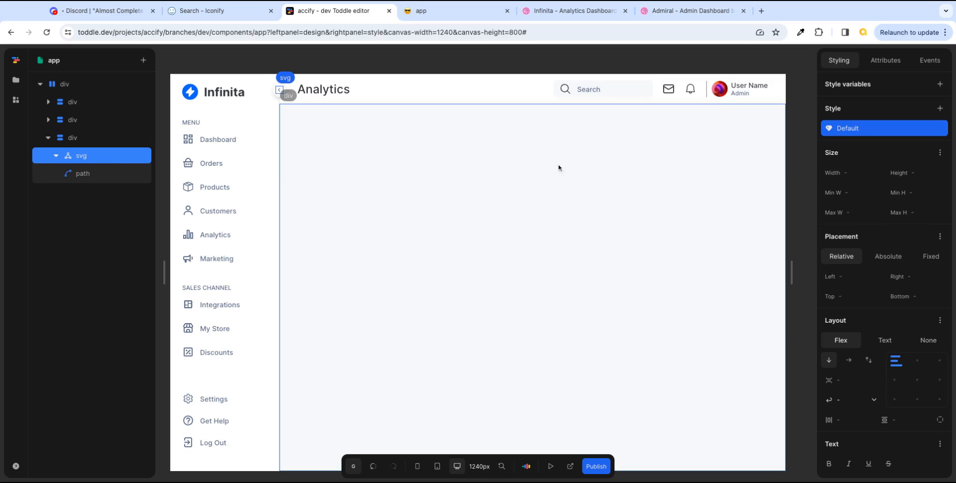
# - Set the width and height attributes of the chevron svg in the round toggle to 21
pyautogui.click(112, 172)
pyautogui.click(885, 61)
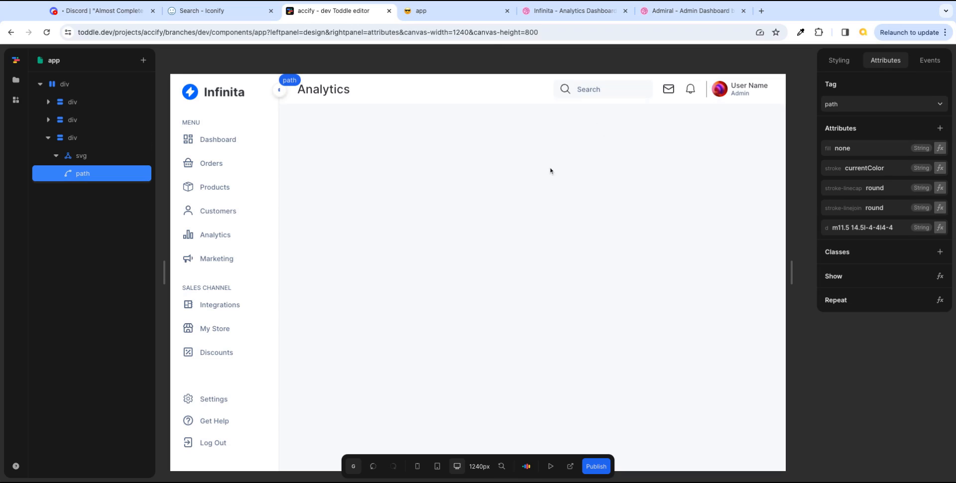
pyautogui.click(106, 154)
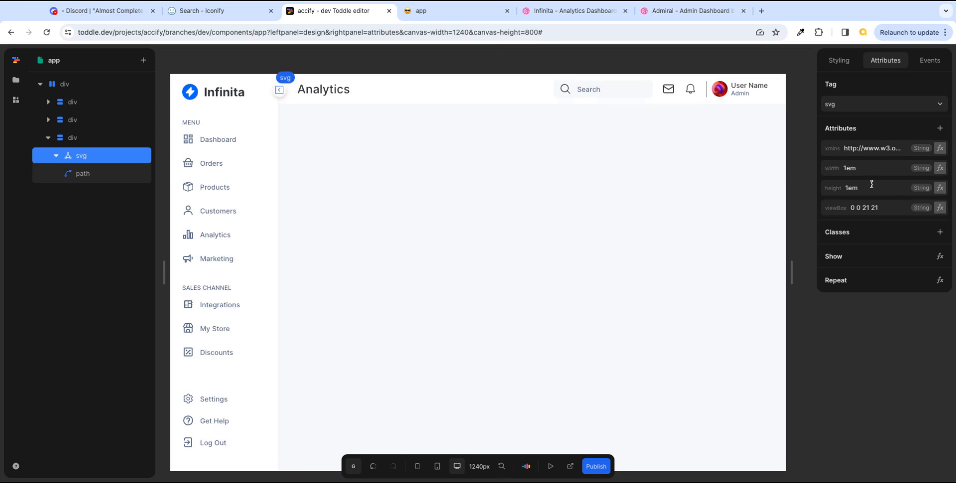
pyautogui.doubleClick(868, 169)
pyautogui.write('21')
pyautogui.press('Tab')
pyautogui.click(877, 194)
pyautogui.write('21')
pyautogui.press('Tab')
pyautogui.click(787, 231)
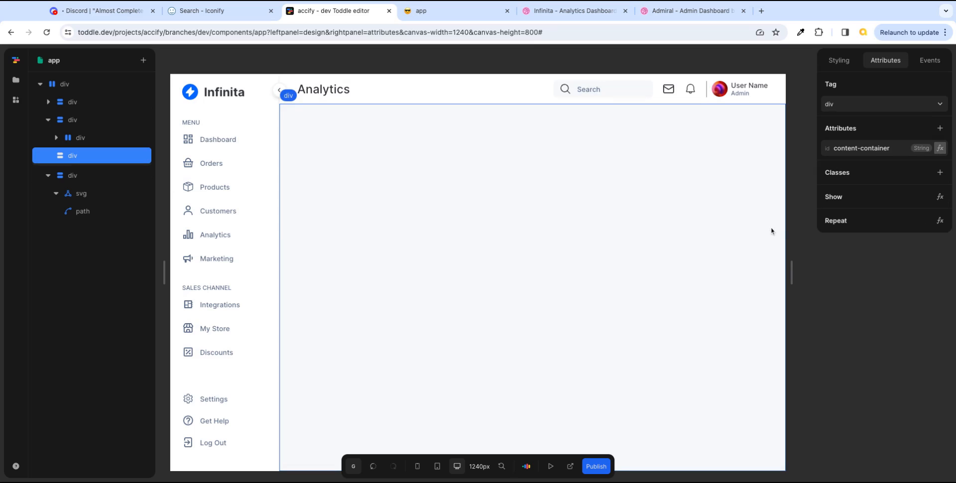
pyautogui.click(802, 197)
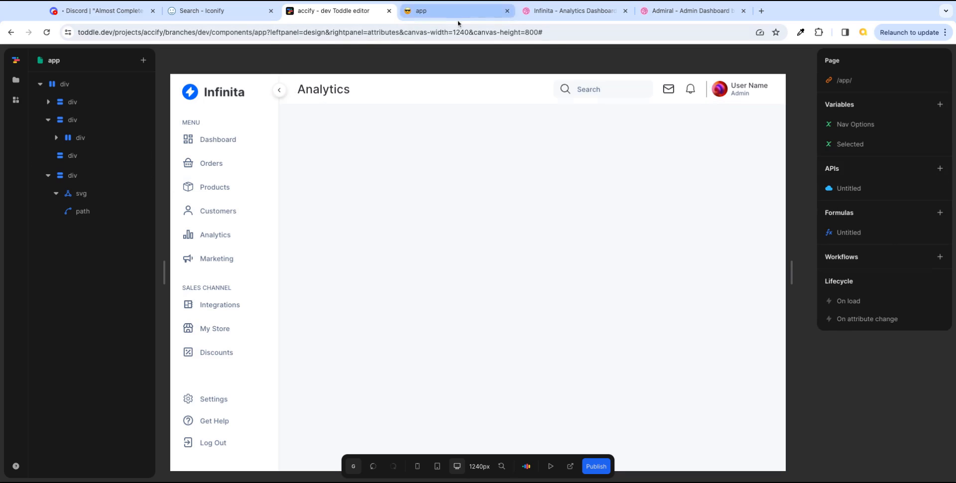
# - Compare the toggle with the Infinita reference design on Dribbble, and set the chevron svg's width and height attributes to 22 in Toddle
pyautogui.click(559, 10)
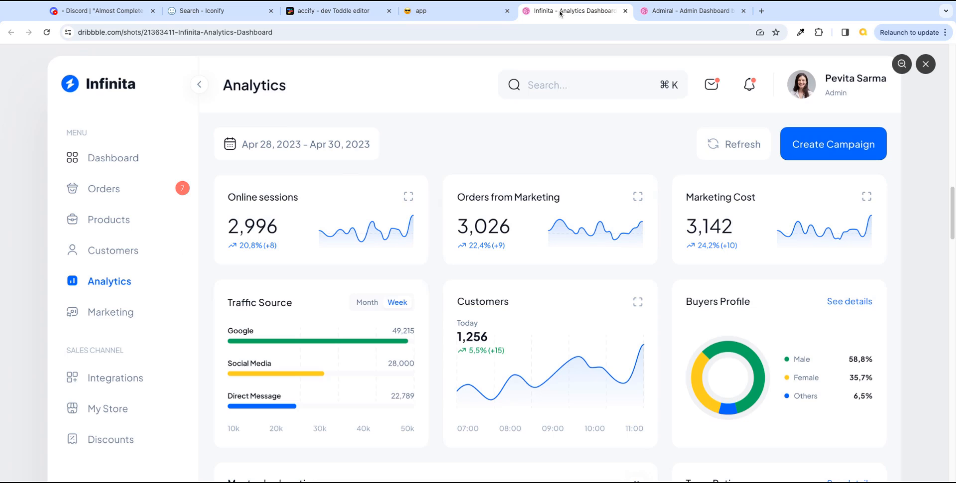
pyautogui.click(314, 13)
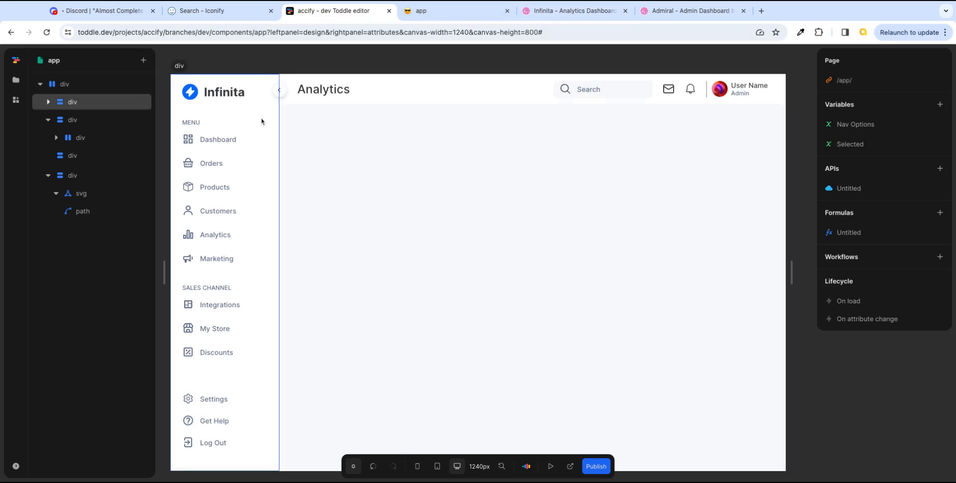
pyautogui.click(87, 195)
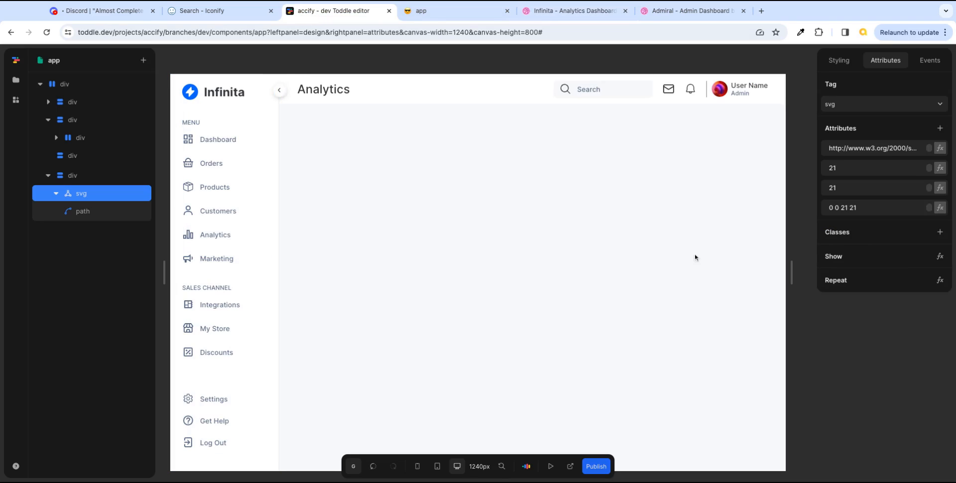
pyautogui.click(857, 168)
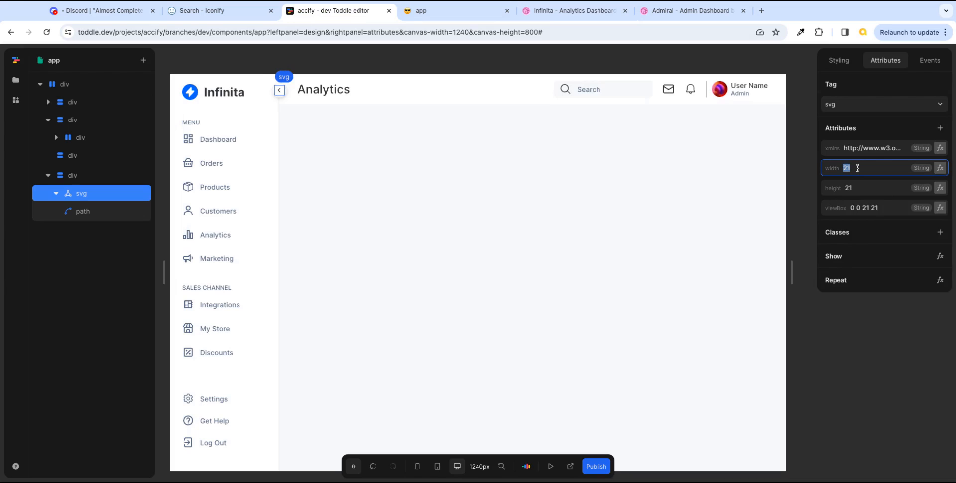
pyautogui.write('22')
pyautogui.click(859, 189)
pyautogui.write('22')
pyautogui.press('Tab')
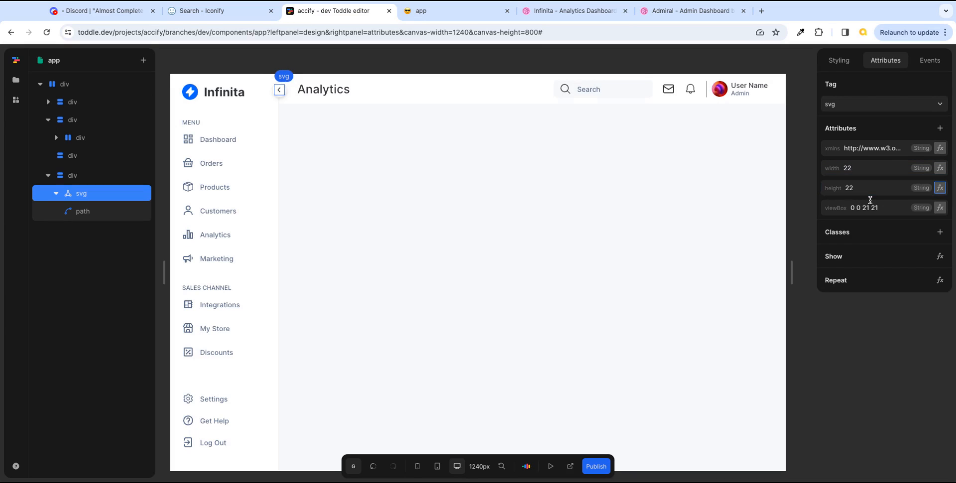
pyautogui.click(745, 297)
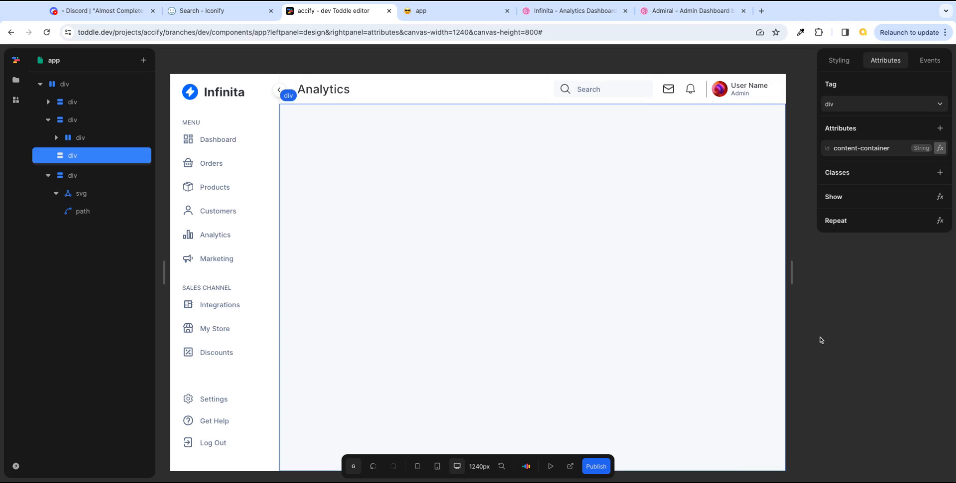
pyautogui.click(820, 336)
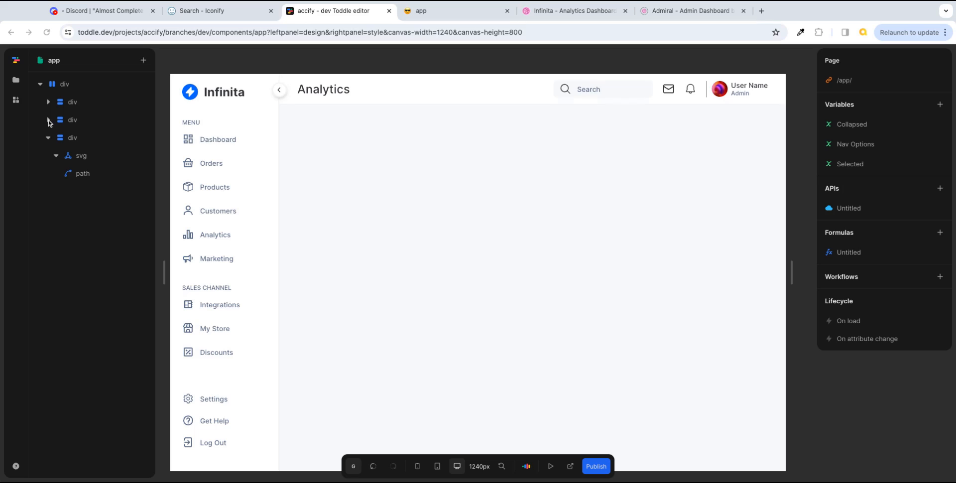
# - Examine the click event configured on the repeated Dashboard navigation item in the sidebar
pyautogui.click(47, 101)
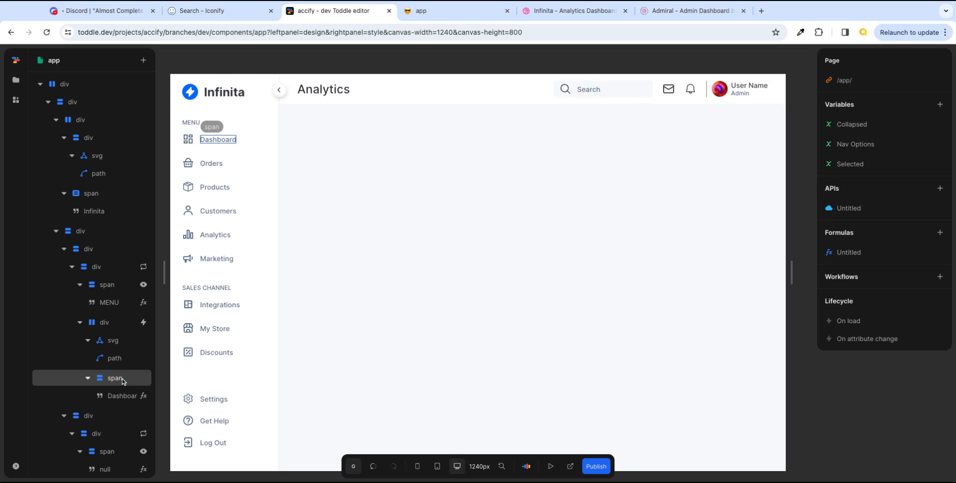
pyautogui.click(116, 328)
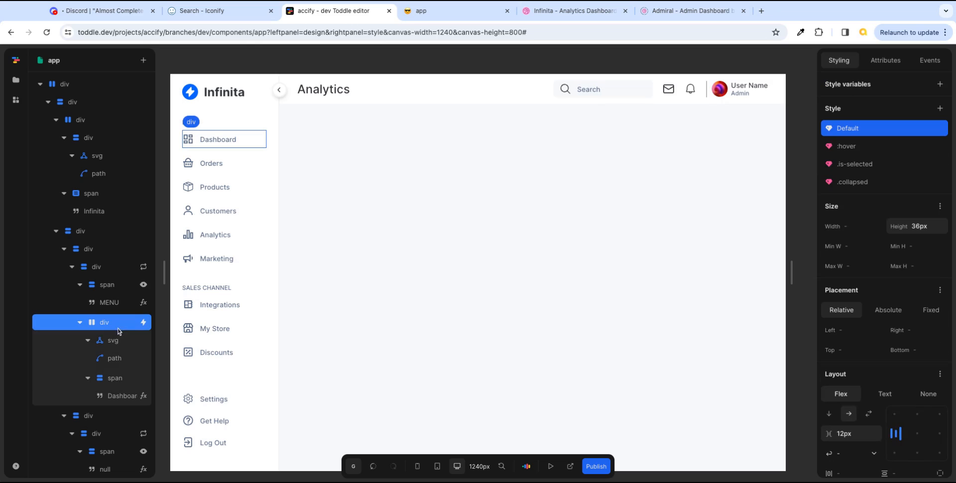
pyautogui.click(143, 322)
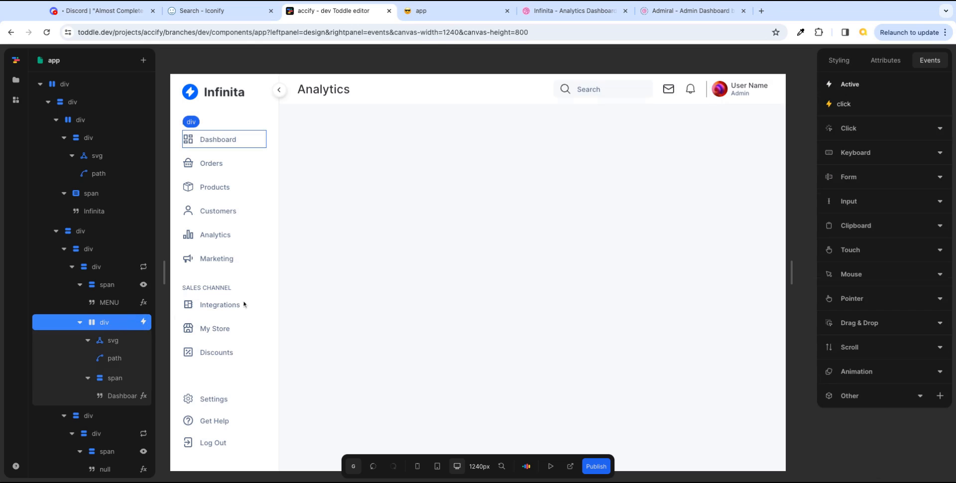
pyautogui.click(832, 105)
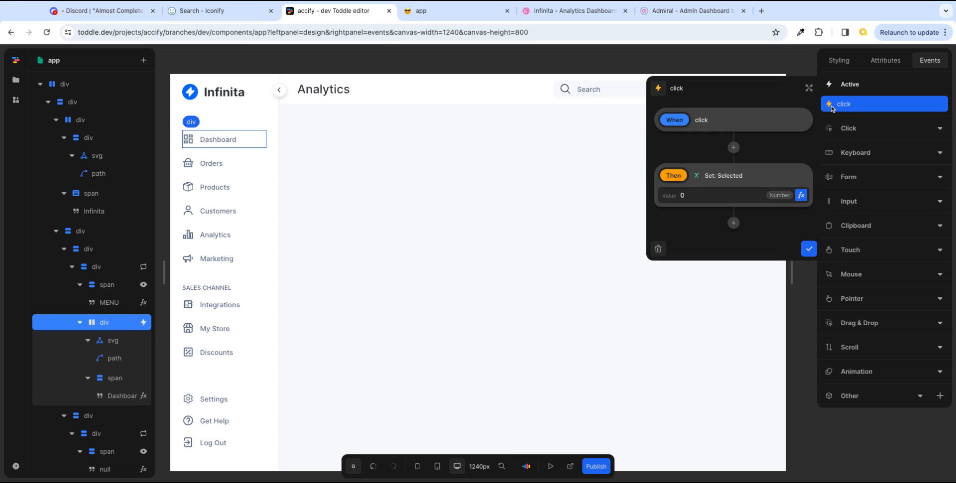
pyautogui.click(809, 248)
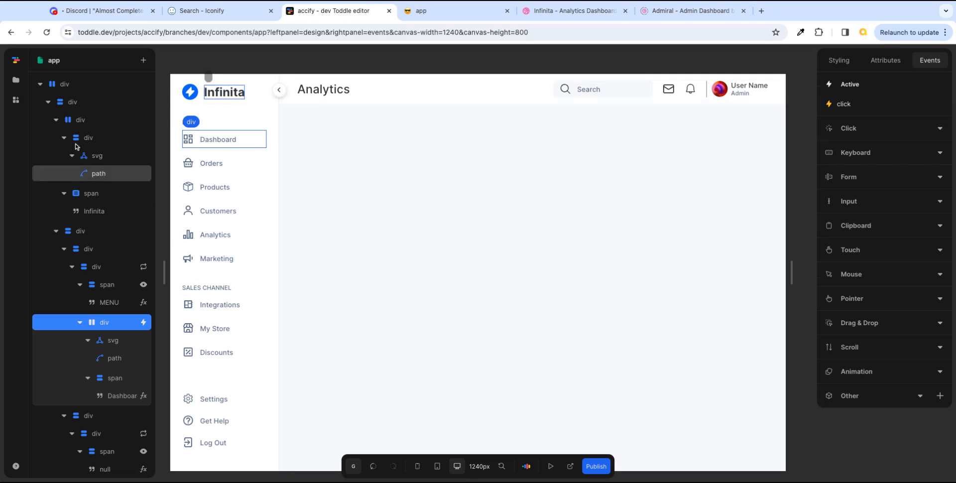
pyautogui.click(48, 101)
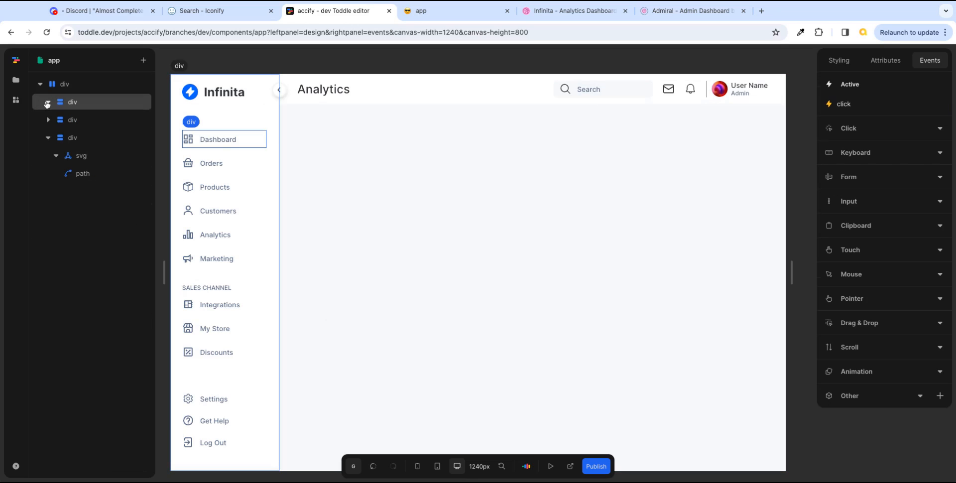
pyautogui.click(79, 143)
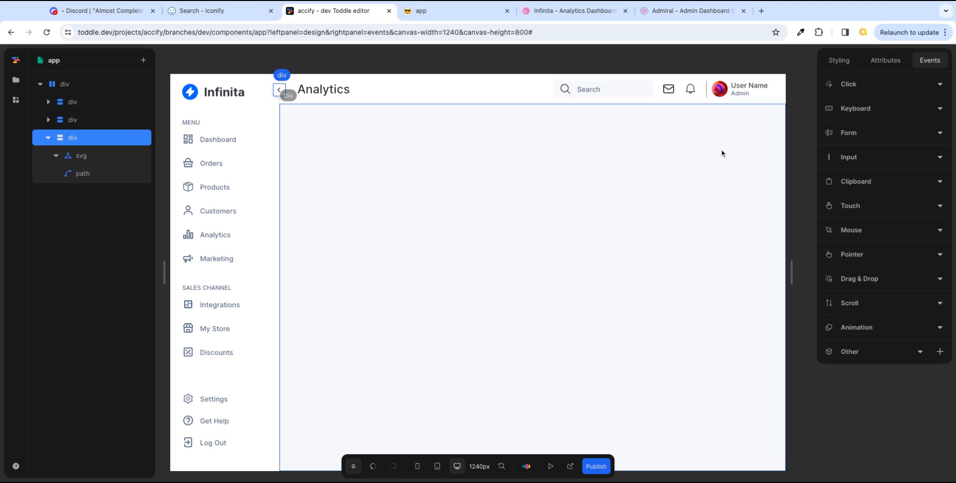
pyautogui.click(864, 84)
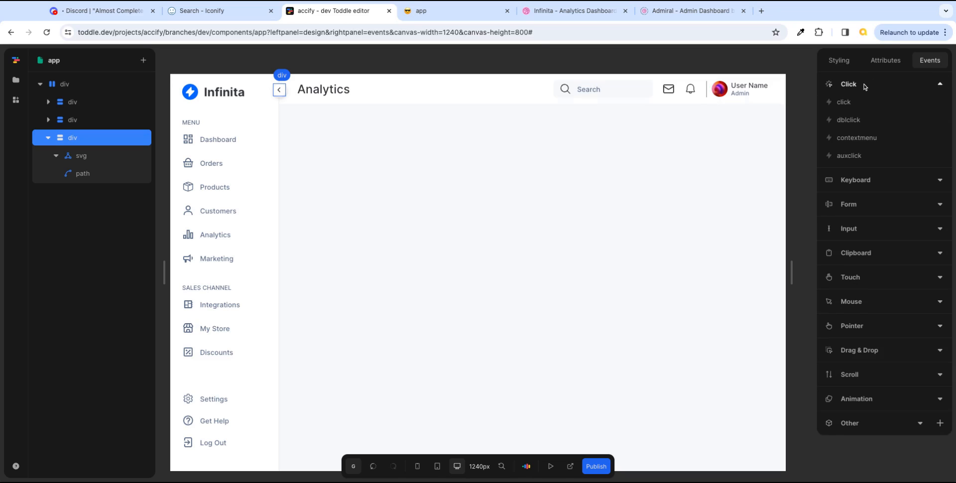
pyautogui.click(829, 106)
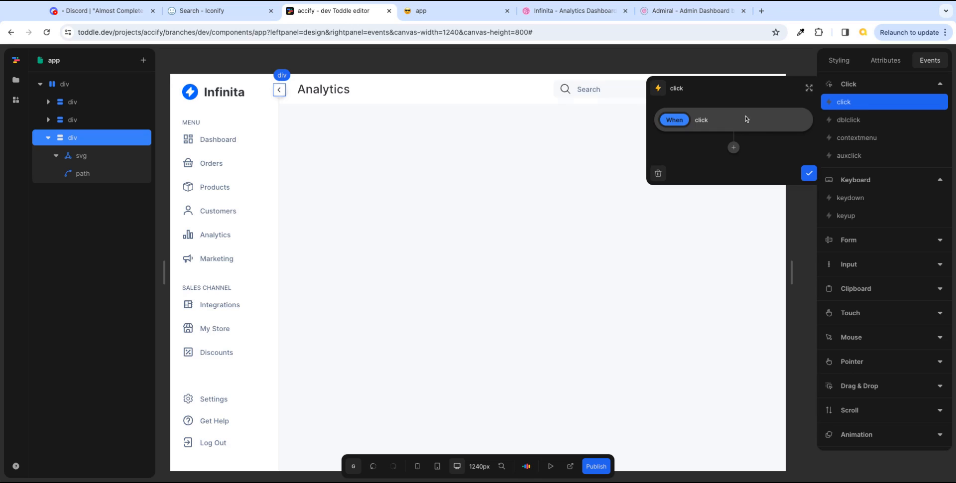
pyautogui.click(808, 173)
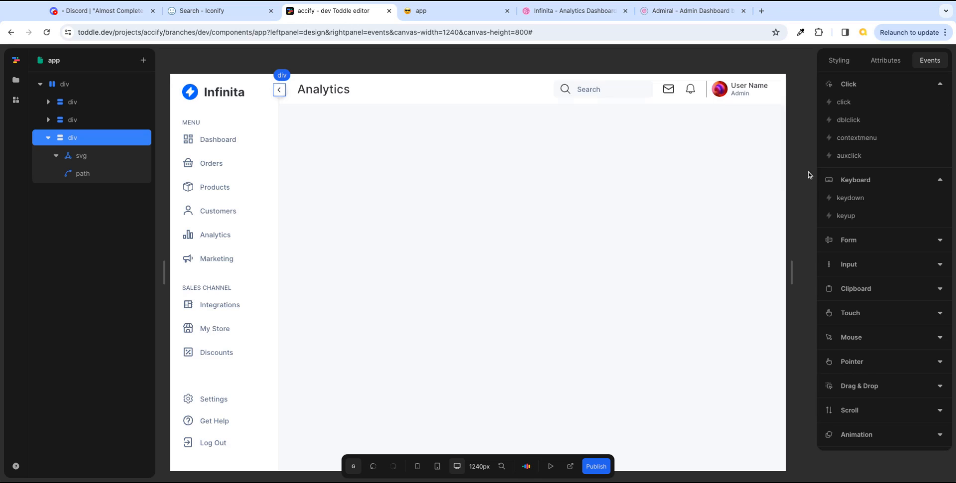
pyautogui.click(802, 91)
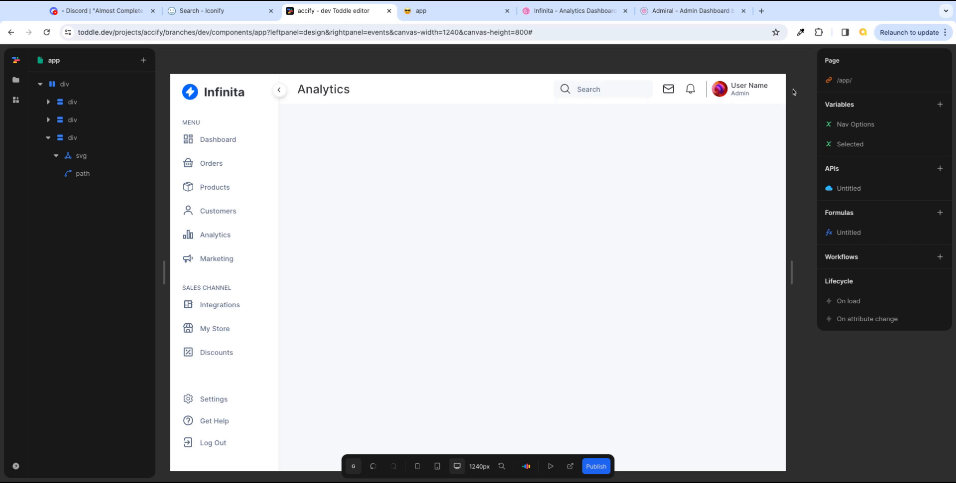
# - Create a page variable named Collapsed with the text "False" as its initial value
pyautogui.click(941, 105)
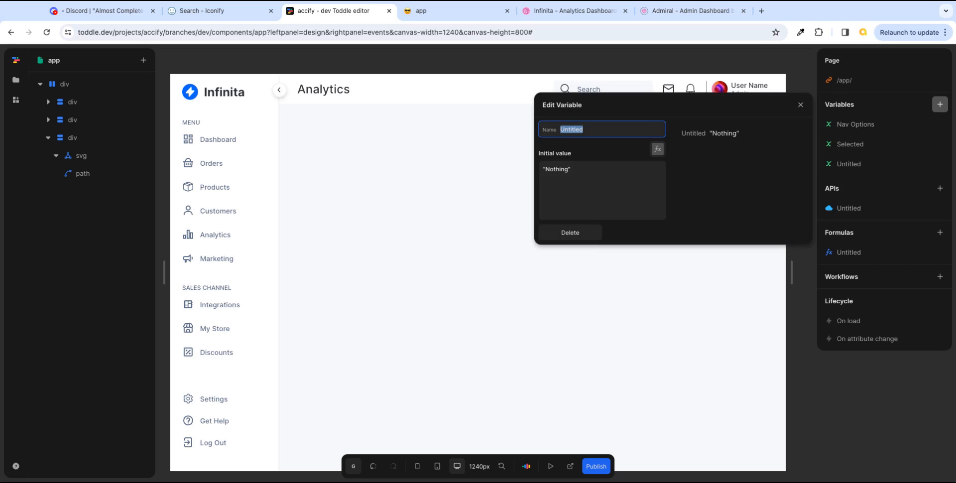
pyautogui.write('Collapsed')
pyautogui.click(575, 178)
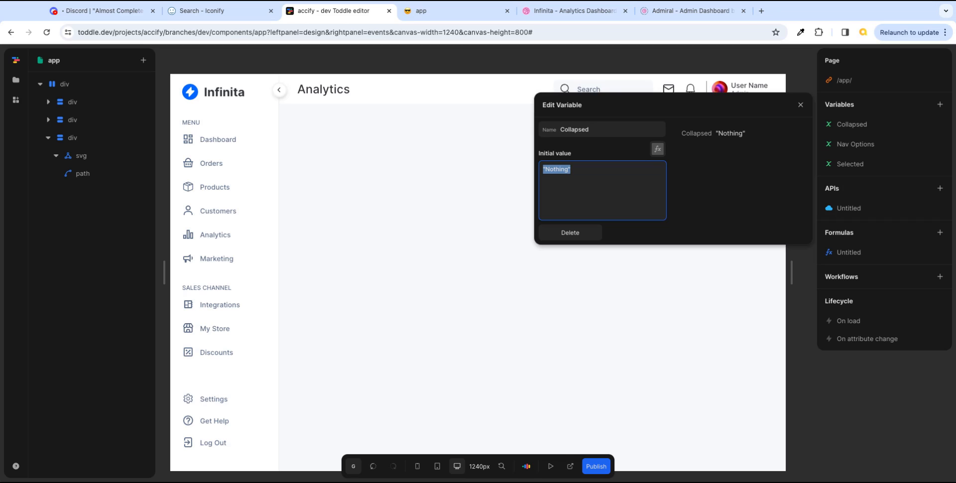
pyautogui.write('Fakse')
pyautogui.press('BackSpace')
pyautogui.press('BackSpace')
pyautogui.press('BackSpace')
pyautogui.write('lse')
pyautogui.press('Tab')
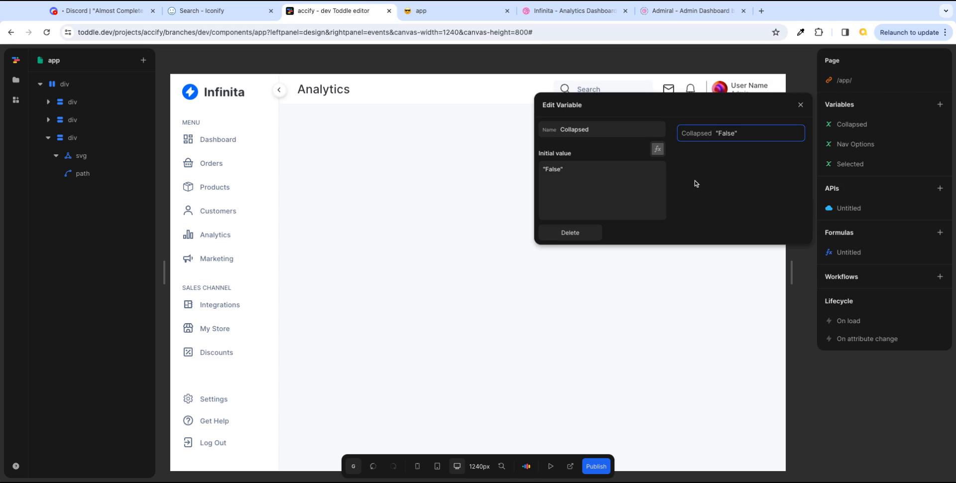
# - Change the Collapsed variable's initial value to the Boolean false through its formula
pyautogui.click(657, 149)
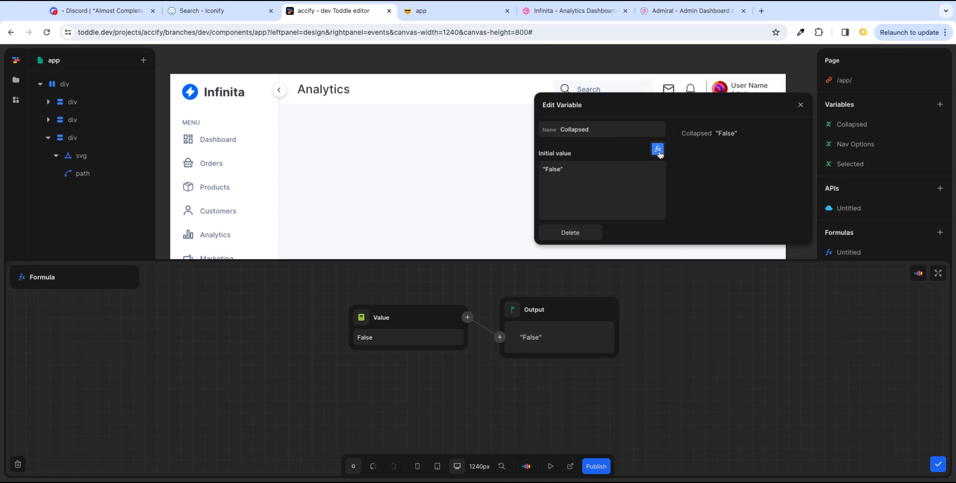
pyautogui.click(357, 317)
pyautogui.write('fal')
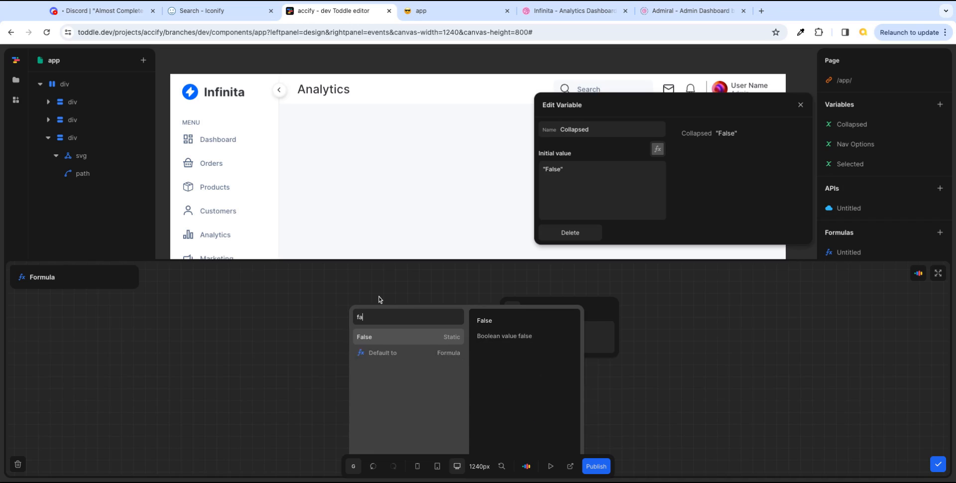
pyautogui.click(393, 340)
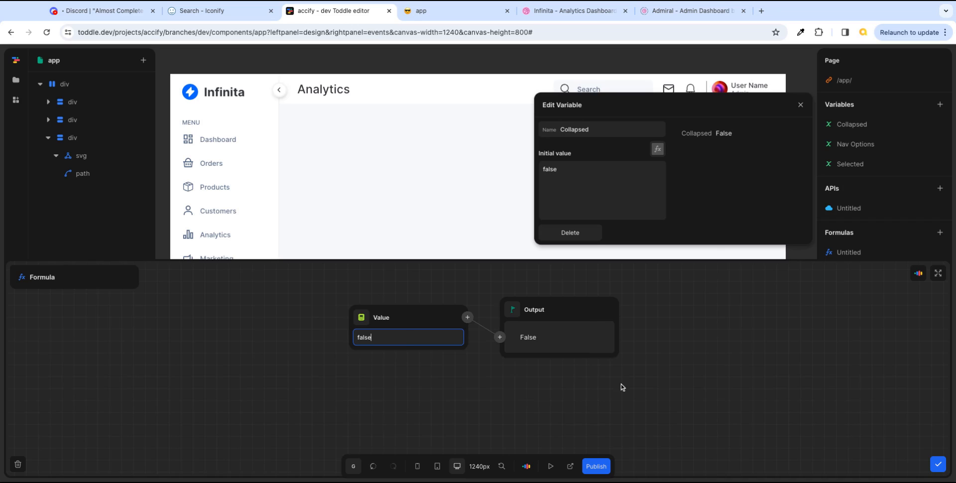
pyautogui.click(934, 467)
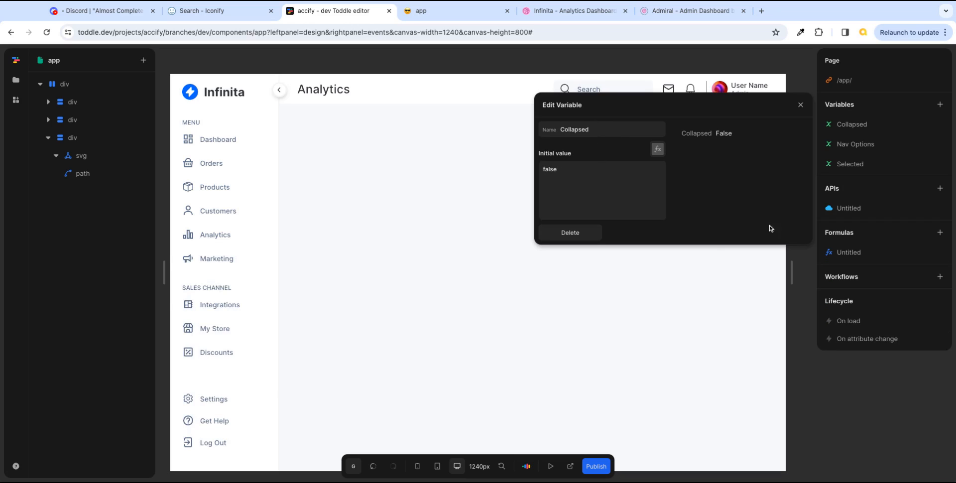
pyautogui.click(800, 105)
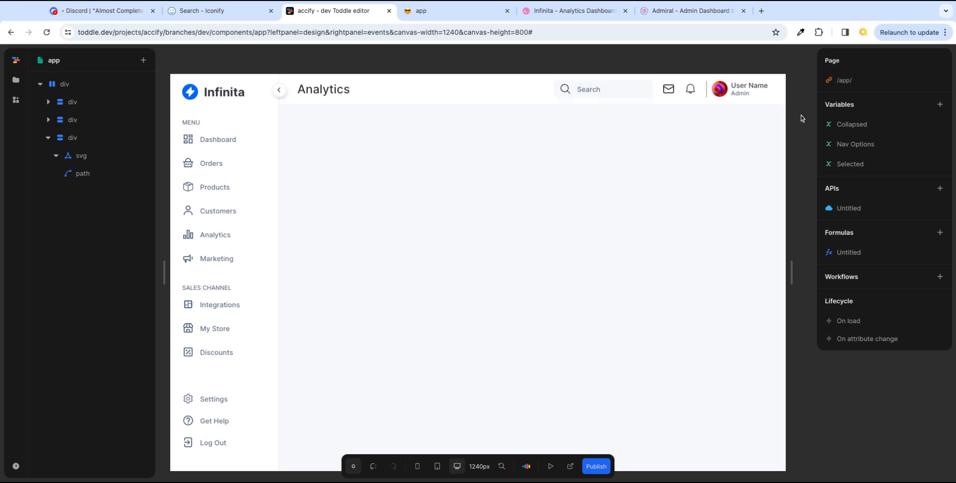
# - Add a click event to the chevron toggle div that sets the Collapsed variable, and remove the Event node from its value formula
pyautogui.click(81, 139)
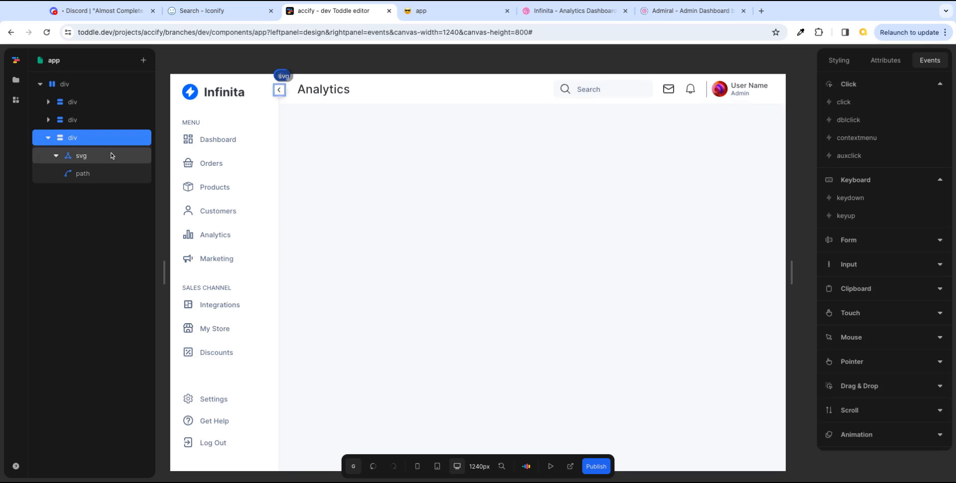
pyautogui.click(830, 106)
pyautogui.click(733, 145)
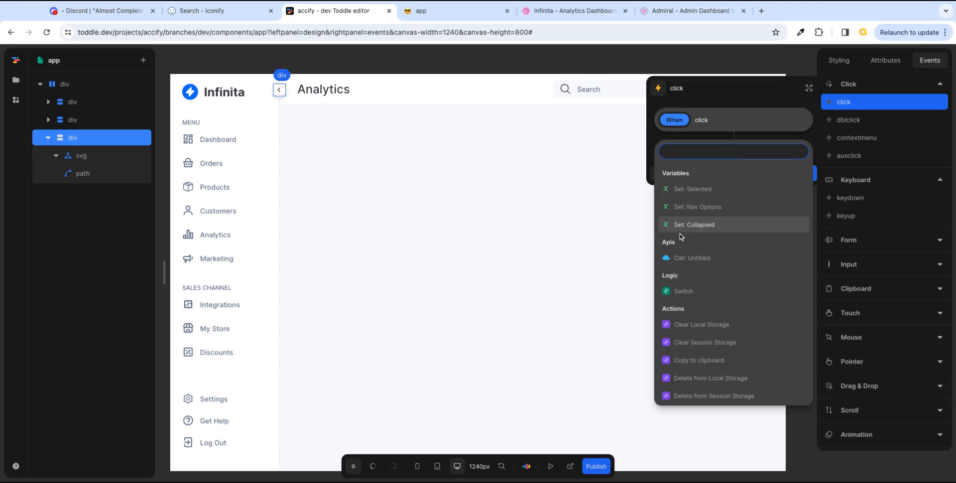
pyautogui.click(712, 228)
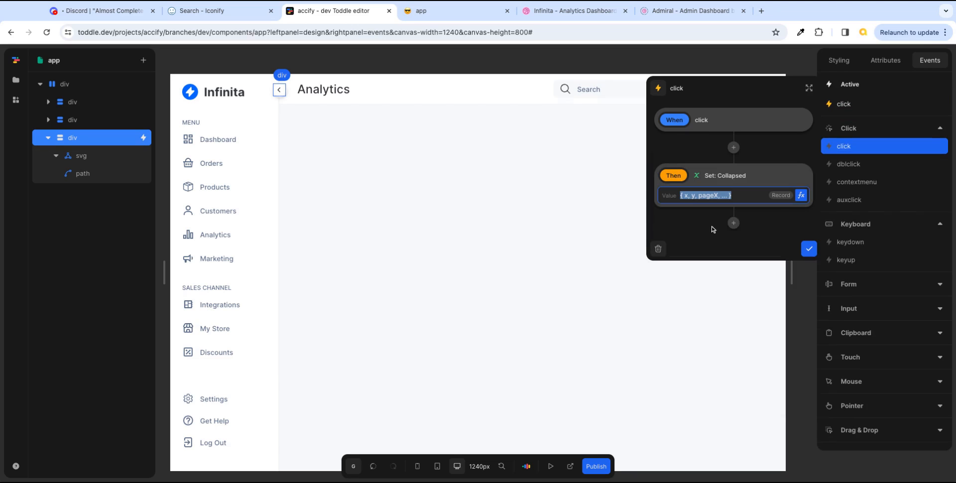
pyautogui.click(801, 196)
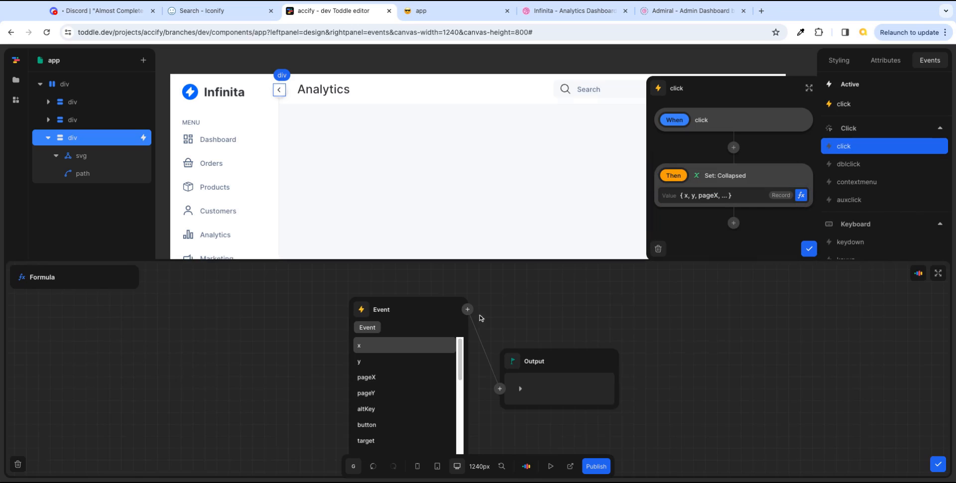
pyautogui.click(387, 309)
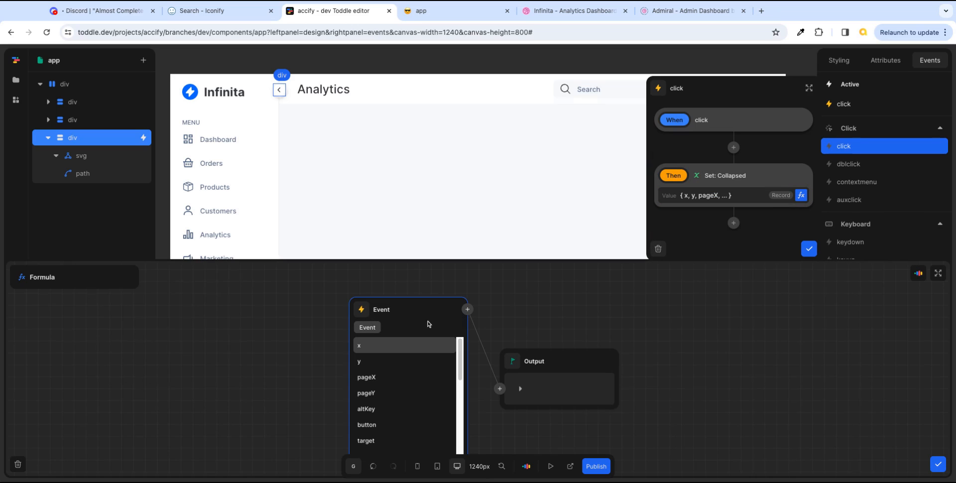
pyautogui.press('Delete')
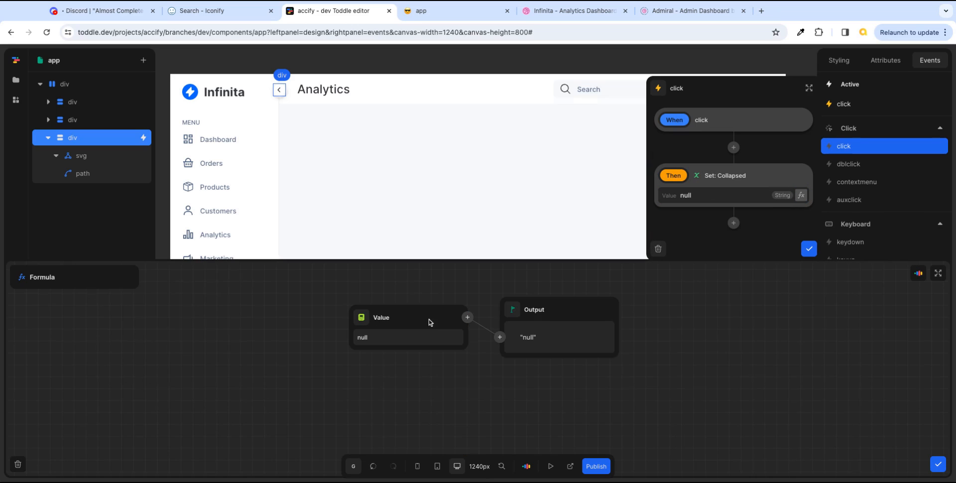
# - Set the value formula of the Set: Collapsed action to the Boolean true
pyautogui.click(362, 321)
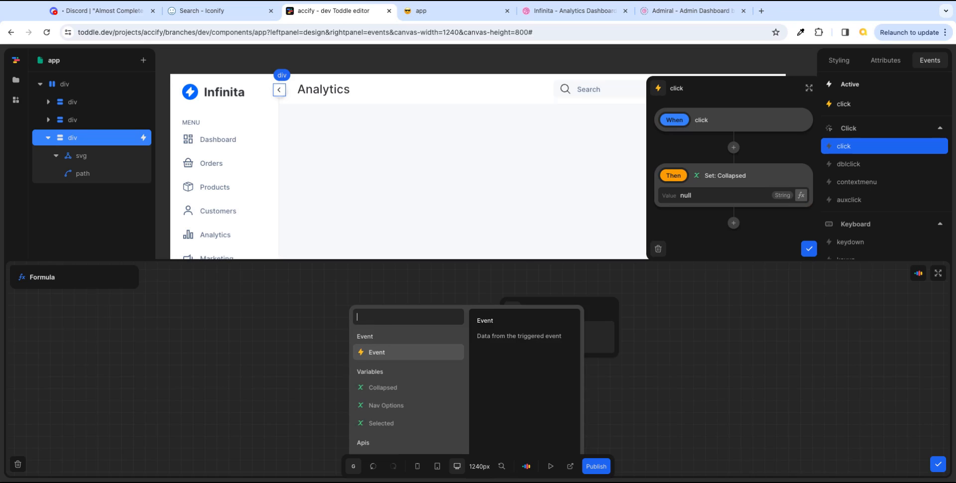
pyautogui.write('true')
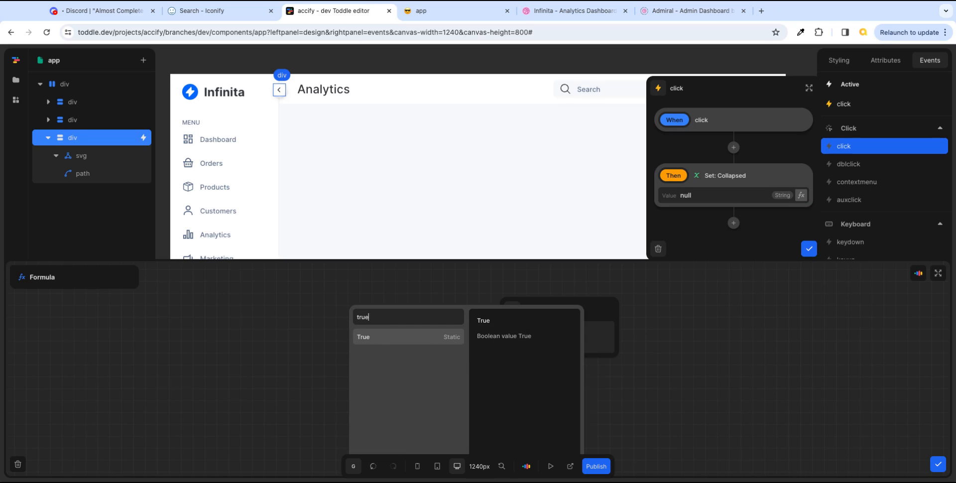
pyautogui.click(386, 341)
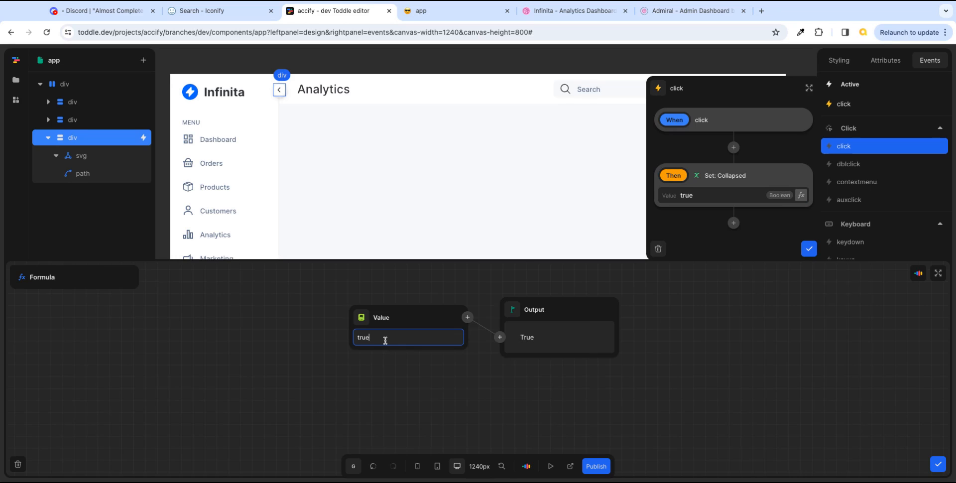
pyautogui.click(733, 359)
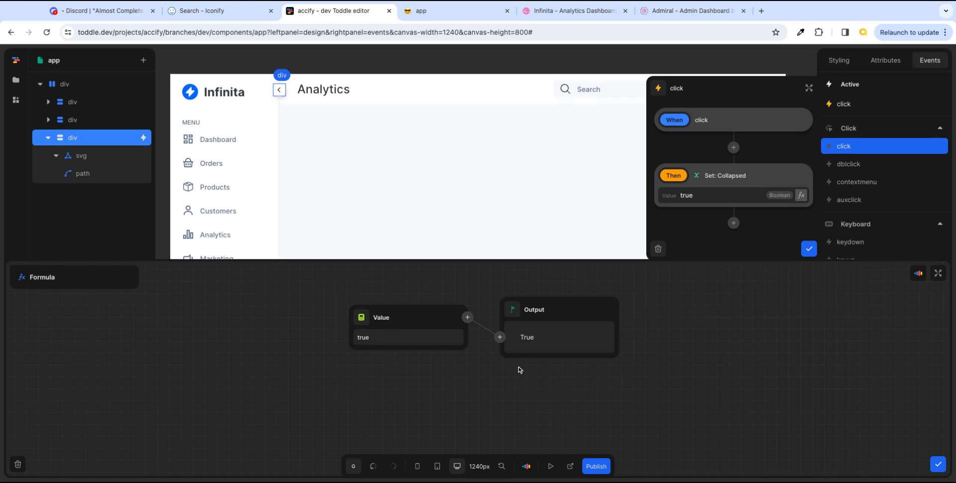
# - Make the toggle's click action set Collapsed to the Not of its own current value, and save the event
pyautogui.click(360, 319)
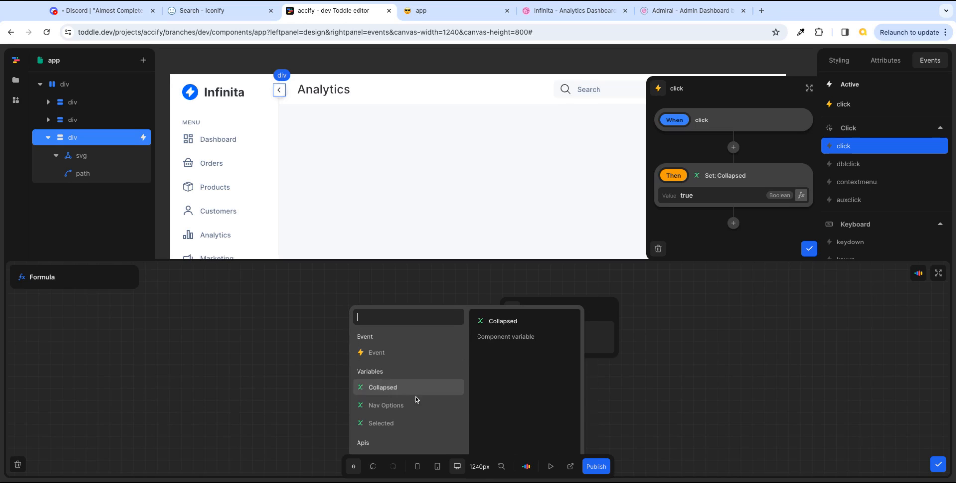
pyautogui.click(403, 392)
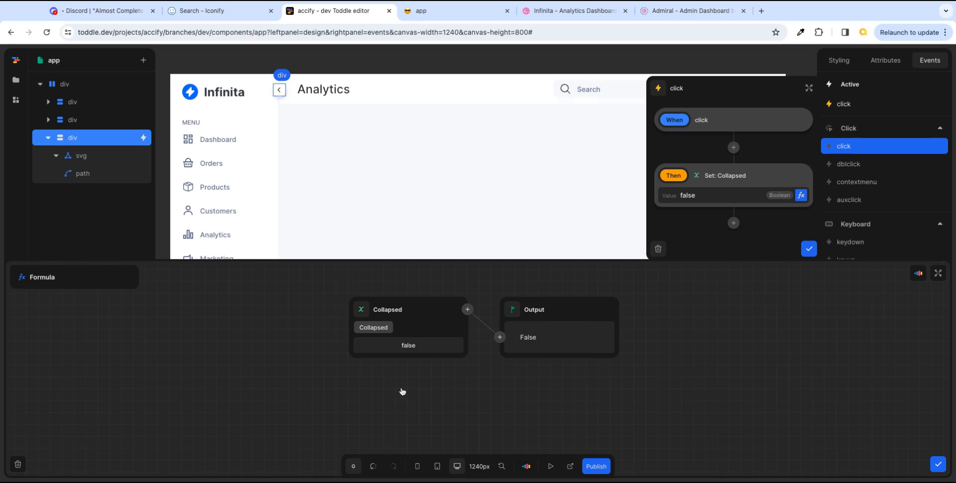
pyautogui.click(468, 310)
pyautogui.write('not')
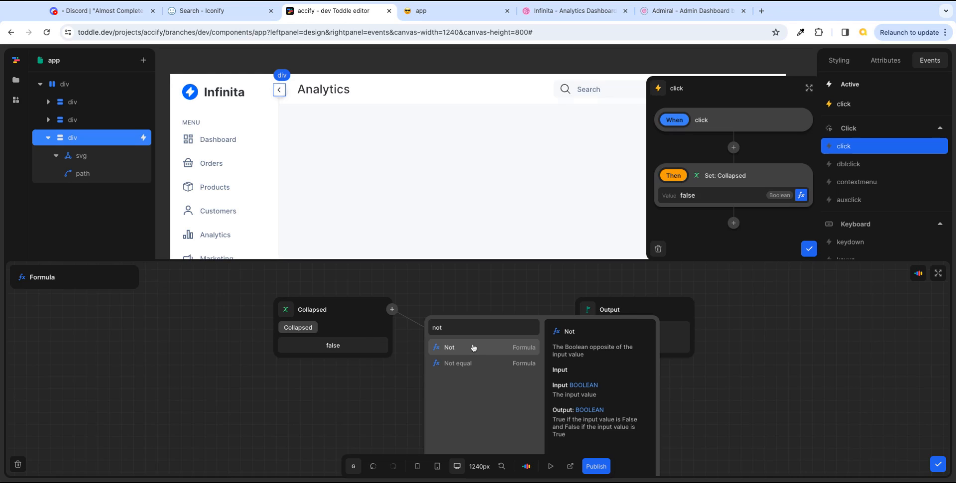
pyautogui.click(473, 347)
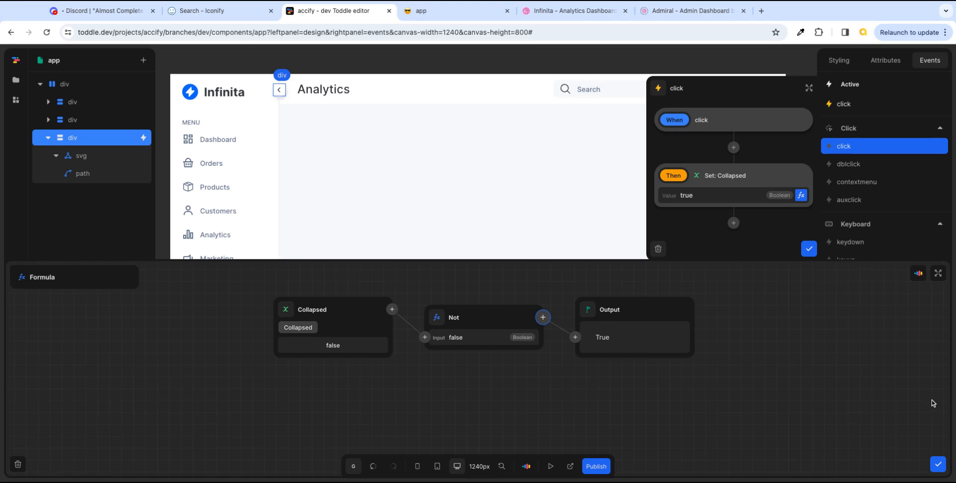
pyautogui.click(937, 464)
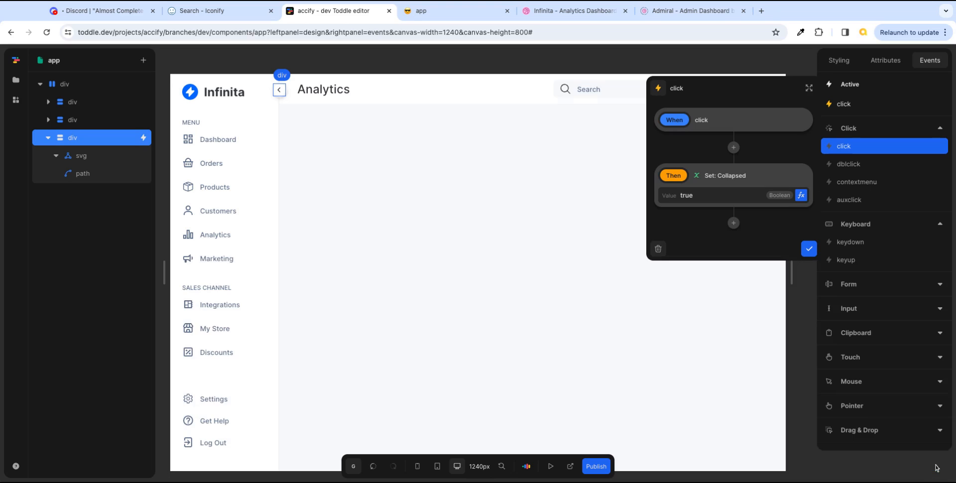
pyautogui.click(808, 250)
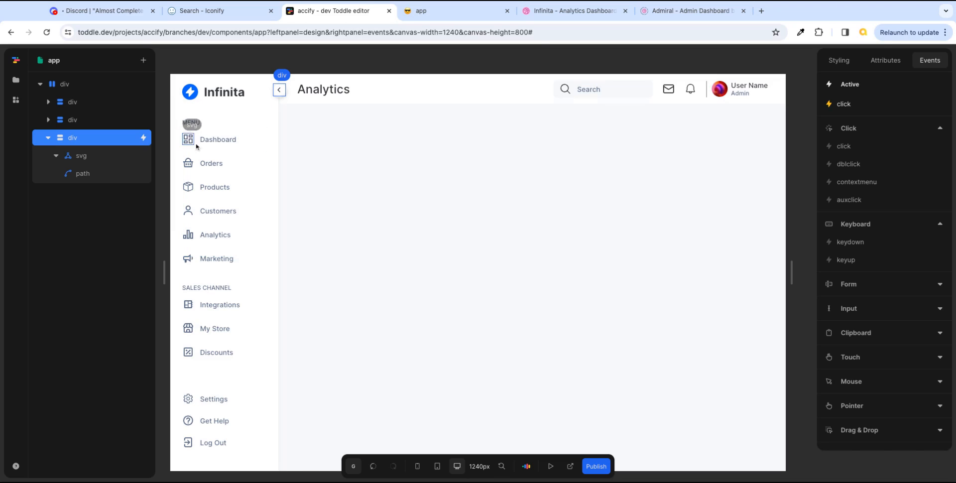
# - Add a class named collapsed to the nav-container sidebar div
pyautogui.click(276, 170)
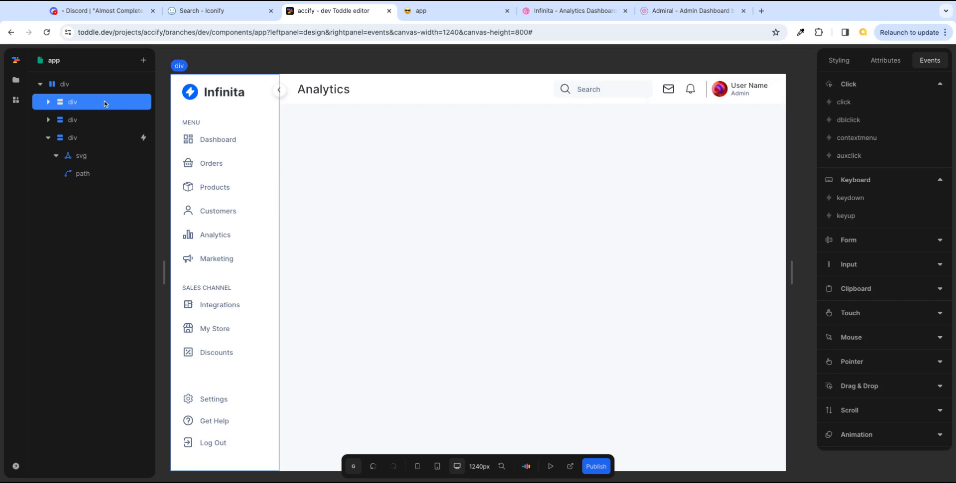
pyautogui.click(47, 138)
pyautogui.click(844, 60)
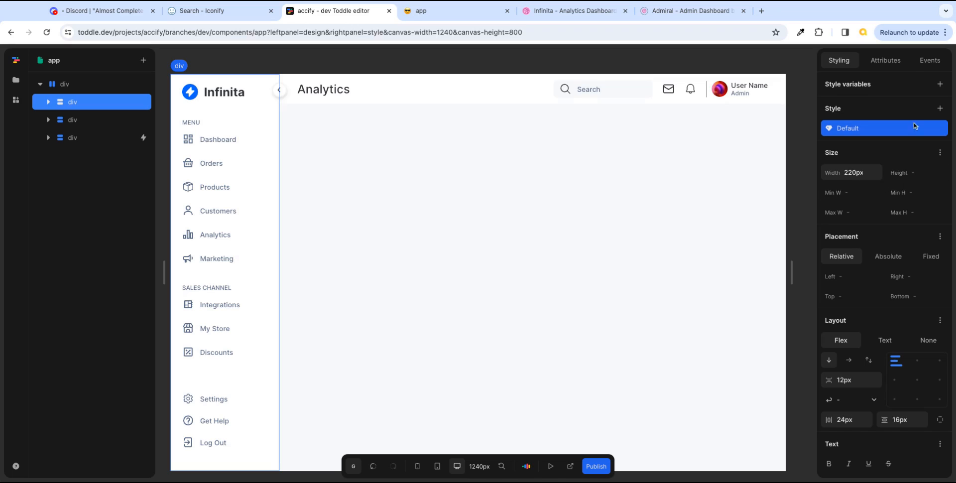
pyautogui.click(885, 61)
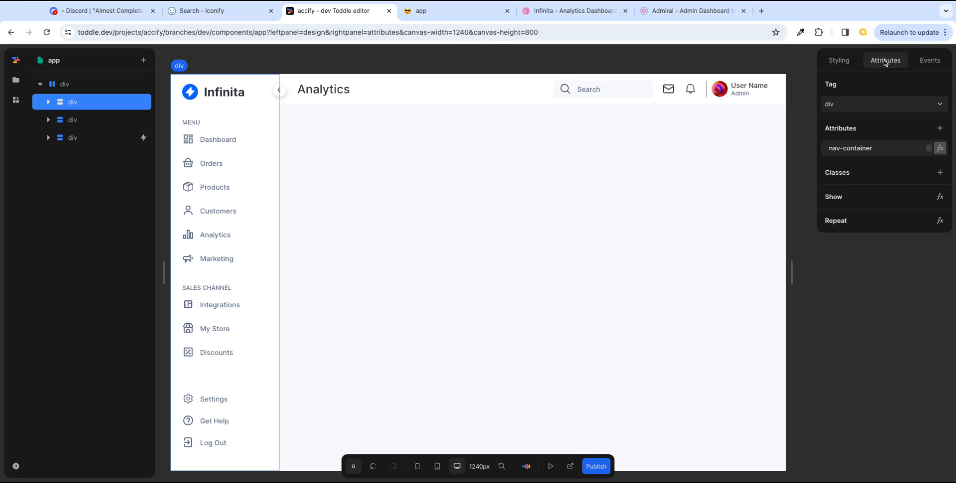
pyautogui.click(940, 173)
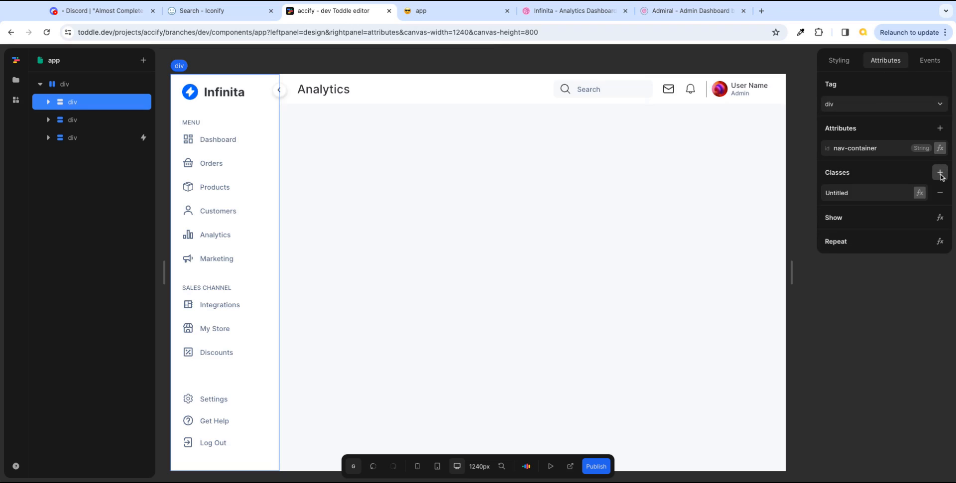
pyautogui.doubleClick(851, 198)
pyautogui.write('col')
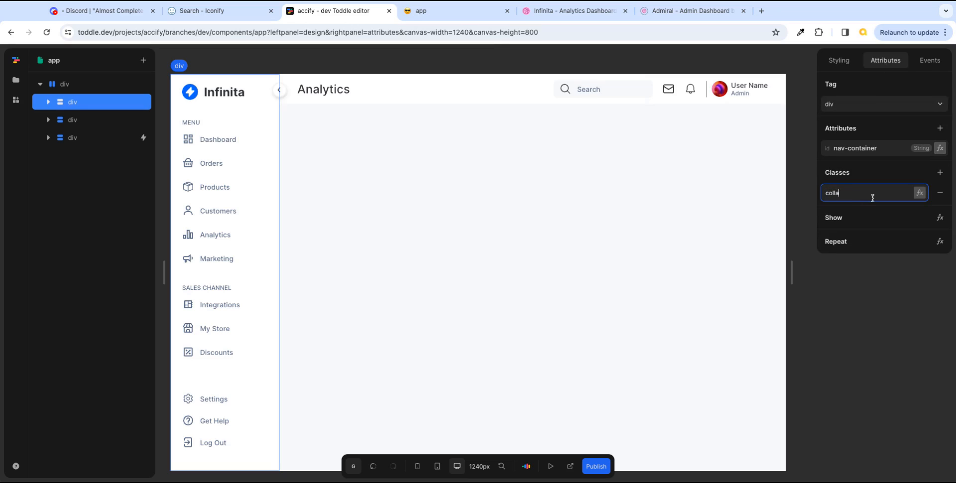
pyautogui.write('lapsed')
# - Make the sidebar's collapsed class depend on the Collapsed variable through its formula
pyautogui.click(920, 192)
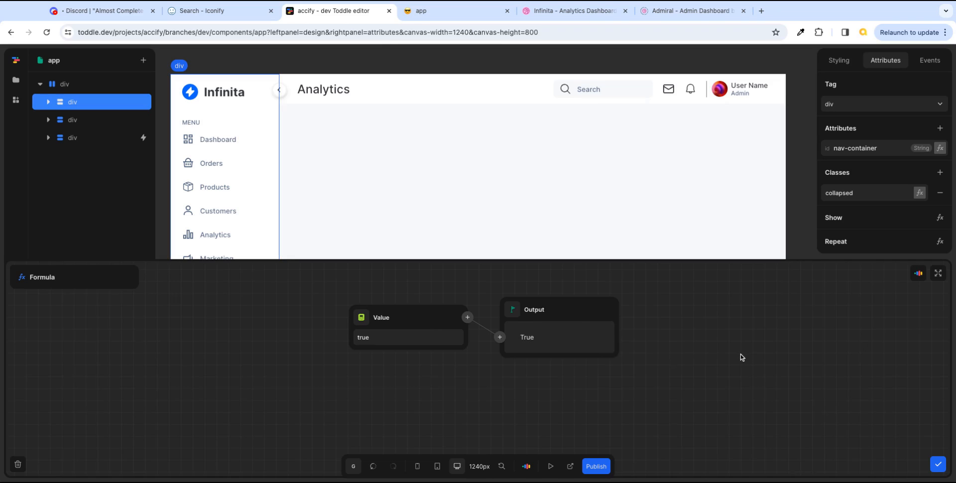
pyautogui.click(362, 320)
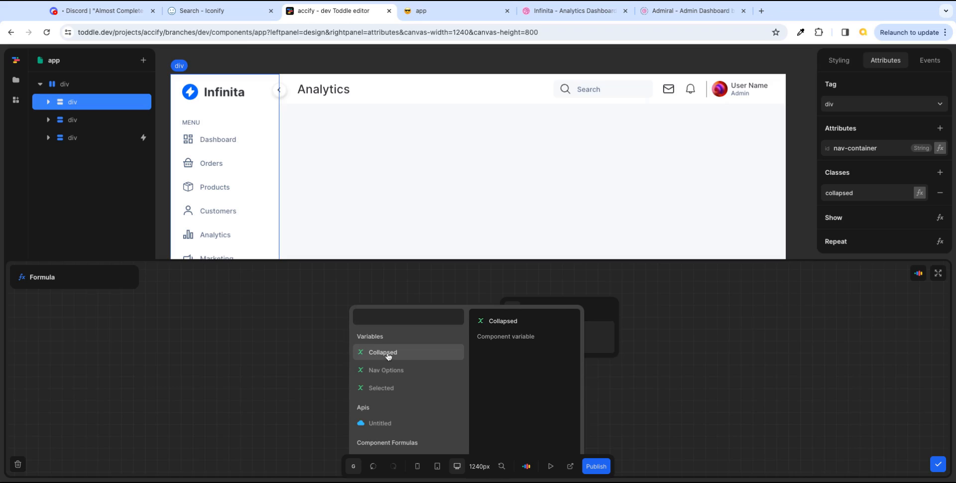
pyautogui.click(383, 352)
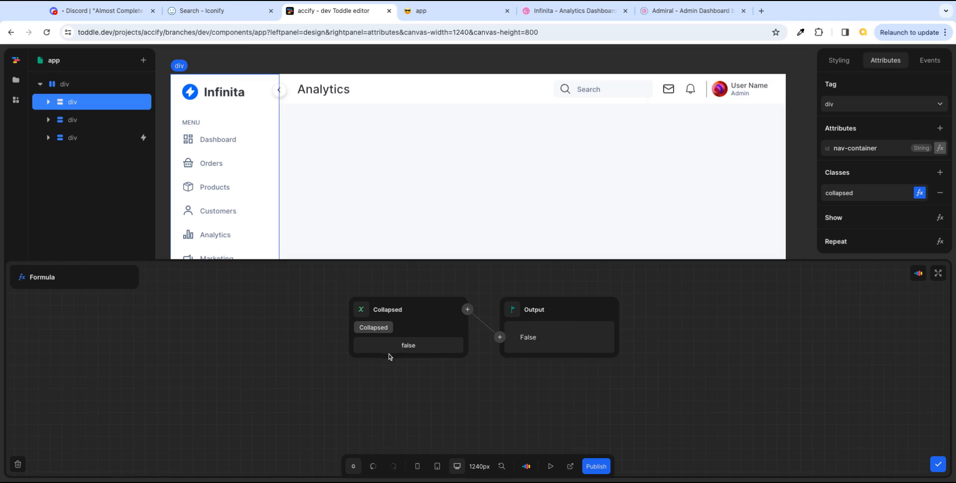
pyautogui.click(937, 465)
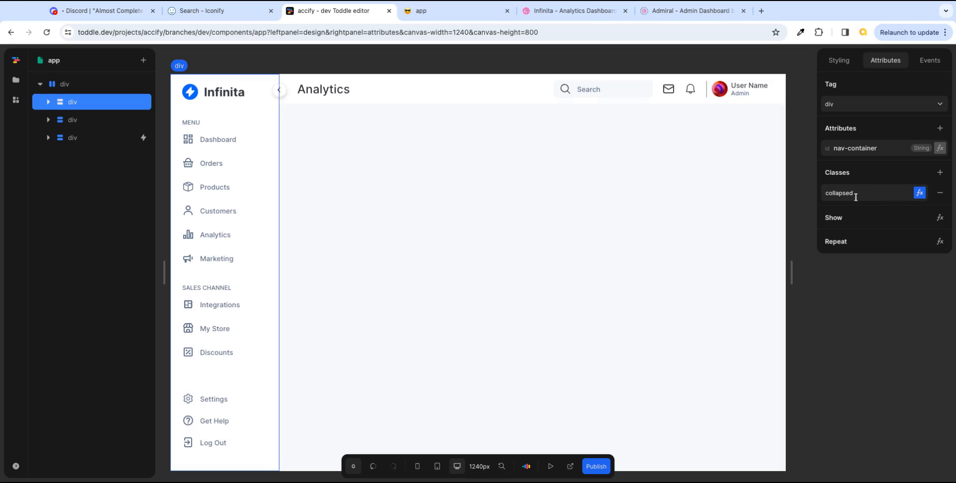
# - Create a style variant for the sidebar's collapsed class and set its width to 60px
pyautogui.click(842, 60)
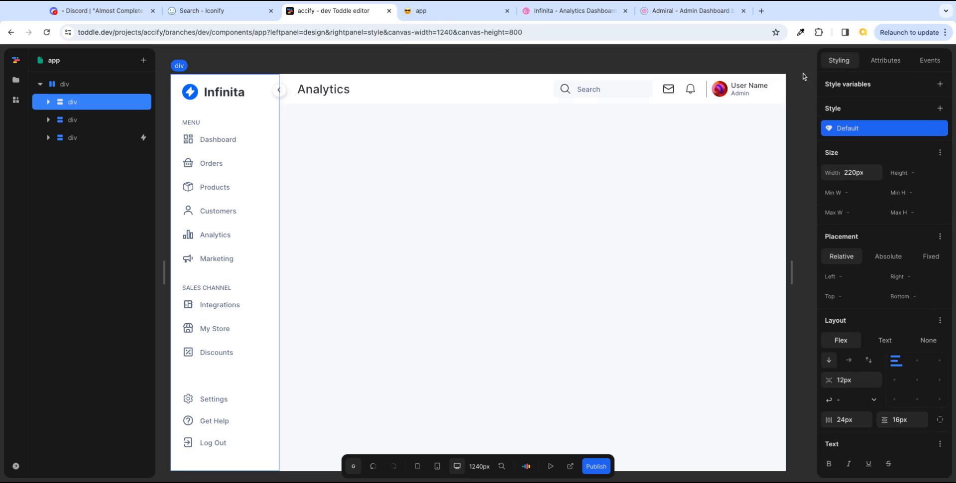
pyautogui.click(940, 109)
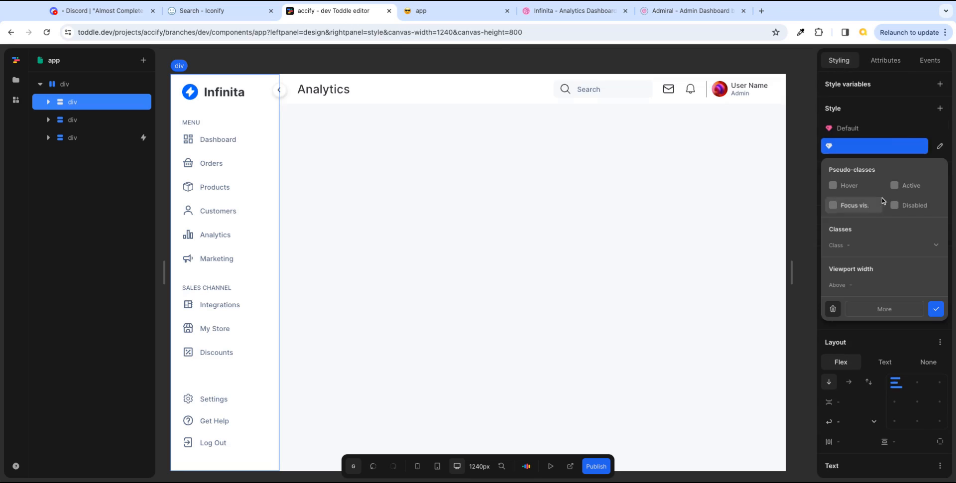
pyautogui.click(856, 246)
pyautogui.click(856, 262)
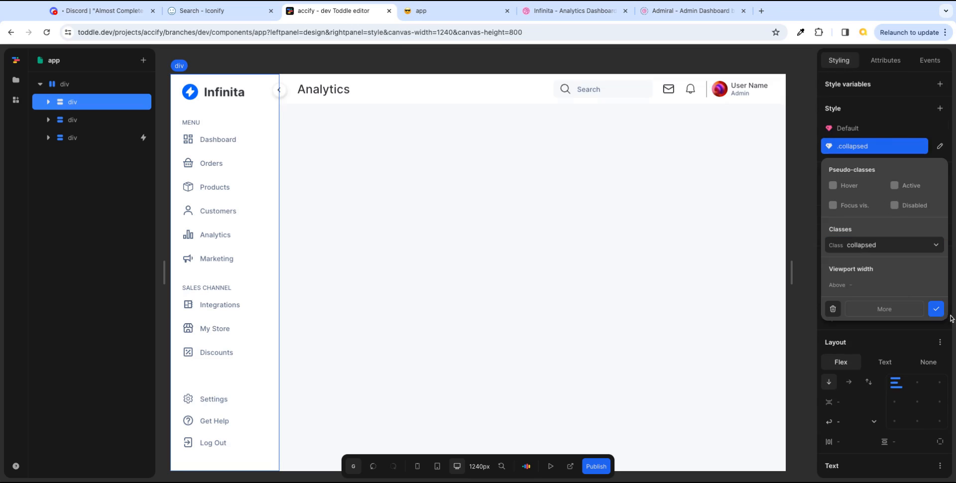
pyautogui.click(936, 308)
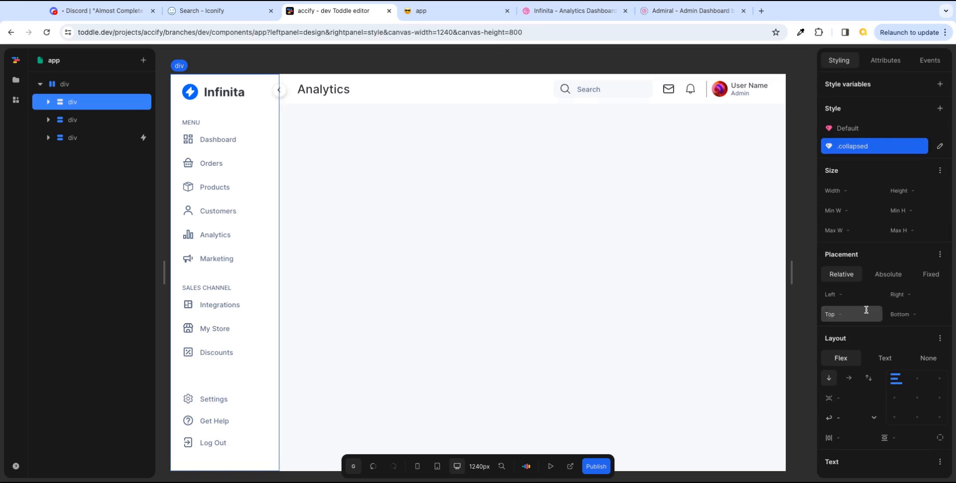
pyautogui.click(863, 189)
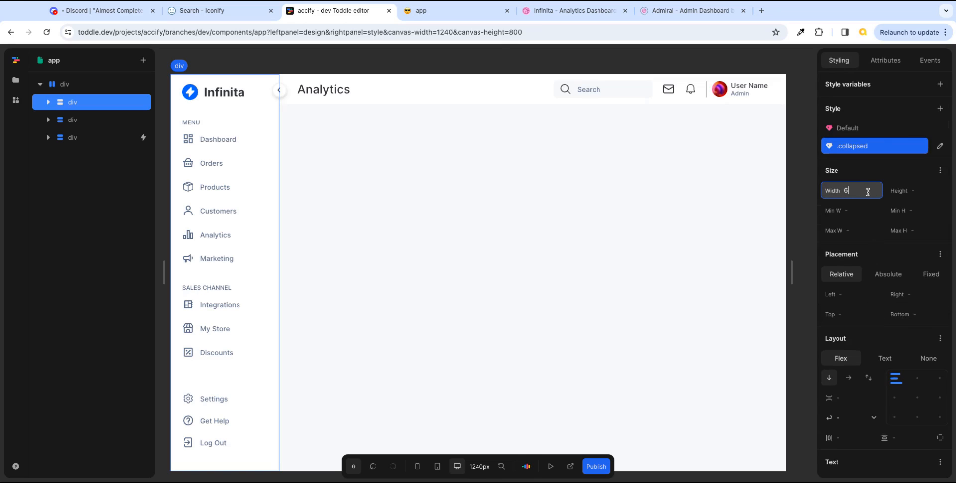
pyautogui.write('60px')
pyautogui.press('Tab')
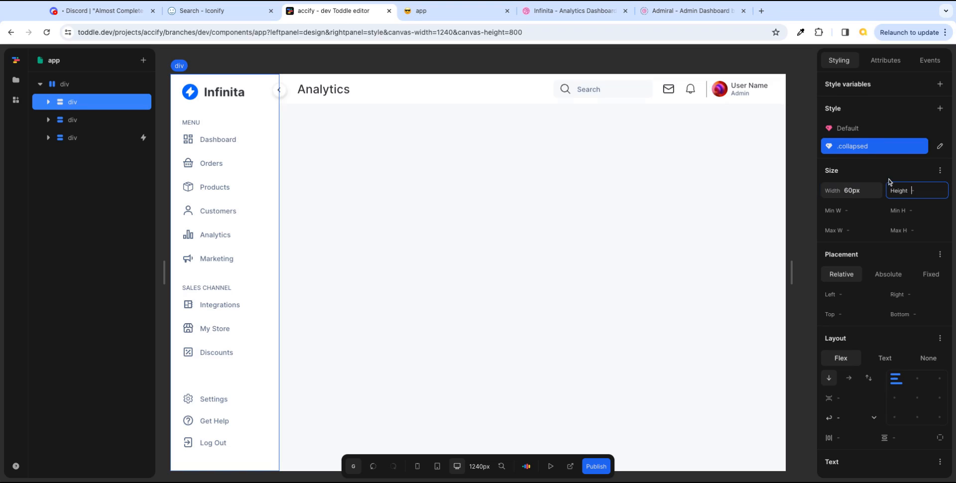
# - Compare the sidebar's Default and .collapsed style variants on the canvas
pyautogui.click(876, 131)
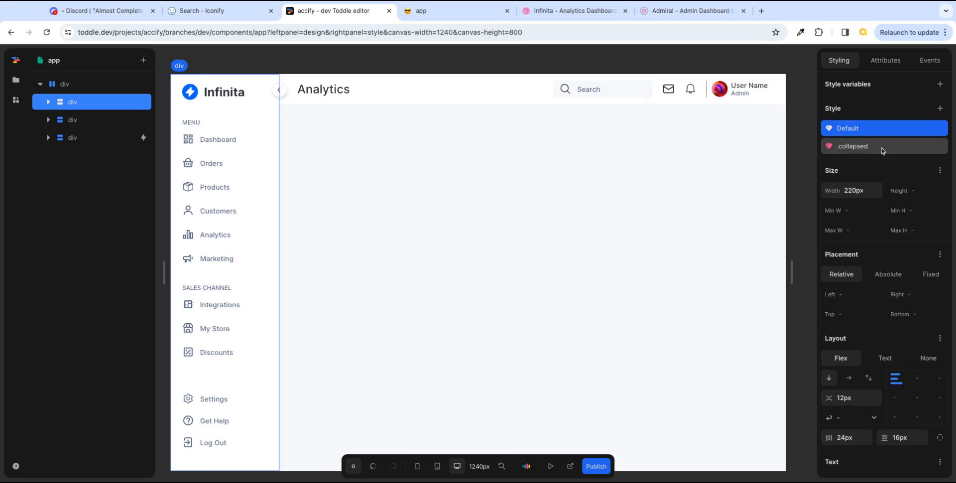
pyautogui.click(883, 149)
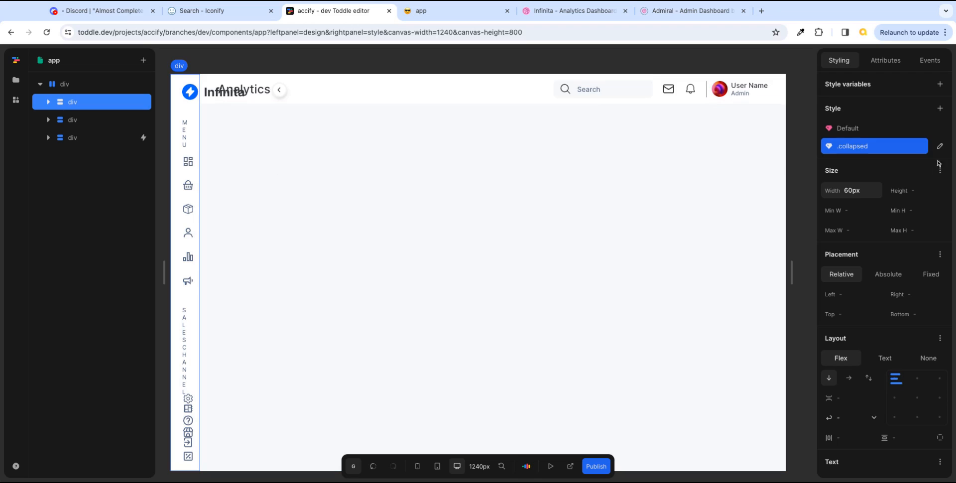
pyautogui.click(872, 131)
pyautogui.click(874, 148)
pyautogui.click(854, 129)
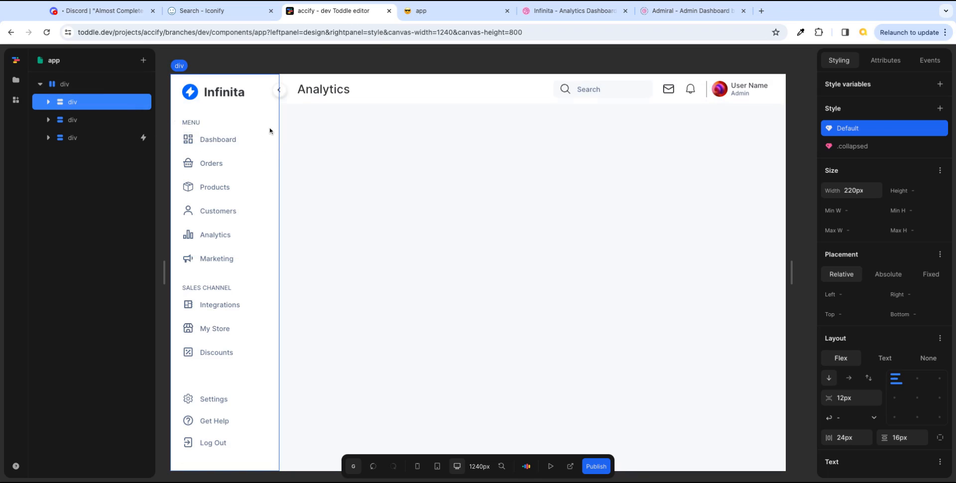
pyautogui.click(856, 149)
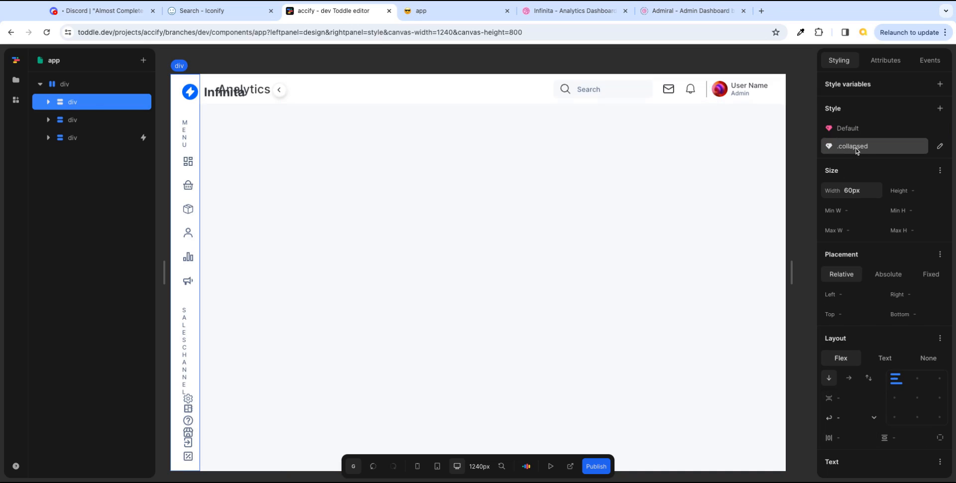
# - Set the horizontal padding to 0px and centre the contents in the sidebar's .collapsed style variant
pyautogui.click(848, 437)
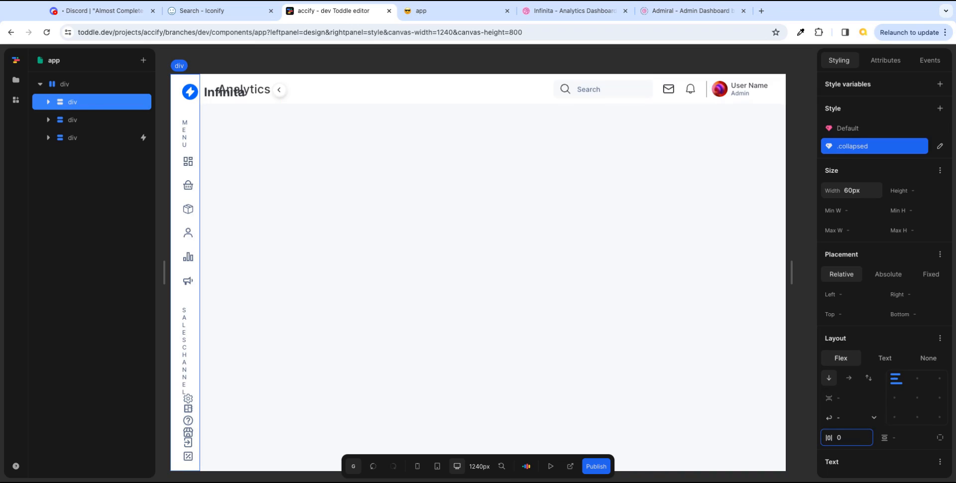
pyautogui.write('0')
pyautogui.press('Tab')
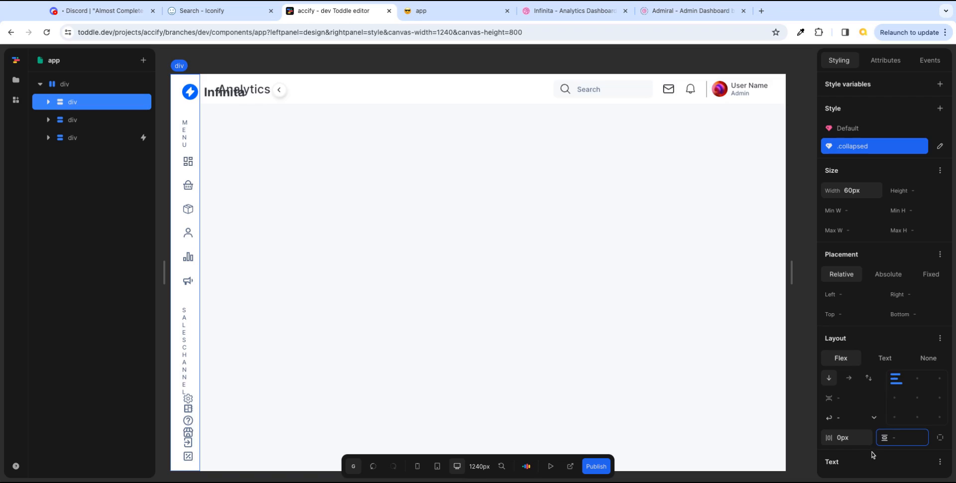
pyautogui.click(918, 398)
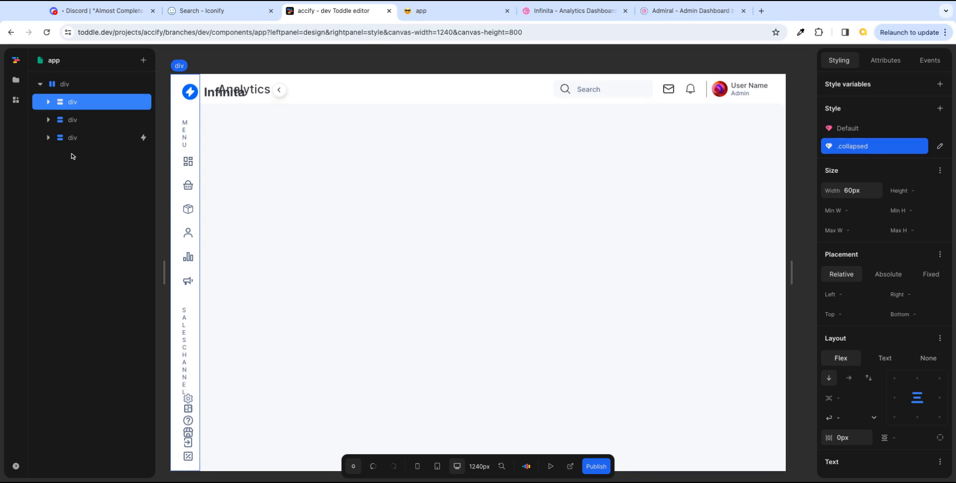
pyautogui.click(481, 17)
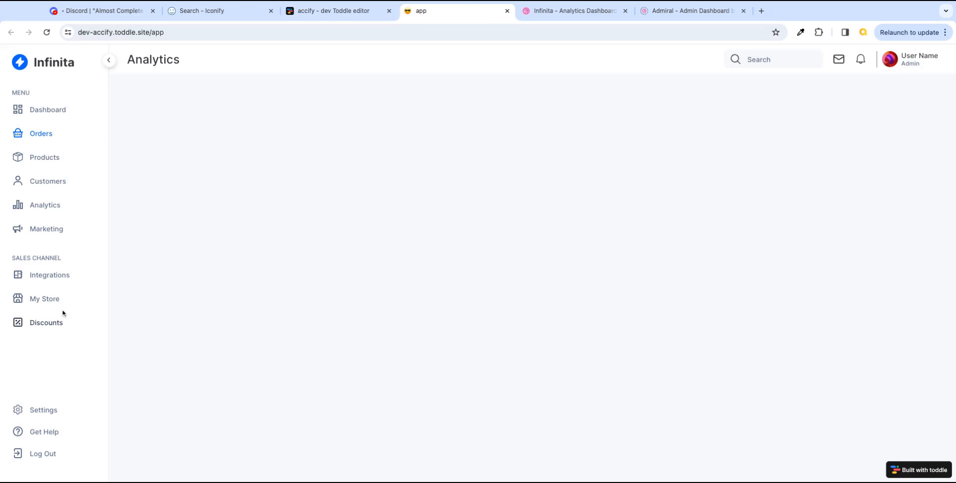
pyautogui.click(351, 6)
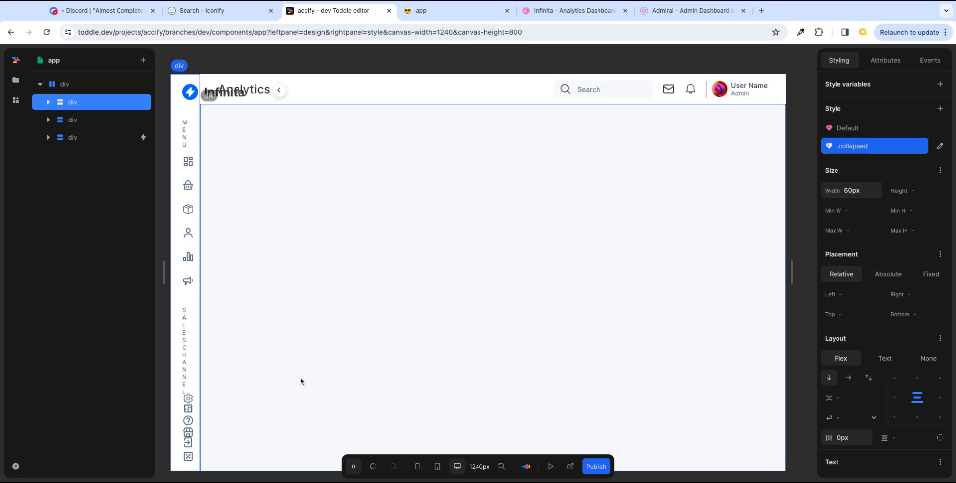
# - Add a class named collapsed to the MENU heading span inside the sidebar
pyautogui.click(48, 102)
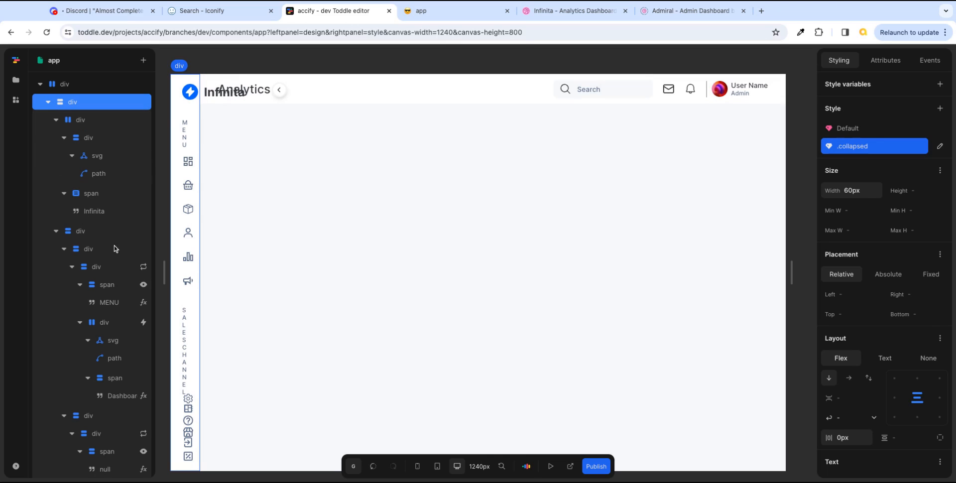
pyautogui.click(124, 288)
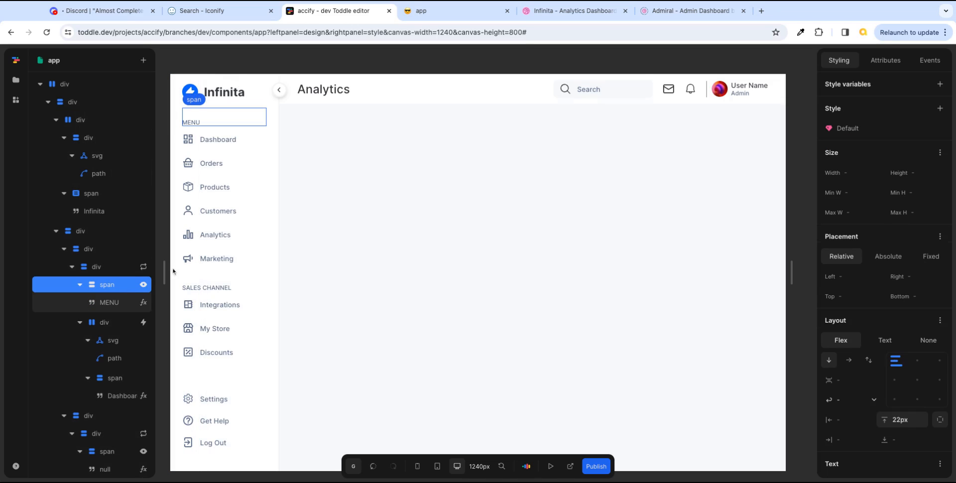
pyautogui.click(893, 62)
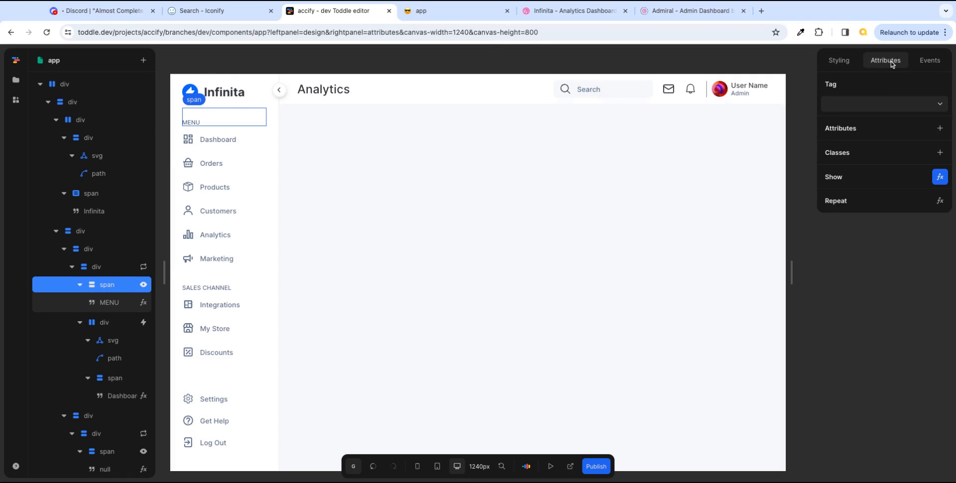
pyautogui.click(938, 153)
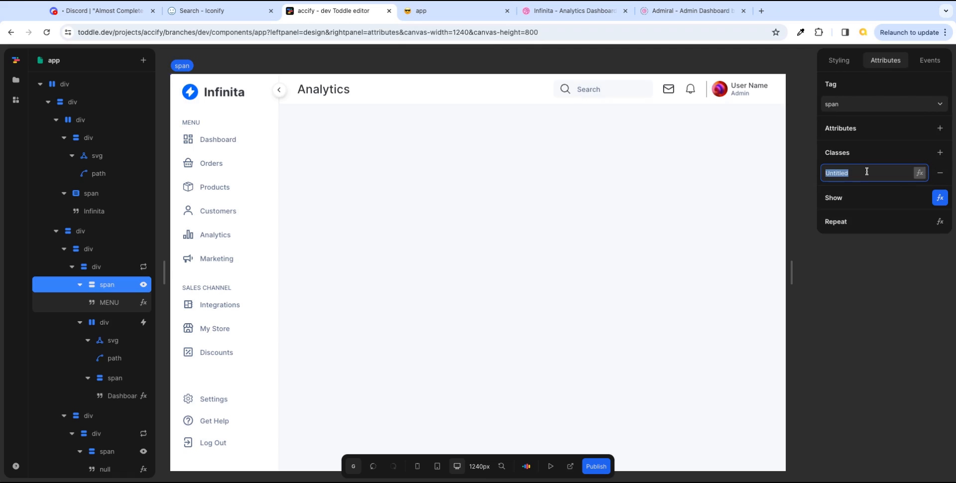
pyautogui.write('col')
pyautogui.write('laos')
pyautogui.press('BackSpace')
pyautogui.press('BackSpace')
pyautogui.write('ps')
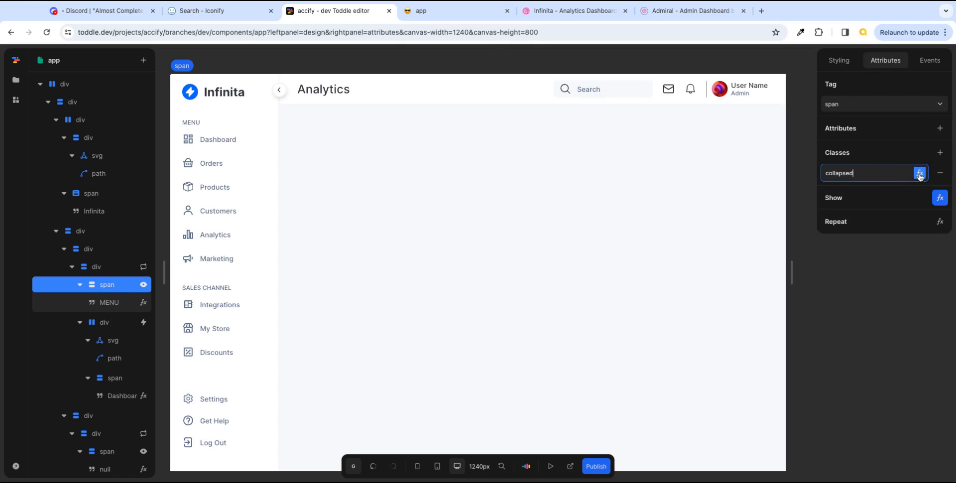
# - Make the MENU heading's collapsed class depend on the Collapsed variable through its formula
pyautogui.click(919, 173)
pyautogui.click(921, 178)
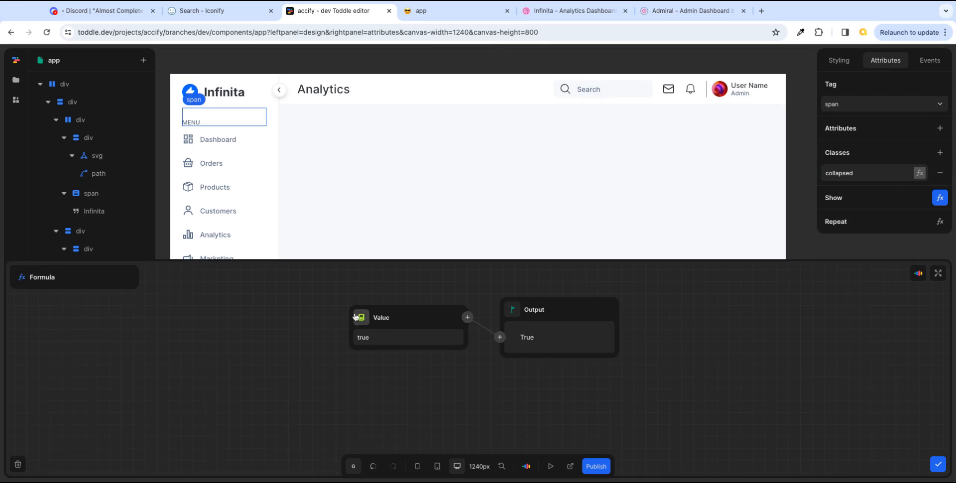
pyautogui.click(387, 327)
pyautogui.click(390, 404)
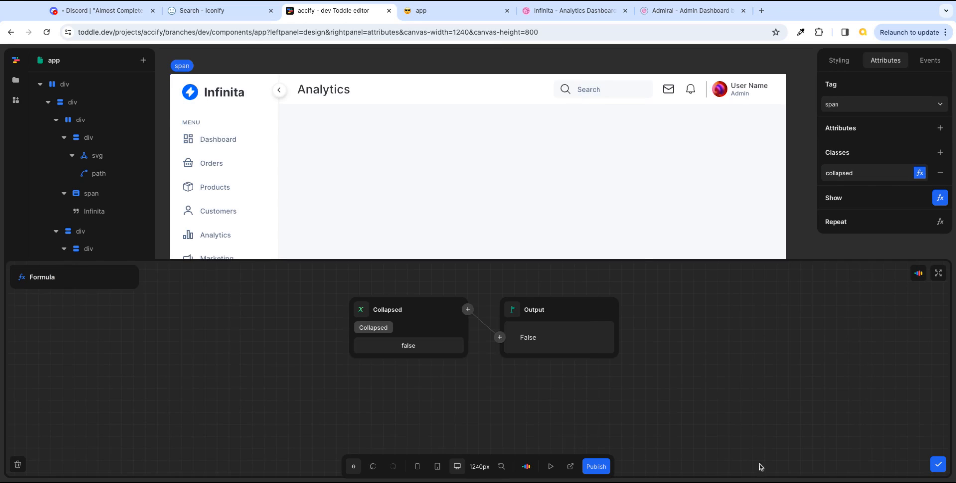
pyautogui.click(937, 464)
# - Create a style variant for the MENU heading's collapsed class and set its layout to None
pyautogui.click(840, 61)
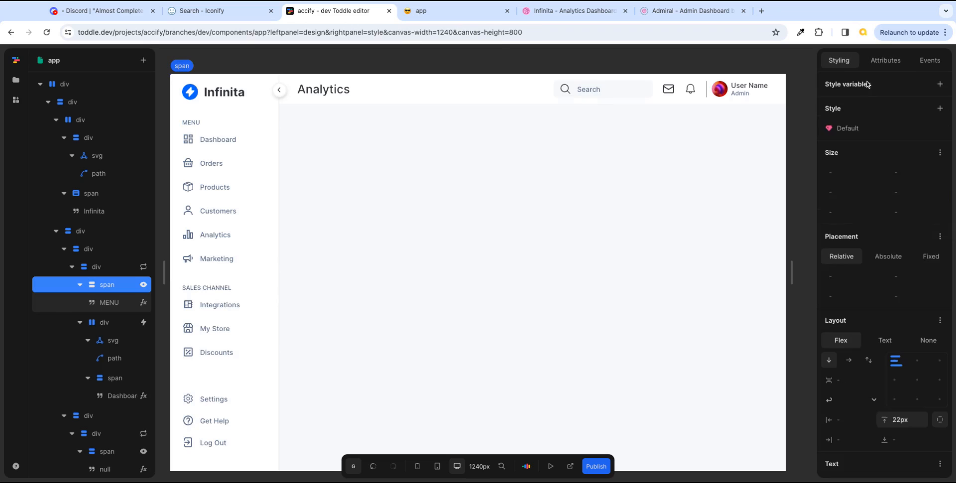
pyautogui.click(939, 109)
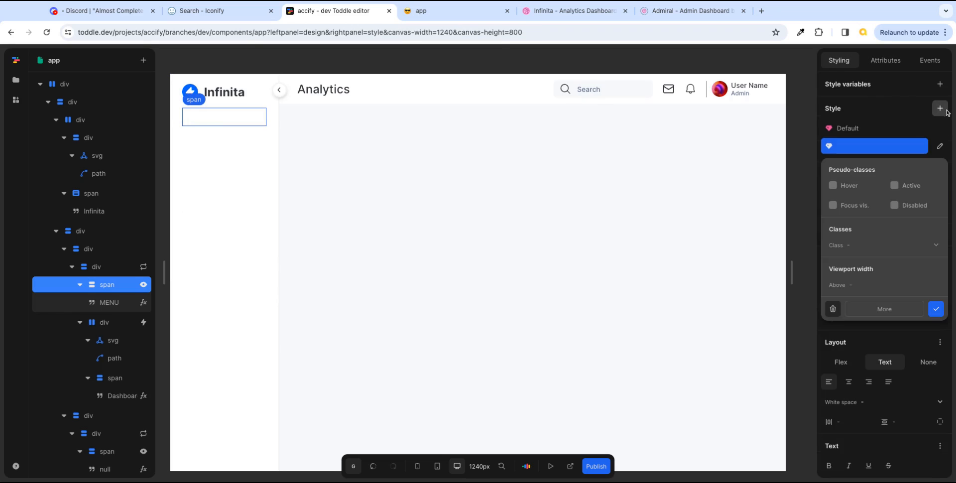
pyautogui.click(879, 244)
pyautogui.click(890, 277)
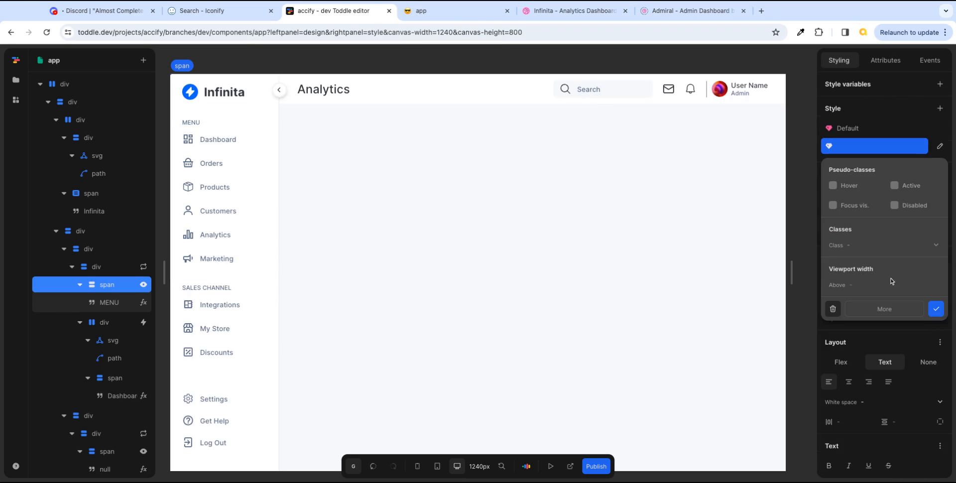
pyautogui.click(885, 251)
pyautogui.click(881, 263)
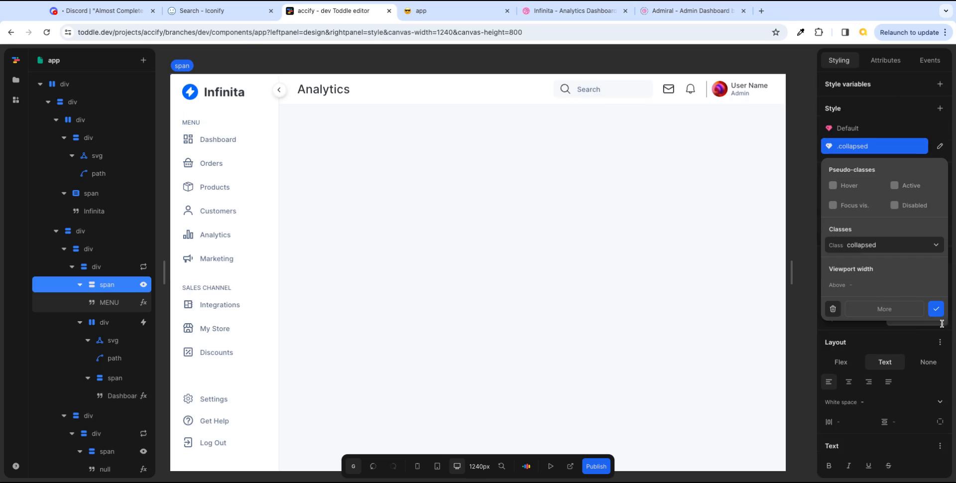
pyautogui.click(935, 309)
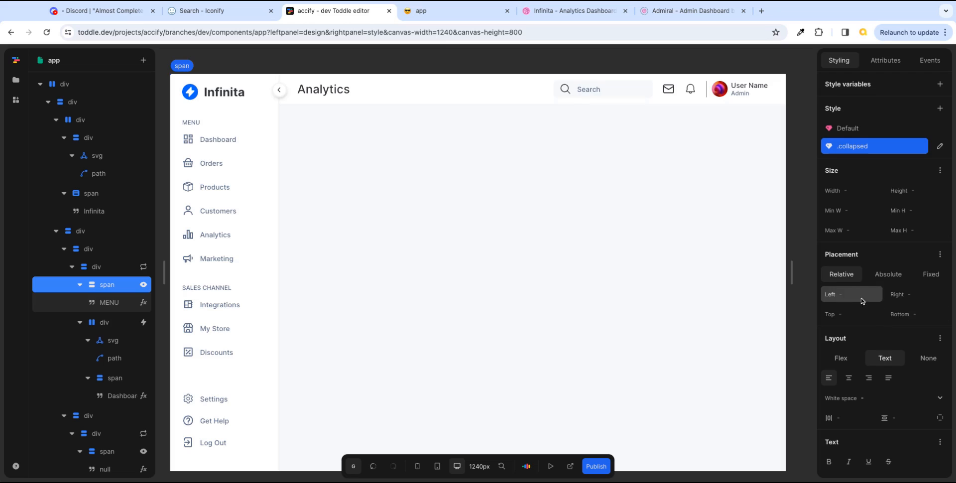
pyautogui.click(940, 361)
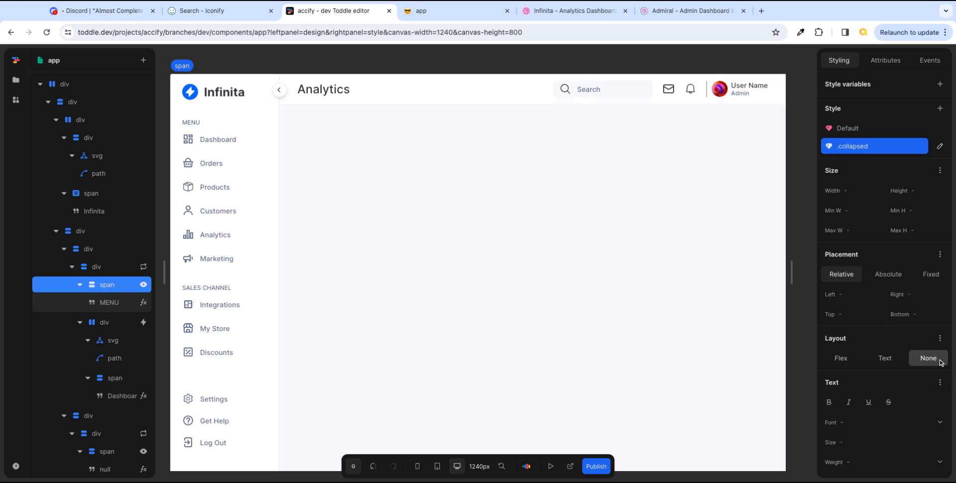
pyautogui.click(861, 132)
pyautogui.click(859, 148)
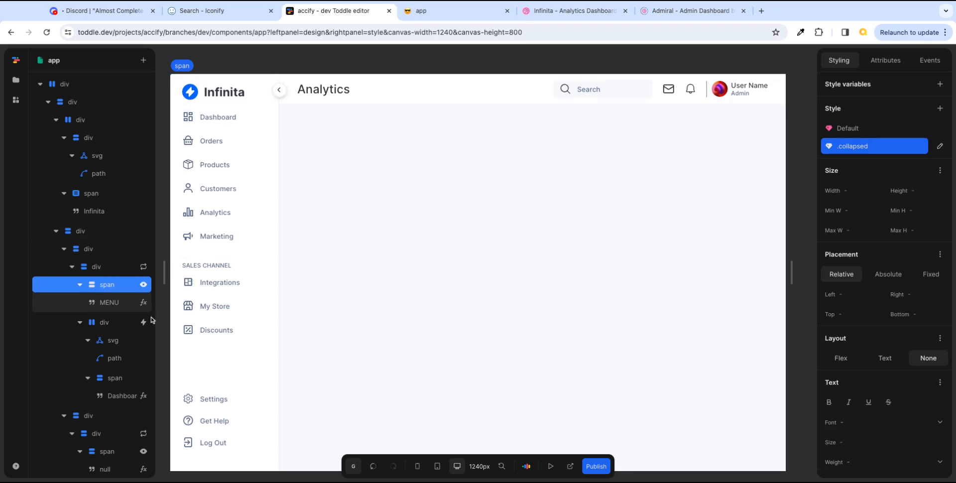
# - Run the component in test mode and toggle the sidebar with the chevron to check its collapsed appearance
pyautogui.click(551, 467)
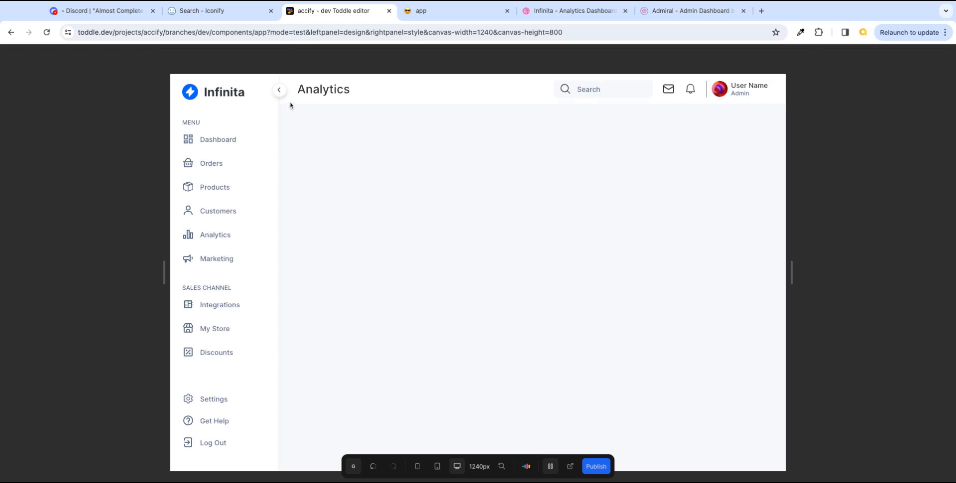
pyautogui.click(279, 91)
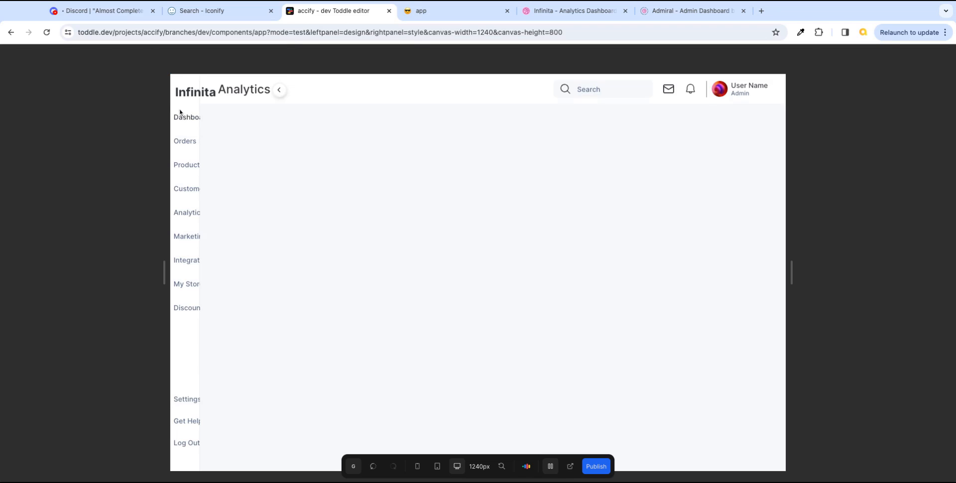
pyautogui.click(280, 90)
pyautogui.click(279, 90)
pyautogui.click(279, 90)
pyautogui.click(550, 465)
# - Add a class named collapsed to the Dashboard menu item's label span
pyautogui.scroll(-1, 143, 199)
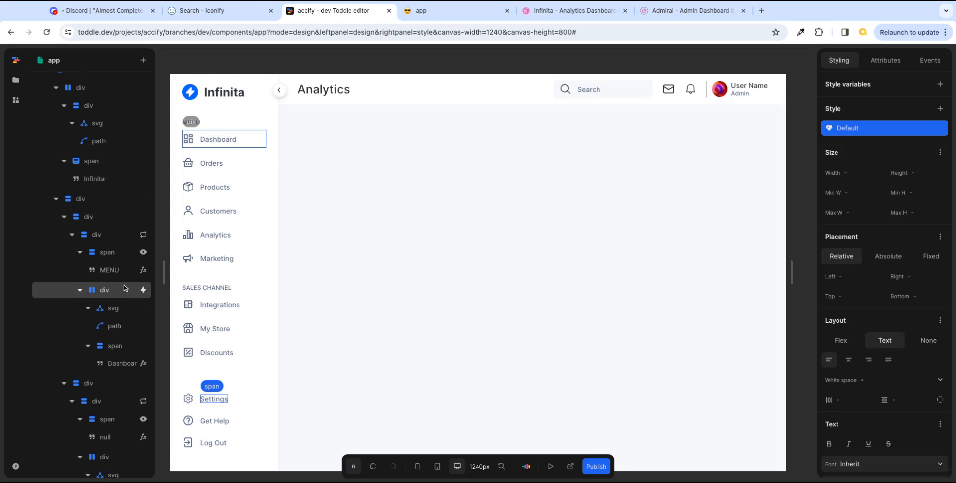
pyautogui.scroll(-2, 122, 309)
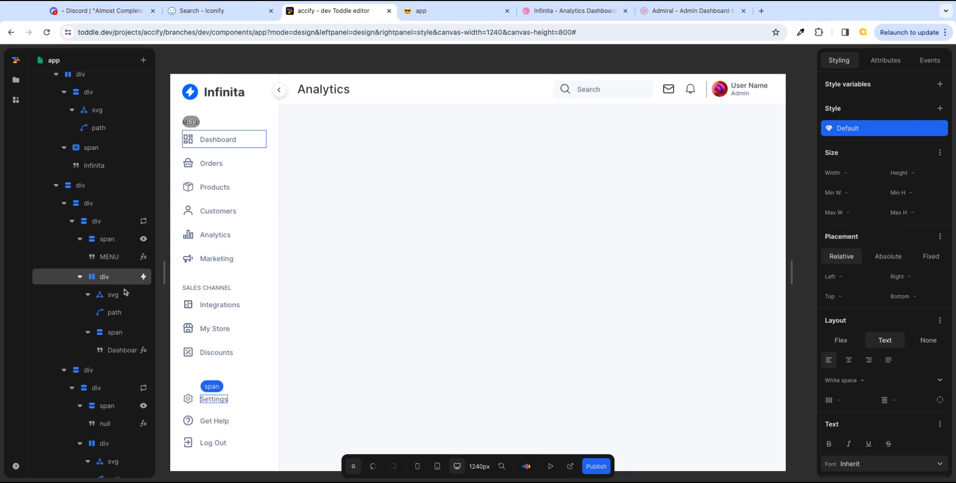
pyautogui.click(125, 332)
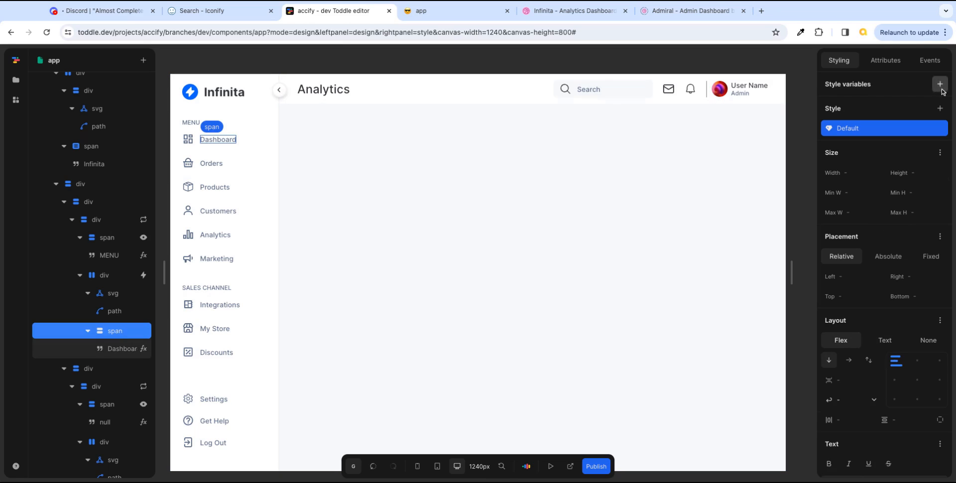
pyautogui.click(891, 64)
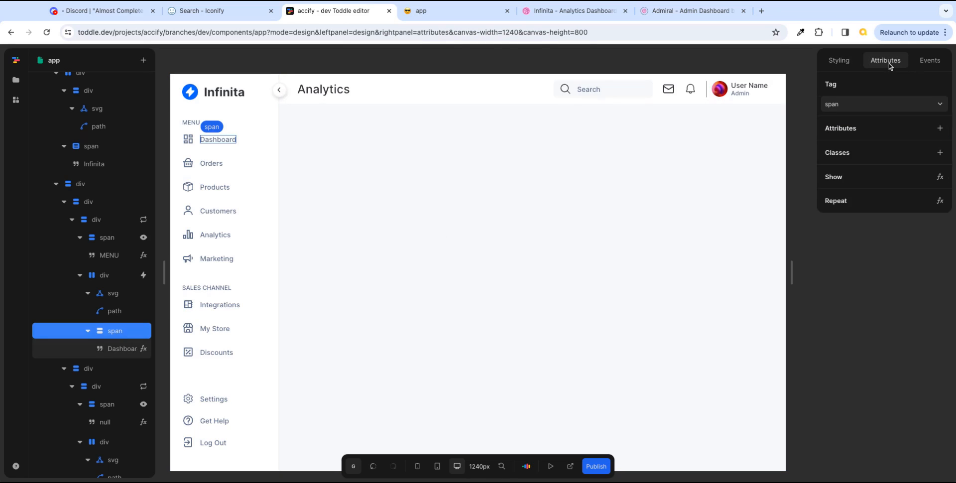
pyautogui.click(938, 153)
pyautogui.click(860, 178)
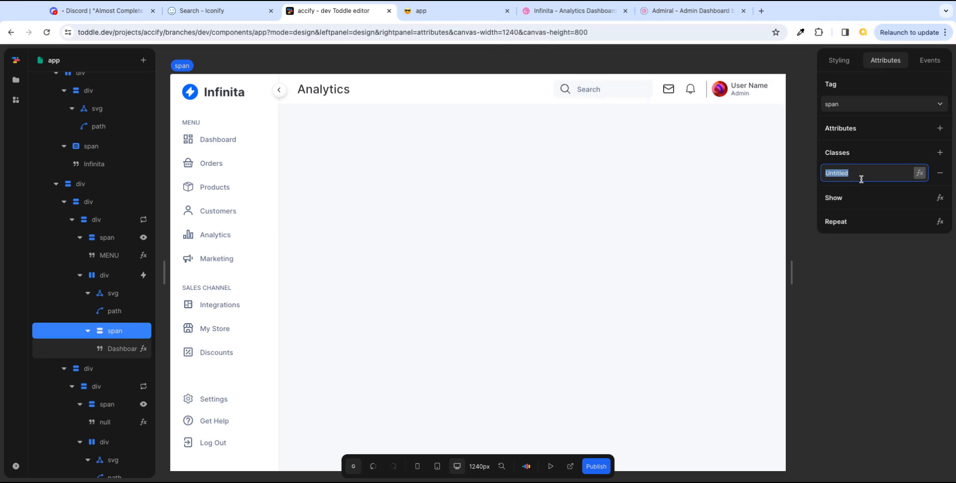
pyautogui.write('collapsed')
pyautogui.click(847, 174)
pyautogui.press('BackSpace')
pyautogui.write('s')
# - Make the Dashboard label's collapsed class depend on the Collapsed variable through its formula
pyautogui.click(919, 172)
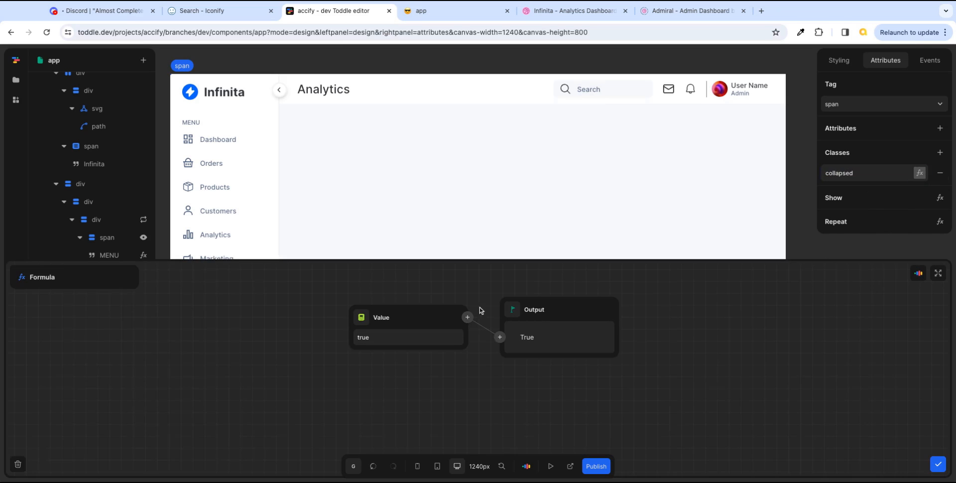
pyautogui.click(361, 317)
pyautogui.click(393, 402)
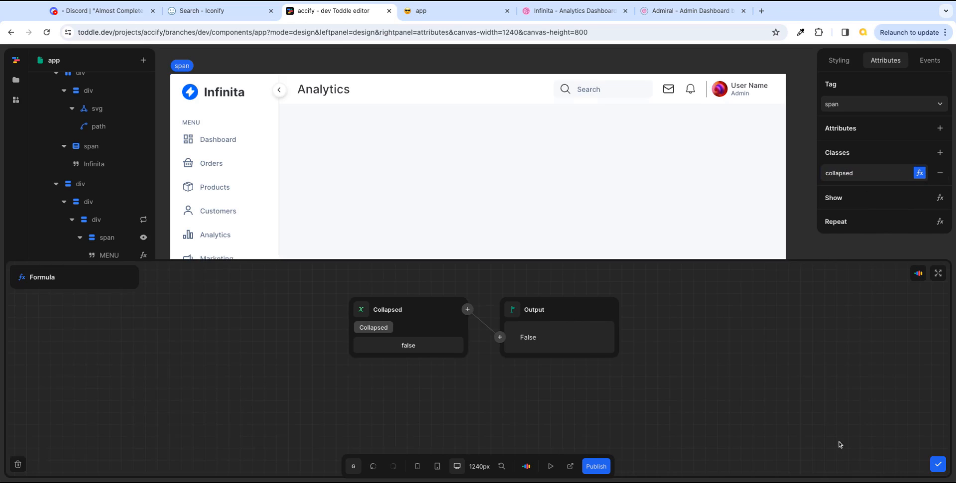
pyautogui.click(937, 464)
# - Create a style variant for the Dashboard label's collapsed class, set its layout to None, and compare it with Default
pyautogui.click(846, 62)
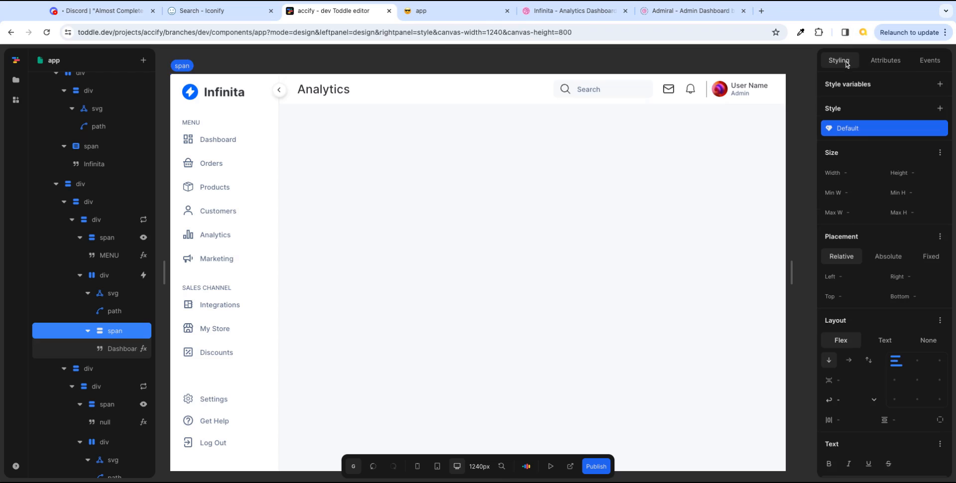
pyautogui.click(940, 108)
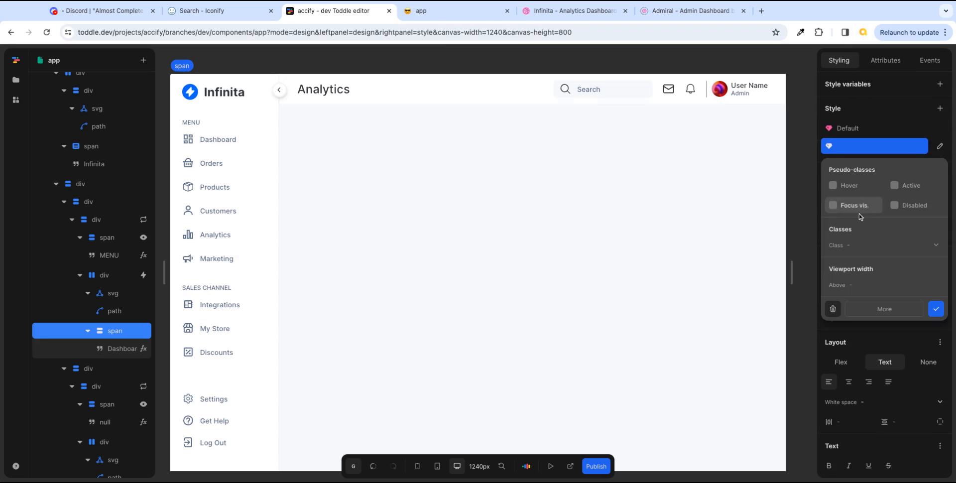
pyautogui.click(869, 244)
pyautogui.click(861, 264)
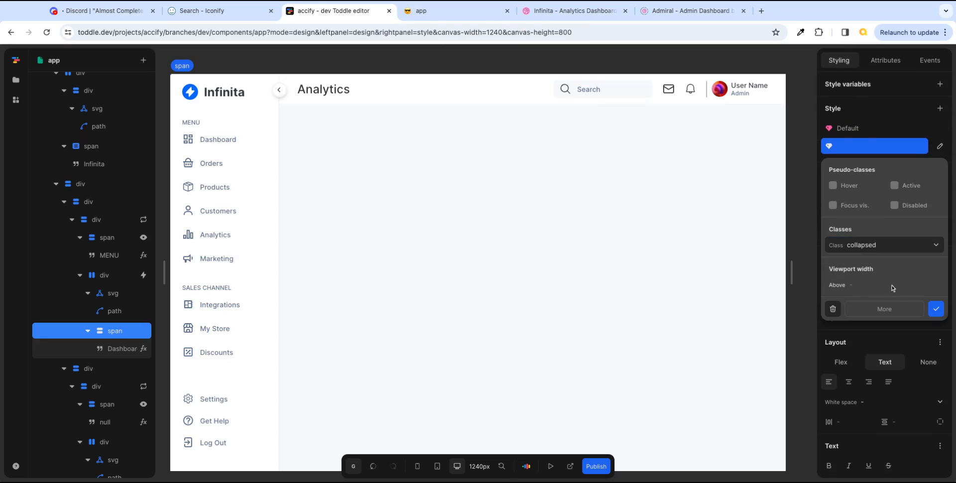
pyautogui.click(935, 310)
pyautogui.click(942, 358)
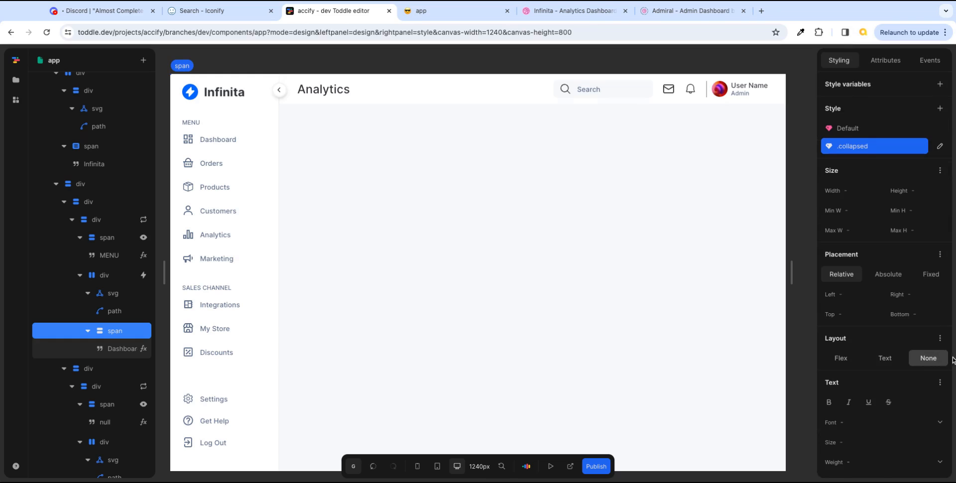
pyautogui.click(865, 129)
pyautogui.click(865, 146)
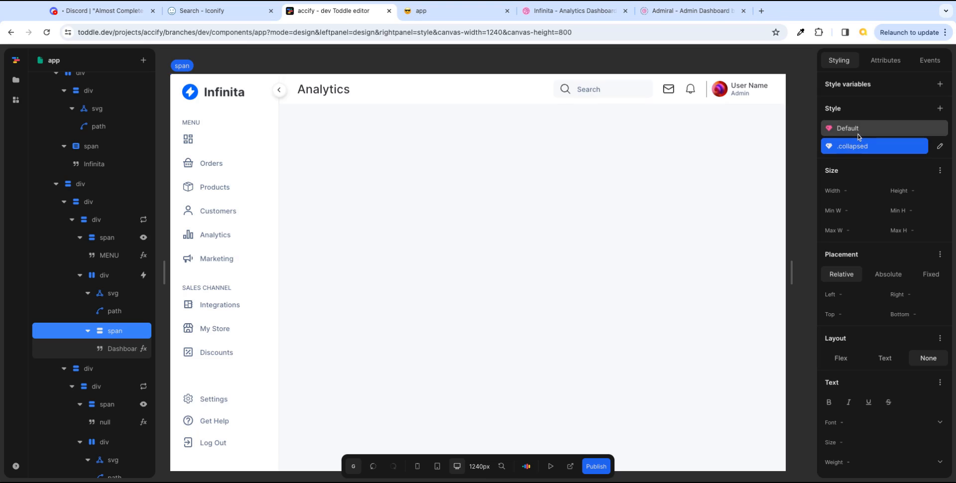
pyautogui.click(861, 136)
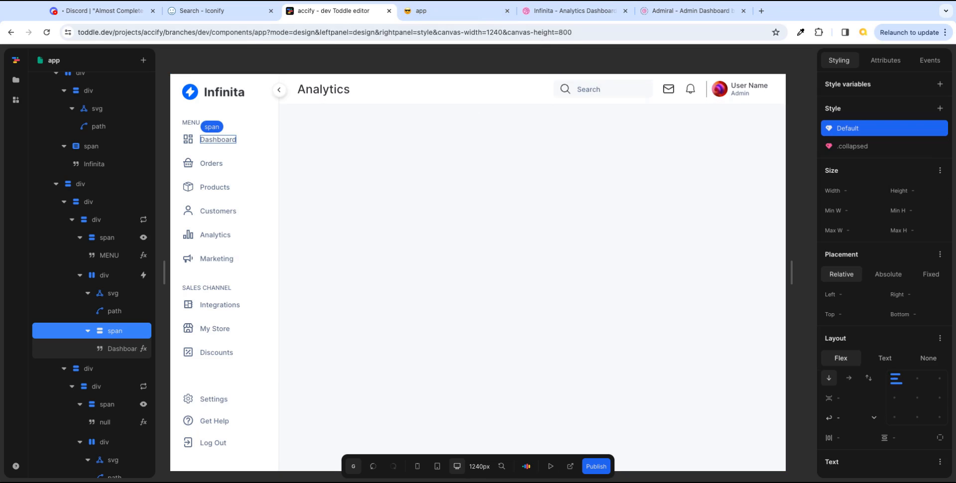
# - Run the component in test mode and toggle the sidebar with the chevron to check the menu labels' collapsed state
pyautogui.click(550, 467)
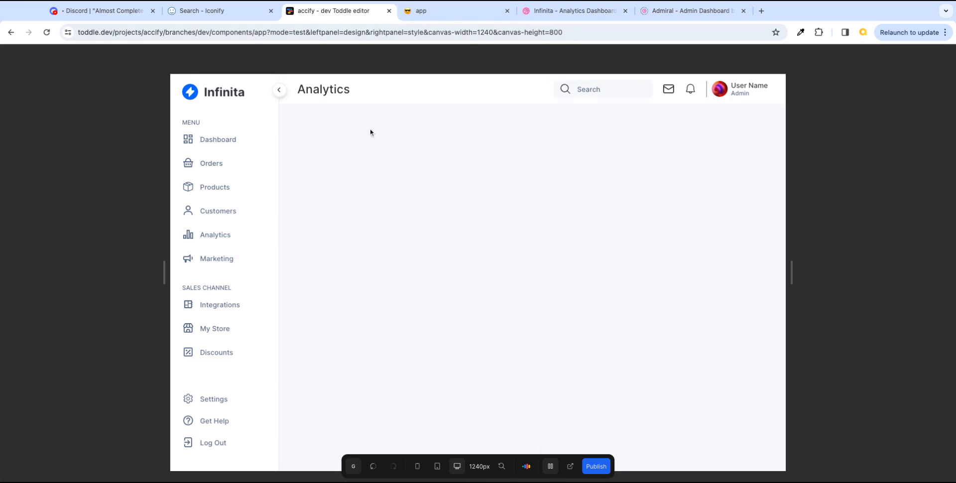
pyautogui.click(280, 91)
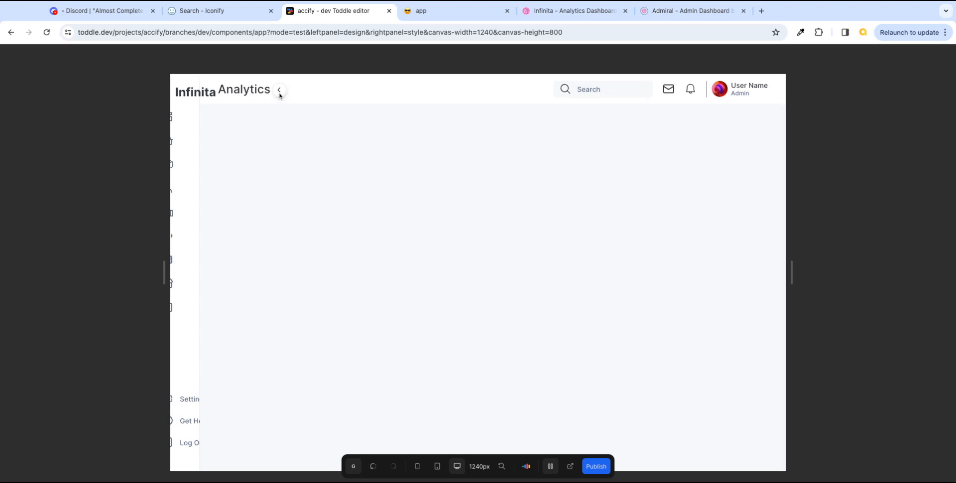
pyautogui.click(279, 91)
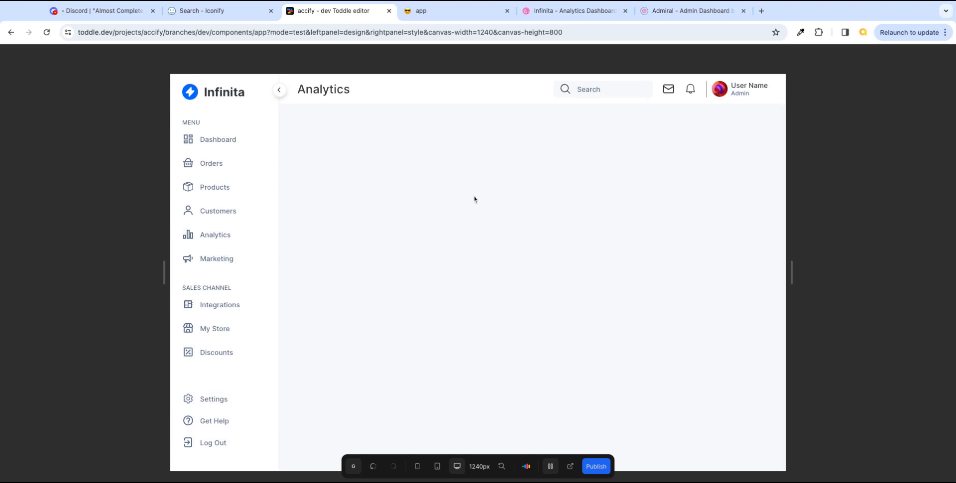
pyautogui.click(550, 466)
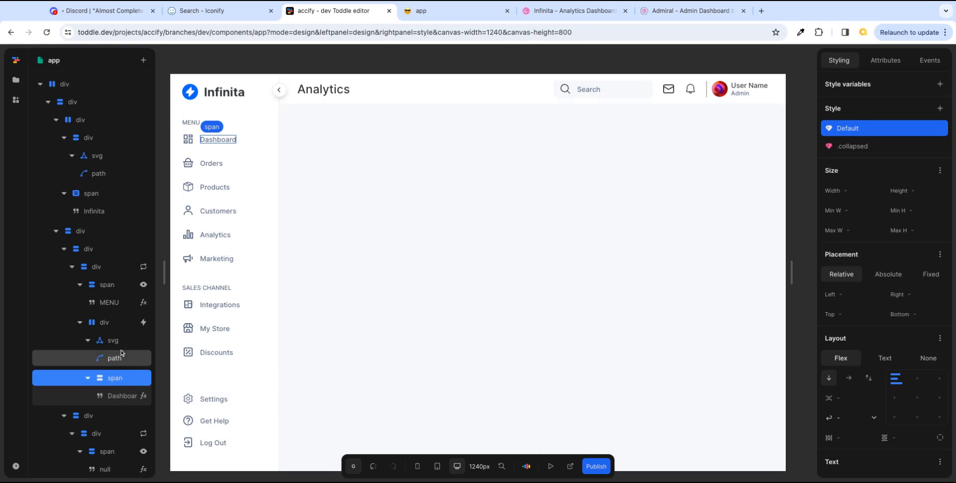
# - Add a class named collapsed to the label span of the Settings menu item
pyautogui.scroll(-5, 125, 428)
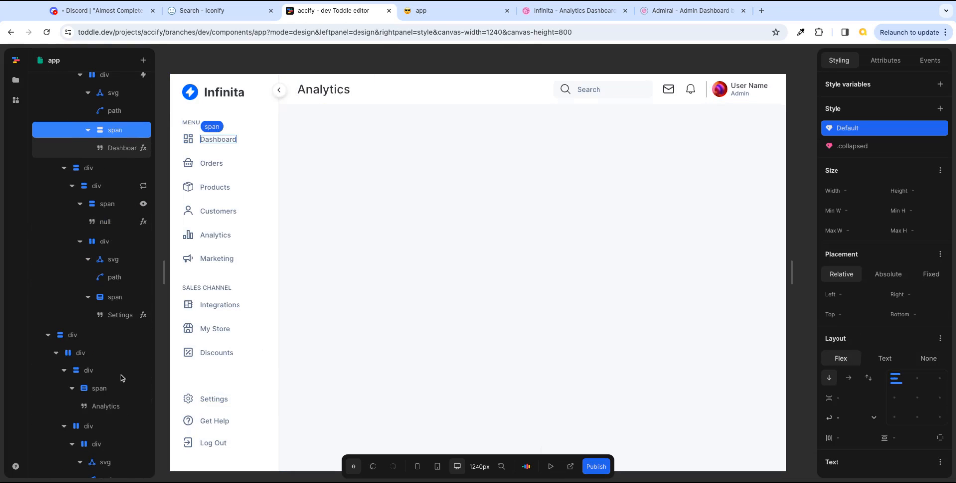
pyautogui.scroll(1, 100, 366)
pyautogui.click(117, 311)
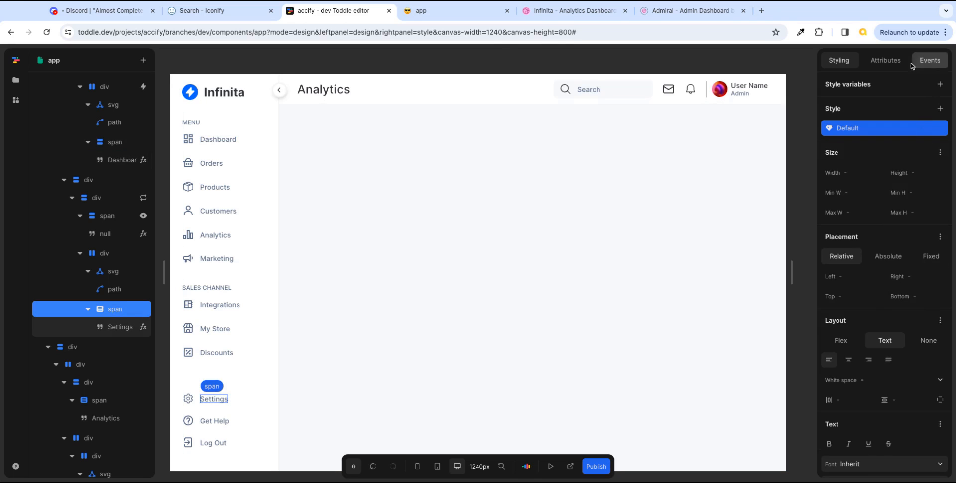
pyautogui.click(885, 60)
pyautogui.click(941, 152)
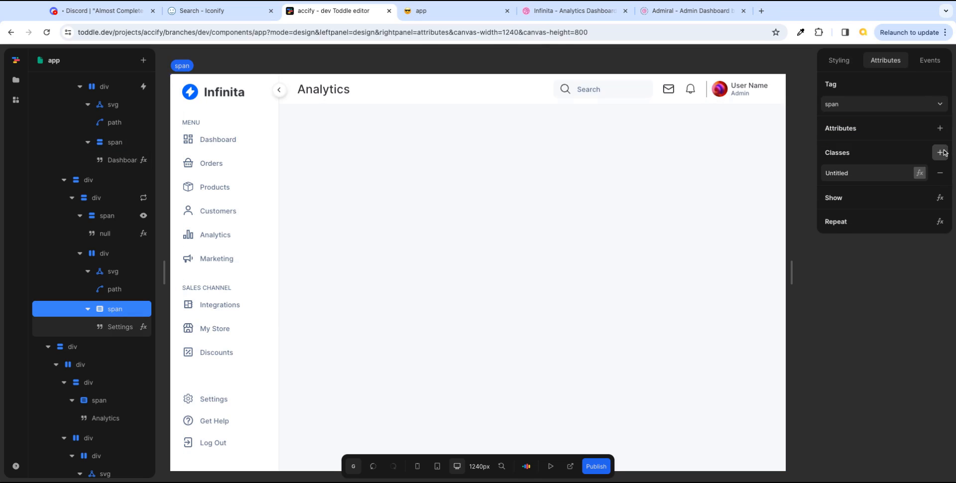
pyautogui.doubleClick(881, 175)
pyautogui.write('colla')
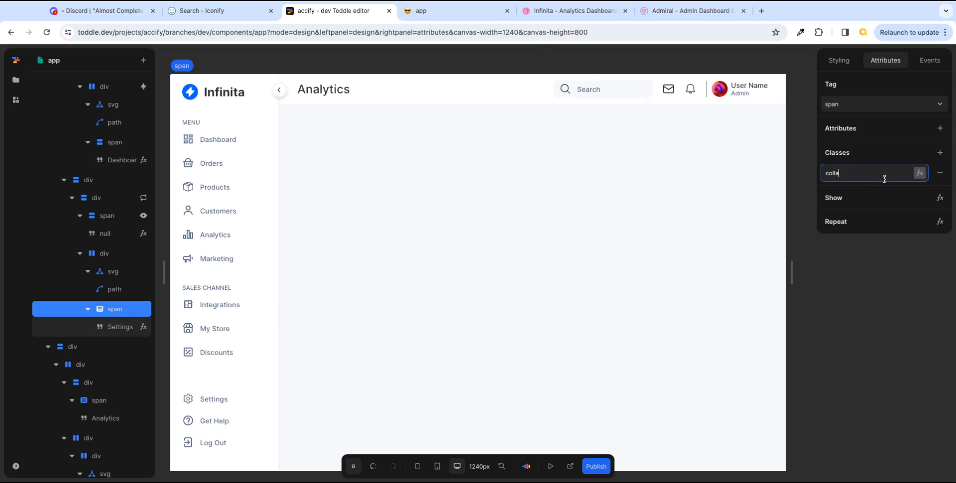
pyautogui.write('psed')
# - Make the Settings label's collapsed class depend on the Collapsed variable through its formula
pyautogui.click(920, 173)
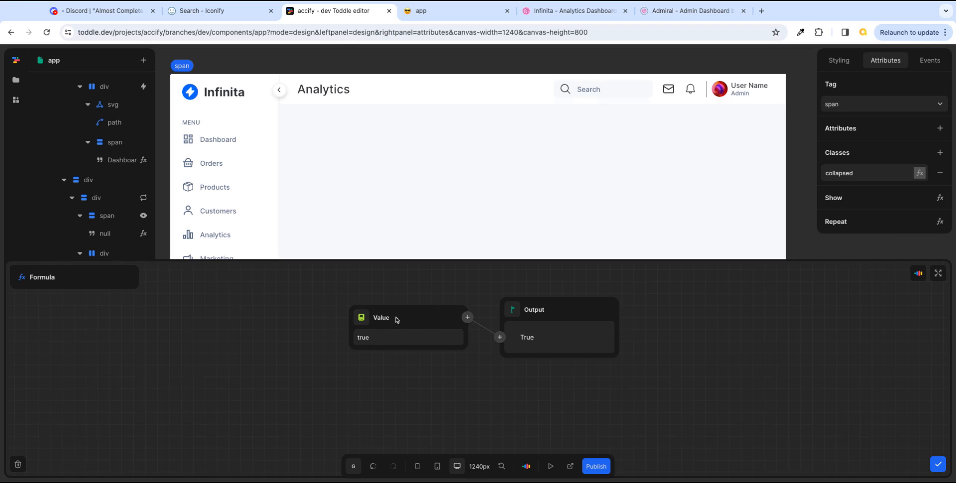
pyautogui.click(362, 318)
pyautogui.click(383, 404)
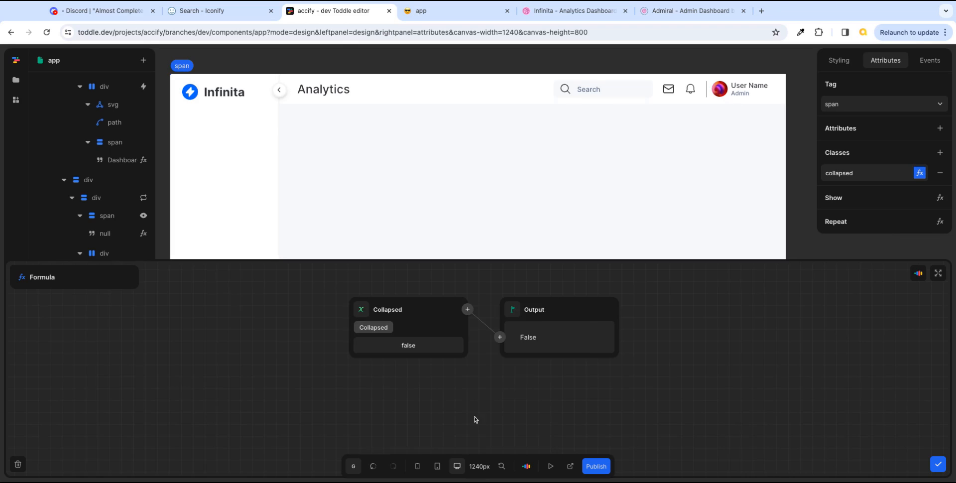
pyautogui.click(938, 464)
# - Create a style variant for the Settings label's collapsed class and set its layout to None
pyautogui.click(845, 65)
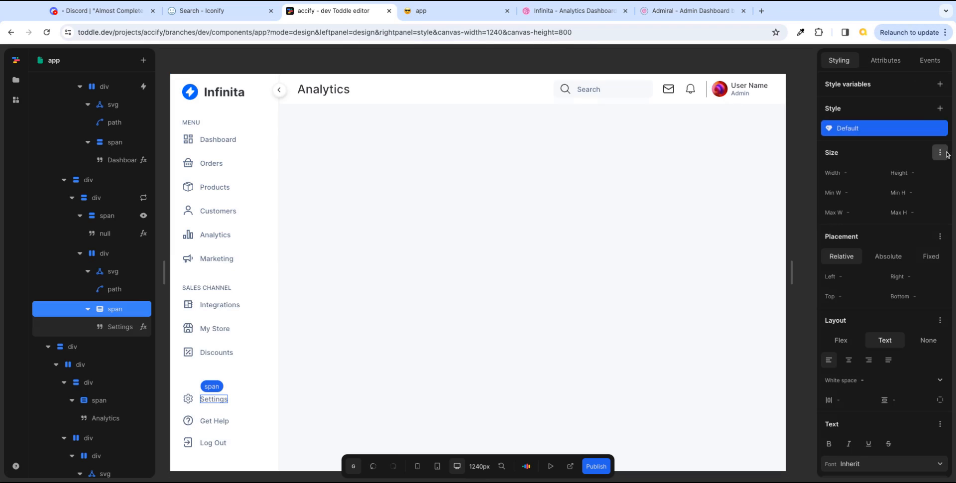
pyautogui.click(940, 108)
pyautogui.click(854, 244)
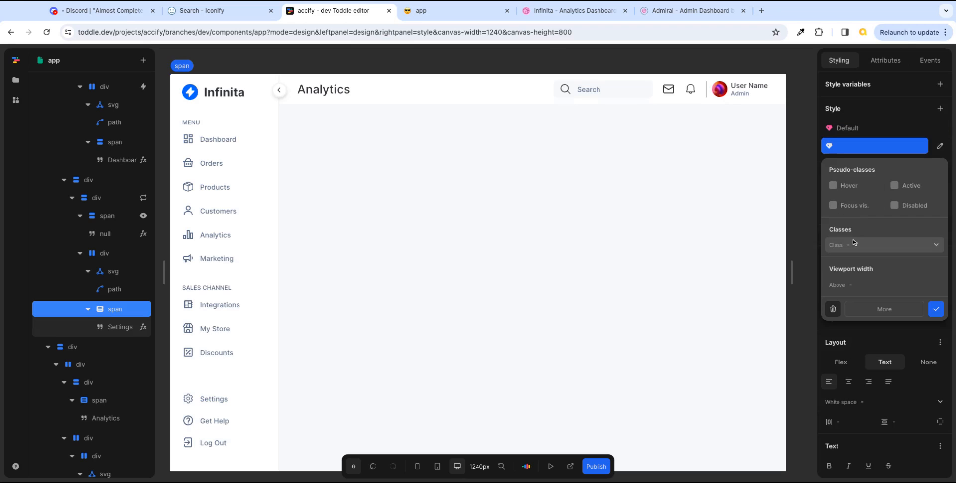
pyautogui.write('collapsed')
pyautogui.click(855, 264)
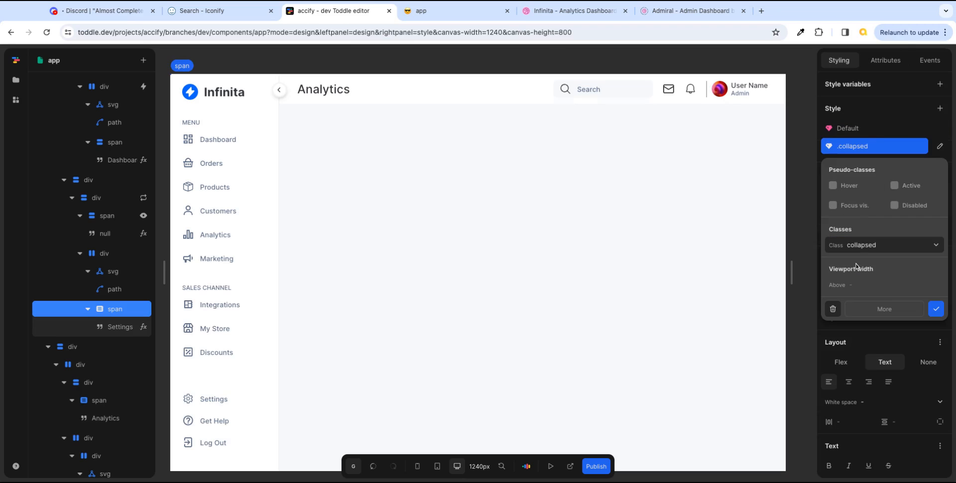
pyautogui.click(936, 308)
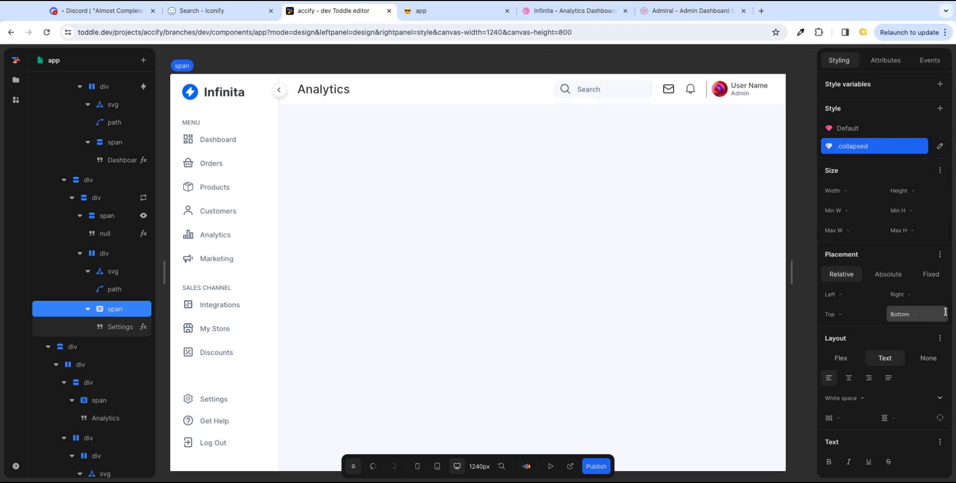
pyautogui.click(936, 360)
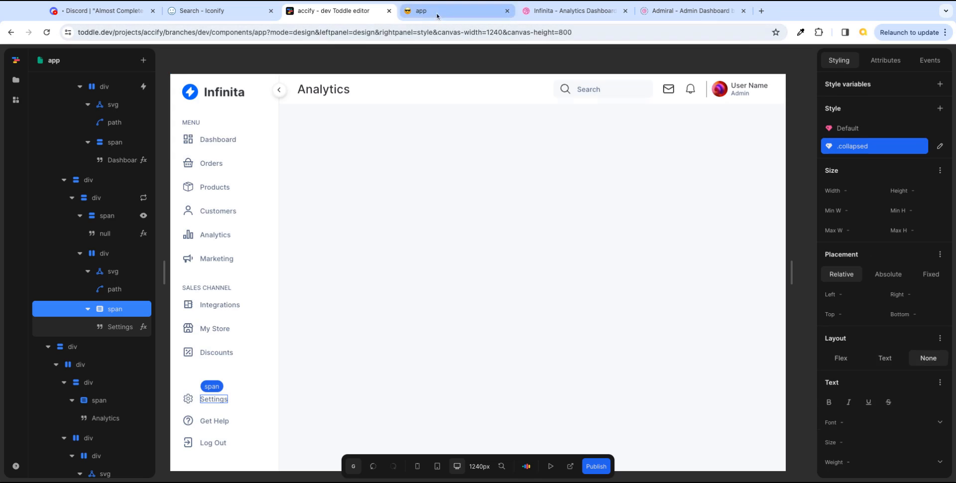
# - Test the chevron toggle to check the lower menu's labels and the logo area with the sidebar collapsed
pyautogui.click(550, 466)
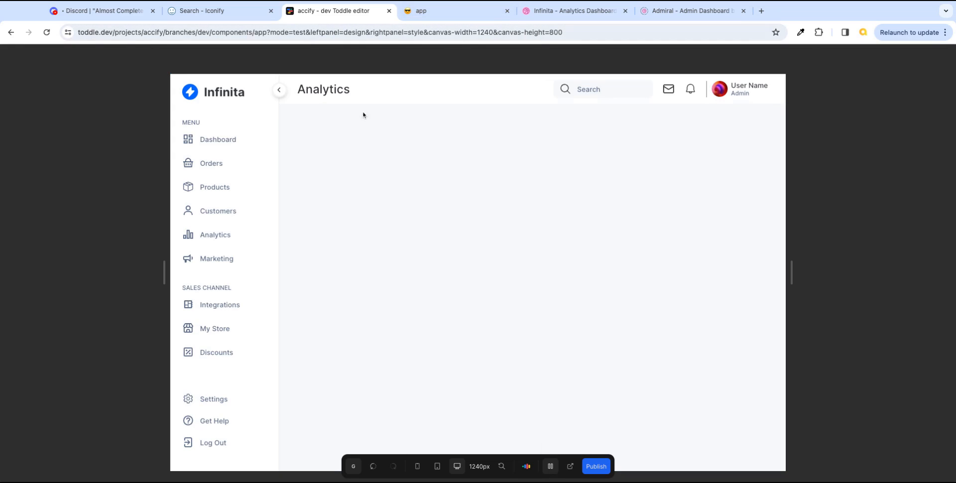
pyautogui.click(280, 91)
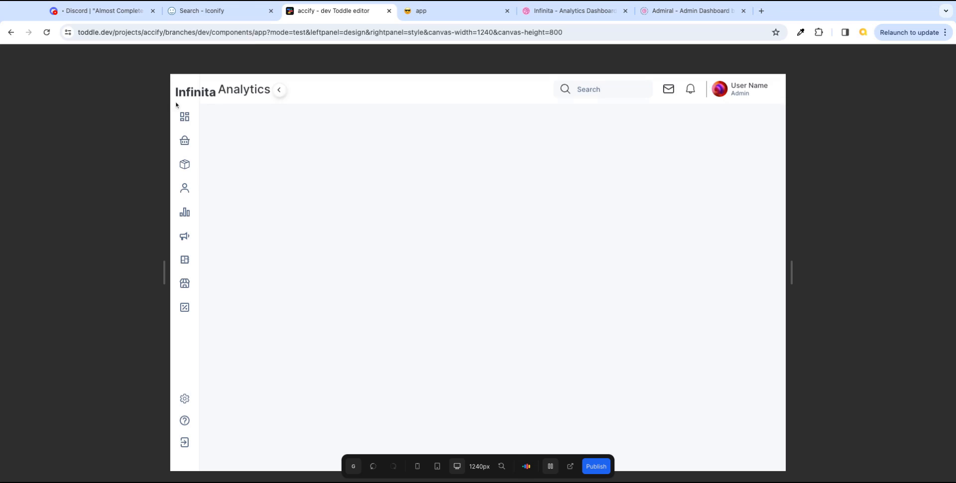
pyautogui.click(280, 91)
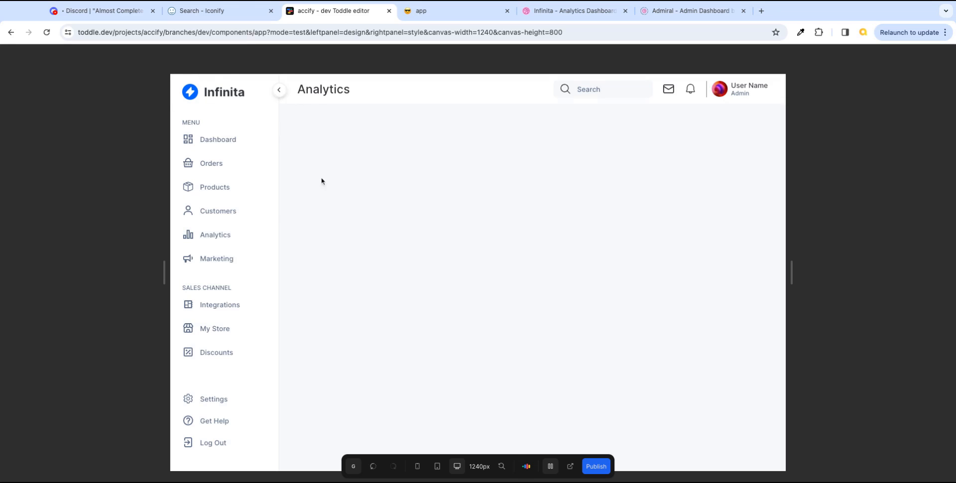
pyautogui.click(550, 466)
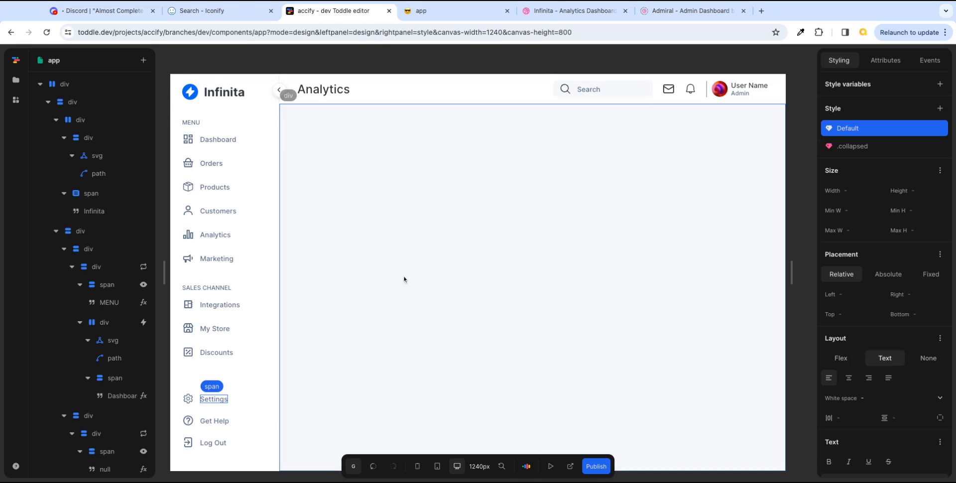
# - Add a class named collapsed to the Infinita logo text span
pyautogui.click(95, 199)
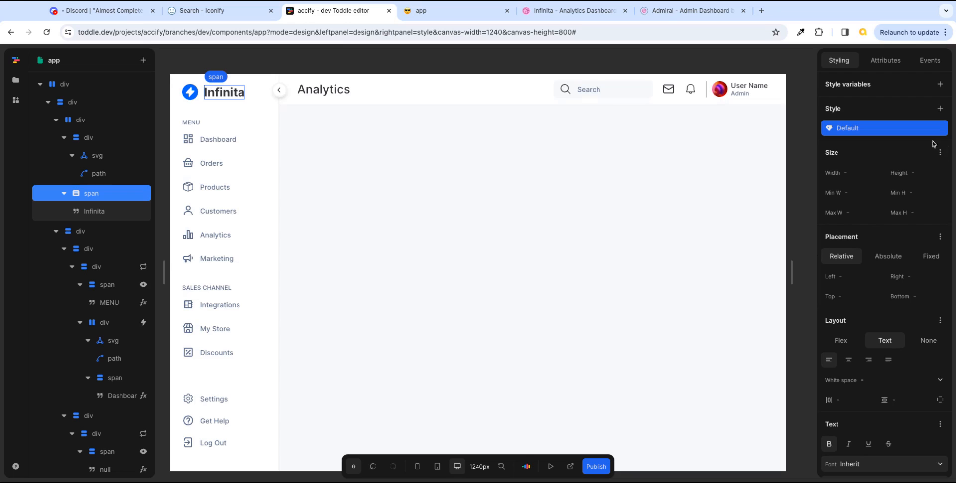
pyautogui.click(885, 60)
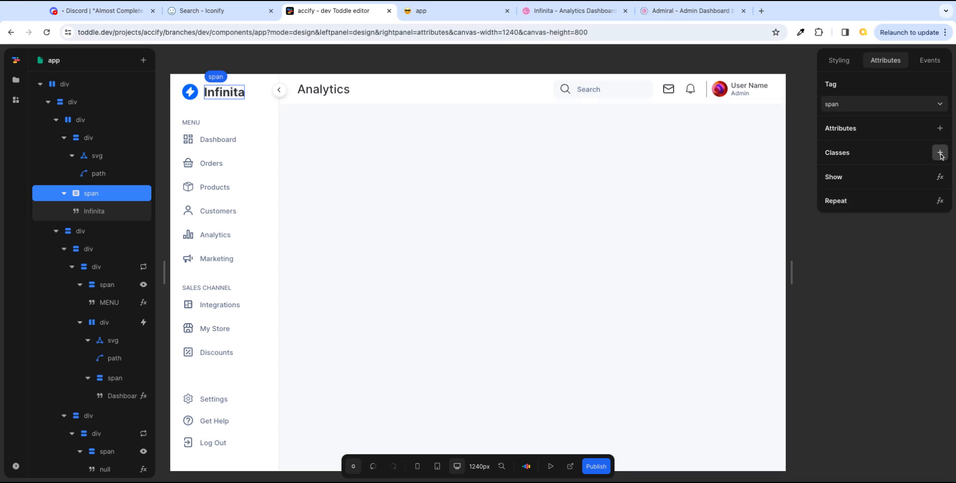
pyautogui.click(940, 152)
pyautogui.doubleClick(873, 177)
pyautogui.write('c')
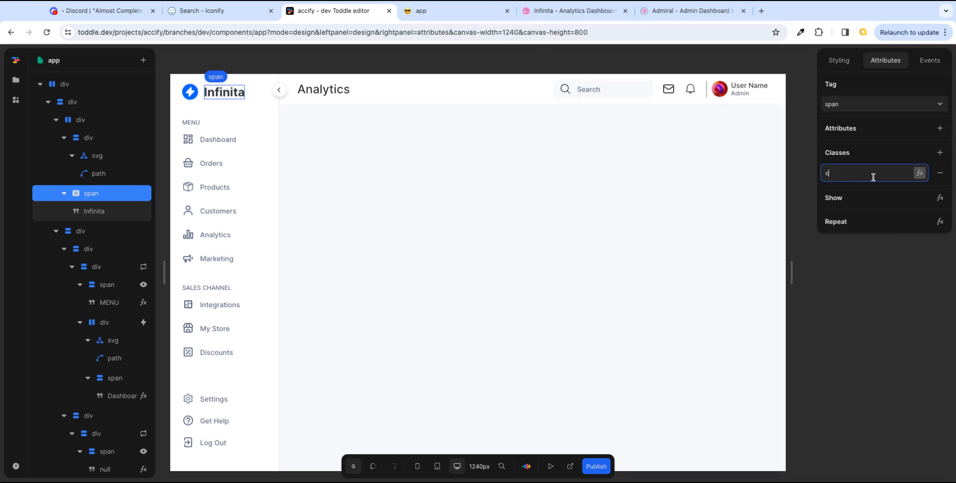
pyautogui.write('ollapsed')
# - Make the Infinita text's collapsed class depend on the Collapsed variable through its formula
pyautogui.click(919, 173)
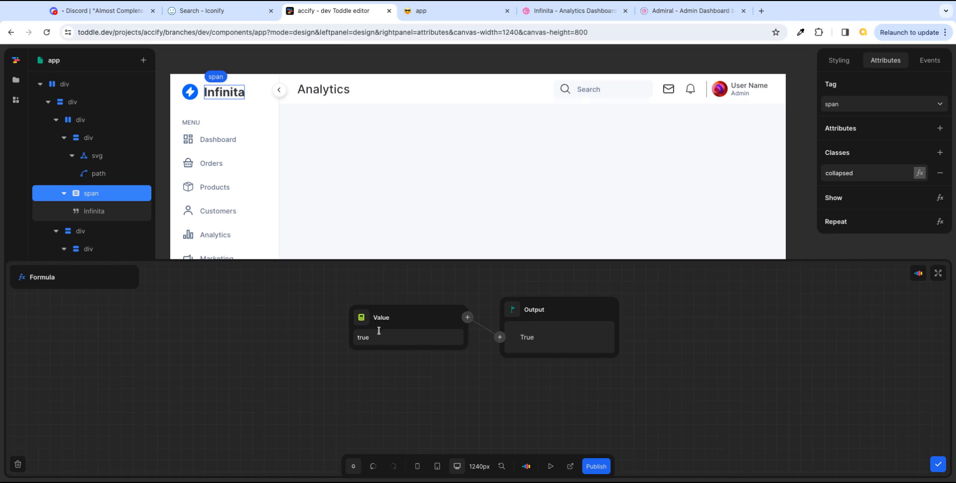
pyautogui.click(375, 334)
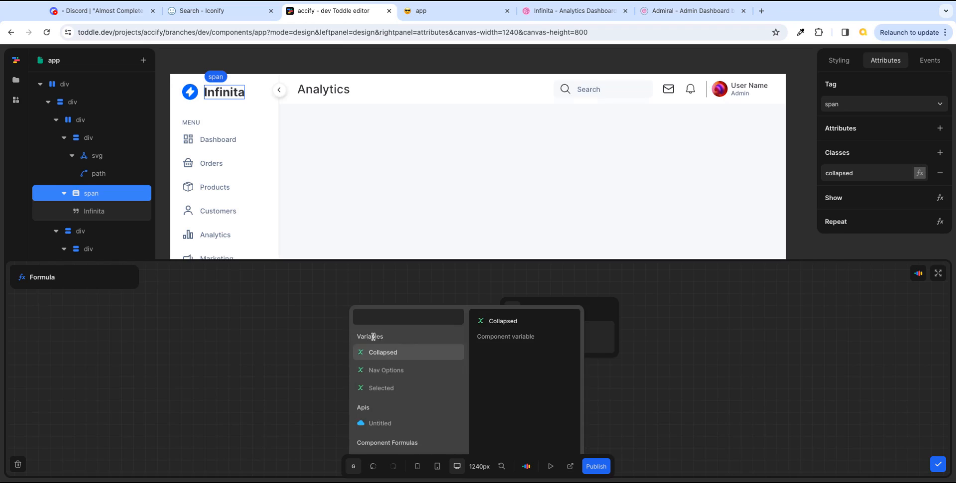
pyautogui.click(383, 352)
pyautogui.click(938, 464)
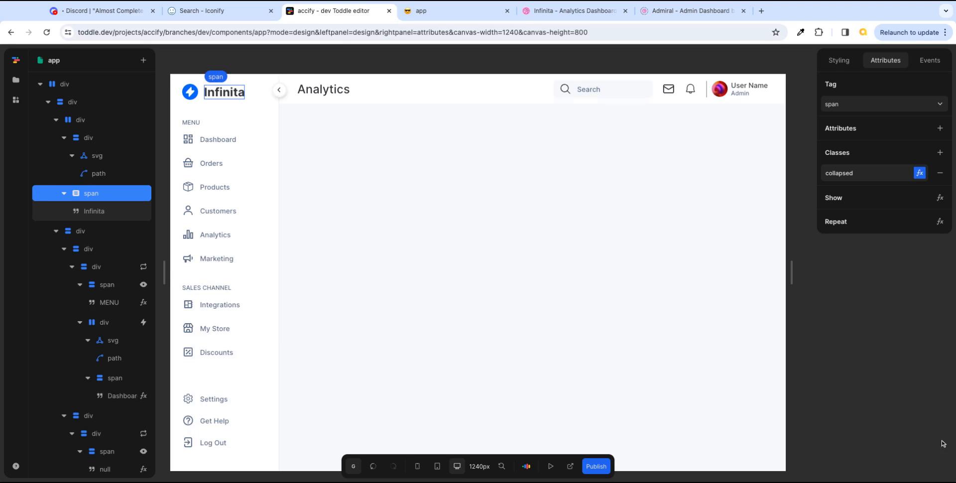
# - Create a style variant for the Infinita text's collapsed class and set its layout to None
pyautogui.click(839, 60)
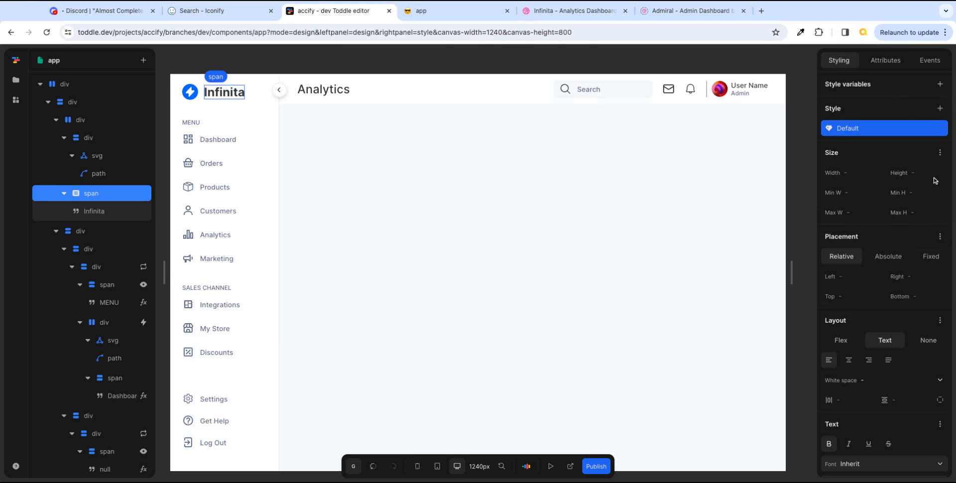
pyautogui.click(940, 108)
pyautogui.click(865, 245)
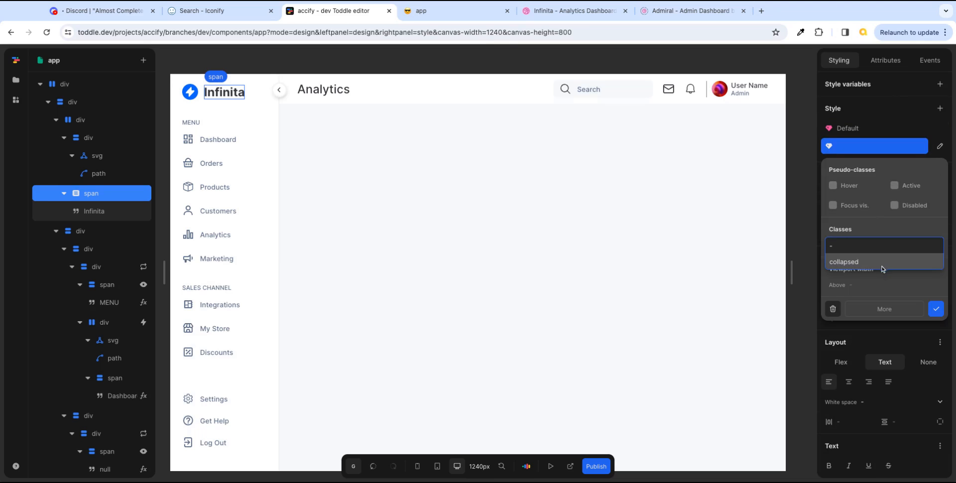
pyautogui.click(869, 261)
pyautogui.click(940, 311)
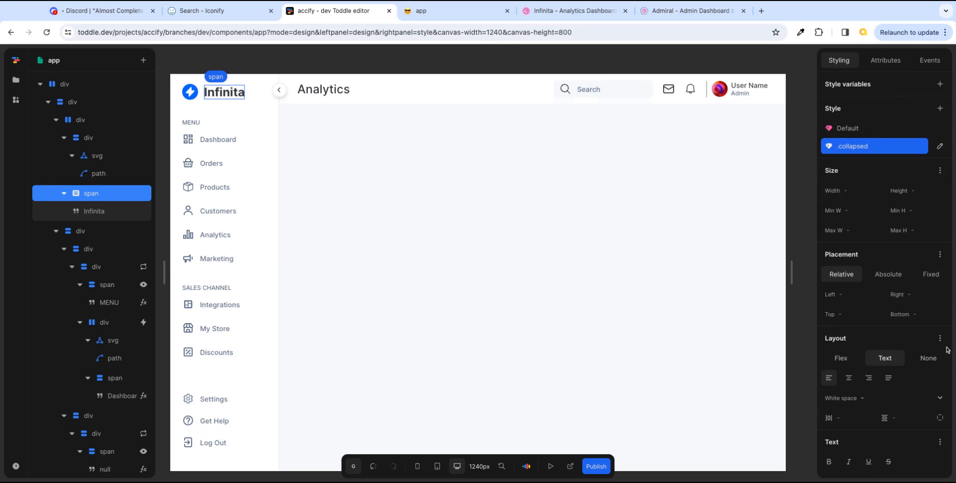
pyautogui.click(934, 363)
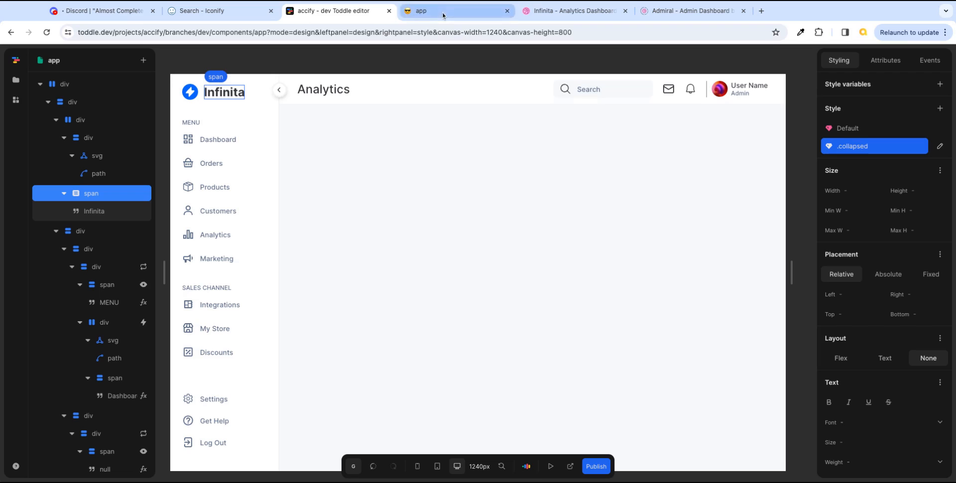
# - Collapse and expand the sidebar repeatedly in test mode to check the logo, header title and chevron position
pyautogui.click(550, 466)
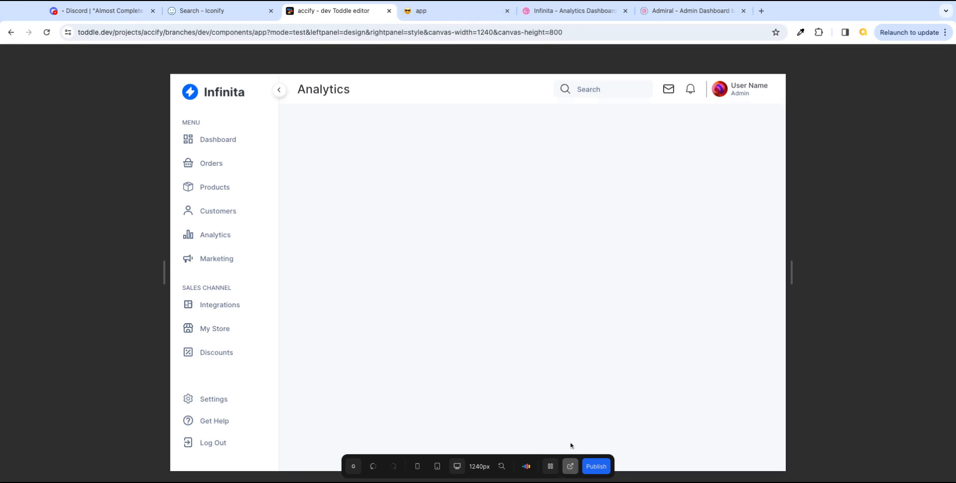
pyautogui.click(279, 90)
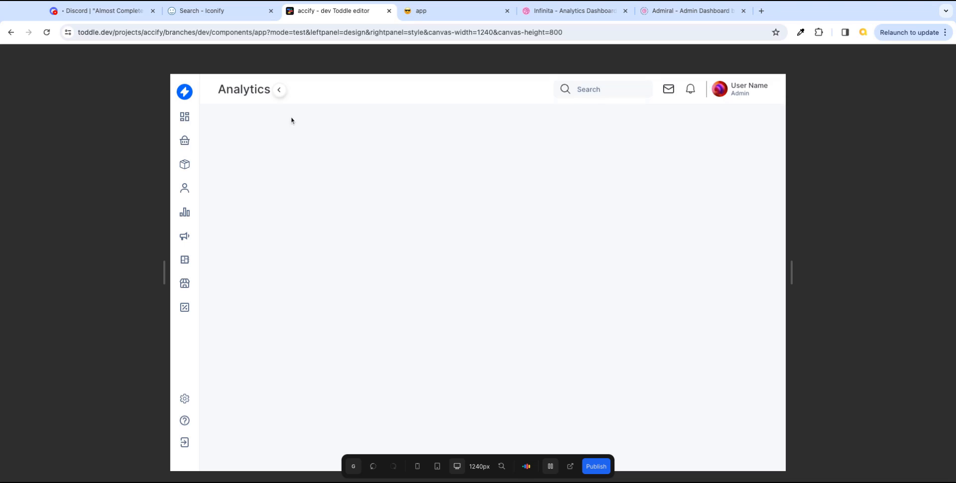
pyautogui.click(279, 90)
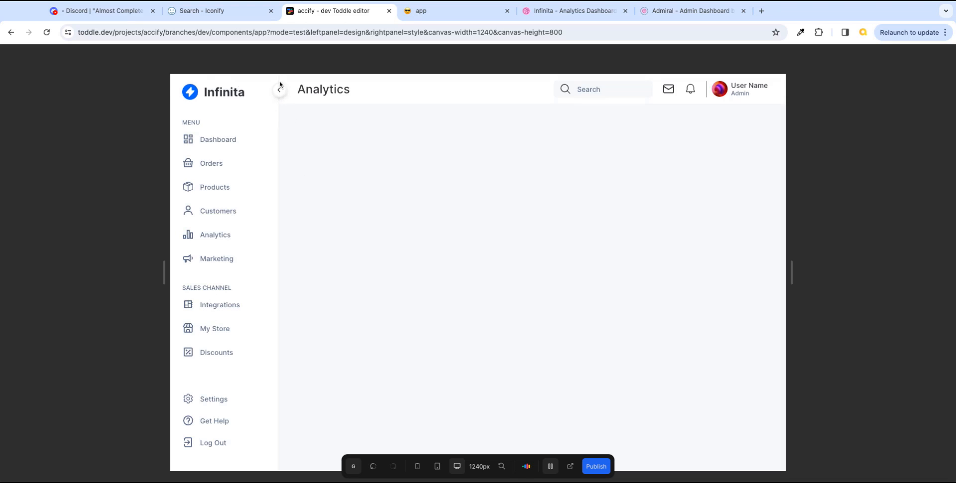
pyautogui.click(279, 91)
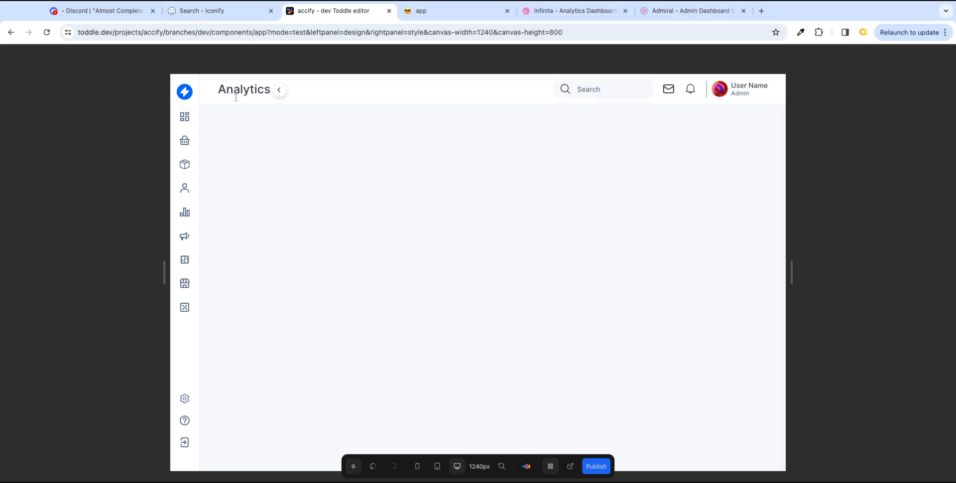
pyautogui.click(280, 91)
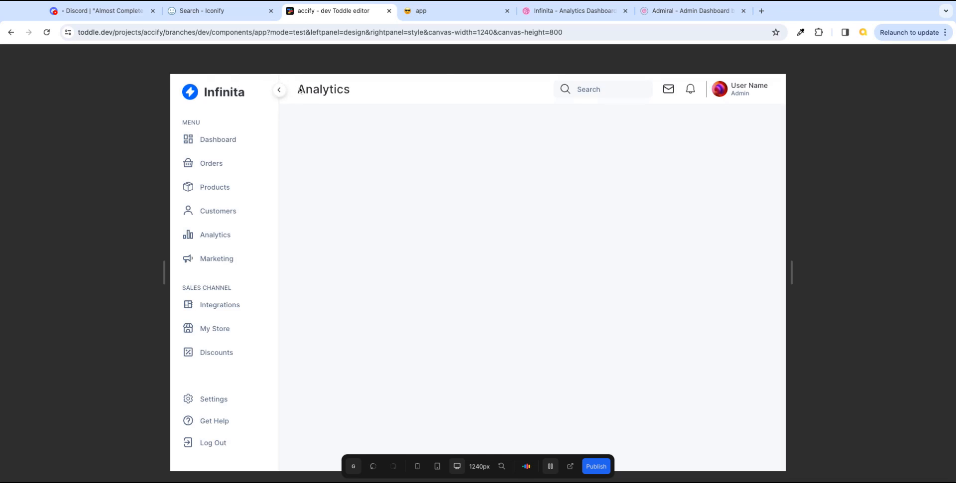
pyautogui.click(550, 466)
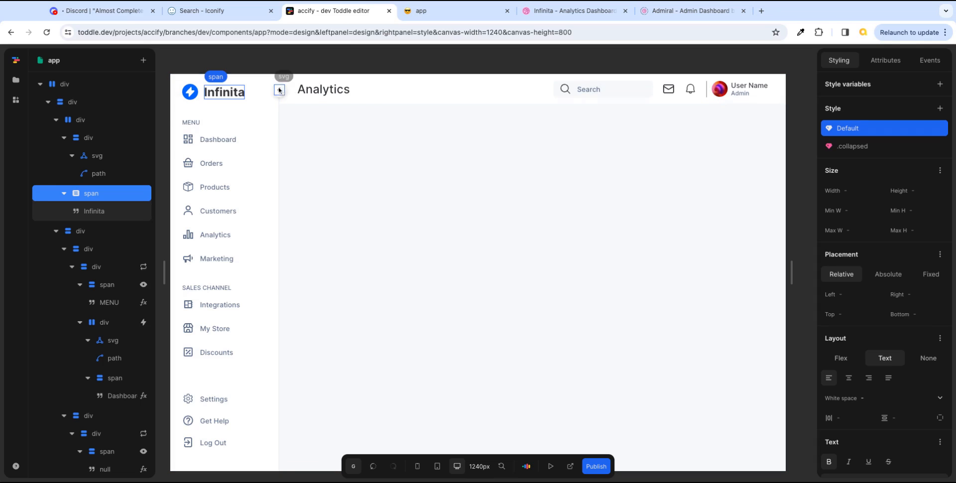
# - Add a class named collapsed to the chevron button's nav-collapse div
pyautogui.click(47, 102)
pyautogui.click(48, 119)
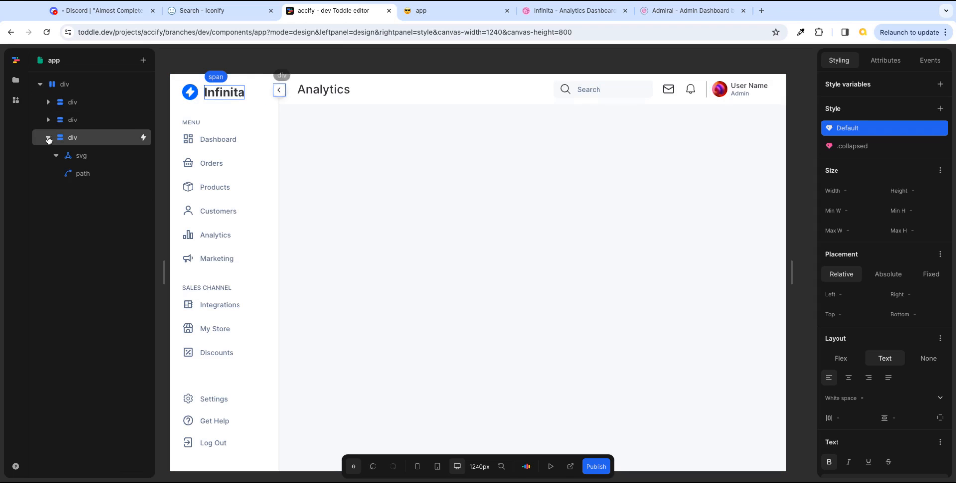
pyautogui.click(48, 138)
pyautogui.click(84, 139)
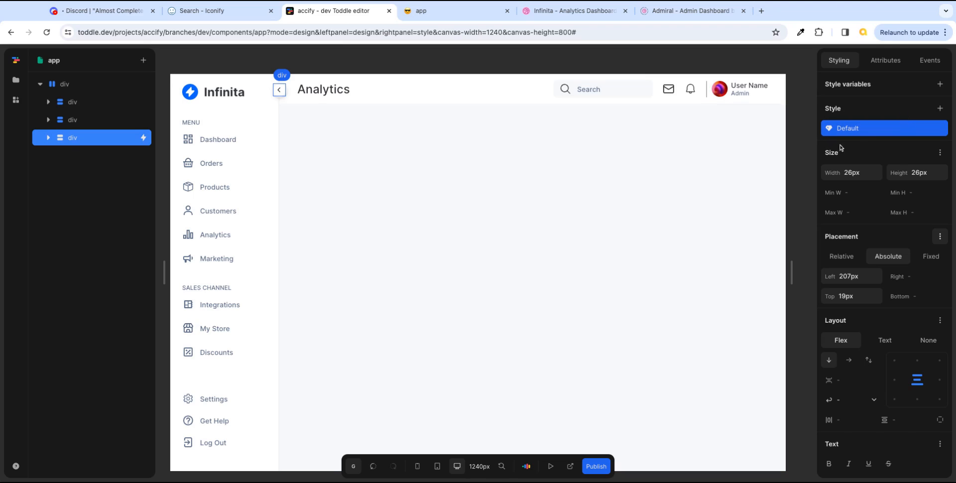
pyautogui.click(885, 61)
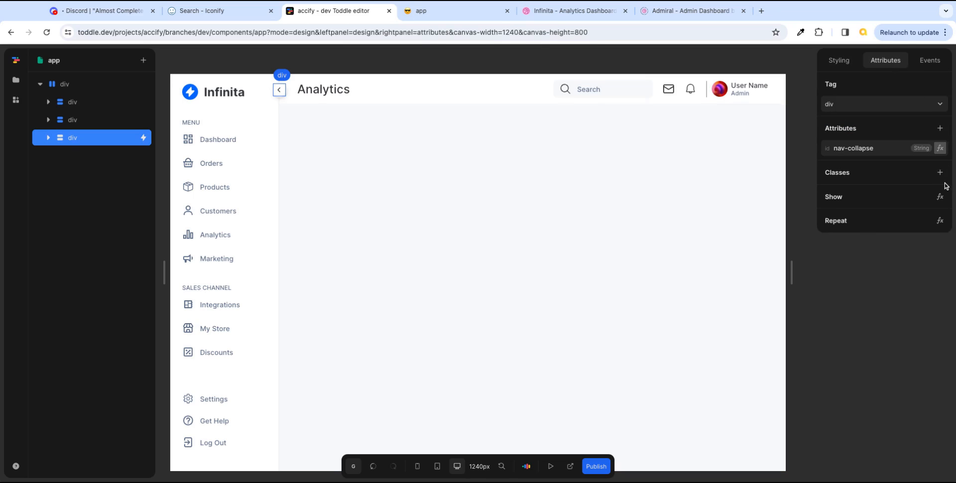
pyautogui.click(942, 177)
pyautogui.click(870, 195)
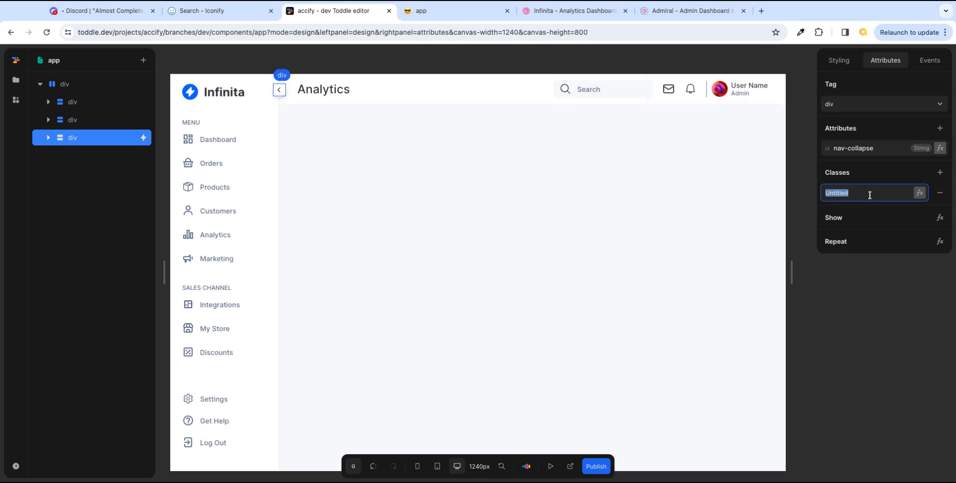
pyautogui.write('collapse')
pyautogui.press('BackSpace')
pyautogui.press('BackSpace')
pyautogui.press('BackSpace')
pyautogui.write('psed')
pyautogui.click(857, 267)
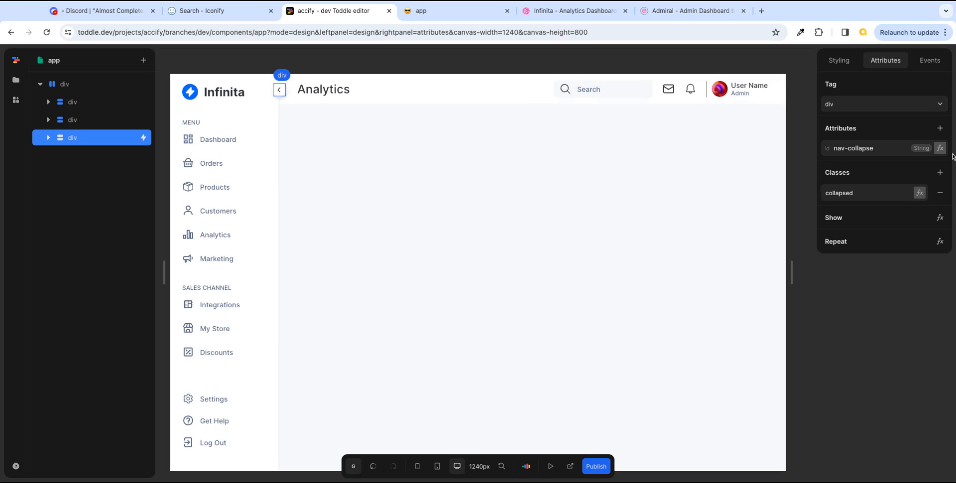
# - Make the chevron div's collapsed class depend on the Collapsed variable through its formula
pyautogui.click(919, 192)
pyautogui.click(367, 318)
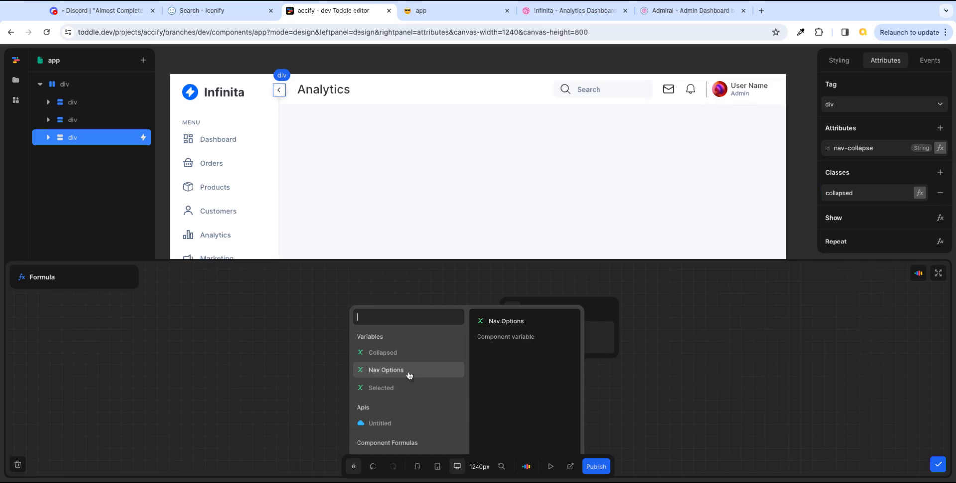
pyautogui.click(401, 357)
pyautogui.click(938, 465)
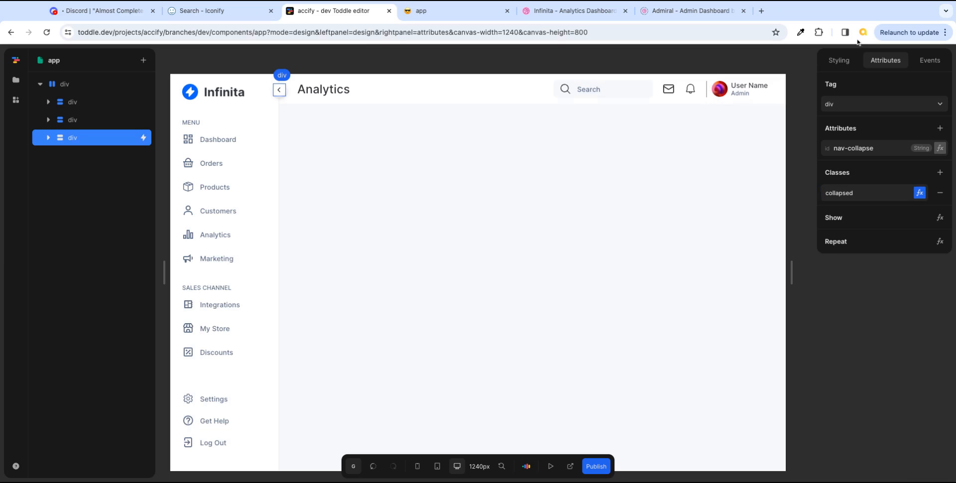
# - Create a style variant on the chevron div for its collapsed class
pyautogui.click(841, 60)
pyautogui.click(940, 108)
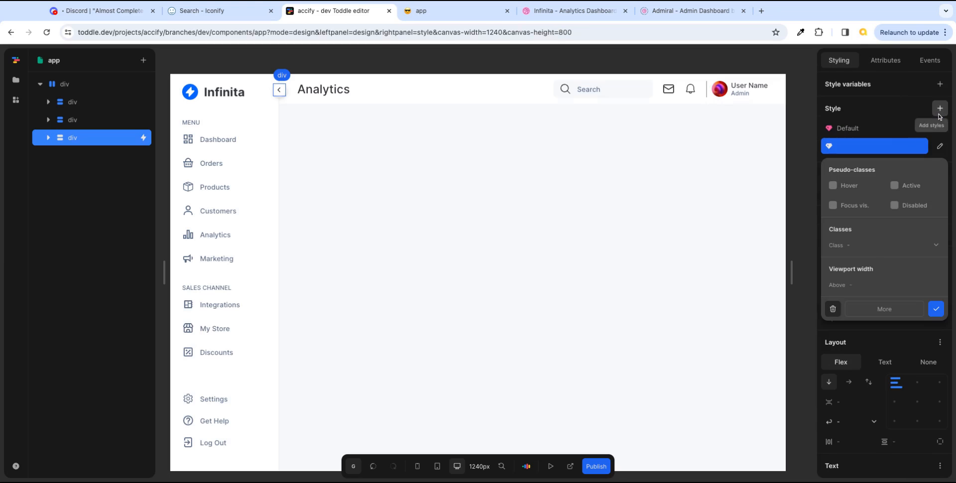
pyautogui.click(874, 245)
pyautogui.click(878, 266)
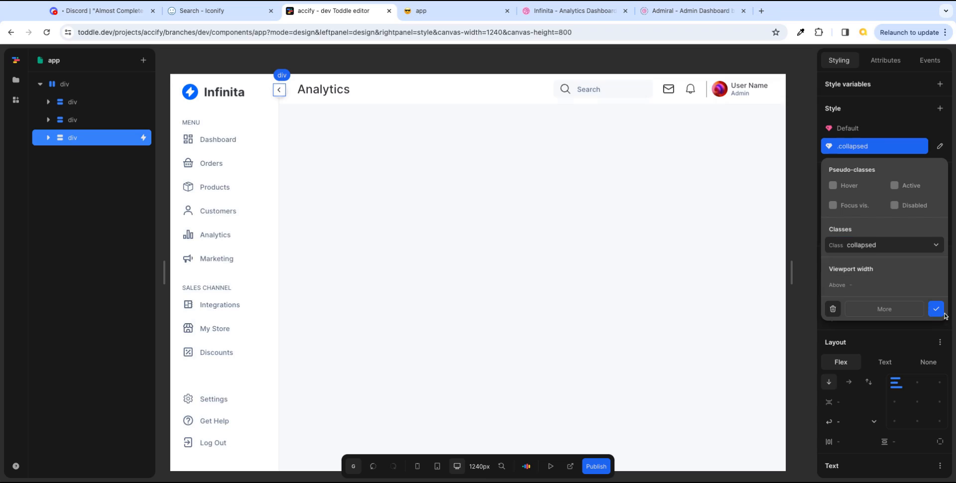
pyautogui.click(936, 309)
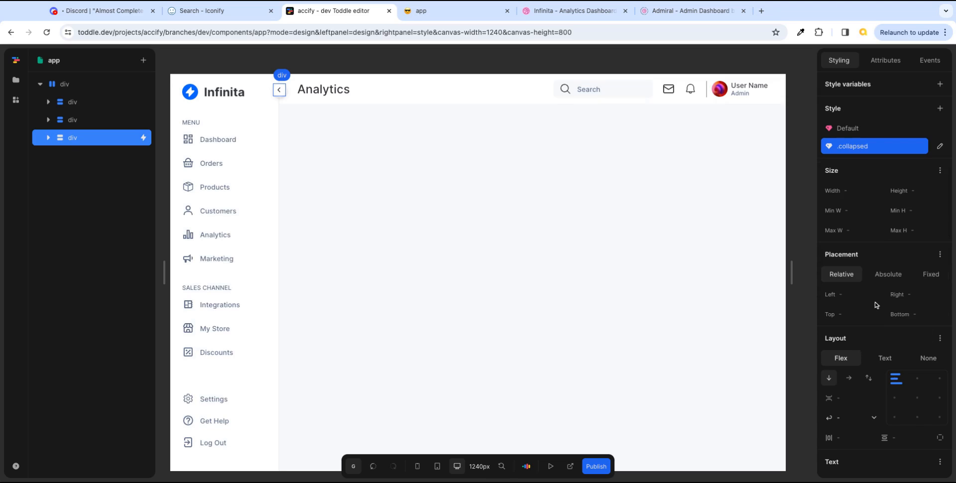
# - Set the Left placement to 47px in the chevron div's collapsed variant and compare it with the Default style
pyautogui.click(862, 296)
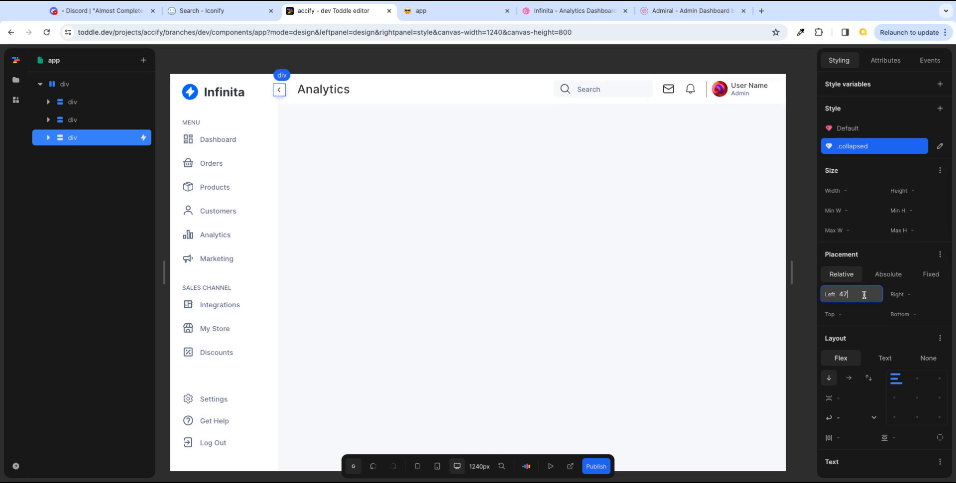
pyautogui.click(864, 131)
pyautogui.click(865, 132)
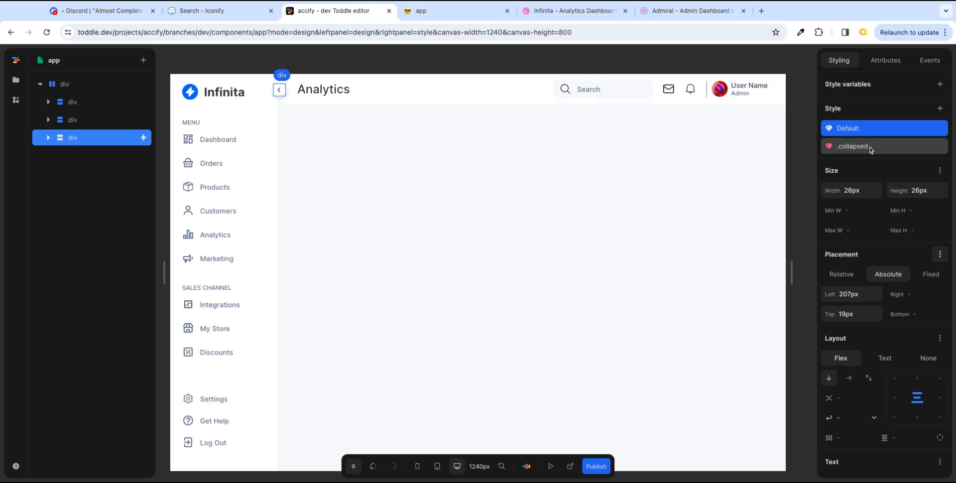
pyautogui.click(870, 148)
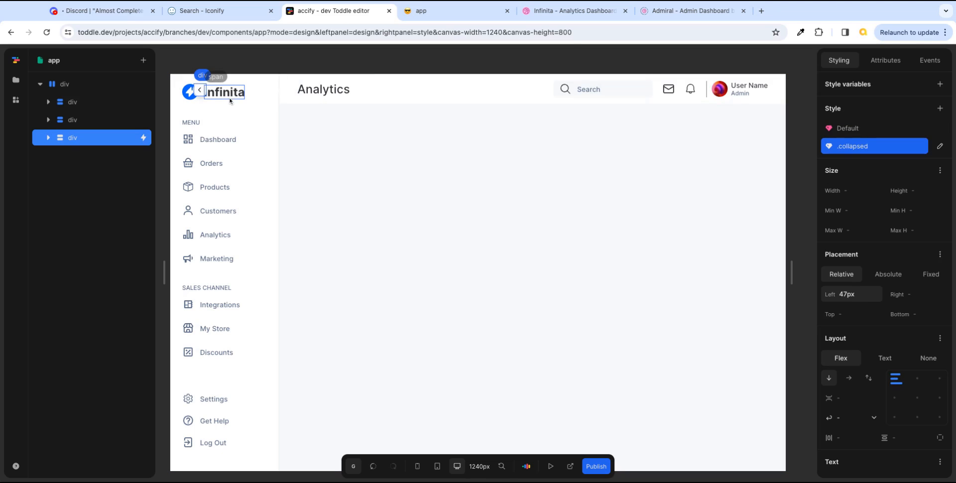
pyautogui.click(875, 132)
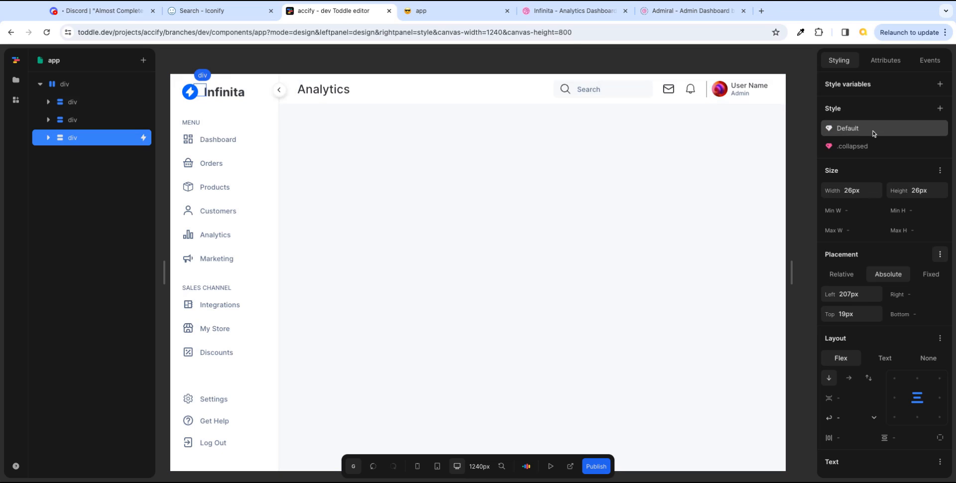
# - Collapse and expand the sidebar repeatedly in test mode to check that the chevron follows the sidebar edge
pyautogui.click(550, 466)
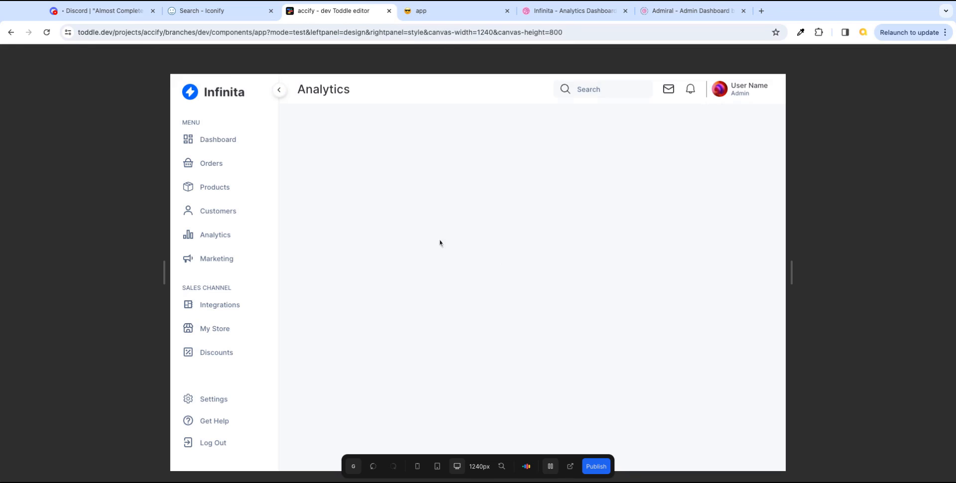
pyautogui.click(279, 91)
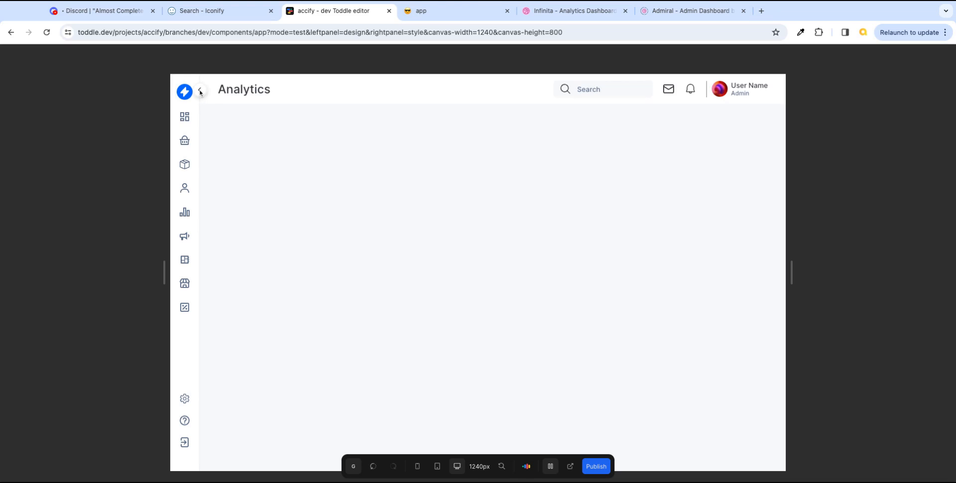
pyautogui.click(200, 92)
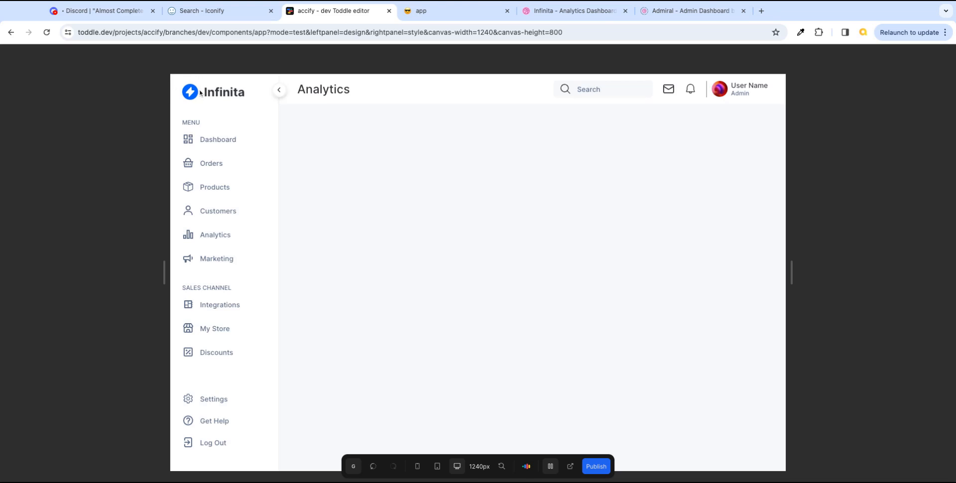
pyautogui.click(279, 91)
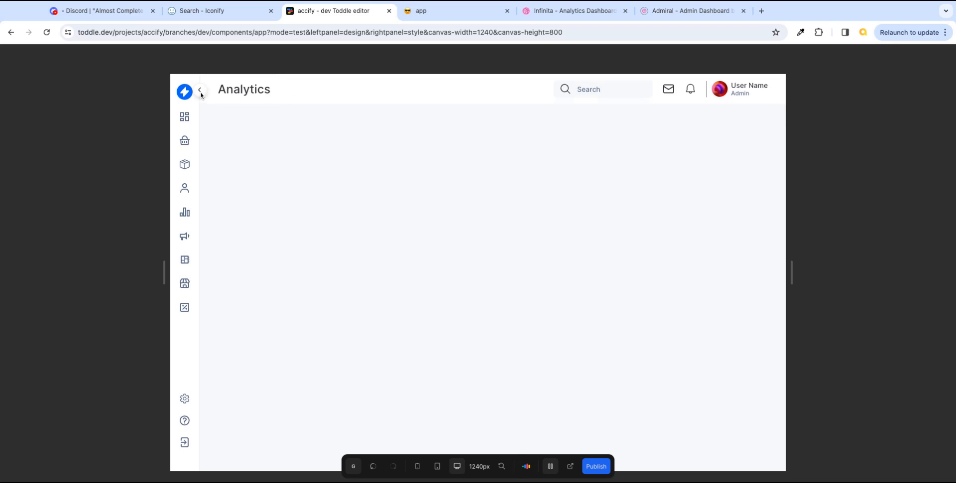
pyautogui.click(200, 91)
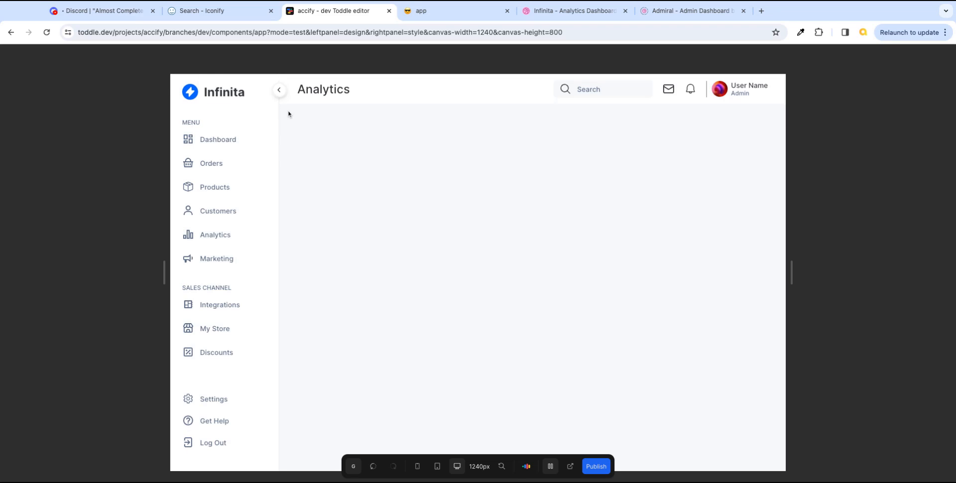
pyautogui.click(279, 90)
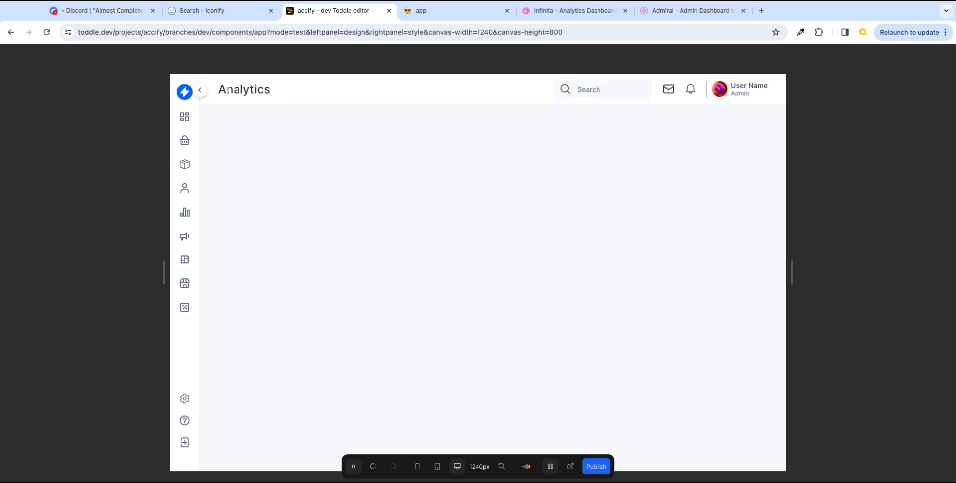
pyautogui.click(201, 92)
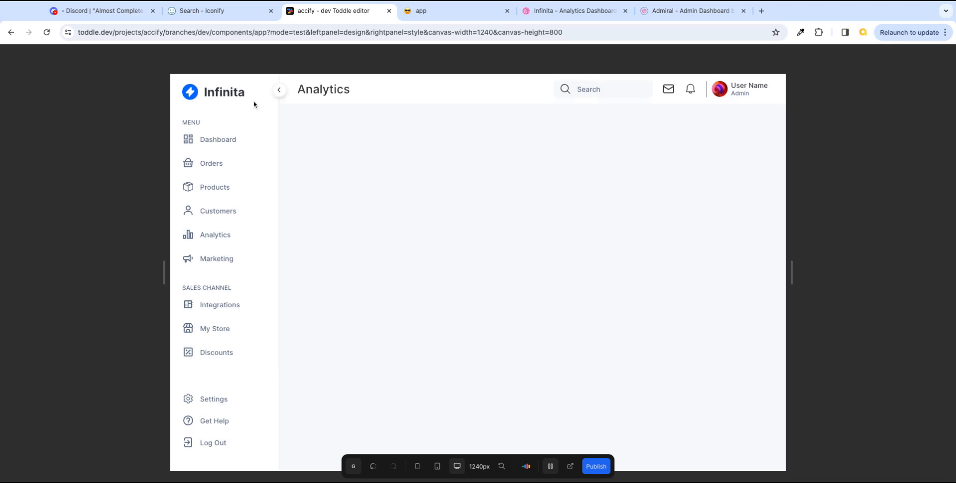
pyautogui.click(280, 92)
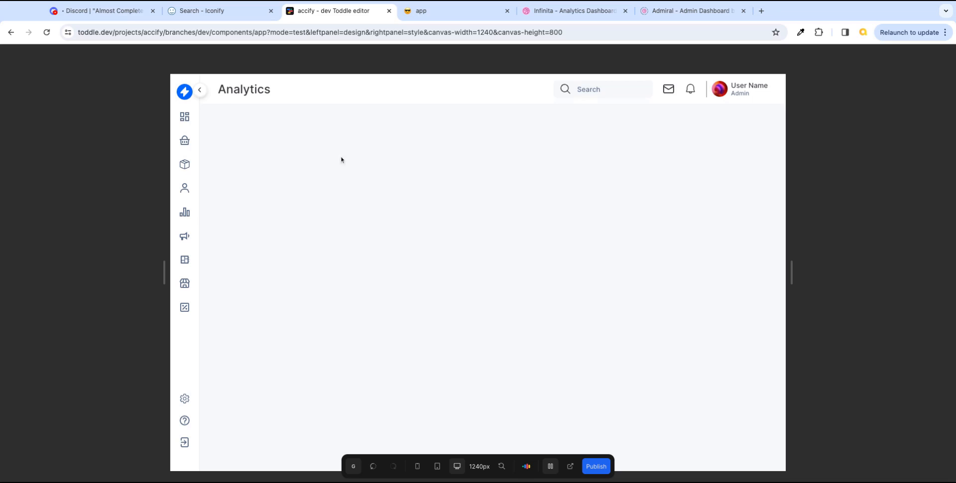
pyautogui.click(201, 91)
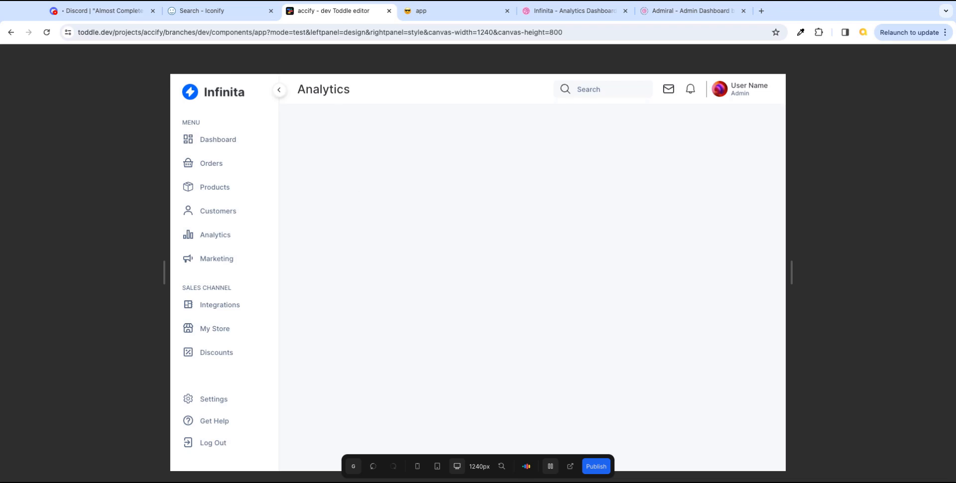
pyautogui.click(279, 91)
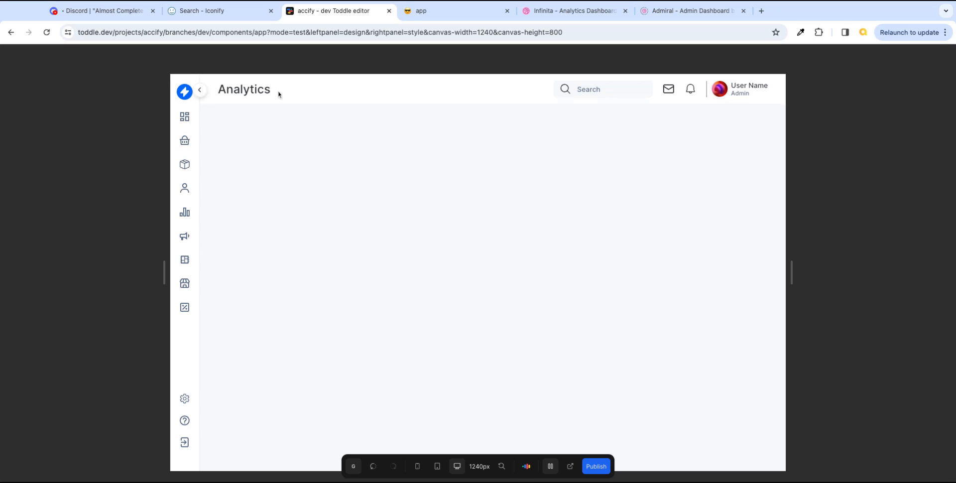
pyautogui.click(201, 91)
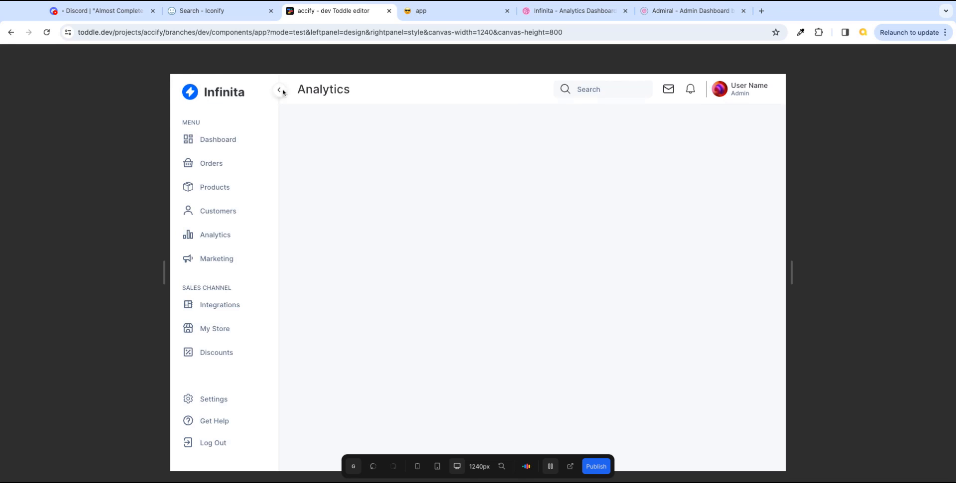
# - Switch to Iconify, search for chevron right, and copy the SVG code of the system-uicons:chevron-right icon
pyautogui.click(214, 11)
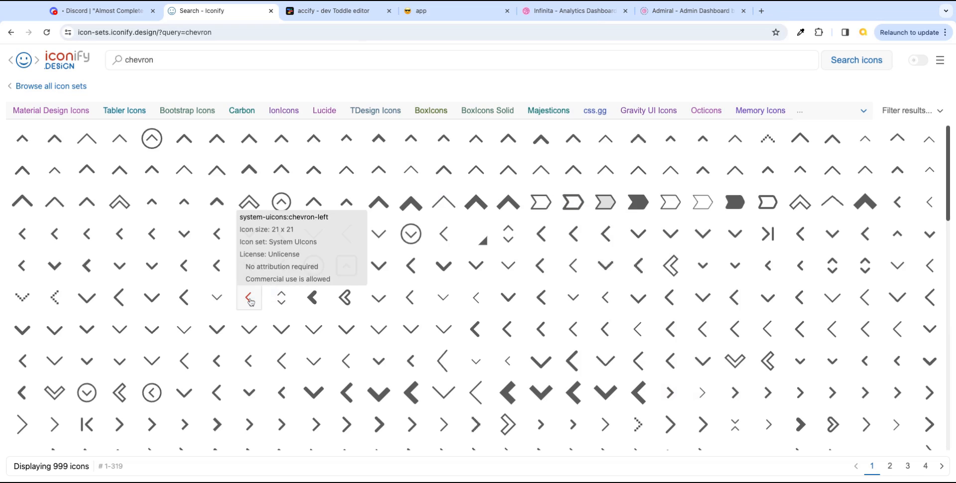
pyautogui.click(128, 59)
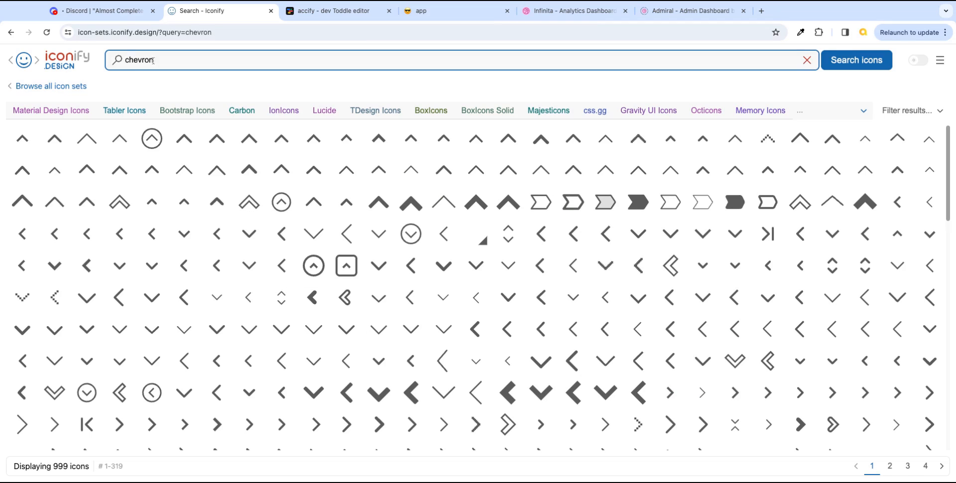
pyautogui.write('right')
pyautogui.press('Return')
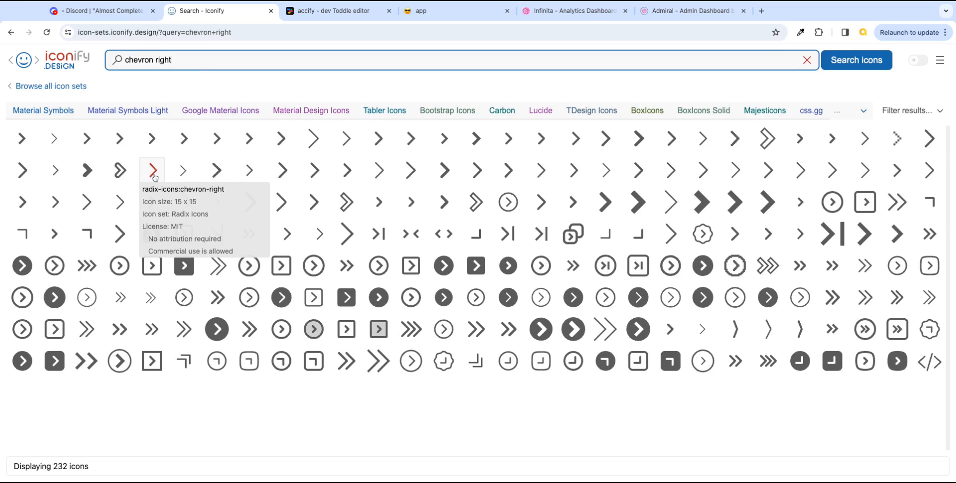
pyautogui.click(56, 170)
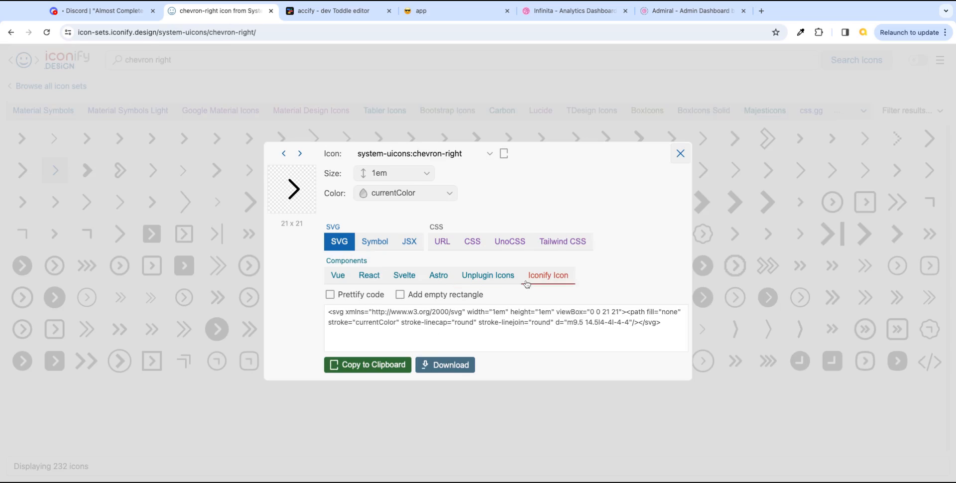
pyautogui.click(380, 365)
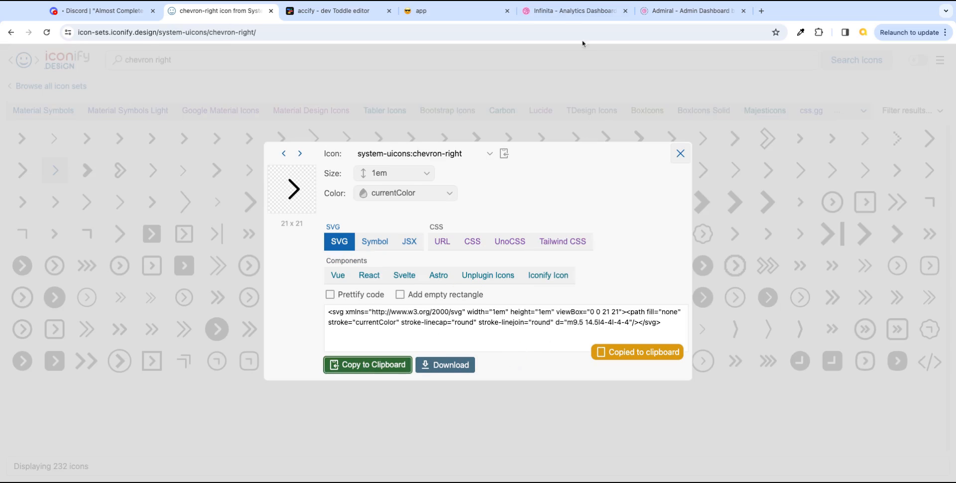
# - Return to the Toddle editor, paste the copied chevron-right SVG into the chevron div in design mode, and select the new svg
pyautogui.click(344, 14)
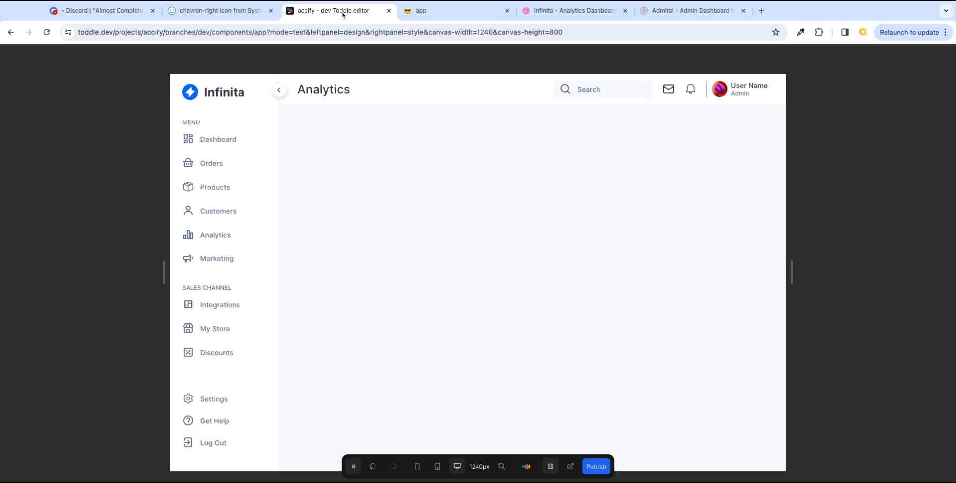
pyautogui.click(550, 466)
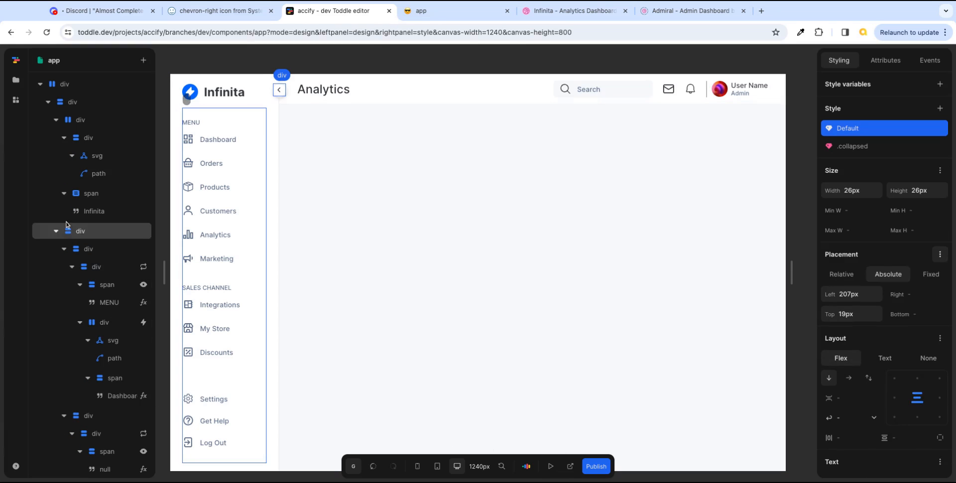
pyautogui.click(48, 102)
pyautogui.click(46, 122)
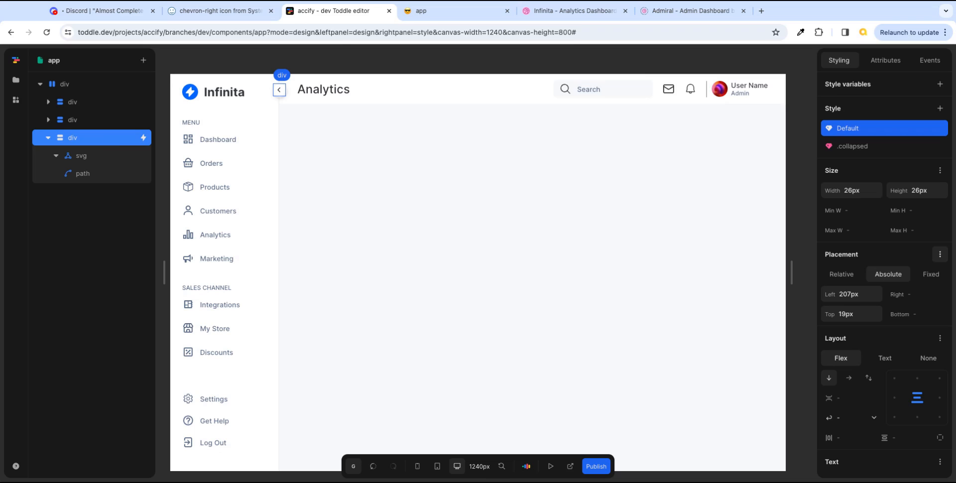
pyautogui.hotkey('ctrl', 'v')
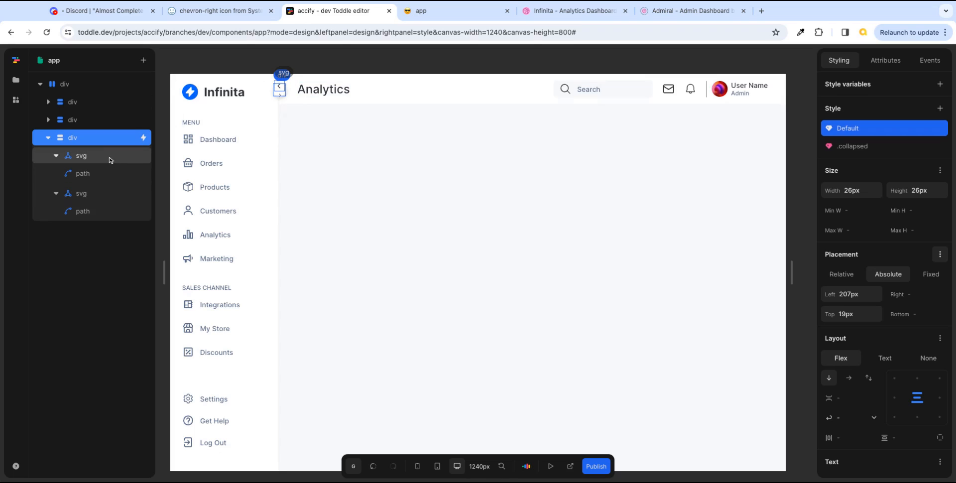
pyautogui.click(91, 194)
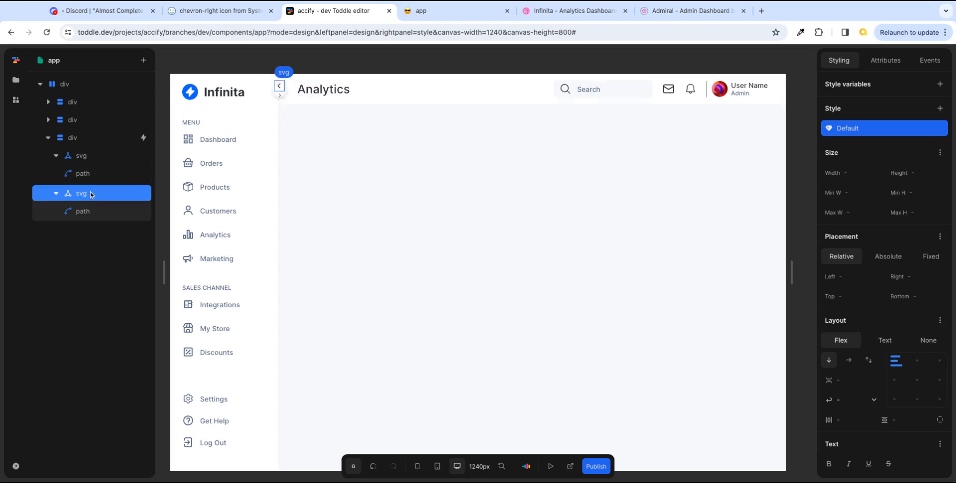
# - Give the left-pointing chevron svg a Show/hide formula that passes the Collapsed variable through a Not function
pyautogui.click(106, 159)
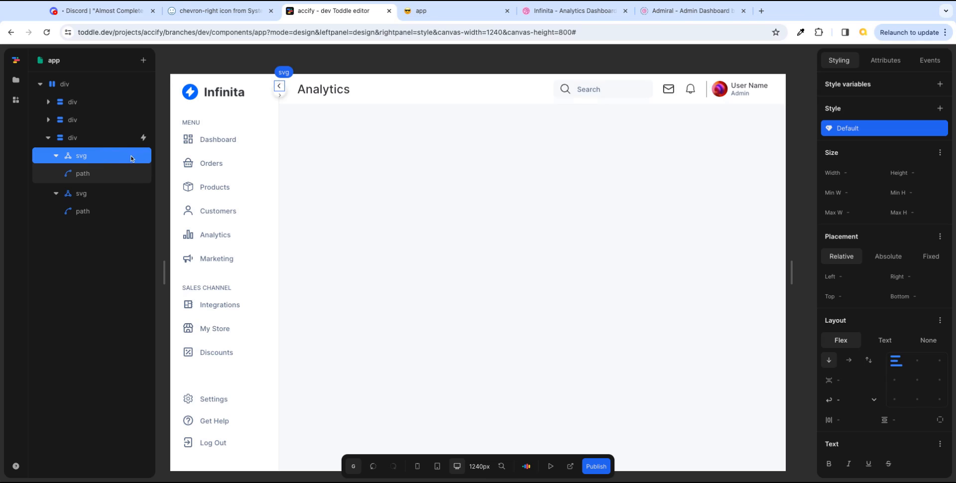
pyautogui.rightClick(131, 158)
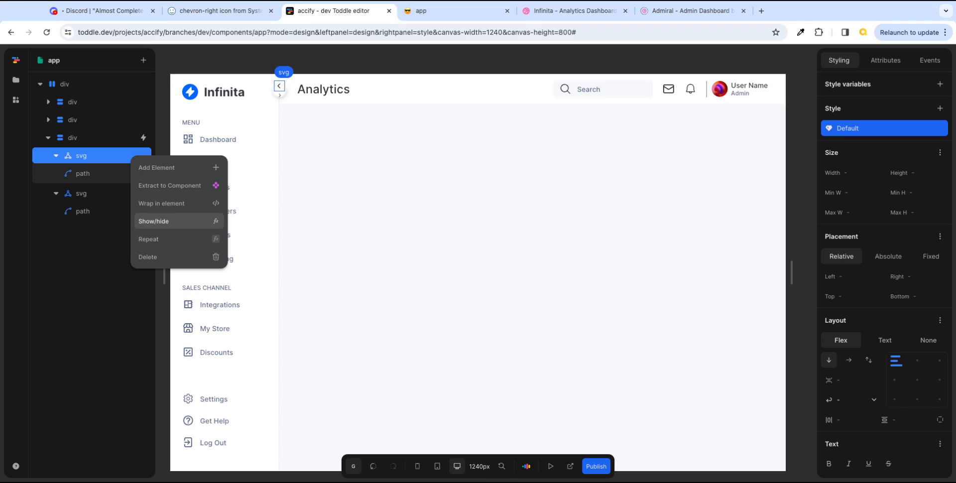
pyautogui.click(217, 225)
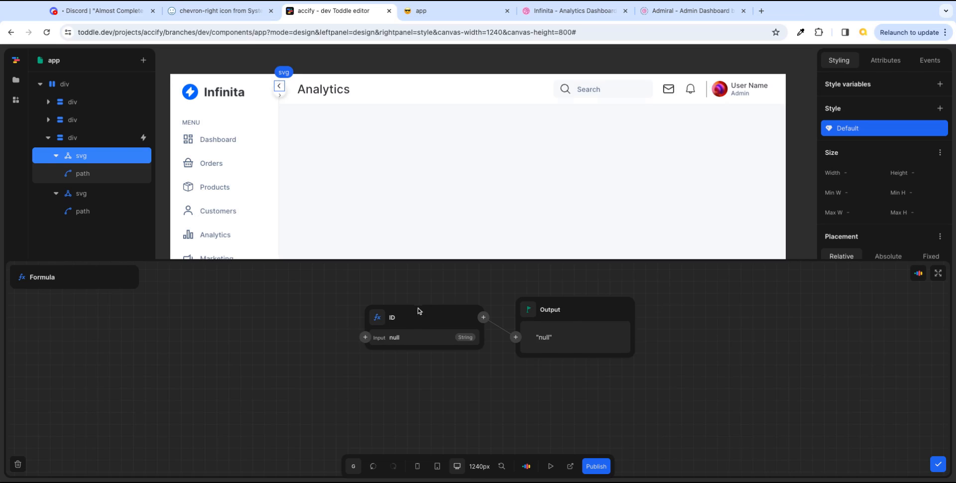
pyautogui.click(377, 317)
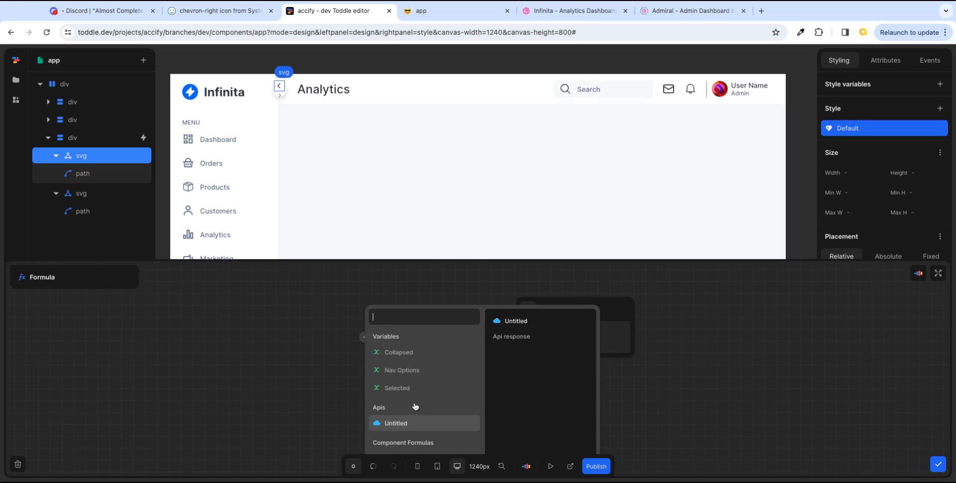
pyautogui.click(398, 352)
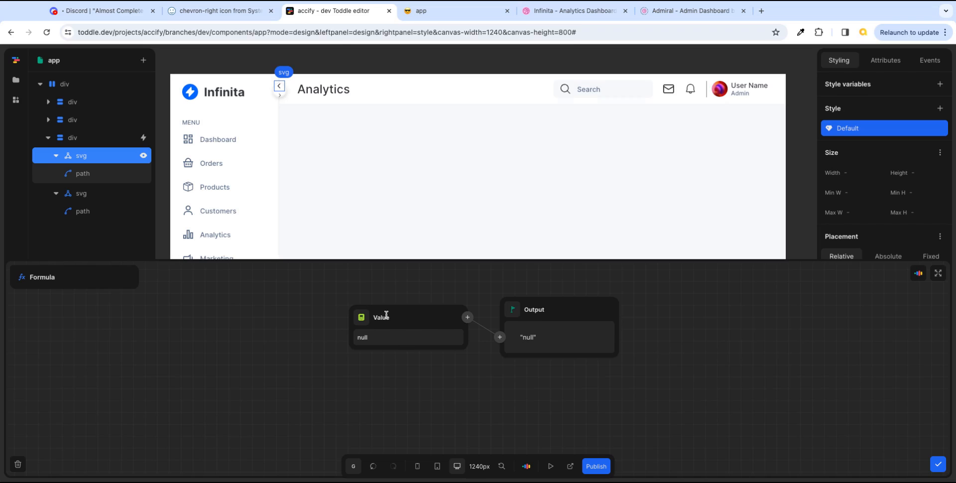
pyautogui.click(361, 317)
pyautogui.click(392, 352)
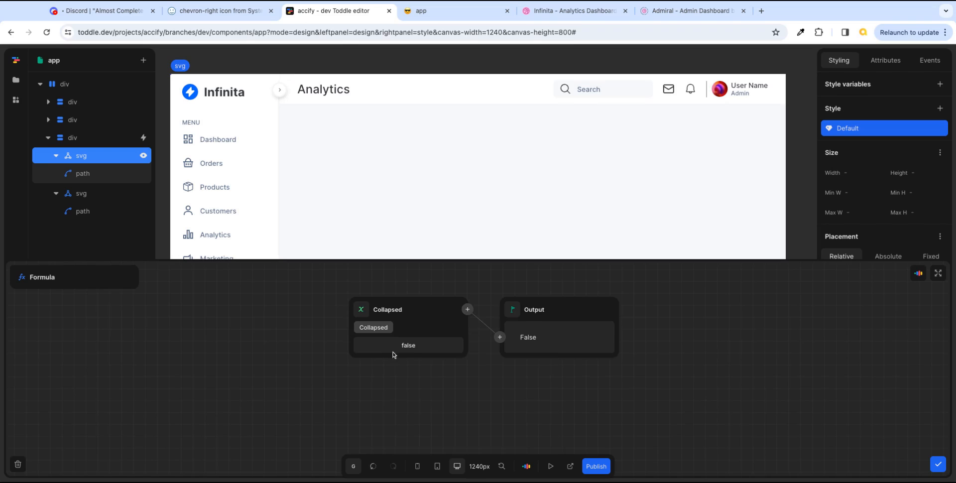
pyautogui.click(467, 310)
pyautogui.write('not')
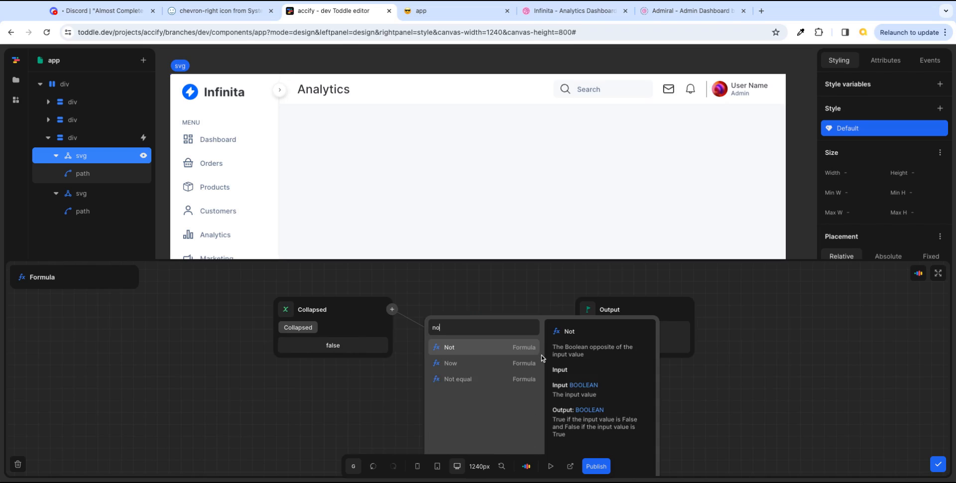
pyautogui.click(456, 348)
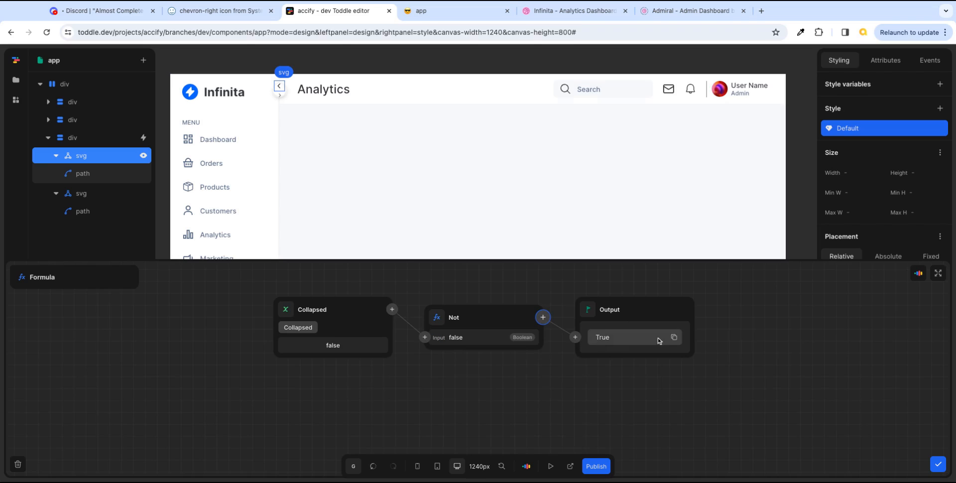
pyautogui.click(938, 467)
# - Give the right-pointing chevron svg a Show/hide formula that uses the Collapsed variable directly
pyautogui.click(127, 198)
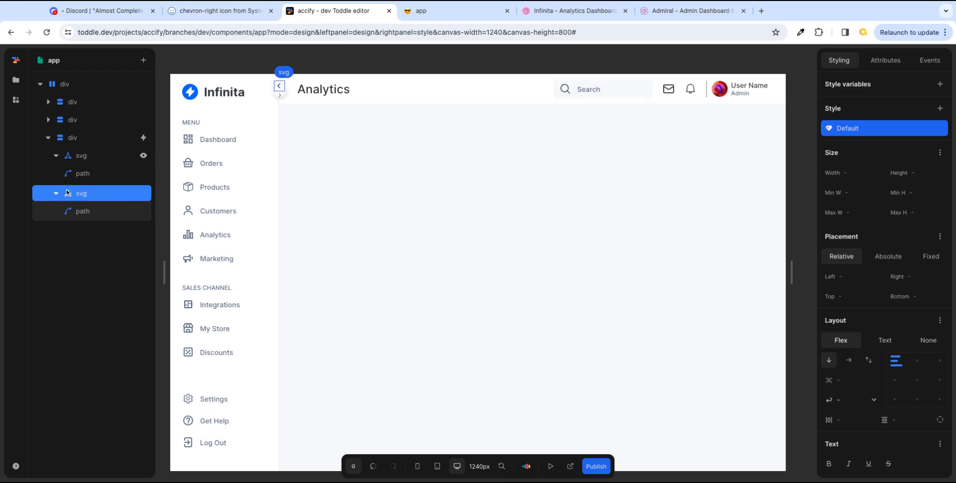
pyautogui.rightClick(137, 199)
pyautogui.click(174, 261)
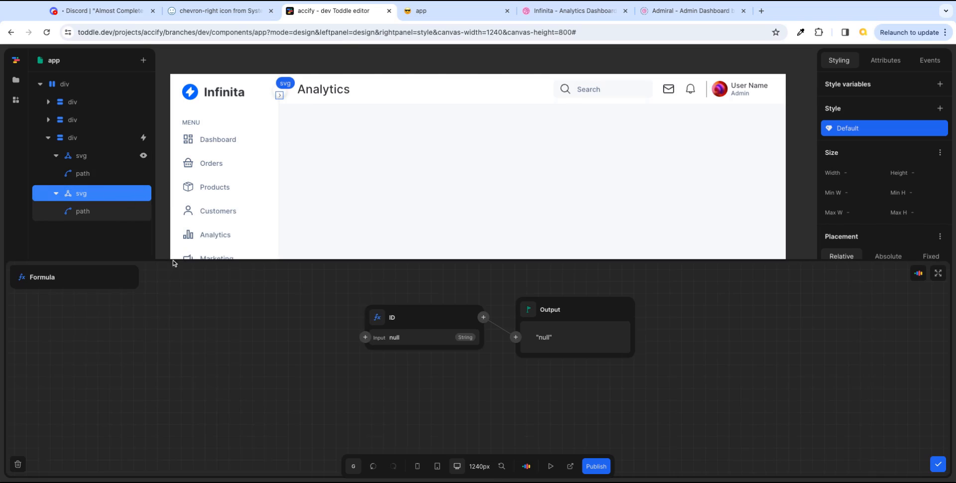
pyautogui.click(371, 313)
pyautogui.click(418, 356)
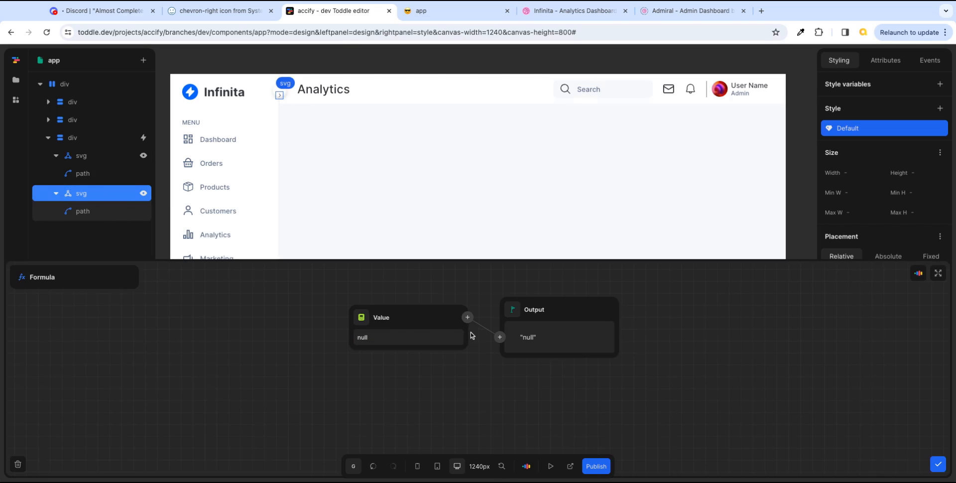
pyautogui.click(361, 317)
pyautogui.click(394, 353)
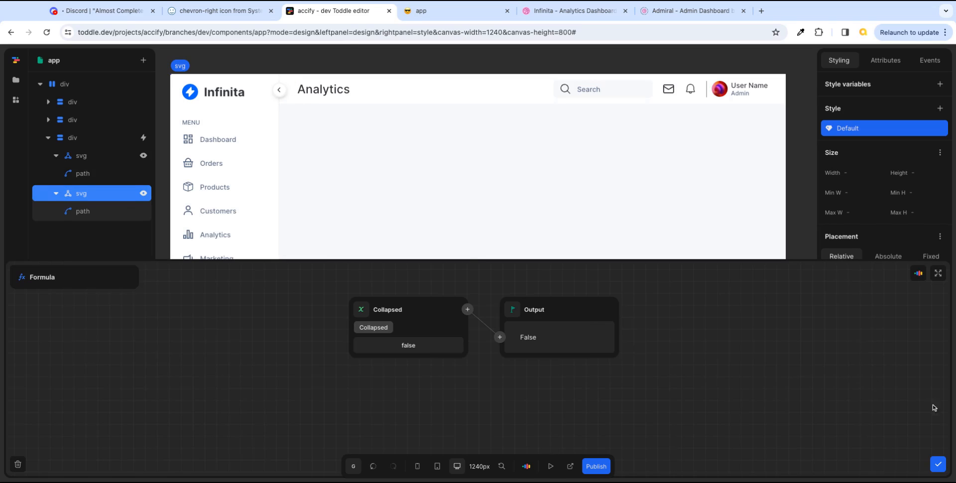
pyautogui.click(938, 464)
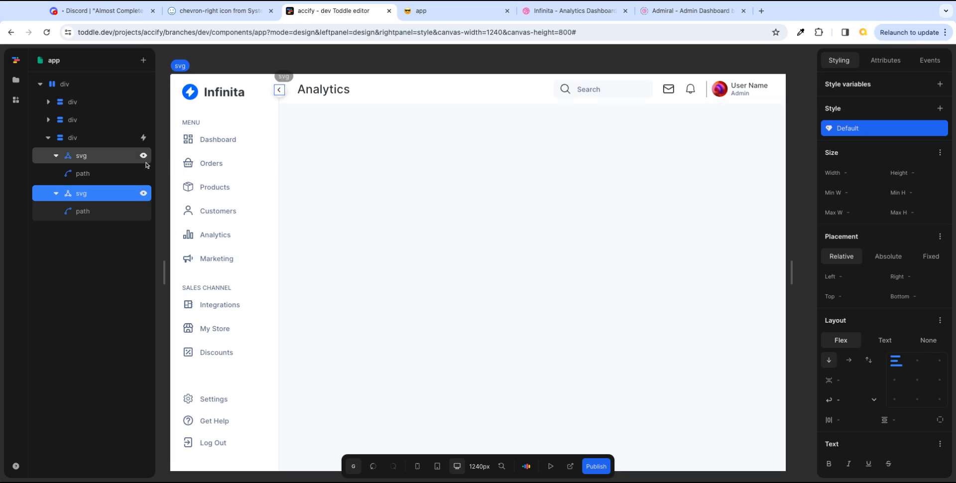
# - Set the width and height attributes of the right-pointing chevron svg to 22
pyautogui.click(129, 161)
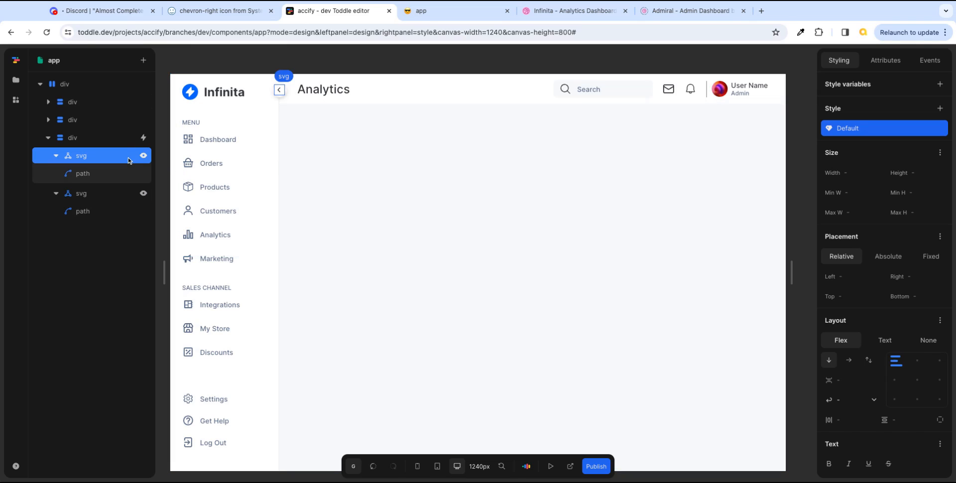
pyautogui.click(126, 199)
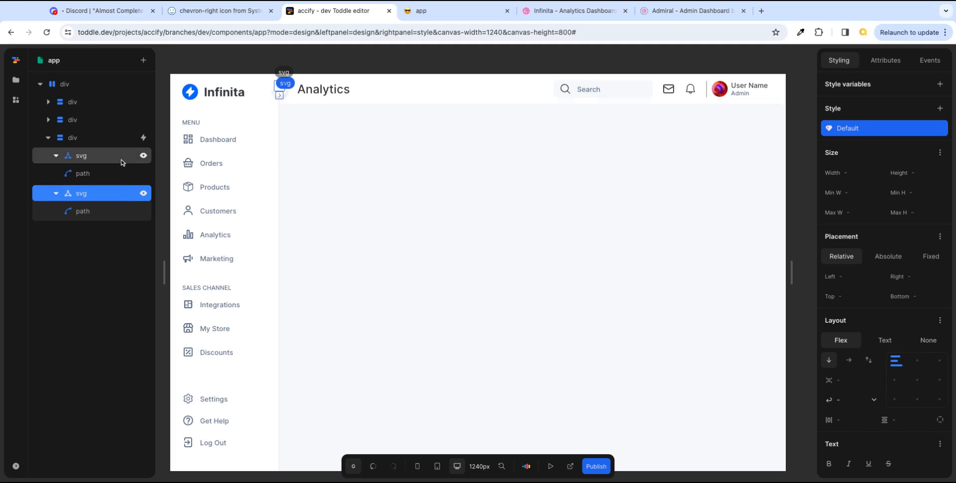
pyautogui.click(118, 211)
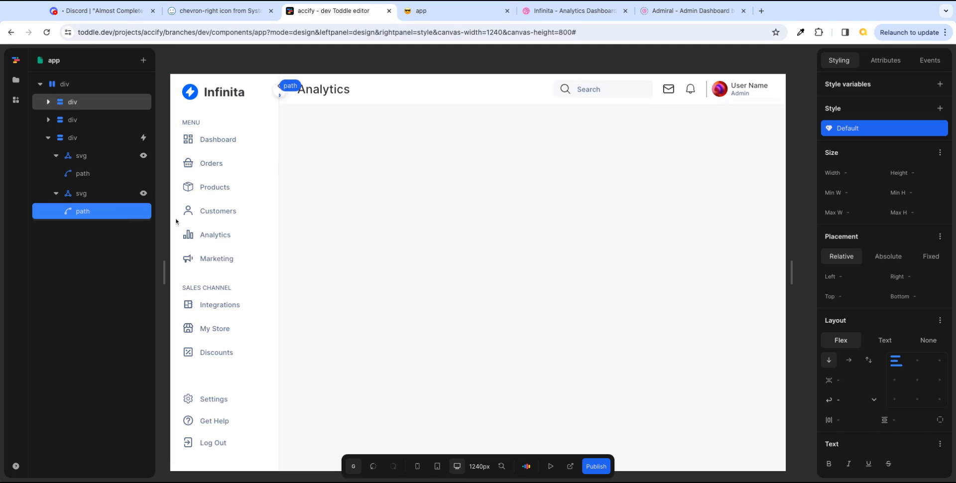
pyautogui.click(873, 62)
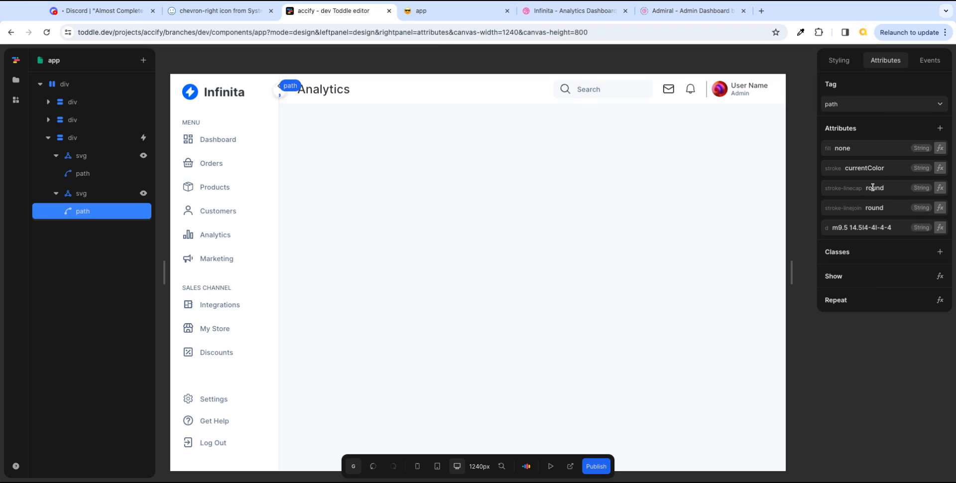
pyautogui.click(114, 193)
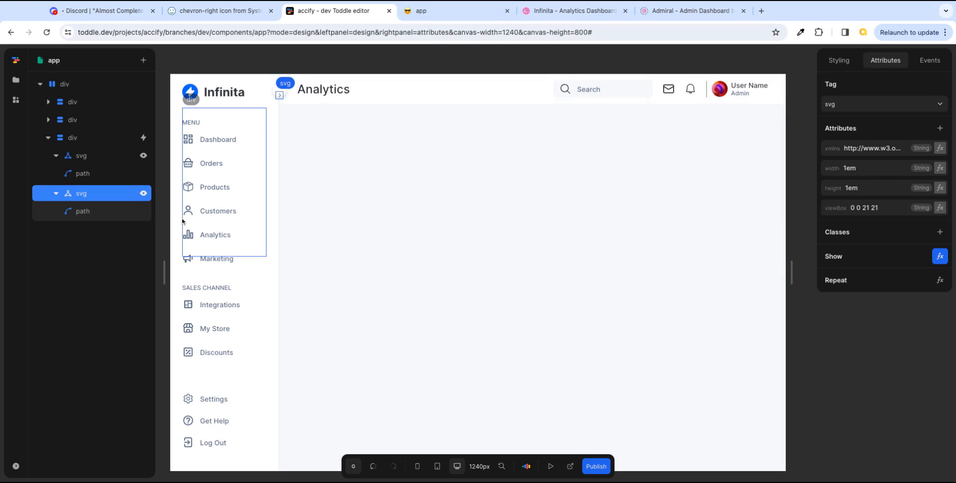
pyautogui.click(864, 173)
pyautogui.write('22')
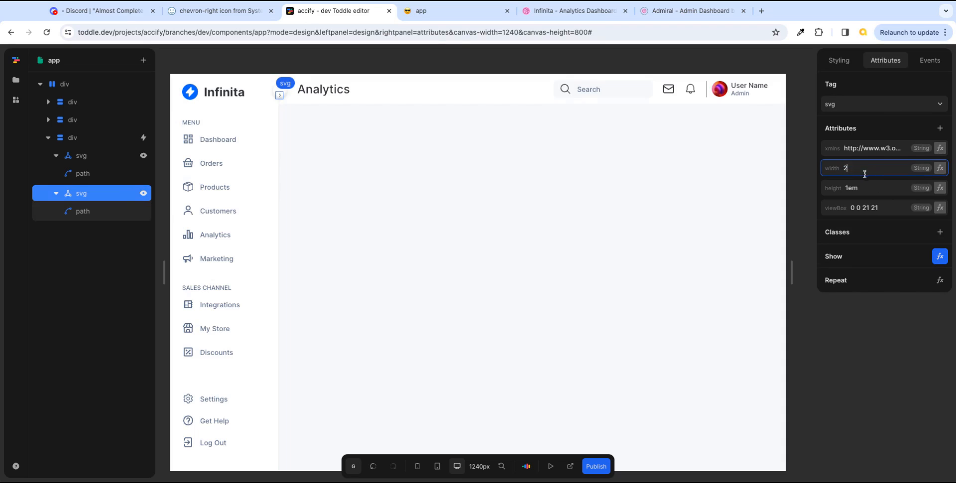
pyautogui.click(845, 188)
pyautogui.write('22')
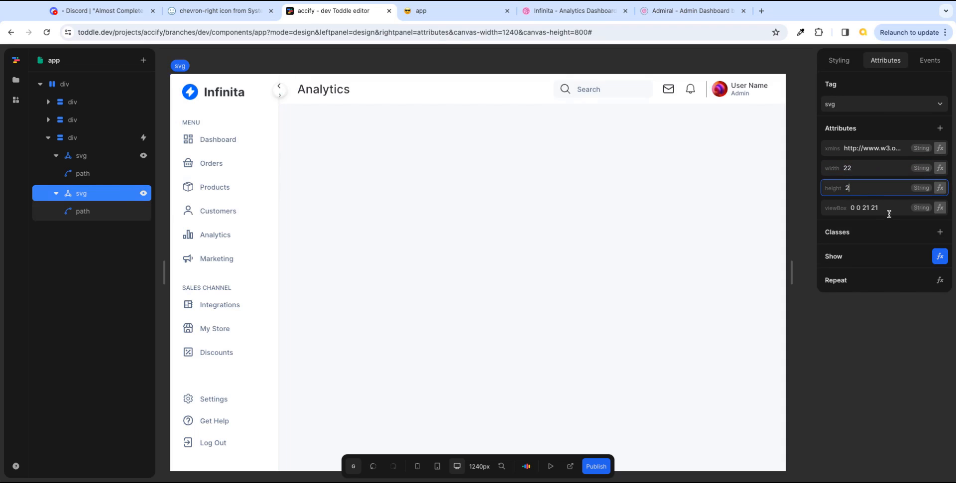
pyautogui.press('Tab')
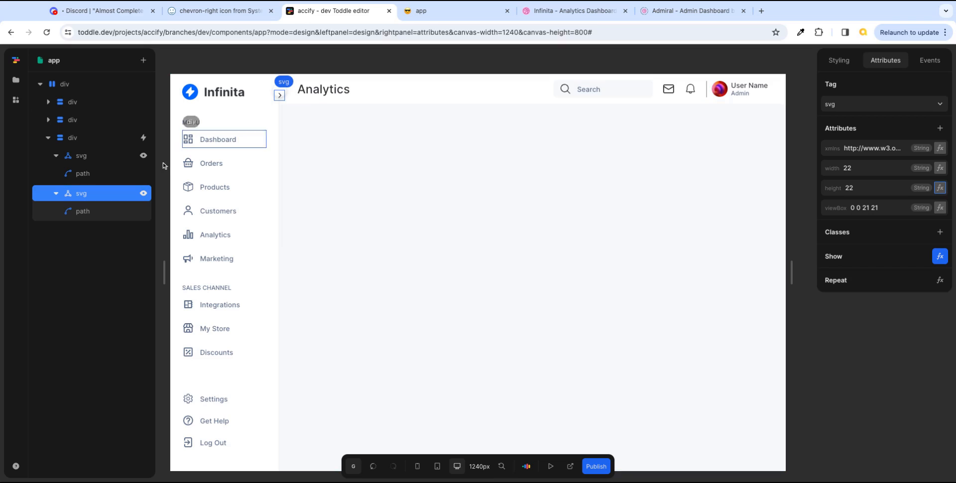
# - Compare the two chevron svgs and review the Show/hide formula of each
pyautogui.click(121, 160)
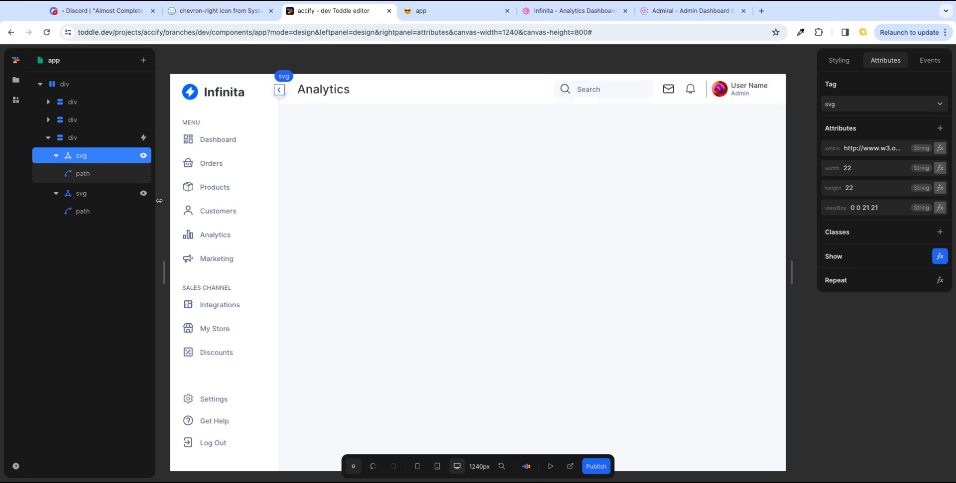
pyautogui.click(279, 96)
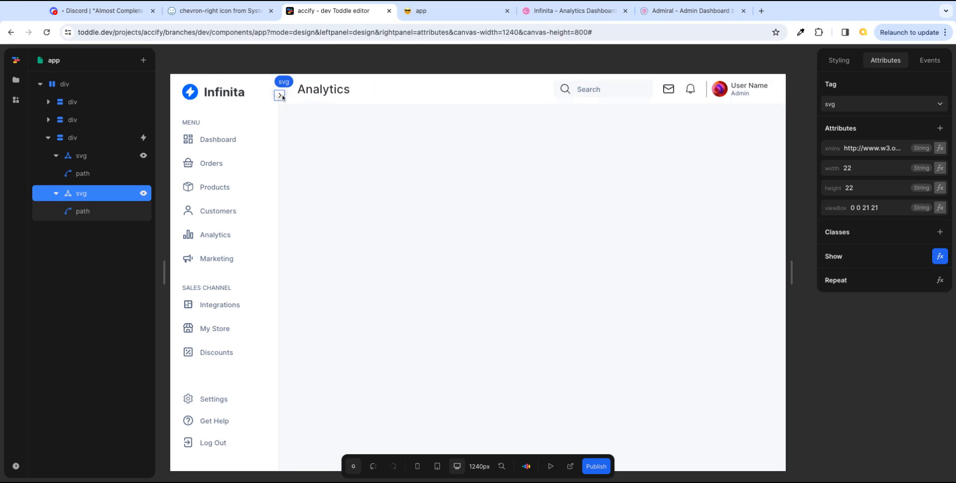
pyautogui.click(144, 156)
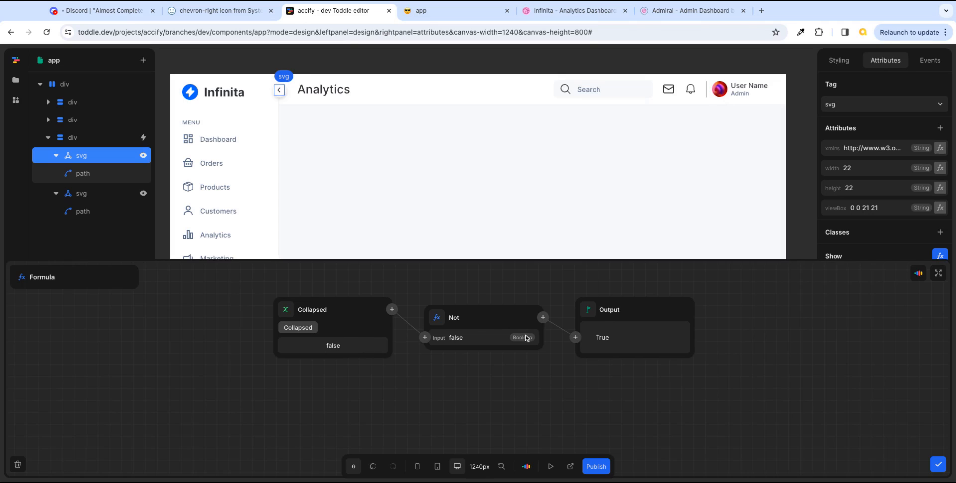
pyautogui.click(938, 464)
pyautogui.click(115, 196)
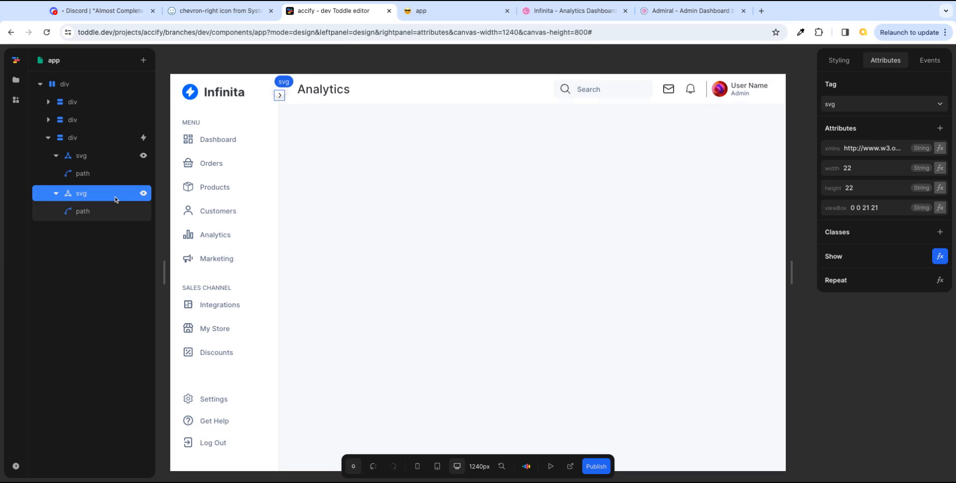
pyautogui.click(148, 193)
pyautogui.click(938, 464)
# - Switch to the live app page, reload it, and repeatedly collapse and expand the sidebar to check the chevron icon swap
pyautogui.click(455, 14)
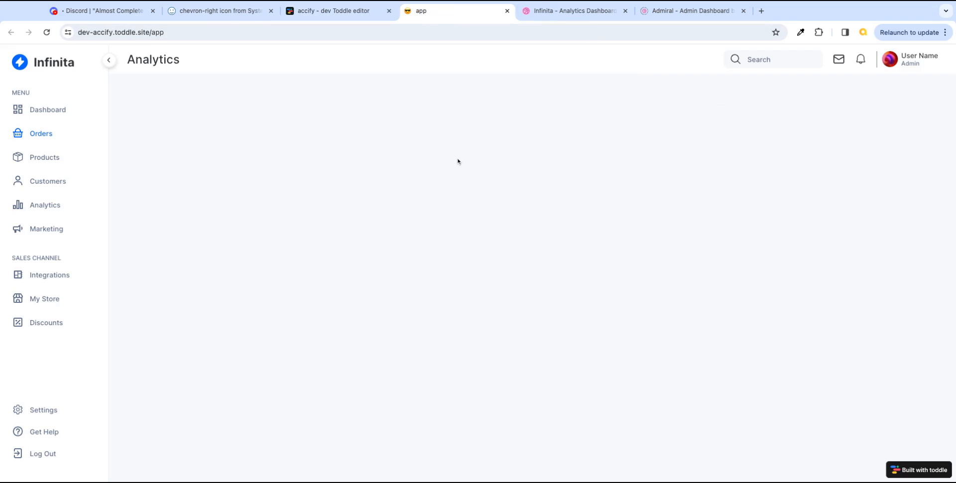
pyautogui.press('super+r')
pyautogui.click(111, 62)
pyautogui.click(31, 60)
pyautogui.click(110, 61)
pyautogui.click(33, 62)
pyautogui.click(109, 64)
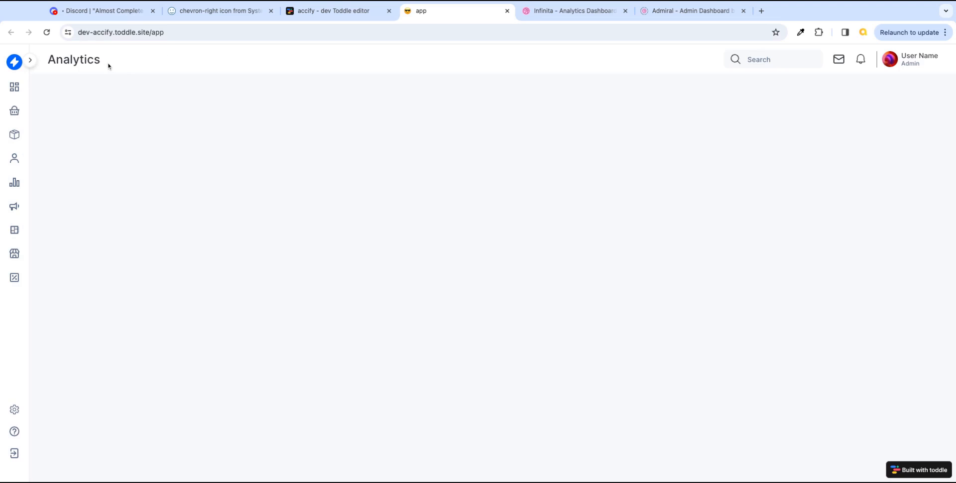
pyautogui.click(31, 61)
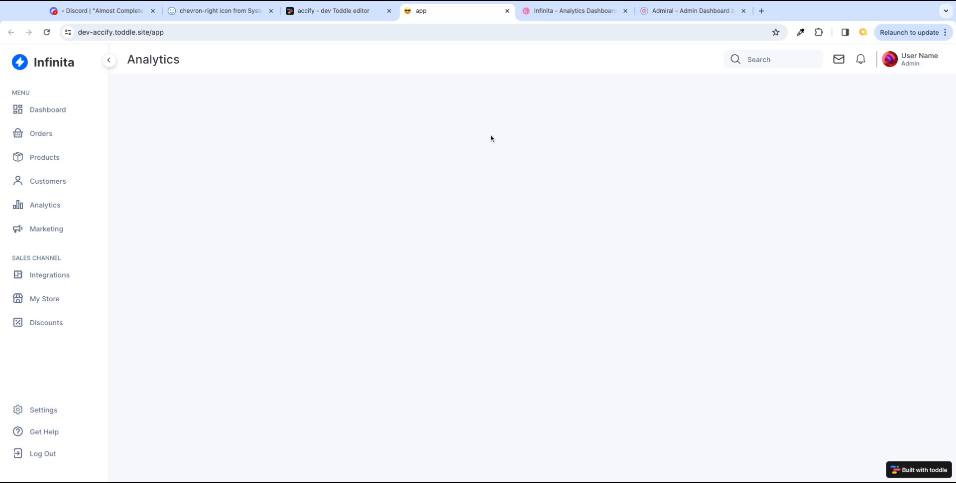
# - Switch to the Toddle editor and add a transition on the Width property to the default style of the nav-container div
pyautogui.click(348, 10)
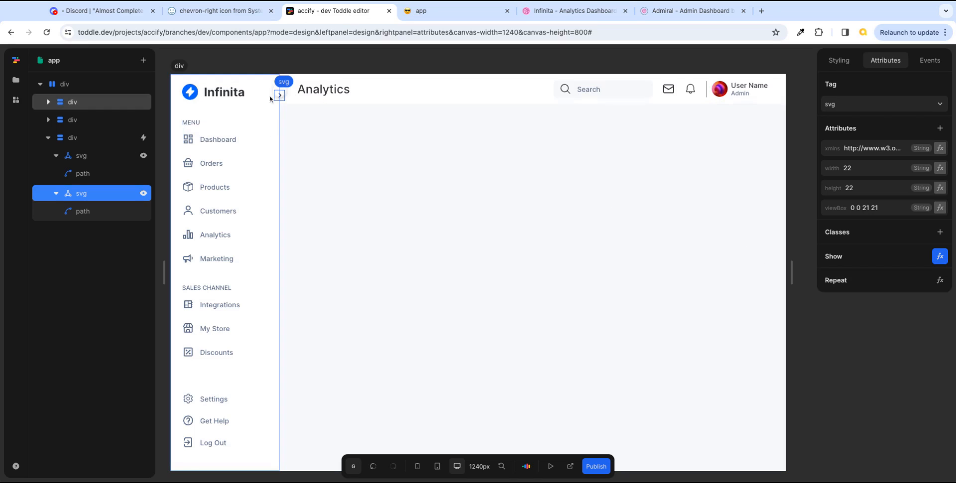
pyautogui.click(273, 147)
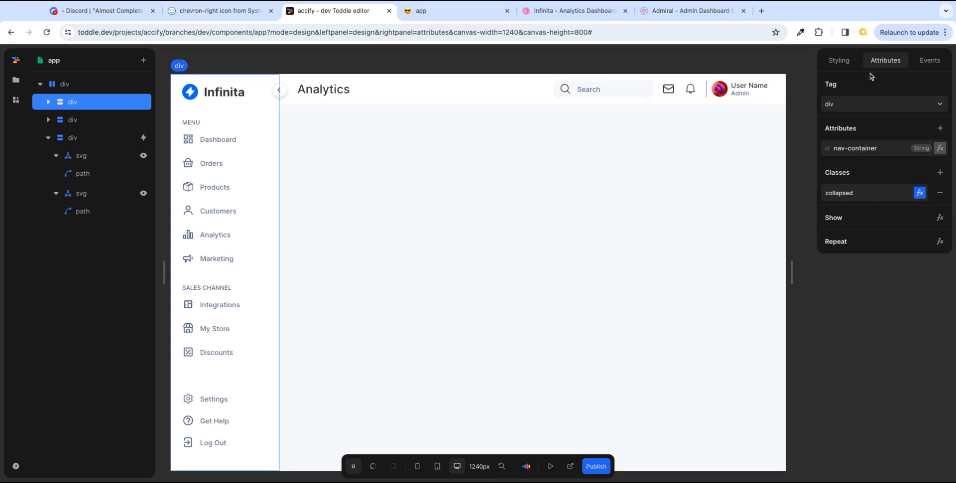
pyautogui.click(840, 61)
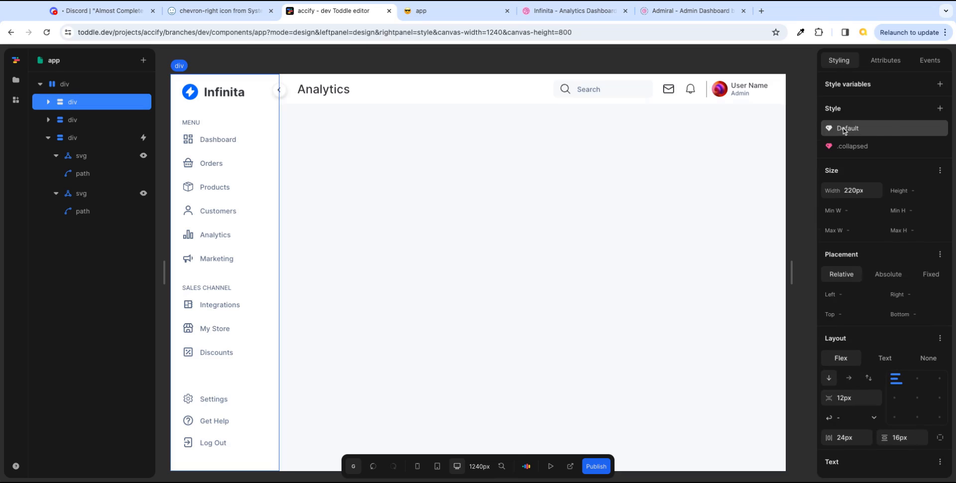
pyautogui.scroll(-3, 871, 285)
pyautogui.scroll(-6, 909, 303)
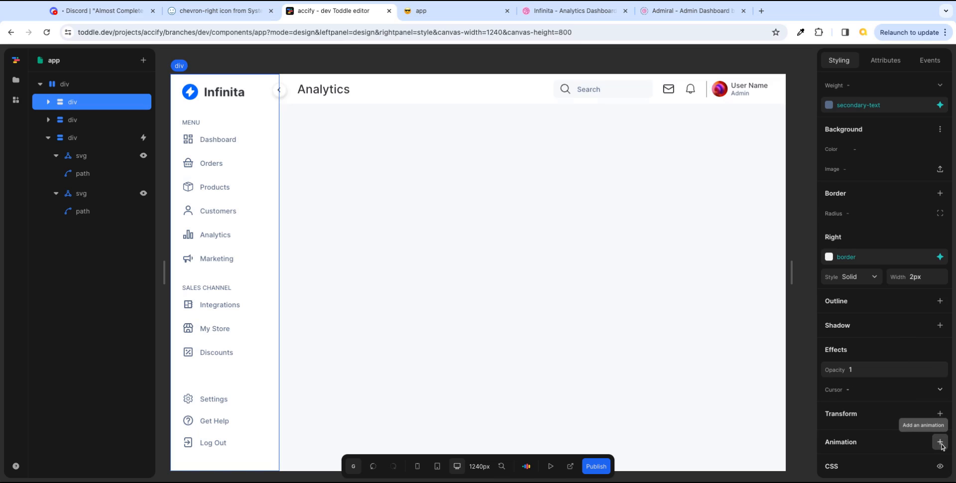
pyautogui.click(941, 445)
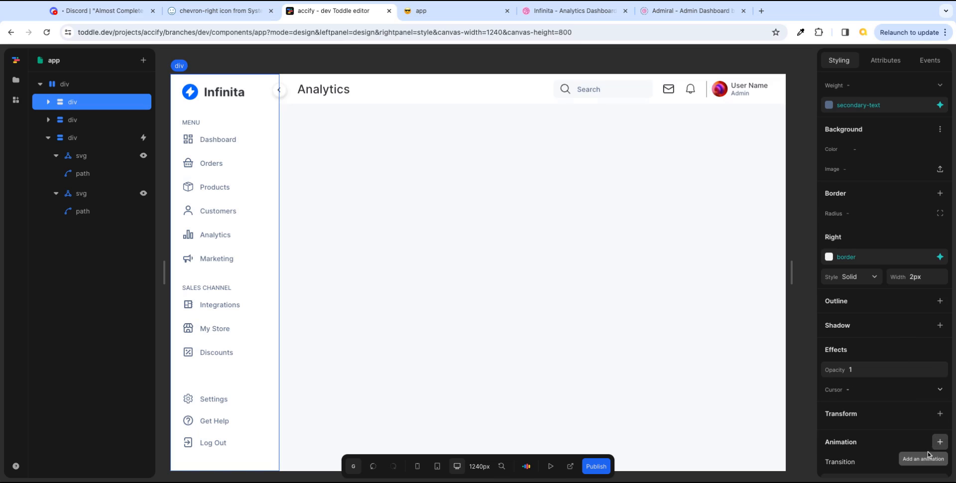
pyautogui.scroll(-2, 926, 448)
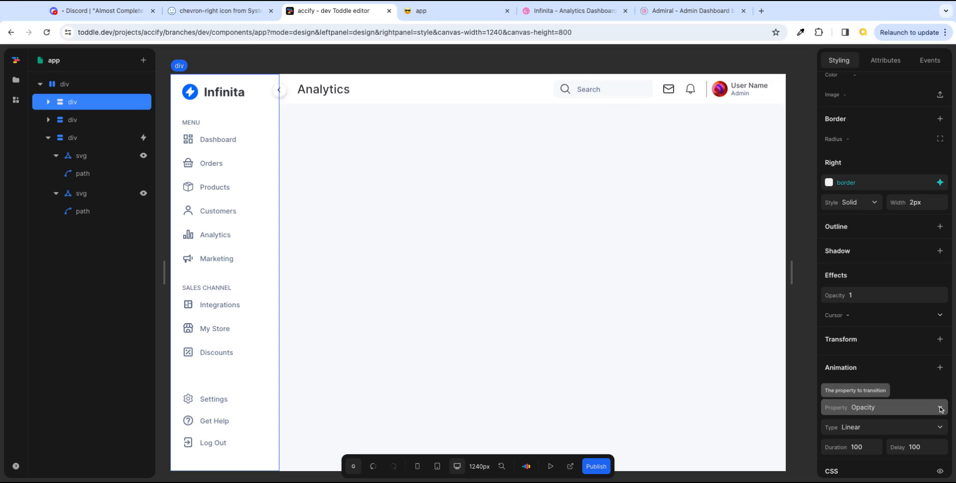
pyautogui.click(941, 409)
pyautogui.scroll(-3, 906, 378)
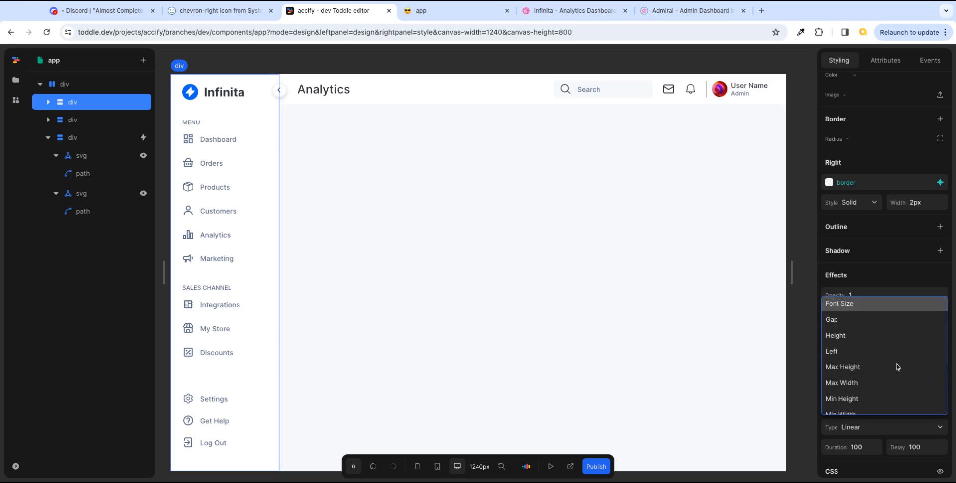
pyautogui.scroll(-3, 897, 367)
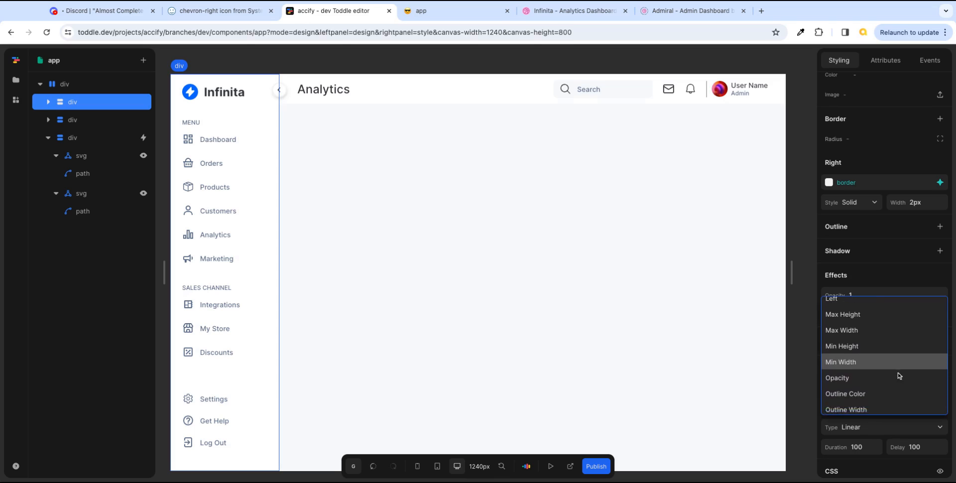
pyautogui.scroll(-2, 899, 375)
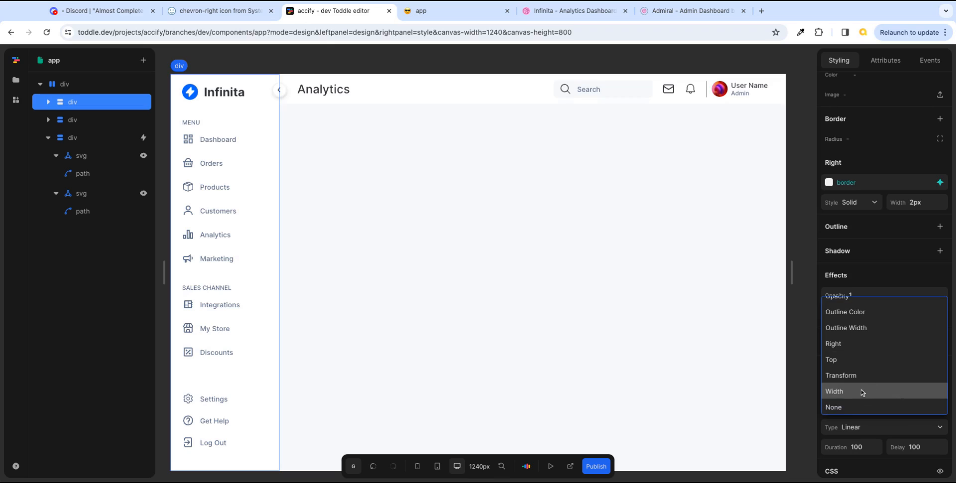
pyautogui.click(862, 391)
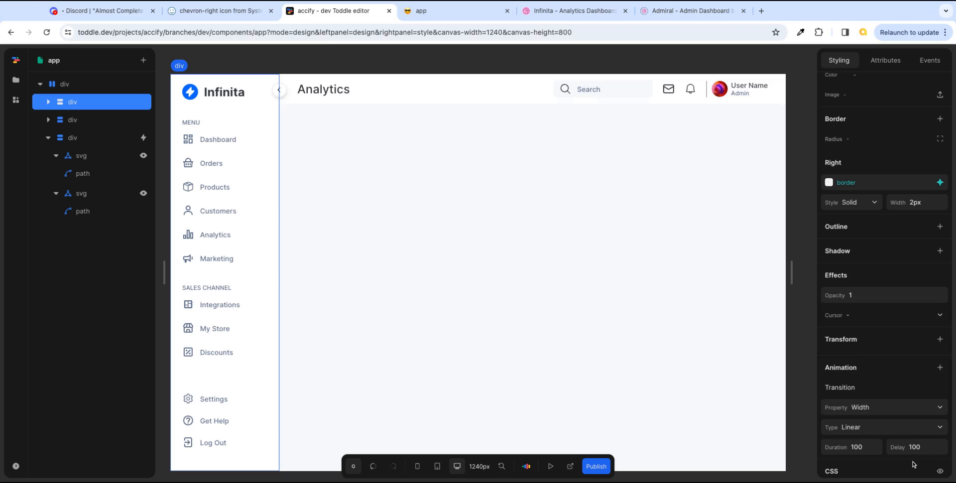
# - Set the sidebar's Width transition to a duration of 160 and a delay of 60, keeping the type Linear
pyautogui.doubleClick(861, 447)
pyautogui.write('160')
pyautogui.press('Tab')
pyautogui.write('60')
pyautogui.press('Tab')
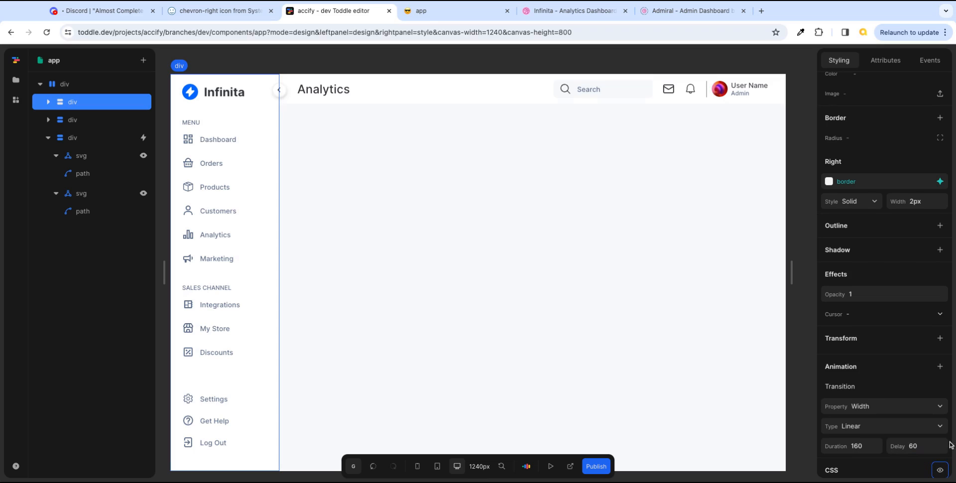
pyautogui.click(939, 427)
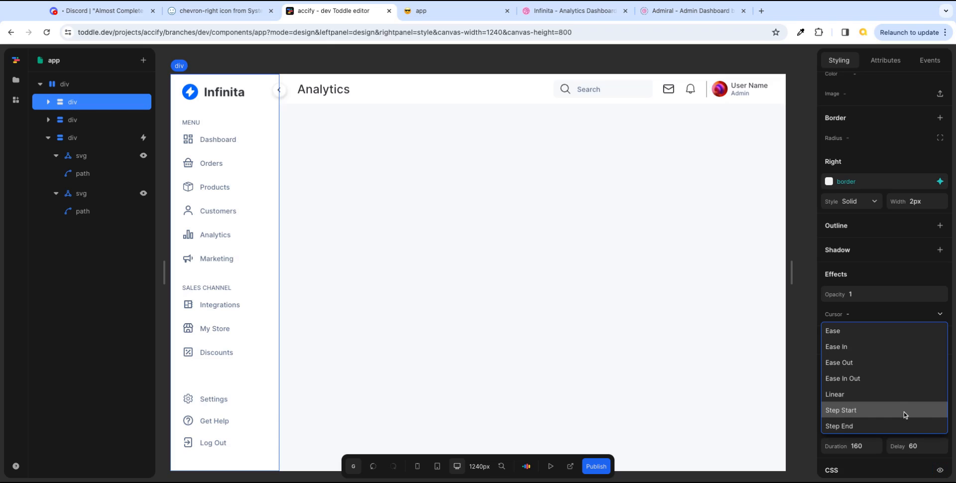
pyautogui.click(841, 396)
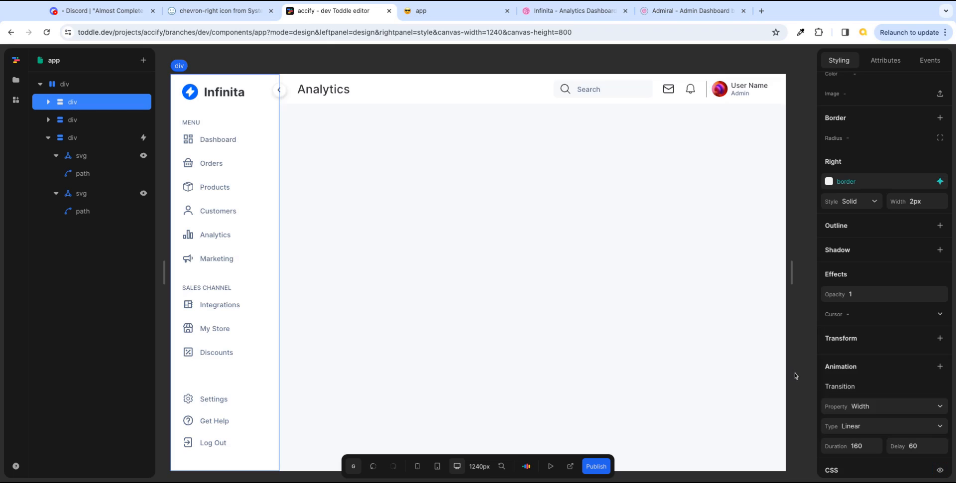
pyautogui.press('Escape')
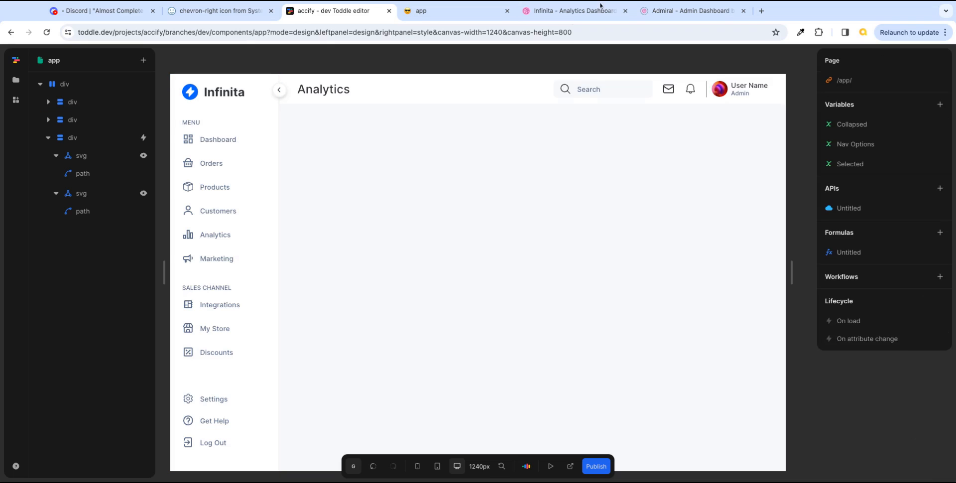
# - Switch to the live app page, reload it, and repeatedly collapse and expand the sidebar to check the width animation
pyautogui.click(462, 12)
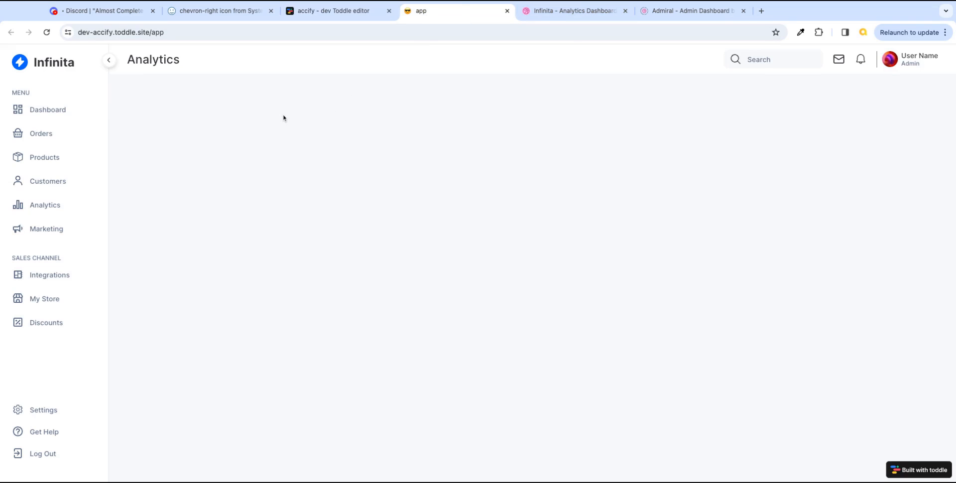
pyautogui.press('super+r')
pyautogui.click(110, 61)
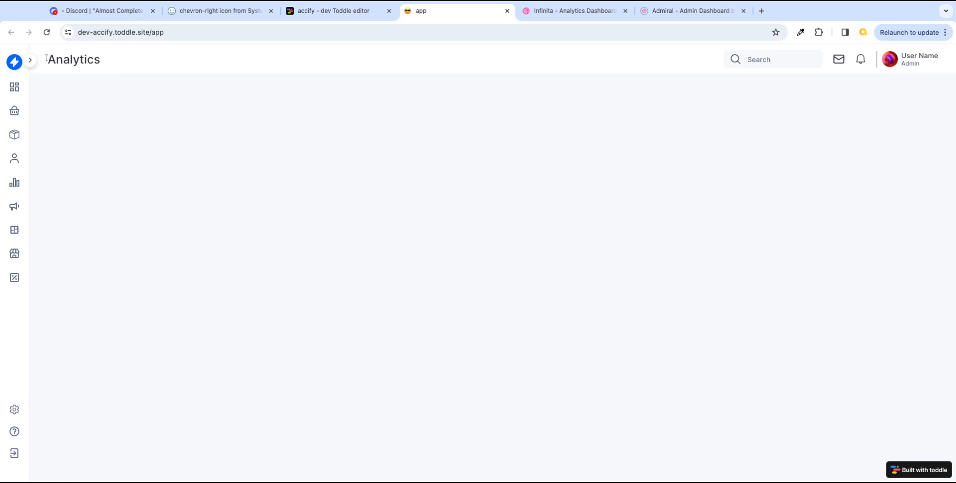
pyautogui.click(30, 60)
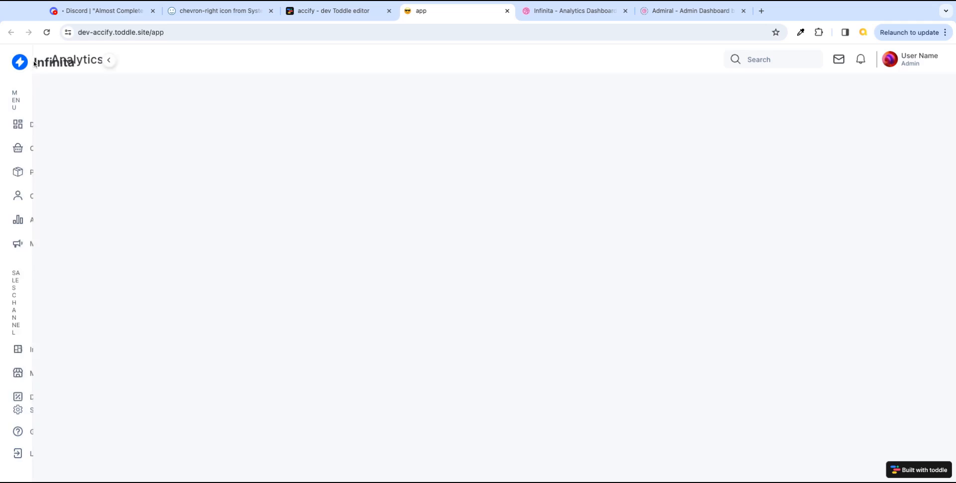
pyautogui.click(110, 61)
pyautogui.click(30, 61)
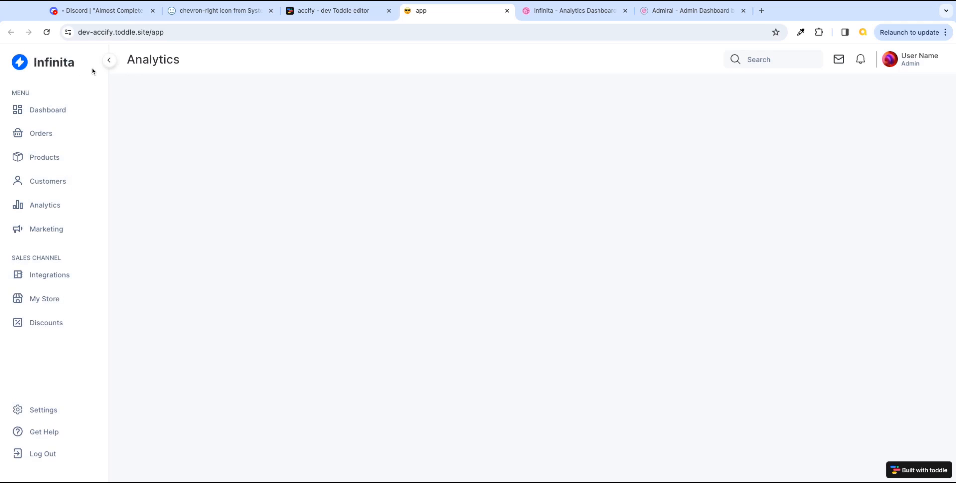
pyautogui.click(108, 63)
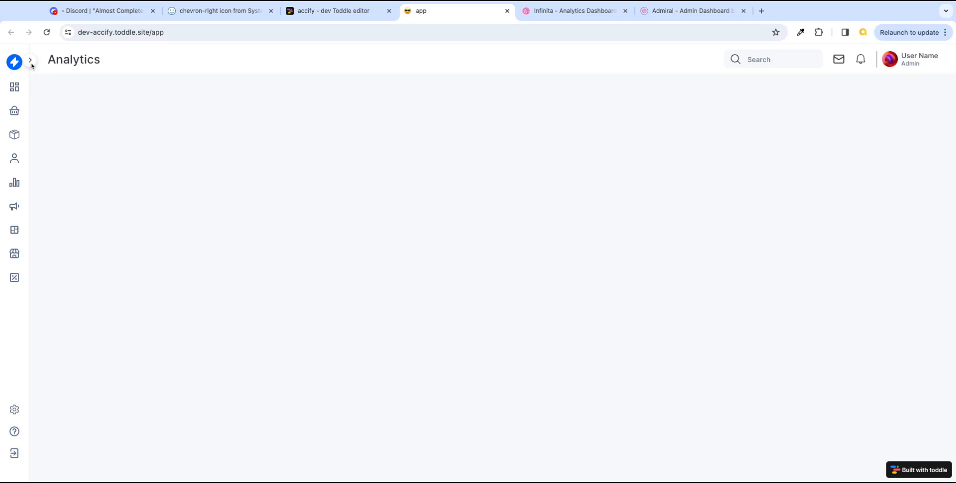
pyautogui.click(31, 61)
pyautogui.click(109, 63)
pyautogui.click(30, 63)
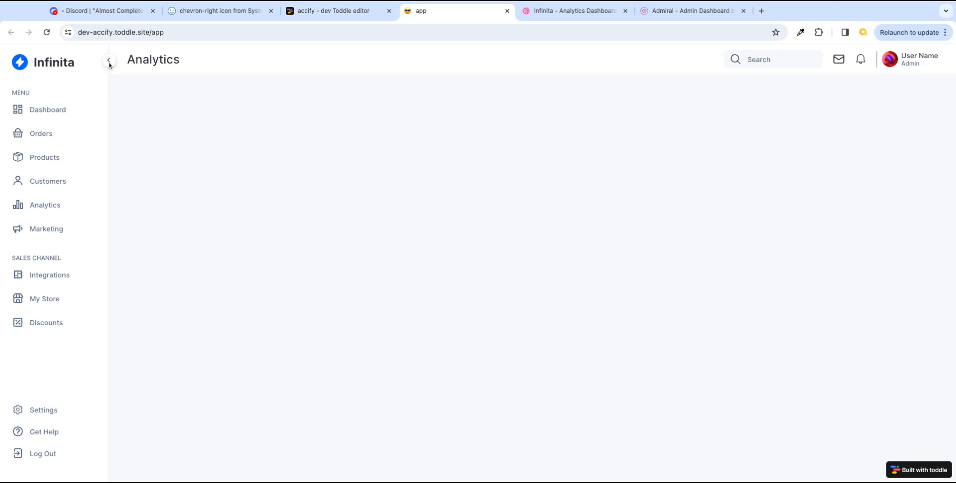
pyautogui.click(109, 61)
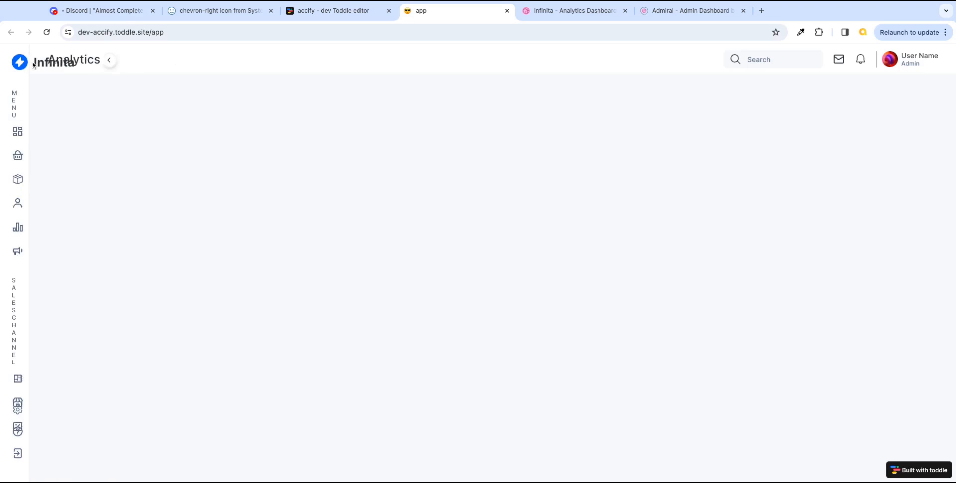
# - Return to the Toddle editor and add a transition on the Left property to the default style of the chevron's div
pyautogui.click(358, 13)
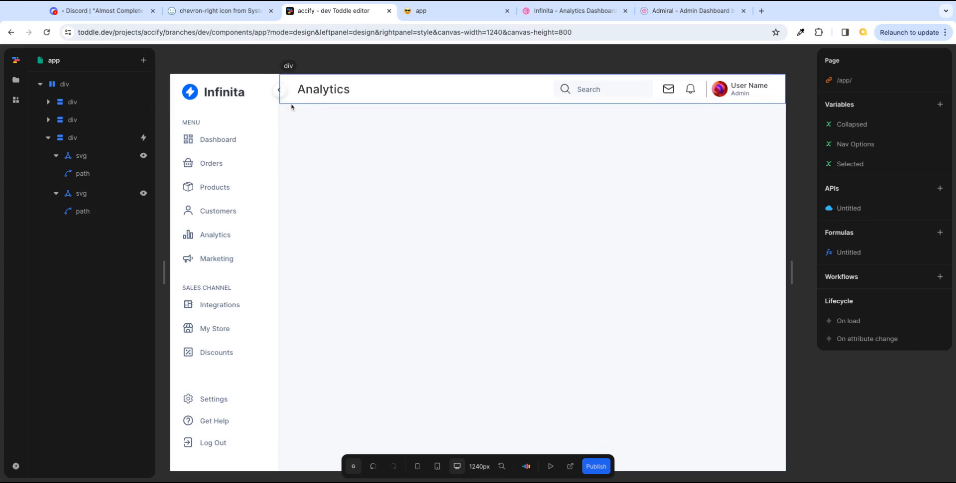
pyautogui.click(84, 139)
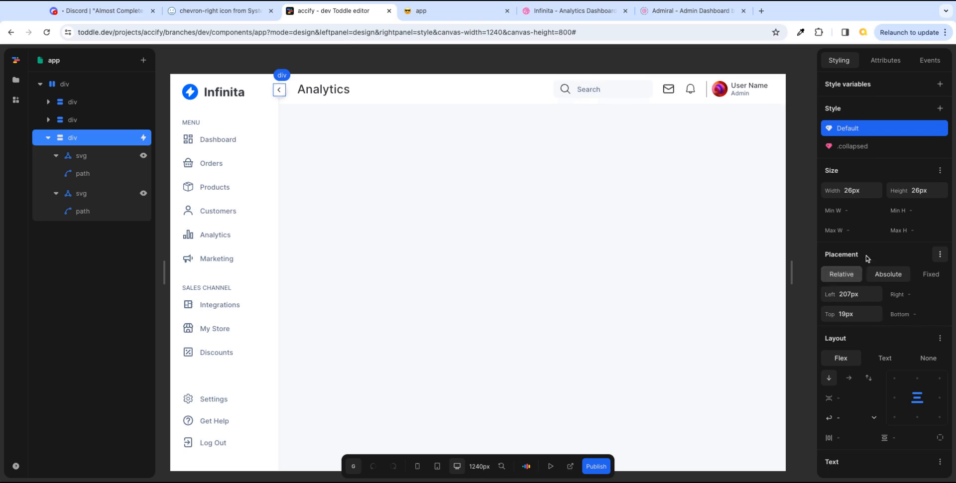
pyautogui.click(864, 147)
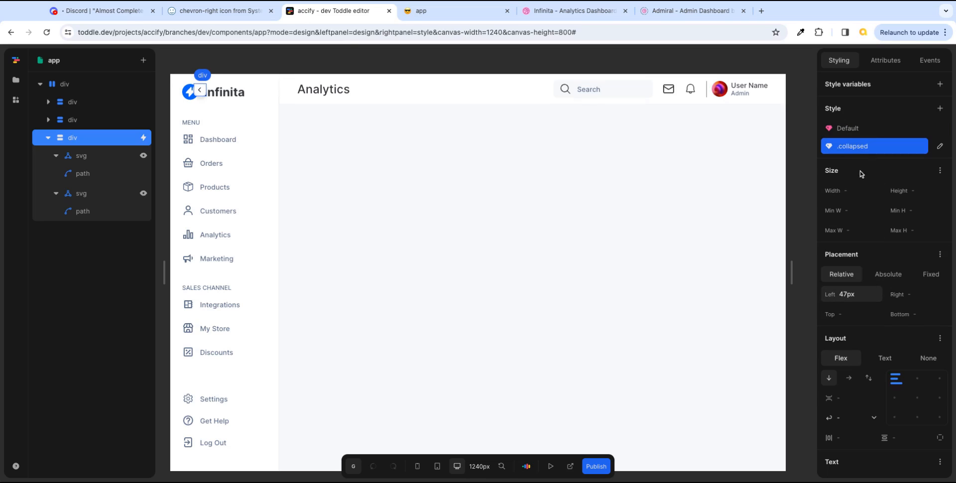
pyautogui.click(865, 130)
pyautogui.scroll(-10, 903, 336)
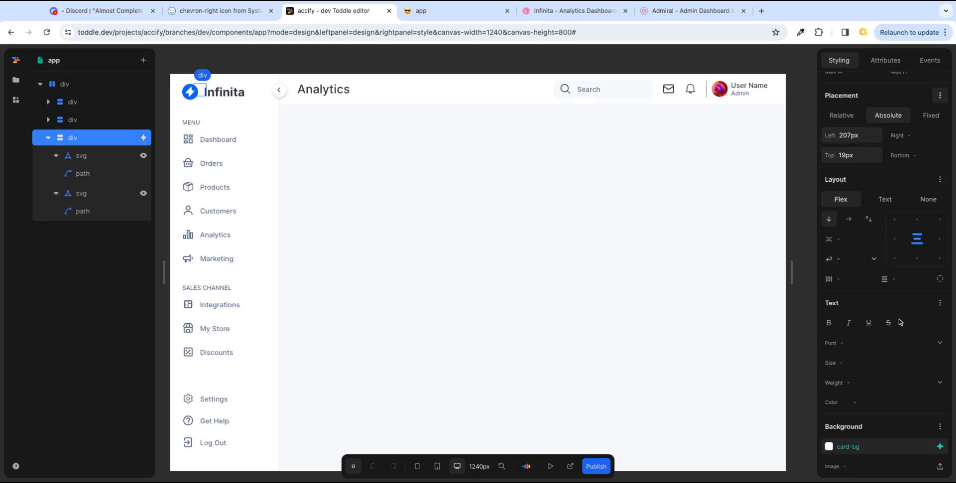
pyautogui.click(940, 441)
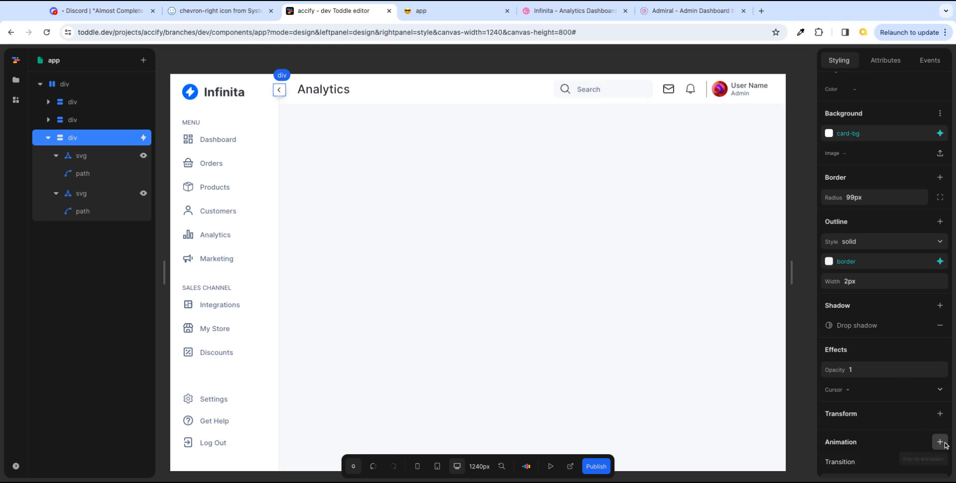
pyautogui.scroll(-2, 914, 450)
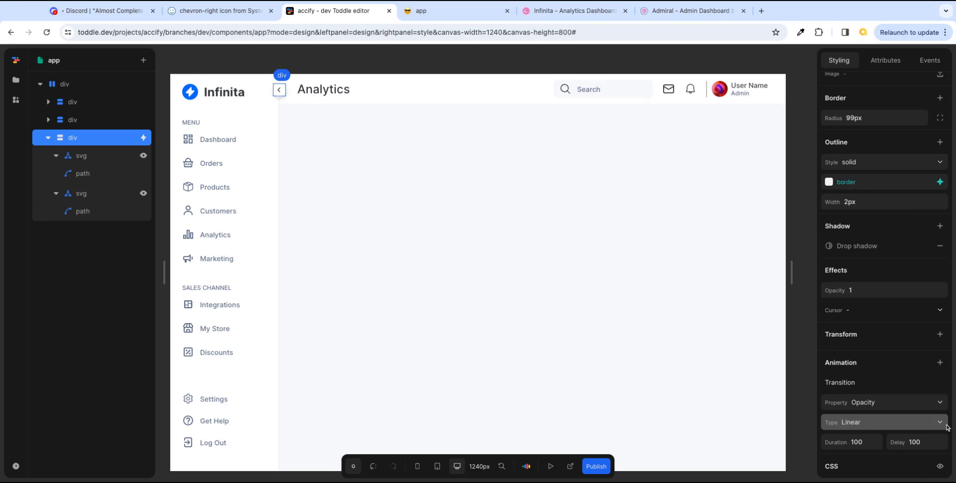
pyautogui.click(941, 405)
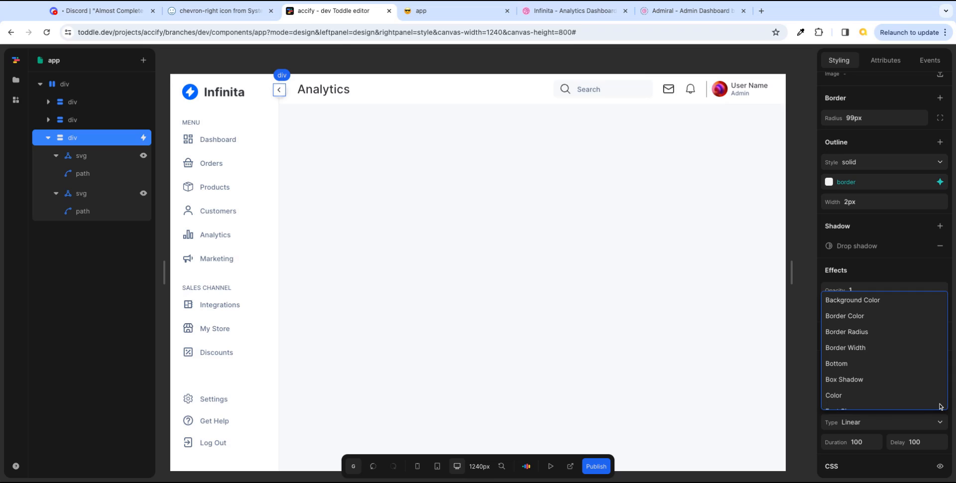
pyautogui.scroll(-2, 917, 387)
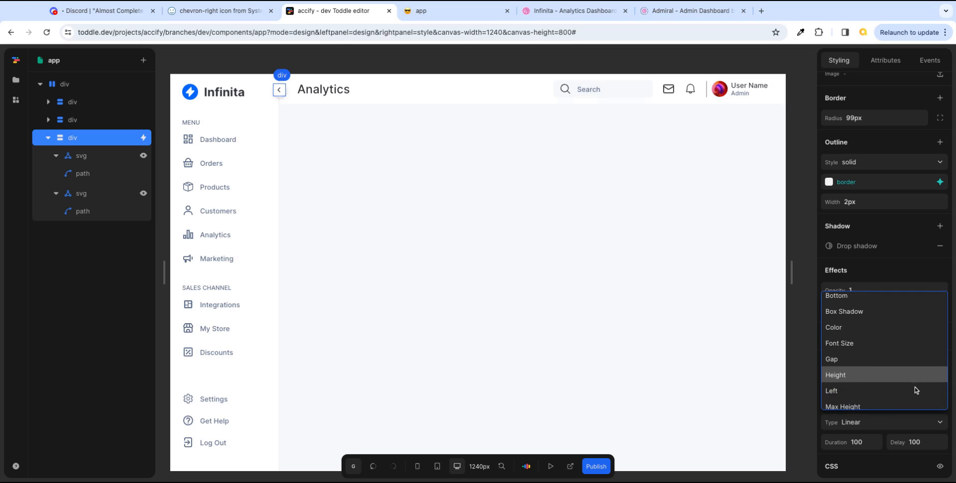
pyautogui.click(862, 394)
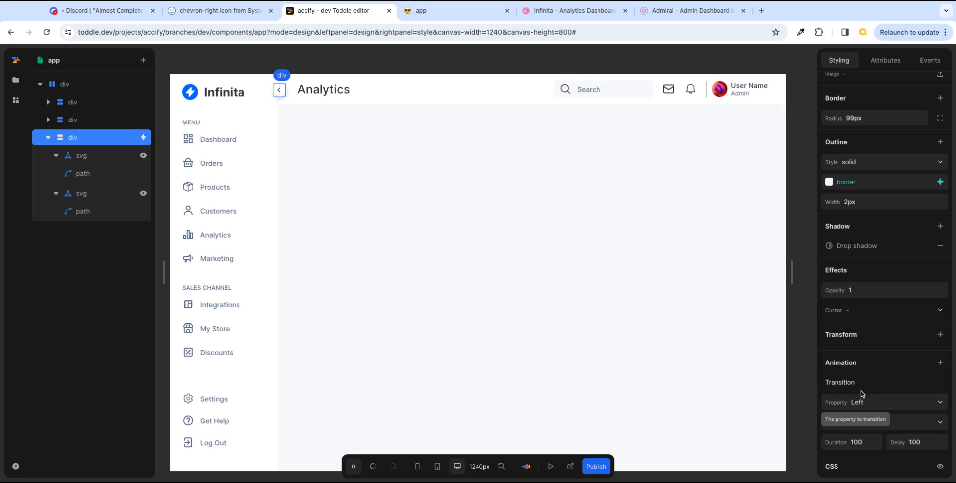
# - Set the chevron's Left transition to a duration of 160 and a delay of 60, and compare it with the sidebar's transition
pyautogui.click(863, 443)
pyautogui.write('1')
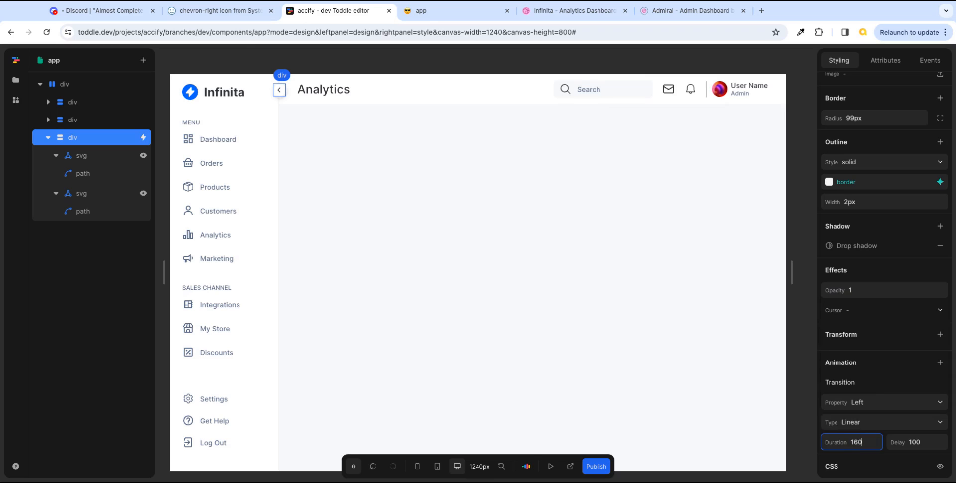
pyautogui.press('Tab')
pyautogui.write('60')
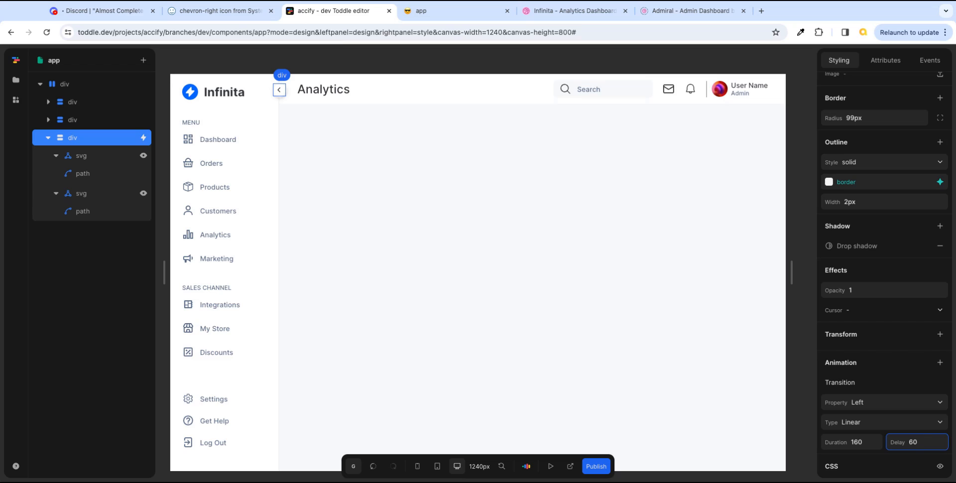
pyautogui.press('Tab')
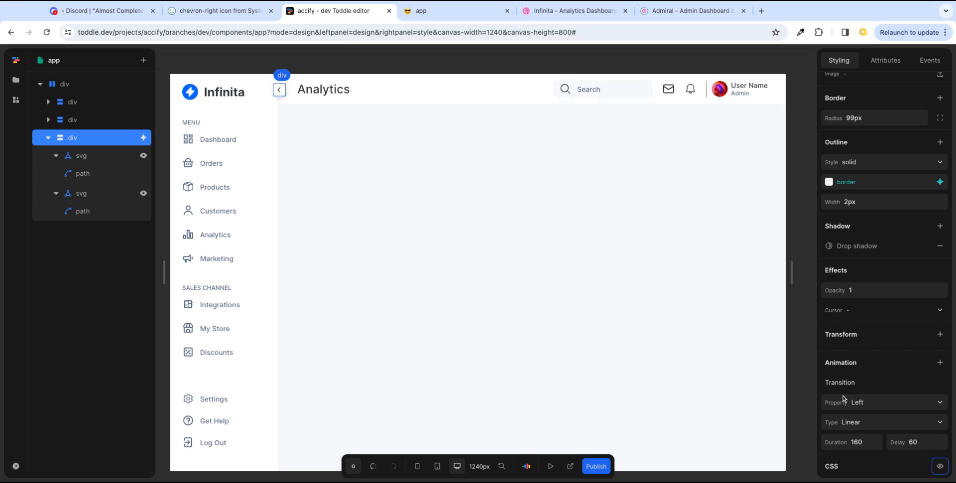
pyautogui.click(276, 132)
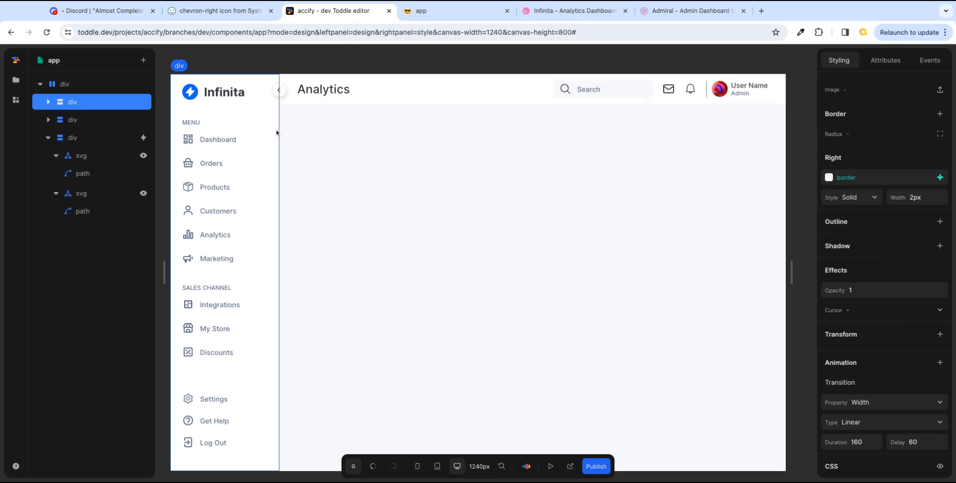
pyautogui.click(75, 137)
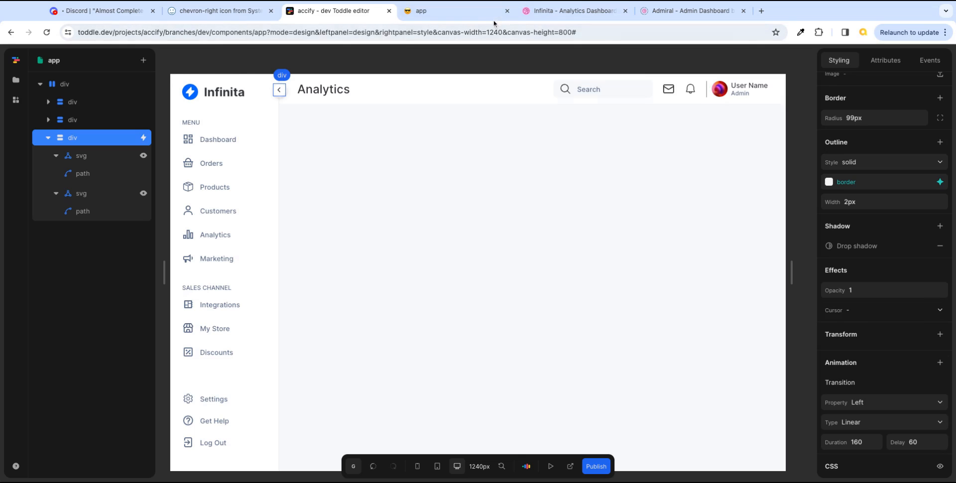
# - Switch to the live app page and repeatedly collapse and expand the sidebar to check that the chevron moves together with it
pyautogui.click(438, 10)
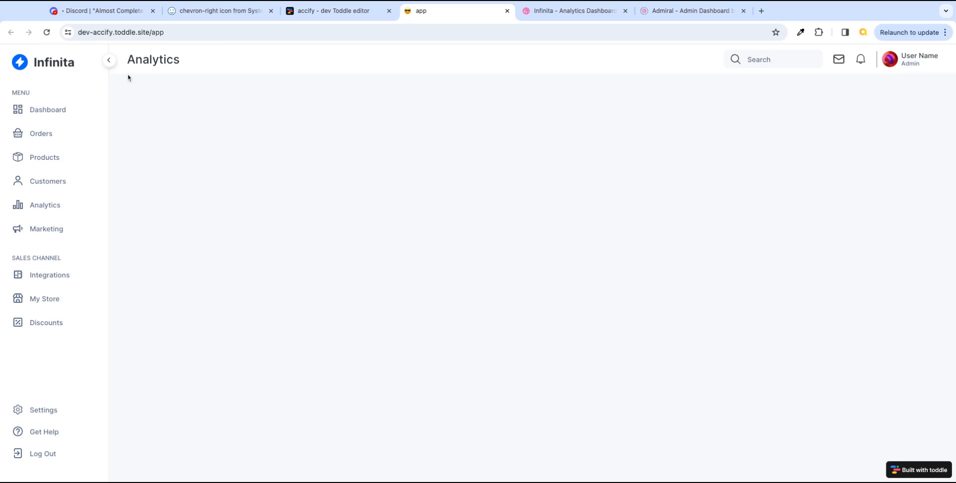
pyautogui.click(109, 60)
pyautogui.click(31, 61)
pyautogui.click(111, 60)
pyautogui.click(31, 62)
pyautogui.click(109, 60)
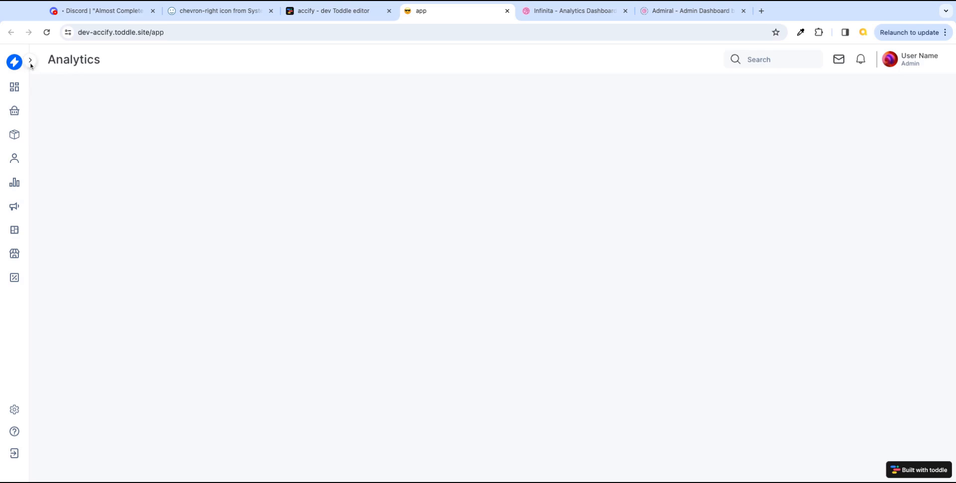
pyautogui.click(31, 61)
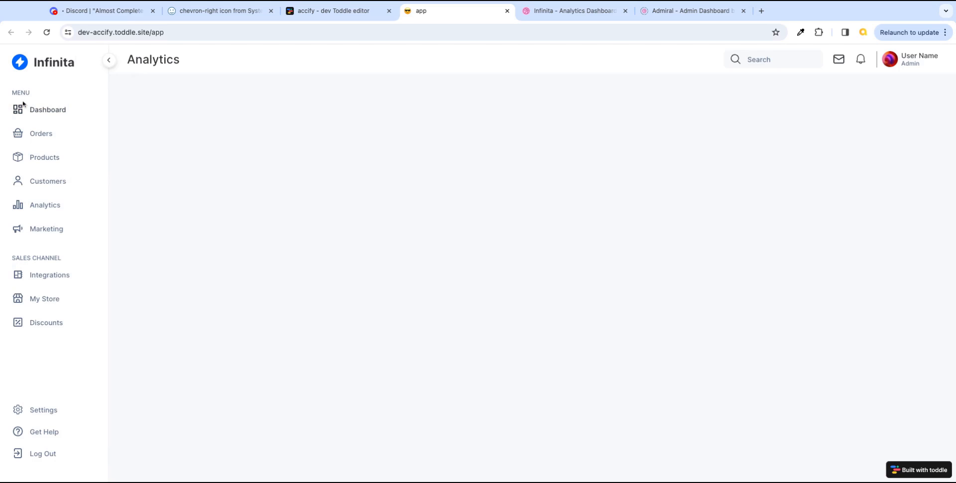
pyautogui.click(110, 60)
pyautogui.click(32, 63)
pyautogui.click(108, 64)
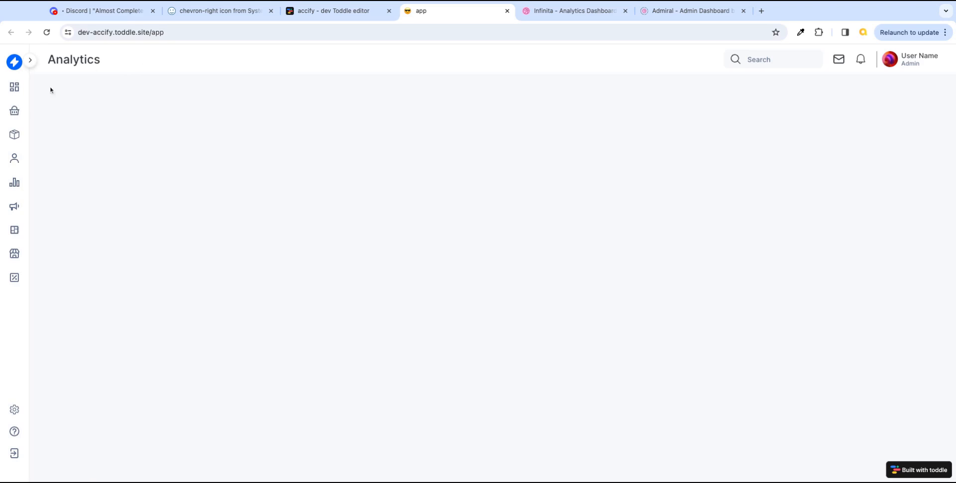
pyautogui.click(31, 60)
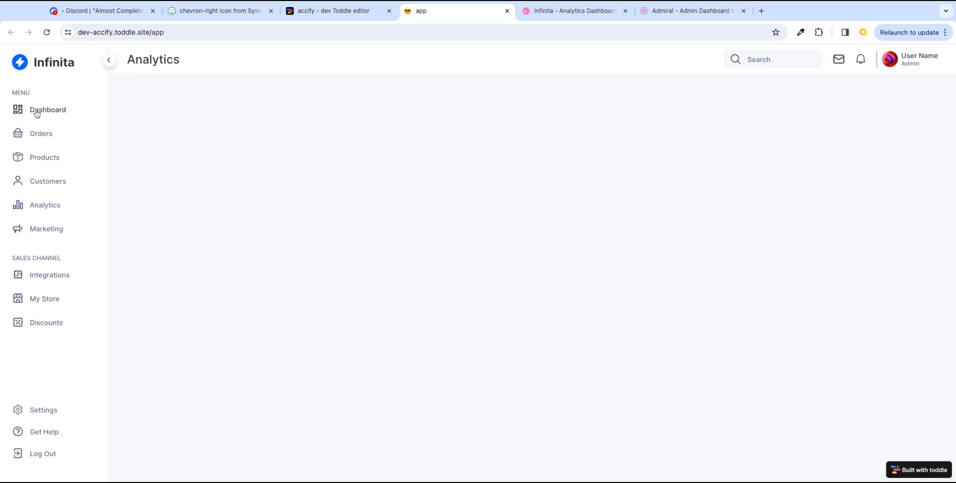
# - Reload the live app and collapse and expand the sidebar two more times to recheck the animation
pyautogui.press('super+r')
pyautogui.click(108, 61)
pyautogui.click(31, 62)
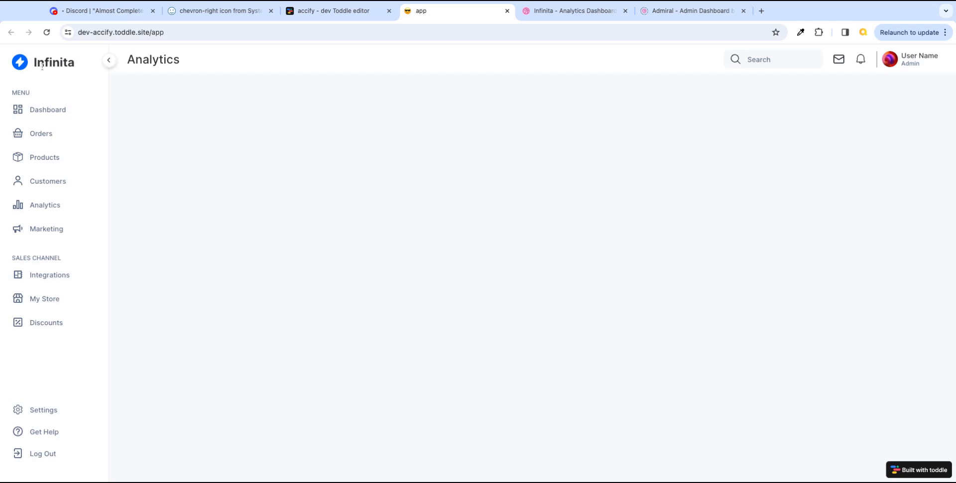
pyautogui.click(109, 62)
pyautogui.click(30, 61)
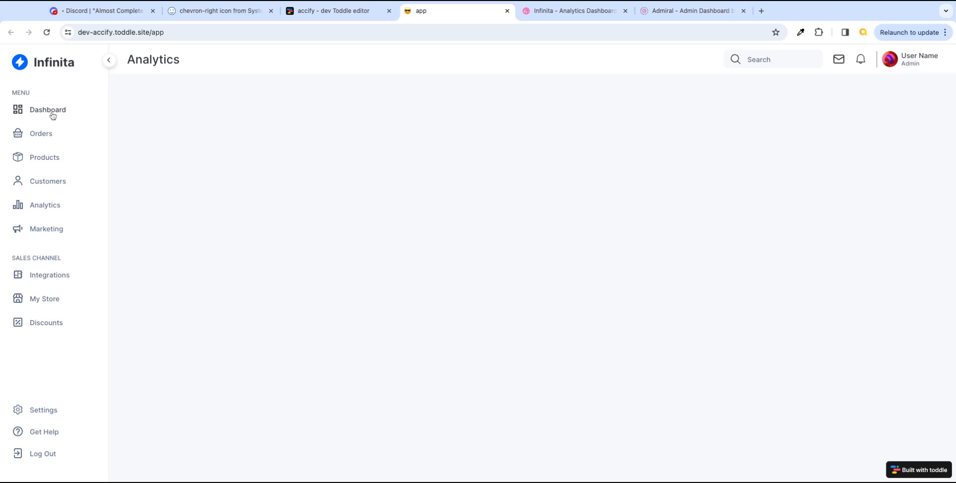
# - Load the dev-accify.toddle.site/app/products address to check whether the app serves a products route
pyautogui.click(170, 36)
pyautogui.click(197, 36)
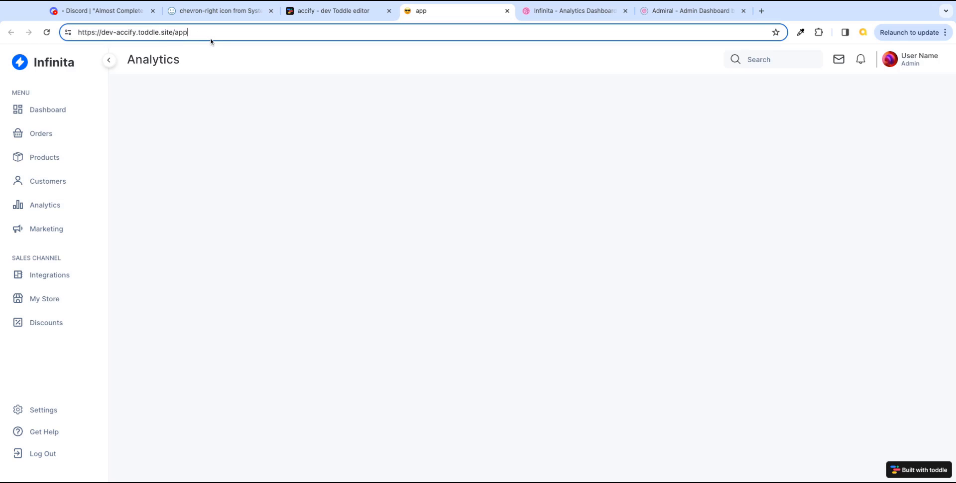
pyautogui.write('/')
pyautogui.press('Return')
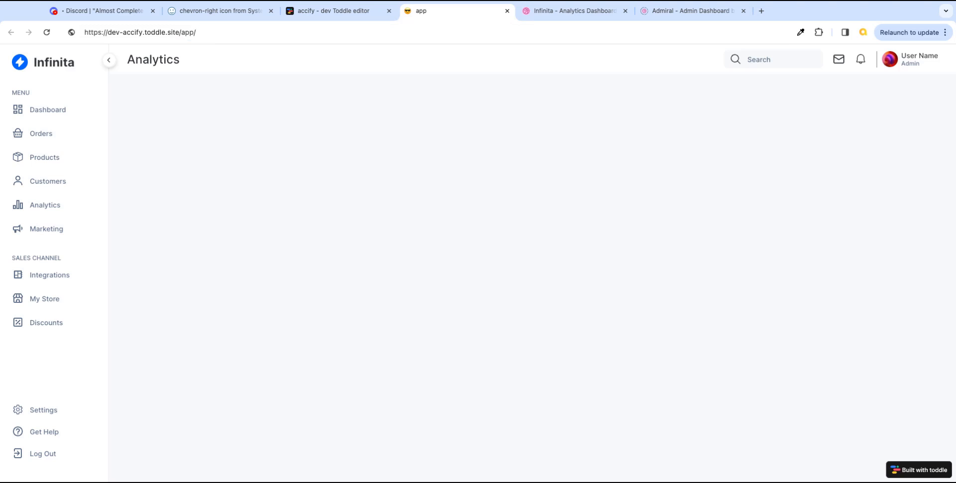
pyautogui.write('products')
pyautogui.click(311, 114)
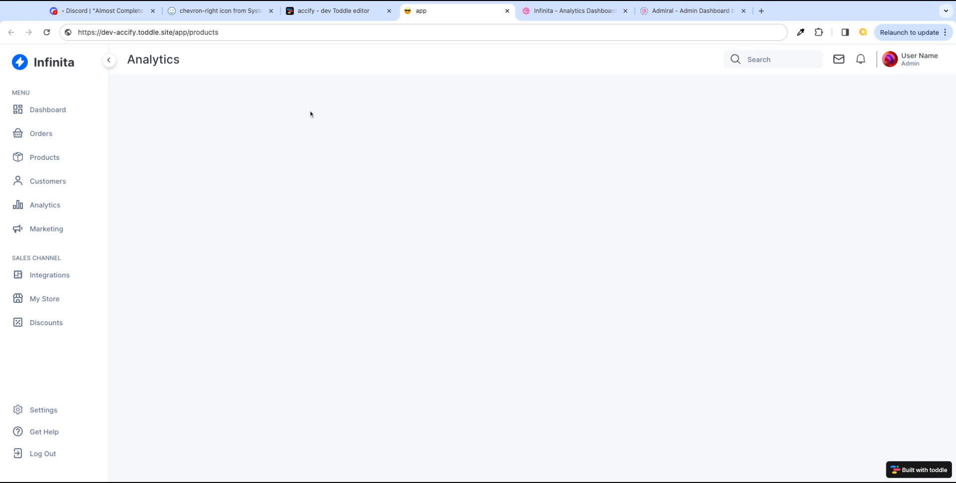
pyautogui.click(247, 32)
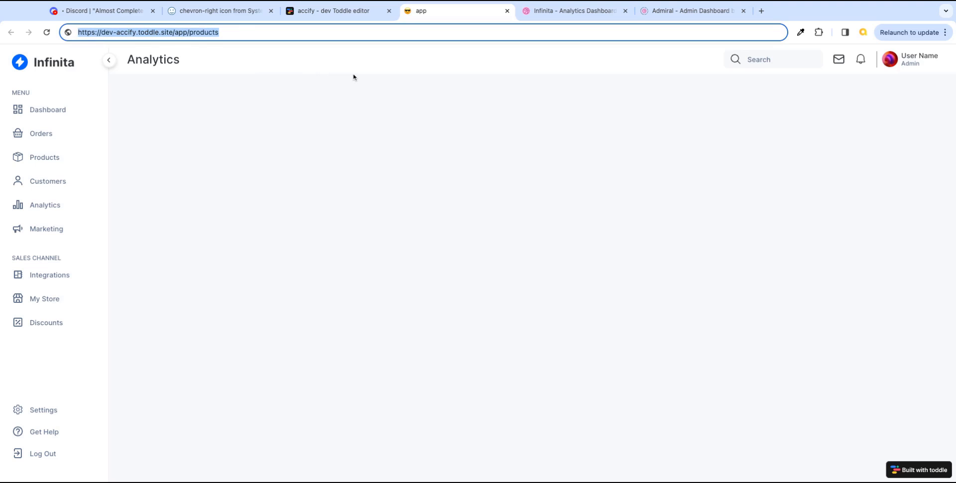
pyautogui.press('Return')
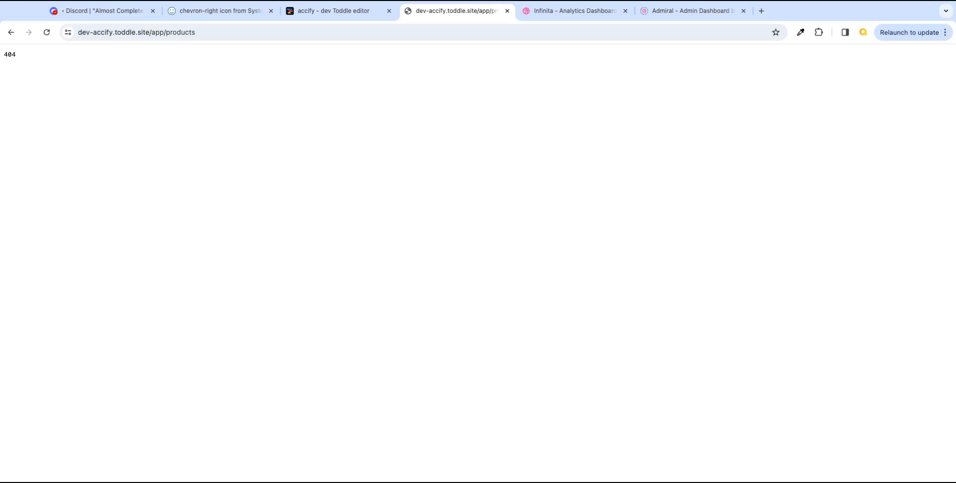
pyautogui.moveTo(23, 58); pyautogui.dragTo(2, 55)
# - Remove /products from the address and load the /app page again
pyautogui.click(195, 35)
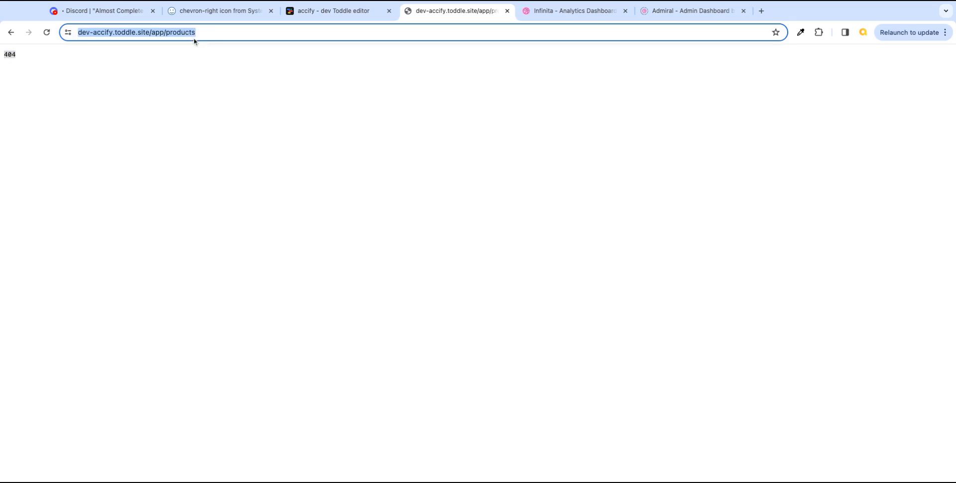
pyautogui.click(182, 34)
pyautogui.moveTo(186, 32); pyautogui.dragTo(248, 39)
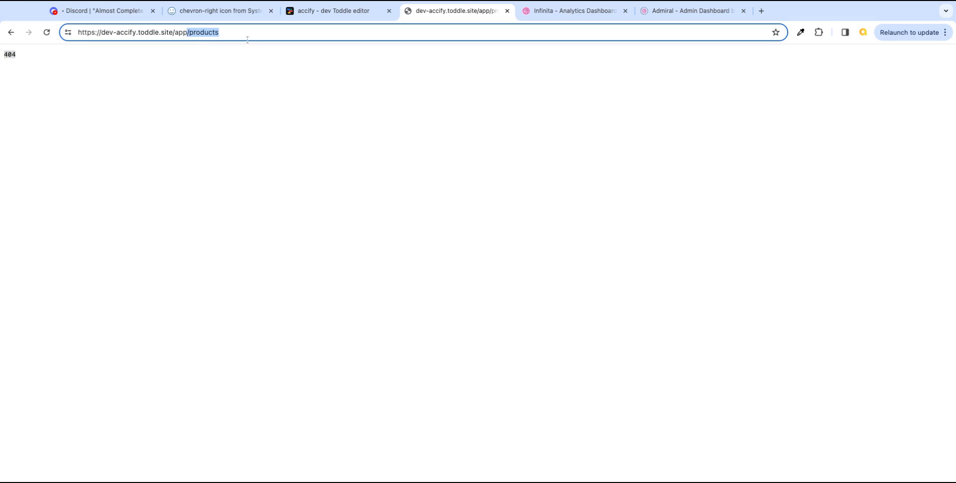
pyautogui.press('BackSpace')
pyautogui.press('Return')
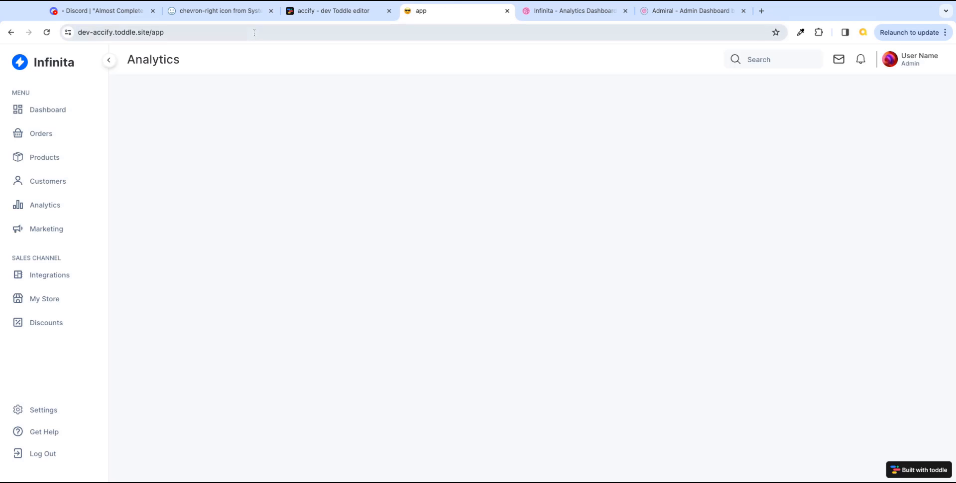
# - Return to the Toddle editor and add a second path segment named view to the page's URL
pyautogui.click(336, 12)
pyautogui.click(798, 102)
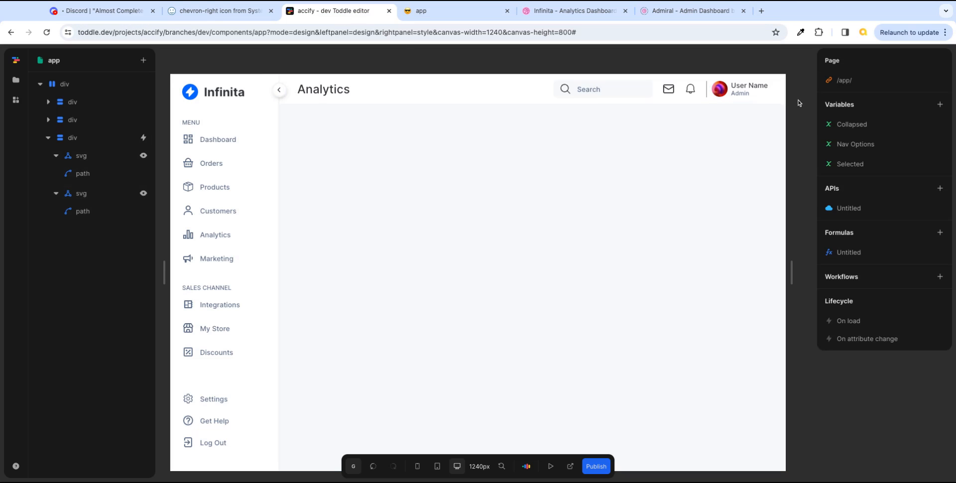
pyautogui.click(847, 83)
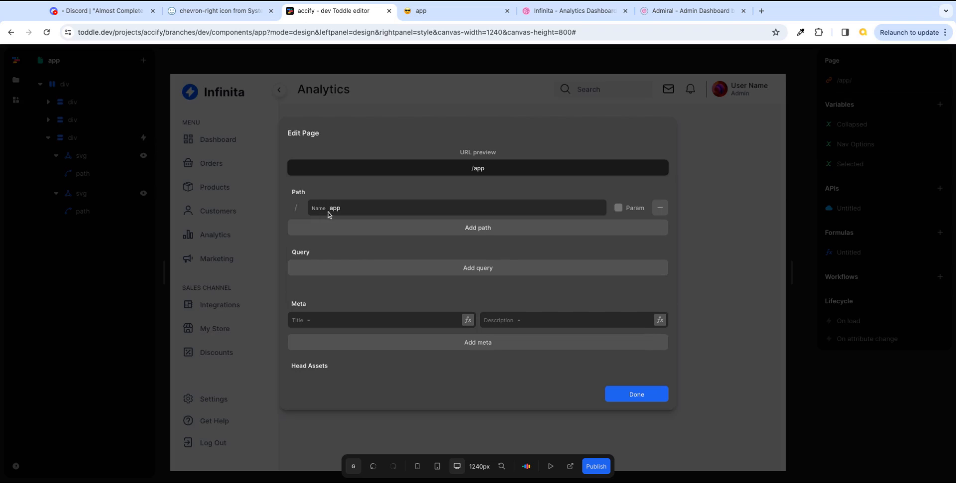
pyautogui.click(498, 230)
pyautogui.click(497, 230)
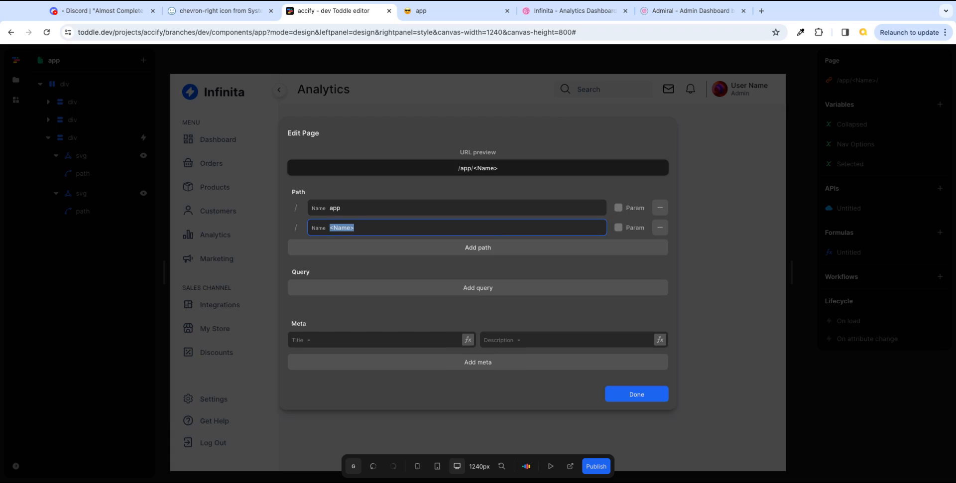
pyautogui.write('view')
pyautogui.press('Tab')
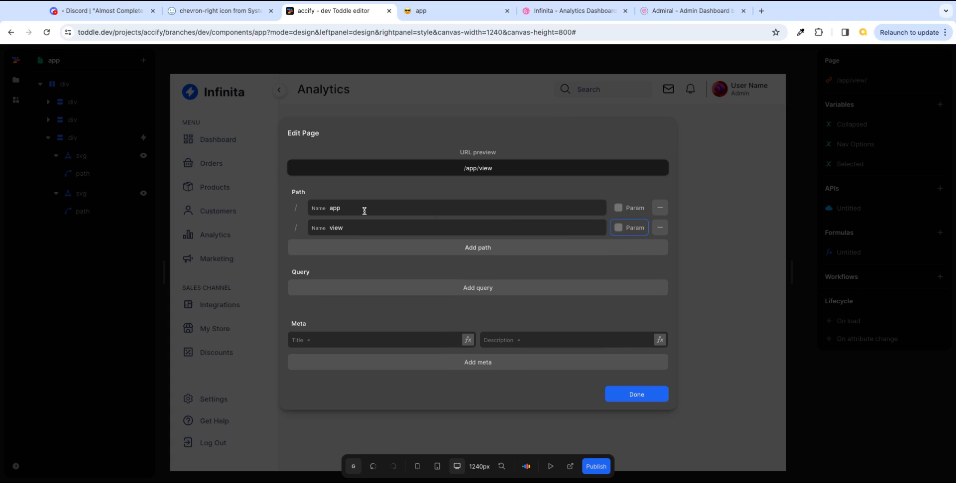
pyautogui.doubleClick(330, 228)
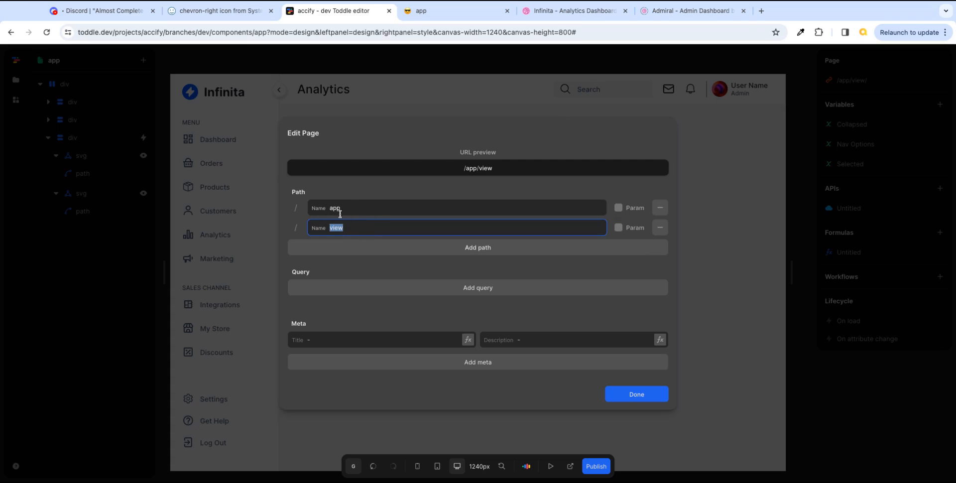
pyautogui.click(627, 275)
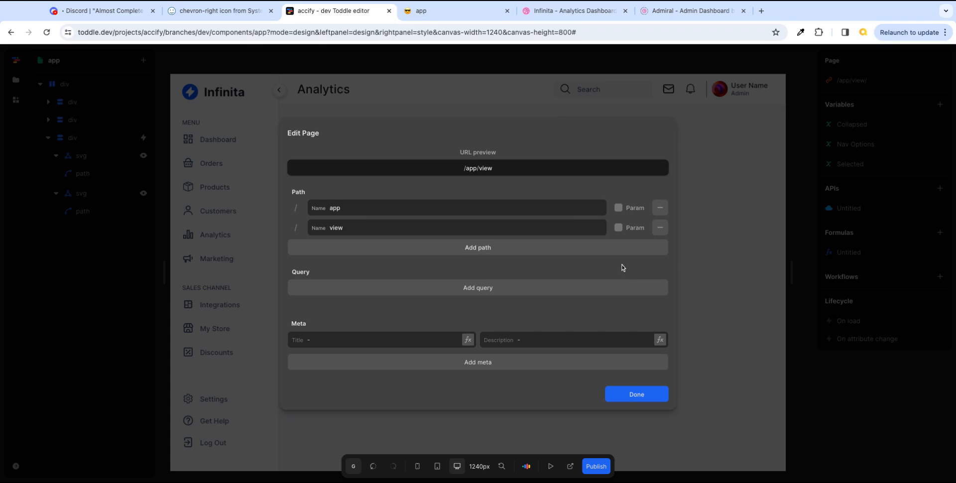
# - Make the view path segment a parameter with the test value dashboard, and finish editing the page
pyautogui.click(618, 228)
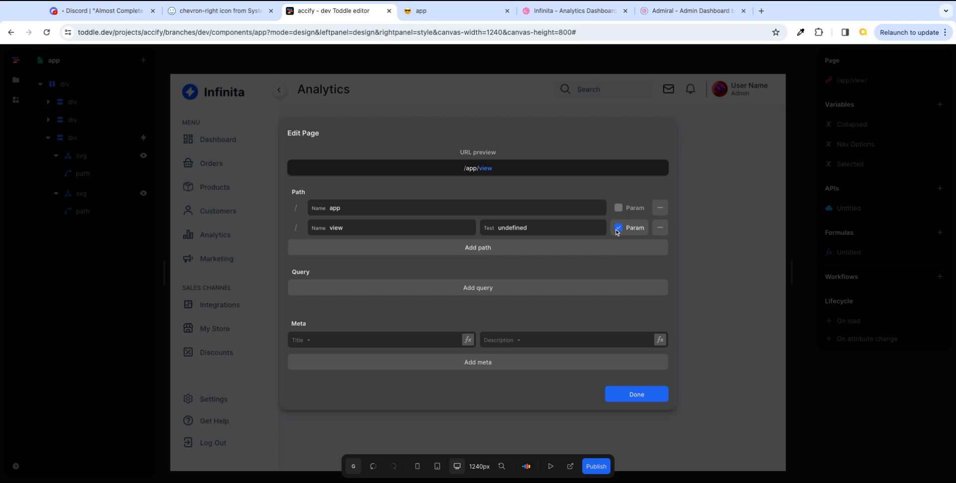
pyautogui.doubleClick(531, 227)
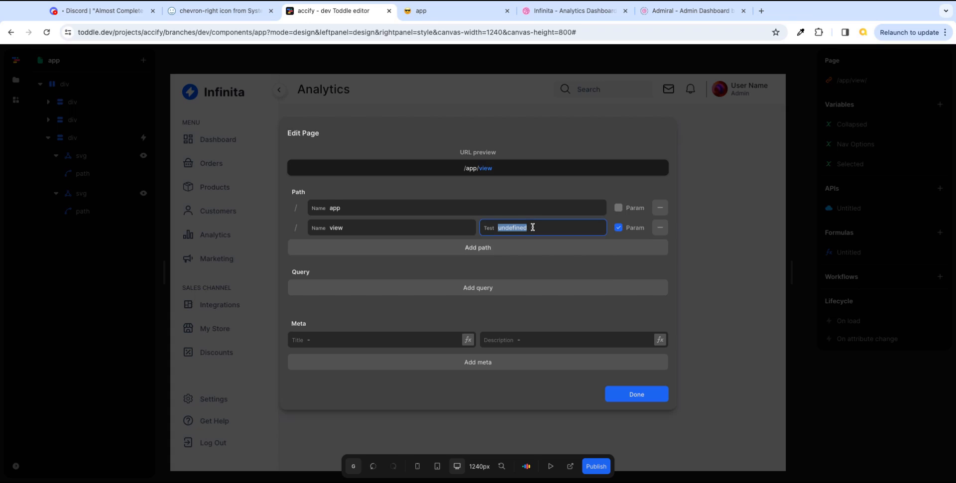
pyautogui.write('dahbo')
pyautogui.press('BackSpace')
pyautogui.press('BackSpace')
pyautogui.press('BackSpace')
pyautogui.write('shboard')
pyautogui.press('Tab')
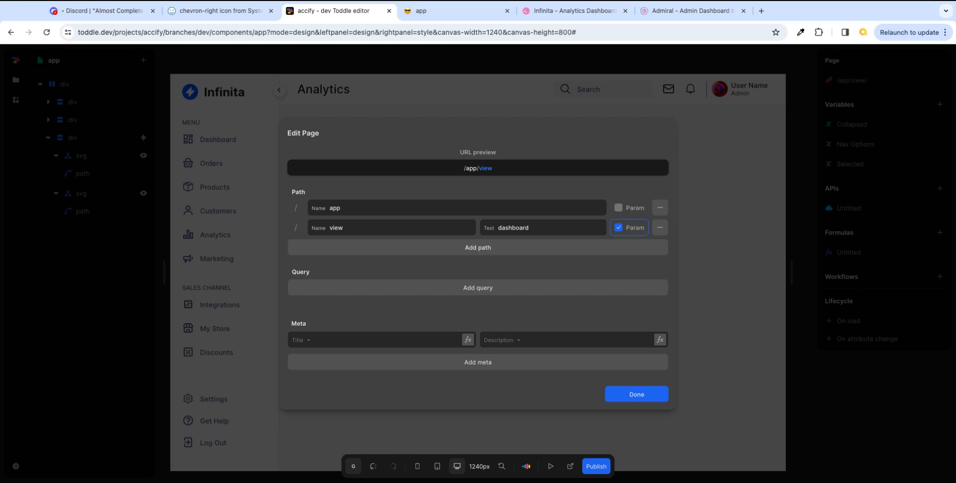
pyautogui.click(654, 399)
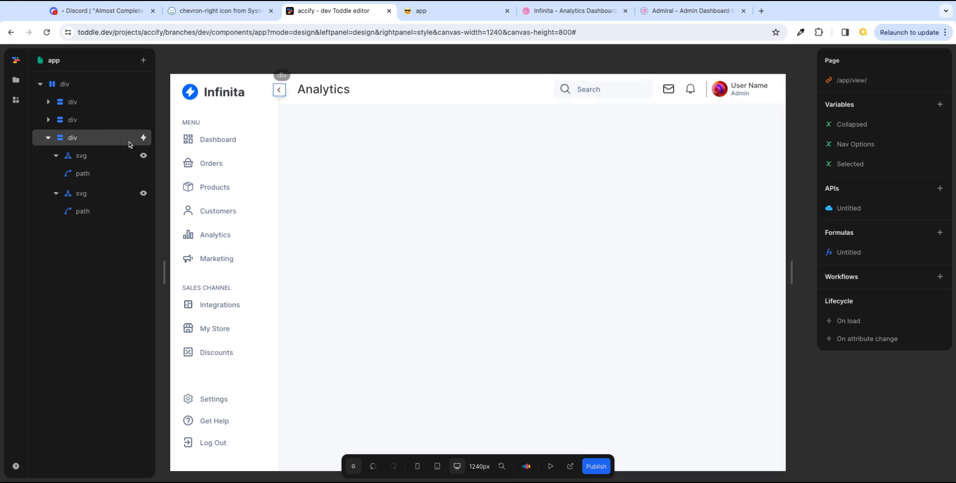
# - Look for the view URL parameter in the first chevron svg's visibility formula, and review the Selected variable's settings
pyautogui.click(144, 156)
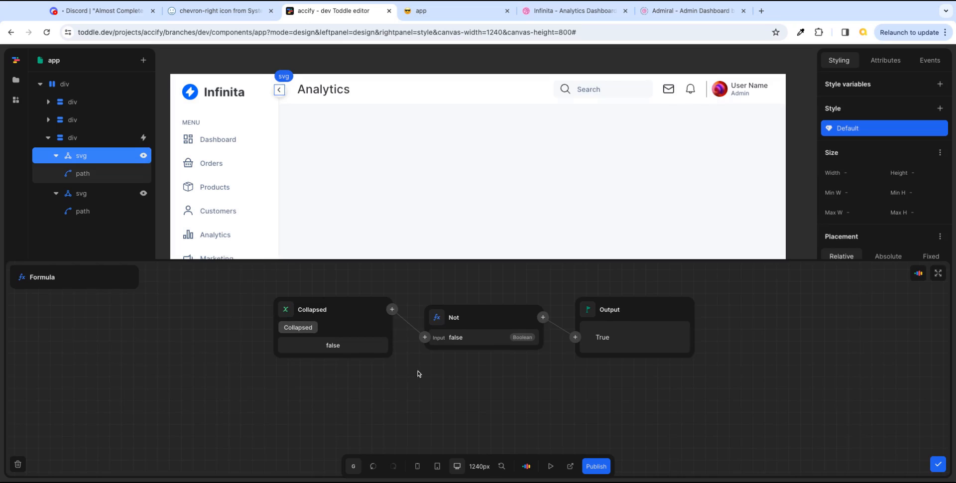
pyautogui.click(543, 317)
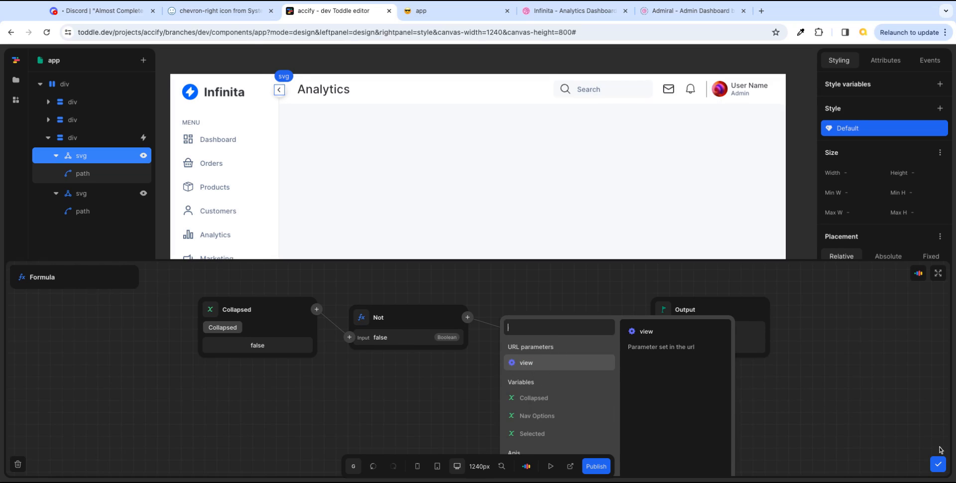
pyautogui.click(938, 464)
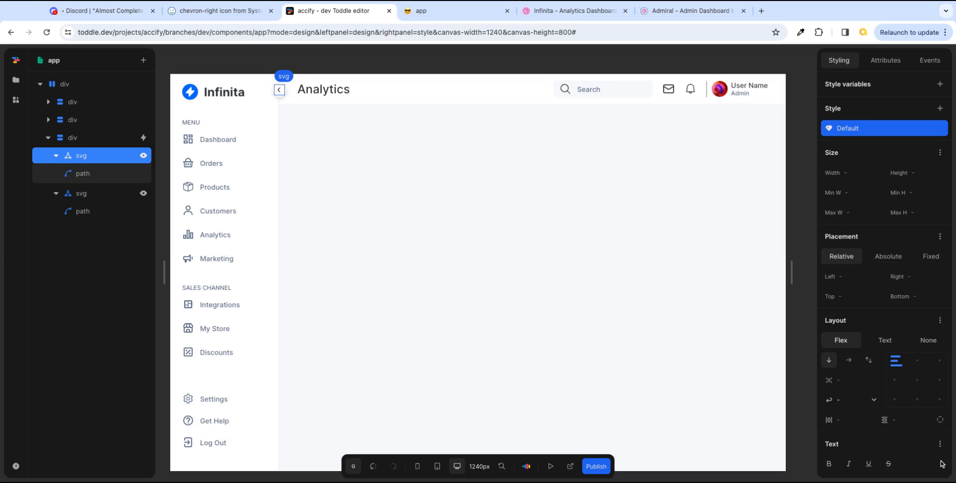
pyautogui.click(805, 96)
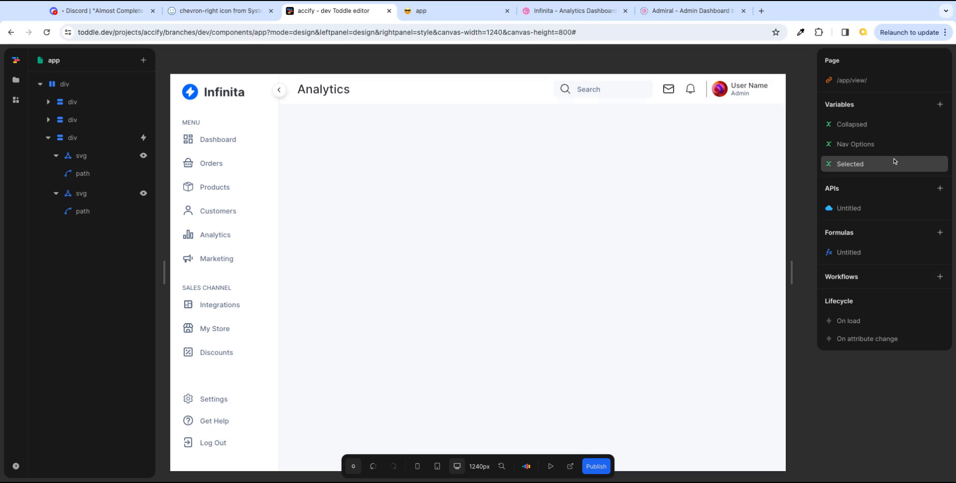
pyautogui.click(869, 165)
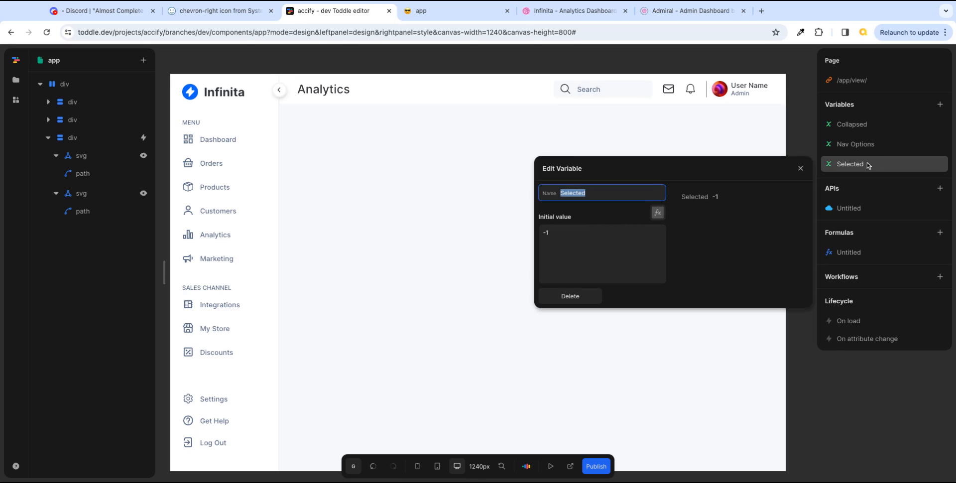
pyautogui.click(800, 169)
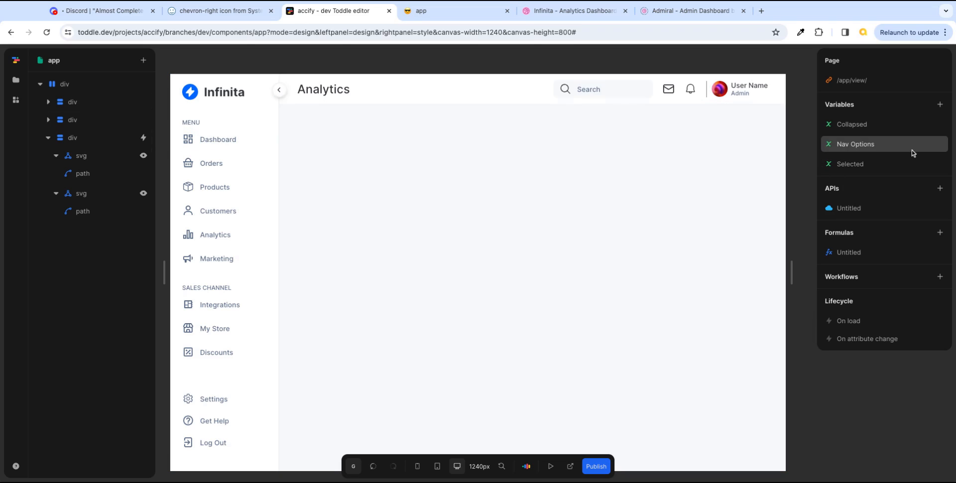
# - In the Nav Options variable's initial value formula, set the Dashboard object's route to dashboard
pyautogui.click(869, 147)
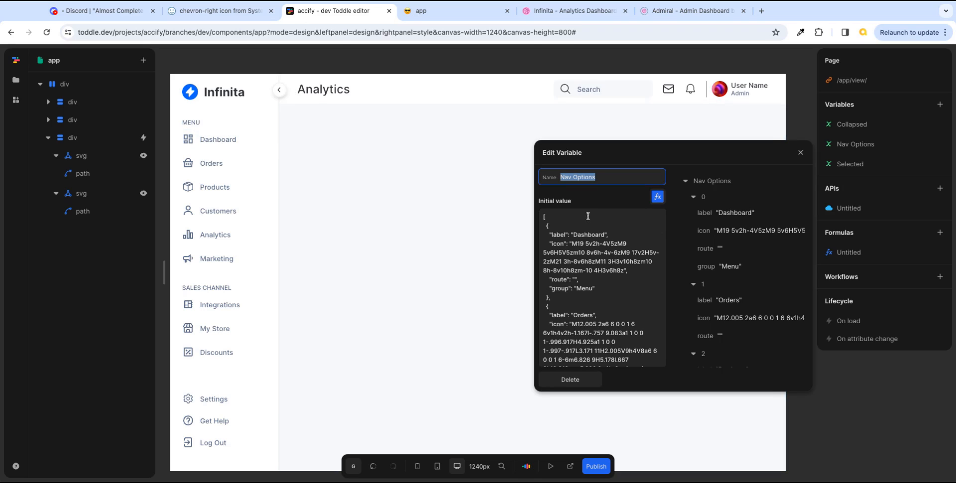
pyautogui.click(657, 196)
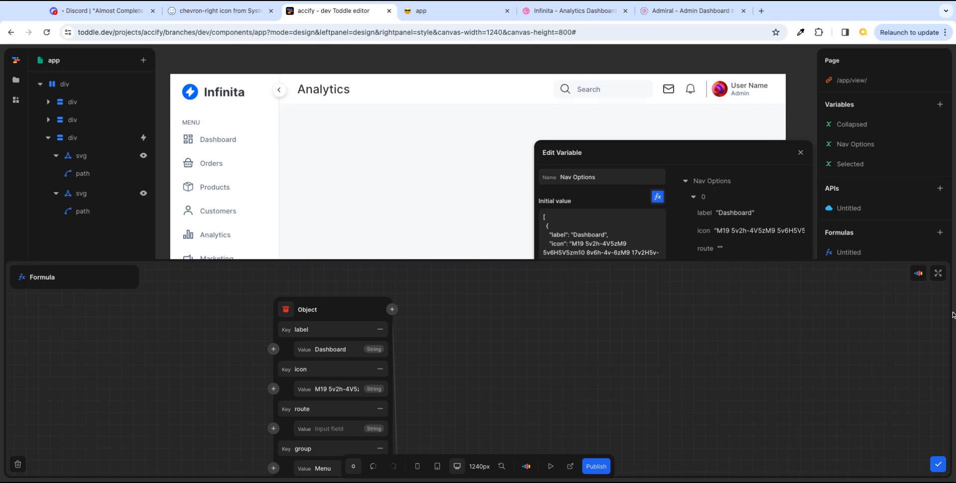
pyautogui.click(938, 273)
pyautogui.scroll(2, 666, 209)
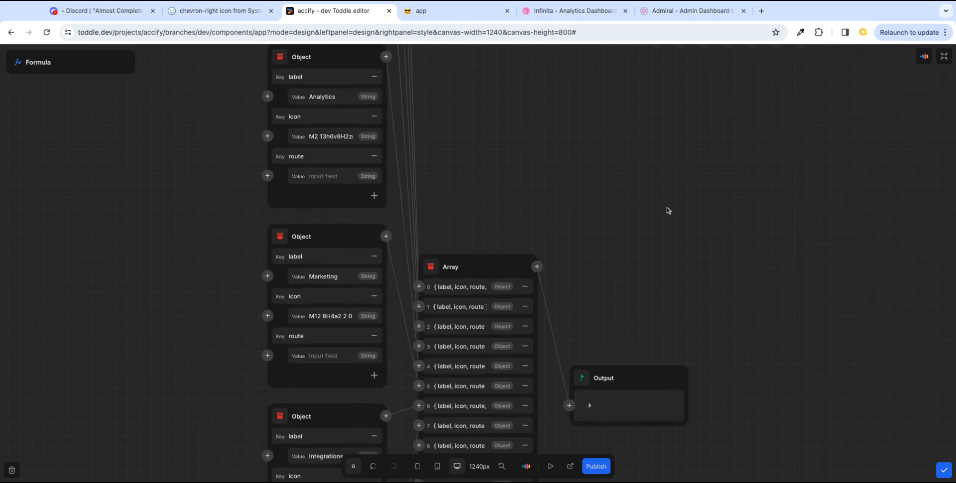
pyautogui.scroll(-10, 689, 213)
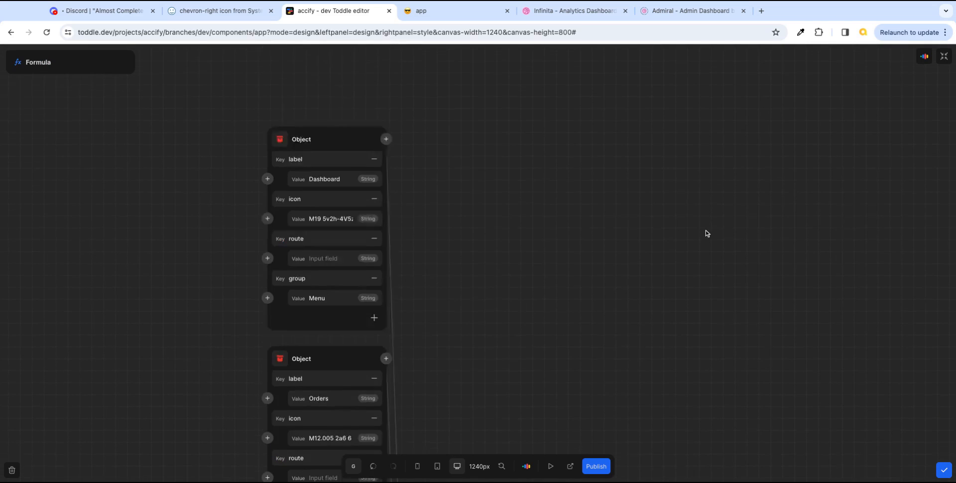
pyautogui.scroll(-2, 703, 232)
pyautogui.scroll(2, 703, 232)
pyautogui.scroll(-1, 704, 232)
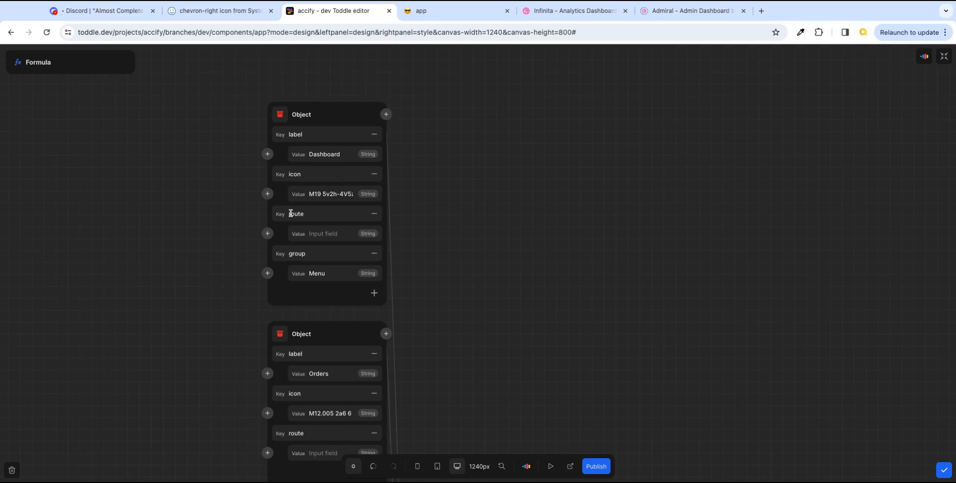
pyautogui.click(333, 233)
pyautogui.write('da')
pyautogui.press('BackSpace')
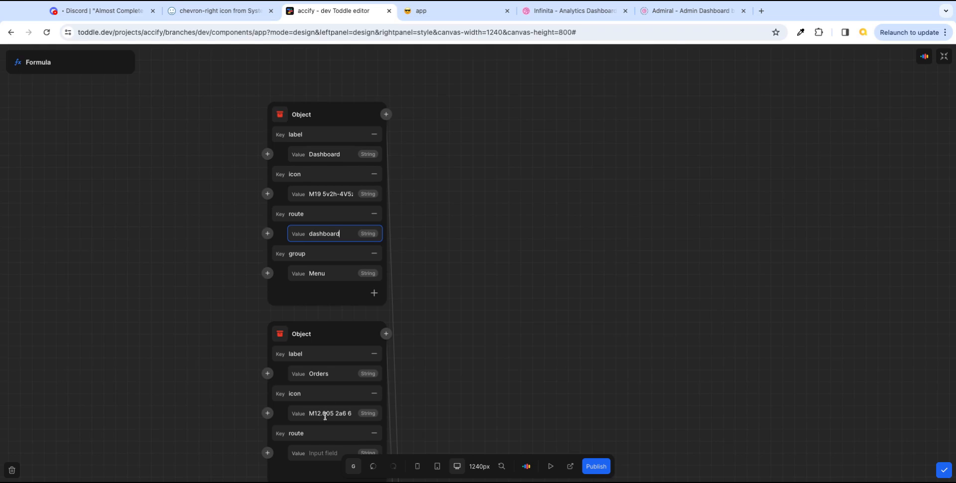
# - Set the route of the Orders object to orders and of the Products object to products
pyautogui.click(324, 454)
pyautogui.write('orders')
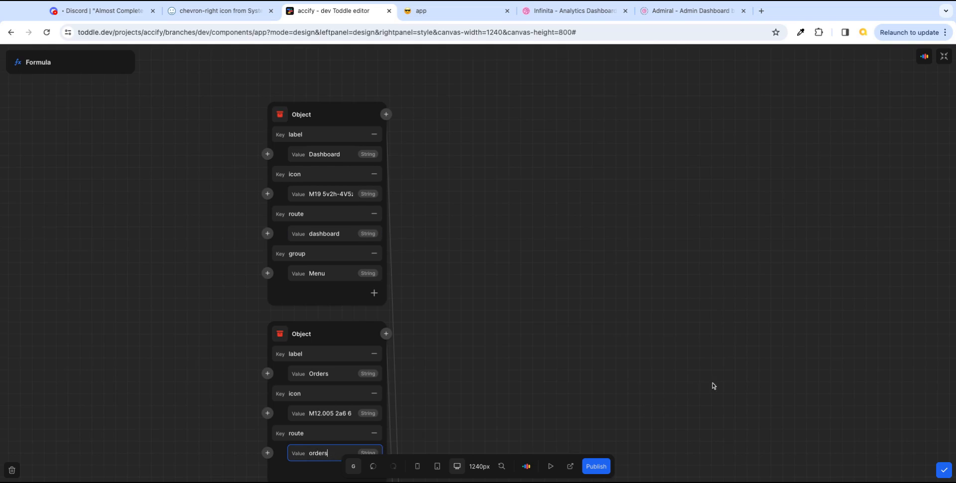
pyautogui.scroll(-5, 717, 373)
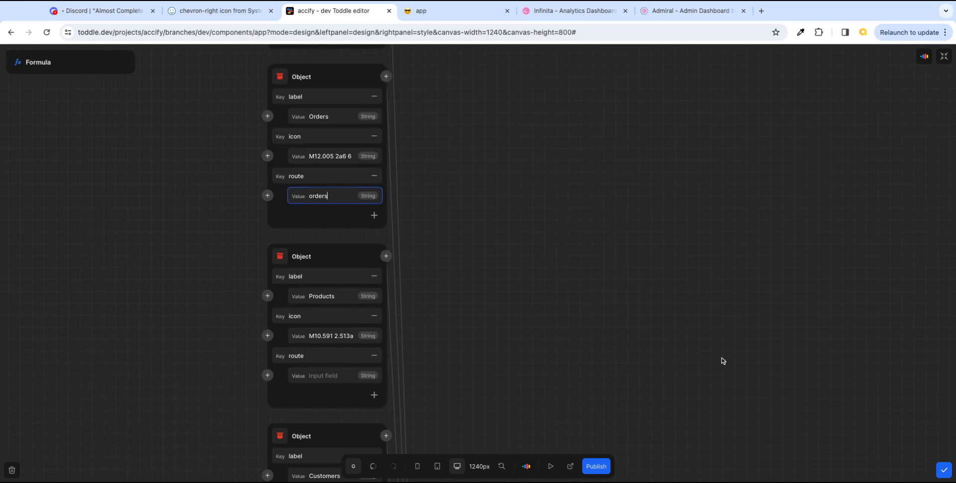
pyautogui.click(319, 376)
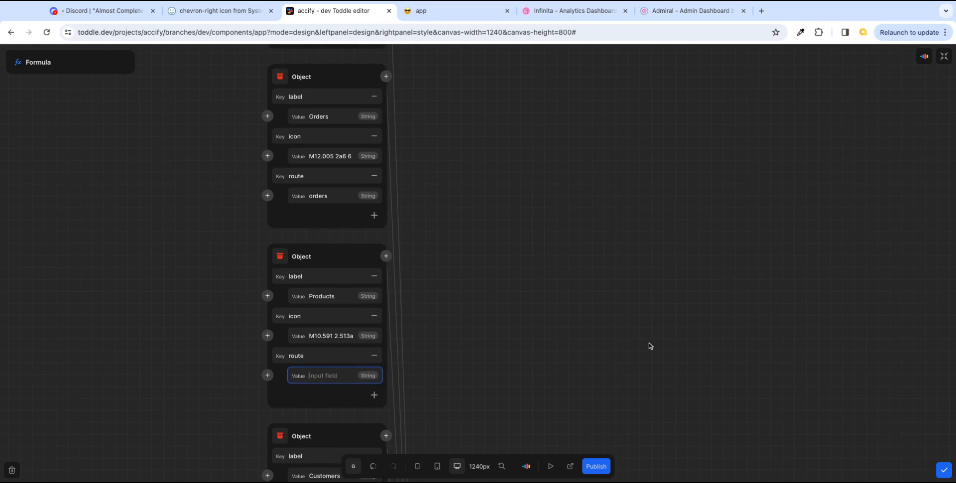
pyautogui.write('products')
# - Set the route of the Customers object to customers and of the Marketing object to marketing
pyautogui.scroll(-3, 599, 371)
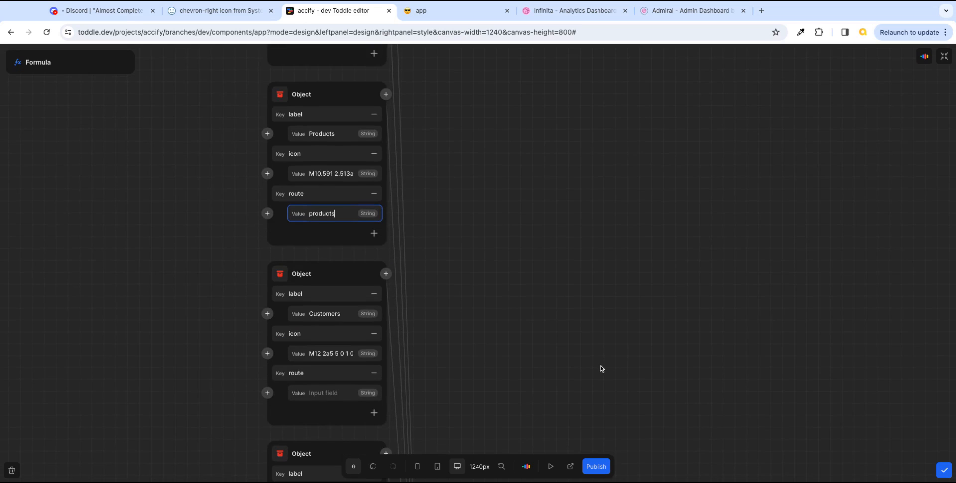
pyautogui.click(345, 390)
pyautogui.write('cus')
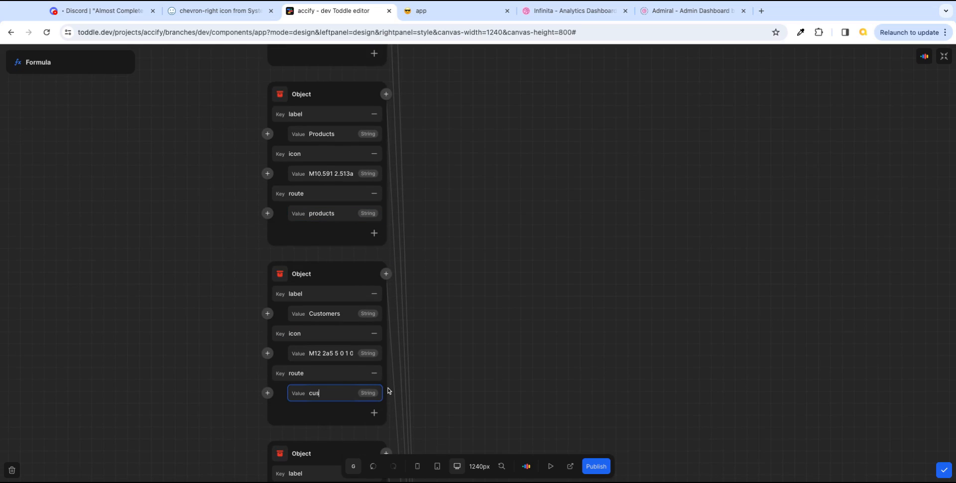
pyautogui.write('tomers')
pyautogui.scroll(-6, 533, 368)
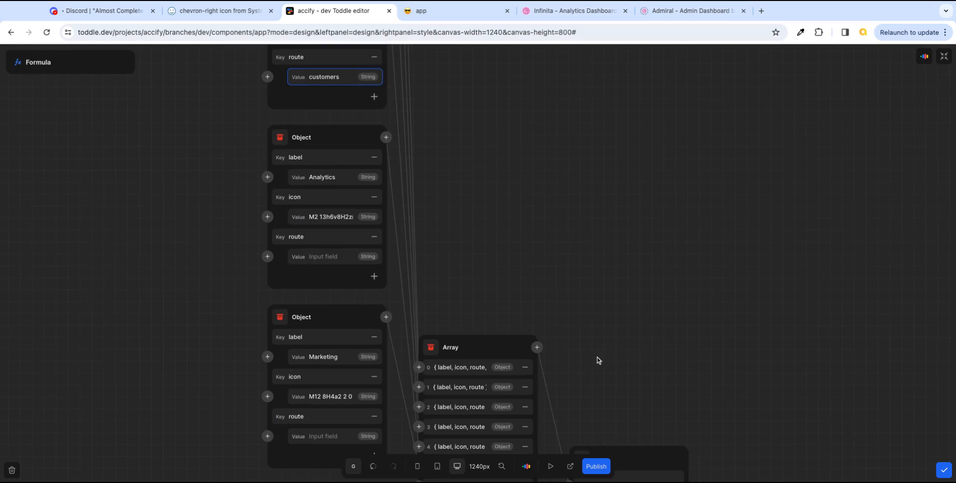
pyautogui.click(335, 419)
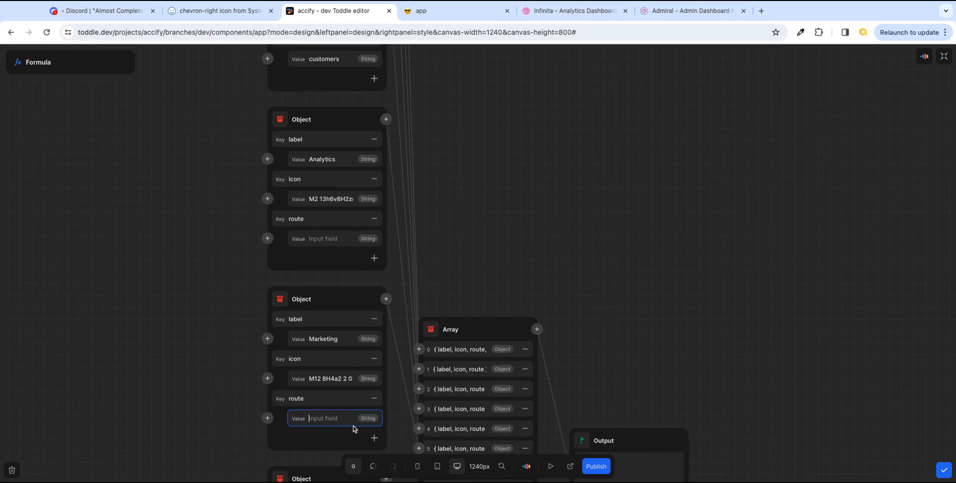
pyautogui.write('marketing')
# - Set the route of the Integrations object to integrations and of the My Store object to mystore
pyautogui.scroll(-3, 628, 316)
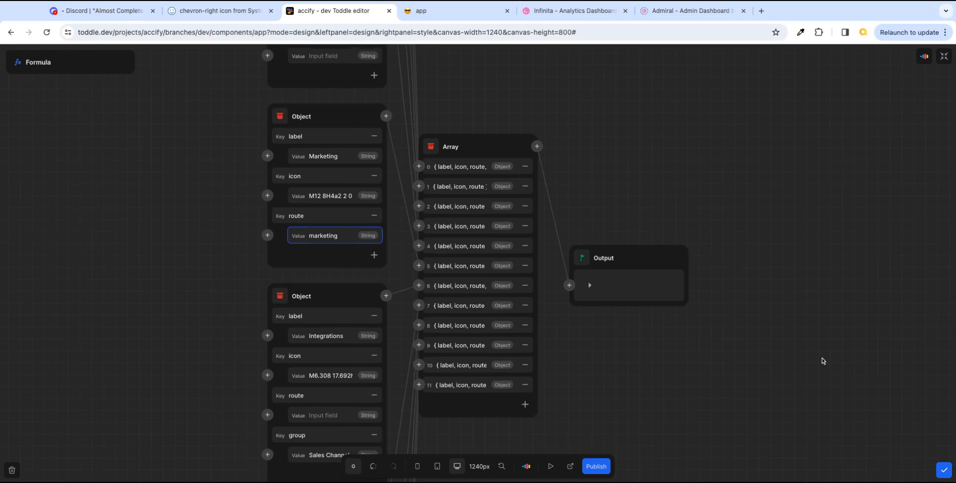
pyautogui.scroll(-1, 341, 378)
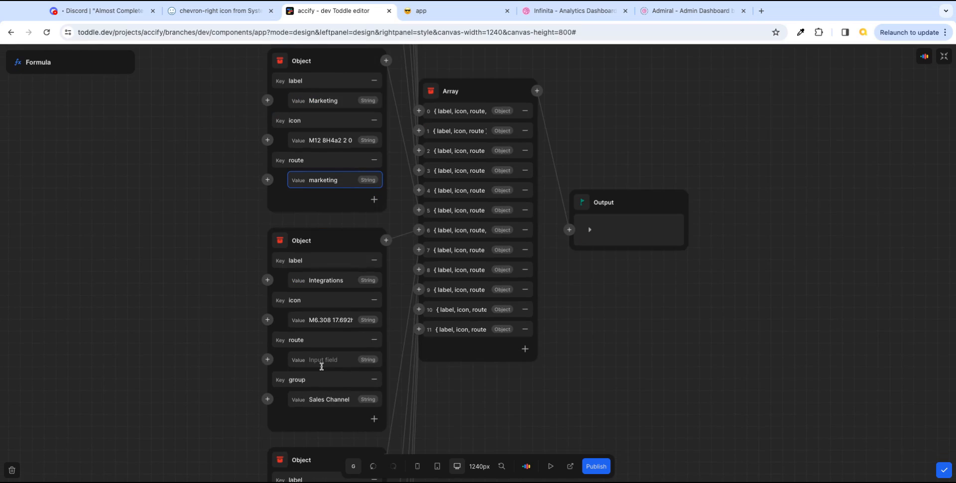
pyautogui.click(321, 361)
pyautogui.write('integra')
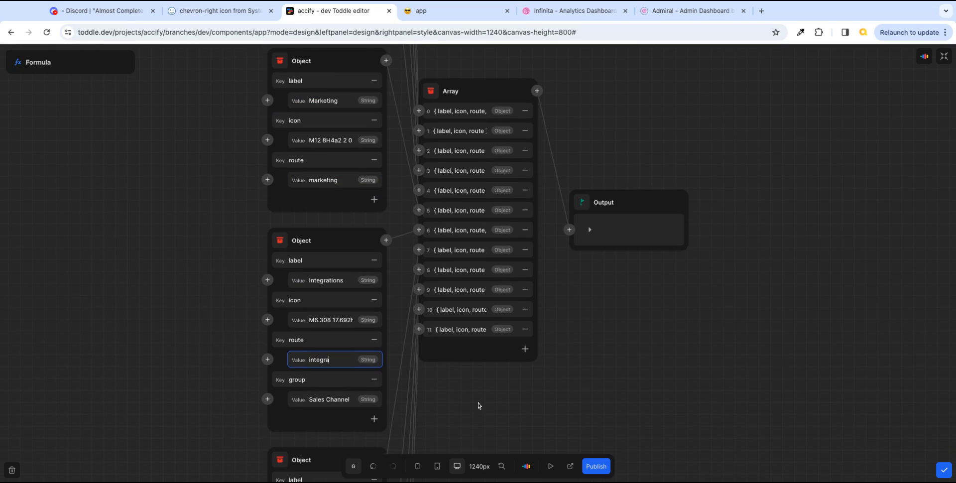
pyautogui.write('tip')
pyautogui.scroll(-4, 792, 322)
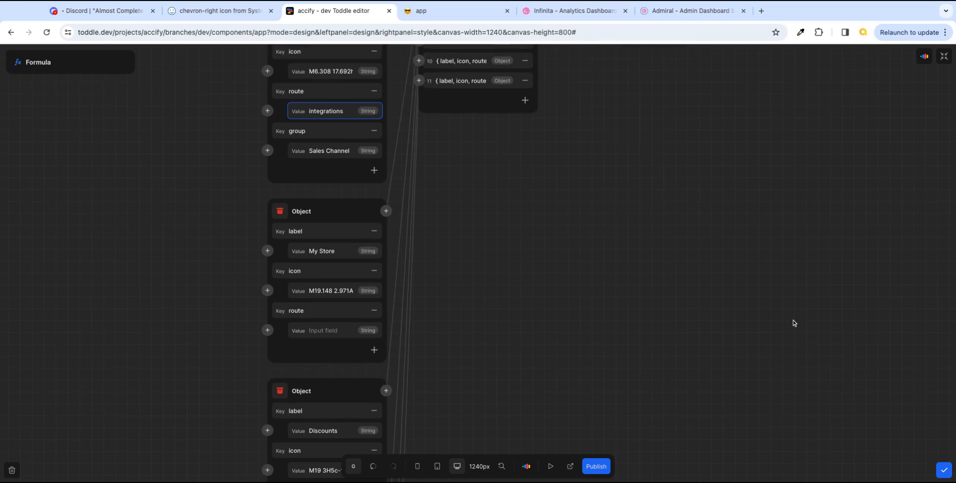
pyautogui.click(331, 309)
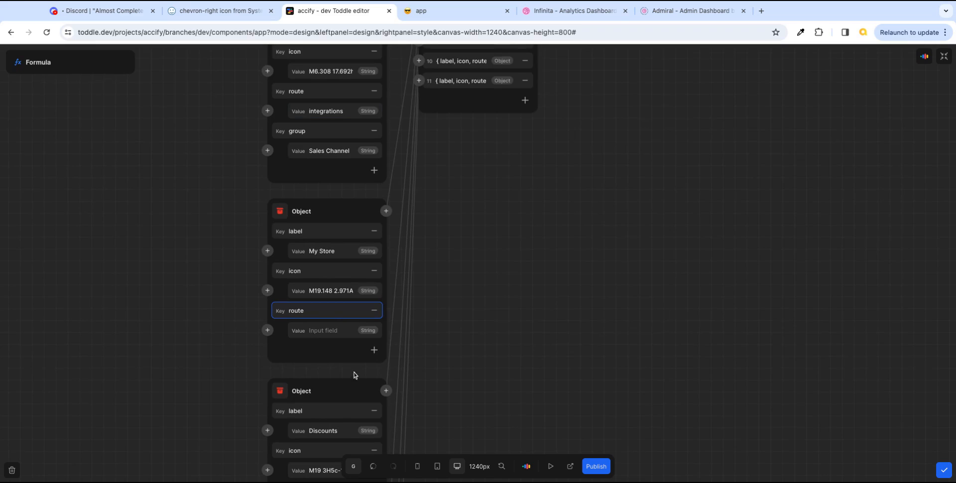
pyautogui.click(337, 332)
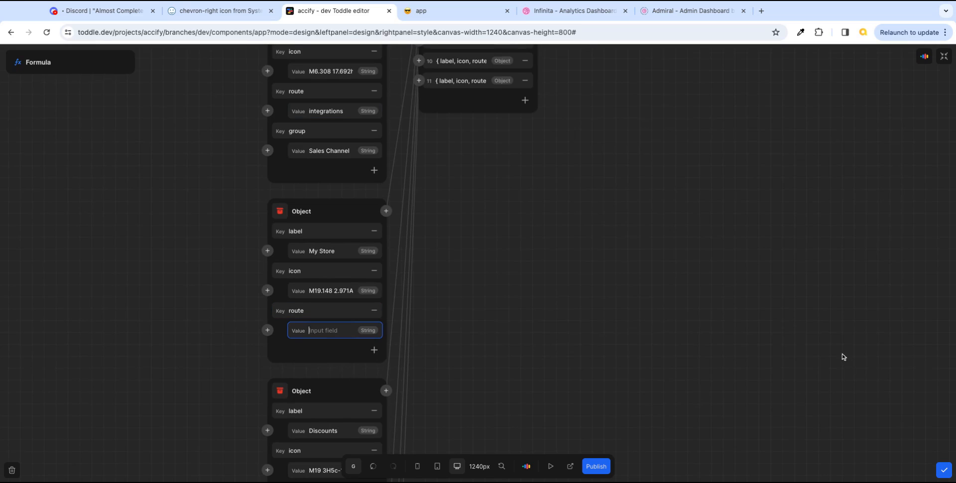
pyautogui.write('mystore')
# - Set the route of the Discounts object to discounts and of the Settings object to settings
pyautogui.scroll(-3, 776, 363)
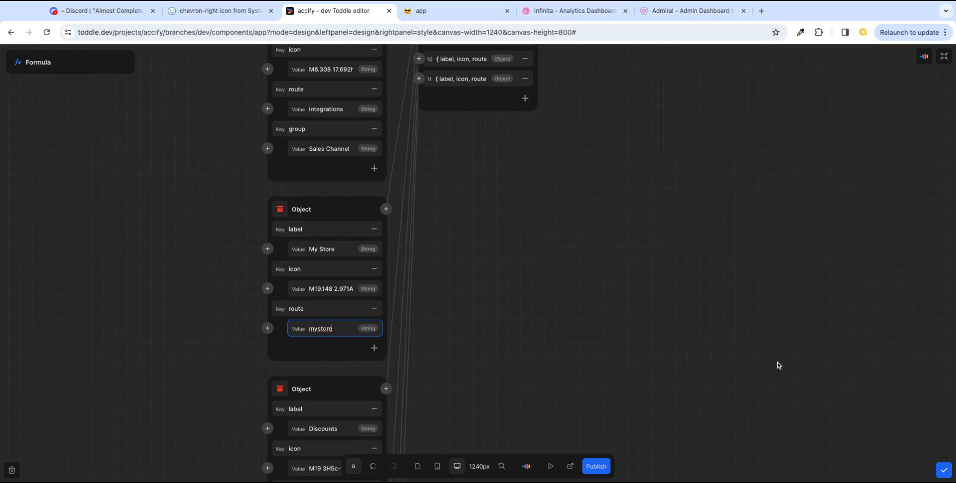
pyautogui.scroll(-1, 778, 364)
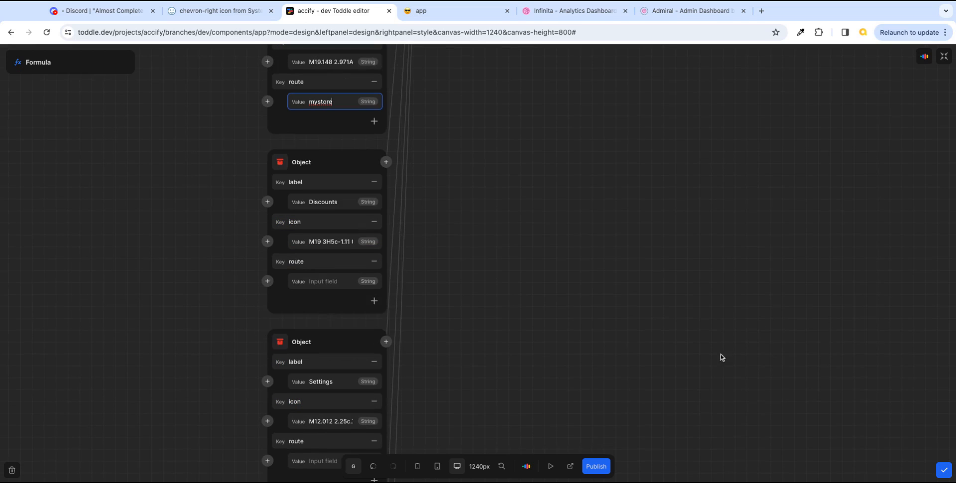
pyautogui.click(340, 282)
pyautogui.write('discount')
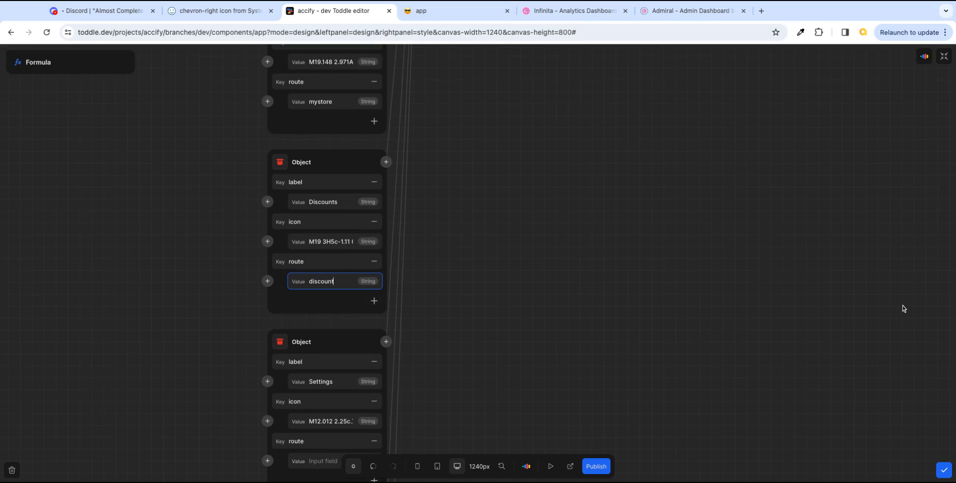
pyautogui.write('s')
pyautogui.scroll(-3, 697, 355)
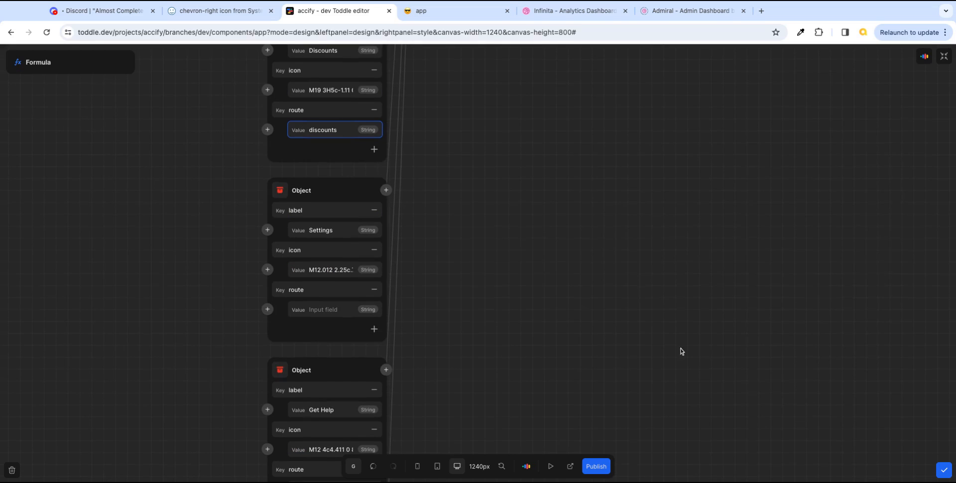
pyautogui.click(351, 308)
pyautogui.write('s')
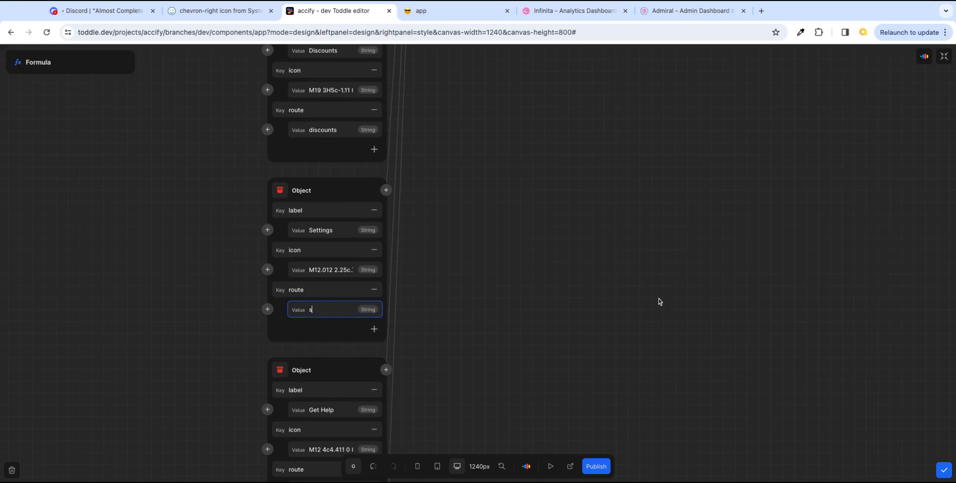
pyautogui.write('ettings')
# - Set the Get Help route to gethelp and the Log Out route to logout, and finish editing the Nav Options variable
pyautogui.scroll(-4, 597, 306)
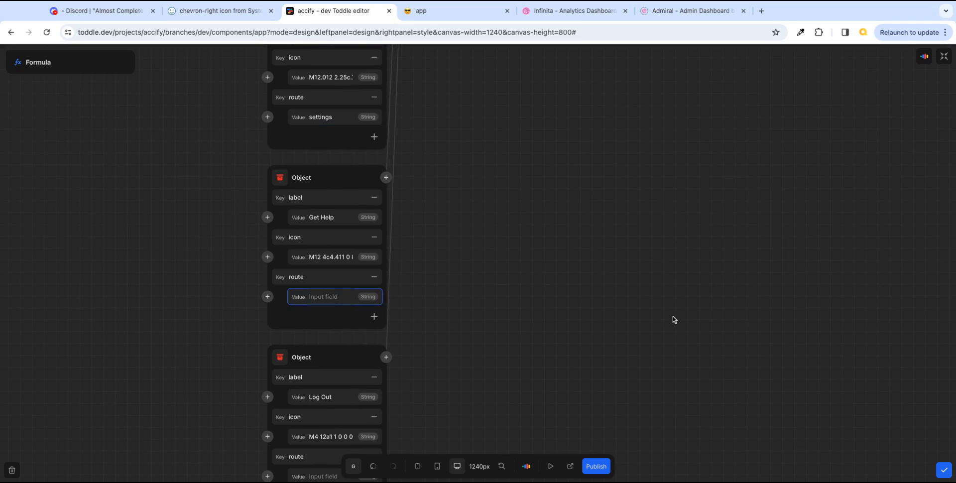
pyautogui.write('gethelp')
pyautogui.scroll(-2, 619, 314)
pyautogui.click(337, 415)
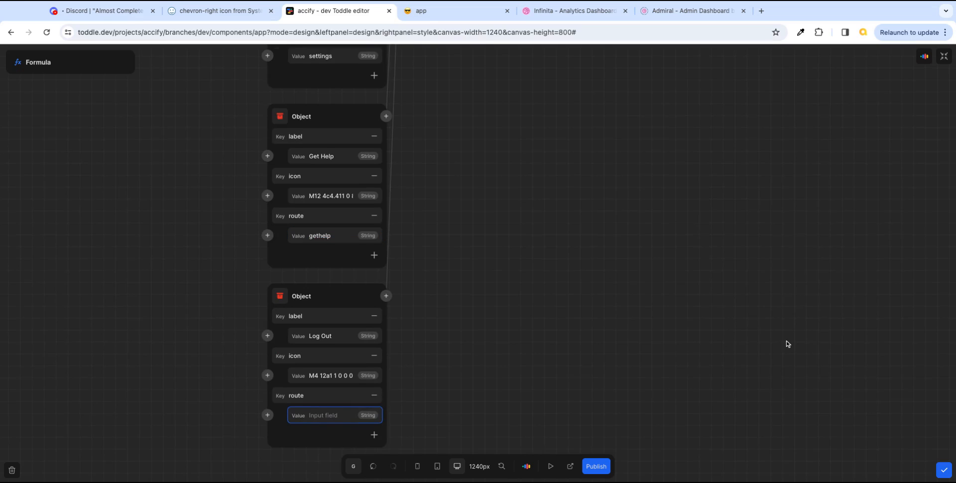
pyautogui.write('logout')
pyautogui.press('Tab')
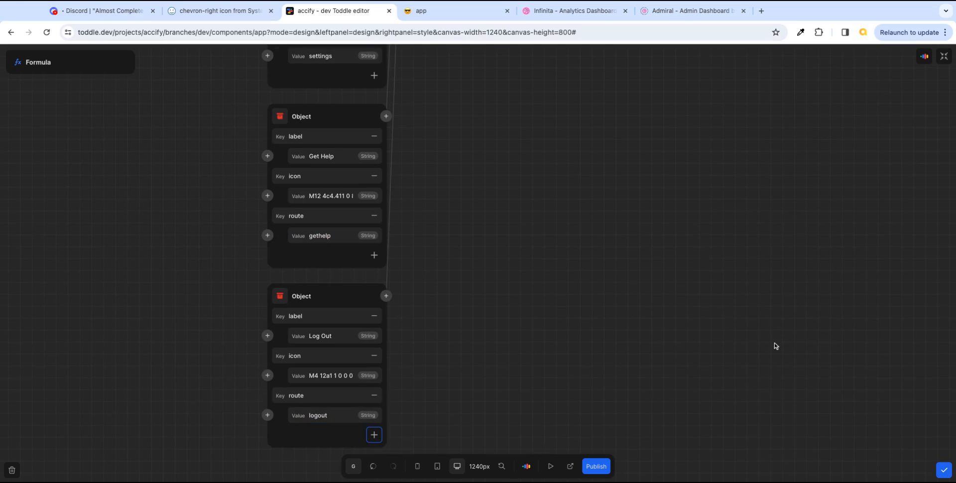
pyautogui.click(943, 471)
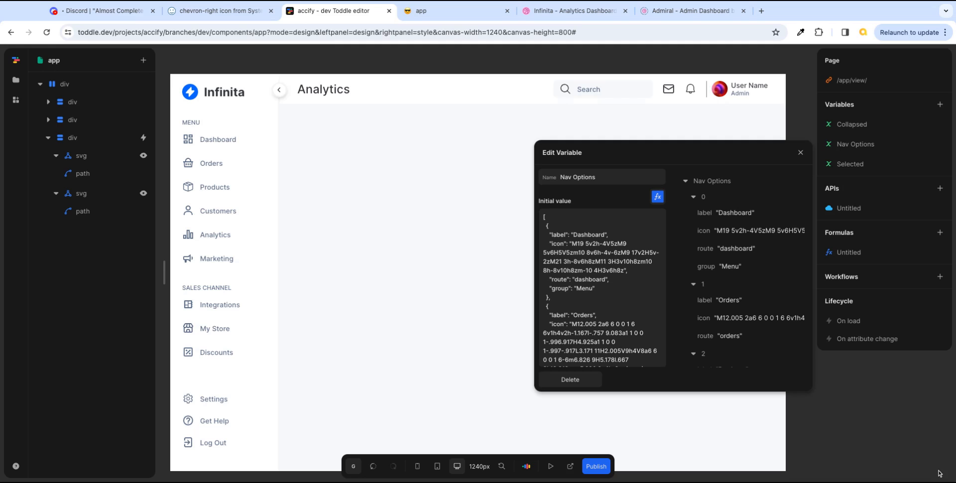
pyautogui.click(801, 156)
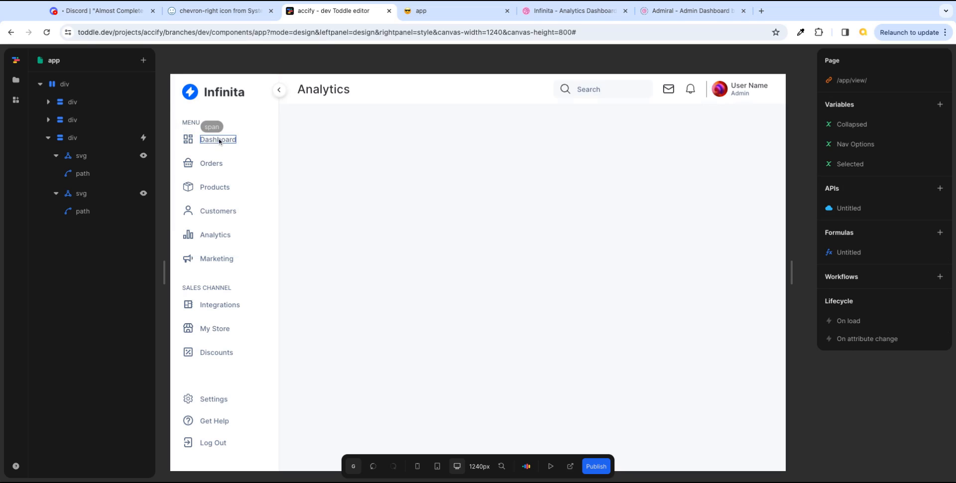
# - Delete the Selected and Index nodes from the is-selected class formula of the repeated menu item div under MENU, keeping Equals
pyautogui.click(48, 103)
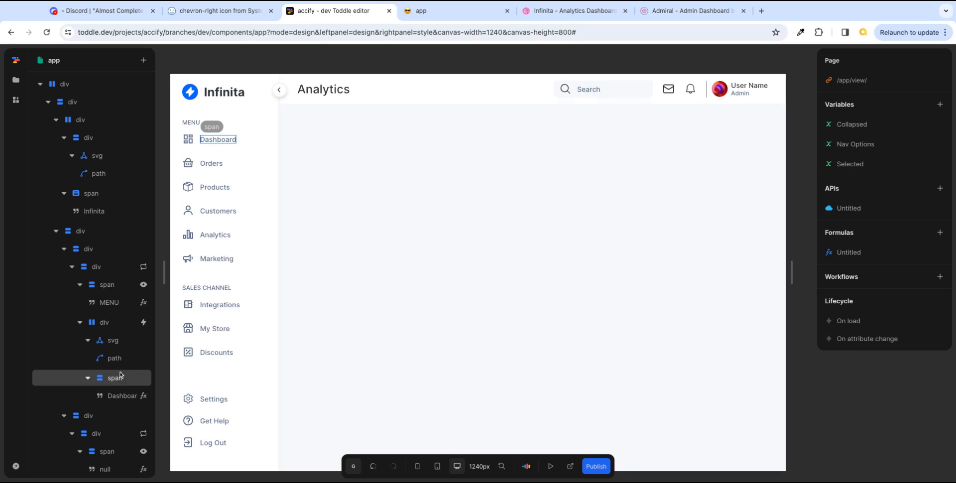
pyautogui.click(114, 325)
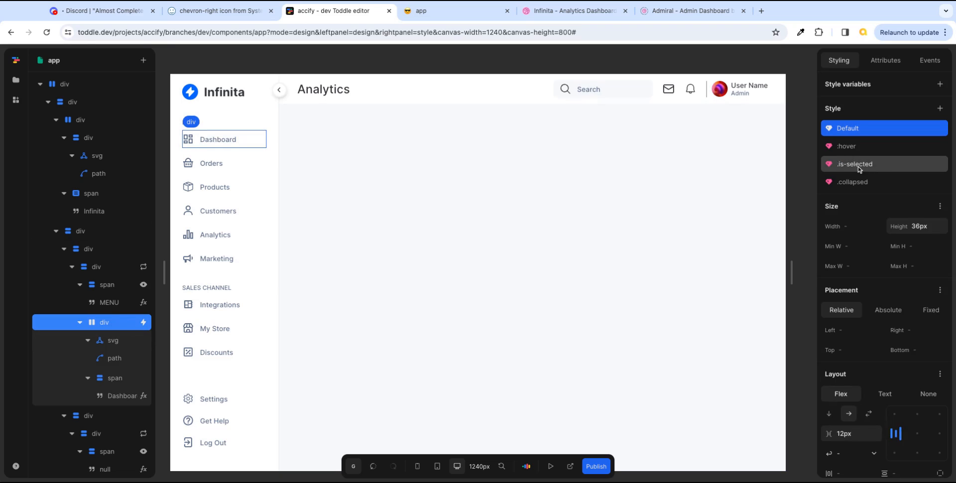
pyautogui.click(886, 64)
pyautogui.click(919, 173)
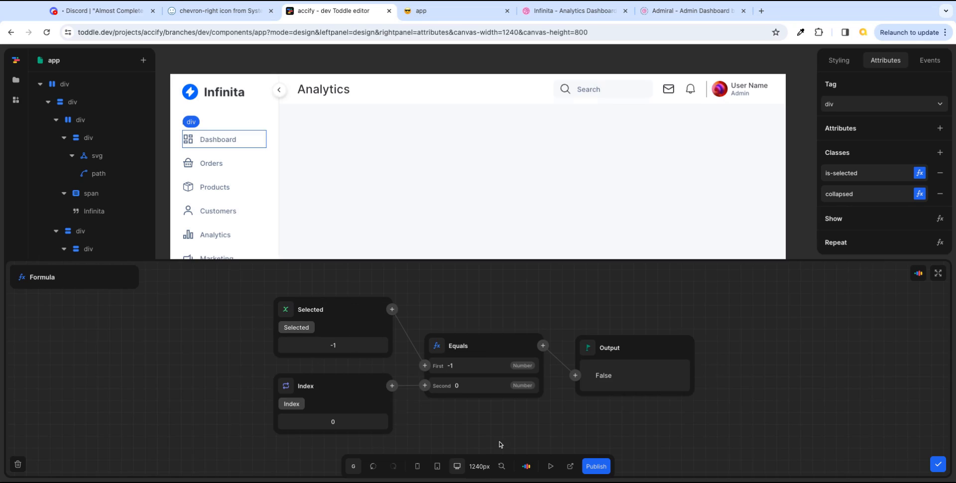
pyautogui.click(501, 348)
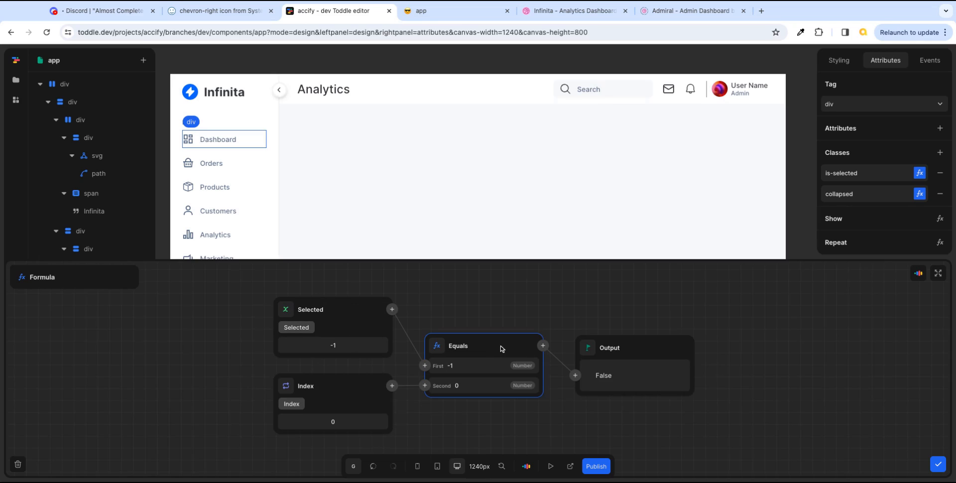
pyautogui.click(371, 323)
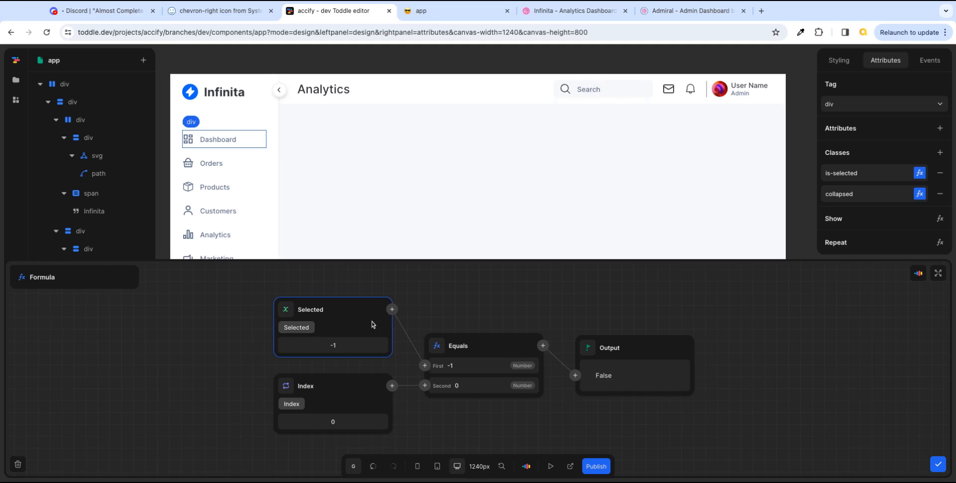
pyautogui.press('Delete')
pyautogui.click(371, 333)
pyautogui.press('Delete')
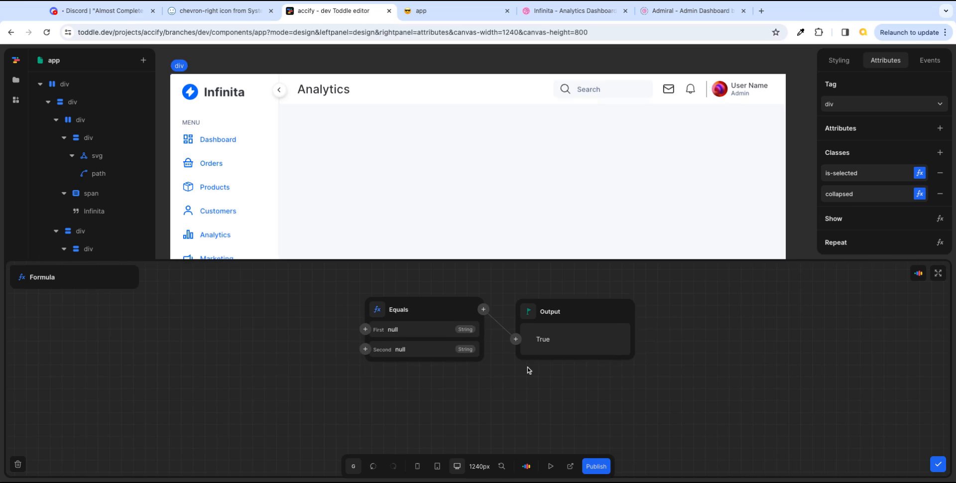
# - Complete the is-selected formula by comparing the view URL parameter with the repeated item's route in Equals, and confirm it
pyautogui.click(365, 331)
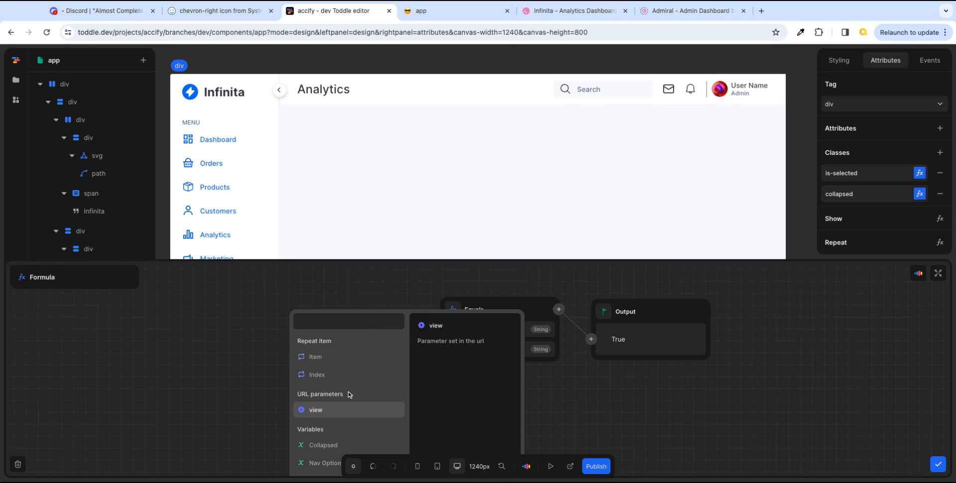
pyautogui.click(469, 10)
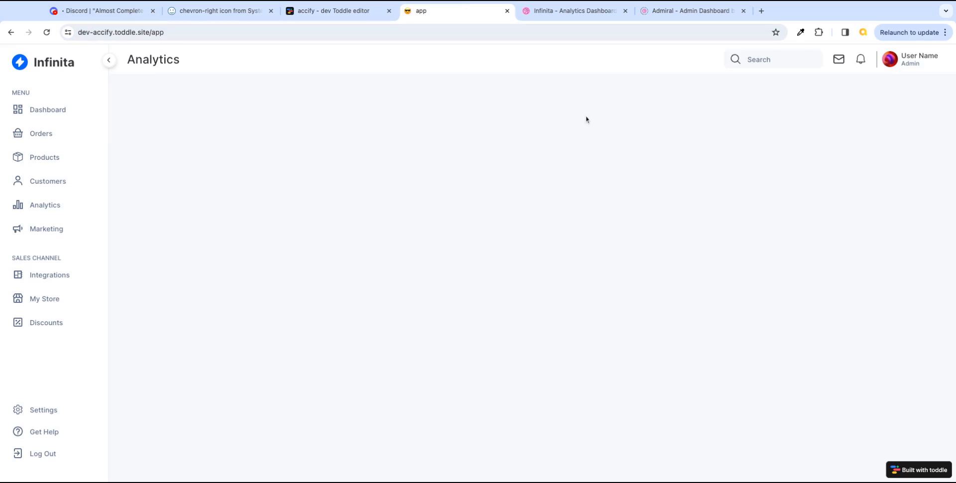
pyautogui.click(357, 15)
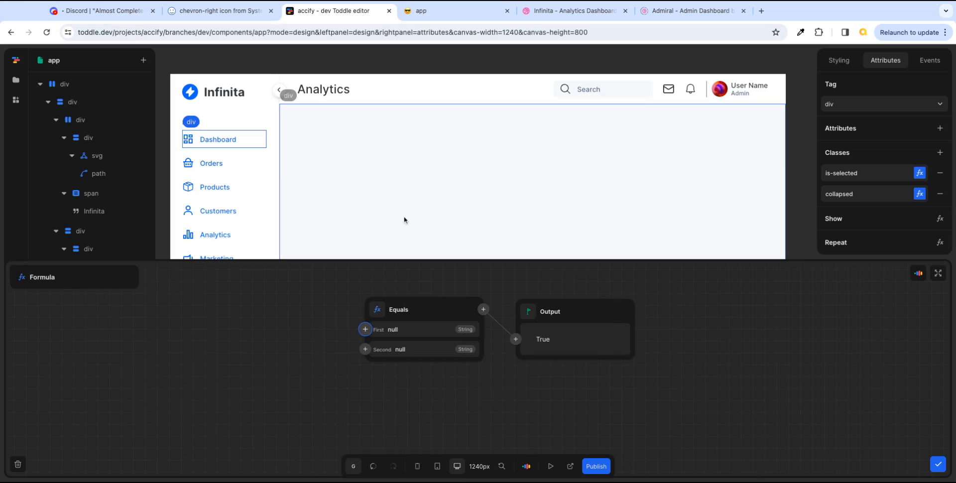
pyautogui.click(362, 328)
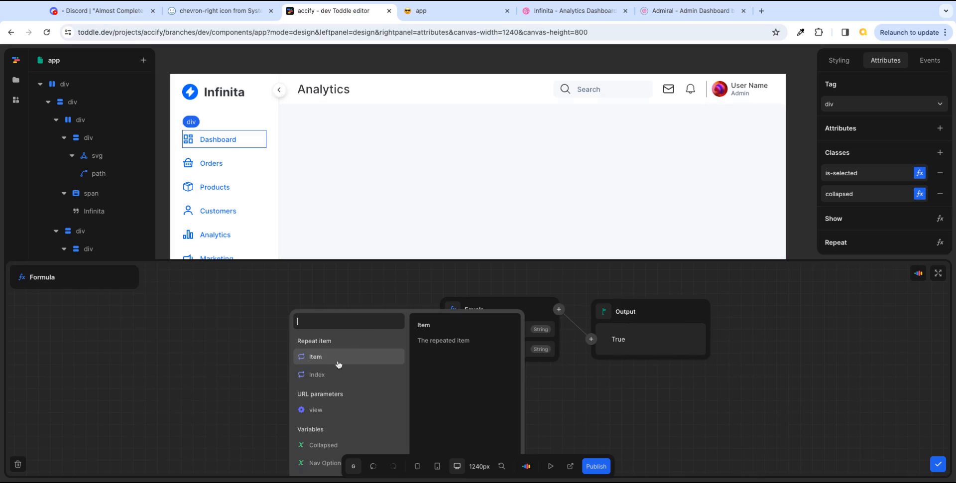
pyautogui.click(323, 410)
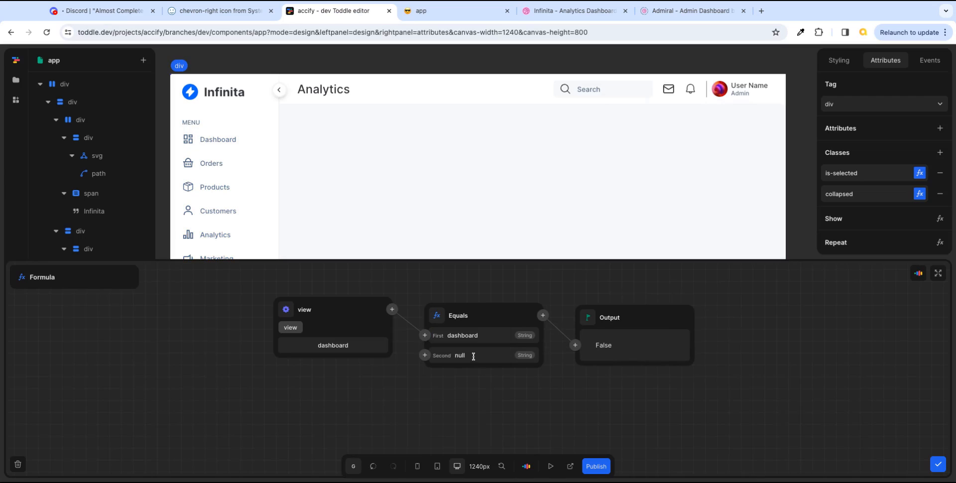
pyautogui.click(424, 356)
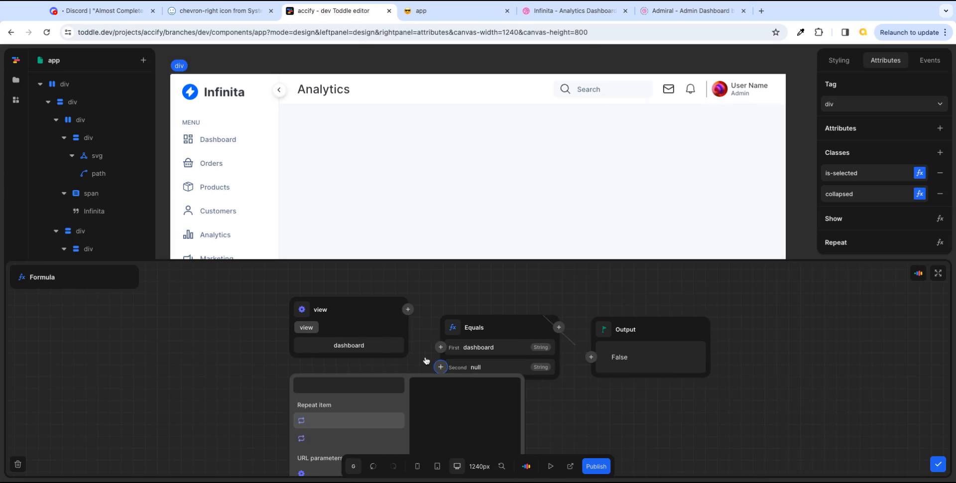
pyautogui.click(326, 422)
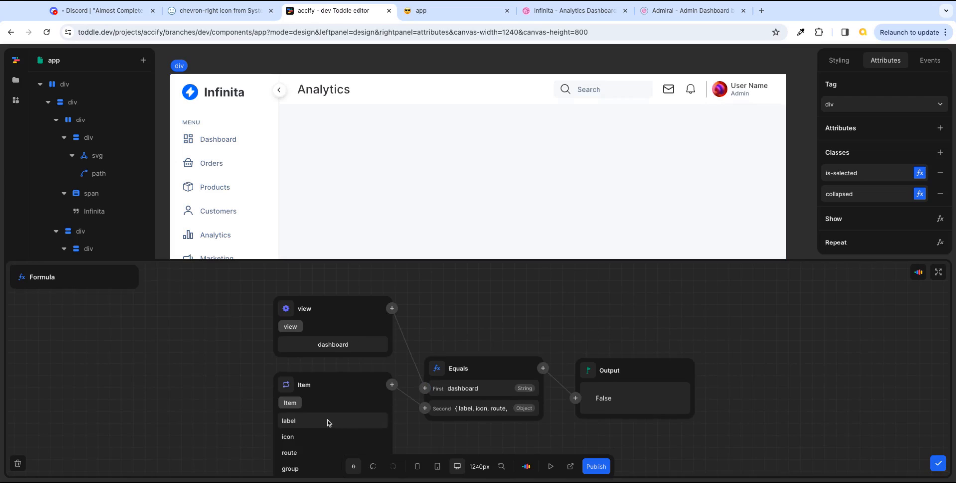
pyautogui.click(304, 452)
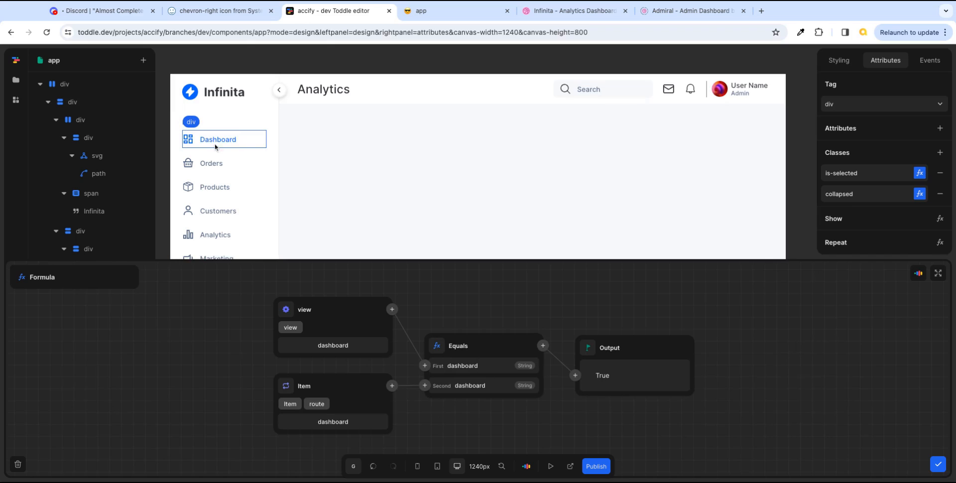
pyautogui.click(937, 465)
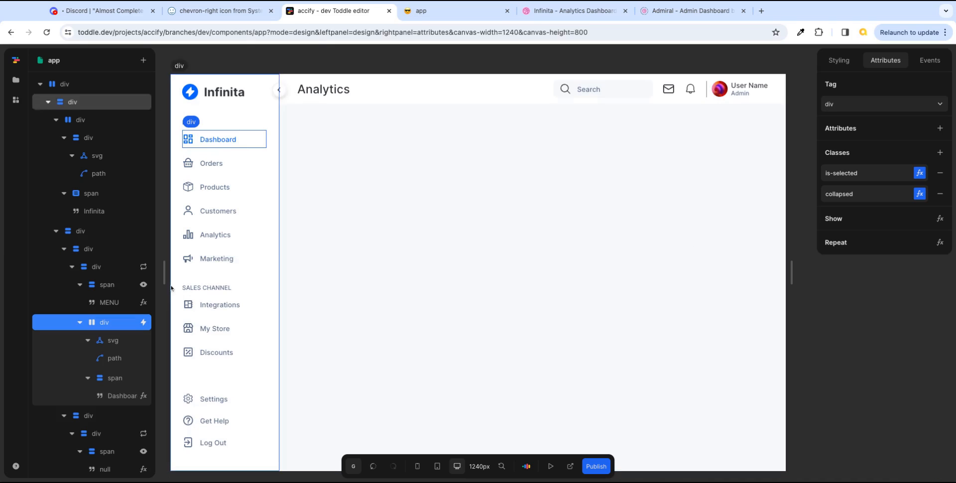
# - In the MENU item div's click workflow, add a Set: view action and delete the Set: Selected action
pyautogui.click(143, 322)
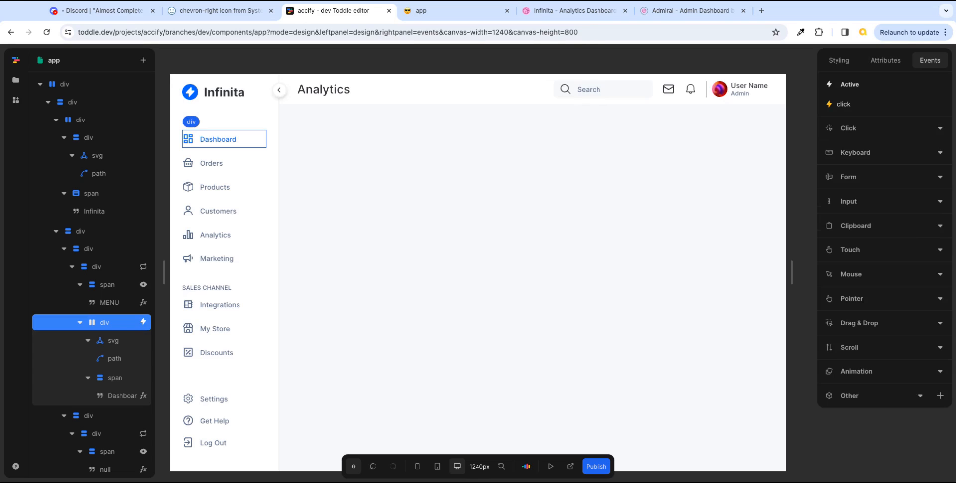
pyautogui.click(829, 105)
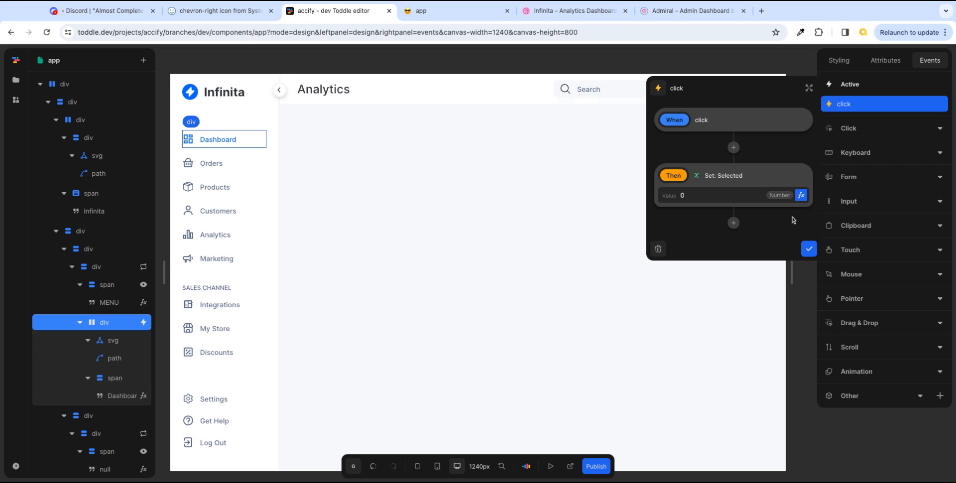
pyautogui.click(733, 148)
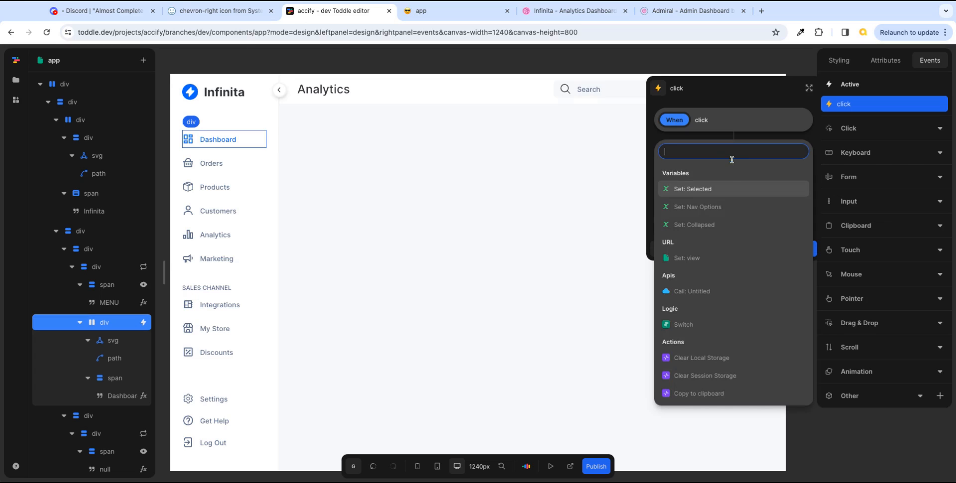
pyautogui.click(704, 258)
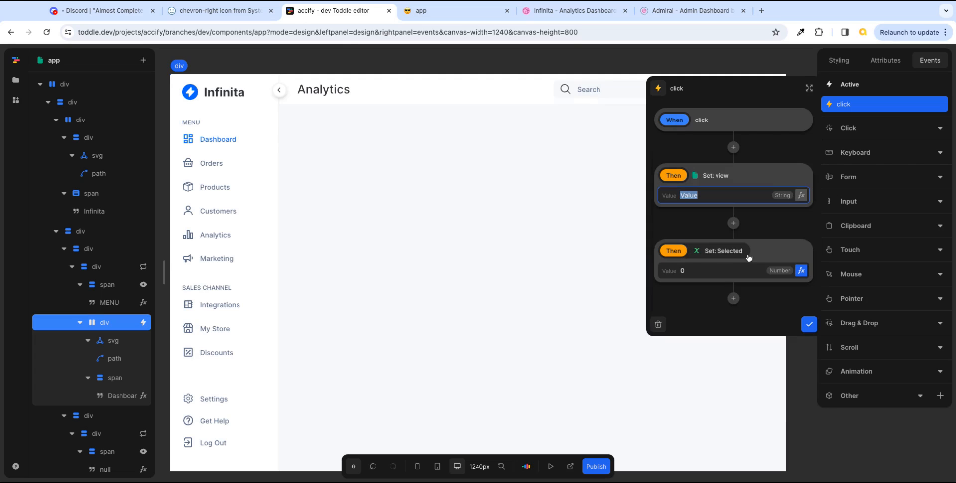
pyautogui.click(790, 251)
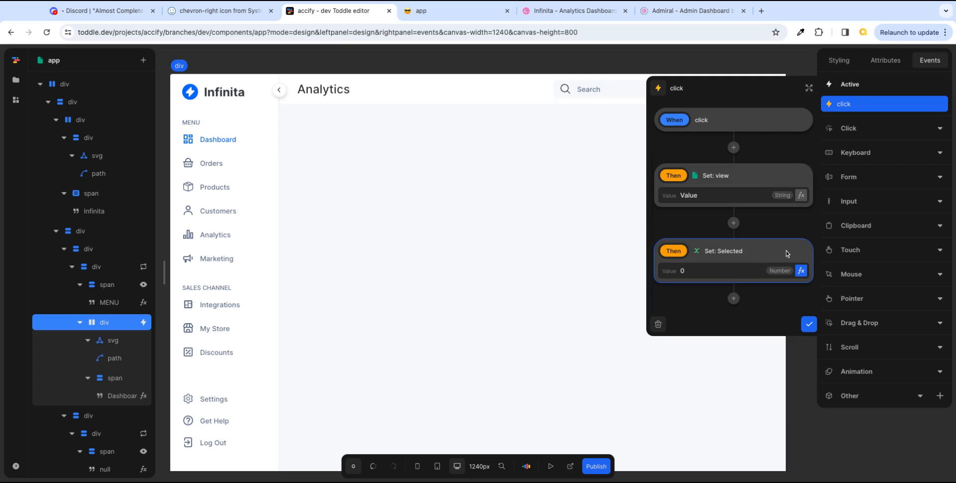
pyautogui.press('Delete')
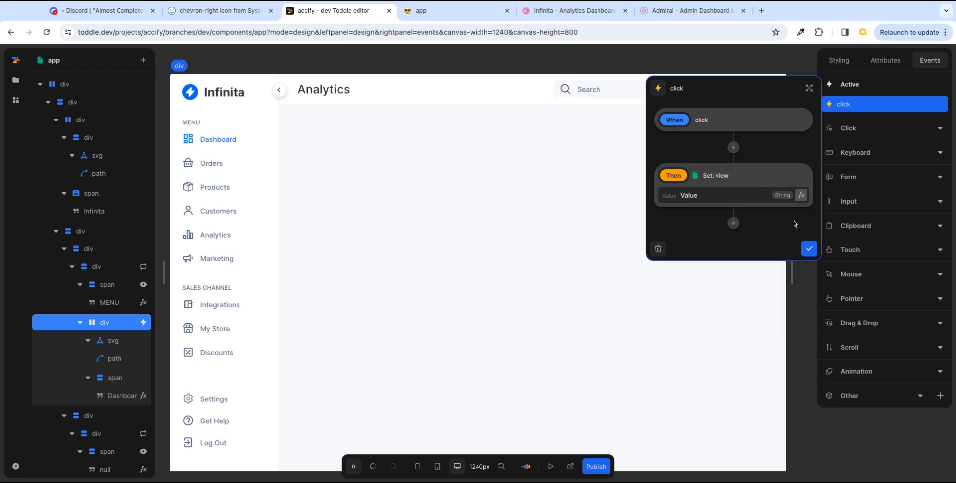
# - Set the value of the Set: view action to the repeated item's route by formula, and confirm the workflow
pyautogui.click(801, 196)
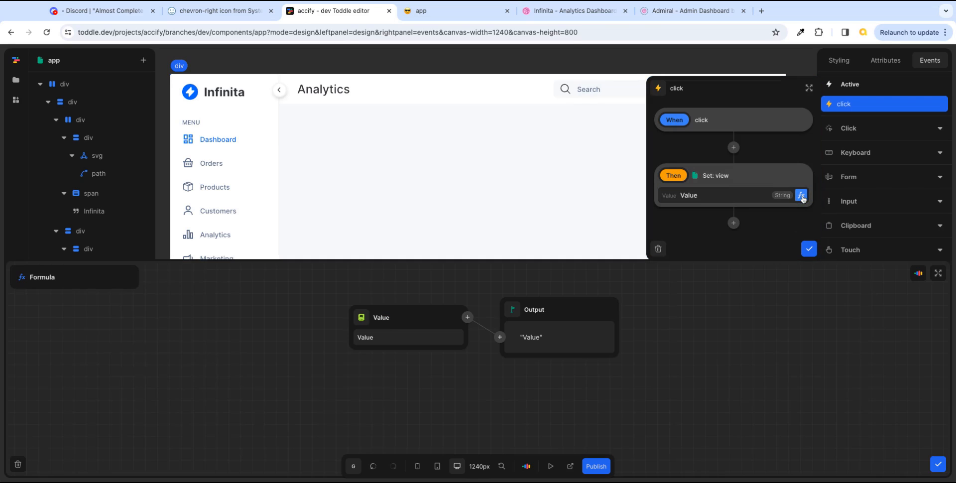
pyautogui.click(358, 317)
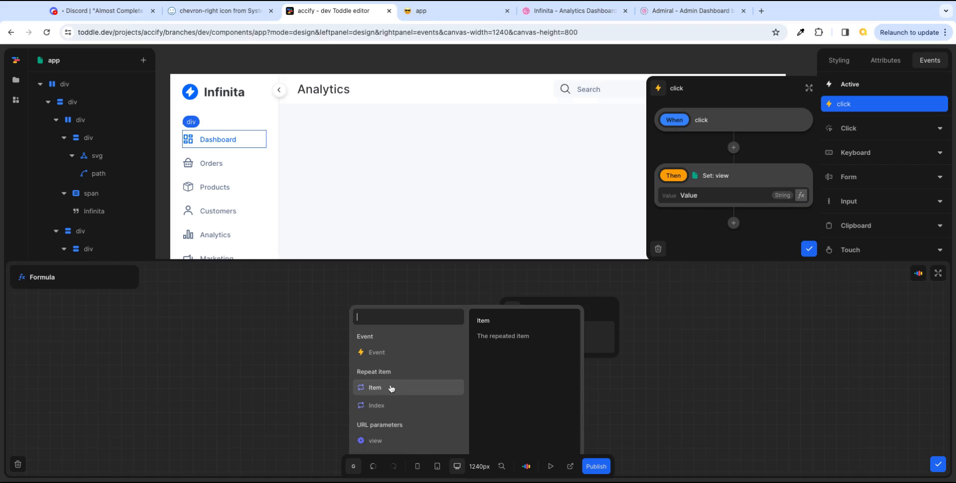
pyautogui.click(389, 390)
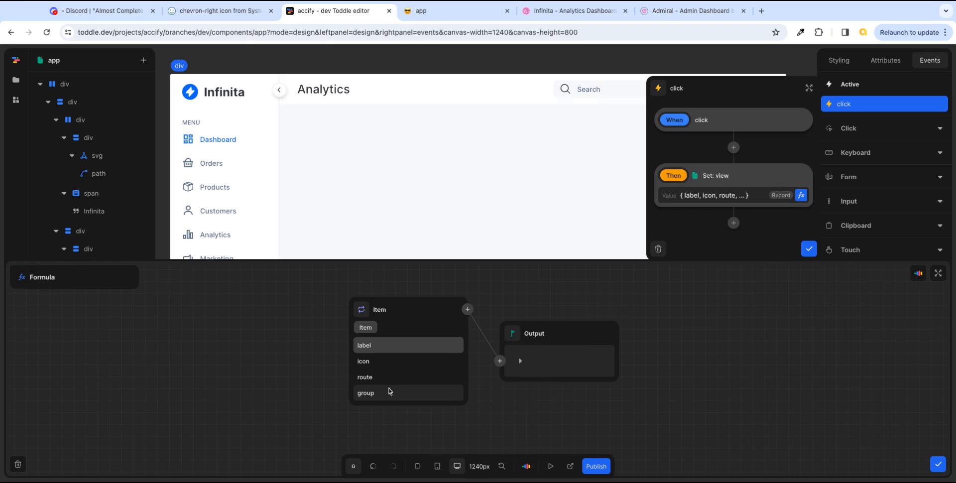
pyautogui.click(380, 379)
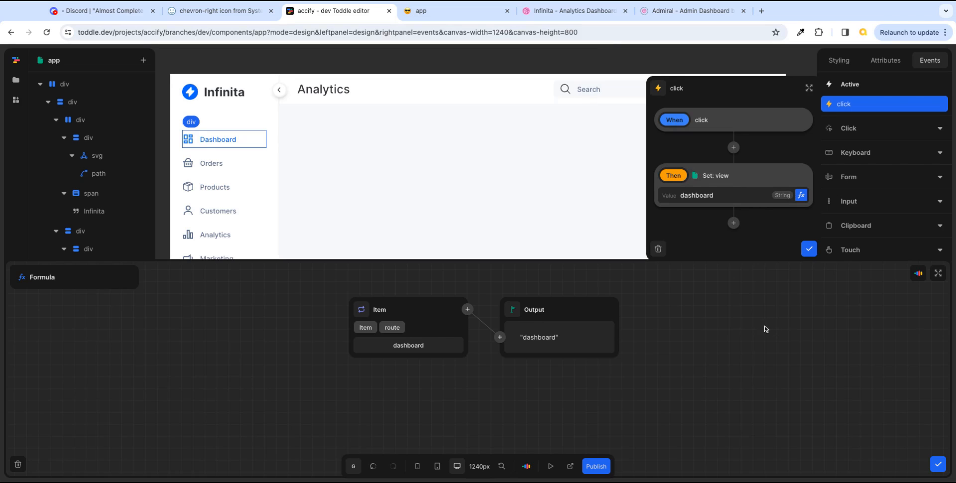
pyautogui.click(809, 248)
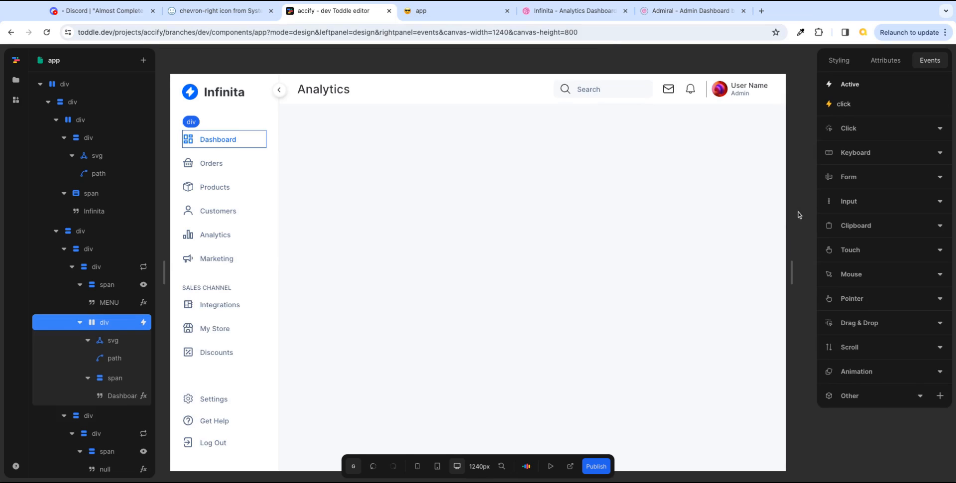
# - Reload the live app page and examine the view segment at the end of its URL
pyautogui.scroll(-1, 798, 214)
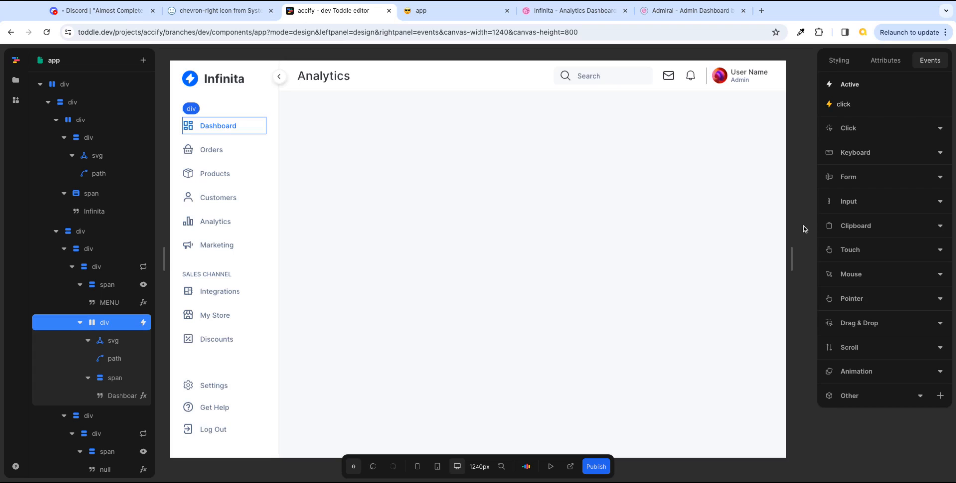
pyautogui.click(463, 15)
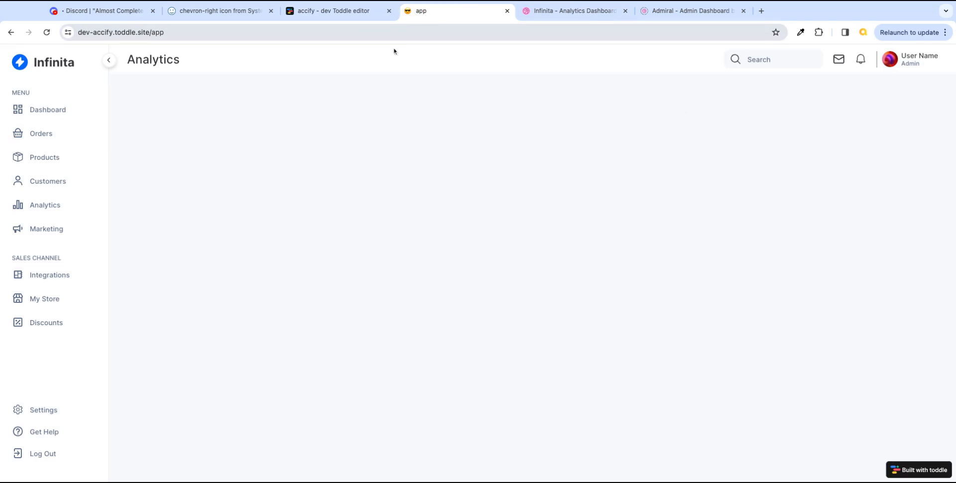
pyautogui.click(47, 32)
pyautogui.moveTo(165, 34); pyautogui.dragTo(199, 33)
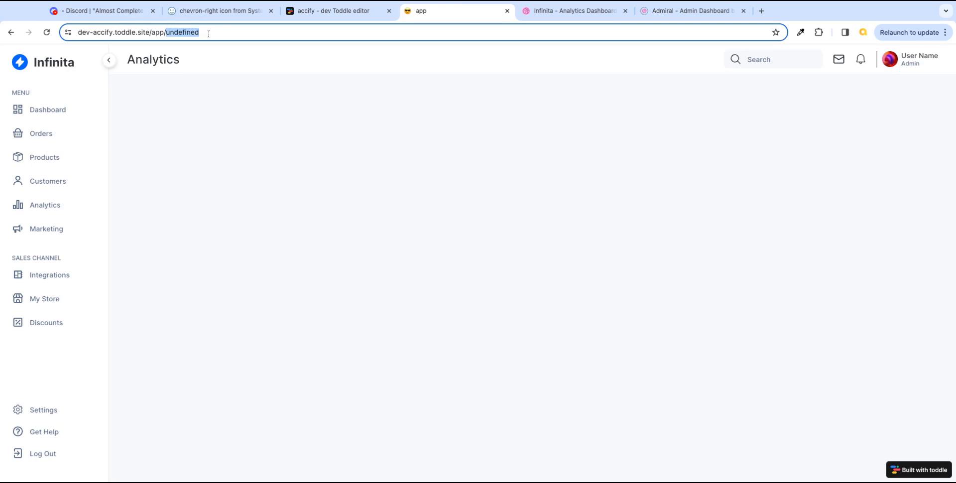
pyautogui.click(243, 107)
# - Test the live sidebar by opening Dashboard, Orders, Products and Customers, checking the URL and the highlighted item
pyautogui.click(48, 112)
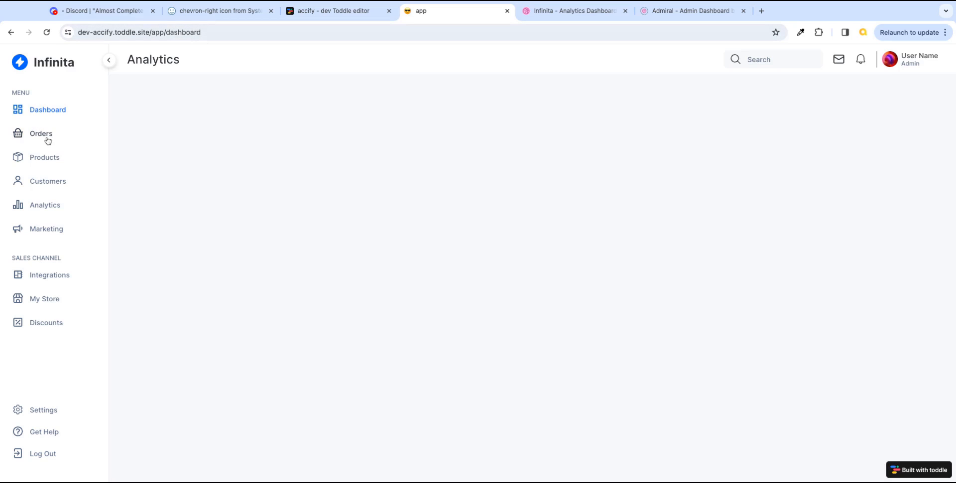
pyautogui.click(47, 136)
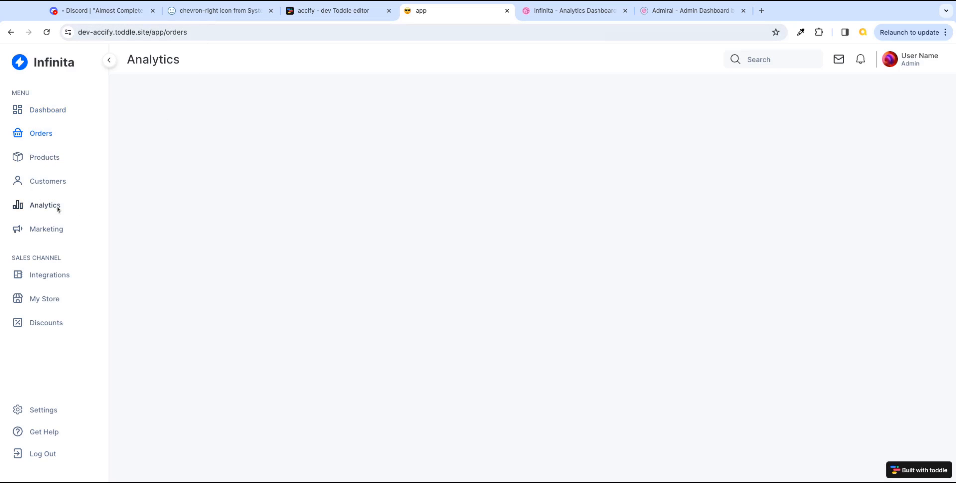
pyautogui.click(48, 158)
pyautogui.click(53, 186)
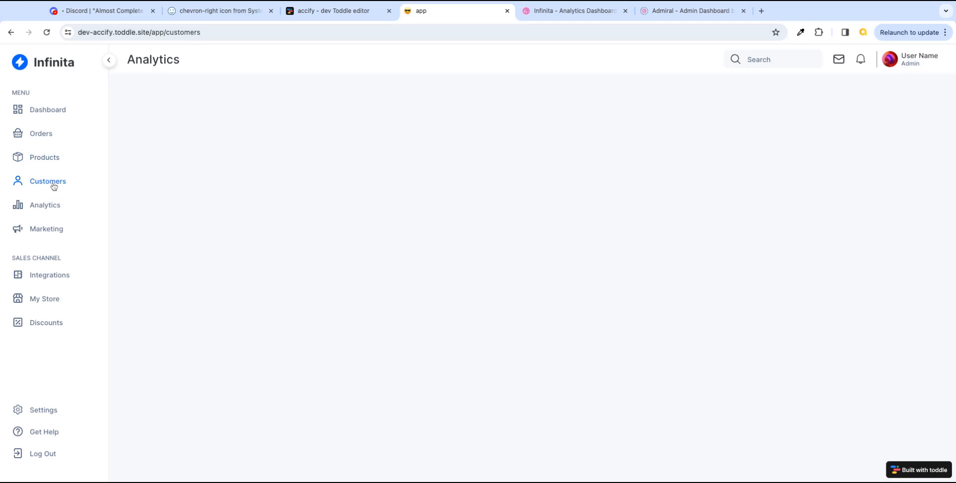
# - Test the sidebar links for Analytics, Marketing, Dashboard and Orders, and step back and forward through the browser history
pyautogui.click(34, 209)
pyautogui.click(57, 234)
pyautogui.click(48, 110)
pyautogui.click(41, 133)
pyautogui.click(11, 33)
pyautogui.click(11, 33)
pyautogui.click(11, 33)
pyautogui.click(30, 34)
pyautogui.click(30, 34)
pyautogui.click(30, 34)
# - Test the Orders page address by loading a copy of it in a new browser tab, and close that tab
pyautogui.press('super+l')
pyautogui.press('super+c')
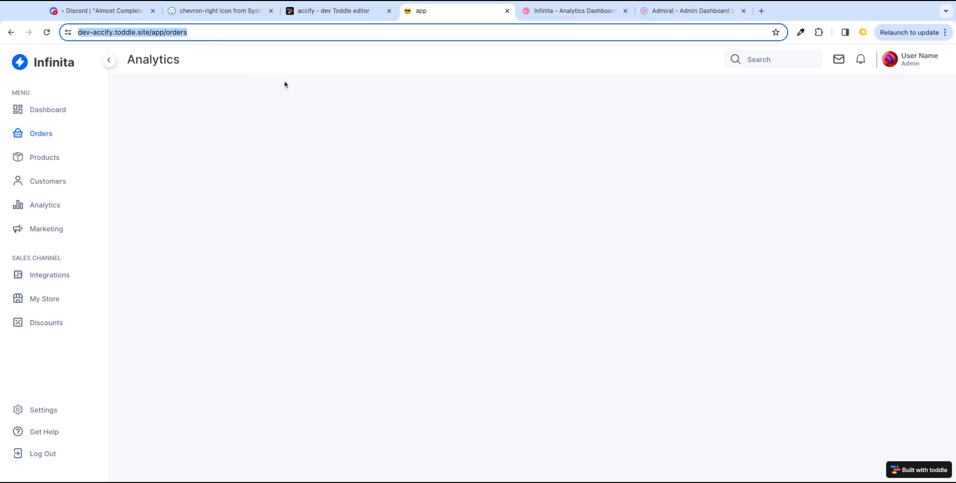
pyautogui.click(761, 11)
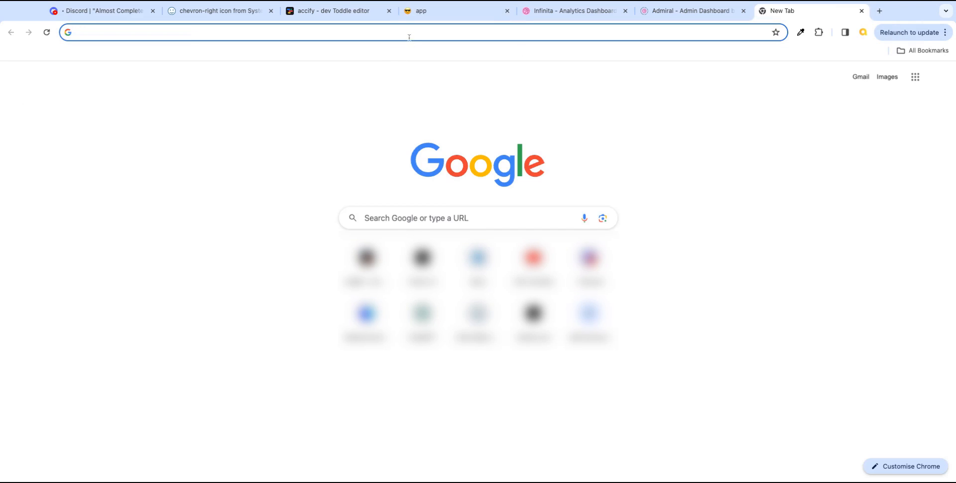
pyautogui.press('super+v')
pyautogui.press('Return')
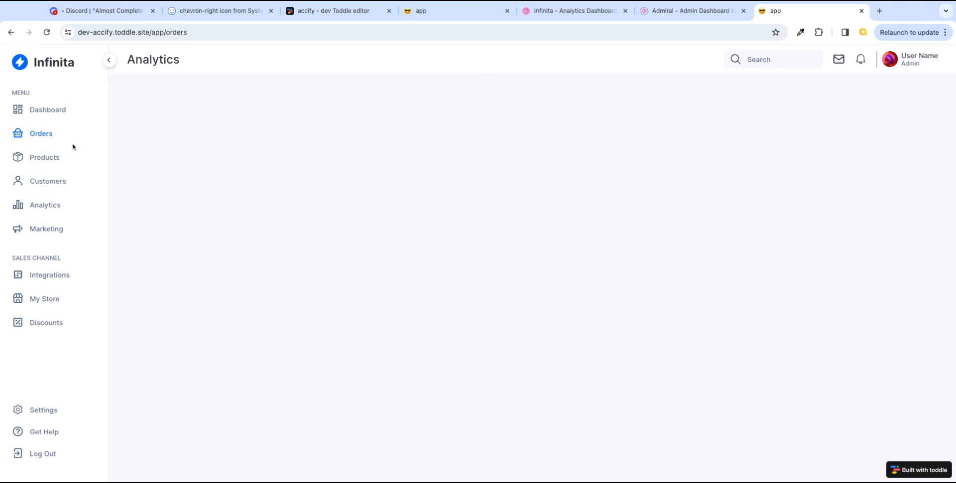
pyautogui.click(861, 11)
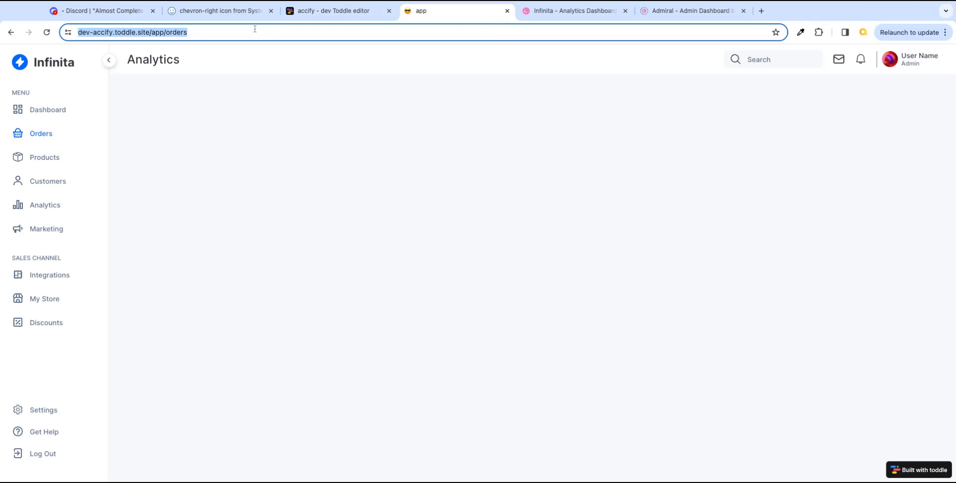
# - In the Toddle editor, bind the header's Analytics text to a formula that uses the Nav Options variable
pyautogui.click(338, 15)
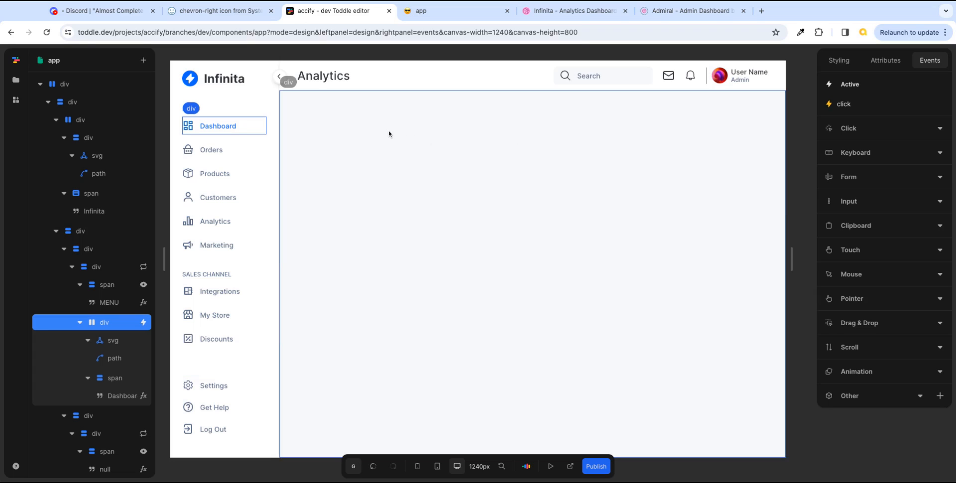
pyautogui.click(330, 80)
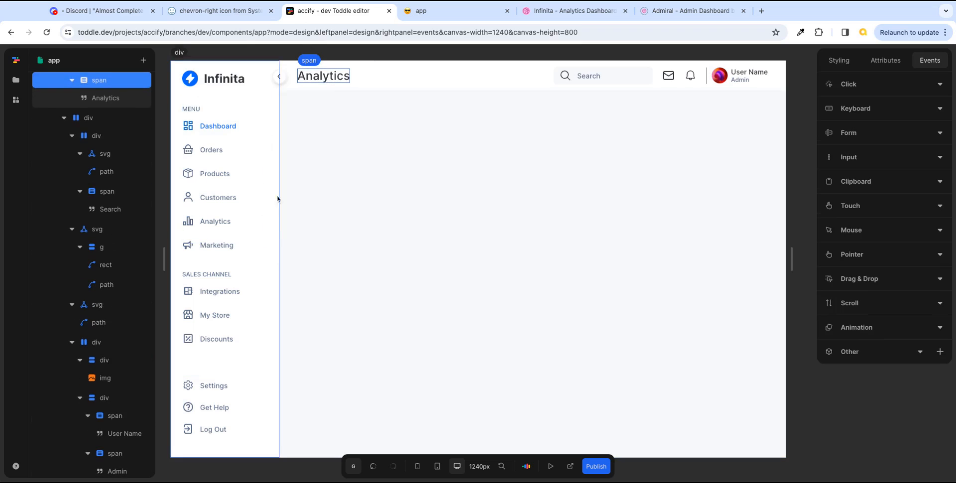
pyautogui.click(121, 102)
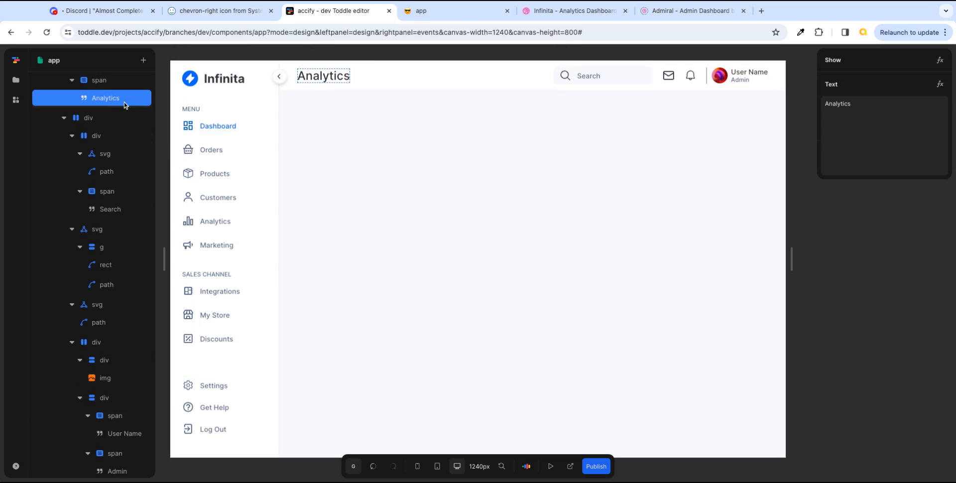
pyautogui.click(940, 85)
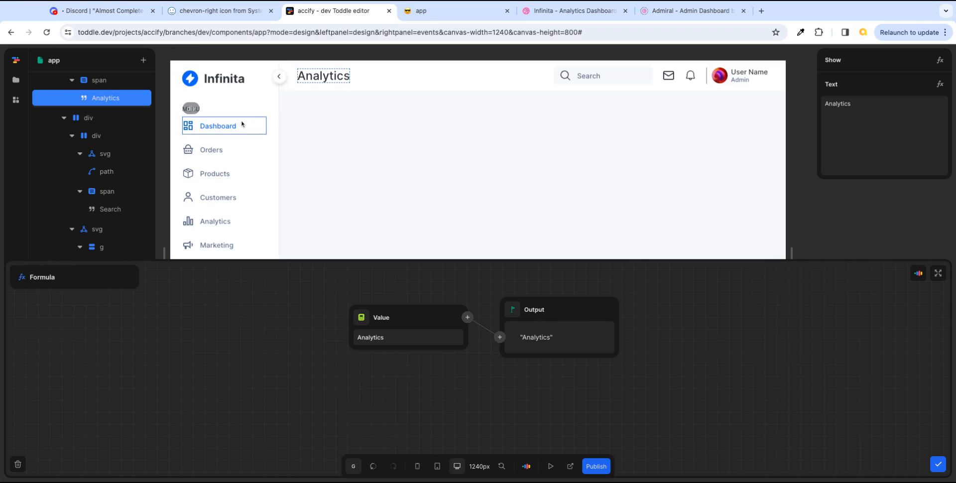
pyautogui.click(362, 319)
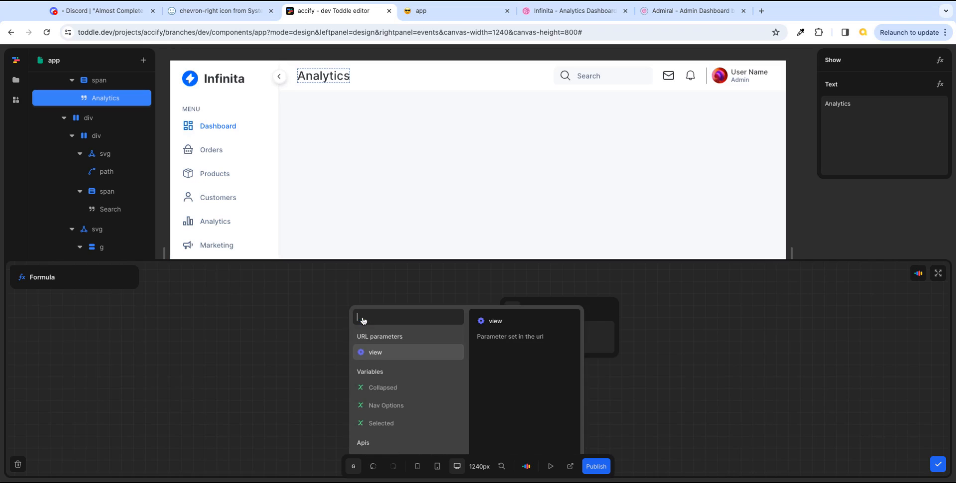
pyautogui.click(406, 407)
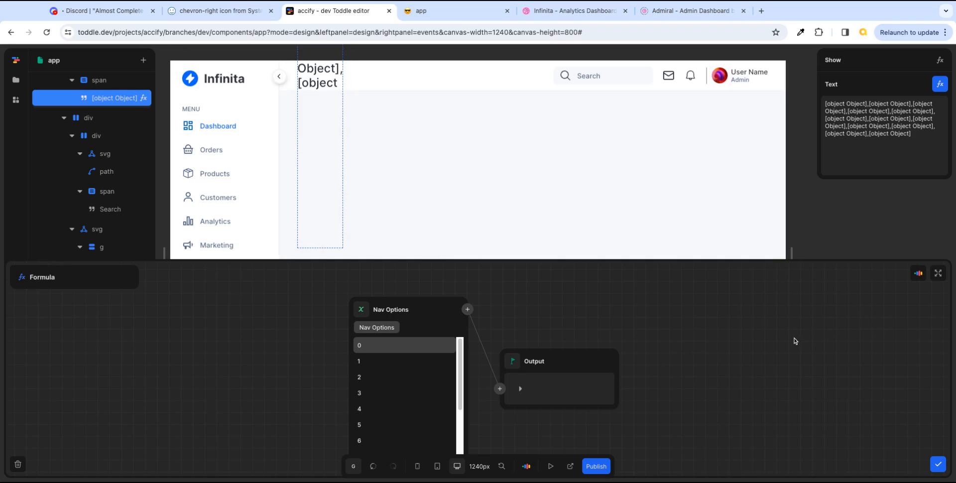
# - Add a Find formula between the Nav Options variable and the output
pyautogui.scroll(-1, 795, 341)
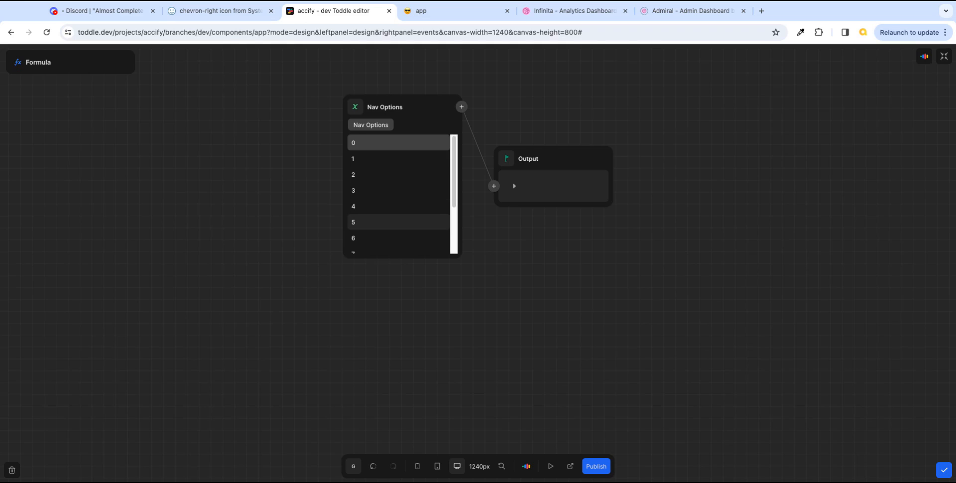
pyautogui.click(462, 107)
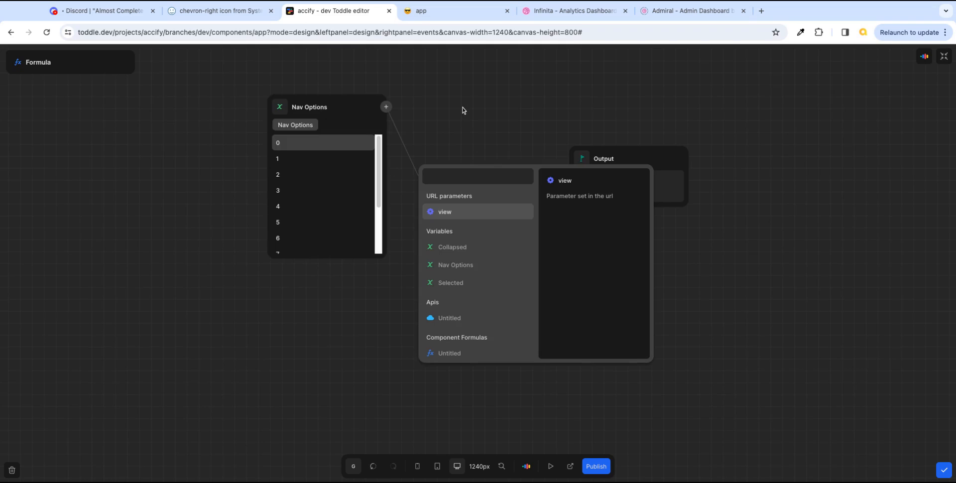
pyautogui.write('fin')
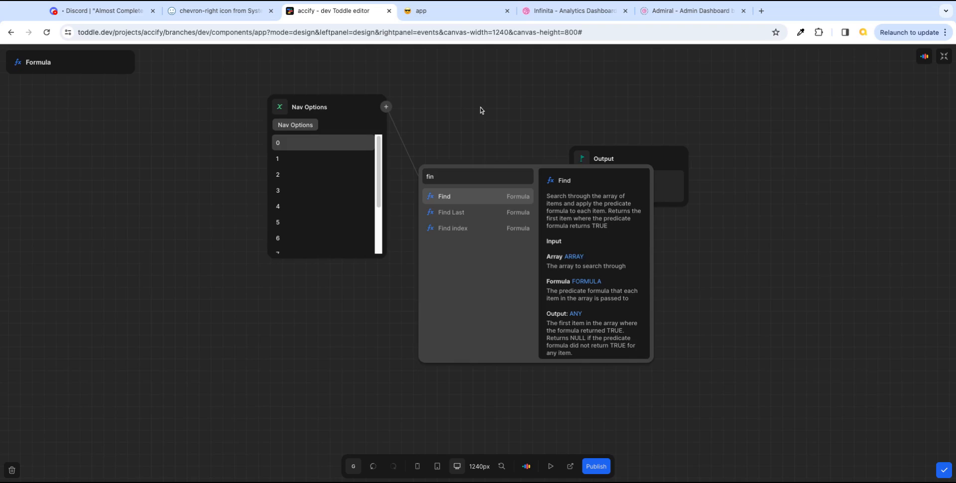
pyautogui.click(466, 200)
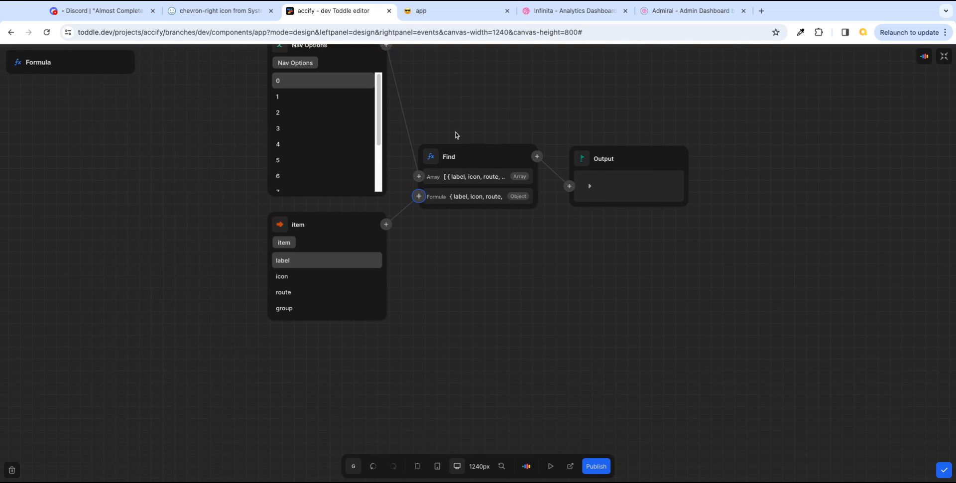
# - Set the Find condition to check that the item's route equals the view URL parameter
pyautogui.scroll(1, 457, 136)
pyautogui.scroll(1, 457, 136)
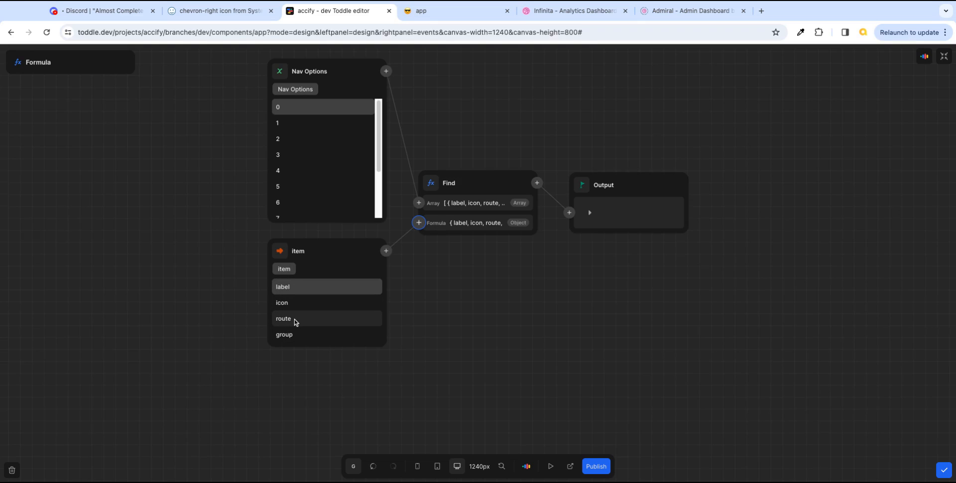
pyautogui.click(296, 319)
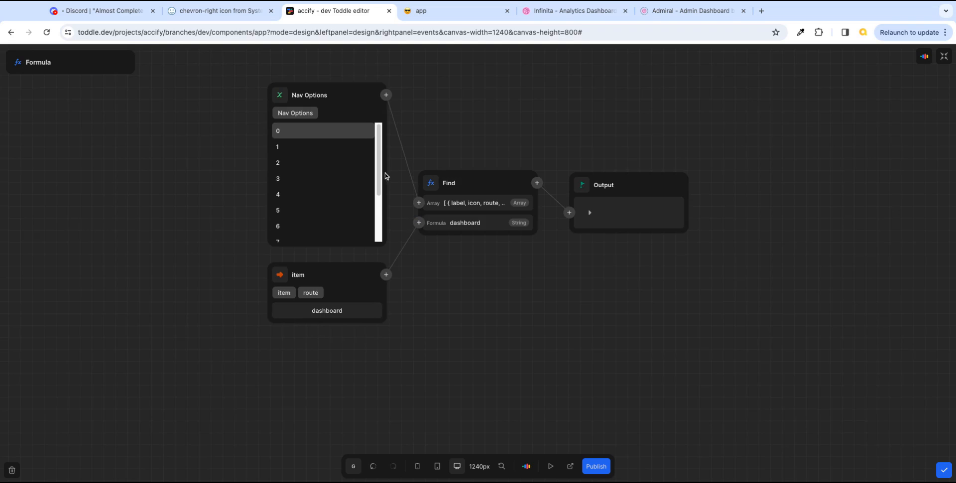
pyautogui.click(386, 275)
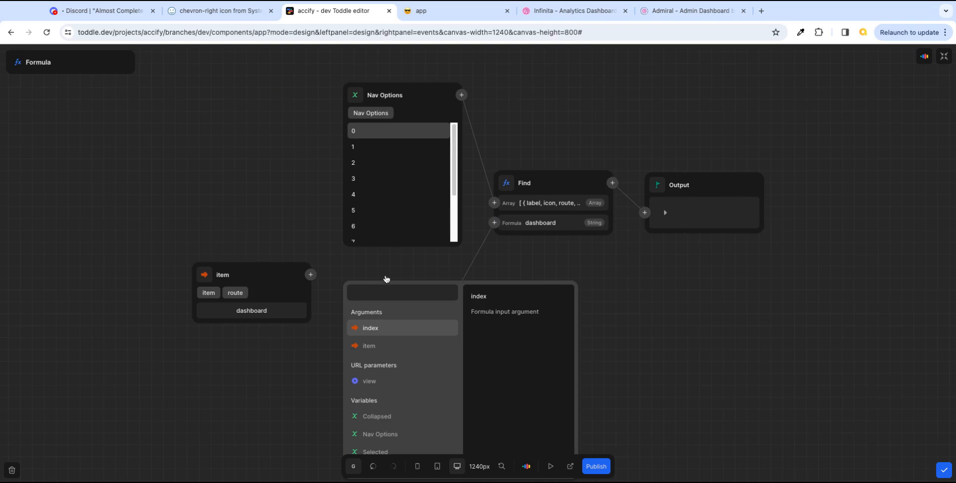
pyautogui.write('equ')
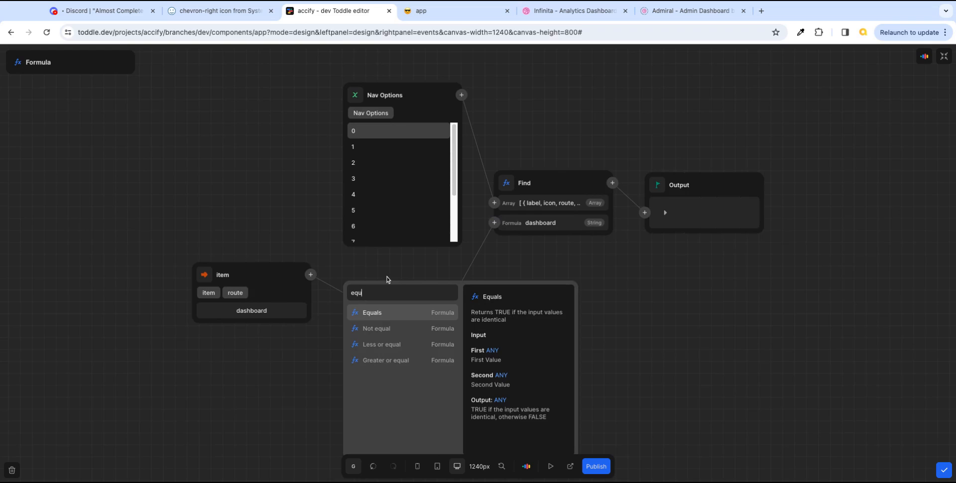
pyautogui.click(382, 312)
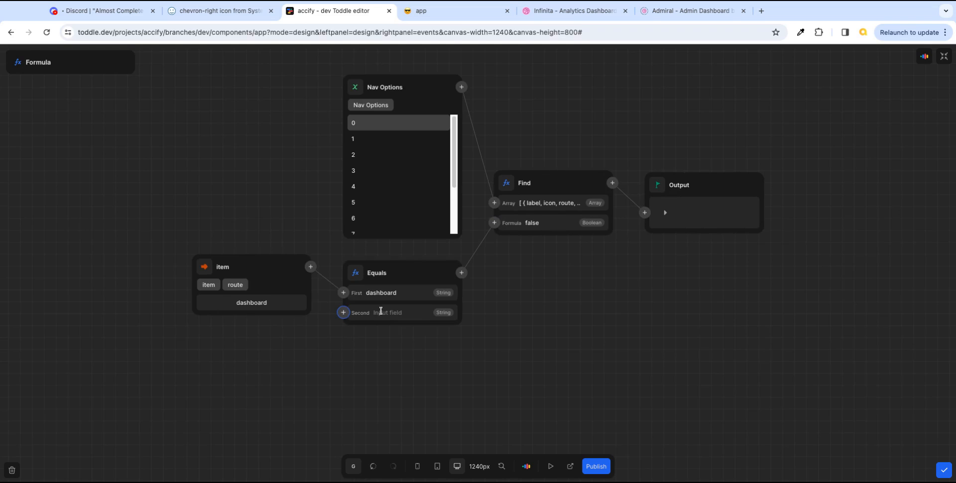
pyautogui.click(342, 312)
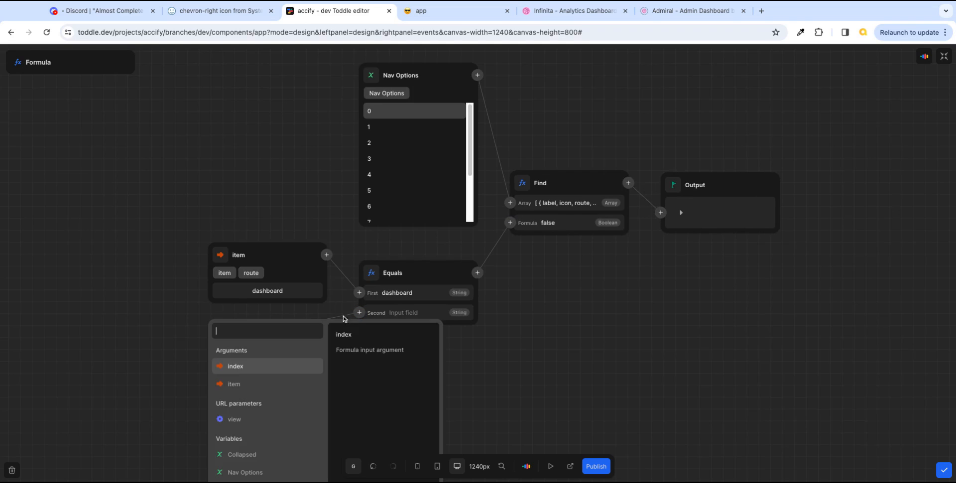
pyautogui.click(246, 422)
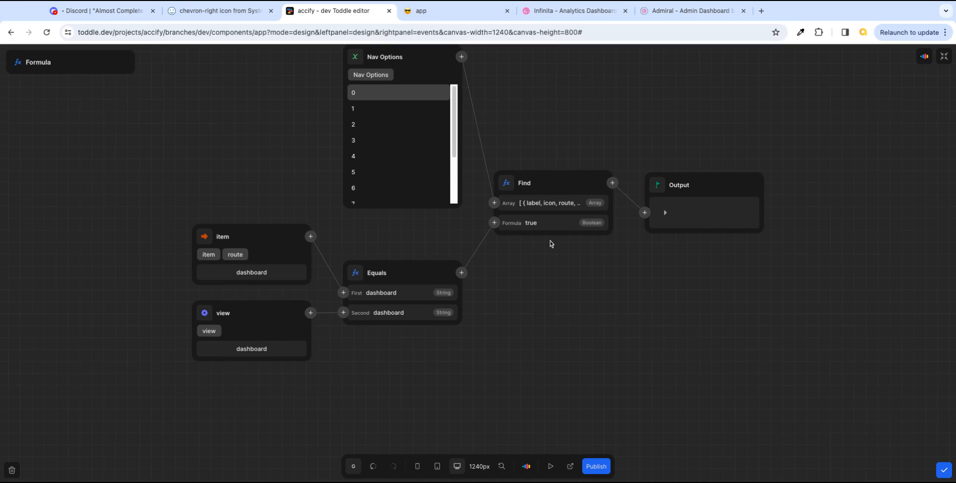
# - Expand the formula's output and insert a Get formula after Find with its path set to label
pyautogui.click(666, 213)
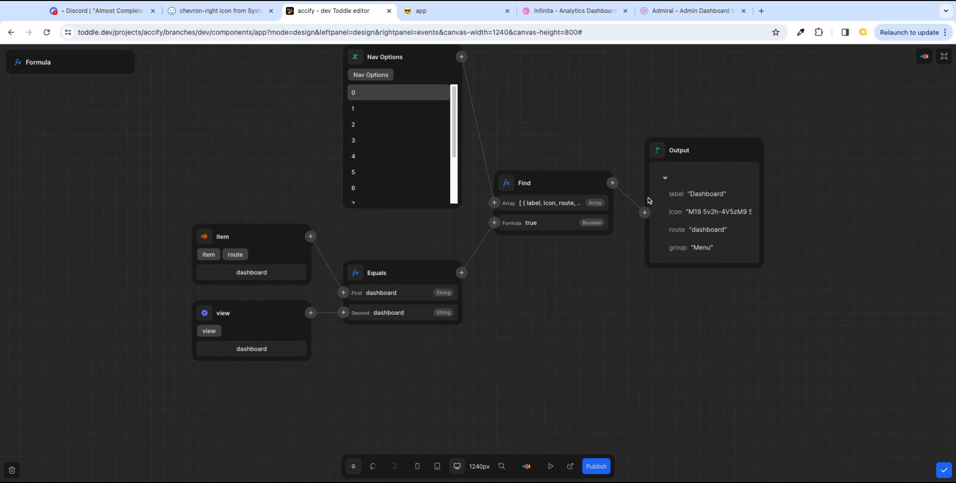
pyautogui.click(645, 213)
pyautogui.write('get')
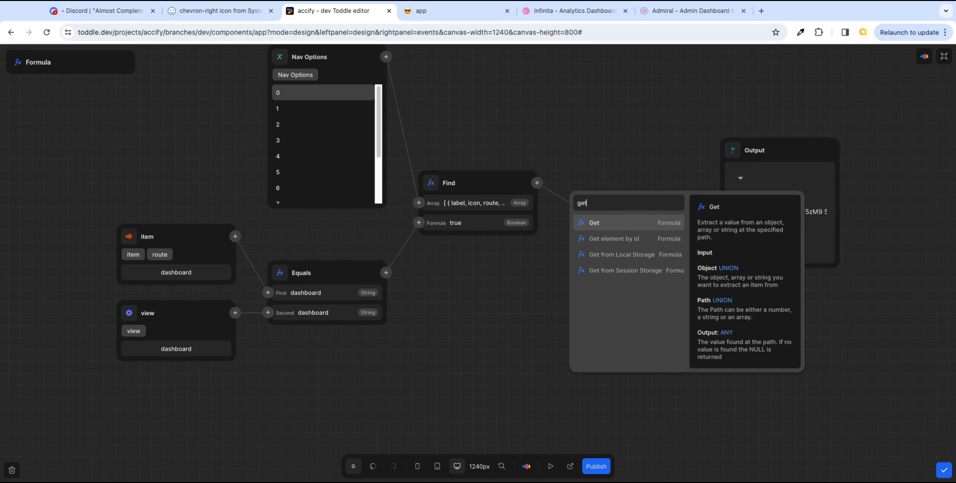
pyautogui.click(580, 223)
pyautogui.press('Tab')
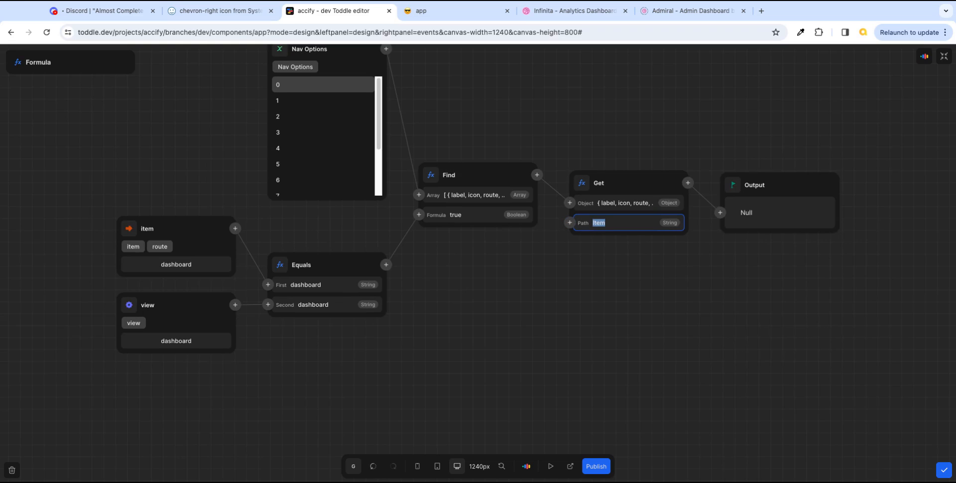
pyautogui.press('BackSpace')
pyautogui.write('label')
pyautogui.press('Tab')
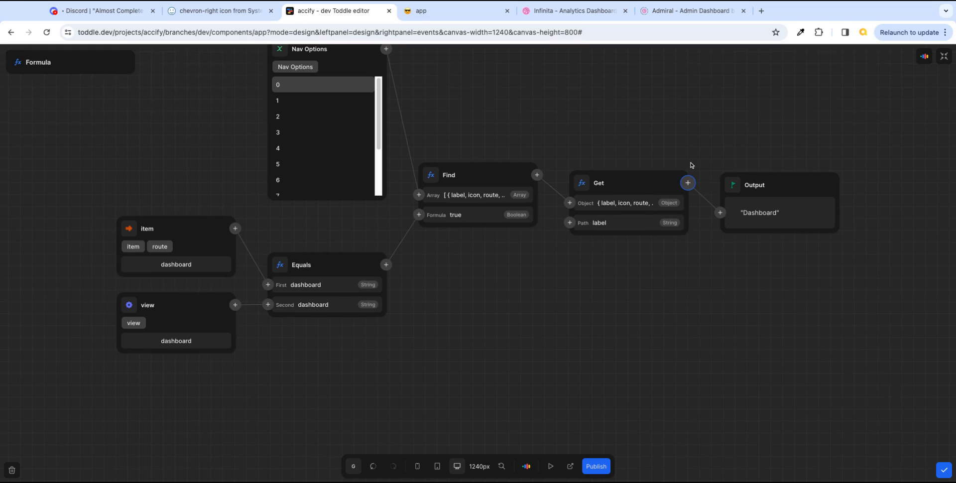
pyautogui.scroll(-1, 918, 124)
pyautogui.scroll(3, 913, 127)
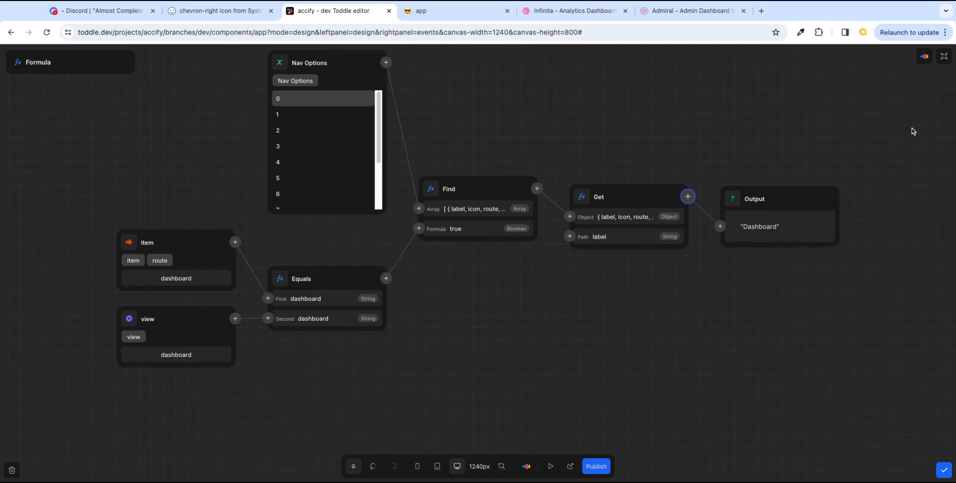
pyautogui.scroll(1, 924, 147)
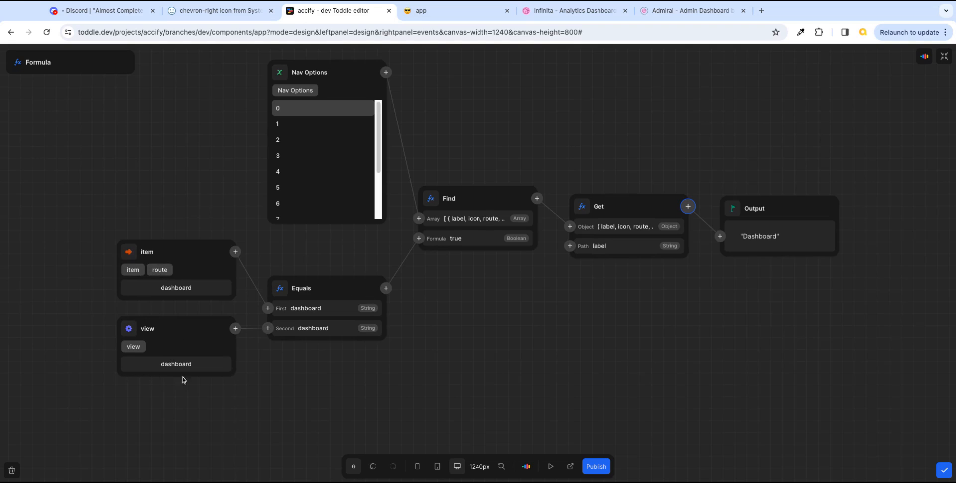
# - Examine the route in the preview page's address and the Get formula's path value
pyautogui.click(445, 11)
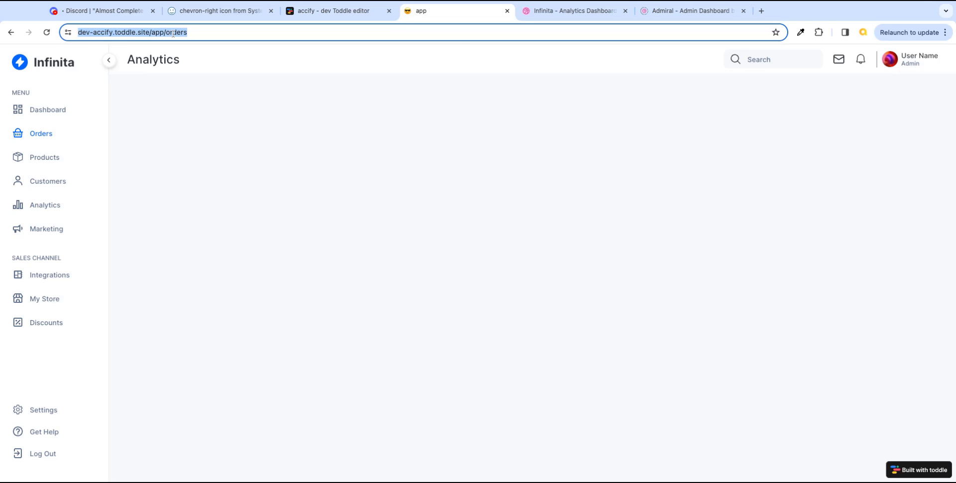
pyautogui.press('Right')
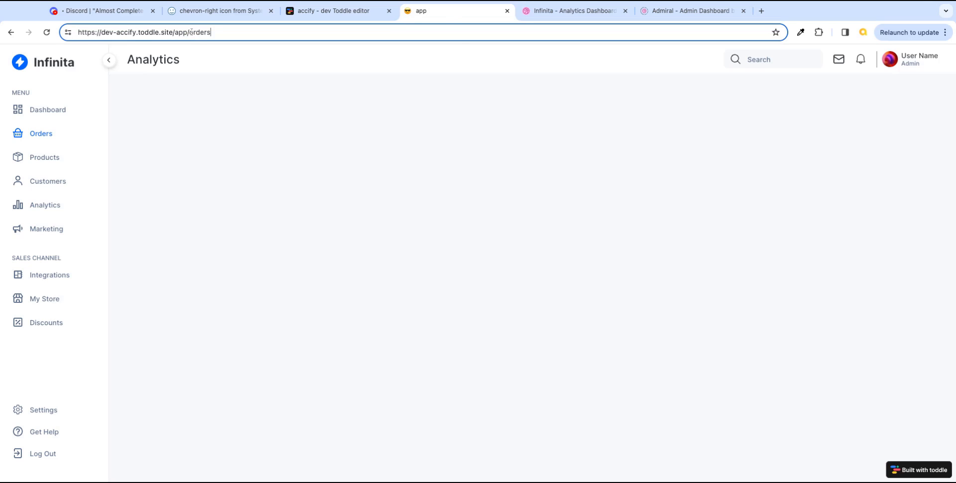
pyautogui.click(367, 15)
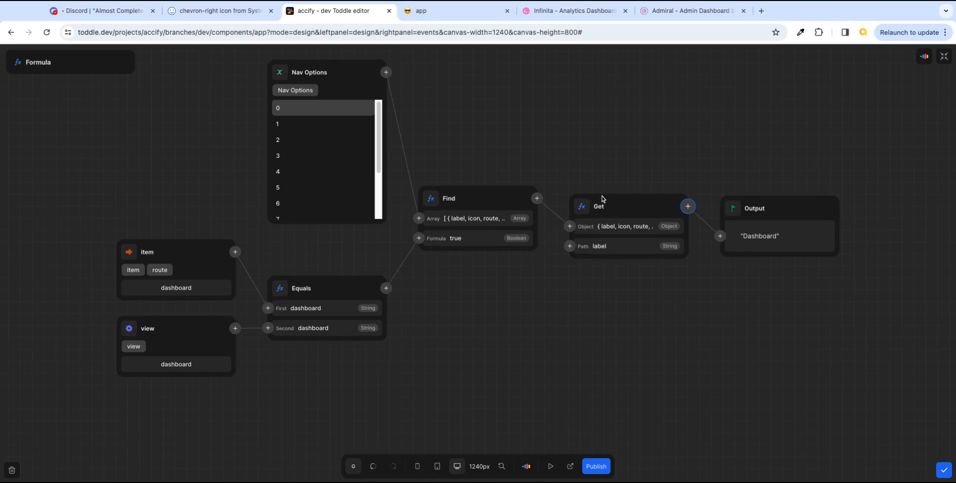
pyautogui.doubleClick(598, 246)
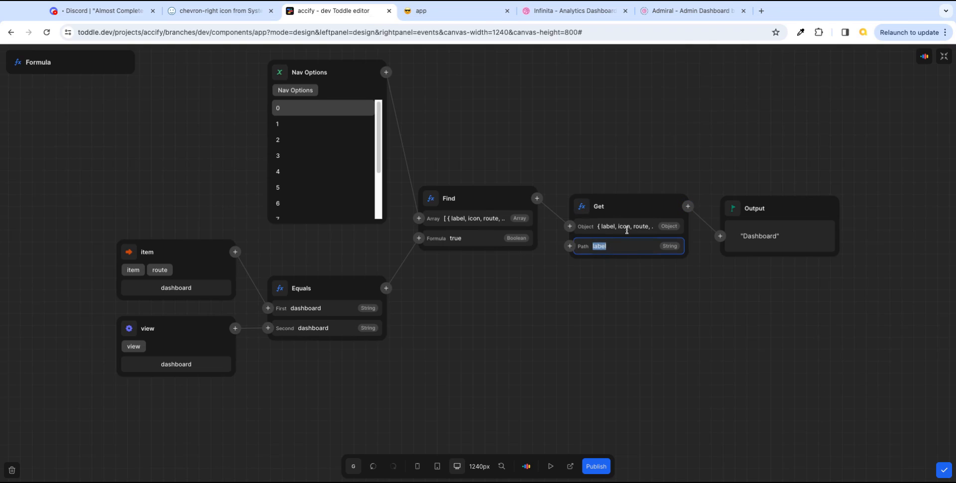
pyautogui.click(635, 286)
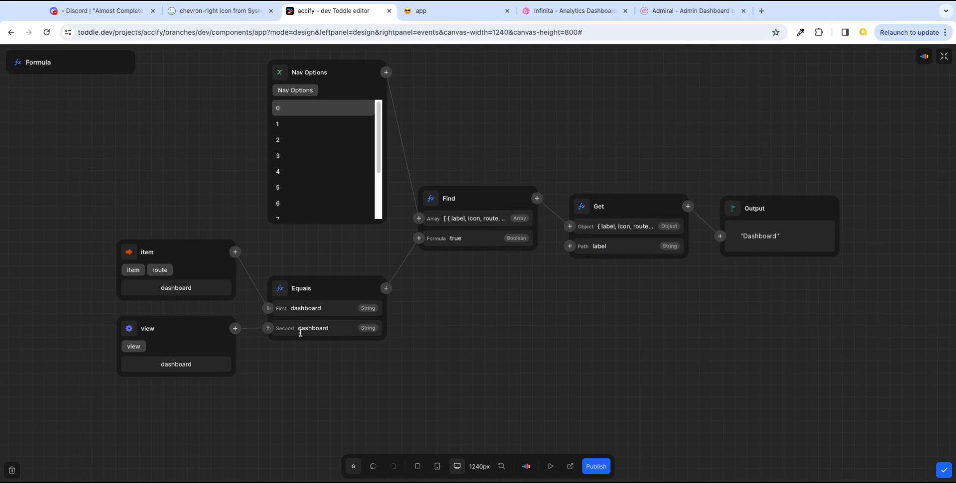
# - Try comparing the item's label with the view parameter, and restore route as the compared field
pyautogui.click(133, 270)
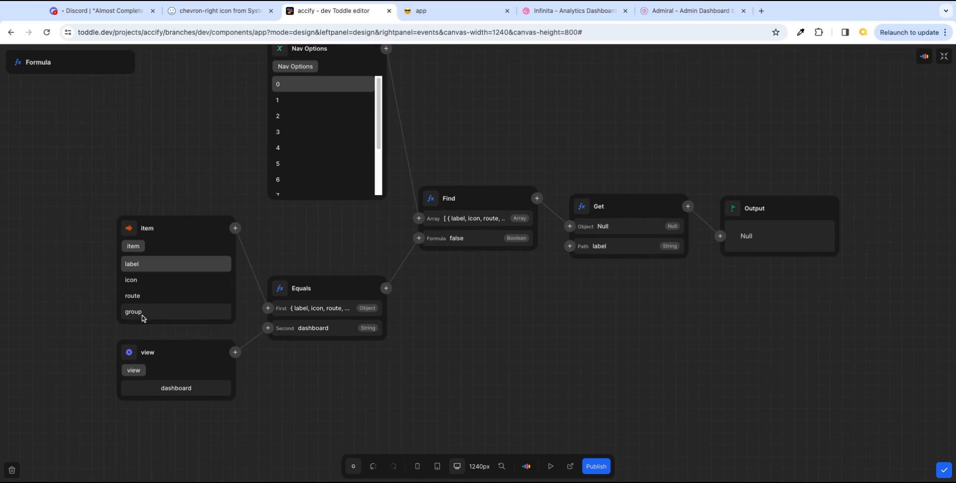
pyautogui.click(142, 264)
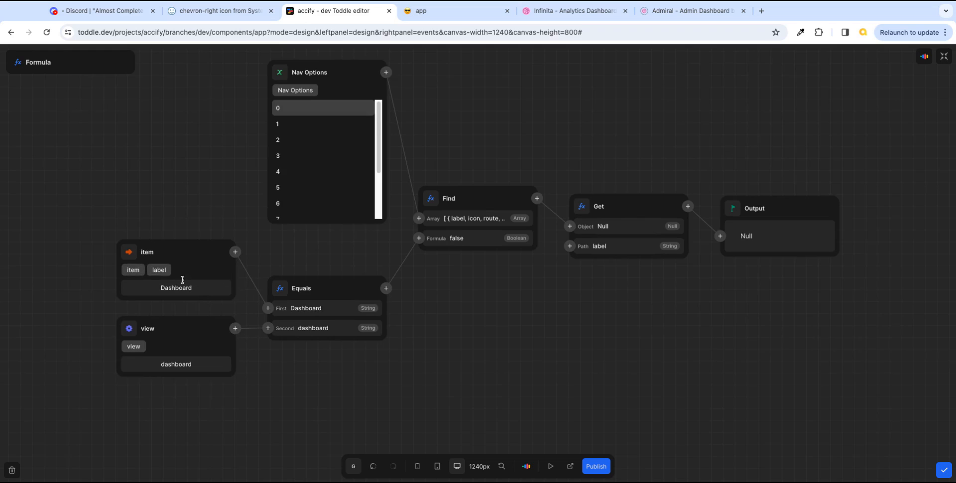
pyautogui.click(132, 269)
pyautogui.click(140, 296)
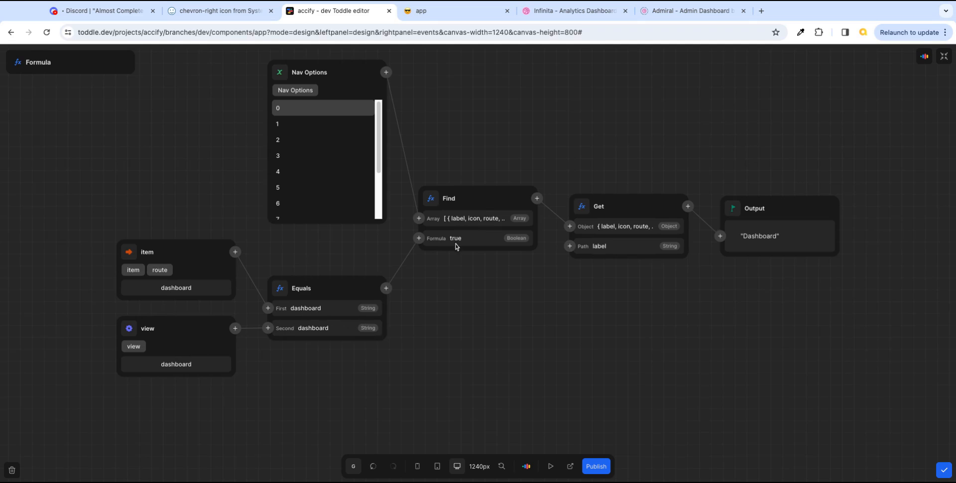
# - Keep label as the Get formula's path and apply the header title formula
pyautogui.click(614, 247)
pyautogui.hotkey('ctrl', 'a')
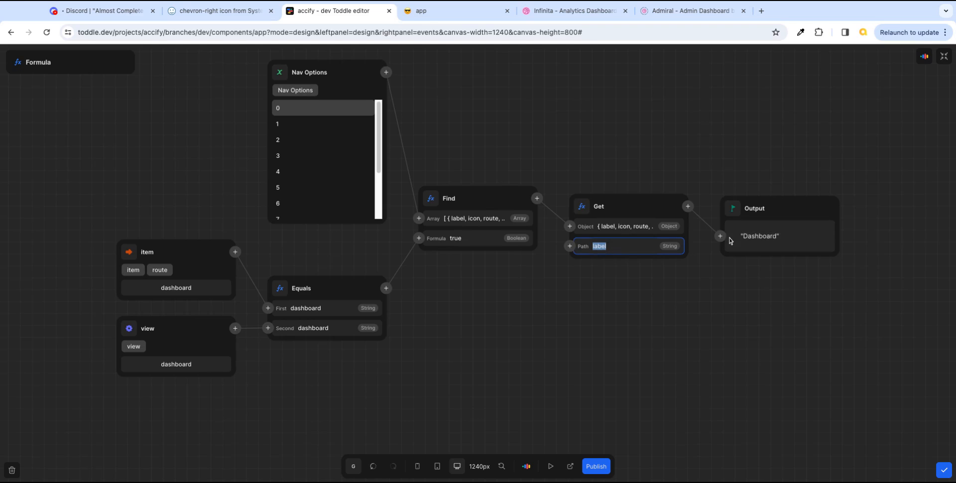
pyautogui.click(943, 470)
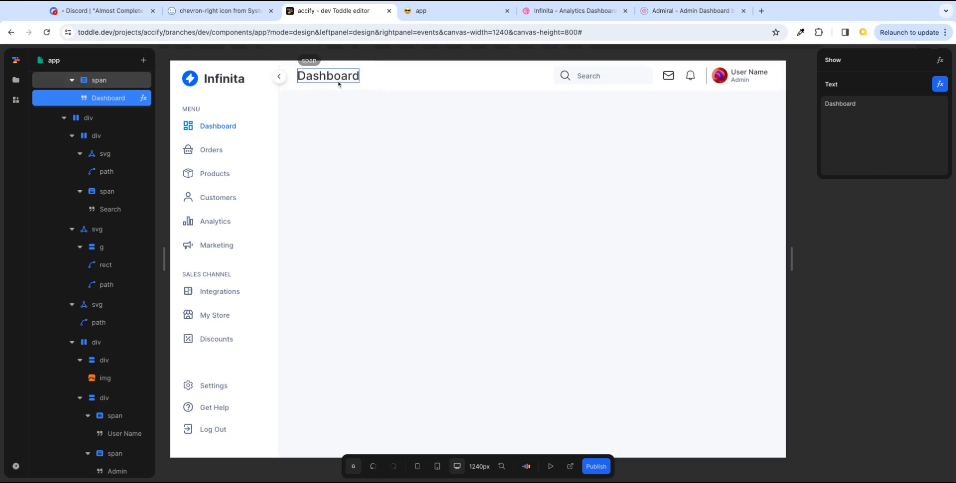
# - Reload the preview page in the app browser tab and open the sidebar options from Dashboard through Discounts to check the header title
pyautogui.click(468, 14)
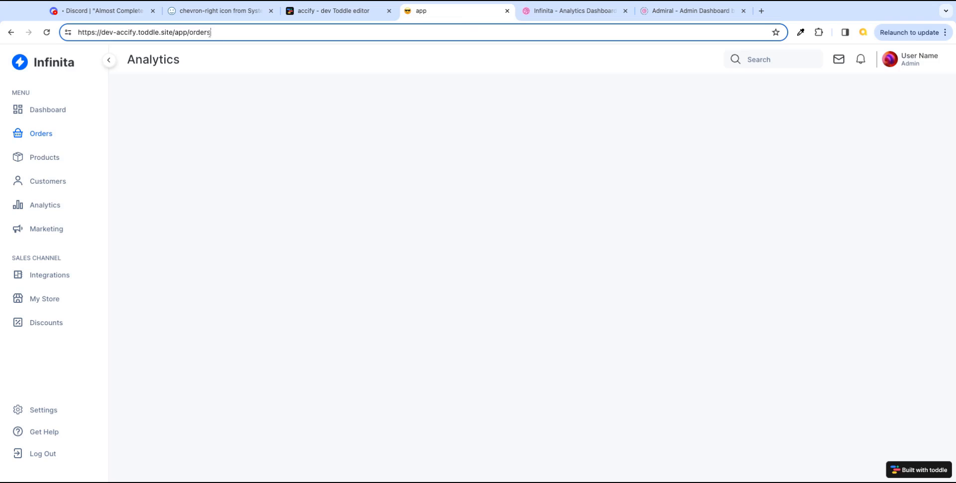
pyautogui.click(48, 33)
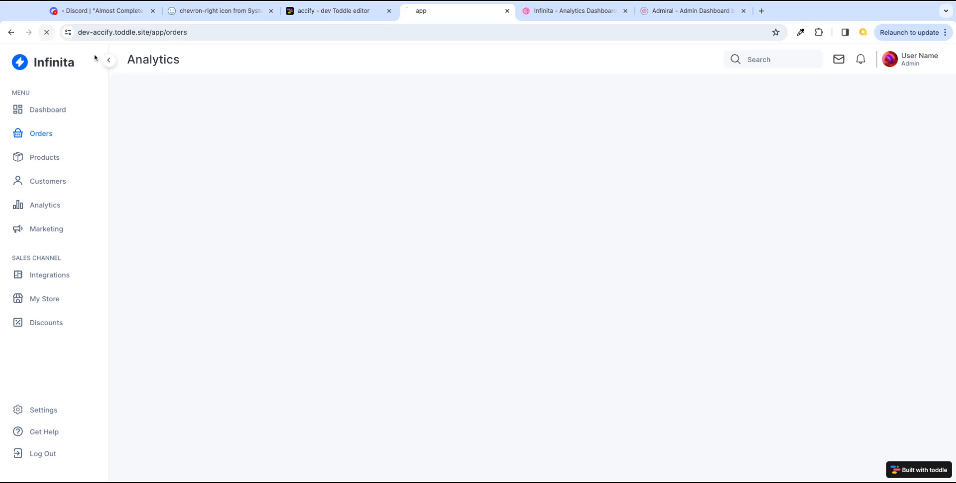
pyautogui.click(58, 116)
pyautogui.click(47, 136)
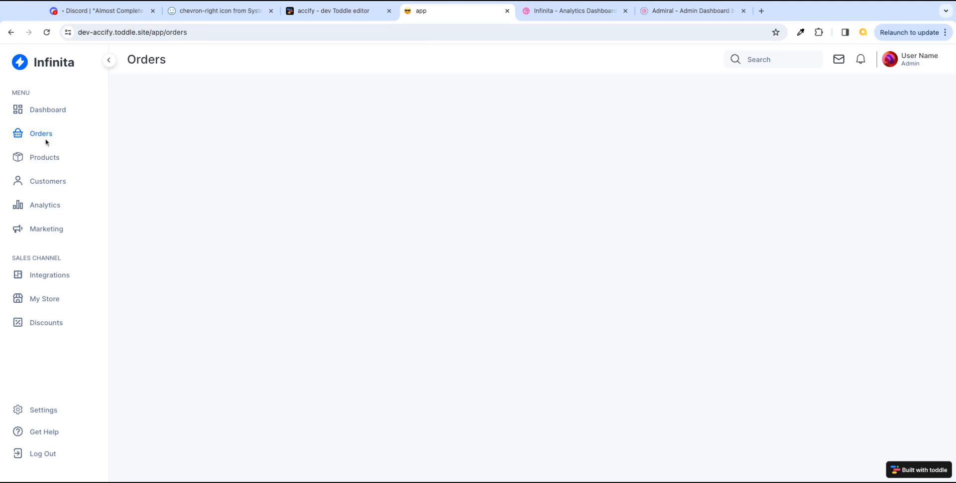
pyautogui.click(52, 162)
pyautogui.click(61, 186)
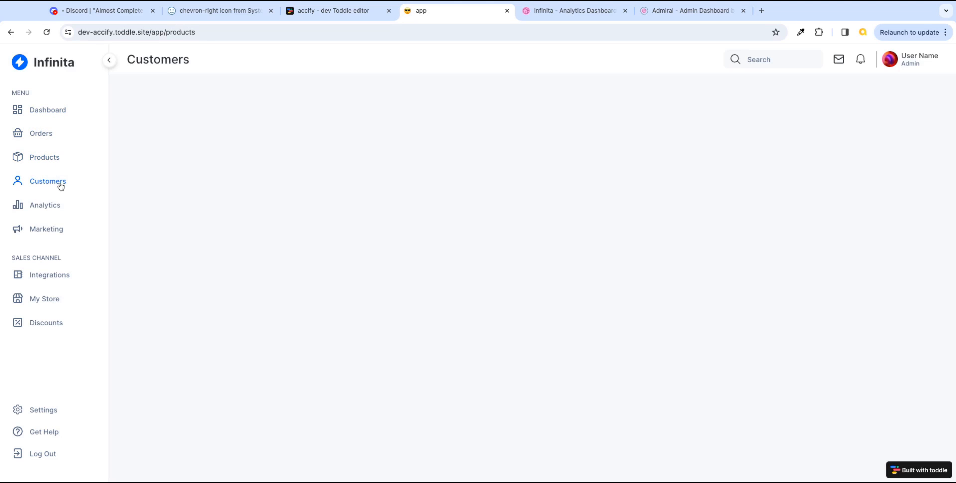
pyautogui.click(55, 210)
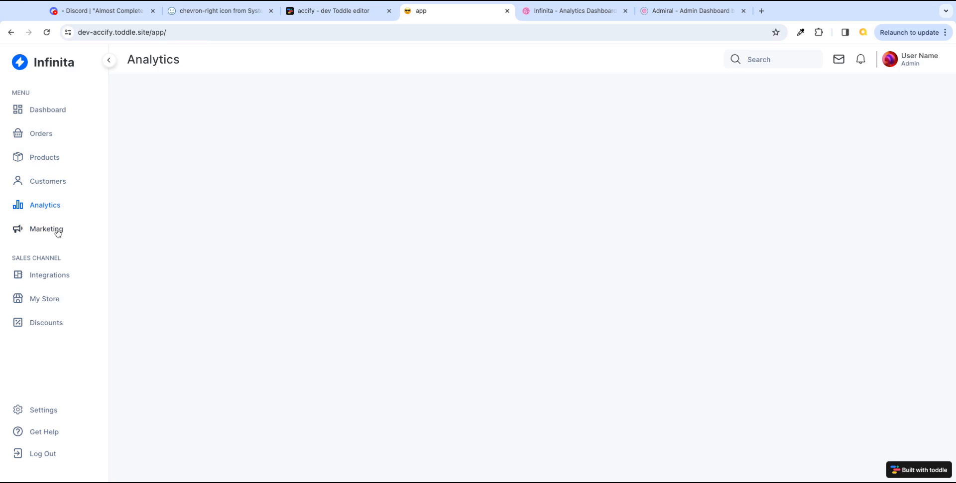
pyautogui.click(57, 232)
pyautogui.click(55, 275)
pyautogui.click(47, 301)
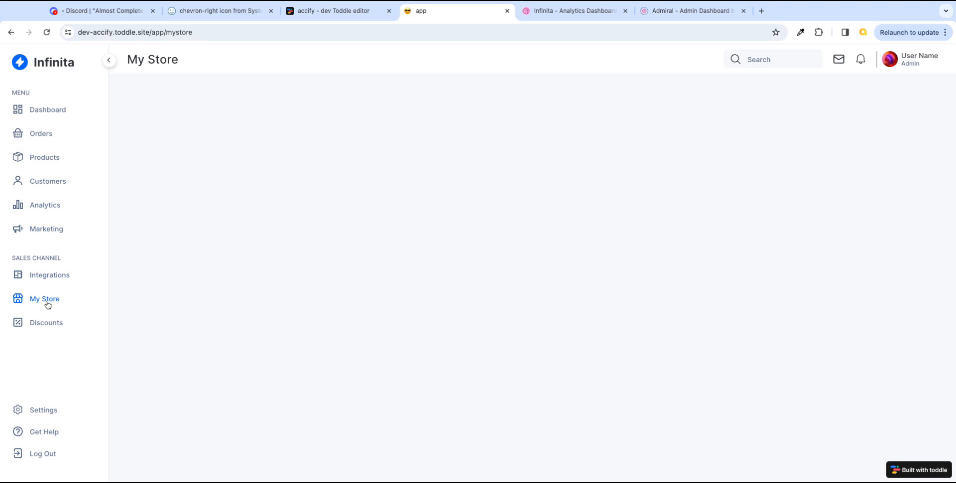
pyautogui.click(49, 324)
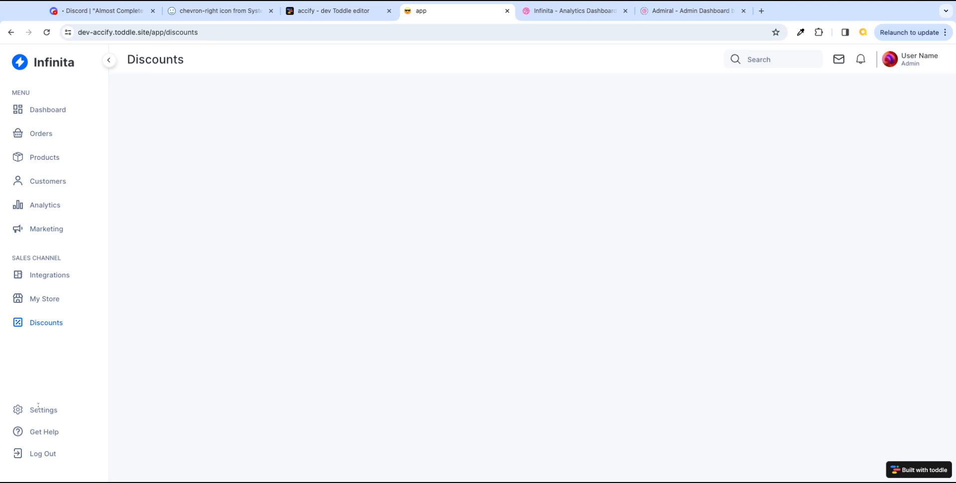
# - Revisit My Store, Integrations, Dashboard and Orders, and go back through the browser history to test the title
pyautogui.click(41, 300)
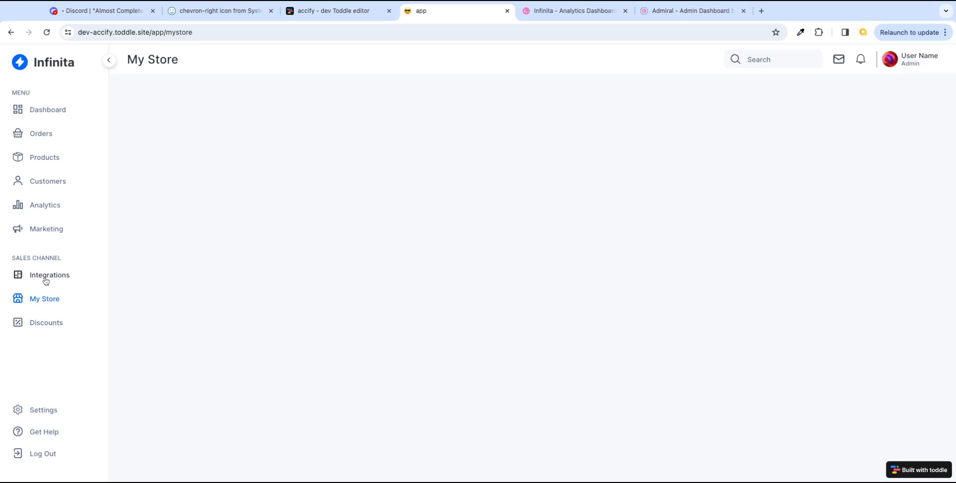
pyautogui.click(45, 280)
pyautogui.click(49, 114)
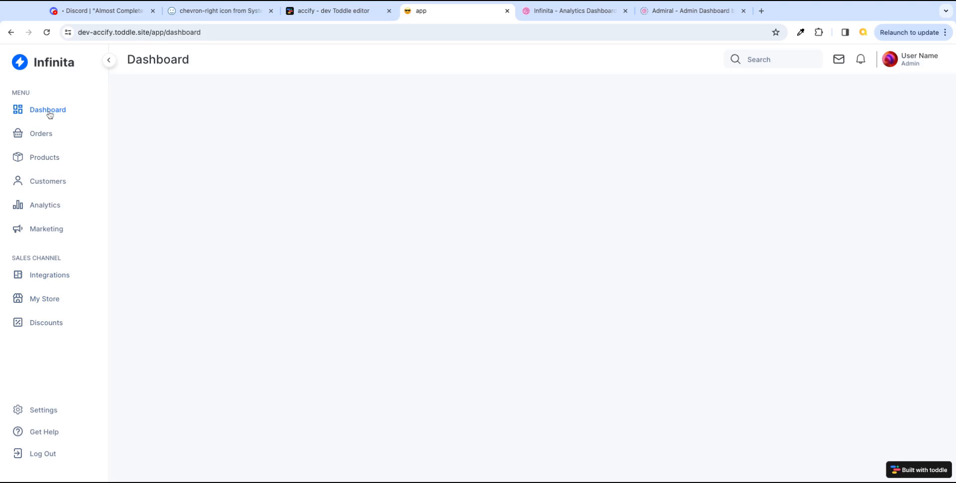
pyautogui.click(43, 136)
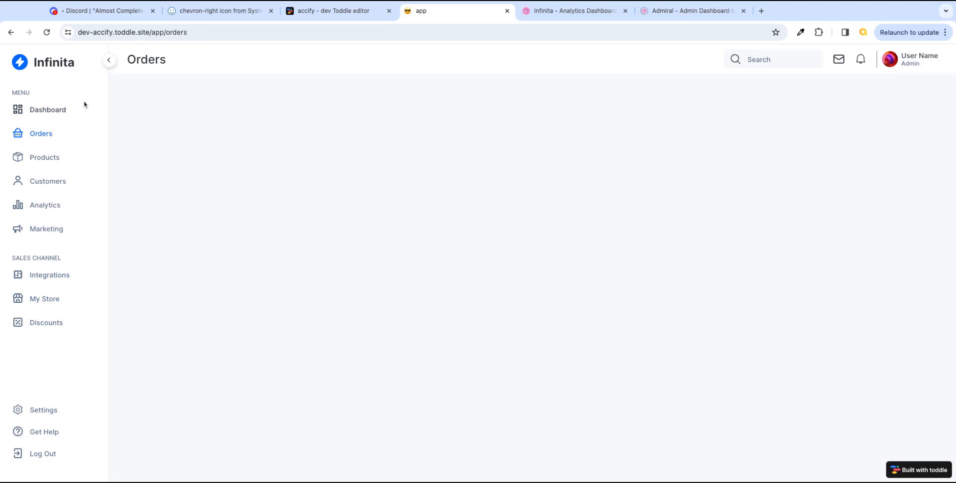
pyautogui.click(12, 33)
pyautogui.click(12, 33)
pyautogui.click(12, 33)
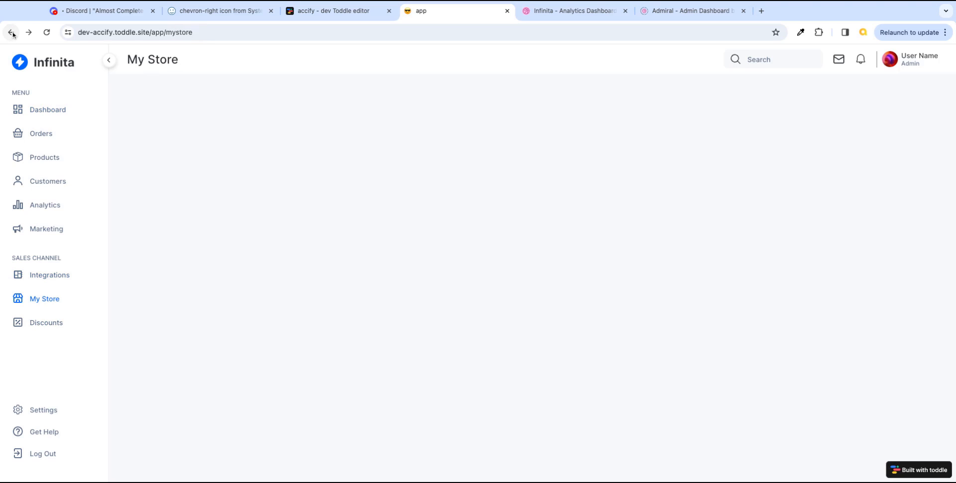
pyautogui.click(12, 33)
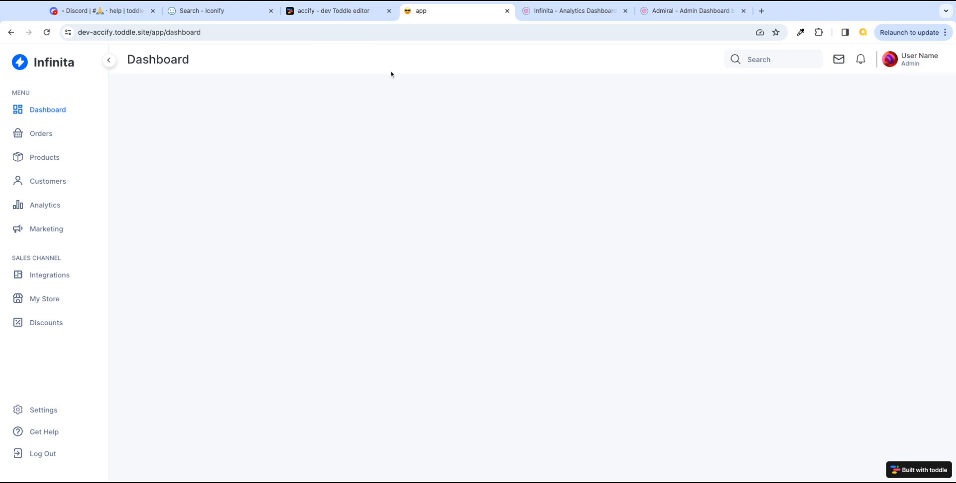
# - Switch to the Toddle editor and open the Nav Options variable's initial value formula in the expanded editor
pyautogui.click(325, 10)
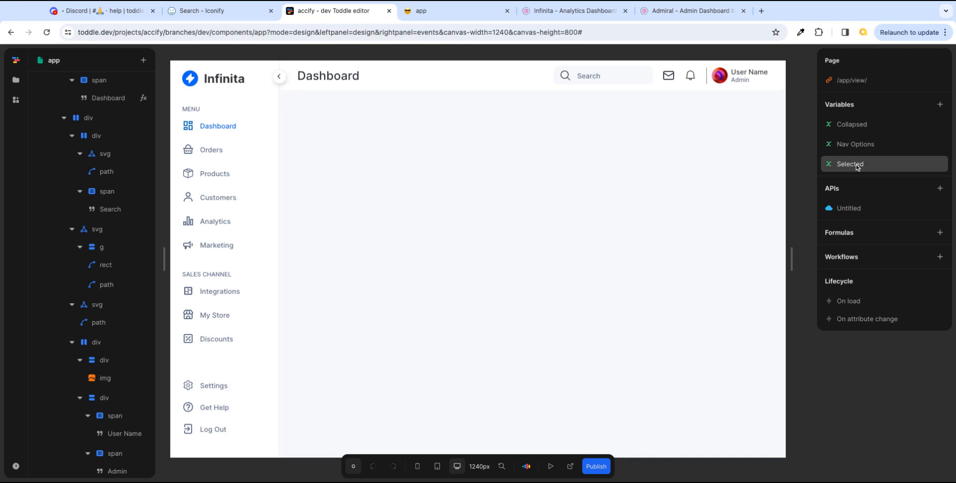
pyautogui.click(853, 143)
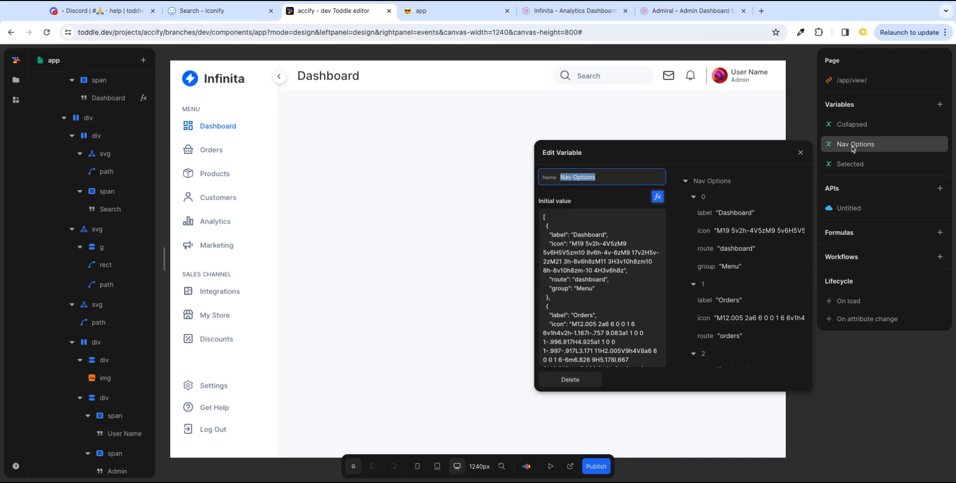
pyautogui.click(658, 197)
pyautogui.click(938, 274)
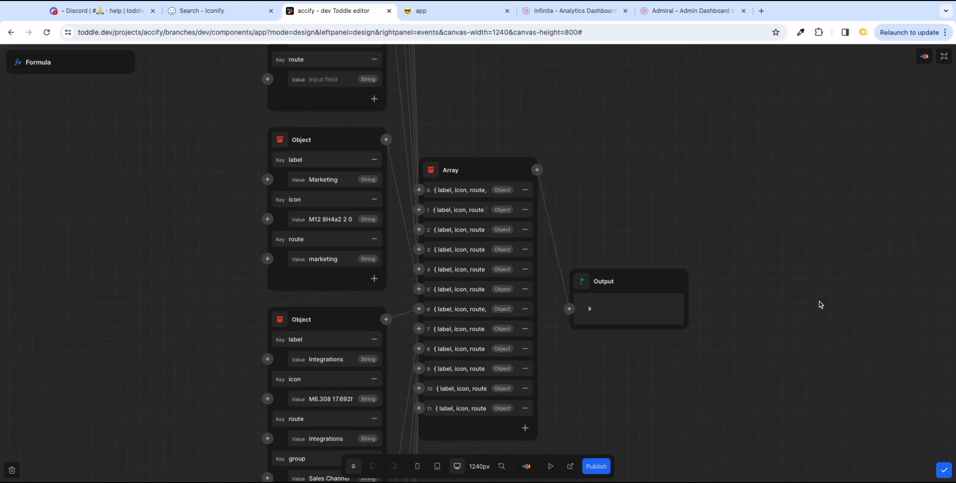
# - Set the Analytics object's route to analytics, apply the formula and close the Nav Options variable
pyautogui.scroll(-12, 807, 314)
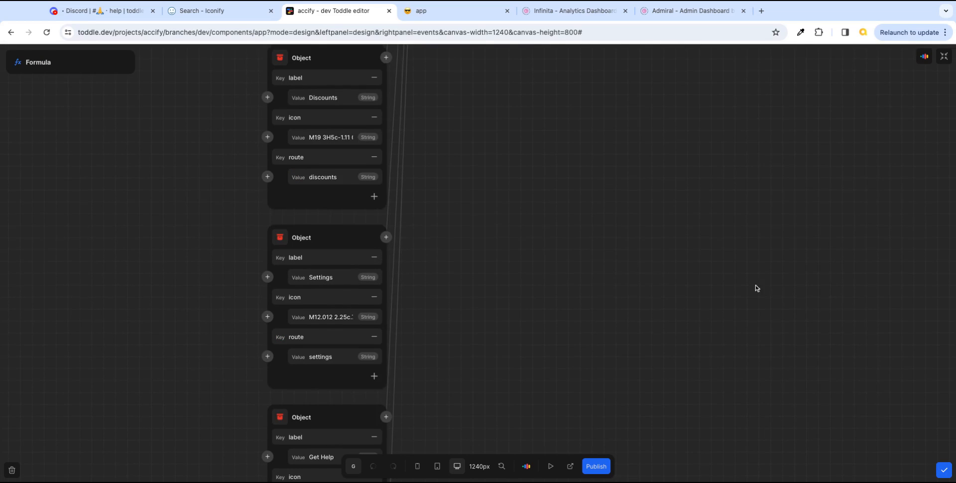
pyautogui.scroll(-3, 757, 287)
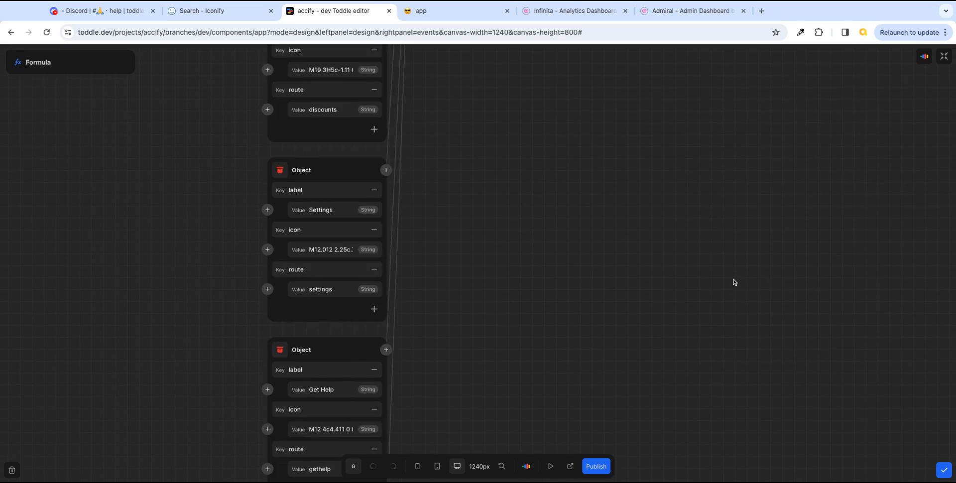
pyautogui.scroll(12, 733, 282)
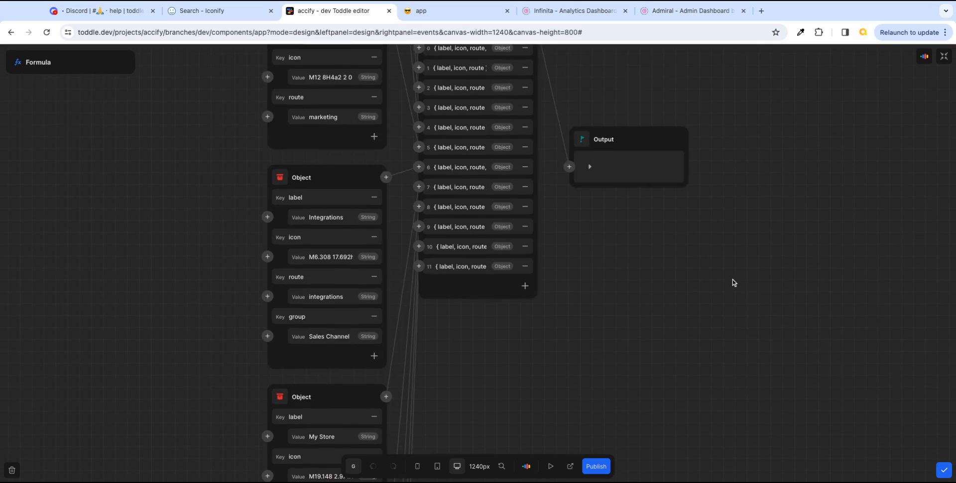
pyautogui.scroll(5, 733, 282)
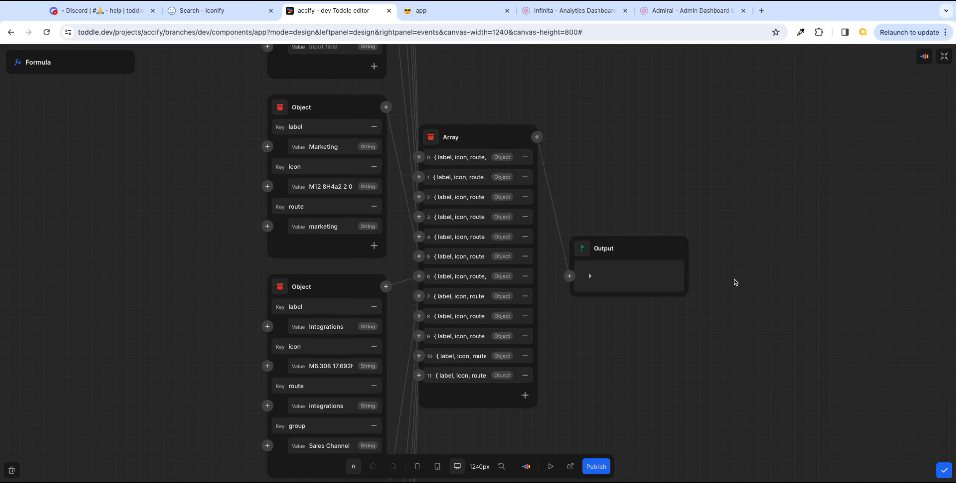
pyautogui.scroll(9, 735, 282)
pyautogui.click(325, 243)
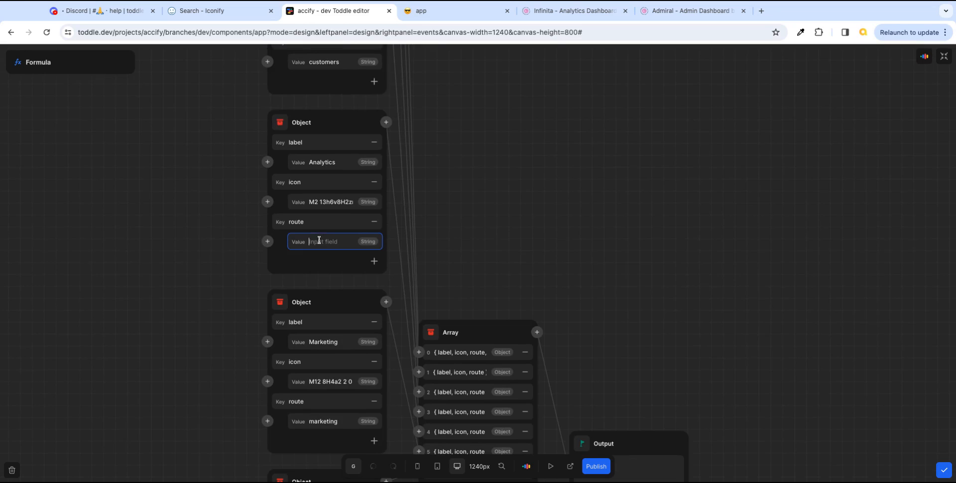
pyautogui.write('analytics')
pyautogui.press('Tab')
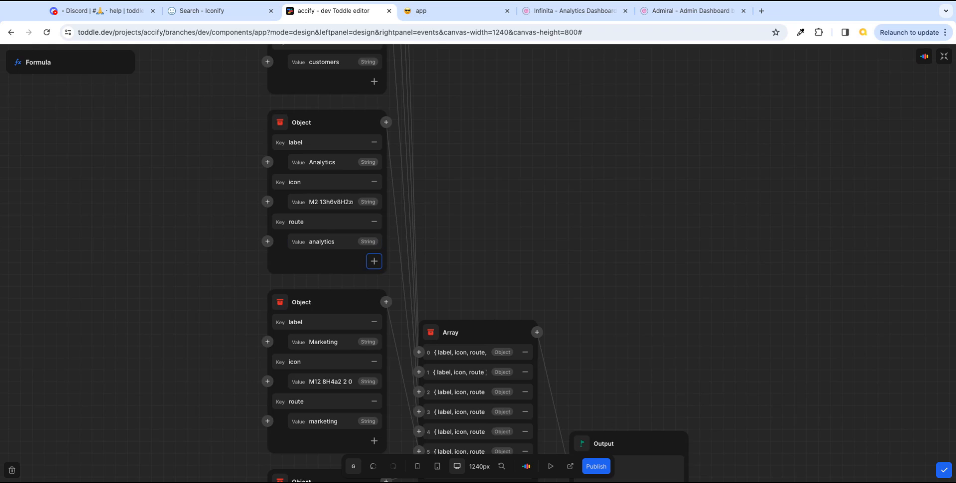
pyautogui.click(946, 471)
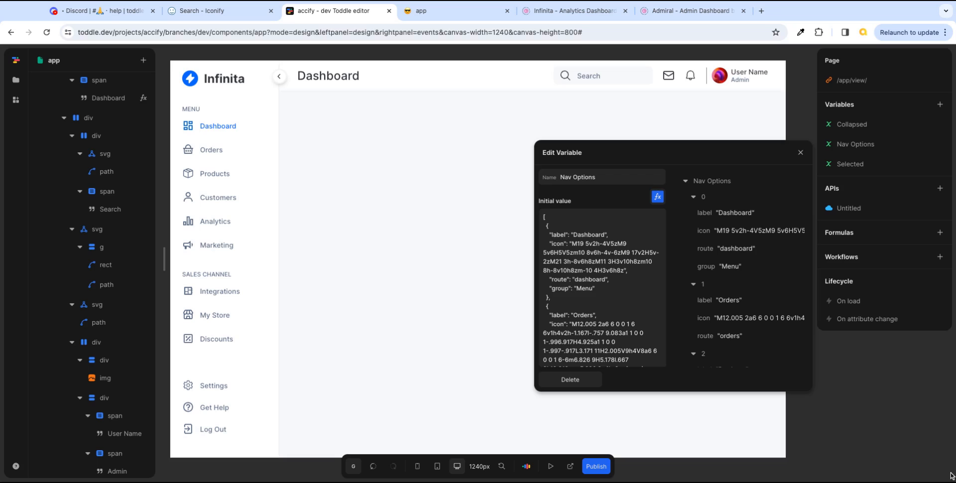
pyautogui.click(800, 152)
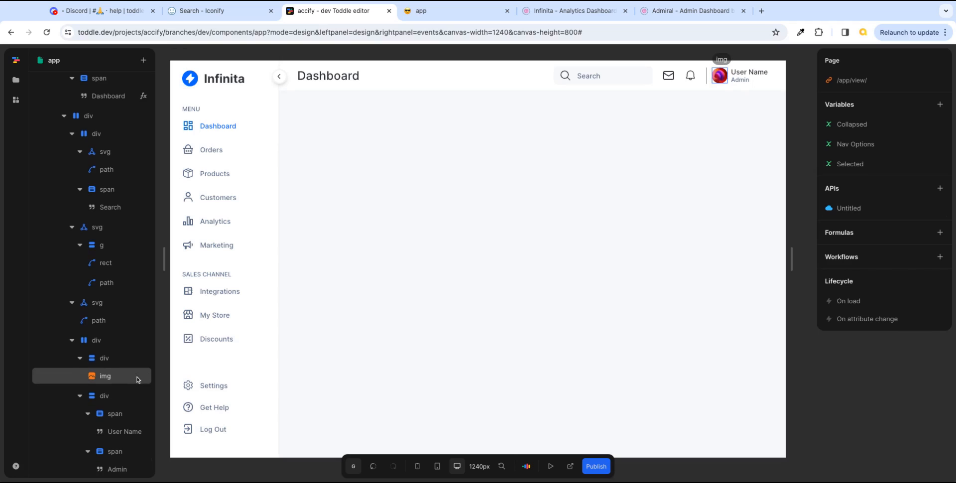
# - Add a click event with a Set: view action to the repeated div holding the Settings icon and label
pyautogui.scroll(-3, 138, 381)
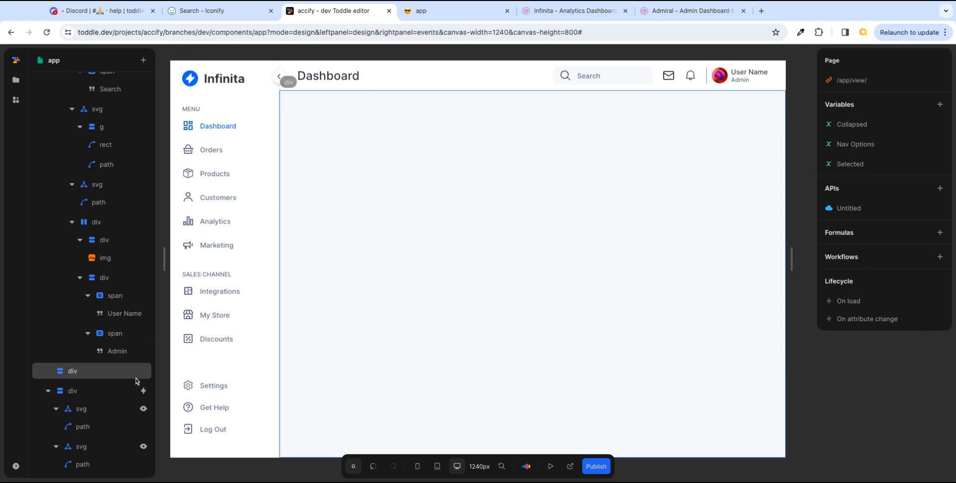
pyautogui.click(210, 390)
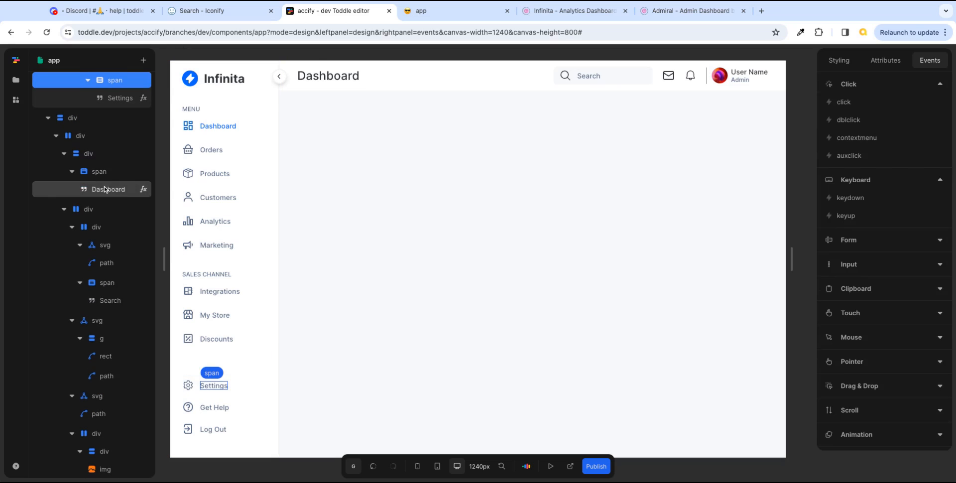
pyautogui.scroll(3, 121, 126)
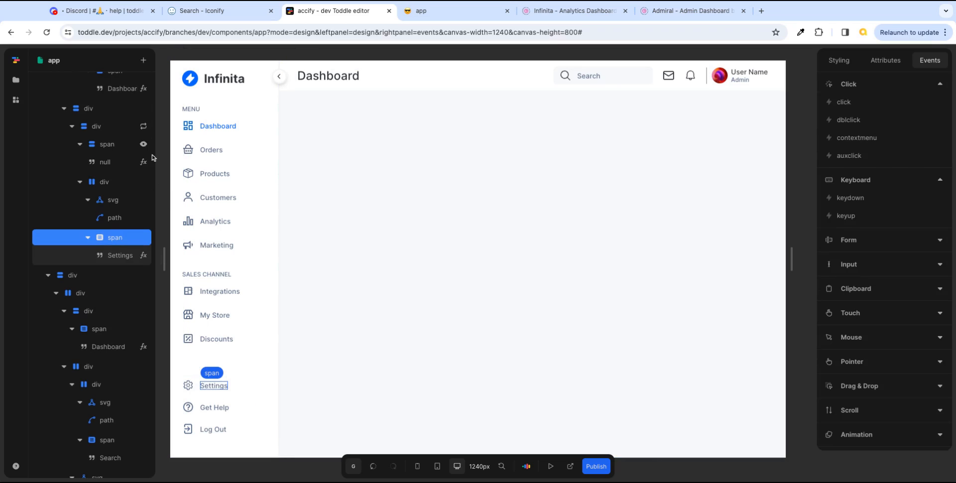
pyautogui.scroll(3, 138, 194)
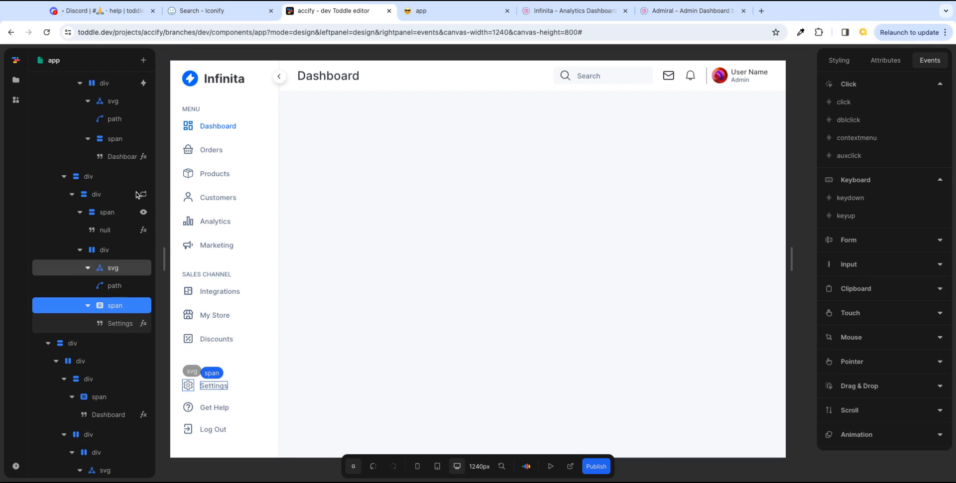
pyautogui.click(129, 255)
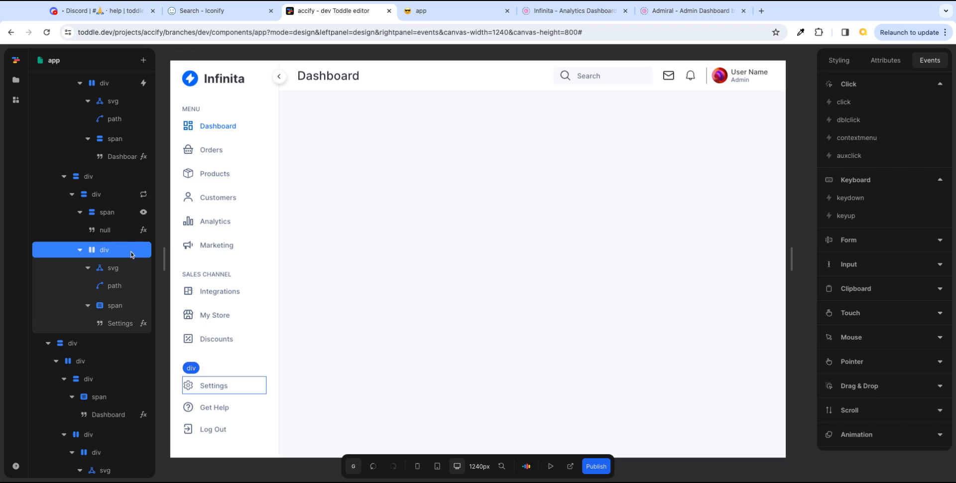
pyautogui.click(831, 103)
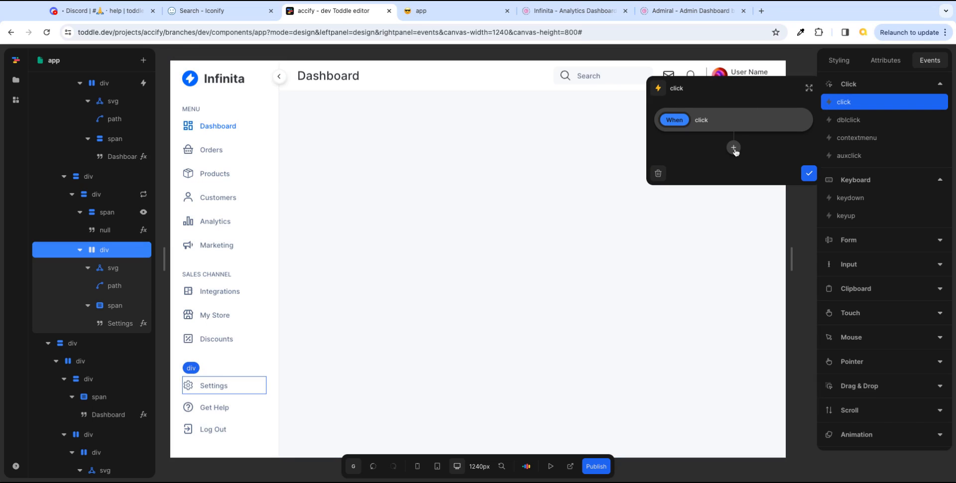
pyautogui.click(733, 148)
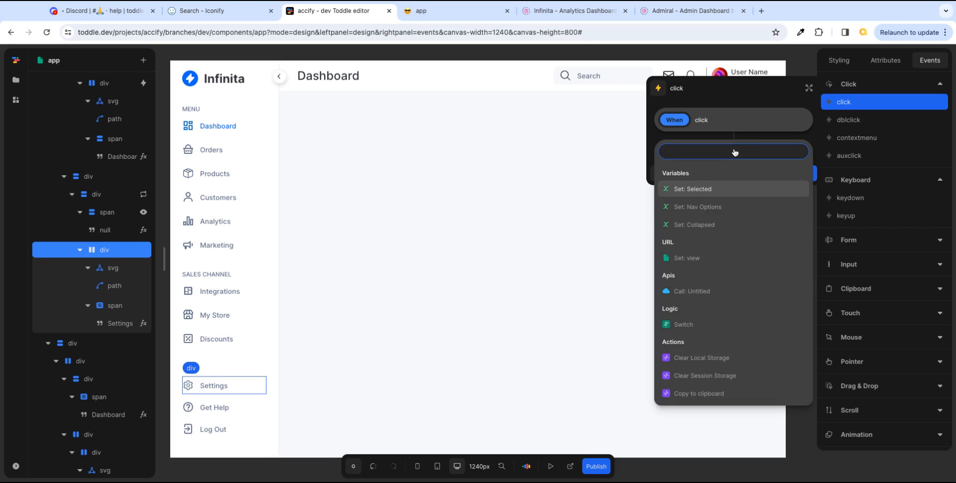
pyautogui.click(703, 260)
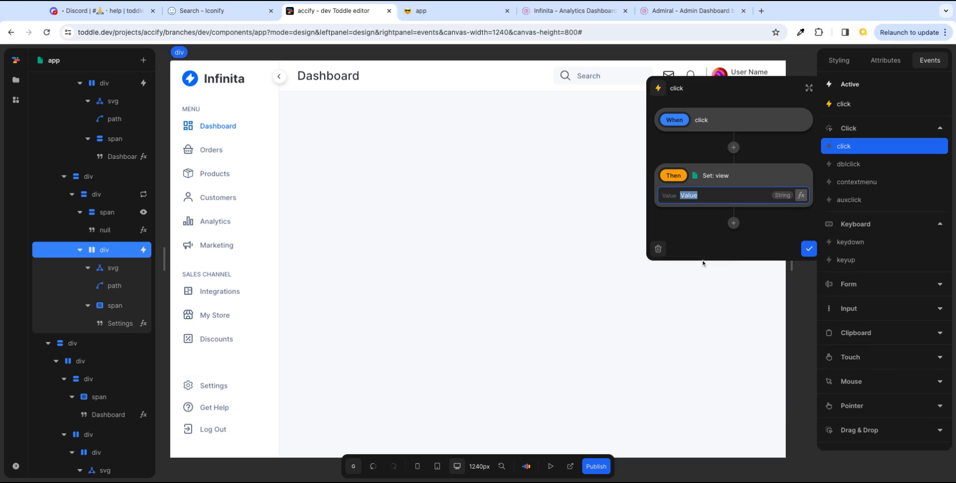
# - Bind the Set: view value to the repeat item's route through a formula, apply it and close the click event
pyautogui.click(801, 195)
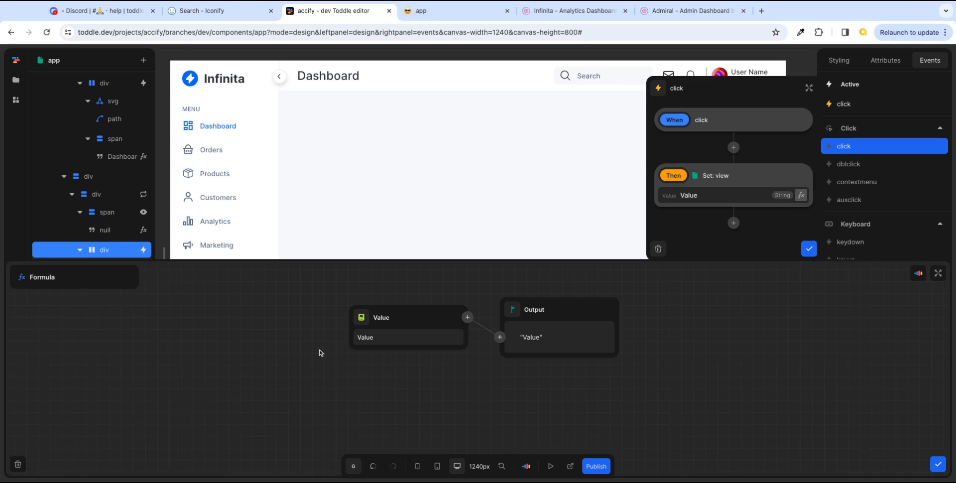
pyautogui.click(362, 319)
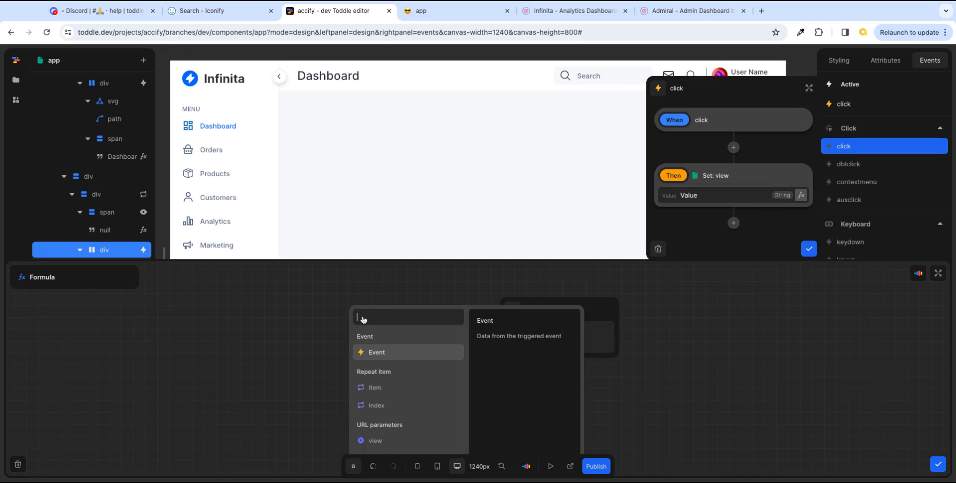
pyautogui.click(378, 387)
pyautogui.click(386, 381)
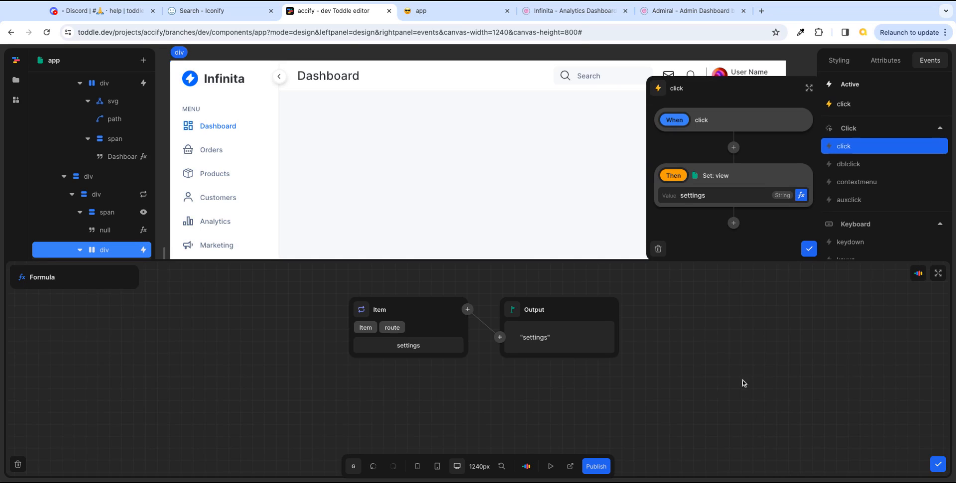
pyautogui.click(938, 464)
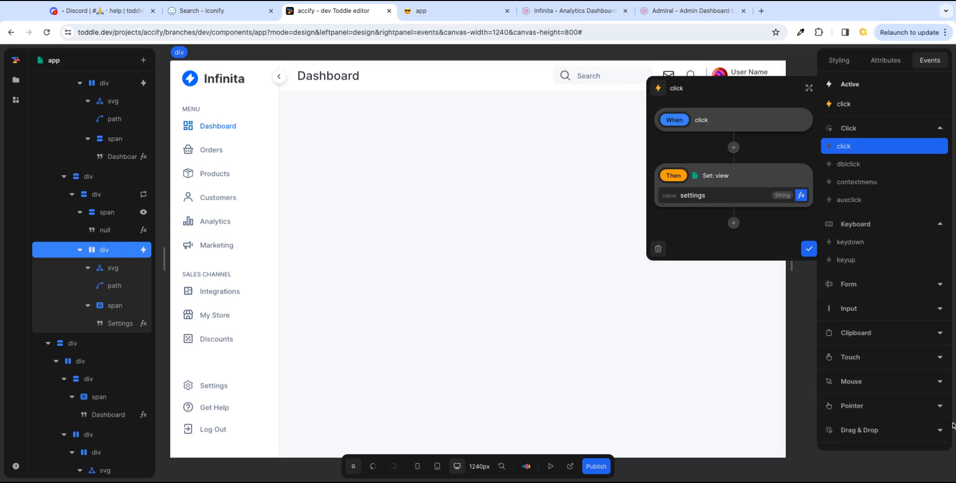
pyautogui.click(809, 249)
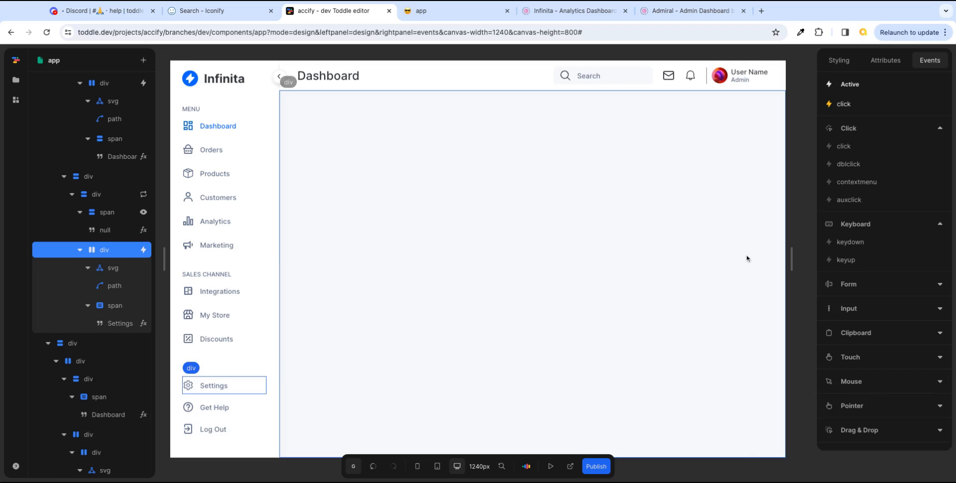
# - Switch to the app preview, reload it and visit Settings, Get Help and Log Out to test their titles and URLs
pyautogui.click(464, 15)
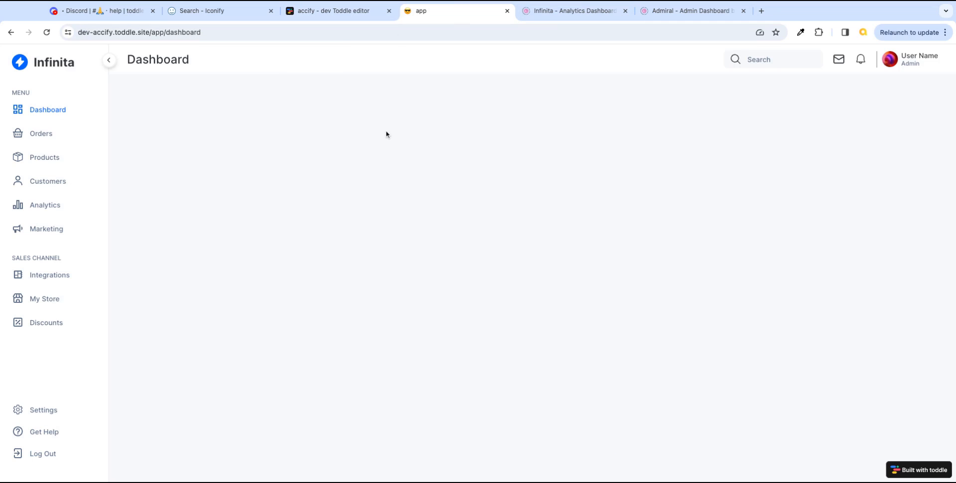
pyautogui.press('super+r')
pyautogui.click(44, 411)
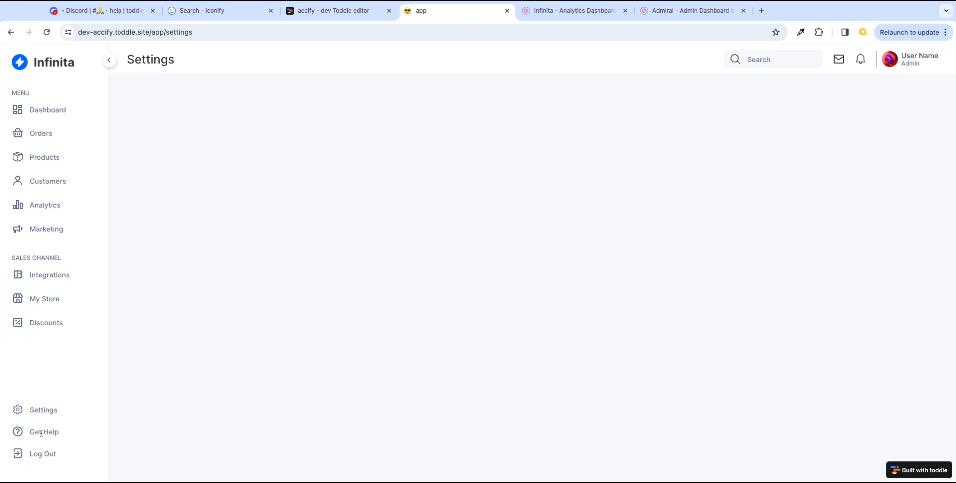
pyautogui.click(41, 431)
pyautogui.click(46, 453)
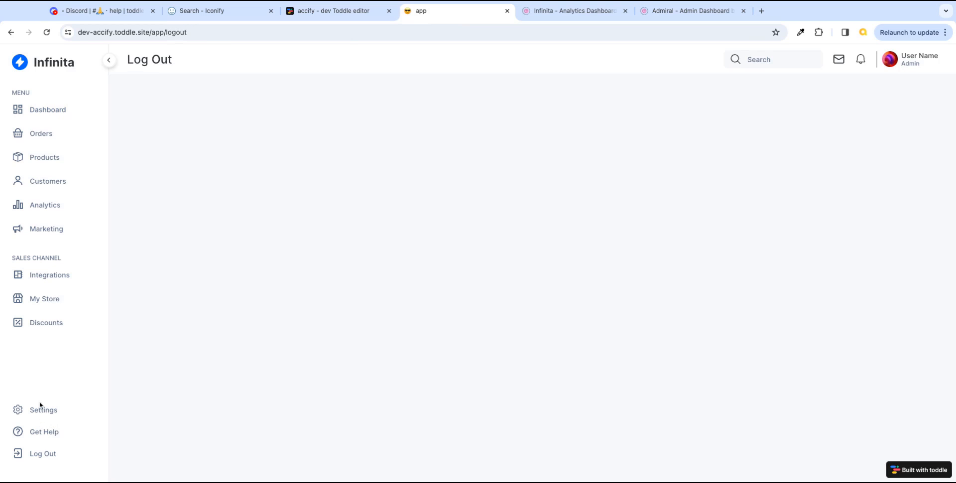
# - Alternate between Discounts, My Store, Integrations, Analytics, Dashboard, Settings and Get Help to test the title and active option
pyautogui.click(49, 327)
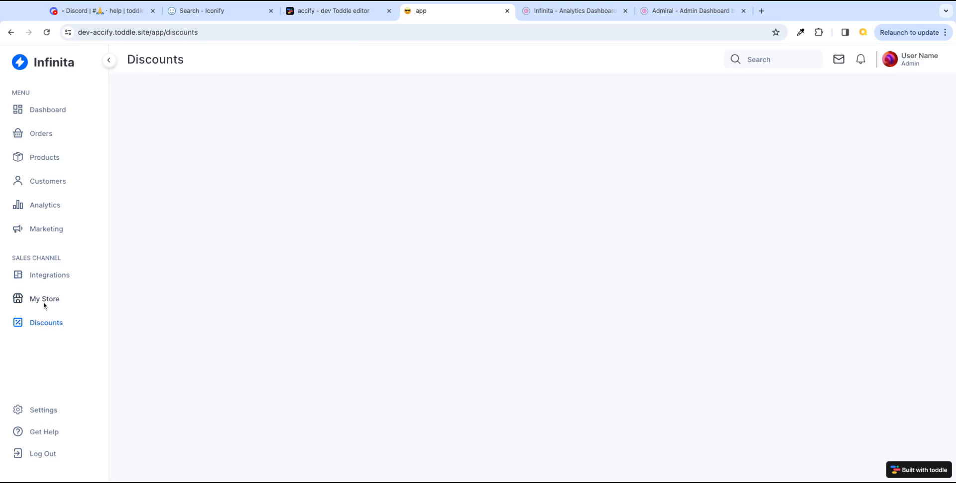
pyautogui.click(44, 301)
pyautogui.click(44, 411)
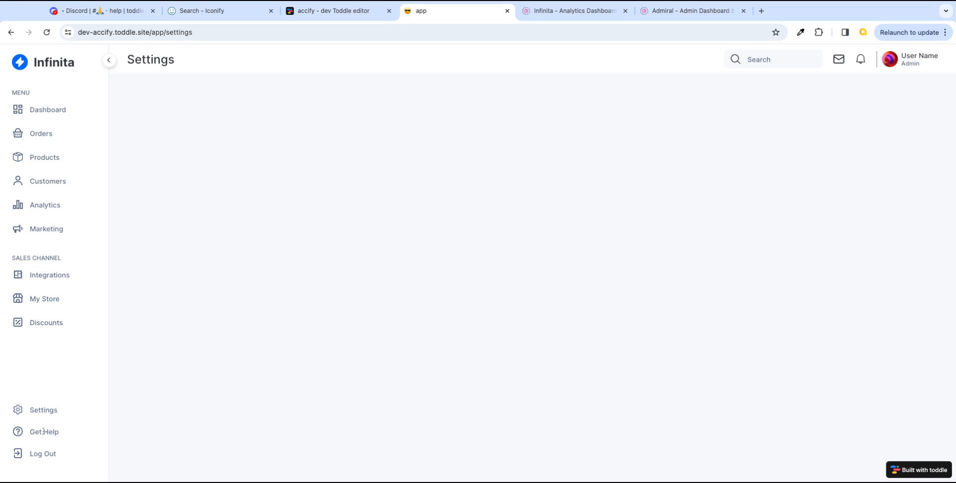
pyautogui.click(44, 432)
pyautogui.click(48, 275)
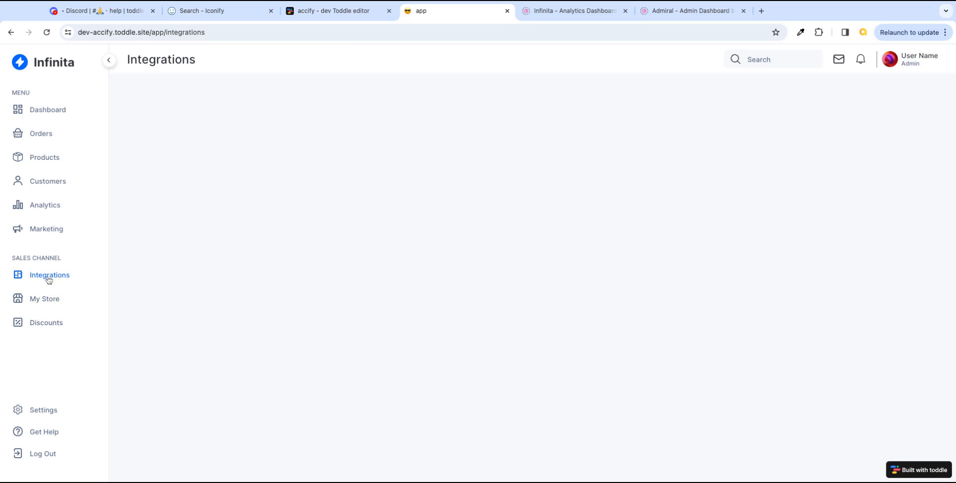
pyautogui.click(42, 411)
pyautogui.click(44, 431)
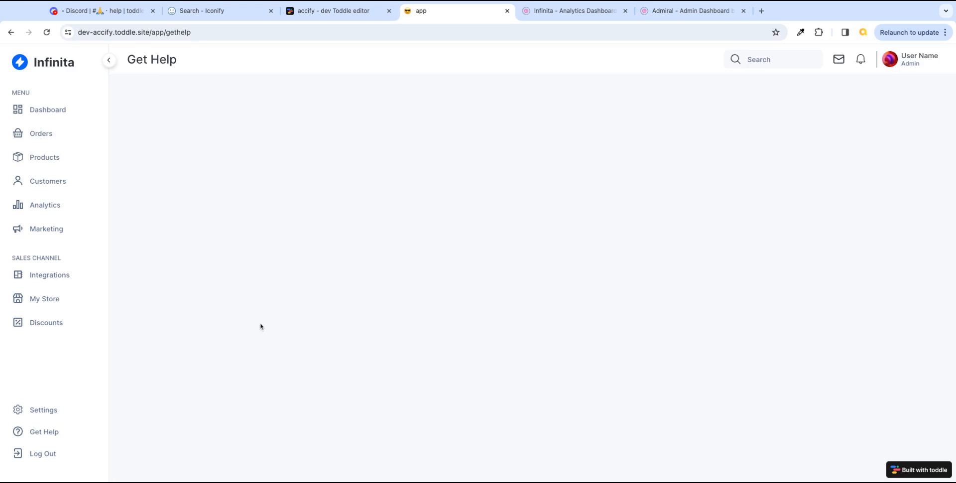
pyautogui.click(52, 206)
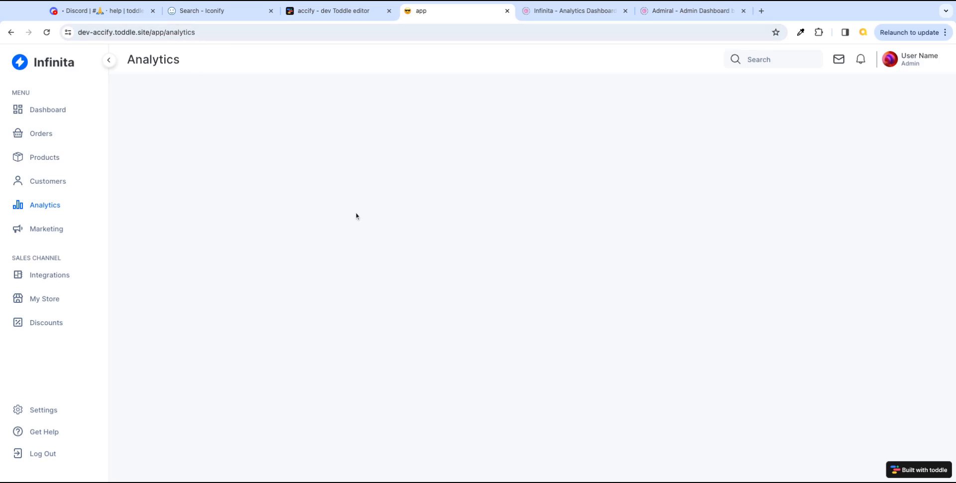
pyautogui.click(52, 114)
pyautogui.click(45, 210)
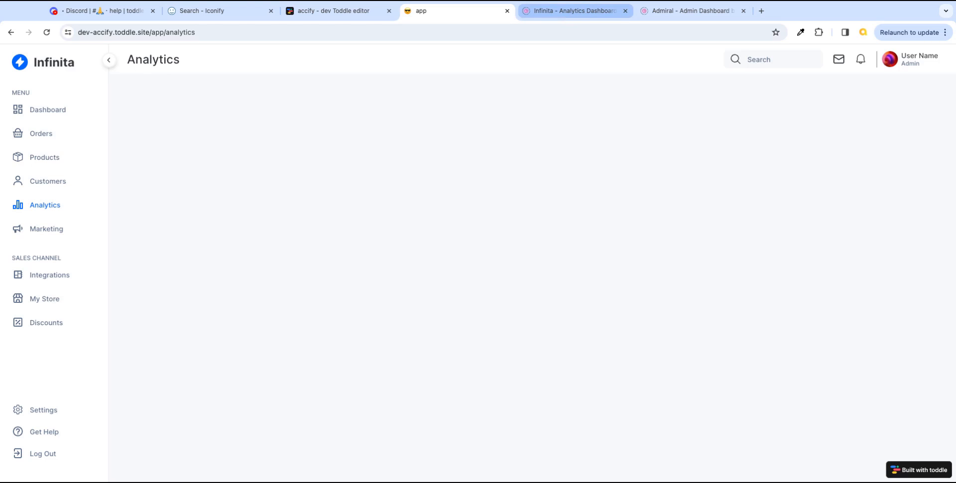
# - Check the Infinita analytics design on Dribbble, return to the Toddle editor and collapse the three main divs in the element tree
pyautogui.click(572, 10)
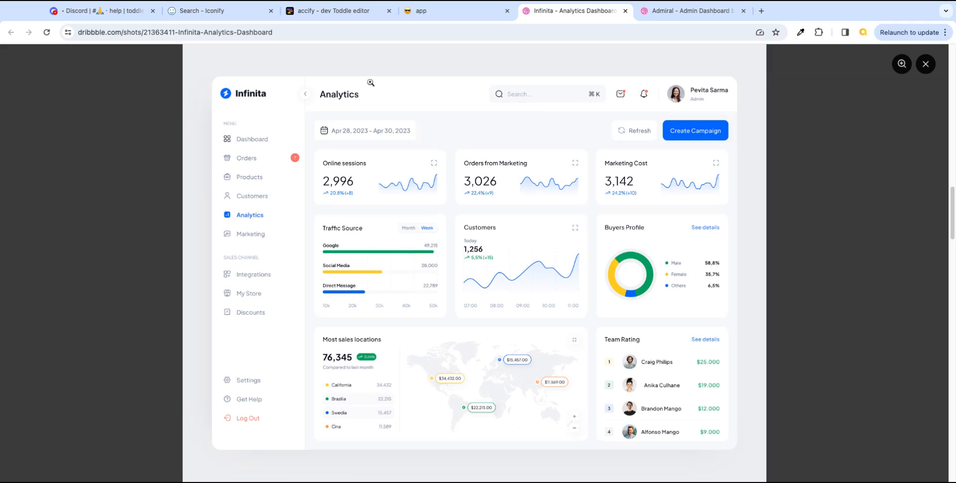
pyautogui.click(346, 14)
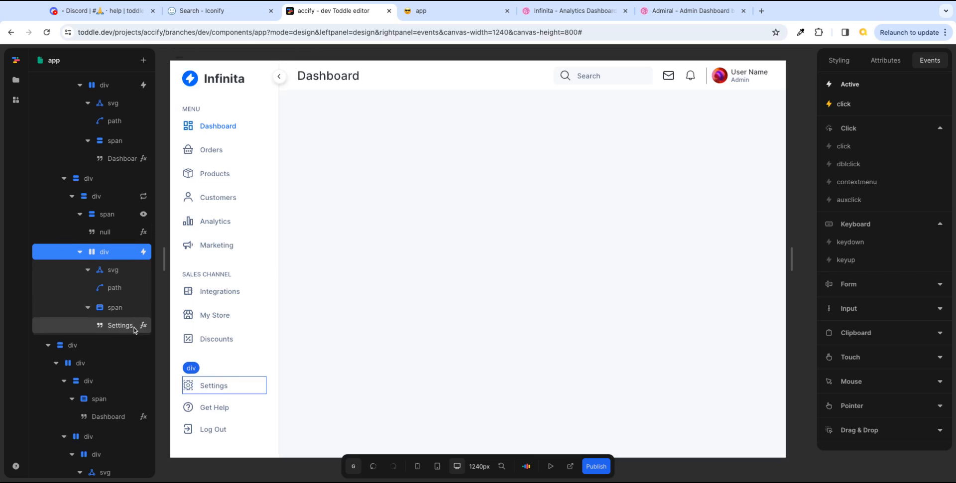
pyautogui.scroll(5, 106, 188)
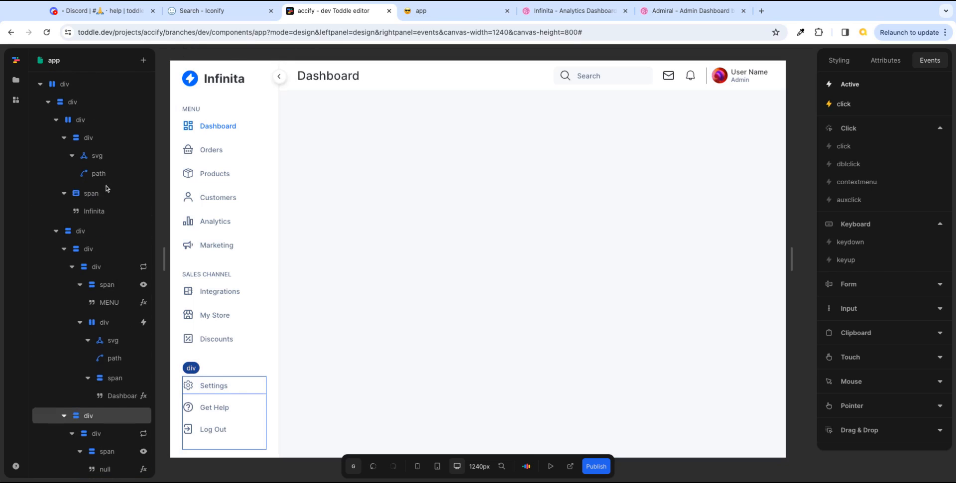
pyautogui.click(48, 102)
pyautogui.click(48, 121)
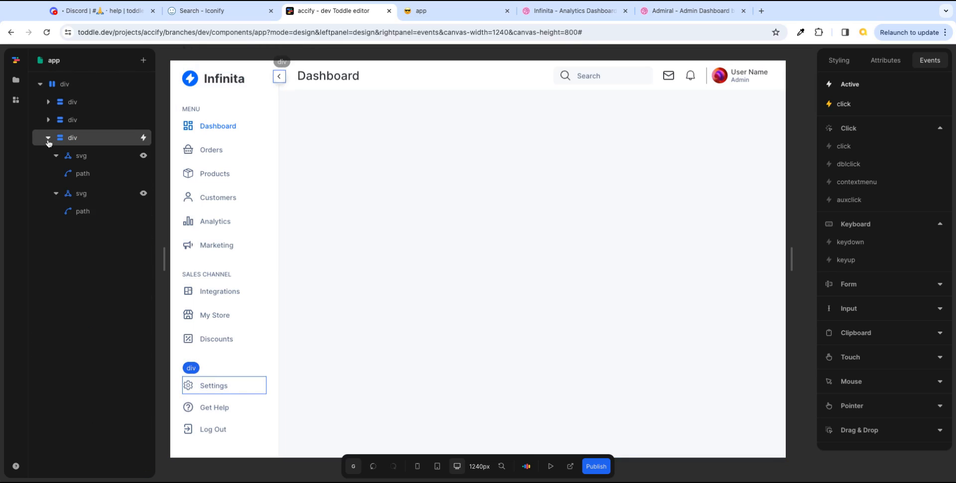
pyautogui.click(47, 138)
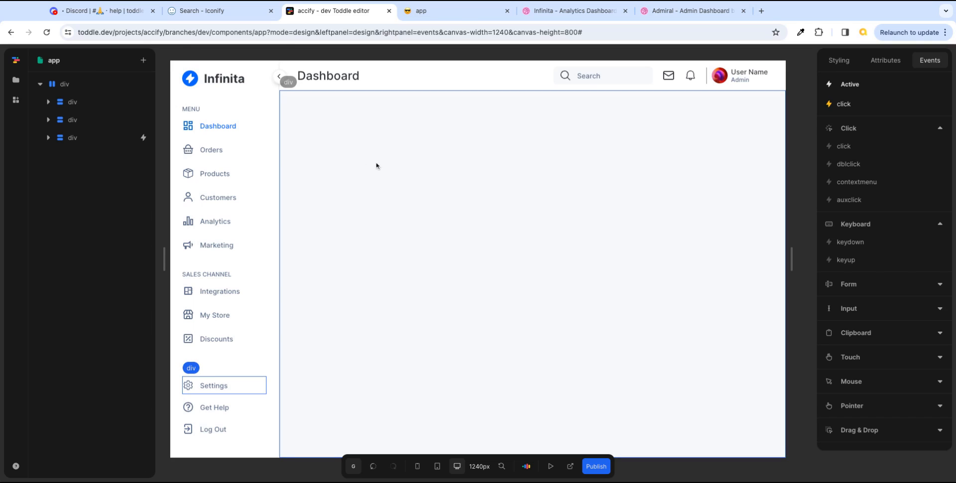
# - Add a Div element inside the empty content div below the header and select it
pyautogui.click(74, 103)
pyautogui.click(88, 124)
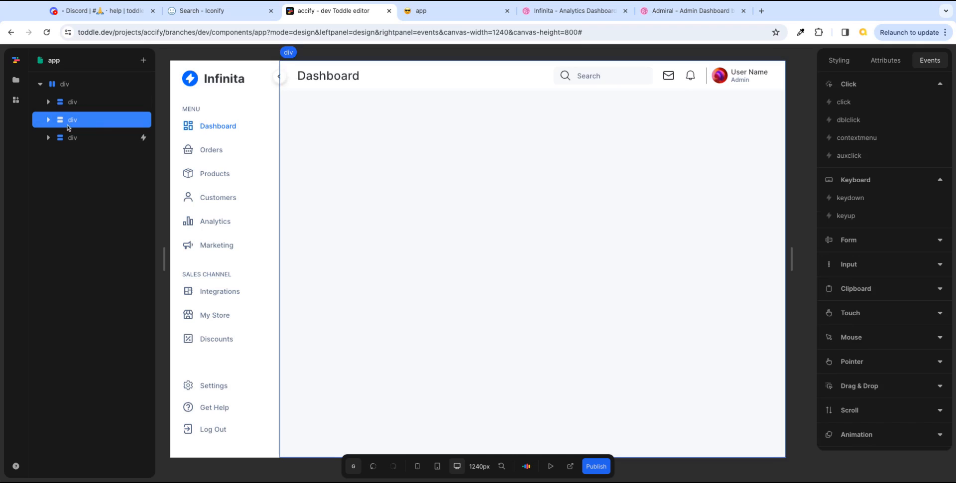
pyautogui.click(48, 120)
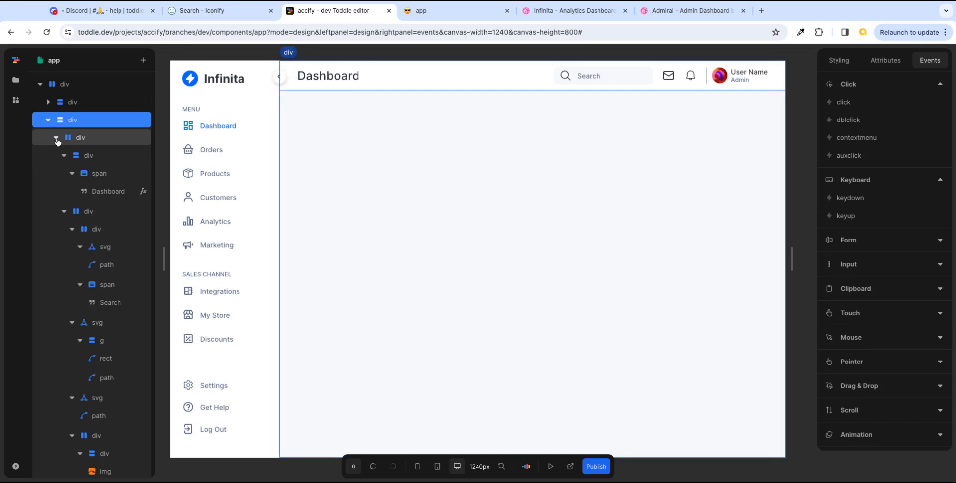
pyautogui.click(56, 138)
pyautogui.click(87, 143)
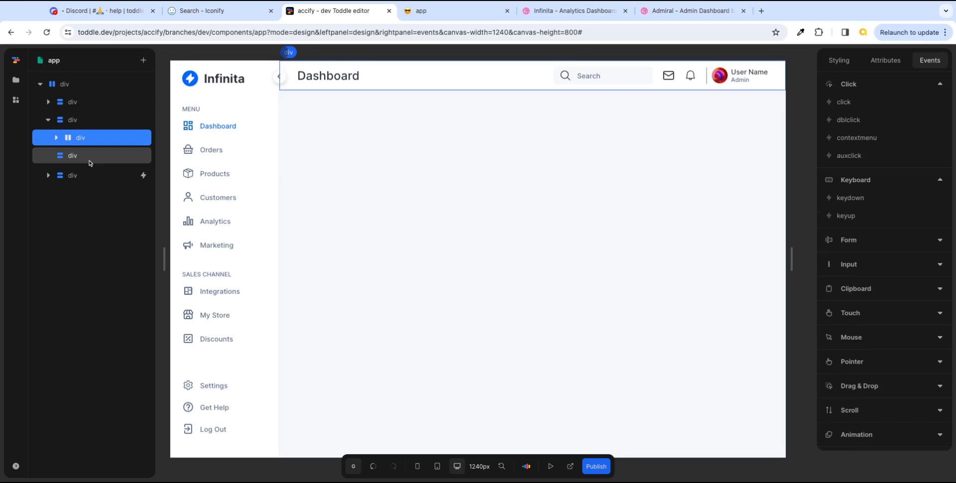
pyautogui.click(87, 159)
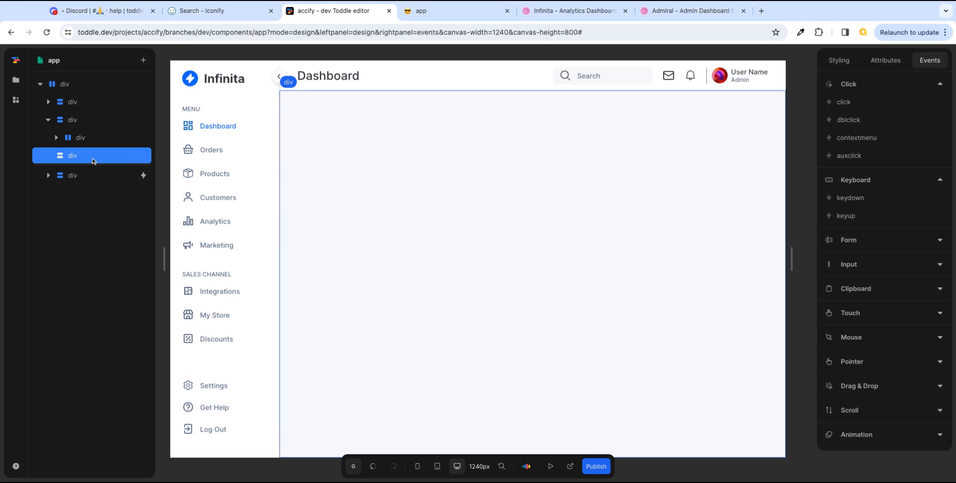
pyautogui.write('a')
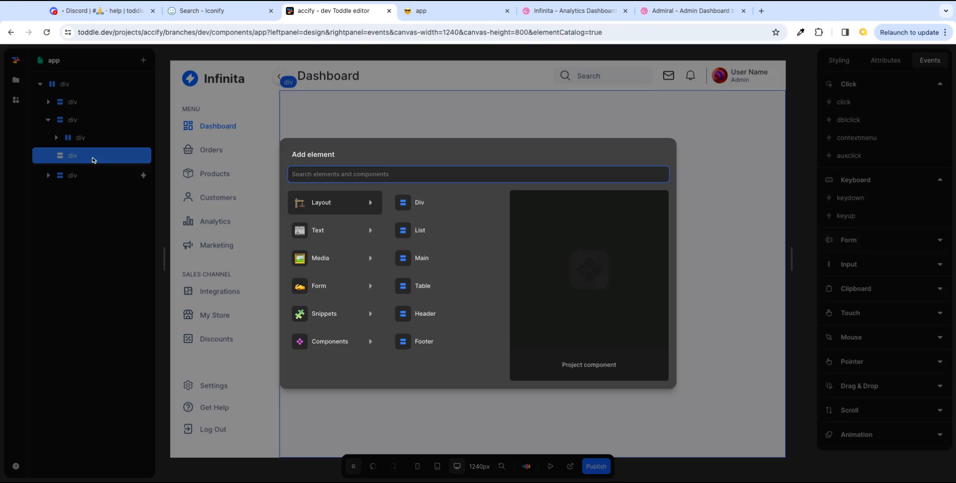
pyautogui.write('di')
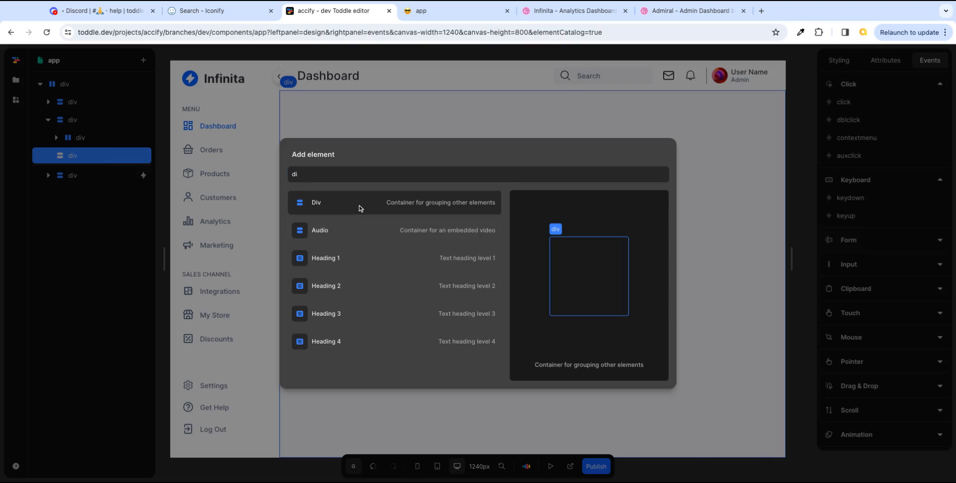
pyautogui.click(369, 212)
pyautogui.click(94, 172)
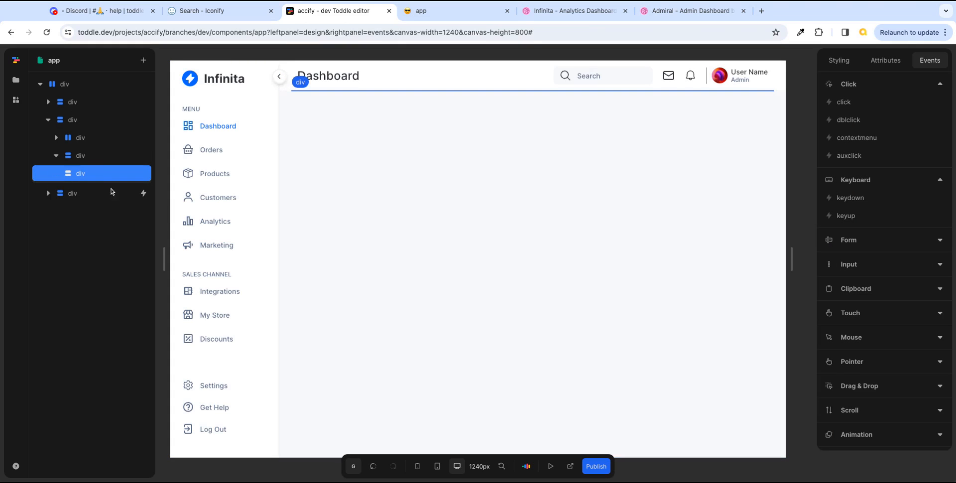
# - Add an id attribute with the value analytics-section to the new div
pyautogui.click(886, 62)
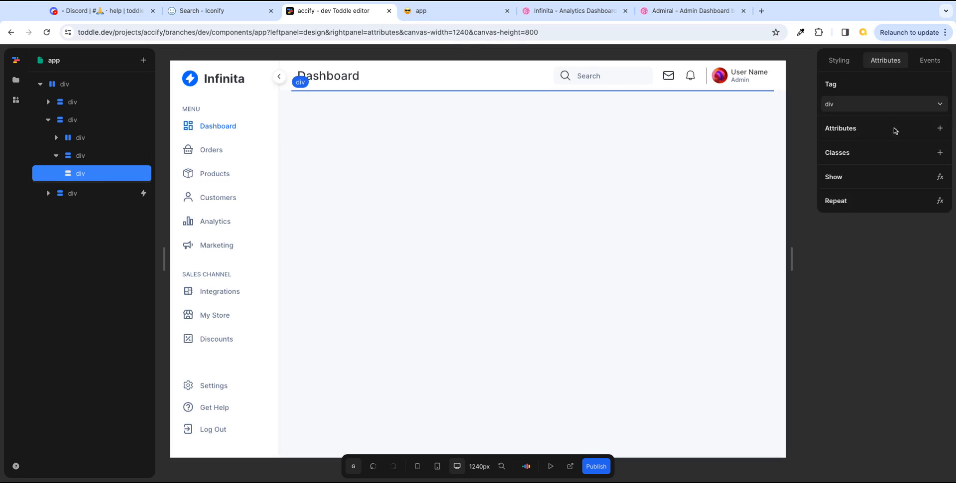
pyautogui.click(939, 128)
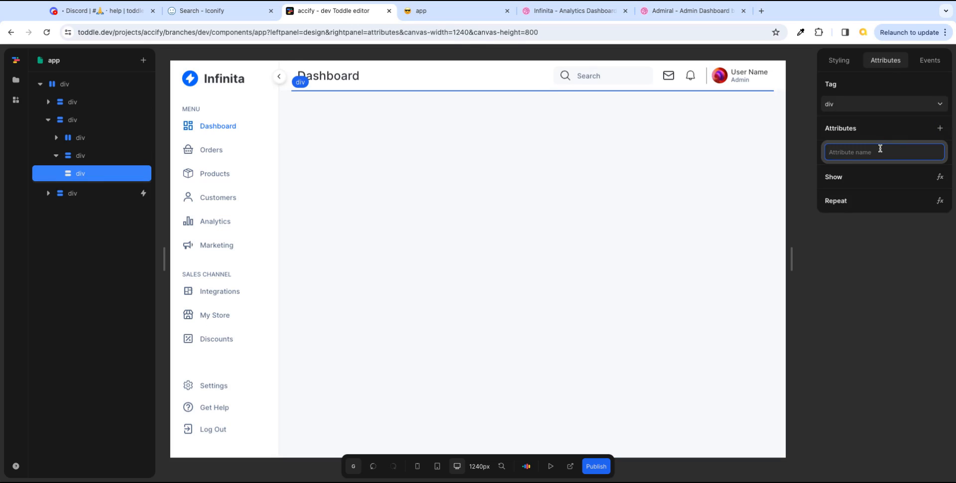
pyautogui.write('id')
pyautogui.press('Return')
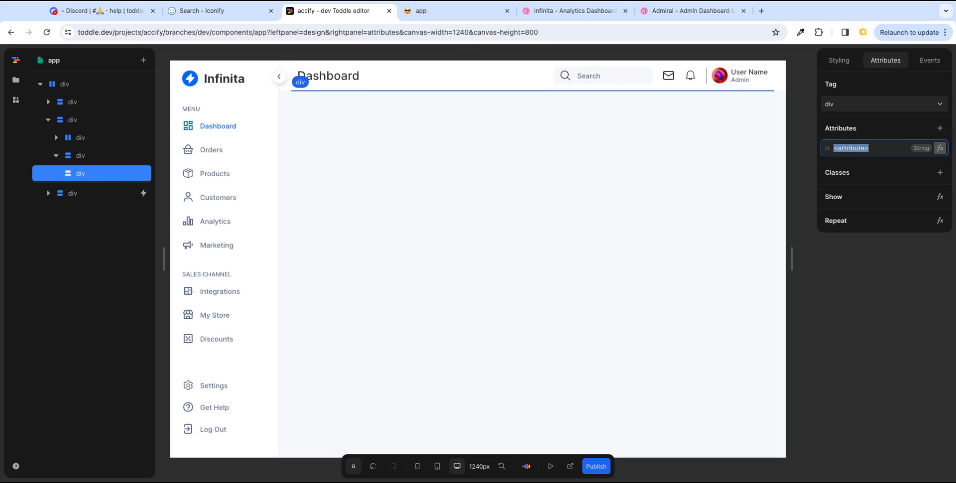
pyautogui.write('analytics-section')
pyautogui.press('Tab')
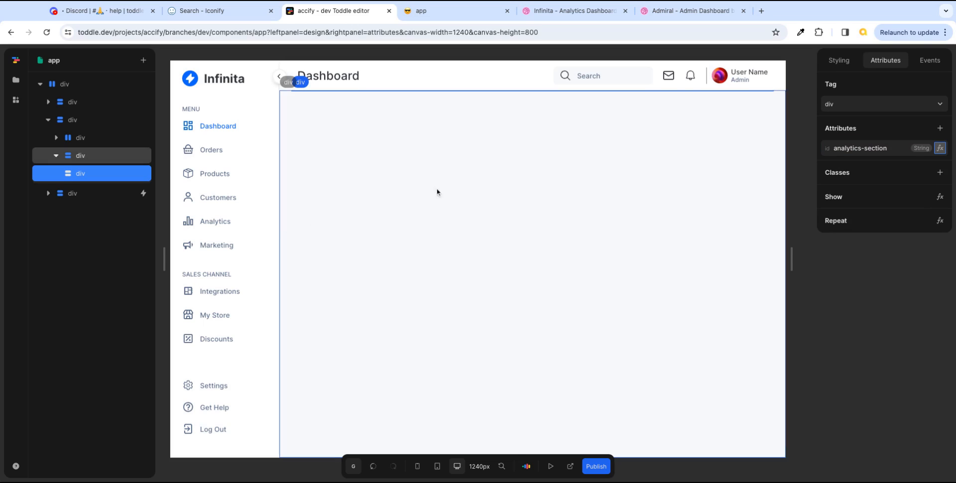
# - Set the analytics-section div's Flex size style to 1 and close the size styles
pyautogui.click(841, 63)
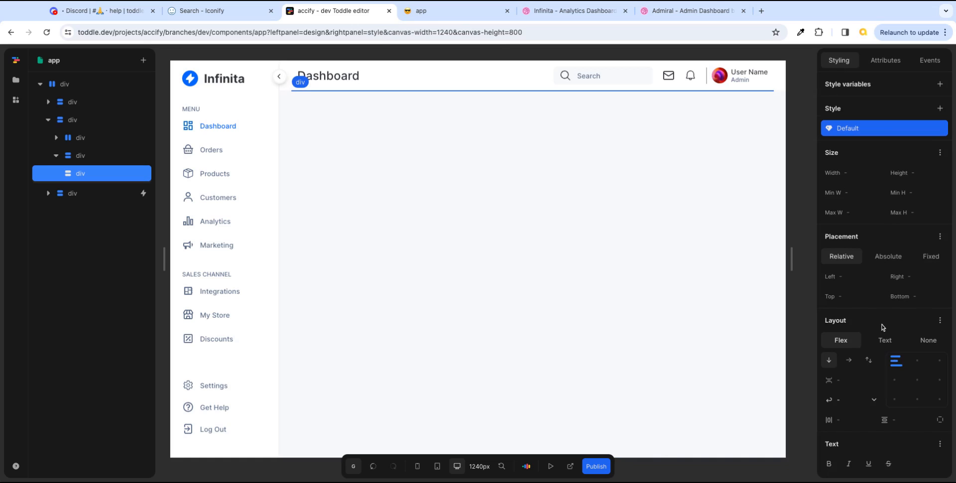
pyautogui.click(940, 153)
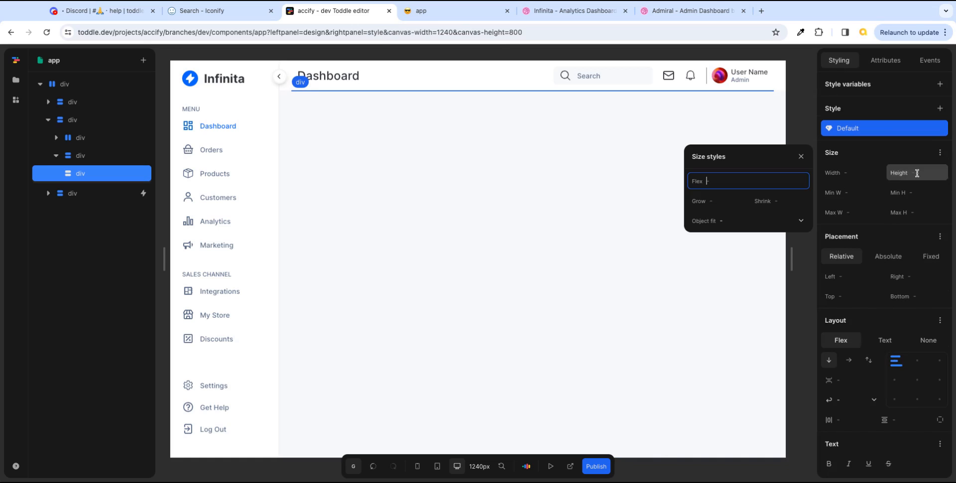
pyautogui.write('1')
pyautogui.press('Tab')
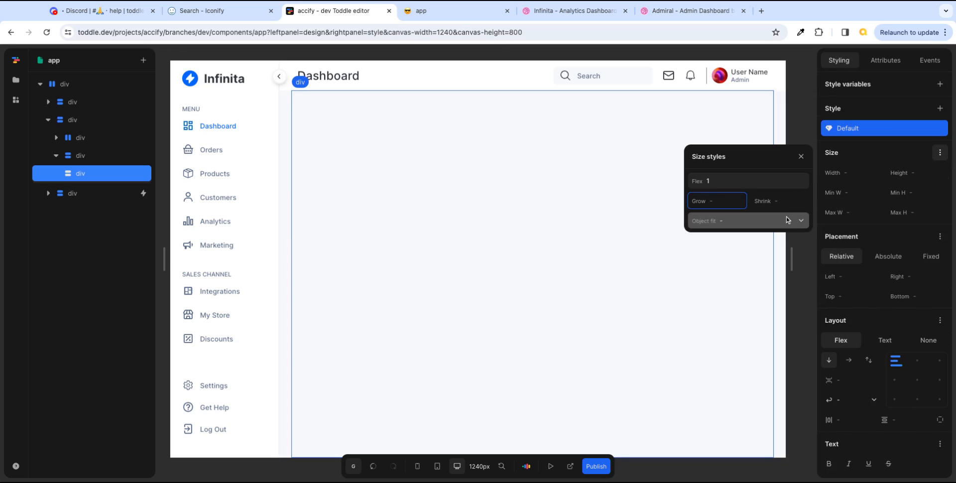
pyautogui.click(801, 157)
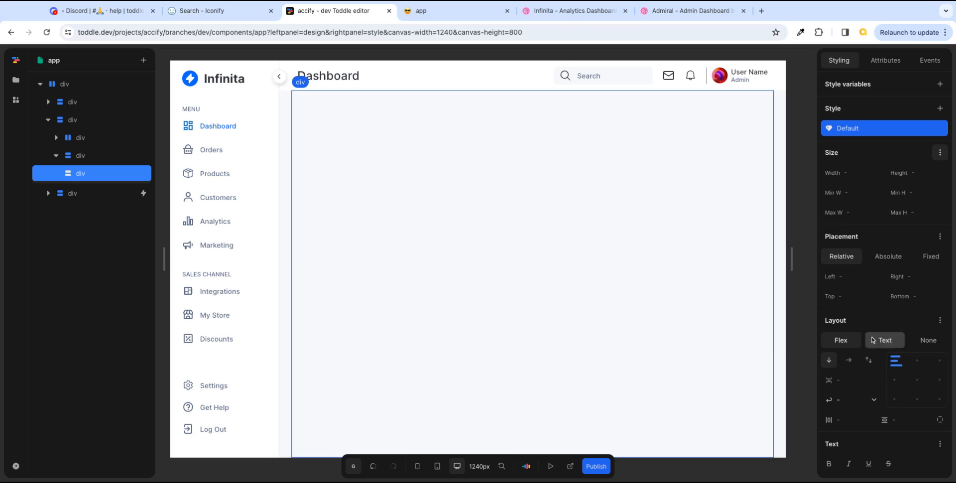
# - Check the Infinita analytics design, add a Div inside the analytics-section div and set its flex direction to row
pyautogui.click(573, 10)
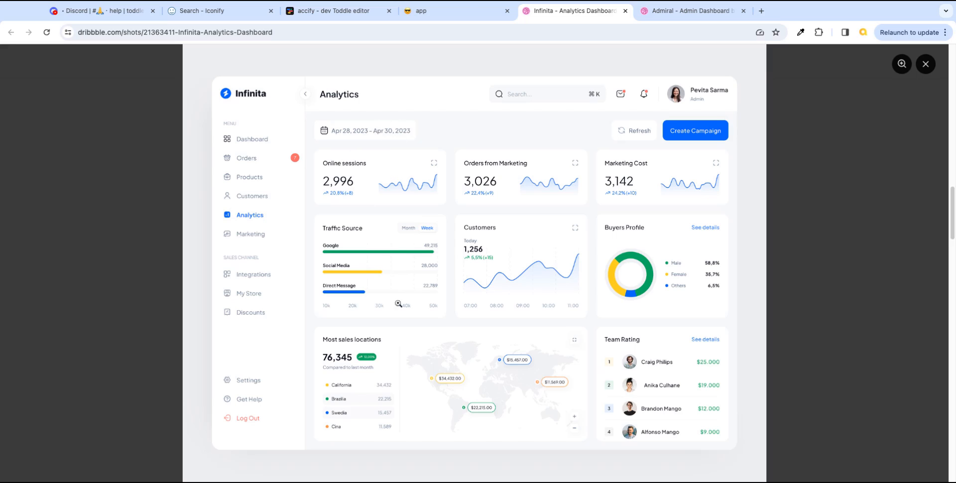
pyautogui.click(325, 10)
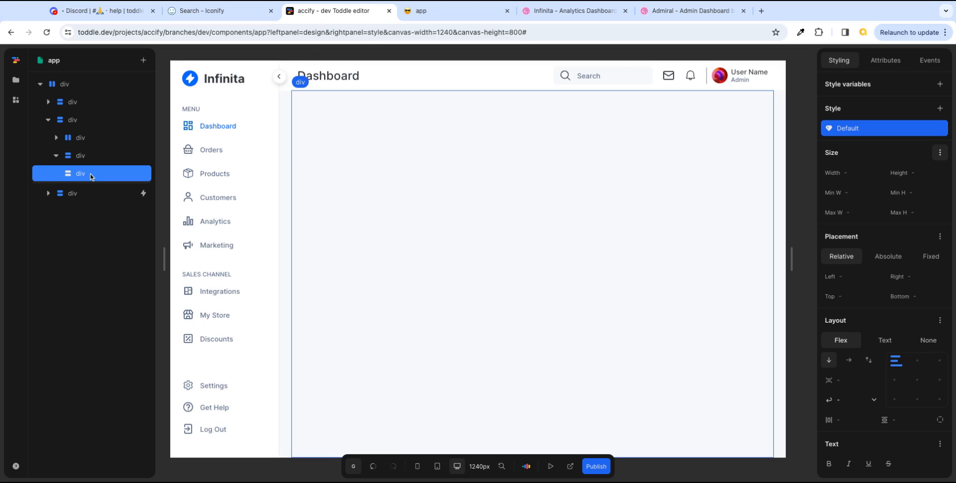
pyautogui.write('a')
pyautogui.write('dic')
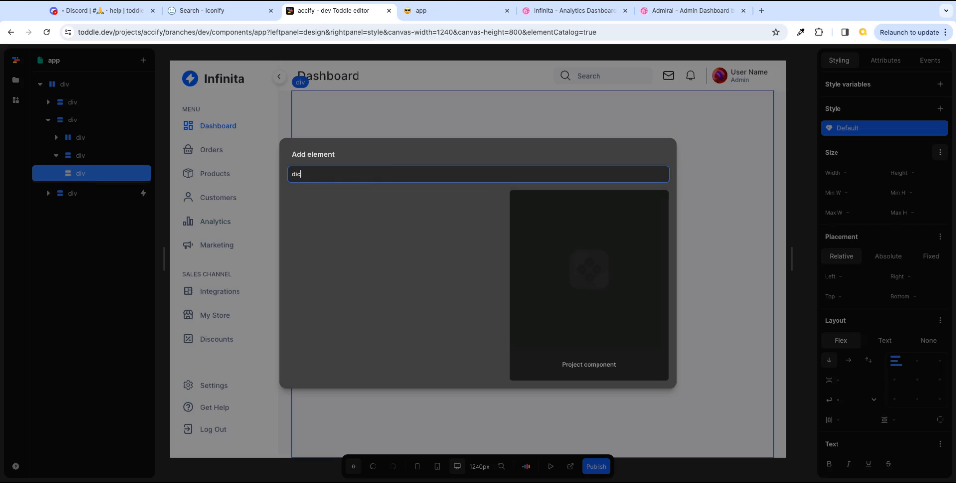
pyautogui.press('BackSpace')
pyautogui.write('v')
pyautogui.press('Return')
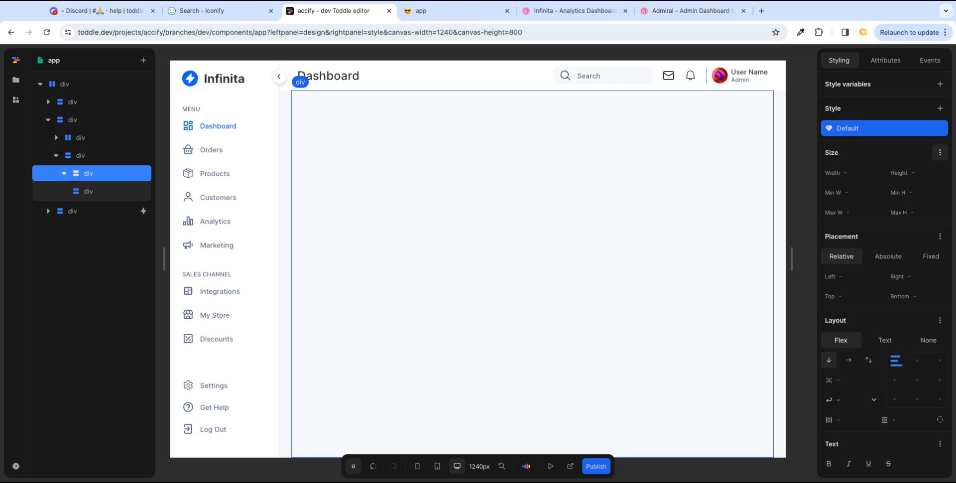
pyautogui.click(850, 363)
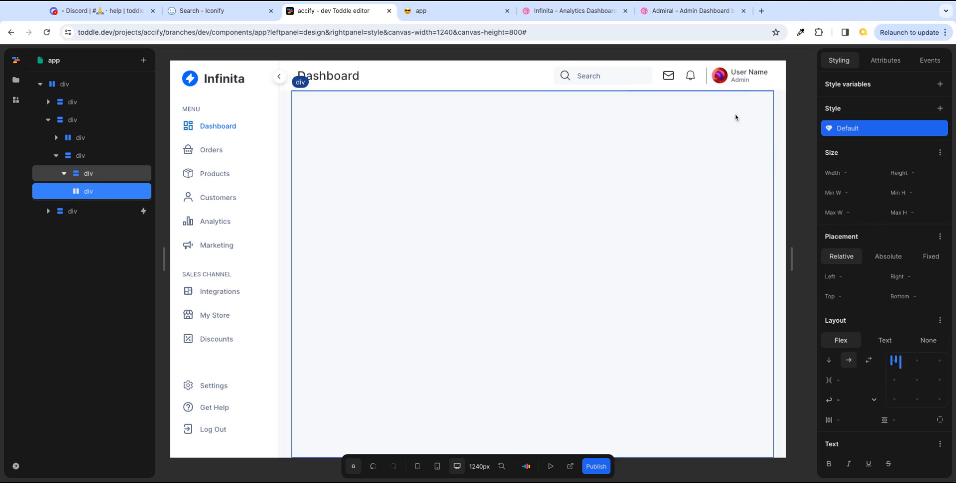
# - Recheck the design and set the content-container div's vertical padding to 24
pyautogui.click(560, 18)
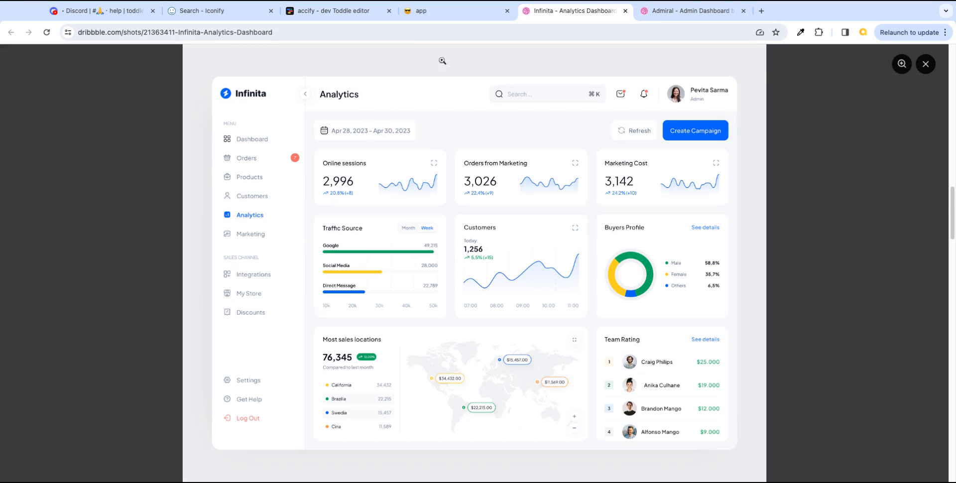
pyautogui.click(333, 10)
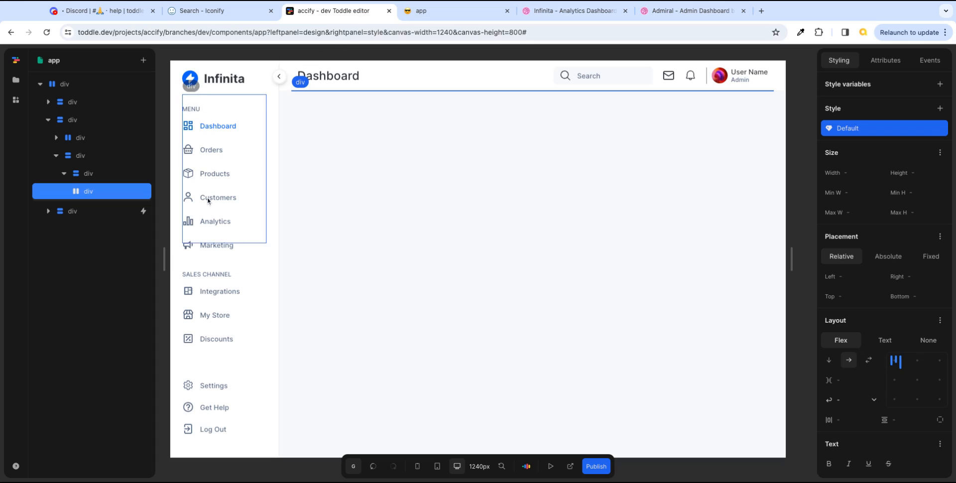
pyautogui.click(79, 157)
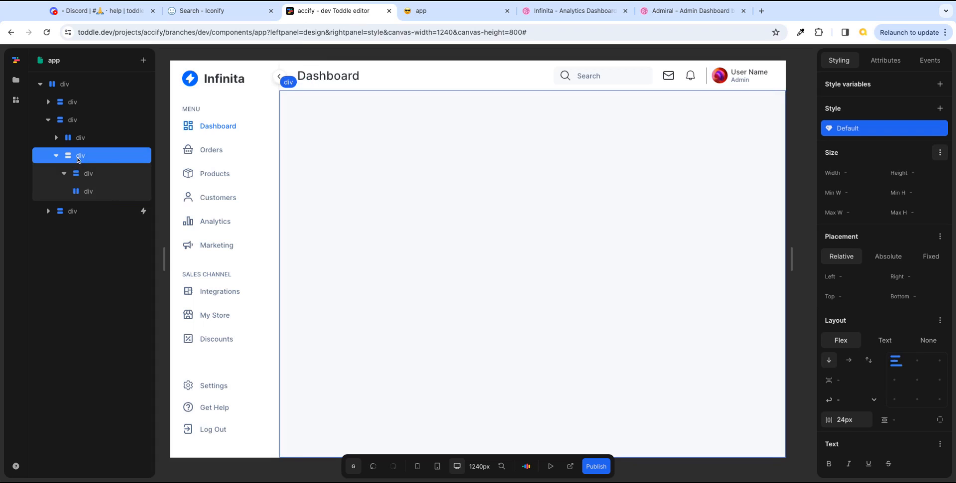
pyautogui.click(884, 62)
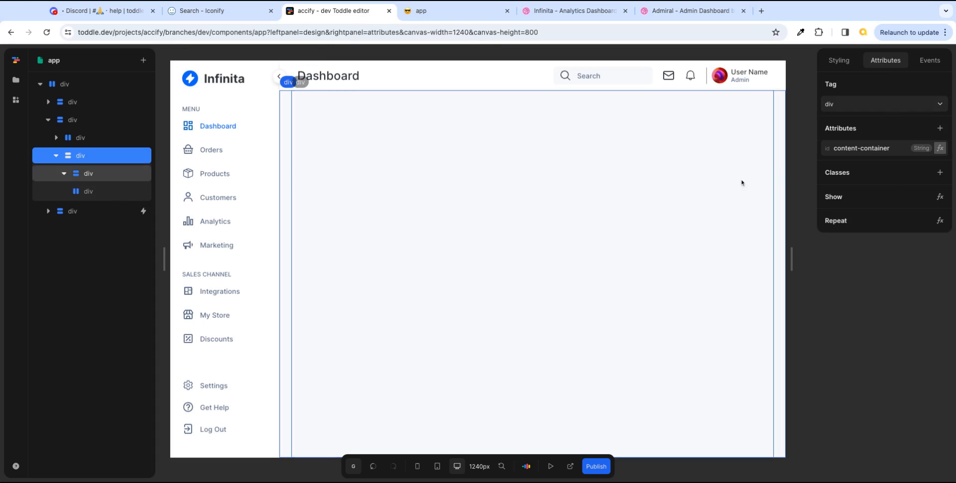
pyautogui.click(840, 66)
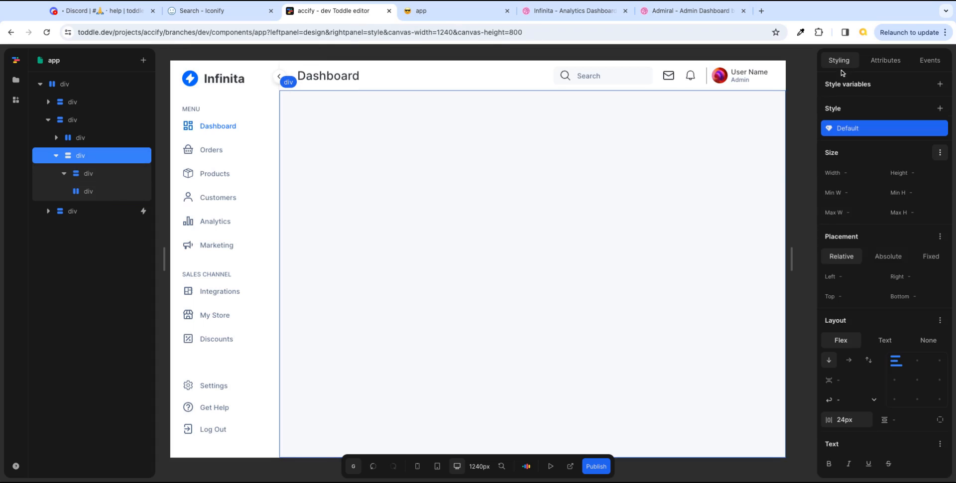
pyautogui.click(903, 422)
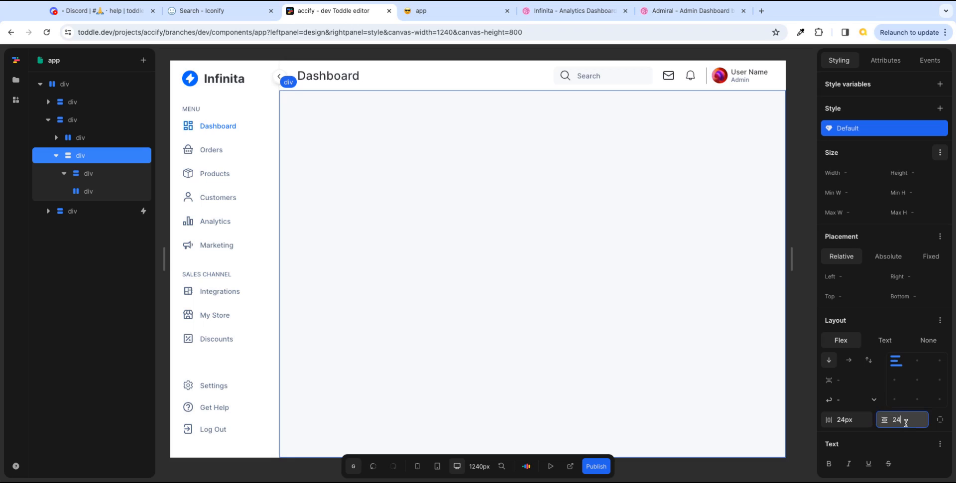
pyautogui.write('24')
pyautogui.press('Return')
pyautogui.click(541, 181)
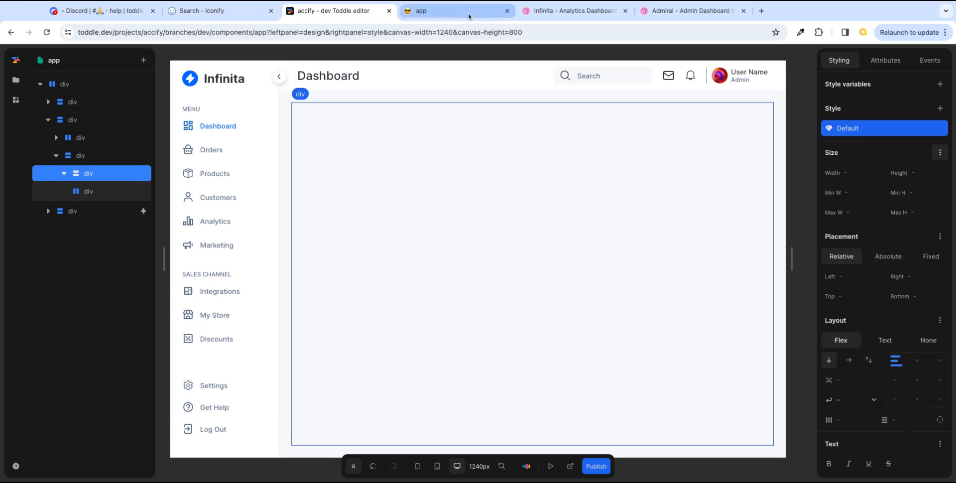
# - Compare the live app with the Infinita design and set the height of the row div inside analytics-section to 40px
pyautogui.click(433, 11)
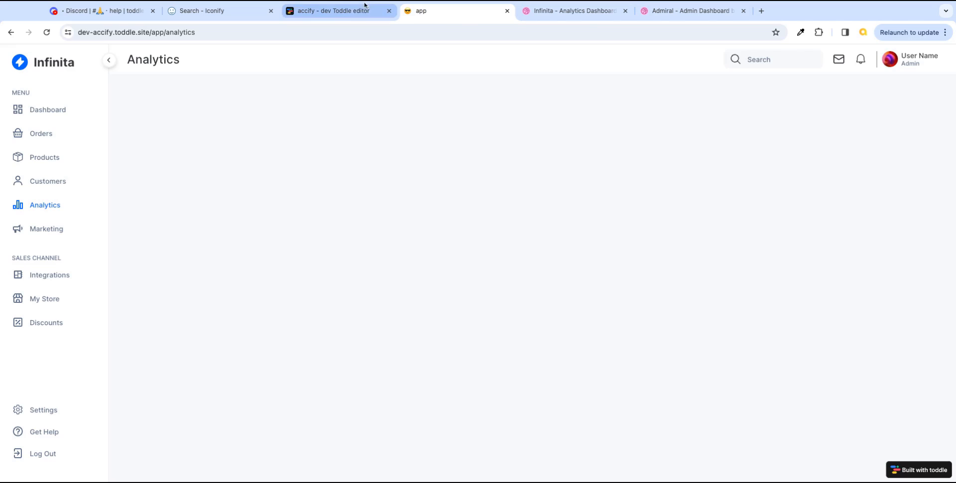
pyautogui.click(591, 18)
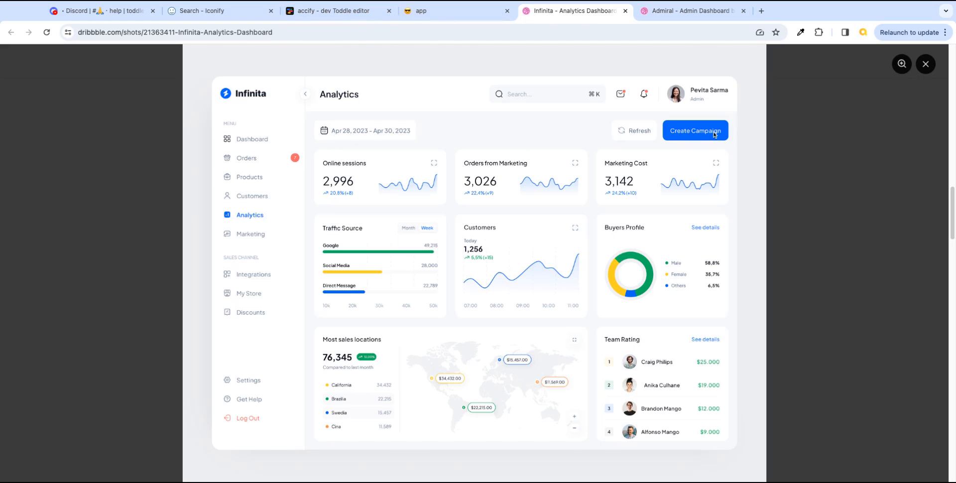
pyautogui.click(339, 11)
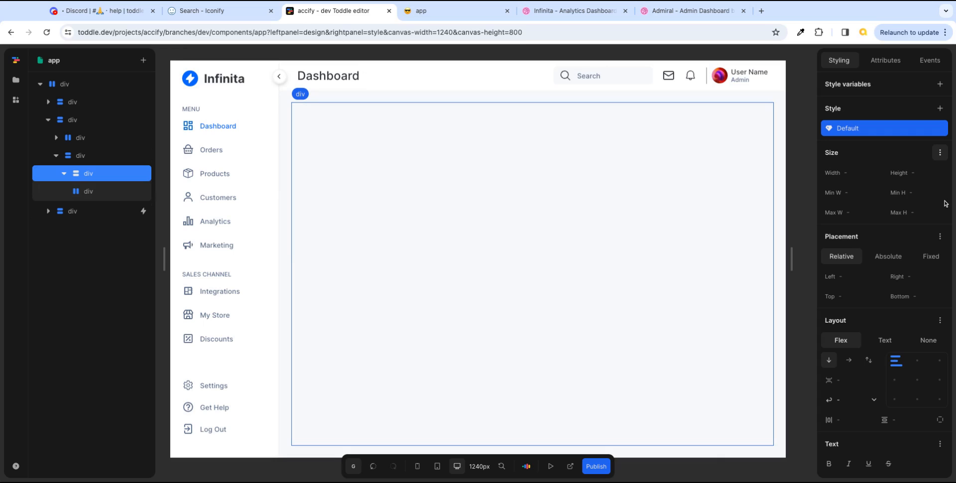
pyautogui.click(933, 176)
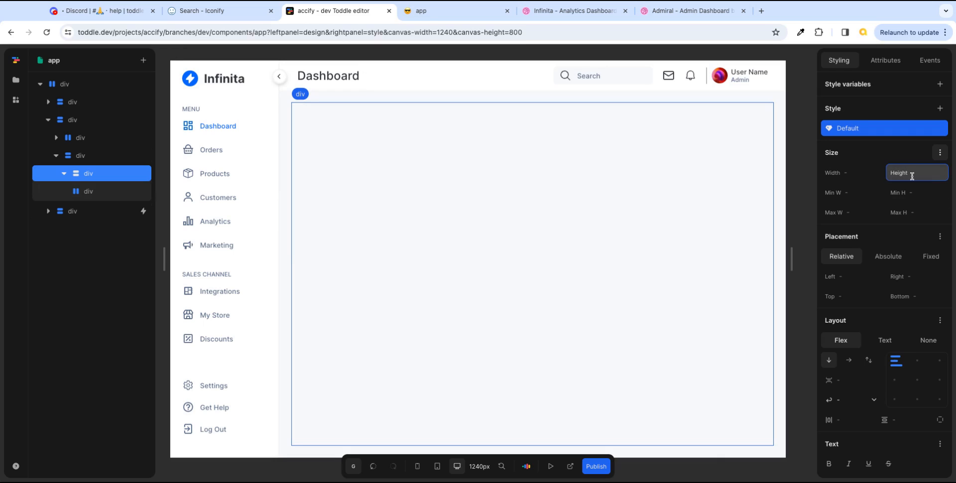
pyautogui.click(93, 192)
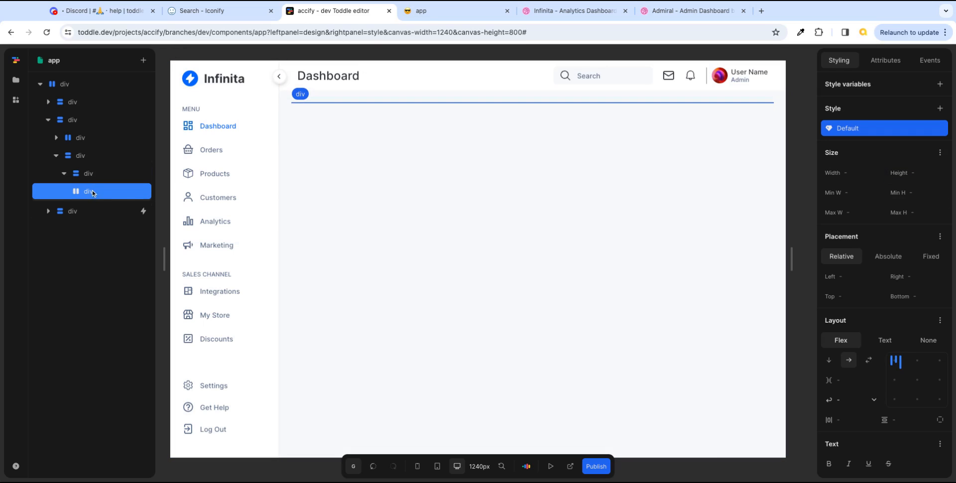
pyautogui.click(938, 173)
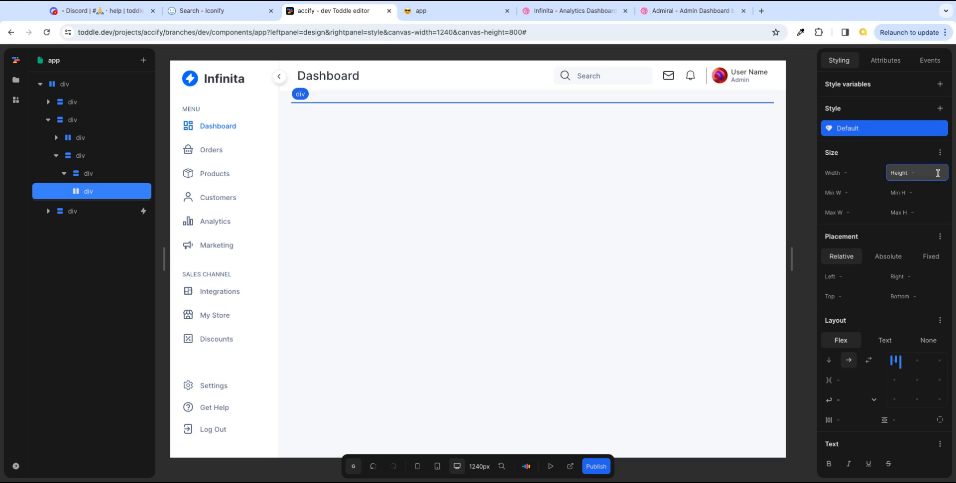
pyautogui.write('40px')
pyautogui.press('Return')
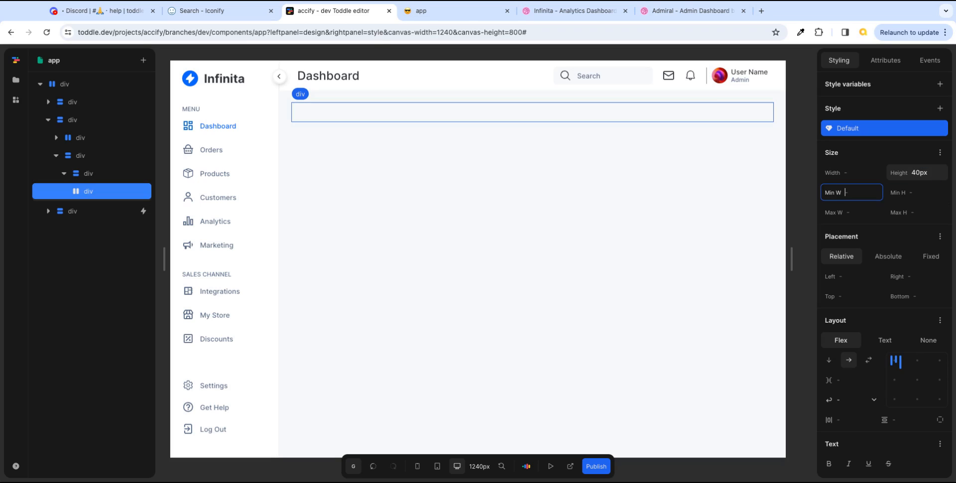
# - Review the design's date and button row, and distribute the 40px row div's children with auto spacing
pyautogui.click(469, 14)
pyautogui.click(548, 19)
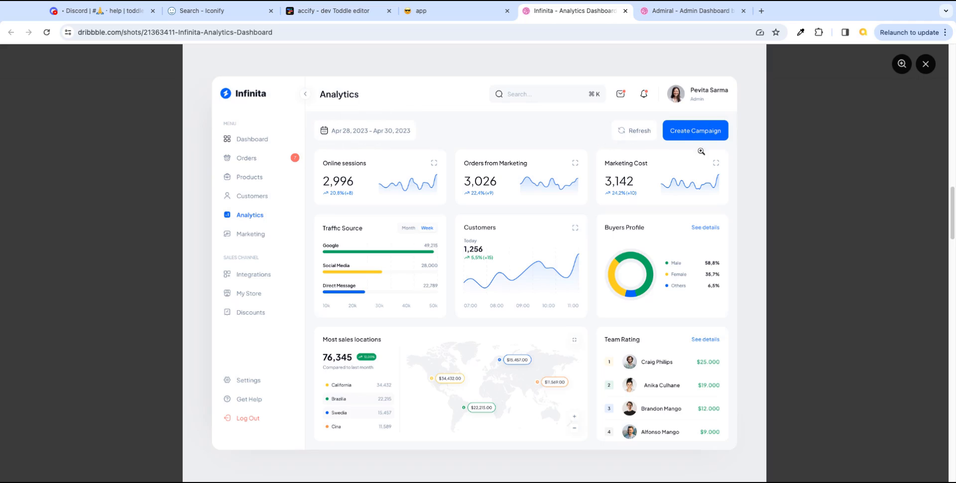
pyautogui.click(329, 11)
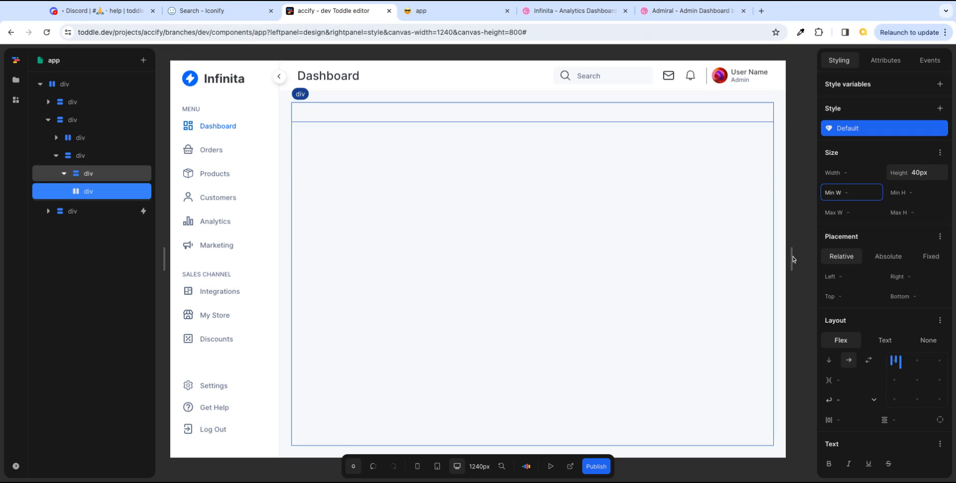
pyautogui.click(895, 361)
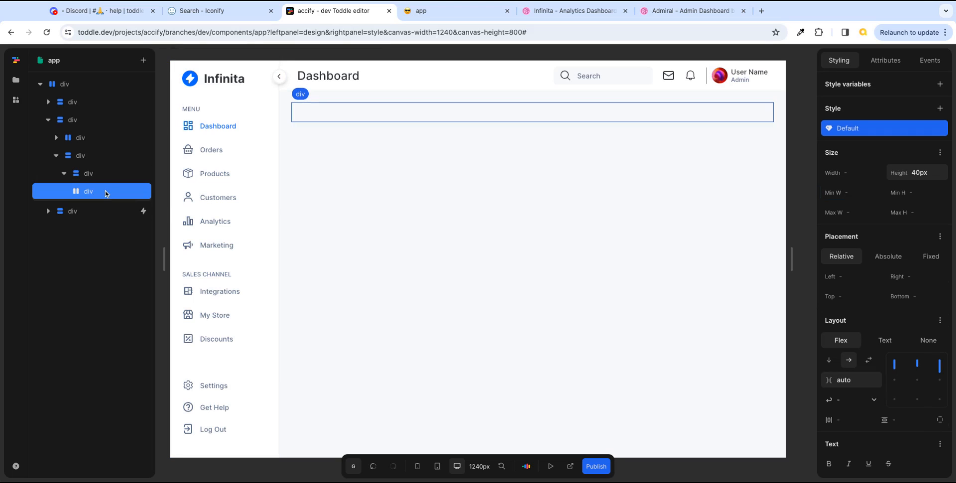
# - Add a Div inside the 40px row div and set the new div's height to 100%
pyautogui.write('ediv')
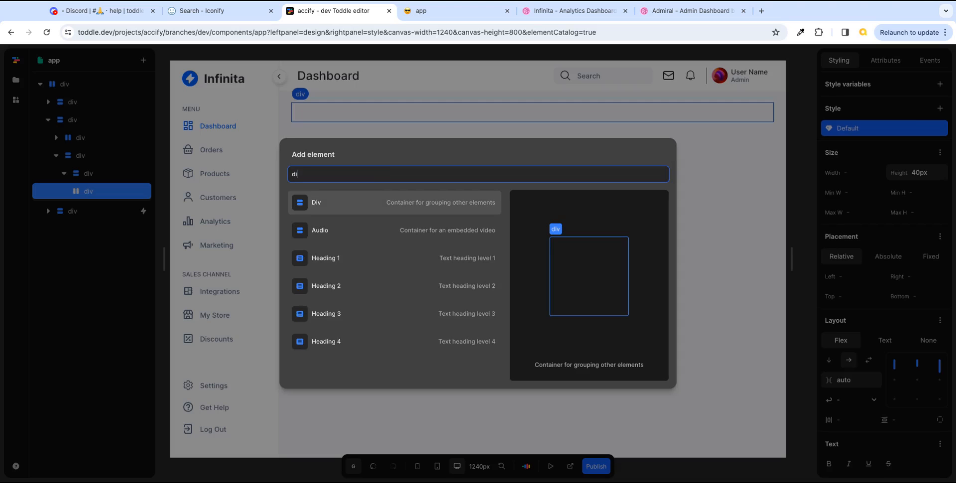
pyautogui.press('Return')
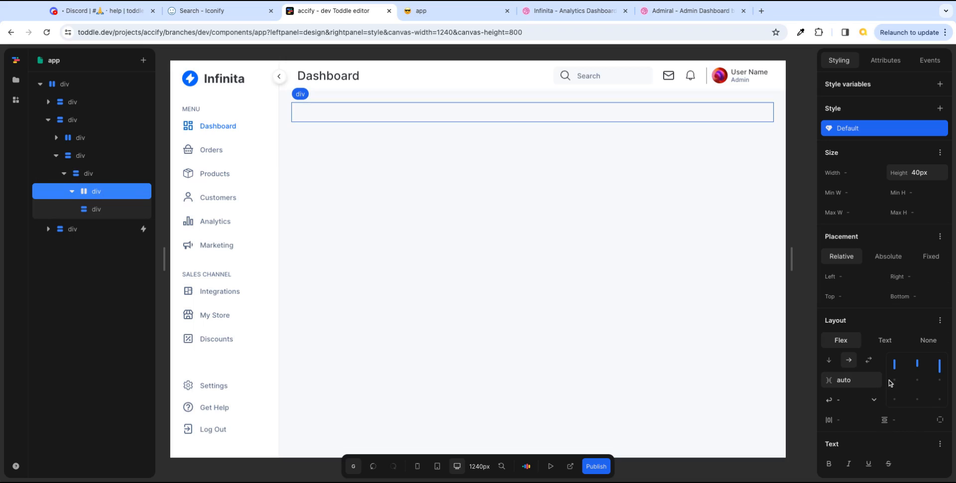
pyautogui.click(862, 175)
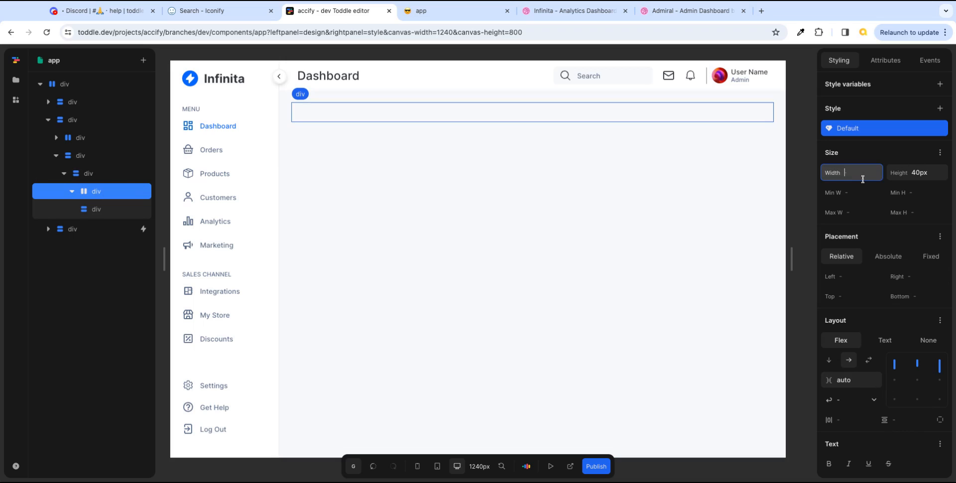
pyautogui.click(99, 211)
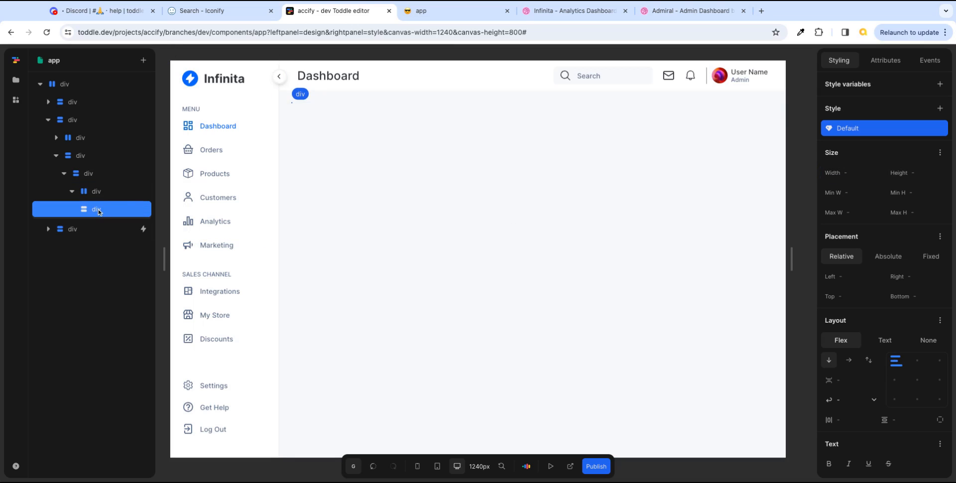
pyautogui.click(936, 173)
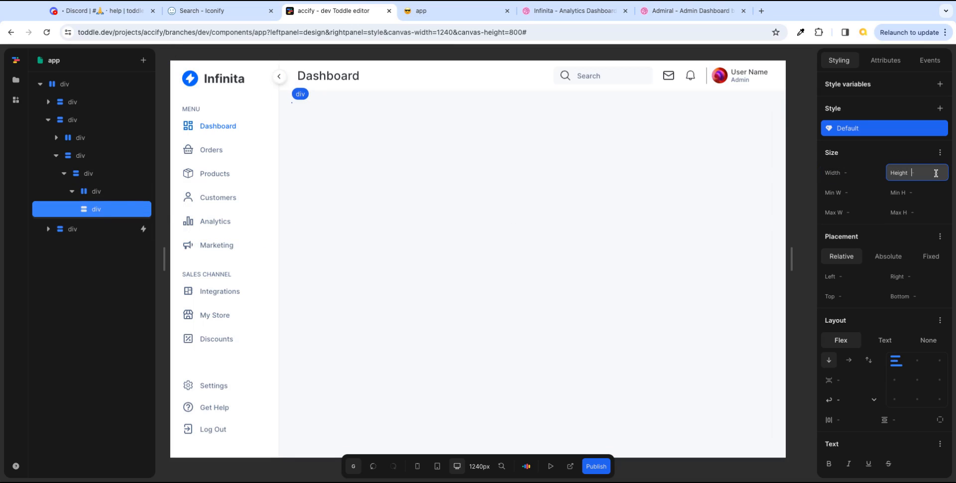
pyautogui.write('100%')
pyautogui.press('Tab')
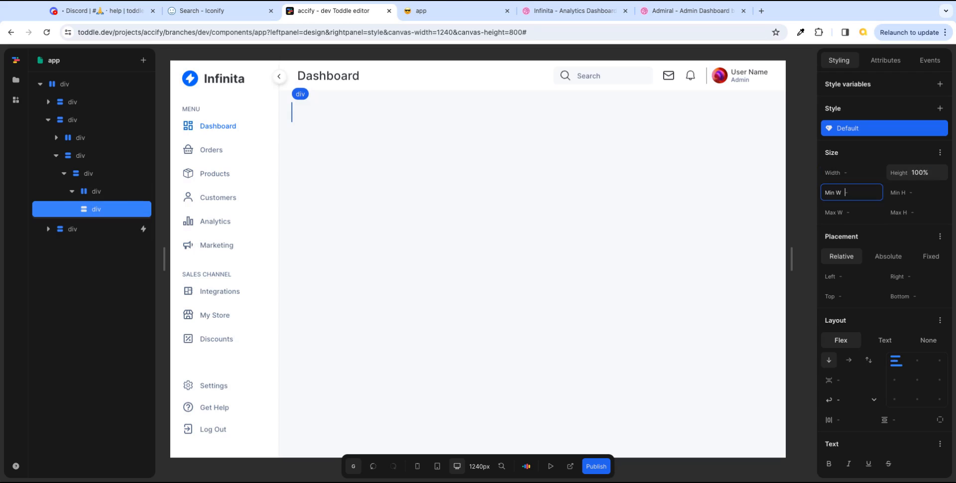
# - Set the width of the div inside the 40px row to 160px
pyautogui.click(863, 172)
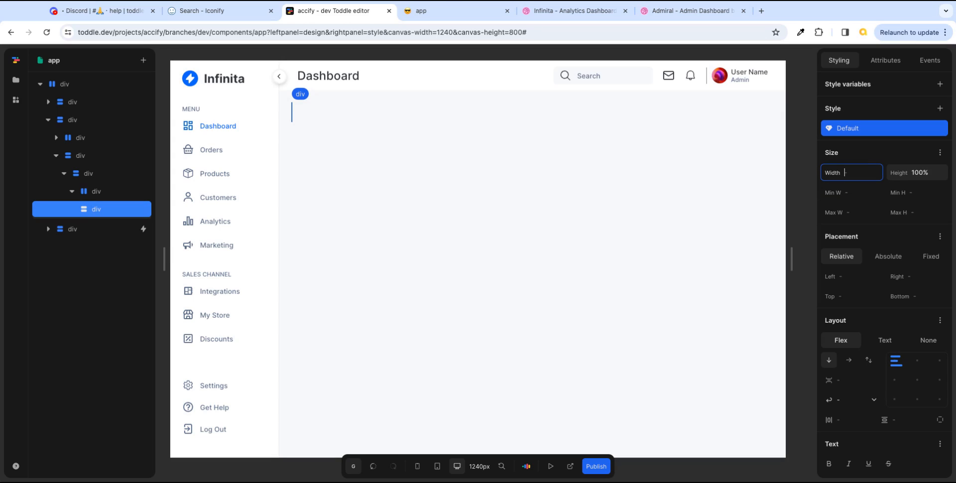
pyautogui.press('Tab')
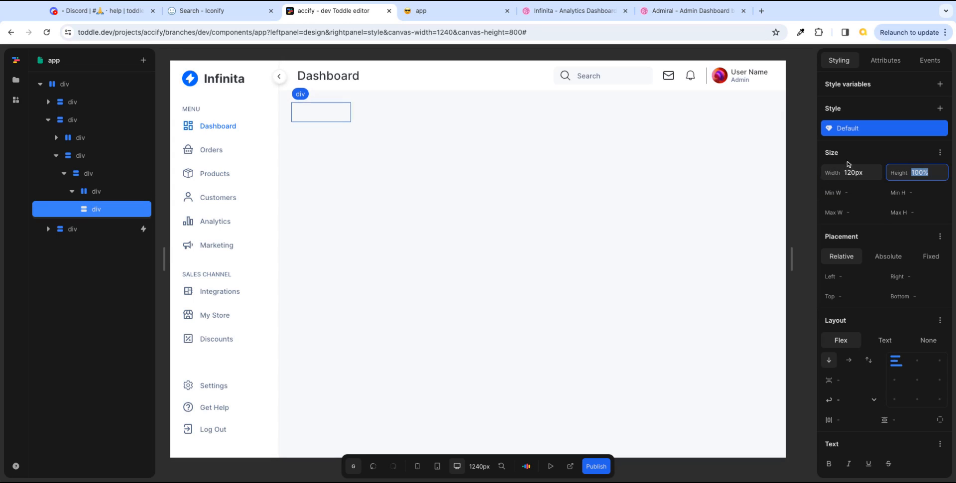
pyautogui.click(869, 172)
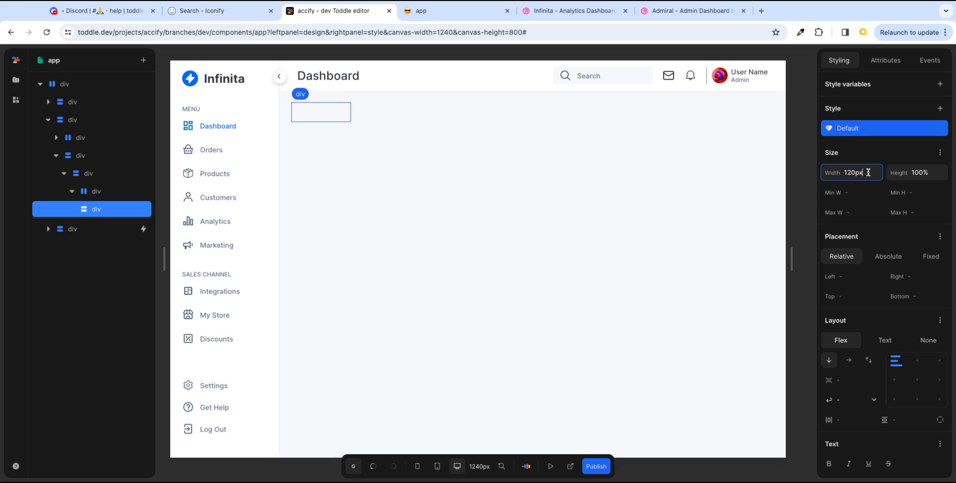
pyautogui.hotkey('ctrl', 'a')
pyautogui.write('160px')
pyautogui.press('Tab')
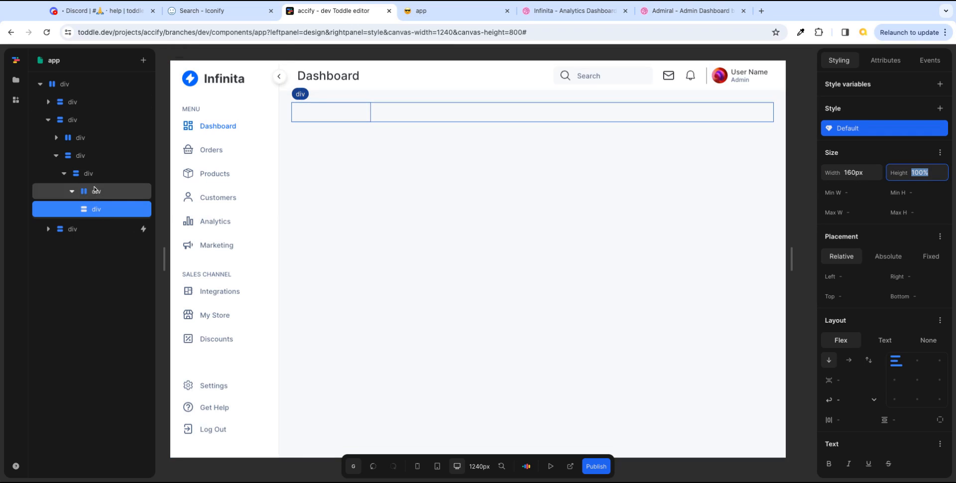
pyautogui.click(108, 212)
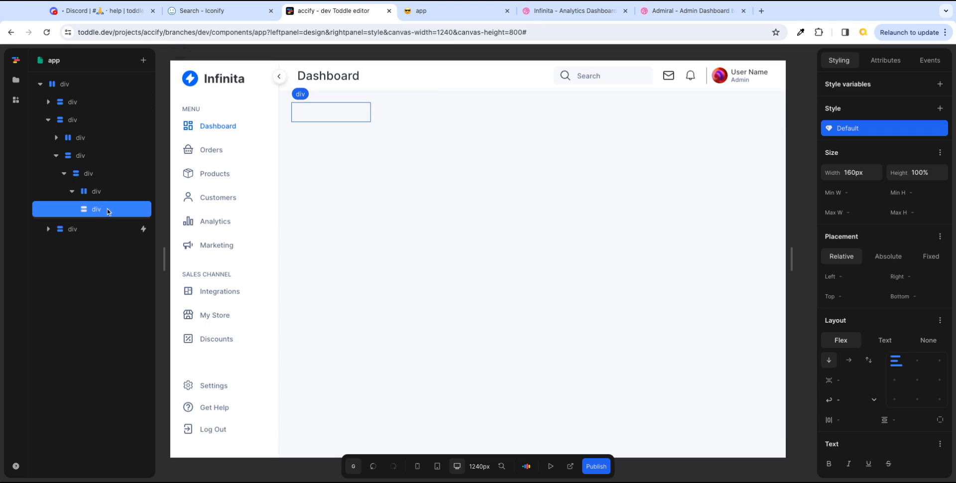
pyautogui.press('BackSpace')
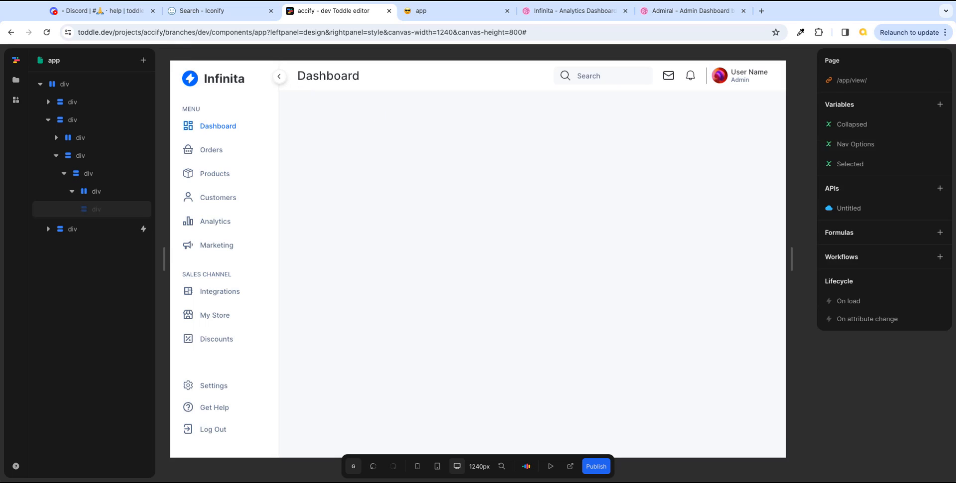
pyautogui.hotkey('ctrl', 'z')
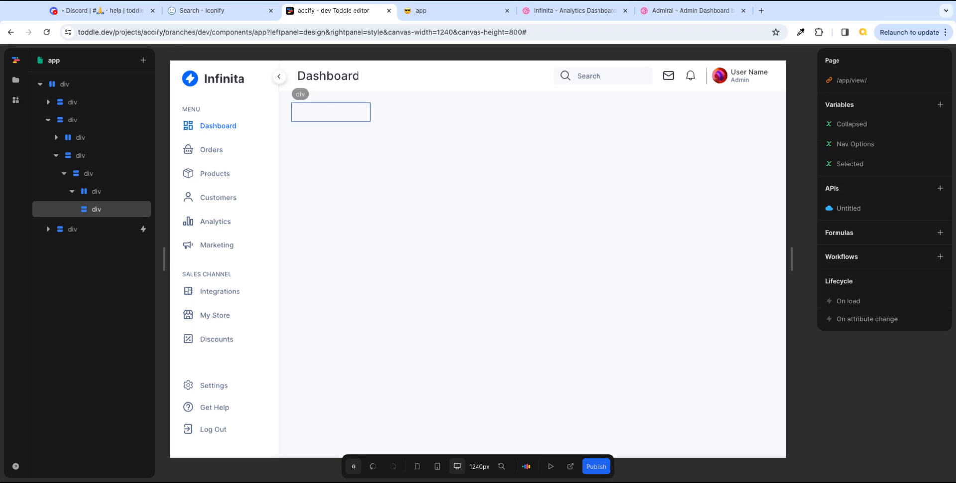
# - Duplicate the 160px div inside the row, set the copy's flex direction to horizontal, and compare with the Infinita design
pyautogui.moveTo(108, 211)
pyautogui.mouseDown()
pyautogui.moveTo(107, 227)
pyautogui.moveTo(107, 219)
pyautogui.mouseUp()
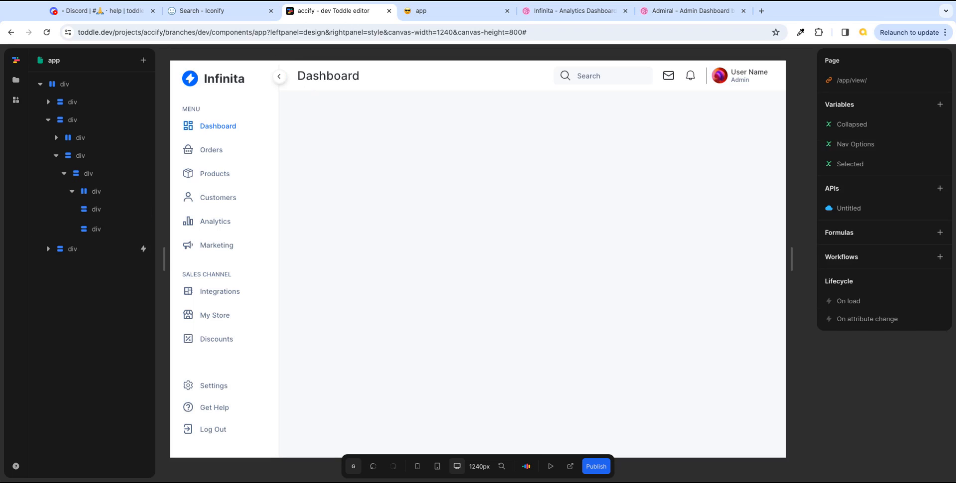
pyautogui.click(107, 210)
pyautogui.click(100, 229)
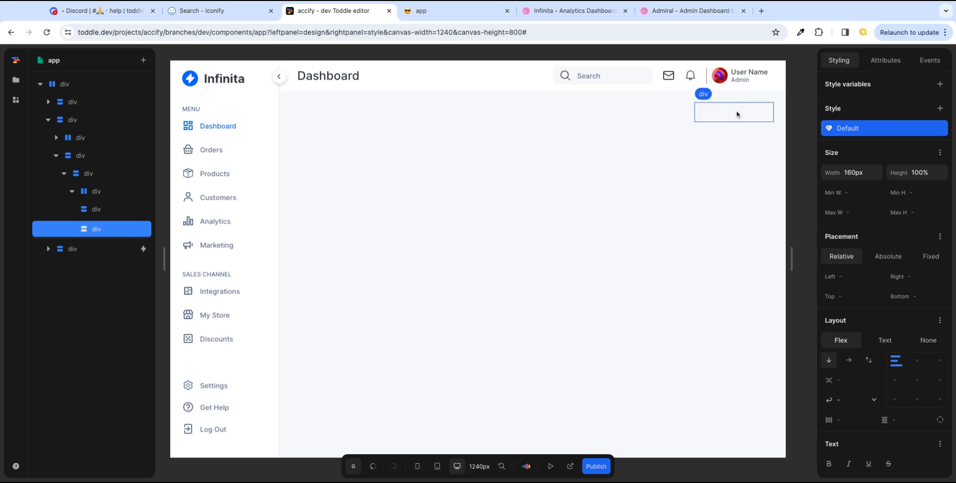
pyautogui.click(848, 360)
pyautogui.click(551, 12)
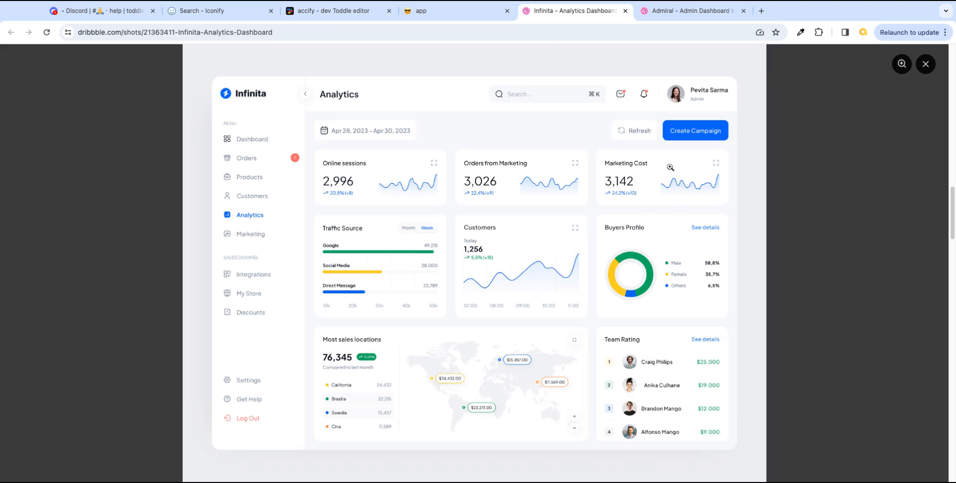
pyautogui.click(335, 11)
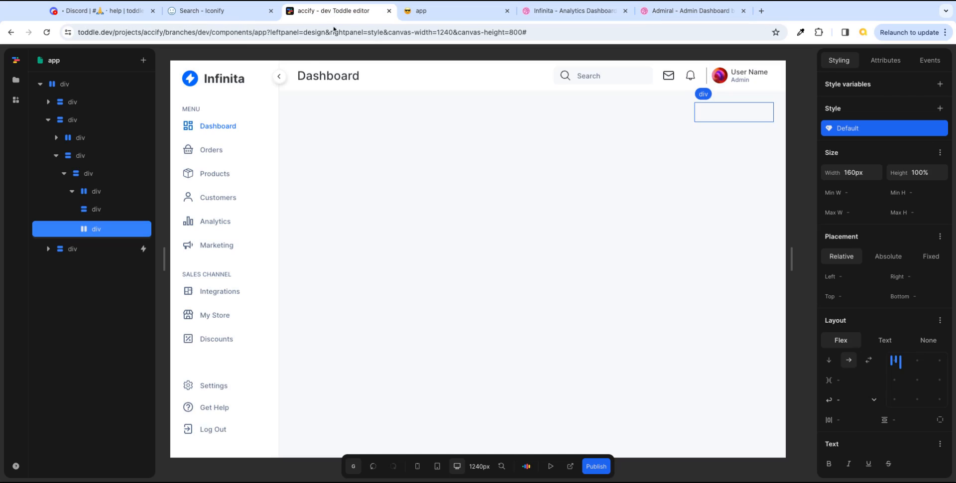
# - Select the row's left div and check the date range box in the Infinita design
pyautogui.click(346, 114)
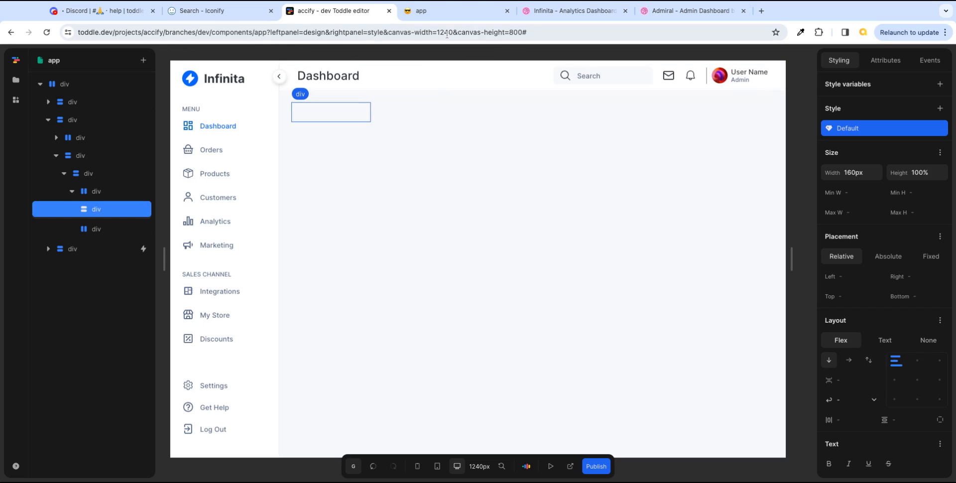
pyautogui.click(569, 10)
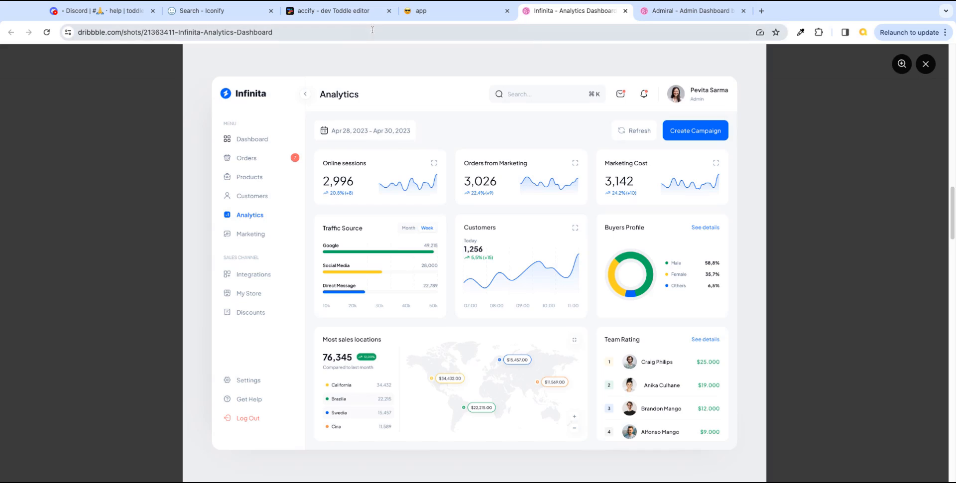
pyautogui.click(336, 10)
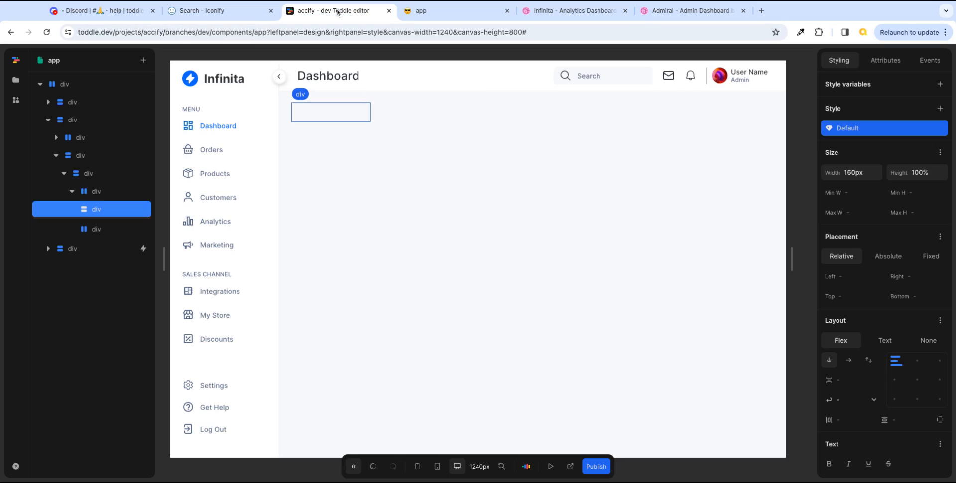
pyautogui.scroll(-3, 892, 365)
pyautogui.click(940, 408)
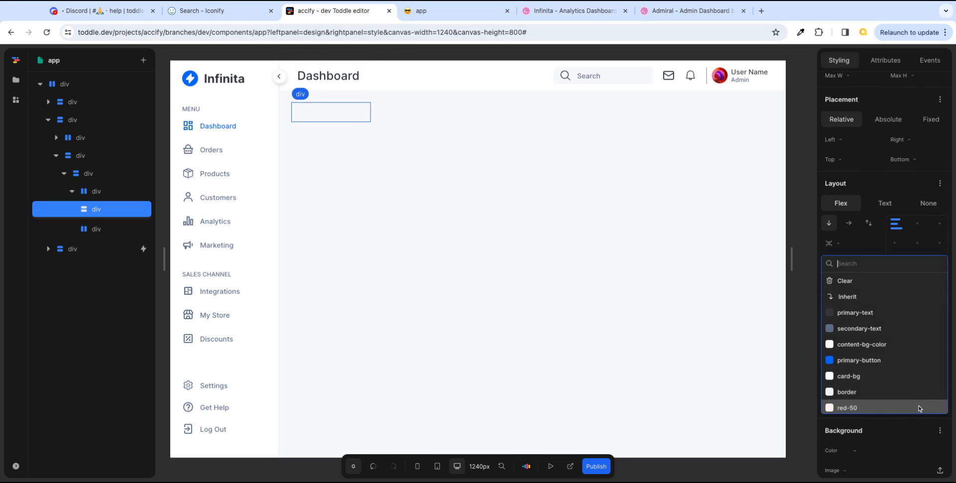
pyautogui.click(854, 377)
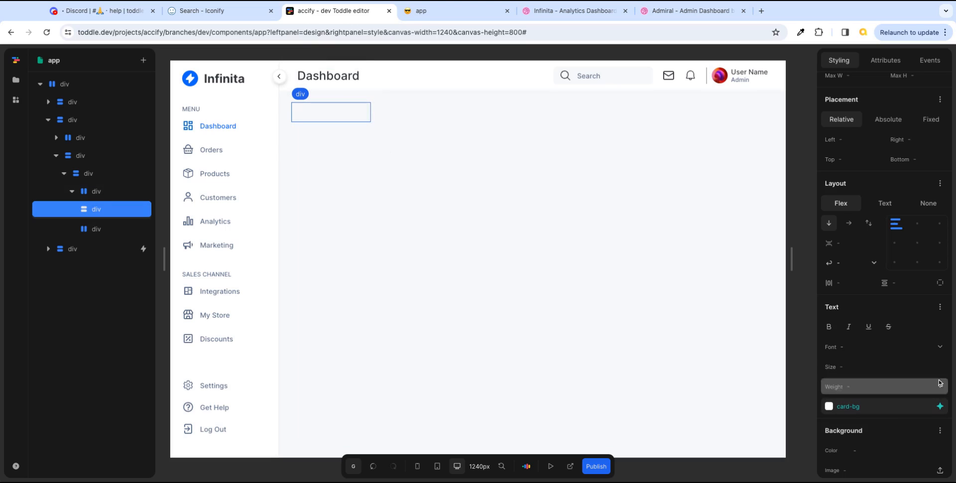
pyautogui.click(940, 407)
pyautogui.click(843, 281)
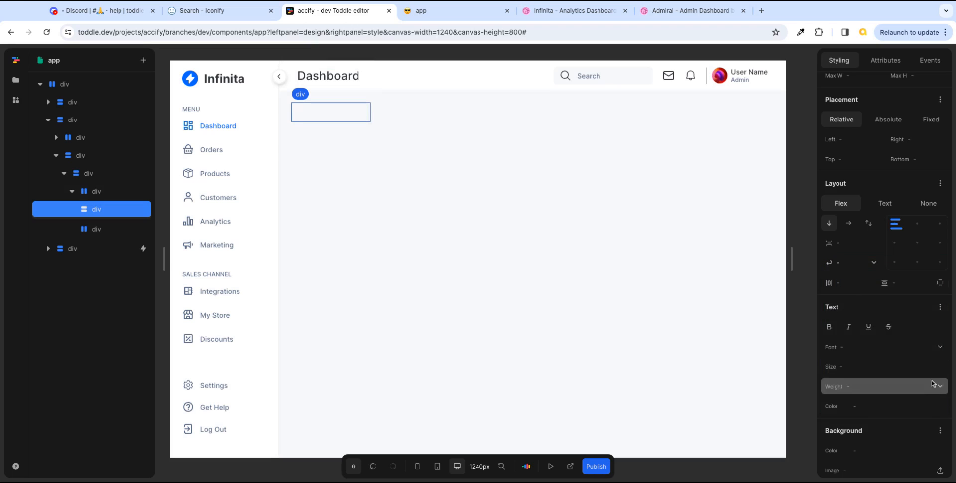
# - Give the row's left div the card-bg background colour and a border radius of 8px
pyautogui.scroll(-2, 904, 419)
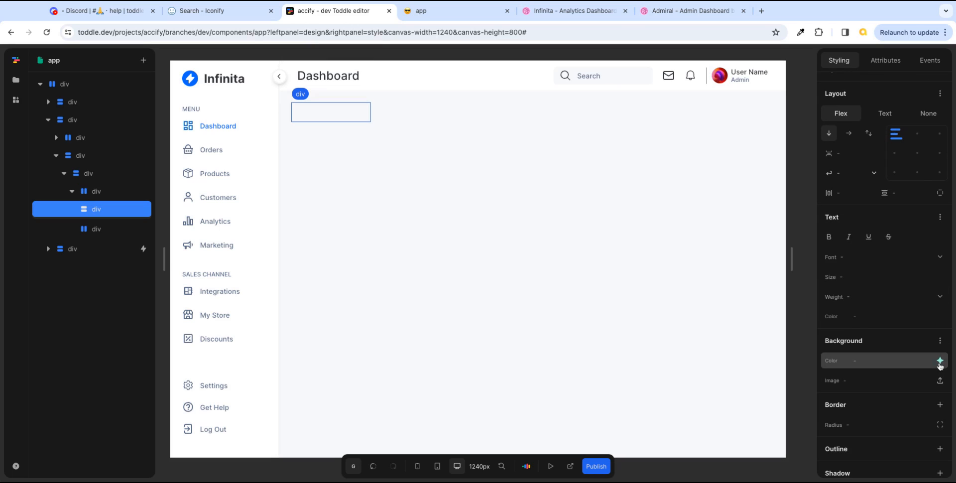
pyautogui.click(940, 360)
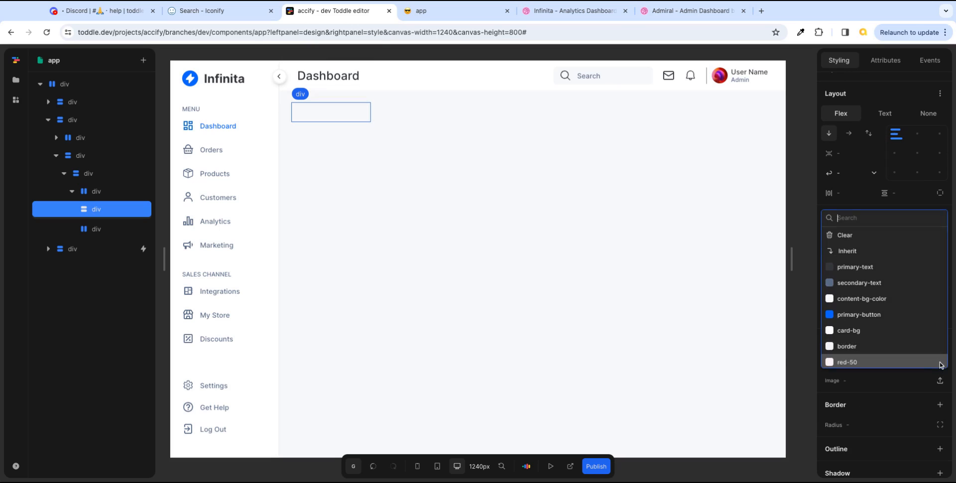
pyautogui.click(848, 331)
pyautogui.click(884, 424)
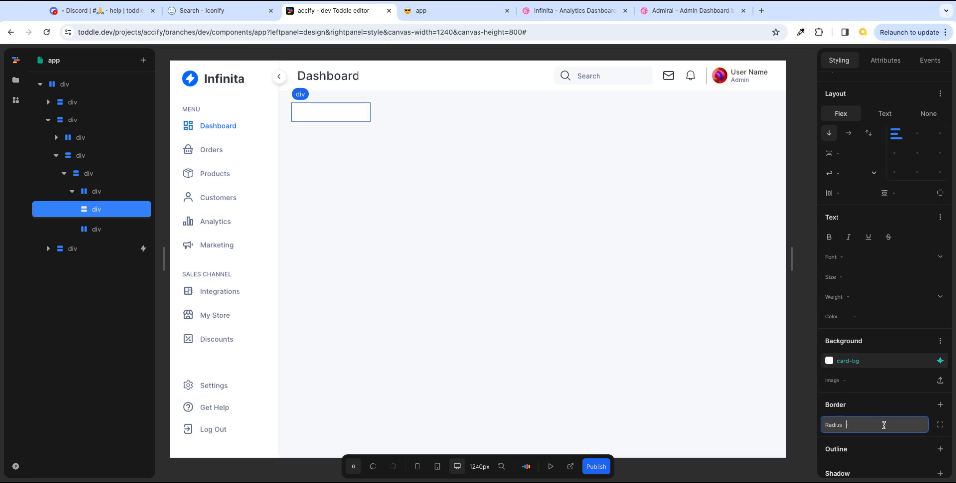
pyautogui.write('12px')
pyautogui.write('8')
pyautogui.write('px')
pyautogui.press('Return')
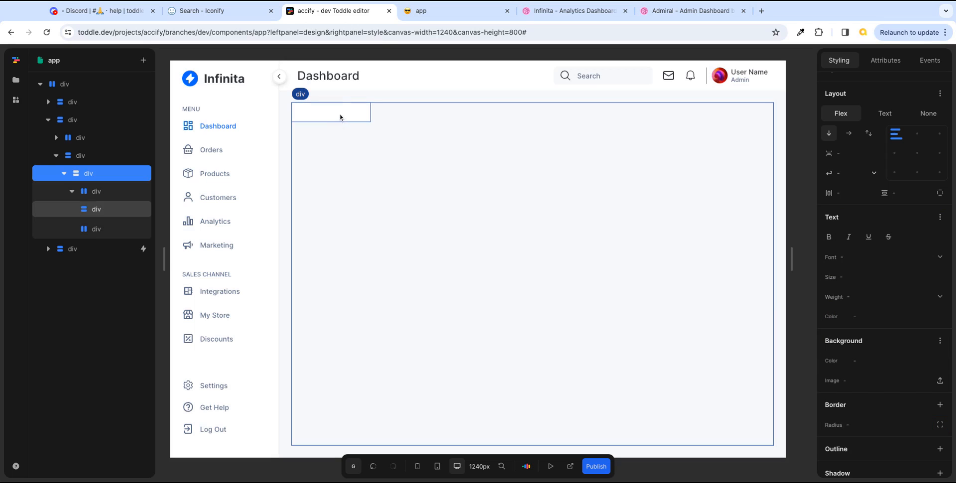
# - Compare the left div with the design's date box and align its content to the middle left
pyautogui.click(546, 15)
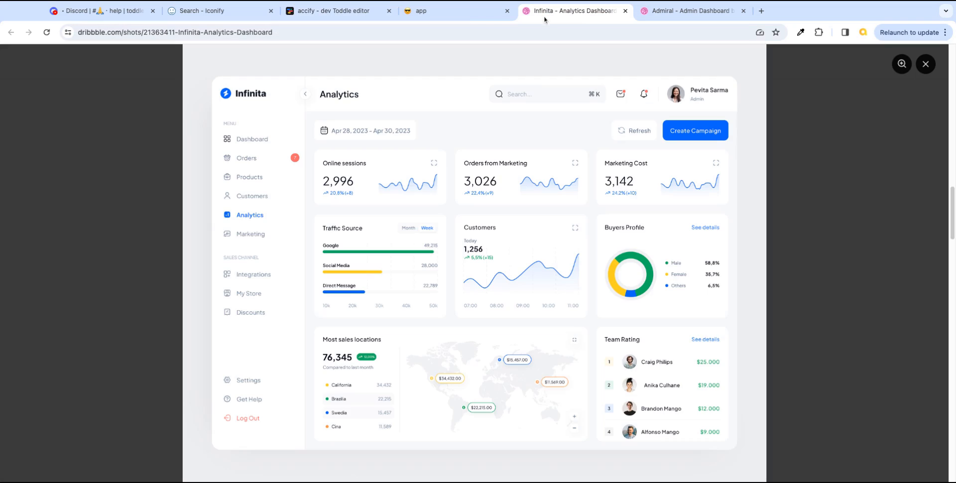
pyautogui.click(345, 17)
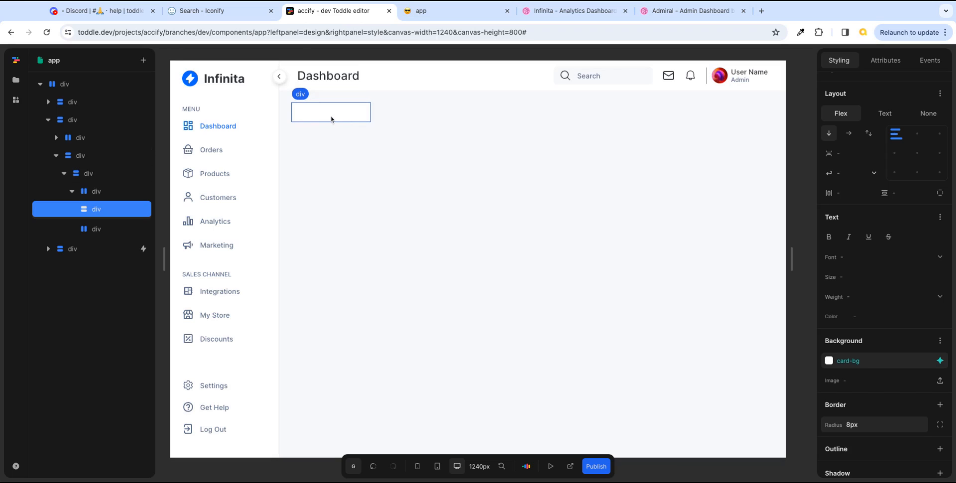
pyautogui.scroll(2, 881, 204)
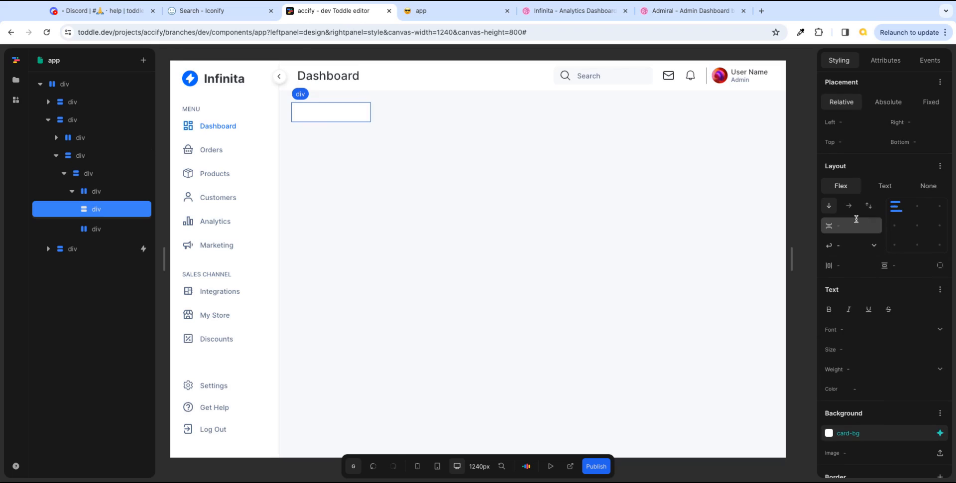
pyautogui.click(896, 227)
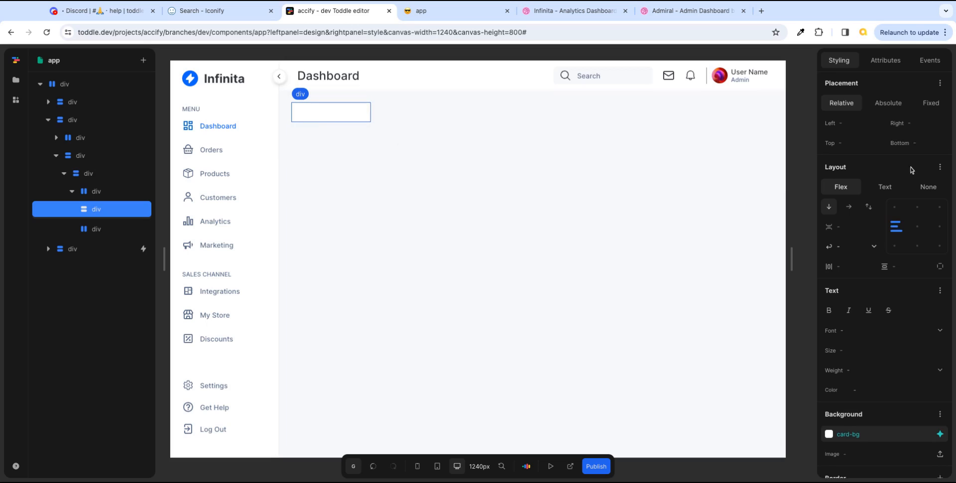
pyautogui.scroll(3, 918, 185)
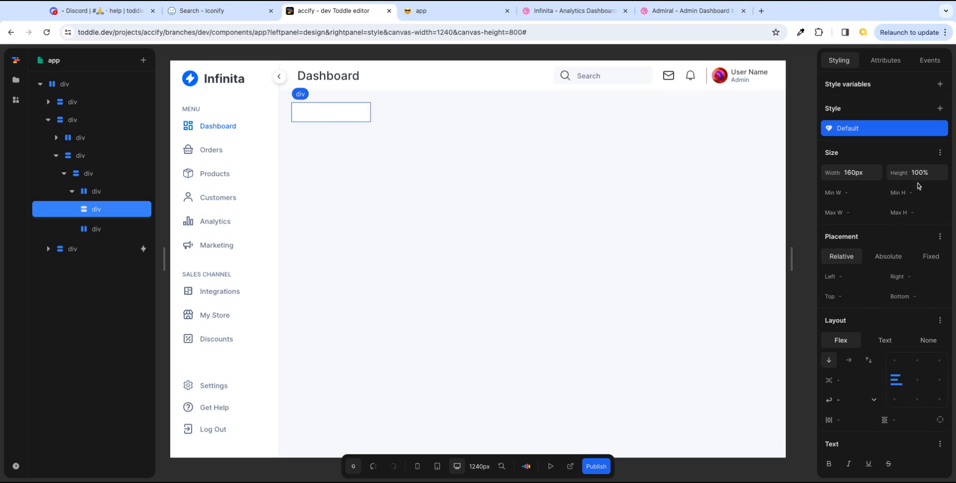
# - Set the left div's width to 200px and, after checking the design, its horizontal padding to 18px
pyautogui.click(866, 172)
pyautogui.doubleClick(869, 172)
pyautogui.write('200')
pyautogui.press('Tab')
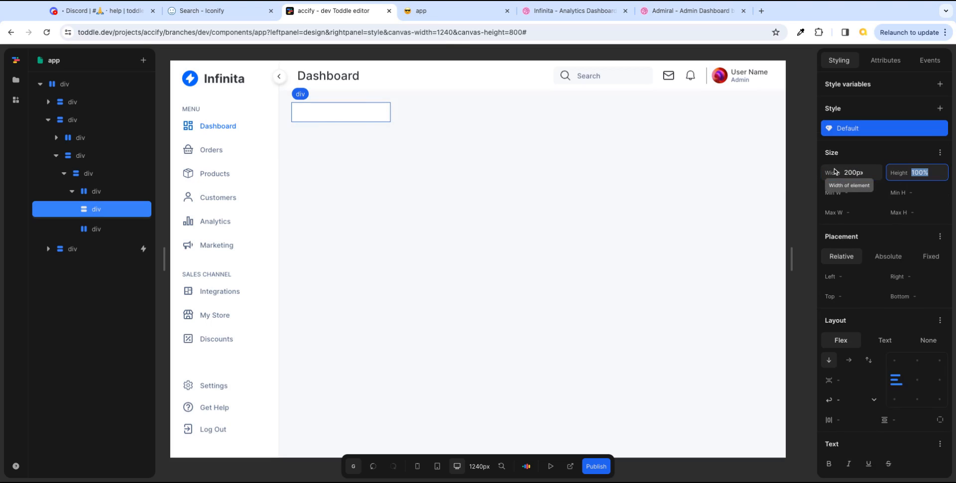
pyautogui.click(554, 15)
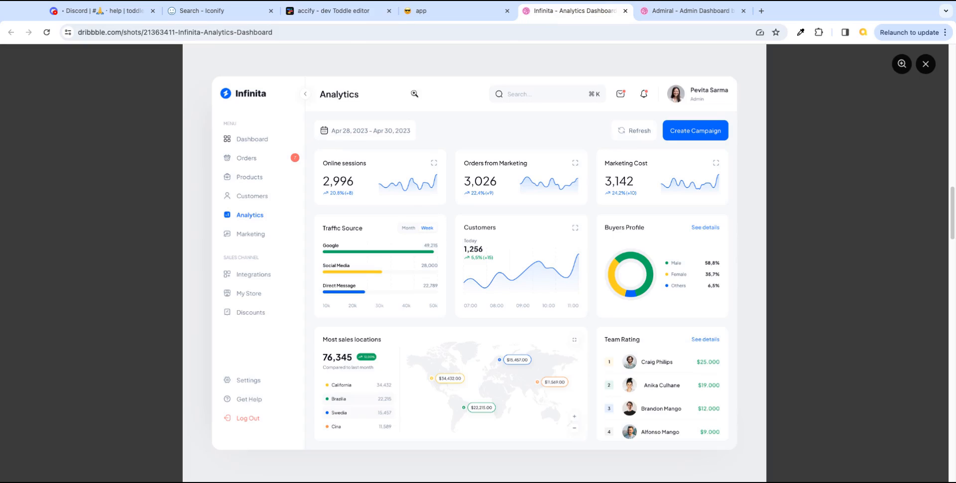
pyautogui.click(334, 10)
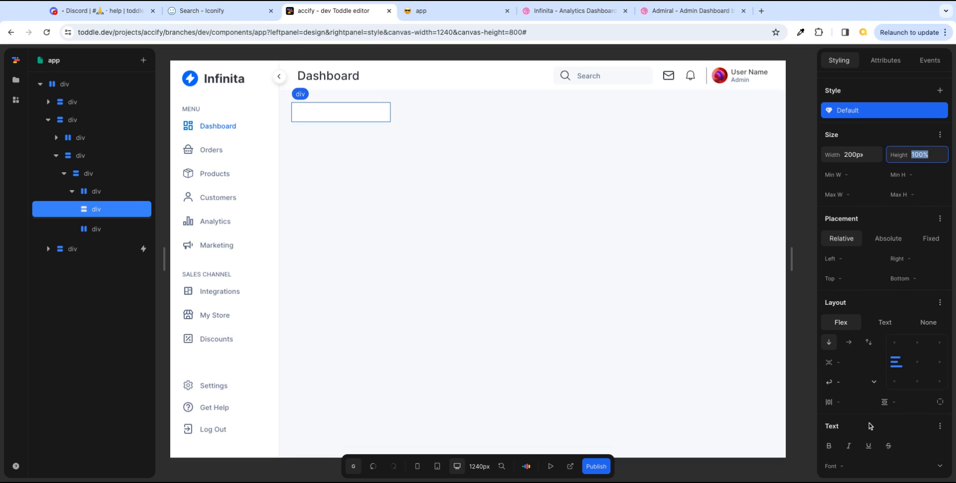
pyautogui.click(861, 402)
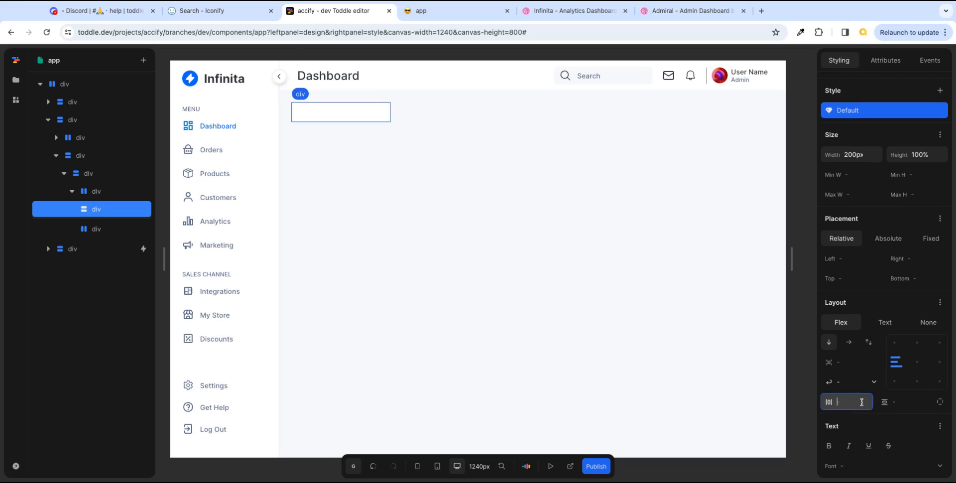
pyautogui.write('18')
pyautogui.press('Tab')
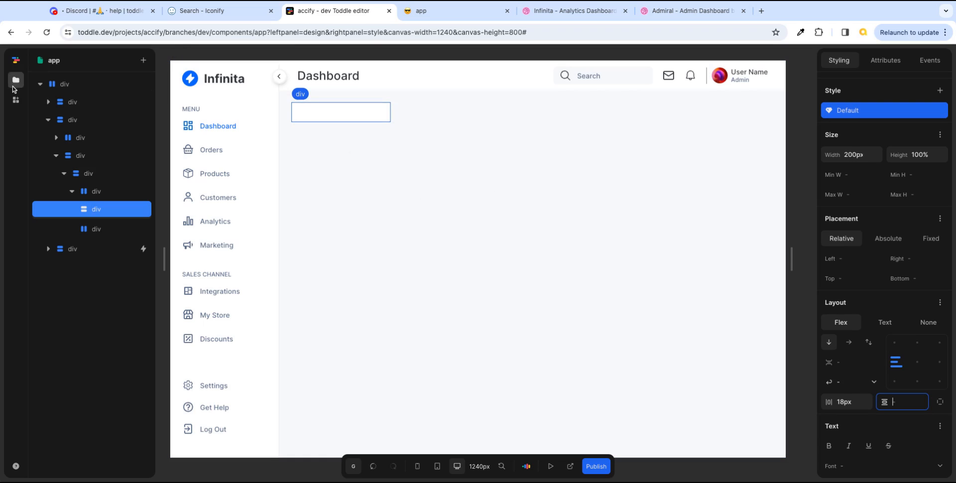
pyautogui.click(350, 118)
# - Review the design's action buttons, add a Div inside the row's right div, and duplicate that new div
pyautogui.click(105, 229)
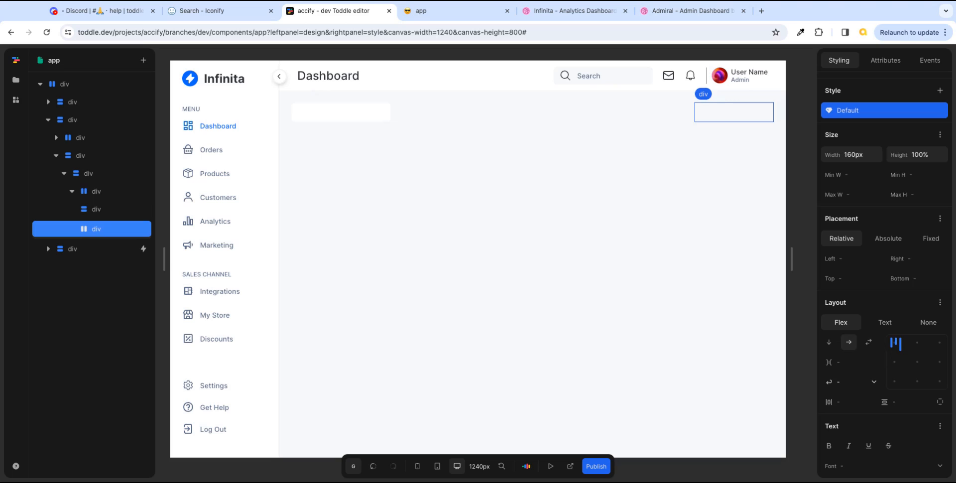
pyautogui.click(590, 11)
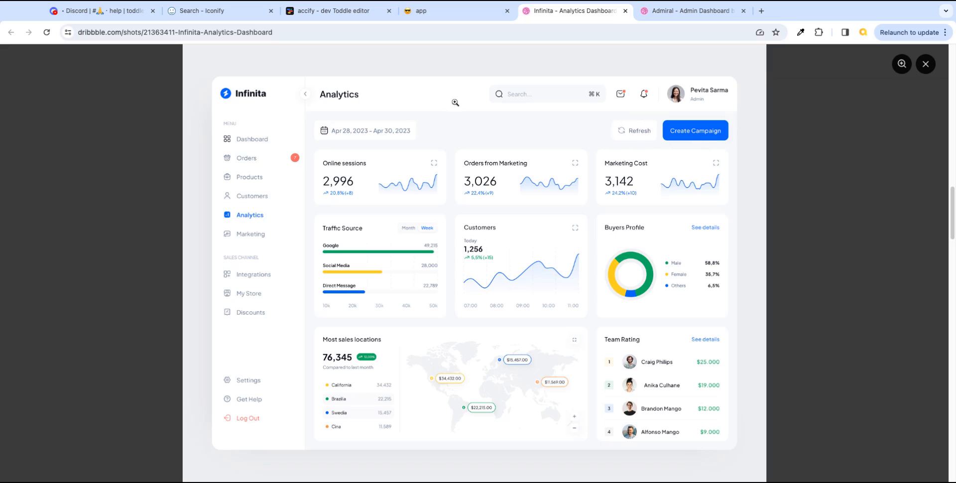
pyautogui.click(348, 12)
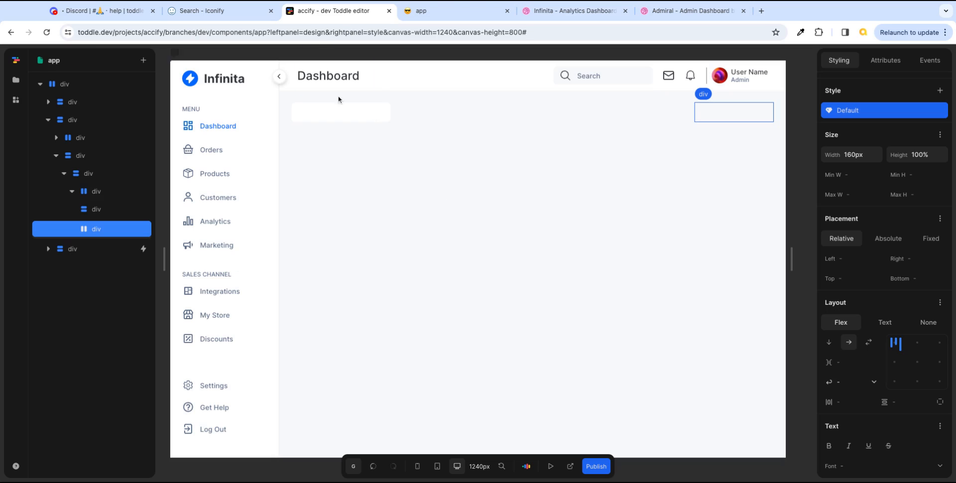
pyautogui.hotkey('ctrl', '5')
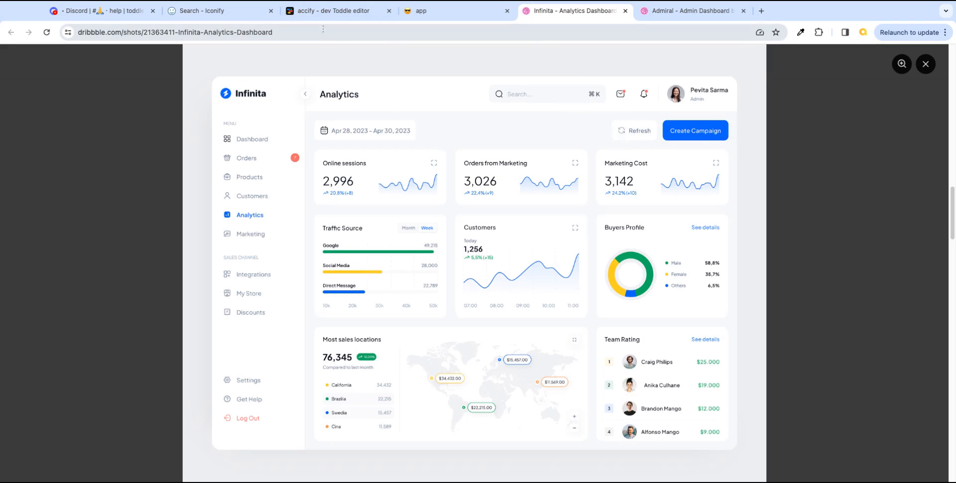
pyautogui.click(332, 14)
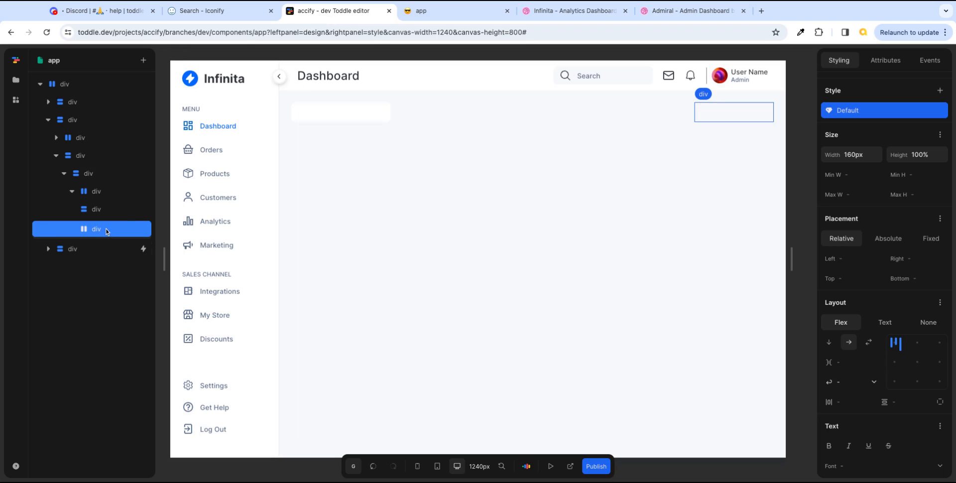
pyautogui.write('a')
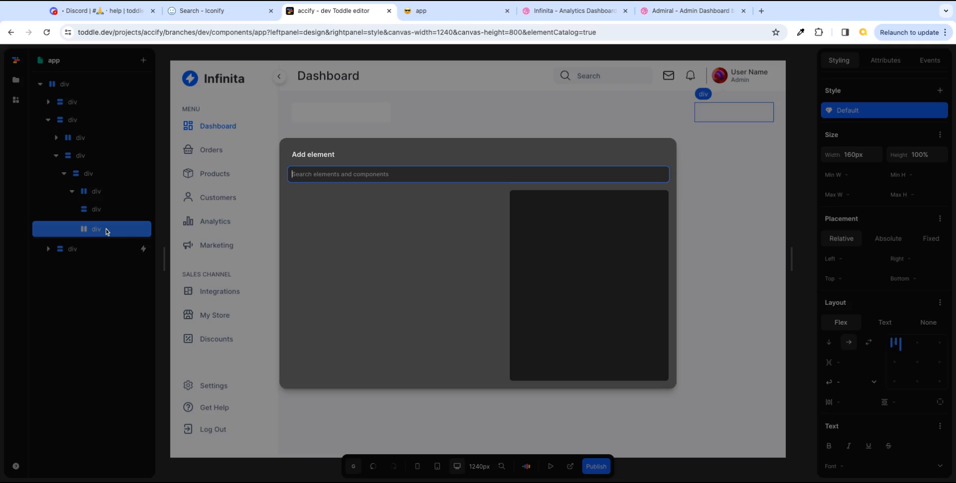
pyautogui.write('div')
pyautogui.press('Return')
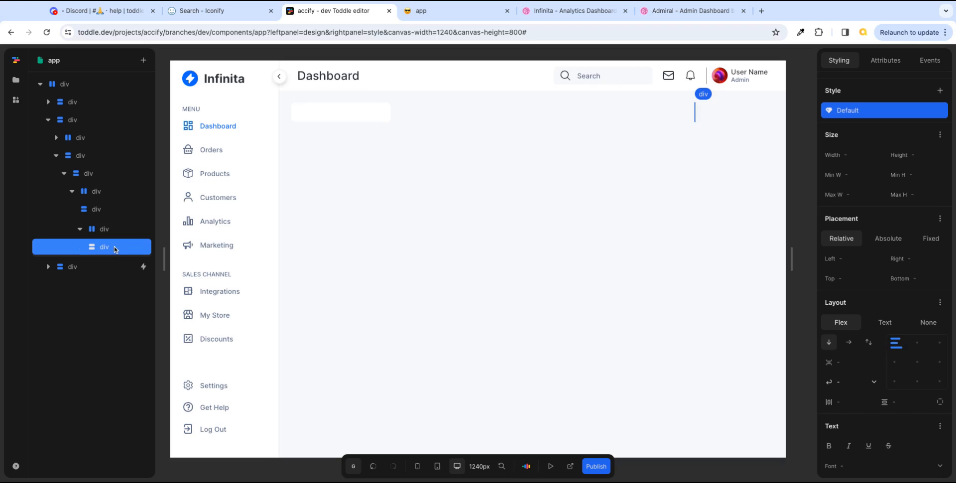
pyautogui.moveTo(114, 249); pyautogui.dragTo(115, 249)
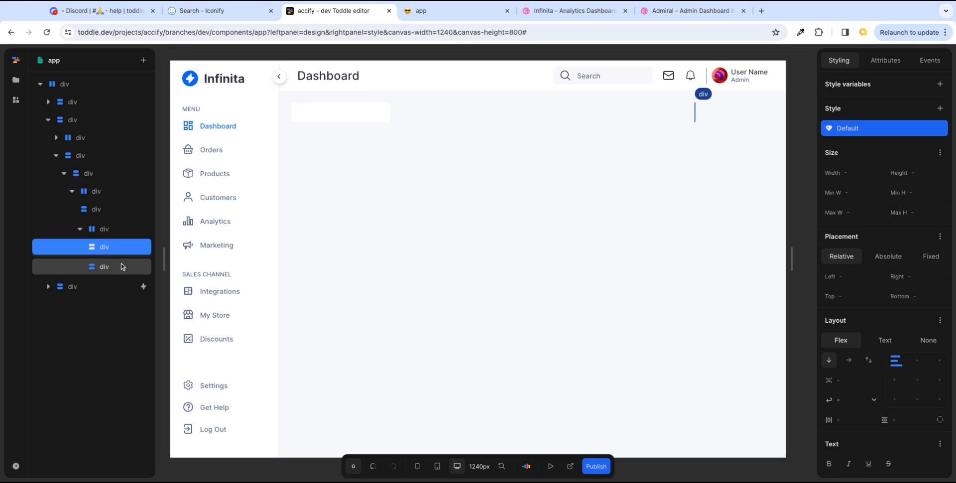
# - Check the design's action buttons, and set the height of the first div inside the row's right div to 100%
pyautogui.click(106, 231)
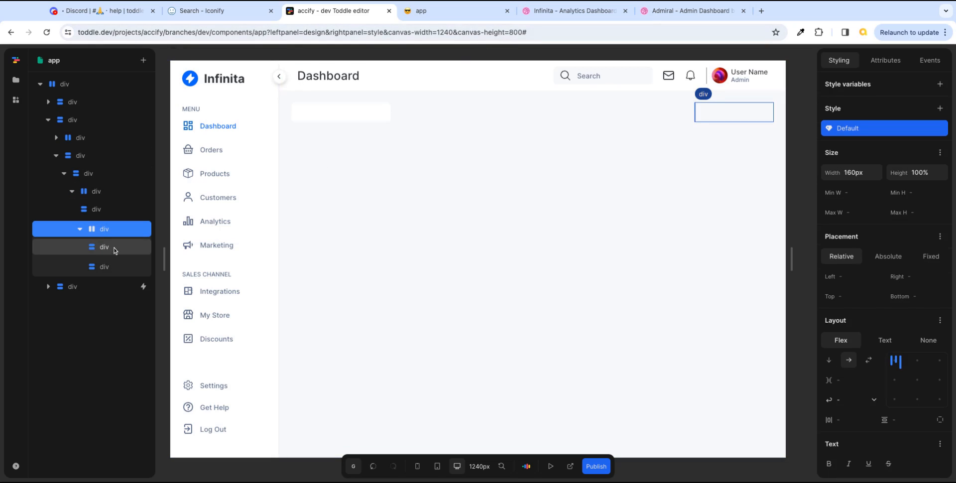
pyautogui.click(115, 247)
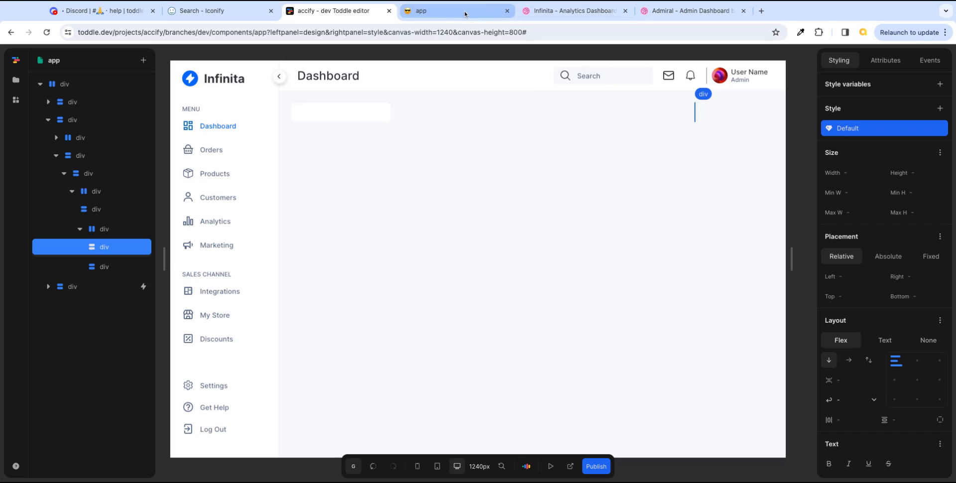
pyautogui.click(560, 14)
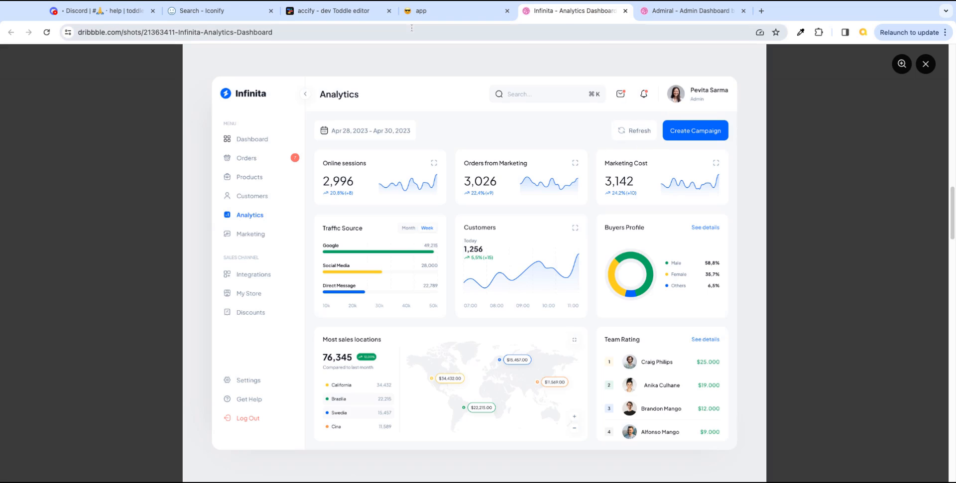
pyautogui.click(354, 14)
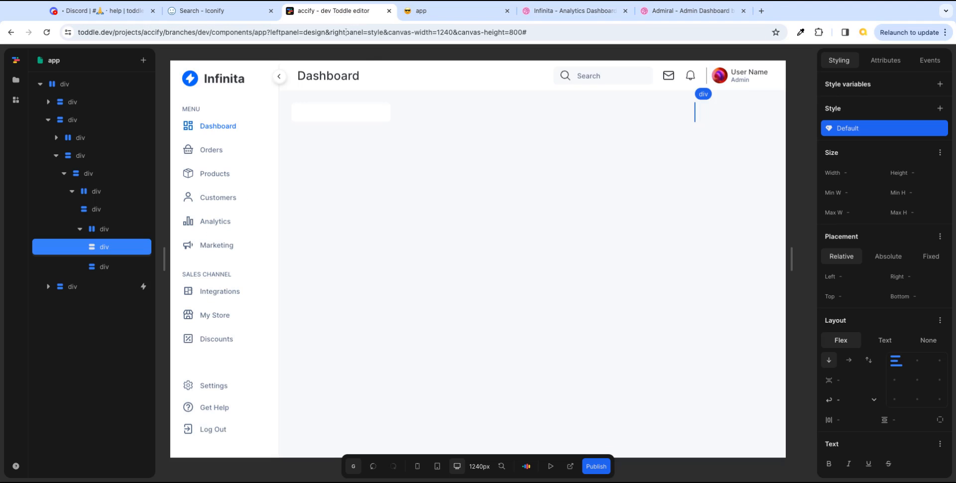
pyautogui.click(929, 175)
pyautogui.press('Tab')
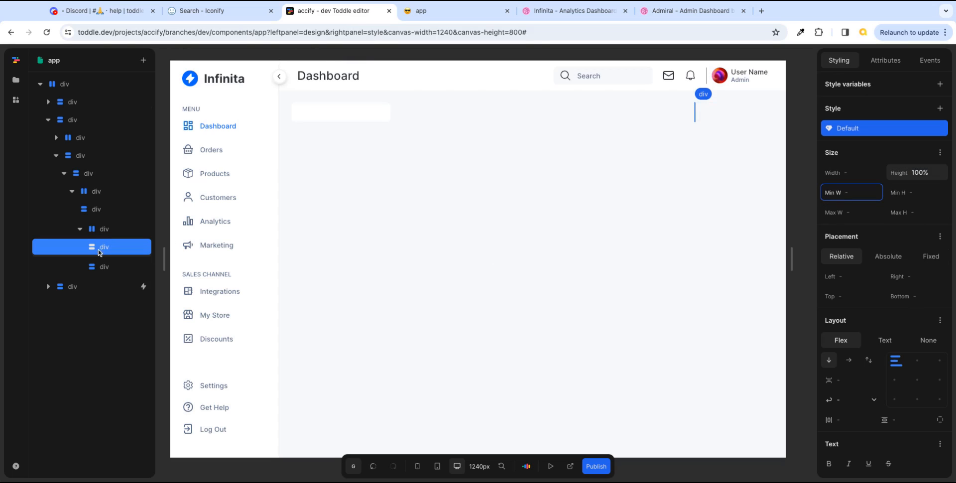
# - Set the height of the second div inside the row's right div to 100%
pyautogui.click(103, 269)
pyautogui.click(926, 173)
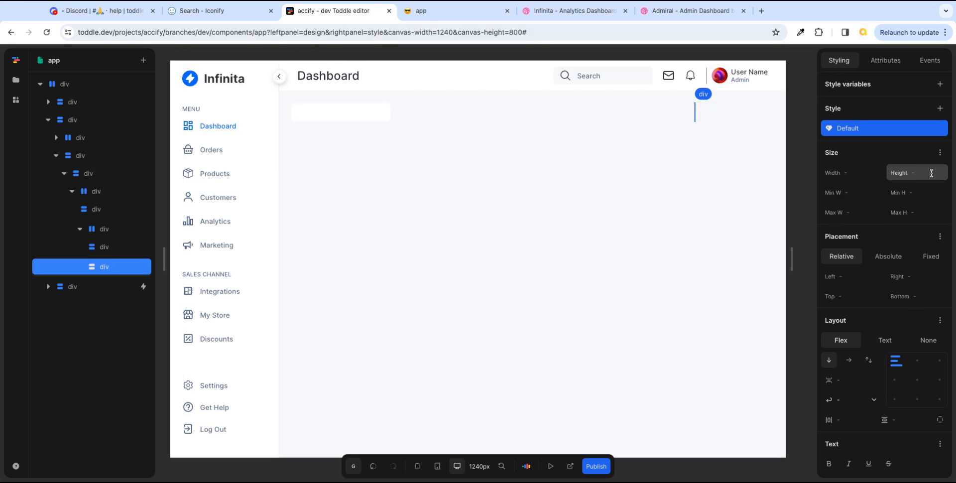
pyautogui.write('100')
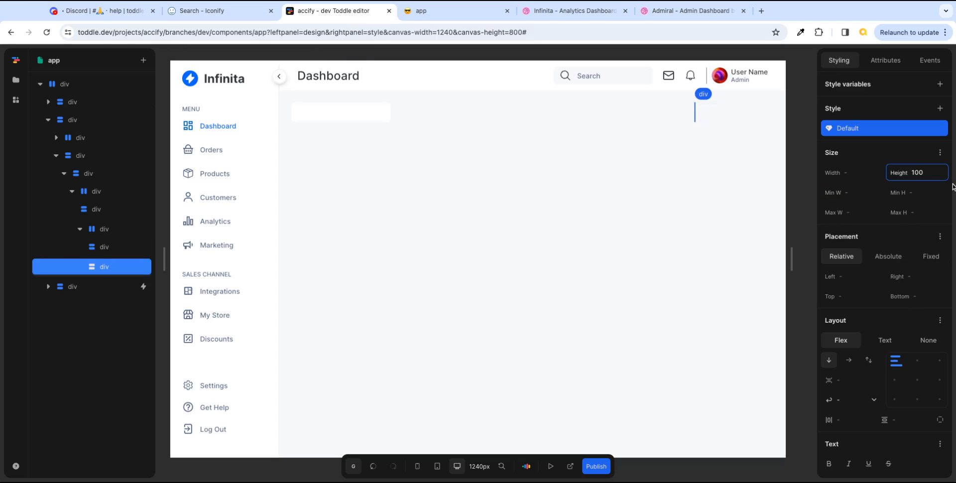
pyautogui.write('%')
pyautogui.press('Tab')
# - Select the first inner div as the icon's target, and switch to Iconify to search for "refresh" icons
pyautogui.click(123, 251)
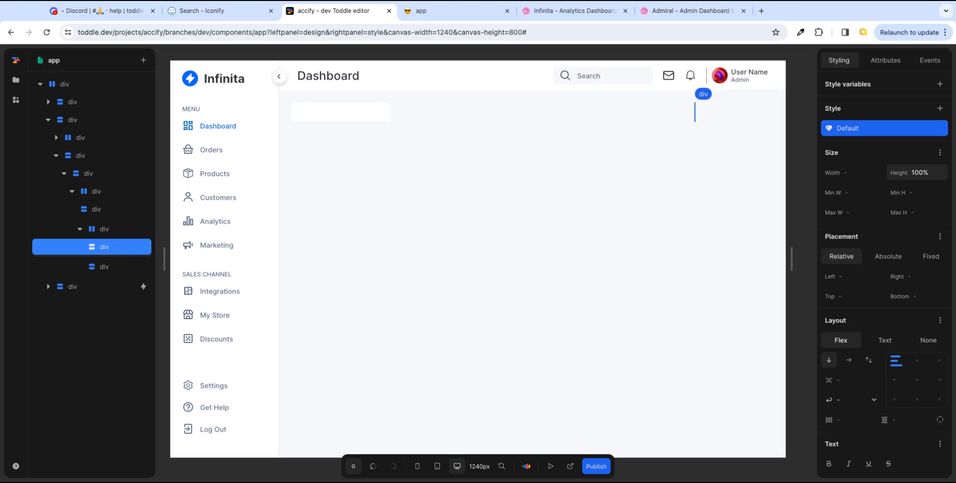
pyautogui.click(178, 4)
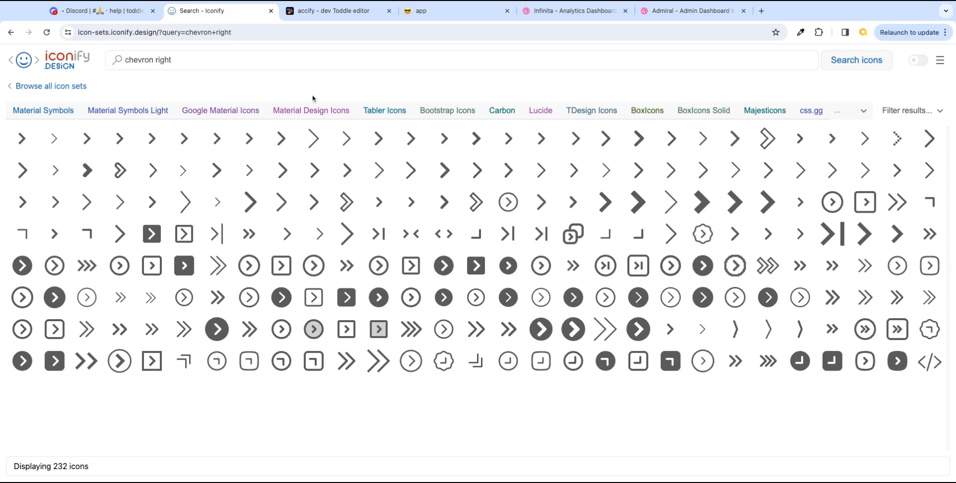
pyautogui.click(190, 59)
pyautogui.press('super+a')
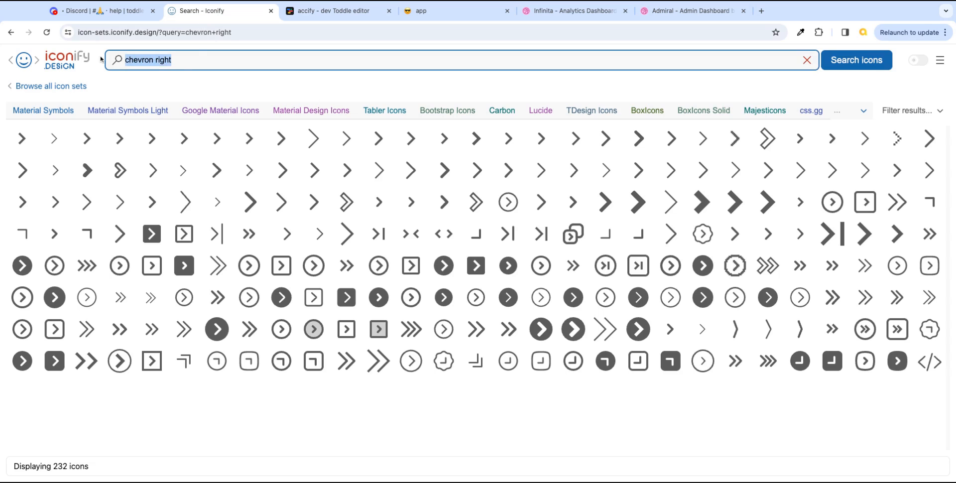
pyautogui.write('refresh')
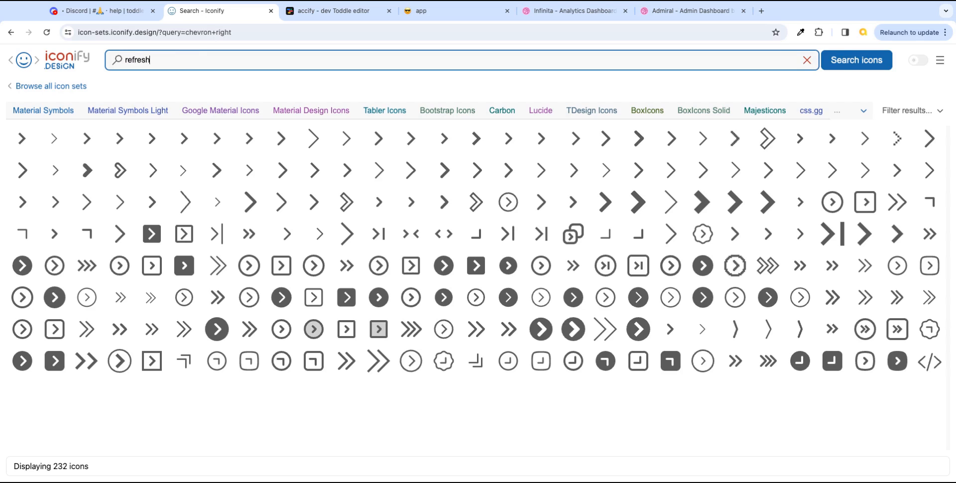
pyautogui.press('Return')
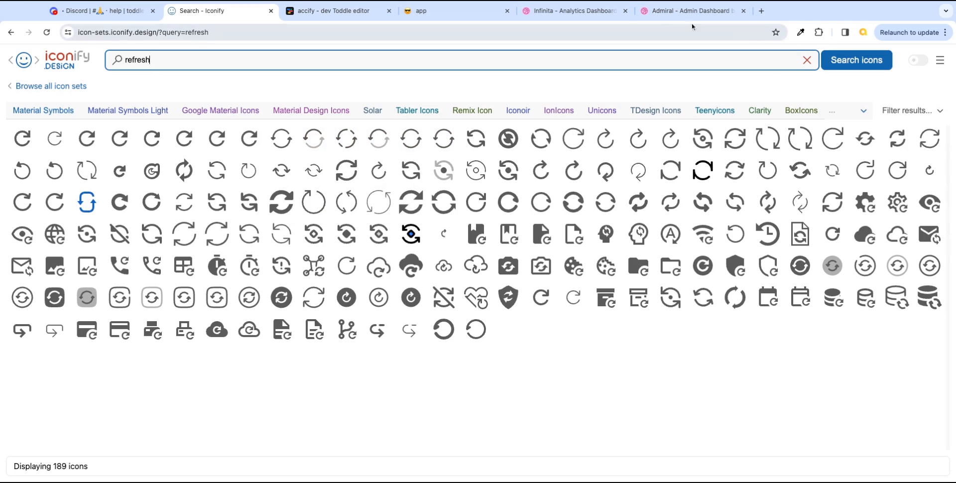
# - Check the design's refresh icon, copy the tabler:refresh SVG from Iconify and paste it into the first inner div in Toddle
pyautogui.click(604, 17)
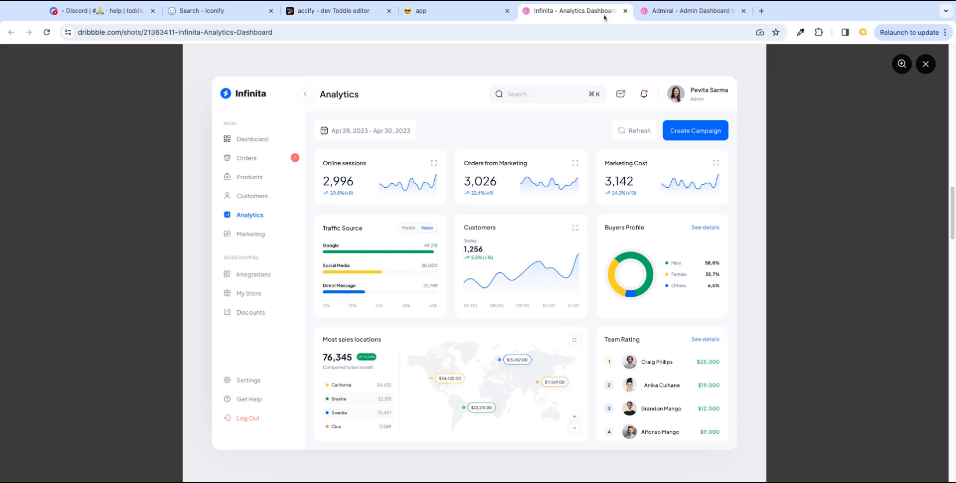
pyautogui.click(232, 12)
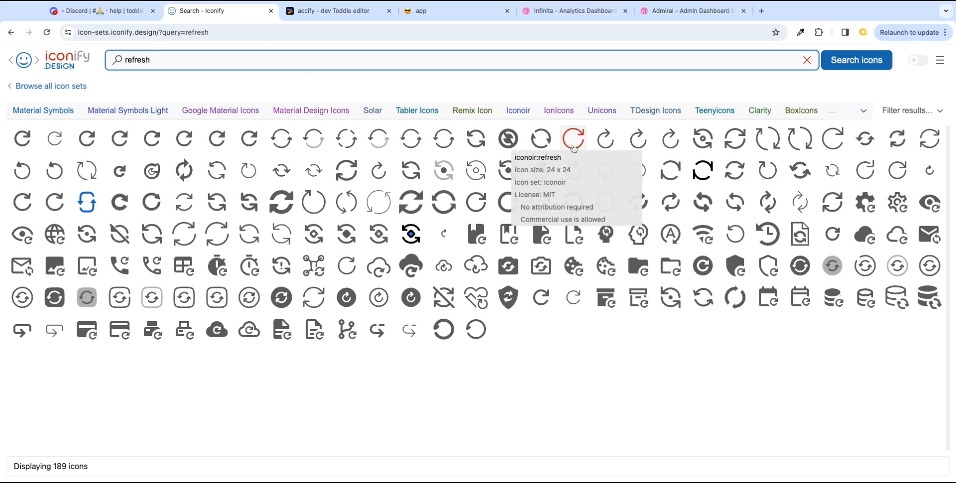
pyautogui.click(477, 141)
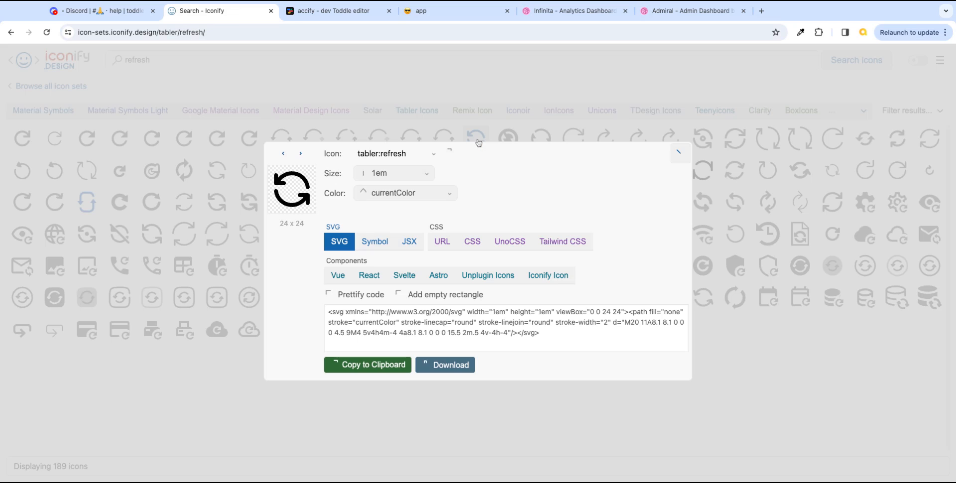
pyautogui.click(396, 365)
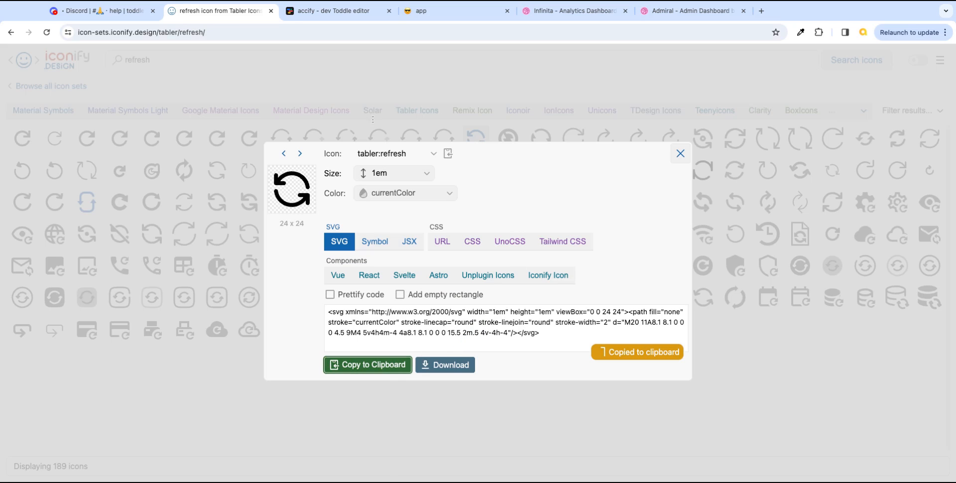
pyautogui.click(329, 12)
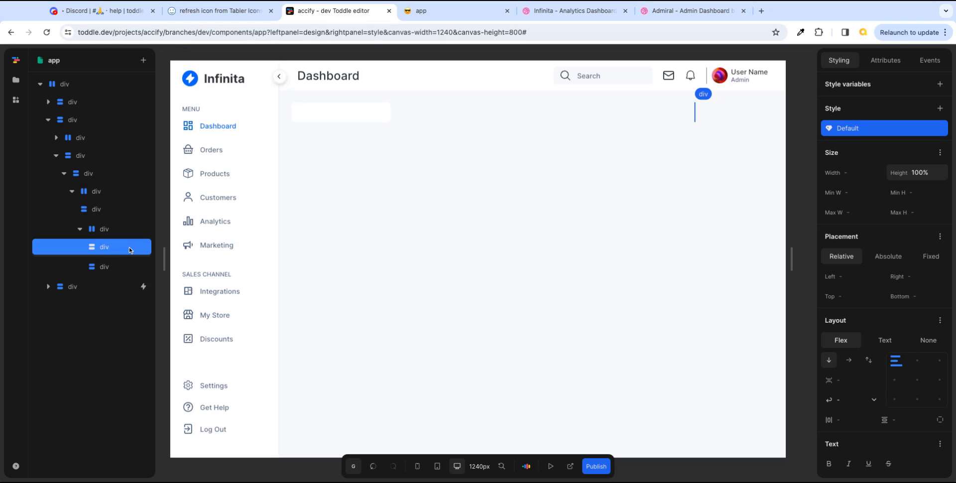
pyautogui.hotkey('ctrl', 'v')
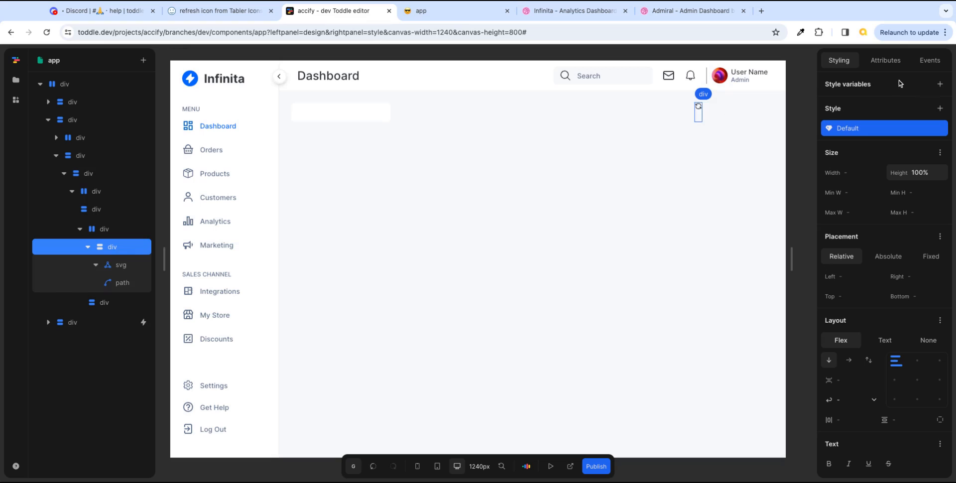
# - Set the refresh icon svg's width and height attributes to 24
pyautogui.click(120, 283)
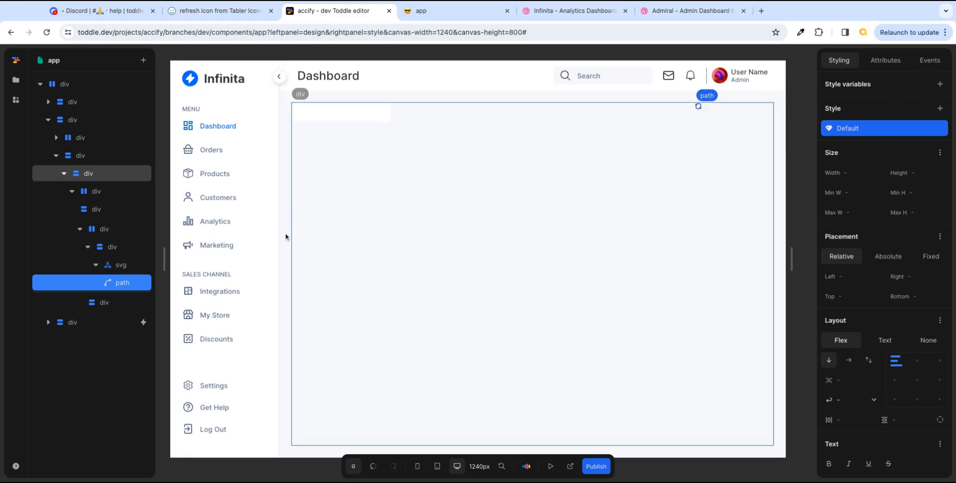
pyautogui.click(896, 61)
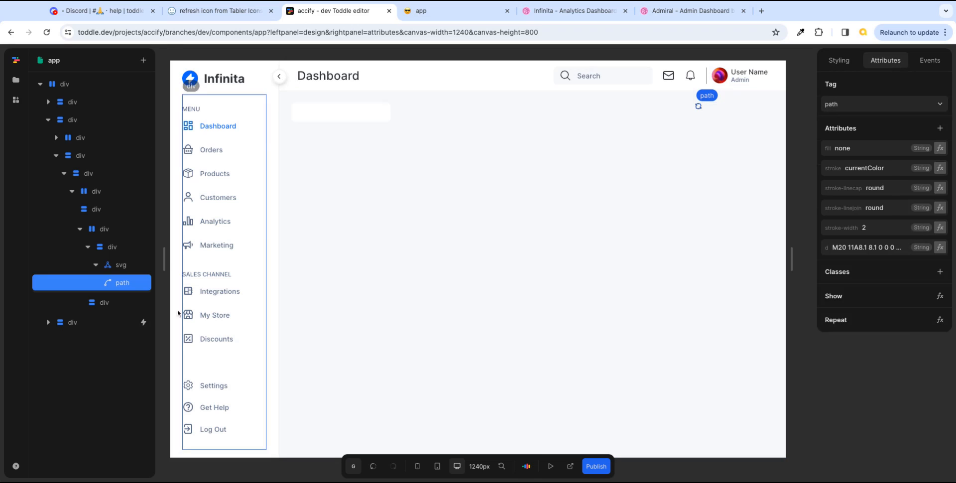
pyautogui.click(121, 265)
pyautogui.click(877, 170)
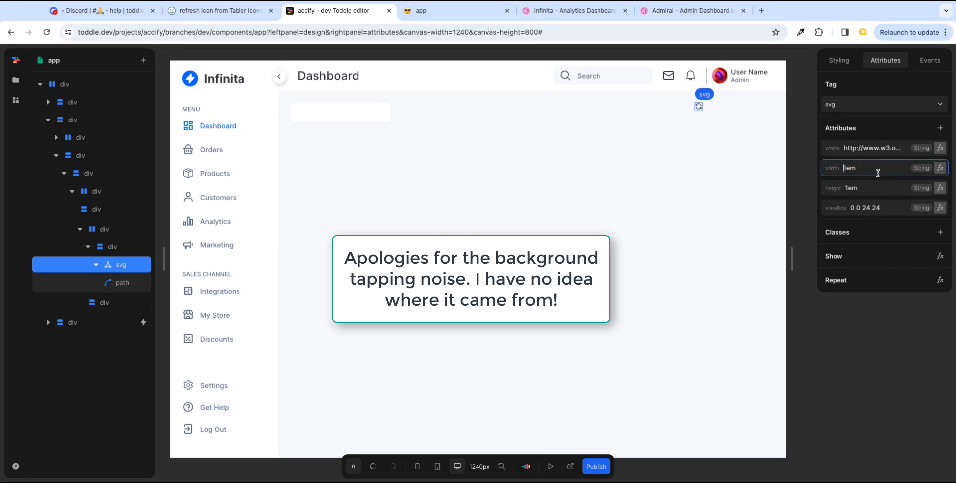
pyautogui.doubleClick(871, 168)
pyautogui.write('24')
pyautogui.doubleClick(874, 190)
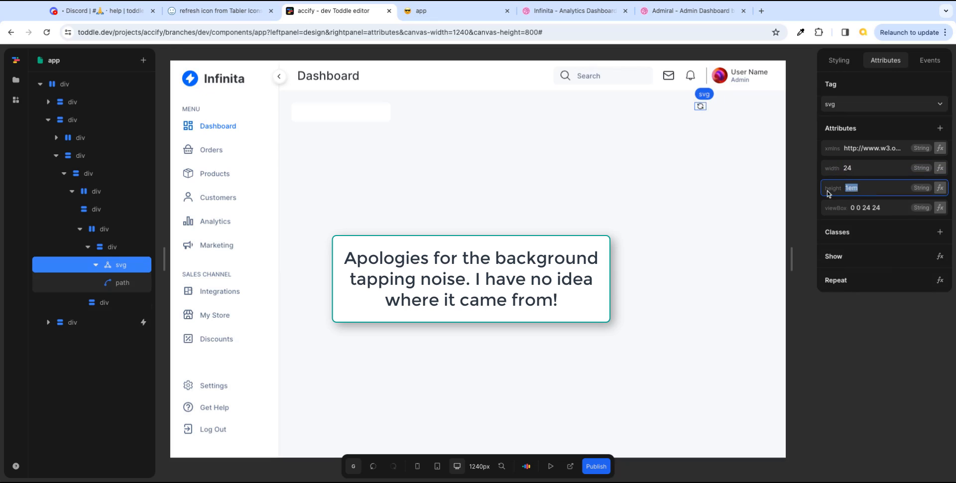
pyautogui.write('24')
pyautogui.press('Return')
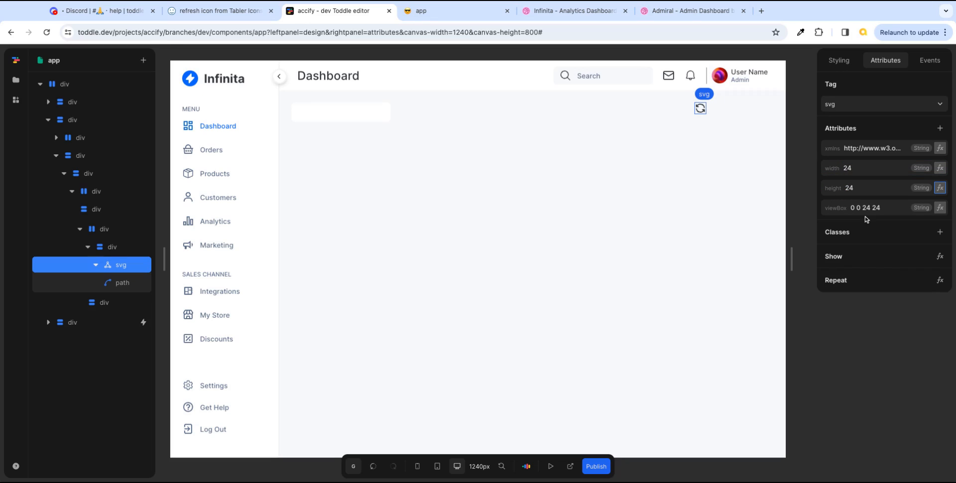
# - Compare the icon with the design's Refresh button, and set the text colour of the icon's parent div to secondary-text
pyautogui.click(493, 11)
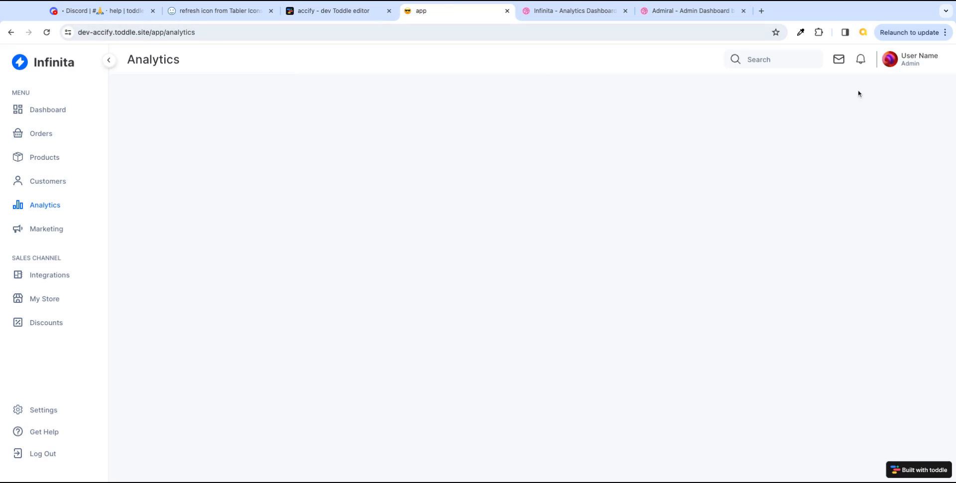
pyautogui.click(562, 11)
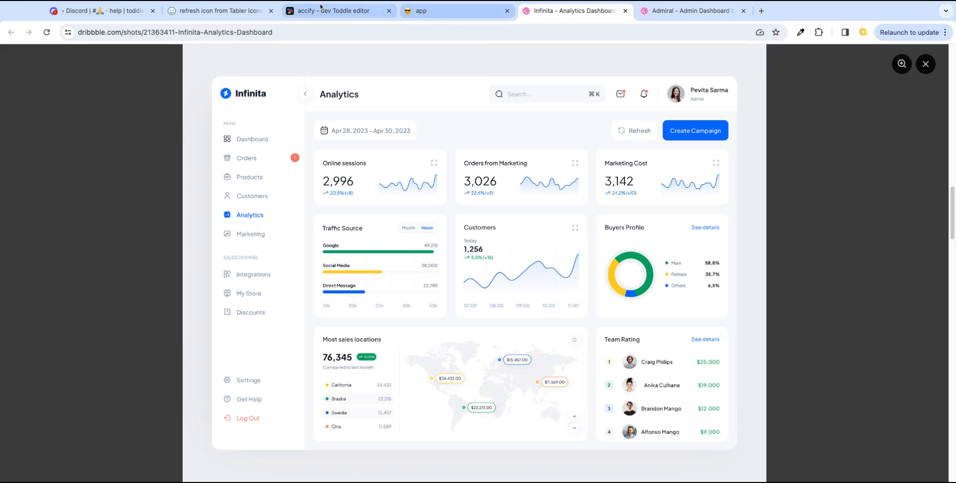
pyautogui.click(356, 12)
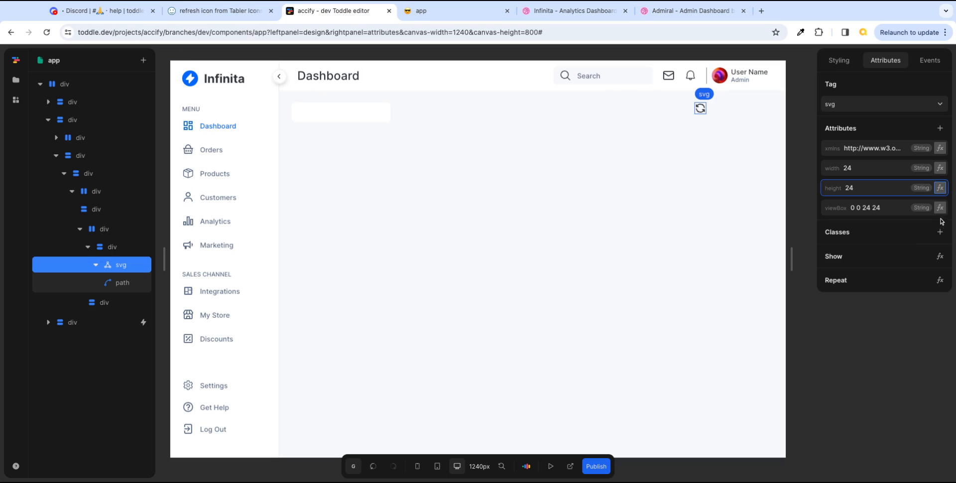
pyautogui.click(118, 248)
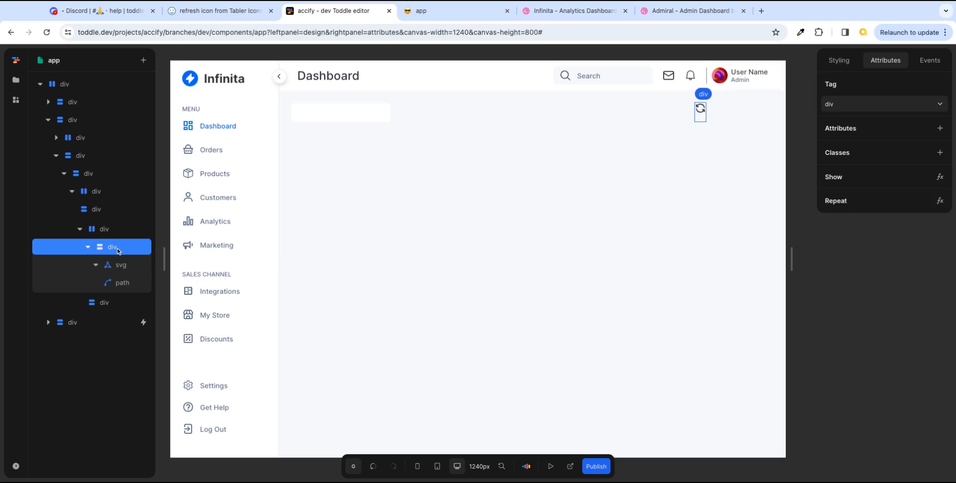
pyautogui.click(841, 62)
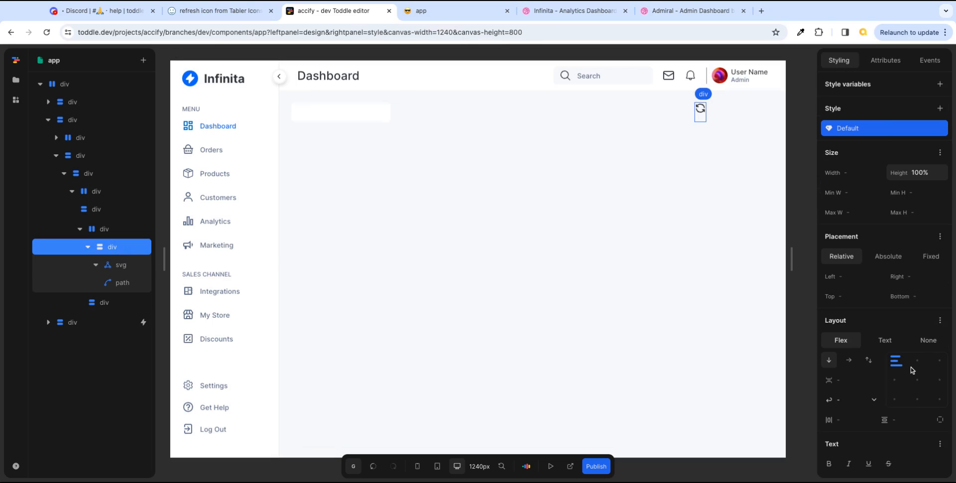
pyautogui.scroll(-2, 913, 368)
pyautogui.scroll(-1, 916, 378)
pyautogui.click(941, 389)
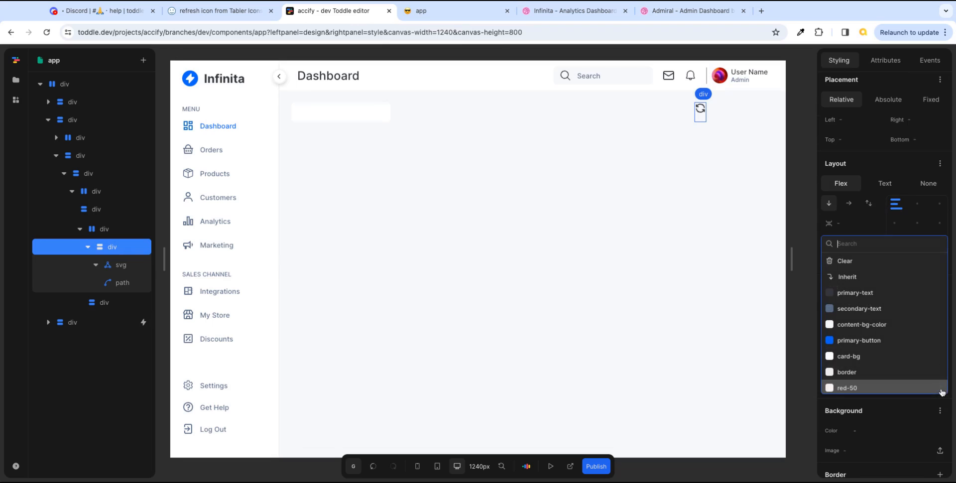
pyautogui.click(863, 309)
pyautogui.click(735, 143)
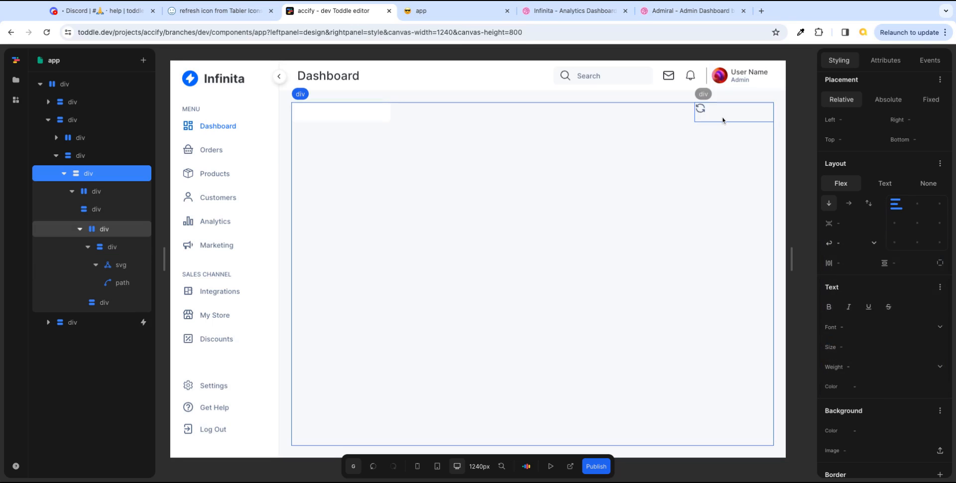
# - Check the Refresh button in the design again, and give the icon's parent div the card-bg background colour
pyautogui.click(112, 247)
pyautogui.click(580, 14)
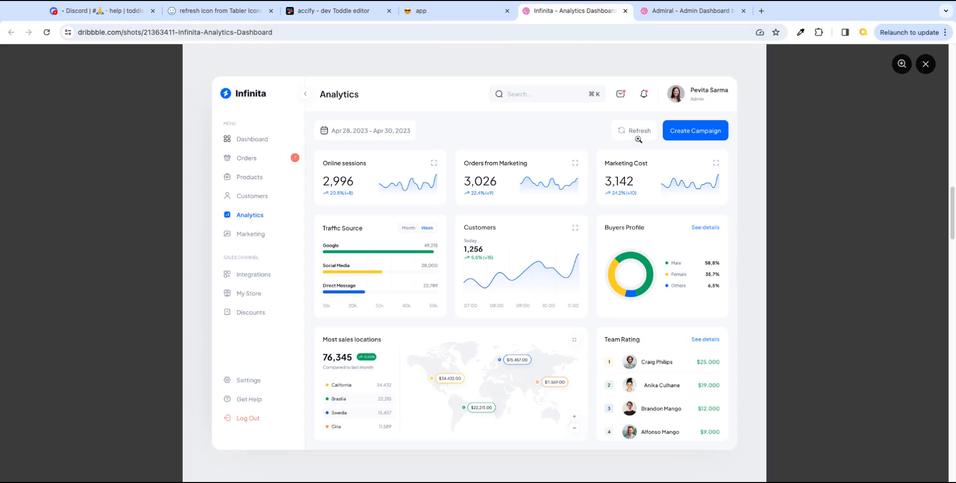
pyautogui.click(343, 10)
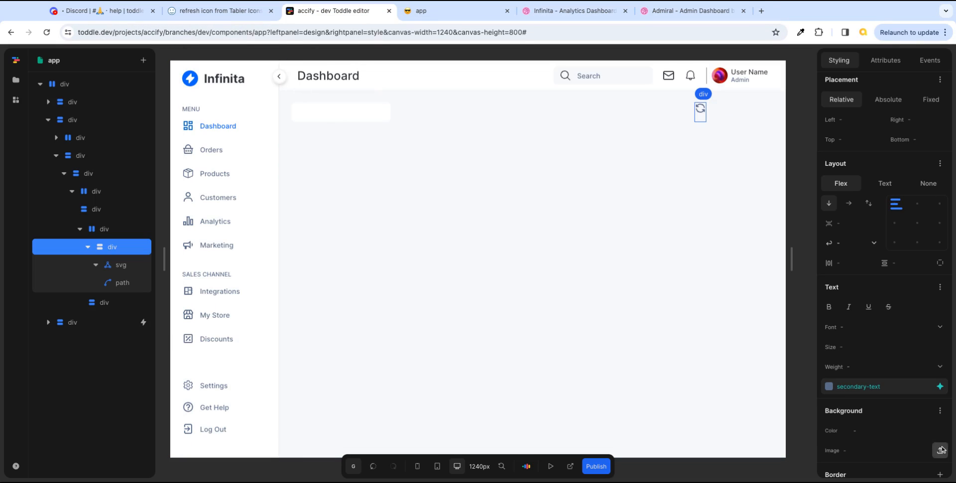
pyautogui.click(939, 430)
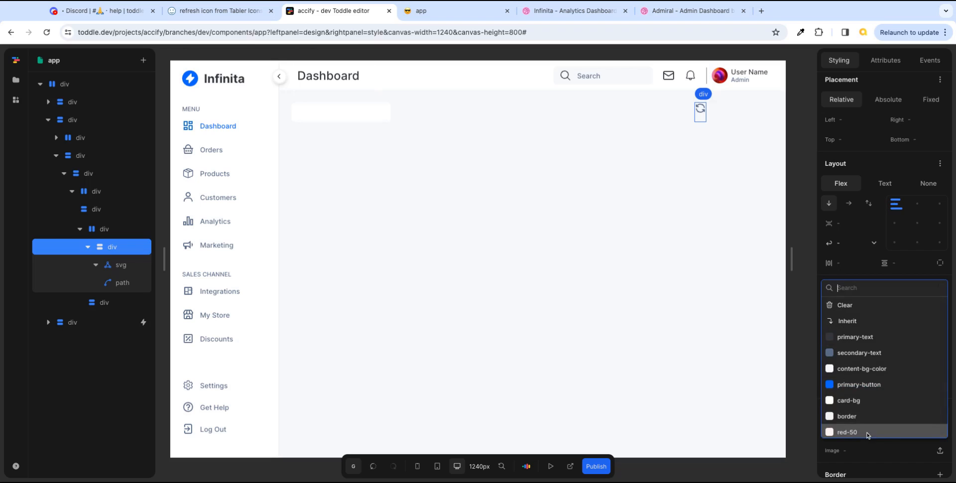
pyautogui.click(852, 401)
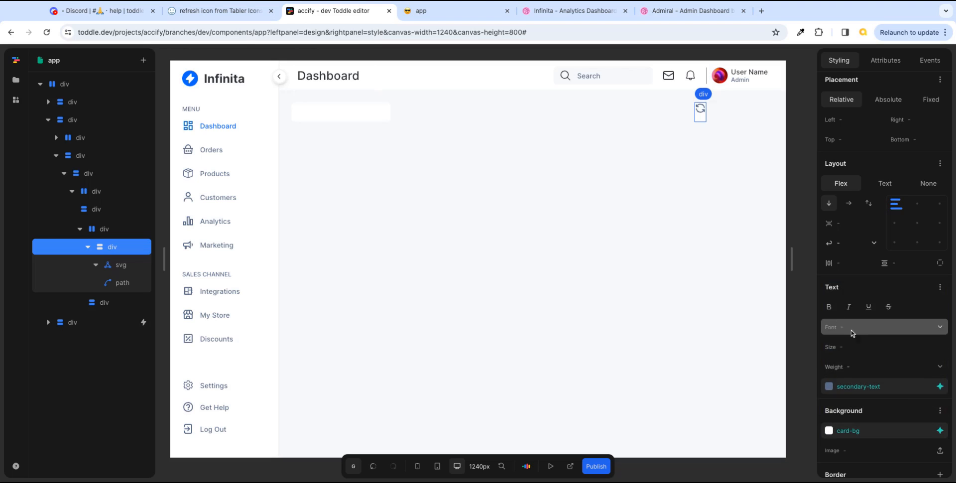
pyautogui.scroll(-3, 891, 249)
pyautogui.scroll(3, 891, 249)
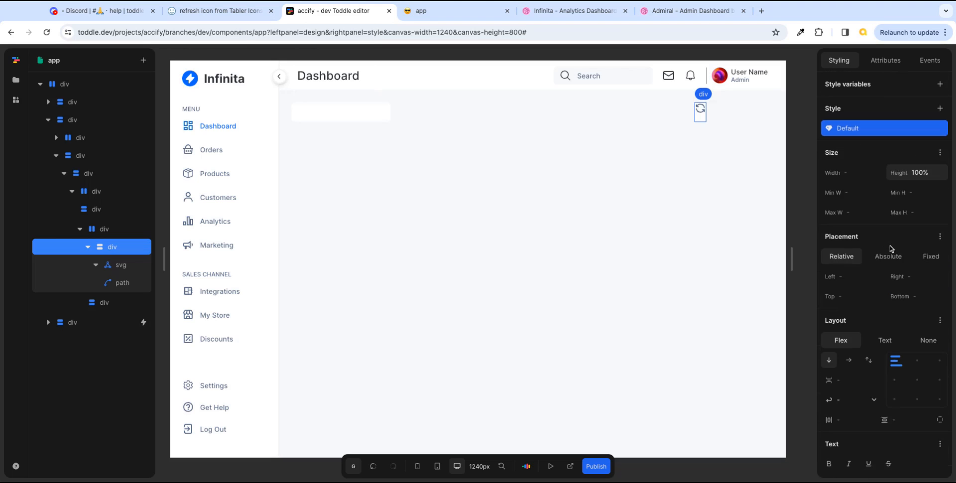
# - Centre the refresh icon vertically in its parent div and give that div 12px of horizontal padding
pyautogui.click(867, 173)
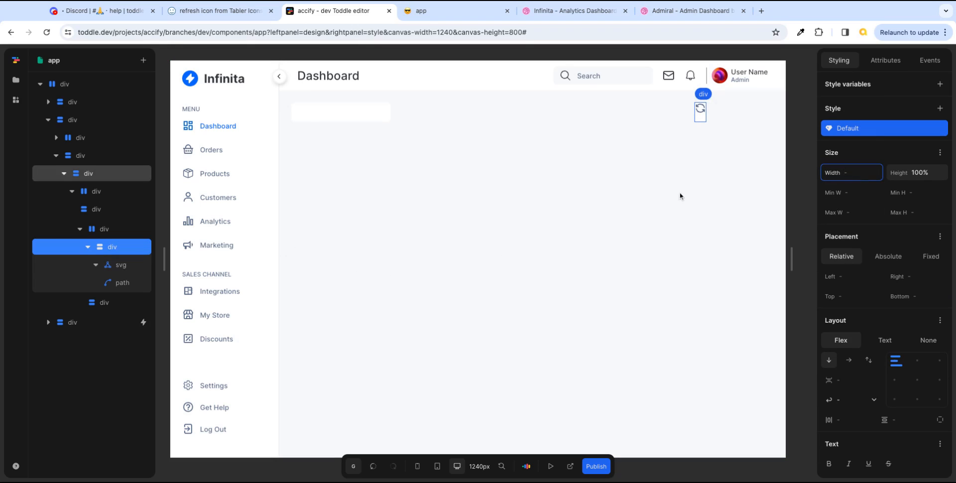
pyautogui.click(124, 248)
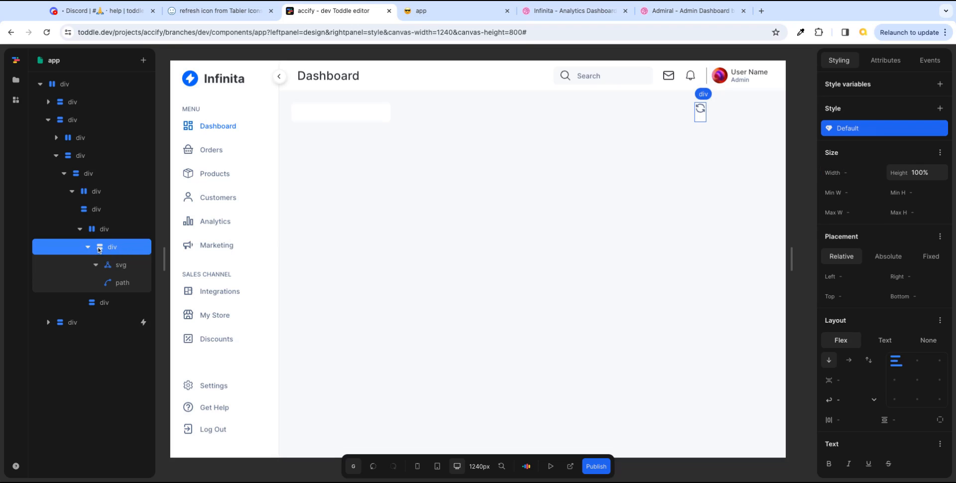
pyautogui.scroll(-1, 897, 428)
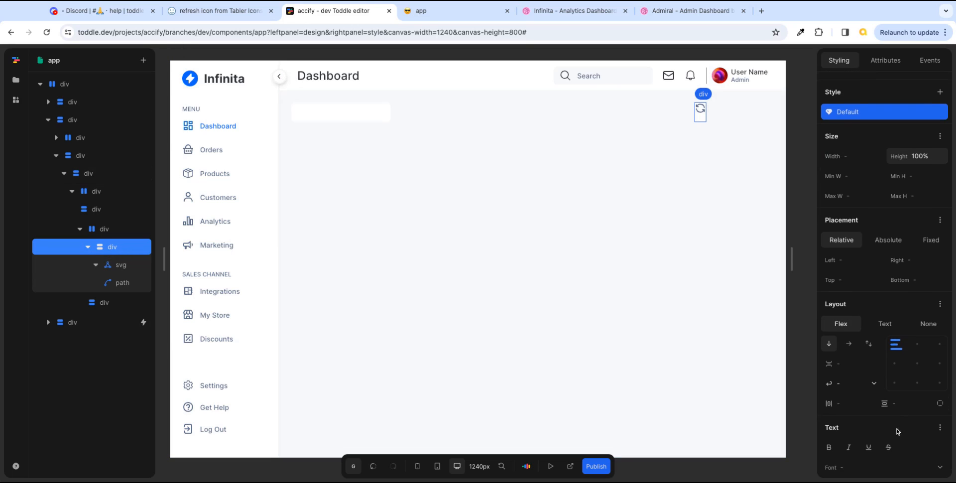
pyautogui.click(852, 393)
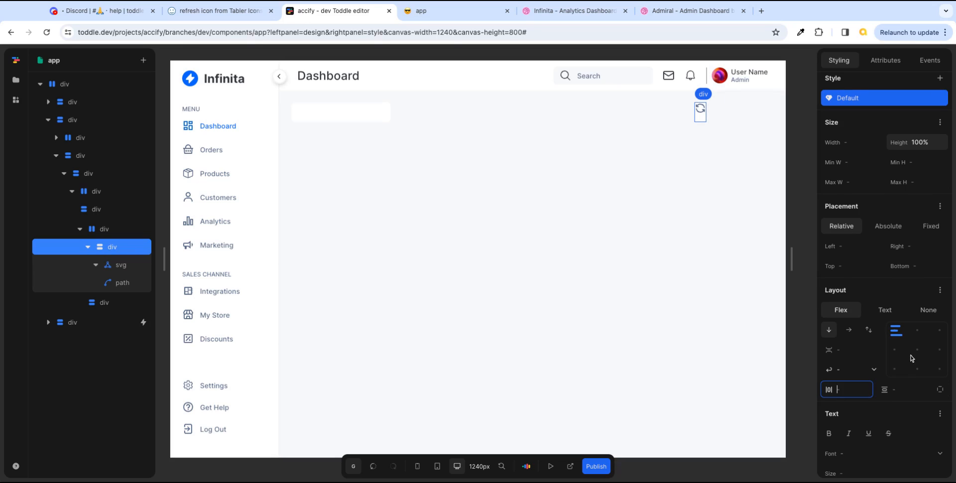
pyautogui.click(897, 351)
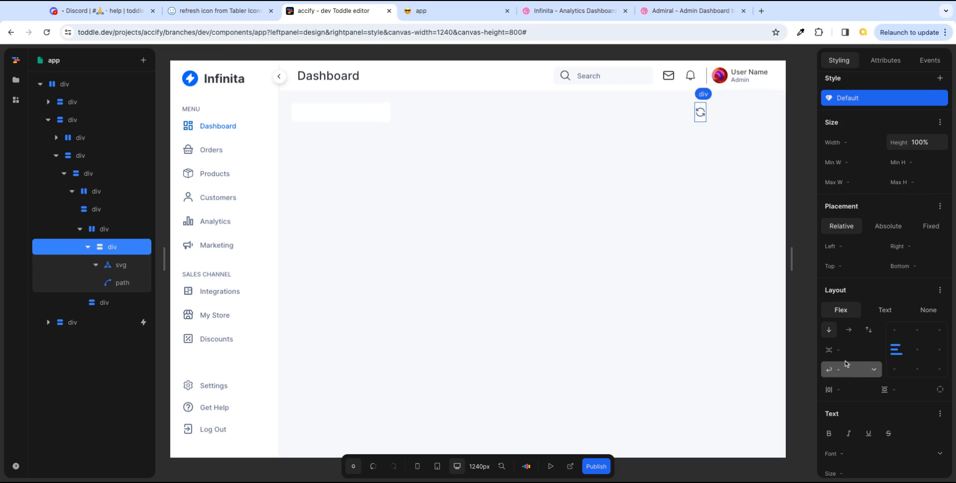
pyautogui.click(862, 391)
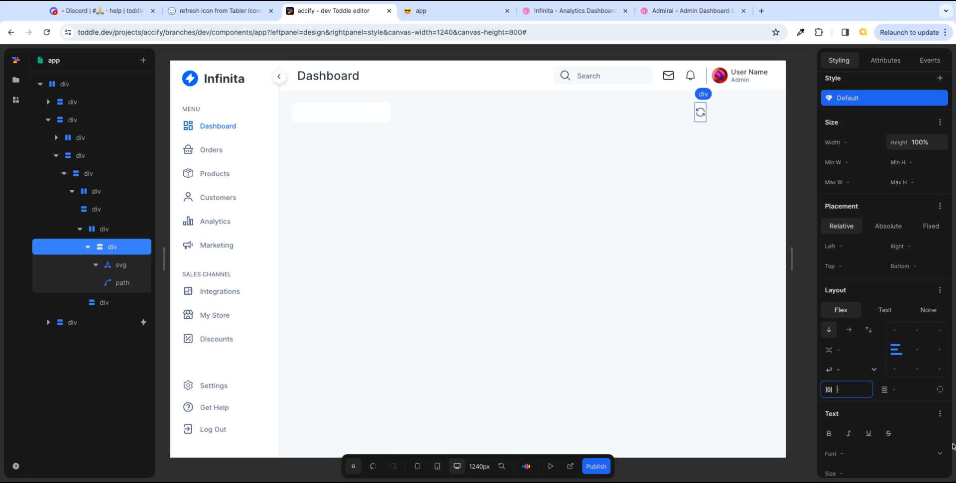
pyautogui.press('Tab')
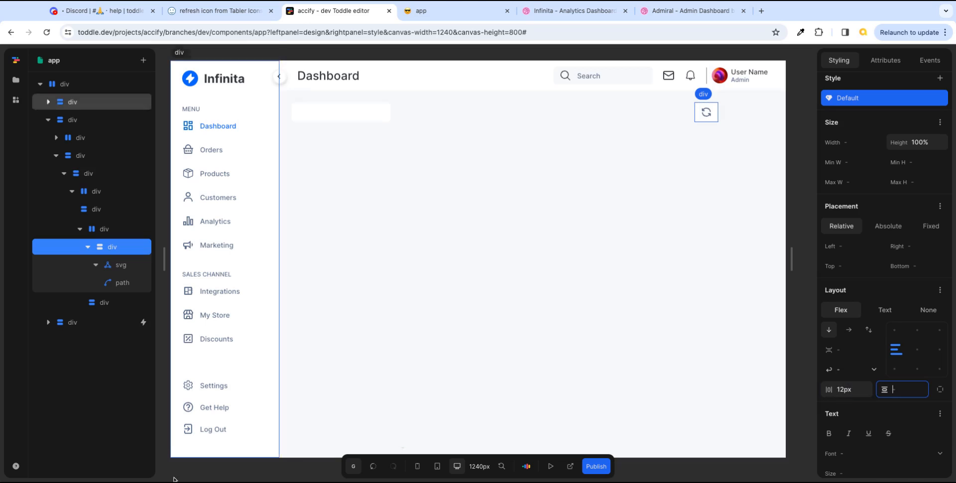
# - Add a Span element after the svg inside the refresh icon's parent div
pyautogui.click(113, 251)
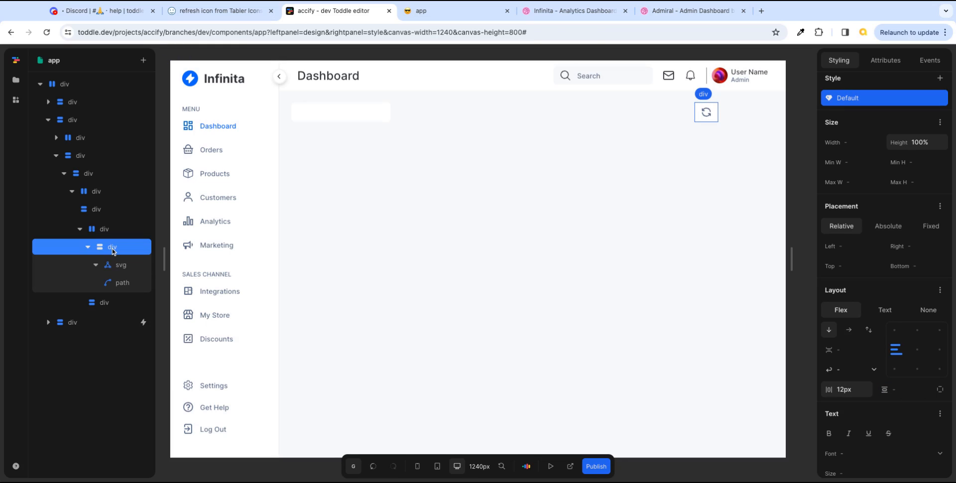
pyautogui.write('aspa')
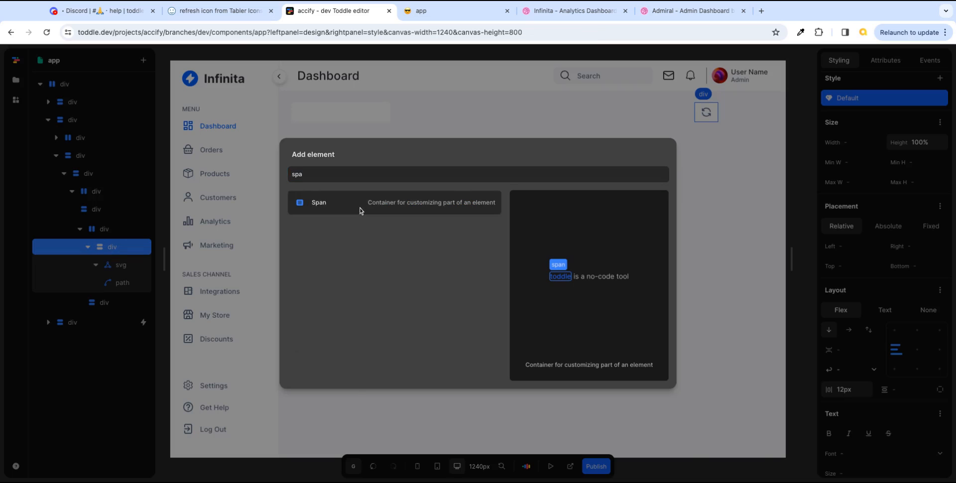
pyautogui.click(360, 208)
pyautogui.click(109, 305)
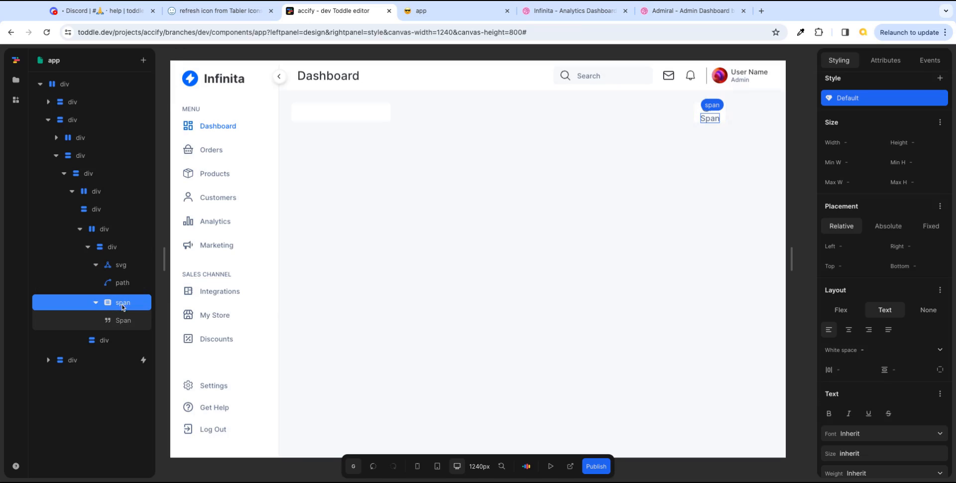
# - Lay out the icon and span in a row in their parent div with an 8px gap
pyautogui.click(112, 247)
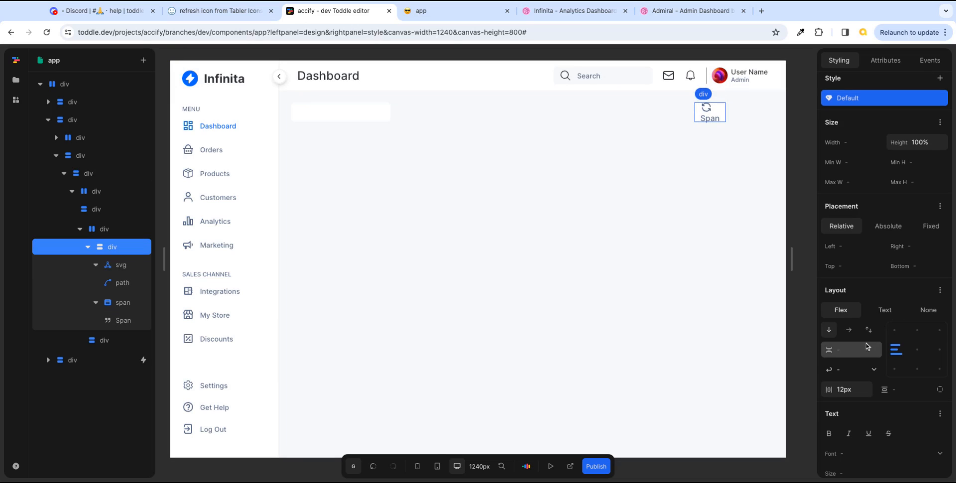
pyautogui.click(850, 331)
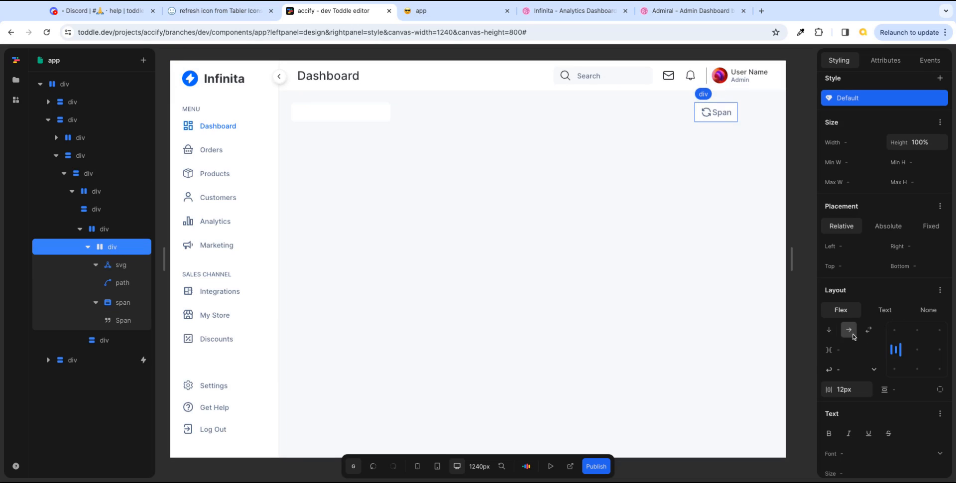
pyautogui.click(852, 350)
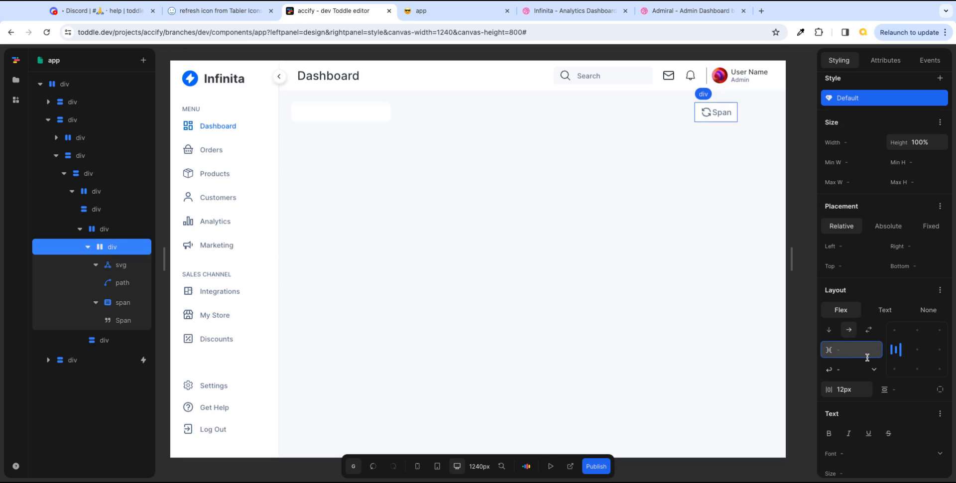
pyautogui.press('Tab')
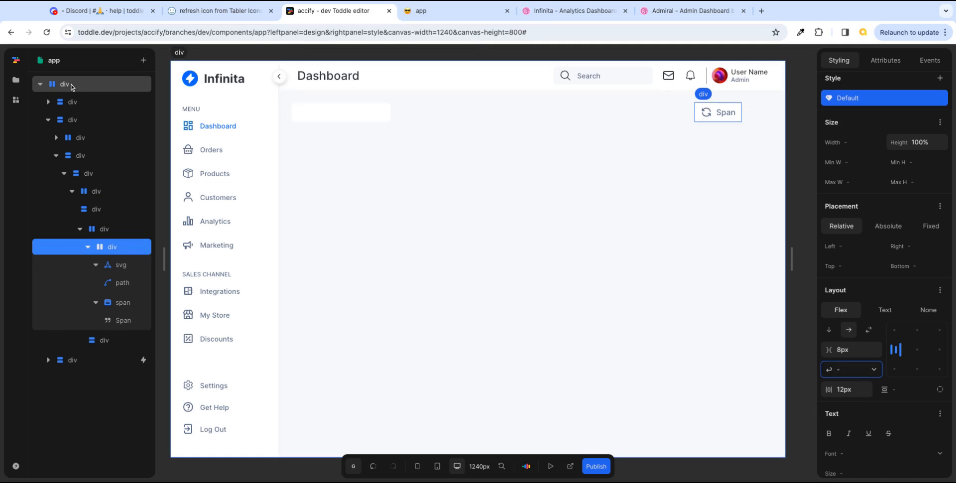
# - Set the text size of the main content div beside the sidebar to the font-size-sm variable
pyautogui.click(74, 122)
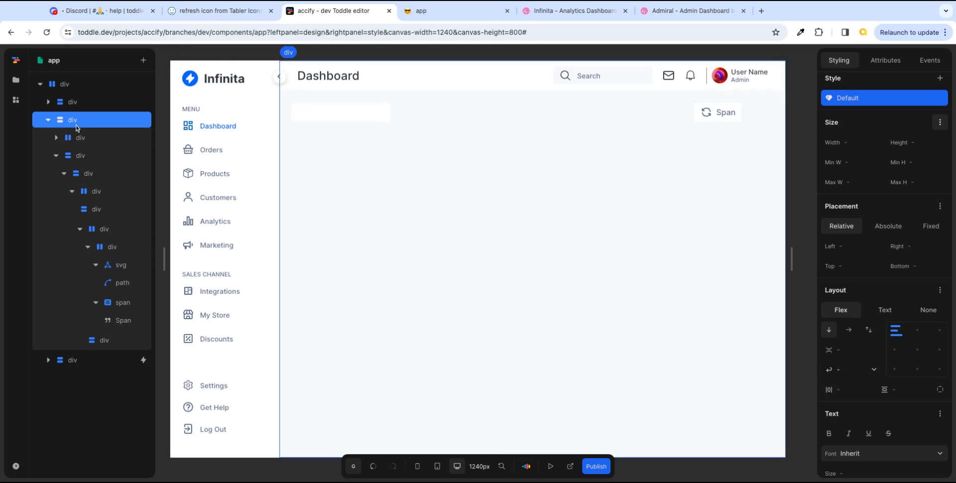
pyautogui.click(81, 156)
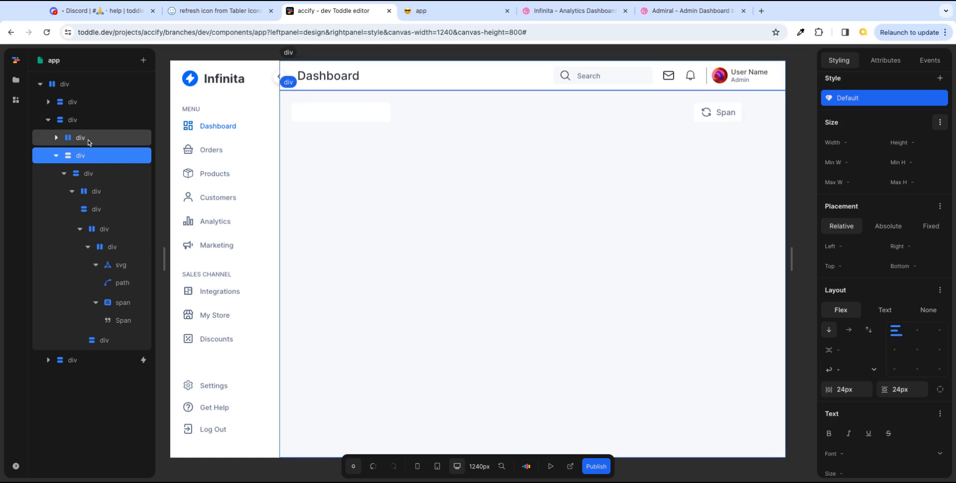
pyautogui.click(82, 121)
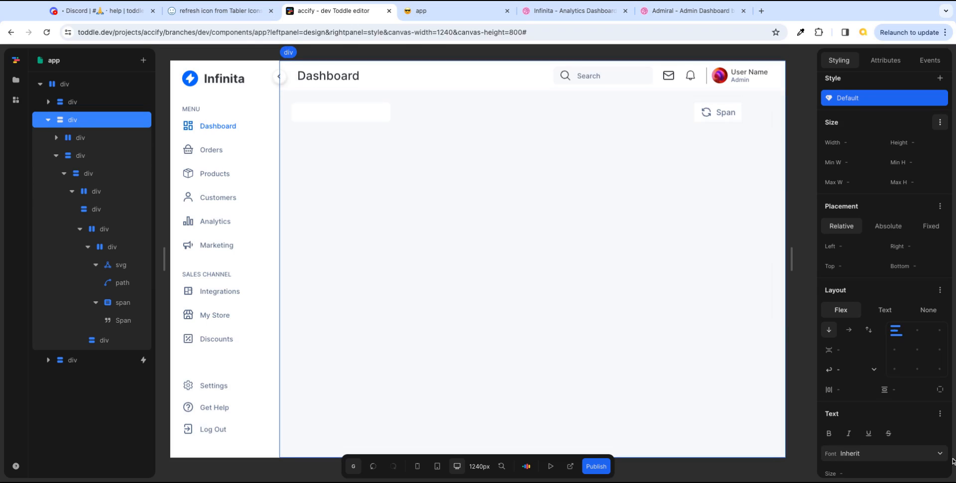
pyautogui.scroll(-3, 913, 437)
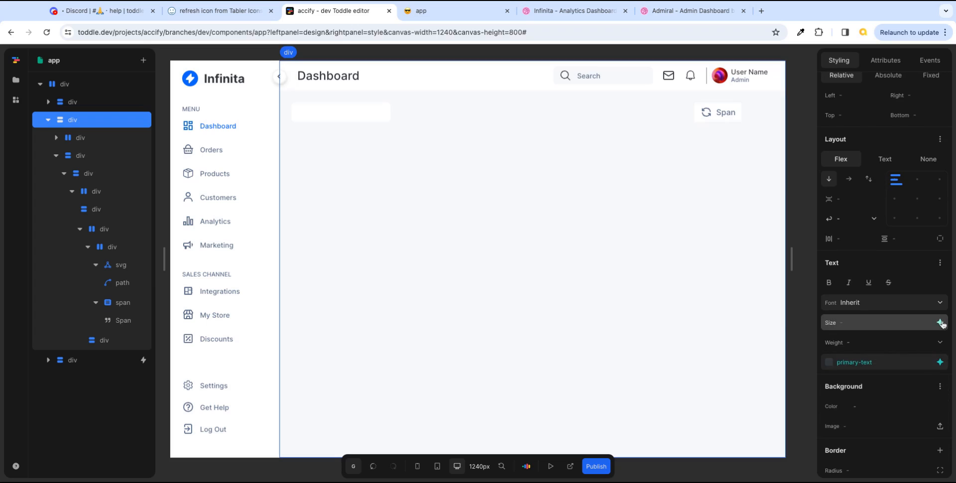
pyautogui.click(941, 322)
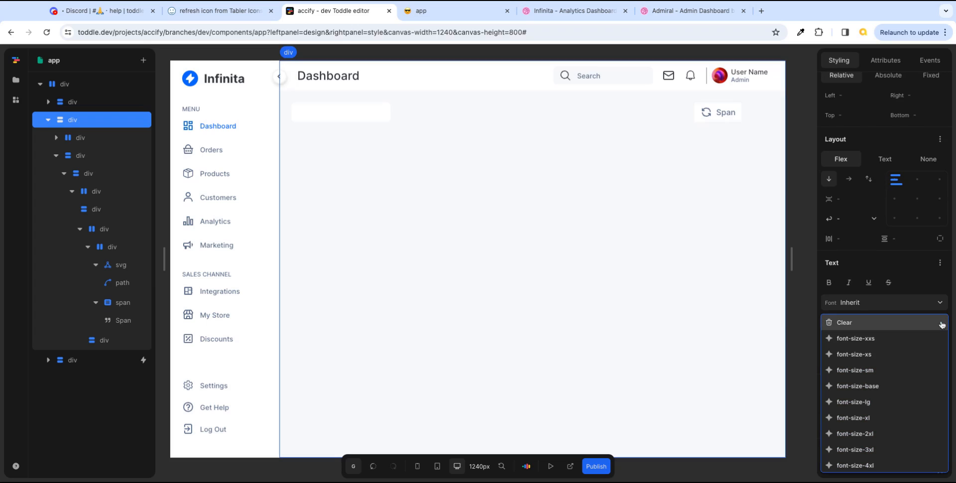
pyautogui.click(877, 371)
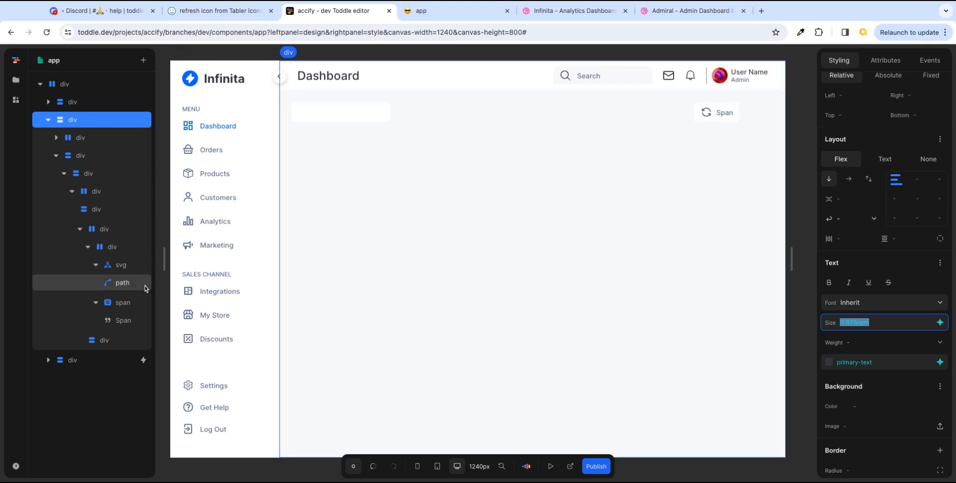
# - Change the text of the span beside the refresh icon to "Refresh"
pyautogui.click(114, 249)
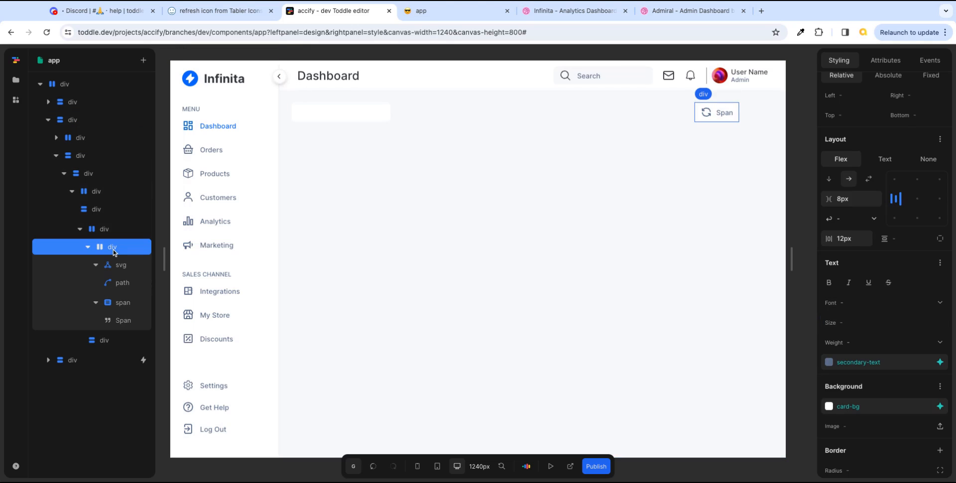
pyautogui.click(122, 320)
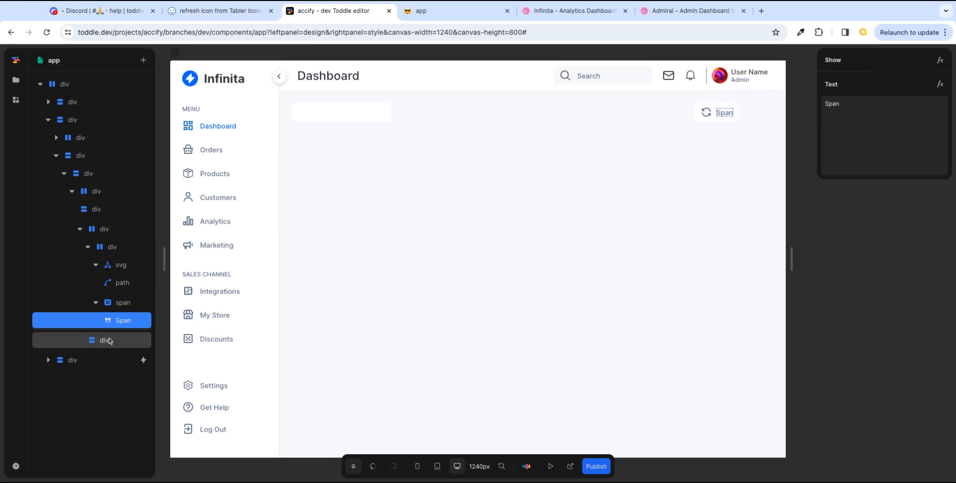
pyautogui.doubleClick(841, 104)
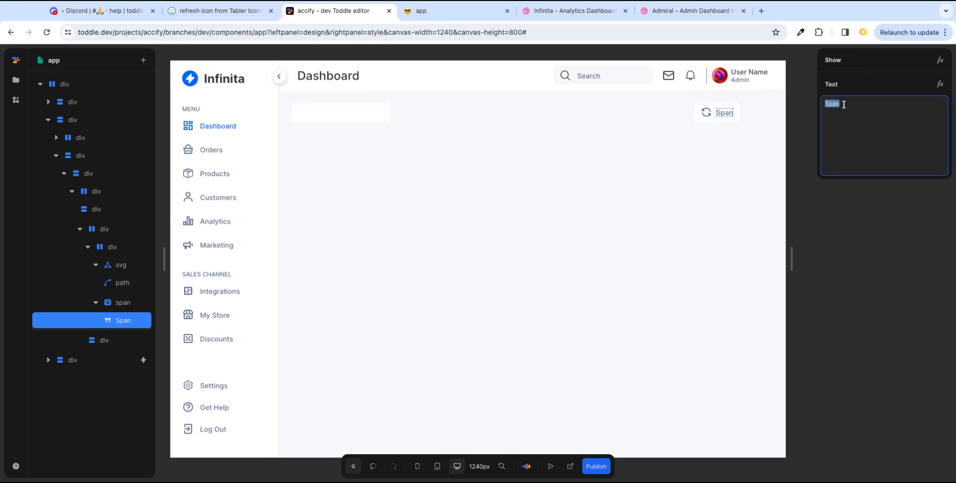
pyautogui.write('Refresh')
pyautogui.press('Tab')
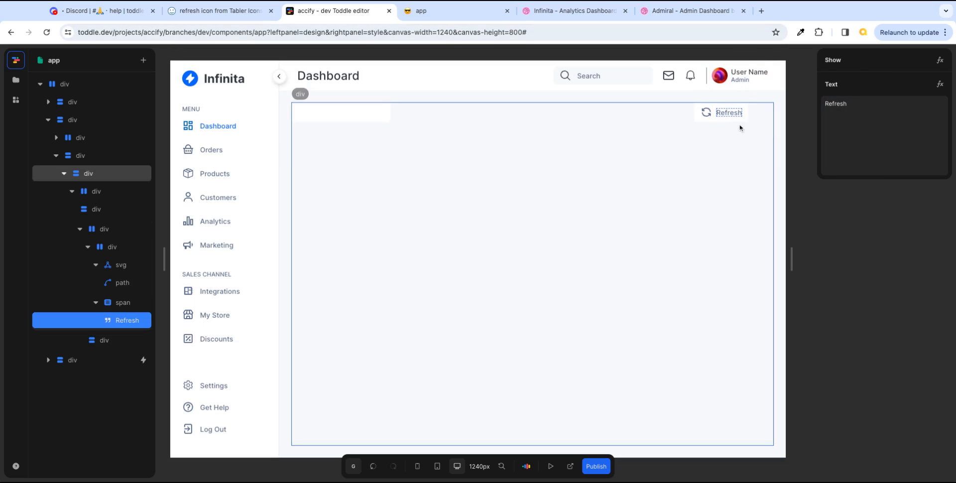
# - Check the Refresh button in the Infinita design and give the Refresh div in Toddle a 12px border radius
pyautogui.click(572, 11)
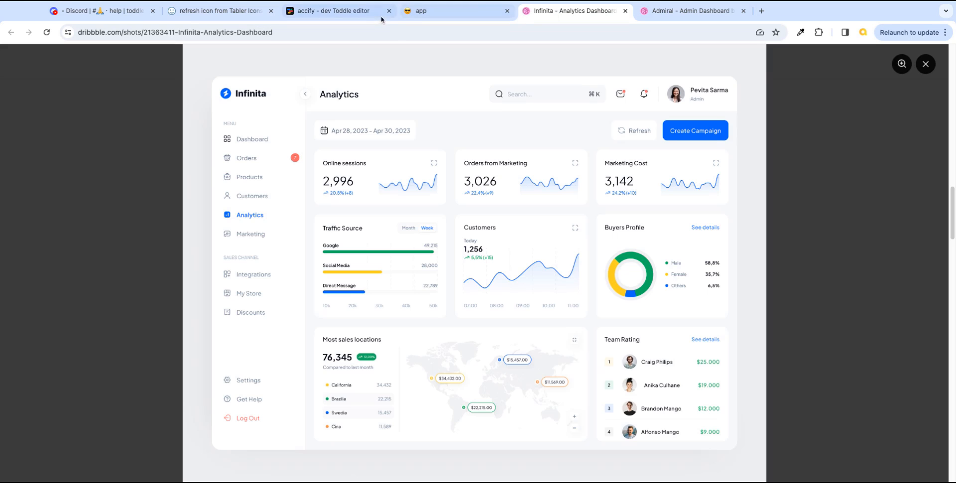
pyautogui.click(352, 11)
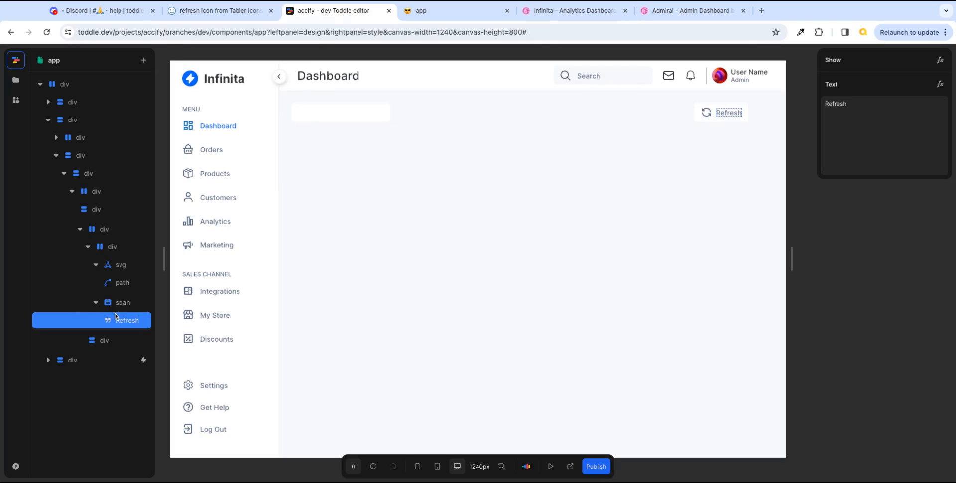
pyautogui.click(105, 248)
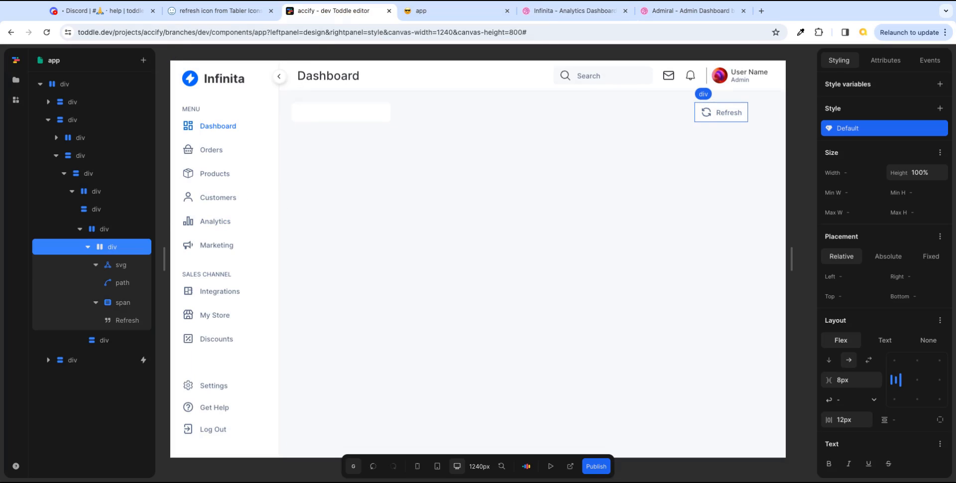
pyautogui.scroll(-5, 888, 419)
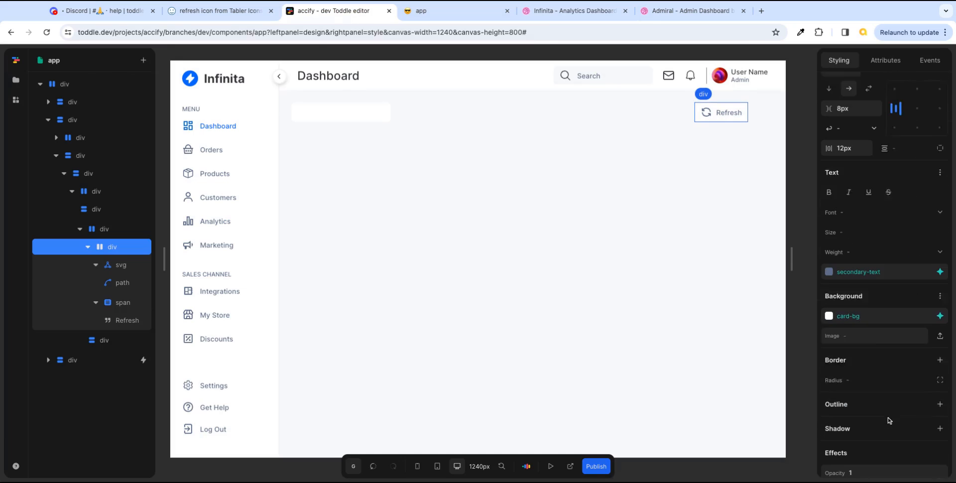
pyautogui.click(876, 368)
pyautogui.write('12')
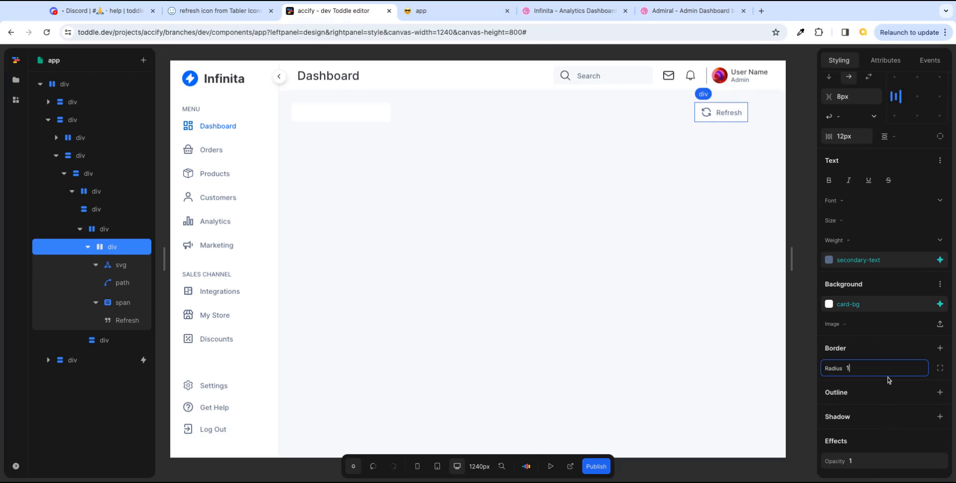
pyautogui.press('Return')
pyautogui.click(753, 151)
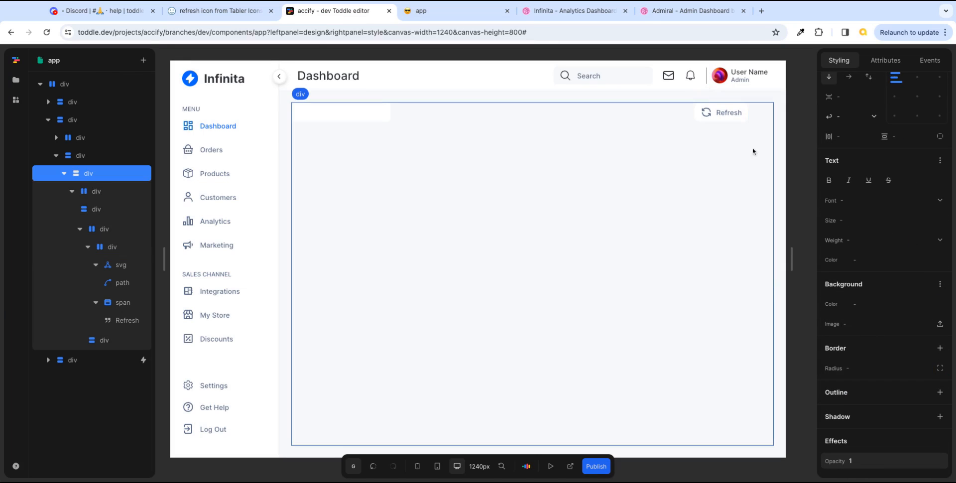
# - Compare with the design's Refresh button again and set the Refresh div's border radius to 8px in Toddle
pyautogui.click(571, 17)
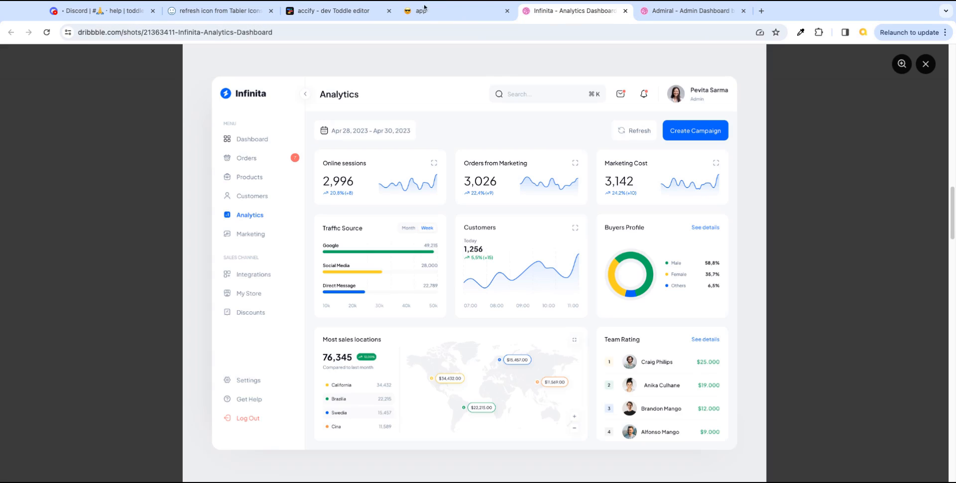
pyautogui.click(380, 11)
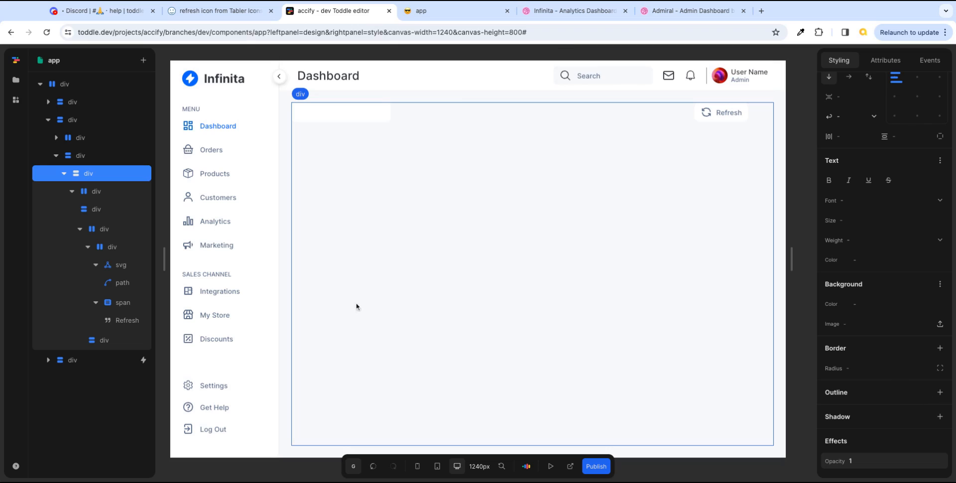
pyautogui.click(112, 246)
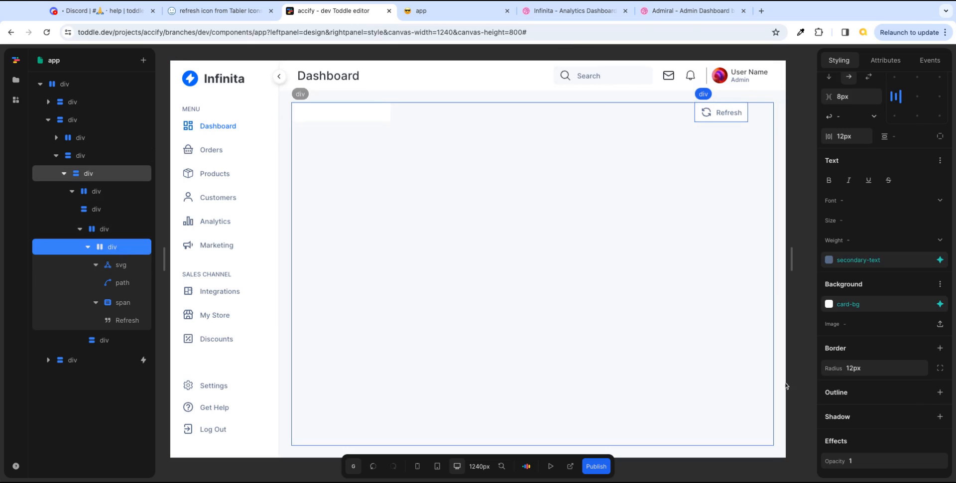
pyautogui.click(886, 368)
pyautogui.write('8px')
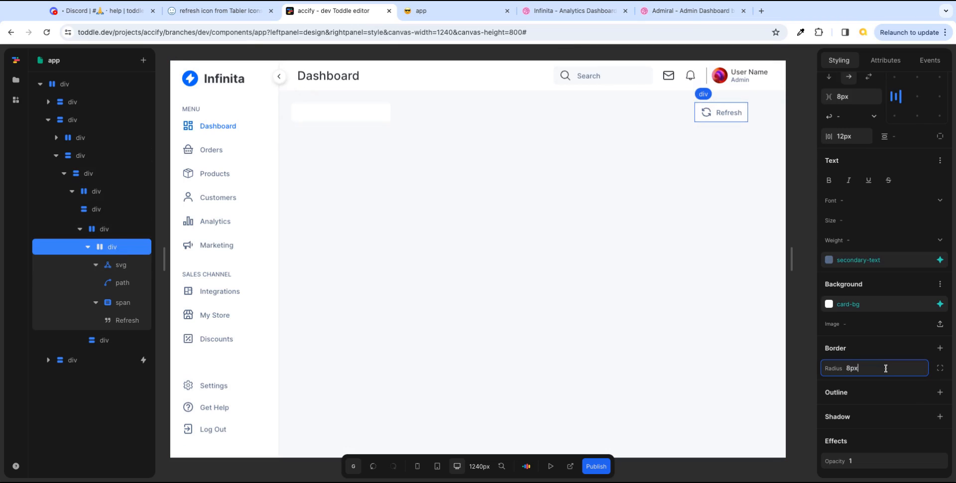
pyautogui.press('Tab')
pyautogui.click(760, 281)
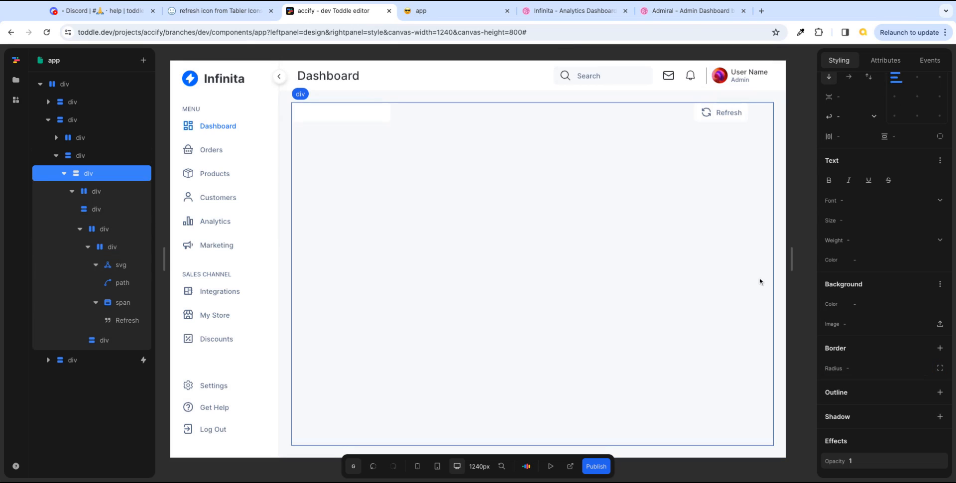
# - Delete the empty div that follows the Refresh button in the top row's action buttons
pyautogui.click(719, 120)
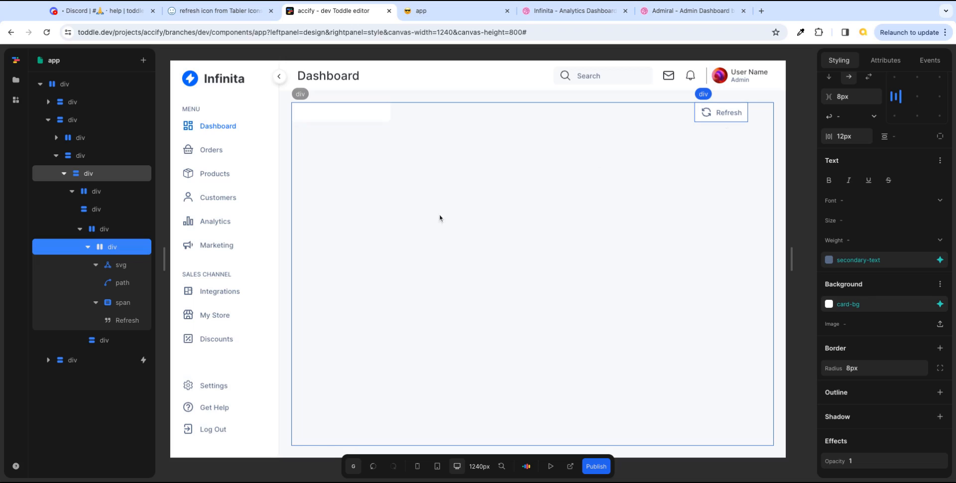
pyautogui.click(108, 341)
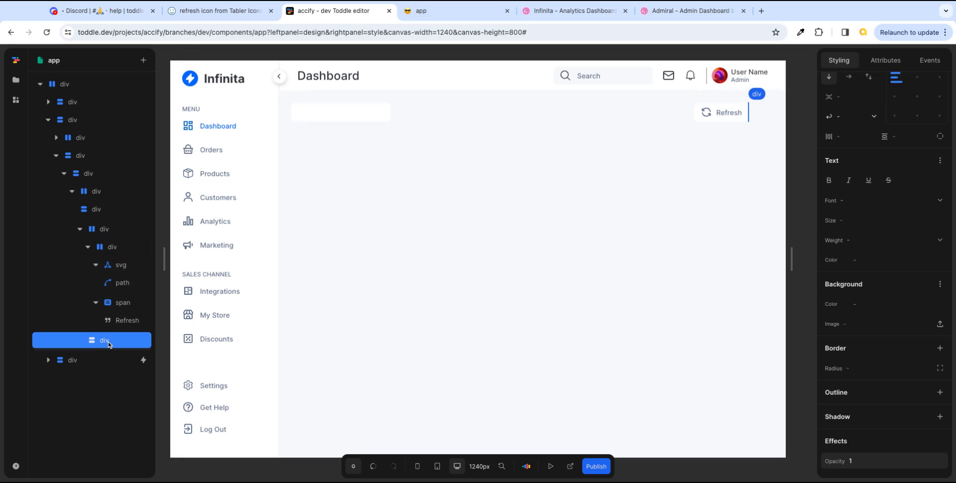
pyautogui.press('Delete')
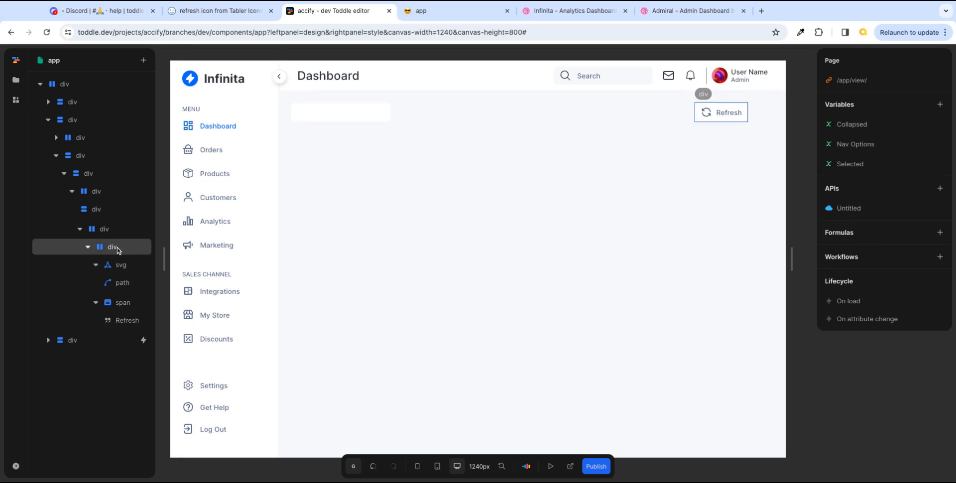
# - Duplicate the Refresh button div within the action buttons container and delete the svg icon from the copy
pyautogui.click(118, 250)
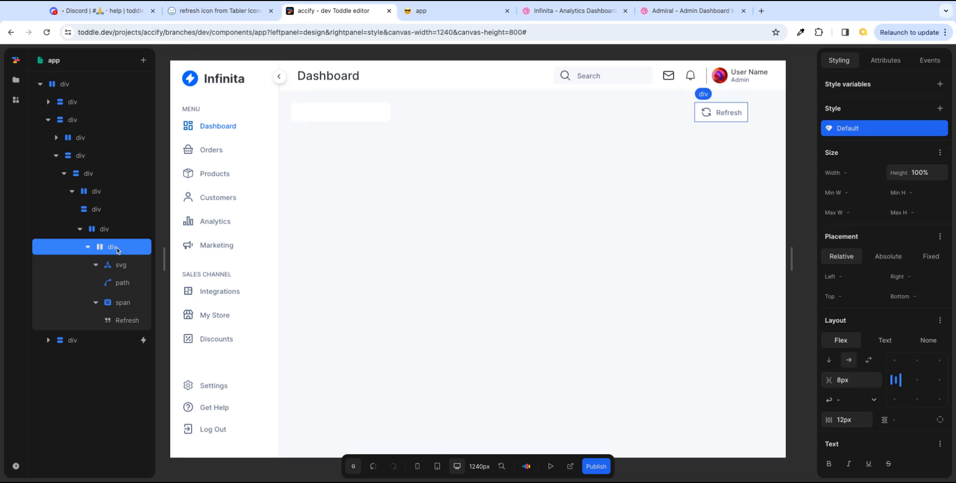
pyautogui.click(111, 232)
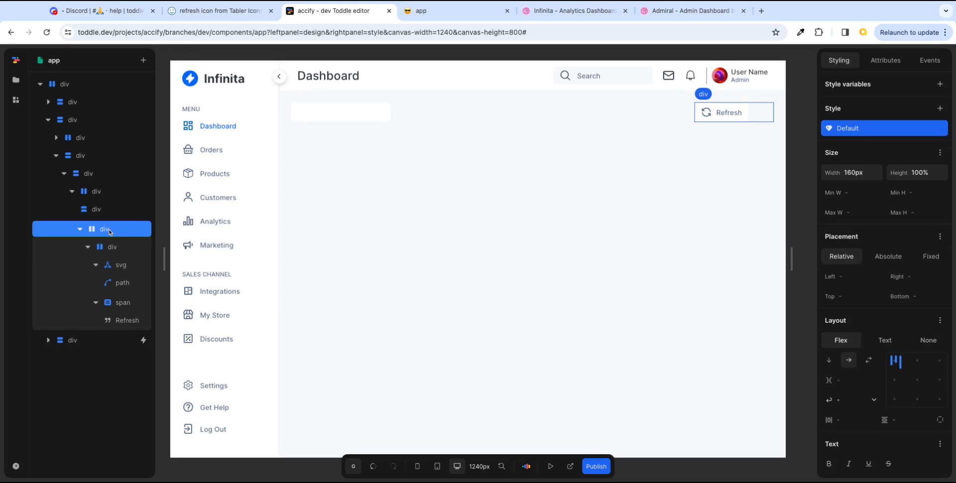
pyautogui.hotkey('ctrl', 'd')
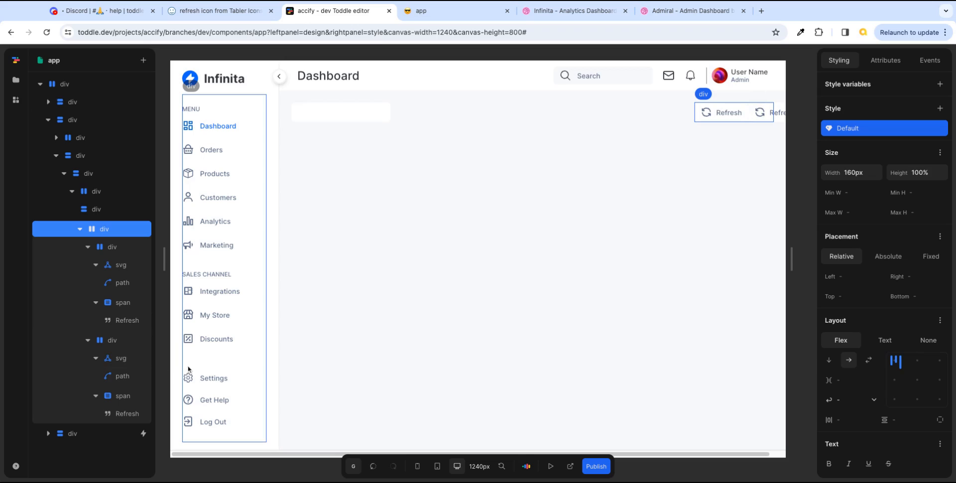
pyautogui.click(124, 362)
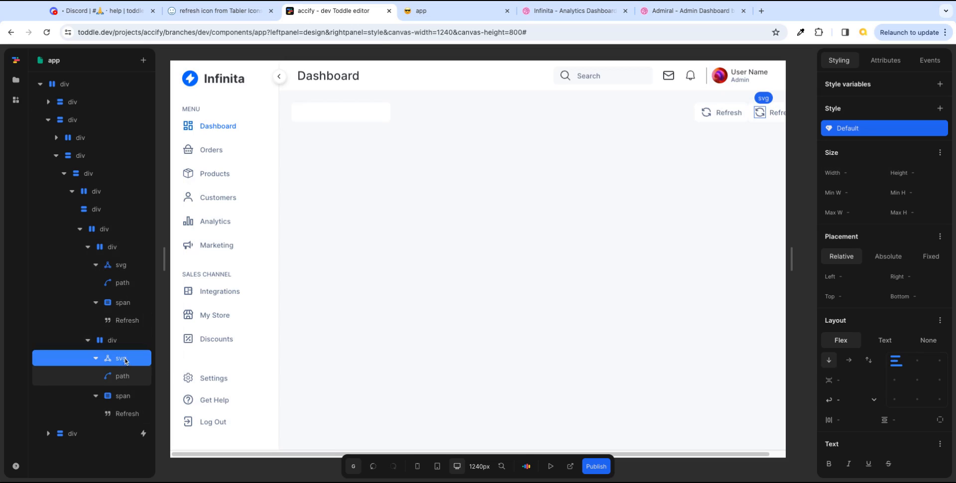
pyautogui.press('Delete')
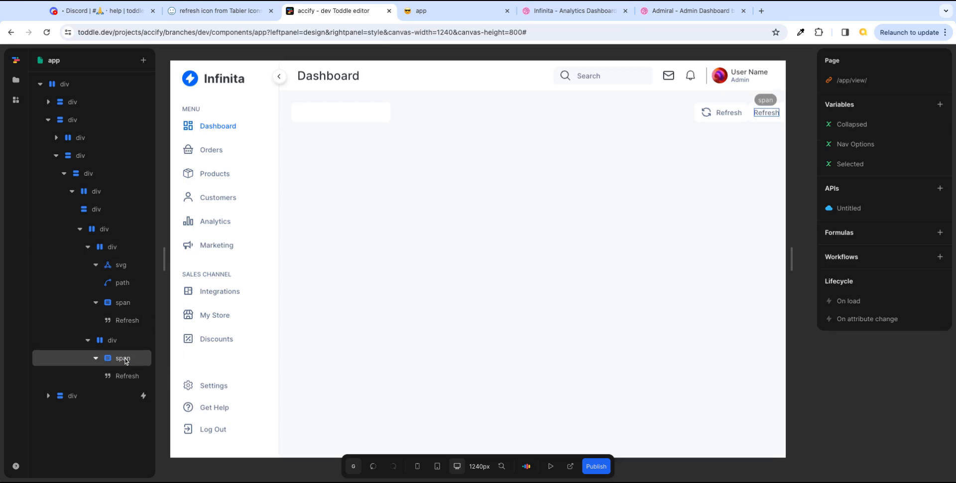
# - Give the div holding both action buttons an 18px gap and clear its fixed width
pyautogui.click(104, 230)
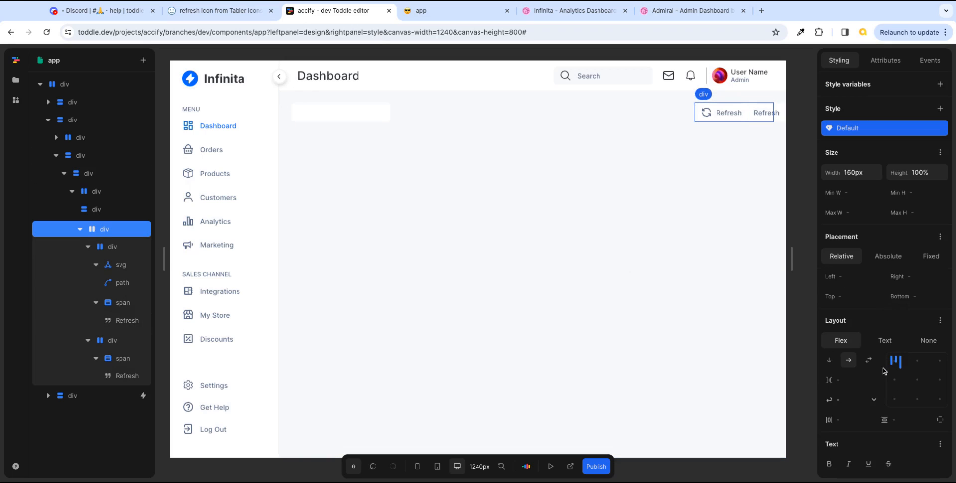
pyautogui.click(855, 384)
pyautogui.write('18px')
pyautogui.press('Tab')
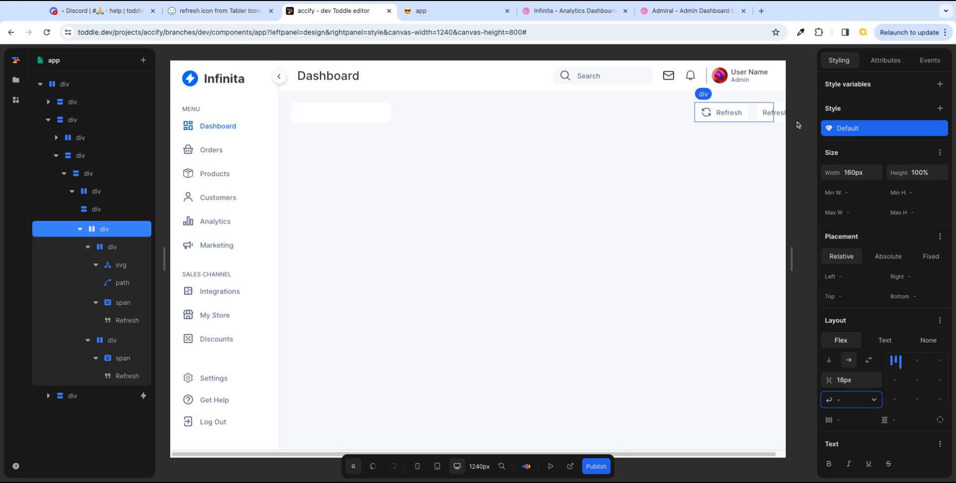
pyautogui.click(754, 114)
pyautogui.click(864, 172)
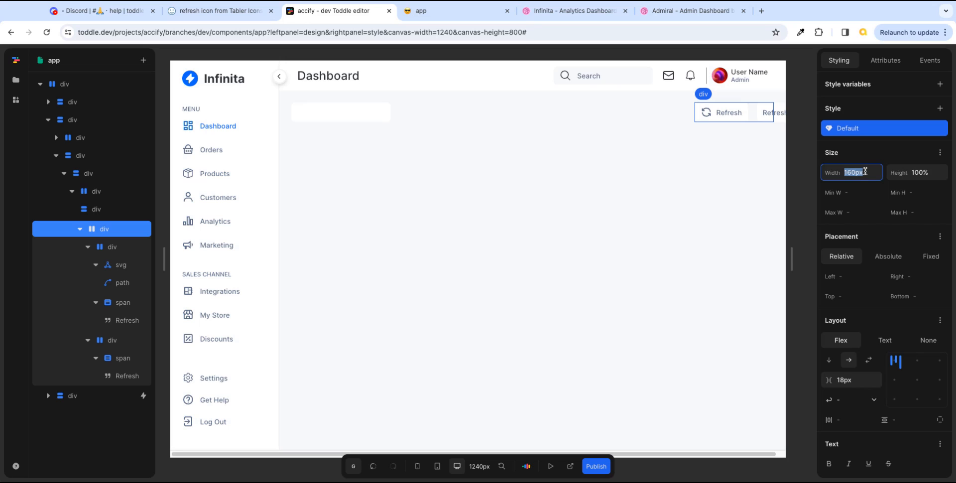
pyautogui.press('BackSpace')
pyautogui.press('Tab')
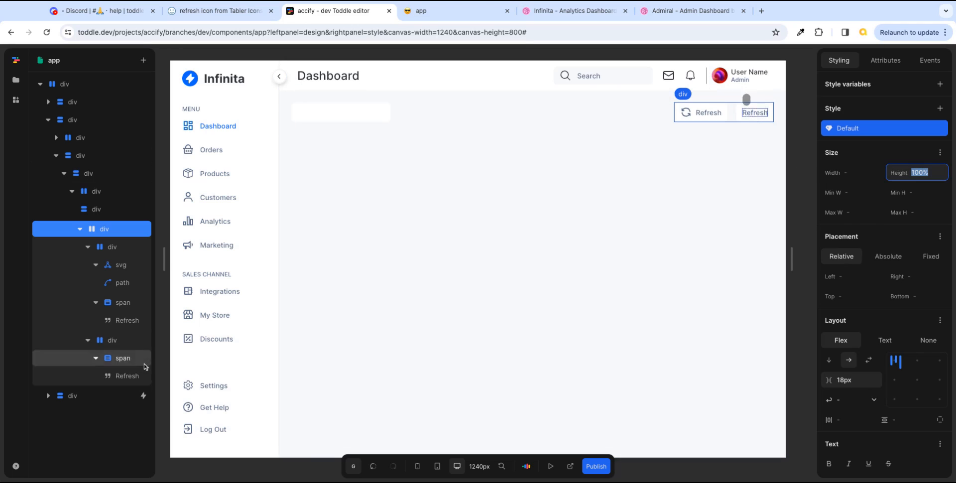
# - Check the second action button in the Infinita design and change the copied button's text to "Create Campaign" in Toddle
pyautogui.click(128, 375)
pyautogui.click(549, 12)
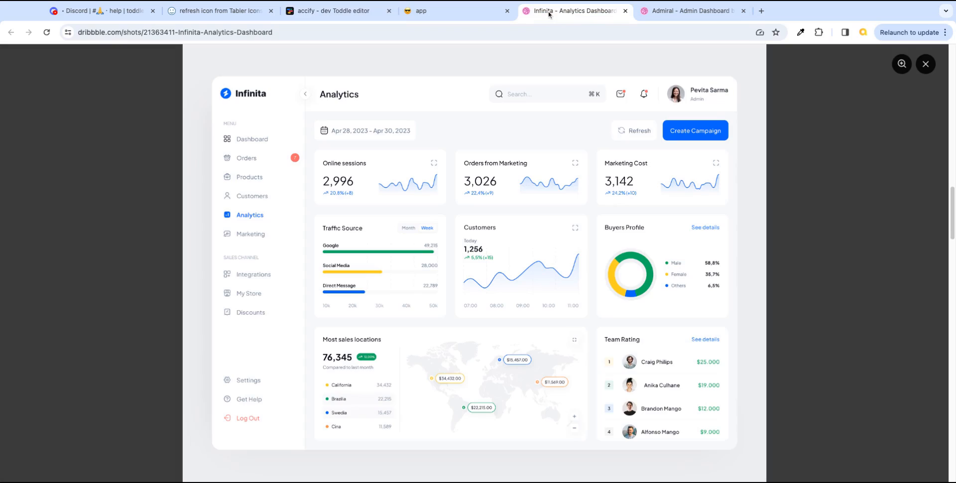
pyautogui.click(360, 13)
pyautogui.doubleClick(842, 110)
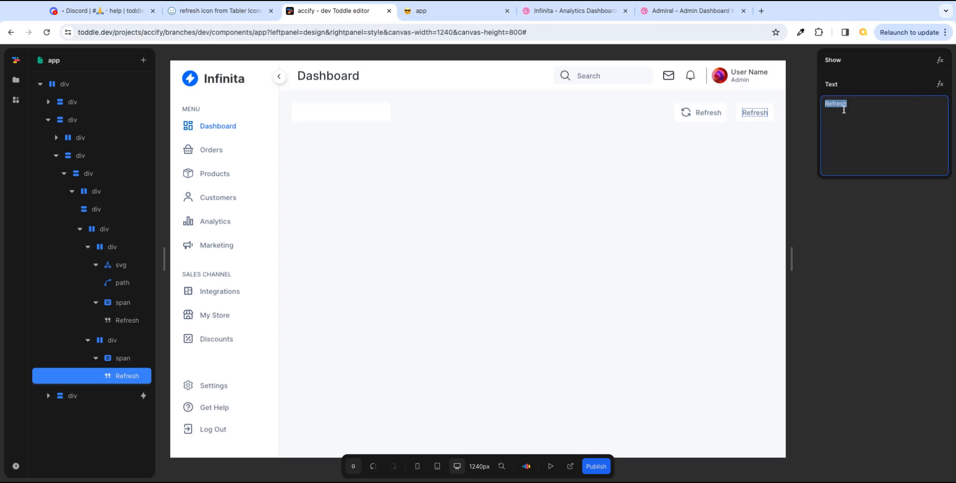
pyautogui.write('c')
pyautogui.press('Tab')
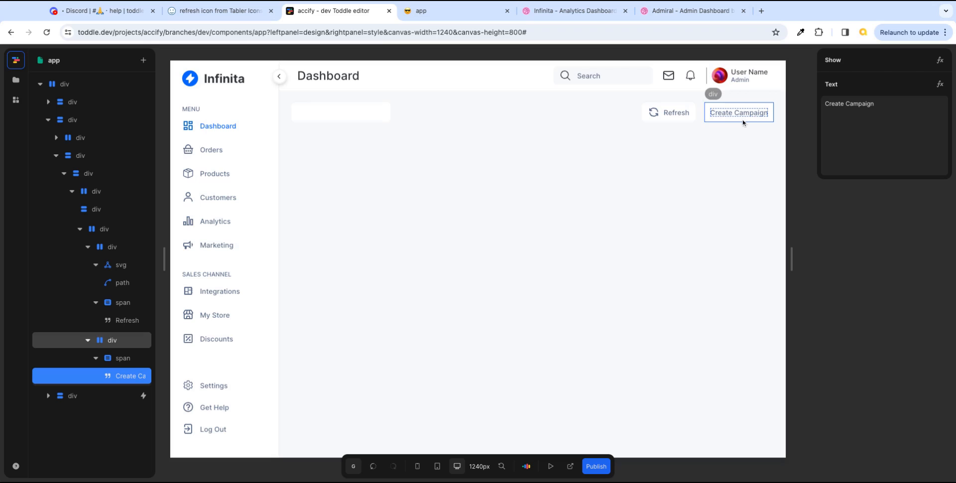
# - Set the Create Campaign div's background to the primary-button variable and its text color to content-bg-color
pyautogui.click(122, 342)
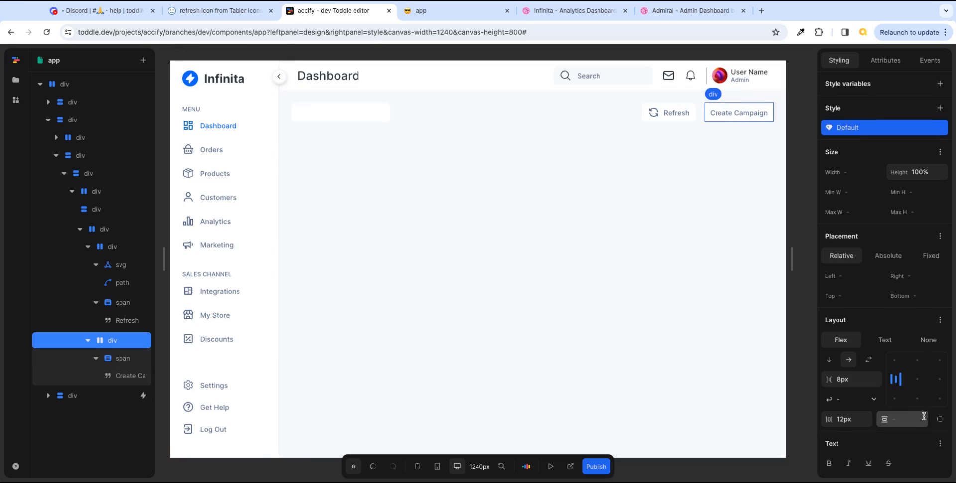
pyautogui.scroll(-3, 919, 416)
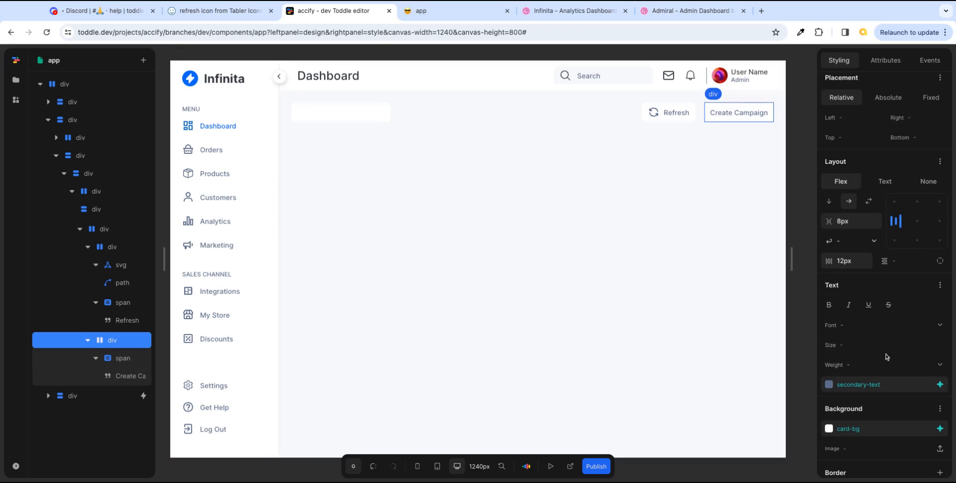
pyautogui.click(938, 429)
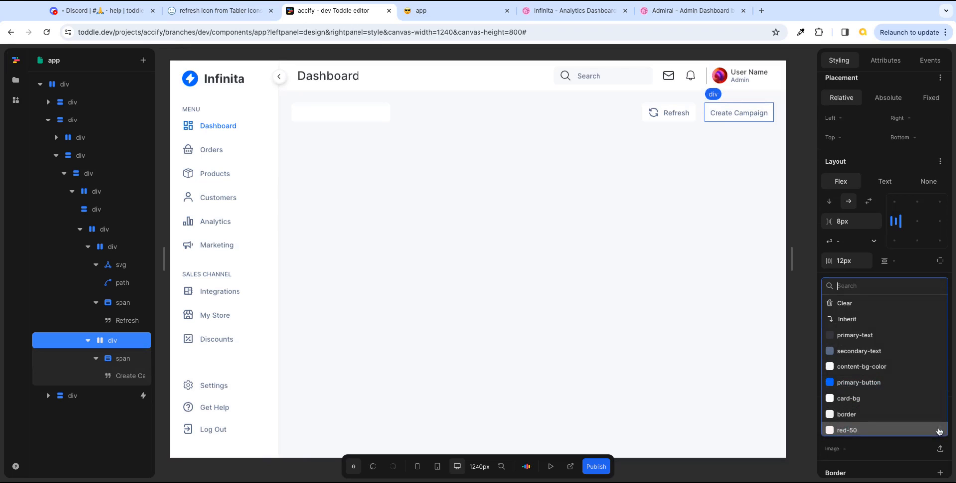
pyautogui.click(874, 386)
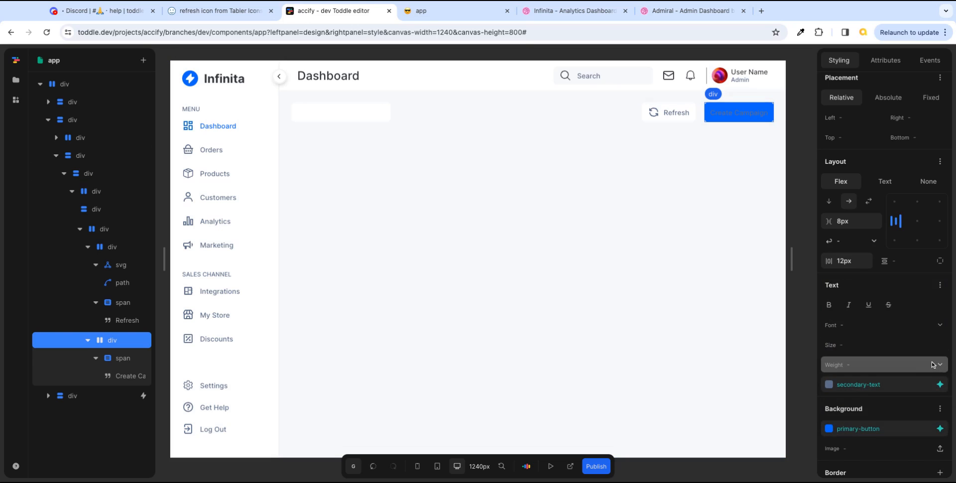
pyautogui.click(939, 384)
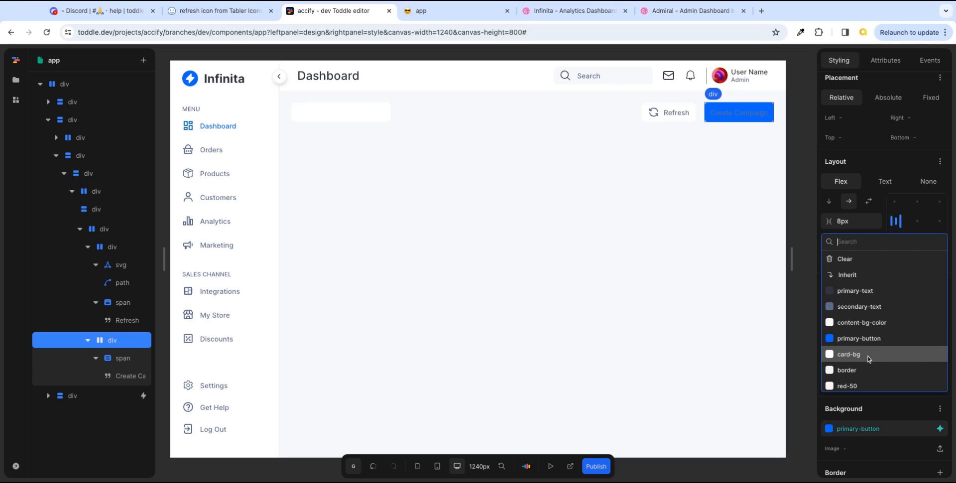
pyautogui.click(871, 327)
pyautogui.click(704, 268)
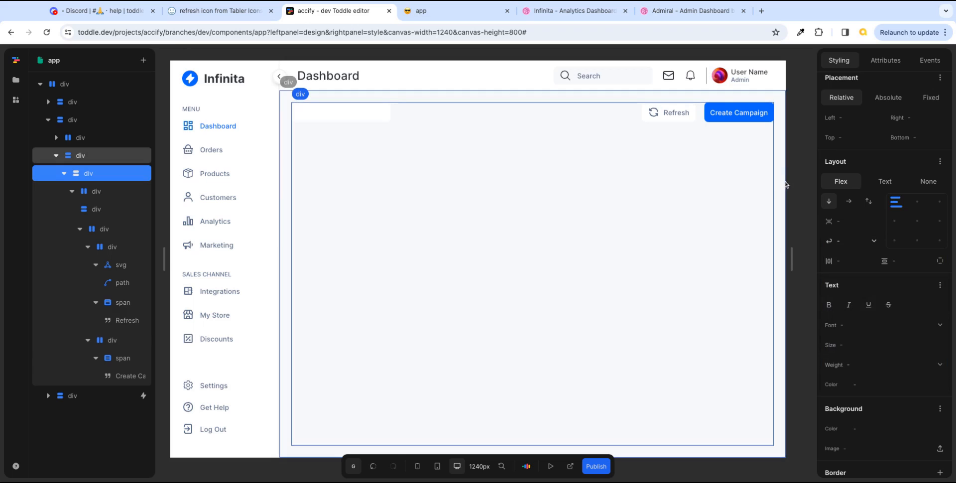
# - Reload the live app's Analytics page, compare its action buttons with the Infinita design, and return to the Toddle editor
pyautogui.click(479, 18)
pyautogui.press('super+r')
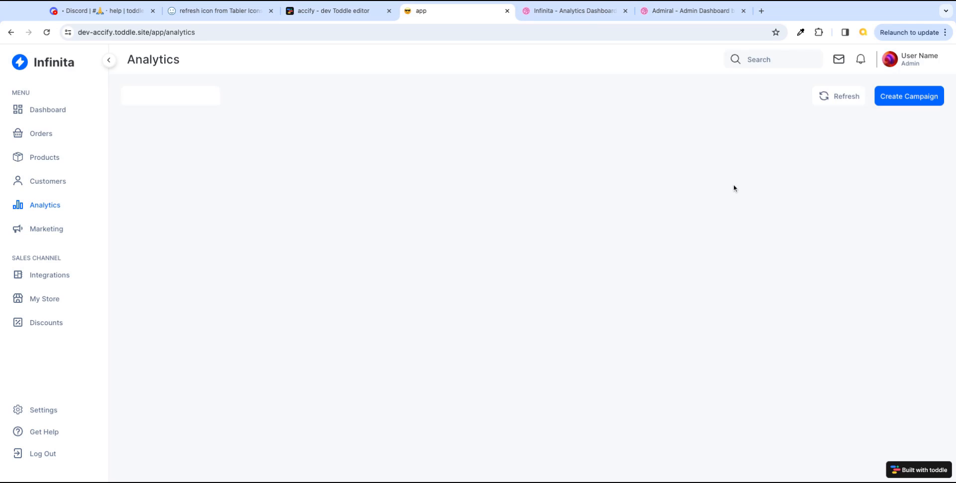
pyautogui.click(571, 11)
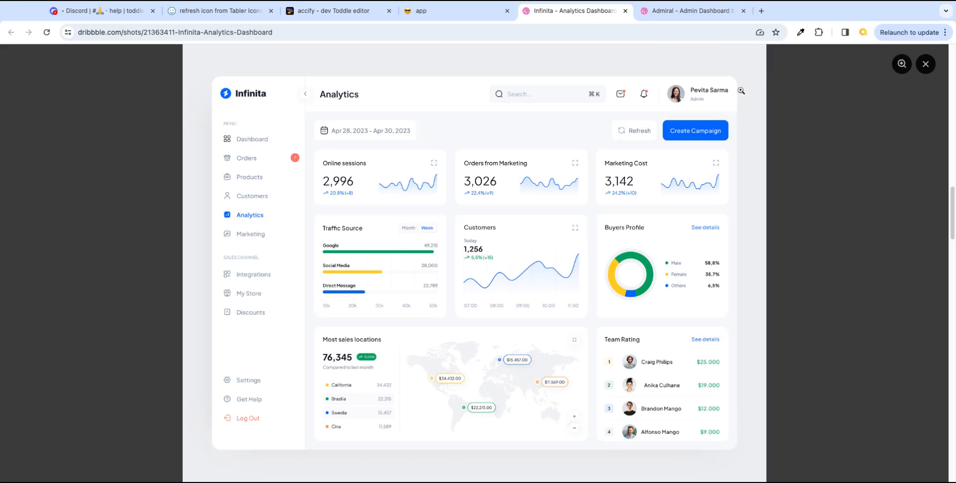
pyautogui.click(460, 12)
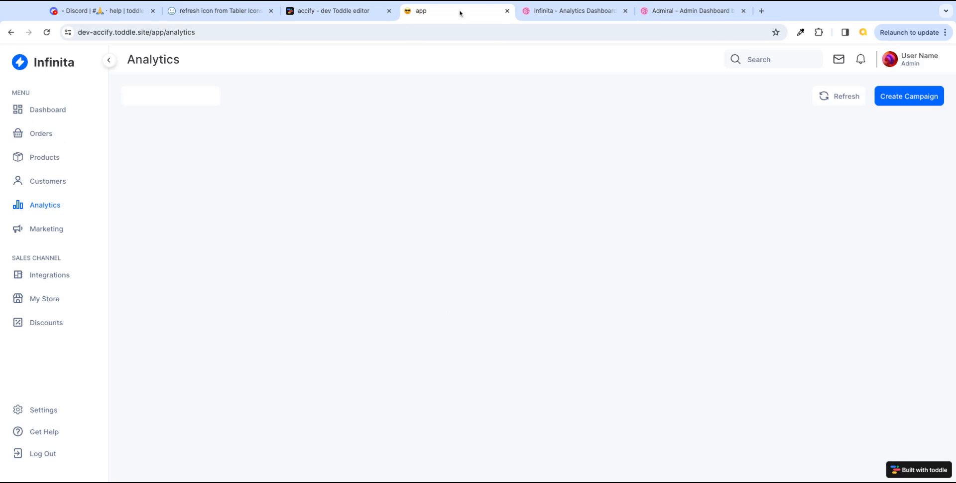
pyautogui.click(532, 12)
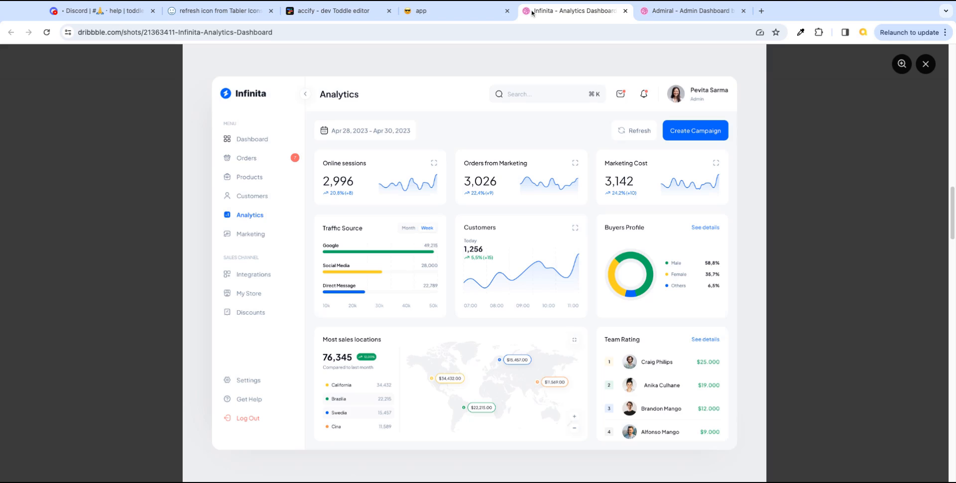
pyautogui.click(466, 15)
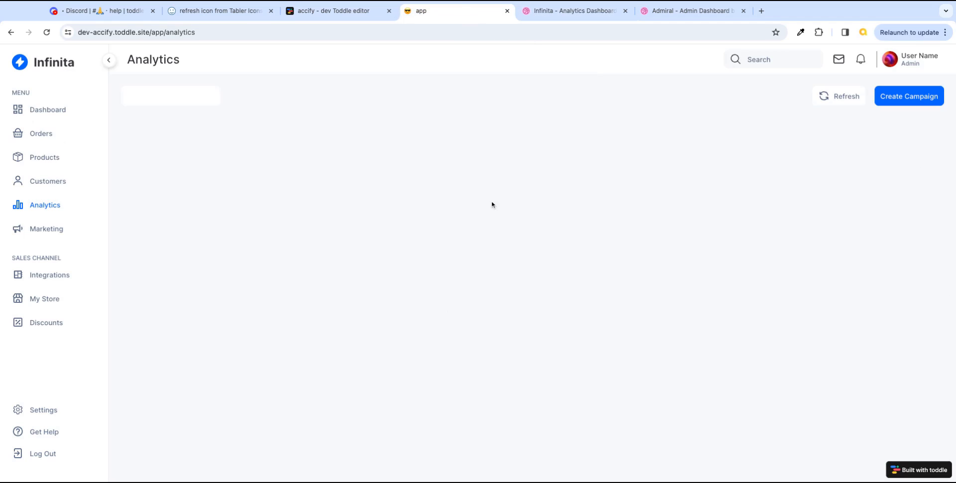
pyautogui.click(336, 14)
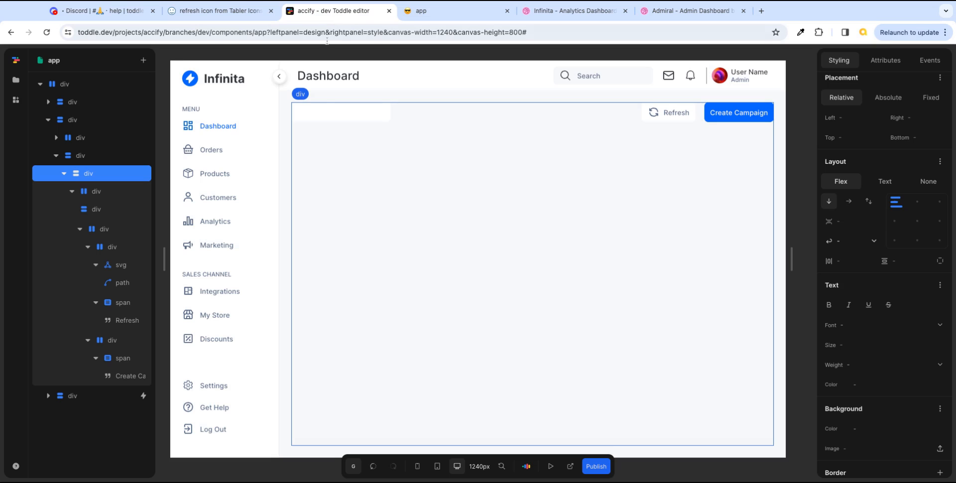
# - Check the date-range box in the Infinita design and search Iconify for "calendar" icons
pyautogui.click(558, 12)
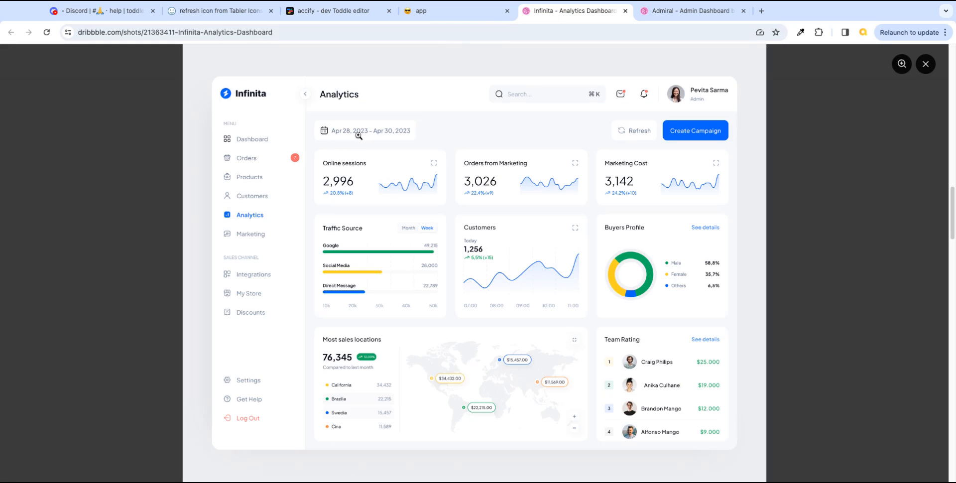
pyautogui.click(219, 10)
pyautogui.click(680, 153)
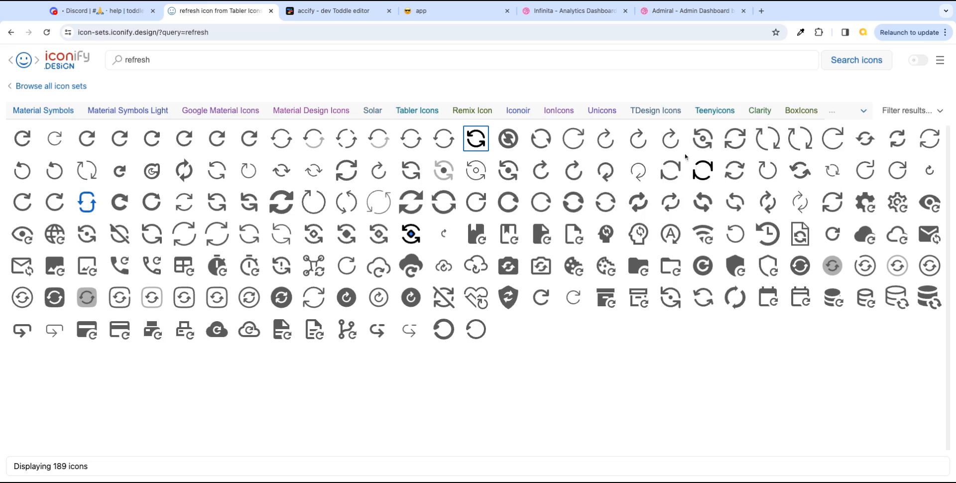
pyautogui.doubleClick(146, 59)
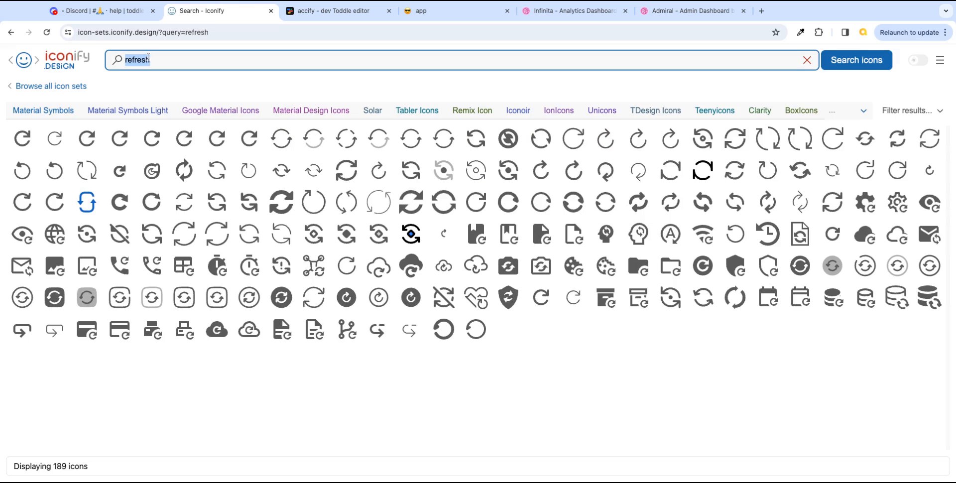
pyautogui.write('calendar')
pyautogui.click(849, 62)
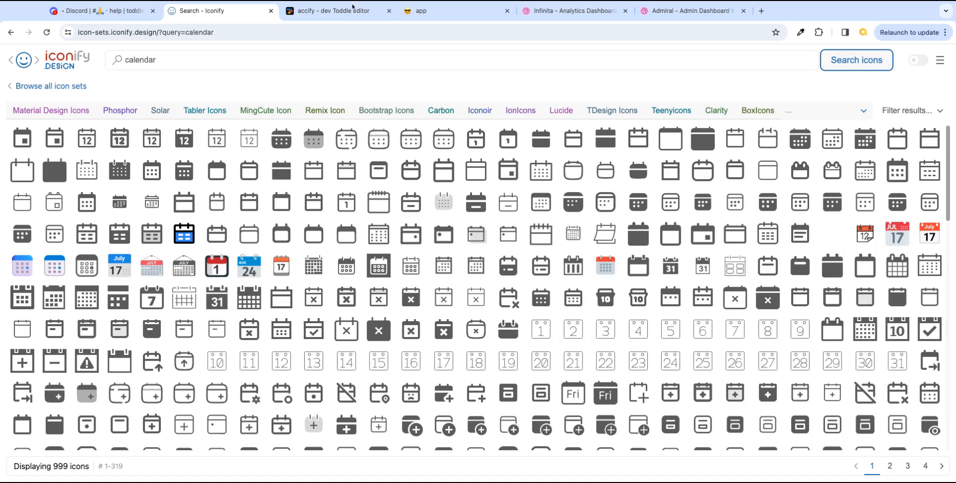
# - Compare the calendar icons with the Infinita date-range icon and copy the SVG code of solar:calendar-outline
pyautogui.click(348, 16)
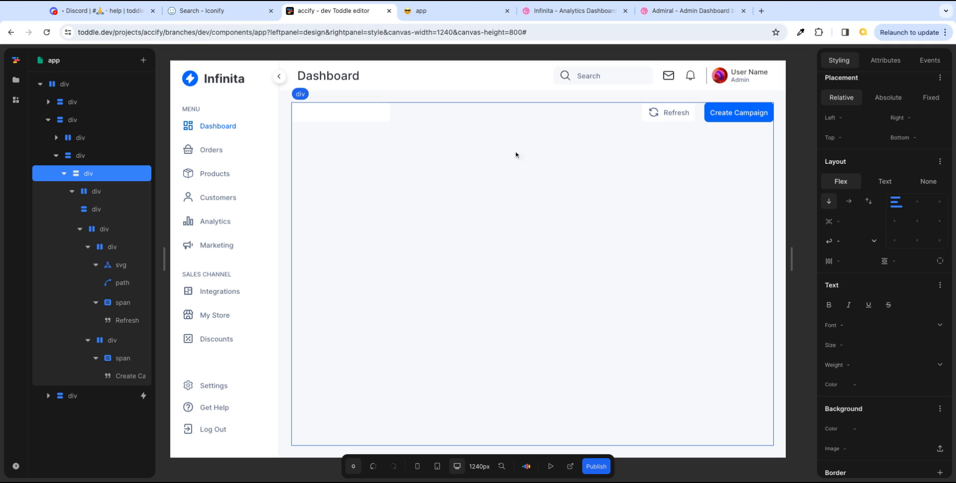
pyautogui.click(580, 11)
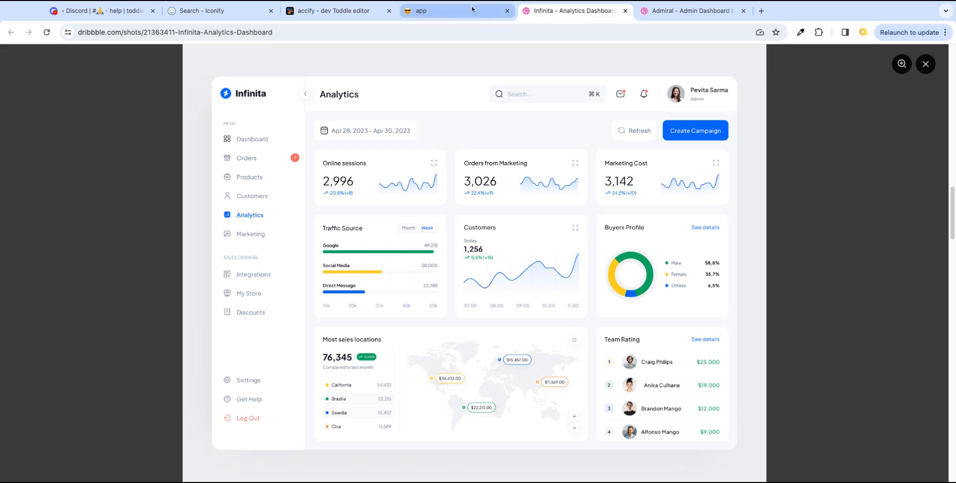
pyautogui.click(250, 14)
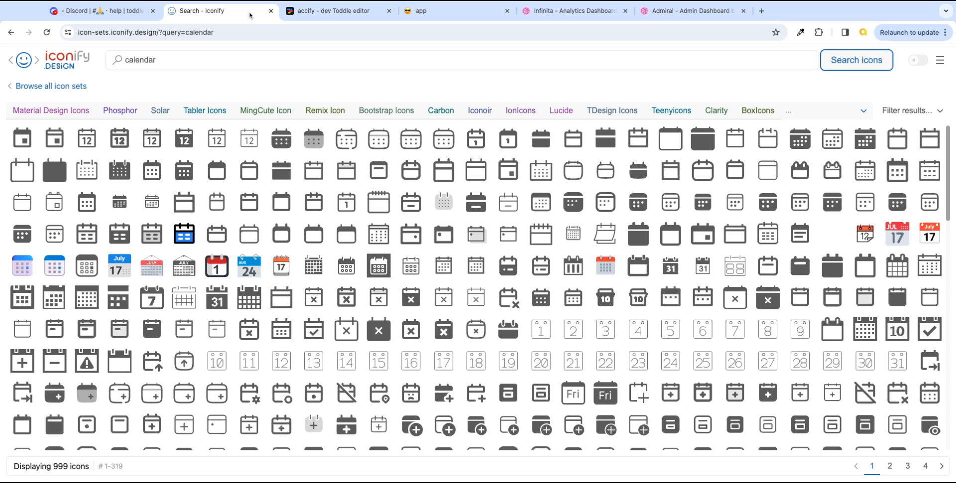
pyautogui.click(589, 15)
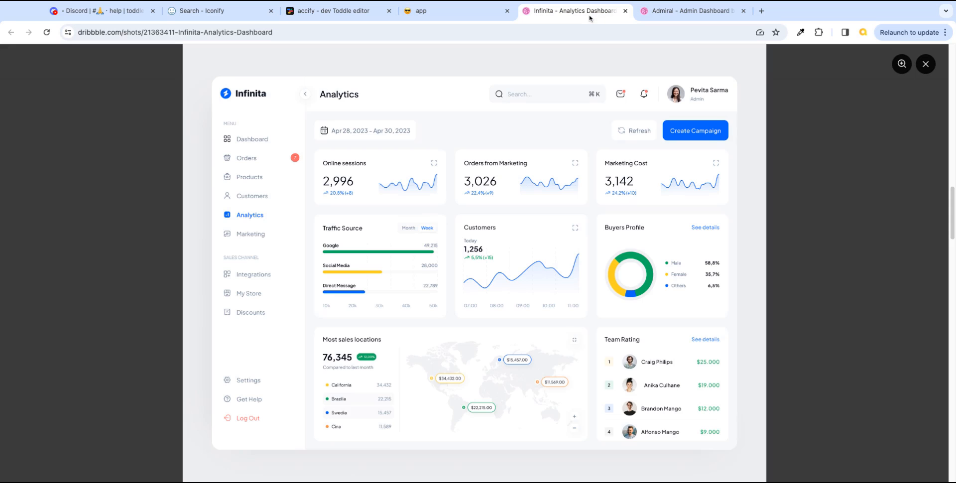
pyautogui.click(235, 13)
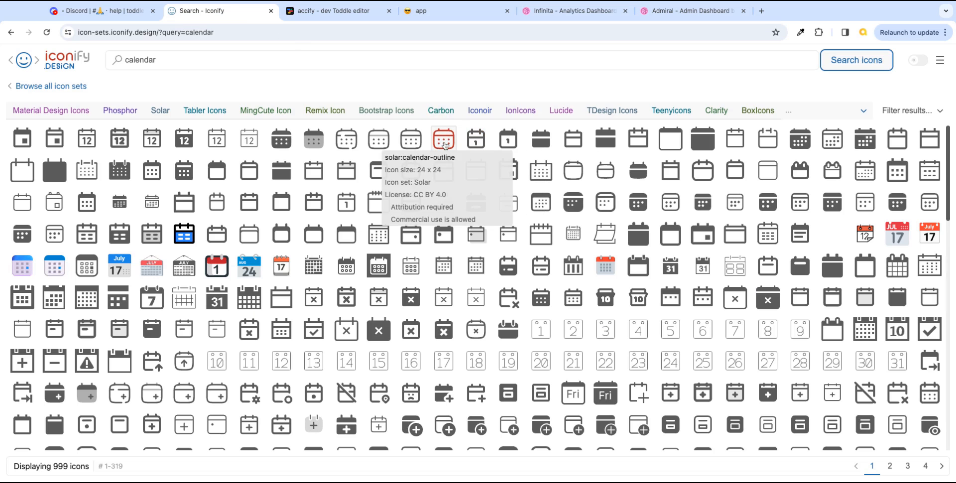
pyautogui.click(582, 9)
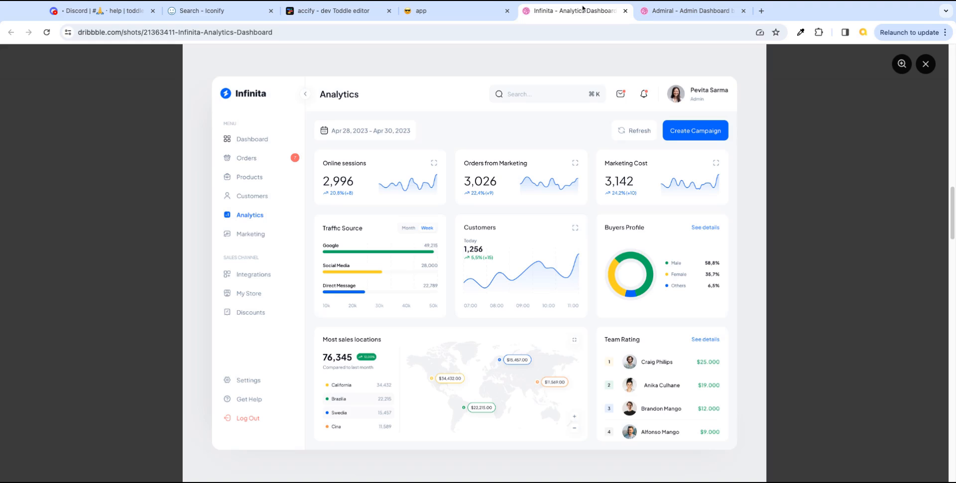
pyautogui.click(244, 12)
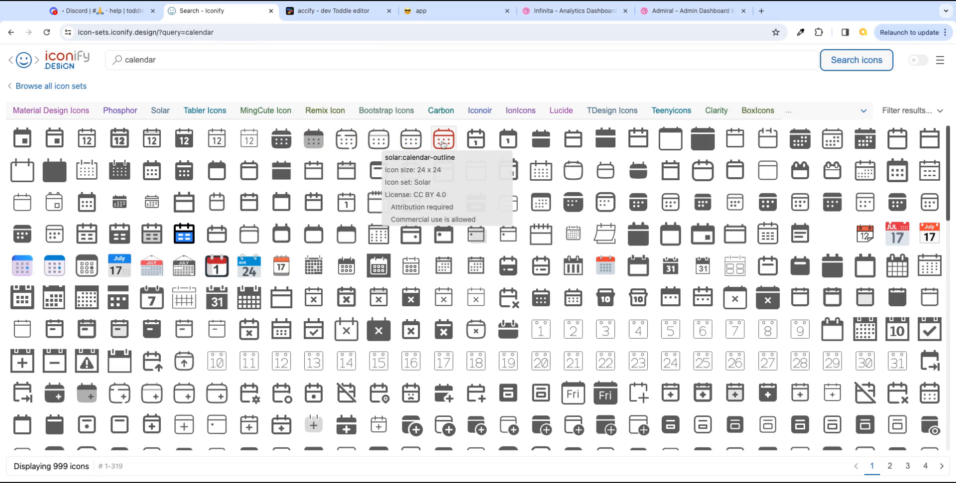
pyautogui.click(443, 144)
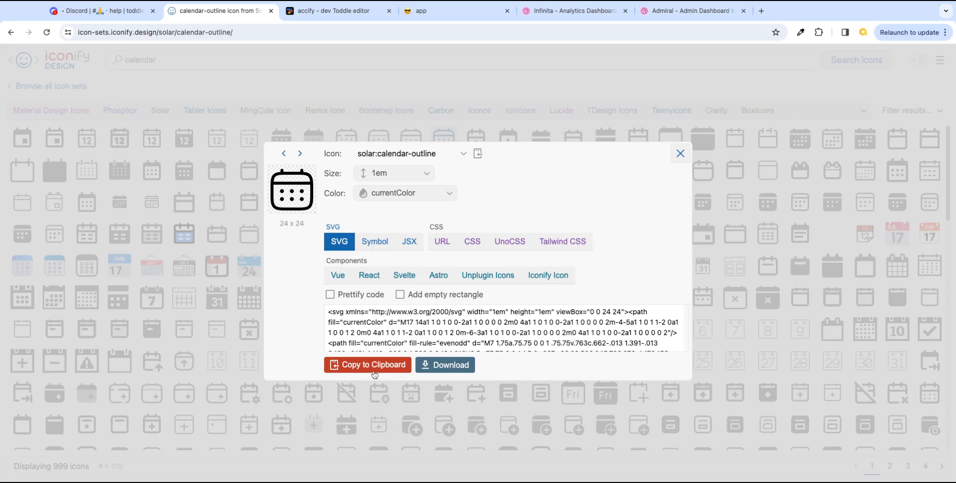
pyautogui.click(373, 371)
# - Paste the copied calendar SVG into the empty white div opposite the action buttons in the Toddle editor
pyautogui.click(365, 14)
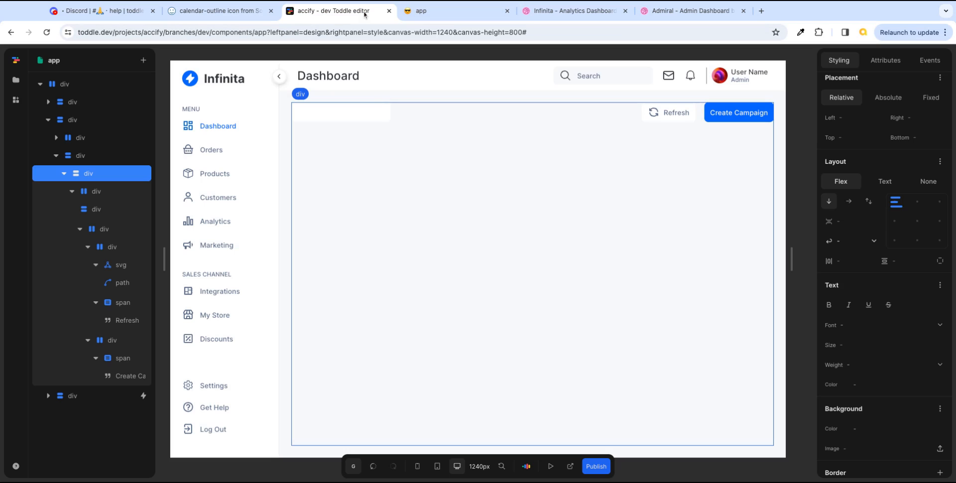
pyautogui.click(313, 121)
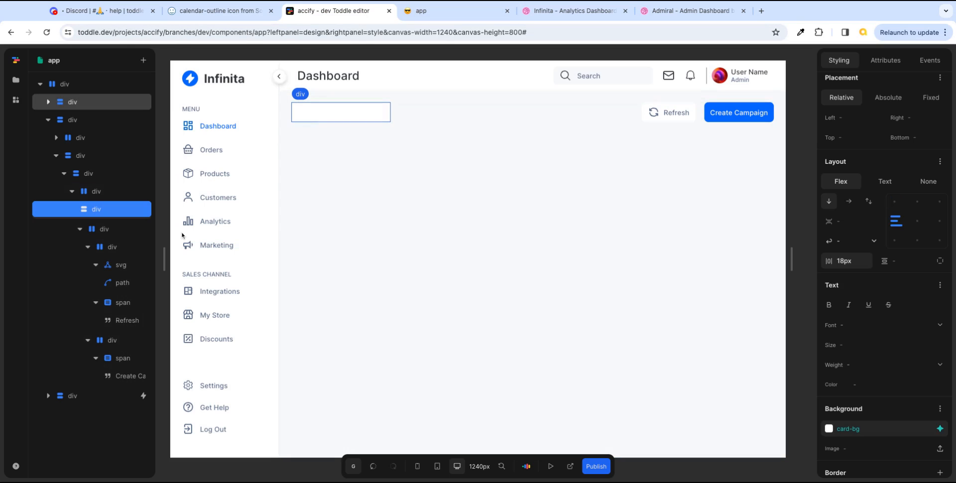
pyautogui.click(80, 229)
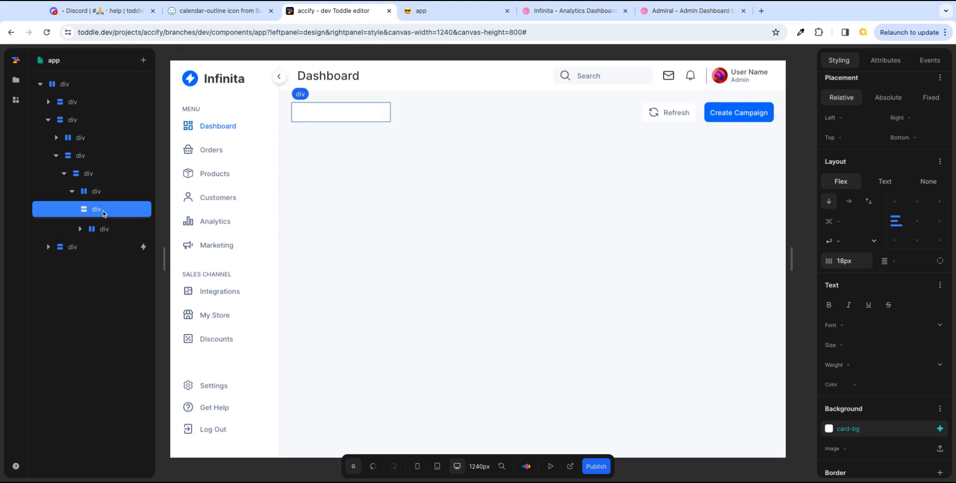
pyautogui.hotkey('ctrl', 'v')
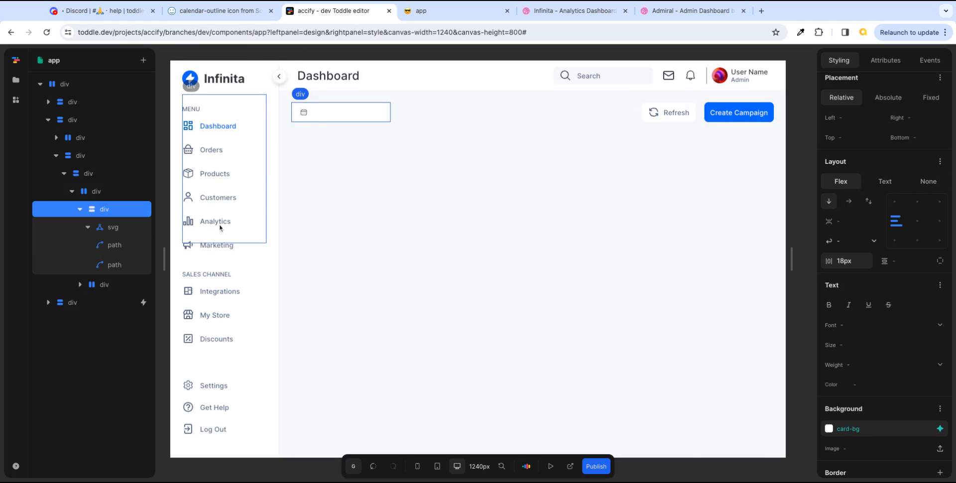
# - Set the calendar svg's width and height attributes to 24
pyautogui.click(110, 227)
pyautogui.click(895, 67)
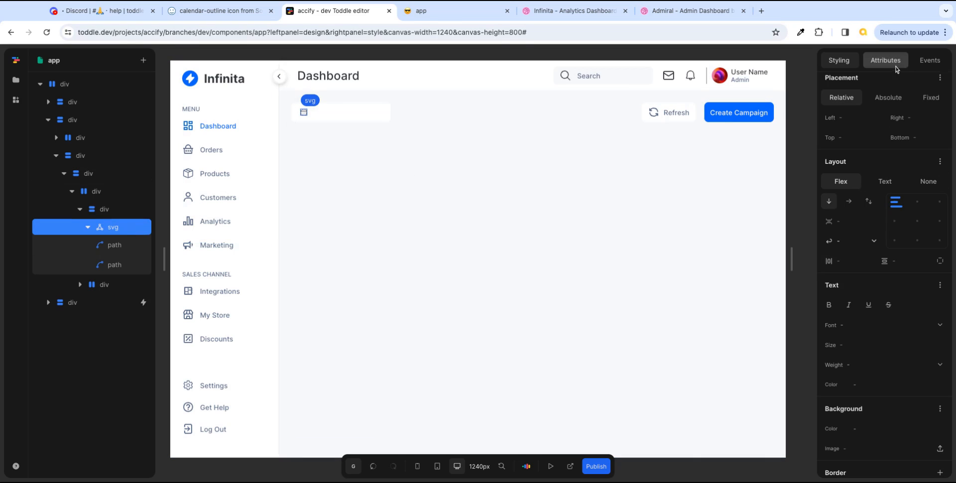
pyautogui.click(866, 166)
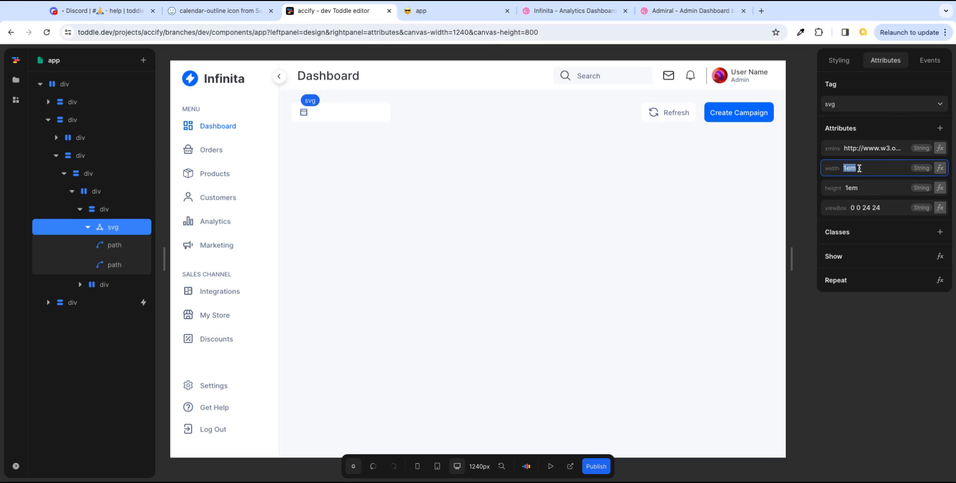
pyautogui.write('24')
pyautogui.click(863, 188)
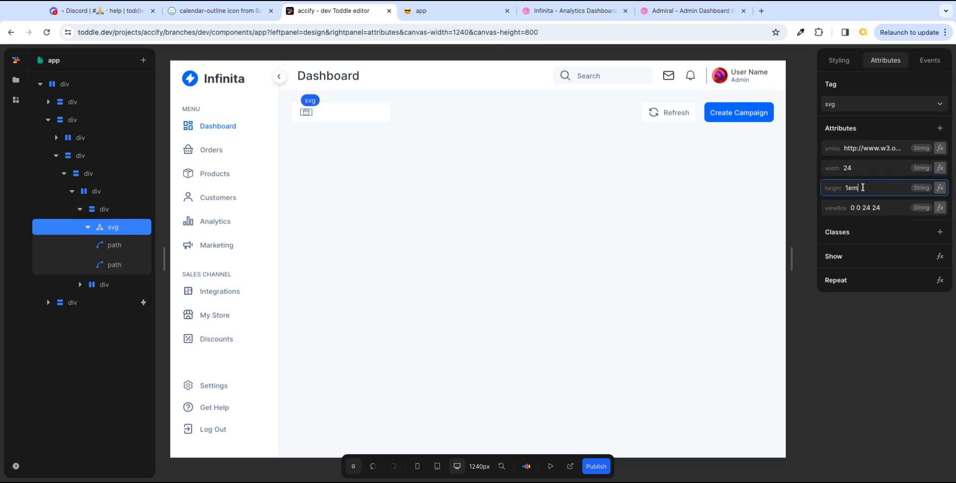
pyautogui.doubleClick(863, 188)
pyautogui.write('24')
pyautogui.press('Return')
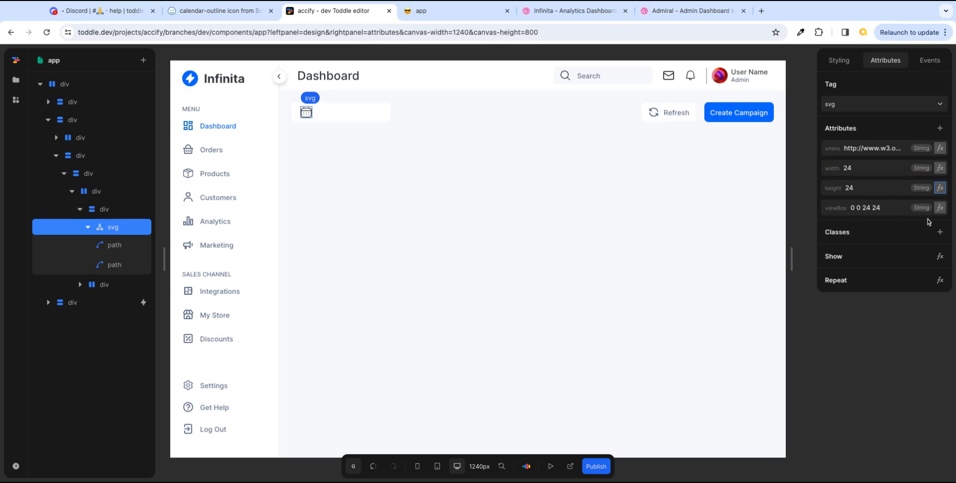
# - Inspect the date-range box enlarged in the Infinita design and set the calendar icon's parent div to a horizontal flex layout
pyautogui.click(541, 11)
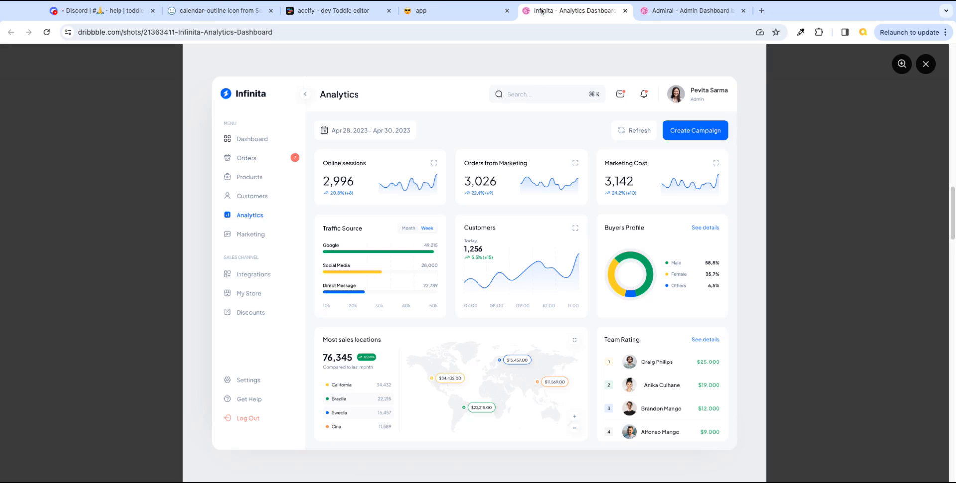
pyautogui.click(448, 128)
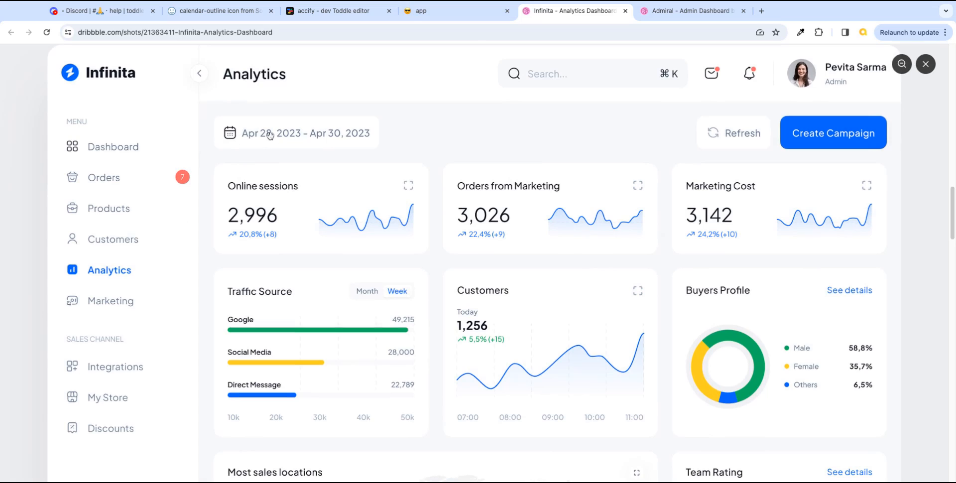
pyautogui.click(354, 12)
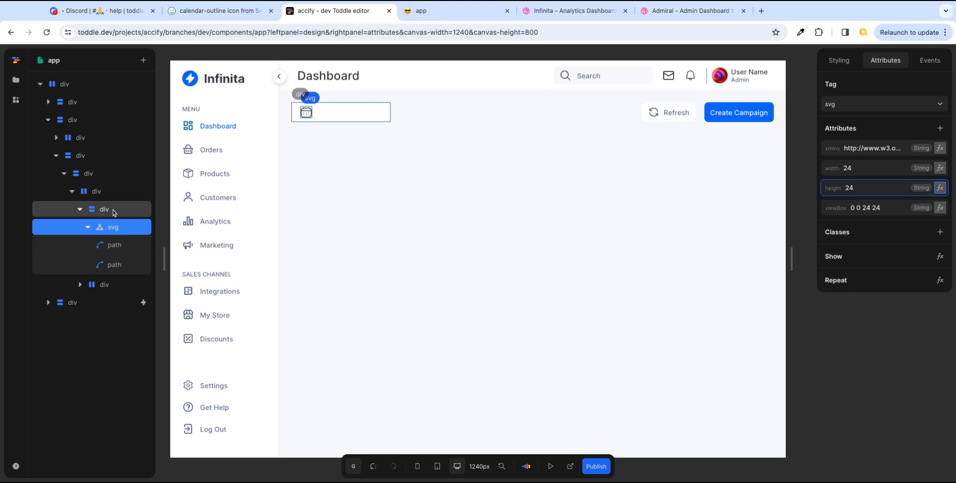
pyautogui.click(114, 212)
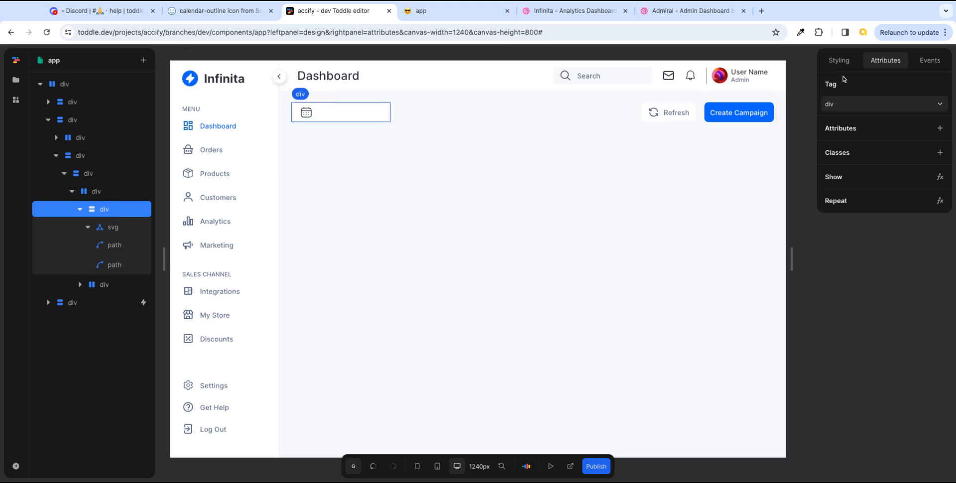
pyautogui.click(838, 61)
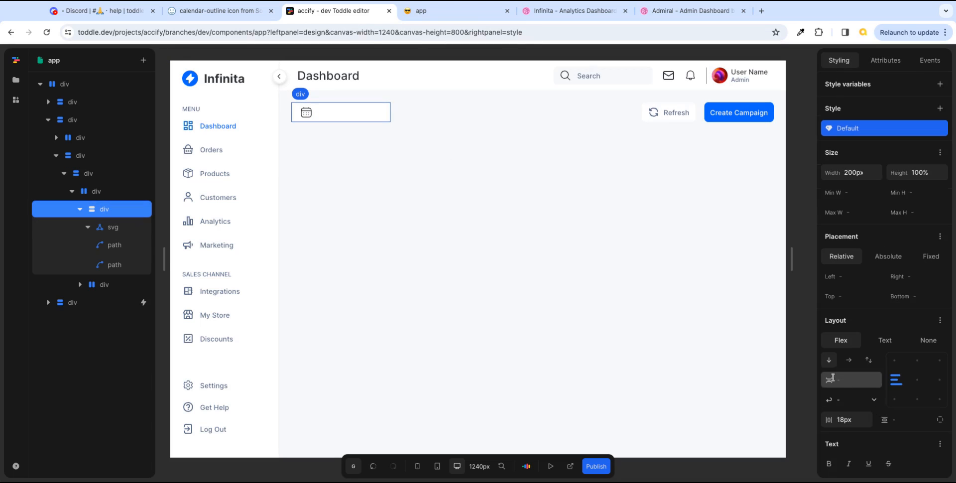
pyautogui.click(849, 360)
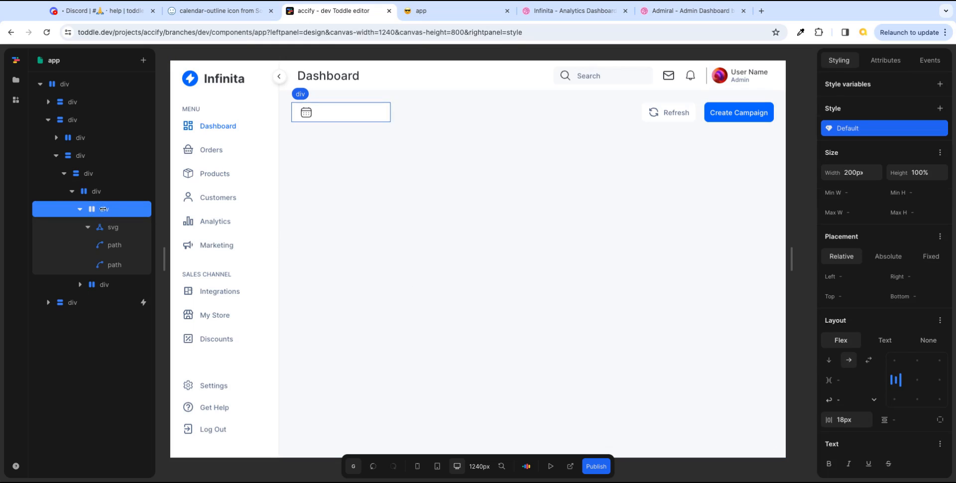
# - Set the date-range div's gap to 12px
pyautogui.click(871, 380)
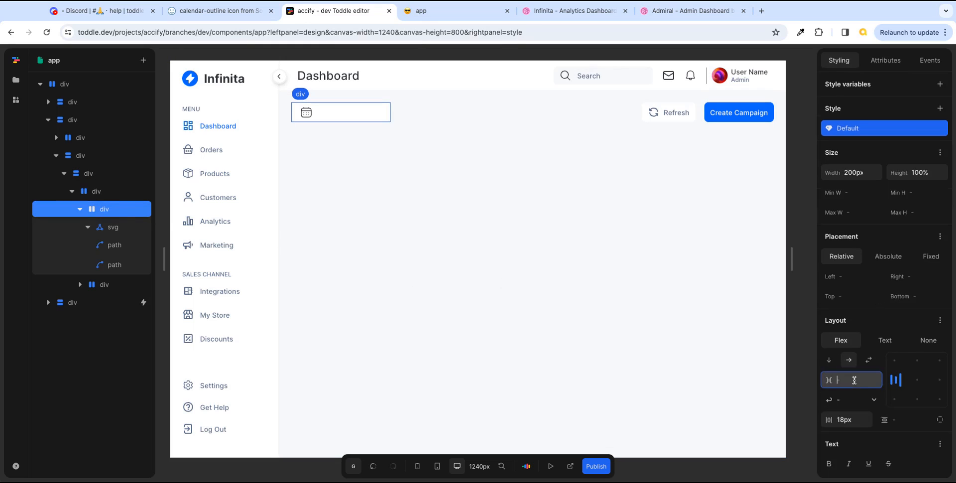
pyautogui.write('12')
pyautogui.press('Return')
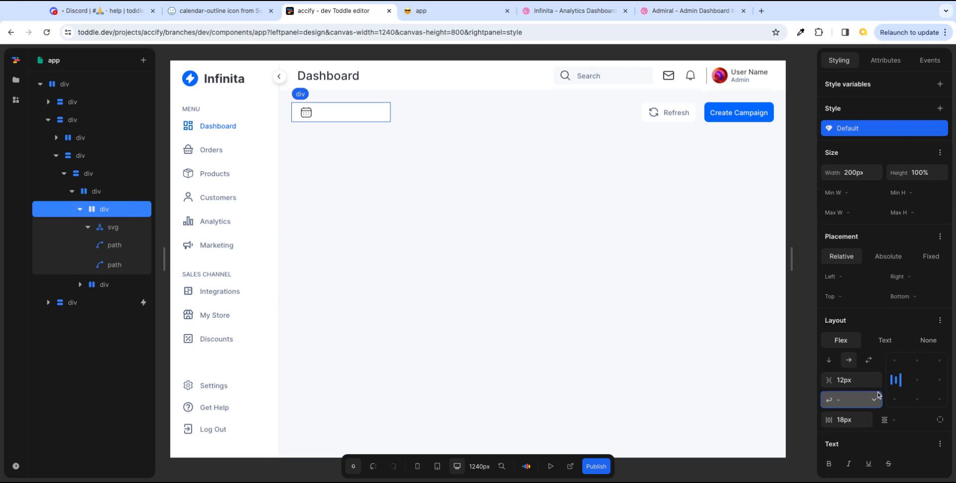
# - Check the Refresh button's gap and set the date-range div's gap to 8px to match
pyautogui.click(677, 120)
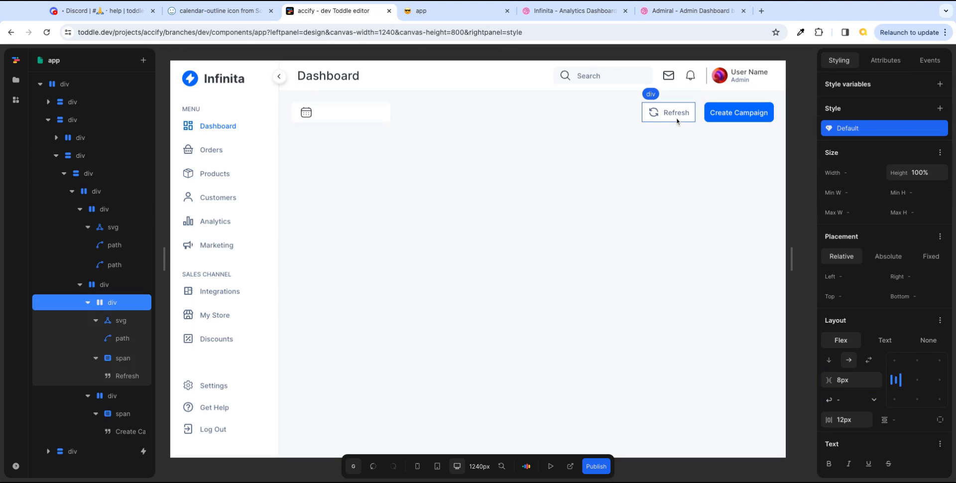
pyautogui.click(108, 209)
pyautogui.click(854, 382)
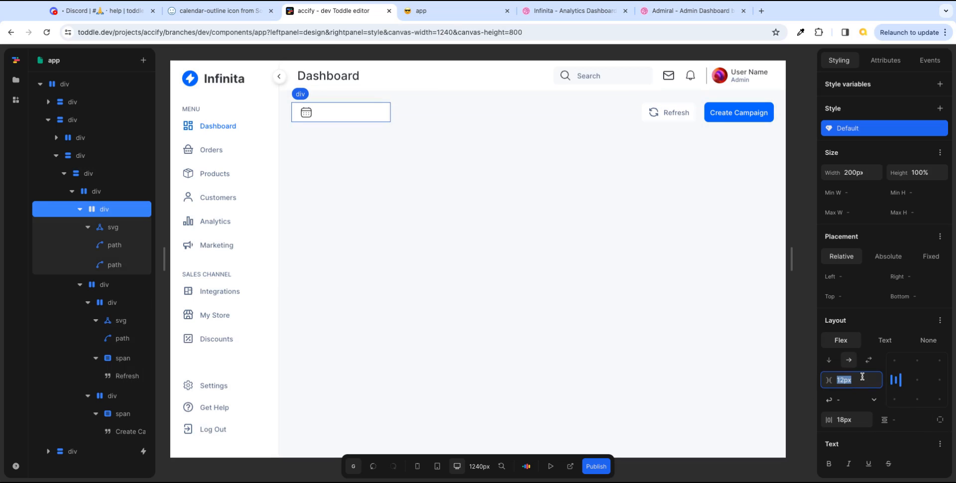
pyautogui.write('8')
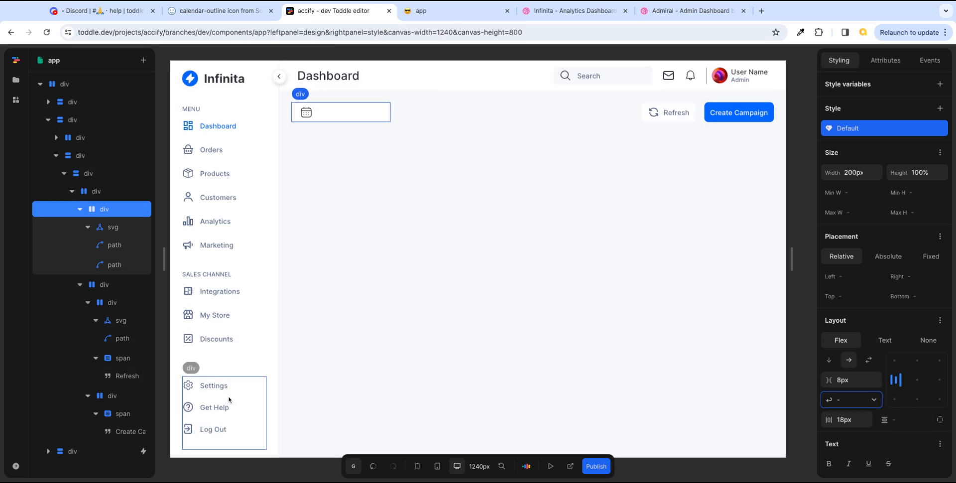
# - Add a span element inside the date-range div, after the calendar icon
pyautogui.click(106, 207)
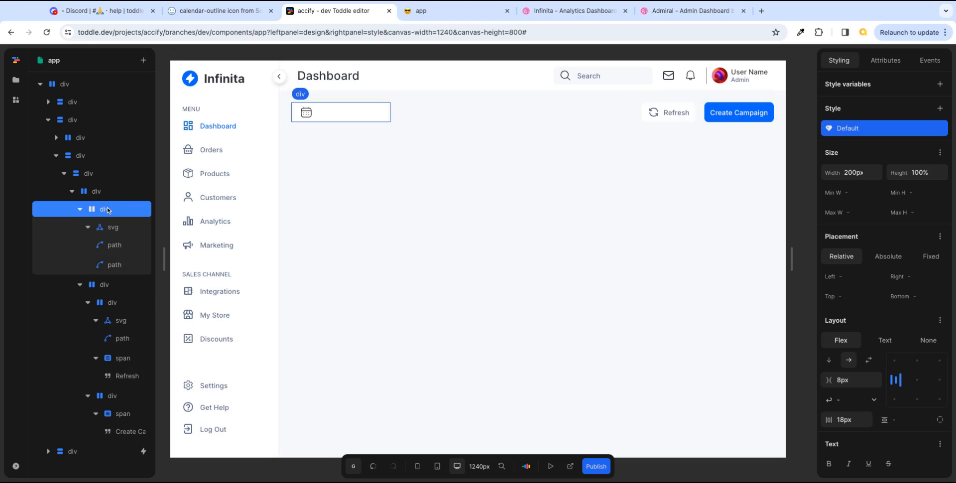
pyautogui.write('aspa')
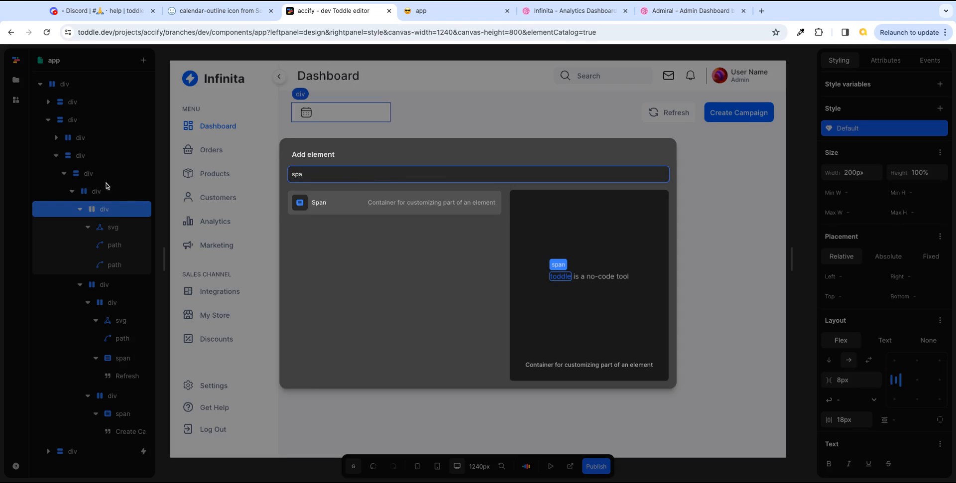
pyautogui.click(330, 207)
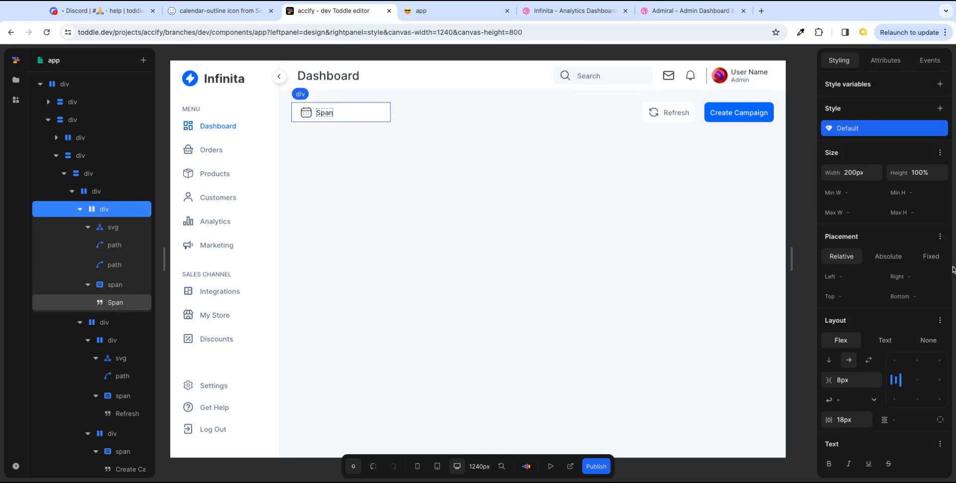
# - Set the new span's text to "Jul 25 2023 - Jul 31 2023", following the date format in the Infinita design
pyautogui.click(870, 135)
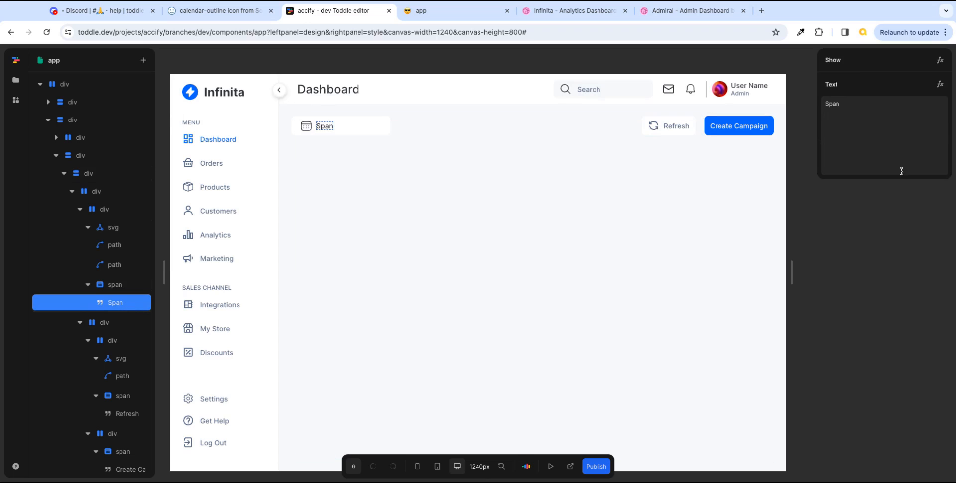
pyautogui.doubleClick(842, 106)
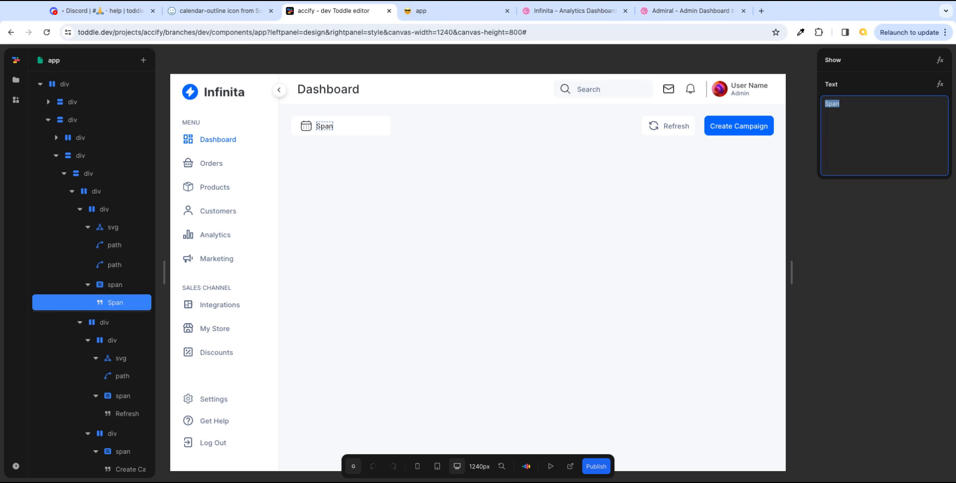
pyautogui.click(575, 11)
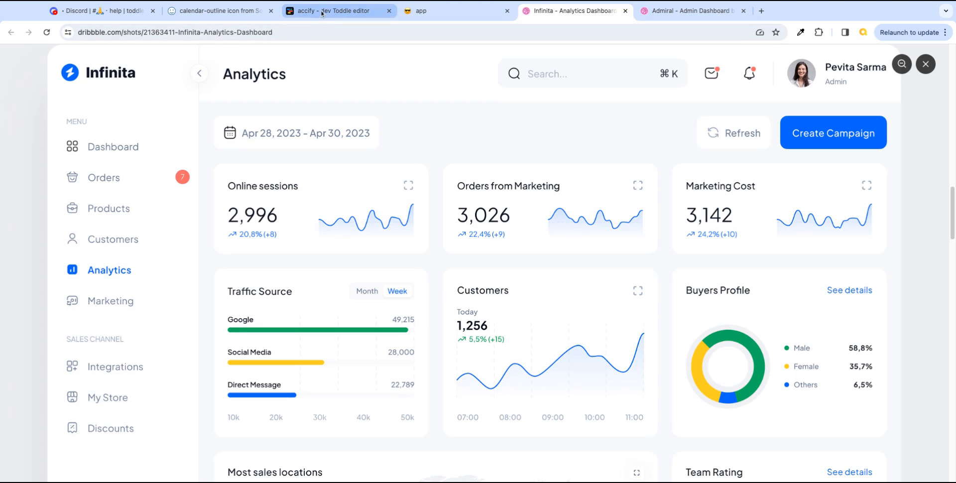
pyautogui.click(325, 11)
pyautogui.press('BackSpace')
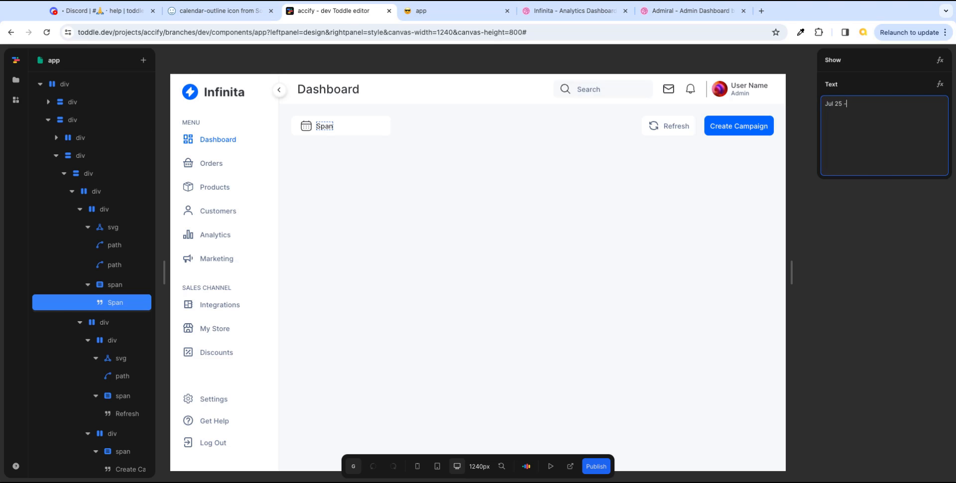
pyautogui.write('Jul 25 -')
pyautogui.press('BackSpace')
pyautogui.click(575, 10)
pyautogui.click(354, 11)
pyautogui.click(910, 130)
pyautogui.write('202')
pyautogui.press('Tab')
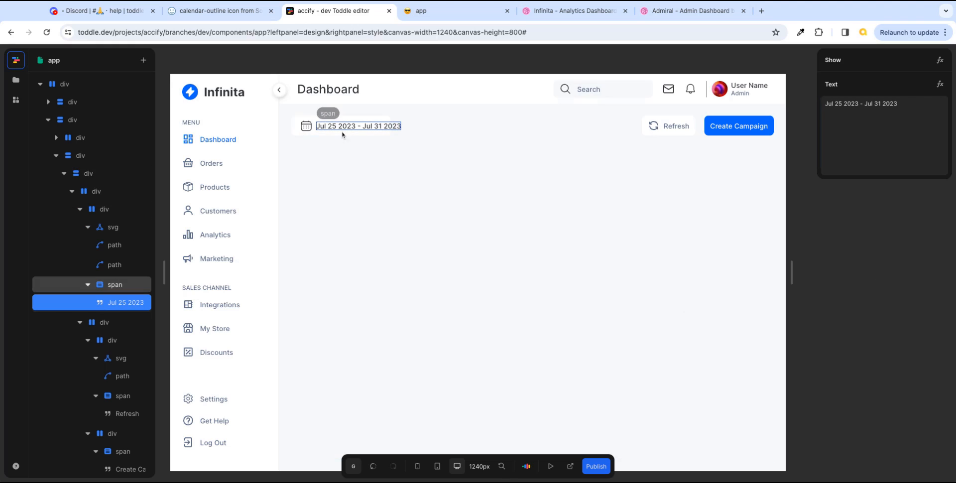
# - Clear the date-range div's fixed width and check the box on the live analytics page
pyautogui.click(105, 214)
pyautogui.click(851, 172)
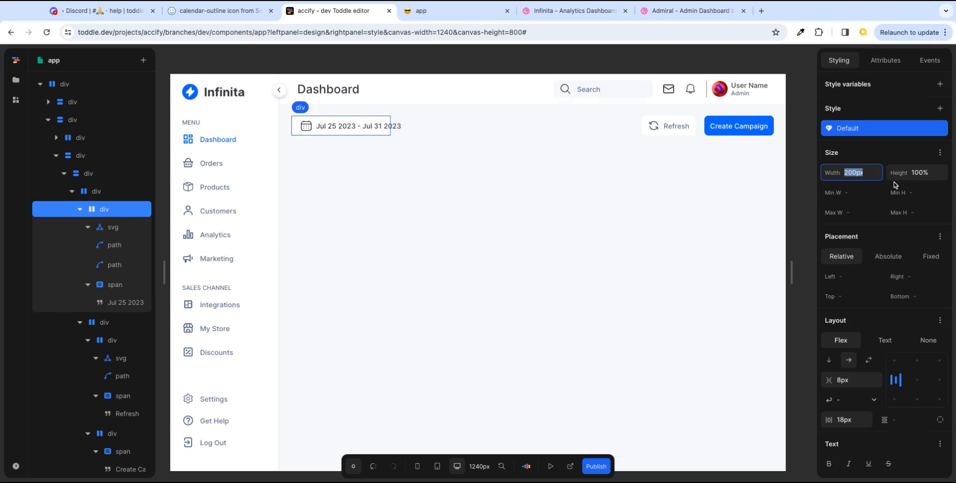
pyautogui.click(625, 207)
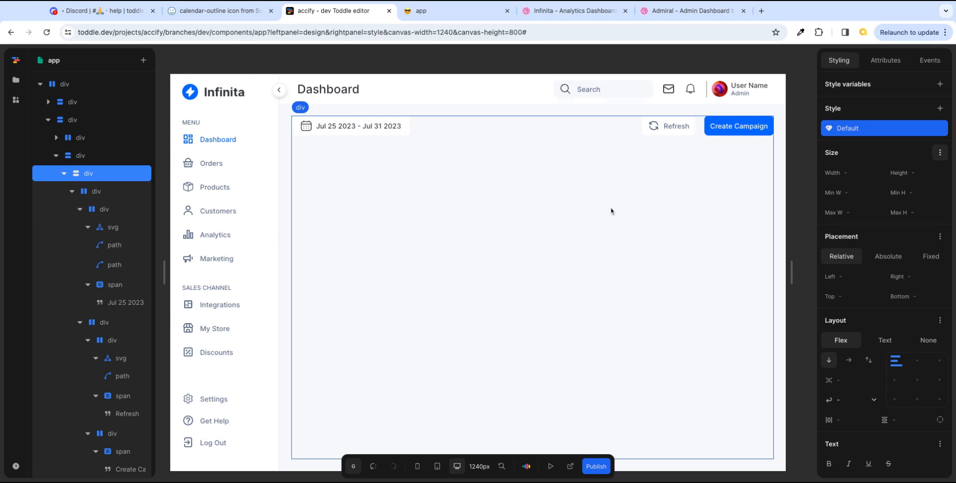
pyautogui.click(438, 10)
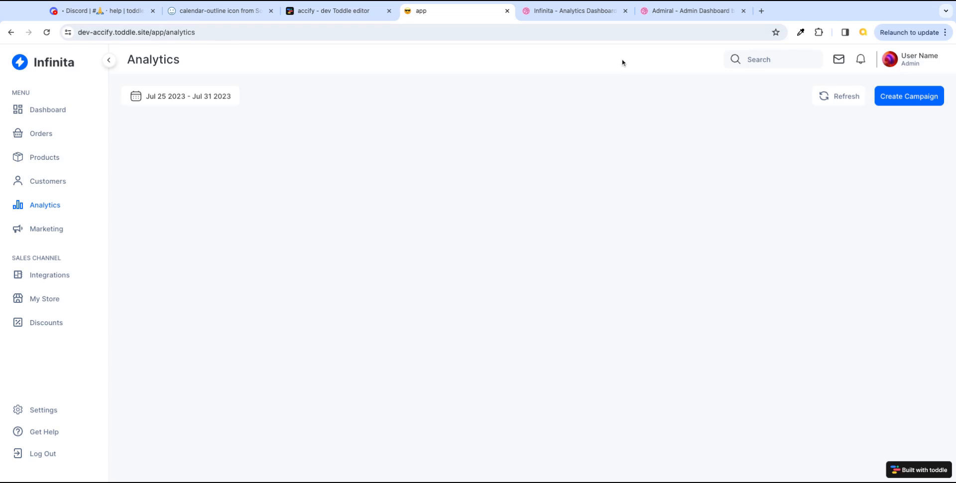
# - Check the card spacing in the Infinita design and set the padded content wrapper div's gap to 24px
pyautogui.click(581, 15)
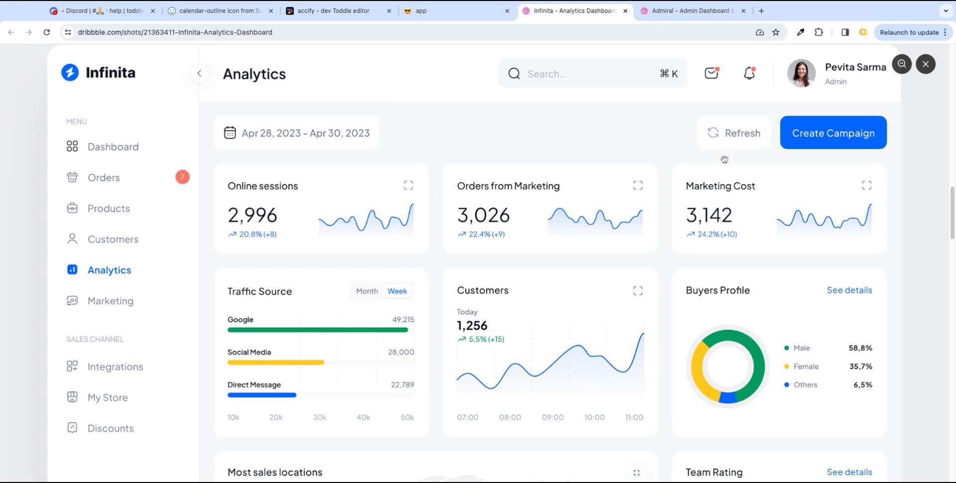
pyautogui.click(346, 12)
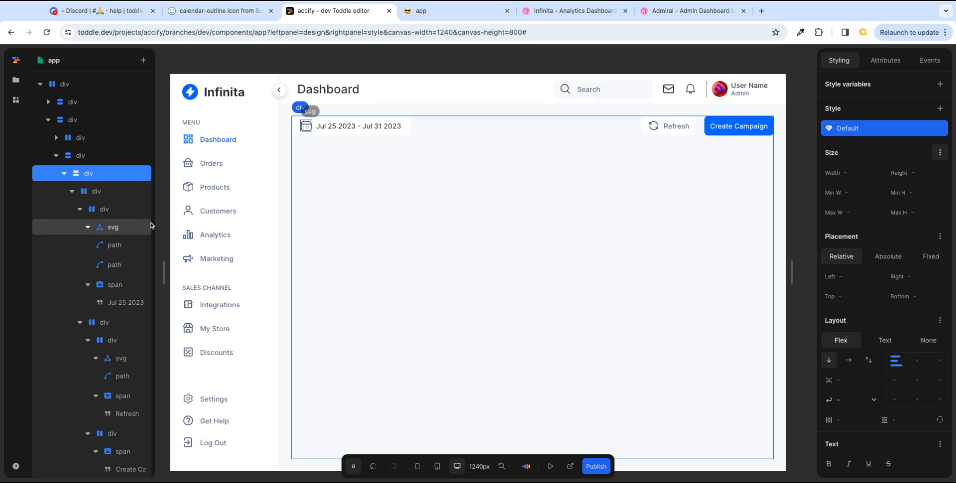
pyautogui.click(64, 174)
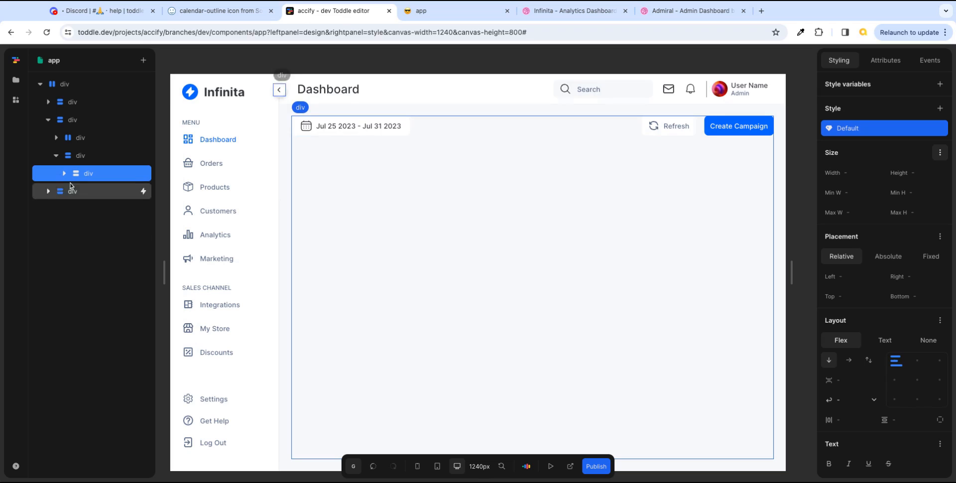
pyautogui.click(79, 157)
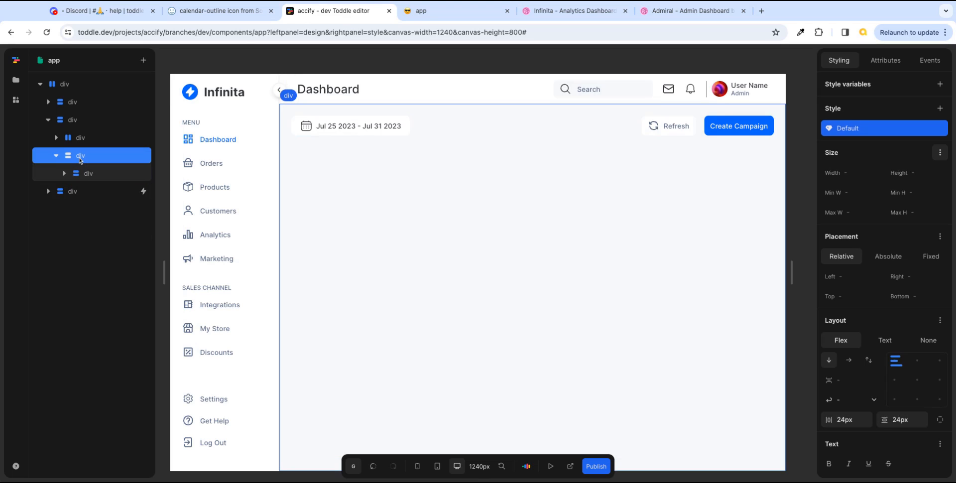
pyautogui.click(852, 384)
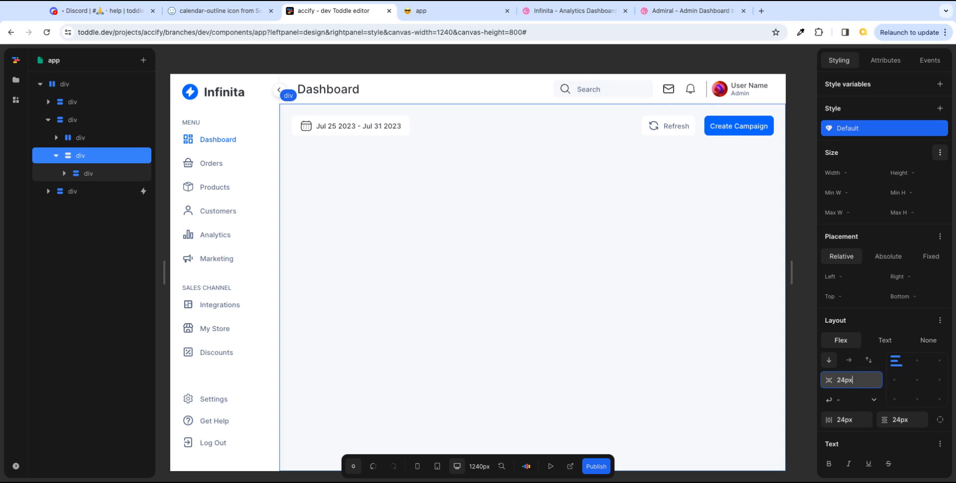
pyautogui.press('Tab')
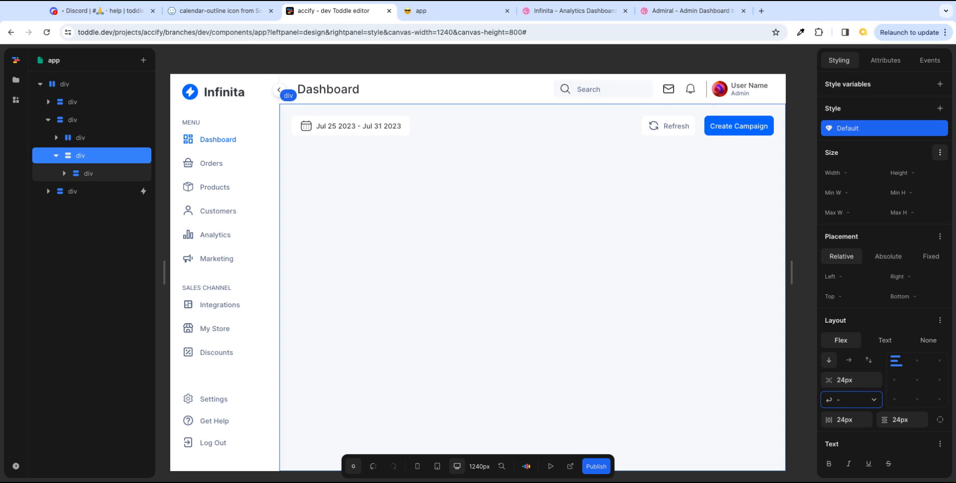
# - Add a div to the content wrapper and give it a horizontal flex layout
pyautogui.click(118, 154)
pyautogui.write('adiv')
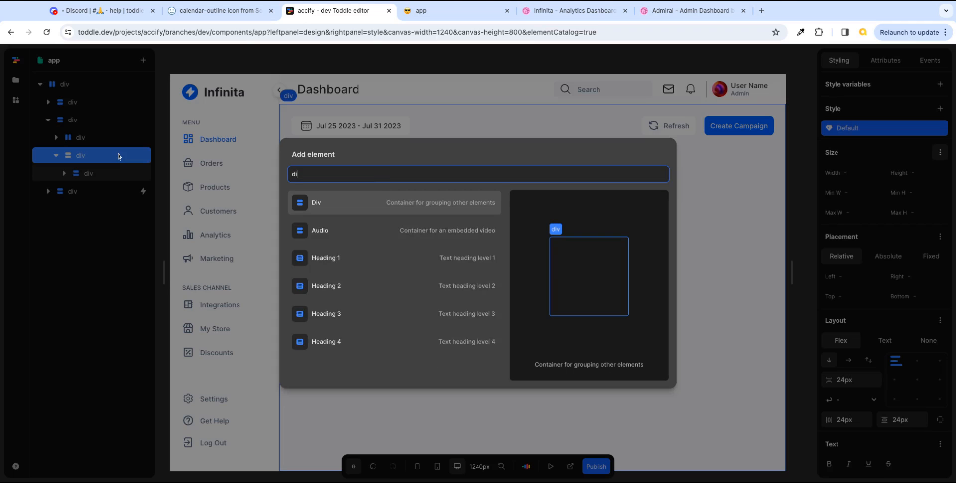
pyautogui.click(330, 209)
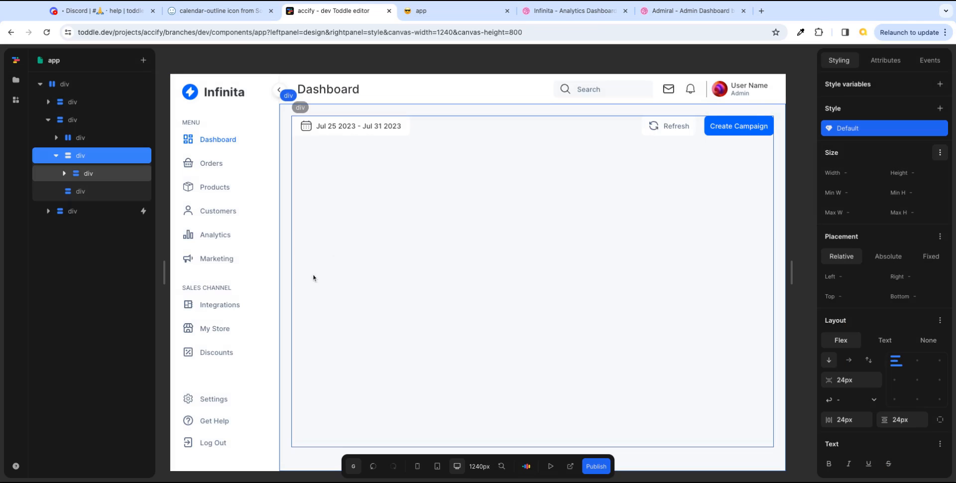
pyautogui.click(117, 196)
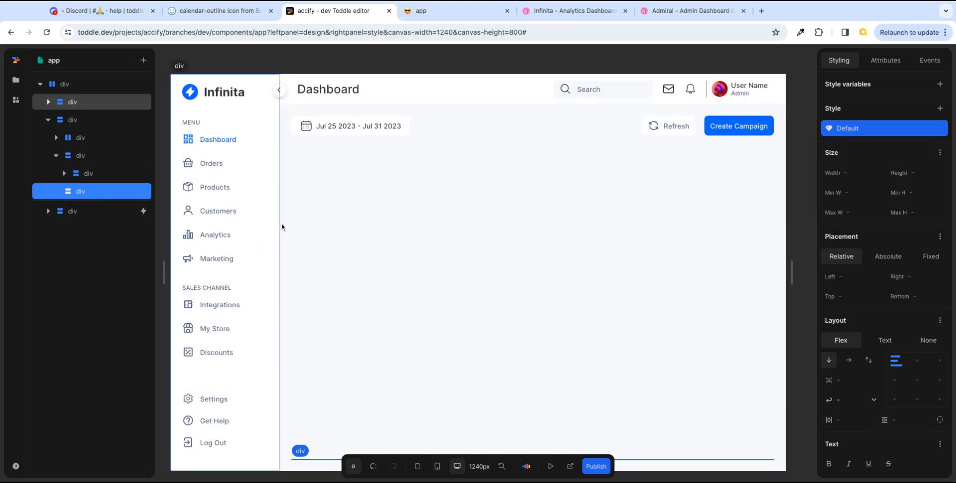
pyautogui.click(850, 363)
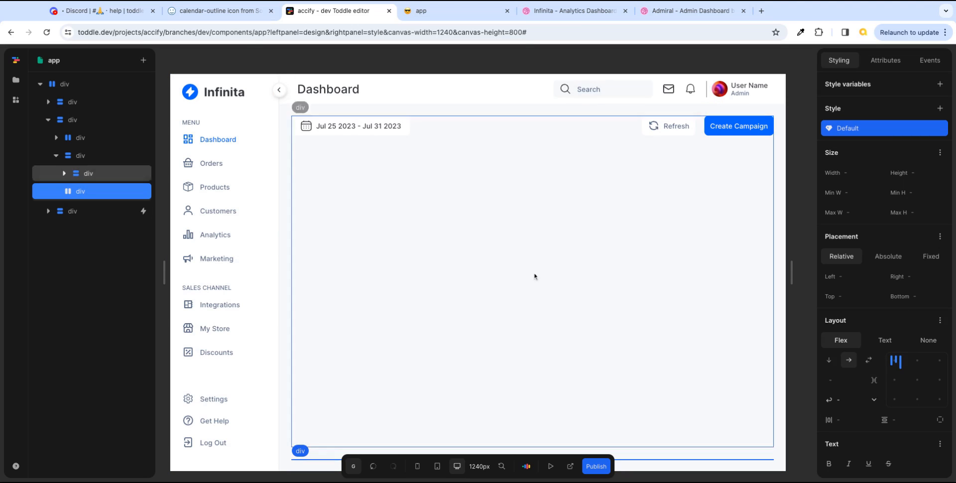
# - Move the new horizontal div into the inner content div, directly after the date-range and buttons row
pyautogui.click(86, 155)
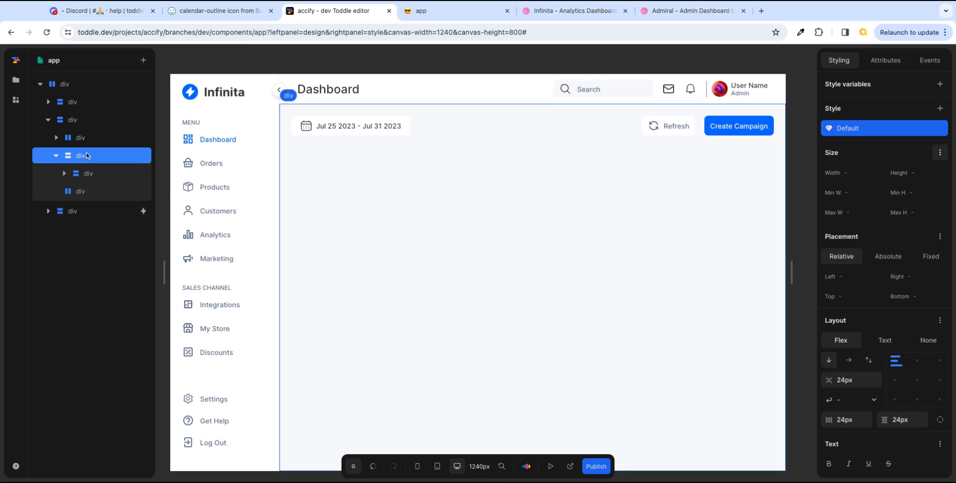
pyautogui.click(99, 212)
pyautogui.click(99, 196)
pyautogui.press('Up')
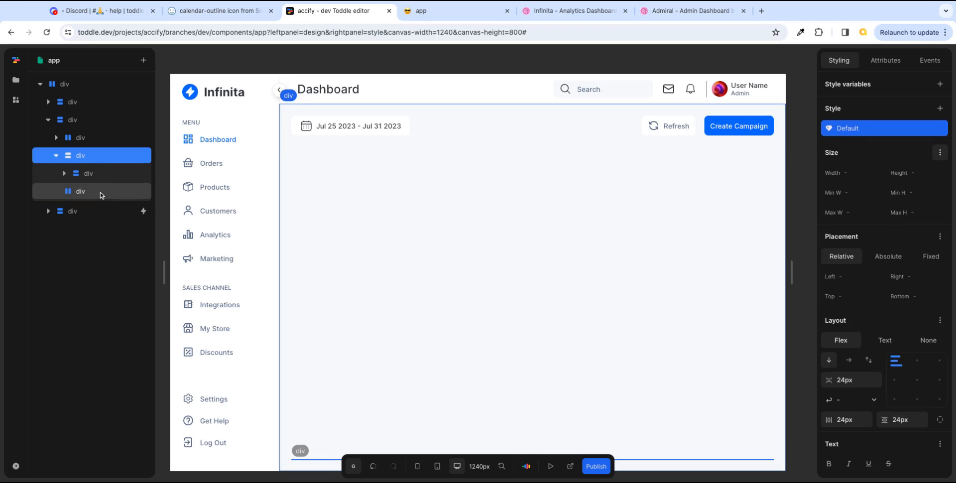
pyautogui.click(99, 195)
pyautogui.click(65, 174)
pyautogui.click(71, 192)
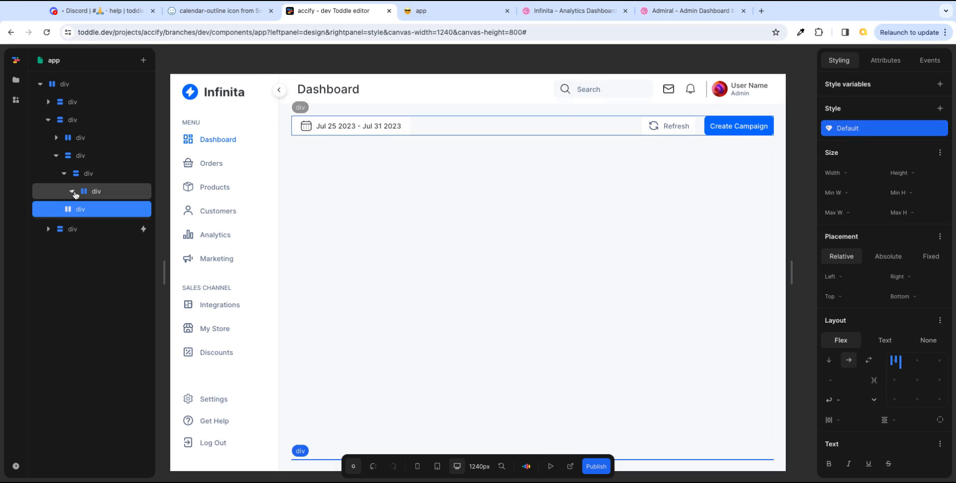
pyautogui.moveTo(75, 214)
pyautogui.mouseDown()
pyautogui.moveTo(83, 198)
pyautogui.moveTo(85, 213)
pyautogui.mouseUp()
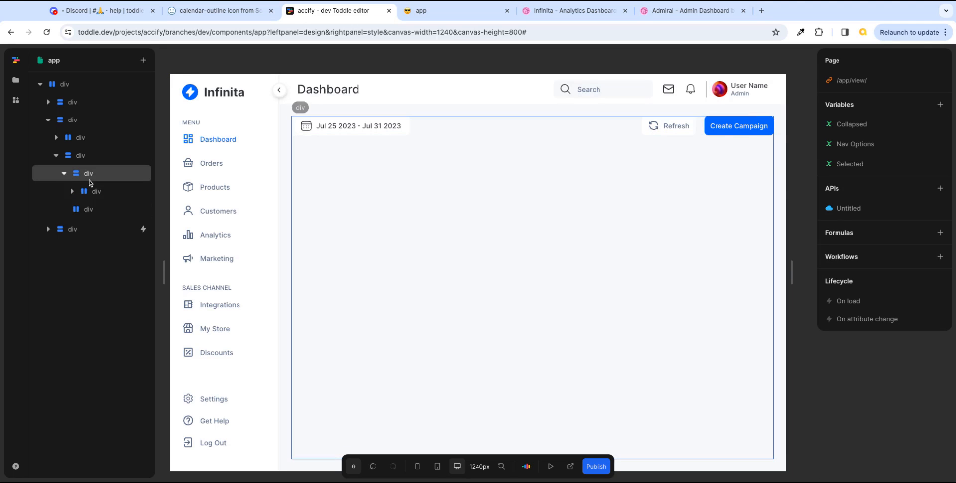
# - Set the inner content div's gap to 24px to space its two rows
pyautogui.click(94, 212)
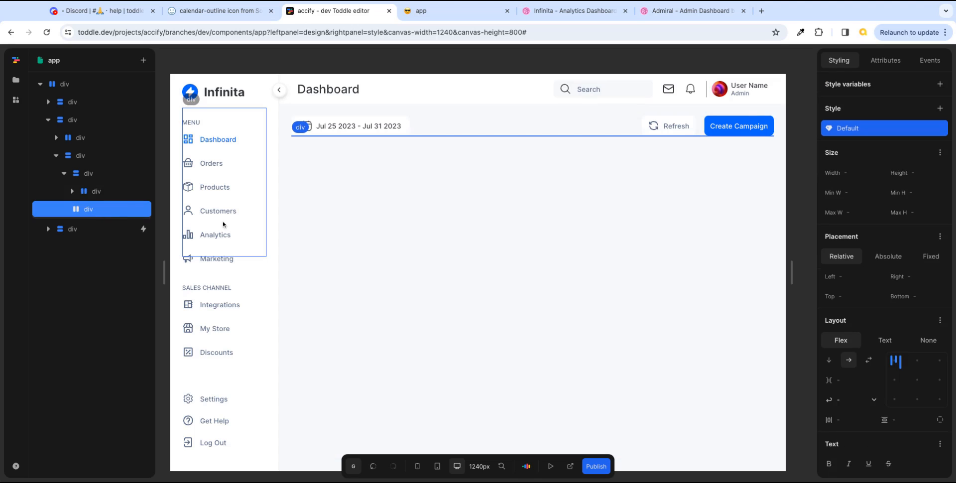
pyautogui.click(101, 177)
pyautogui.click(845, 380)
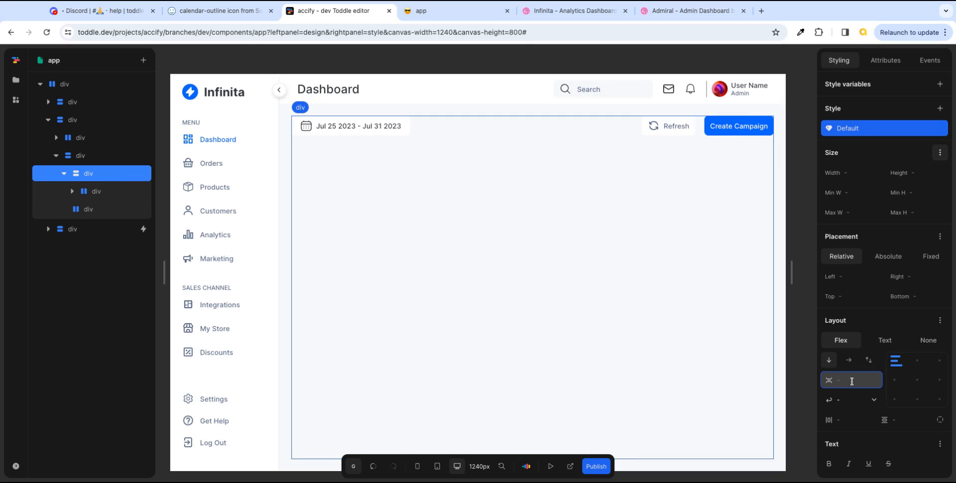
pyautogui.press('Tab')
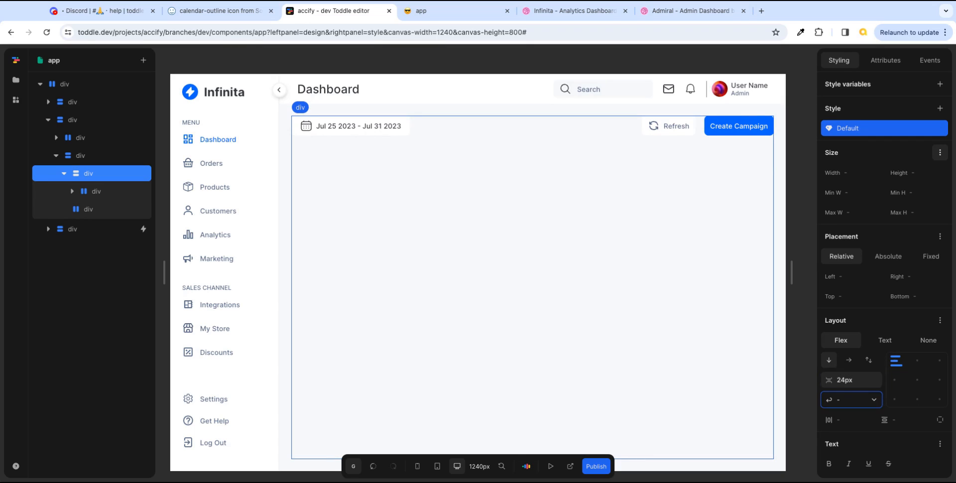
# - Check the statistics cards in the zoomed-out Infinita design and set the new row div's height to 100px
pyautogui.click(110, 211)
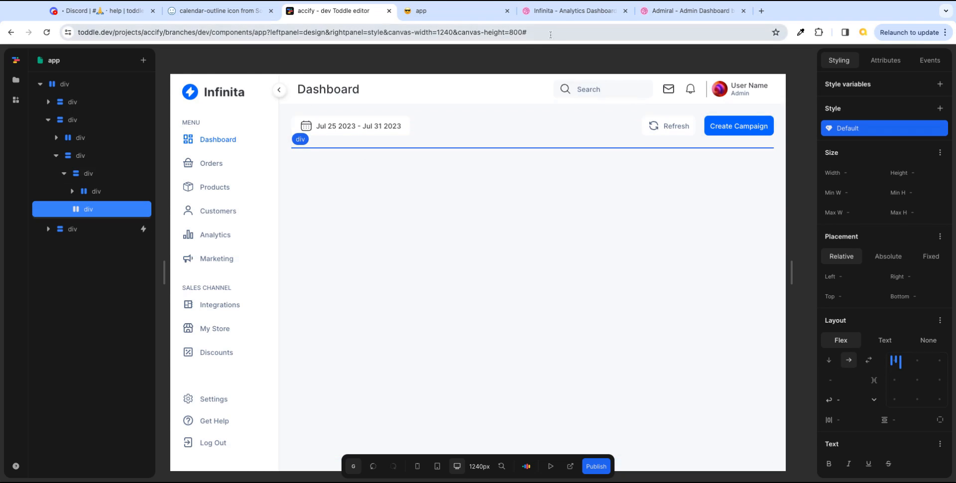
pyautogui.click(560, 11)
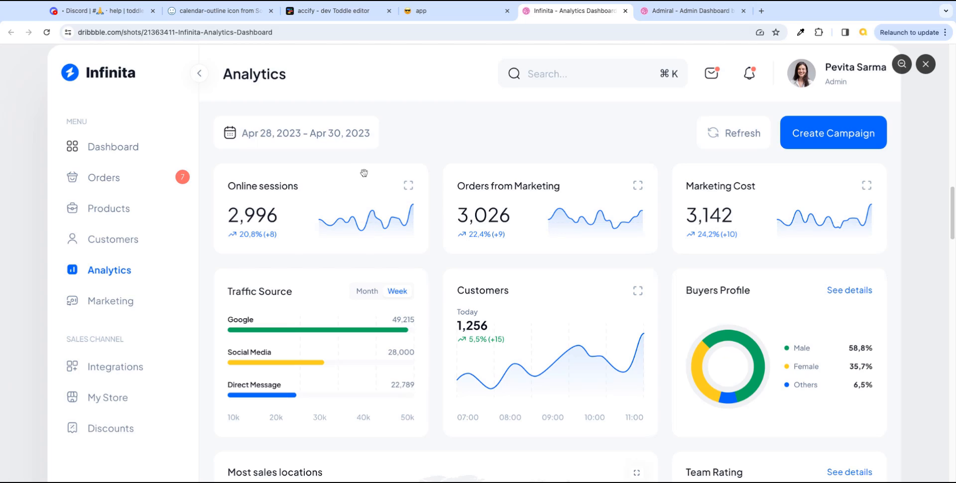
pyautogui.scroll(1, 393, 199)
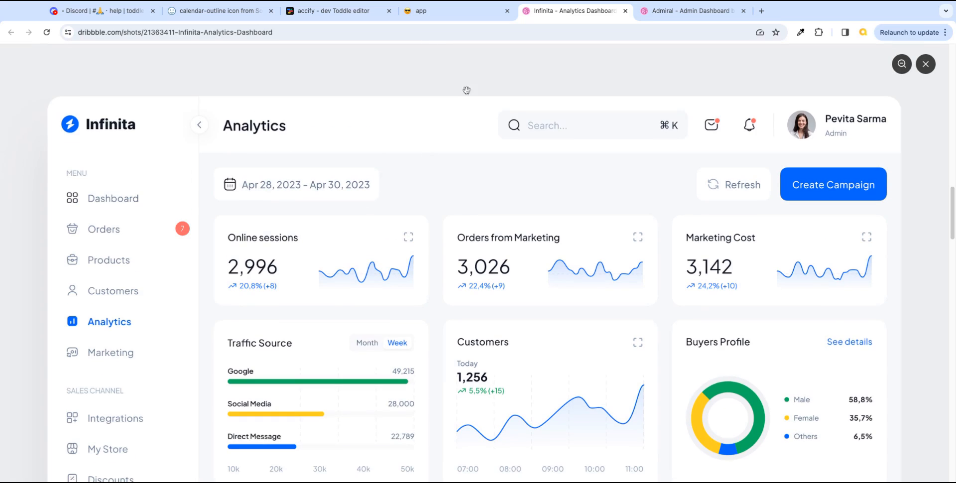
pyautogui.click(458, 135)
pyautogui.click(455, 139)
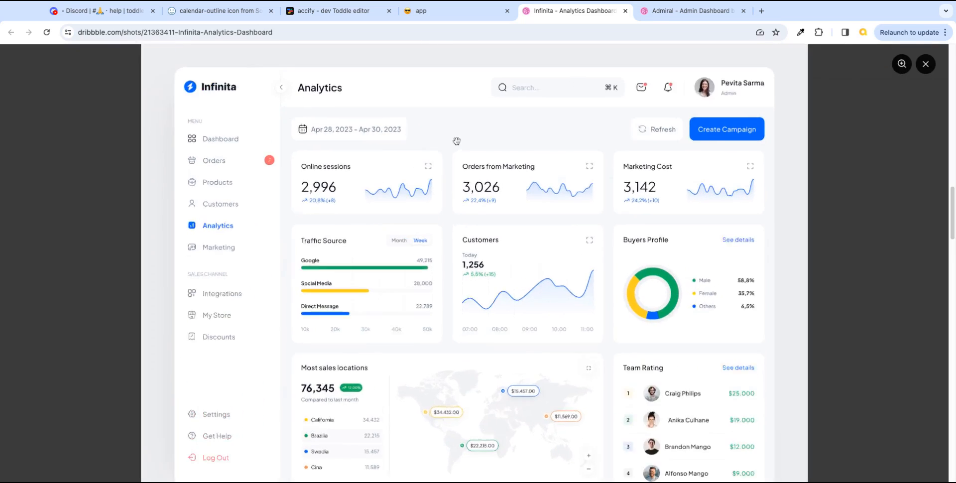
pyautogui.click(360, 18)
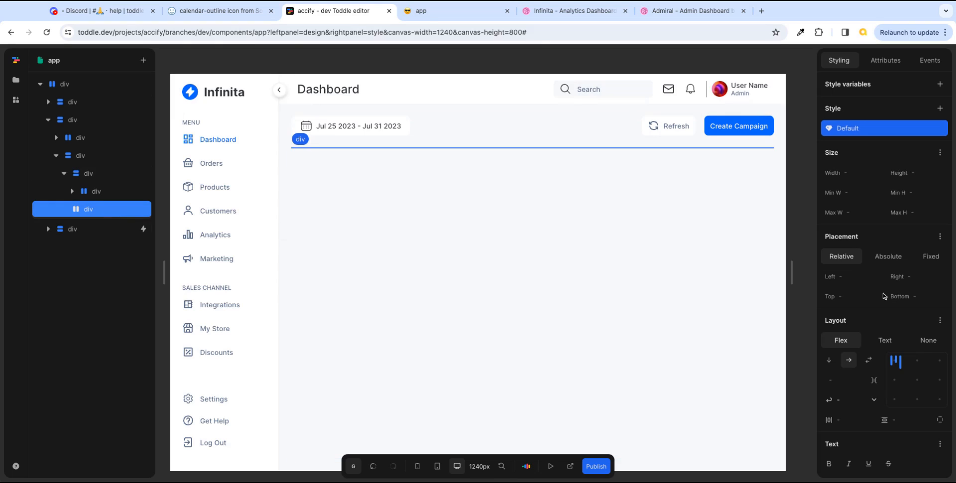
pyautogui.click(932, 176)
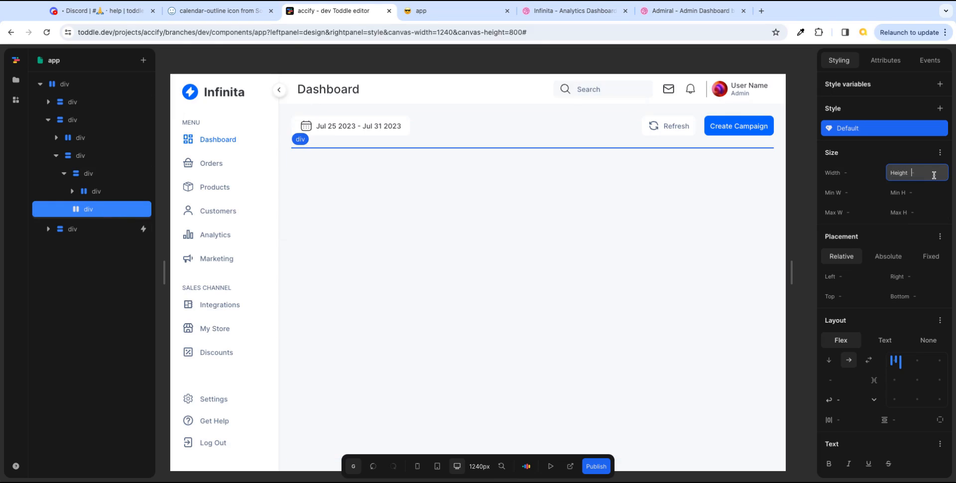
pyautogui.write('100px')
pyautogui.press('Tab')
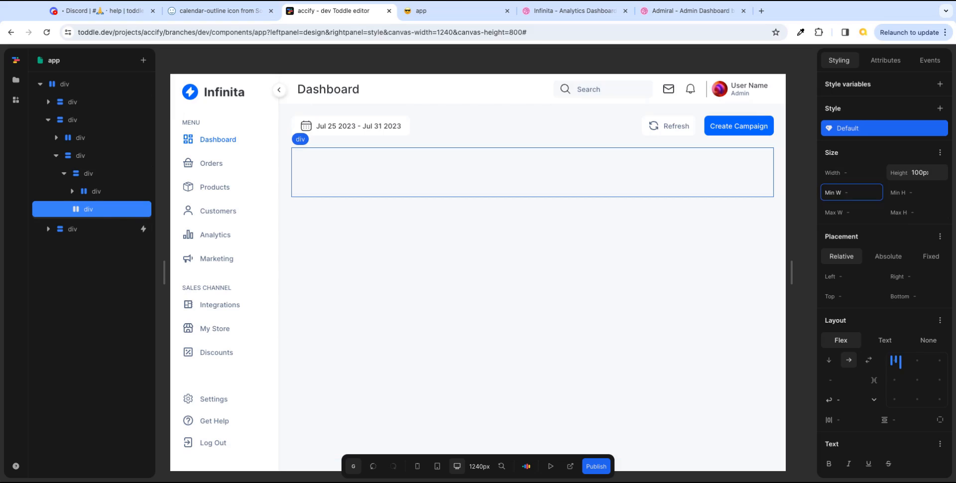
# - Set the height of the empty statistics row div to 160px
pyautogui.click(938, 171)
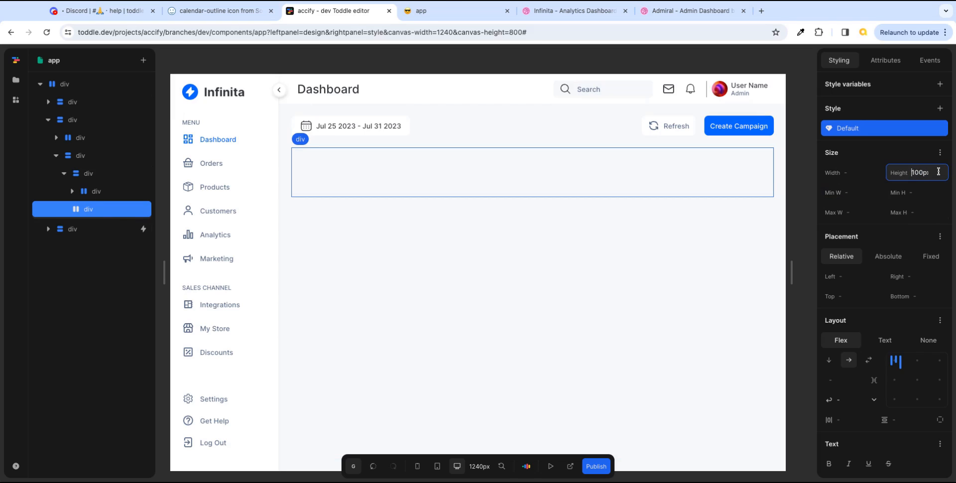
pyautogui.doubleClick(912, 172)
pyautogui.doubleClick(907, 173)
pyautogui.write('160px')
pyautogui.press('Tab')
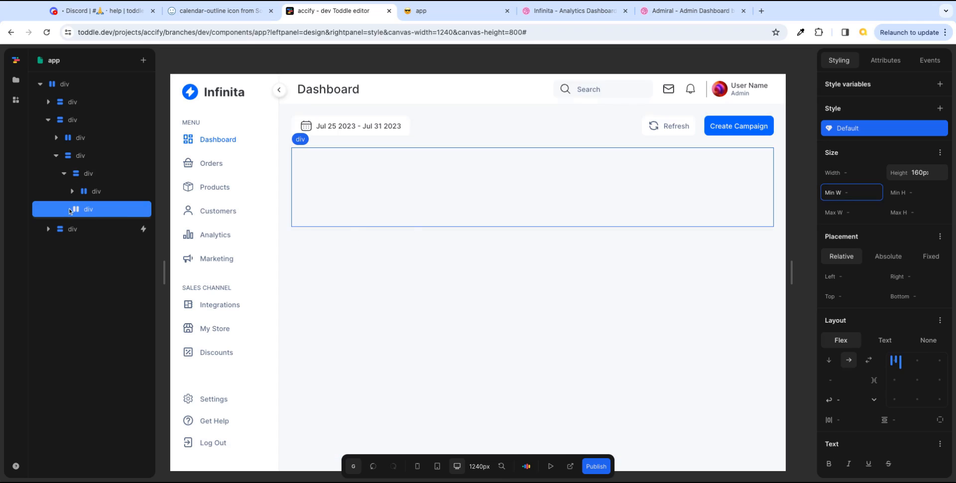
# - Add a child div inside the statistics row div
pyautogui.click(98, 215)
pyautogui.write('a')
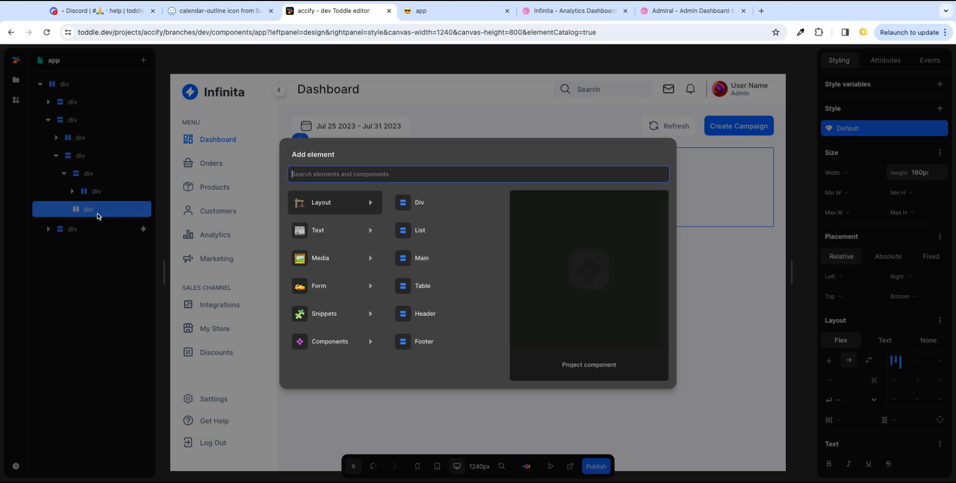
pyautogui.write('di')
pyautogui.click(325, 204)
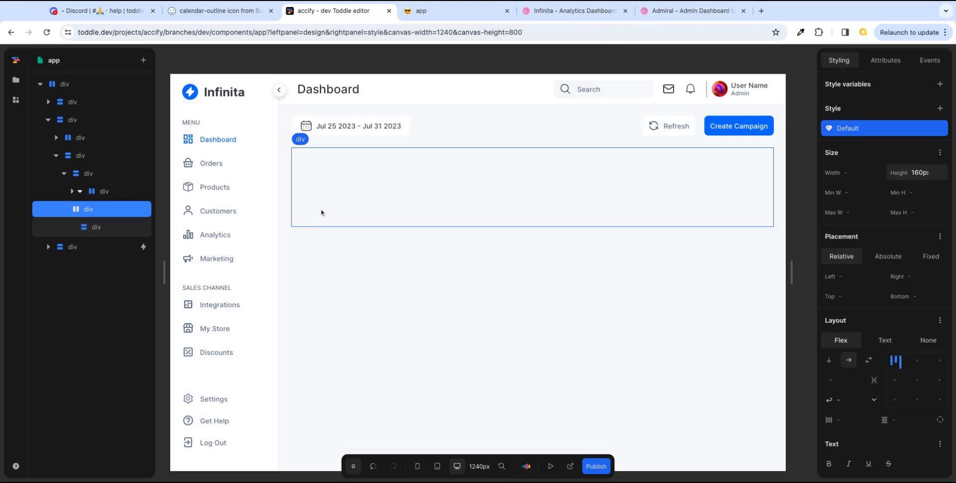
# - Duplicate the child div so the row holds three, and align them to the row's top with auto spacing
pyautogui.click(106, 228)
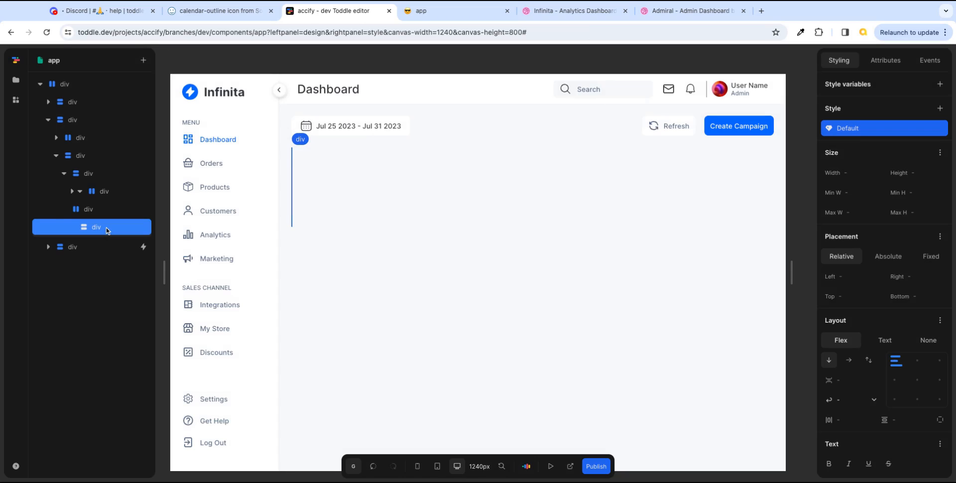
pyautogui.press('Delete')
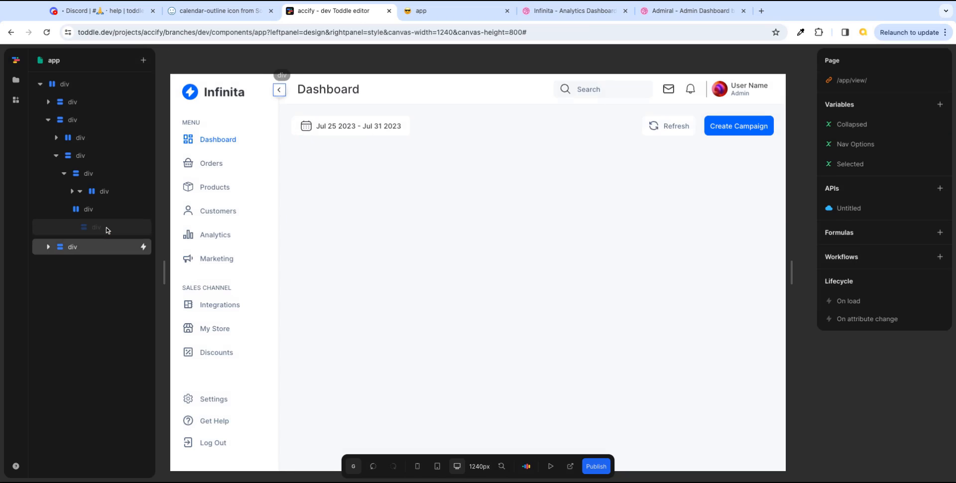
pyautogui.moveTo(106, 230); pyautogui.dragTo(102, 250)
pyautogui.click(124, 232)
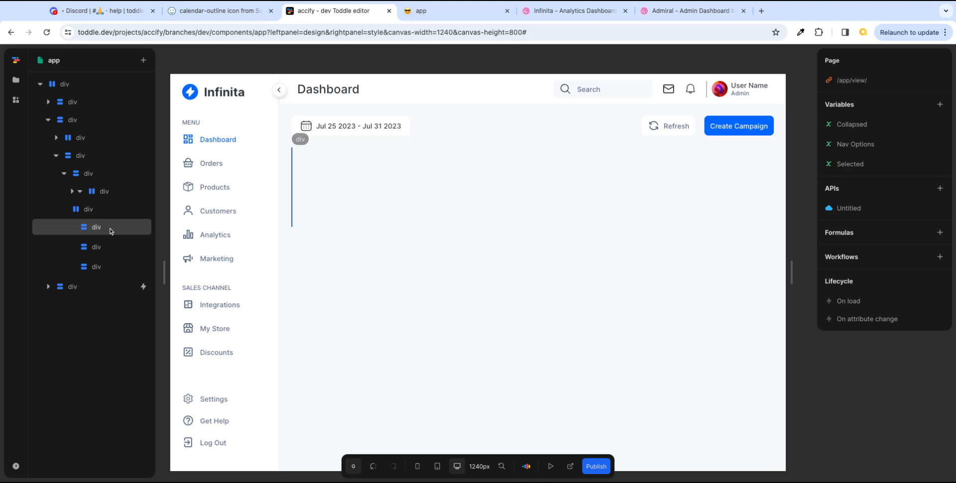
pyautogui.click(101, 212)
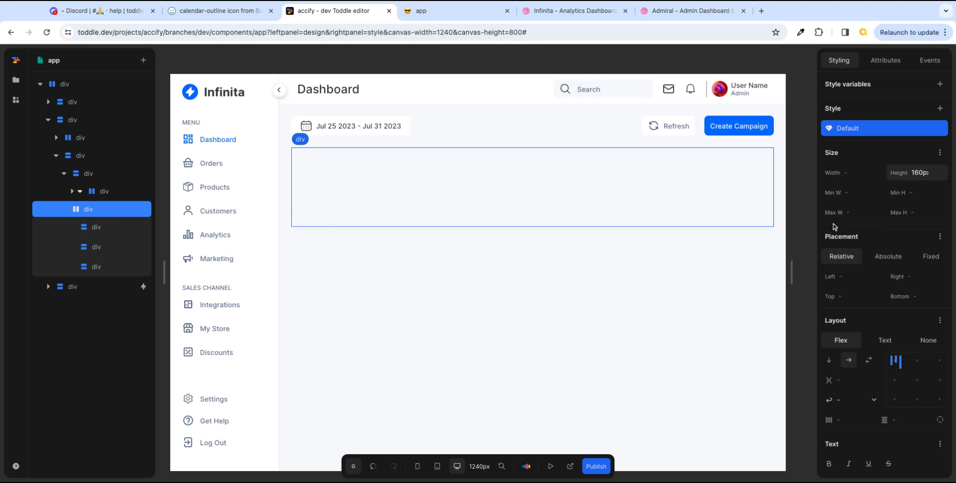
pyautogui.click(899, 362)
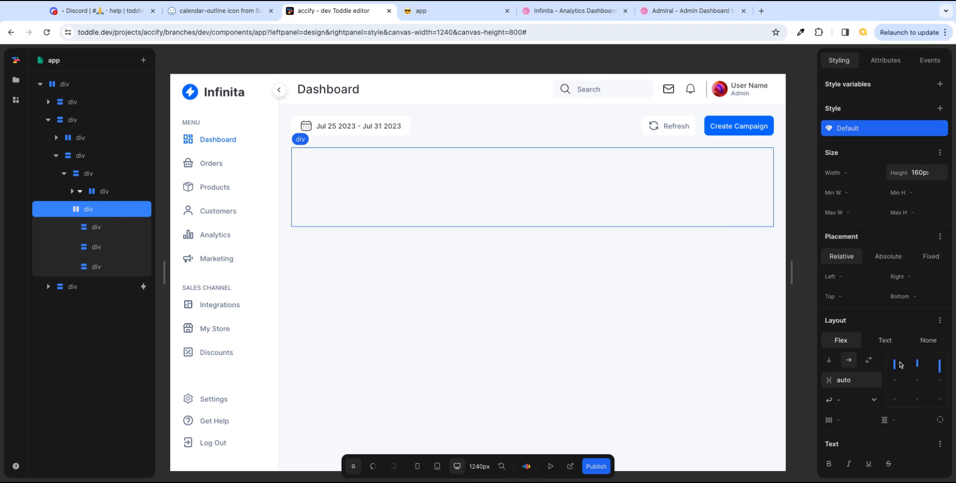
# - Set the width of each of the three card divs to 30%
pyautogui.click(113, 229)
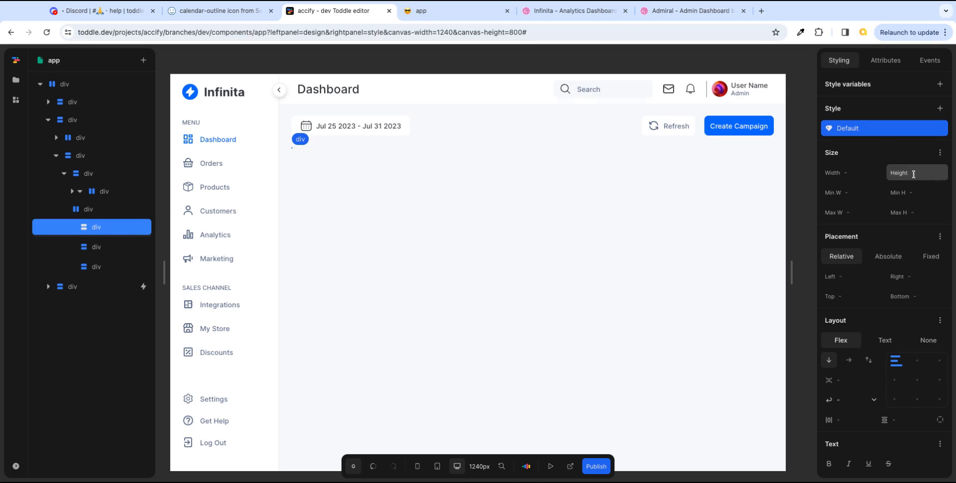
pyautogui.click(866, 172)
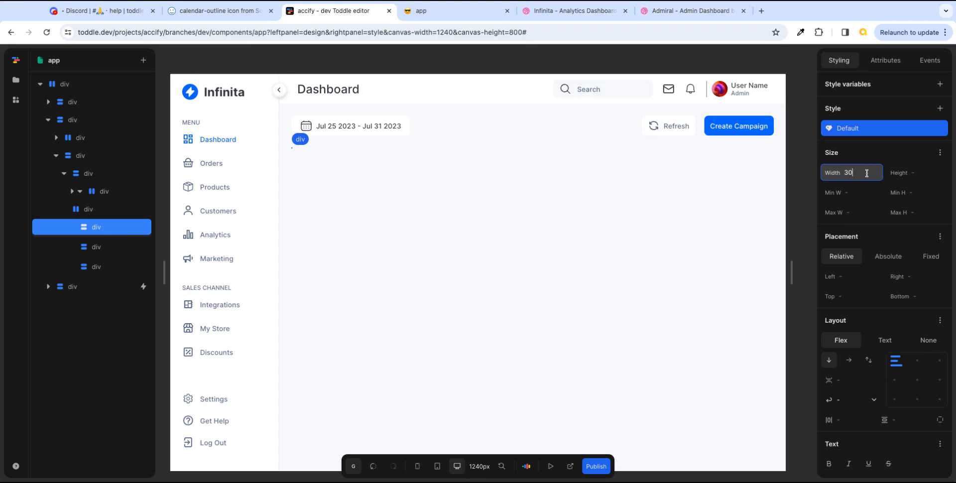
pyautogui.press('Tab')
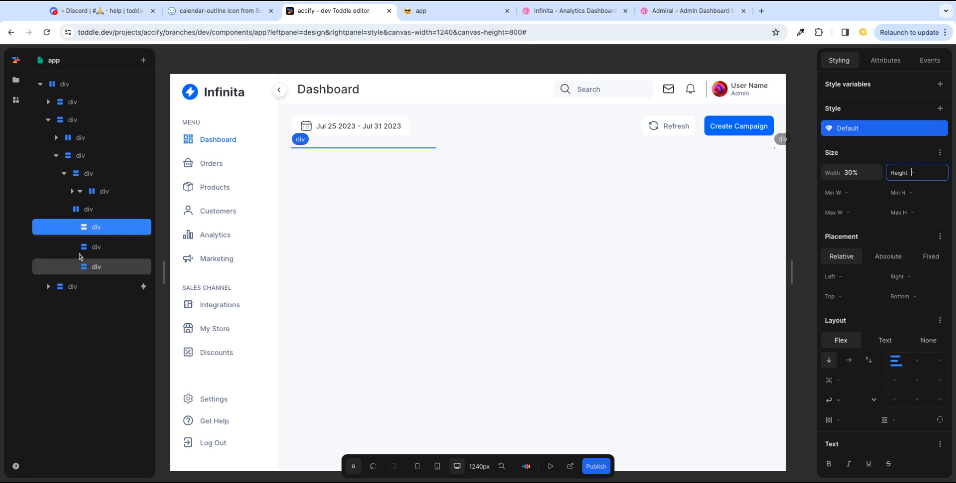
pyautogui.click(93, 245)
pyautogui.click(866, 174)
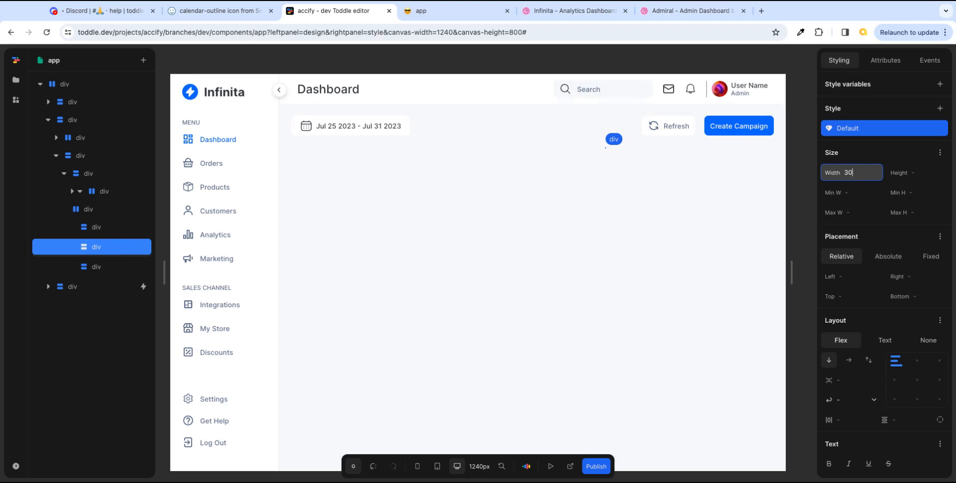
pyautogui.press('Tab')
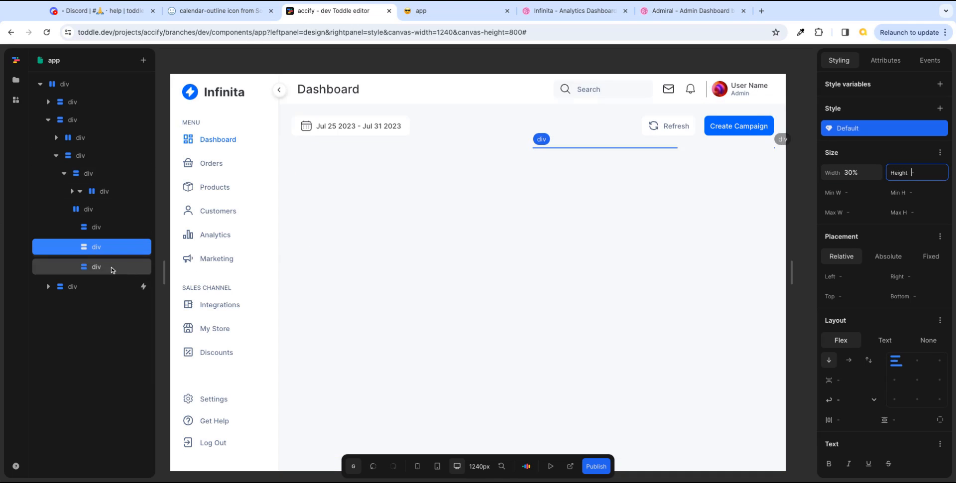
pyautogui.click(93, 266)
pyautogui.click(868, 176)
pyautogui.write('2')
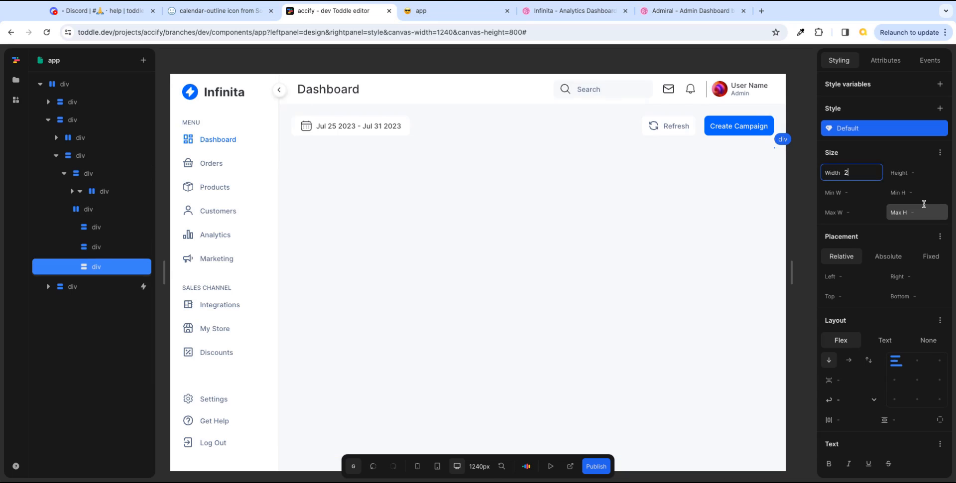
pyautogui.press('Tab')
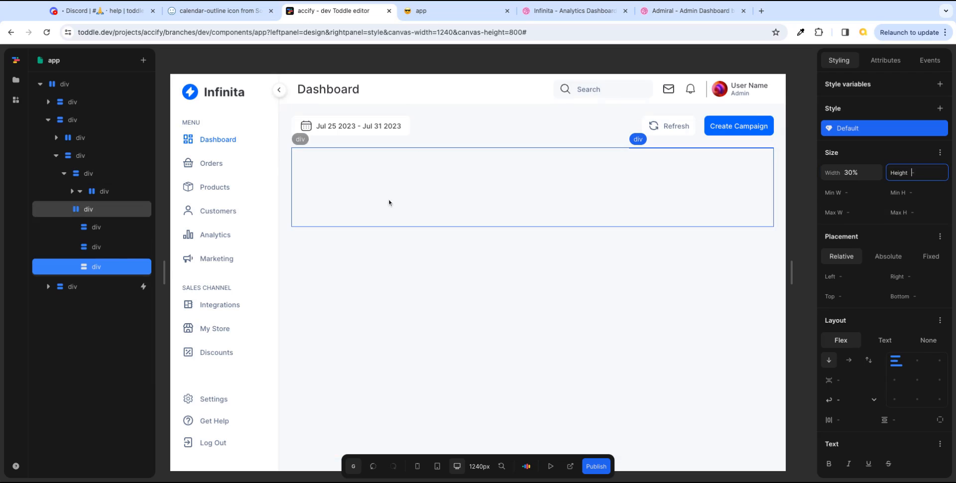
# - Set the height of each of the three card divs to 100% of the row
pyautogui.click(97, 228)
pyautogui.click(917, 172)
pyautogui.write('1')
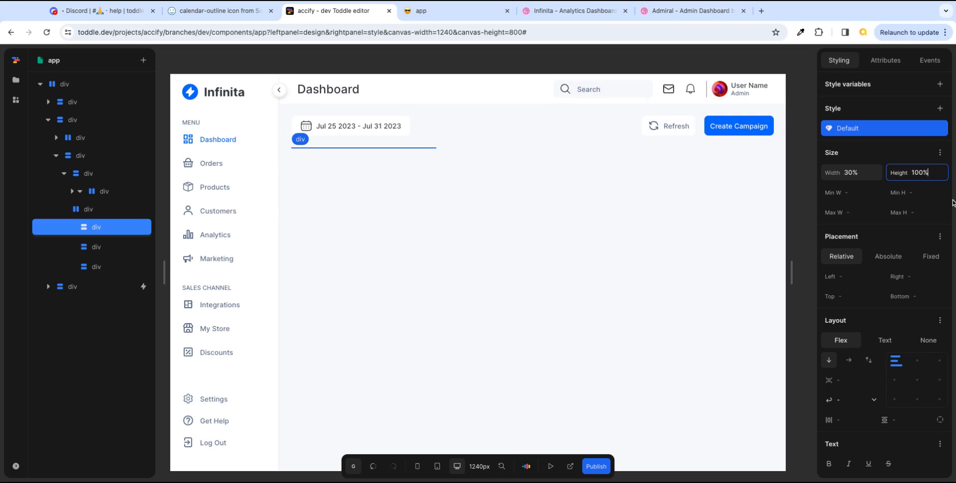
pyautogui.write('00%')
pyautogui.press('Tab')
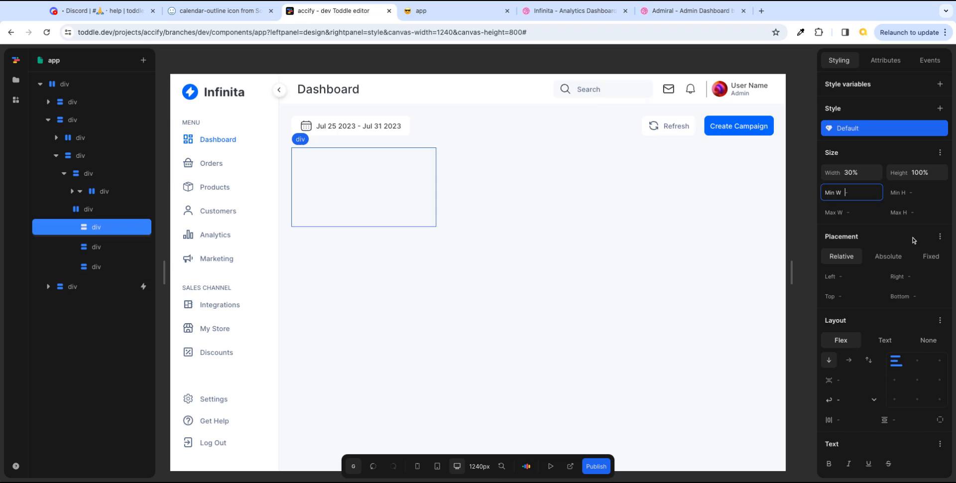
pyautogui.click(129, 248)
pyautogui.click(932, 175)
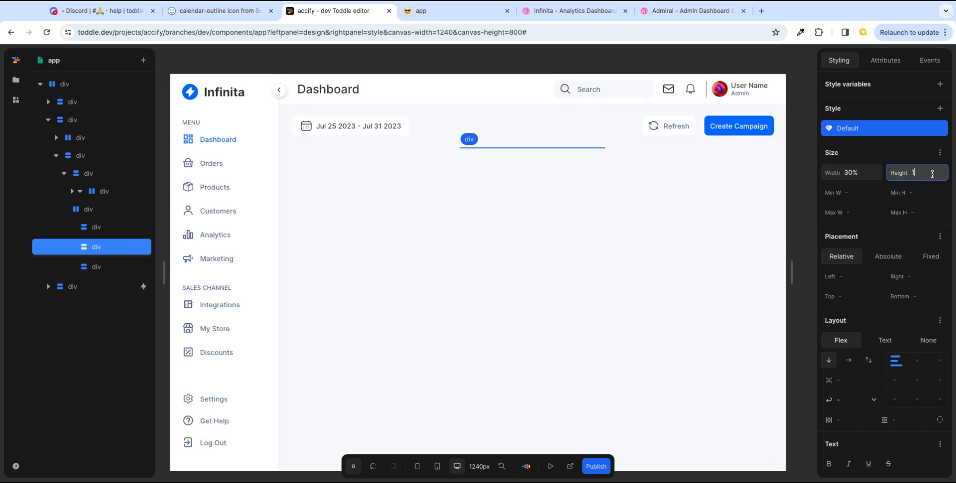
pyautogui.write('100%')
pyautogui.press('Tab')
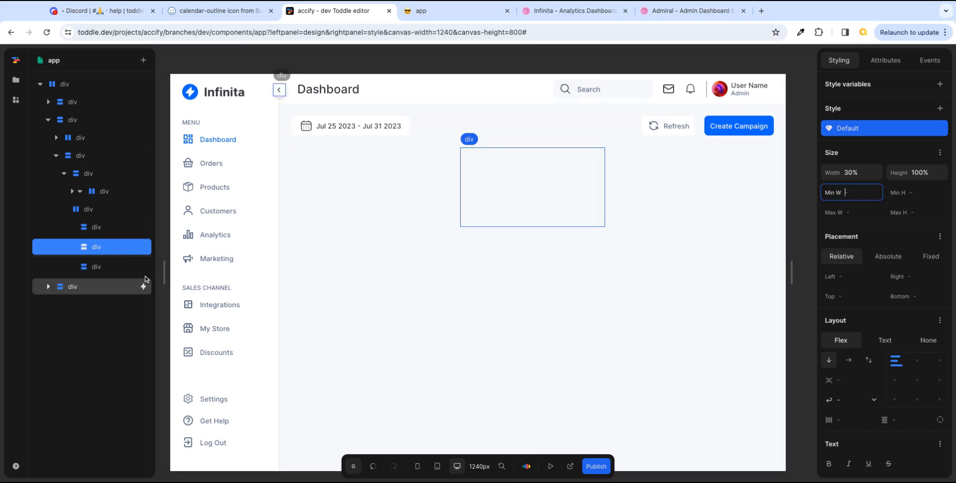
pyautogui.click(114, 266)
pyautogui.click(926, 172)
pyautogui.write('1')
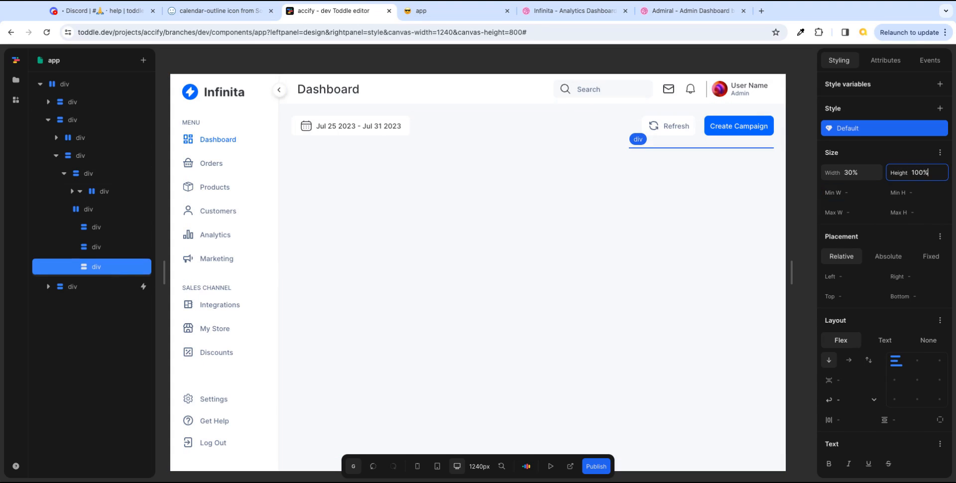
pyautogui.press('Tab')
pyautogui.click(114, 229)
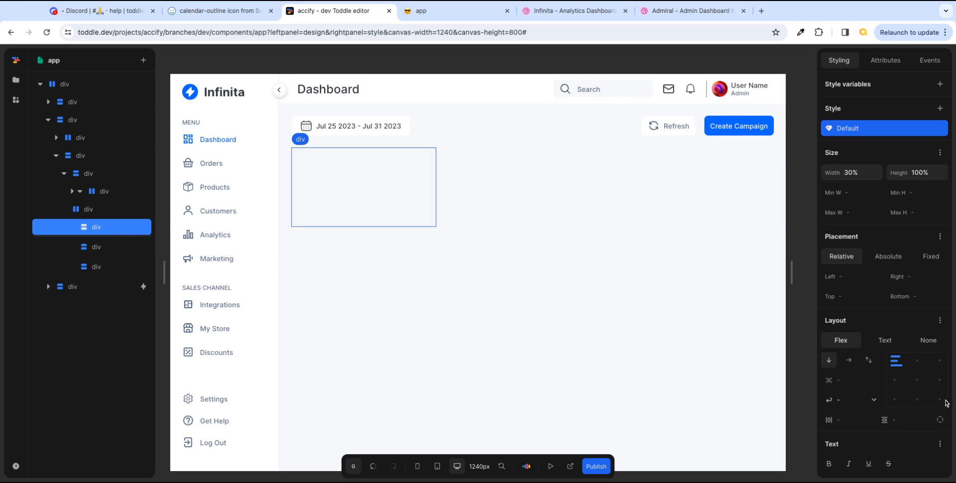
pyautogui.scroll(-3, 945, 402)
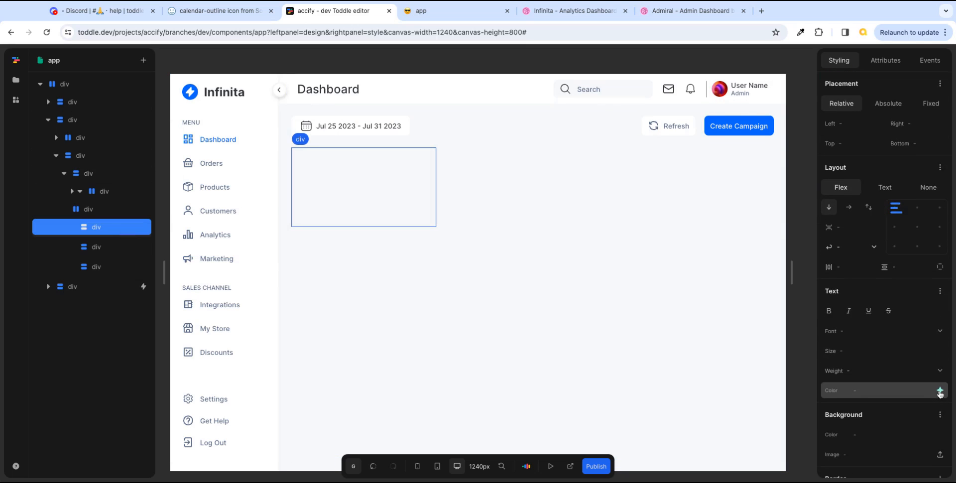
pyautogui.click(939, 391)
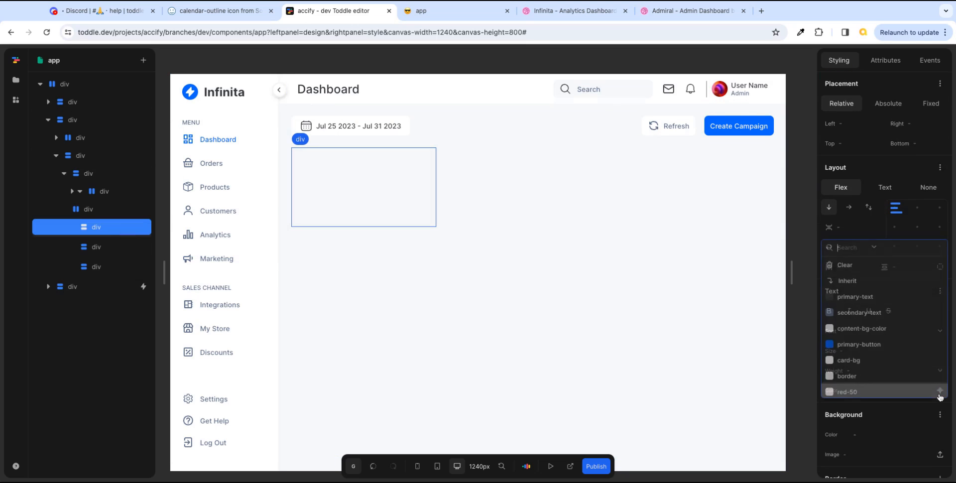
pyautogui.click(862, 360)
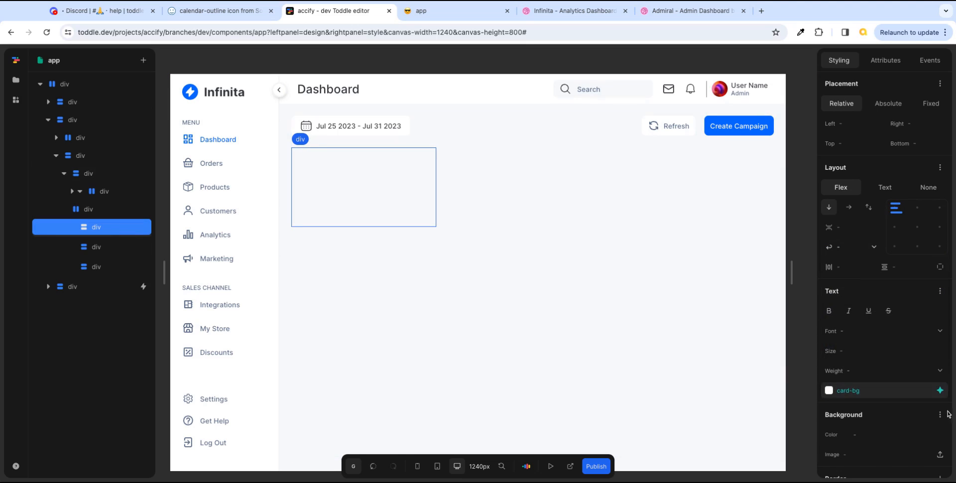
pyautogui.click(939, 390)
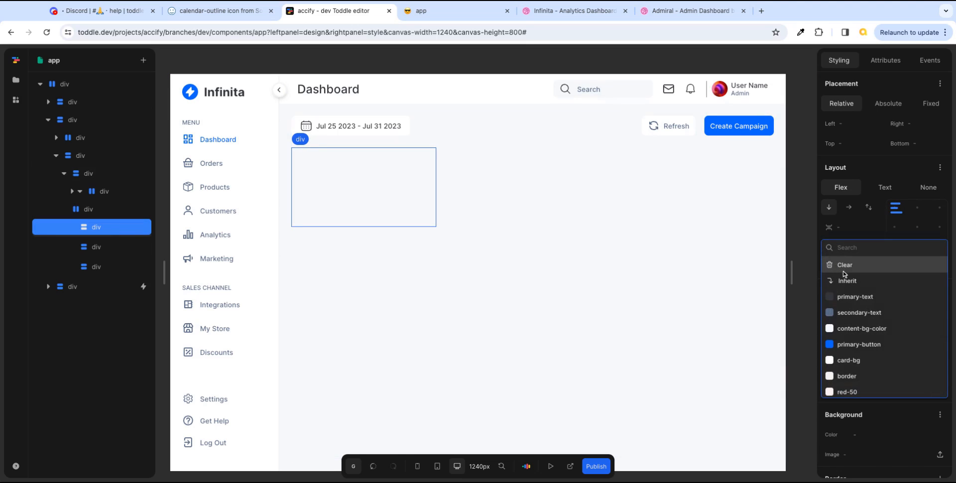
pyautogui.click(843, 270)
# - Apply the card-bg background color to all three statistics cards, one after another
pyautogui.click(940, 436)
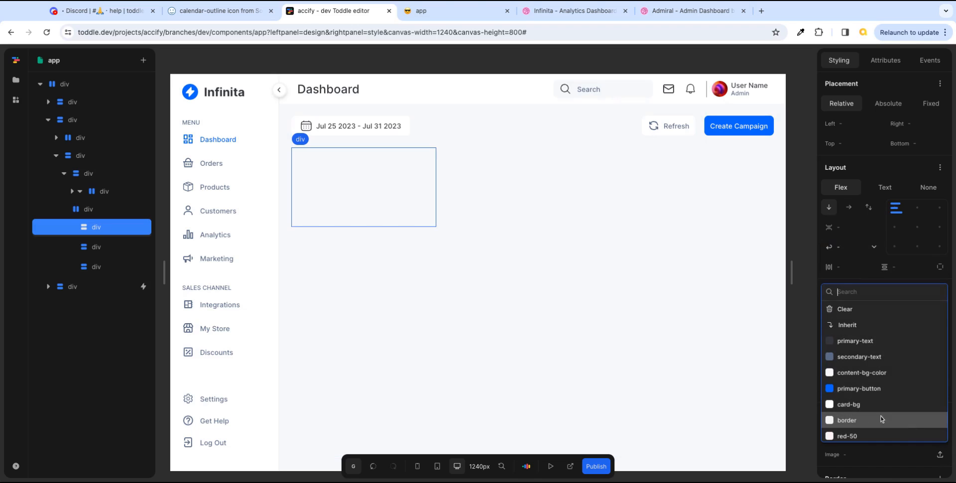
pyautogui.click(853, 403)
pyautogui.click(133, 245)
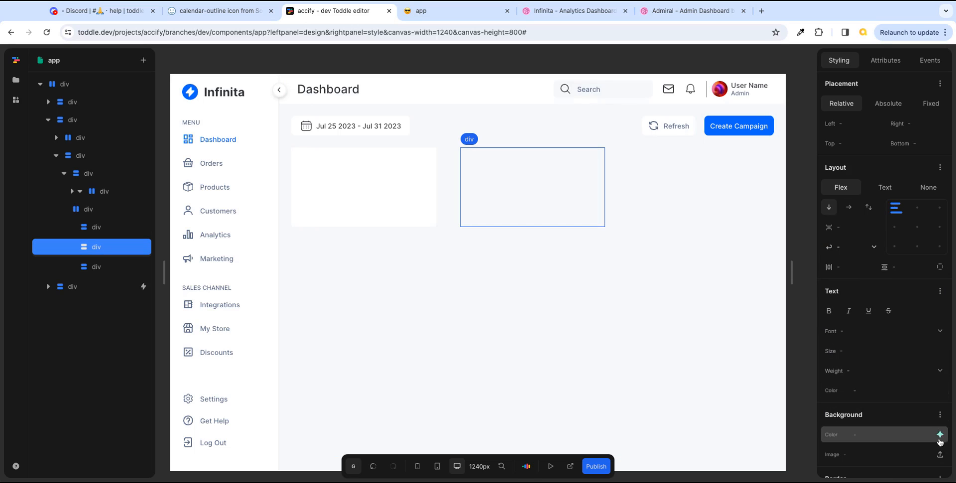
pyautogui.click(940, 435)
pyautogui.click(849, 404)
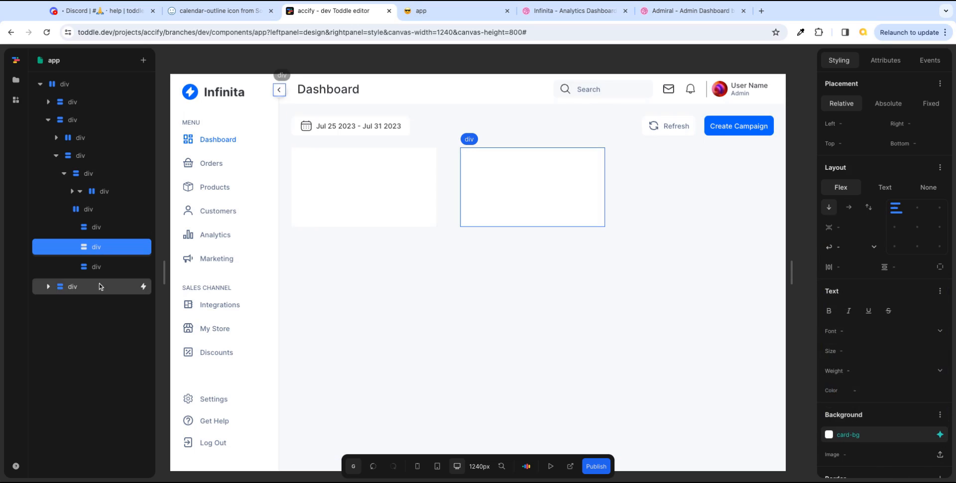
pyautogui.click(106, 269)
pyautogui.click(940, 435)
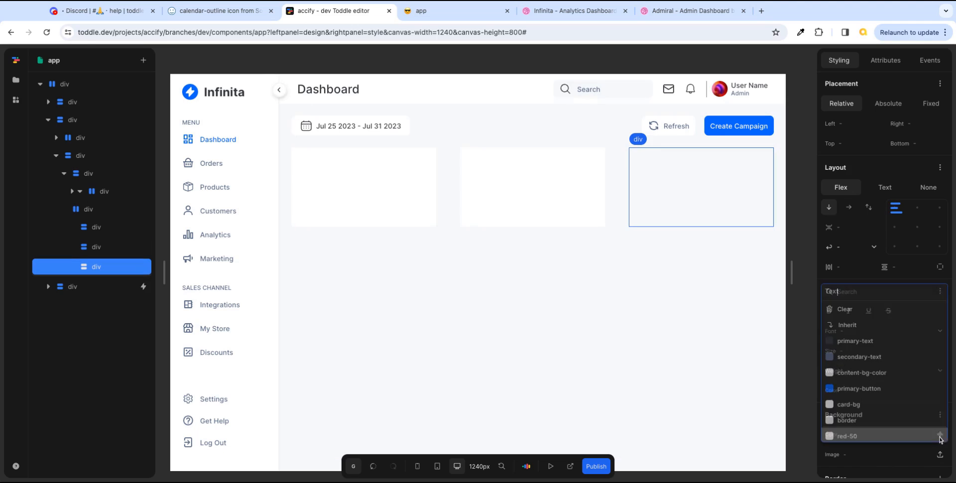
pyautogui.click(849, 404)
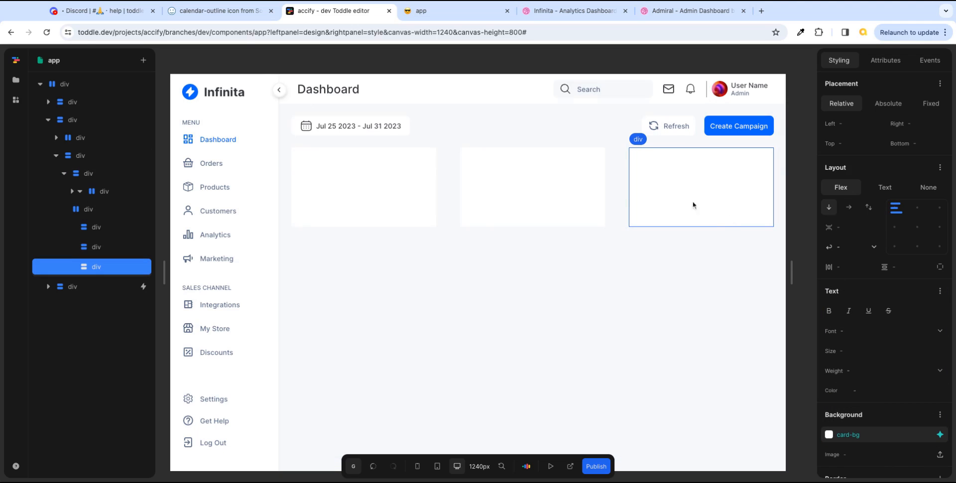
# - Set the border radius of each of the three statistics cards to 8px
pyautogui.click(375, 200)
pyautogui.scroll(-3, 894, 405)
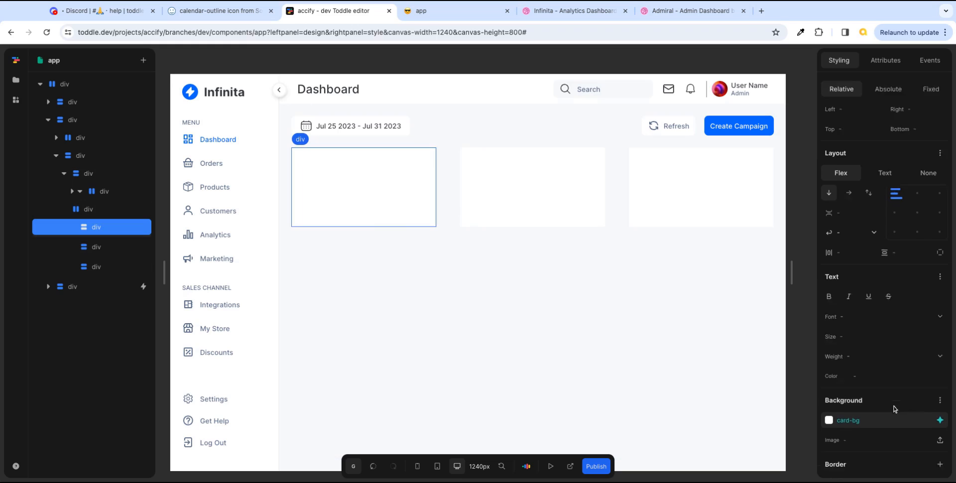
pyautogui.click(864, 355)
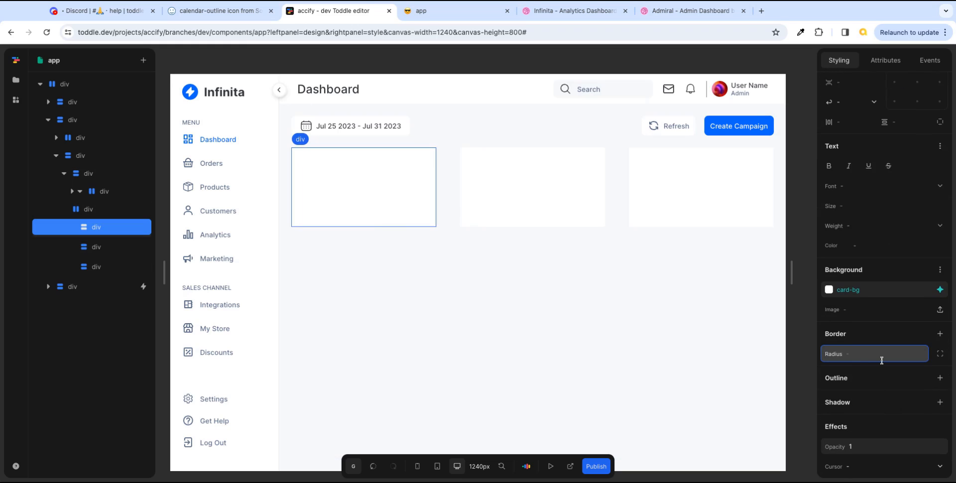
pyautogui.write('8px')
pyautogui.press('Return')
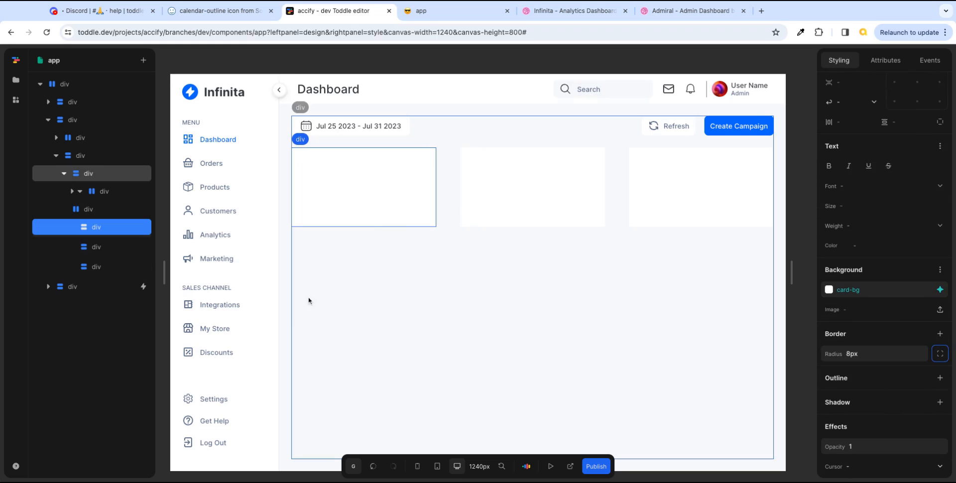
pyautogui.click(134, 247)
pyautogui.click(879, 355)
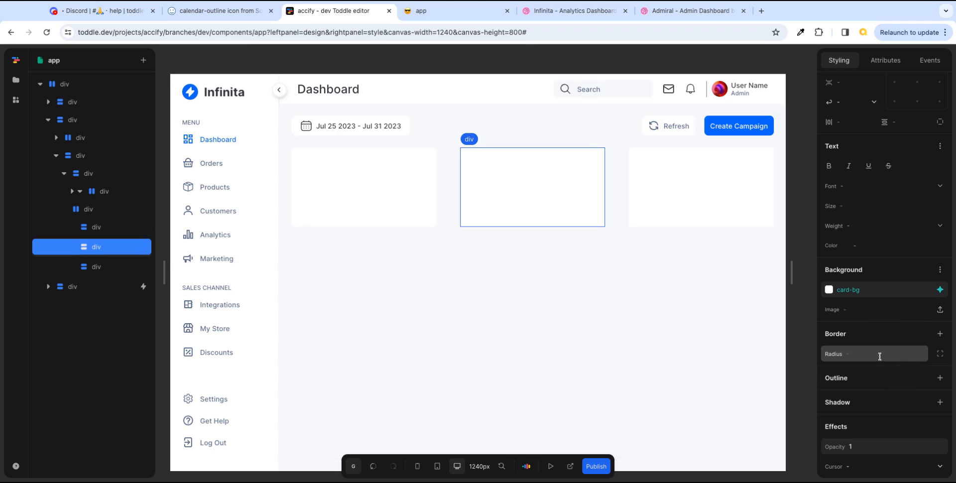
pyautogui.write('8px')
pyautogui.press('Return')
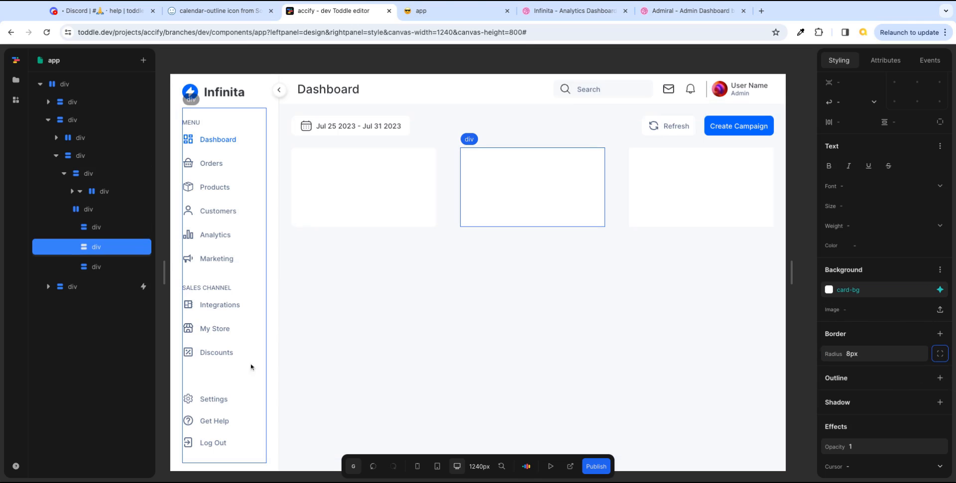
pyautogui.click(125, 268)
pyautogui.click(880, 354)
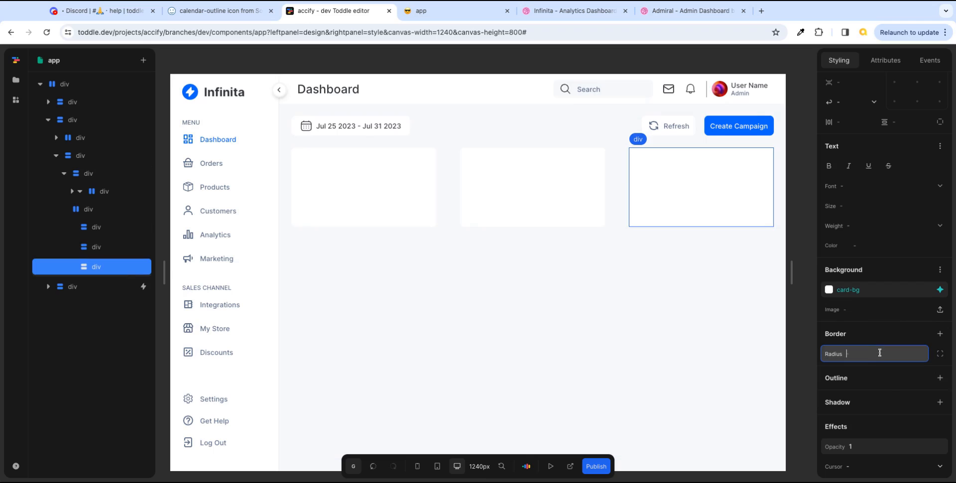
pyautogui.write('8px')
pyautogui.press('Return')
pyautogui.click(685, 346)
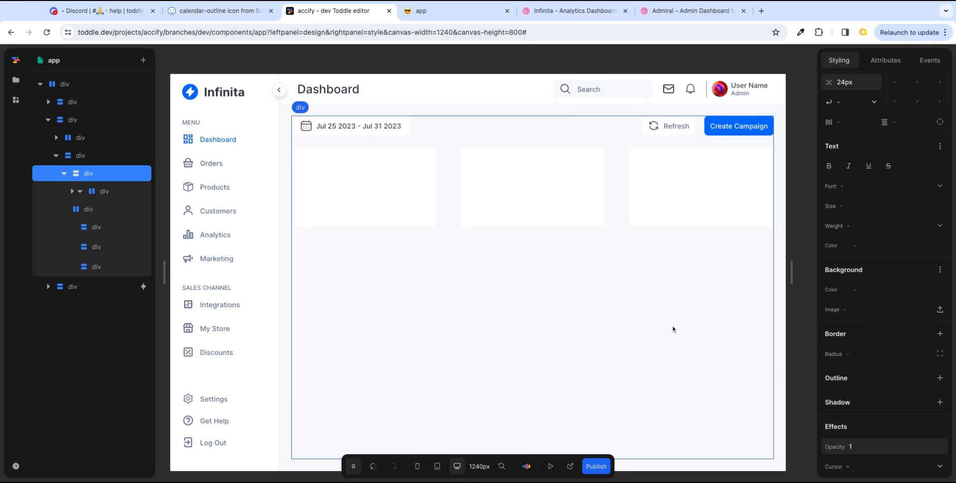
# - Reload the live Analytics page and compare its card row with the Infinita reference design
pyautogui.click(438, 11)
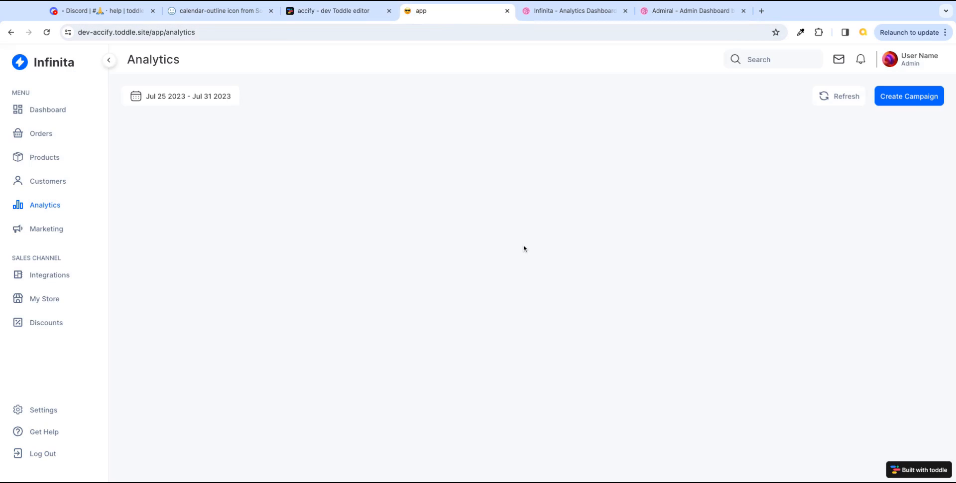
pyautogui.press('super+r')
pyautogui.click(591, 11)
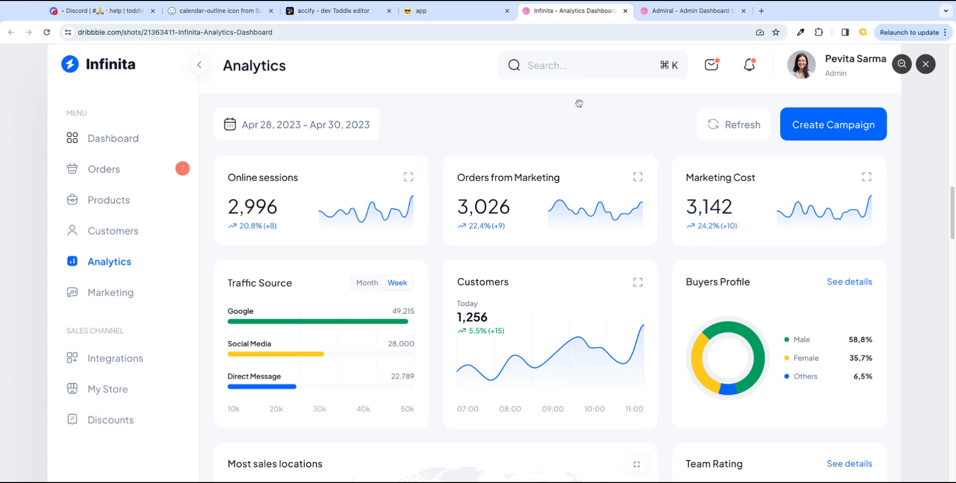
pyautogui.click(463, 15)
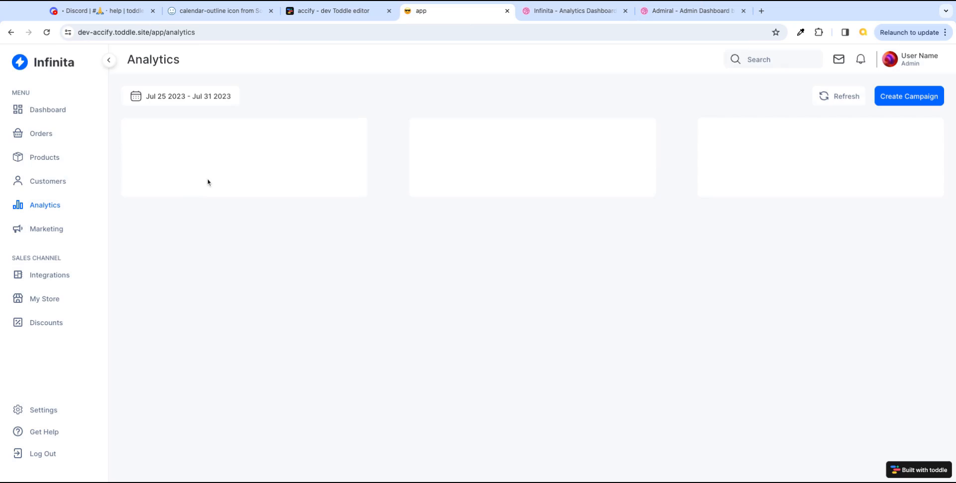
# - Check the reference design and set the first card's horizontal and vertical padding to 24px
pyautogui.hotkey('ctrl', 'shift', 'Tab')
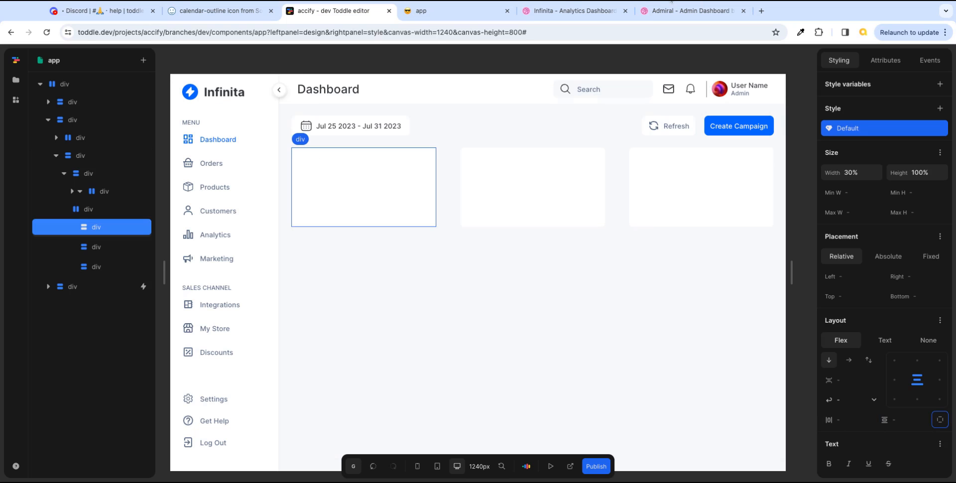
pyautogui.click(573, 11)
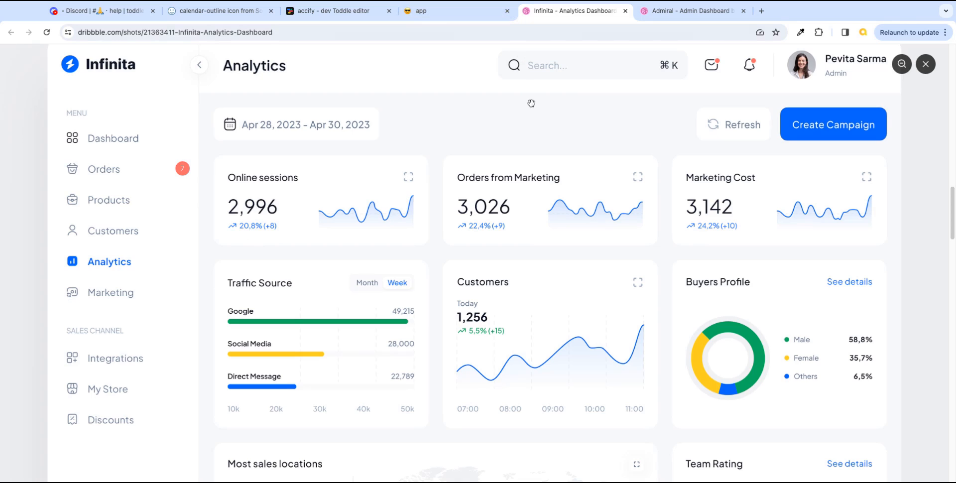
pyautogui.click(371, 17)
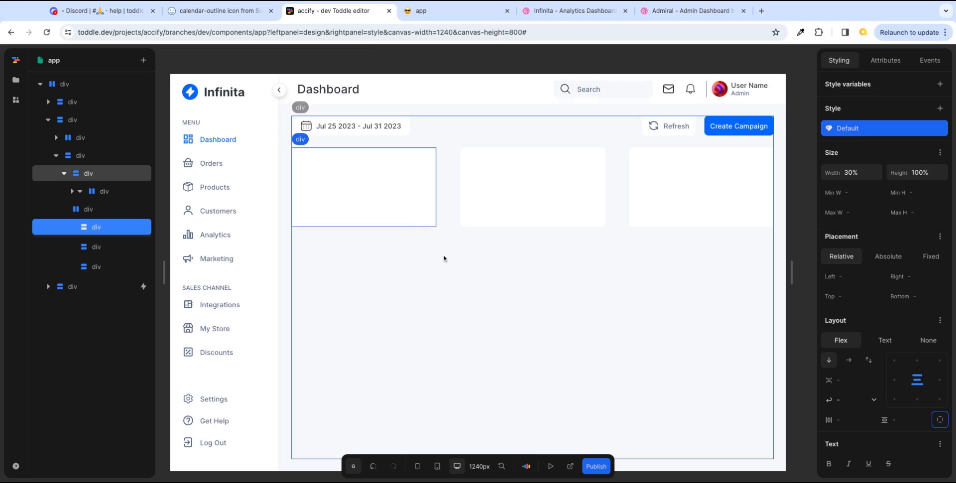
pyautogui.click(859, 418)
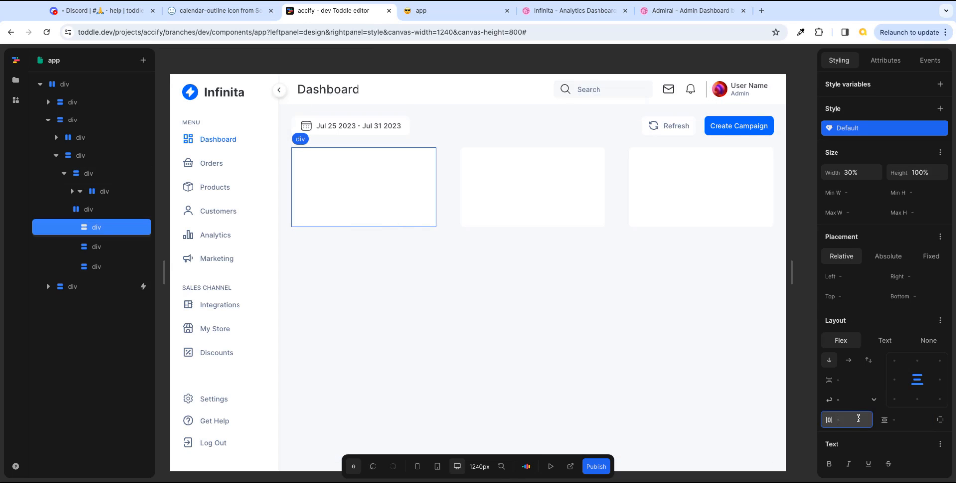
pyautogui.press('Tab')
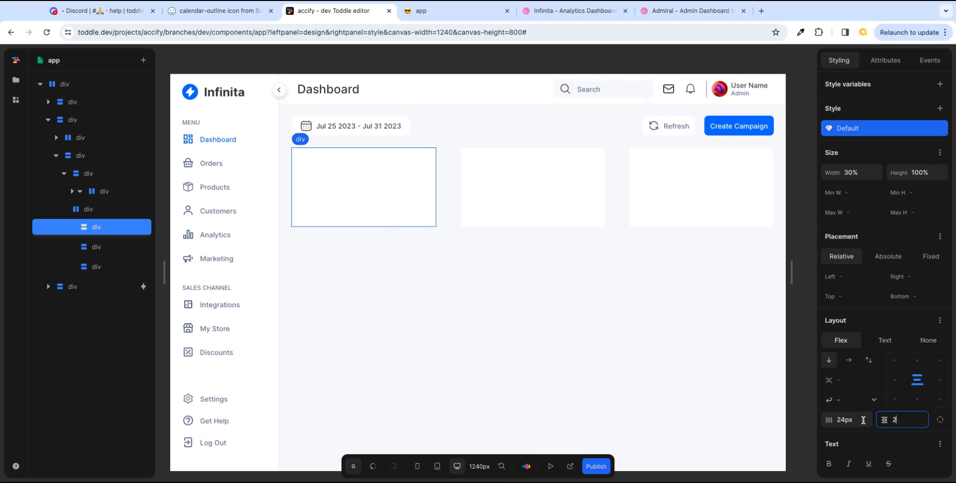
pyautogui.press('Tab')
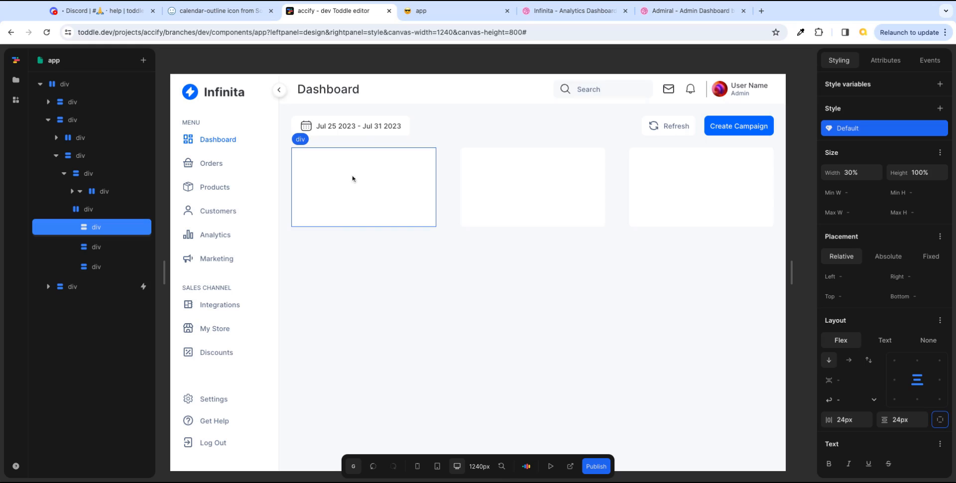
# - Add a row-direction div inside the first card and align the card's content to its top left
pyautogui.click(572, 10)
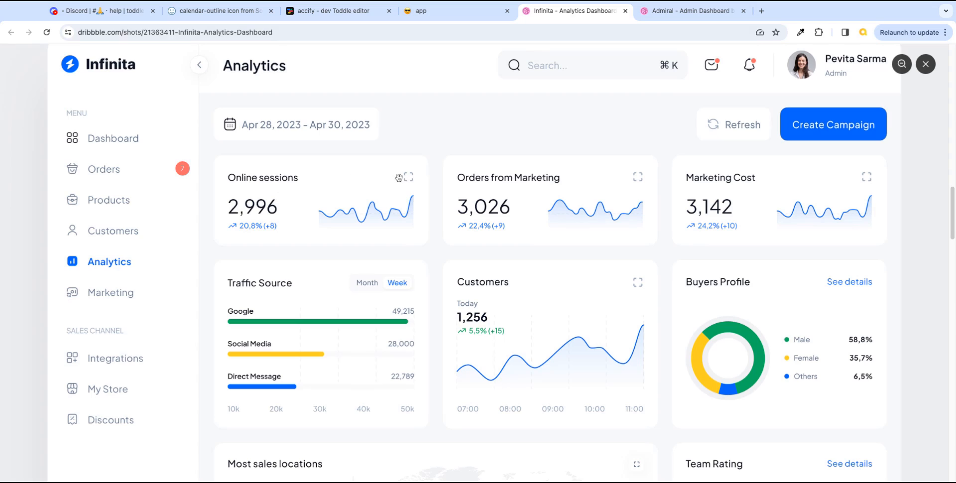
pyautogui.click(339, 11)
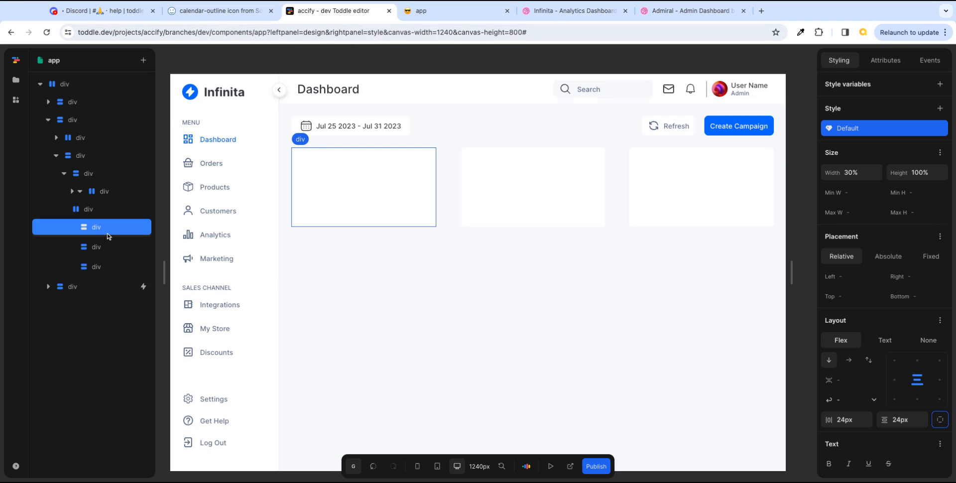
pyautogui.write('adiv')
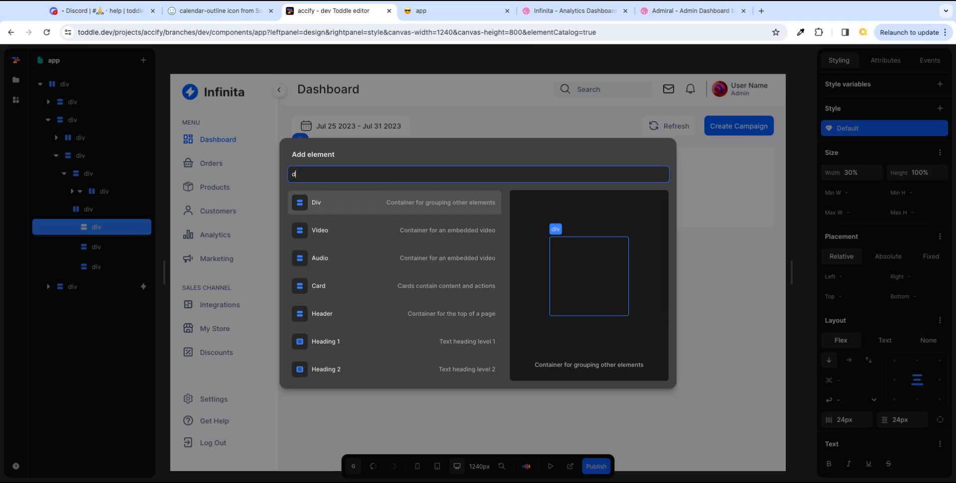
pyautogui.press('Return')
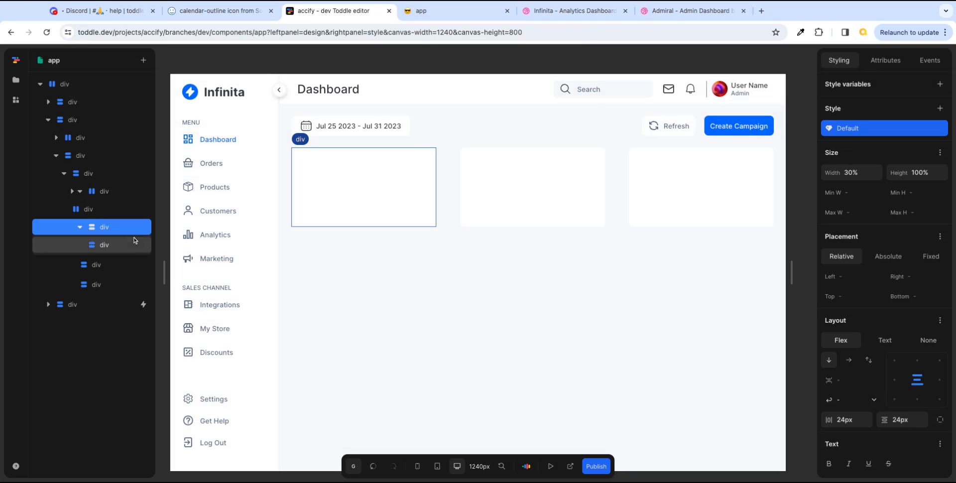
pyautogui.click(848, 361)
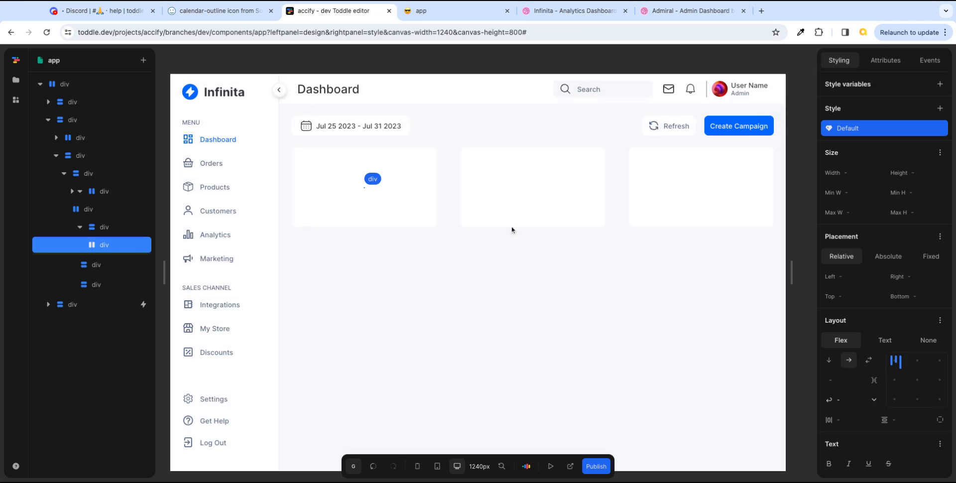
pyautogui.click(436, 211)
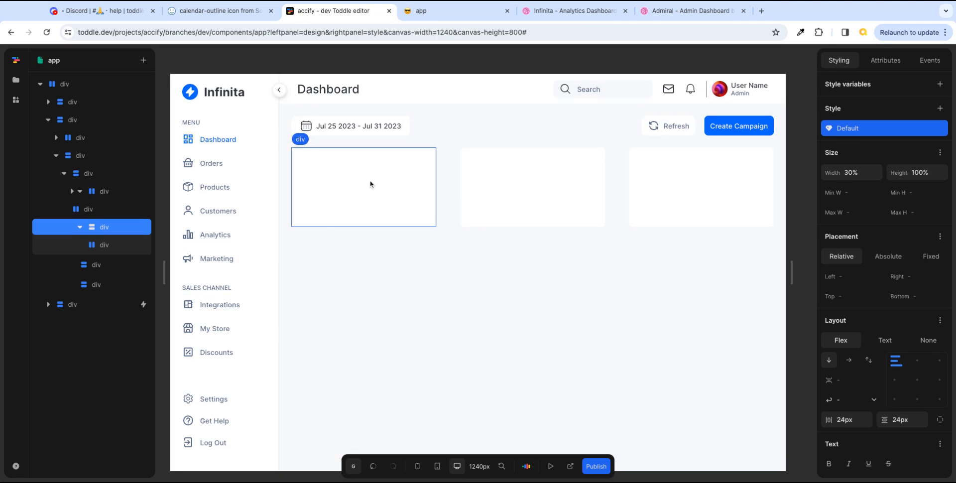
# - Set the first card's inner div to 100% width and 40px height
pyautogui.click(114, 244)
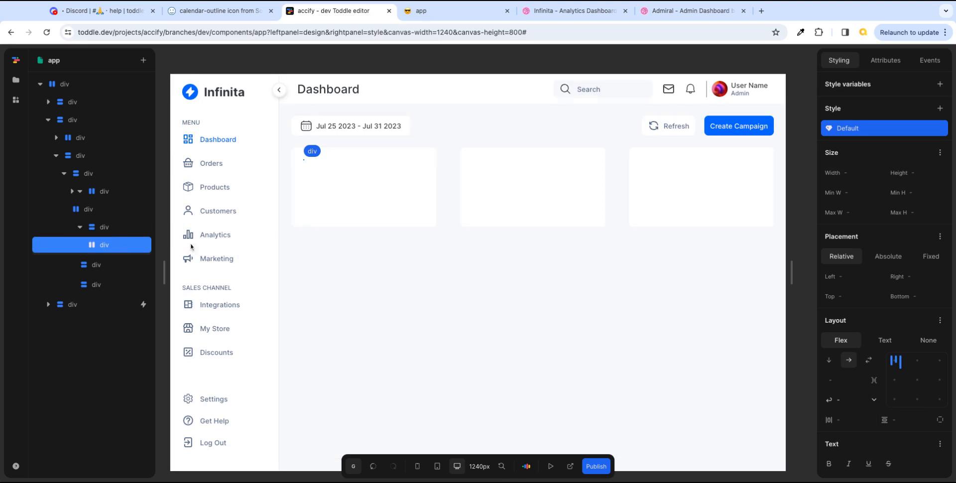
pyautogui.click(866, 172)
pyautogui.write('100%')
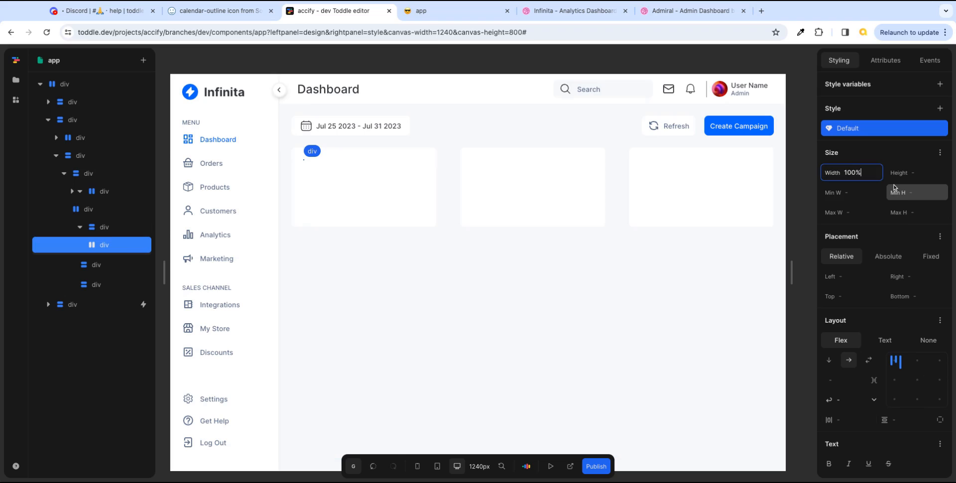
pyautogui.press('Tab')
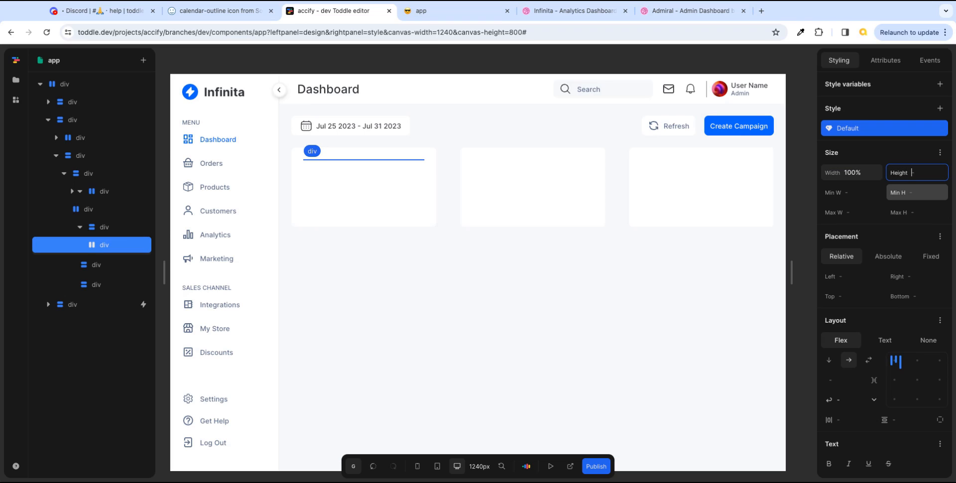
pyautogui.press('Tab')
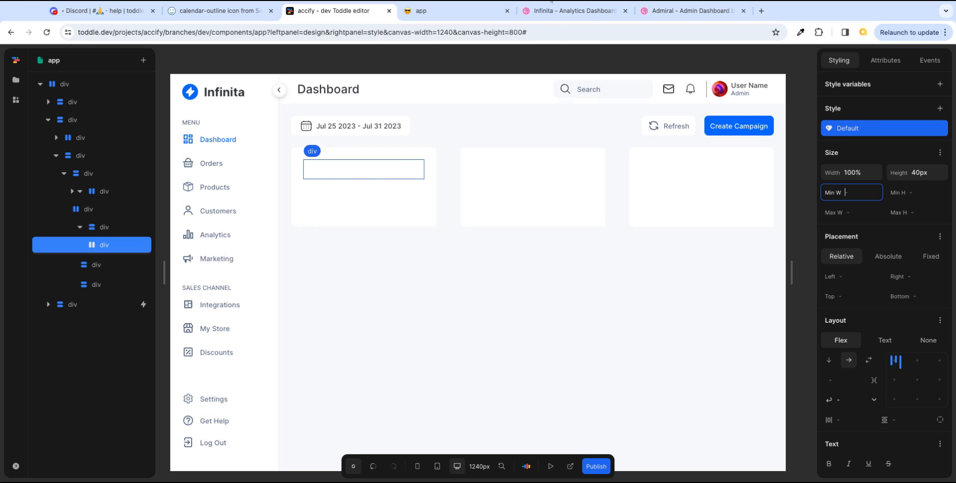
# - Check the reference card header and add a child div inside the first card's inner row
pyautogui.click(555, 12)
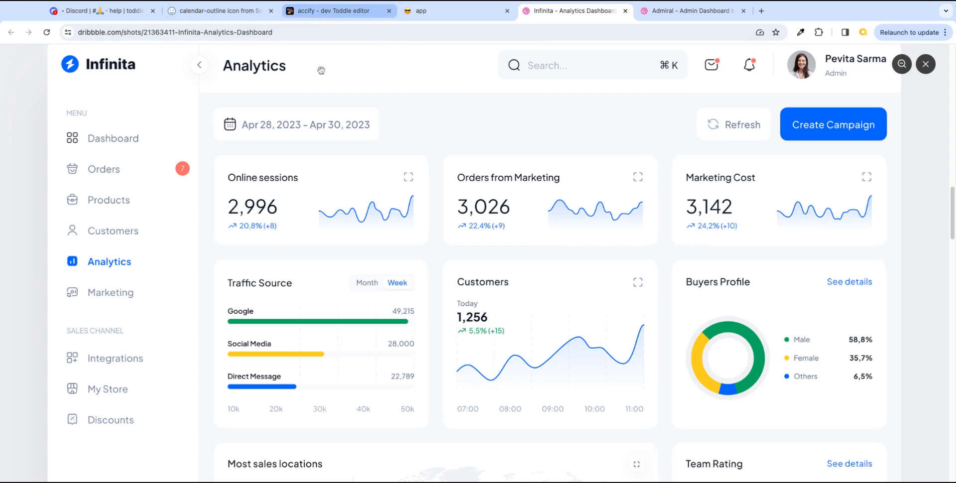
pyautogui.click(338, 11)
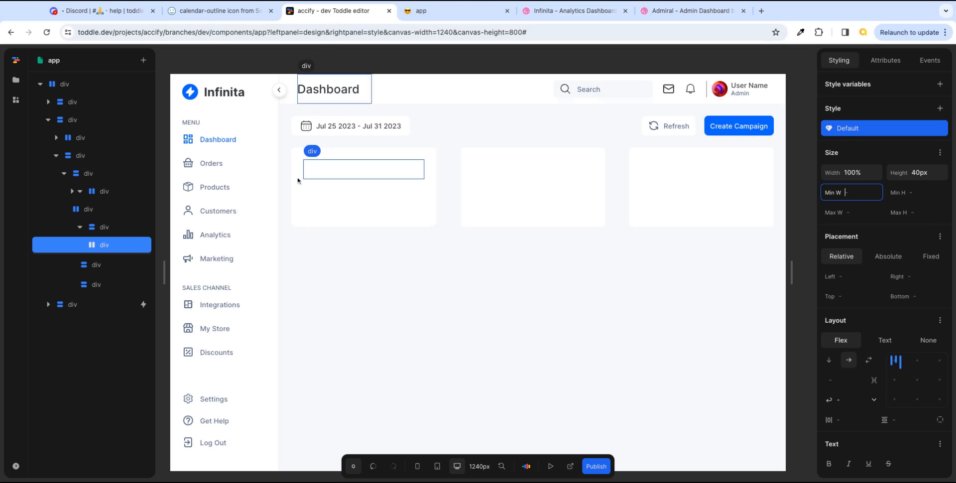
pyautogui.click(129, 248)
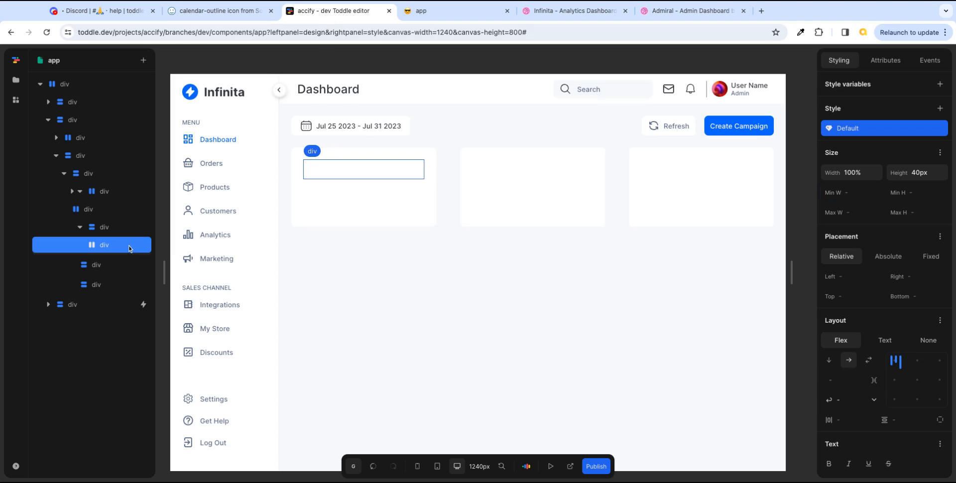
pyautogui.write('adiv')
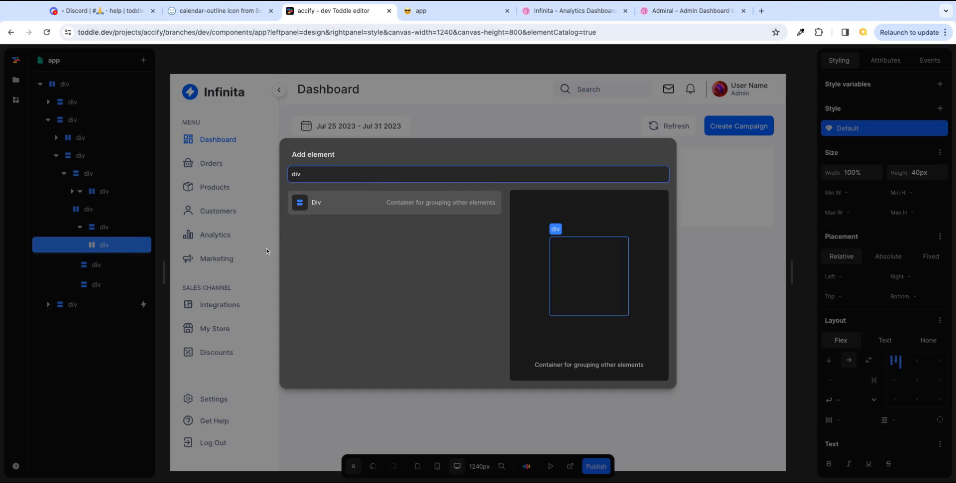
# - Add a div inside the first card's title row and duplicate it so the row holds two sibling divs
pyautogui.click(342, 208)
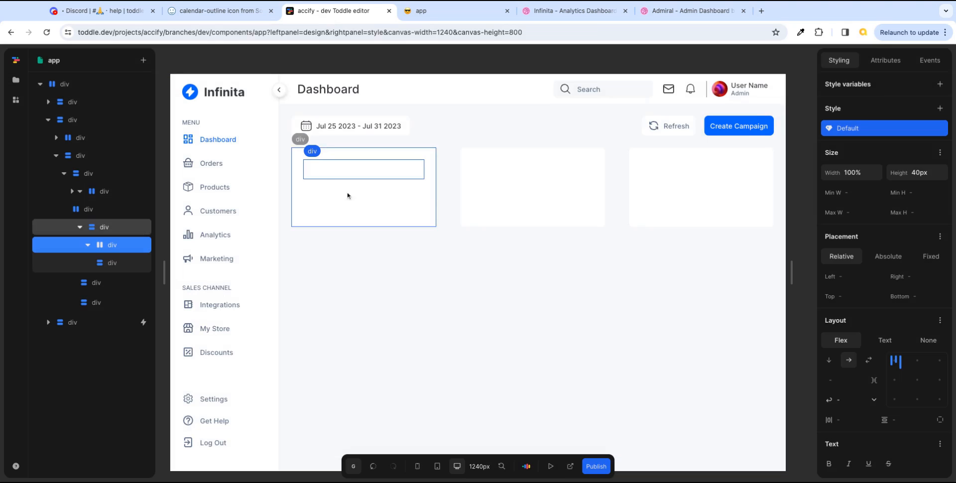
pyautogui.click(123, 268)
pyautogui.moveTo(122, 264); pyautogui.dragTo(121, 272)
pyautogui.click(118, 246)
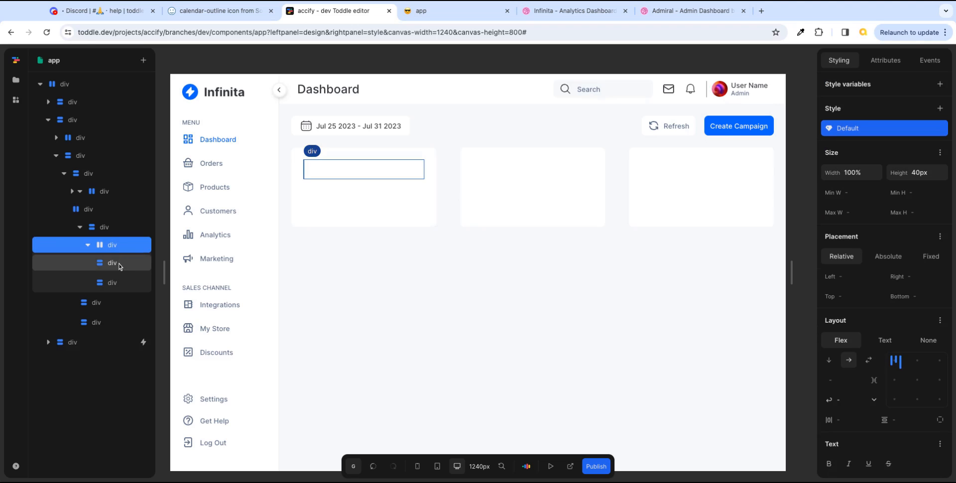
# - Insert a span element into the first child div of the card's title row
pyautogui.click(119, 264)
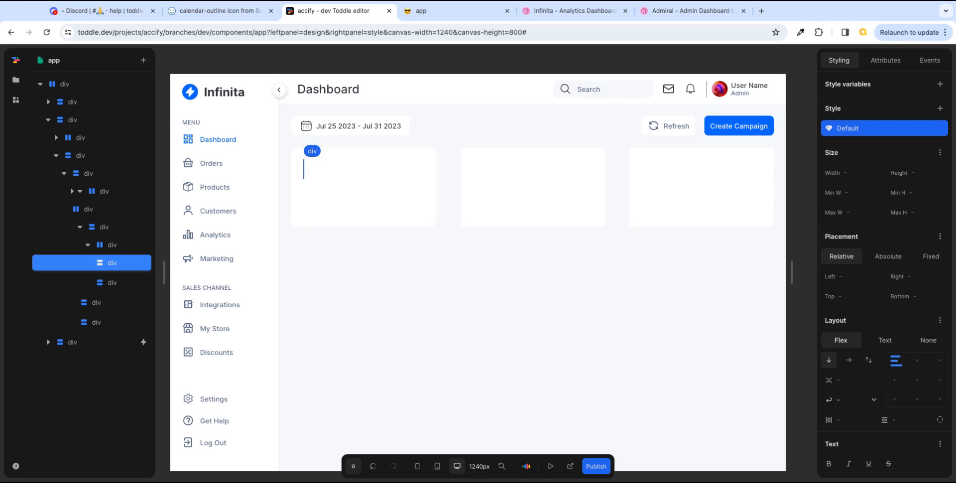
pyautogui.press('Return')
pyautogui.write('sp')
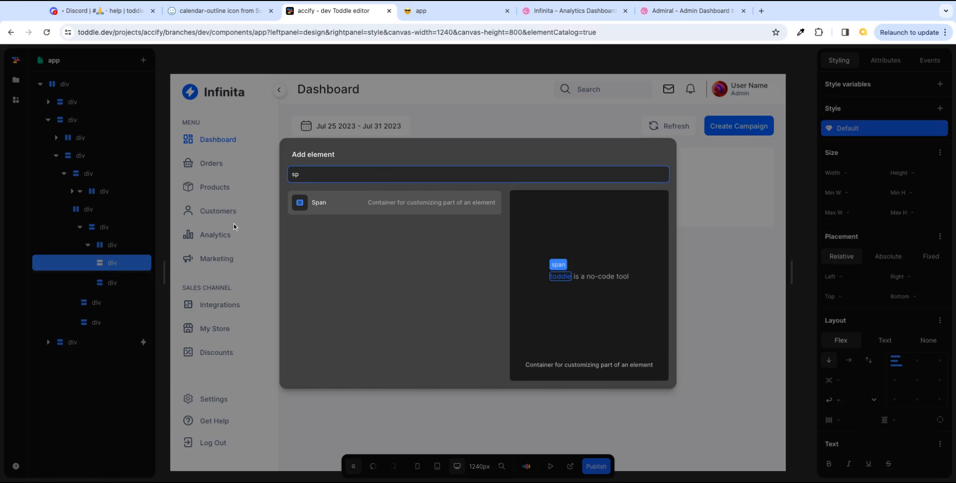
pyautogui.click(333, 208)
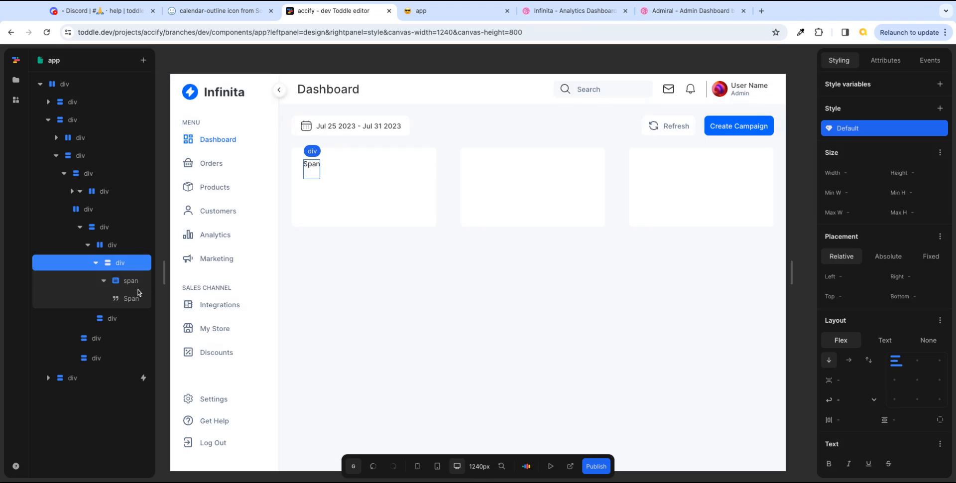
pyautogui.click(896, 381)
pyautogui.click(896, 360)
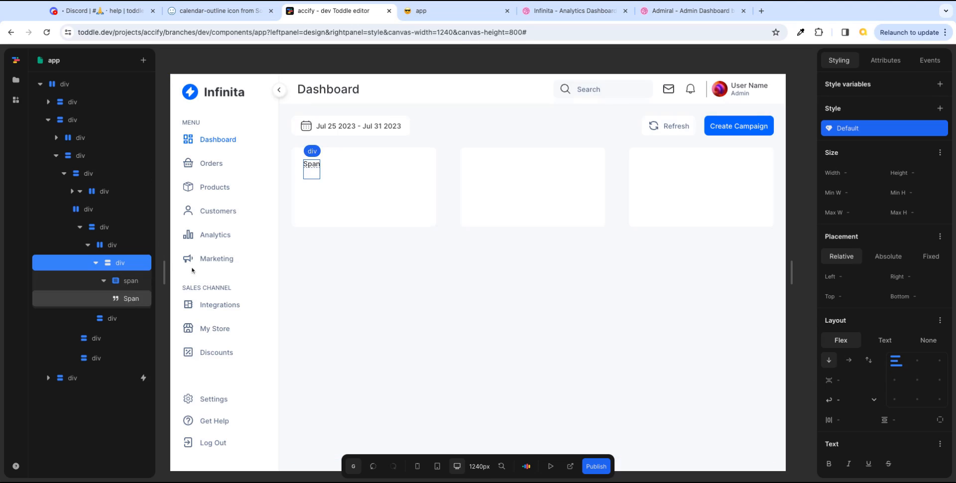
# - Check the card heading in the Infinita reference design and set the span's text to "Online Sessions"
pyautogui.click(137, 298)
pyautogui.click(627, 4)
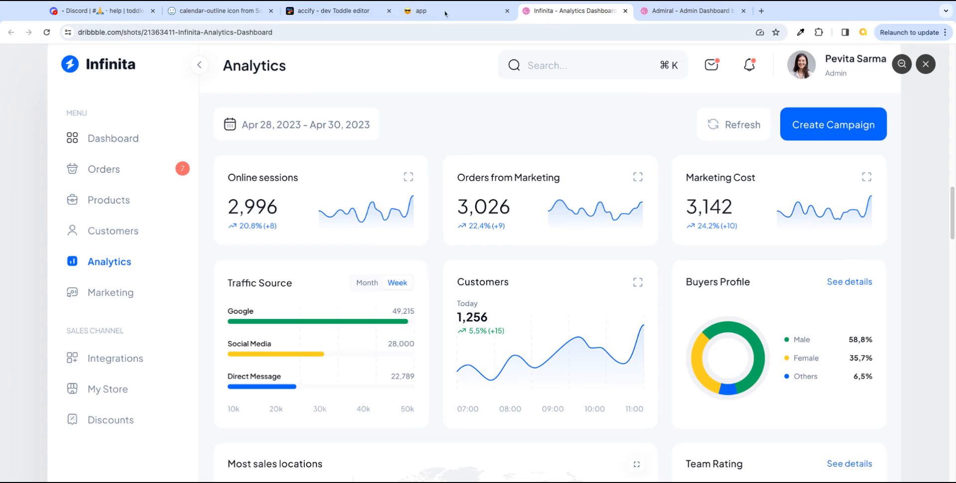
pyautogui.click(323, 12)
pyautogui.doubleClick(834, 103)
pyautogui.write('0')
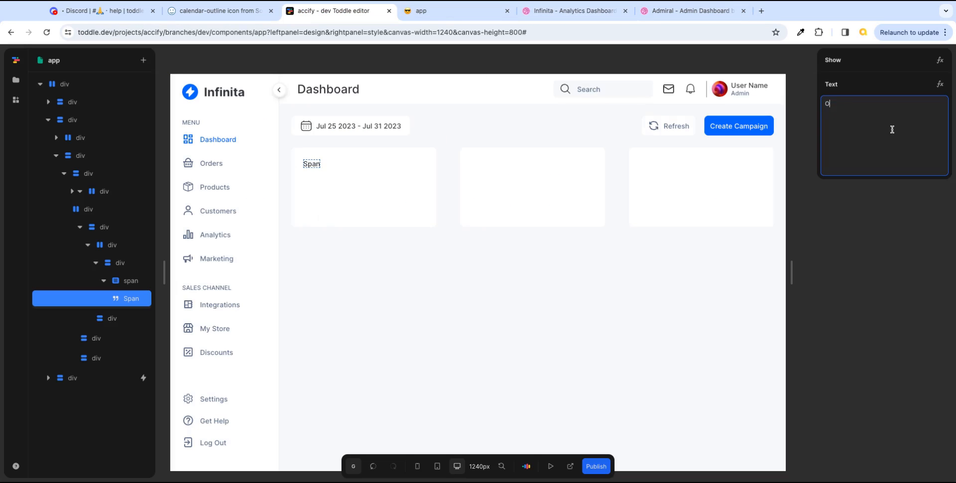
pyautogui.write('nline Sessions')
pyautogui.click(952, 113)
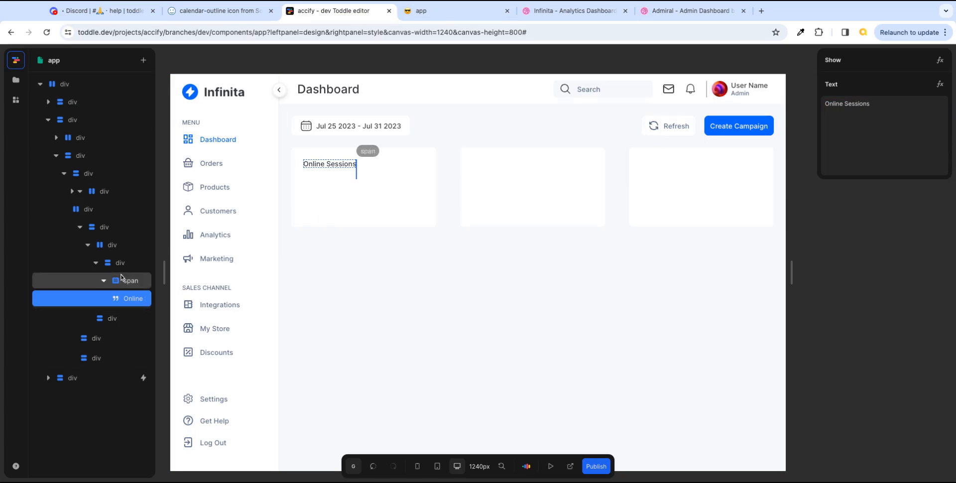
pyautogui.click(105, 229)
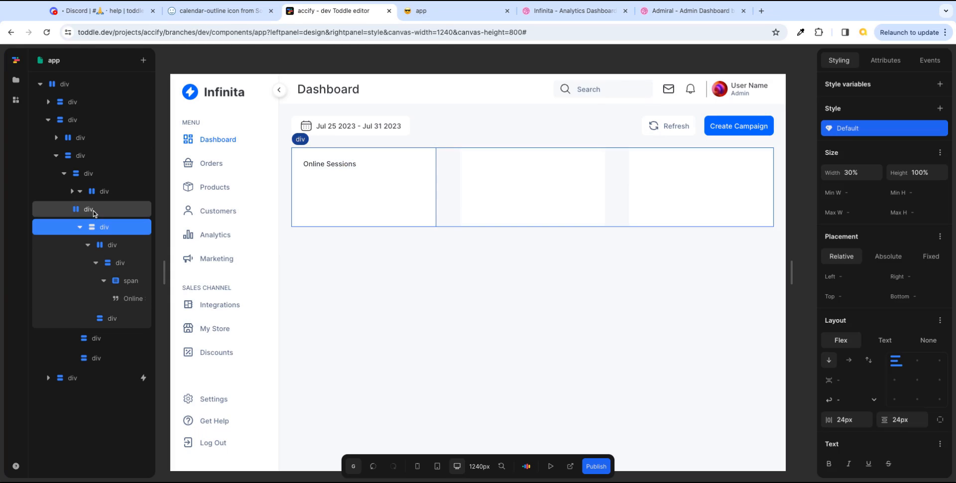
pyautogui.click(94, 211)
pyautogui.scroll(-5, 902, 447)
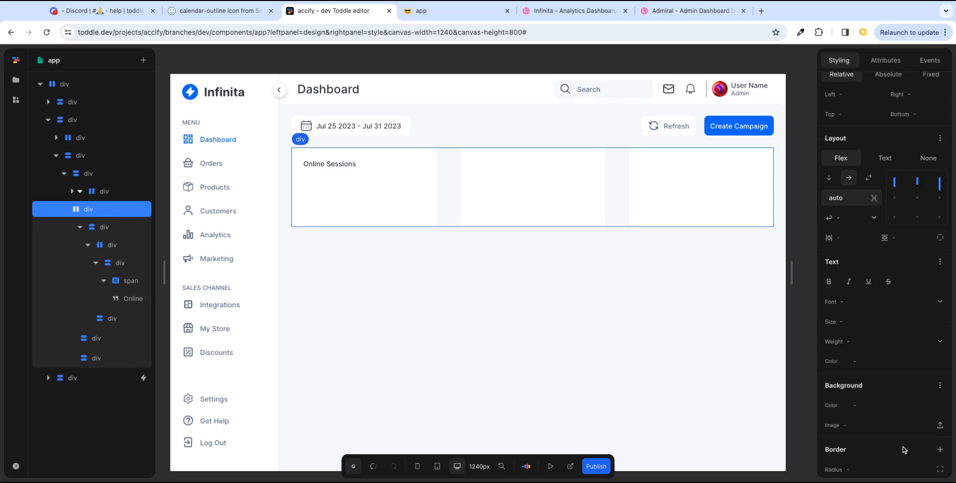
pyautogui.click(87, 174)
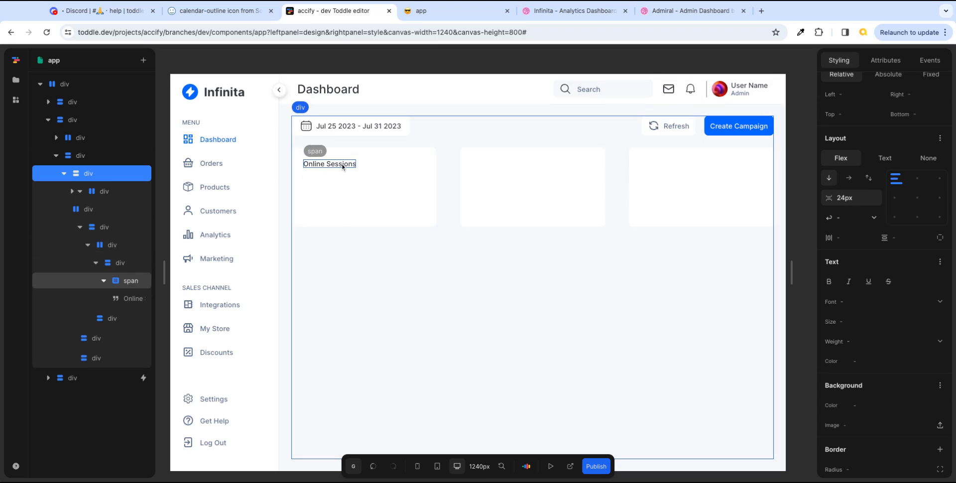
# - Try the primary-text colour on the Online Sessions span, replacing it with the inherit option
pyautogui.click(127, 266)
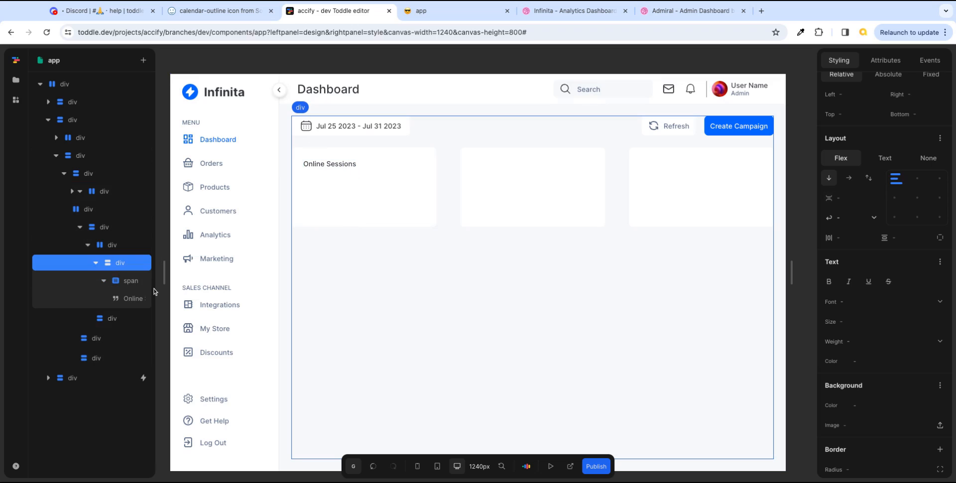
pyautogui.click(150, 286)
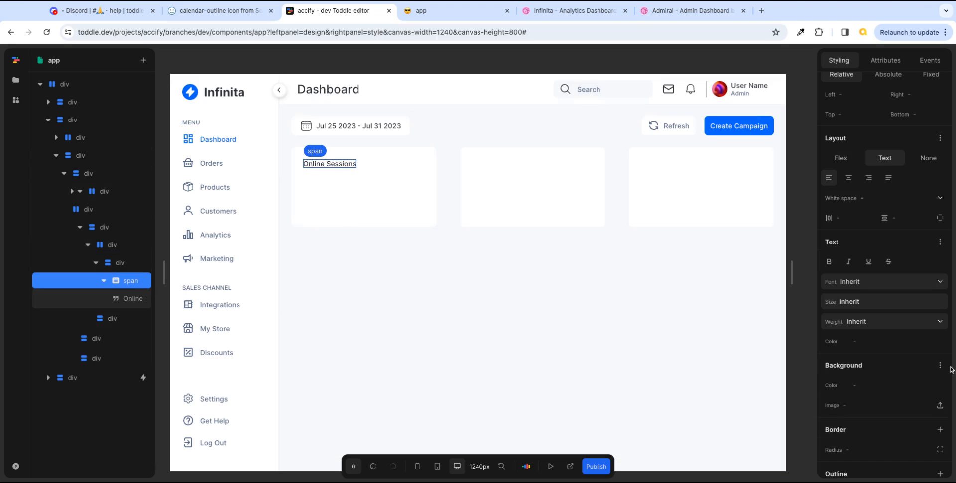
pyautogui.click(939, 341)
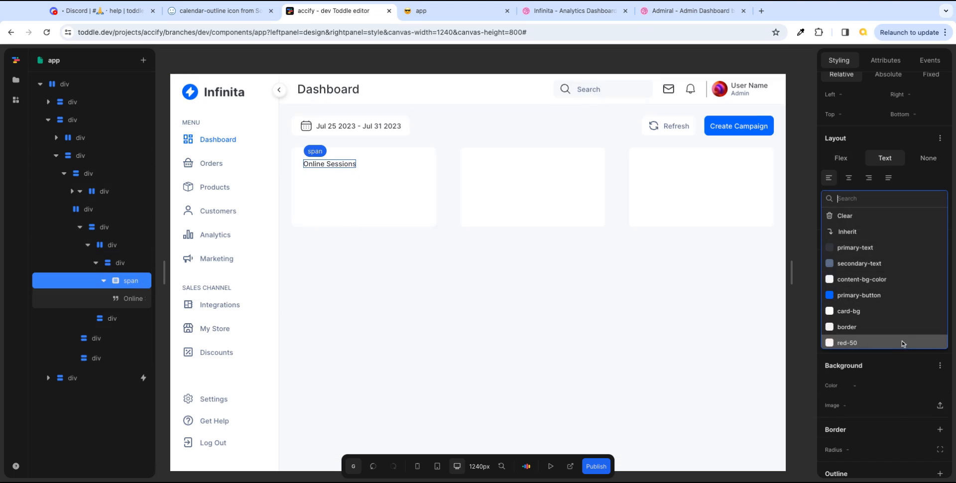
pyautogui.click(854, 248)
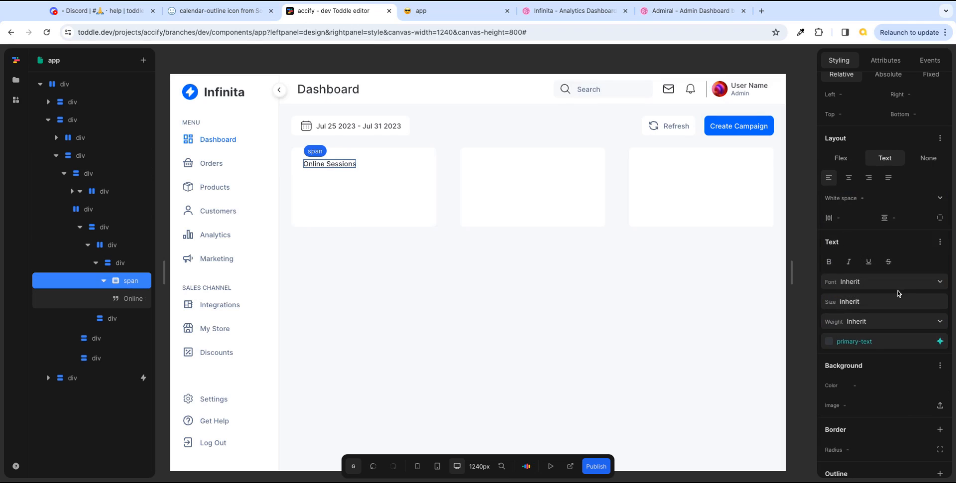
pyautogui.click(940, 344)
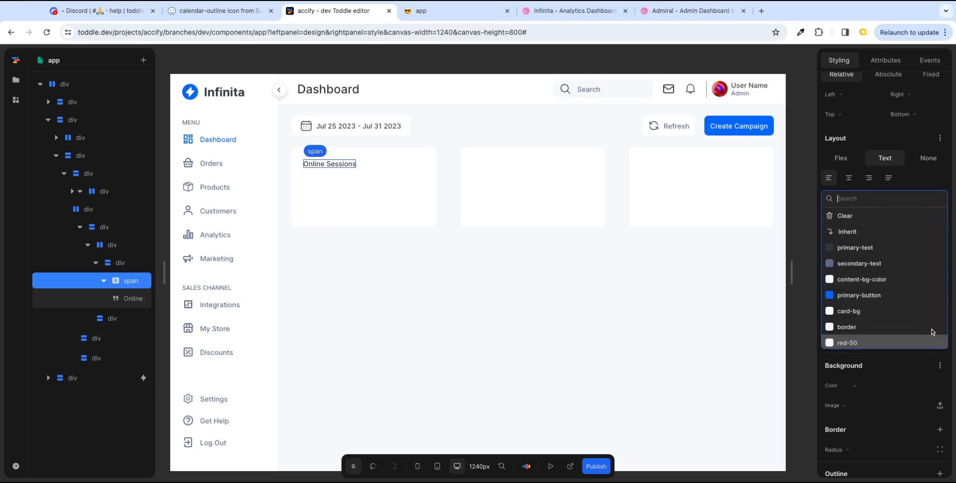
pyautogui.click(866, 231)
pyautogui.click(352, 293)
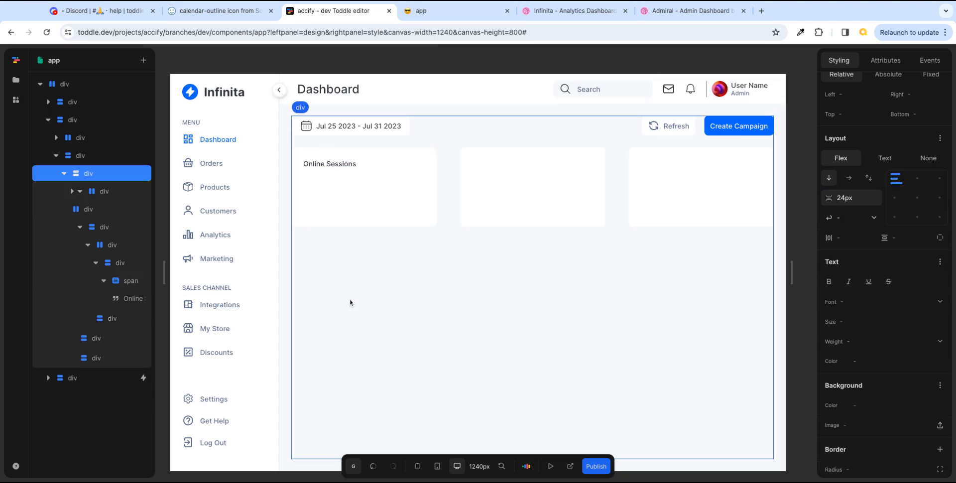
# - Clear the fixed height of the first card's title row div
pyautogui.click(342, 171)
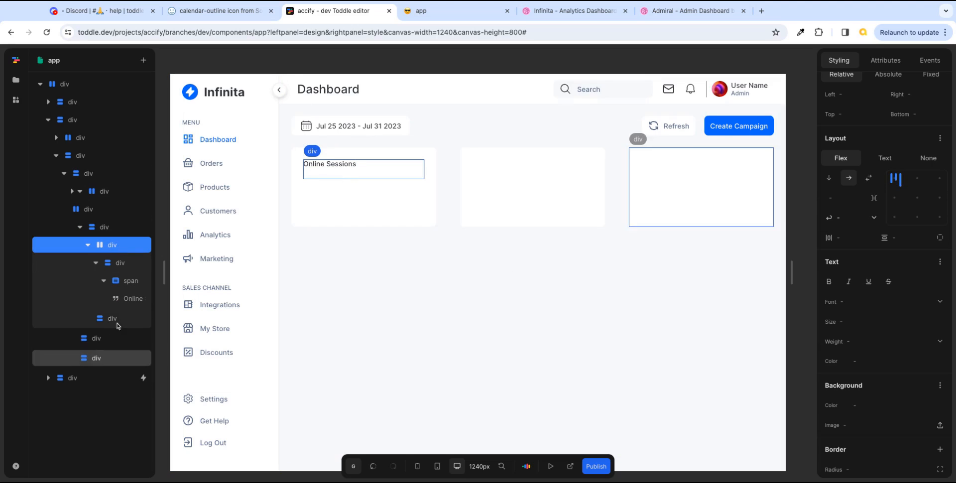
pyautogui.scroll(5, 907, 206)
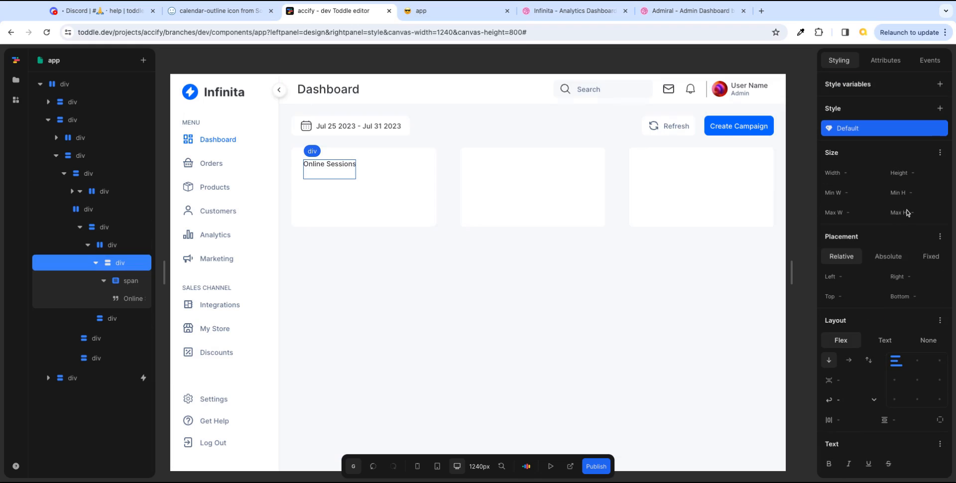
pyautogui.click(125, 245)
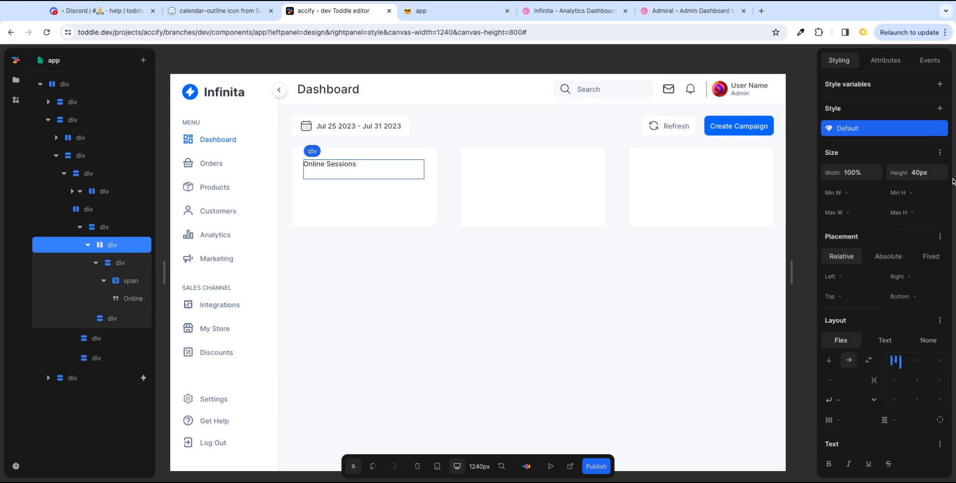
pyautogui.click(934, 173)
pyautogui.doubleClick(943, 172)
pyautogui.press('BackSpace')
pyautogui.press('Tab')
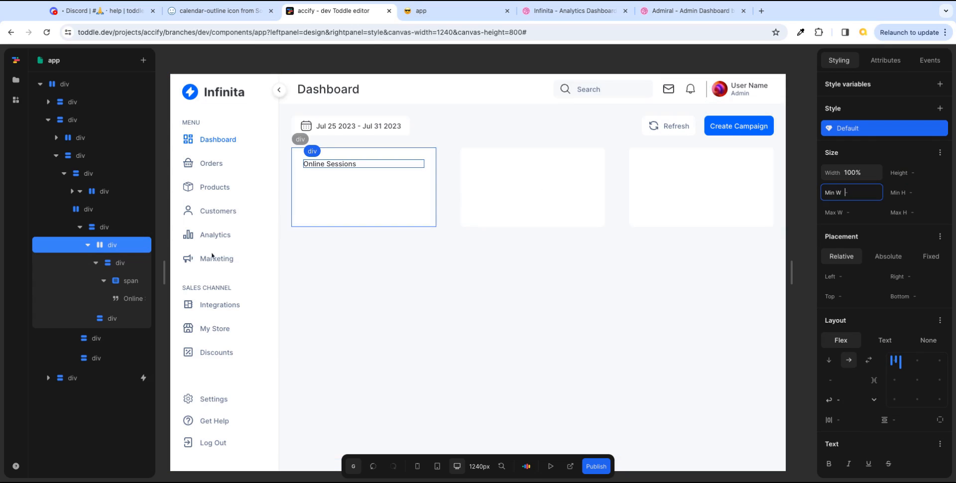
# - Set the Online Sessions span's text size to font-size-lg
pyautogui.click(130, 282)
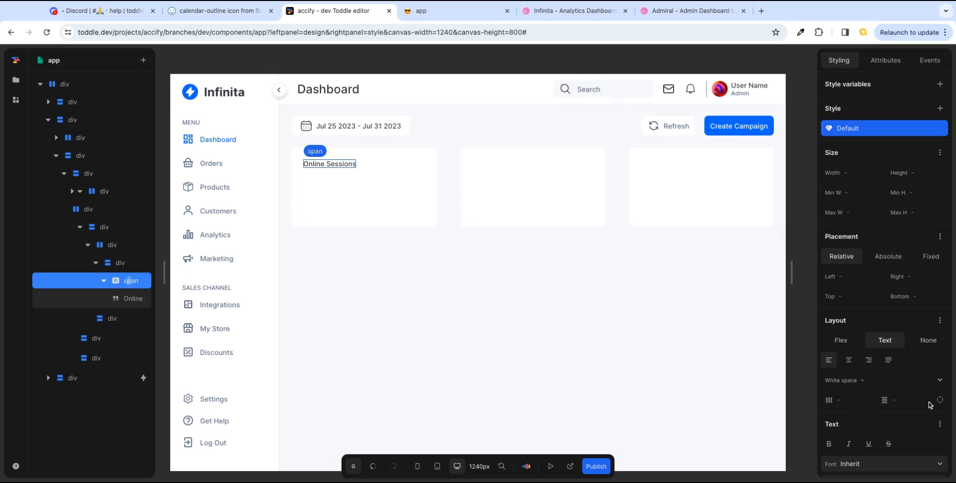
pyautogui.scroll(-4, 929, 405)
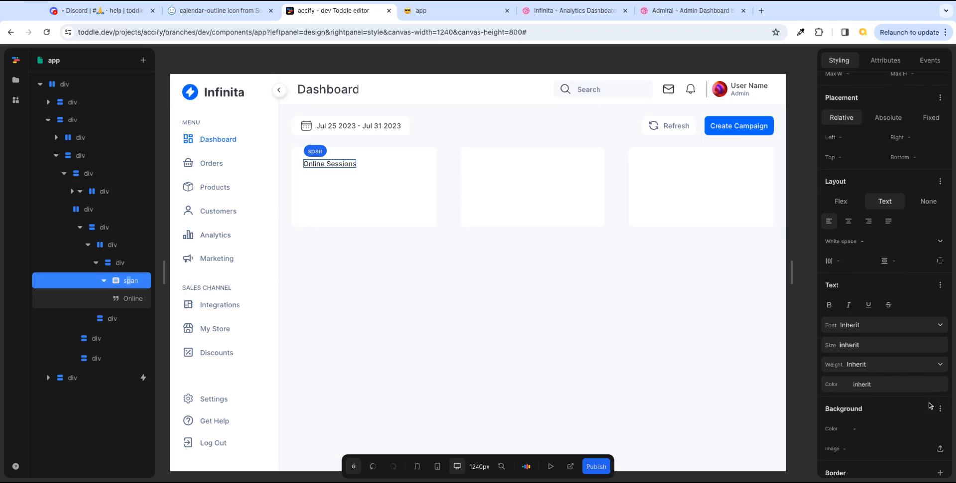
pyautogui.click(940, 348)
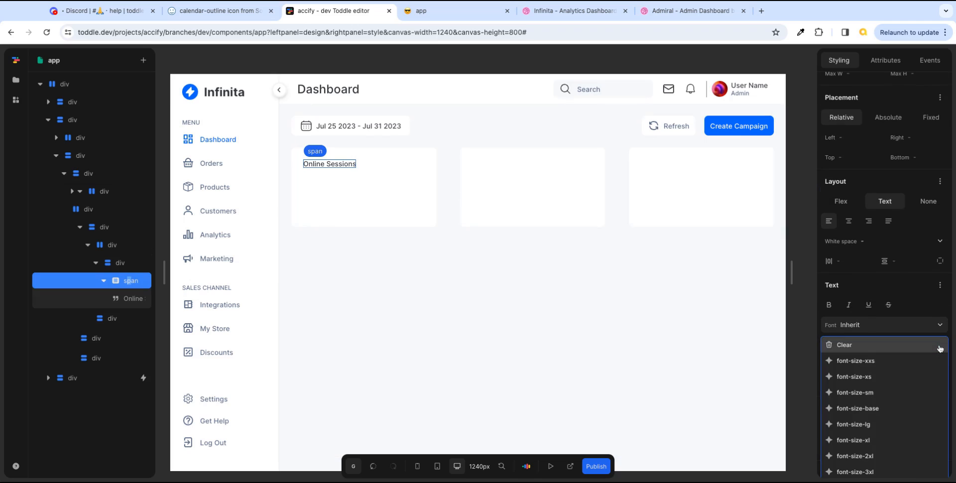
pyautogui.click(882, 428)
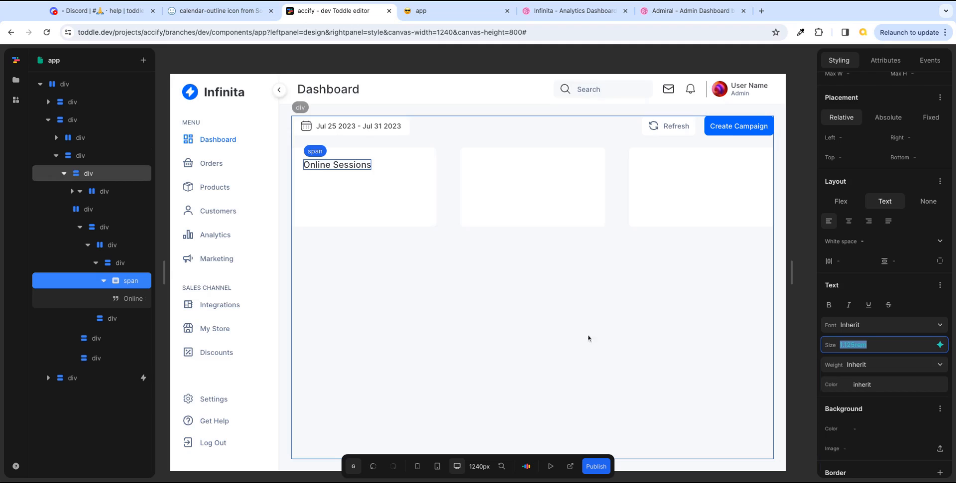
# - Spread the title row's children to opposite ends using automatic spacing, aligned at the top
pyautogui.click(113, 265)
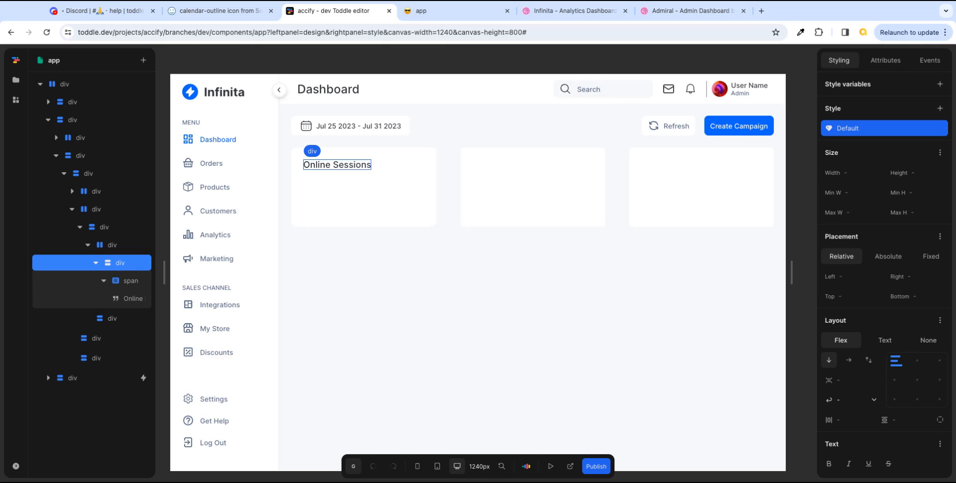
pyautogui.click(111, 244)
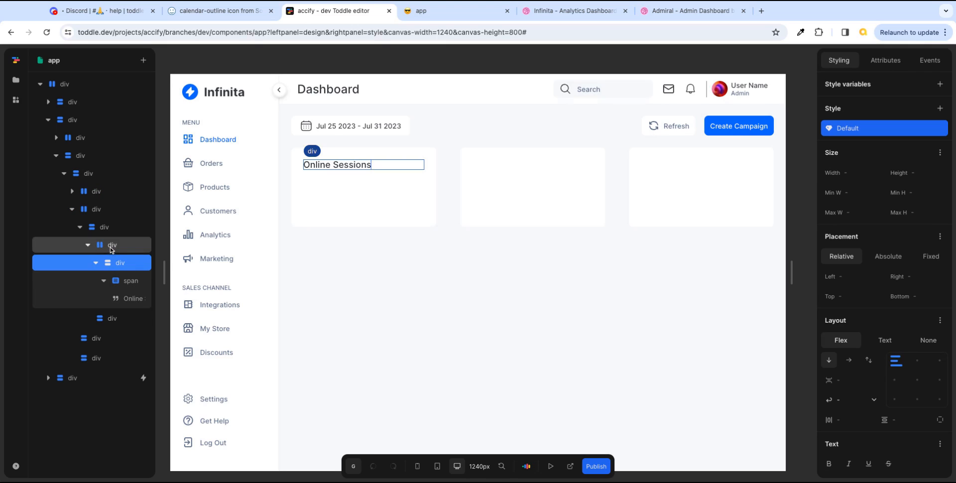
pyautogui.click(894, 364)
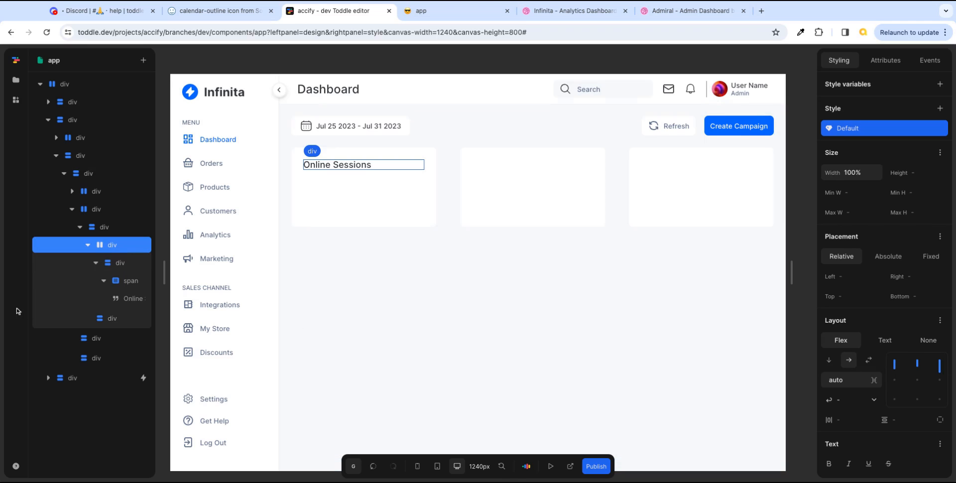
# - For the title row's second div, search Iconify for "full screen" and copy the SVG code of the ic:sharp-fullscreen icon
pyautogui.click(101, 319)
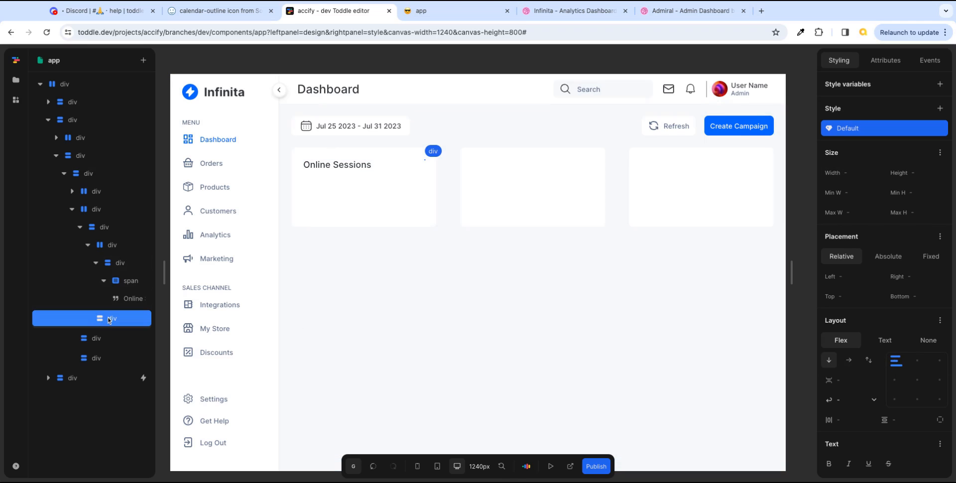
pyautogui.click(227, 10)
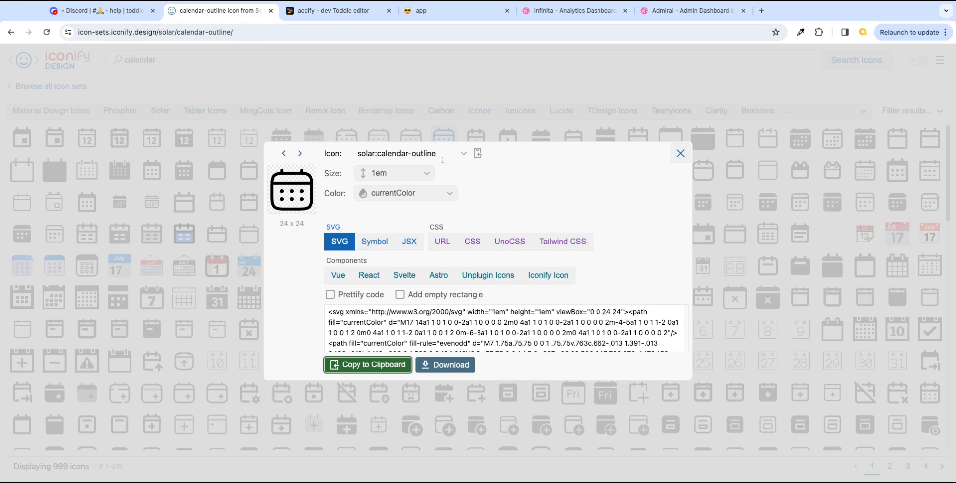
pyautogui.click(679, 155)
pyautogui.click(166, 58)
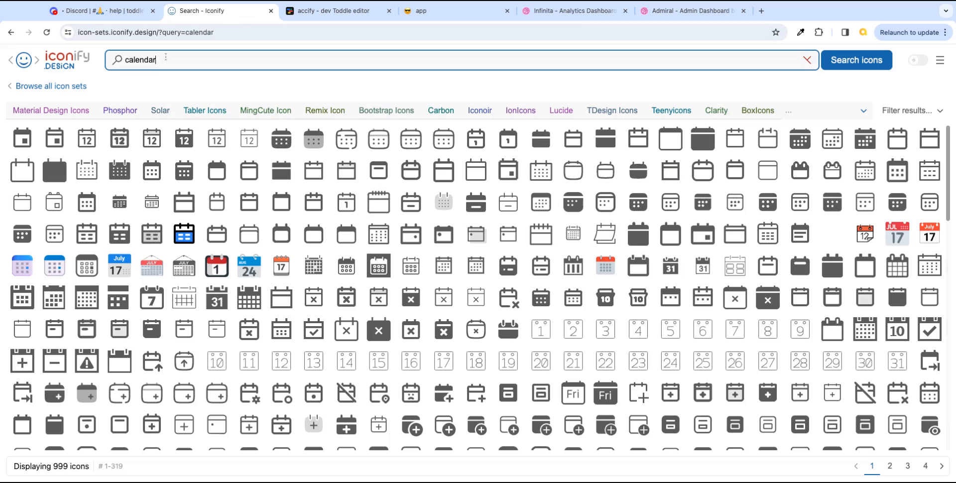
pyautogui.write('full screen')
pyautogui.press('Return')
pyautogui.write('\\')
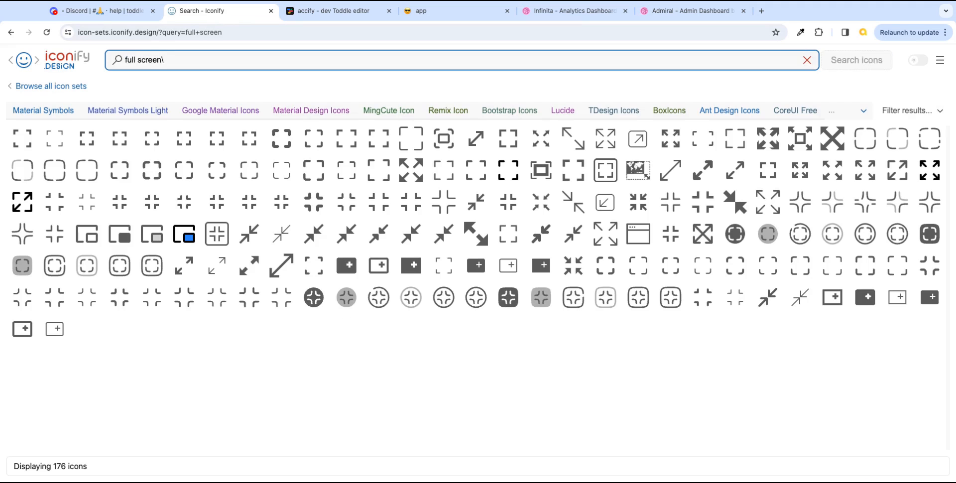
pyautogui.click(188, 146)
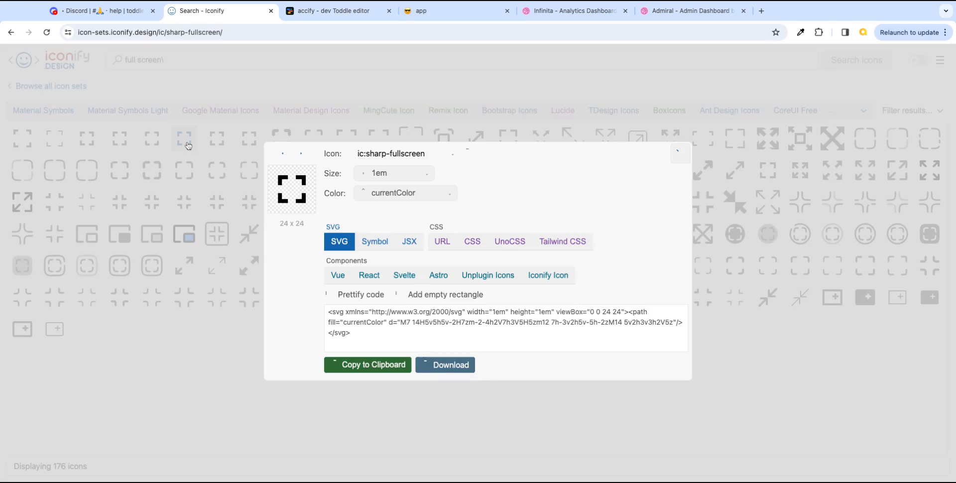
pyautogui.click(373, 365)
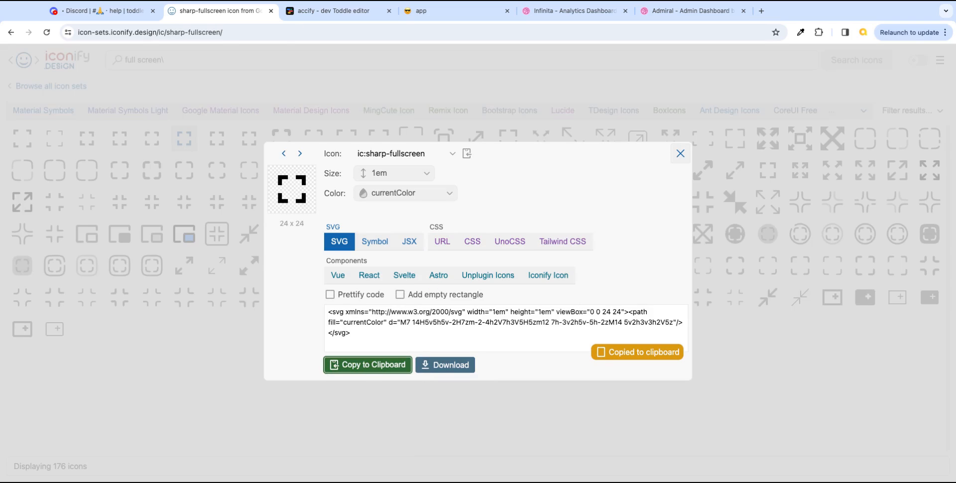
# - Switch to the Toddle editor and paste the copied full-screen SVG into the title row's second div
pyautogui.click(338, 10)
pyautogui.click(127, 319)
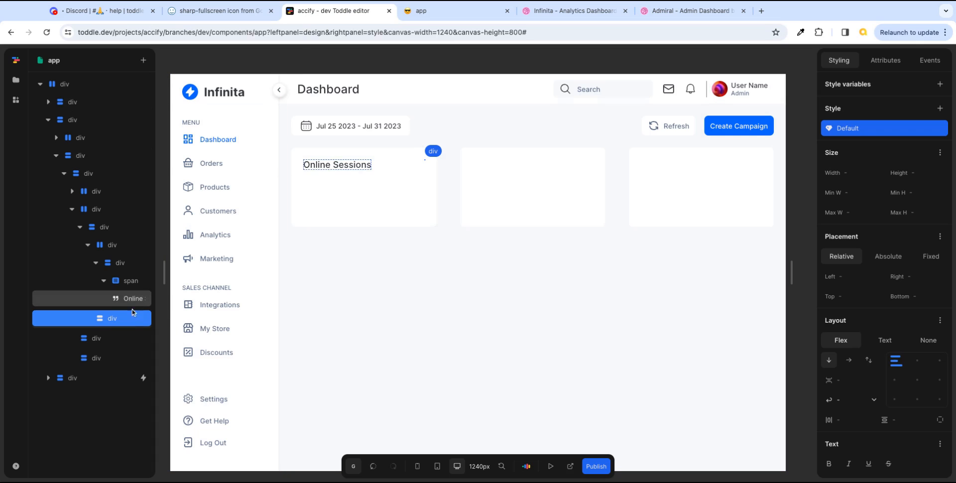
pyautogui.rightClick(127, 320)
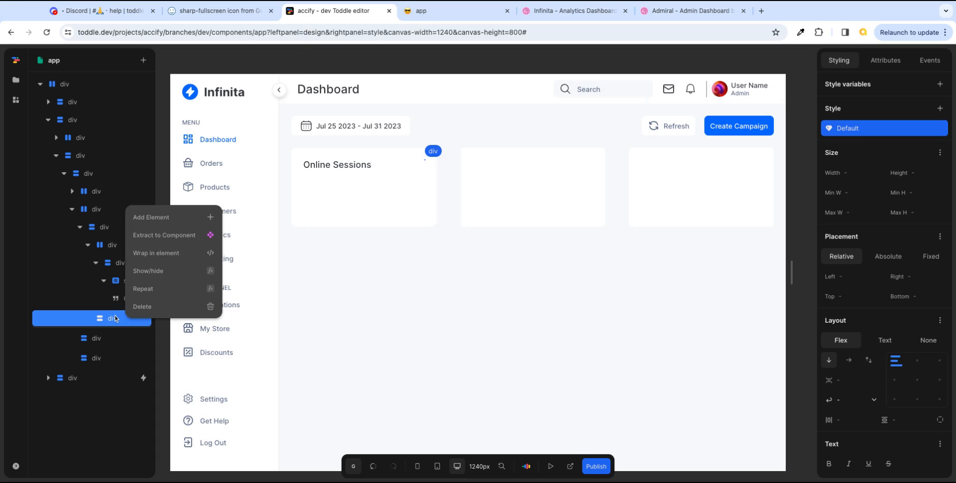
pyautogui.click(115, 319)
pyautogui.hotkey('ctrl', 'v')
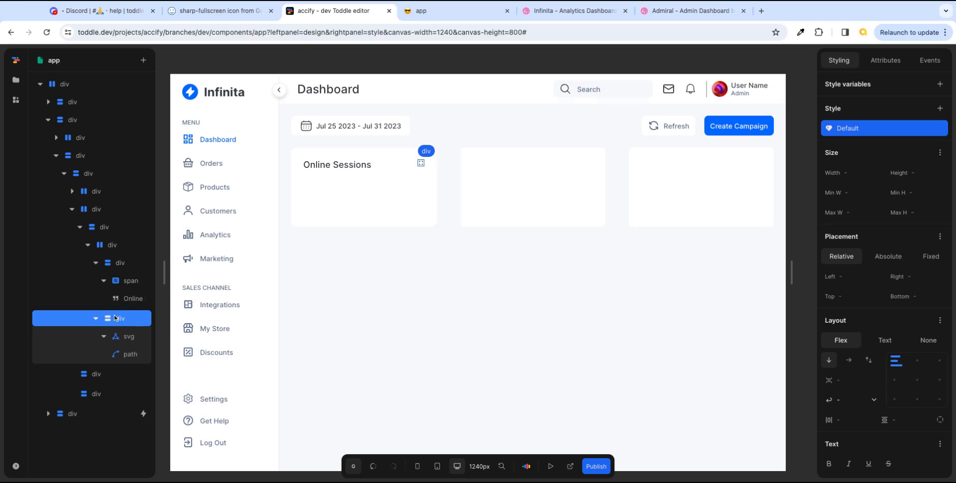
# - Set the full-screen svg's width and height attributes to 24px
pyautogui.click(129, 336)
pyautogui.click(885, 60)
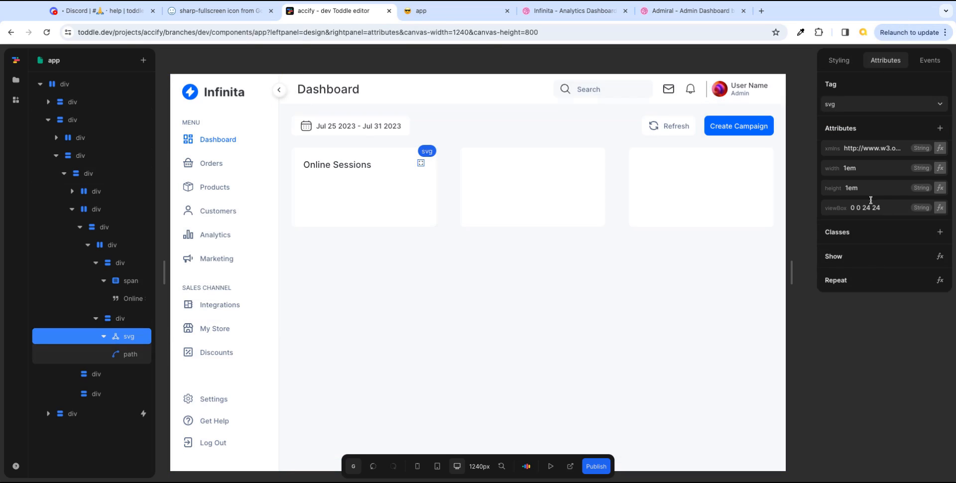
pyautogui.doubleClick(852, 169)
pyautogui.write('24')
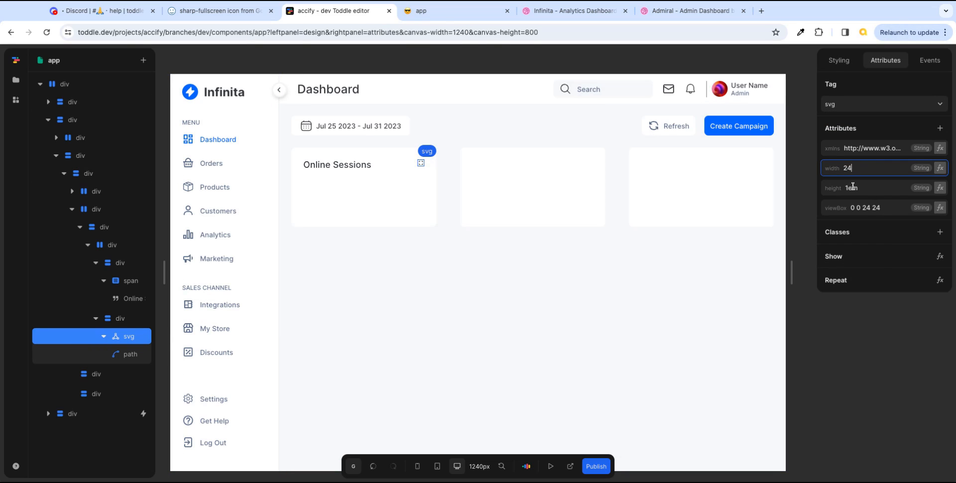
pyautogui.moveTo(864, 188); pyautogui.dragTo(853, 187)
pyautogui.write('2m')
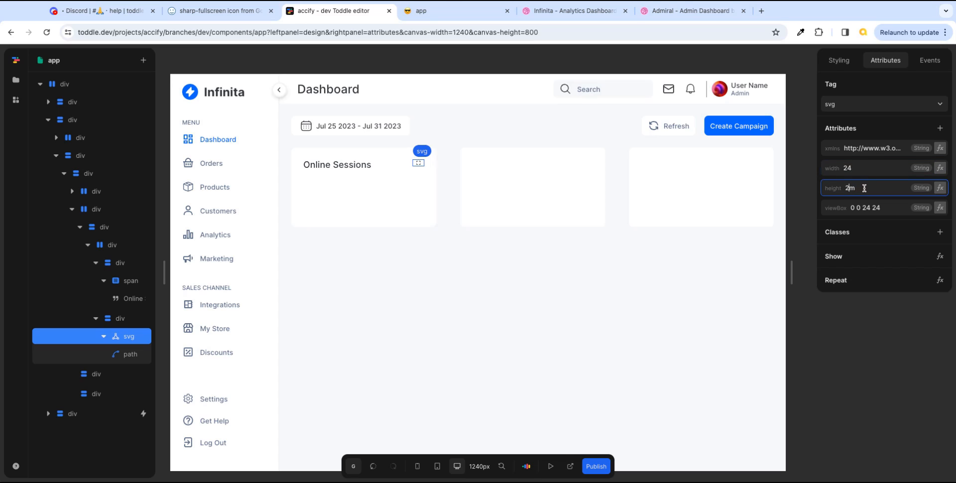
pyautogui.doubleClick(861, 170)
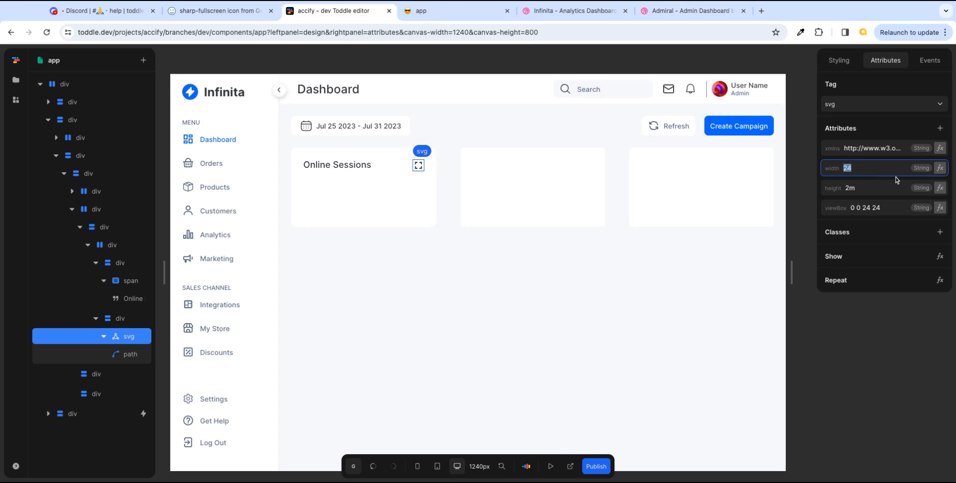
pyautogui.click(878, 166)
pyautogui.moveTo(850, 188); pyautogui.dragTo(847, 188)
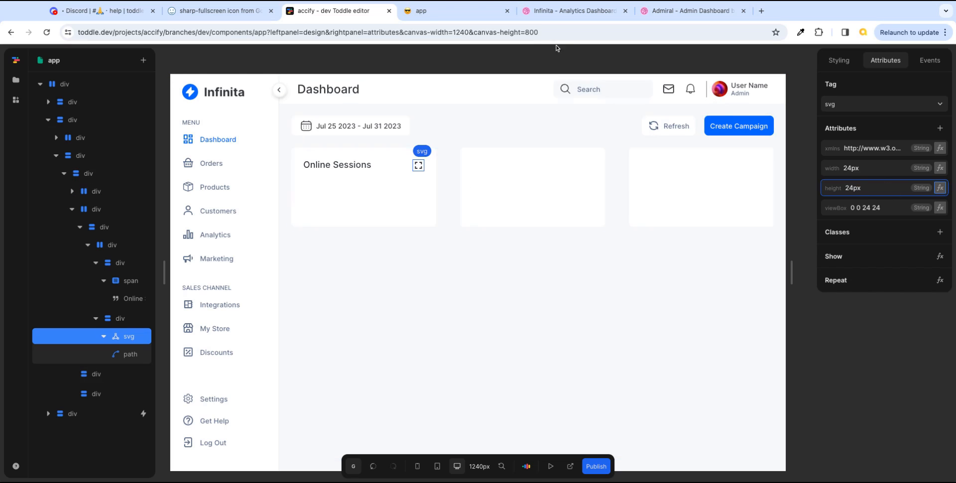
# - Check the icon against the Infinita reference design and set its wrapper div's text color to secondary-text
pyautogui.click(562, 19)
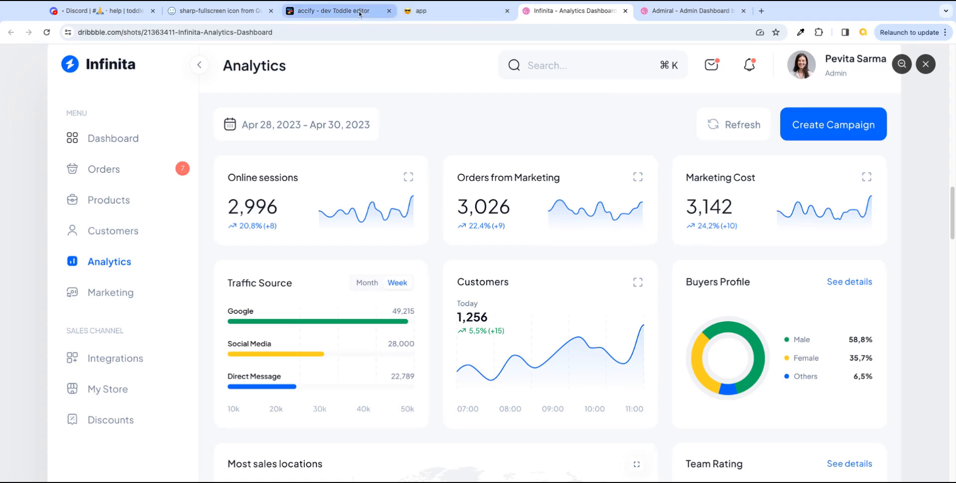
pyautogui.click(329, 11)
pyautogui.click(124, 321)
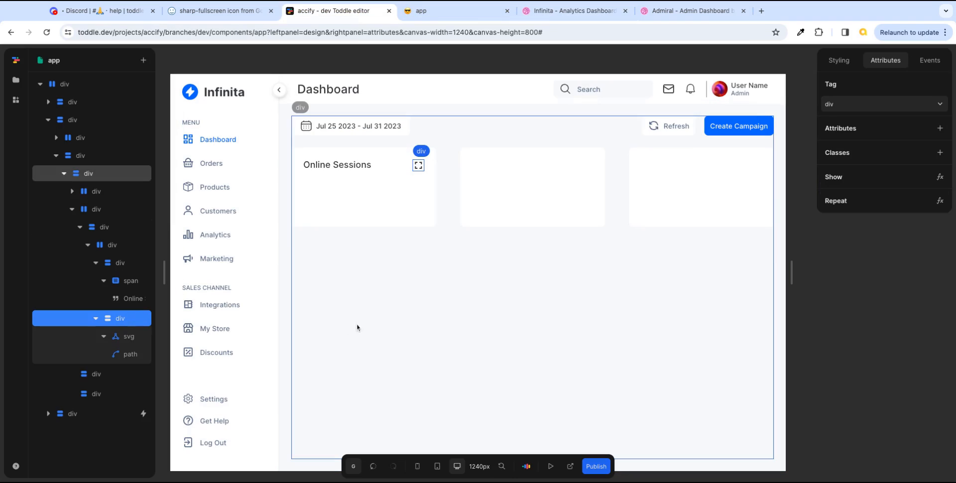
pyautogui.click(841, 62)
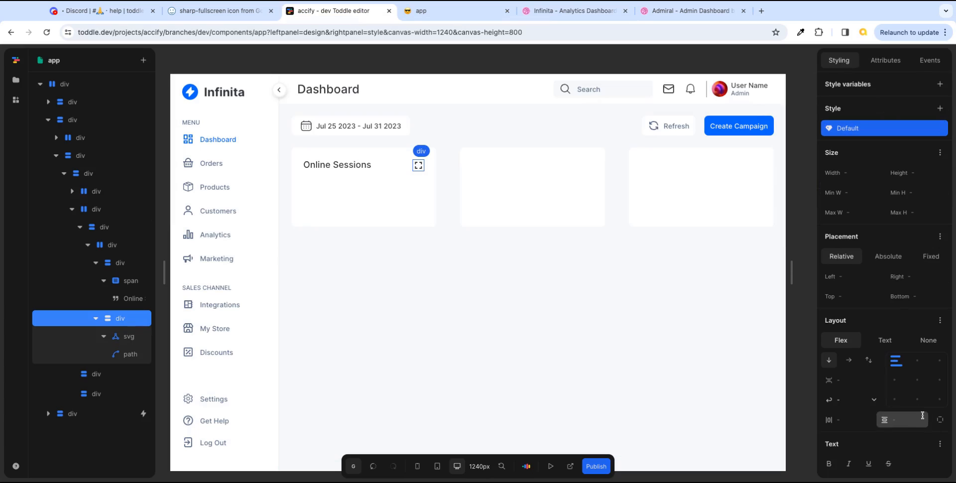
pyautogui.scroll(-3, 944, 418)
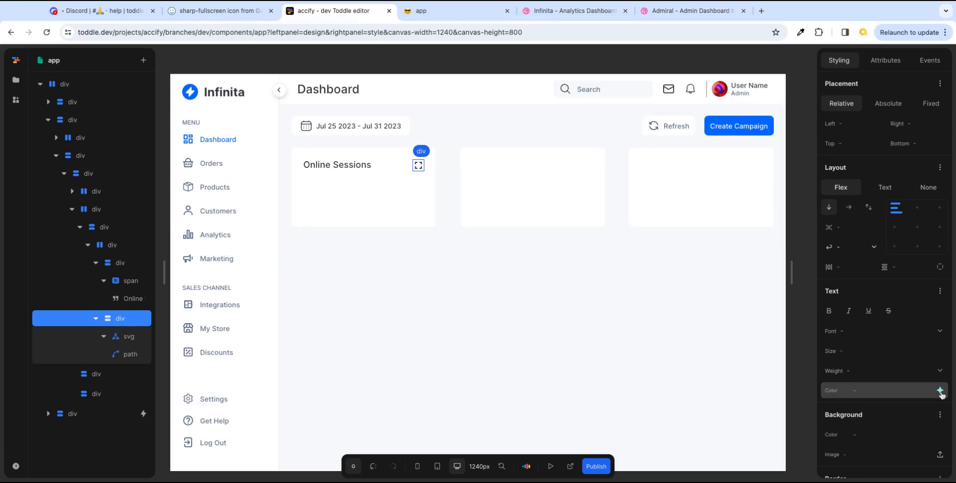
pyautogui.click(941, 391)
pyautogui.click(867, 312)
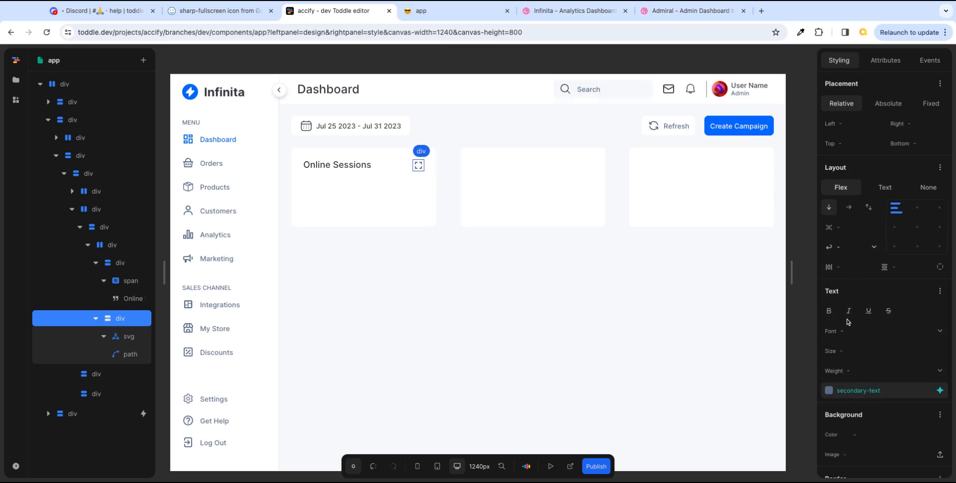
pyautogui.click(669, 302)
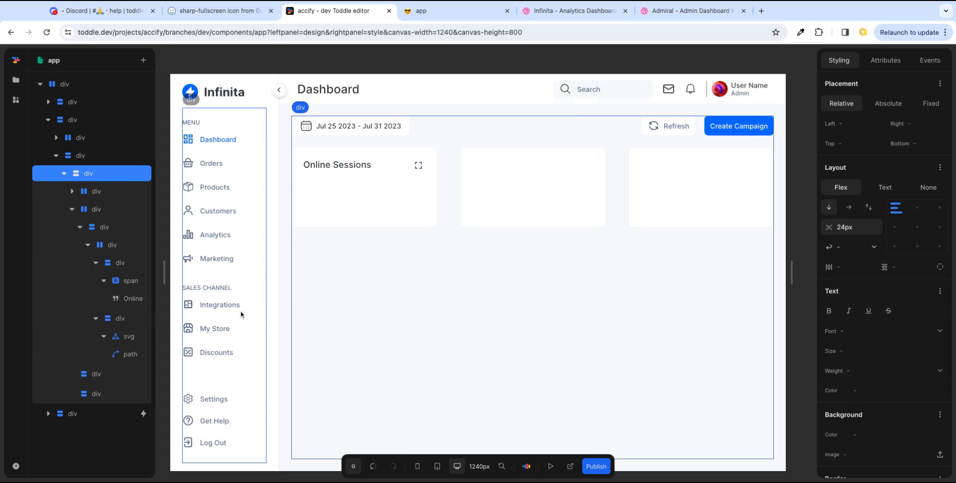
# - Center the icon div's content both ways and check the title row in the live app preview
pyautogui.click(134, 319)
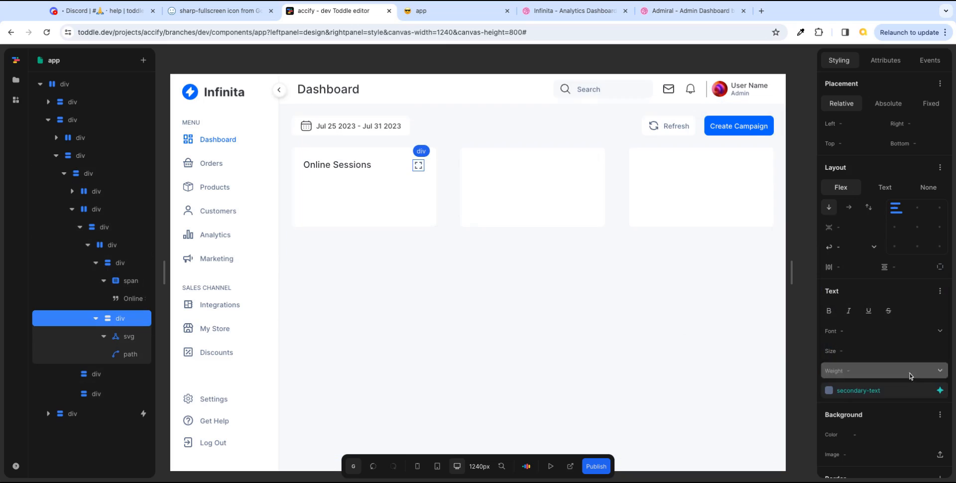
pyautogui.click(919, 233)
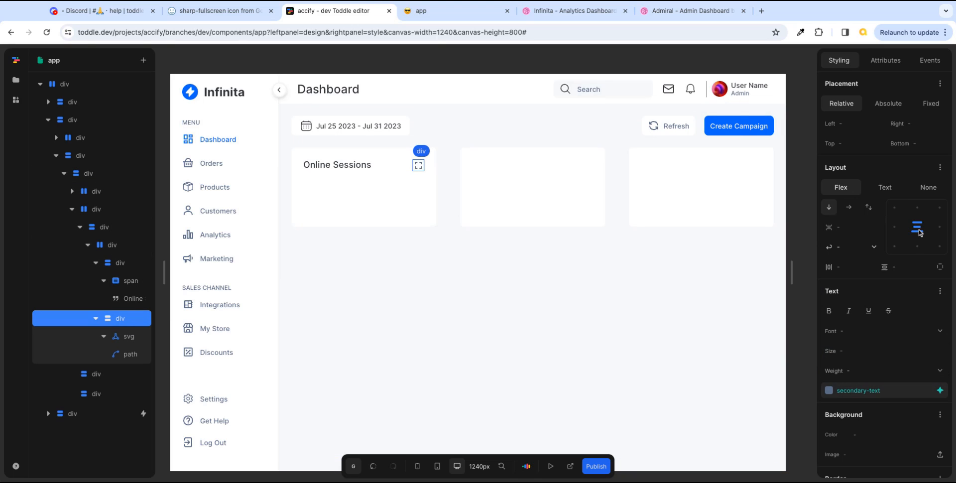
pyautogui.click(132, 263)
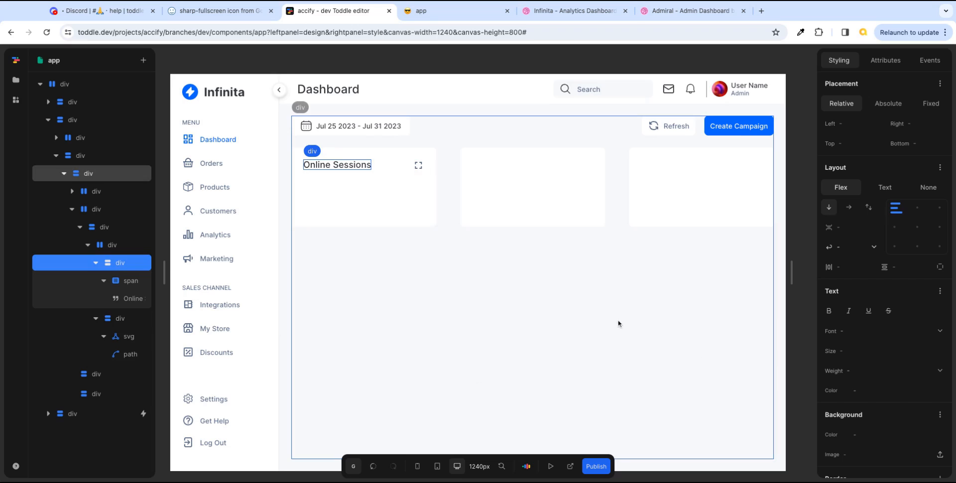
pyautogui.click(473, 15)
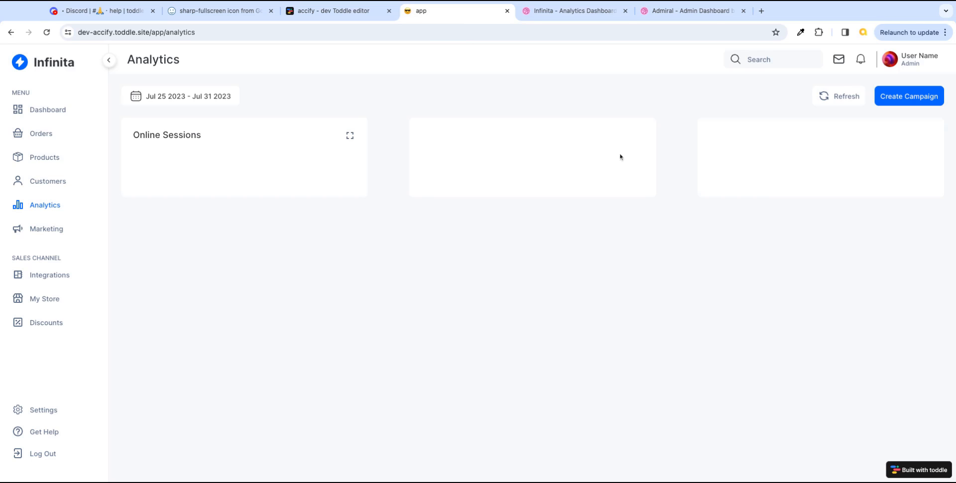
# - Consult the reference card's layout and set the gap between the first card's children to 18px
pyautogui.click(572, 12)
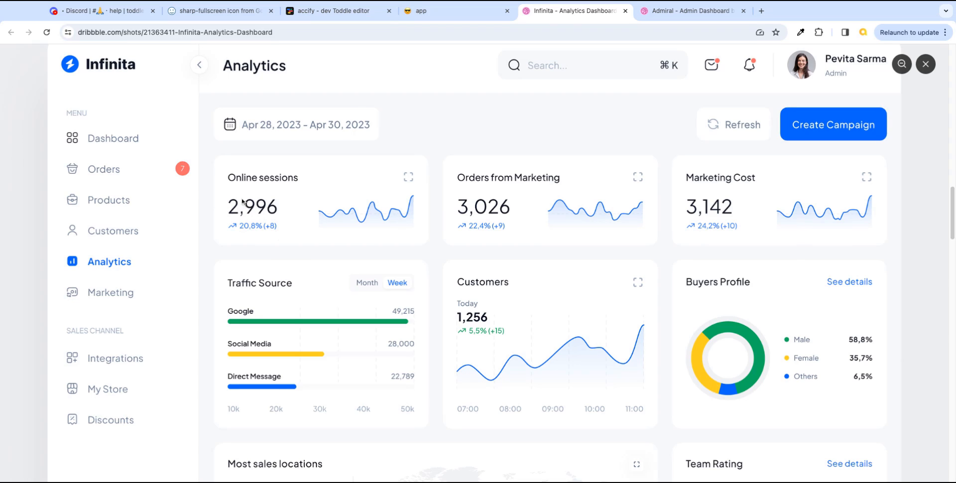
pyautogui.click(372, 13)
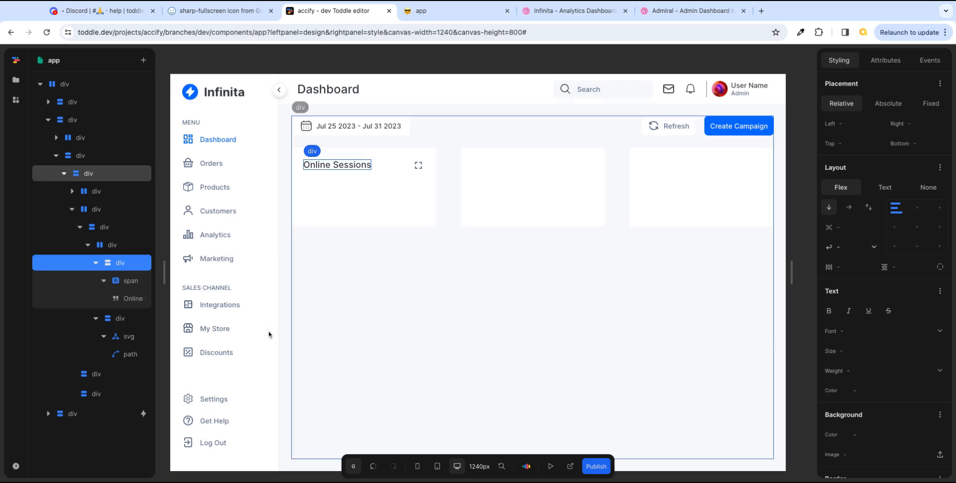
pyautogui.click(88, 245)
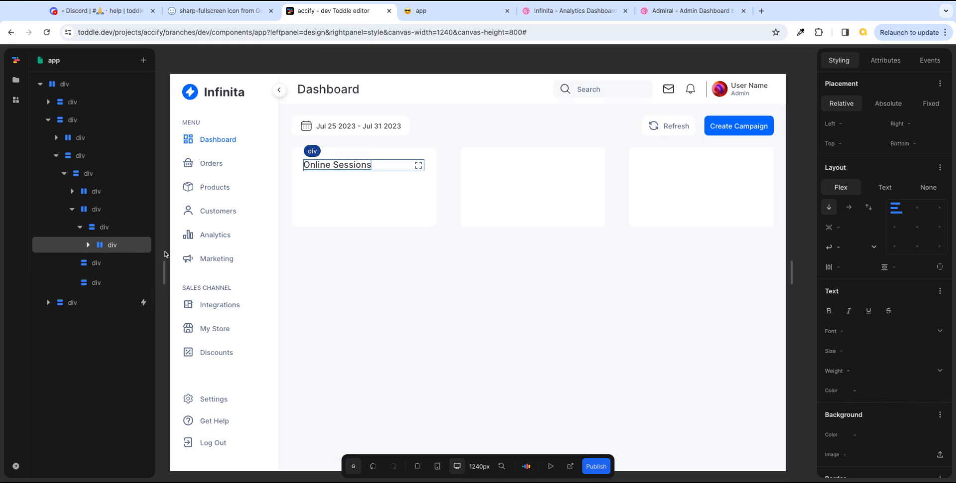
pyautogui.click(110, 229)
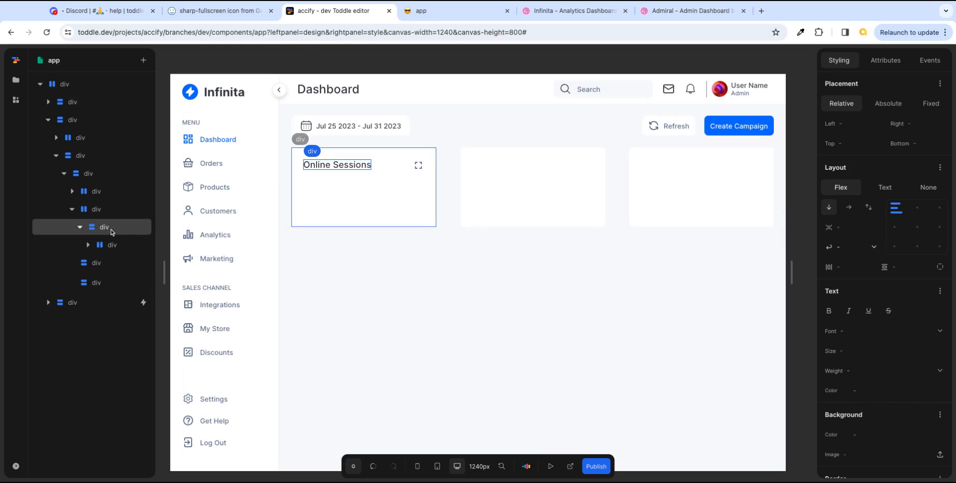
pyautogui.click(111, 230)
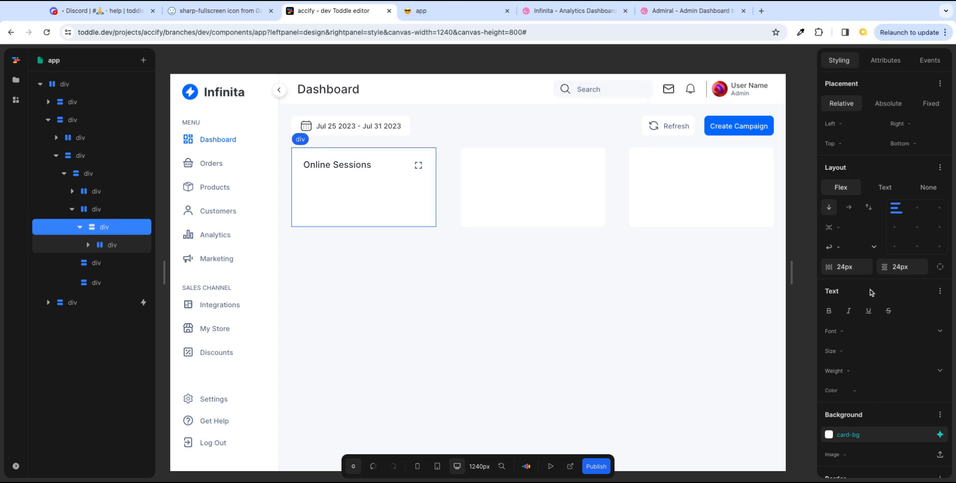
pyautogui.click(871, 230)
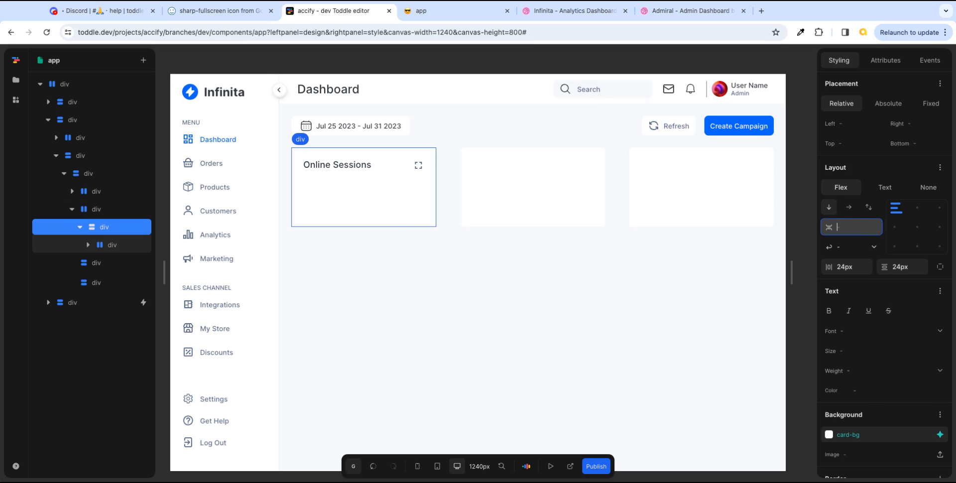
pyautogui.press('Tab')
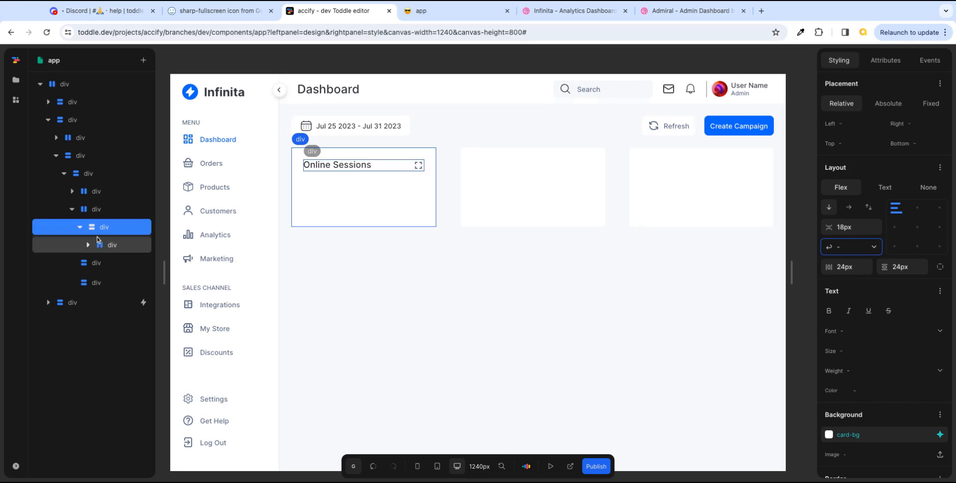
# - Duplicate the first card's title row directly below the original, inside the same card
pyautogui.click(99, 263)
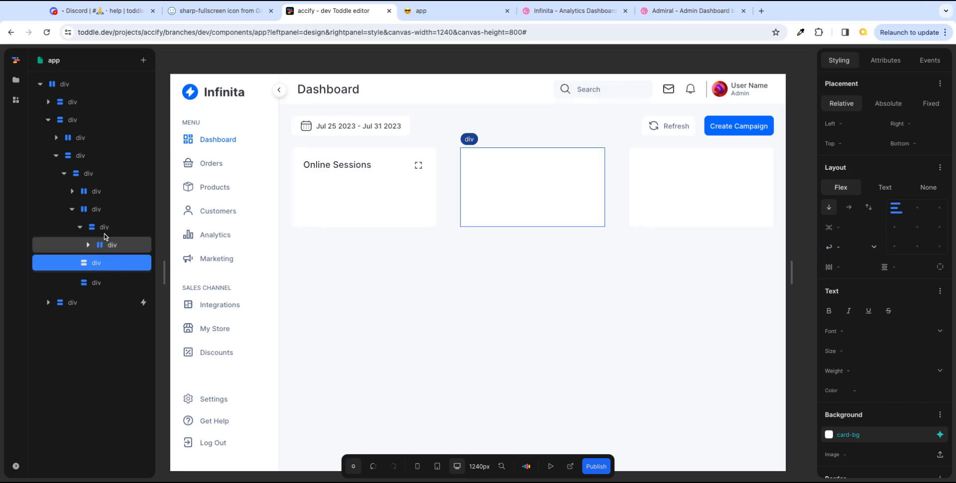
pyautogui.click(97, 210)
pyautogui.click(102, 227)
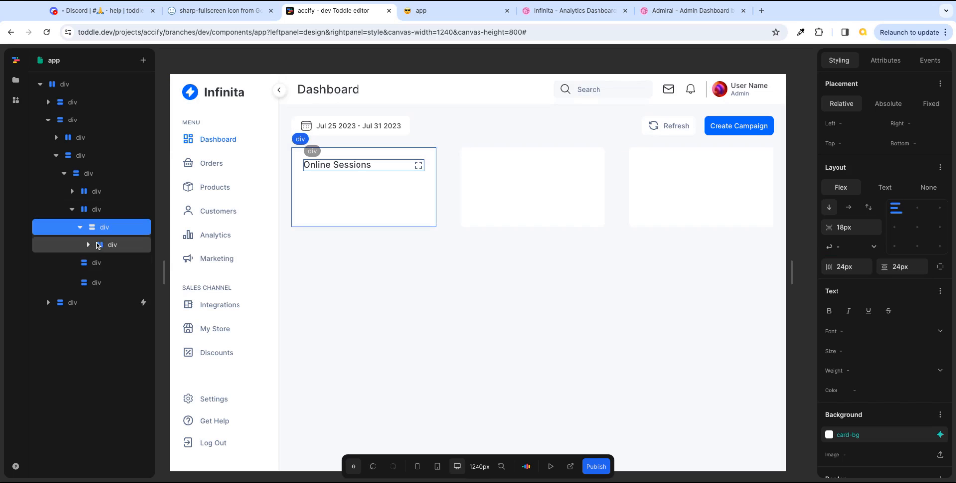
pyautogui.click(88, 245)
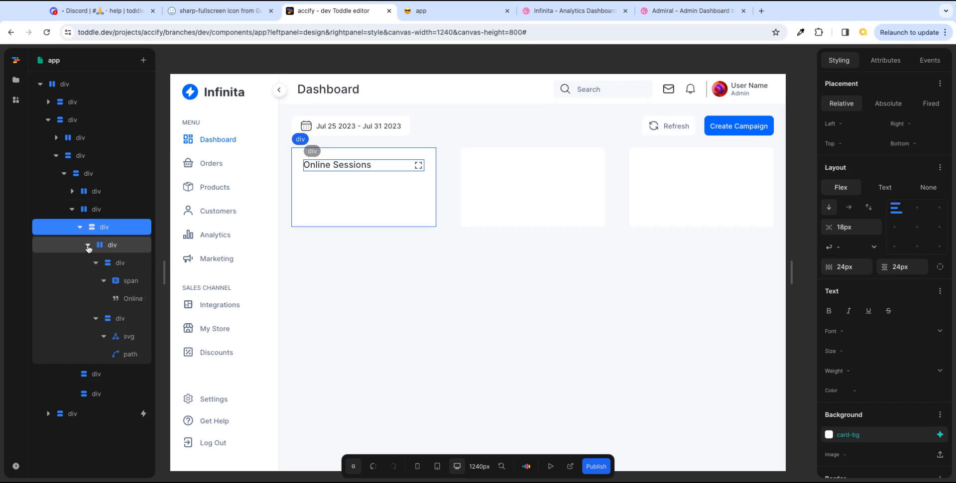
pyautogui.click(88, 246)
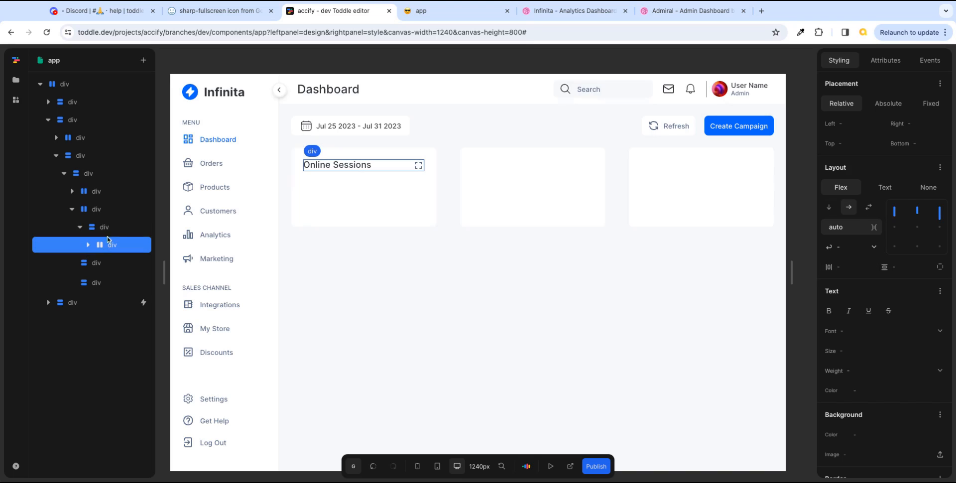
pyautogui.click(111, 246)
pyautogui.moveTo(111, 245)
pyautogui.mouseDown()
pyautogui.moveTo(111, 265)
pyautogui.moveTo(111, 231)
pyautogui.moveTo(111, 252)
pyautogui.mouseUp()
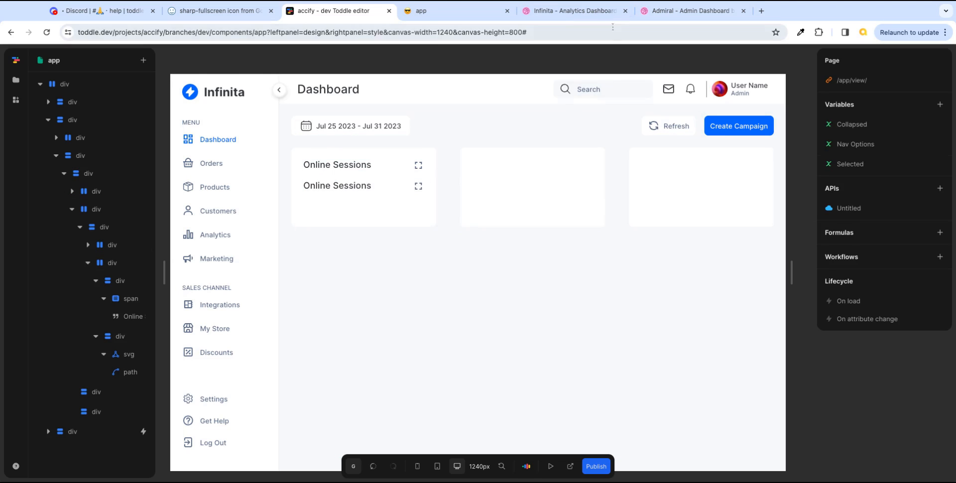
# - Check the reference card's value and set the duplicated row's text span to font-size-3xl
pyautogui.click(572, 11)
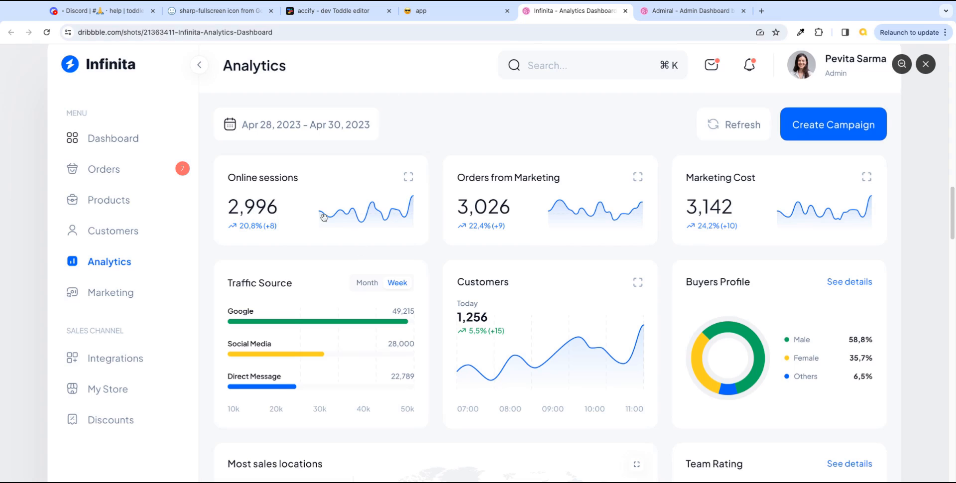
pyautogui.click(360, 12)
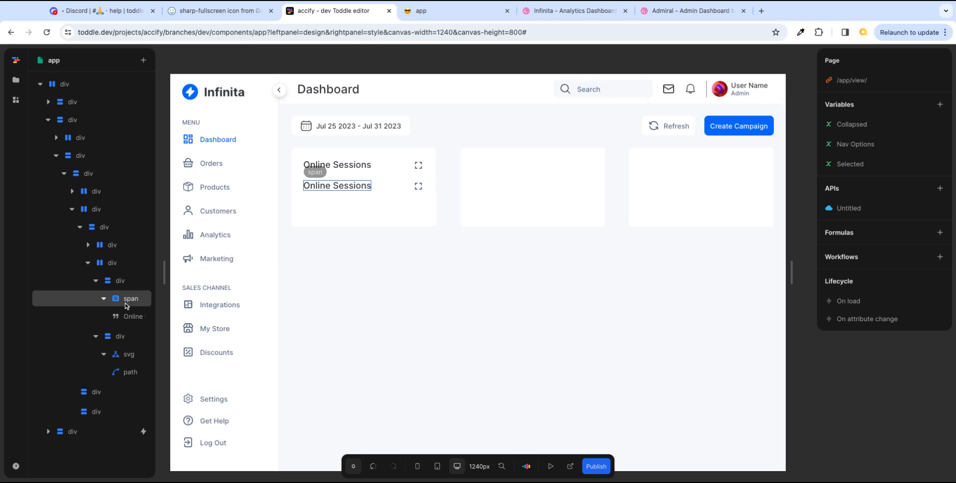
pyautogui.click(127, 317)
pyautogui.click(128, 300)
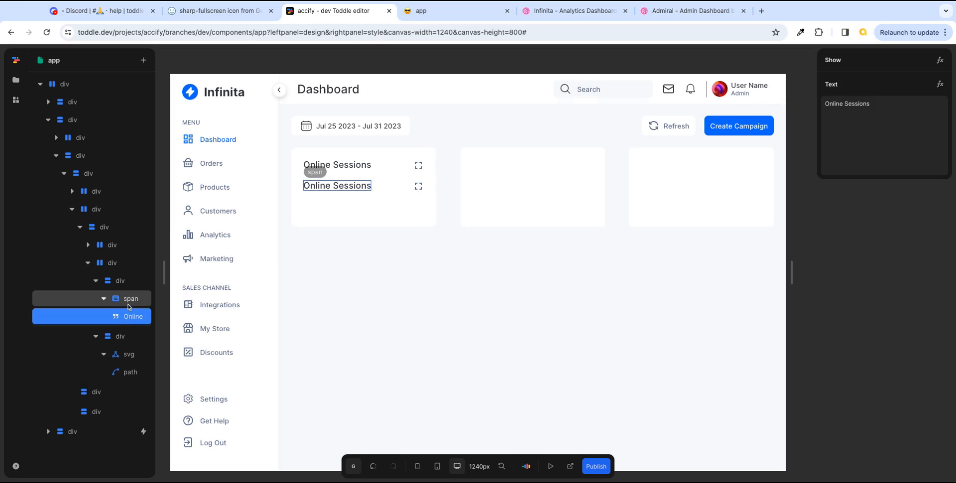
pyautogui.scroll(-3, 934, 398)
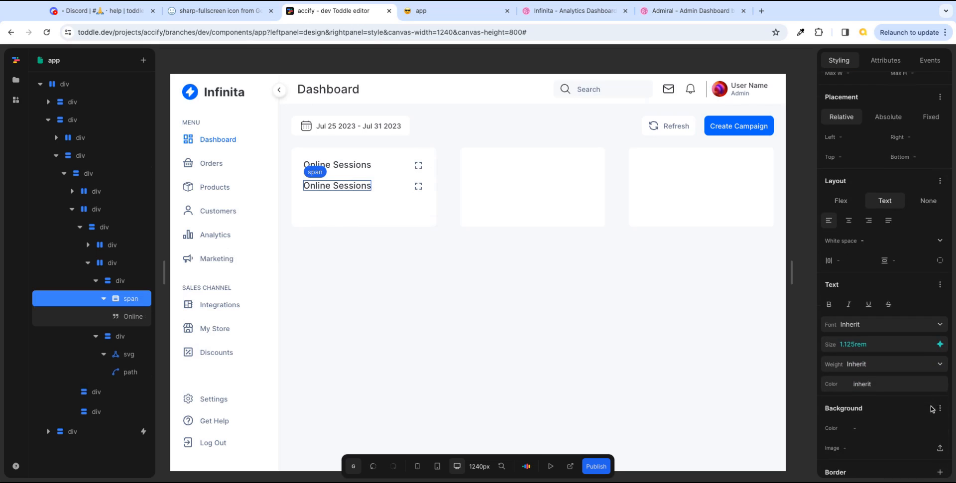
pyautogui.click(940, 345)
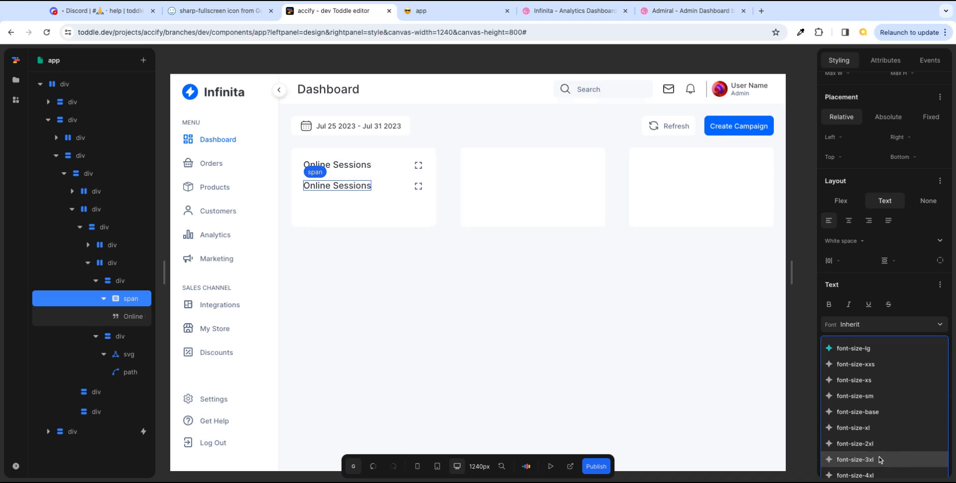
pyautogui.click(878, 459)
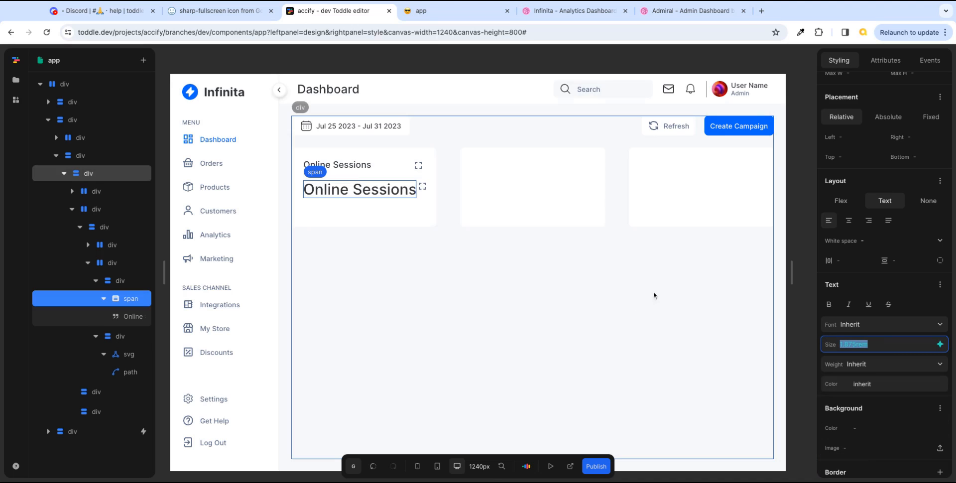
# - Compare with the live preview and the reference design, and set the duplicated row's text size to font-size-2xl
pyautogui.click(461, 14)
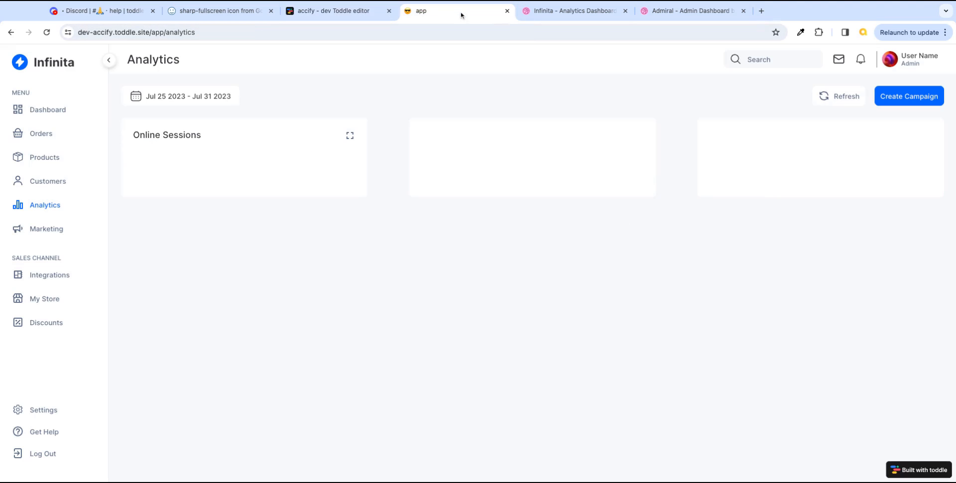
pyautogui.click(360, 12)
pyautogui.click(522, 14)
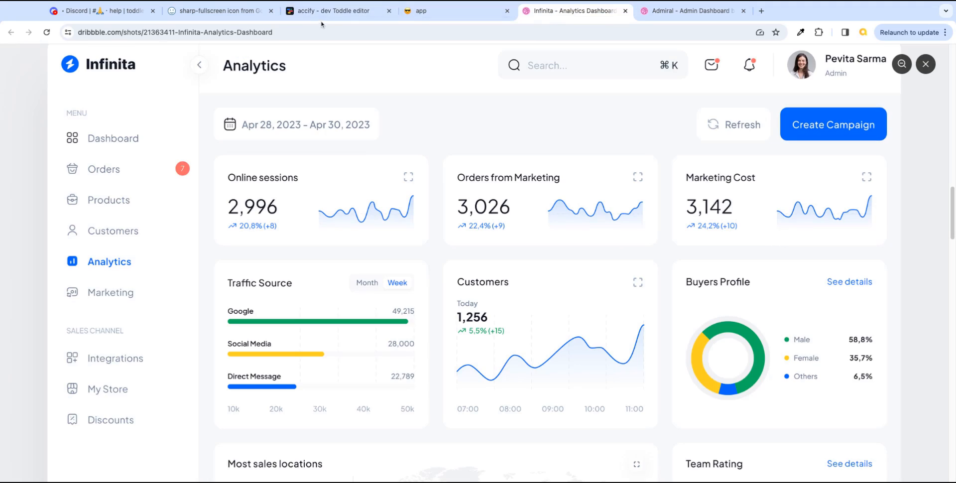
pyautogui.click(355, 17)
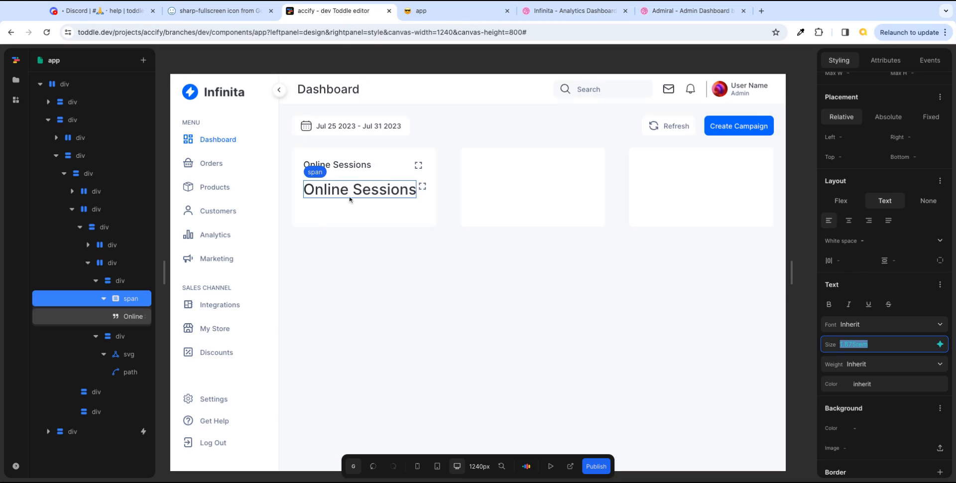
pyautogui.click(940, 344)
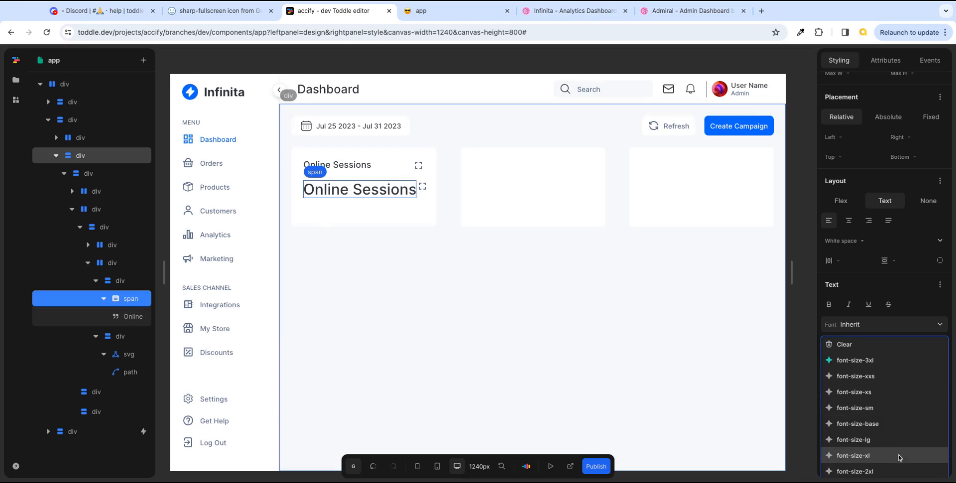
pyautogui.click(884, 470)
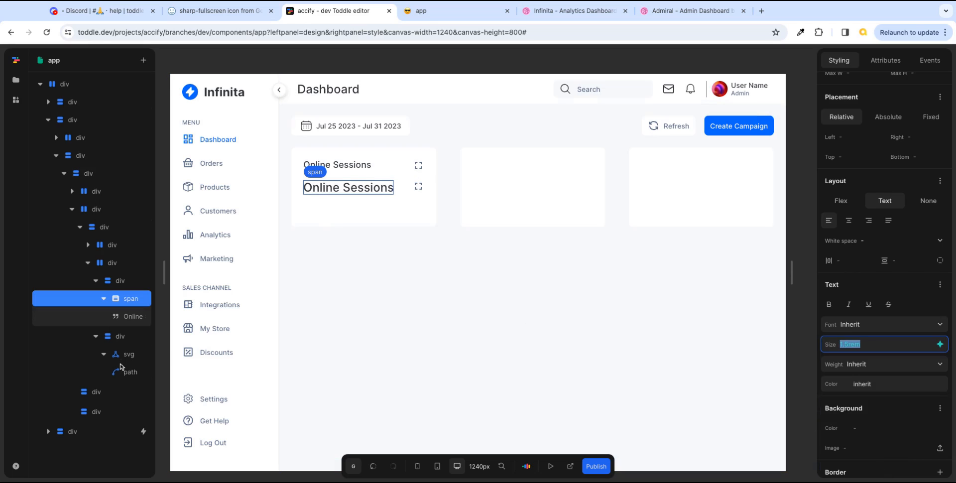
# - Replace the duplicated row's text with the reference card's value, 2,996
pyautogui.click(133, 319)
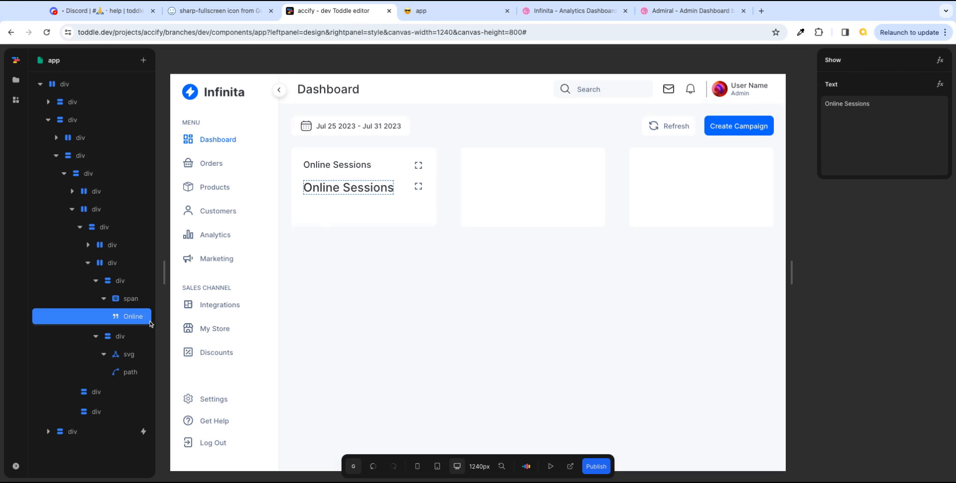
pyautogui.tripleClick(851, 106)
pyautogui.click(573, 11)
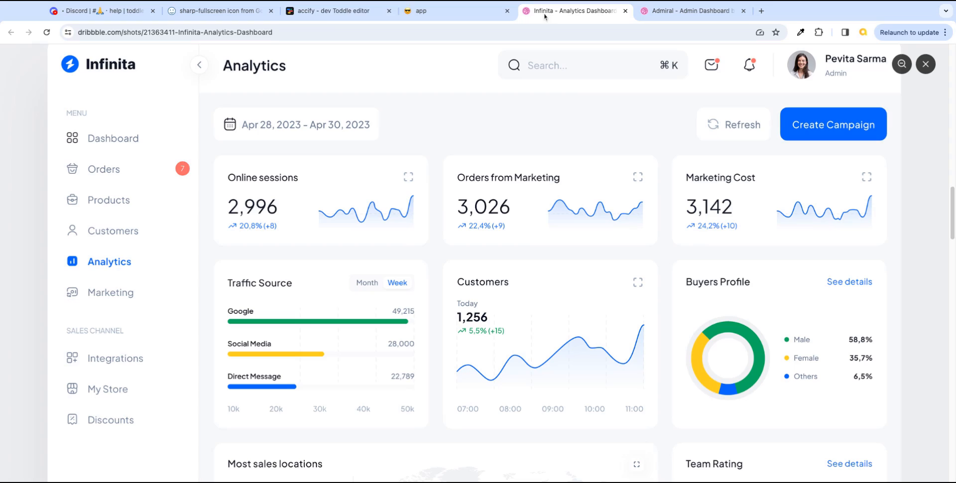
pyautogui.click(331, 14)
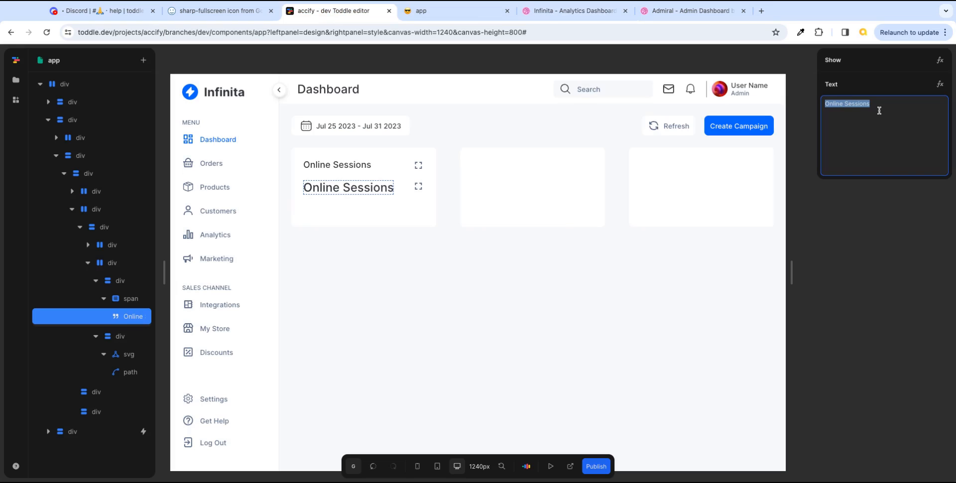
pyautogui.write('2,996')
pyautogui.press('Tab')
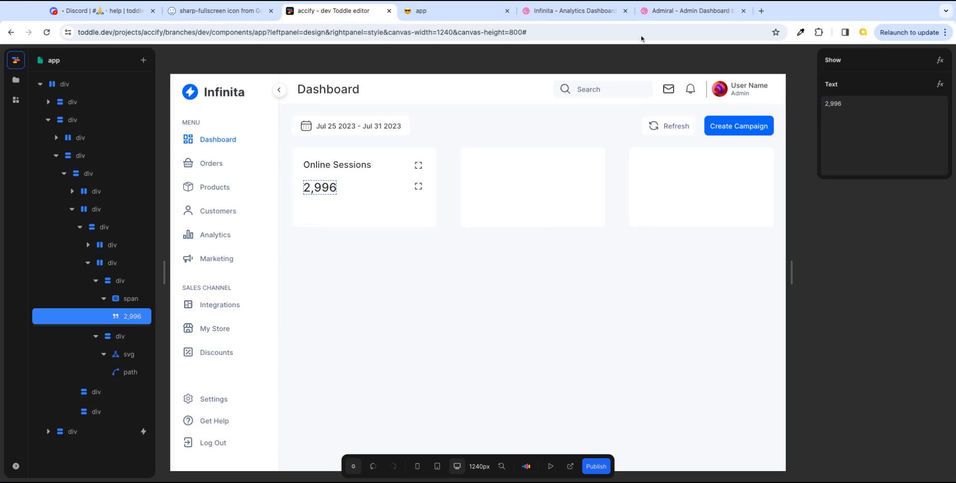
# - Check the value row in the refreshed live preview and set the 2,996 span's size to font-size-3xl
pyautogui.click(463, 10)
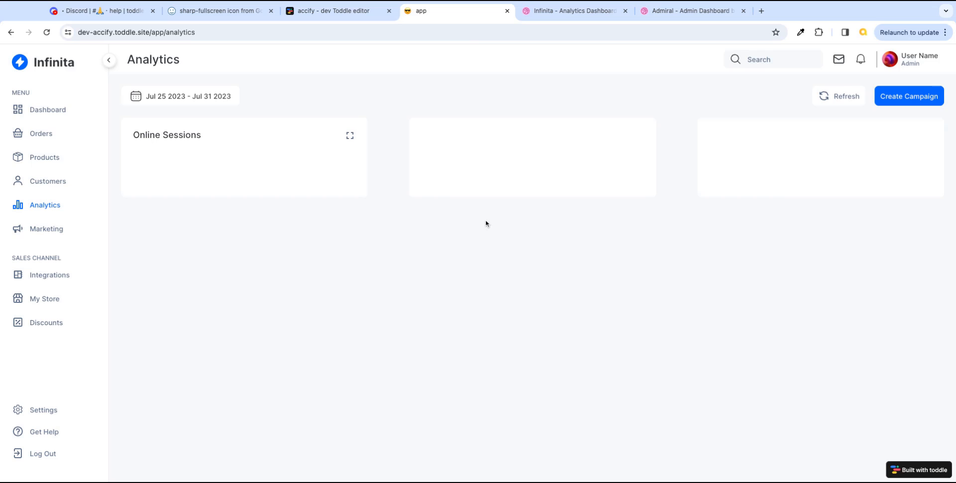
pyautogui.press('super+r')
pyautogui.click(311, 13)
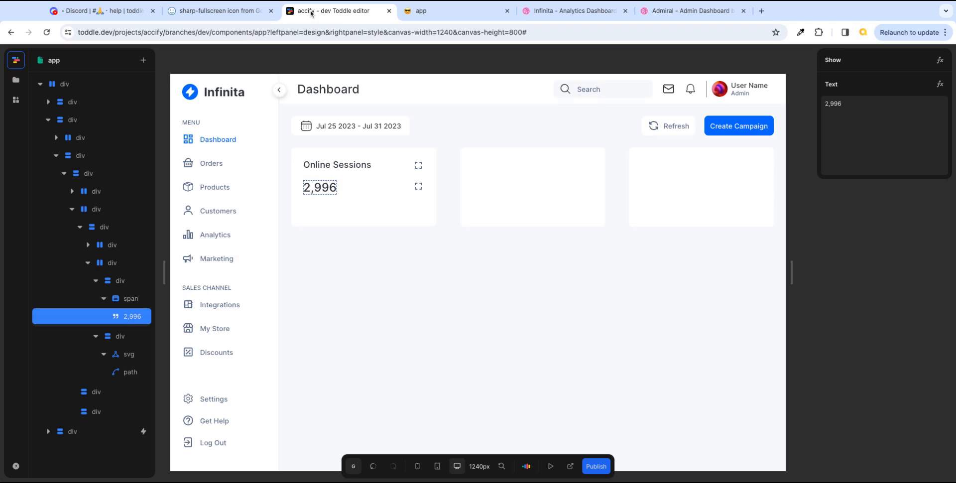
pyautogui.click(133, 300)
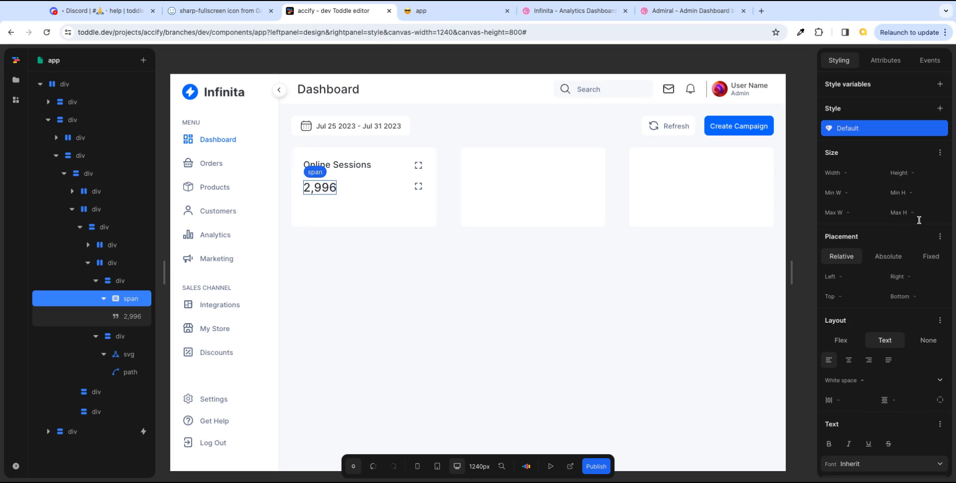
pyautogui.scroll(-4, 919, 220)
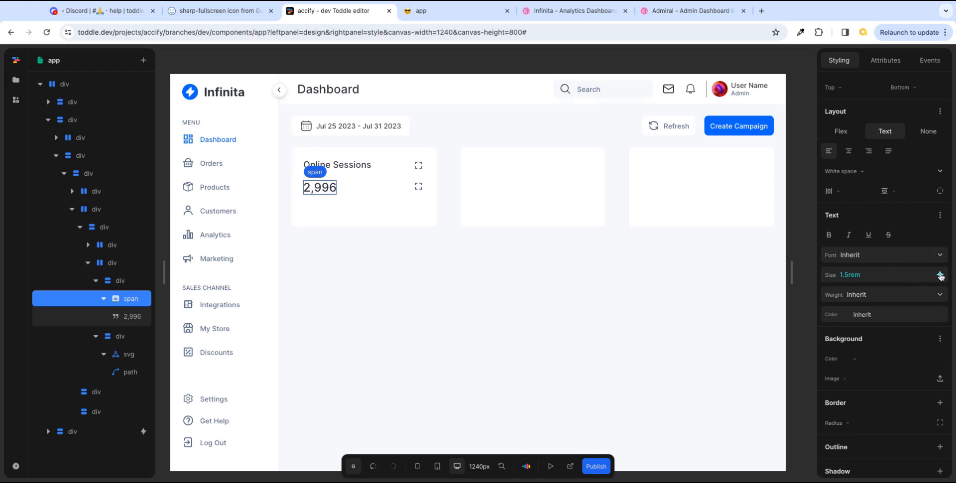
pyautogui.click(940, 276)
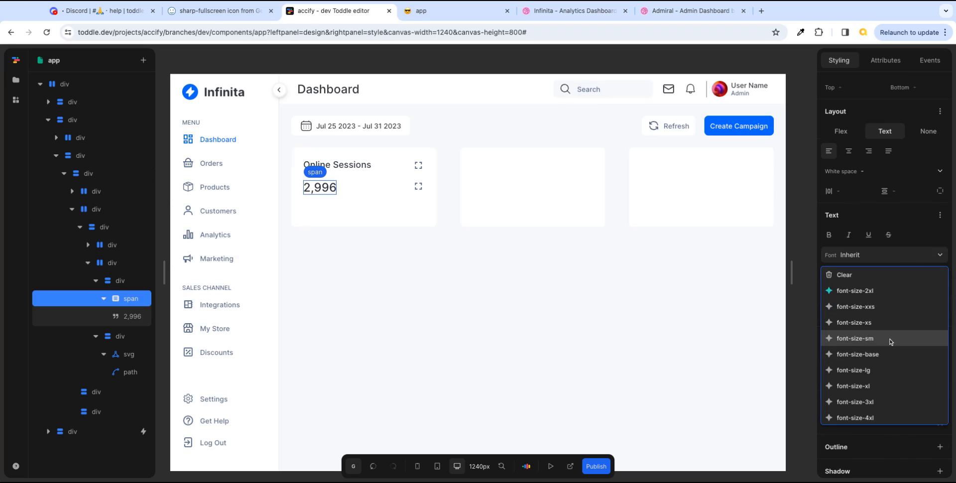
pyautogui.click(878, 402)
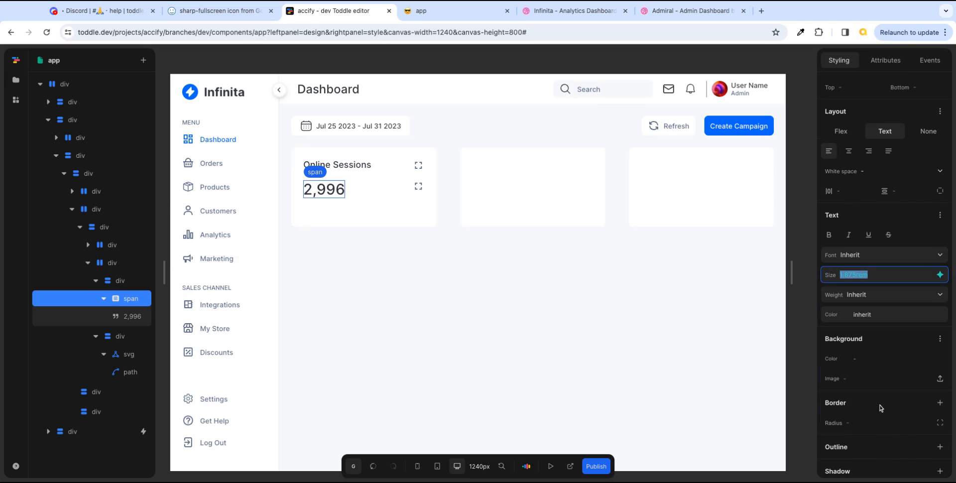
# - Remove the expand icon from the value row and compare the first card in the live preview with the reference
pyautogui.click(130, 359)
pyautogui.press('Escape')
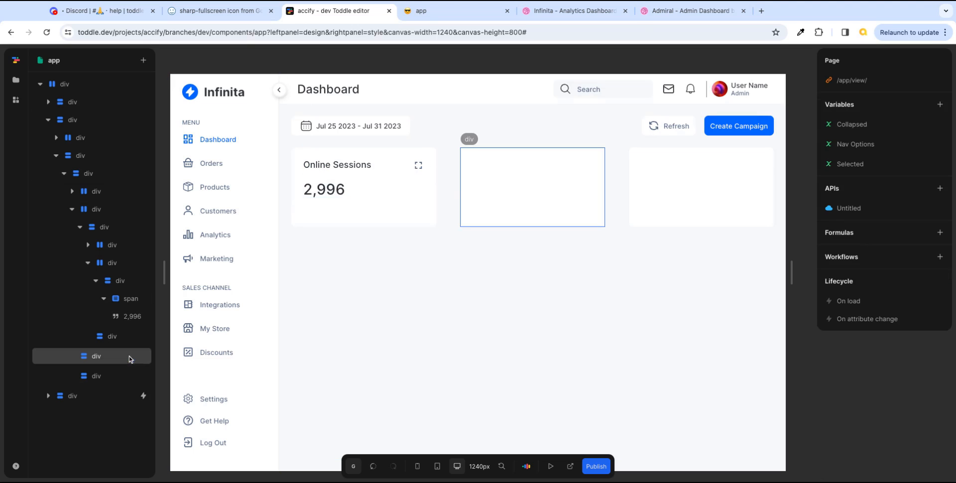
pyautogui.click(461, 15)
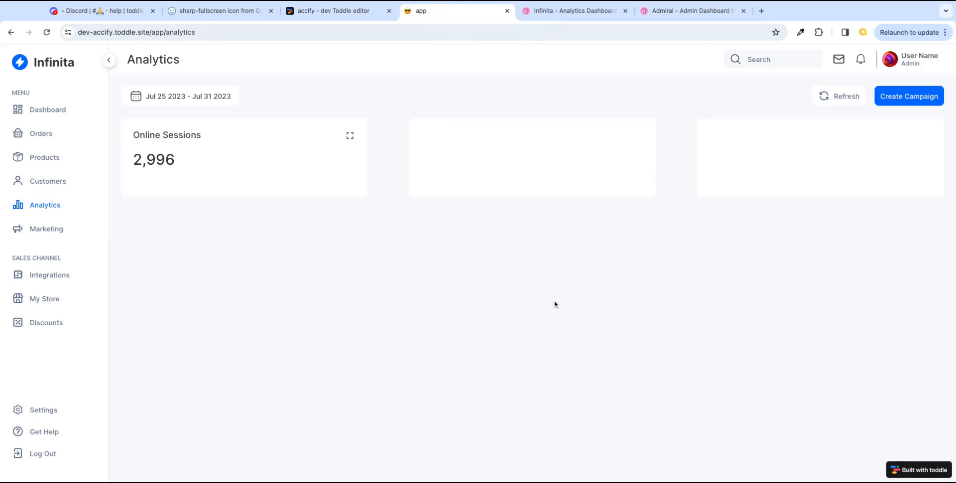
pyautogui.hotkey('ctrl', 'Tab')
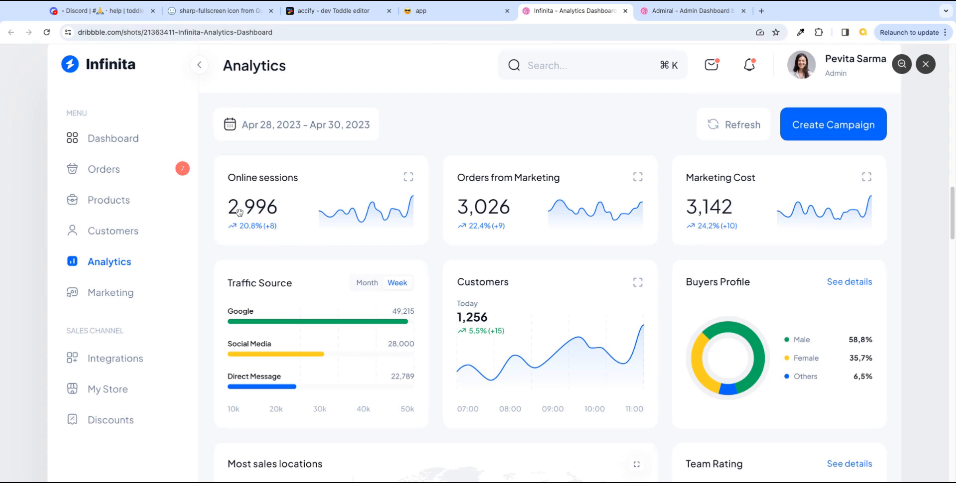
pyautogui.click(343, 18)
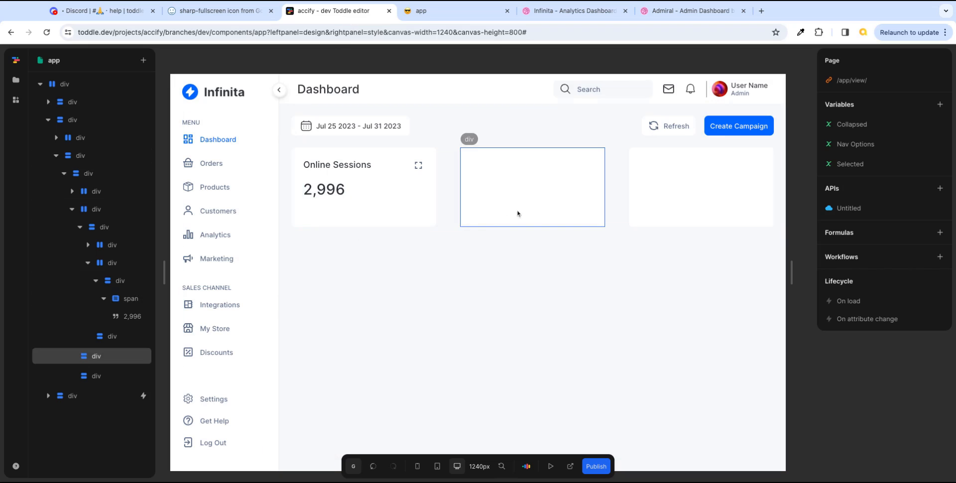
# - Delete the two empty placeholder cards beside the Online Sessions card
pyautogui.click(553, 198)
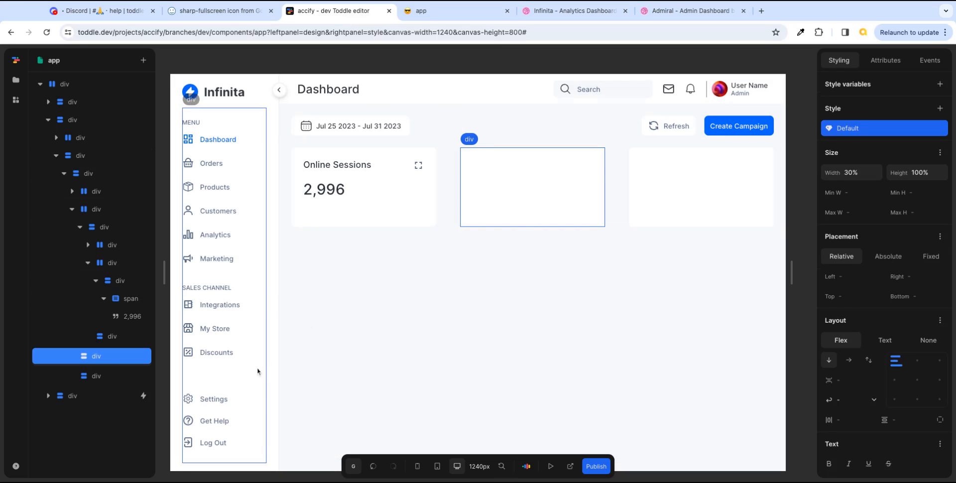
pyautogui.press('Delete')
pyautogui.click(110, 358)
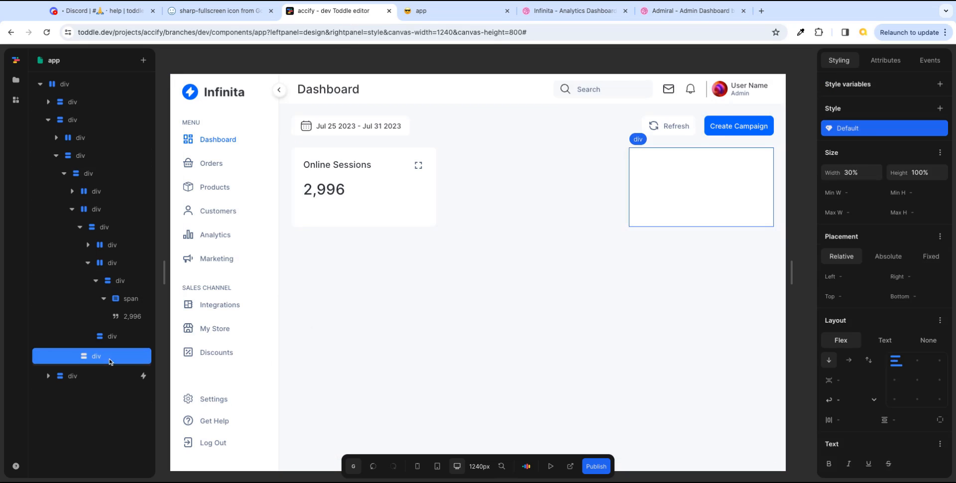
pyautogui.press('Delete')
# - Duplicate the Online Sessions card twice within the same row to make three cards
pyautogui.click(97, 227)
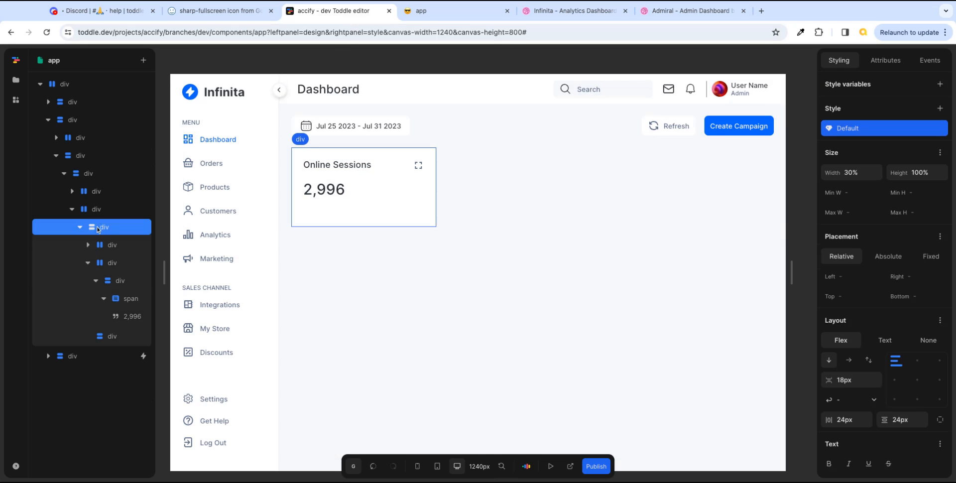
pyautogui.click(80, 227)
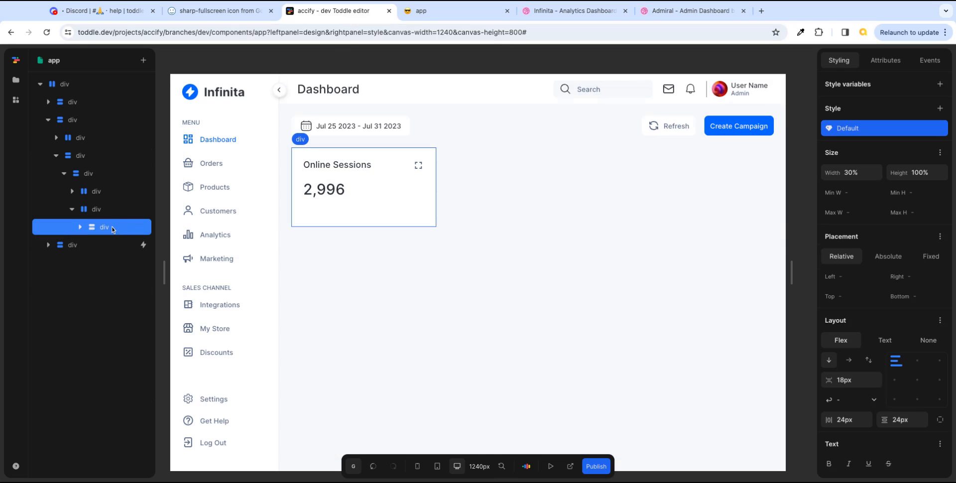
pyautogui.moveTo(112, 228); pyautogui.dragTo(113, 234)
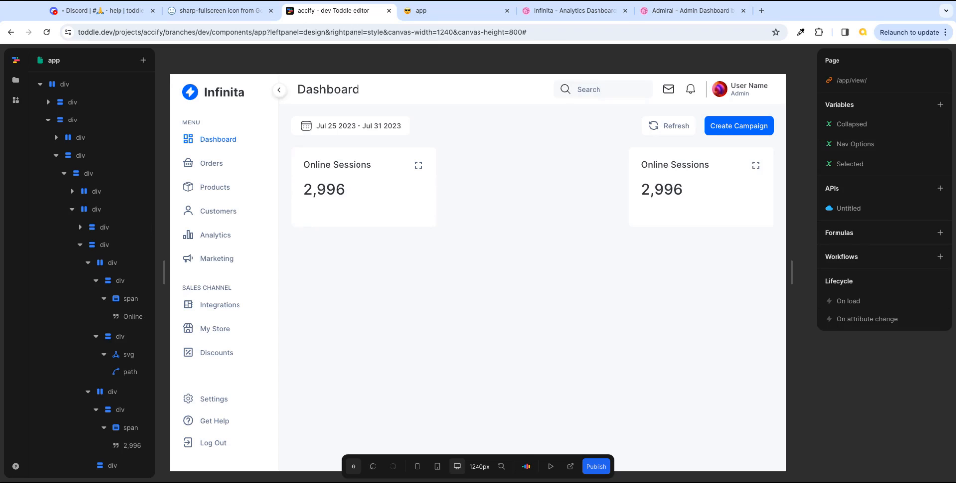
pyautogui.click(79, 244)
pyautogui.moveTo(117, 245); pyautogui.dragTo(118, 249)
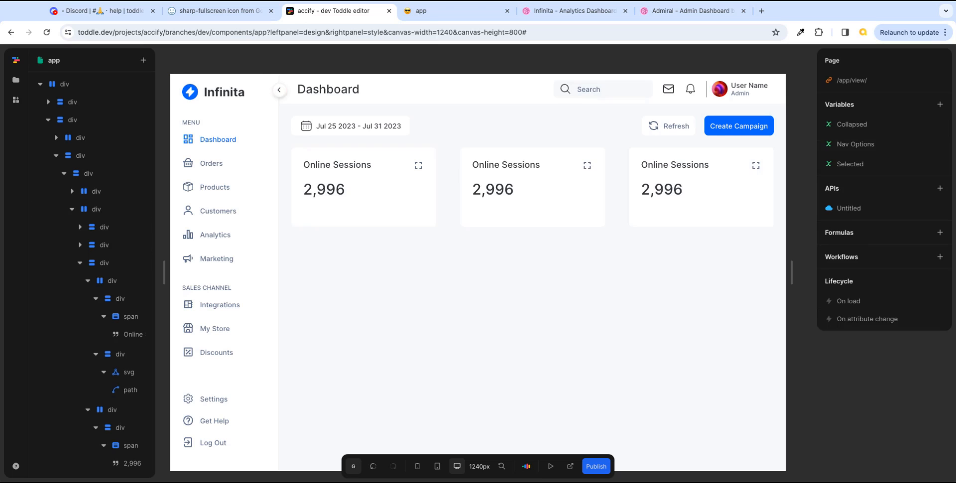
# - Check the second card's title in the reference design and change the middle card's title to "Orders from Marketing"
pyautogui.click(566, 12)
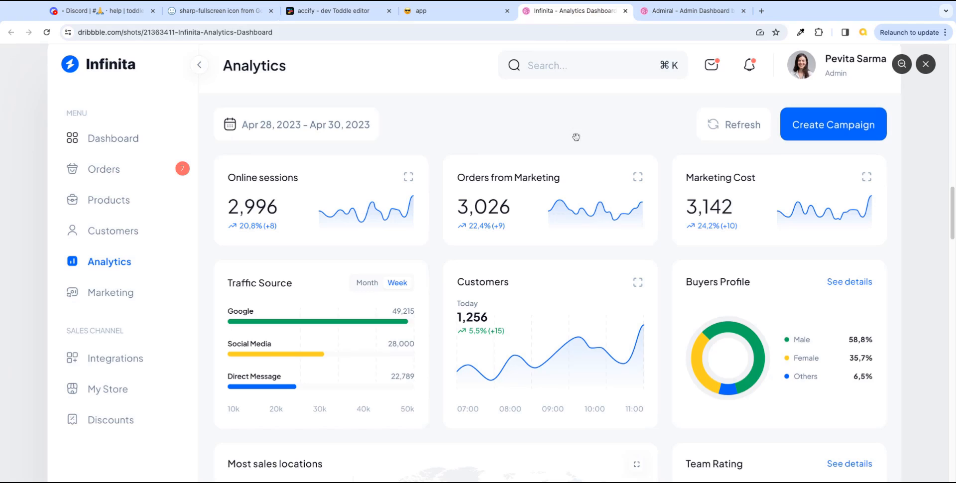
pyautogui.click(339, 10)
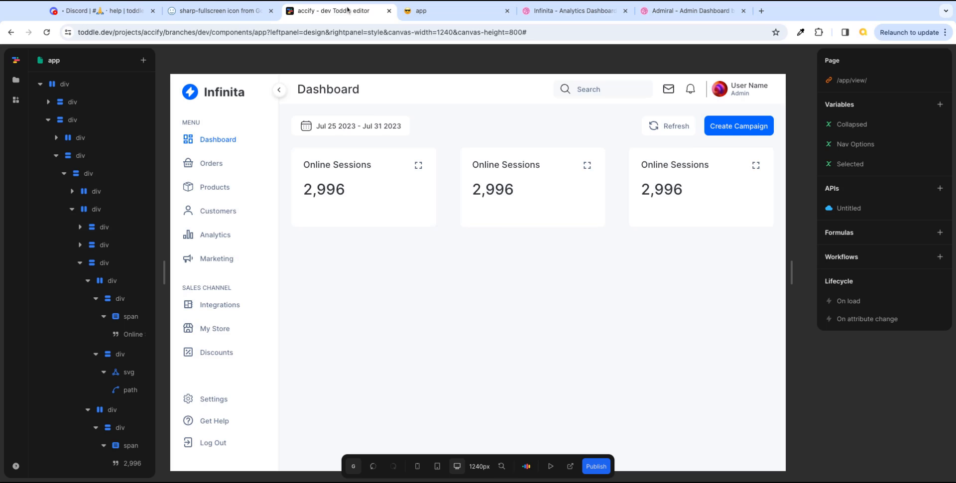
pyautogui.click(523, 168)
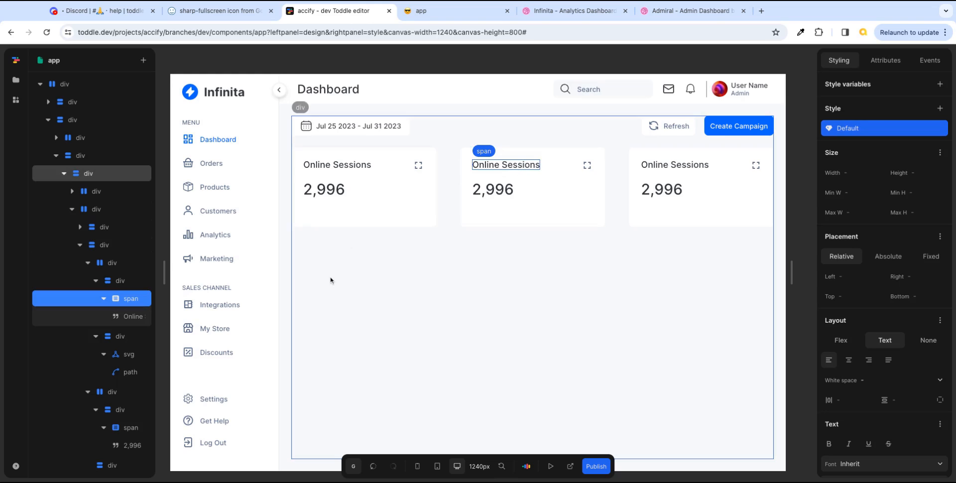
pyautogui.click(127, 319)
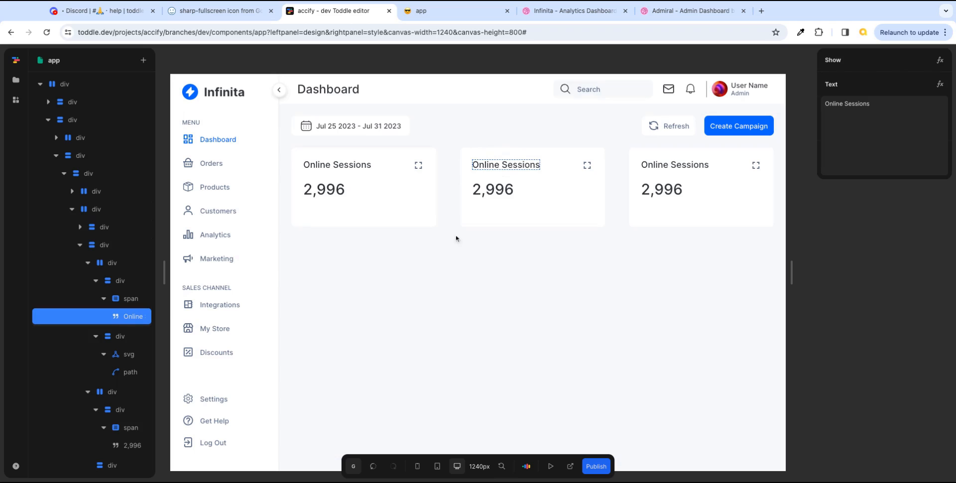
pyautogui.doubleClick(481, 166)
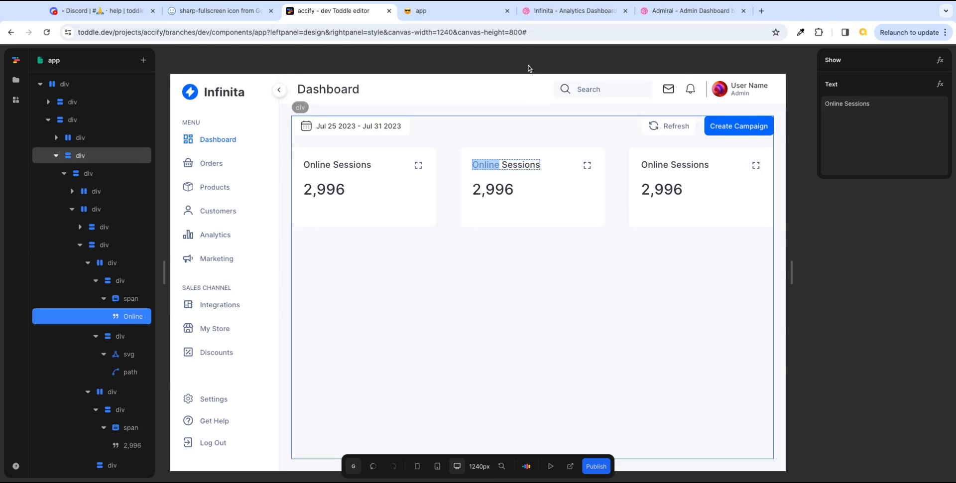
pyautogui.click(572, 10)
pyautogui.click(351, 10)
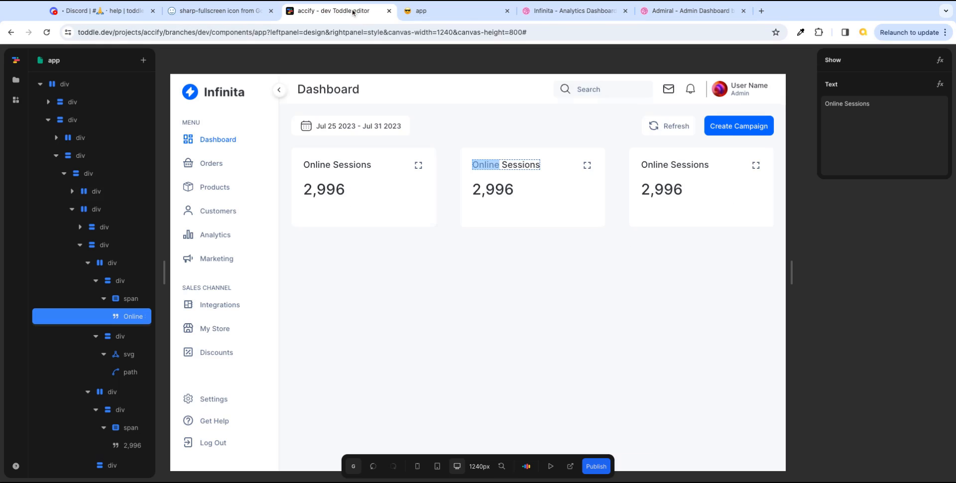
pyautogui.write('Orders f')
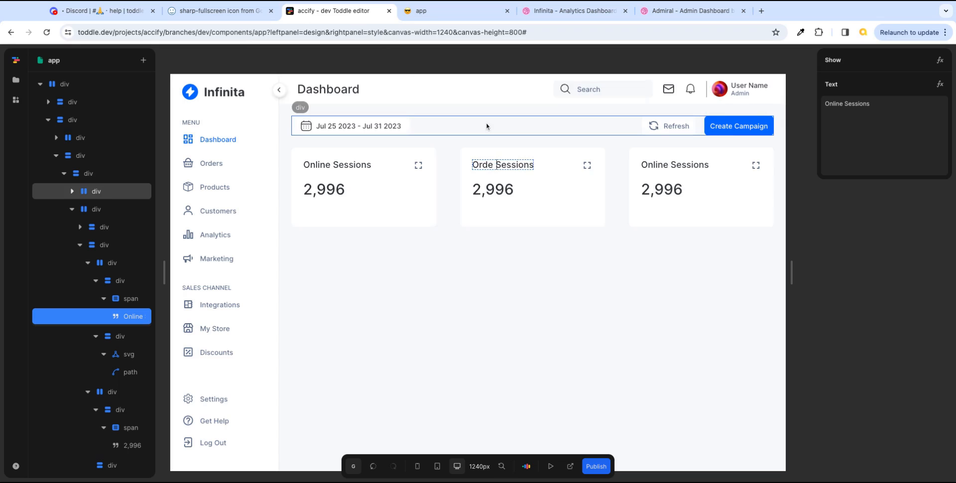
pyautogui.write('rom Marke')
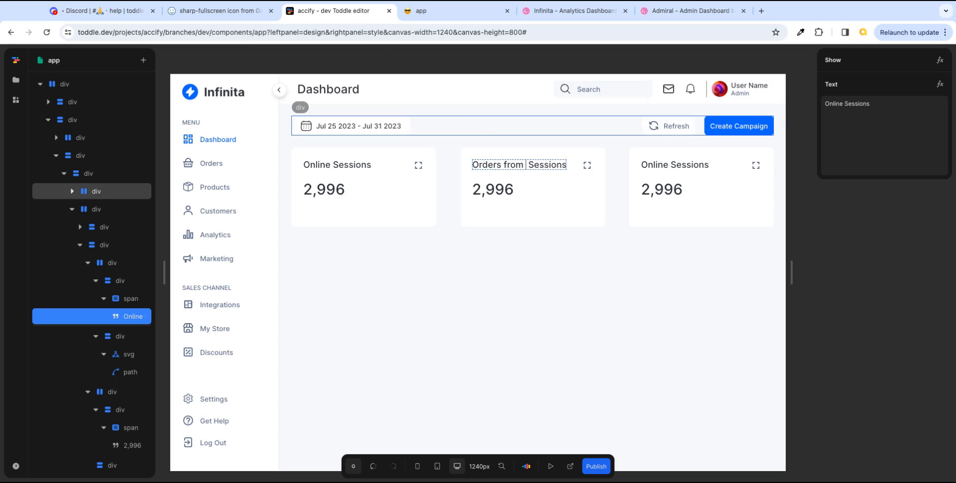
pyautogui.write('ting')
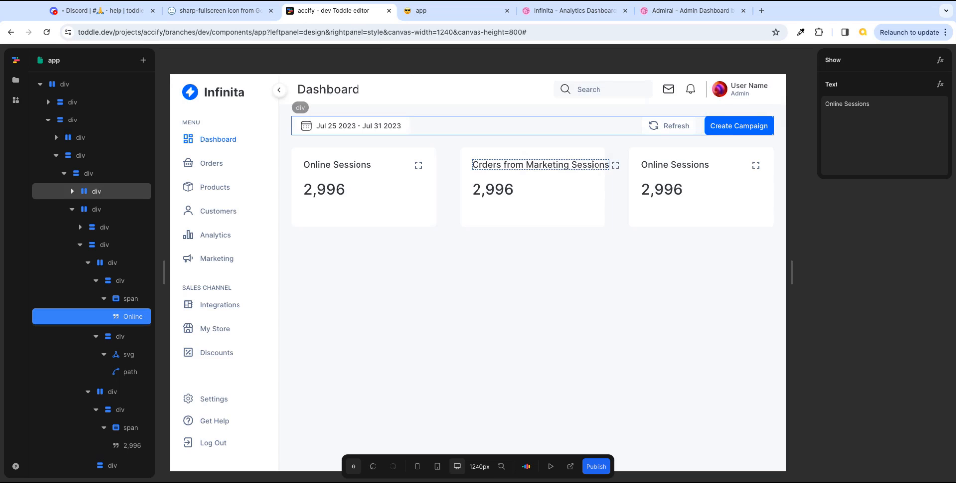
pyautogui.press('Delete')
pyautogui.press('Delete')
pyautogui.press('Delete')
pyautogui.press('Delete')
pyautogui.press('Delete')
pyautogui.press('Delete')
pyautogui.press('Delete')
pyautogui.press('Delete')
pyautogui.press('Delete')
pyautogui.click(512, 263)
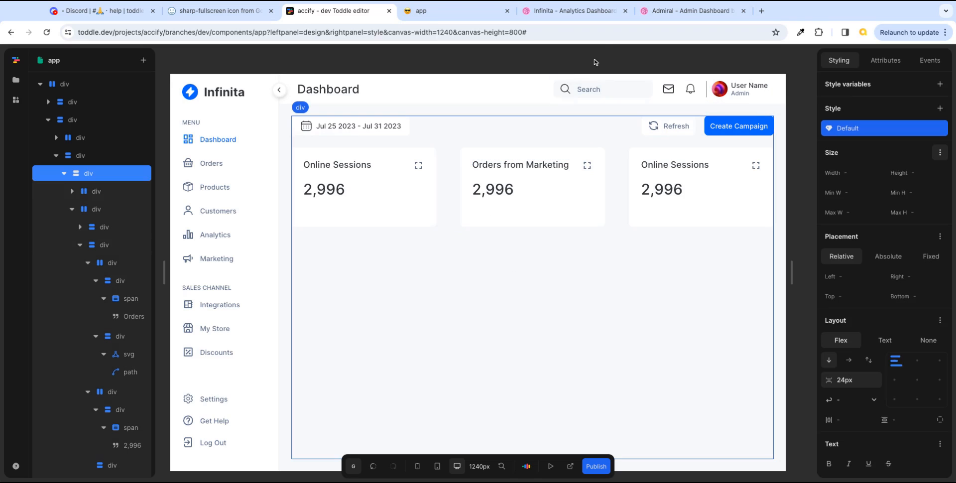
# - Check the reference for the third card's title and change the last card's title to "Marketing Cost"
pyautogui.click(572, 11)
pyautogui.click(333, 10)
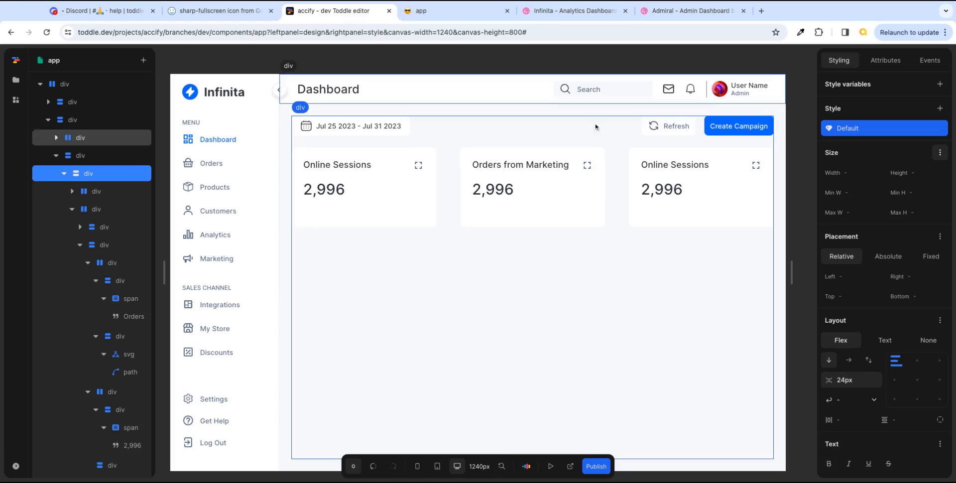
pyautogui.doubleClick(675, 165)
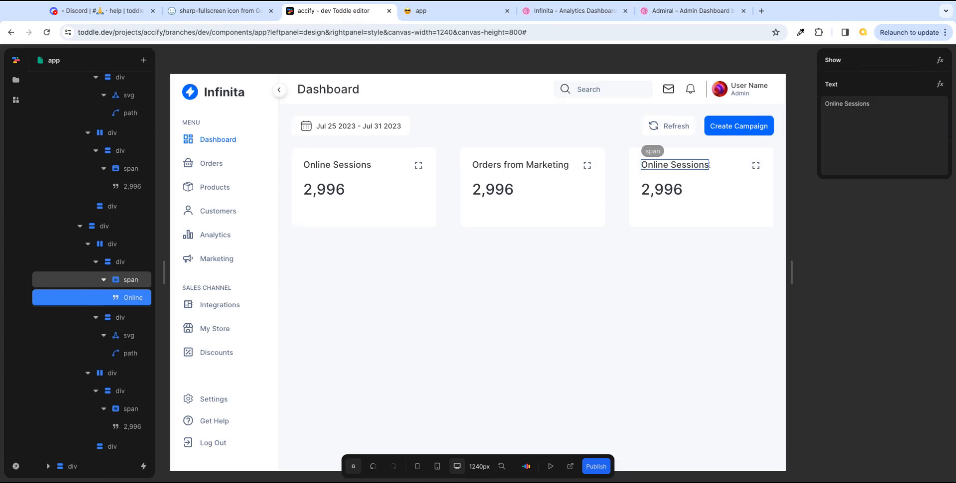
pyautogui.click(708, 166)
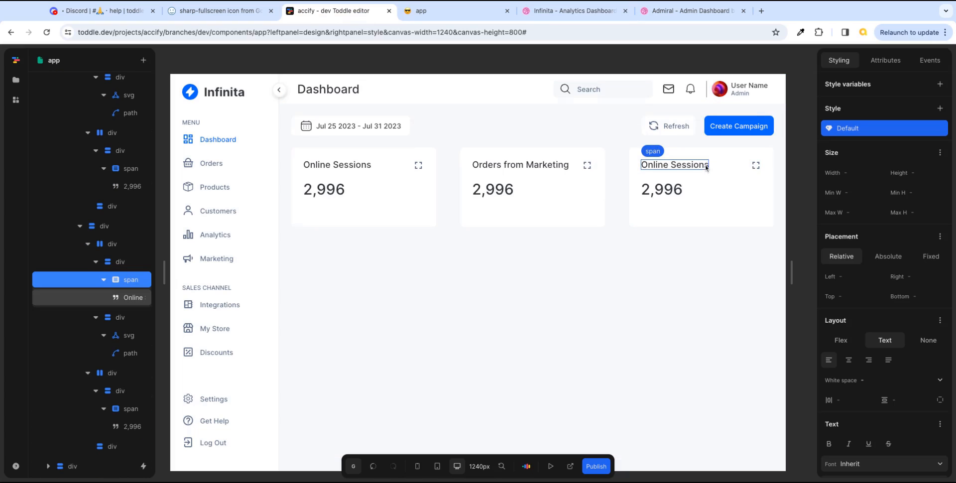
pyautogui.doubleClick(706, 168)
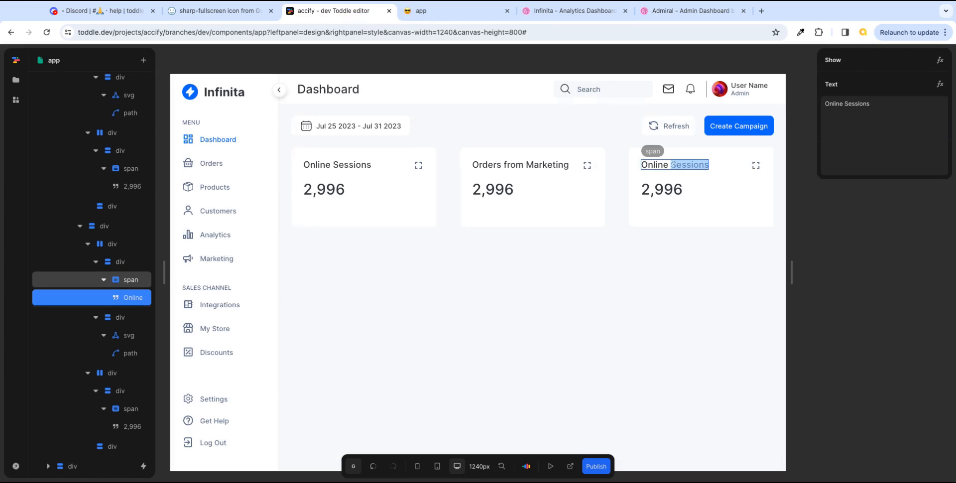
pyautogui.press('BackSpace')
pyautogui.press('BackSpace')
pyautogui.press('BackSpace')
pyautogui.press('BackSpace')
pyautogui.press('BackSpace')
pyautogui.press('BackSpace')
pyautogui.press('BackSpace')
pyautogui.press('BackSpace')
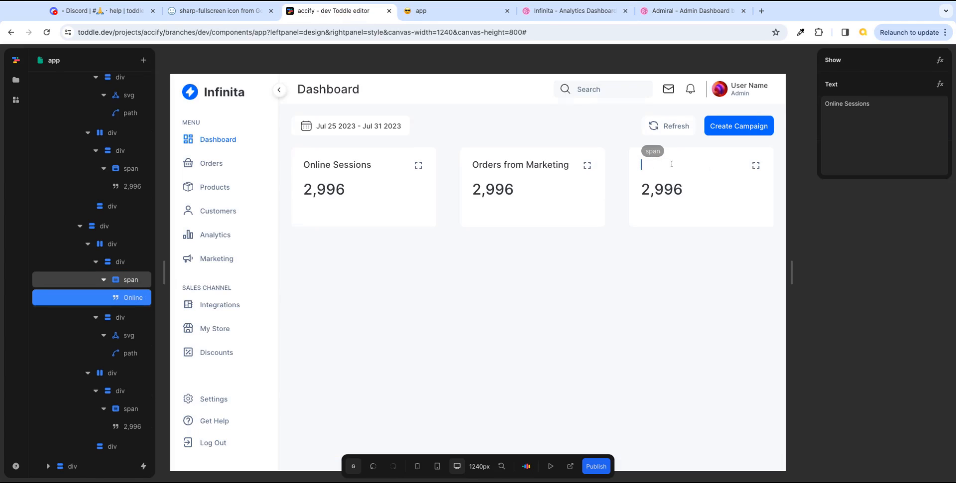
pyautogui.write('Marketing Cost')
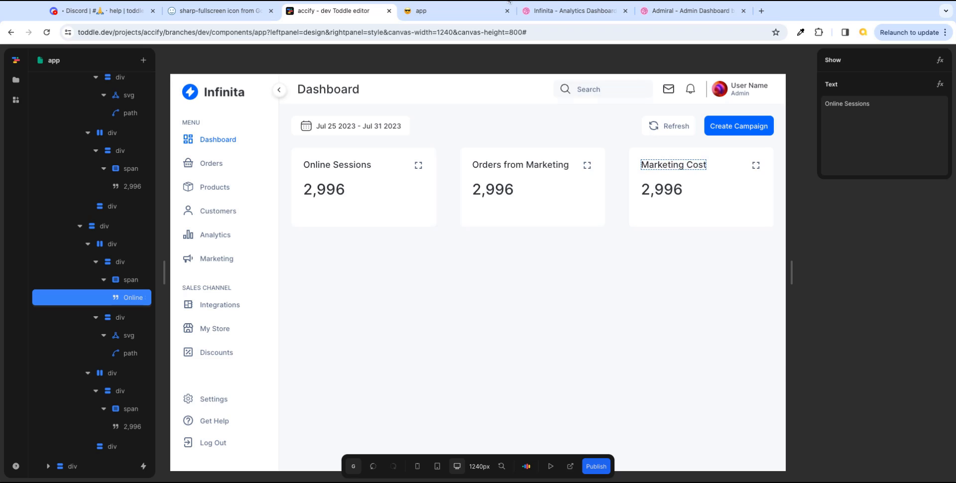
# - Look up the card values in the reference and set the Orders from Marketing card's value to 3,026
pyautogui.click(572, 10)
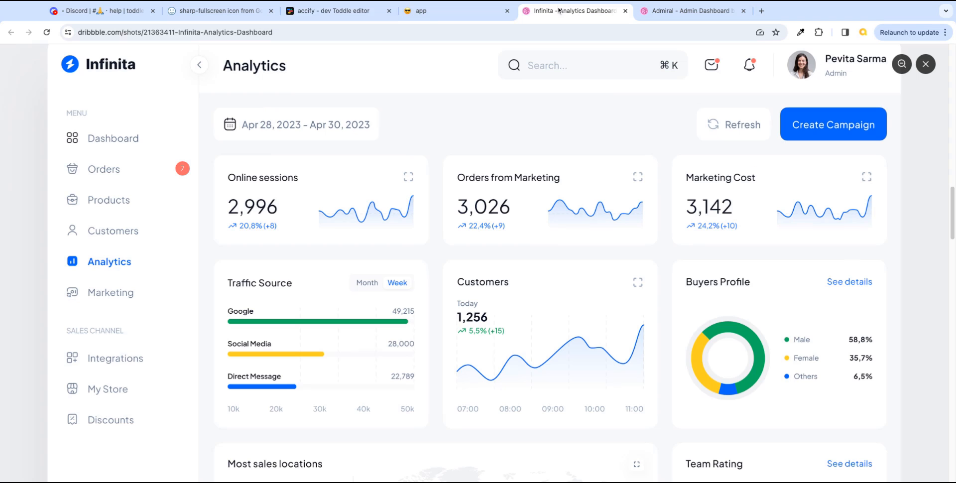
pyautogui.click(357, 13)
pyautogui.click(502, 189)
pyautogui.click(503, 189)
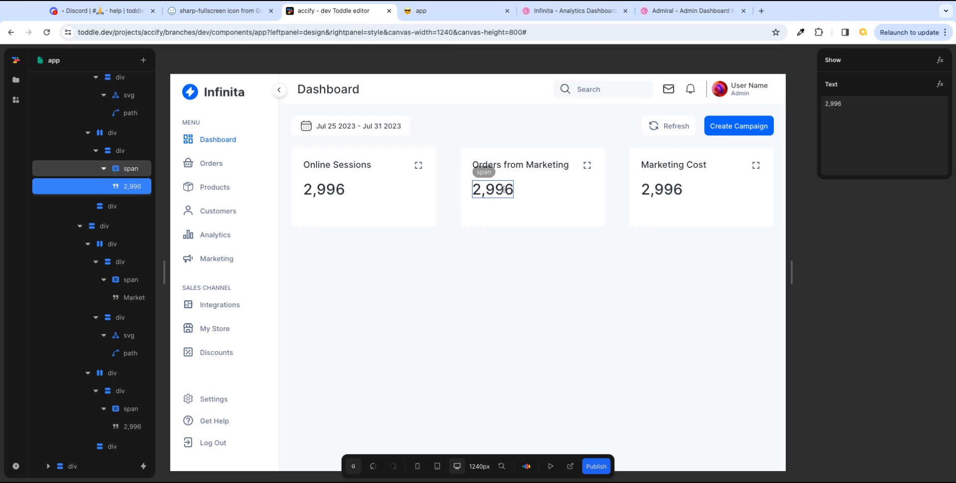
pyautogui.doubleClick(504, 190)
pyautogui.write('3,026')
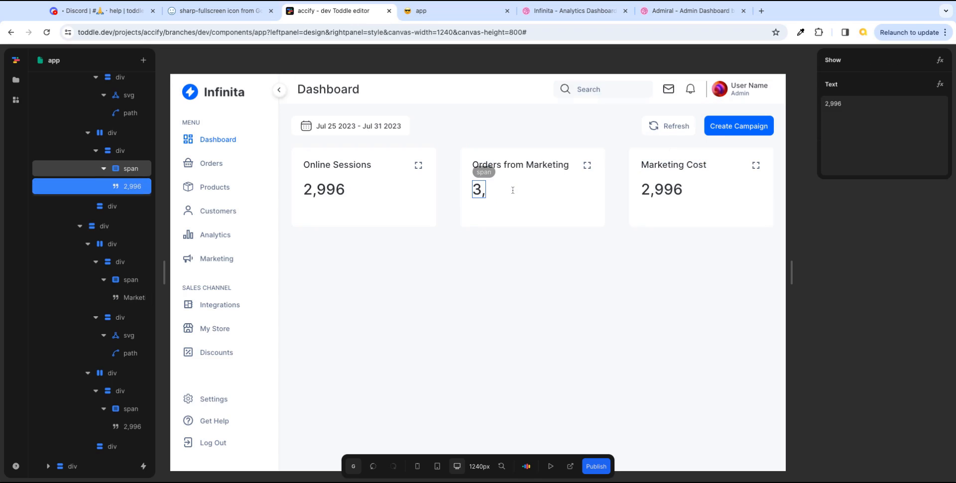
# - Set the Marketing Cost card's value to 3,782
pyautogui.click(647, 190)
pyautogui.doubleClick(646, 189)
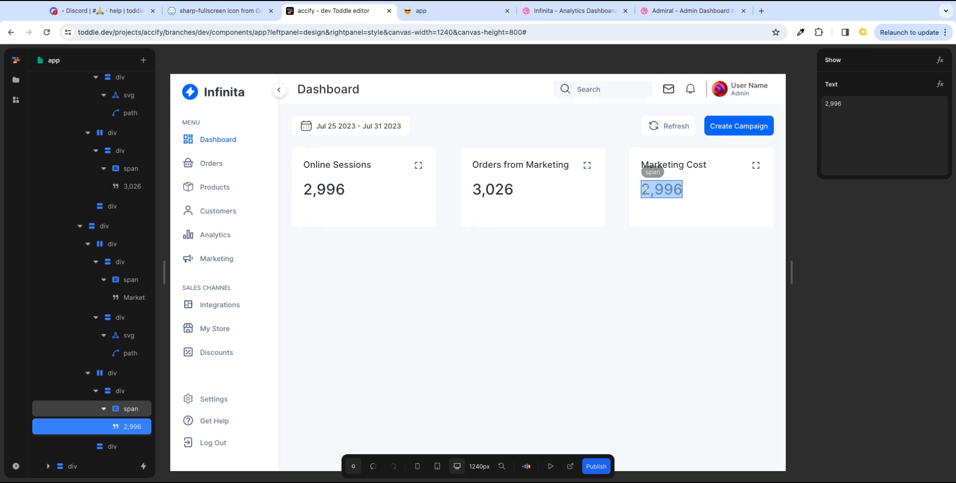
pyautogui.write('3,')
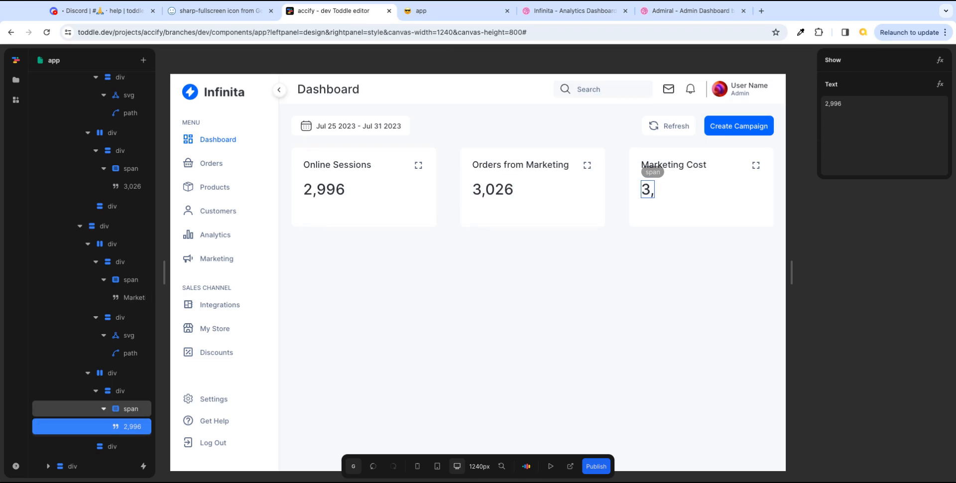
pyautogui.write('782')
pyautogui.click(698, 260)
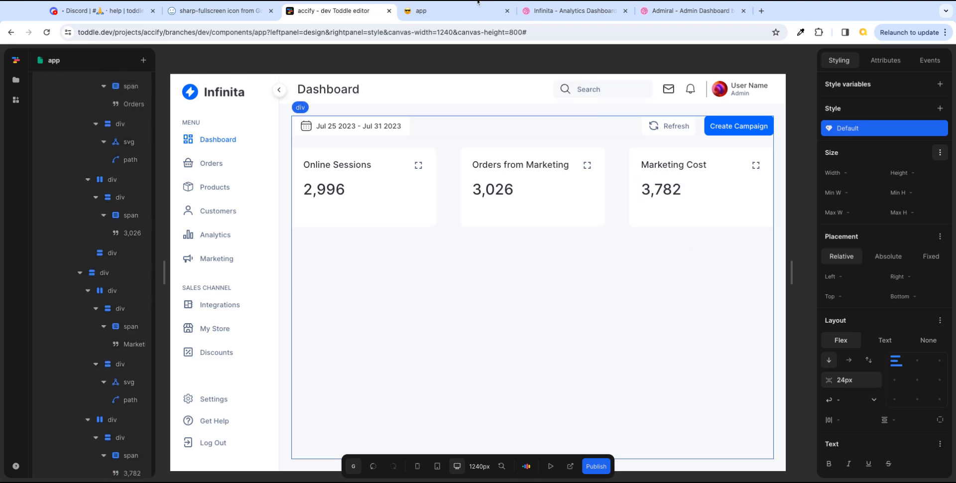
# - Check the three cards in the live preview on the Customers, Products and Analytics pages
pyautogui.hotkey('ctrl', 'Tab')
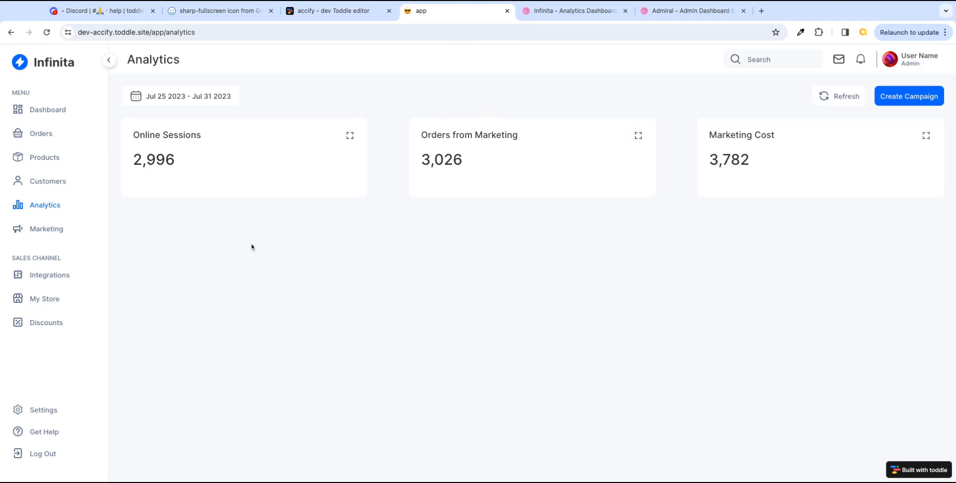
pyautogui.click(57, 186)
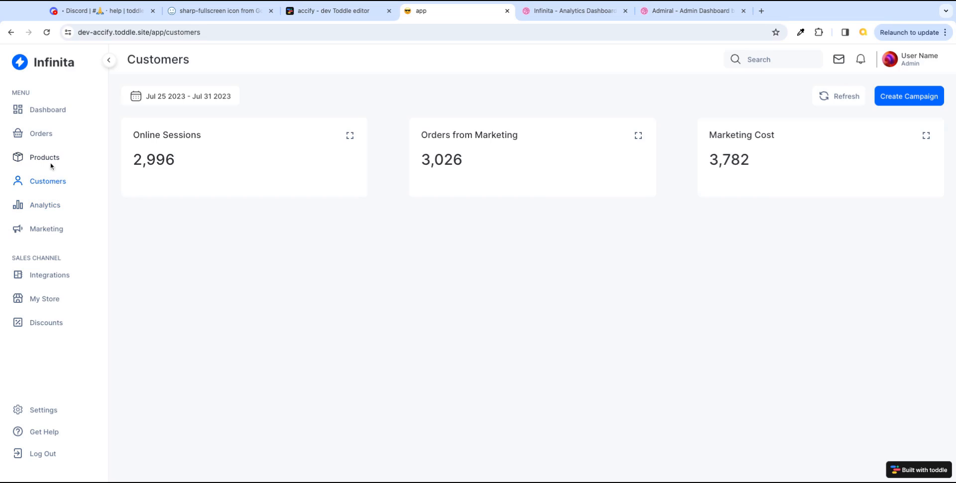
pyautogui.click(51, 161)
pyautogui.click(50, 185)
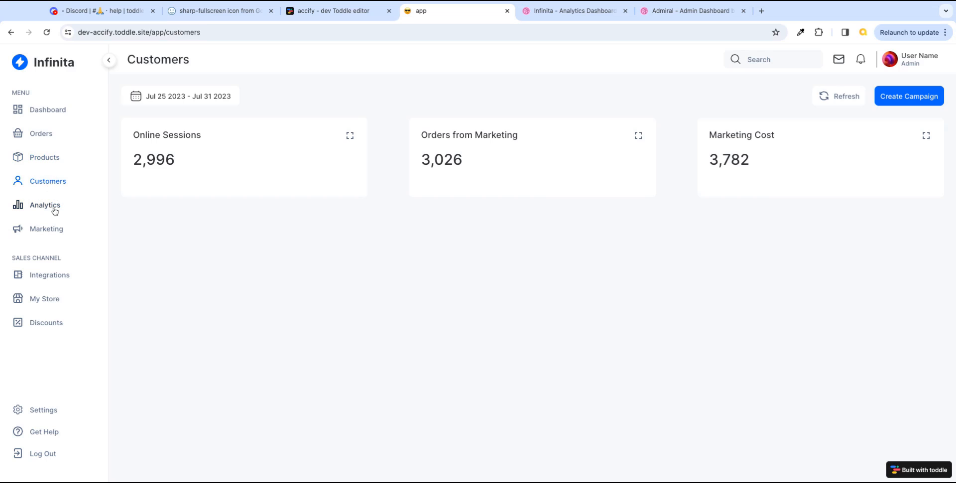
pyautogui.click(53, 208)
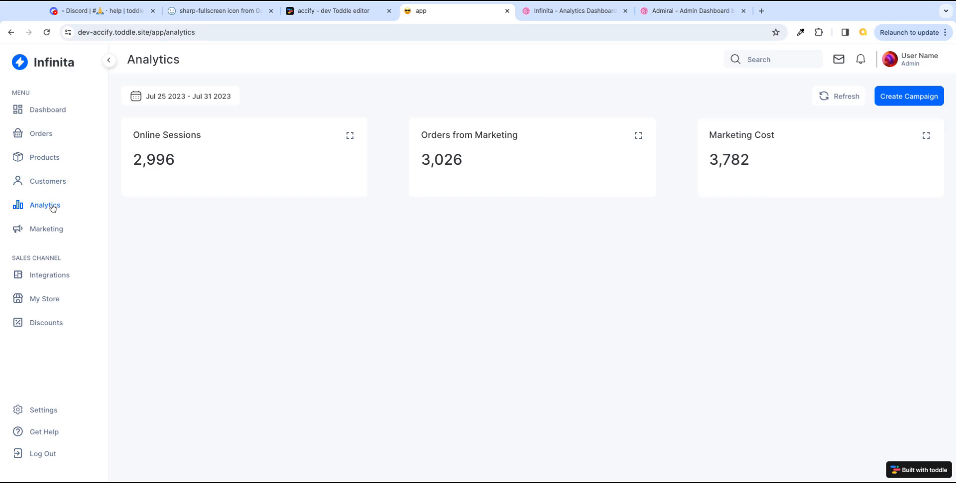
# - Give the analytics-section div in the editor a show/hide formula that reads the view URL parameter
pyautogui.click(328, 11)
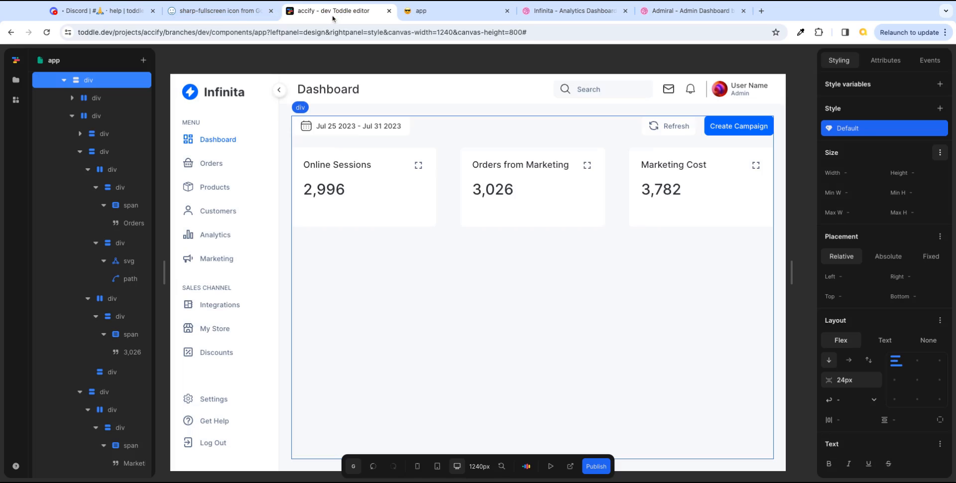
pyautogui.click(64, 81)
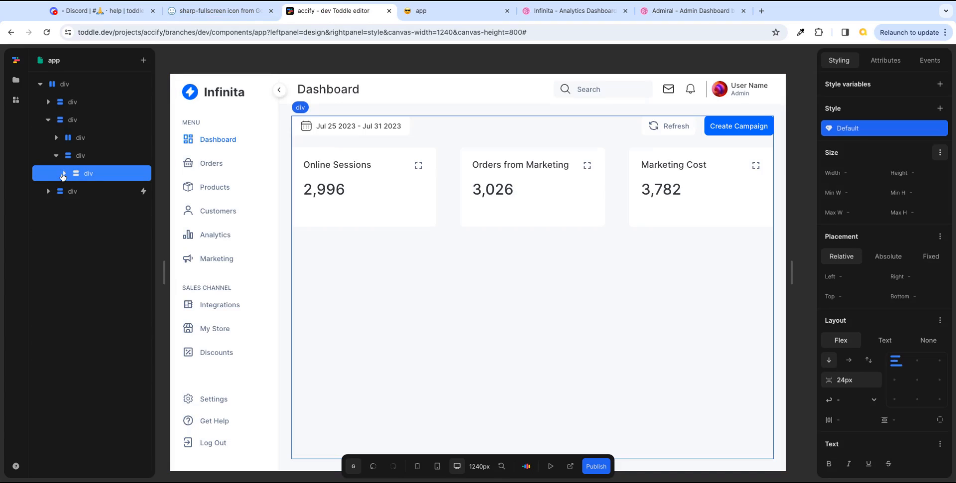
pyautogui.click(885, 61)
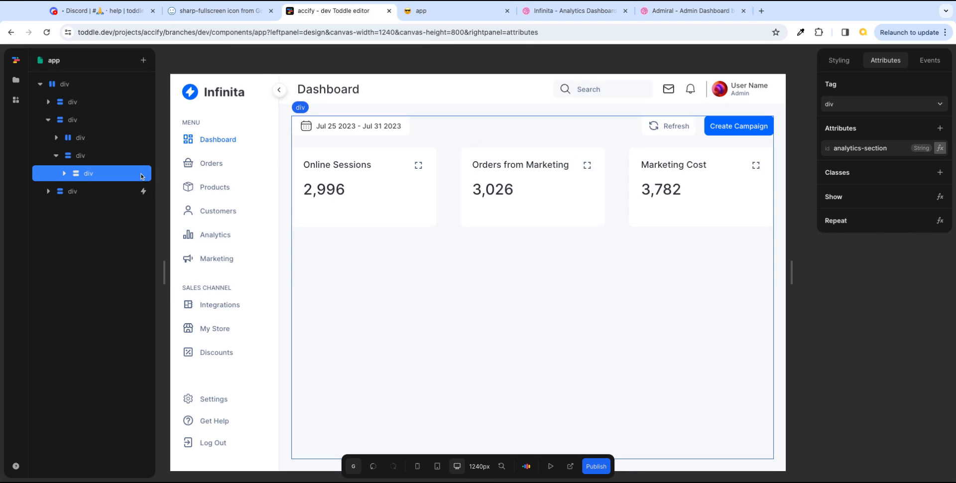
pyautogui.rightClick(142, 174)
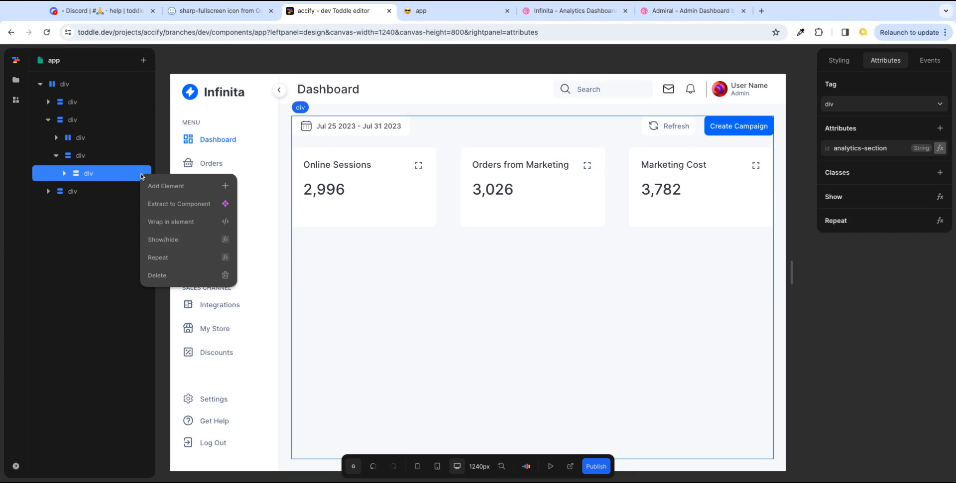
pyautogui.click(183, 240)
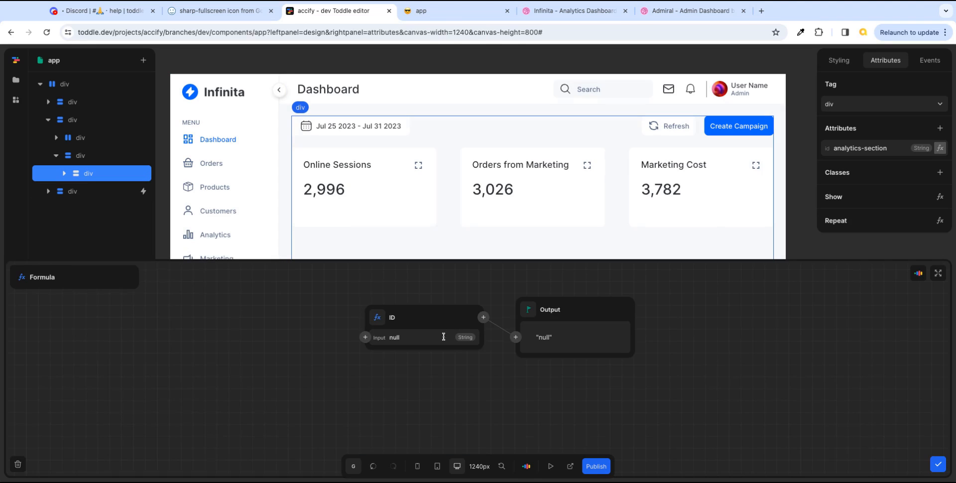
pyautogui.click(378, 319)
pyautogui.click(386, 352)
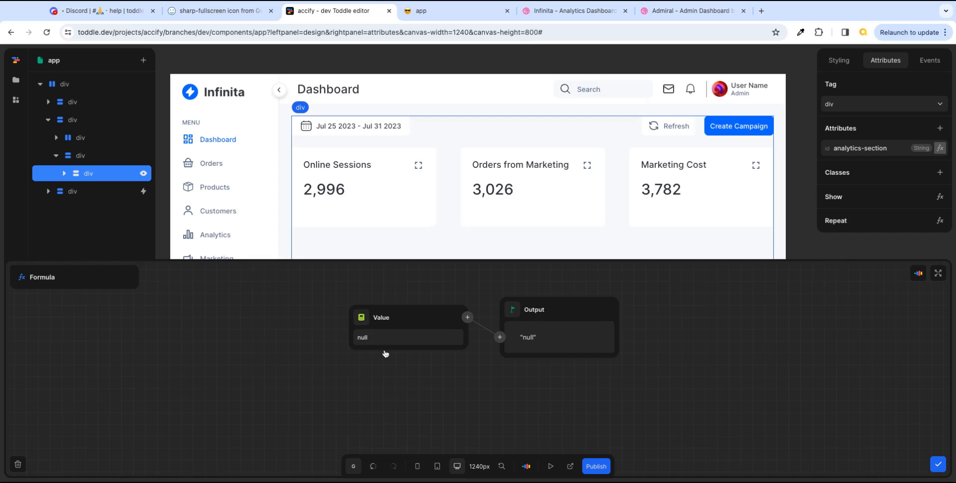
pyautogui.click(361, 316)
pyautogui.click(369, 353)
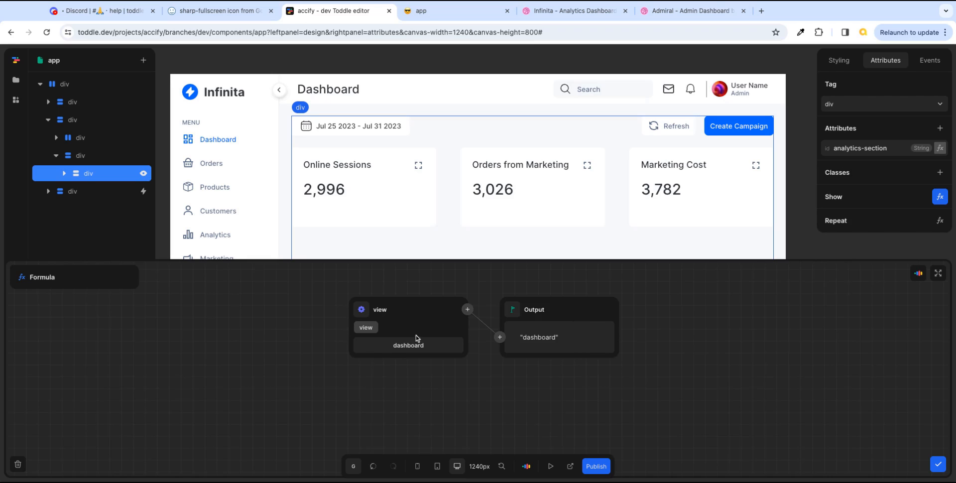
# - Extend the analytics-section's show formula with an Equals comparison between the view parameter and "analytics", and apply it
pyautogui.click(467, 309)
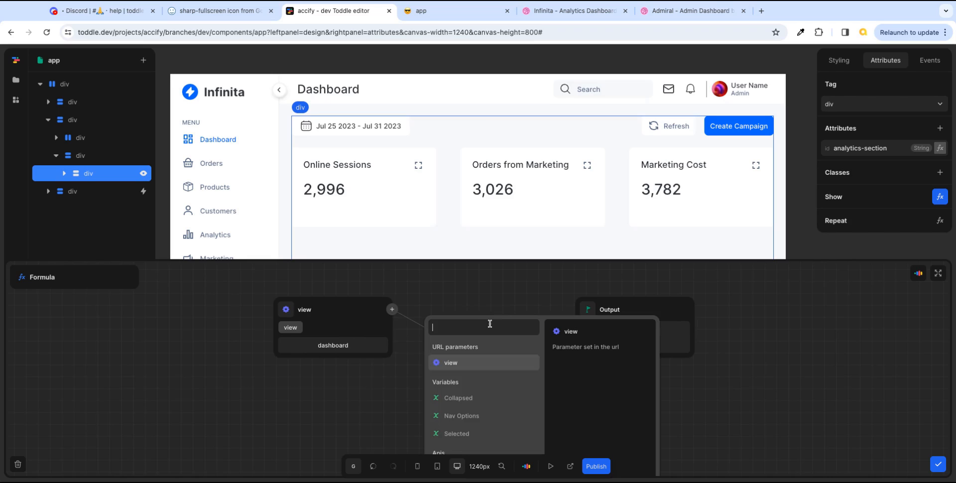
pyautogui.write('equ')
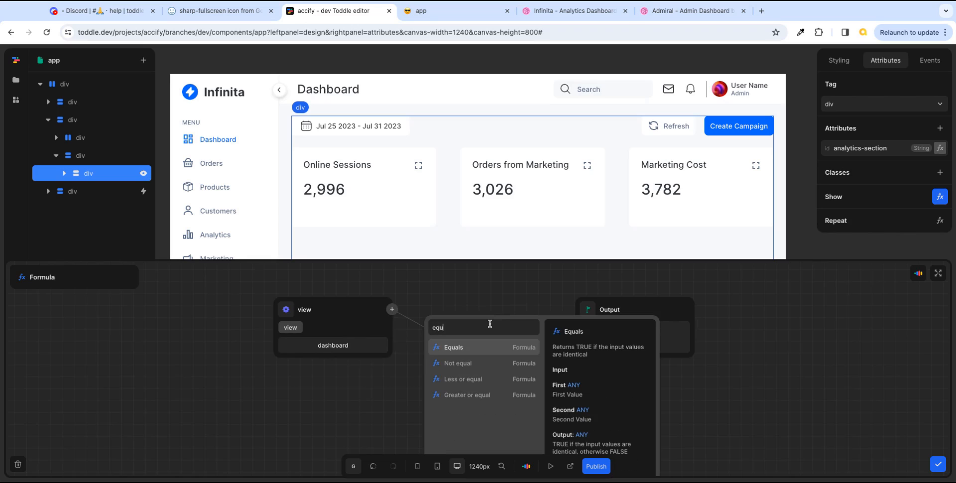
pyautogui.click(468, 351)
pyautogui.click(467, 355)
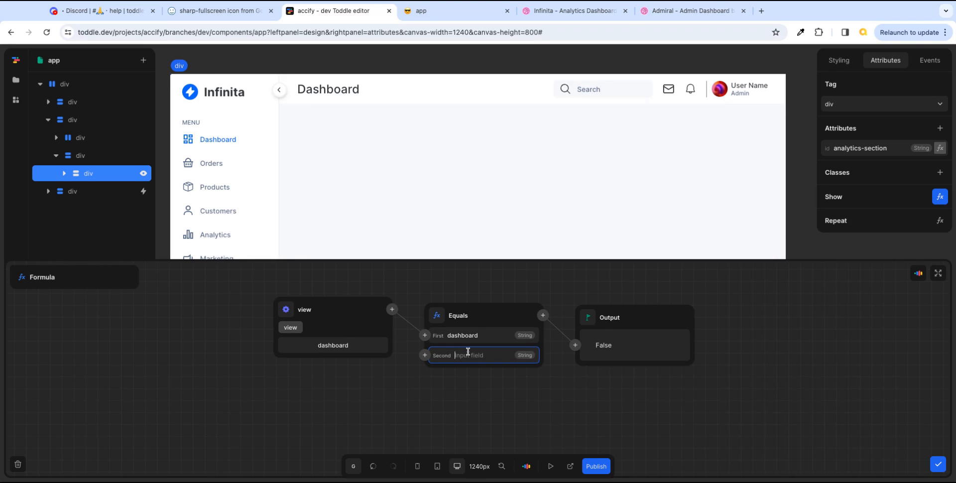
pyautogui.write('analytics')
pyautogui.press('Tab')
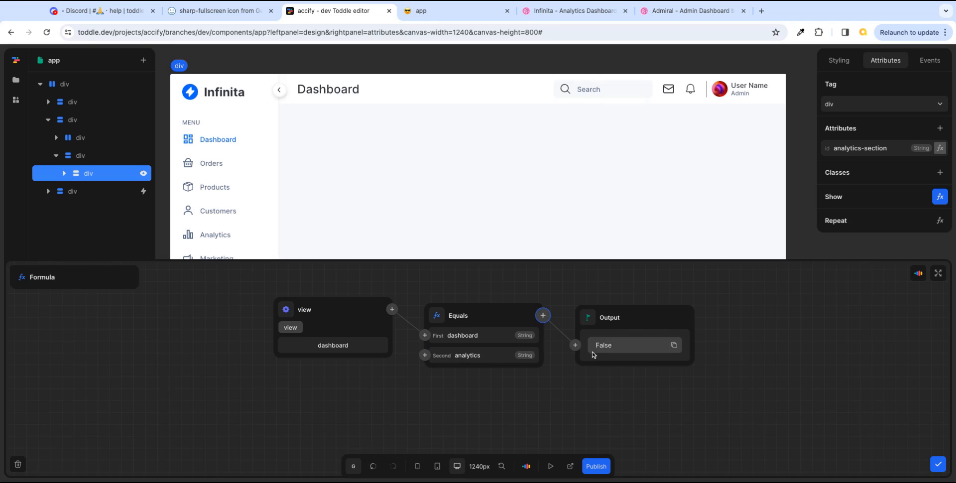
pyautogui.click(939, 465)
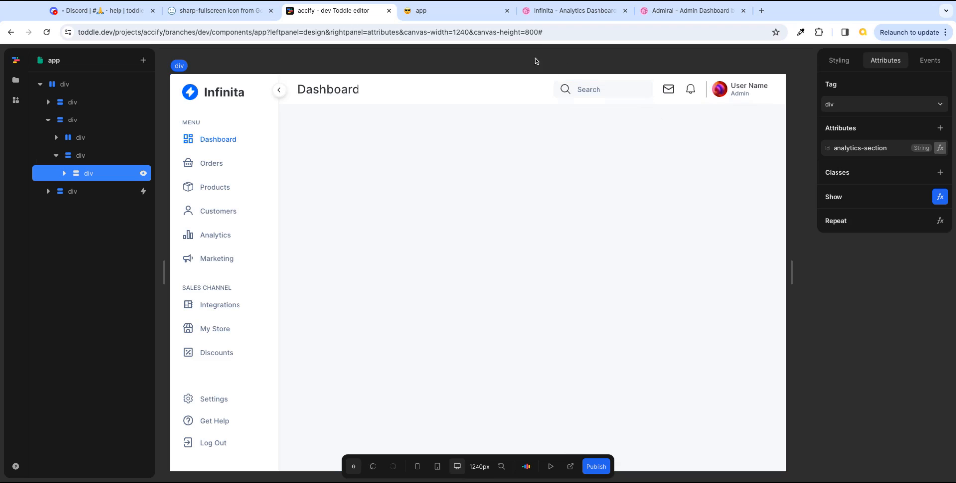
# - Reload the live preview and check the section's visibility on the Dashboard, Orders, Products, Customers and Analytics pages
pyautogui.click(453, 13)
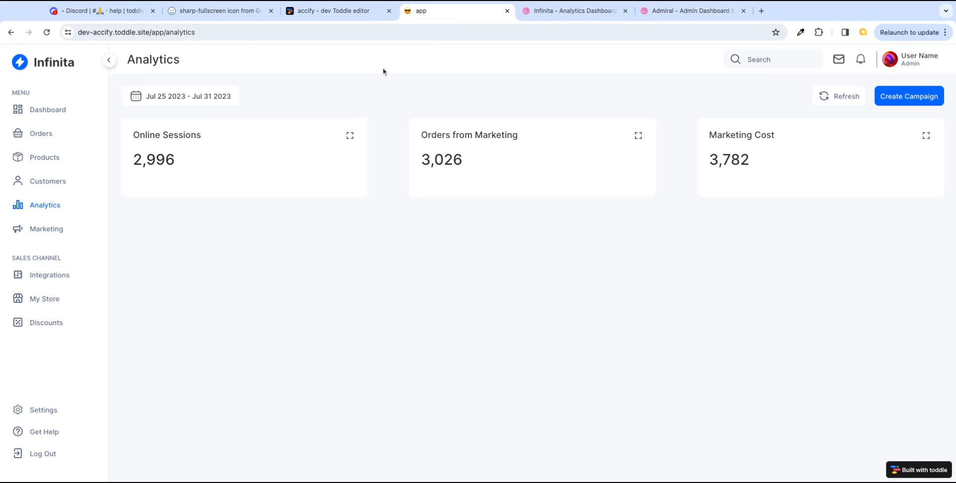
pyautogui.press('super+r')
pyautogui.click(56, 110)
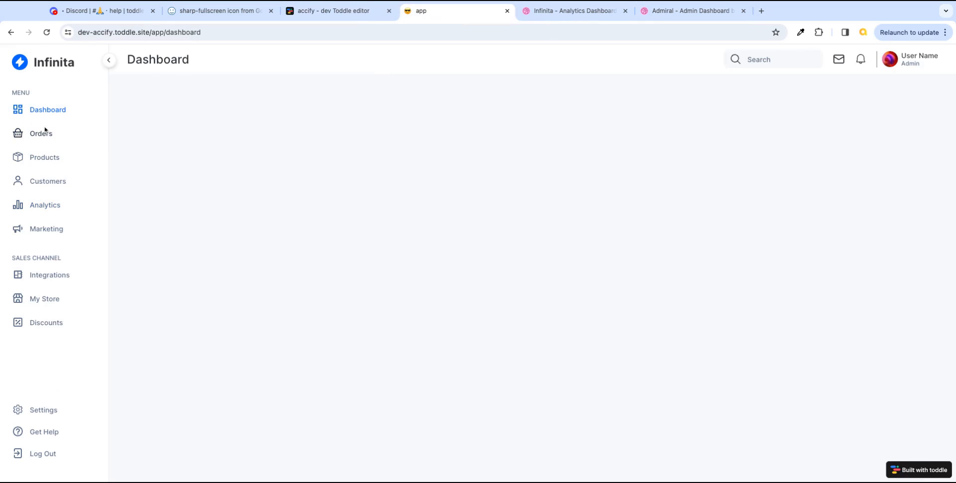
pyautogui.click(46, 133)
pyautogui.click(51, 157)
pyautogui.click(50, 182)
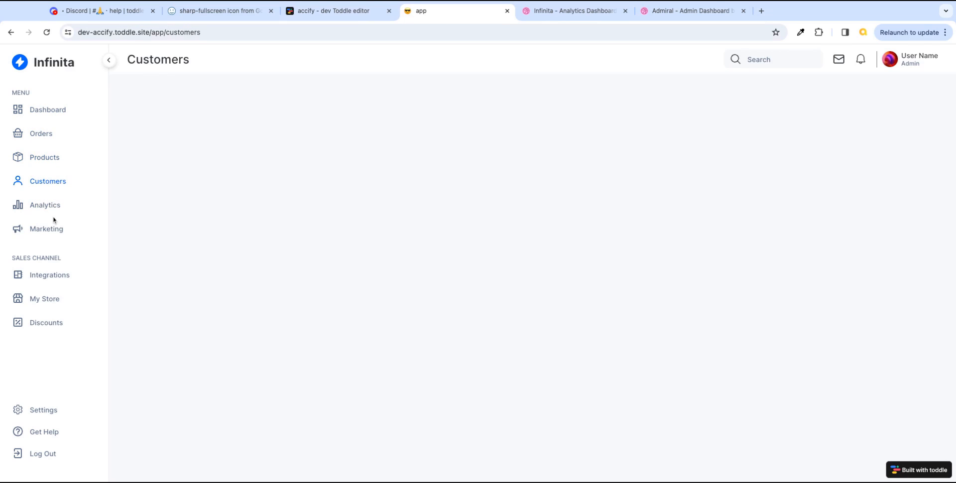
pyautogui.click(52, 211)
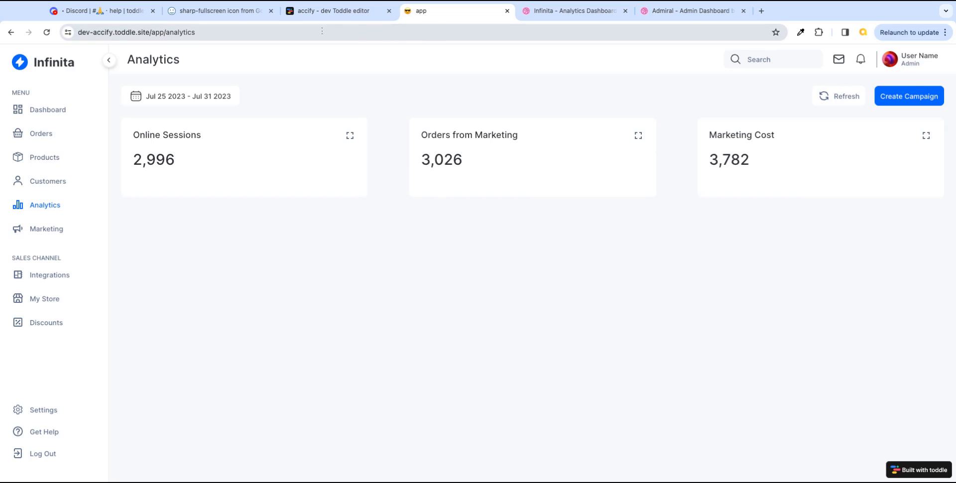
# - Return to the Toddle editor and set the Online Sessions card's width to 32%
pyautogui.click(329, 15)
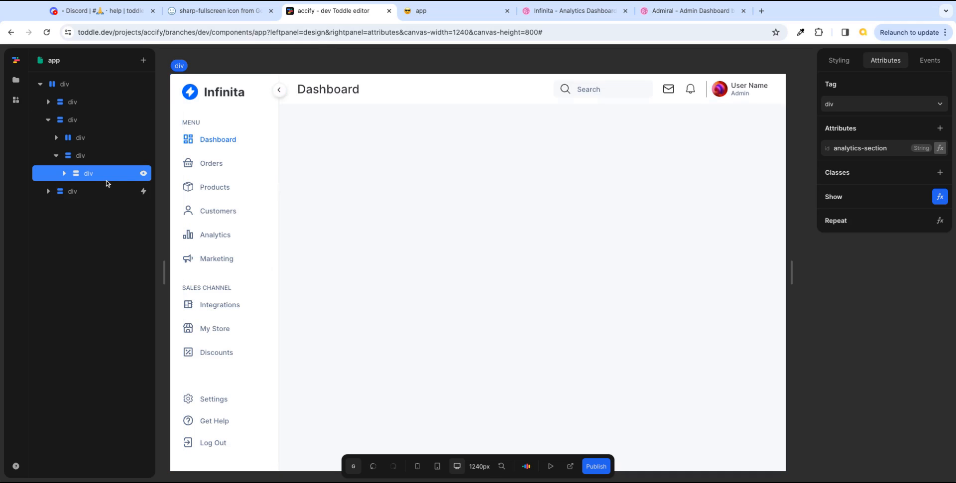
pyautogui.click(63, 173)
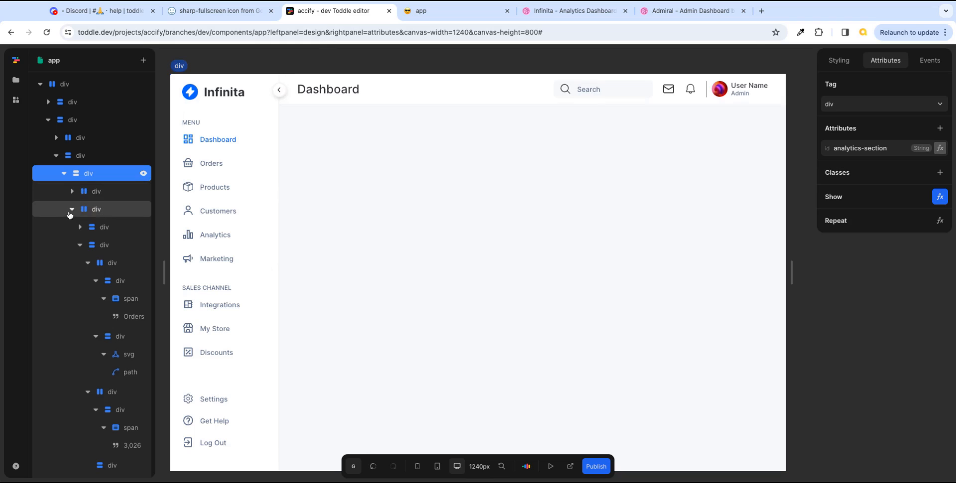
pyautogui.click(104, 213)
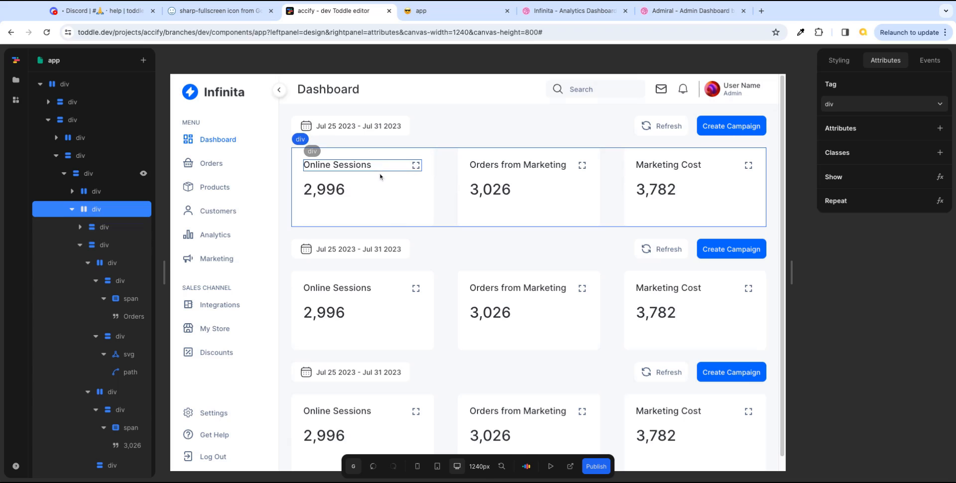
pyautogui.click(425, 198)
pyautogui.click(839, 68)
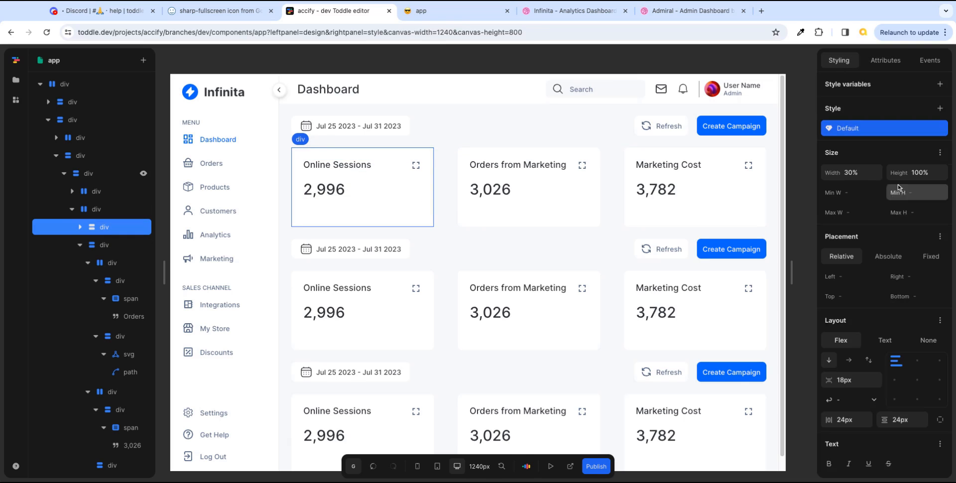
pyautogui.click(863, 174)
pyautogui.doubleClick(862, 172)
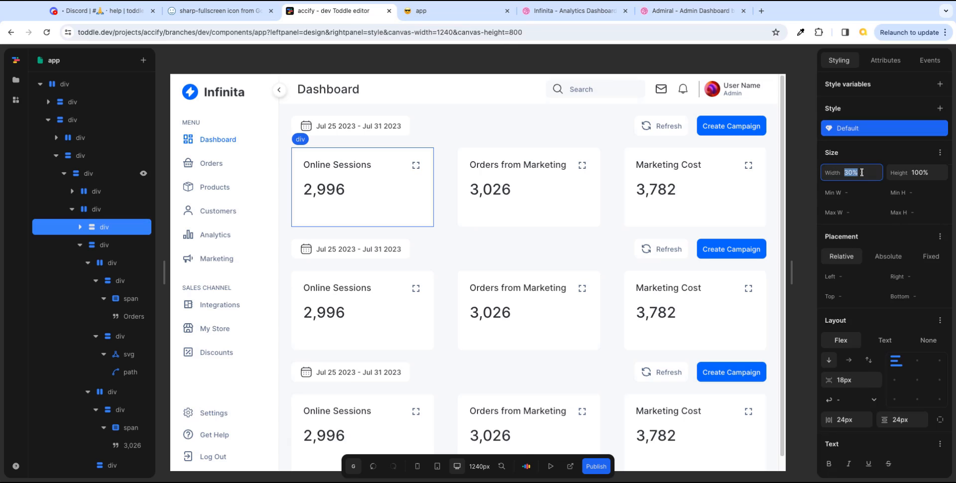
pyautogui.write('32')
pyautogui.press('Tab')
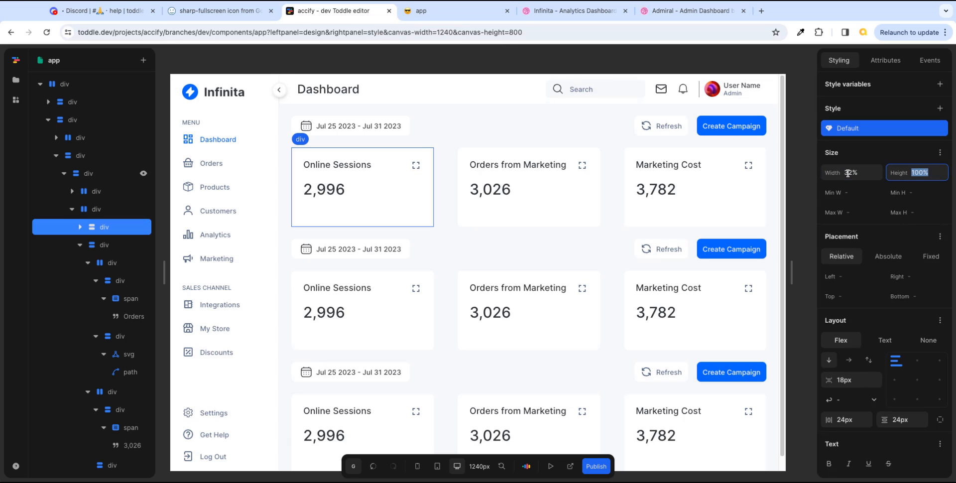
# - Set the Orders from Marketing card's width to 32%
pyautogui.click(99, 245)
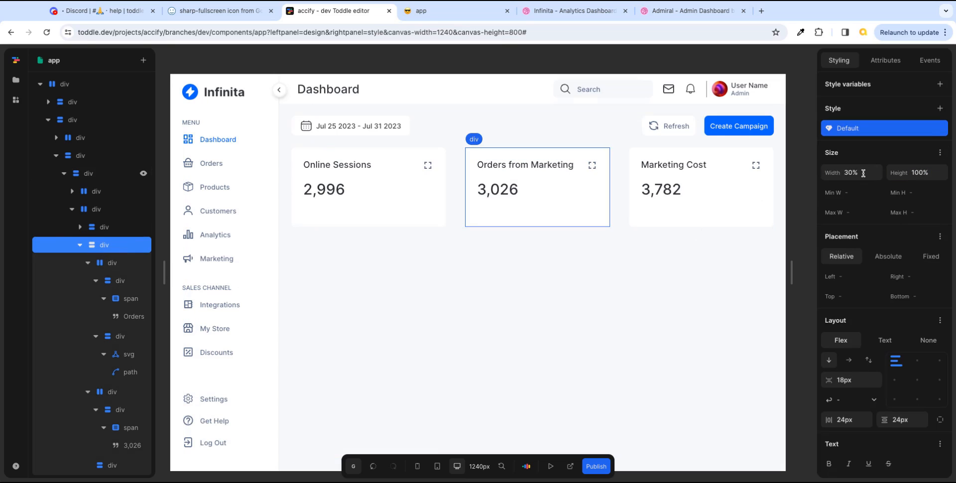
pyautogui.click(866, 173)
pyautogui.doubleClick(868, 174)
pyautogui.write('32%')
pyautogui.press('Tab')
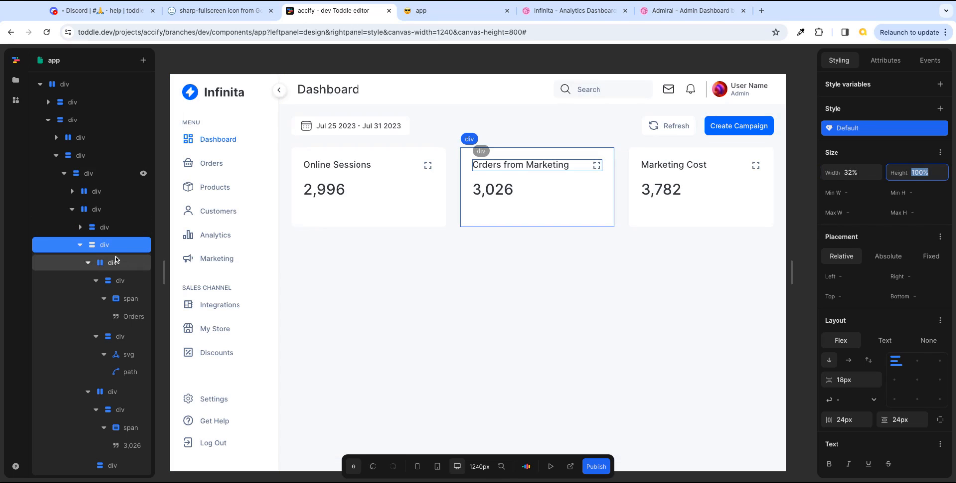
# - Set the Marketing Cost card's width to 32%
pyautogui.click(80, 245)
pyautogui.click(98, 263)
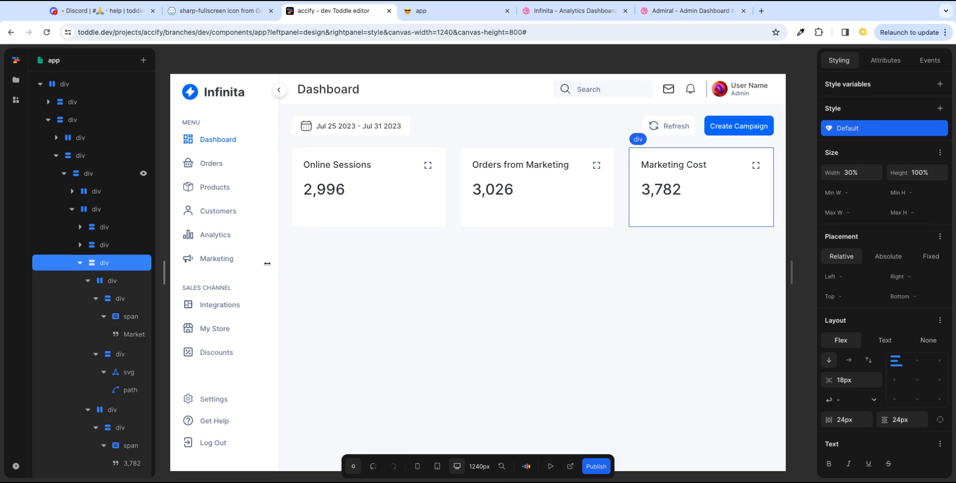
pyautogui.click(864, 174)
pyautogui.doubleClick(863, 174)
pyautogui.write('32')
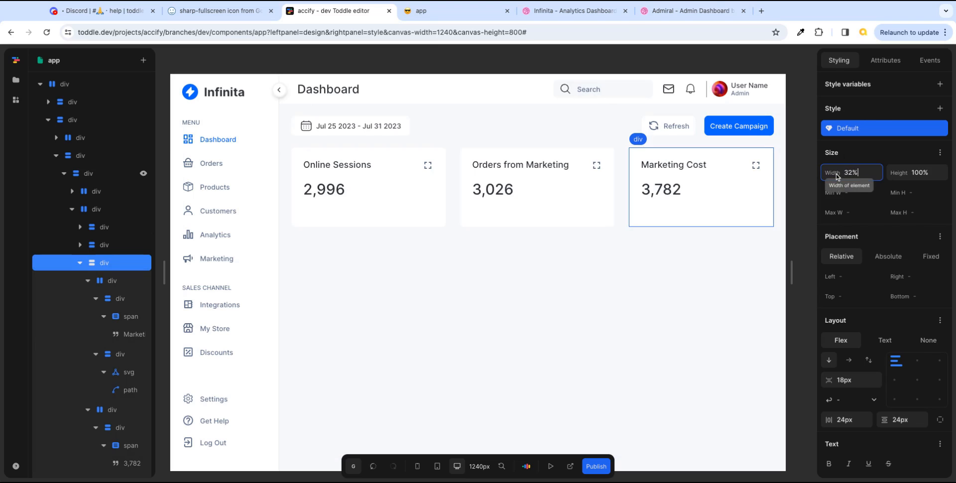
pyautogui.press('Tab')
# - Compare the live preview's Analytics page with the Infinita reference design on Dribbble
pyautogui.click(464, 11)
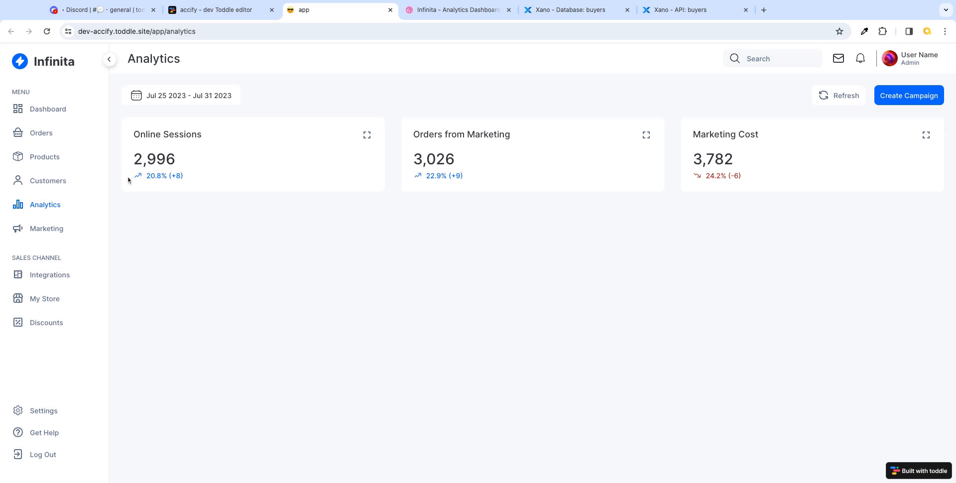
pyautogui.click(469, 11)
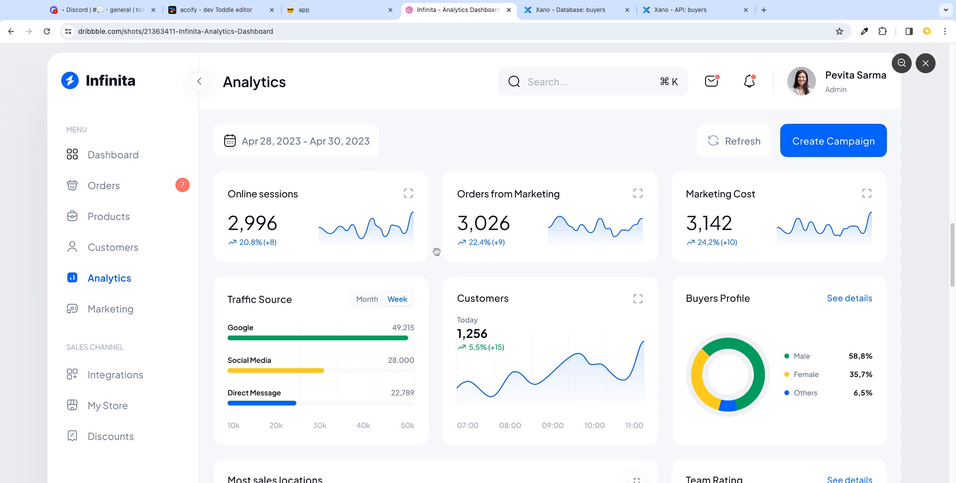
pyautogui.click(344, 15)
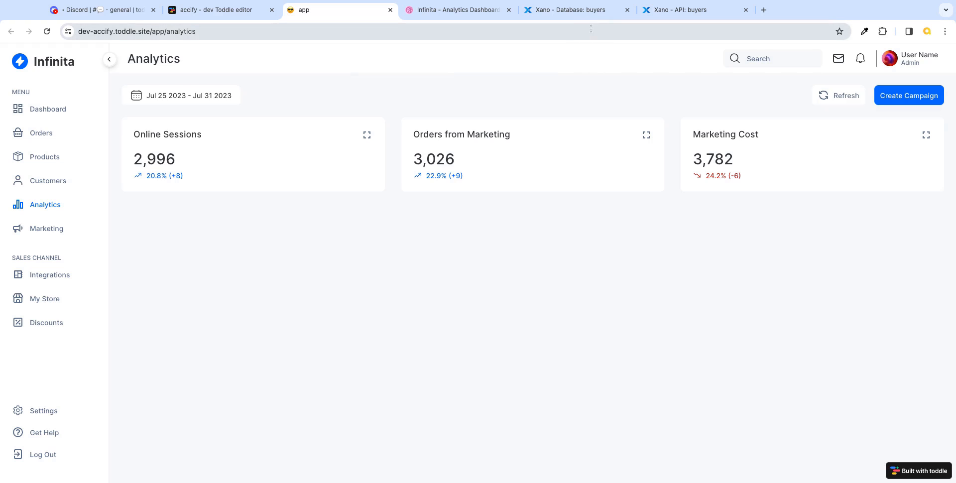
# - Examine the buyers table in Xano against the Buyers Profile chart in the reference design
pyautogui.click(557, 14)
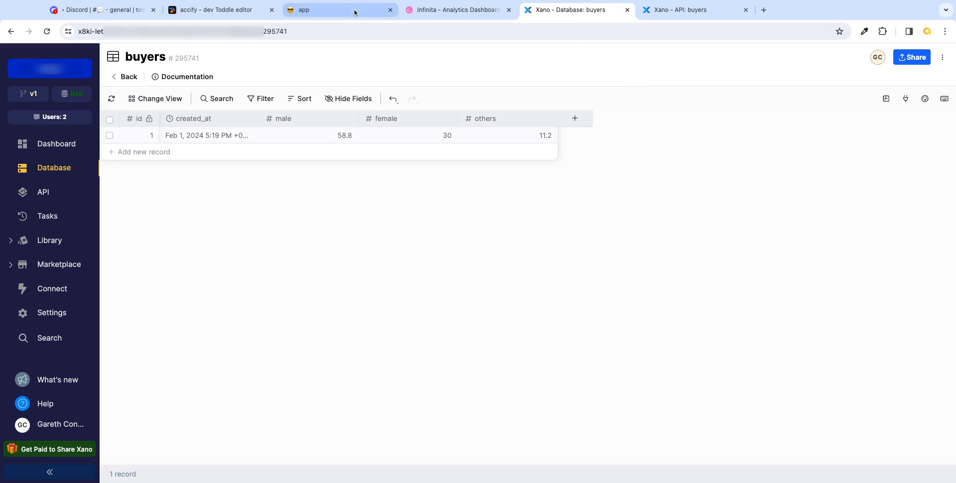
pyautogui.click(432, 10)
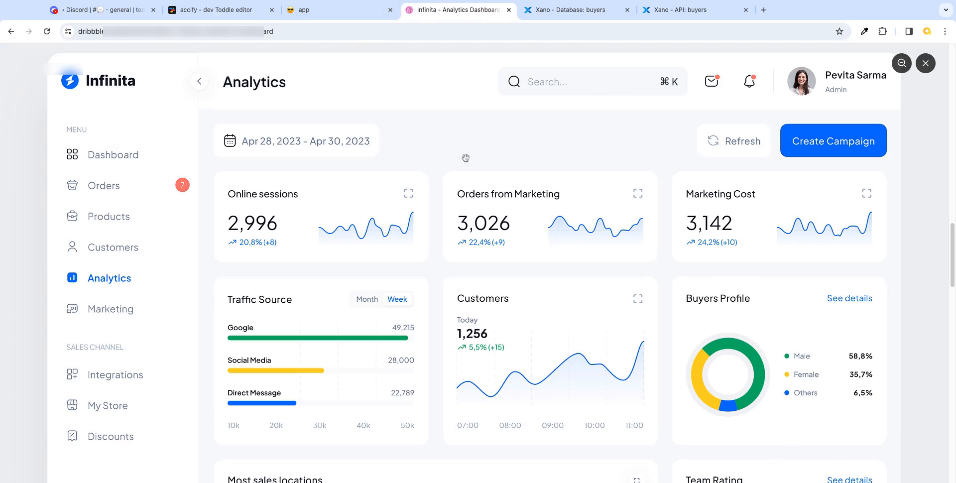
pyautogui.click(558, 9)
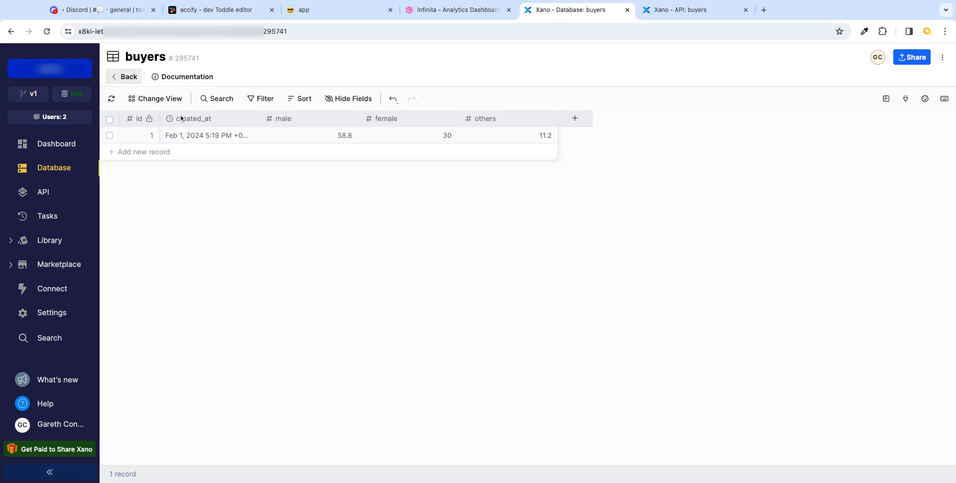
pyautogui.click(278, 137)
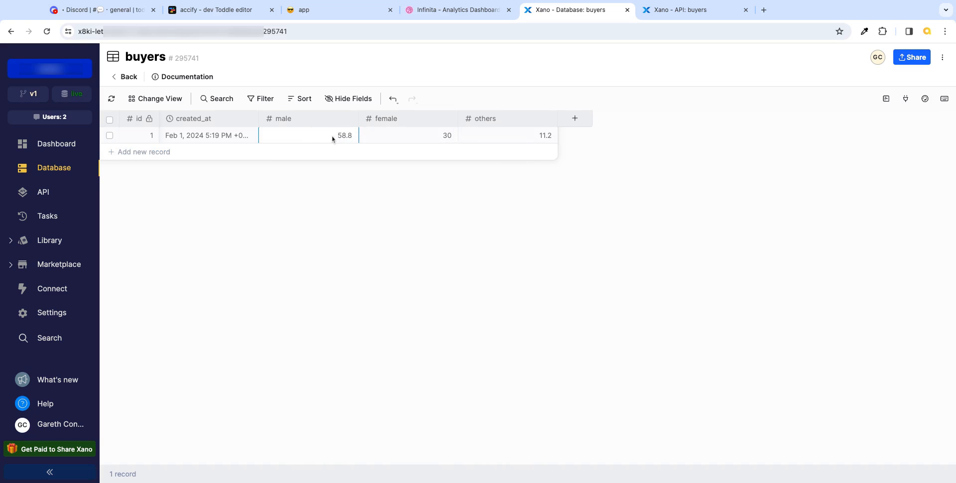
# - Test-run the GET /buyers endpoint in Xano and copy its endpoint URL
pyautogui.click(697, 10)
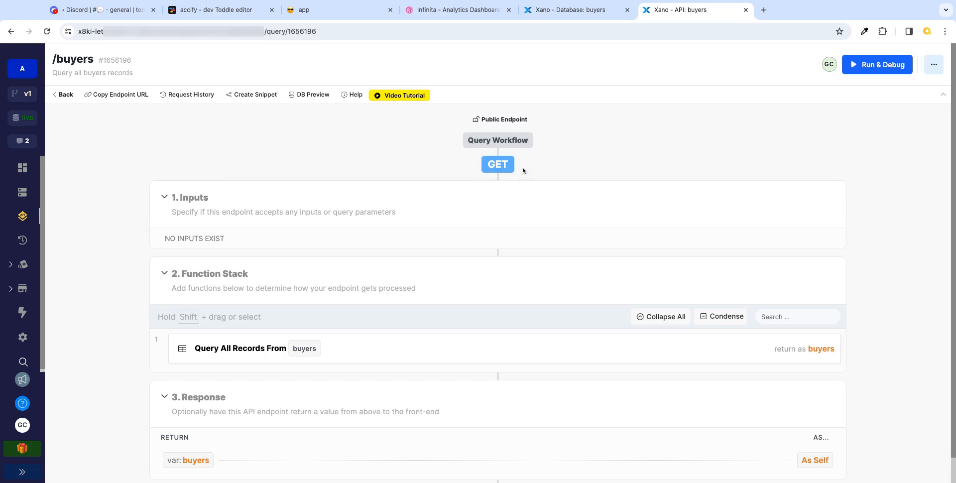
pyautogui.click(852, 68)
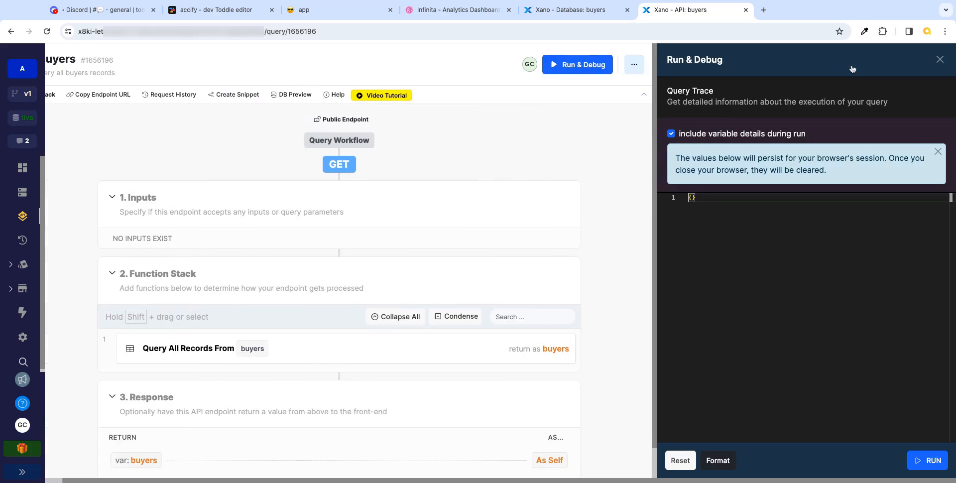
pyautogui.click(927, 465)
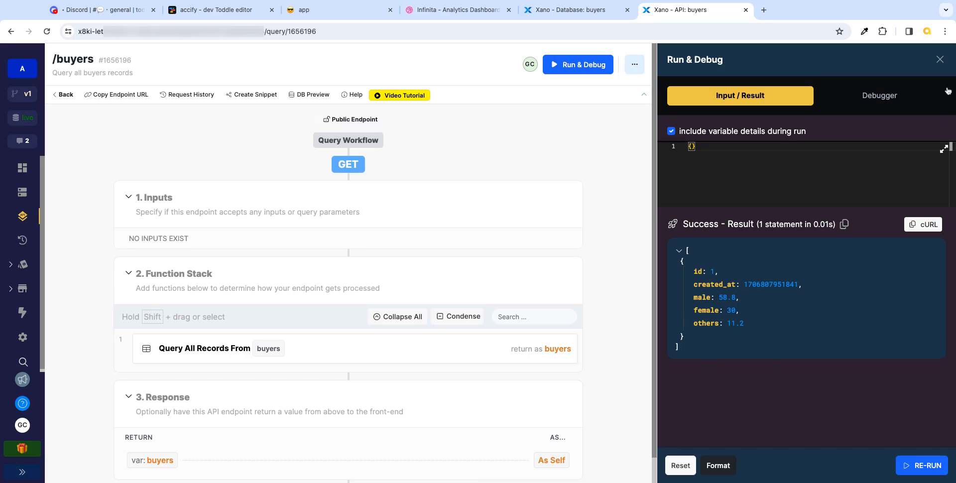
pyautogui.click(939, 59)
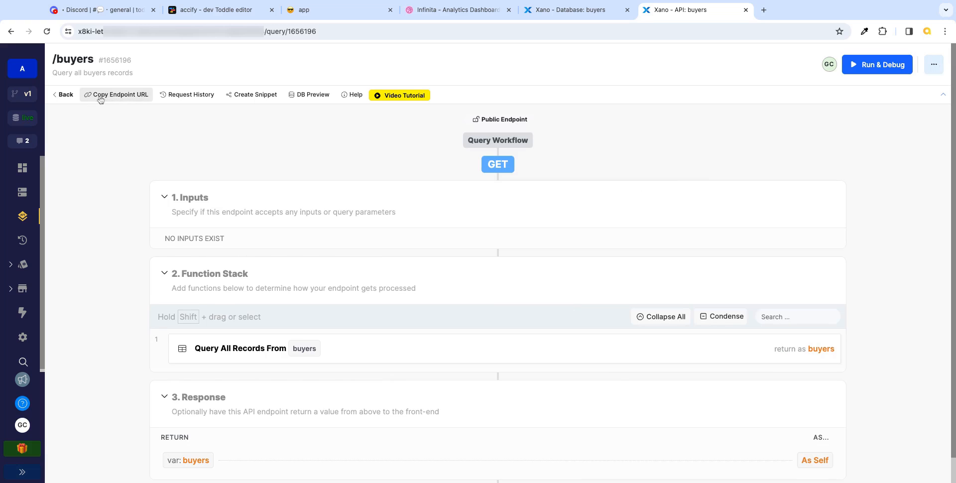
pyautogui.click(121, 98)
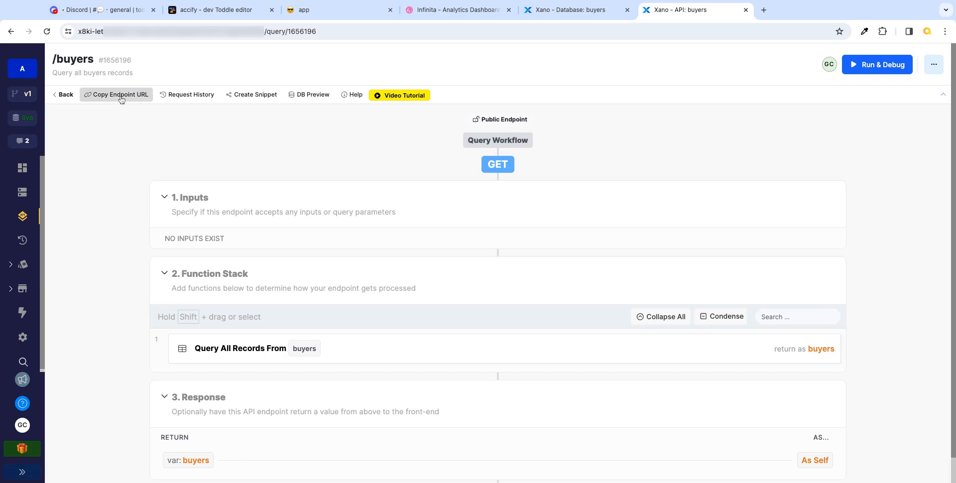
# - Switch to the Toddle editor and add an API named Buyers to the app page, keeping the GET method
pyautogui.click(236, 11)
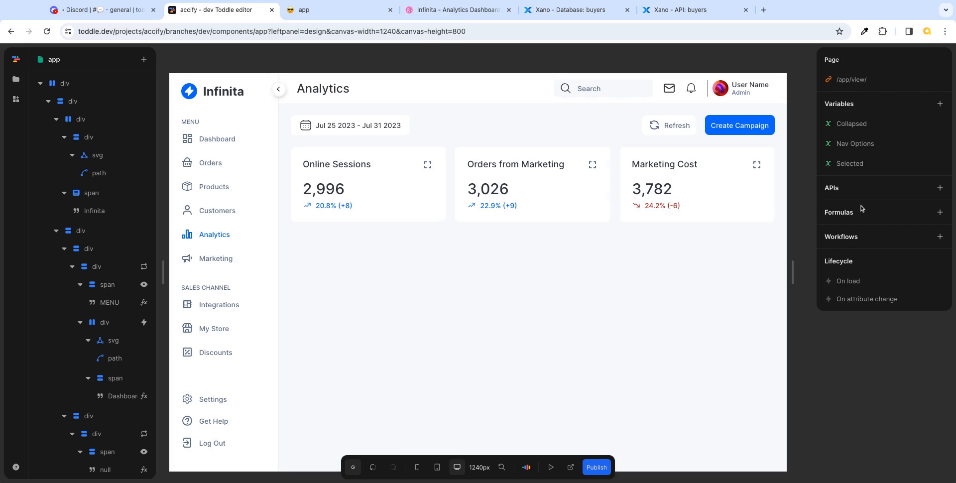
pyautogui.click(940, 189)
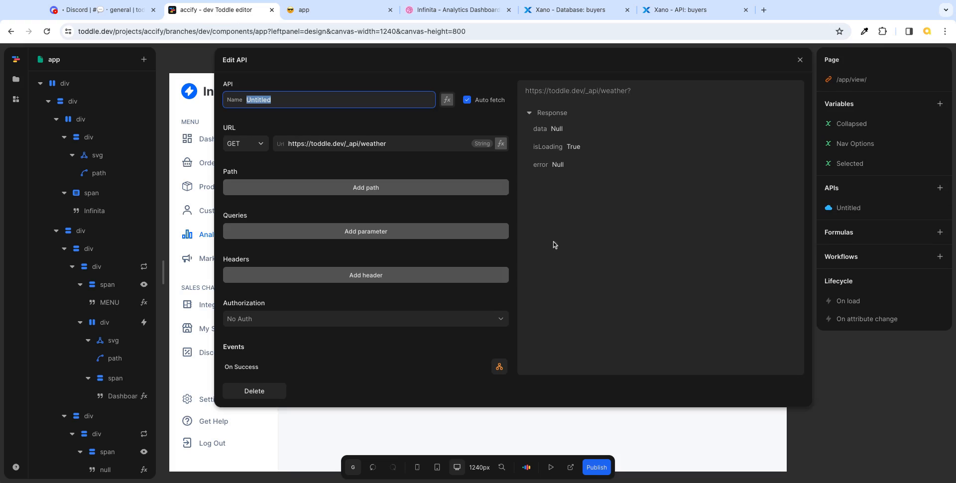
pyautogui.write('Buyers')
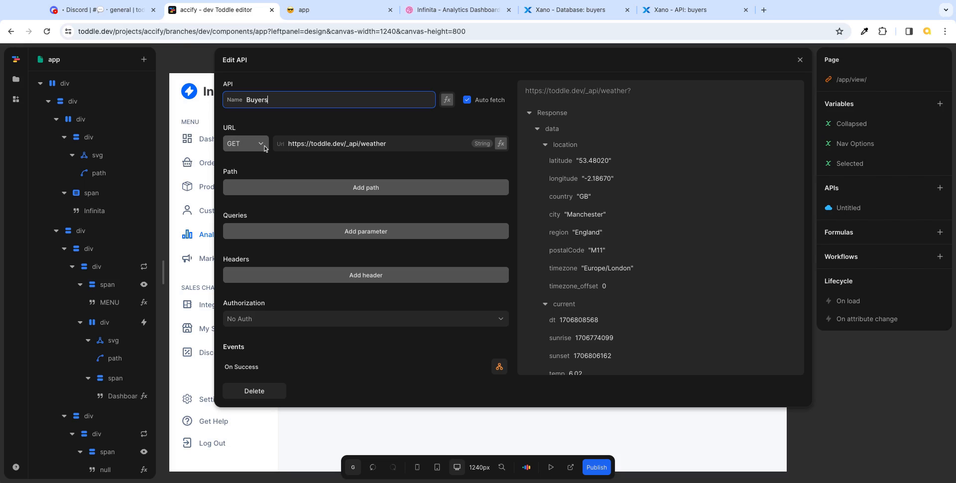
pyautogui.click(243, 146)
pyautogui.click(234, 144)
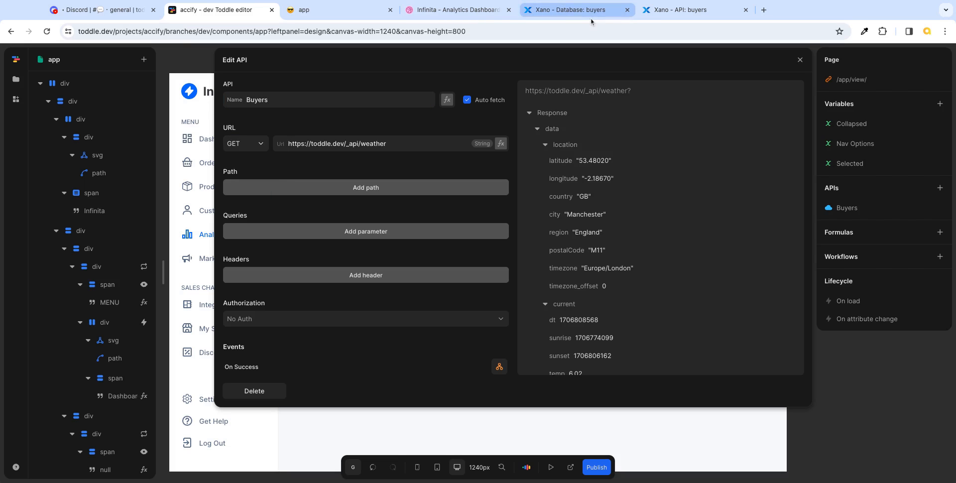
# - Set the Buyers API's URL to the copied Xano /buyers endpoint, check its response data, and close the API settings
pyautogui.click(662, 12)
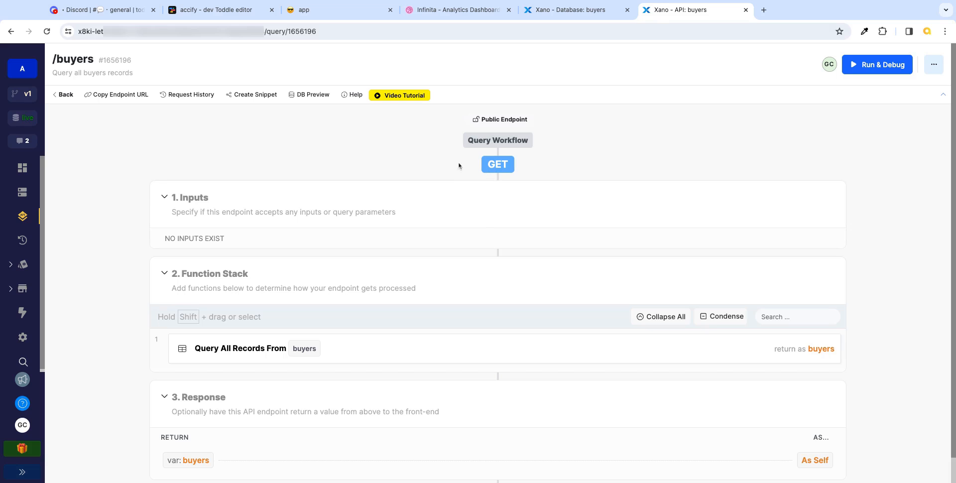
pyautogui.click(218, 11)
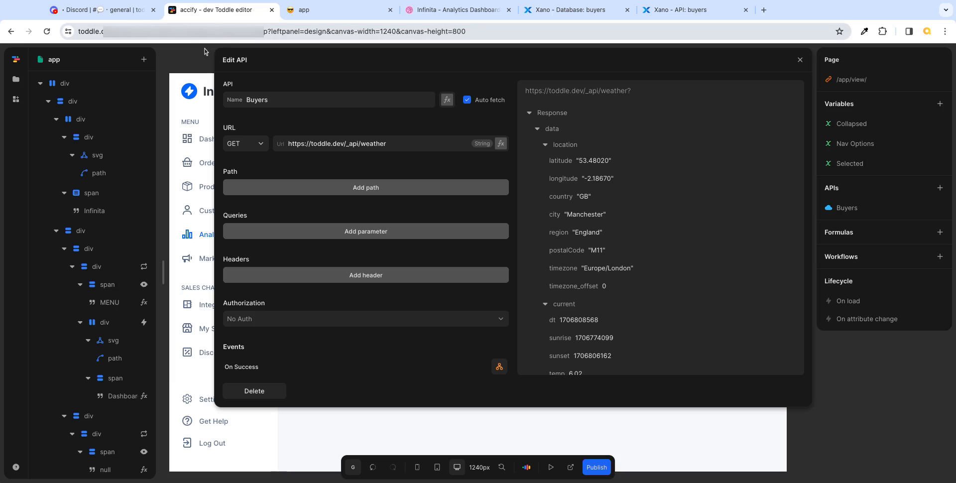
pyautogui.tripleClick(383, 146)
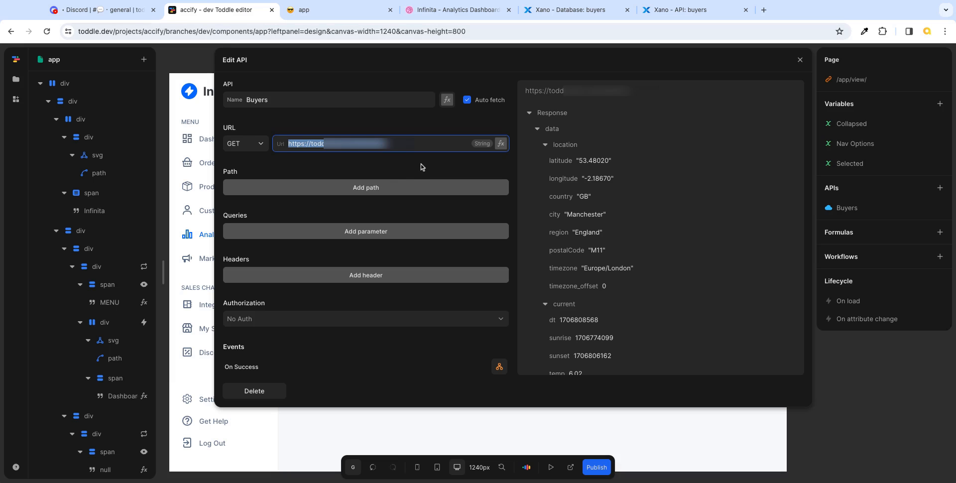
pyautogui.hotkey('ctrl', 'v')
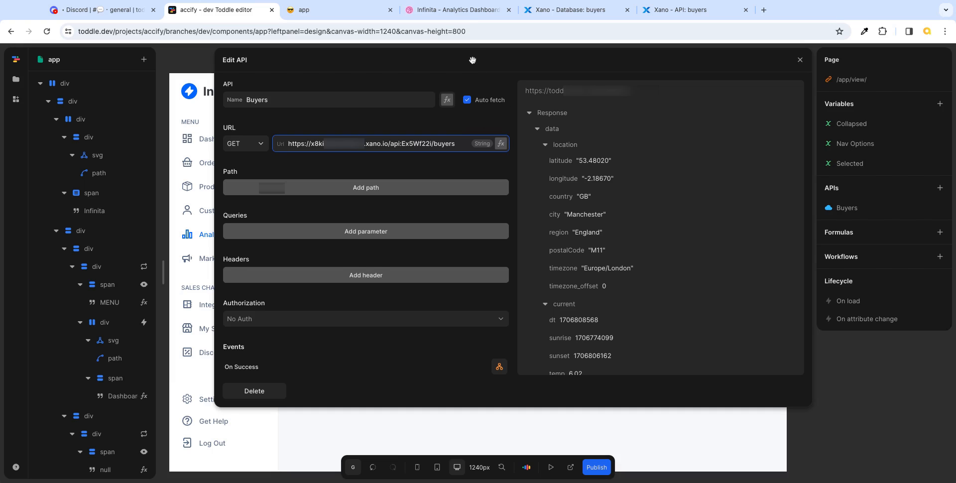
pyautogui.press('Tab')
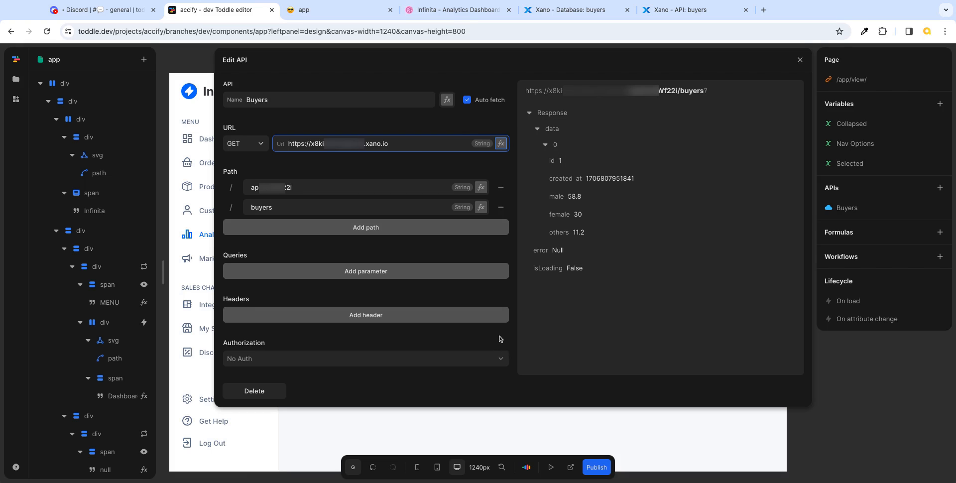
pyautogui.scroll(-3, 500, 338)
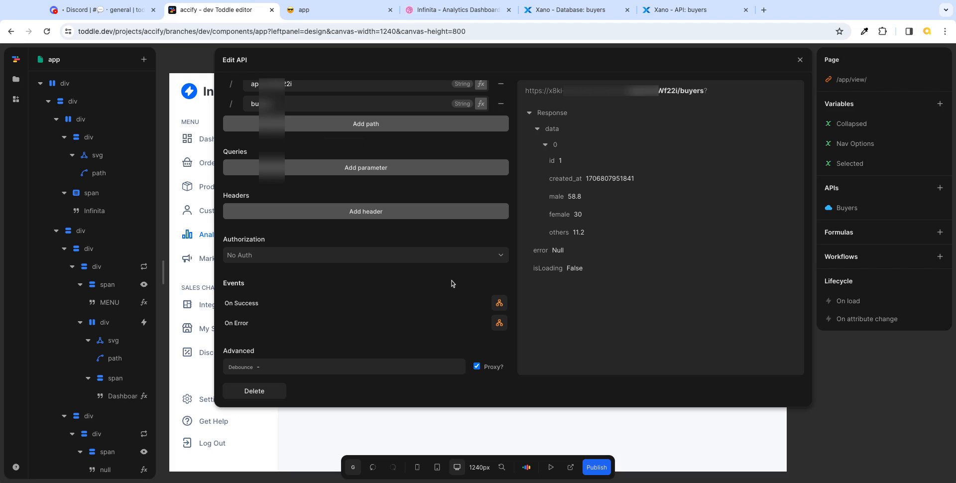
pyautogui.scroll(4, 453, 282)
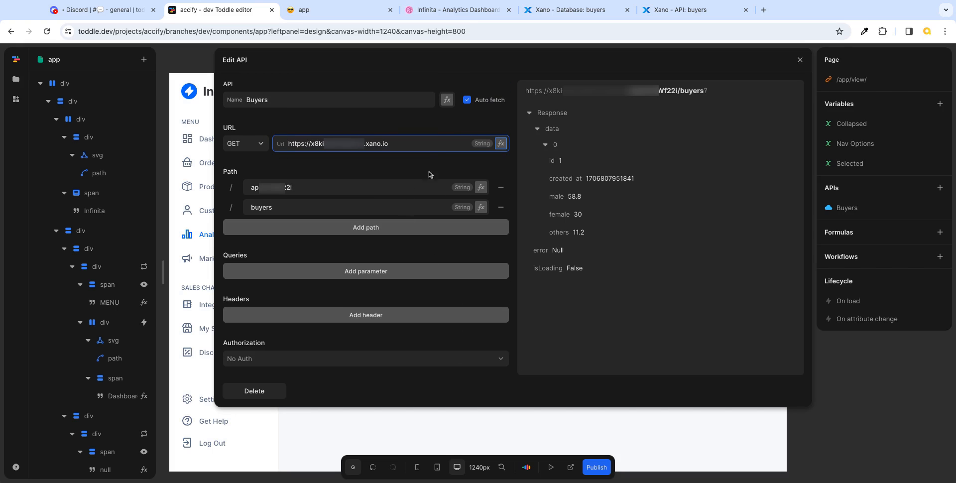
pyautogui.scroll(-3, 449, 291)
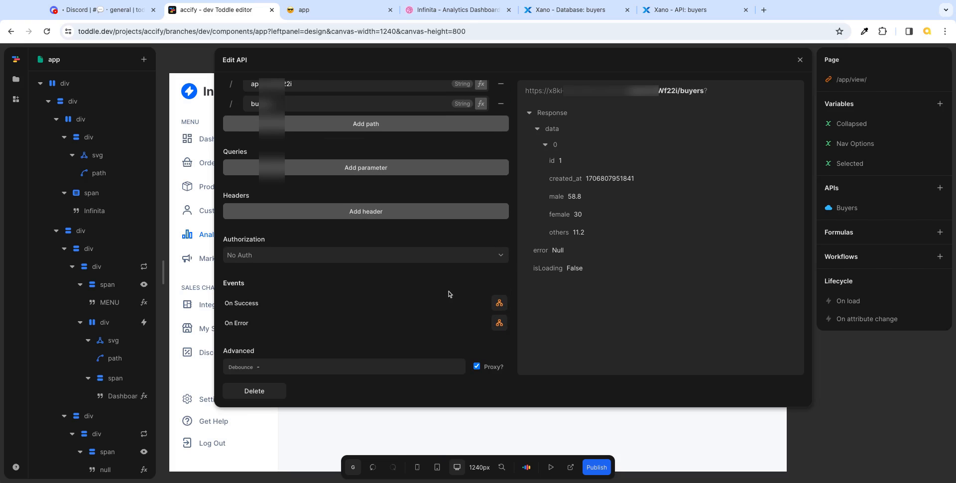
pyautogui.scroll(3, 434, 297)
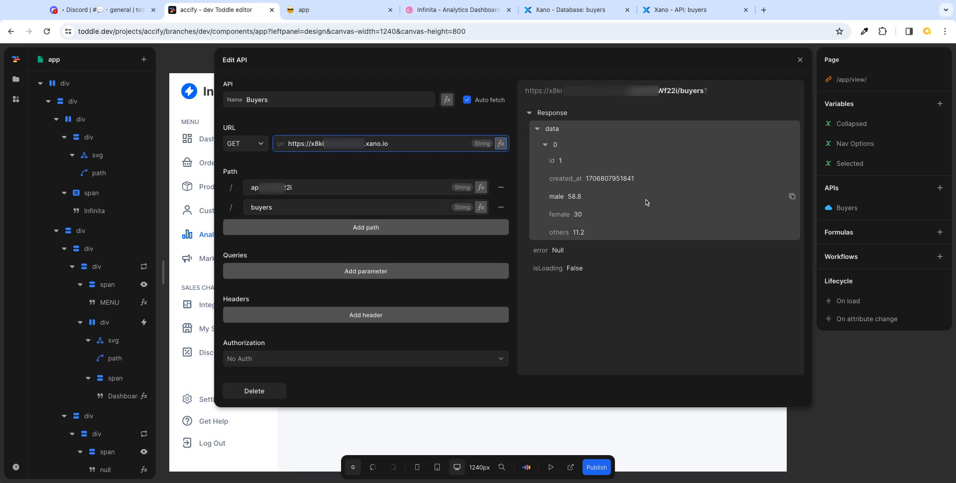
pyautogui.click(800, 60)
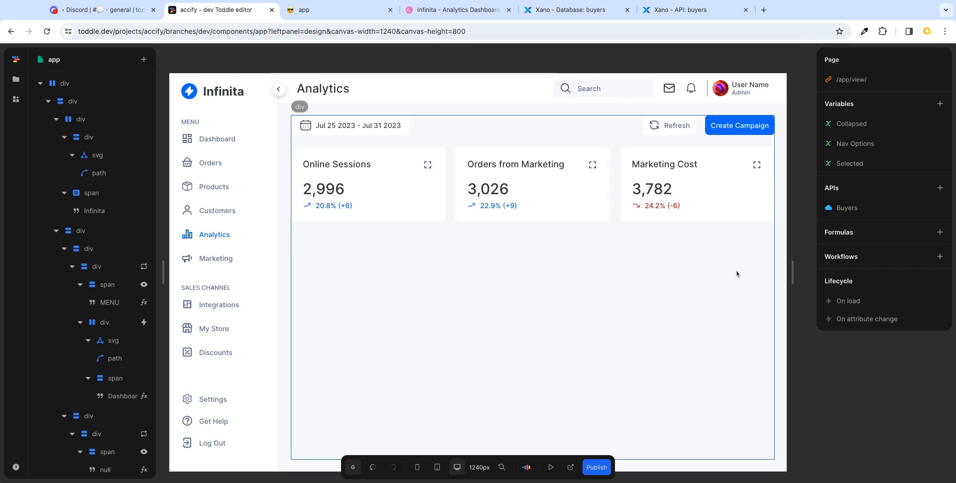
# - Copy the row of three statistic cards and paste it into the analytics view's container as a second row
pyautogui.click(451, 168)
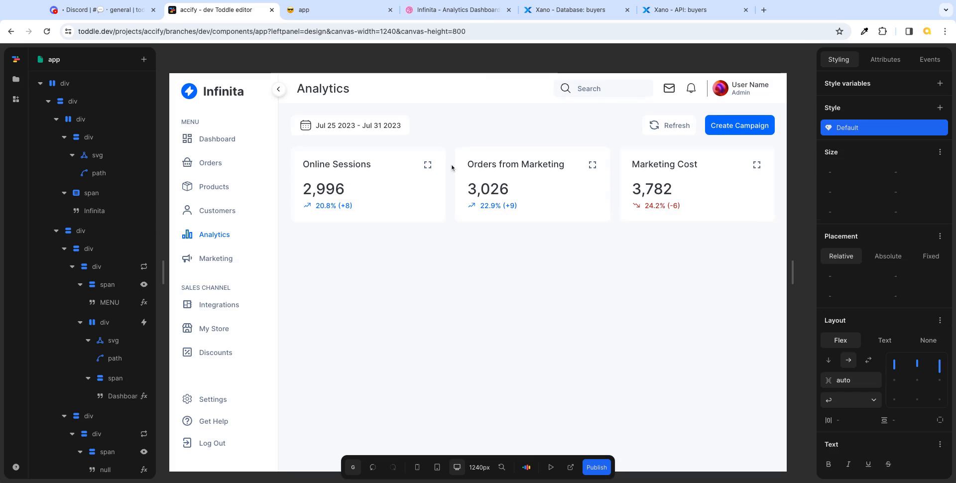
pyautogui.click(56, 108)
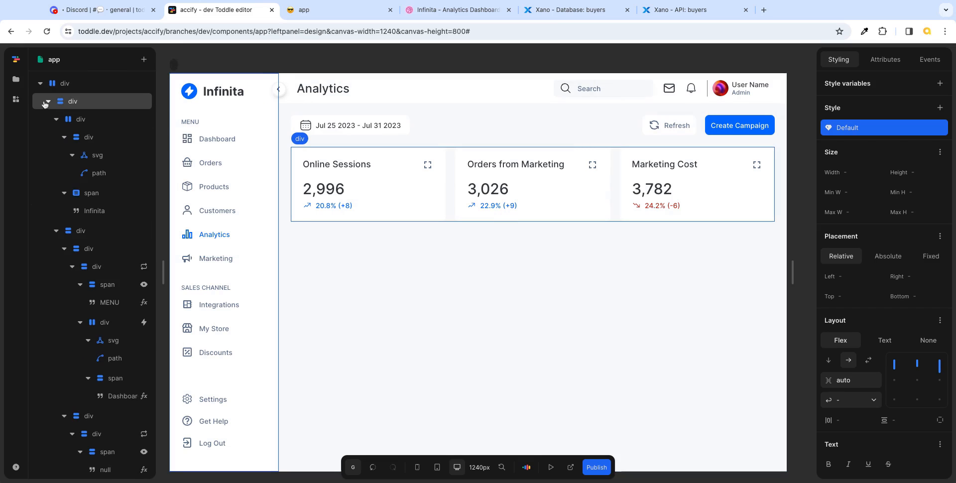
pyautogui.click(49, 101)
pyautogui.click(50, 120)
pyautogui.click(48, 120)
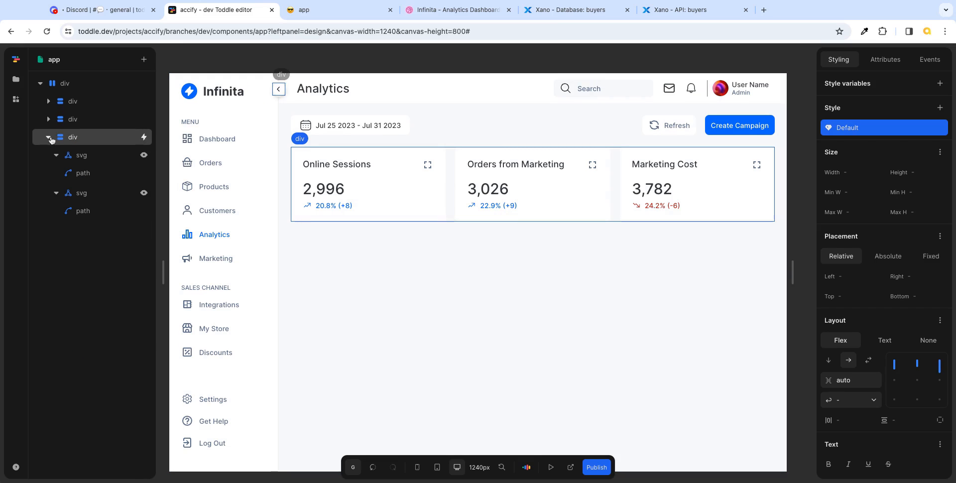
pyautogui.click(48, 120)
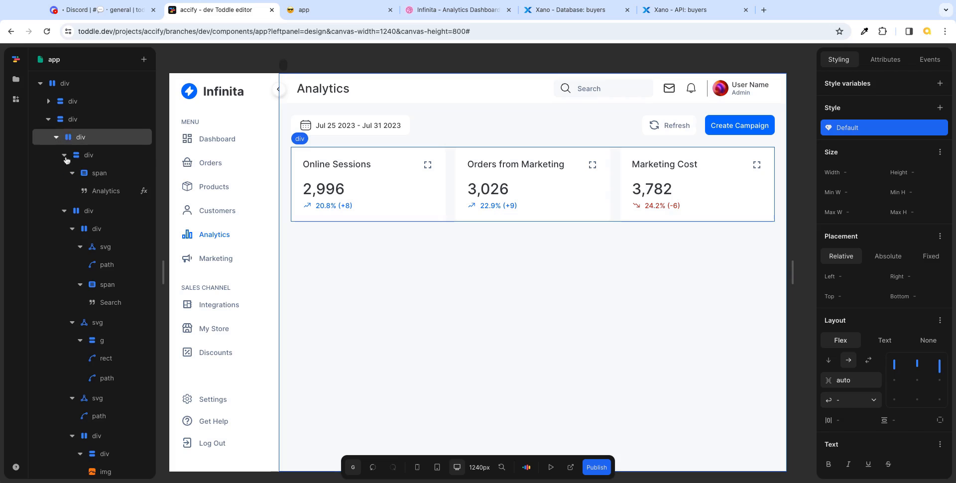
pyautogui.click(56, 135)
pyautogui.click(61, 171)
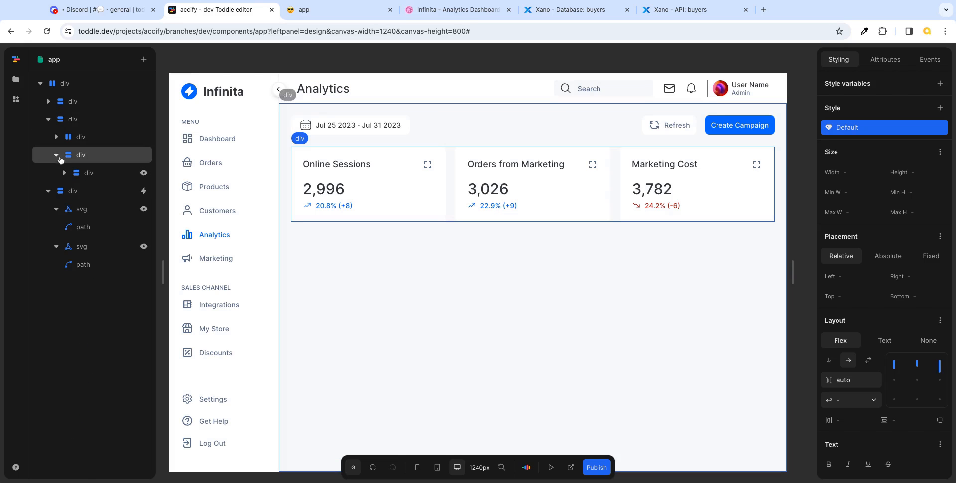
pyautogui.click(83, 174)
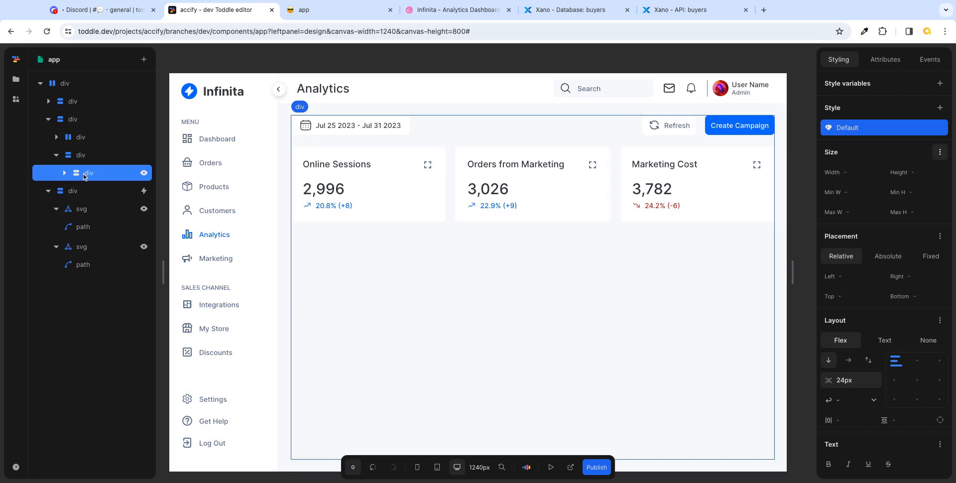
# - Set the height of the duplicated card row to 300 px, using the reference design's second row as a guide
pyautogui.click(64, 173)
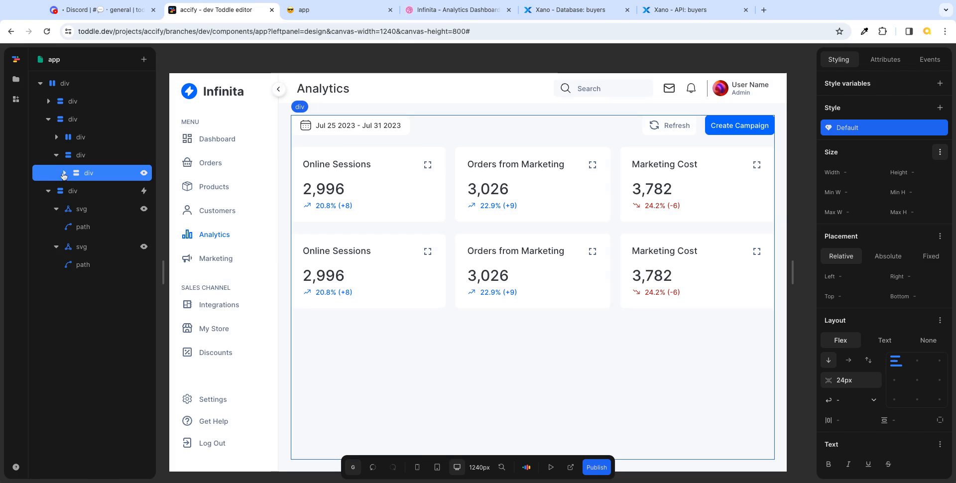
pyautogui.click(72, 191)
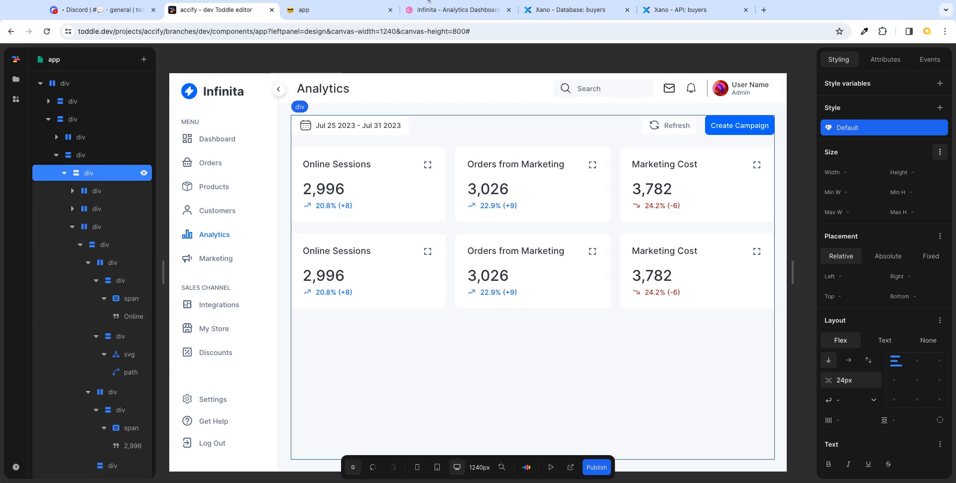
pyautogui.click(448, 10)
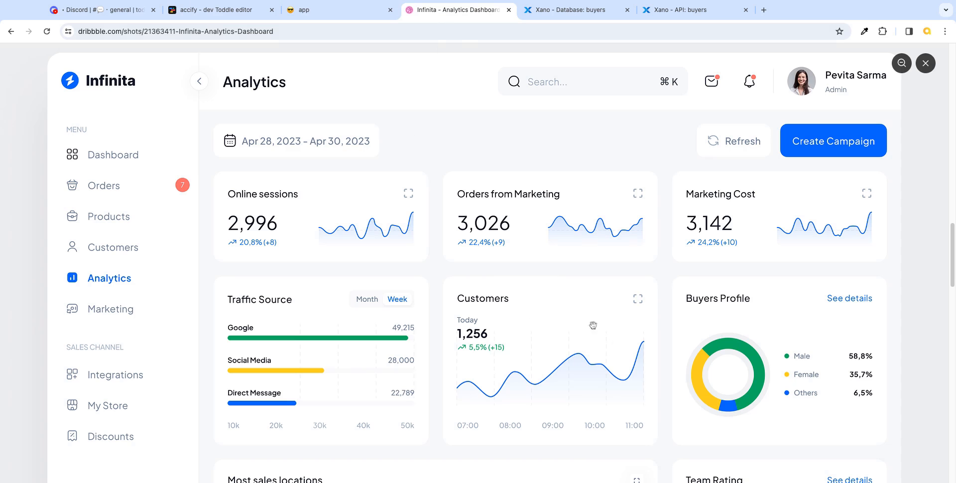
pyautogui.click(242, 12)
pyautogui.click(923, 172)
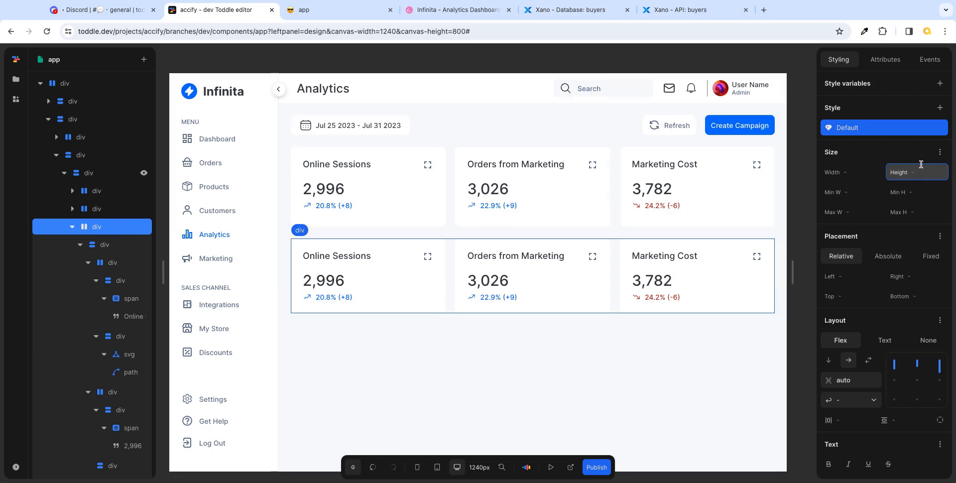
pyautogui.write('250300')
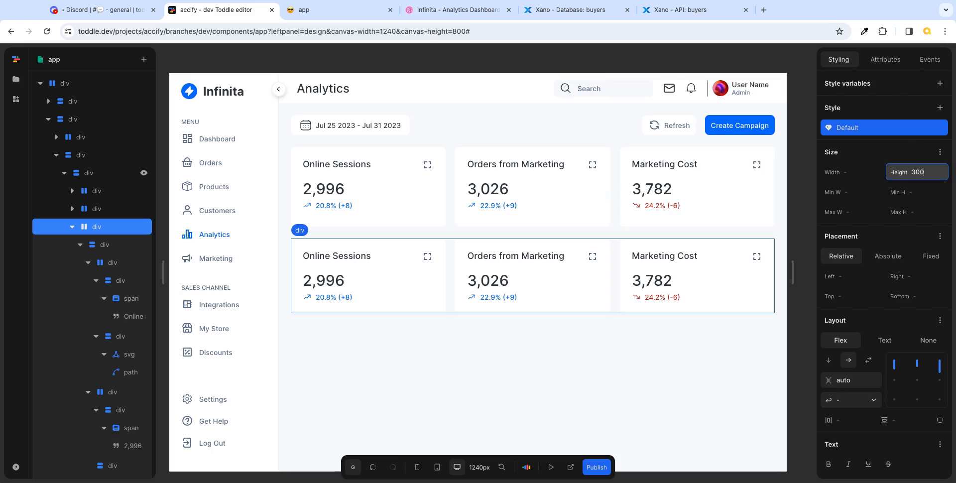
pyautogui.press('Tab')
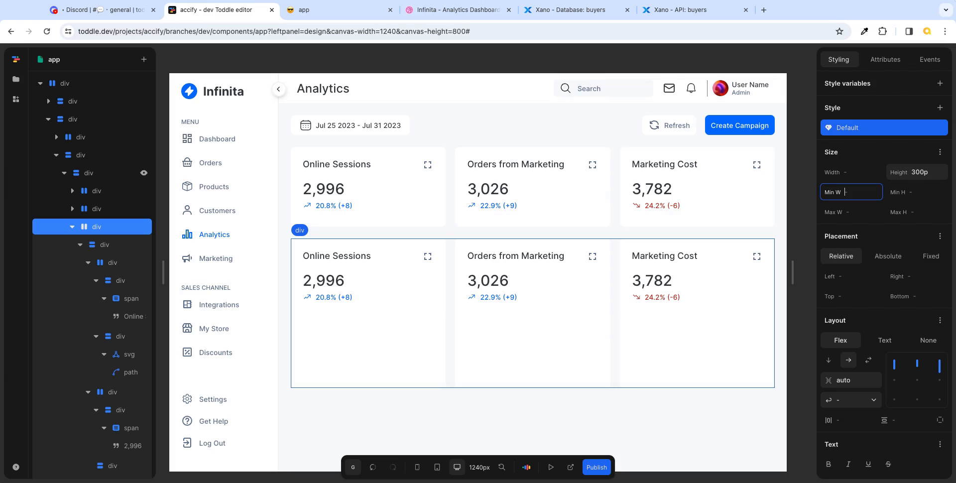
# - Delete the 2,996 figure and the 20.8% (+8) trend from the second row's Online Sessions card
pyautogui.click(468, 10)
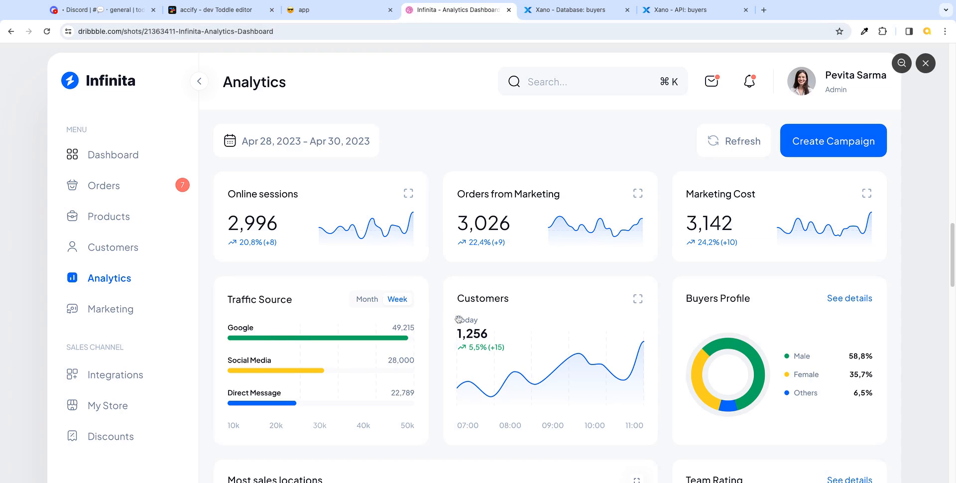
pyautogui.click(346, 14)
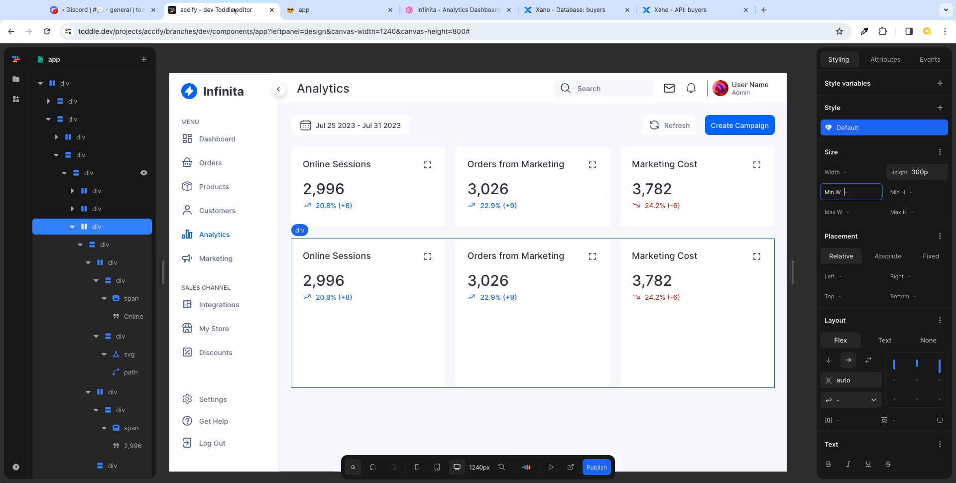
pyautogui.click(233, 10)
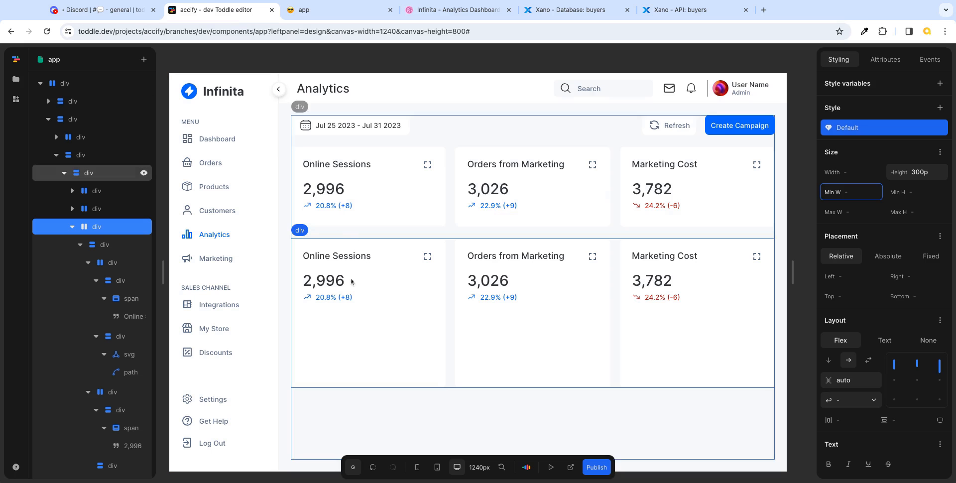
pyautogui.click(324, 282)
pyautogui.click(116, 393)
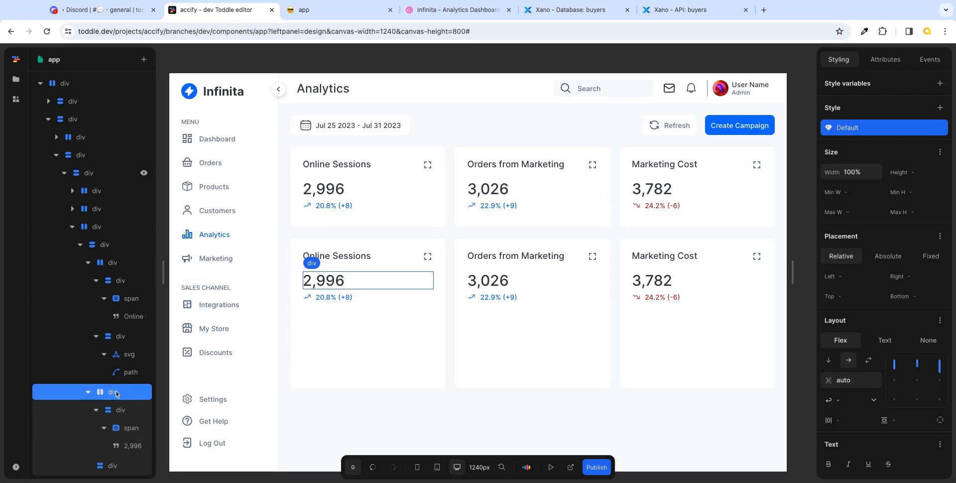
pyautogui.press('Delete')
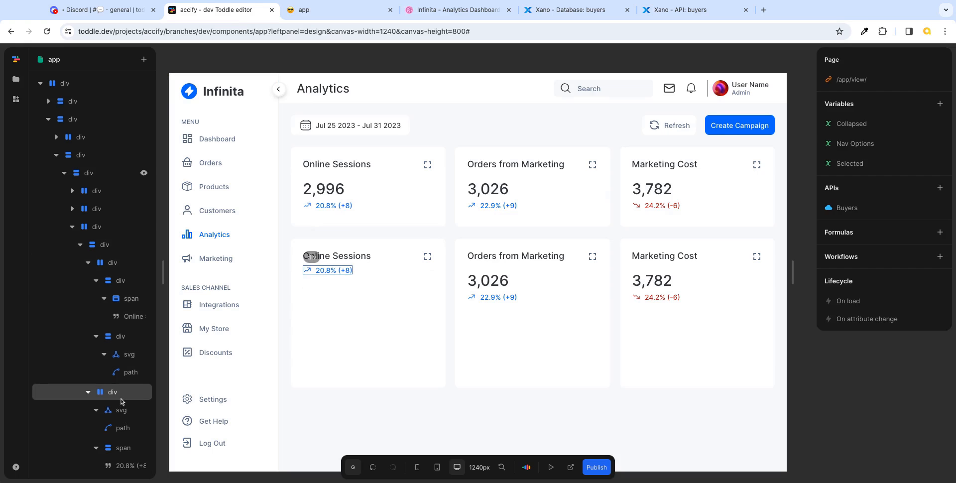
pyautogui.click(119, 394)
pyautogui.press('Delete')
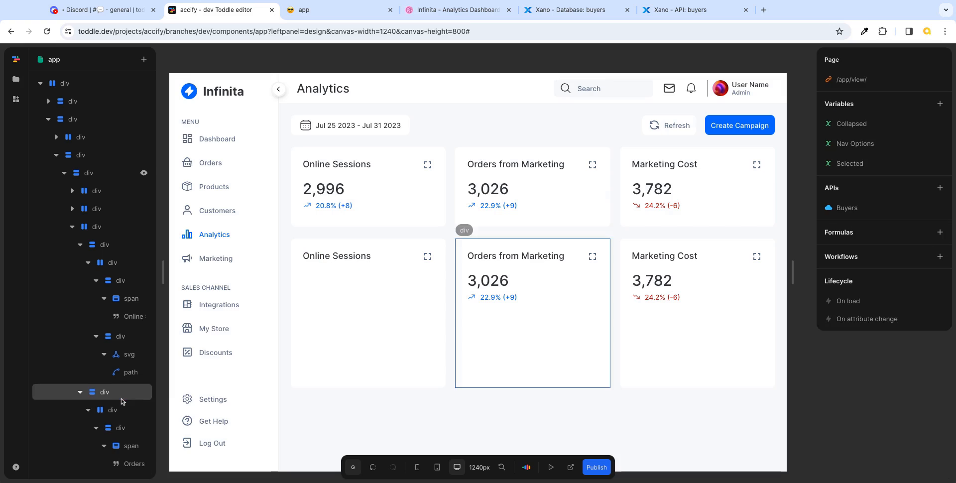
# - Delete the 3,026 figure and the 22.9% (+9) trend from the second row's Orders from Marketing card
pyautogui.click(80, 392)
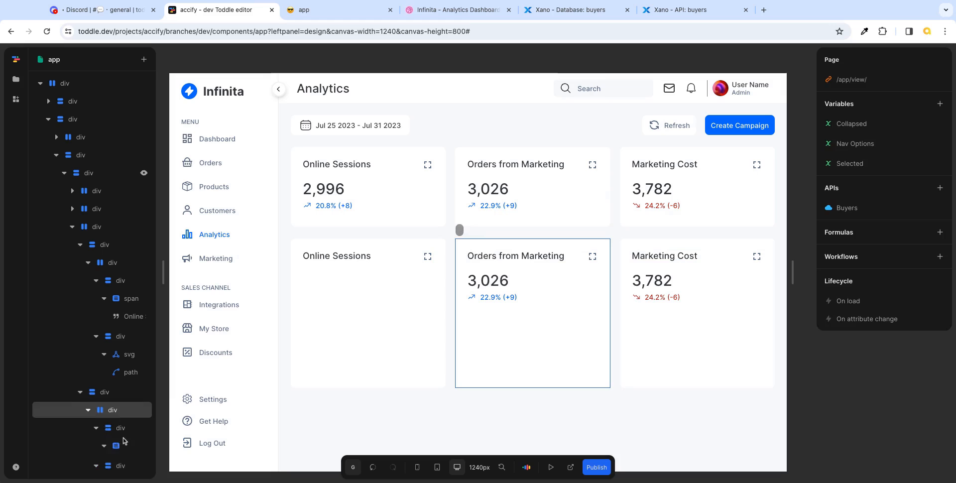
pyautogui.click(80, 392)
pyautogui.scroll(-4, 132, 381)
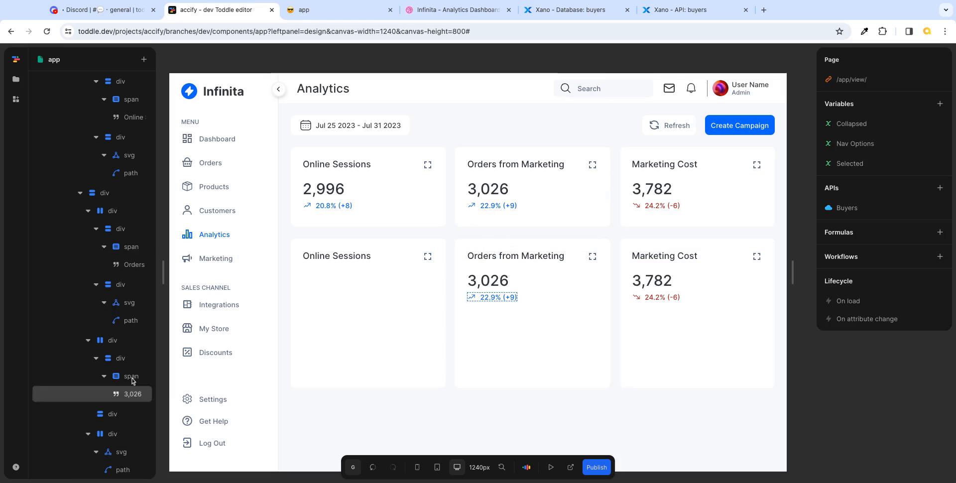
pyautogui.click(117, 211)
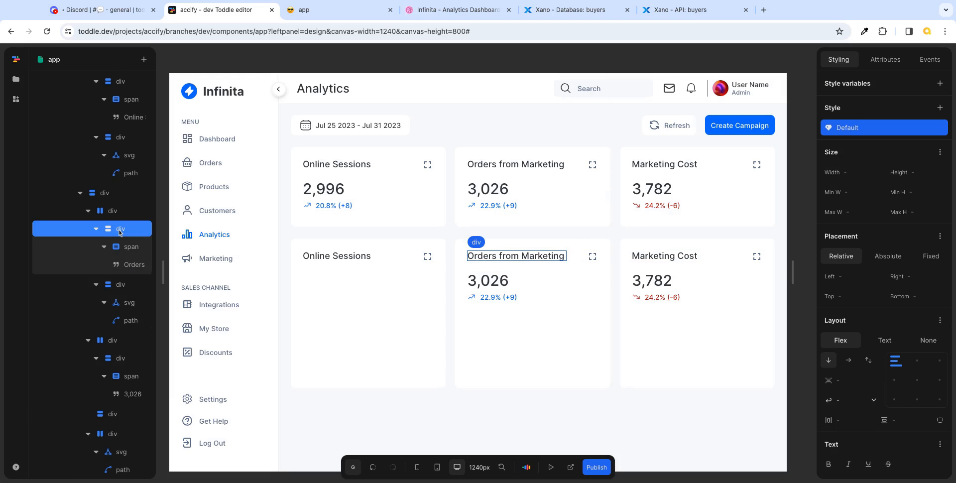
pyautogui.click(120, 228)
pyautogui.click(116, 286)
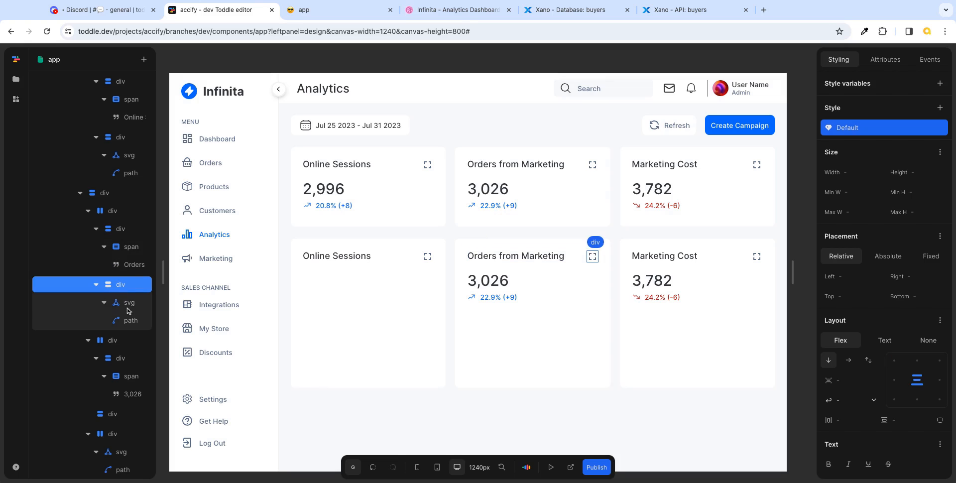
pyautogui.click(112, 342)
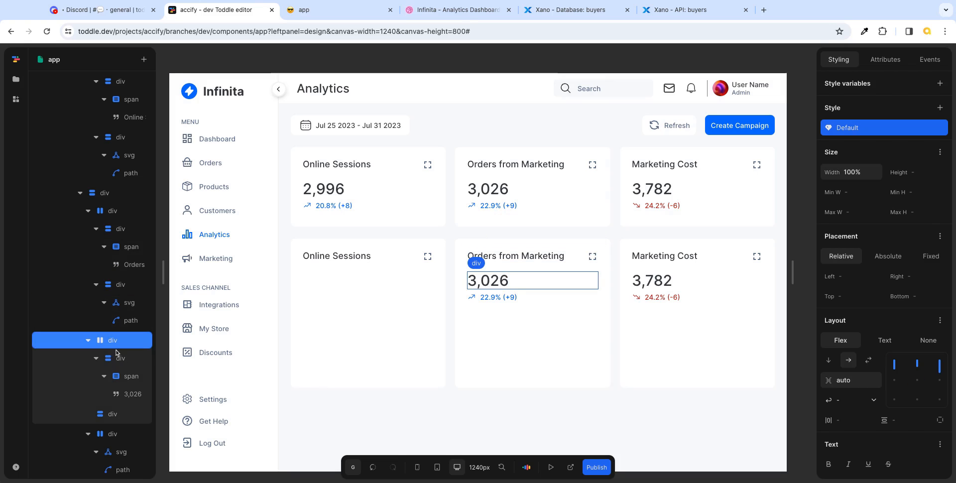
pyautogui.press('Delete')
pyautogui.click(109, 343)
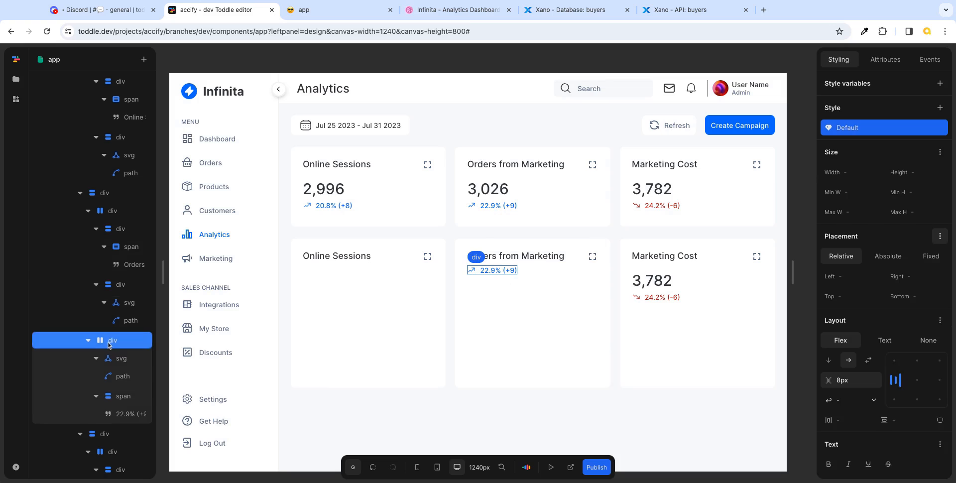
pyautogui.press('Delete')
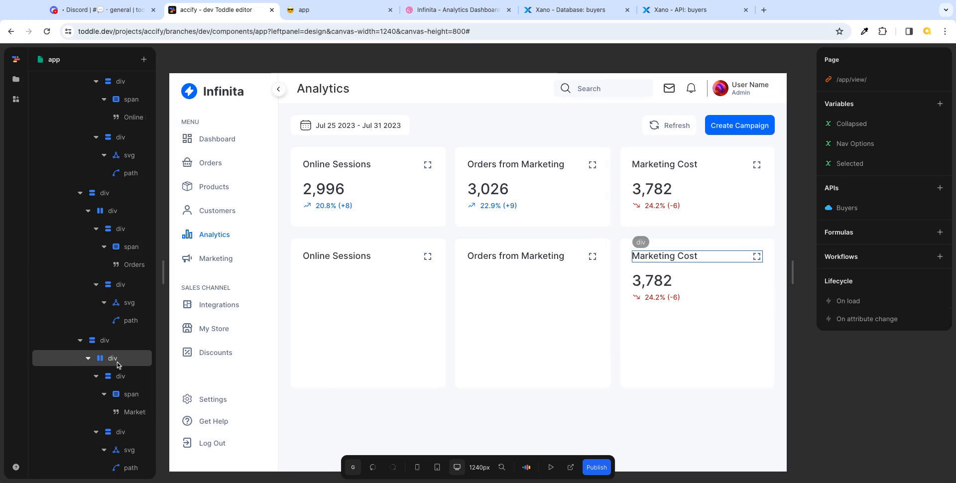
# - Delete the 3,782 figure and the 24.2% (-6) trend from the second row's Marketing Cost card
pyautogui.click(111, 434)
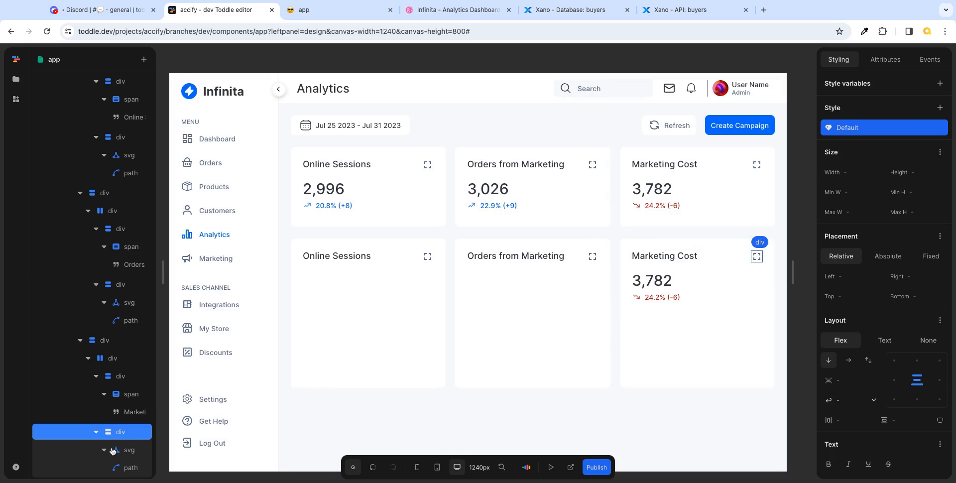
pyautogui.scroll(-3, 112, 448)
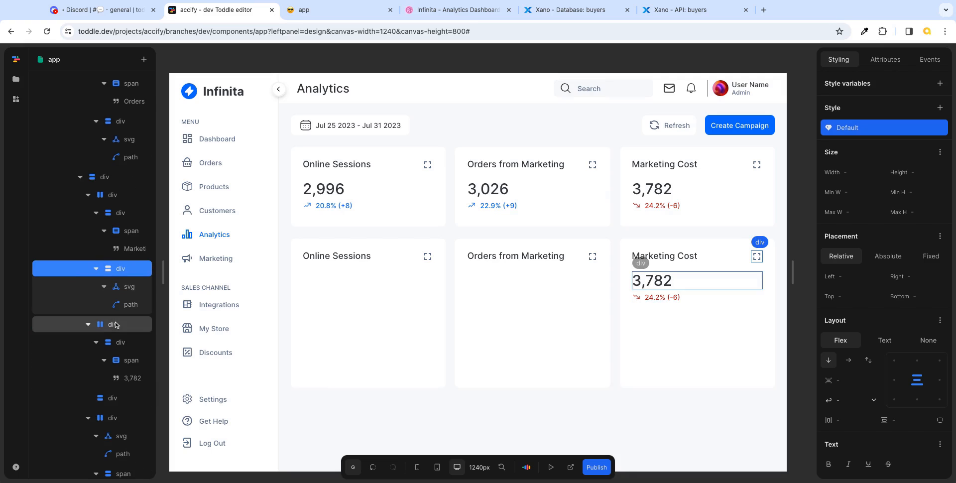
pyautogui.click(115, 324)
pyautogui.press('Delete')
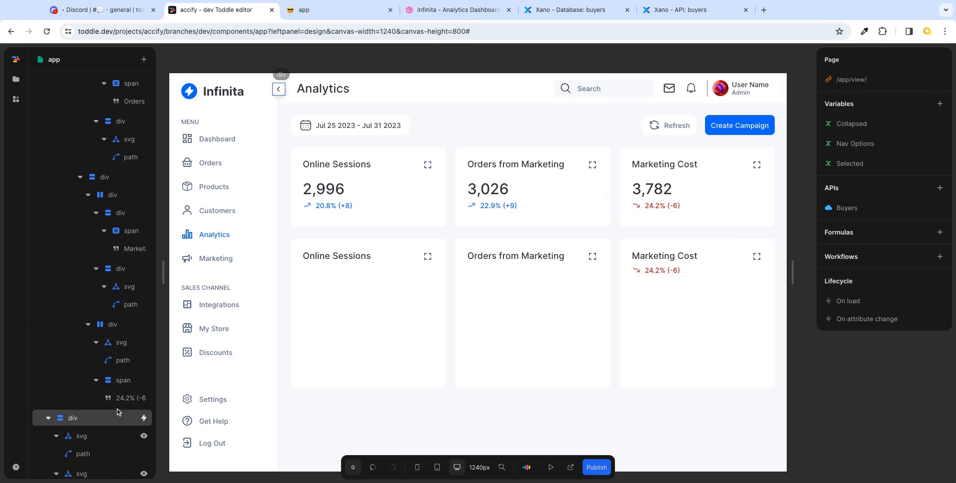
pyautogui.click(118, 325)
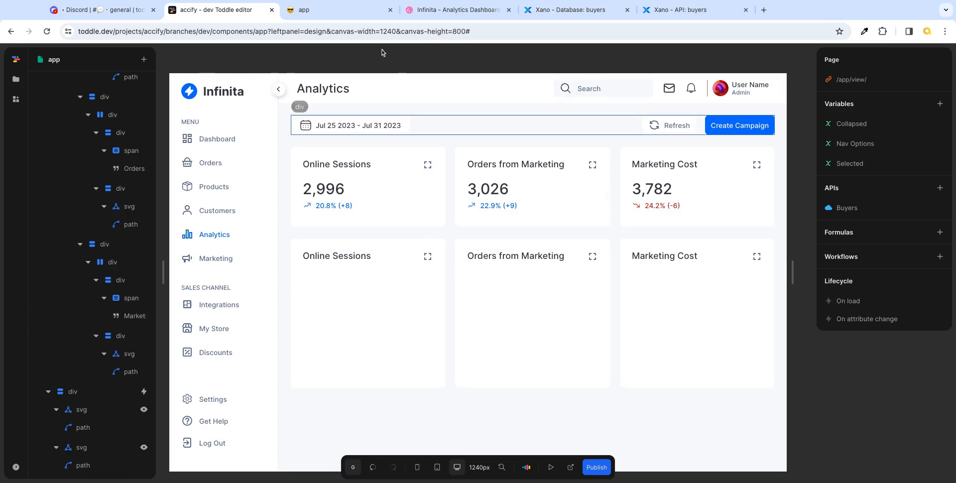
# - Retitle the second row's Online Sessions card as "Traffic Source", following the reference design
pyautogui.click(444, 14)
pyautogui.click(230, 16)
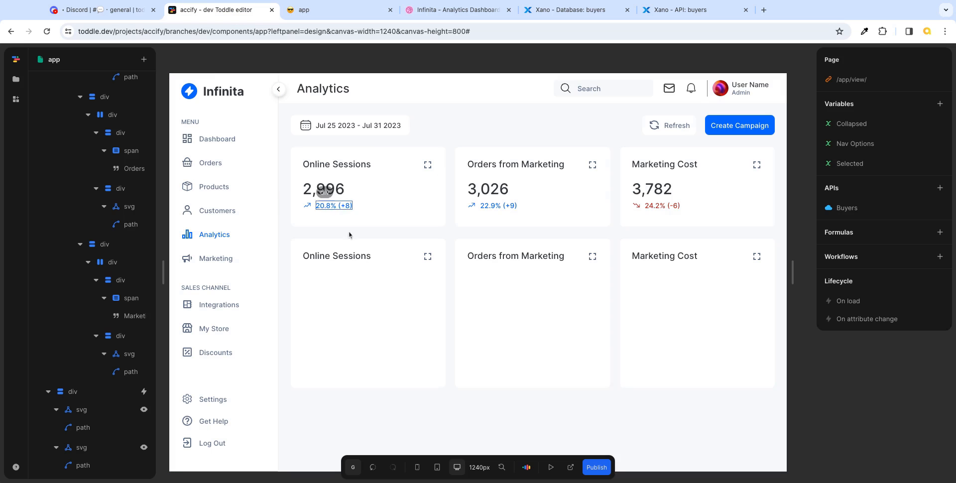
pyautogui.click(353, 257)
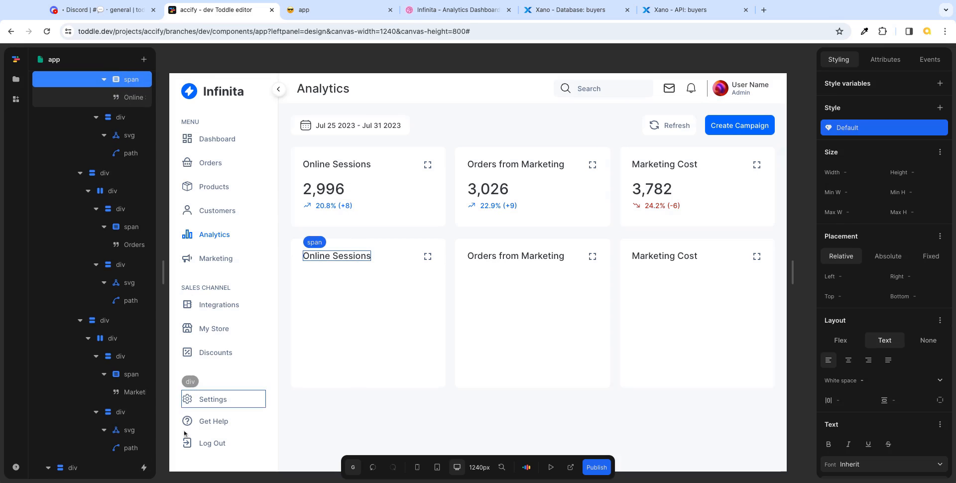
pyautogui.doubleClick(337, 258)
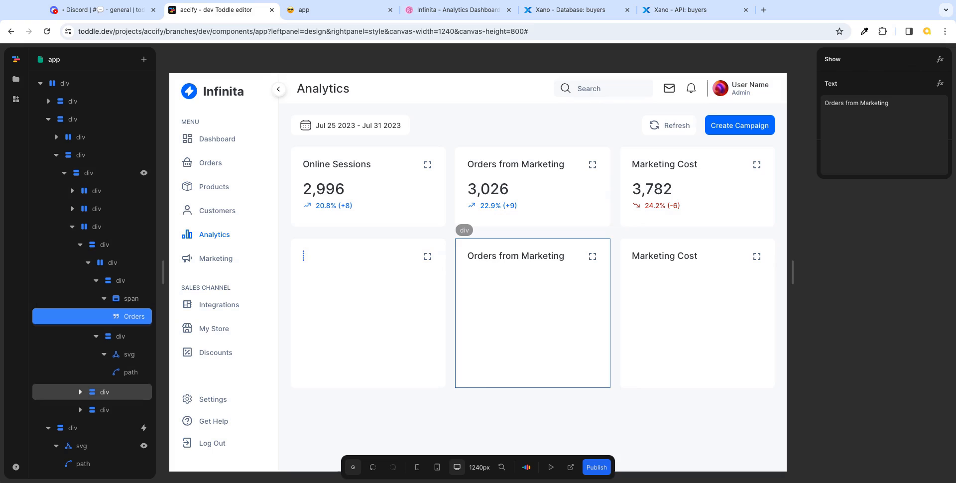
pyautogui.write('T')
pyautogui.write('raffic Source')
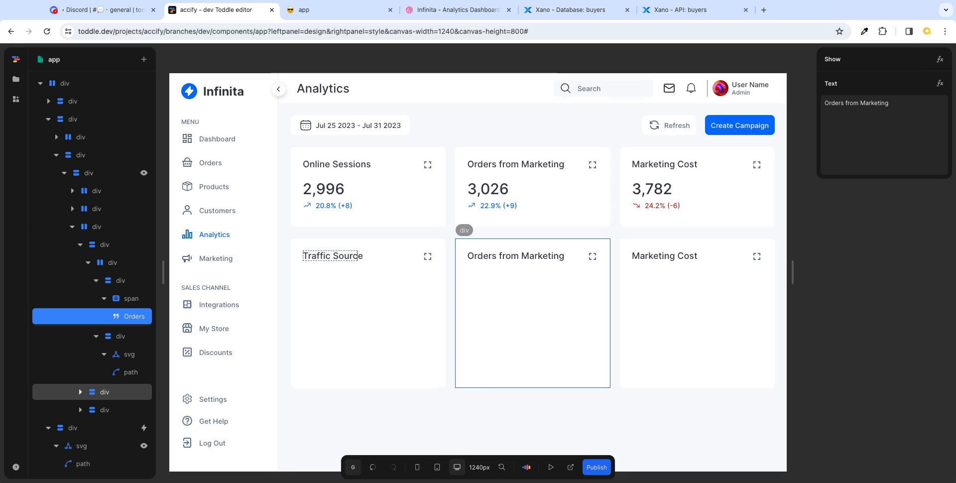
# - Retitle the second row's Orders from Marketing card as "Customers", following the reference design
pyautogui.click(453, 10)
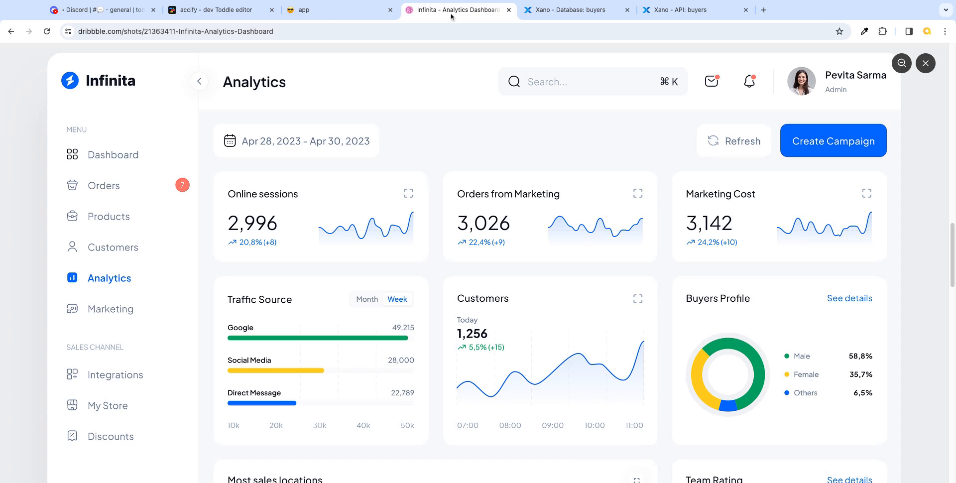
pyautogui.click(242, 14)
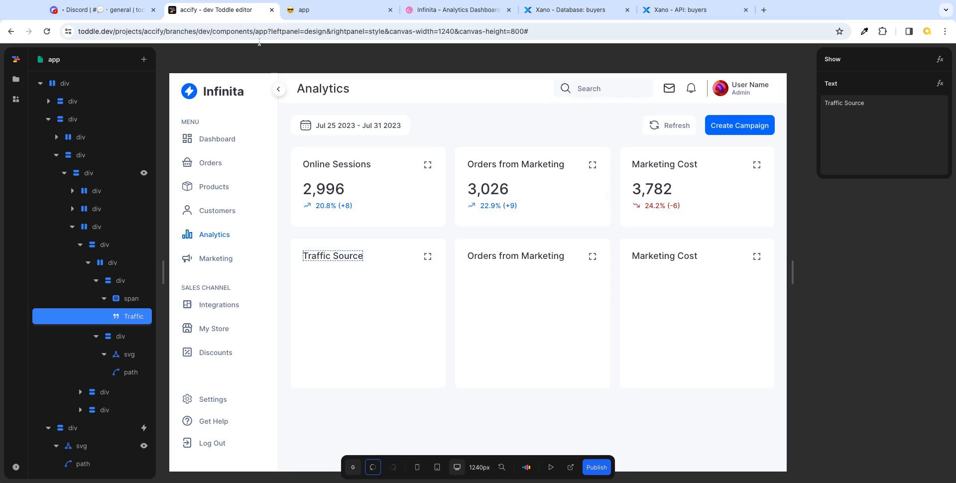
pyautogui.click(515, 258)
pyautogui.doubleClick(516, 258)
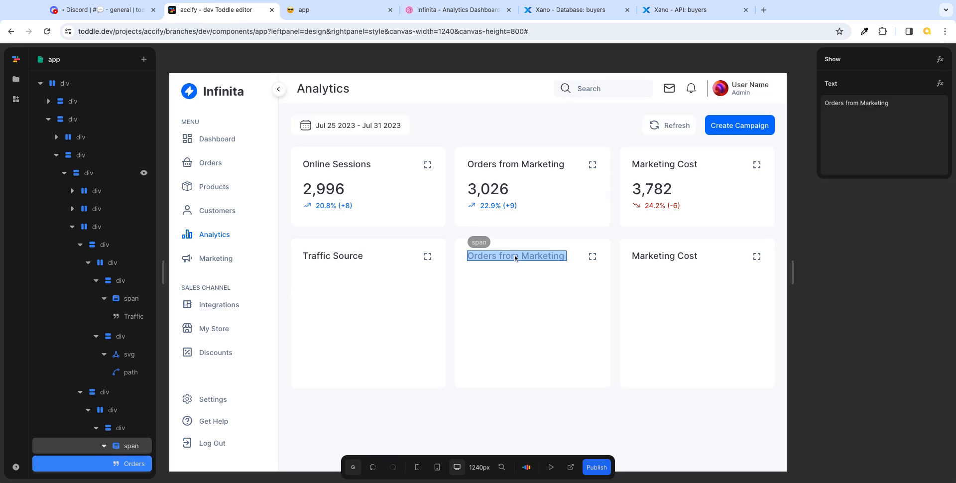
pyautogui.write('Customers')
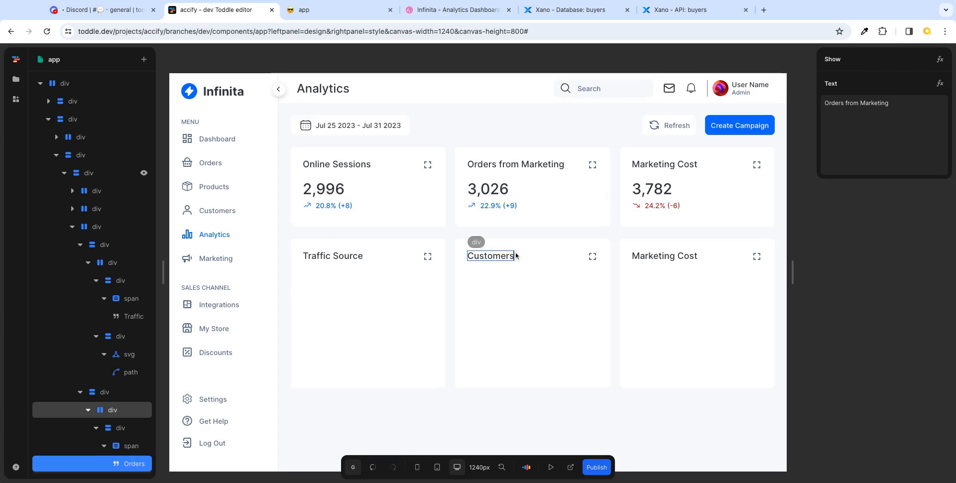
# - Retitle the second row's Marketing Cost card as "Buyers Profile" and compare it with the reference design's card
pyautogui.click(457, 9)
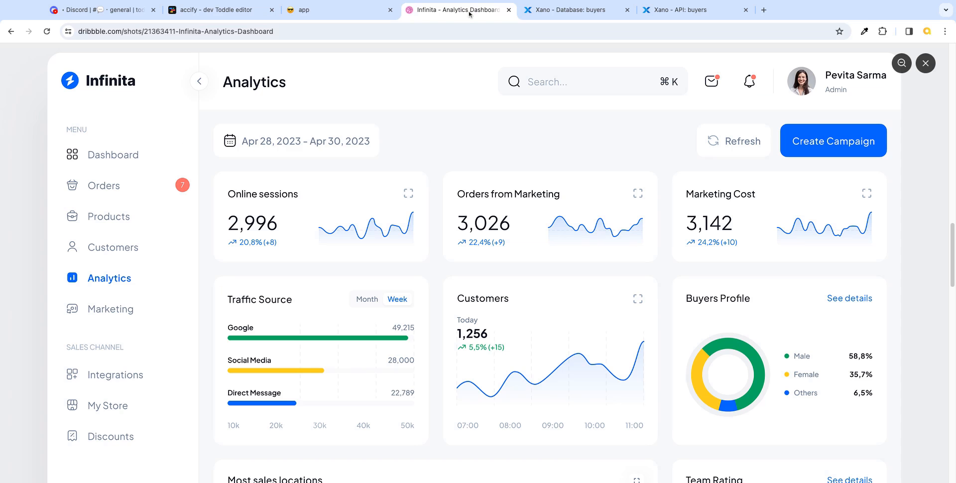
pyautogui.click(240, 10)
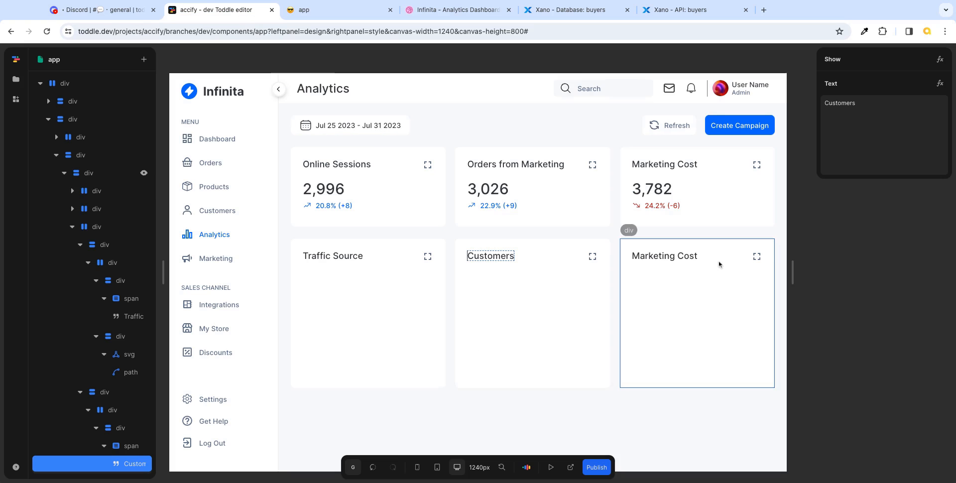
pyautogui.doubleClick(671, 256)
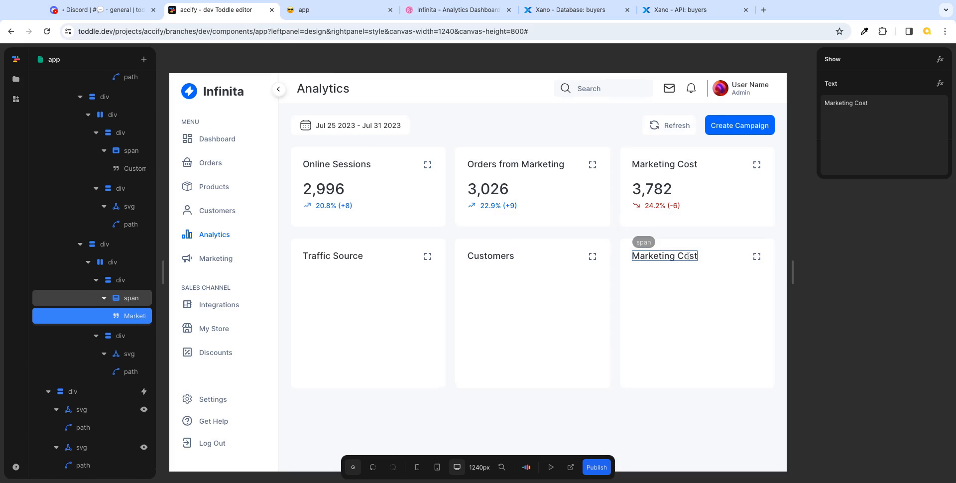
pyautogui.doubleClick(688, 256)
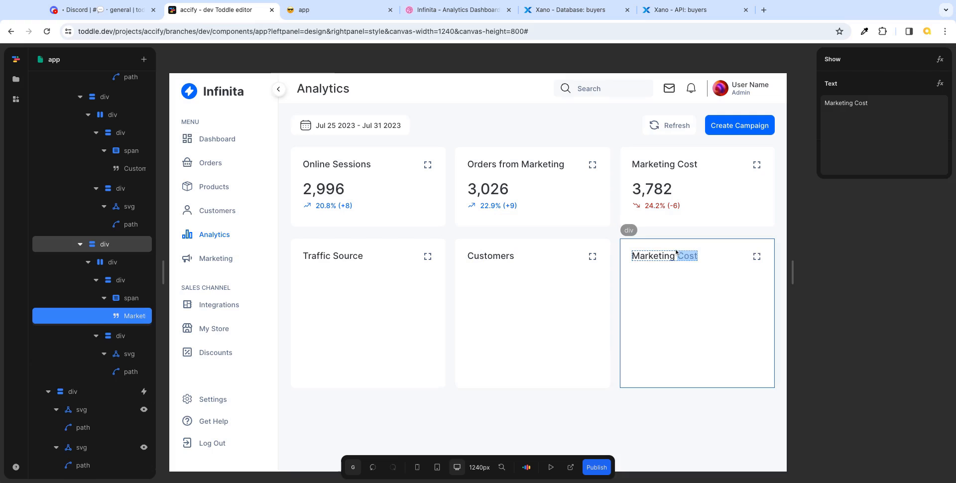
pyautogui.press('BackSpace')
pyautogui.press('BackSpace')
pyautogui.press('BackSpace')
pyautogui.press('BackSpace')
pyautogui.press('BackSpace')
pyautogui.press('BackSpace')
pyautogui.press('BackSpace')
pyautogui.press('BackSpace')
pyautogui.press('BackSpace')
pyautogui.press('BackSpace')
pyautogui.press('BackSpace')
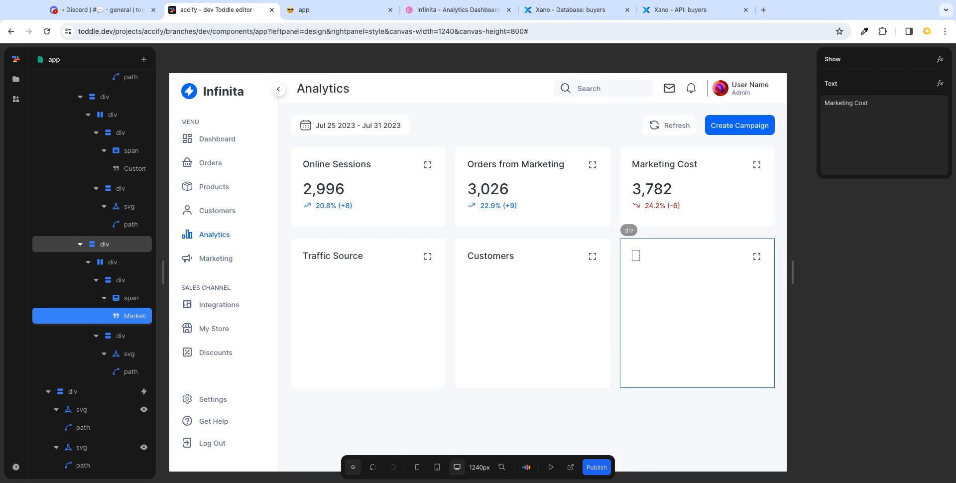
pyautogui.press('BackSpace')
pyautogui.press('BackSpace')
pyautogui.press('BackSpace')
pyautogui.write("uyer's Prodi")
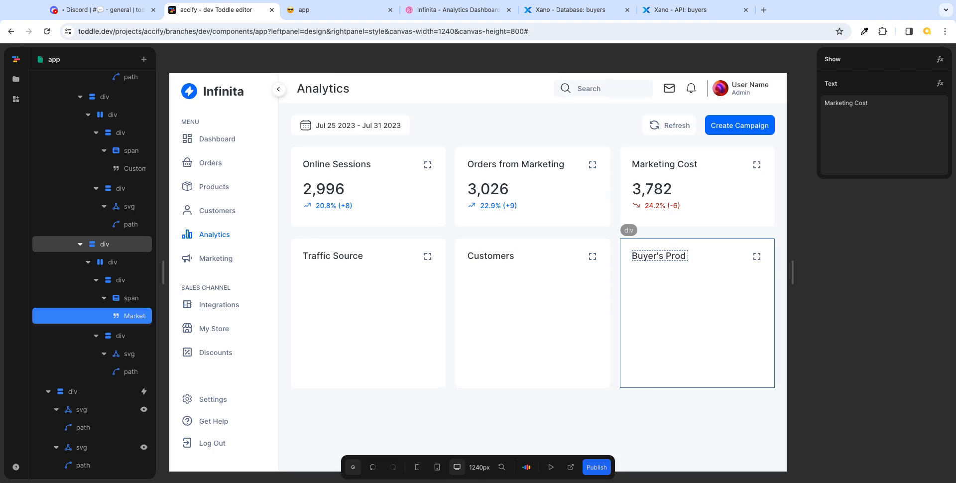
pyautogui.press('BackSpace')
pyautogui.press('BackSpace')
pyautogui.press('BackSpace')
pyautogui.press('BackSpace')
pyautogui.press('BackSpace')
pyautogui.press('BackSpace')
pyautogui.press('BackSpace')
pyautogui.write('s Profile')
pyautogui.click(453, 10)
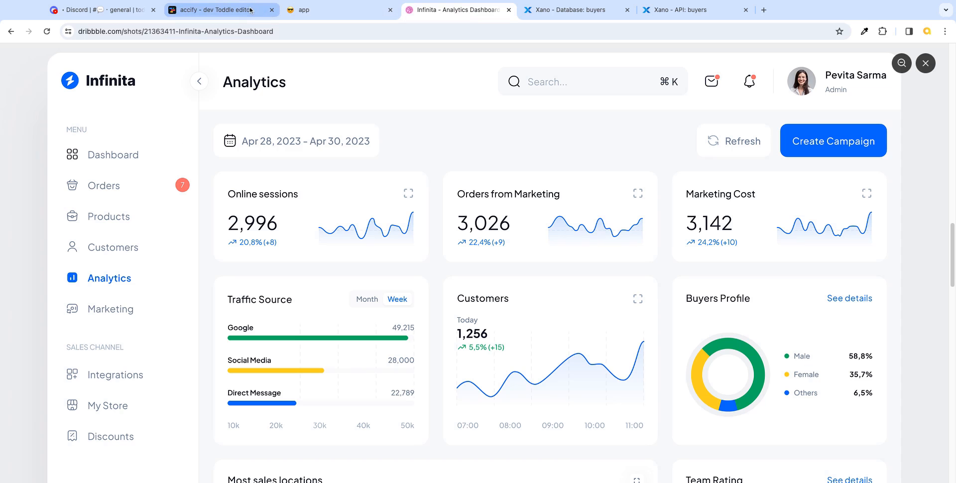
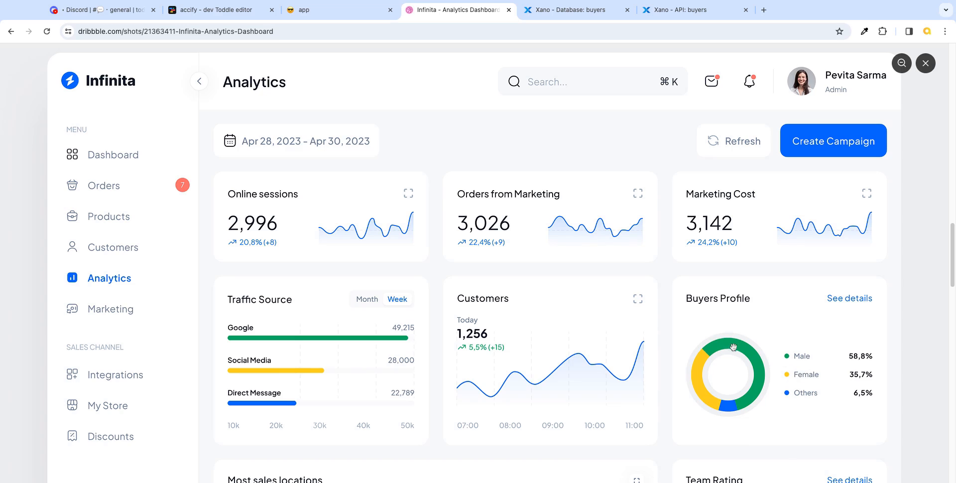
# - Switch to Discord, open the Simple Pie Chart post in the toddle.dev components channel, and copy its component link
pyautogui.click(106, 14)
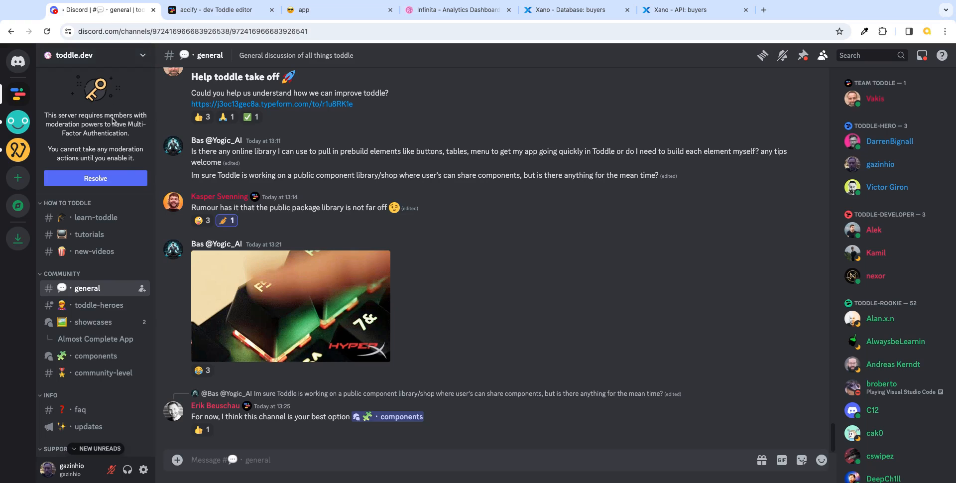
pyautogui.moveTo(113, 332)
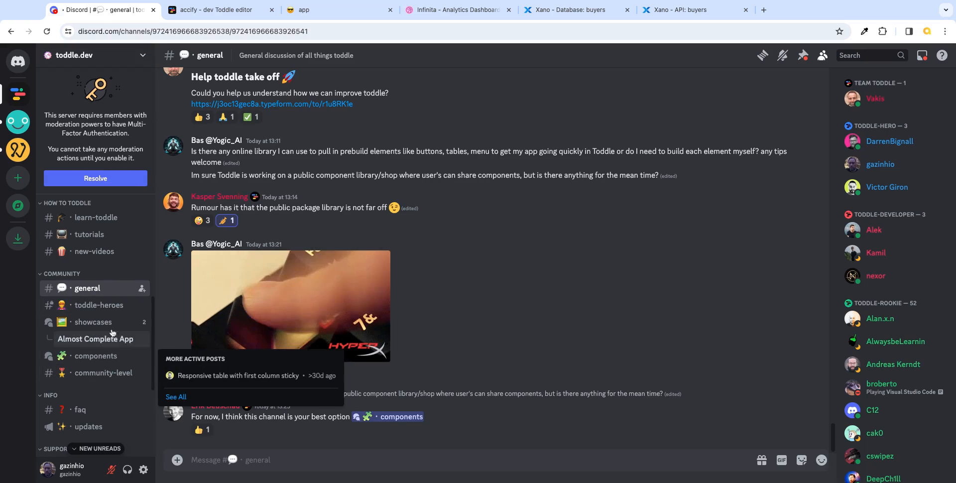
pyautogui.scroll(-3, 93, 281)
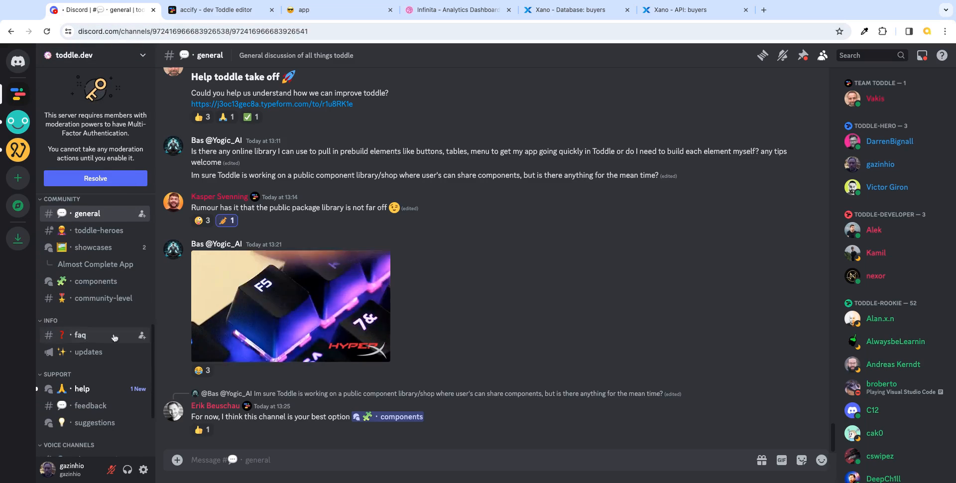
pyautogui.click(112, 281)
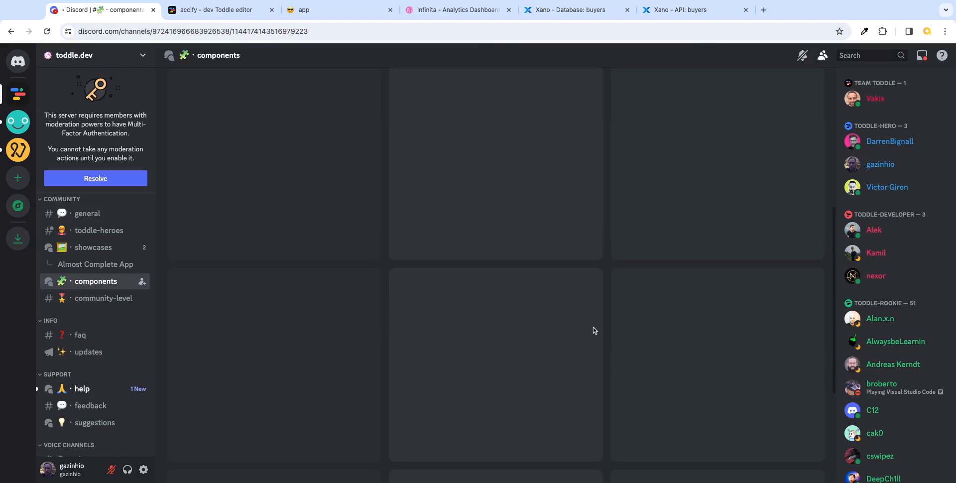
pyautogui.scroll(-2, 594, 316)
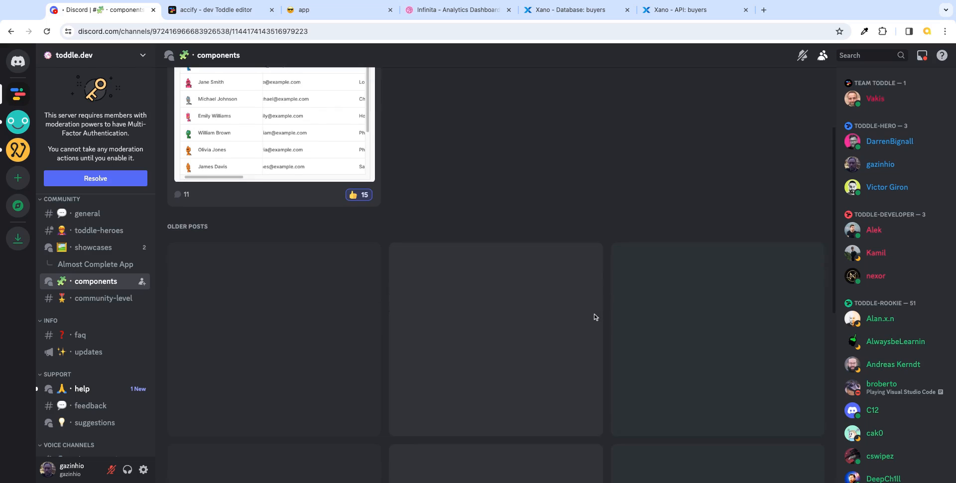
pyautogui.scroll(-8, 594, 320)
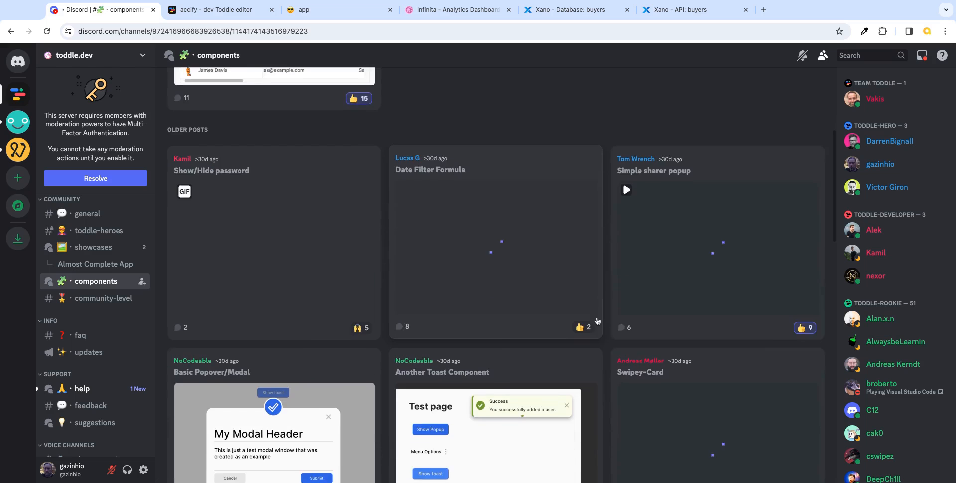
pyautogui.scroll(-2, 599, 323)
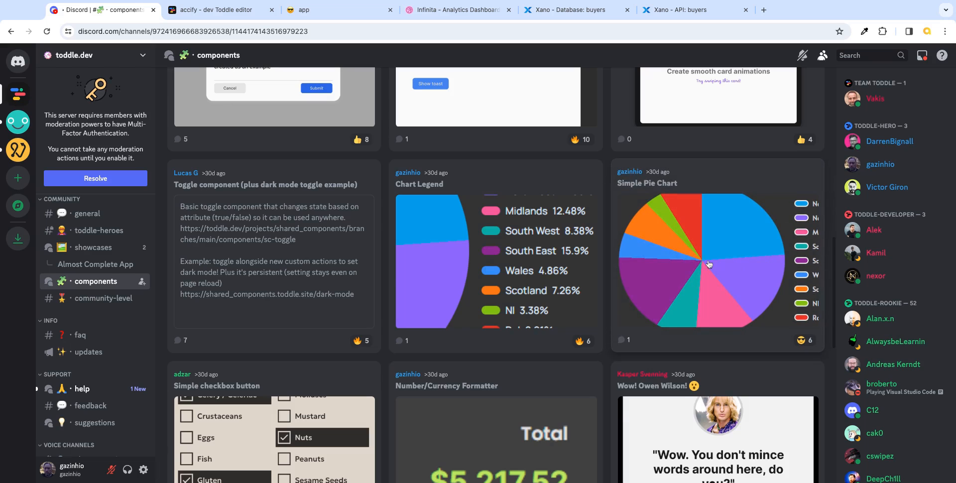
pyautogui.click(708, 263)
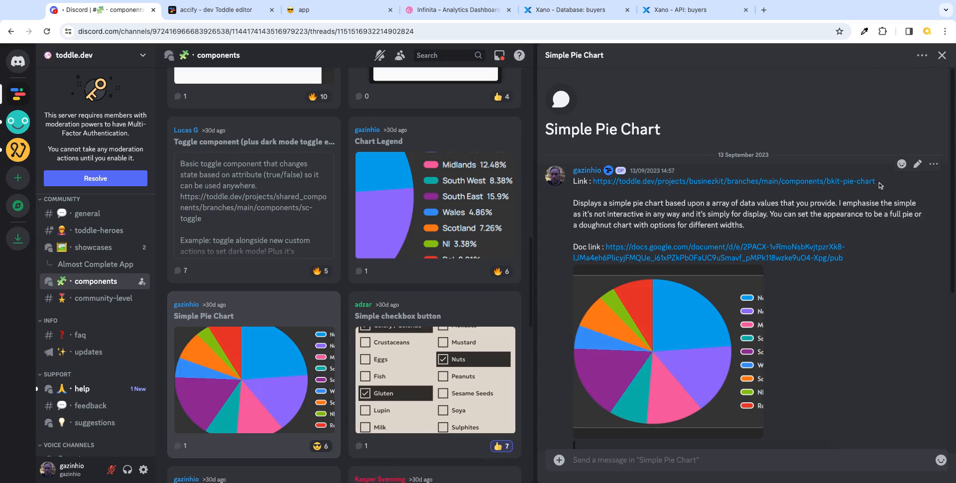
pyautogui.moveTo(879, 184); pyautogui.dragTo(593, 182)
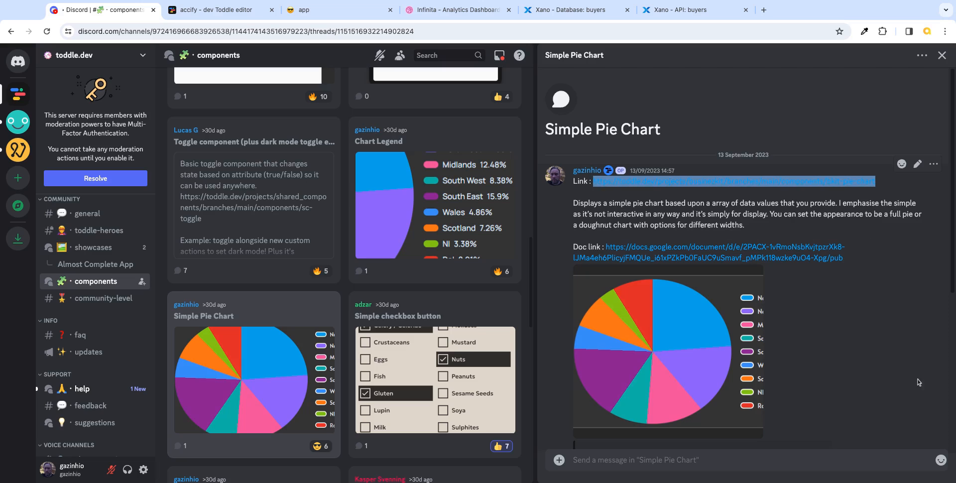
# - Switch to the Toddle editor and import the component from the copied link under the name "ncc-tutorial-pie"
pyautogui.click(220, 11)
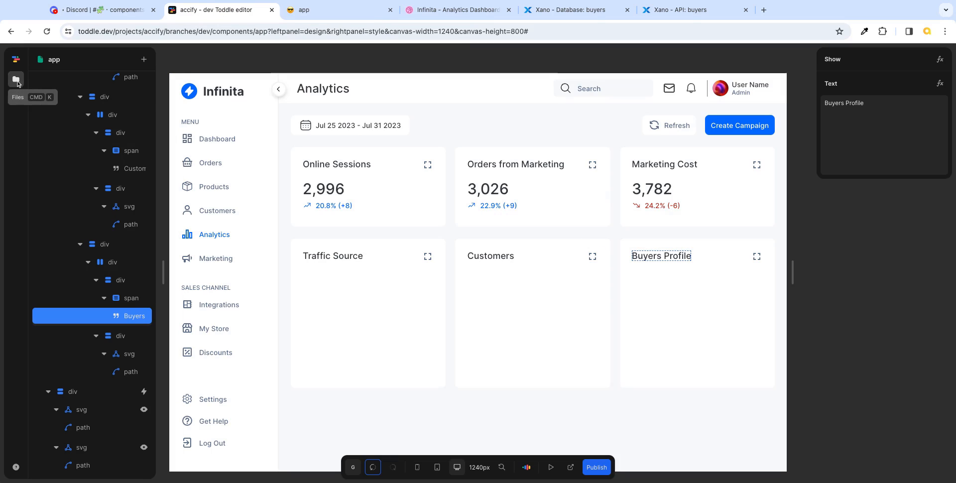
pyautogui.click(17, 81)
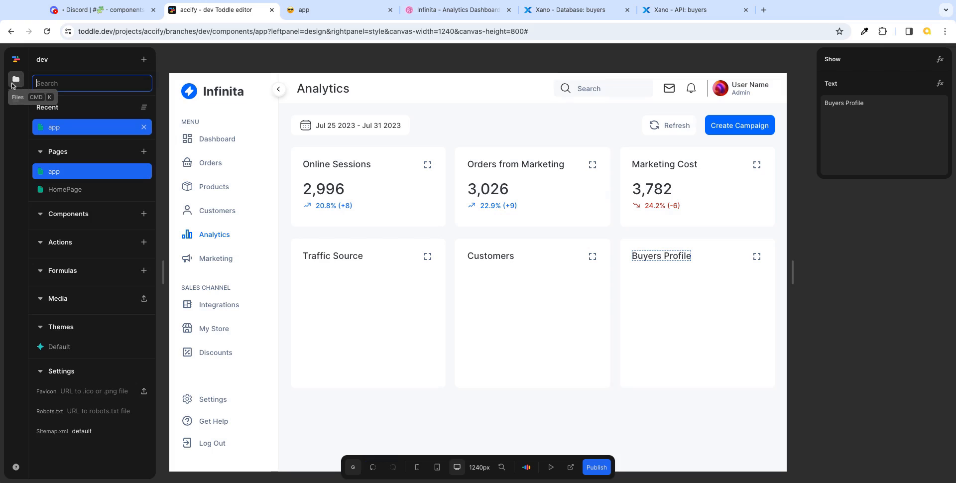
pyautogui.click(144, 59)
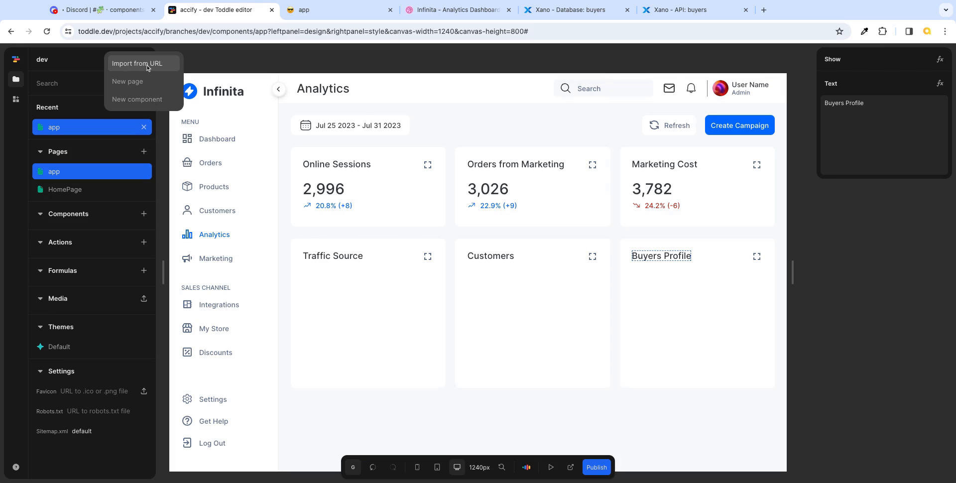
pyautogui.click(147, 65)
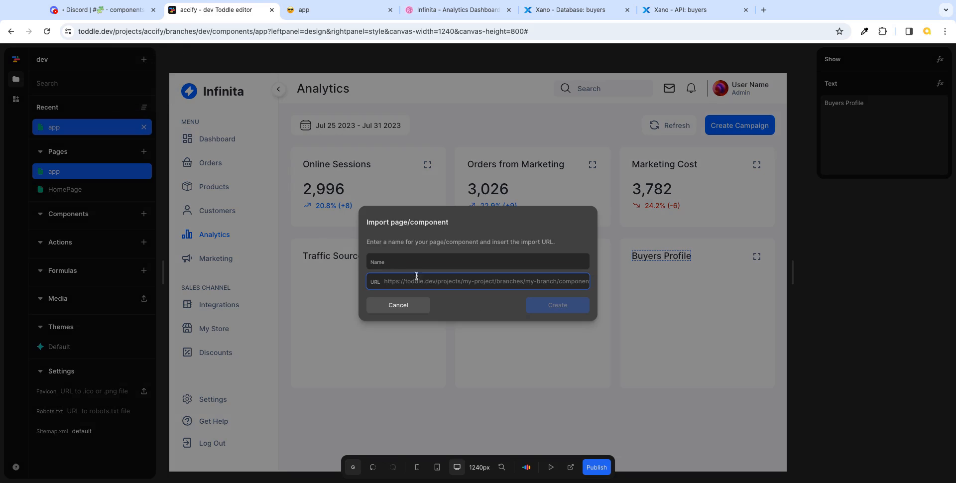
pyautogui.hotkey('ctrl', 'v')
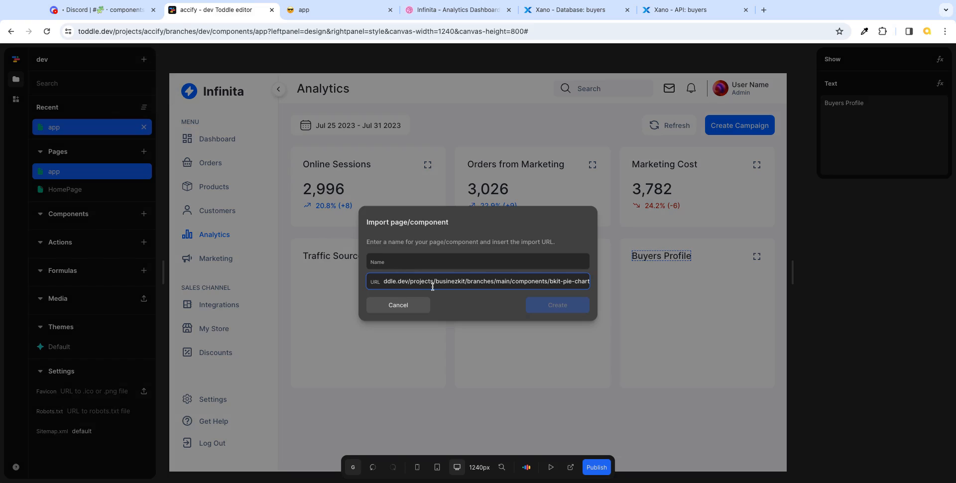
pyautogui.click(402, 261)
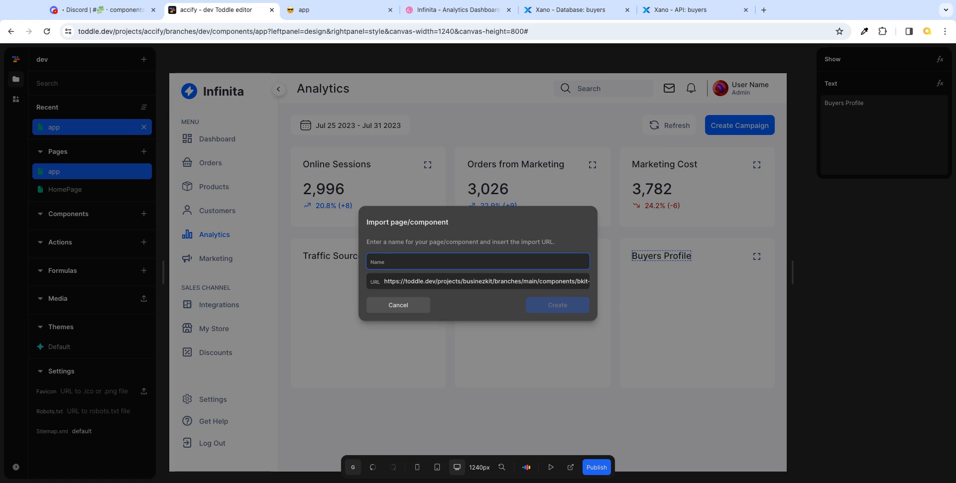
pyautogui.write('tutorial')
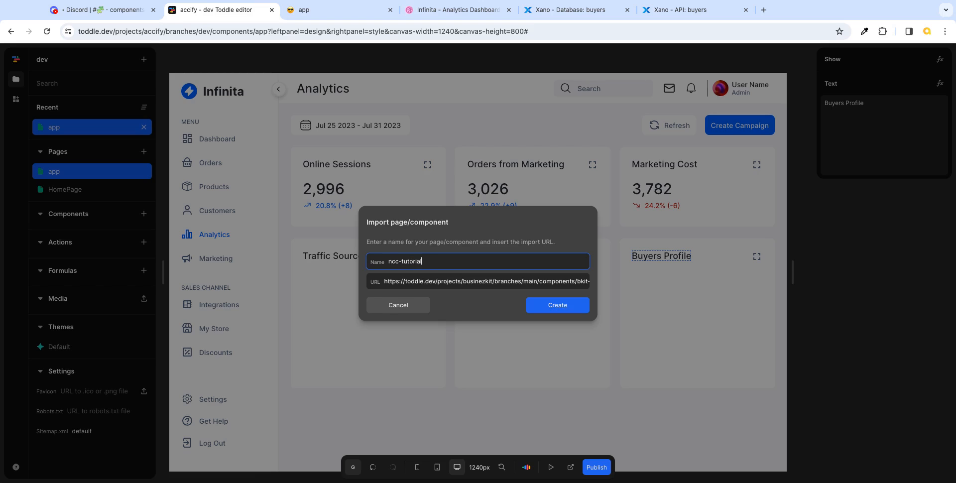
pyautogui.write('pie')
pyautogui.click(550, 309)
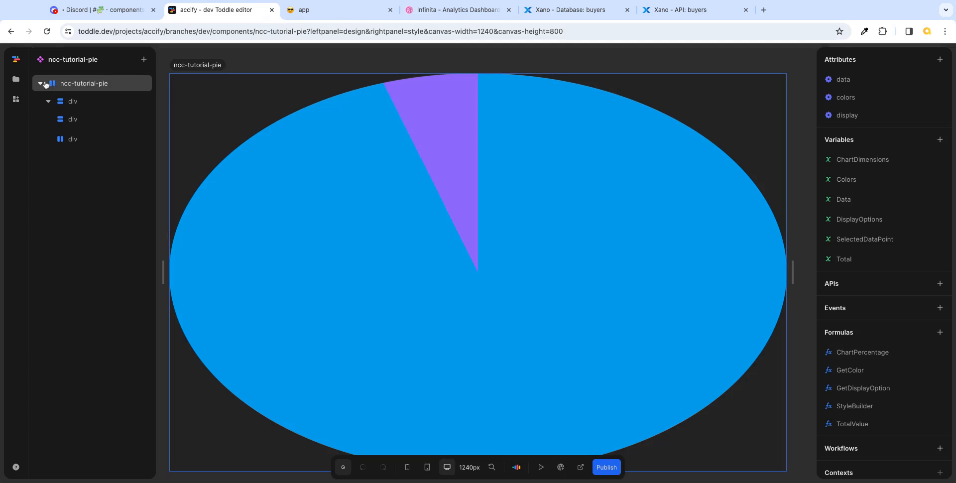
# - Return to the app page and collapse the other branches of the element tree, leaving the second row's Buyers Profile card expanded
pyautogui.click(16, 79)
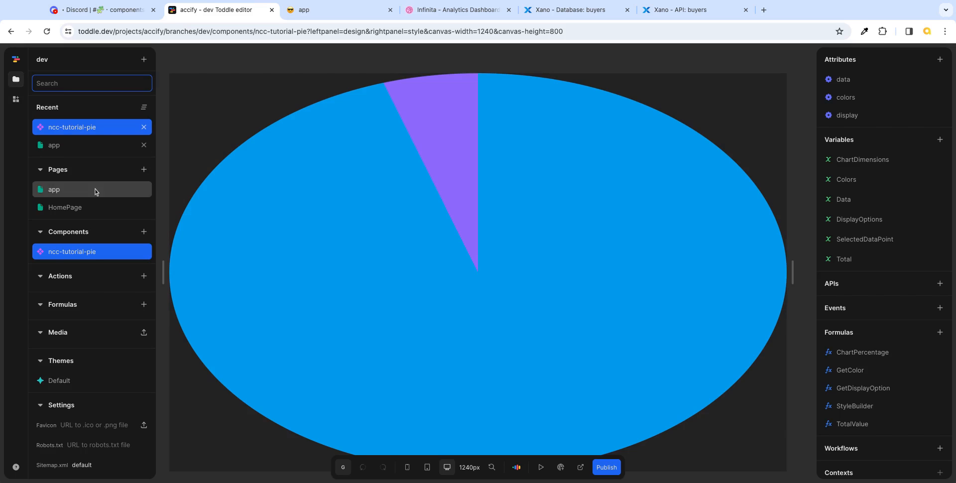
pyautogui.click(70, 191)
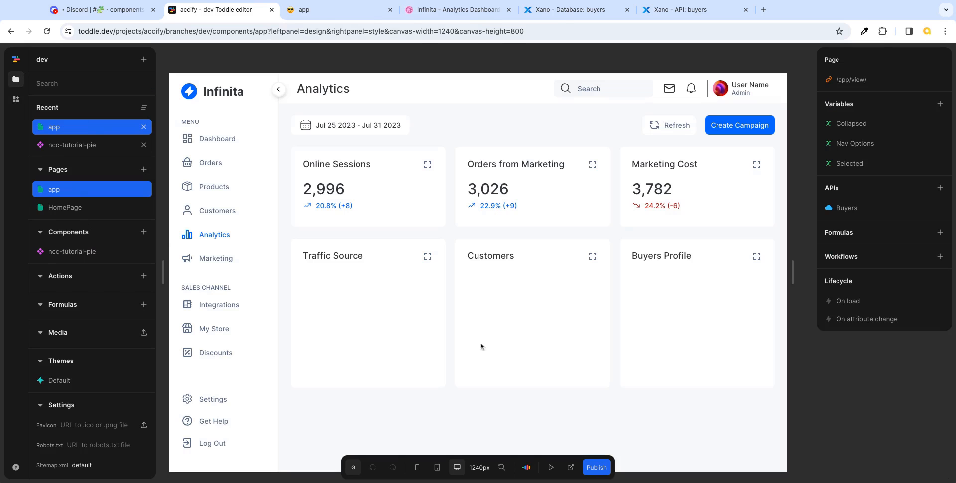
pyautogui.click(704, 315)
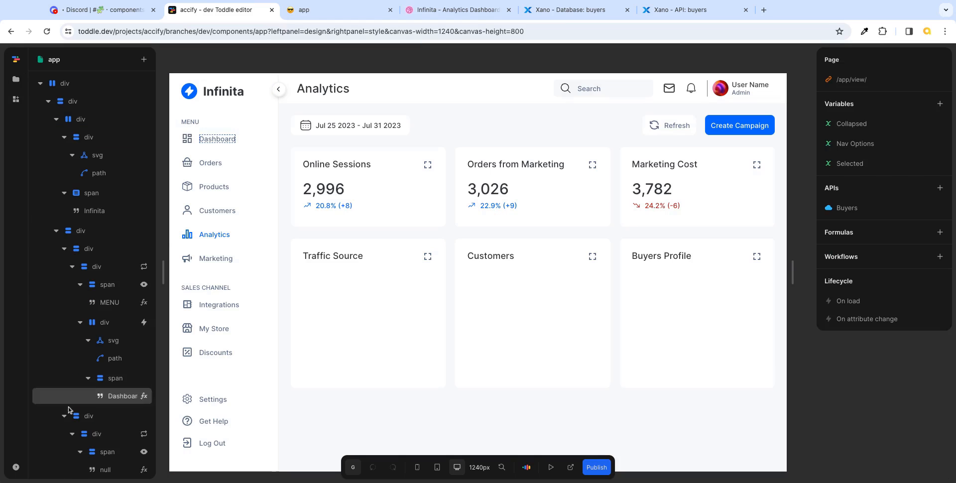
pyautogui.click(47, 102)
pyautogui.click(48, 140)
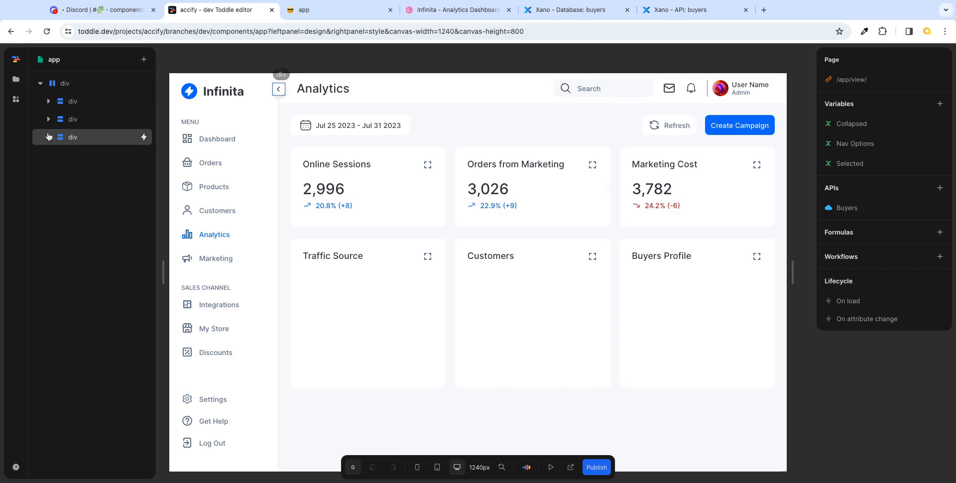
pyautogui.click(48, 120)
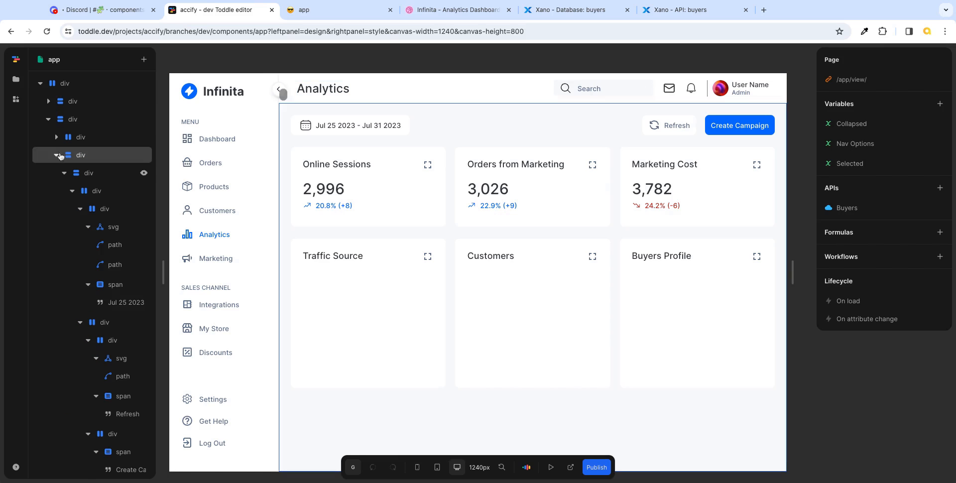
pyautogui.click(56, 156)
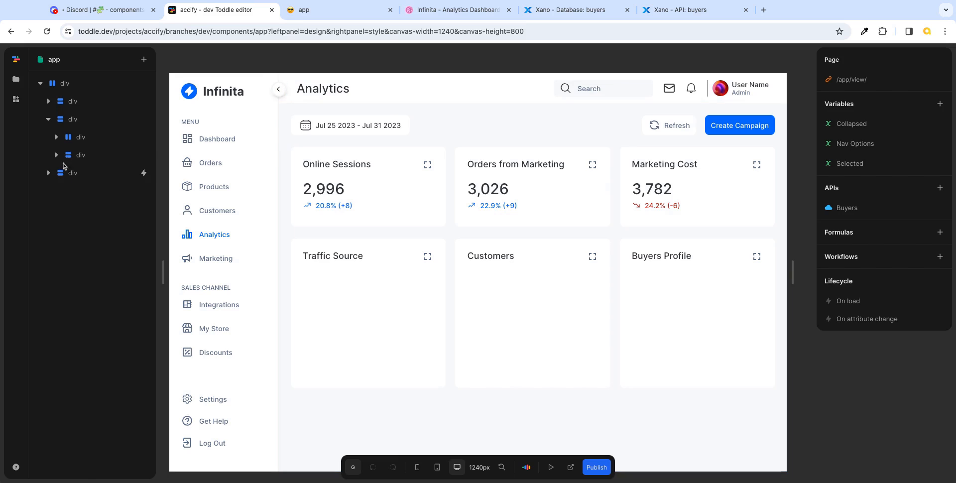
pyautogui.click(56, 156)
pyautogui.click(64, 174)
pyautogui.click(64, 174)
pyautogui.click(72, 191)
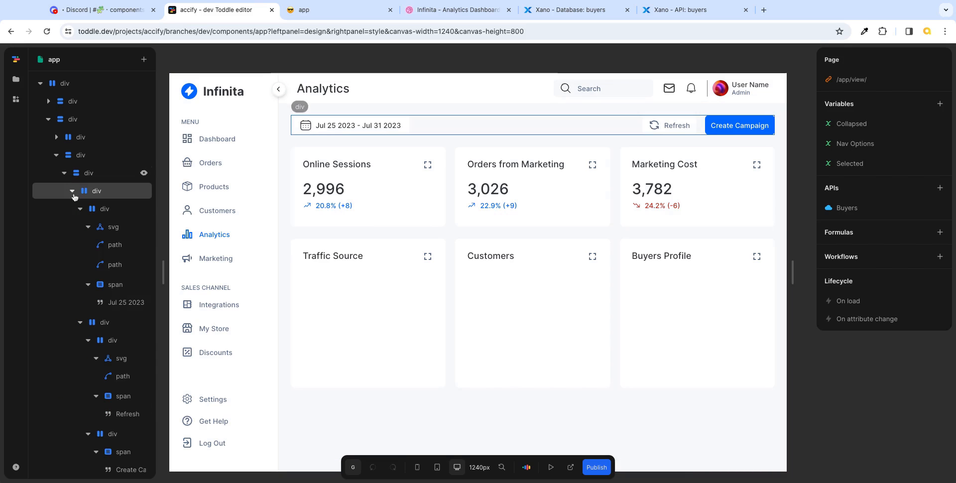
pyautogui.click(72, 209)
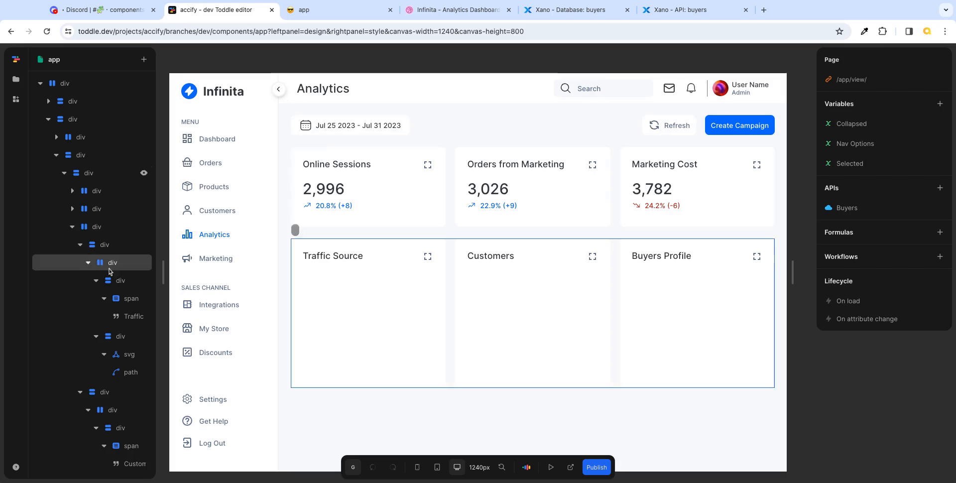
pyautogui.click(96, 227)
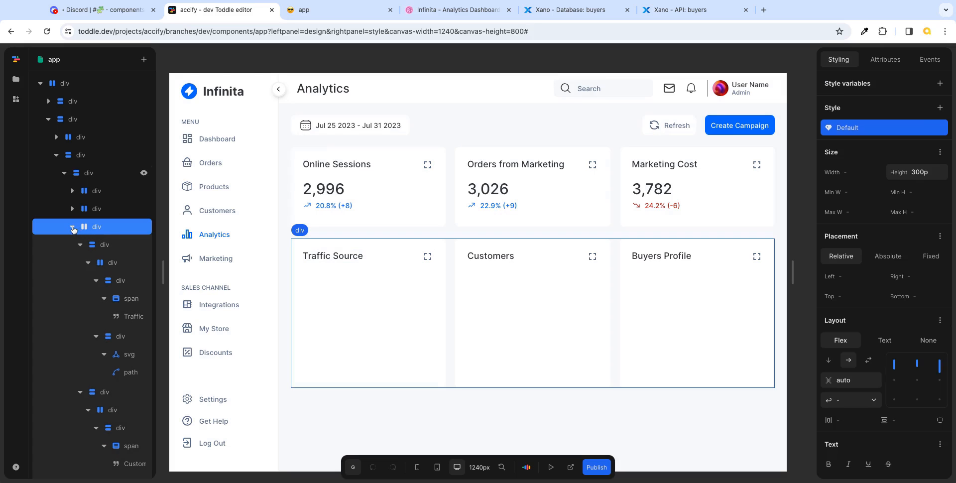
pyautogui.click(80, 244)
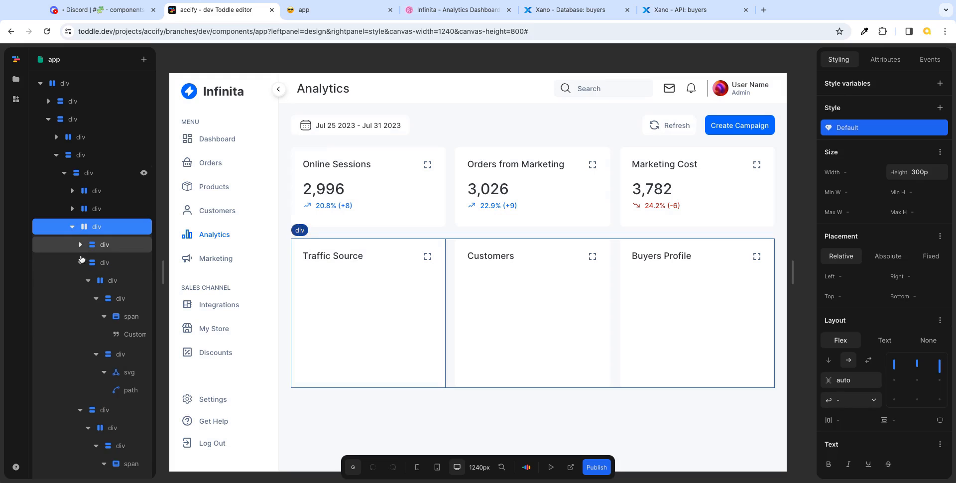
pyautogui.click(80, 262)
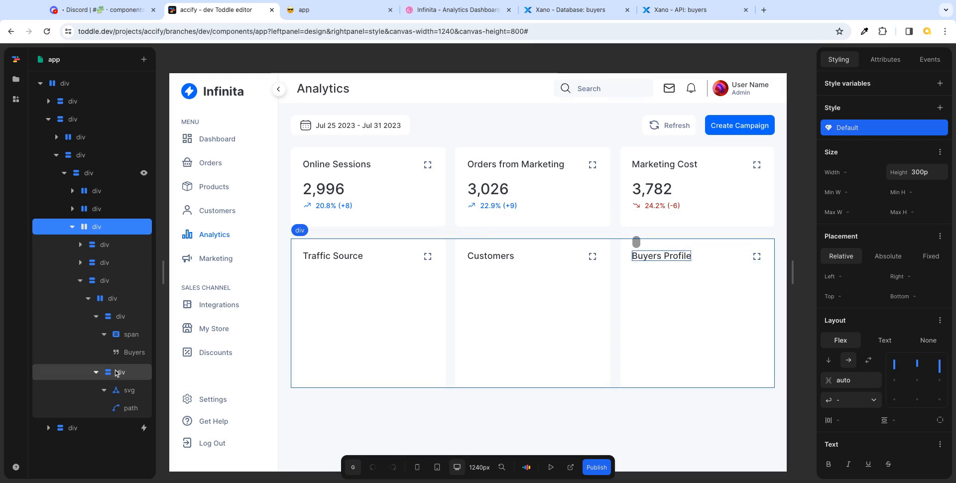
# - Add the ncc-tutorial-pie component inside the Buyers Profile card's title row div
pyautogui.click(109, 281)
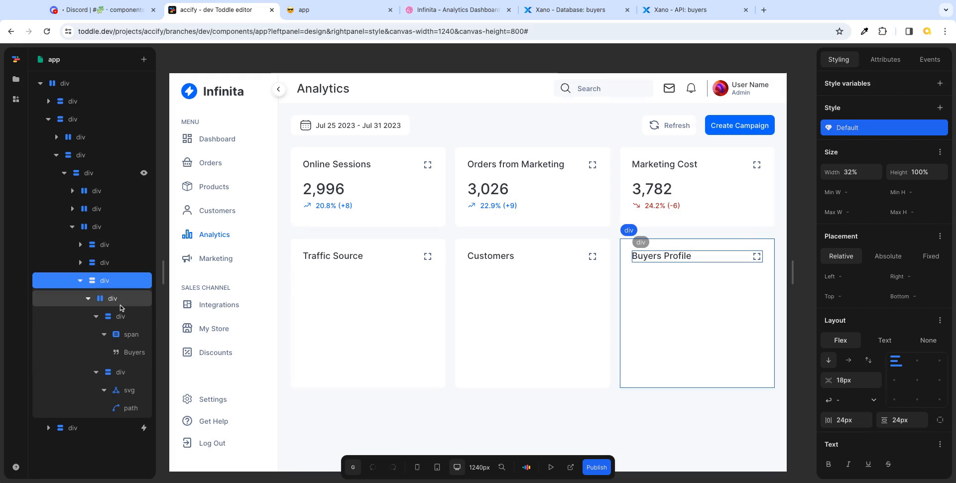
pyautogui.click(121, 299)
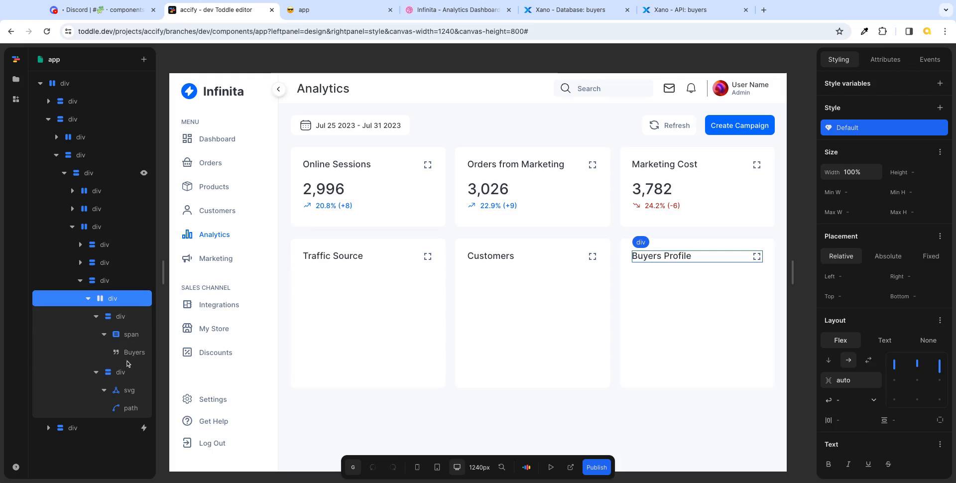
pyautogui.click(125, 377)
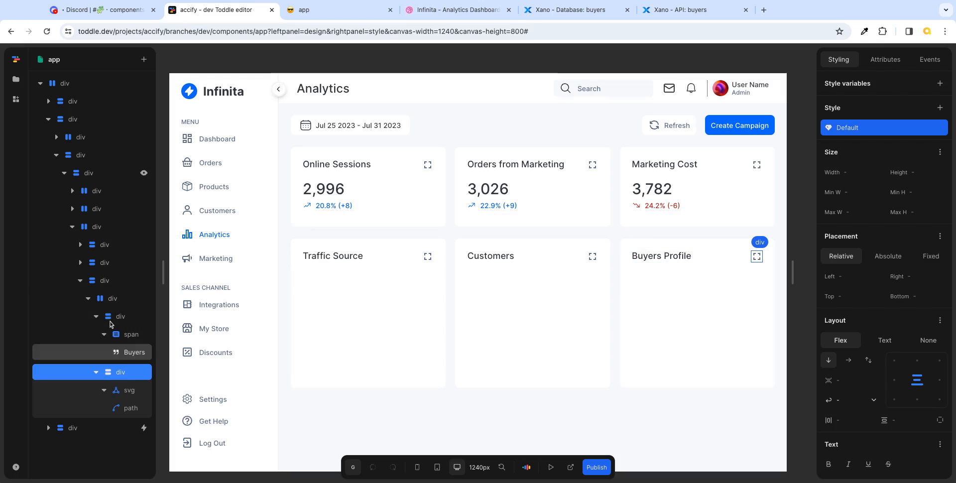
pyautogui.click(108, 302)
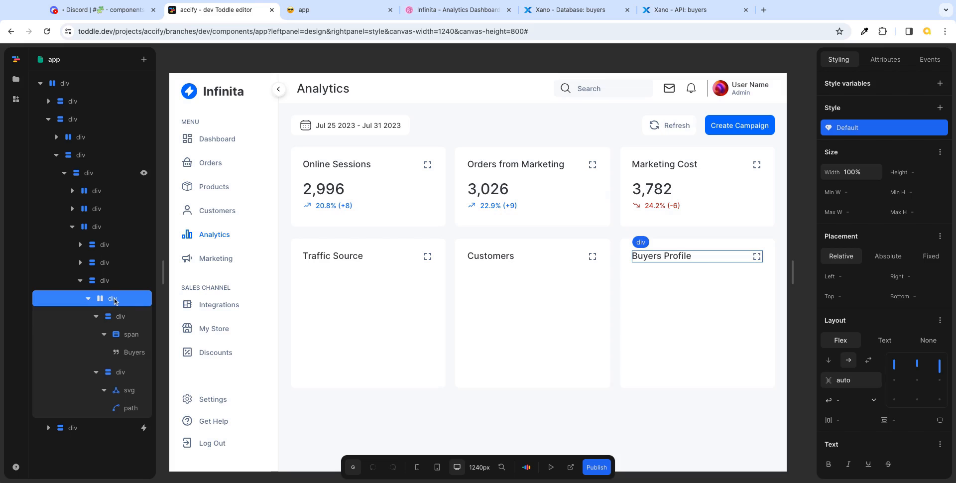
pyautogui.press('a')
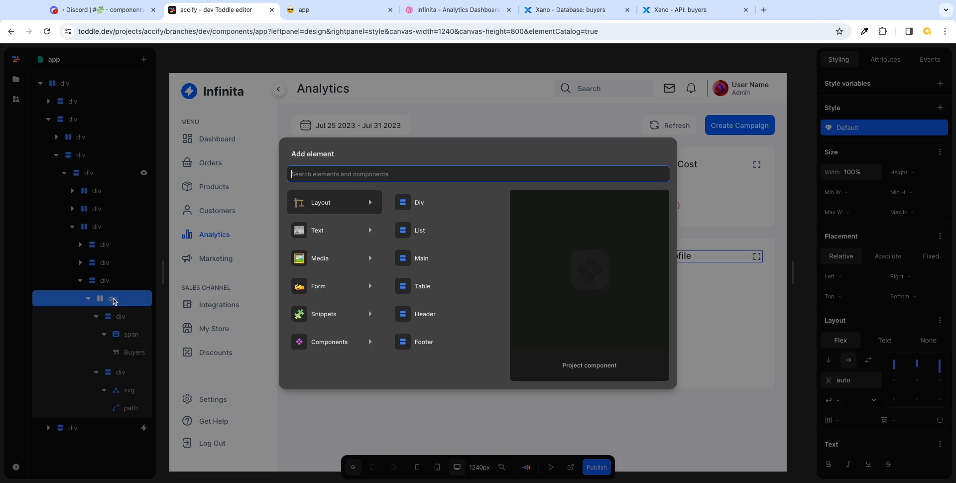
pyautogui.click(340, 347)
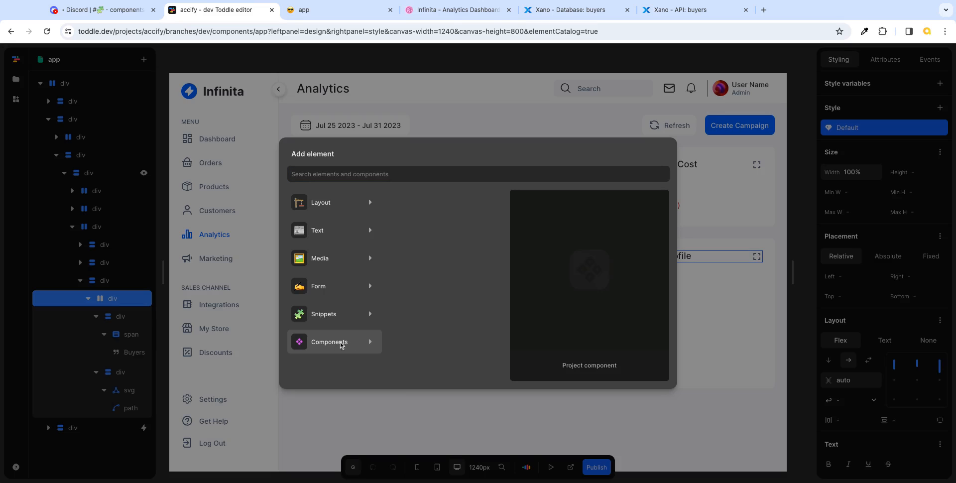
pyautogui.click(346, 324)
pyautogui.click(357, 339)
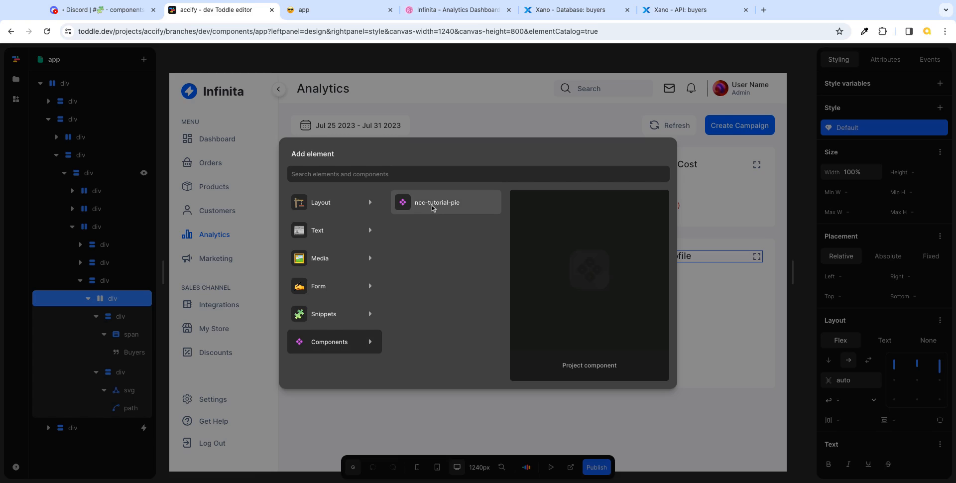
pyautogui.click(433, 207)
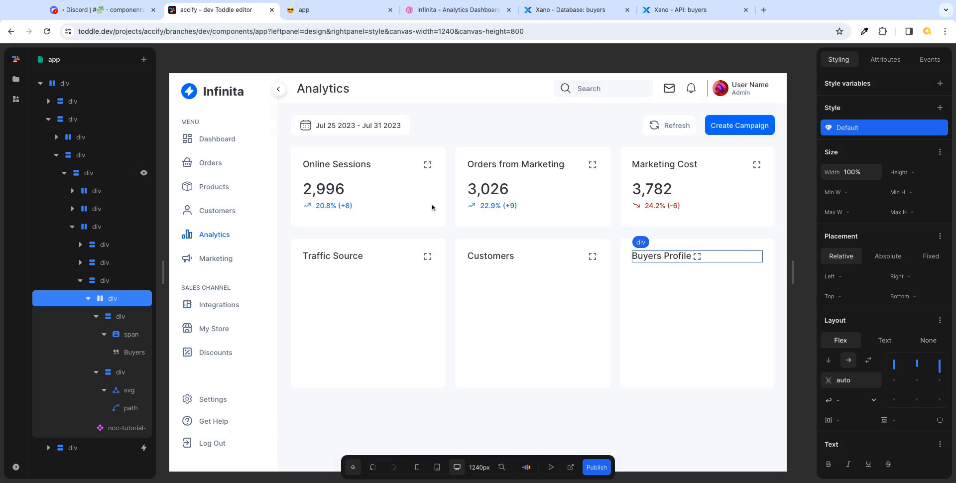
# - Move the ncc-tutorial-pie component out of the title row so it sits directly in the Buyers Profile card, below the title row
pyautogui.click(88, 302)
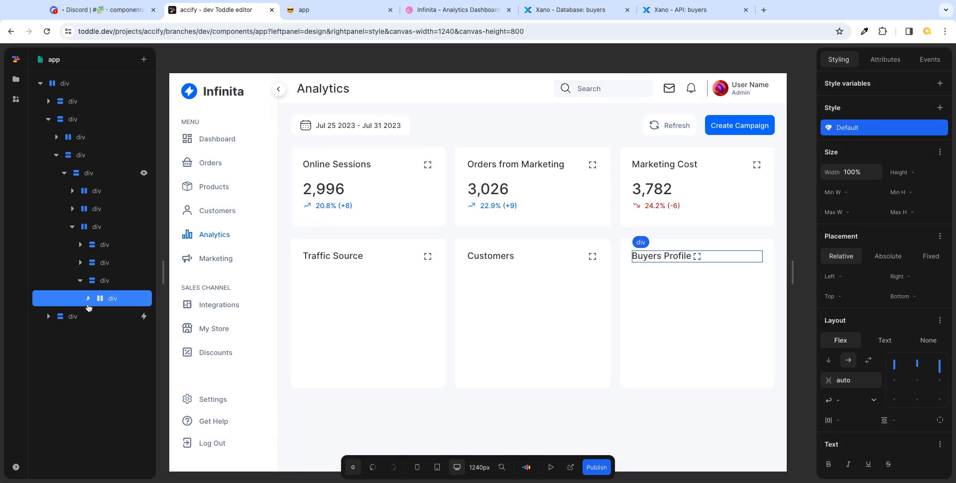
pyautogui.click(88, 300)
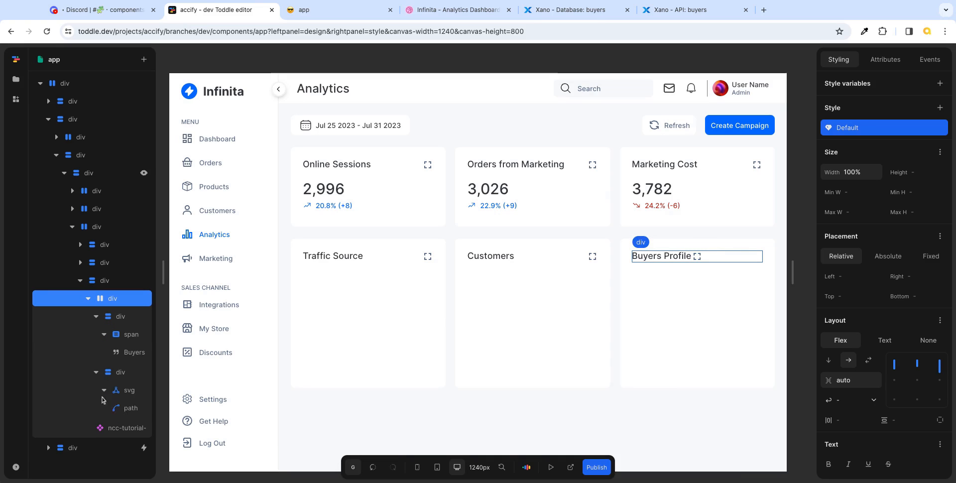
pyautogui.click(96, 316)
pyautogui.click(96, 334)
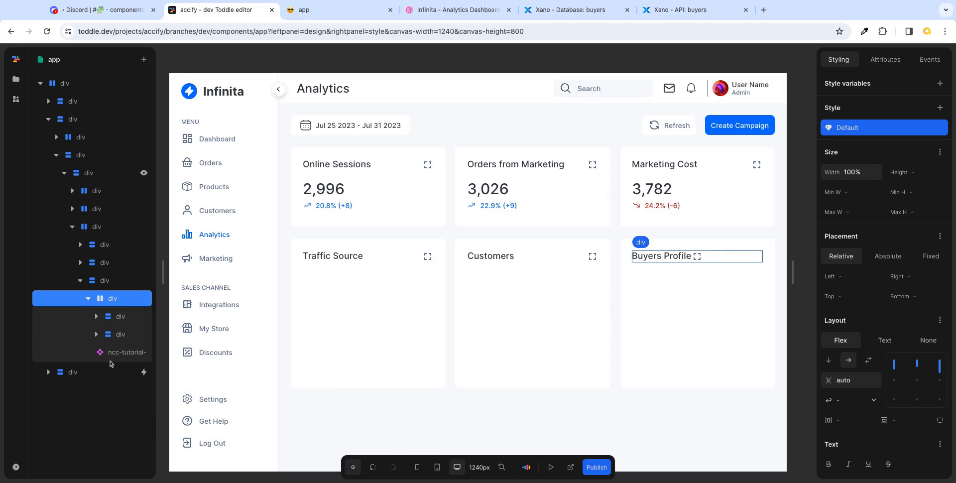
pyautogui.click(113, 356)
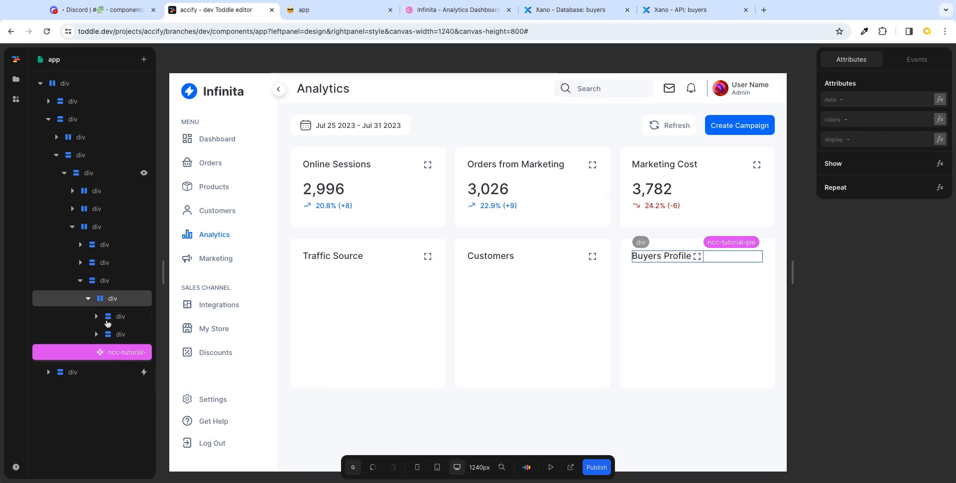
pyautogui.moveTo(118, 358); pyautogui.dragTo(95, 293)
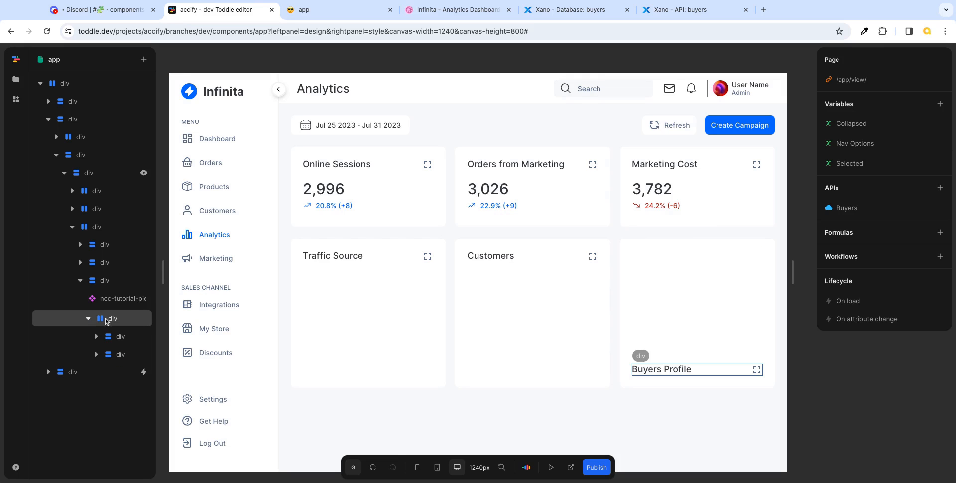
pyautogui.moveTo(106, 320); pyautogui.dragTo(96, 289)
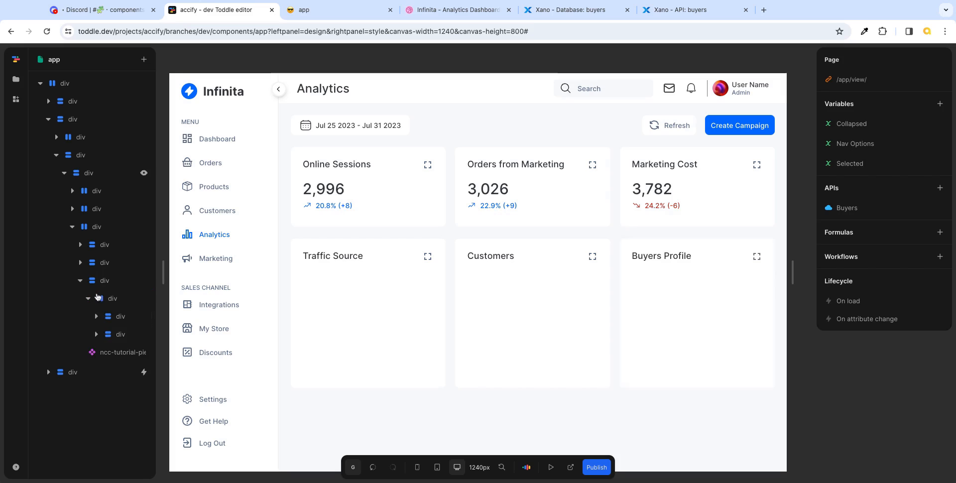
# - Wrap the ncc-tutorial-pie component in the Buyers Profile card in a div and set that div's width to 100%
pyautogui.rightClick(108, 354)
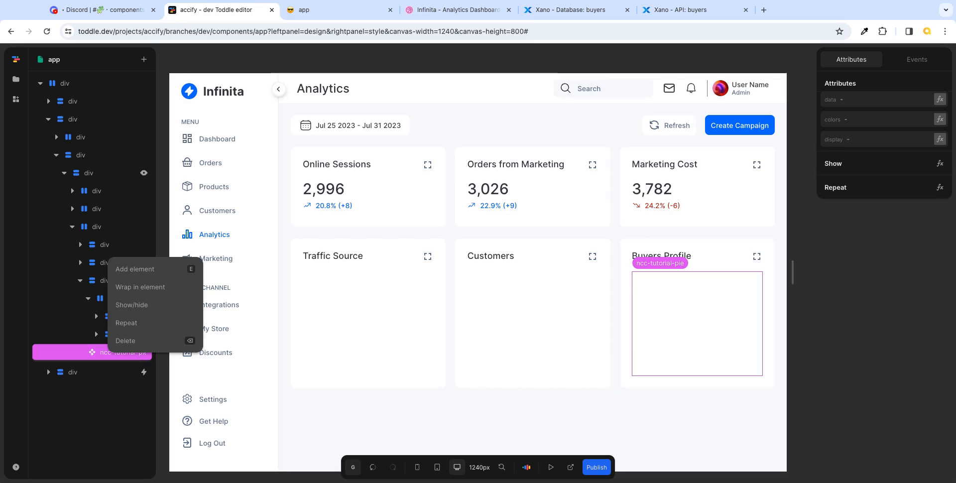
pyautogui.click(144, 293)
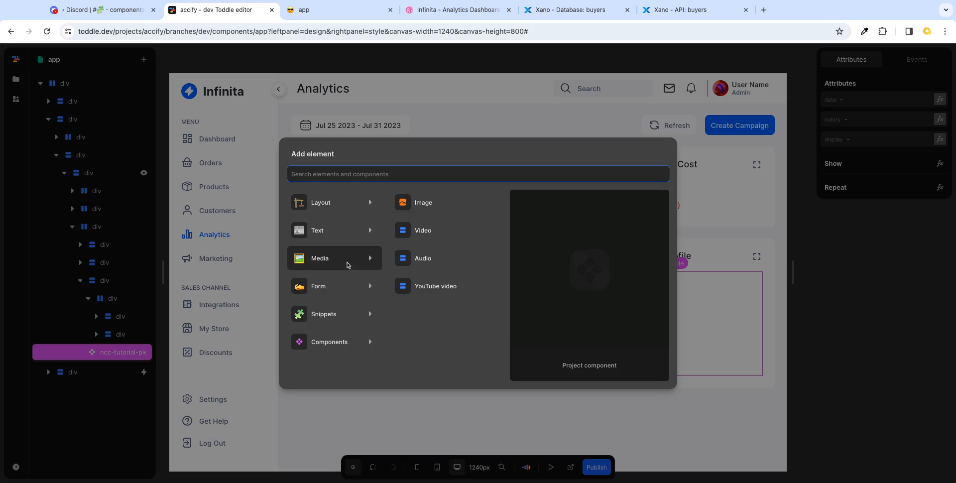
pyautogui.click(408, 205)
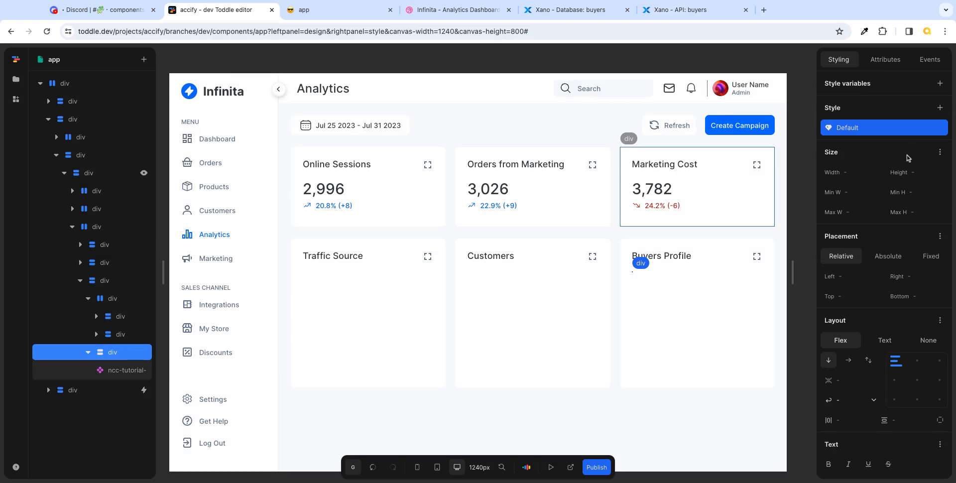
pyautogui.click(866, 171)
pyautogui.write('100')
pyautogui.press('Tab')
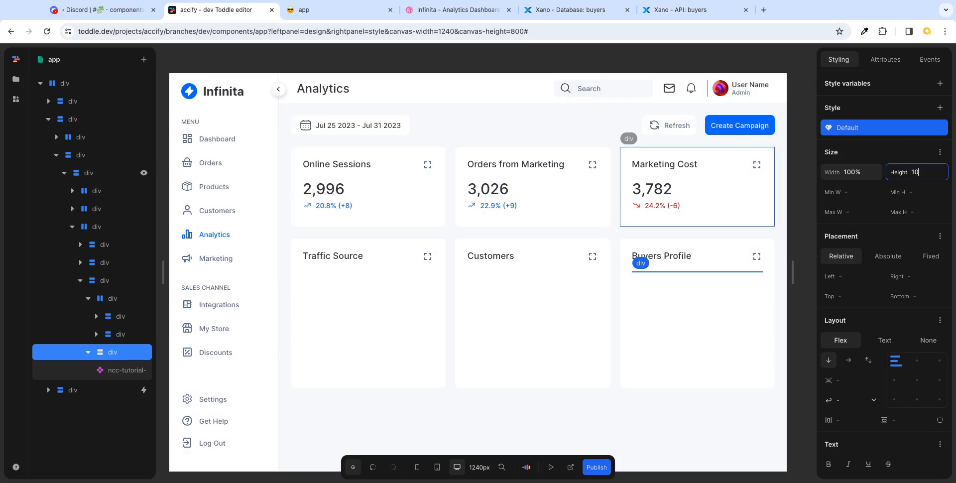
# - Clear the wrapper div's height and set its Flex value to 1 in the size styles
pyautogui.press('Tab')
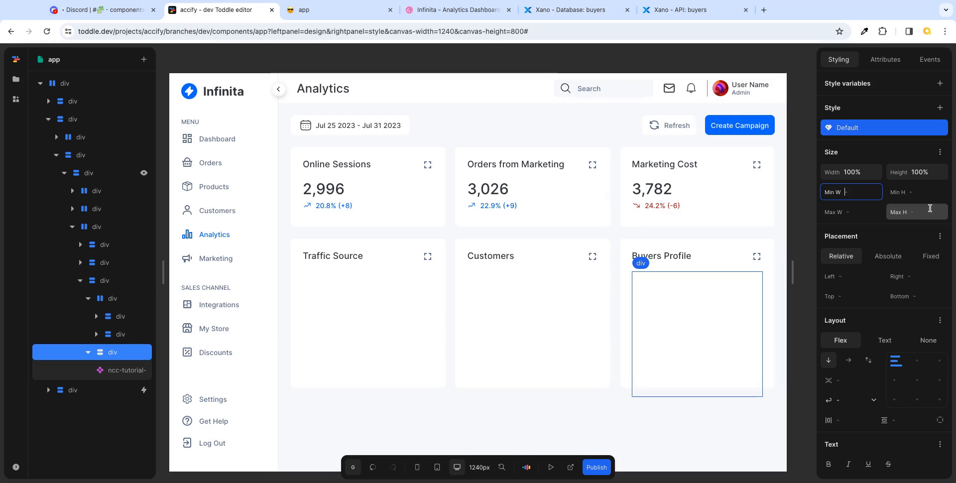
pyautogui.click(932, 173)
pyautogui.hotkey('ctrl', 'a')
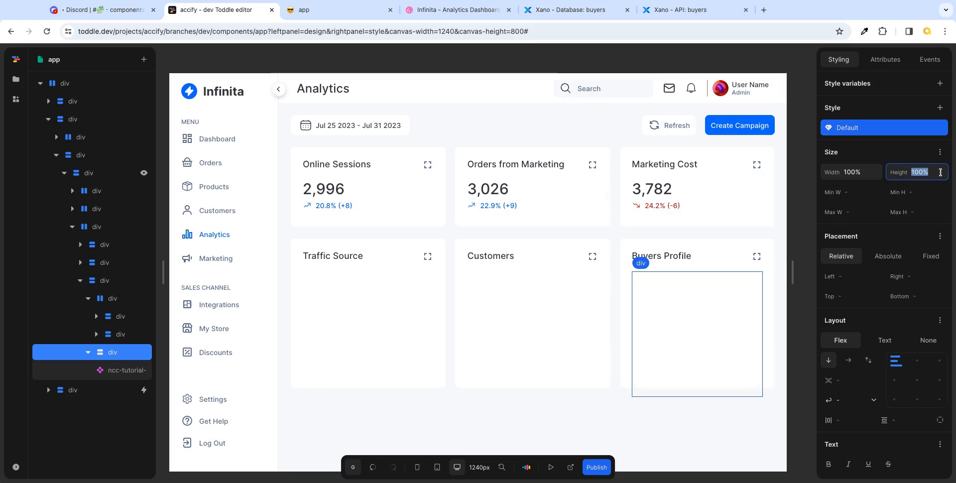
pyautogui.press('BackSpace')
pyautogui.click(942, 155)
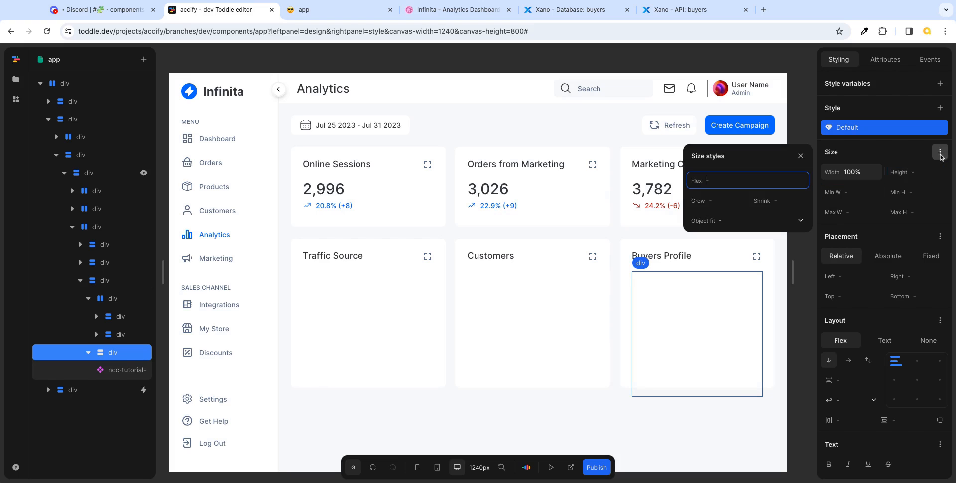
pyautogui.write('1')
pyautogui.press('Tab')
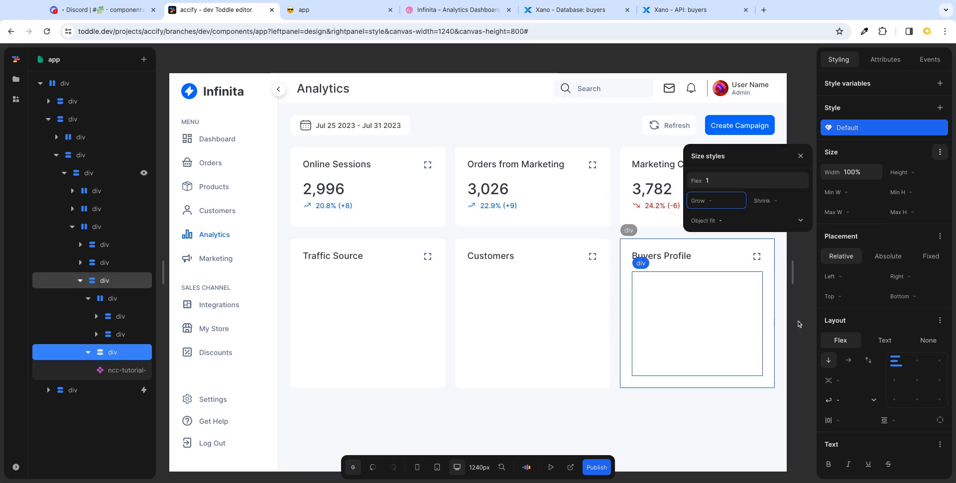
pyautogui.click(800, 155)
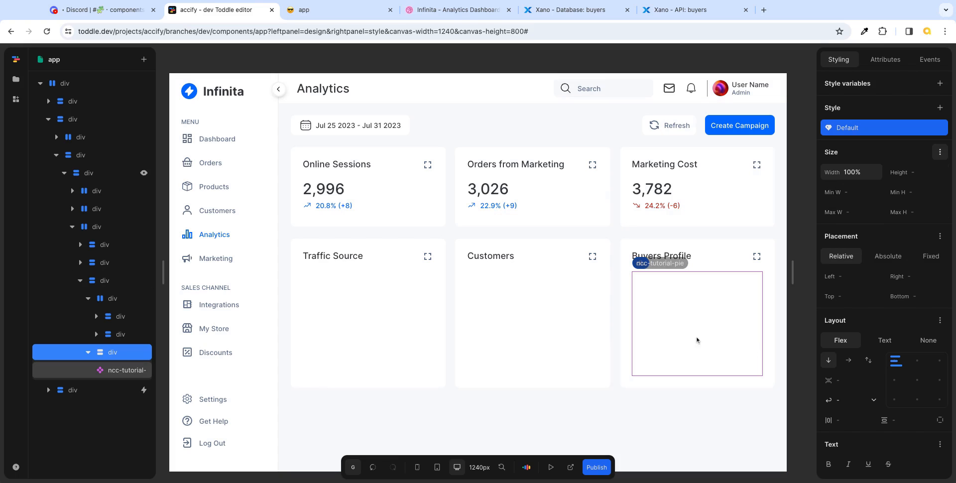
# - Switch to Discord and open the documentation linked in the Simple Pie Chart post
pyautogui.click(112, 375)
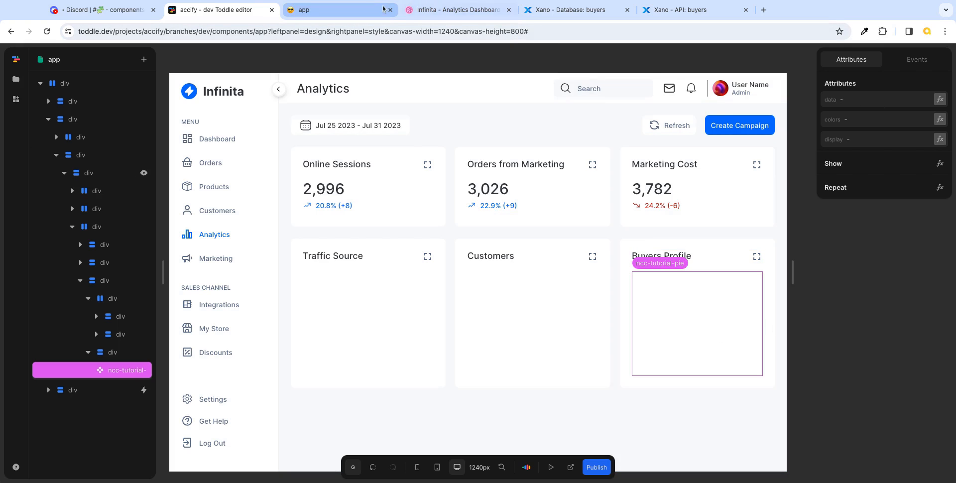
pyautogui.click(100, 9)
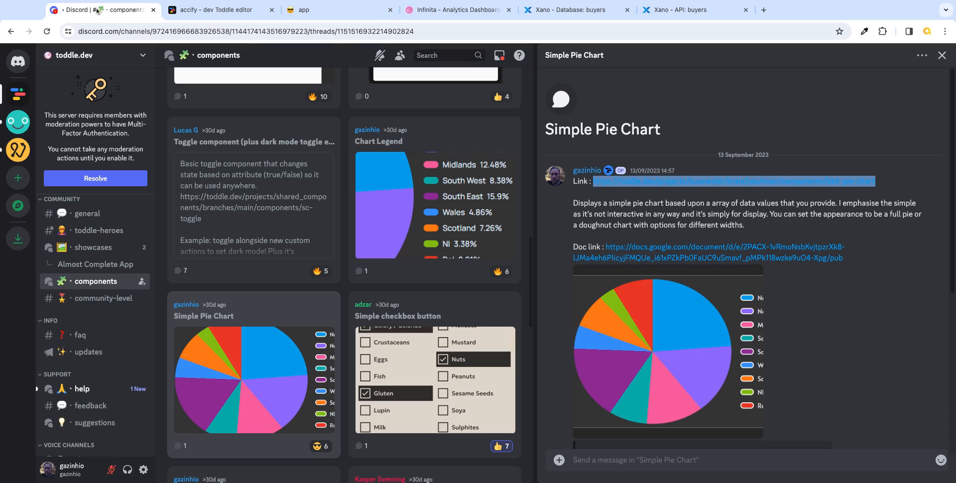
pyautogui.scroll(-4, 928, 321)
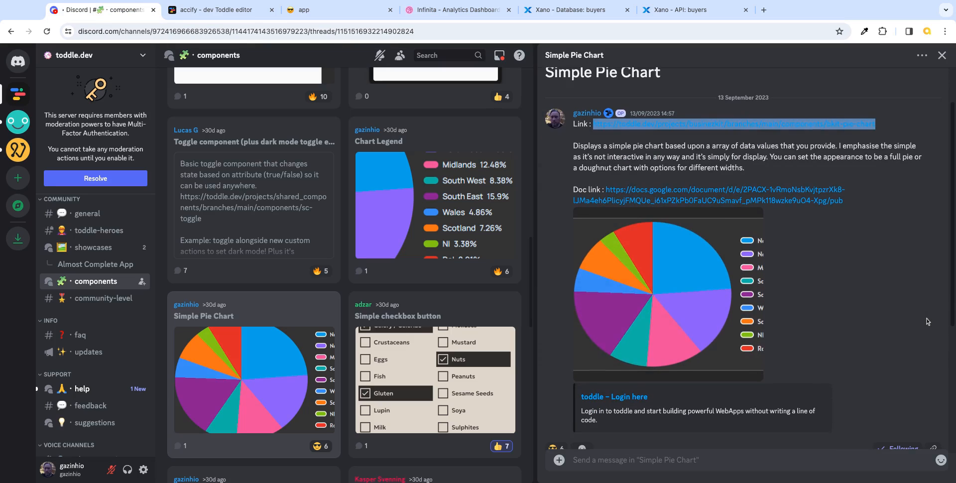
pyautogui.scroll(-3, 927, 321)
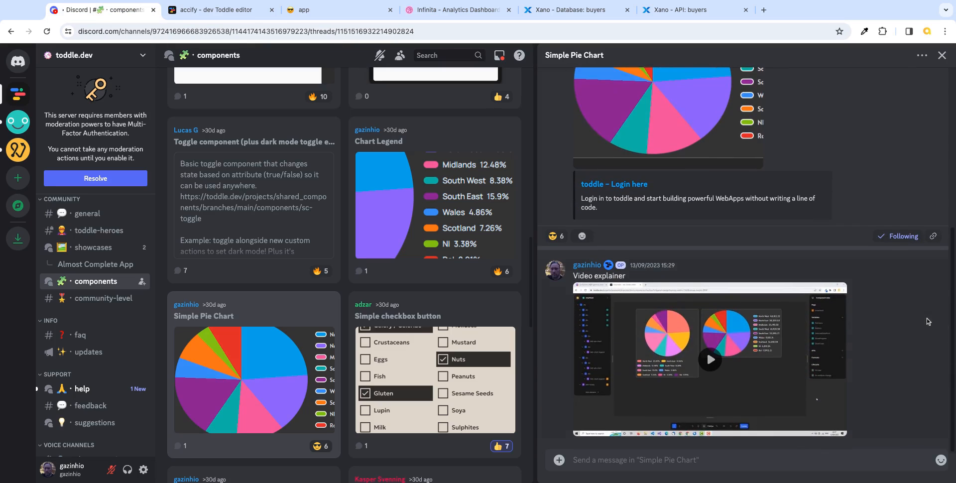
pyautogui.scroll(6, 910, 222)
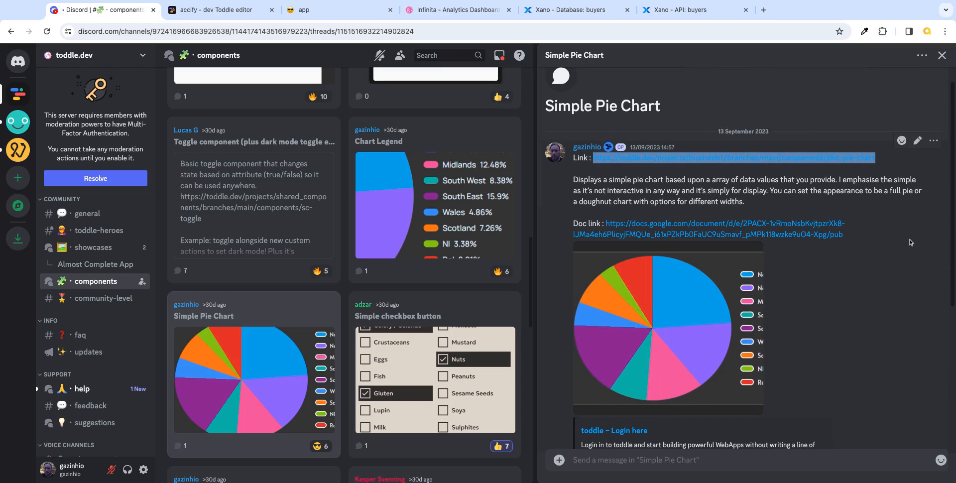
pyautogui.click(745, 232)
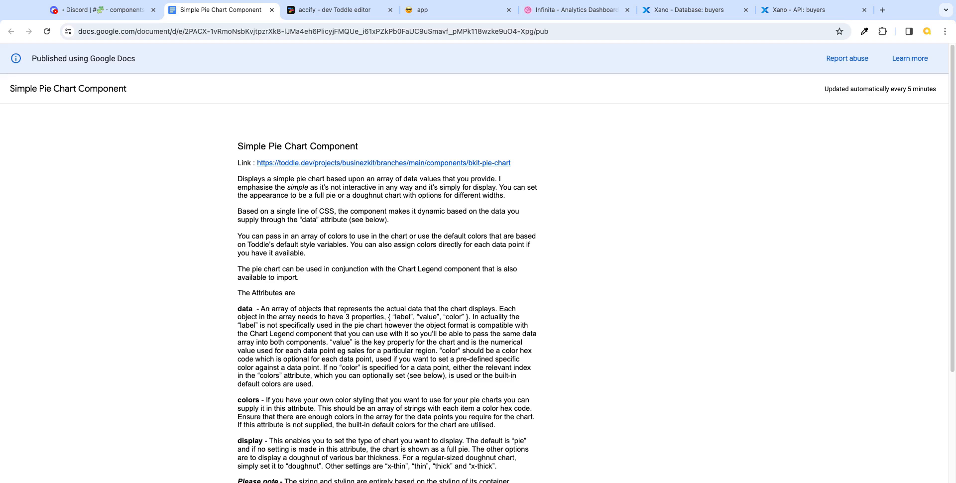
# - Examine the documentation for the properties that each object in the pie chart's data attribute needs
pyautogui.scroll(-3, 612, 273)
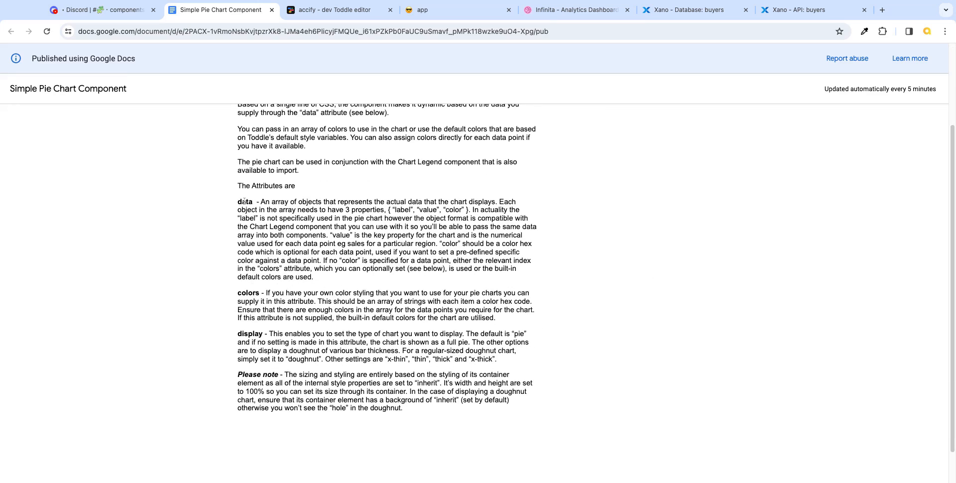
pyautogui.moveTo(388, 210); pyautogui.dragTo(467, 210)
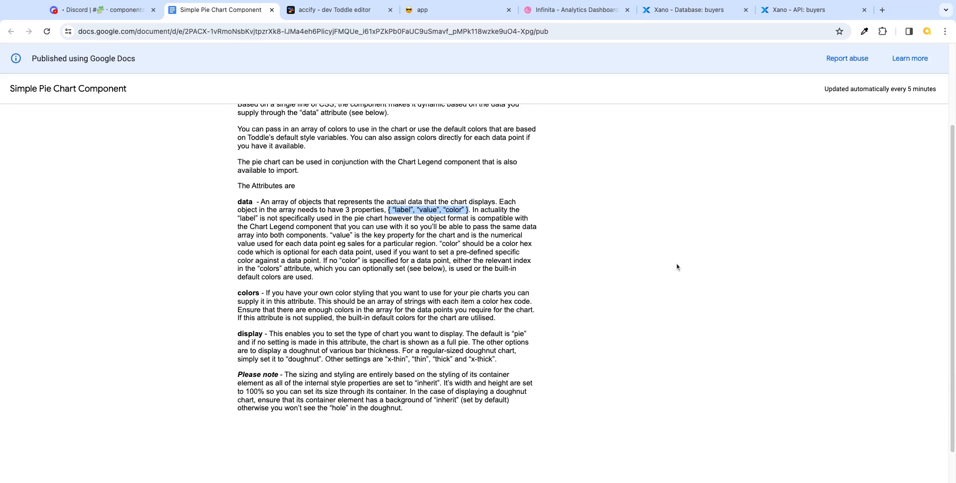
pyautogui.hotkey('ctrl', 'Tab')
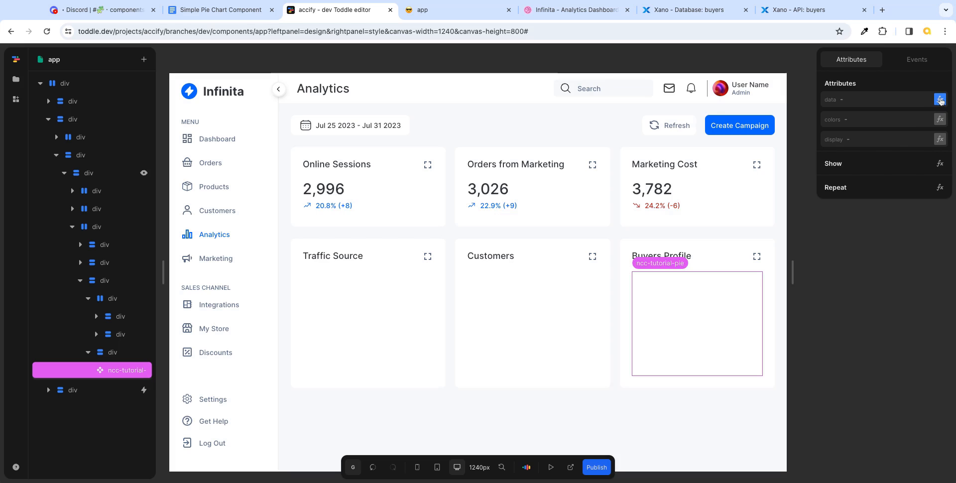
pyautogui.click(232, 11)
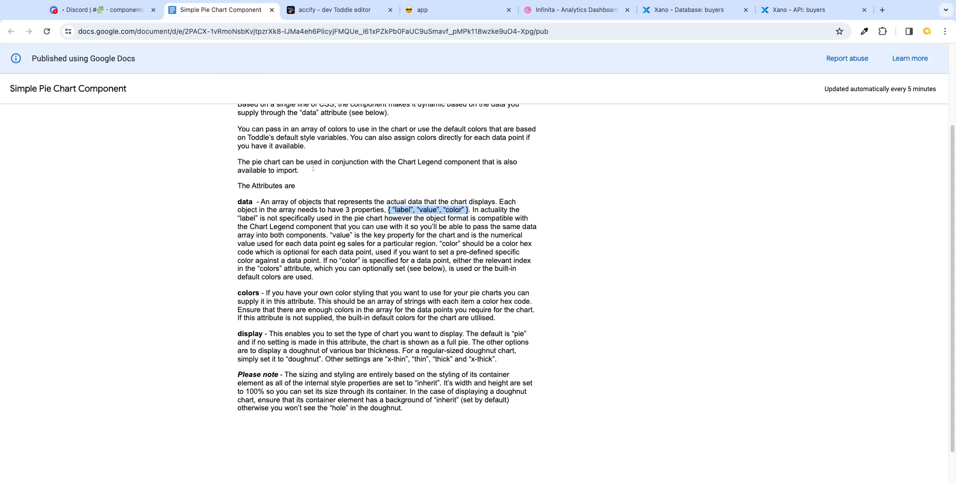
pyautogui.click(563, 221)
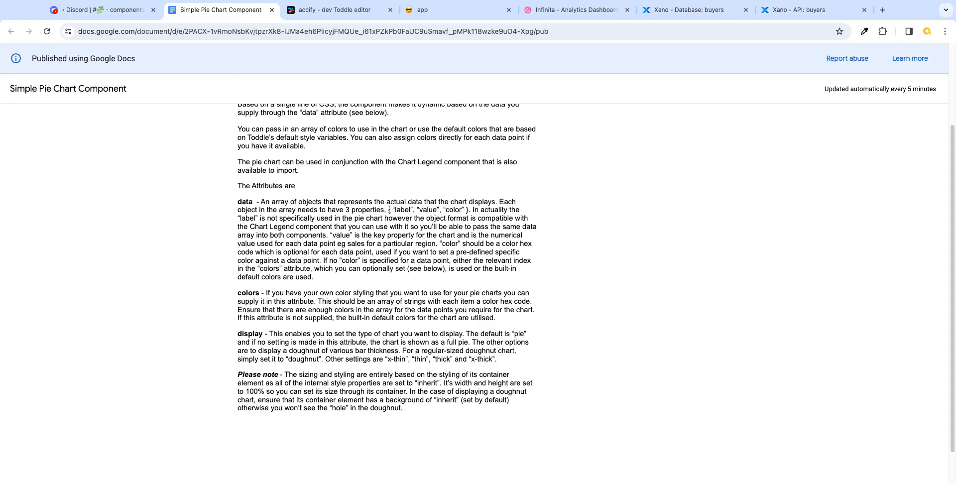
# - Return to the Toddle editor and start a formula for the pie component's data attribute with an Array feeding the output
pyautogui.click(341, 11)
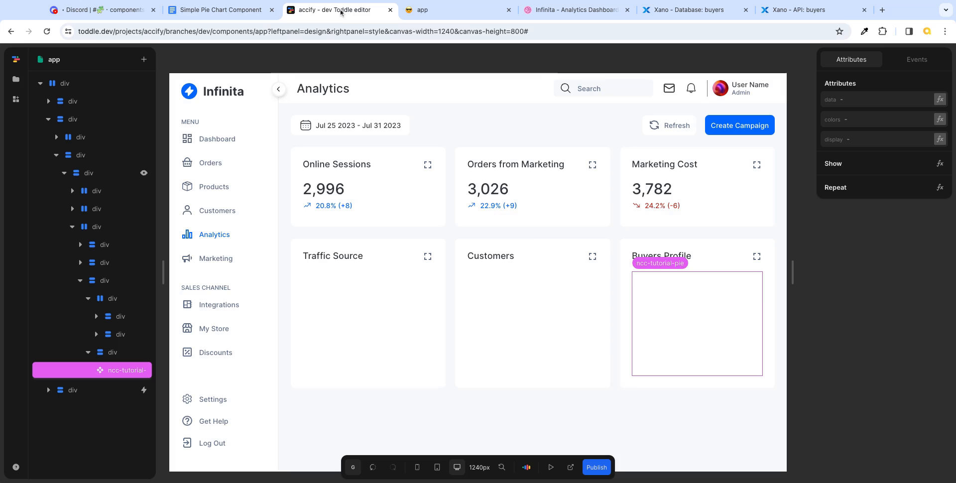
pyautogui.click(940, 101)
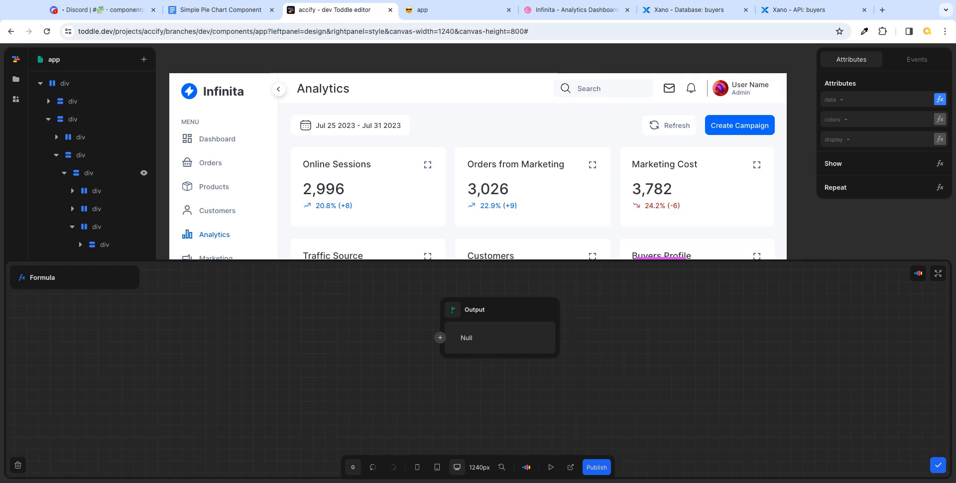
pyautogui.click(938, 275)
pyautogui.click(435, 309)
pyautogui.click(356, 290)
pyautogui.write('arry')
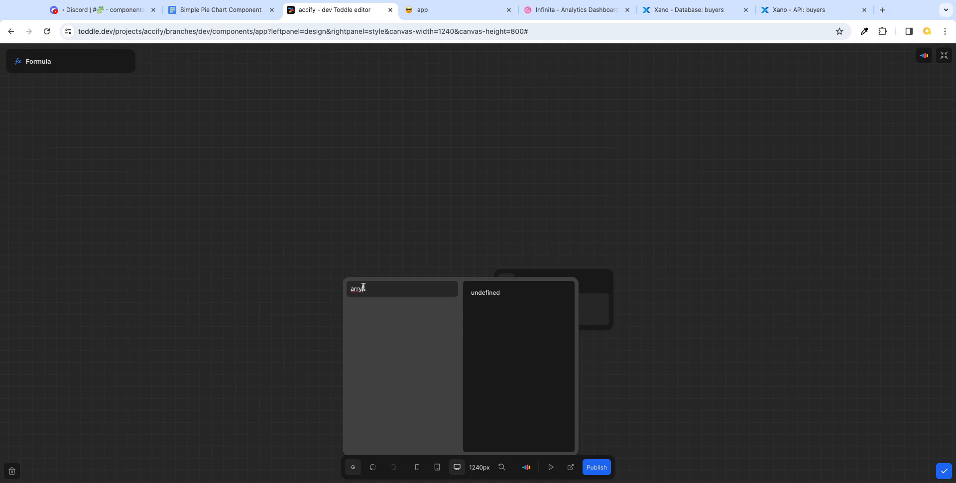
pyautogui.press('BackSpace')
pyautogui.write('ay')
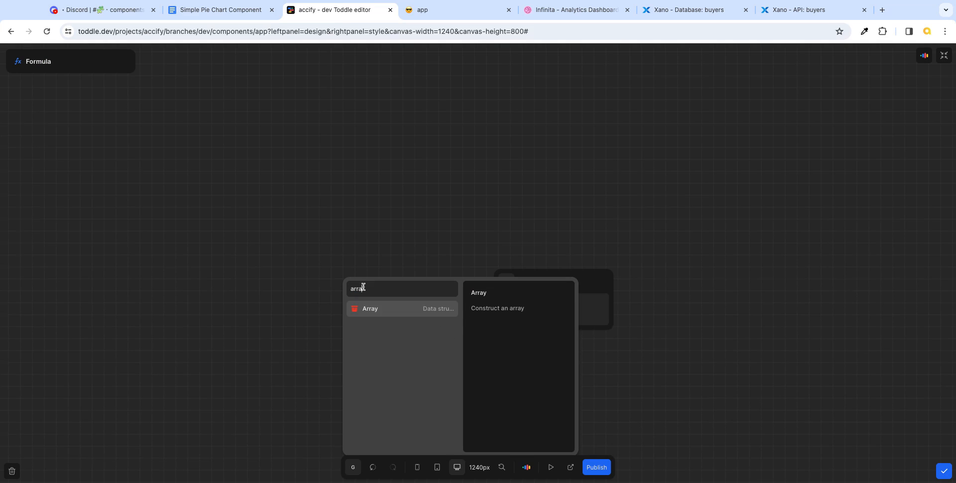
pyautogui.click(377, 310)
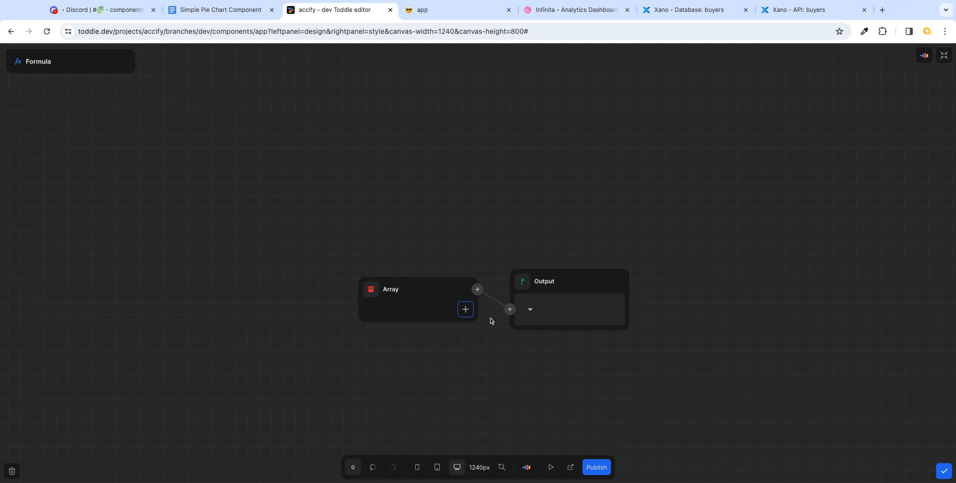
# - Add one item to the array and supply it with an Object
pyautogui.click(465, 309)
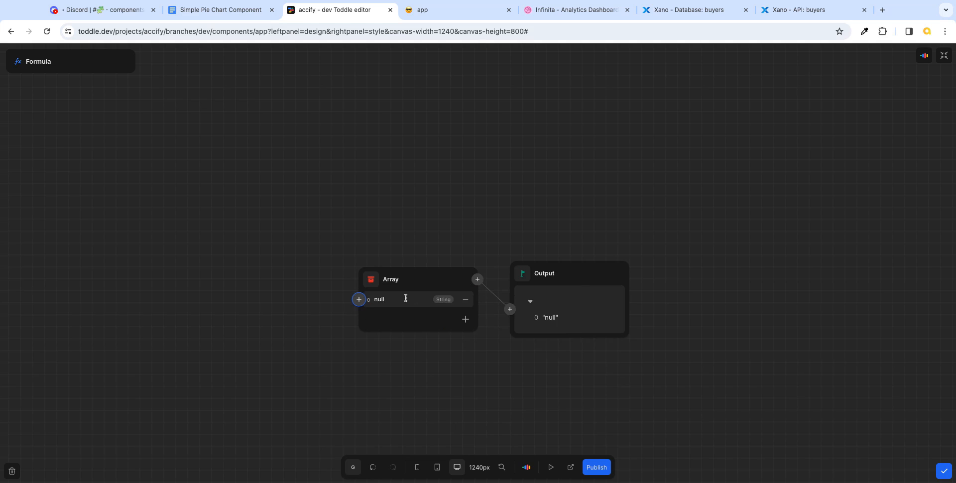
pyautogui.click(365, 300)
pyautogui.write('obj')
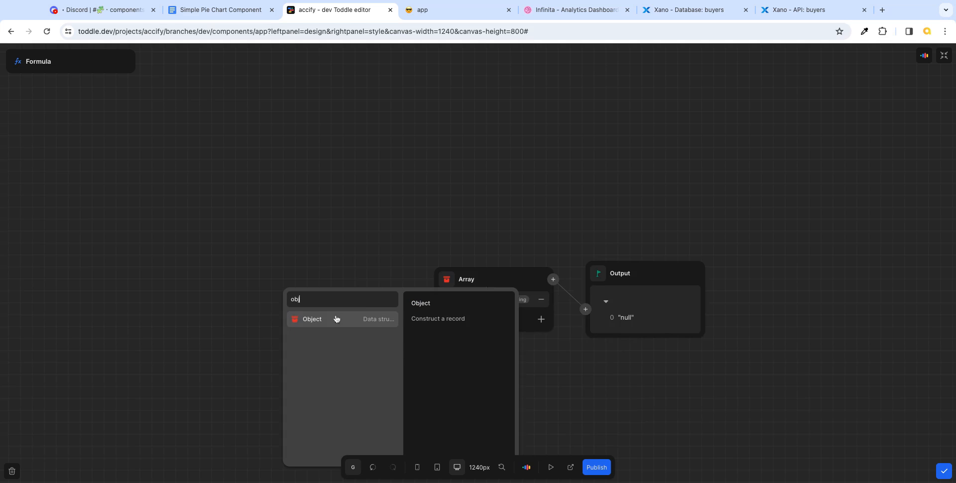
pyautogui.click(336, 318)
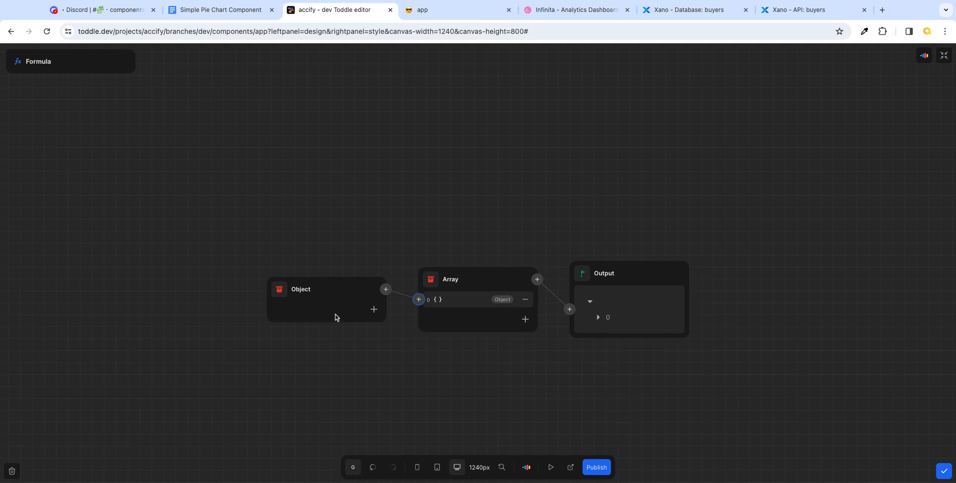
# - Recheck the required properties in the pie chart documentation and add the keys label, value and color to the object
pyautogui.click(236, 10)
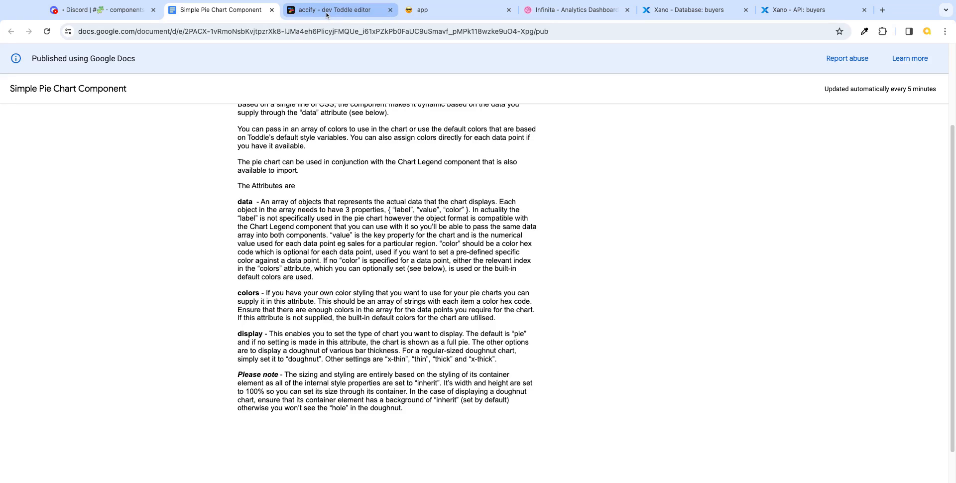
pyautogui.click(326, 14)
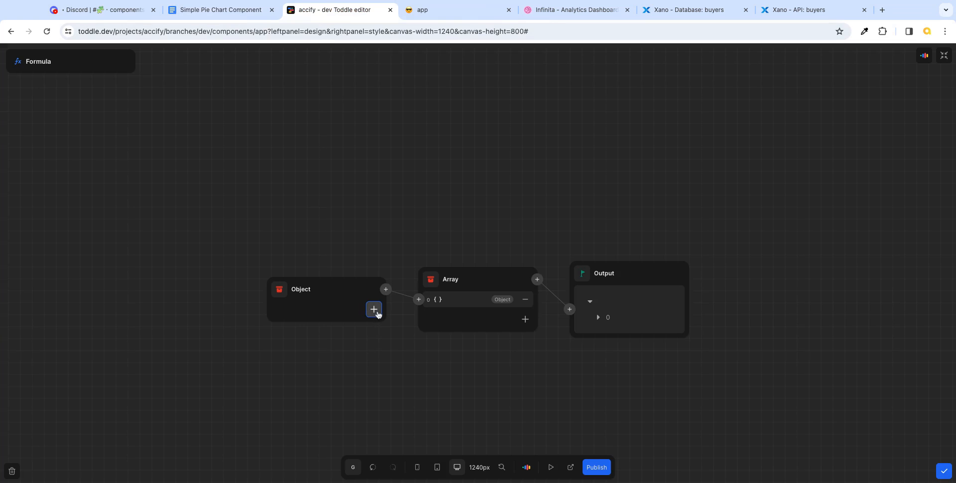
pyautogui.click(375, 310)
pyautogui.write(';')
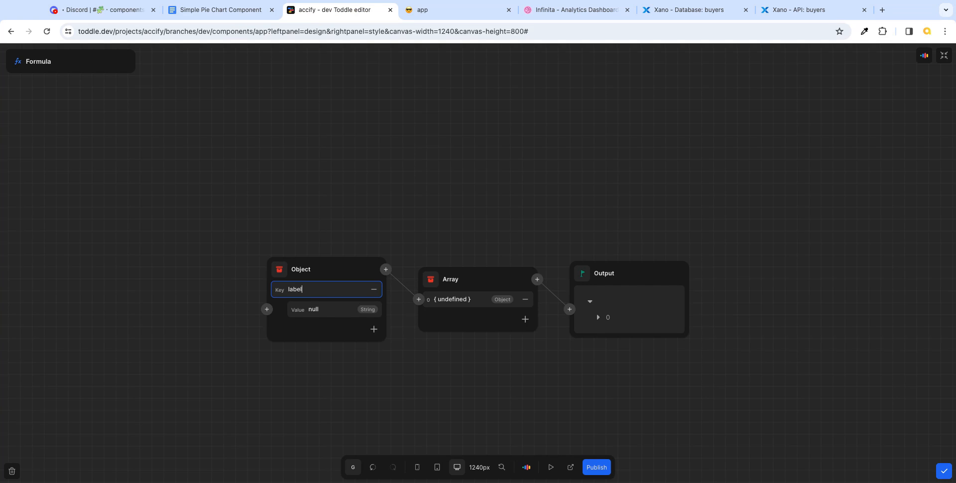
pyautogui.click(374, 329)
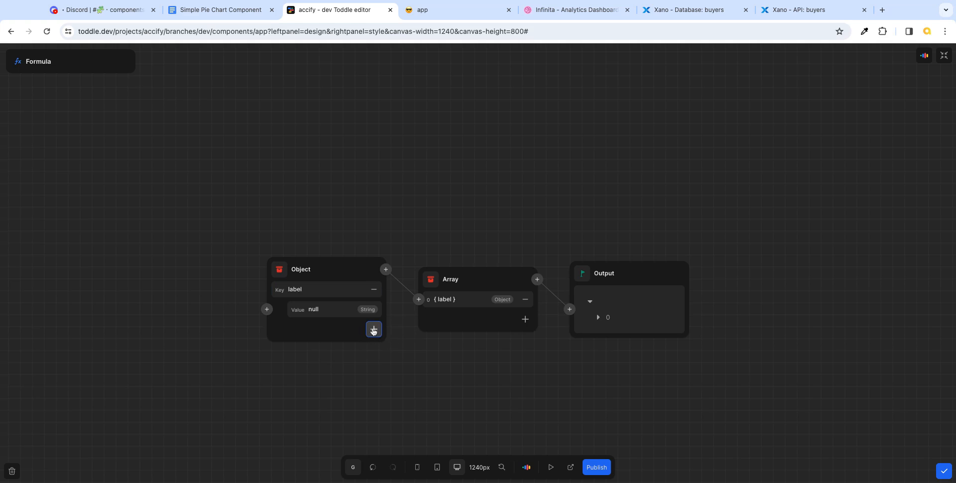
pyautogui.click(374, 330)
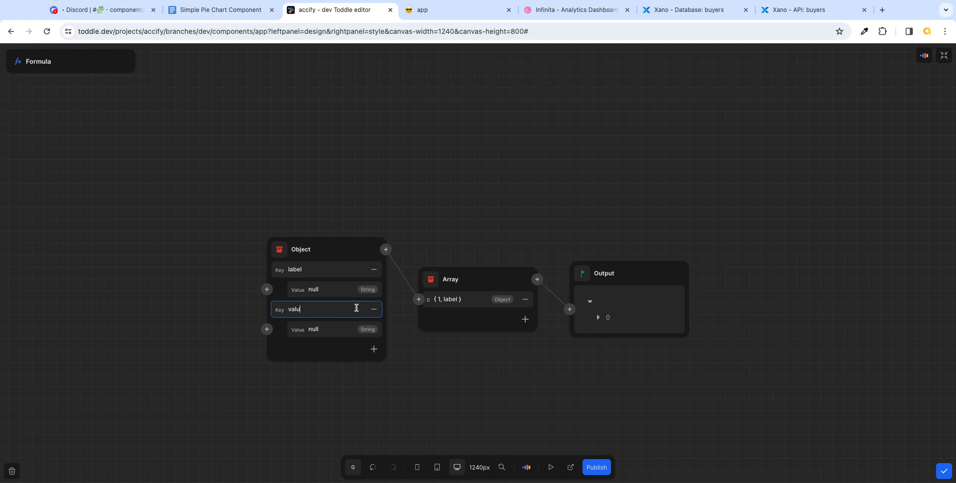
pyautogui.click(374, 351)
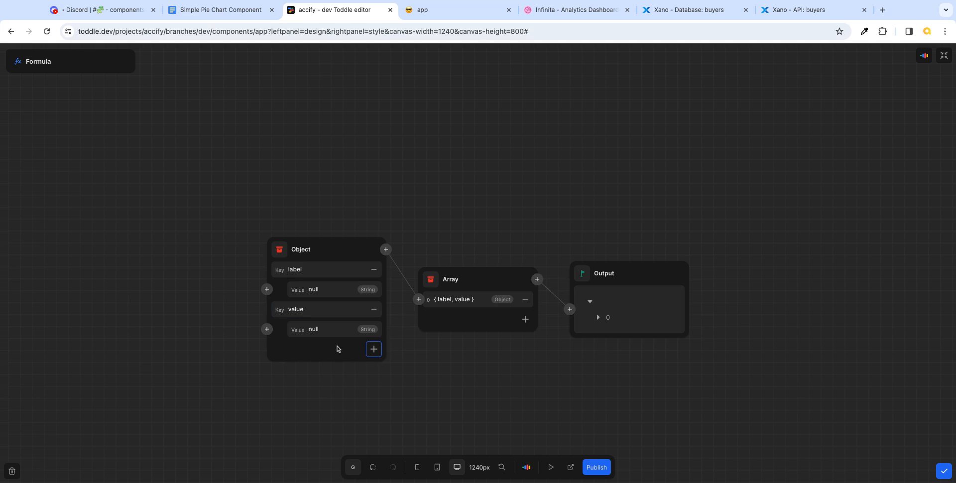
pyautogui.click(374, 350)
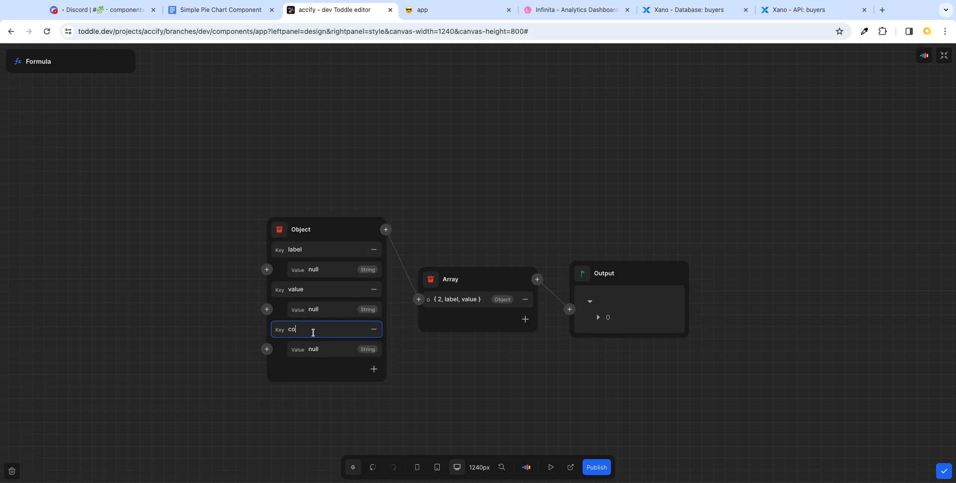
pyautogui.write('colo')
pyautogui.write('r')
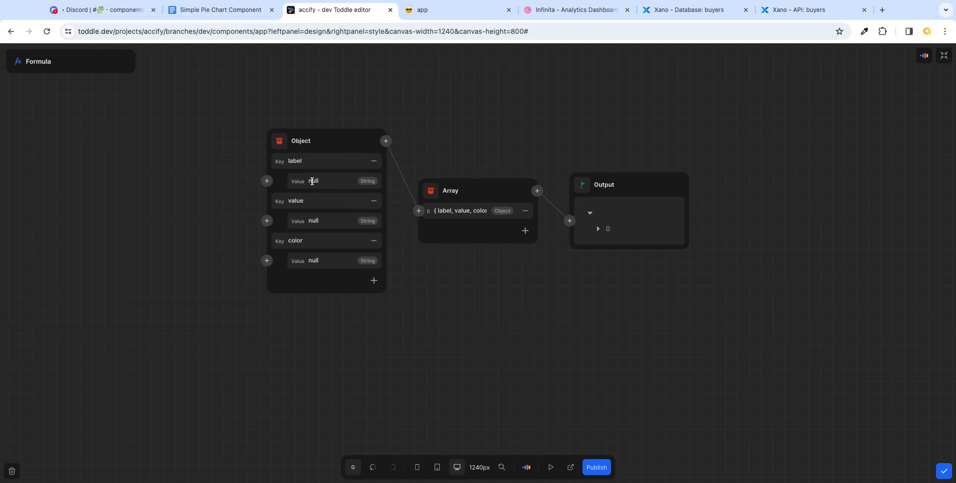
# - Set the object's label to male and link its value to the Buyers API's data, item 0, male field
pyautogui.click(312, 181)
pyautogui.write('male')
pyautogui.press('Tab')
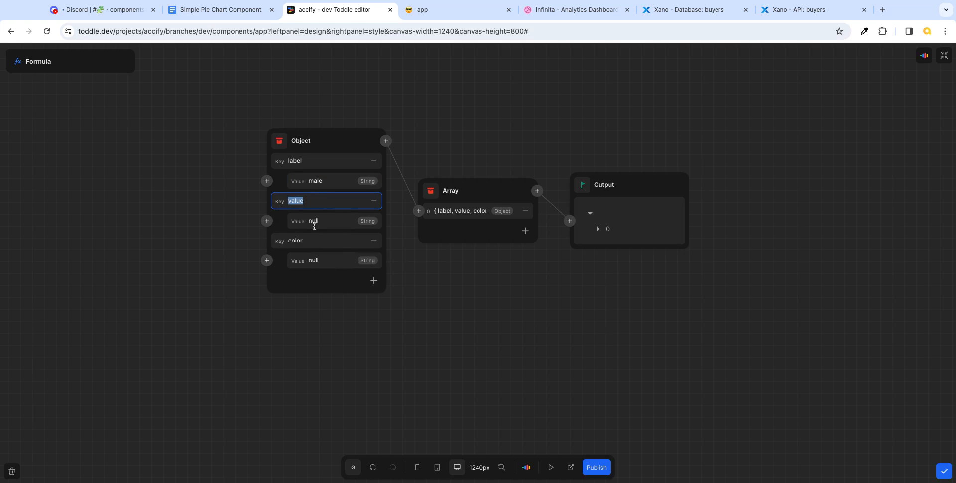
pyautogui.click(267, 221)
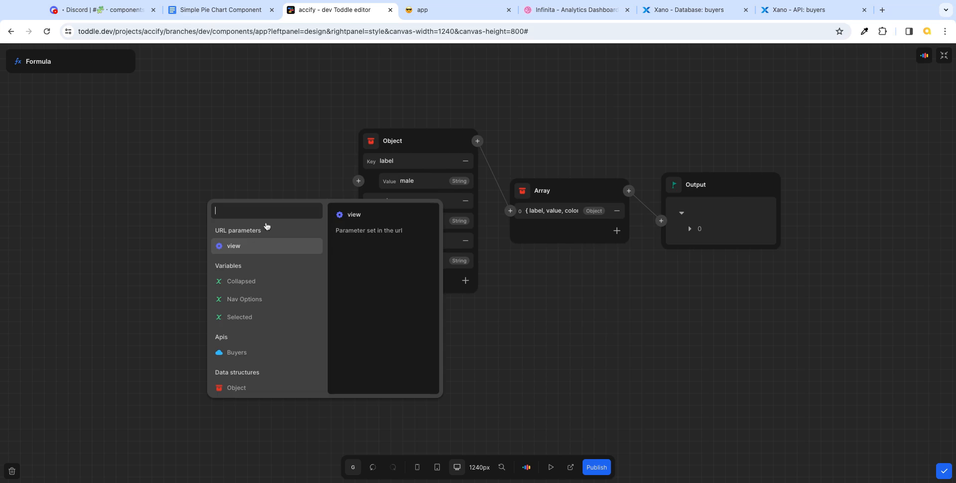
pyautogui.click(242, 354)
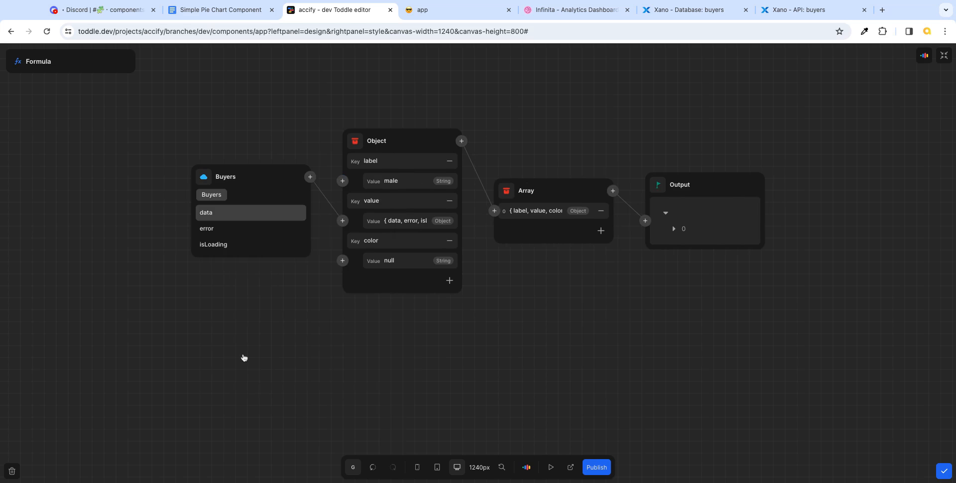
pyautogui.click(223, 218)
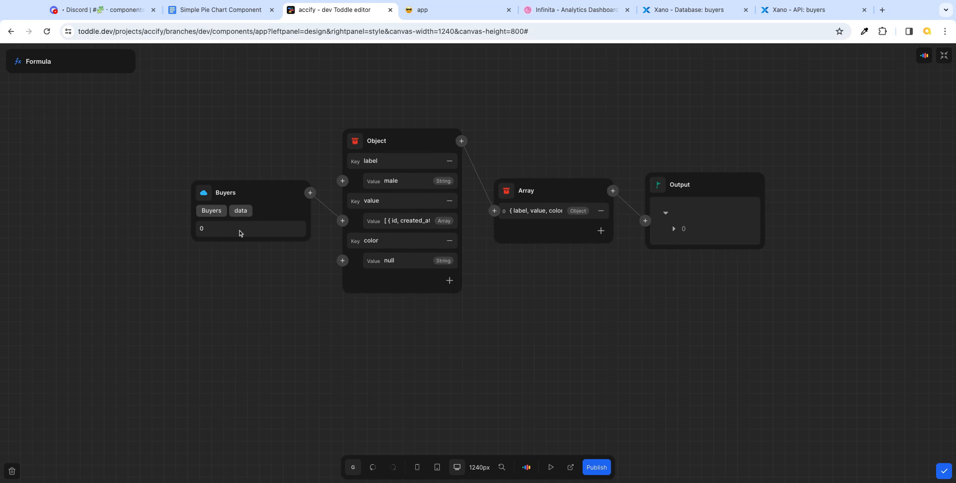
pyautogui.click(239, 233)
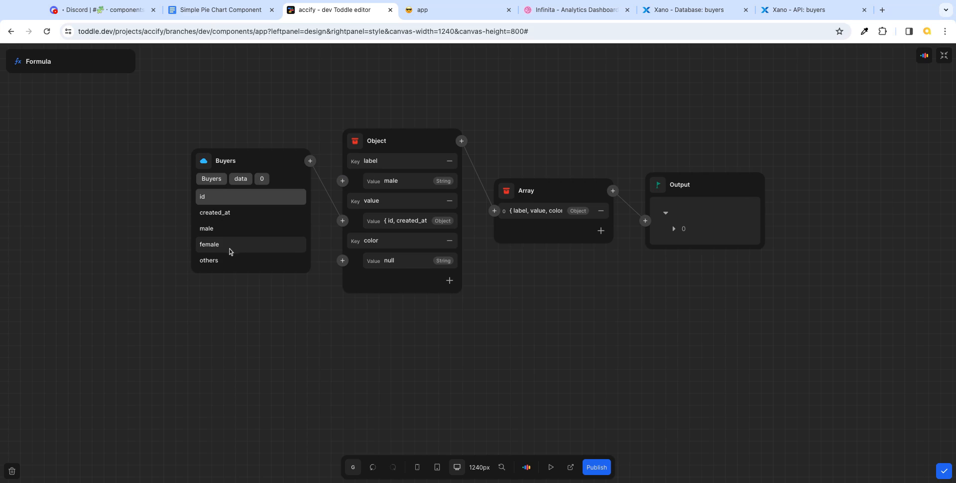
pyautogui.click(218, 231)
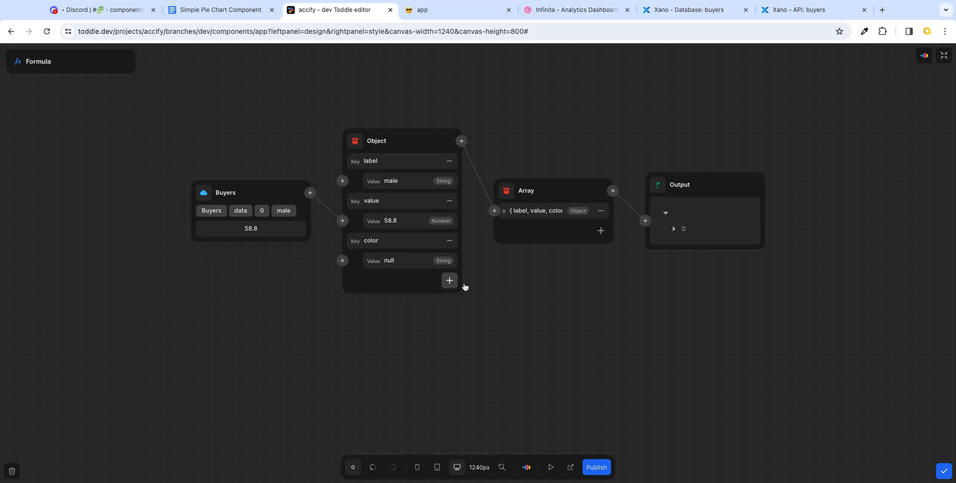
# - Add two more items to the array, repeating the male object with its Buyers source
pyautogui.scroll(-3, 857, 271)
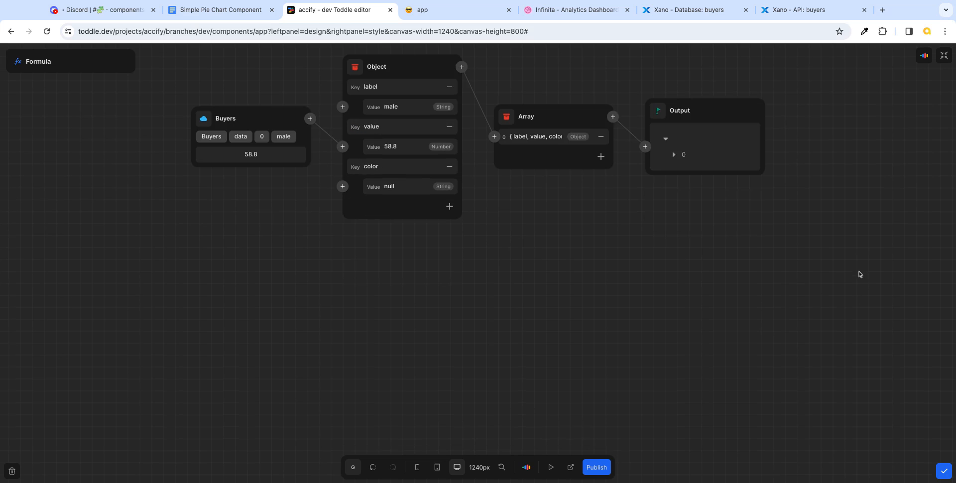
pyautogui.scroll(1, 857, 272)
pyautogui.click(601, 171)
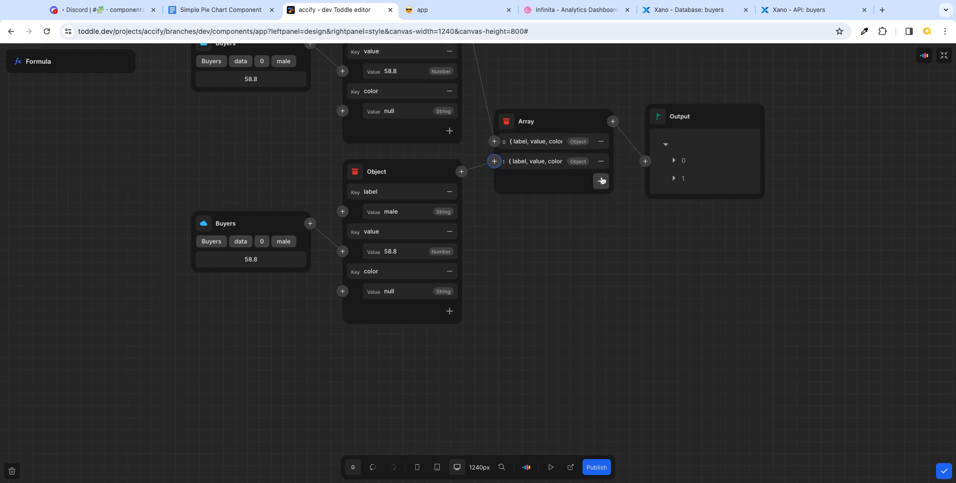
pyautogui.click(600, 180)
# - Set the second object's label to female and switch its Buyers source to the female field
pyautogui.doubleClick(391, 122)
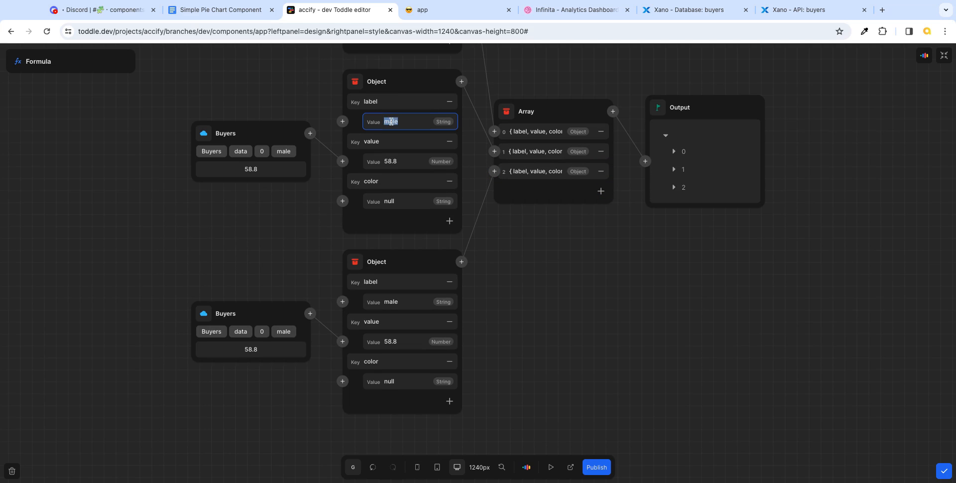
pyautogui.write('fem')
pyautogui.click(260, 152)
pyautogui.click(226, 188)
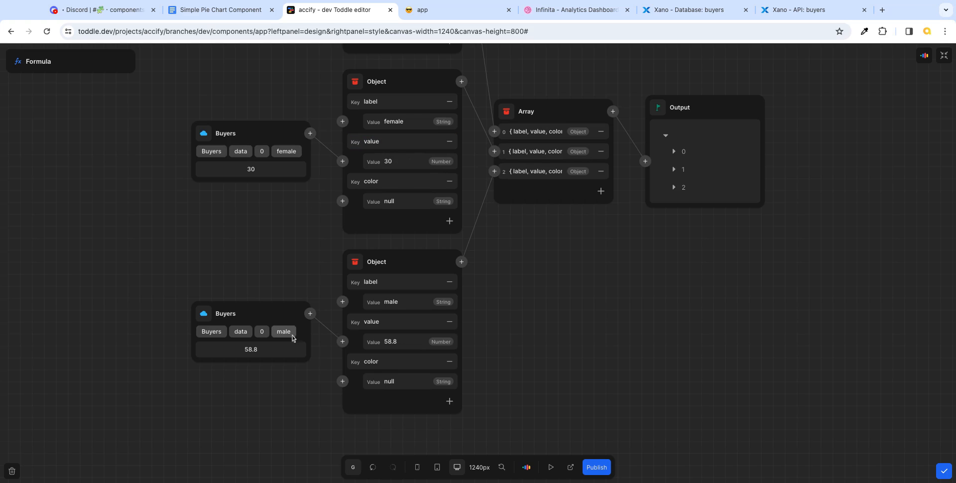
# - Set the third object's label to others and switch its Buyers source to the others field
pyautogui.doubleClick(394, 302)
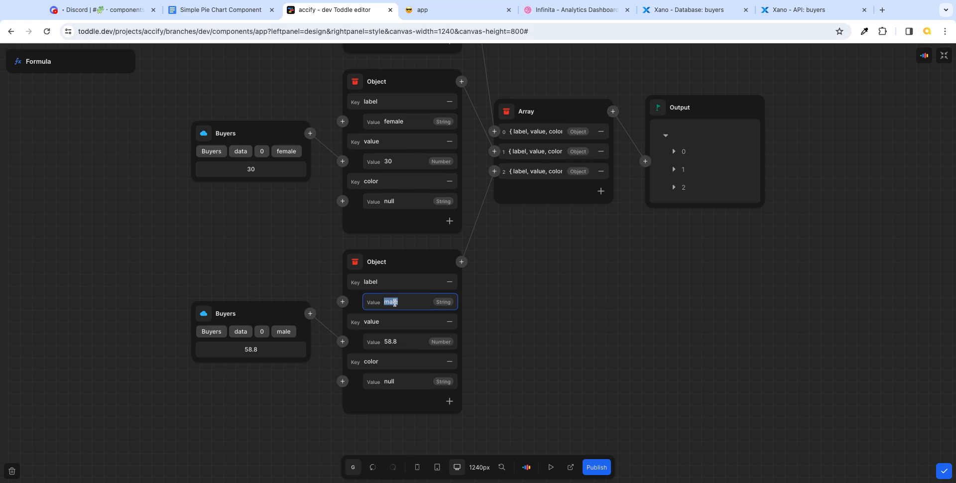
pyautogui.write('others')
pyautogui.press('Tab')
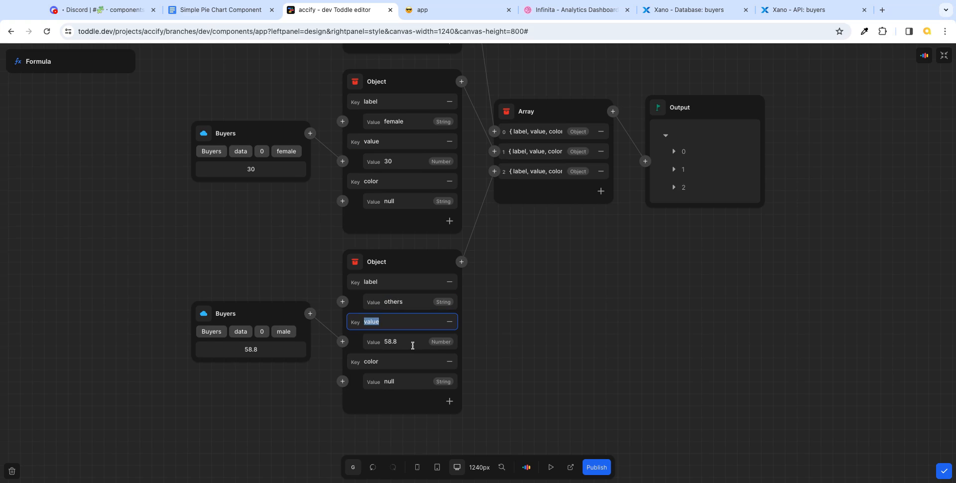
pyautogui.click(266, 333)
pyautogui.click(225, 381)
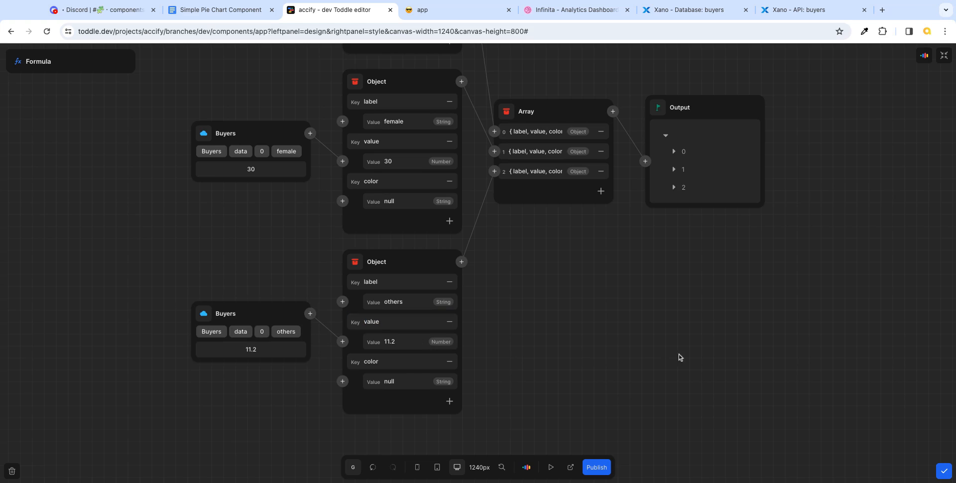
# - Expand all three items in the formula output to examine their label, value and color
pyautogui.click(674, 151)
pyautogui.click(674, 195)
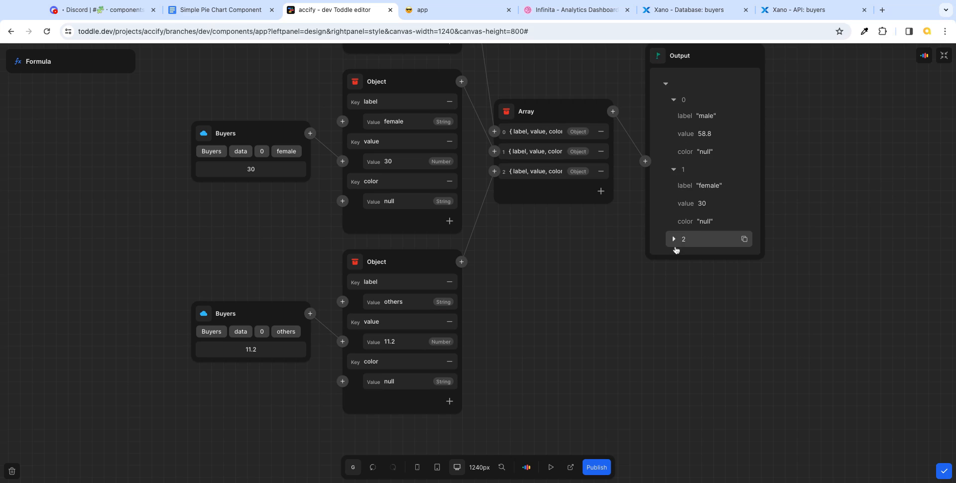
pyautogui.click(672, 240)
pyautogui.scroll(3, 851, 238)
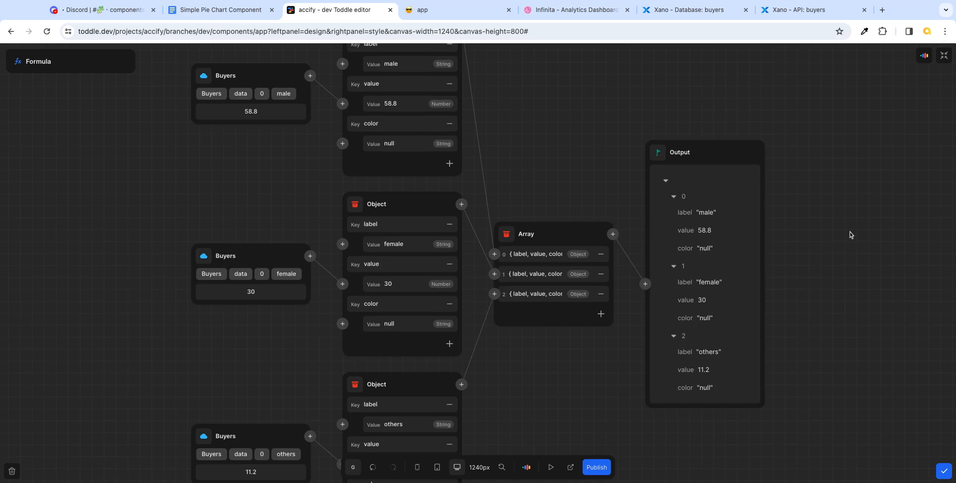
pyautogui.scroll(2, 860, 243)
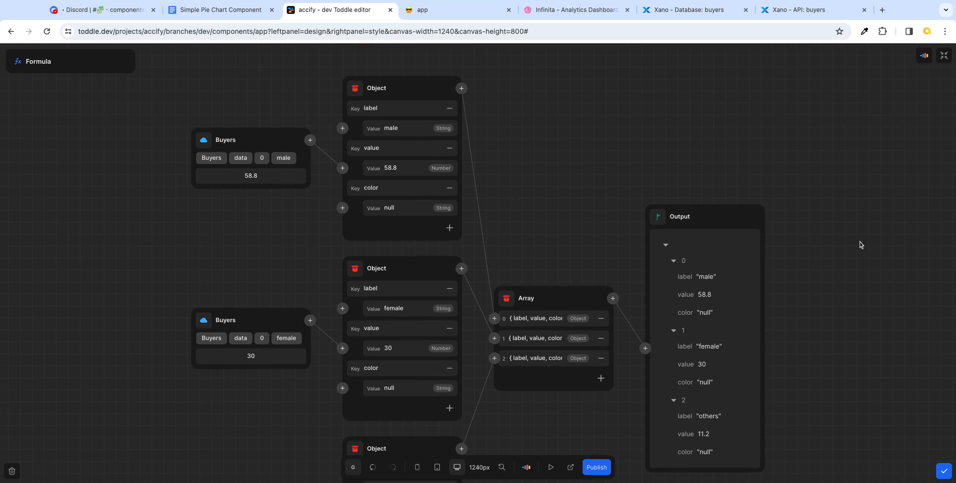
pyautogui.scroll(-2, 820, 296)
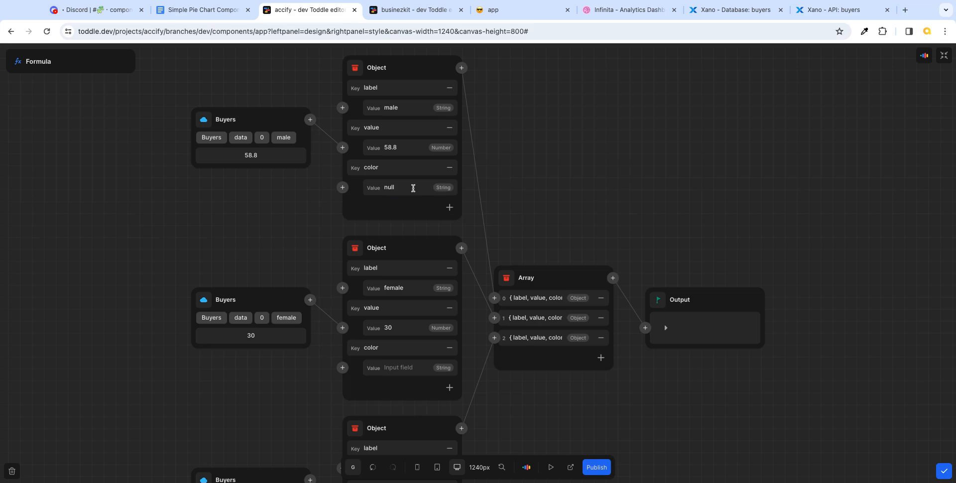
# - Clear the color value of the male object, check the other objects' color values, and apply the data formula
pyautogui.doubleClick(412, 187)
pyautogui.press('BackSpace')
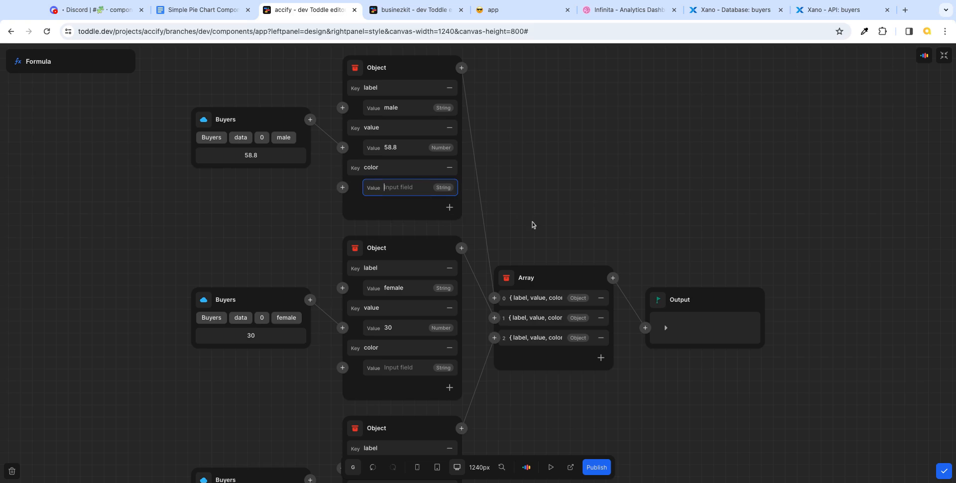
pyautogui.press('Tab')
pyautogui.scroll(-1, 857, 359)
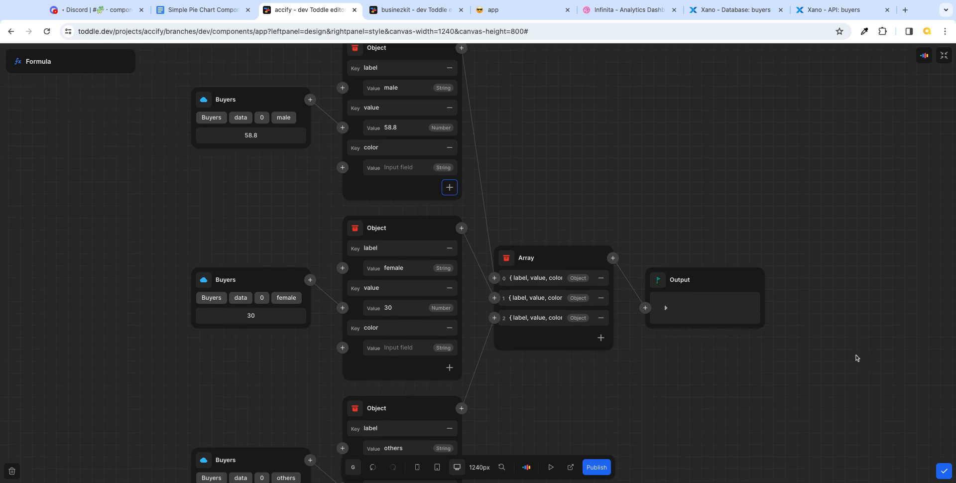
pyautogui.click(402, 169)
pyautogui.scroll(-3, 663, 396)
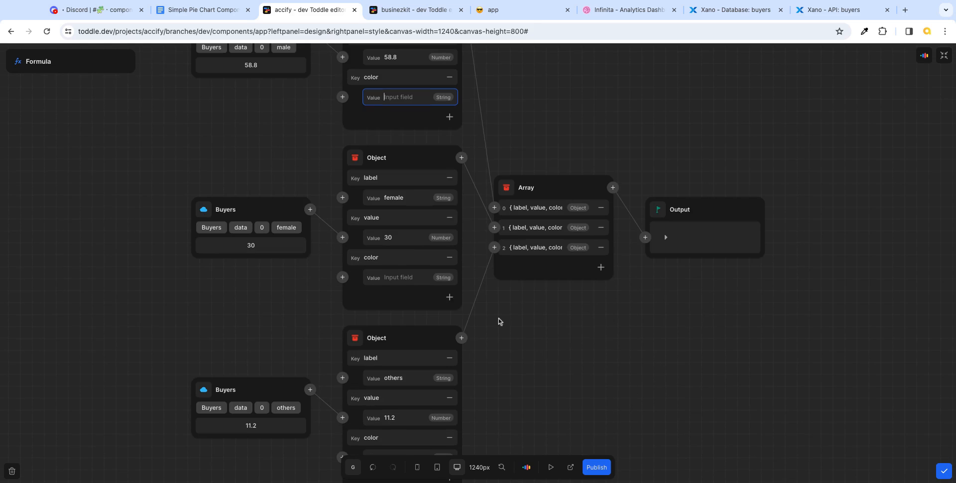
pyautogui.scroll(-1, 635, 429)
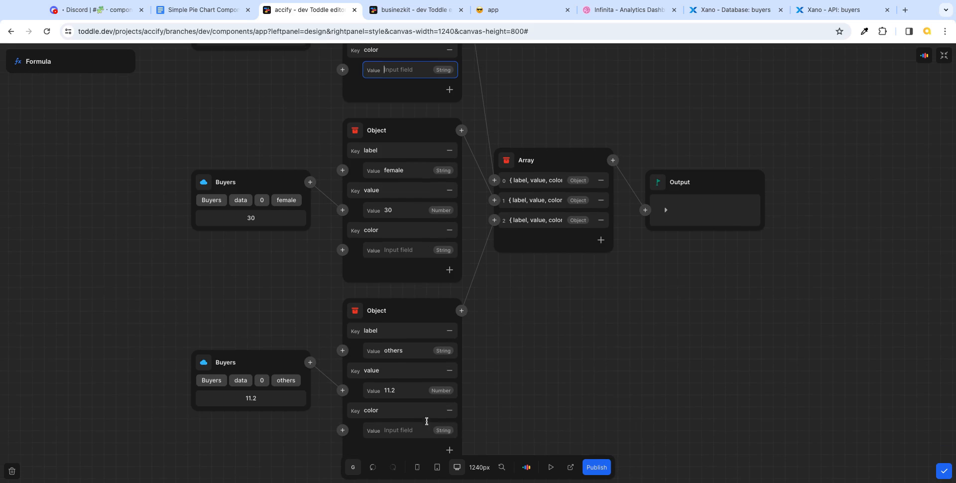
pyautogui.click(943, 470)
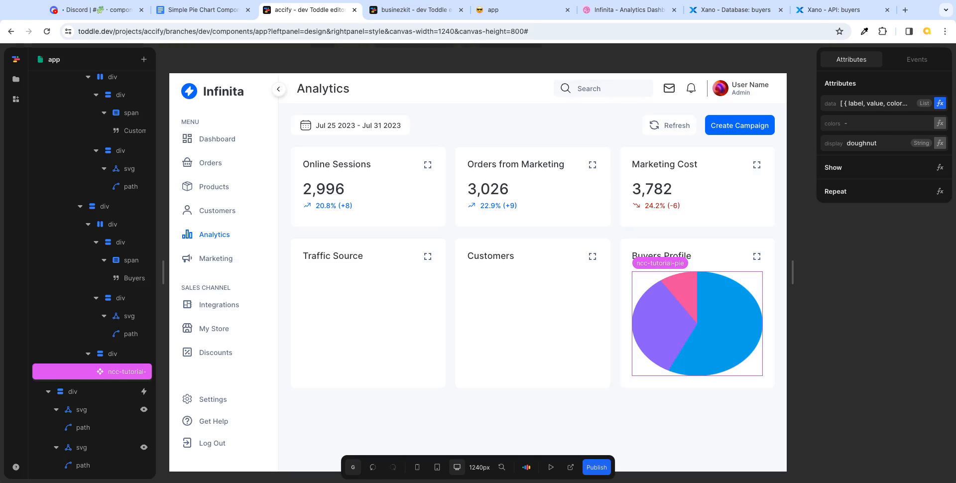
# - Compare with the Buyers Profile chart in the Dribbble reference, and set the width of the pie chart's container div to 100px
pyautogui.click(627, 10)
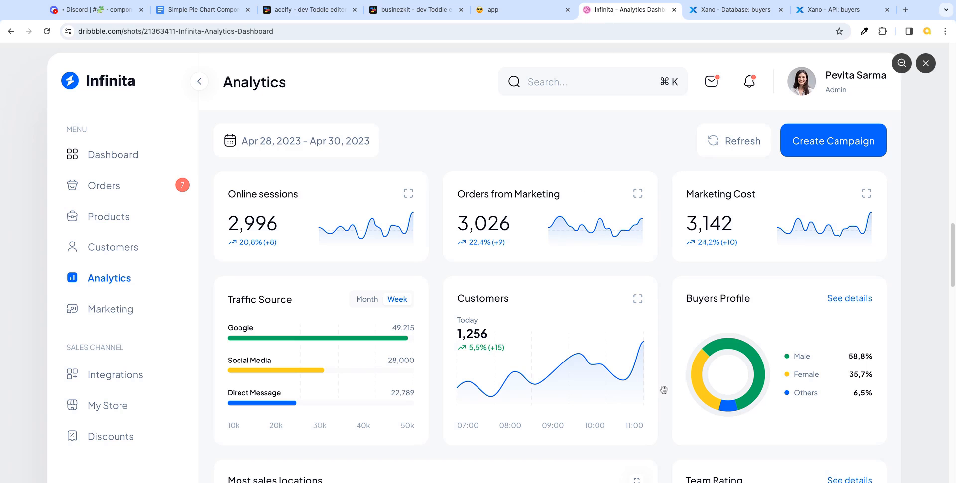
pyautogui.click(306, 10)
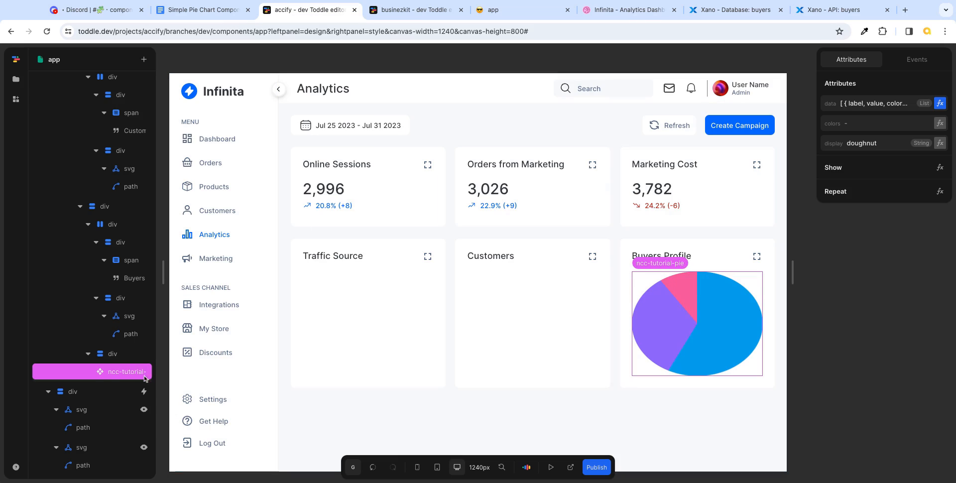
pyautogui.click(707, 333)
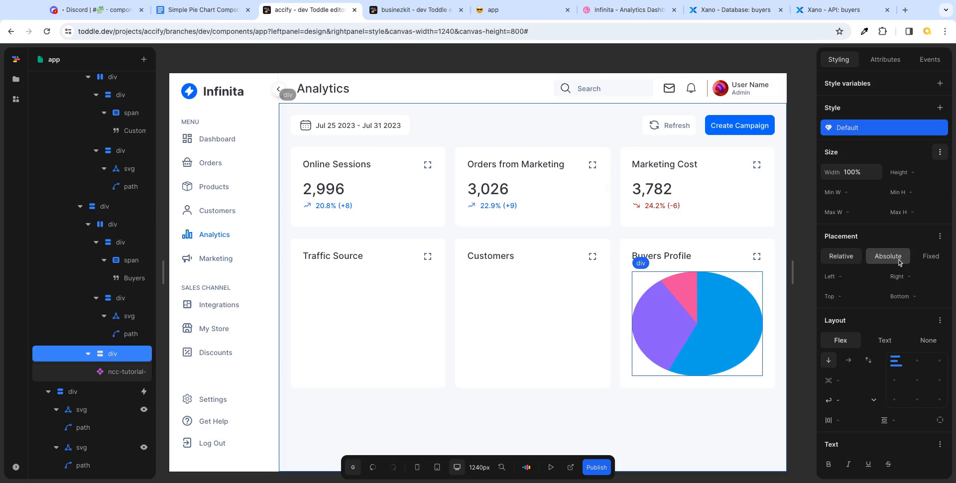
pyautogui.click(869, 172)
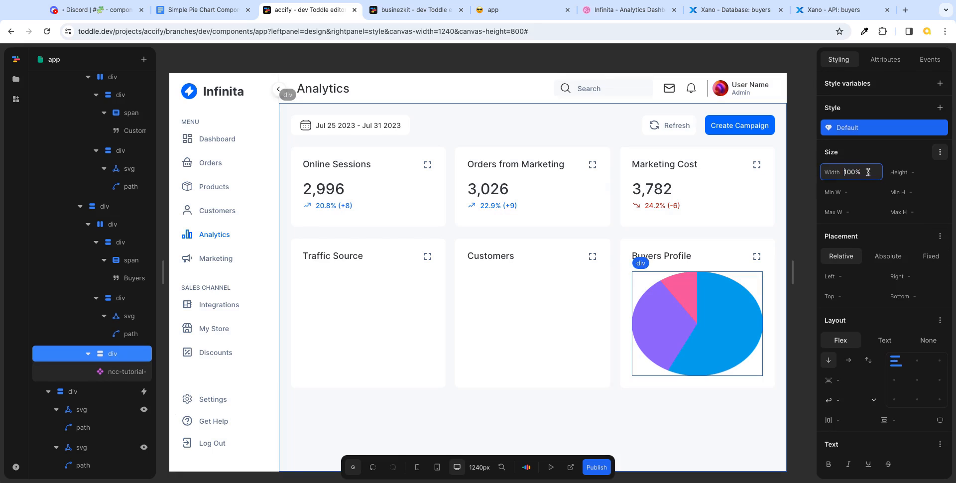
pyautogui.doubleClick(861, 172)
pyautogui.write('100')
pyautogui.press('Tab')
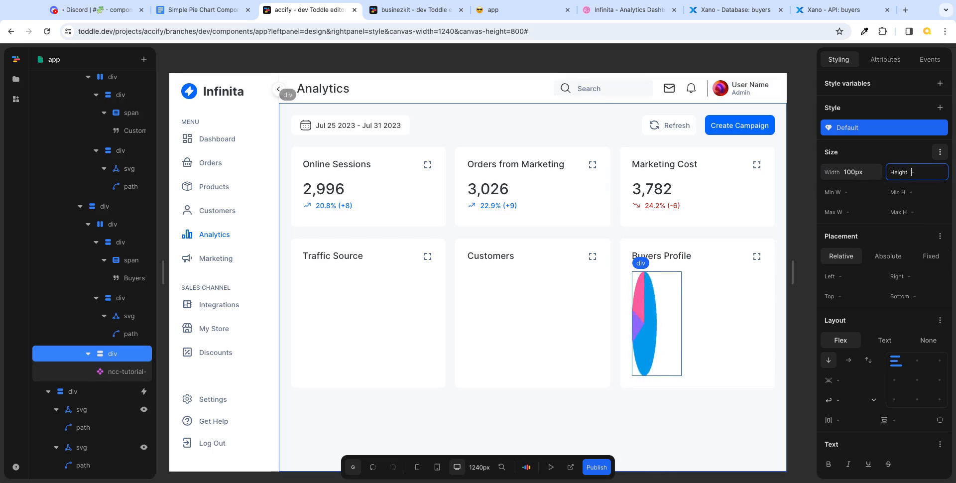
# - Set the height of the pie chart's container div to 100px and clear its Flex value
pyautogui.write('100')
pyautogui.press('Tab')
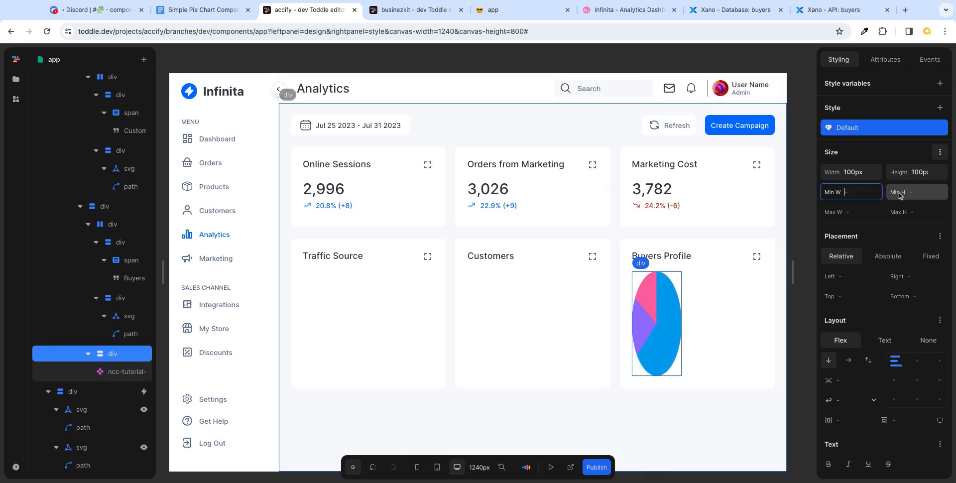
pyautogui.click(940, 151)
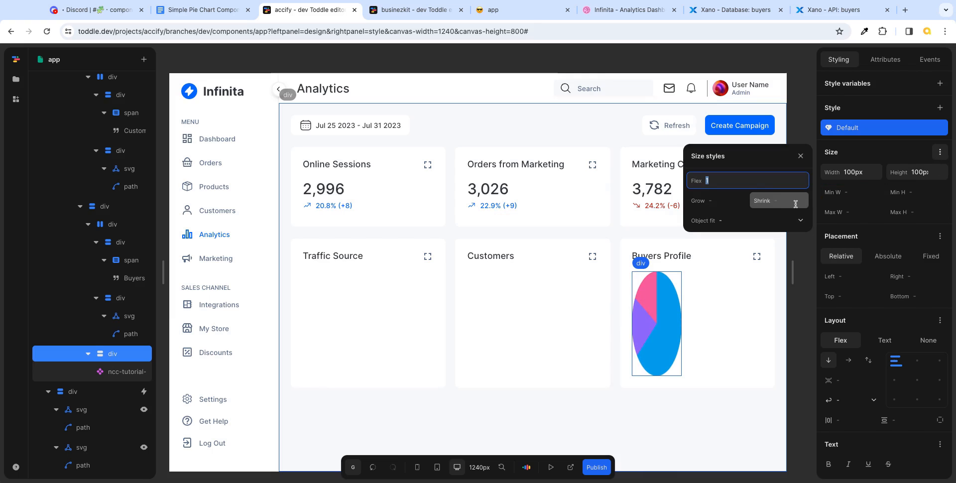
pyautogui.press('Tab')
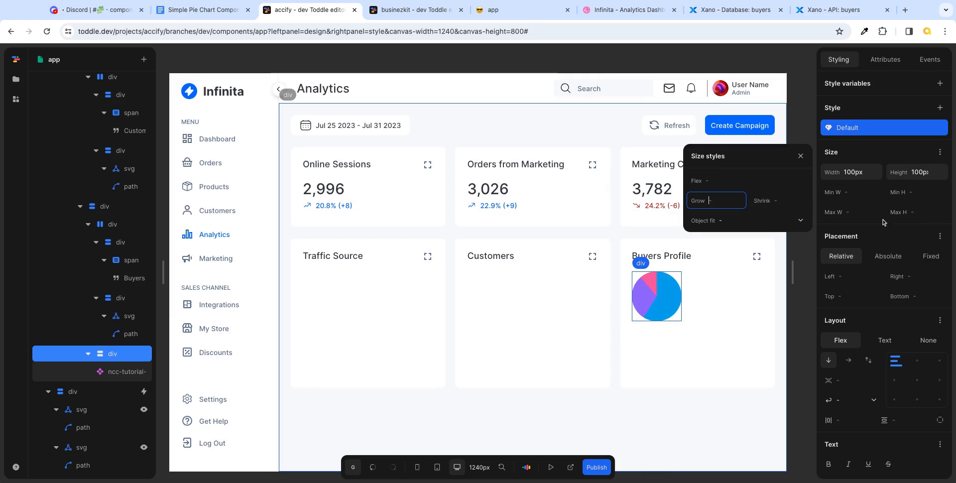
pyautogui.click(865, 175)
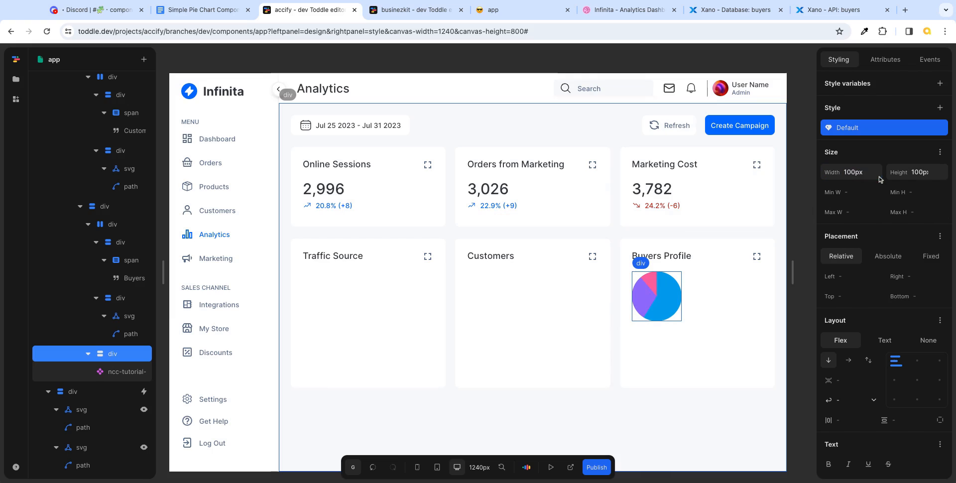
# - Set the container div's width and height to 200px, and reload the live analytics page to check the pie chart
pyautogui.moveTo(847, 172); pyautogui.dragTo(872, 174)
pyautogui.write('200')
pyautogui.press('Tab')
pyautogui.write('2')
pyautogui.press('Tab')
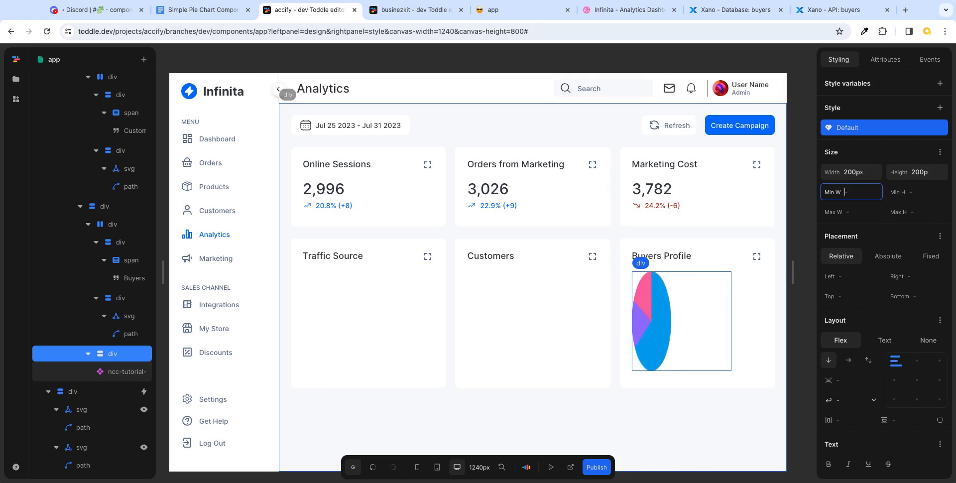
pyautogui.click(520, 14)
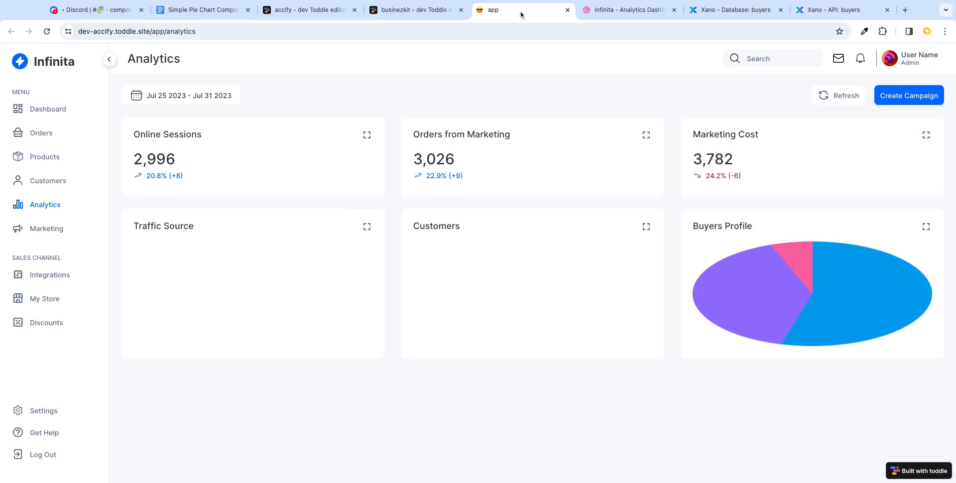
pyautogui.press('super+r')
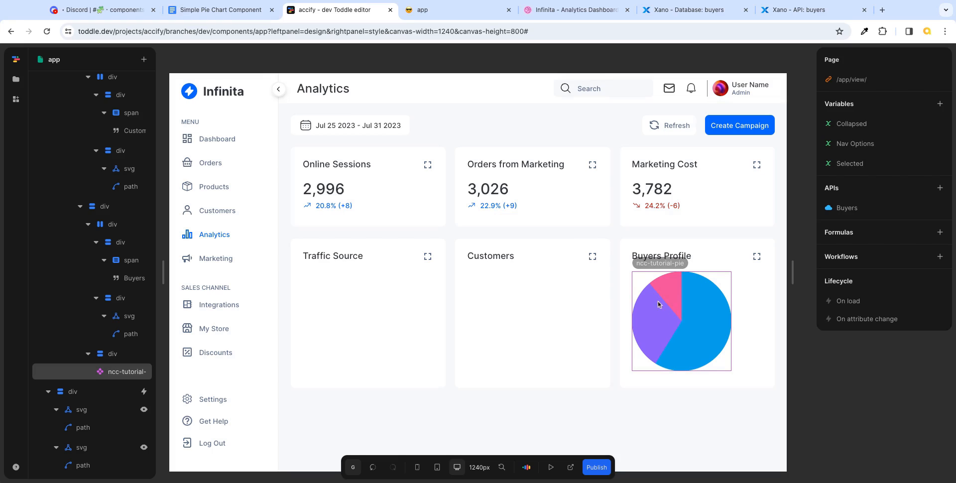
# - Compare the chart with the Dribbble doughnut, and check its display attribute against the Simple Pie Chart Component documentation
pyautogui.click(599, 14)
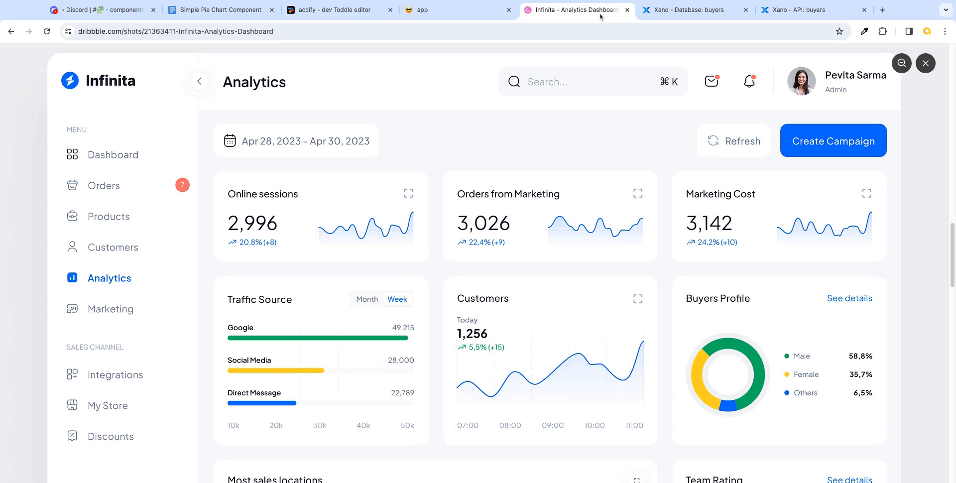
pyautogui.click(326, 13)
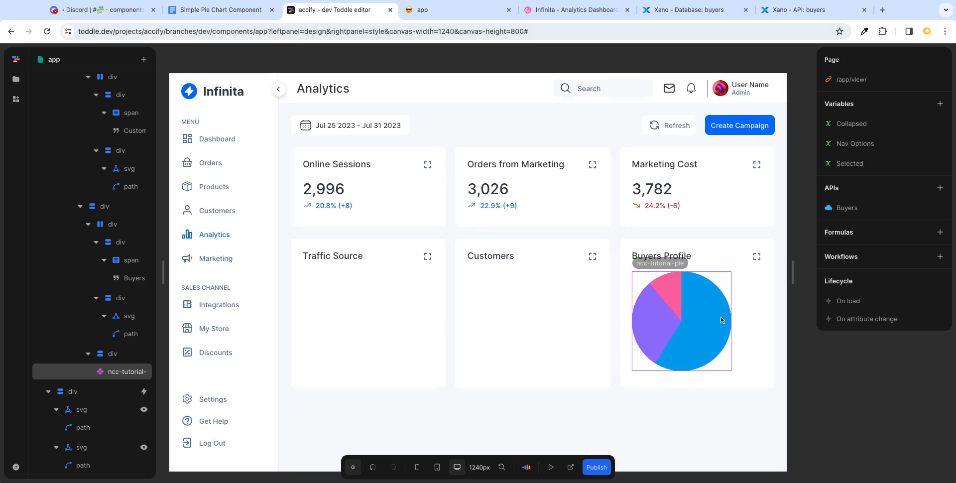
pyautogui.click(697, 314)
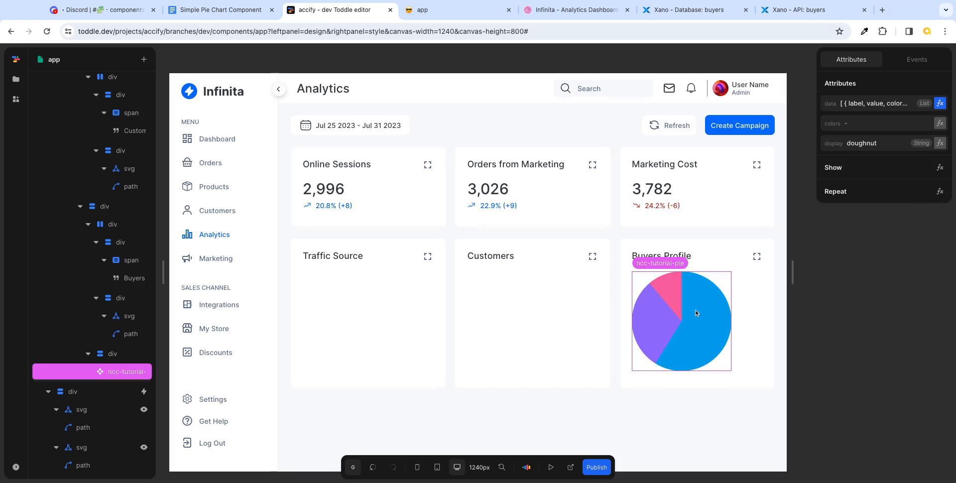
pyautogui.doubleClick(852, 144)
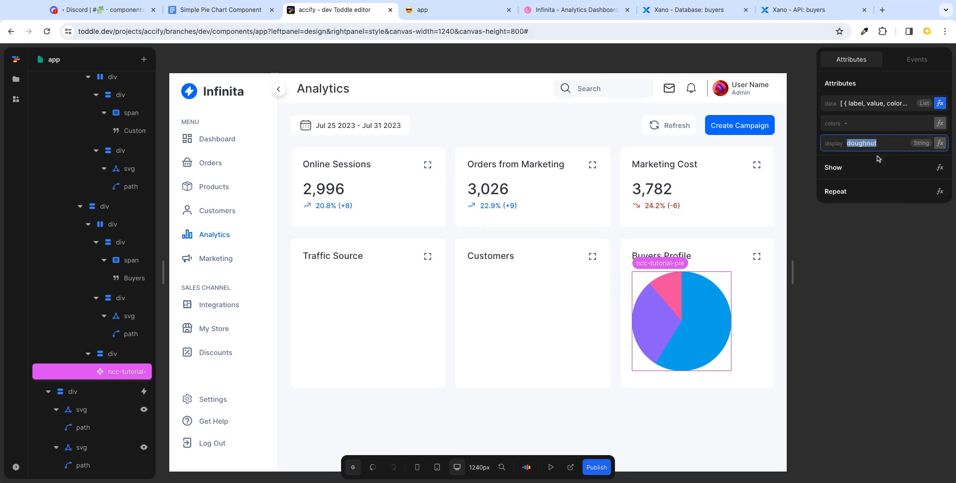
pyautogui.click(235, 11)
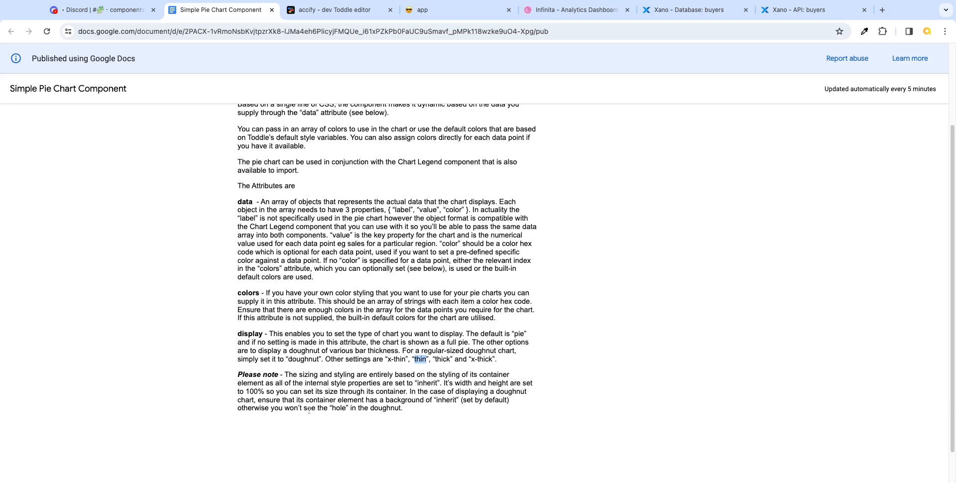
pyautogui.click(373, 15)
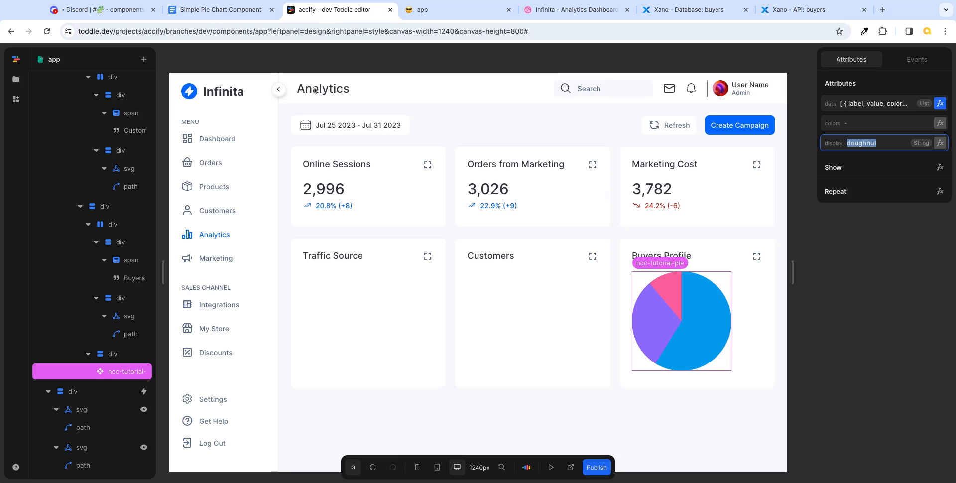
# - Set the background color of the pie chart's container div to inherit, and reload the live analytics page to check the doughnut
pyautogui.click(110, 355)
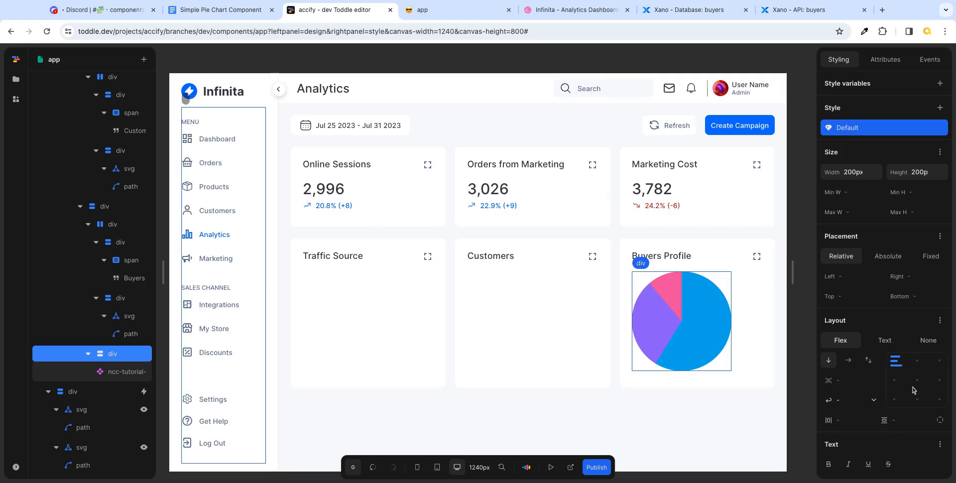
pyautogui.scroll(-3, 914, 390)
pyautogui.scroll(-1, 932, 406)
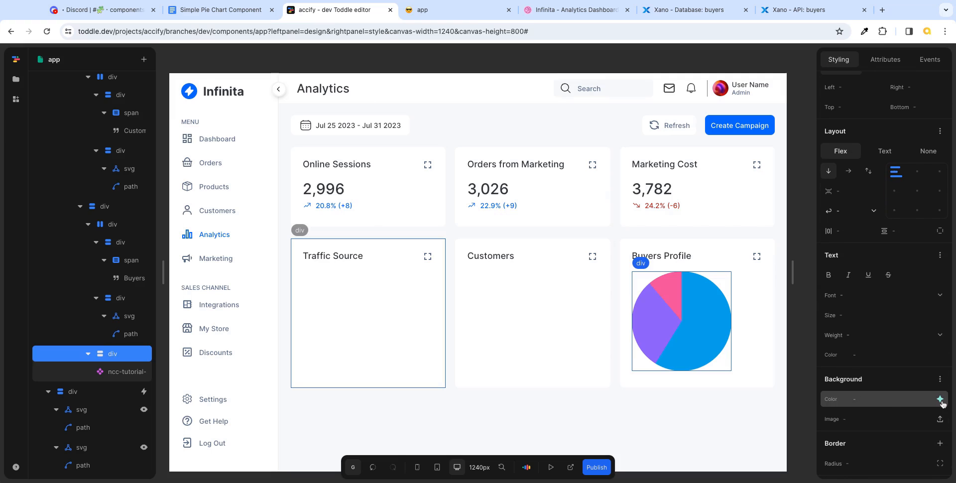
pyautogui.click(938, 399)
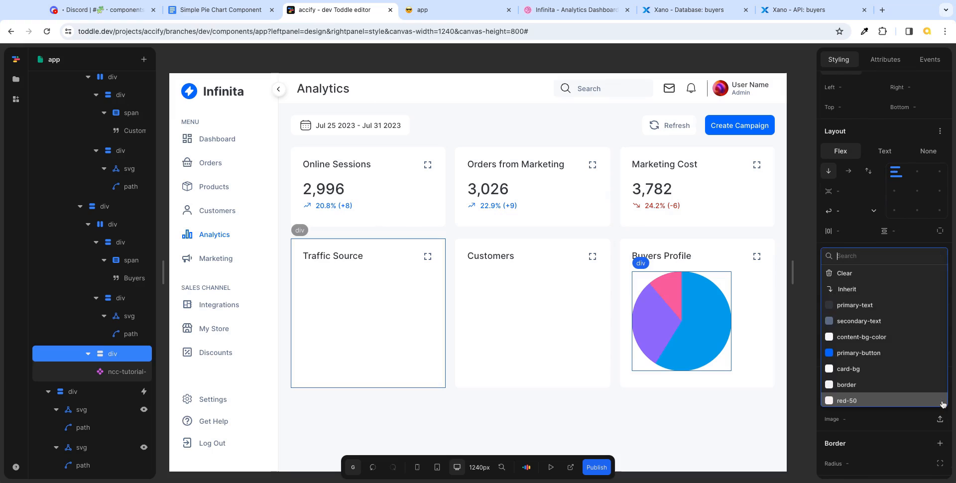
pyautogui.click(857, 290)
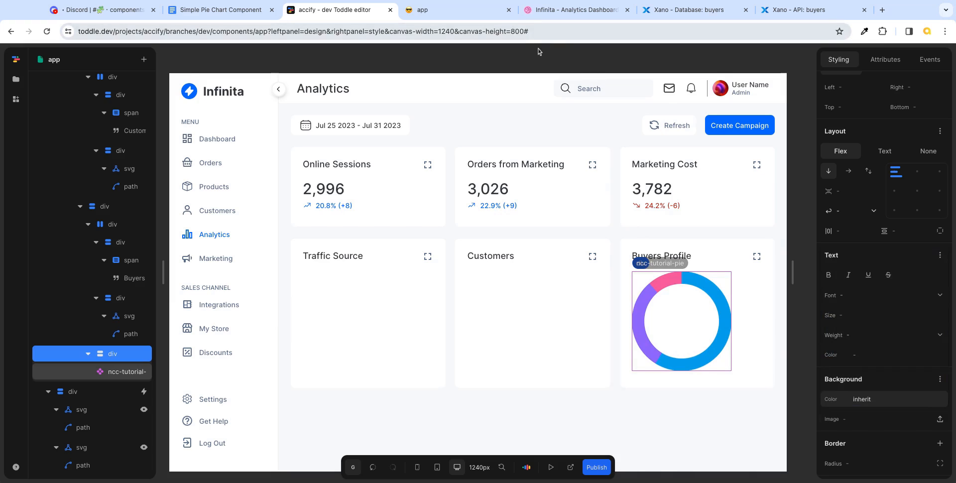
pyautogui.click(479, 14)
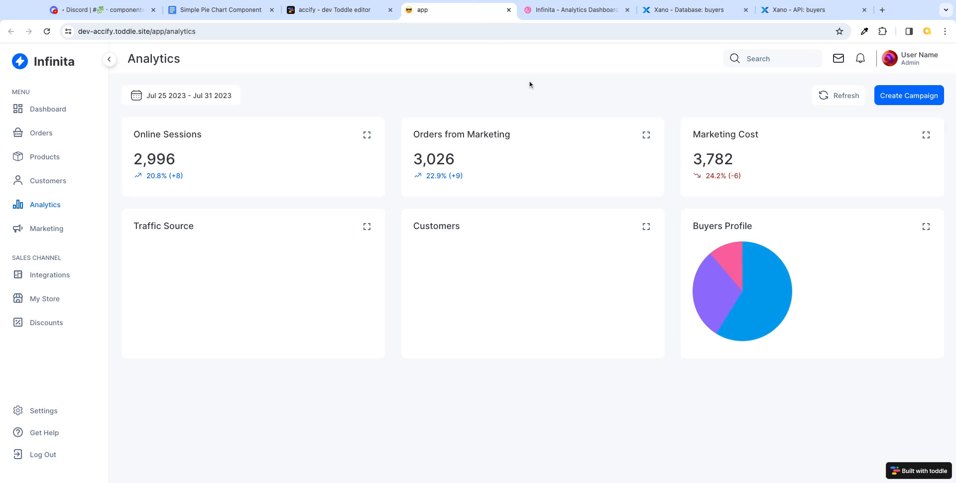
pyautogui.press('super+r')
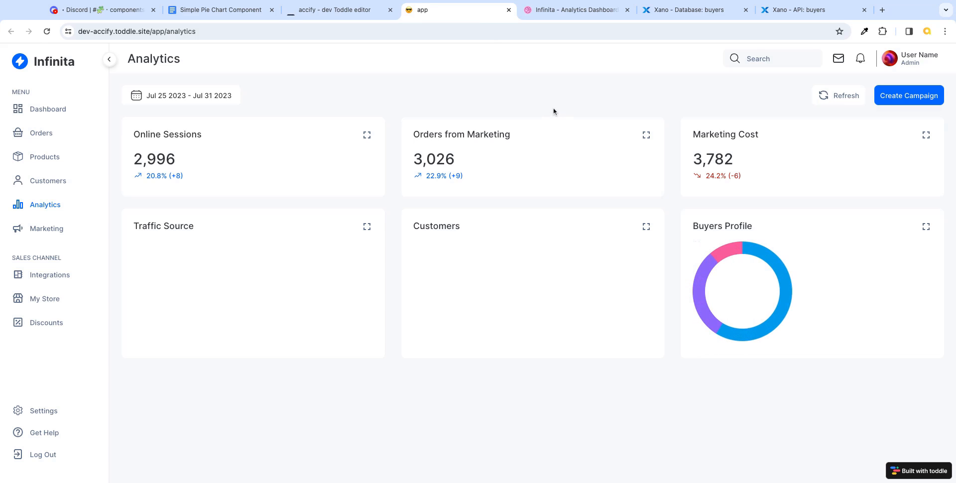
# - Examine the Buyers Profile colors in the Dribbble reference and the color values of the three objects in the chart's data formula
pyautogui.hotkey('ctrl', 'Tab')
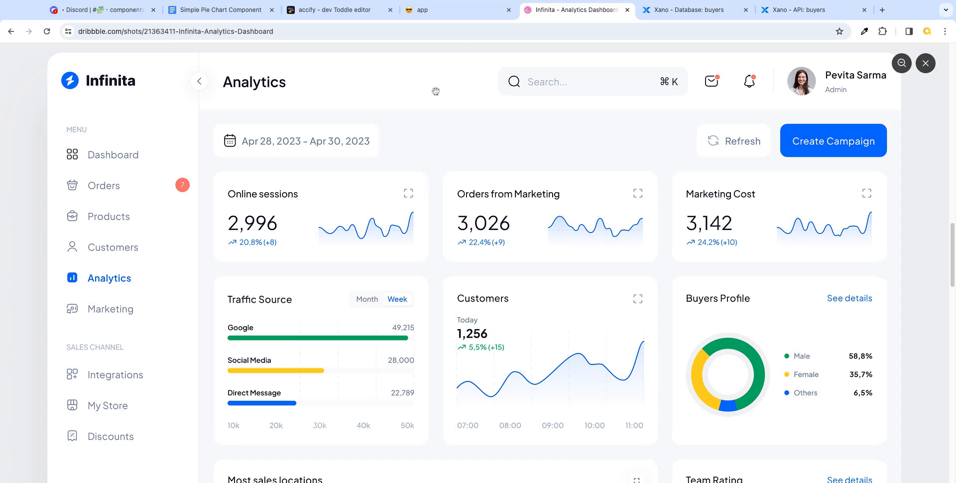
pyautogui.click(354, 15)
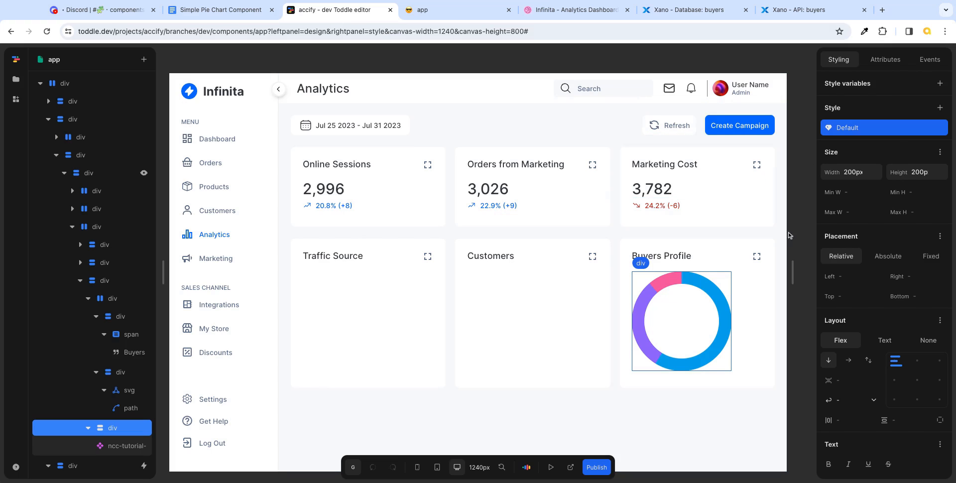
pyautogui.click(691, 324)
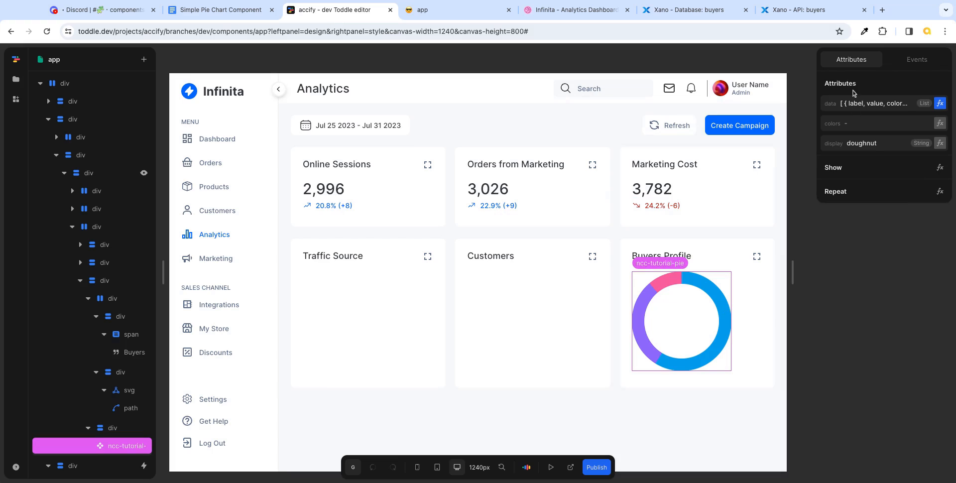
pyautogui.click(940, 105)
pyautogui.scroll(-3, 647, 387)
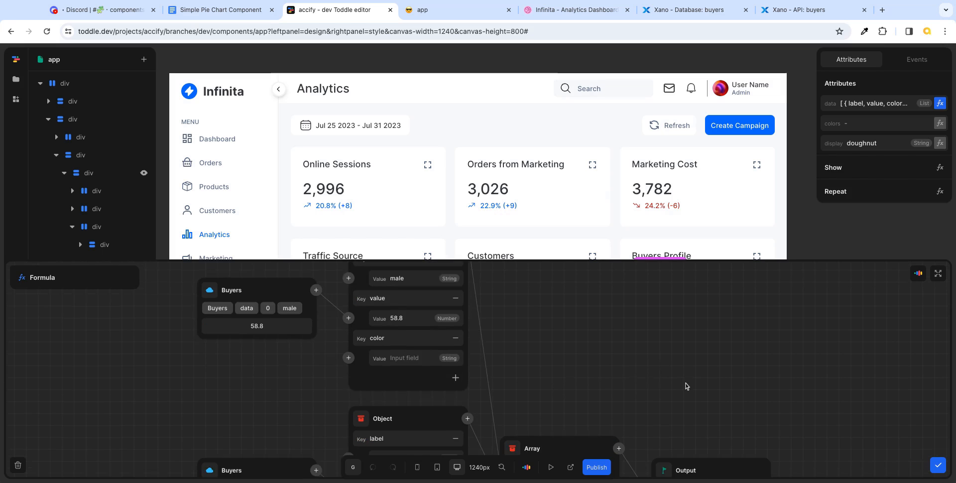
pyautogui.scroll(-4, 686, 386)
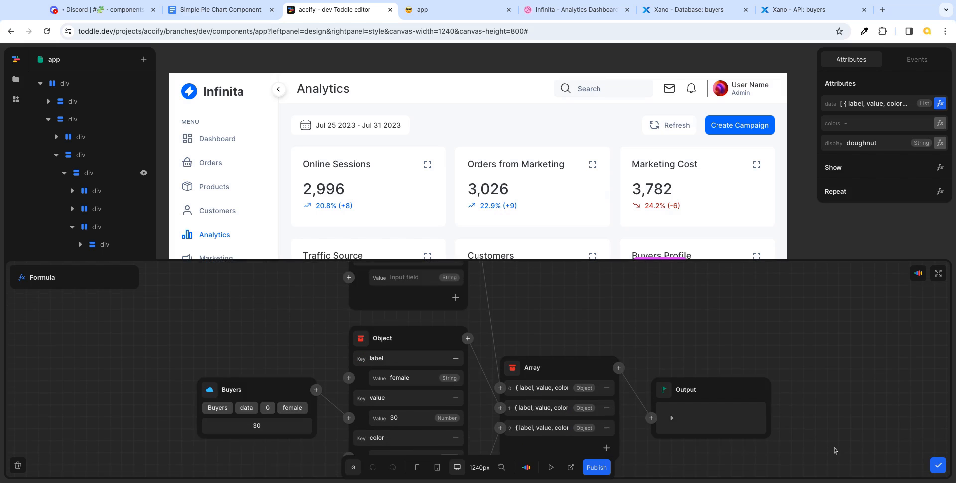
pyautogui.scroll(-8, 835, 451)
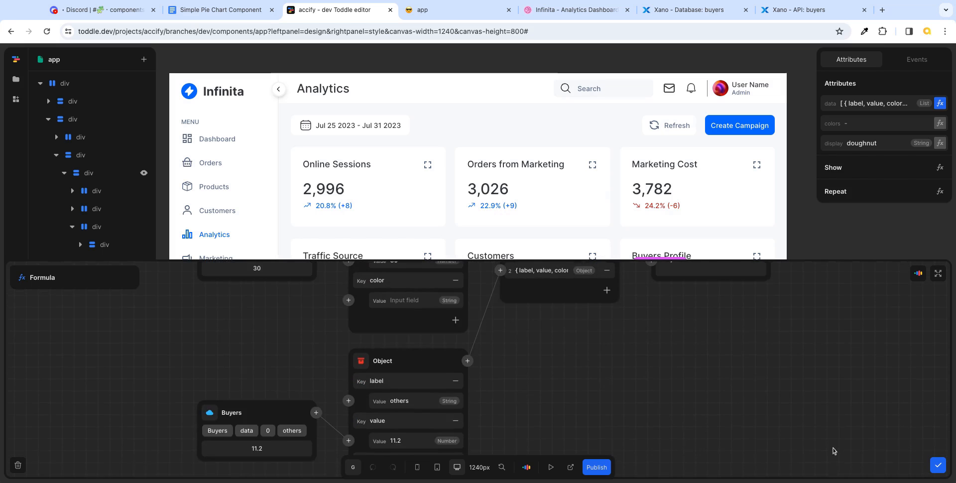
pyautogui.scroll(-4, 834, 451)
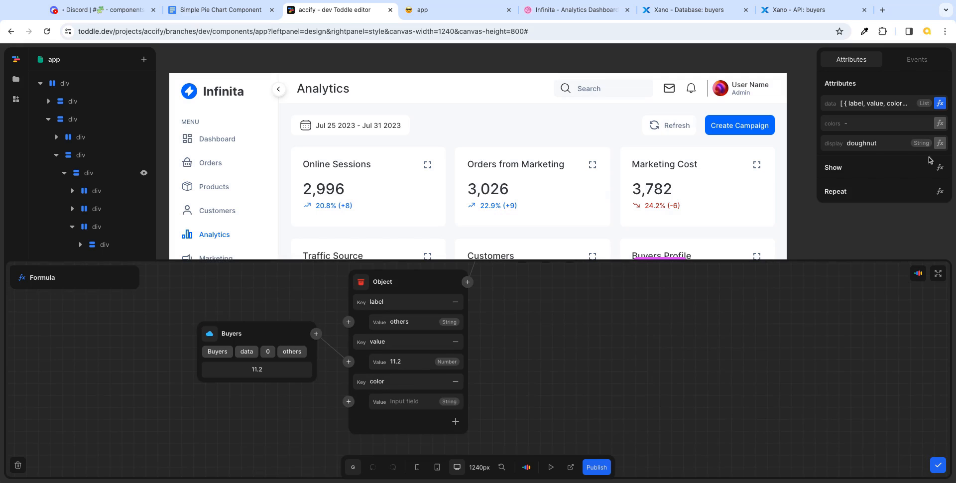
pyautogui.click(803, 120)
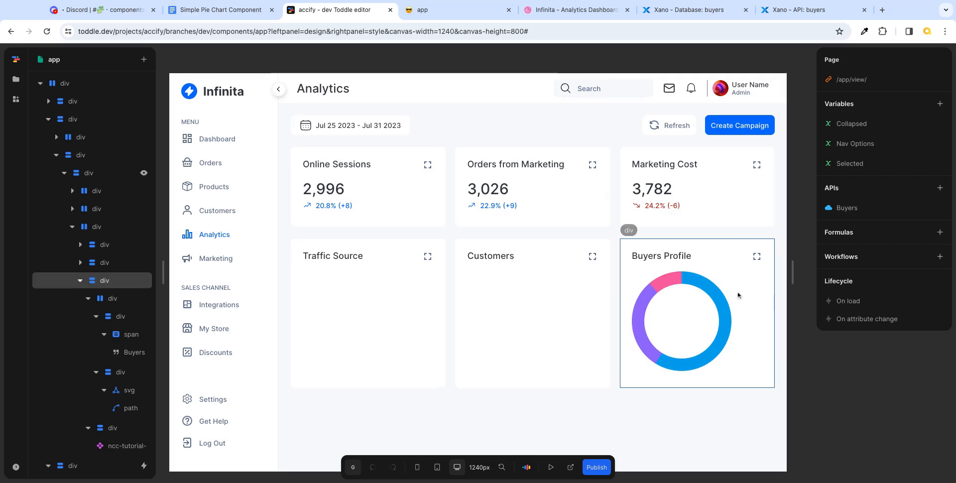
# - In the chart's data formula, set the male color to #0daf60, female to #ffd023 and others to #0667fc, matching Dribbble, and apply it
pyautogui.click(712, 309)
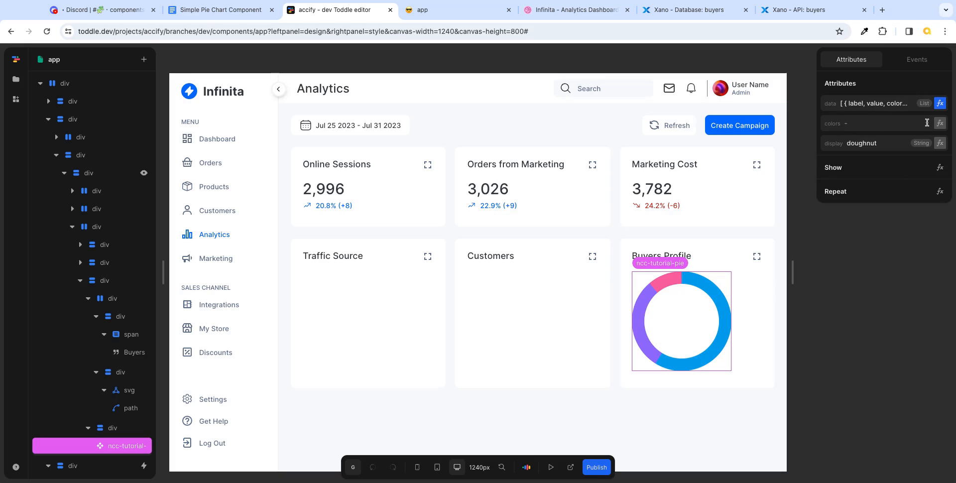
pyautogui.click(939, 103)
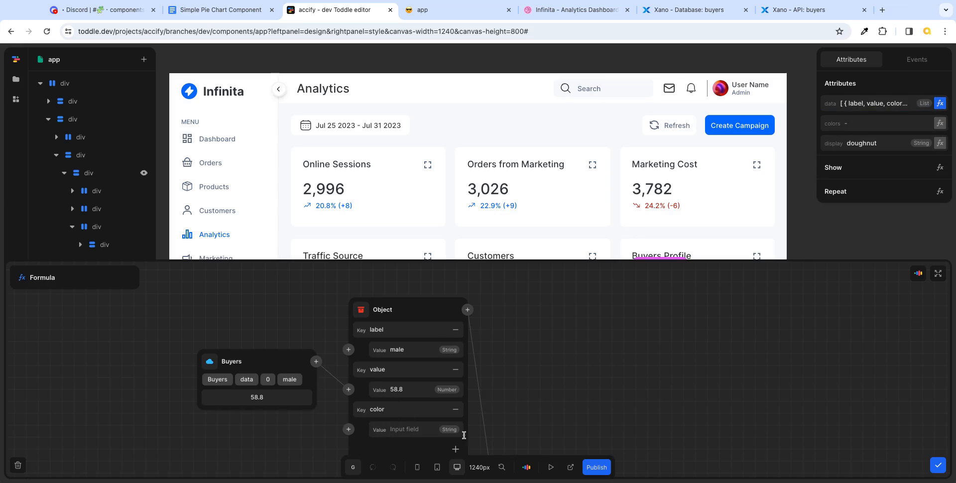
pyautogui.scroll(-3, 657, 384)
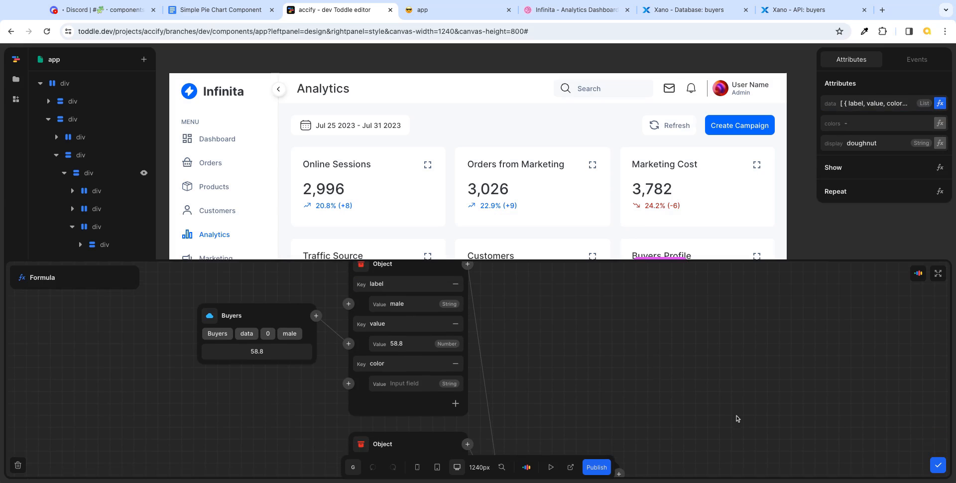
pyautogui.scroll(1, 737, 418)
pyautogui.scroll(-3, 737, 418)
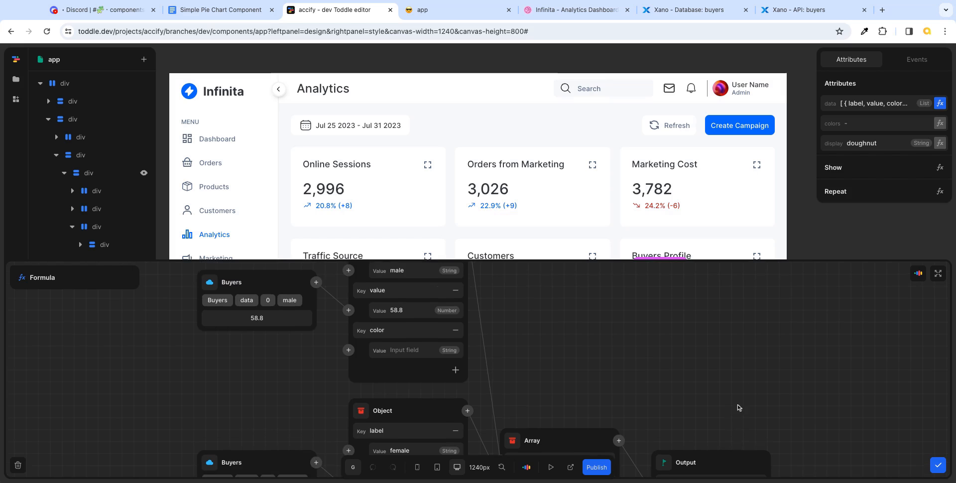
pyautogui.click(938, 466)
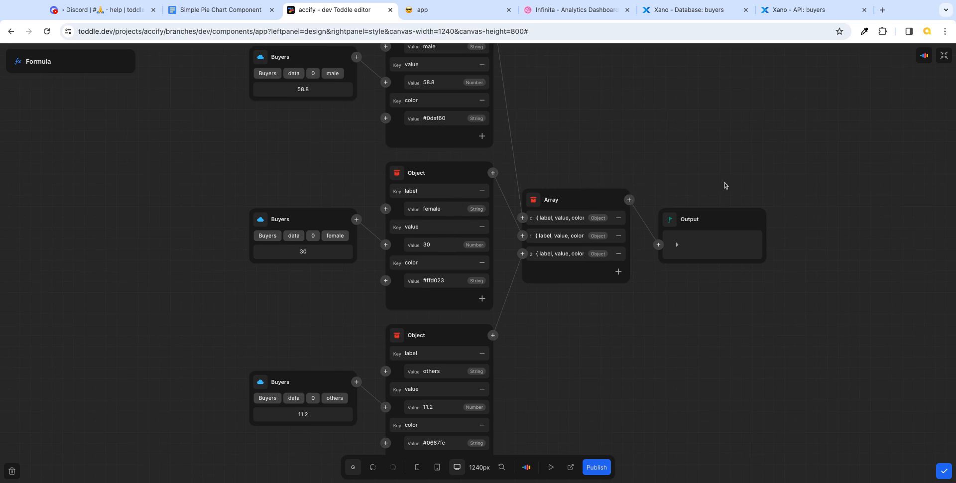
pyautogui.click(579, 11)
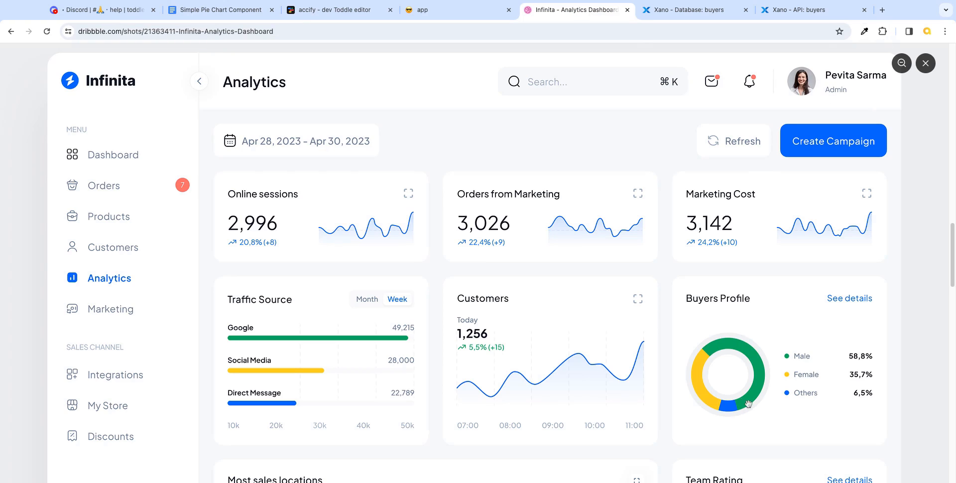
pyautogui.click(350, 14)
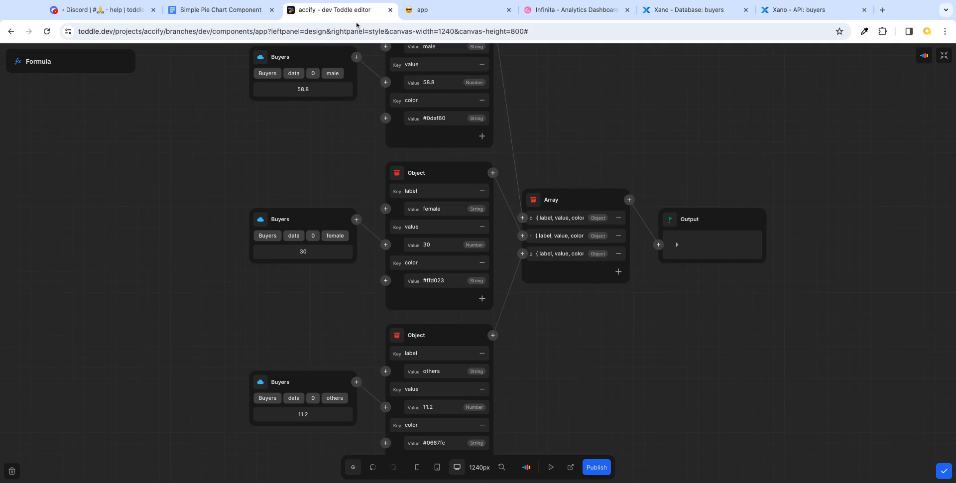
pyautogui.click(943, 471)
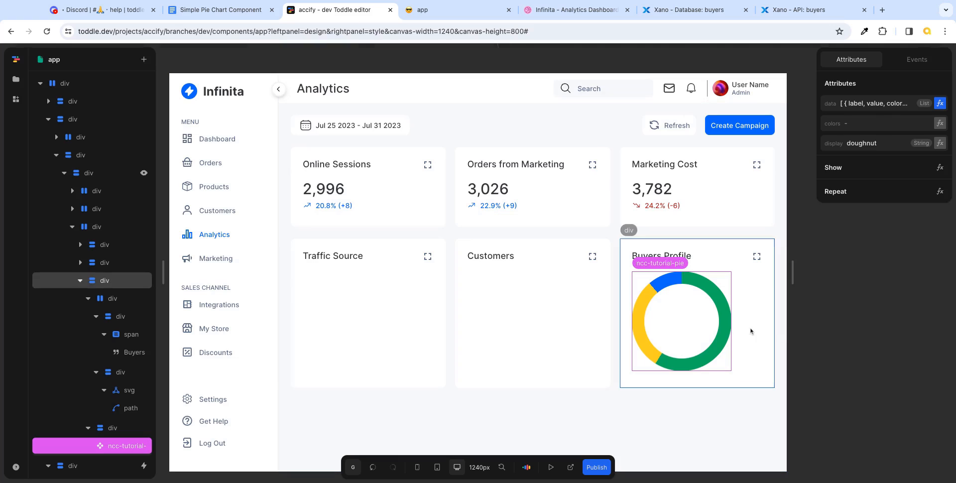
# - Check the Buyers Profile doughnut colors on the live analytics page, and review the male object in the chart's data formula
pyautogui.click(790, 335)
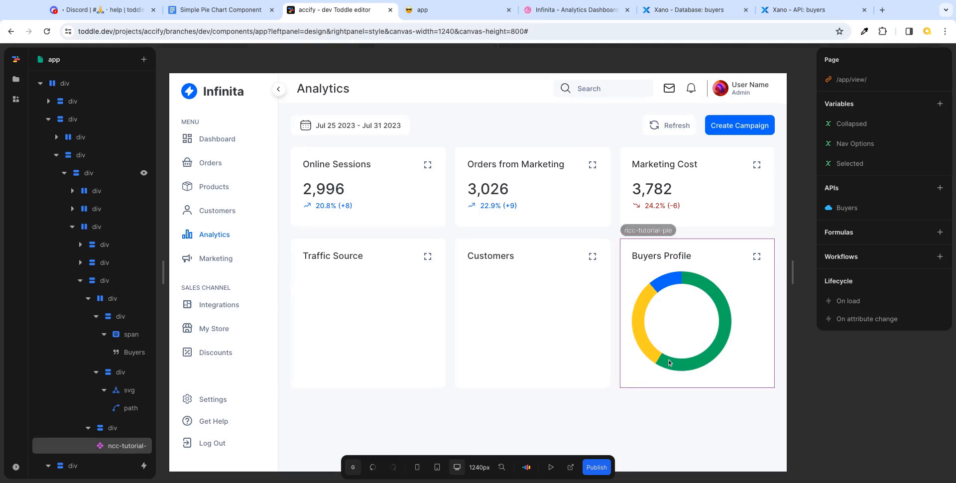
pyautogui.click(456, 9)
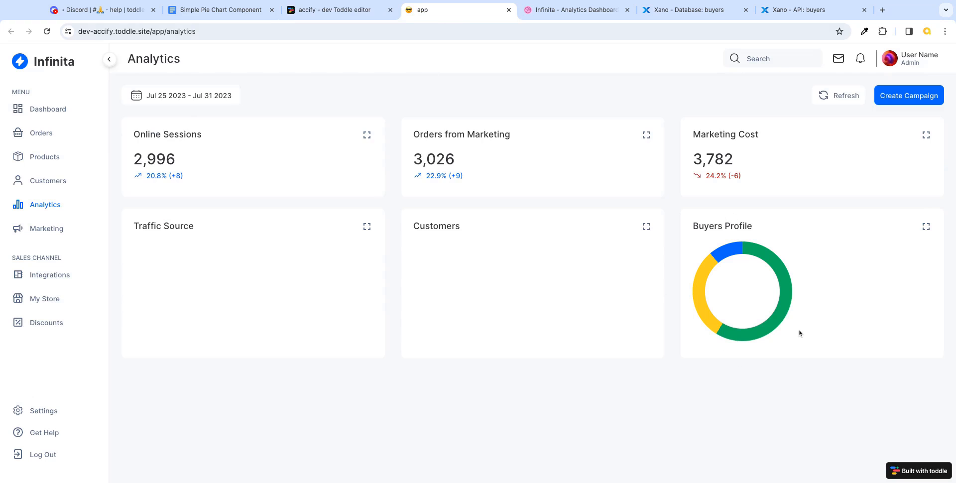
pyautogui.click(333, 12)
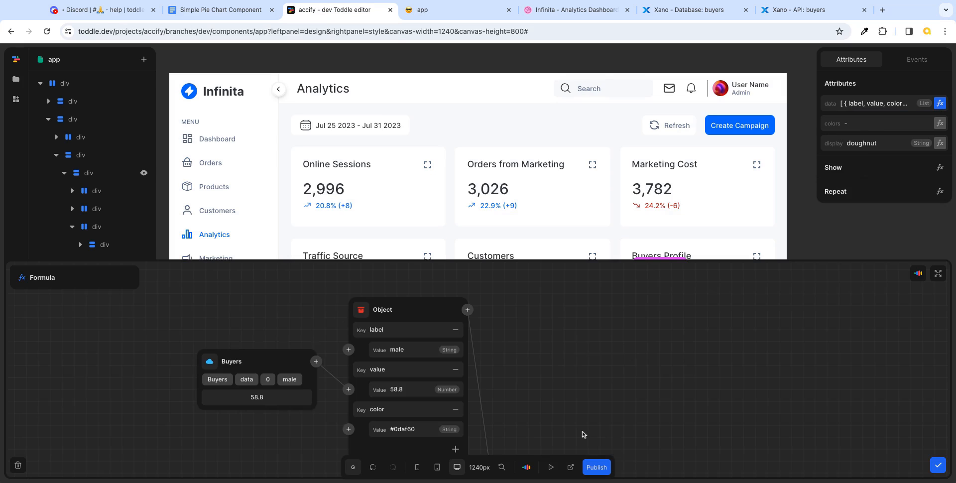
pyautogui.scroll(-1, 597, 404)
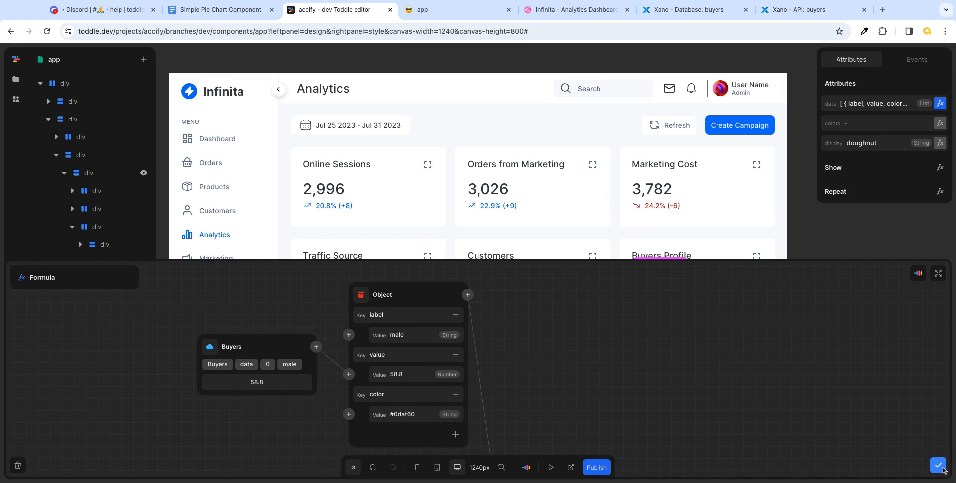
pyautogui.scroll(-1, 628, 329)
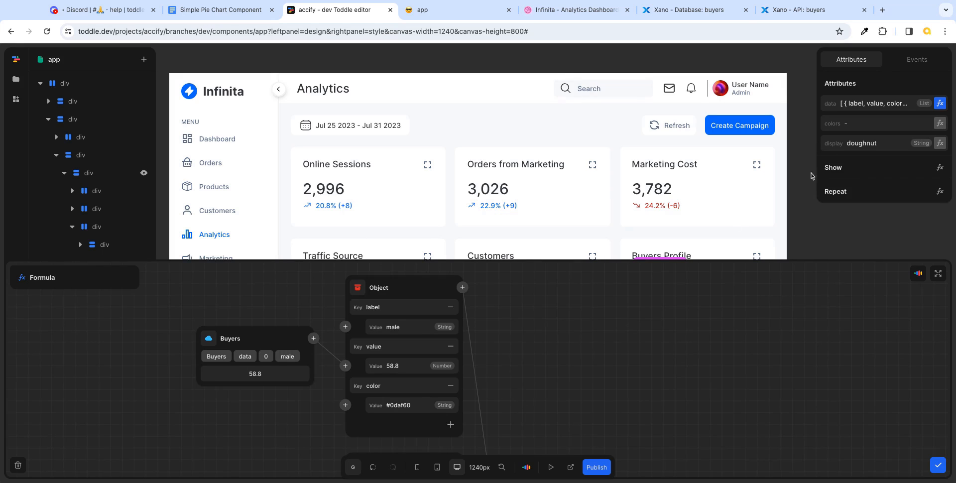
# - In Xano's buyers table, set the record to male 34, female 60 and others 6, and reload the live analytics page
pyautogui.click(689, 10)
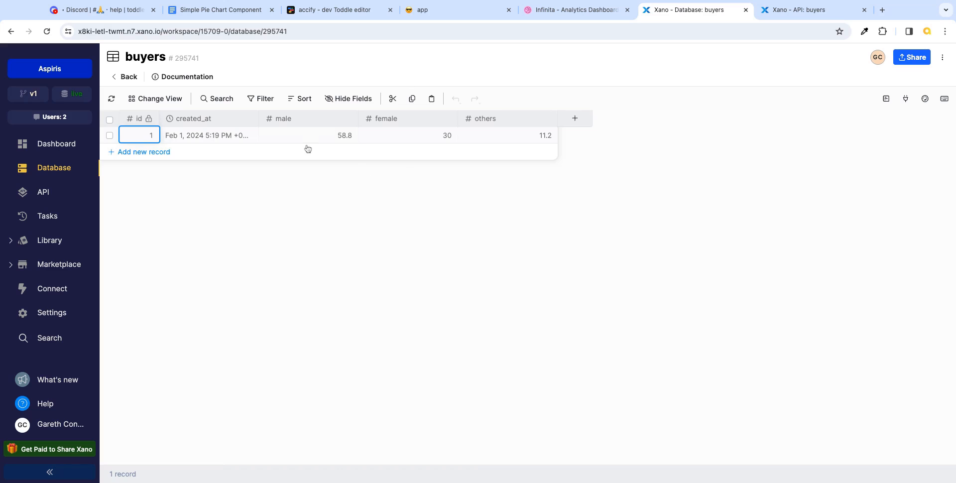
pyautogui.click(337, 136)
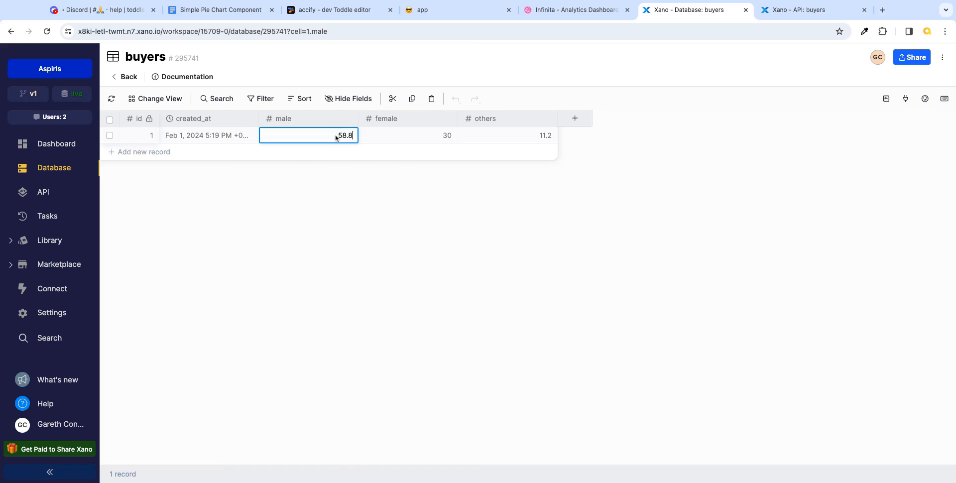
pyautogui.click(338, 137)
pyautogui.write('34')
pyautogui.click(451, 136)
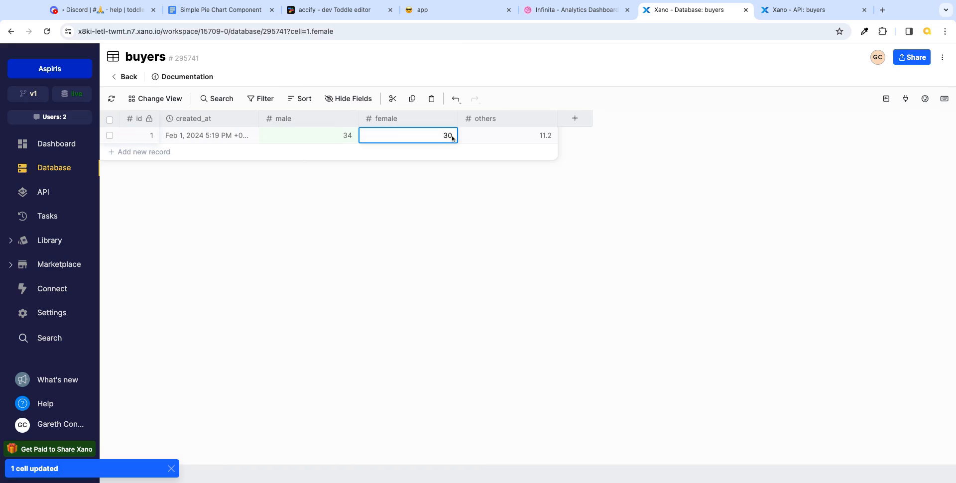
pyautogui.click(452, 138)
pyautogui.write('6')
pyautogui.click(544, 137)
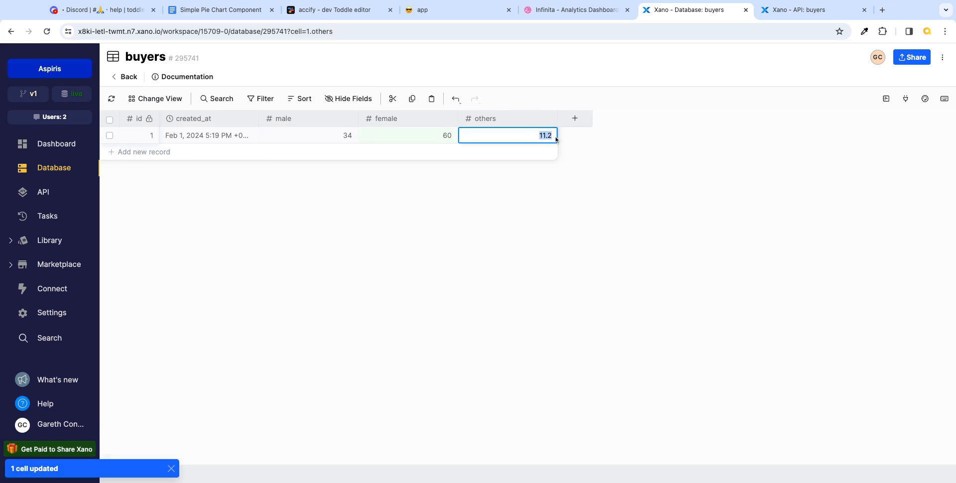
pyautogui.write('6')
pyautogui.press('Return')
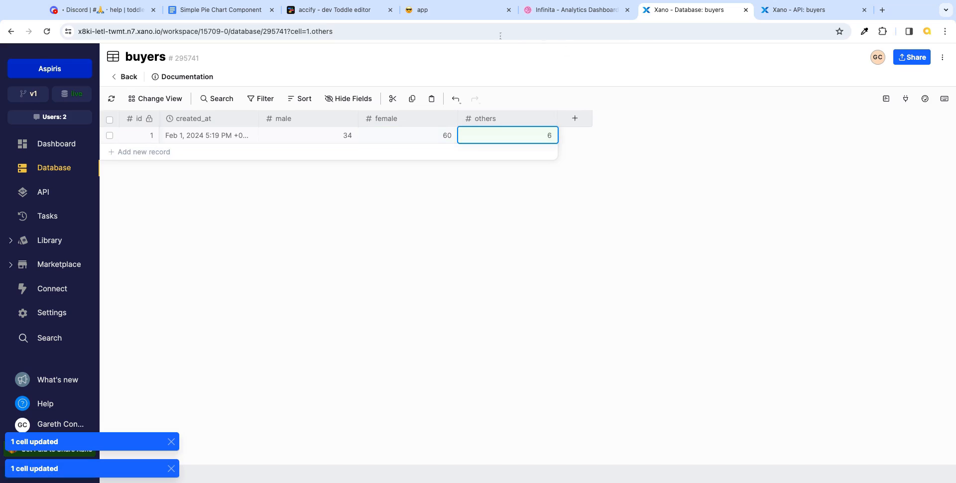
pyautogui.click(467, 13)
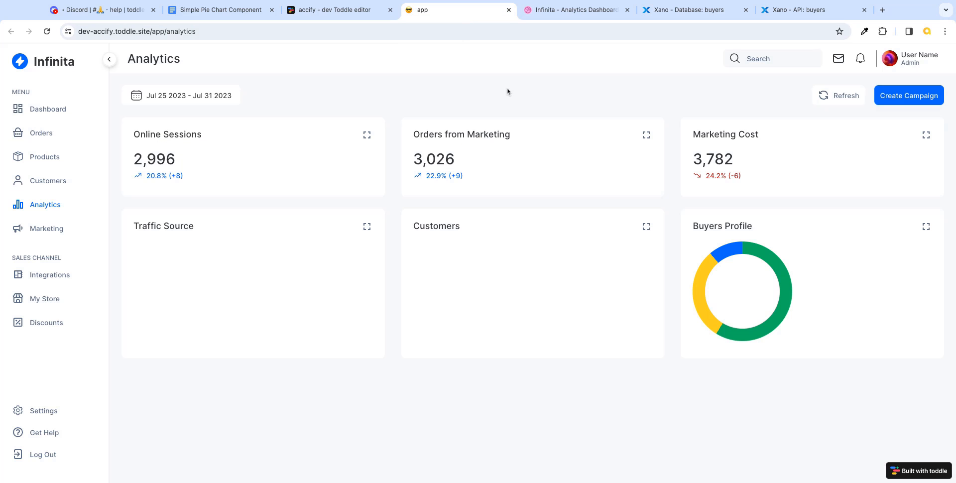
pyautogui.press('super+r')
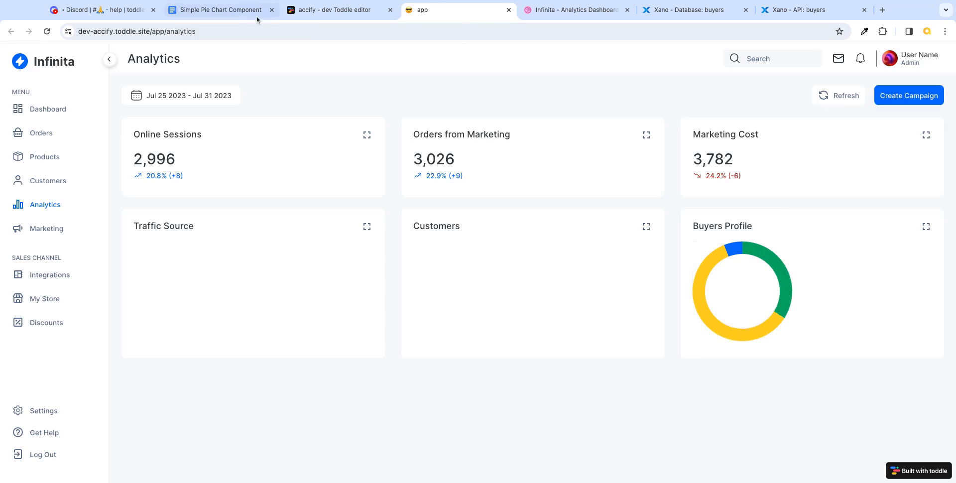
# - Back in the Toddle editor, close the formula and refetch the Buyers API by switching its auto fetch off and on again
pyautogui.click(333, 19)
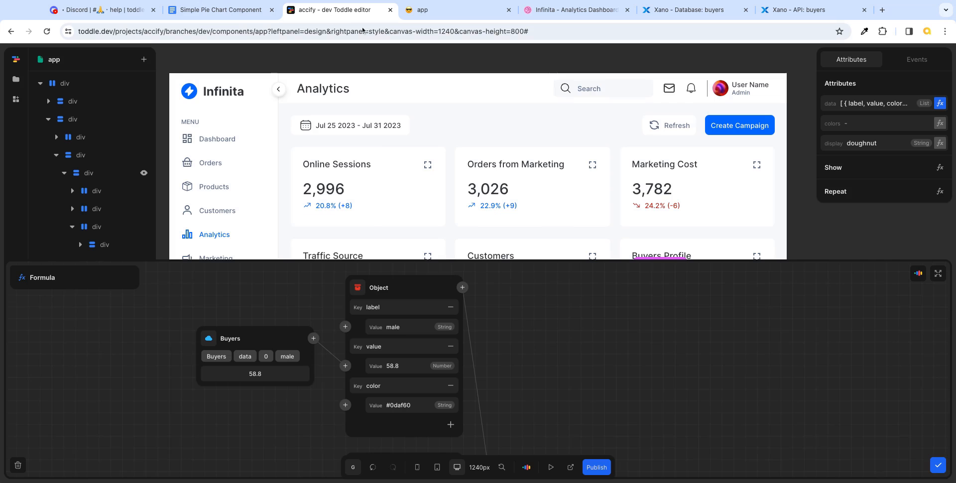
pyautogui.click(939, 465)
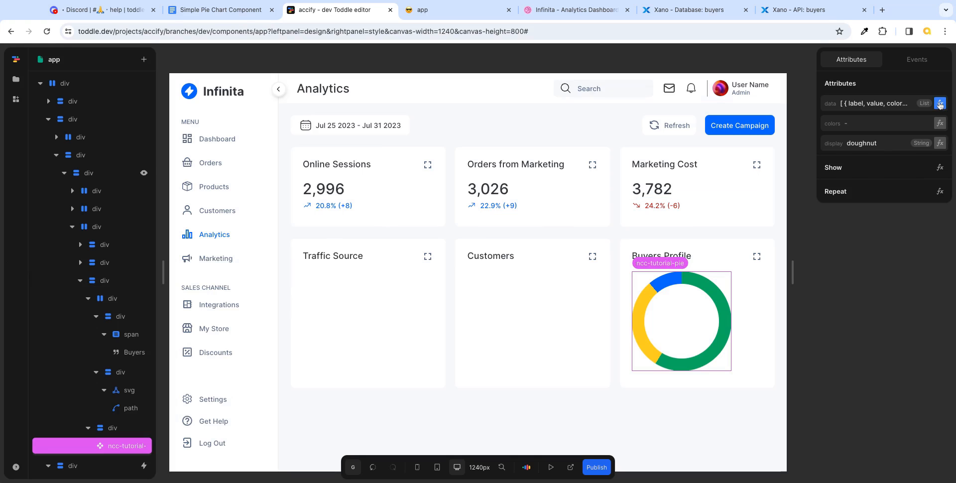
pyautogui.click(795, 139)
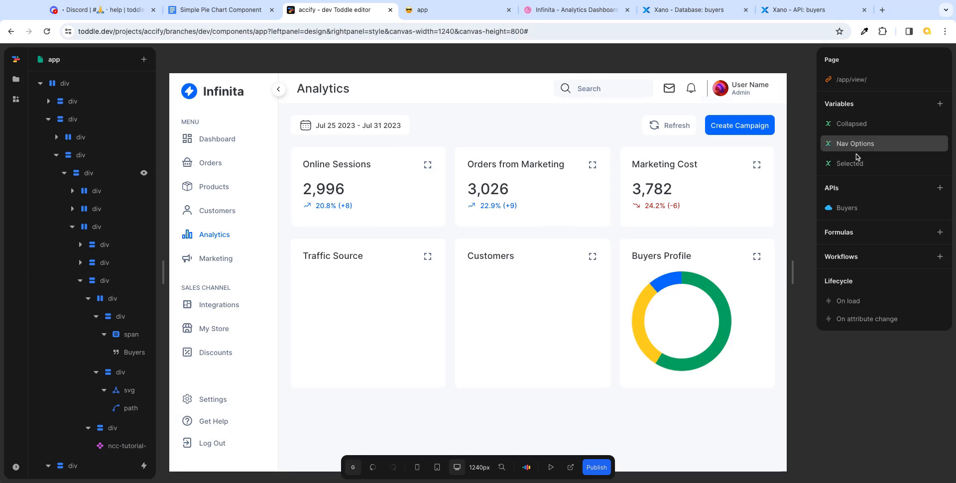
pyautogui.click(842, 209)
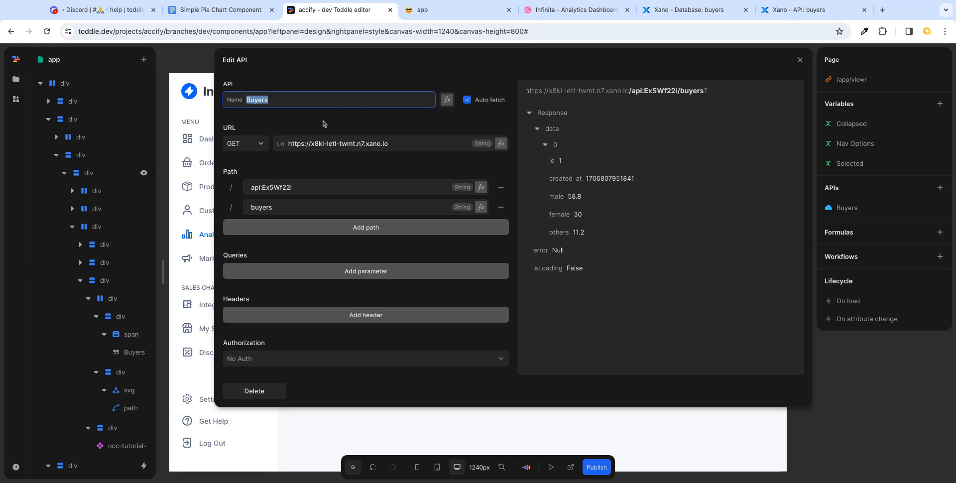
pyautogui.click(469, 101)
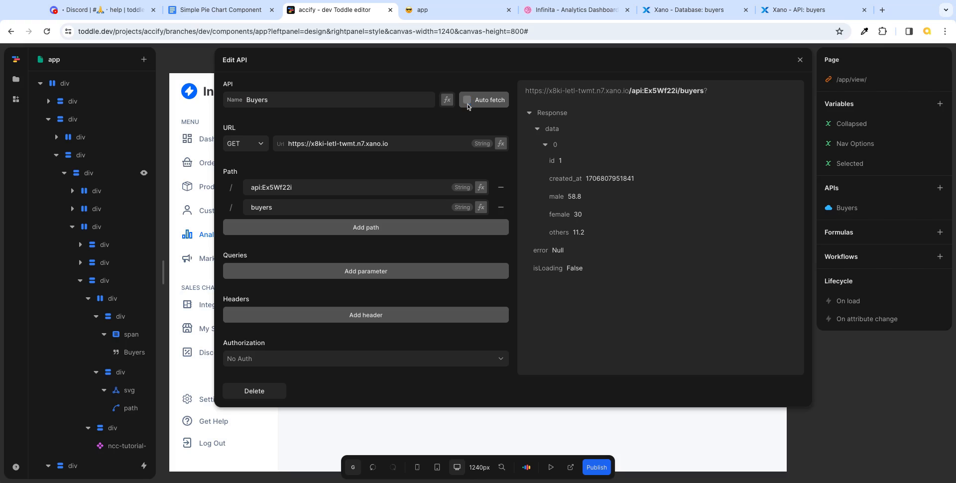
pyautogui.click(467, 100)
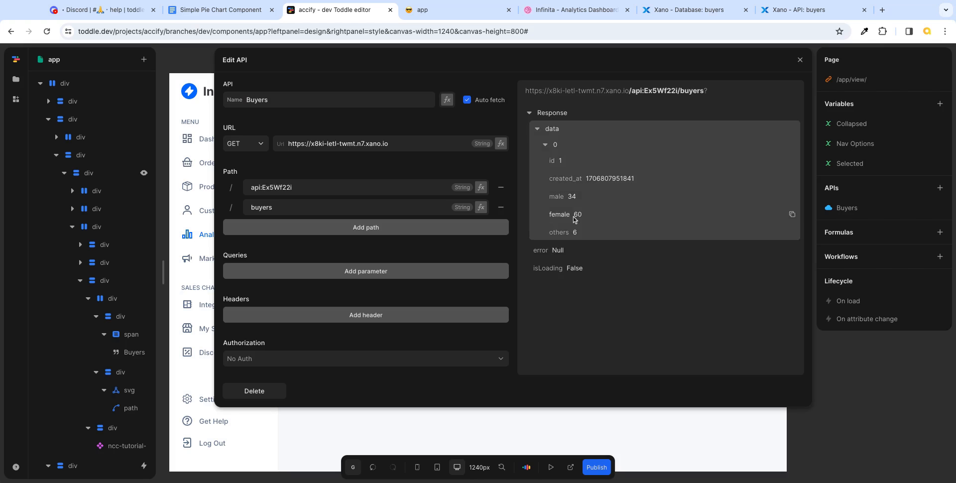
pyautogui.click(800, 61)
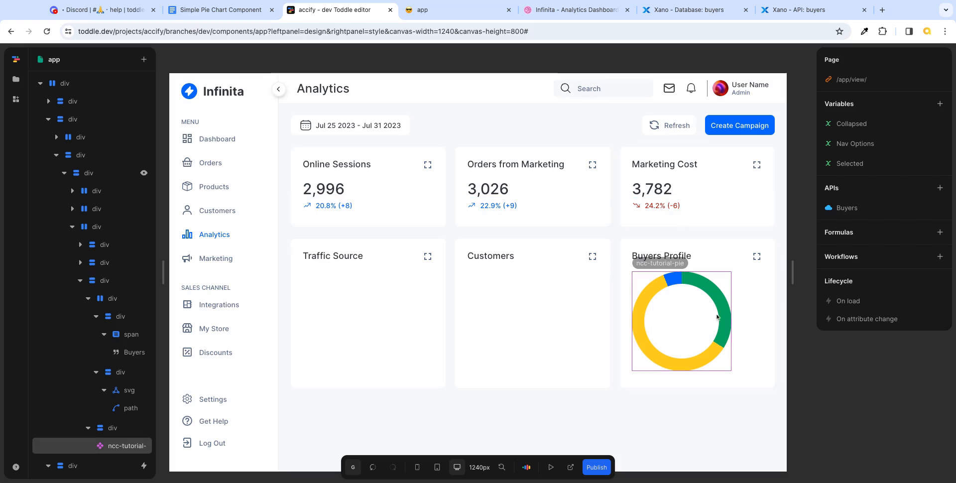
# - Compare the Buyers Profile card with the Dribbble reference, examining the legend beside its doughnut
pyautogui.click(692, 321)
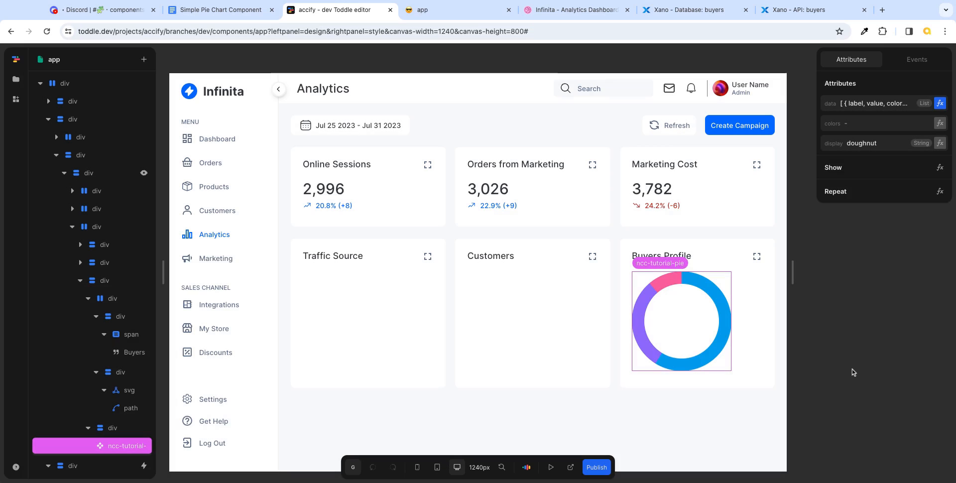
pyautogui.click(855, 363)
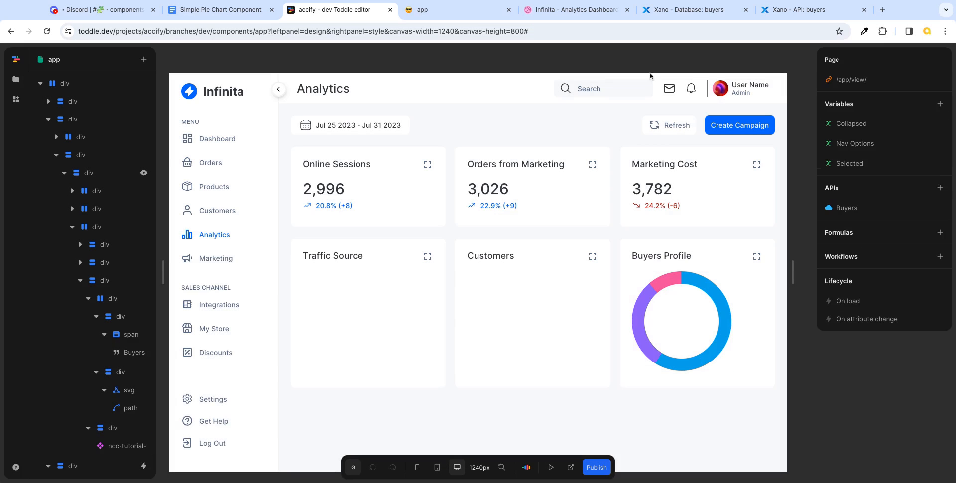
pyautogui.click(575, 9)
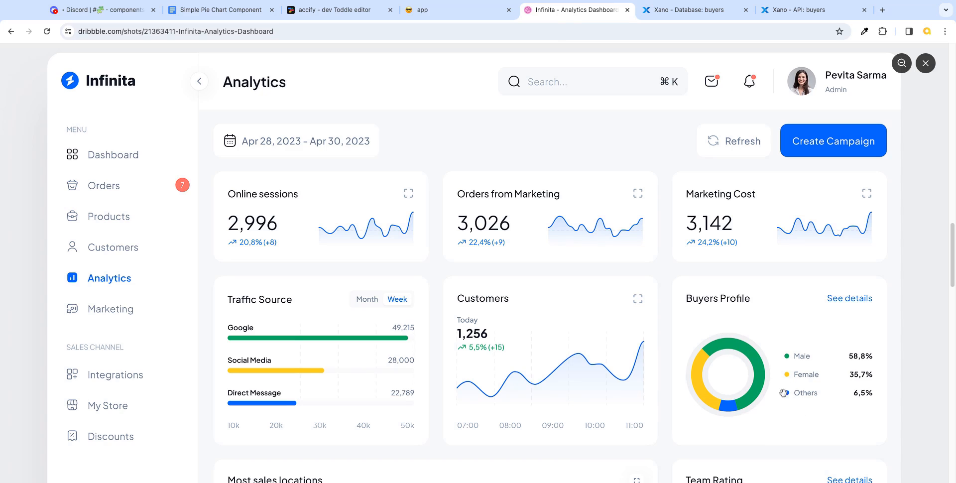
pyautogui.click(333, 11)
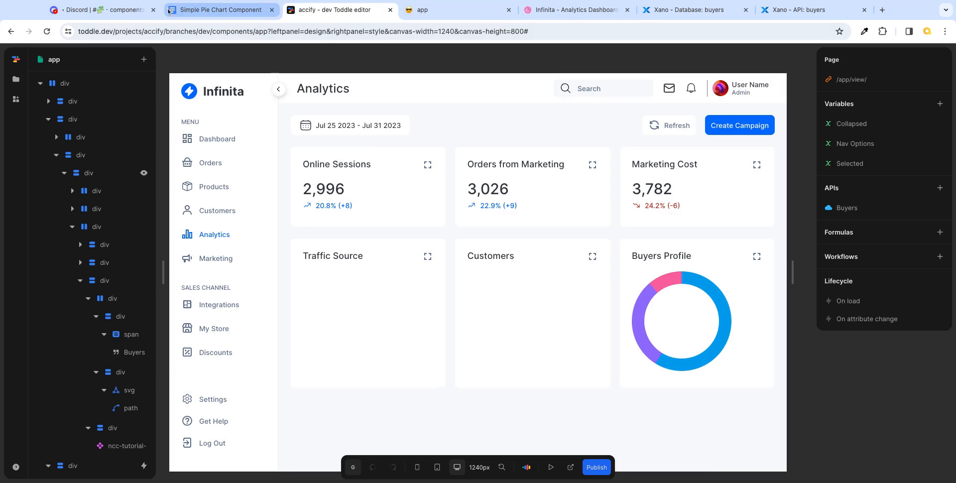
# - Find the Chart Legend component post in Toddle's Discord components channel and read its description and dependency note
pyautogui.click(99, 10)
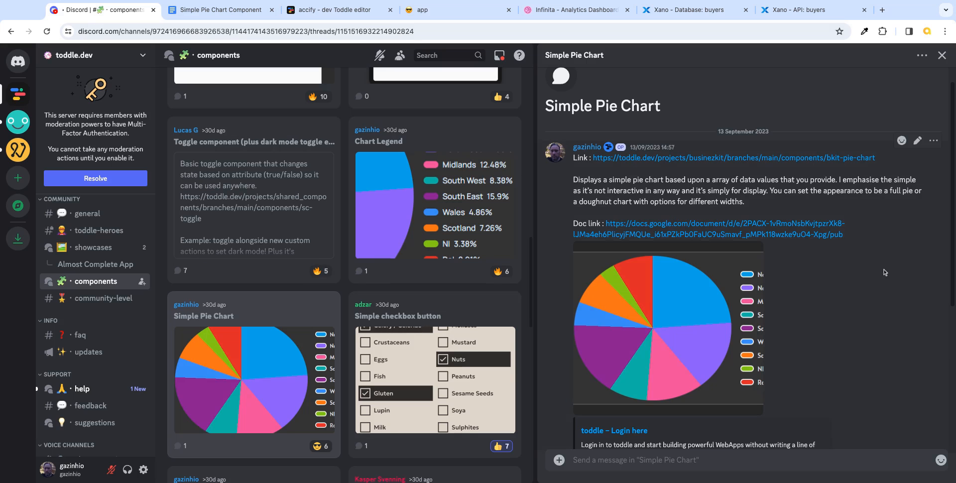
pyautogui.click(942, 55)
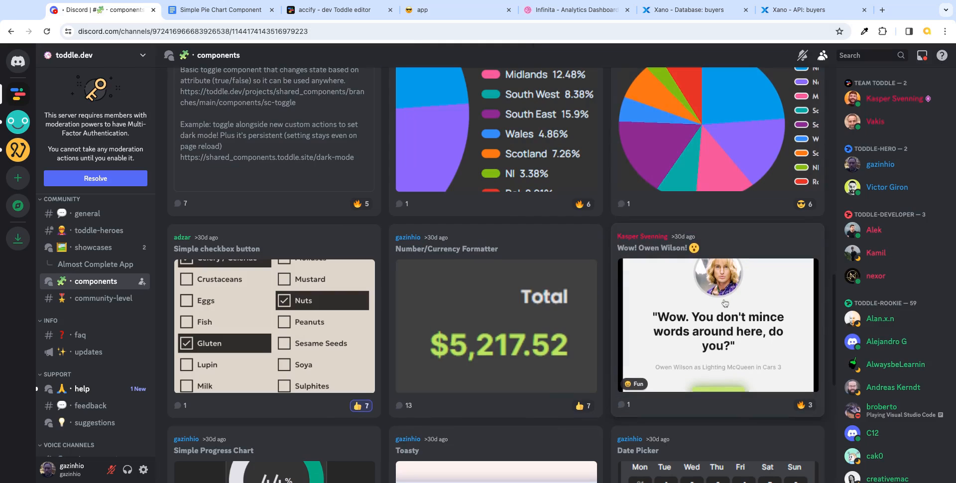
pyautogui.scroll(2, 577, 154)
pyautogui.scroll(5, 576, 153)
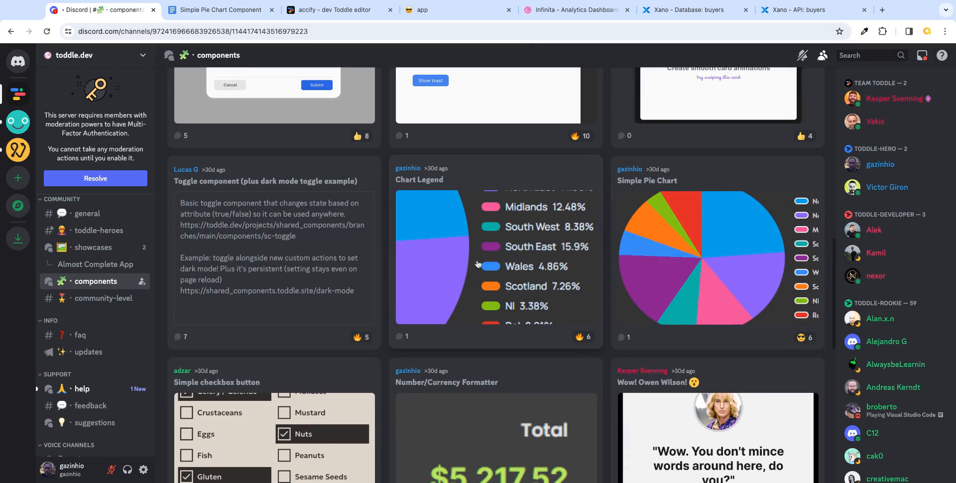
pyautogui.click(527, 256)
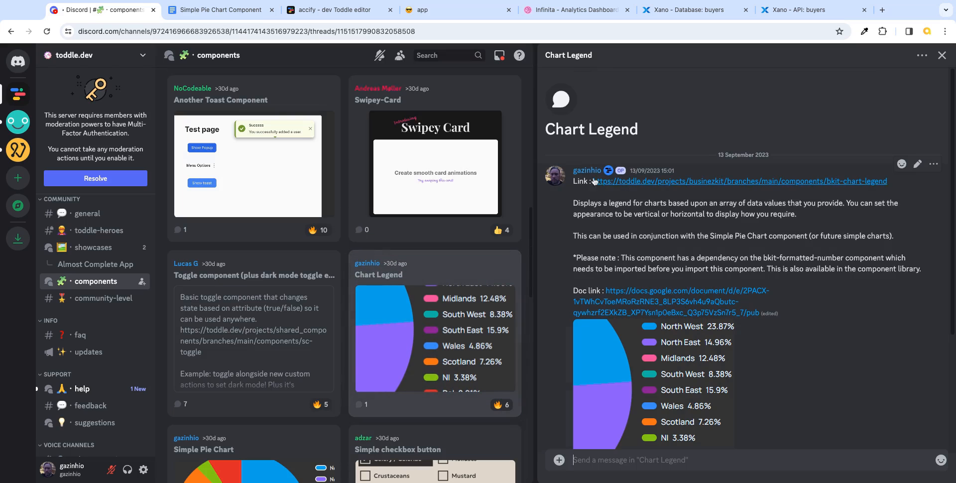
pyautogui.scroll(-1, 877, 358)
pyautogui.scroll(-5, 877, 355)
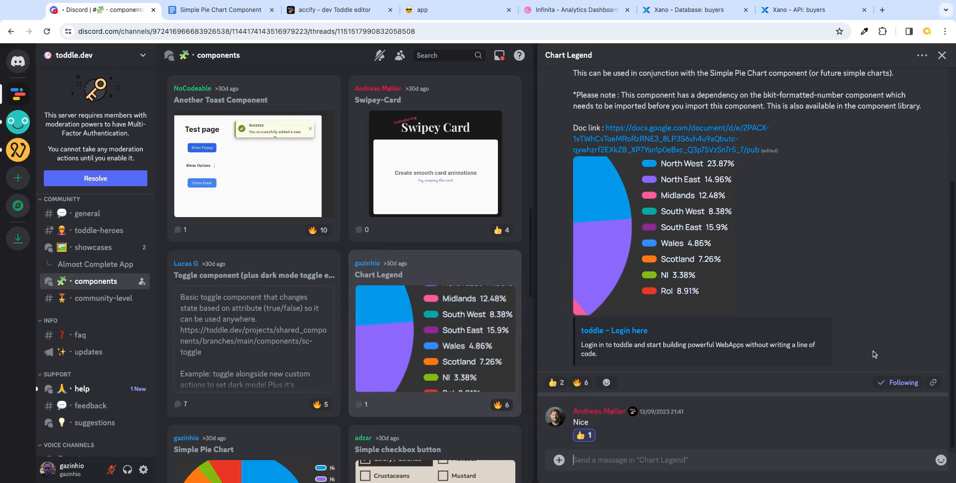
pyautogui.scroll(6, 873, 351)
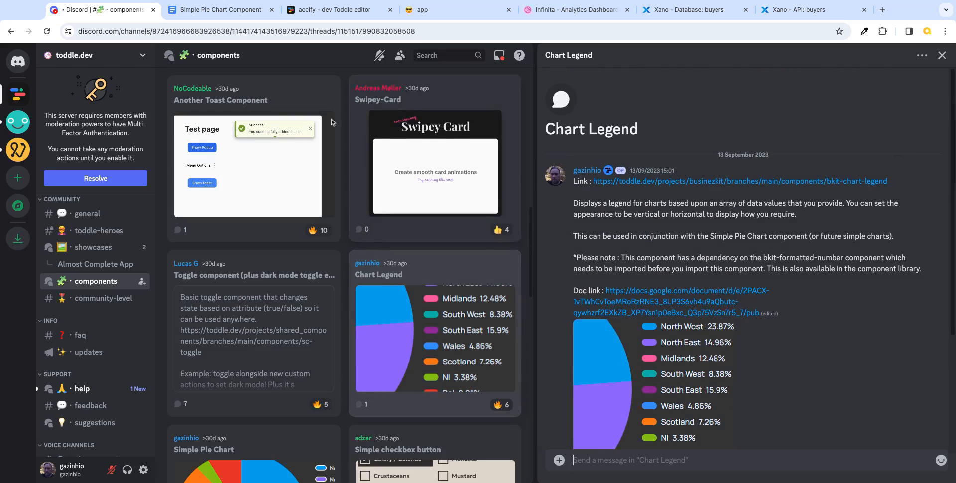
pyautogui.click(941, 56)
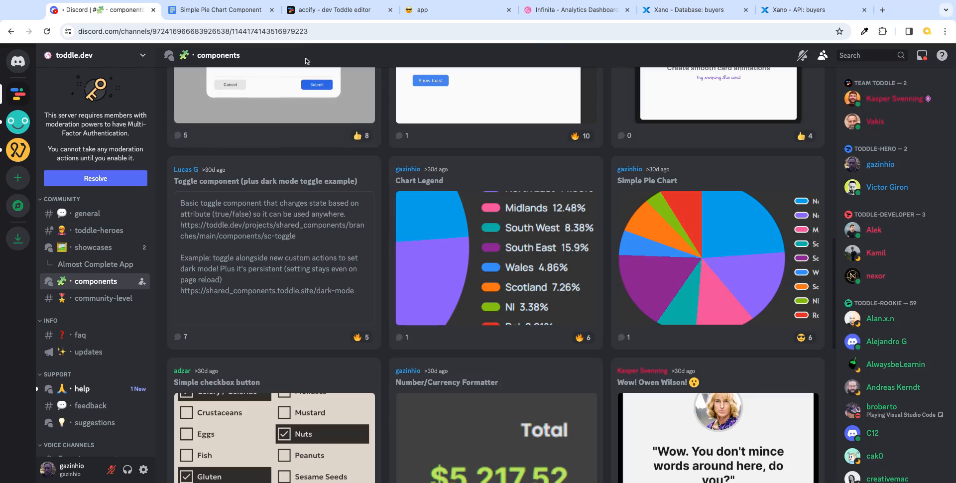
pyautogui.click(326, 12)
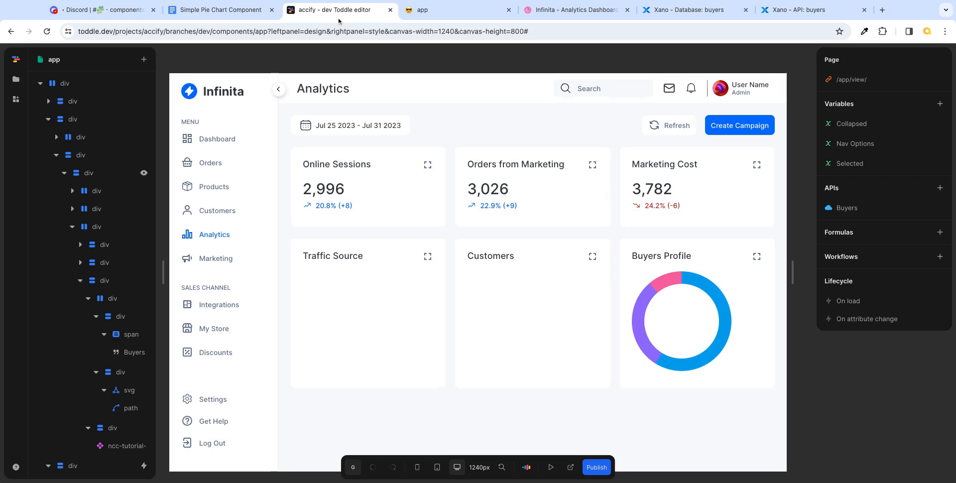
# - Inspect the live analytics page with the browser's developer tools, and vary the page width to check how the cards adapt
pyautogui.click(453, 20)
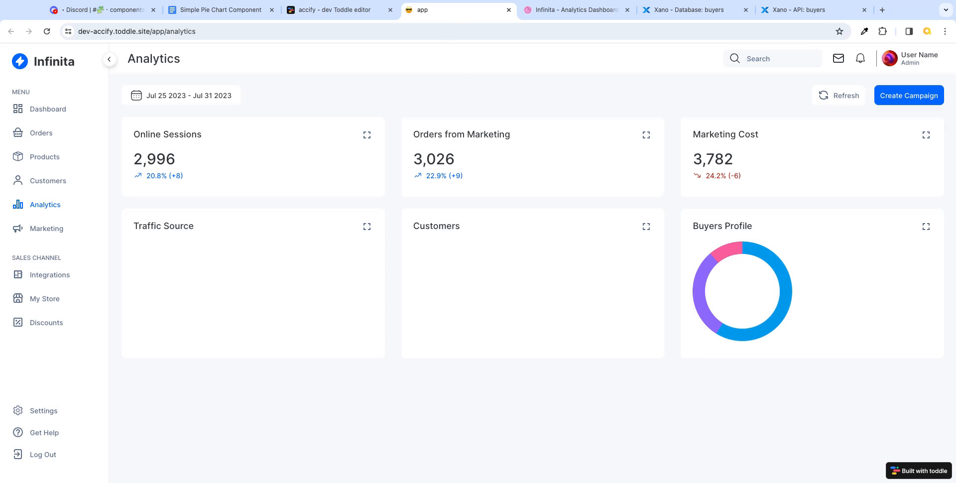
pyautogui.rightClick(664, 95)
pyautogui.click(687, 255)
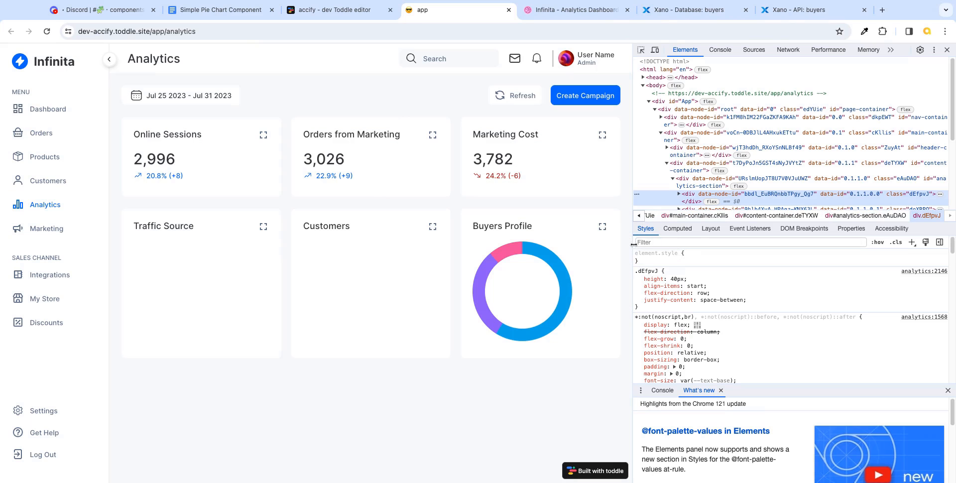
pyautogui.moveTo(634, 244); pyautogui.dragTo(738, 244)
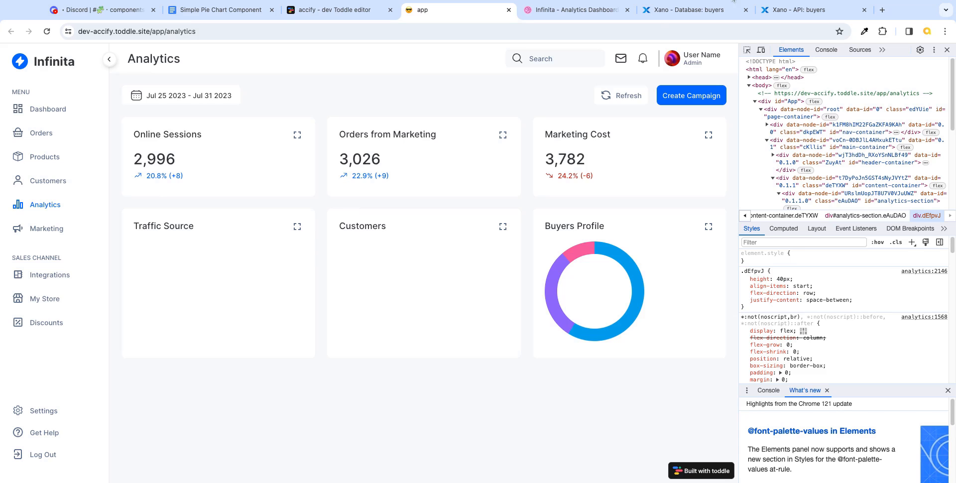
pyautogui.click(947, 51)
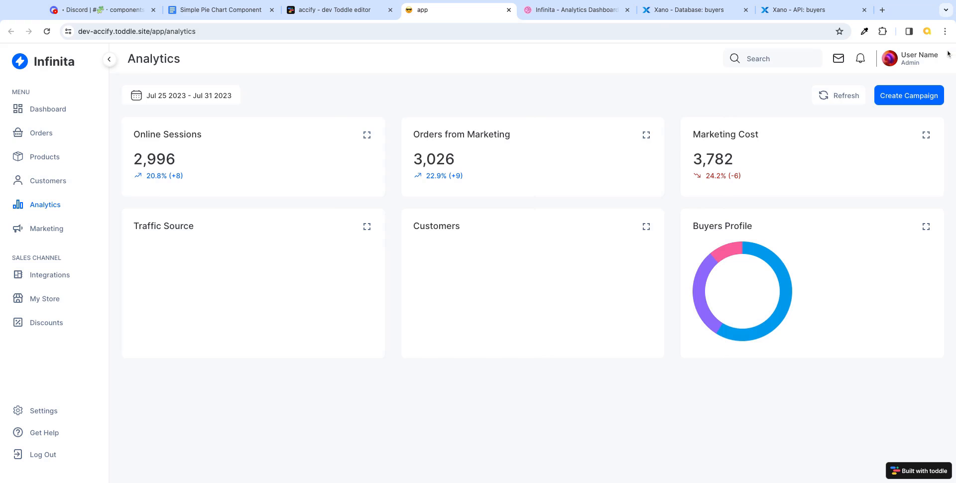